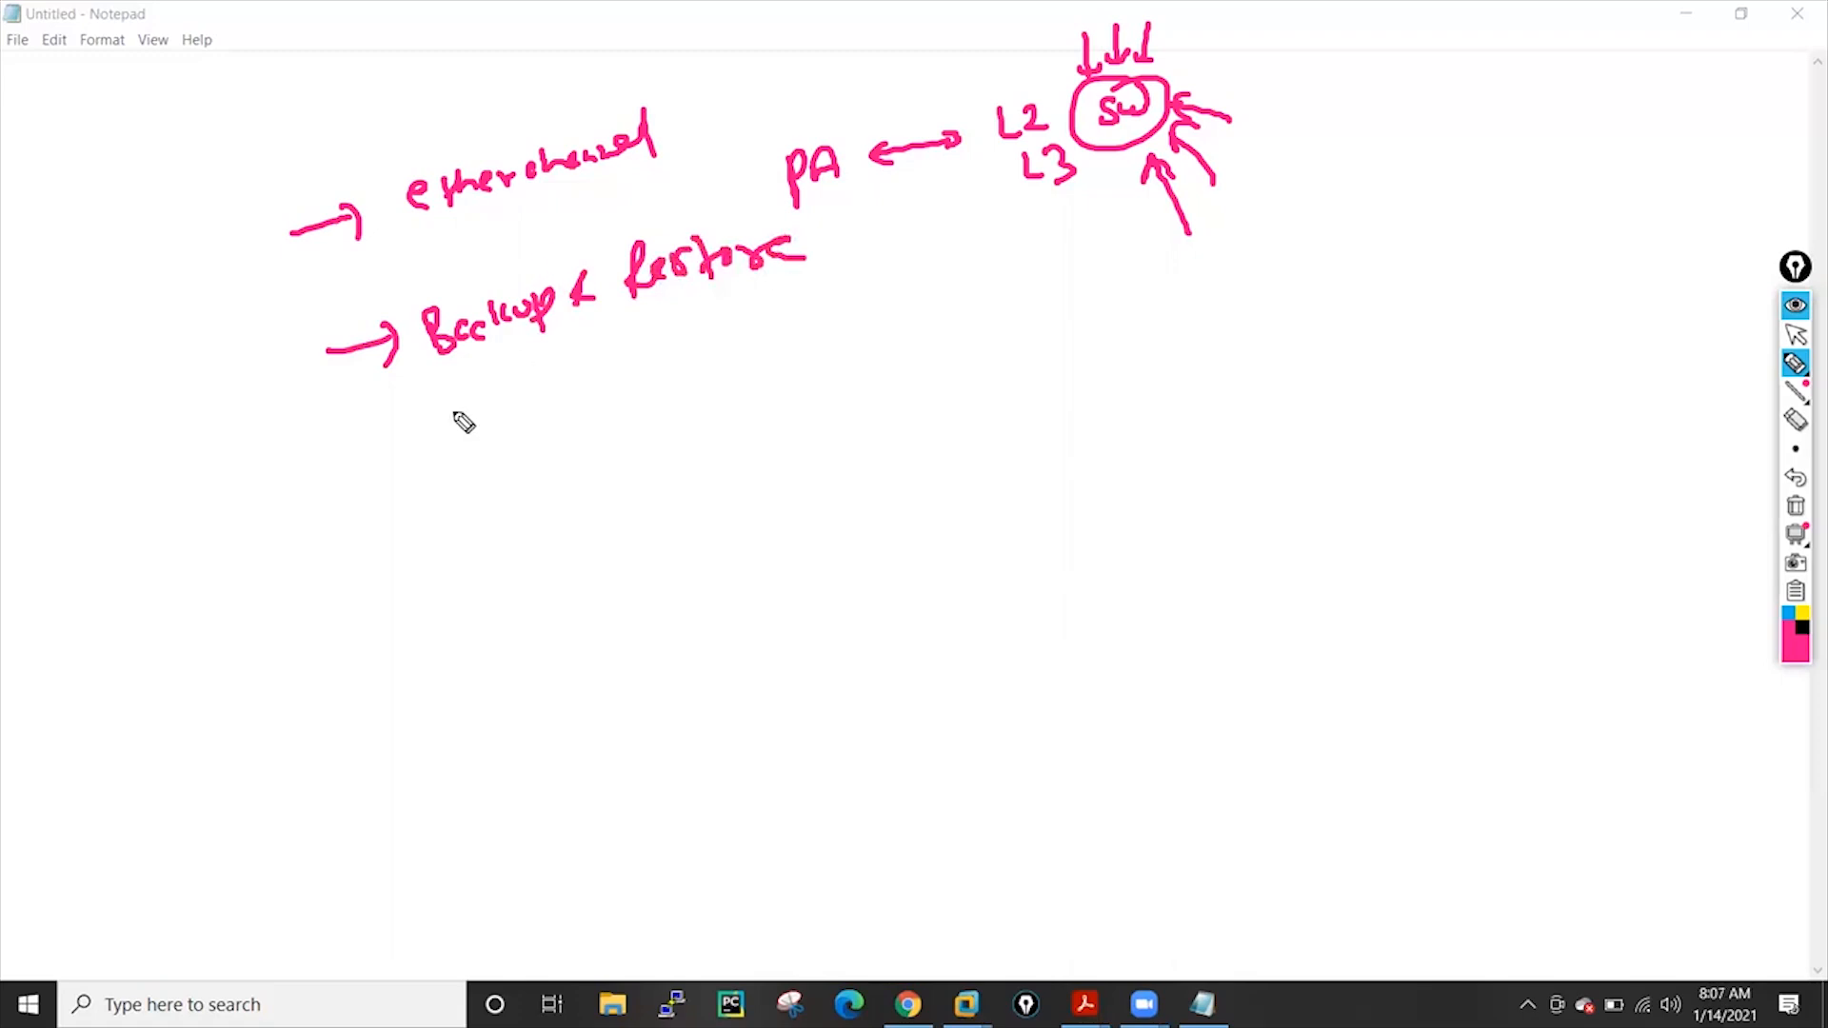
# Draw arrows below 'Backup & Restore' pointing into a handwritten, looped 'Radius' note
pyautogui.moveTo(357, 467)
pyautogui.mouseDown()
pyautogui.moveTo(414, 445)
pyautogui.moveTo(418, 469)
pyautogui.moveTo(557, 415)
pyautogui.moveTo(548, 395)
pyautogui.moveTo(411, 447)
pyautogui.mouseUp()
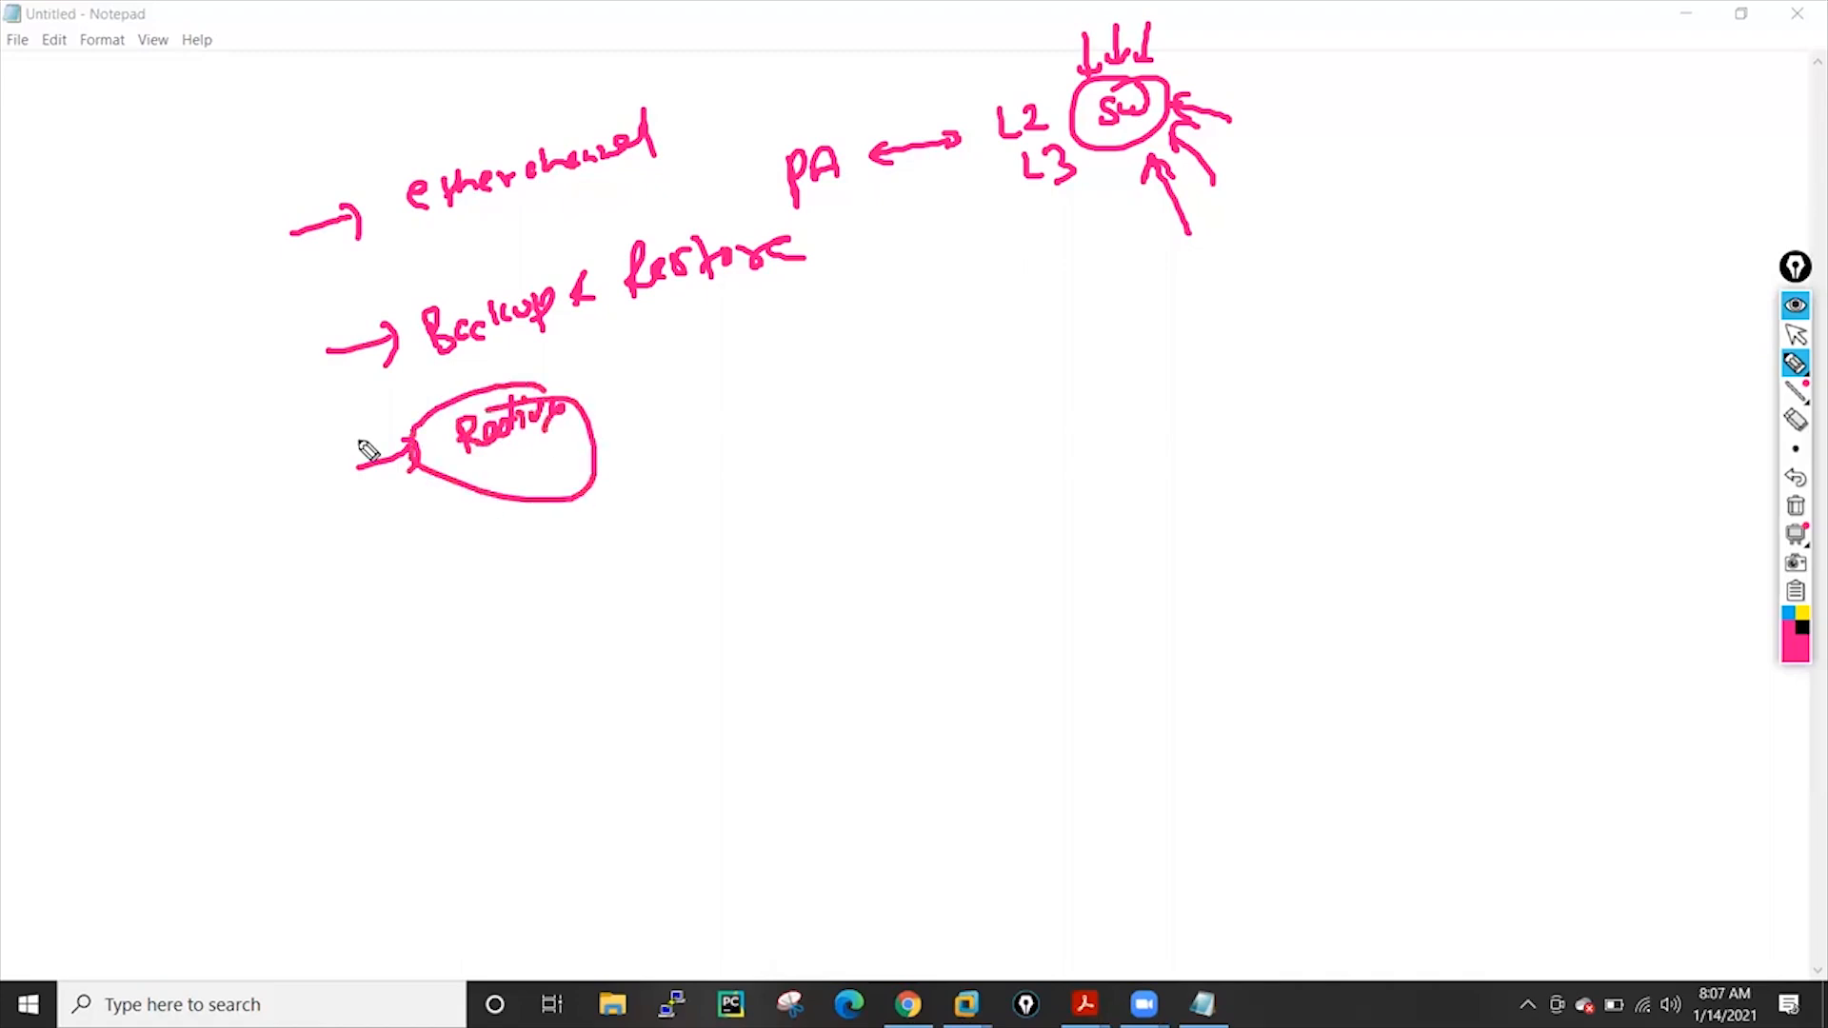
pyautogui.moveTo(684, 382)
pyautogui.mouseDown()
pyautogui.moveTo(621, 396)
pyautogui.moveTo(657, 419)
pyautogui.moveTo(621, 448)
pyautogui.moveTo(655, 461)
pyautogui.mouseUp()
# Write 'Authentication' with an arrow, and a circled 'AAA' beneath it
pyautogui.moveTo(754, 429); pyautogui.dragTo(1038, 335)
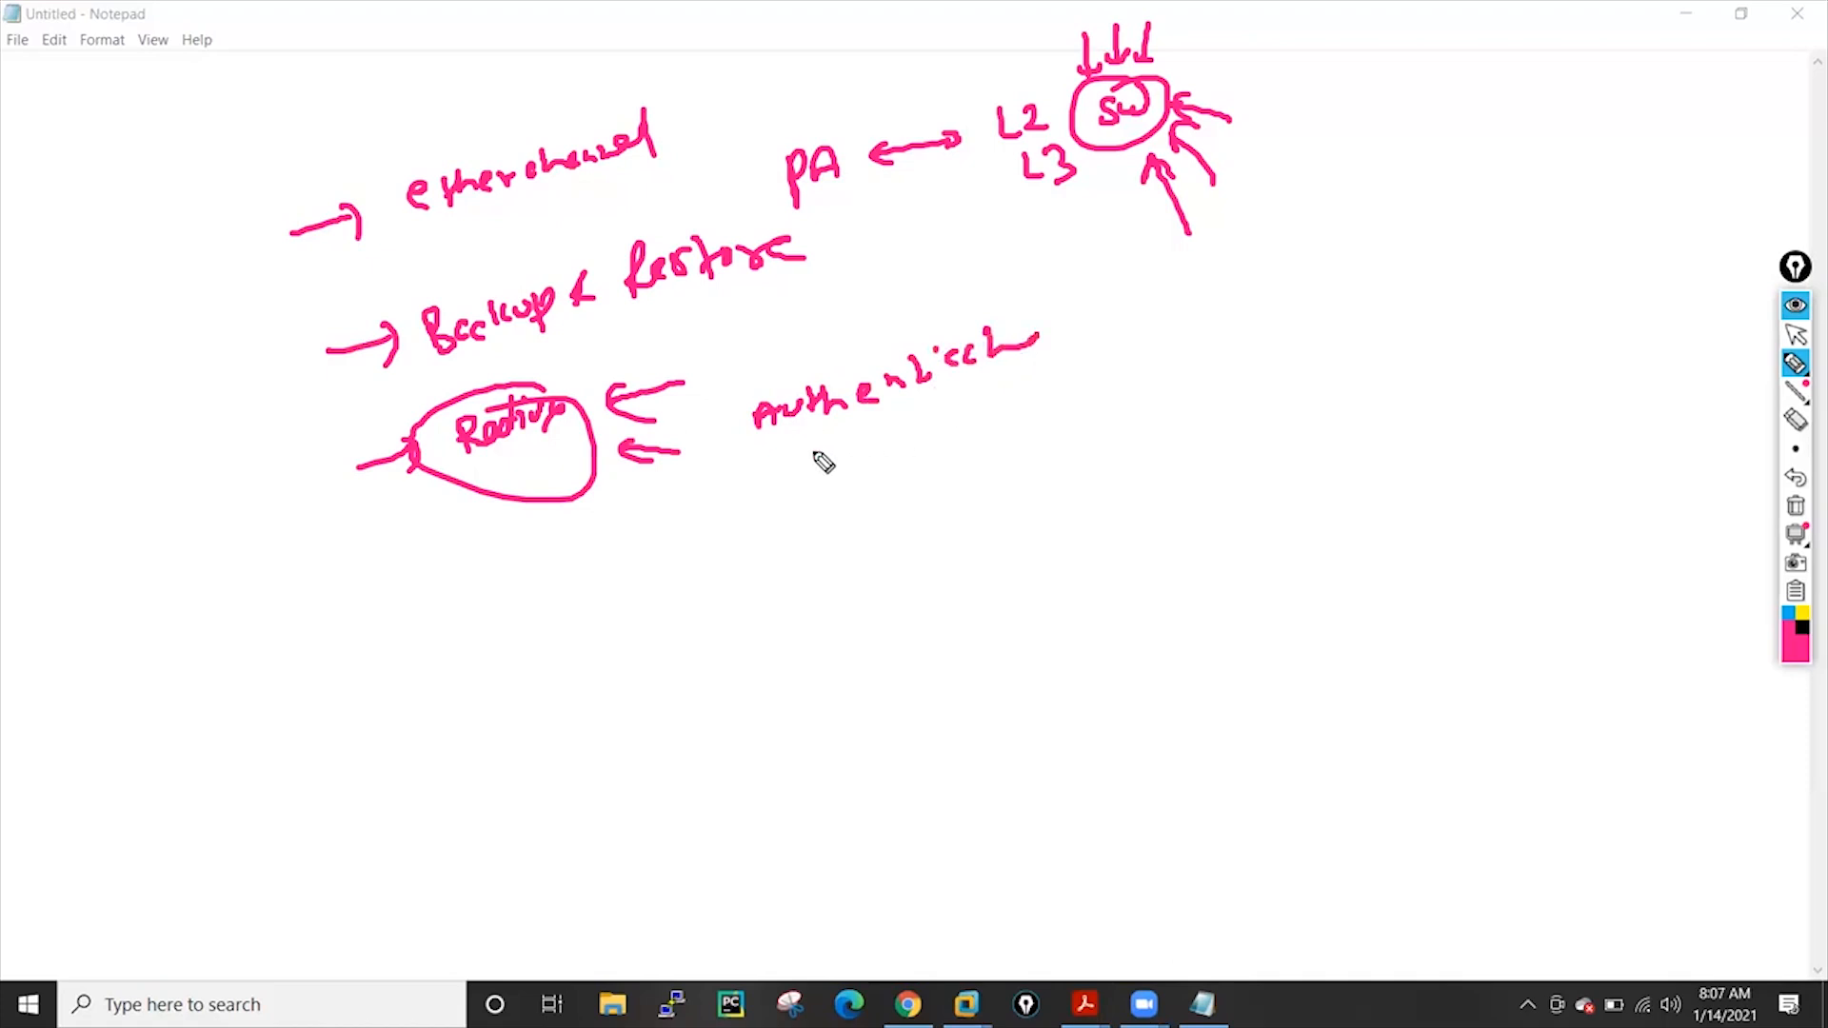
pyautogui.moveTo(804, 481)
pyautogui.mouseDown()
pyautogui.moveTo(906, 485)
pyautogui.moveTo(909, 519)
pyautogui.moveTo(890, 446)
pyautogui.mouseUp()
pyautogui.moveTo(193, 647); pyautogui.dragTo(179, 673)
# Sketch a circled 'SD' hub at the lower left with several arrows pointing into it
pyautogui.moveTo(210, 659); pyautogui.dragTo(225, 666)
pyautogui.moveTo(195, 625); pyautogui.dragTo(190, 629)
pyautogui.moveTo(243, 836); pyautogui.dragTo(197, 729)
pyautogui.moveTo(186, 757)
pyautogui.mouseDown()
pyautogui.moveTo(238, 741)
pyautogui.moveTo(253, 708)
pyautogui.mouseUp()
pyautogui.moveTo(322, 605); pyautogui.dragTo(254, 623)
pyautogui.moveTo(278, 609); pyautogui.dragTo(286, 635)
pyautogui.moveTo(153, 572)
pyautogui.mouseDown()
pyautogui.moveTo(160, 626)
pyautogui.moveTo(184, 609)
pyautogui.mouseUp()
pyautogui.moveTo(59, 693); pyautogui.dragTo(138, 692)
pyautogui.moveTo(121, 674); pyautogui.dragTo(116, 710)
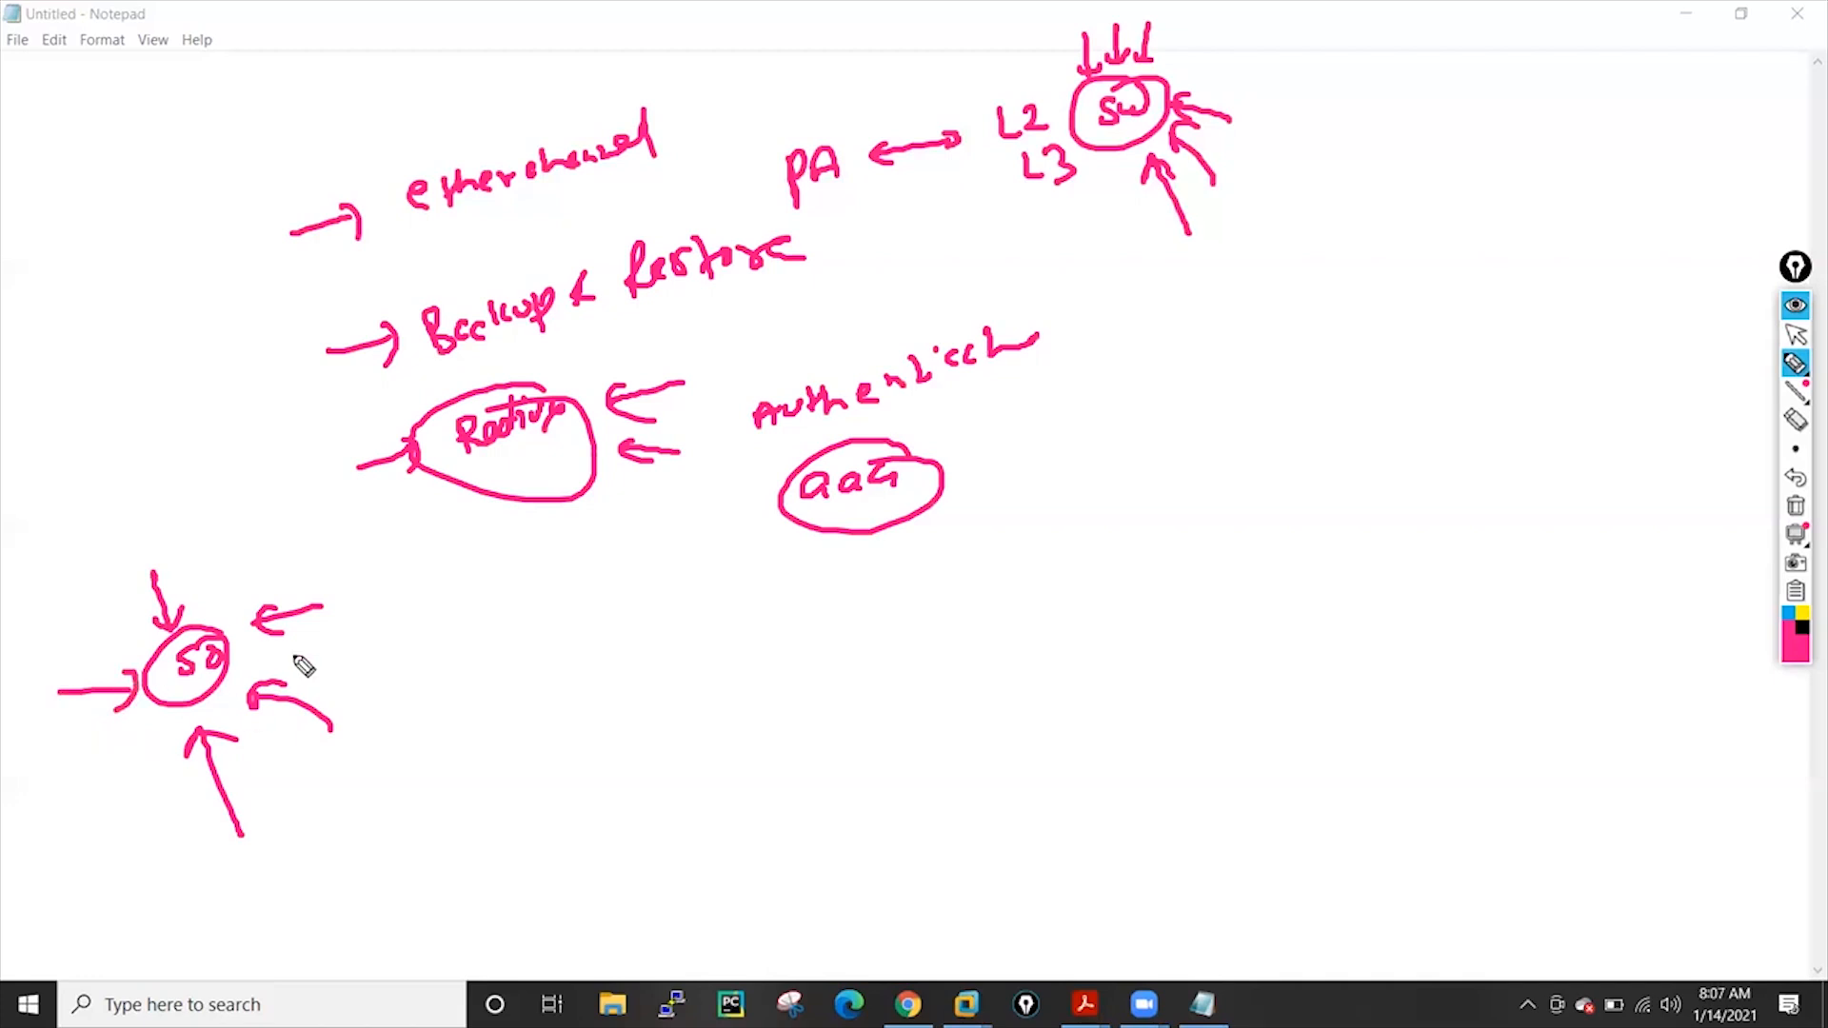
# Write and circle 'LA', then write a circled 'Cisco ISE' beside AD
pyautogui.moveTo(694, 674)
pyautogui.mouseDown()
pyautogui.moveTo(723, 726)
pyautogui.moveTo(766, 714)
pyautogui.moveTo(792, 678)
pyautogui.moveTo(947, 705)
pyautogui.moveTo(981, 655)
pyautogui.moveTo(940, 676)
pyautogui.mouseUp()
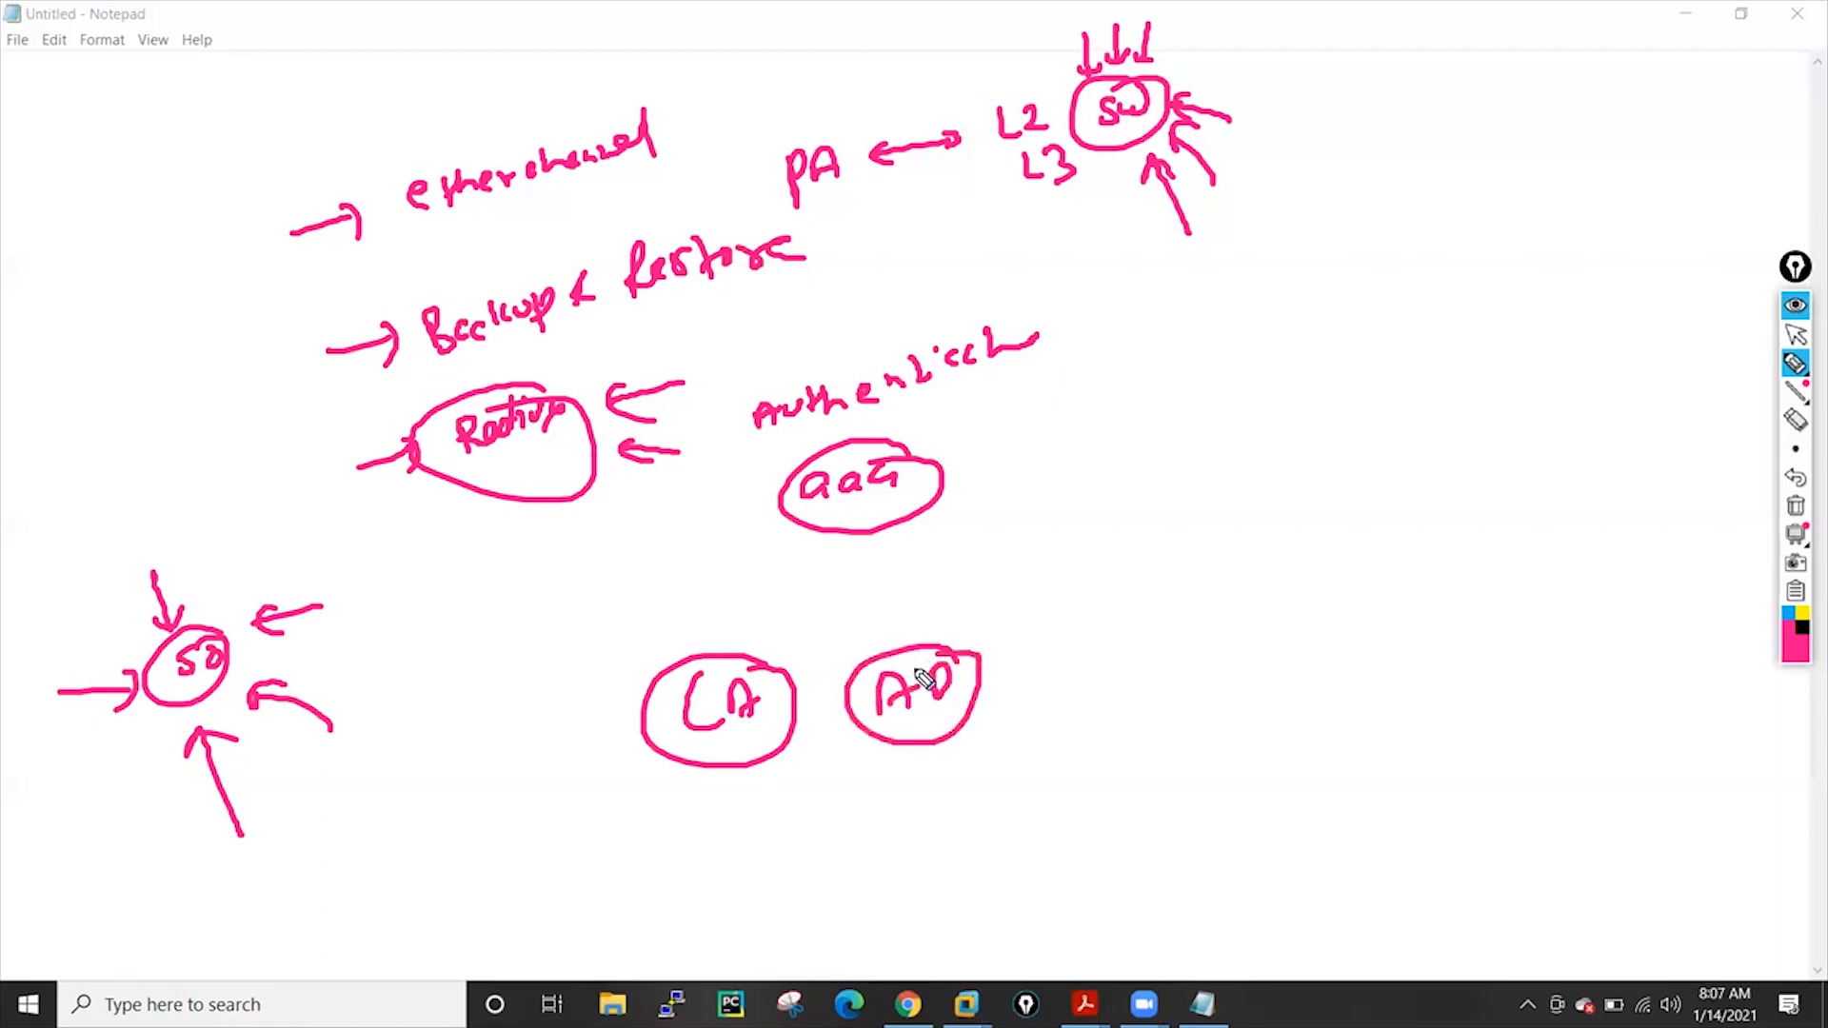
pyautogui.moveTo(1090, 645); pyautogui.dragTo(1139, 657)
pyautogui.moveTo(1150, 638)
pyautogui.mouseDown()
pyautogui.moveTo(1160, 657)
pyautogui.moveTo(1232, 647)
pyautogui.mouseUp()
pyautogui.moveTo(1261, 617)
pyautogui.mouseDown()
pyautogui.moveTo(1252, 646)
pyautogui.moveTo(1310, 636)
pyautogui.mouseUp()
pyautogui.moveTo(1319, 574)
pyautogui.mouseDown()
pyautogui.moveTo(1059, 619)
pyautogui.moveTo(1238, 579)
pyautogui.mouseUp()
pyautogui.moveTo(1170, 790); pyautogui.dragTo(1177, 819)
# Write a circled 'Cisco ACS' arrowed to ISE, and add 'ClearPass' on the right
pyautogui.moveTo(1190, 802); pyautogui.dragTo(1202, 820)
pyautogui.moveTo(1231, 783); pyautogui.dragTo(1280, 809)
pyautogui.moveTo(1300, 795)
pyautogui.mouseDown()
pyautogui.moveTo(1328, 799)
pyautogui.moveTo(1324, 767)
pyautogui.moveTo(1348, 804)
pyautogui.mouseUp()
pyautogui.moveTo(1409, 761)
pyautogui.mouseDown()
pyautogui.moveTo(1392, 790)
pyautogui.moveTo(1147, 790)
pyautogui.moveTo(1379, 738)
pyautogui.moveTo(1366, 666)
pyautogui.moveTo(1388, 672)
pyautogui.mouseUp()
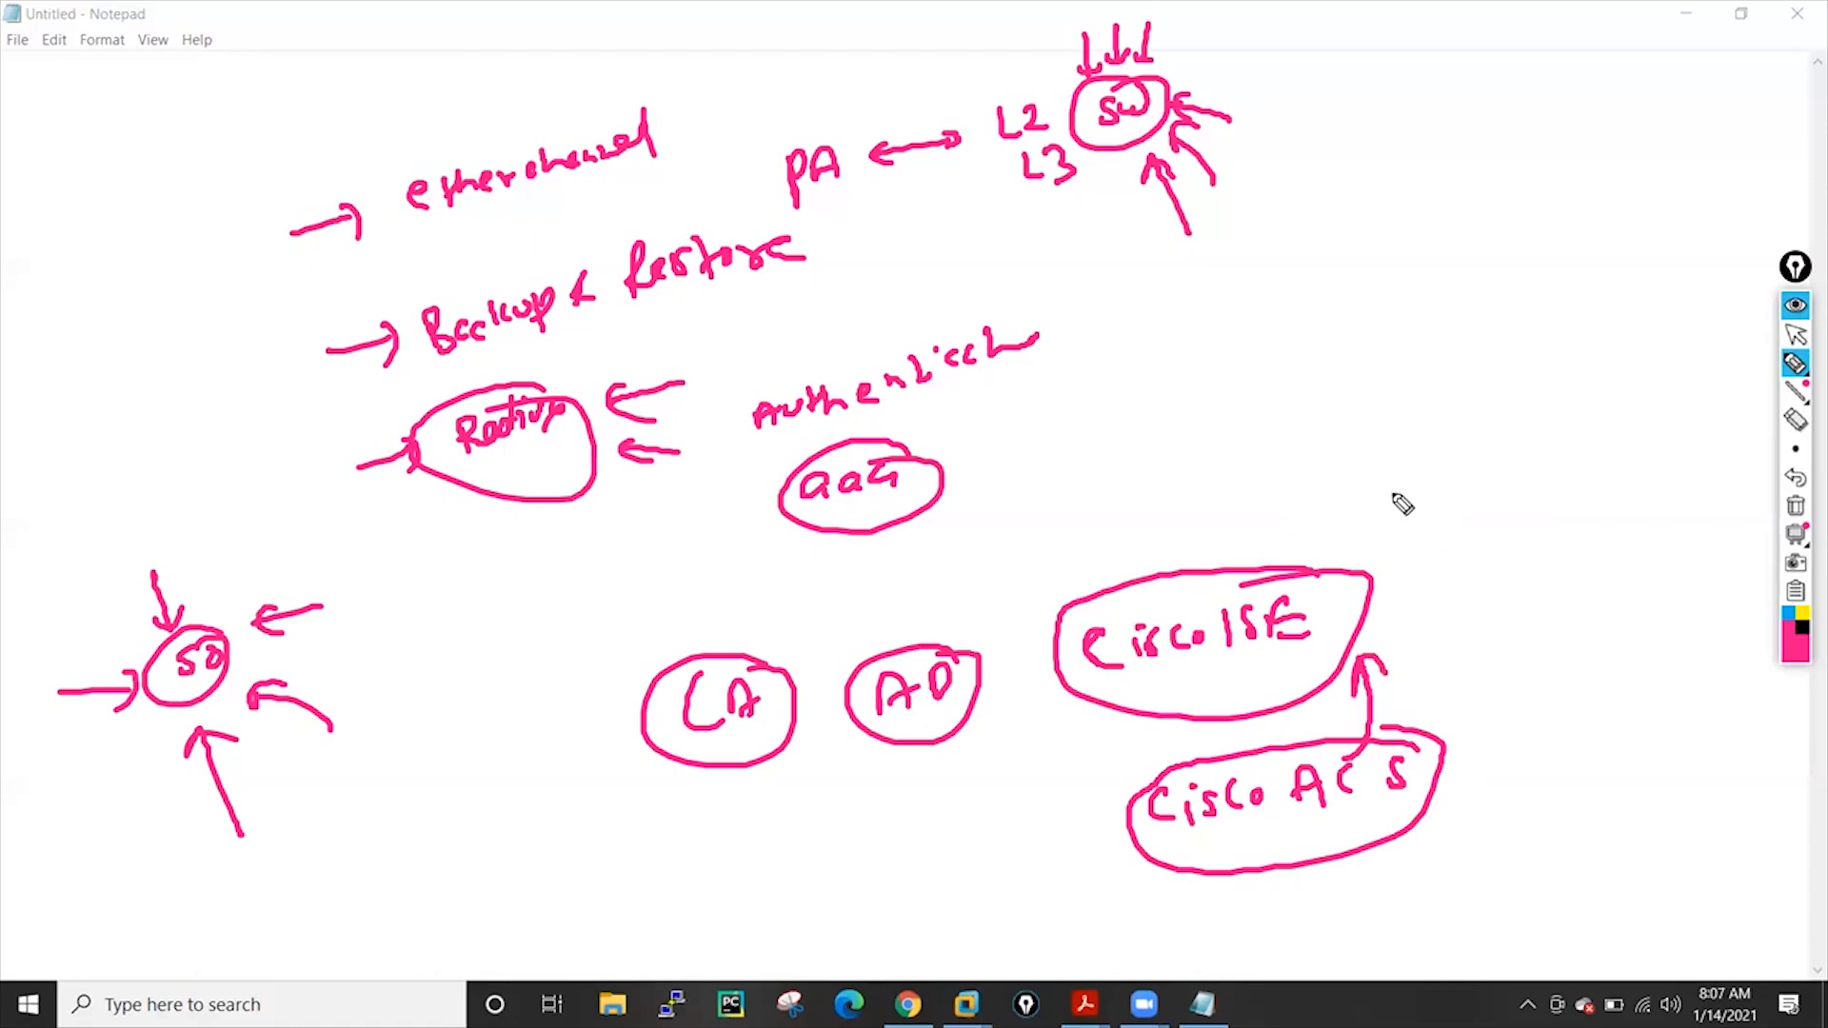
pyautogui.moveTo(1382, 467)
pyautogui.mouseDown()
pyautogui.moveTo(1465, 461)
pyautogui.moveTo(1588, 396)
pyautogui.moveTo(1385, 433)
pyautogui.mouseUp()
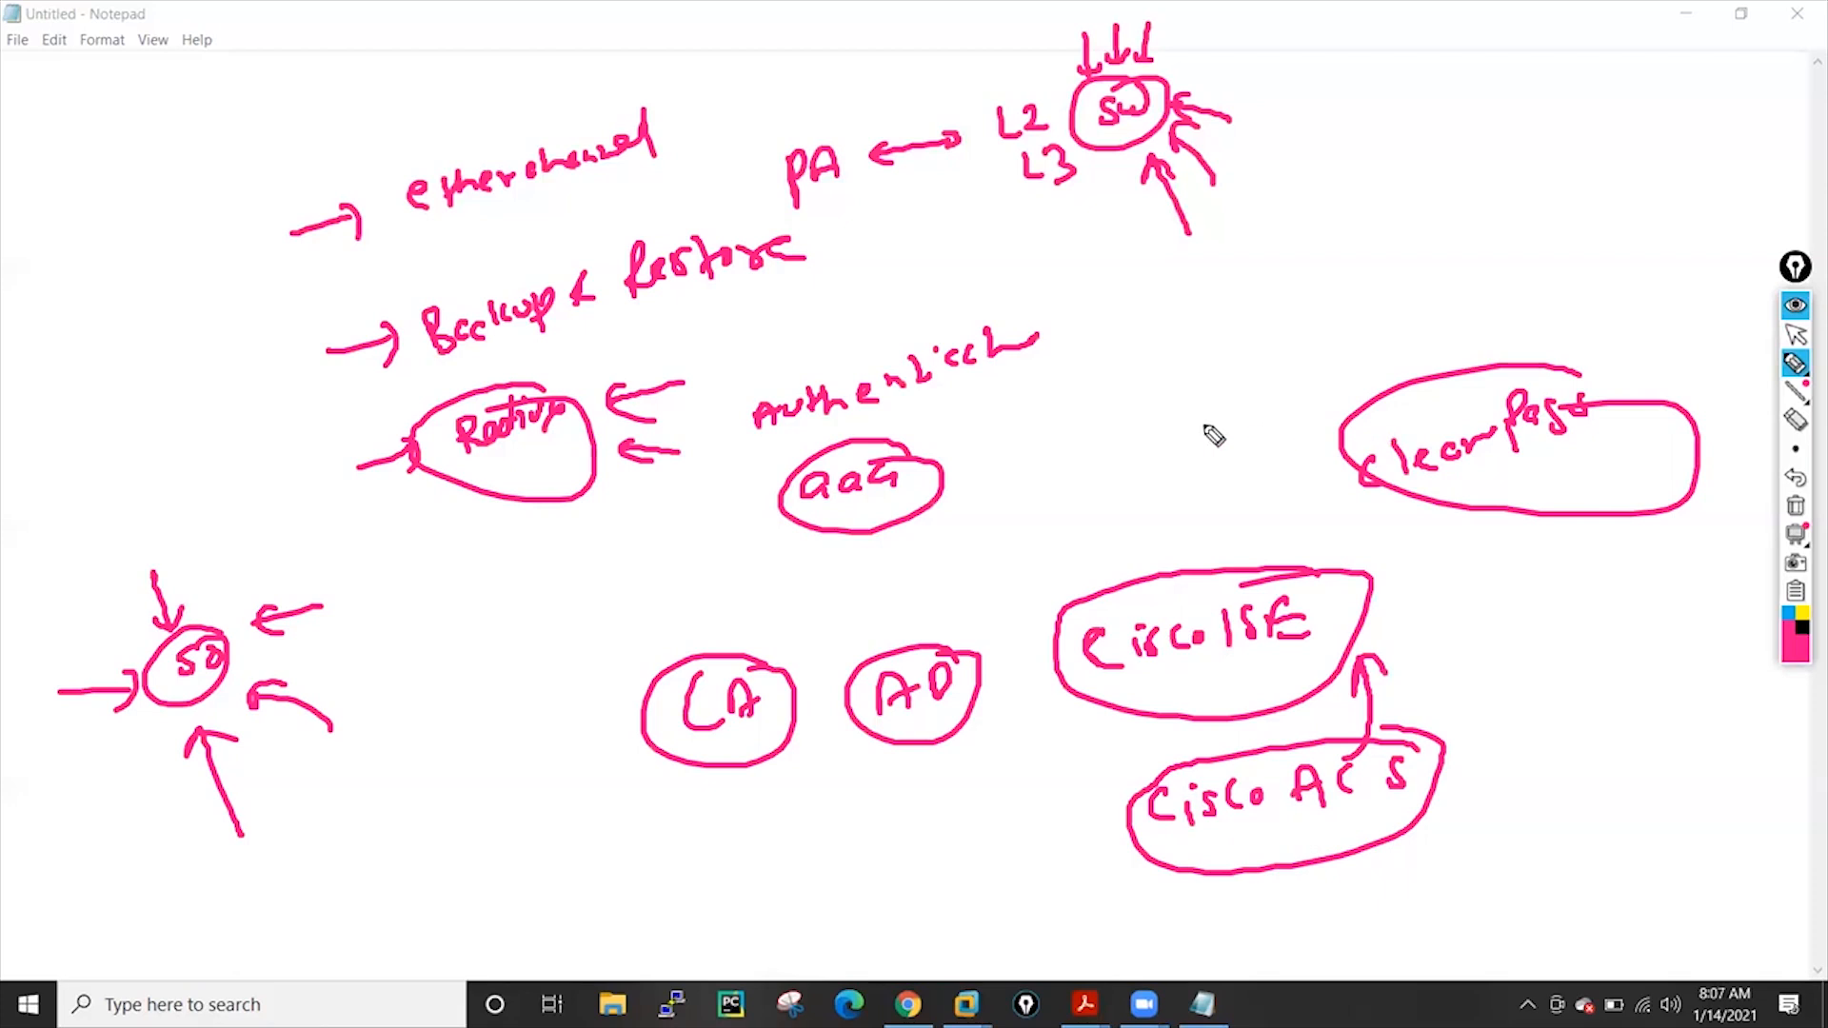
# Add 'AD' arrowed to AAA and a circled 'local' note off SD, then wipe all ink
pyautogui.moveTo(1143, 419)
pyautogui.mouseDown()
pyautogui.moveTo(1190, 400)
pyautogui.moveTo(1151, 443)
pyautogui.moveTo(1229, 352)
pyautogui.mouseUp()
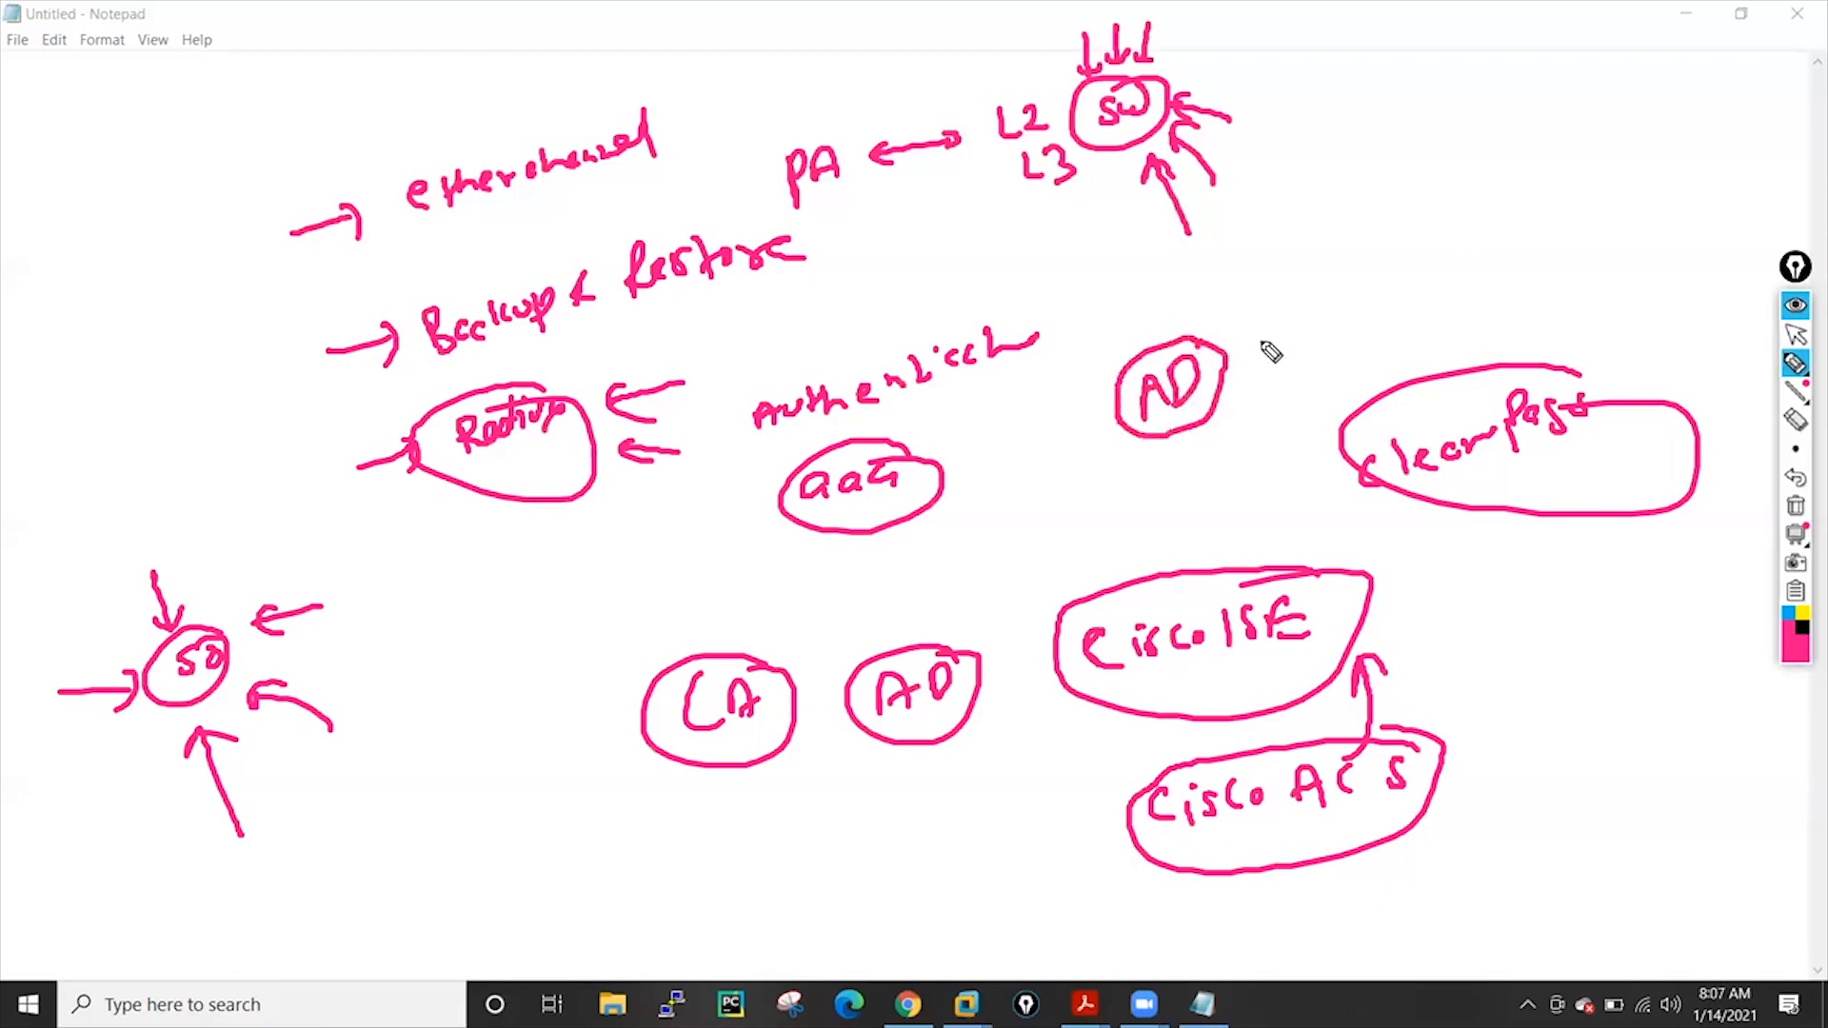
pyautogui.moveTo(1138, 433)
pyautogui.mouseDown()
pyautogui.moveTo(1008, 511)
pyautogui.moveTo(1019, 546)
pyautogui.mouseUp()
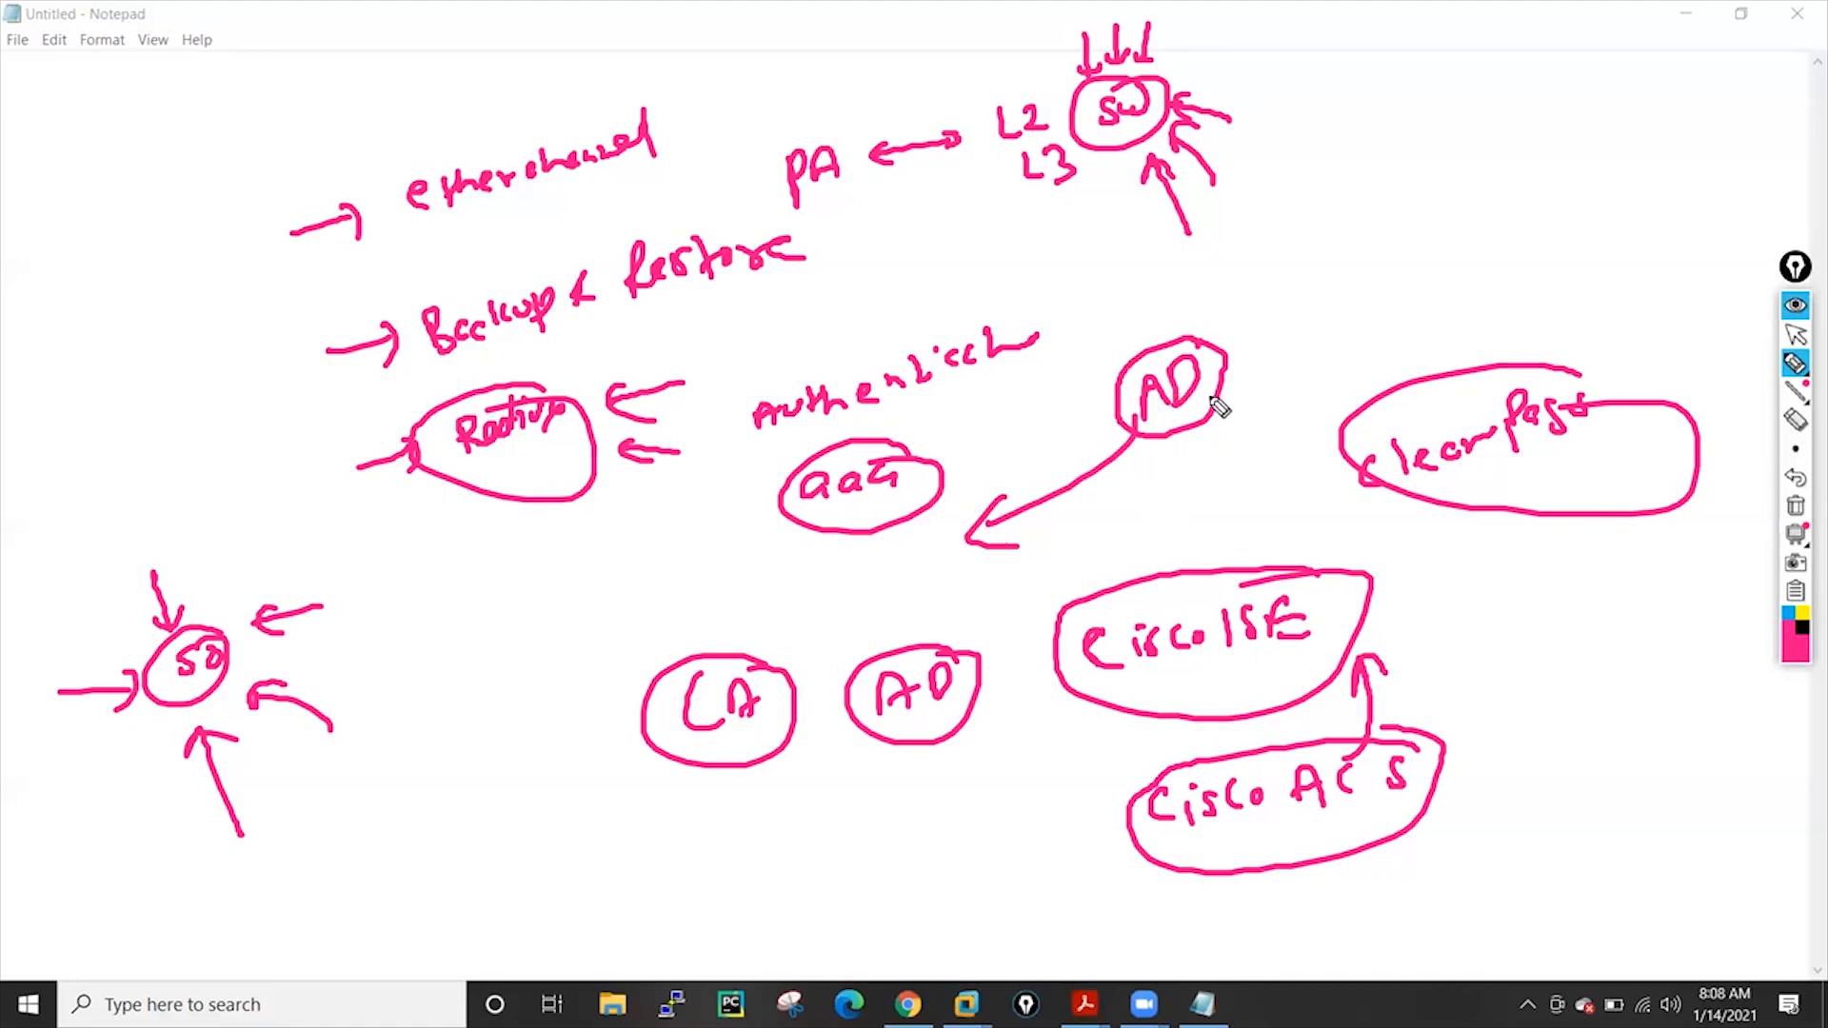
pyautogui.moveTo(377, 607)
pyautogui.mouseDown()
pyautogui.moveTo(437, 584)
pyautogui.moveTo(430, 602)
pyautogui.mouseUp()
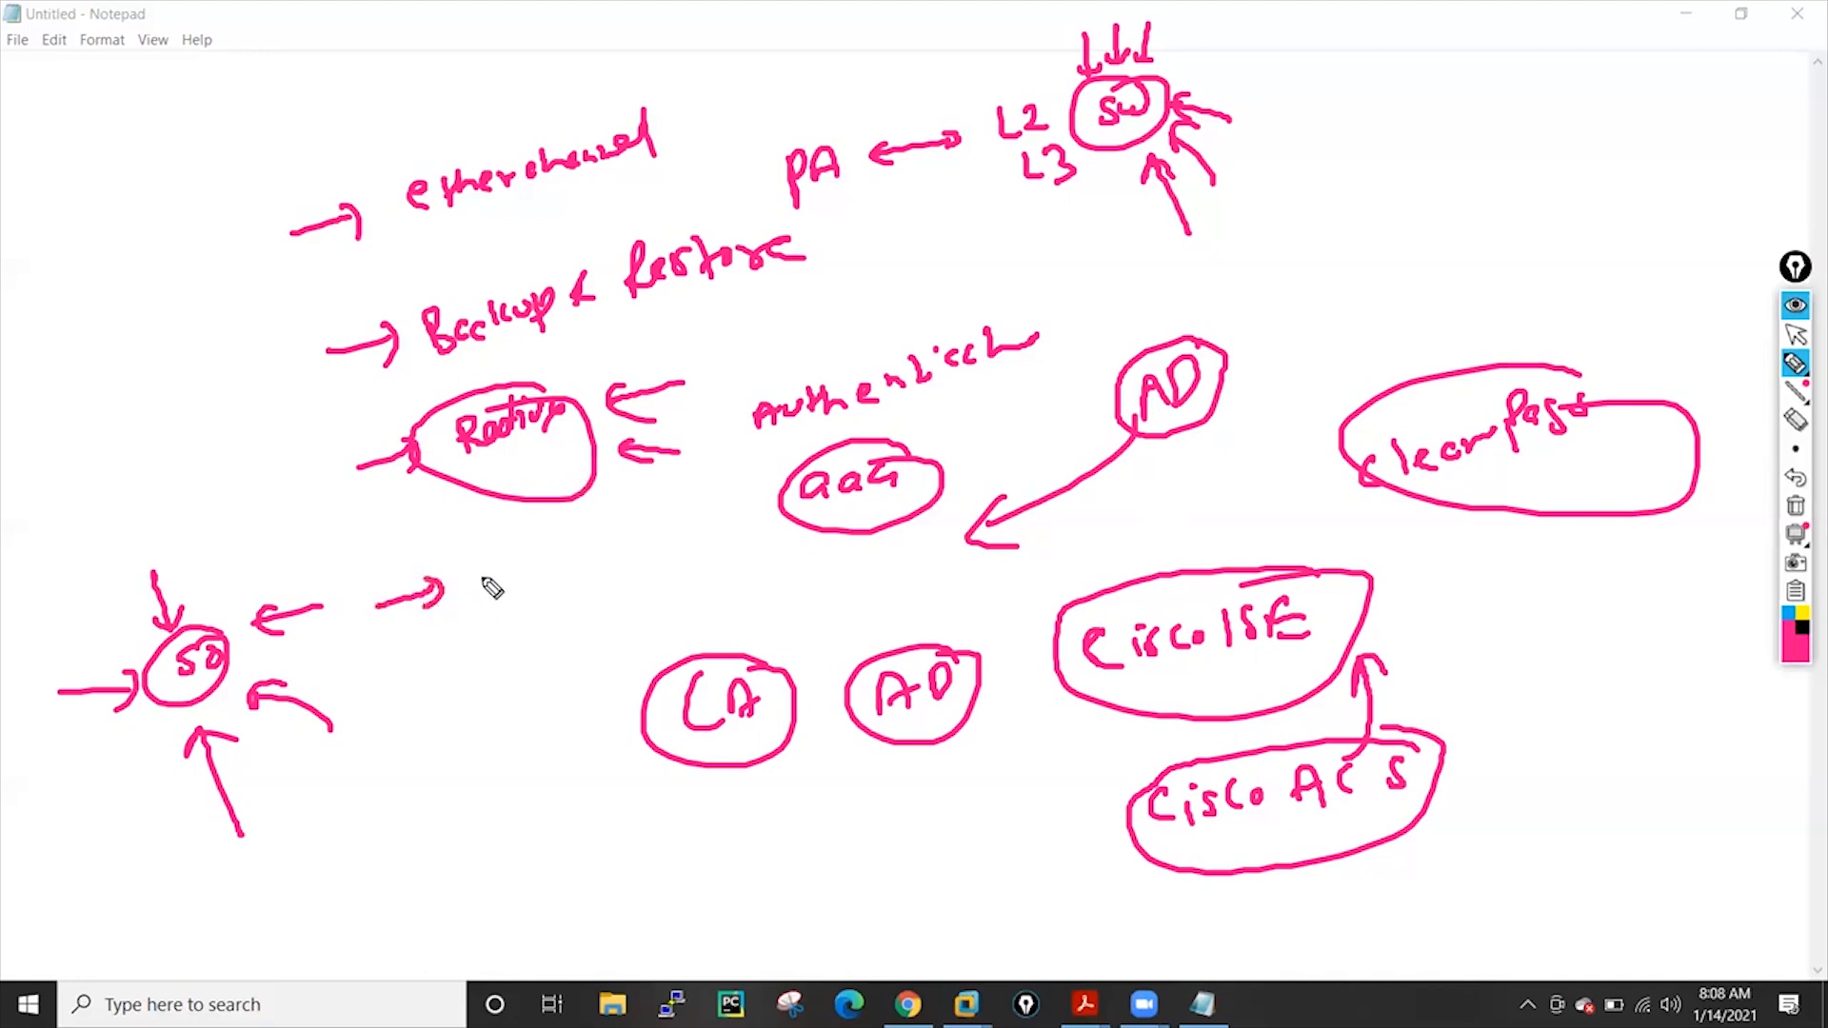
pyautogui.moveTo(485, 569)
pyautogui.mouseDown()
pyautogui.moveTo(563, 570)
pyautogui.moveTo(587, 546)
pyautogui.moveTo(566, 561)
pyautogui.mouseUp()
pyautogui.moveTo(519, 678); pyautogui.dragTo(533, 585)
pyautogui.moveTo(567, 656); pyautogui.dragTo(574, 606)
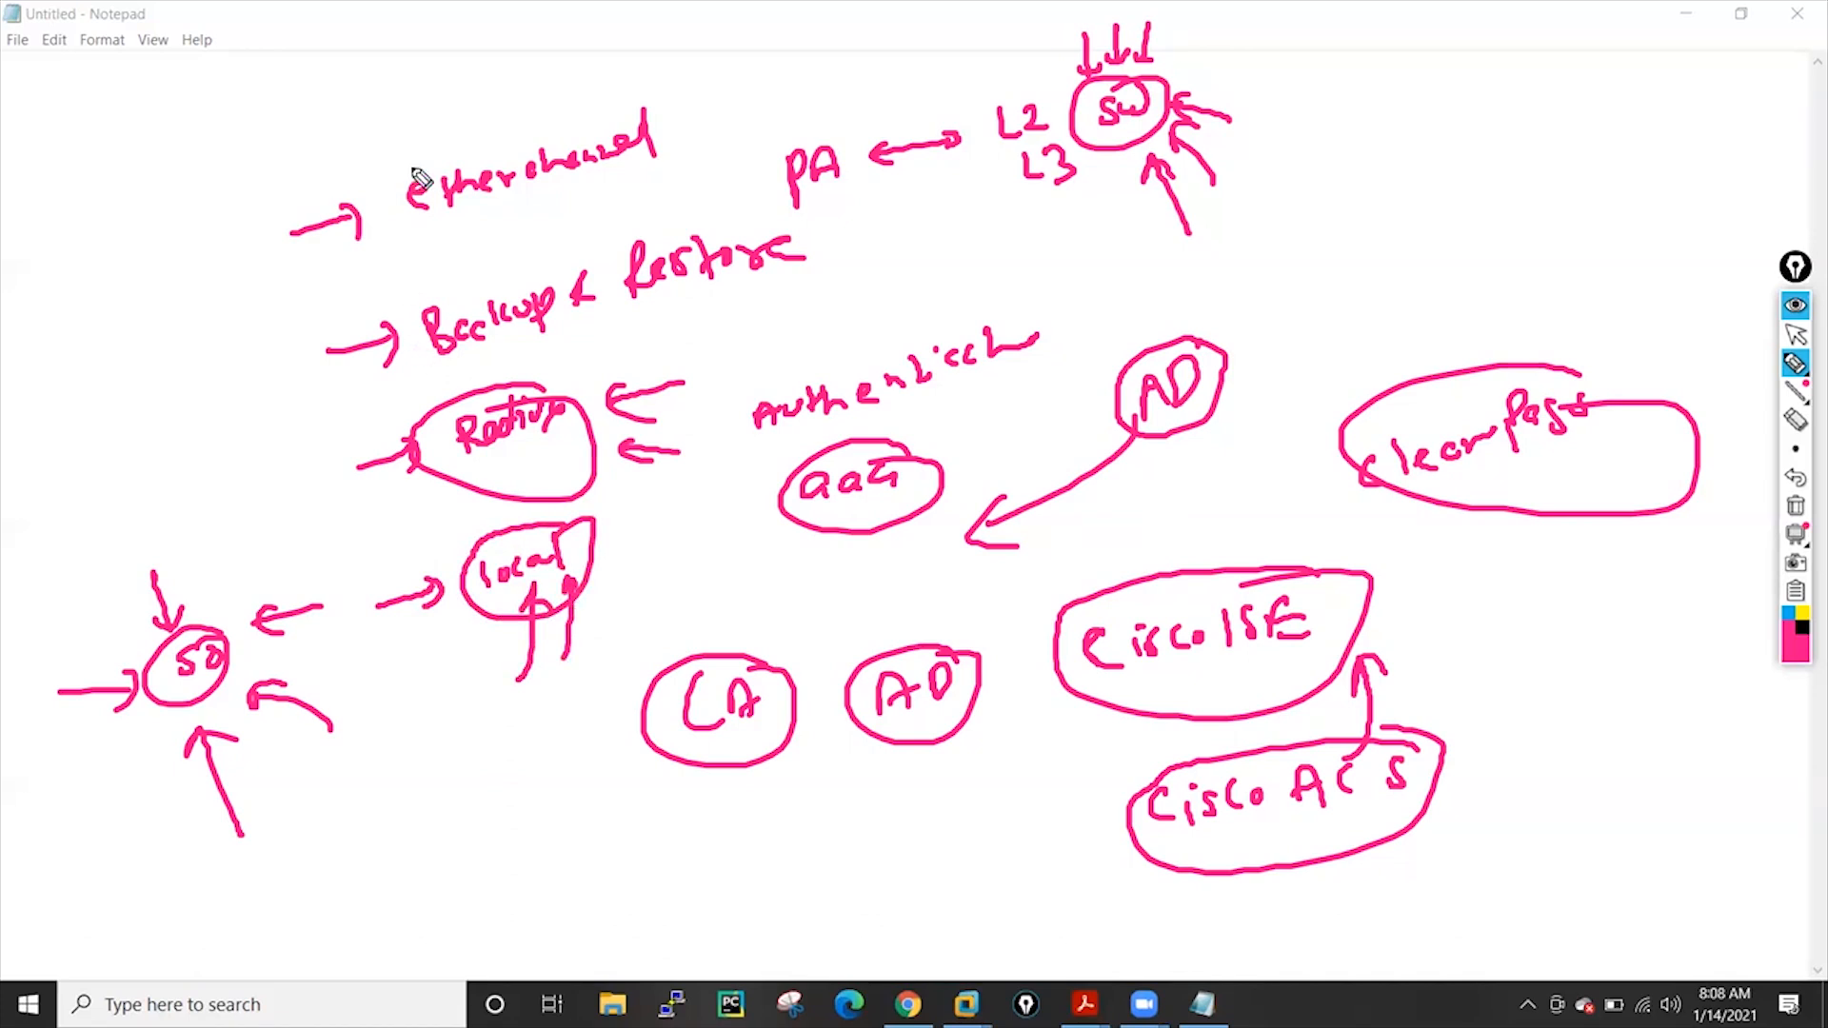
pyautogui.click(1799, 515)
pyautogui.click(1800, 334)
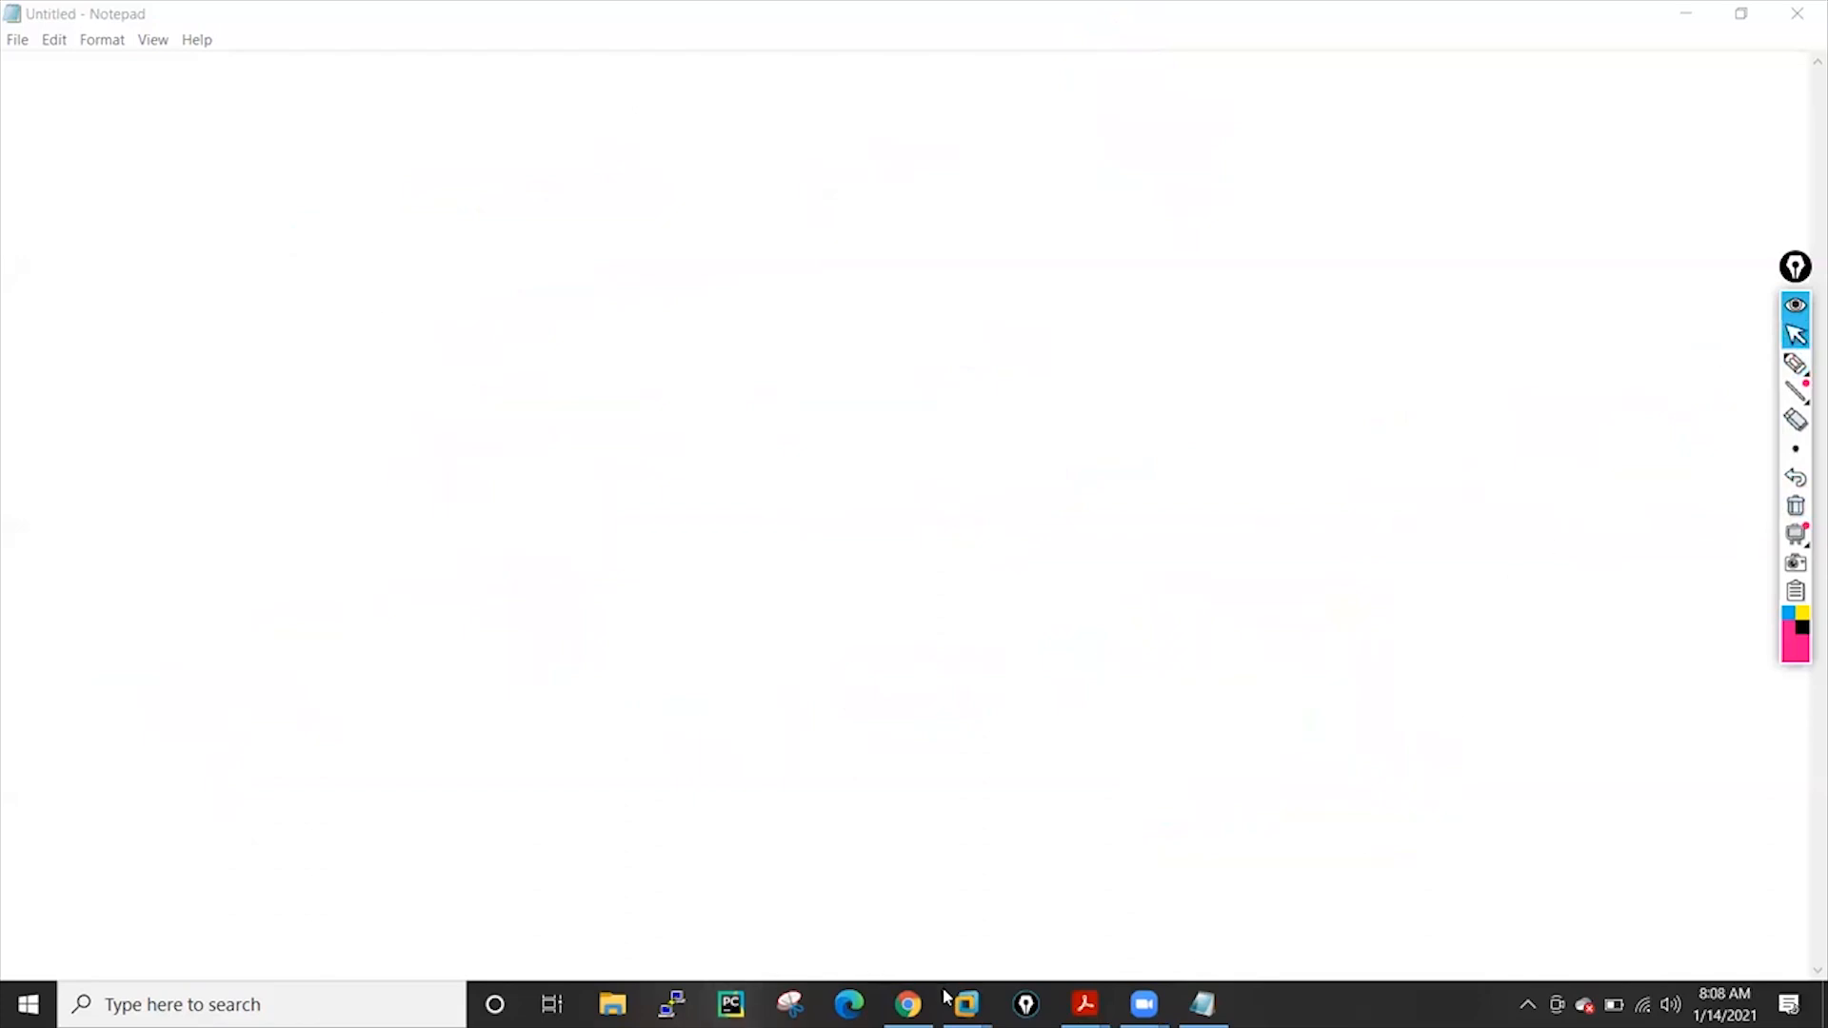
# On the EVE Topology tab, tick the Gi0/0–eth1/3 link and label the switch L3
pyautogui.click(908, 1004)
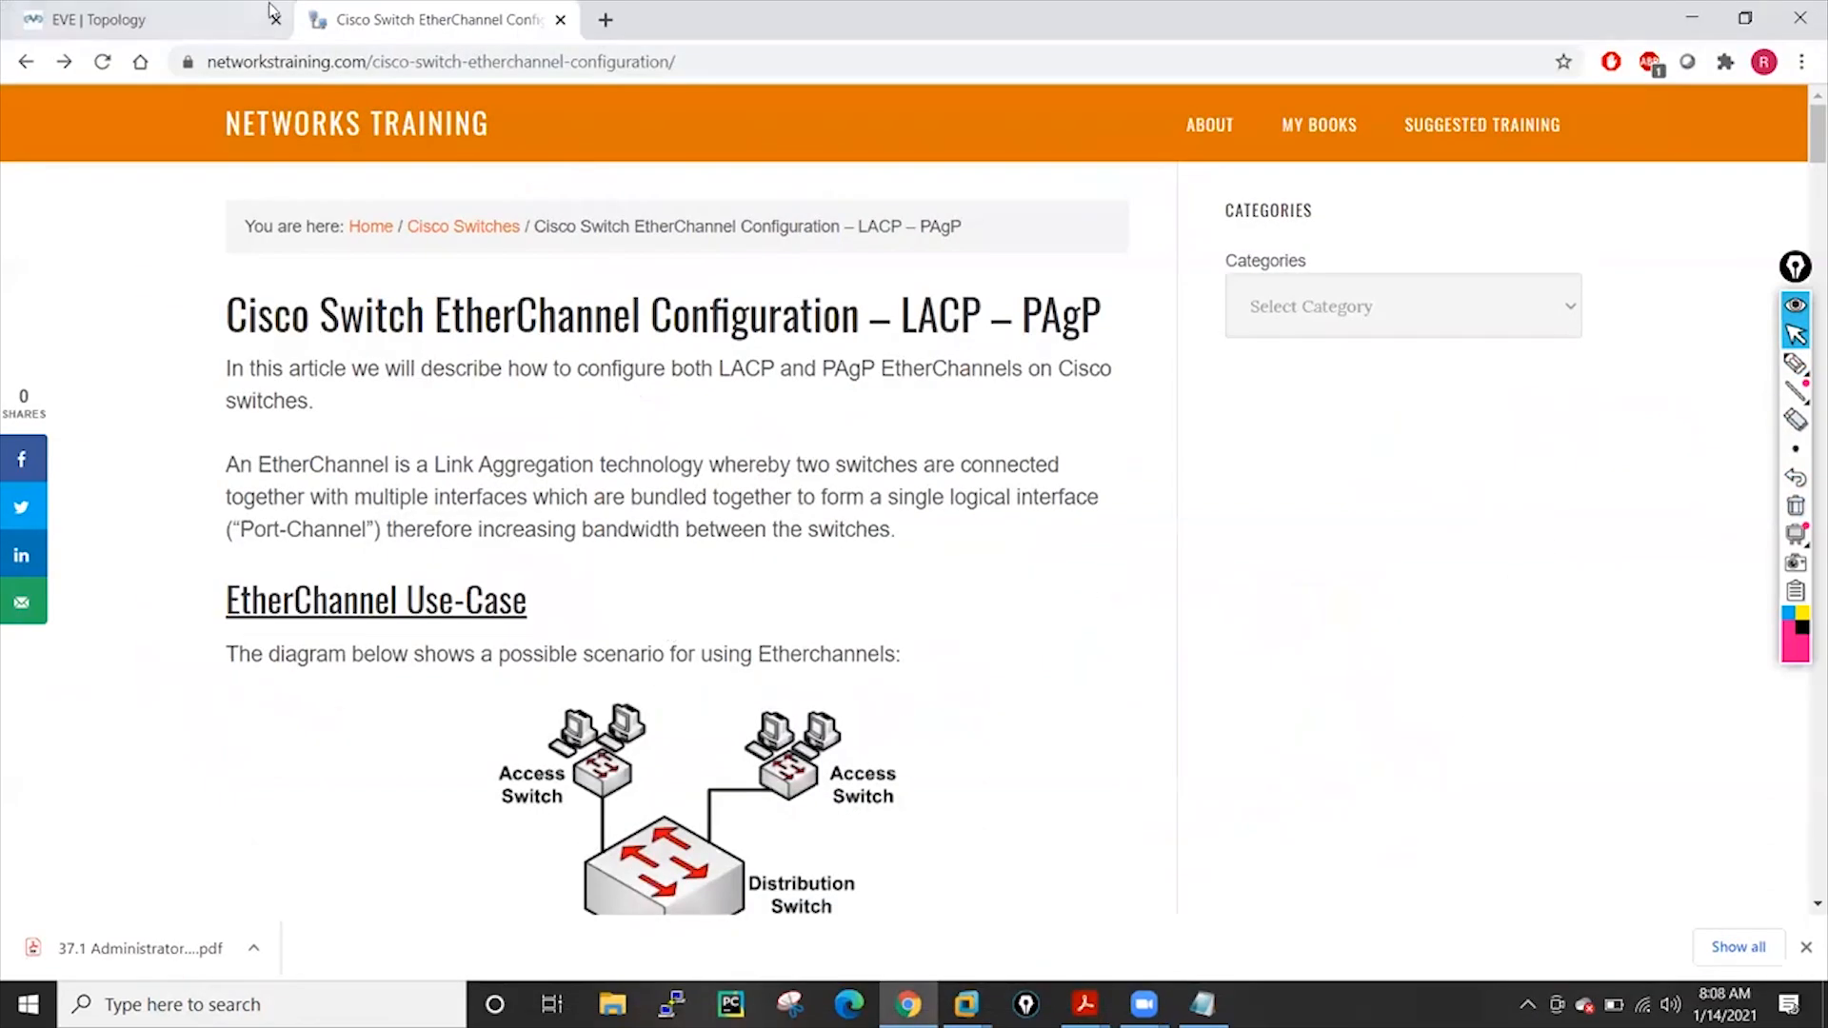
pyautogui.click(196, 17)
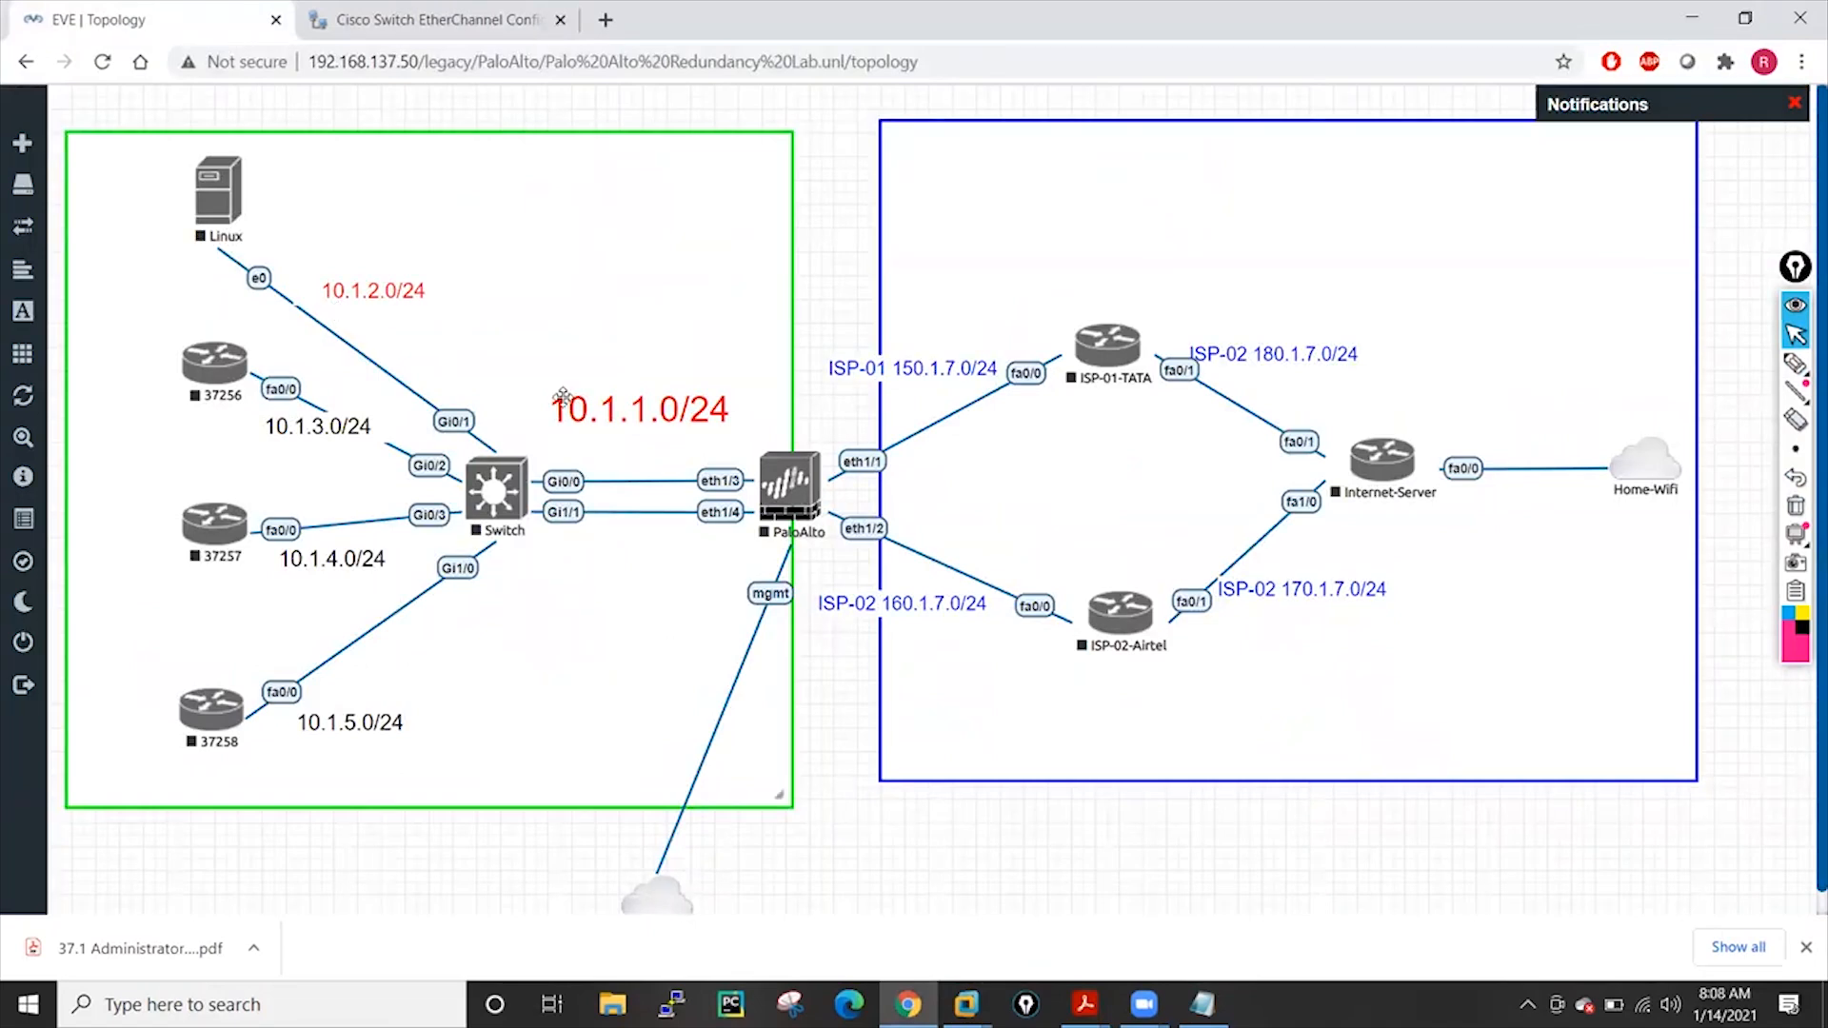
pyautogui.click(1795, 362)
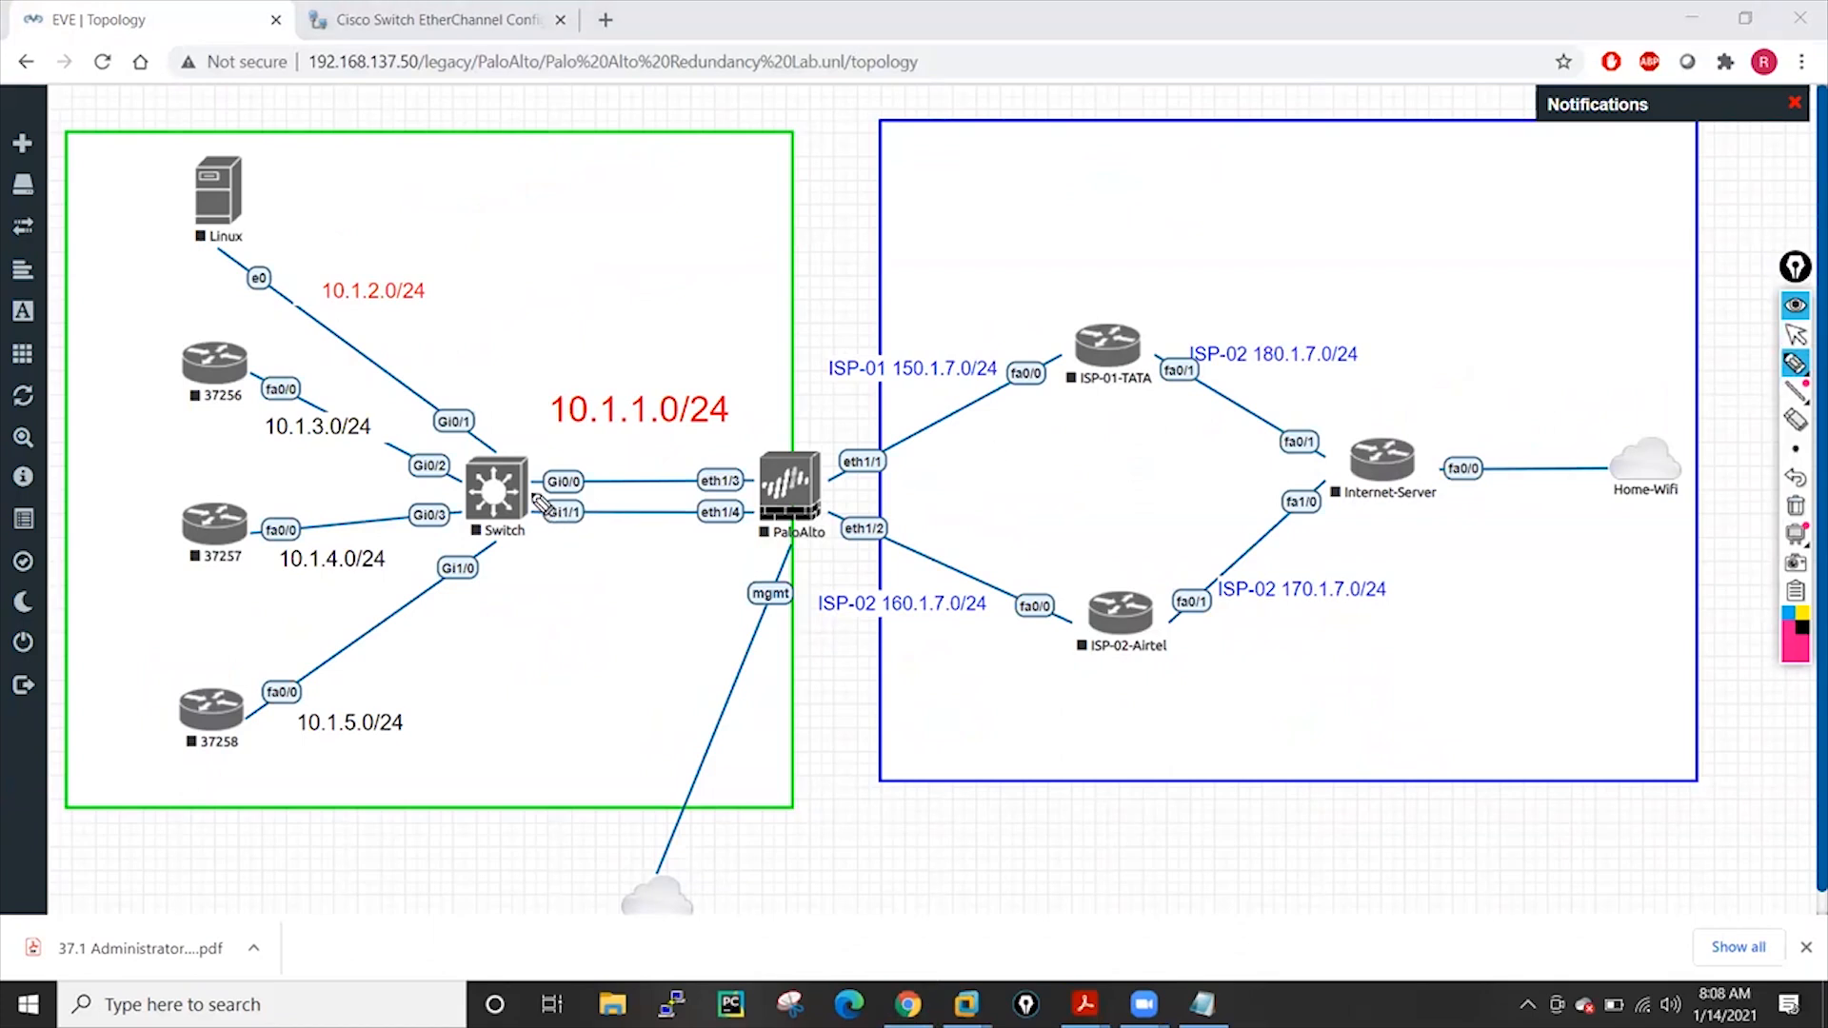
pyautogui.moveTo(600, 471); pyautogui.dragTo(682, 482)
pyautogui.moveTo(535, 366)
pyautogui.mouseDown()
pyautogui.moveTo(530, 468)
pyautogui.moveTo(542, 455)
pyautogui.mouseUp()
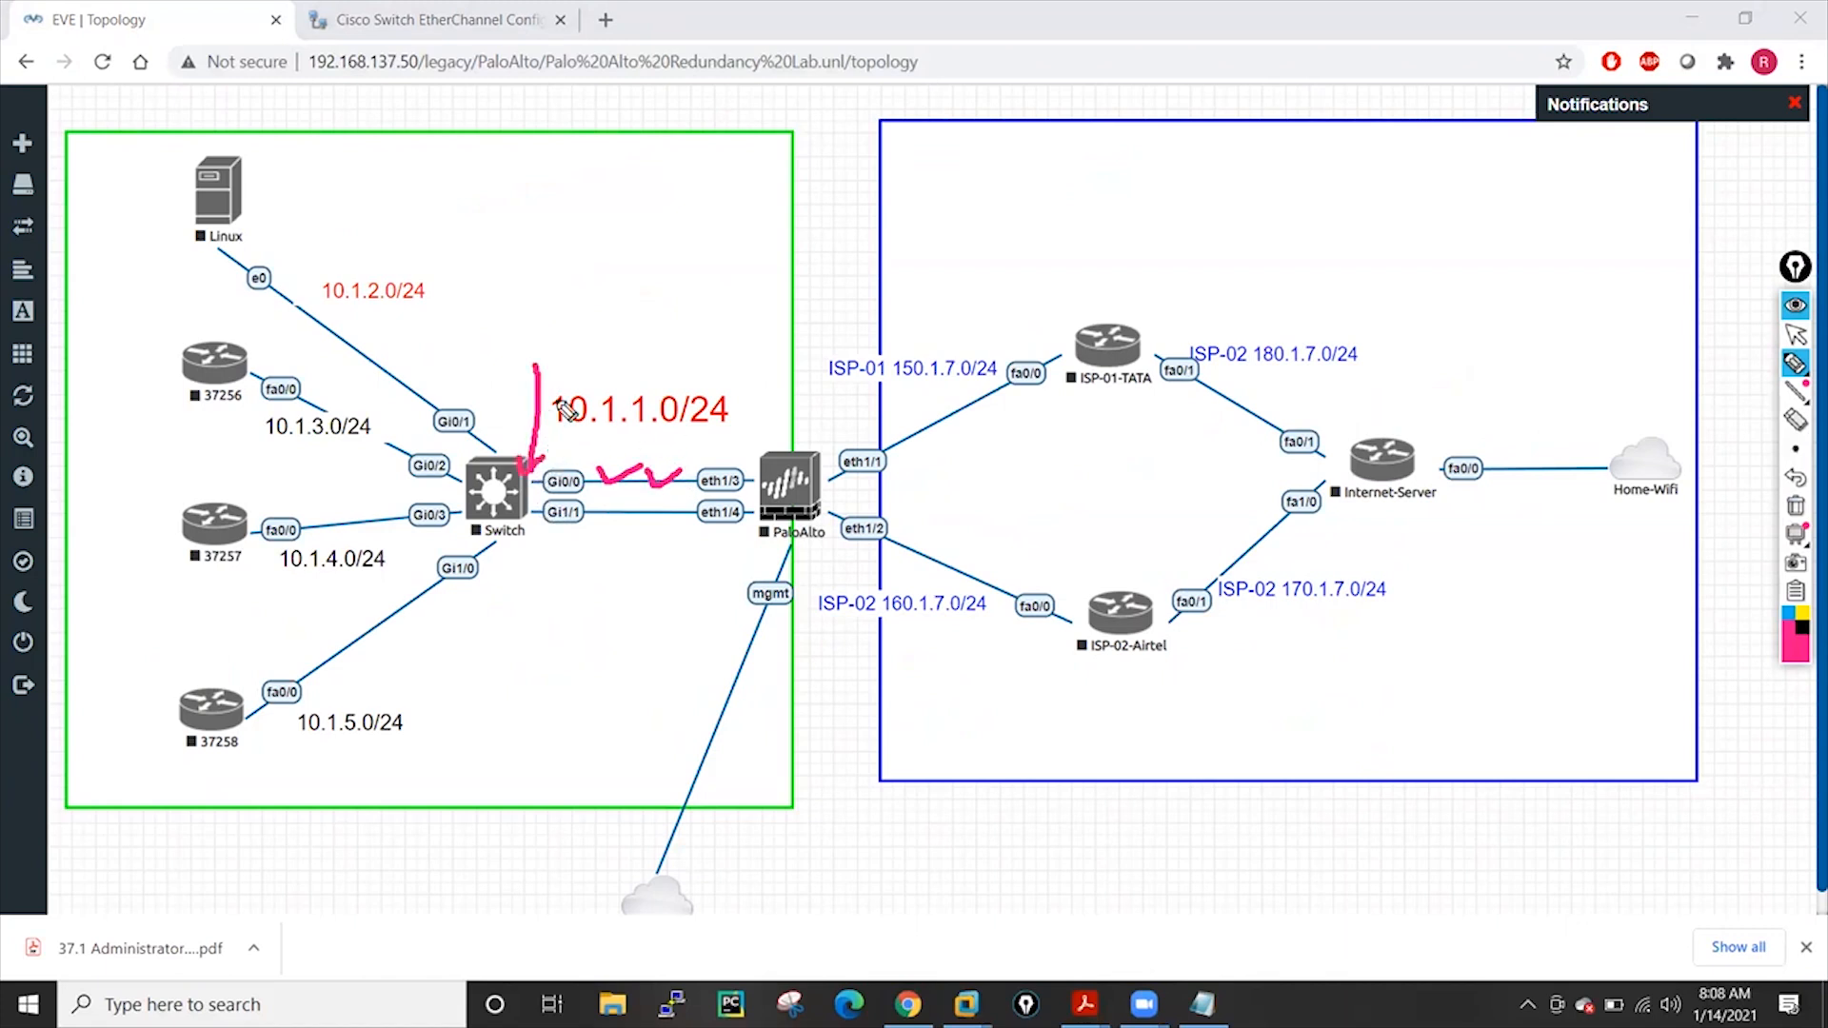
pyautogui.moveTo(545, 306)
pyautogui.mouseDown()
pyautogui.moveTo(577, 333)
pyautogui.moveTo(538, 338)
pyautogui.moveTo(614, 295)
pyautogui.moveTo(562, 306)
pyautogui.mouseUp()
# Write an IP address note above the L3 switch label
pyautogui.moveTo(569, 237)
pyautogui.mouseDown()
pyautogui.moveTo(569, 268)
pyautogui.moveTo(589, 240)
pyautogui.moveTo(658, 238)
pyautogui.mouseUp()
pyautogui.click(600, 249)
pyautogui.click(625, 231)
pyautogui.click(650, 238)
pyautogui.moveTo(678, 211)
pyautogui.mouseDown()
pyautogui.moveTo(676, 228)
pyautogui.moveTo(682, 212)
pyautogui.mouseUp()
pyautogui.moveTo(693, 198); pyautogui.dragTo(698, 219)
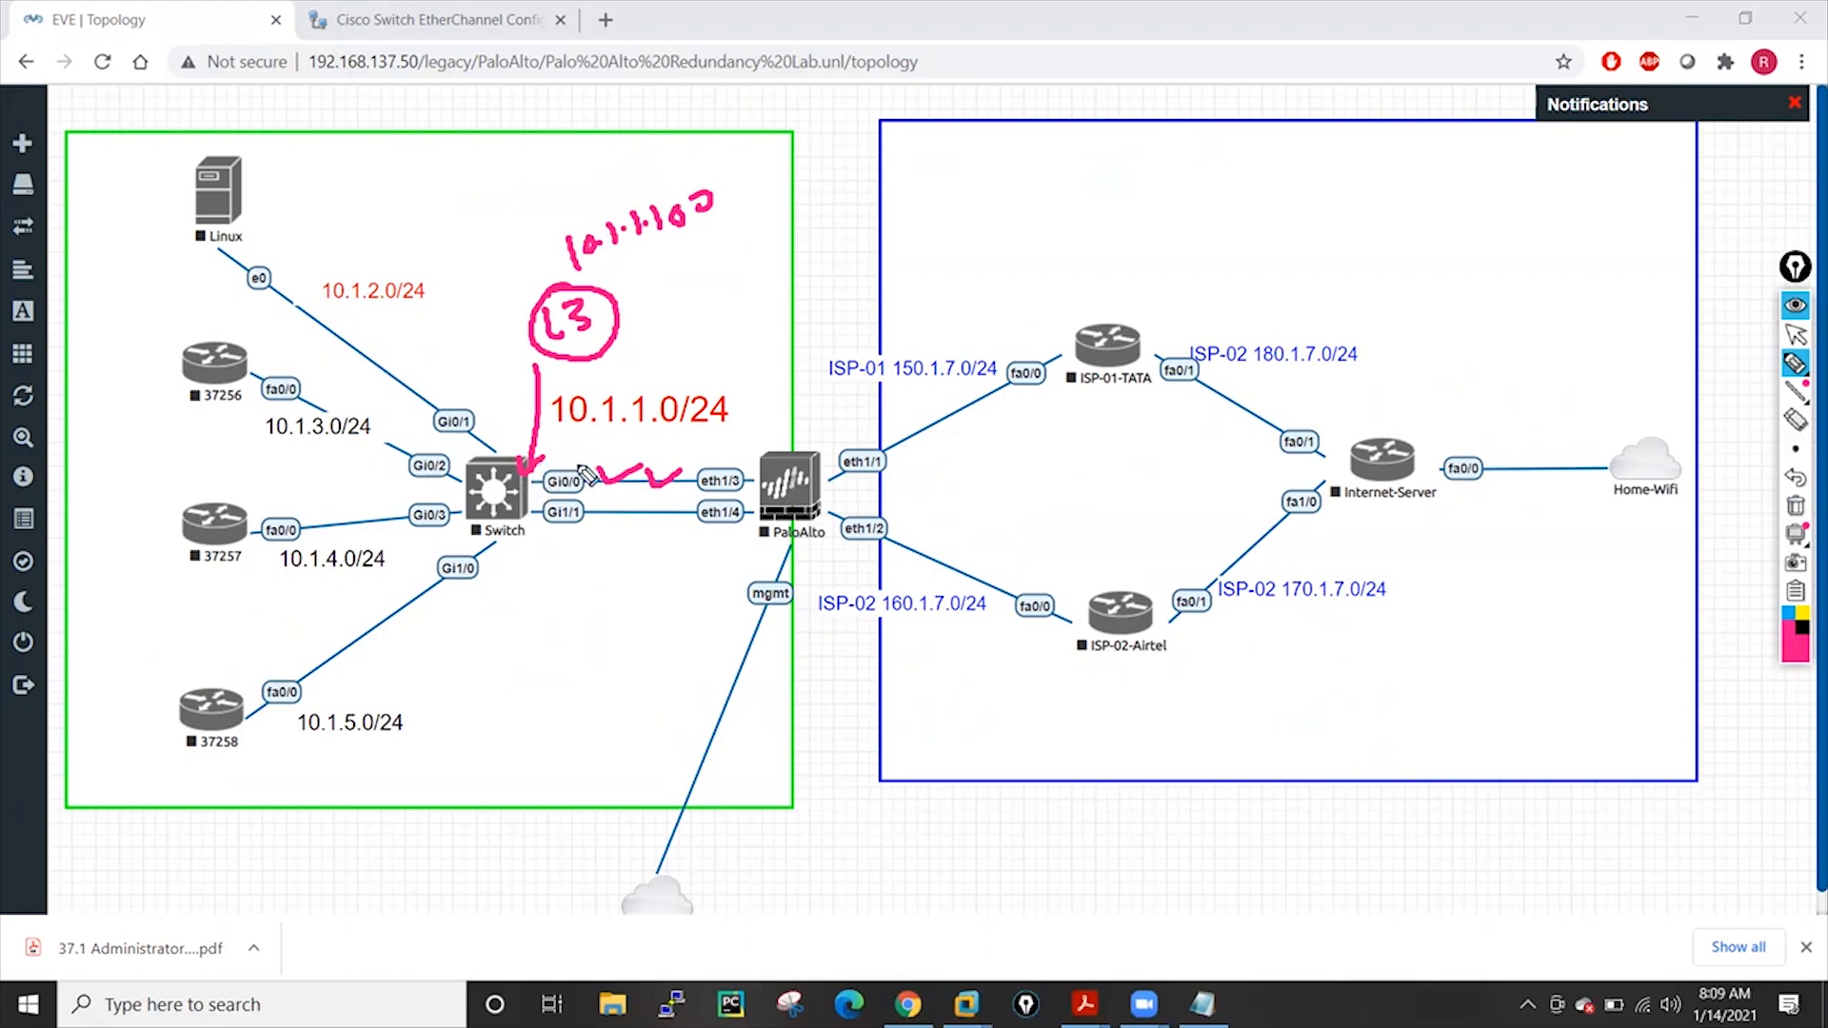
# Circle the switch's Gi0/0 and Gi1/1 ports, add arrows and a note, then clear the ink
pyautogui.moveTo(568, 456)
pyautogui.mouseDown()
pyautogui.moveTo(538, 522)
pyautogui.moveTo(570, 535)
pyautogui.moveTo(573, 487)
pyautogui.mouseUp()
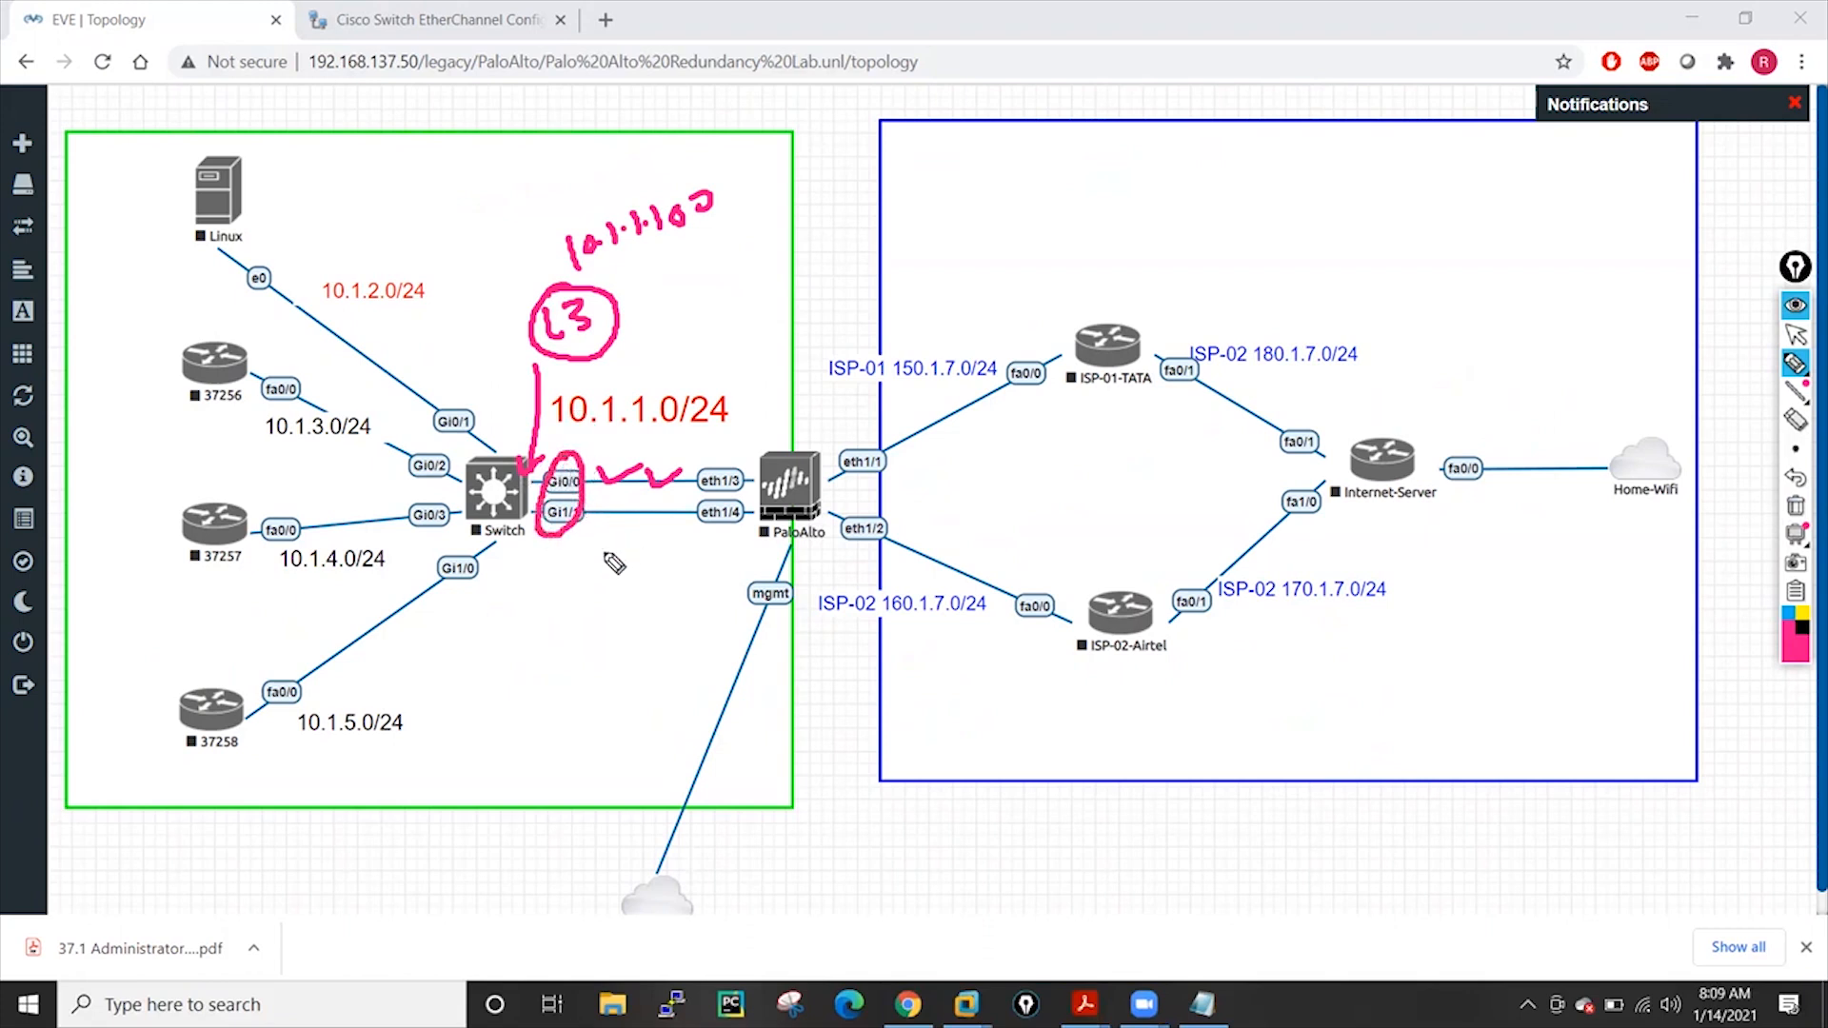
pyautogui.moveTo(591, 654); pyautogui.dragTo(595, 560)
pyautogui.moveTo(639, 621)
pyautogui.mouseDown()
pyautogui.moveTo(612, 539)
pyautogui.moveTo(631, 552)
pyautogui.mouseUp()
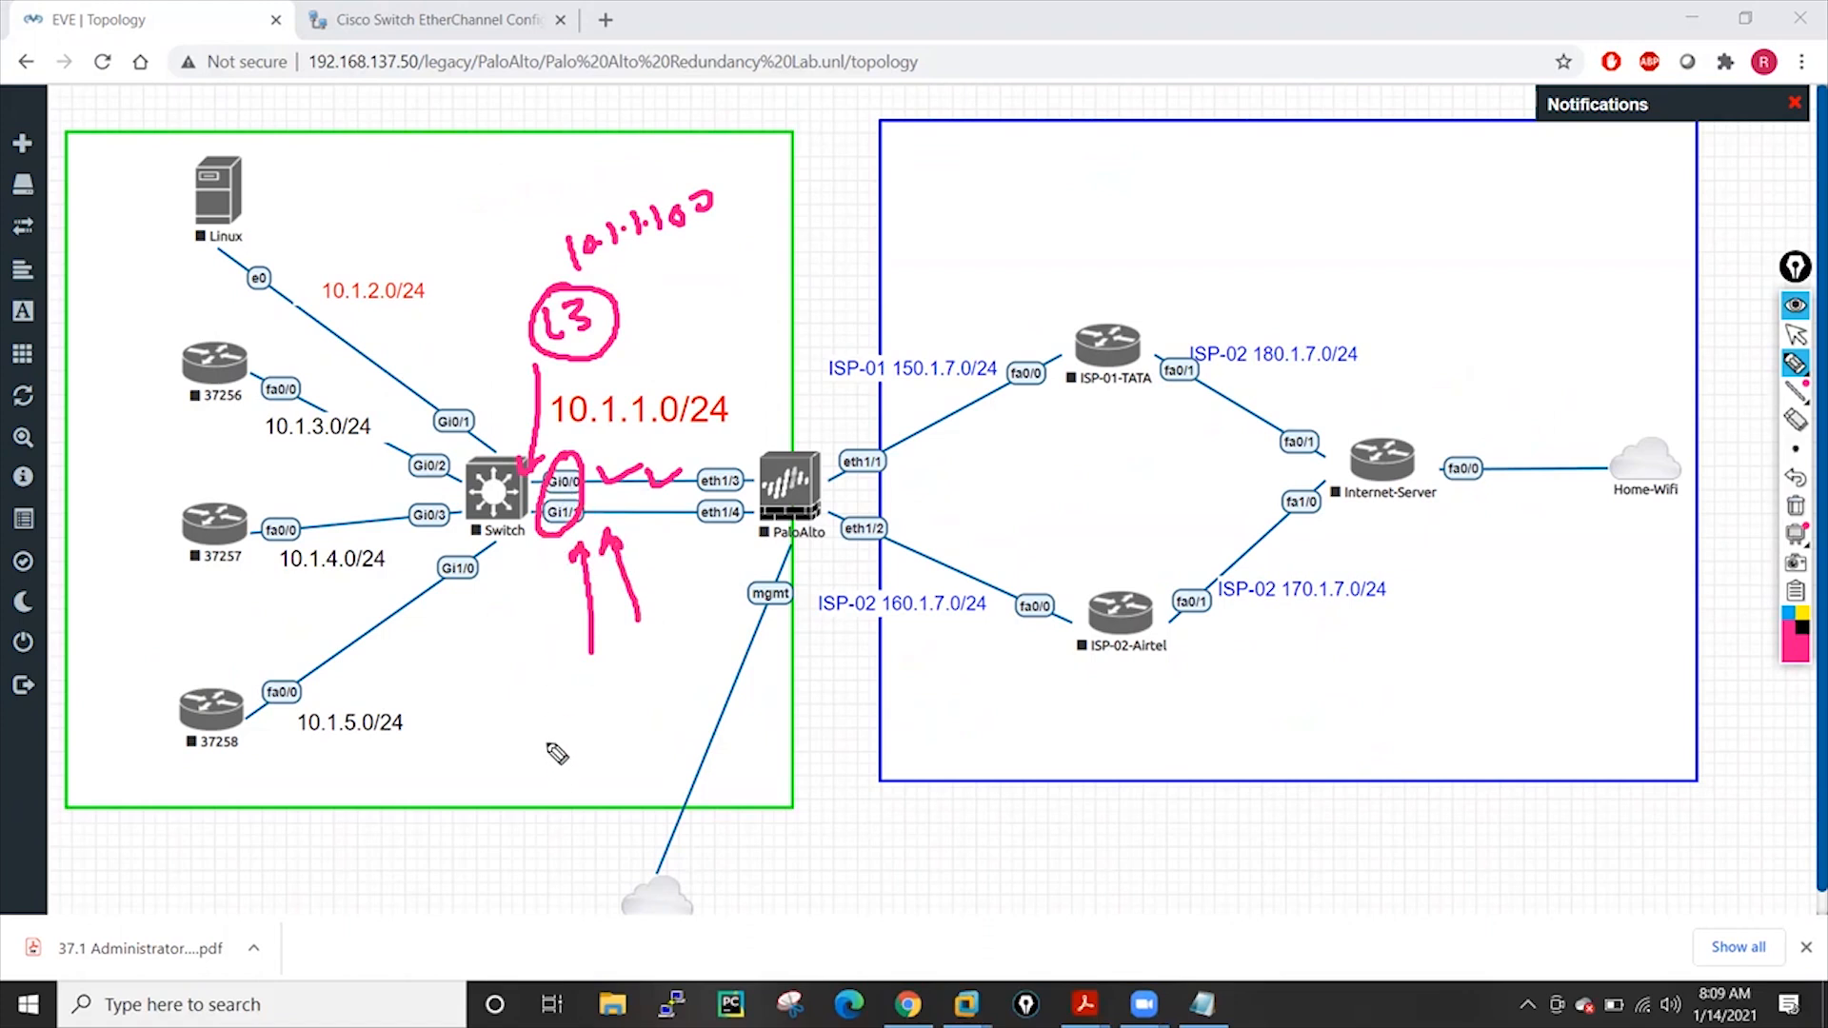
pyautogui.moveTo(541, 726)
pyautogui.mouseDown()
pyautogui.moveTo(546, 748)
pyautogui.moveTo(569, 719)
pyautogui.moveTo(595, 761)
pyautogui.mouseUp()
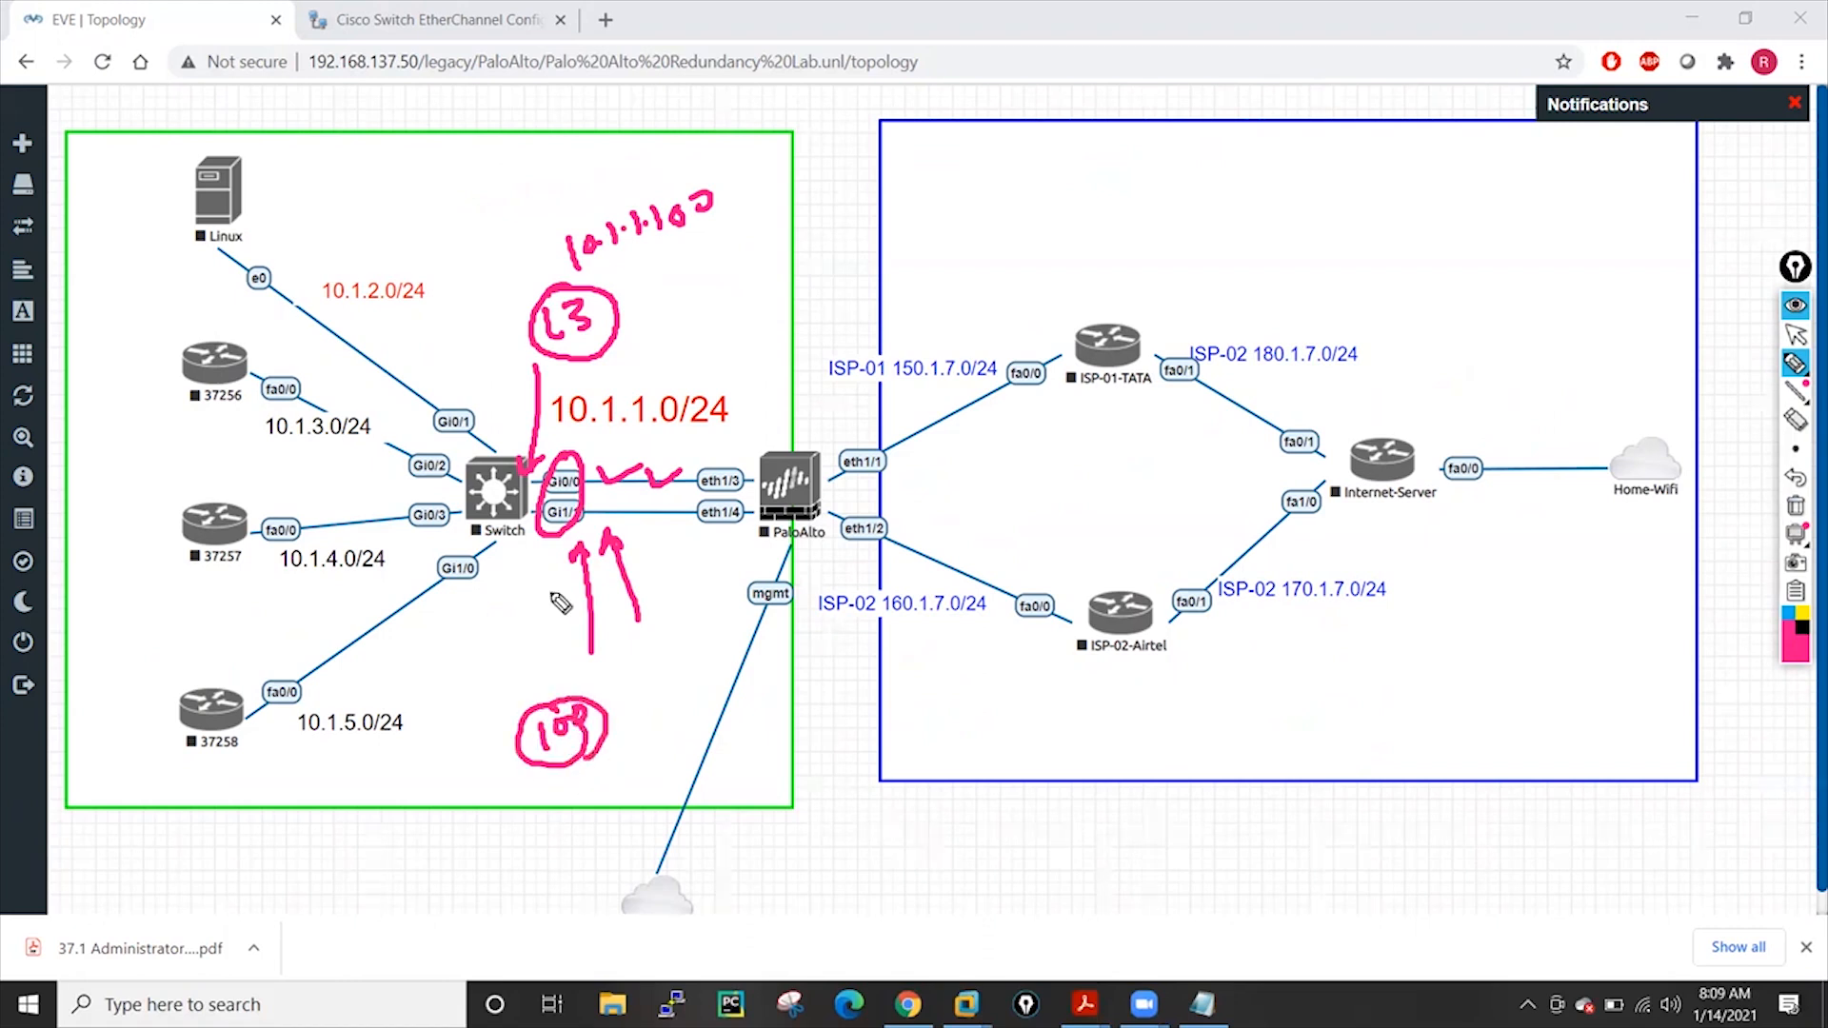
pyautogui.moveTo(500, 365)
pyautogui.mouseDown()
pyautogui.moveTo(500, 447)
pyautogui.moveTo(513, 421)
pyautogui.mouseUp()
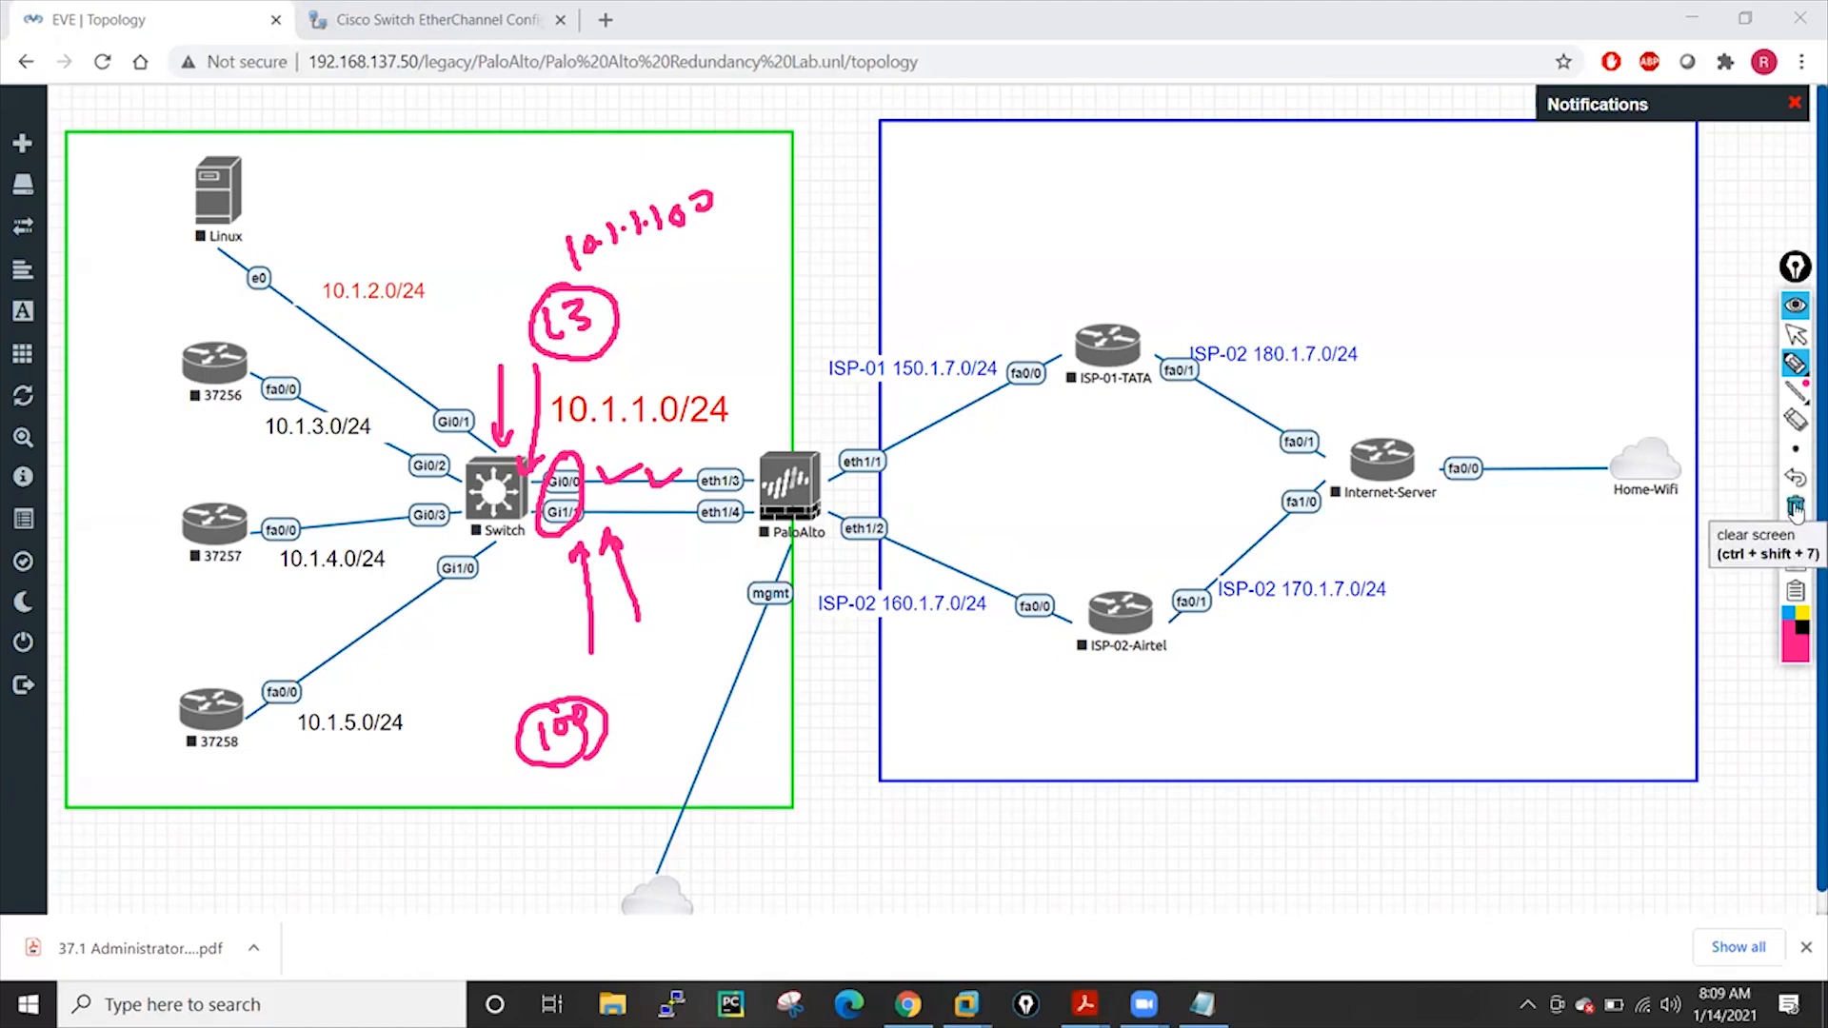
pyautogui.click(1796, 508)
pyautogui.click(1796, 335)
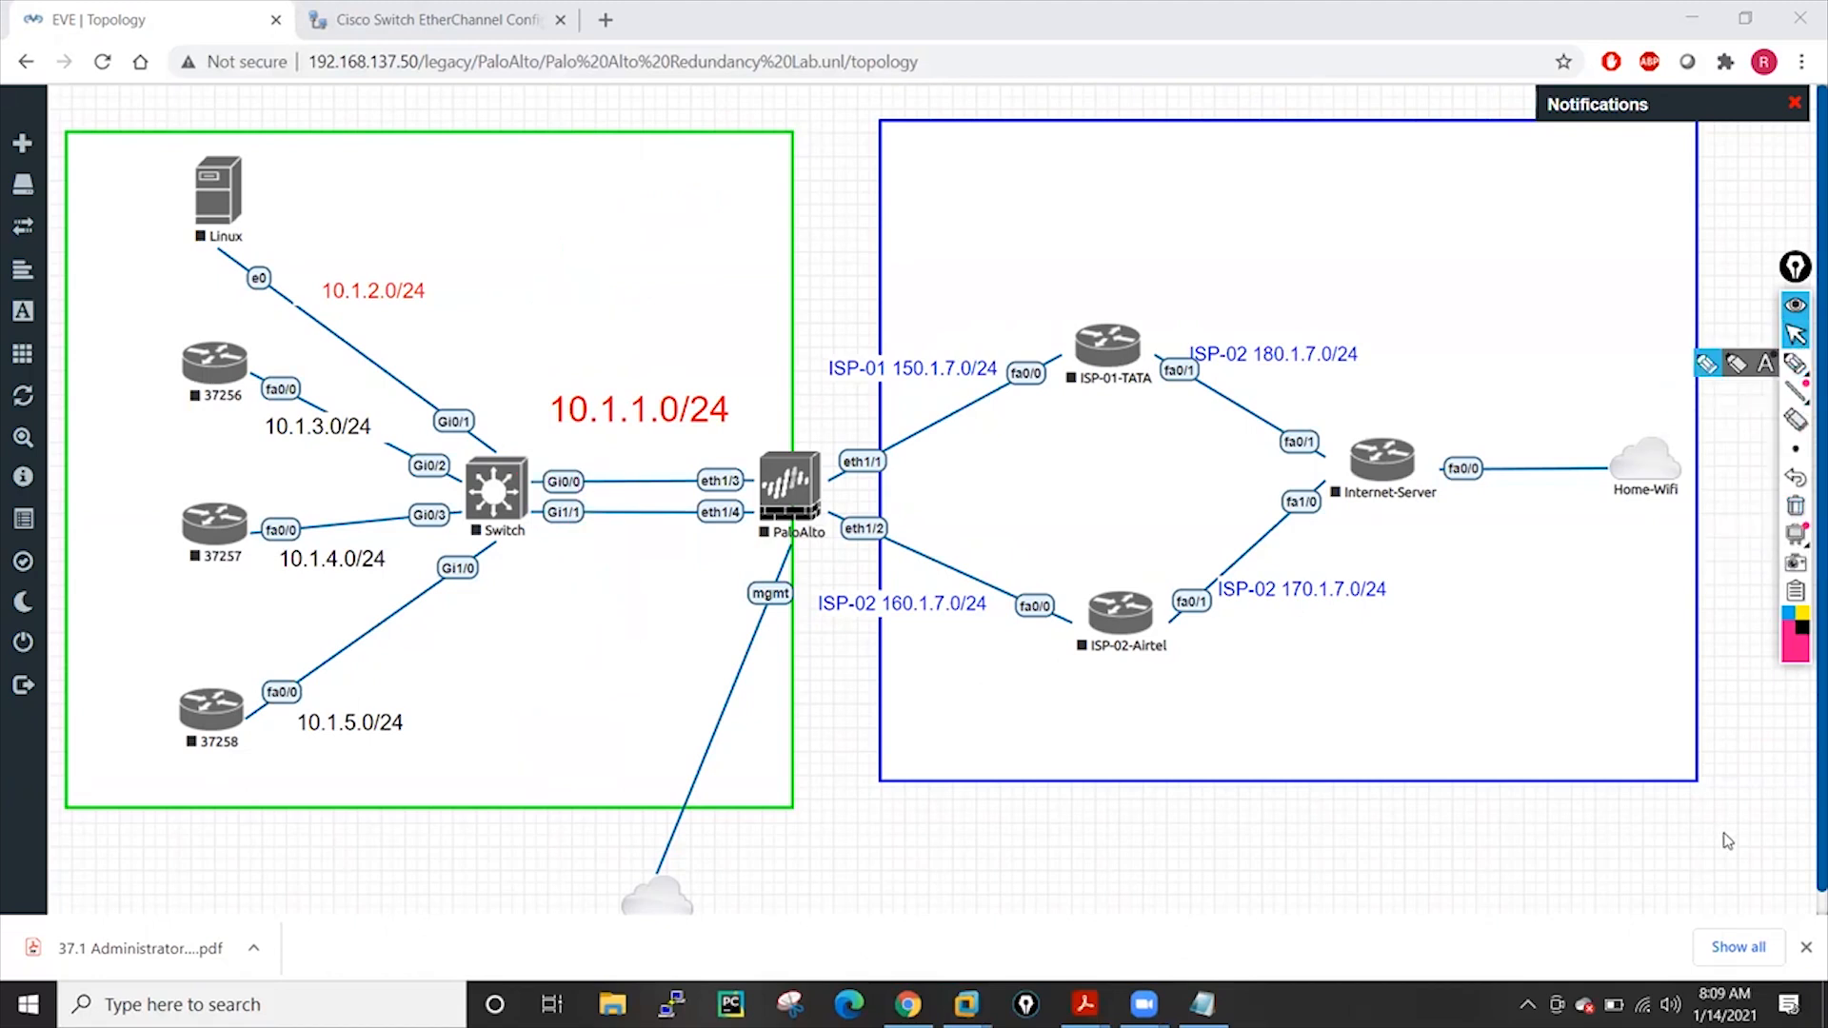
# Write a 'PBF' note above the 10.1.1.0/24 label, then clear it
pyautogui.click(1802, 941)
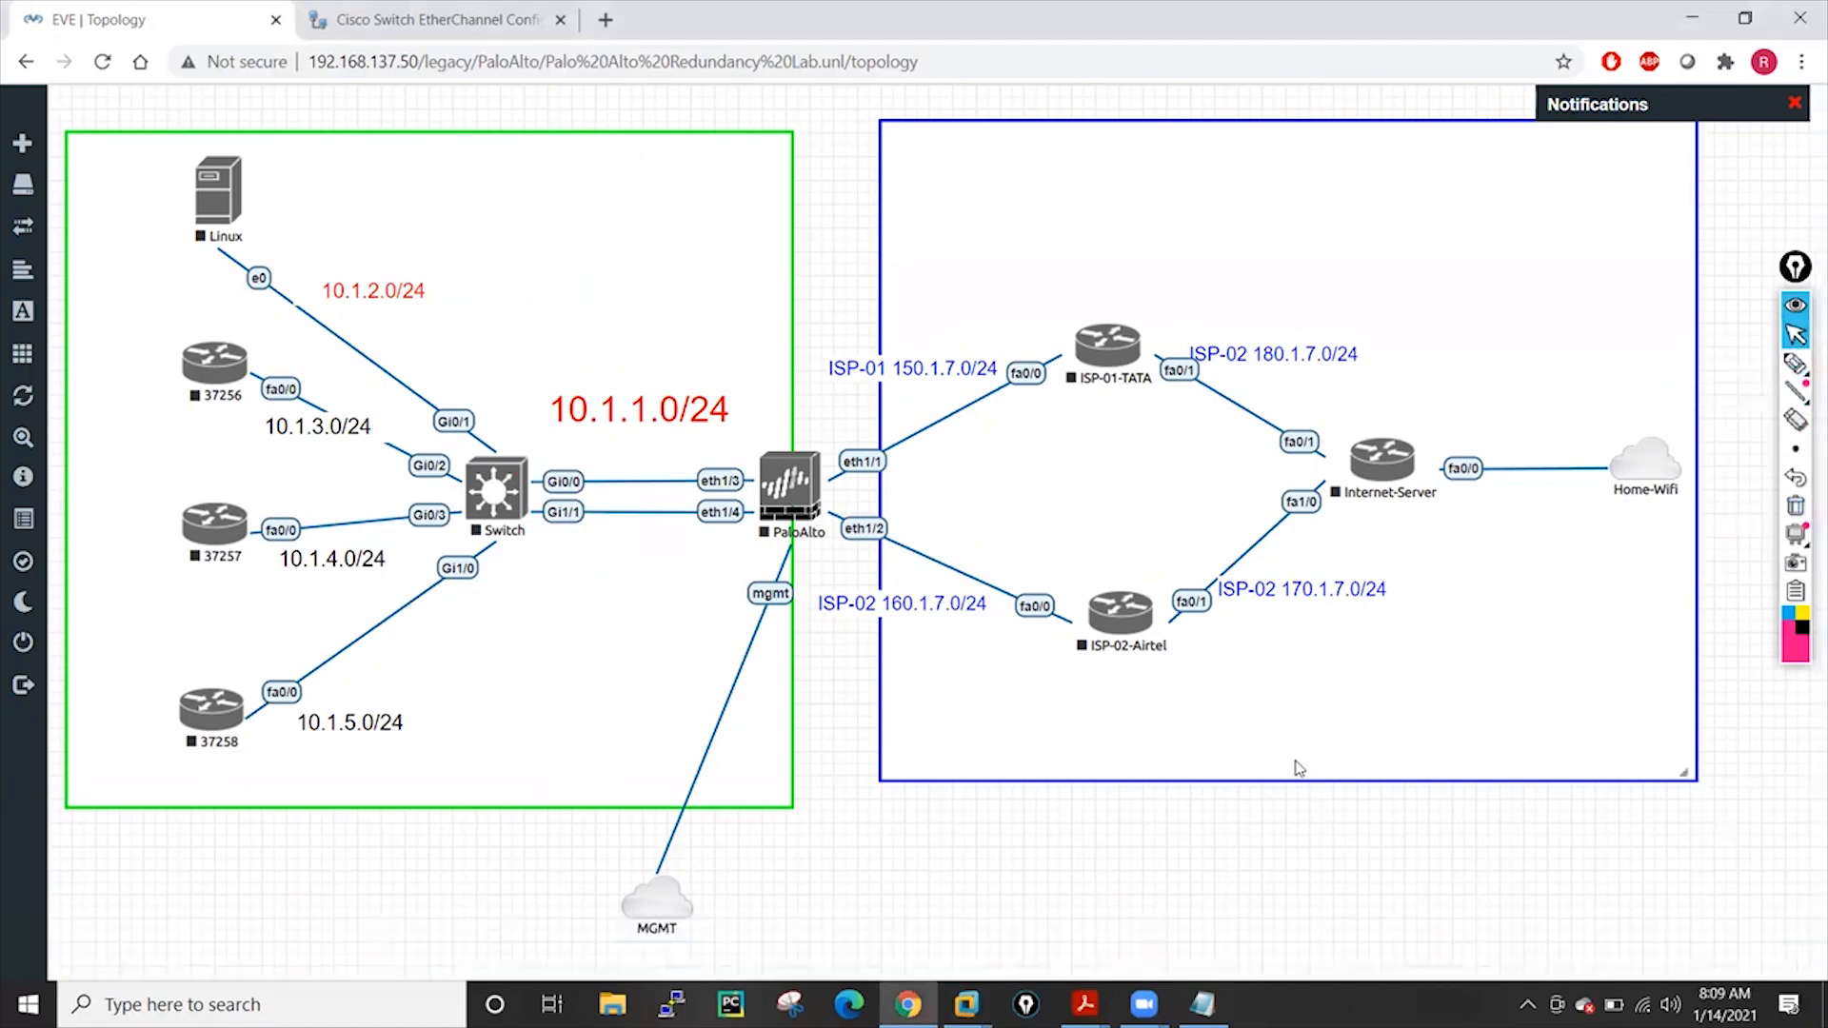
pyautogui.click(1795, 362)
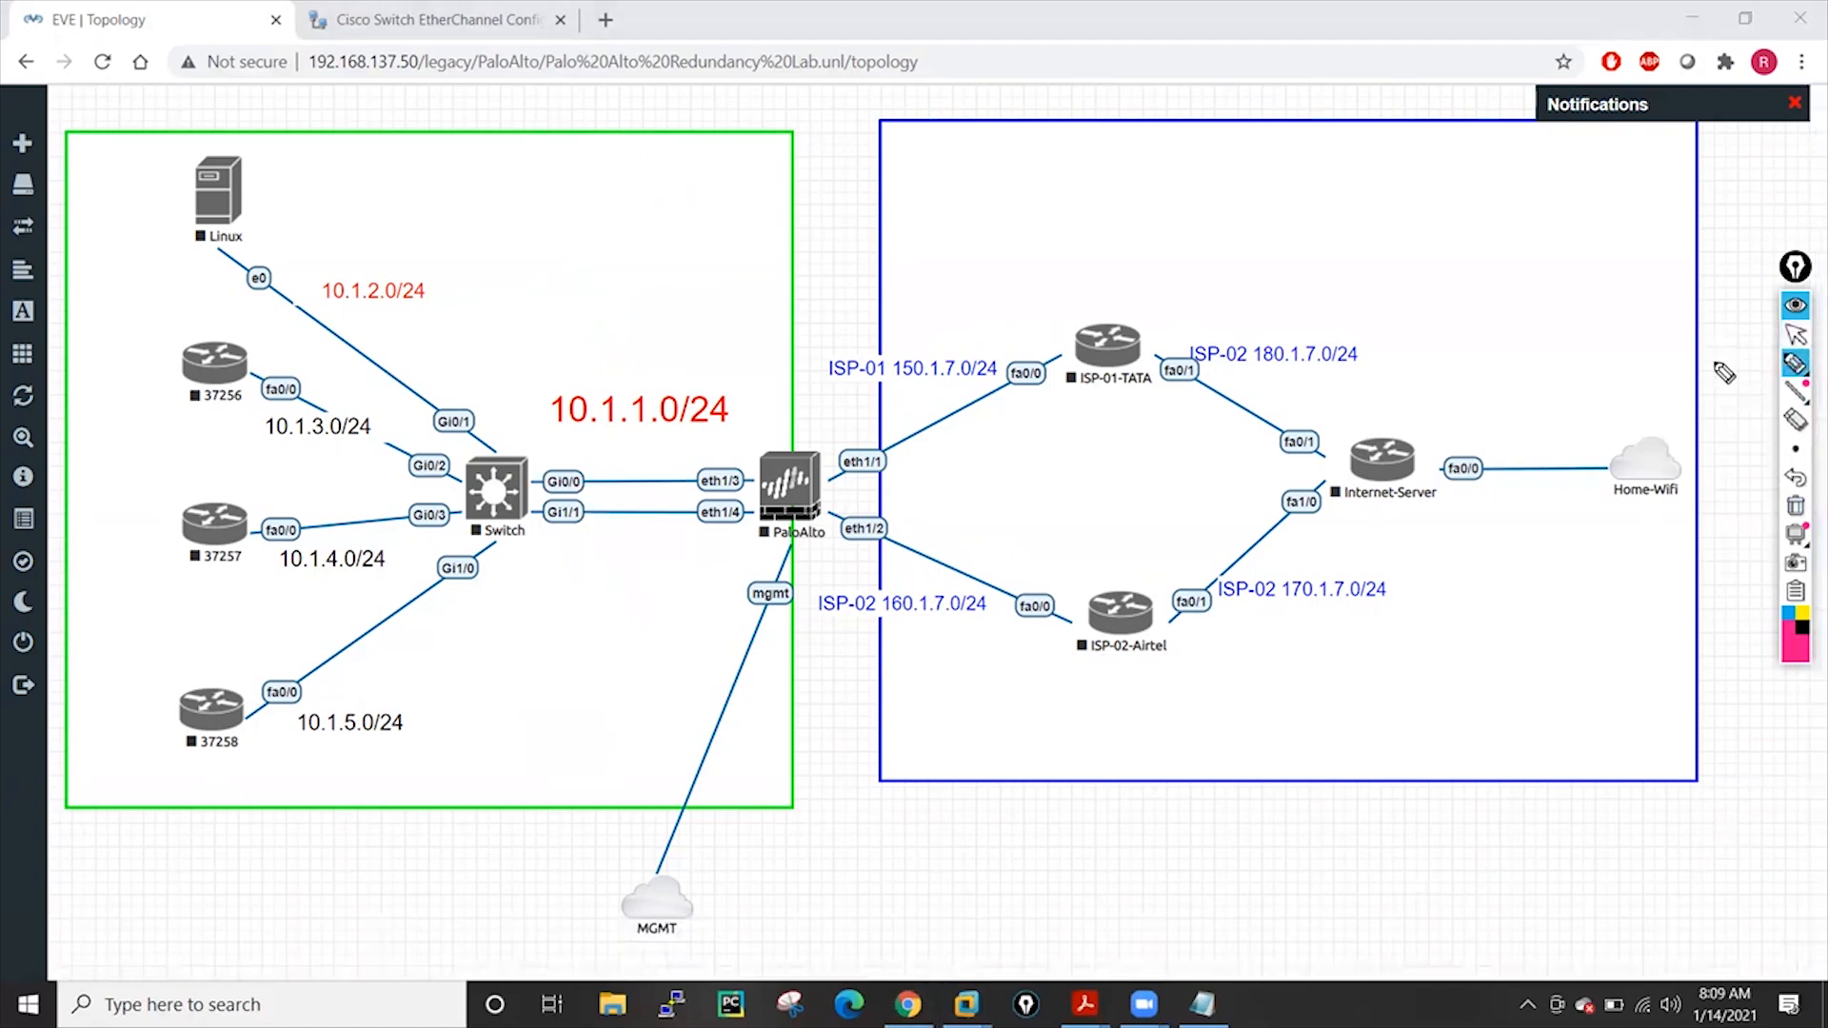
pyautogui.moveTo(657, 240)
pyautogui.mouseDown()
pyautogui.moveTo(669, 277)
pyautogui.moveTo(660, 253)
pyautogui.moveTo(722, 266)
pyautogui.moveTo(754, 211)
pyautogui.moveTo(773, 286)
pyautogui.moveTo(808, 266)
pyautogui.moveTo(767, 291)
pyautogui.mouseUp()
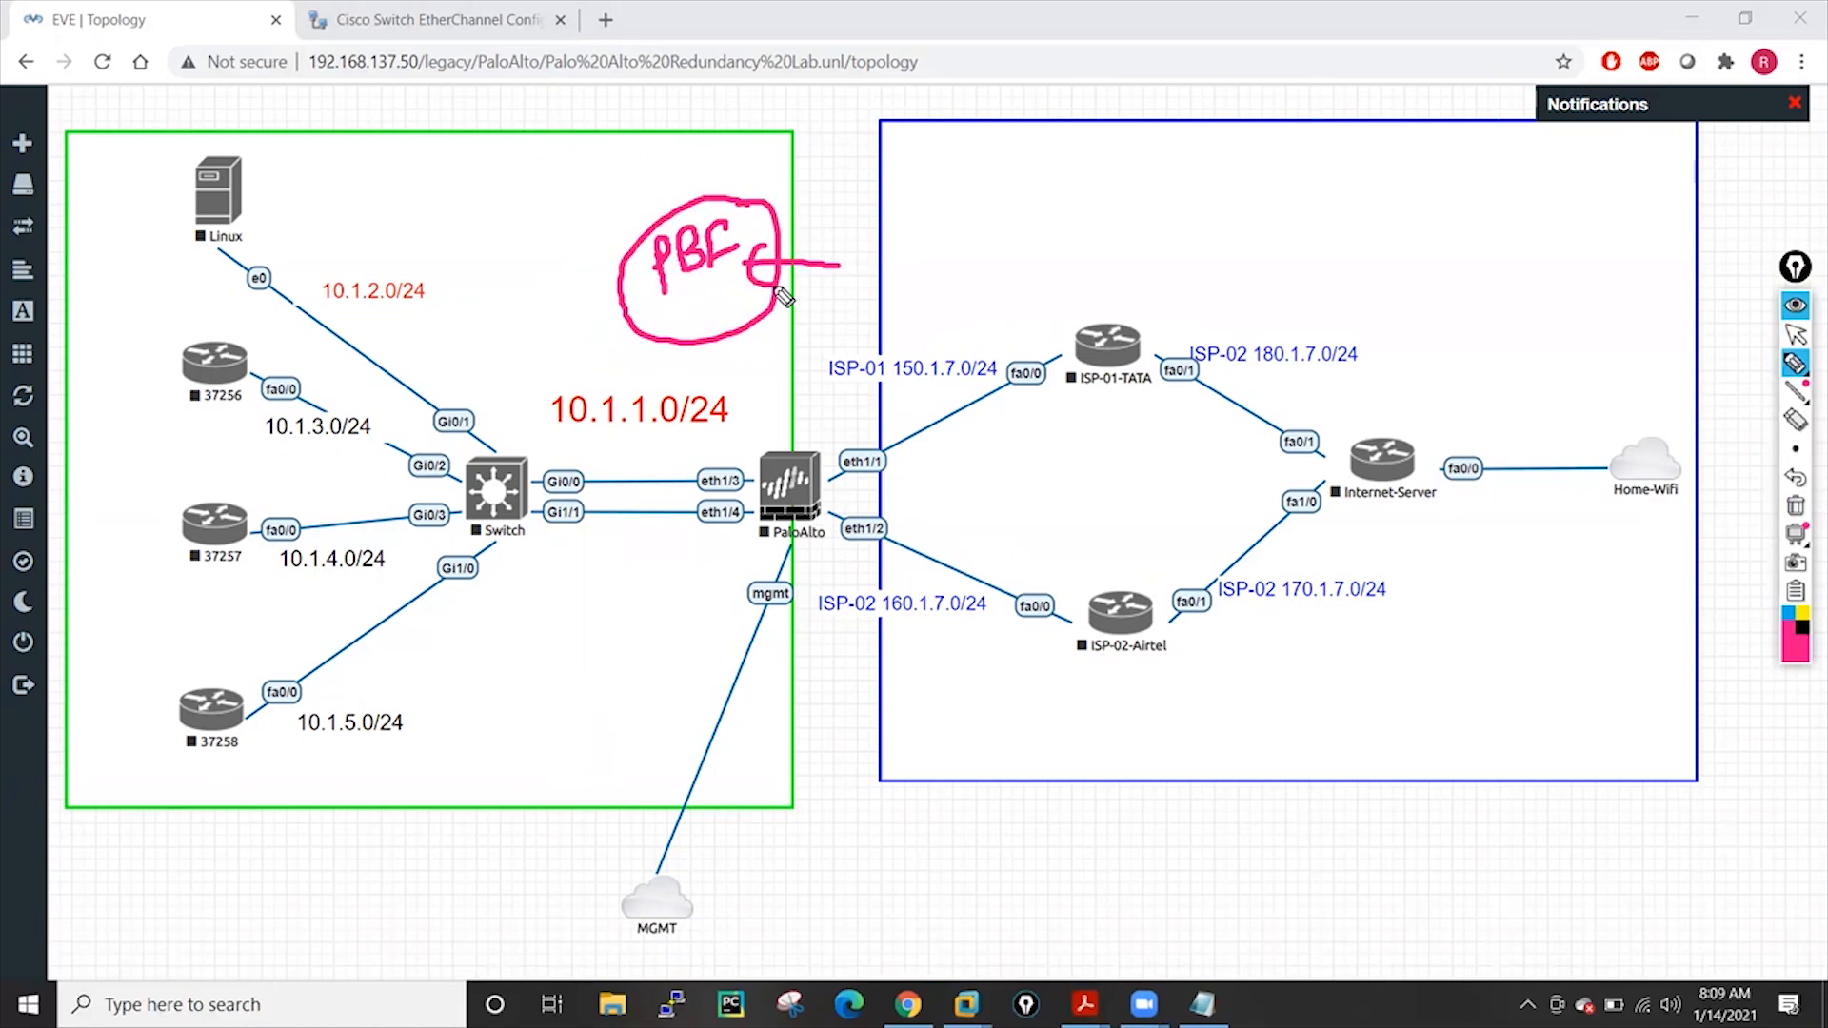
pyautogui.click(1795, 509)
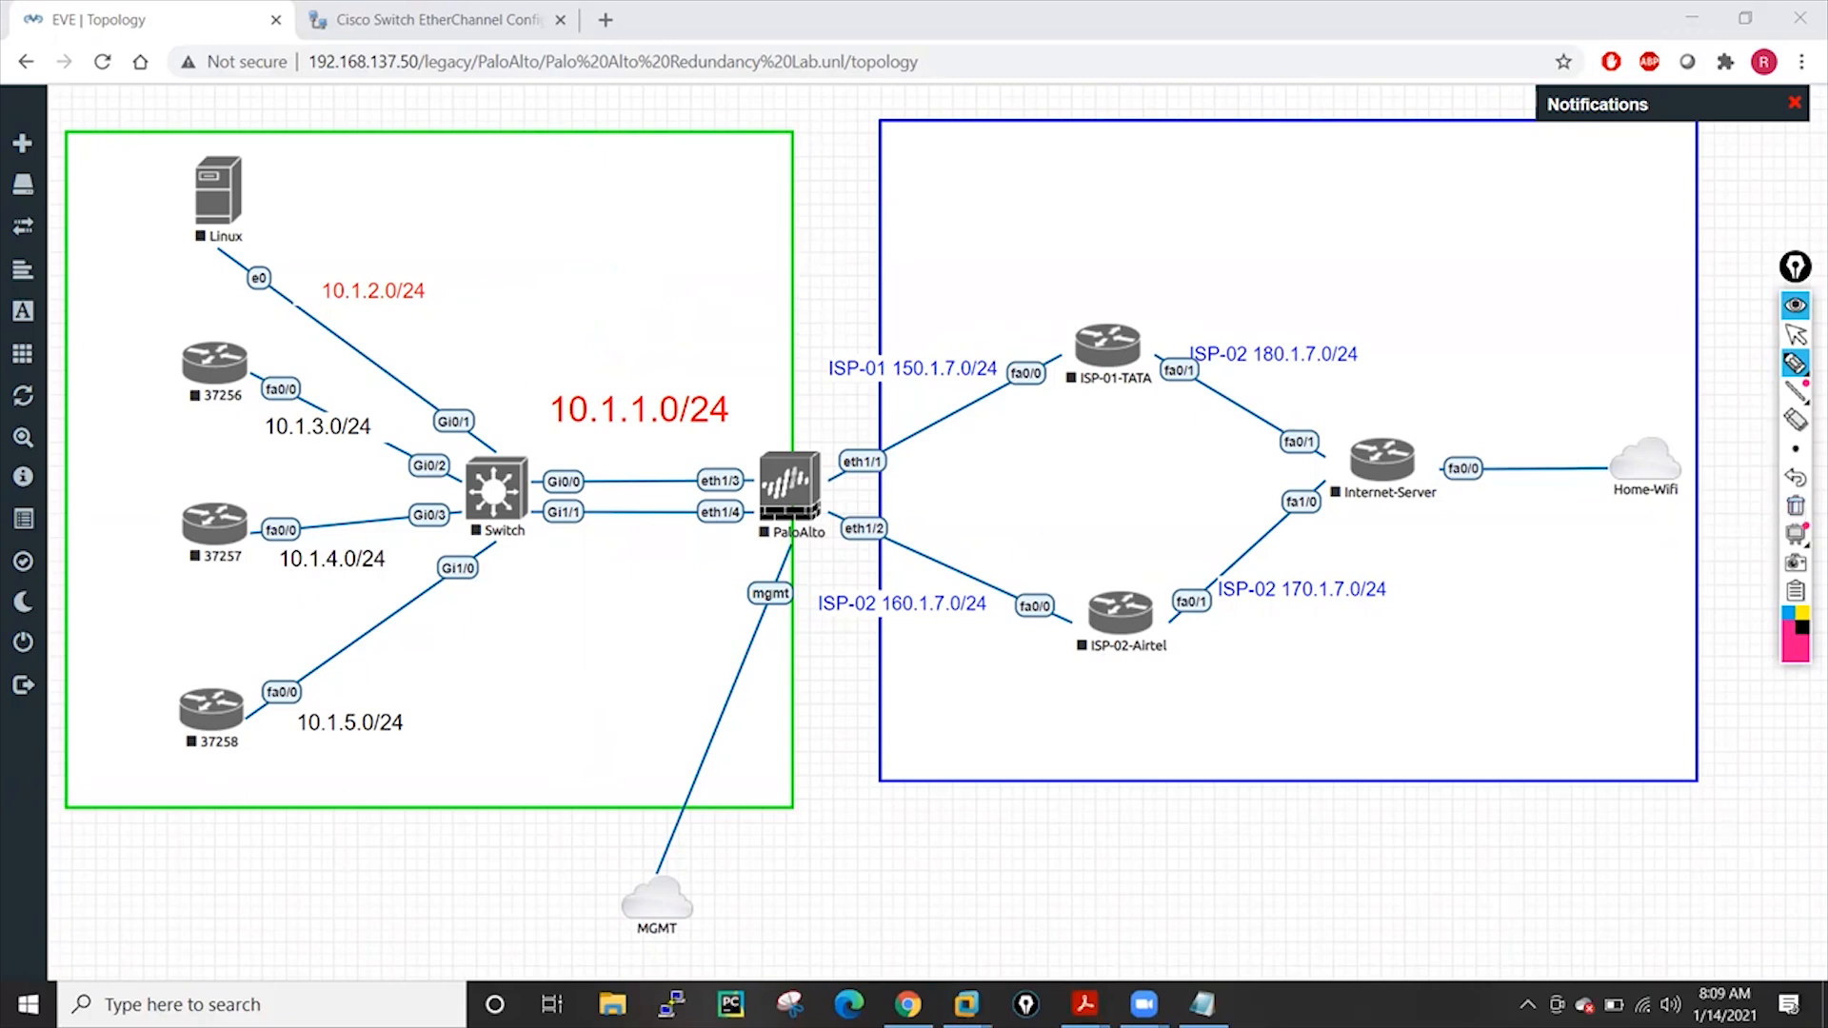
pyautogui.click(1794, 334)
# Start all nodes in the lab from the sidebar's More actions menu
pyautogui.moveTo(69, 481)
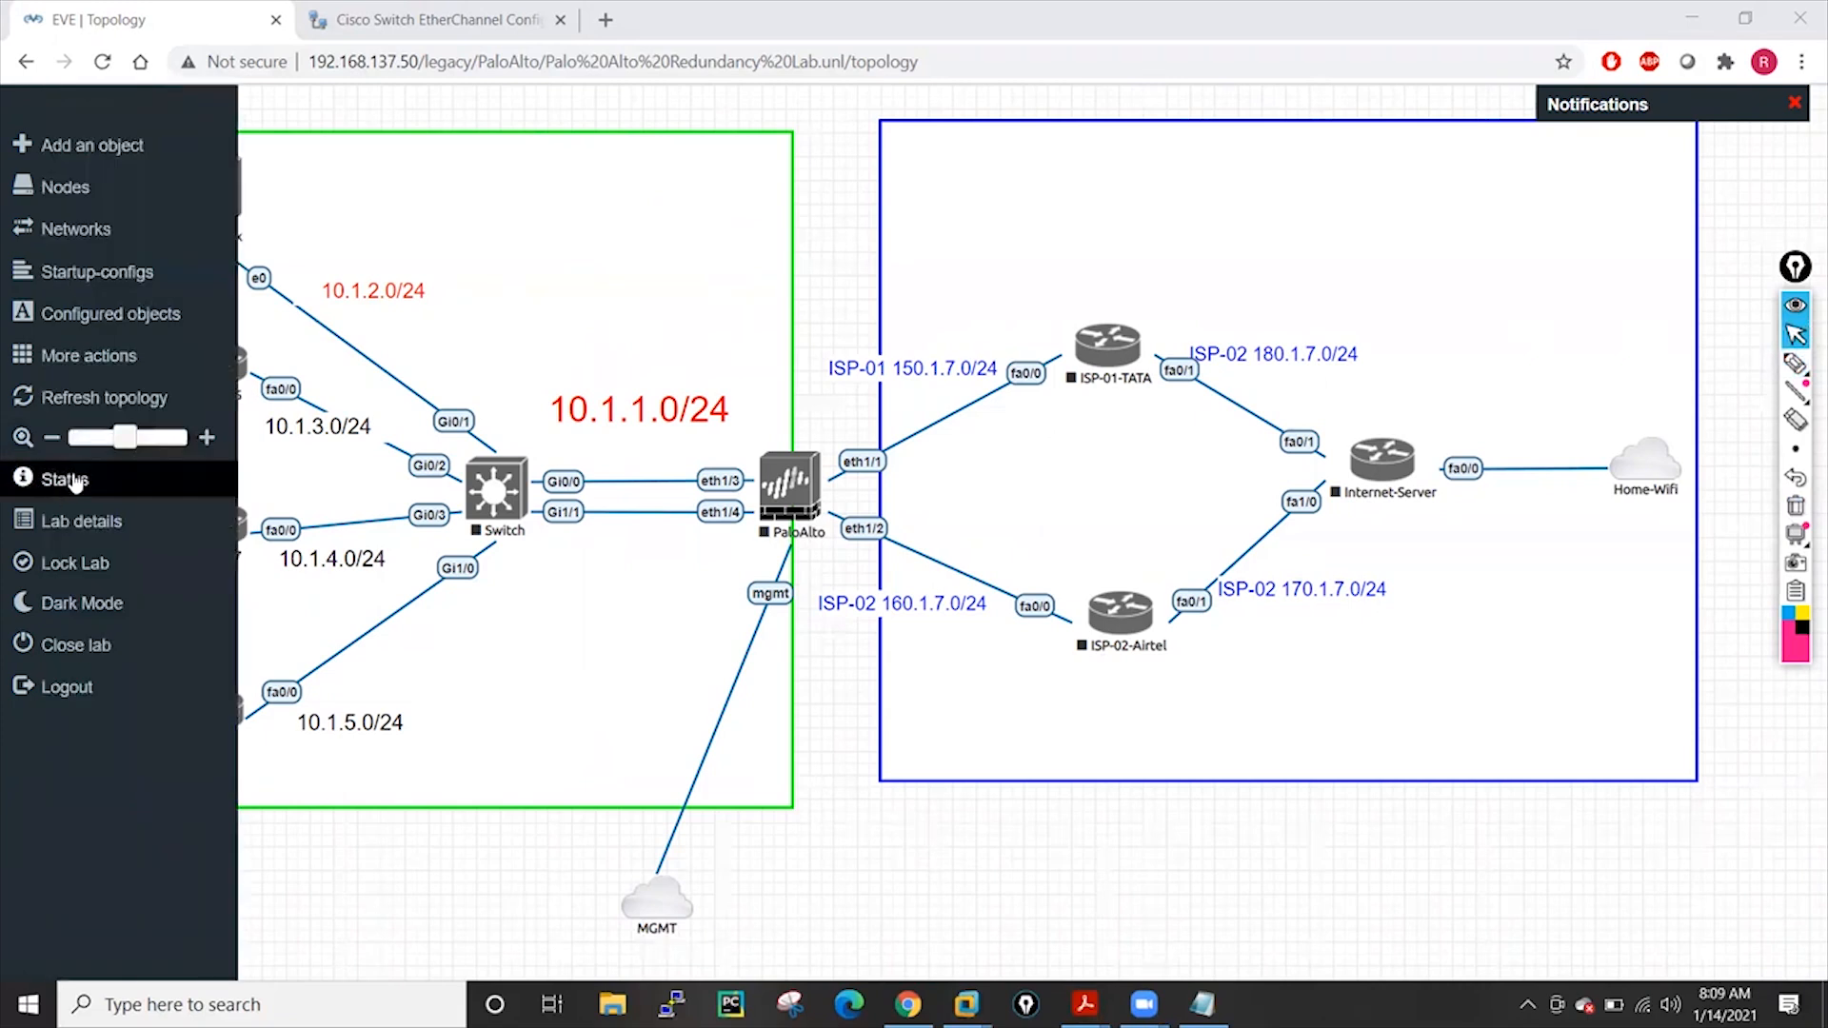
pyautogui.click(87, 370)
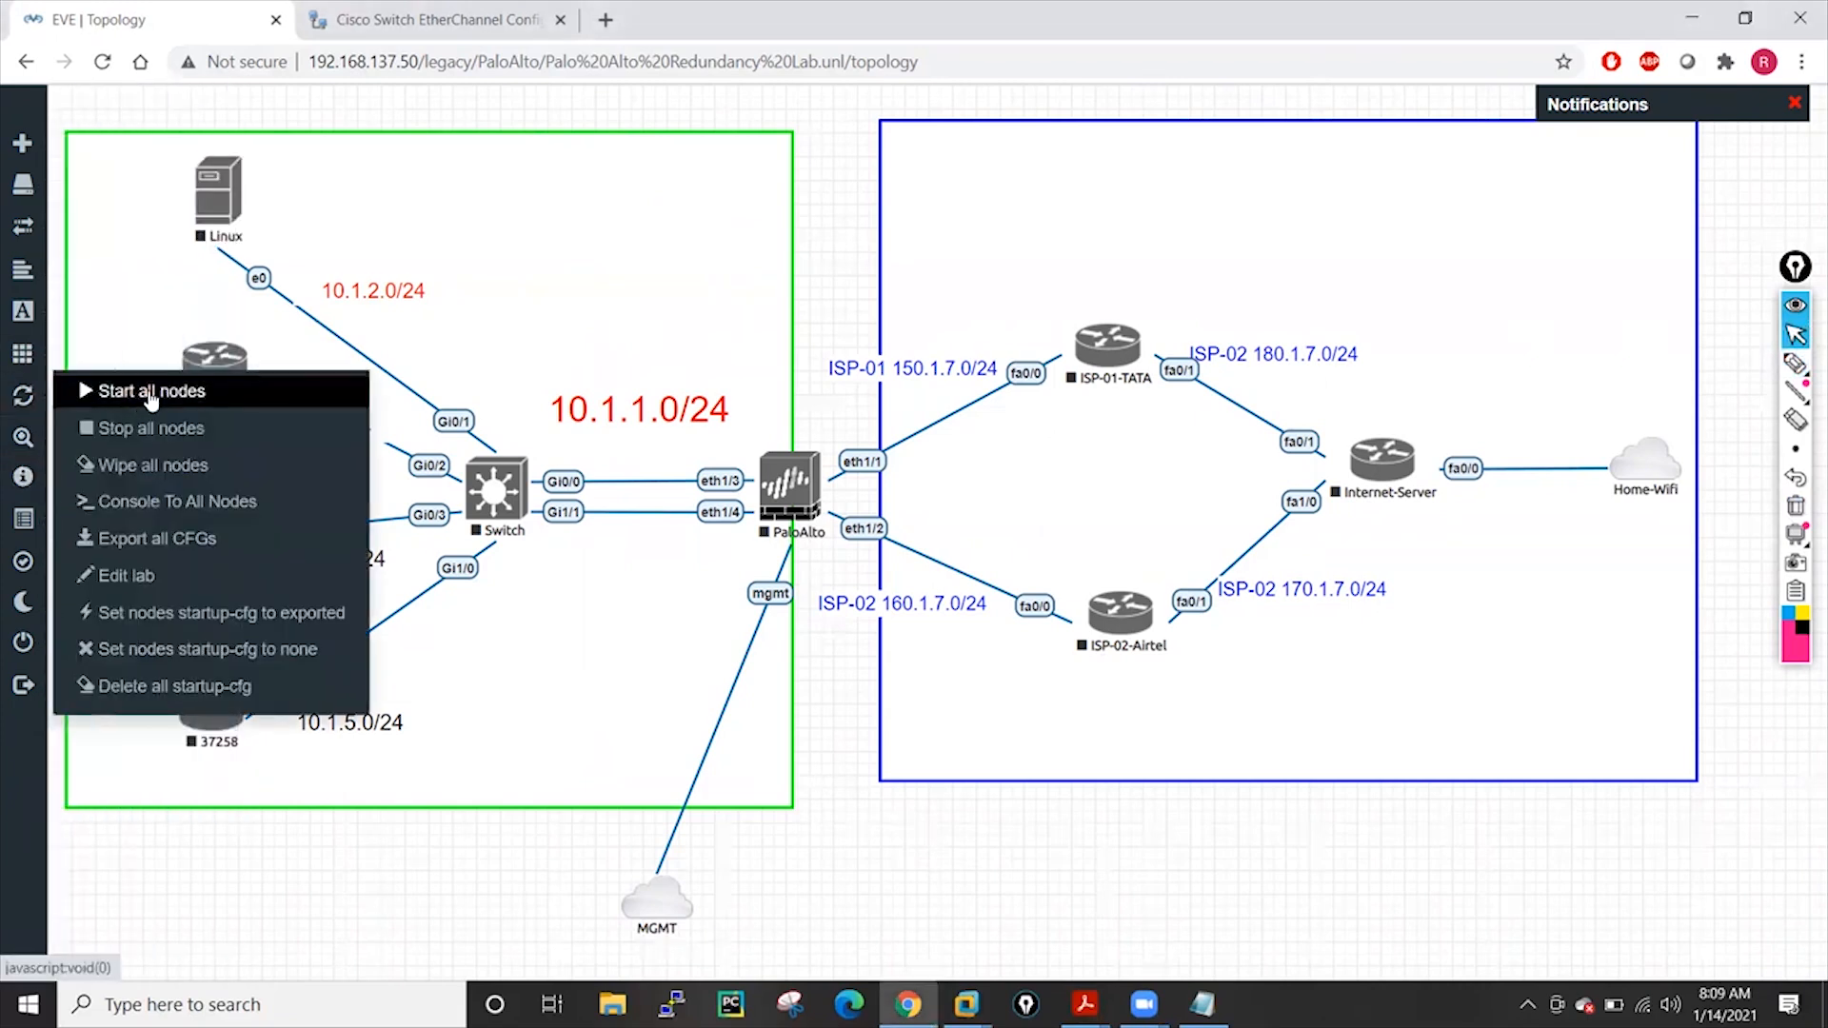
pyautogui.click(145, 395)
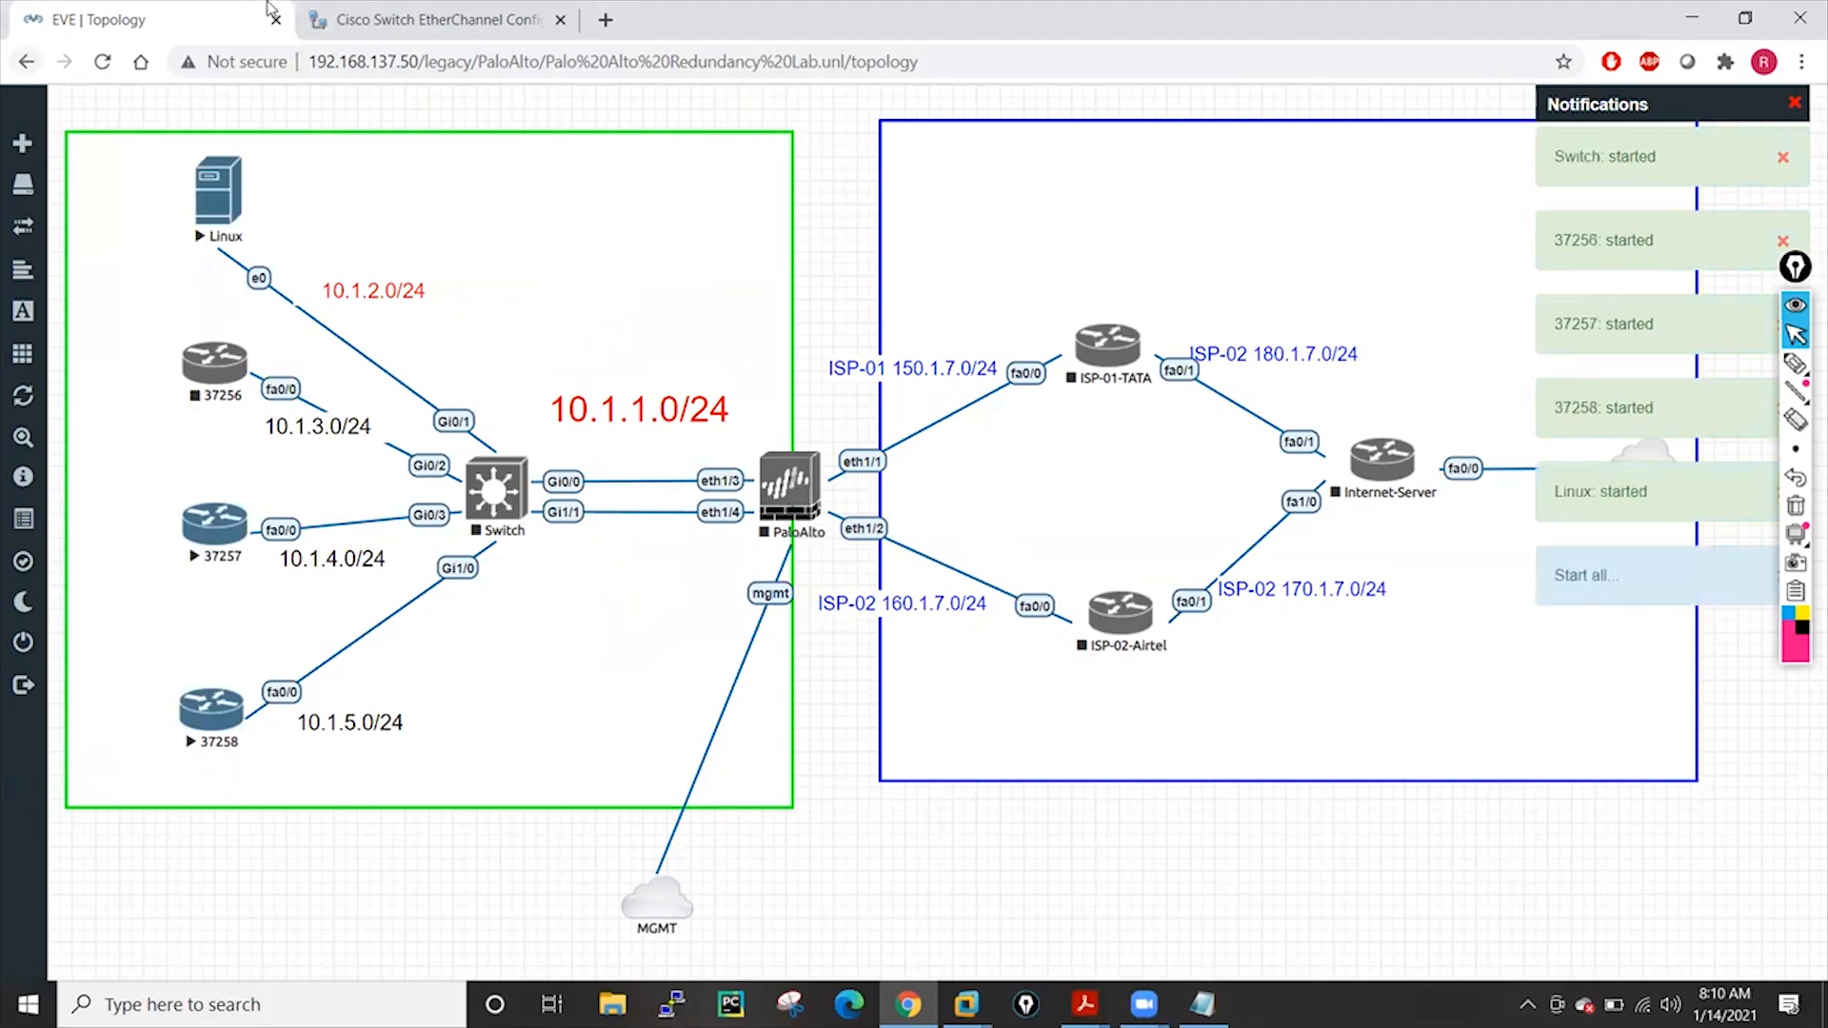
pyautogui.click(411, 7)
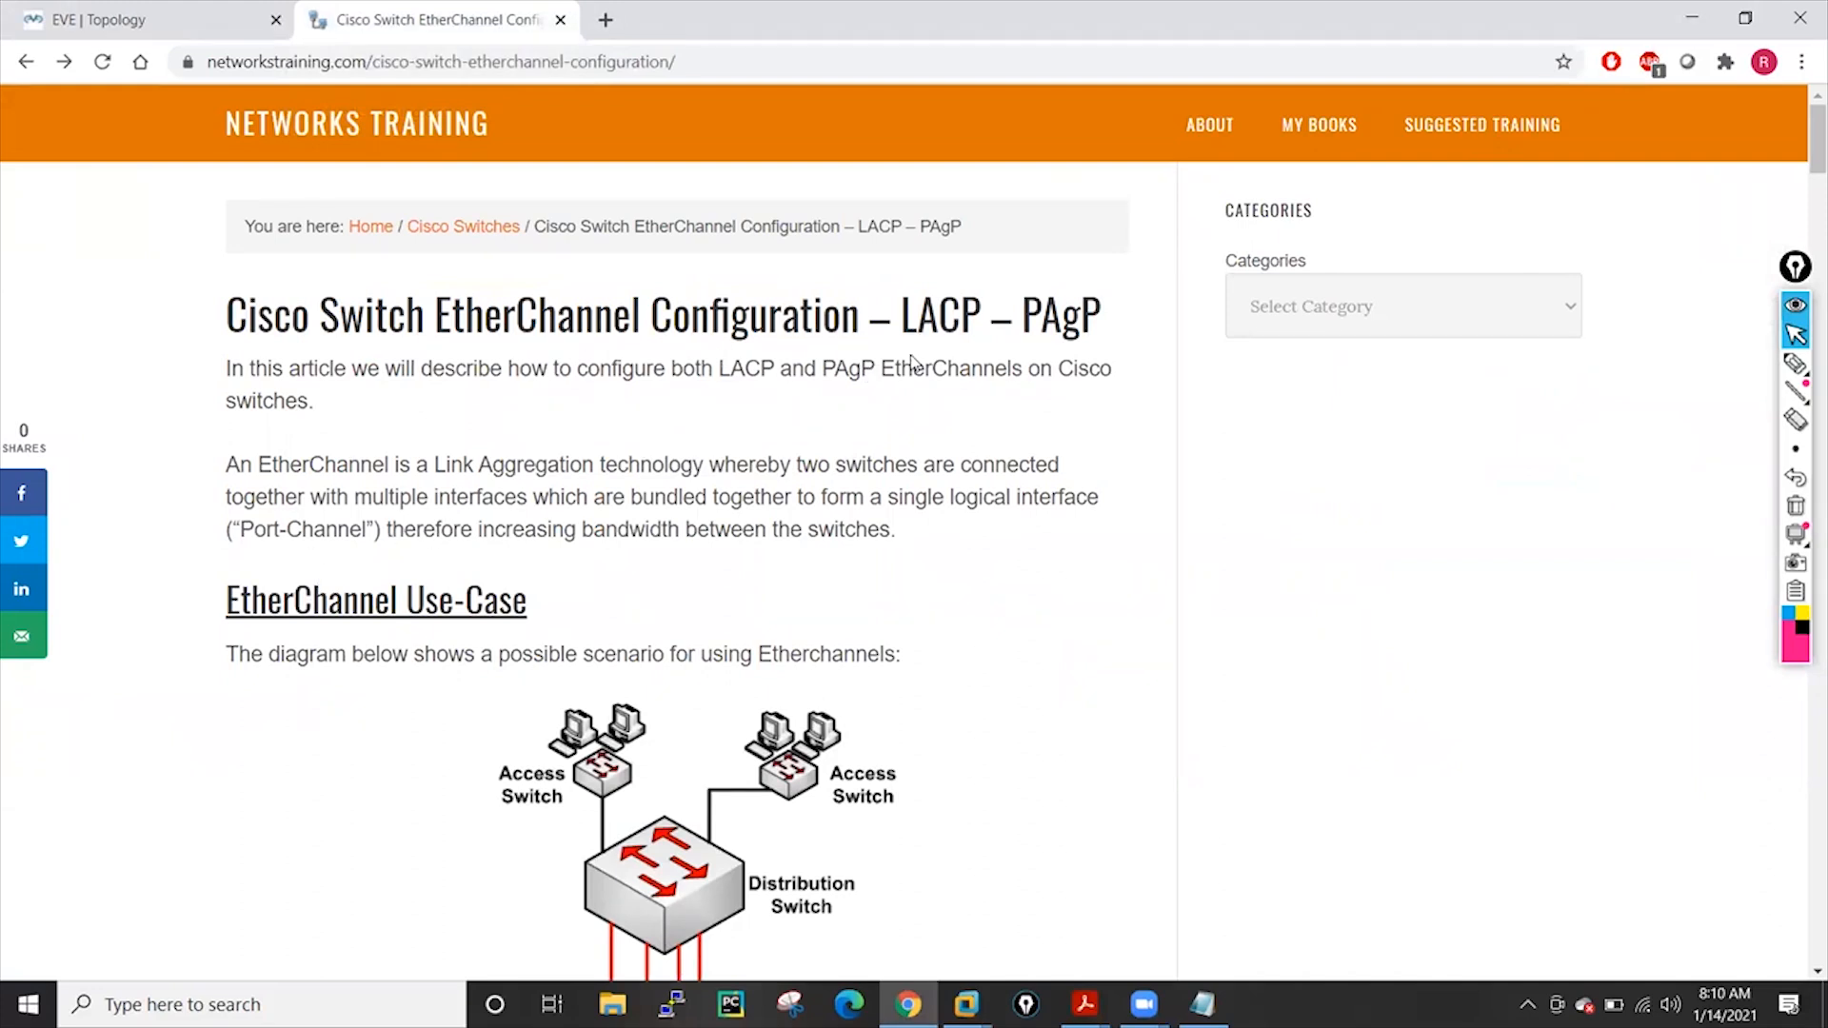
# Underline and mark 'LACP – PAgP' in the article title
pyautogui.click(1795, 363)
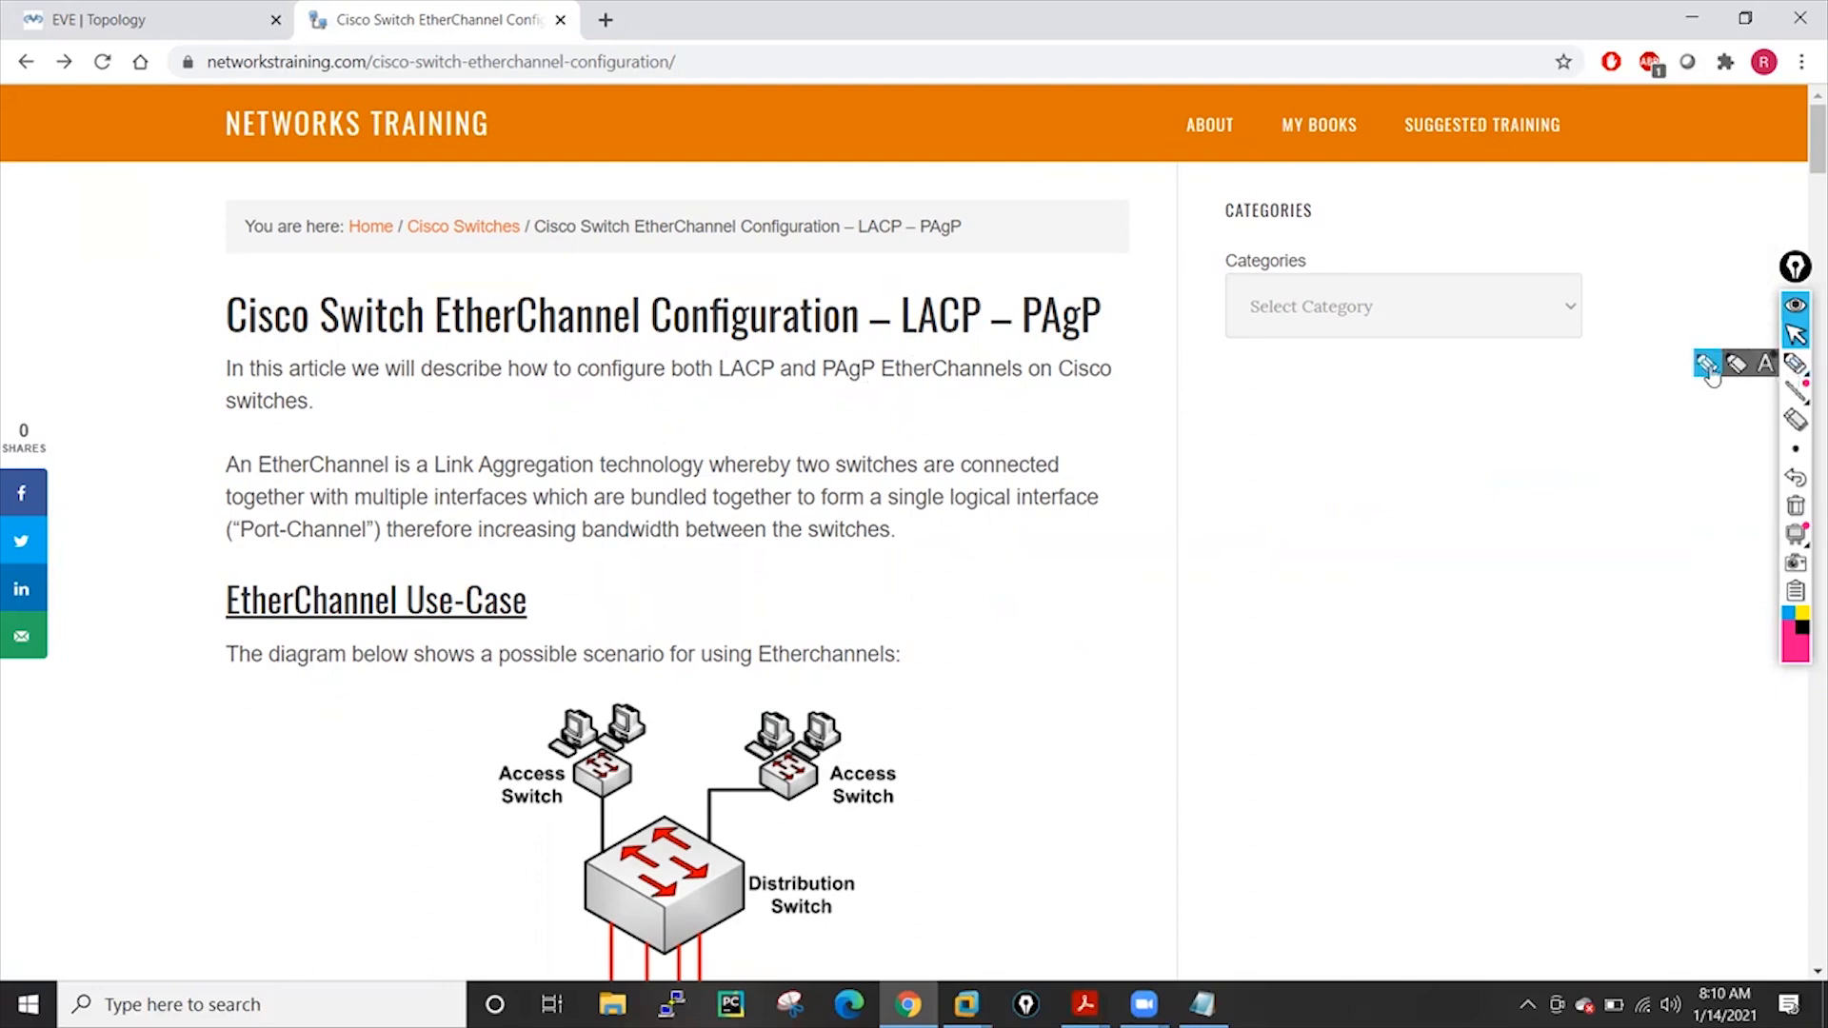
pyautogui.moveTo(892, 345); pyautogui.dragTo(1097, 344)
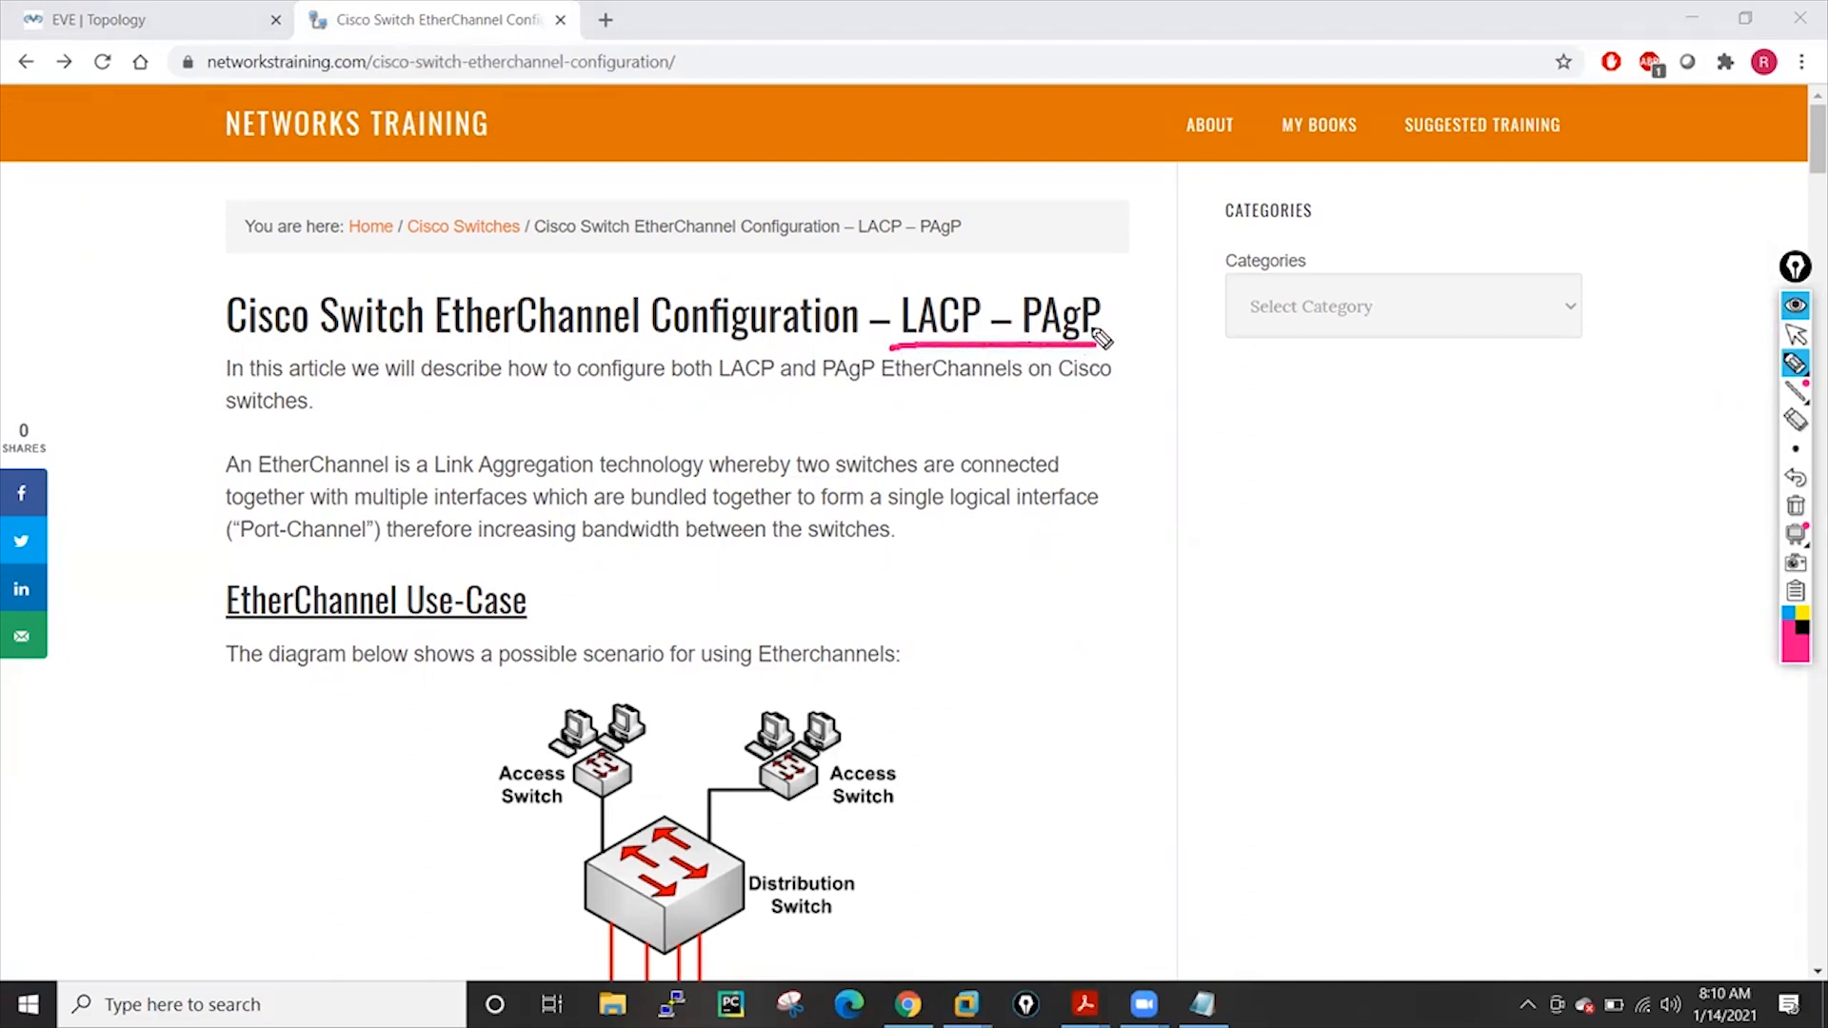
pyautogui.moveTo(1051, 226)
pyautogui.mouseDown()
pyautogui.moveTo(1058, 269)
pyautogui.moveTo(1076, 264)
pyautogui.mouseUp()
pyautogui.moveTo(1108, 289)
pyautogui.mouseDown()
pyautogui.moveTo(1142, 303)
pyautogui.moveTo(1109, 281)
pyautogui.moveTo(1095, 322)
pyautogui.mouseUp()
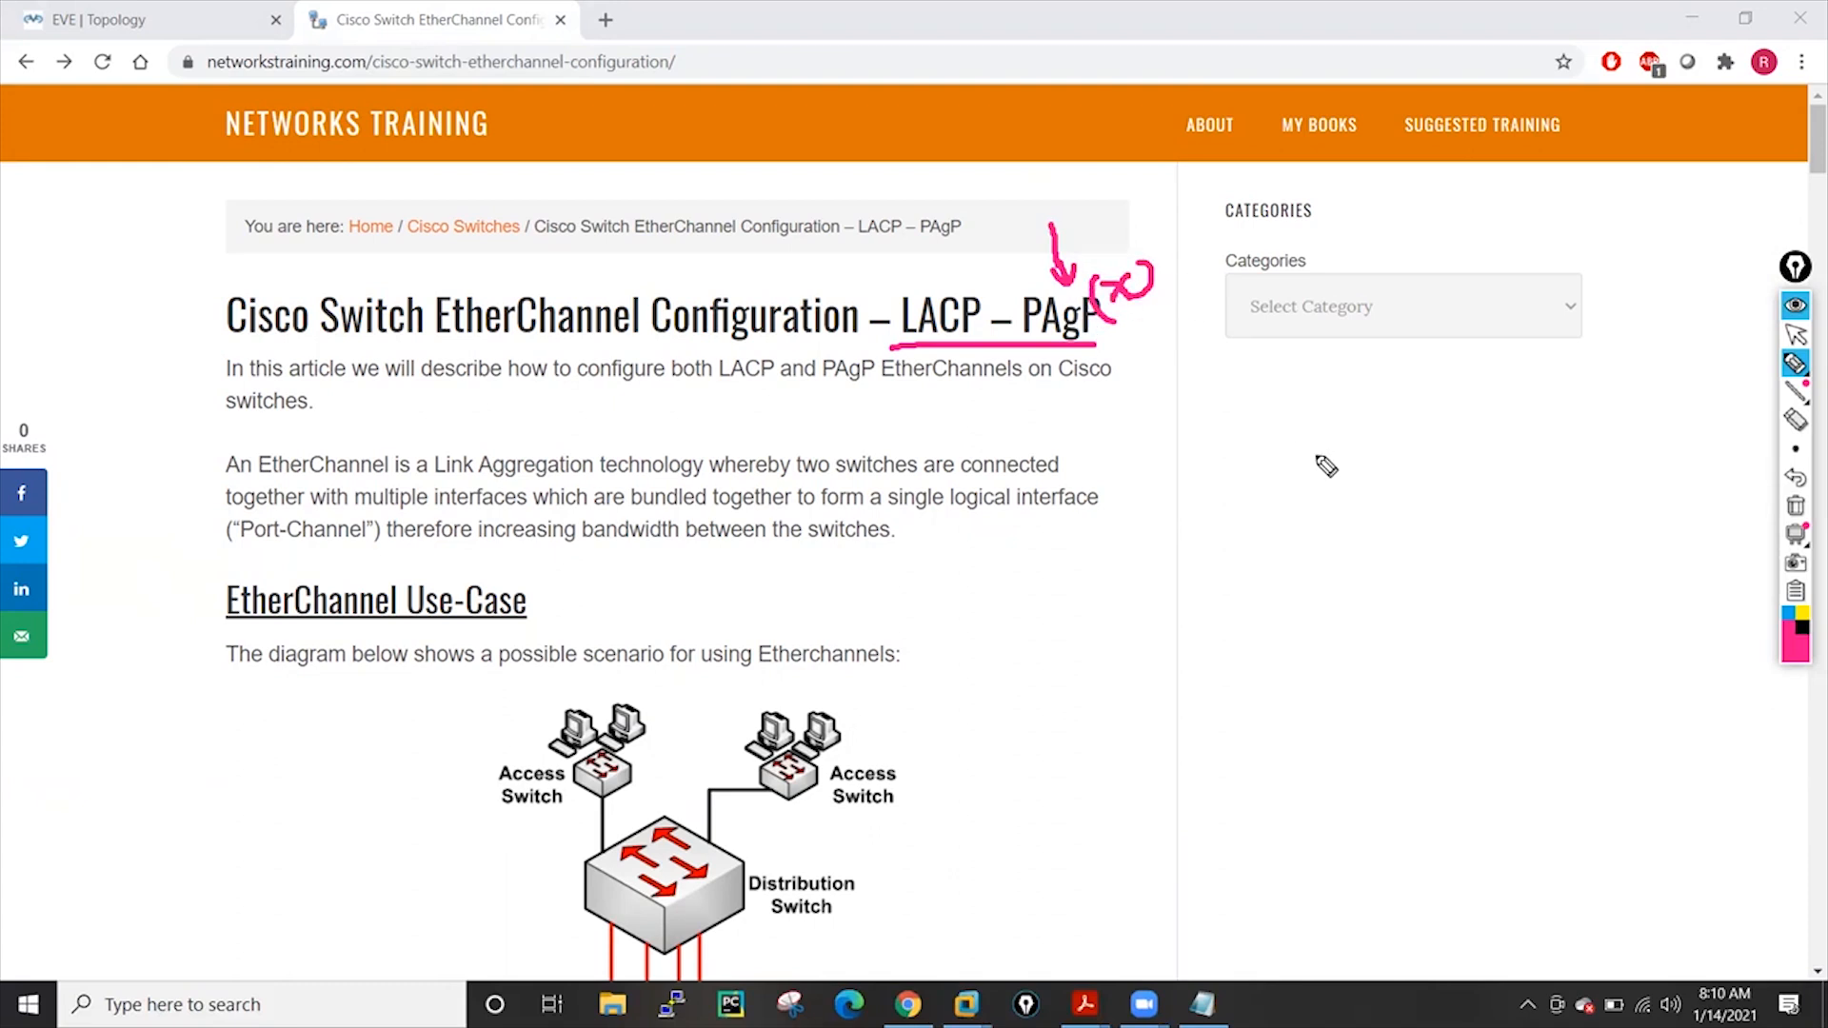
# Sketch a double-headed horizontal arrow and a vertical arrow with 'csc' notes in the sidebar
pyautogui.moveTo(1234, 458)
pyautogui.mouseDown()
pyautogui.moveTo(1444, 447)
pyautogui.moveTo(1430, 456)
pyautogui.mouseUp()
pyautogui.moveTo(1238, 459); pyautogui.dragTo(1266, 473)
pyautogui.moveTo(1557, 403)
pyautogui.mouseDown()
pyautogui.moveTo(1575, 523)
pyautogui.moveTo(1597, 503)
pyautogui.mouseUp()
pyautogui.moveTo(1540, 434)
pyautogui.mouseDown()
pyautogui.moveTo(1576, 431)
pyautogui.moveTo(1583, 401)
pyautogui.moveTo(1632, 401)
pyautogui.mouseUp()
pyautogui.moveTo(1625, 483); pyautogui.dragTo(1704, 493)
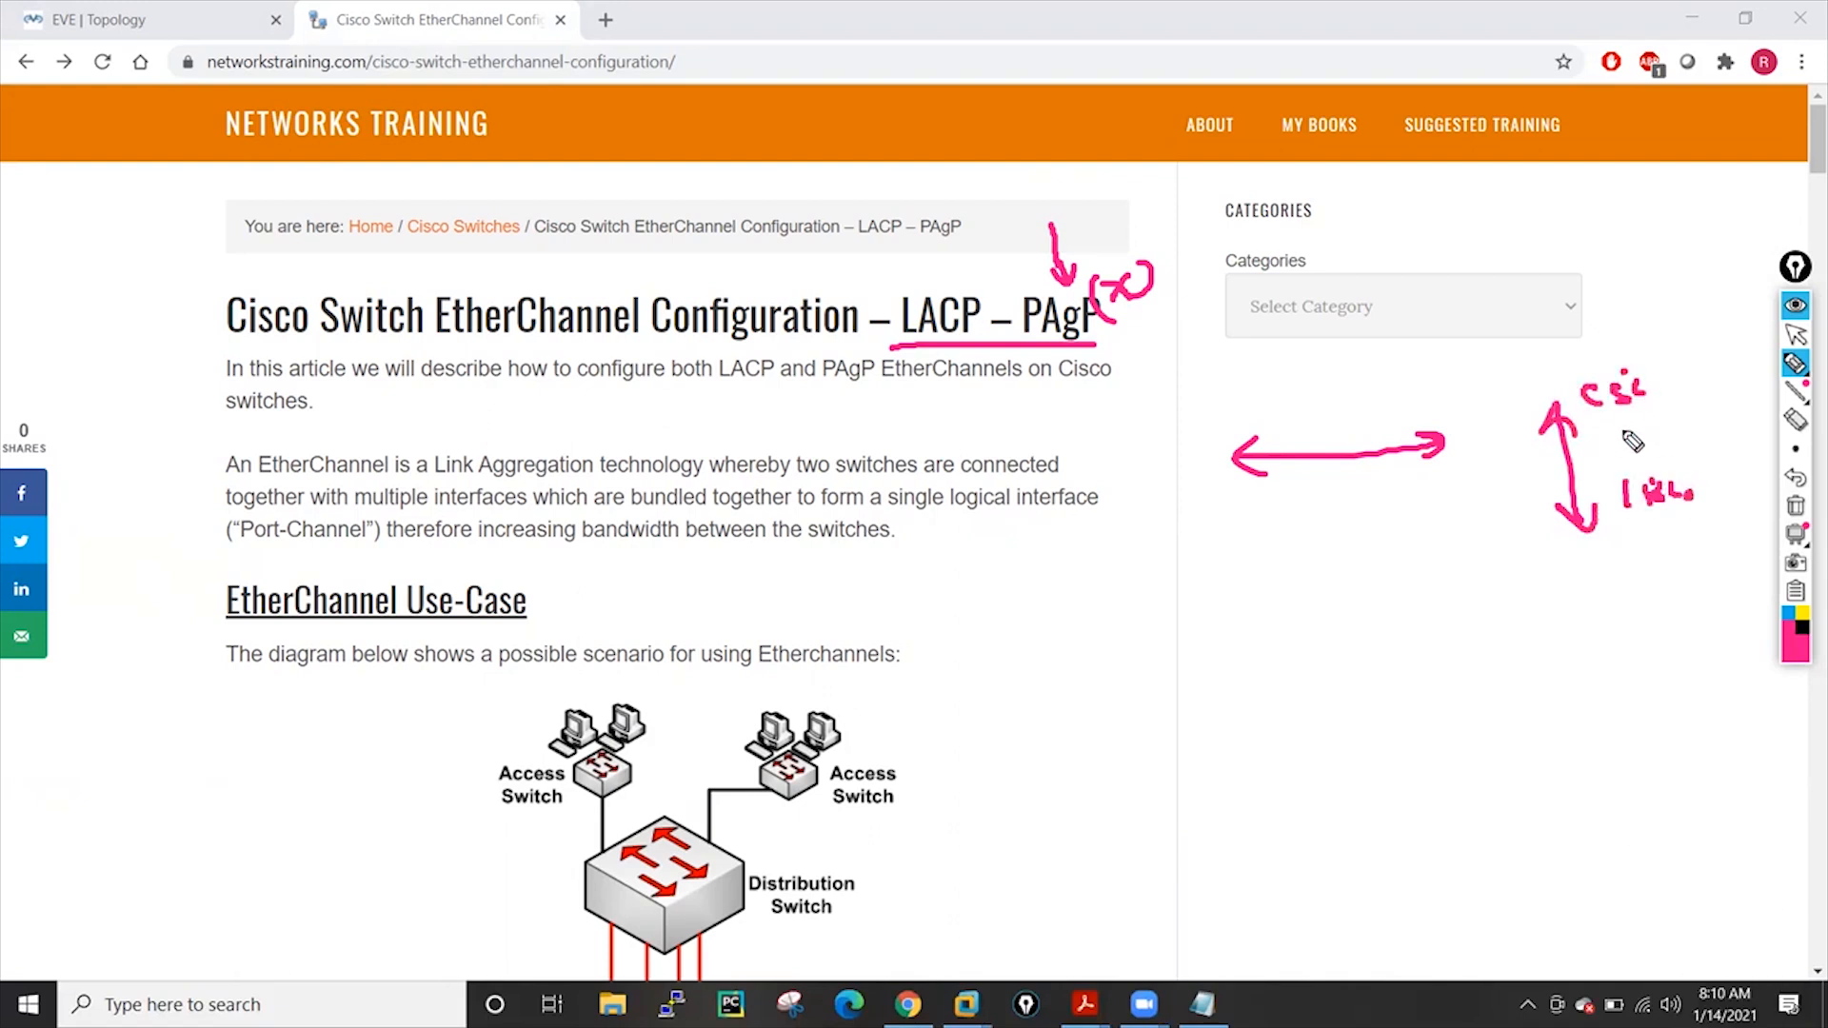
pyautogui.moveTo(1627, 438)
pyautogui.mouseDown()
pyautogui.moveTo(1674, 443)
pyautogui.moveTo(1669, 417)
pyautogui.mouseUp()
# Circle LACP in the title, then erase all the sketched notes
pyautogui.moveTo(965, 274)
pyautogui.mouseDown()
pyautogui.moveTo(877, 318)
pyautogui.moveTo(1000, 318)
pyautogui.moveTo(931, 259)
pyautogui.mouseUp()
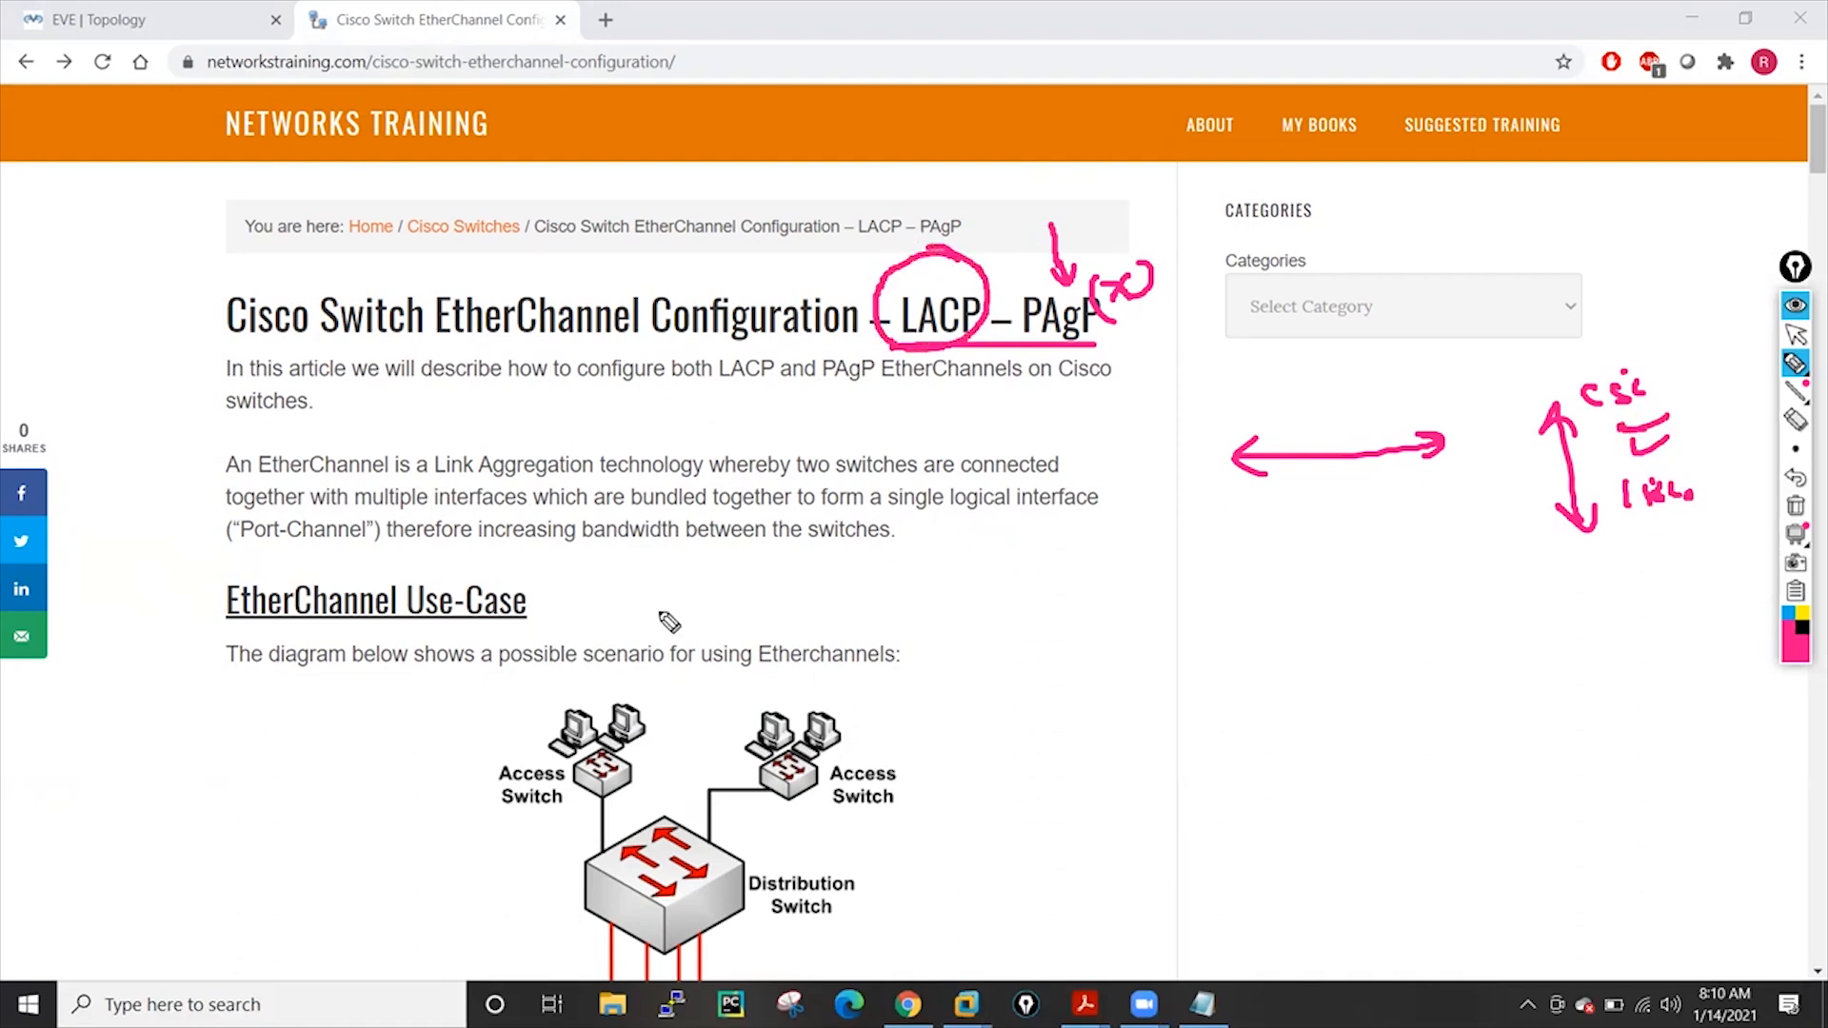
pyautogui.click(1795, 505)
pyautogui.click(1795, 361)
pyautogui.click(1797, 333)
pyautogui.scroll(-8, 1801, 181)
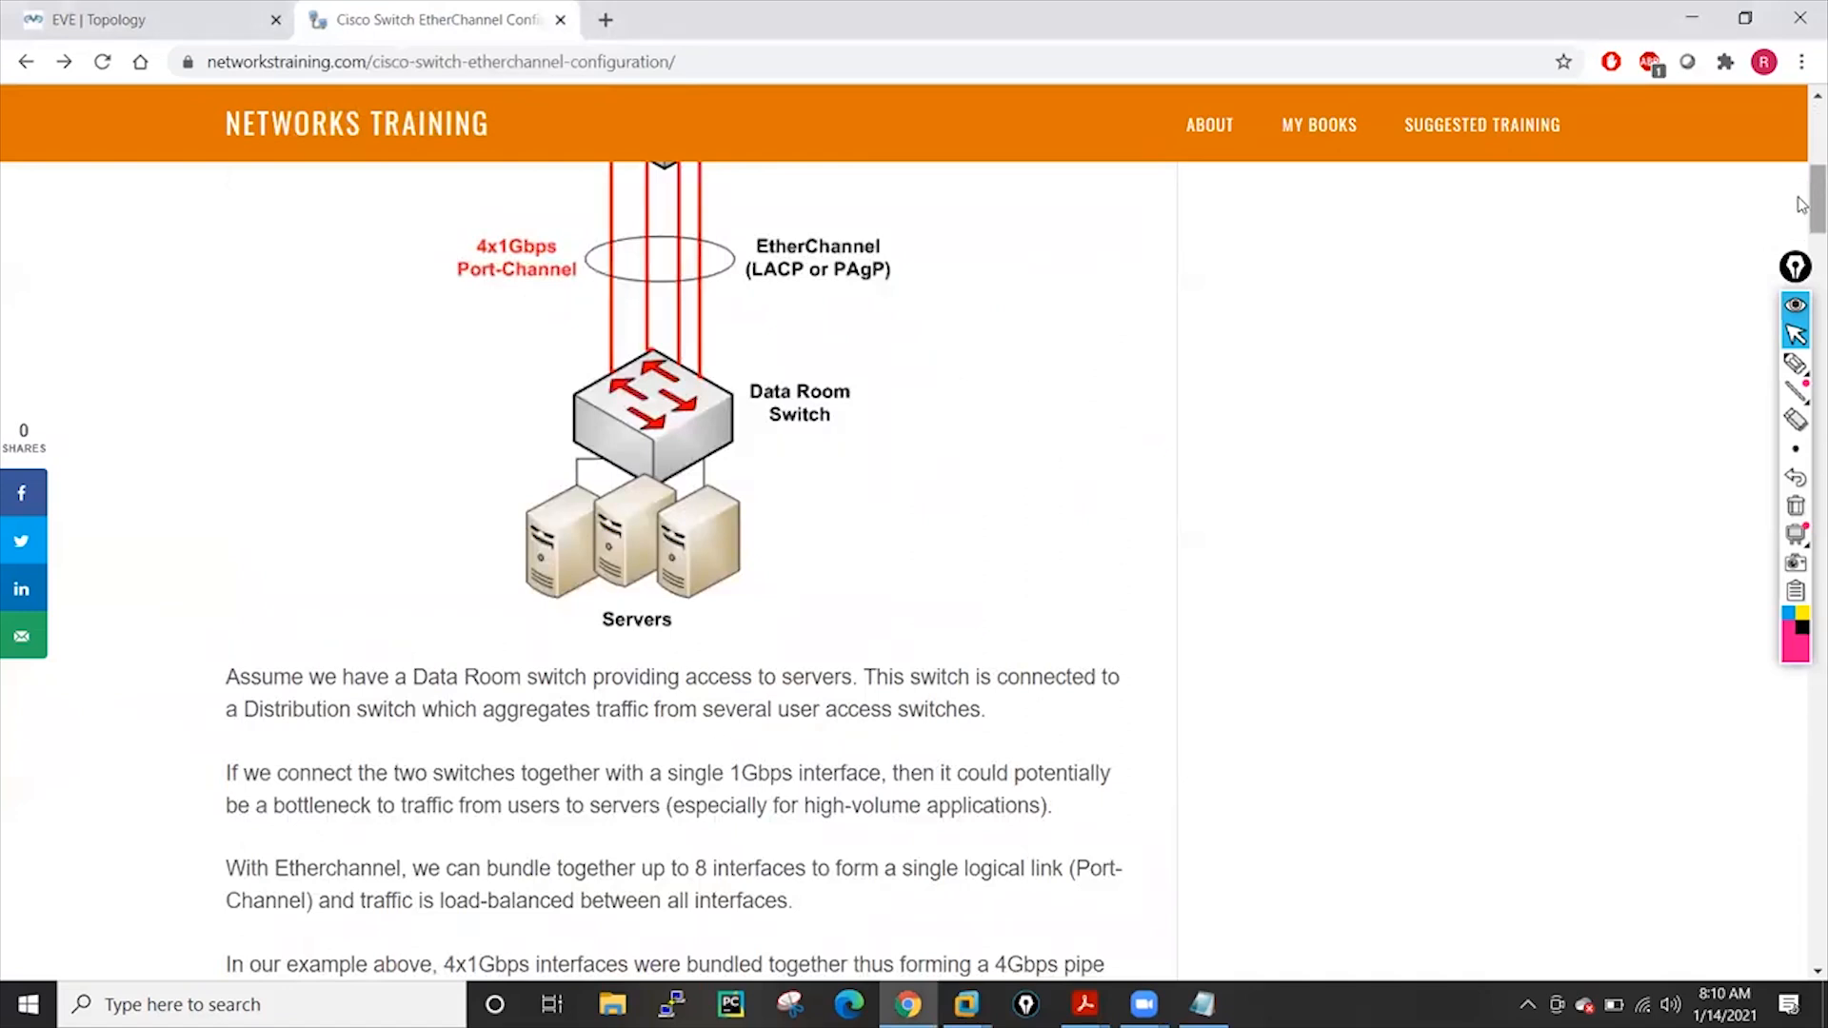
pyautogui.scroll(3, 1801, 190)
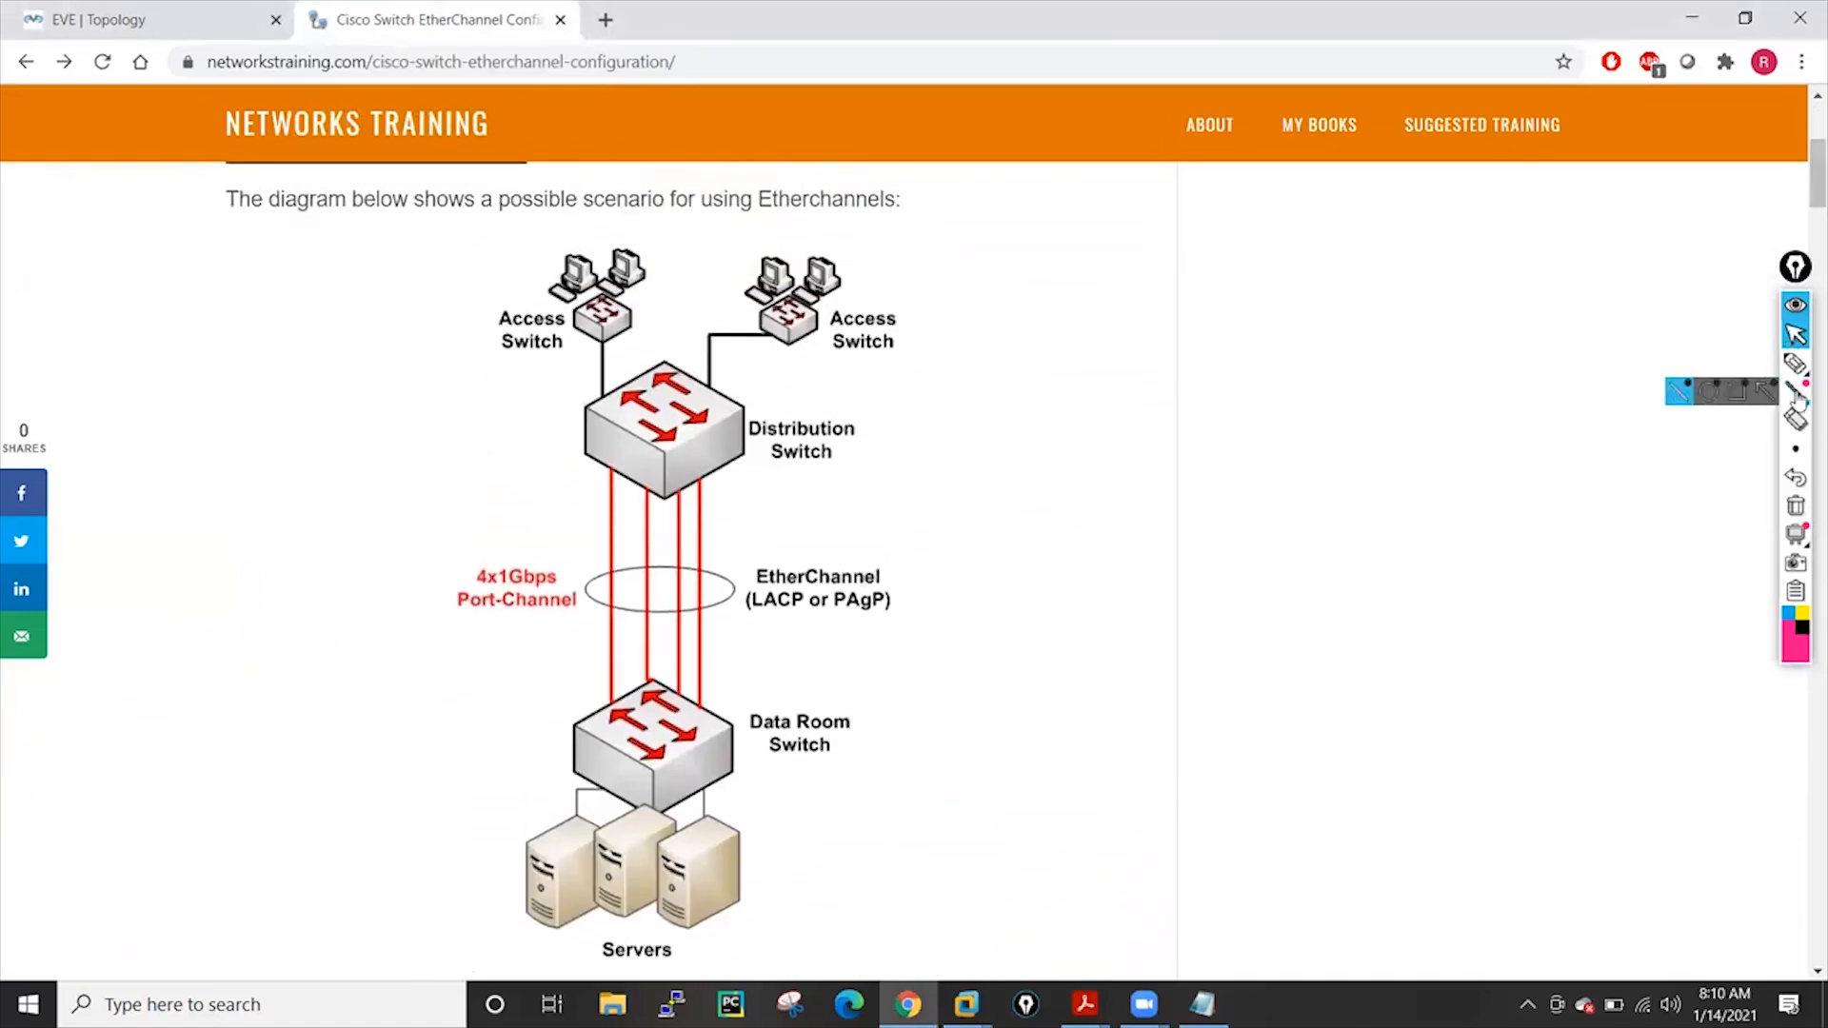
pyautogui.moveTo(1795, 363)
pyautogui.click(1720, 368)
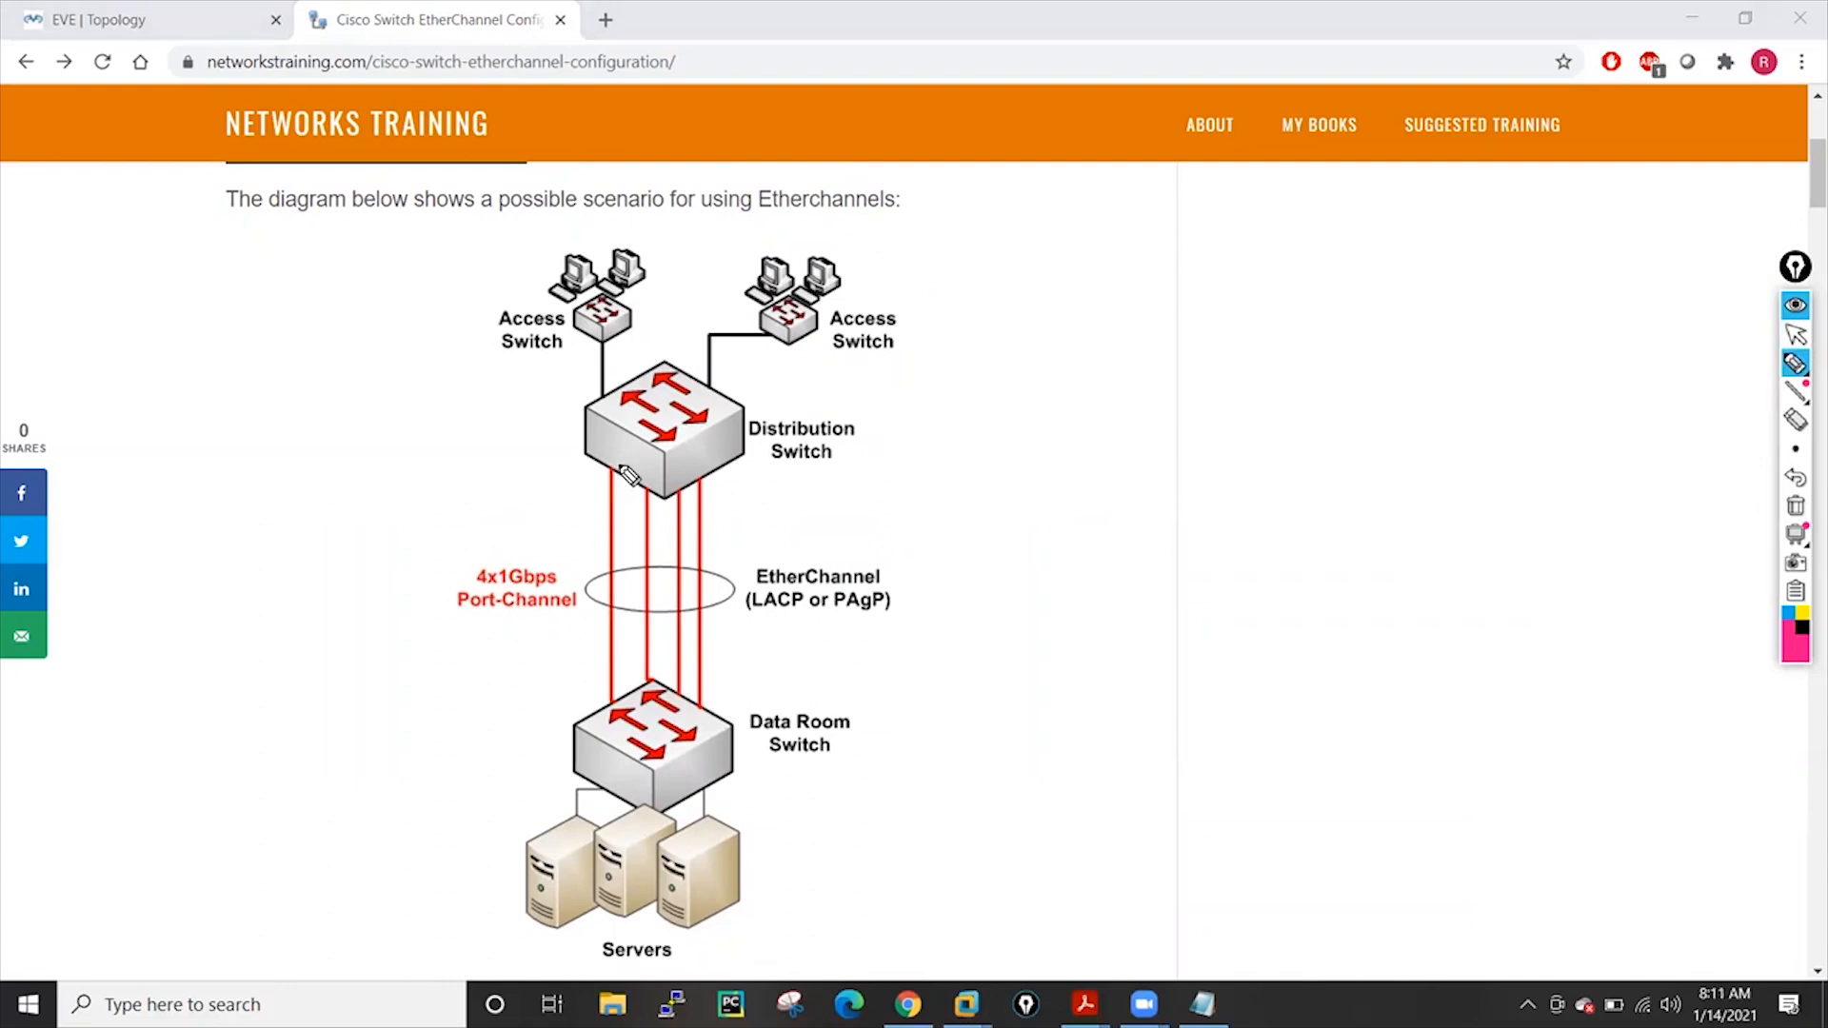
pyautogui.moveTo(655, 422)
pyautogui.mouseDown()
pyautogui.moveTo(671, 409)
pyautogui.moveTo(691, 465)
pyautogui.mouseUp()
pyautogui.moveTo(667, 748); pyautogui.dragTo(710, 770)
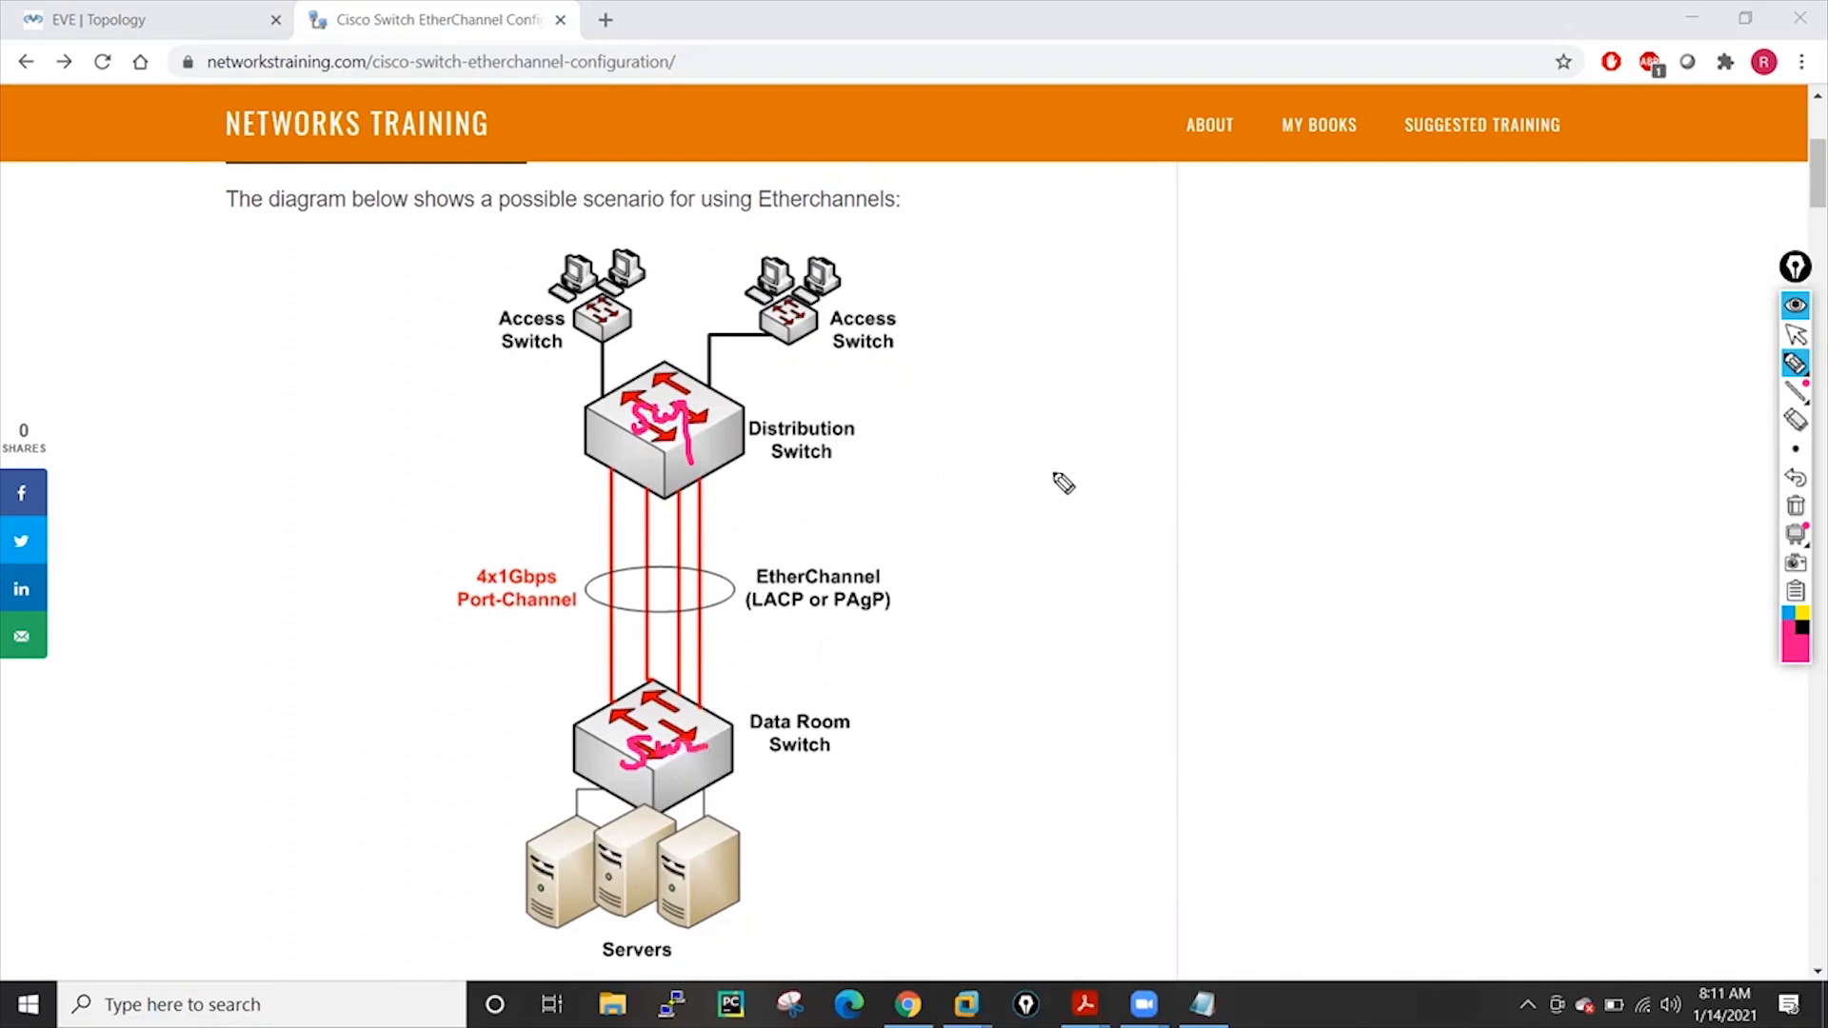
pyautogui.moveTo(989, 419); pyautogui.dragTo(979, 561)
pyautogui.moveTo(986, 652); pyautogui.dragTo(990, 721)
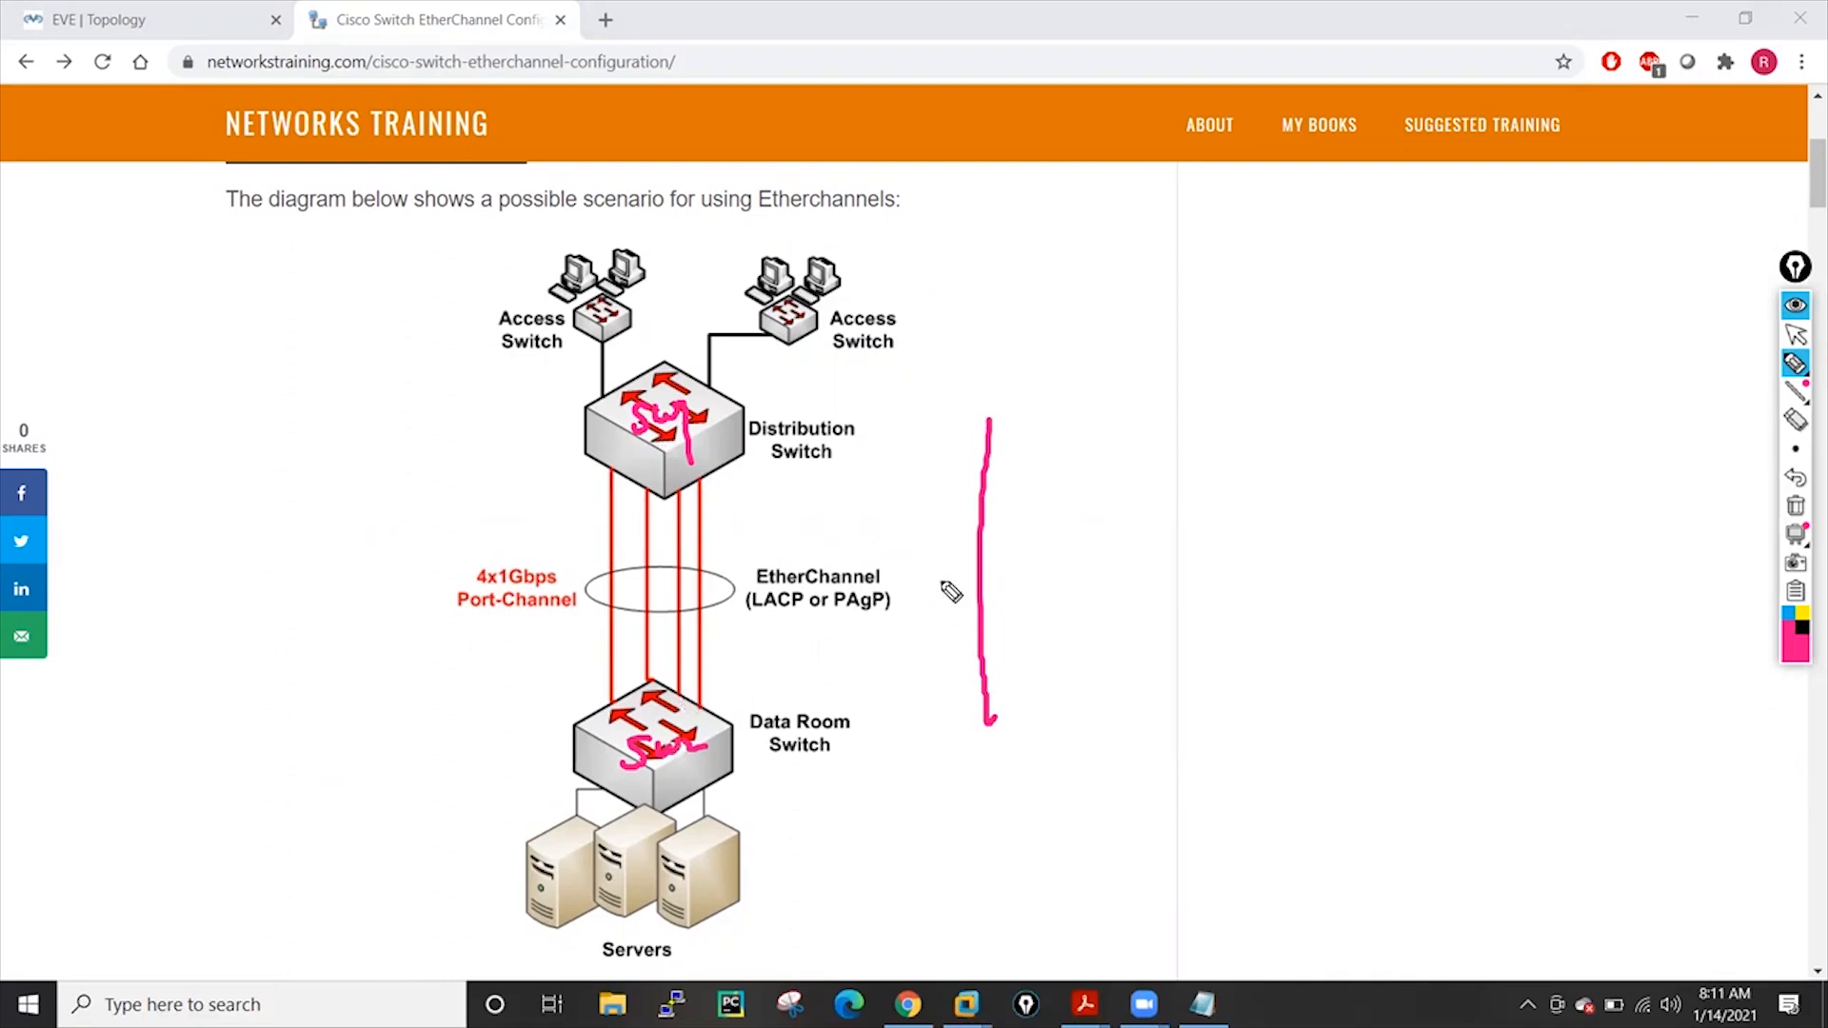
pyautogui.moveTo(953, 534); pyautogui.dragTo(1030, 571)
pyautogui.moveTo(1017, 523); pyautogui.dragTo(868, 636)
pyautogui.moveTo(960, 529)
pyautogui.mouseDown()
pyautogui.moveTo(996, 523)
pyautogui.moveTo(934, 583)
pyautogui.mouseUp()
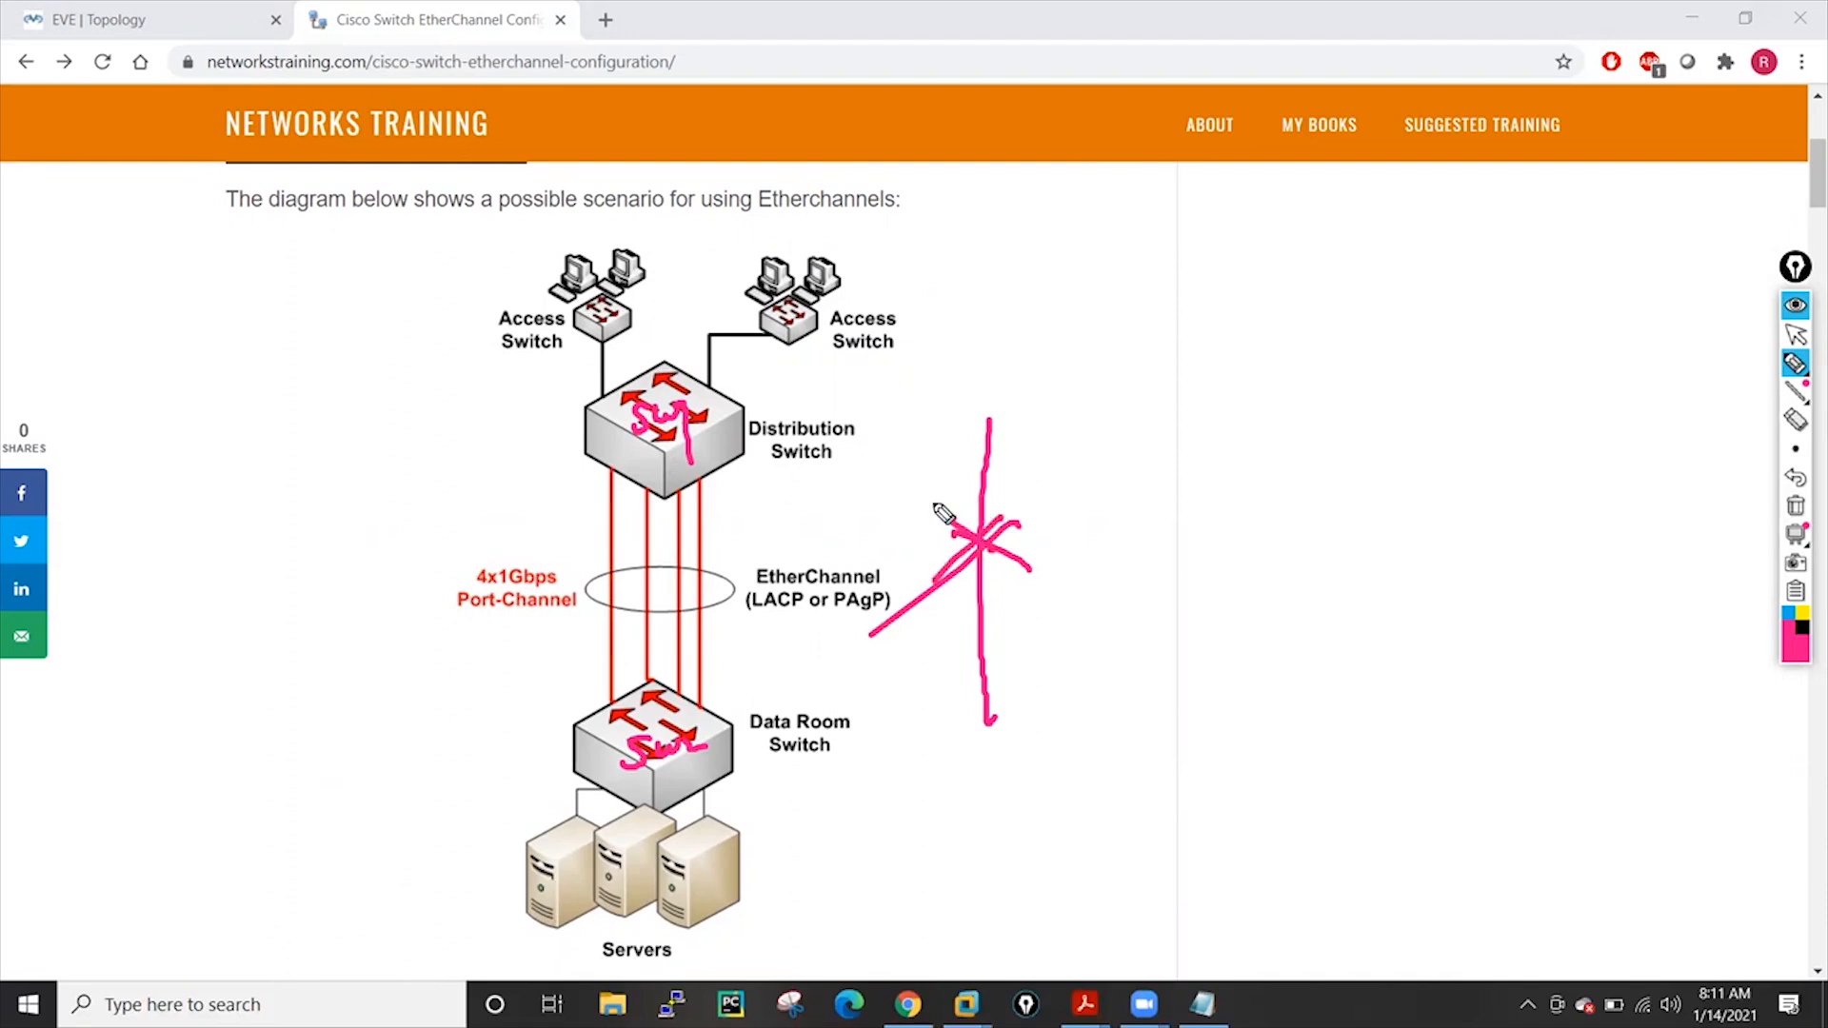
pyautogui.click(988, 421)
pyautogui.moveTo(988, 722); pyautogui.dragTo(986, 735)
pyautogui.moveTo(1040, 425)
pyautogui.mouseDown()
pyautogui.moveTo(1034, 714)
pyautogui.moveTo(1047, 702)
pyautogui.mouseUp()
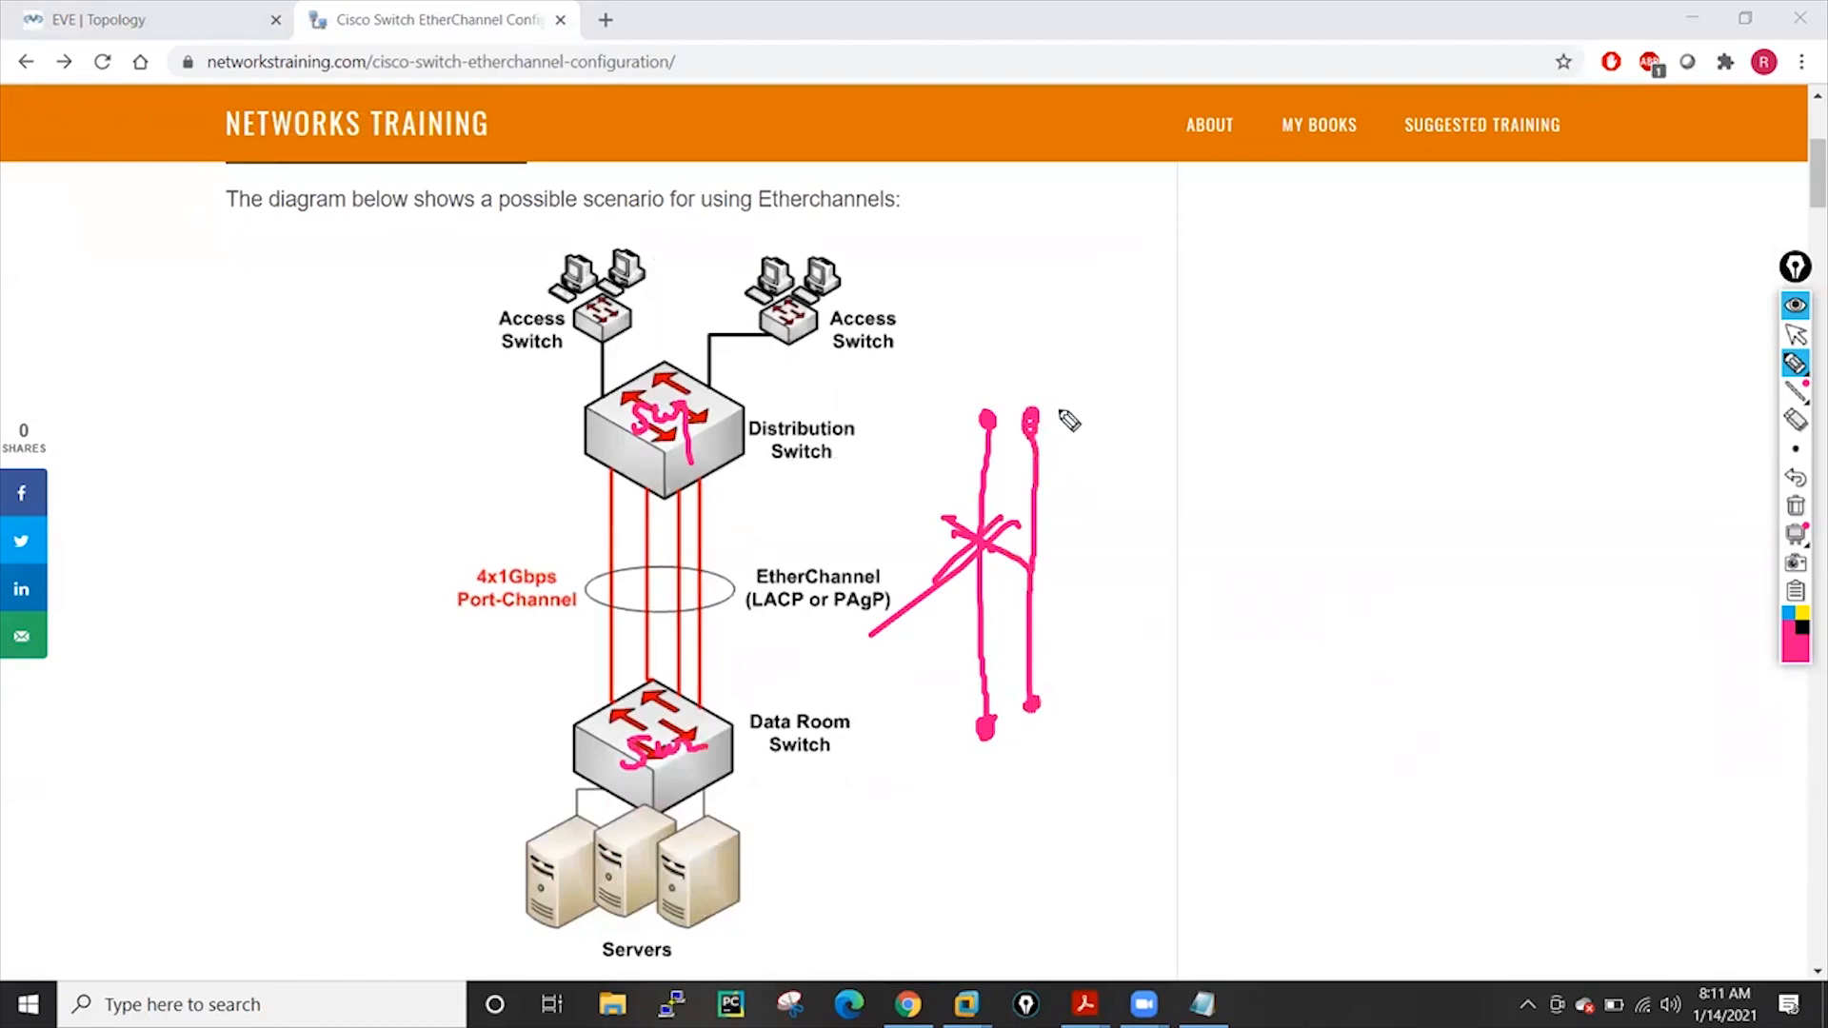
pyautogui.moveTo(1070, 417); pyautogui.dragTo(1095, 698)
pyautogui.moveTo(1117, 398); pyautogui.dragTo(1136, 674)
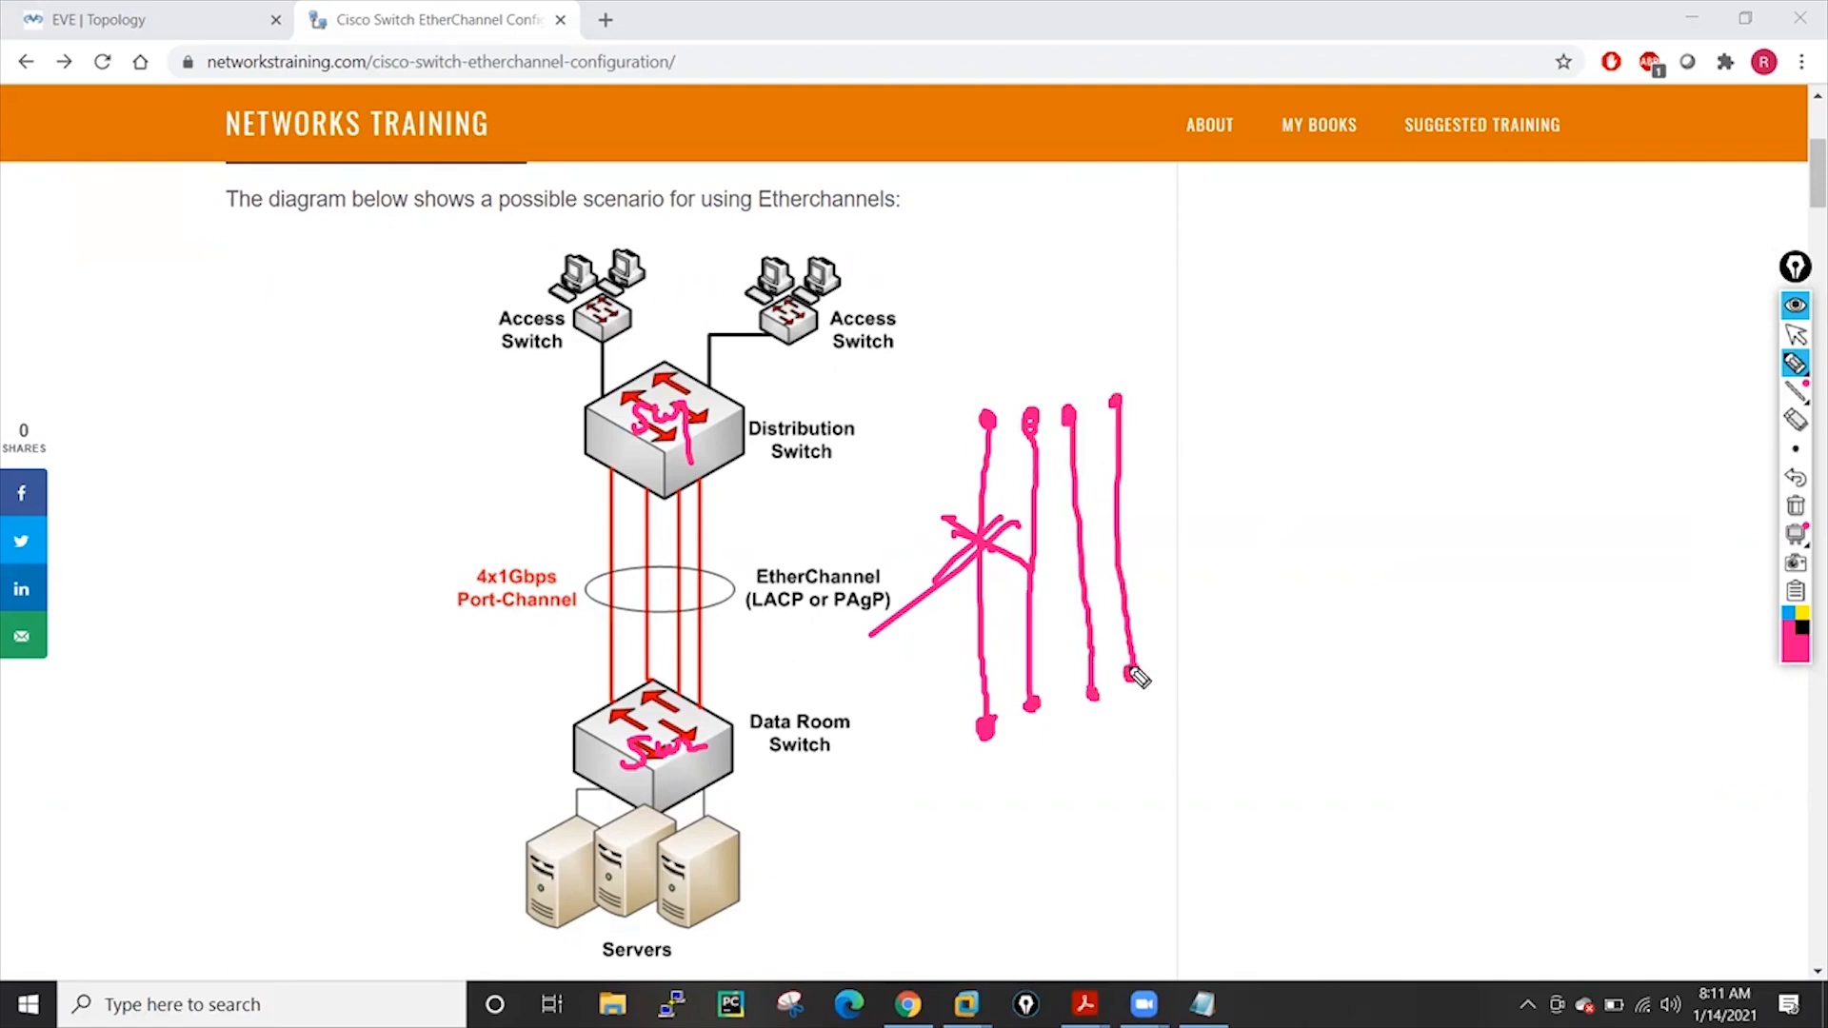
pyautogui.moveTo(688, 567)
pyautogui.mouseDown()
pyautogui.moveTo(592, 572)
pyautogui.moveTo(609, 631)
pyautogui.moveTo(737, 621)
pyautogui.moveTo(663, 568)
pyautogui.mouseUp()
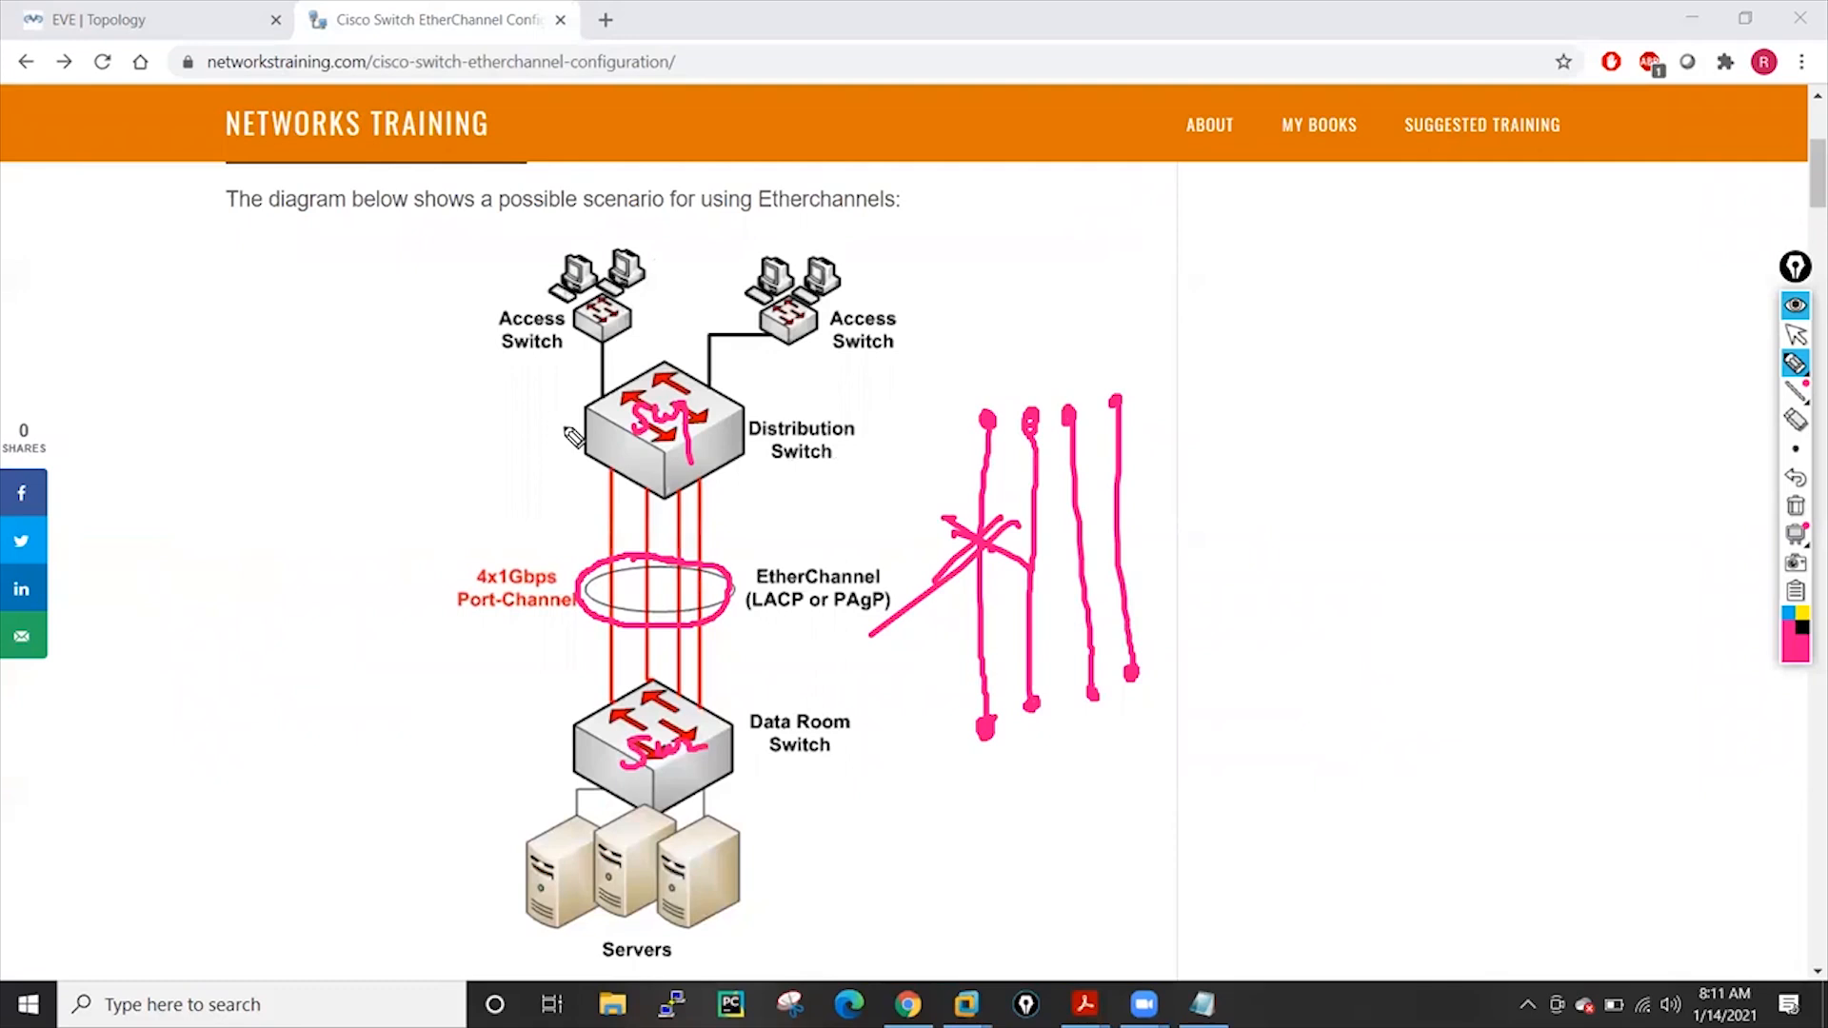
pyautogui.moveTo(592, 501)
pyautogui.mouseDown()
pyautogui.moveTo(614, 521)
pyautogui.moveTo(600, 538)
pyautogui.moveTo(732, 531)
pyautogui.mouseUp()
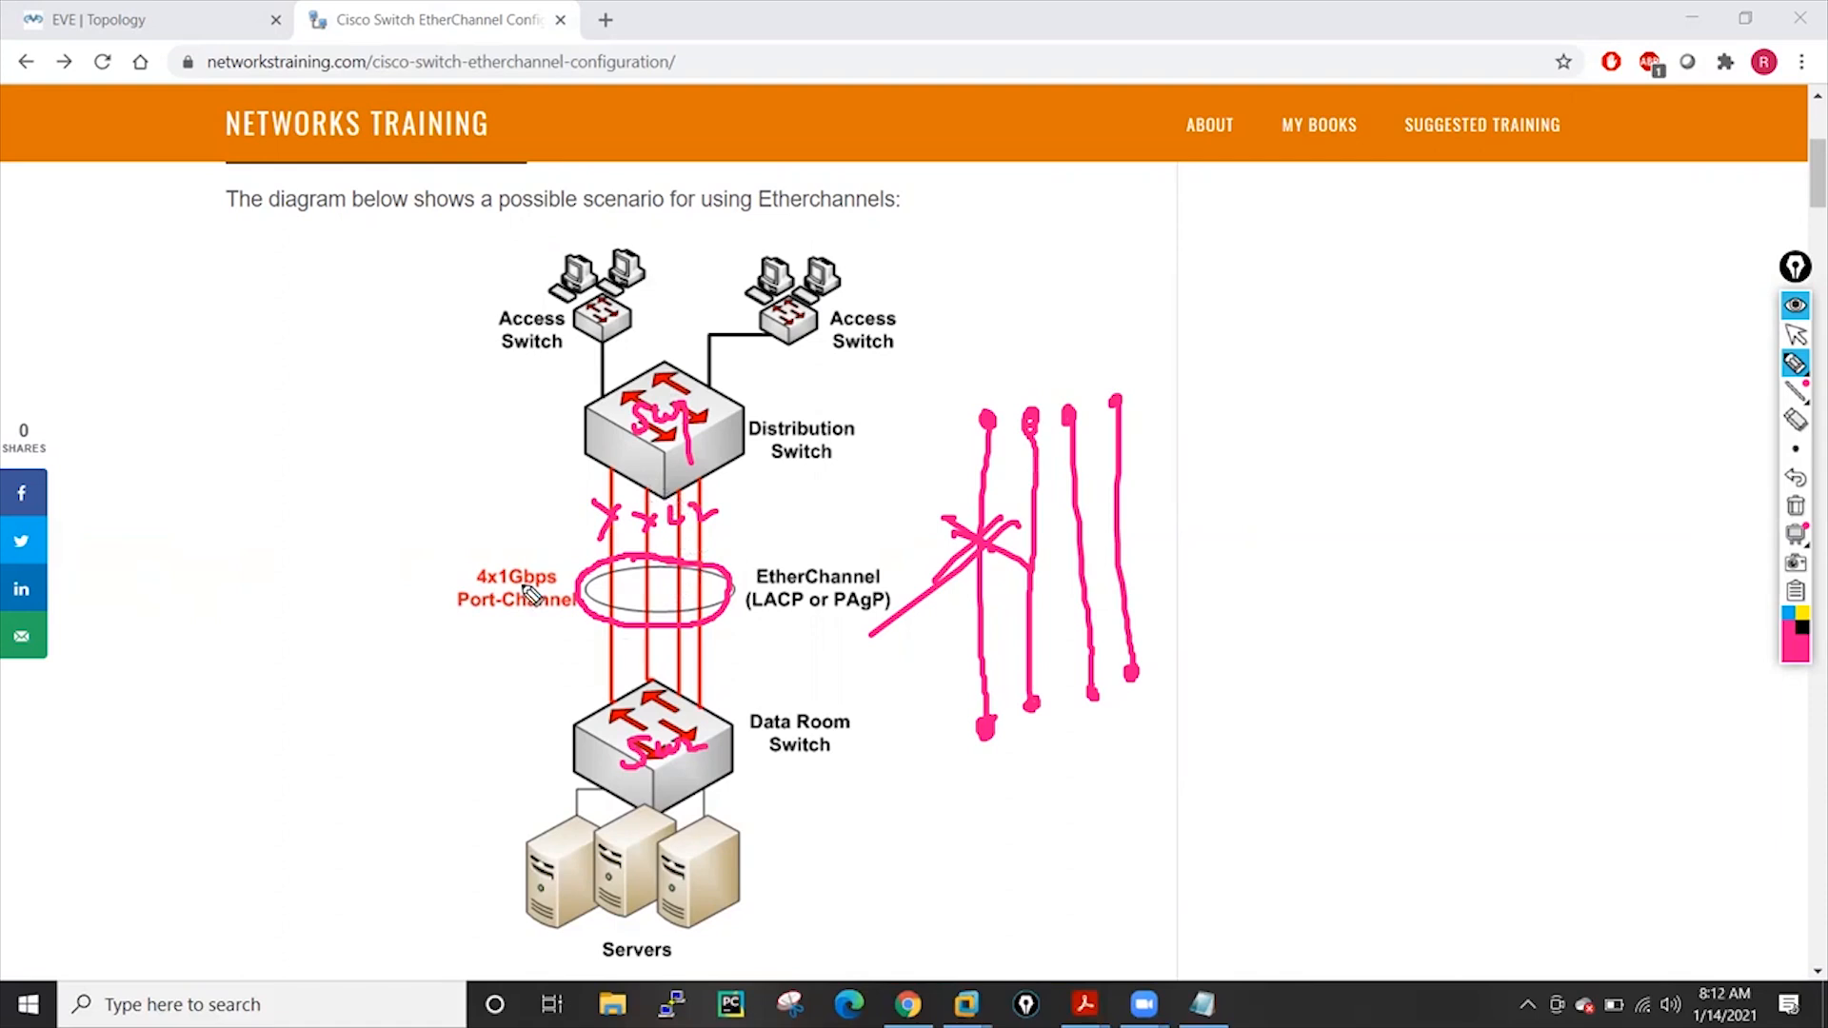
pyautogui.moveTo(286, 552)
pyautogui.mouseDown()
pyautogui.moveTo(334, 543)
pyautogui.moveTo(298, 523)
pyautogui.moveTo(278, 537)
pyautogui.mouseUp()
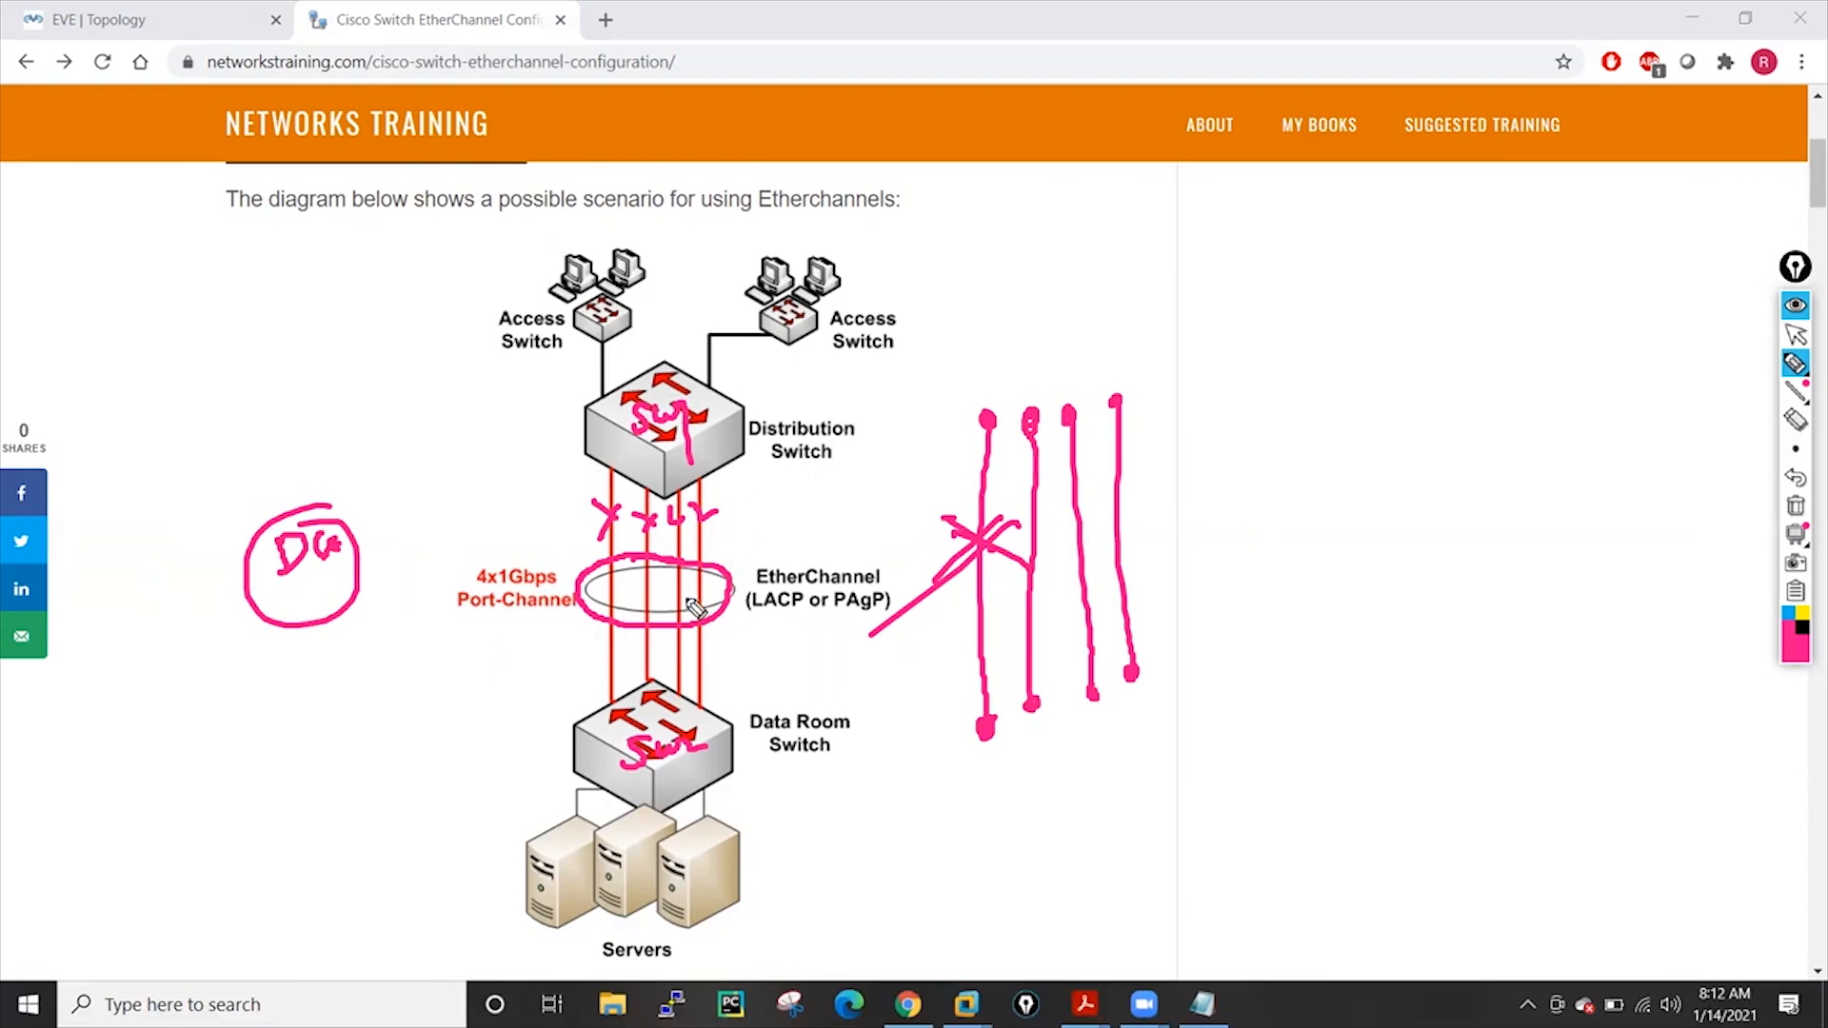
pyautogui.click(1795, 506)
pyautogui.click(1796, 335)
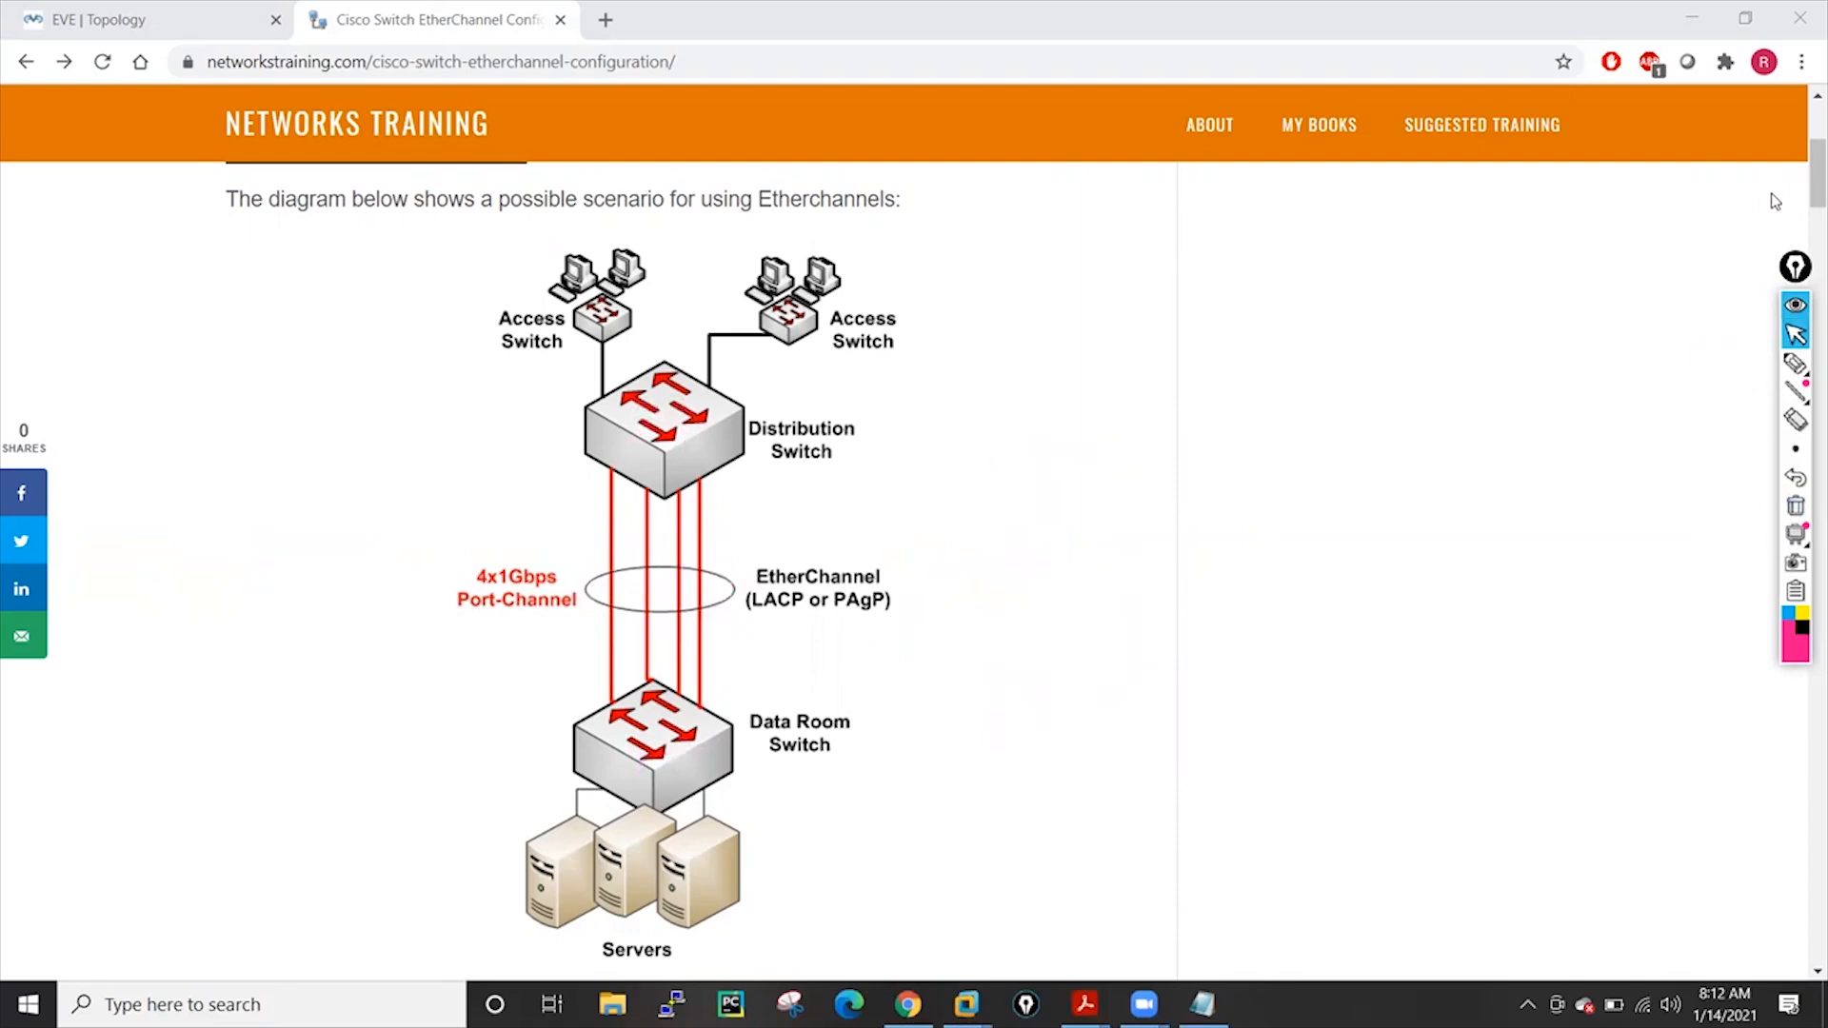
# Scroll down to the EtherChannel Protocols section covering LACP and PAgP modes
pyautogui.scroll(-7, 1794, 224)
pyautogui.moveTo(1799, 234); pyautogui.dragTo(1799, 306)
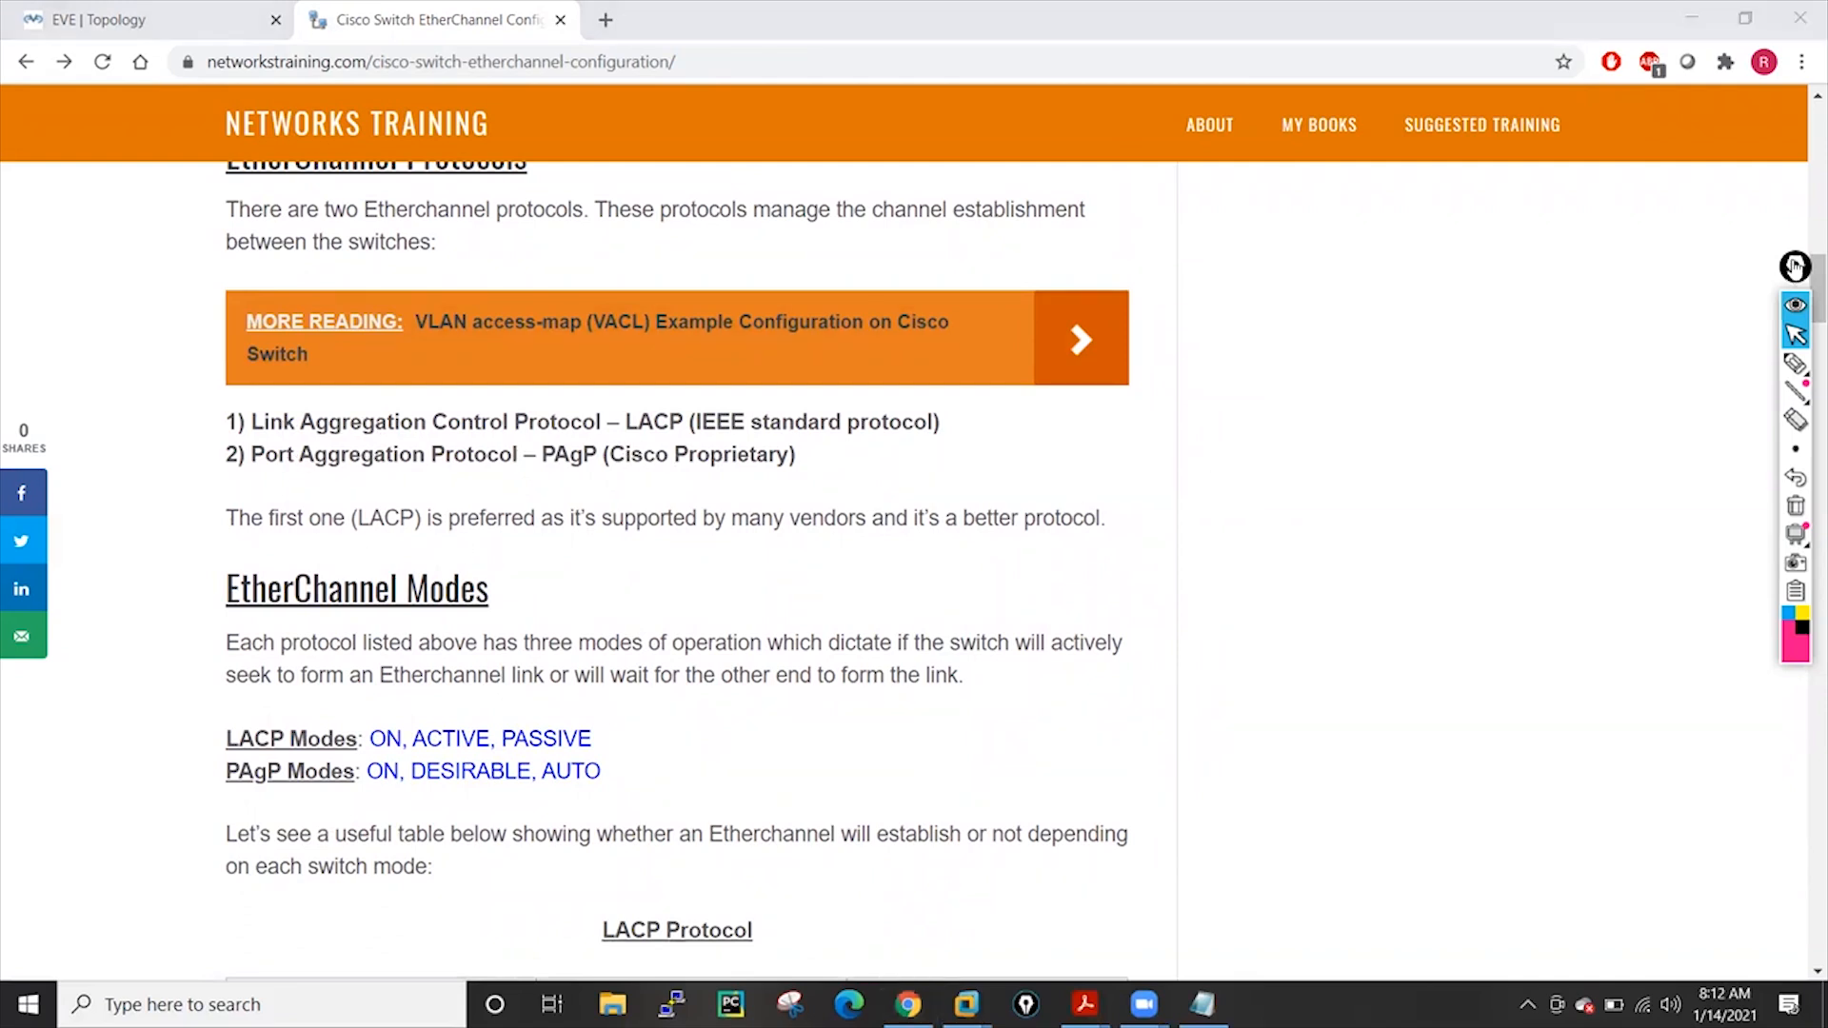
pyautogui.scroll(-3, 1794, 295)
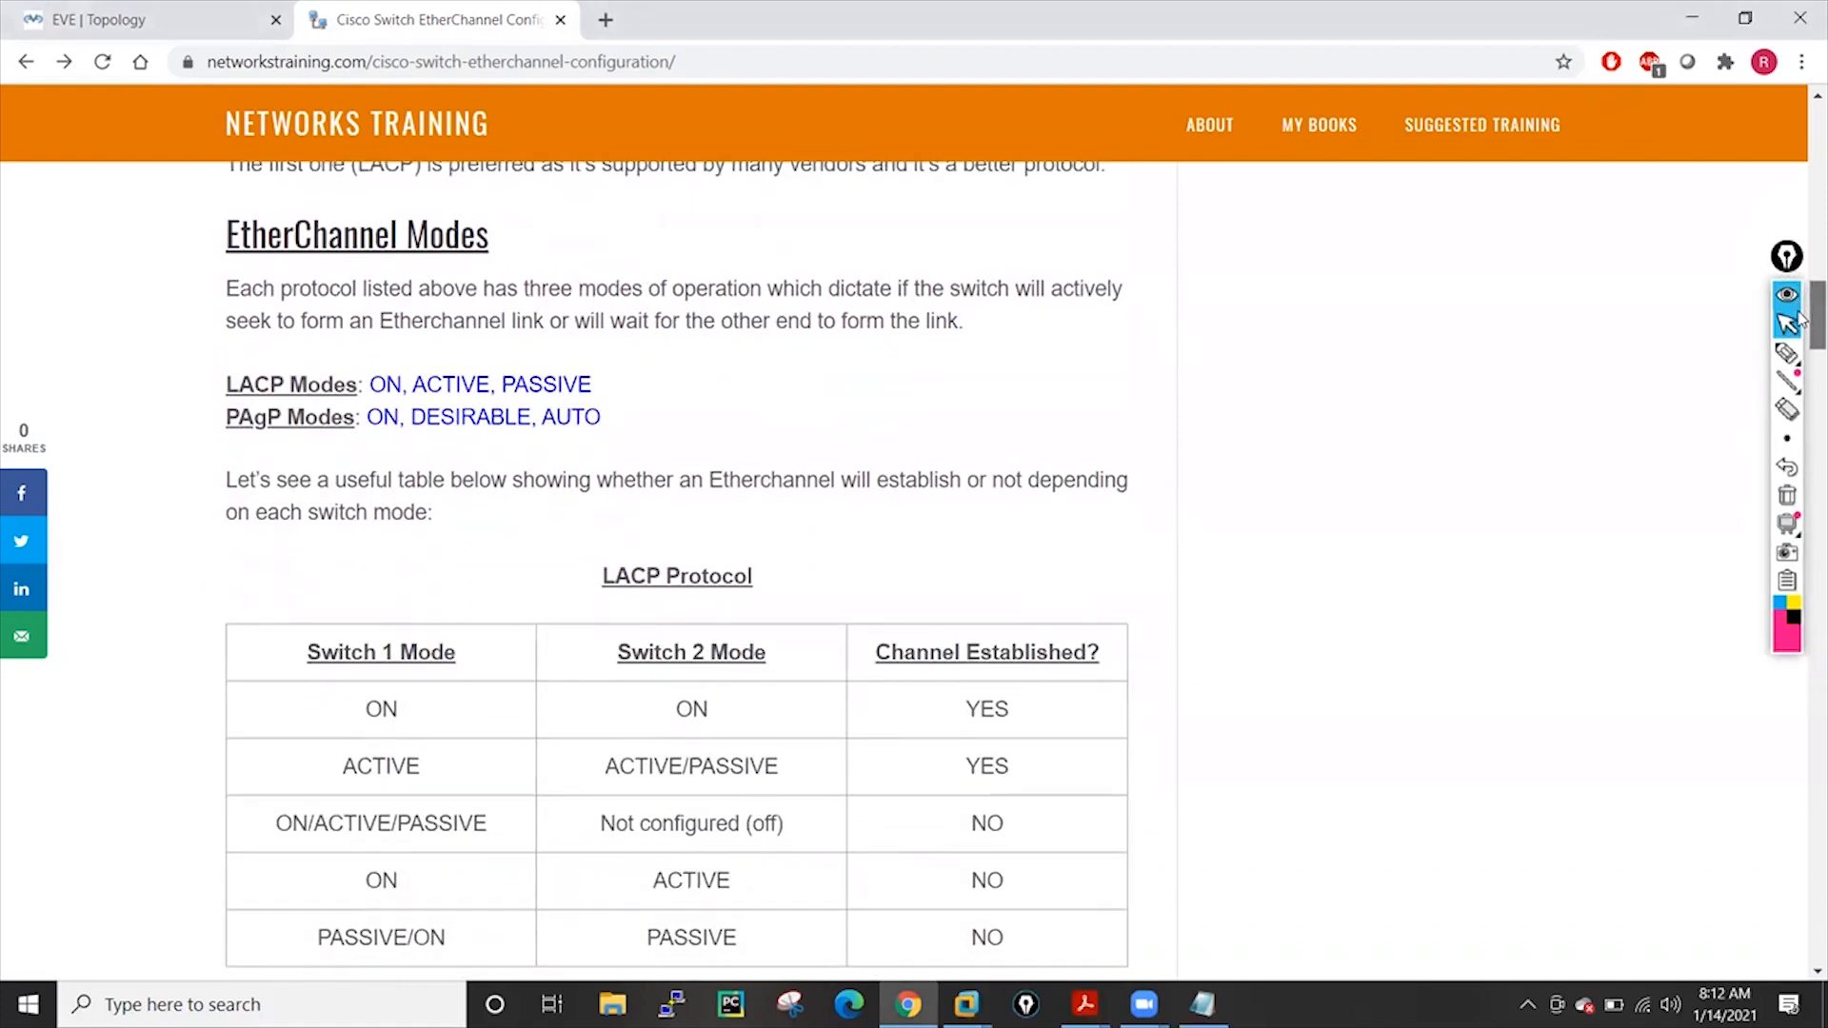
# Mark above ACTIVE, then write and circle 'SW1' and 'SW2' beside the LACP modes
pyautogui.scroll(-1, 1673, 323)
pyautogui.click(1788, 354)
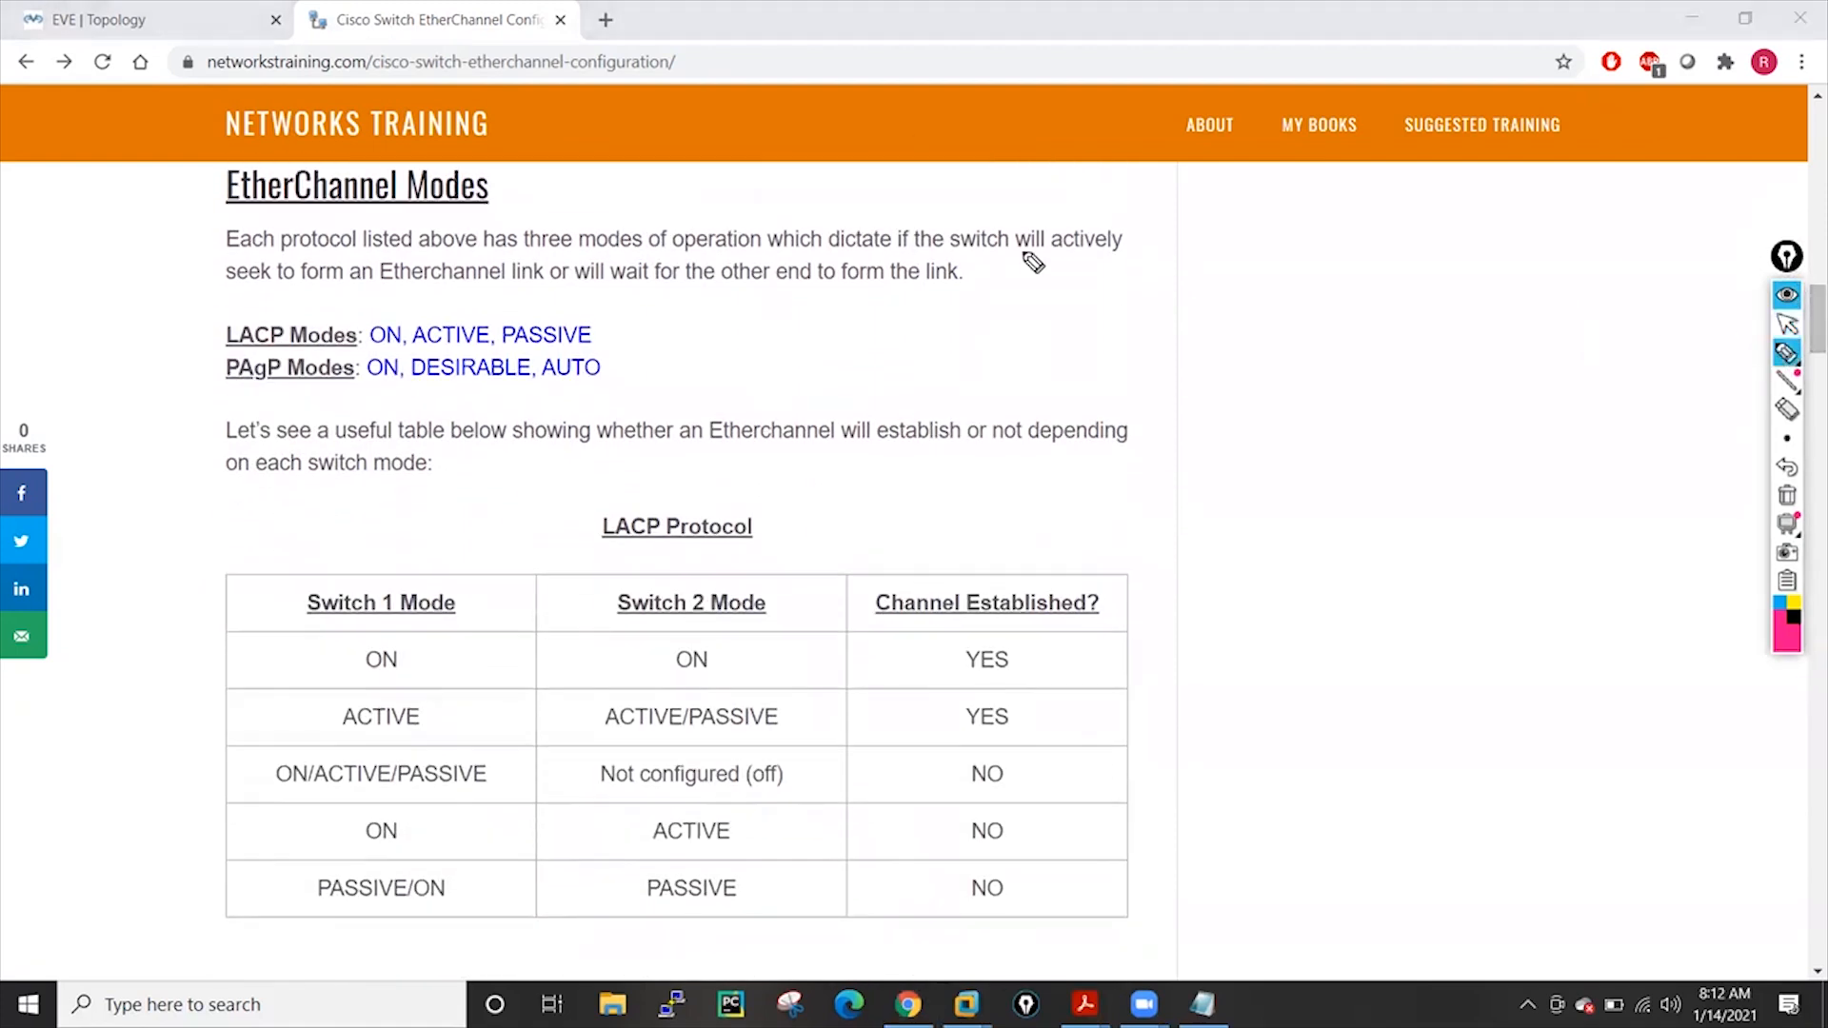
pyautogui.moveTo(448, 305); pyautogui.dragTo(473, 293)
pyautogui.moveTo(1127, 326)
pyautogui.mouseDown()
pyautogui.moveTo(1114, 350)
pyautogui.moveTo(1154, 324)
pyautogui.moveTo(1161, 341)
pyautogui.mouseUp()
pyautogui.moveTo(1143, 292)
pyautogui.mouseDown()
pyautogui.moveTo(1122, 393)
pyautogui.moveTo(1146, 291)
pyautogui.mouseUp()
pyautogui.moveTo(1580, 286)
pyautogui.mouseDown()
pyautogui.moveTo(1566, 310)
pyautogui.moveTo(1609, 285)
pyautogui.moveTo(1624, 310)
pyautogui.mouseUp()
pyautogui.moveTo(1579, 260); pyautogui.dragTo(1638, 277)
pyautogui.moveTo(1591, 335); pyautogui.dragTo(1583, 329)
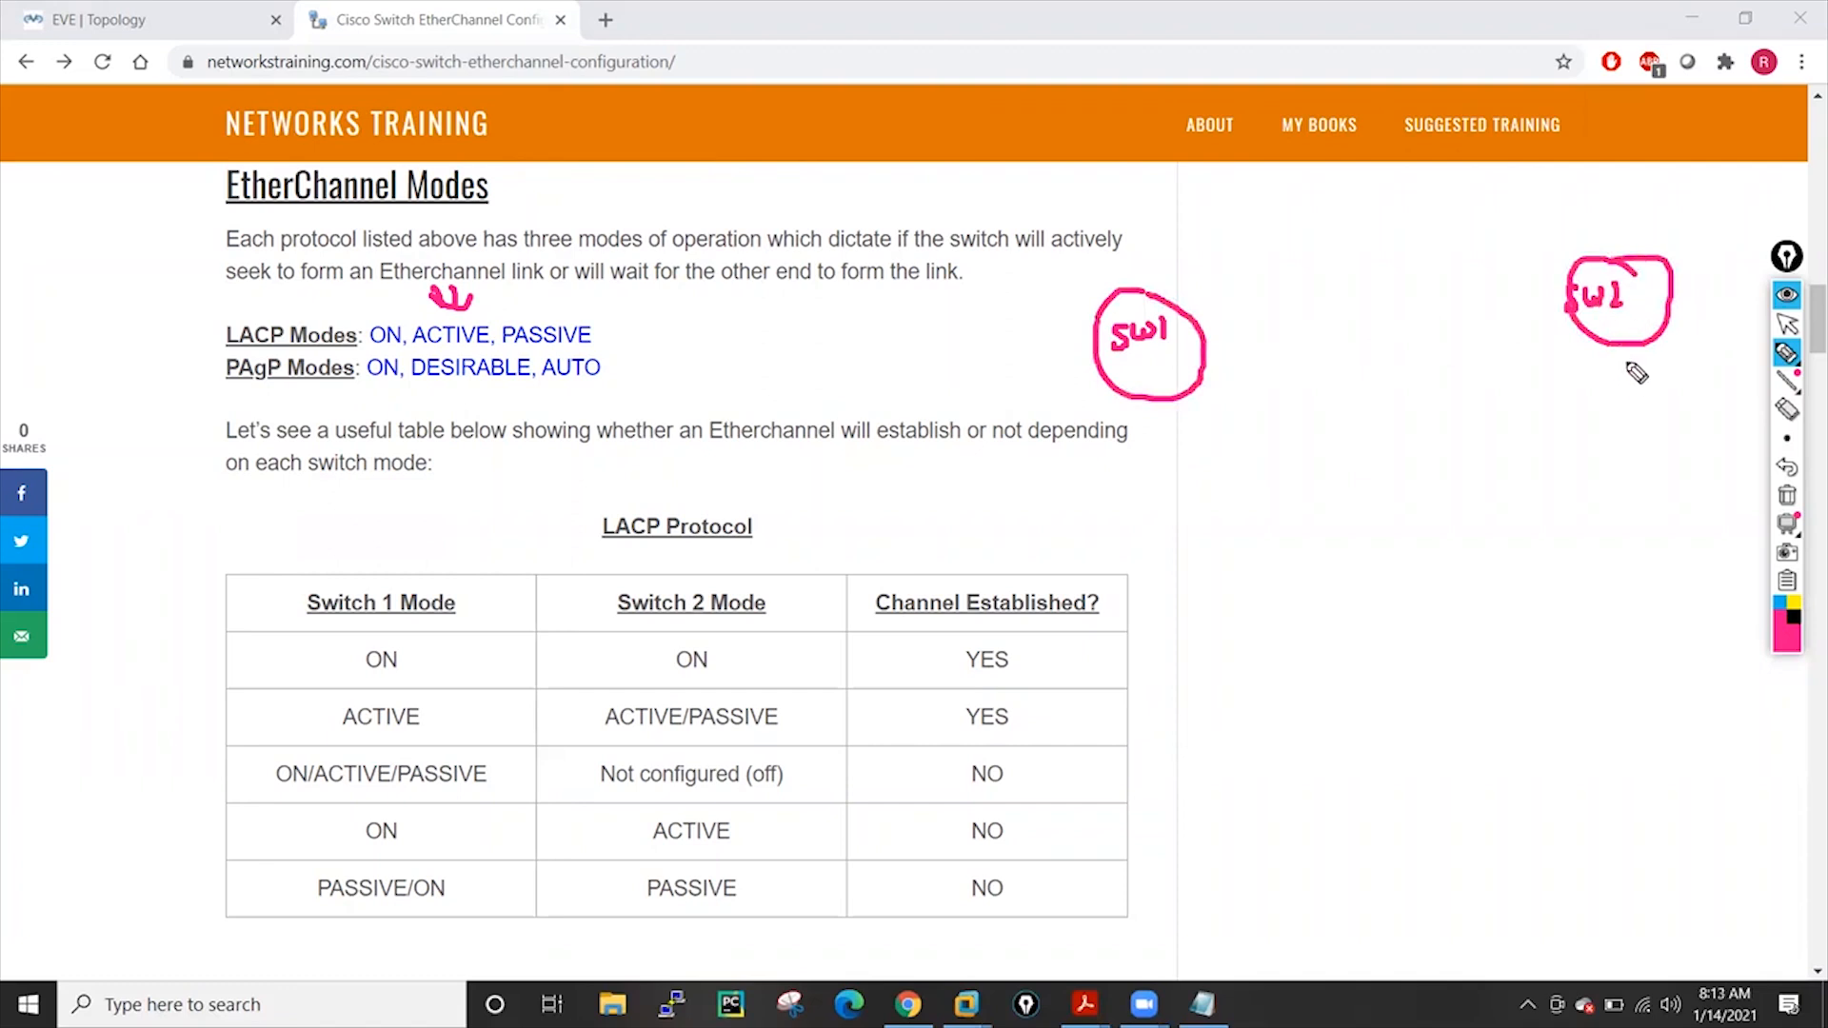
pyautogui.moveTo(1602, 289); pyautogui.dragTo(1657, 295)
# Join SW1 and SW2 with two links, label each end 'A', and add a double-headed arrow
pyautogui.moveTo(1205, 335); pyautogui.dragTo(1569, 295)
pyautogui.moveTo(1204, 369); pyautogui.dragTo(1598, 337)
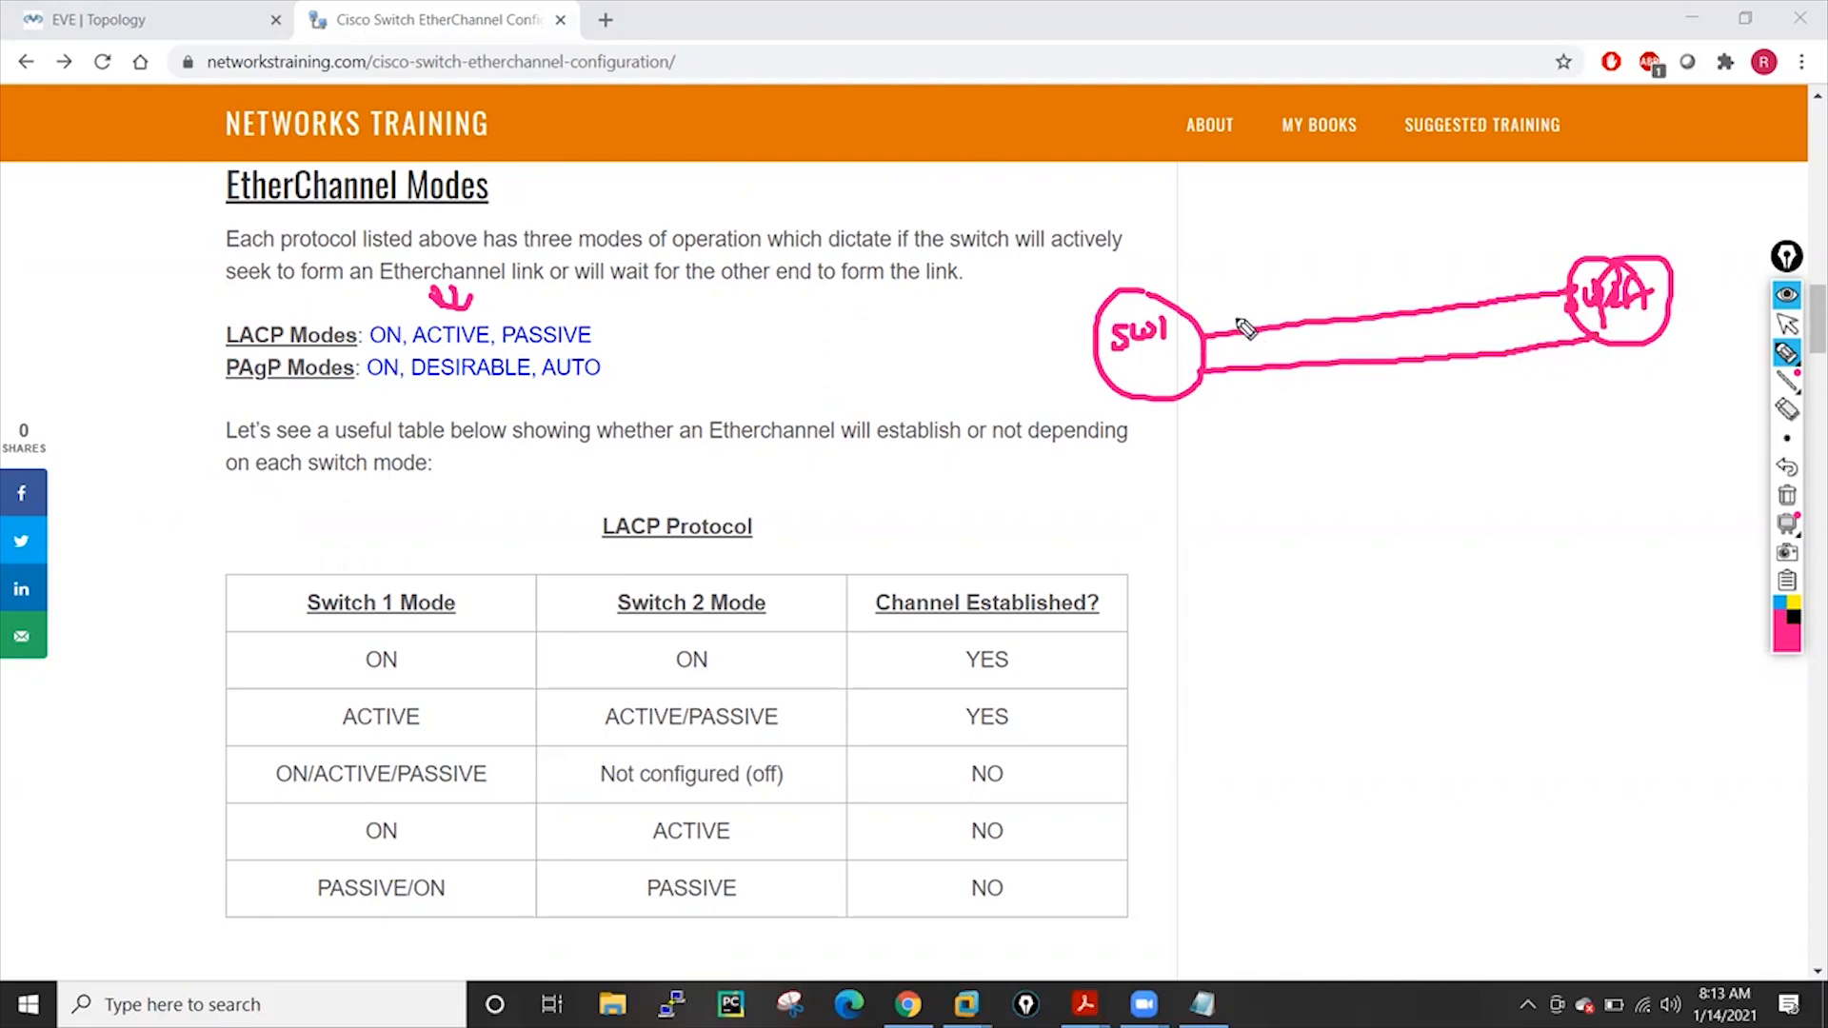
pyautogui.moveTo(1313, 286)
pyautogui.mouseDown()
pyautogui.moveTo(1291, 322)
pyautogui.moveTo(1331, 281)
pyautogui.moveTo(1281, 334)
pyautogui.mouseUp()
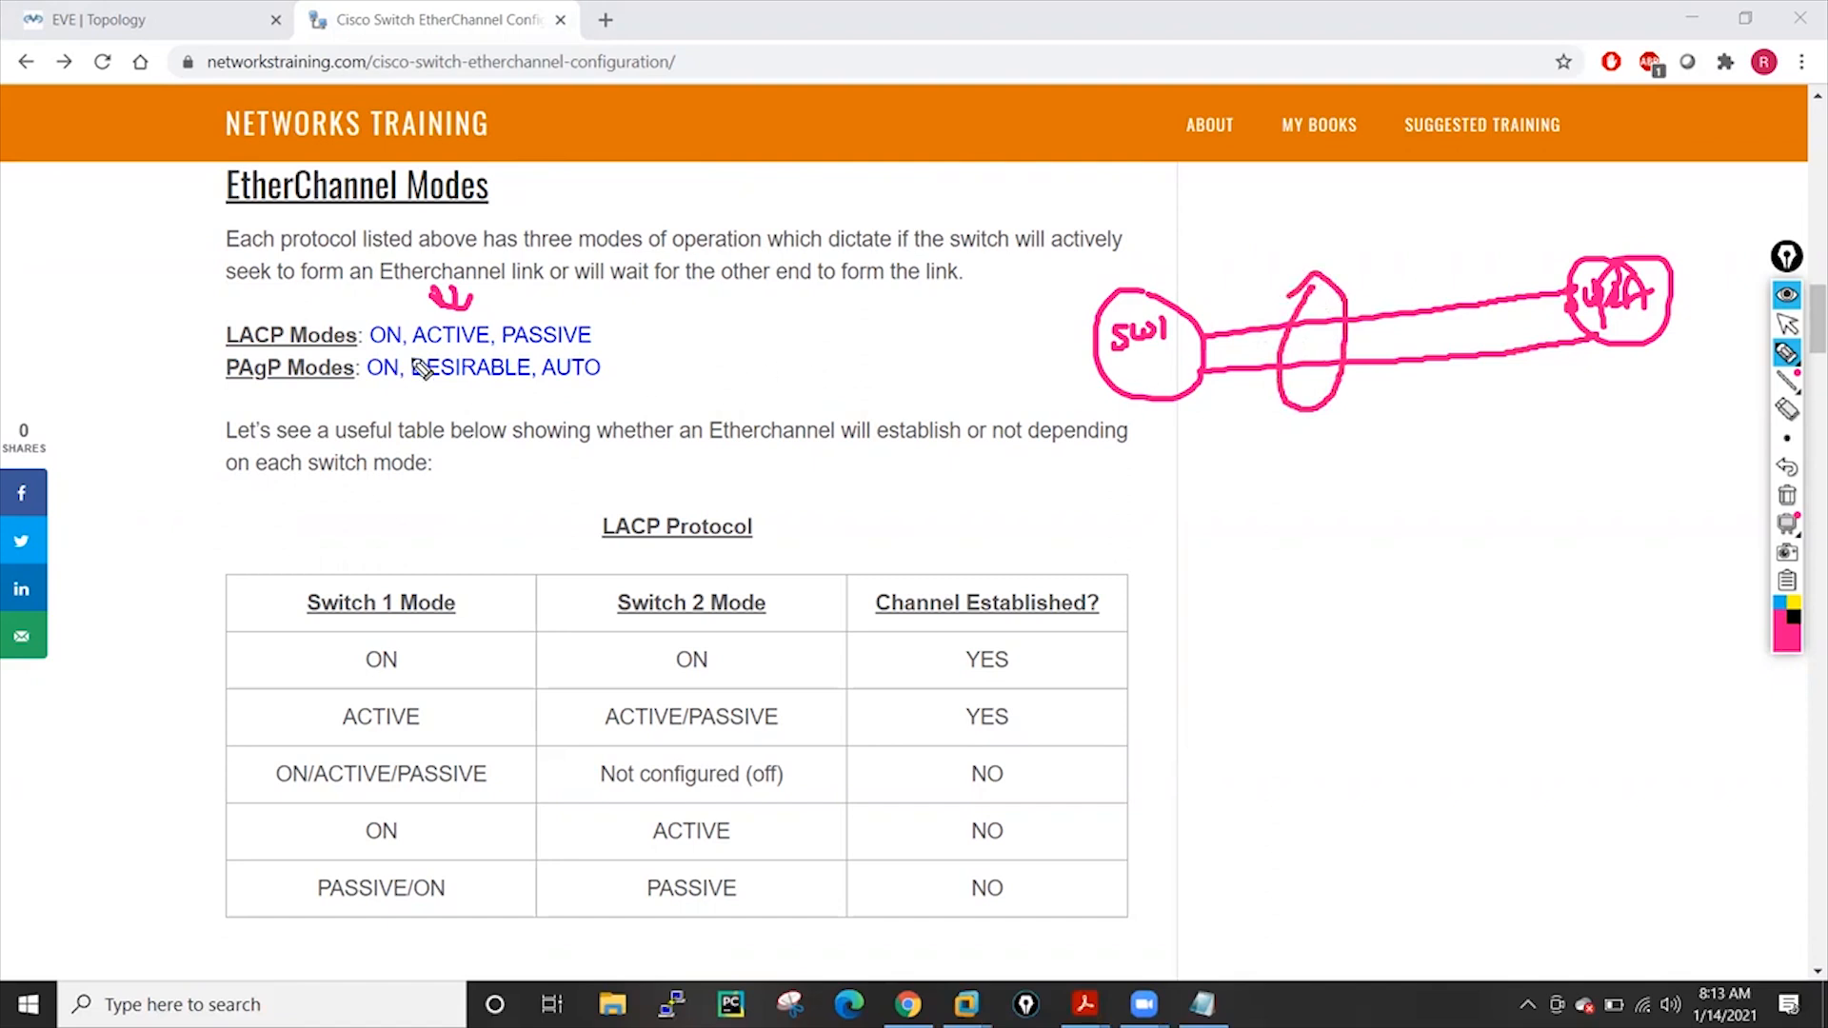
pyautogui.moveTo(1180, 291); pyautogui.dragTo(1199, 280)
pyautogui.moveTo(1538, 250); pyautogui.dragTo(1562, 241)
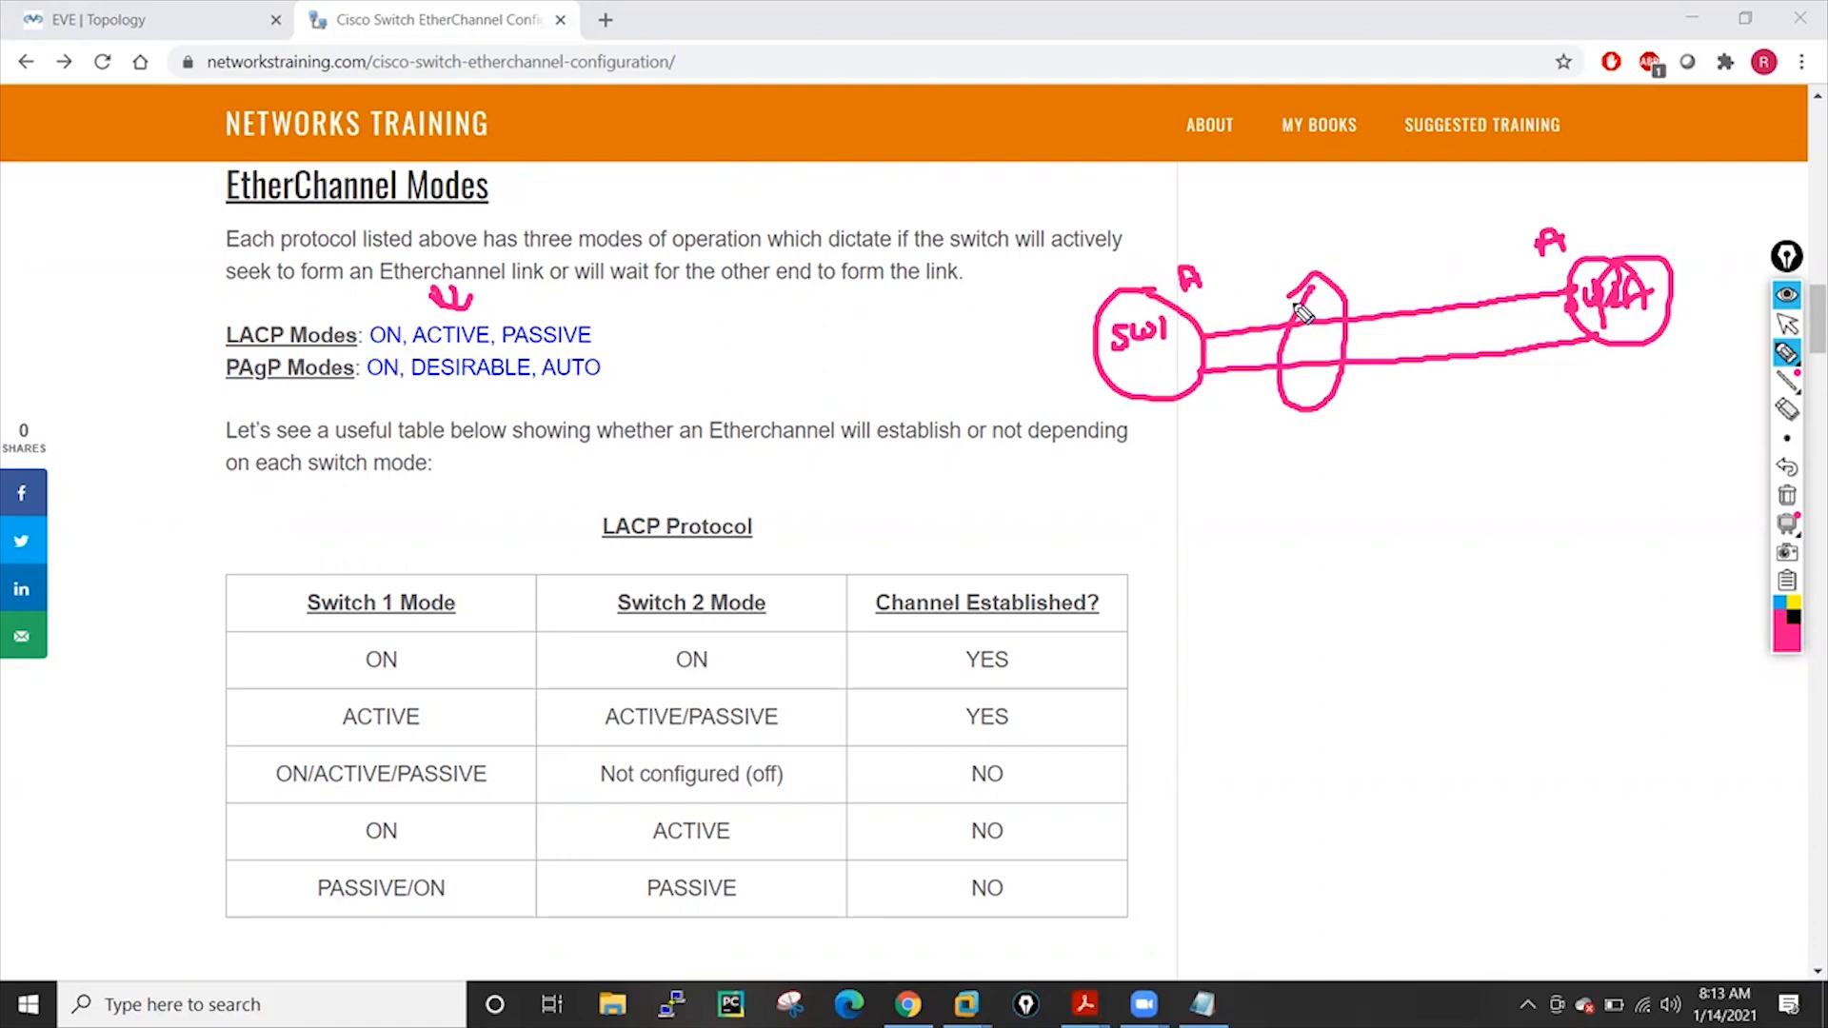
pyautogui.moveTo(1236, 265)
pyautogui.mouseDown()
pyautogui.moveTo(1464, 228)
pyautogui.moveTo(1394, 258)
pyautogui.mouseUp()
pyautogui.moveTo(1259, 242); pyautogui.dragTo(1259, 272)
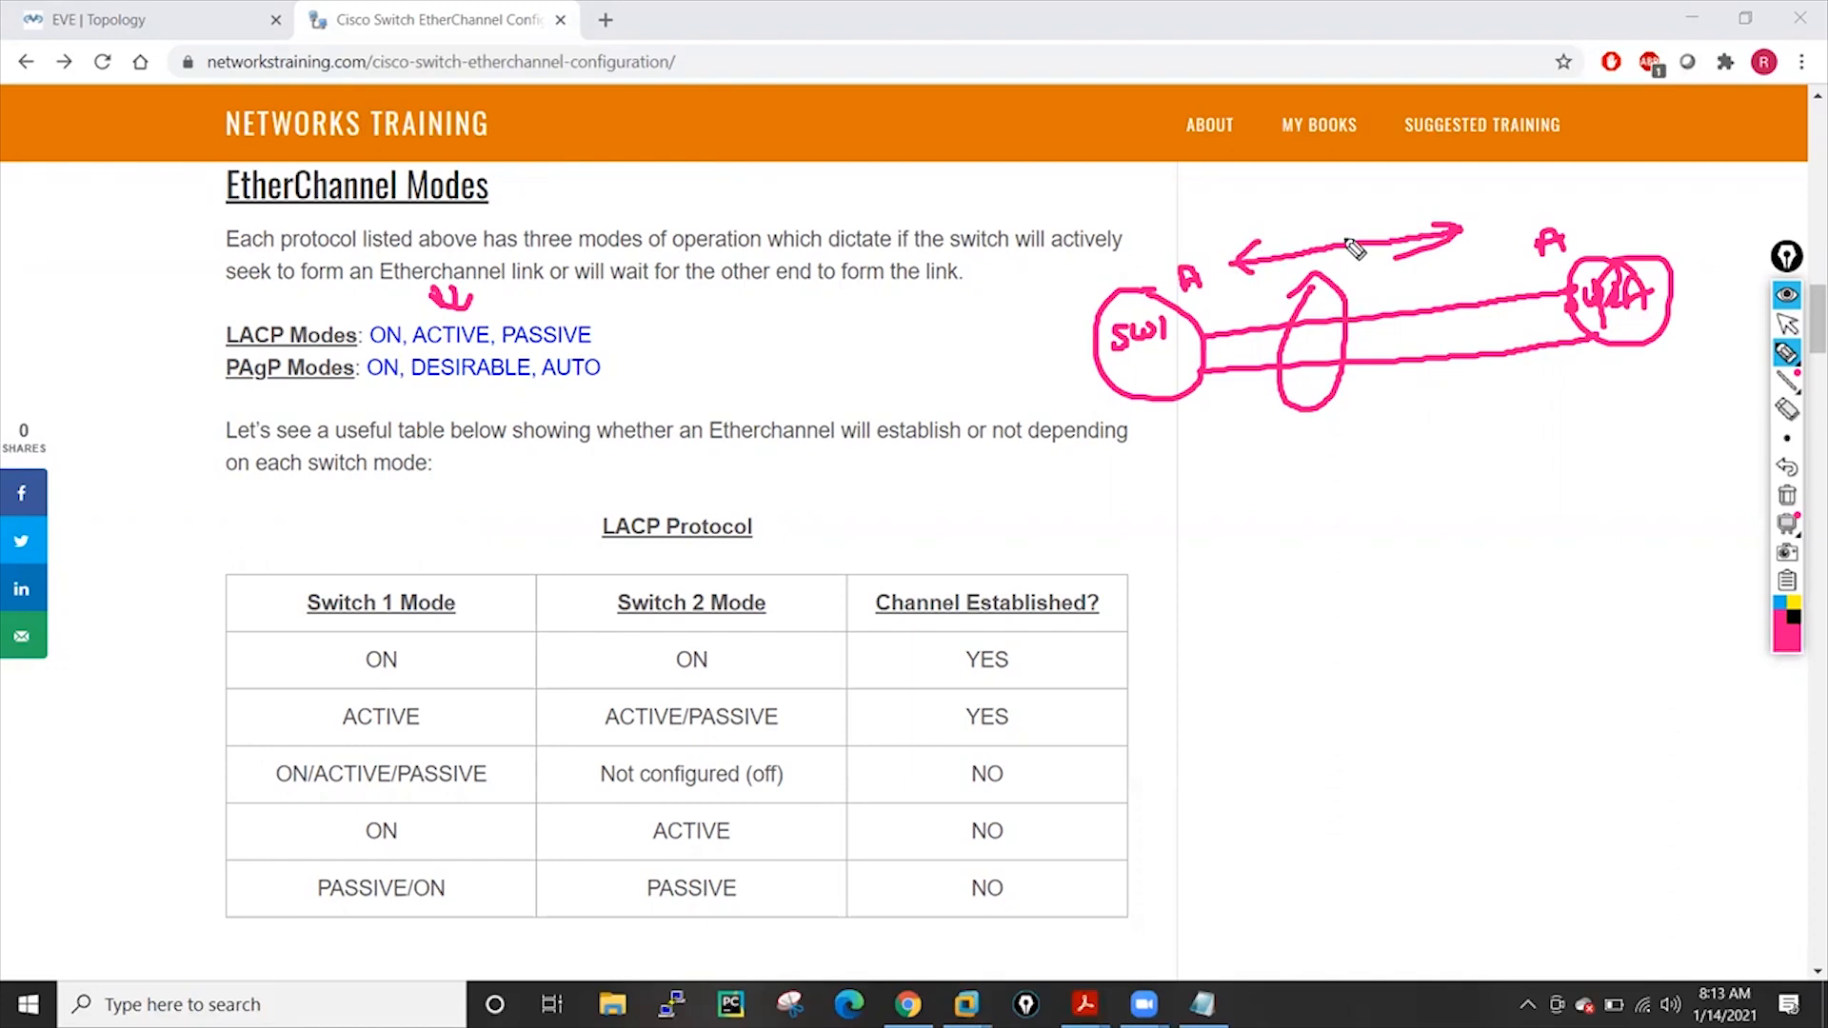
pyautogui.click(1787, 325)
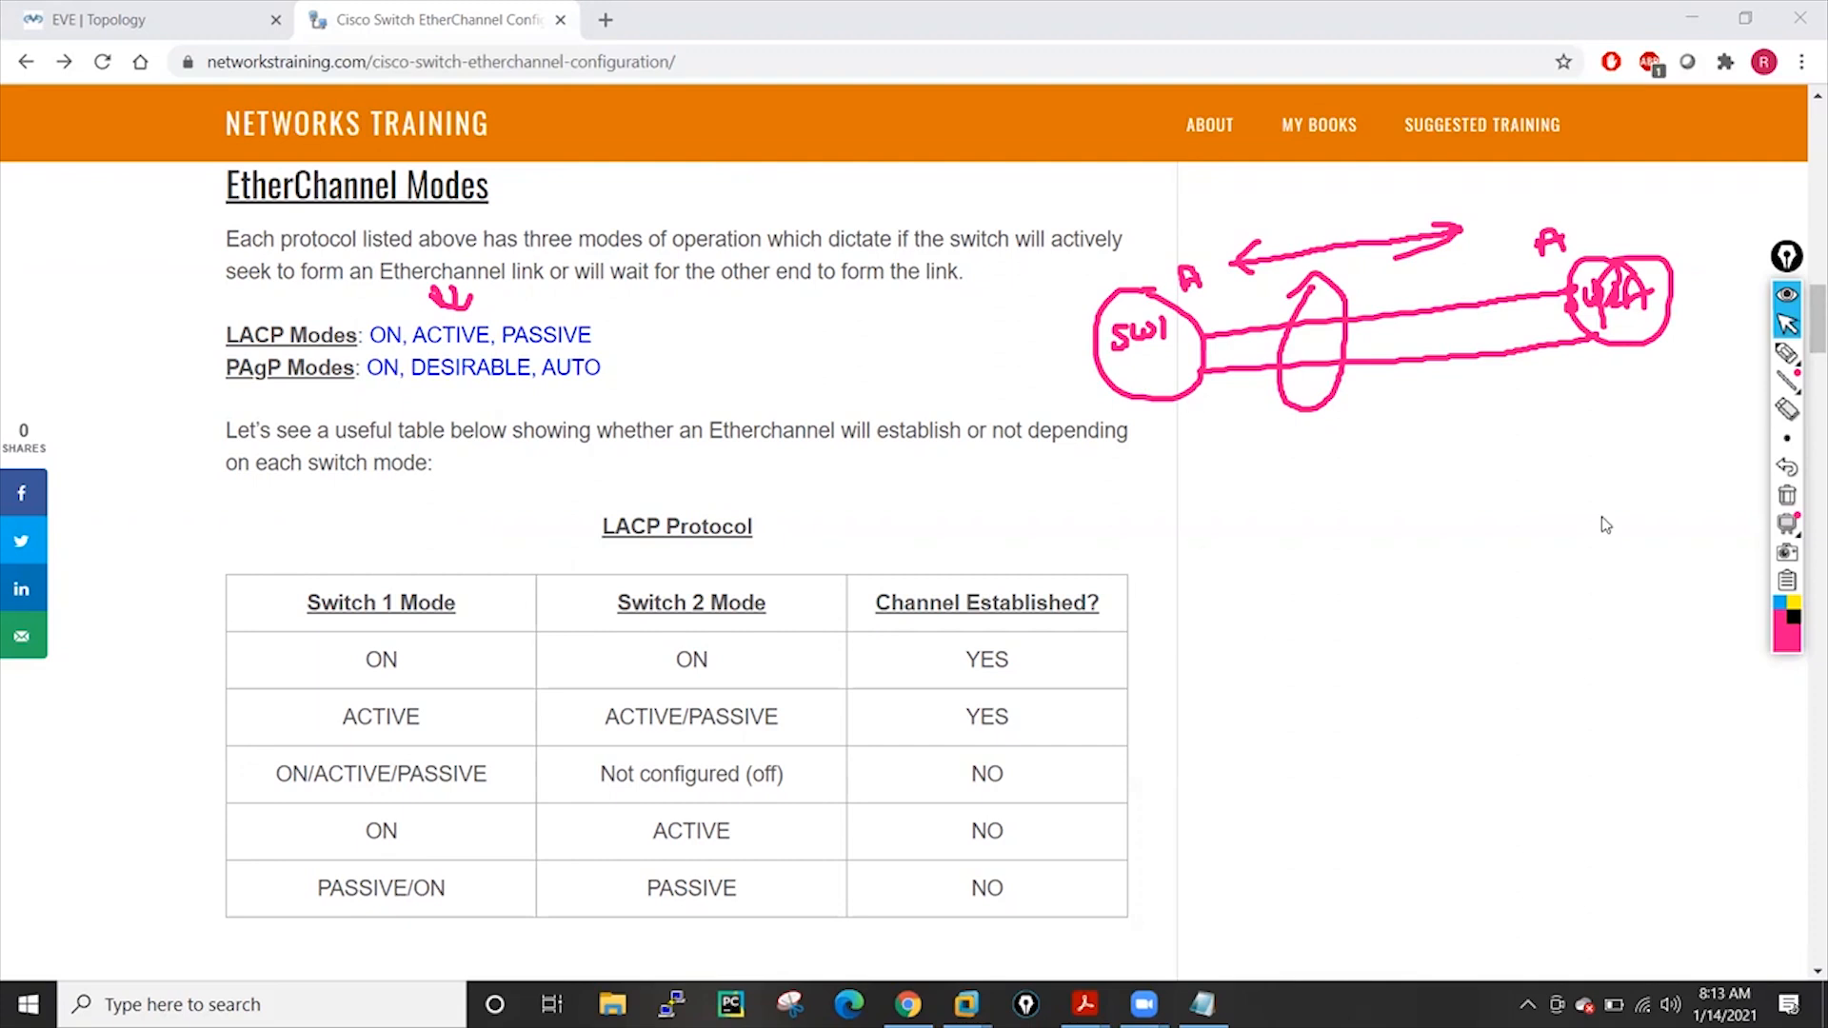
pyautogui.click(1784, 358)
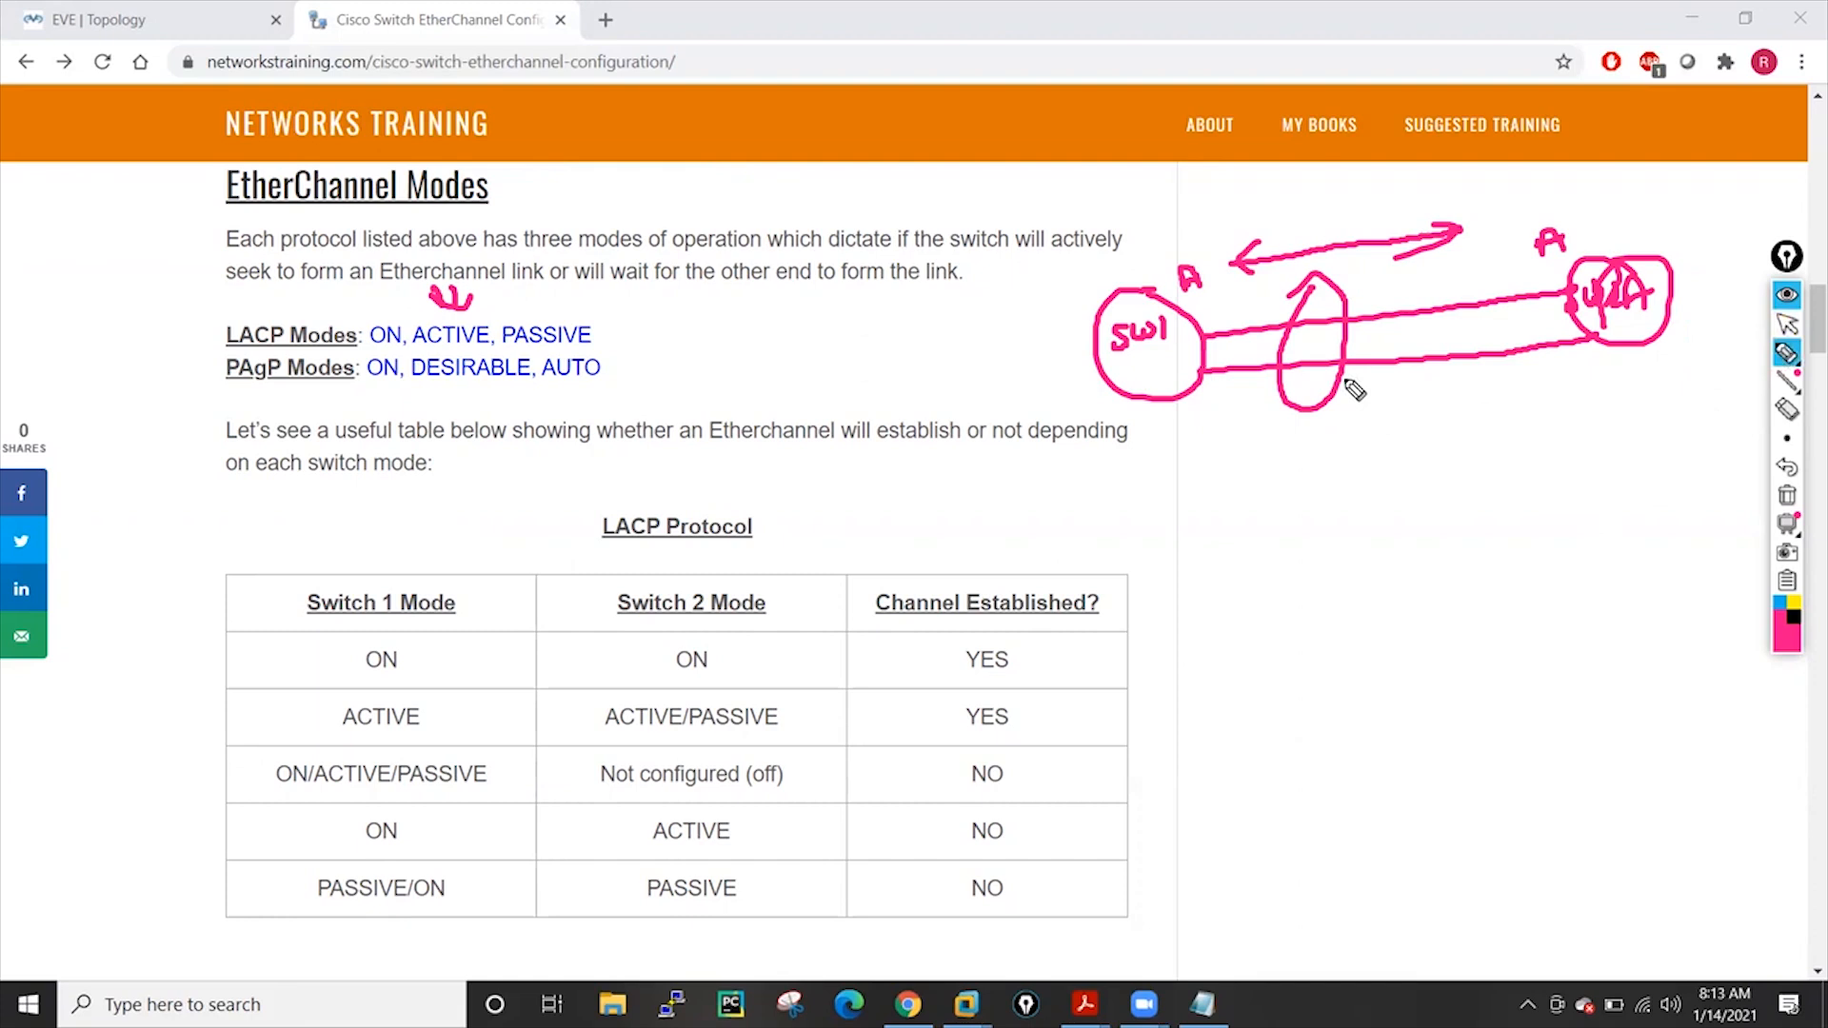
# Sketch A–P and P–P pairings between the SW1 and SW2 sides with arrows
pyautogui.moveTo(1211, 457); pyautogui.dragTo(1228, 455)
pyautogui.moveTo(1333, 429)
pyautogui.mouseDown()
pyautogui.moveTo(1494, 425)
pyautogui.moveTo(1326, 416)
pyautogui.moveTo(1343, 436)
pyautogui.mouseUp()
pyautogui.moveTo(1588, 408); pyautogui.dragTo(1599, 377)
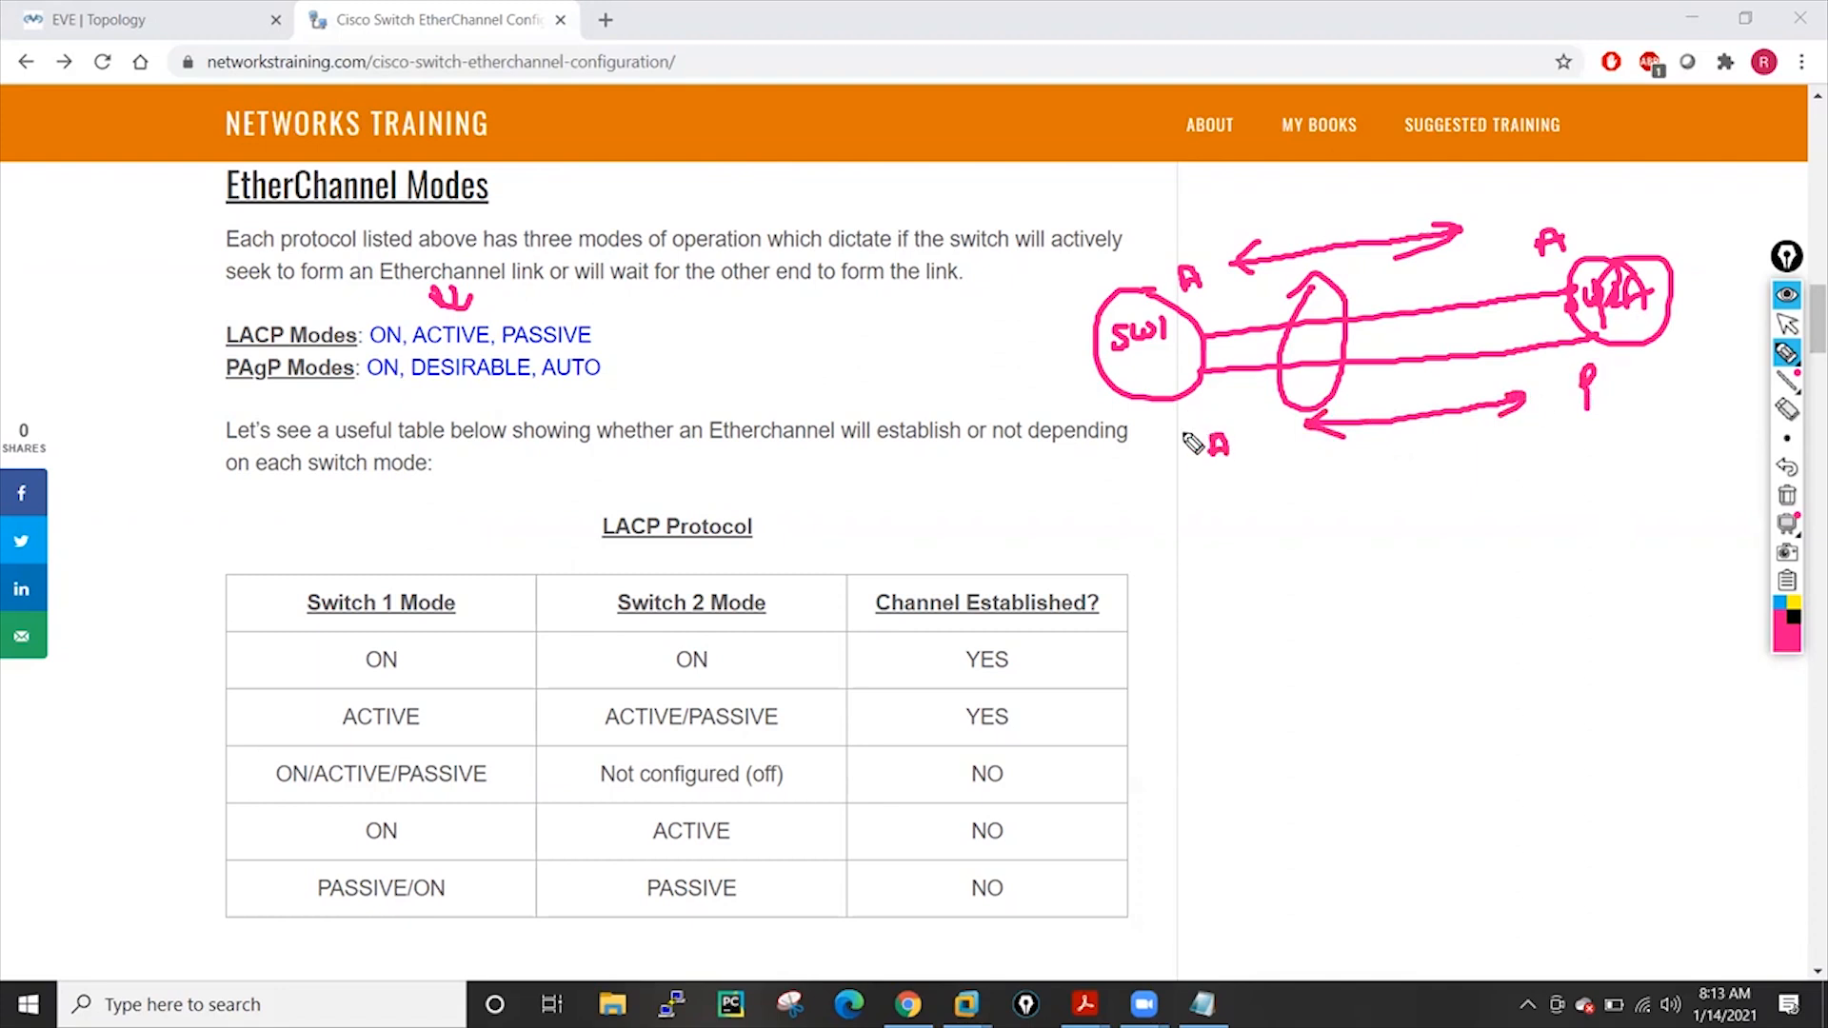
pyautogui.click(1175, 464)
pyautogui.moveTo(1177, 467)
pyautogui.mouseDown()
pyautogui.moveTo(1297, 514)
pyautogui.moveTo(1596, 447)
pyautogui.moveTo(1571, 461)
pyautogui.mouseUp()
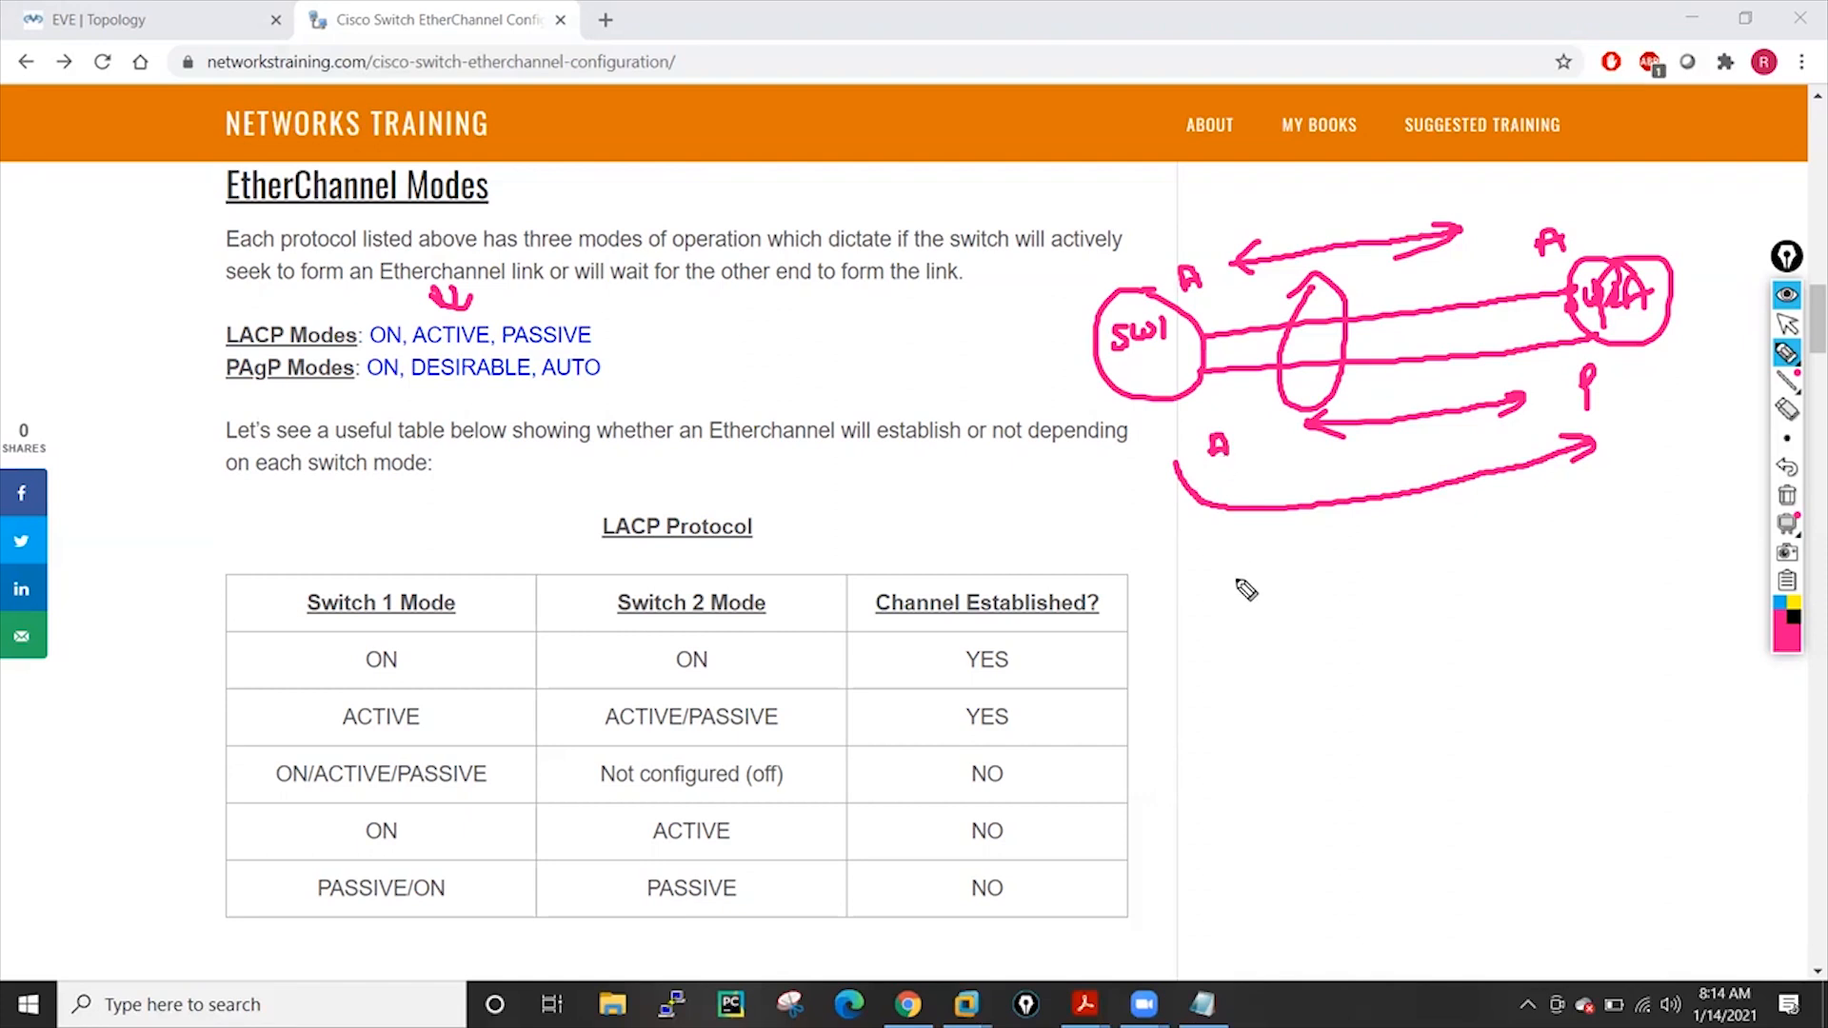
pyautogui.moveTo(1206, 578); pyautogui.dragTo(1221, 571)
pyautogui.moveTo(1627, 487); pyautogui.dragTo(1629, 509)
pyautogui.moveTo(1306, 567)
pyautogui.mouseDown()
pyautogui.moveTo(1573, 514)
pyautogui.moveTo(1325, 580)
pyautogui.mouseUp()
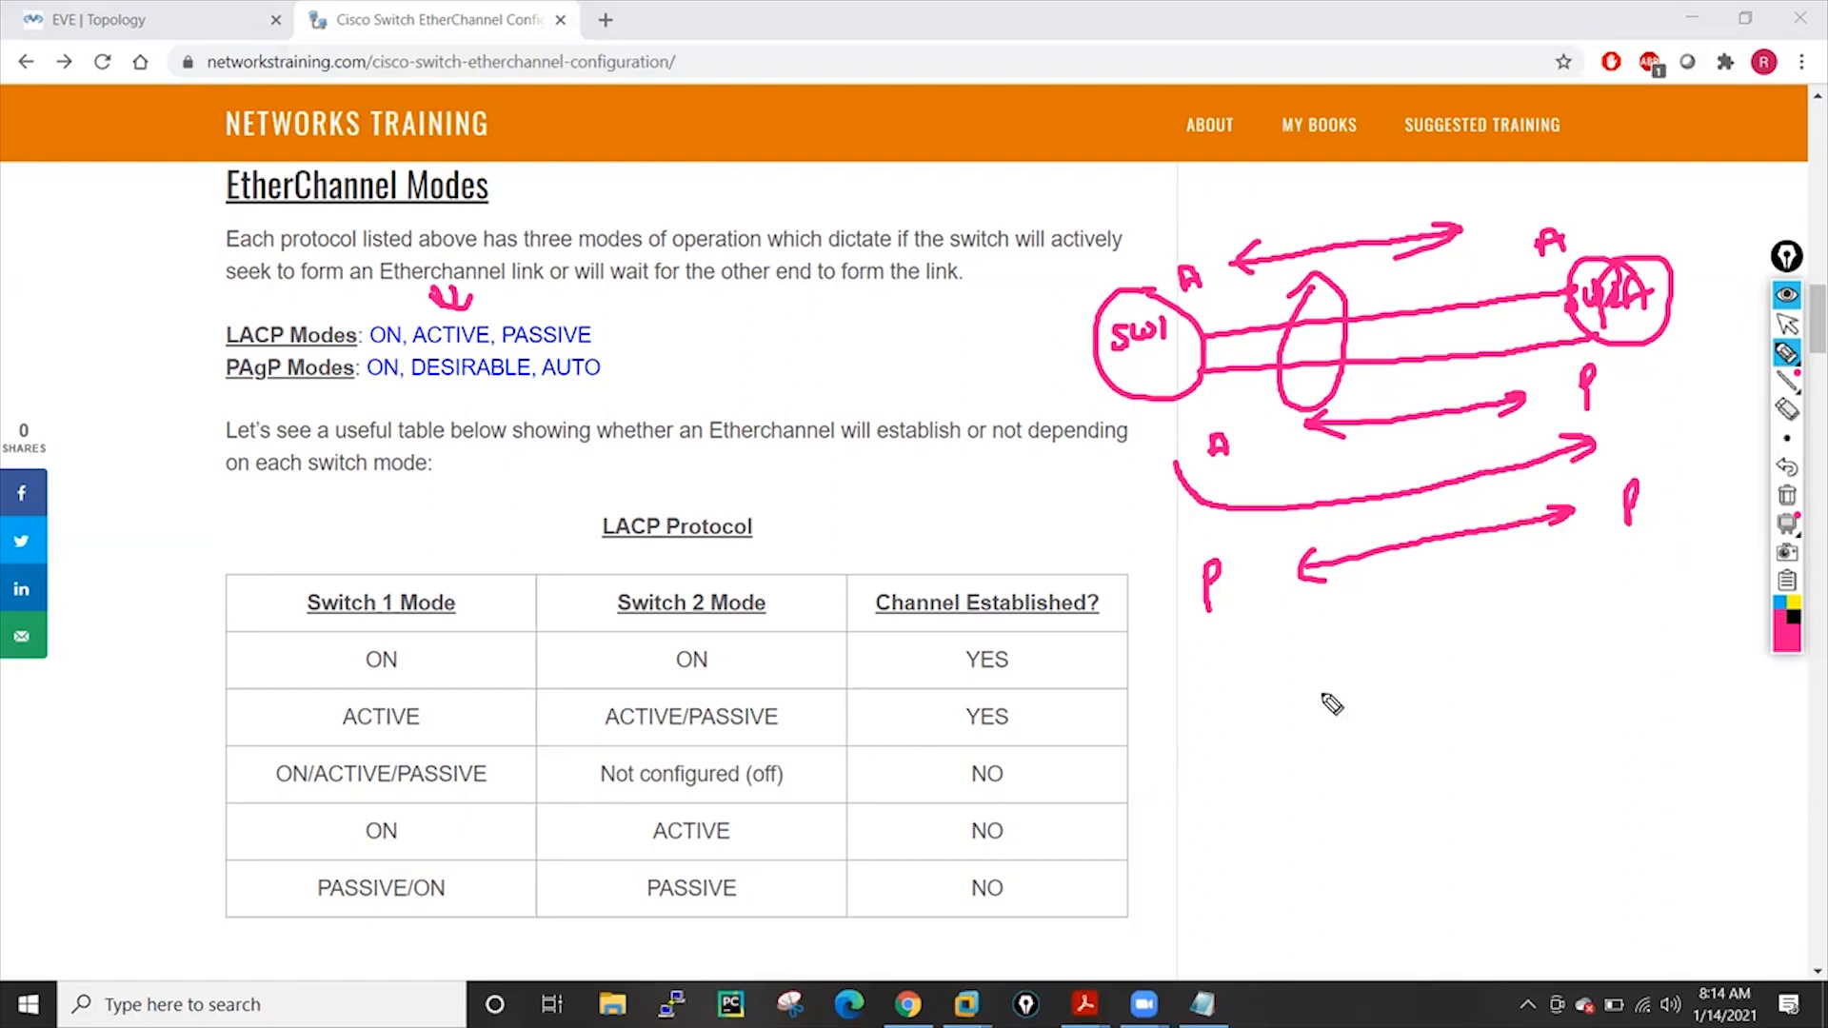
# Write an A/A and A/P list, bracket the P labels, tick ON, and write 'SW1' above
pyautogui.moveTo(1213, 731)
pyautogui.mouseDown()
pyautogui.moveTo(1212, 762)
pyautogui.moveTo(1238, 752)
pyautogui.mouseUp()
pyautogui.moveTo(1456, 724)
pyautogui.mouseDown()
pyautogui.moveTo(1463, 698)
pyautogui.moveTo(1478, 726)
pyautogui.moveTo(1490, 704)
pyautogui.mouseUp()
pyautogui.moveTo(1213, 842); pyautogui.dragTo(1255, 820)
pyautogui.moveTo(1479, 774); pyautogui.dragTo(1478, 808)
pyautogui.moveTo(1479, 743); pyautogui.dragTo(1476, 778)
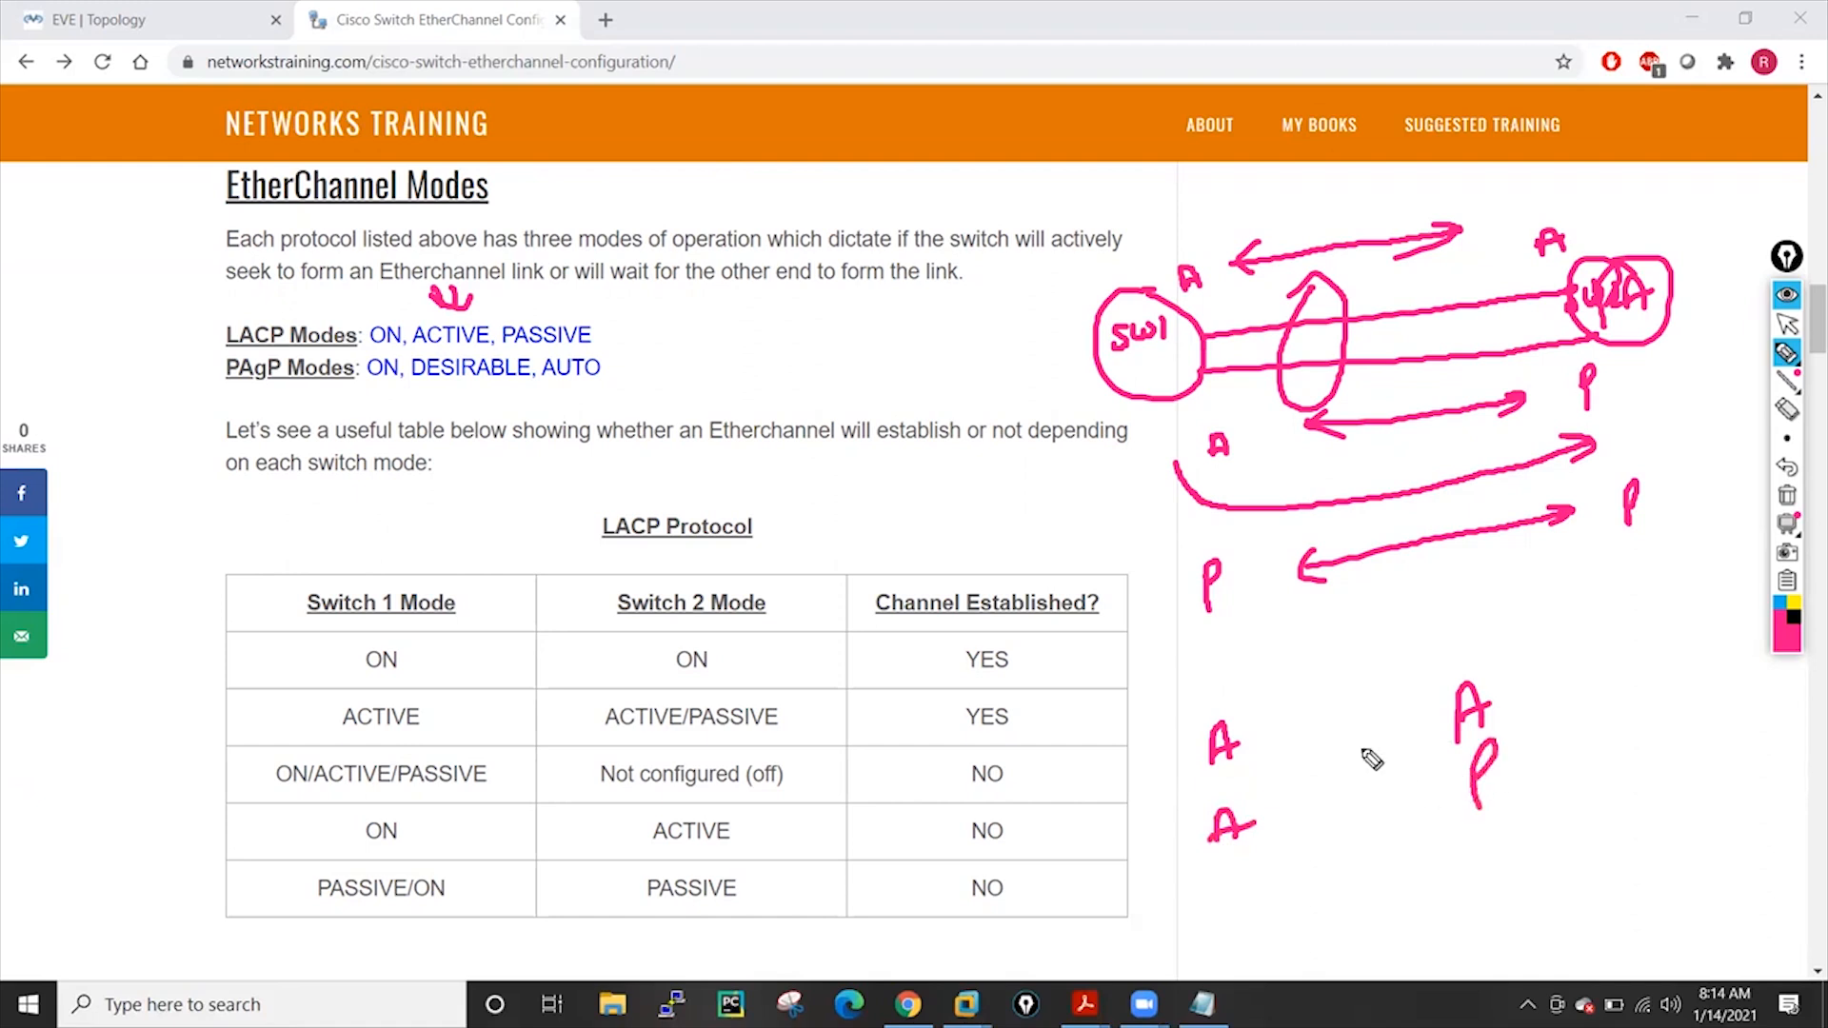
pyautogui.moveTo(1657, 476); pyautogui.dragTo(1639, 523)
pyautogui.moveTo(1186, 556); pyautogui.dragTo(1190, 609)
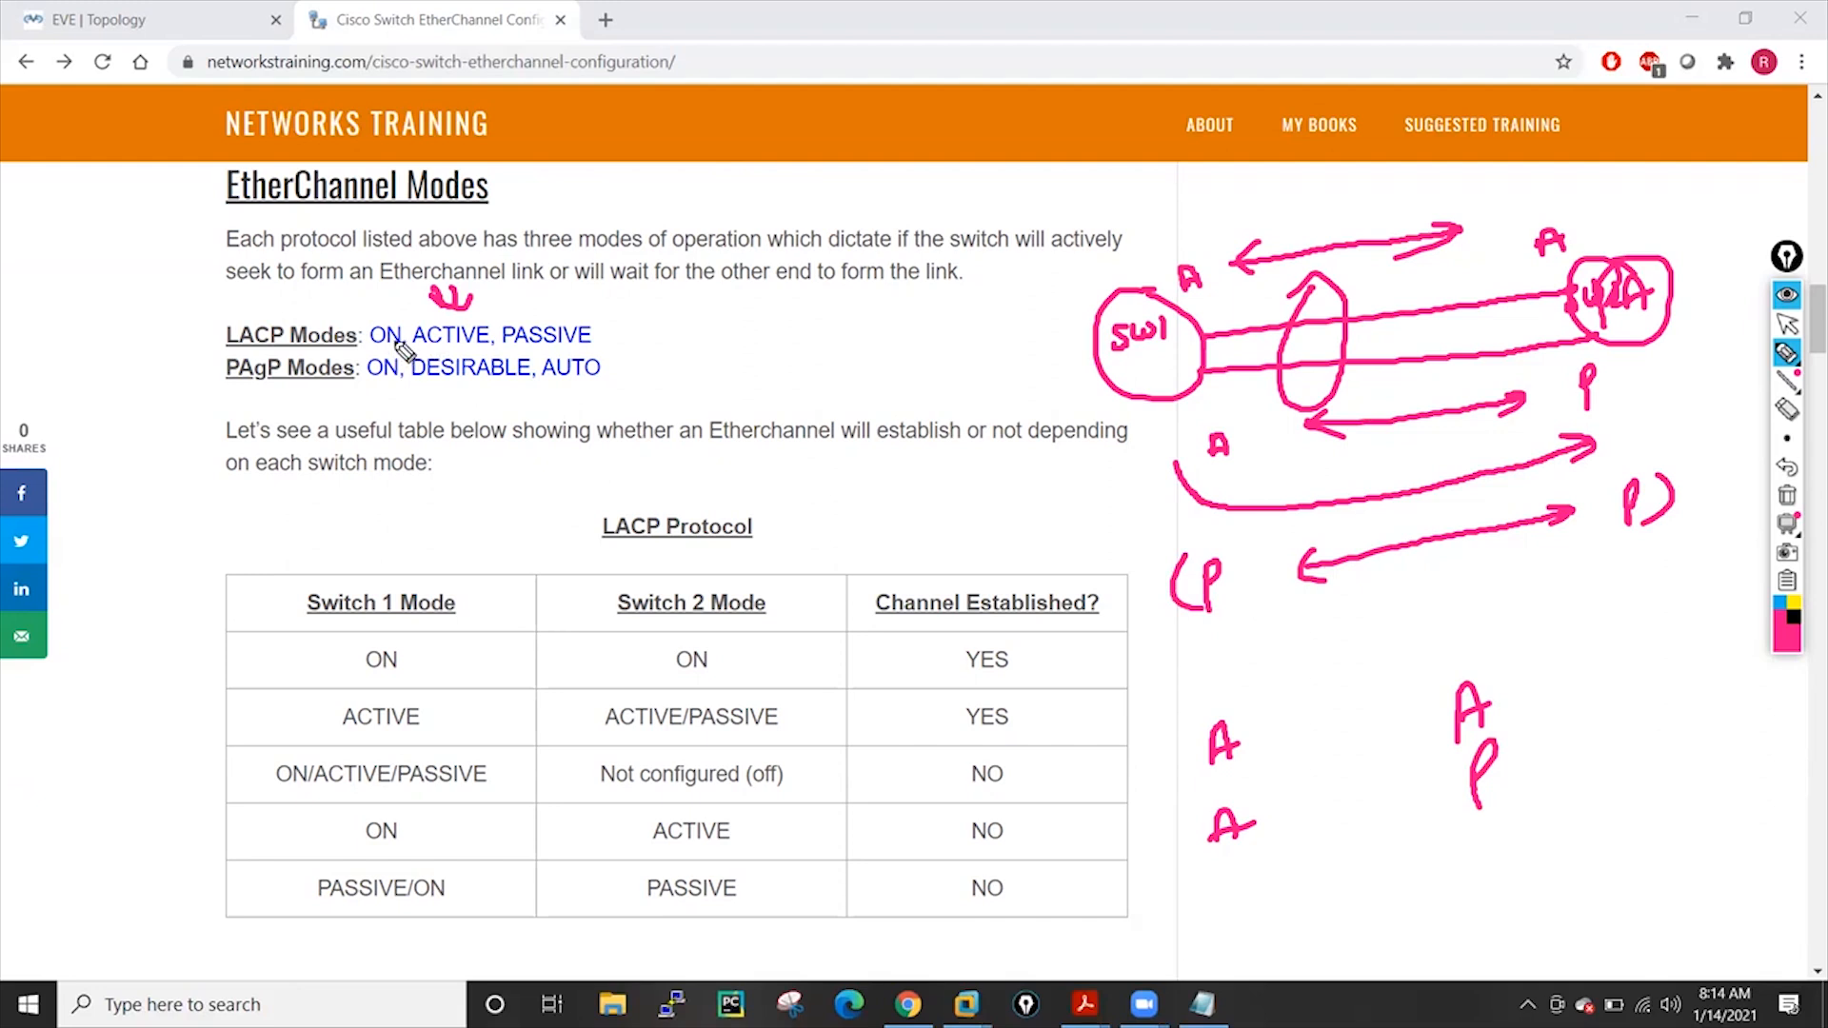
pyautogui.moveTo(364, 305); pyautogui.dragTo(388, 291)
pyautogui.moveTo(777, 207)
pyautogui.mouseDown()
pyautogui.moveTo(759, 232)
pyautogui.moveTo(841, 191)
pyautogui.moveTo(871, 262)
pyautogui.moveTo(829, 179)
pyautogui.mouseUp()
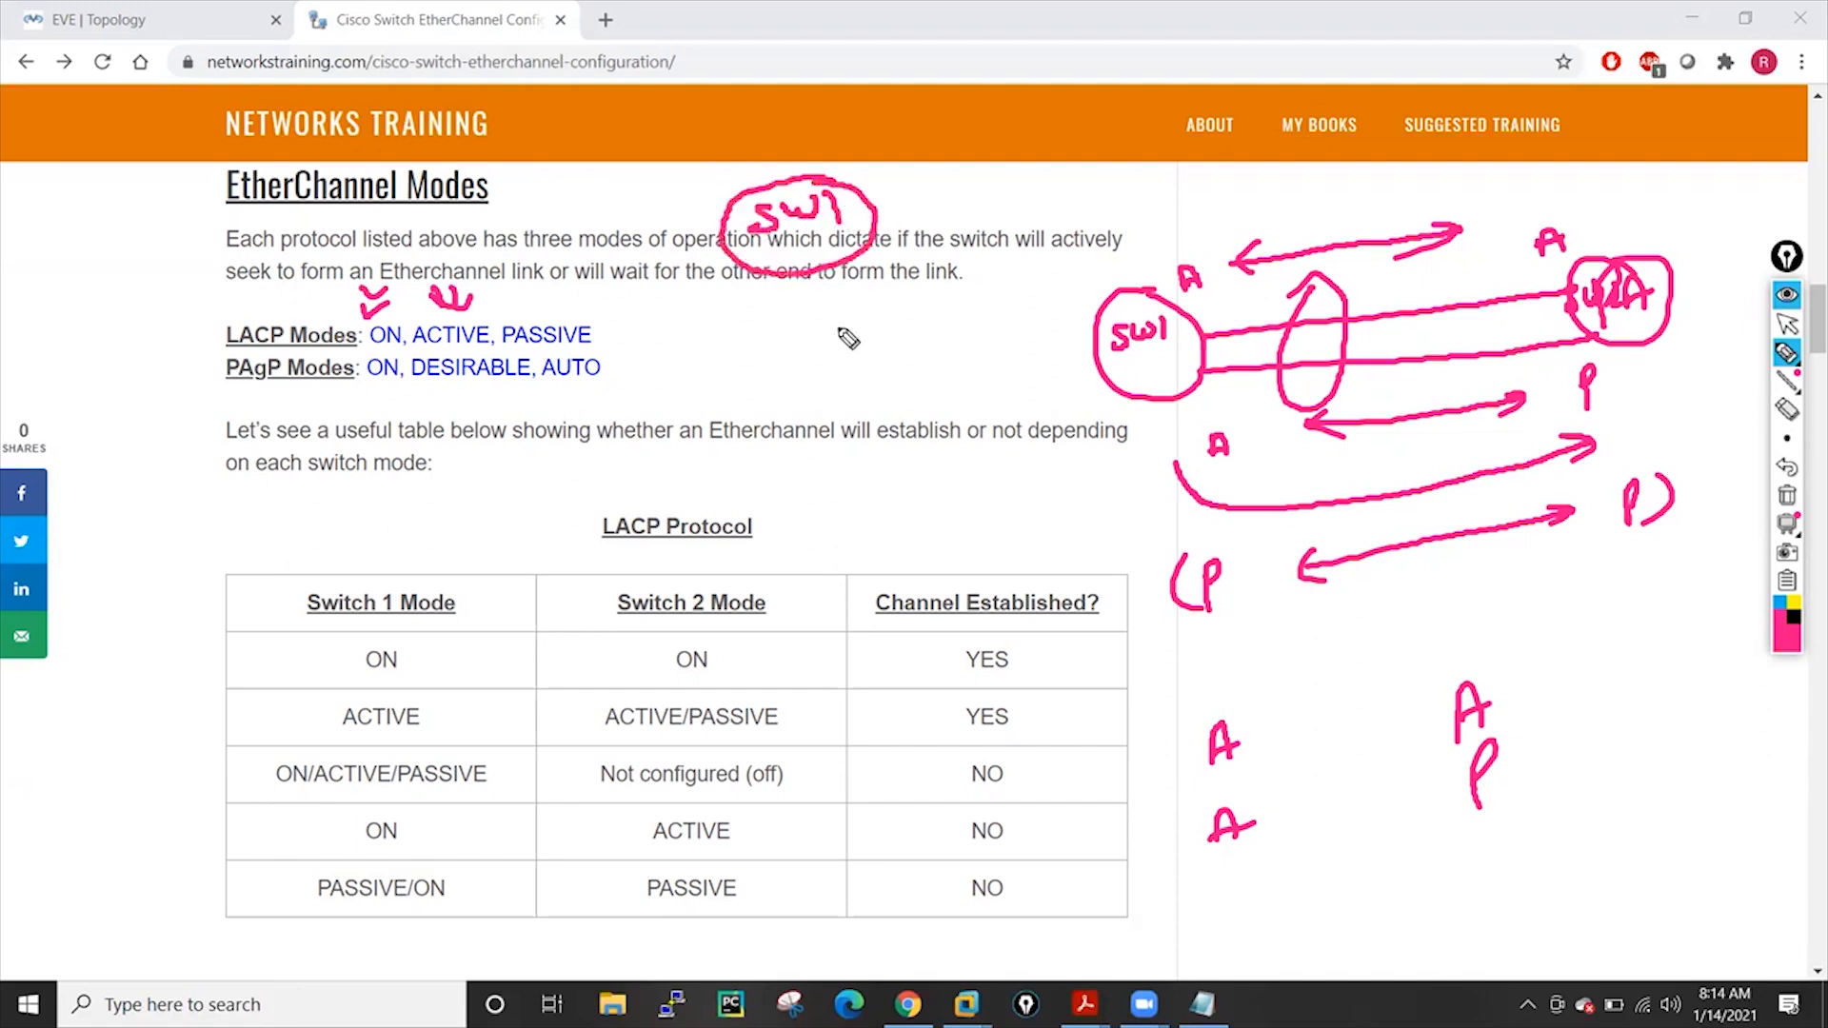
# Link the circled SW1 to a boxed 'Server', marking the SW1 end 'A' and the server end 'ON'
pyautogui.moveTo(812, 271)
pyautogui.mouseDown()
pyautogui.moveTo(826, 507)
pyautogui.moveTo(867, 502)
pyautogui.mouseUp()
pyautogui.moveTo(871, 483)
pyautogui.mouseDown()
pyautogui.moveTo(883, 505)
pyautogui.moveTo(966, 474)
pyautogui.mouseUp()
pyautogui.moveTo(760, 455)
pyautogui.mouseDown()
pyautogui.moveTo(773, 538)
pyautogui.moveTo(983, 437)
pyautogui.moveTo(773, 541)
pyautogui.mouseUp()
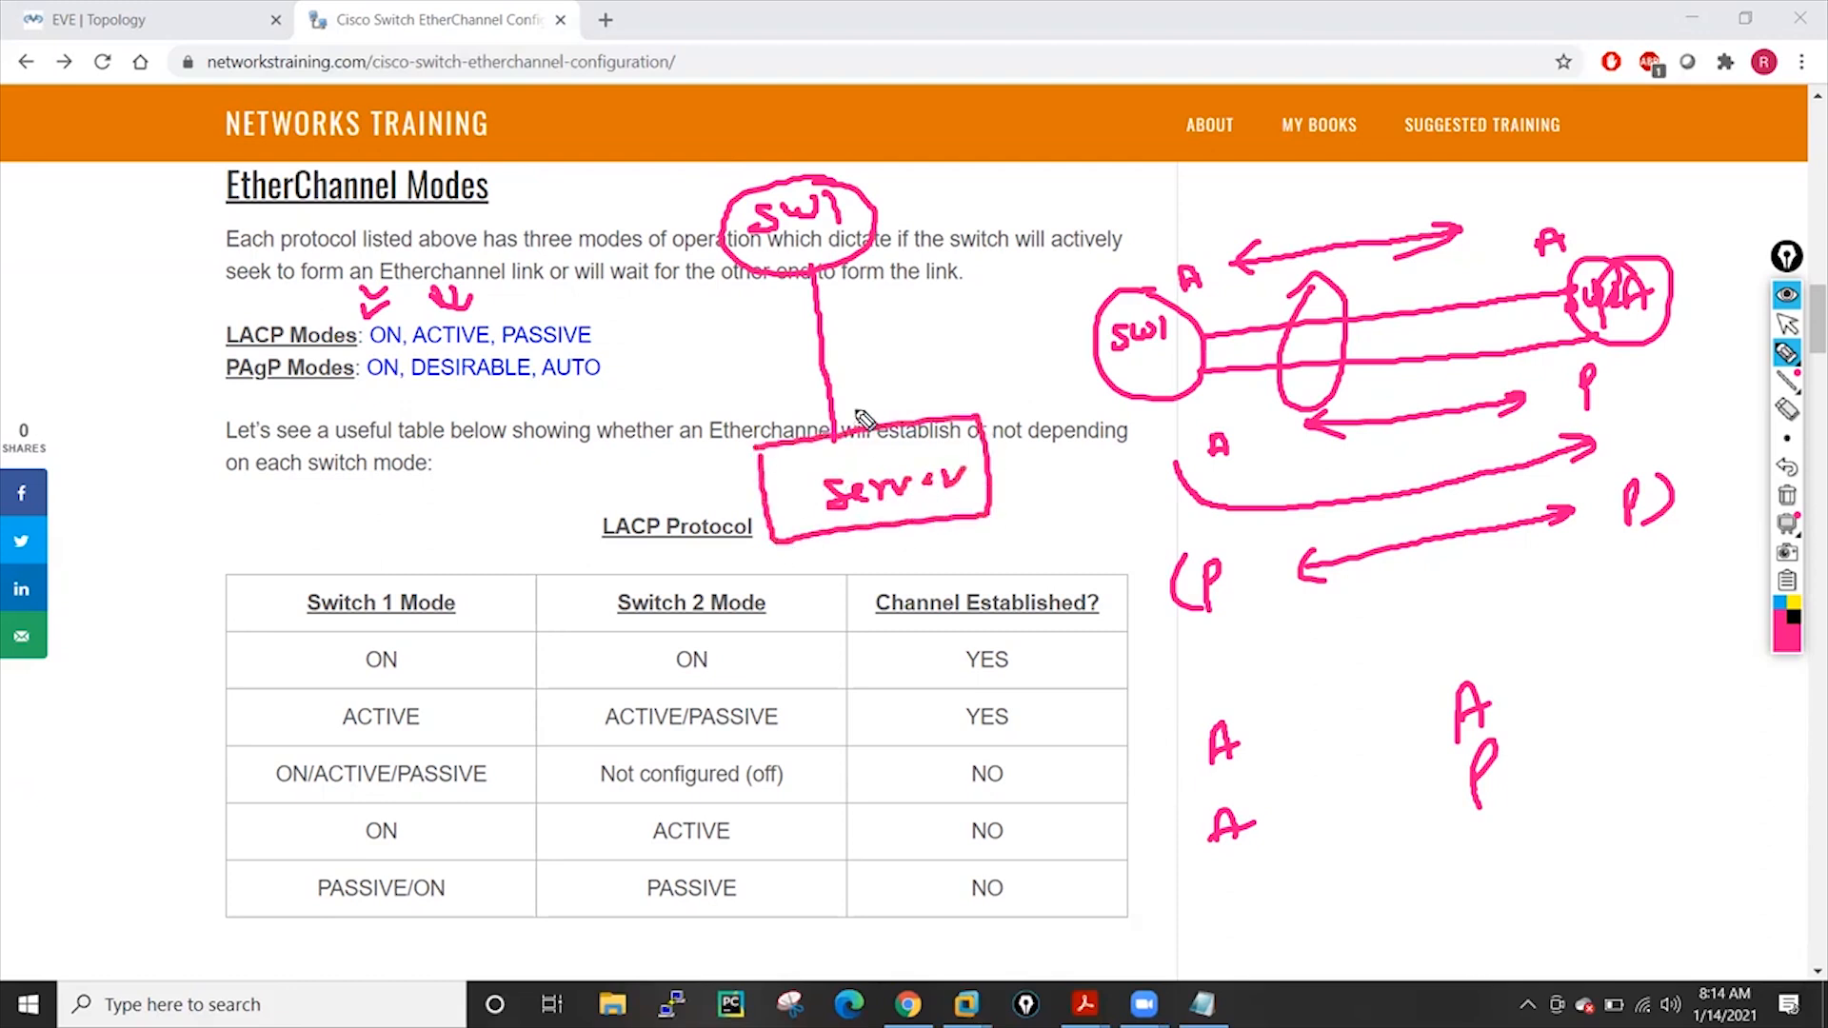
pyautogui.click(812, 269)
pyautogui.moveTo(862, 314); pyautogui.dragTo(882, 301)
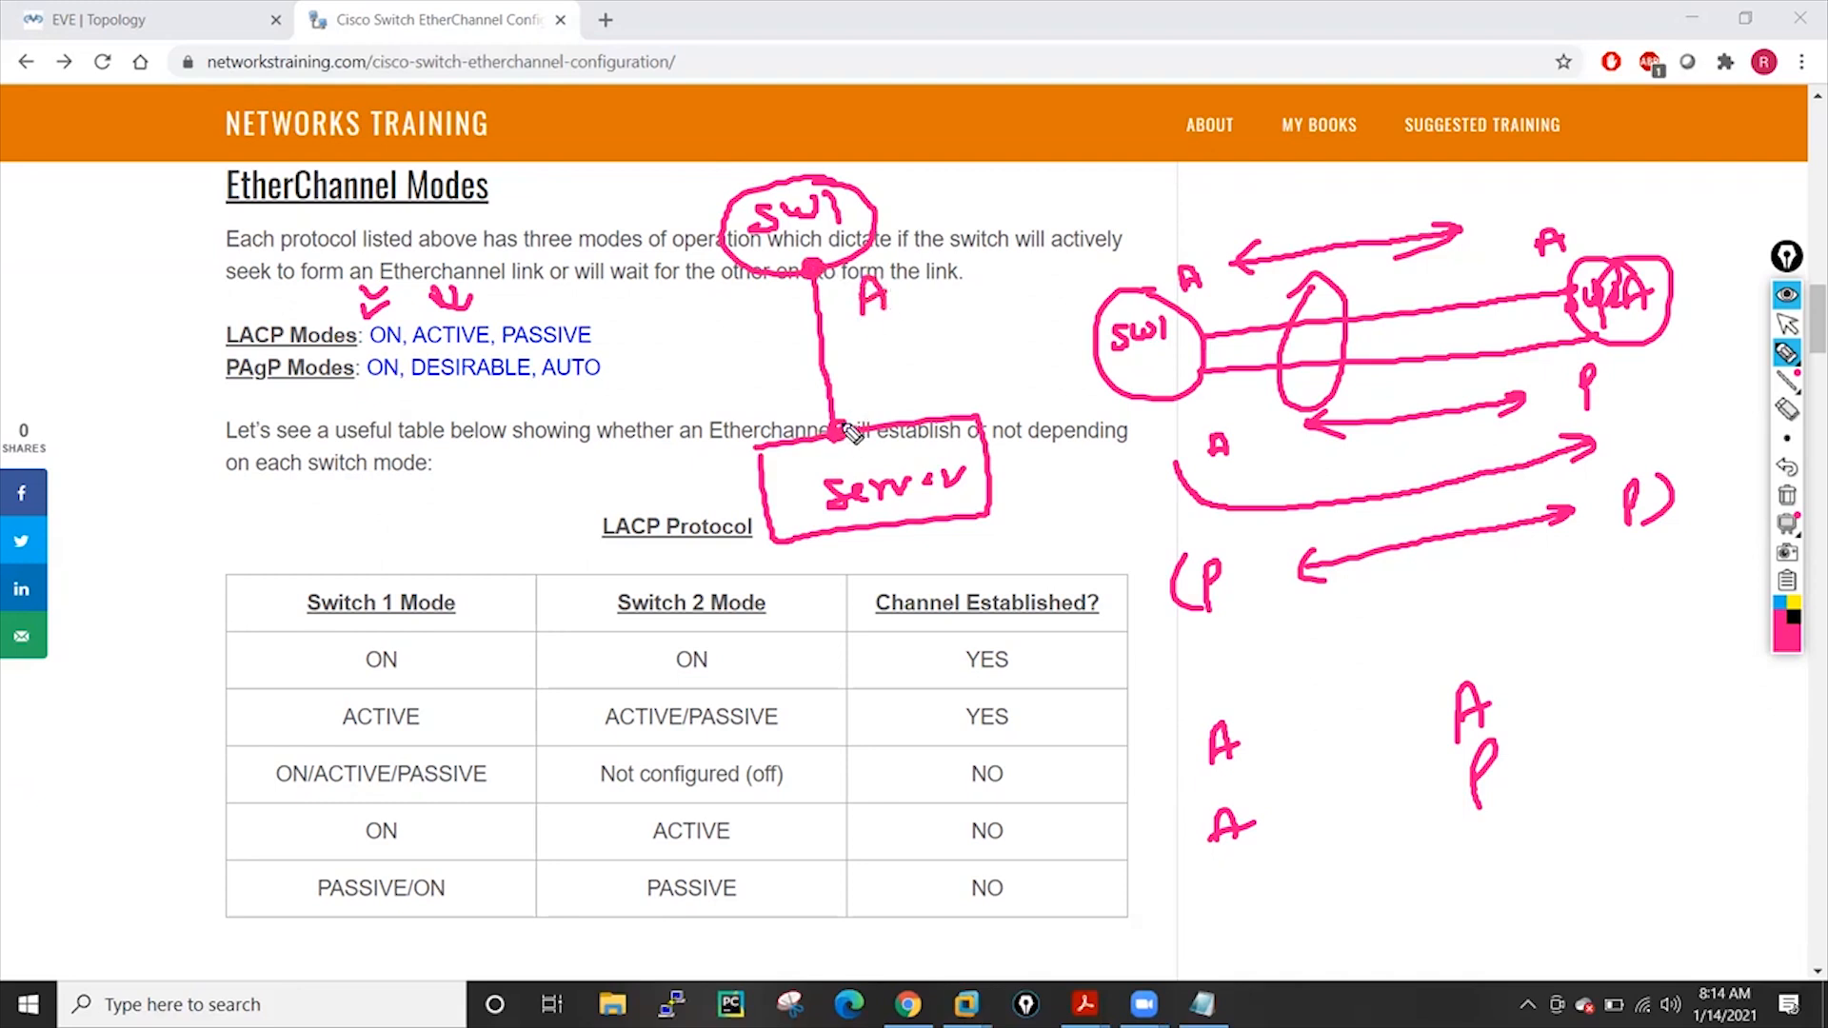
pyautogui.moveTo(870, 386)
pyautogui.mouseDown()
pyautogui.moveTo(864, 407)
pyautogui.moveTo(868, 387)
pyautogui.mouseUp()
pyautogui.moveTo(888, 410); pyautogui.dragTo(911, 375)
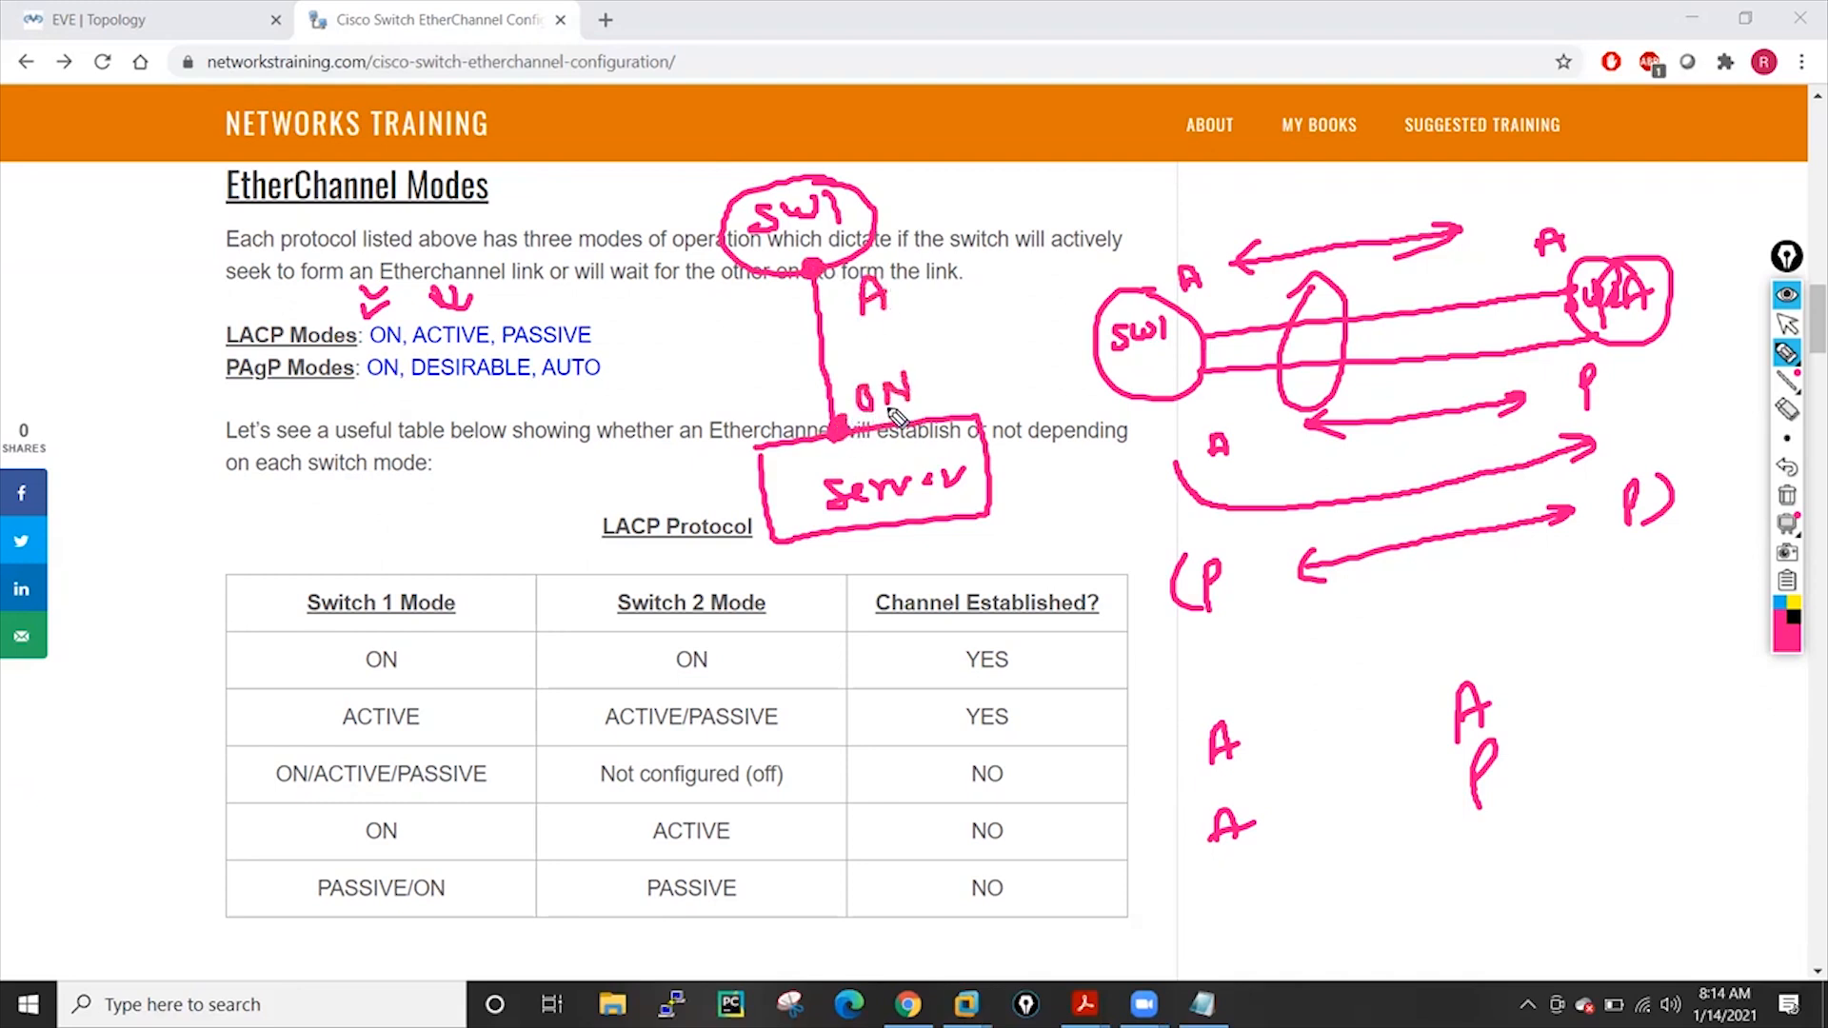
pyautogui.moveTo(807, 476)
pyautogui.mouseDown()
pyautogui.moveTo(776, 449)
pyautogui.moveTo(763, 343)
pyautogui.moveTo(738, 351)
pyautogui.moveTo(773, 352)
pyautogui.mouseUp()
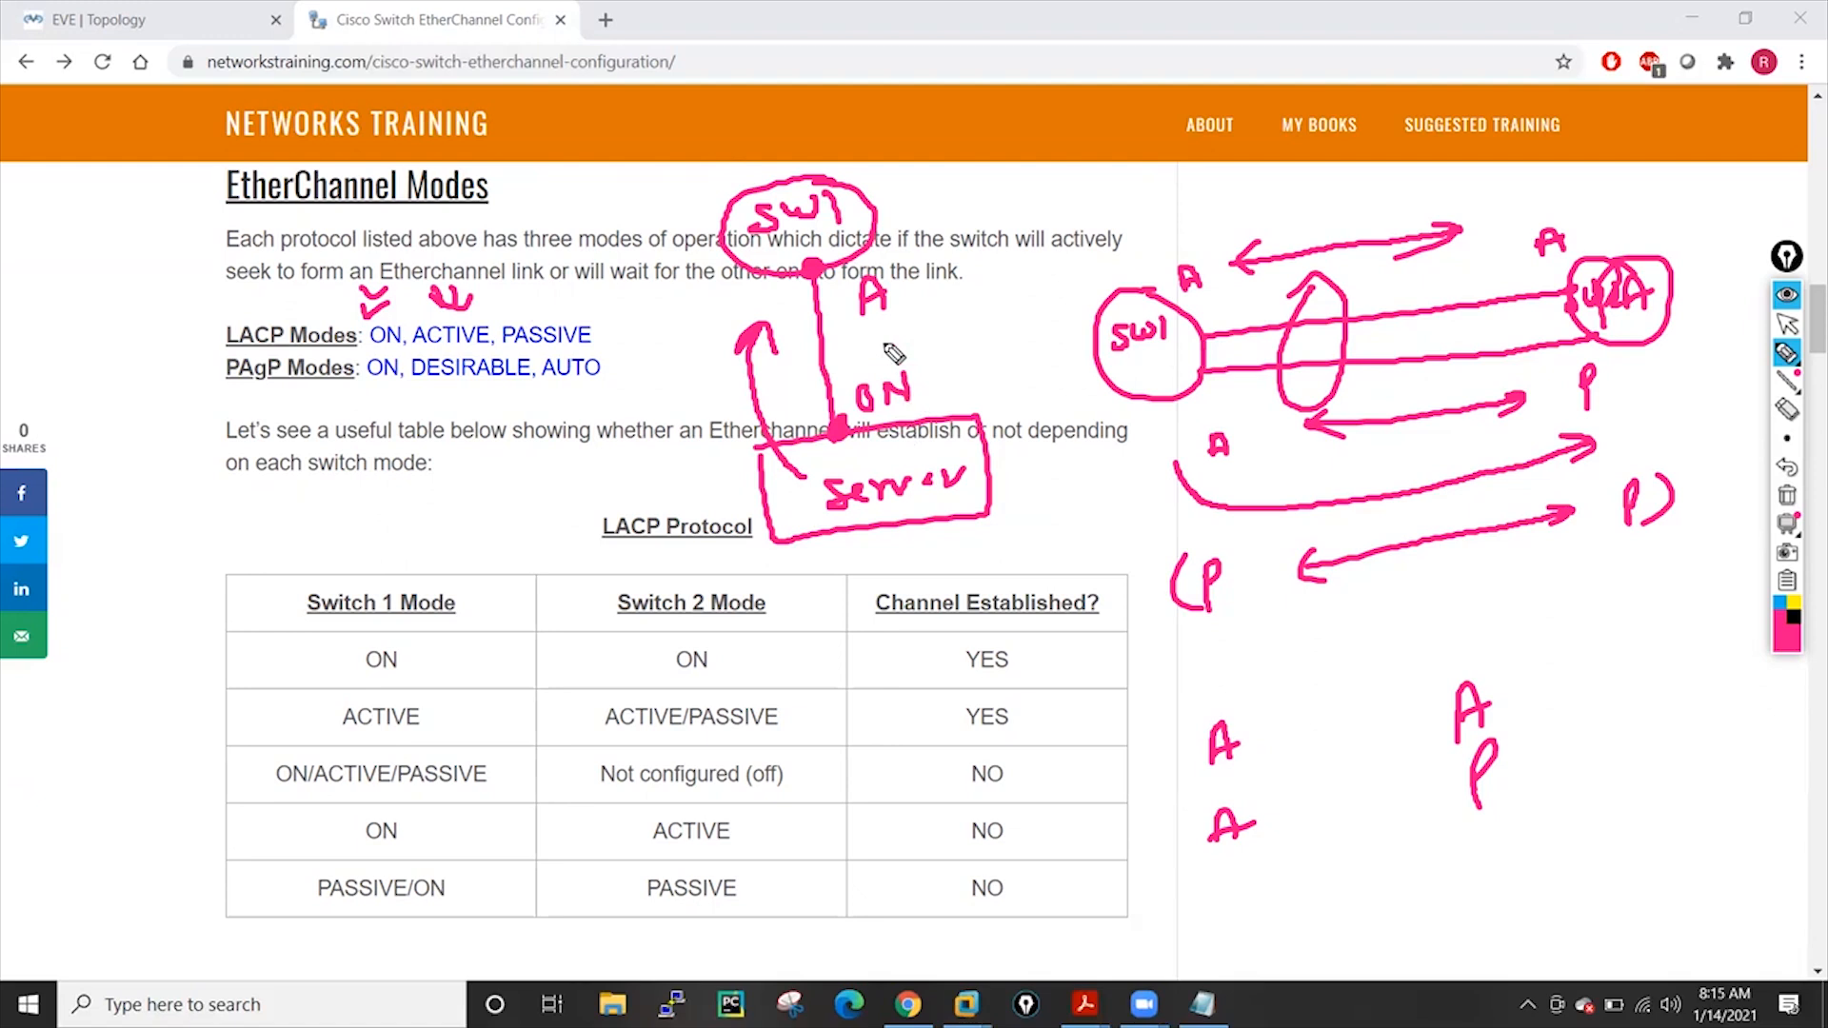
# Underline LACP modes ON/ACTIVE/PASSIVE and PAgP modes DESIRABLE/AUTO, then clear the ink
pyautogui.moveTo(385, 350); pyautogui.dragTo(590, 342)
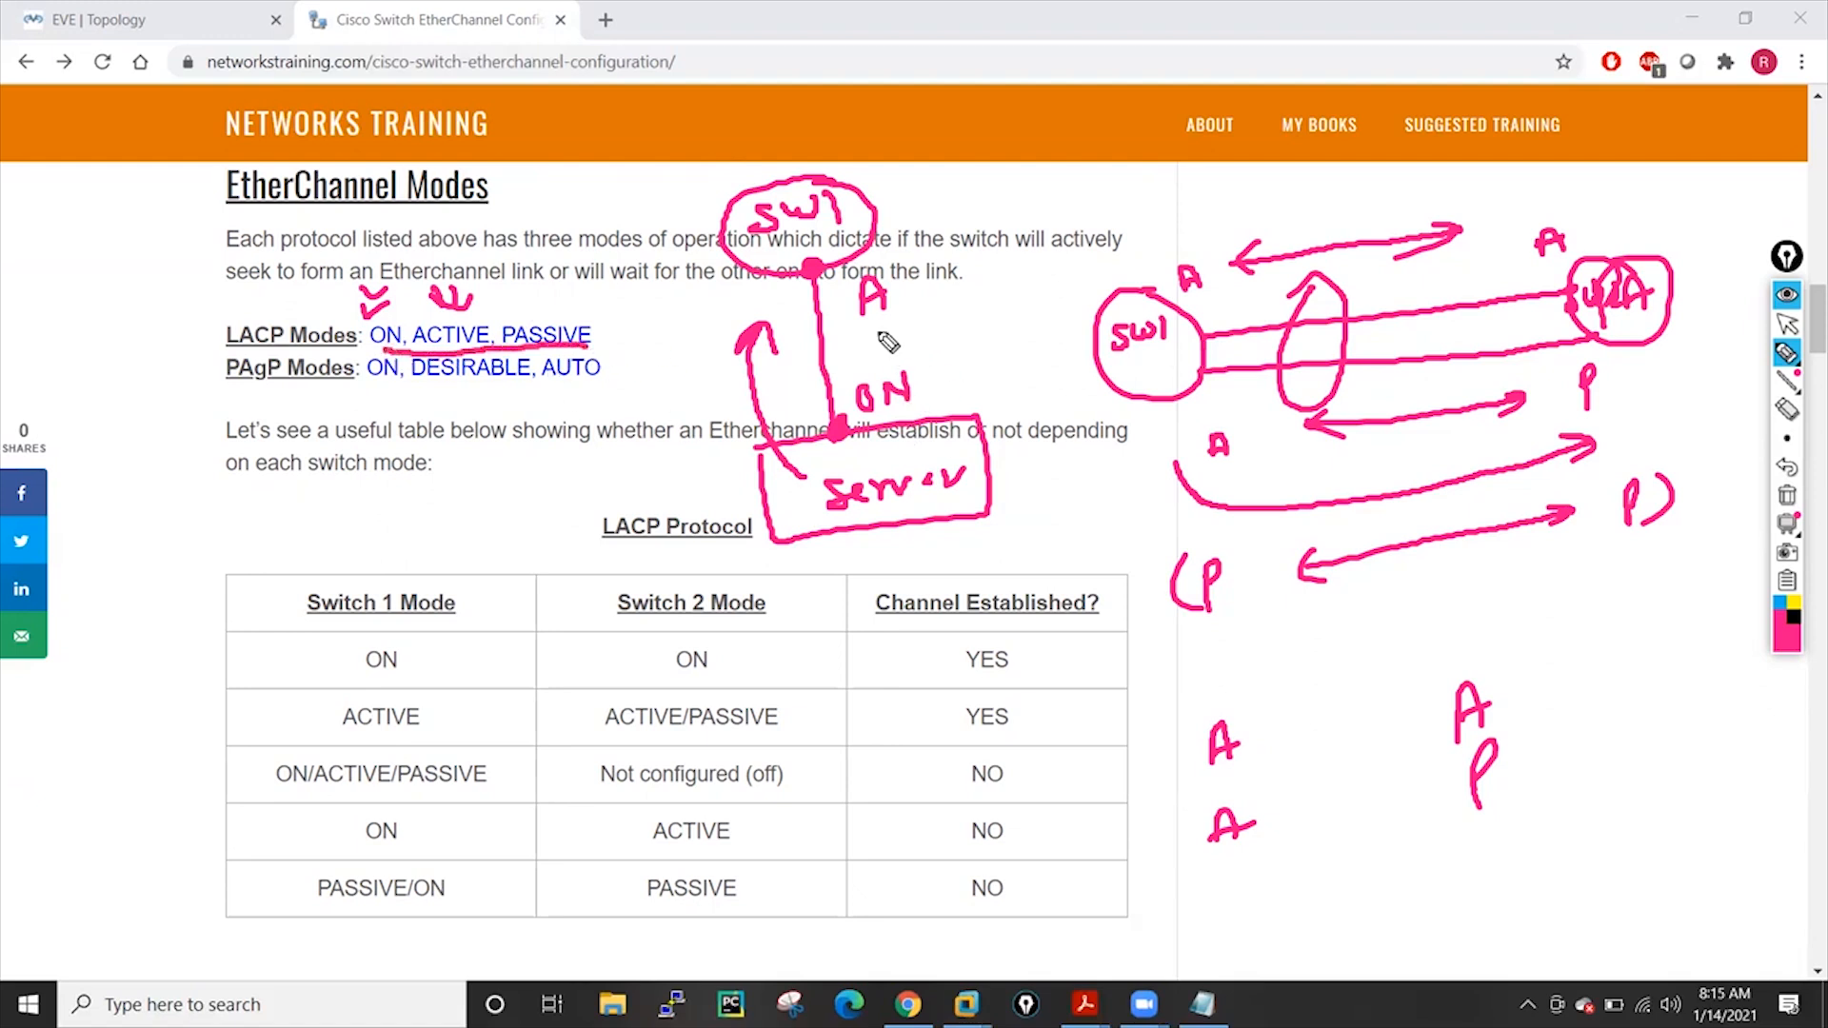
pyautogui.moveTo(440, 385); pyautogui.dragTo(600, 375)
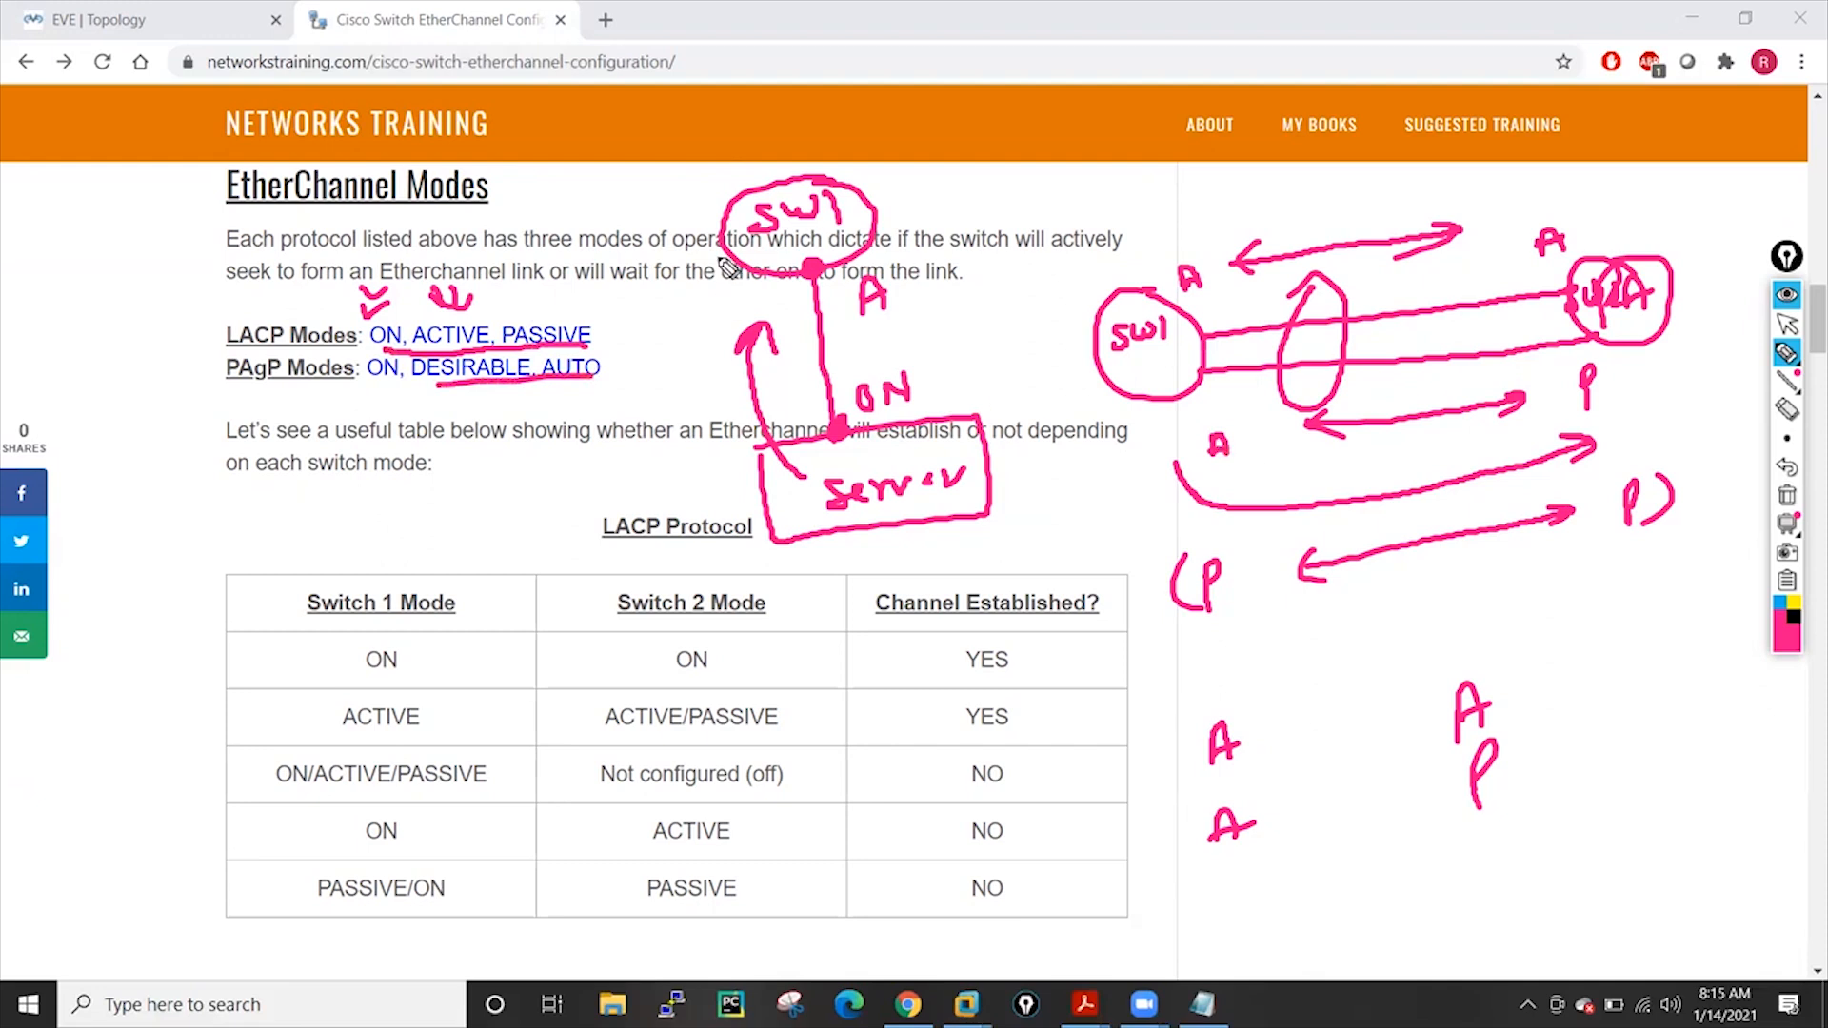
pyautogui.click(1787, 495)
# Clear the pen annotations and scroll down to the LACP mode compatibility table
pyautogui.click(1796, 327)
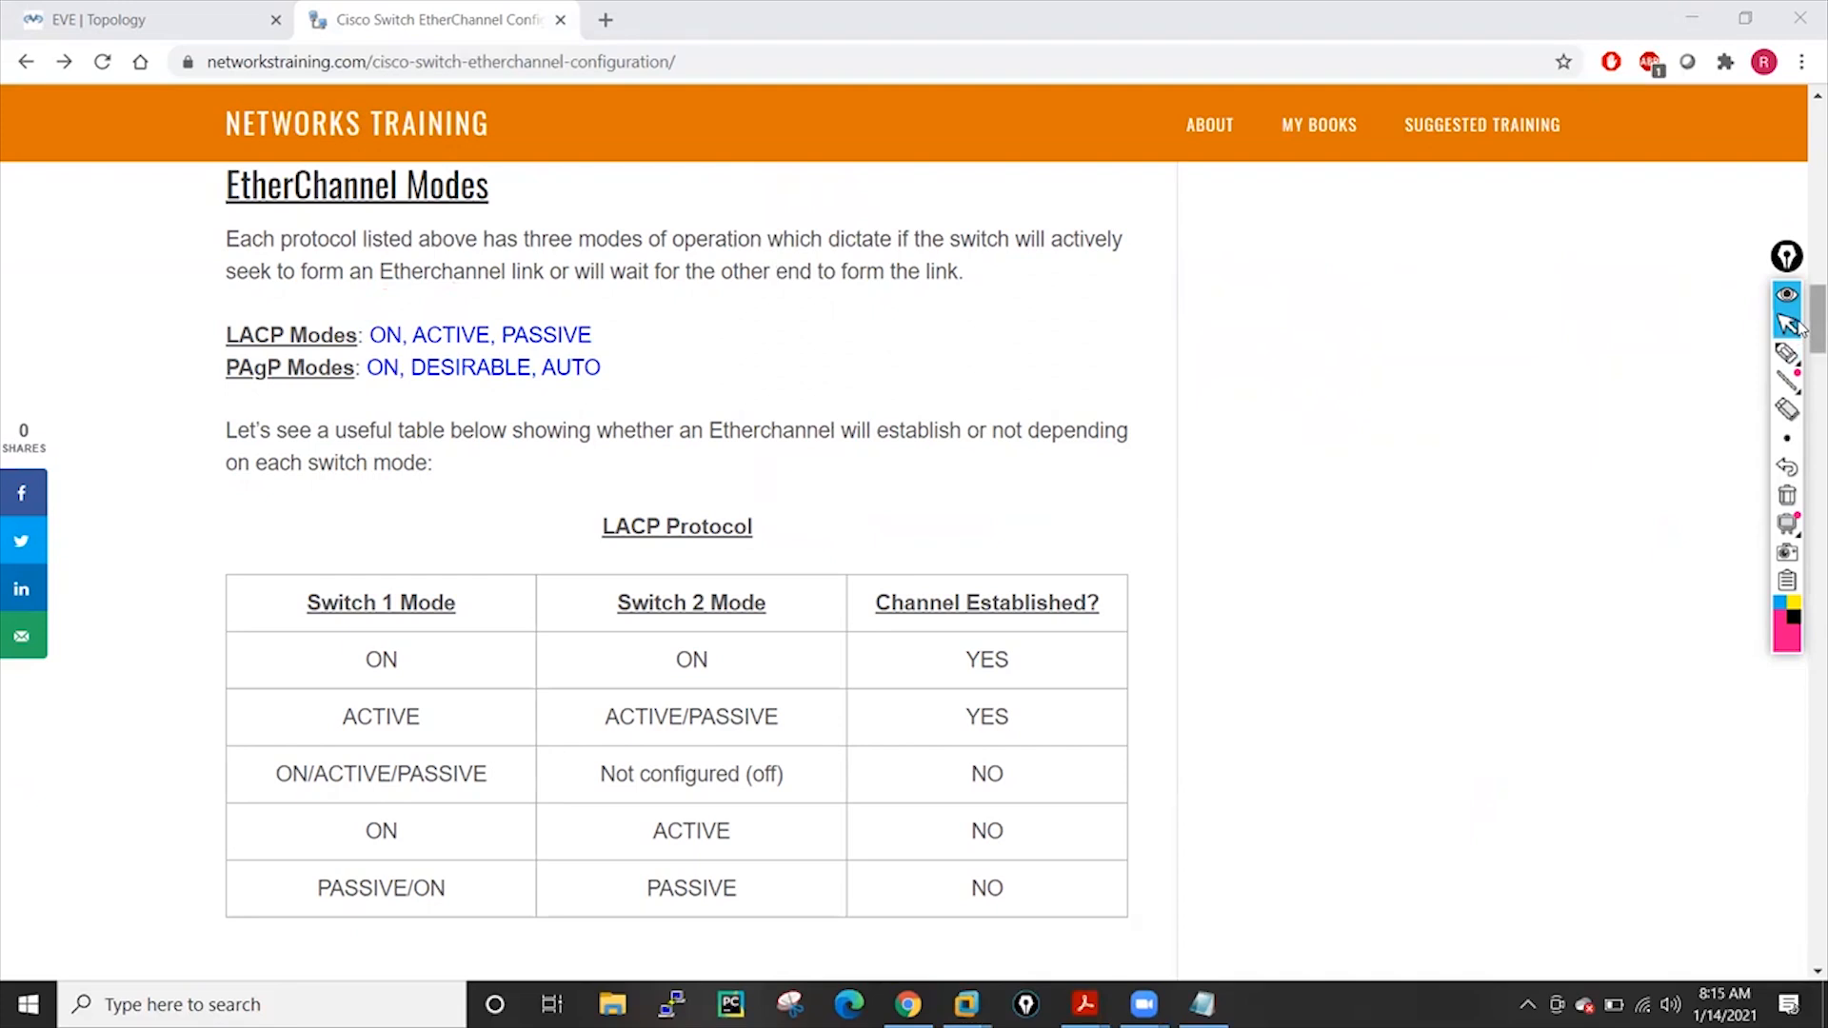
pyautogui.scroll(-1, 1797, 328)
pyautogui.scroll(-3, 1797, 329)
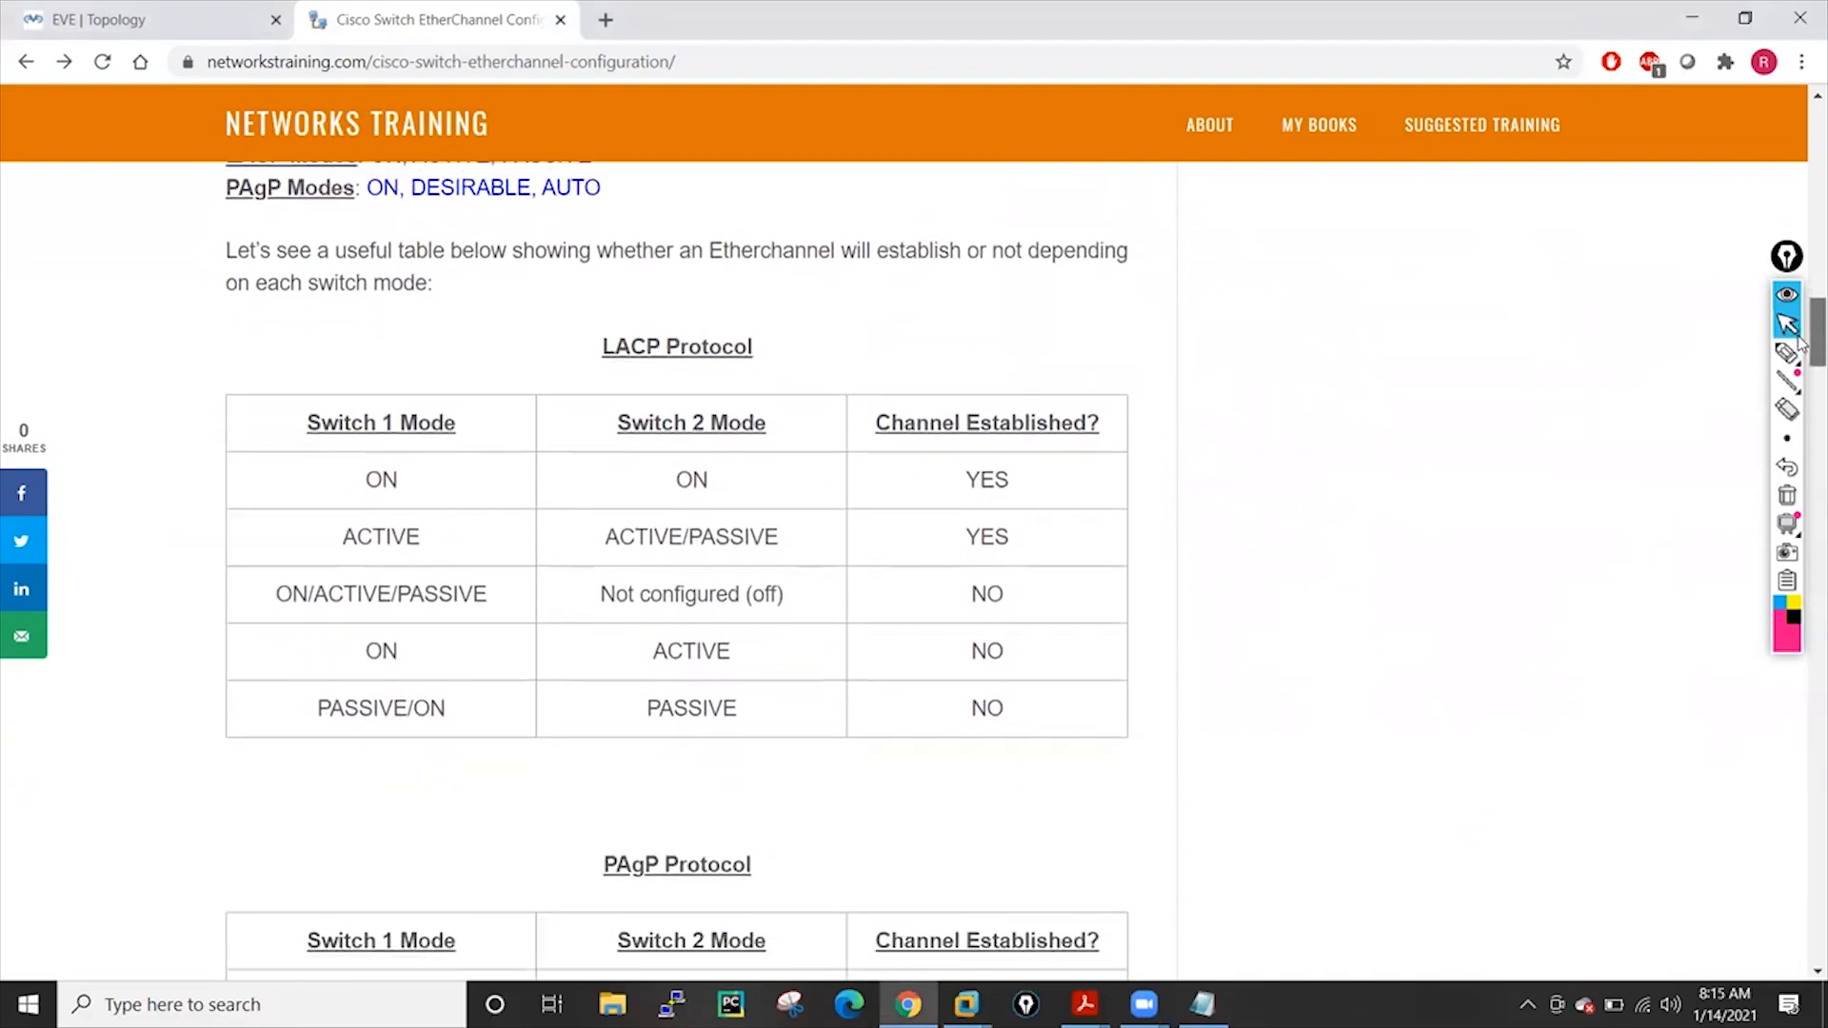
pyautogui.scroll(-1, 1798, 347)
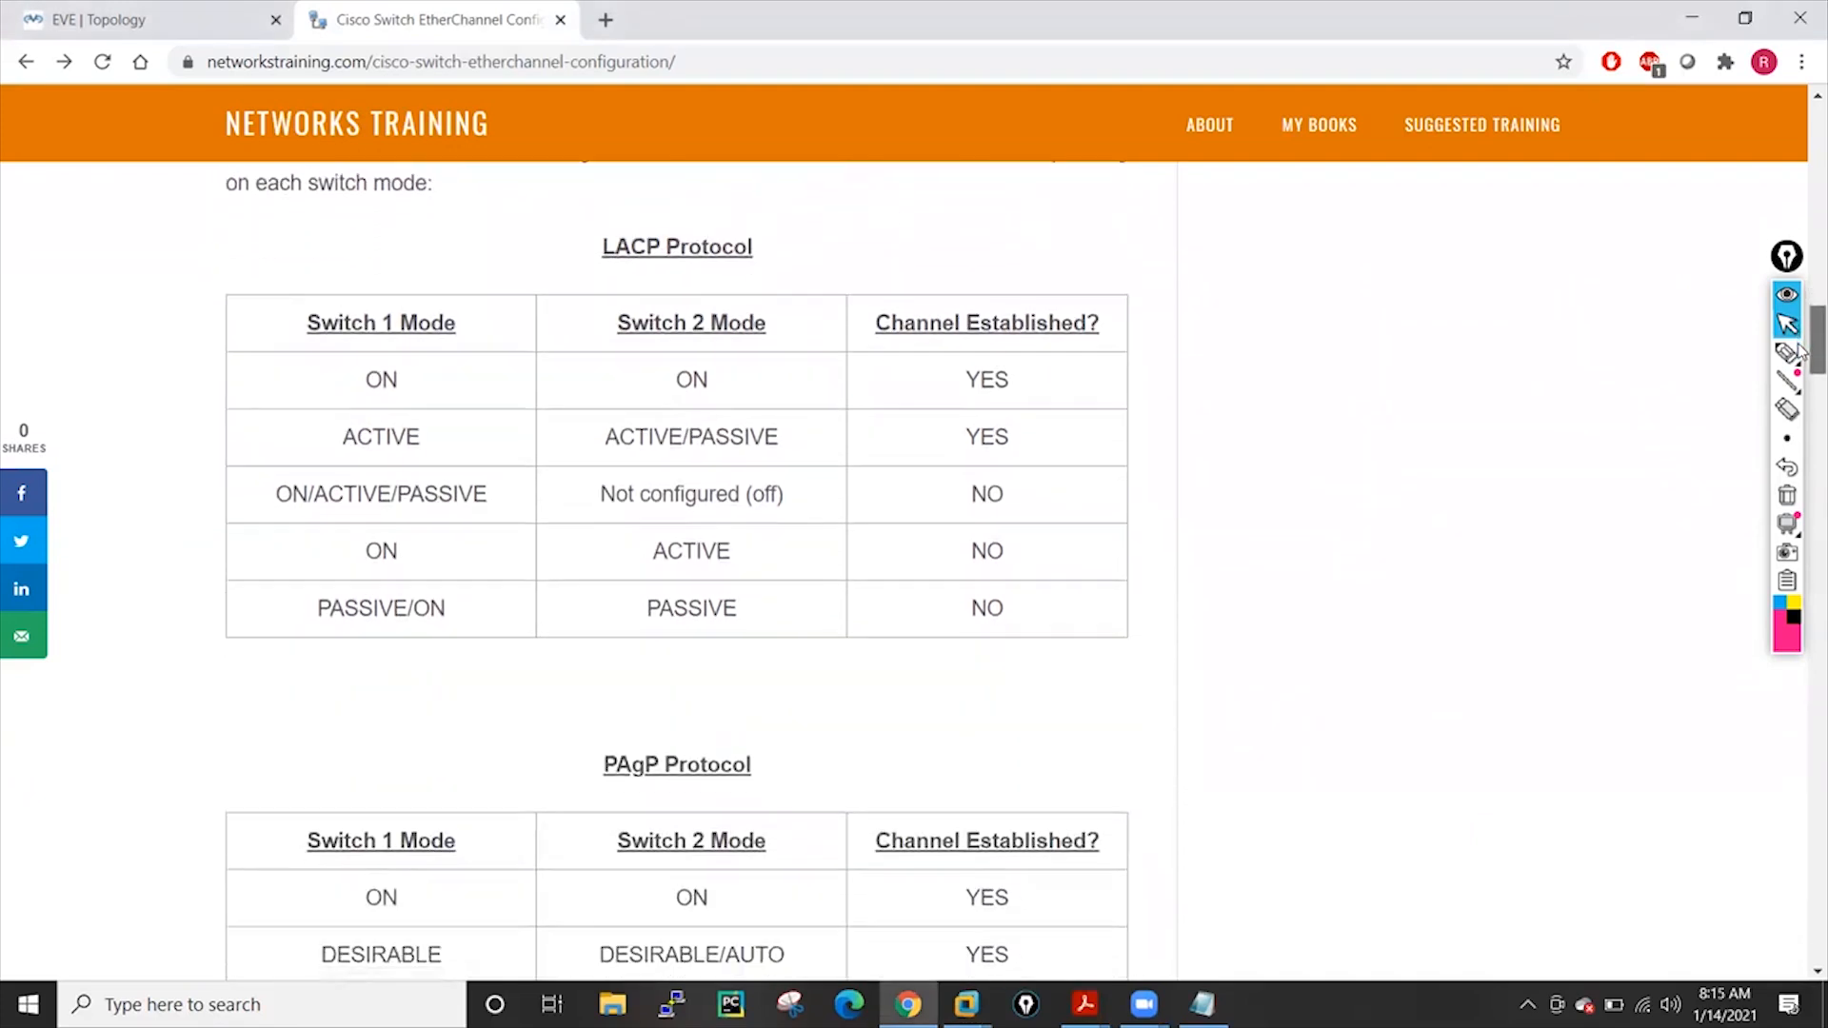
pyautogui.scroll(-1, 1797, 351)
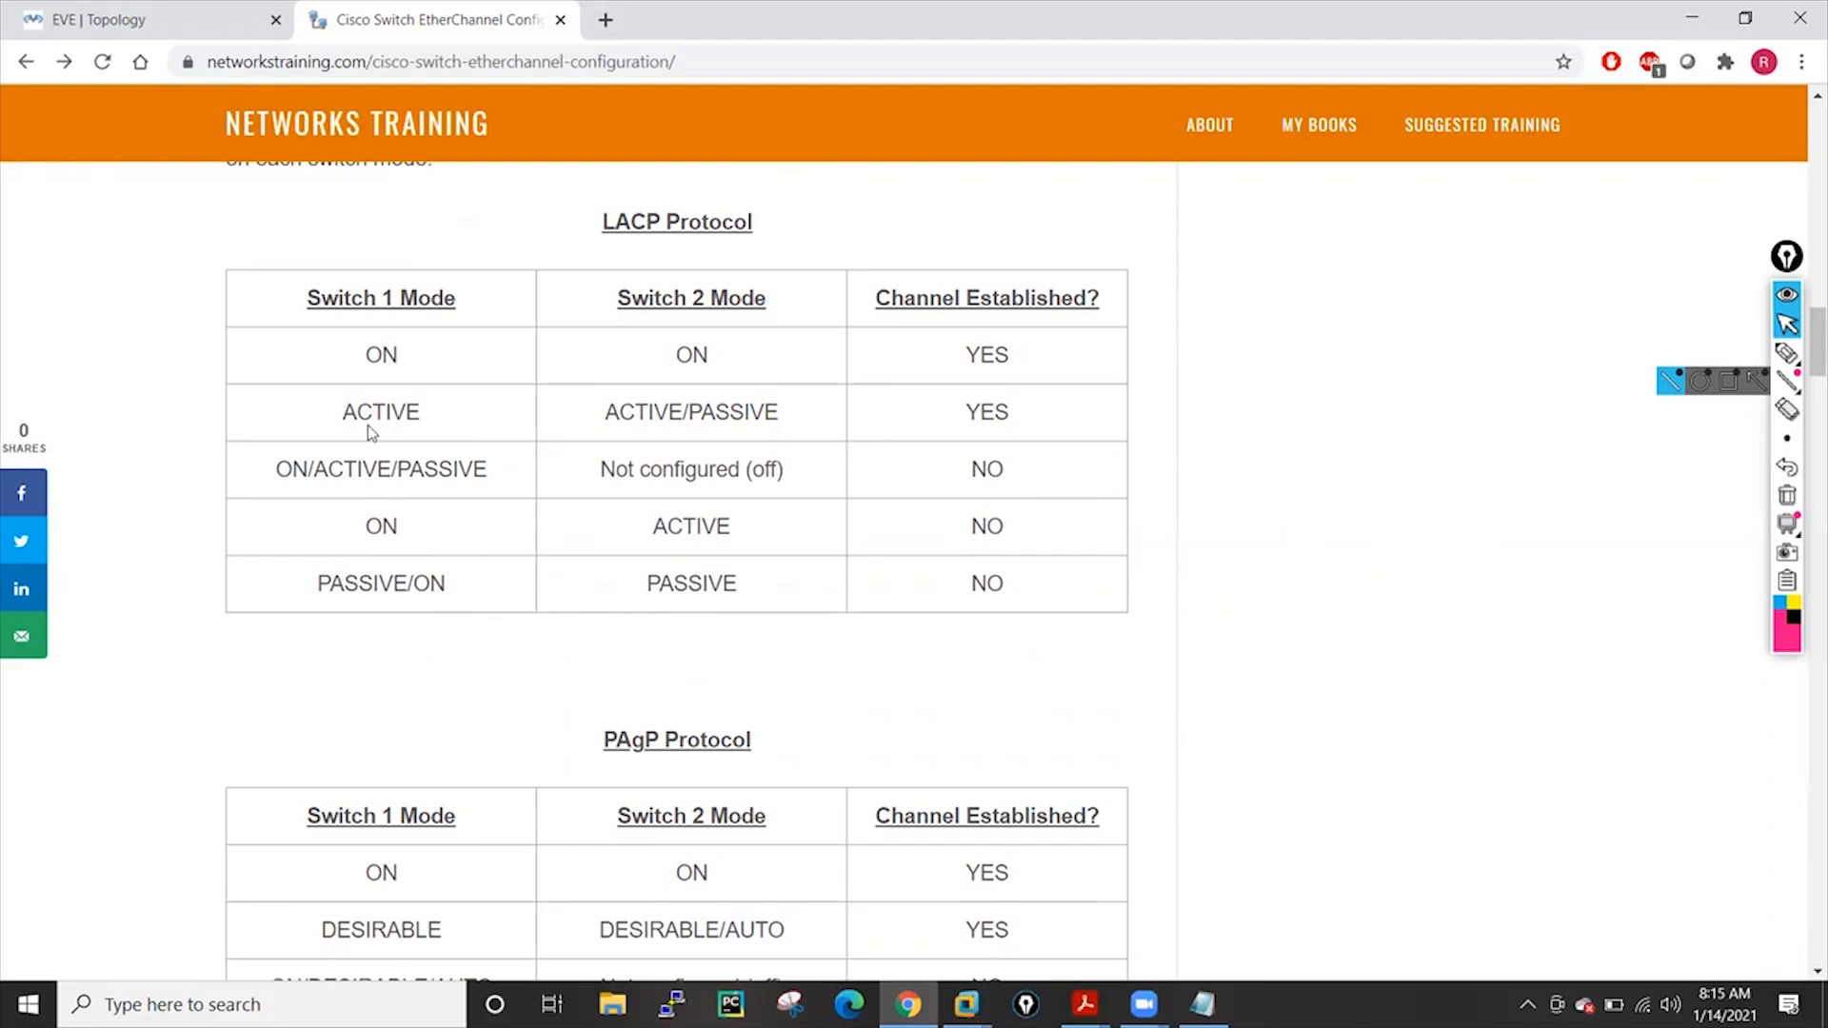
# Highlight the LACP table's ON/ACTIVE/PASSIVE rows, then scroll to the SW1 active / SW2 passive configuration
pyautogui.moveTo(338, 416); pyautogui.dragTo(995, 414)
pyautogui.moveTo(274, 470); pyautogui.dragTo(1006, 469)
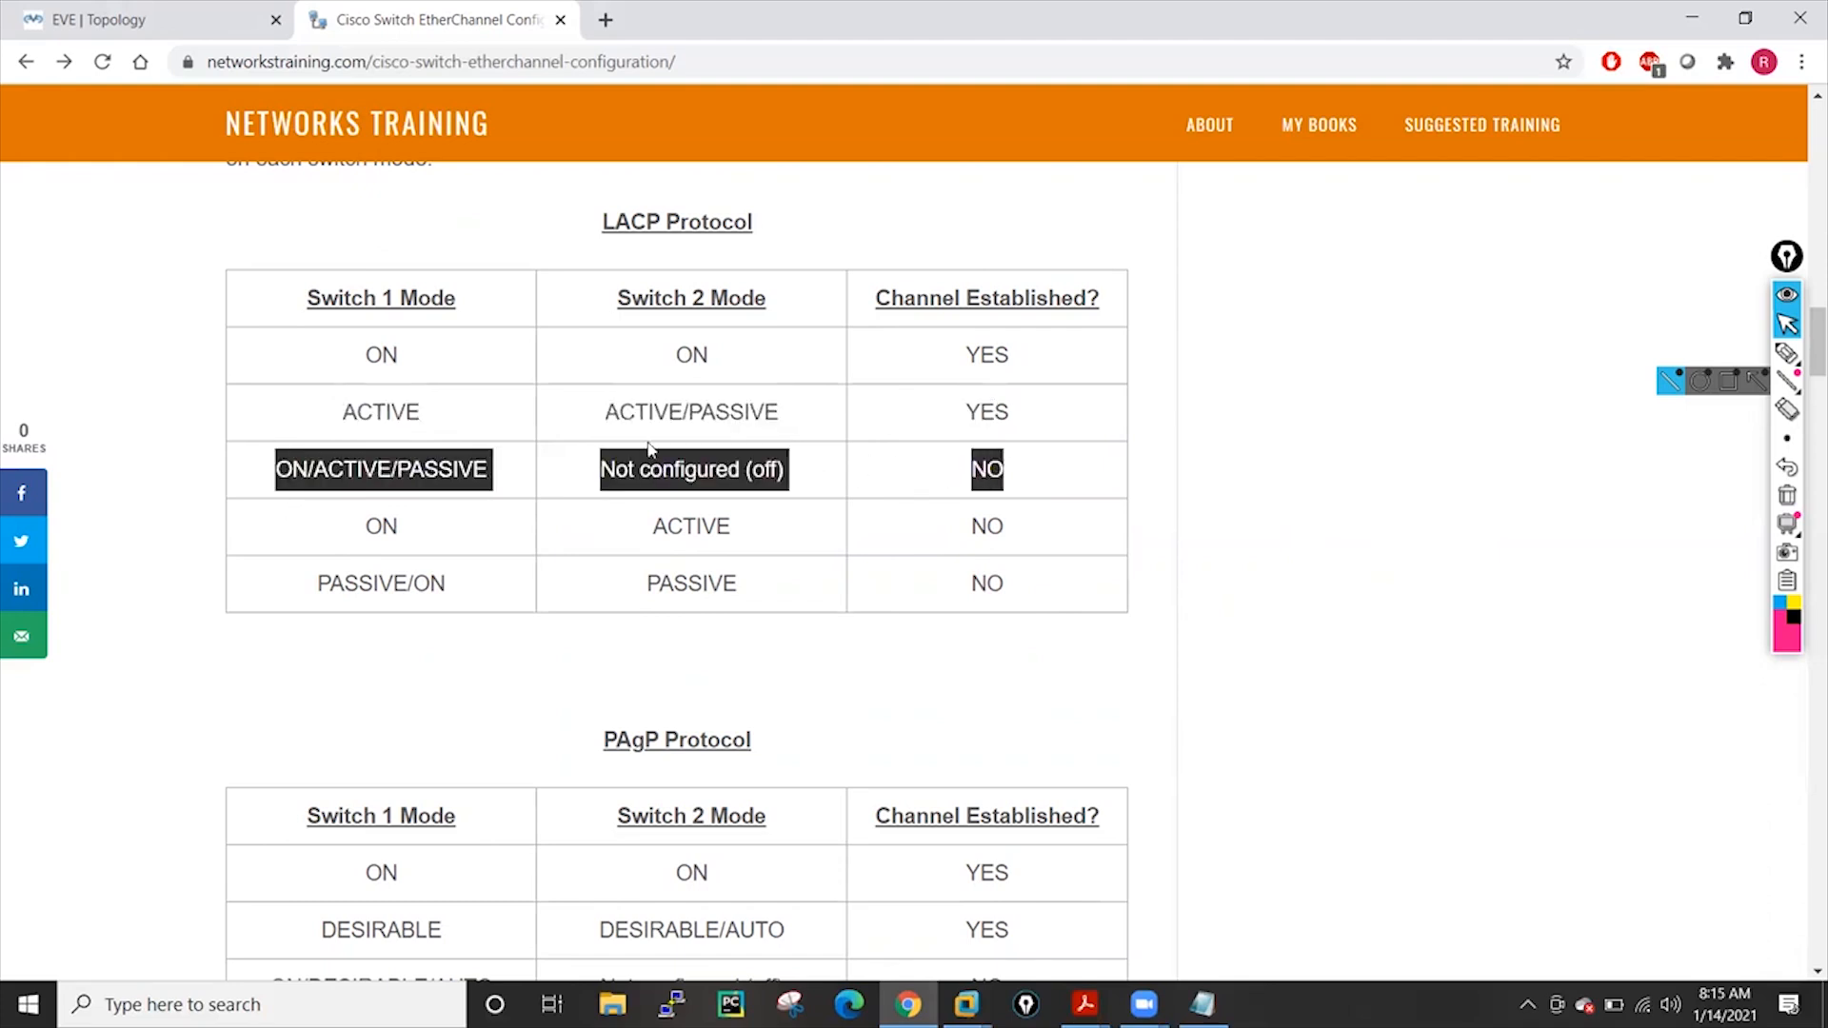
pyautogui.moveTo(357, 412); pyautogui.dragTo(906, 437)
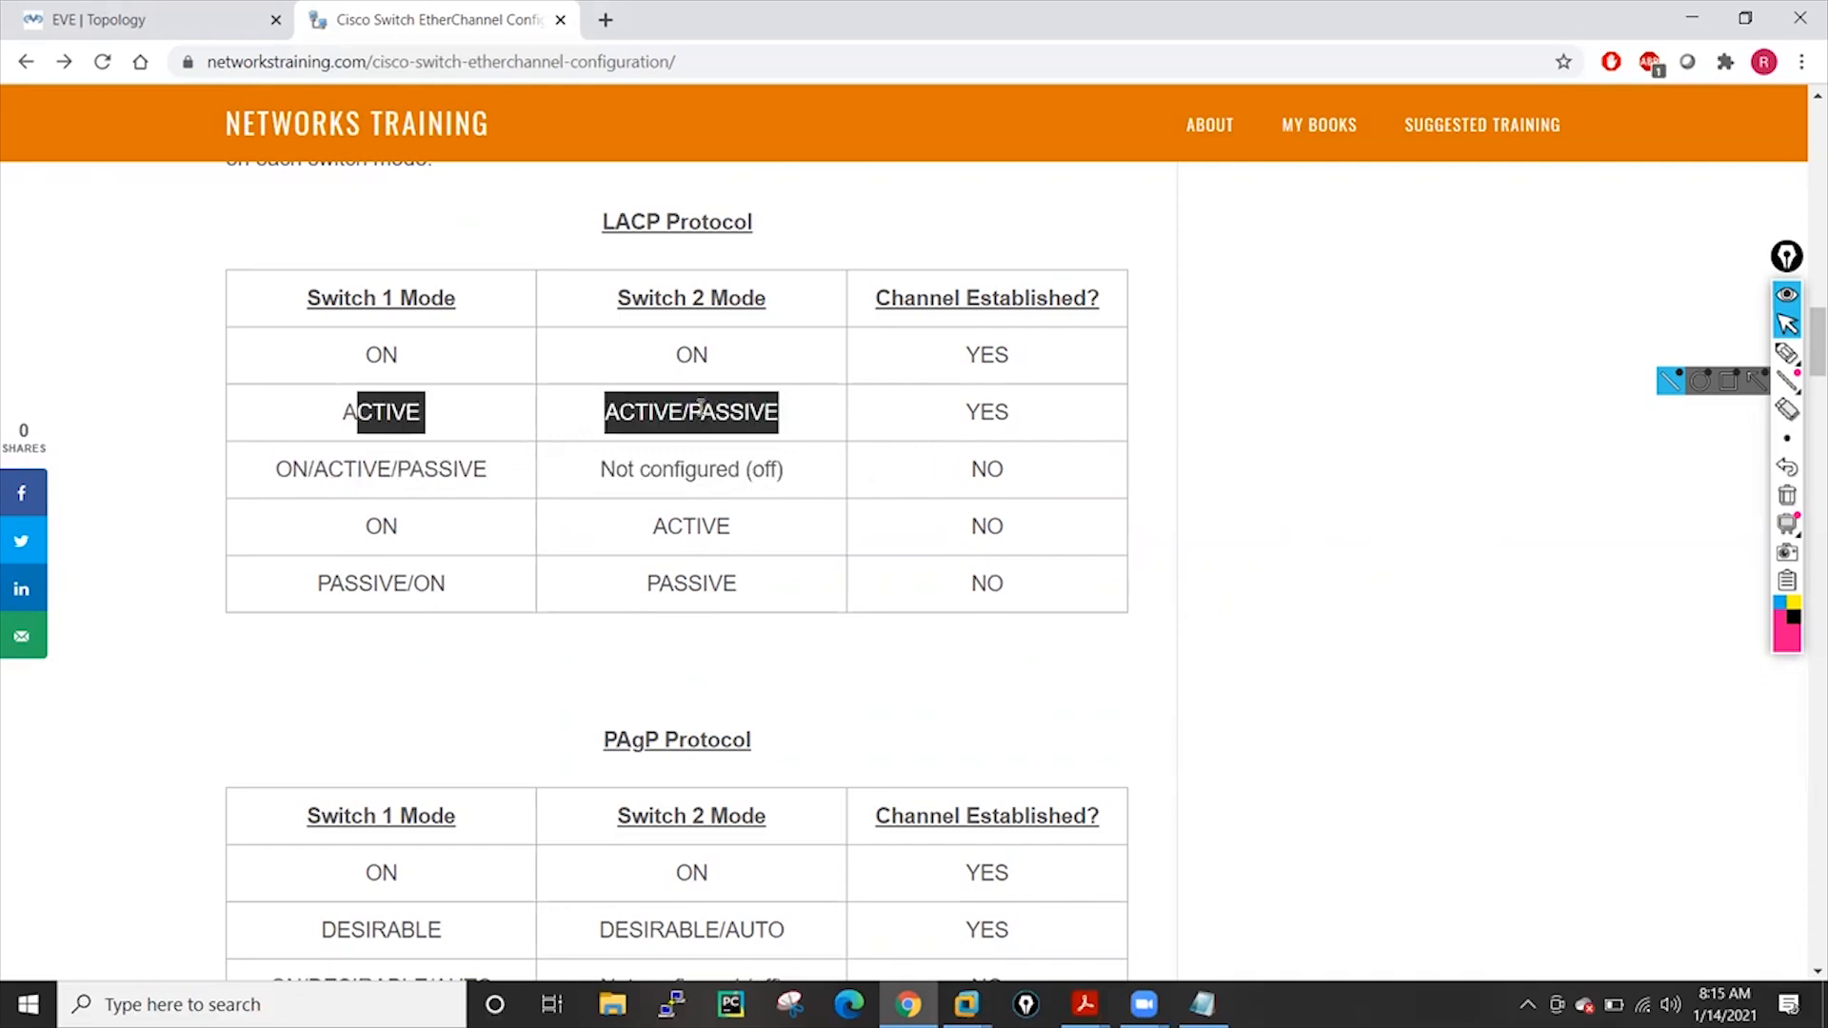
pyautogui.moveTo(364, 355); pyautogui.dragTo(1023, 362)
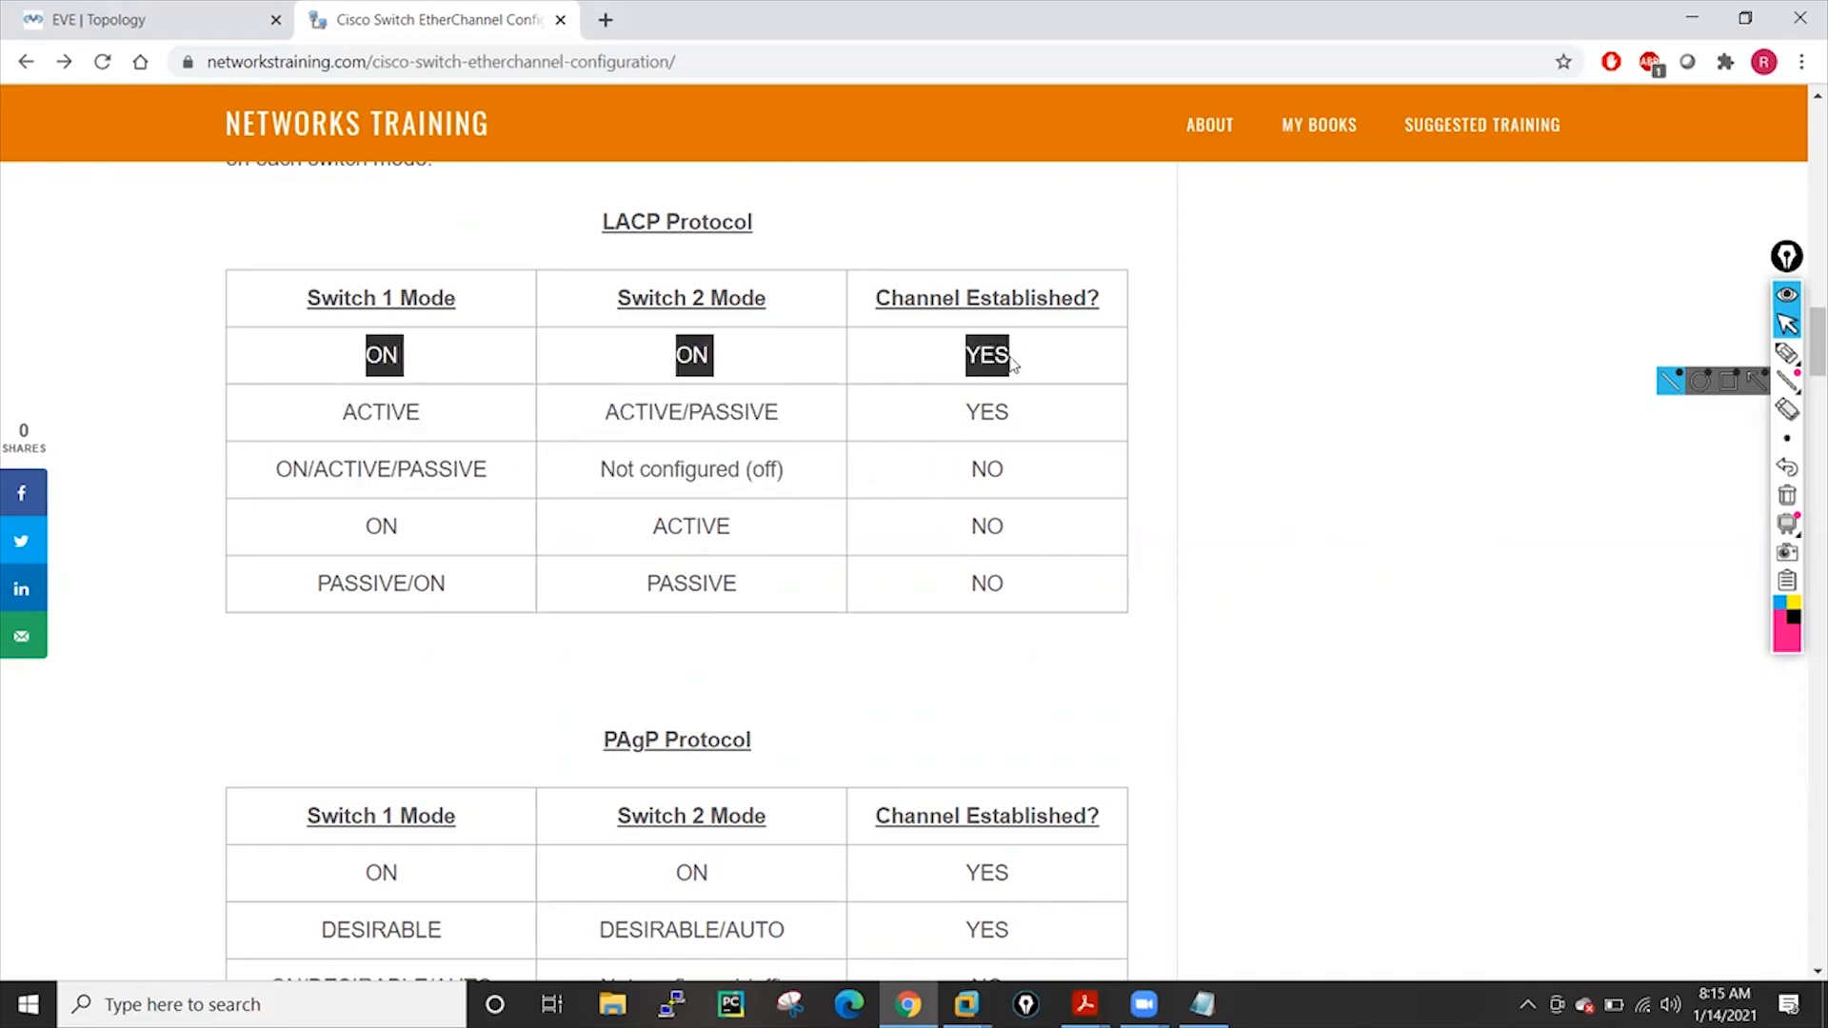
pyautogui.click(975, 419)
pyautogui.moveTo(453, 414); pyautogui.dragTo(973, 416)
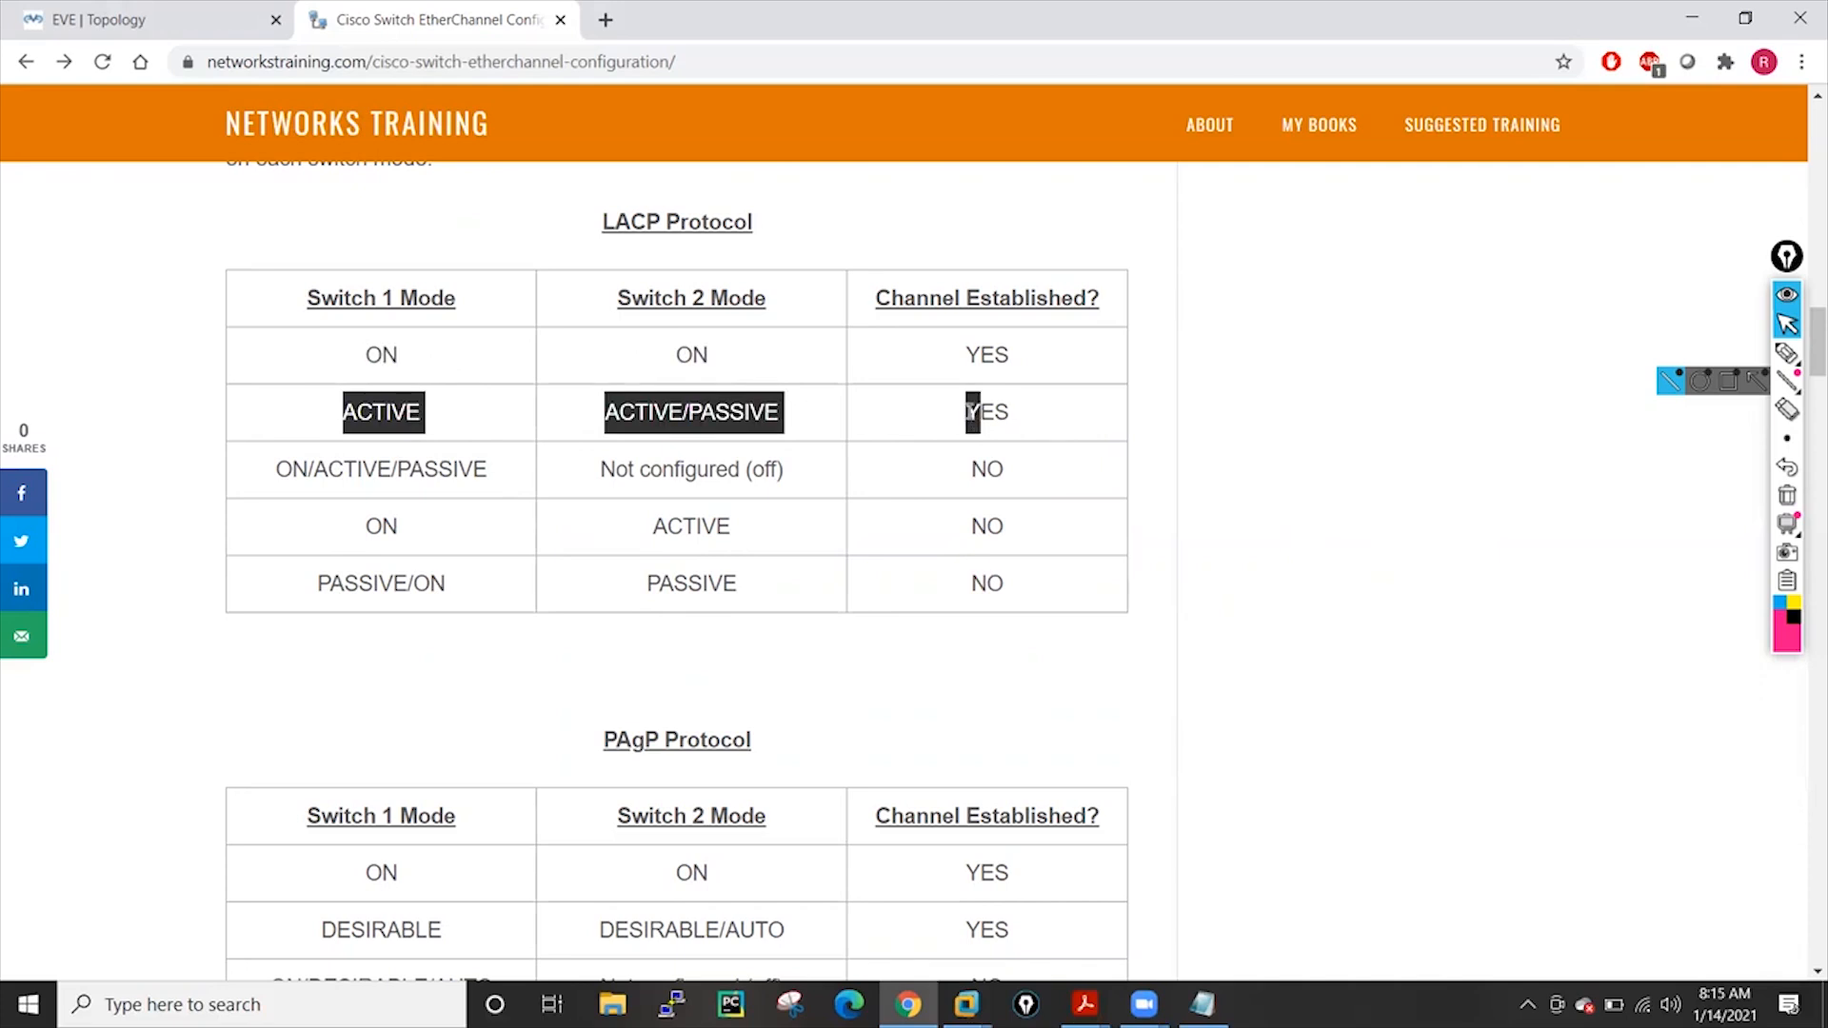
pyautogui.click(1324, 661)
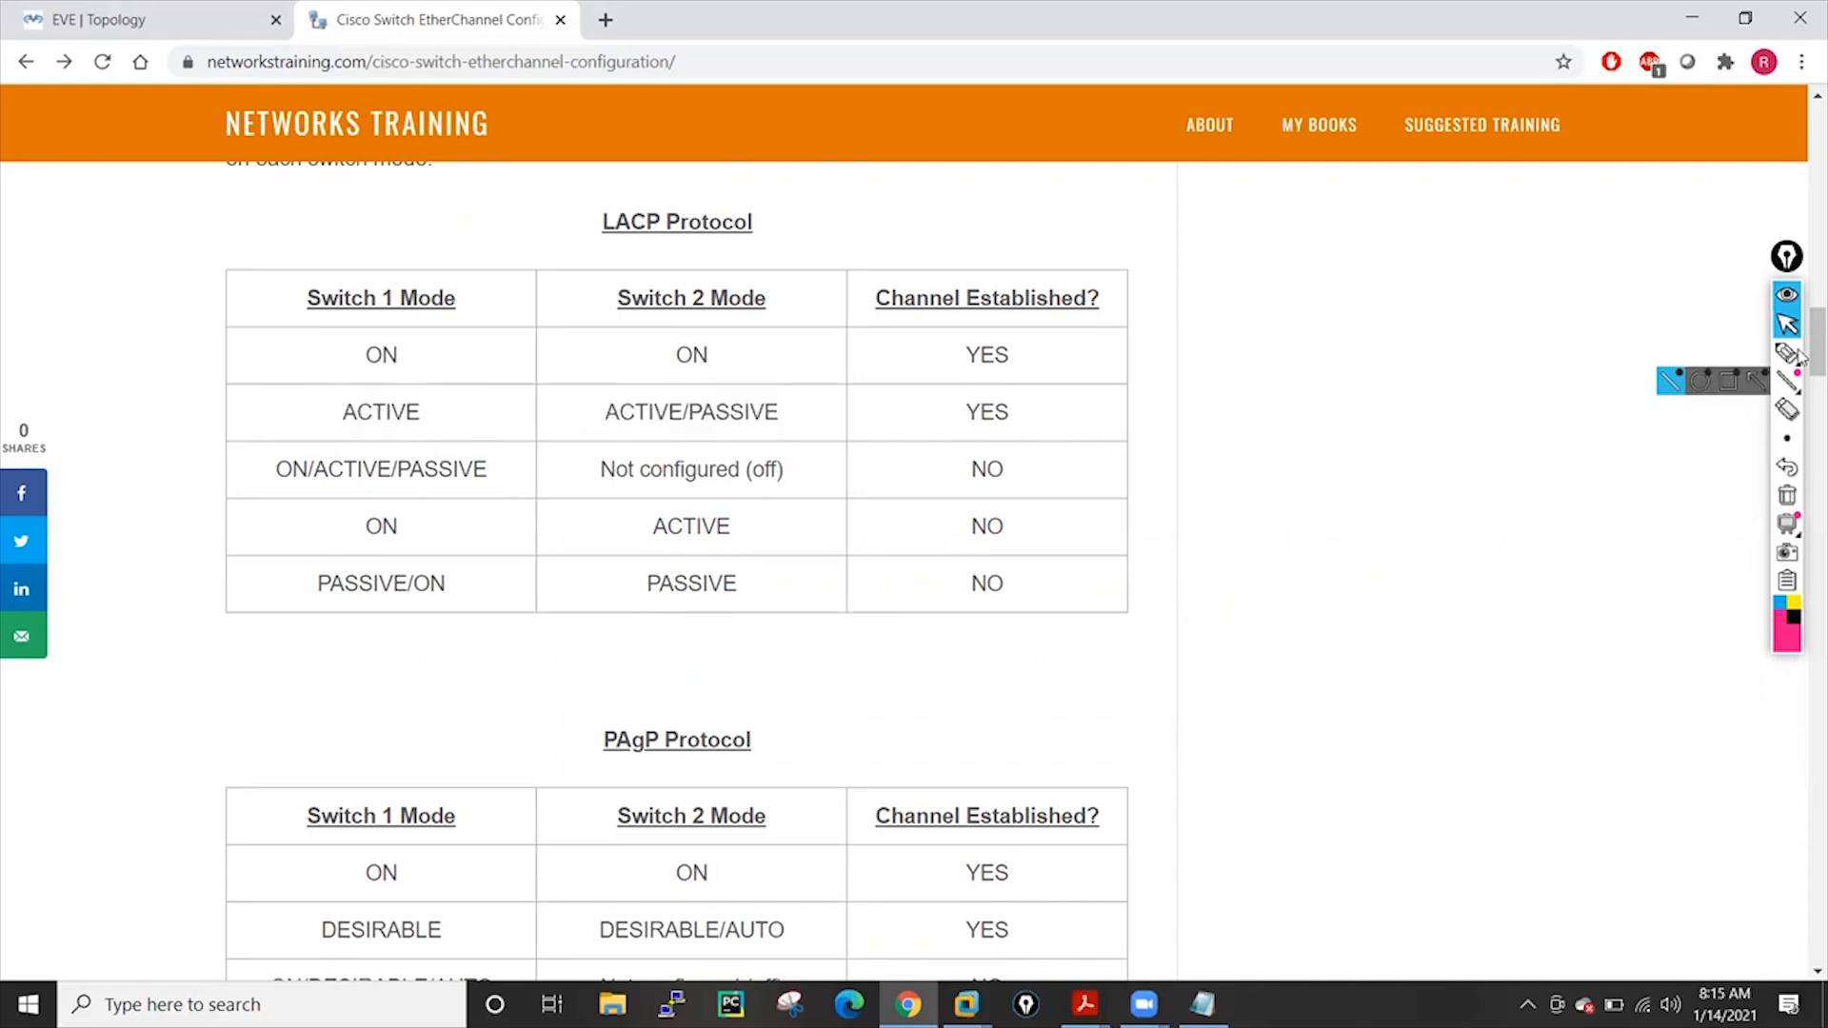
pyautogui.moveTo(1814, 353); pyautogui.dragTo(1801, 460)
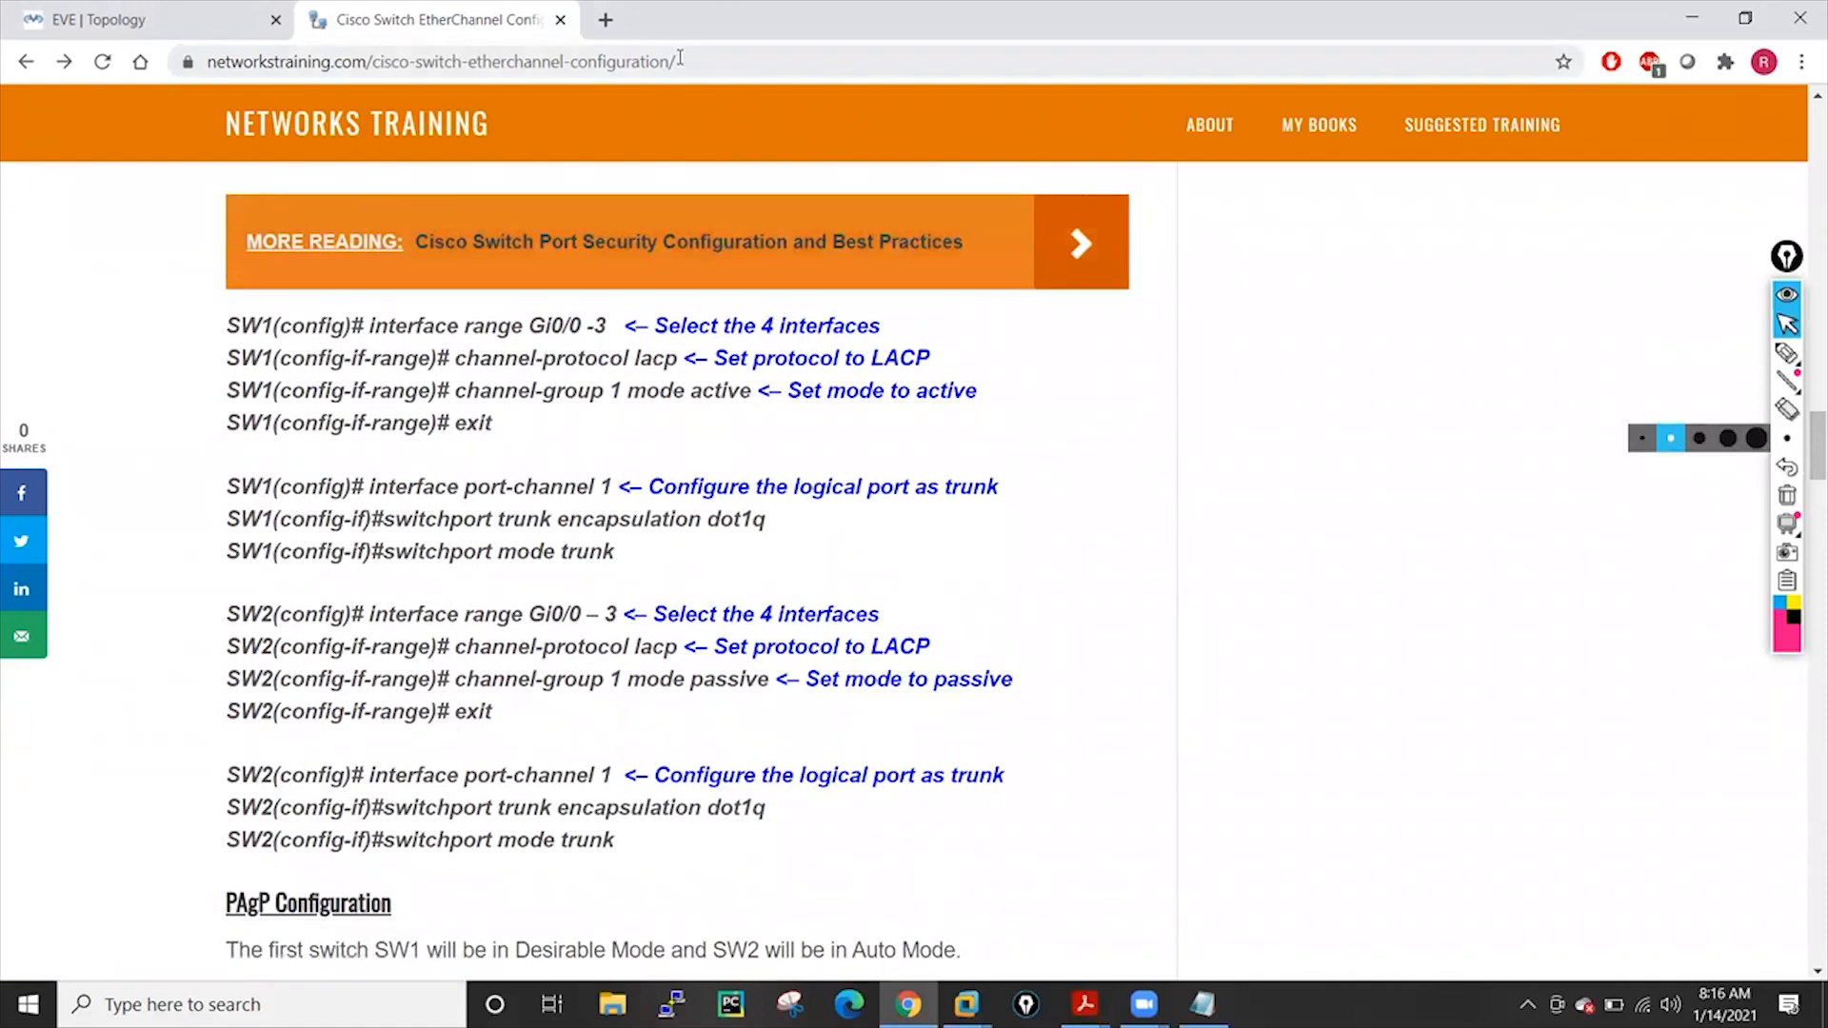
# Select the article's web address, then switch back to the 'EVE | Topology' page
pyautogui.click(679, 59)
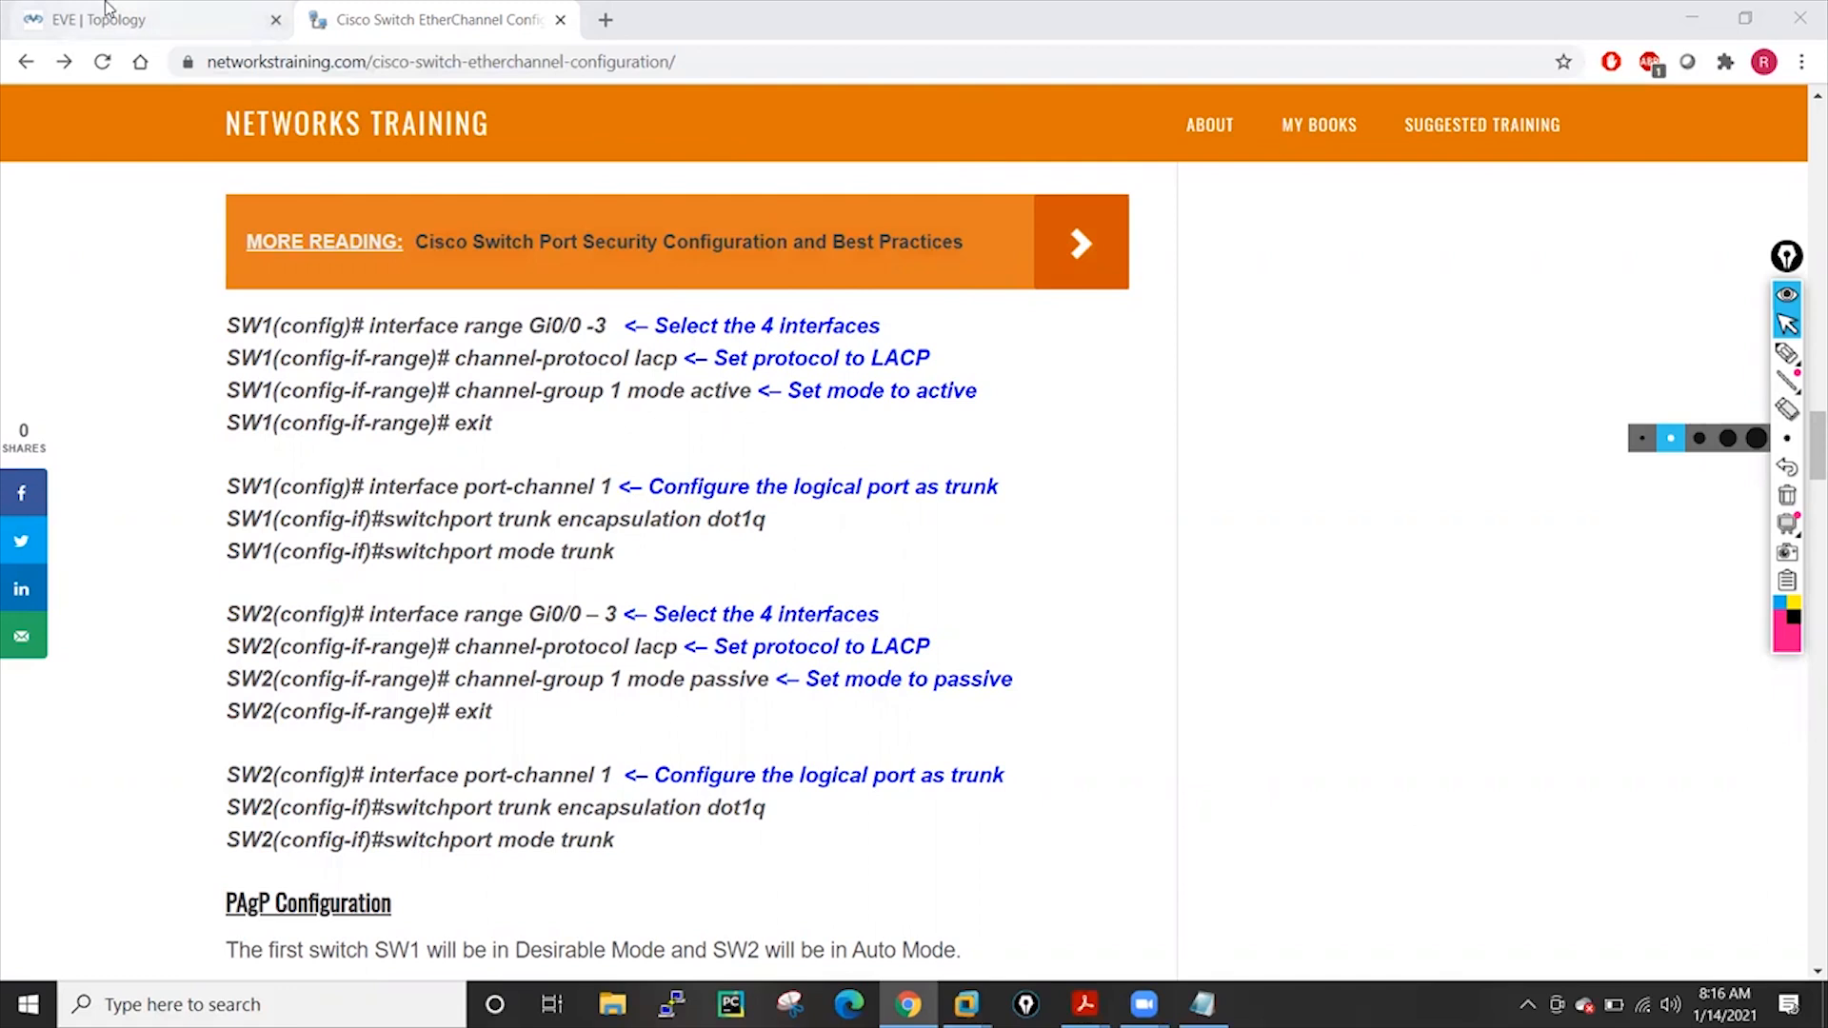
pyautogui.click(106, 10)
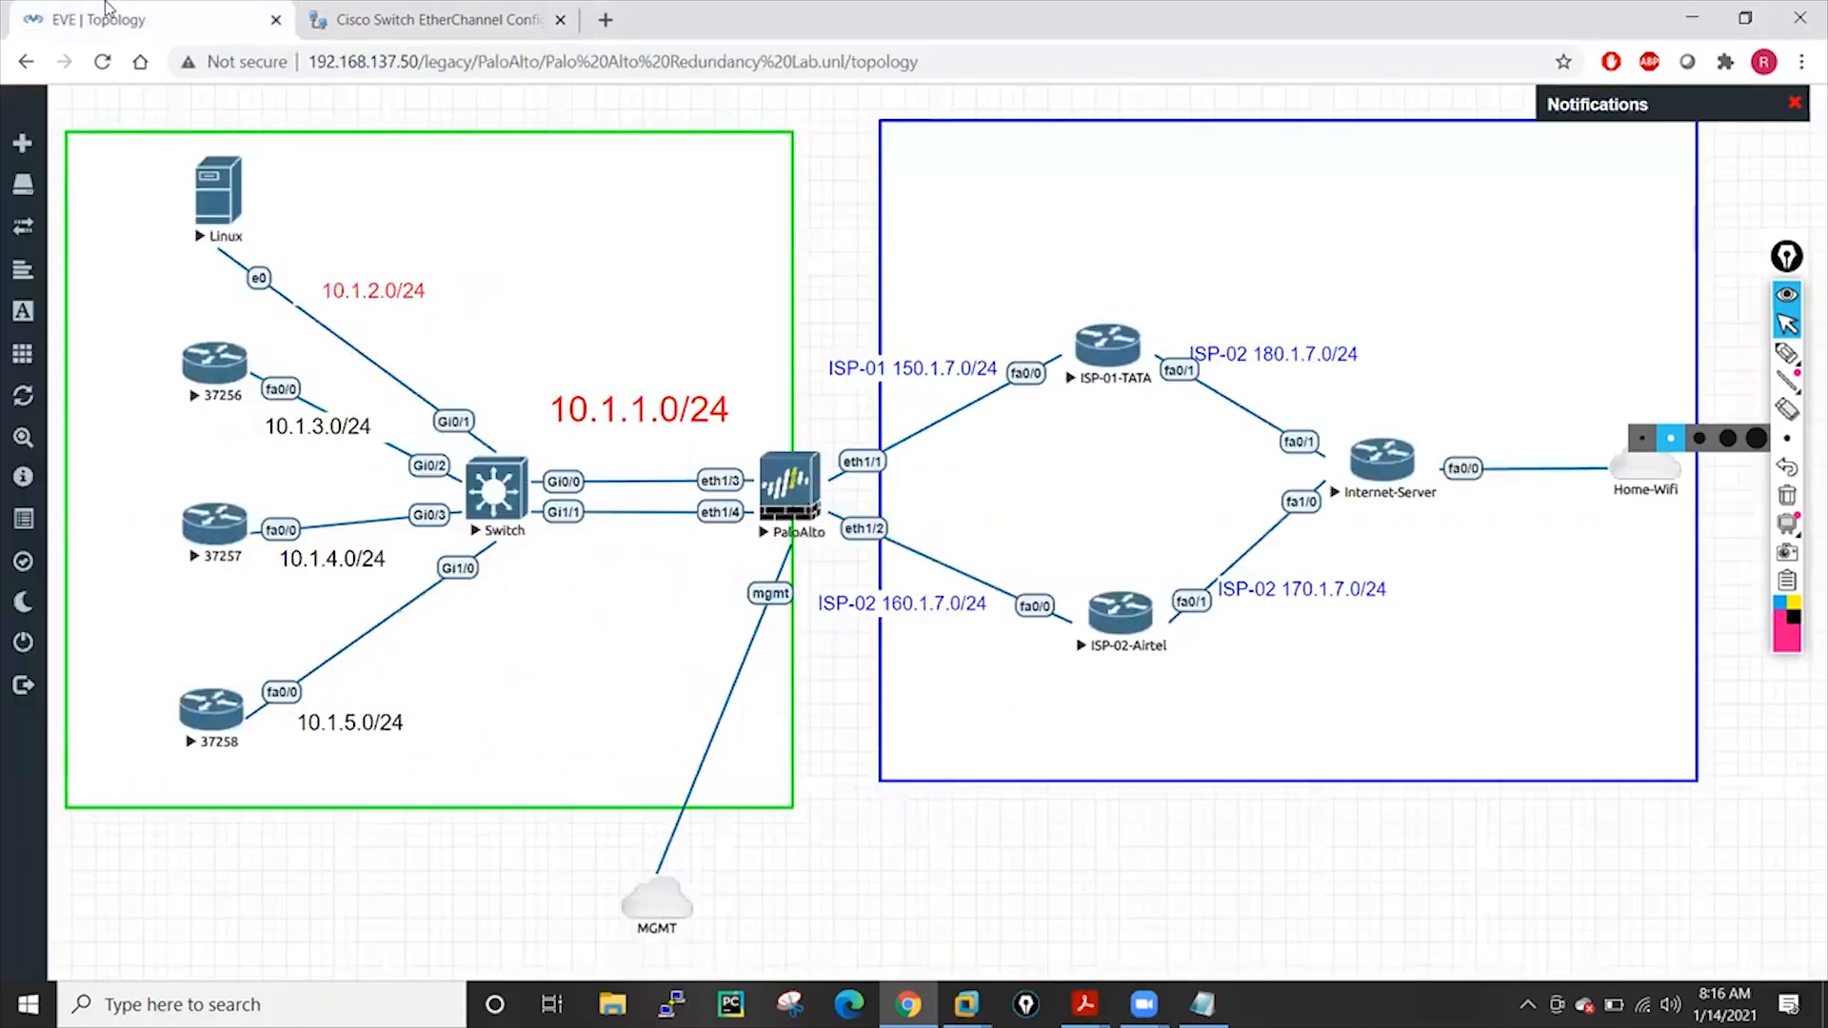
# Launch the PaloAlto VNC console and the Switch telnet console, minimizing both windows
pyautogui.click(795, 488)
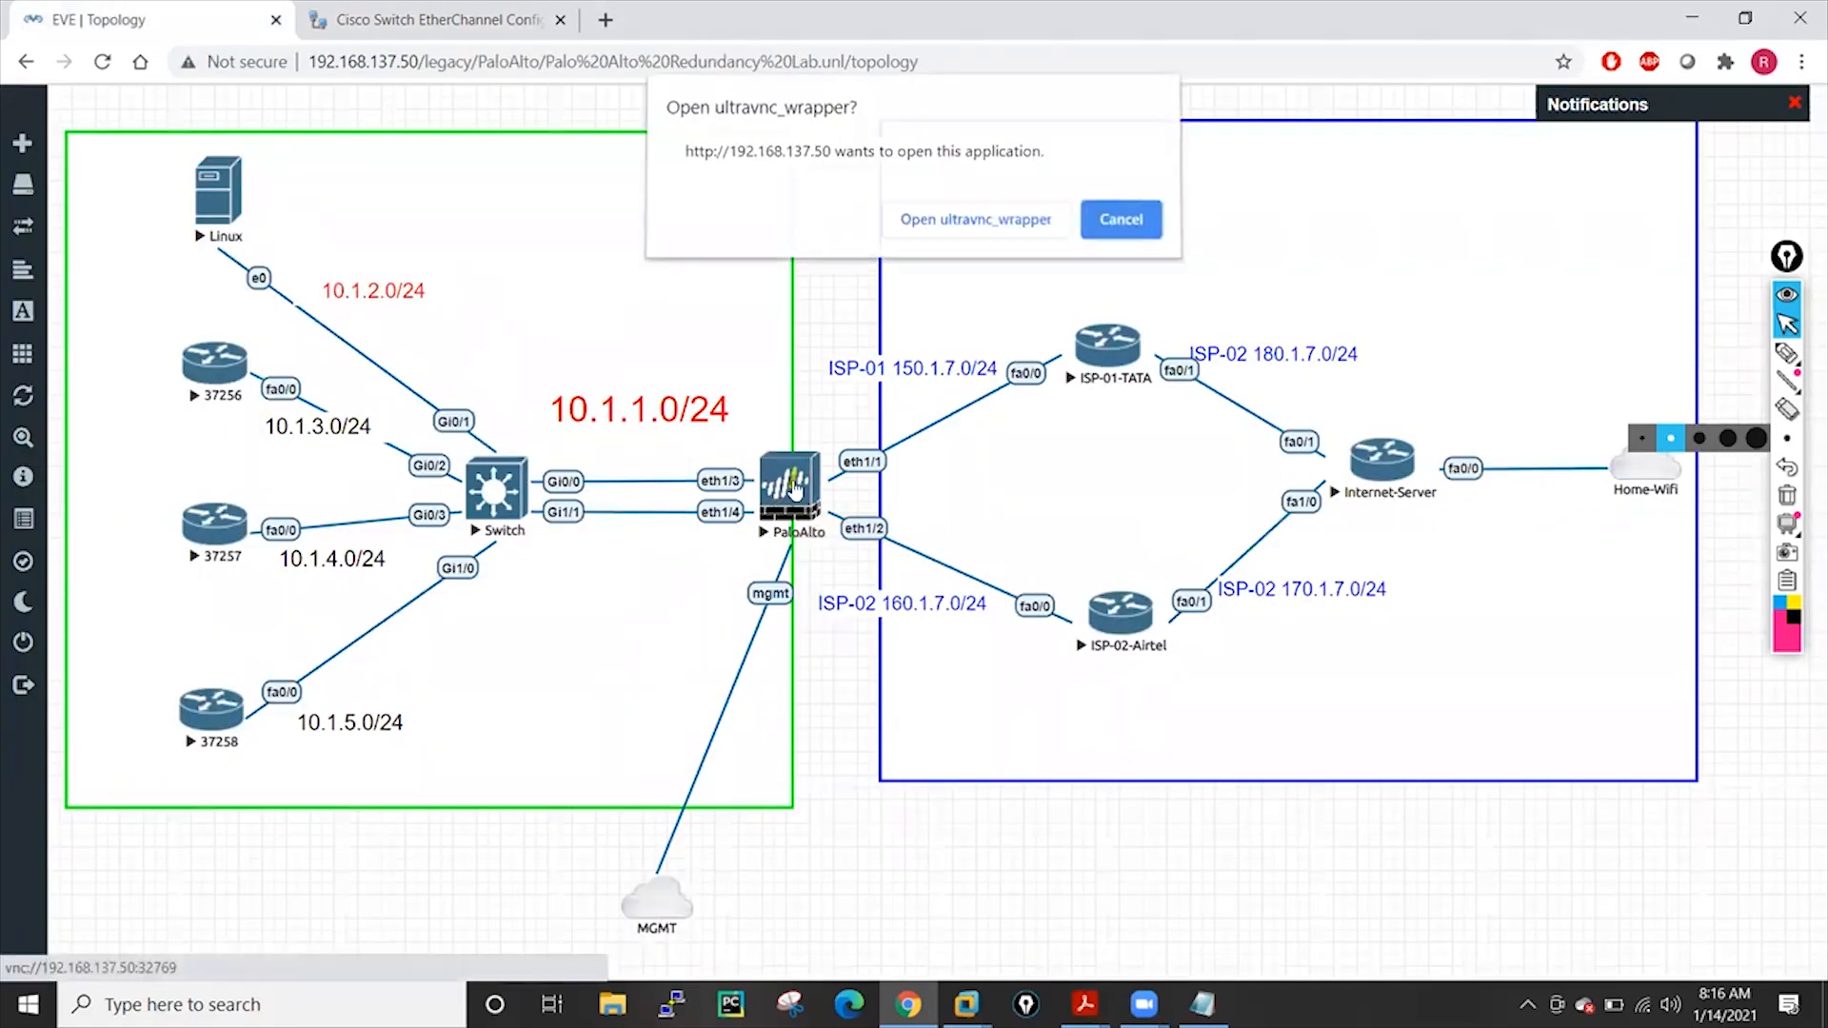
pyautogui.click(988, 226)
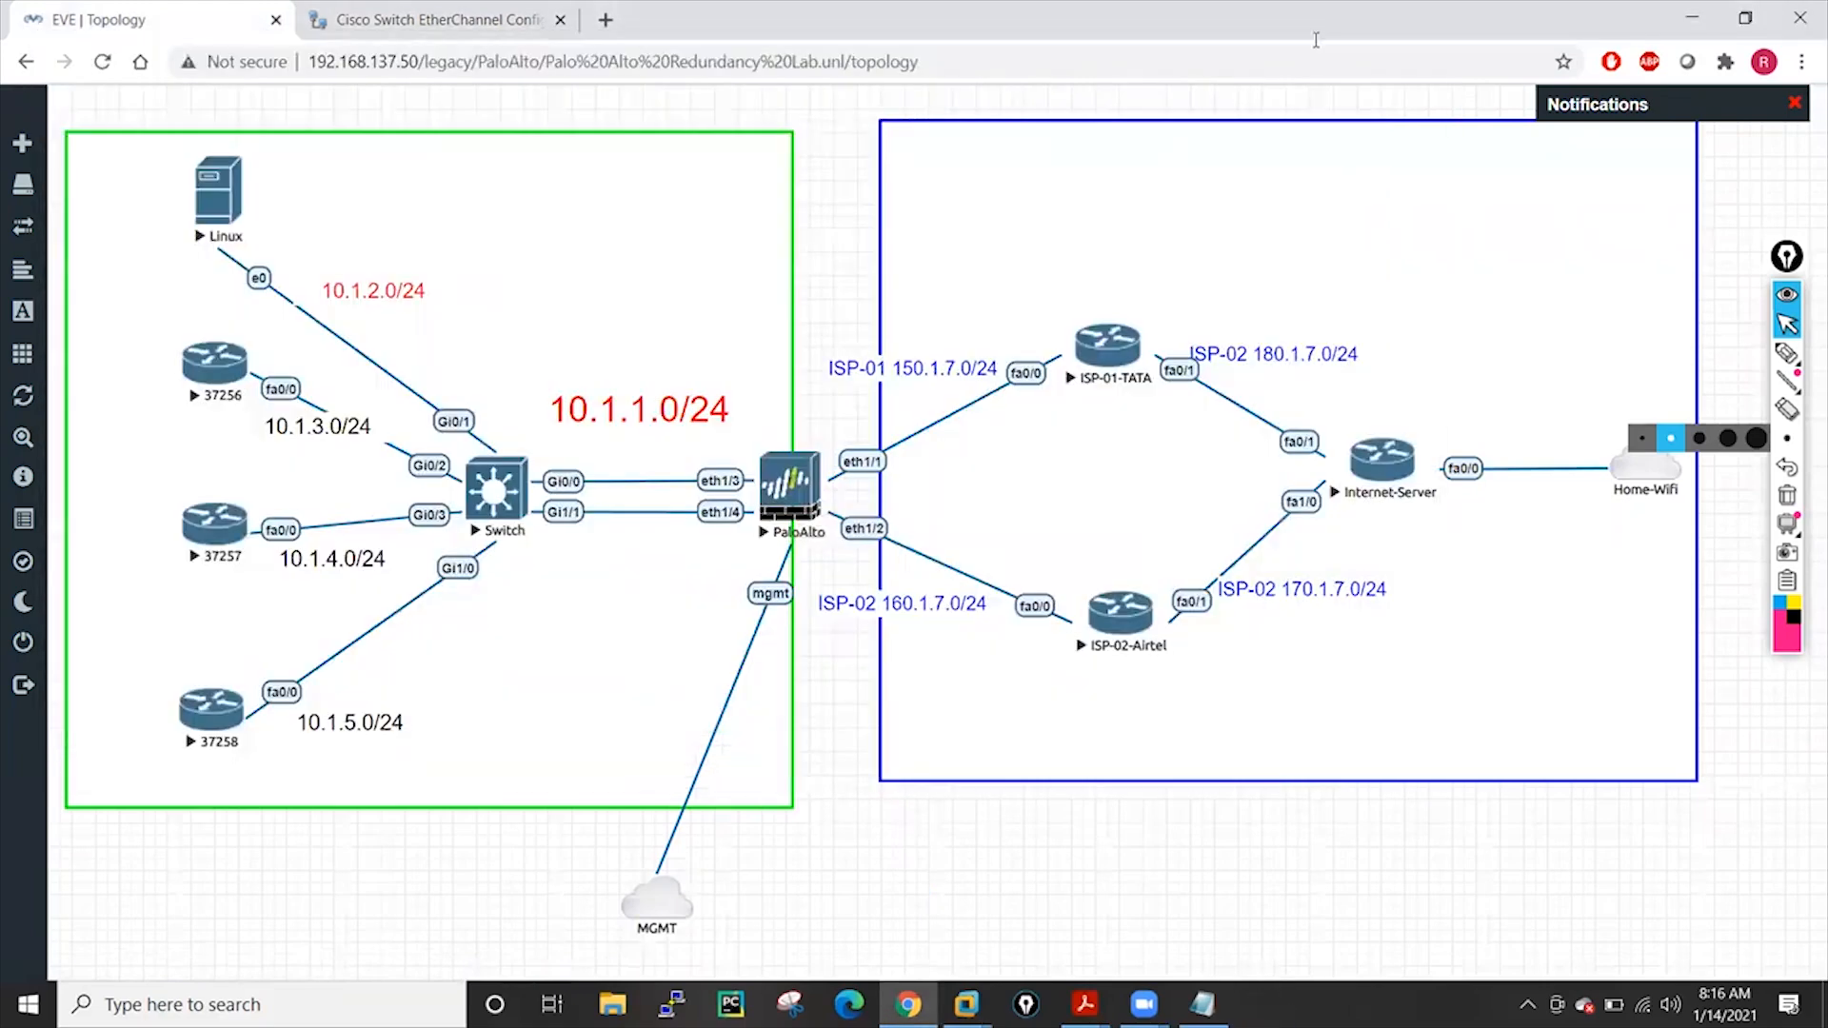
pyautogui.click(1124, 287)
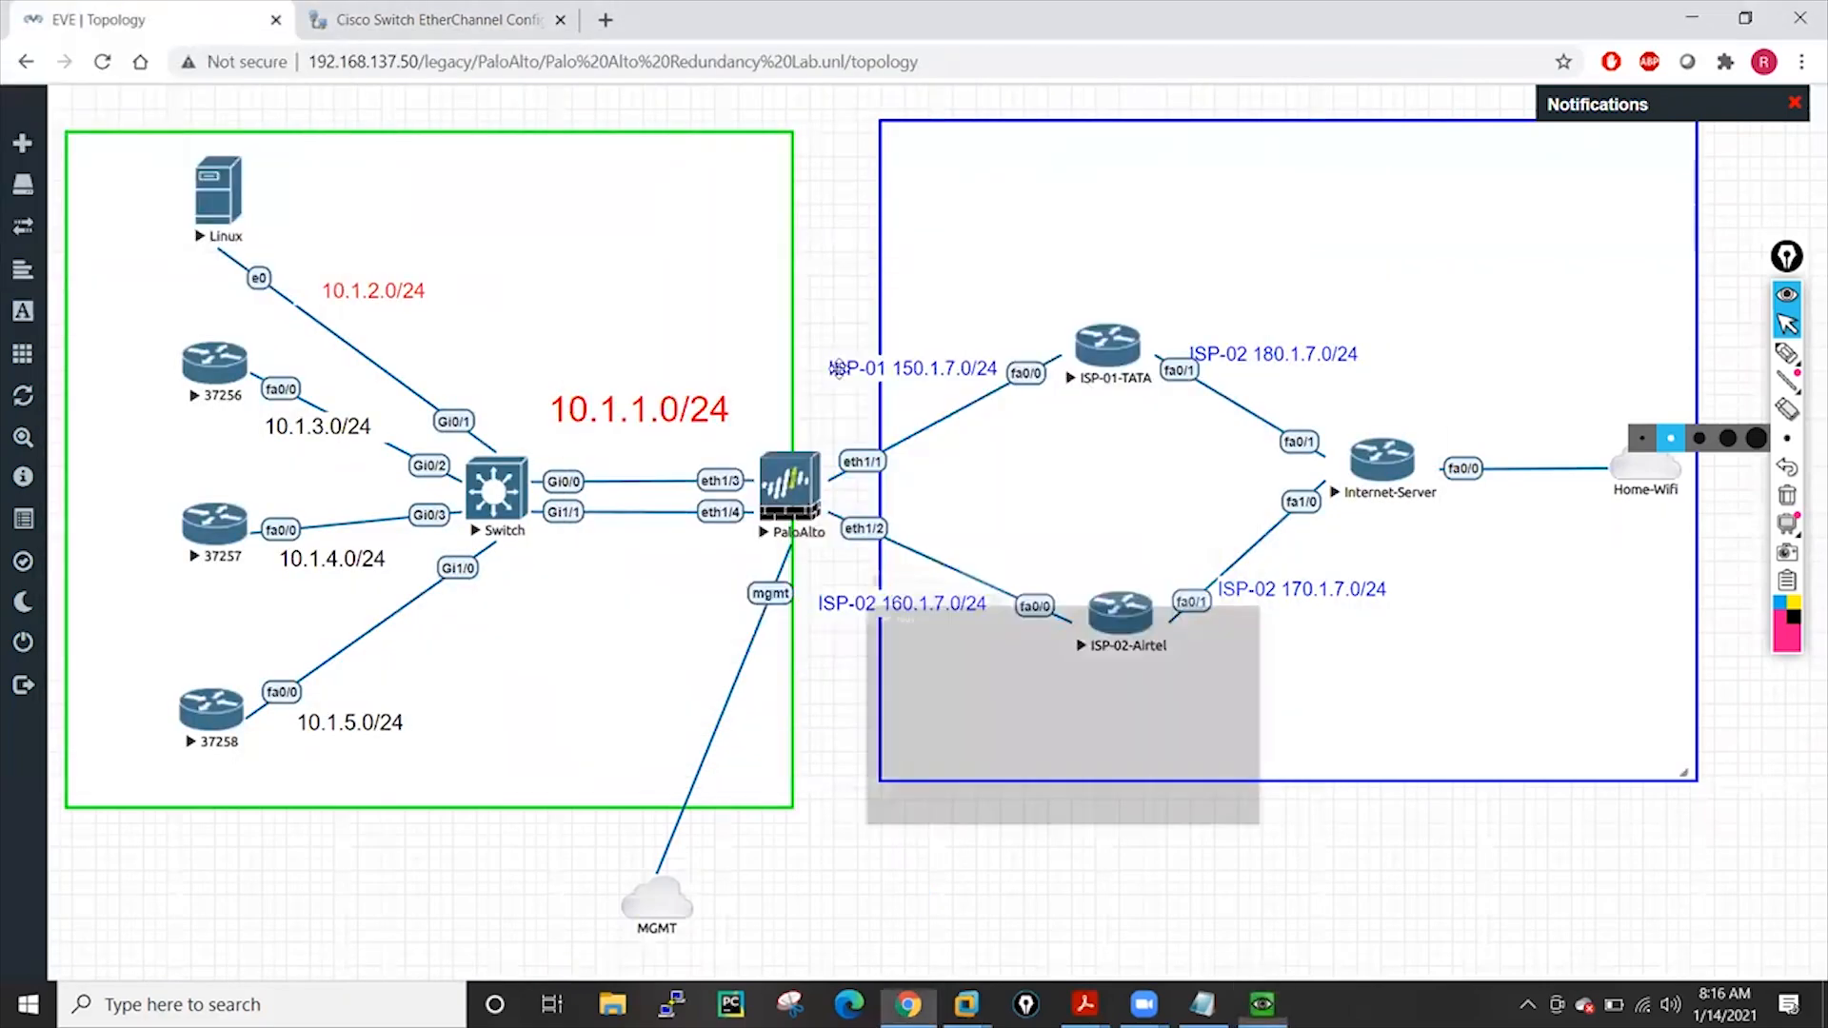
pyautogui.click(789, 486)
pyautogui.click(868, 227)
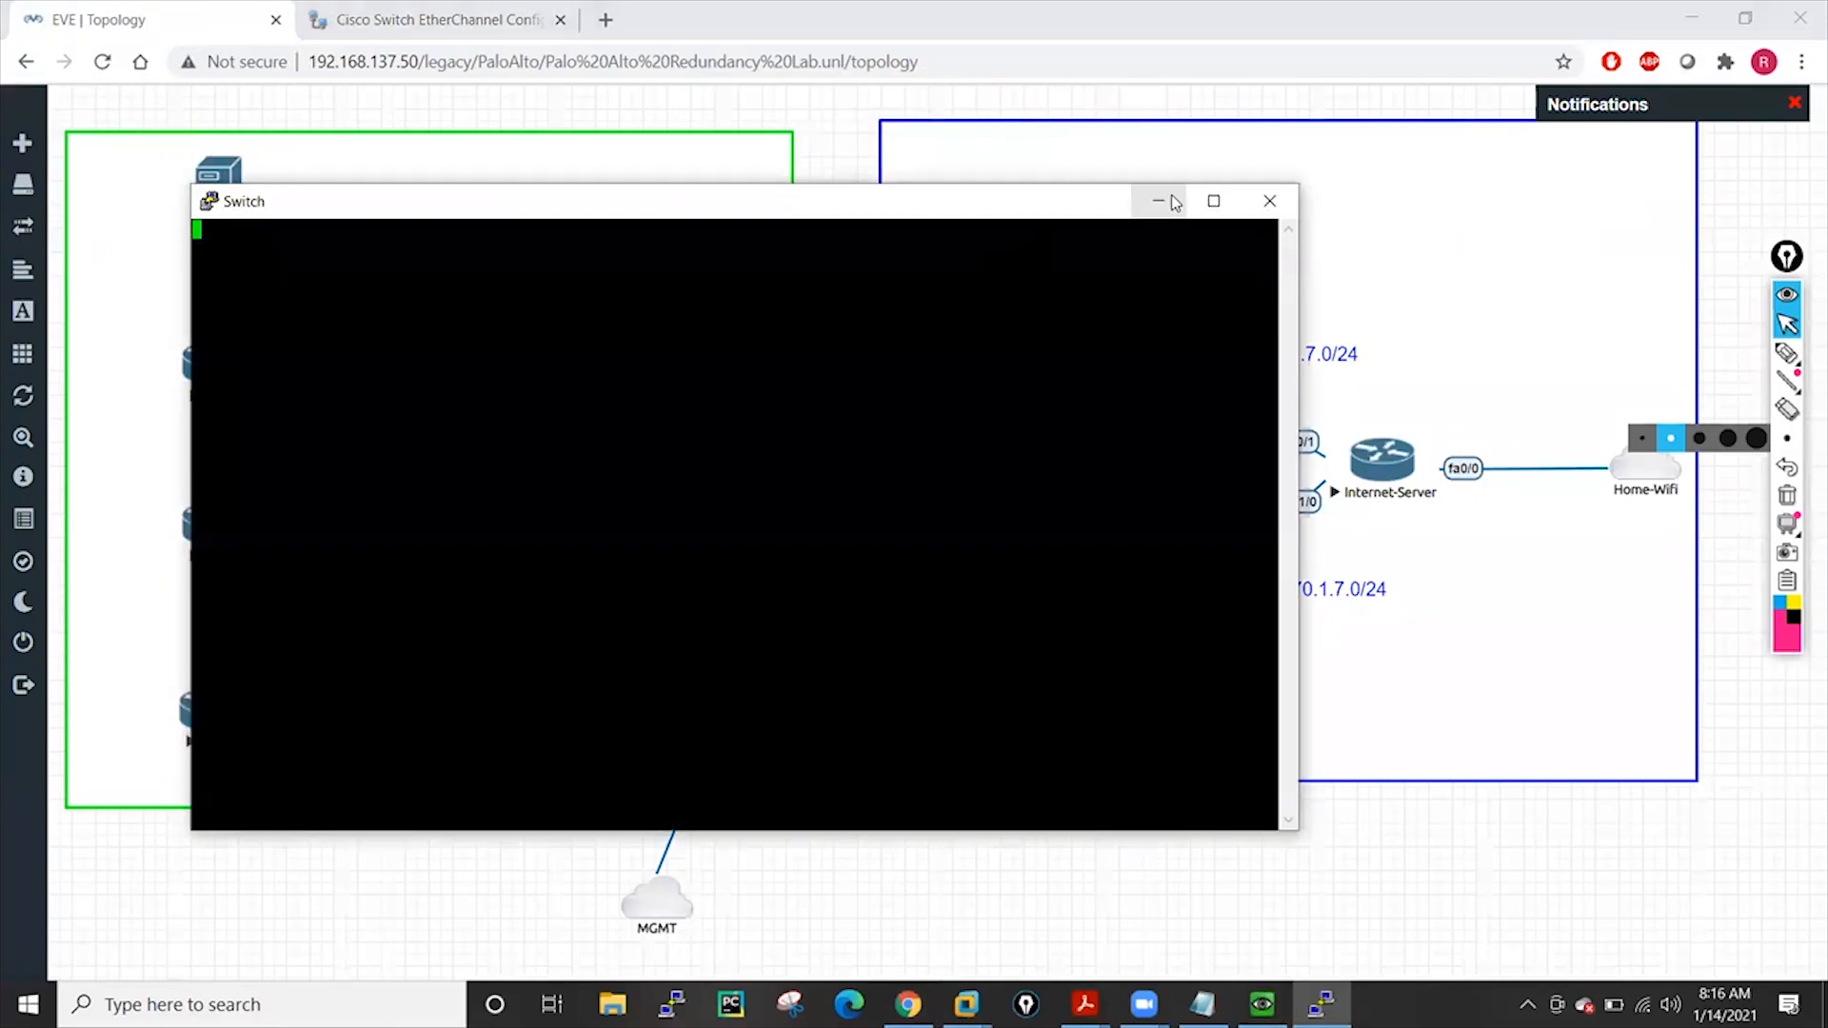
pyautogui.click(1158, 201)
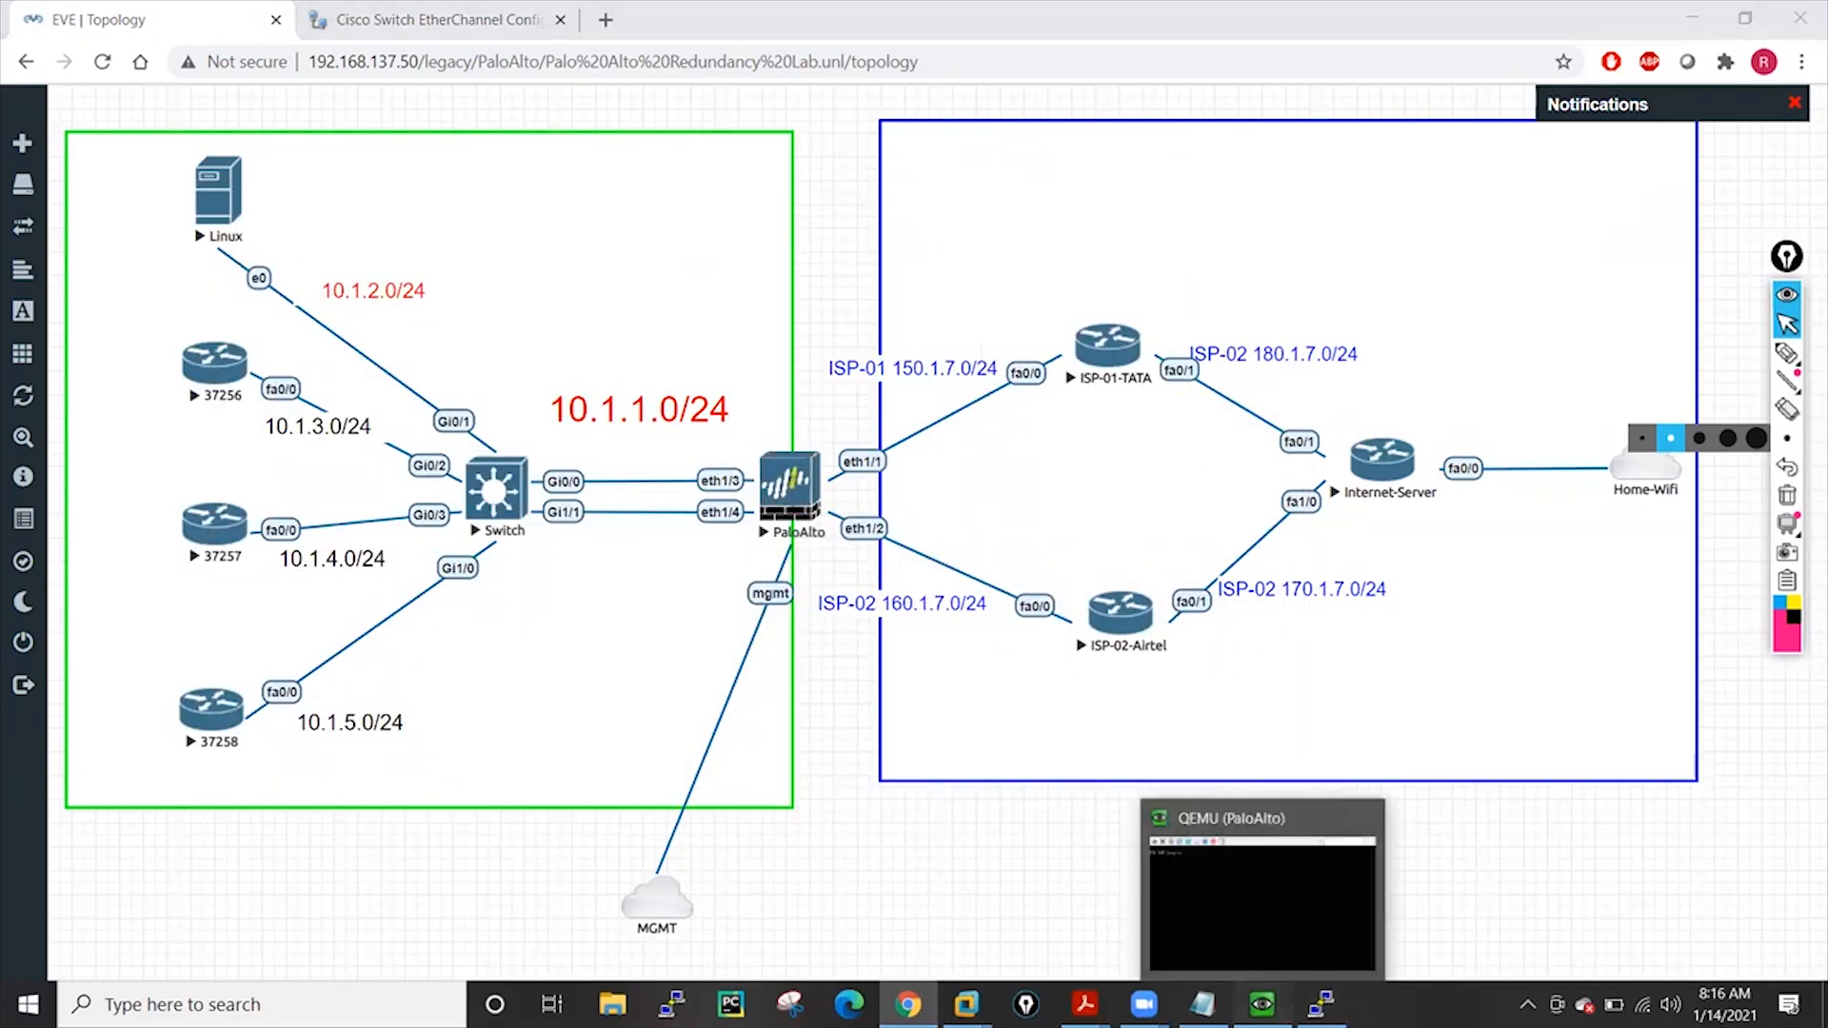
# Restore the PaloAlto console and log in to the firewall
pyautogui.click(1262, 1005)
pyautogui.press('Return')
pyautogui.press('Return')
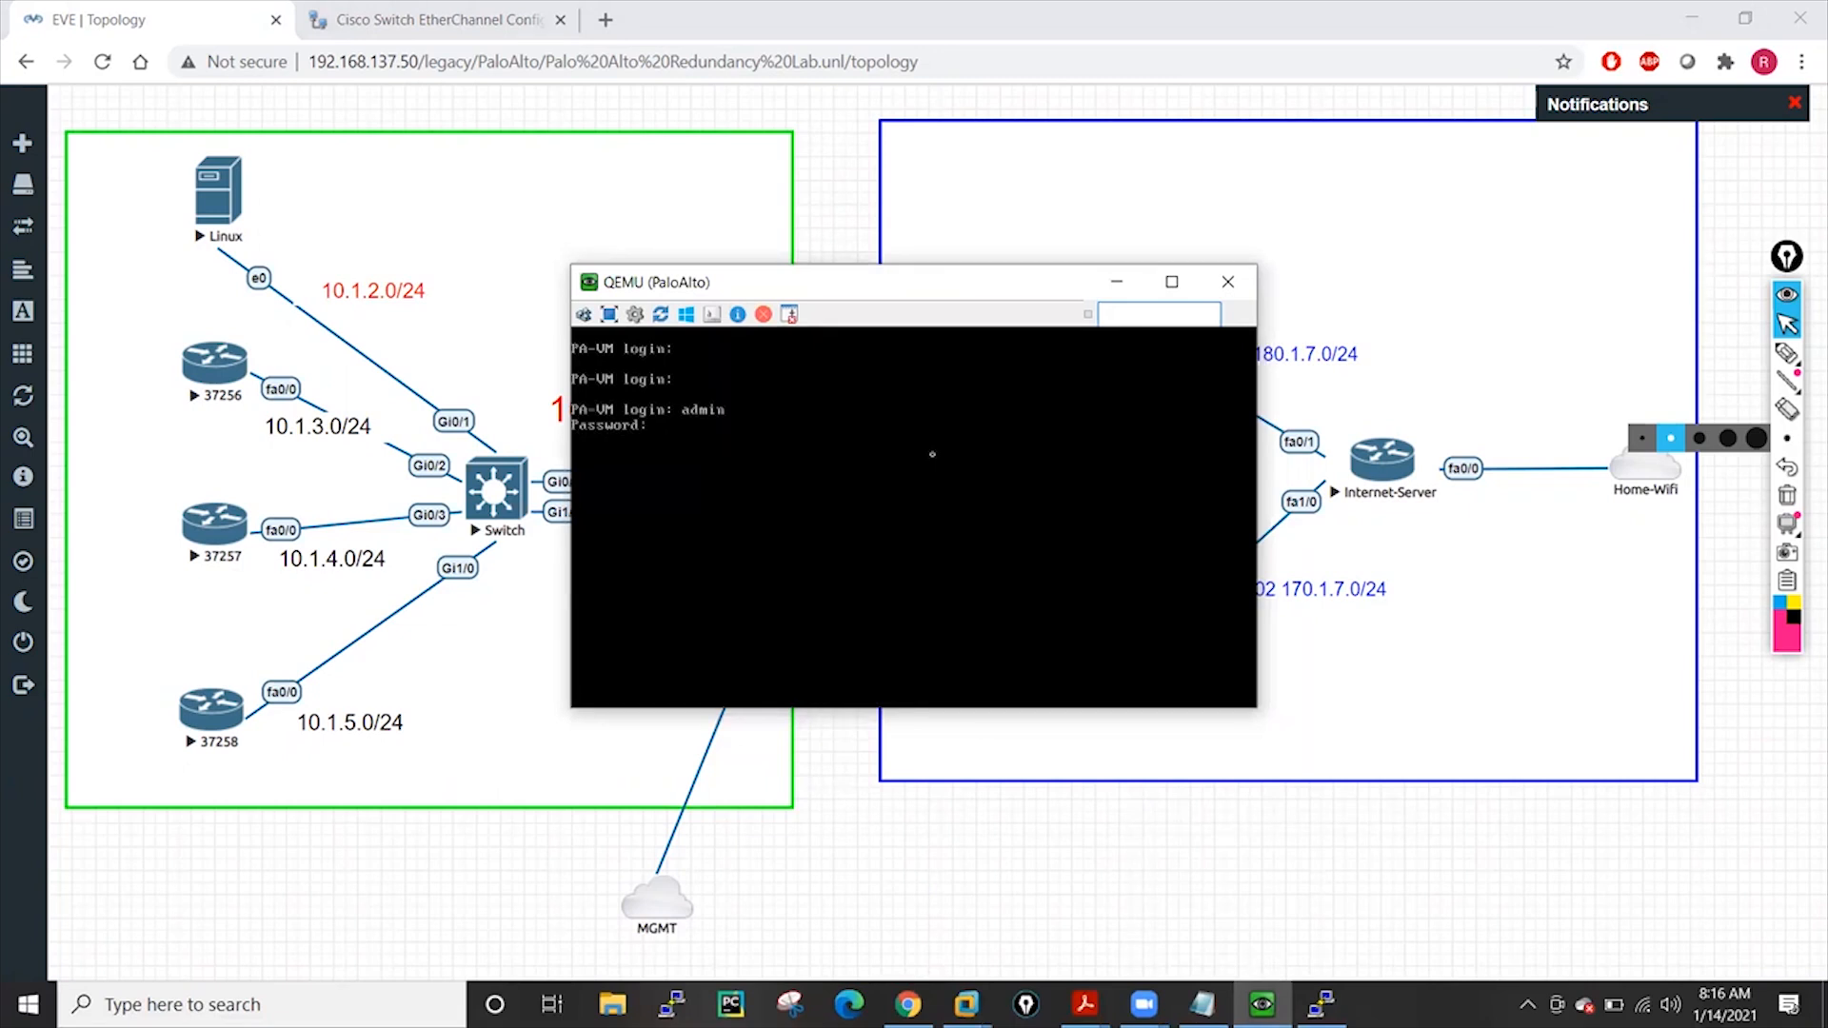
pyautogui.press('Return')
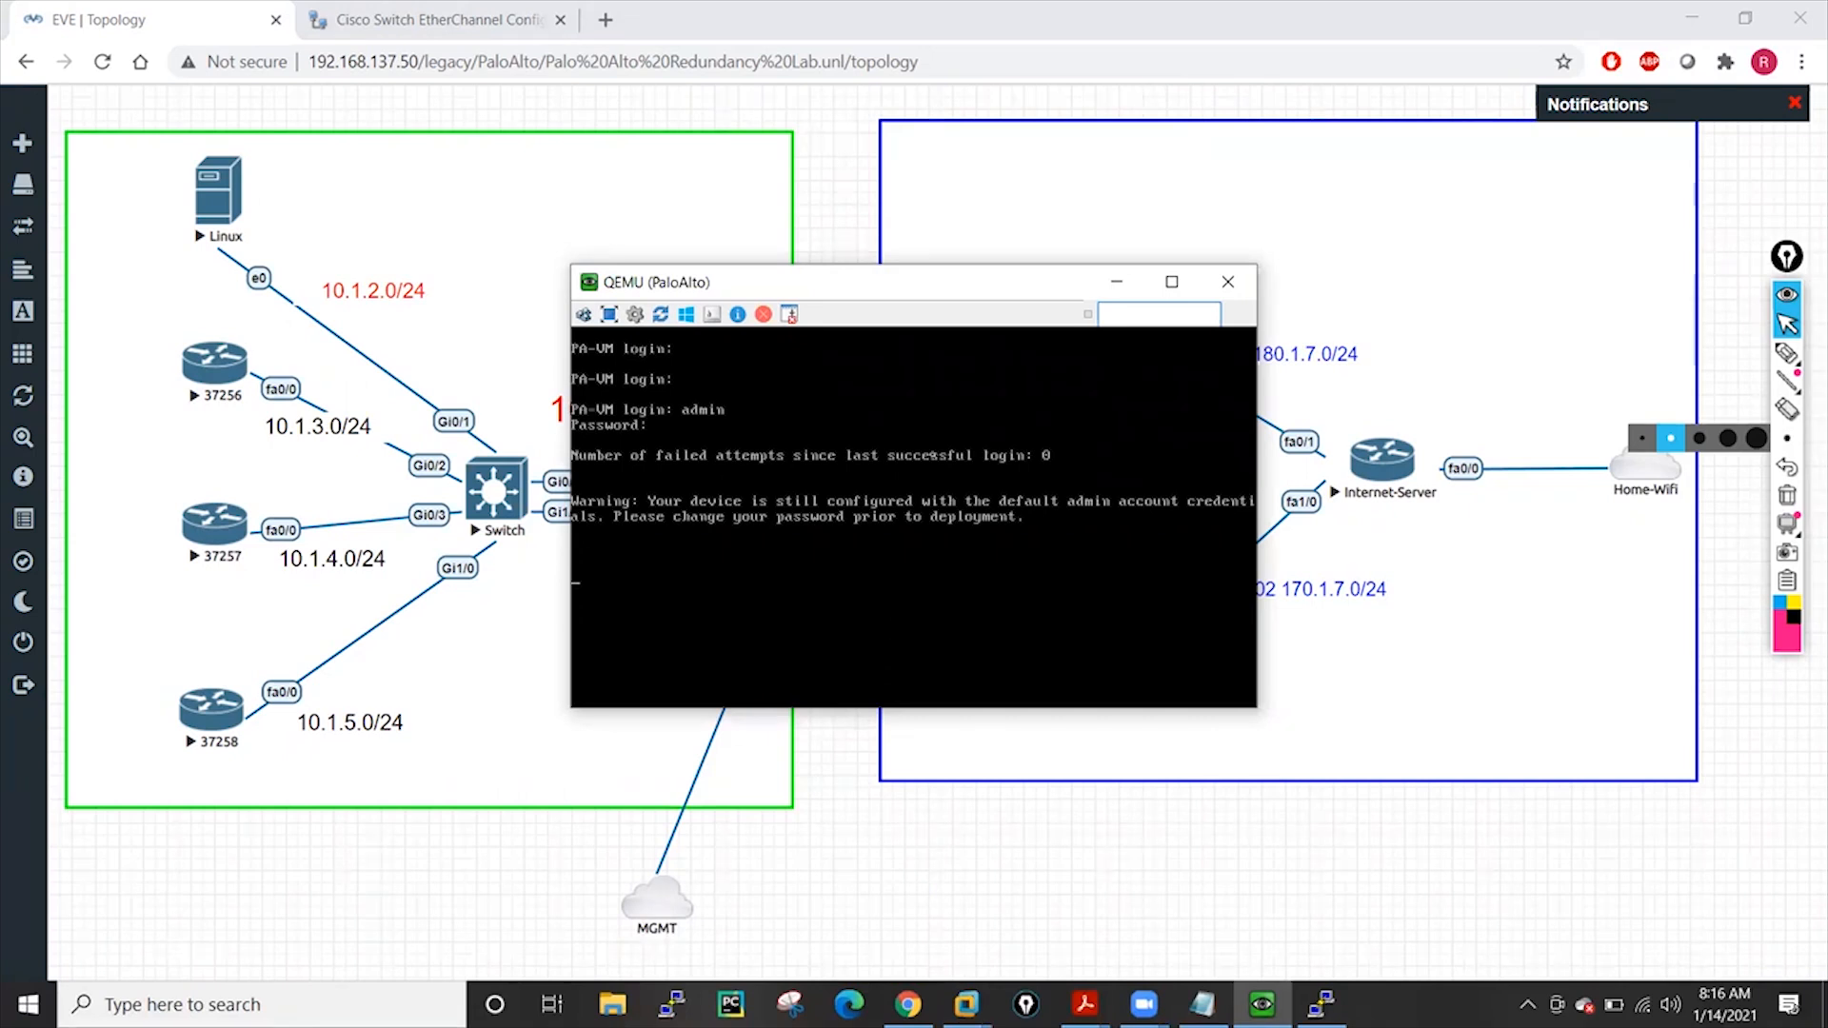
pyautogui.press('Return')
pyautogui.press('Return')
pyautogui.press('Return')
pyautogui.press('Return')
# Run 'show interface management' and page through it to see management IP 192.168.137.3
pyautogui.write('sh')
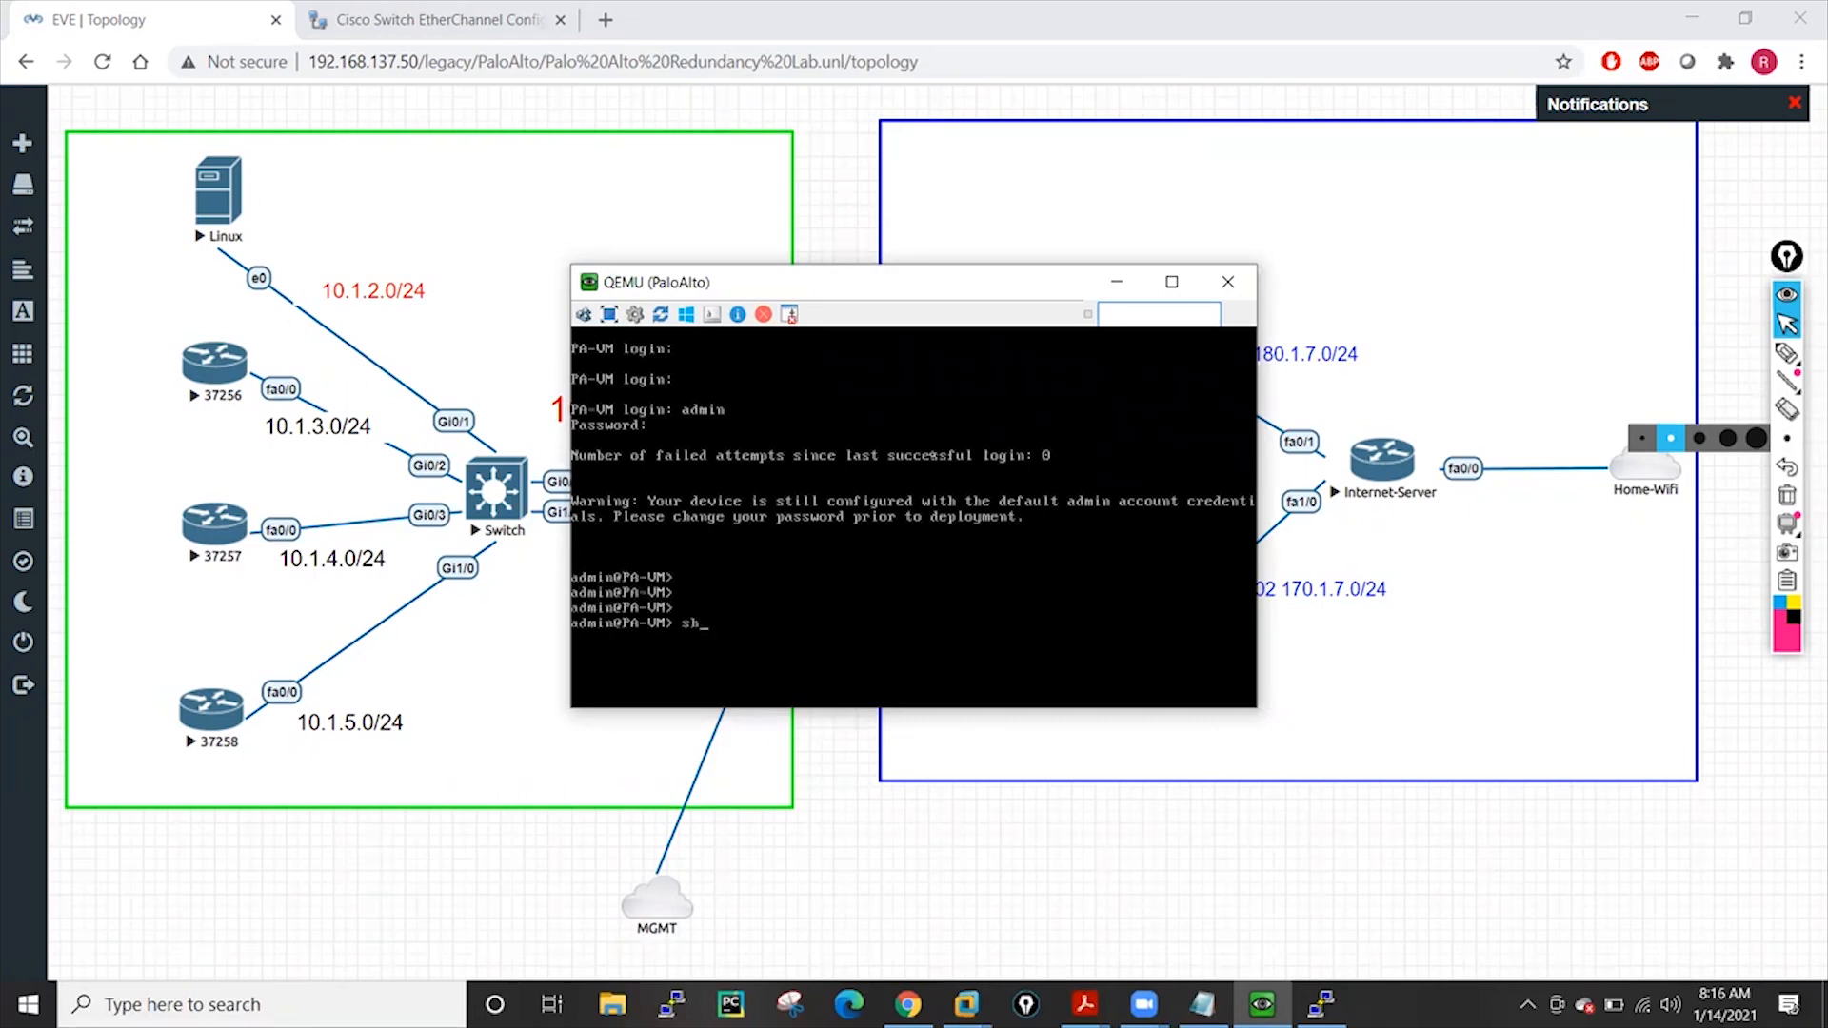
pyautogui.write('ow interface management')
pyautogui.press('Return')
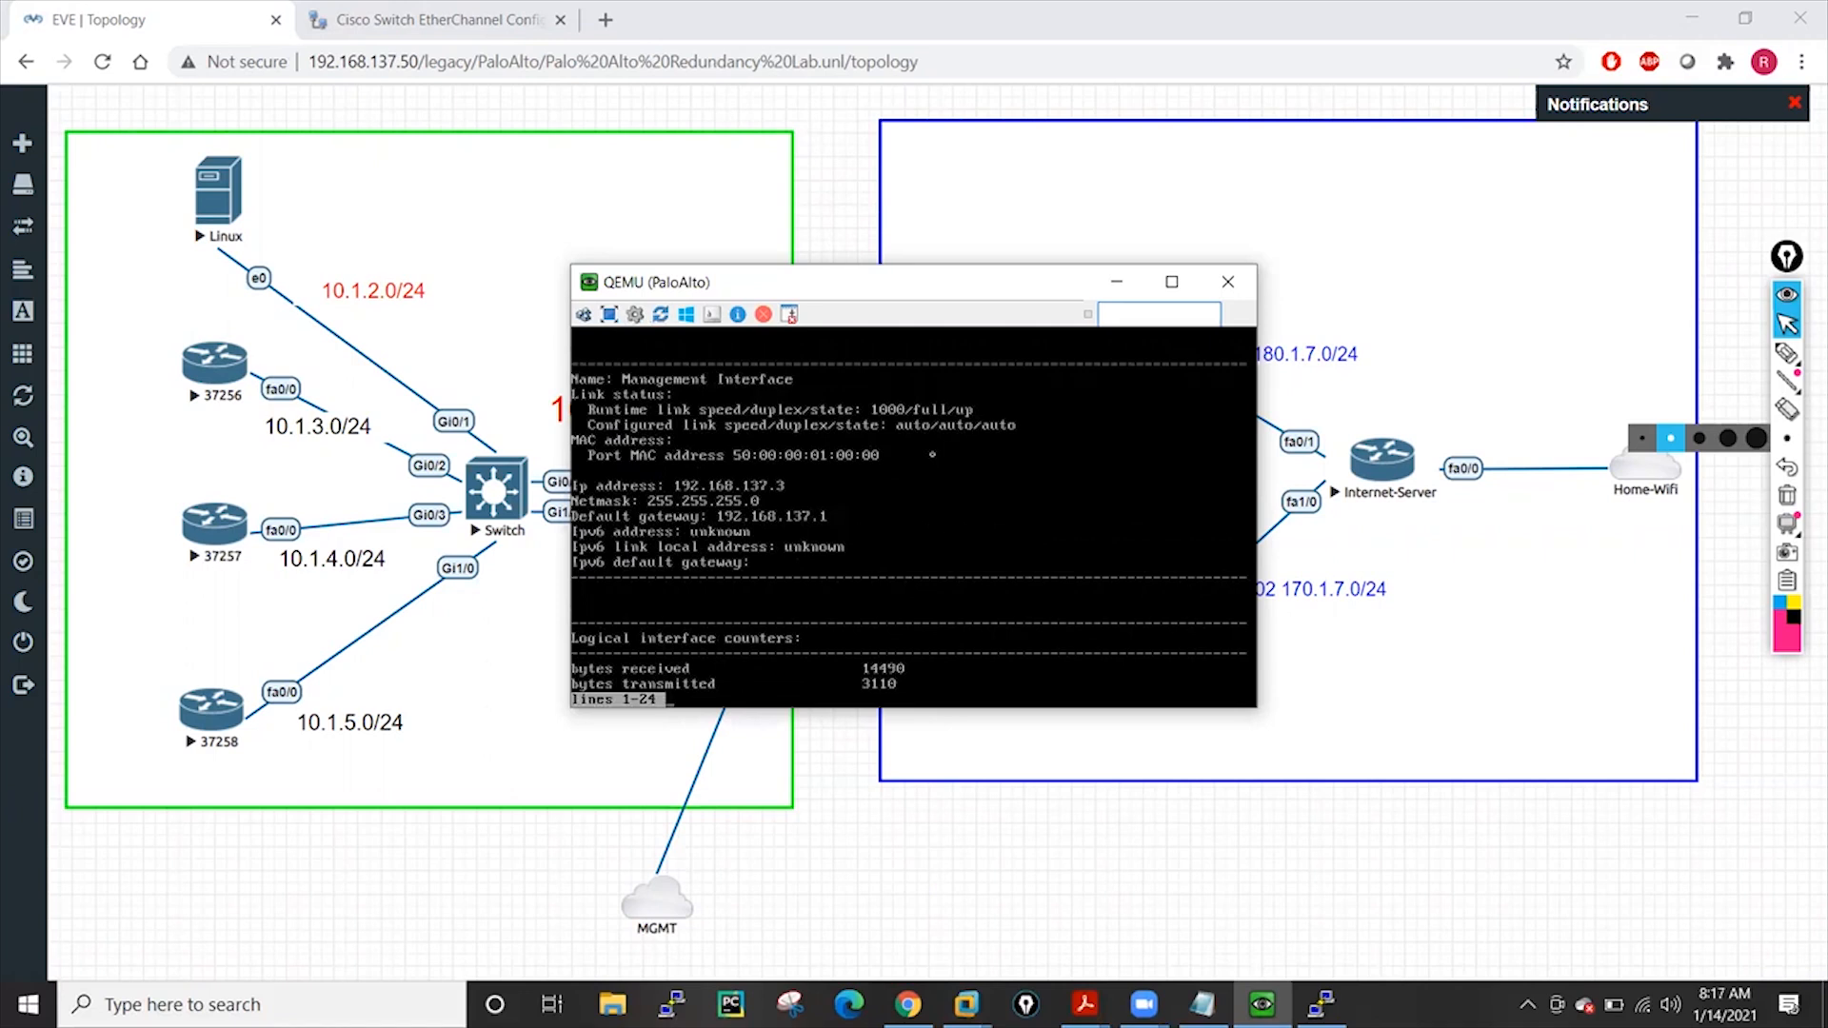
pyautogui.press('space')
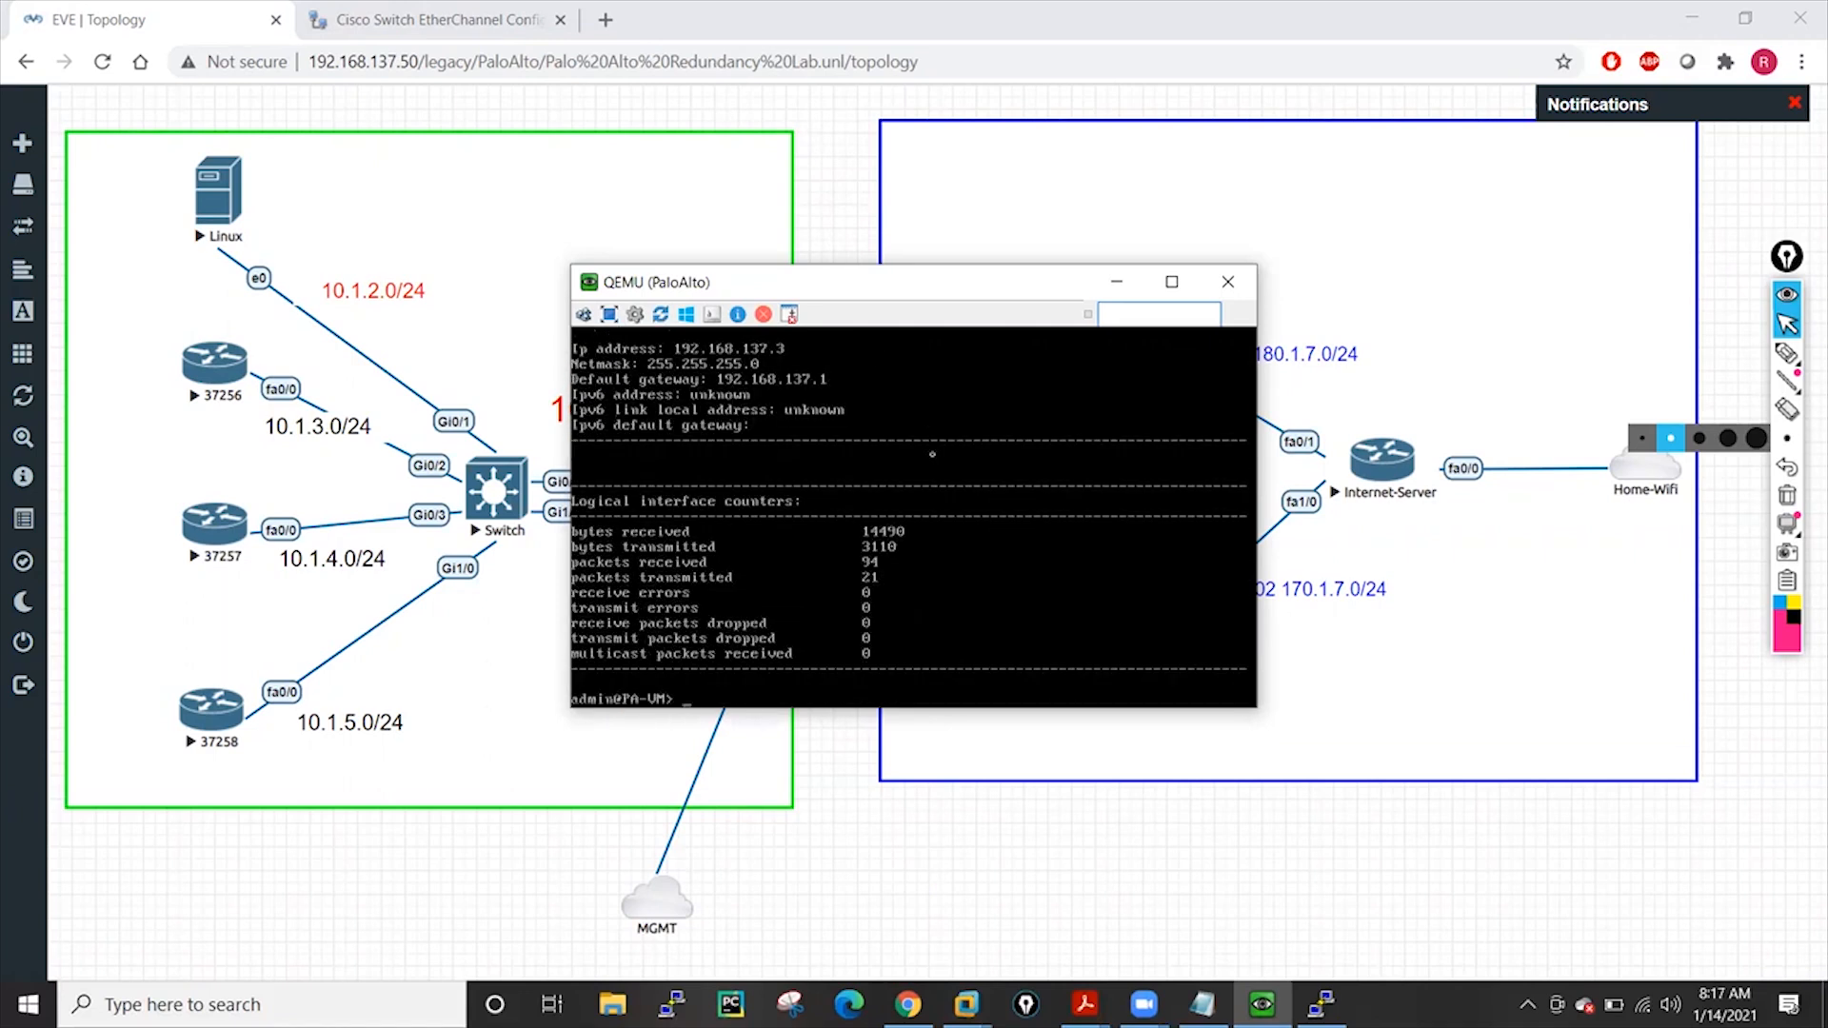
# Load 192.168.137.3 in a new browser tab placed beside the EVE tab
pyautogui.click(606, 19)
pyautogui.click(632, 73)
pyautogui.write('19')
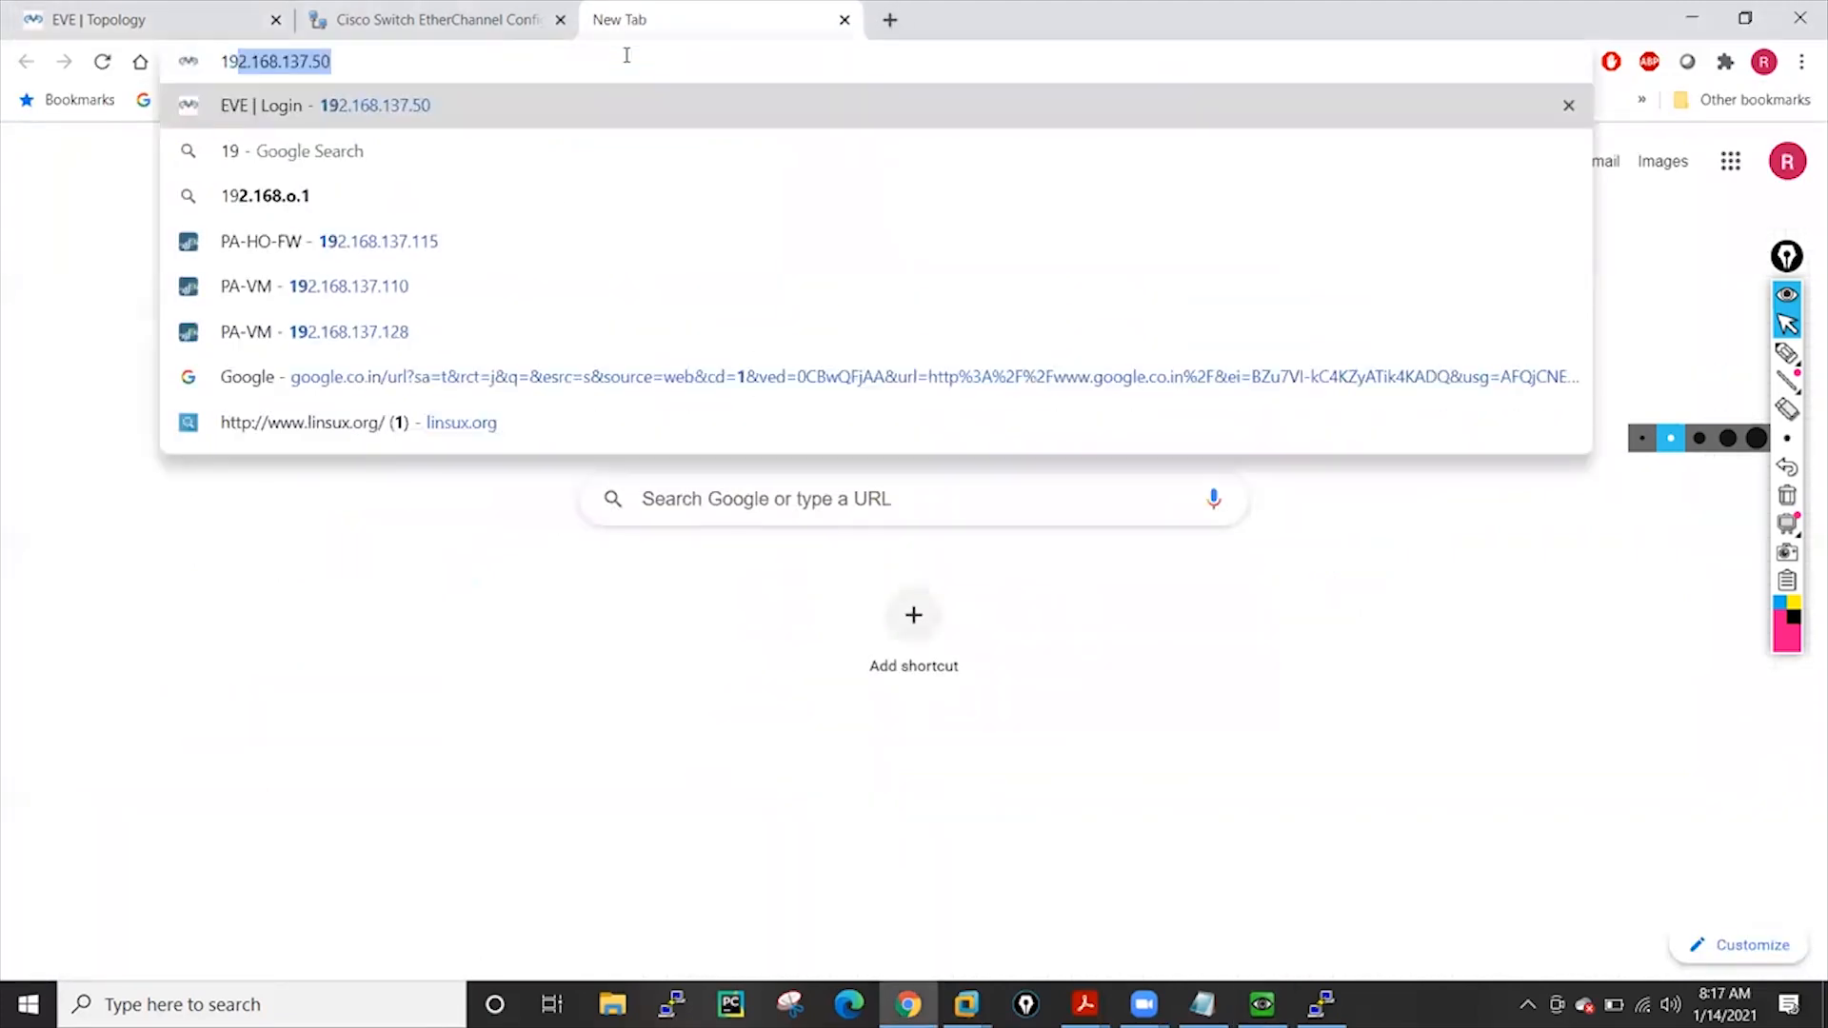
pyautogui.write('2.1')
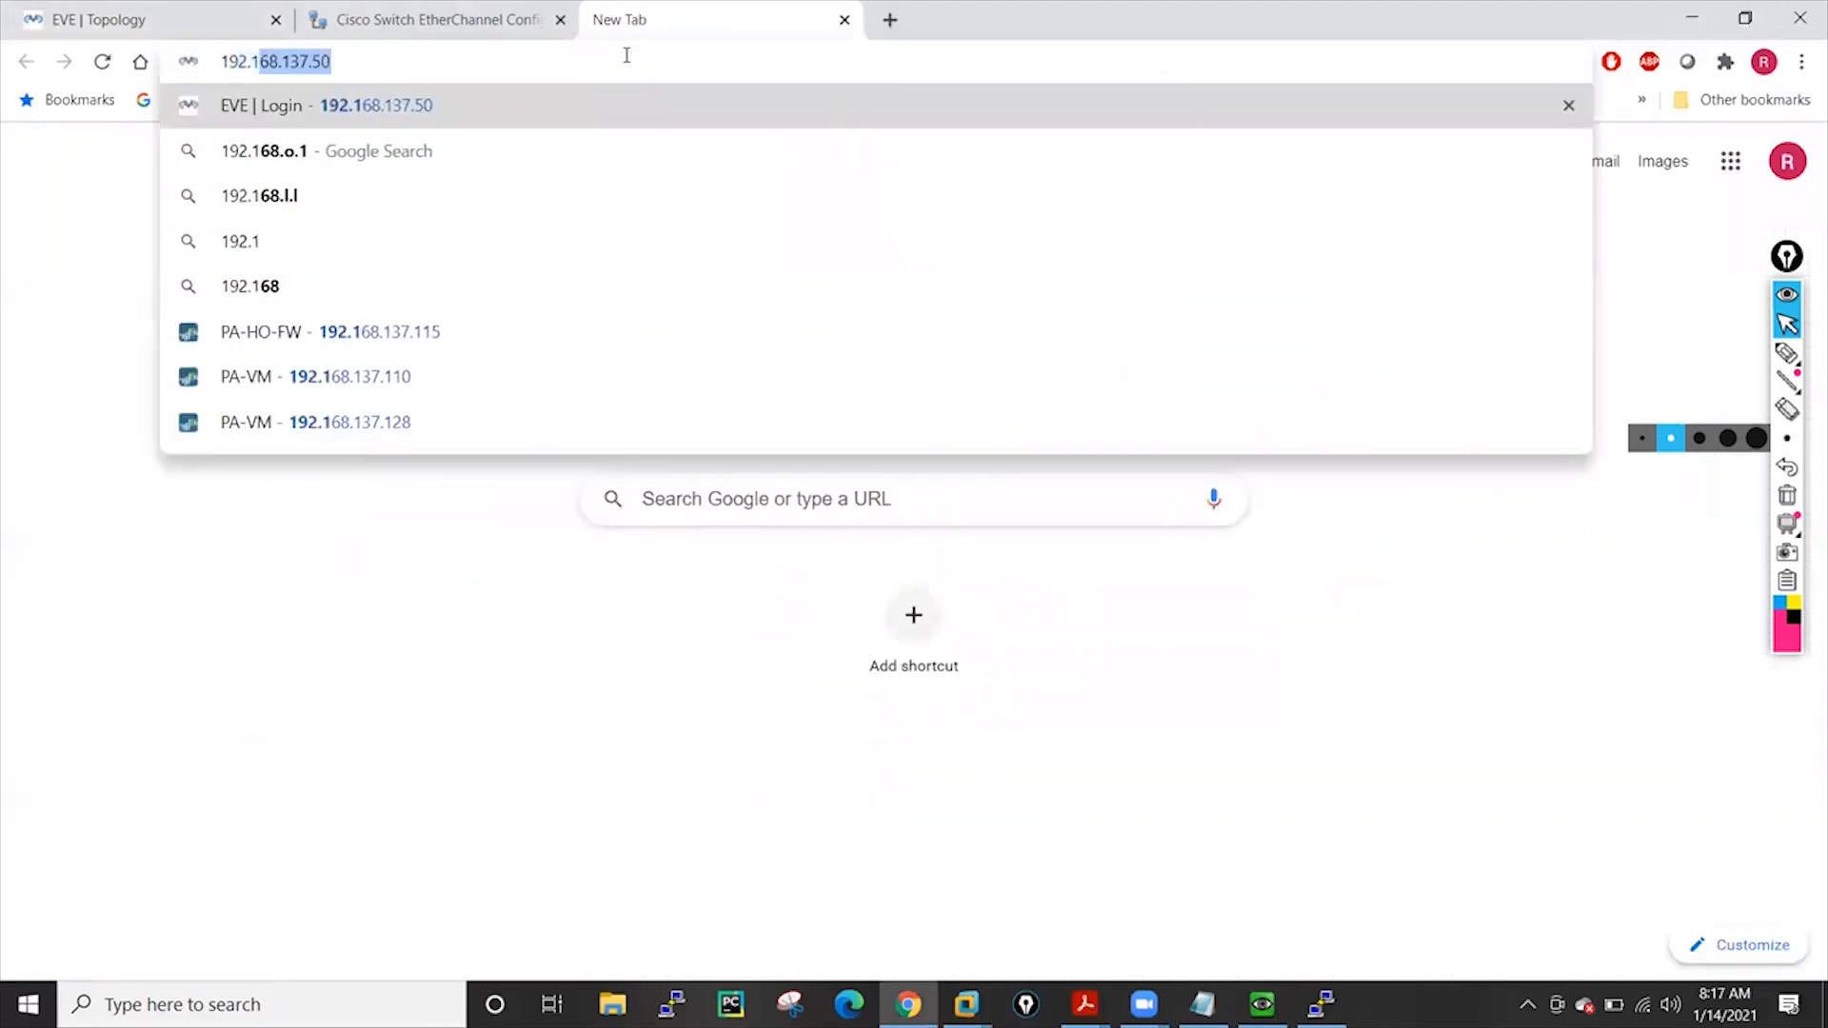
pyautogui.press('Right')
pyautogui.press('BackSpace')
pyautogui.press('BackSpace')
pyautogui.write('3')
pyautogui.press('Return')
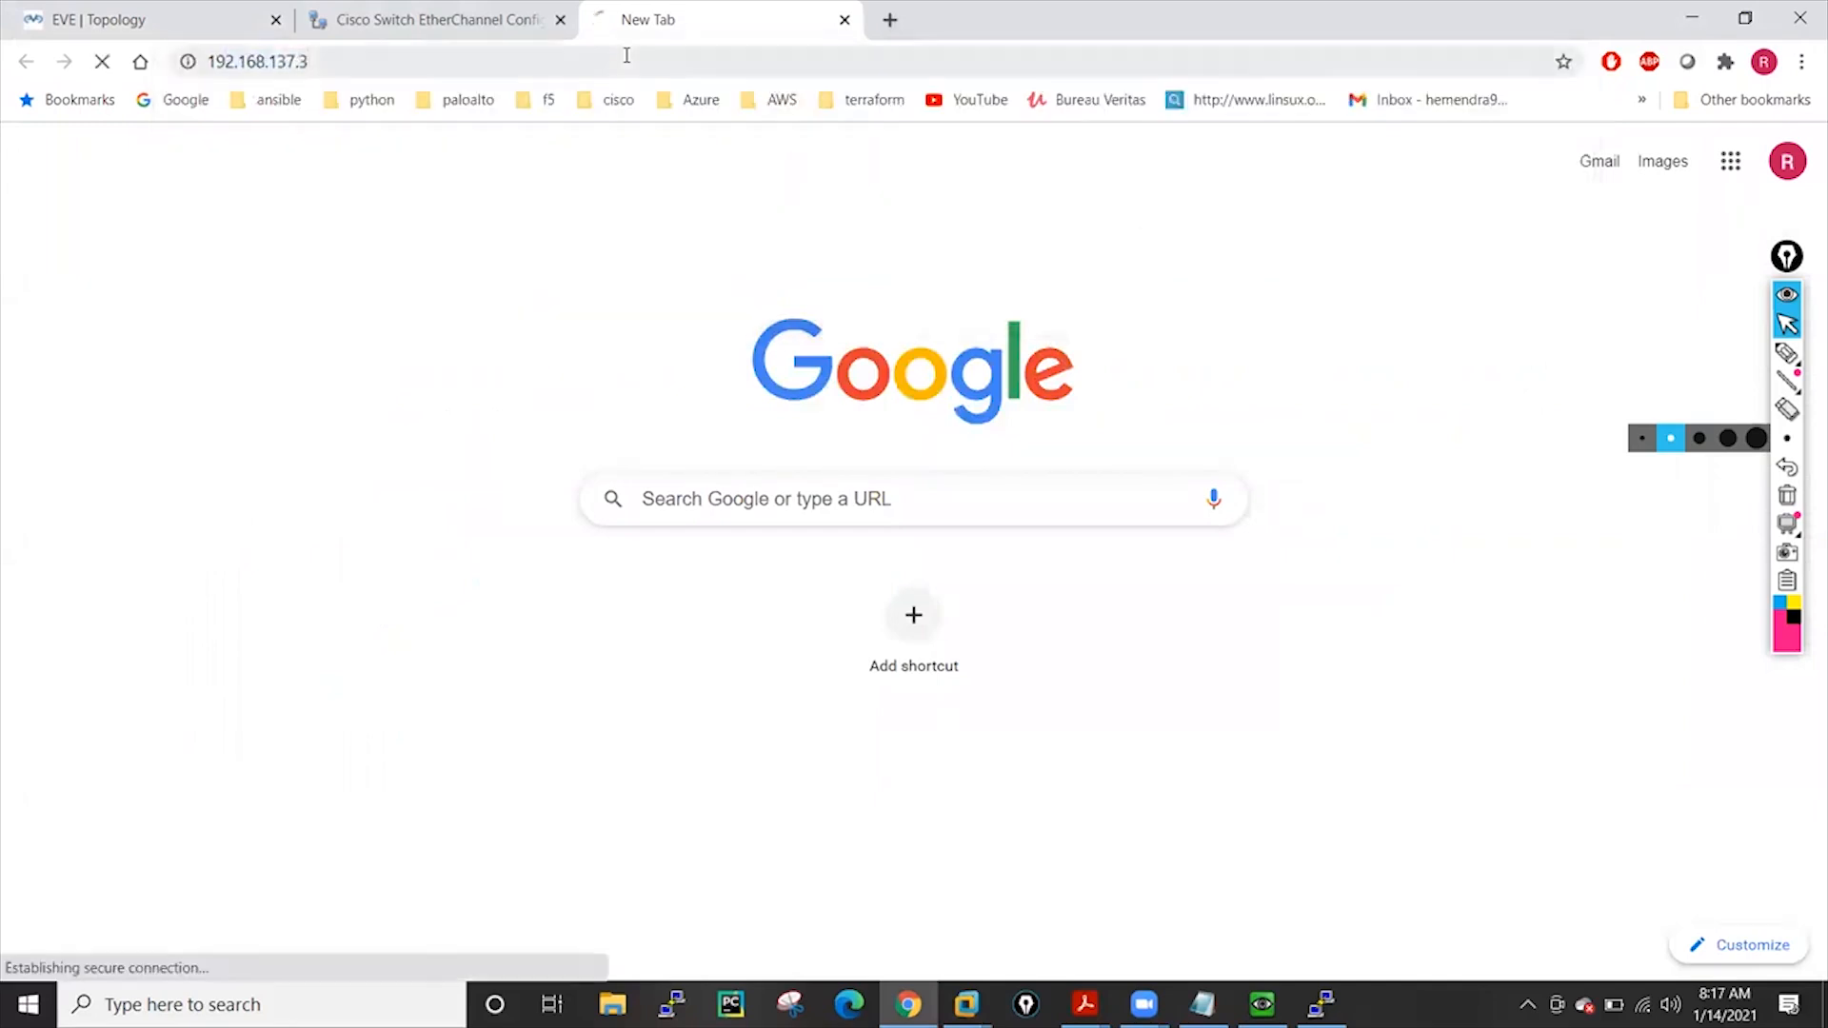
pyautogui.click(240, 61)
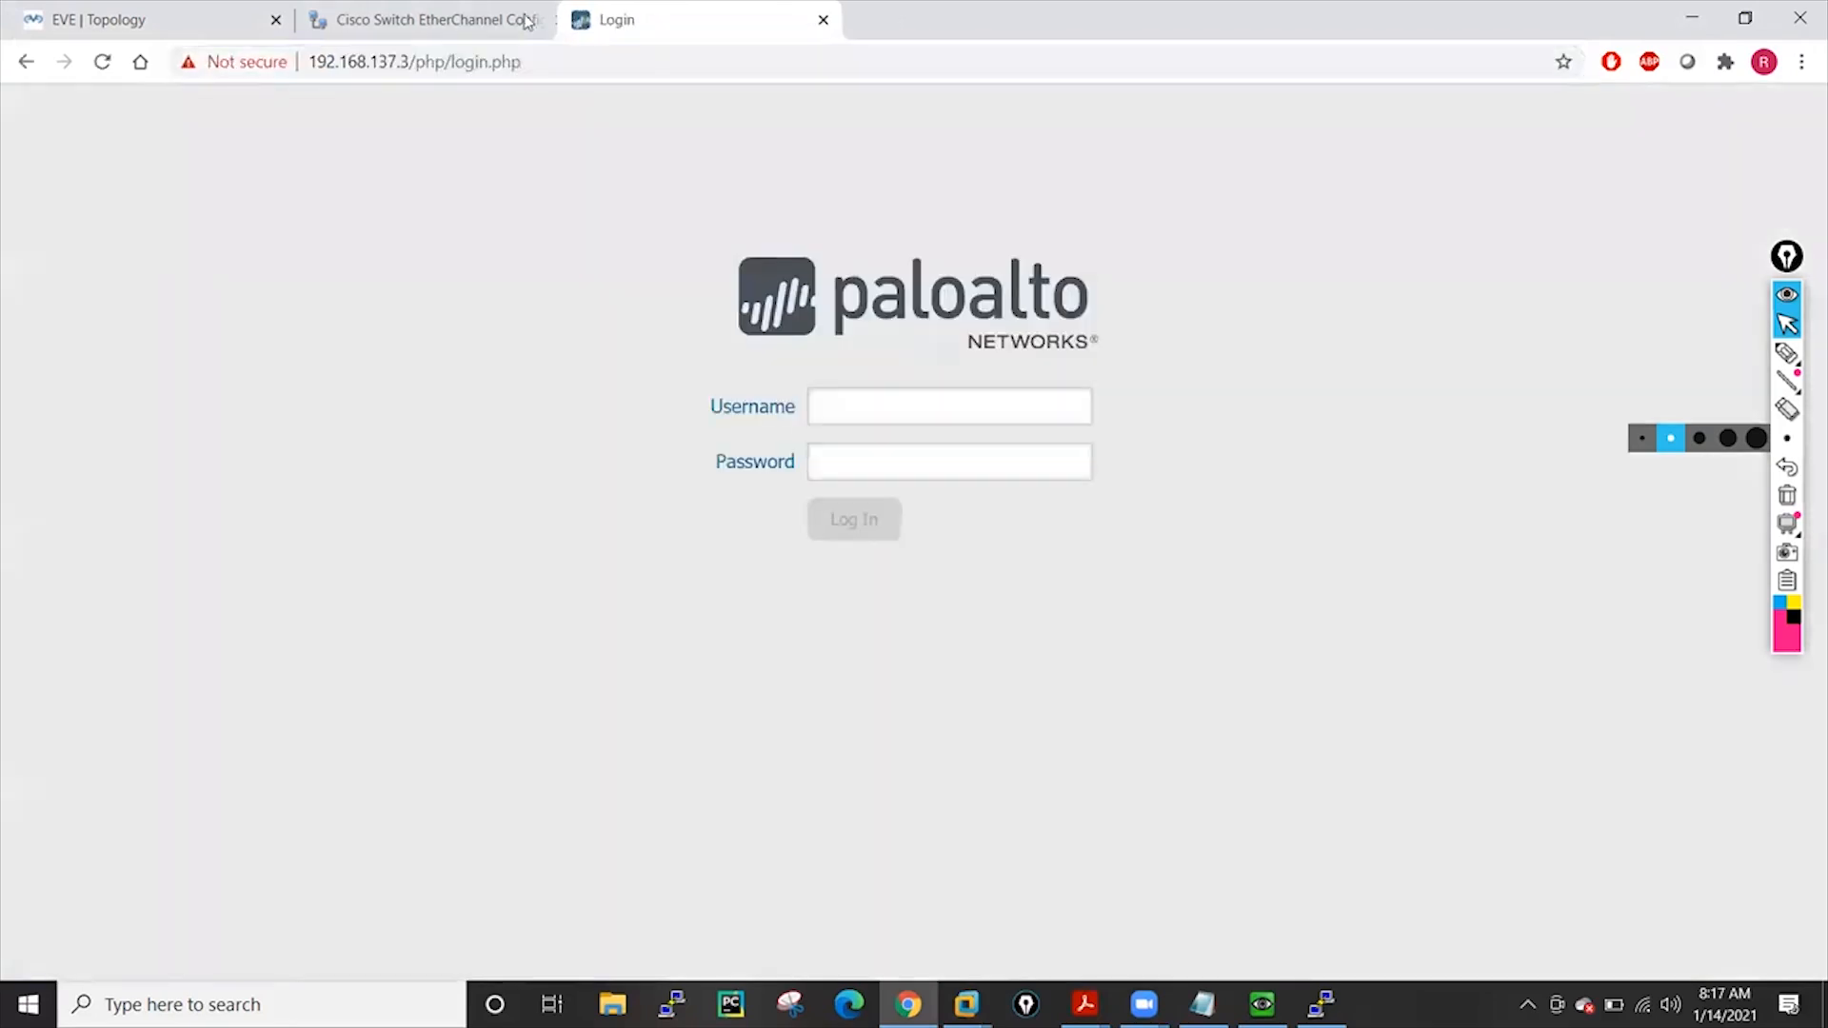
pyautogui.moveTo(652, 19); pyautogui.dragTo(447, 19)
# Sign in to the firewall web GUI as admin with the account password
pyautogui.click(840, 420)
pyautogui.write('admin')
pyautogui.press('Tab')
pyautogui.write('admin')
pyautogui.press('Return')
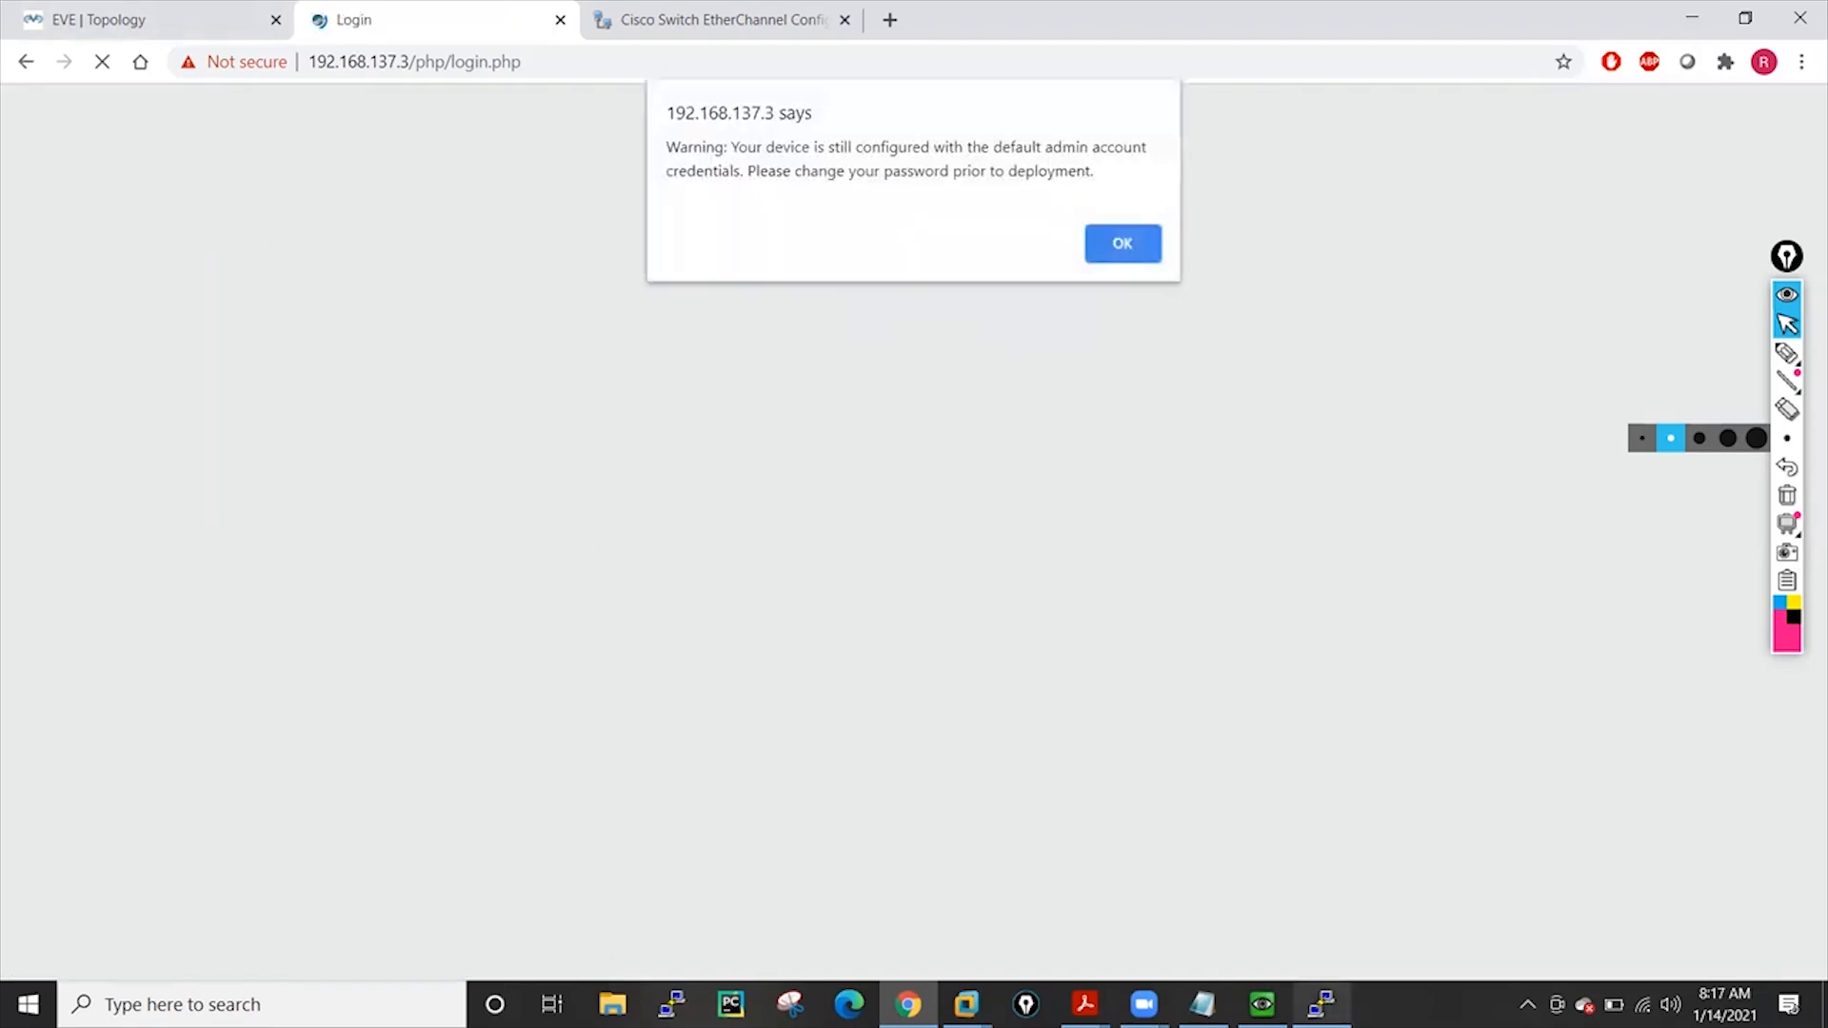
# Dismiss the firewall's credentials alert and place the switch console beside the EVE topology
pyautogui.click(1123, 245)
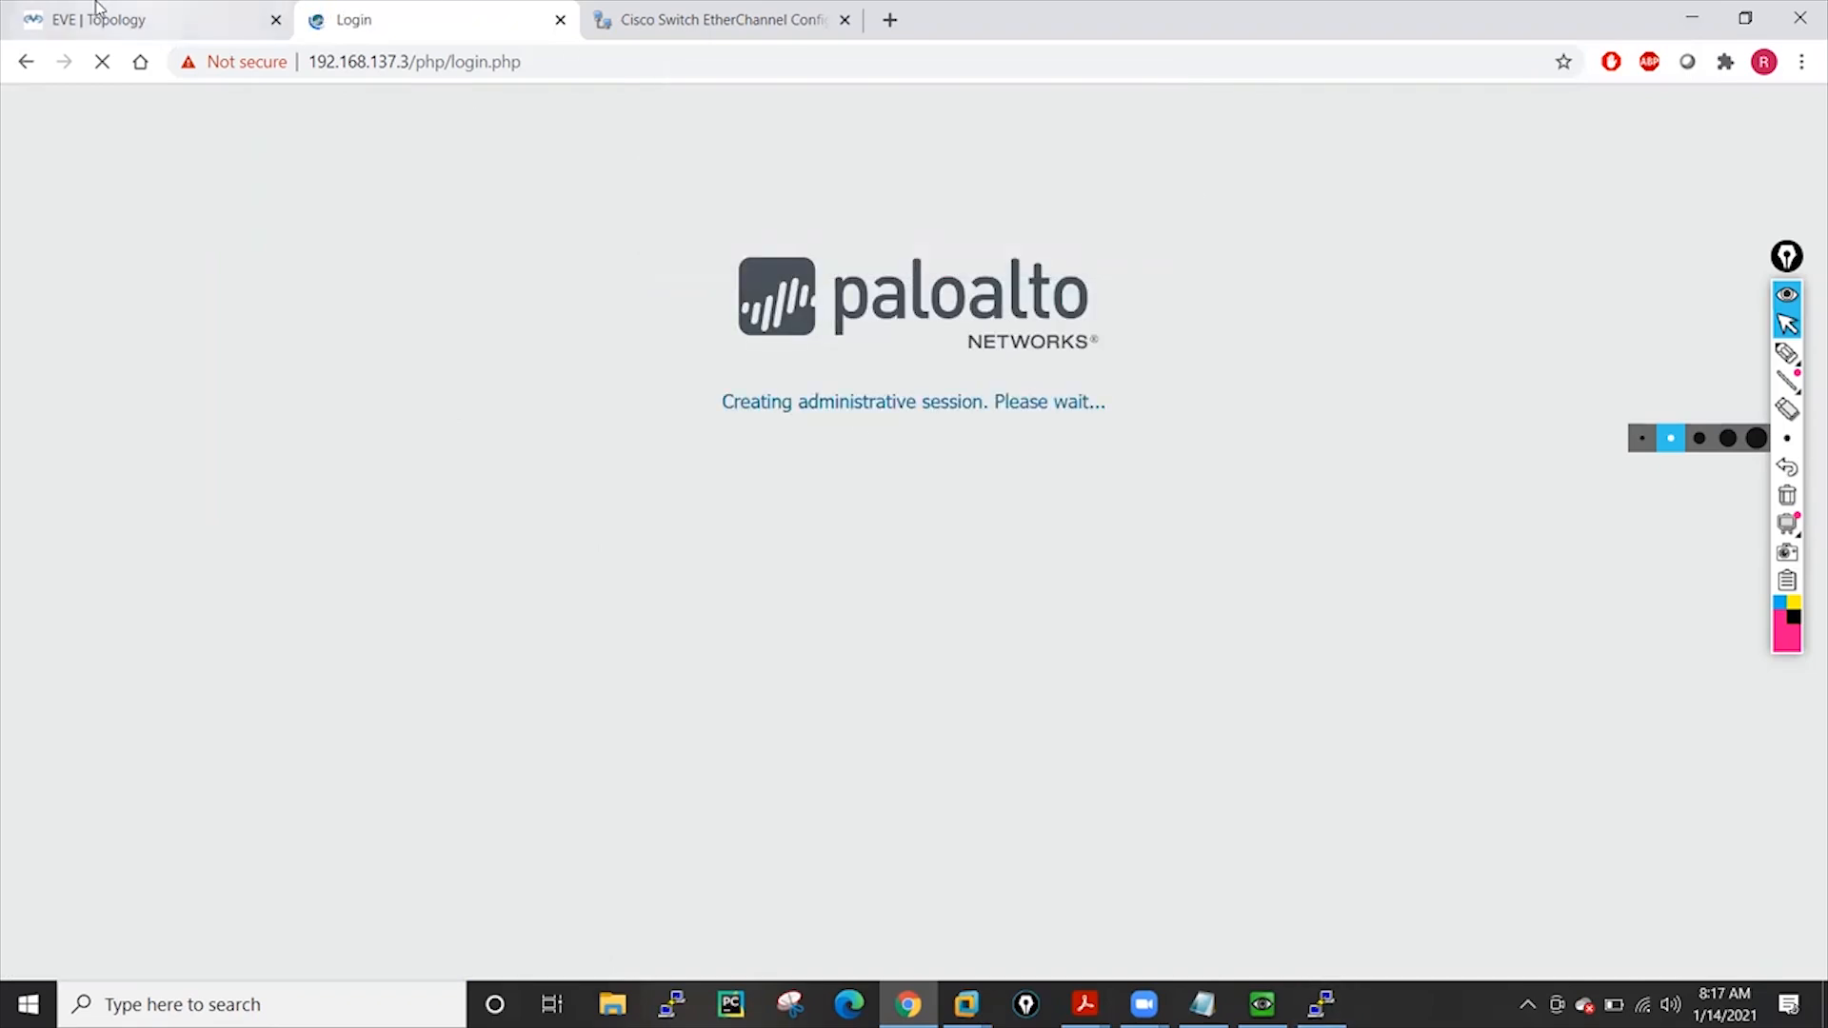
pyautogui.click(104, 19)
pyautogui.click(1320, 1005)
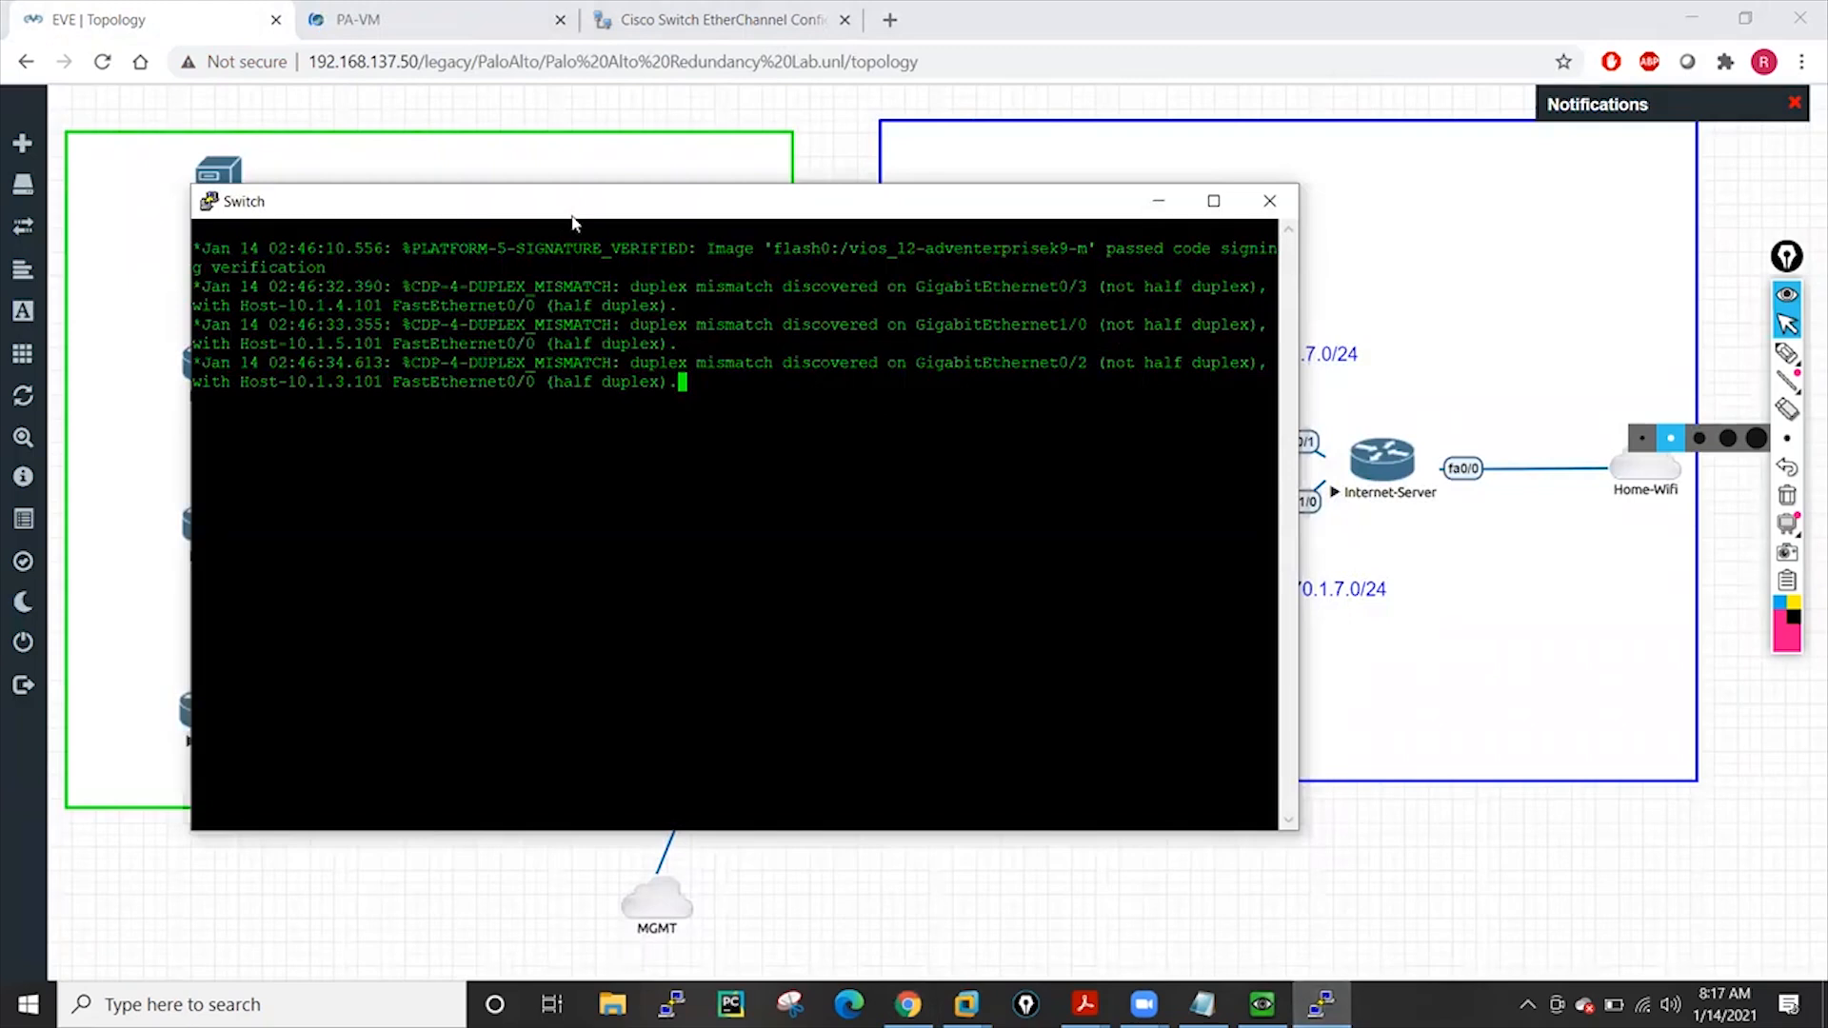
pyautogui.moveTo(573, 219); pyautogui.dragTo(1225, 173)
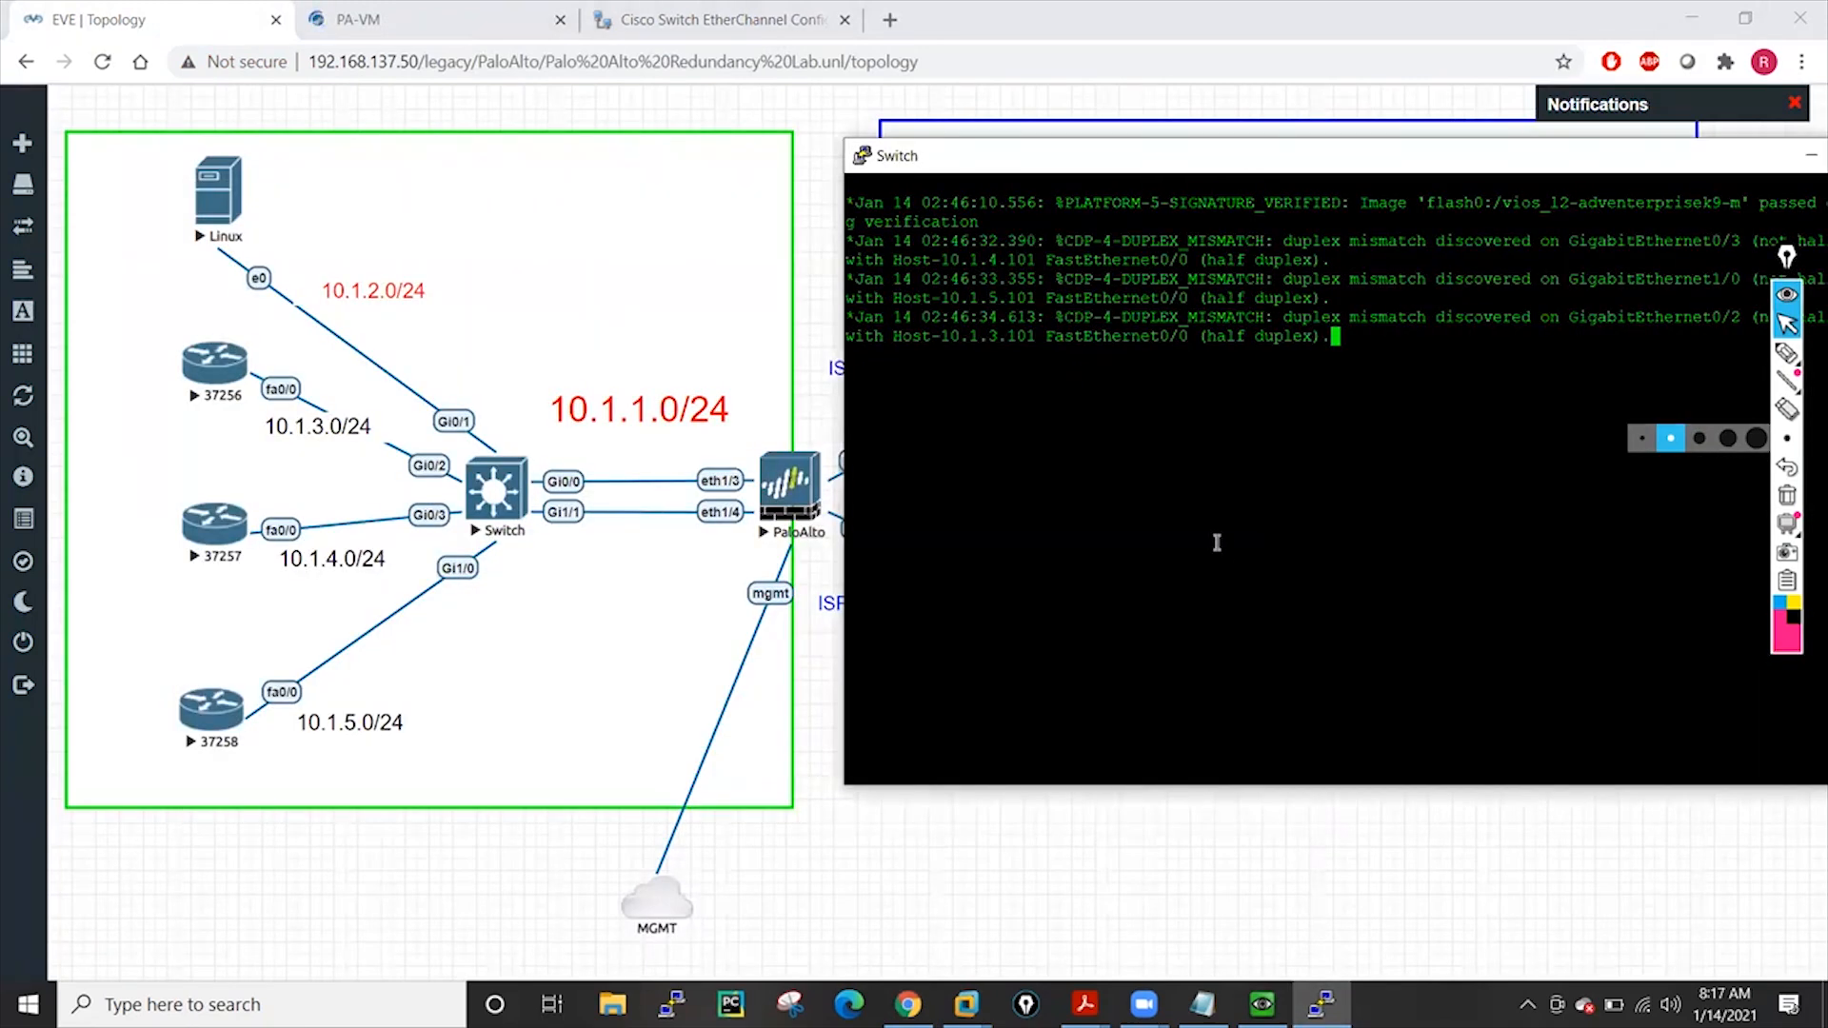
# Enter enable and 'conf t' on the switch, then run 'do sh run int g0/0'
pyautogui.press('Return')
pyautogui.press('Return')
pyautogui.press('Return')
pyautogui.press('Return')
pyautogui.press('Return')
pyautogui.press('Return')
pyautogui.press('Return')
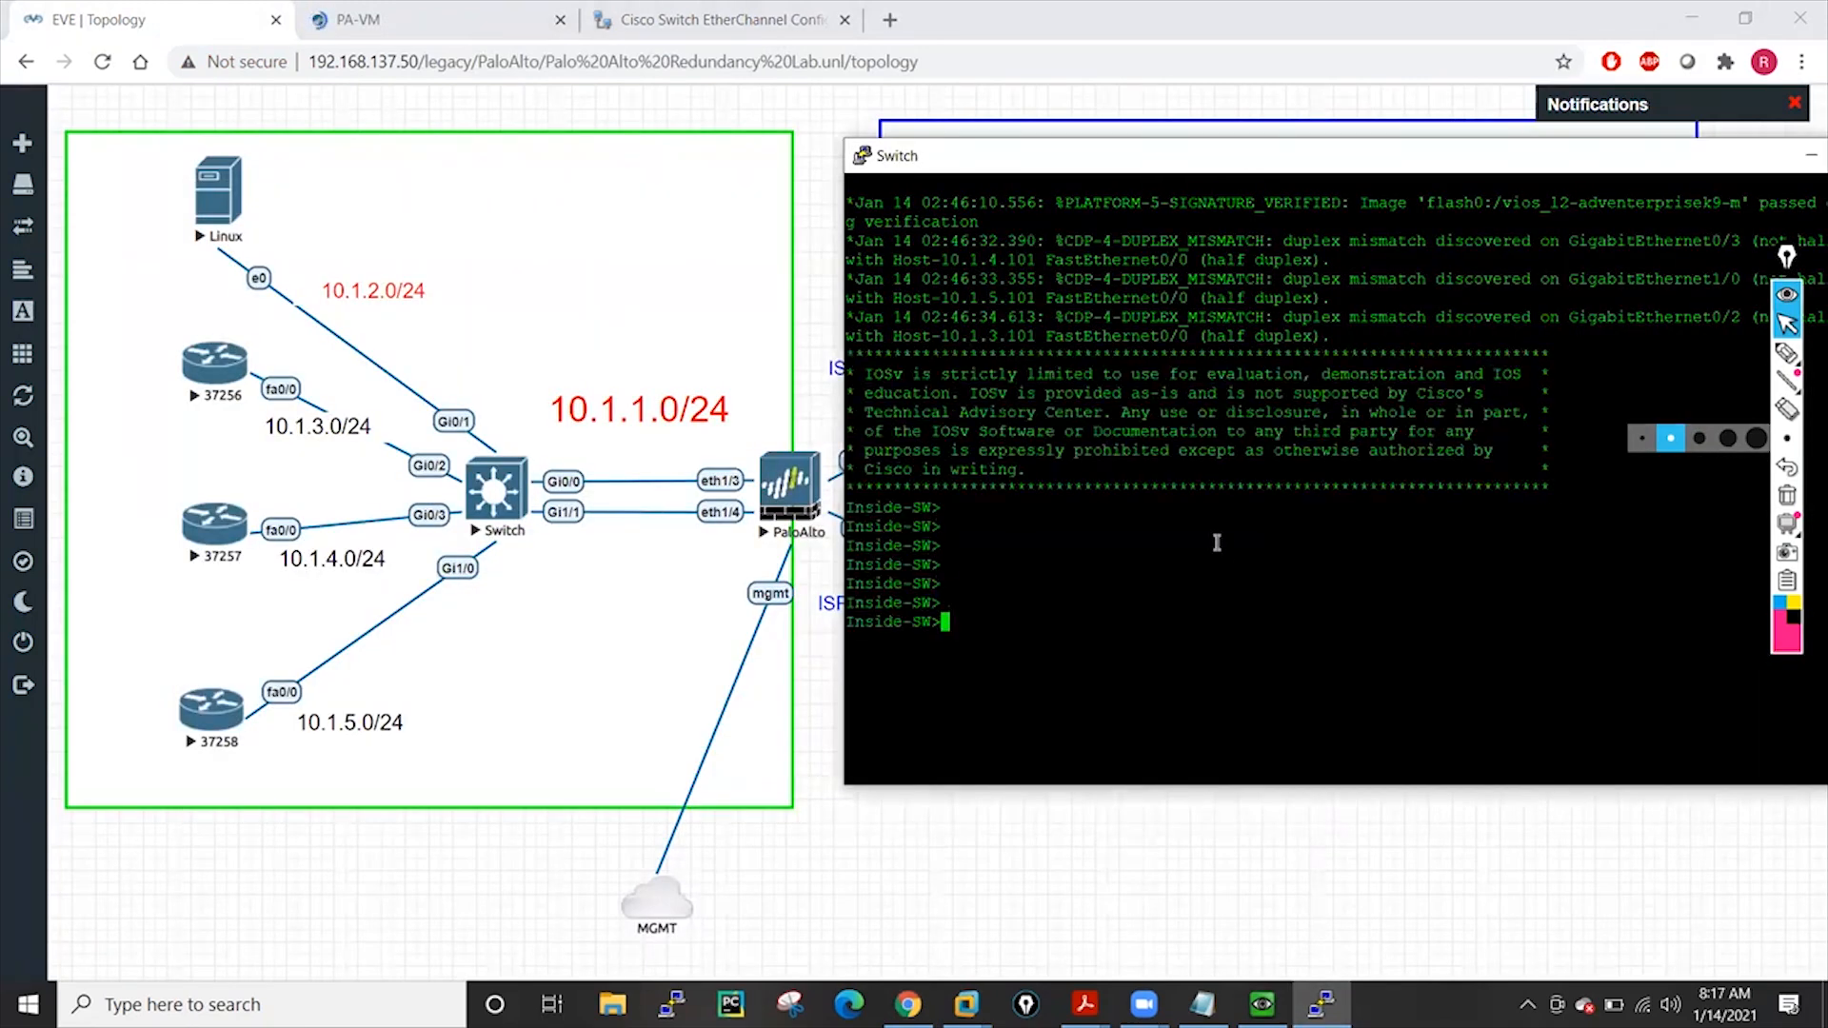
pyautogui.write('ena')
pyautogui.press('Return')
pyautogui.press('Return')
pyautogui.press('Return')
pyautogui.press('Return')
pyautogui.press('Return')
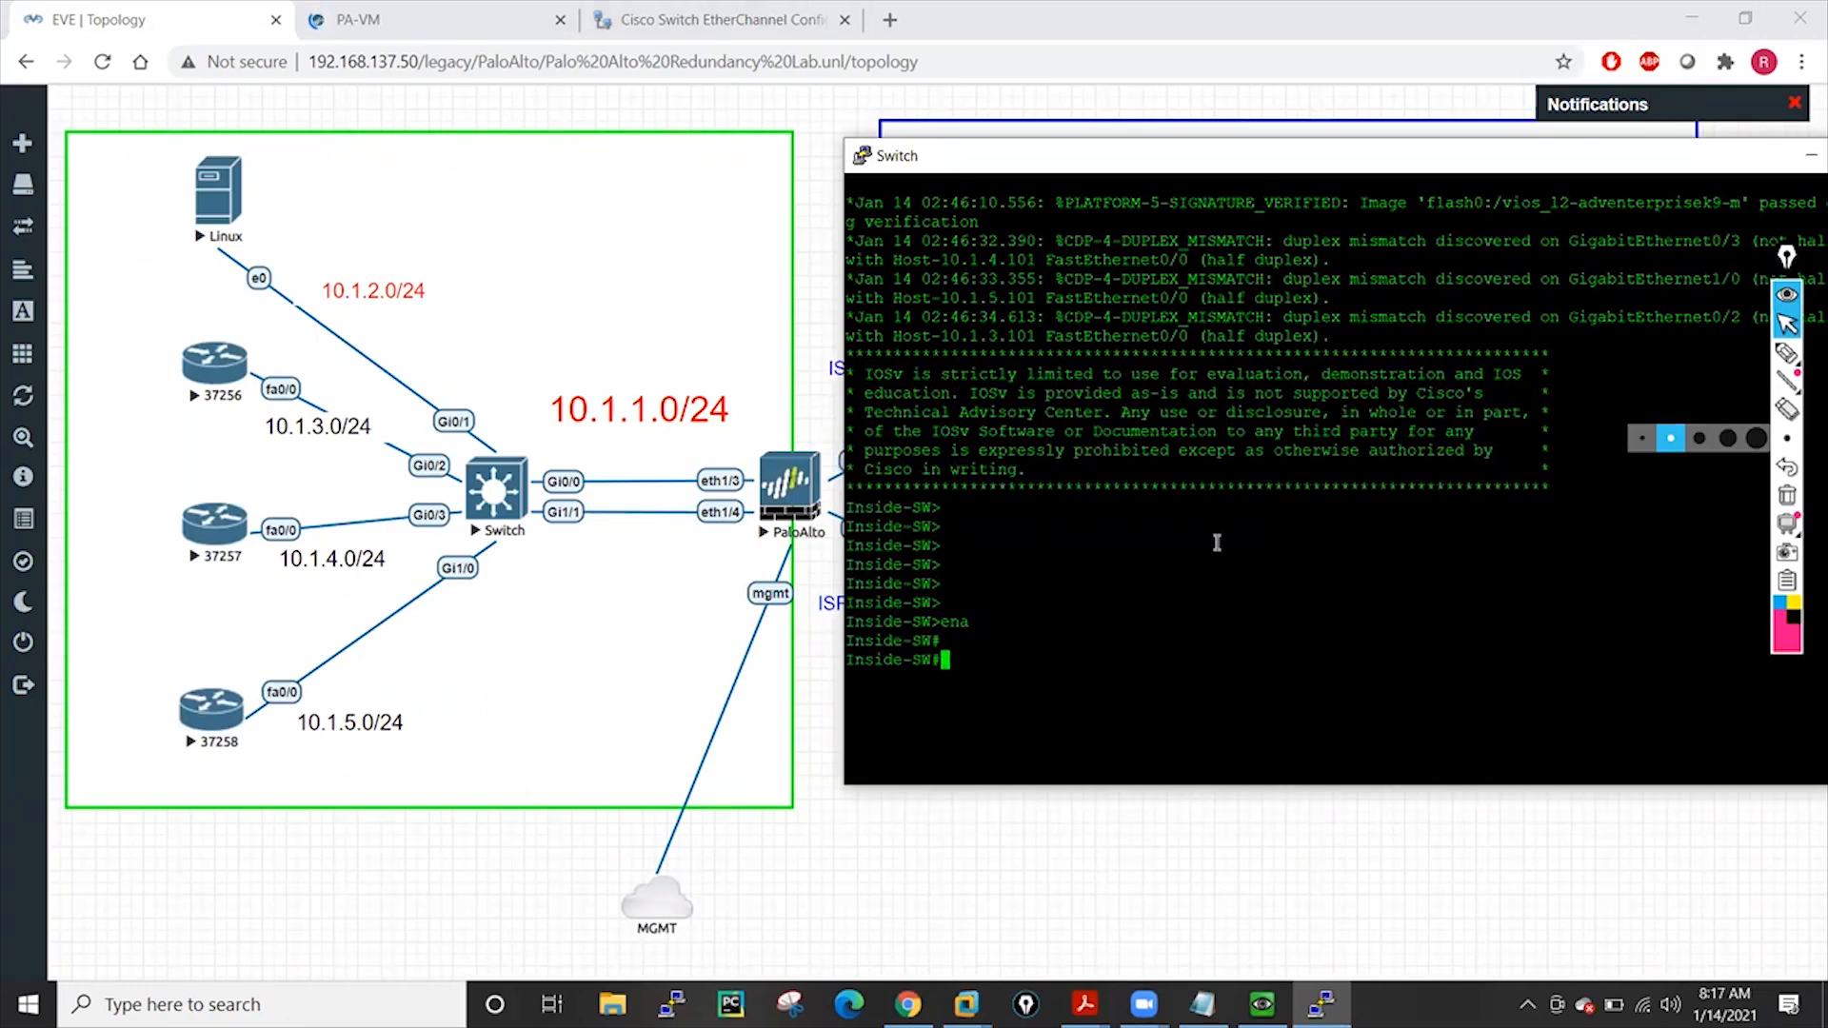
pyautogui.write('cobf t')
pyautogui.press('BackSpace')
pyautogui.press('BackSpace')
pyautogui.press('BackSpace')
pyautogui.press('BackSpace')
pyautogui.press('BackSpace')
pyautogui.write('onf t')
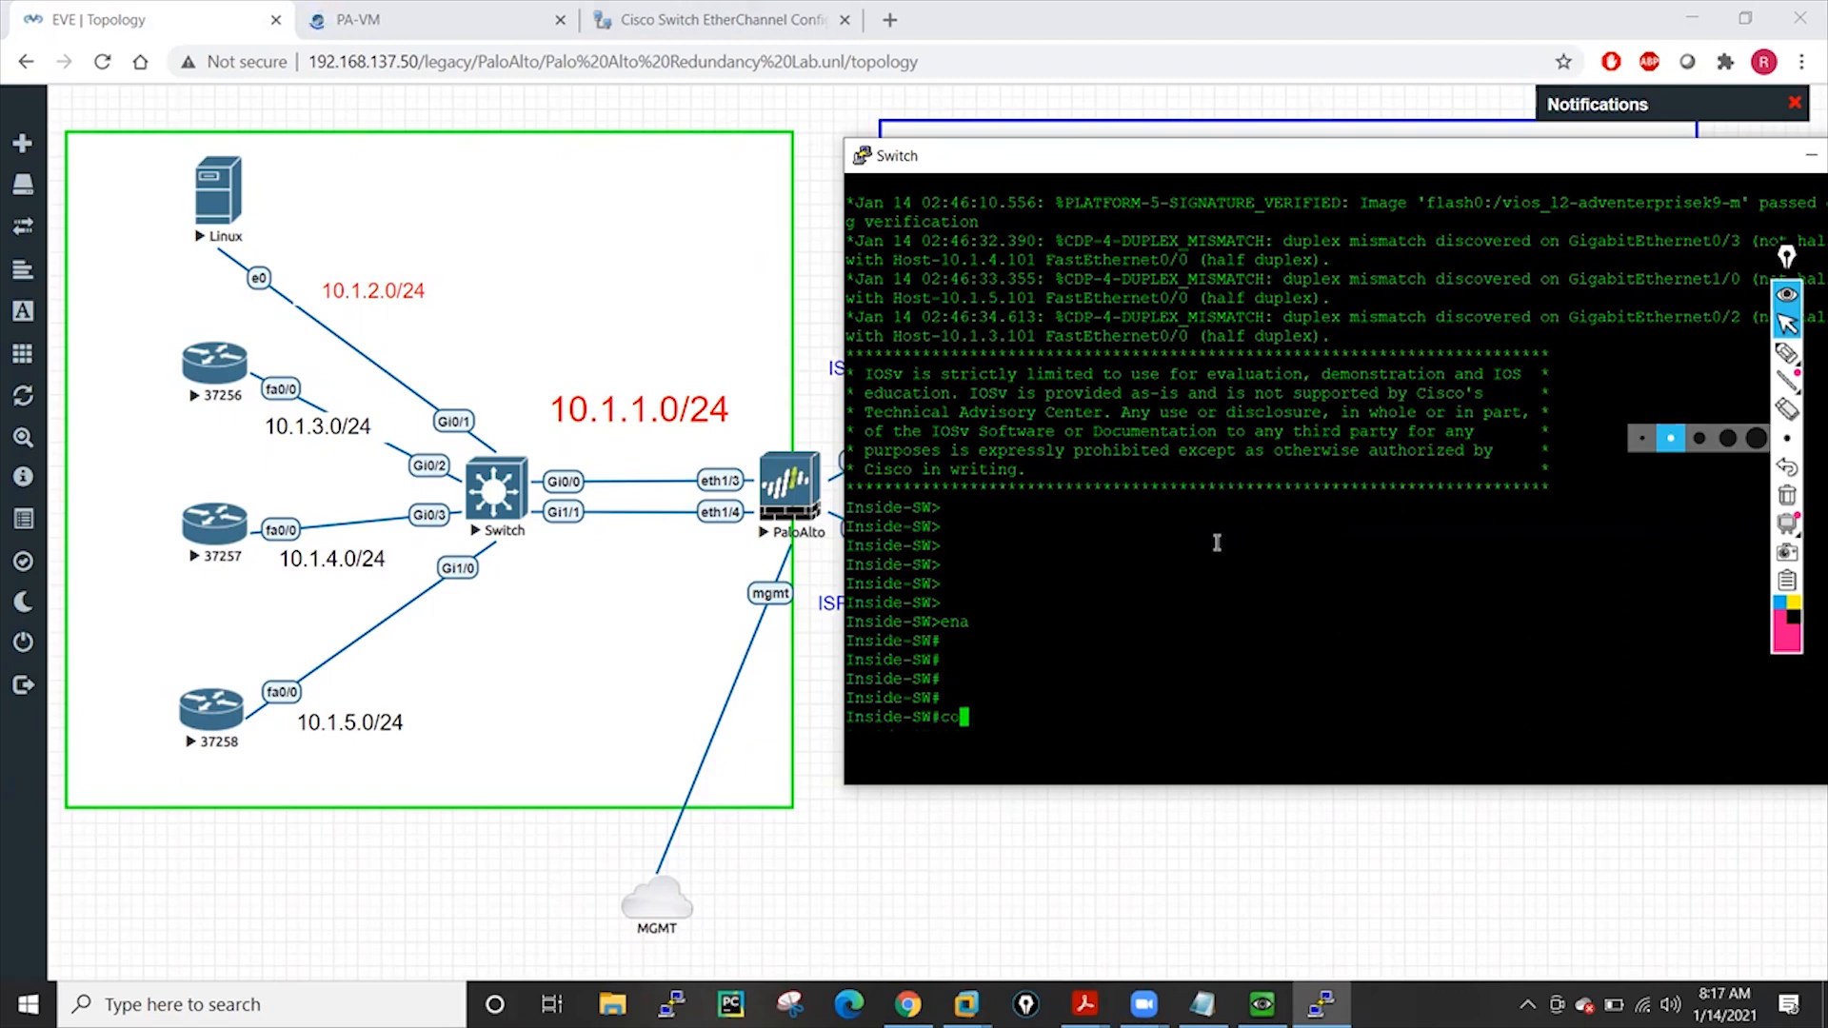
pyautogui.press('Return')
pyautogui.press('Return')
pyautogui.press('Return')
pyautogui.press('Return')
pyautogui.press('Return')
pyautogui.press('Return')
pyautogui.press('Return')
pyautogui.press('Return')
pyautogui.press('Return')
pyautogui.press('Return')
pyautogui.press('Return')
pyautogui.press('Return')
pyautogui.press('Return')
pyautogui.press('Return')
pyautogui.press('Return')
pyautogui.press('Return')
pyautogui.press('Return')
pyautogui.press('Return')
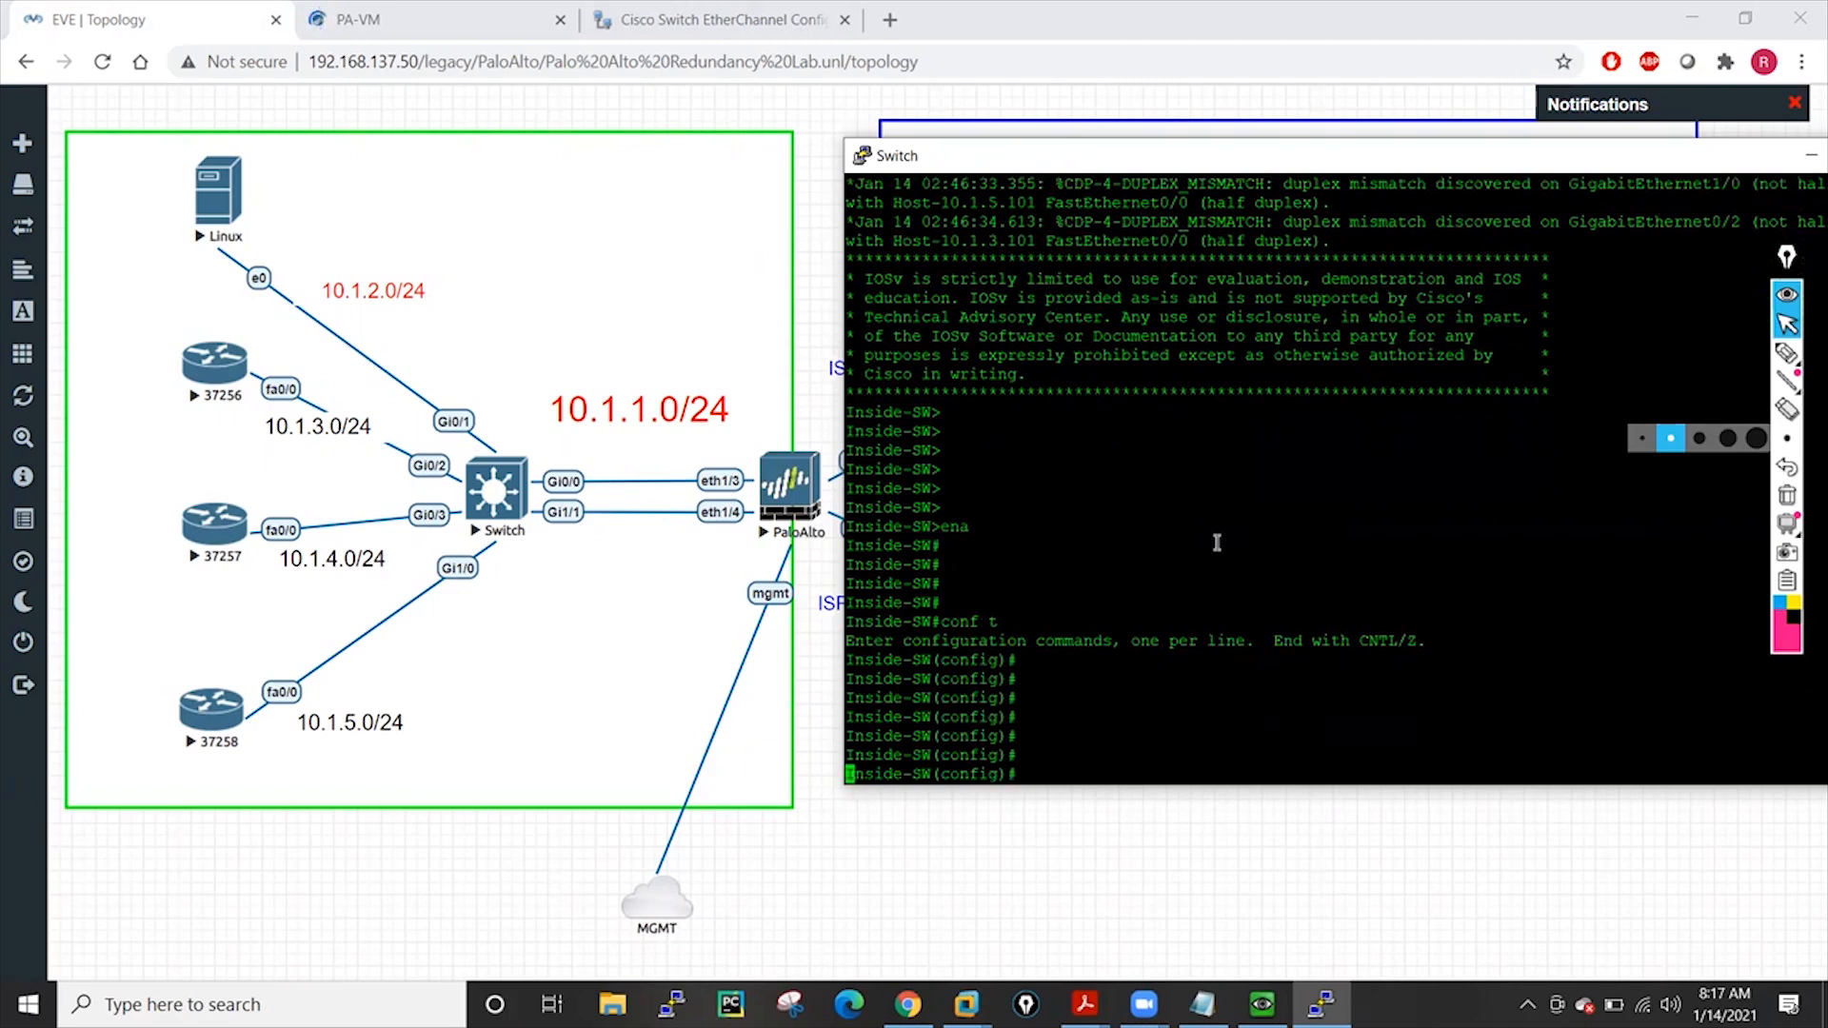
pyautogui.press('Return')
pyautogui.press('Return')
pyautogui.press('Return')
pyautogui.press('Return')
pyautogui.press('Return')
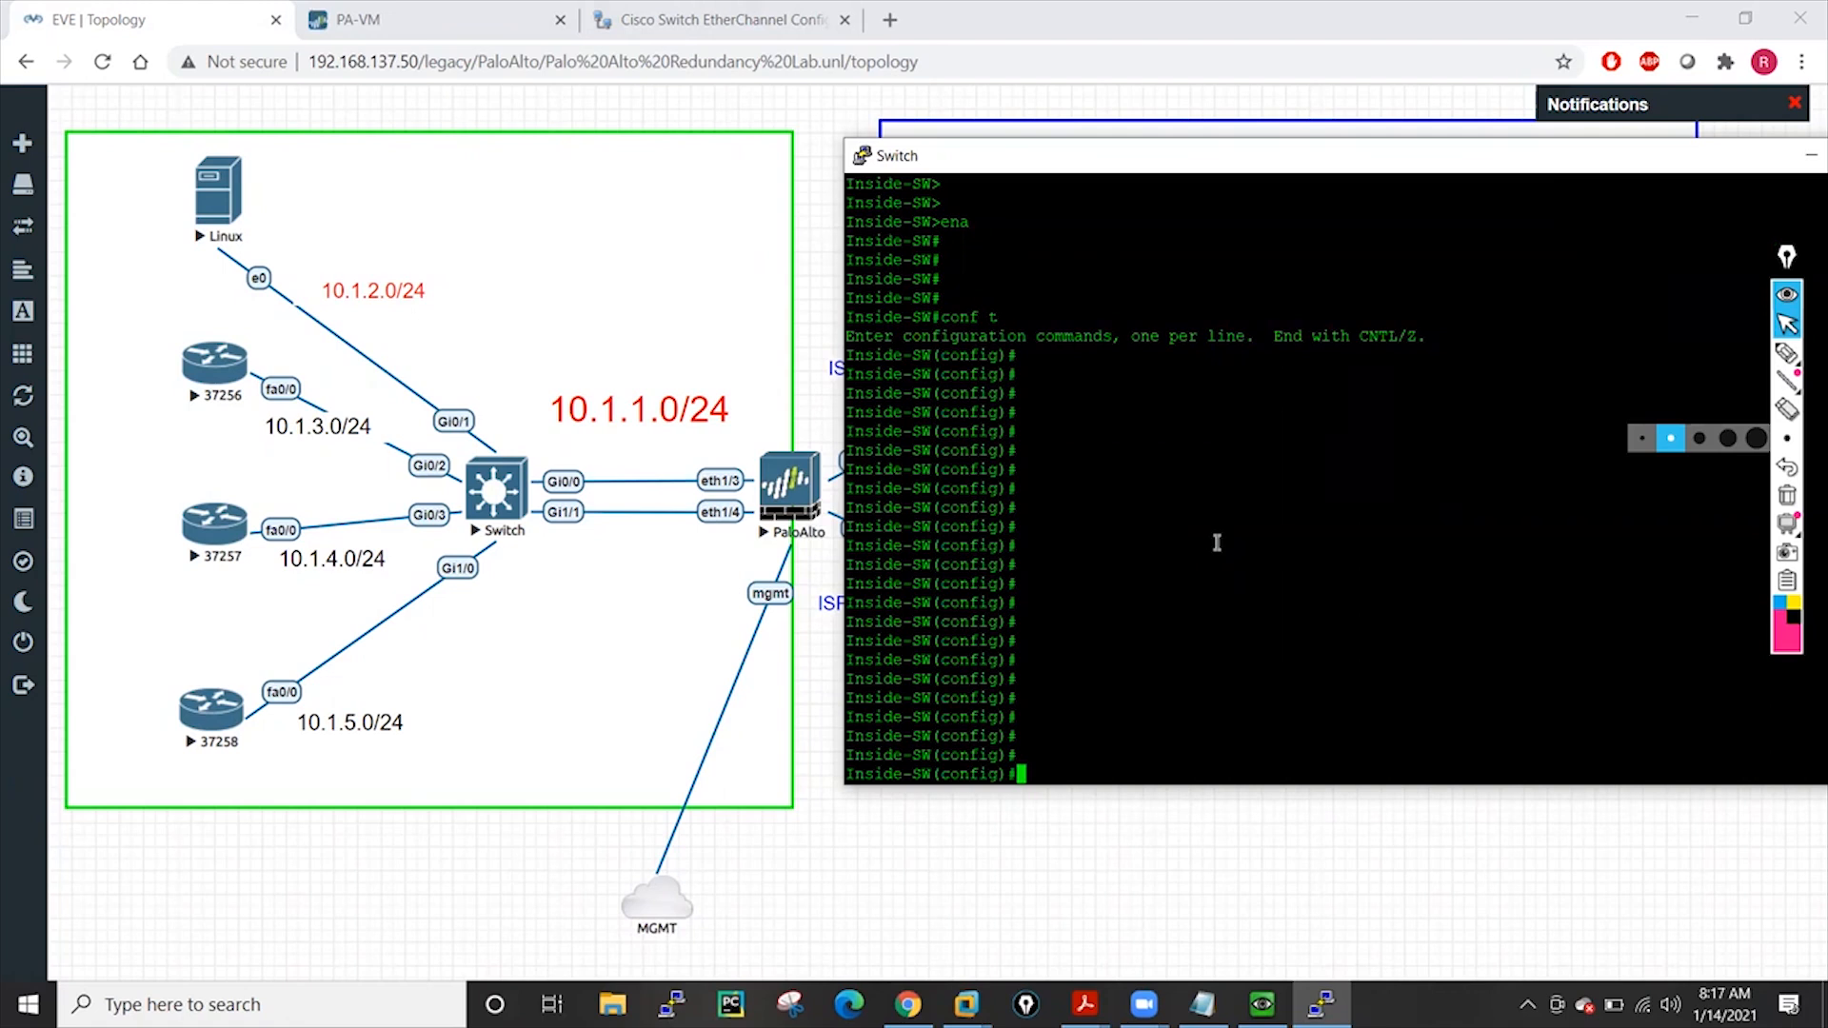
pyautogui.write('do sh run ')
pyautogui.write('int.')
pyautogui.write('g0')
pyautogui.write('/0')
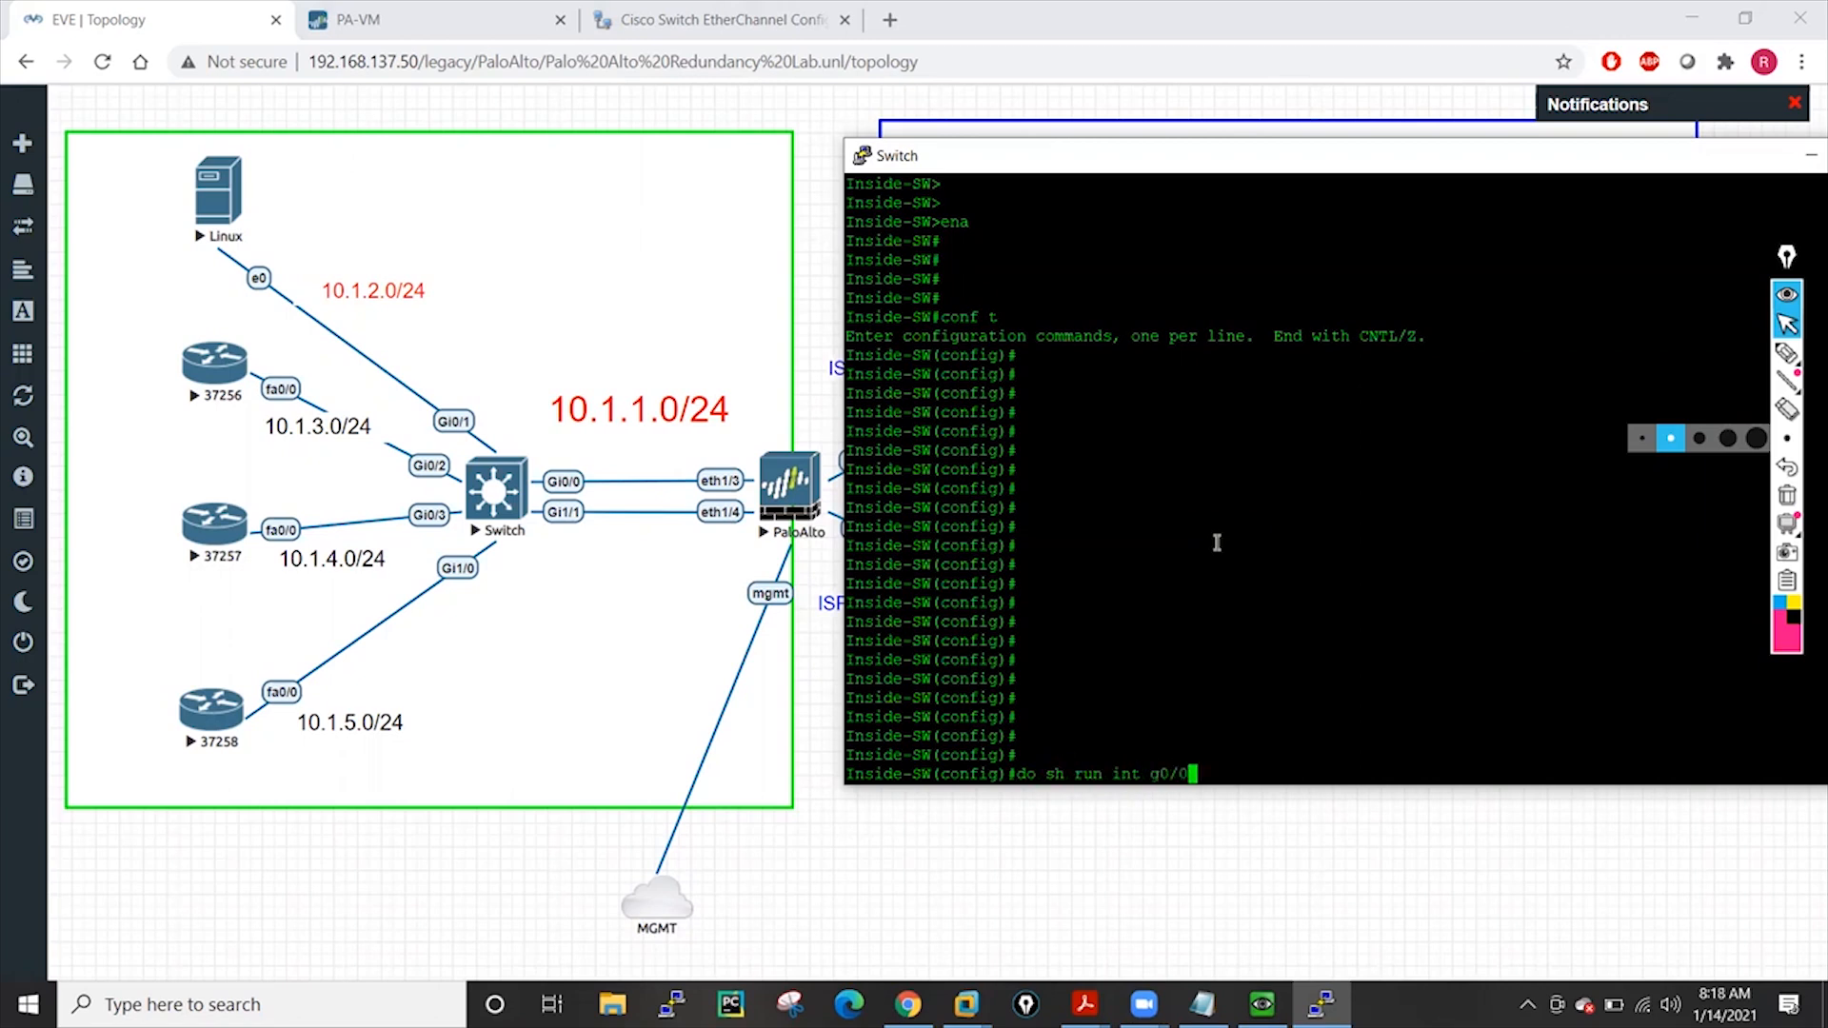
pyautogui.press('Return')
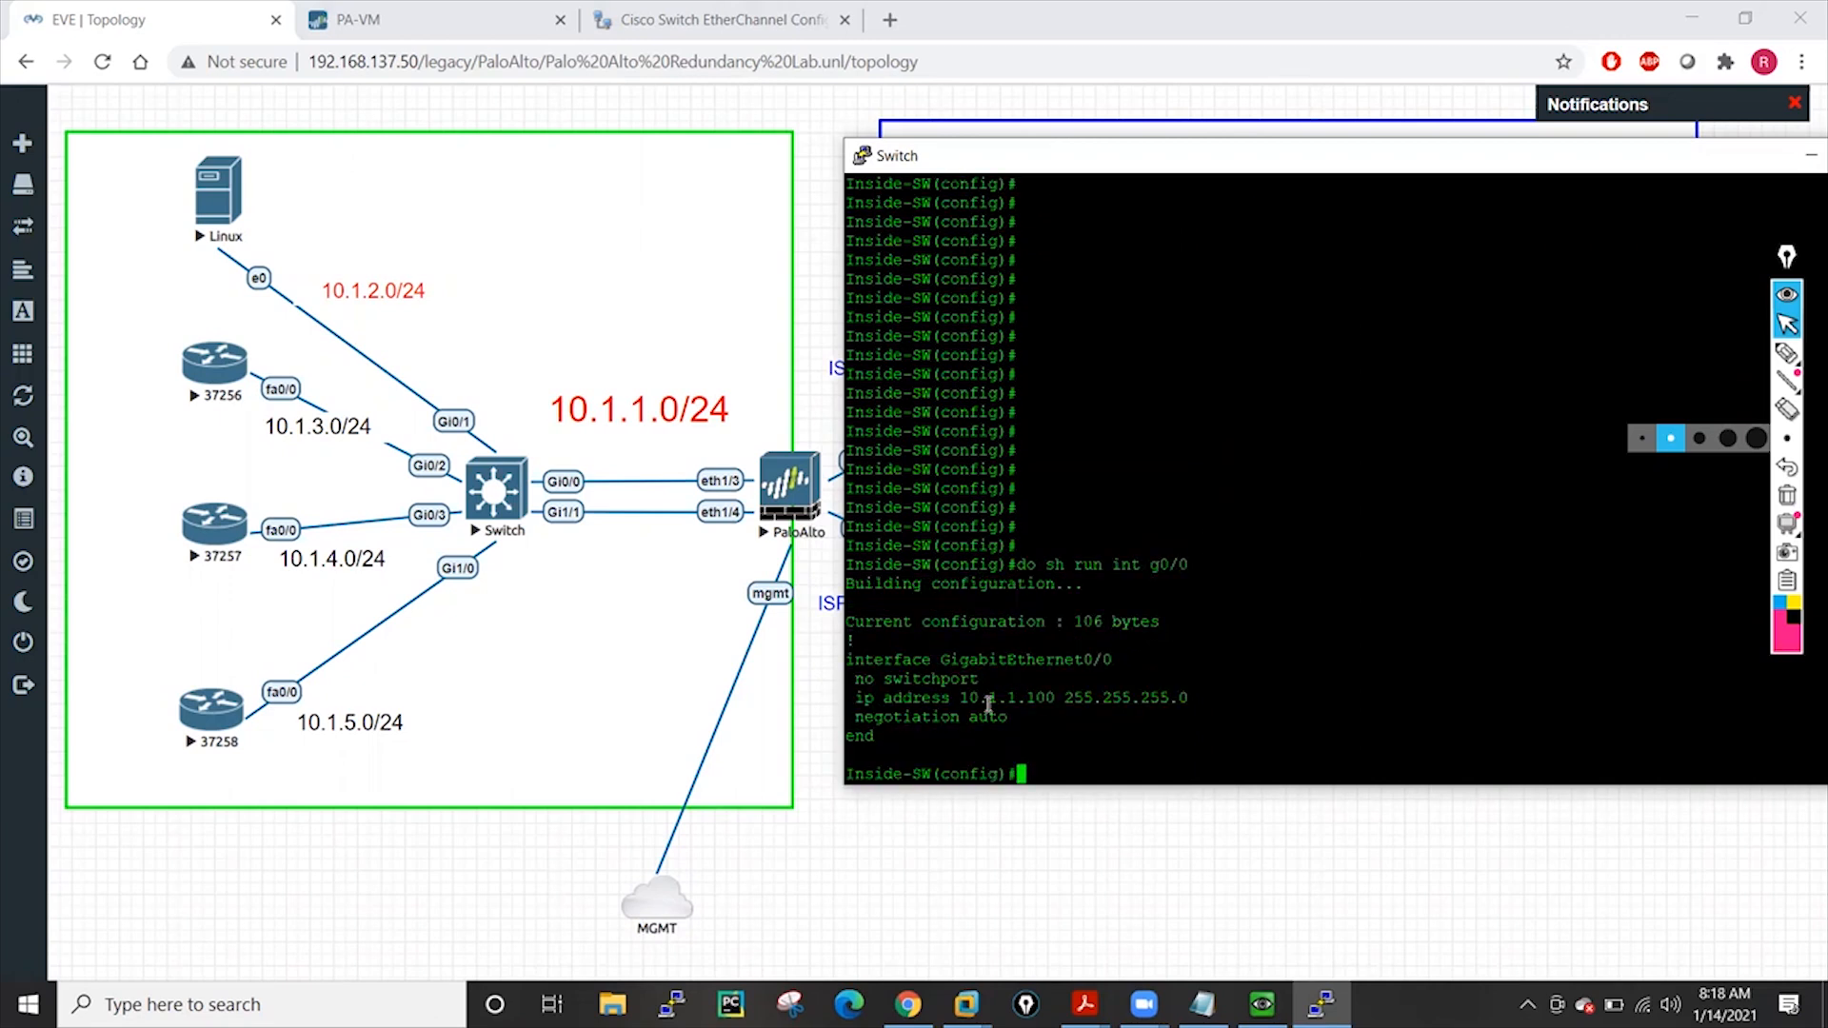
# Make GigabitEthernet0/0 a switchport in access mode
pyautogui.write('int g0/0')
pyautogui.press('Return')
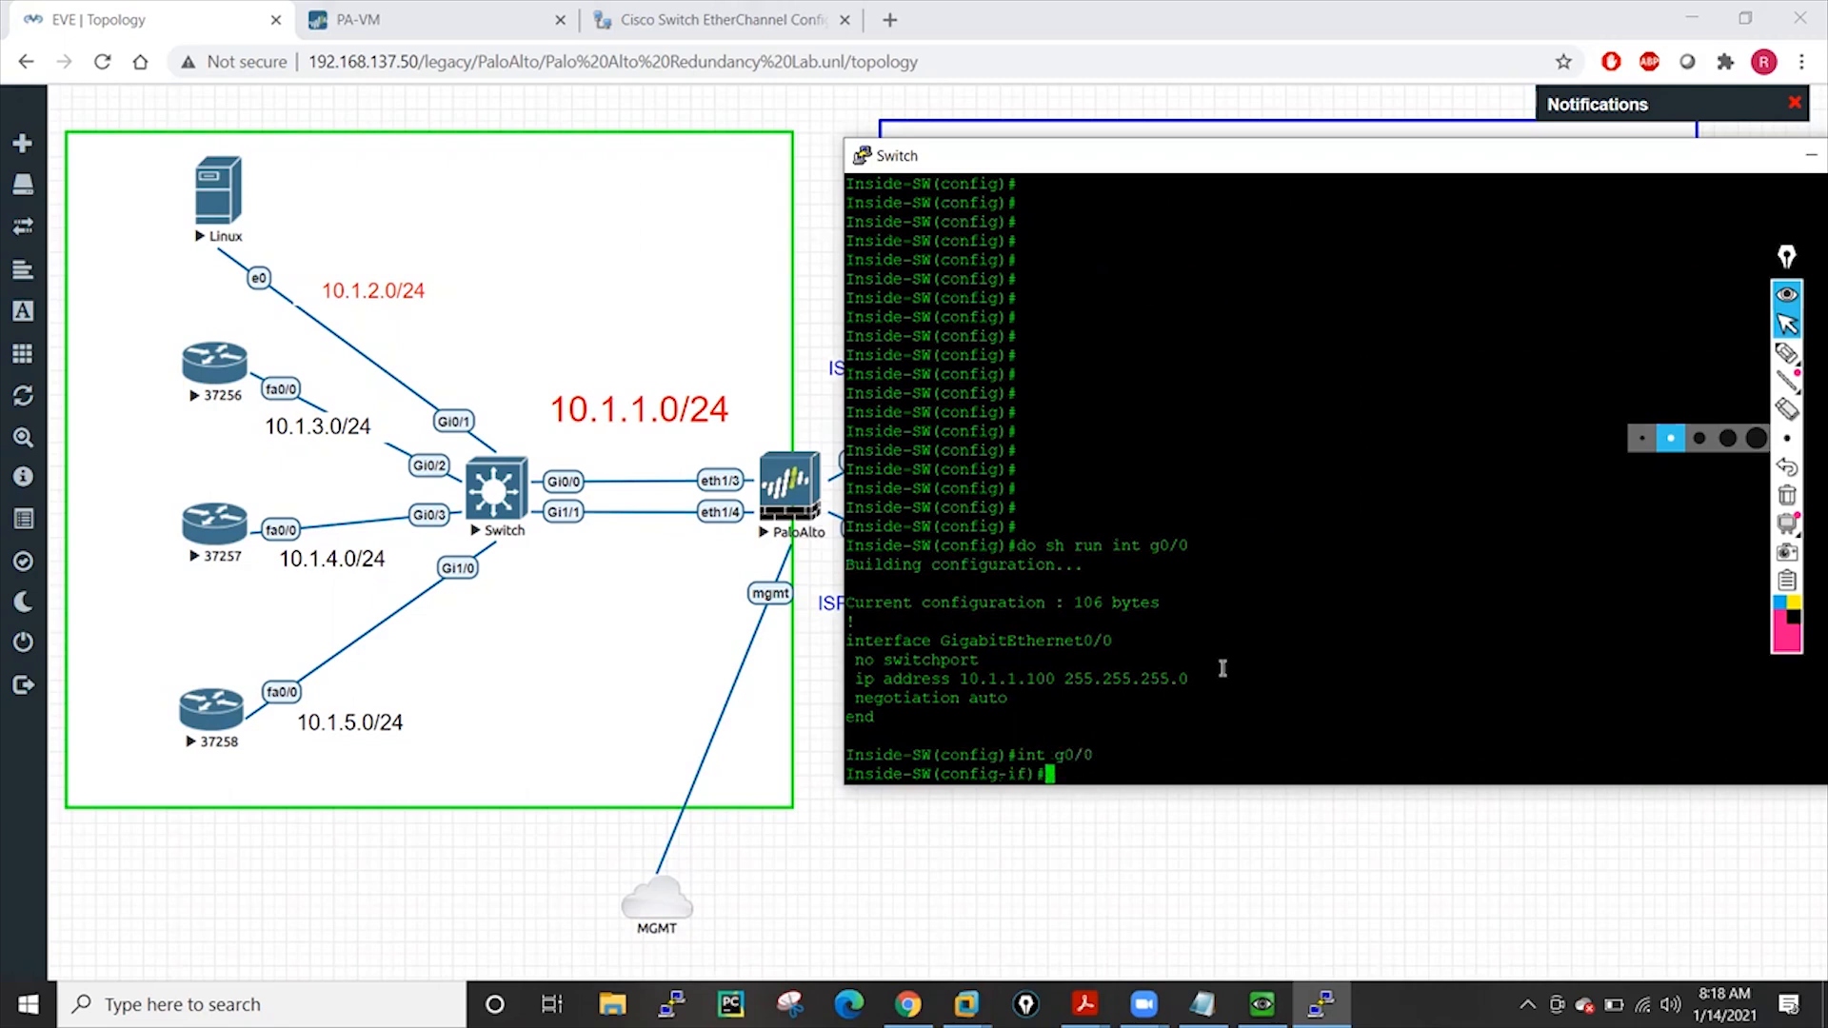
pyautogui.write('swi')
pyautogui.press('Tab')
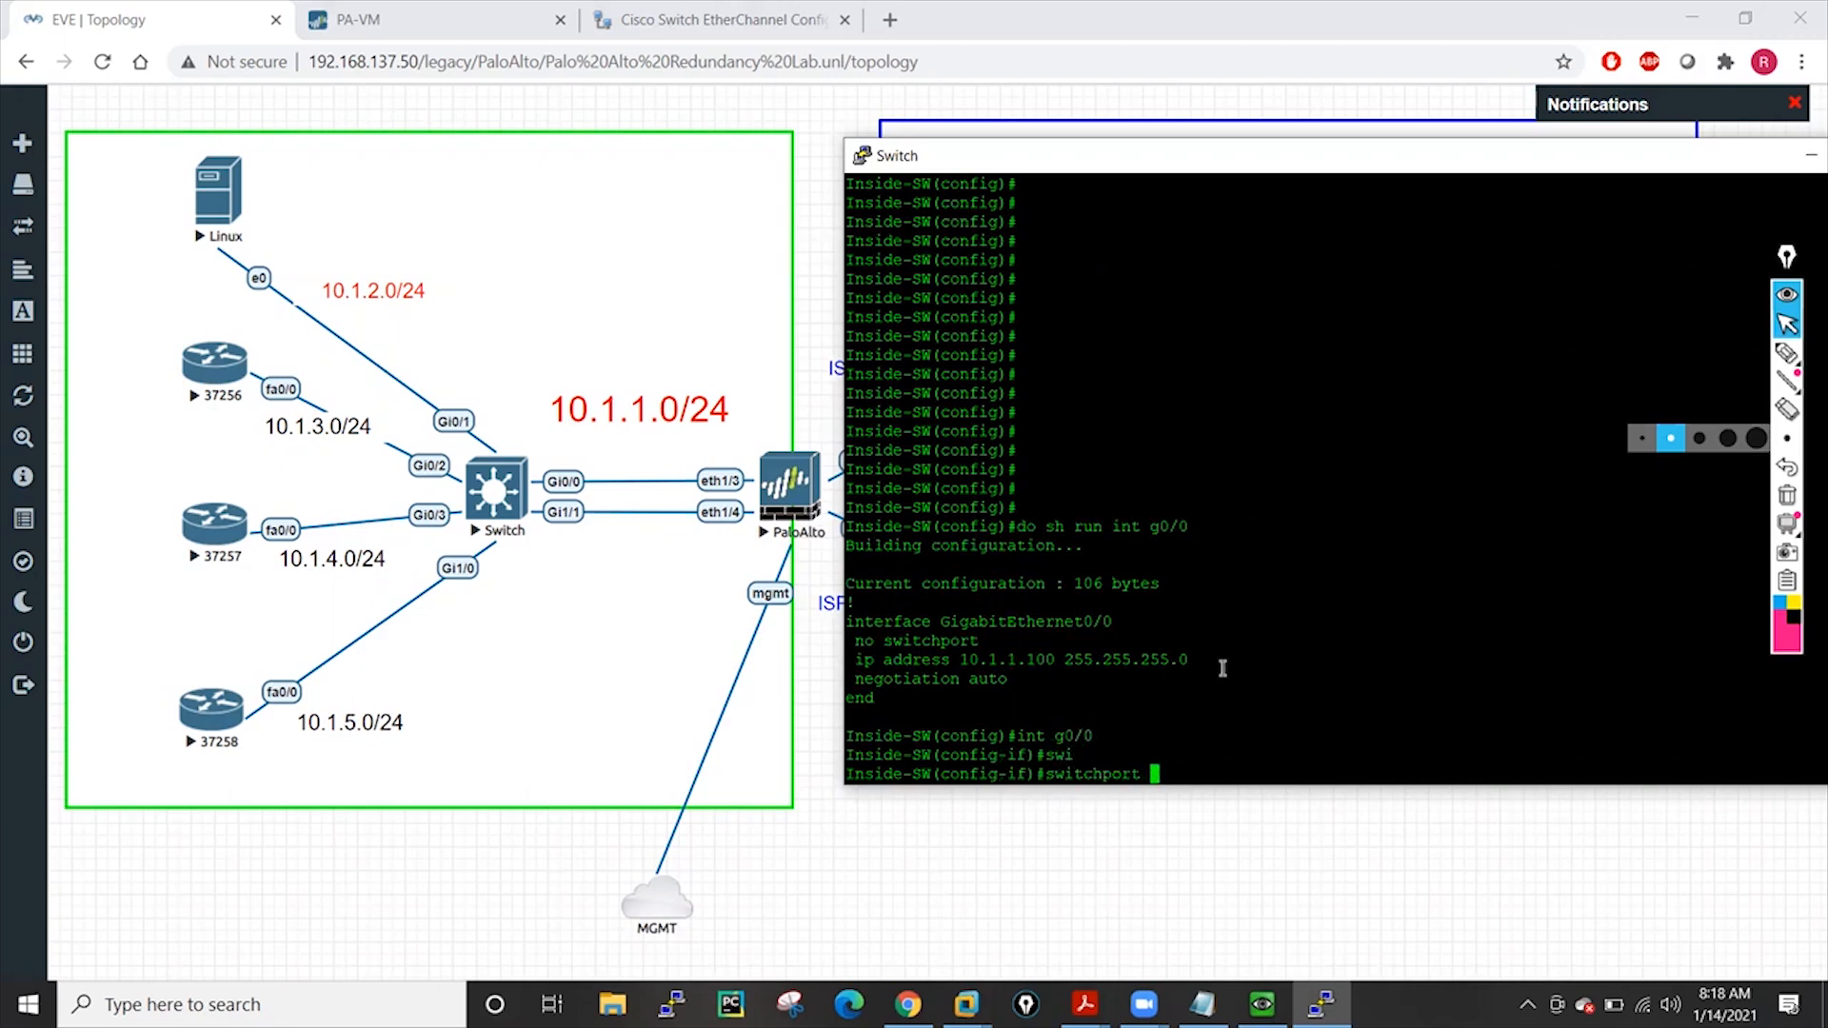
pyautogui.press('Return')
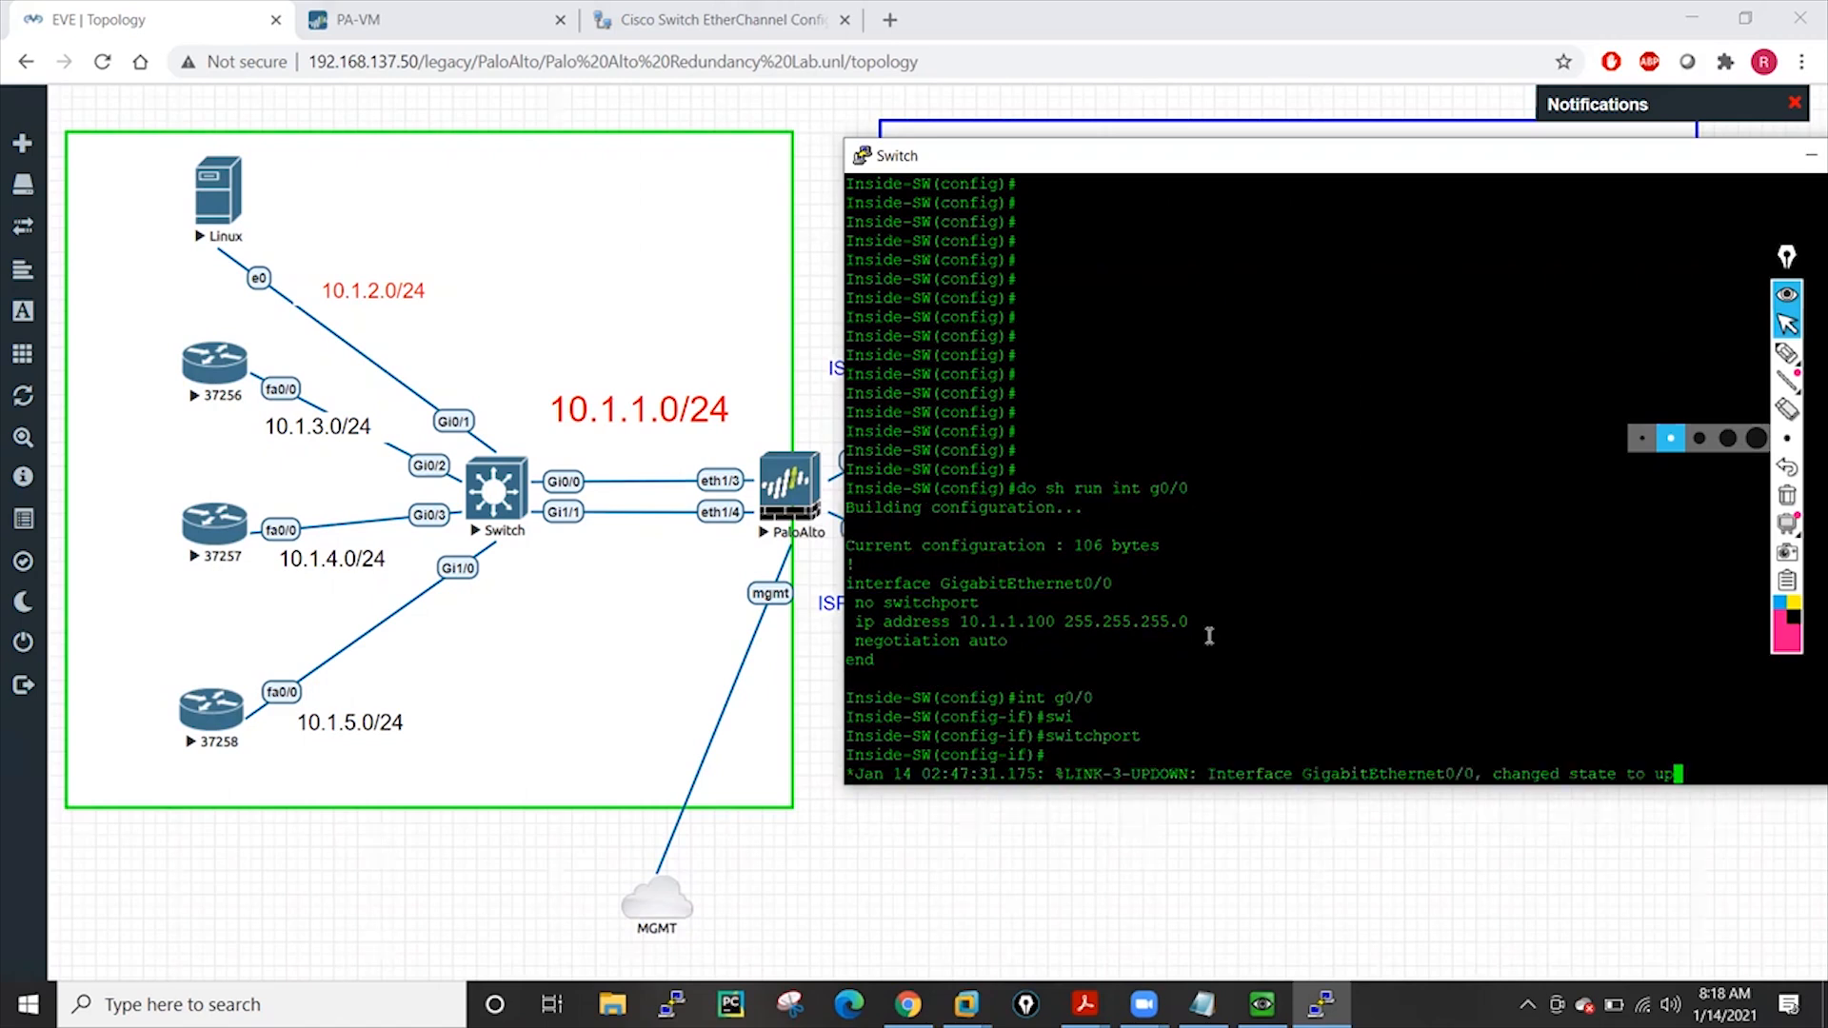
pyautogui.press('Return')
pyautogui.press('Return')
pyautogui.press('Return')
pyautogui.press('Return')
pyautogui.press('Return')
pyautogui.write('swi')
pyautogui.press('Tab')
pyautogui.write('m')
pyautogui.press('Tab')
pyautogui.write('acce')
pyautogui.press('Tab')
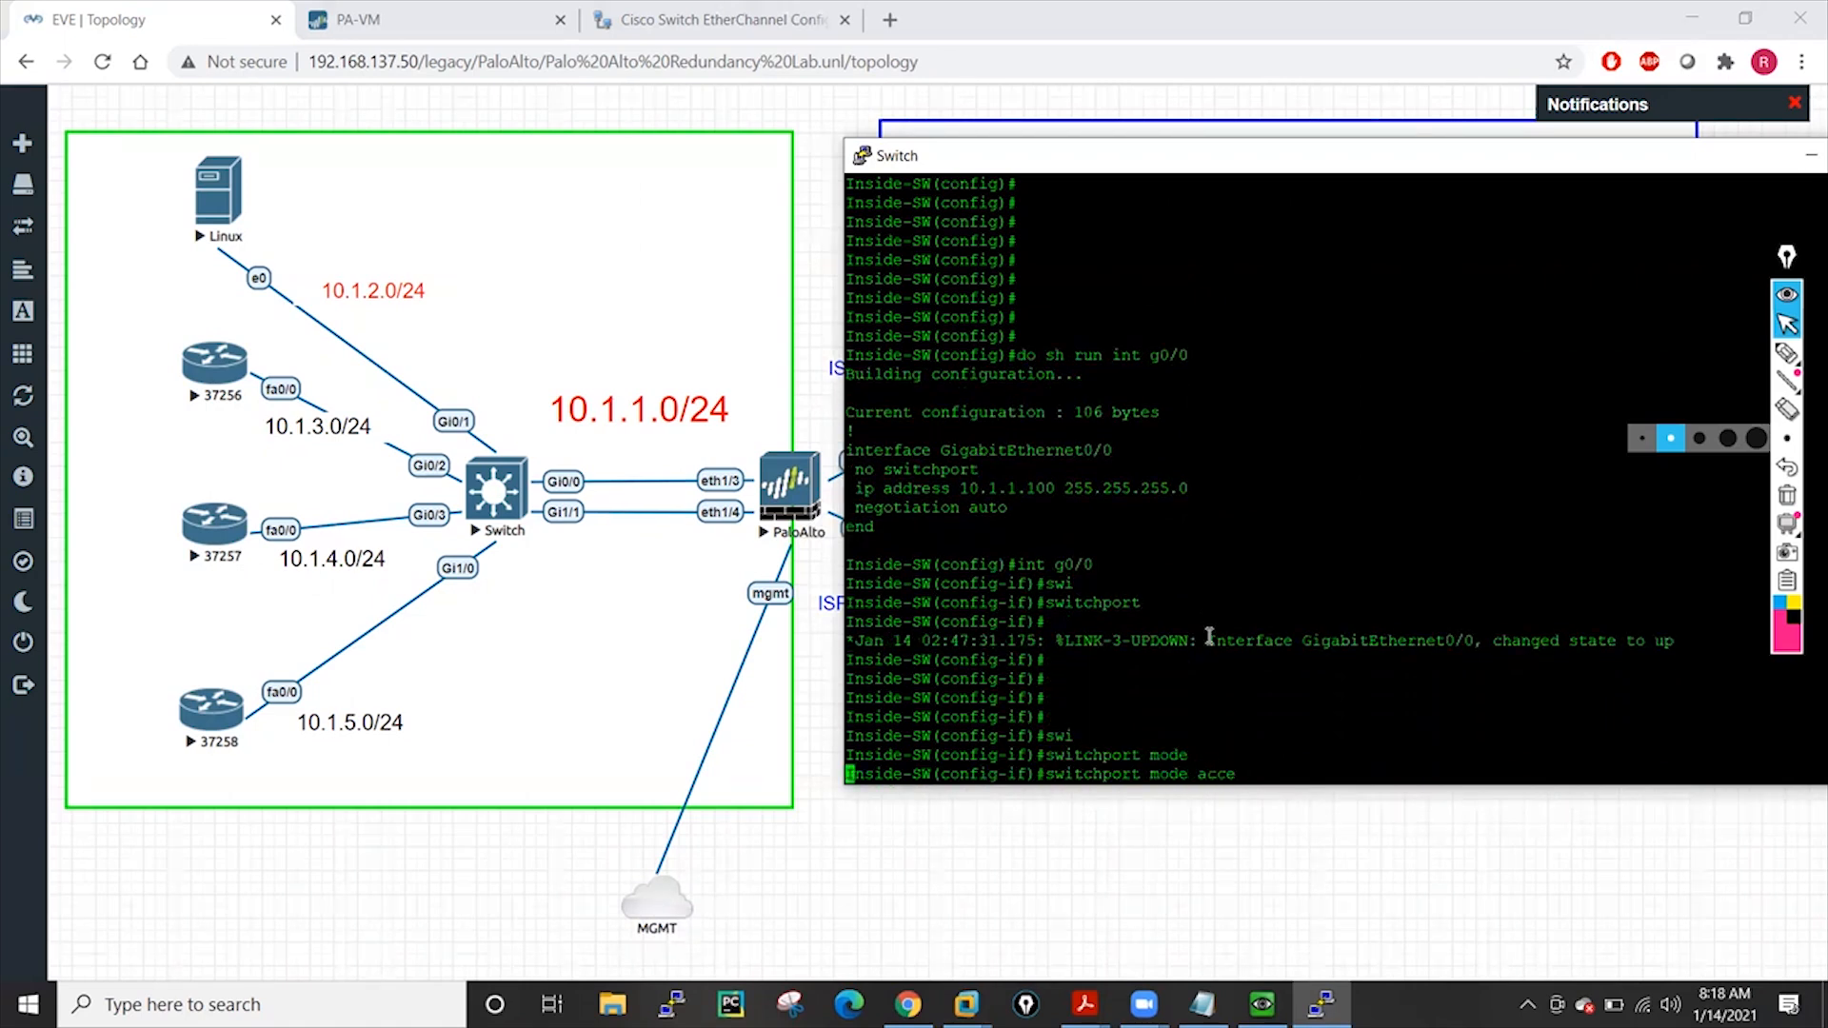
pyautogui.press('Return')
pyautogui.press('Return')
pyautogui.press('Return')
# Exit interface mode and list all interfaces with 'do sh ip int brief'
pyautogui.write('exit')
pyautogui.press('Return')
pyautogui.press('Return')
pyautogui.press('Return')
pyautogui.press('Return')
pyautogui.press('Return')
pyautogui.press('Return')
pyautogui.press('Return')
pyautogui.press('Return')
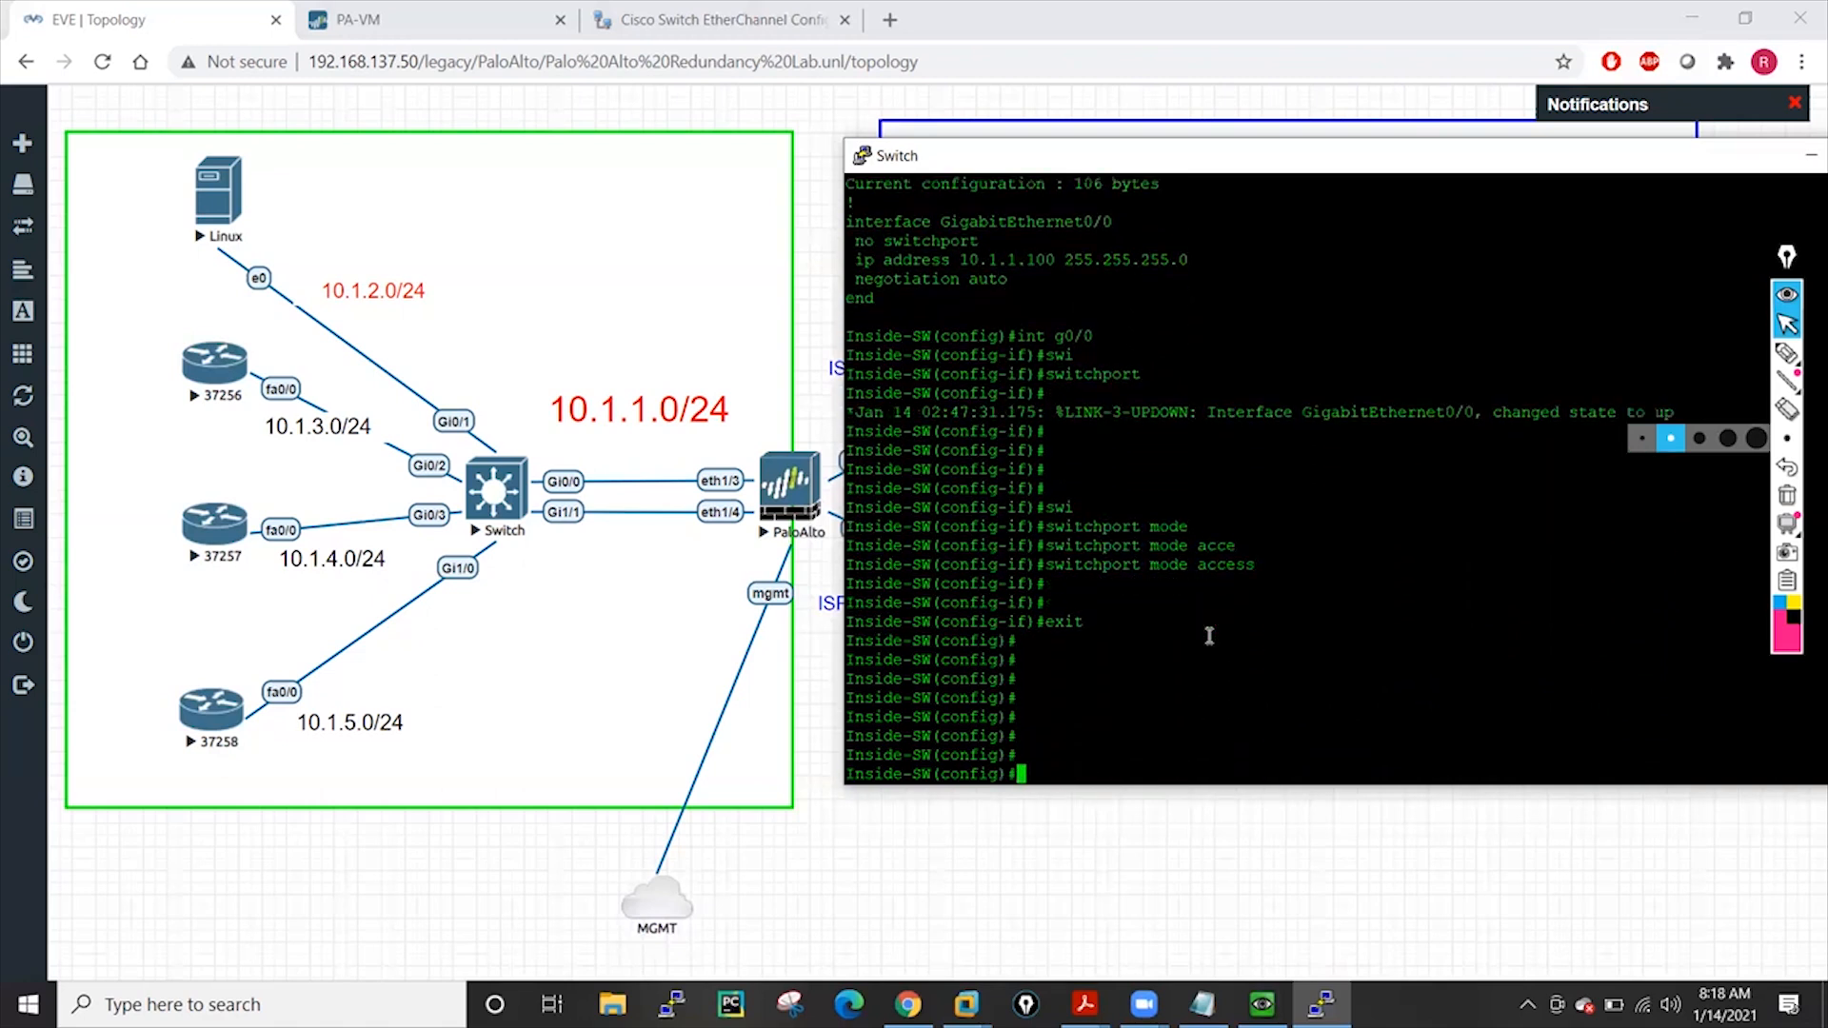
pyautogui.press('Return')
pyautogui.press('Return')
pyautogui.write('do sh ip int bri')
pyautogui.press('Tab')
pyautogui.press('Return')
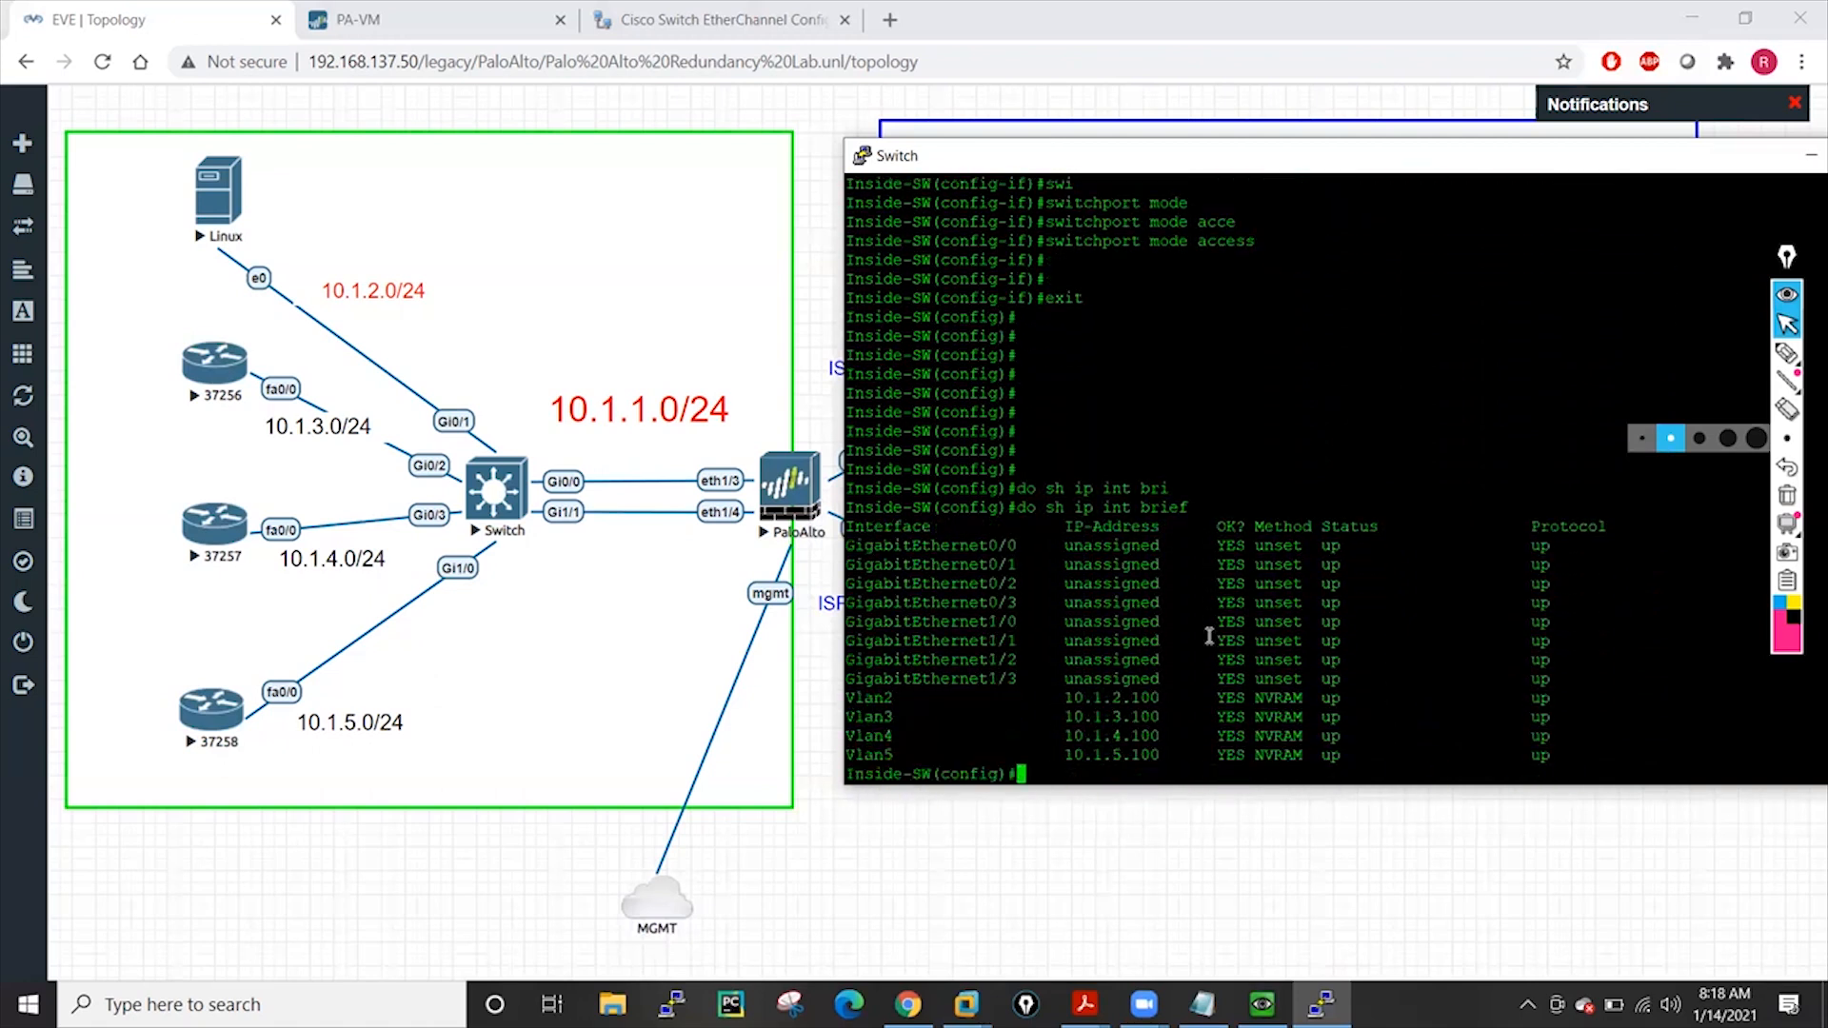
pyautogui.press('Return')
pyautogui.press('Return')
pyautogui.press('Return')
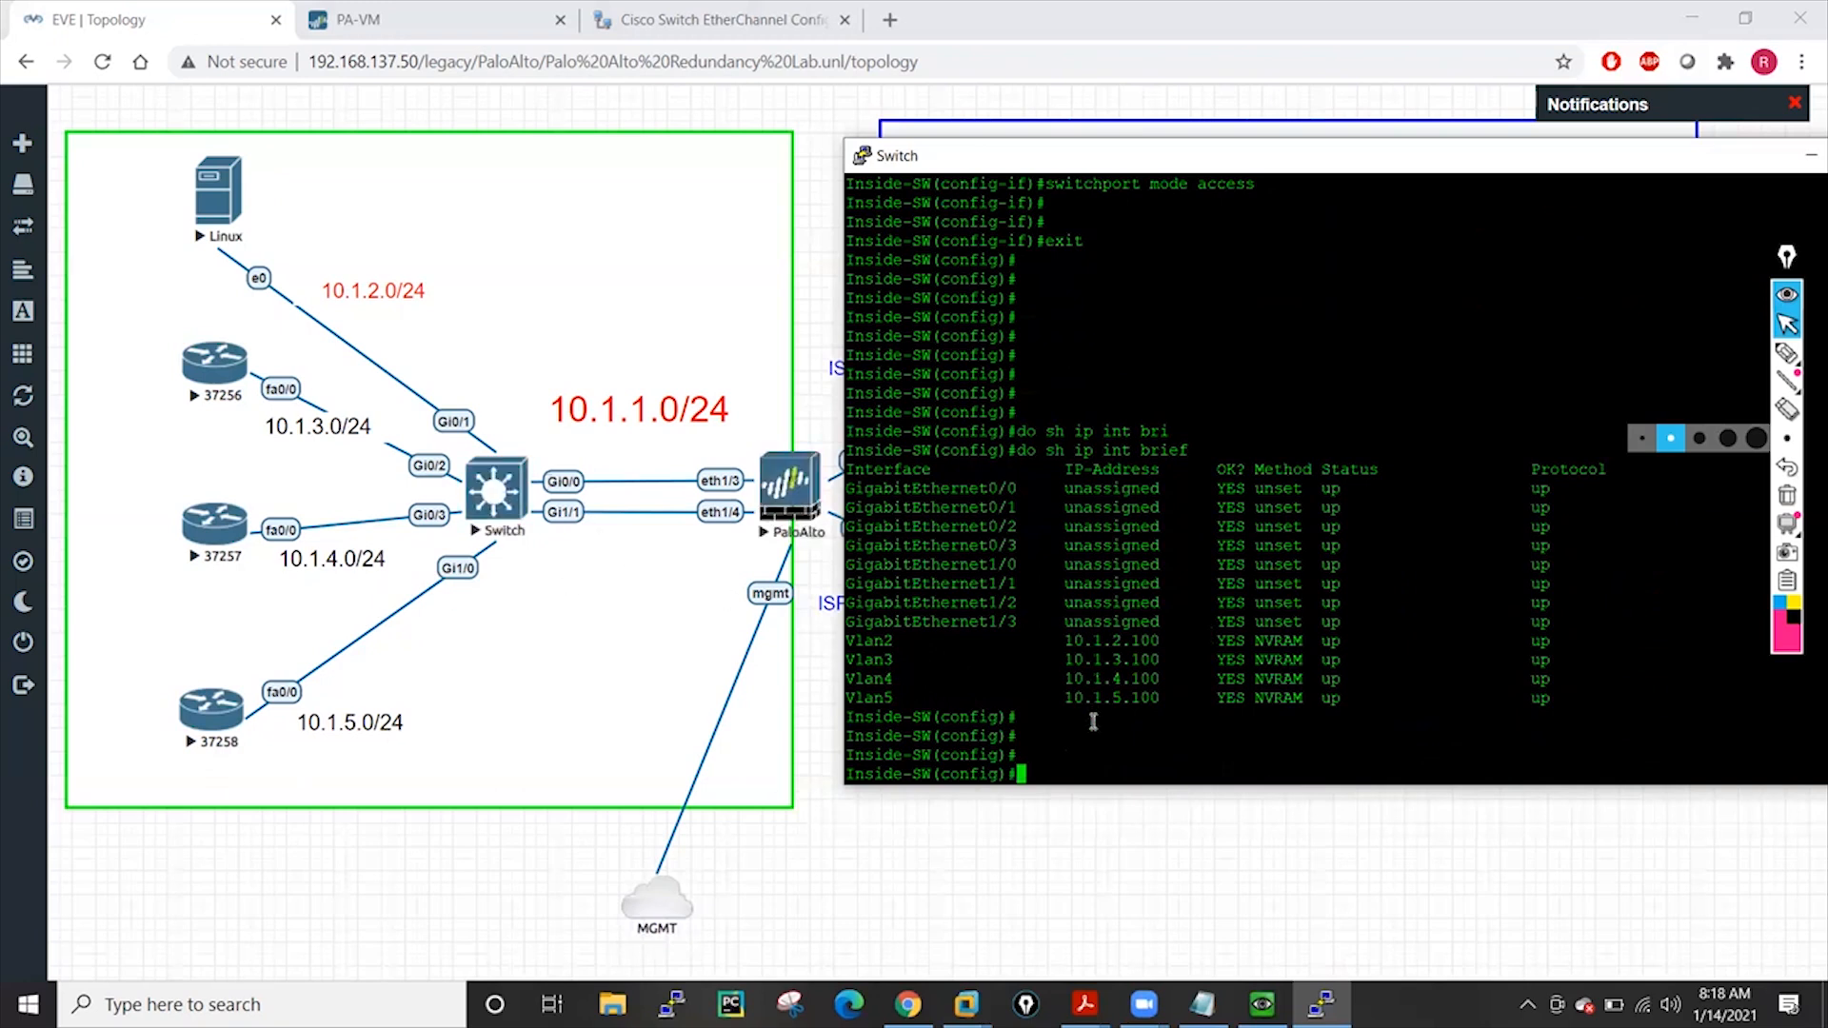
# Create VLAN 100 on the switch and exit VLAN configuration
pyautogui.write('vla')
pyautogui.press('Tab')
pyautogui.write('100')
pyautogui.press('Return')
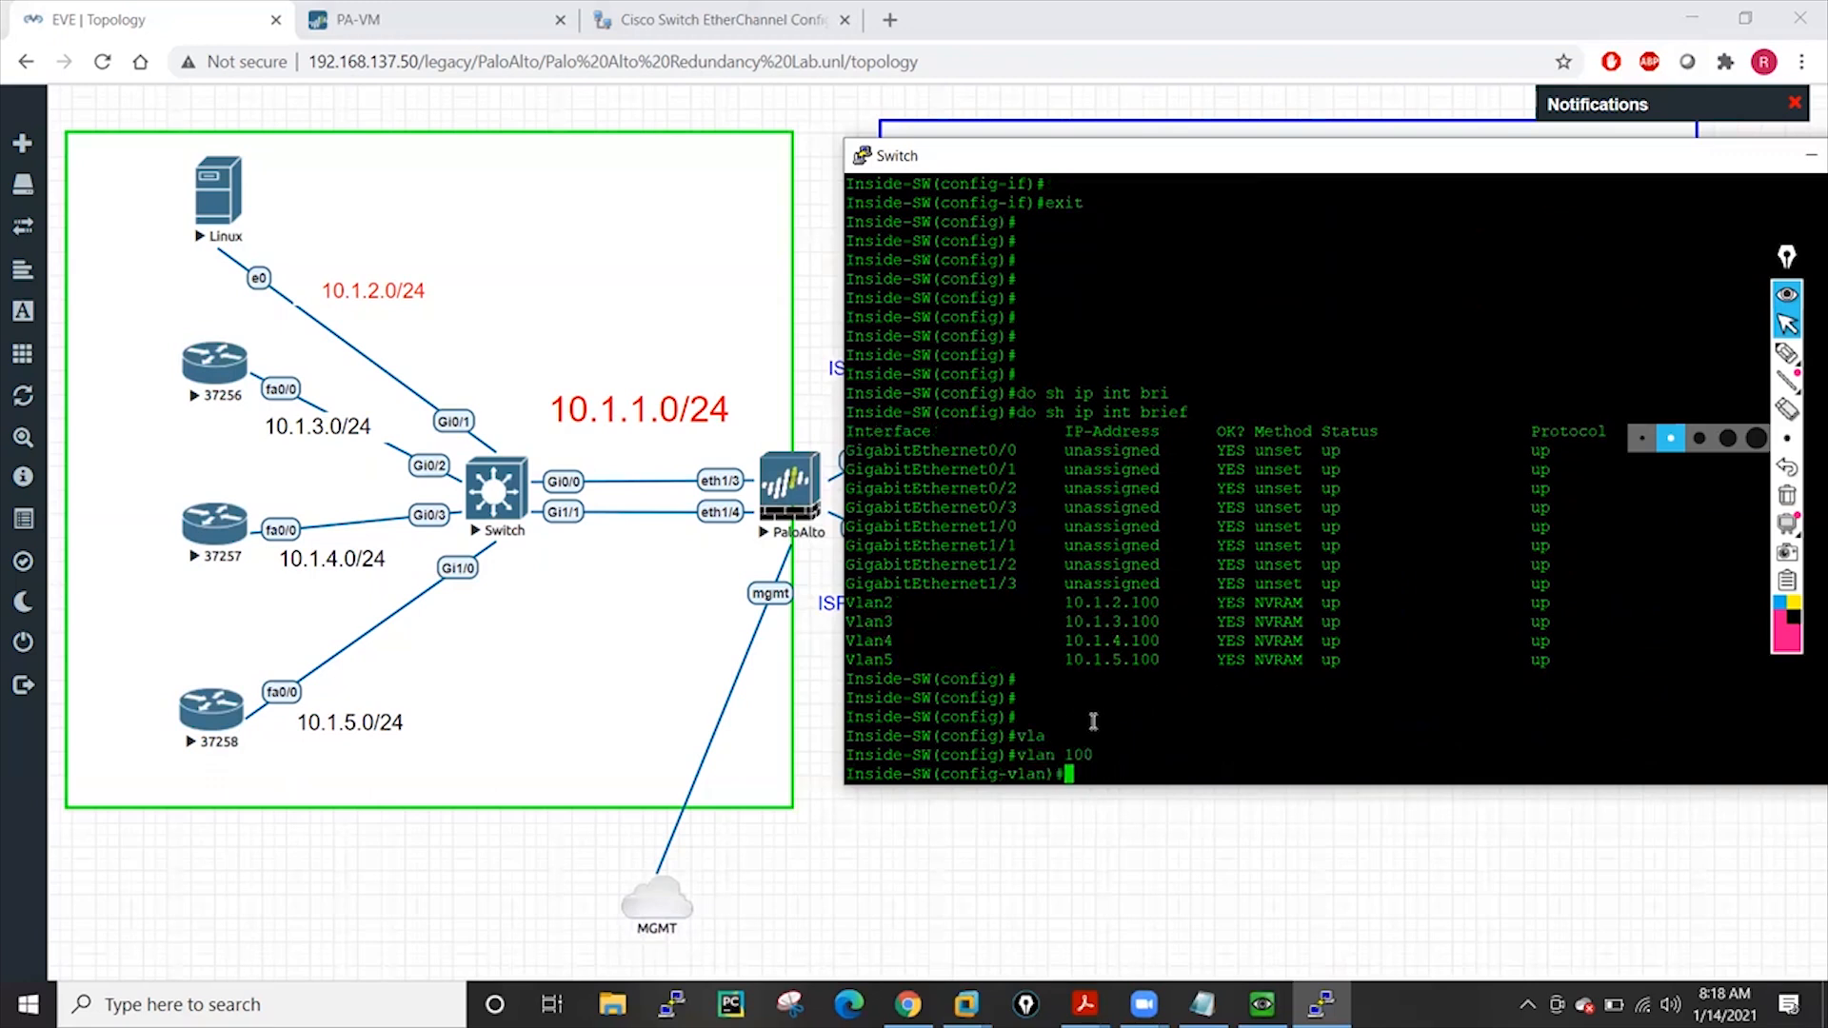
pyautogui.write('exit')
pyautogui.press('Return')
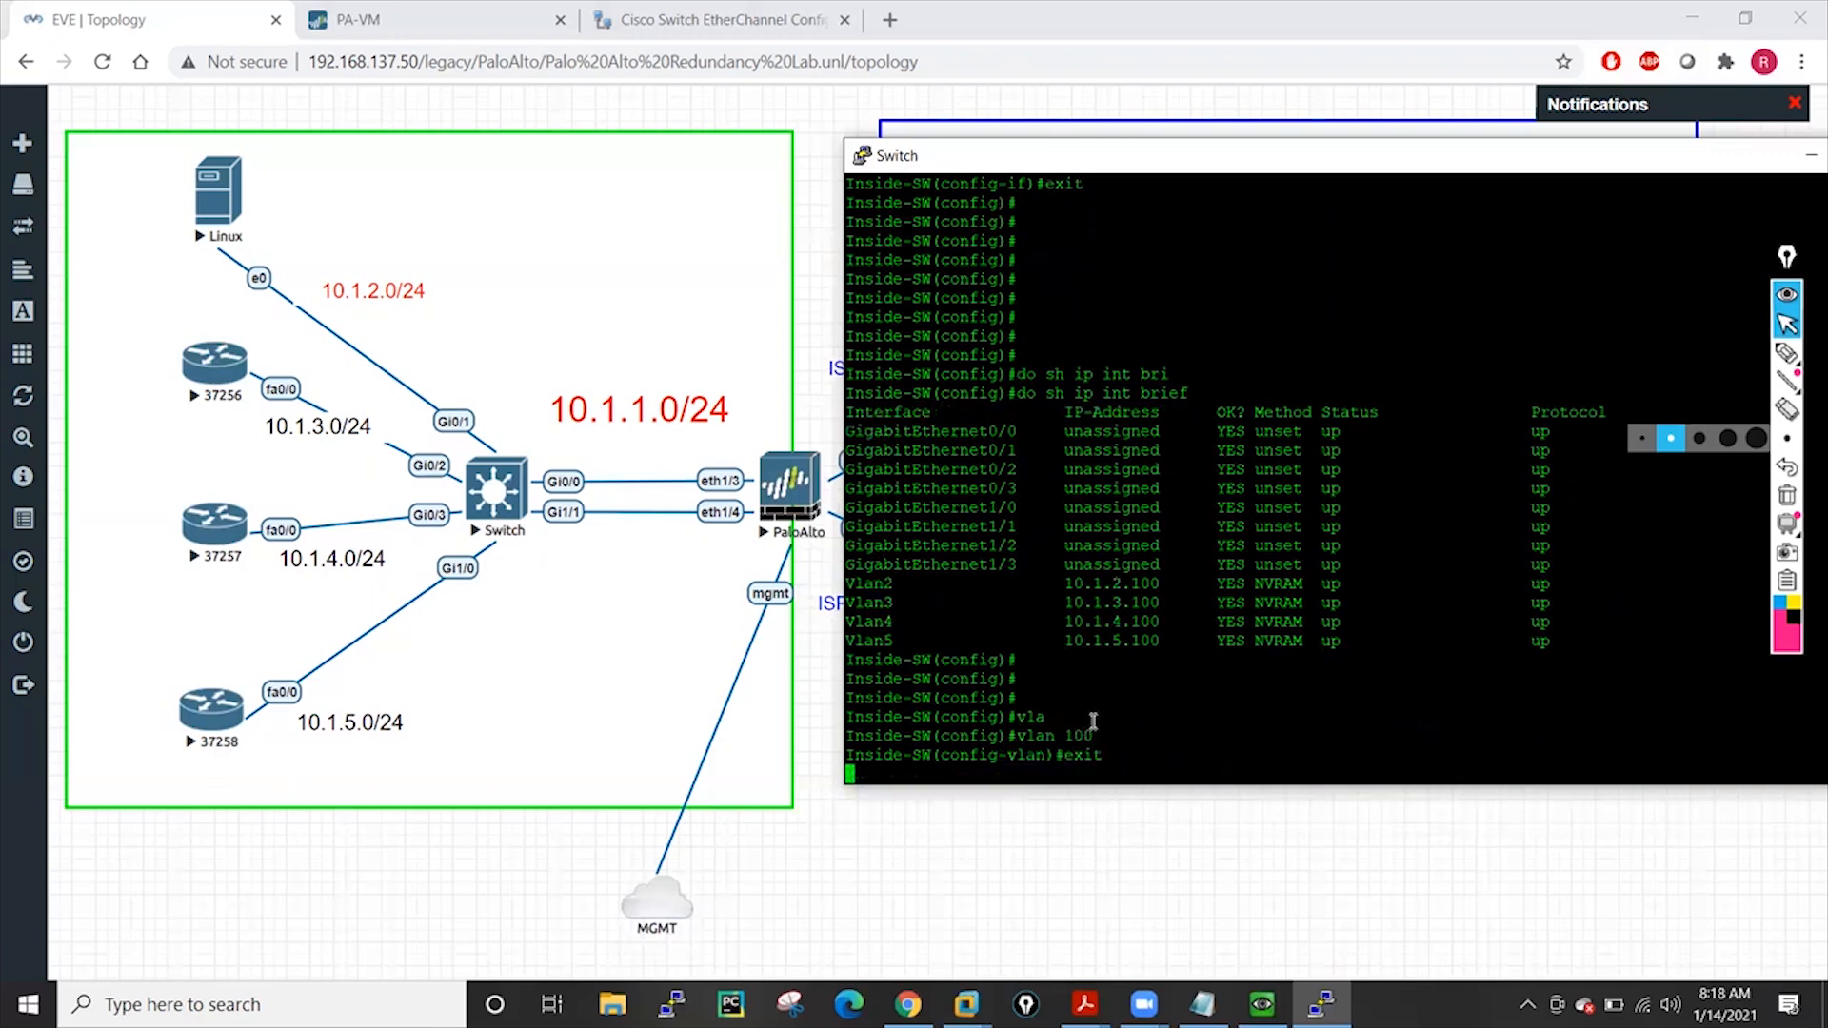
pyautogui.press('Return')
pyautogui.press('Return')
pyautogui.press('Return')
pyautogui.press('Return')
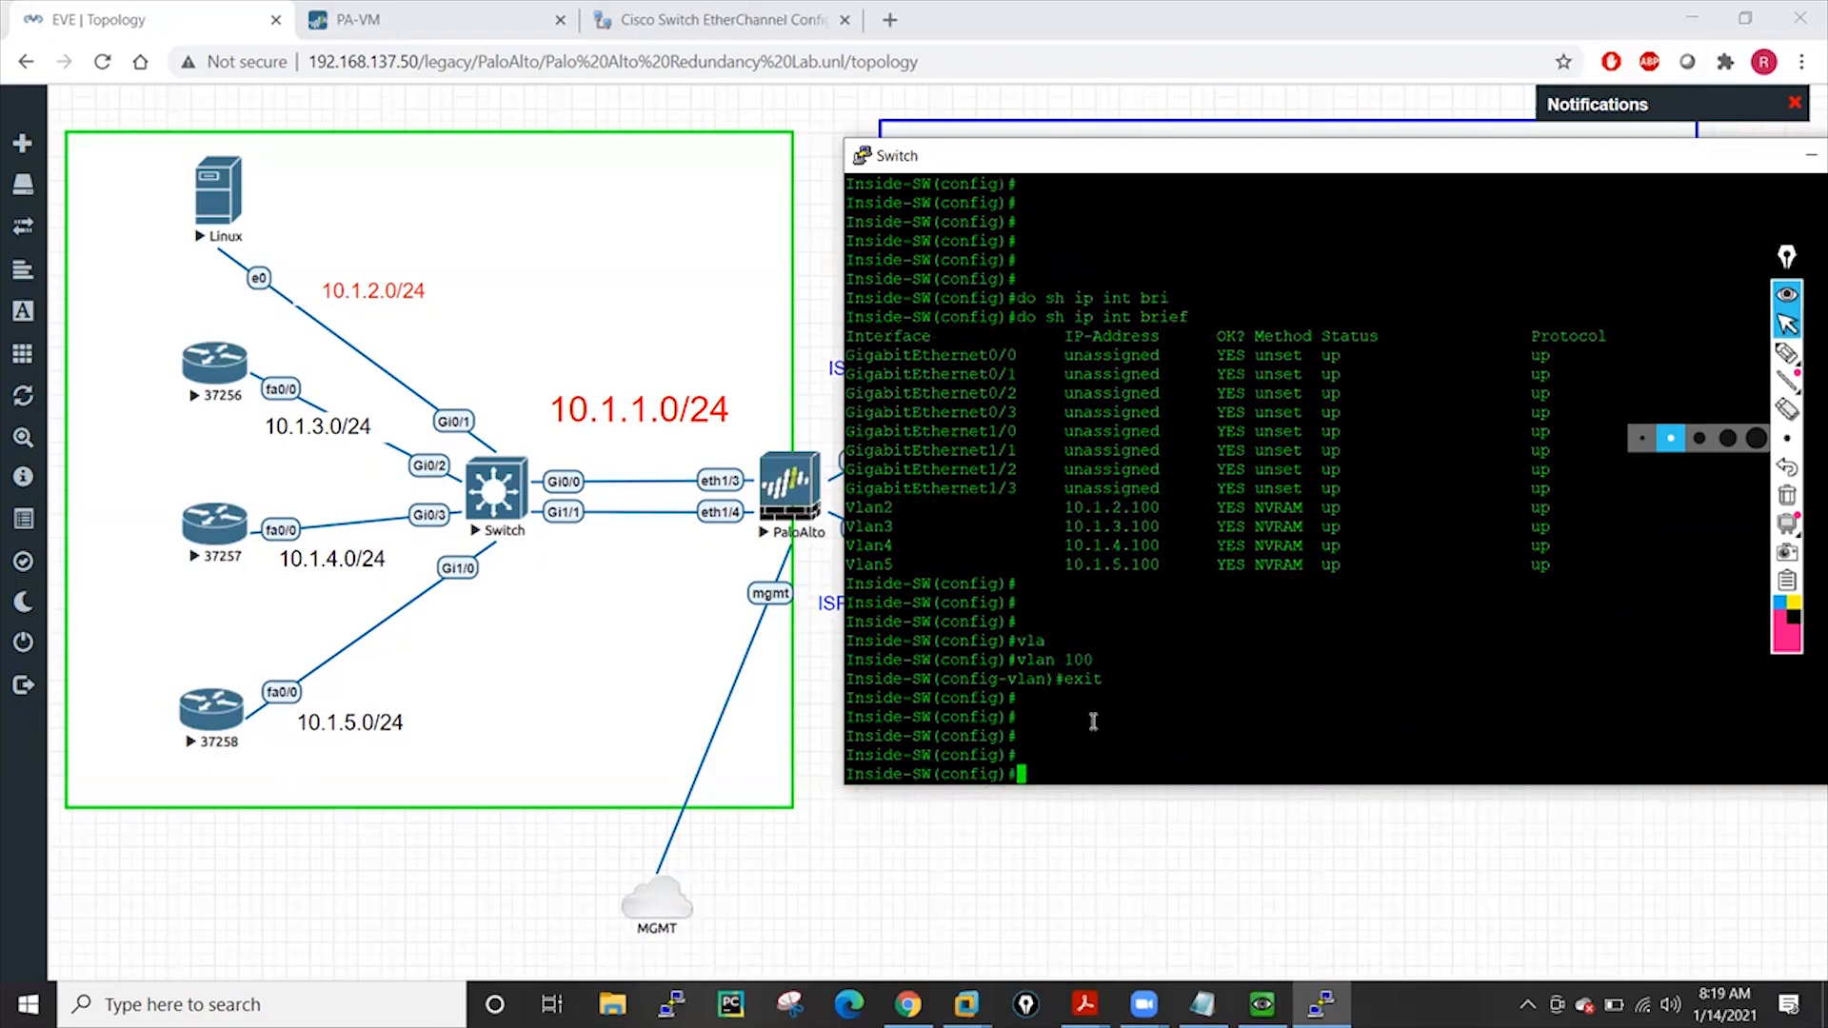
# Configure interface range g0/0, G1/1 as switchports in access mode
pyautogui.write('int')
pyautogui.press('Tab')
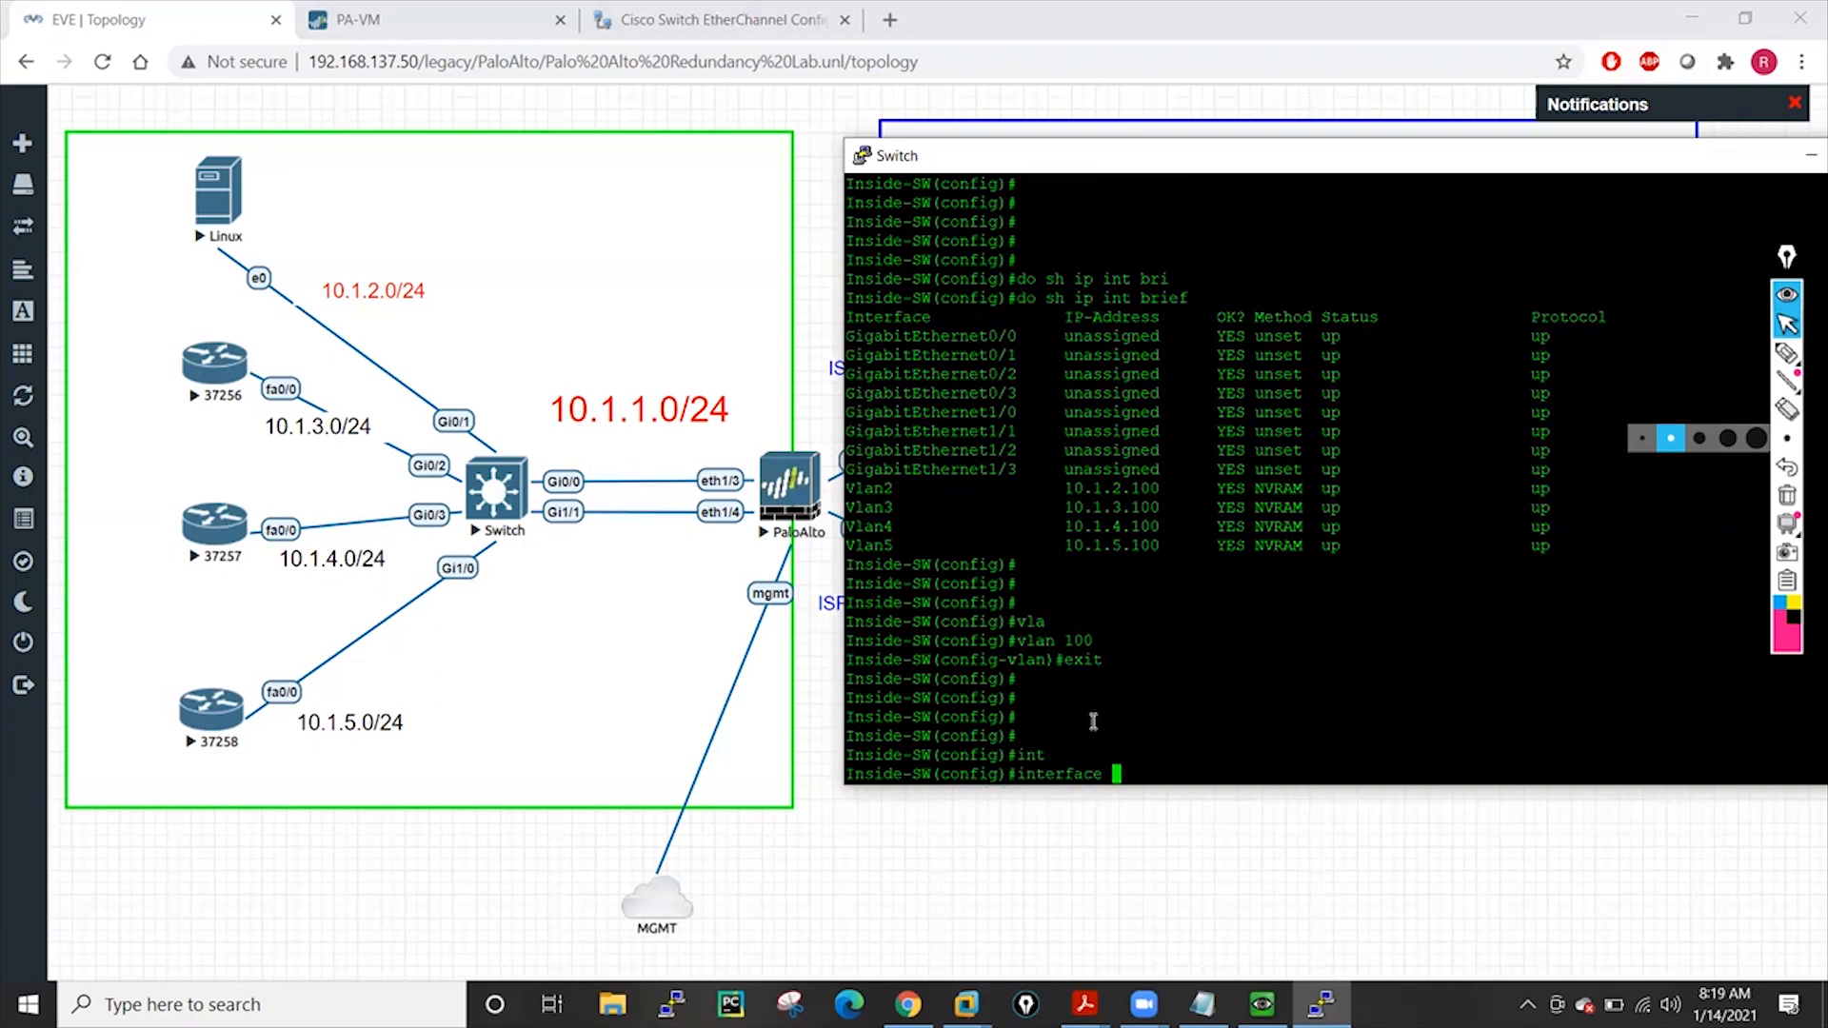
pyautogui.write('g0/0')
pyautogui.press('BackSpace')
pyautogui.press('BackSpace')
pyautogui.press('BackSpace')
pyautogui.press('BackSpace')
pyautogui.write('ra')
pyautogui.press('Tab')
pyautogui.write('g0/0 , ')
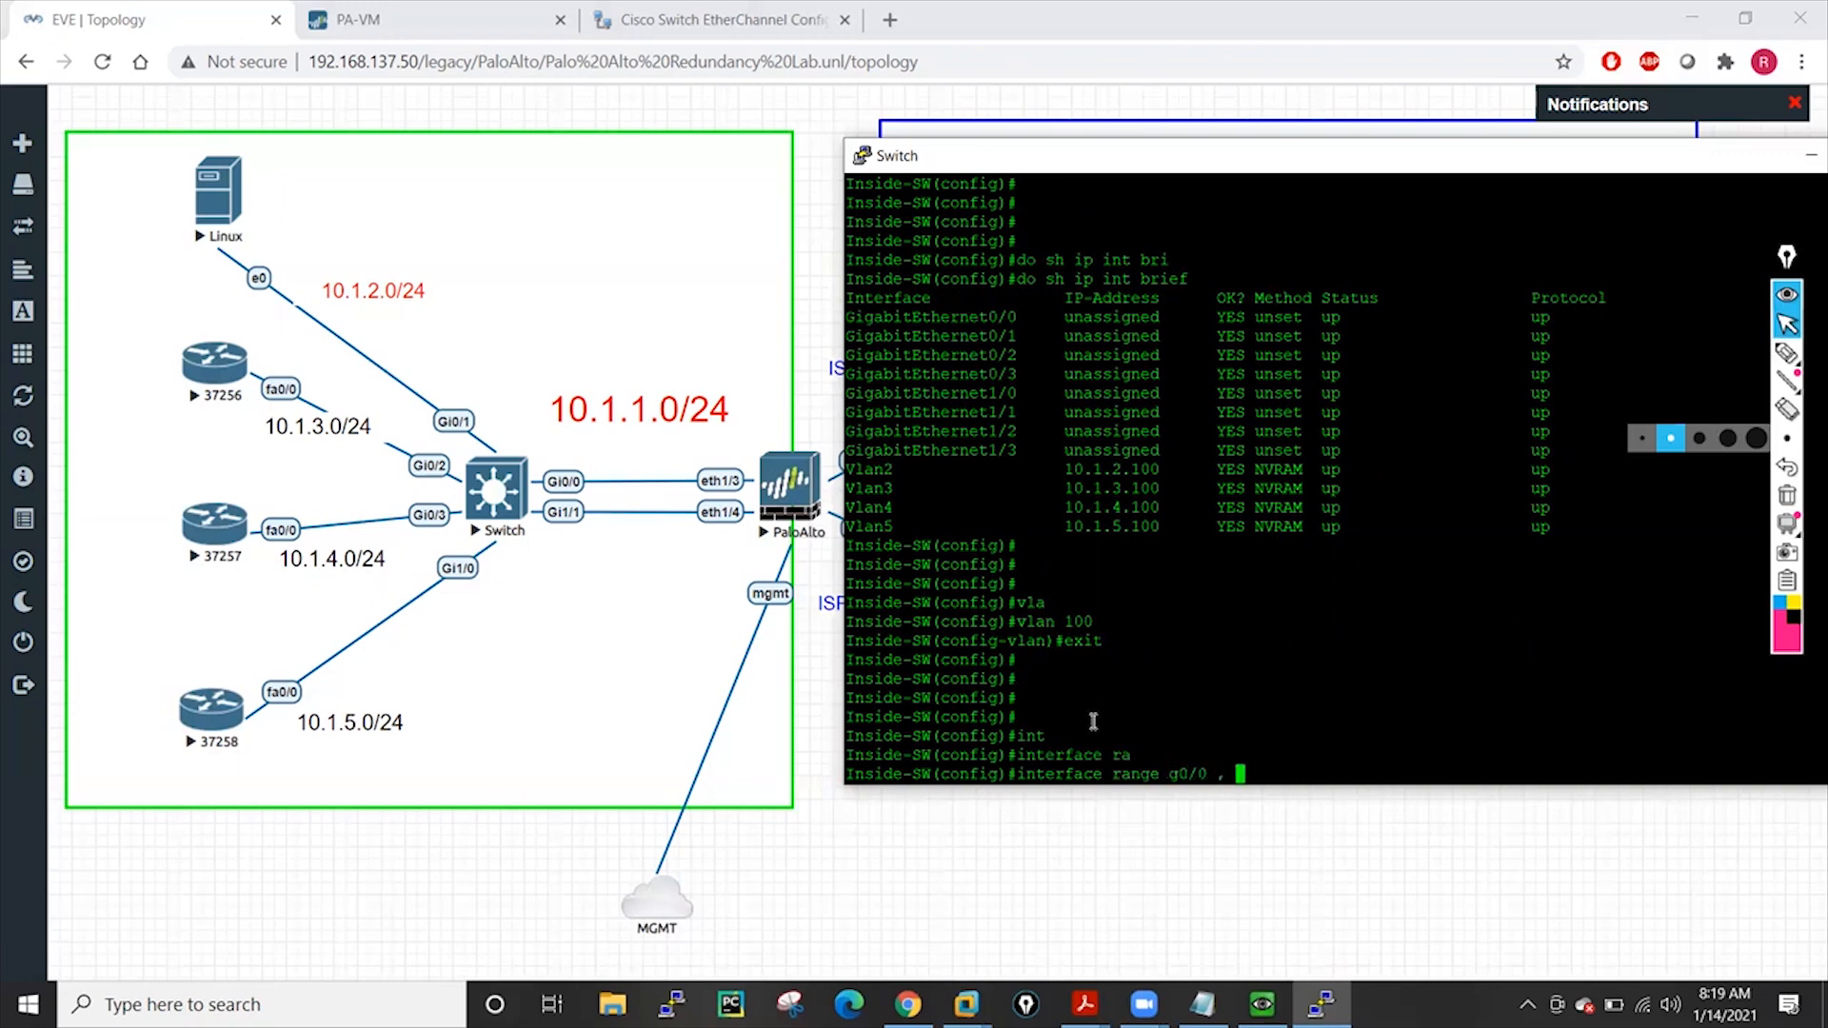
pyautogui.write('G1/1')
pyautogui.press('Return')
pyautogui.press('Return')
pyautogui.press('Return')
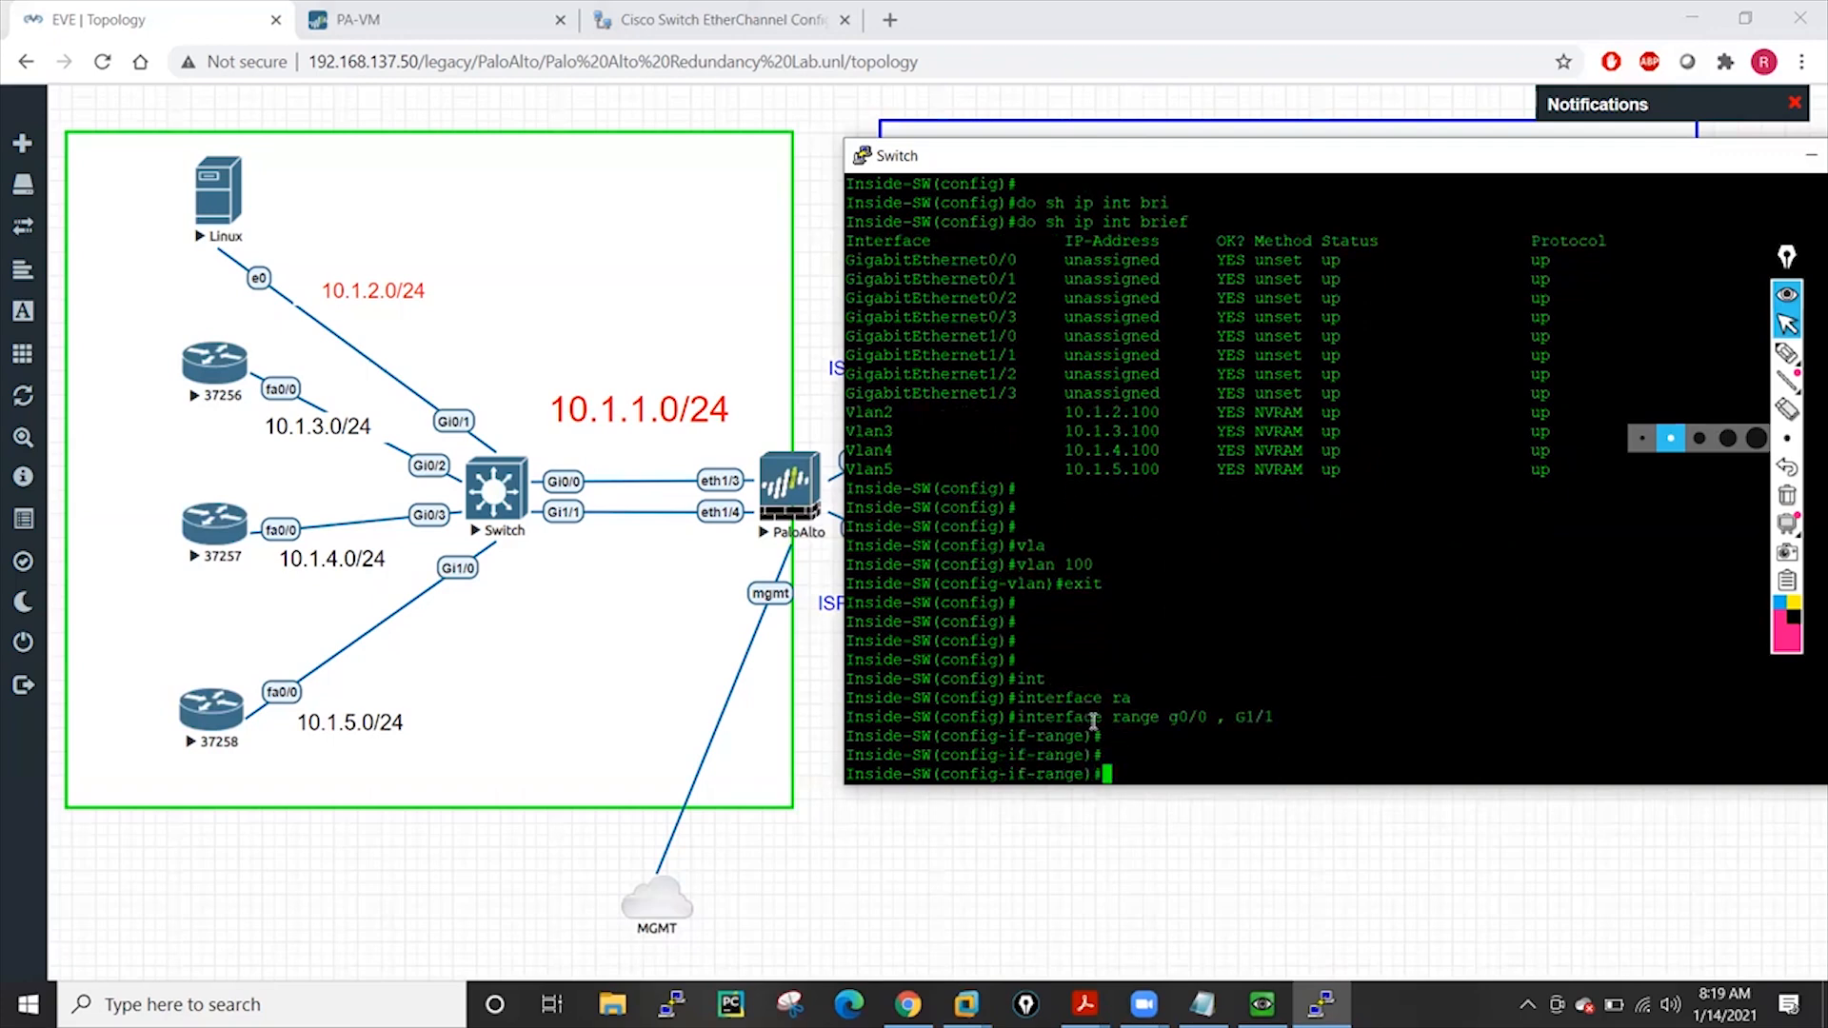
pyautogui.write('swi')
pyautogui.press('Tab')
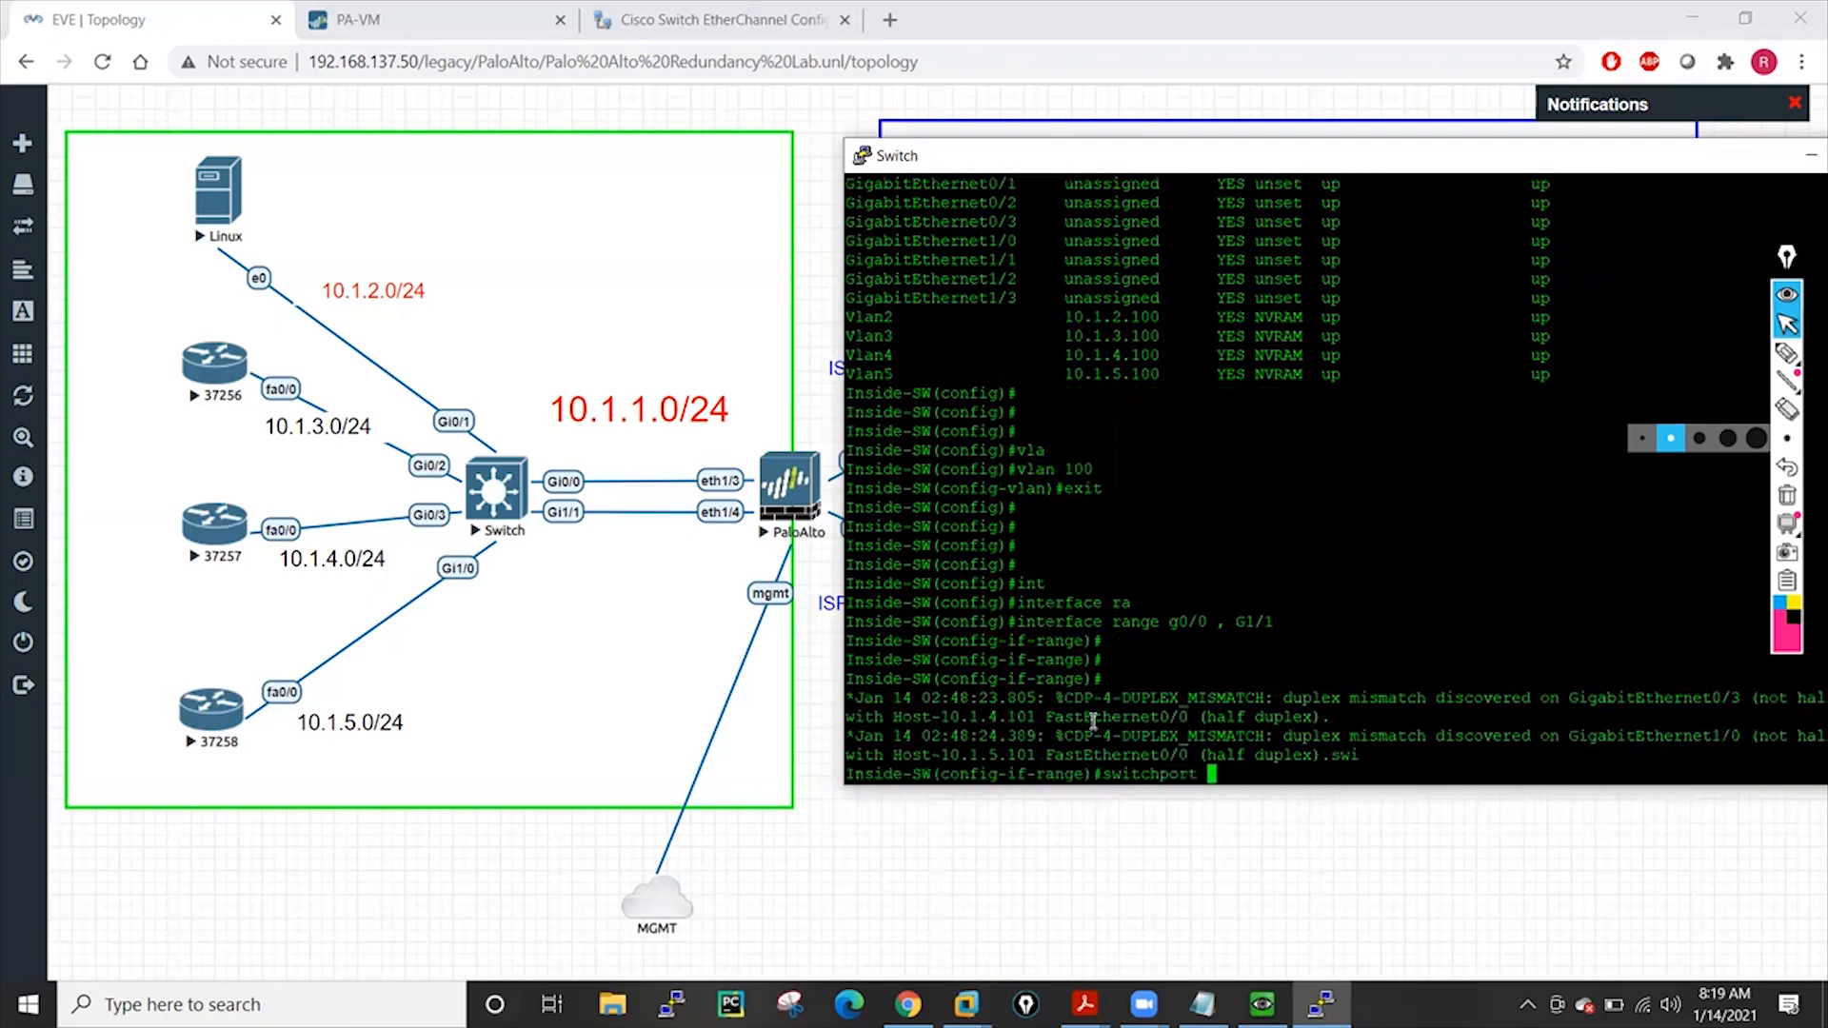
pyautogui.press('Return')
pyautogui.write('sw')
pyautogui.press('Tab')
pyautogui.write('mod')
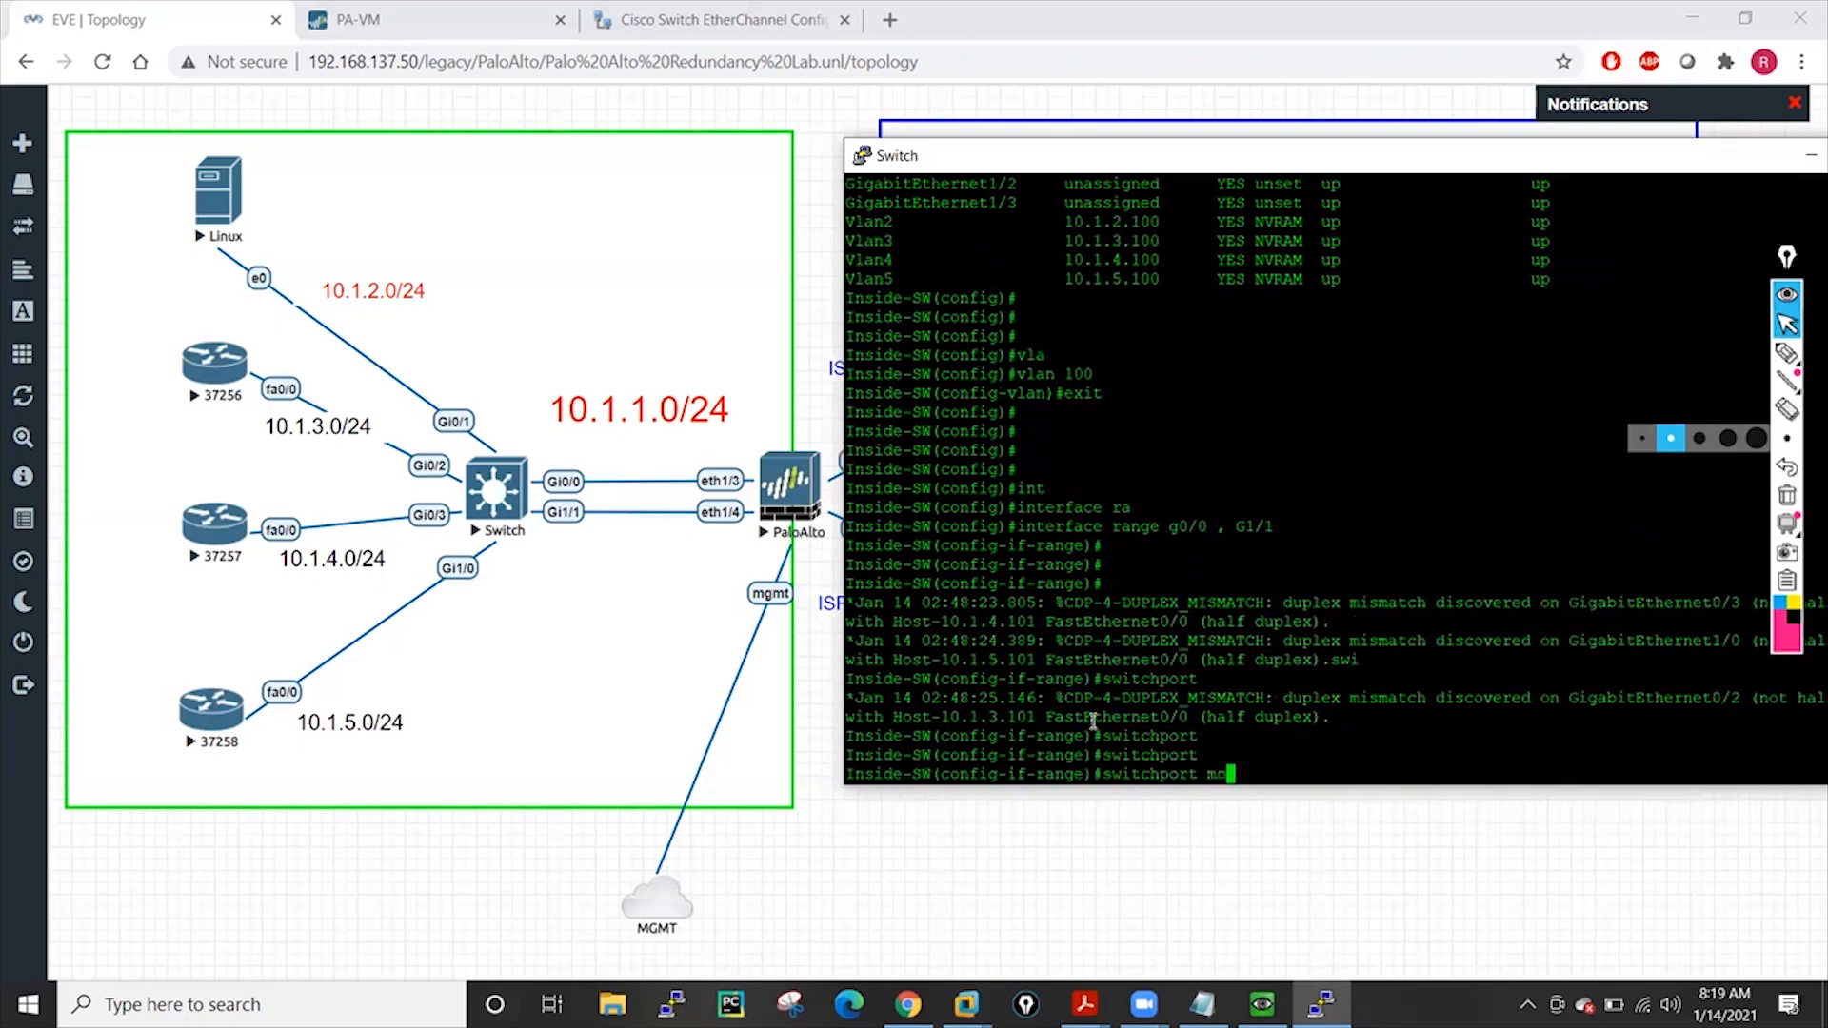
pyautogui.press('Tab')
pyautogui.write('acce')
pyautogui.press('Tab')
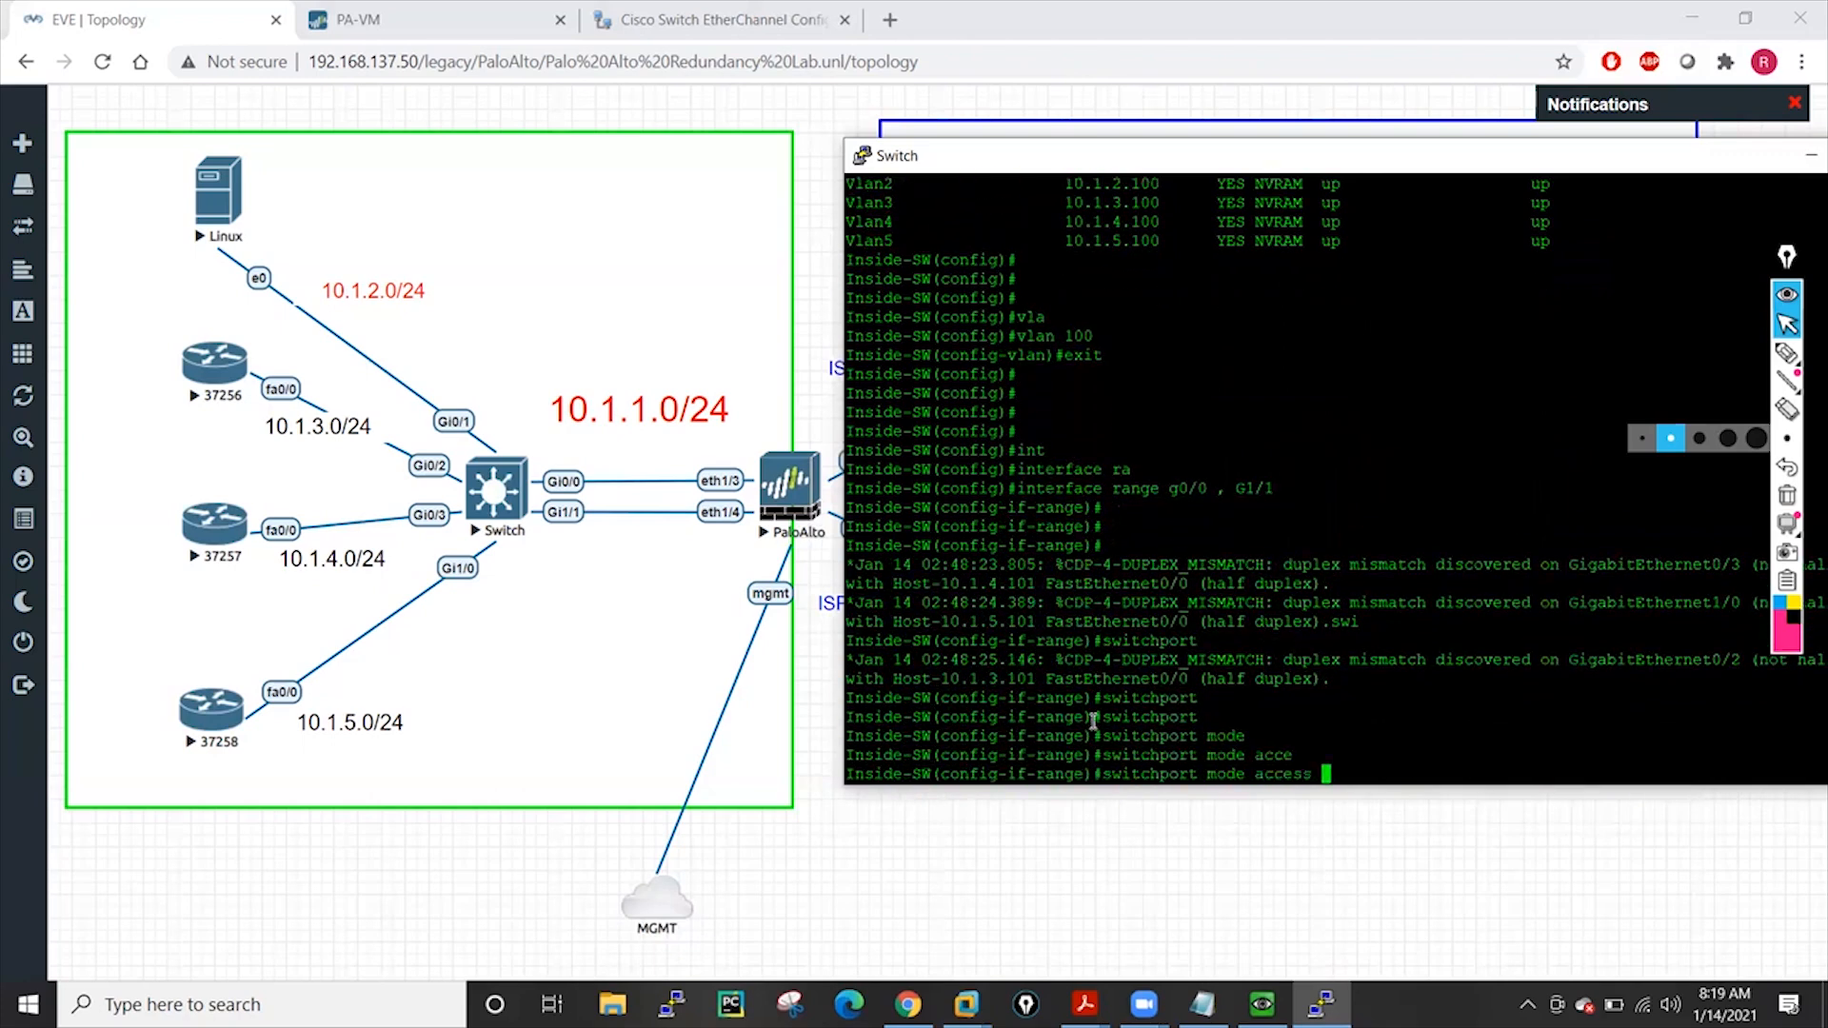
pyautogui.press('Return')
# Assign both ports to access VLAN 100
pyautogui.write('swi')
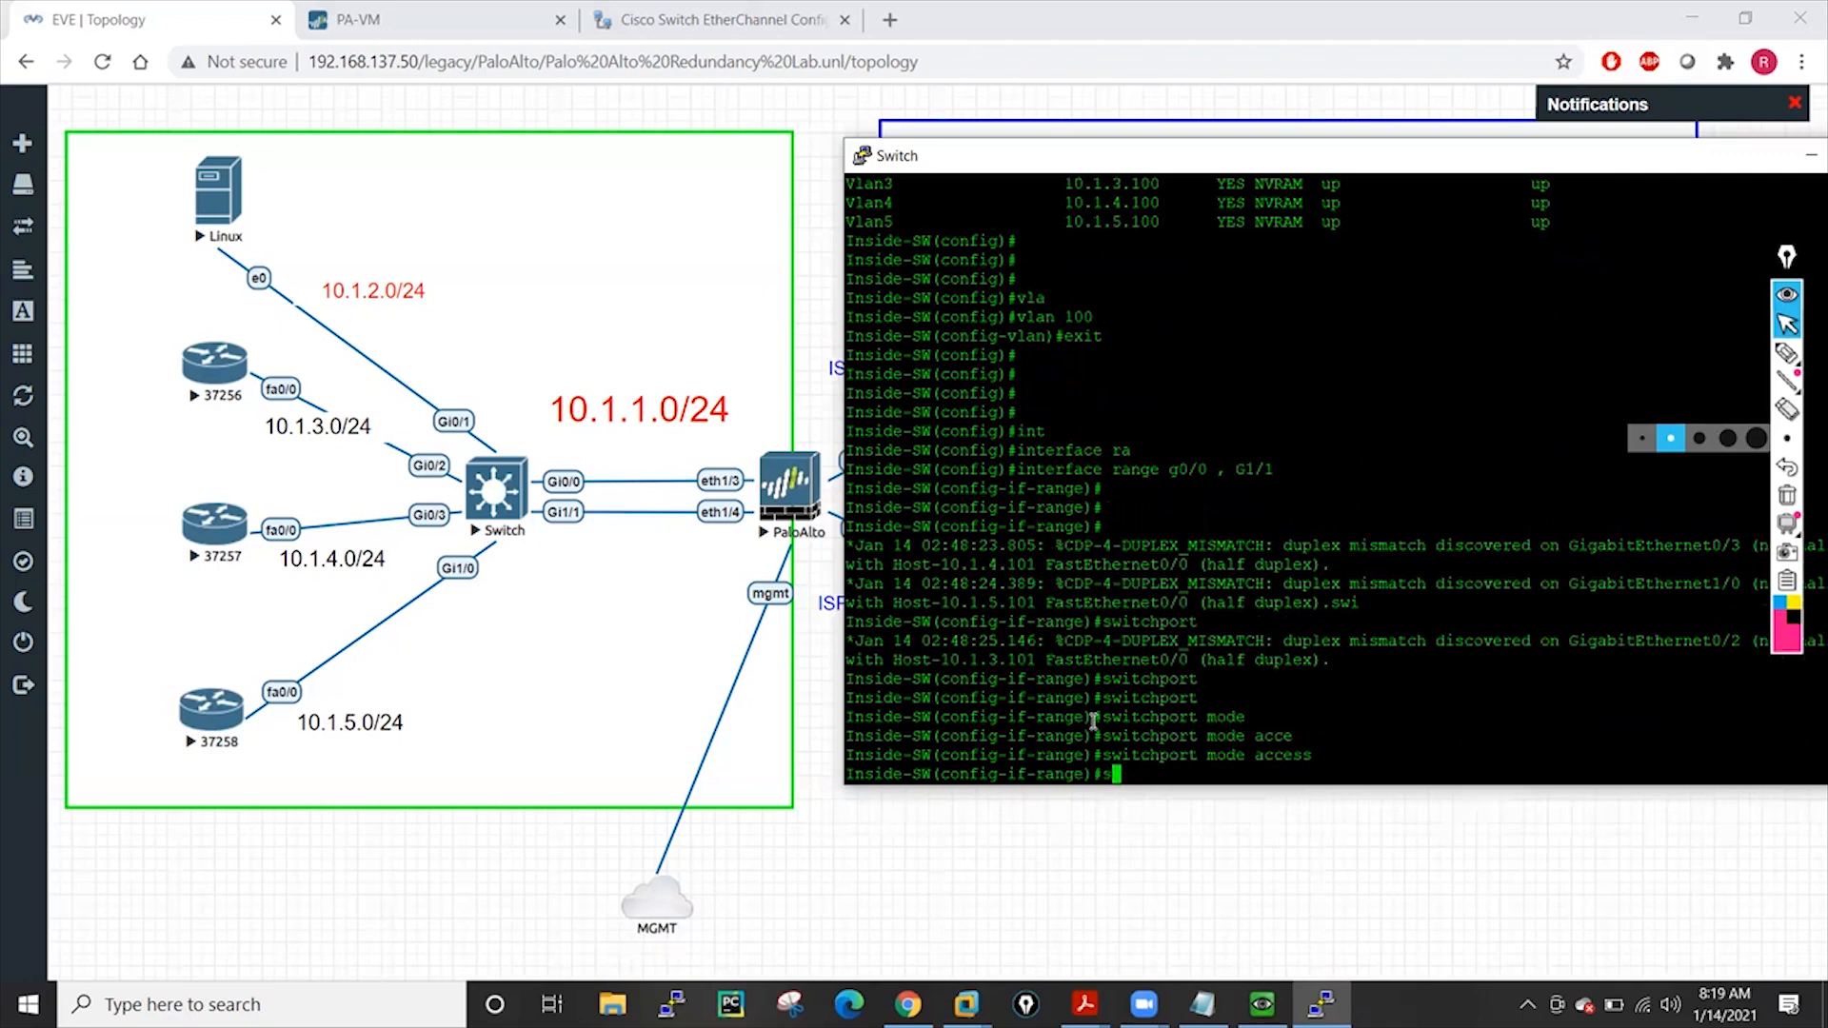
pyautogui.press('Tab')
pyautogui.write('acce')
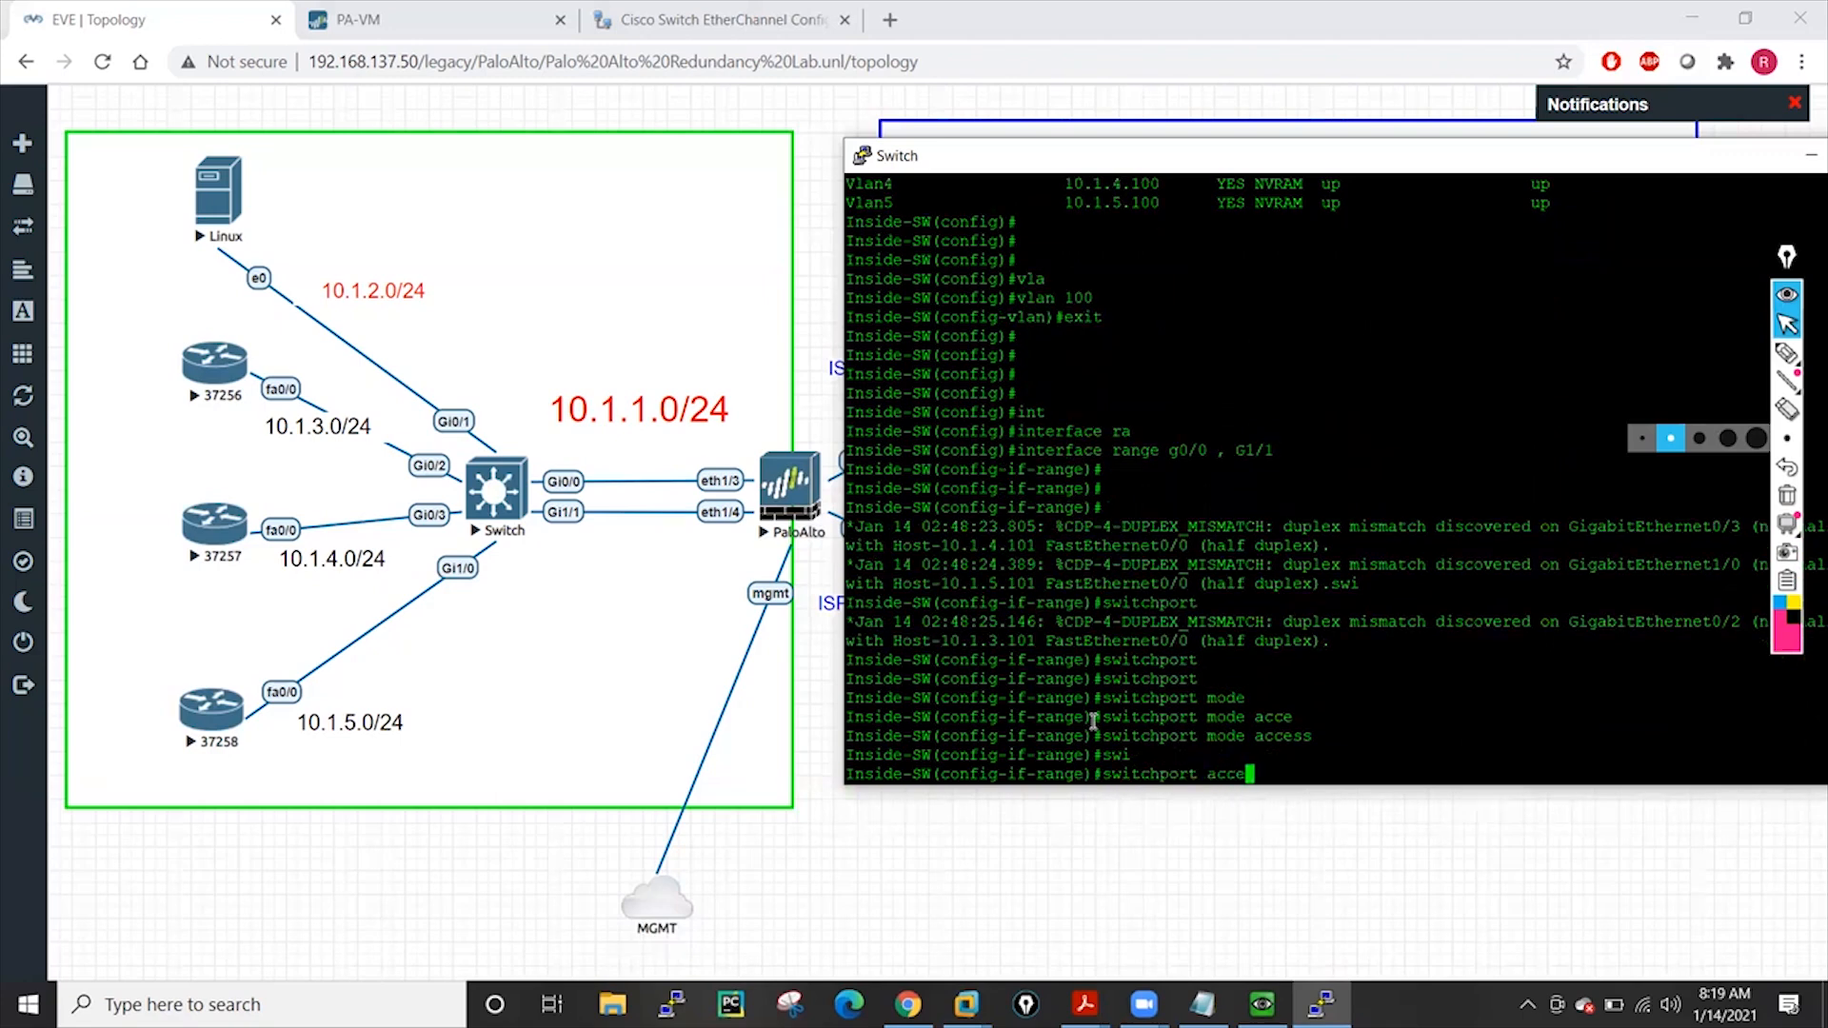
pyautogui.press('Tab')
pyautogui.write('vl')
pyautogui.press('Tab')
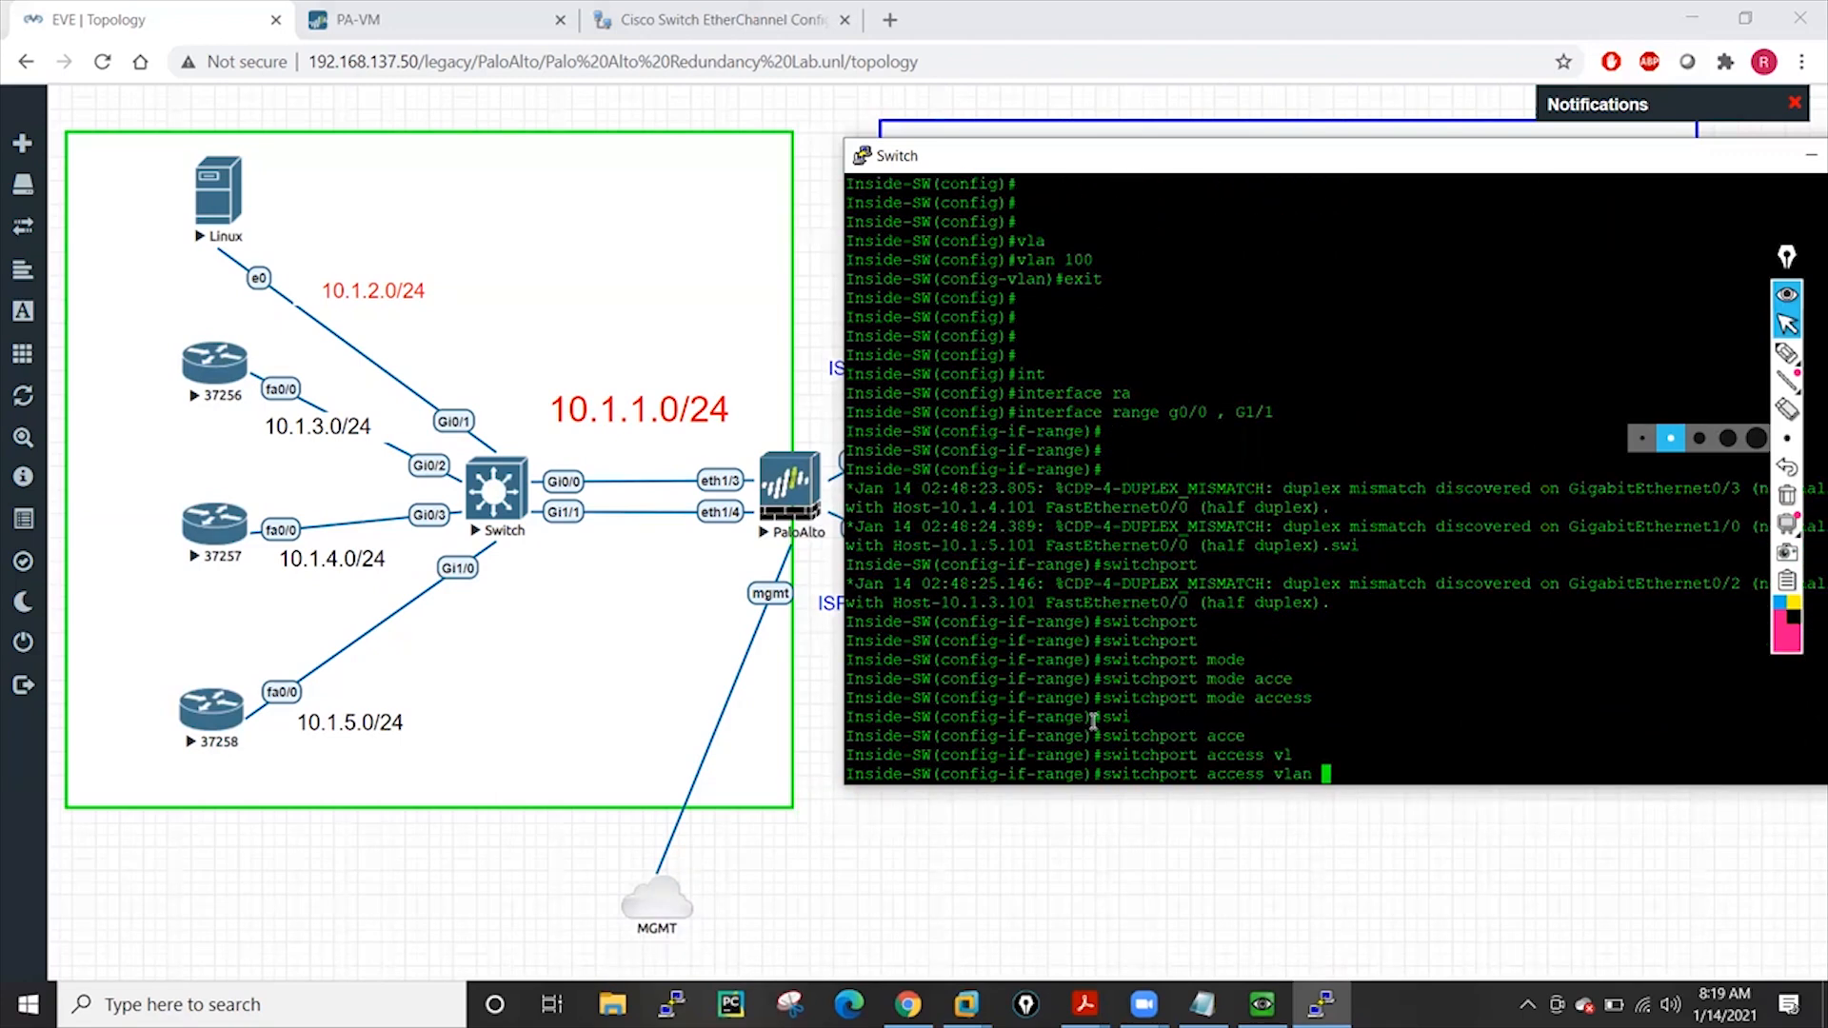
pyautogui.write('100')
pyautogui.press('Return')
pyautogui.press('Return')
pyautogui.press('Return')
pyautogui.press('Return')
pyautogui.press('Return')
pyautogui.press('Return')
pyautogui.press('Return')
pyautogui.press('Return')
pyautogui.press('Return')
pyautogui.press('Return')
pyautogui.press('Return')
pyautogui.press('Return')
pyautogui.press('Return')
pyautogui.press('Return')
pyautogui.press('Return')
pyautogui.press('Return')
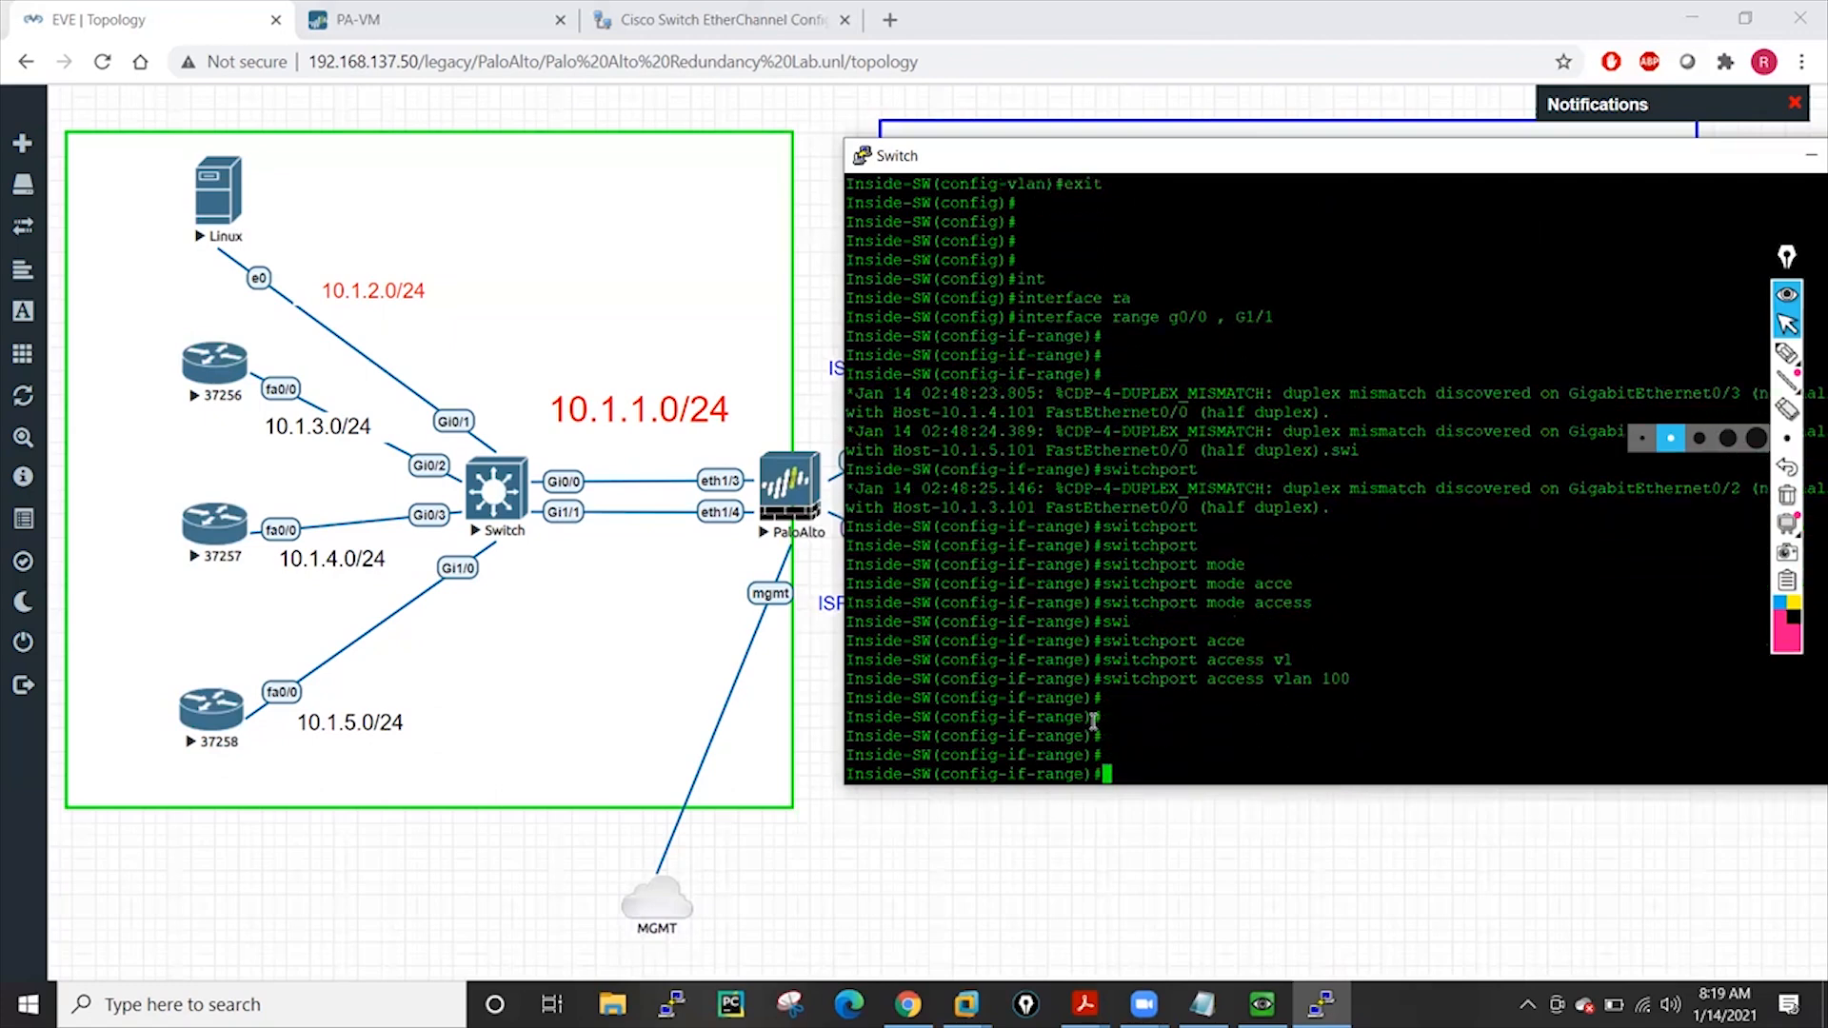
pyautogui.write('chan')
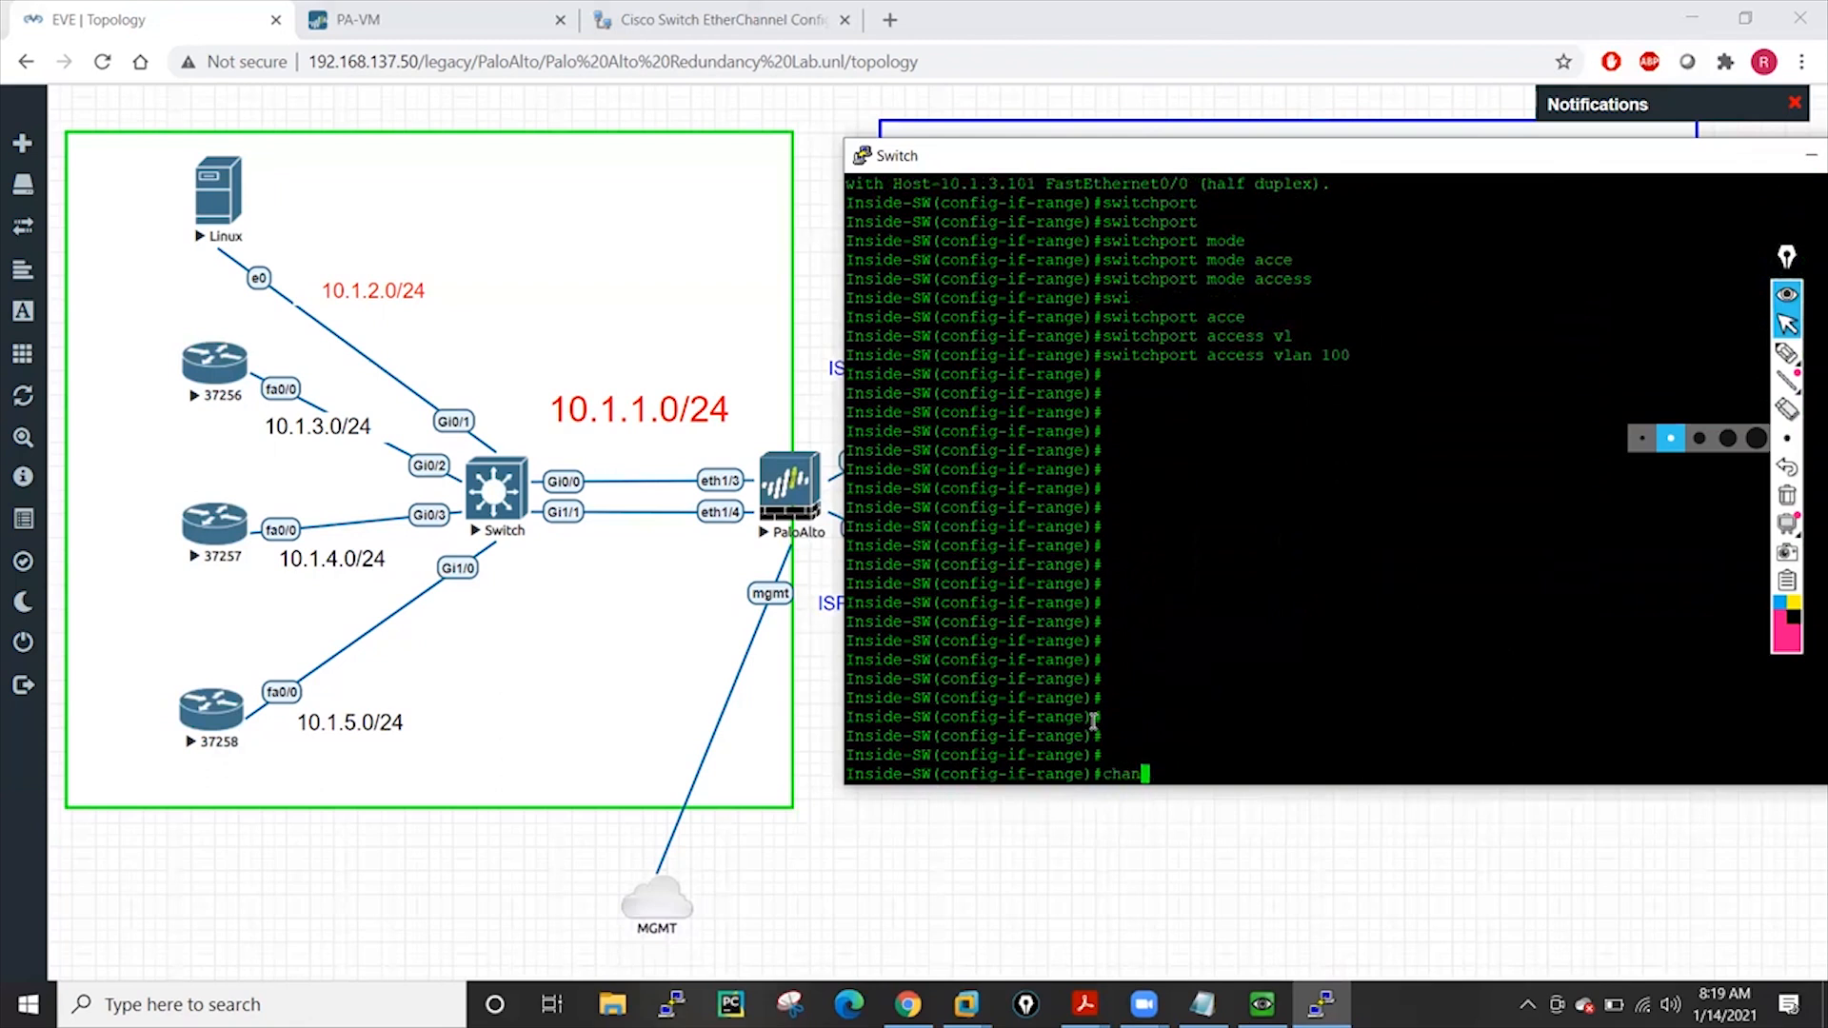
pyautogui.press('Tab')
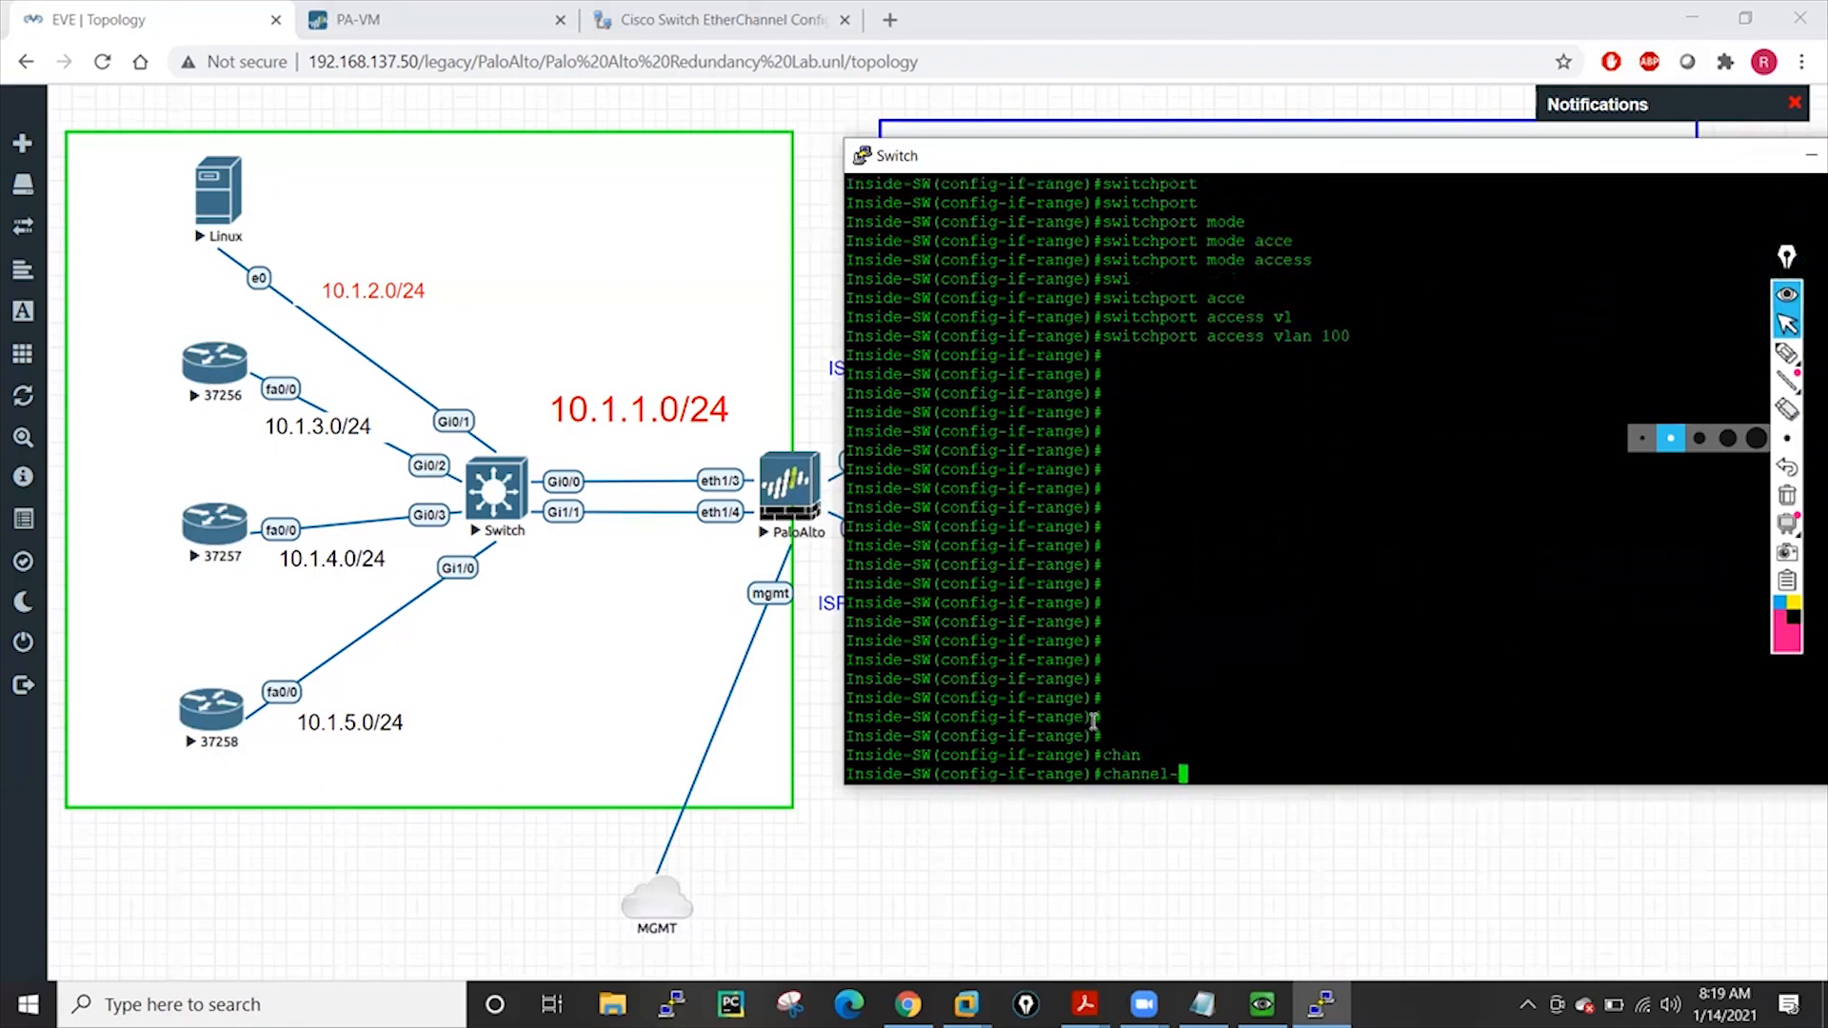
# Enter 'channel-group 100 mode active' on the interface range
pyautogui.write('gr')
pyautogui.press('Tab')
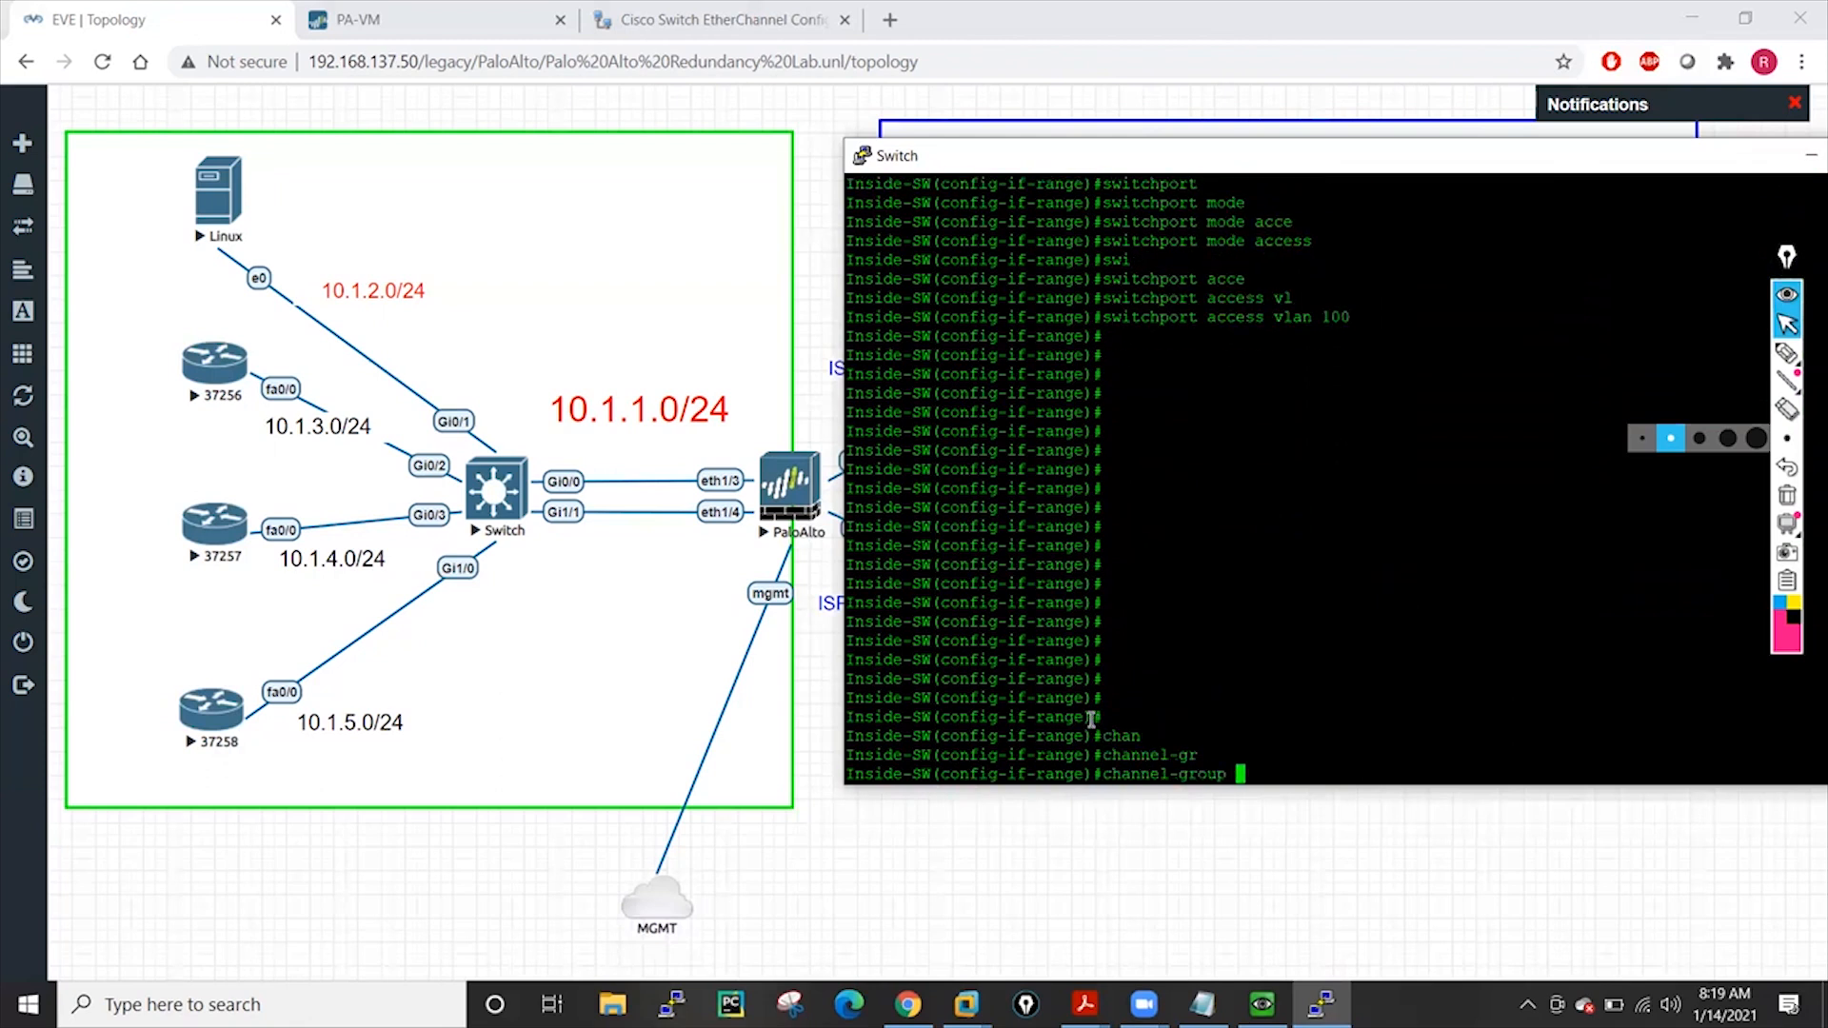
pyautogui.write('?')
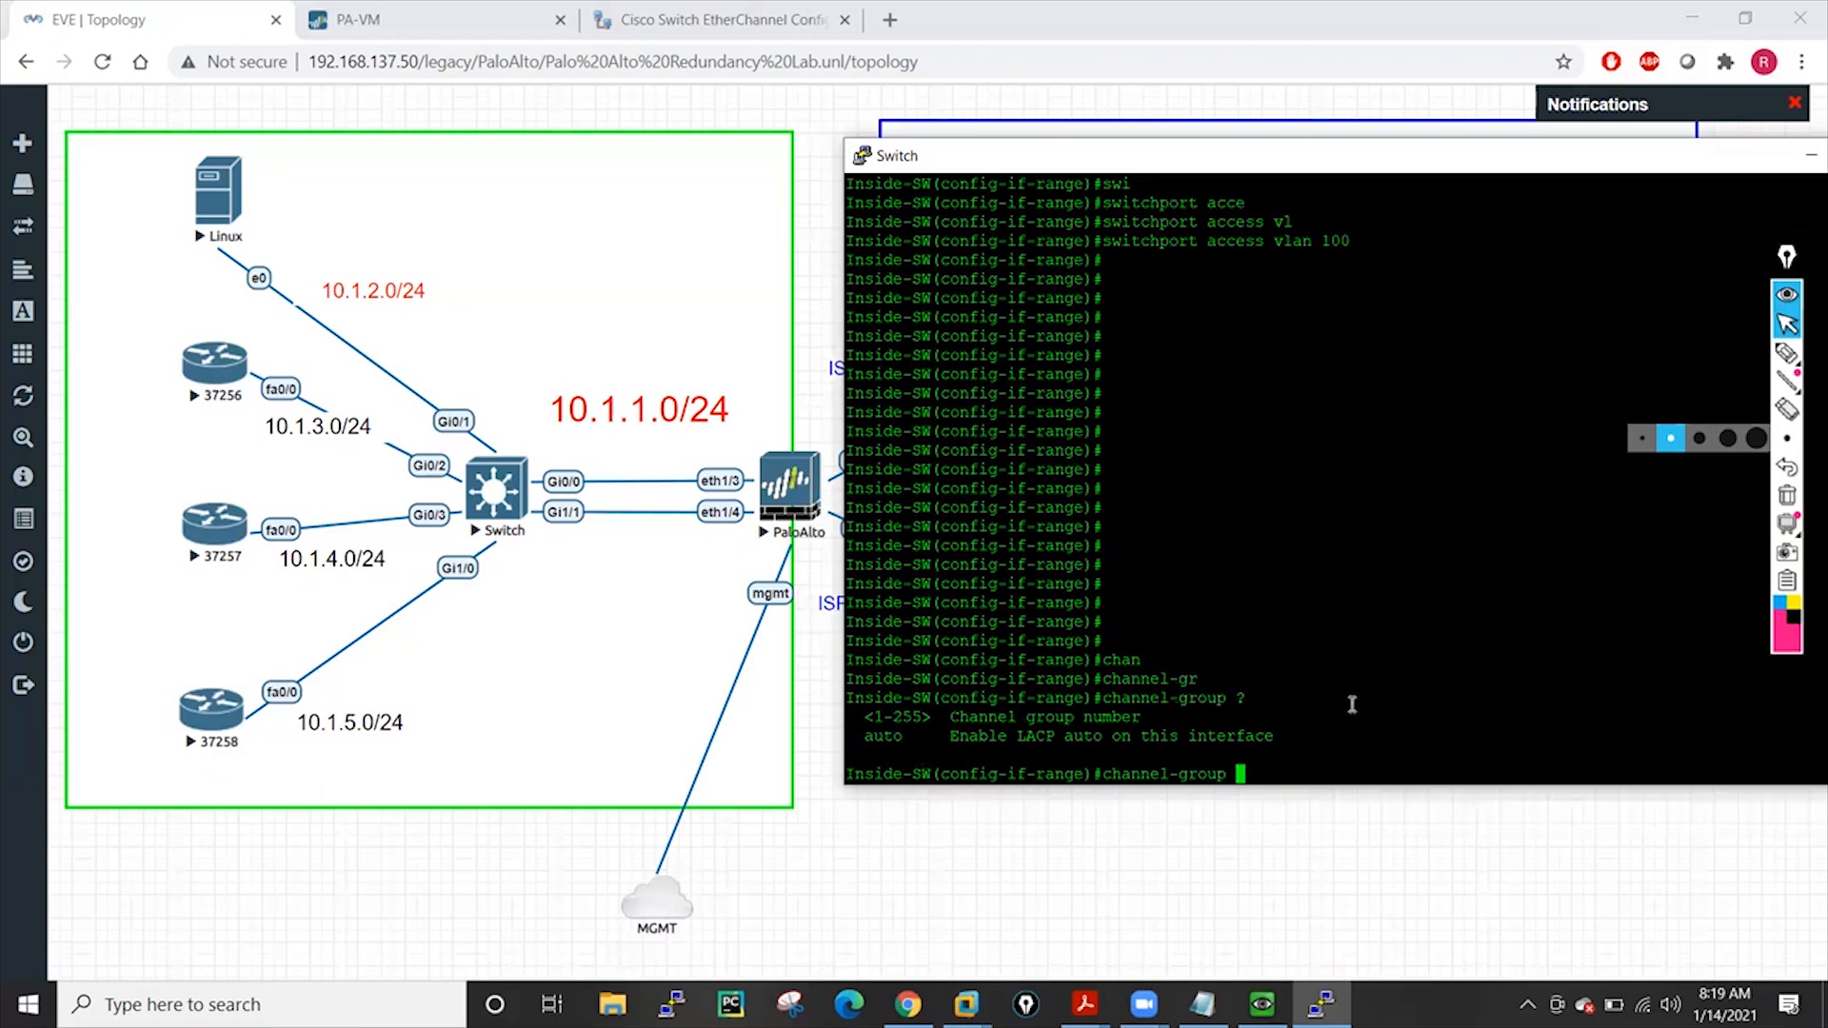
pyautogui.write('100 ?mo')
pyautogui.press('Tab')
pyautogui.write('?')
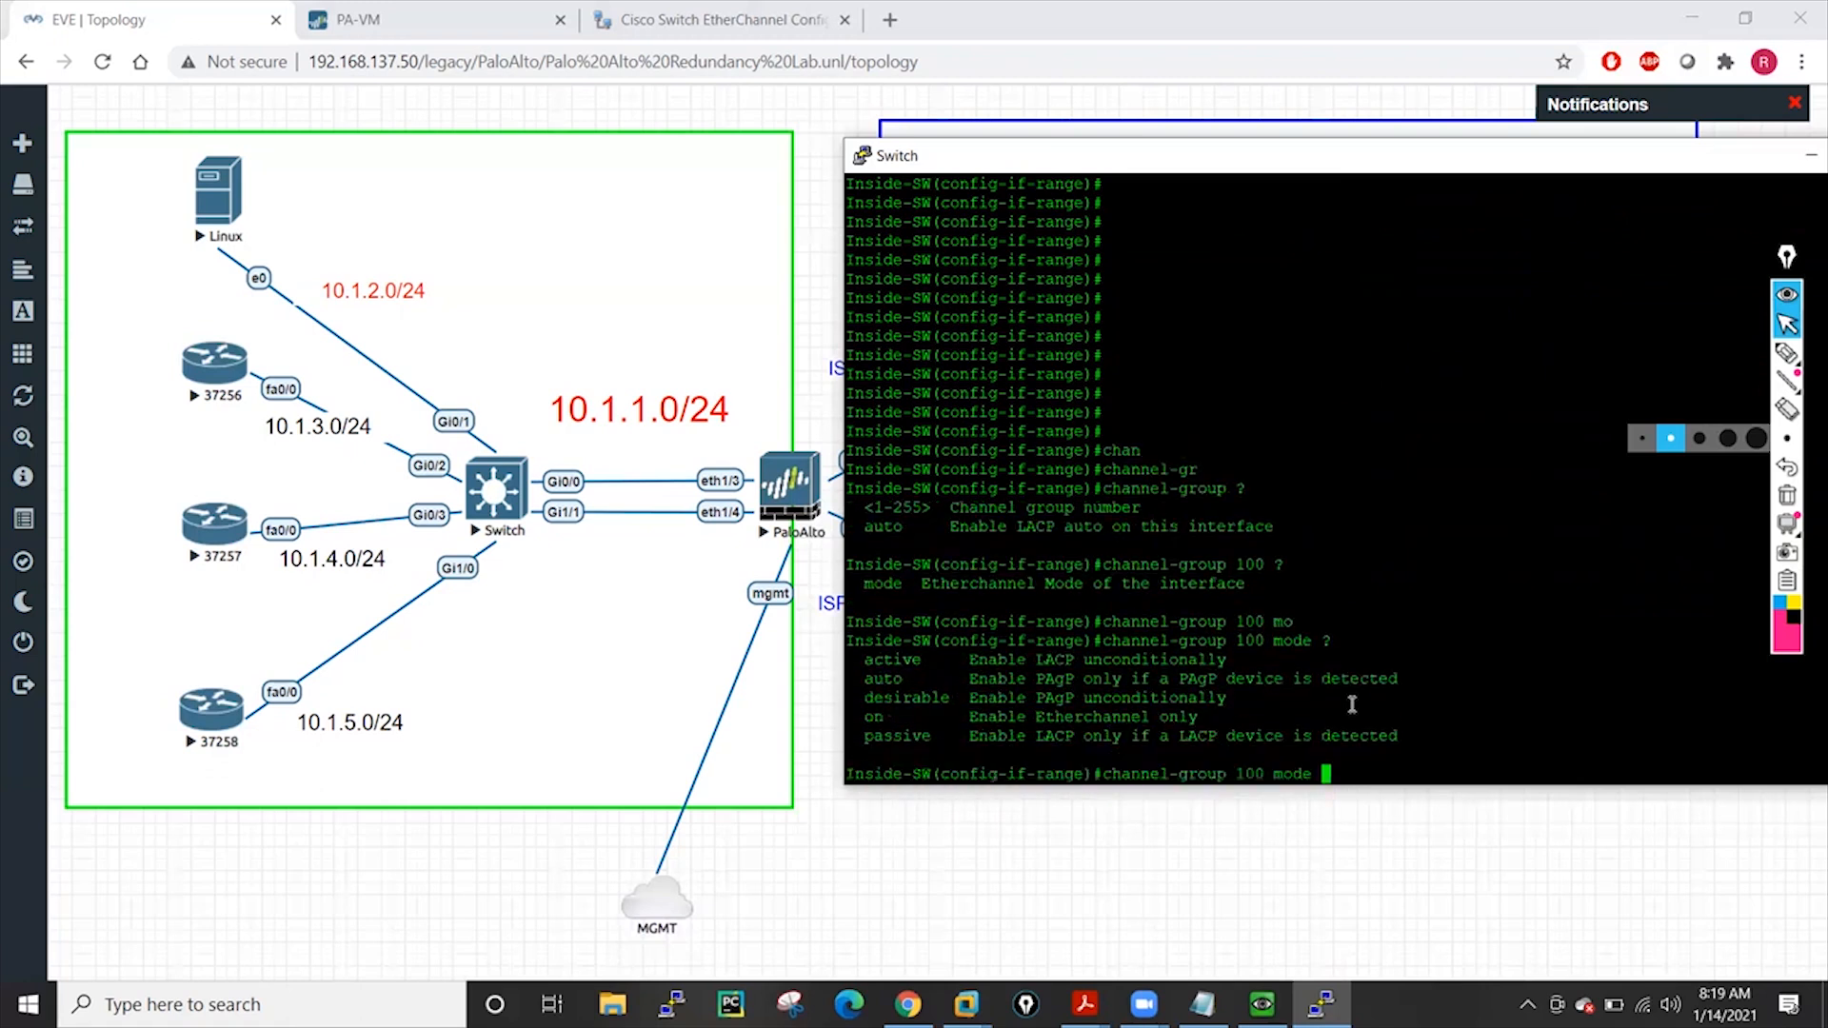
pyautogui.write('a')
pyautogui.write('c')
pyautogui.press('Tab')
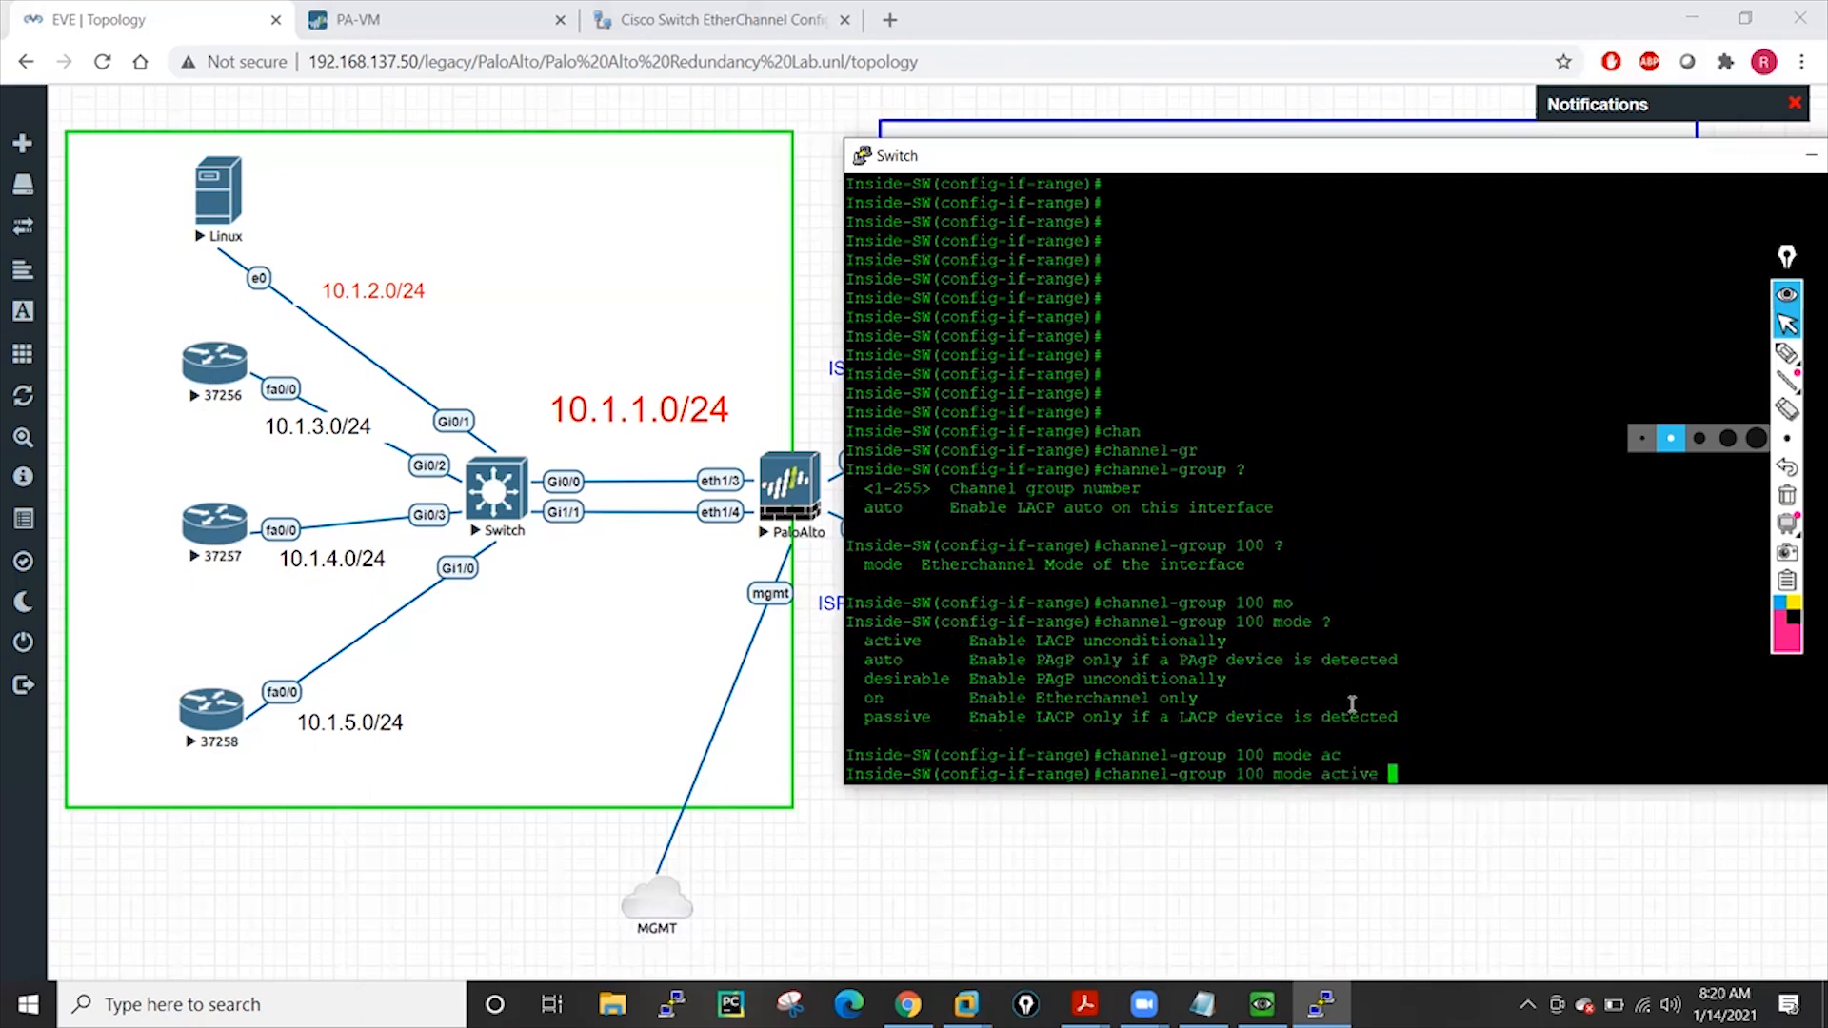
pyautogui.press('Return')
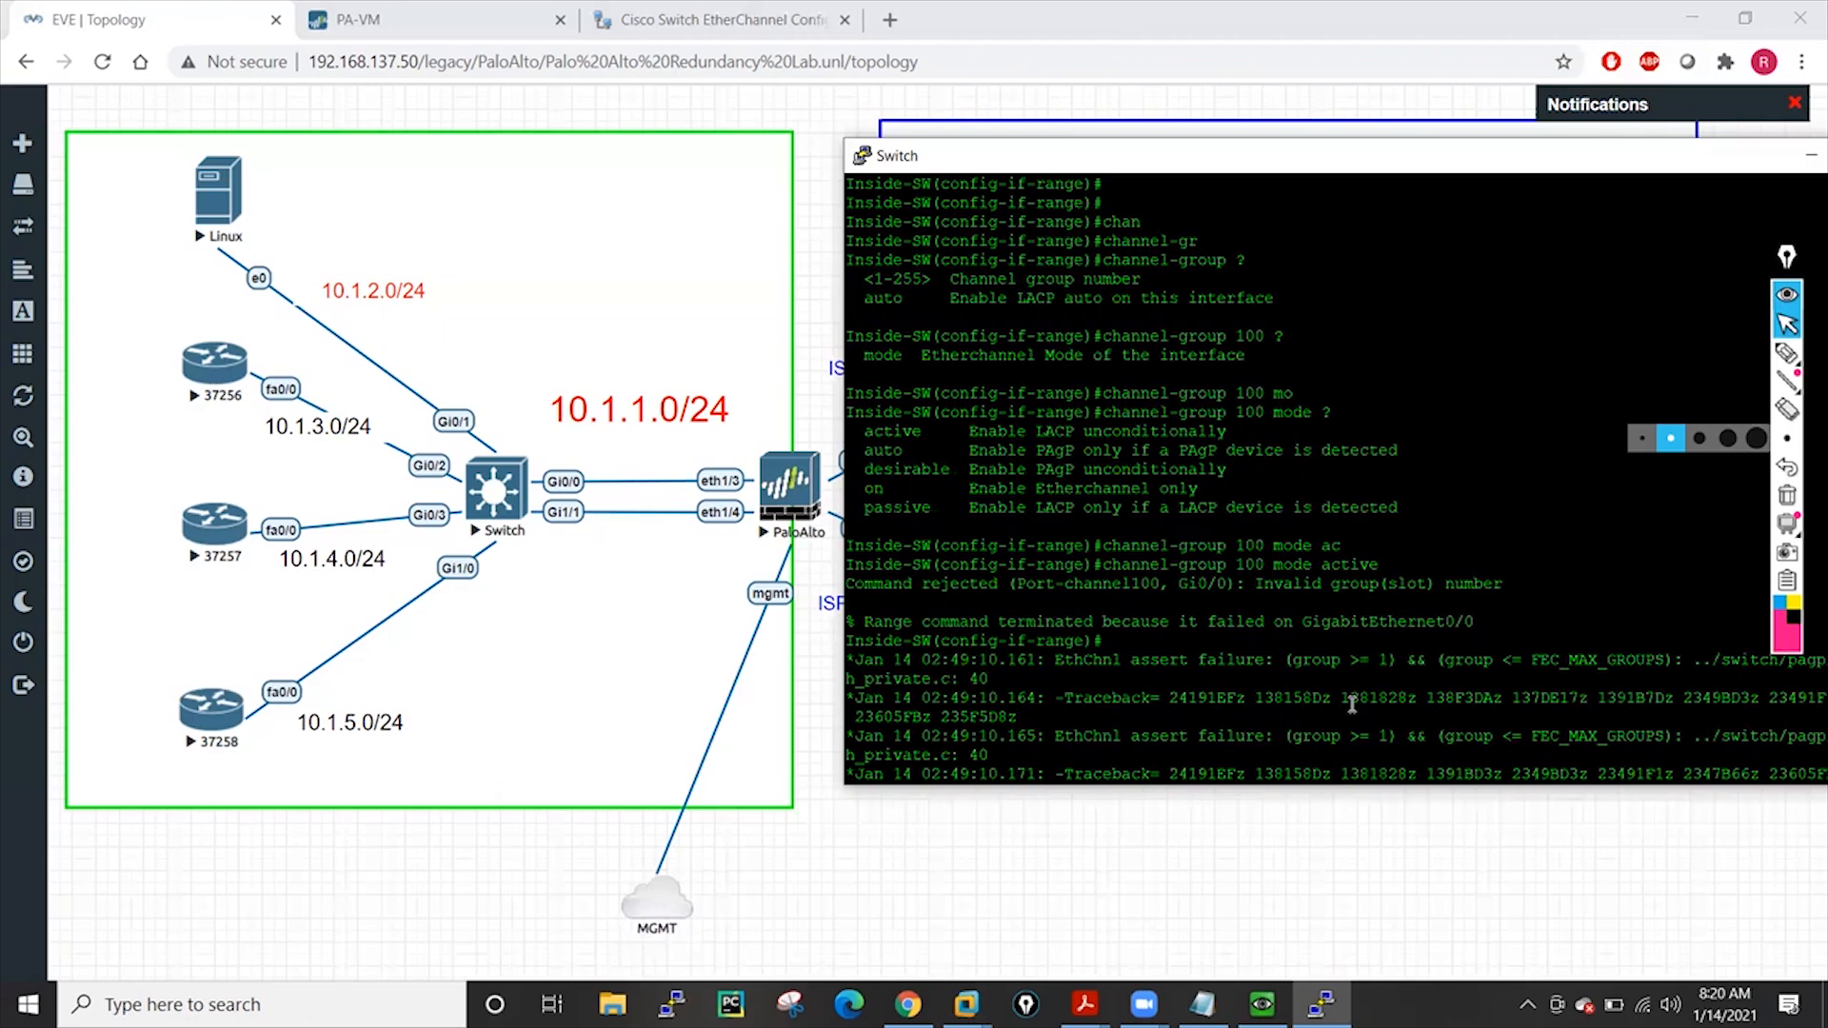
# Rerun the rejected channel-group 100 active command, then bring the lab topology forward
pyautogui.press('Return')
pyautogui.press('Return')
pyautogui.press('Return')
pyautogui.press('Return')
pyautogui.press('Return')
pyautogui.press('Return')
pyautogui.press('Return')
pyautogui.press('Return')
pyautogui.press('Return')
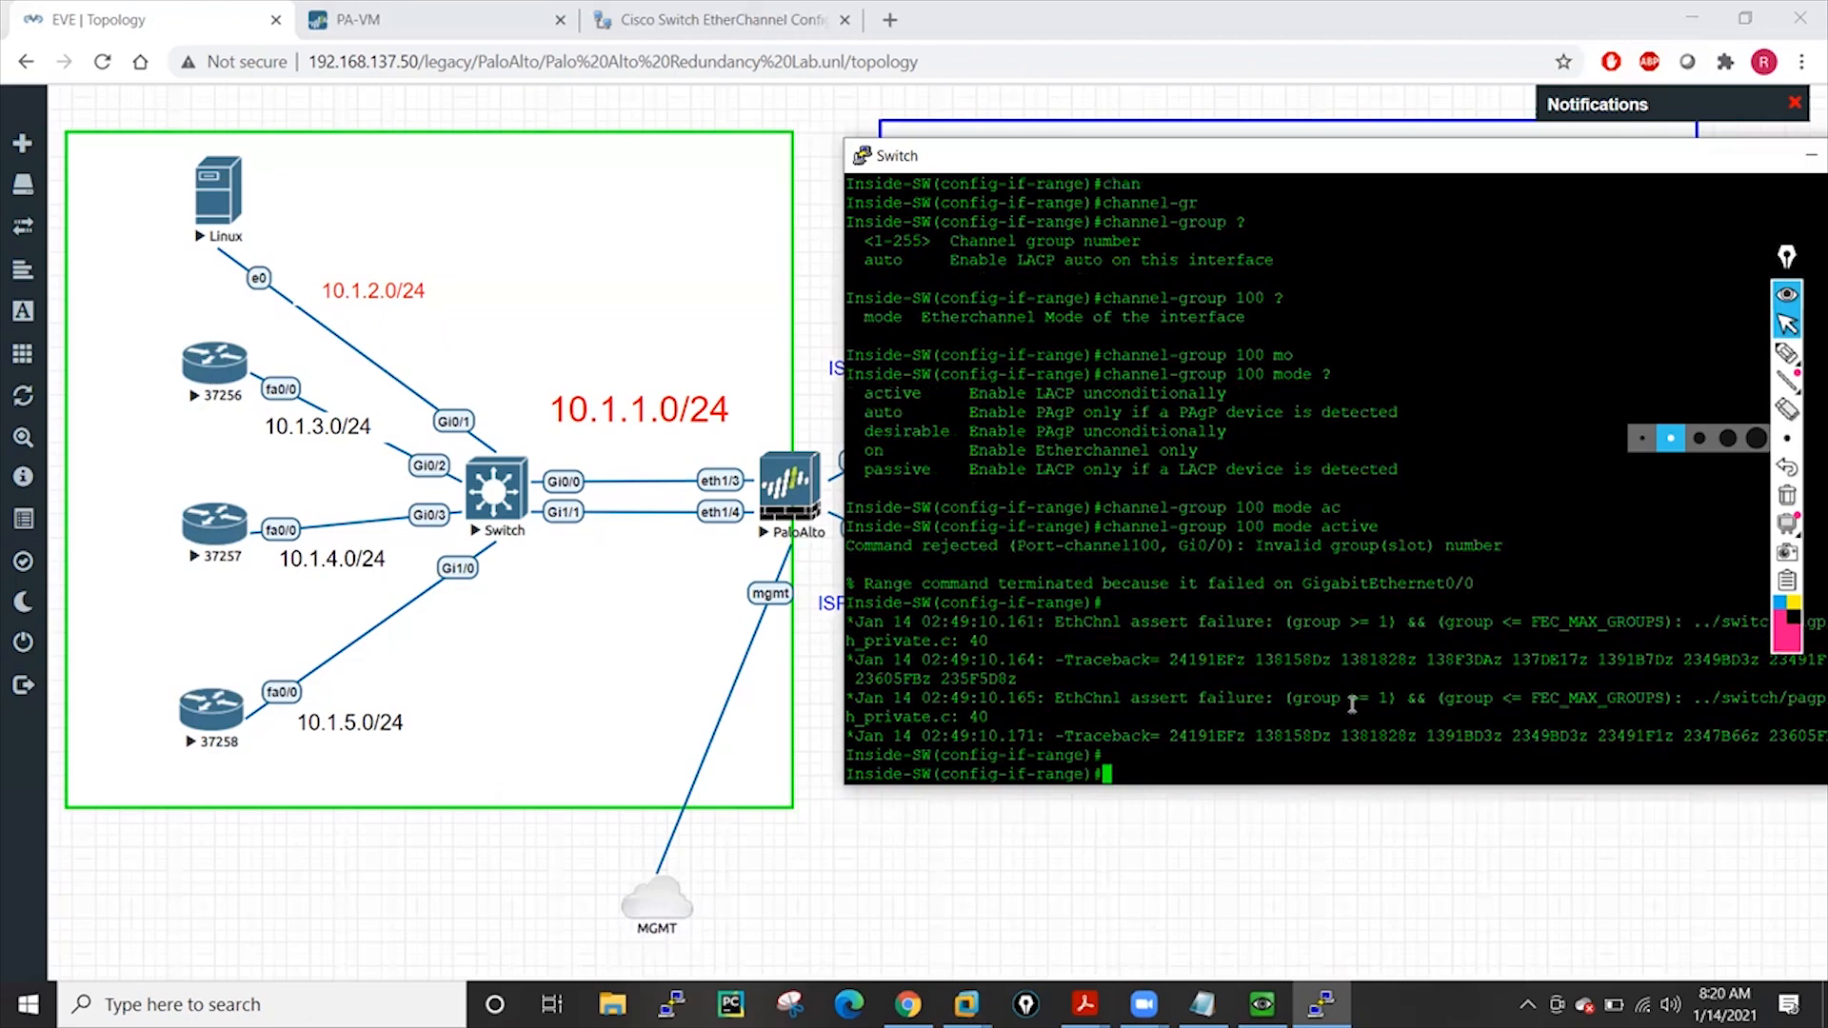
pyautogui.press('Up')
pyautogui.press('Return')
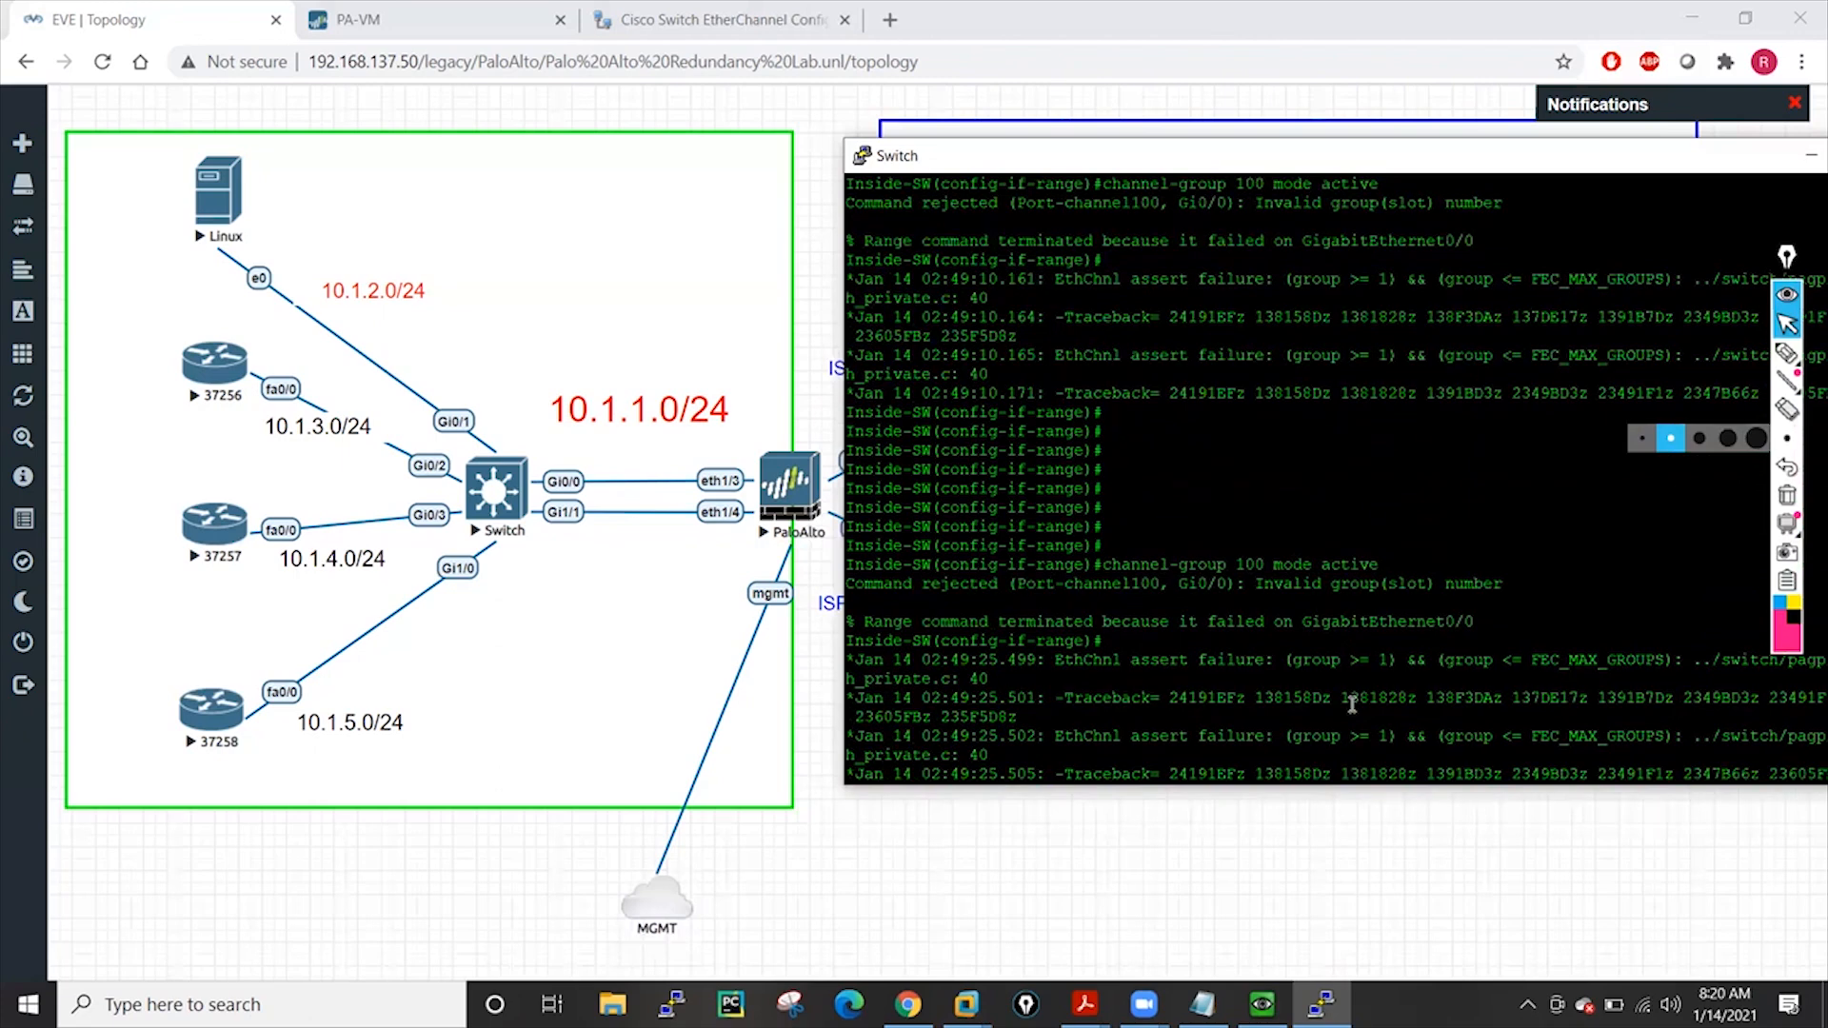
pyautogui.press('Return')
pyautogui.press('Return')
pyautogui.press('Return')
pyautogui.press('Return')
pyautogui.press('Return')
pyautogui.press('Return')
pyautogui.press('Return')
pyautogui.press('Return')
pyautogui.press('Return')
pyautogui.press('Return')
pyautogui.press('Return')
pyautogui.press('Return')
pyautogui.press('Return')
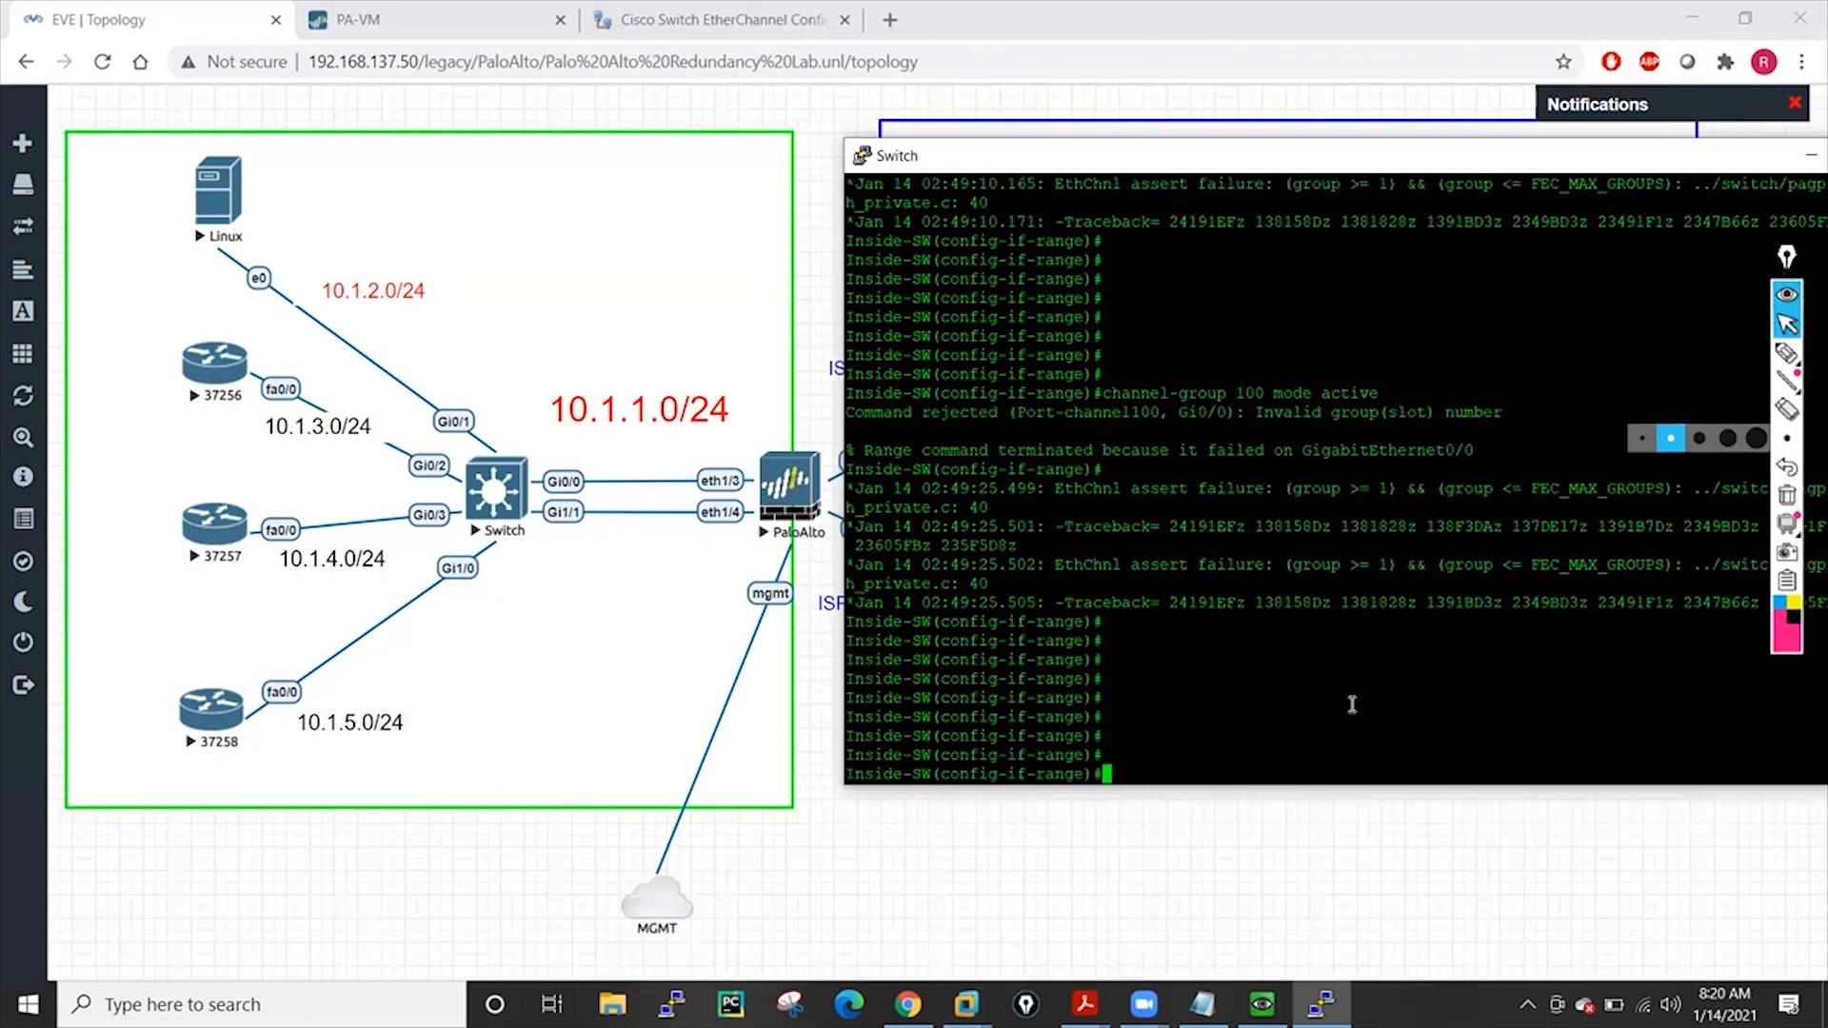
pyautogui.press('Return')
pyautogui.press('Return')
pyautogui.press('Return')
pyautogui.press('Return')
pyautogui.press('Return')
pyautogui.press('Return')
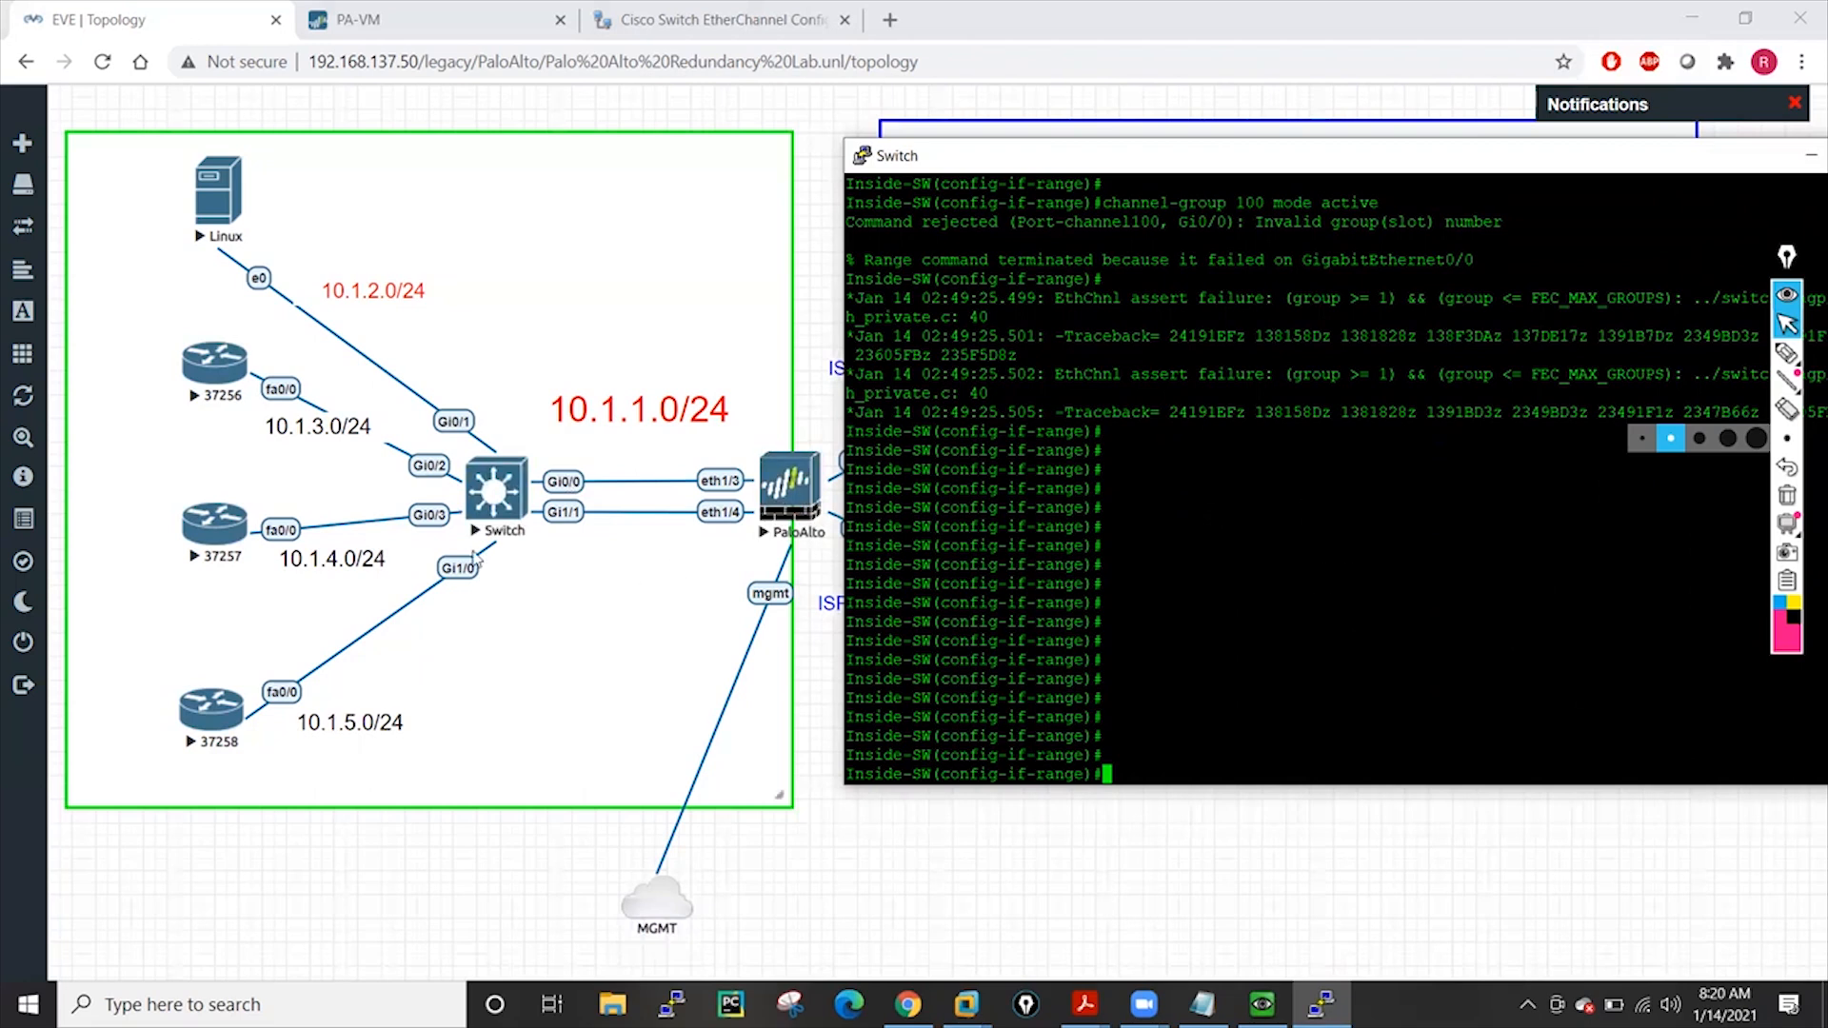
pyautogui.click(511, 494)
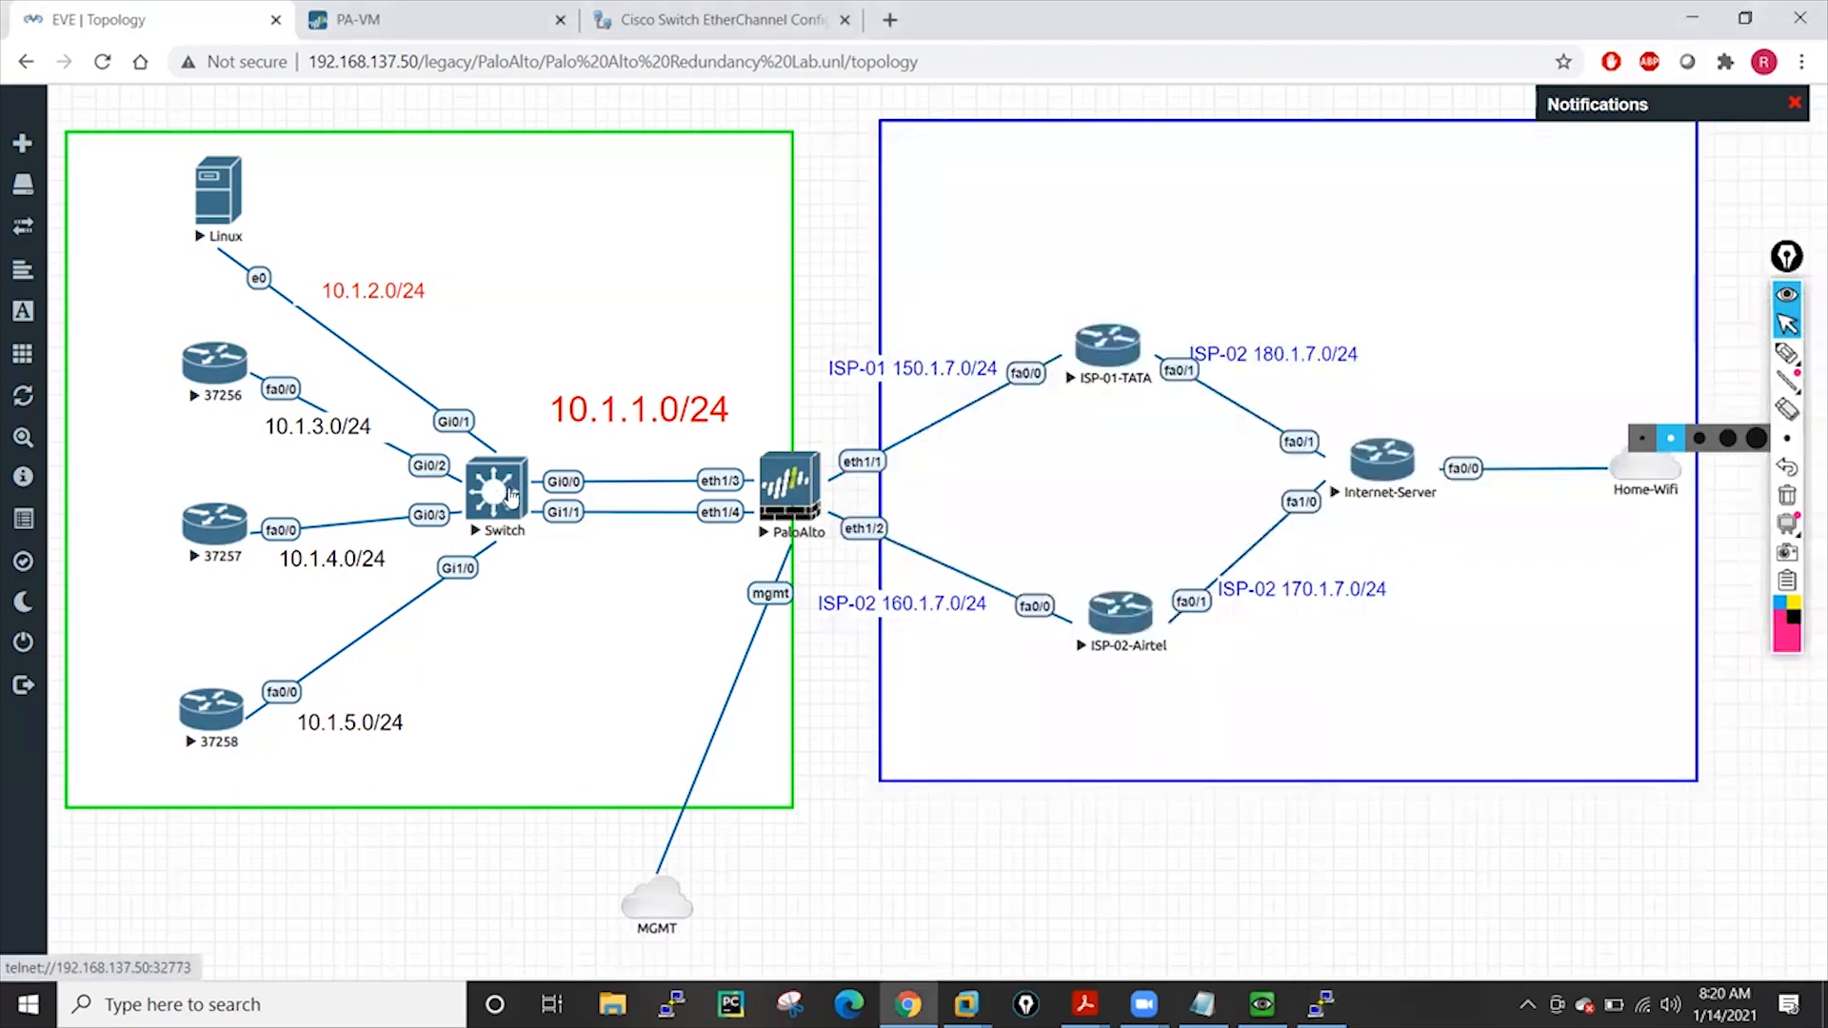
# Stop the Switch node, then review its node settings and cancel without changes
pyautogui.rightClick(512, 494)
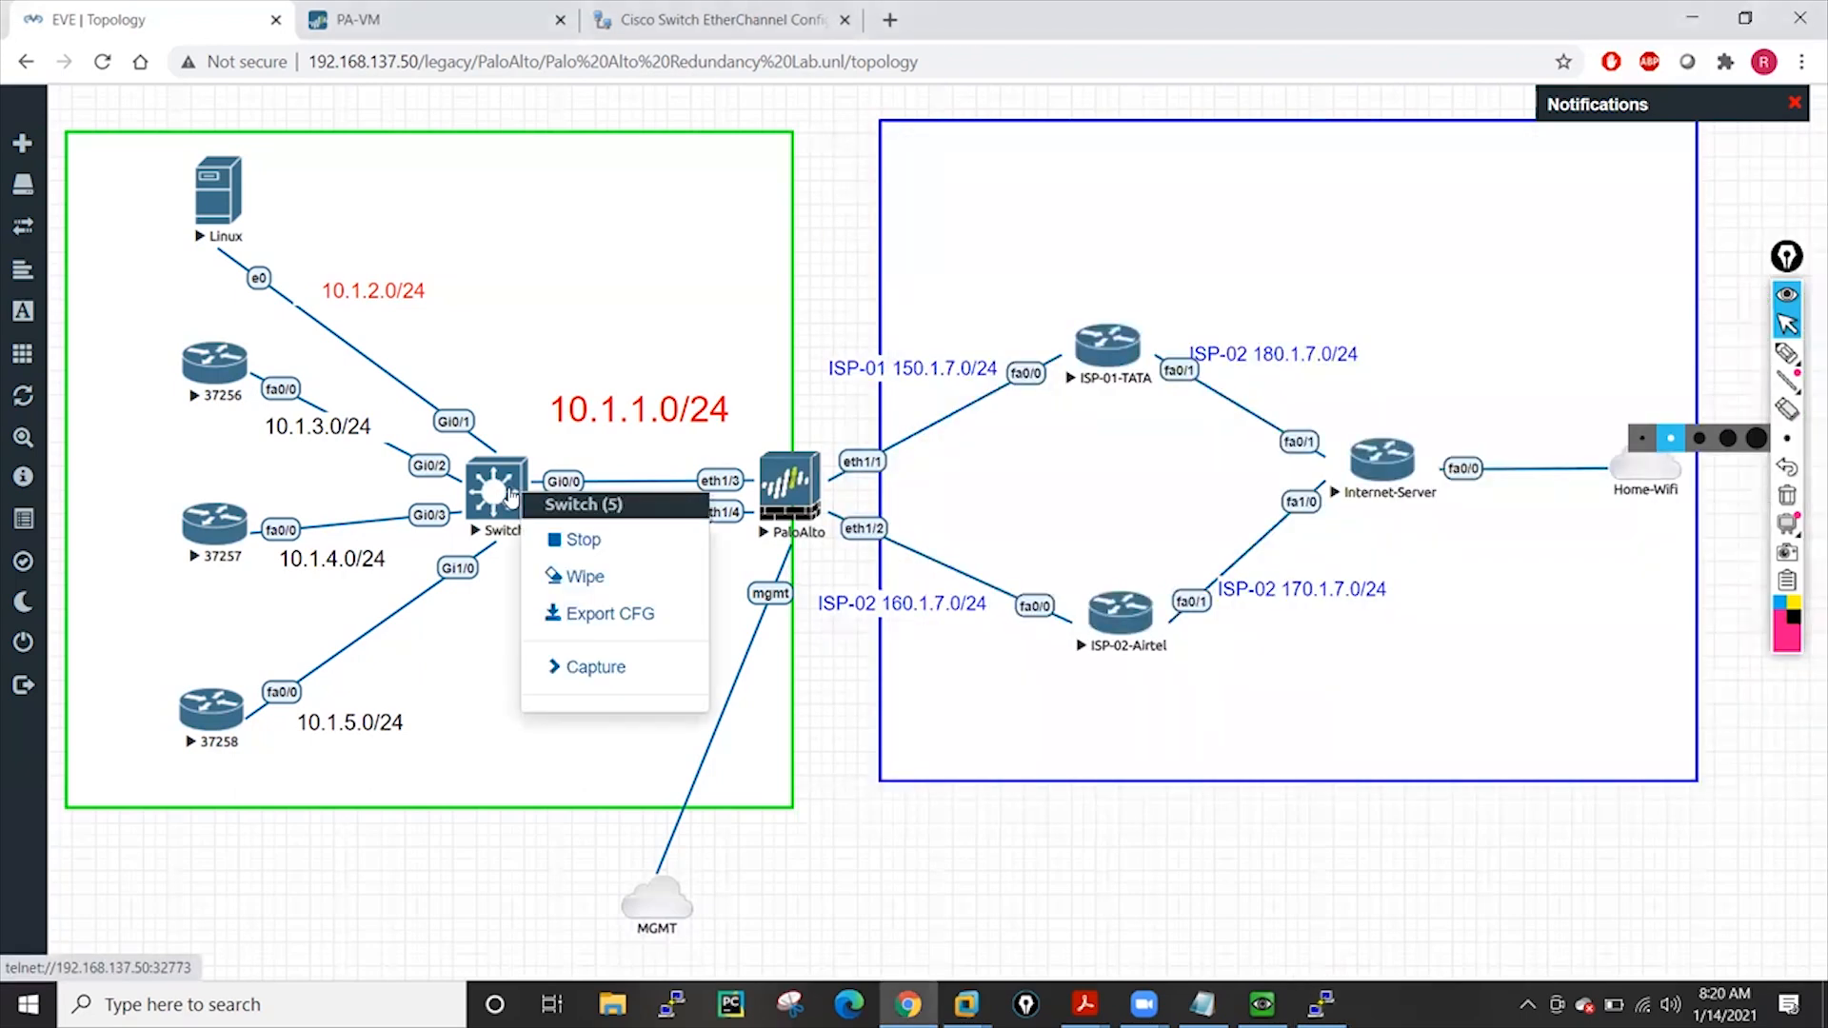
pyautogui.click(582, 543)
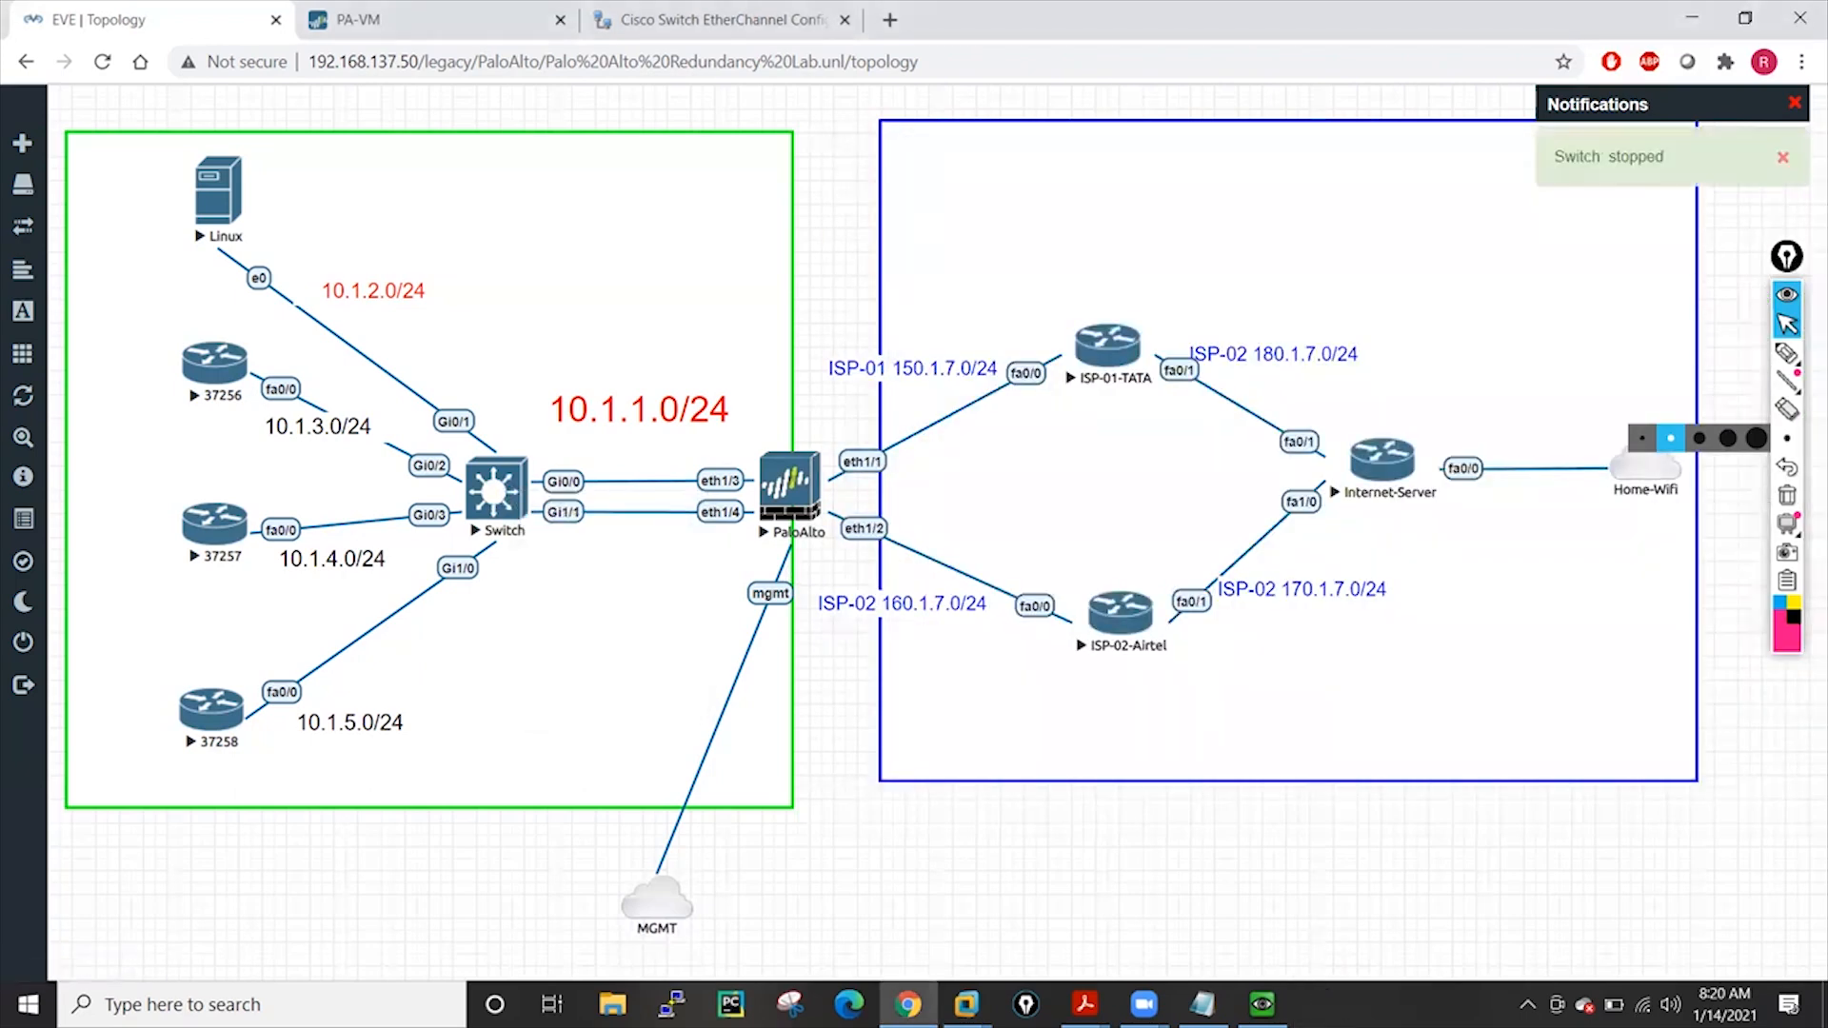
pyautogui.rightClick(499, 481)
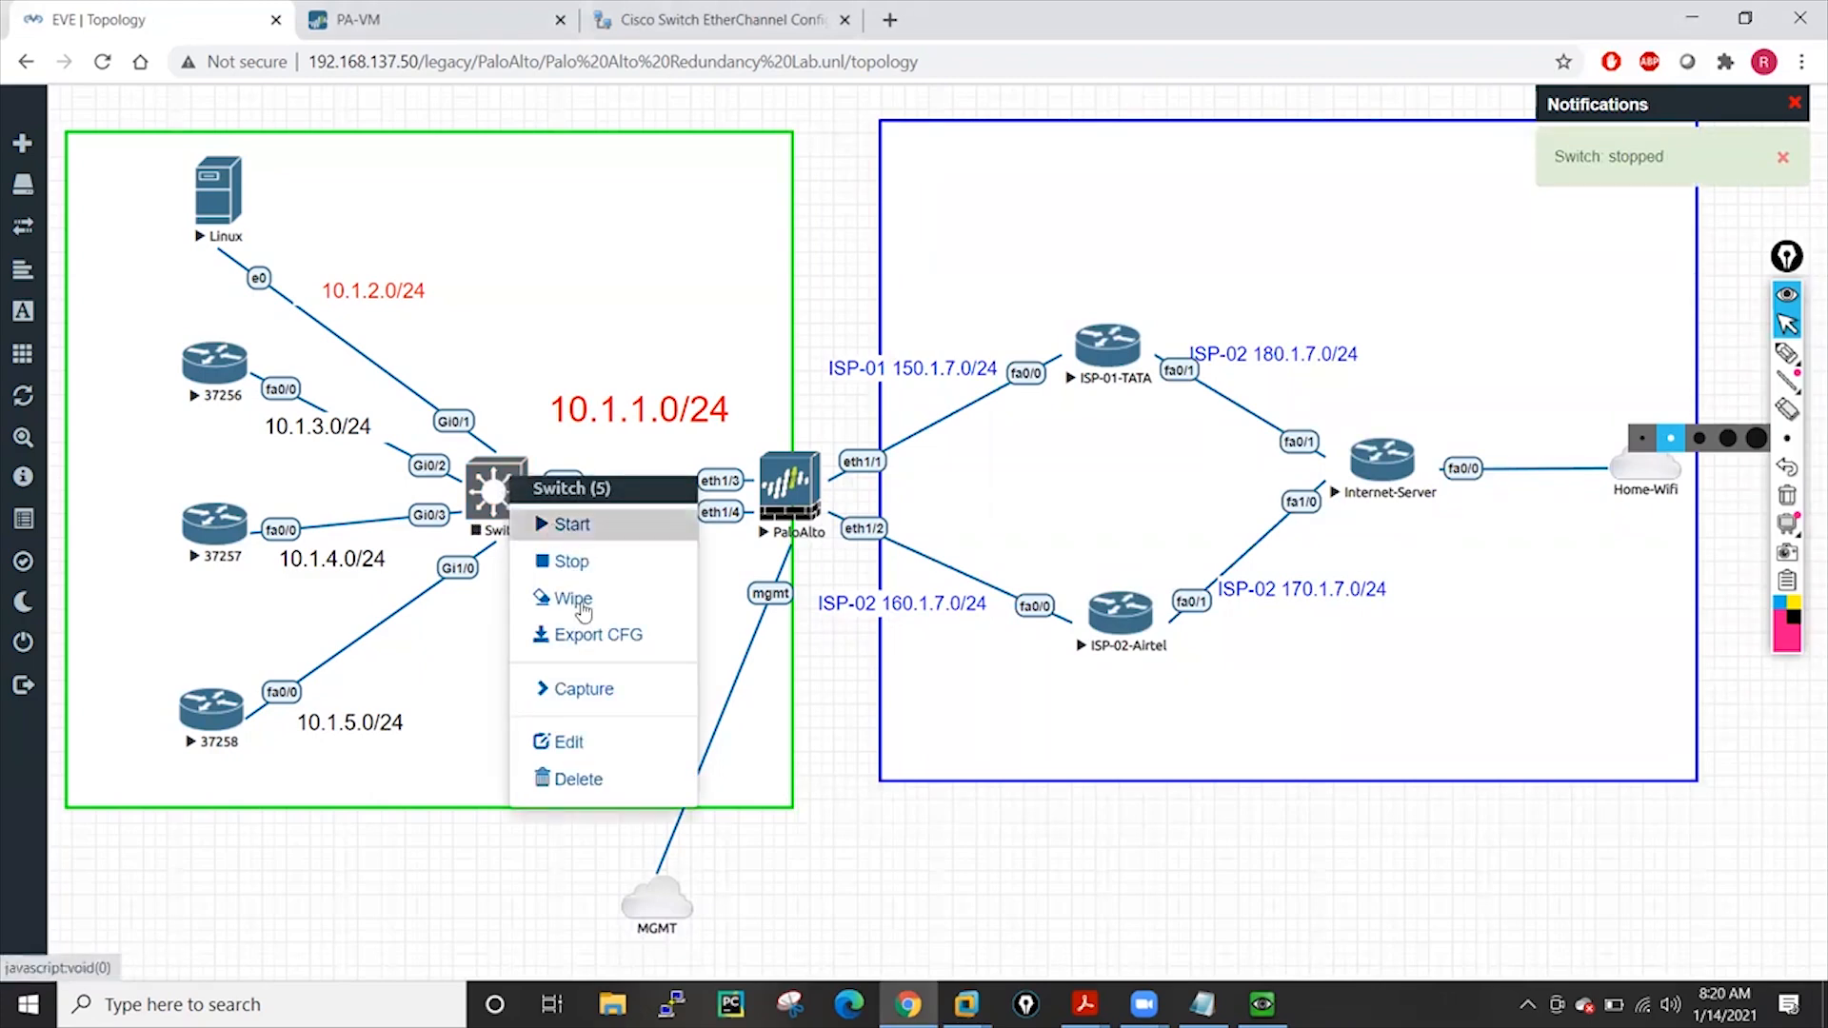
pyautogui.click(600, 742)
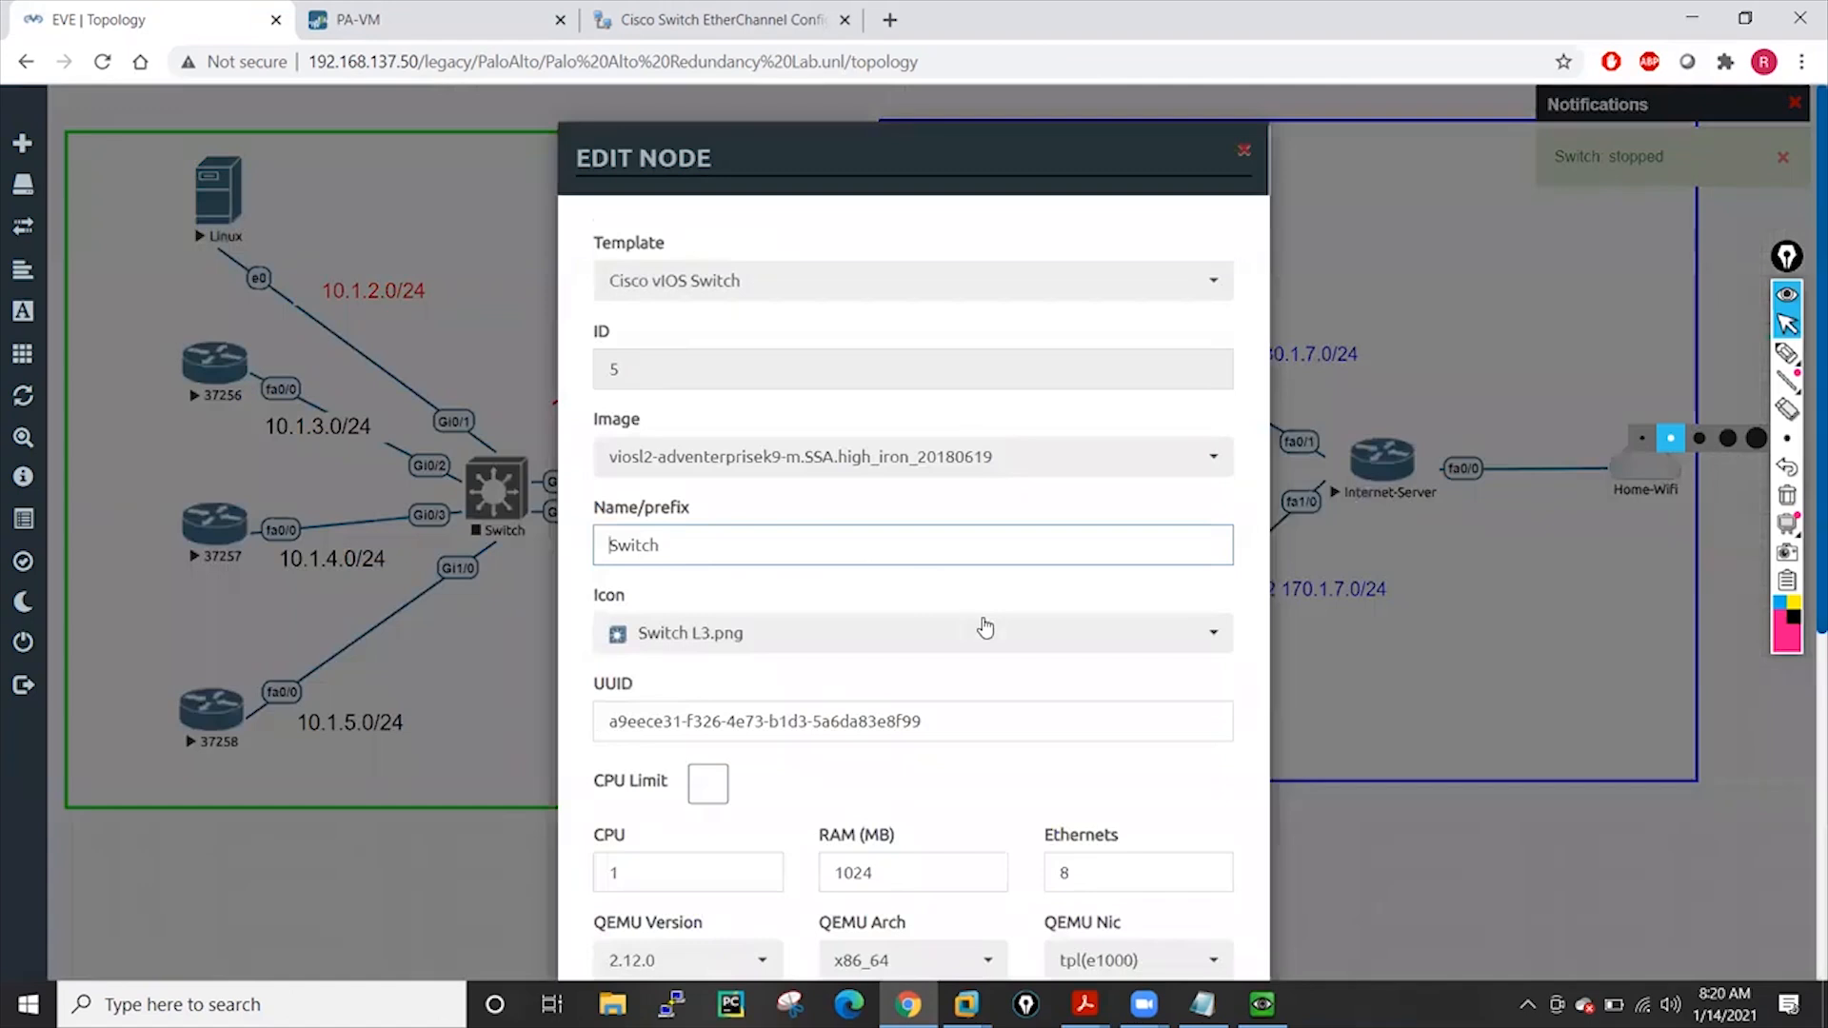
pyautogui.scroll(-3, 985, 626)
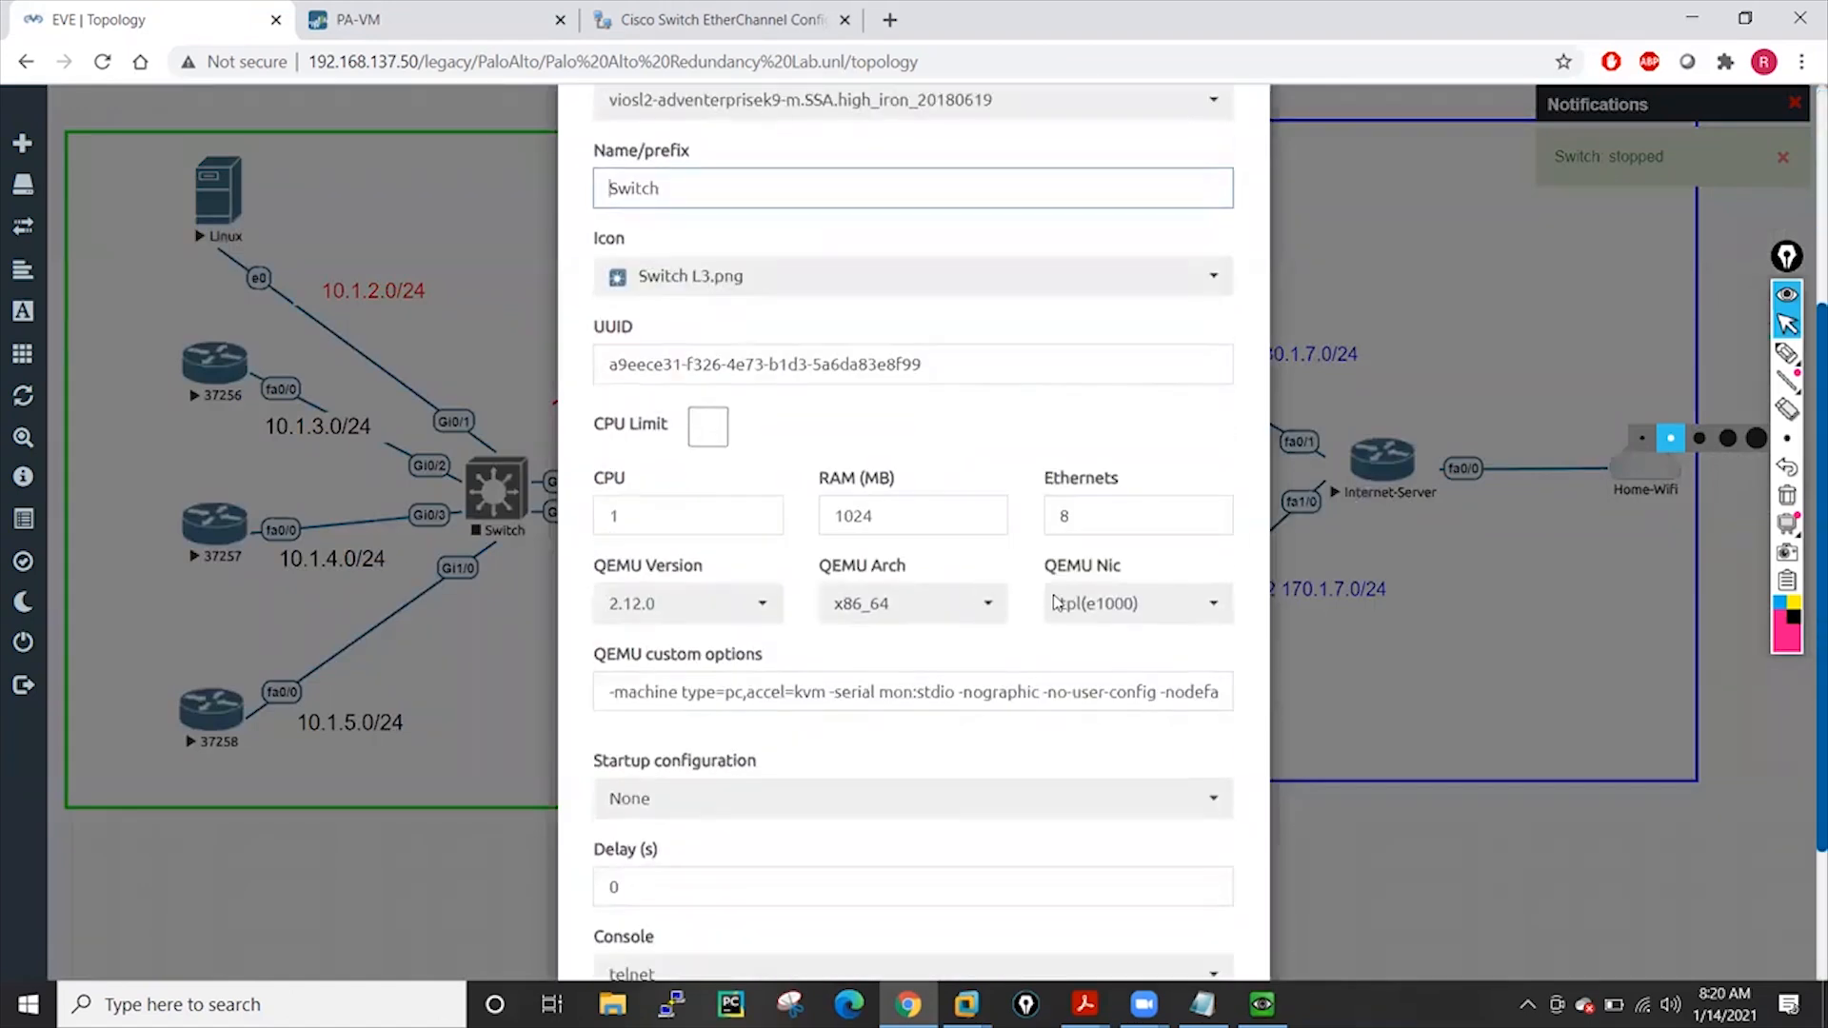
pyautogui.scroll(-2, 922, 613)
pyautogui.scroll(3, 922, 617)
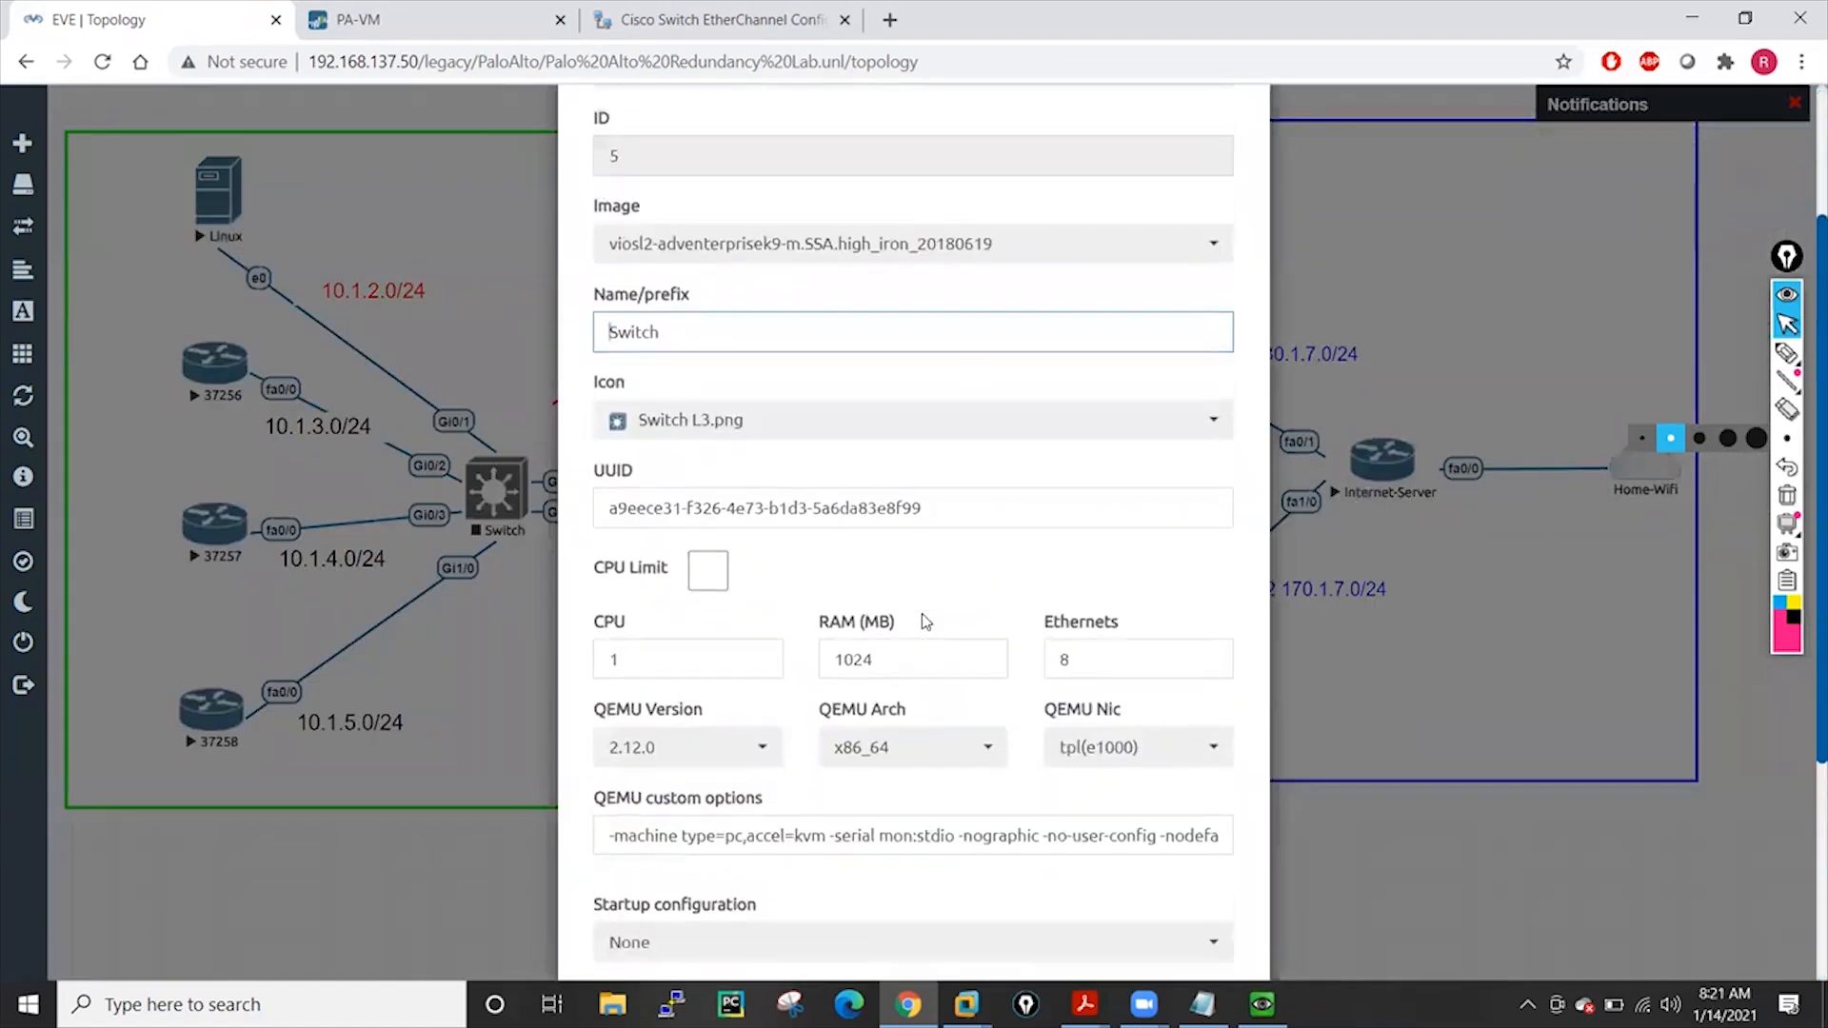
pyautogui.scroll(2, 922, 613)
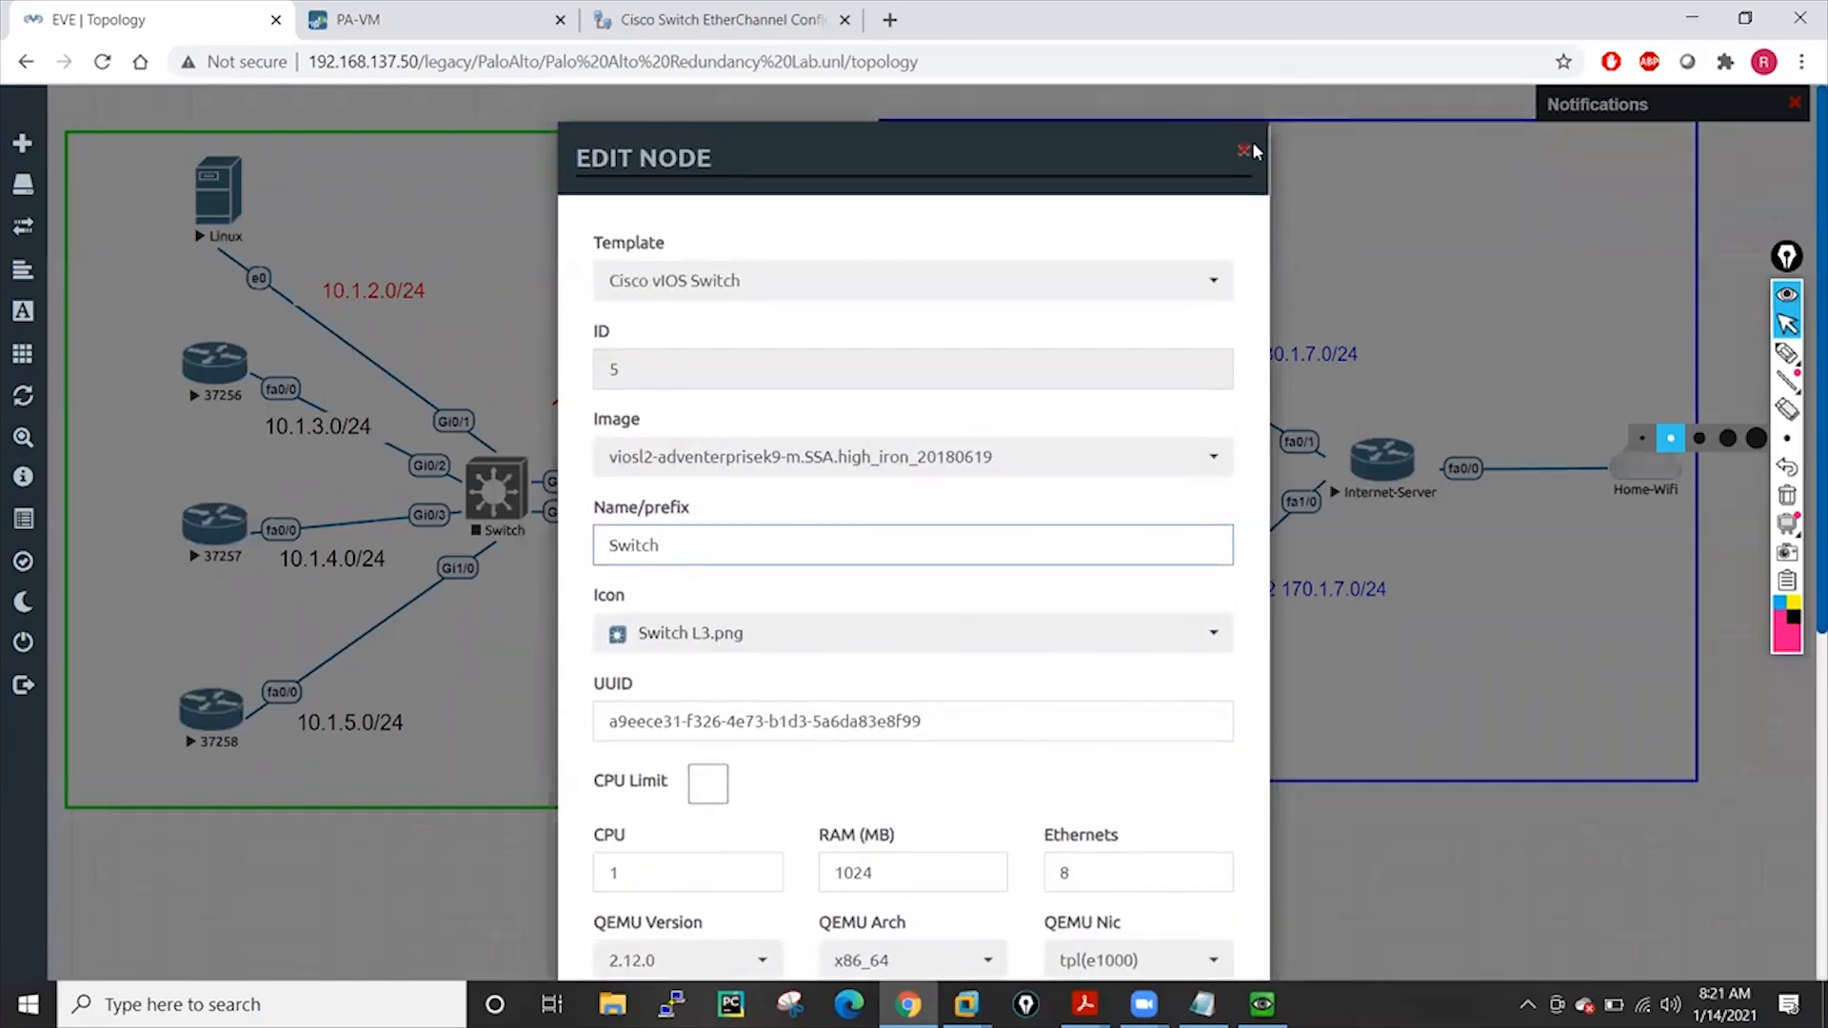
pyautogui.scroll(-5, 920, 408)
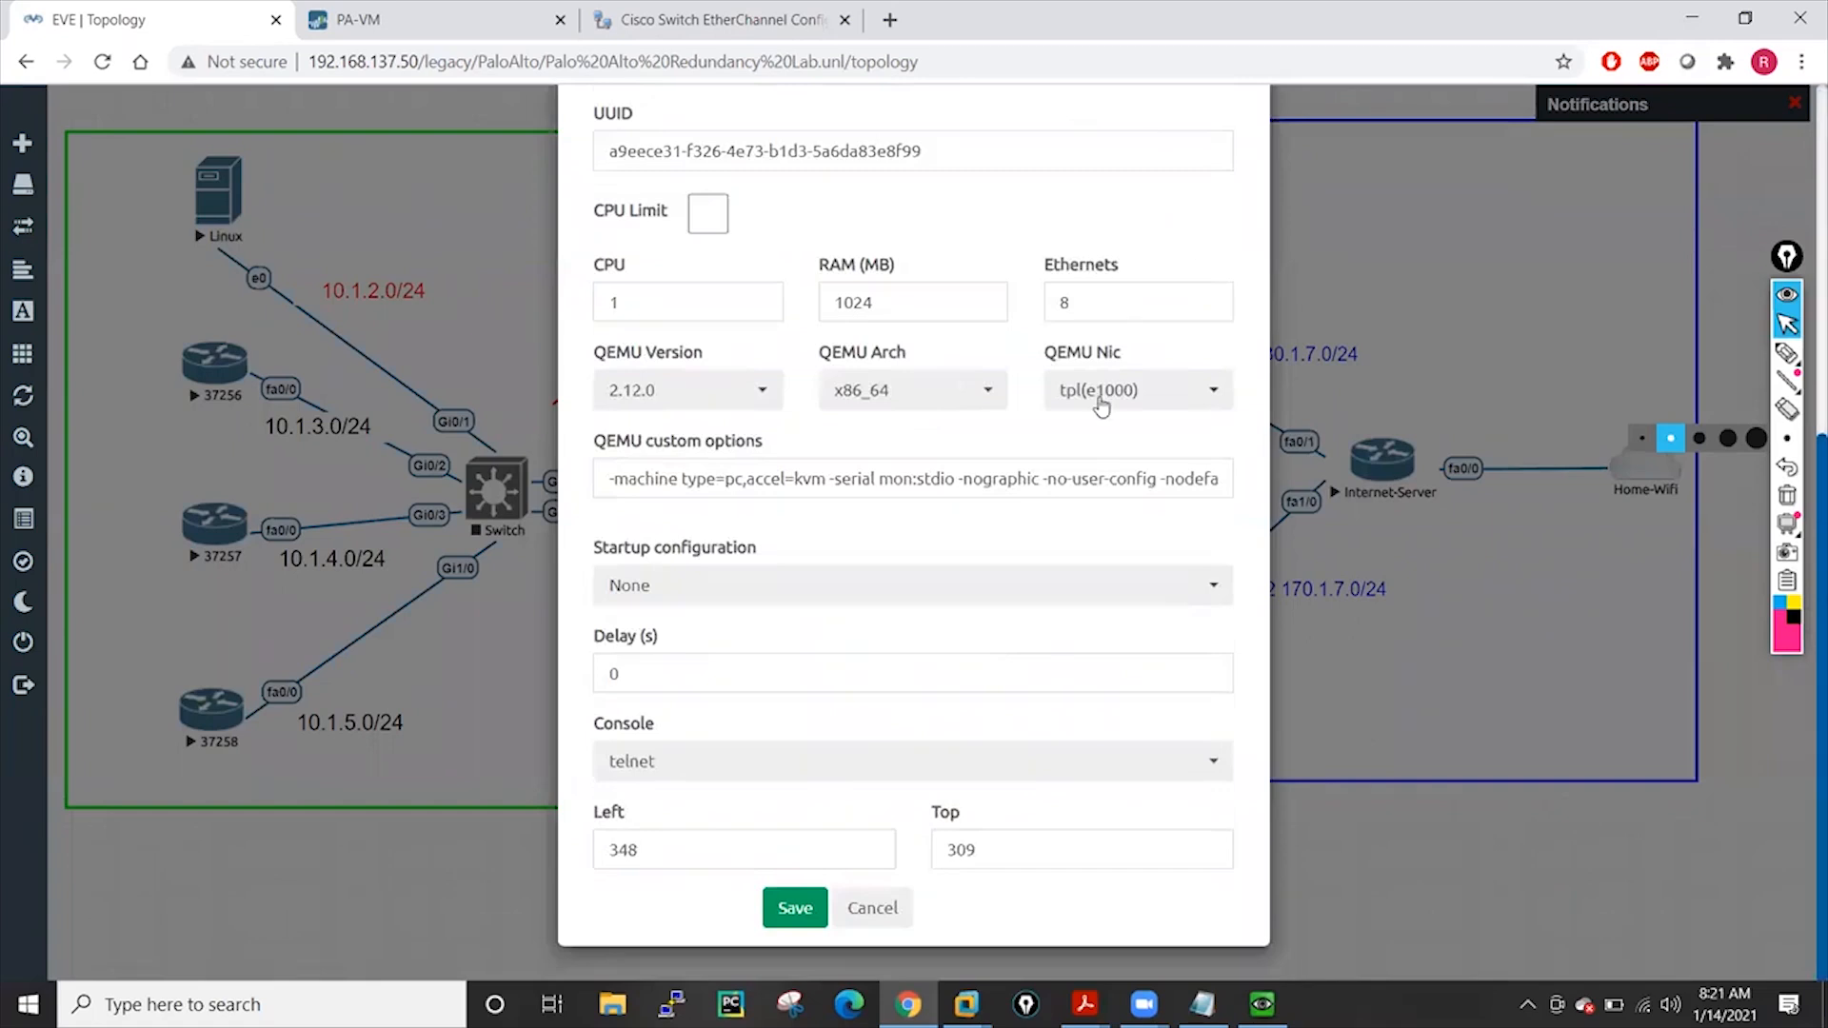
pyautogui.click(852, 914)
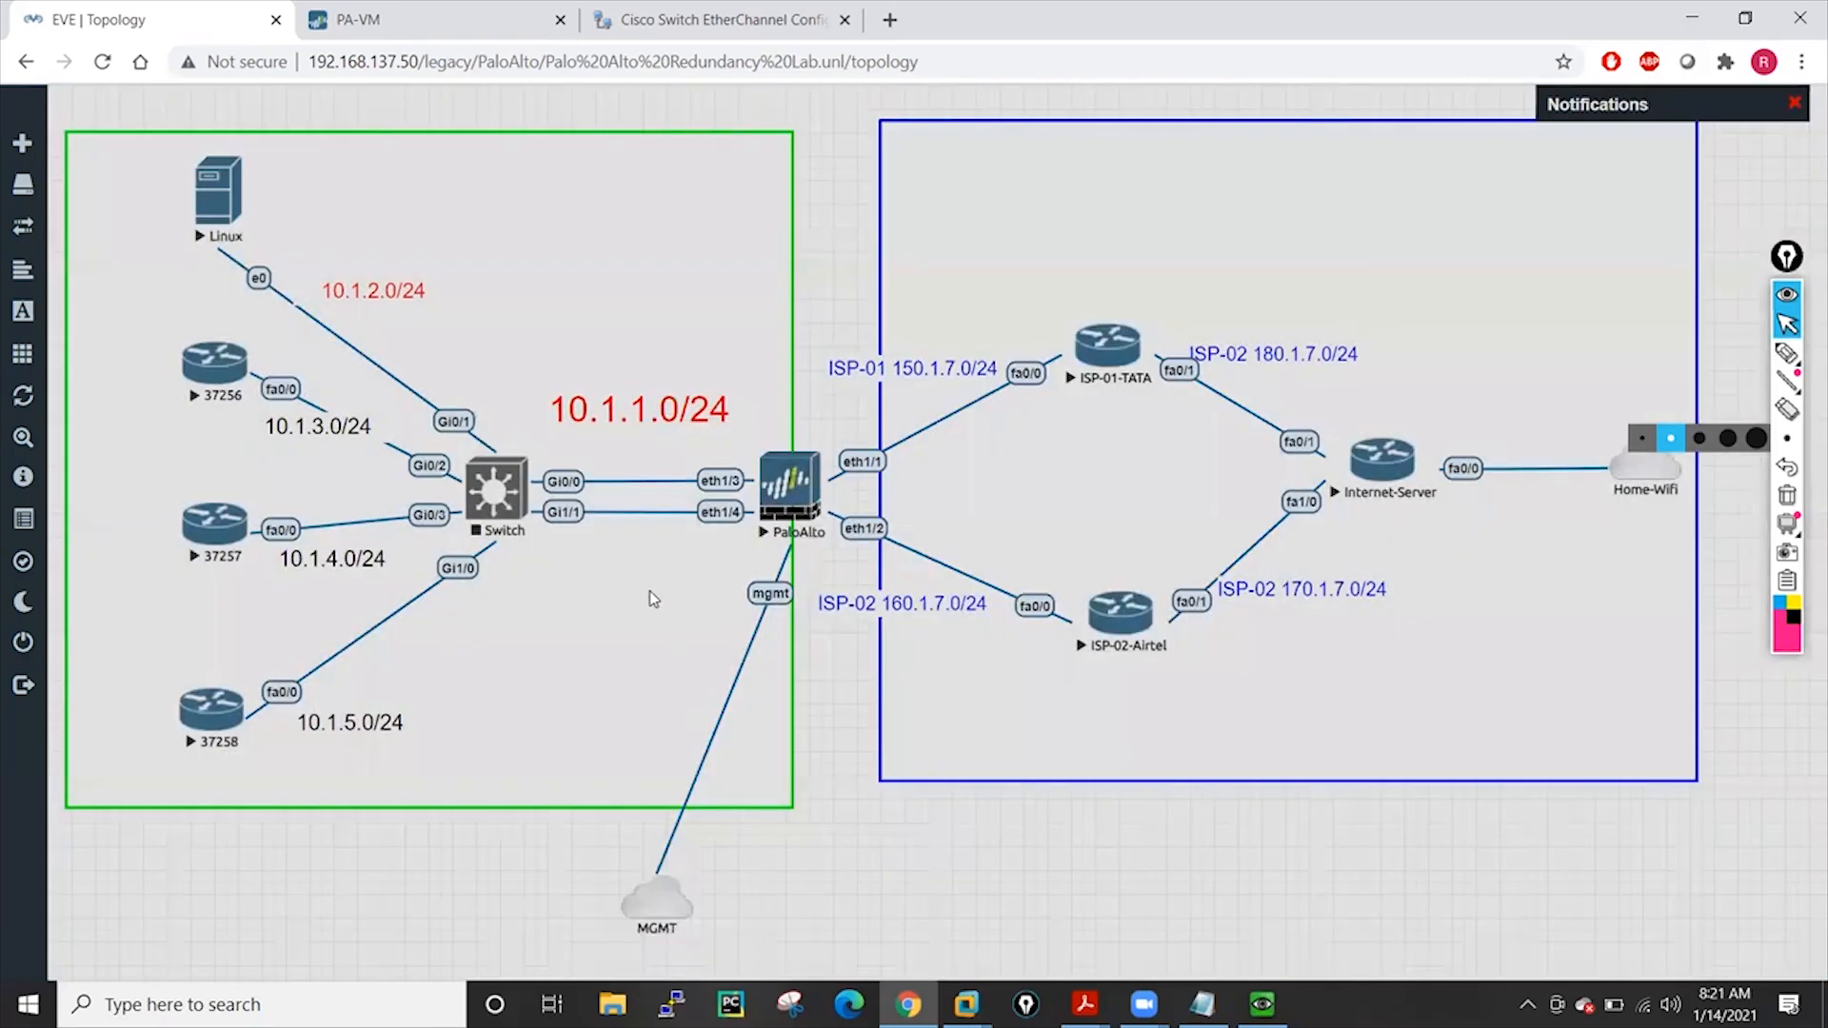
# Recheck the Switch settings (vIOS Switch, 1 CPU, 1024 MB RAM, 8 Ethernets) and cancel again
pyautogui.rightClick(494, 490)
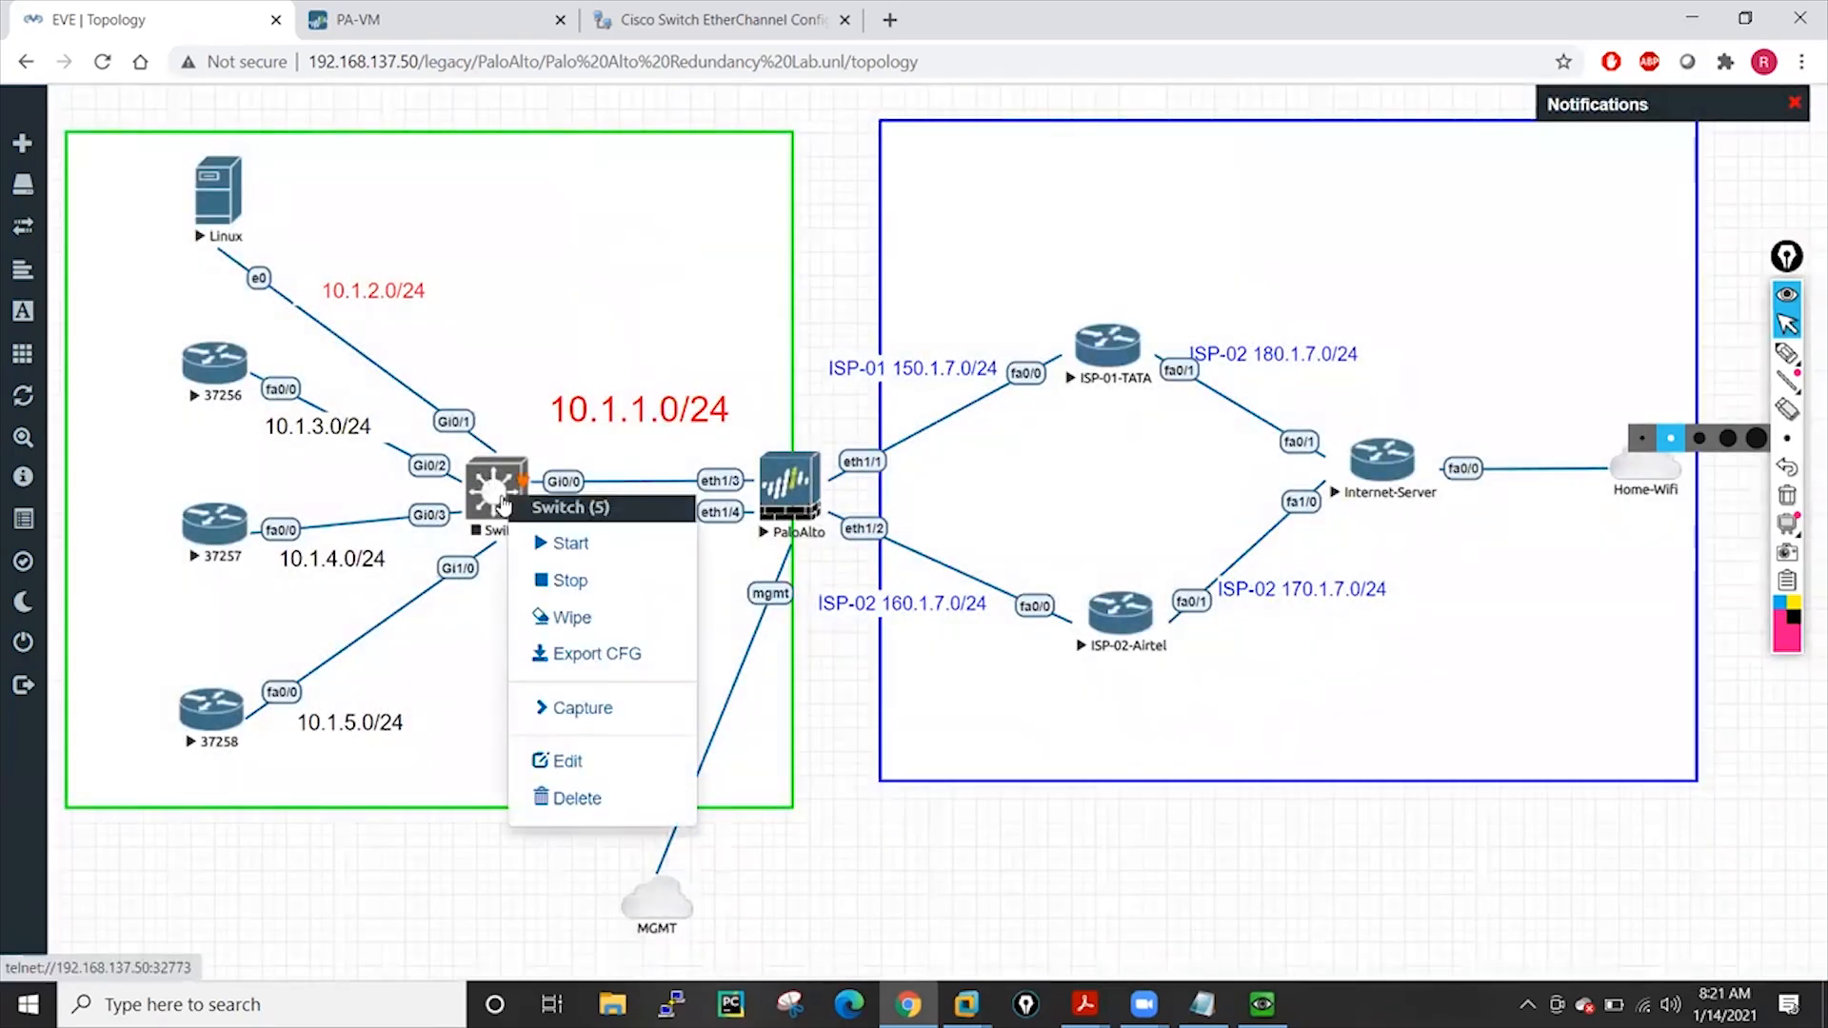
pyautogui.click(569, 761)
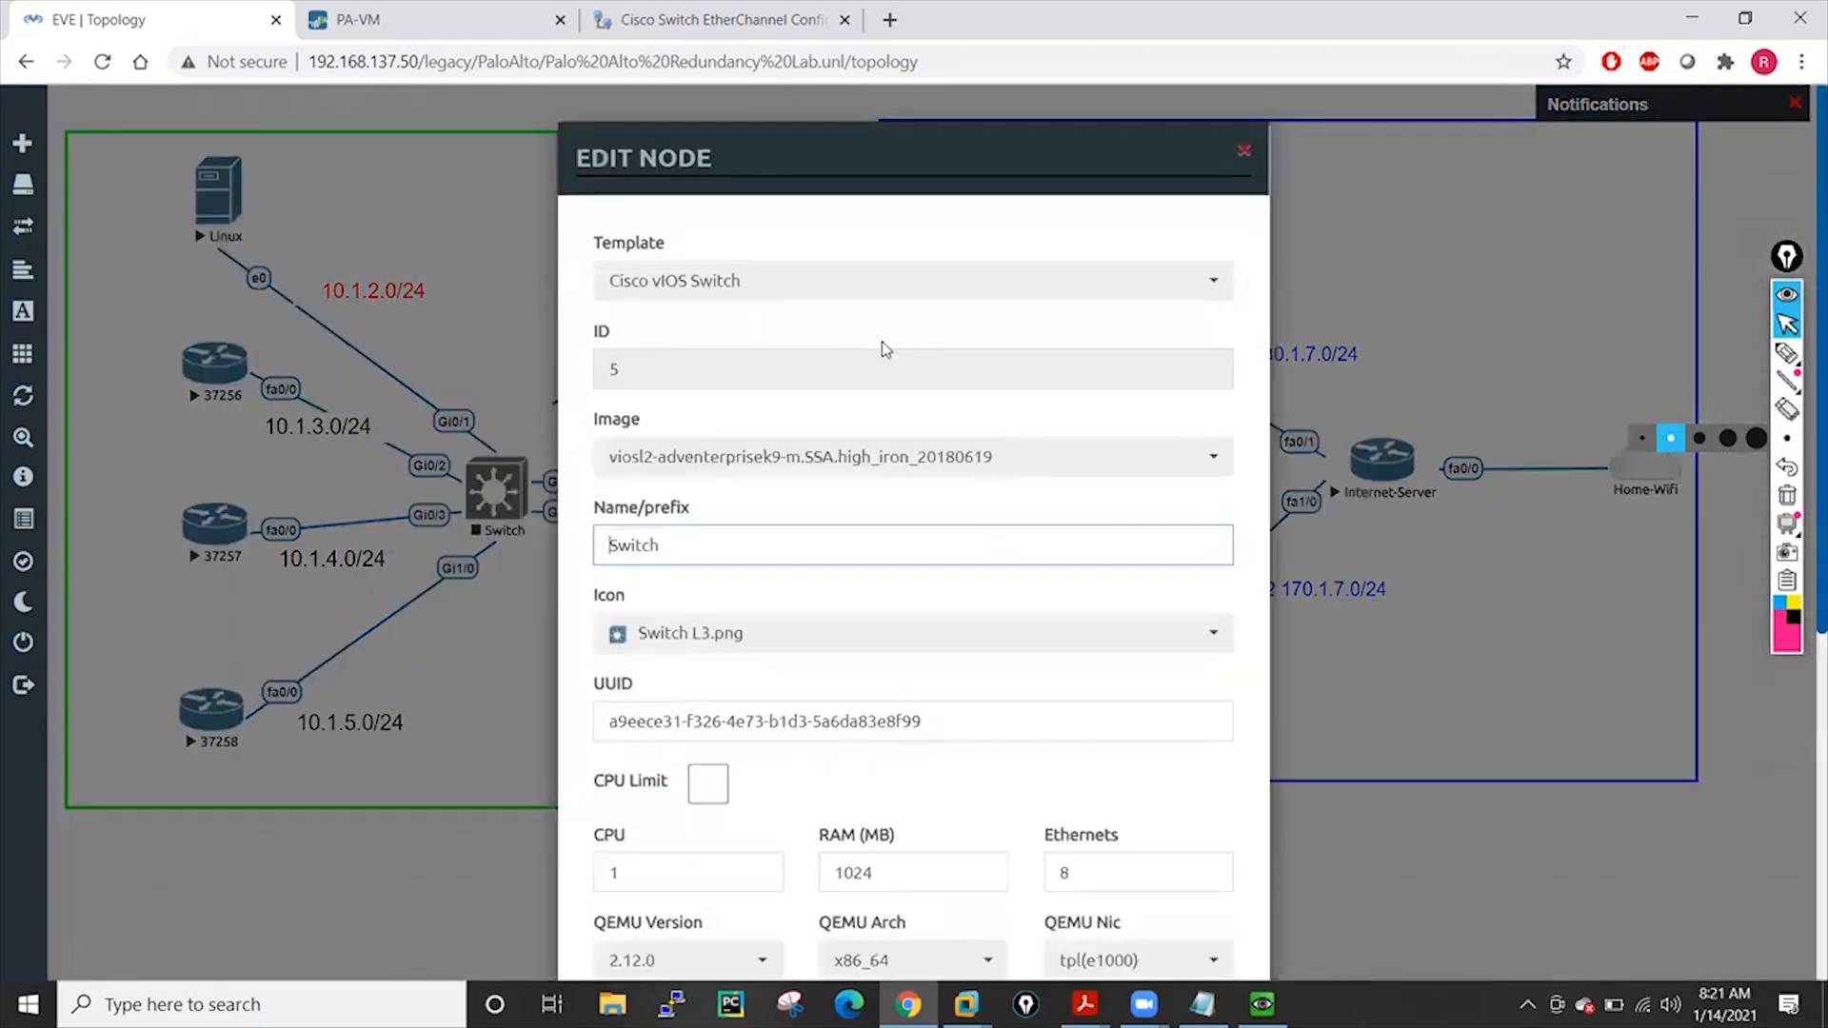
pyautogui.scroll(-5, 1135, 305)
pyautogui.scroll(5, 971, 755)
pyautogui.scroll(-5, 971, 755)
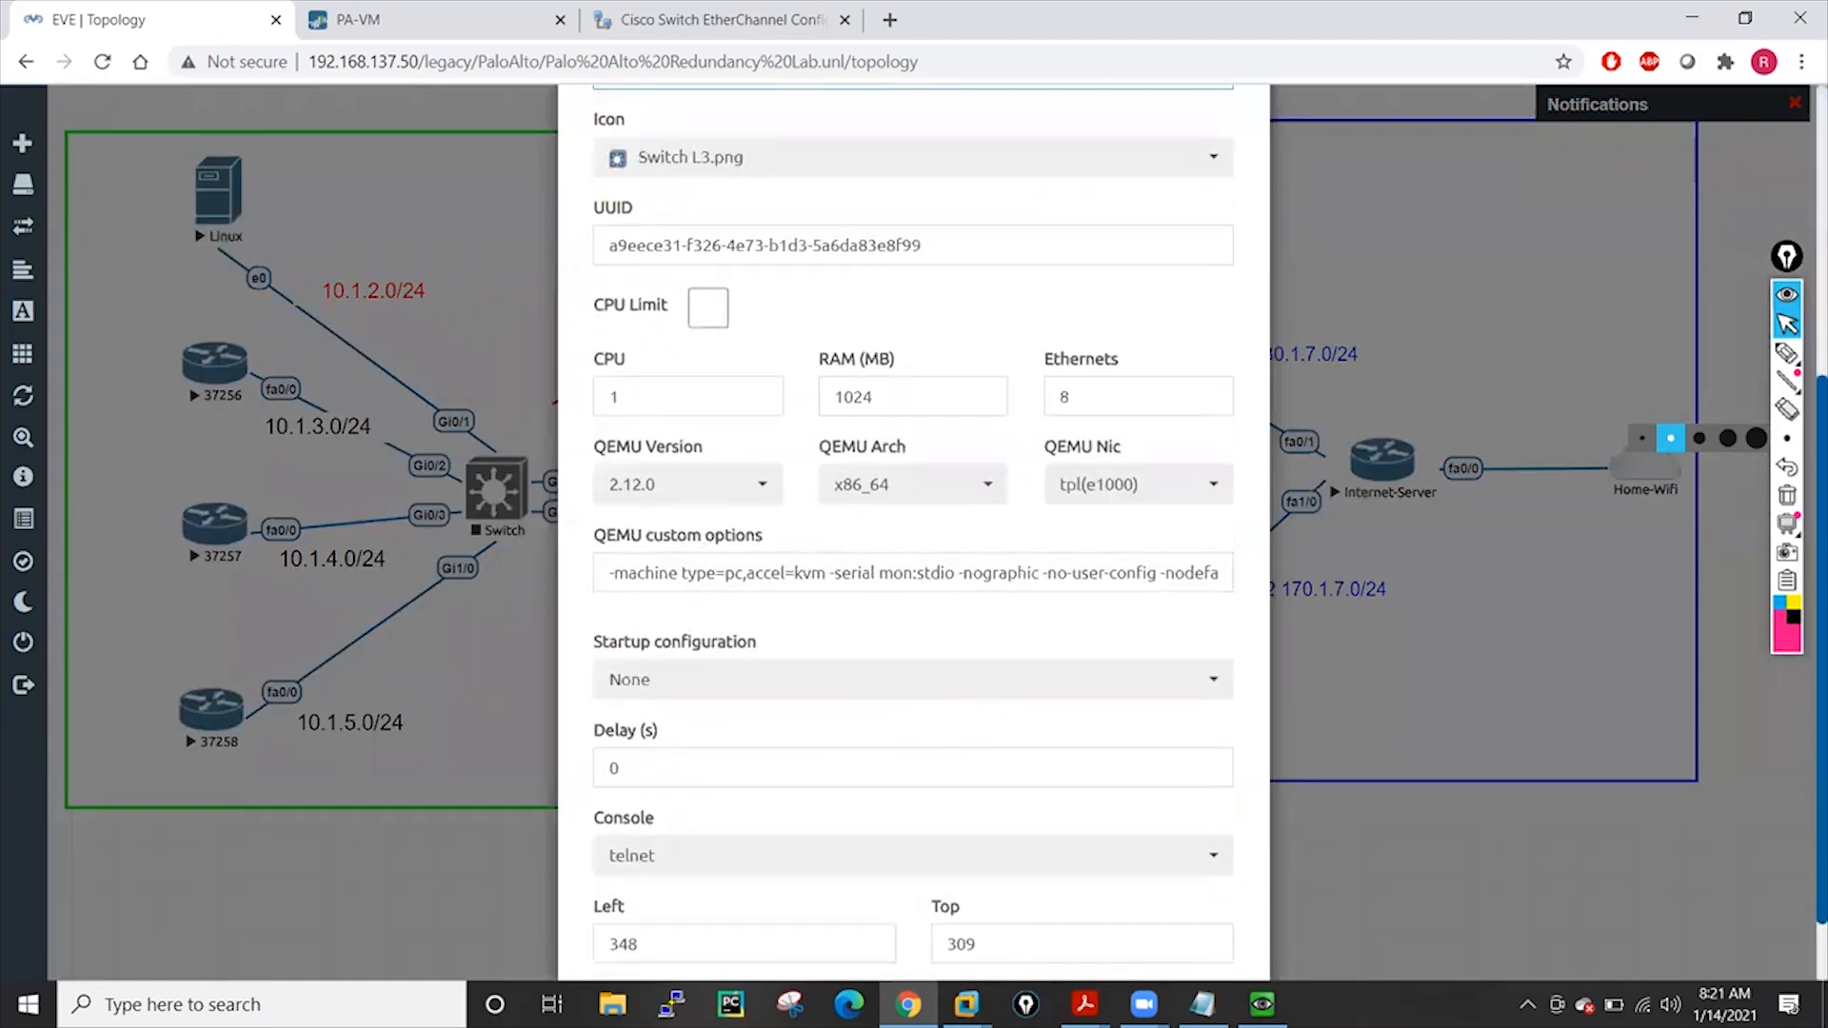
pyautogui.scroll(-1, 1254, 606)
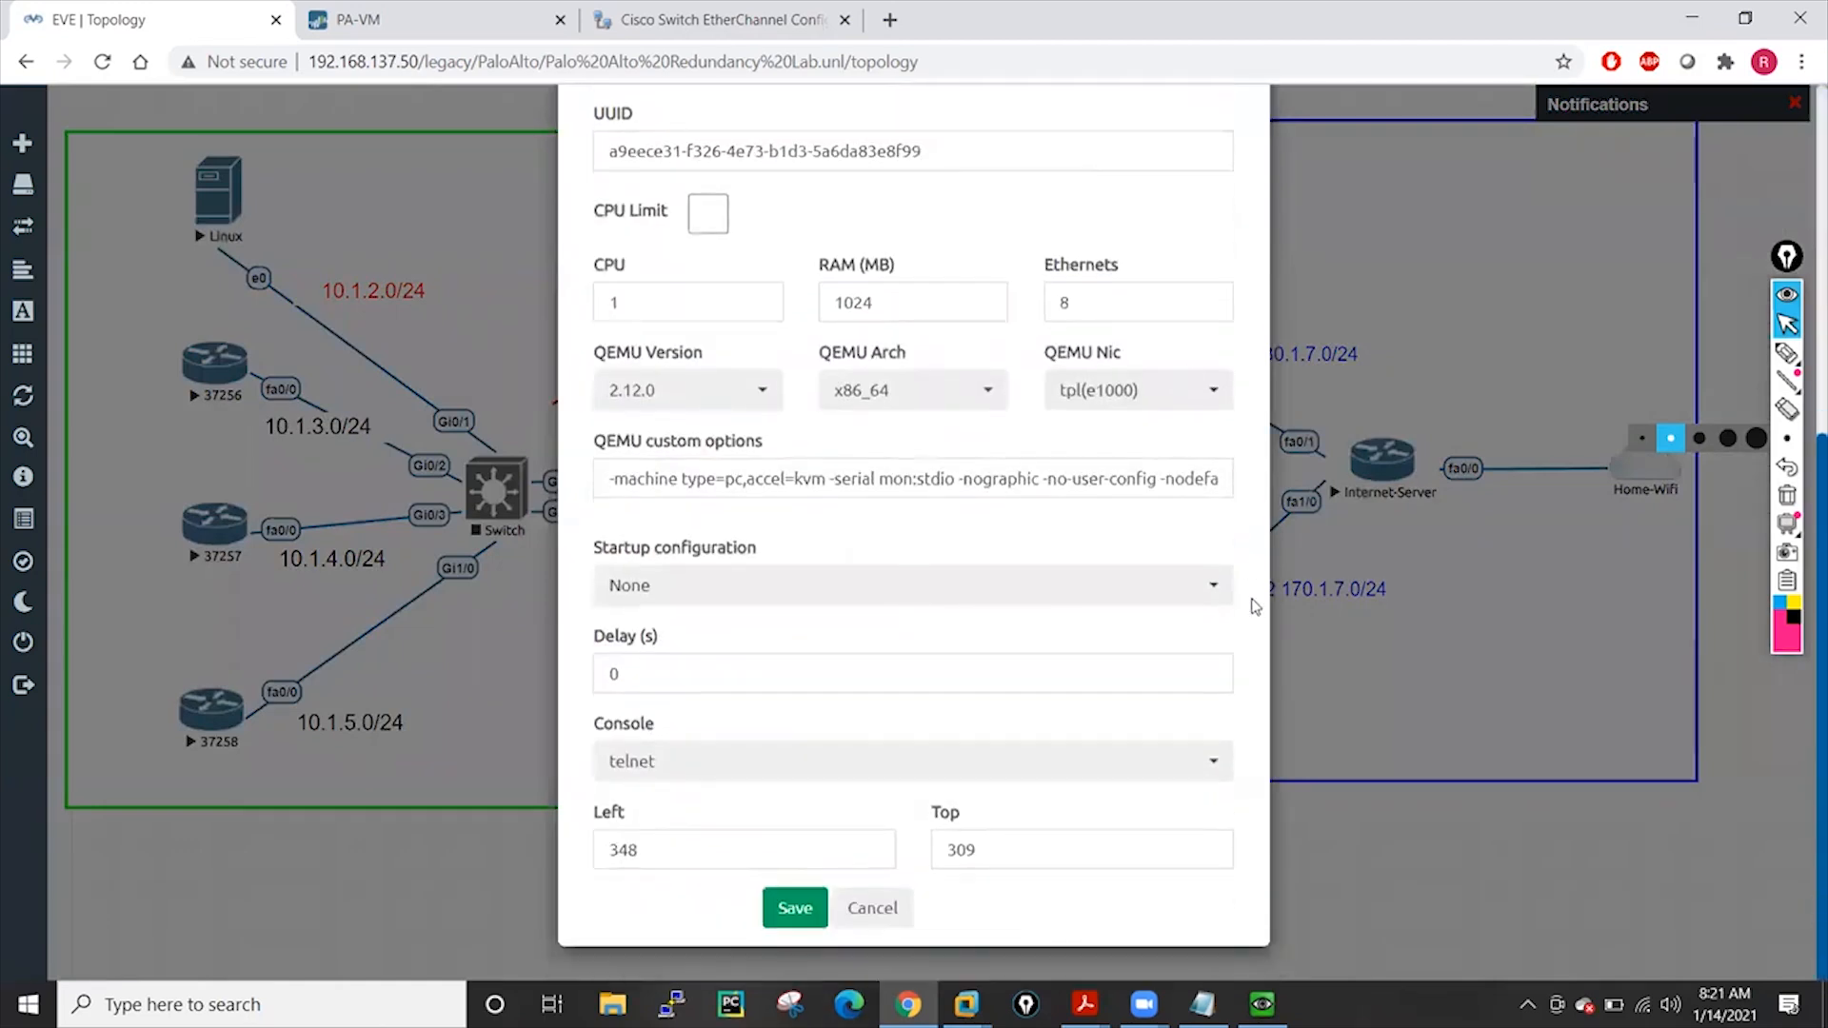
pyautogui.click(871, 907)
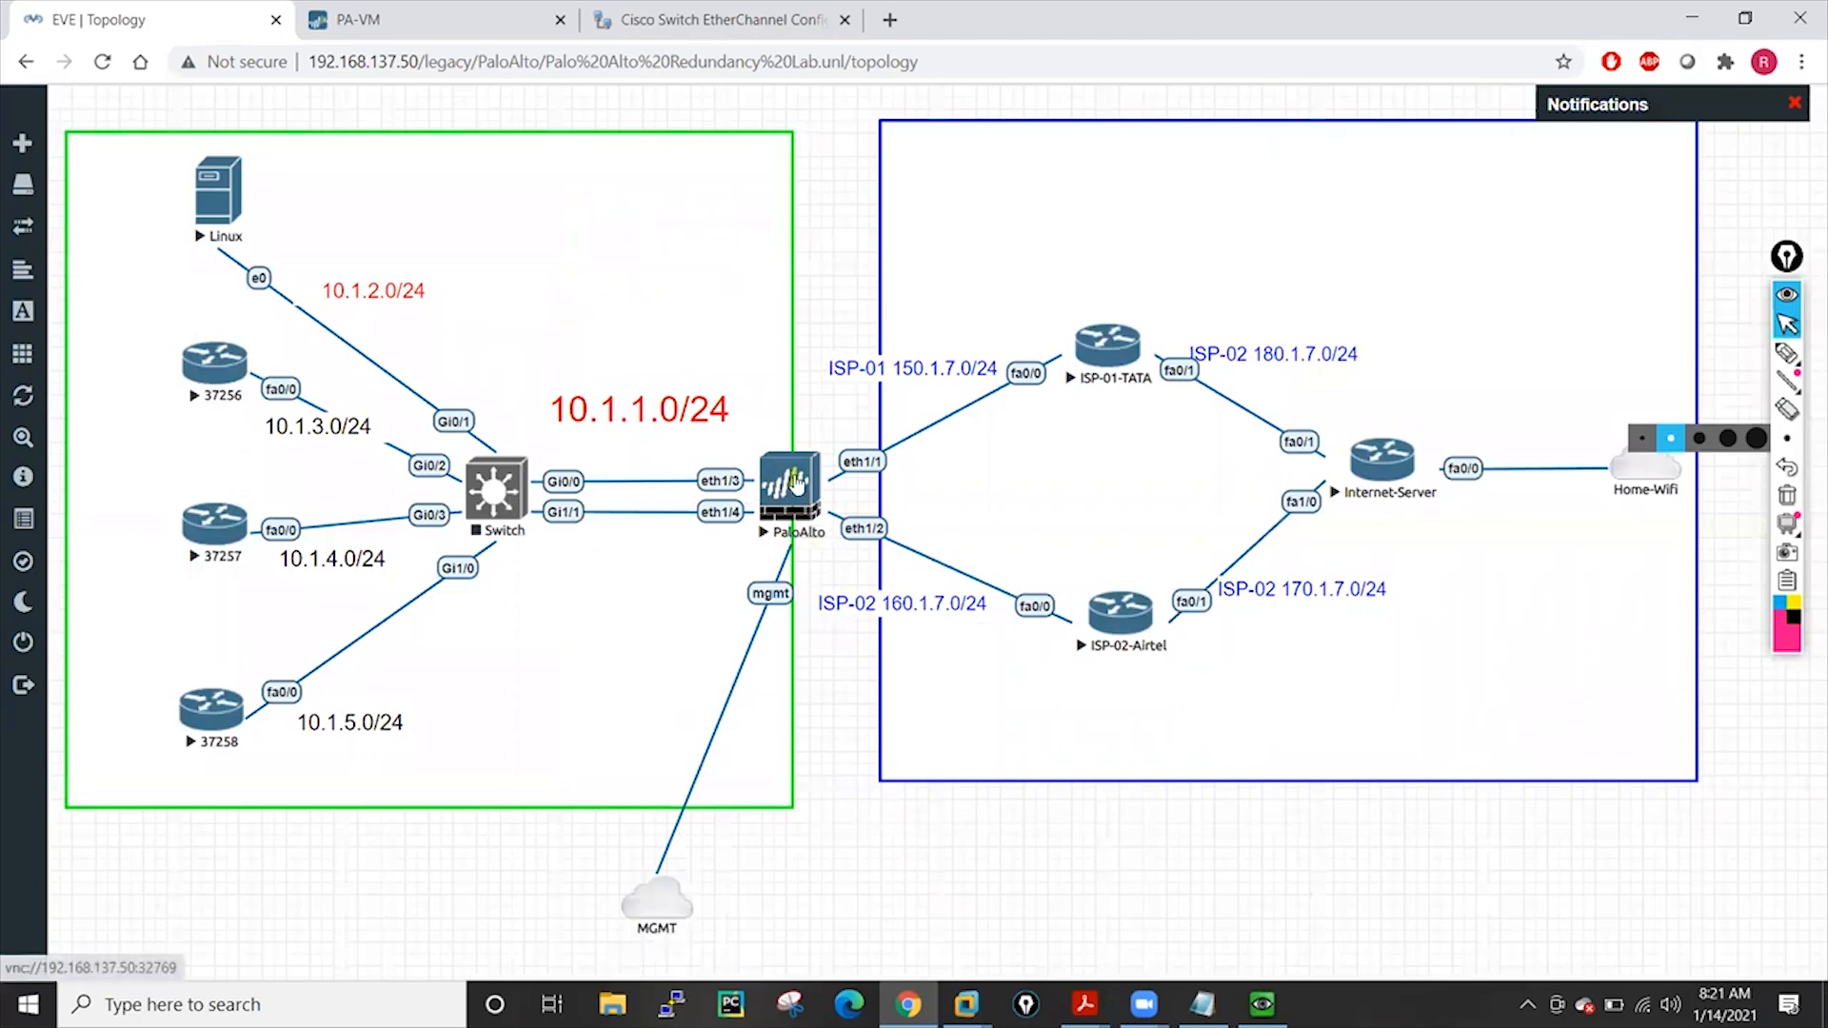
# Stop the PaloAlto node
pyautogui.rightClick(574, 481)
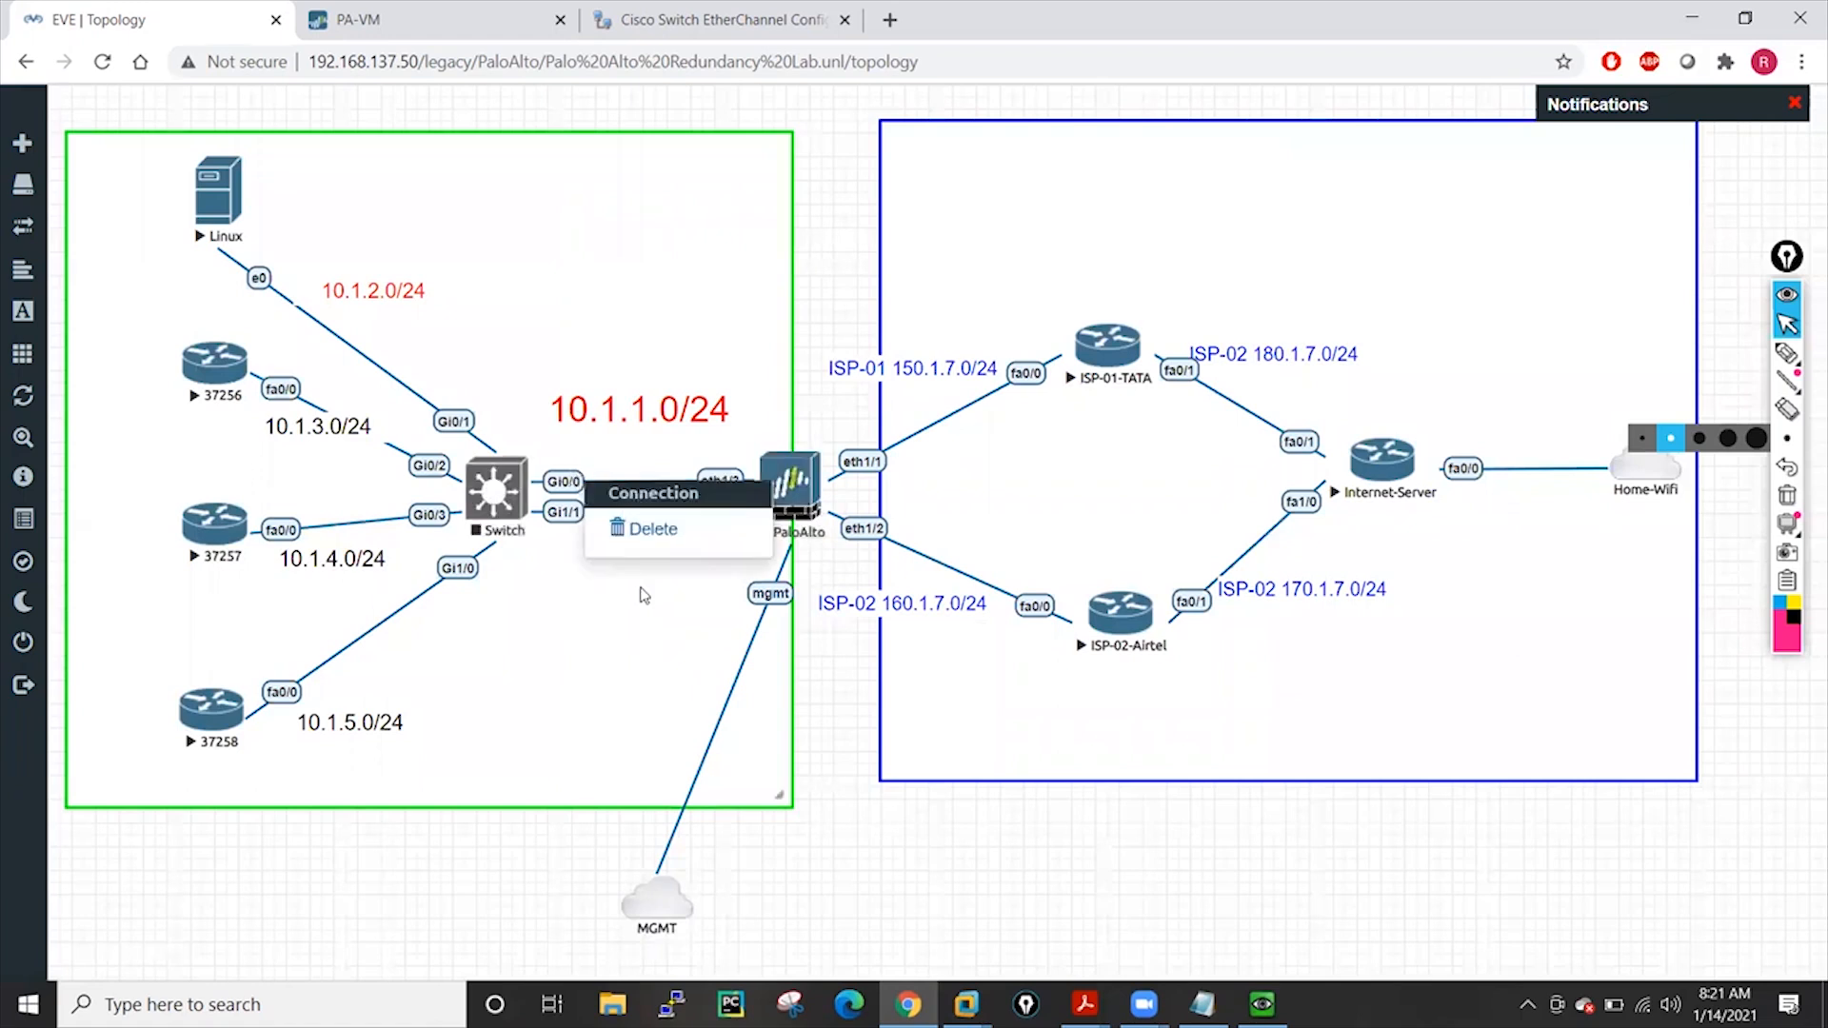
pyautogui.rightClick(798, 487)
pyautogui.click(862, 532)
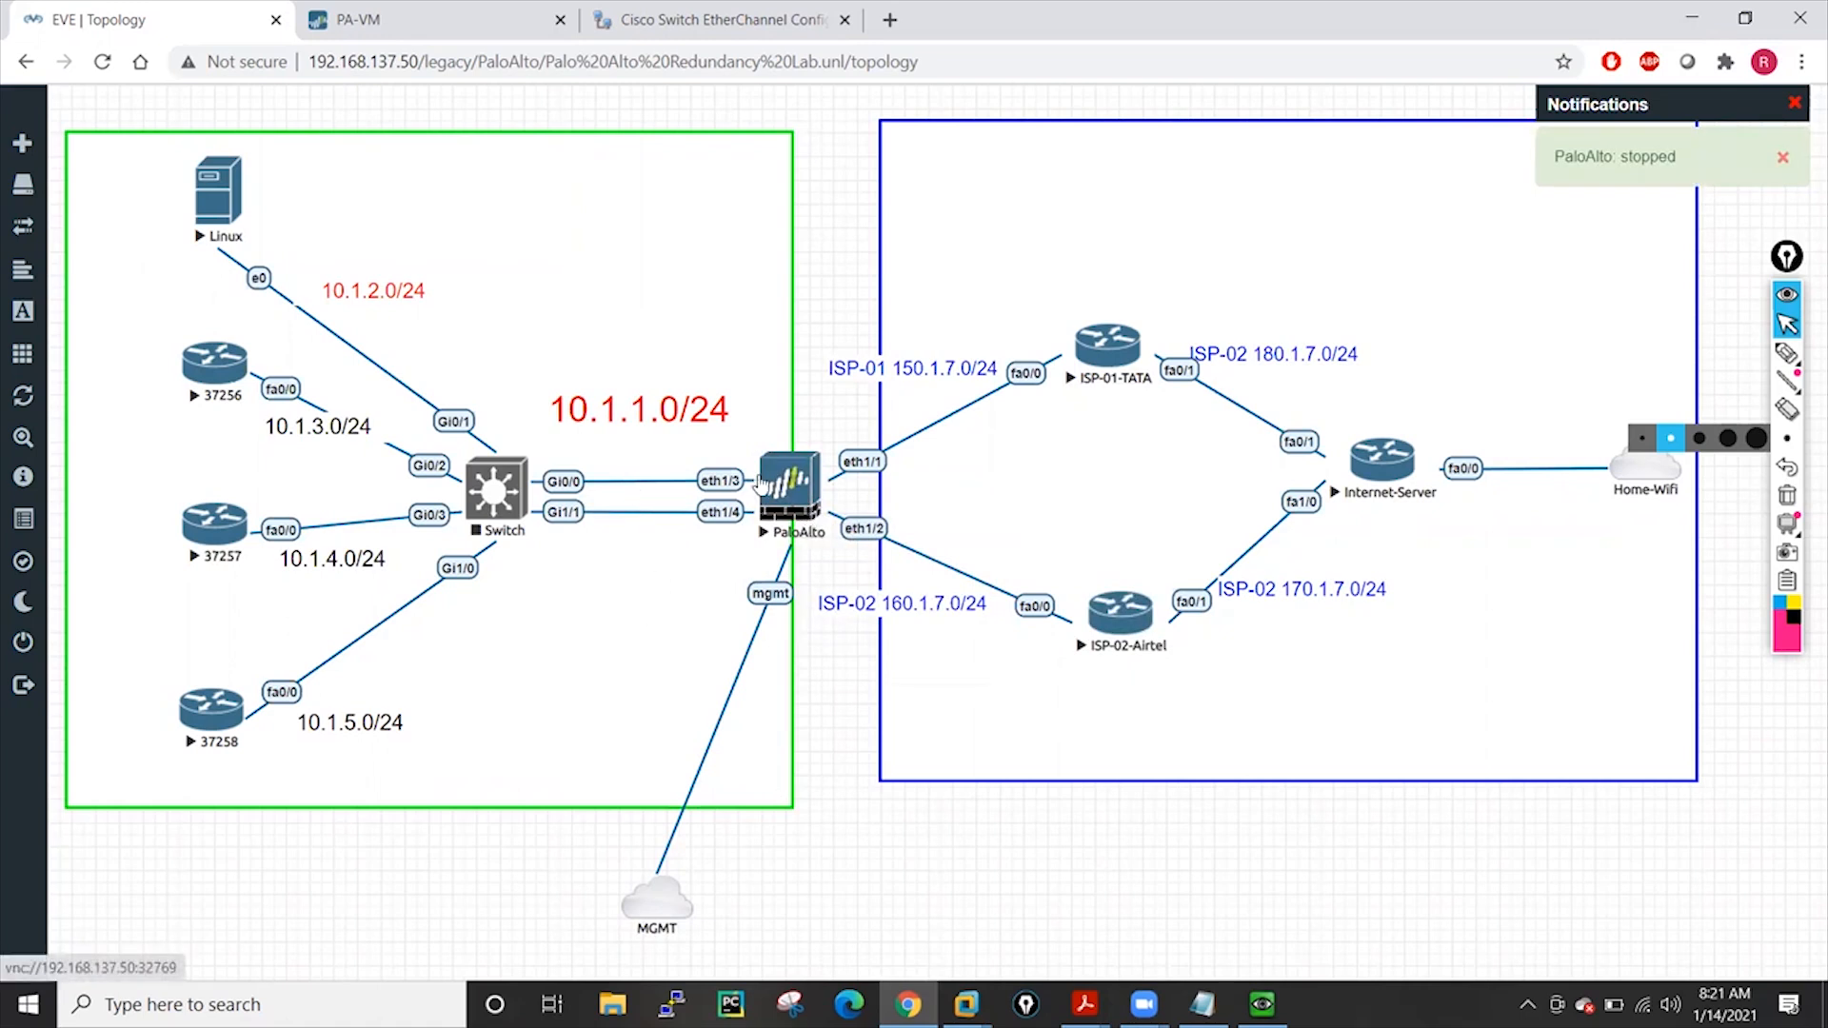
# Replace the Gi0/0–eth1/3 link with a new PaloAlto eth1/3 to Switch Gi1/2 connection
pyautogui.rightClick(653, 489)
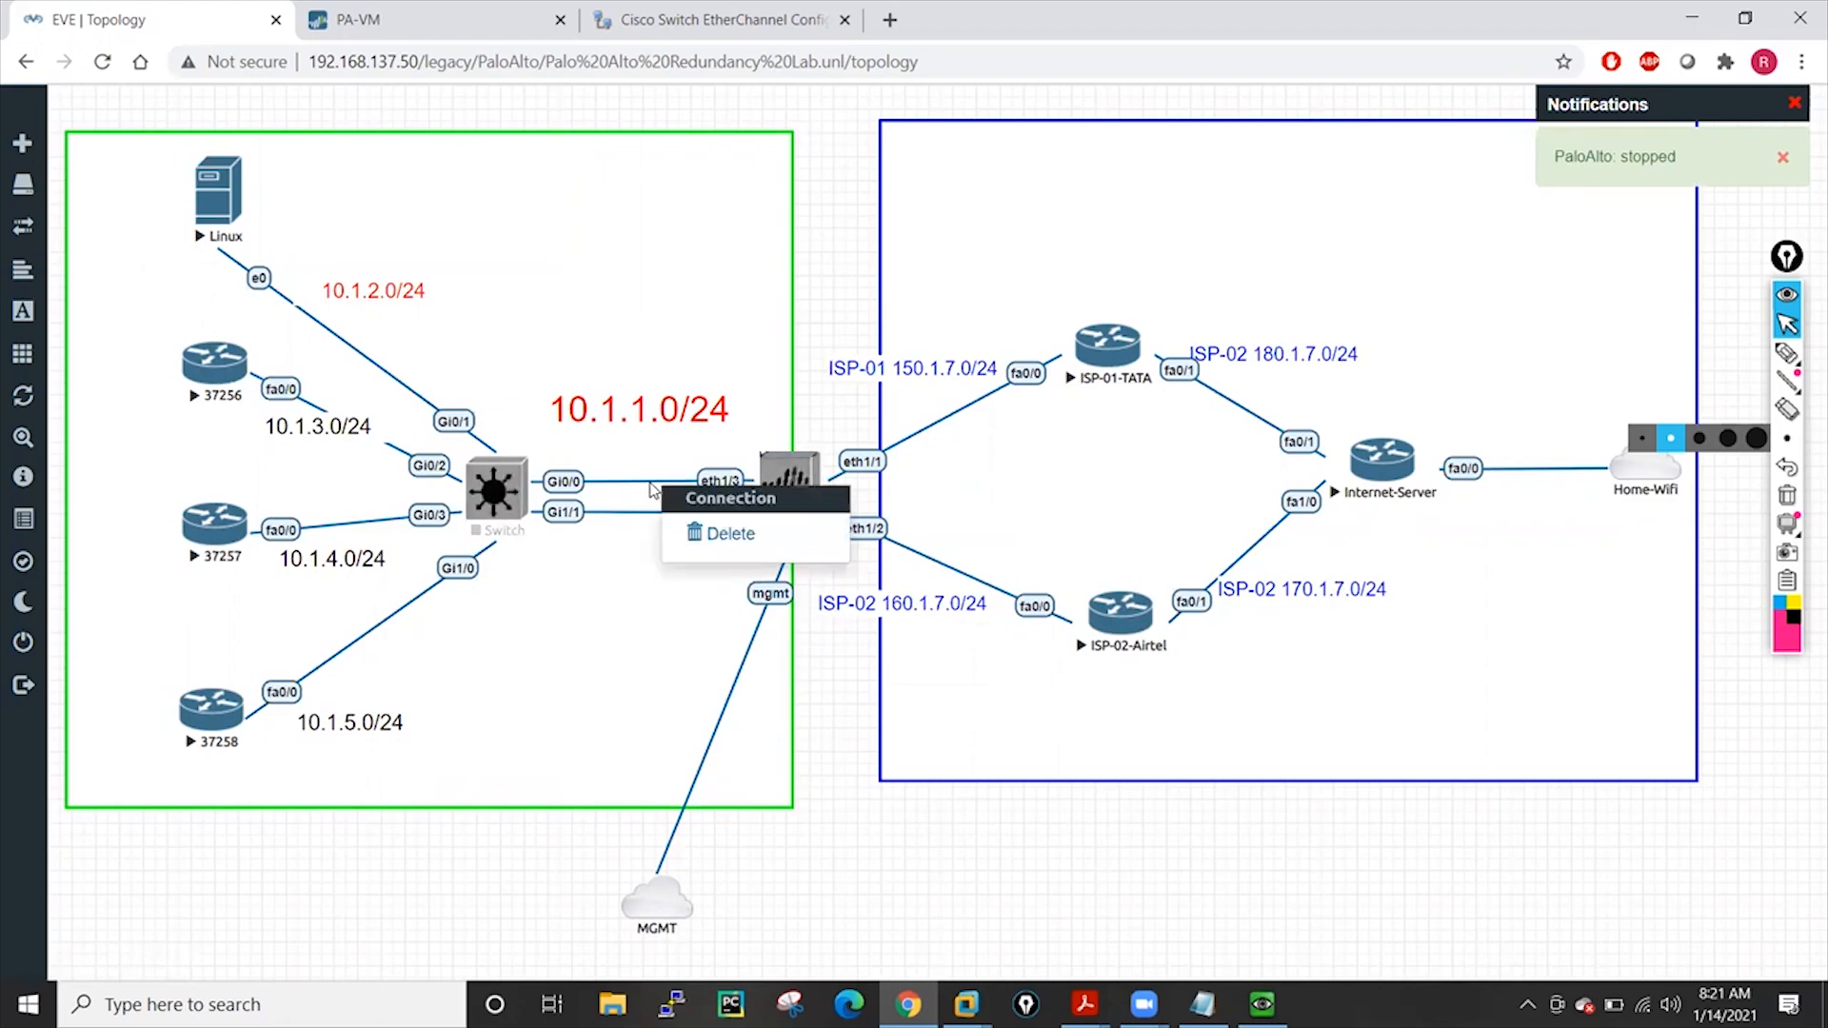
pyautogui.click(720, 533)
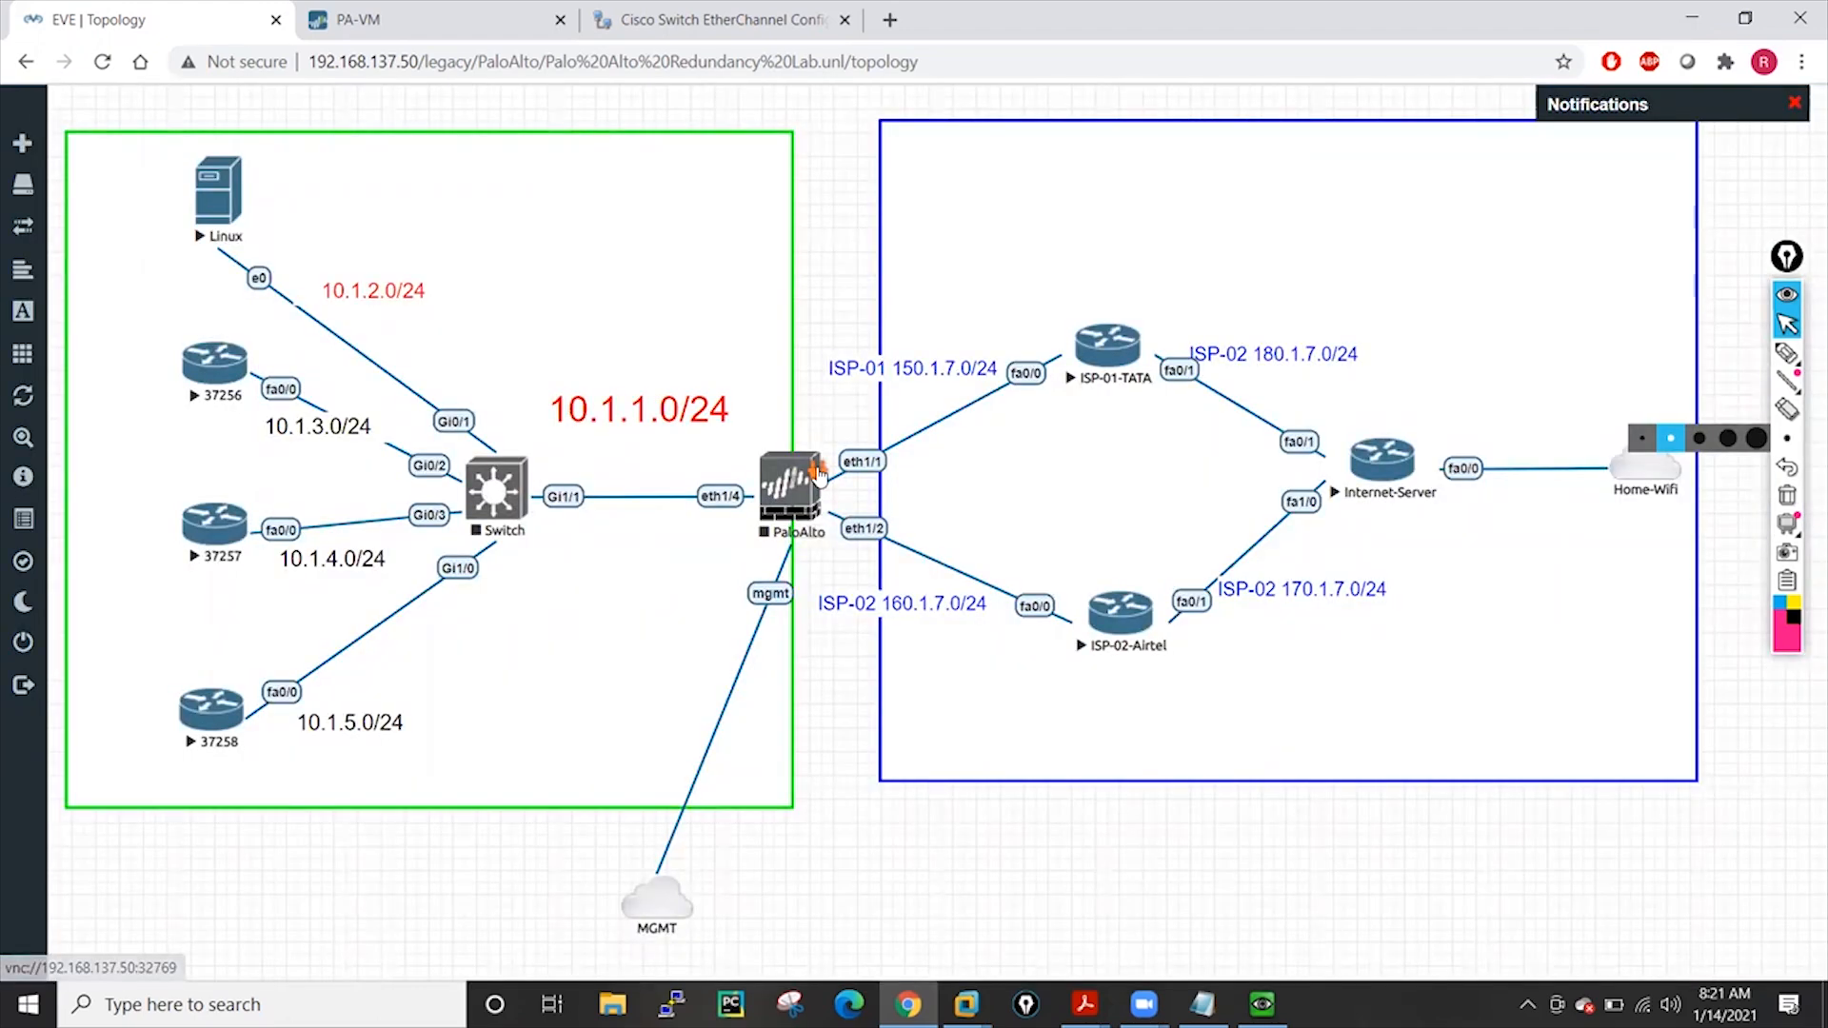
pyautogui.moveTo(810, 454); pyautogui.dragTo(519, 481)
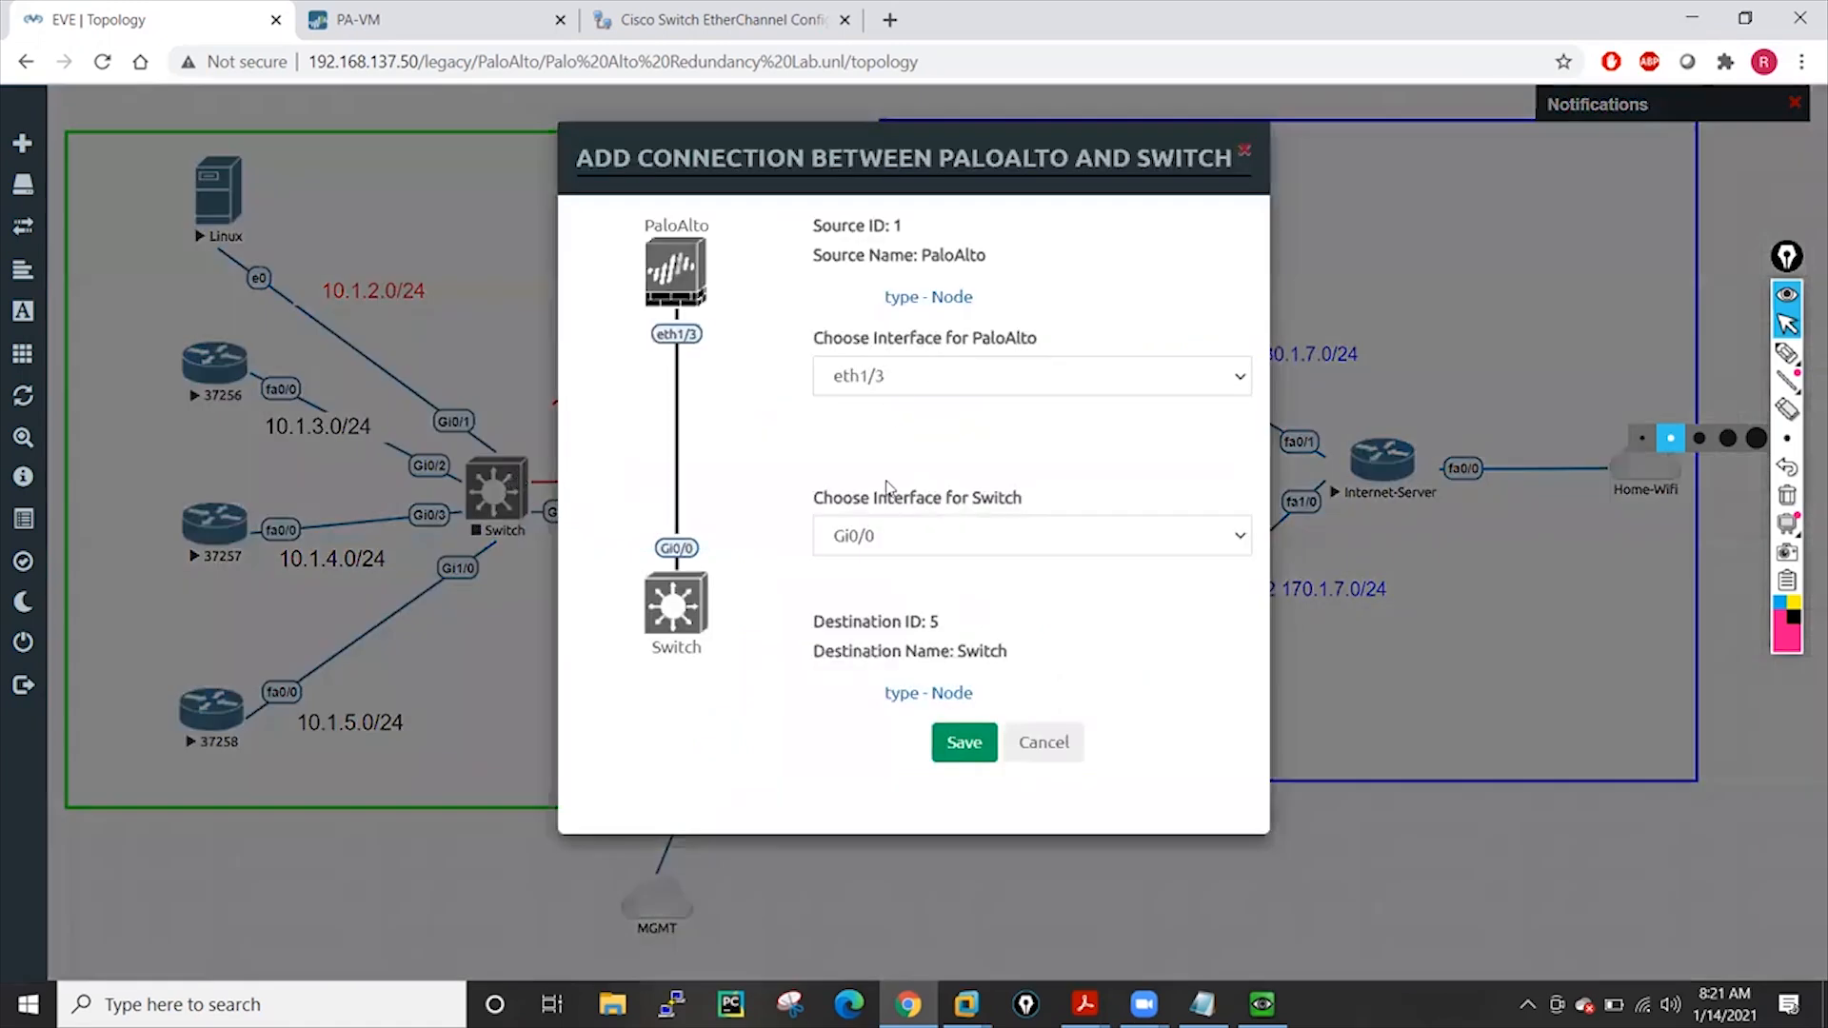
pyautogui.click(1112, 543)
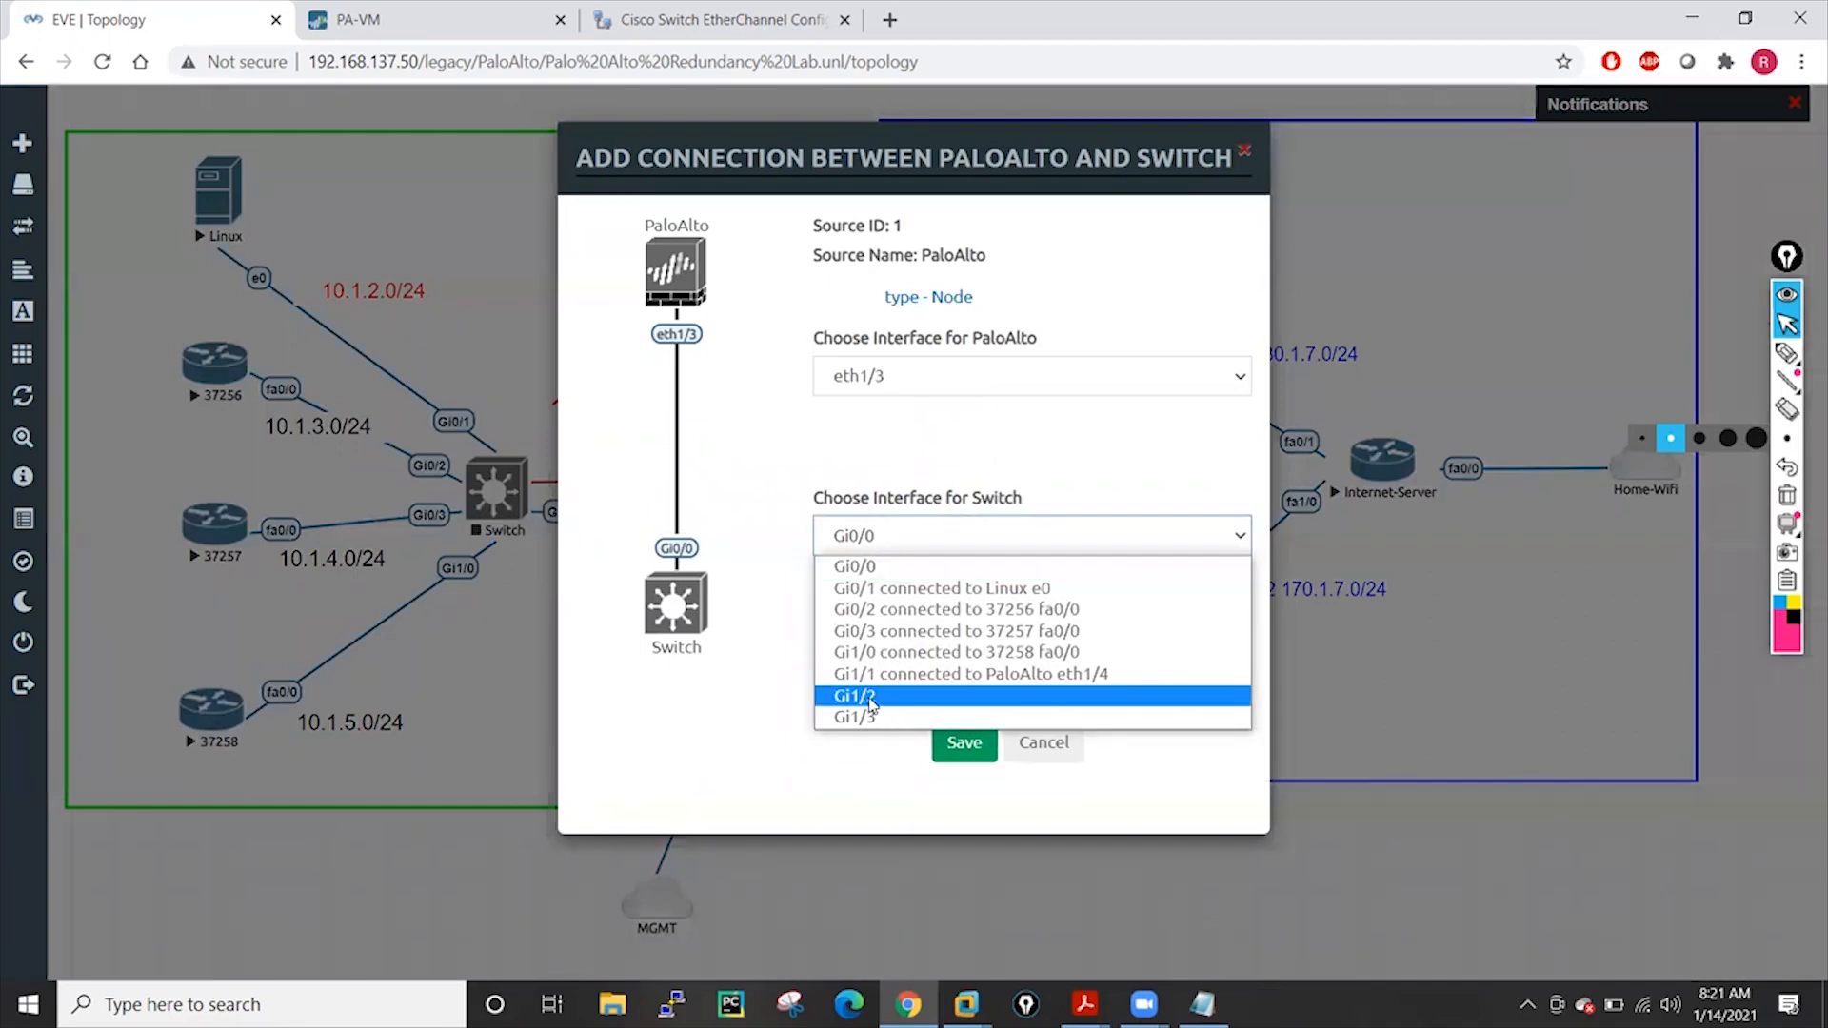
pyautogui.click(872, 700)
pyautogui.click(967, 749)
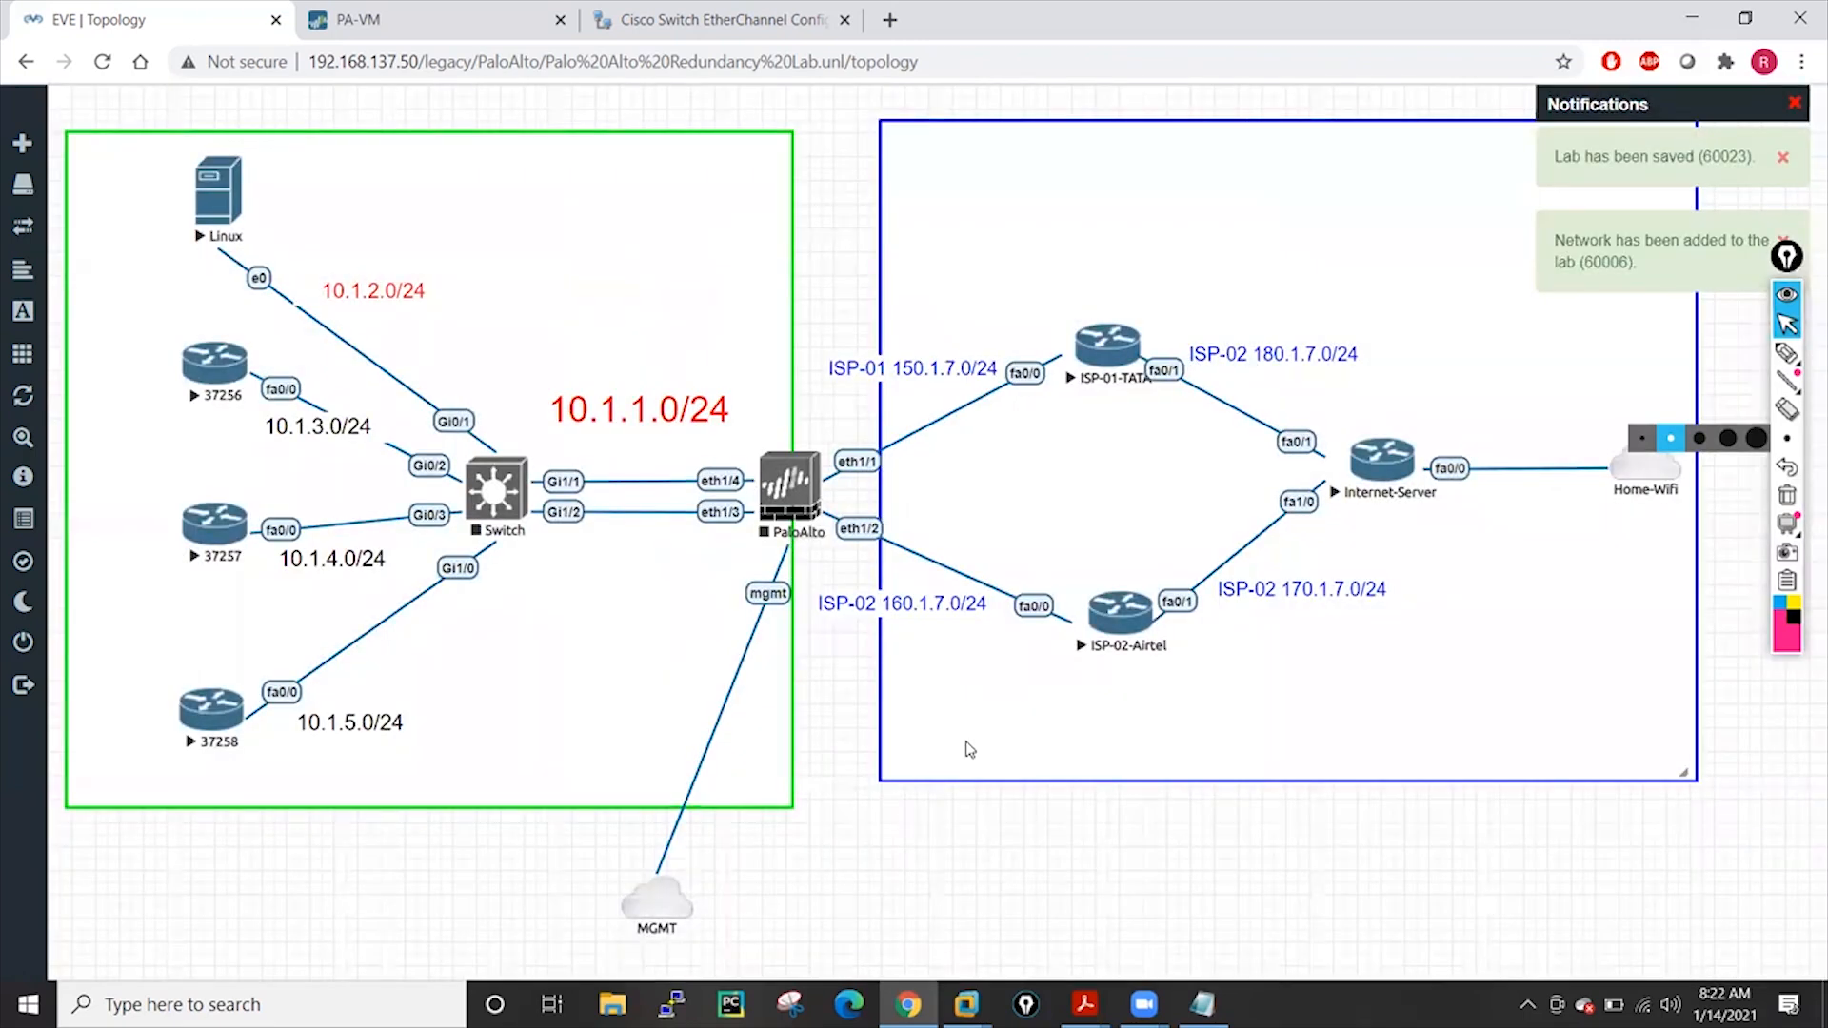
pyautogui.rightClick(485, 493)
pyautogui.click(533, 593)
pyautogui.rightClick(796, 489)
pyautogui.click(846, 541)
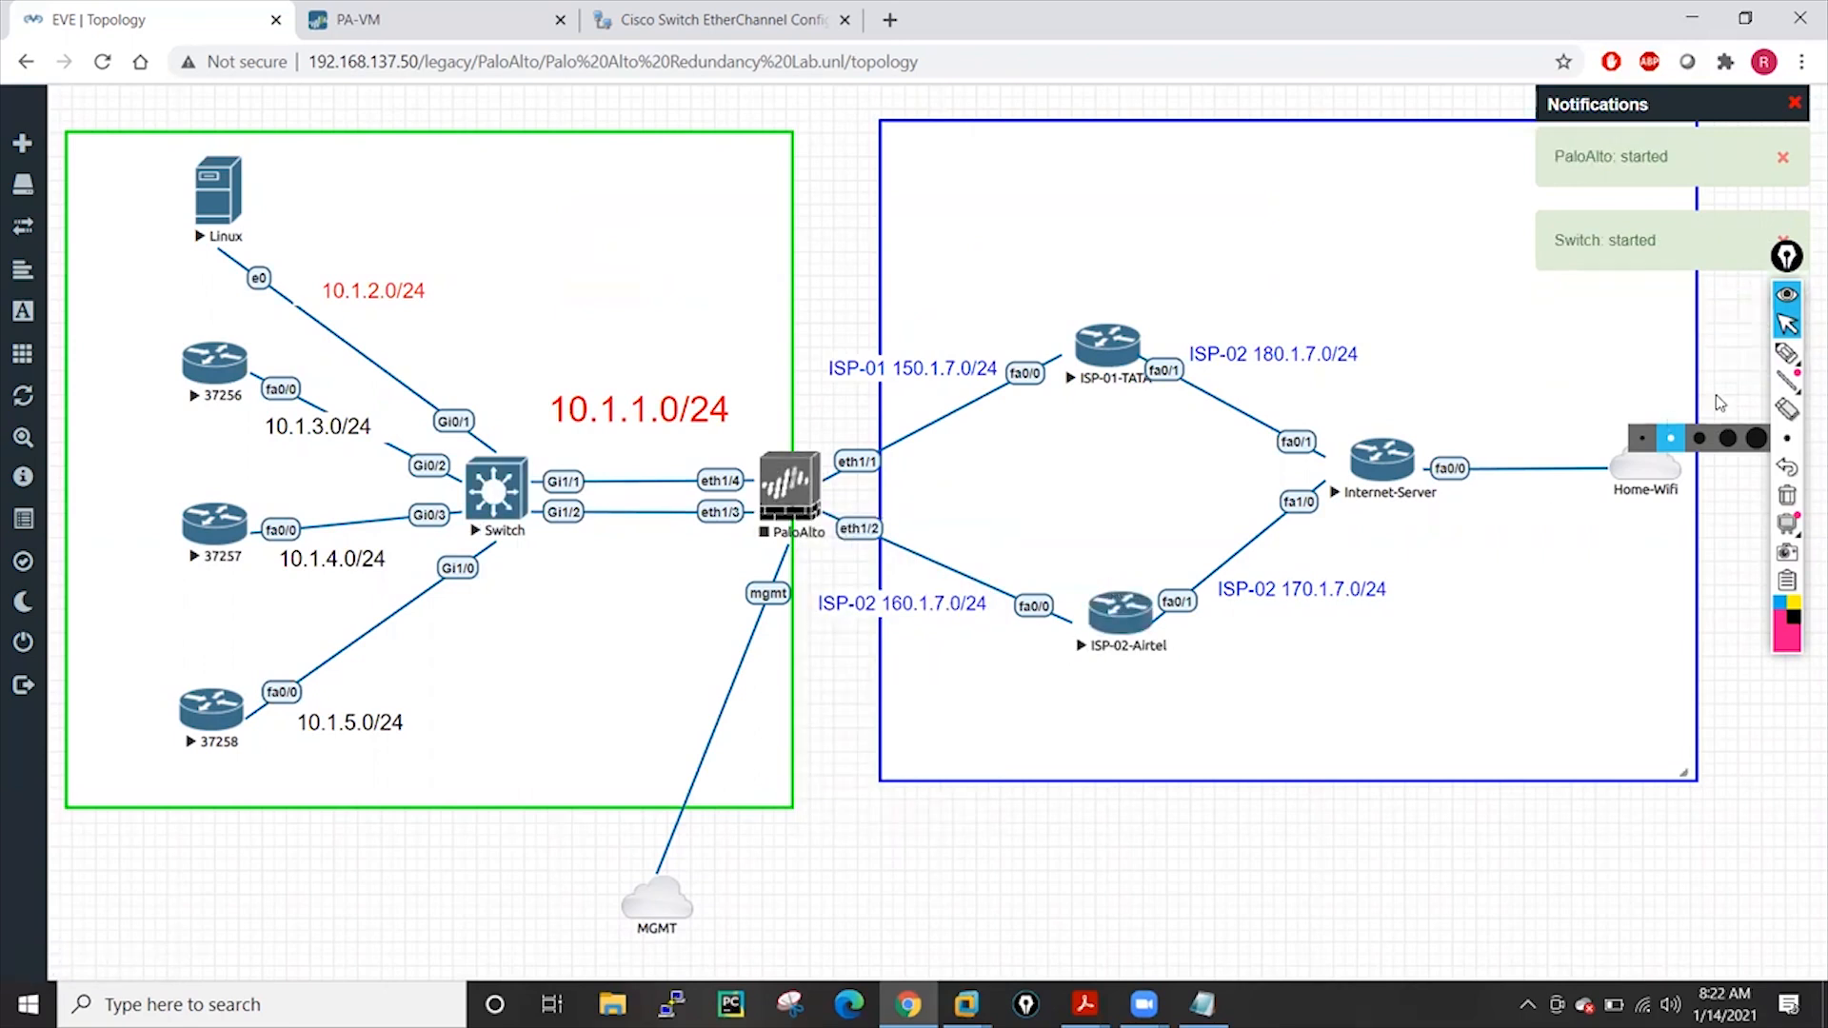
pyautogui.moveTo(1777, 358)
pyautogui.click(1699, 354)
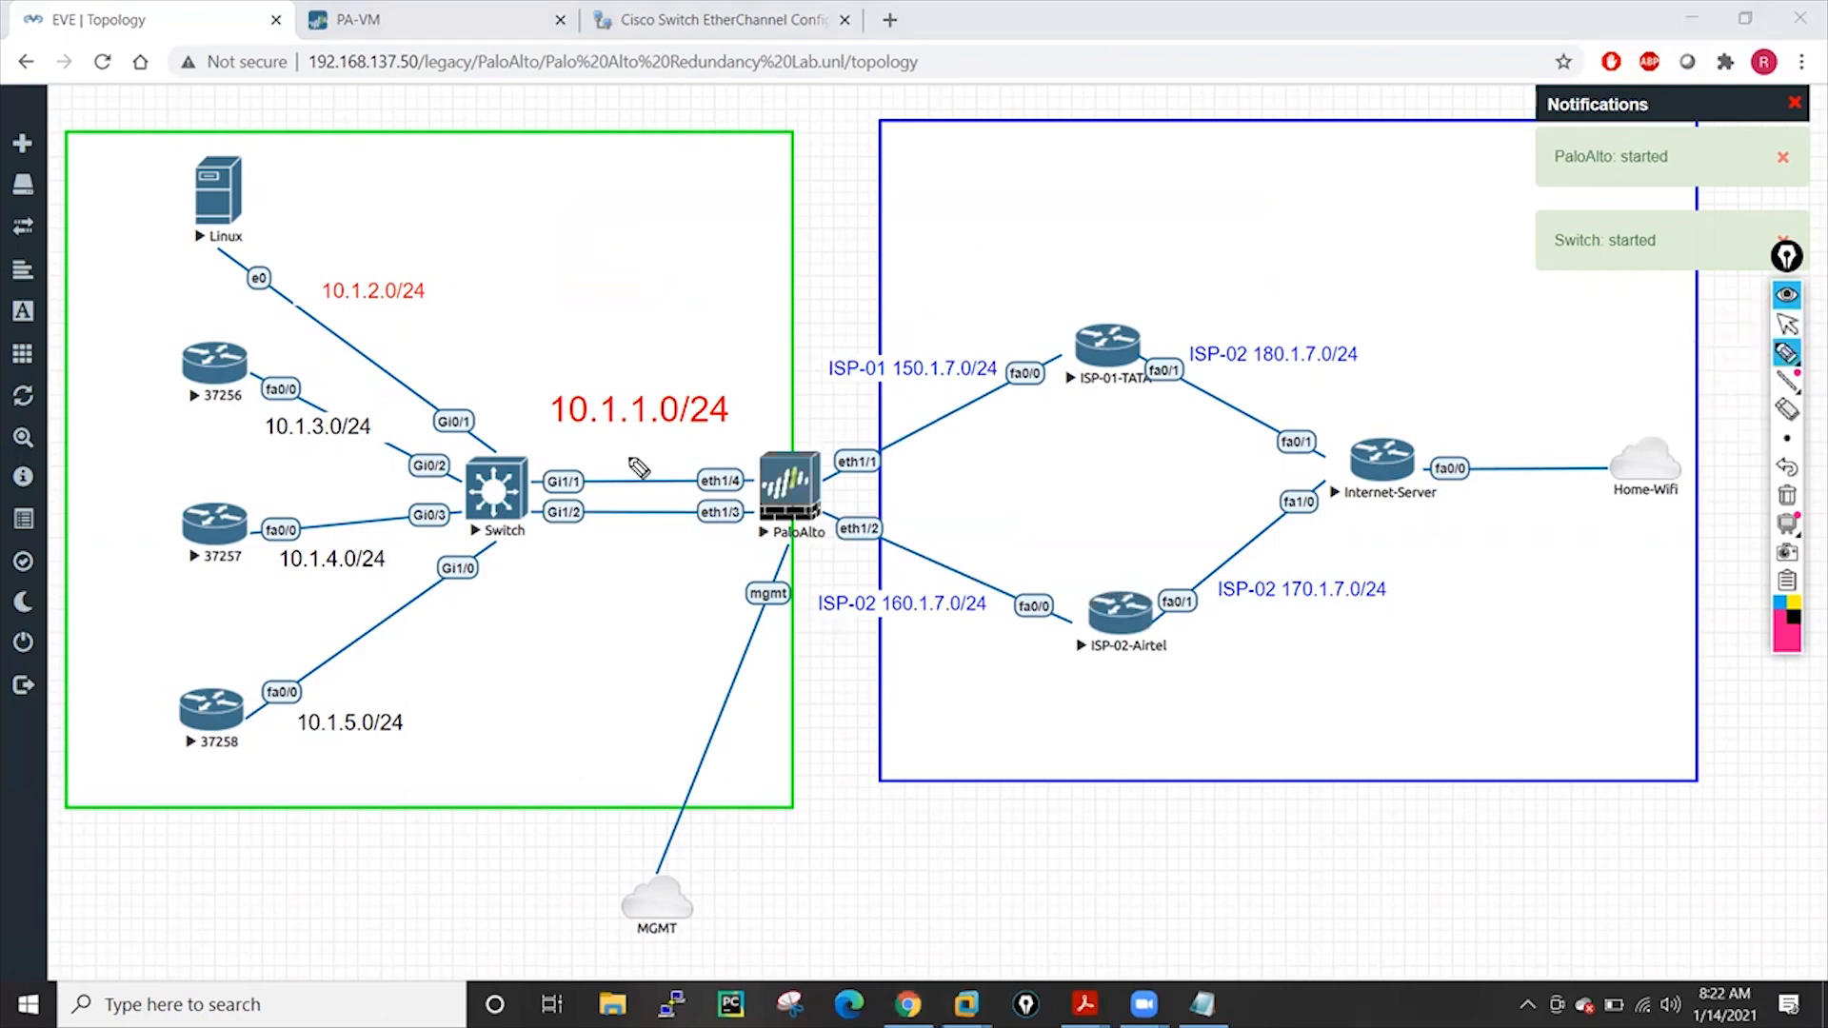
pyautogui.moveTo(571, 326); pyautogui.dragTo(610, 336)
pyautogui.moveTo(619, 306)
pyautogui.mouseDown()
pyautogui.moveTo(618, 339)
pyautogui.moveTo(636, 320)
pyautogui.mouseUp()
pyautogui.moveTo(521, 217)
pyautogui.mouseDown()
pyautogui.moveTo(514, 236)
pyautogui.moveTo(568, 200)
pyautogui.mouseUp()
pyautogui.moveTo(523, 257); pyautogui.dragTo(523, 278)
pyautogui.moveTo(540, 253); pyautogui.dragTo(557, 269)
pyautogui.moveTo(571, 245); pyautogui.dragTo(591, 260)
pyautogui.moveTo(584, 171)
pyautogui.mouseDown()
pyautogui.moveTo(585, 276)
pyautogui.moveTo(568, 146)
pyautogui.mouseUp()
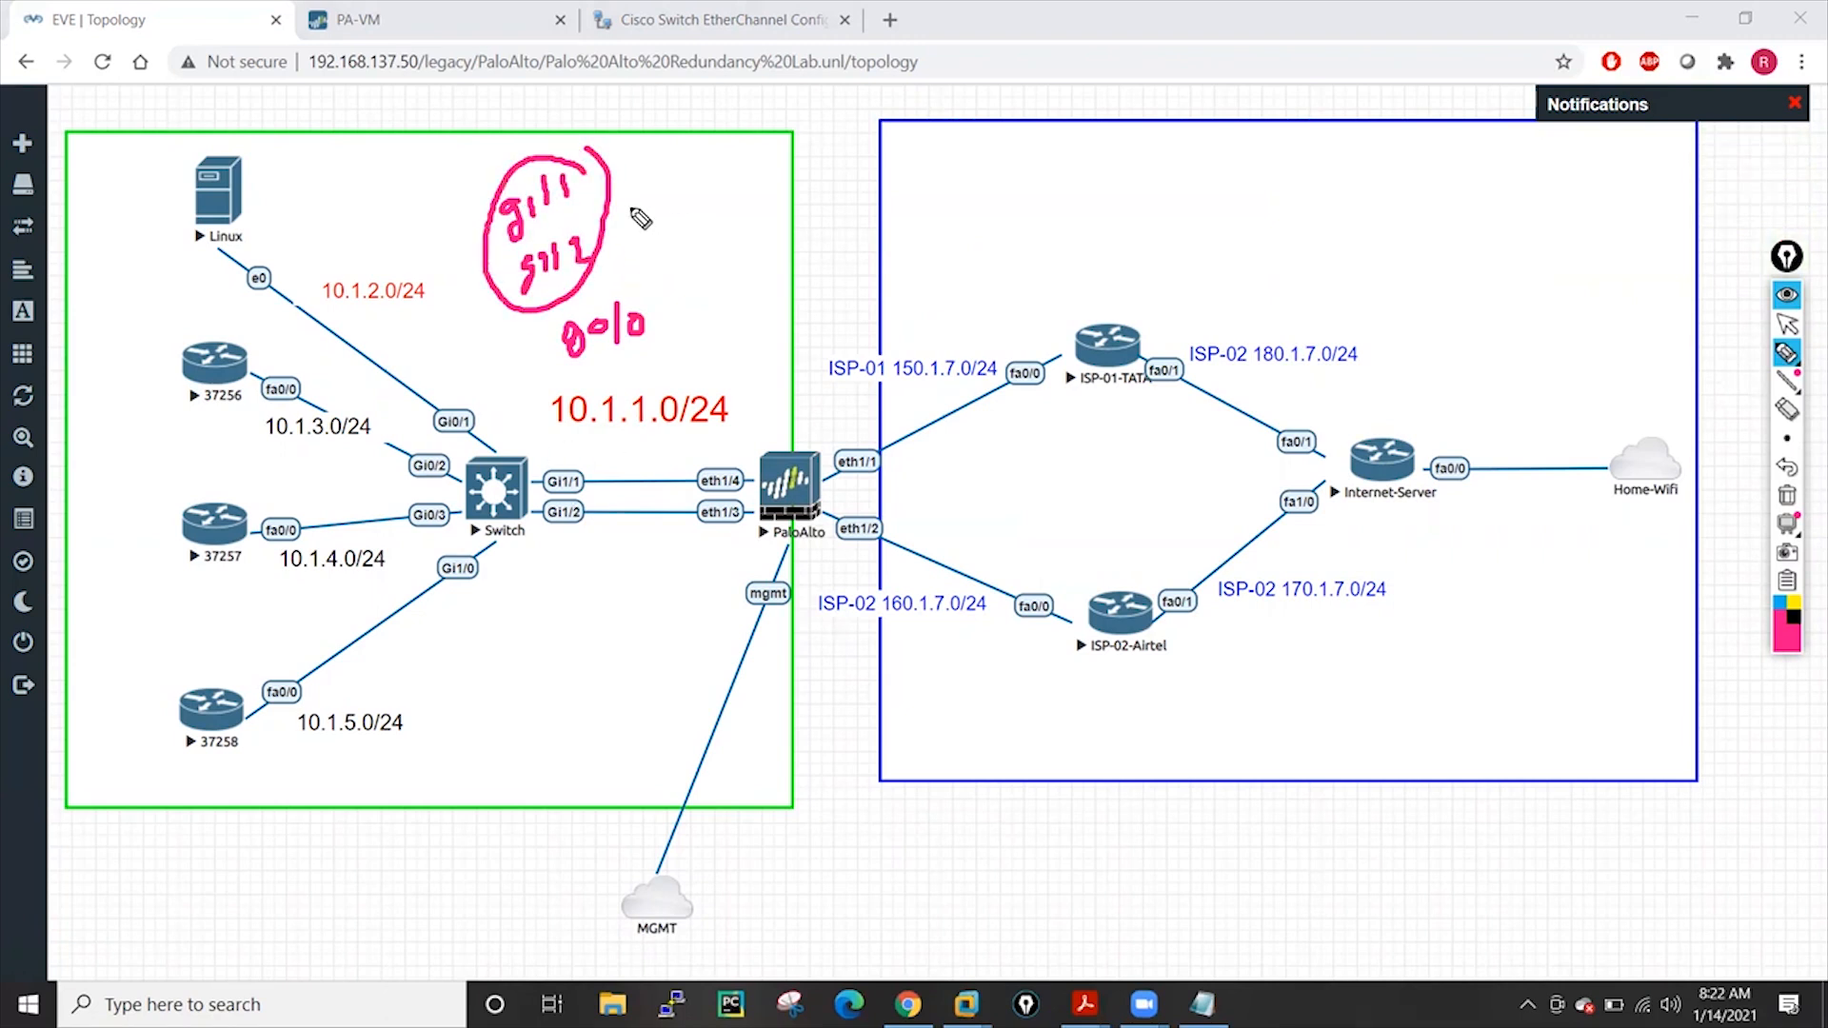
pyautogui.moveTo(583, 211); pyautogui.dragTo(653, 190)
pyautogui.moveTo(652, 176); pyautogui.dragTo(641, 220)
pyautogui.moveTo(536, 598); pyautogui.dragTo(540, 629)
pyautogui.moveTo(535, 614)
pyautogui.mouseDown()
pyautogui.moveTo(581, 595)
pyautogui.moveTo(592, 622)
pyautogui.mouseUp()
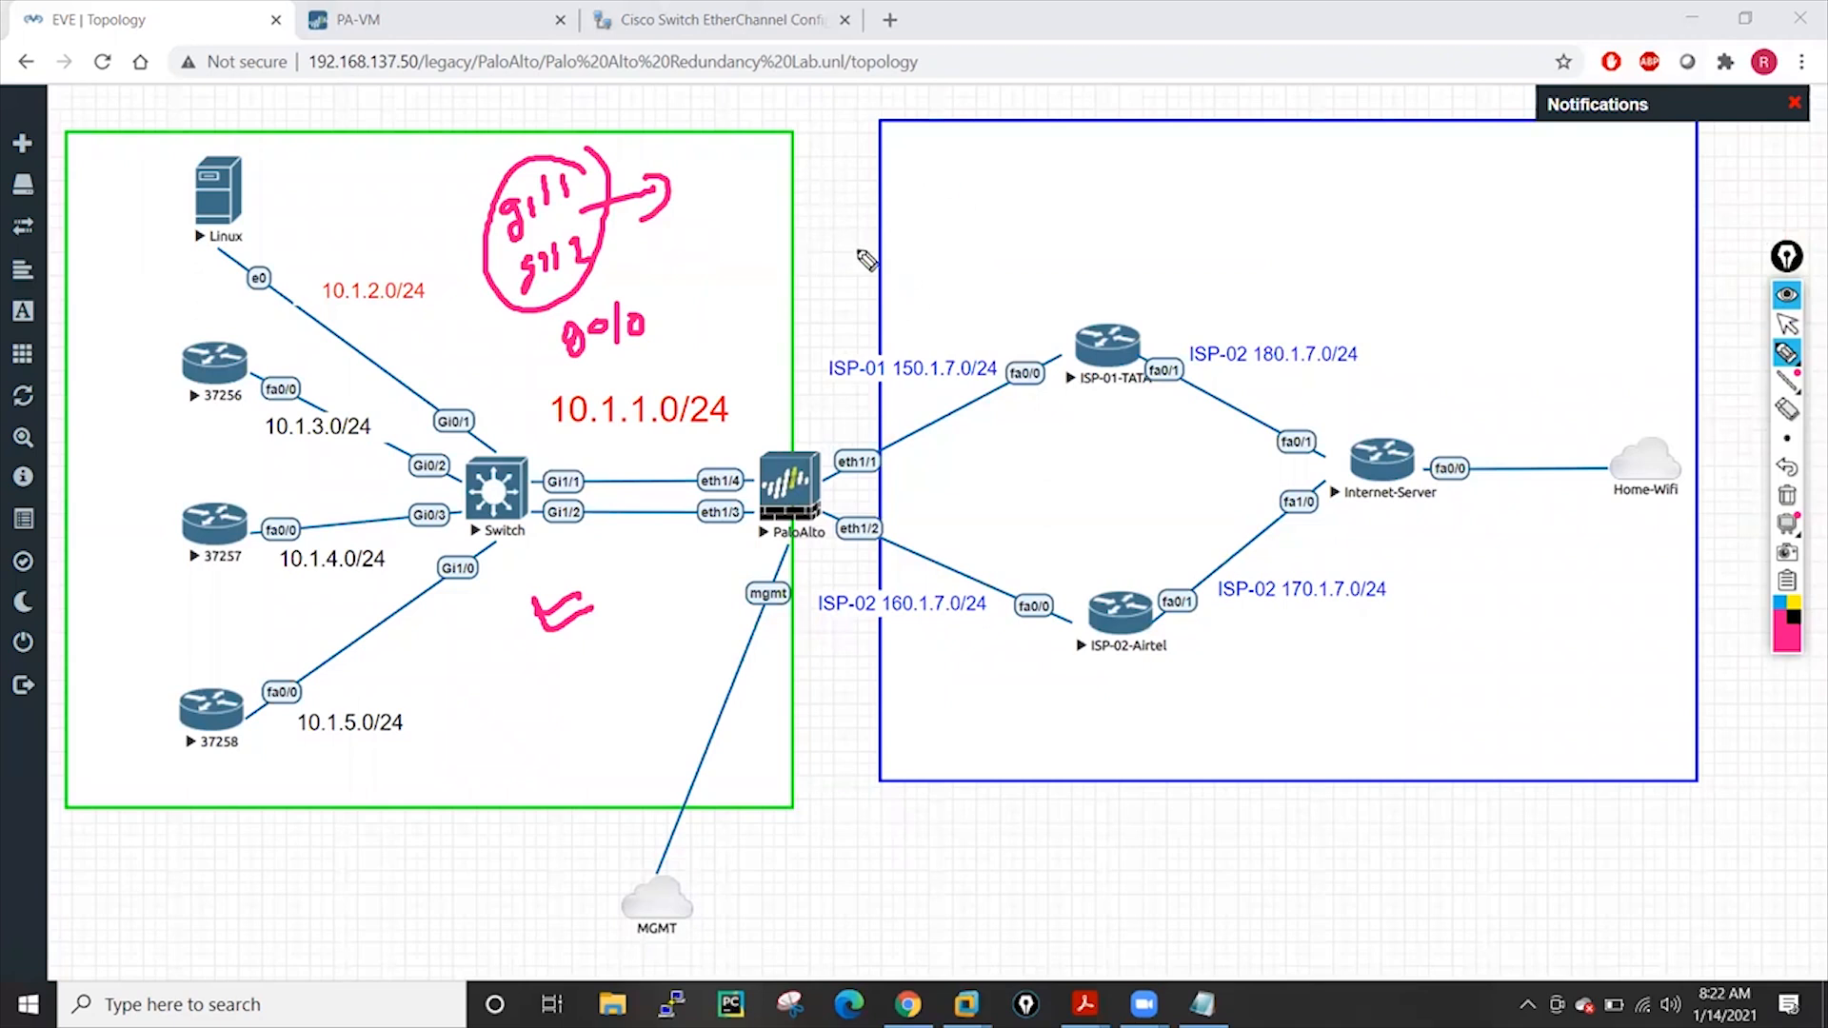
pyautogui.click(1787, 323)
pyautogui.click(1788, 497)
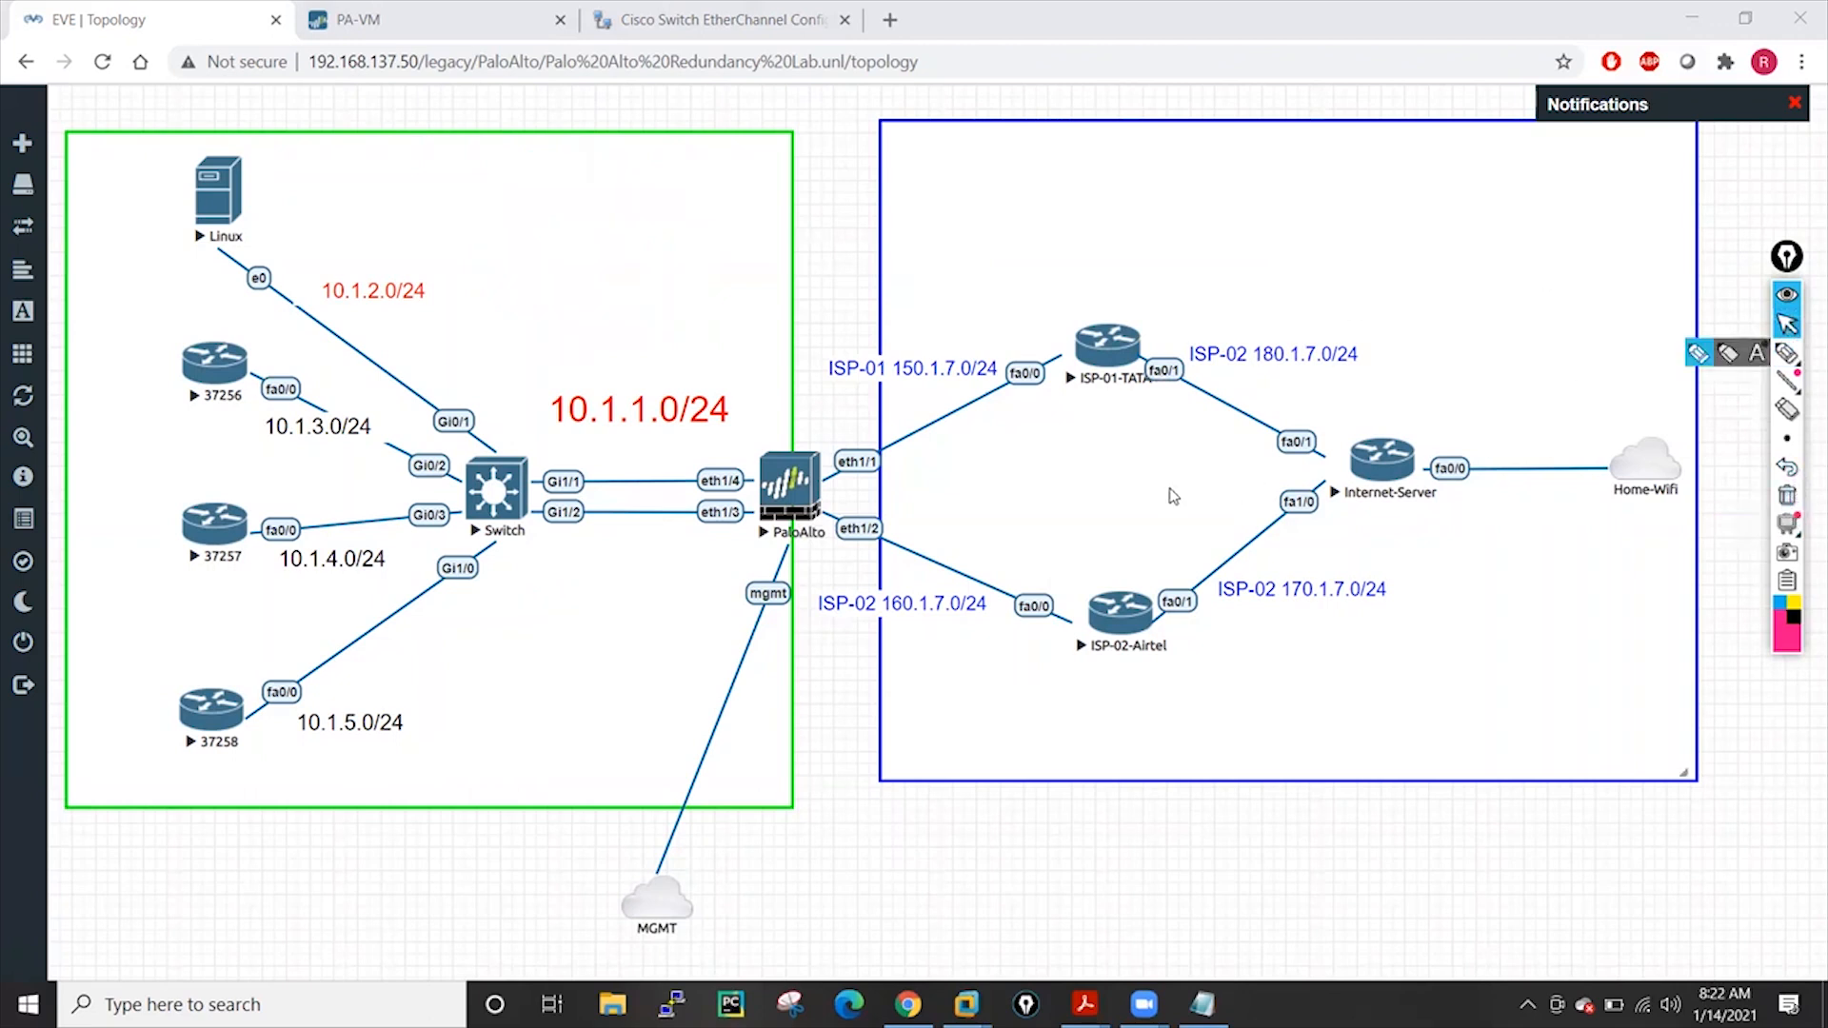
# Open the Switch telnet console and PaloAlto VNC console, minimizing each window
pyautogui.click(511, 495)
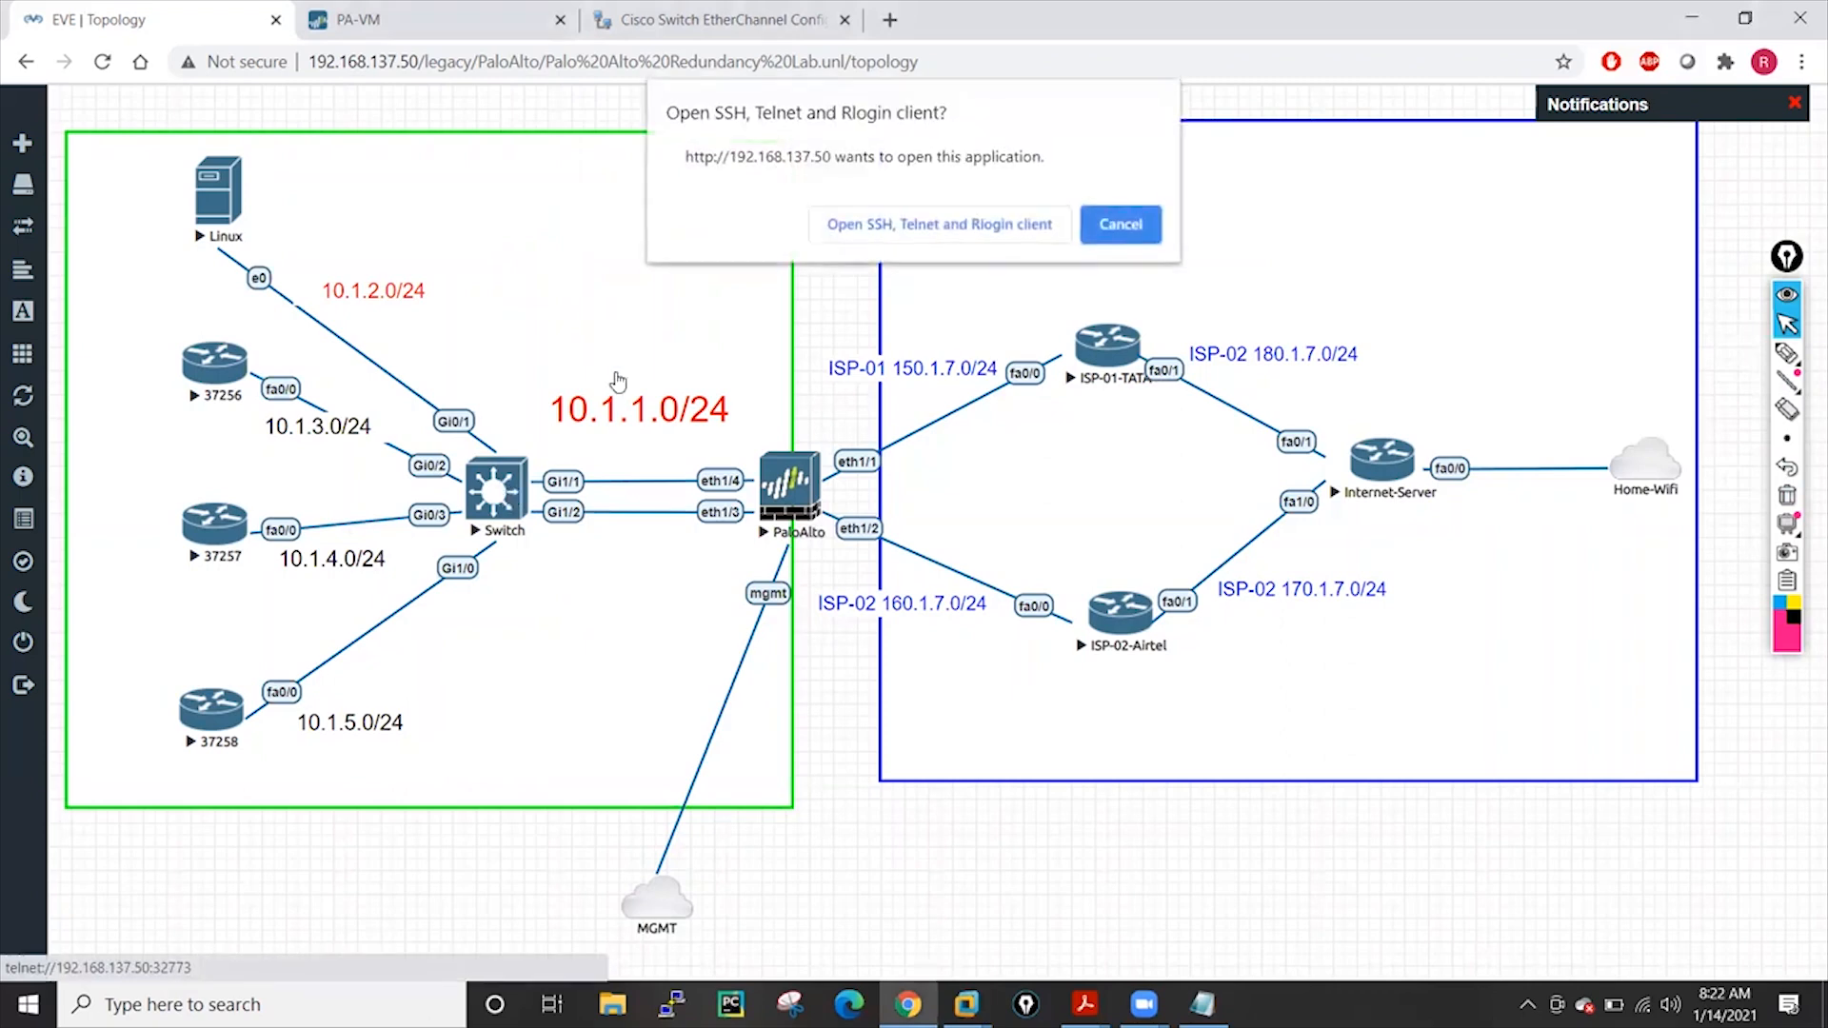
pyautogui.click(845, 226)
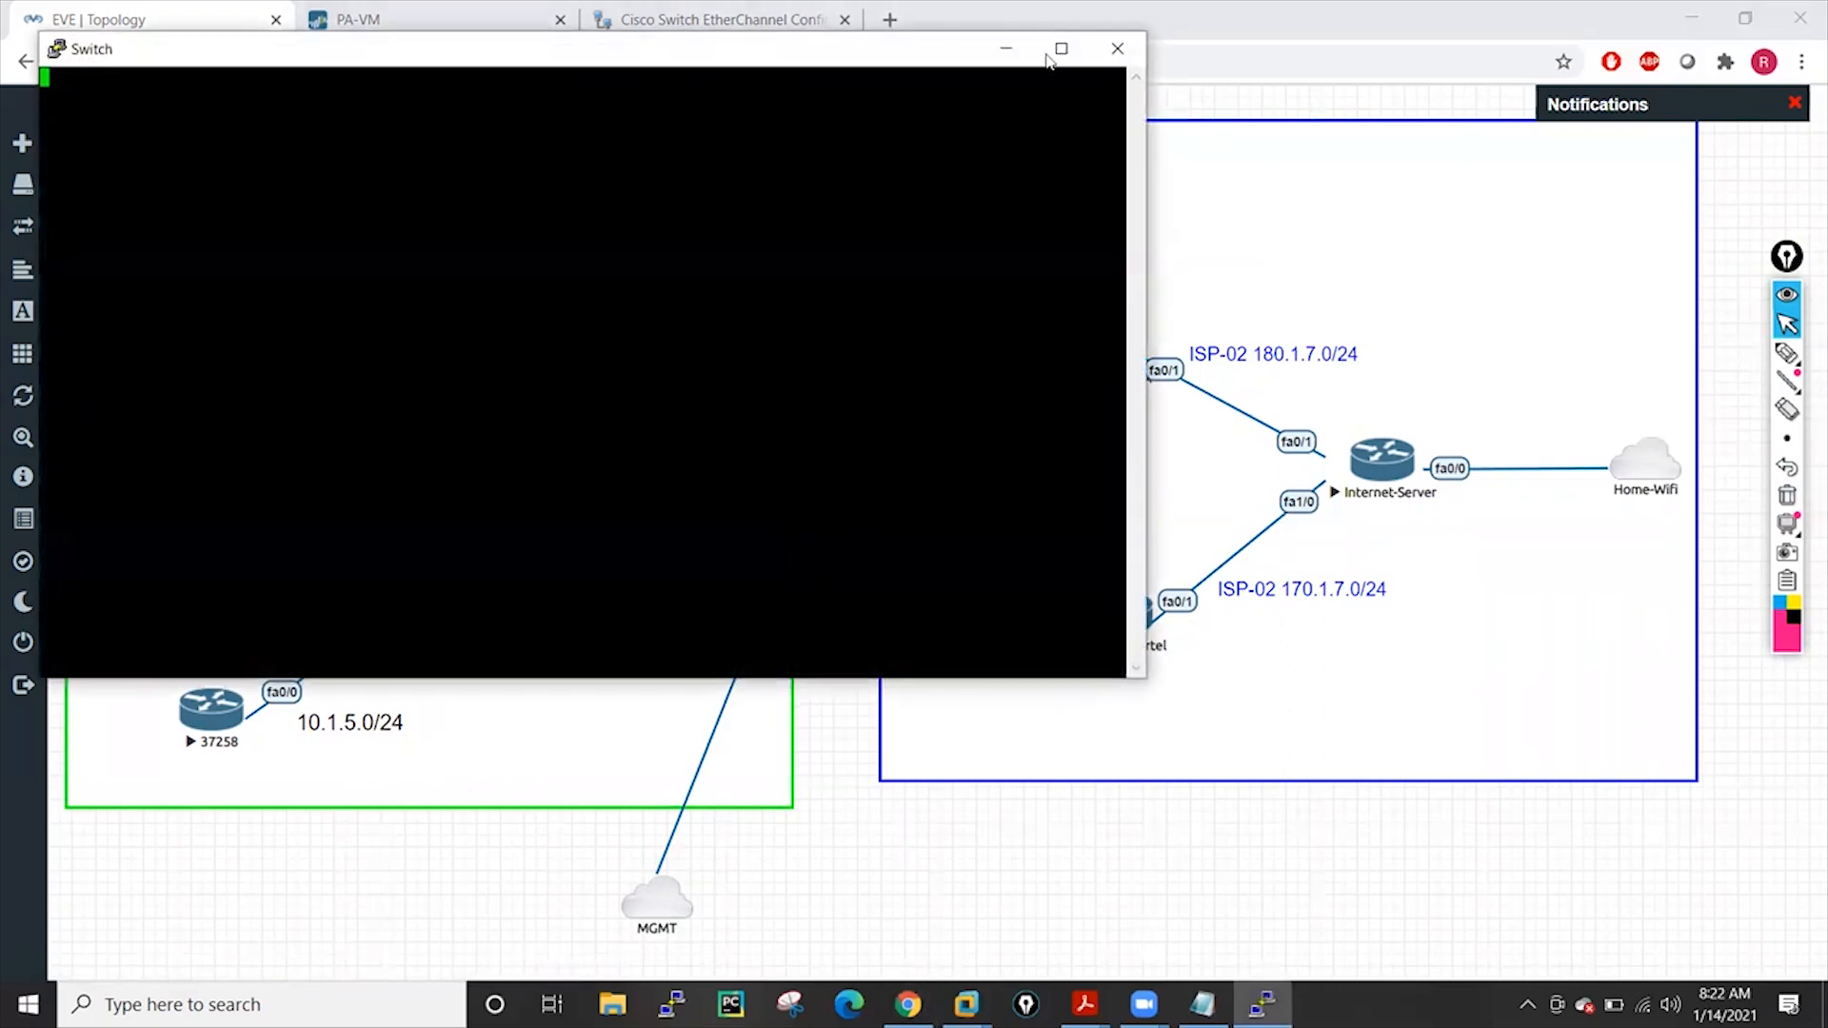
pyautogui.click(1004, 49)
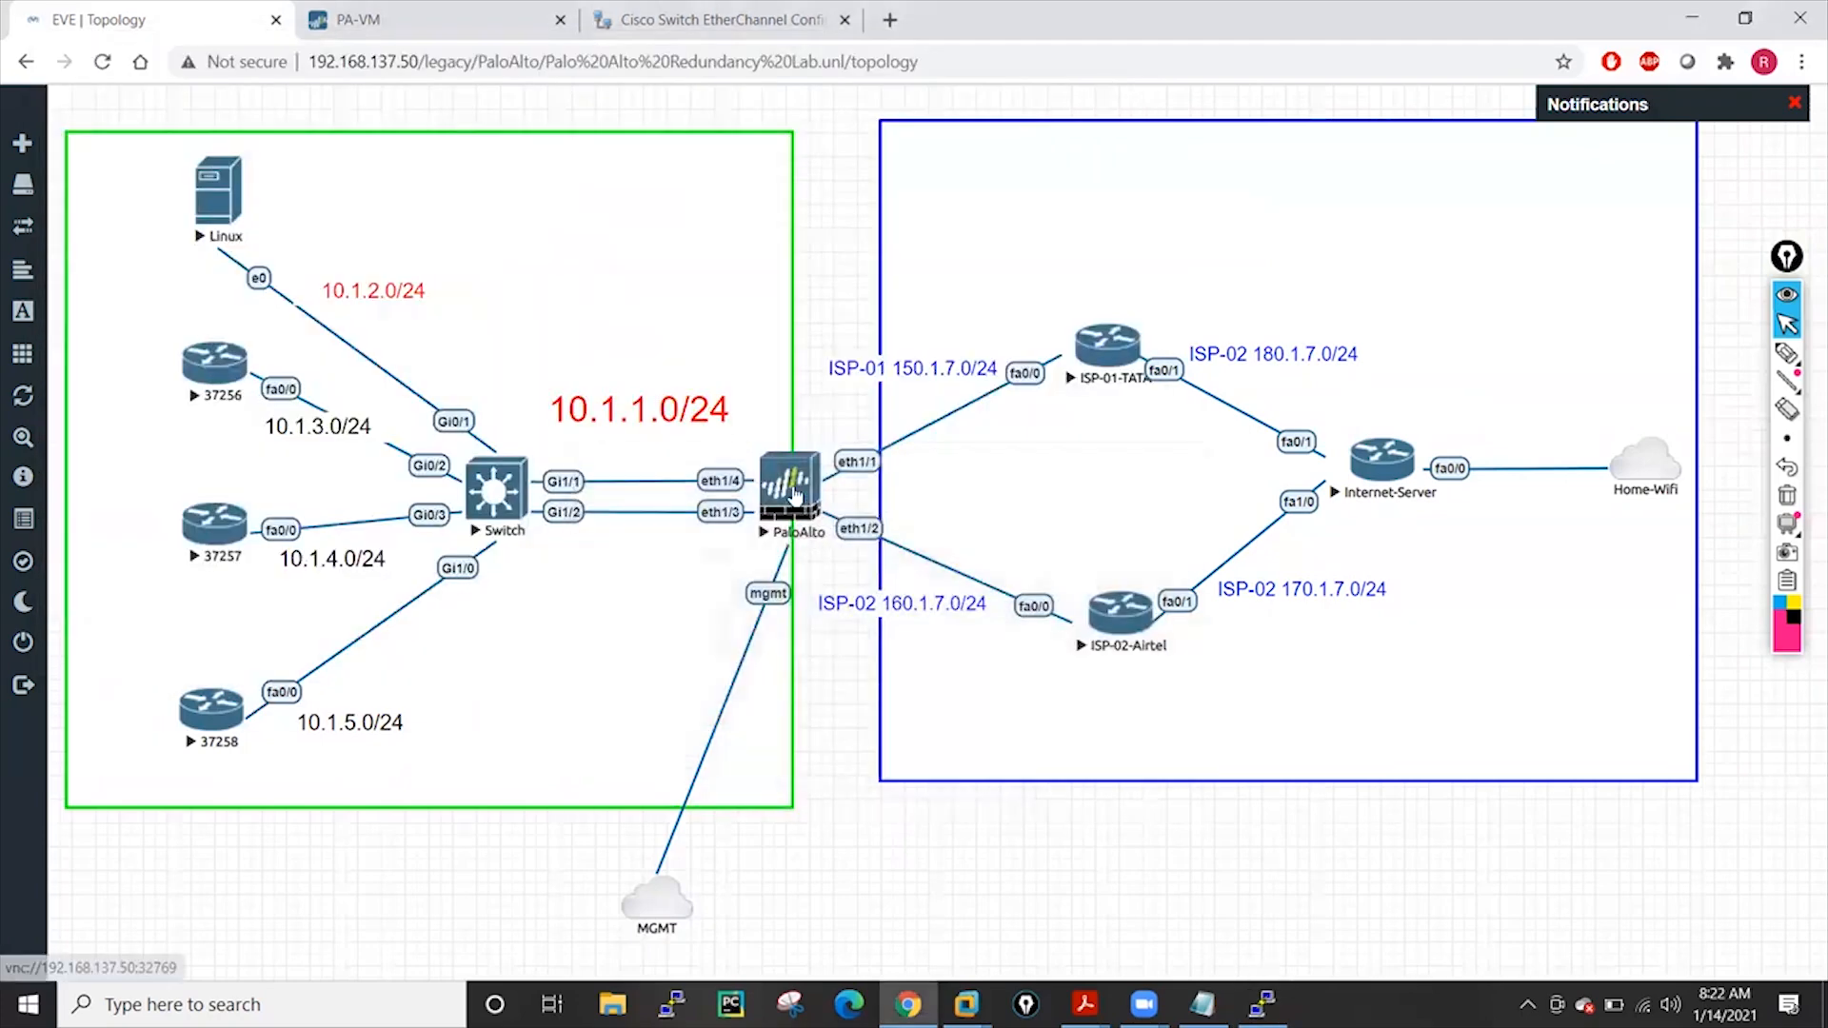
pyautogui.click(795, 510)
pyautogui.click(971, 227)
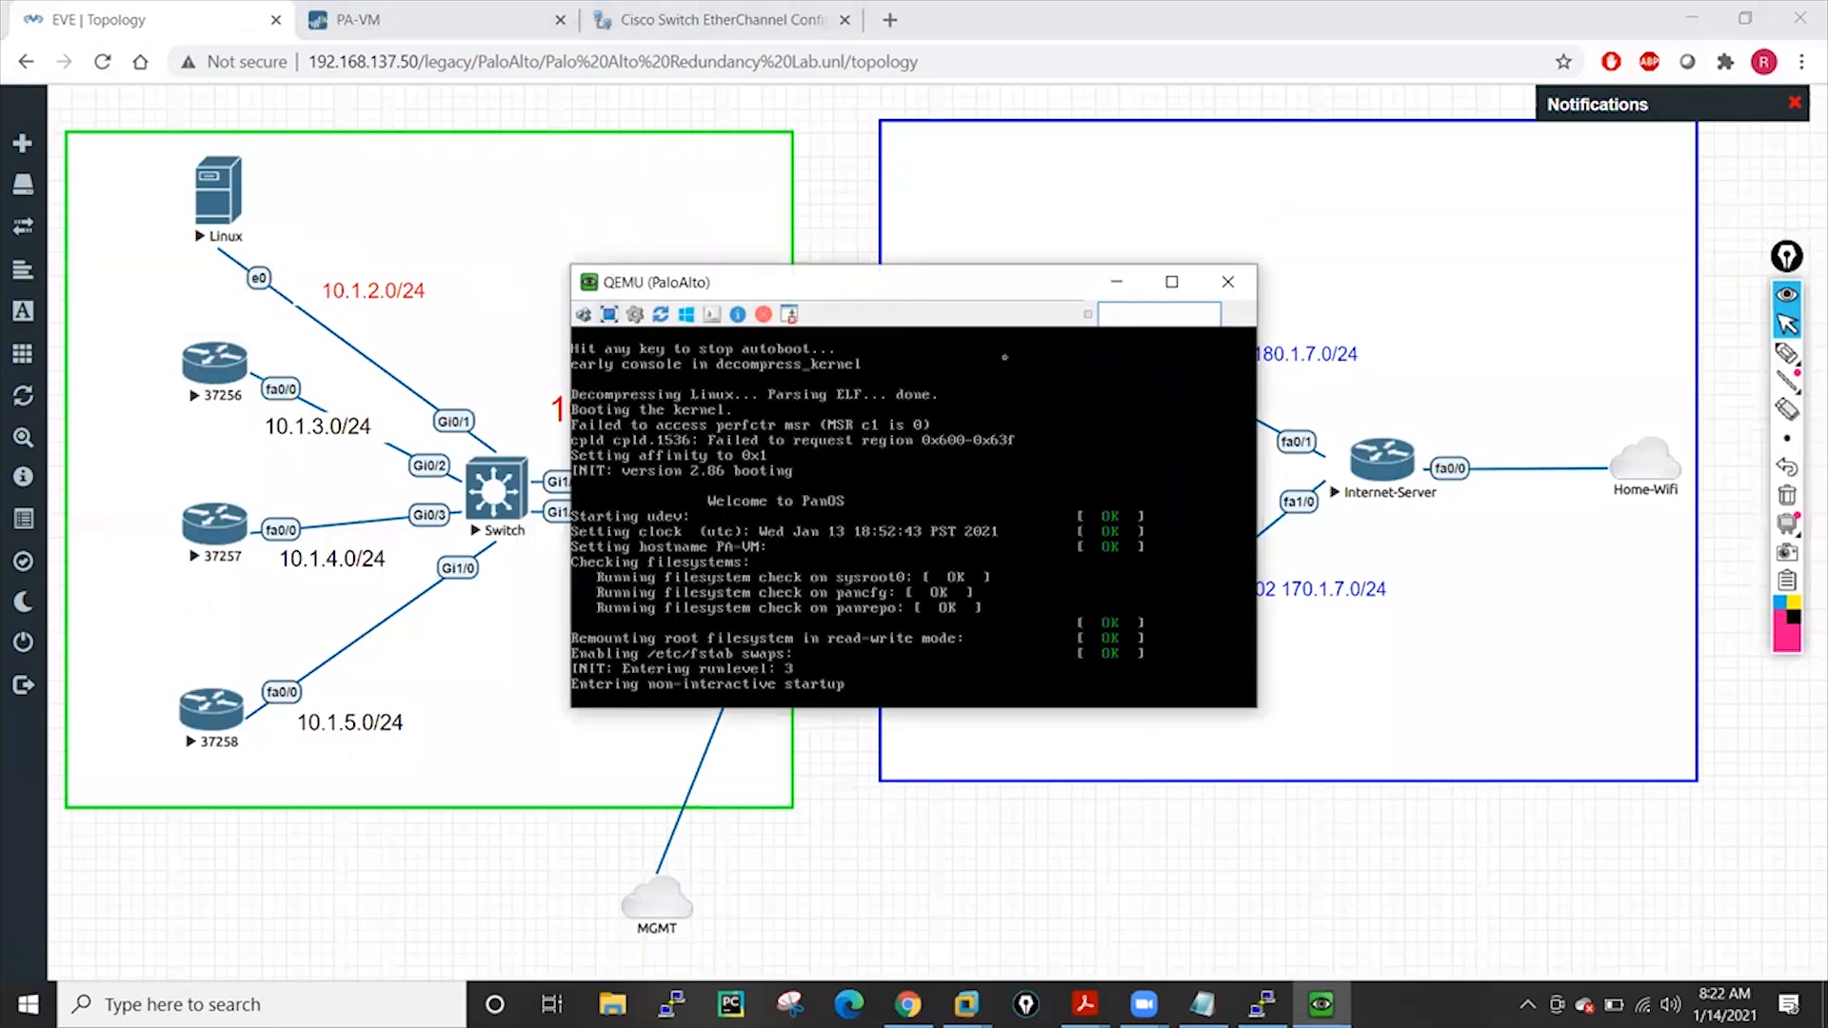
pyautogui.click(1119, 283)
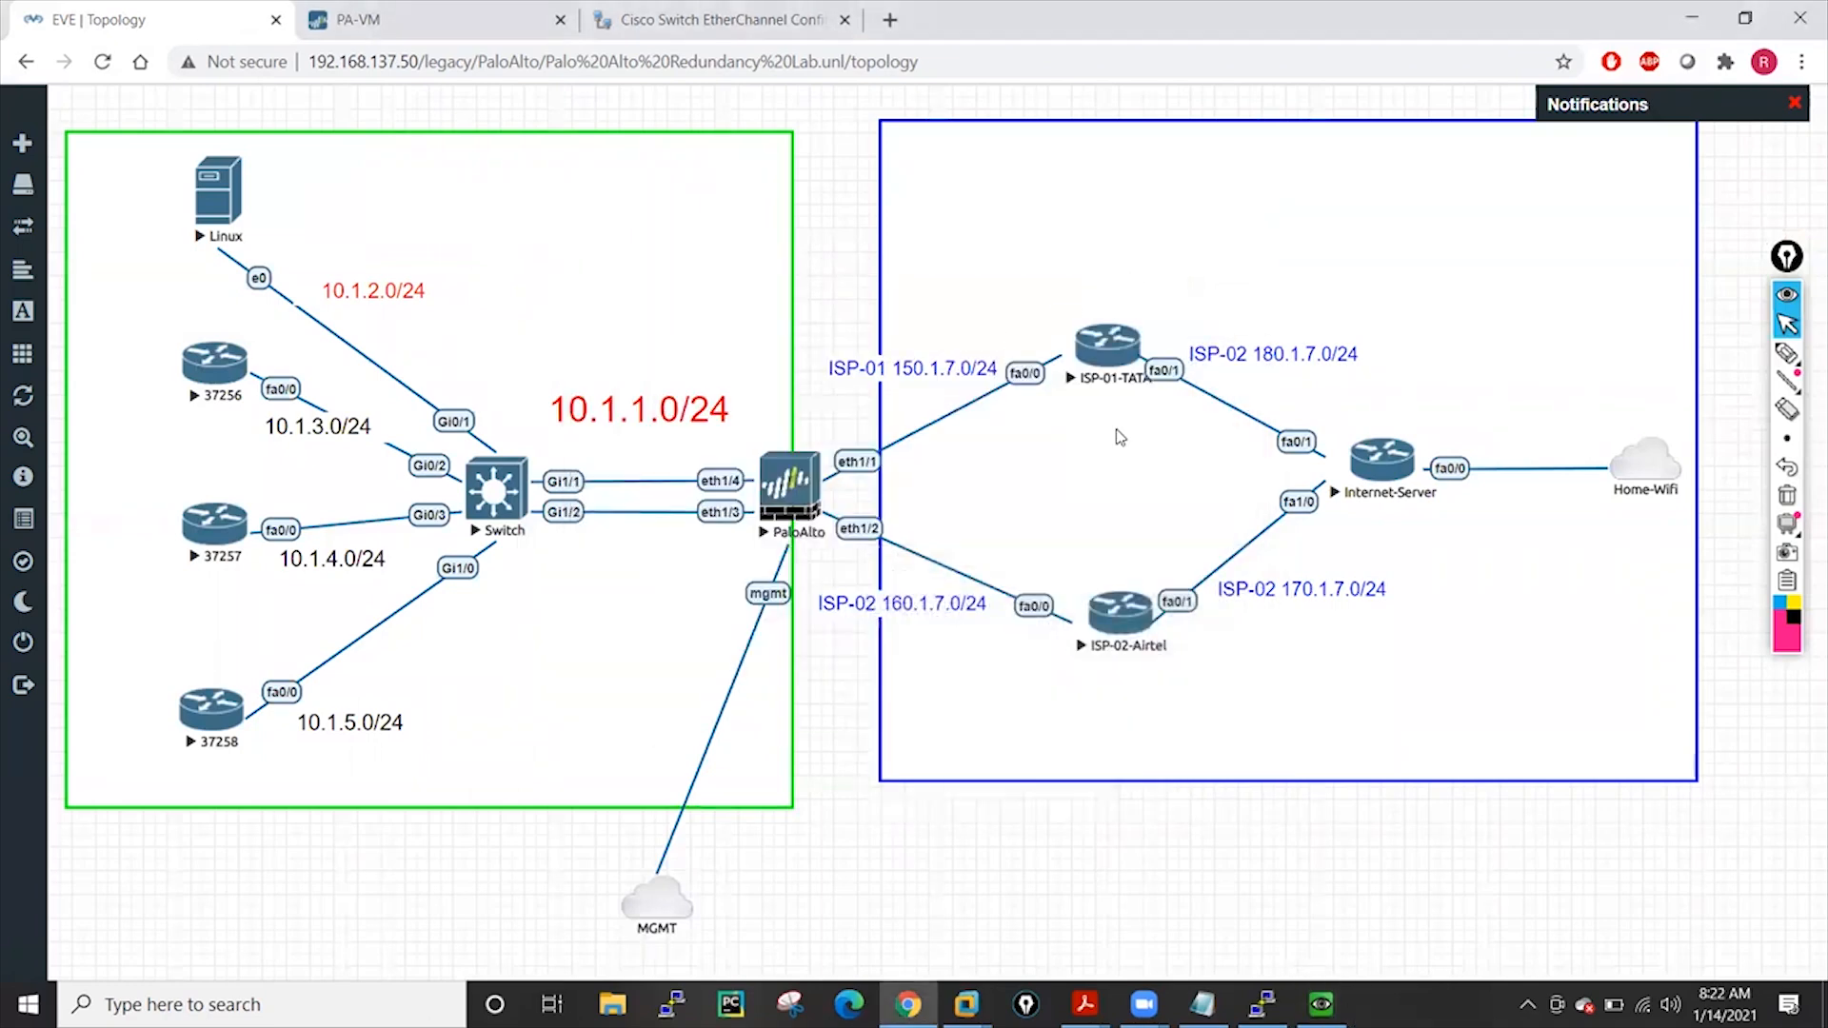
# Reposition and minimize the Switch console, then open a blank new Chrome tab
pyautogui.click(1261, 1005)
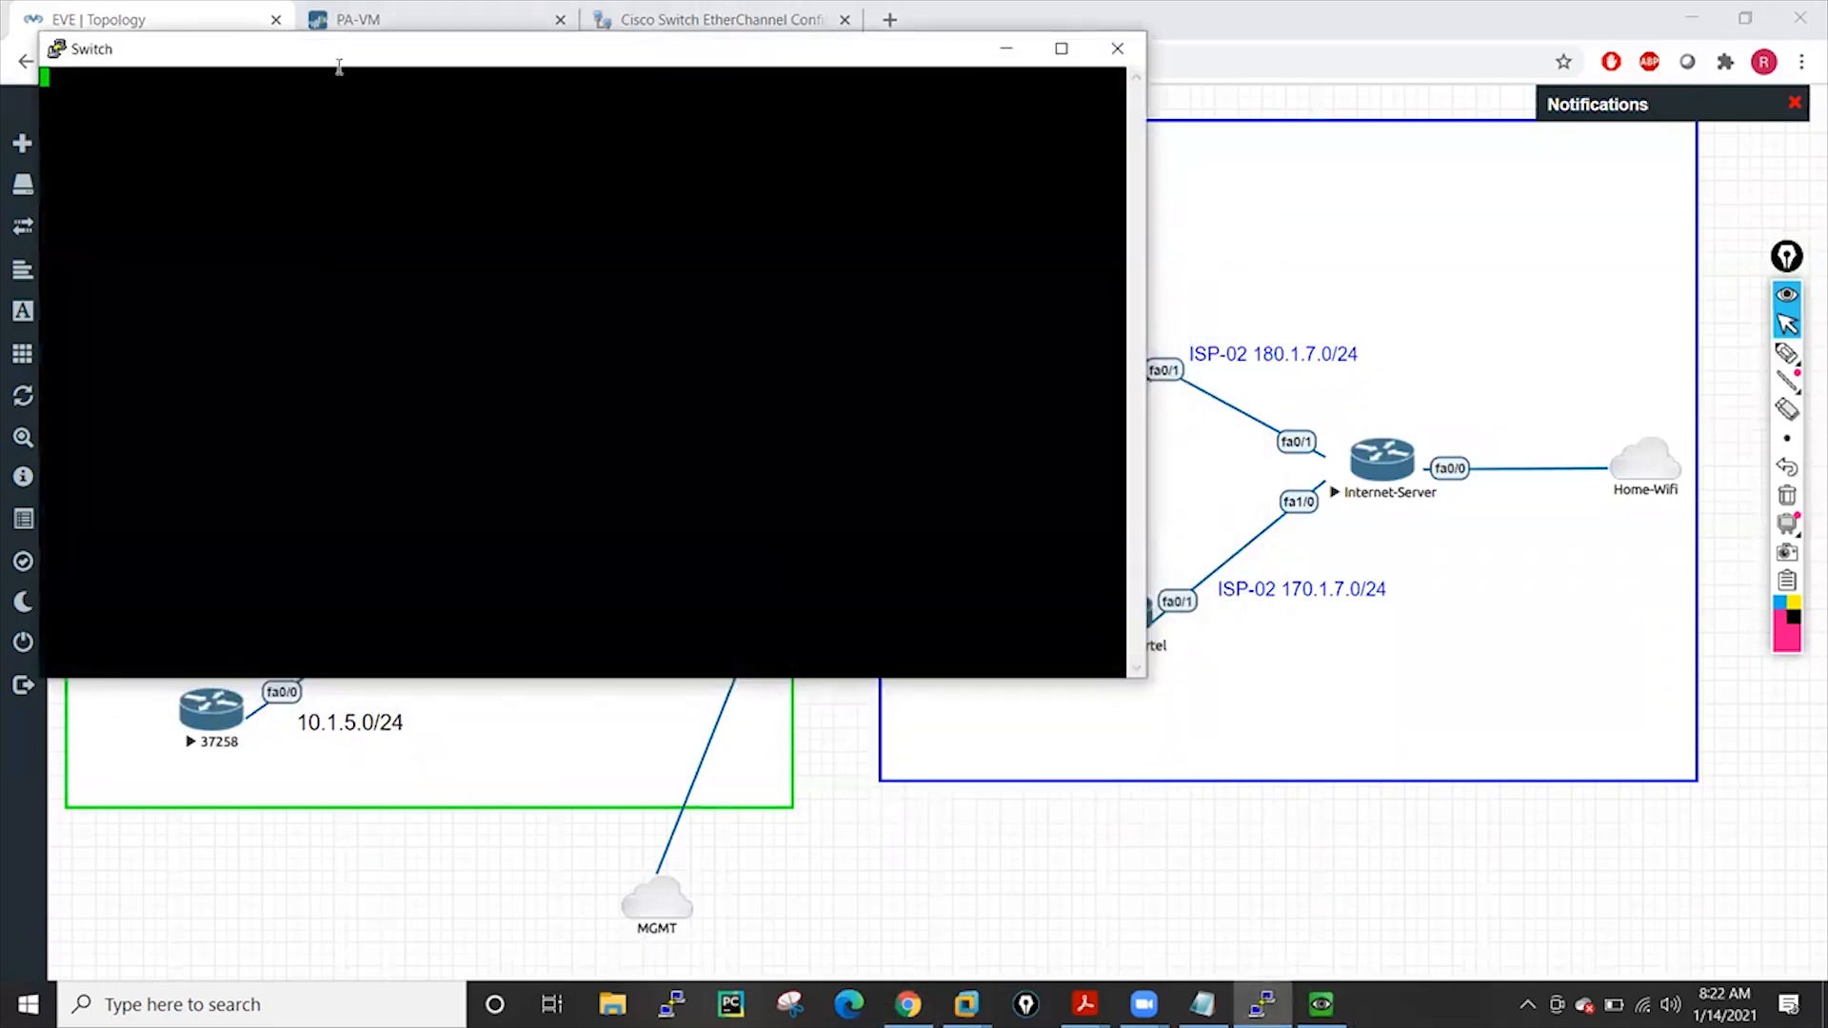
pyautogui.moveTo(339, 66); pyautogui.dragTo(1141, 325)
pyautogui.moveTo(746, 472); pyautogui.dragTo(739, 459)
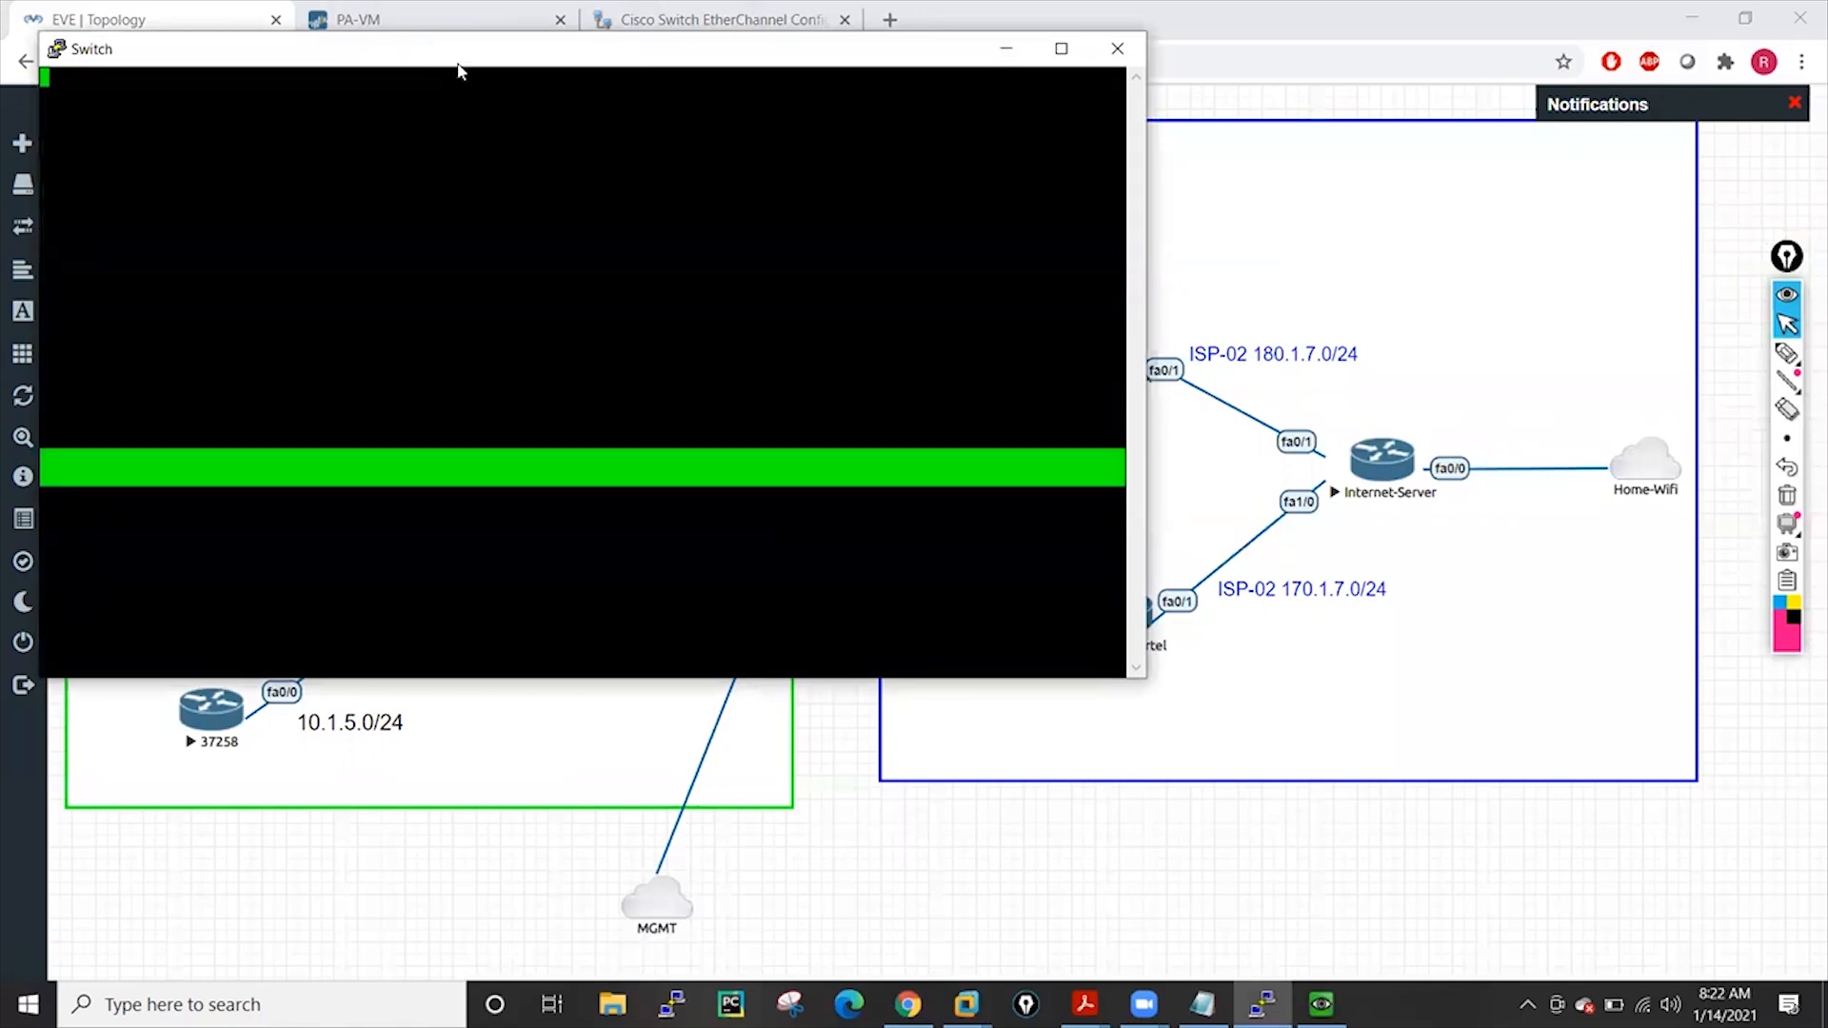
pyautogui.moveTo(454, 58); pyautogui.dragTo(1025, 167)
pyautogui.click(906, 321)
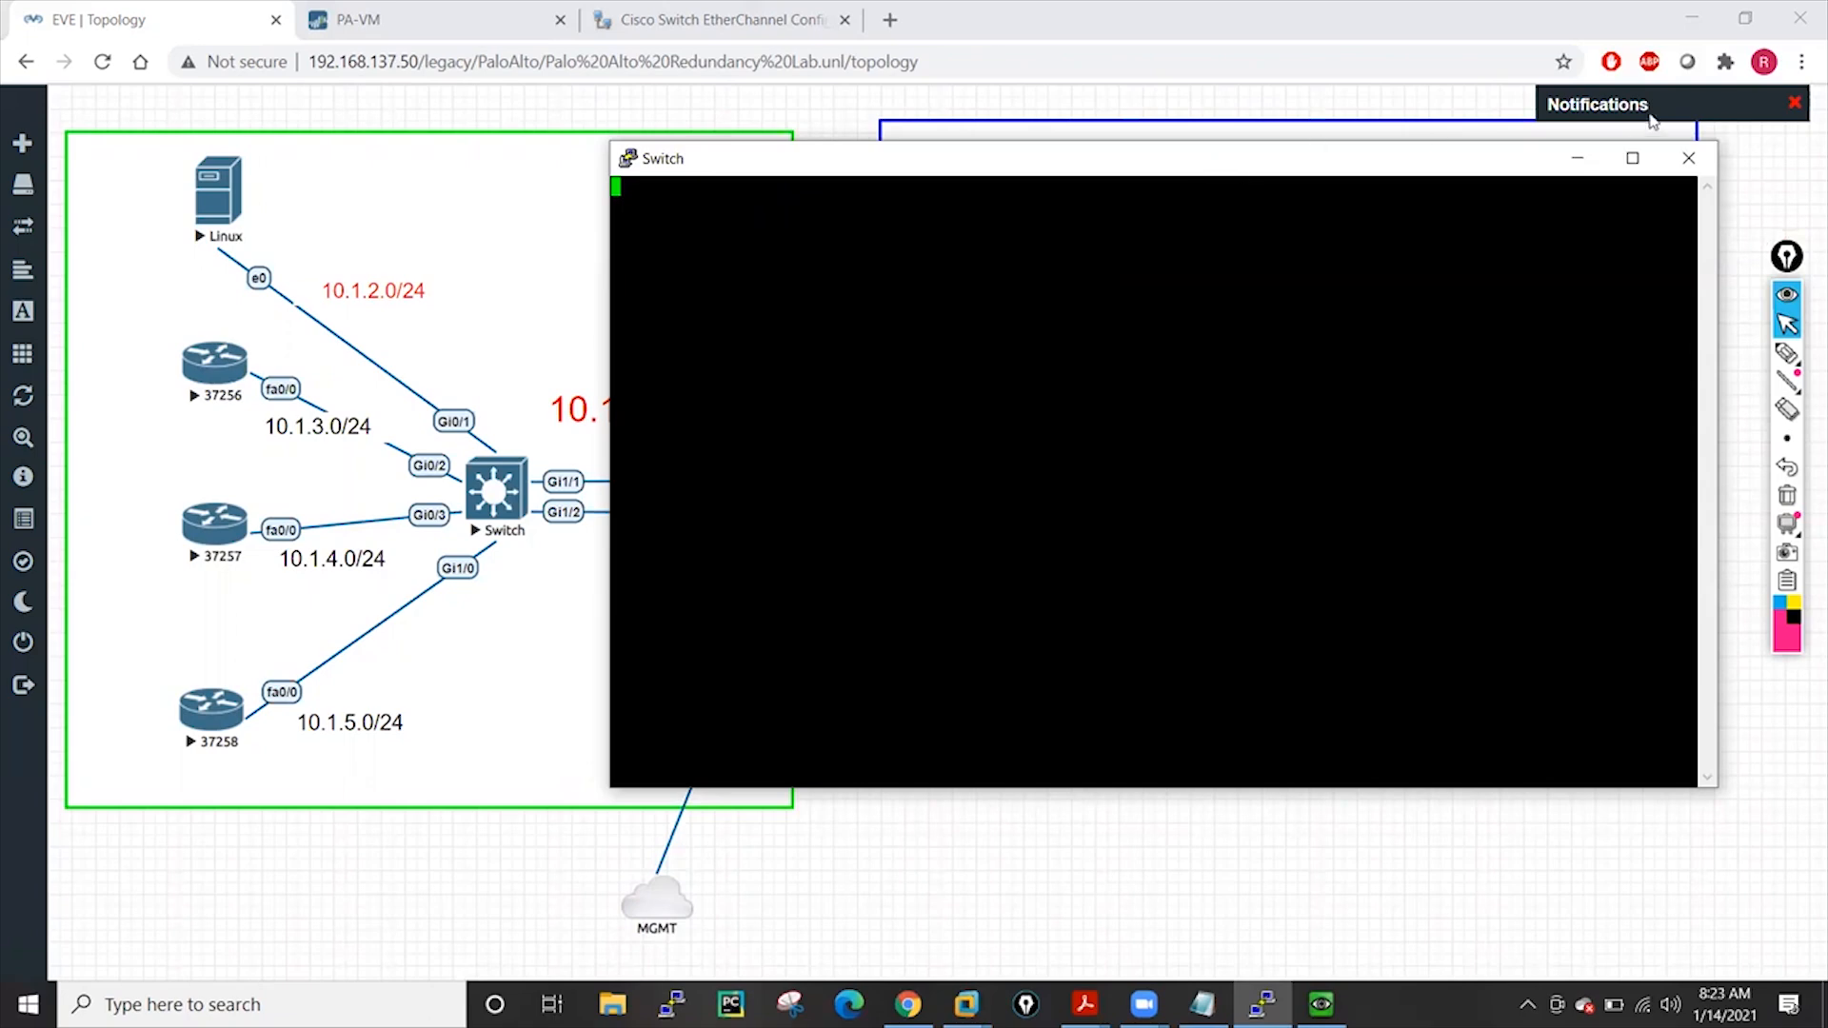
pyautogui.click(1577, 160)
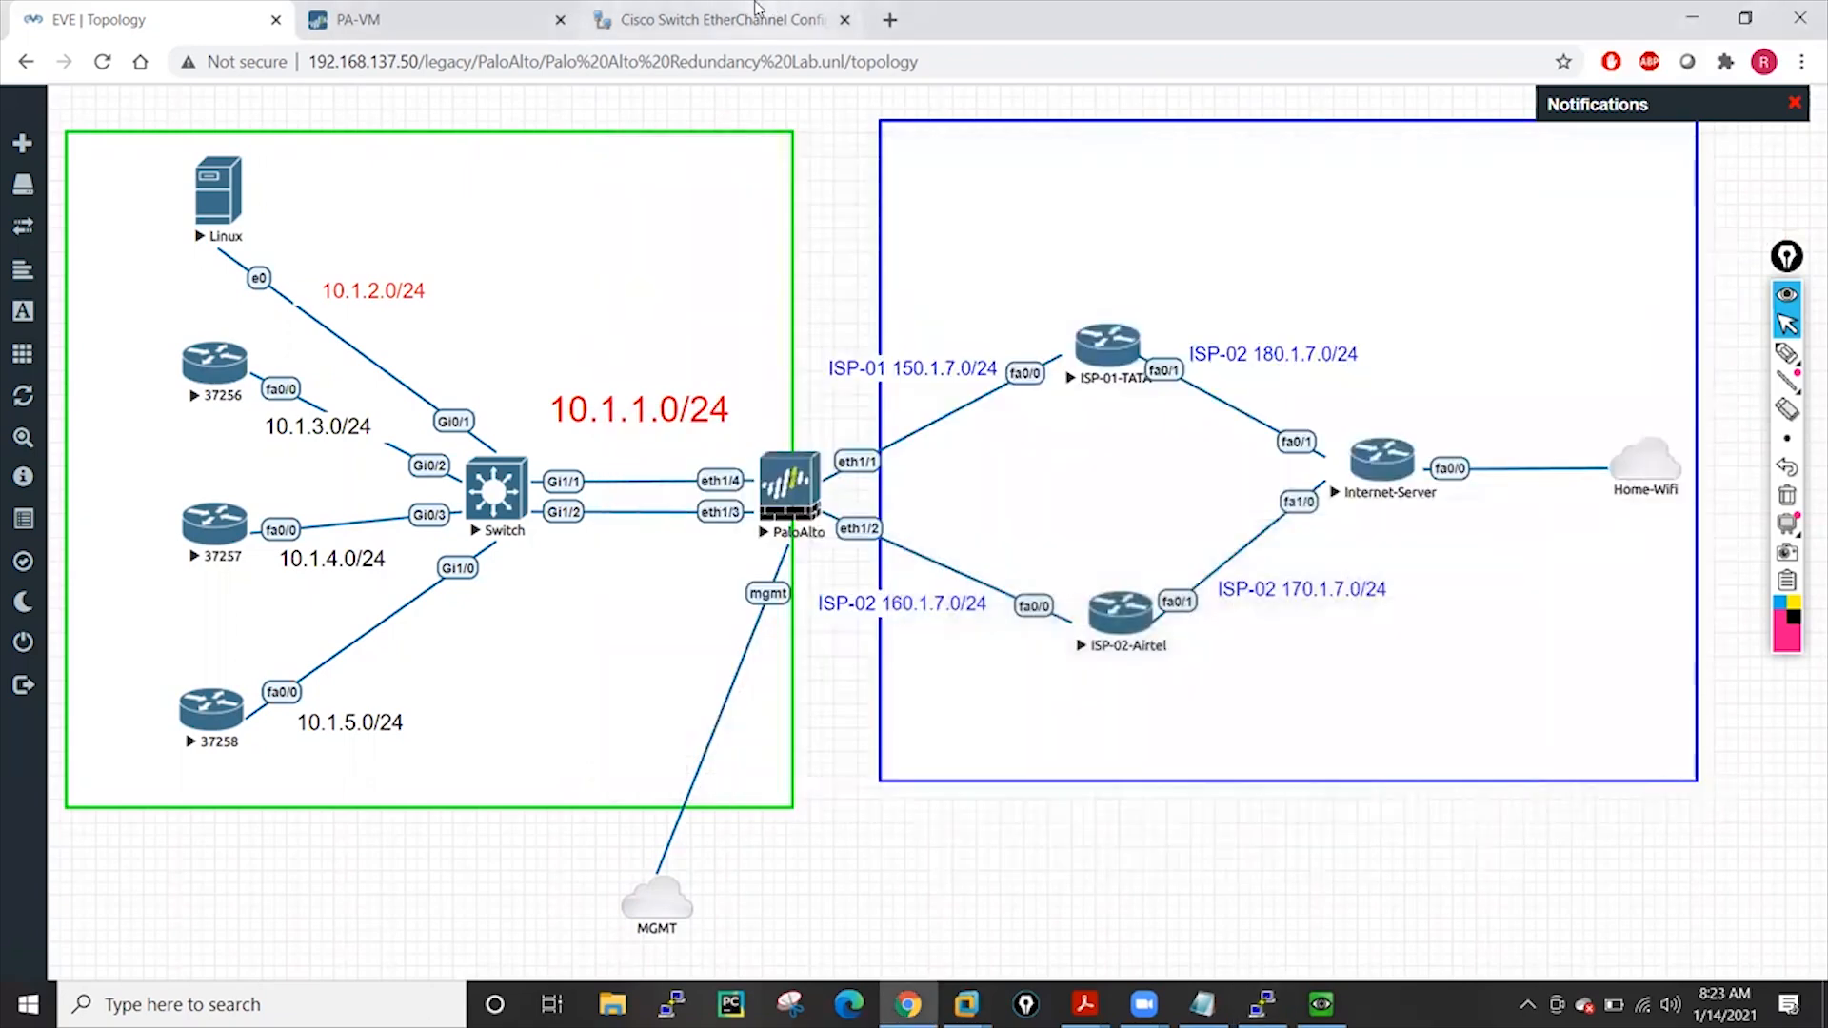
pyautogui.click(757, 11)
pyautogui.click(890, 19)
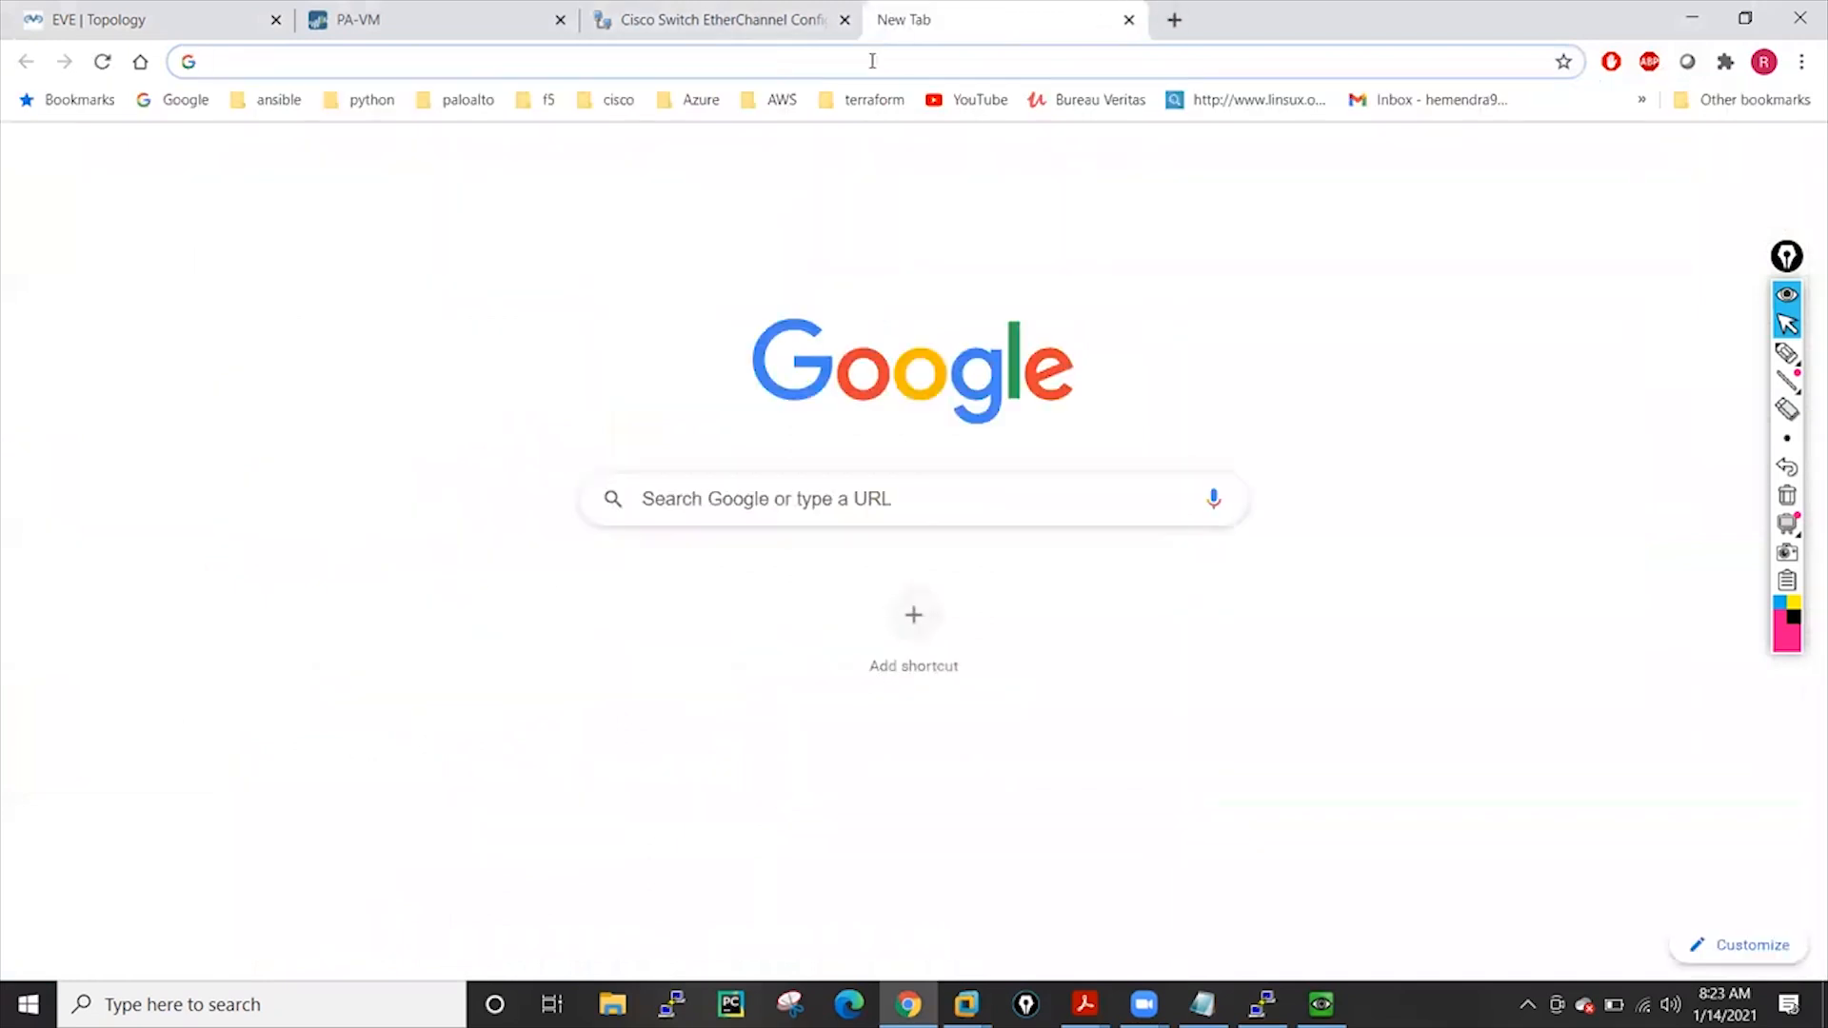
# Search Google for 'policy based forwarding palo alto dual isp' using the omnibox suggestion
pyautogui.click(872, 61)
pyautogui.write('pol')
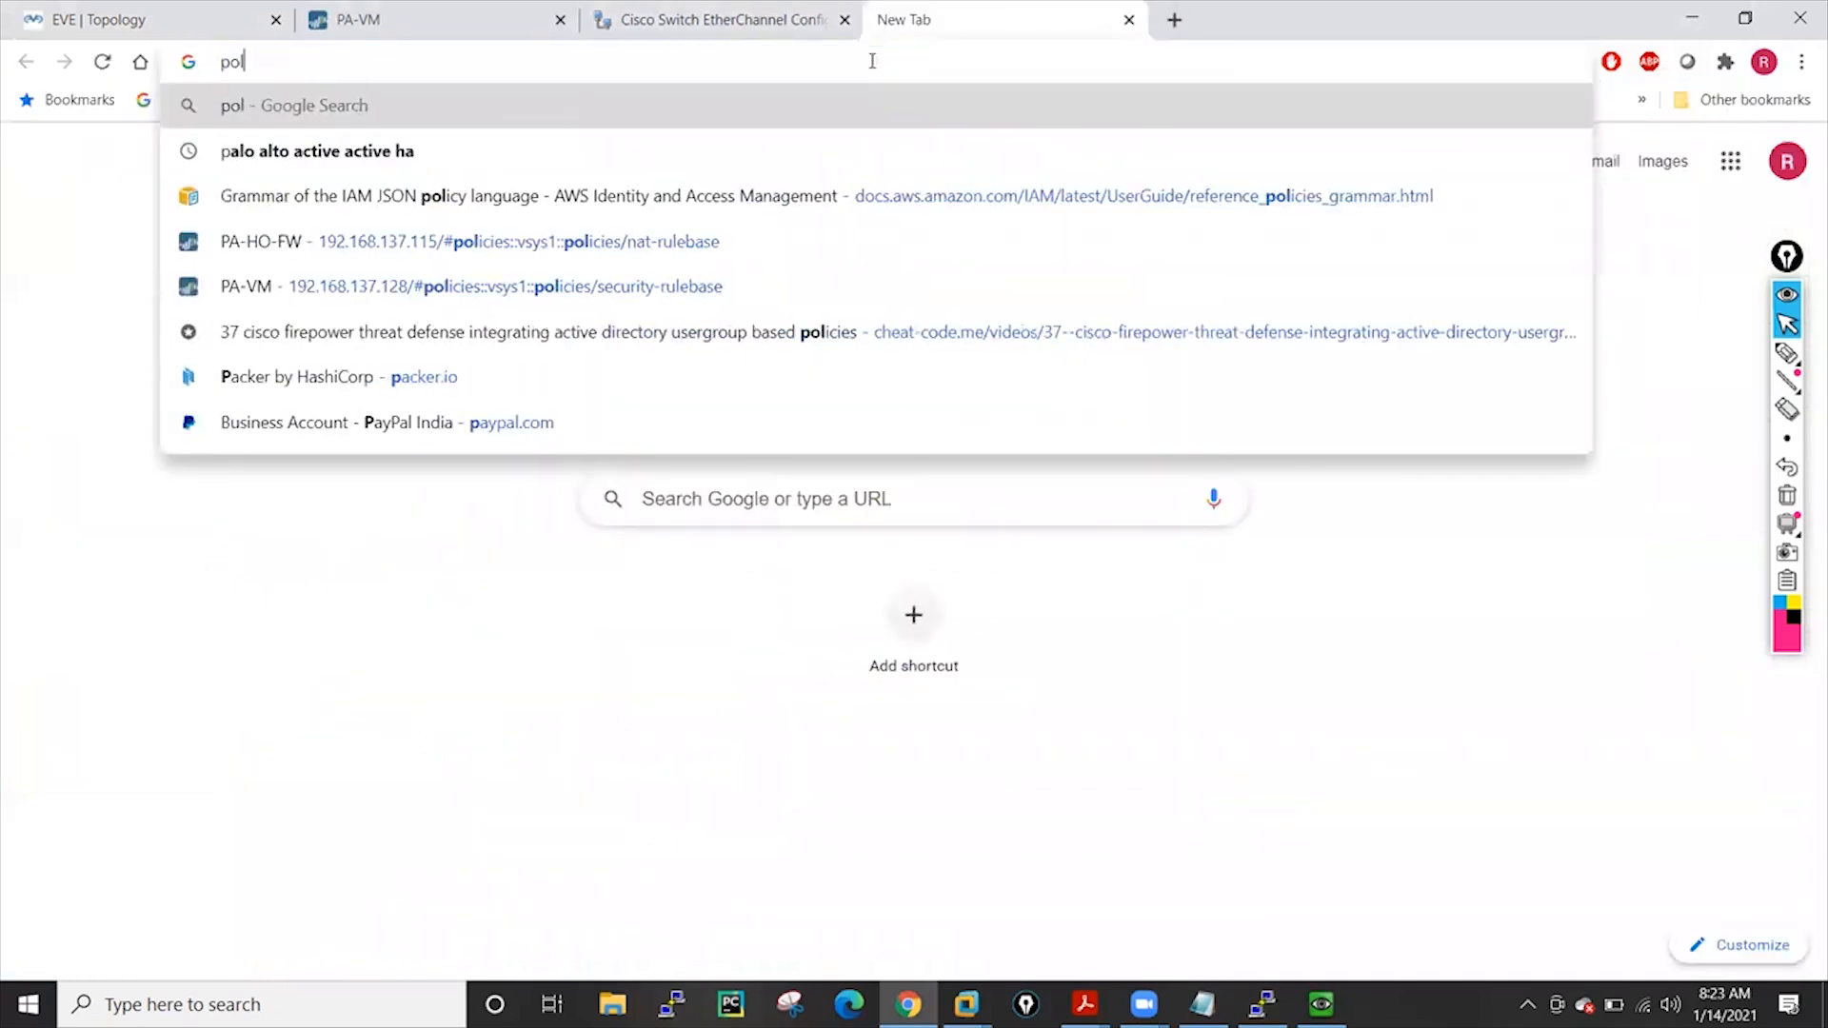
pyautogui.write('icy ')
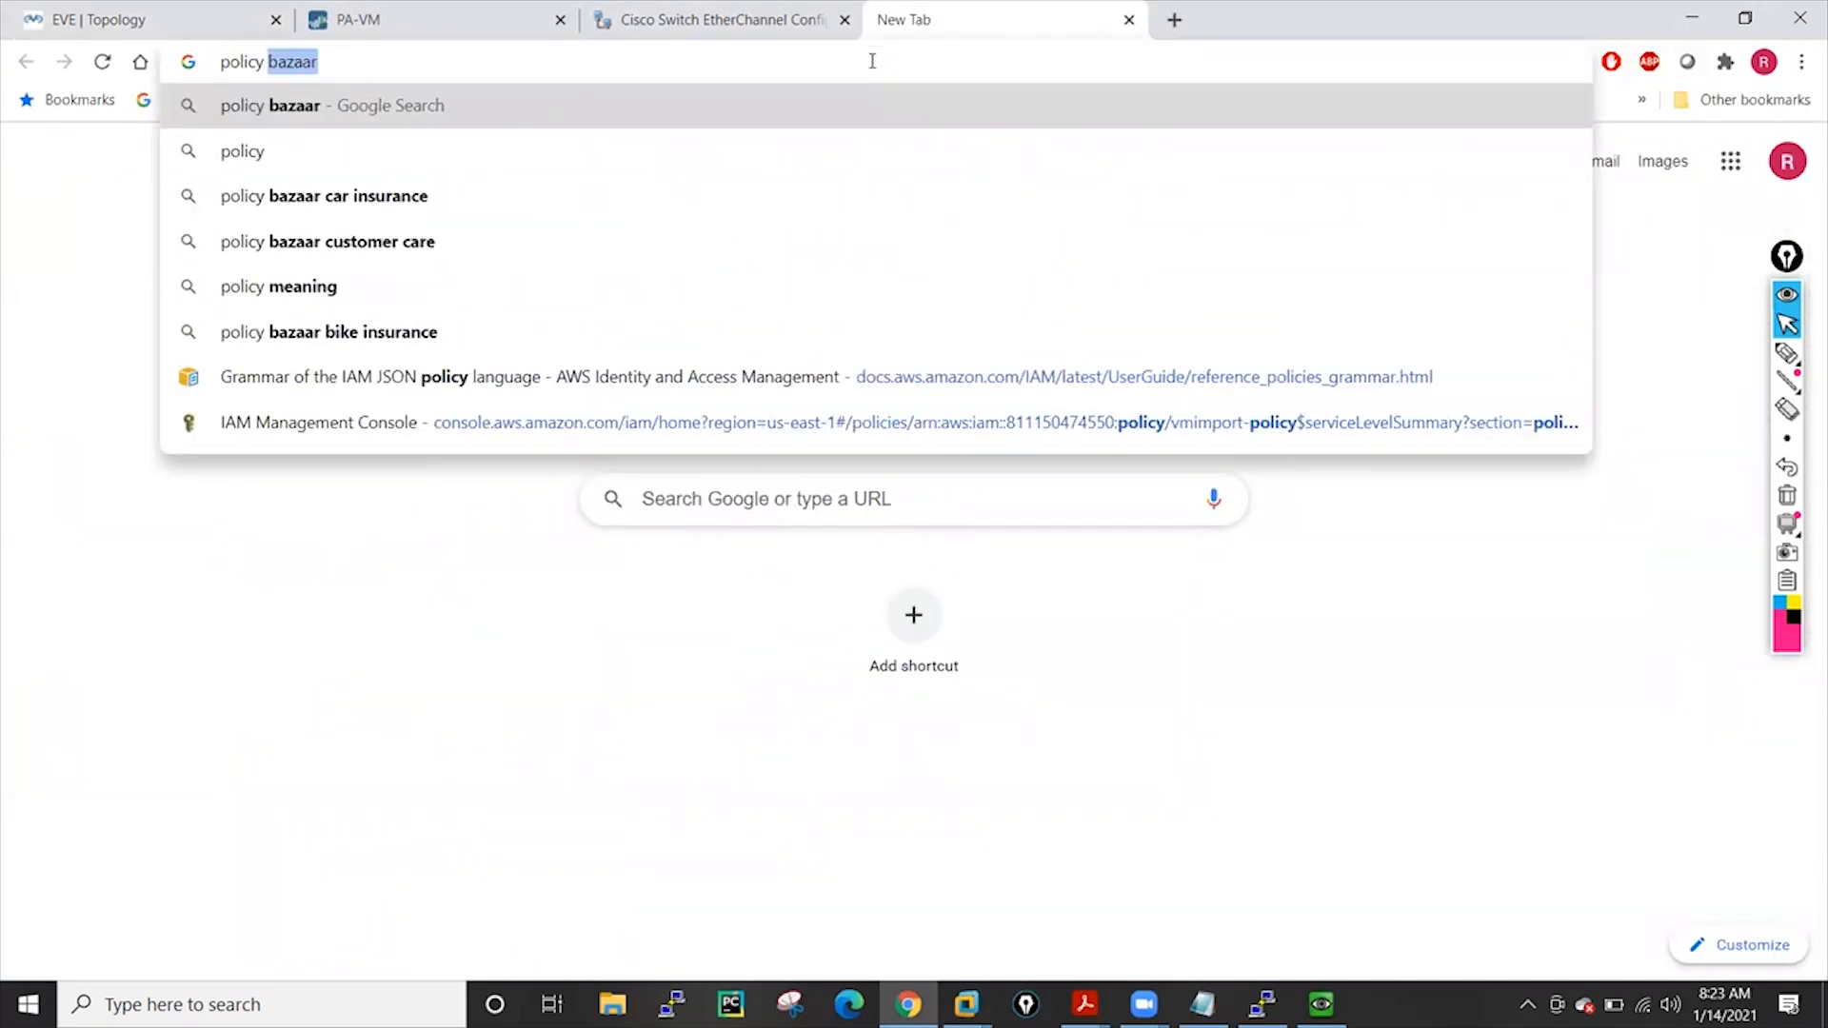
pyautogui.write('based for')
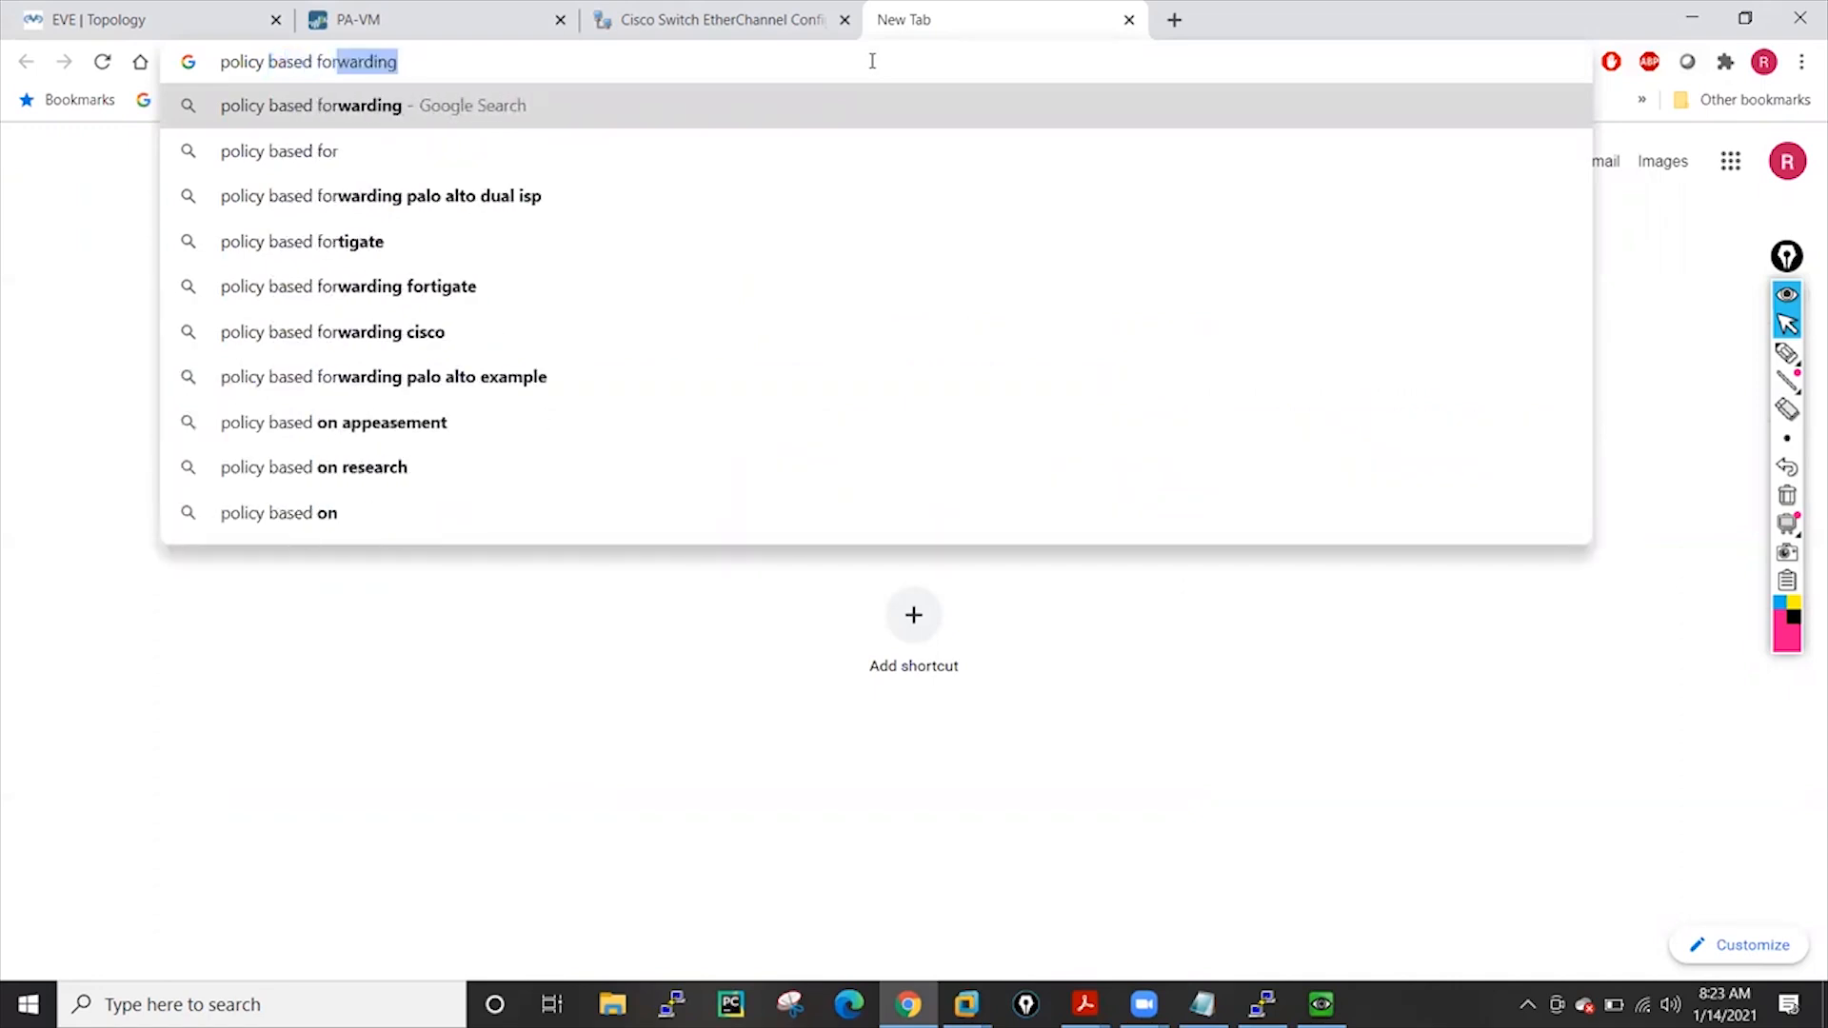
pyautogui.write('warding')
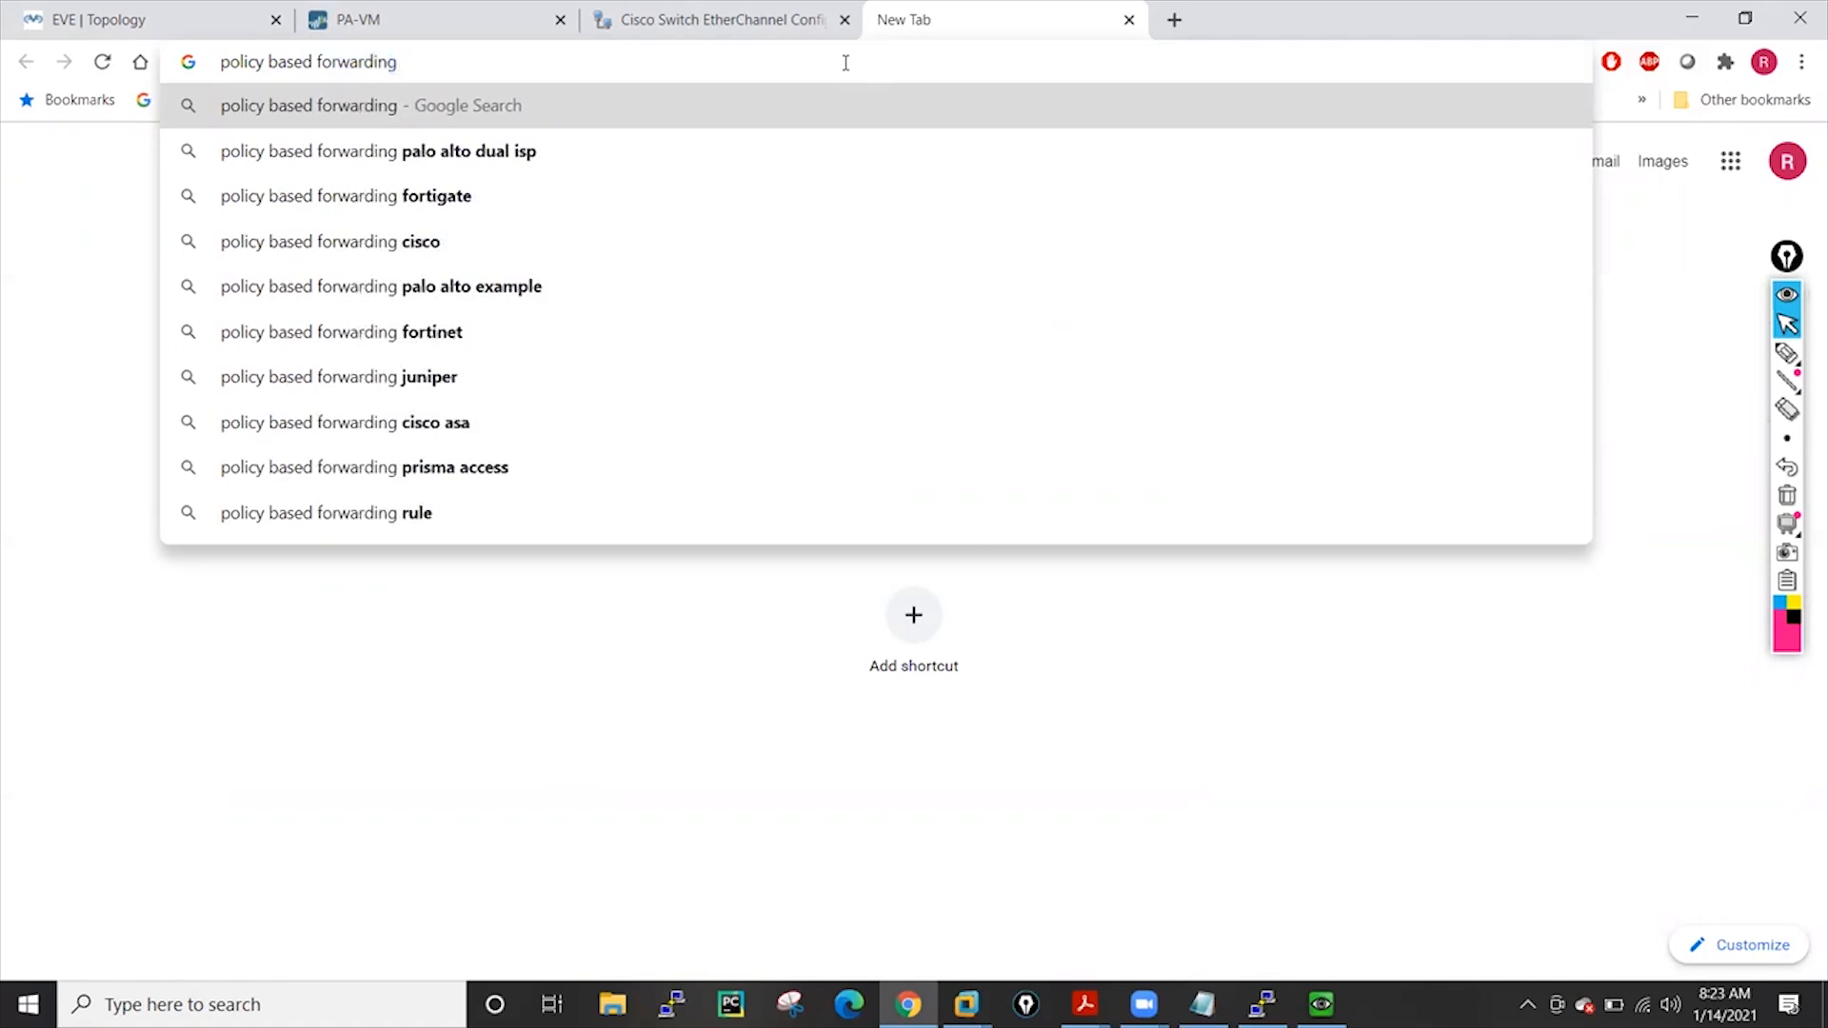
pyautogui.press('Down')
pyautogui.press('Down')
pyautogui.press('Up')
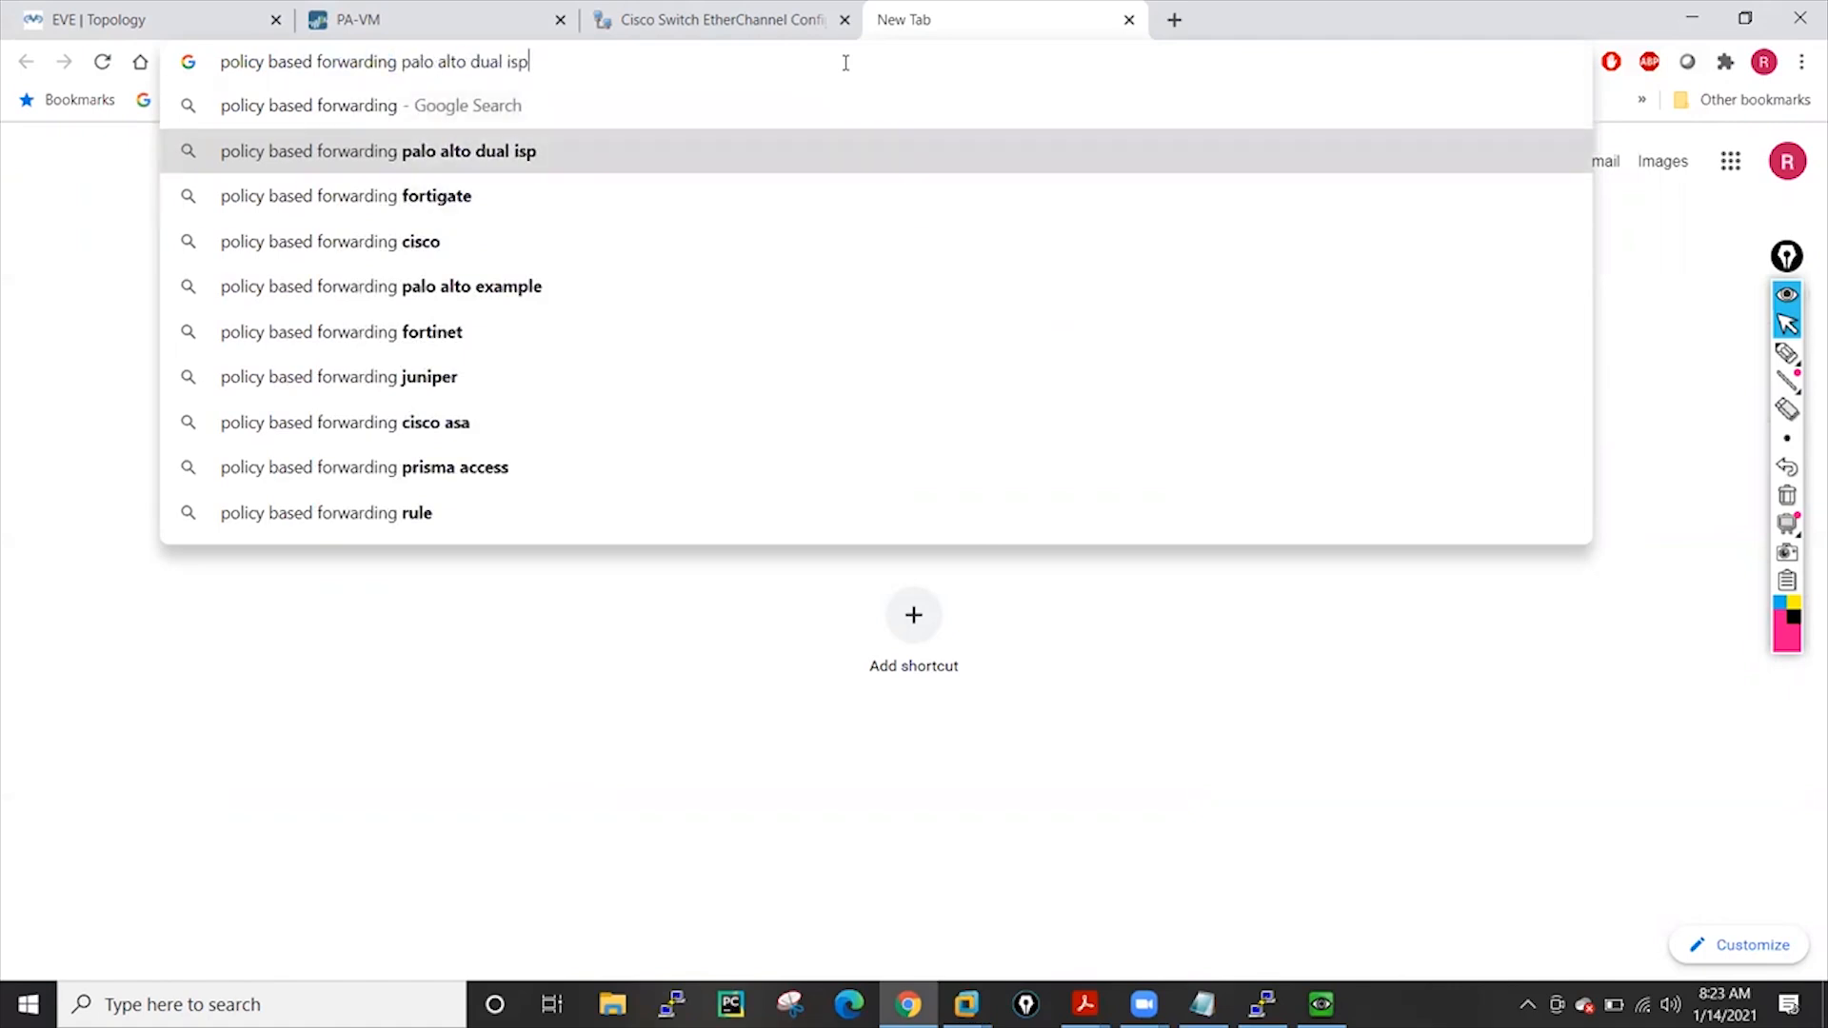
pyautogui.press('Return')
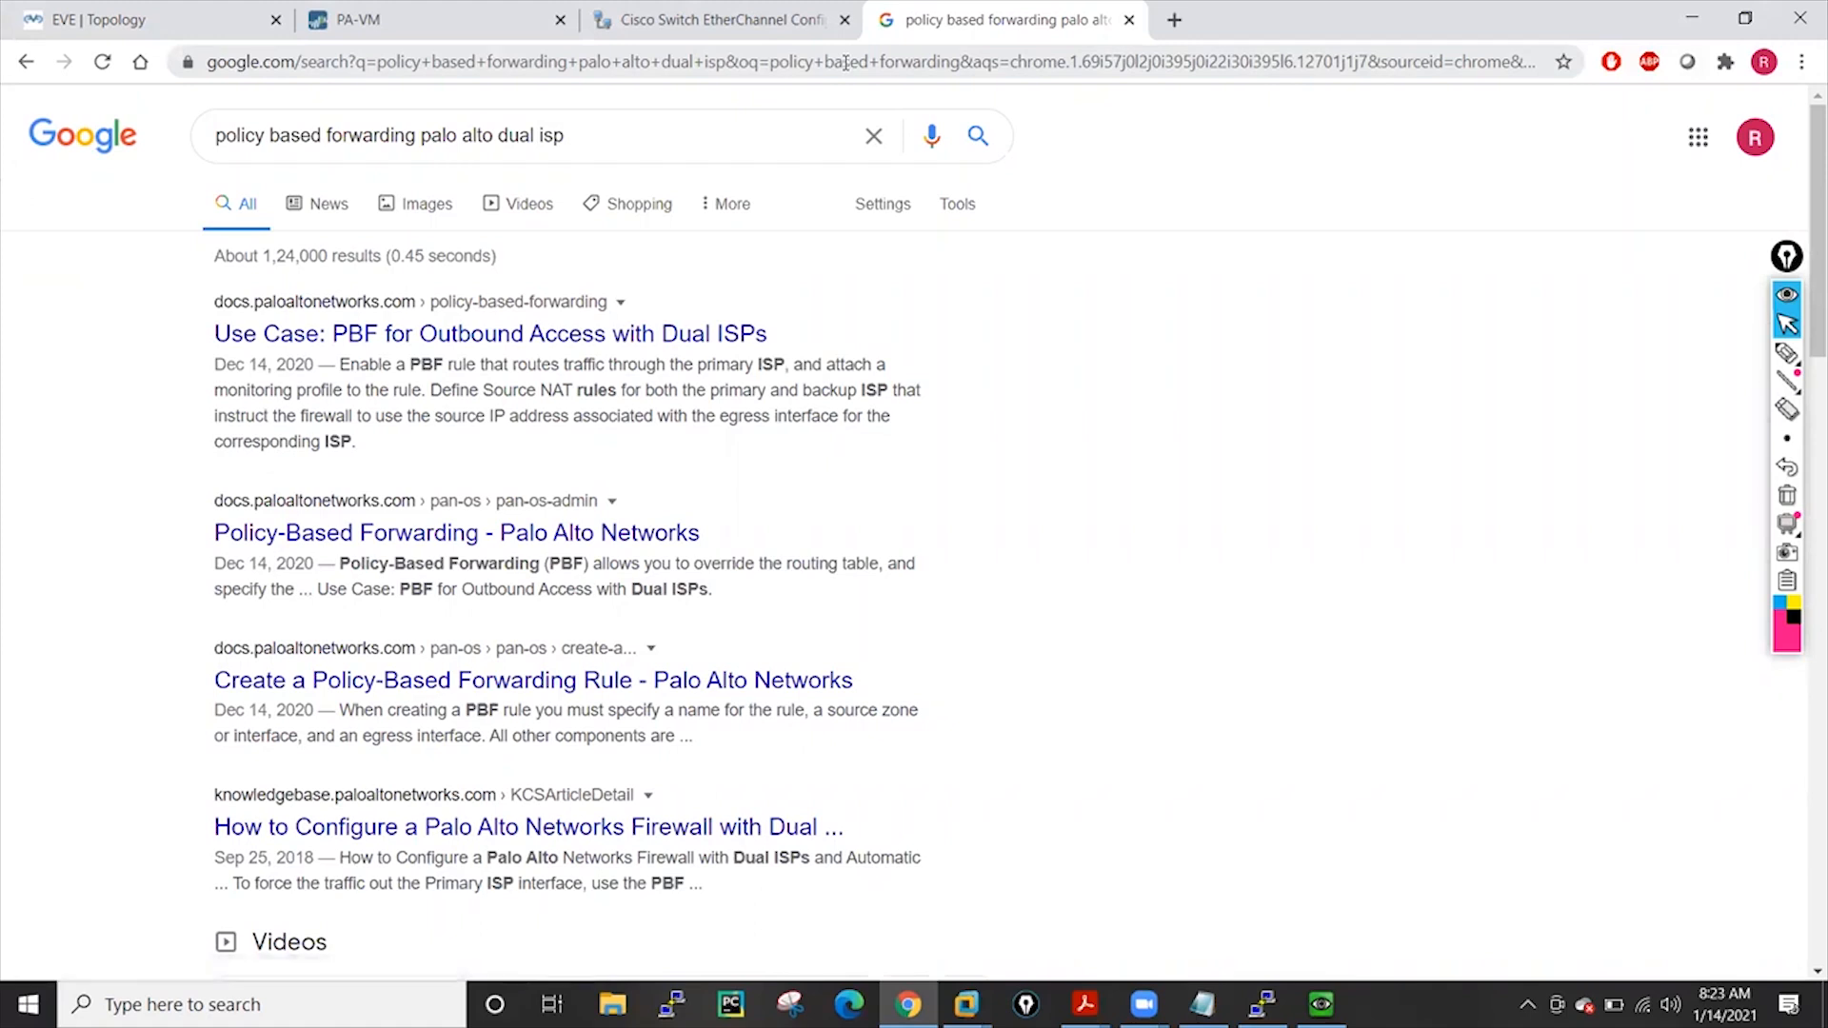
# Open the 'Use Case: PBF' and dual-ISP configuration articles in new tabs
pyautogui.rightClick(456, 340)
pyautogui.click(524, 362)
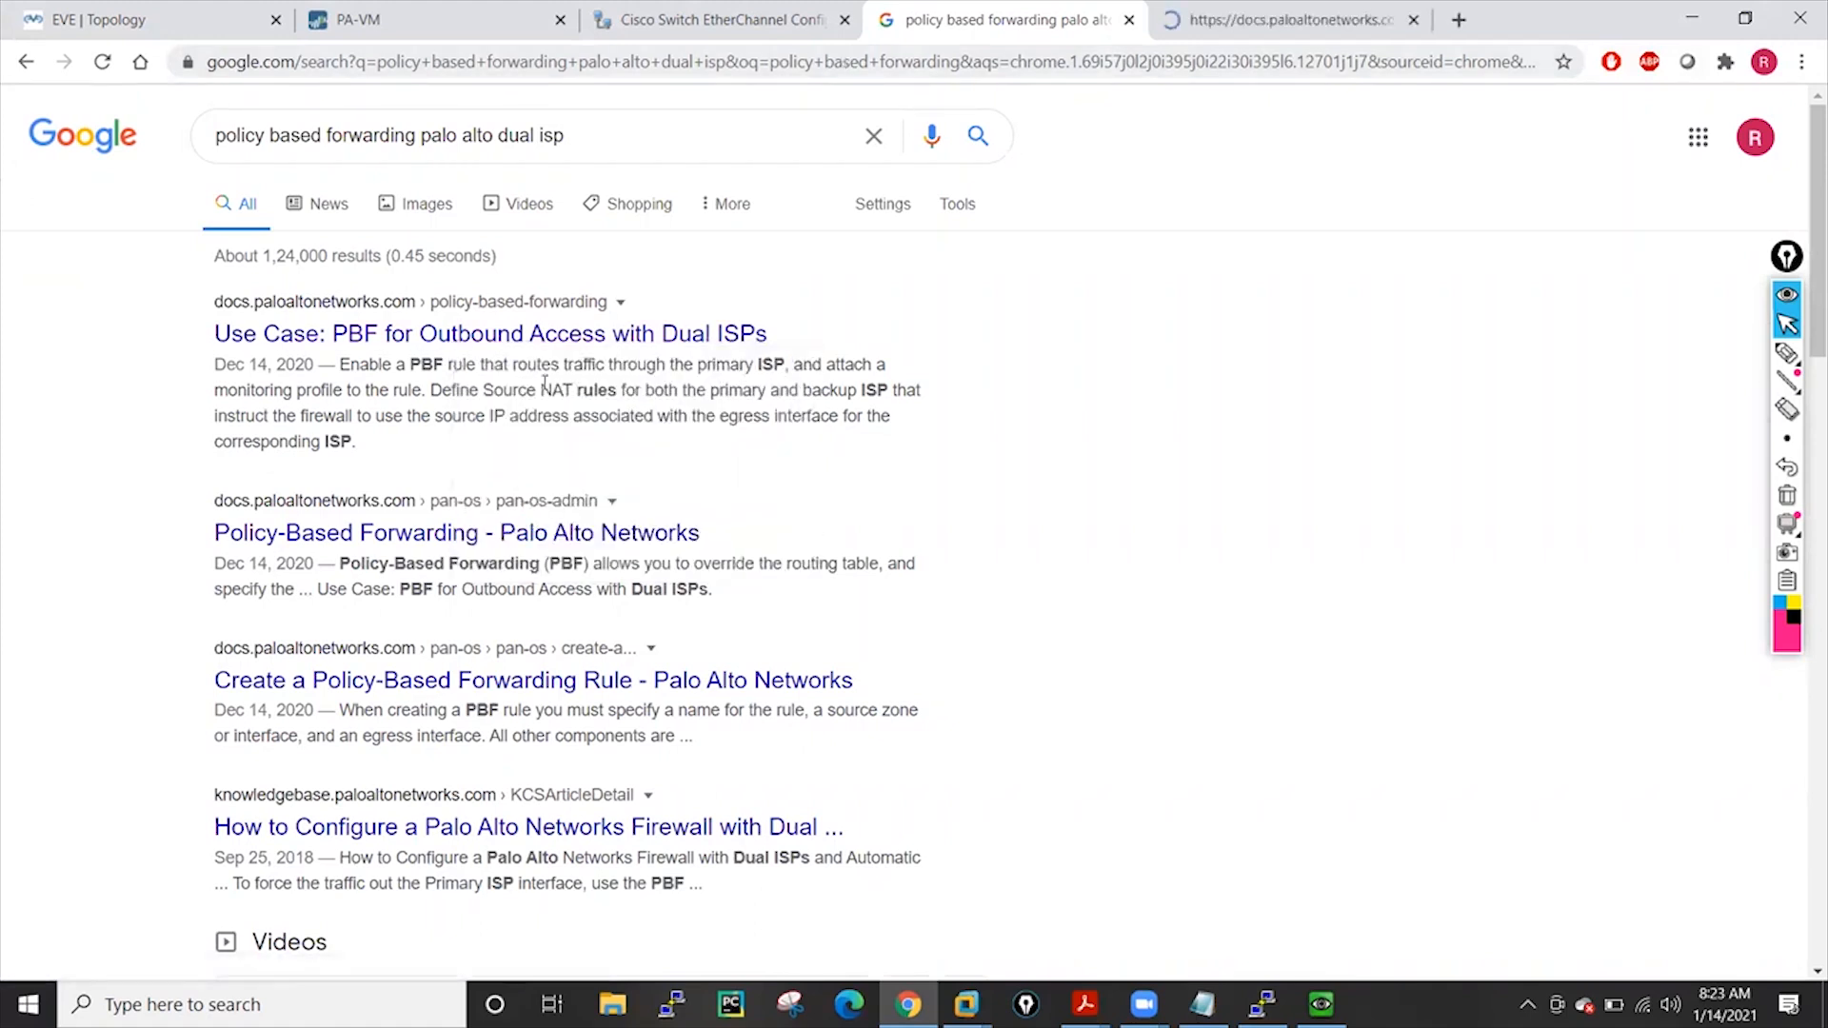
pyautogui.scroll(-1, 491, 578)
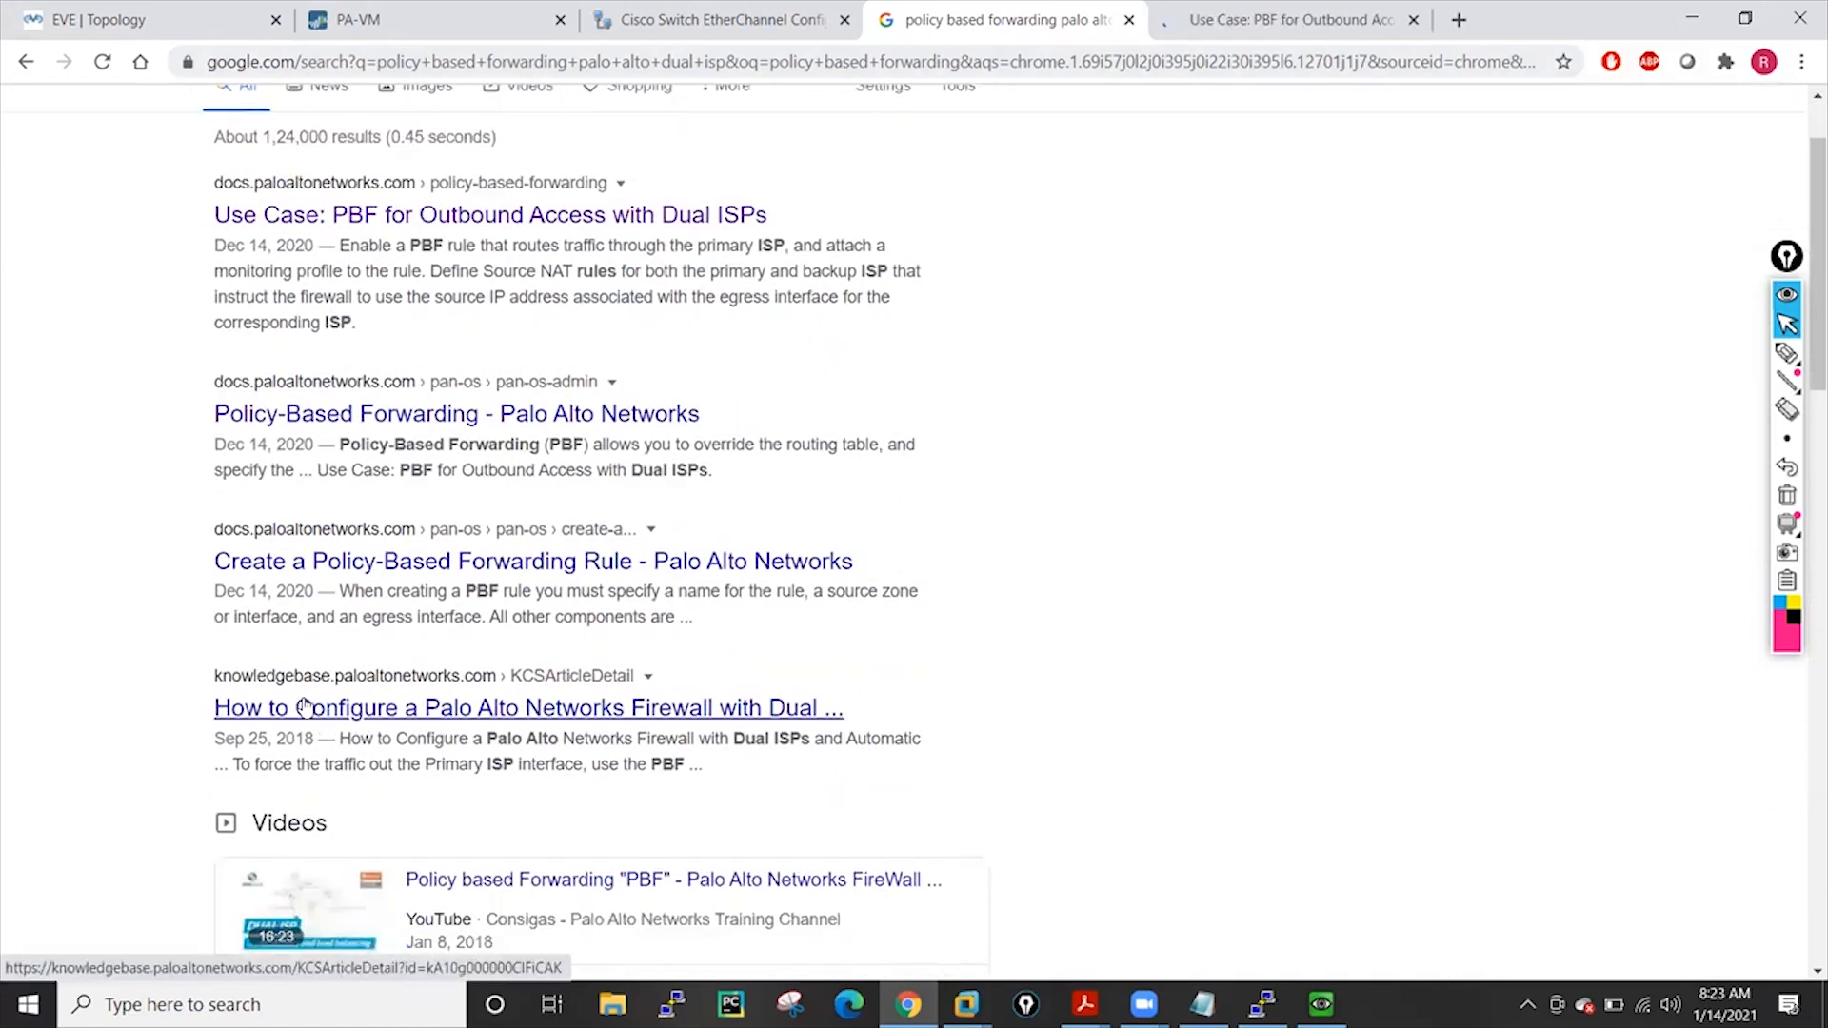
pyautogui.rightClick(404, 716)
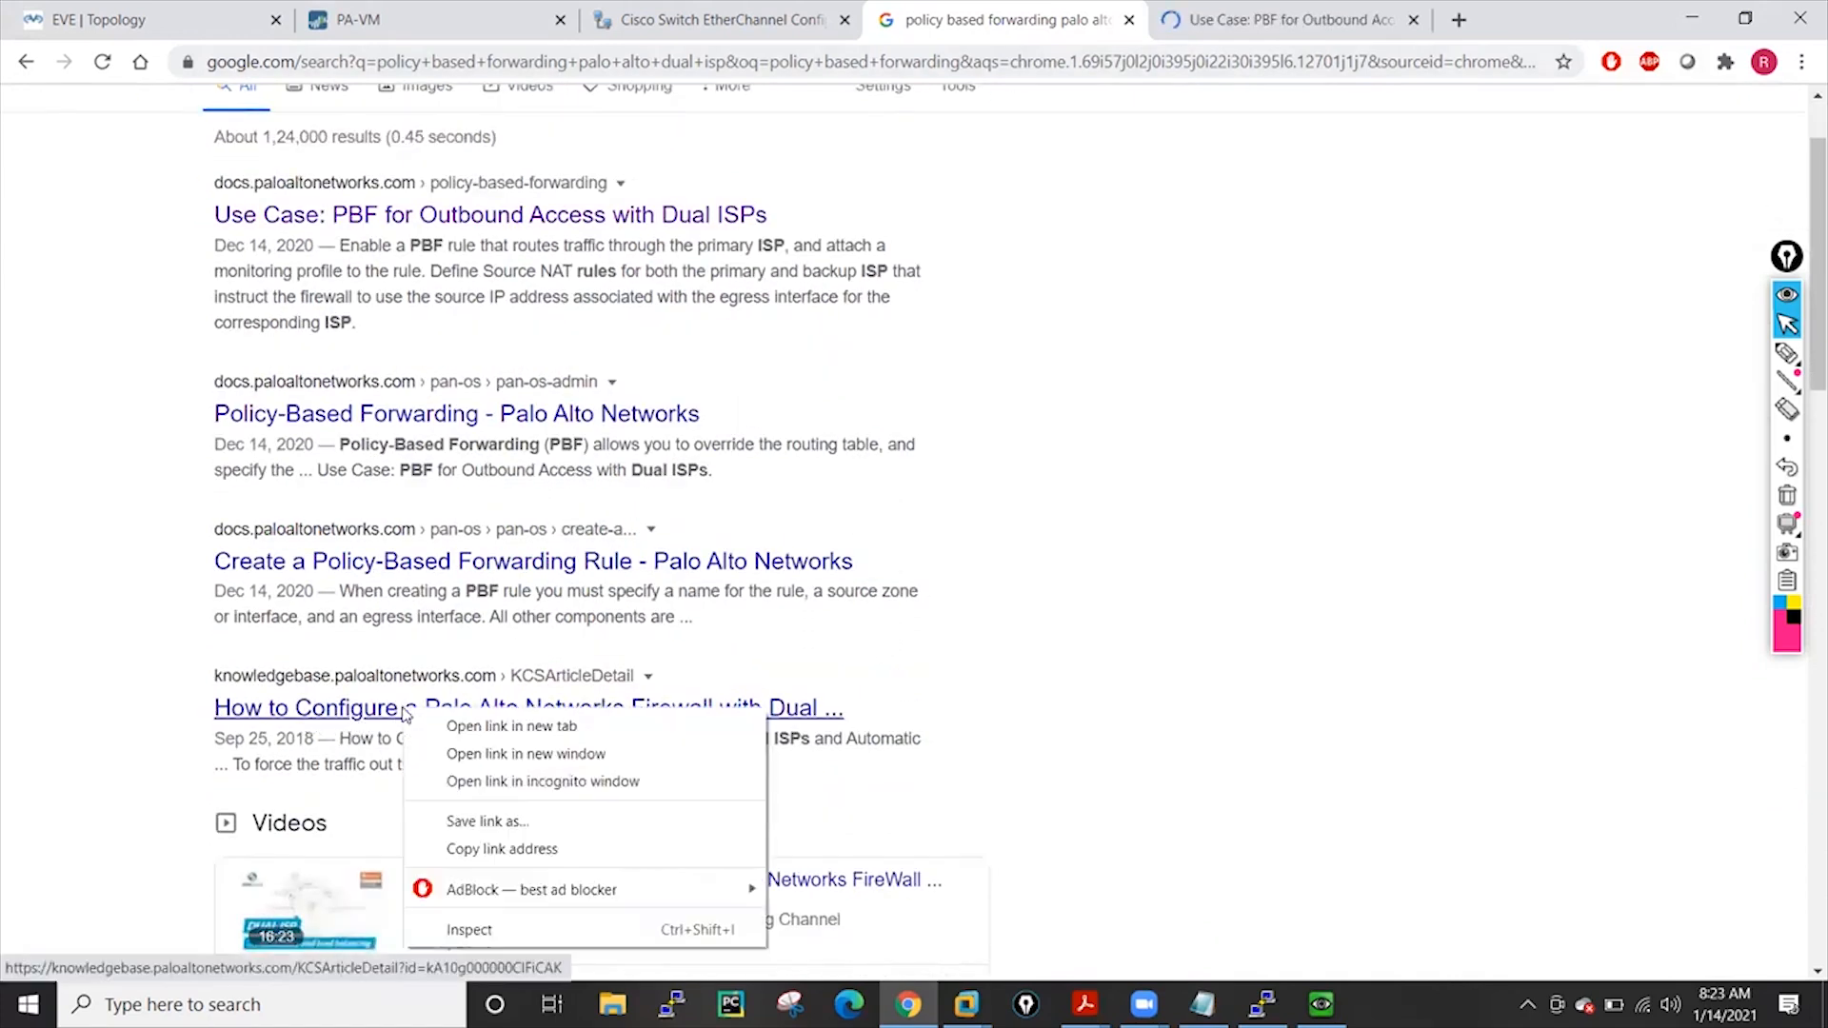
pyautogui.click(457, 725)
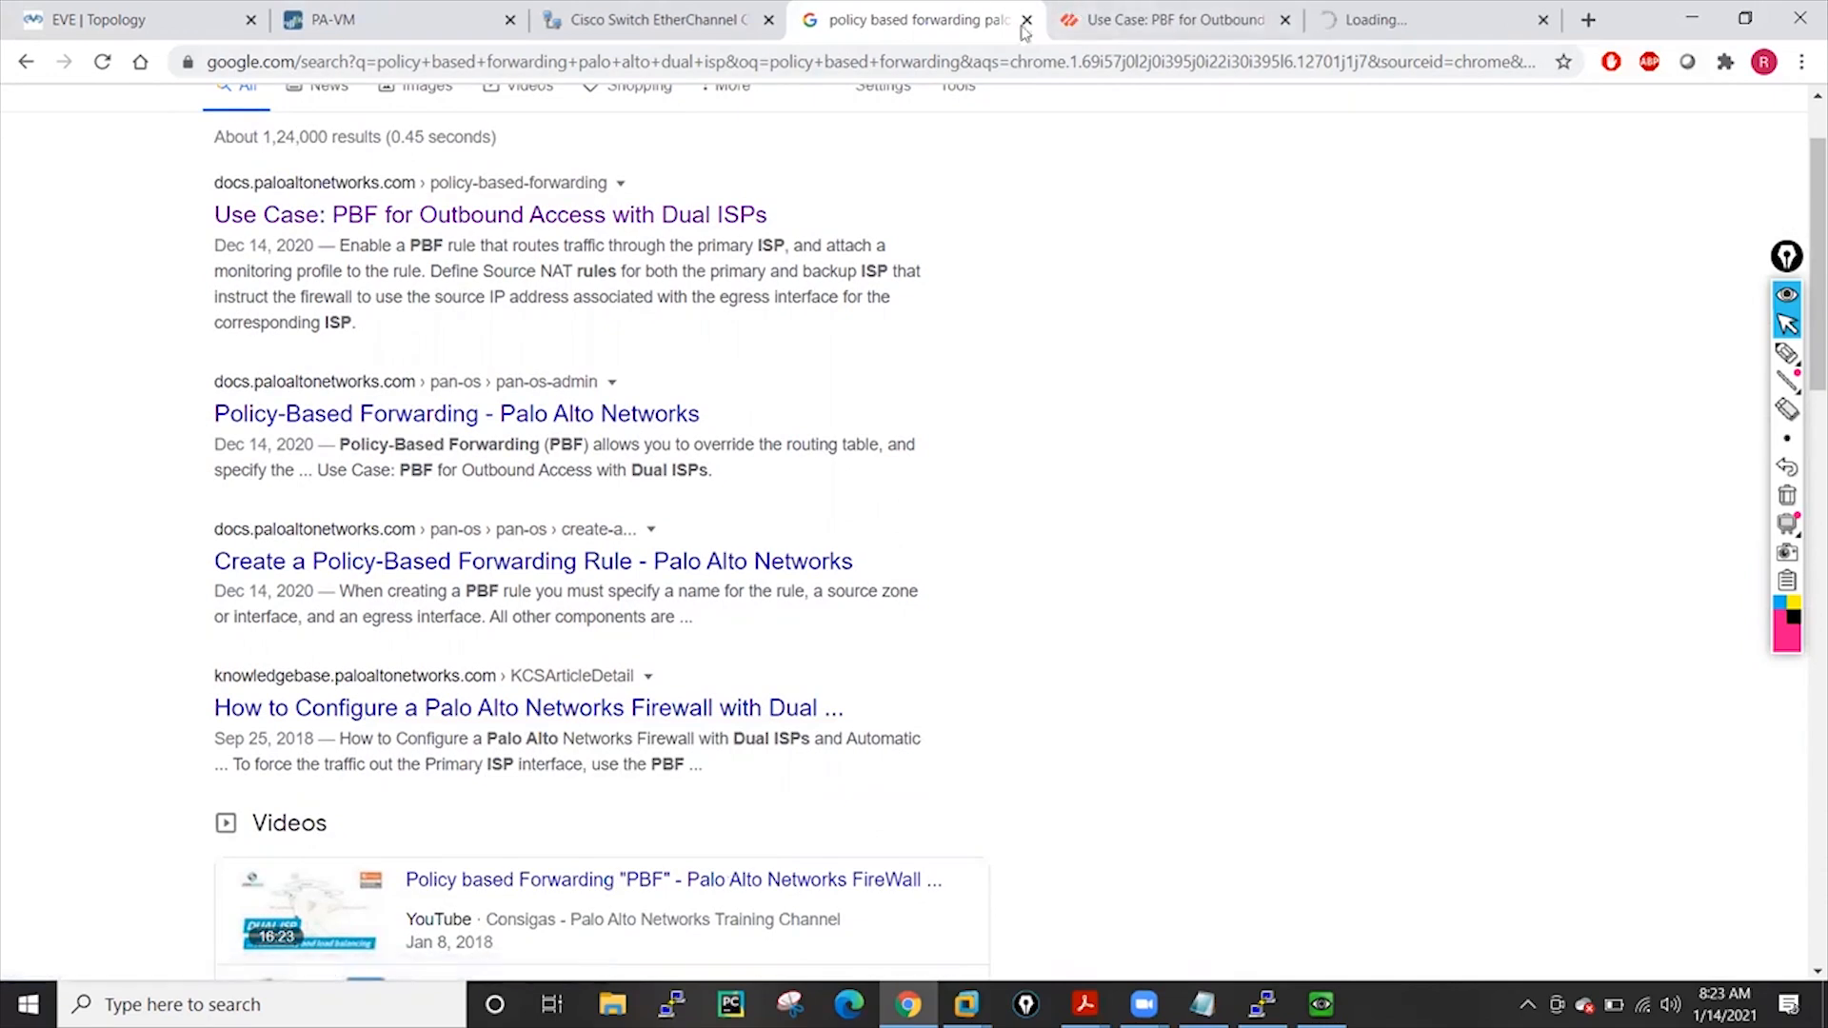
pyautogui.scroll(3, 341, 367)
# Open the dual-isp.JPG diagram from image results in its own tab and close the search tab
pyautogui.click(408, 208)
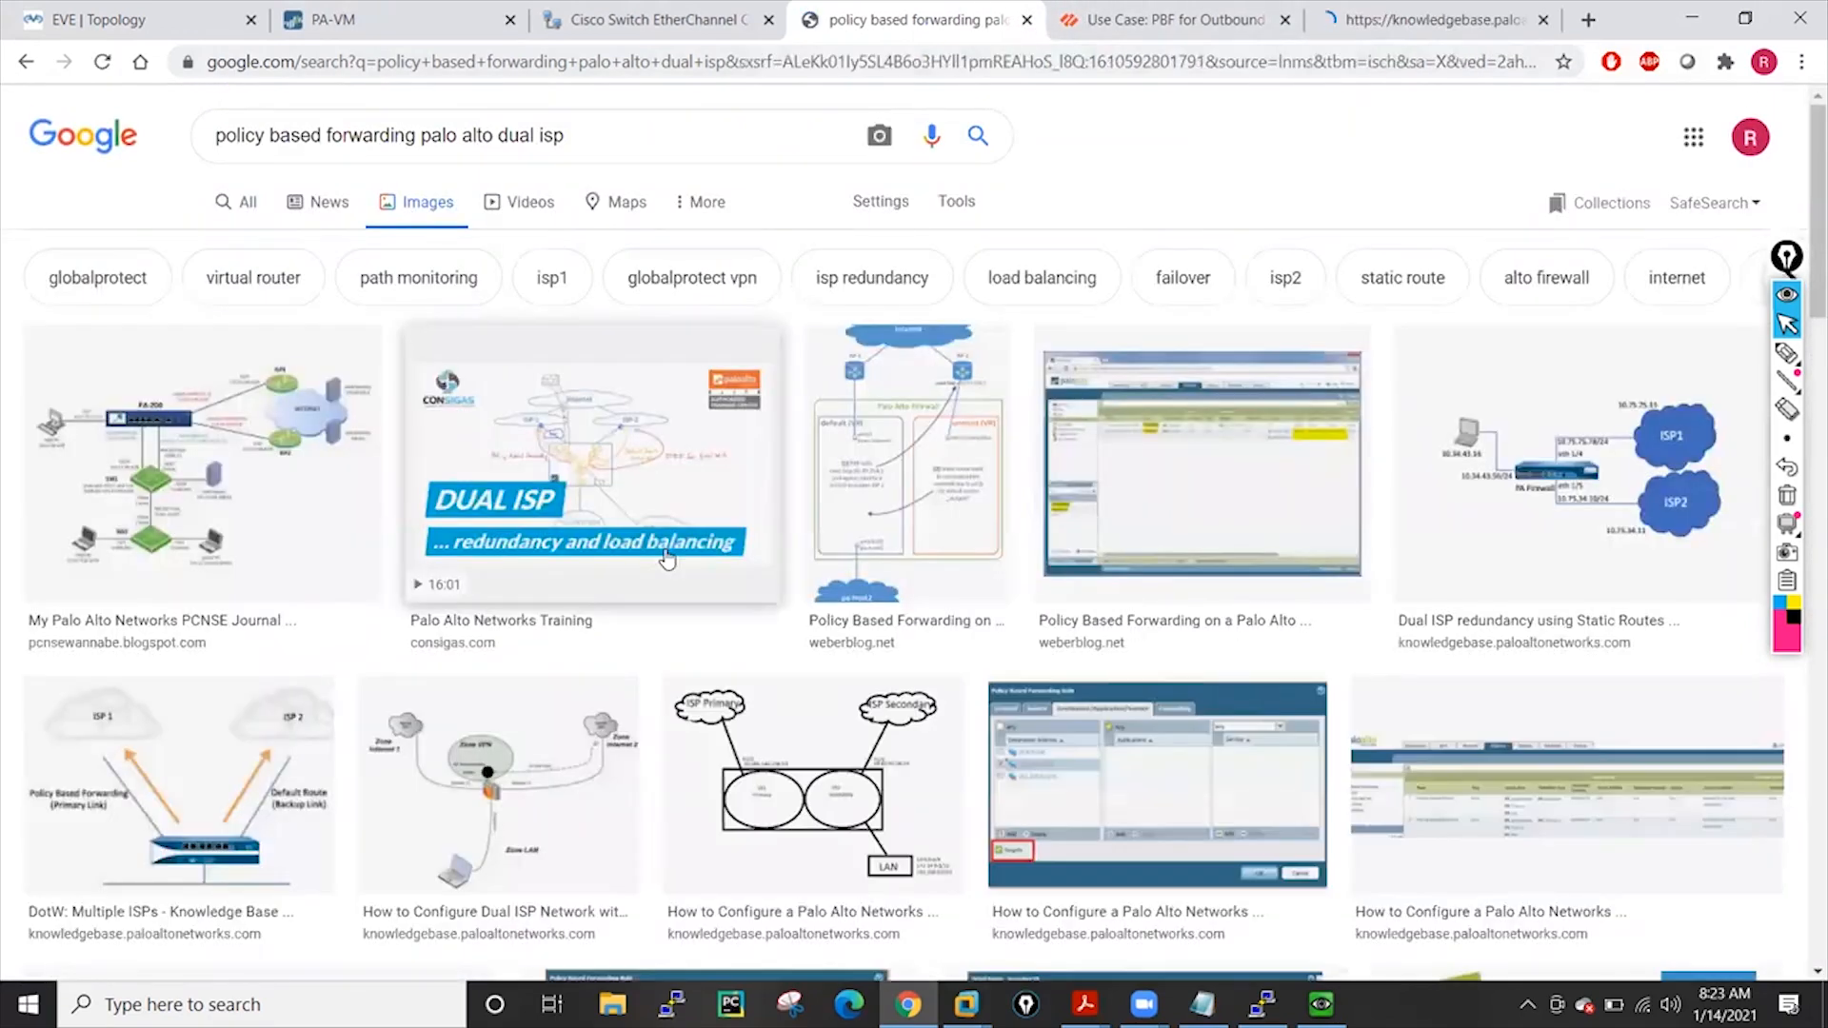
pyautogui.click(191, 451)
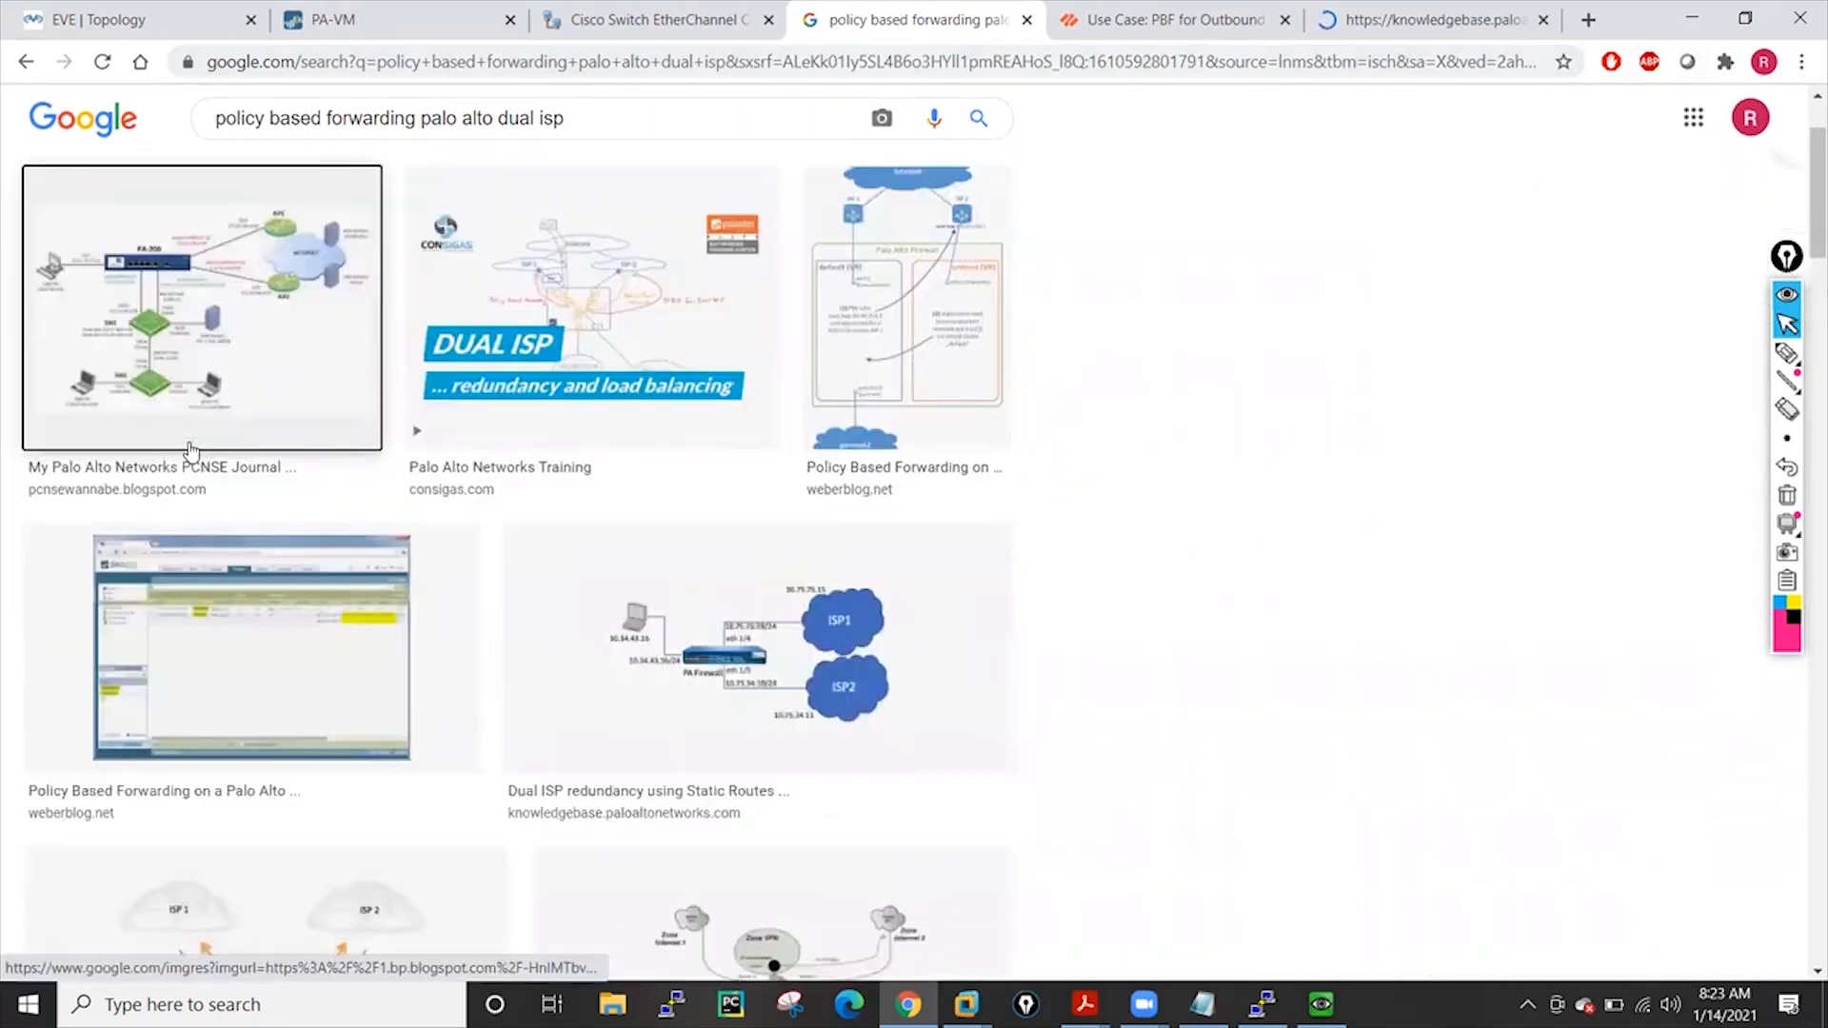
pyautogui.rightClick(1316, 365)
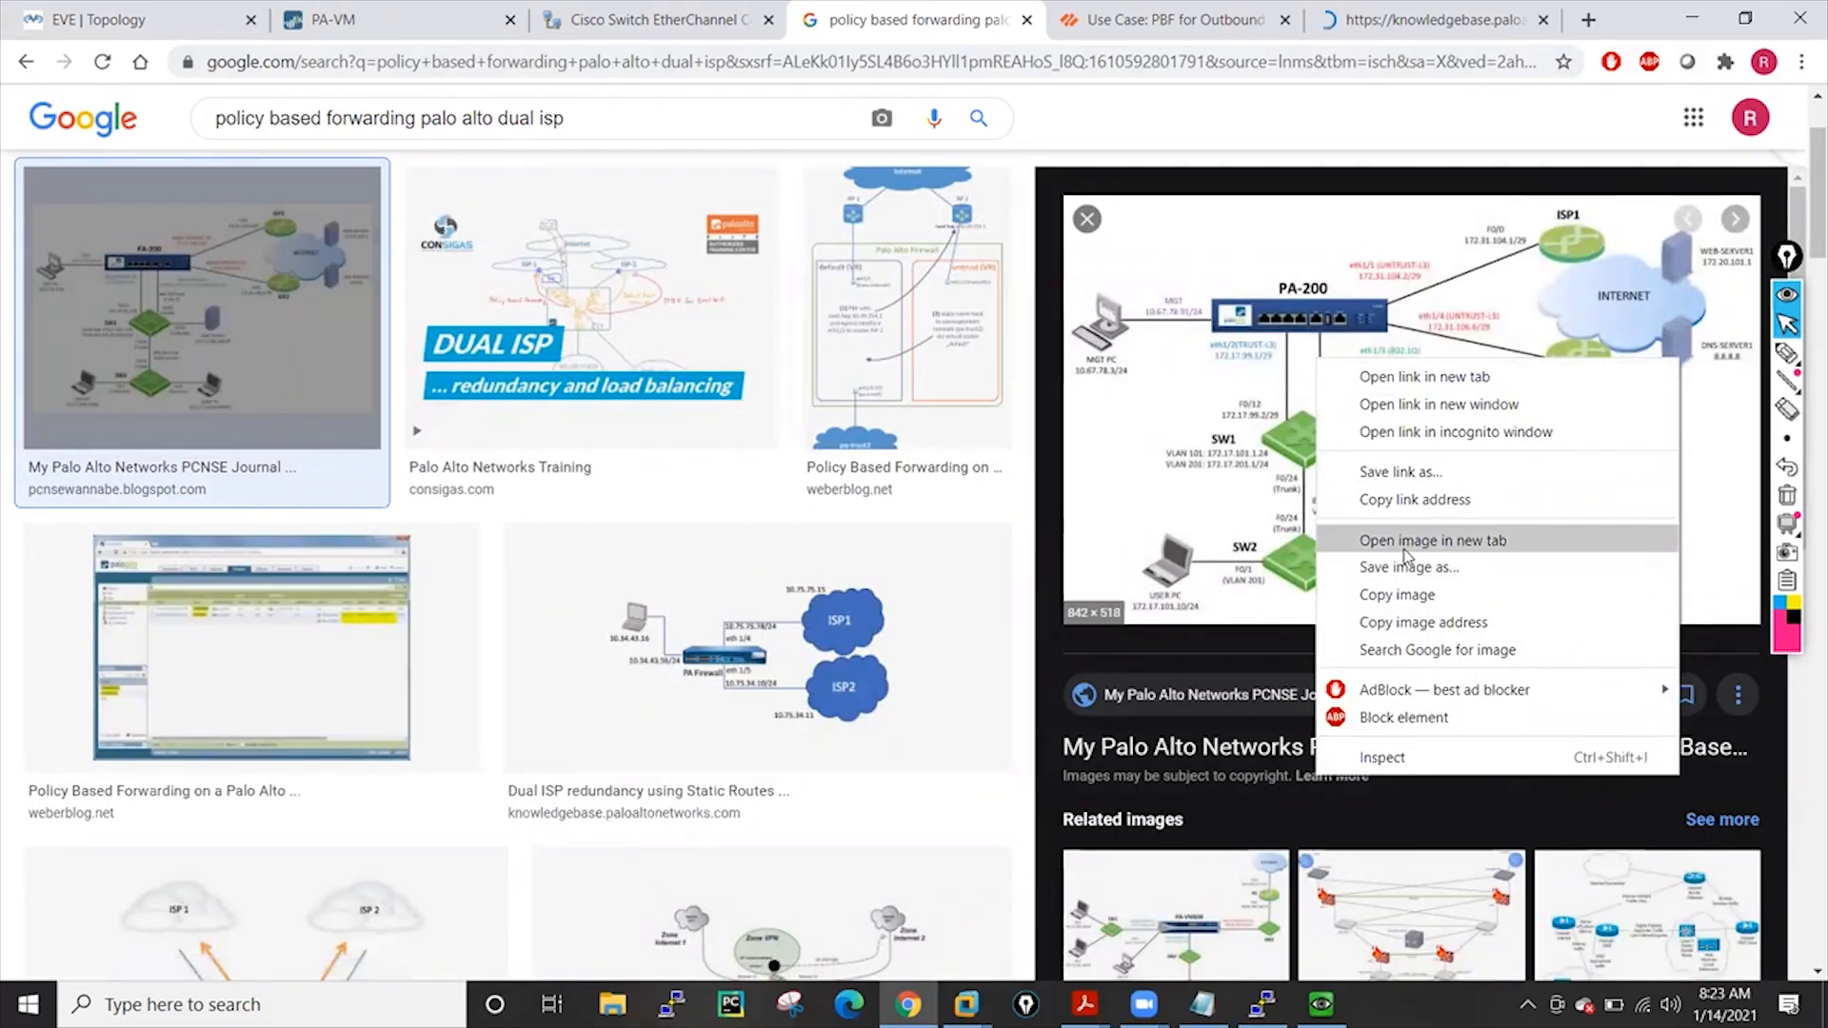
pyautogui.click(1404, 544)
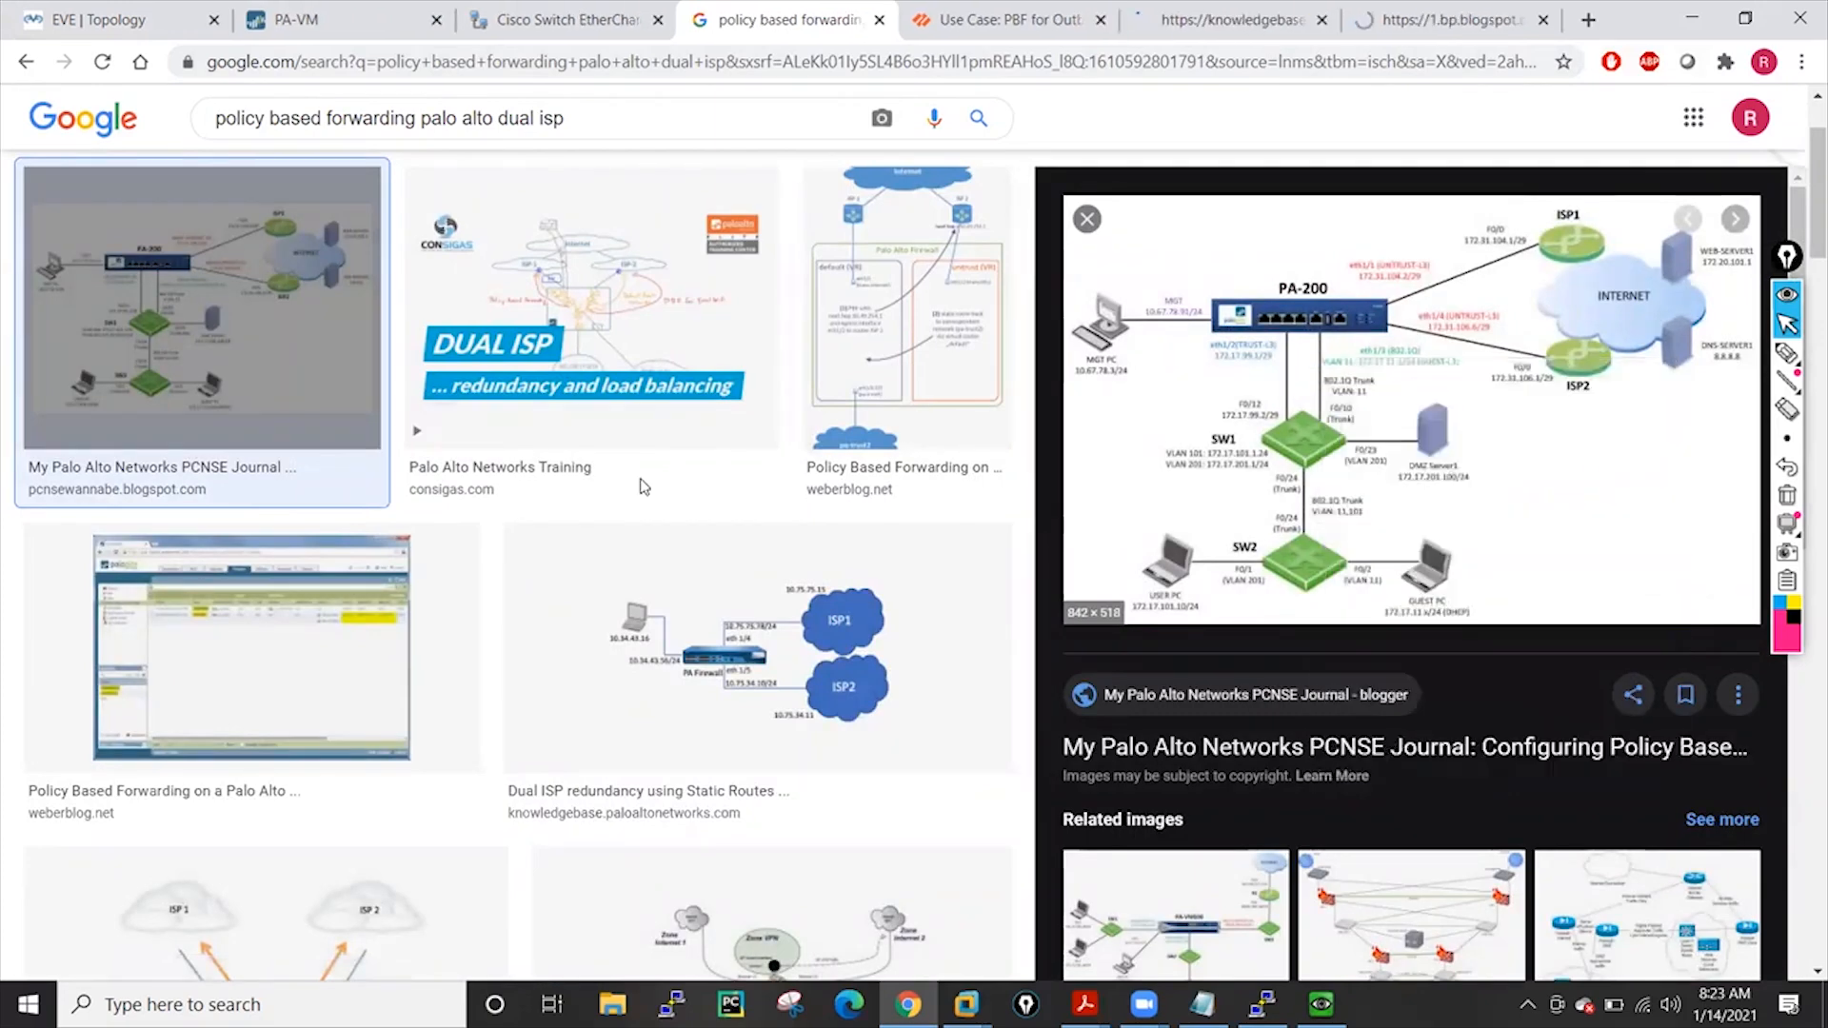
pyautogui.click(880, 20)
pyautogui.click(1233, 19)
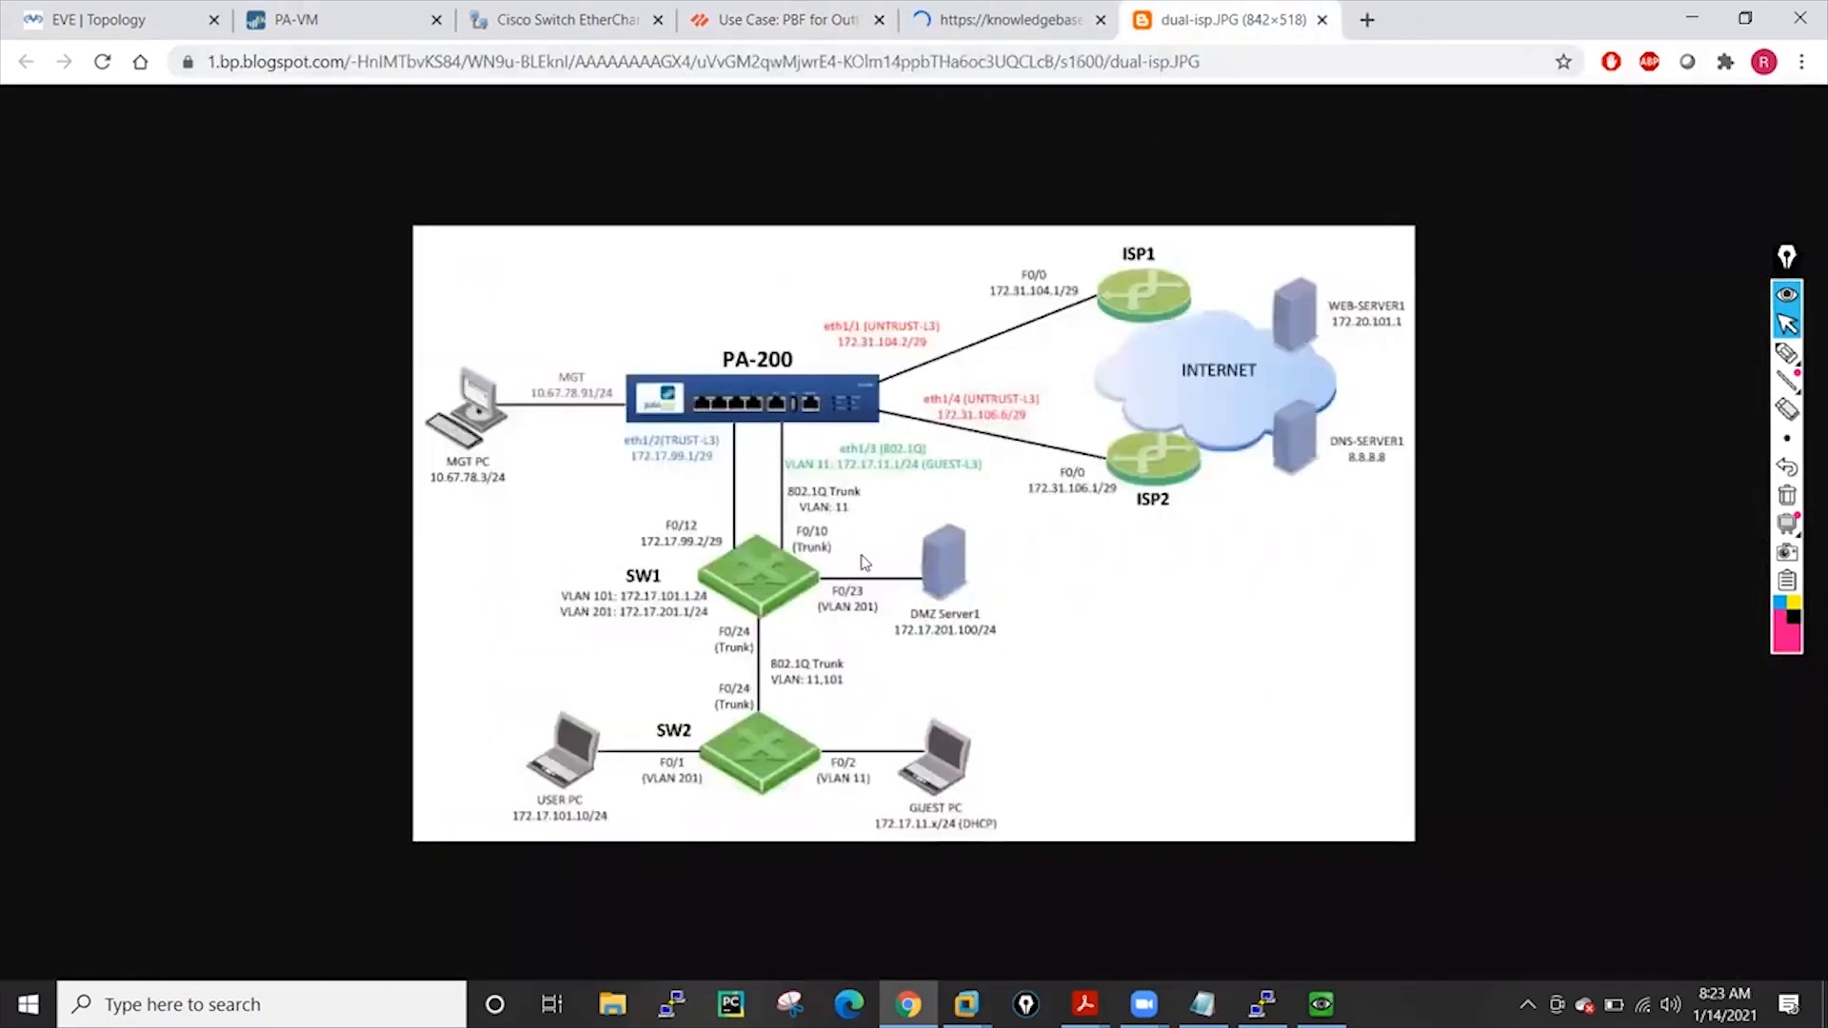
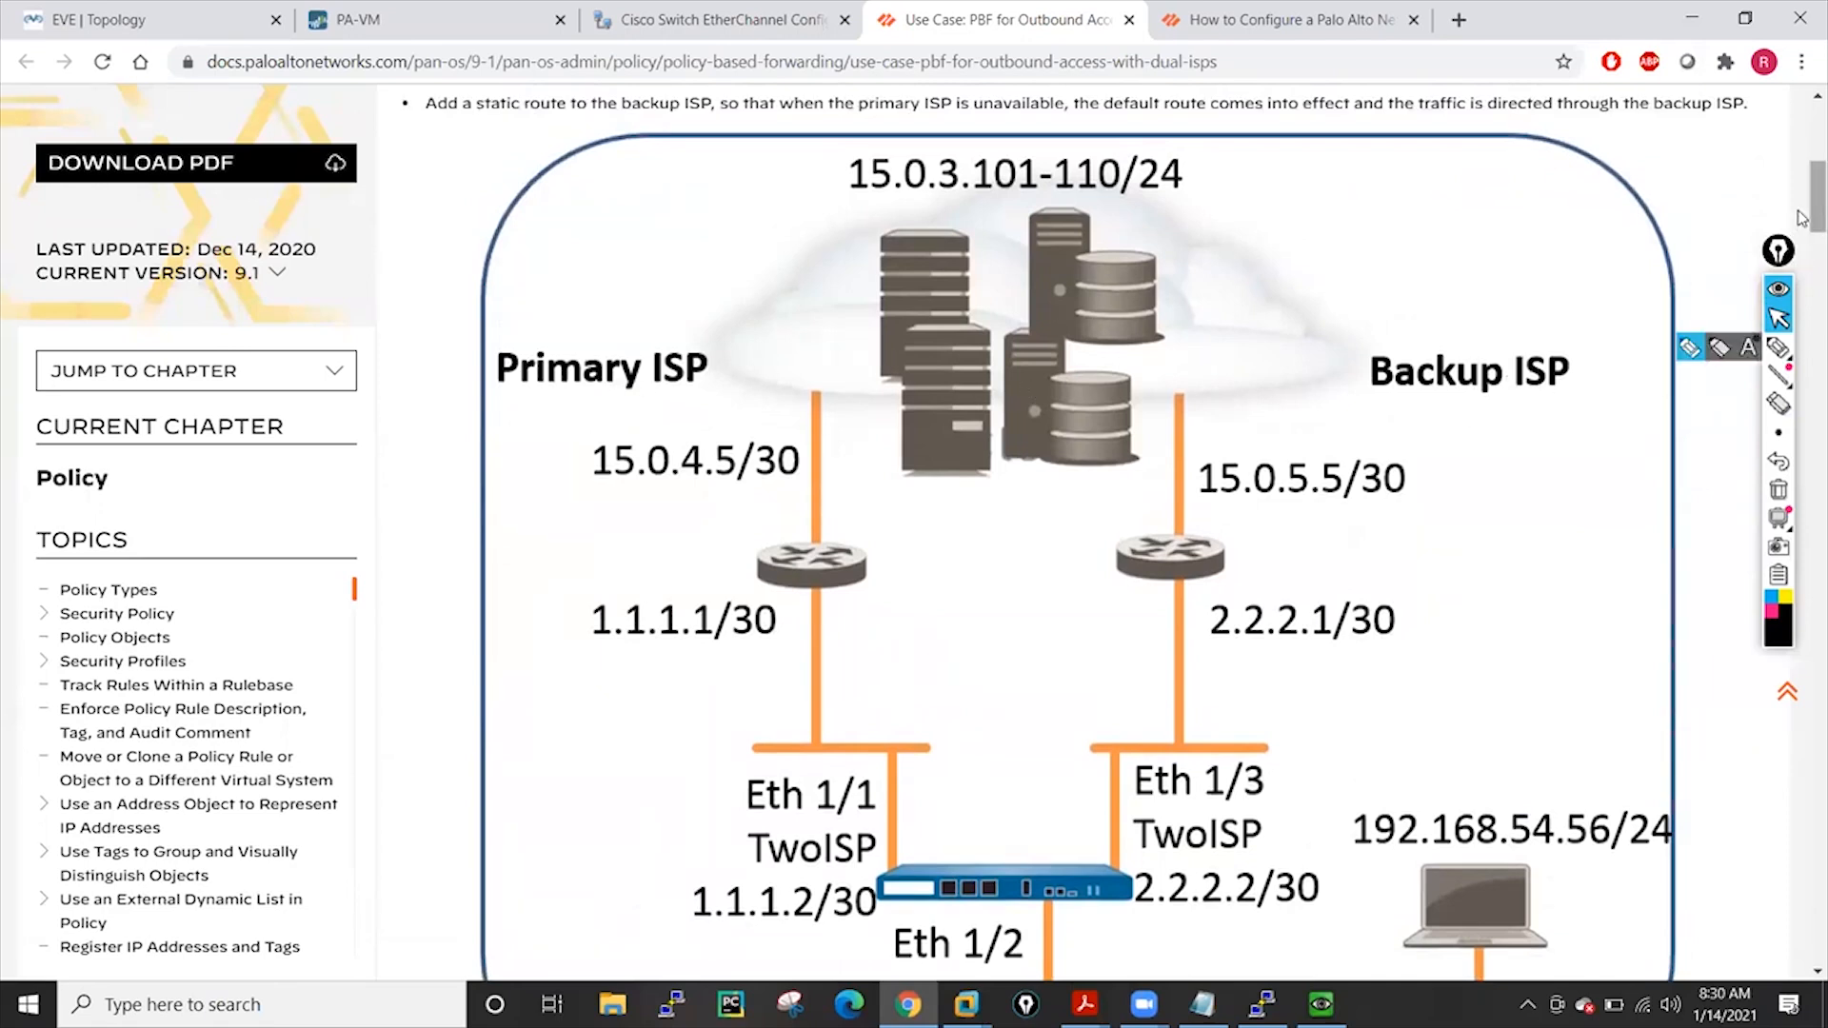
# Scroll through the PBF guide, then go to the PA-VM firewall dashboard tab
pyautogui.moveTo(1802, 210); pyautogui.dragTo(1802, 133)
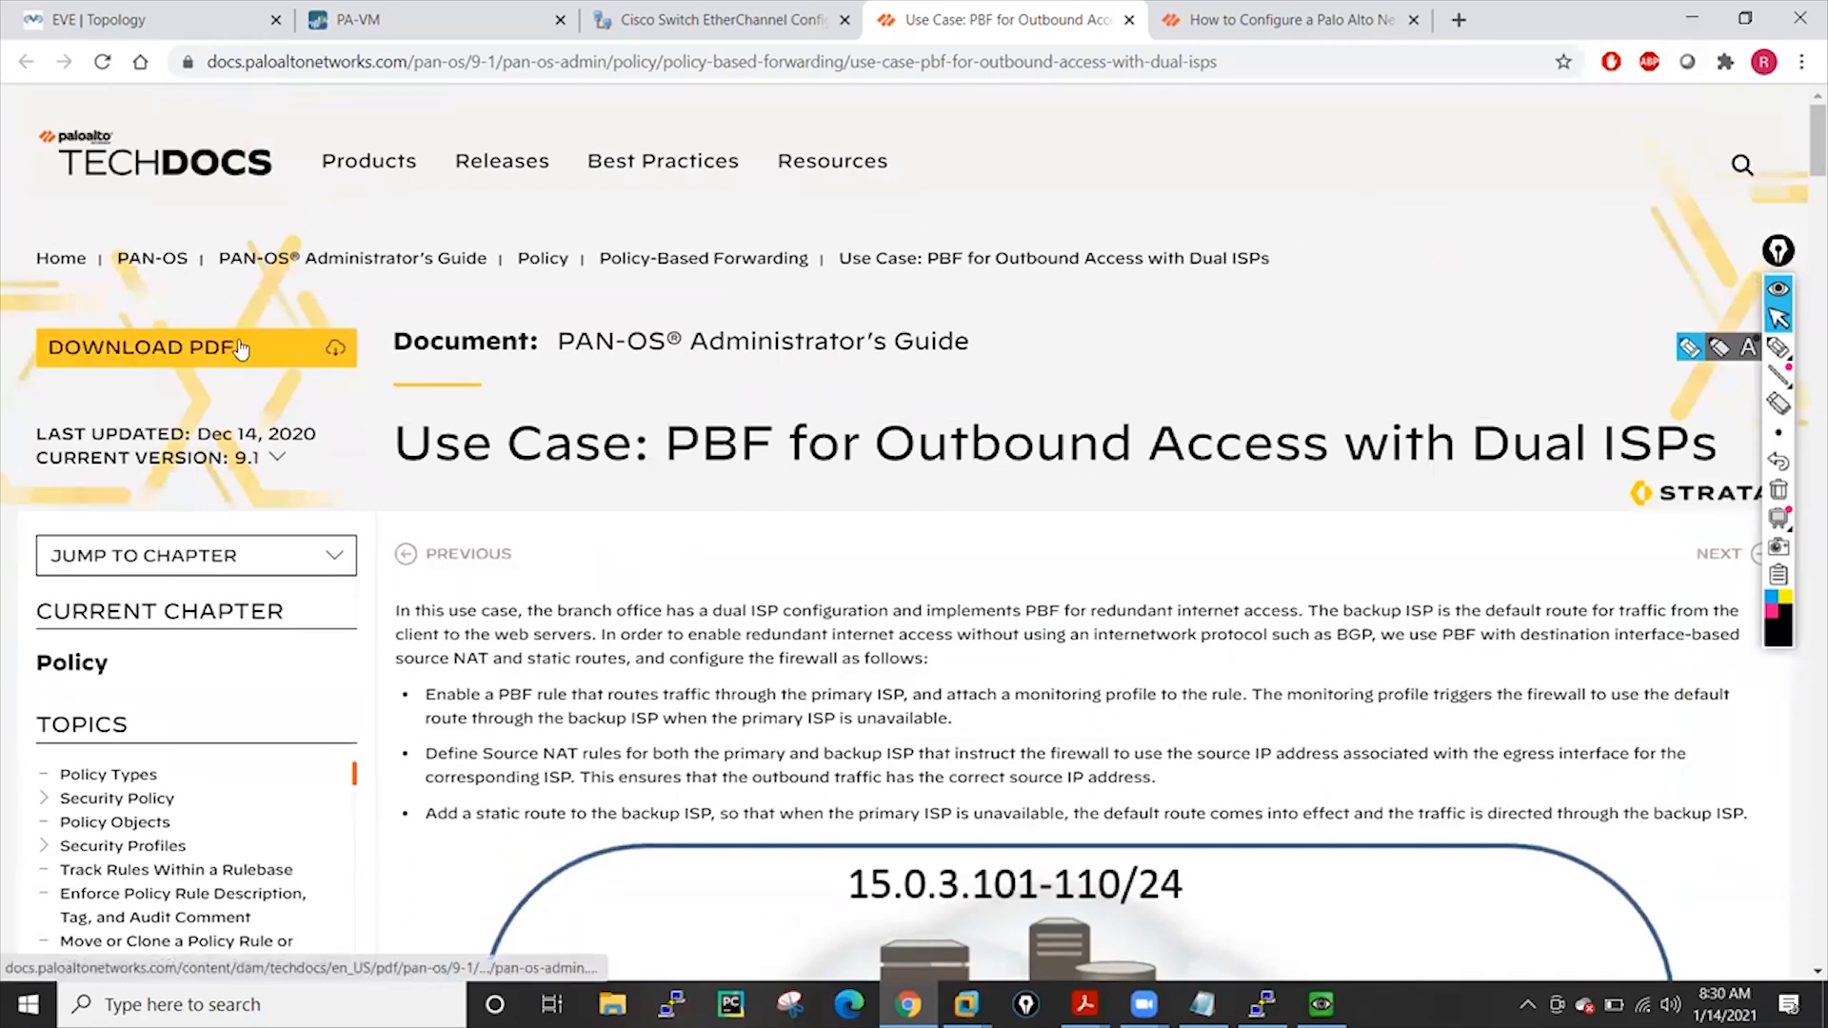
pyautogui.click(674, 13)
pyautogui.click(419, 11)
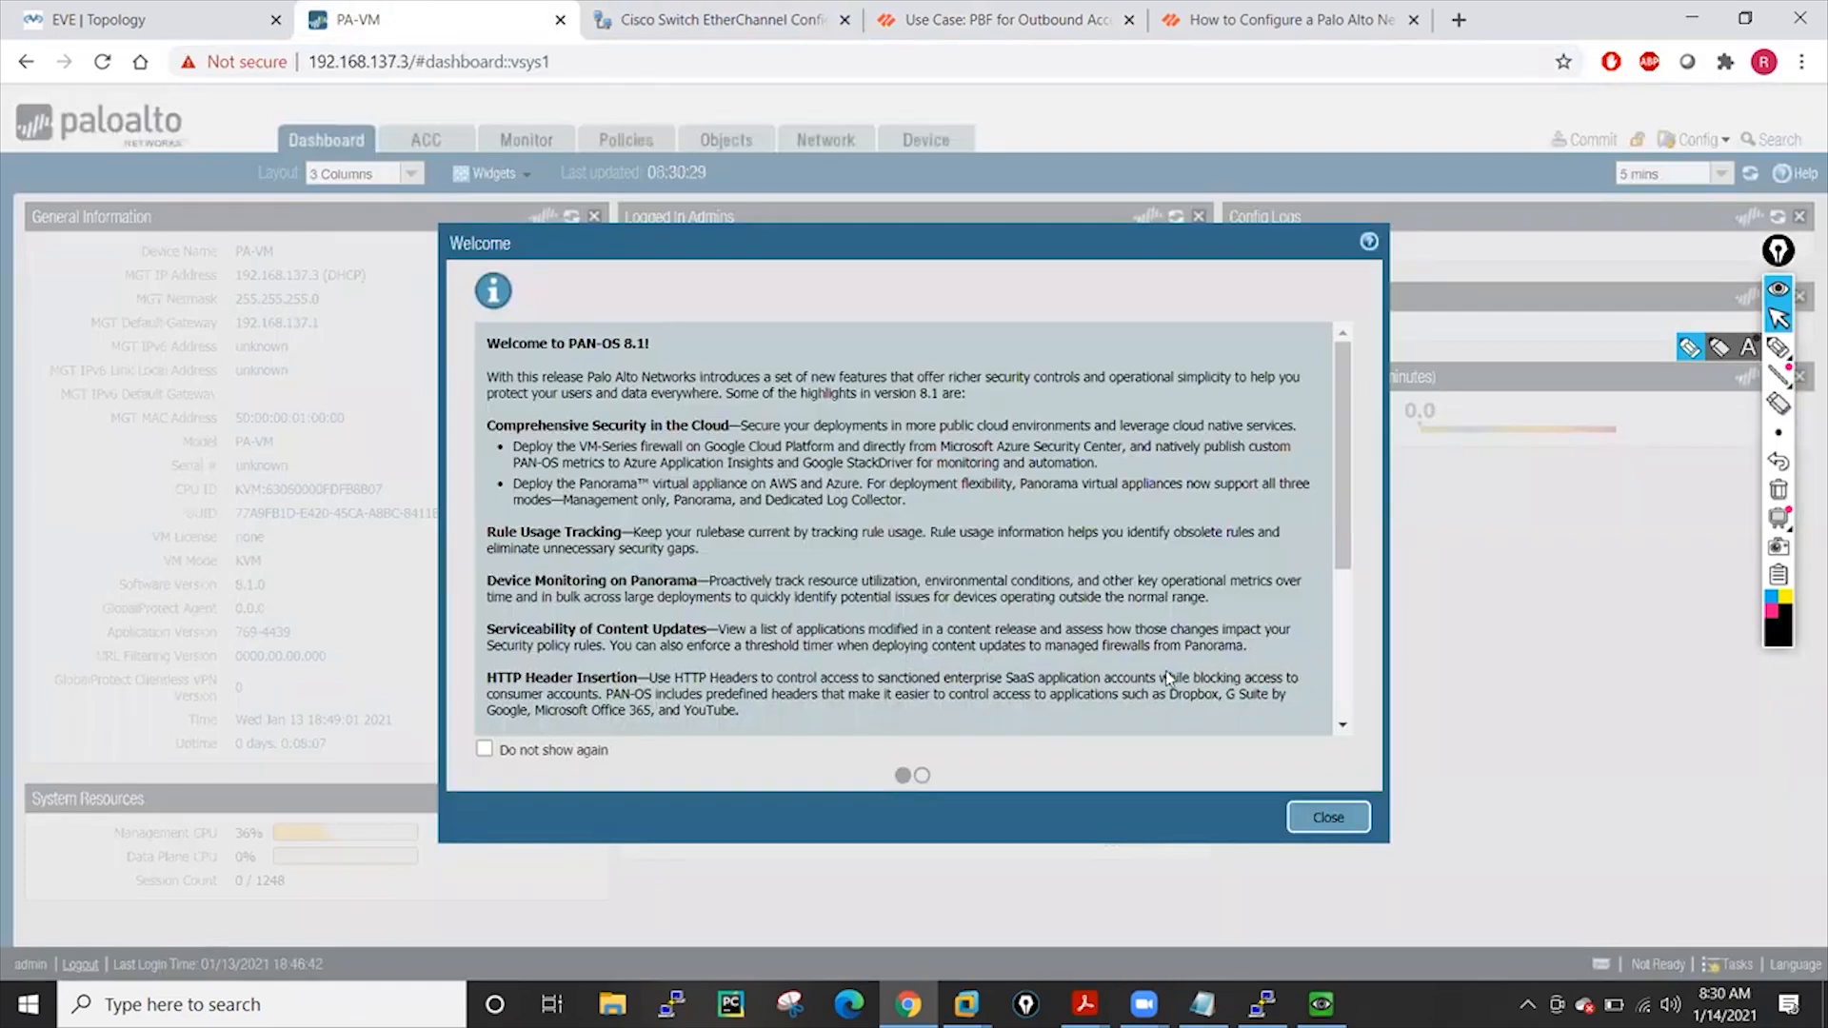
# Dismiss the PAN-OS 8.1 welcome notice and reload the firewall web page
pyautogui.click(1312, 817)
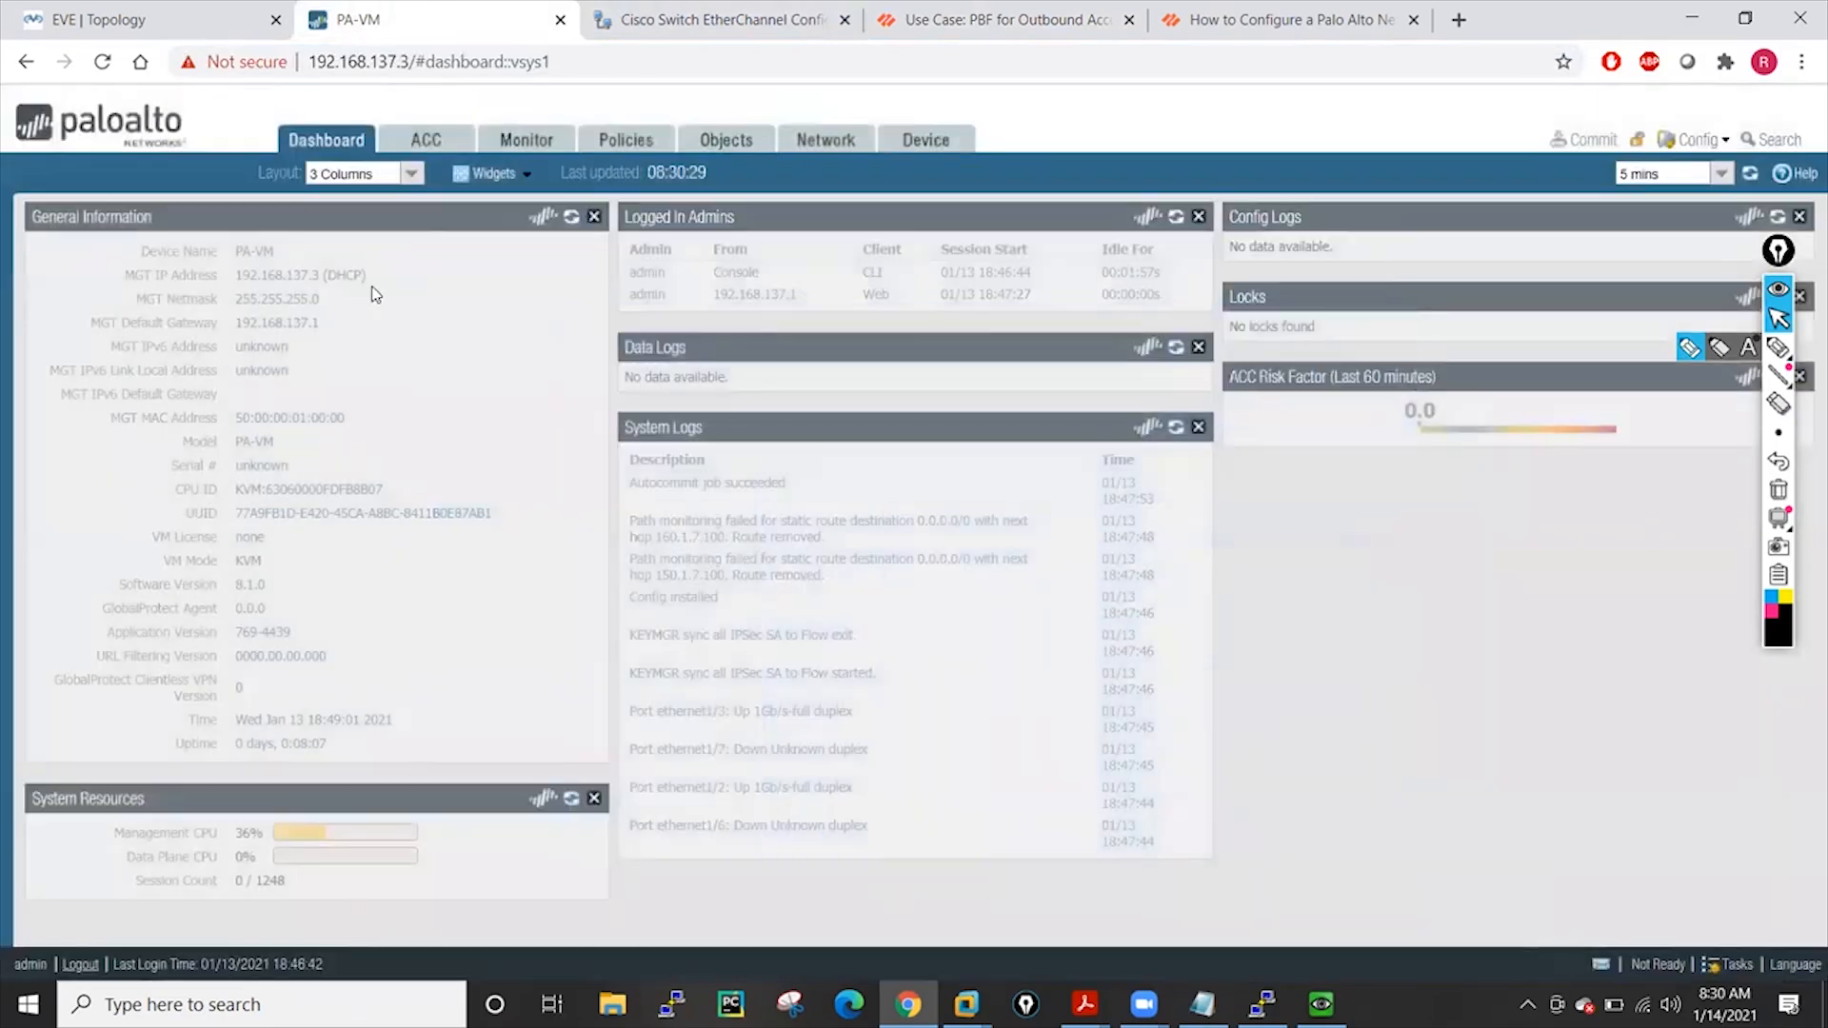
pyautogui.click(143, 8)
pyautogui.click(403, 10)
pyautogui.click(112, 63)
pyautogui.click(108, 13)
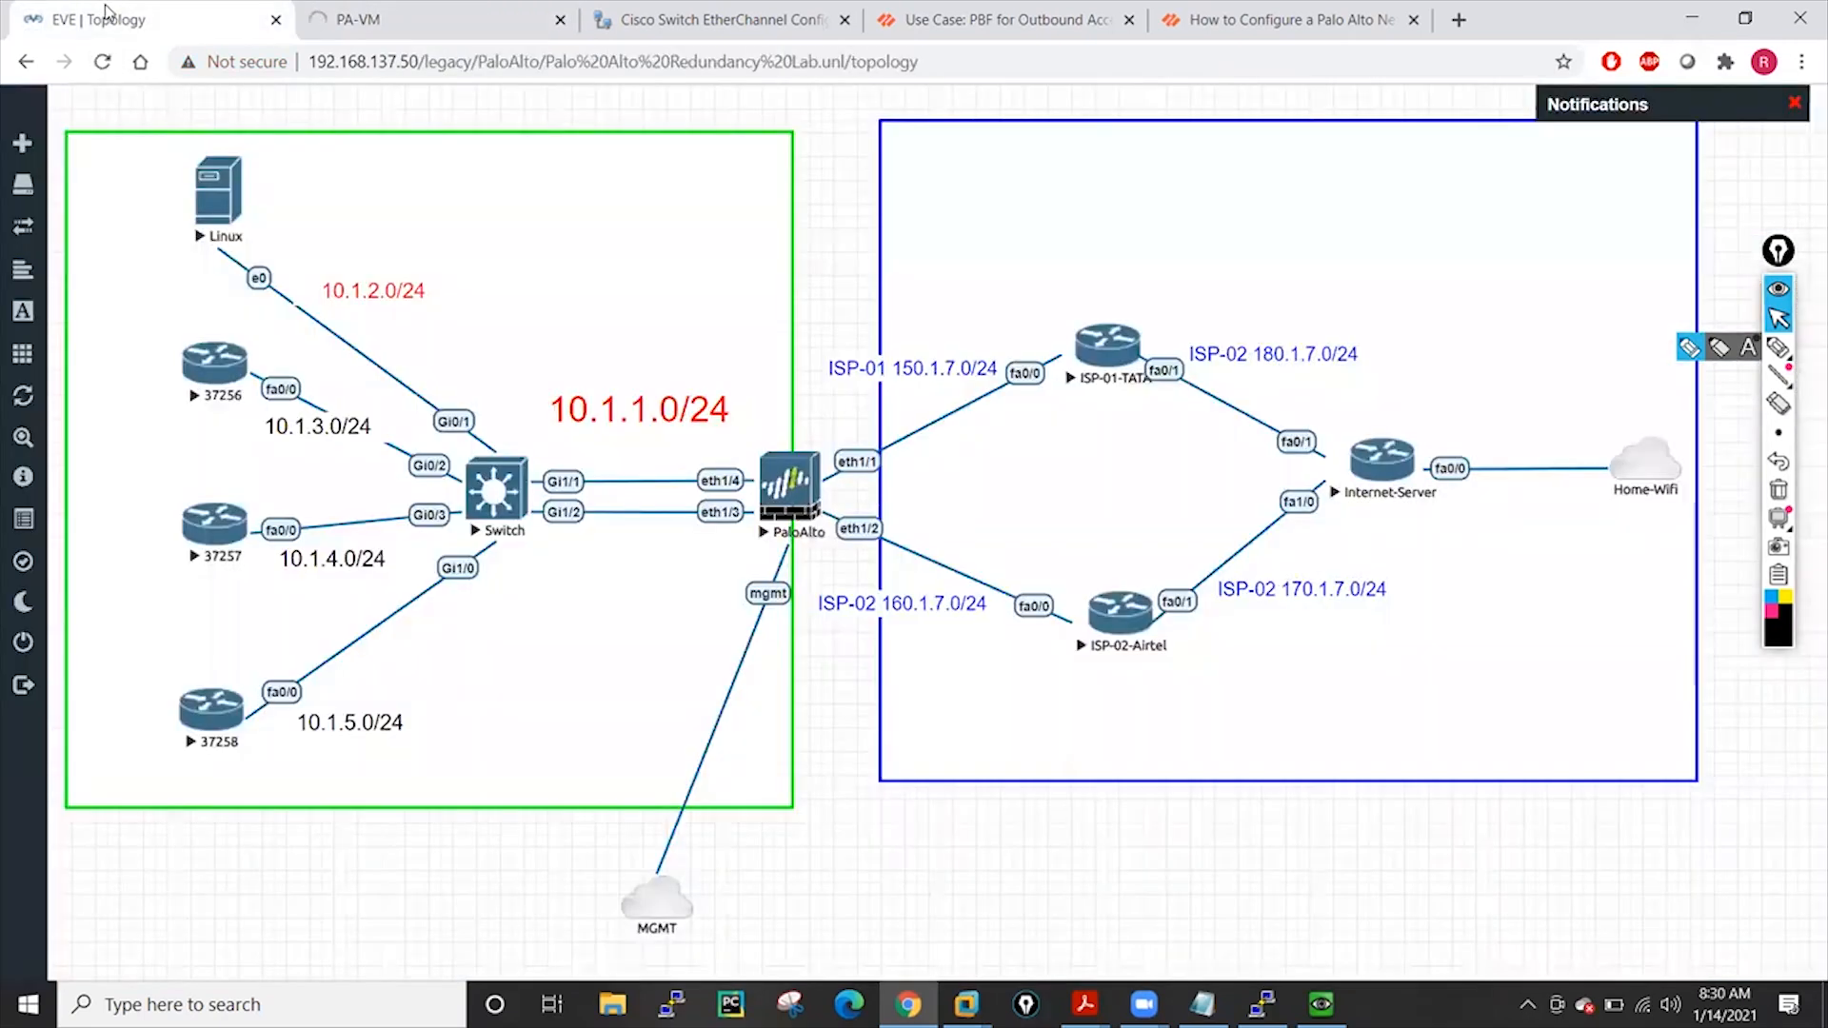
pyautogui.click(362, 10)
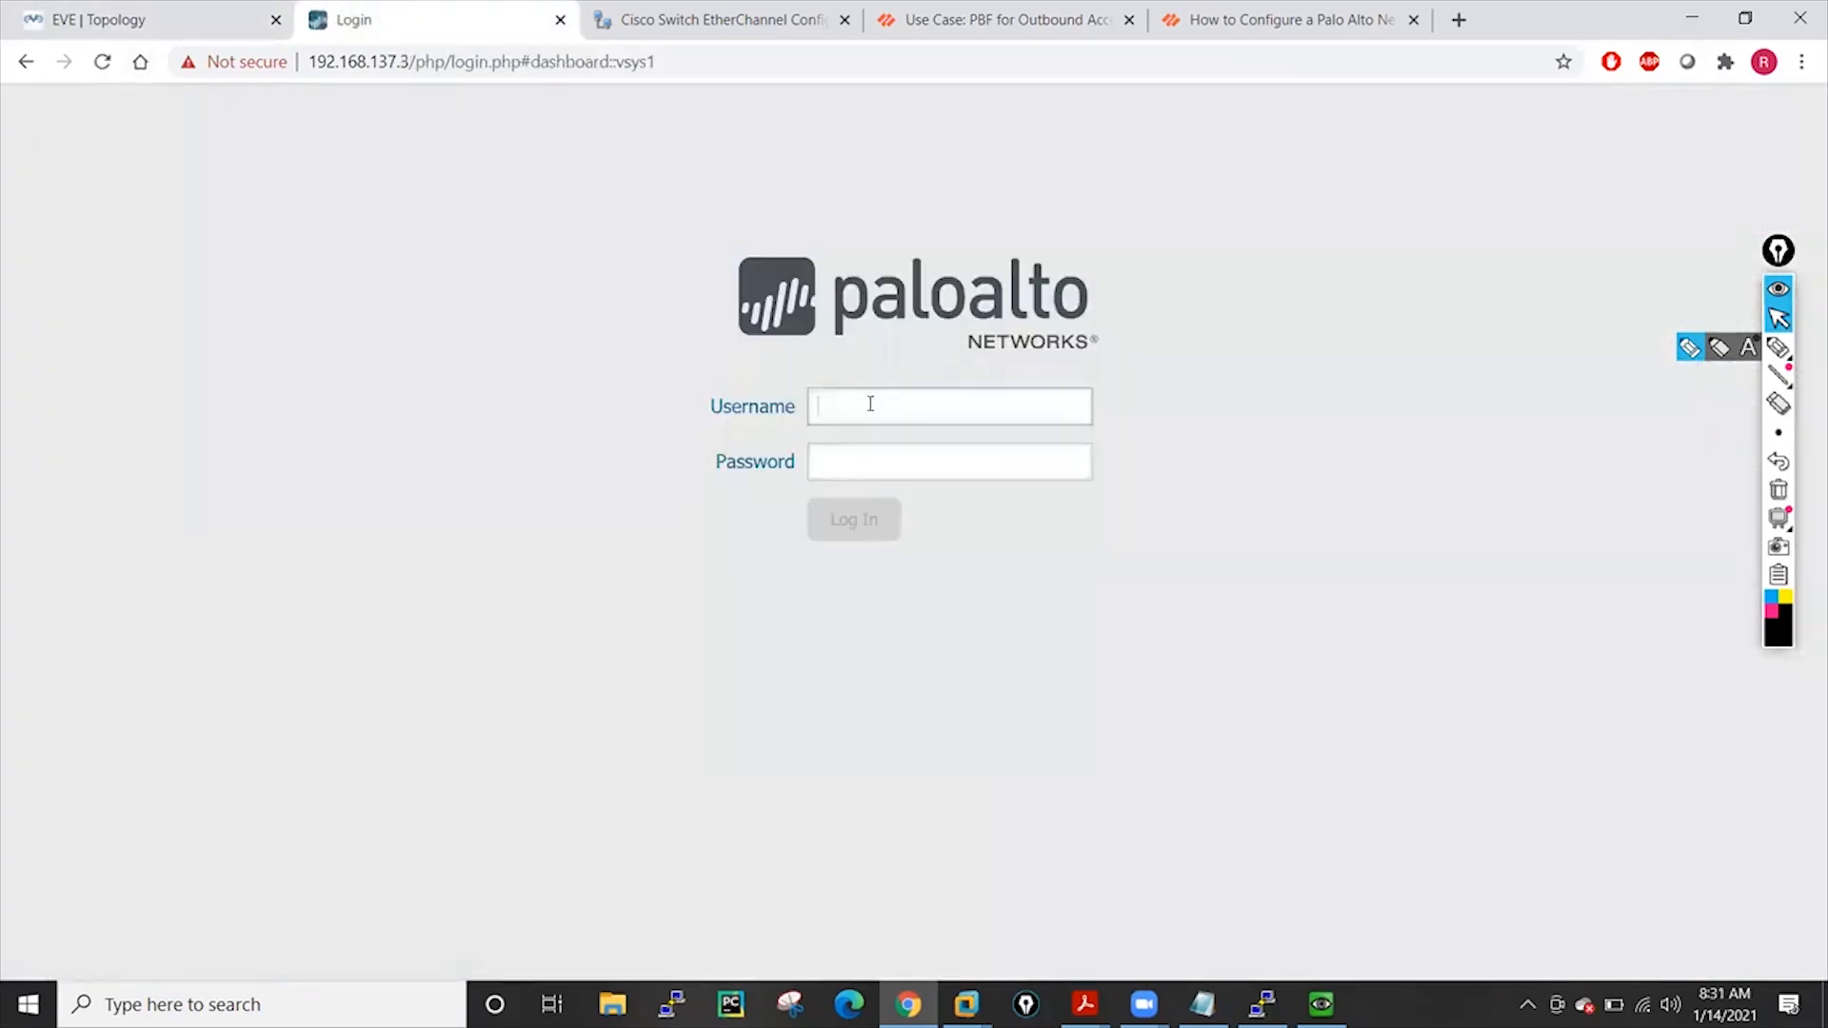
# Log back into the firewall as admin, then open the Switch node's console in EVE
pyautogui.write('admin')
pyautogui.press('Tab')
pyautogui.write('admin')
pyautogui.press('Return')
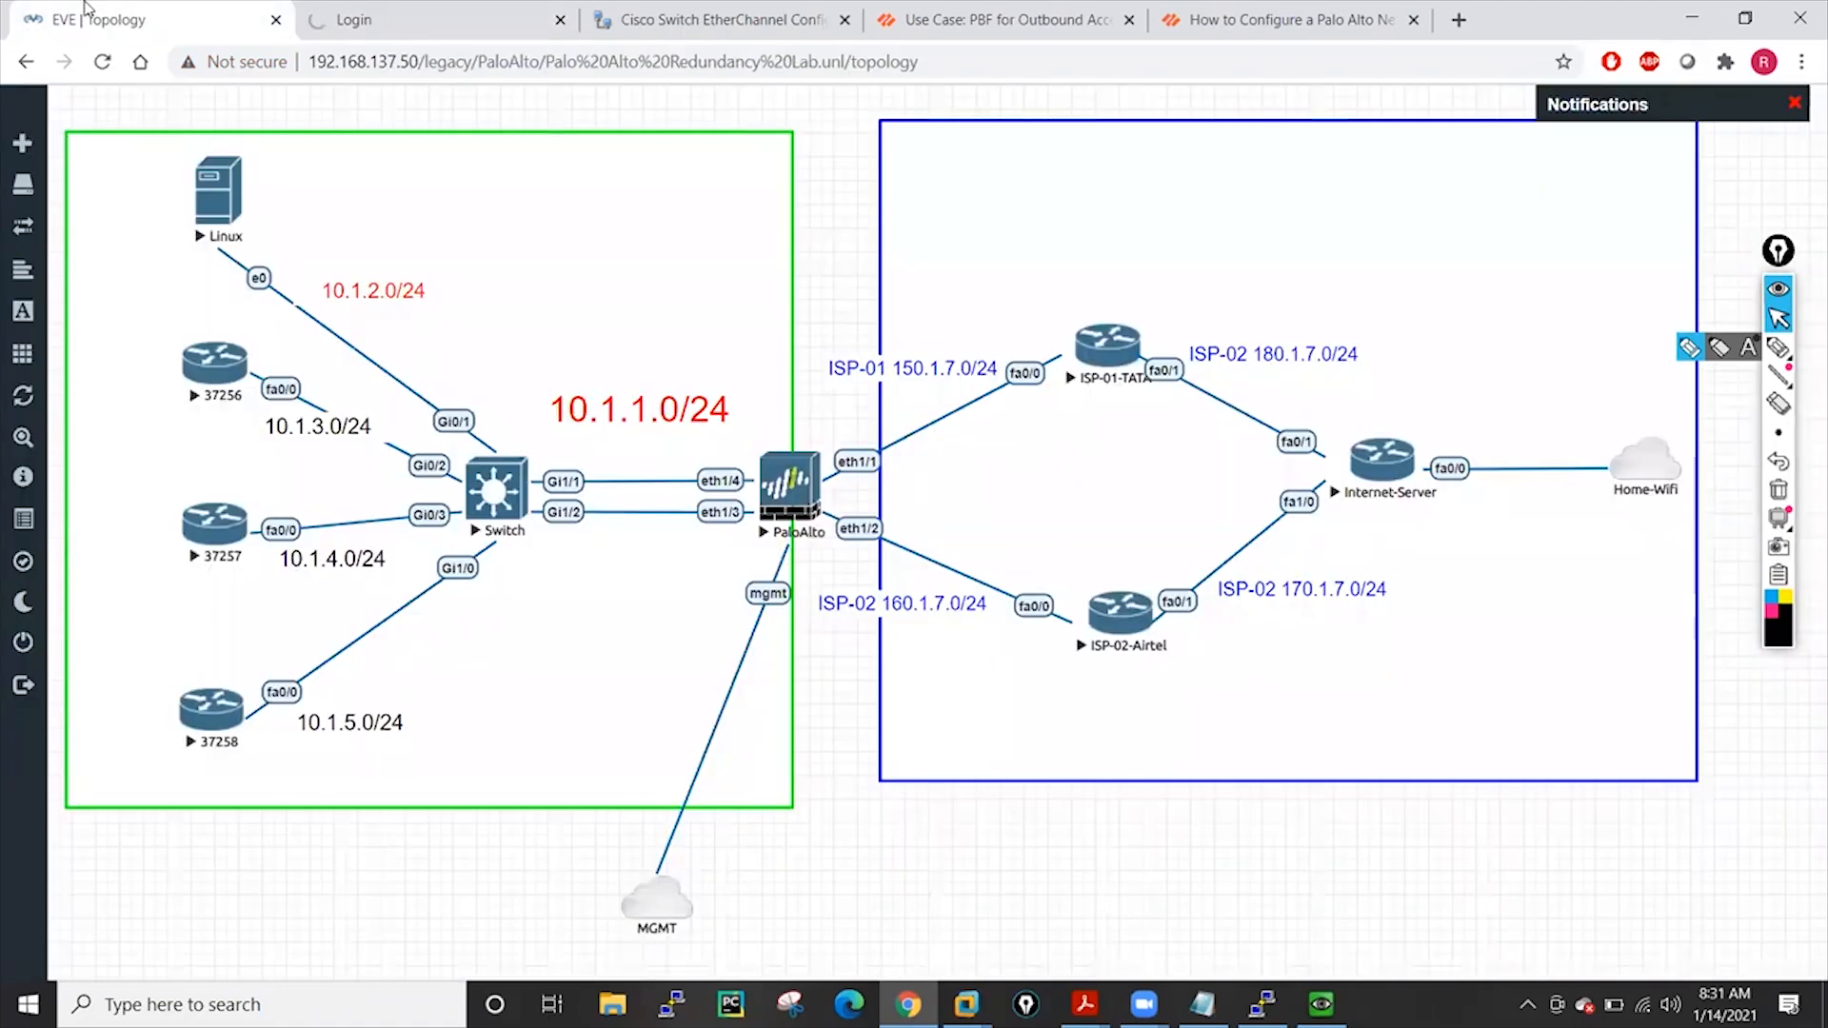
pyautogui.click(89, 12)
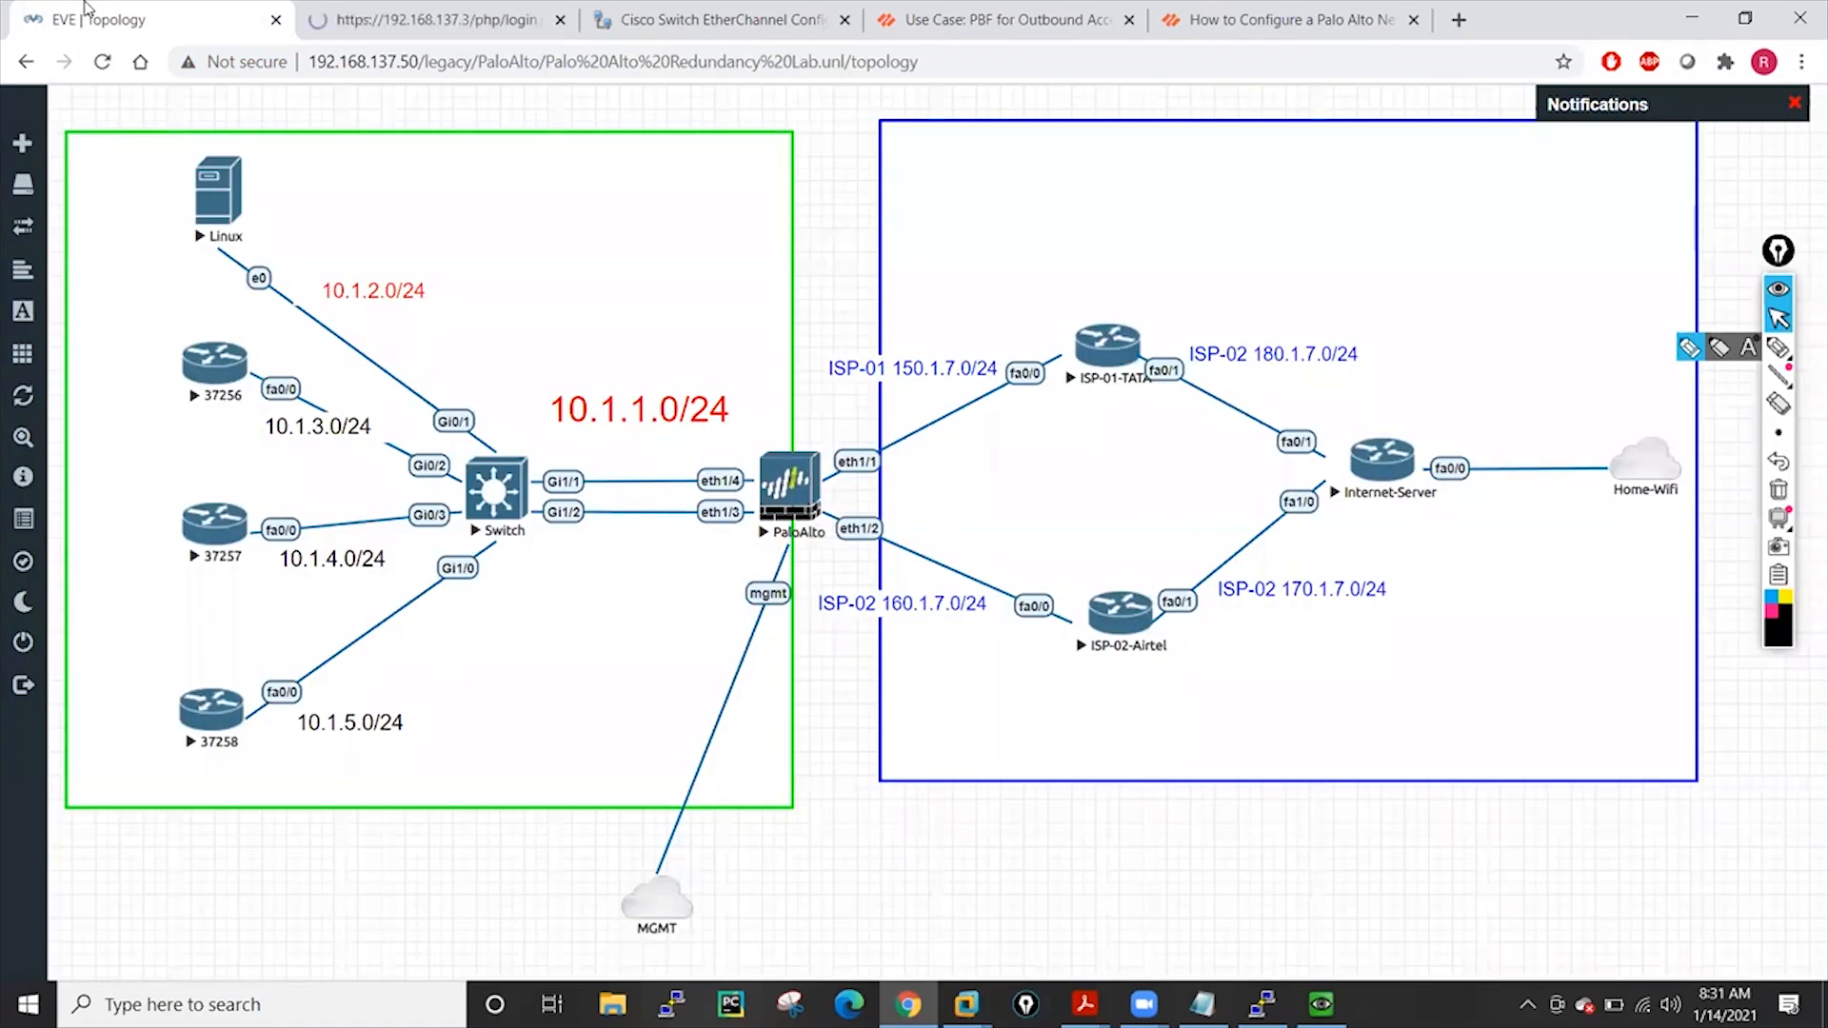
pyautogui.click(495, 491)
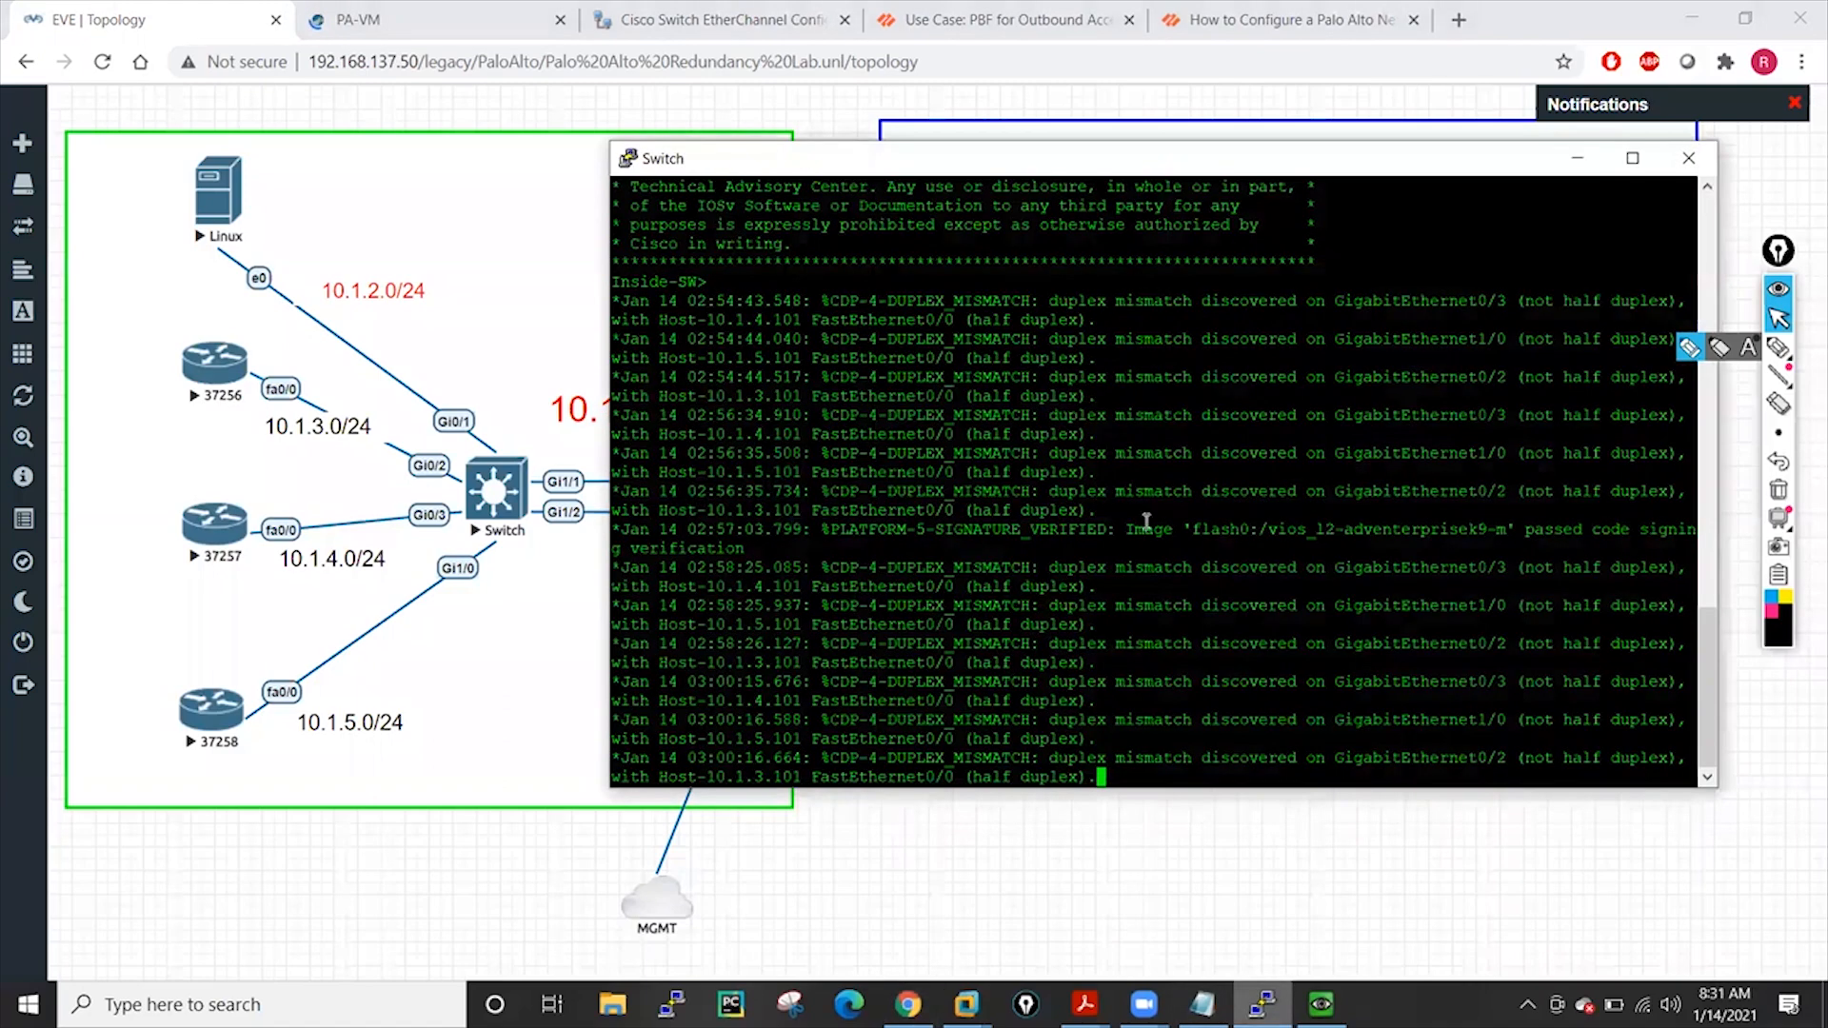
# Enter global config on the switch and display GigabitEthernet0/0's running configuration
pyautogui.press('Return')
pyautogui.press('Return')
pyautogui.press('Return')
pyautogui.press('Return')
pyautogui.press('Return')
pyautogui.press('Return')
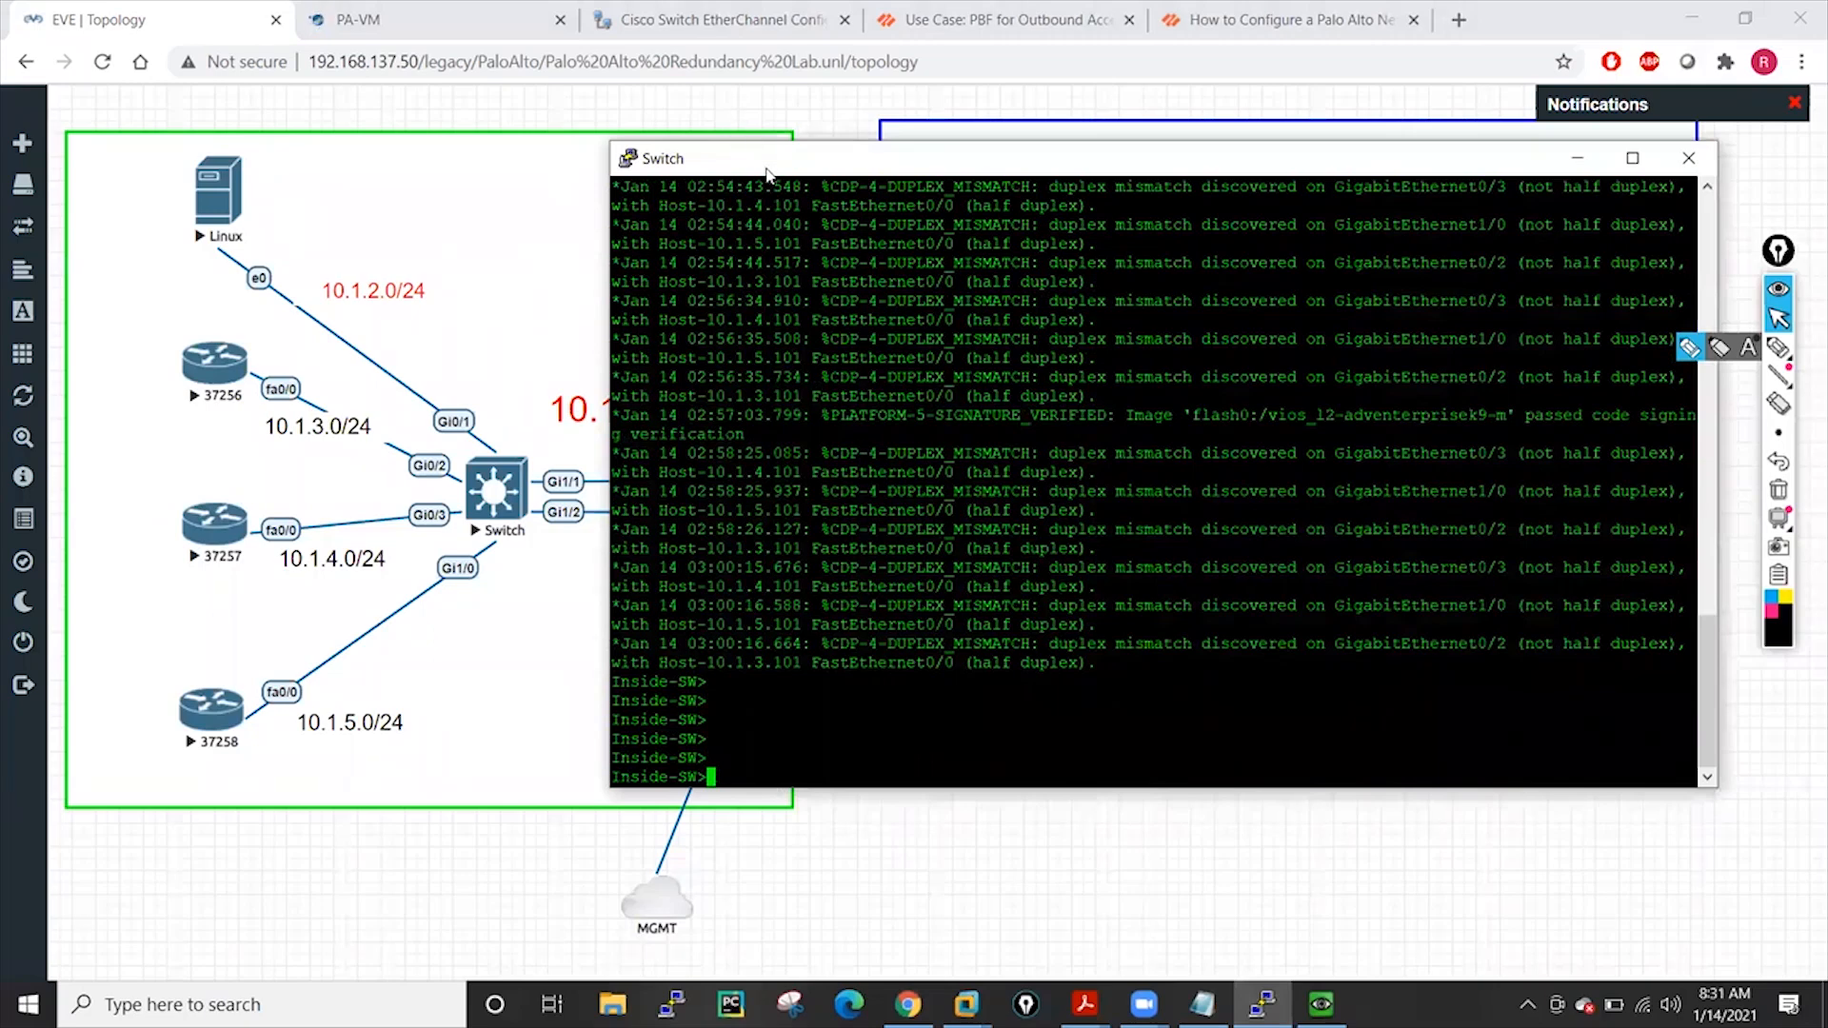
pyautogui.moveTo(767, 175); pyautogui.dragTo(1052, 143)
pyautogui.write('ena')
pyautogui.press('Return')
pyautogui.press('Return')
pyautogui.press('Return')
pyautogui.press('Return')
pyautogui.press('Return')
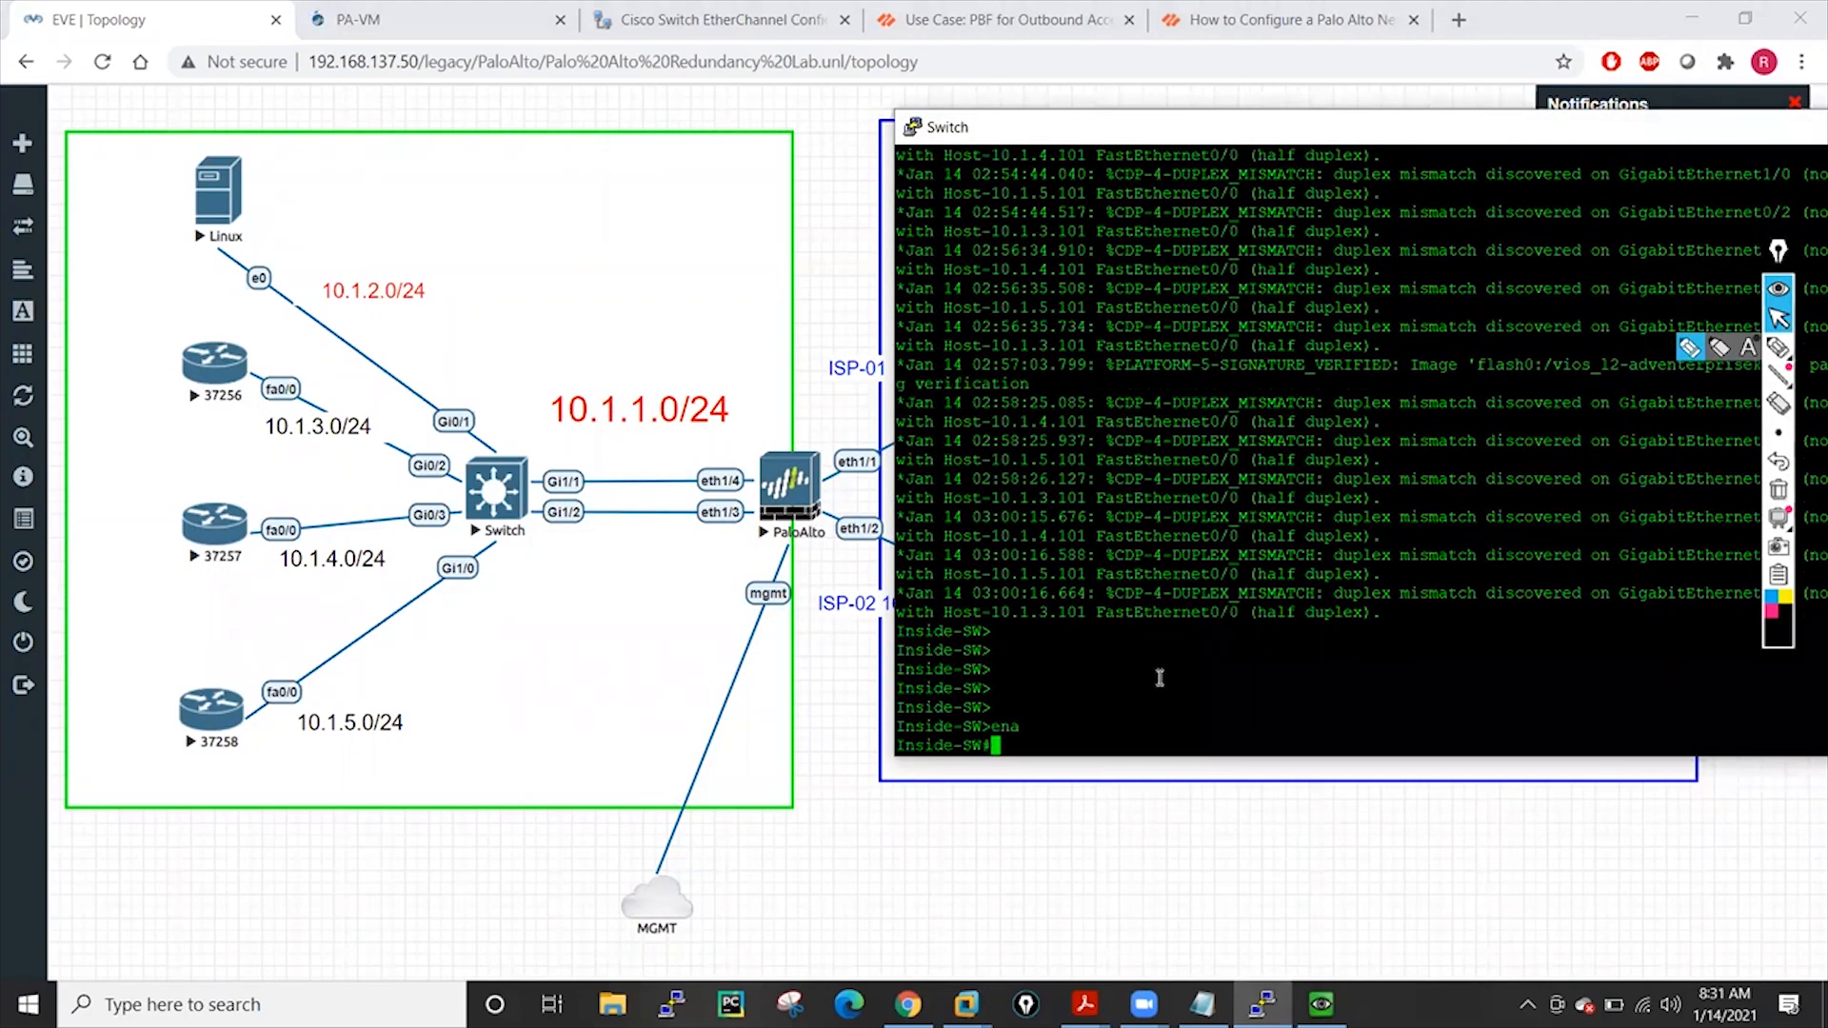
pyautogui.write('conf t')
pyautogui.press('Return')
pyautogui.press('Return')
pyautogui.press('Return')
pyautogui.press('Return')
pyautogui.press('Return')
pyautogui.press('Return')
pyautogui.press('Return')
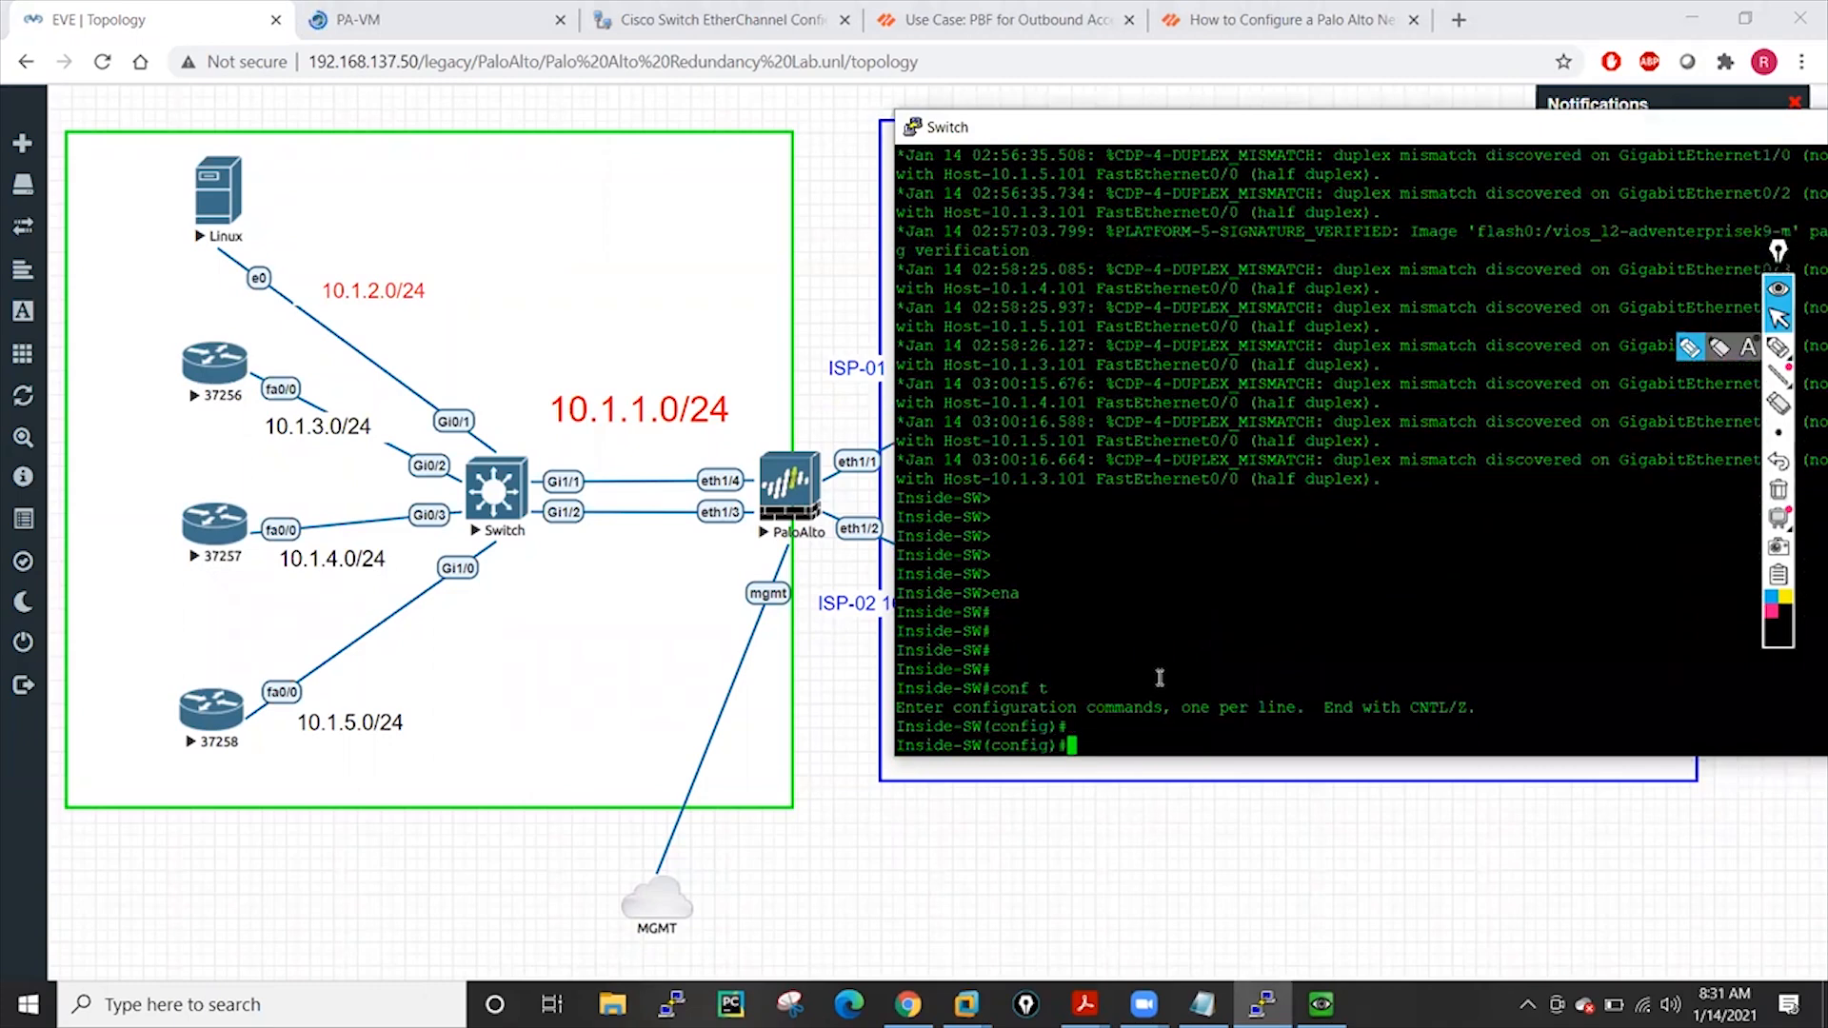
pyautogui.press('Return')
pyautogui.press('Return')
pyautogui.press('Return')
pyautogui.press('Return')
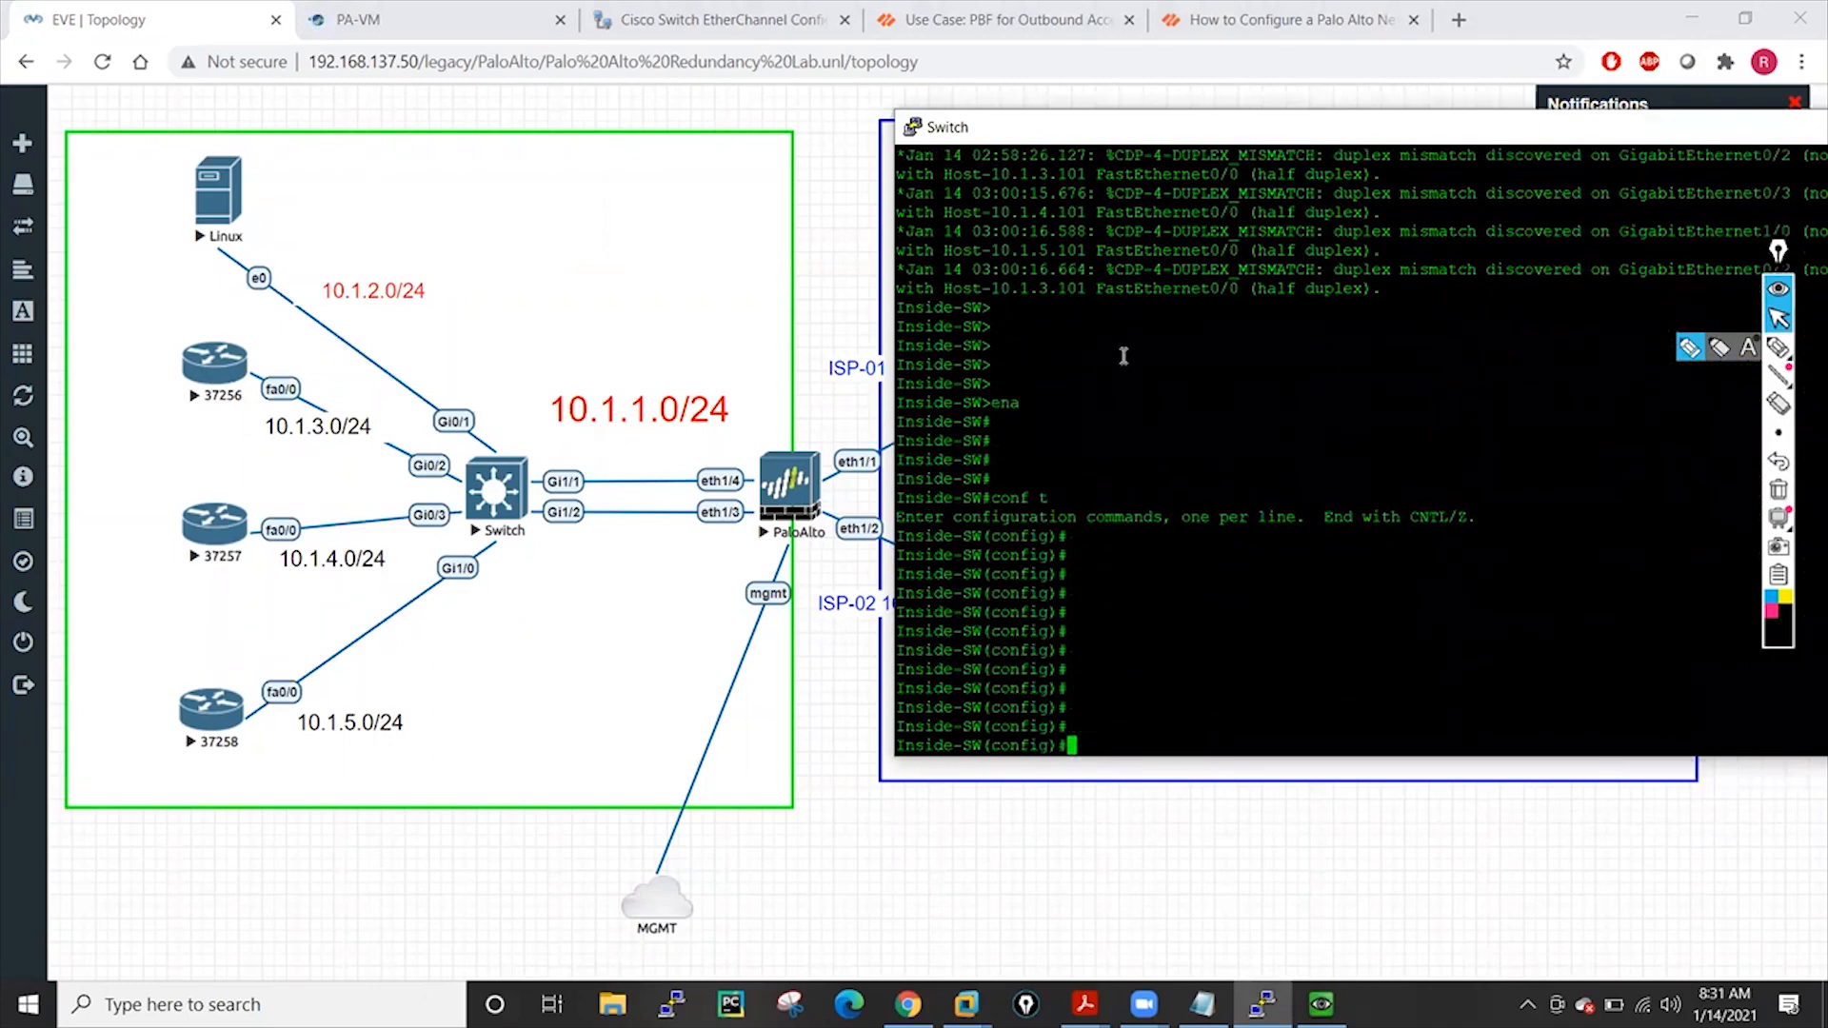
pyautogui.write('do sh run int g0/0')
pyautogui.press('Return')
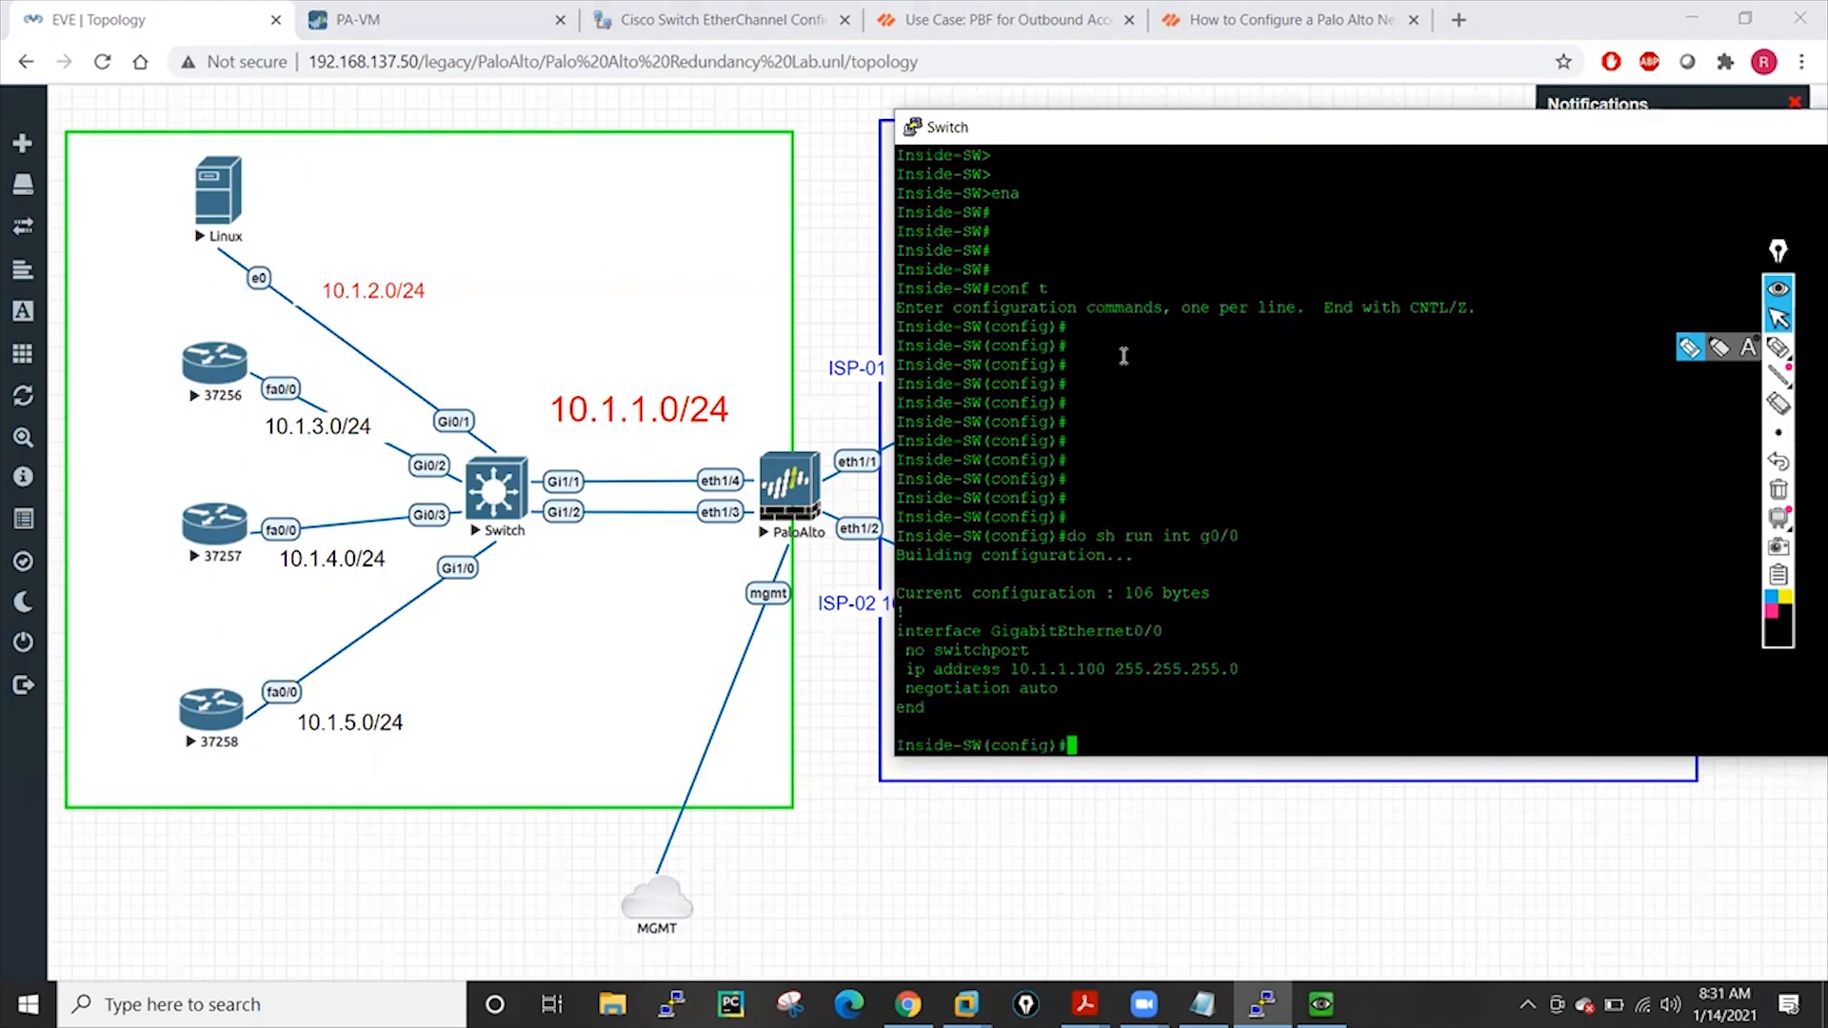
pyautogui.press('Return')
pyautogui.press('Return')
pyautogui.press('Return')
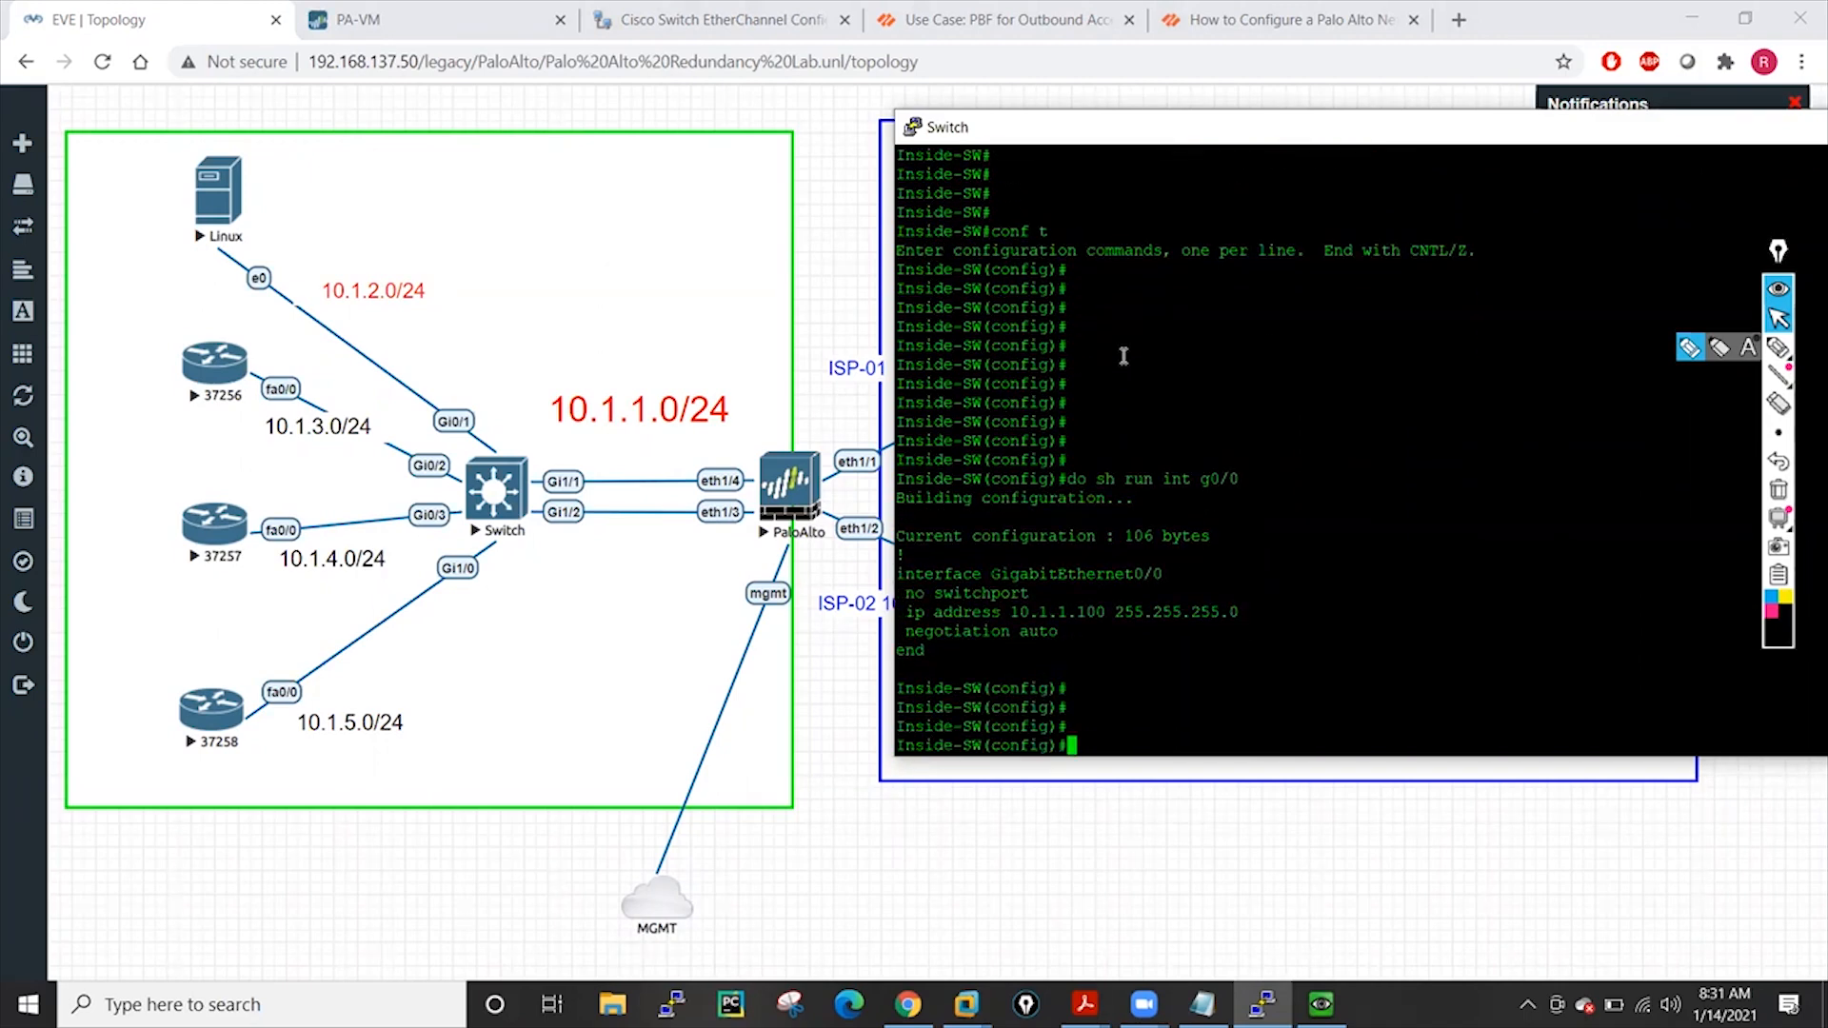
# Remove the IP address from Gi0/0 and make it a switchport
pyautogui.write('int g0/0')
pyautogui.press('Return')
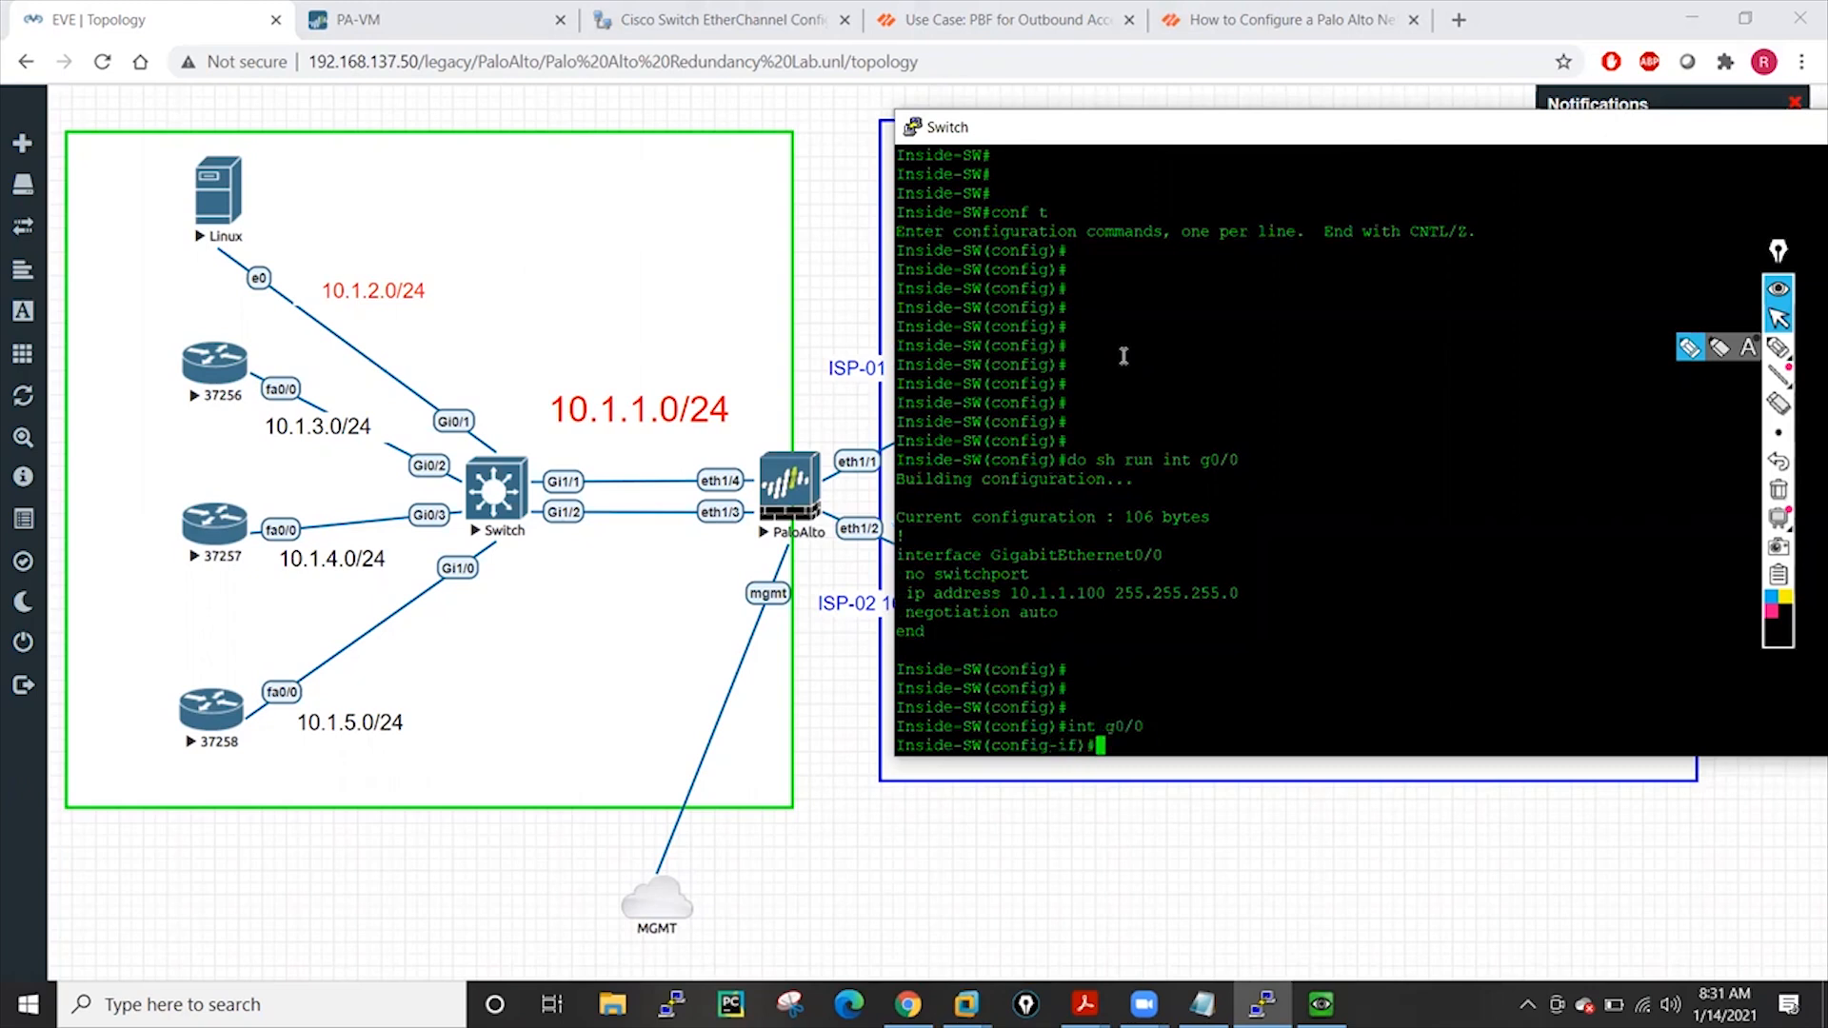
pyautogui.write('no ip add')
pyautogui.press('Return')
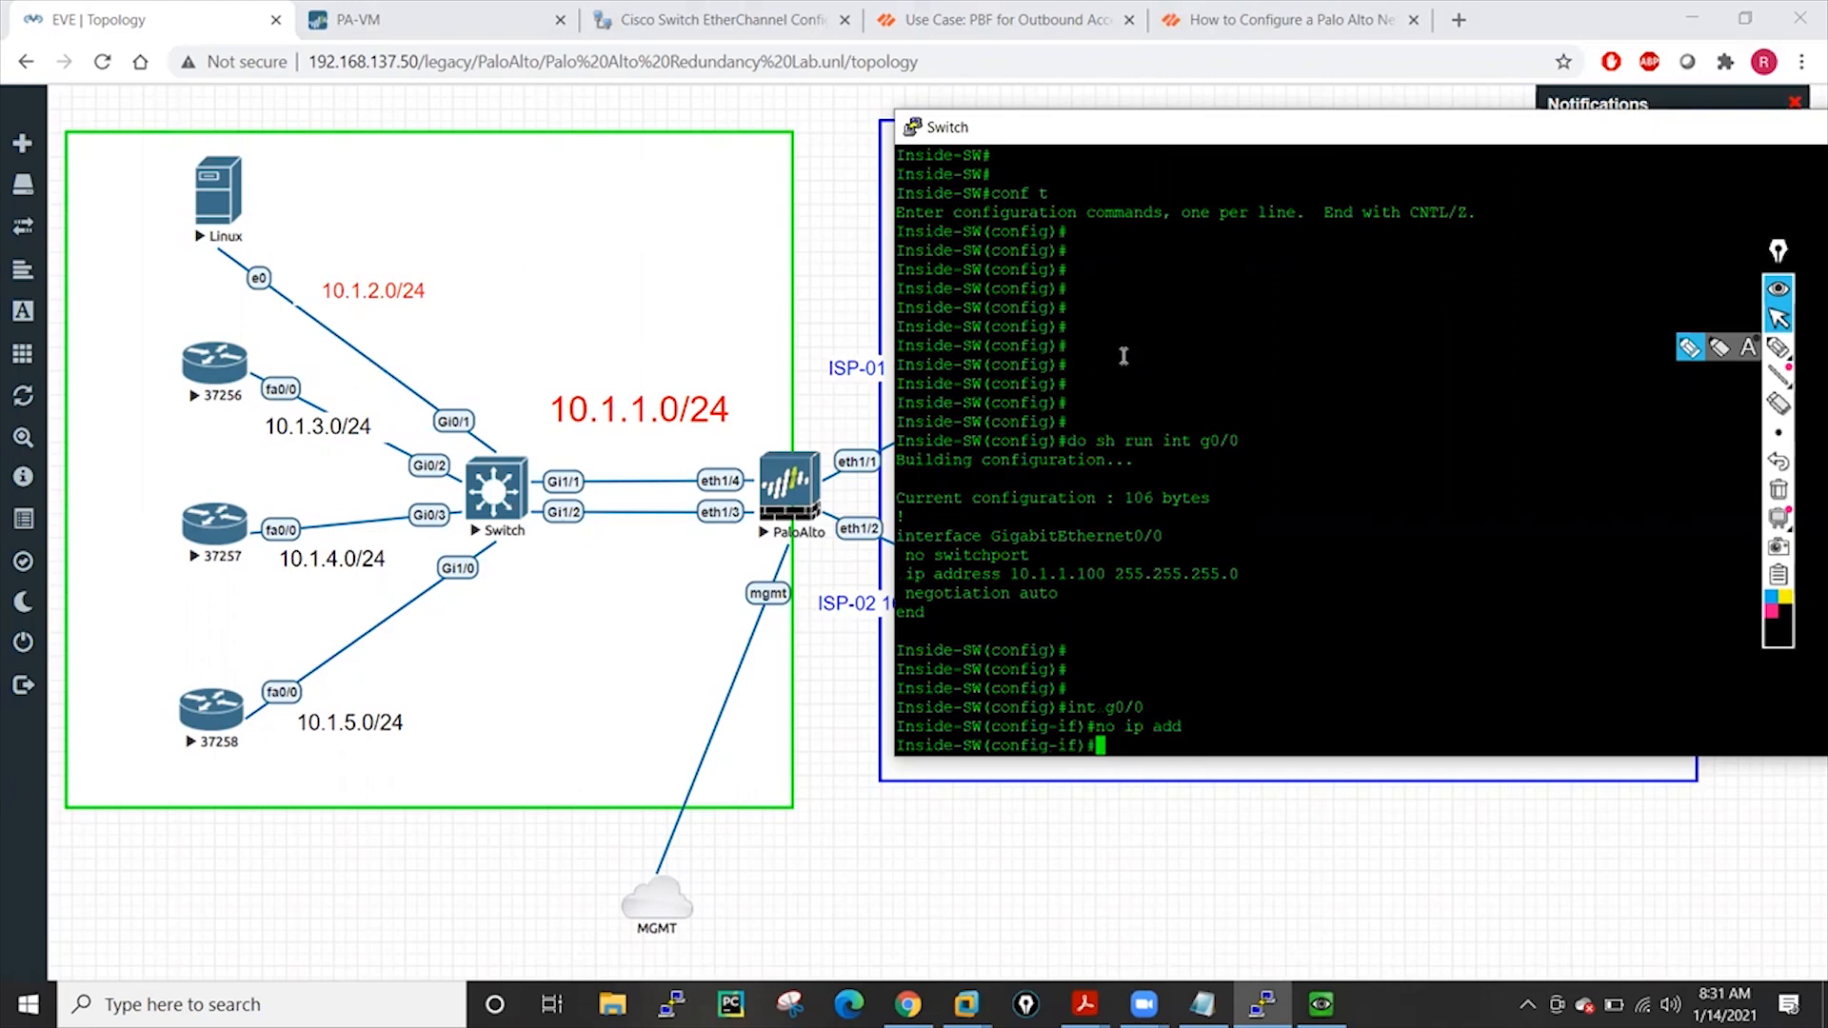
pyautogui.write('swi')
pyautogui.press('Tab')
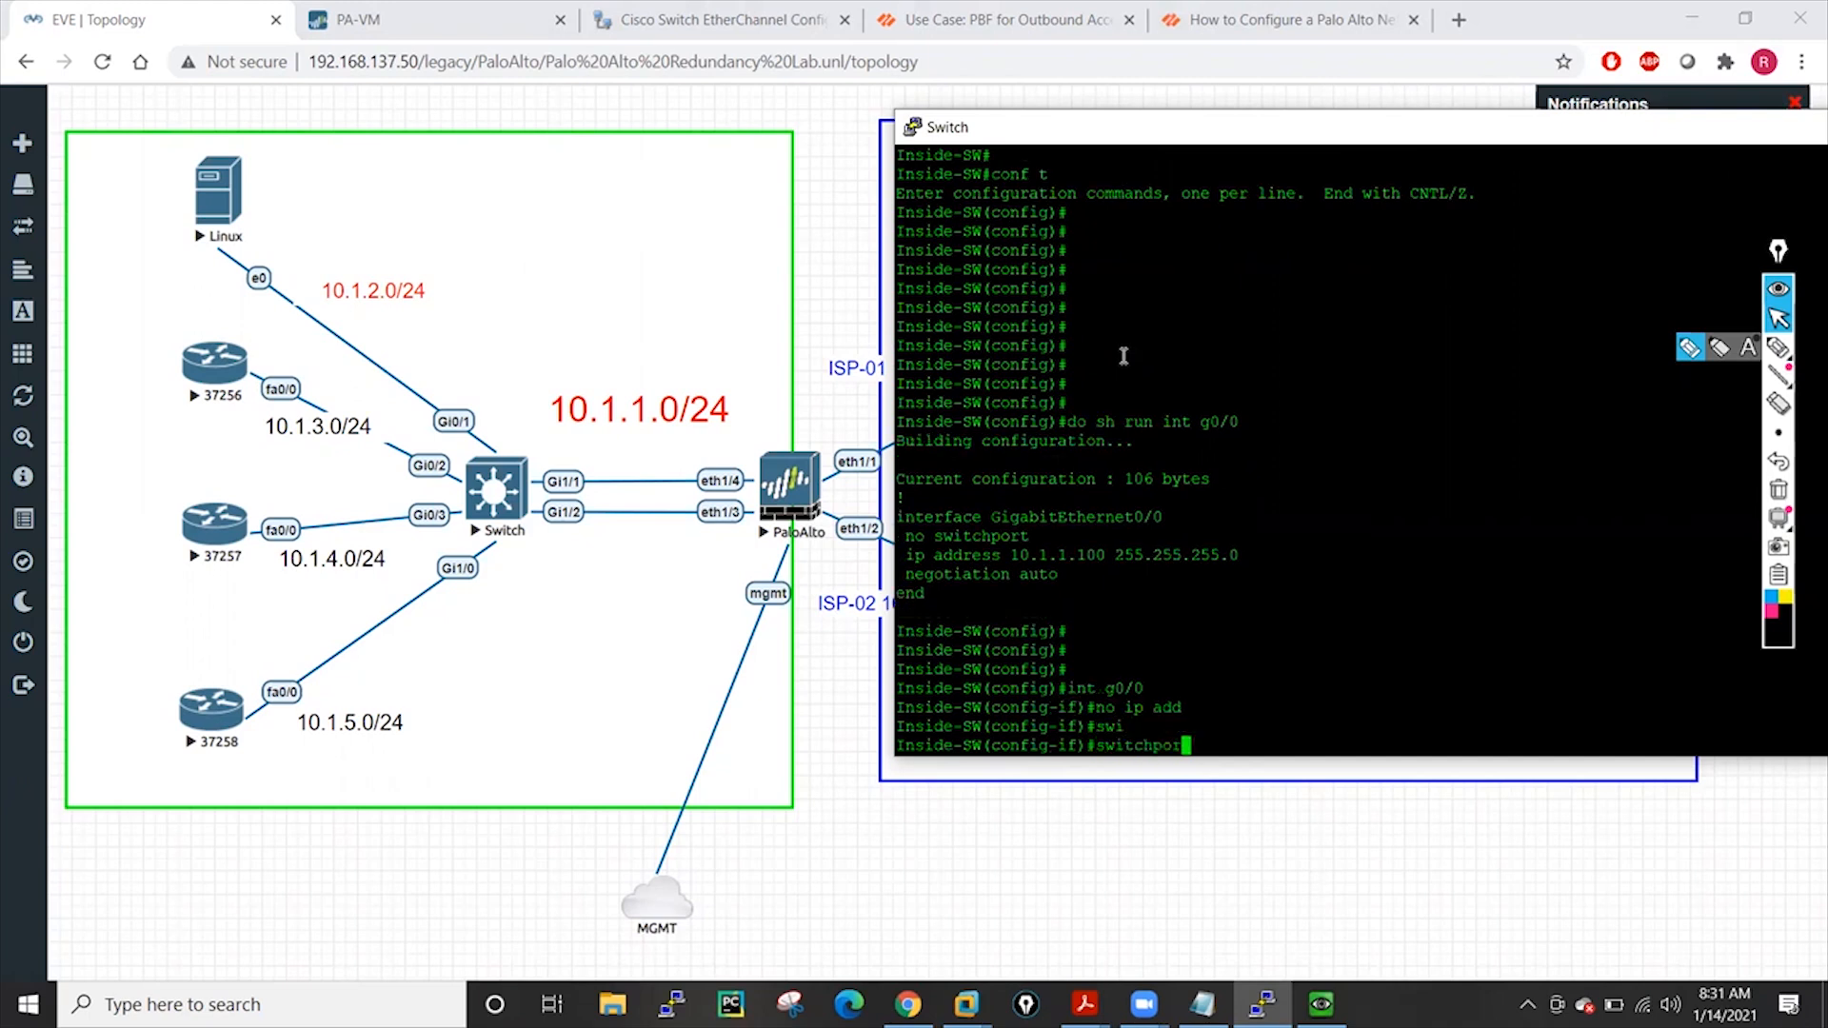
pyautogui.press('Return')
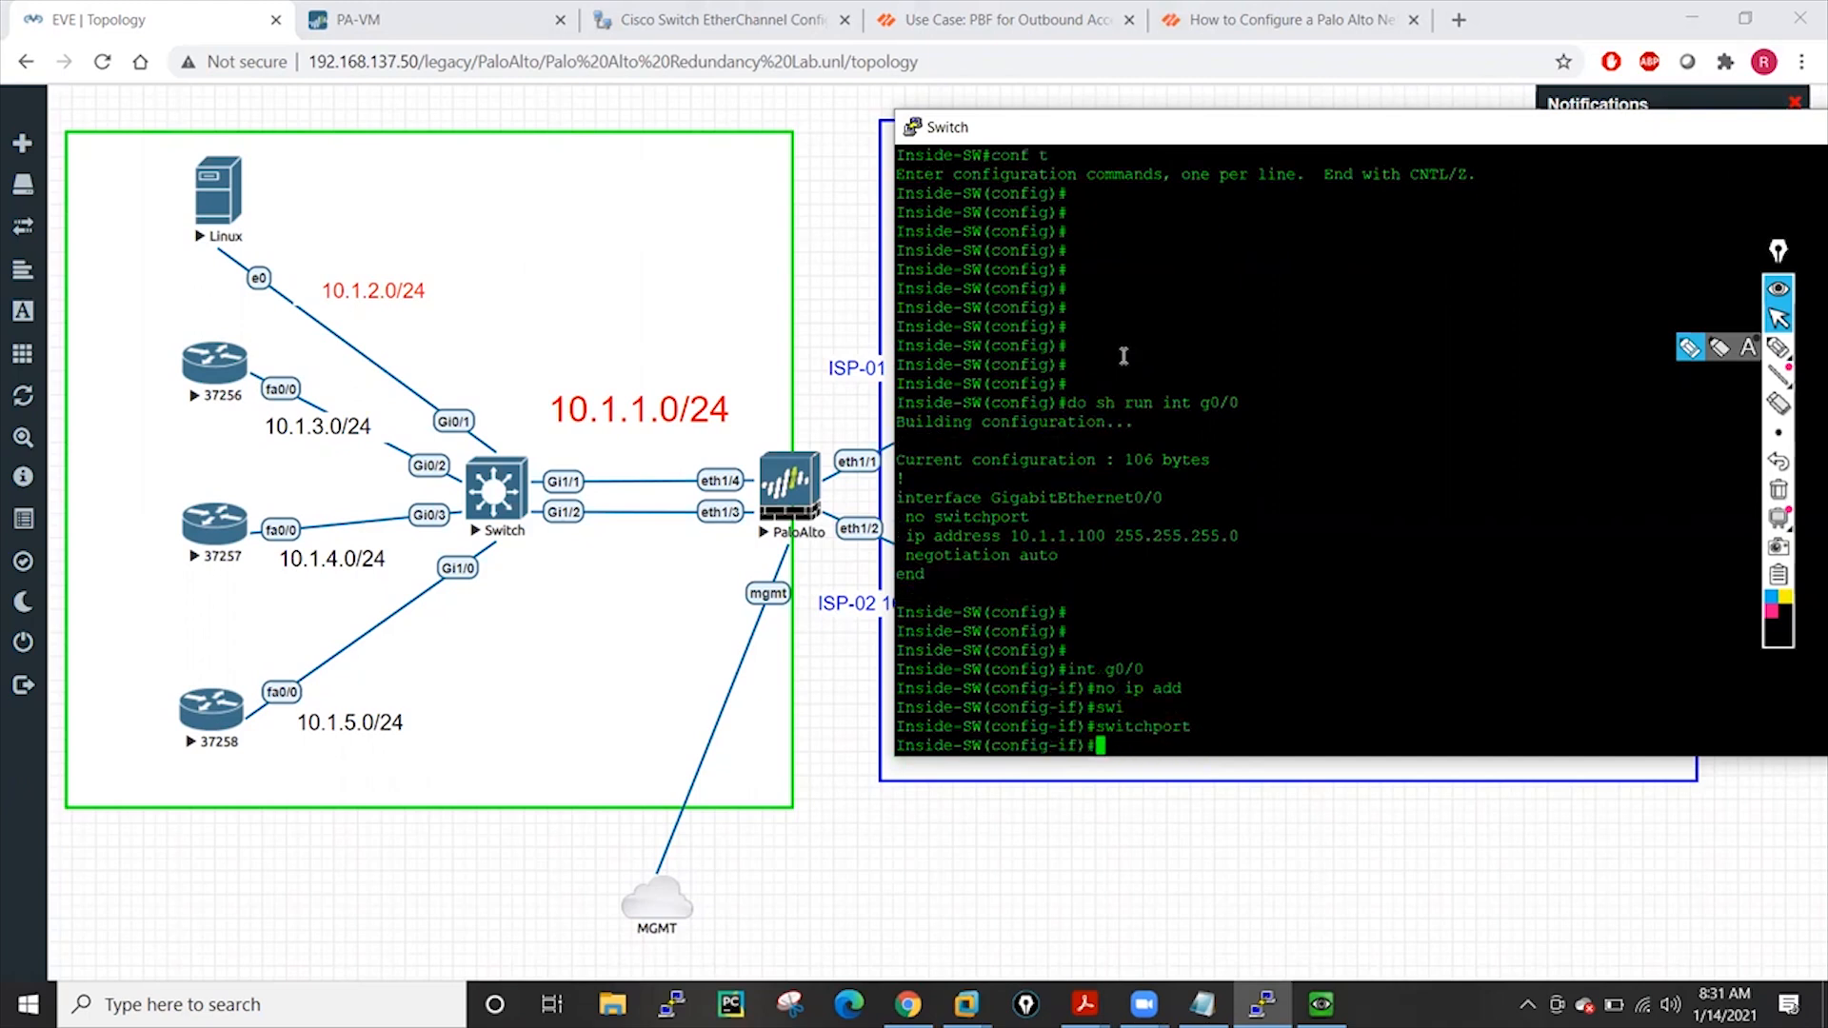
pyautogui.press('Return')
pyautogui.press('Return')
pyautogui.press('Return')
pyautogui.press('Return')
# Save the switch configuration with 'do wr mem'
pyautogui.write('wr mem')
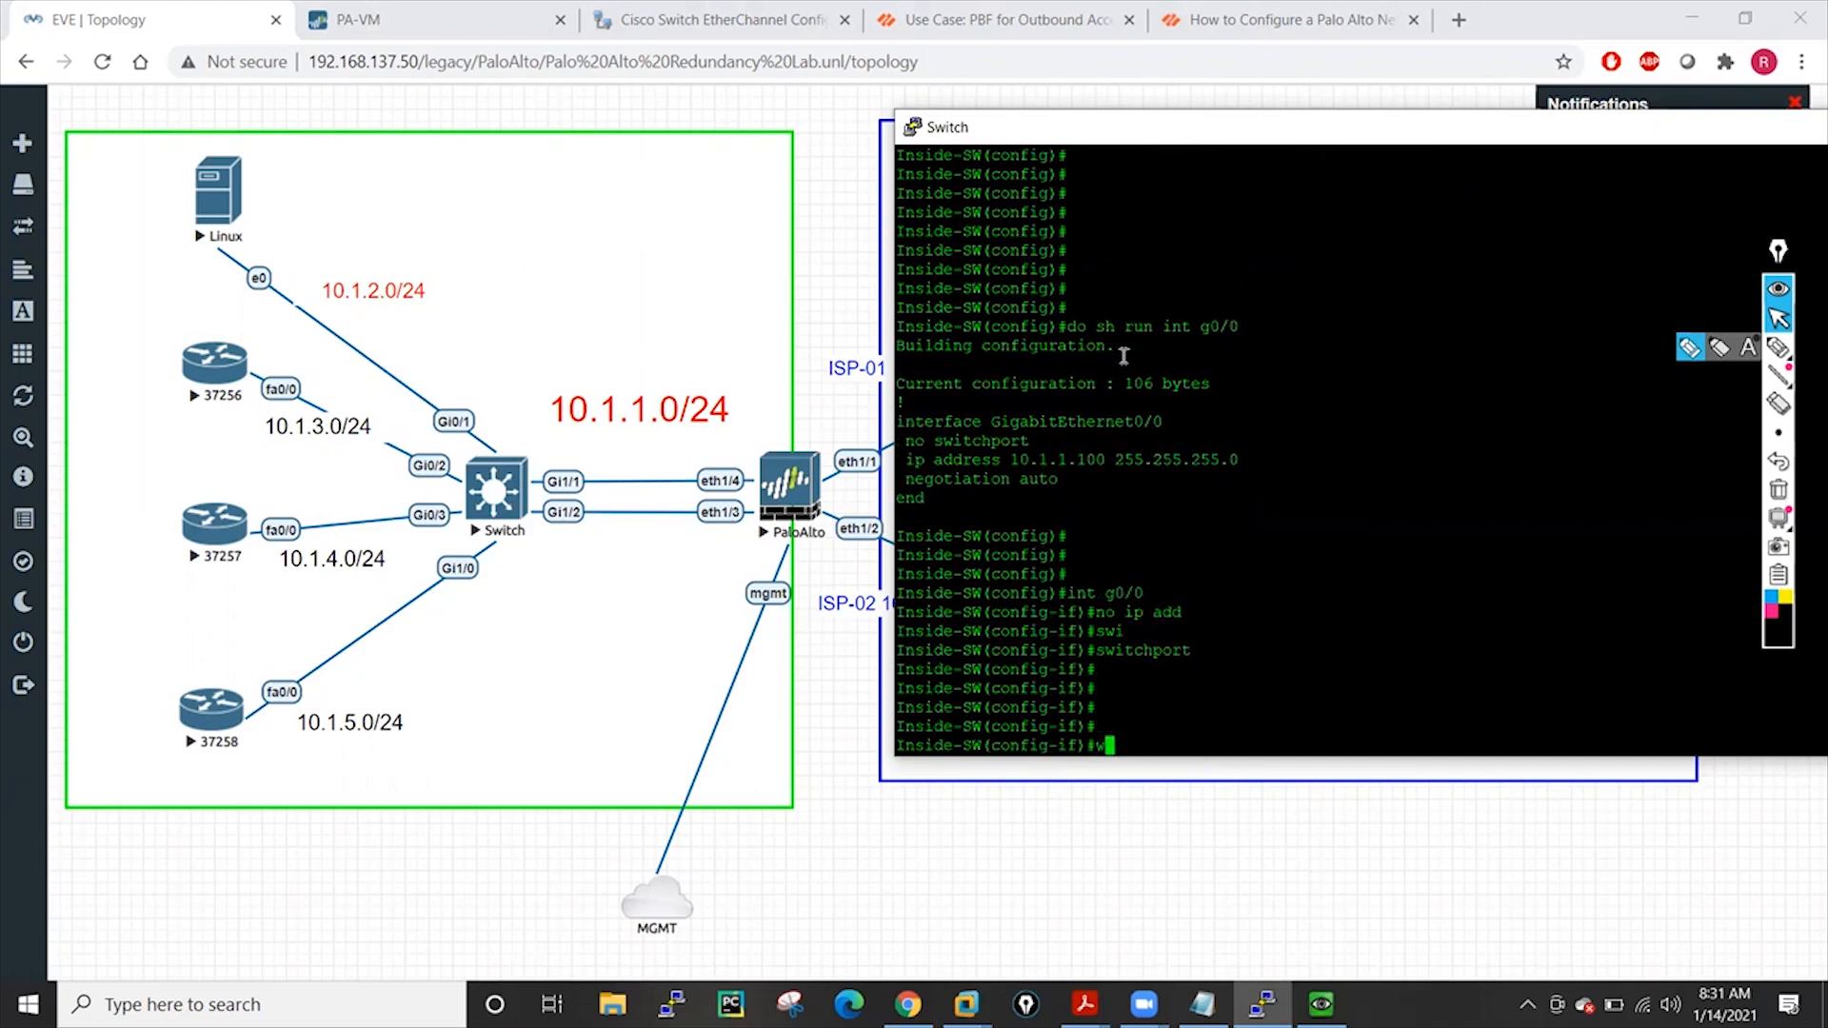
pyautogui.hotkey('ctrl', 'a')
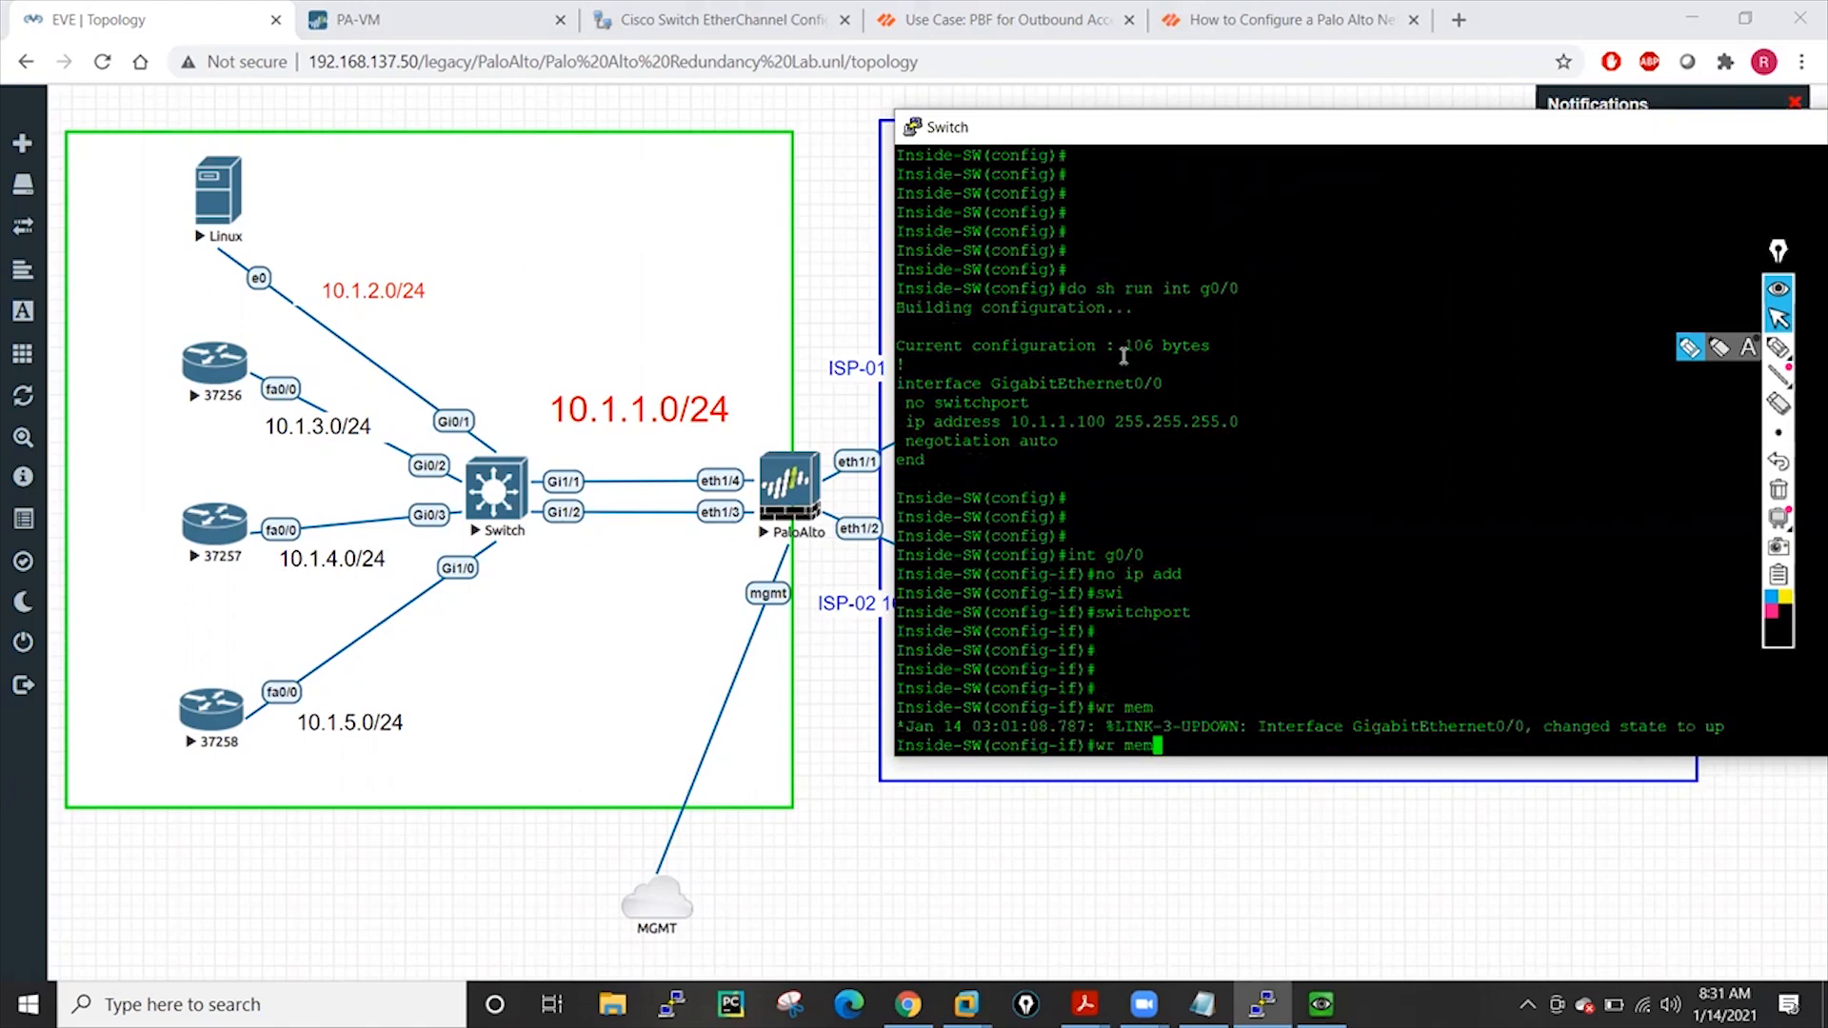
pyautogui.press('Tab')
pyautogui.press('Left')
pyautogui.press('Left')
pyautogui.press('Left')
pyautogui.press('Left')
pyautogui.press('Left')
pyautogui.press('Left')
pyautogui.write('do')
pyautogui.press('Return')
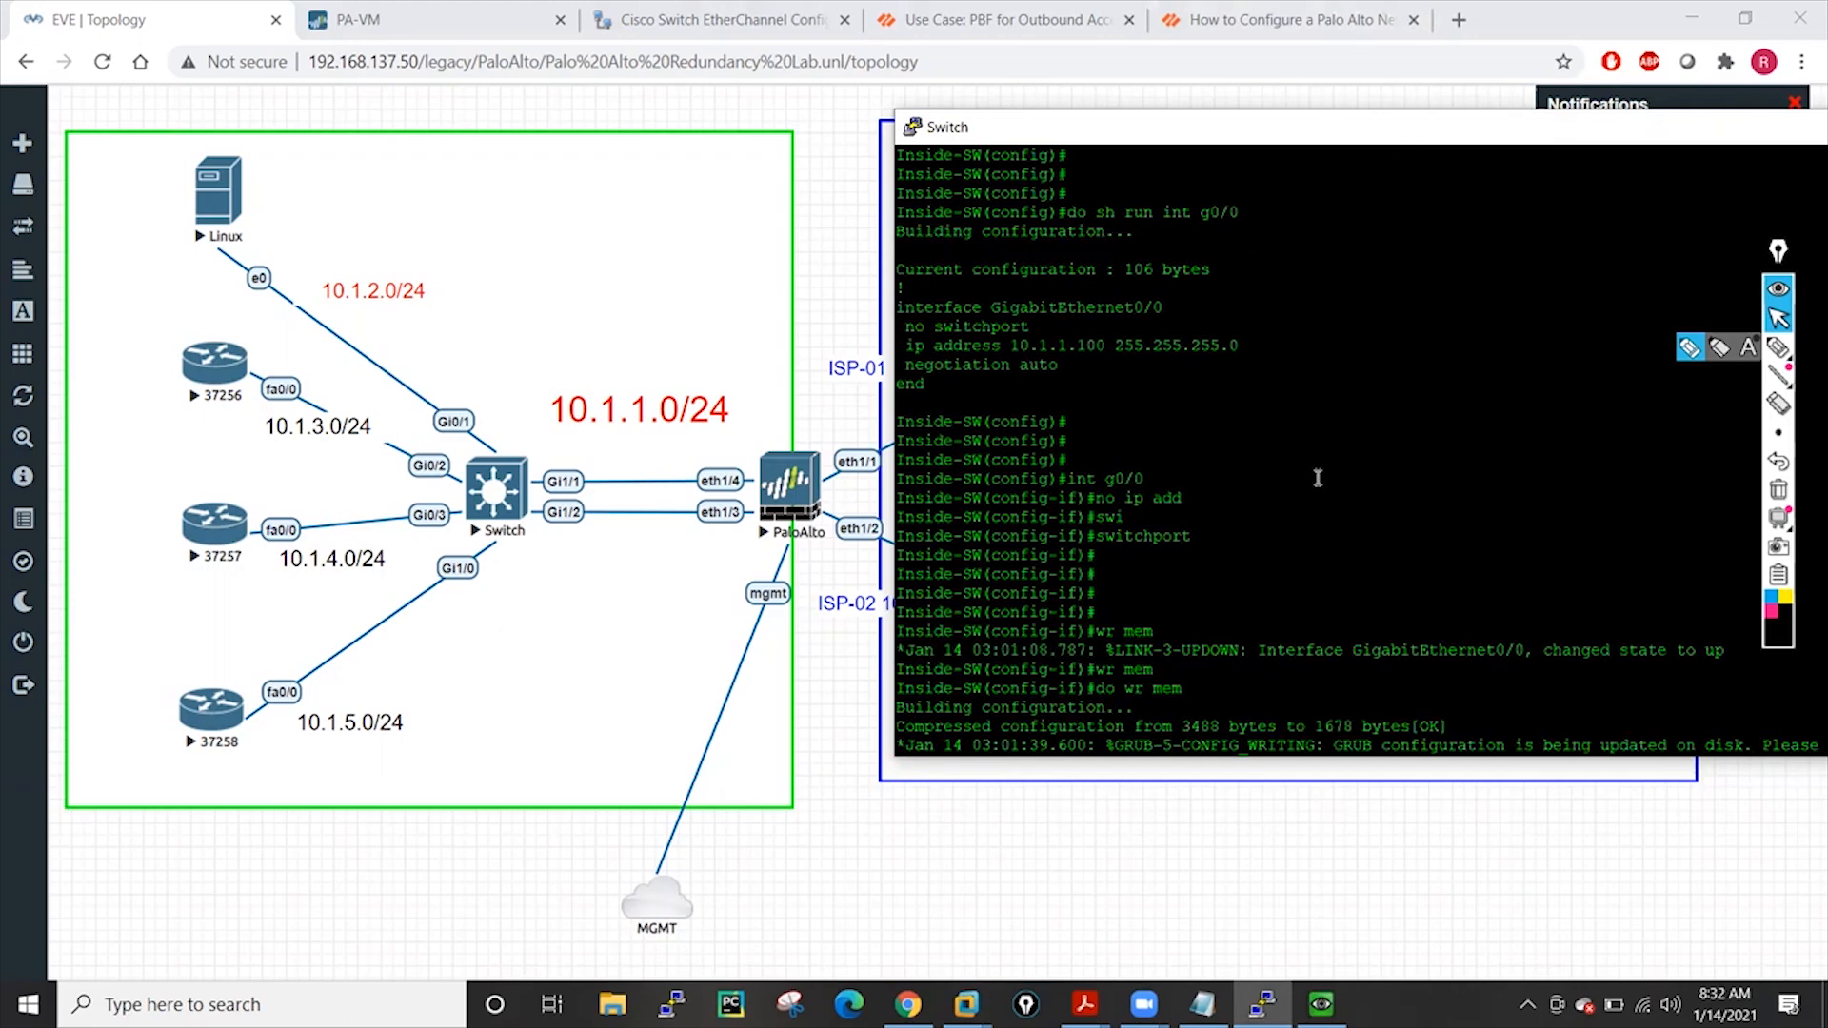
pyautogui.press('Return')
pyautogui.press('Return')
pyautogui.press('Return')
pyautogui.press('Return')
pyautogui.press('Return')
pyautogui.press('Return')
pyautogui.press('Return')
pyautogui.press('Return')
pyautogui.press('Return')
pyautogui.press('Return')
pyautogui.press('Return')
pyautogui.press('Return')
pyautogui.press('Return')
pyautogui.press('Return')
pyautogui.press('Return')
# Leave interface mode and select the interface range Gi1/1 - 2
pyautogui.write('exit')
pyautogui.press('Return')
pyautogui.press('Return')
pyautogui.press('Return')
pyautogui.press('Return')
pyautogui.write('int r')
pyautogui.press('Tab')
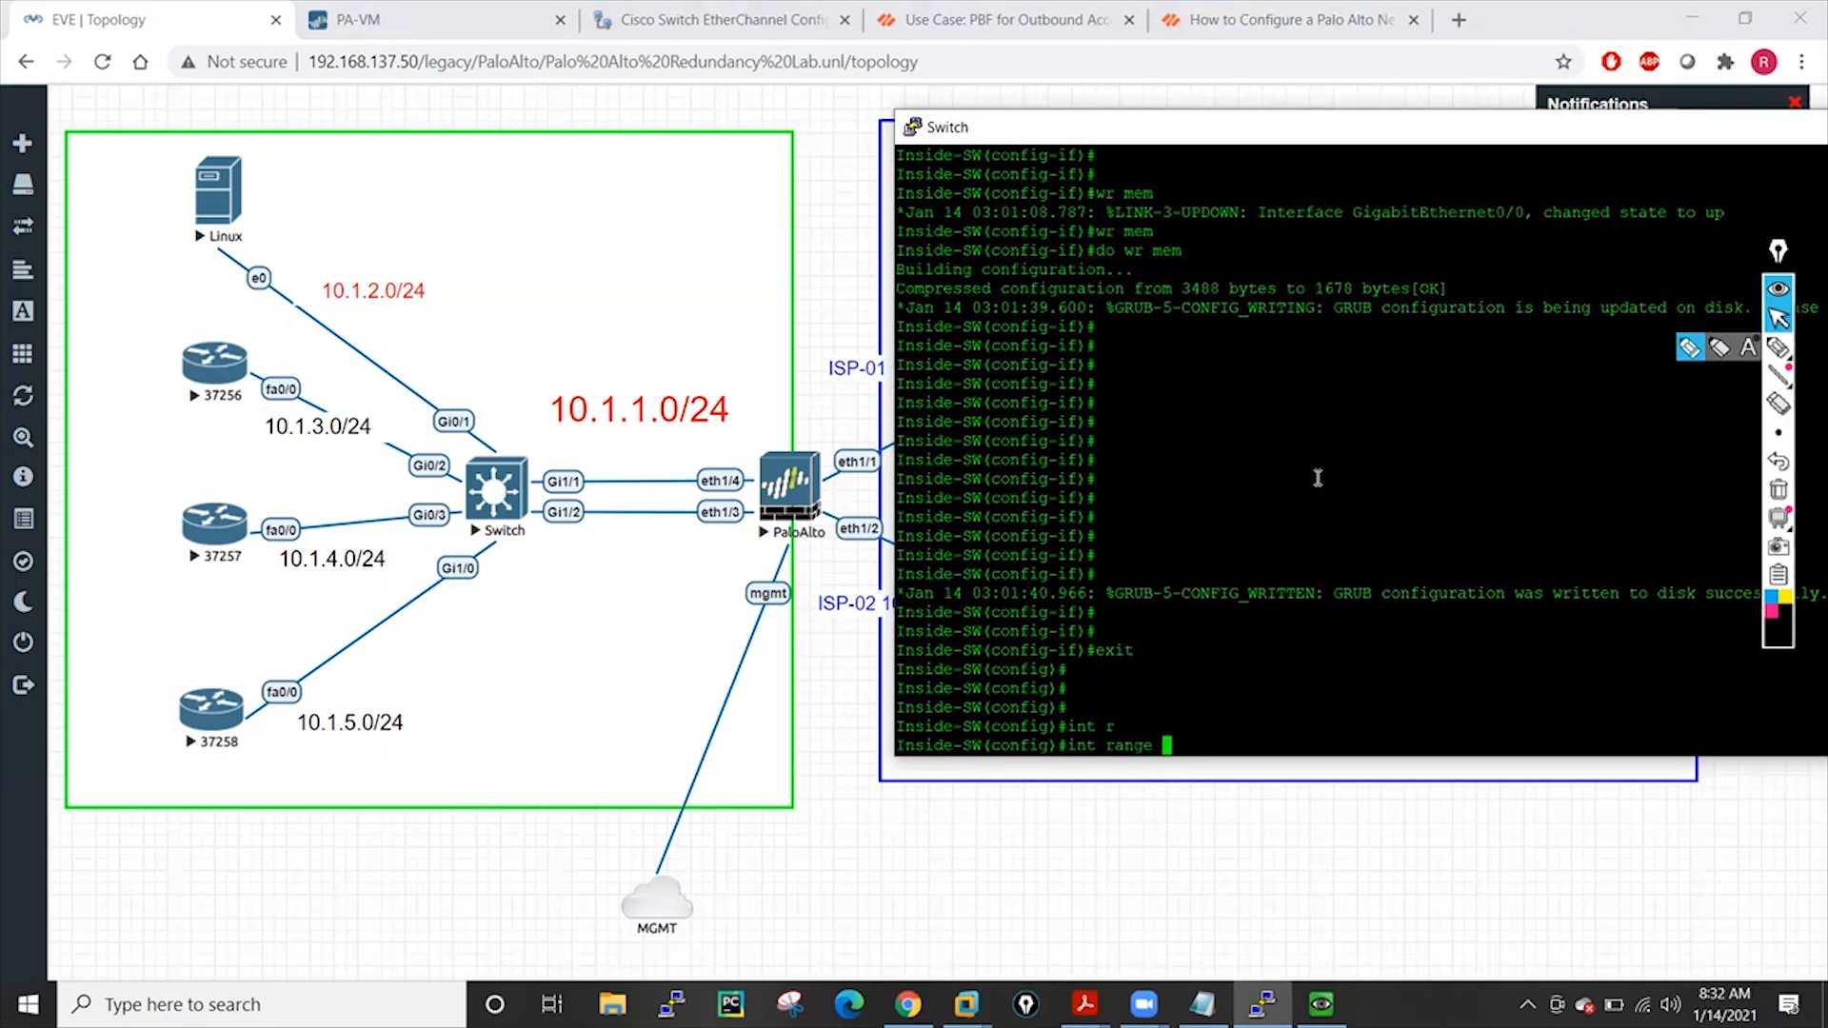
pyautogui.write('g1/1 - 2')
pyautogui.press('Return')
# Set both ports Gi1/1-2 to switchport mode access
pyautogui.write('swi')
pyautogui.press('Tab')
pyautogui.write('mod')
pyautogui.press('Tab')
pyautogui.write('acce')
pyautogui.press('Tab')
pyautogui.press('Return')
# Assign both ports to access VLAN 100
pyautogui.write('sw')
pyautogui.press('Tab')
pyautogui.write('acce')
pyautogui.press('Tab')
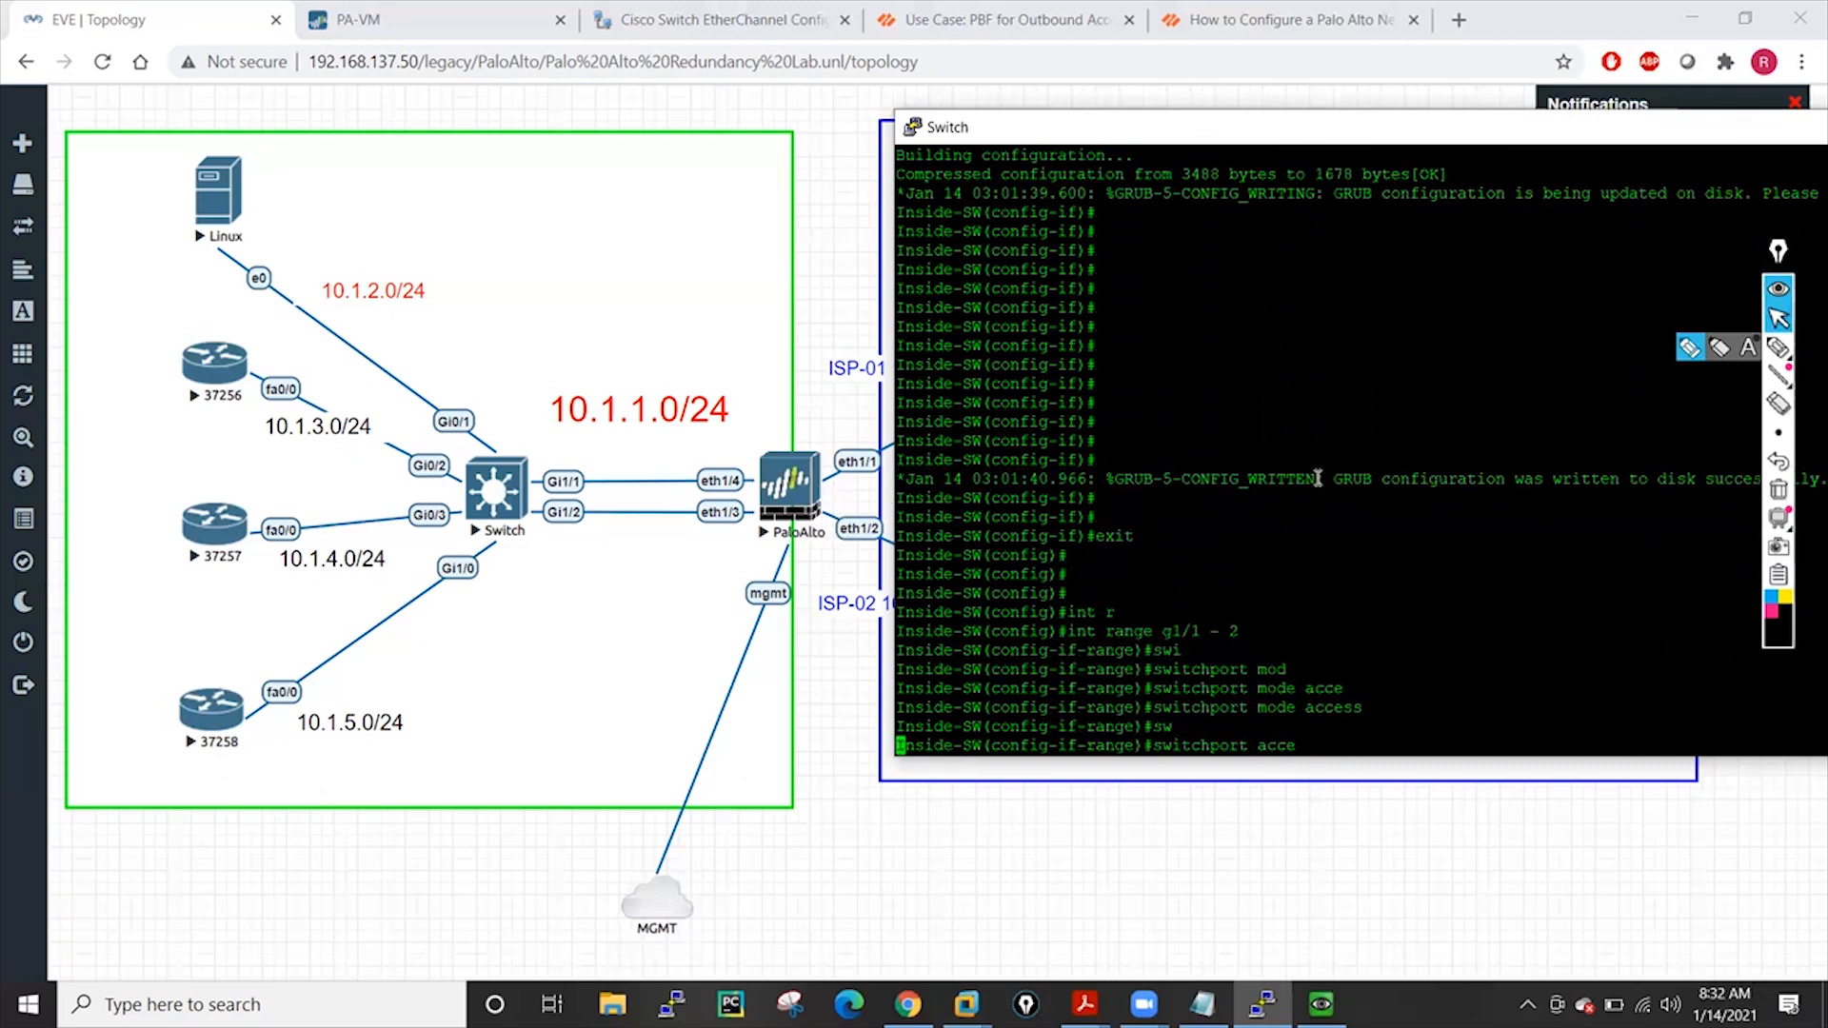
pyautogui.write('vl')
pyautogui.press('Tab')
pyautogui.write('100')
pyautogui.press('Return')
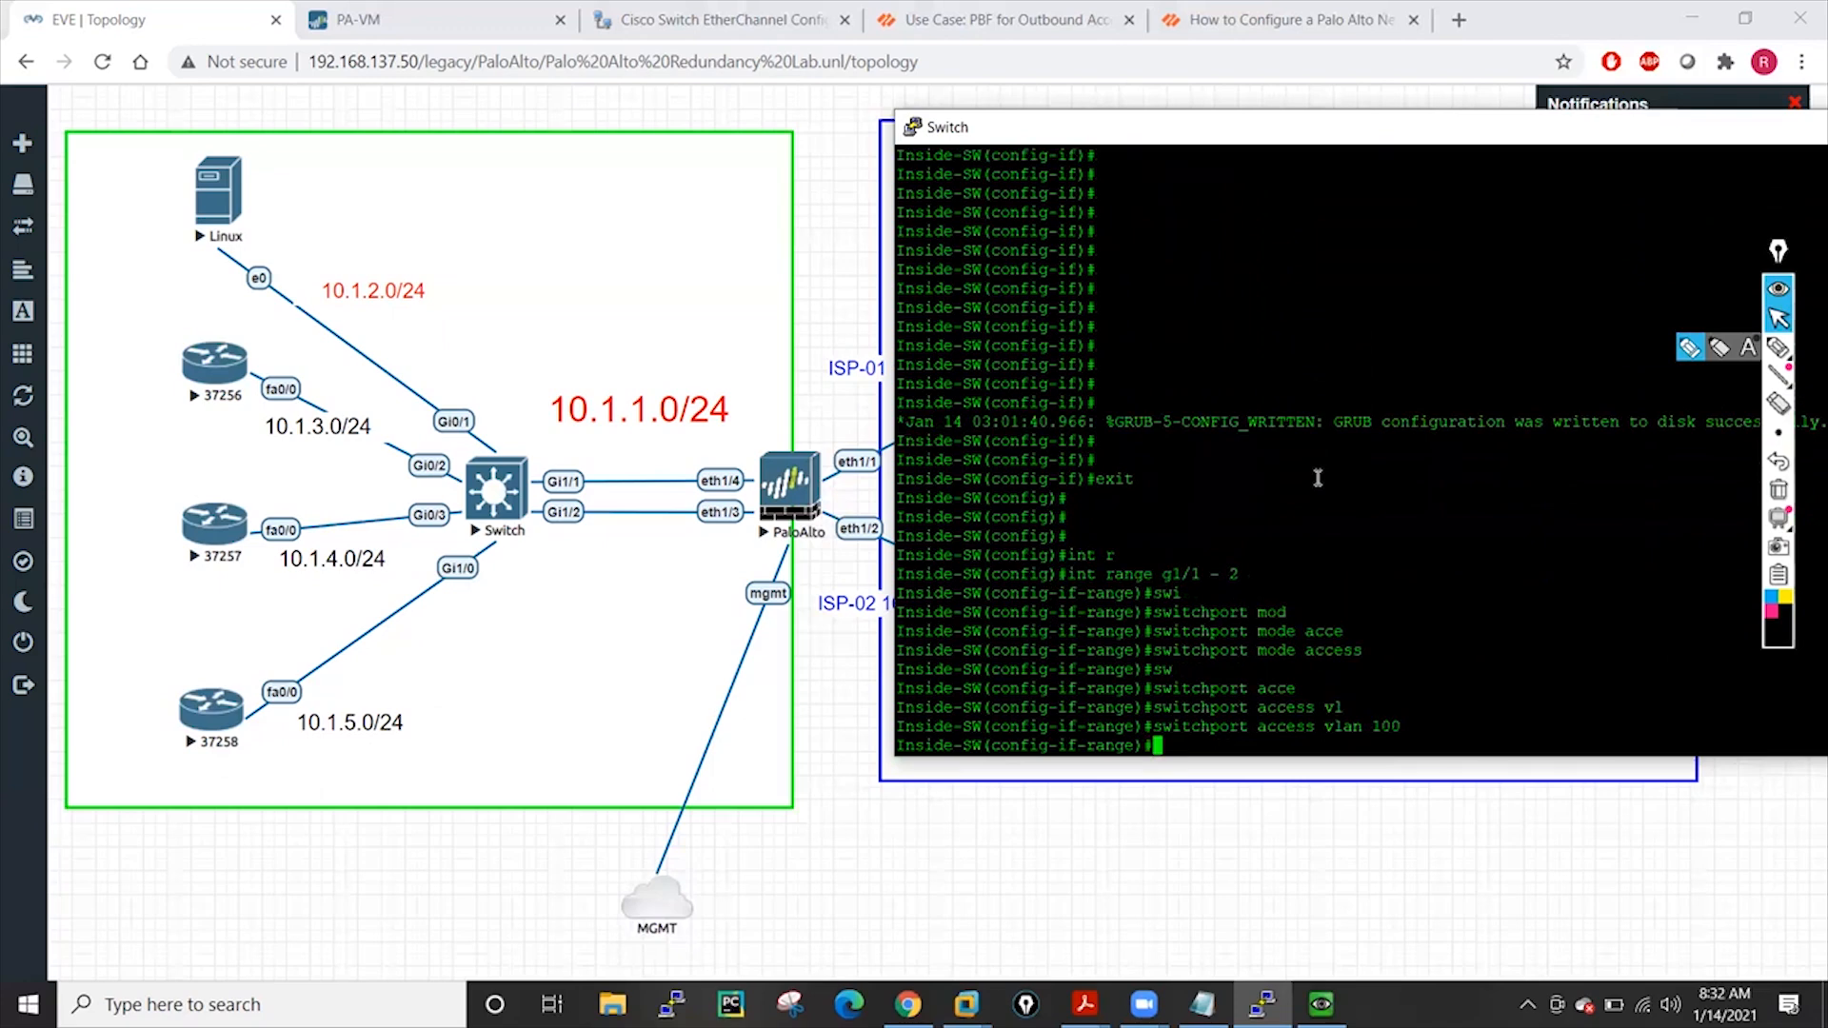
# Apply 'channel-group 100 mode active' to the range, which is rejected as an invalid group
pyautogui.write('eth')
pyautogui.press('Tab')
pyautogui.press('Tab')
pyautogui.press('Tab')
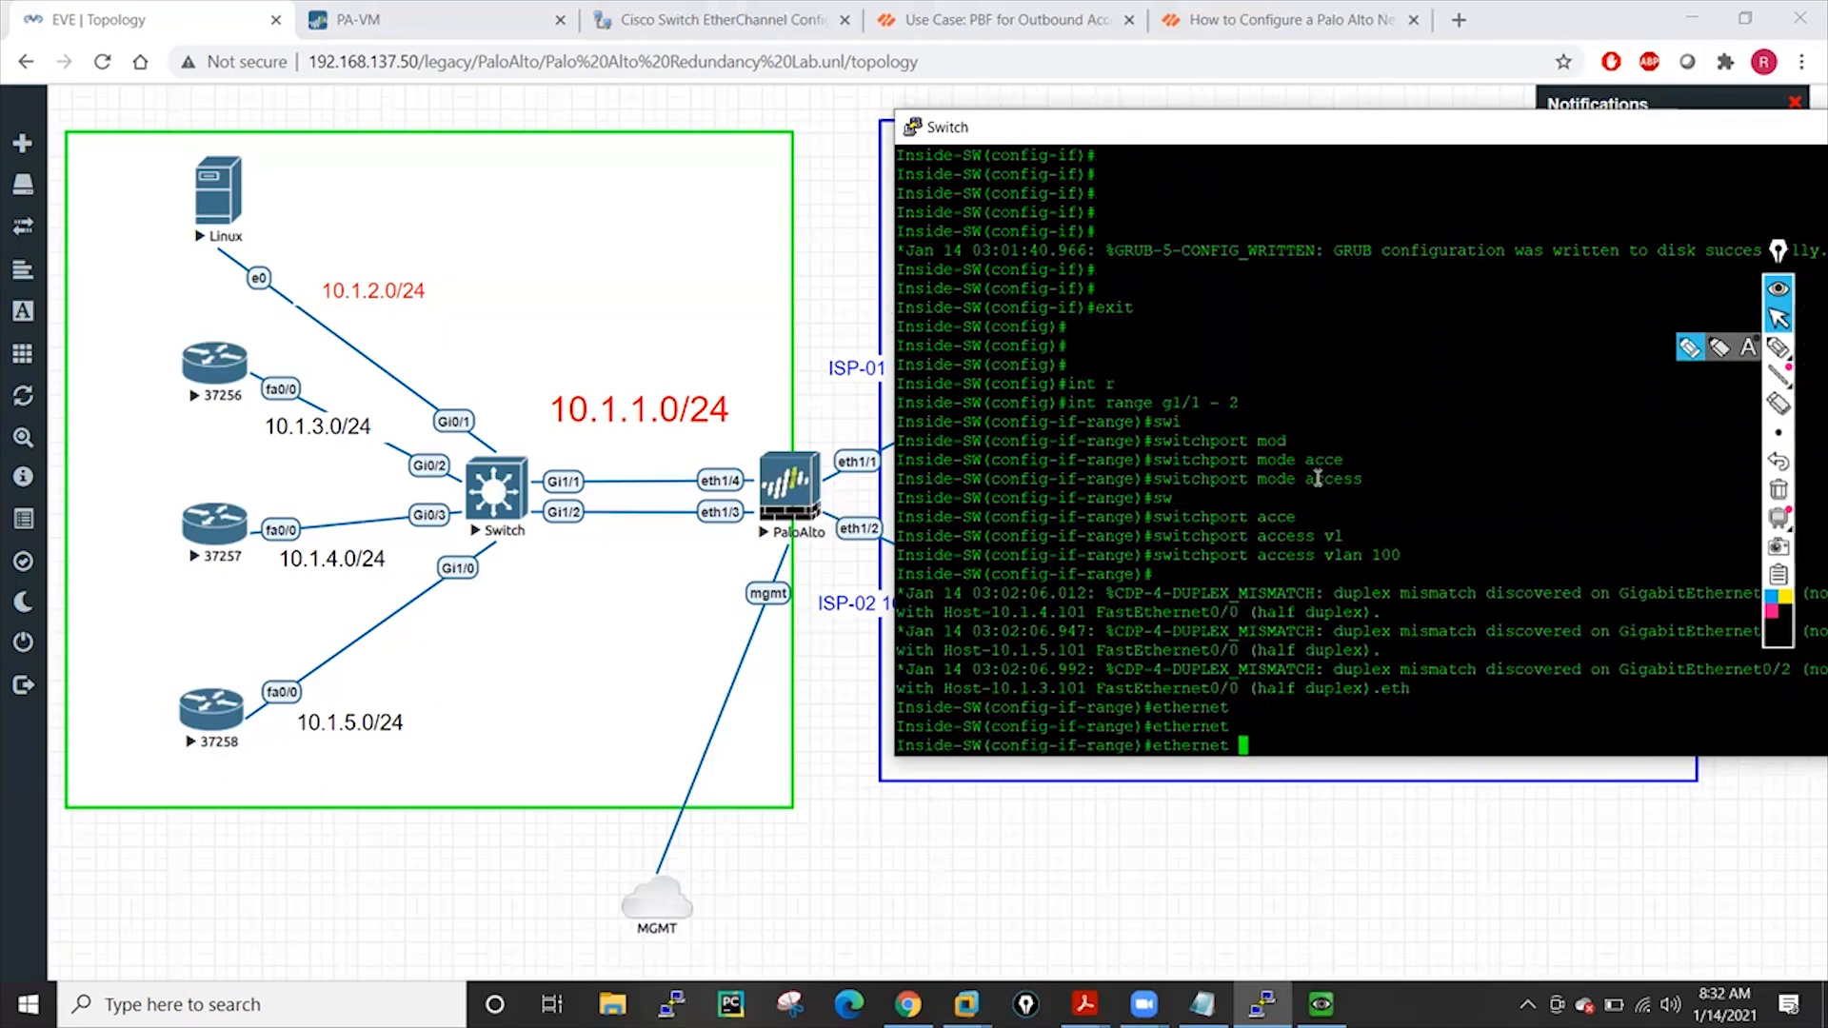
pyautogui.write('?')
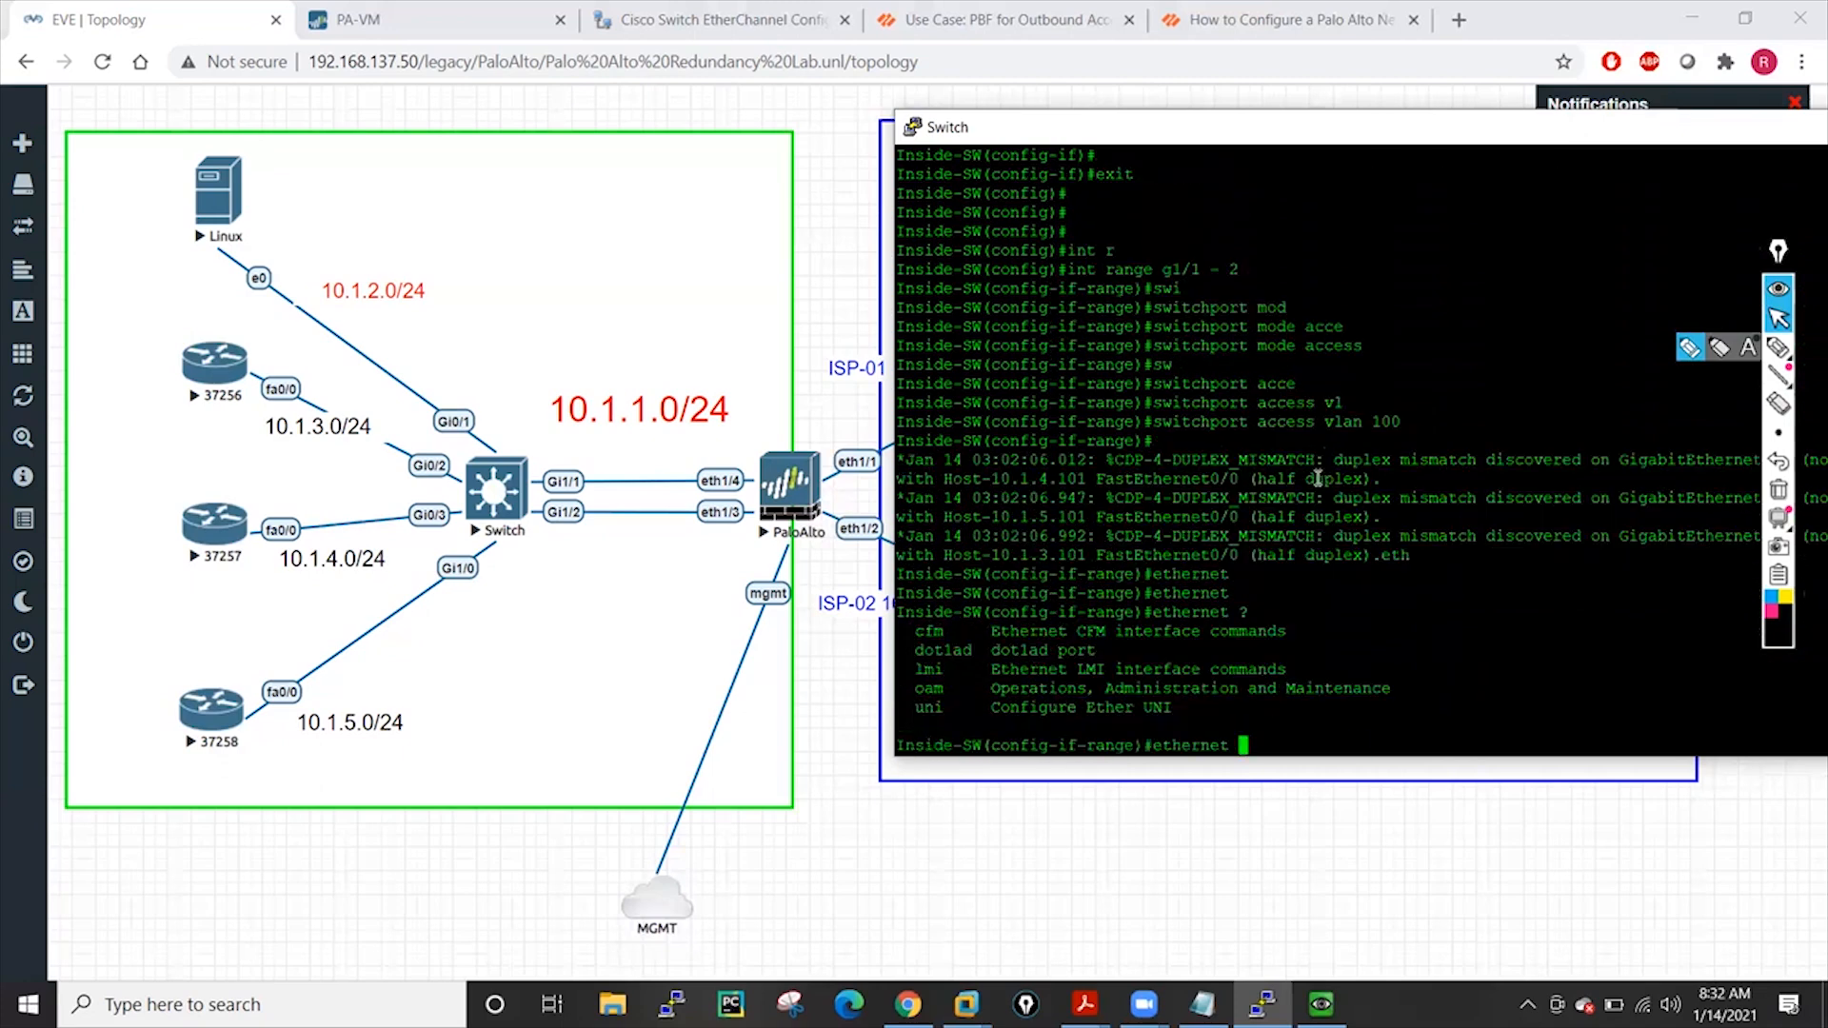
pyautogui.press('BackSpace')
pyautogui.press('BackSpace')
pyautogui.press('BackSpace')
pyautogui.press('BackSpace')
pyautogui.press('BackSpace')
pyautogui.press('BackSpace')
pyautogui.press('BackSpace')
pyautogui.press('BackSpace')
pyautogui.press('BackSpace')
pyautogui.write('chn')
pyautogui.press('BackSpace')
pyautogui.write('an')
pyautogui.press('Tab')
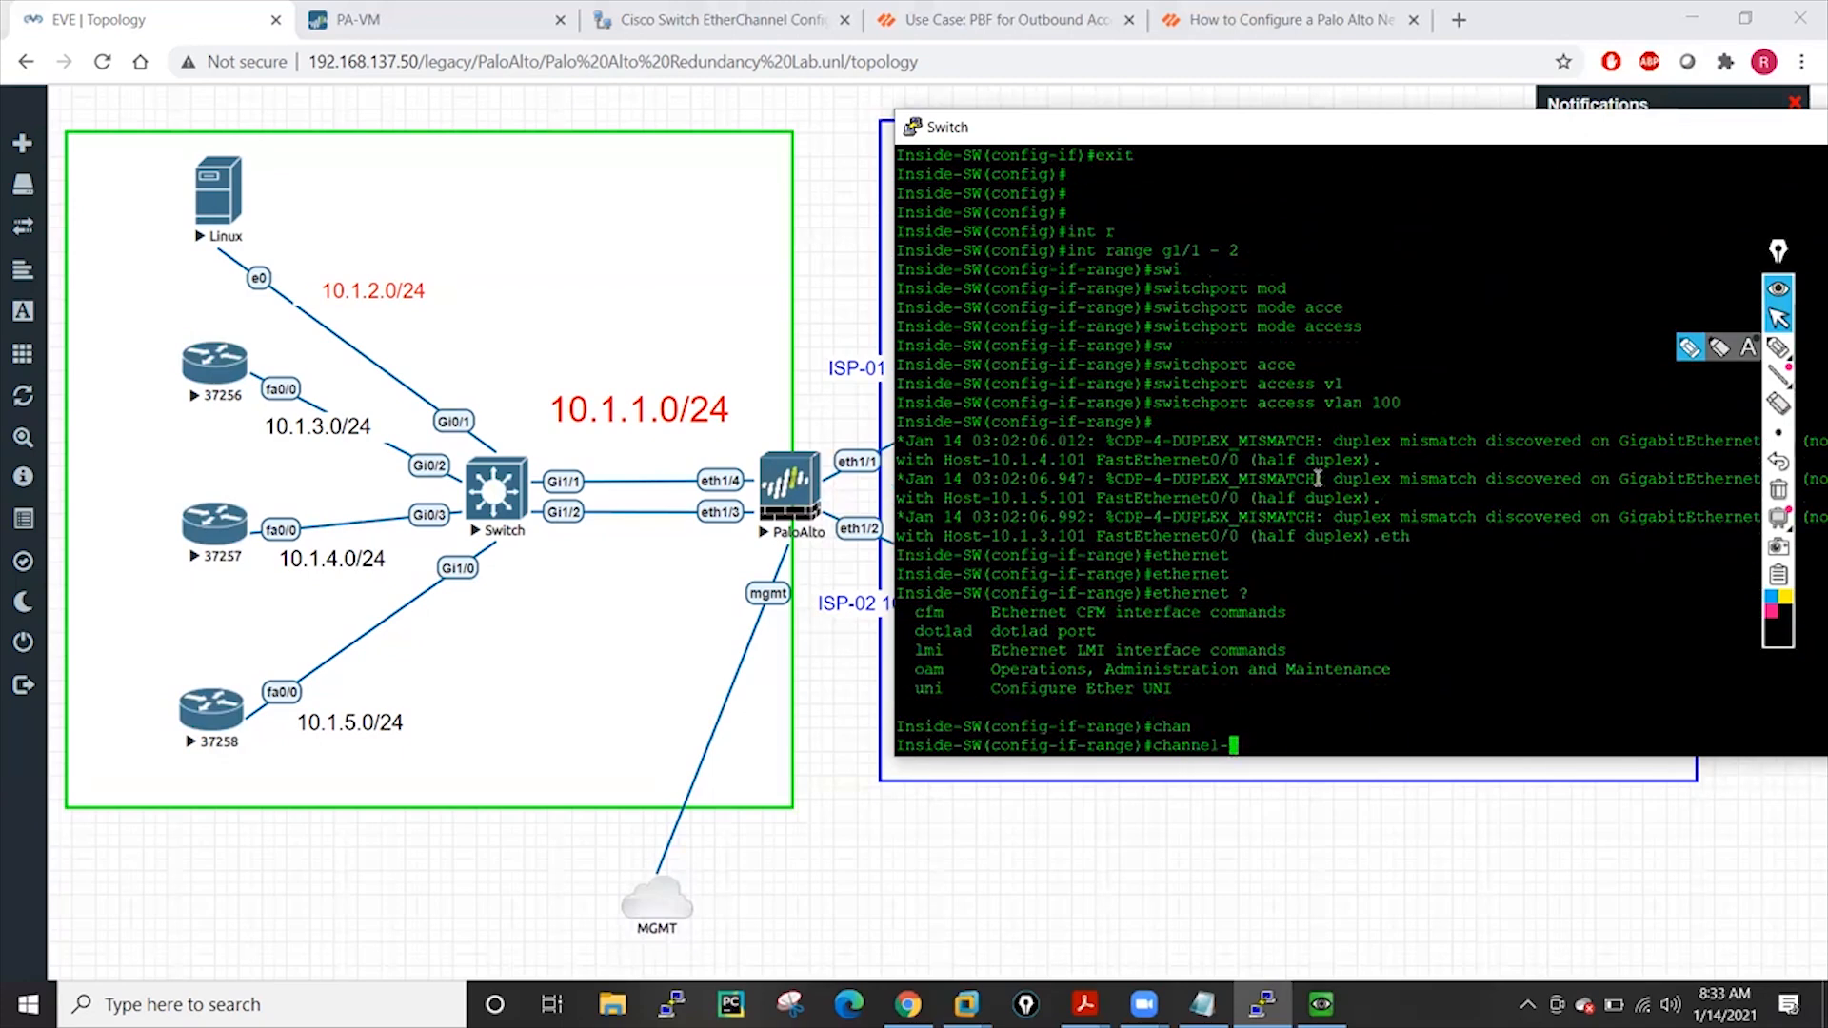
pyautogui.write('g')
pyautogui.press('Tab')
pyautogui.write('?')
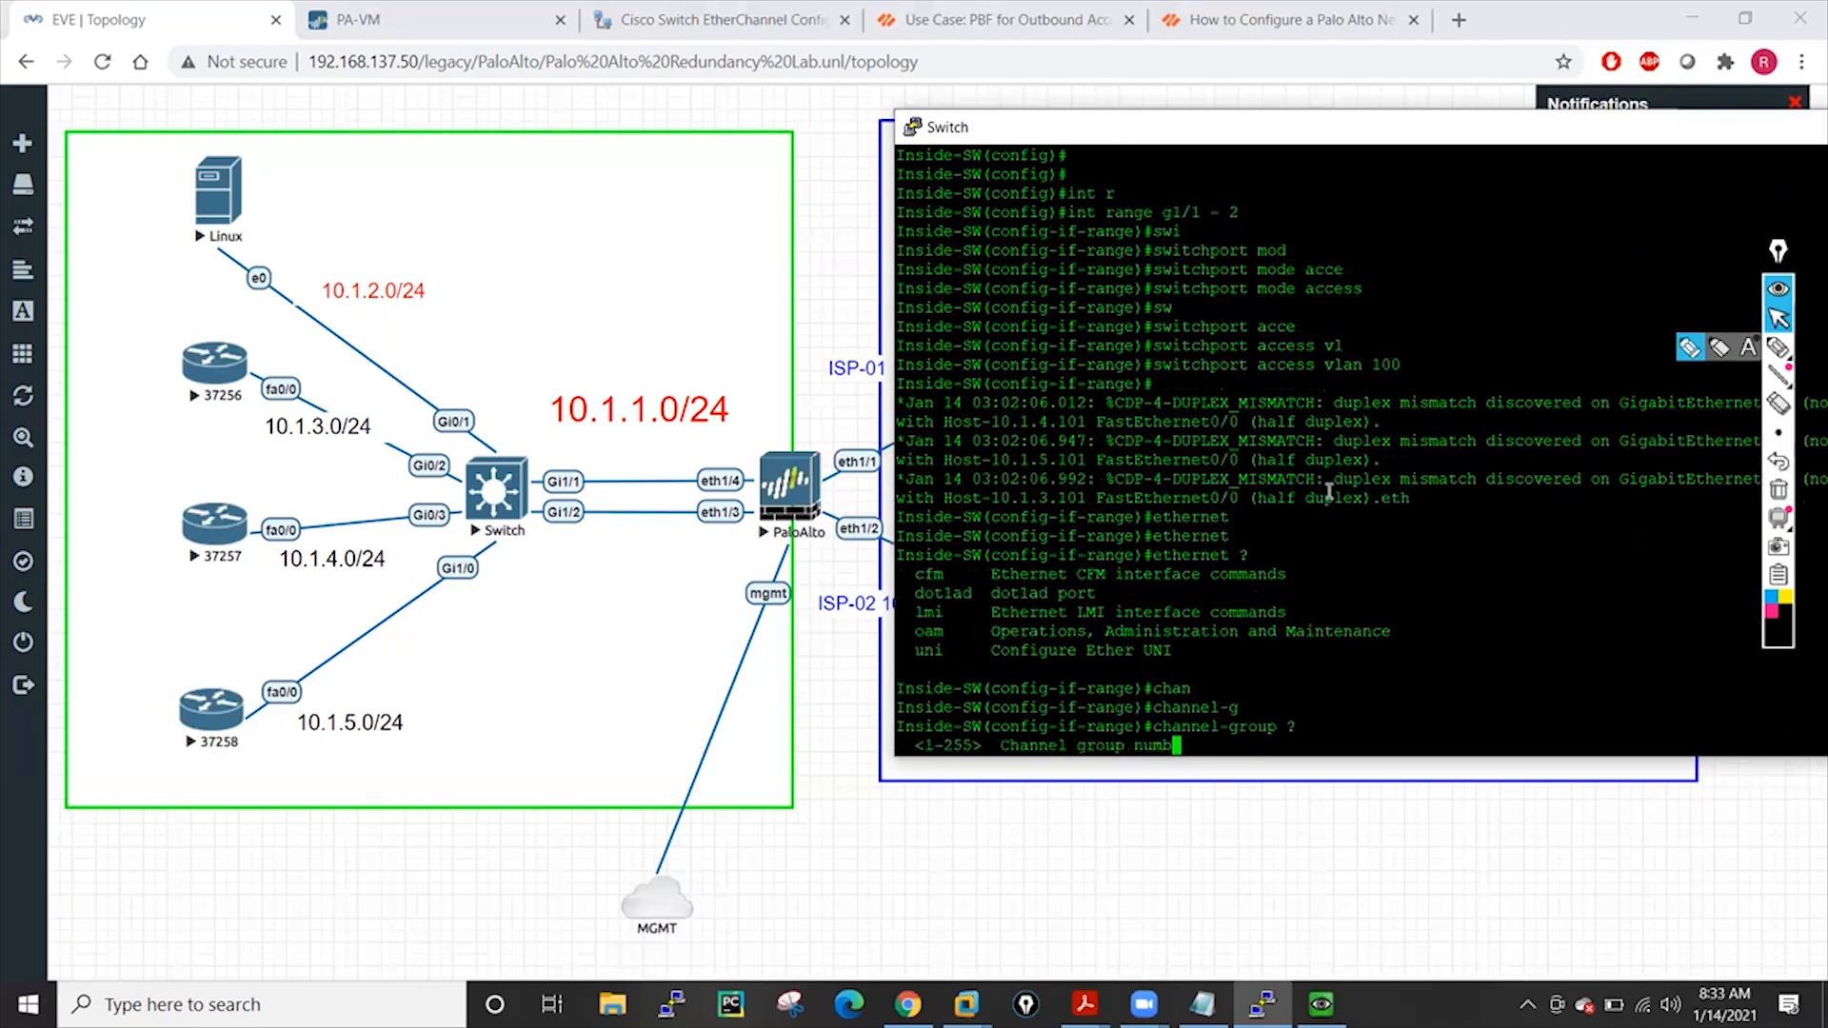
pyautogui.write('100 ?')
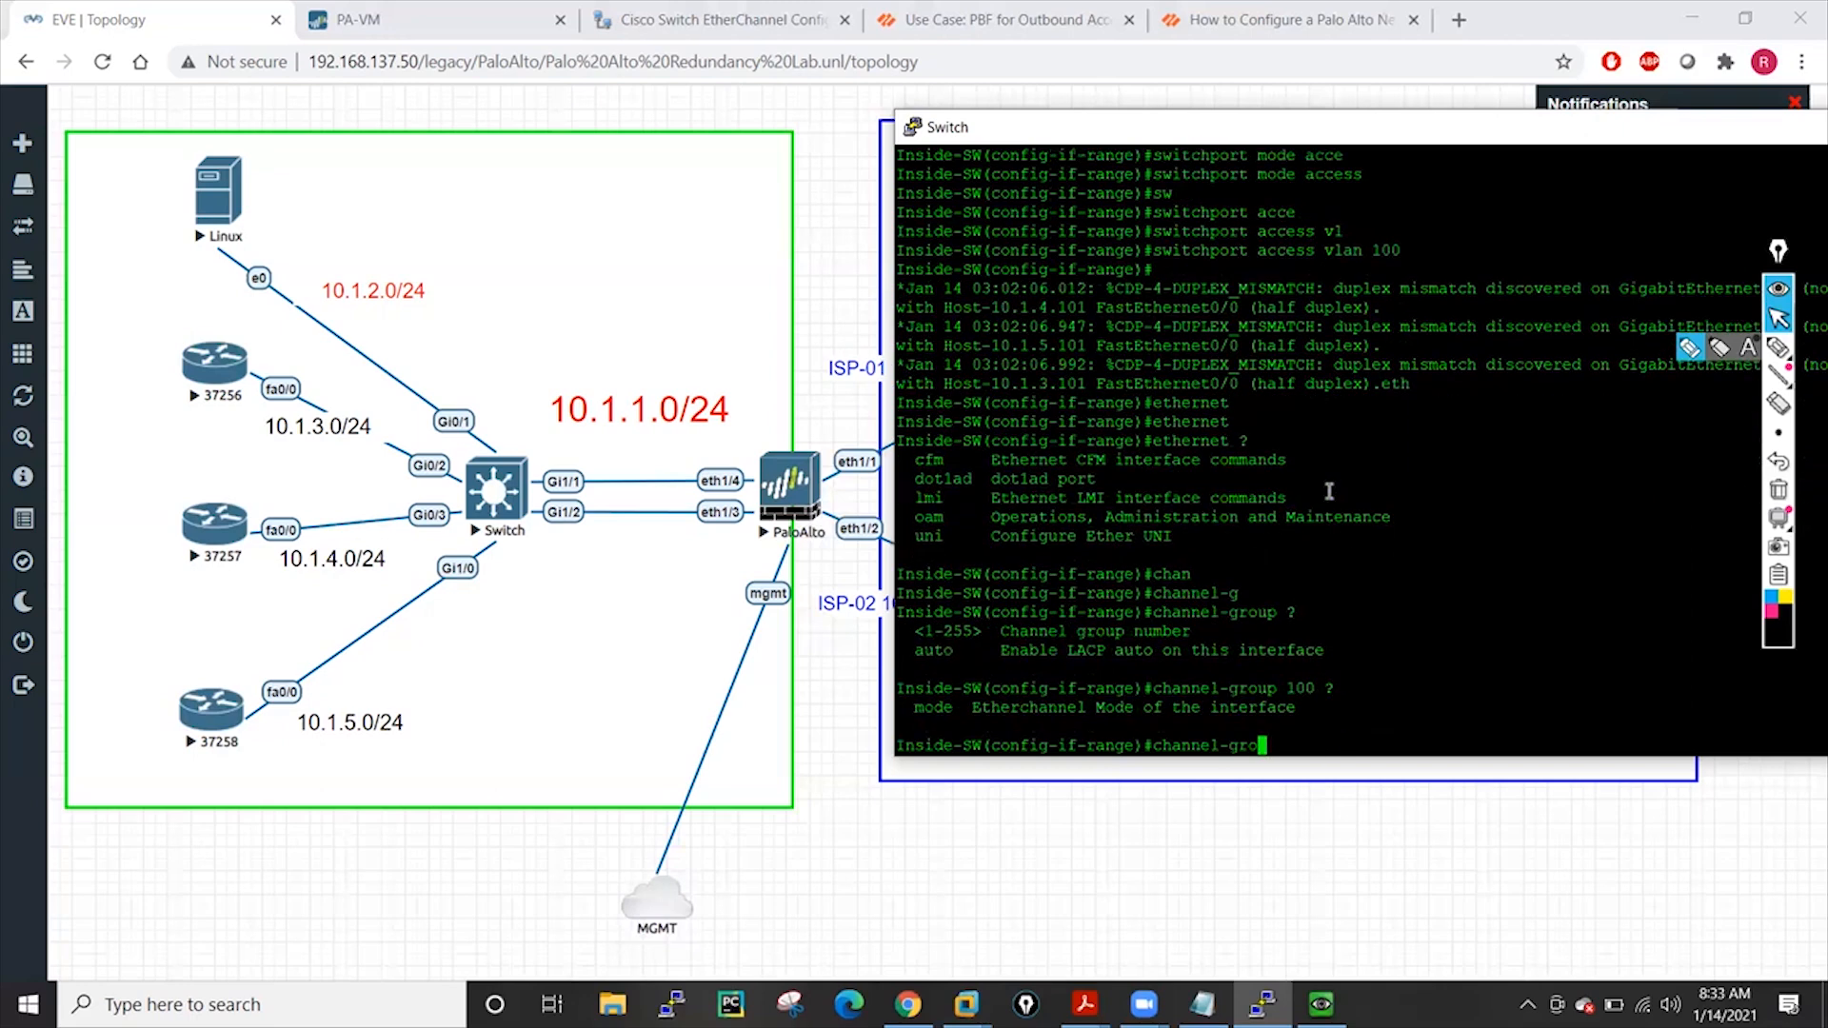
pyautogui.write('mo')
pyautogui.press('Tab')
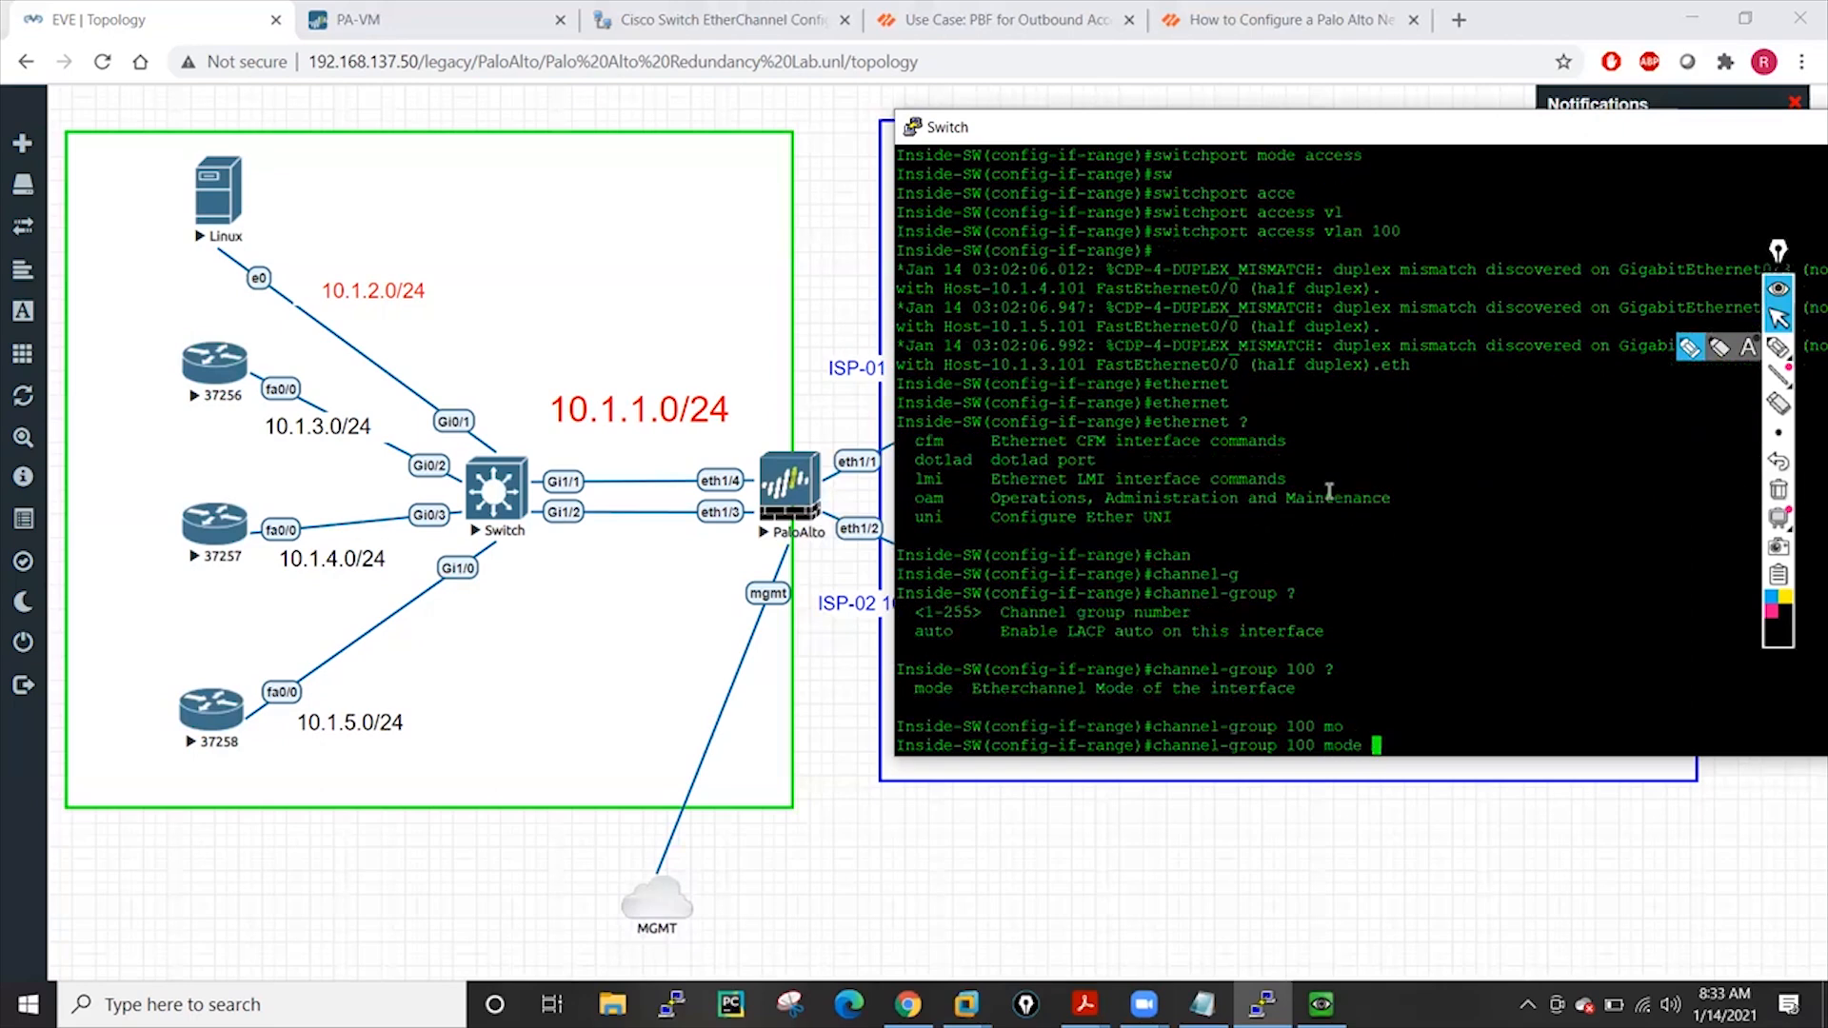
pyautogui.write('?')
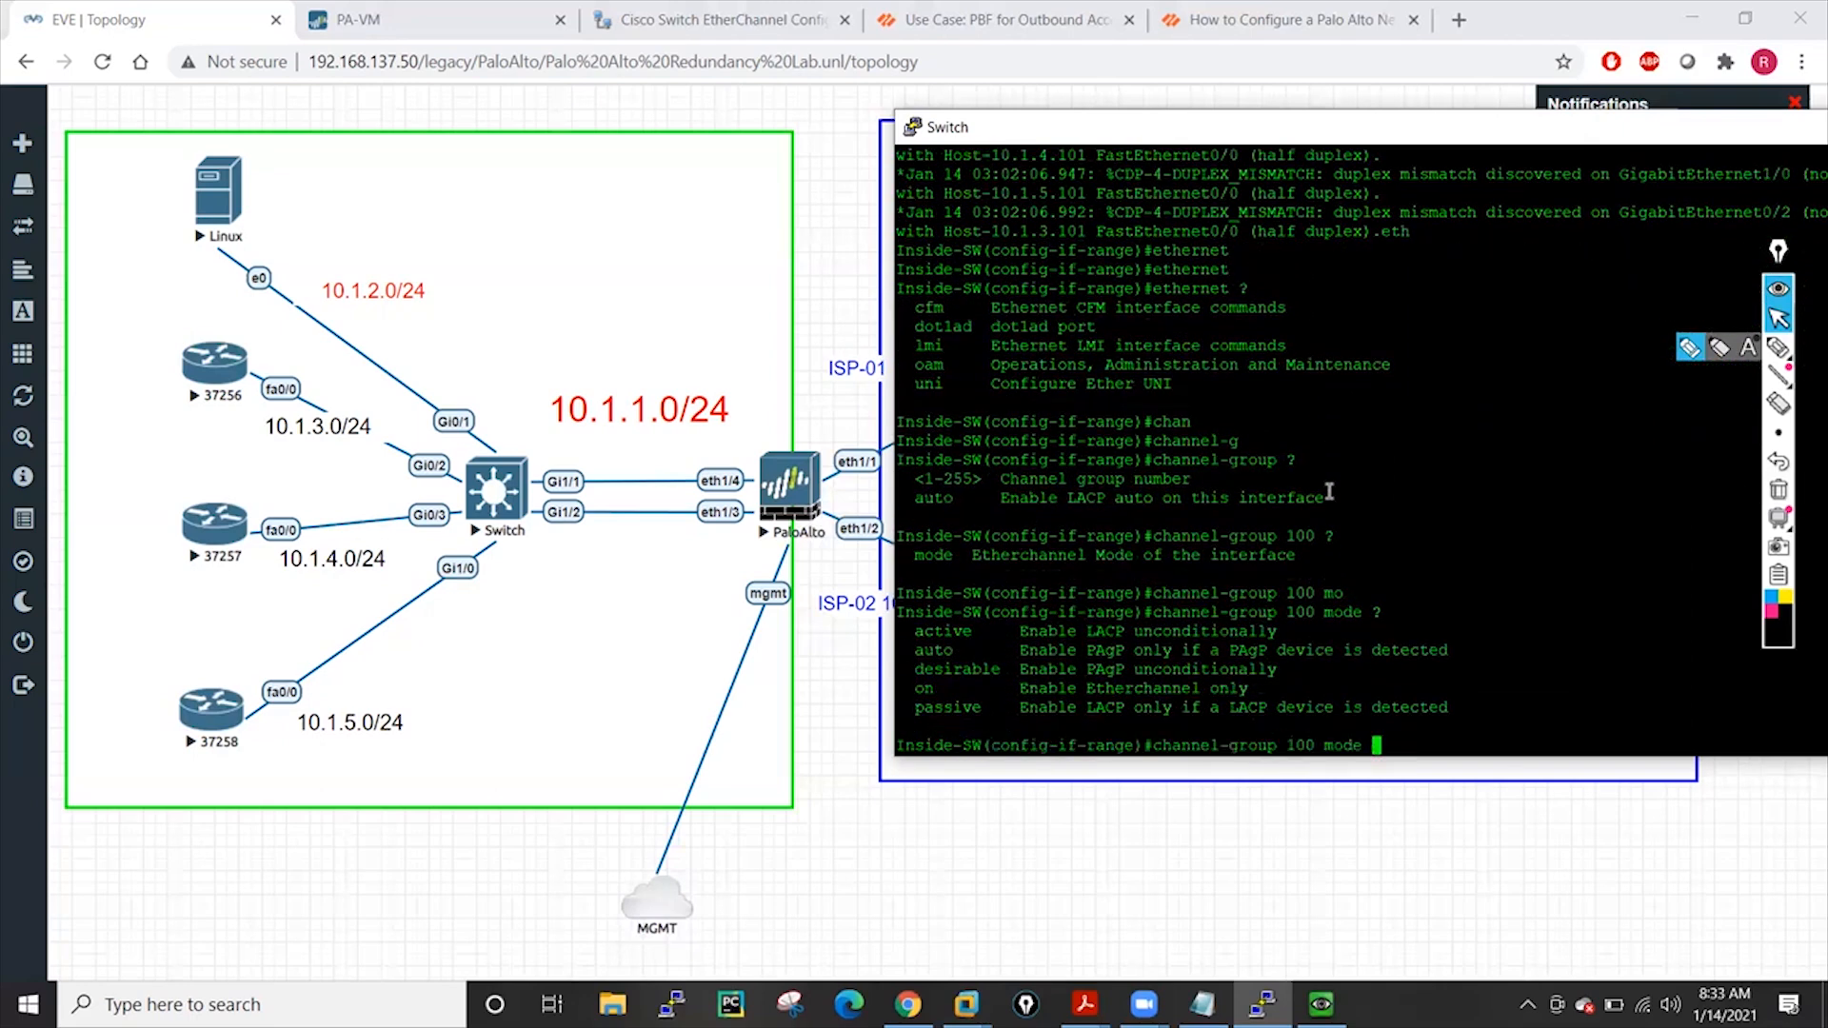
pyautogui.write('ac')
pyautogui.press('Tab')
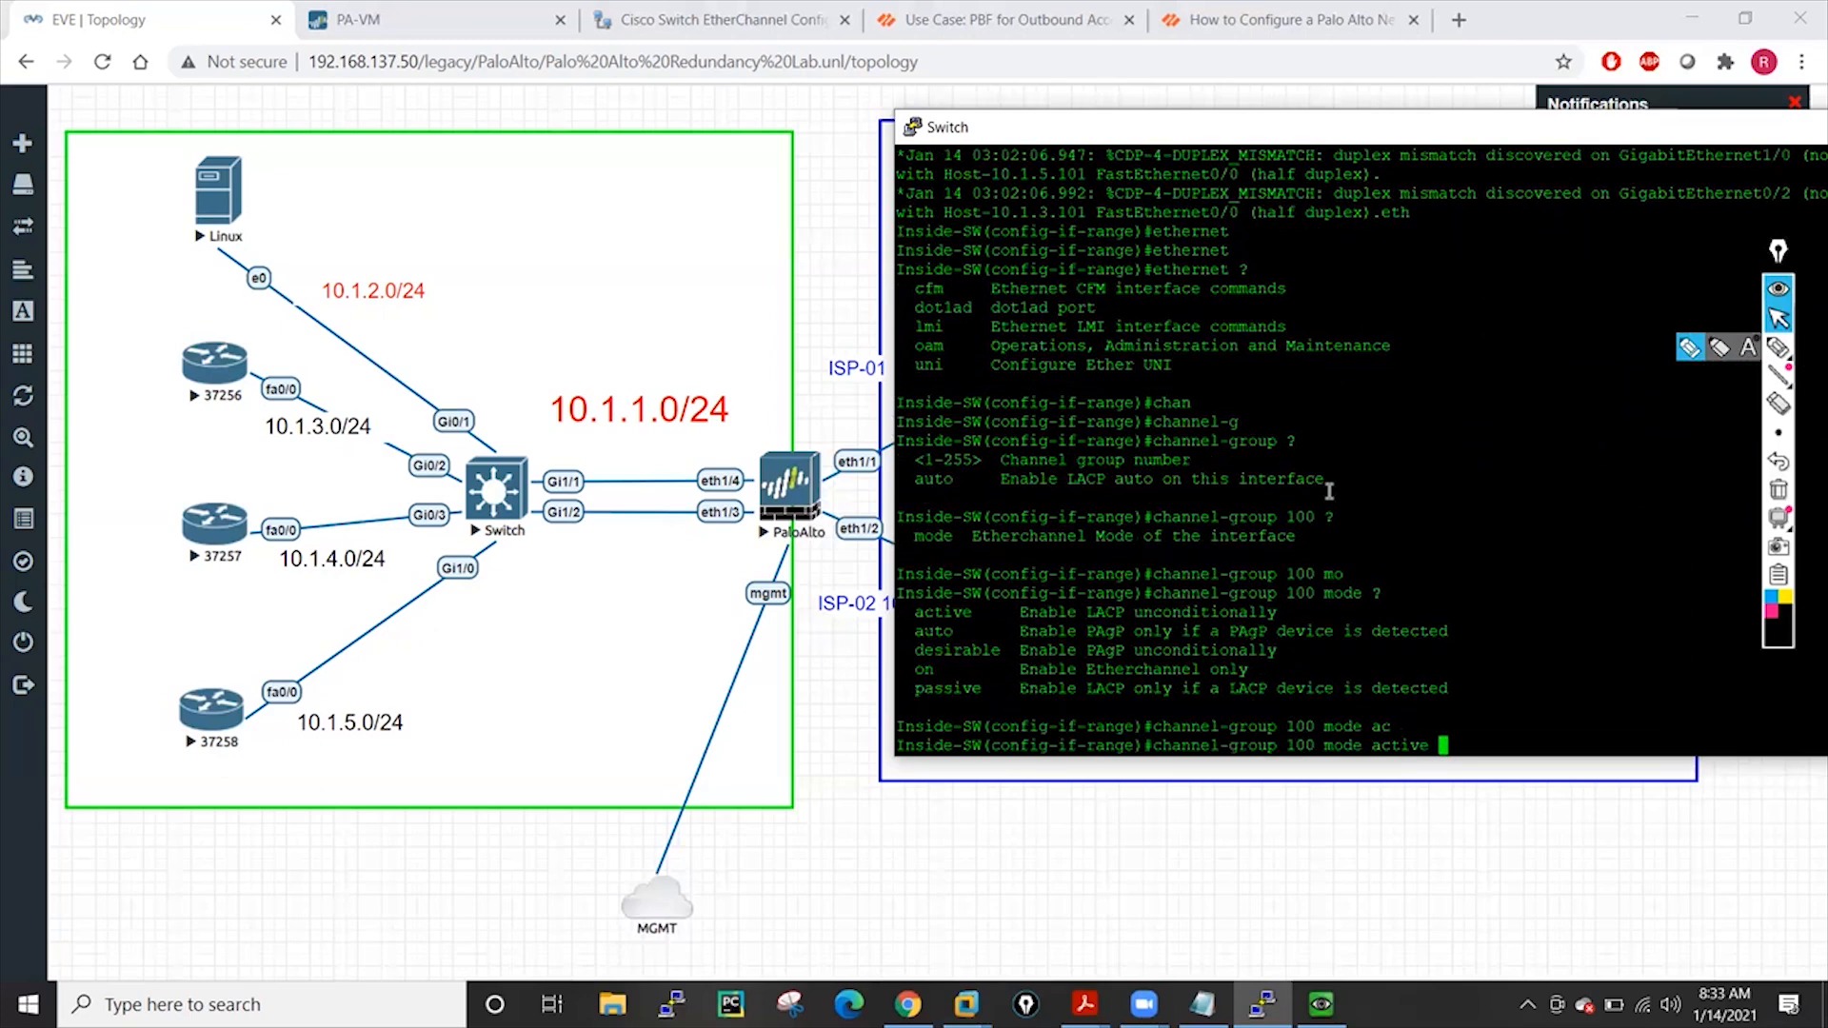
pyautogui.write('?')
pyautogui.press('Return')
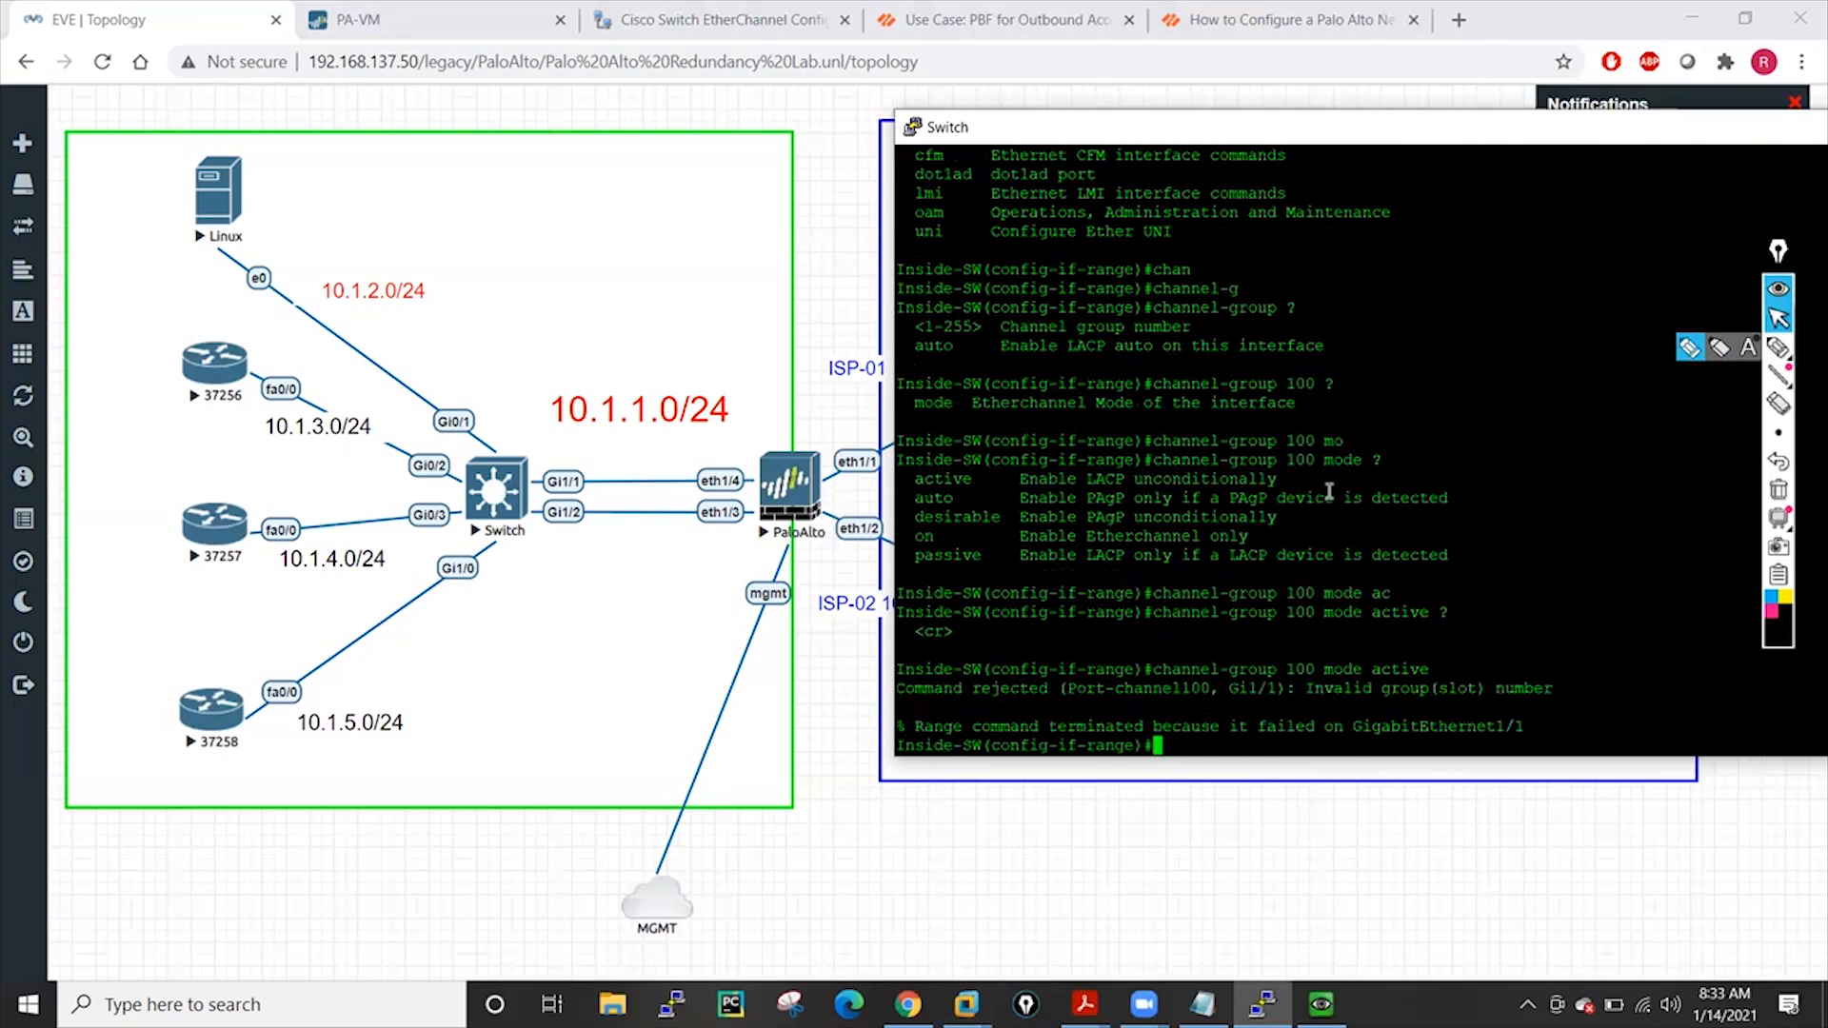
# Exit interface-range mode back to global configuration after correcting a mistyped 'eixt'
pyautogui.press('Return')
pyautogui.press('Return')
pyautogui.press('Return')
pyautogui.press('Return')
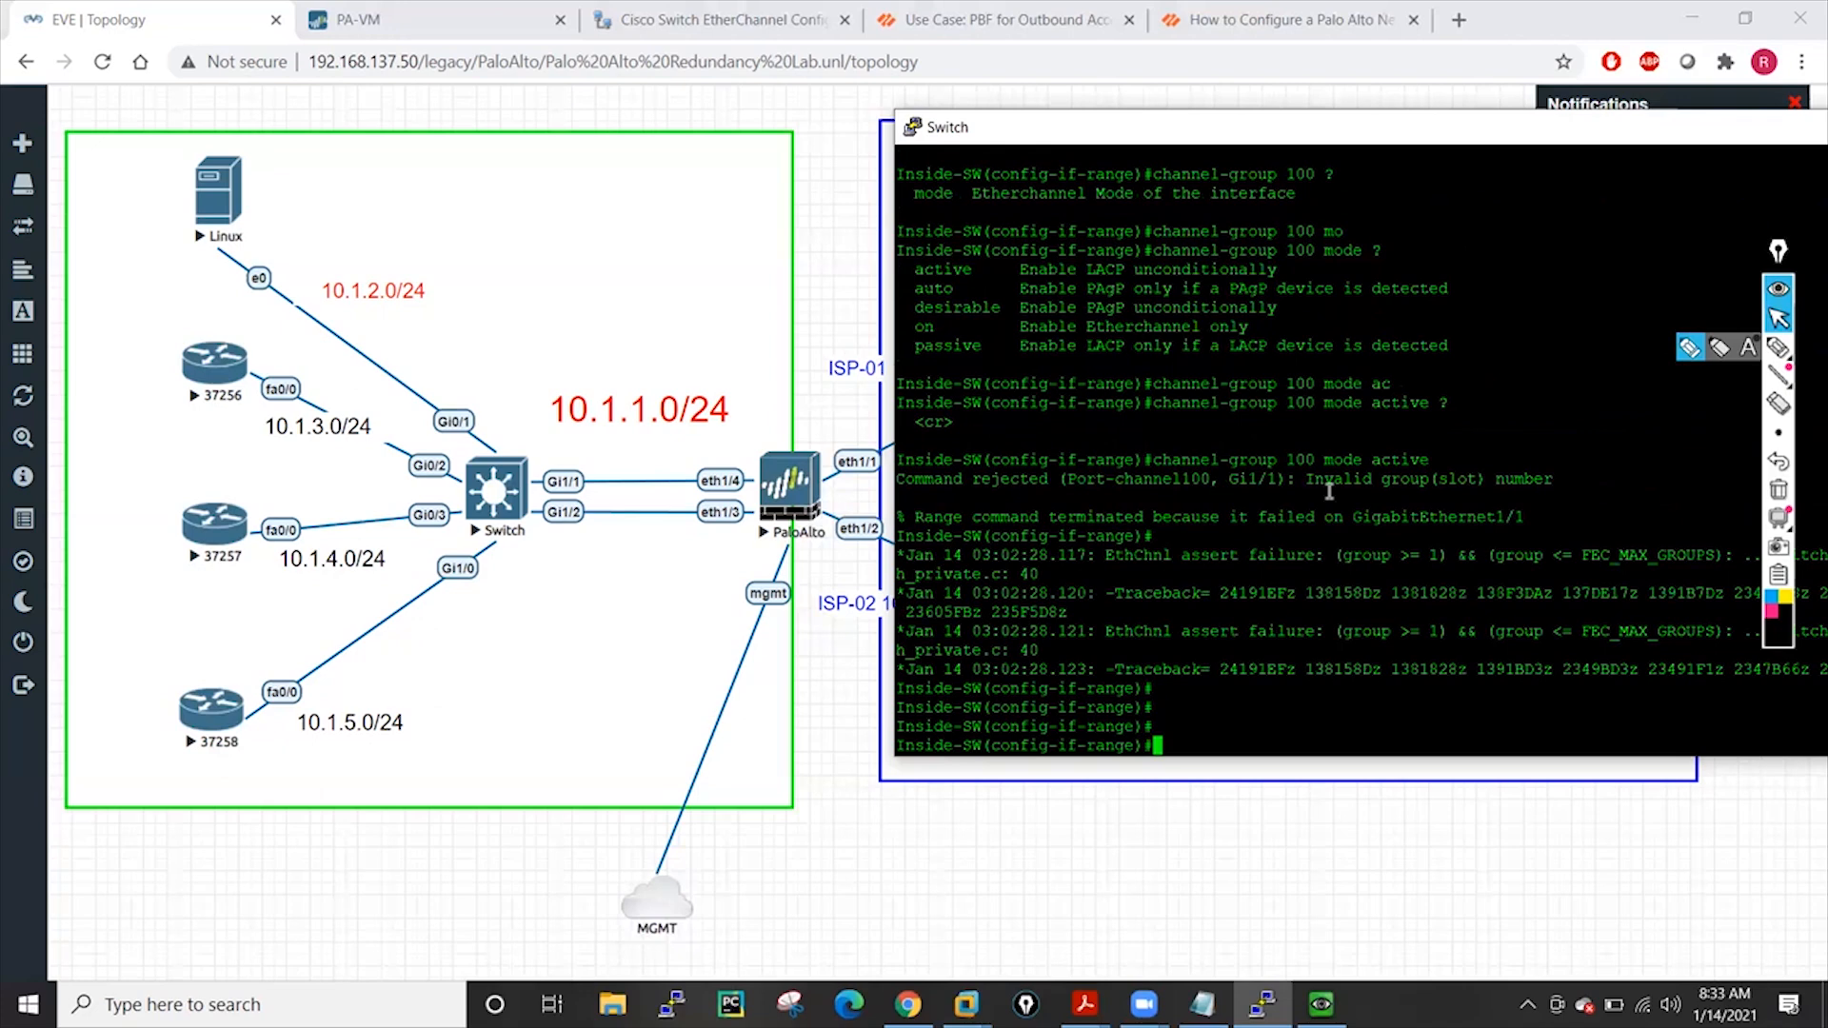
pyautogui.press('Return')
pyautogui.press('Return')
pyautogui.press('Return')
pyautogui.press('Return')
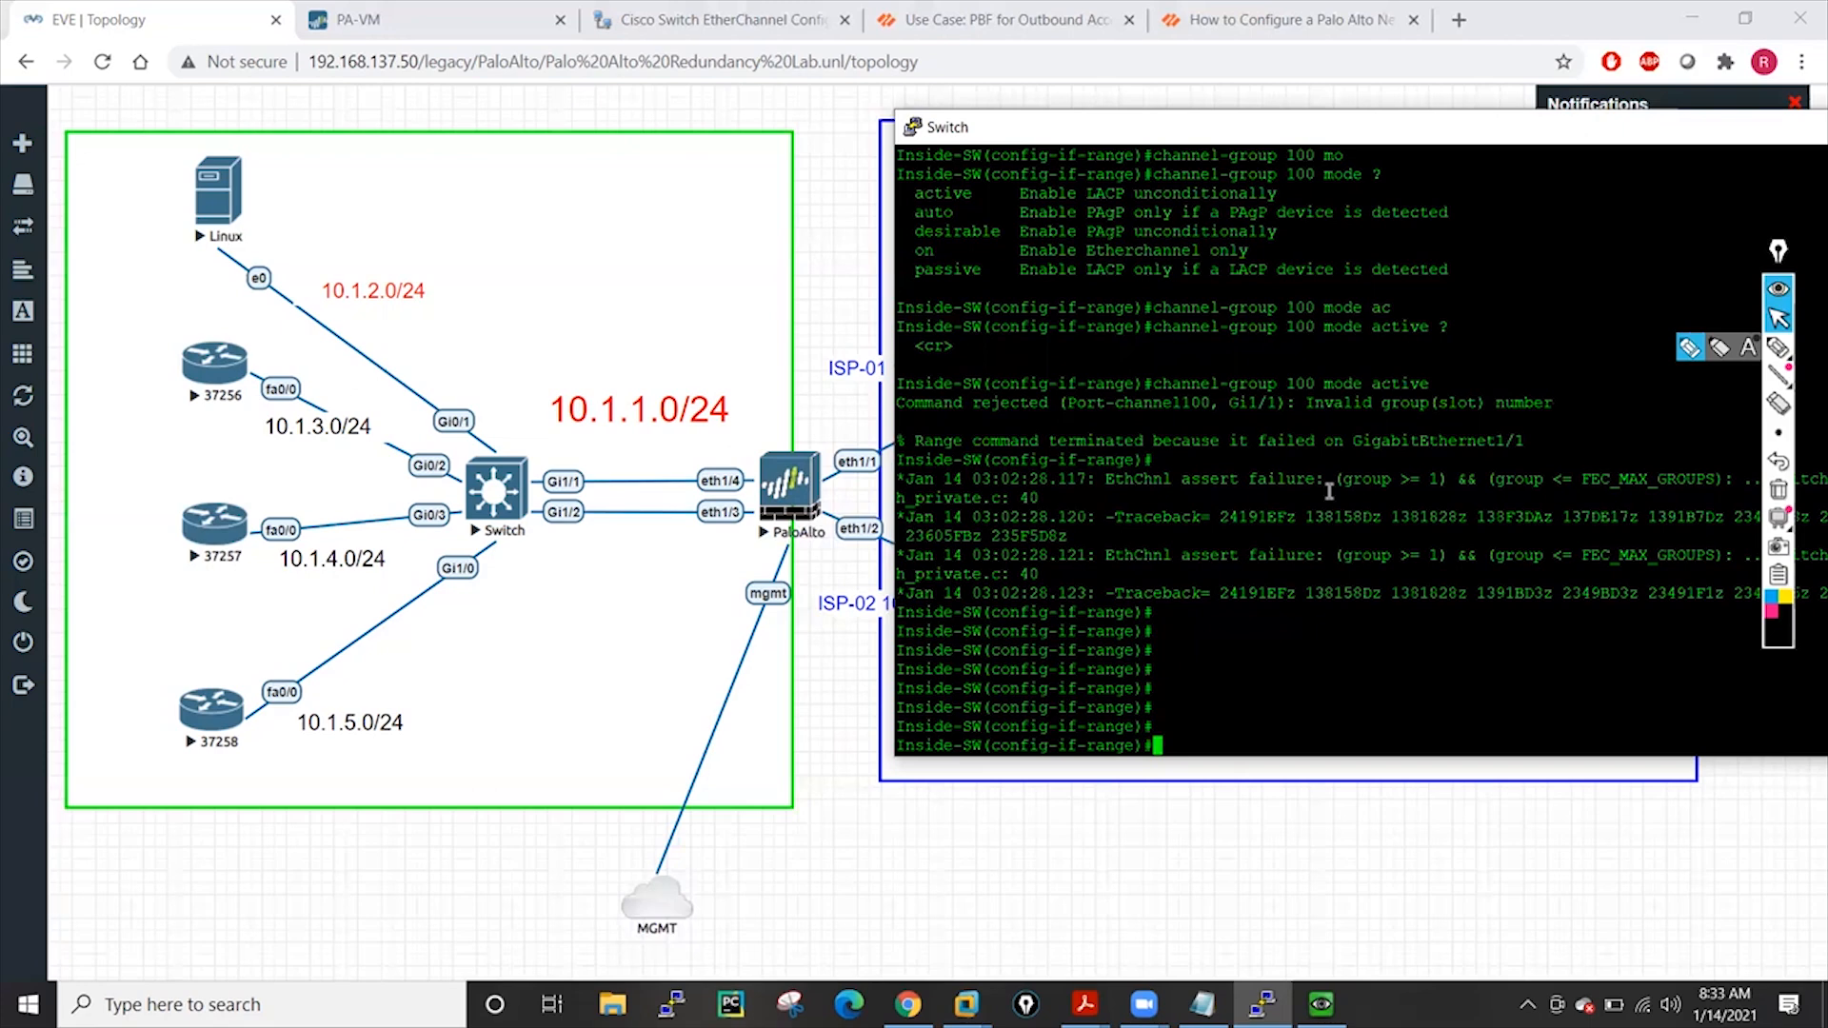
pyautogui.write('eixt')
pyautogui.press('Return')
pyautogui.press('Return')
pyautogui.press('Return')
pyautogui.press('Return')
pyautogui.press('Return')
pyautogui.press('Return')
pyautogui.press('Return')
pyautogui.press('Return')
pyautogui.write('exit')
pyautogui.press('Return')
pyautogui.press('Return')
pyautogui.press('Return')
pyautogui.press('Return')
# Enter interface g1/1, abandon the partial channel-group command, and exit
pyautogui.write('in')
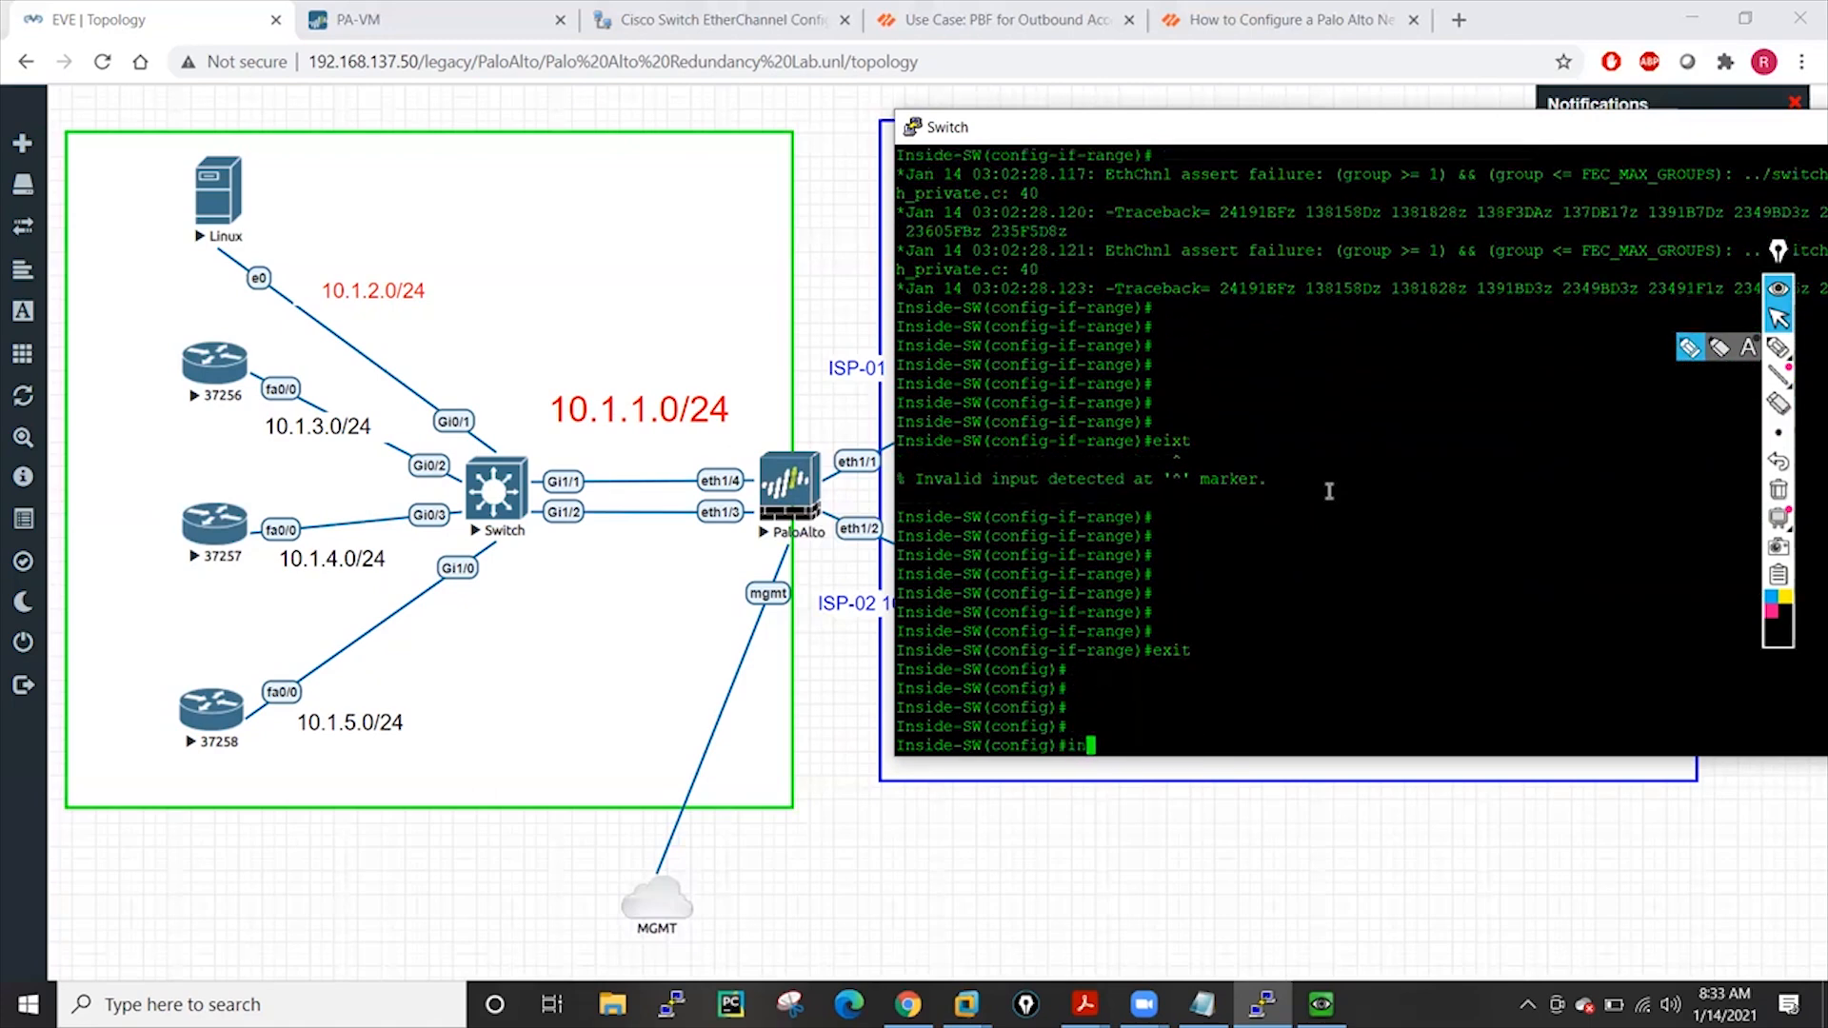
pyautogui.write('t g1/1')
pyautogui.press('Return')
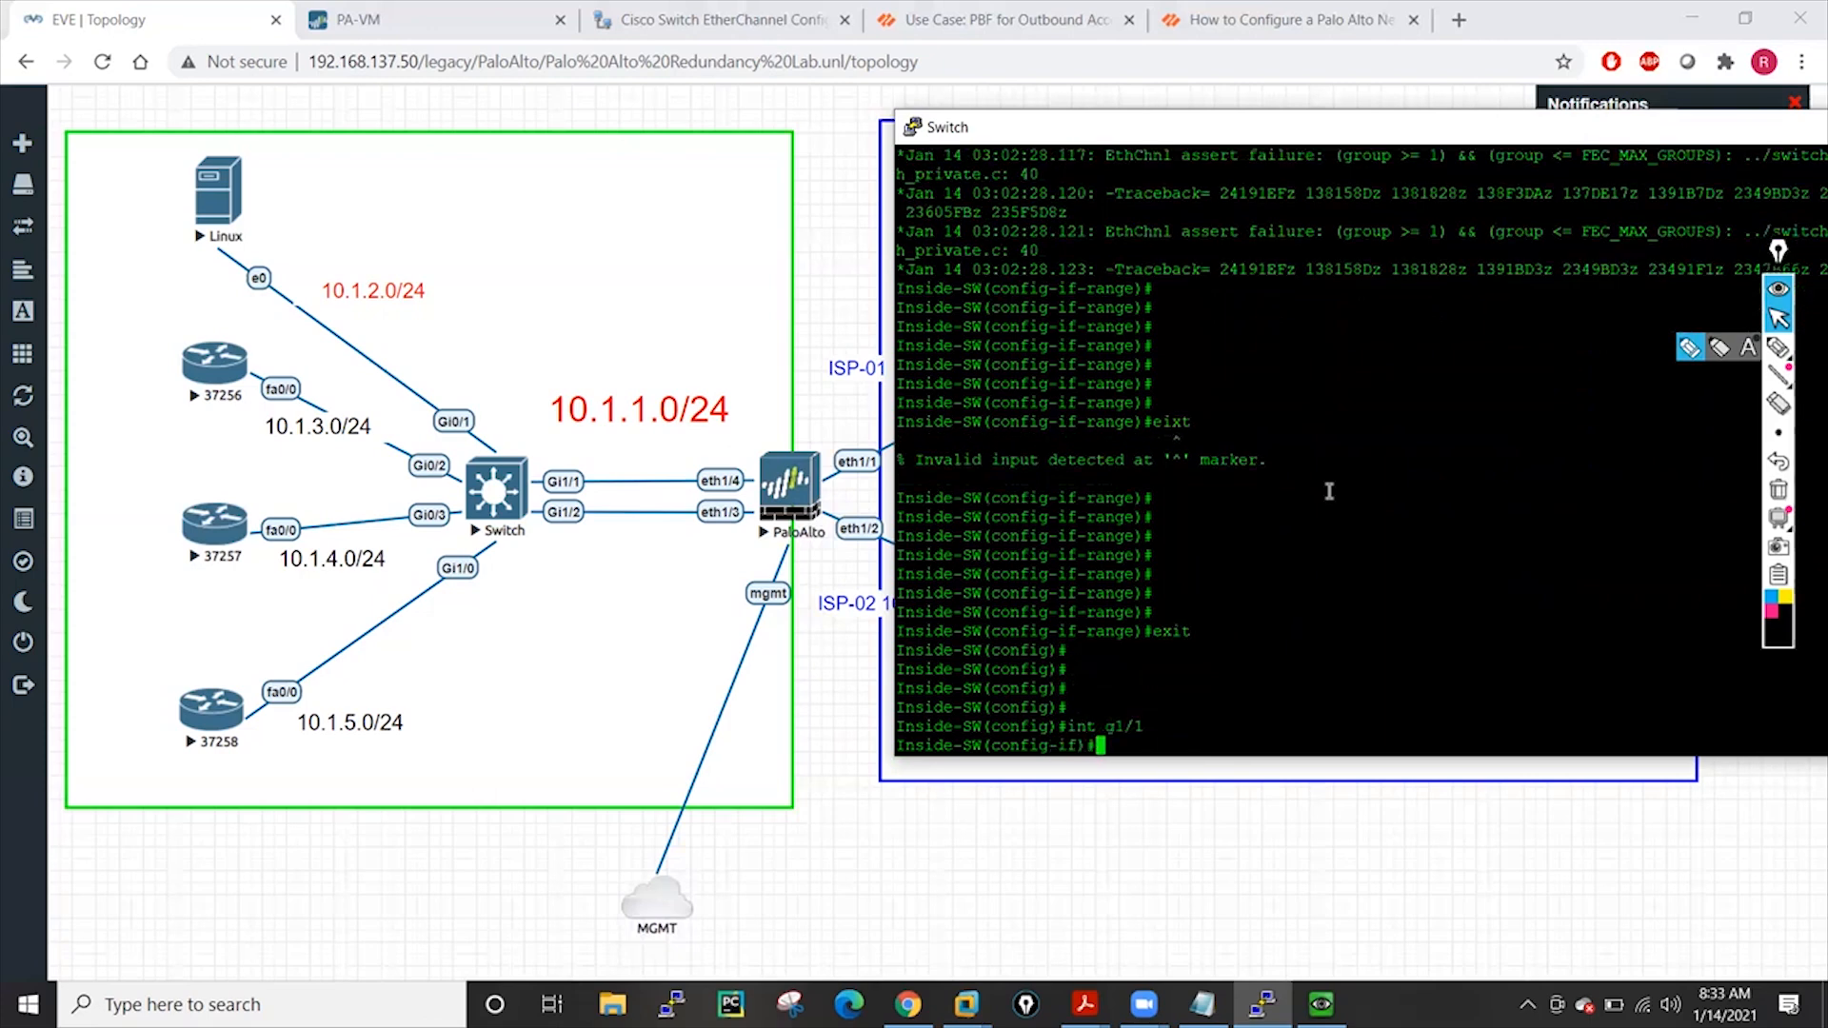
pyautogui.write('chan')
pyautogui.press('Tab')
pyautogui.write('nel-g')
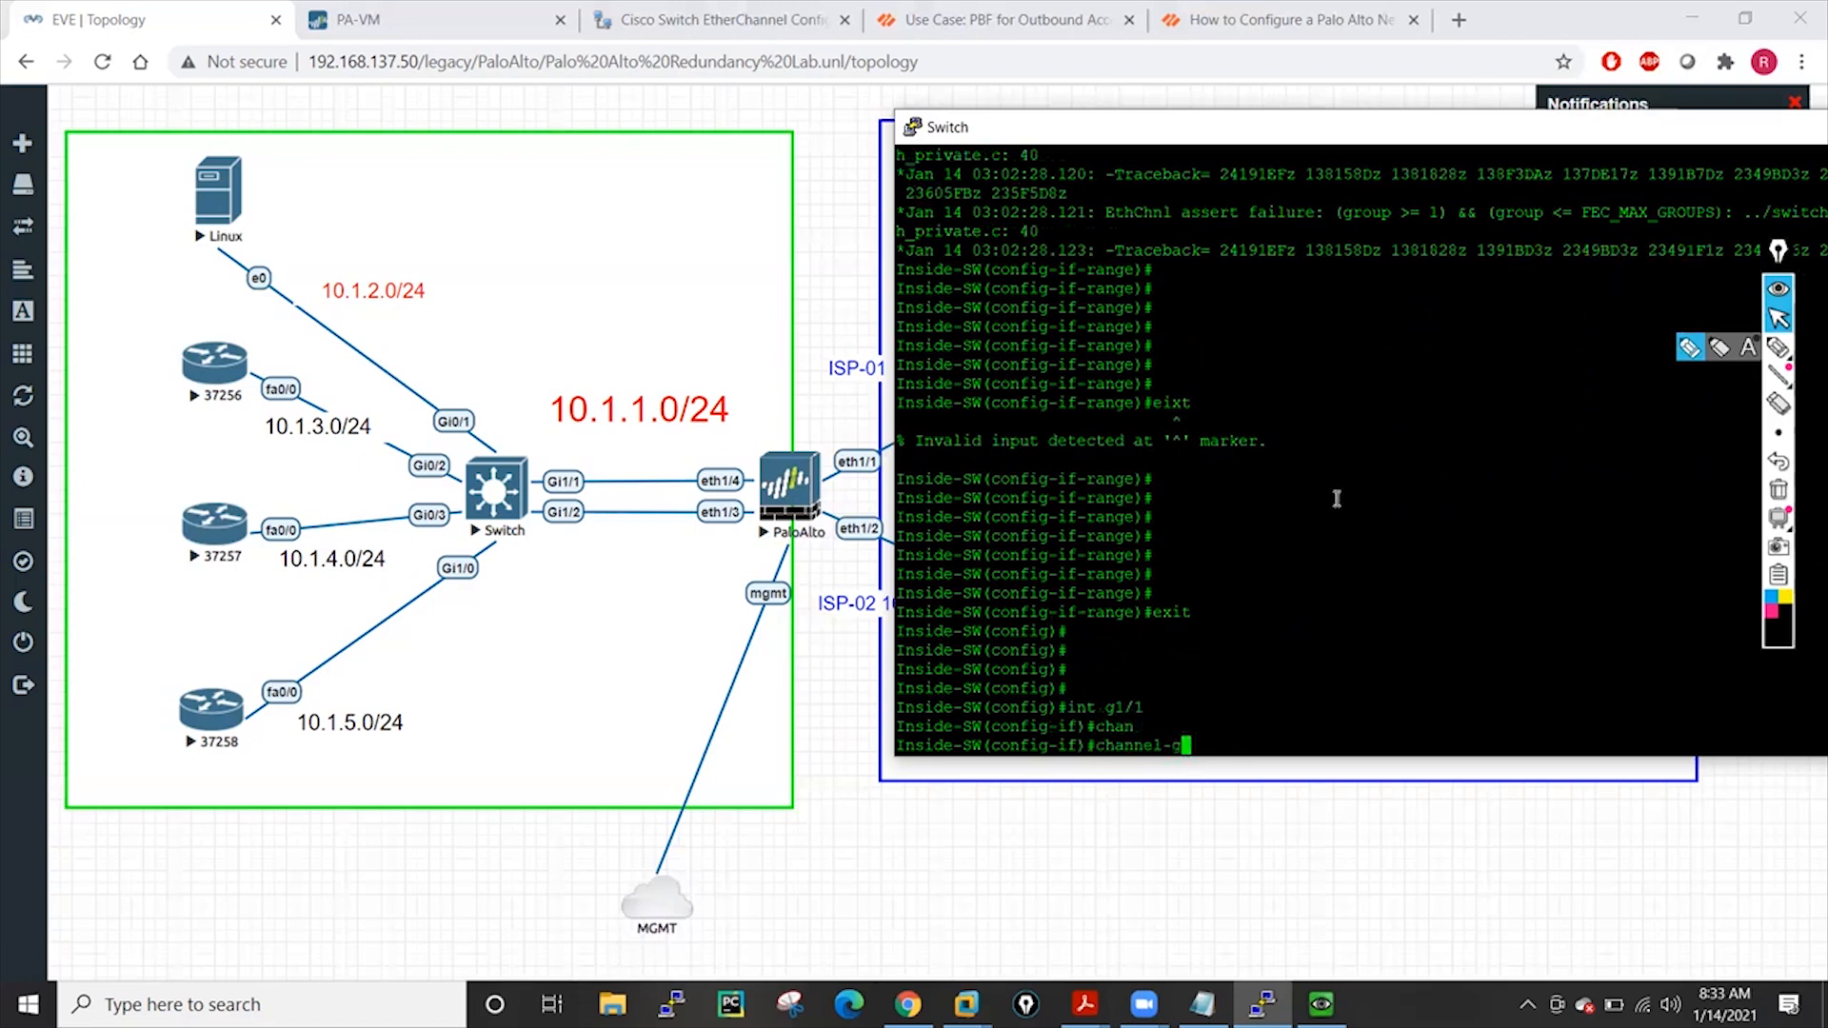
pyautogui.press('Tab')
pyautogui.press('BackSpace')
pyautogui.press('BackSpace')
pyautogui.press('BackSpace')
pyautogui.press('BackSpace')
pyautogui.press('BackSpace')
pyautogui.press('BackSpace')
pyautogui.press('BackSpace')
pyautogui.press('BackSpace')
pyautogui.press('BackSpace')
pyautogui.press('BackSpace')
pyautogui.press('BackSpace')
pyautogui.press('BackSpace')
pyautogui.press('BackSpace')
pyautogui.press('BackSpace')
pyautogui.write('exit')
pyautogui.press('Return')
pyautogui.press('Return')
pyautogui.press('Return')
pyautogui.press('Return')
pyautogui.press('Return')
pyautogui.press('Return')
pyautogui.press('Return')
# Enable 'port-channel auto' globally on the switch
pyautogui.write('ch')
pyautogui.press('Tab')
pyautogui.press('BackSpace')
pyautogui.press('BackSpace')
pyautogui.press('BackSpace')
pyautogui.press('BackSpace')
pyautogui.press('BackSpace')
pyautogui.press('BackSpace')
pyautogui.press('BackSpace')
pyautogui.press('BackSpace')
pyautogui.press('BackSpace')
pyautogui.press('BackSpace')
pyautogui.press('BackSpace')
pyautogui.press('BackSpace')
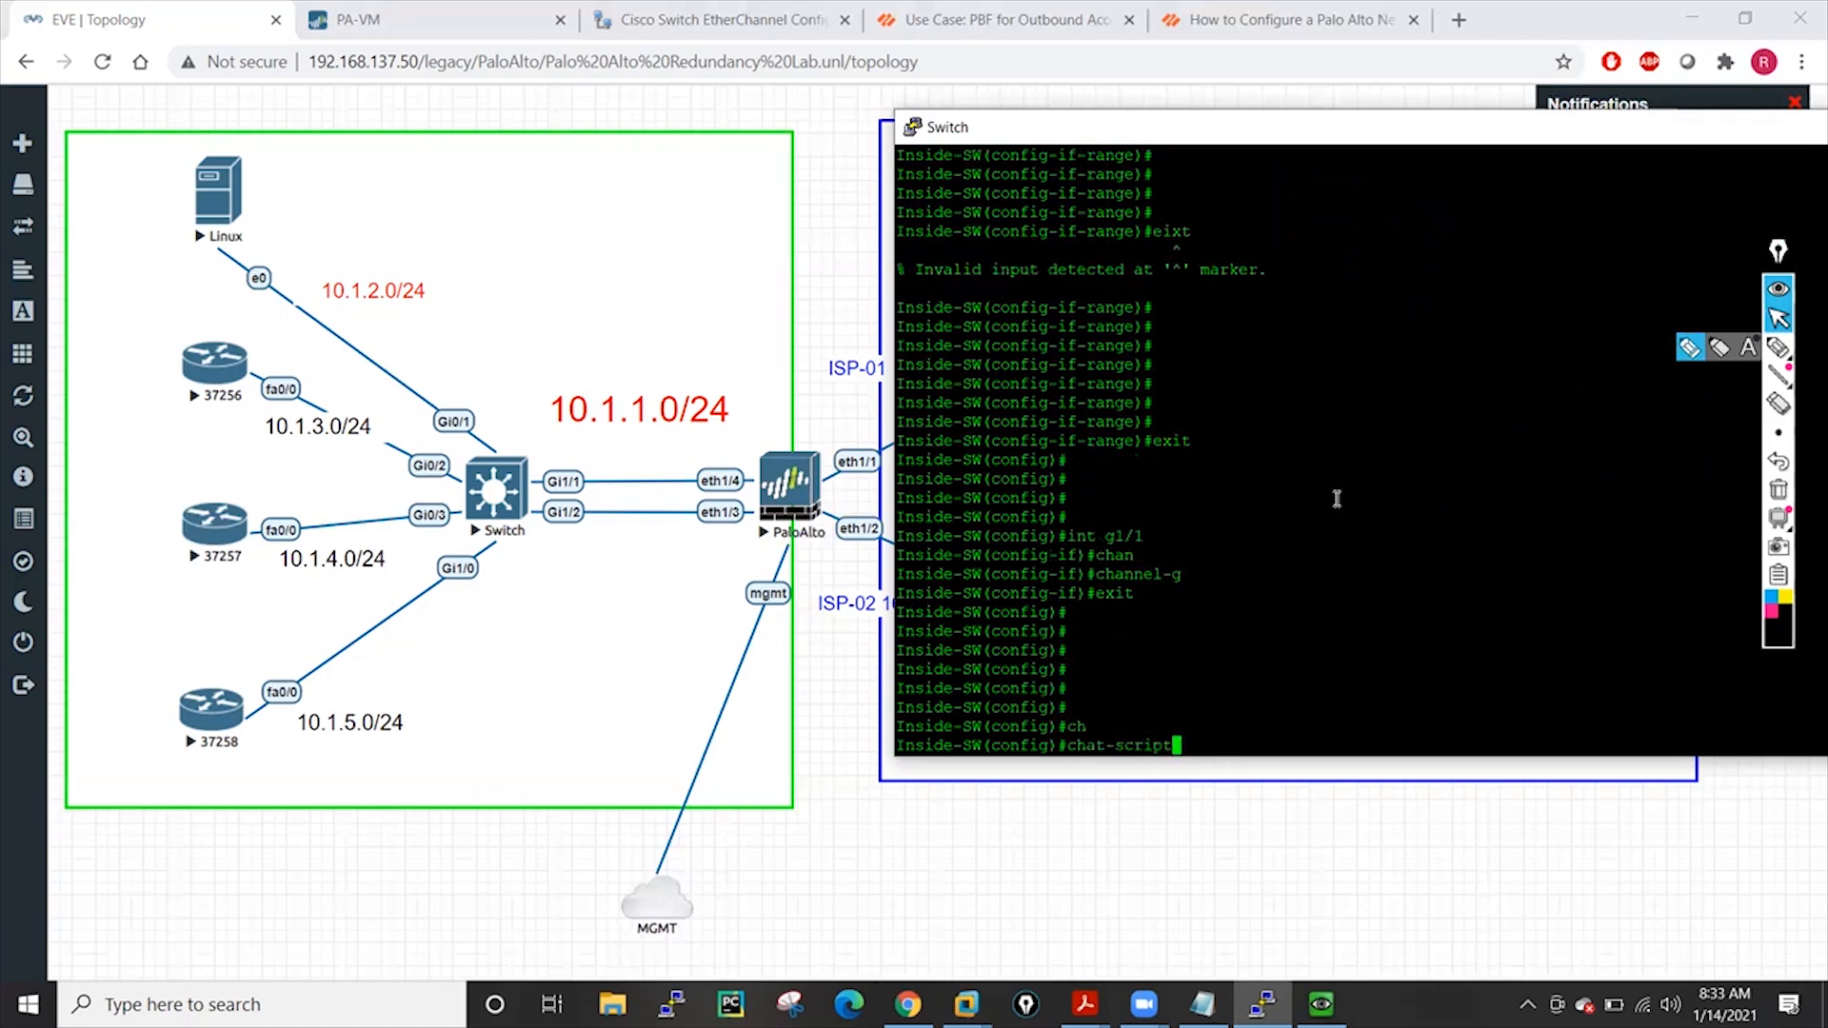
pyautogui.write('port')
pyautogui.press('Tab')
pyautogui.write('-')
pyautogui.press('Tab')
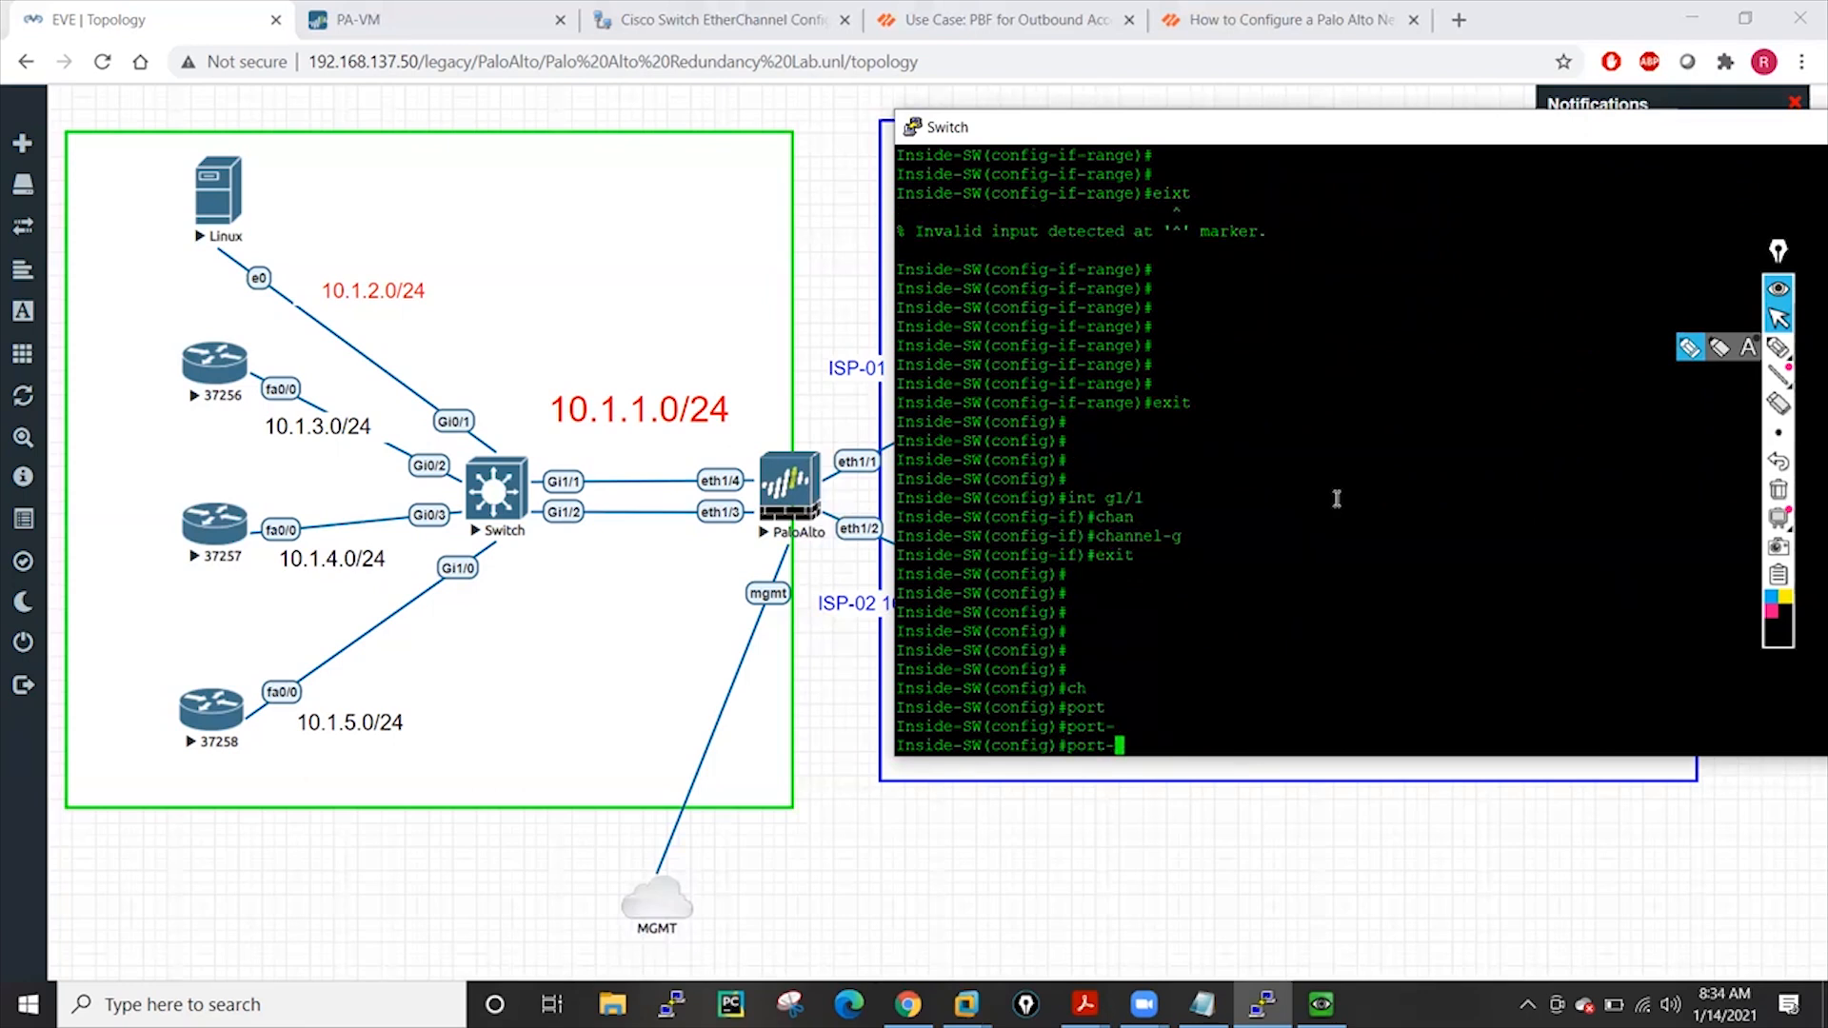
pyautogui.write('ch')
pyautogui.press('Tab')
pyautogui.write('?')
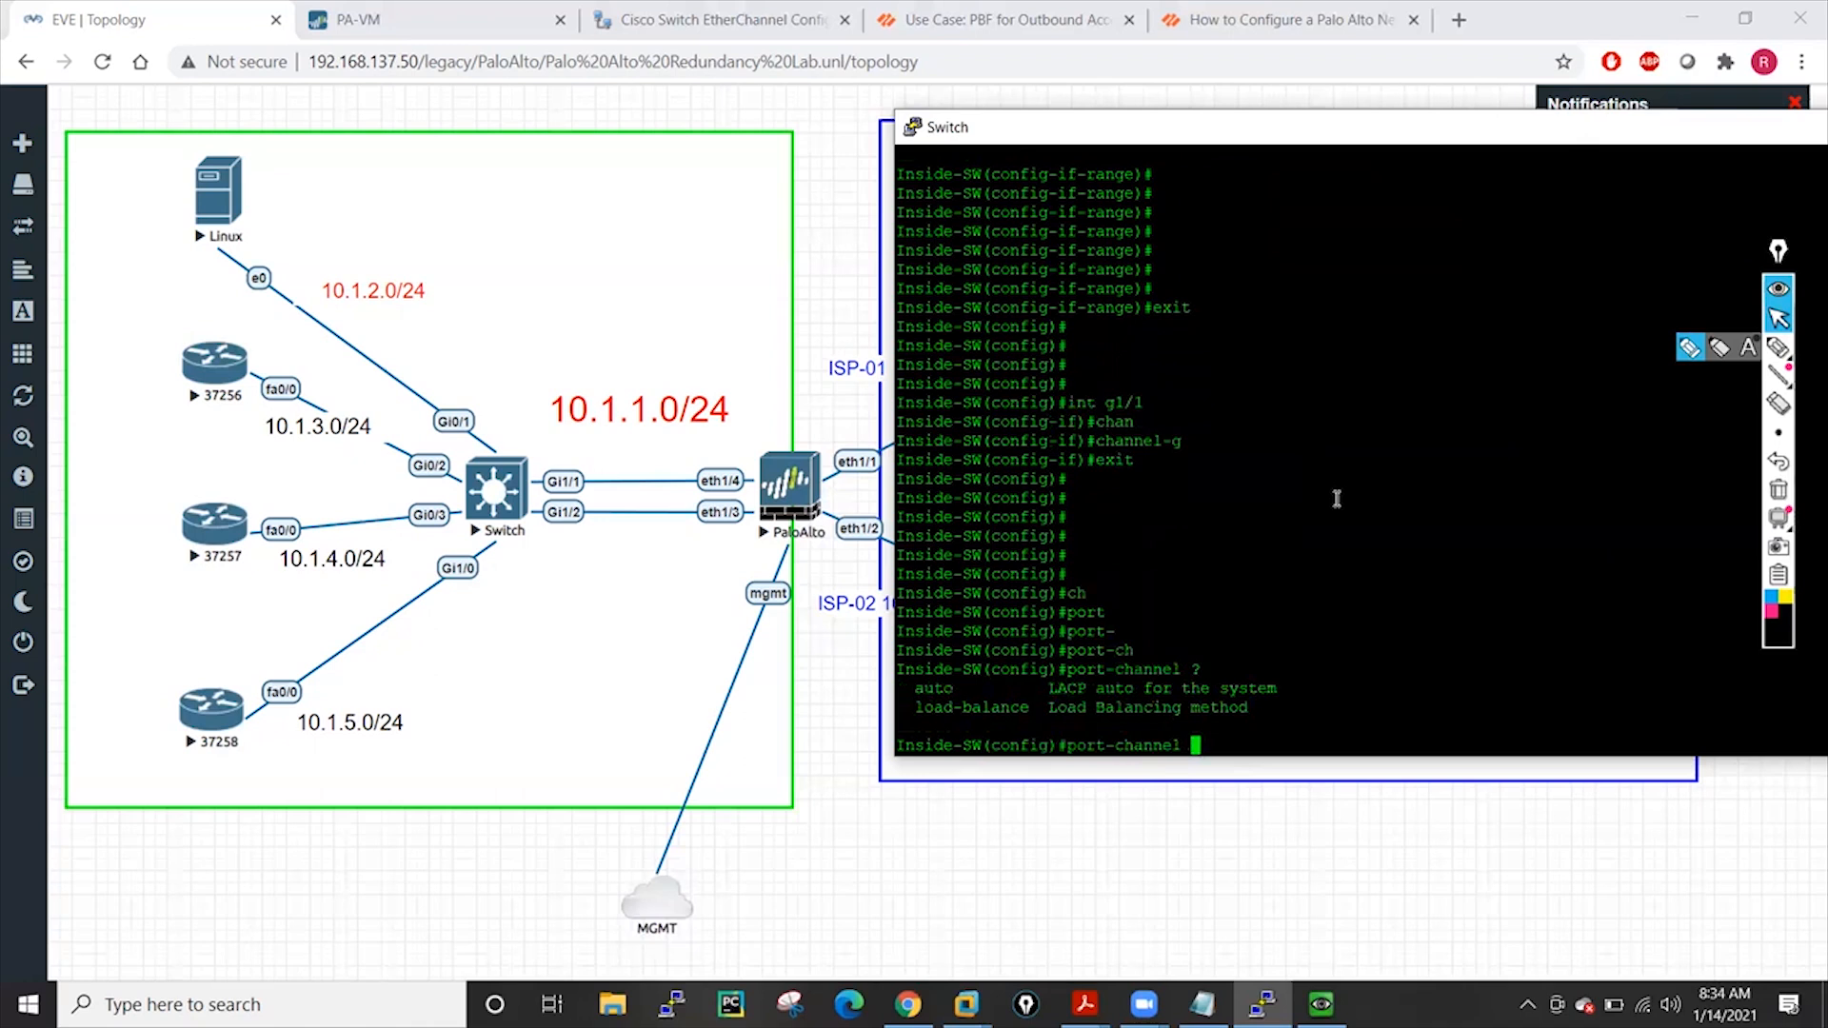
pyautogui.write('au')
pyautogui.press('Tab')
pyautogui.write('?')
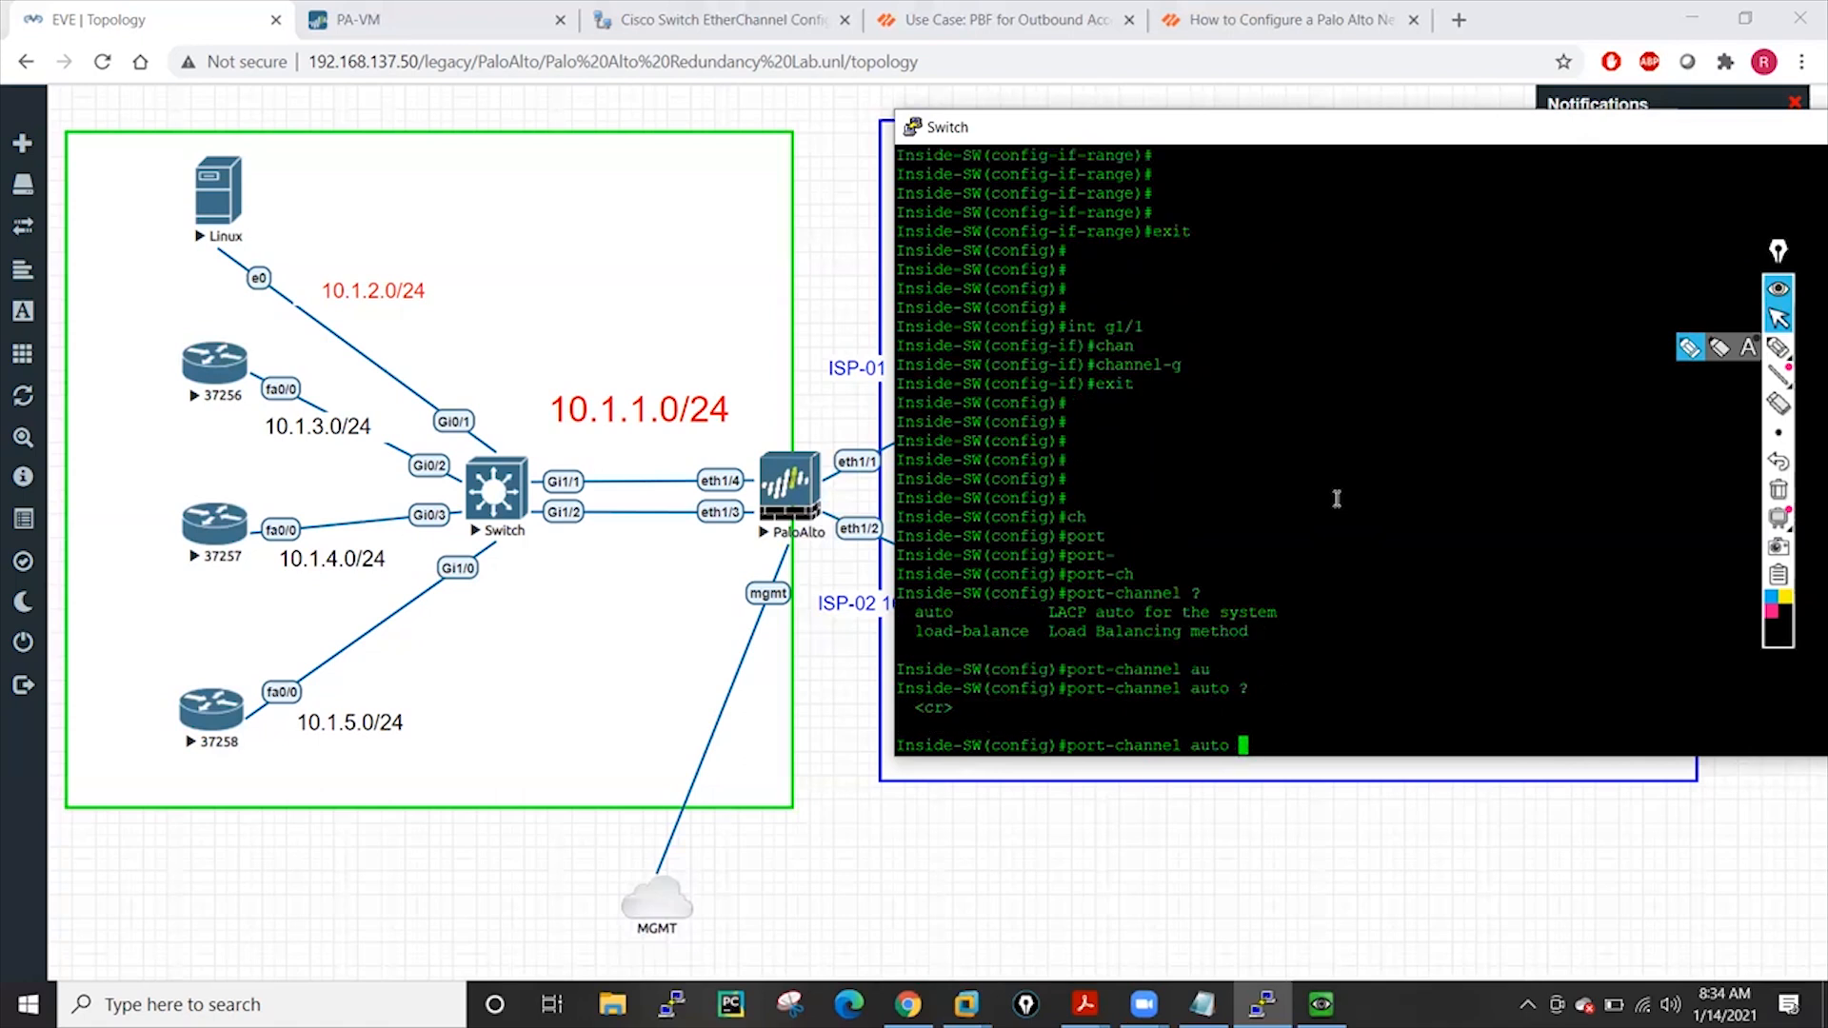
pyautogui.press('Return')
pyautogui.press('Return')
pyautogui.press('Return')
pyautogui.press('Return')
pyautogui.press('Return')
pyautogui.press('Return')
pyautogui.press('Return')
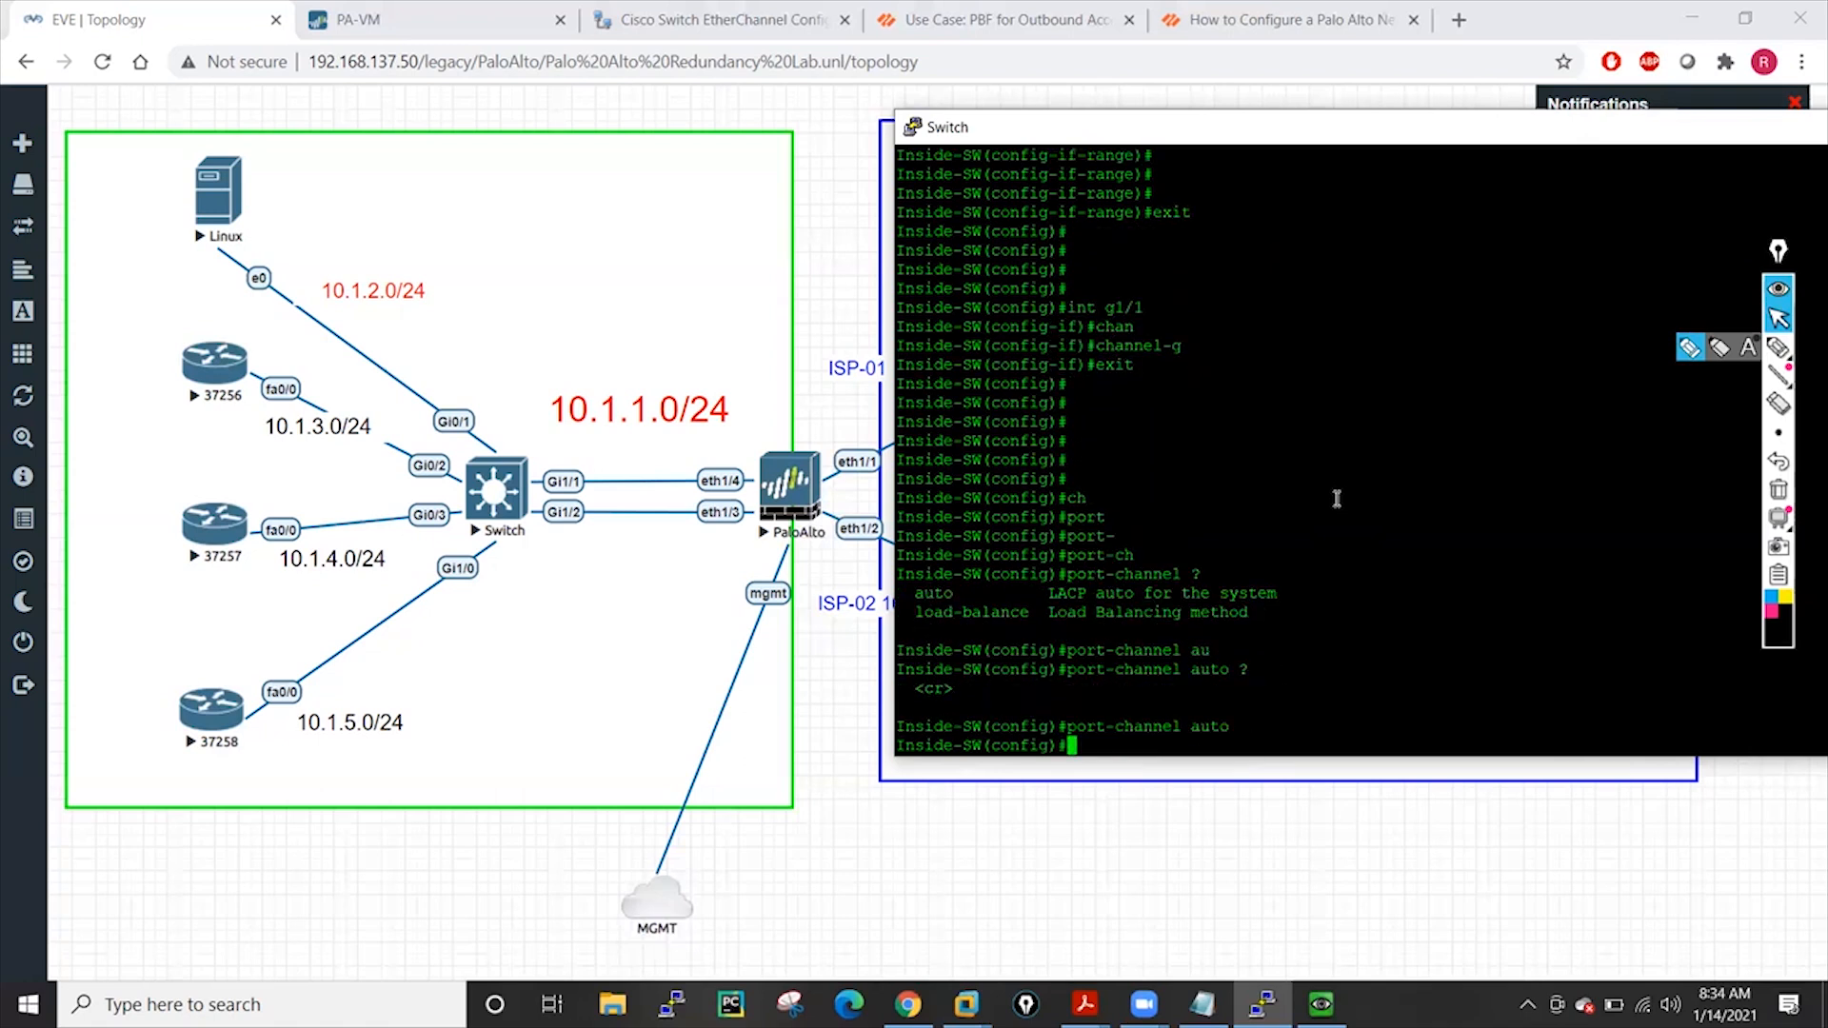
pyautogui.press('Return')
pyautogui.press('Return')
pyautogui.press('Return')
pyautogui.press('Return')
pyautogui.press('Return')
pyautogui.press('Return')
pyautogui.press('Return')
pyautogui.press('Return')
pyautogui.press('Return')
pyautogui.press('Return')
pyautogui.press('Return')
pyautogui.press('Return')
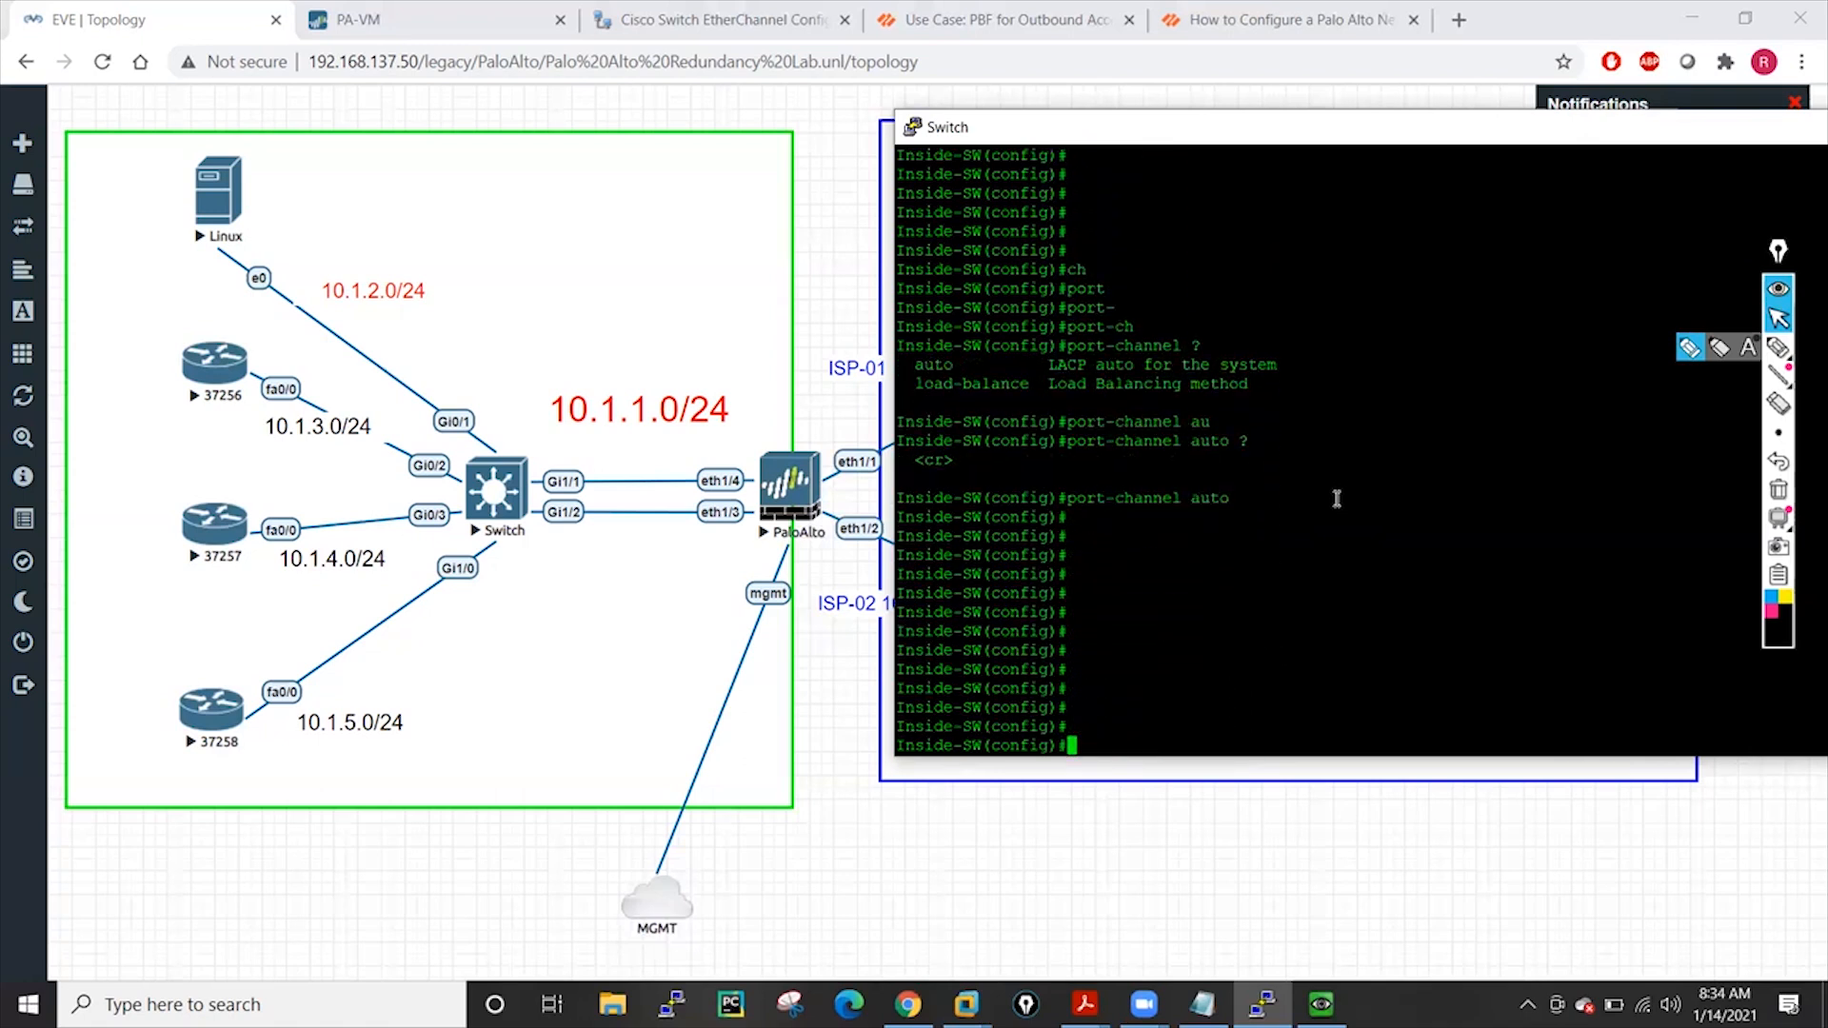
pyautogui.press('Return')
pyautogui.press('Return')
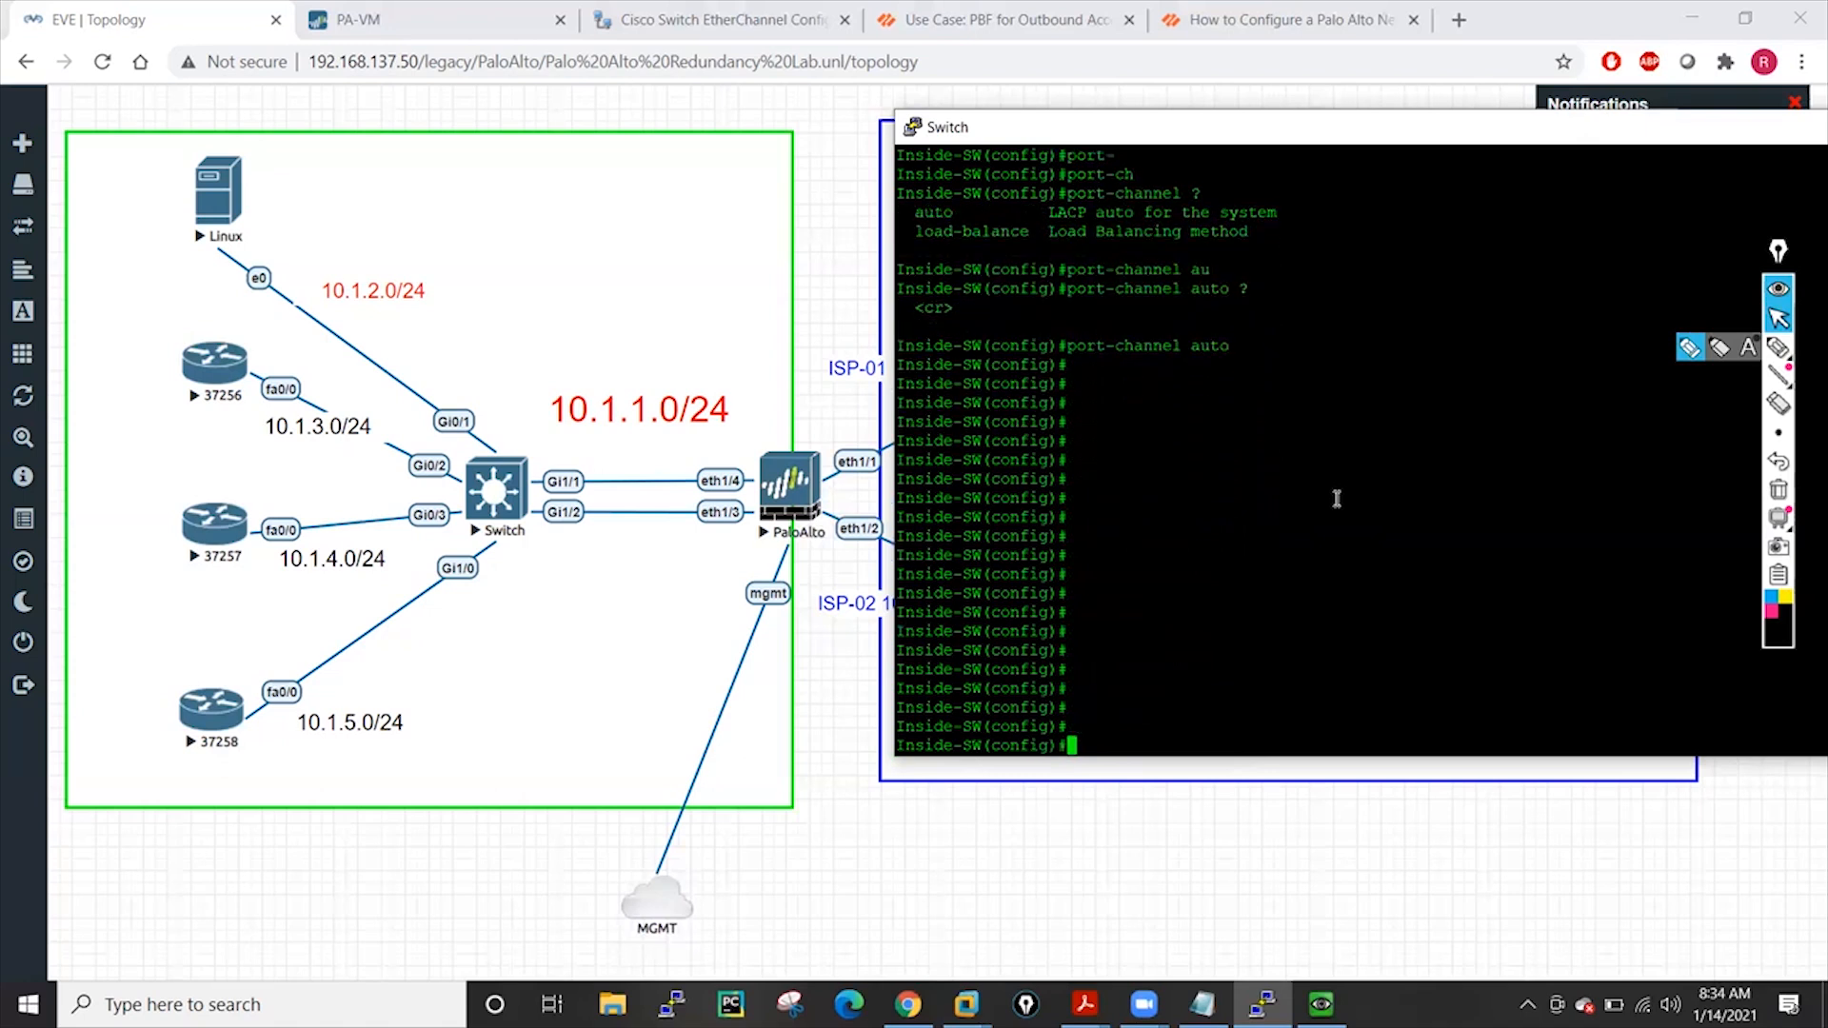
# Enter interface g1/1 after fixing the mistyped 'intt g1/1' command
pyautogui.write('intt g1/1')
pyautogui.press('Return')
pyautogui.write('exit')
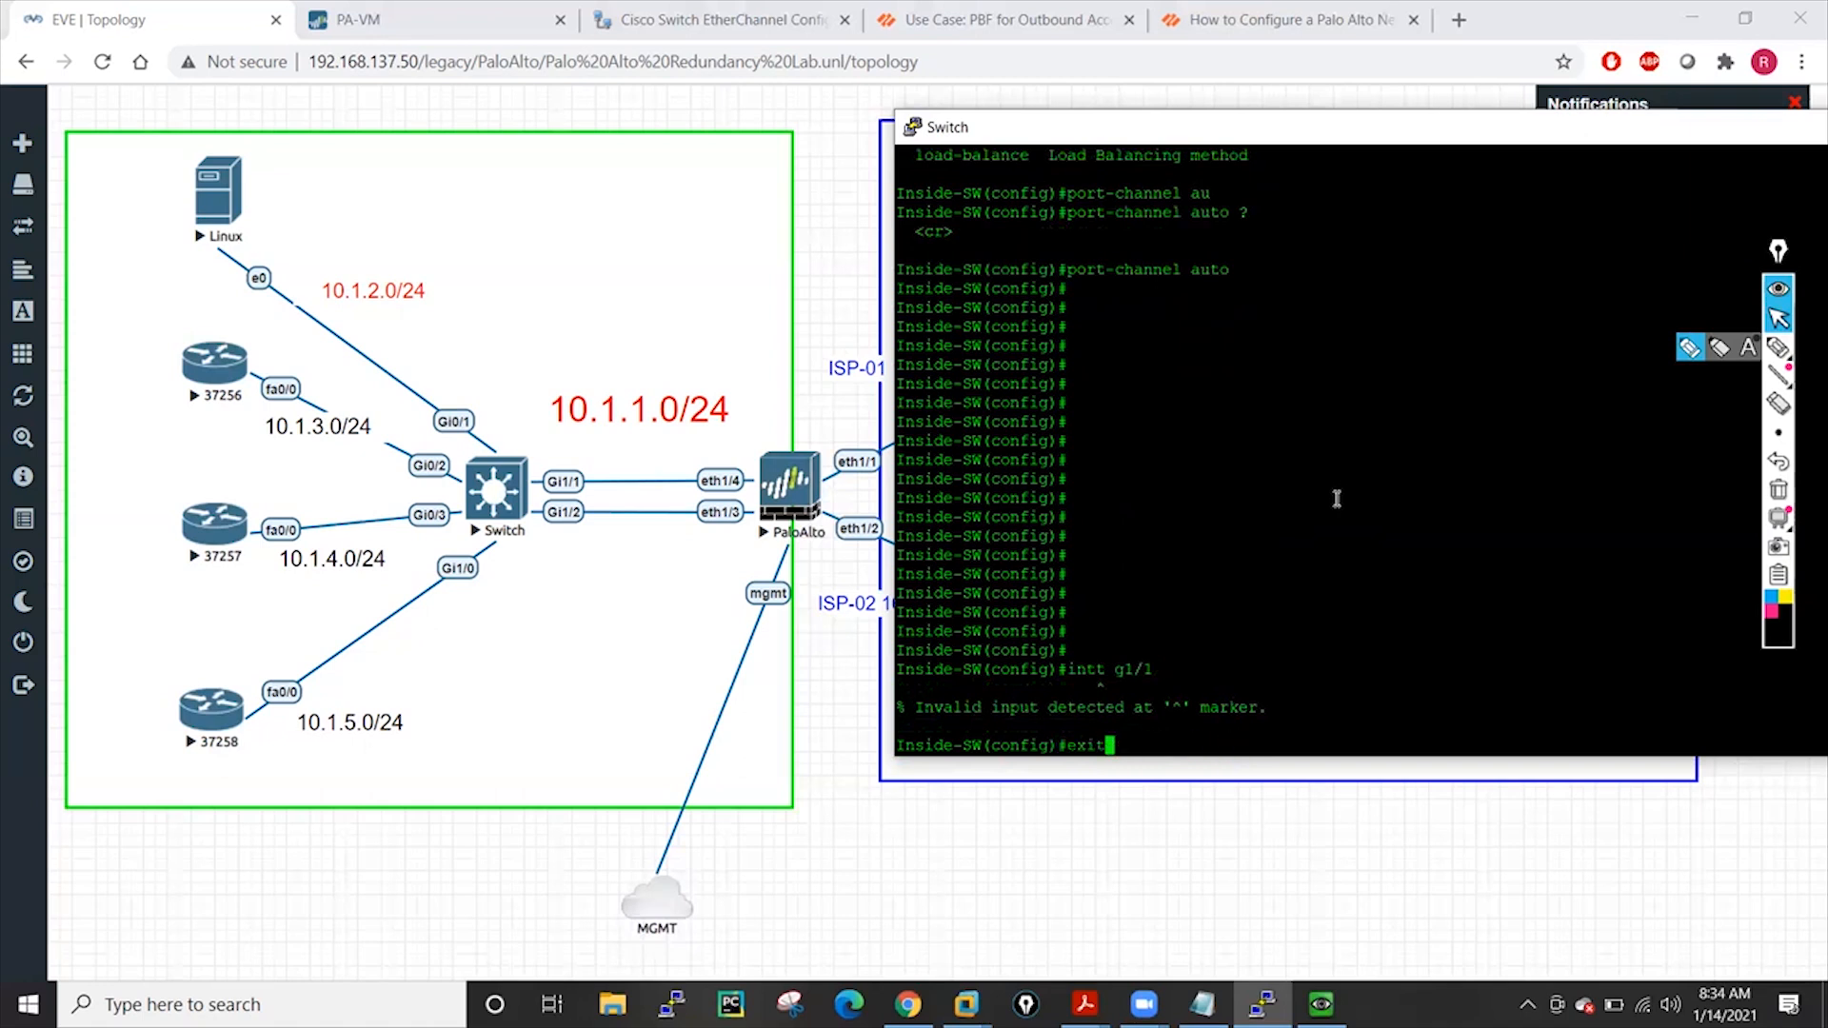
pyautogui.press('Up')
pyautogui.press('Left')
pyautogui.press('Left')
pyautogui.press('Left')
pyautogui.press('Left')
pyautogui.press('Left')
pyautogui.press('BackSpace')
pyautogui.press('Return')
# Apply 'channel-group 100 mode active' on Gi1/1, which is refused due to auto LAG mode
pyautogui.write('chan')
pyautogui.press('Tab')
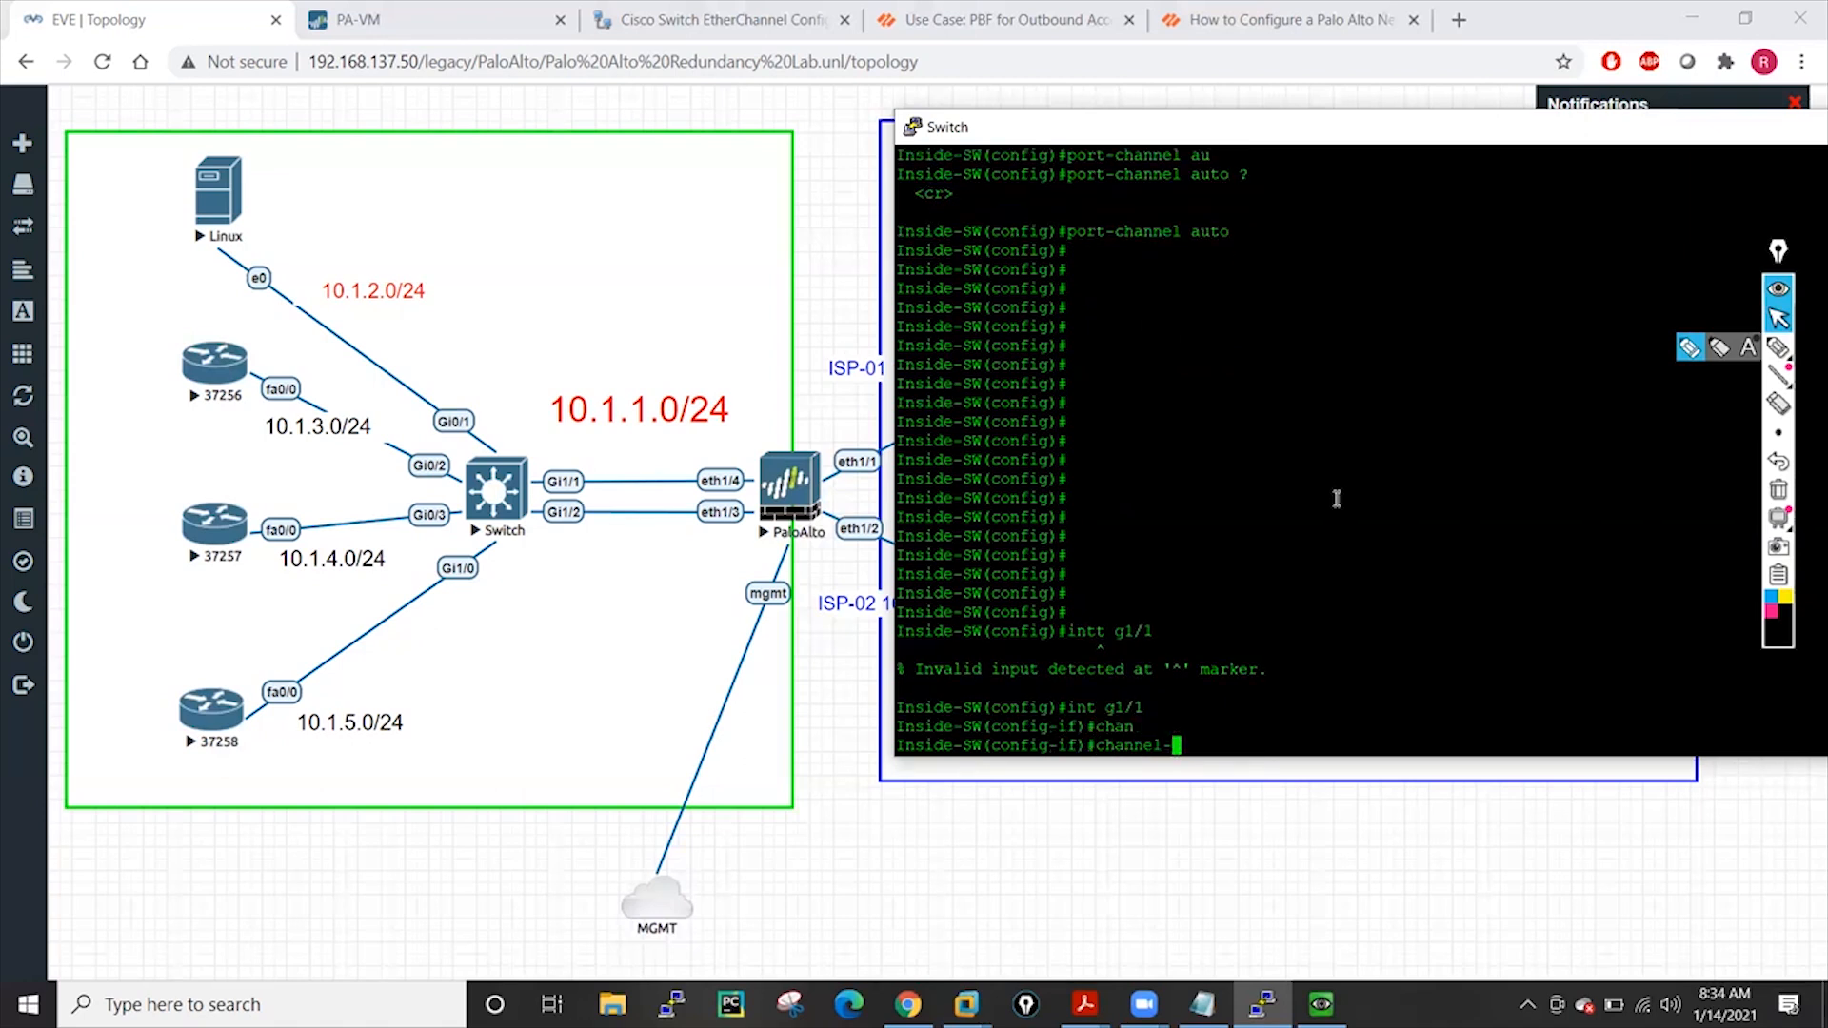
pyautogui.write('g')
pyautogui.press('Tab')
pyautogui.write('?')
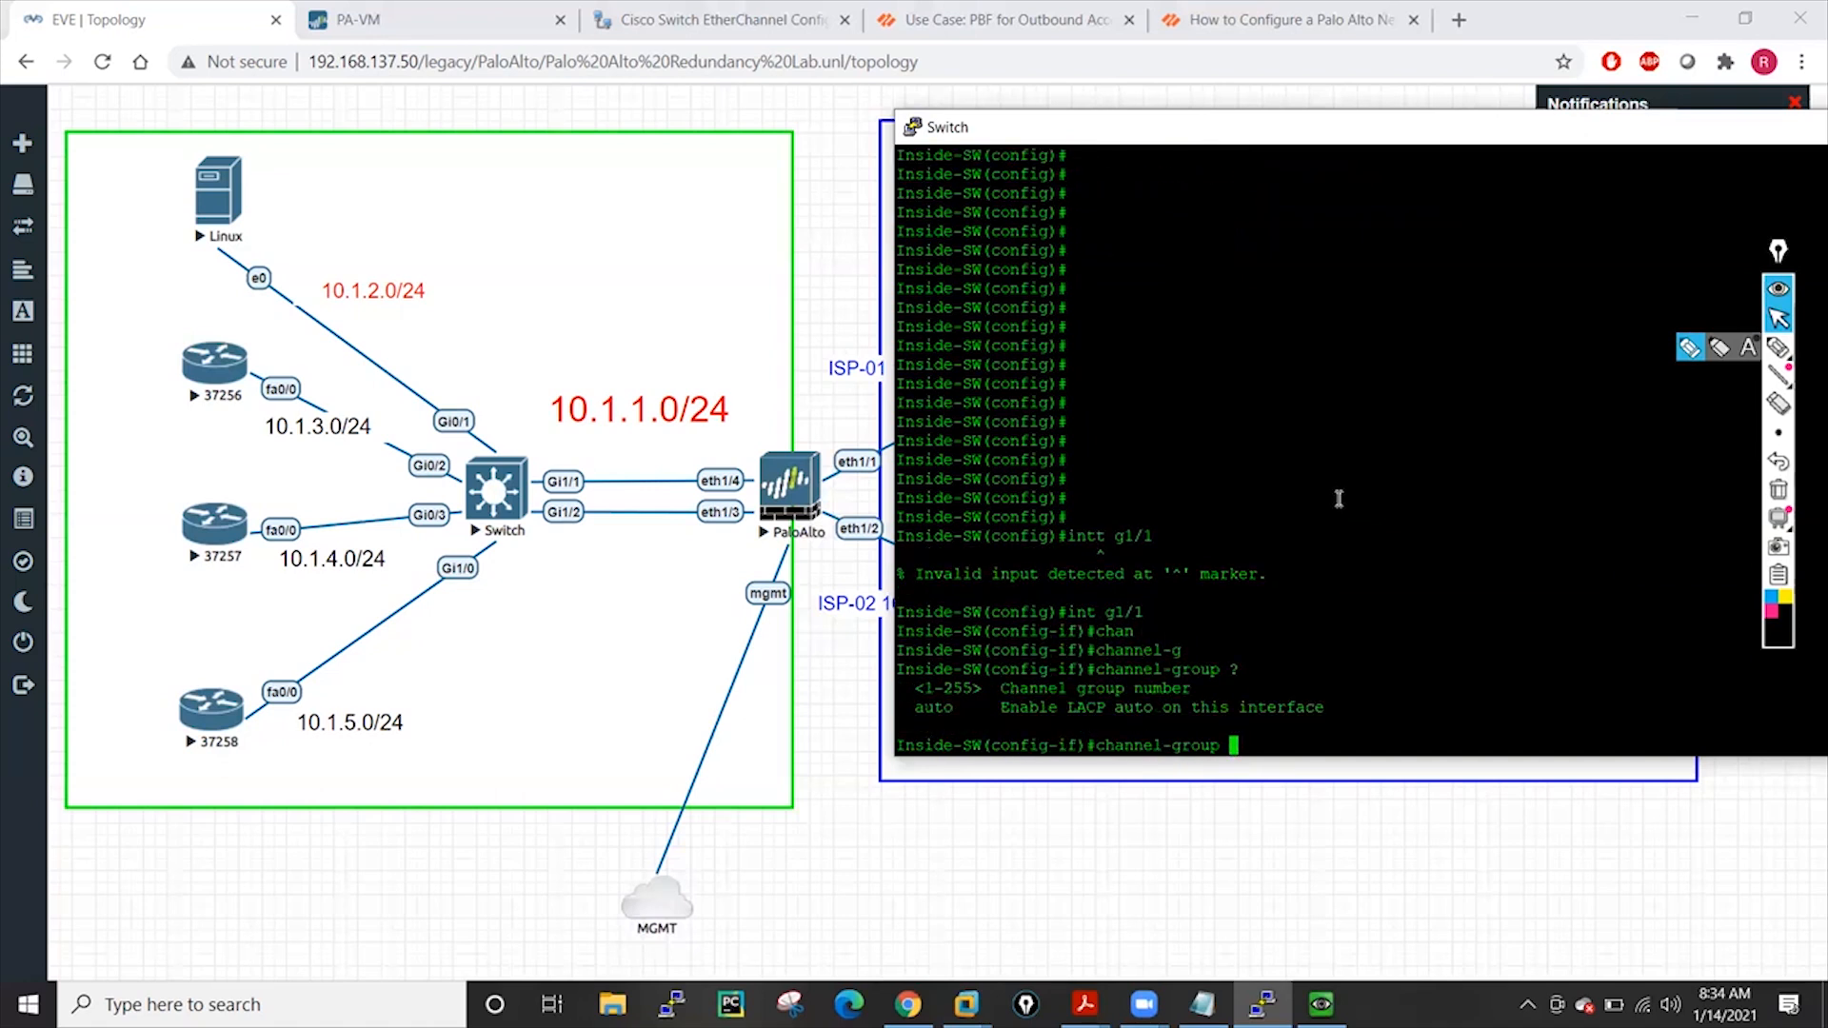
pyautogui.write('100 ?mo')
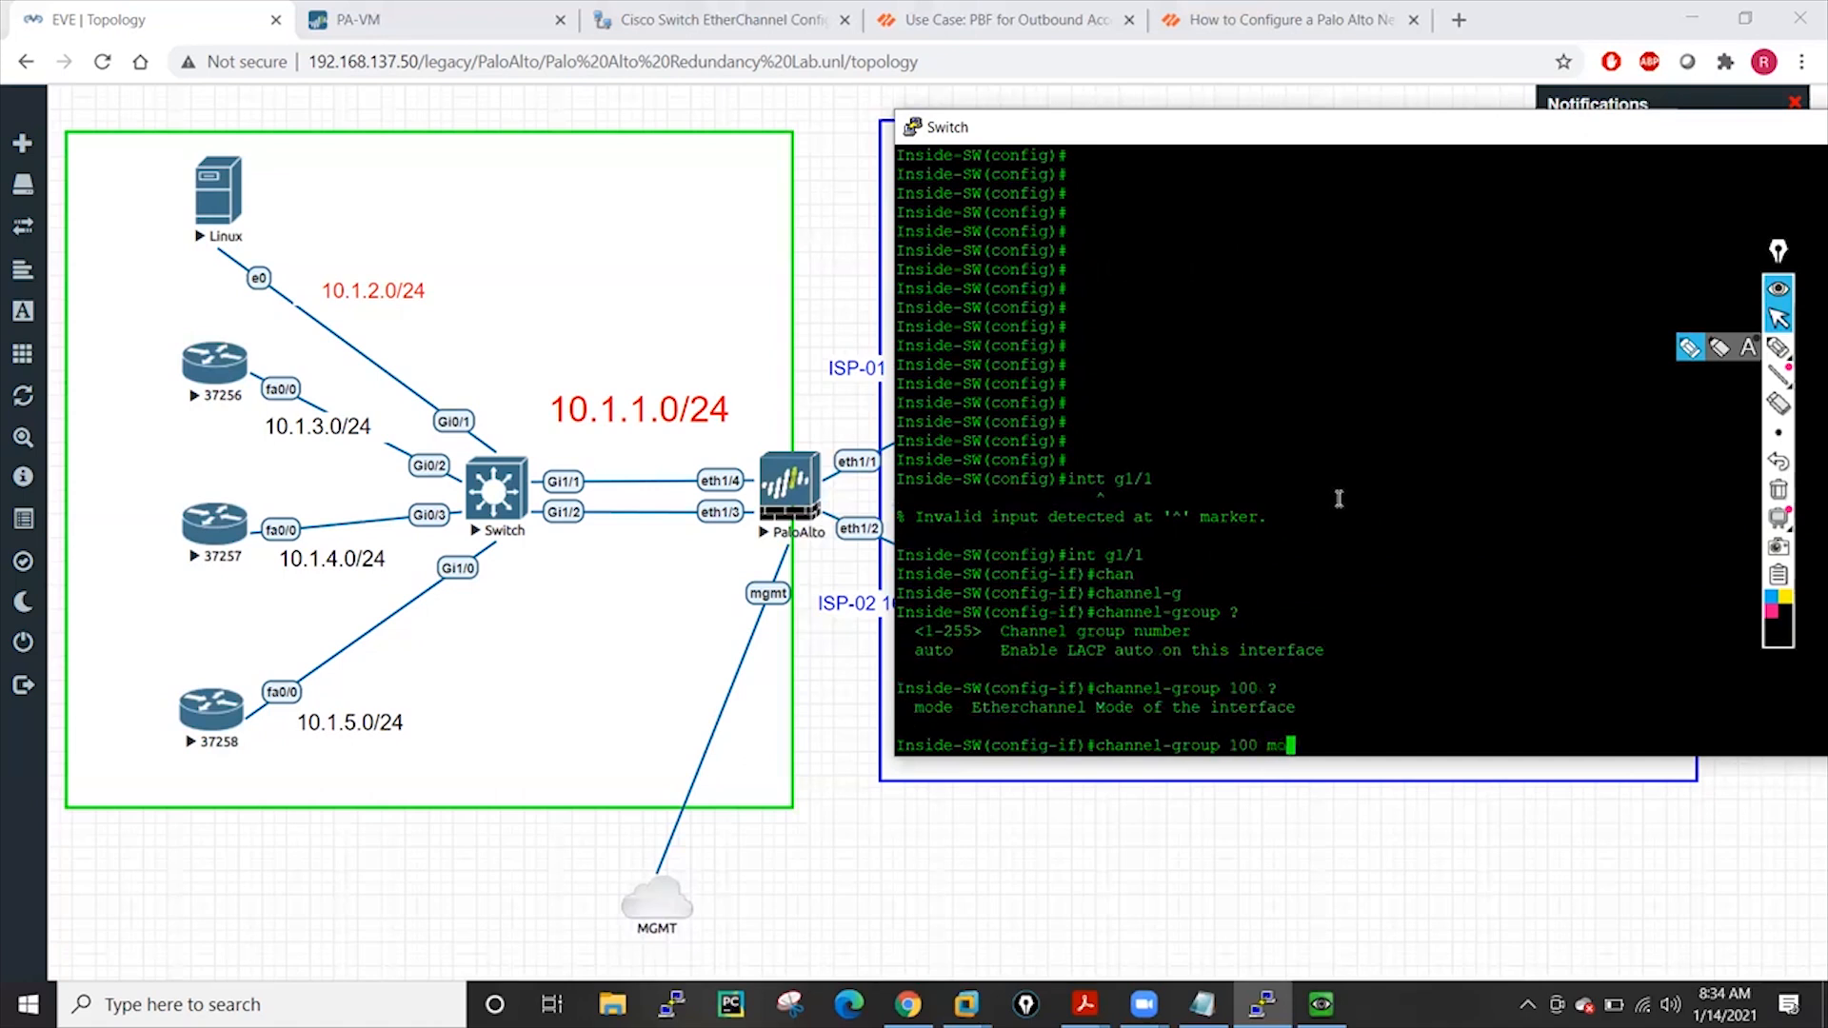
pyautogui.press('Tab')
pyautogui.write('?')
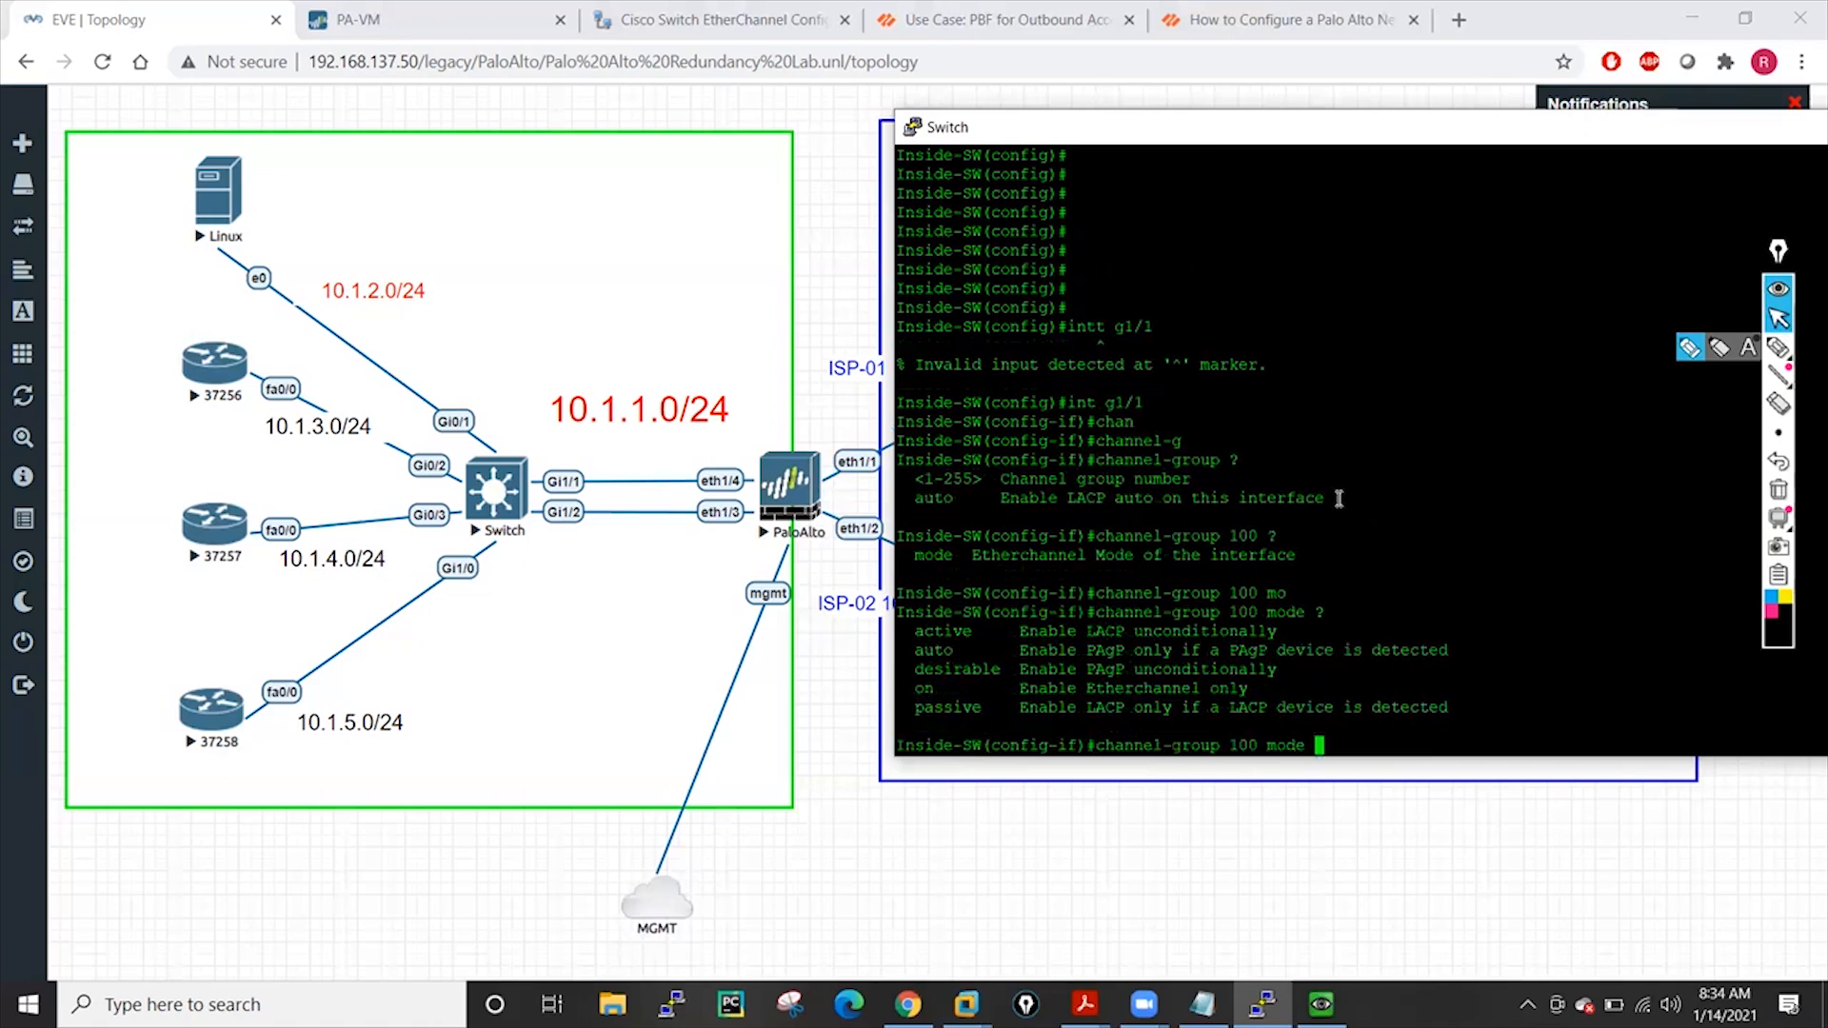
pyautogui.write('a')
pyautogui.press('Tab')
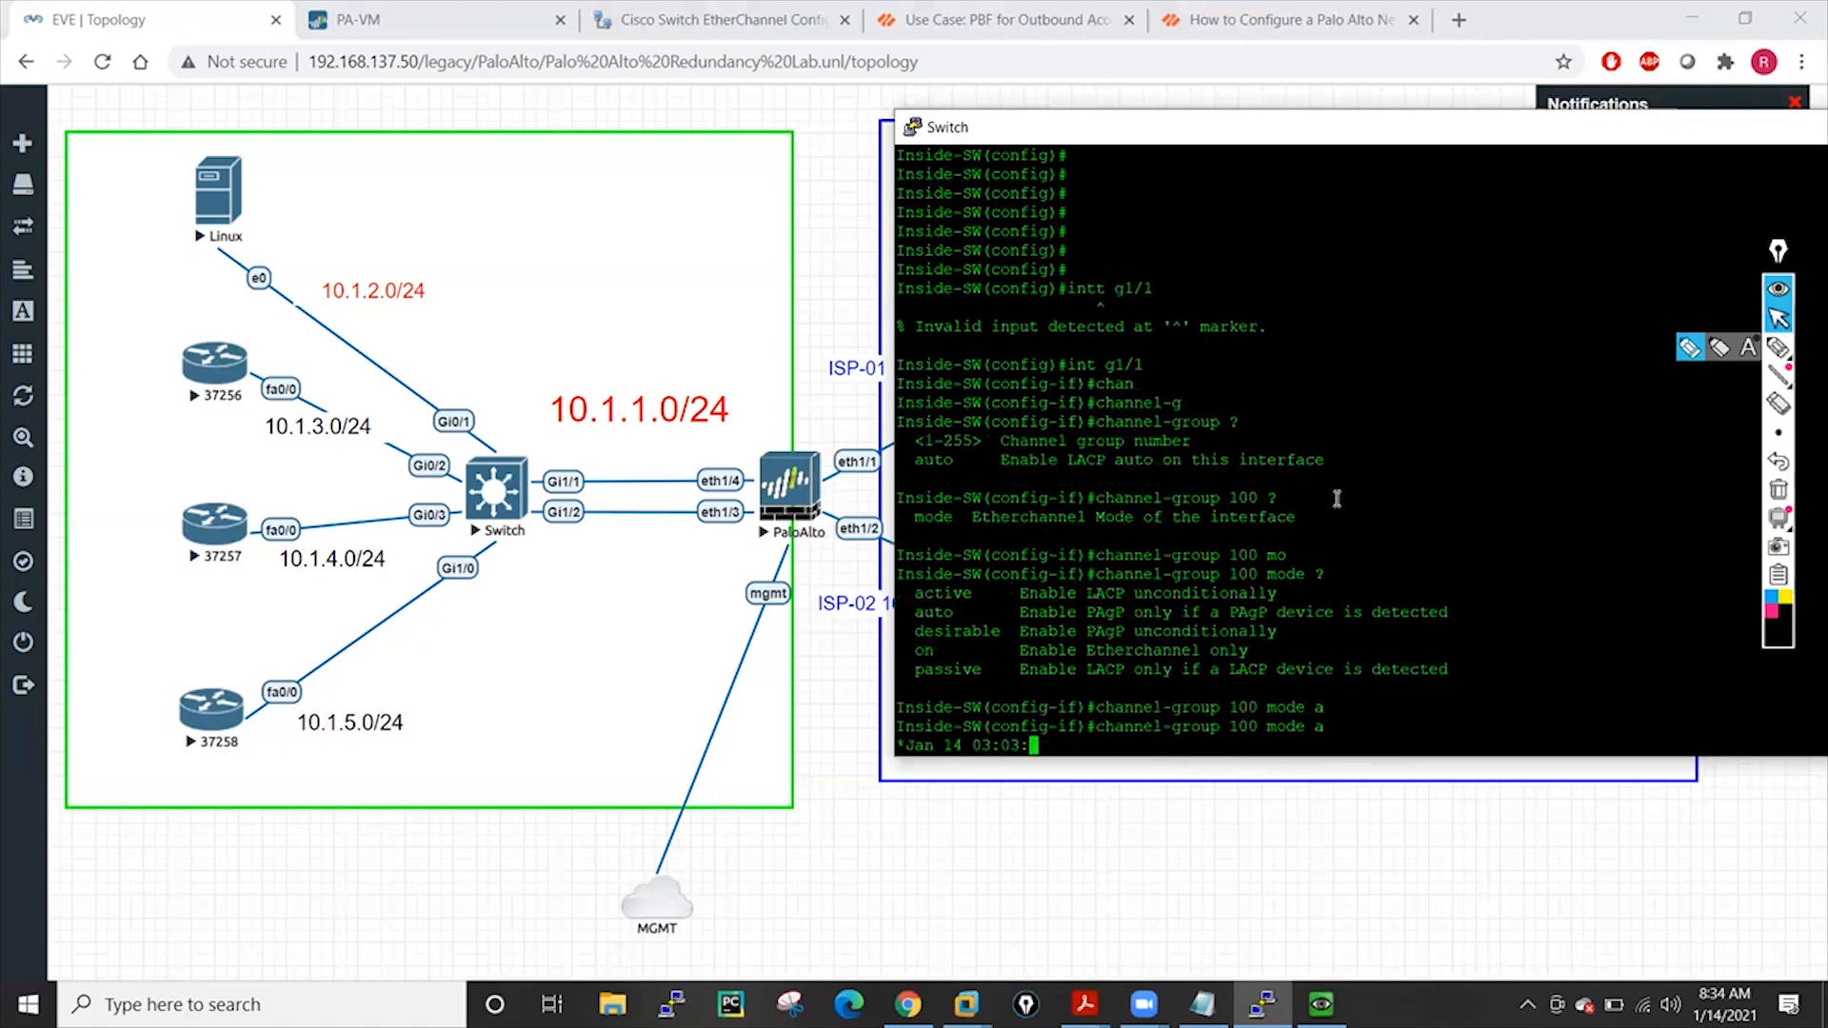
pyautogui.write('c')
pyautogui.press('Tab')
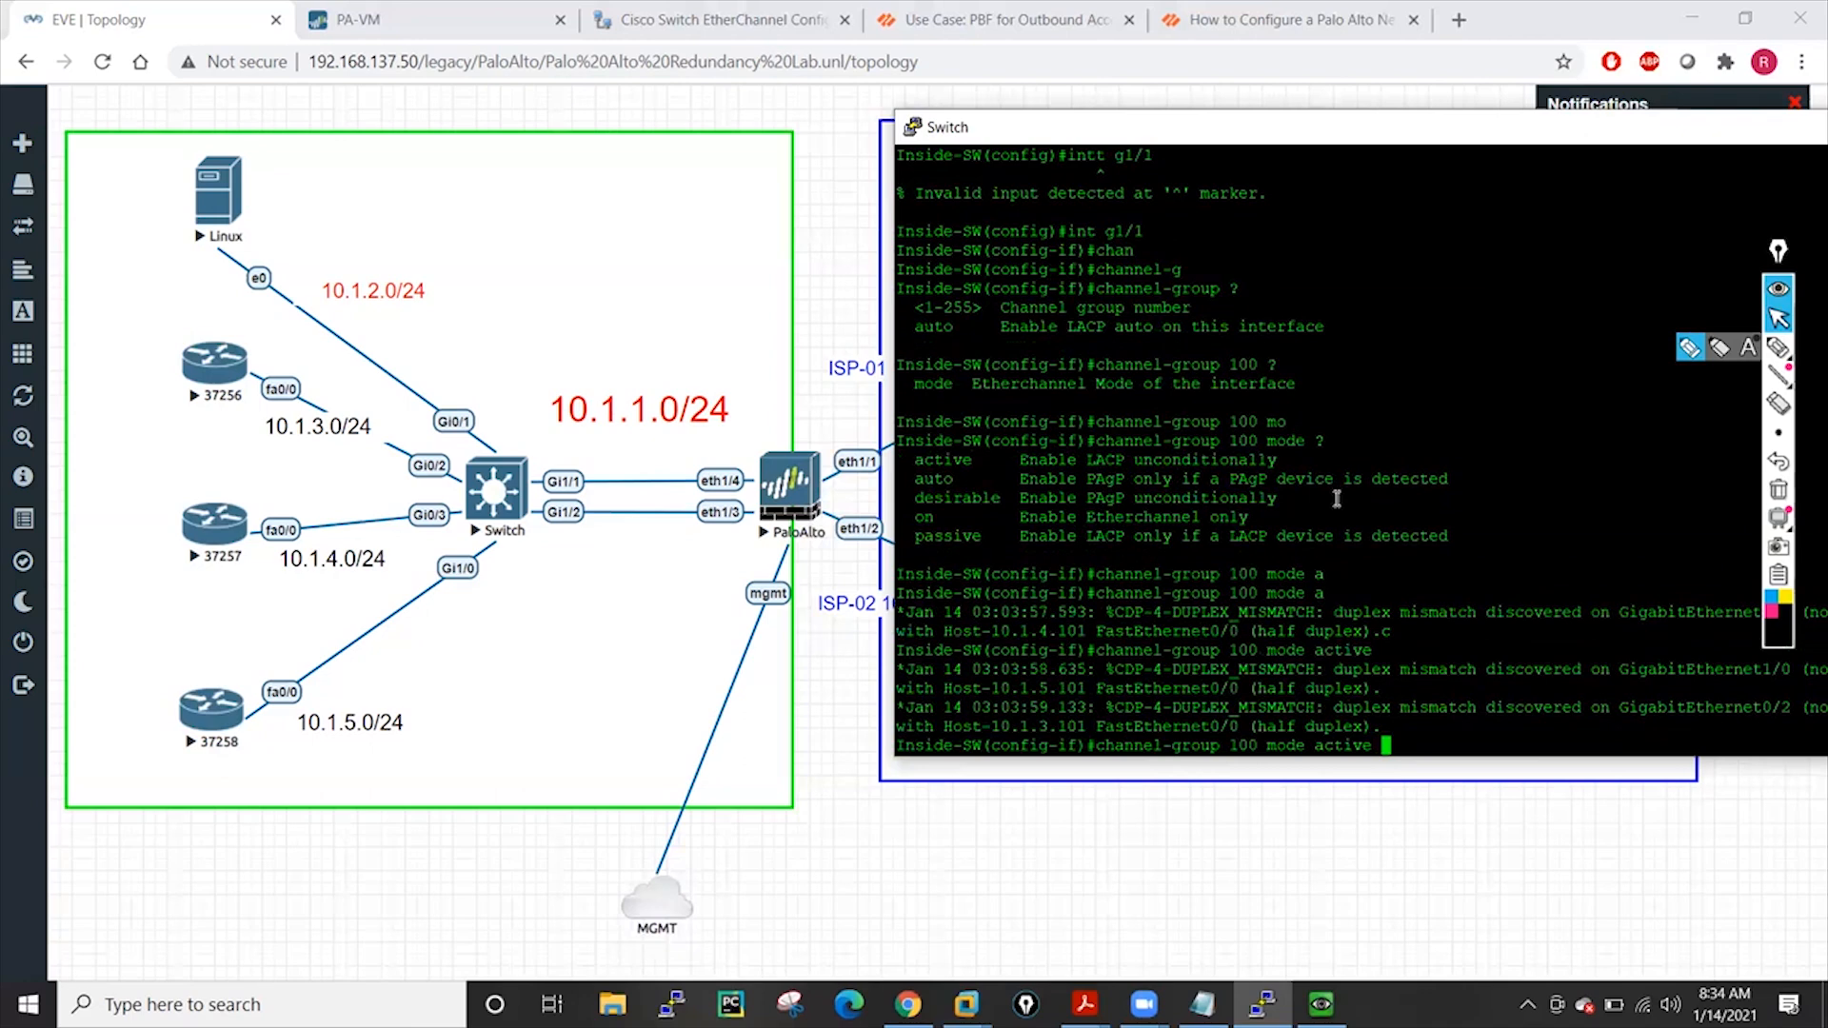
pyautogui.write('?')
pyautogui.press('Return')
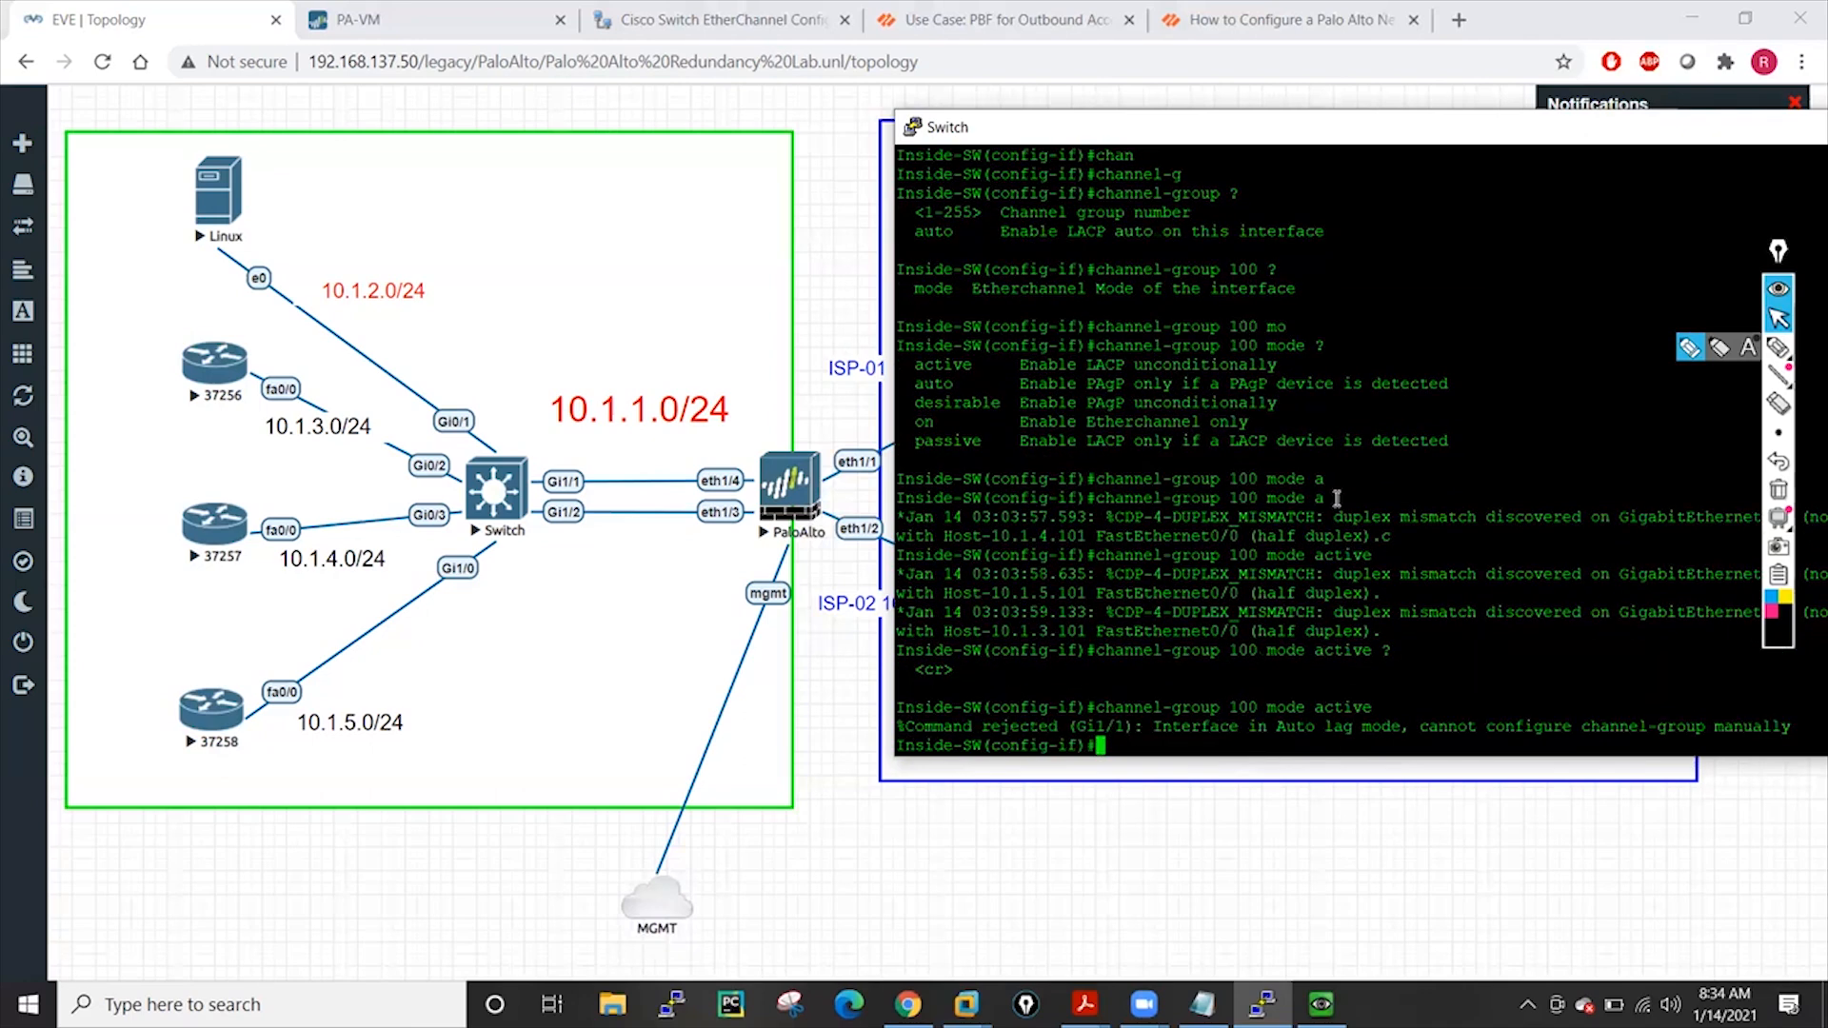
pyautogui.press('Return')
pyautogui.press('Return')
pyautogui.press('Return')
pyautogui.press('Return')
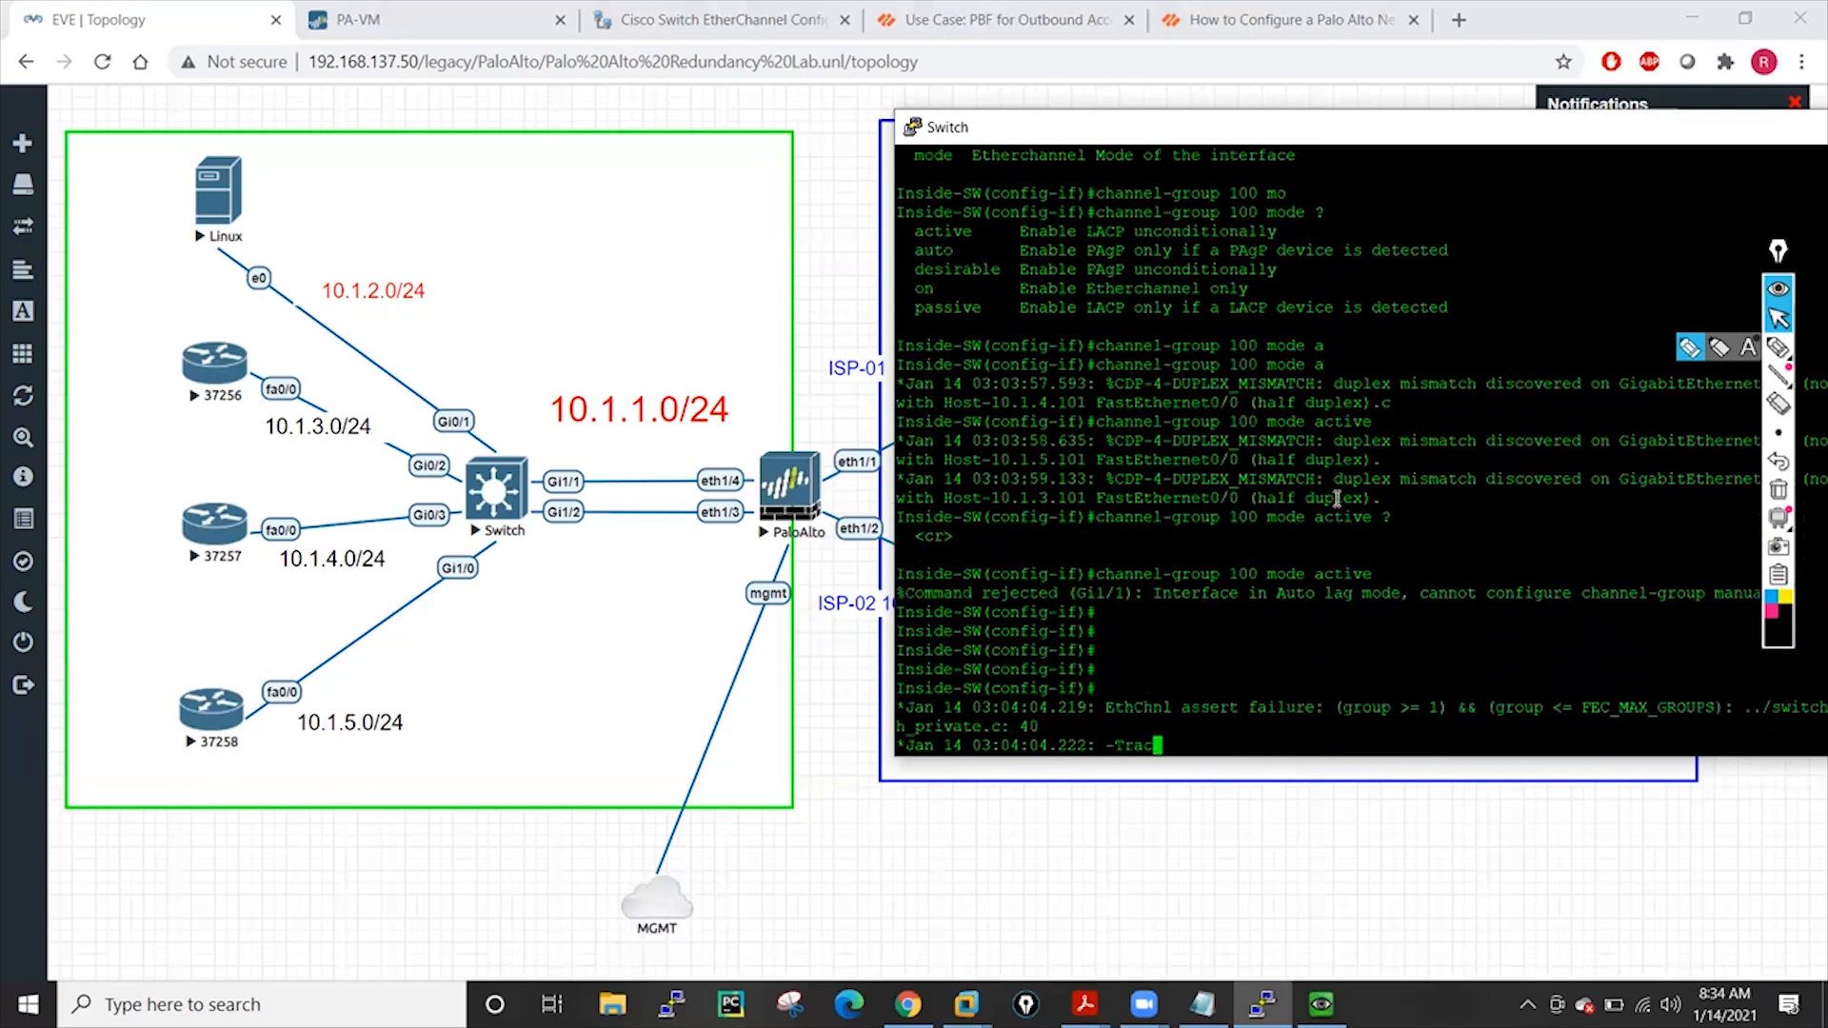
# Leave interface g1/1 configuration and return to global configuration mode
pyautogui.press('Return')
pyautogui.press('Return')
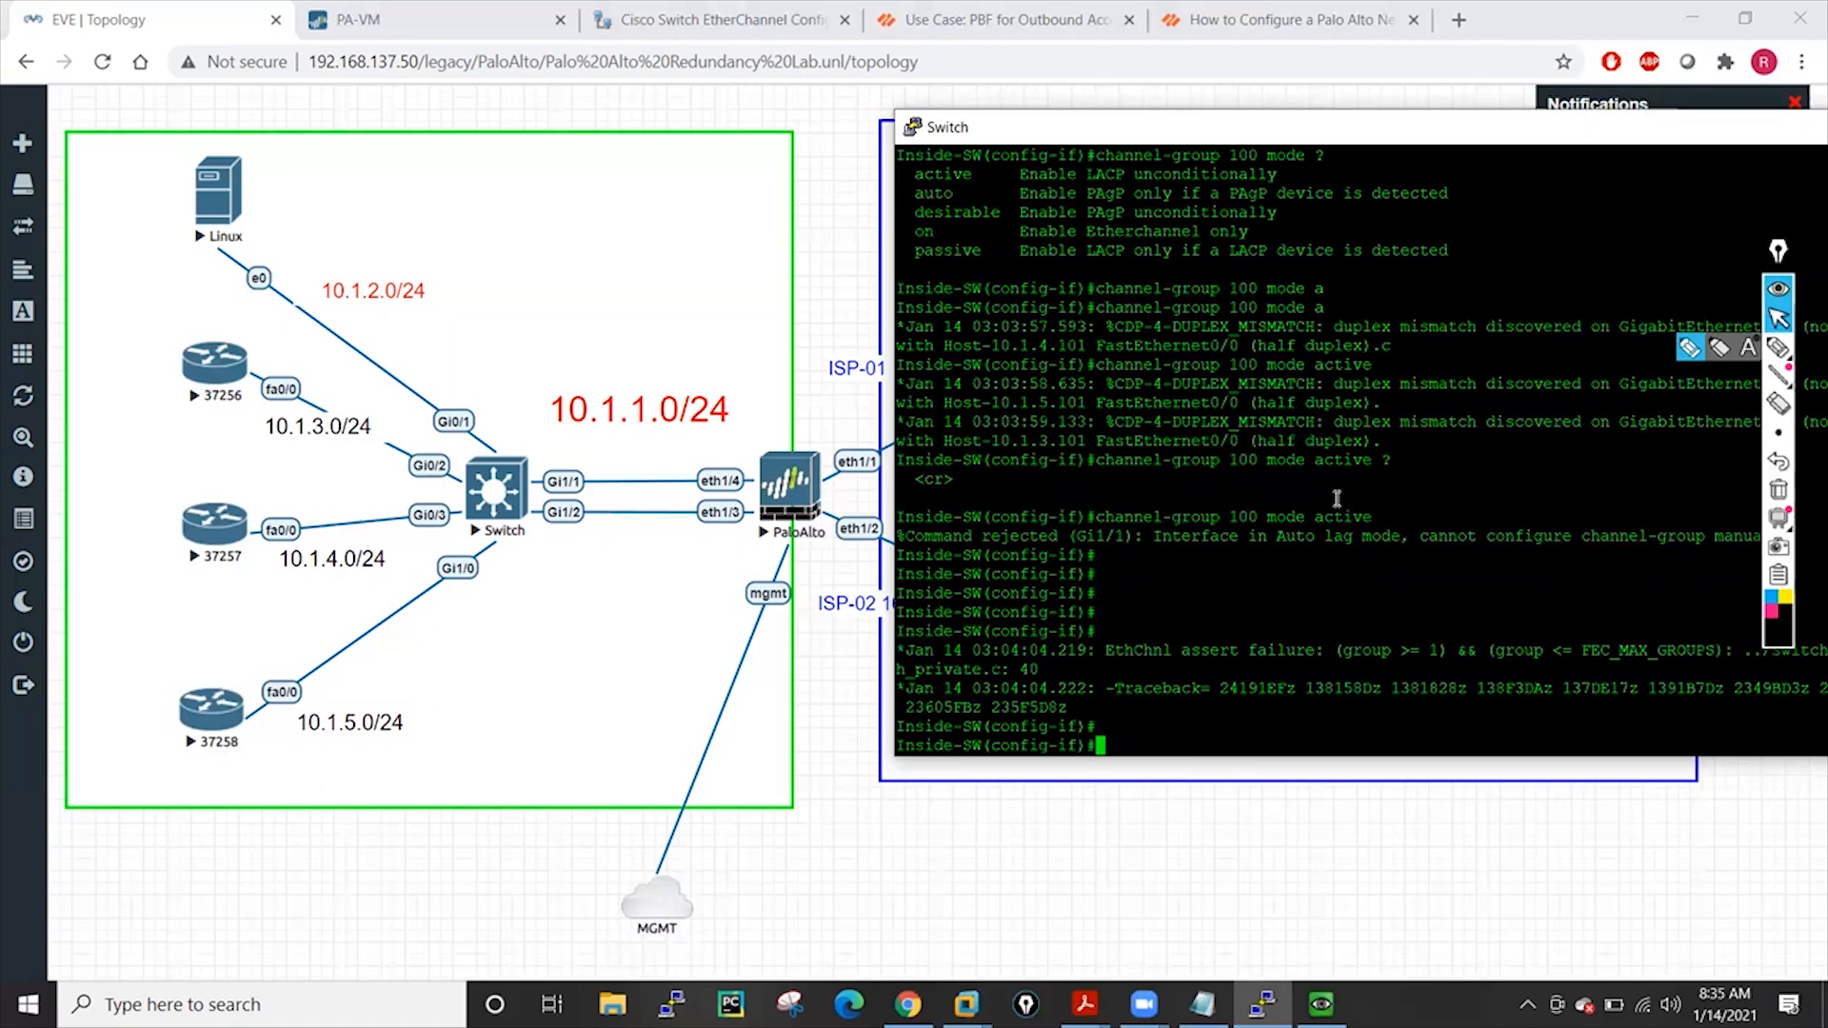
pyautogui.press('Return')
pyautogui.press('Return')
pyautogui.press('Return')
pyautogui.press('Return')
pyautogui.press('Return')
pyautogui.press('Return')
pyautogui.press('Return')
pyautogui.press('Return')
pyautogui.press('Return')
pyautogui.press('Return')
pyautogui.press('Return')
pyautogui.press('Return')
pyautogui.press('Return')
pyautogui.press('Return')
pyautogui.press('Return')
pyautogui.press('Return')
pyautogui.press('Return')
pyautogui.press('Return')
pyautogui.press('Return')
pyautogui.press('Return')
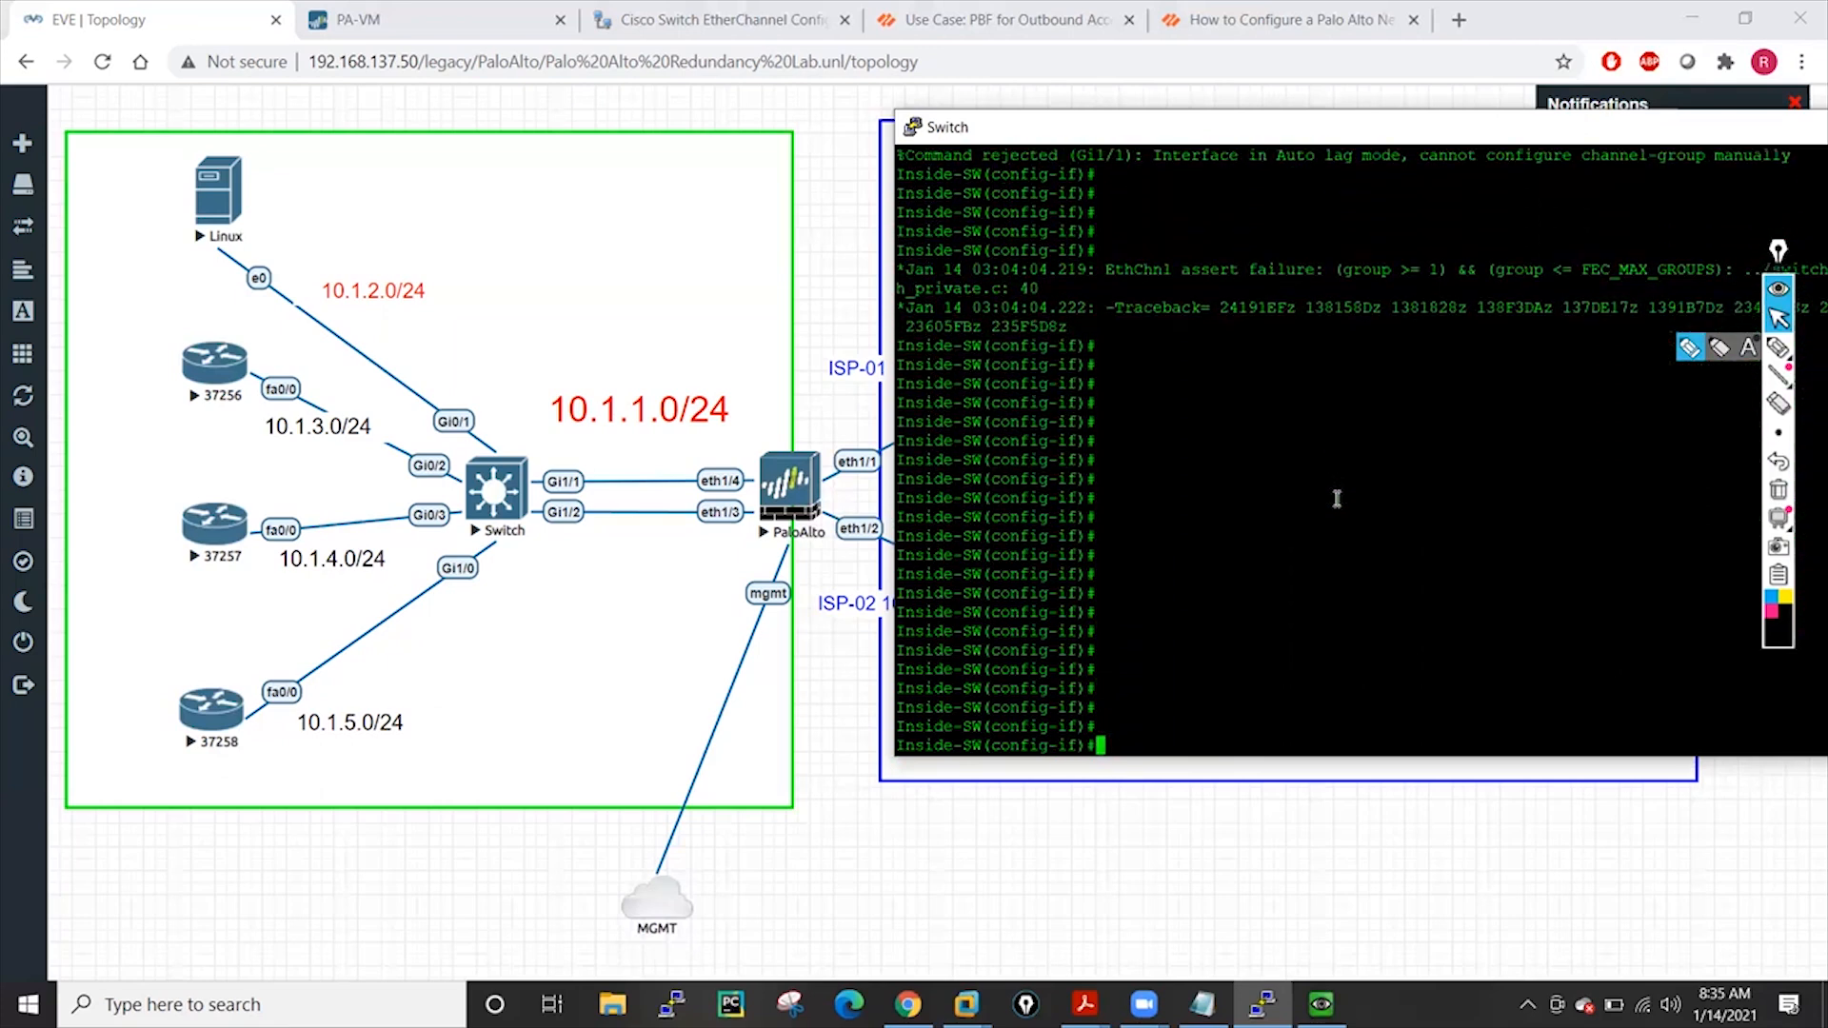
pyautogui.press('Return')
pyautogui.write('exit')
pyautogui.press('Return')
pyautogui.press('Return')
pyautogui.press('Return')
pyautogui.press('Return')
pyautogui.press('Return')
# List the 'lacp ?' options, which show only system-priority, then clear the command
pyautogui.write('la')
pyautogui.press('Tab')
pyautogui.press('Tab')
pyautogui.write('?')
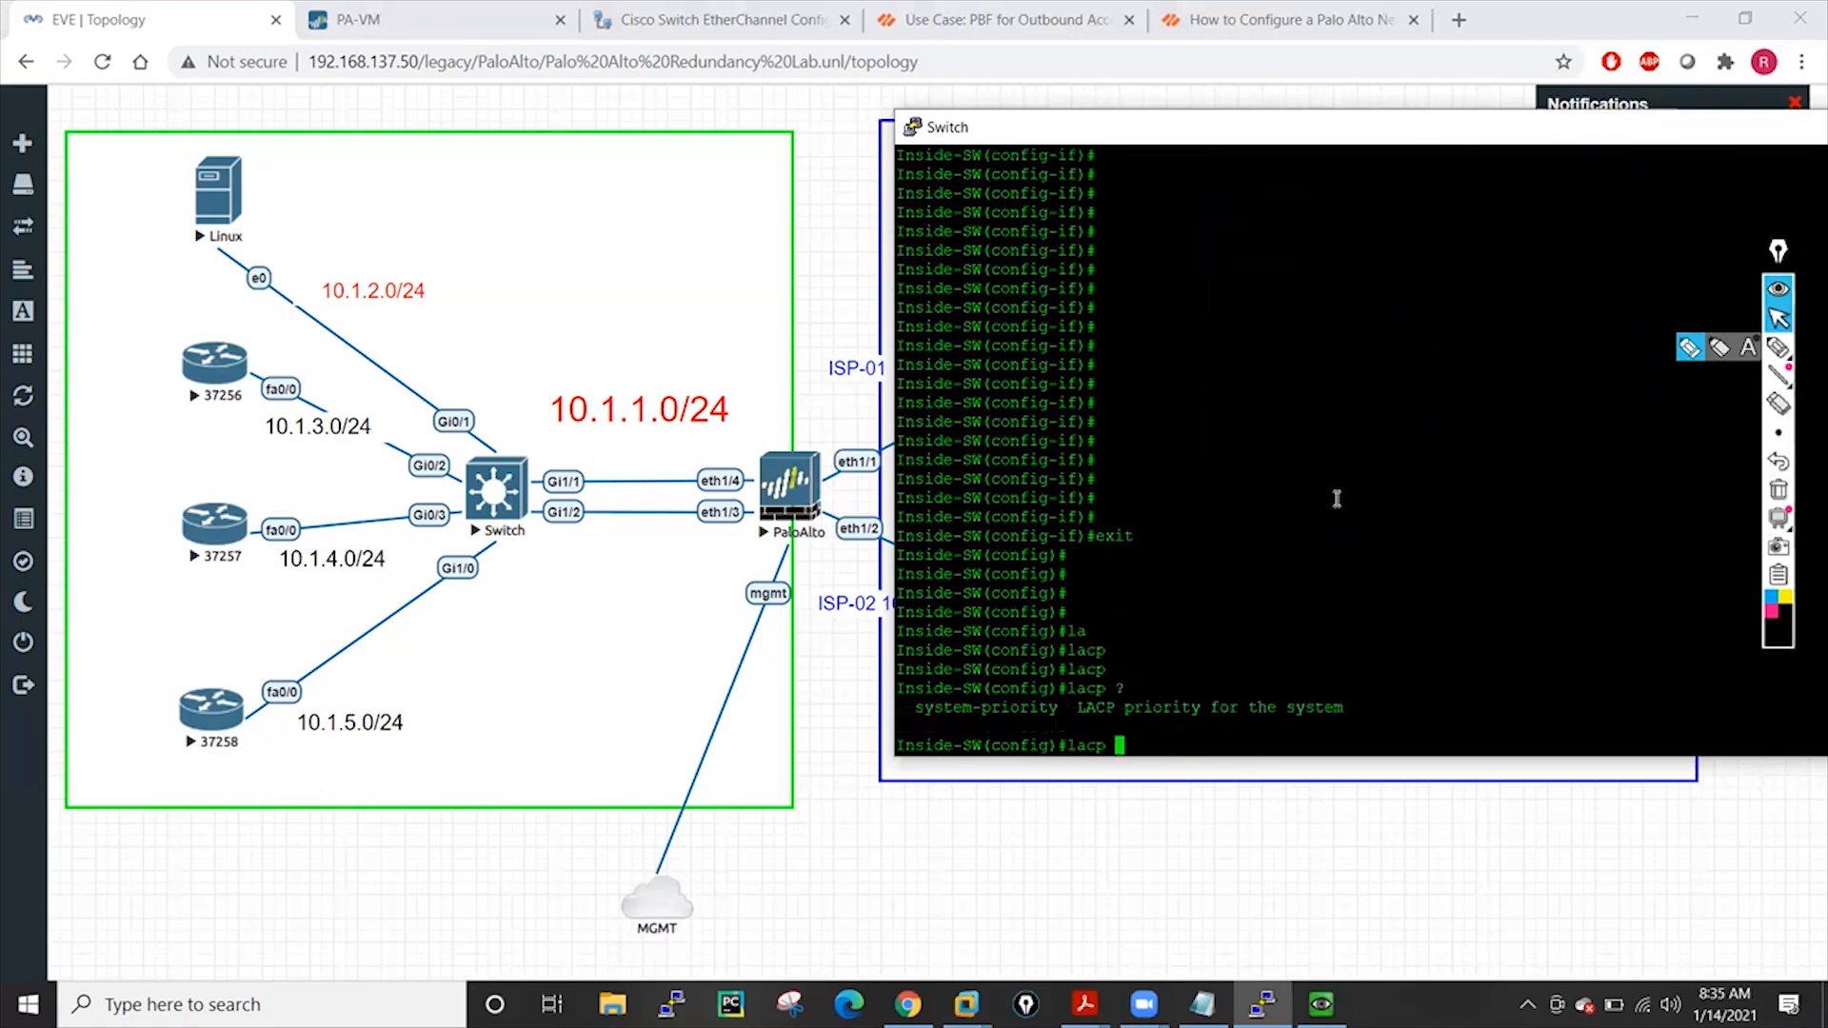
pyautogui.press('BackSpace')
pyautogui.press('BackSpace')
pyautogui.press('BackSpace')
pyautogui.press('BackSpace')
pyautogui.press('BackSpace')
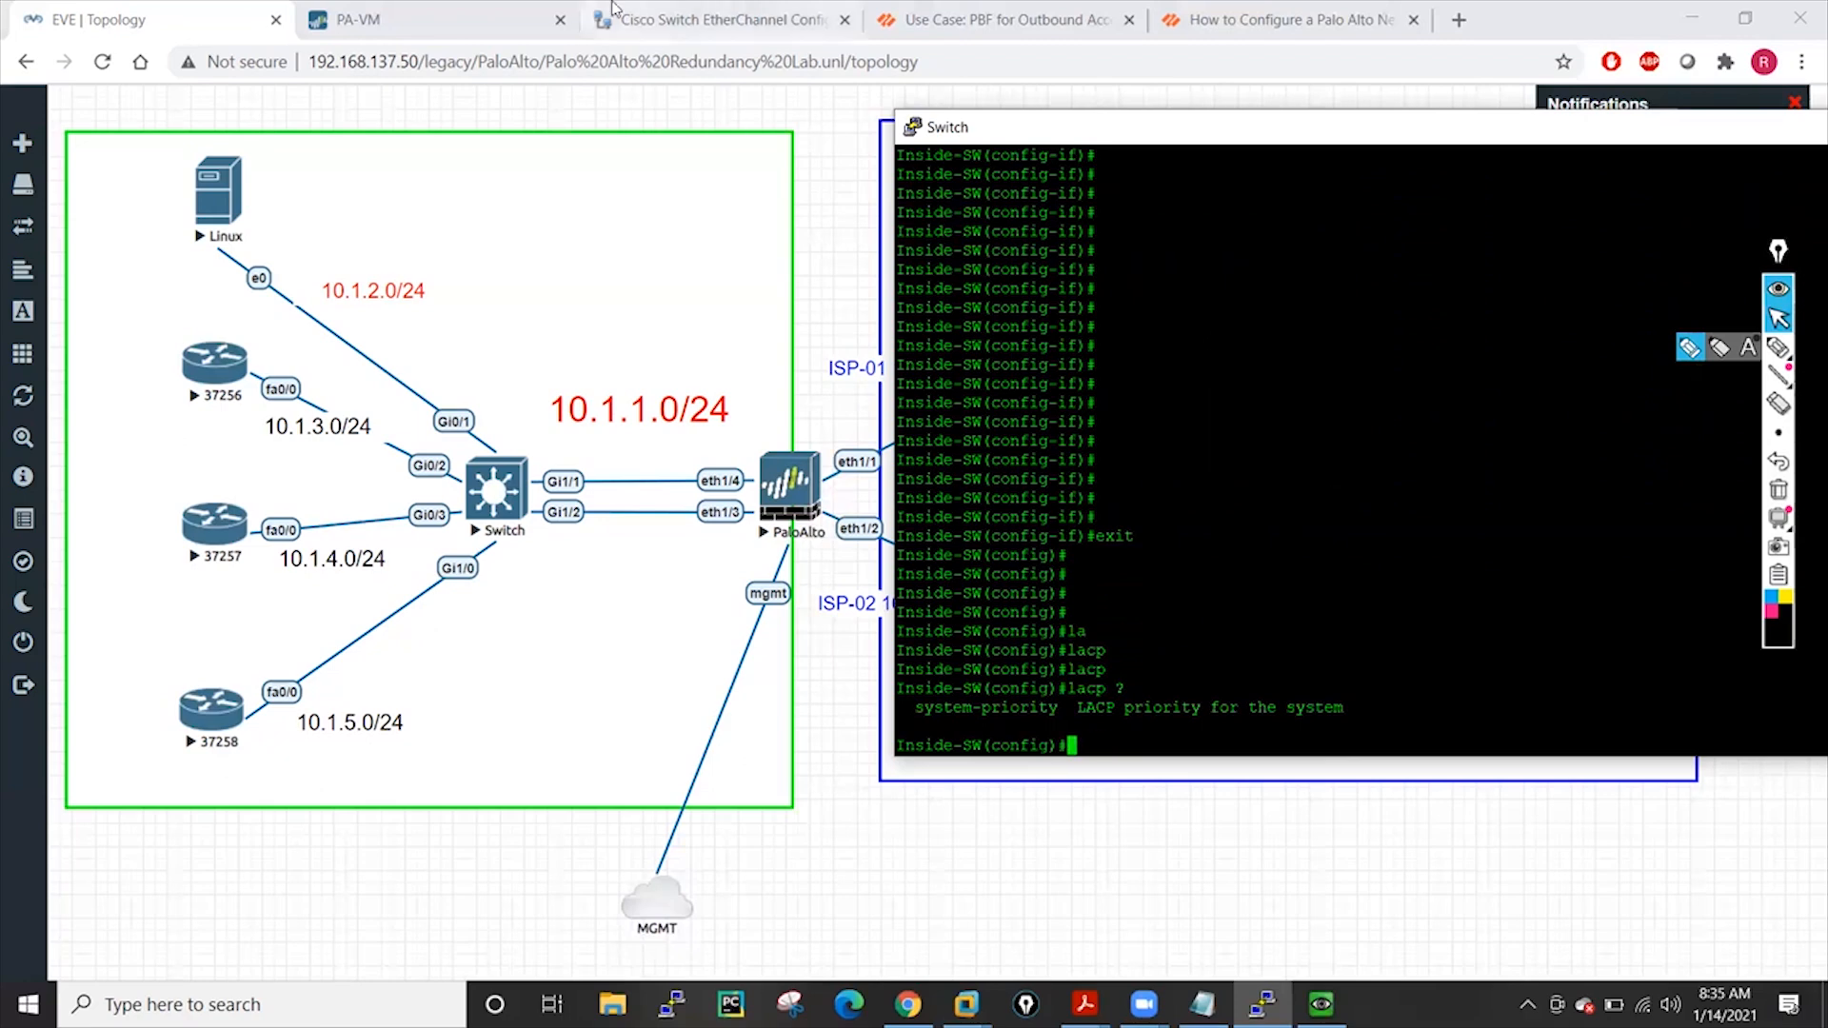
pyautogui.click(686, 19)
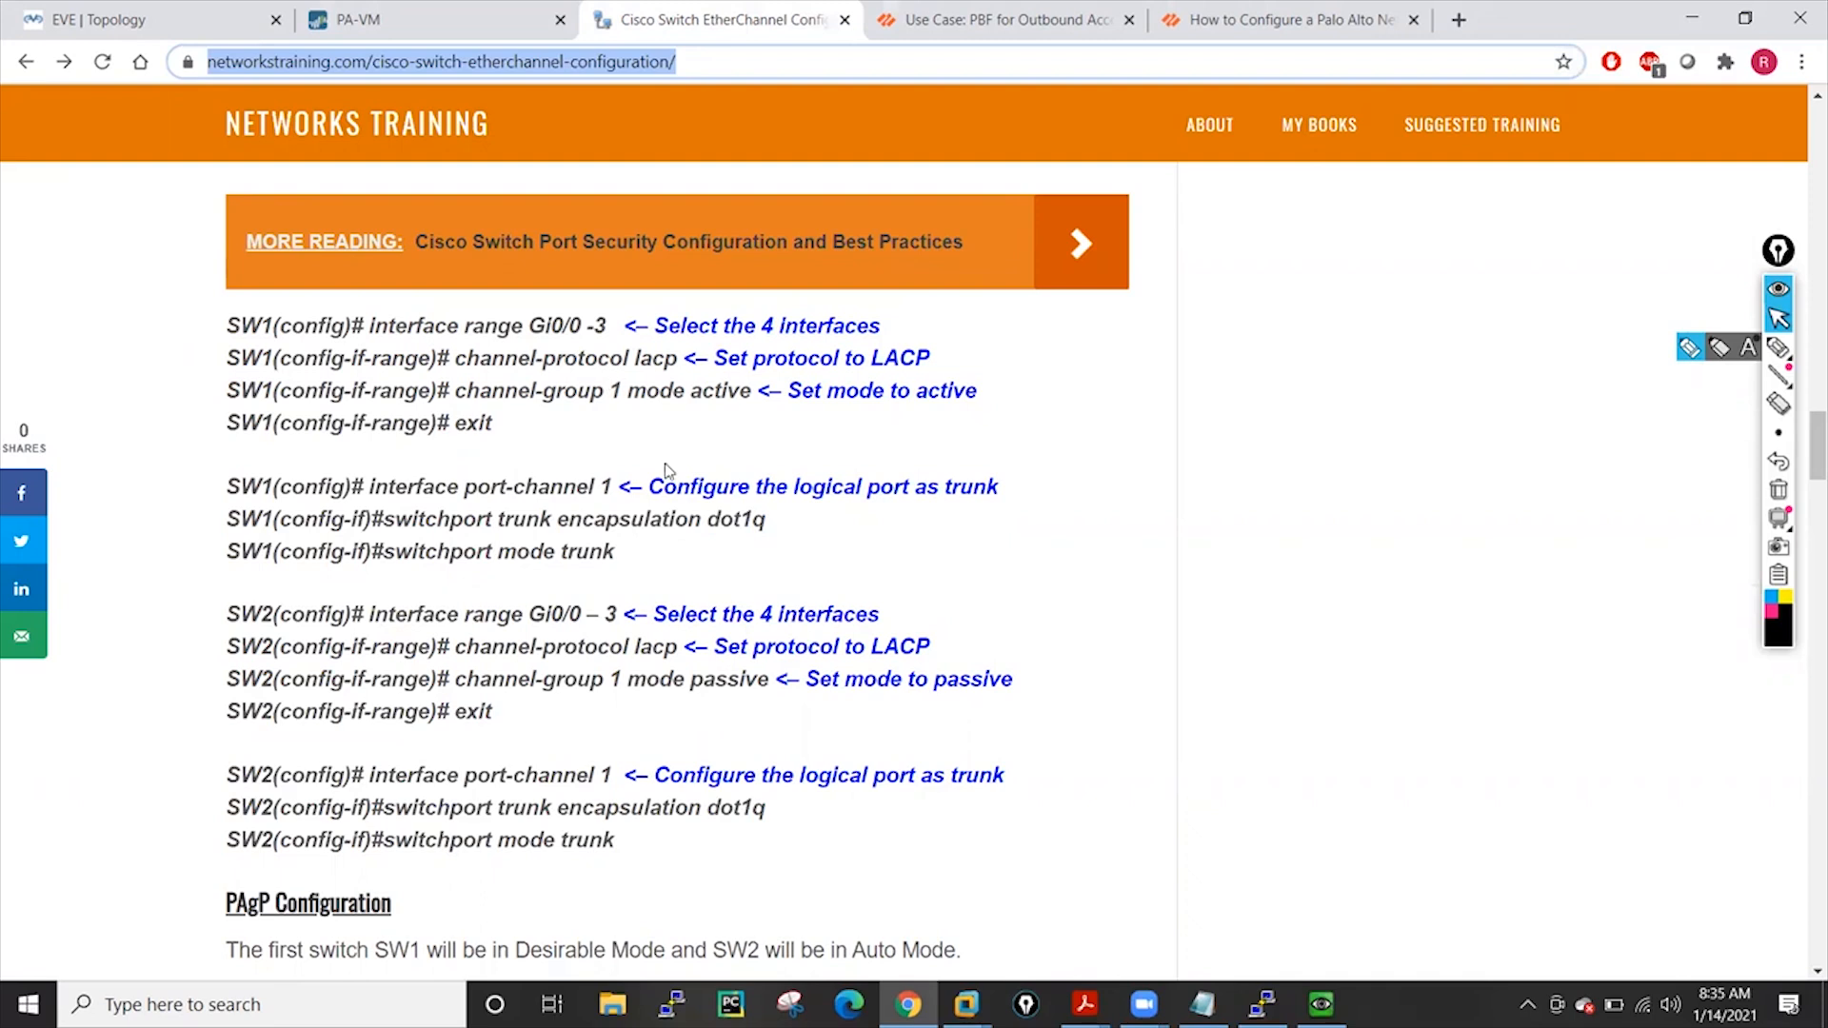
# Bring the switch console forward and enter interface range g1/1 - 2
pyautogui.click(1262, 1004)
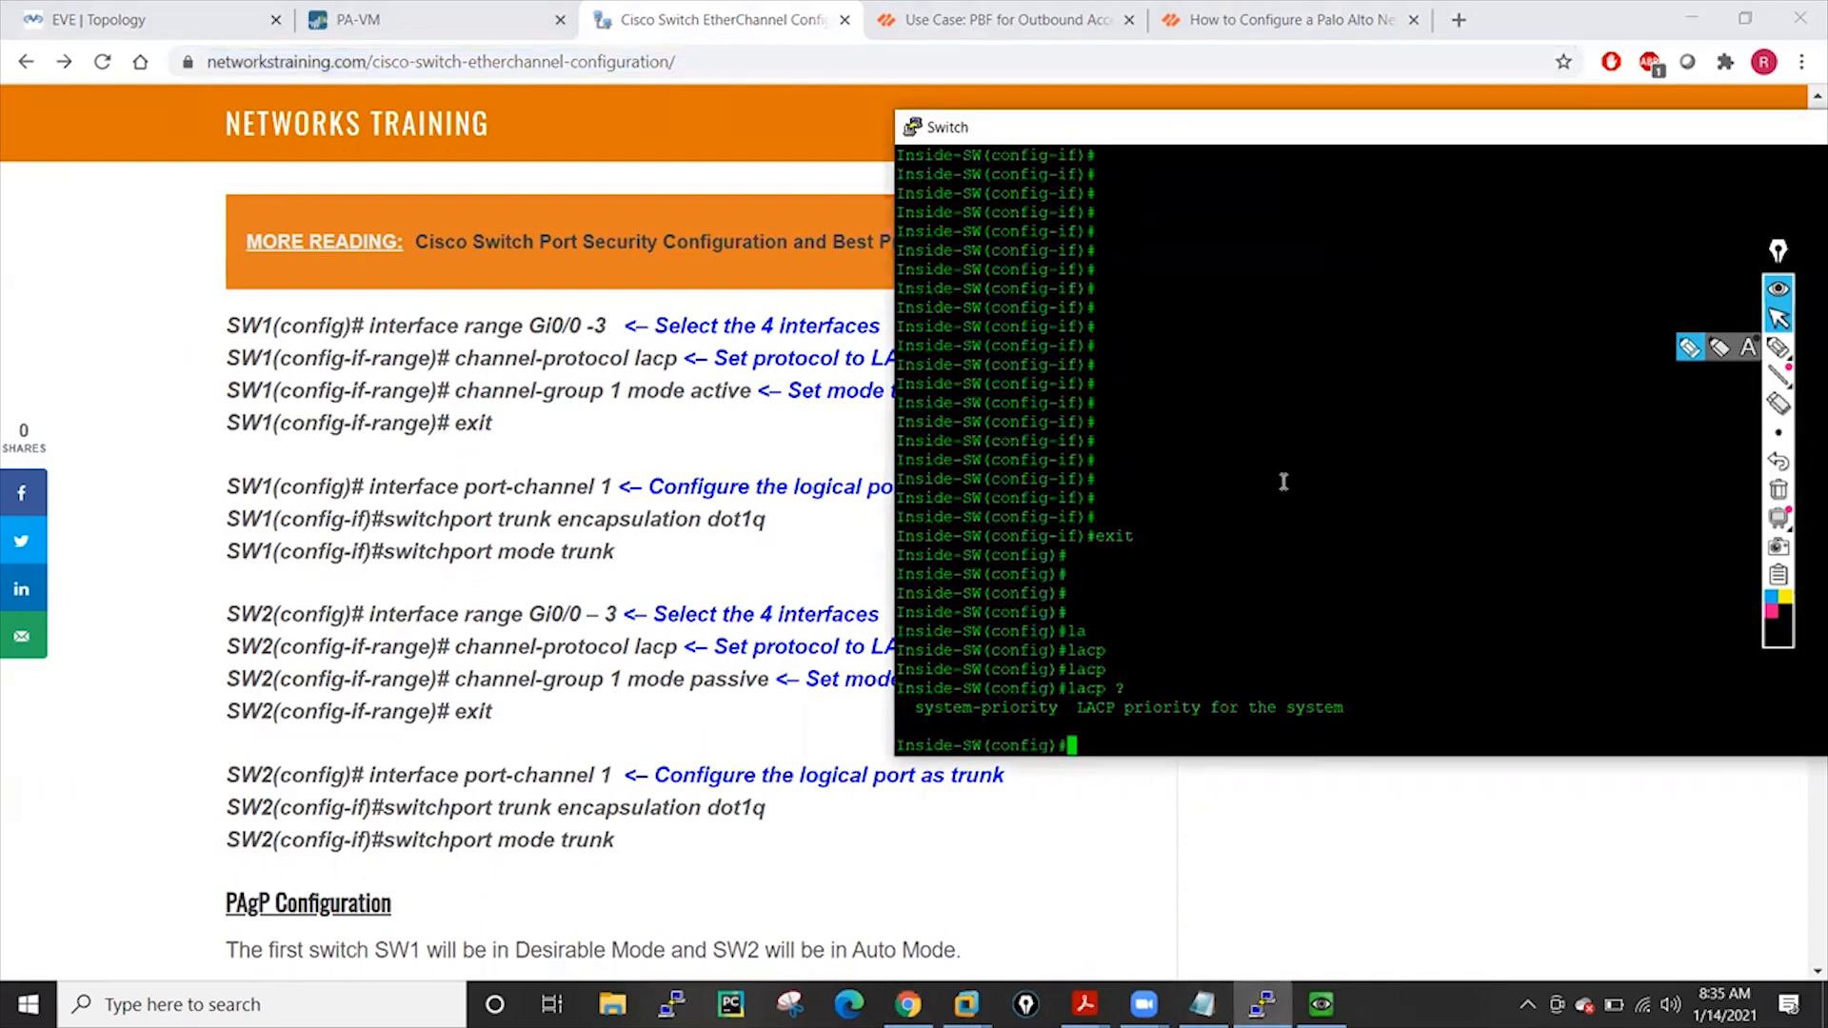
pyautogui.write('chan')
pyautogui.press('Tab')
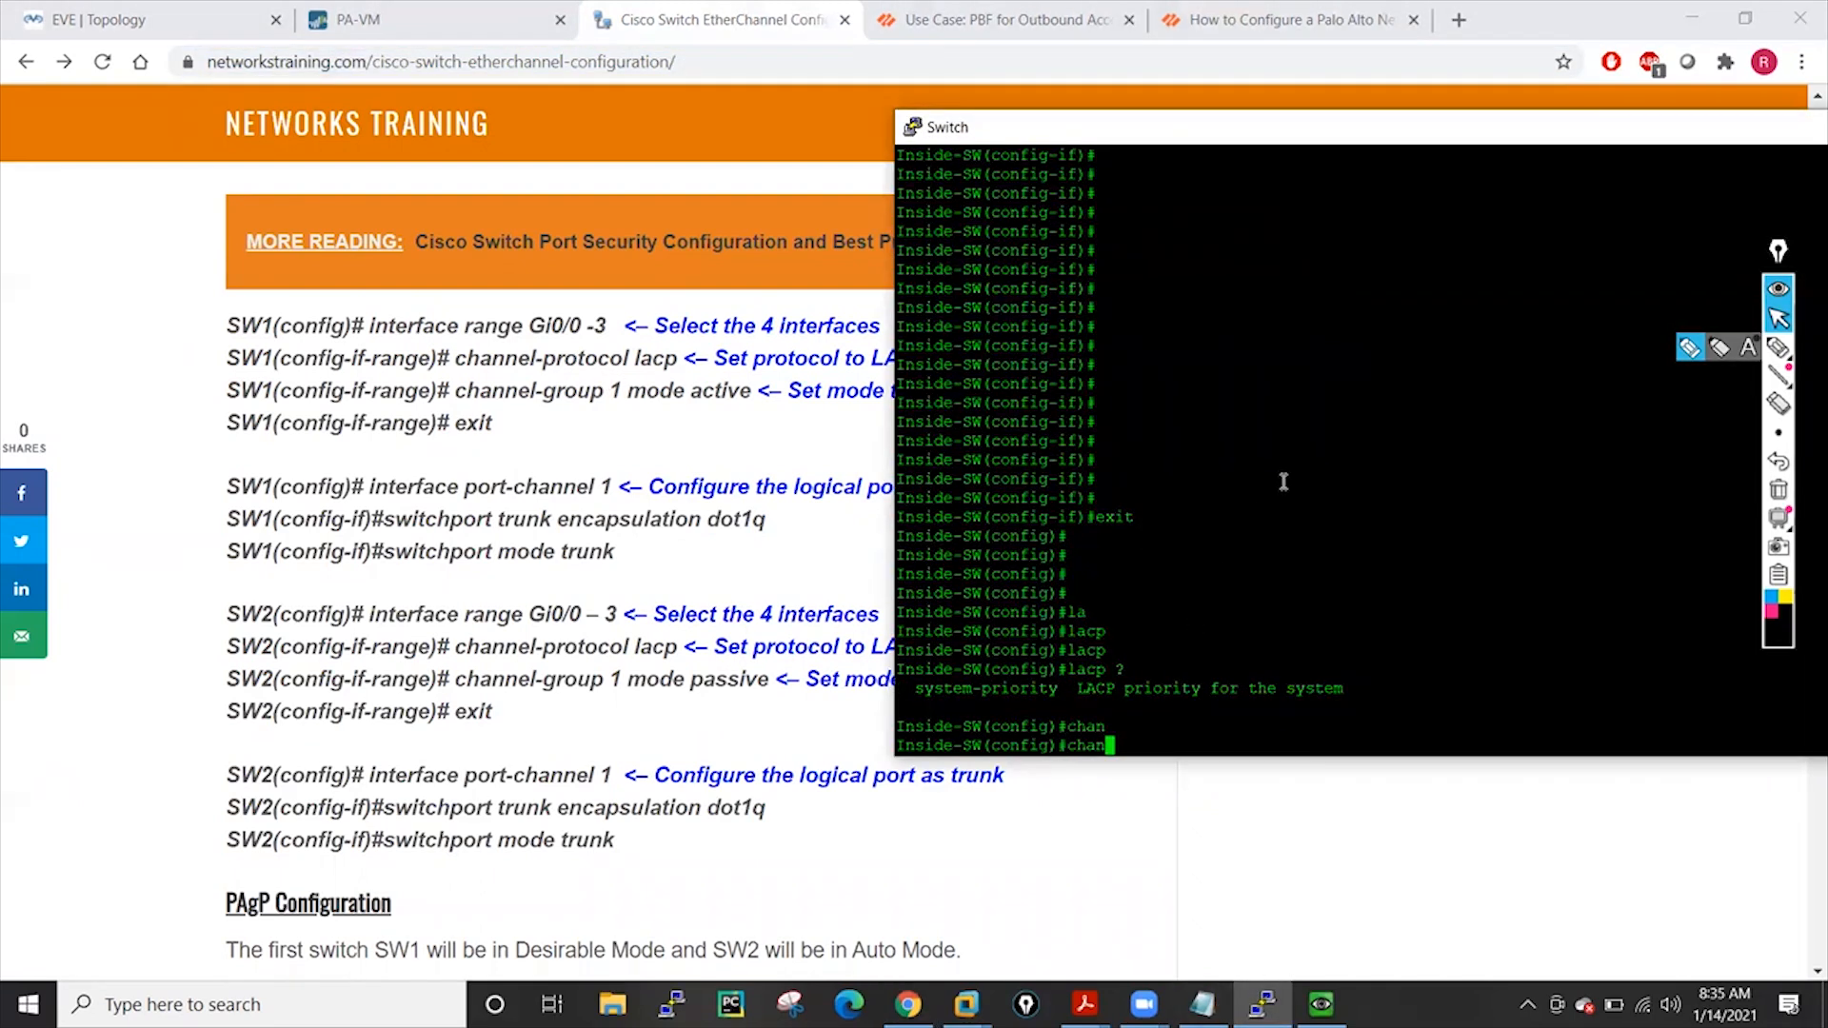
pyautogui.press('BackSpace')
pyautogui.press('BackSpace')
pyautogui.press('BackSpace')
pyautogui.press('BackSpace')
pyautogui.write('int ra')
pyautogui.press('Tab')
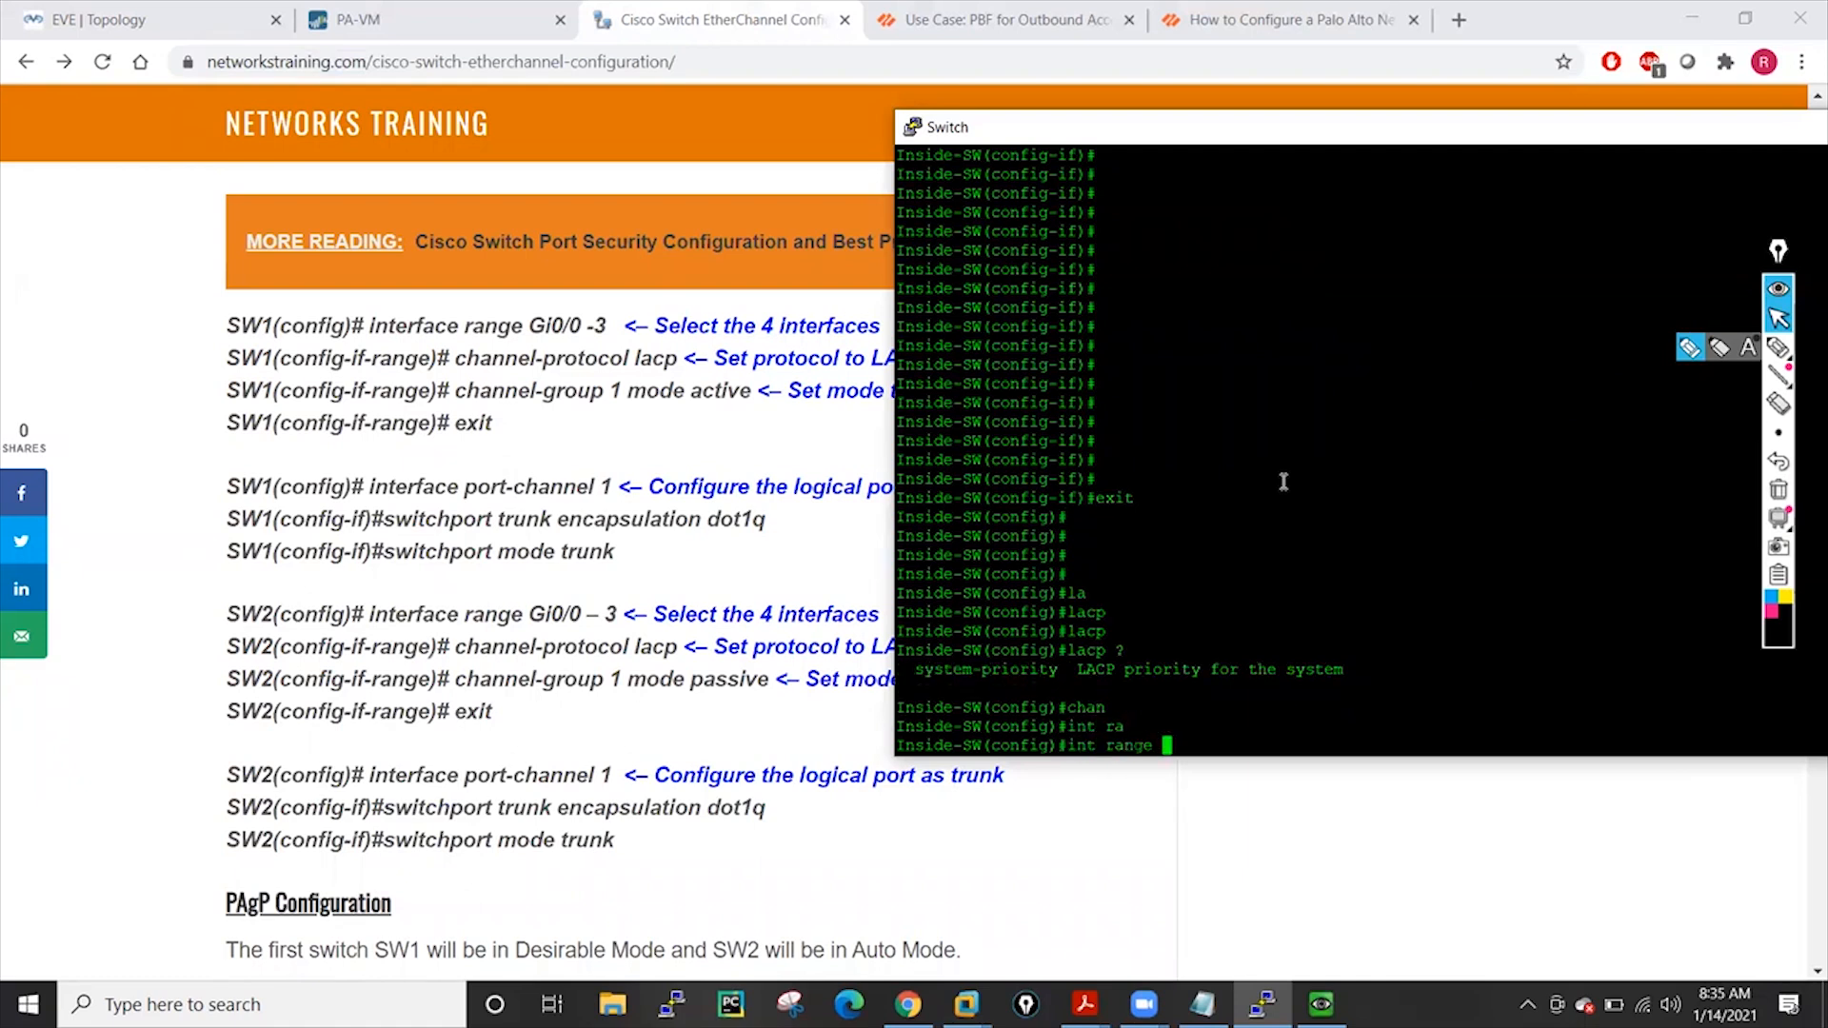
pyautogui.write('g')
pyautogui.write('1/1 - 2')
pyautogui.press('Return')
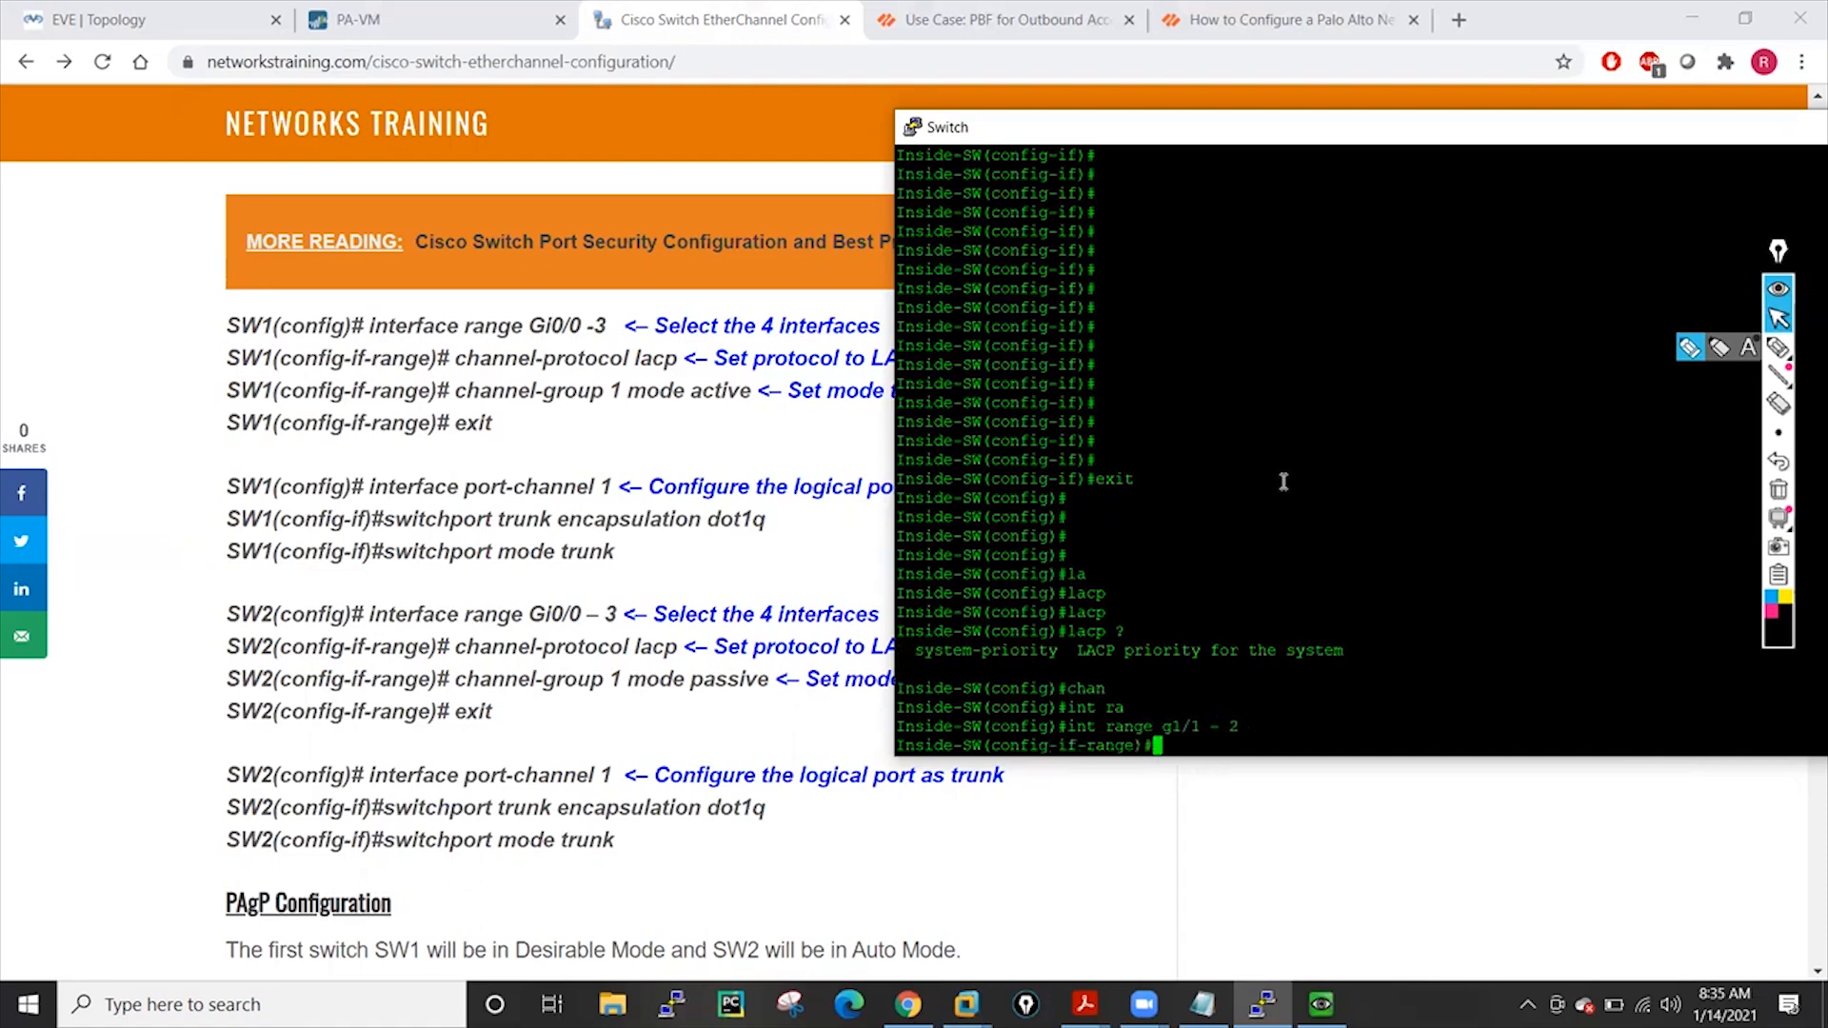
# Set channel-protocol lacp on the g1/1-2 range
pyautogui.write('chan')
pyautogui.press('Tab')
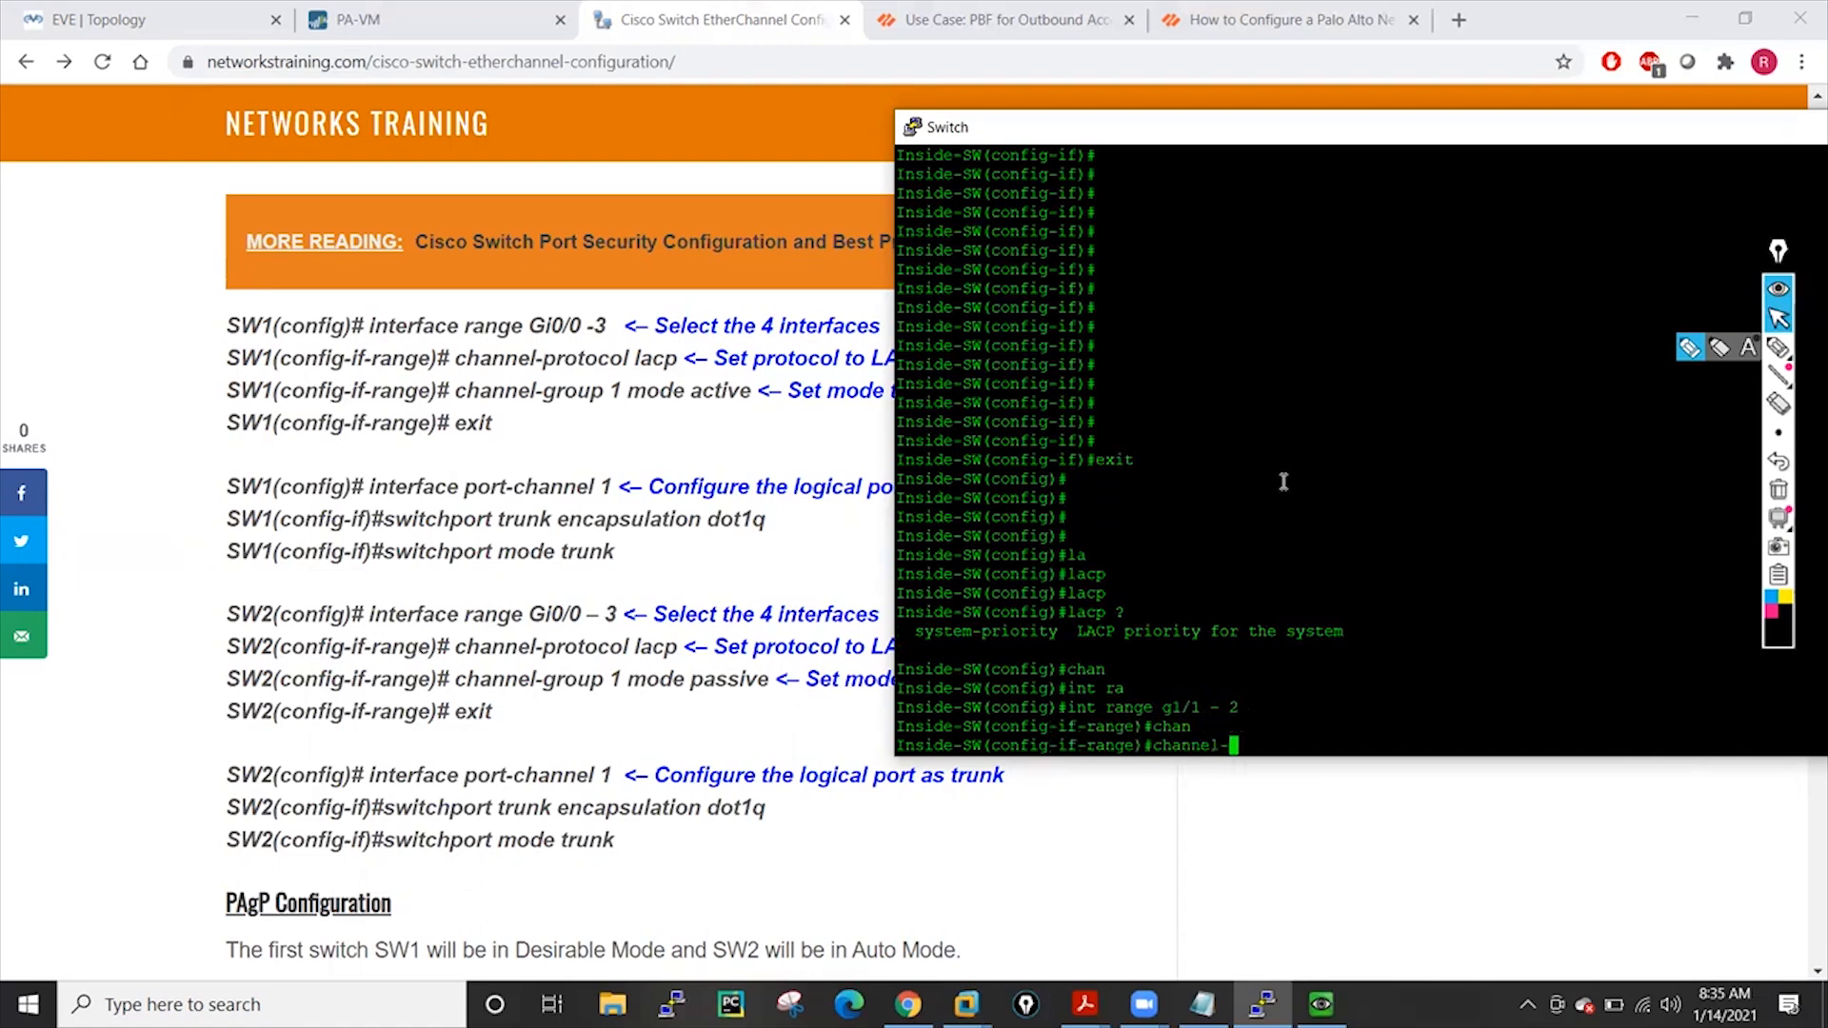
pyautogui.press('BackSpace')
pyautogui.write('pro')
pyautogui.press('Tab')
pyautogui.press('BackSpace')
pyautogui.press('BackSpace')
pyautogui.press('BackSpace')
pyautogui.press('BackSpace')
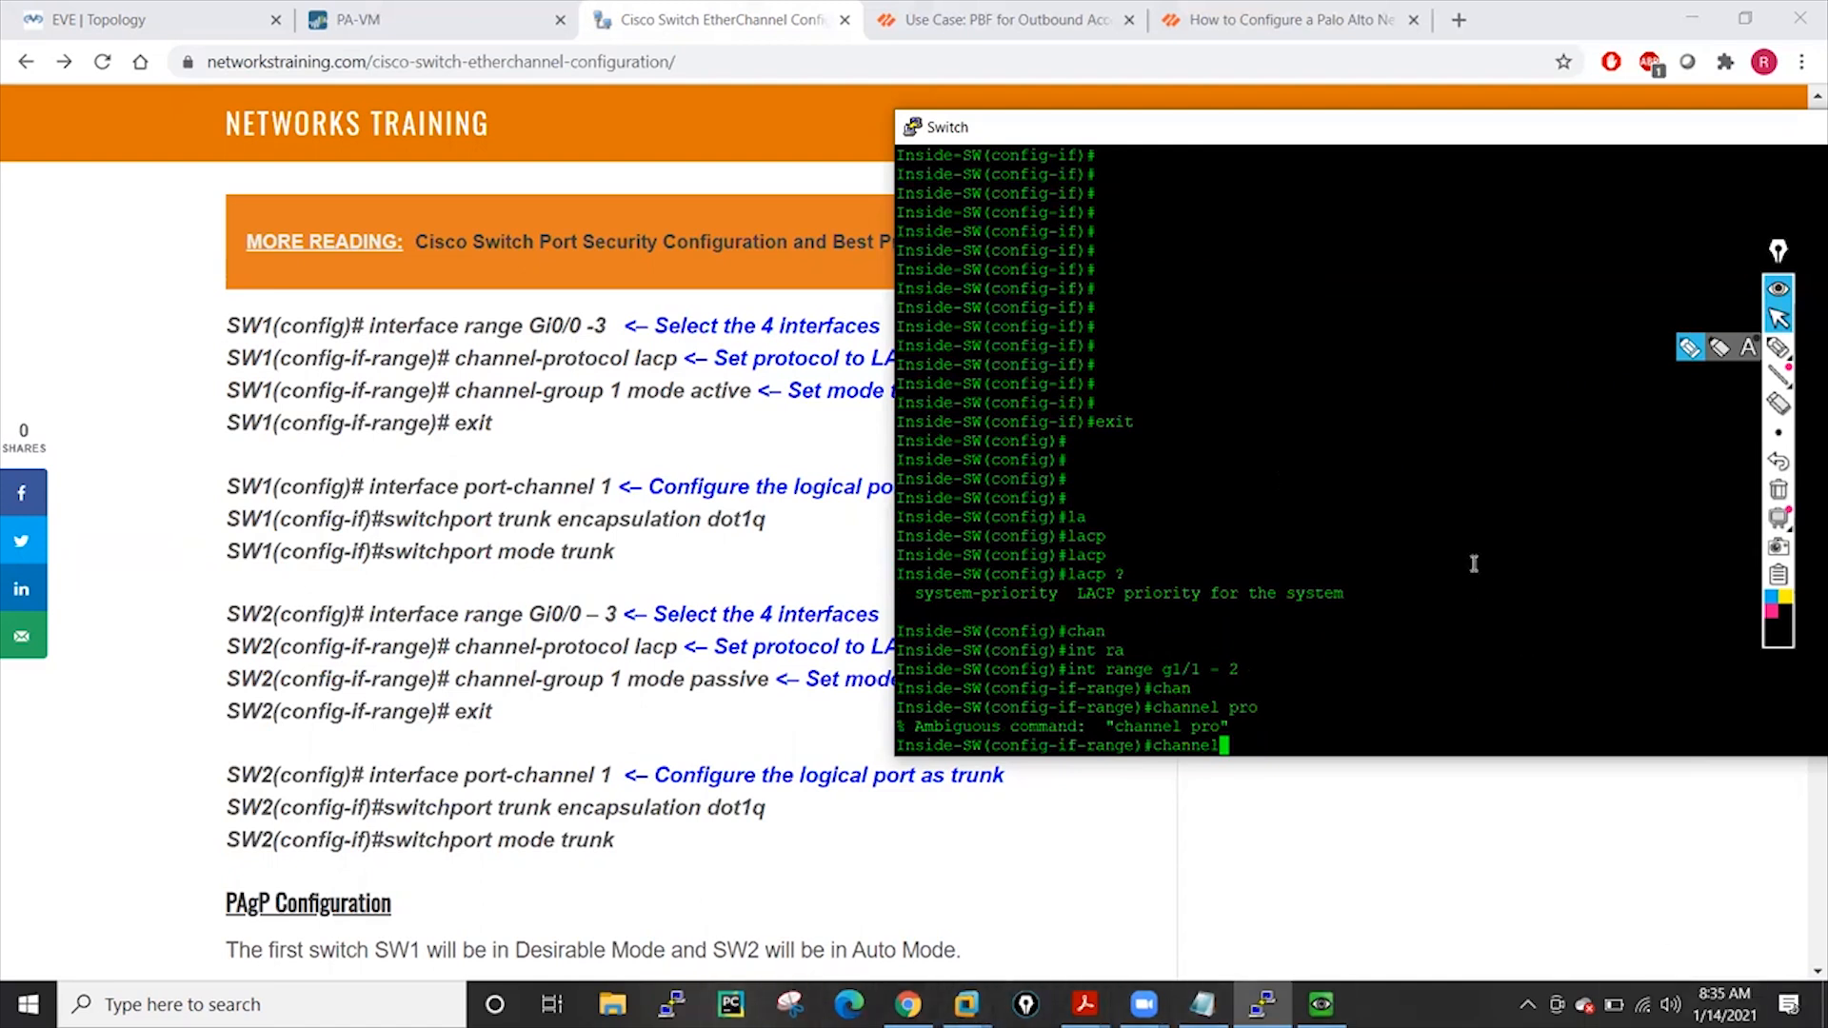
pyautogui.write('-pro')
pyautogui.press('Tab')
pyautogui.write('?')
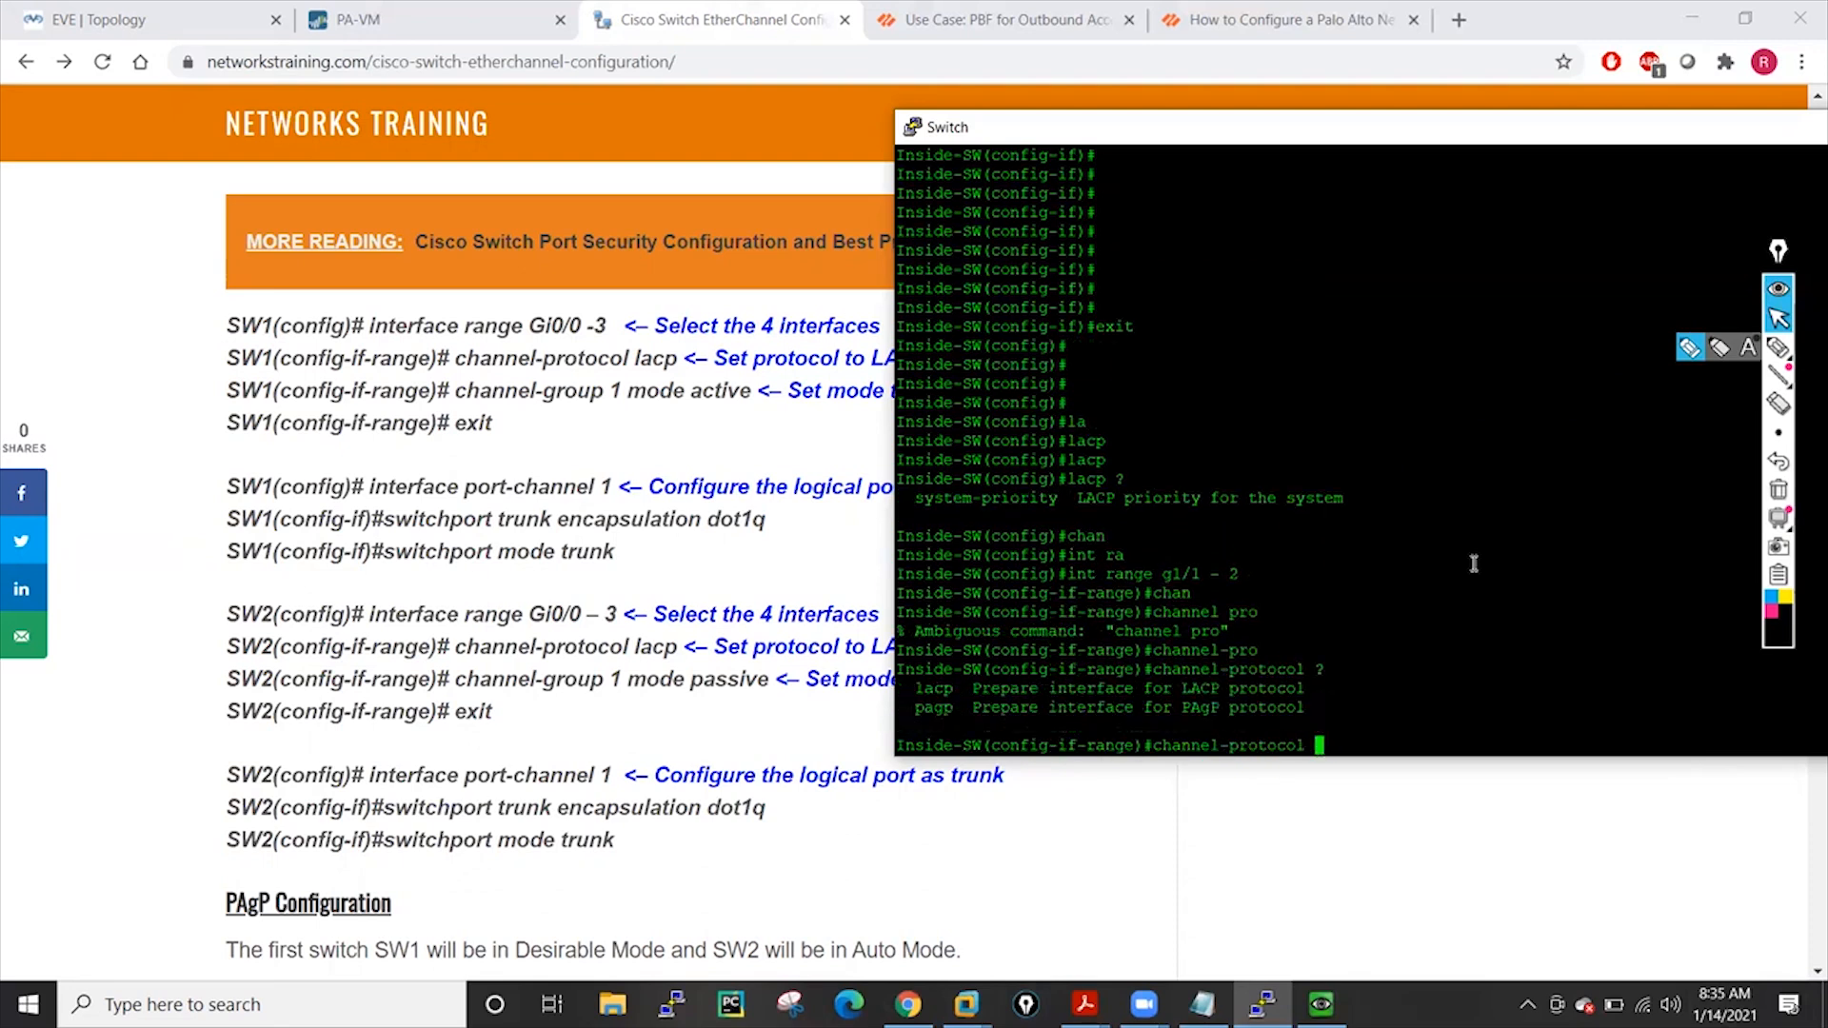
pyautogui.write('la')
pyautogui.press('Tab')
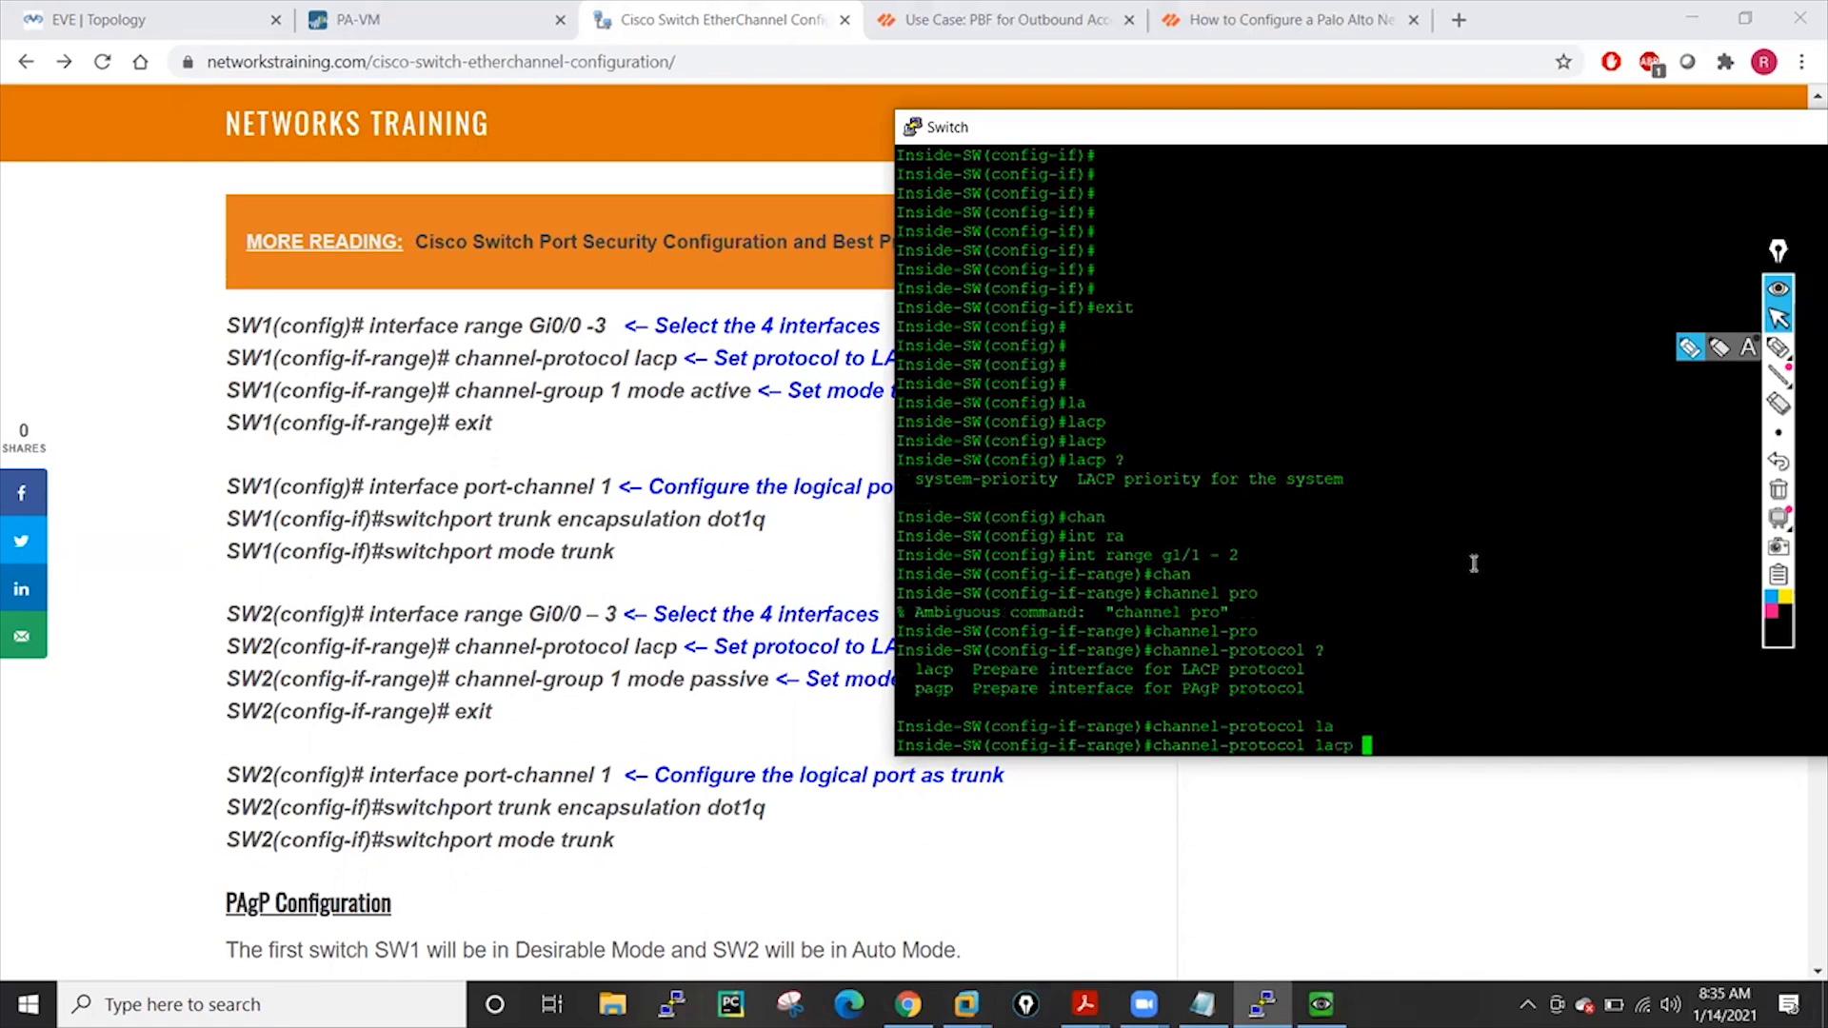
pyautogui.write('?')
pyautogui.press('Return')
pyautogui.press('Return')
pyautogui.press('Return')
pyautogui.press('Return')
pyautogui.press('Return')
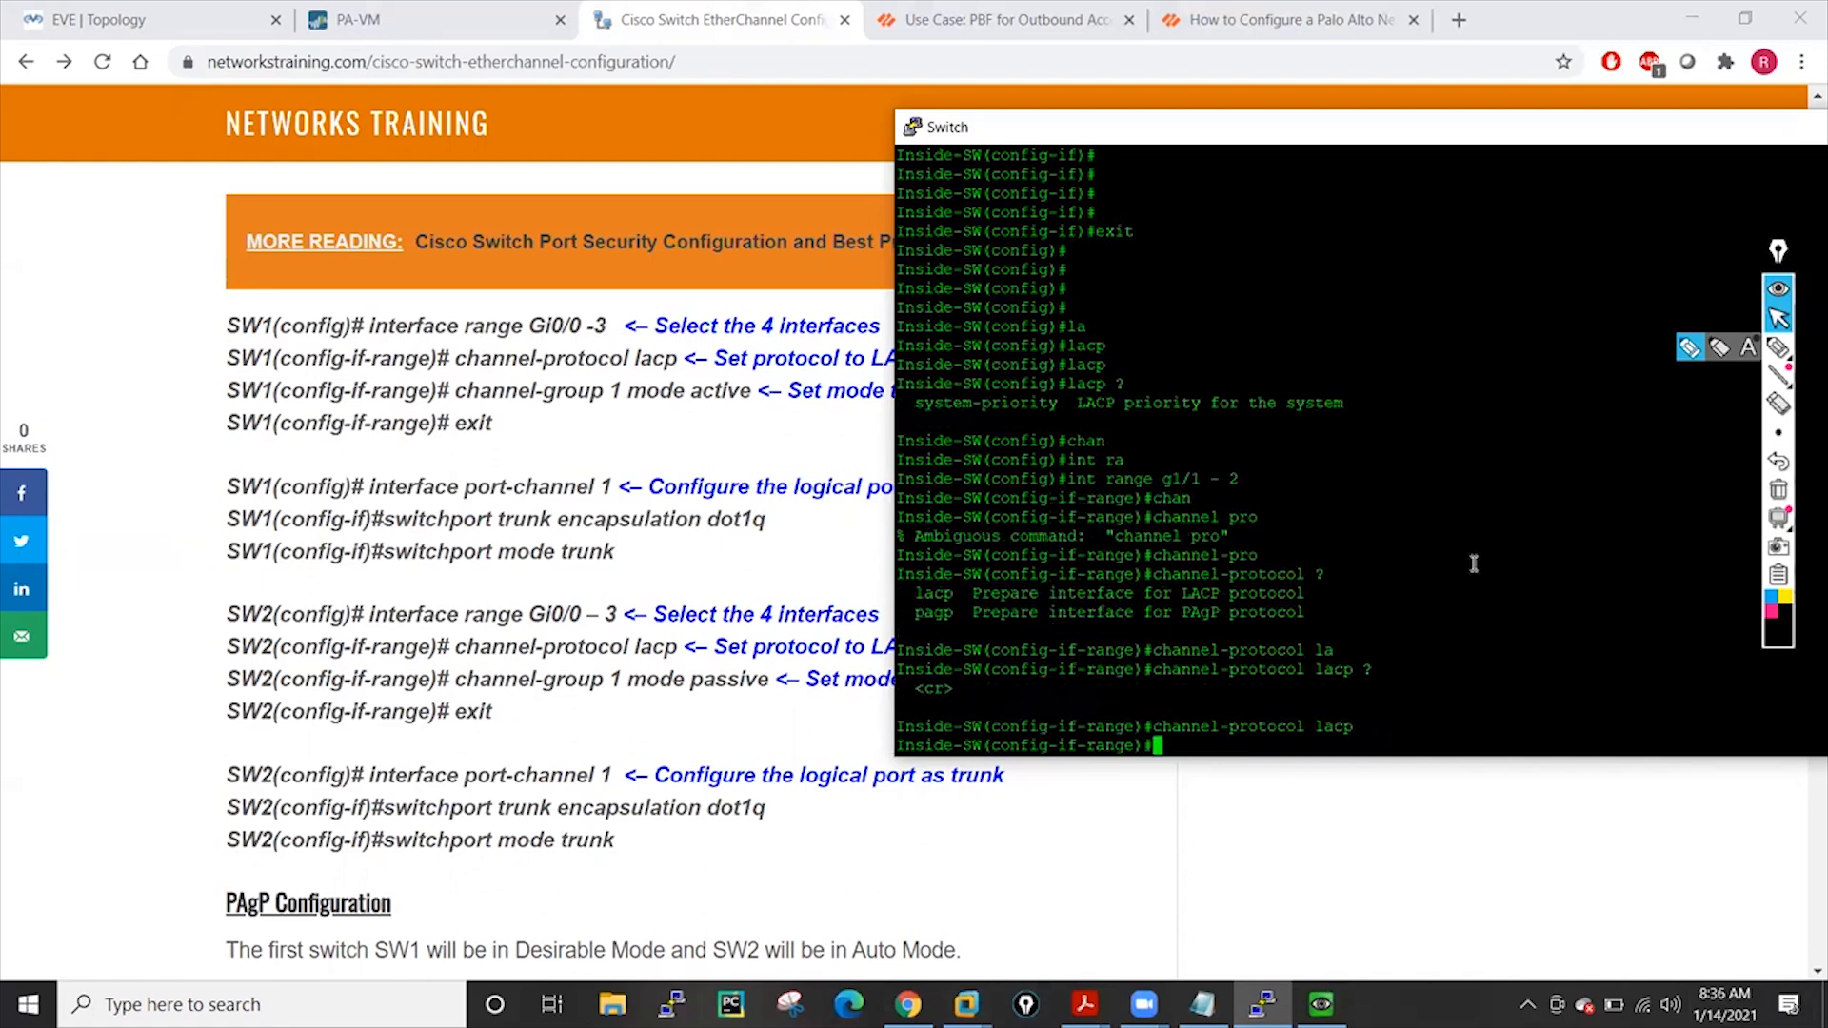
# Attempt channel-group 100 mode active on the range, which the switch rejects
pyautogui.write('chan')
pyautogui.press('Tab')
pyautogui.write('g')
pyautogui.press('Tab')
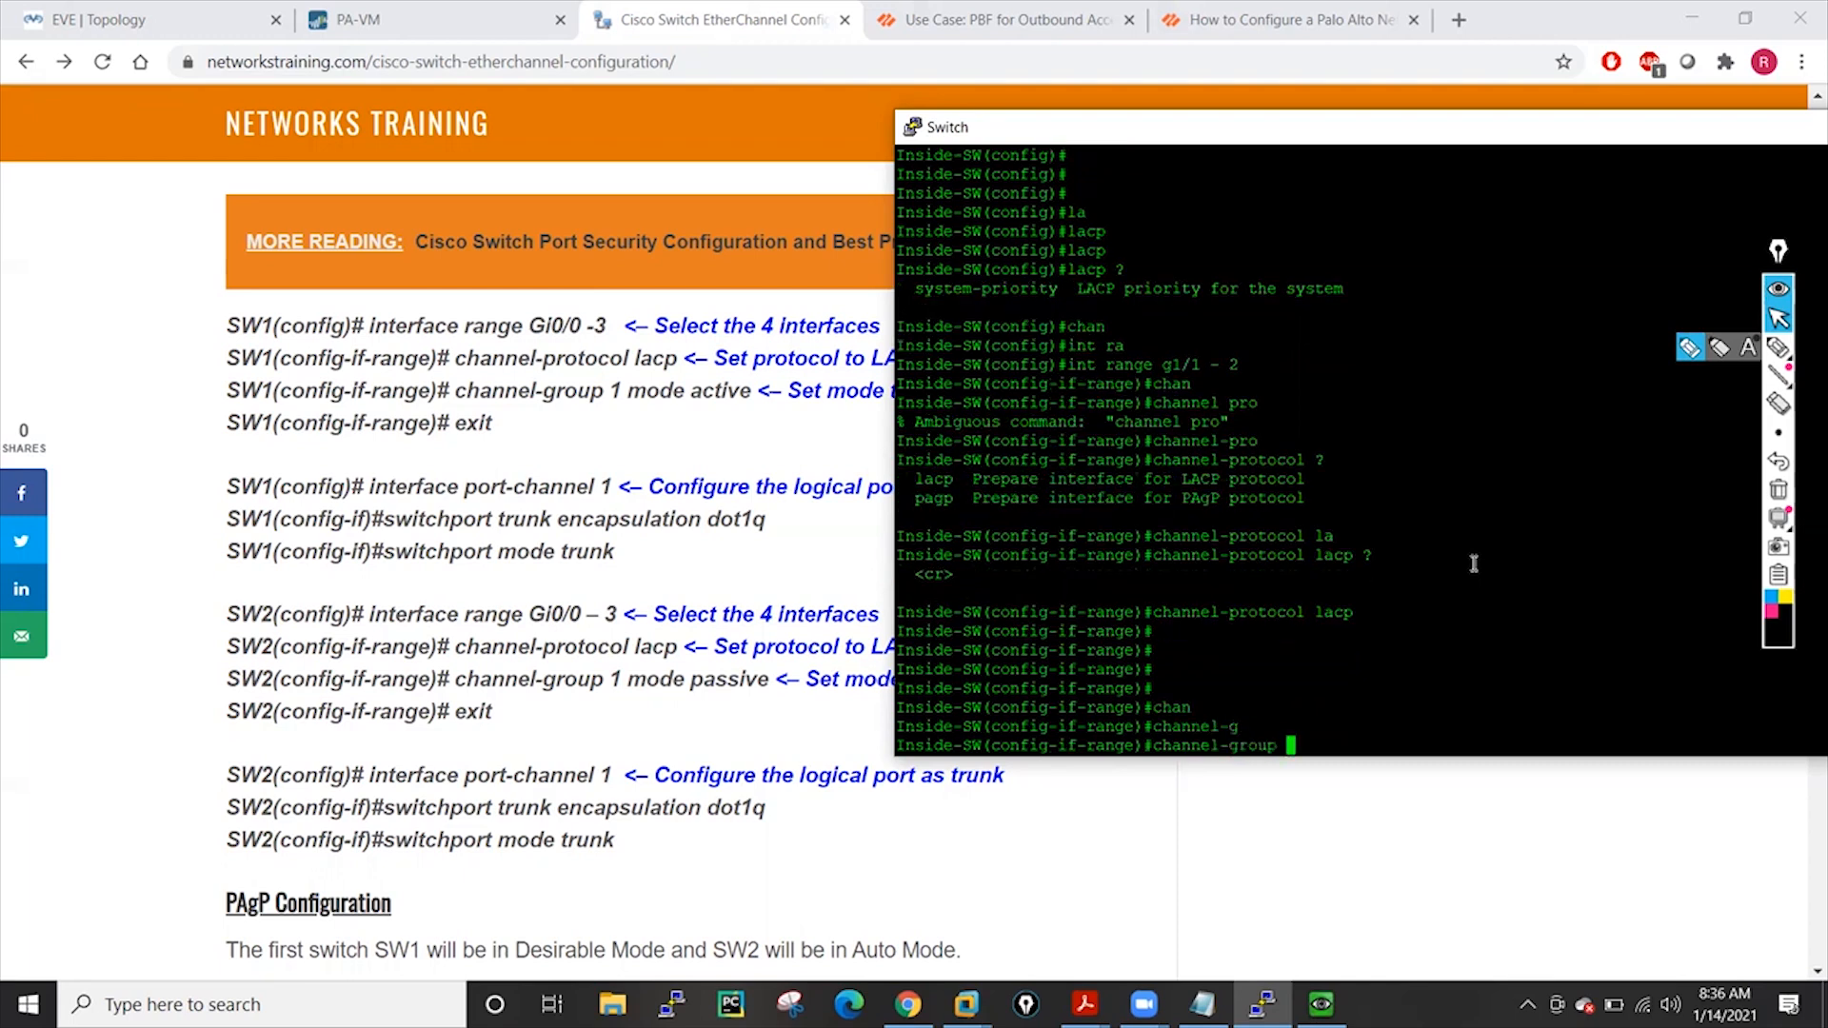
pyautogui.write('100 ?mo')
pyautogui.press('Tab')
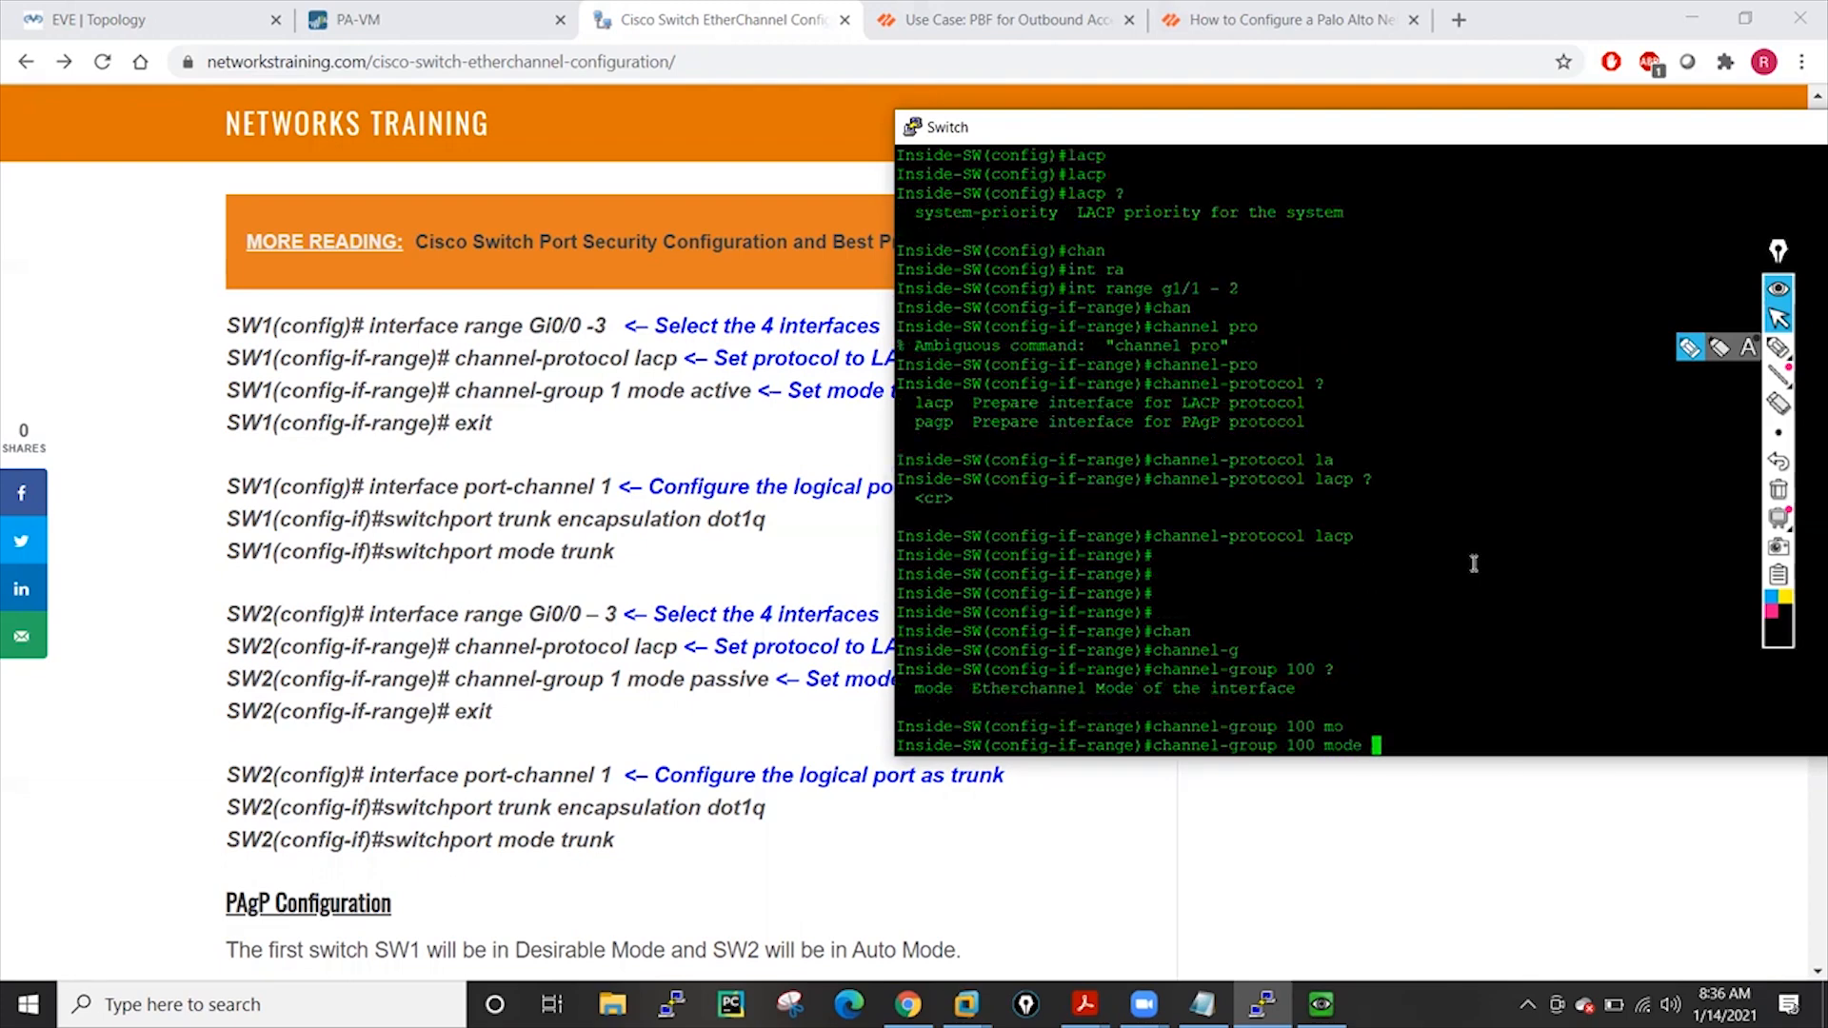
pyautogui.write('?')
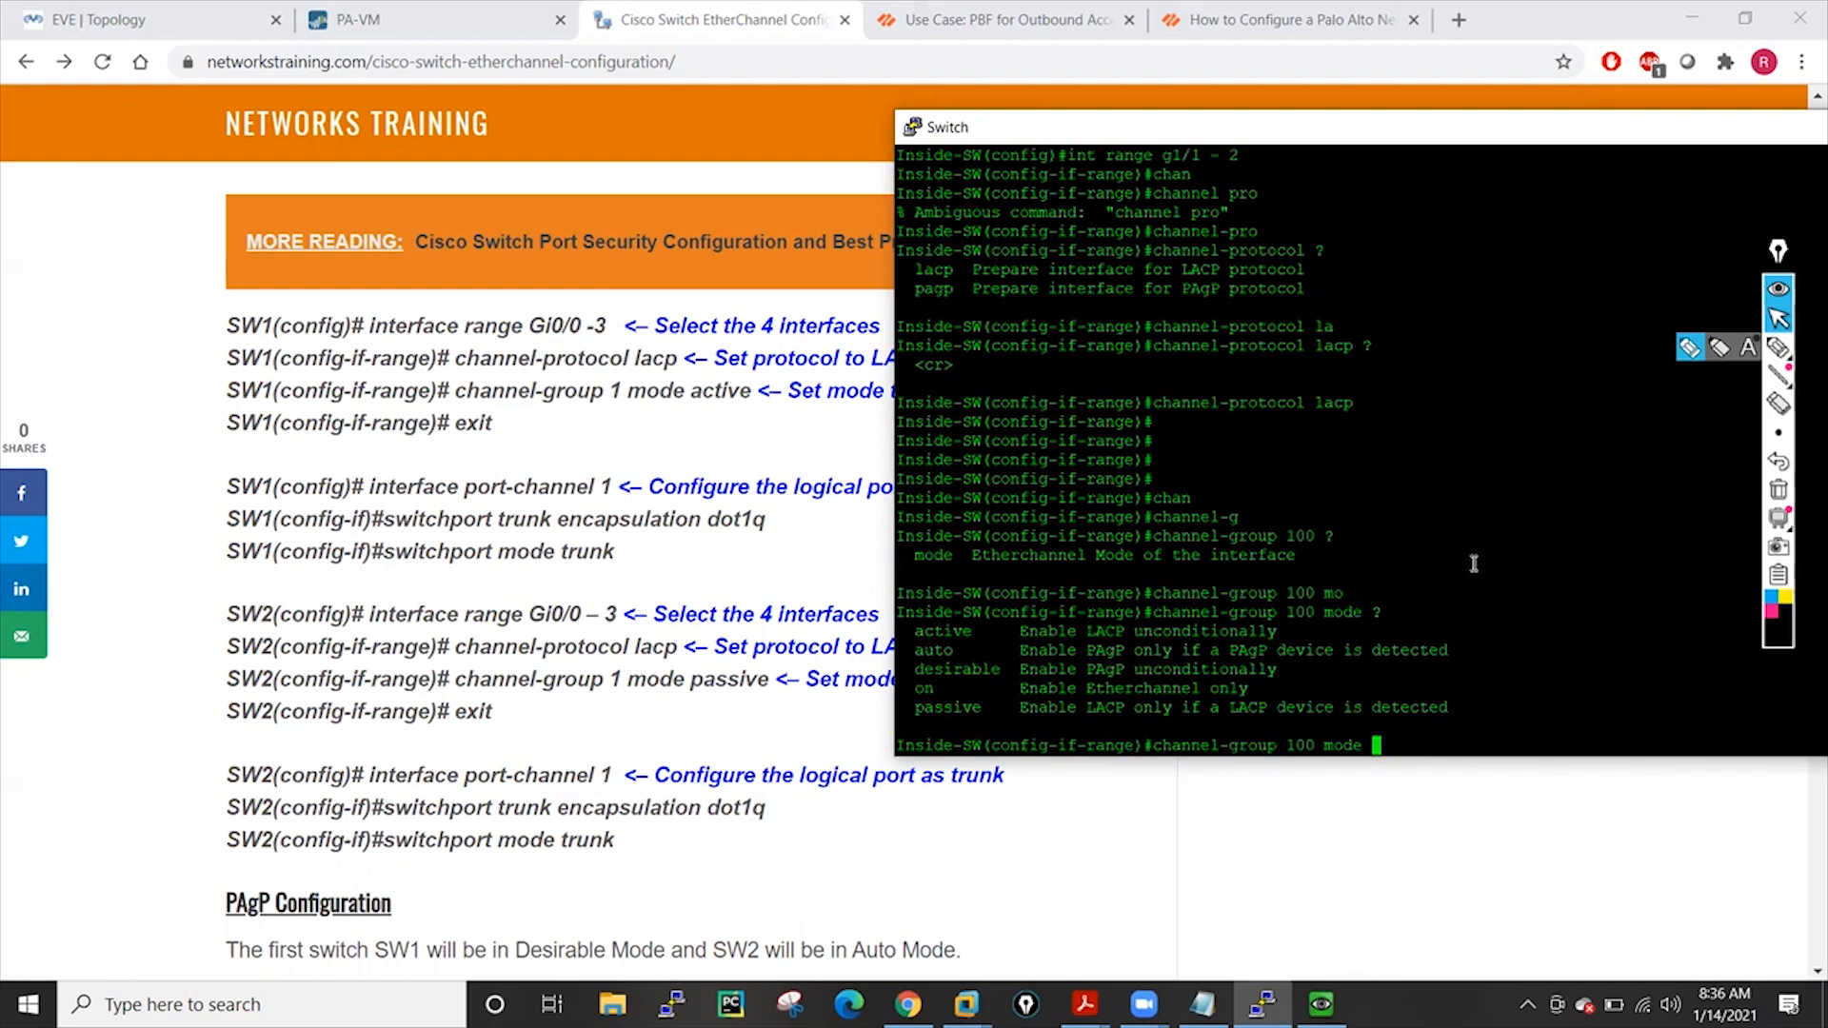
pyautogui.write('a')
pyautogui.write('c')
pyautogui.press('Tab')
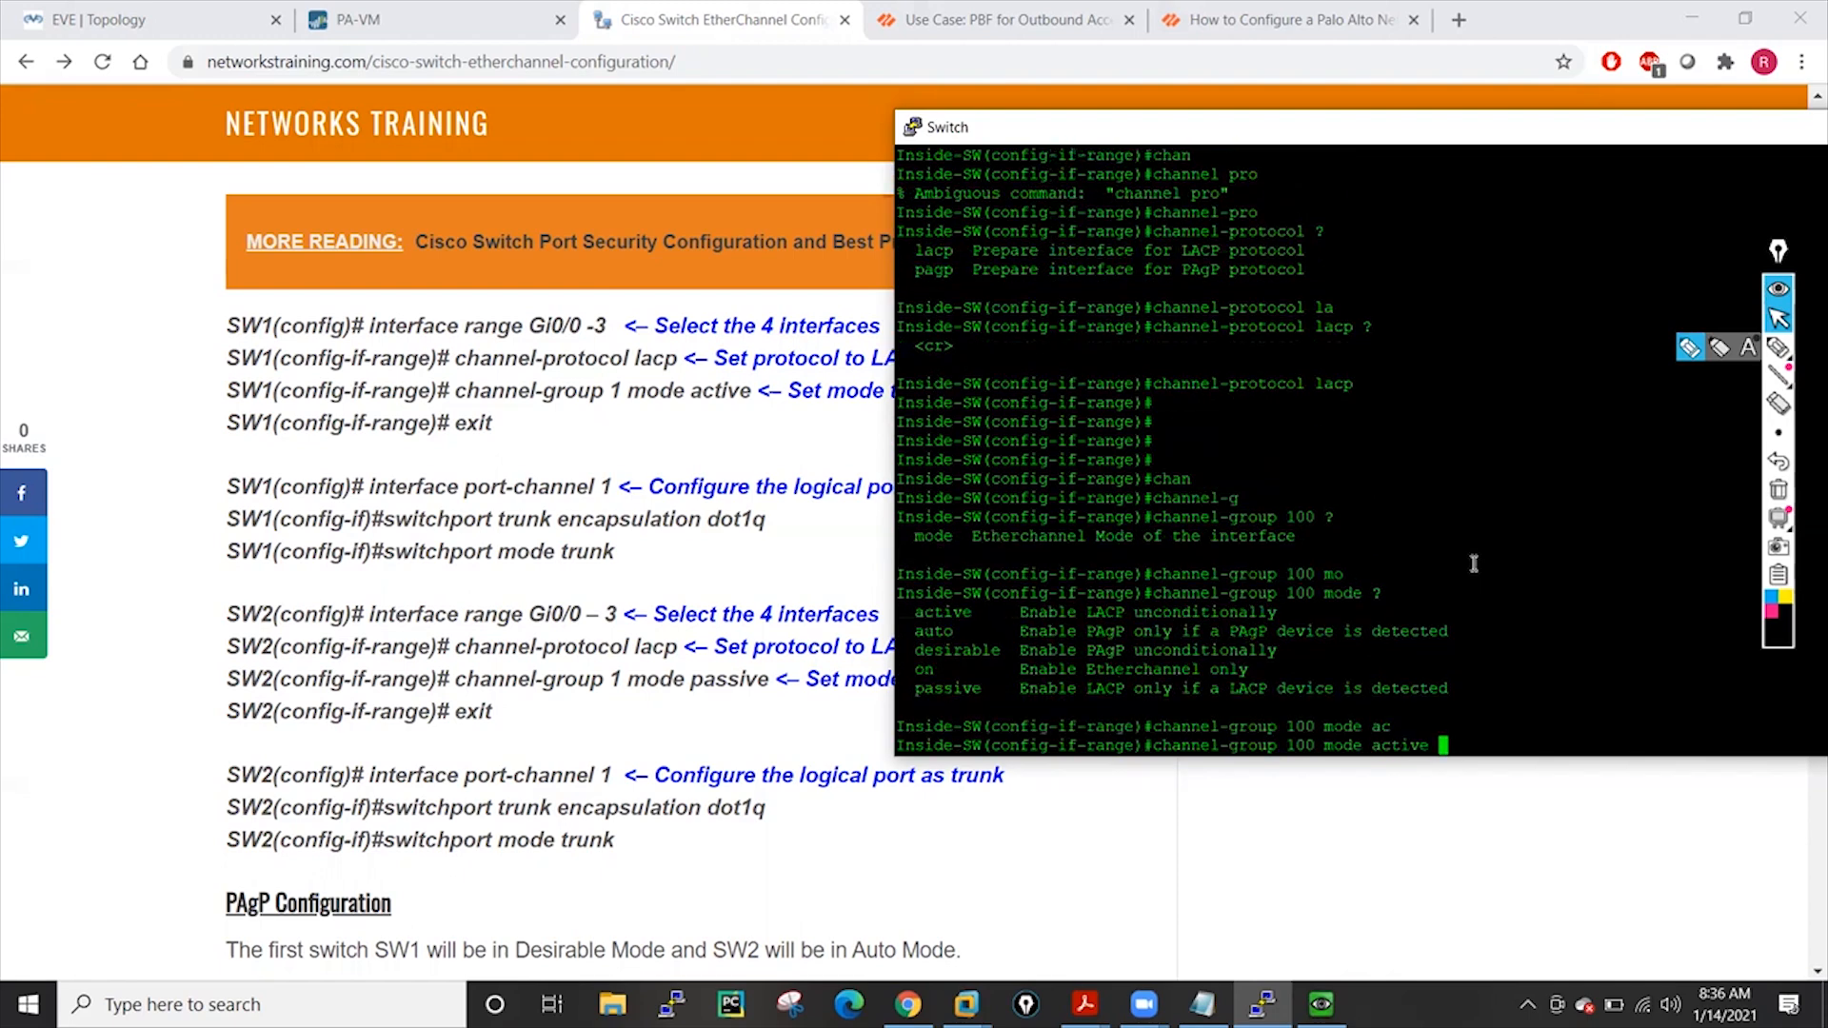
pyautogui.write('?')
pyautogui.press('Return')
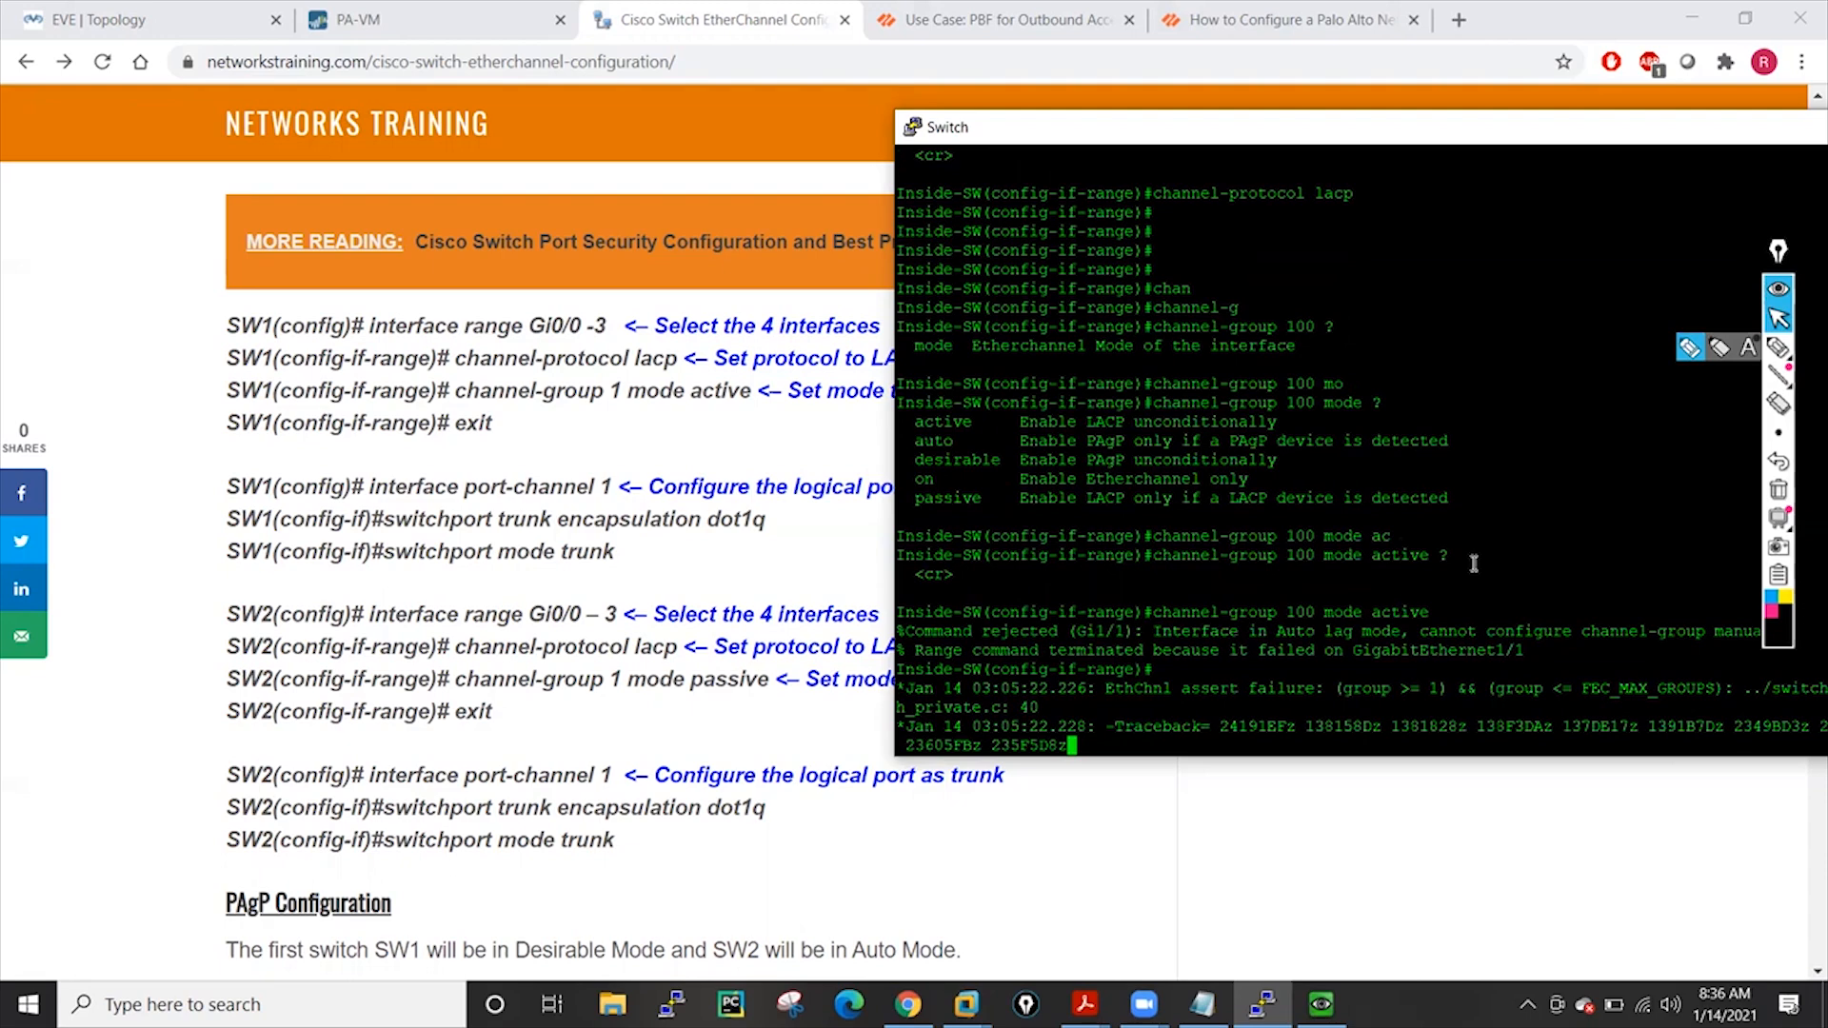
# Exit the range and set channel-protocol lacp on interface g1/1 alone
pyautogui.press('Return')
pyautogui.press('Return')
pyautogui.press('Return')
pyautogui.press('Return')
pyautogui.press('Return')
pyautogui.press('Return')
pyautogui.press('Return')
pyautogui.press('Return')
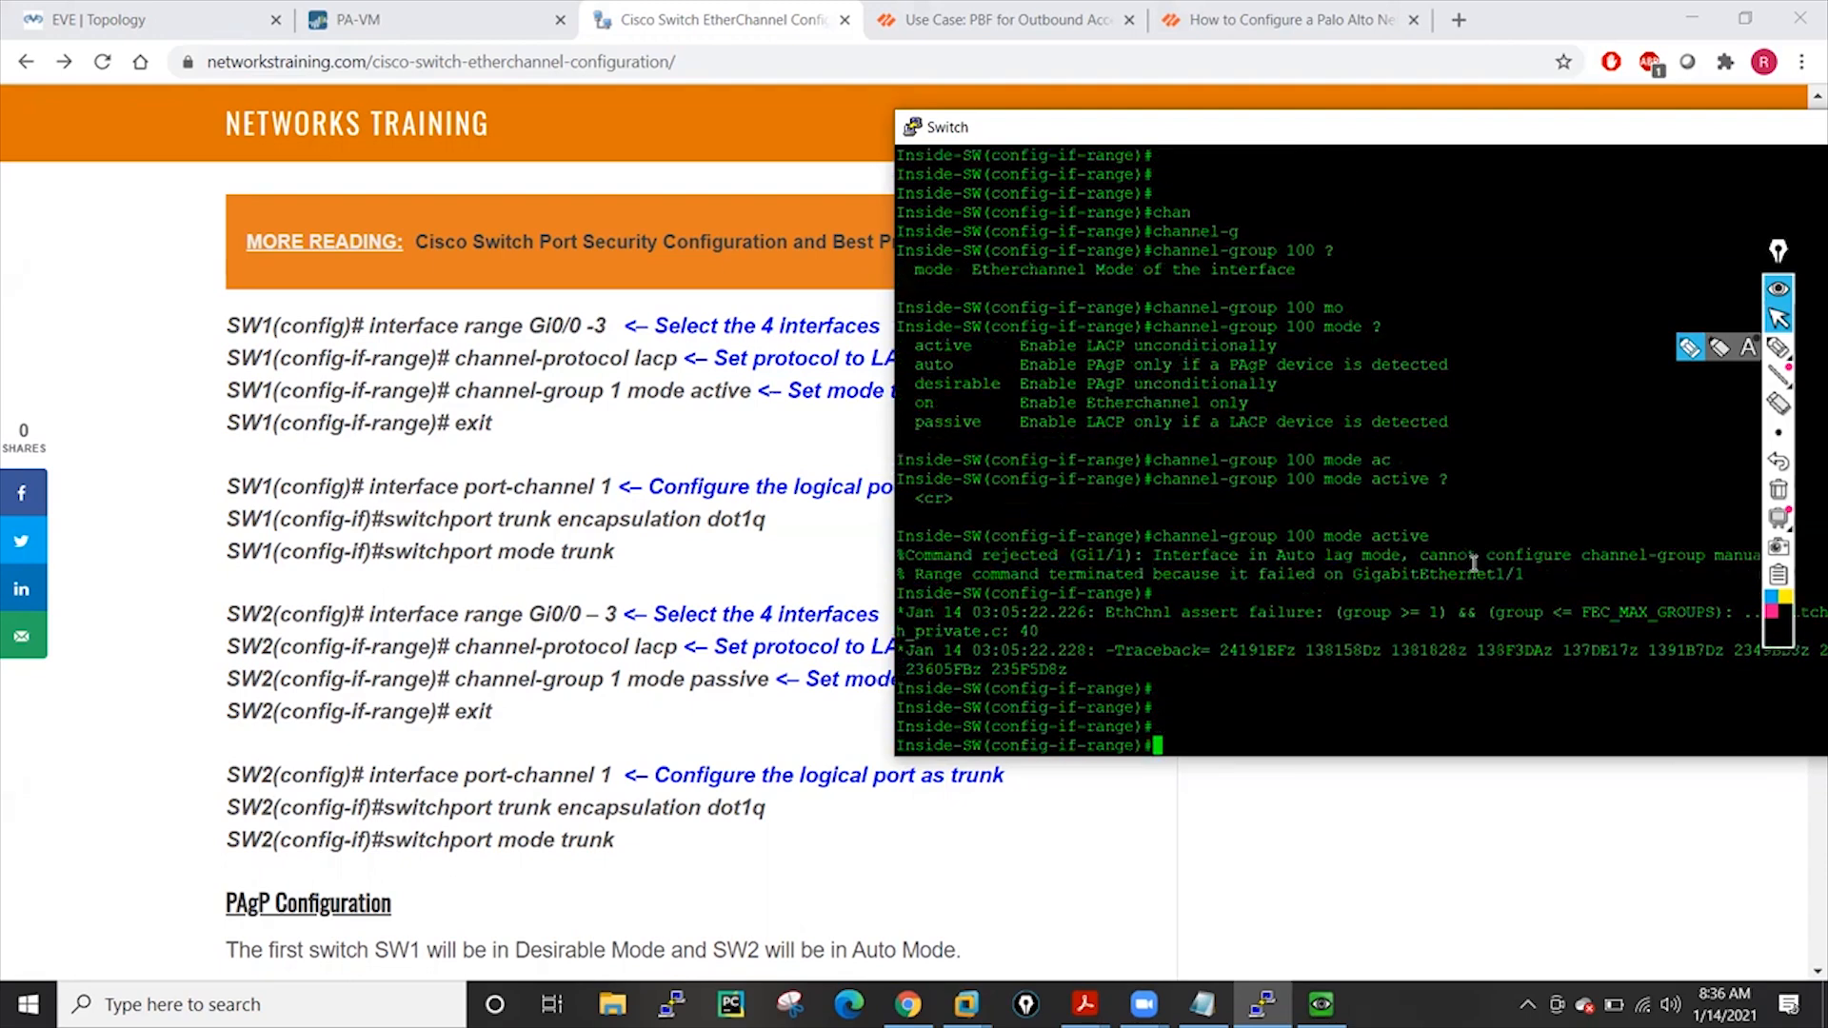
pyautogui.write('exit')
pyautogui.press('Return')
pyautogui.press('Return')
pyautogui.press('Return')
pyautogui.write('int g1/1')
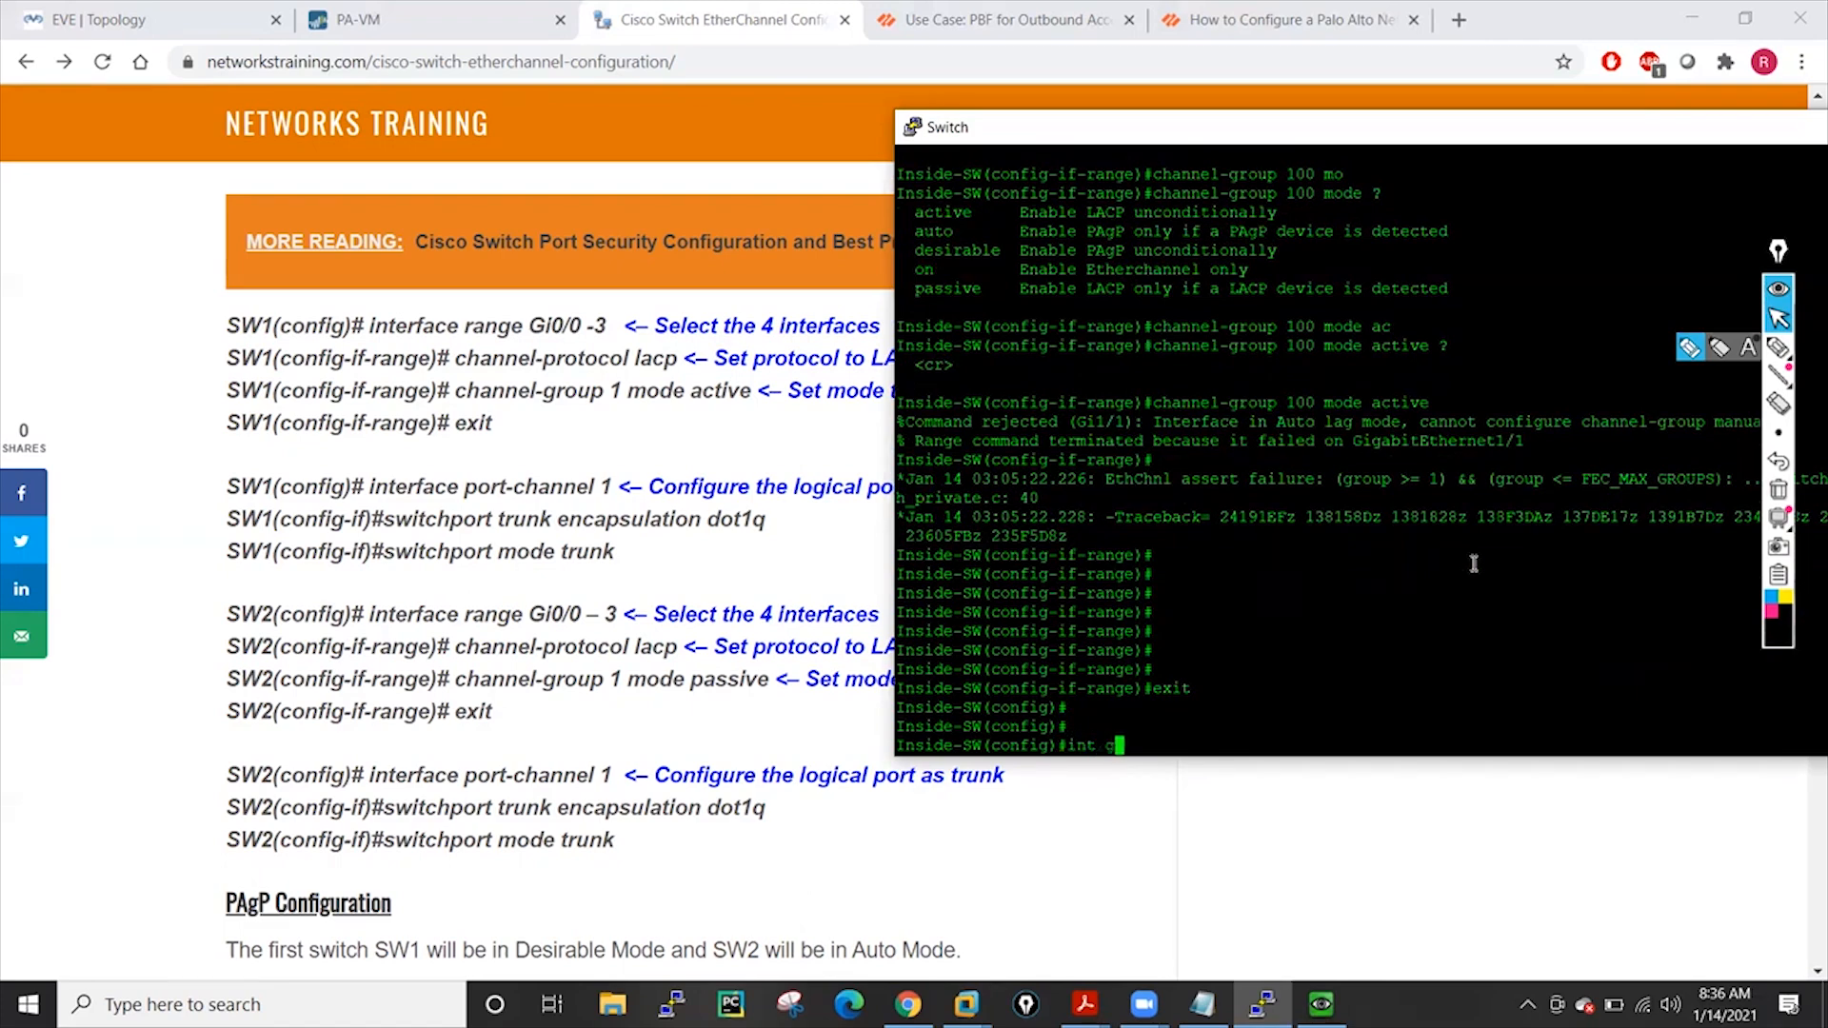
pyautogui.press('Return')
pyautogui.press('Return')
pyautogui.press('Return')
pyautogui.press('Return')
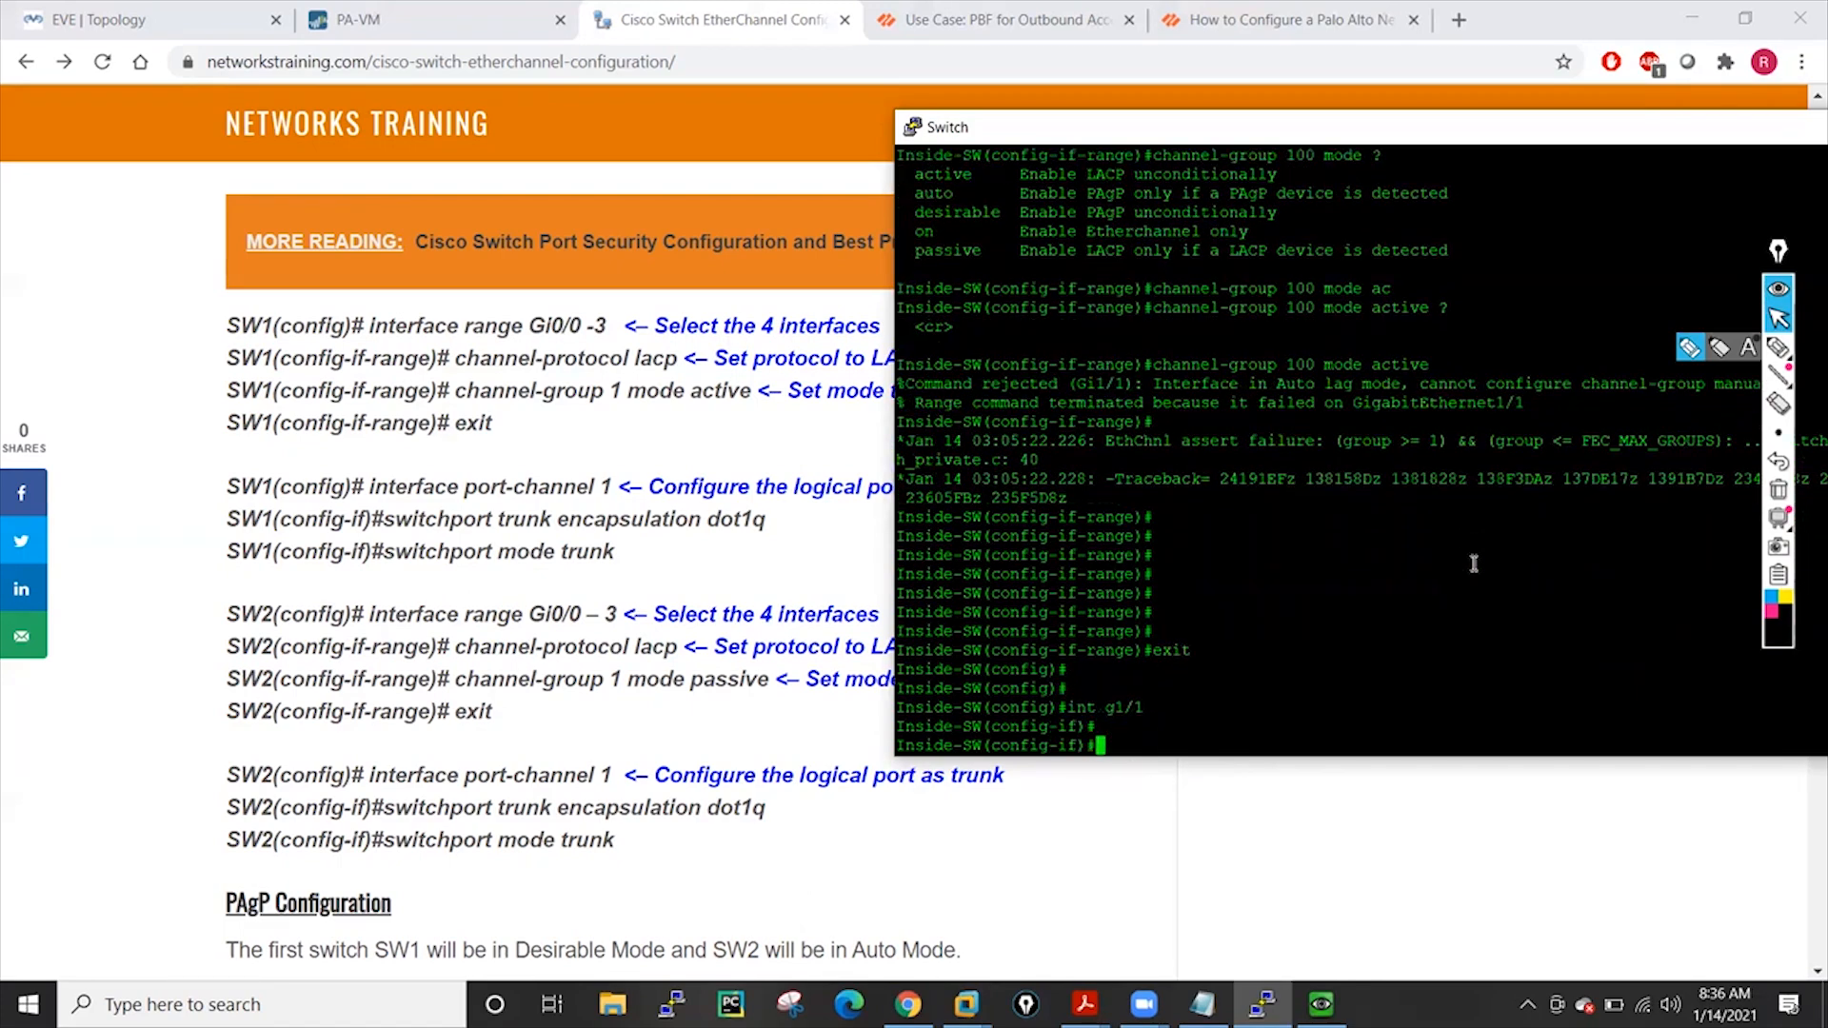
pyautogui.write('cha')
pyautogui.press('Tab')
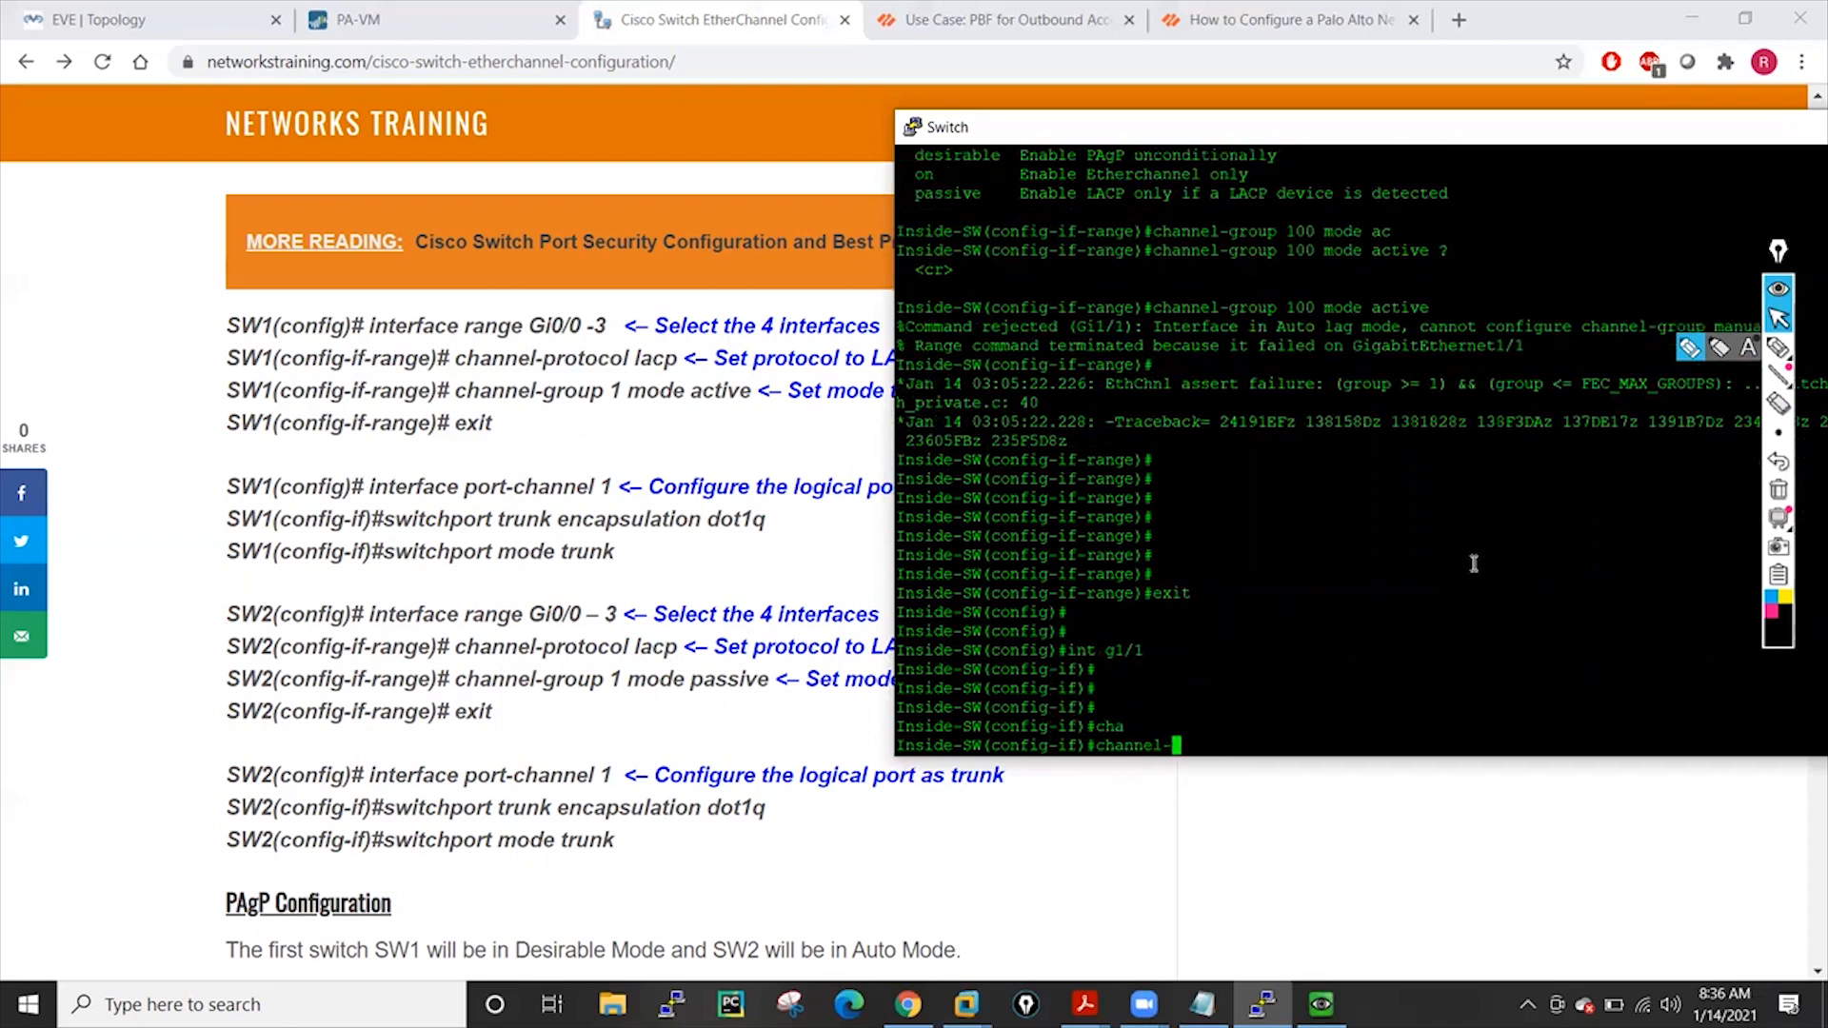
pyautogui.write('pro')
pyautogui.press('Tab')
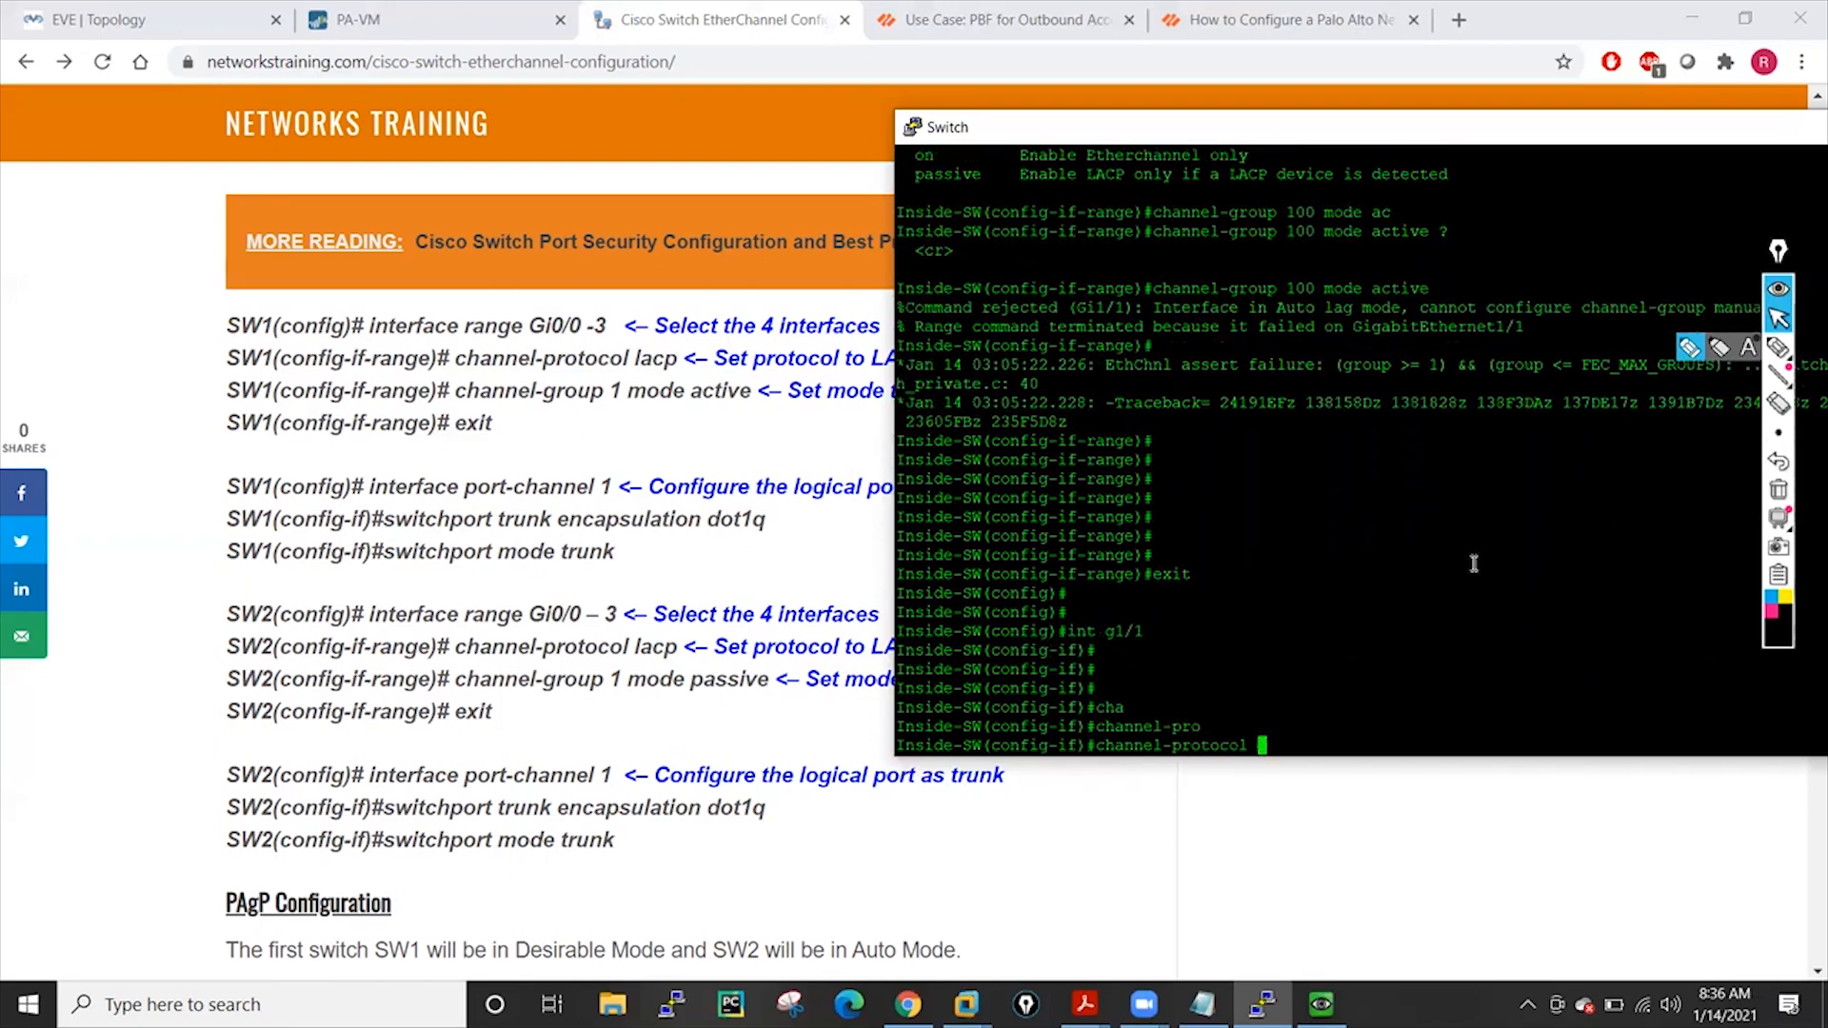
pyautogui.write('?')
pyautogui.write('la')
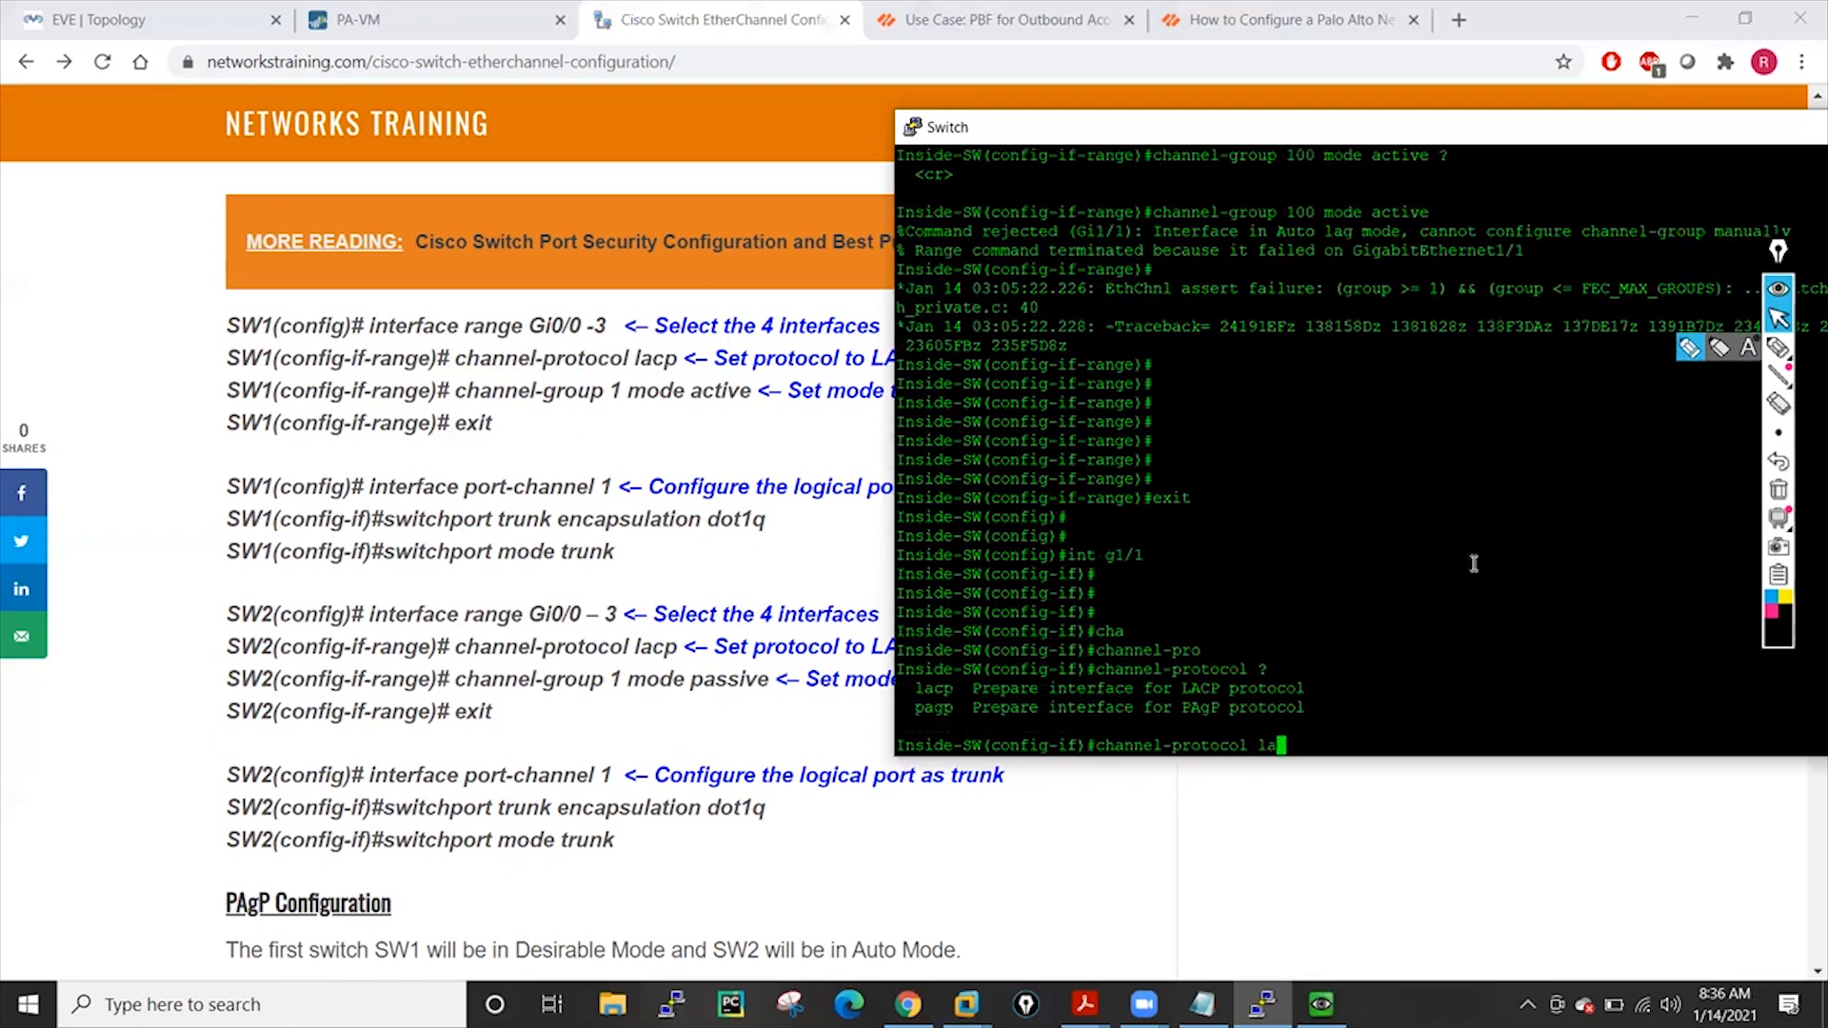
pyautogui.press('Tab')
pyautogui.press('Return')
pyautogui.press('Return')
pyautogui.press('Return')
pyautogui.press('Return')
pyautogui.press('Return')
pyautogui.press('Return')
pyautogui.press('Return')
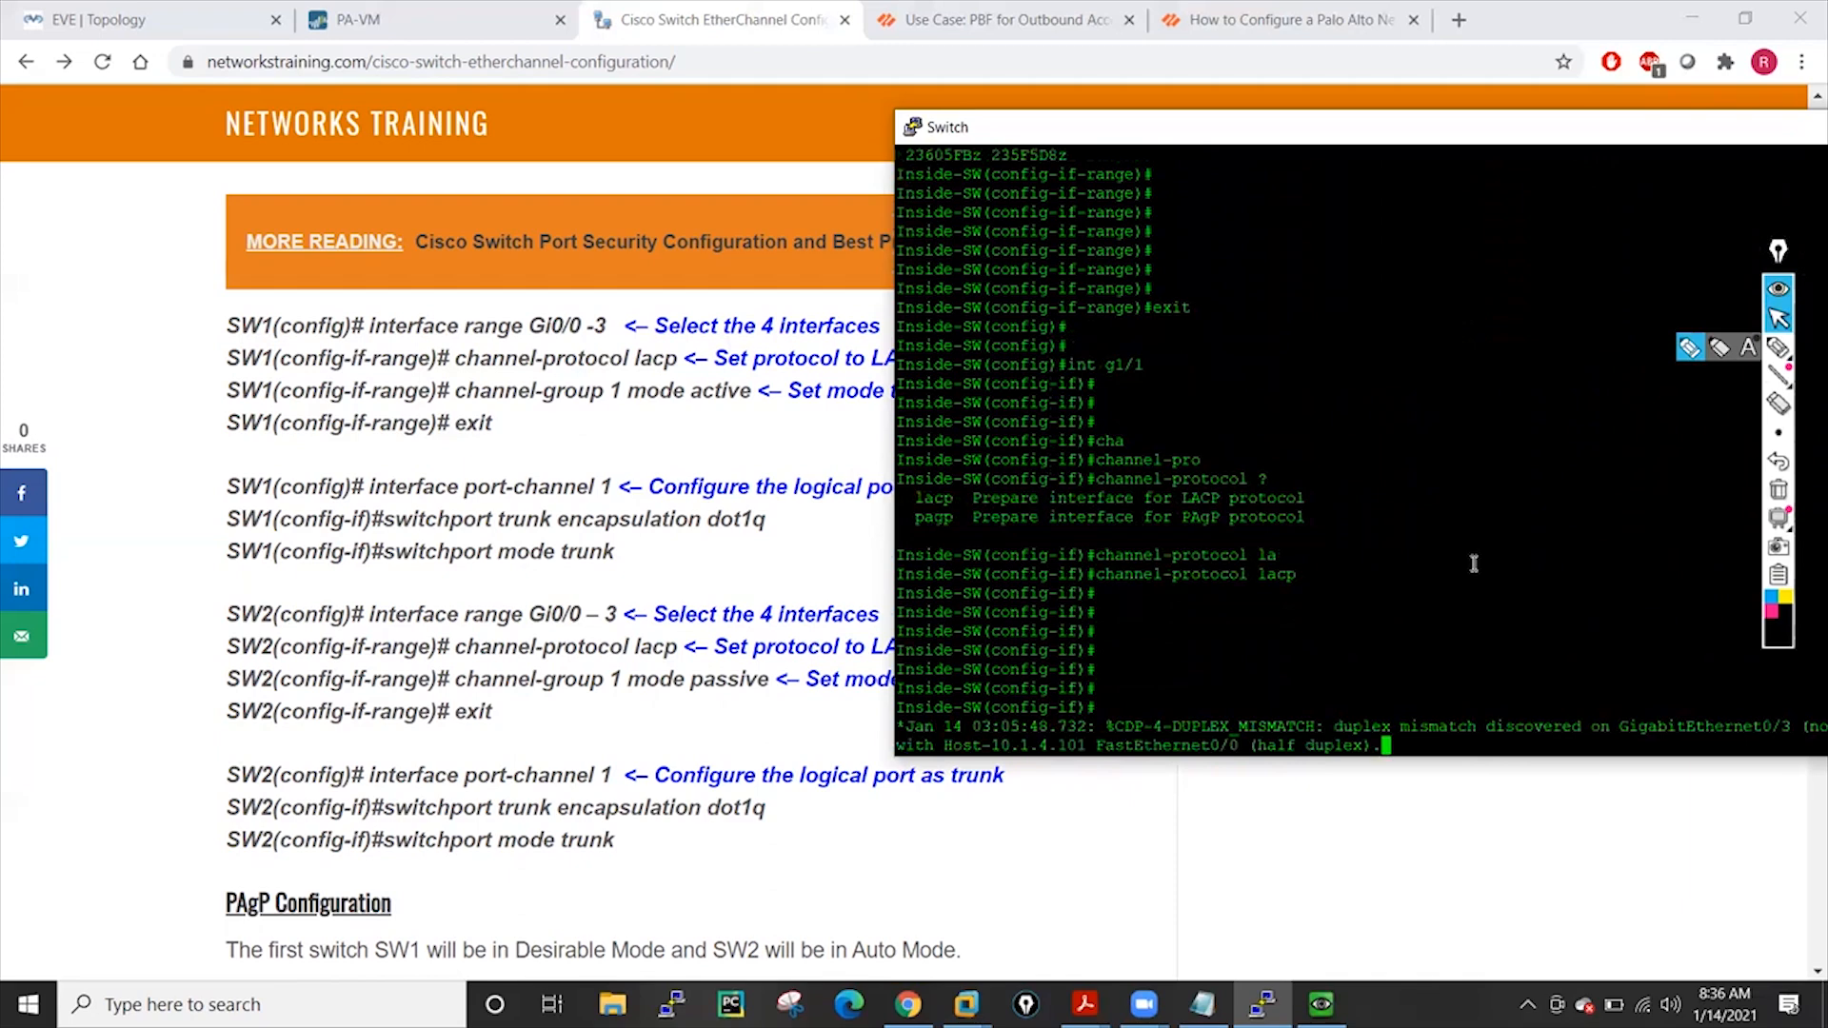
# Retry channel-group 100 mode active on g1/1, rejected again for Auto lag mode
pyautogui.press('Return')
pyautogui.press('Return')
pyautogui.press('Return')
pyautogui.press('Return')
pyautogui.press('Return')
pyautogui.press('Return')
pyautogui.press('Return')
pyautogui.press('Return')
pyautogui.press('Return')
pyautogui.press('Return')
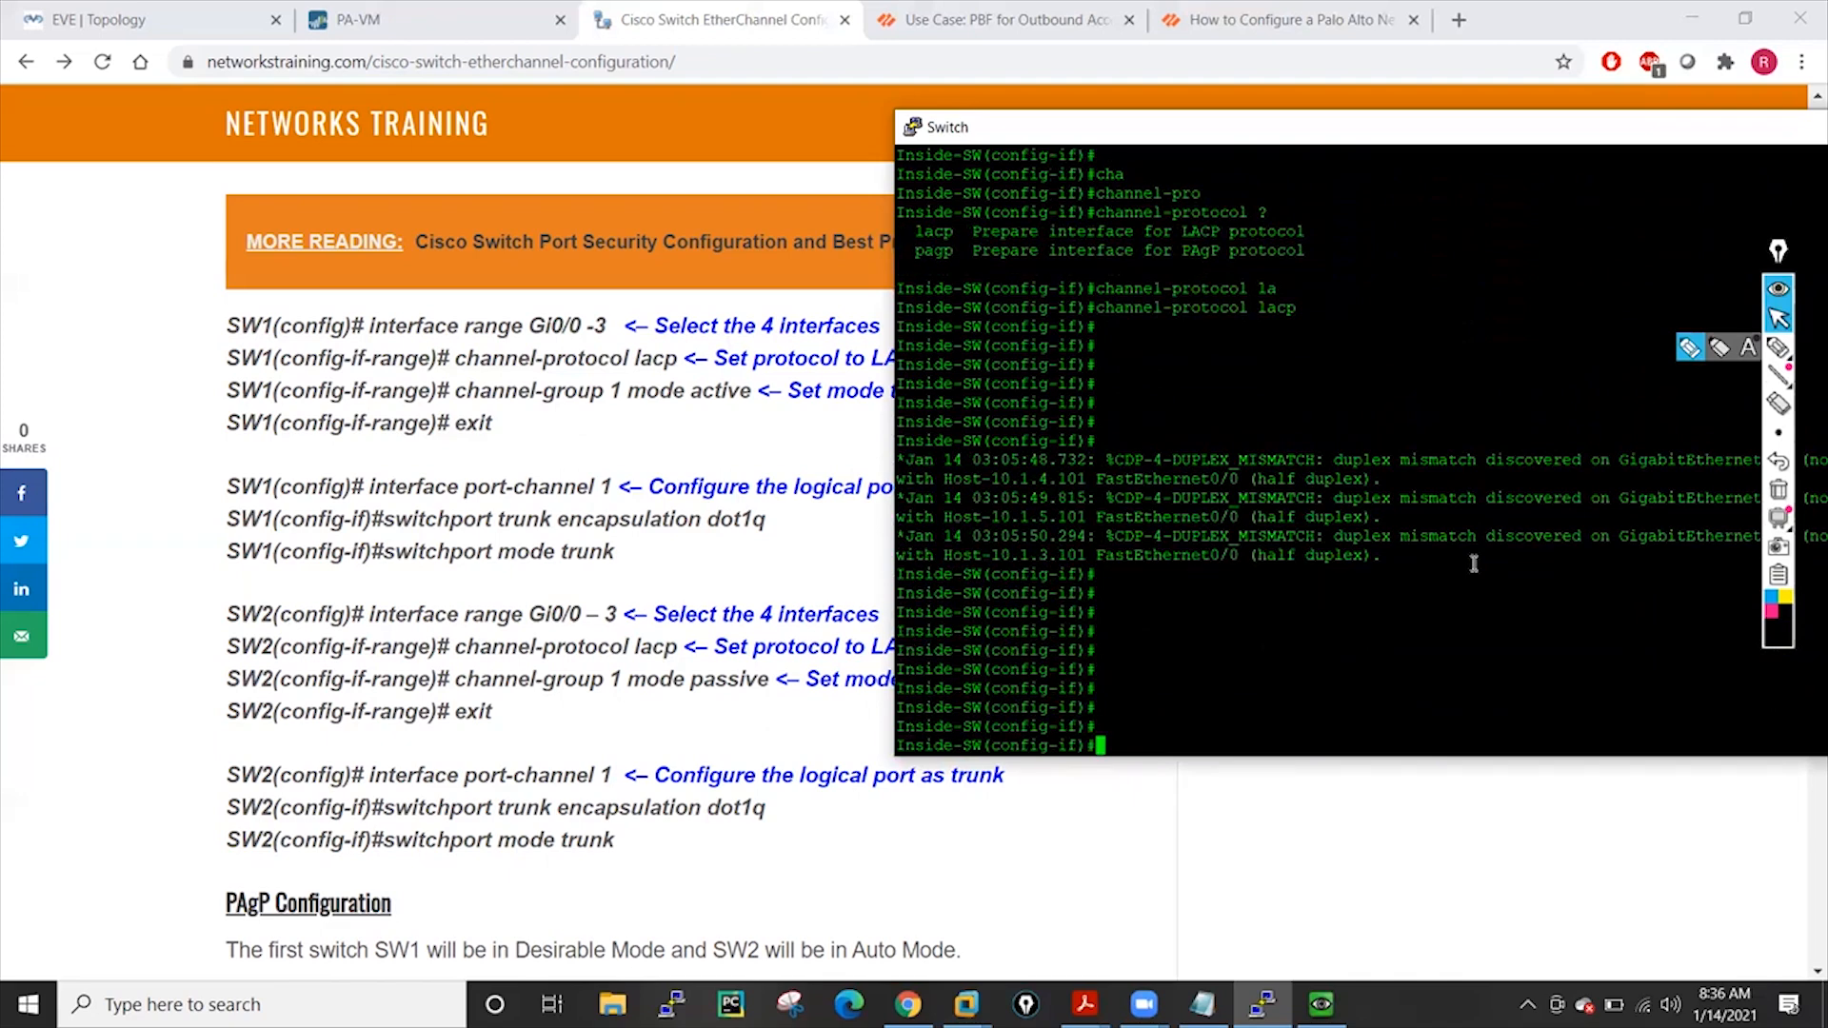
pyautogui.write('cha')
pyautogui.press('Tab')
pyautogui.write('g')
pyautogui.press('Tab')
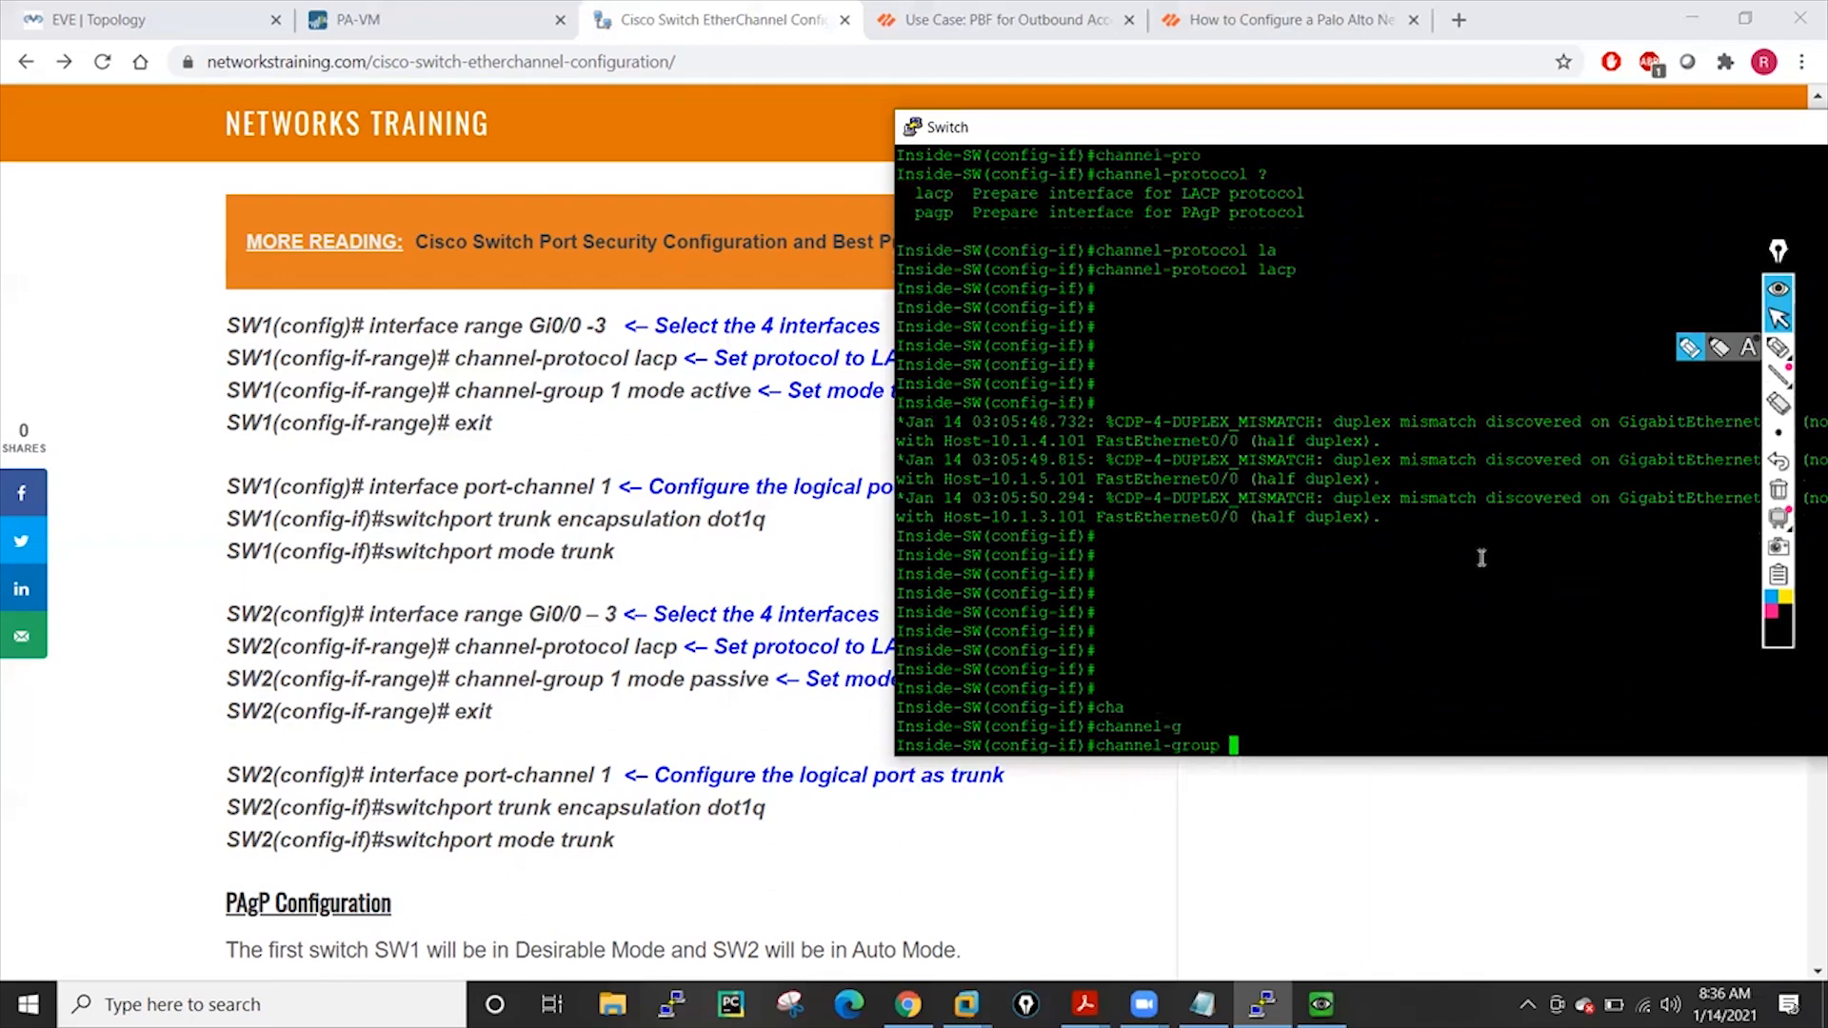
pyautogui.write('100 mo')
pyautogui.press('Tab')
pyautogui.write('ac')
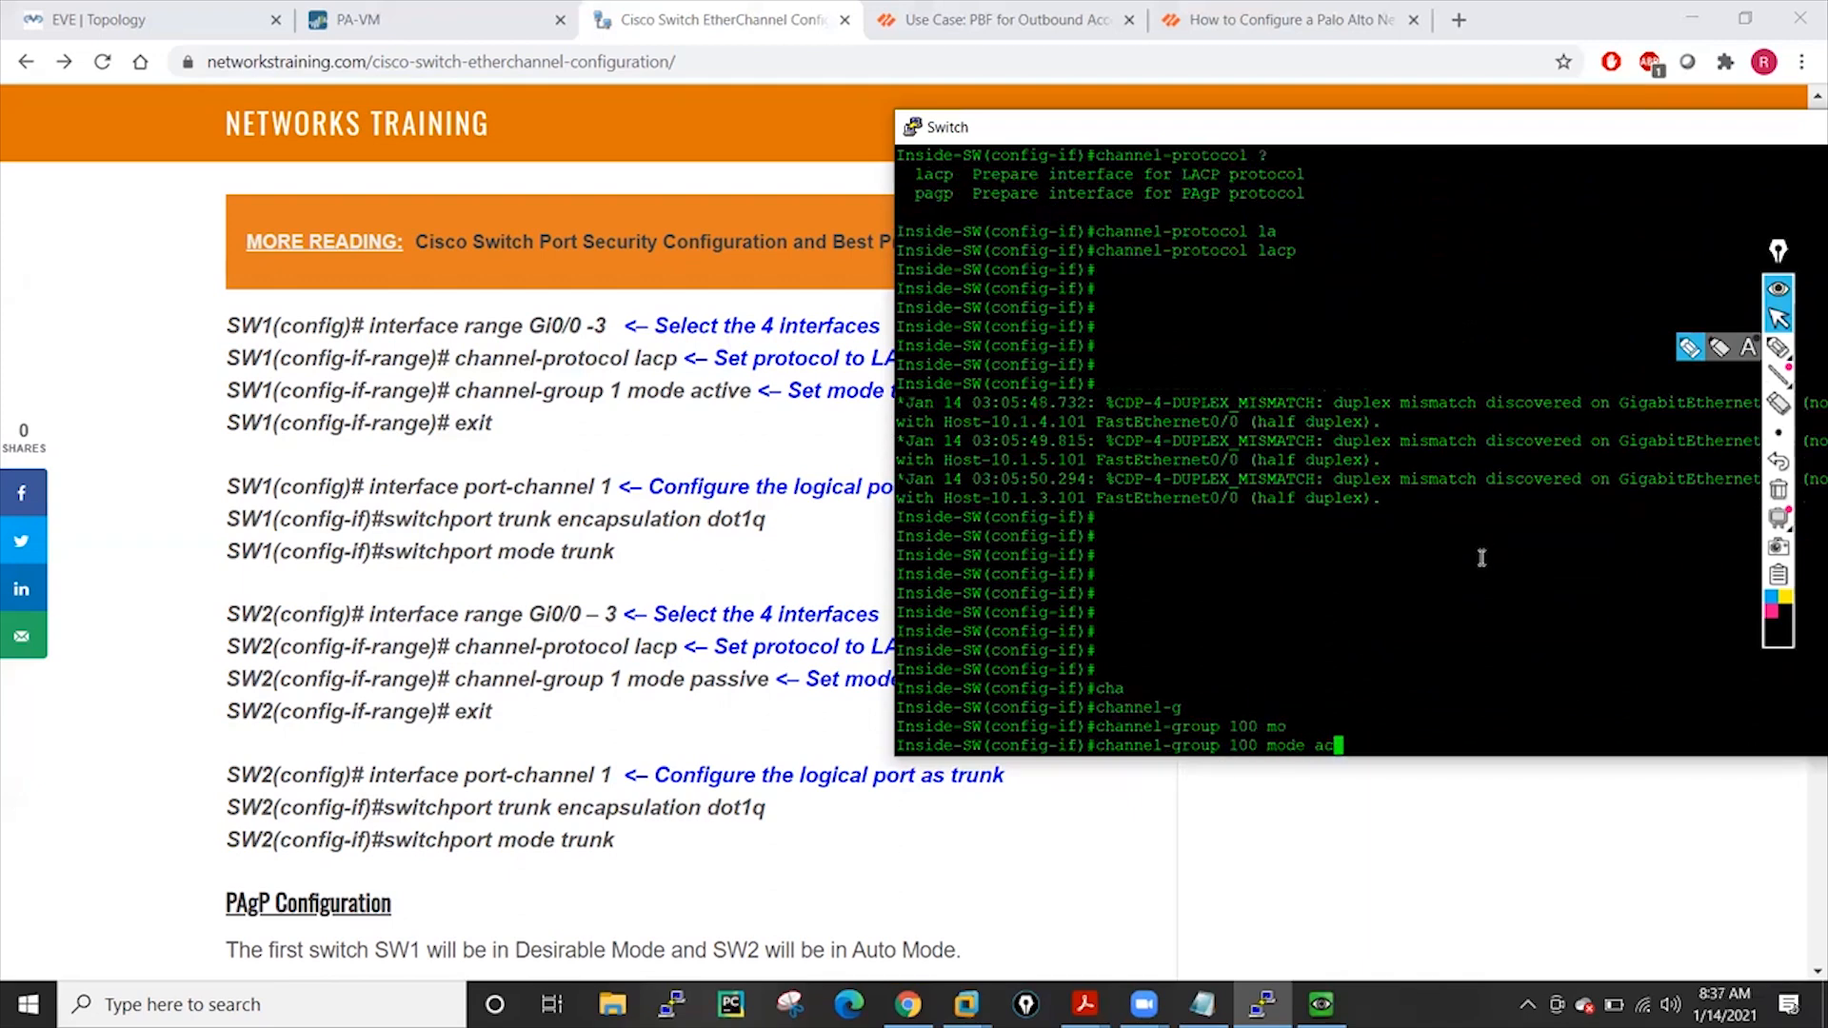
pyautogui.press('Tab')
pyautogui.press('Return')
pyautogui.press('Return')
pyautogui.press('Return')
pyautogui.press('Return')
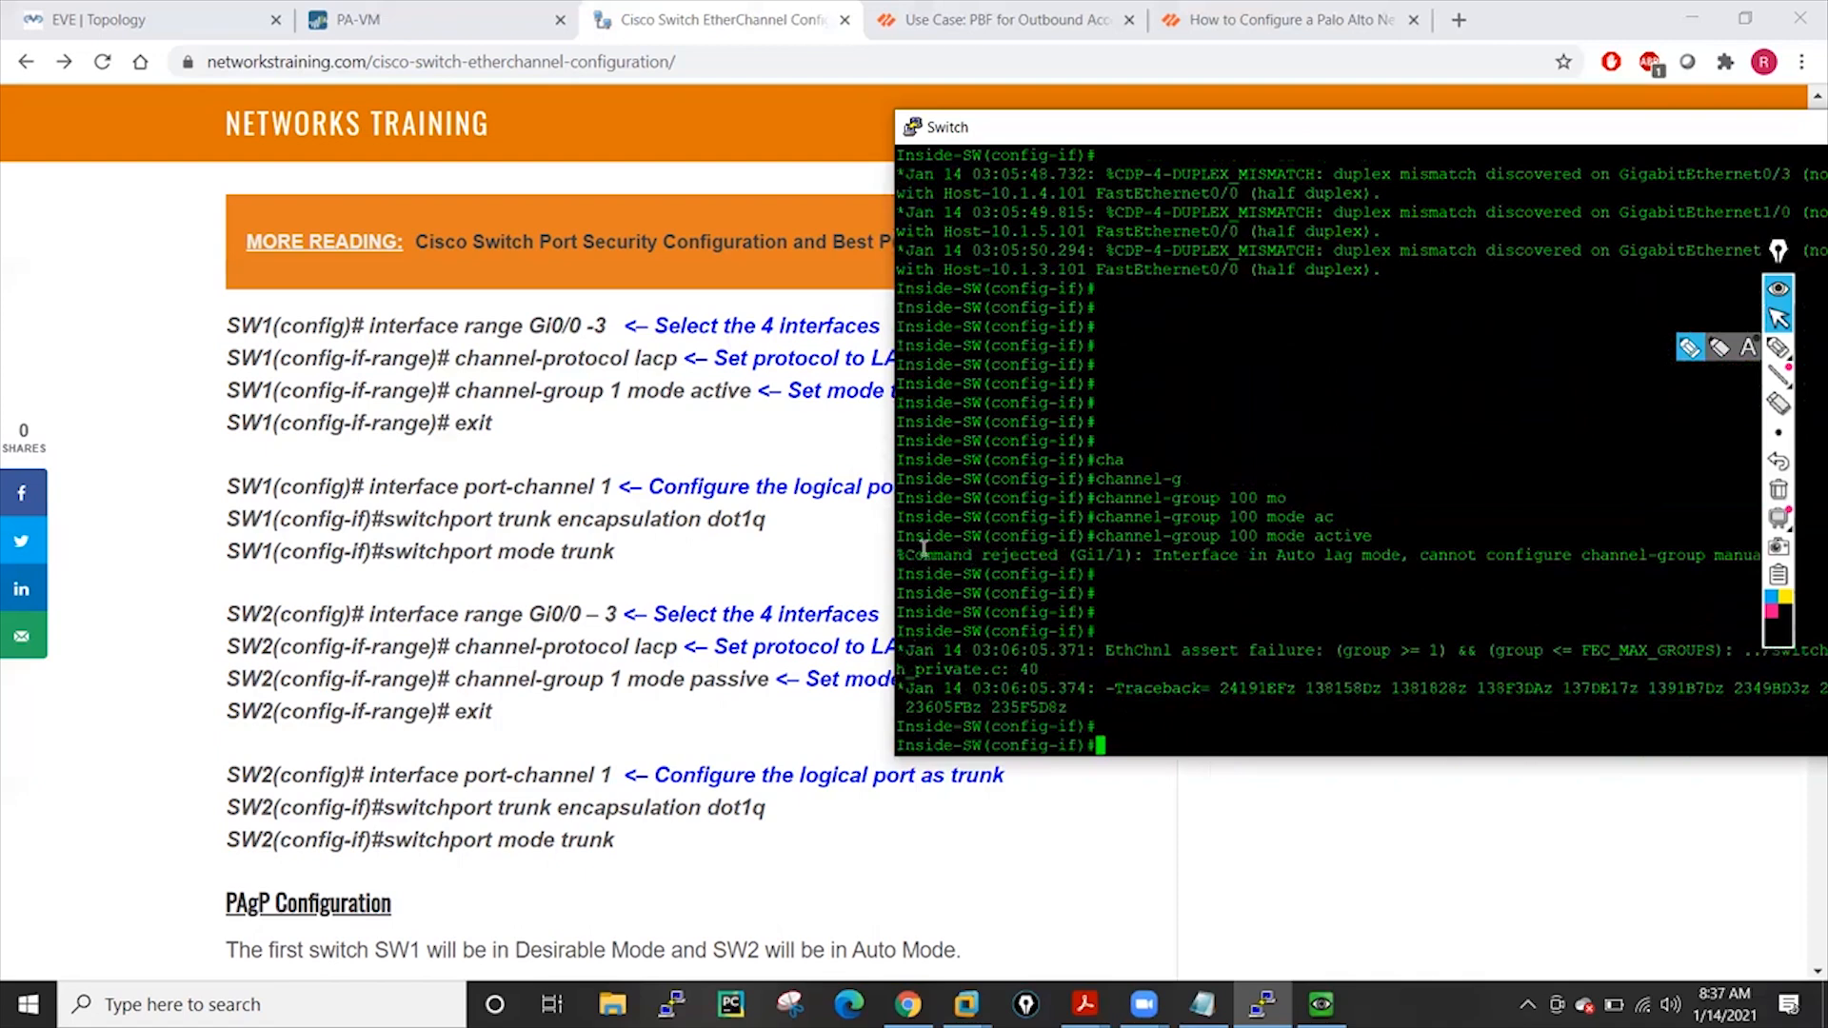
# Review the rejection messages, then recall the command and retry with channel-group 1 mode active
pyautogui.moveTo(906, 554); pyautogui.dragTo(1411, 555)
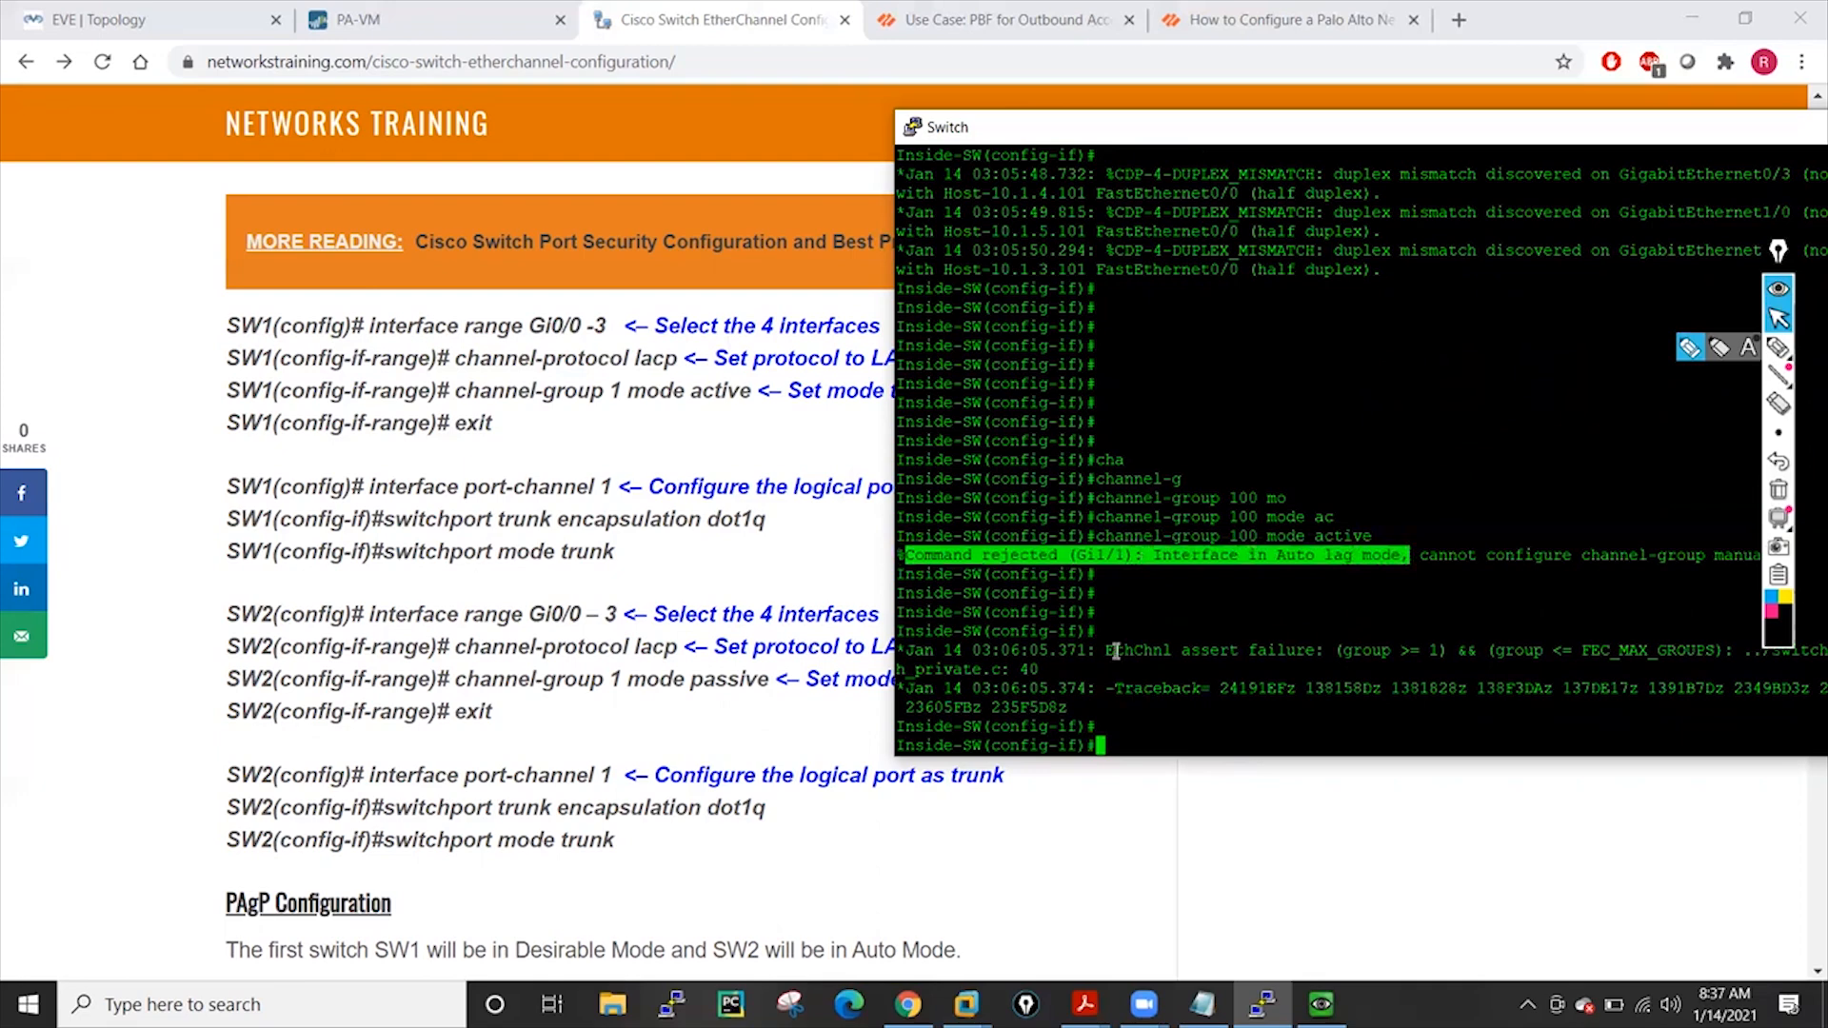
pyautogui.moveTo(1107, 650); pyautogui.dragTo(1600, 660)
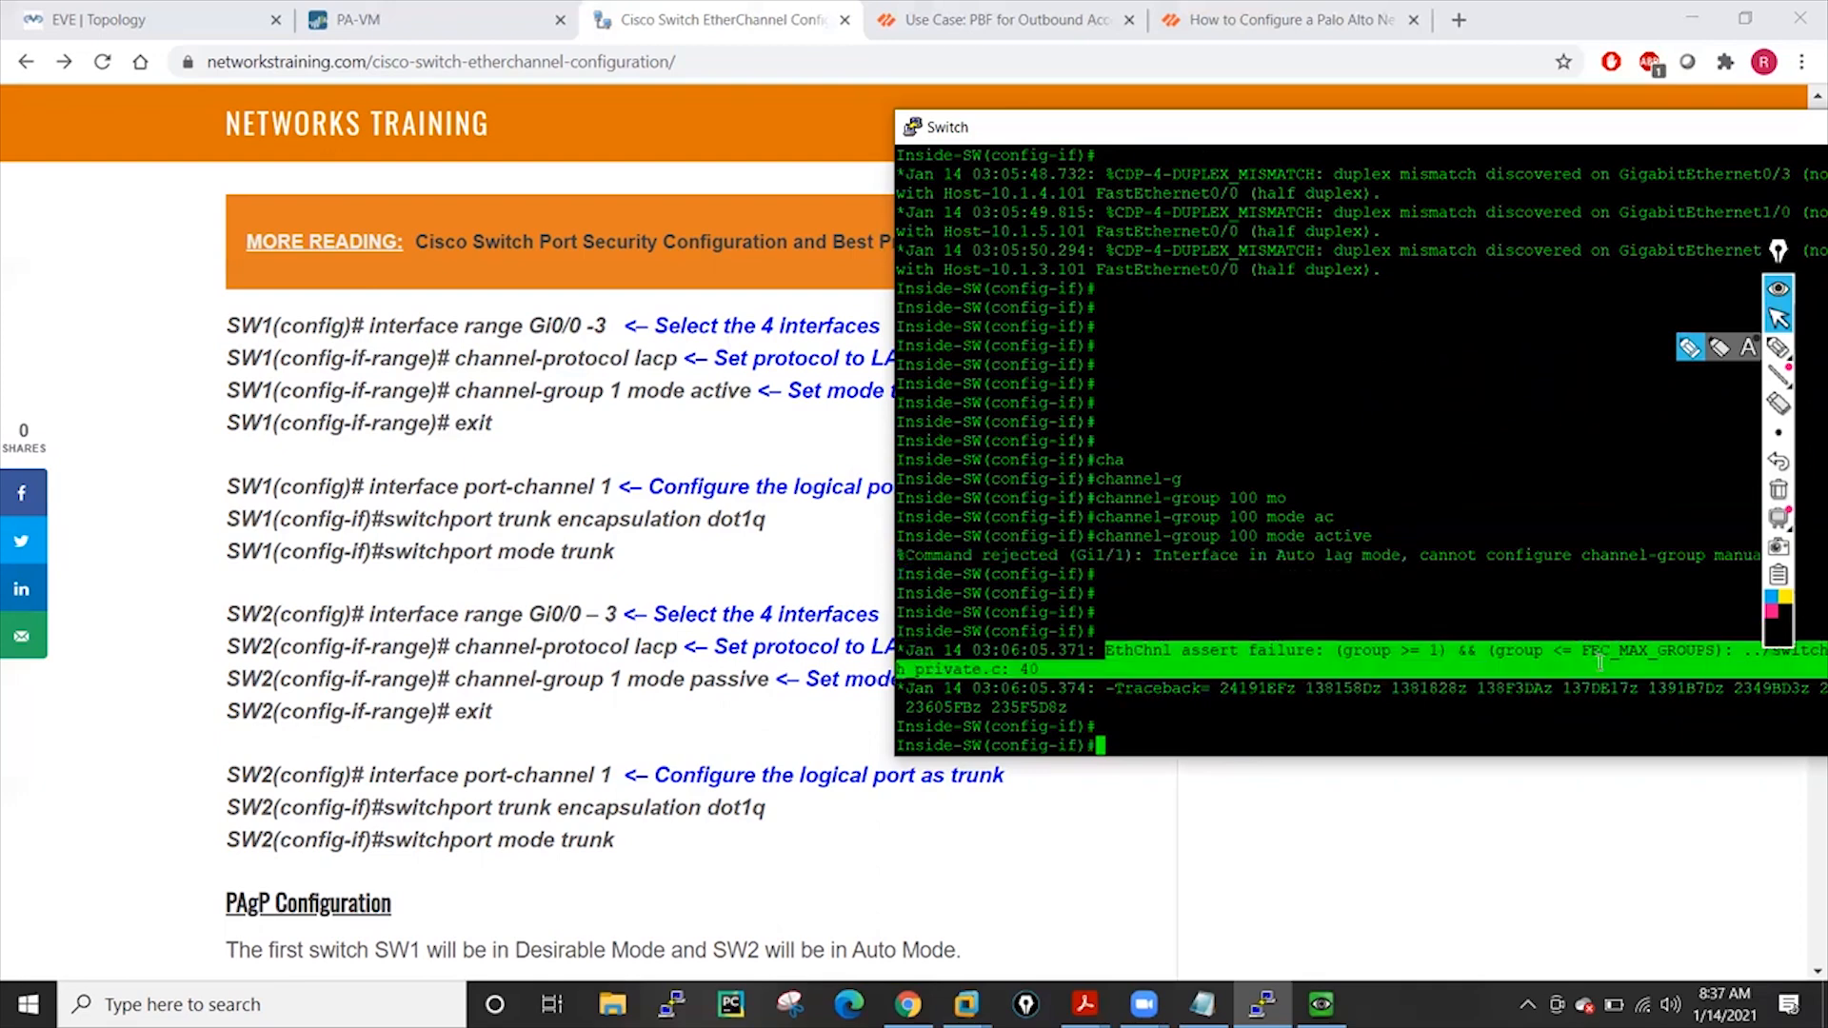
pyautogui.click(1445, 686)
pyautogui.press('Up')
pyautogui.press('Left')
pyautogui.press('Left')
pyautogui.press('Left')
pyautogui.press('Left')
pyautogui.press('Left')
pyautogui.press('Left')
pyautogui.press('Left')
pyautogui.press('Left')
pyautogui.press('Left')
pyautogui.press('Left')
pyautogui.press('Left')
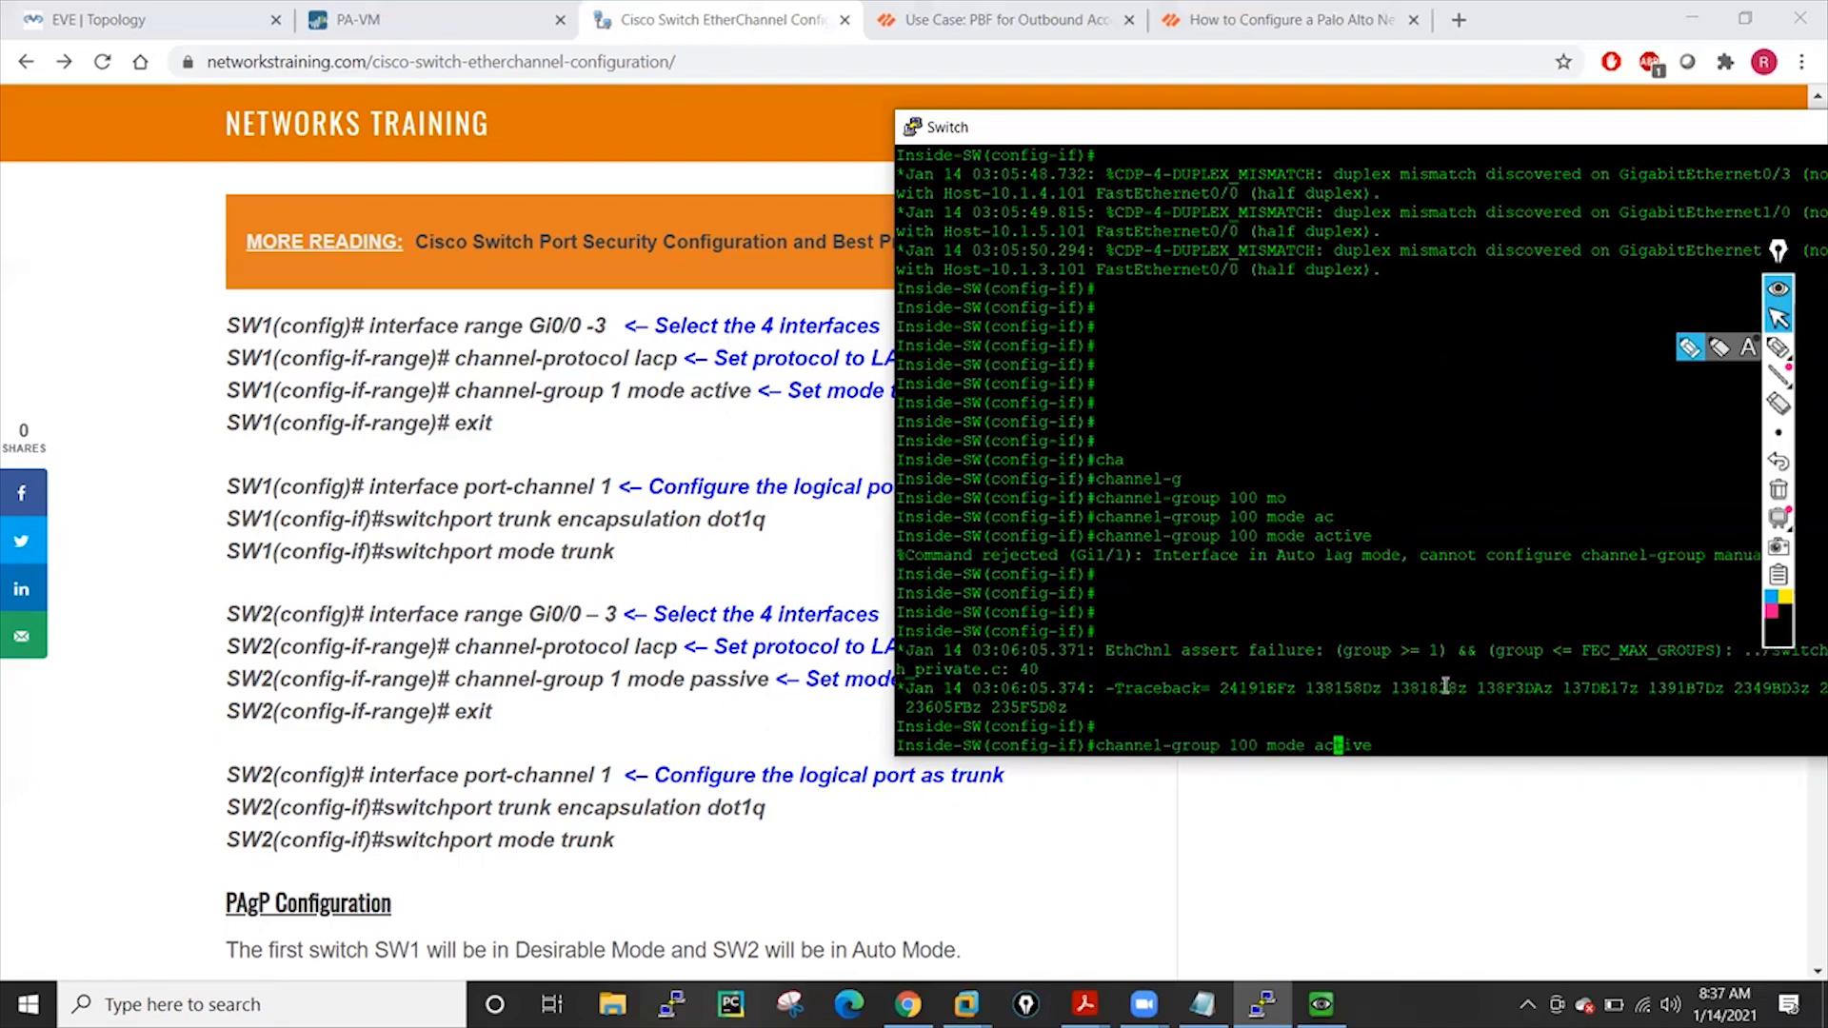
pyautogui.press('BackSpace')
pyautogui.press('BackSpace')
pyautogui.press('BackSpace')
pyautogui.press('BackSpace')
pyautogui.write('1')
pyautogui.press('Return')
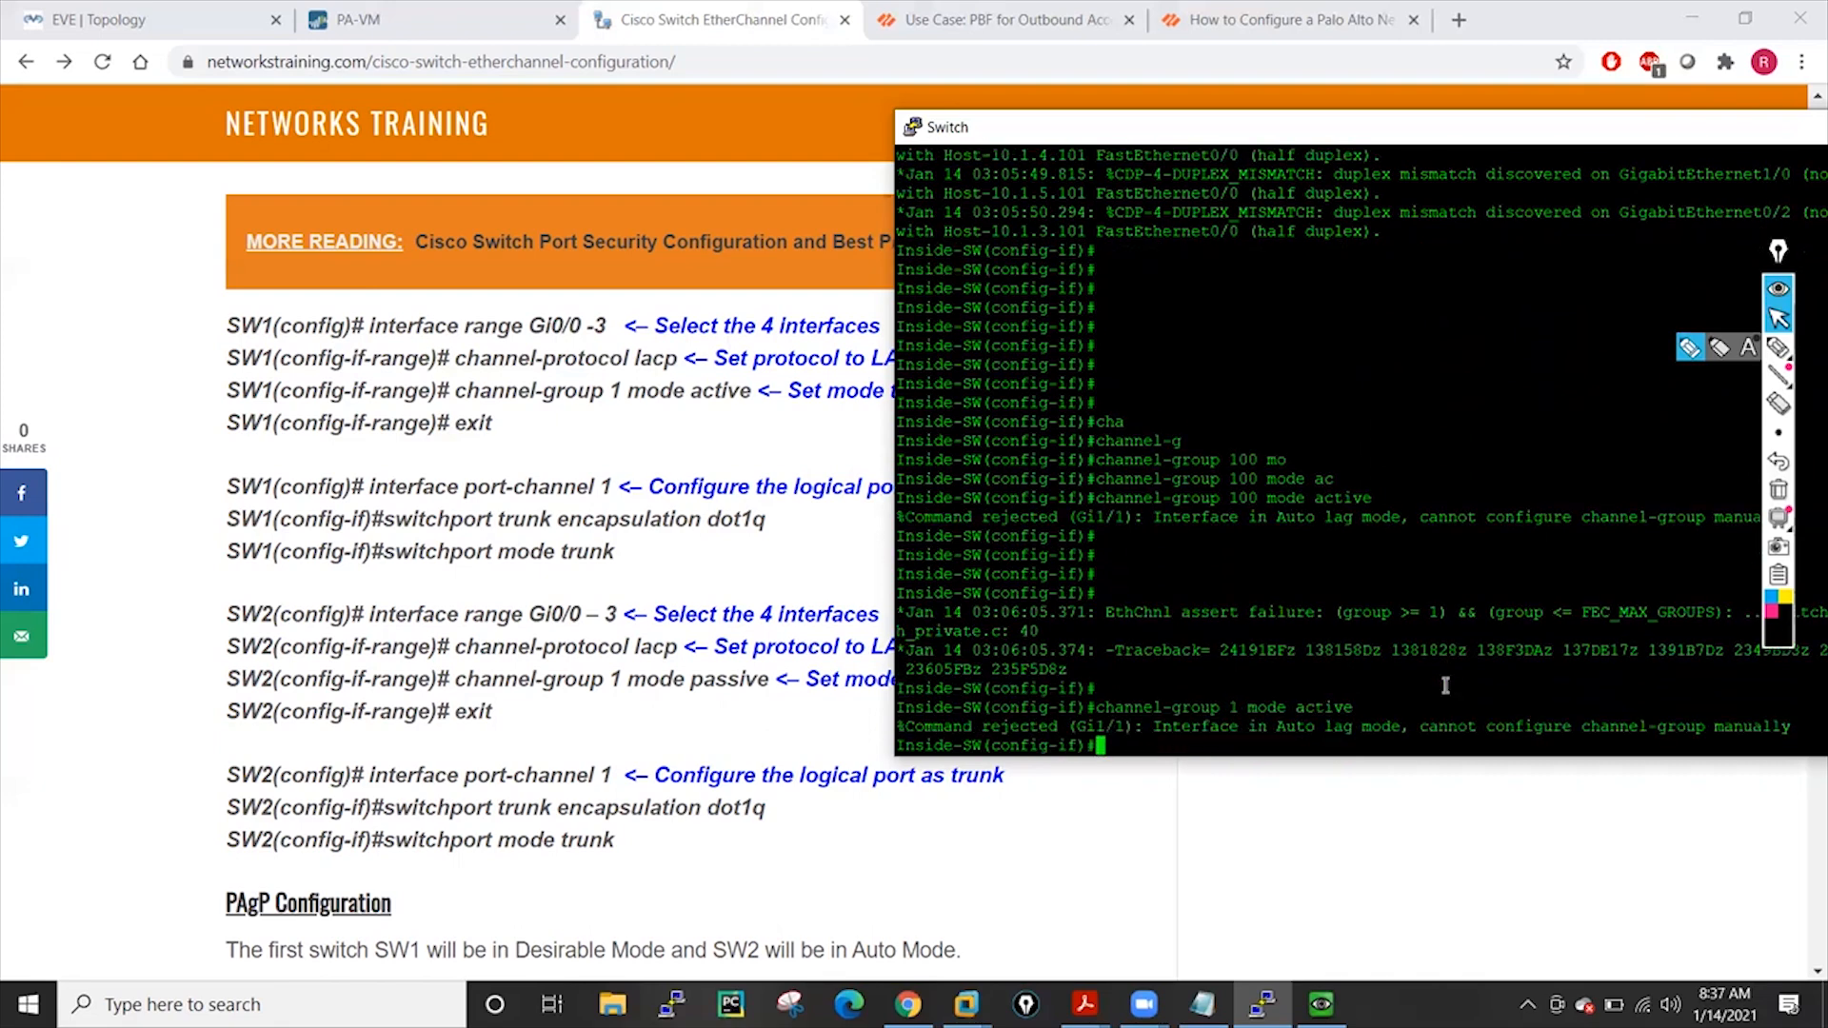
# Move the switch console fully into view and highlight 'Auto lag mode' in the error
pyautogui.press('Return')
pyautogui.press('Return')
pyautogui.press('Return')
pyautogui.press('Return')
pyautogui.press('Return')
pyautogui.press('Return')
pyautogui.press('Return')
pyautogui.press('Return')
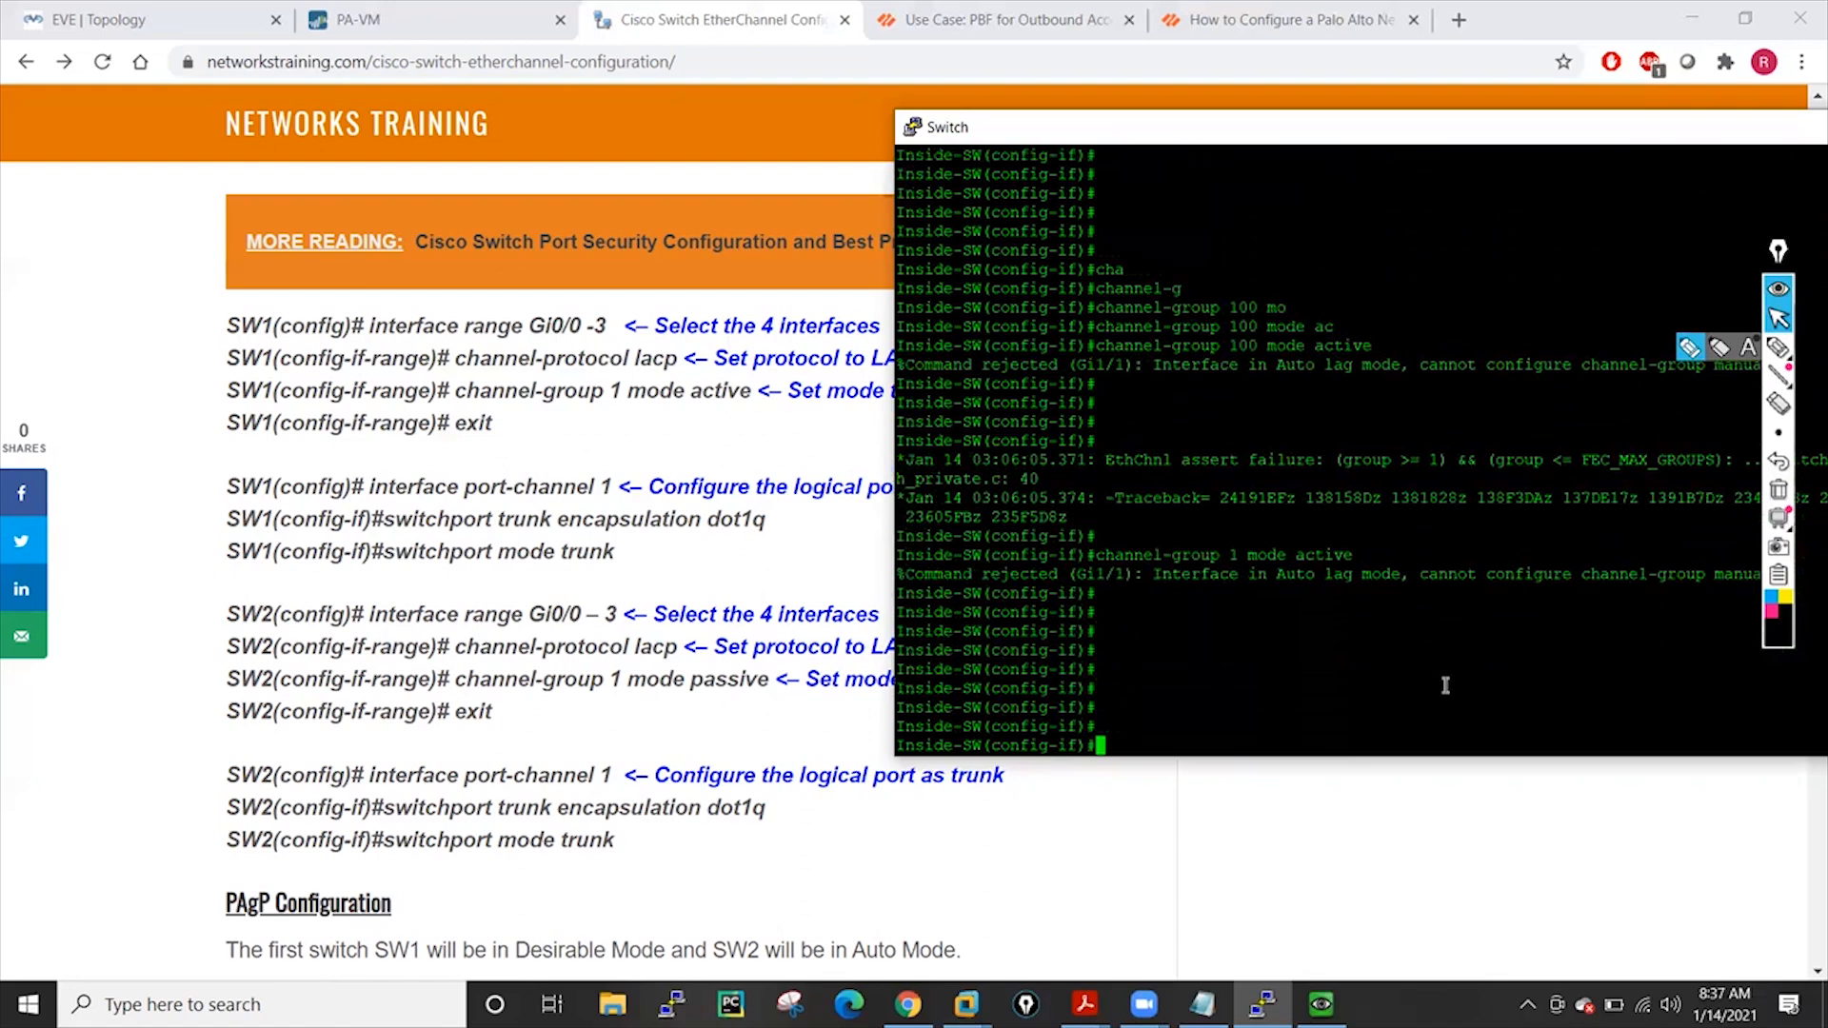
pyautogui.press('Return')
pyautogui.press('Return')
pyautogui.press('Return')
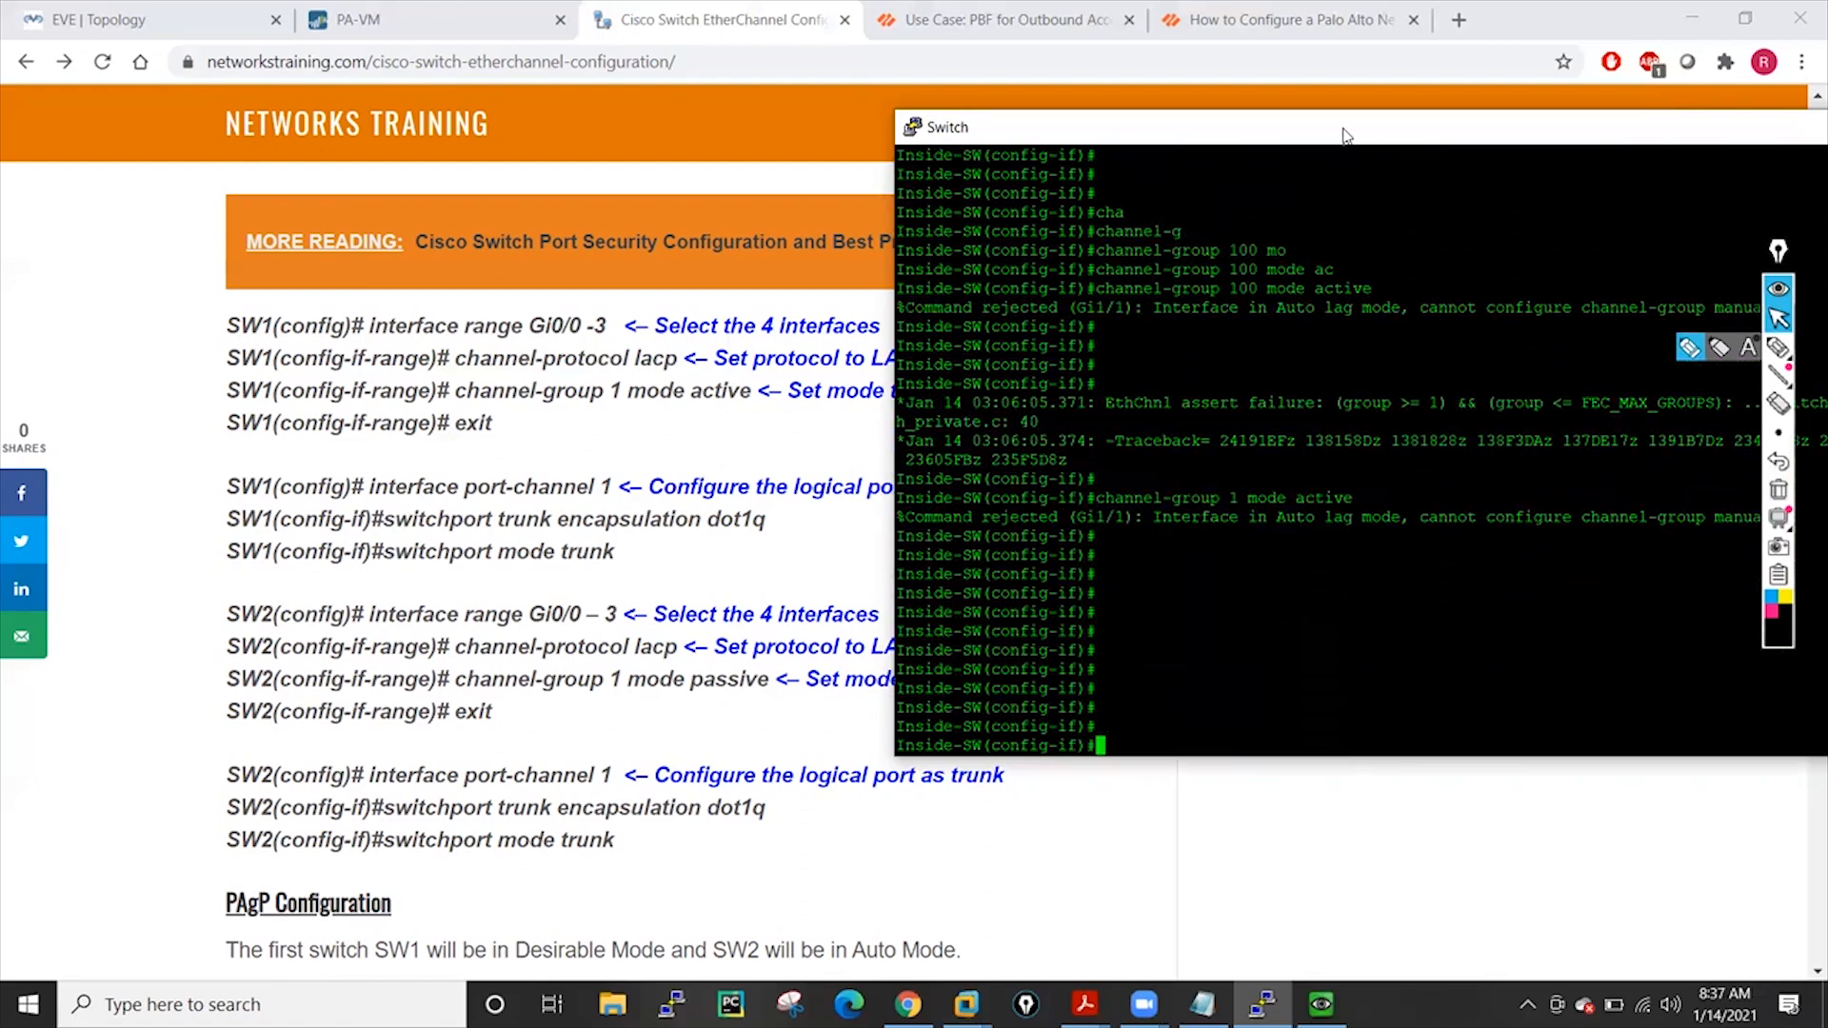
pyautogui.moveTo(1310, 134); pyautogui.dragTo(931, 167)
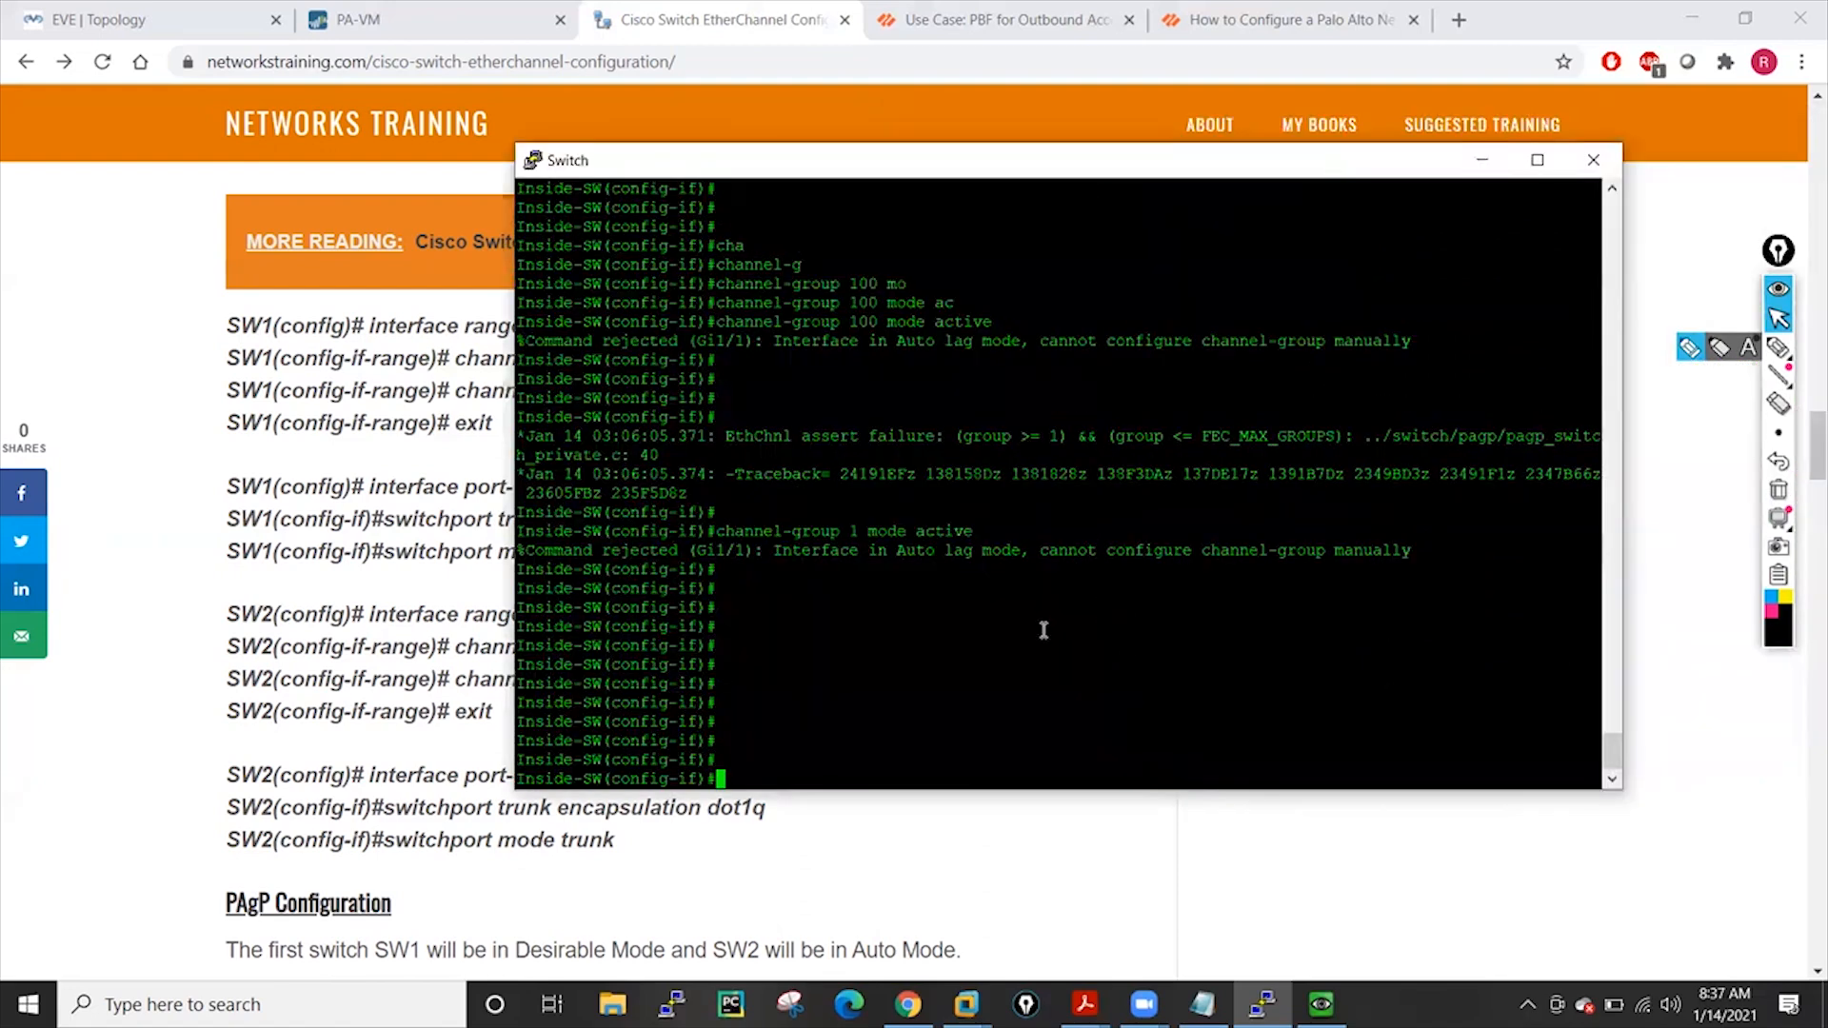
pyautogui.press('Return')
pyautogui.press('Return')
pyautogui.press('Return')
pyautogui.press('Return')
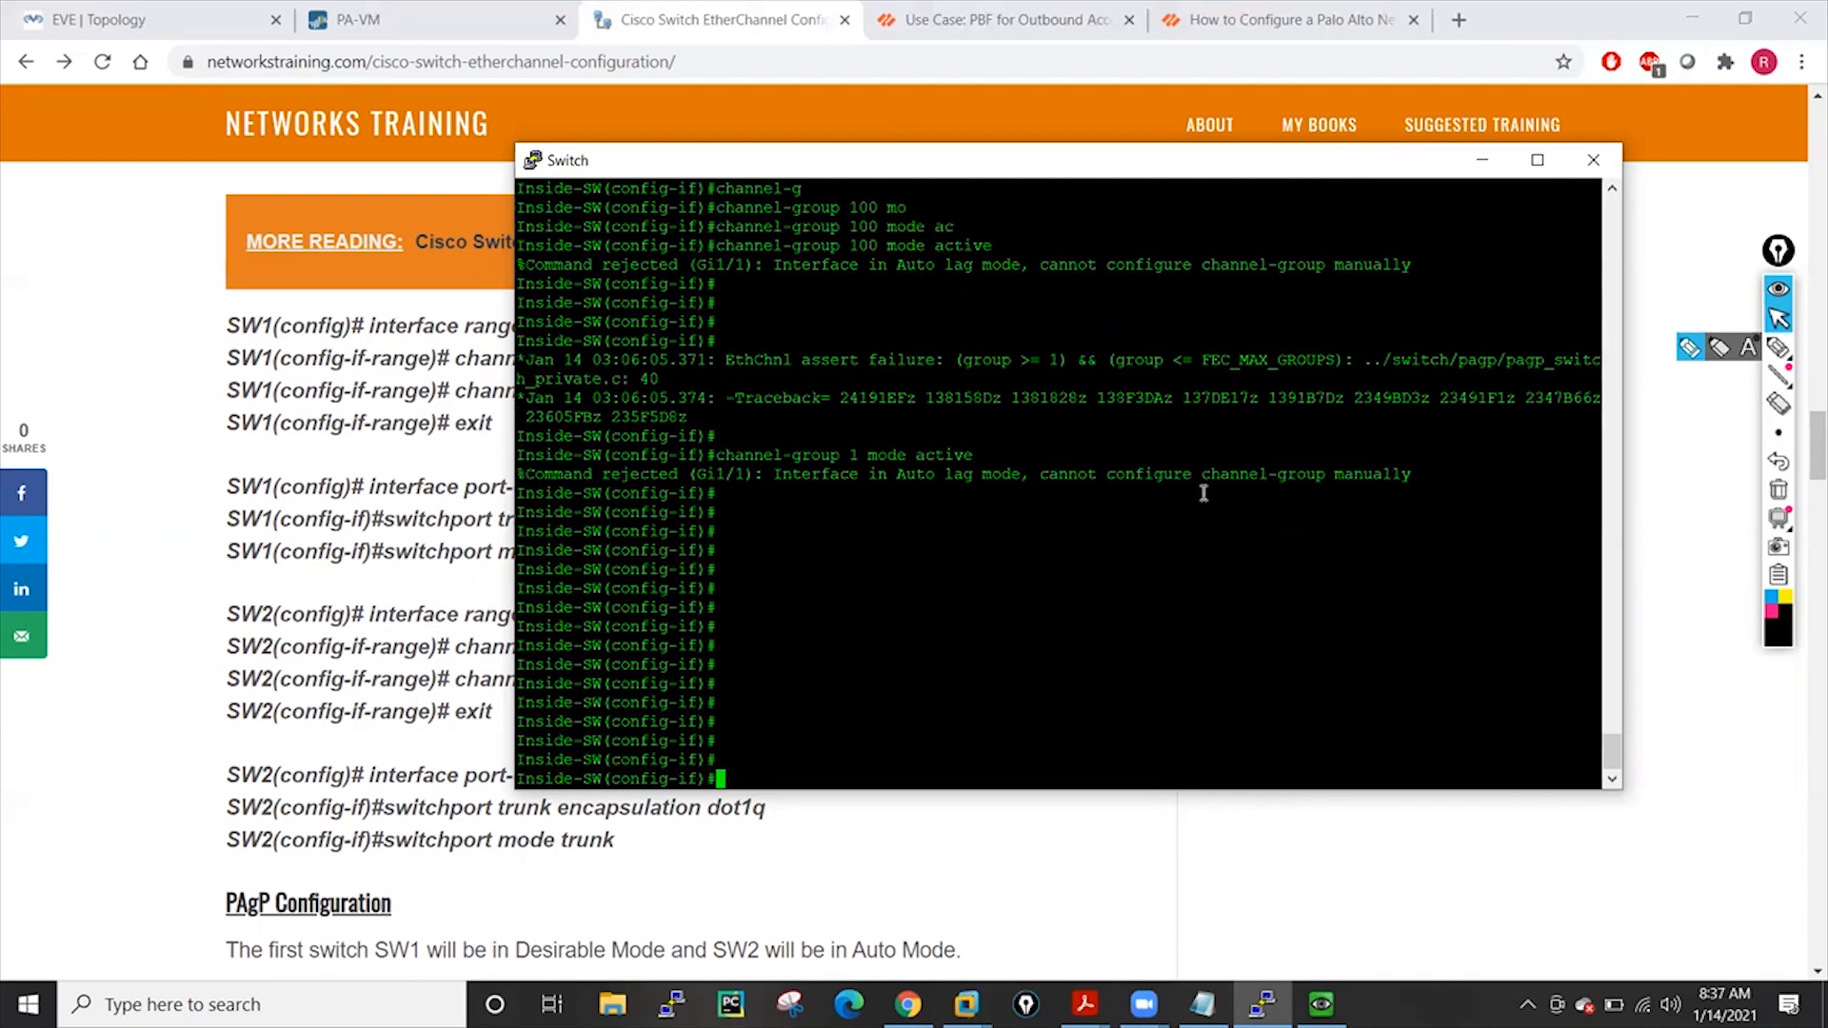
pyautogui.doubleClick(964, 478)
pyautogui.doubleClick(1001, 476)
pyautogui.doubleClick(916, 476)
# Exit interface configuration and list the lacp and ethernet global options with ?
pyautogui.click(960, 548)
pyautogui.write('exit')
pyautogui.press('Return')
pyautogui.press('Return')
pyautogui.press('Return')
pyautogui.press('Return')
pyautogui.press('Return')
pyautogui.press('Return')
pyautogui.write('la')
pyautogui.press('Tab')
pyautogui.write('?')
pyautogui.press('BackSpace')
pyautogui.press('BackSpace')
pyautogui.press('BackSpace')
pyautogui.press('BackSpace')
pyautogui.press('BackSpace')
pyautogui.write('e')
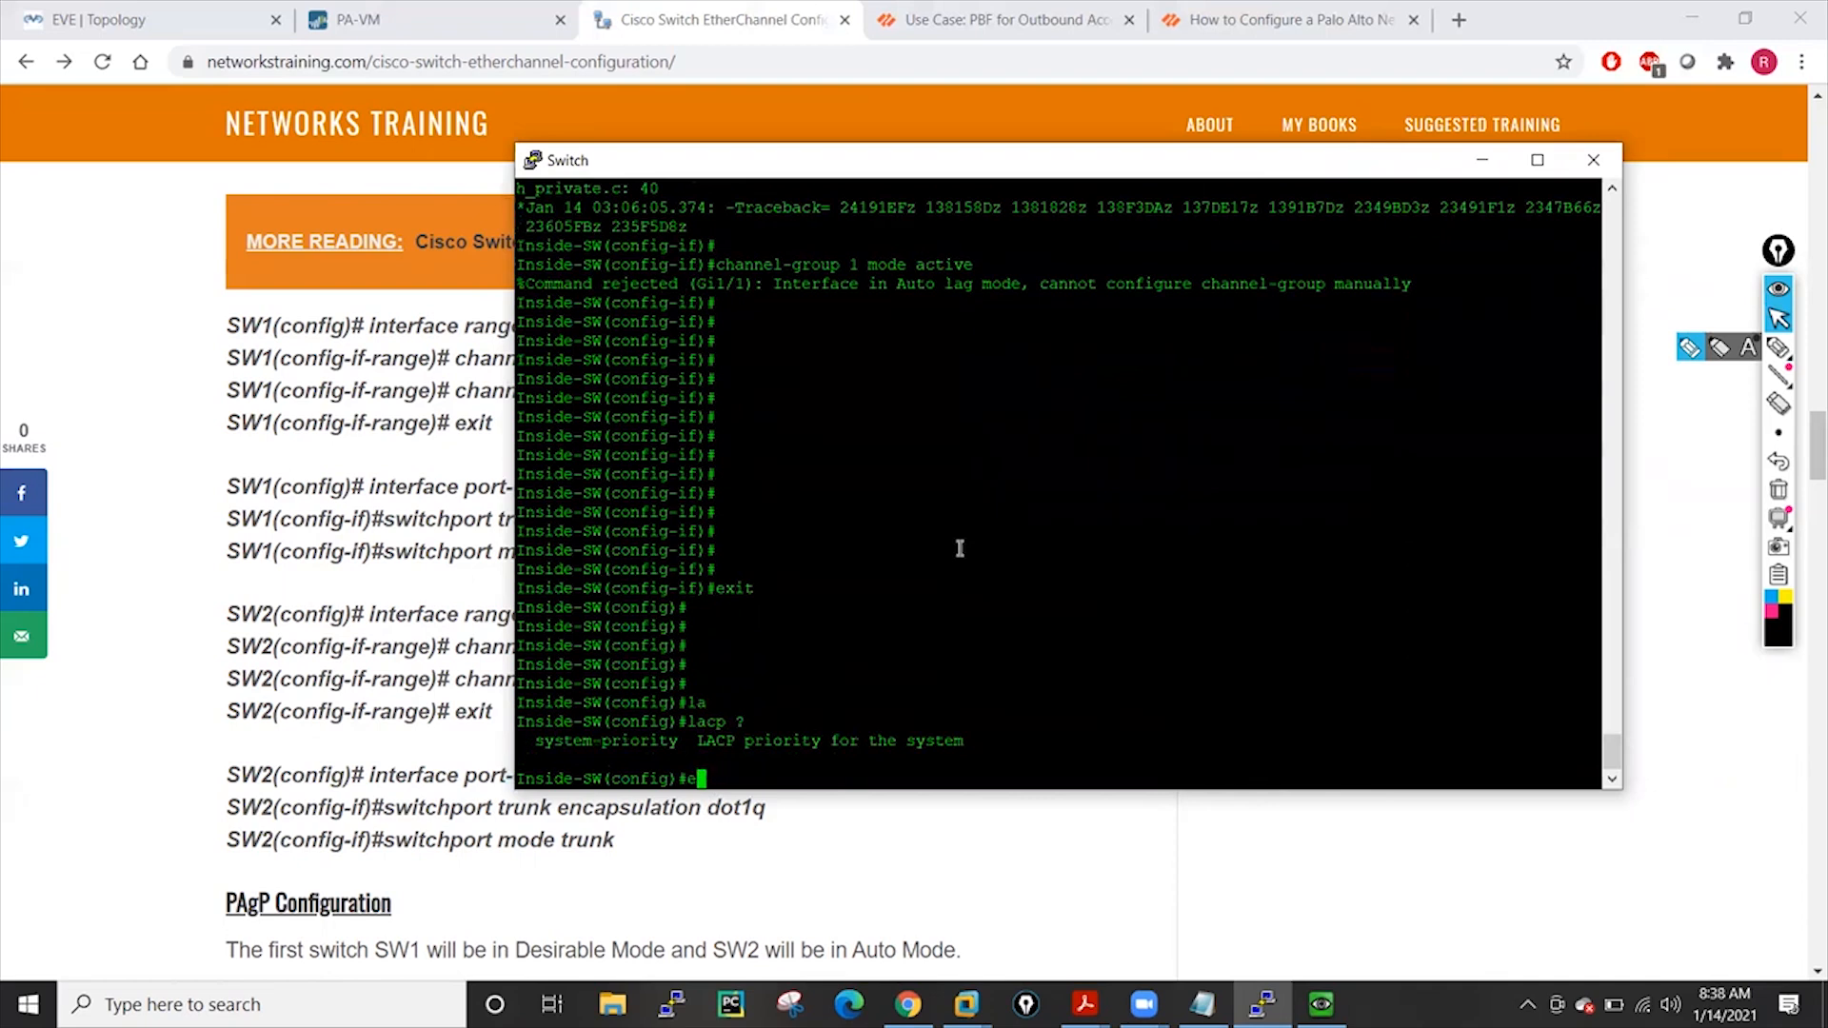
pyautogui.write('th')
pyautogui.press('Tab')
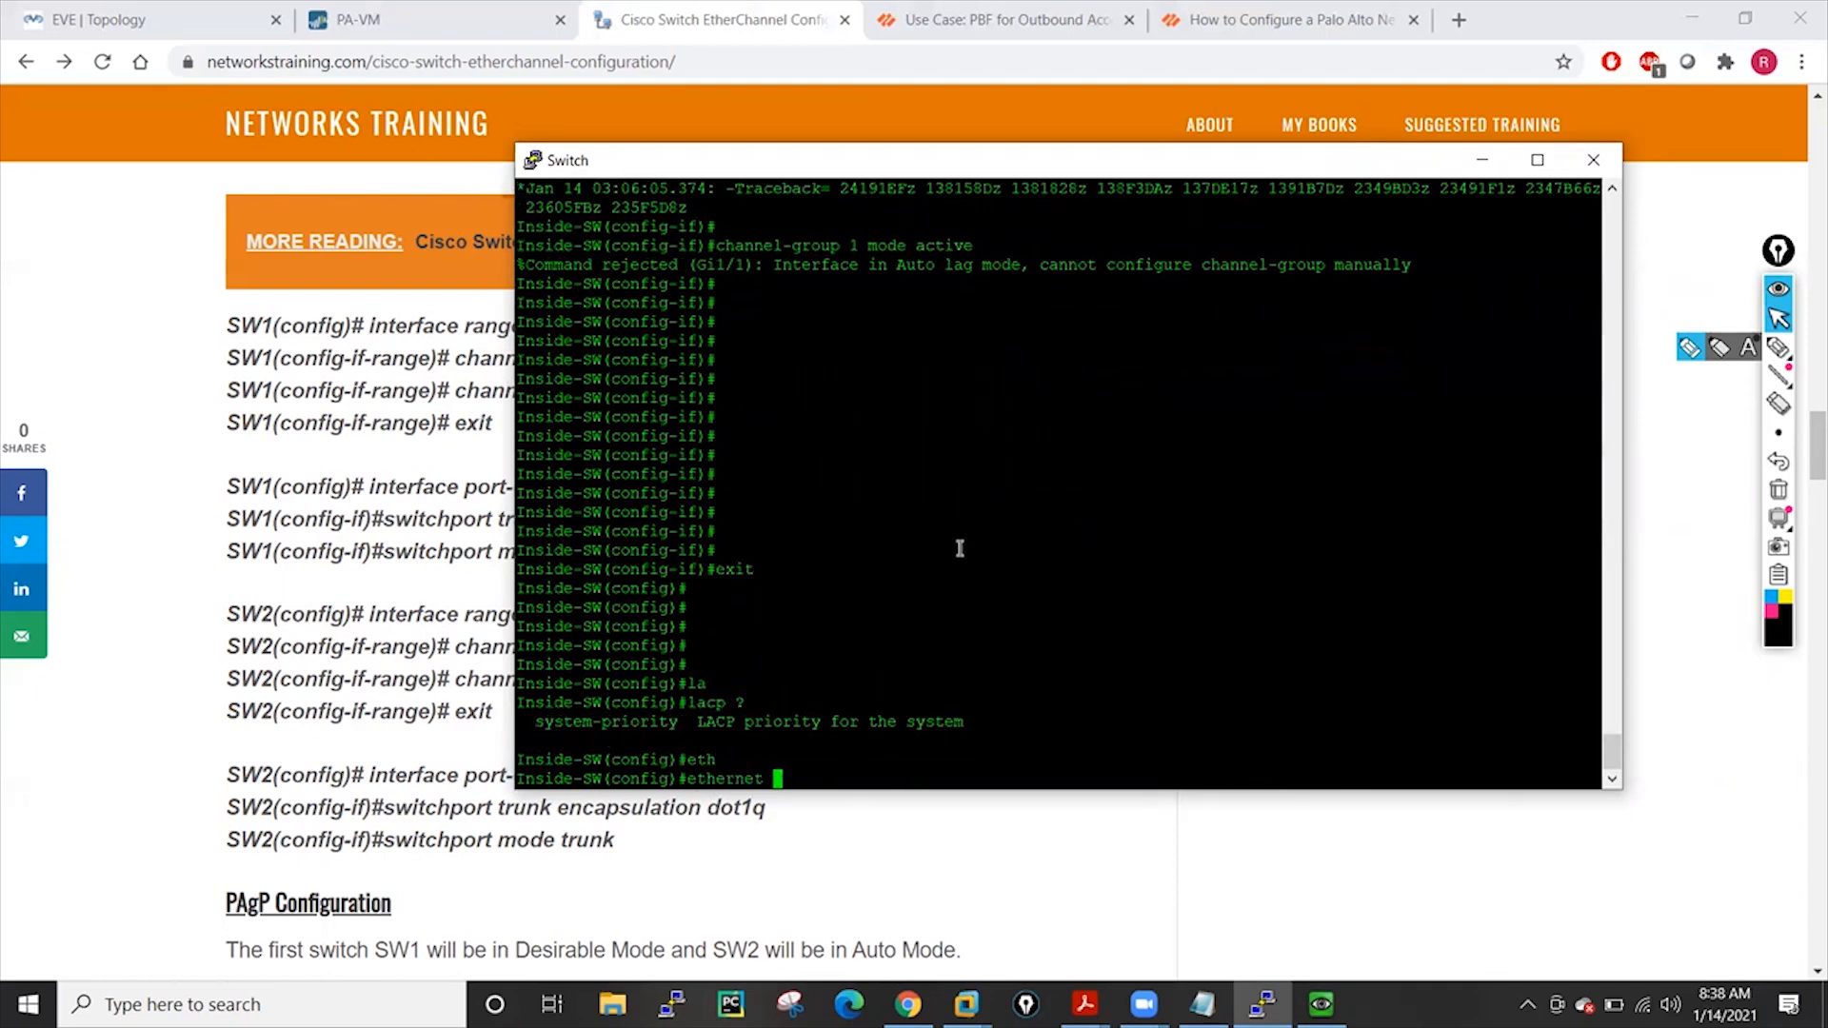
pyautogui.write('?')
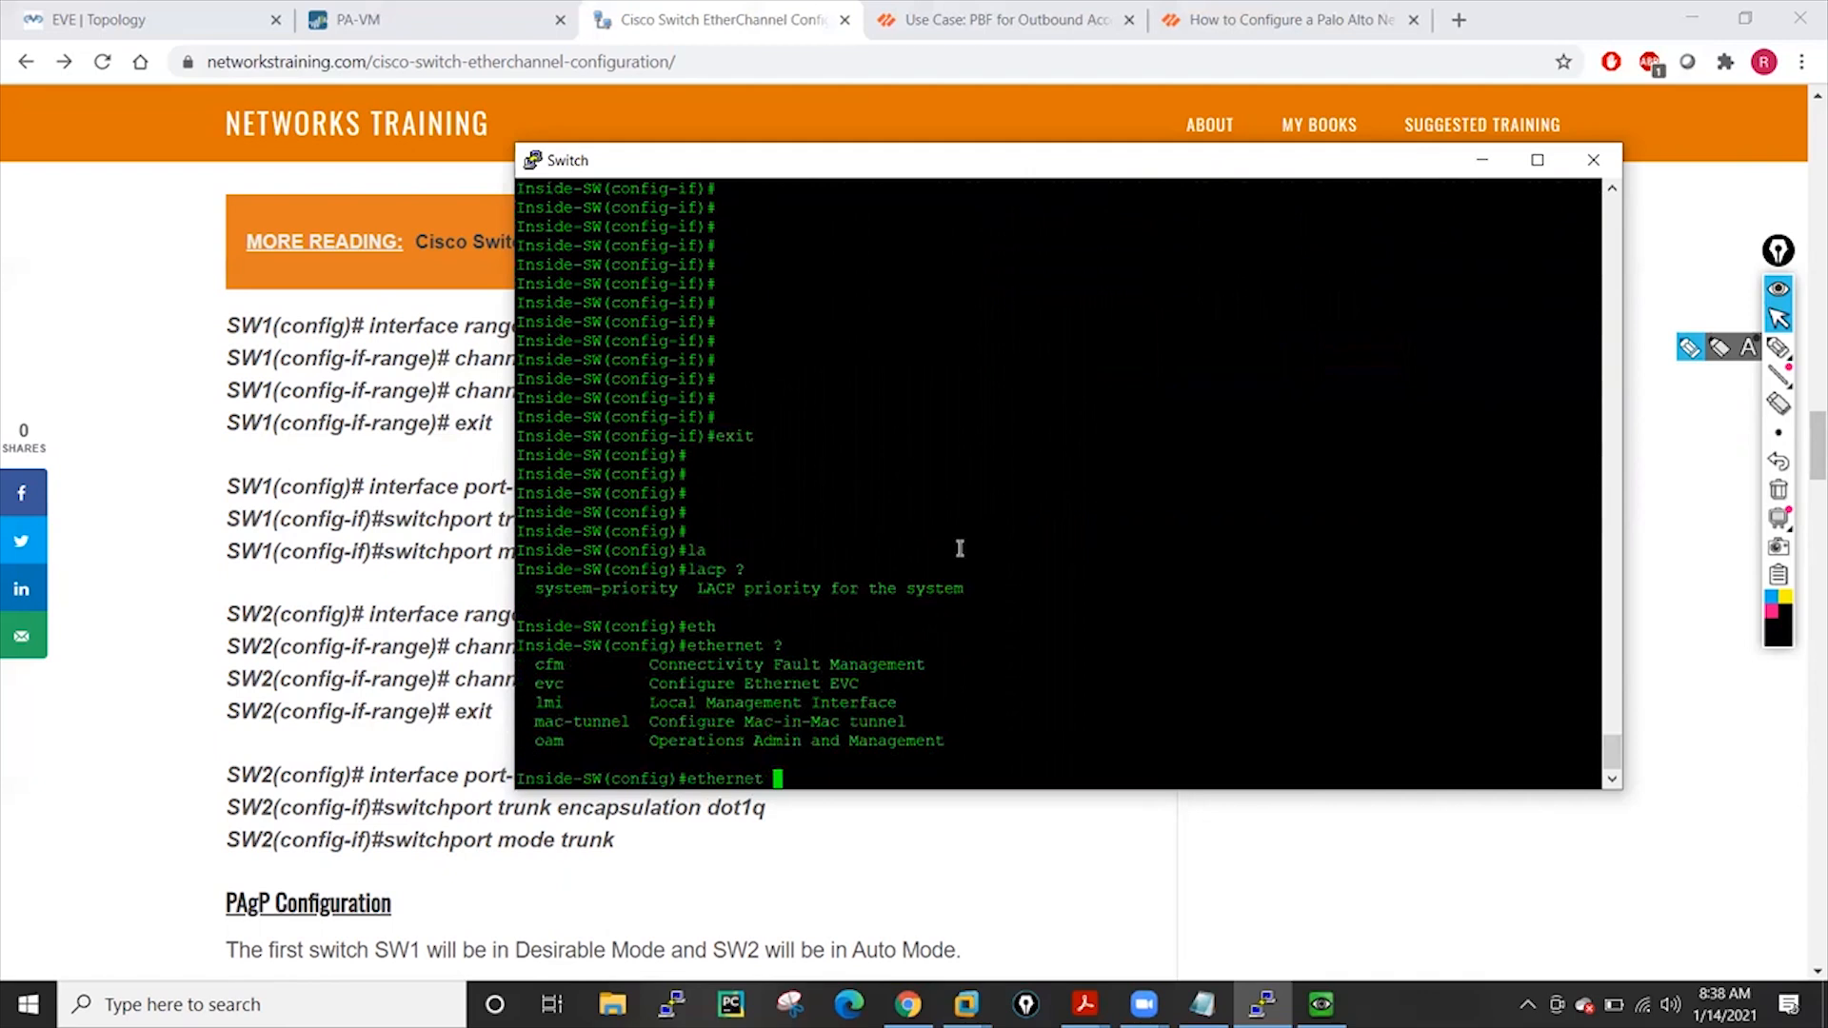
pyautogui.press('BackSpace')
pyautogui.press('BackSpace')
pyautogui.press('BackSpace')
pyautogui.press('BackSpace')
pyautogui.press('BackSpace')
pyautogui.press('BackSpace')
pyautogui.press('BackSpace')
pyautogui.press('BackSpace')
pyautogui.press('BackSpace')
# Try 'channe?' at global configuration, which is unrecognized, then erase it
pyautogui.write('chan')
pyautogui.press('Tab')
pyautogui.write('e')
pyautogui.press('Tab')
pyautogui.press('BackSpace')
pyautogui.write('ne')
pyautogui.press('Tab')
pyautogui.press('Tab')
pyautogui.press('Tab')
pyautogui.press('Tab')
pyautogui.press('Tab')
pyautogui.write('?')
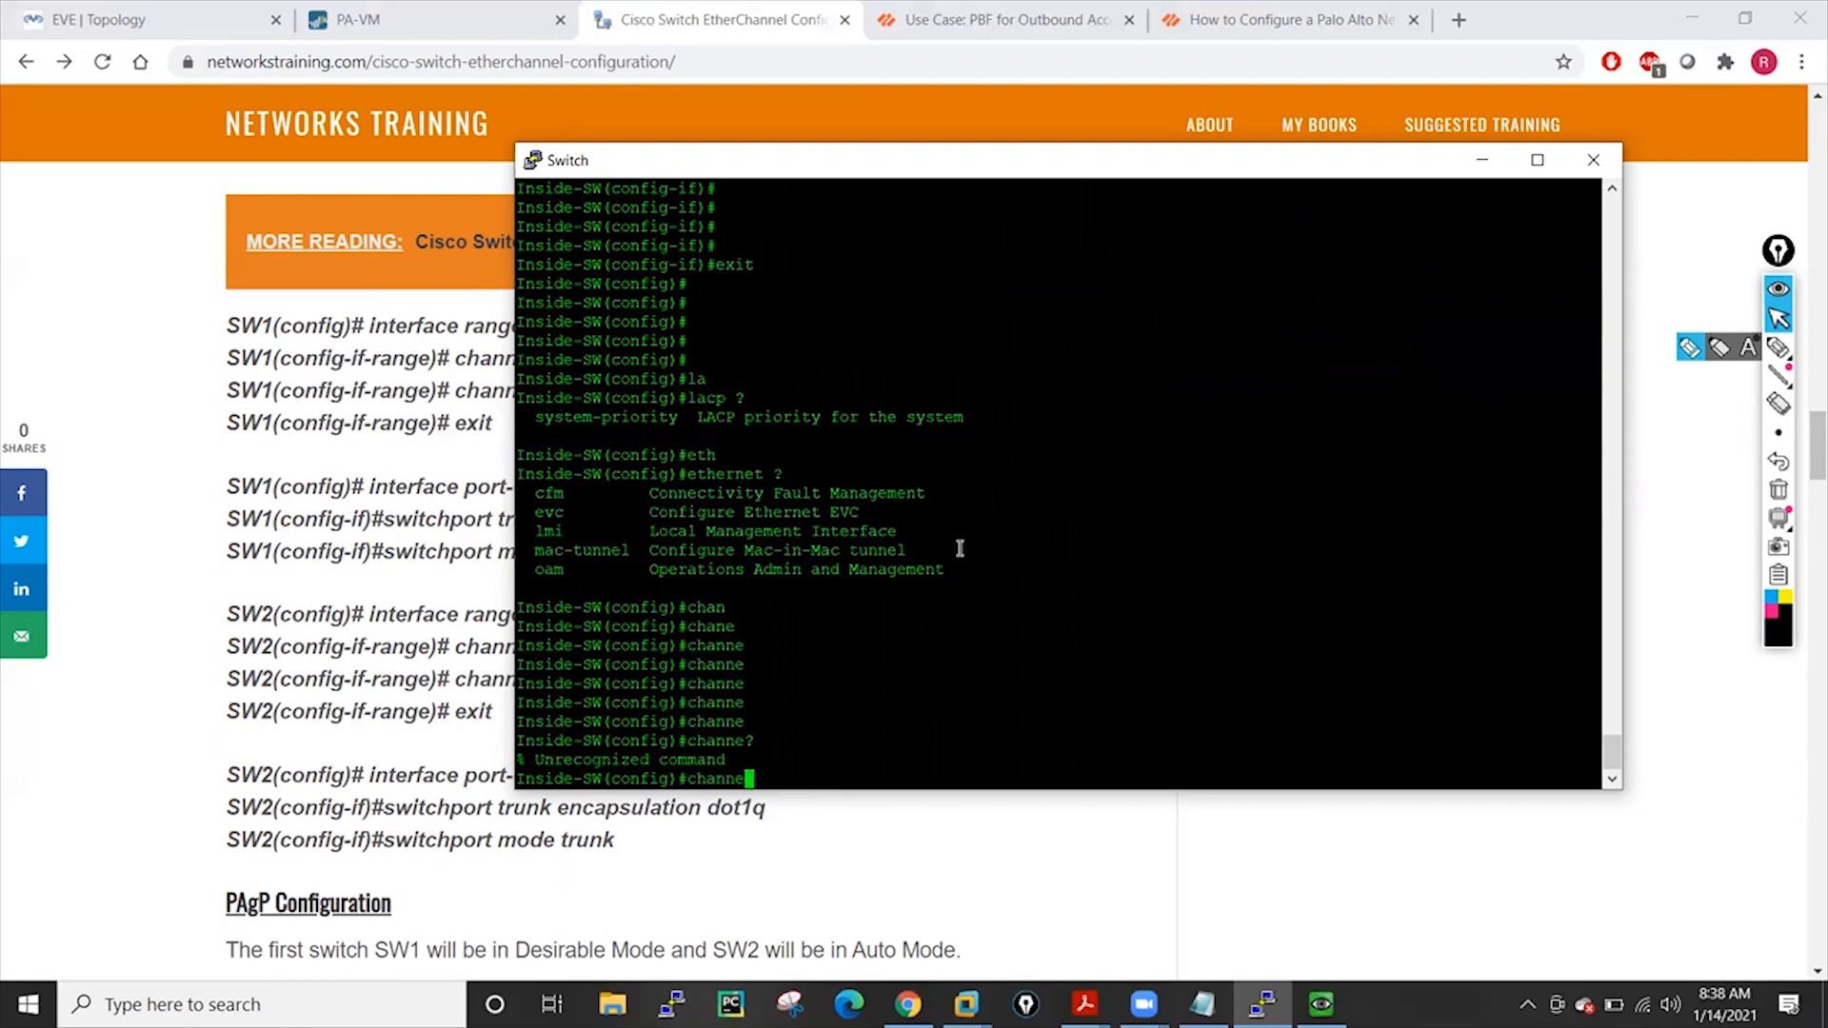
pyautogui.press('BackSpace')
pyautogui.press('BackSpace')
pyautogui.press('BackSpace')
pyautogui.press('BackSpace')
pyautogui.press('BackSpace')
pyautogui.press('BackSpace')
# List the port-channel global options with 'port-channel ?', showing auto and load-balance
pyautogui.write('po')
pyautogui.press('Tab')
pyautogui.write('rt')
pyautogui.press('Tab')
pyautogui.write('-')
pyautogui.press('Tab')
pyautogui.press('Tab')
pyautogui.write('c')
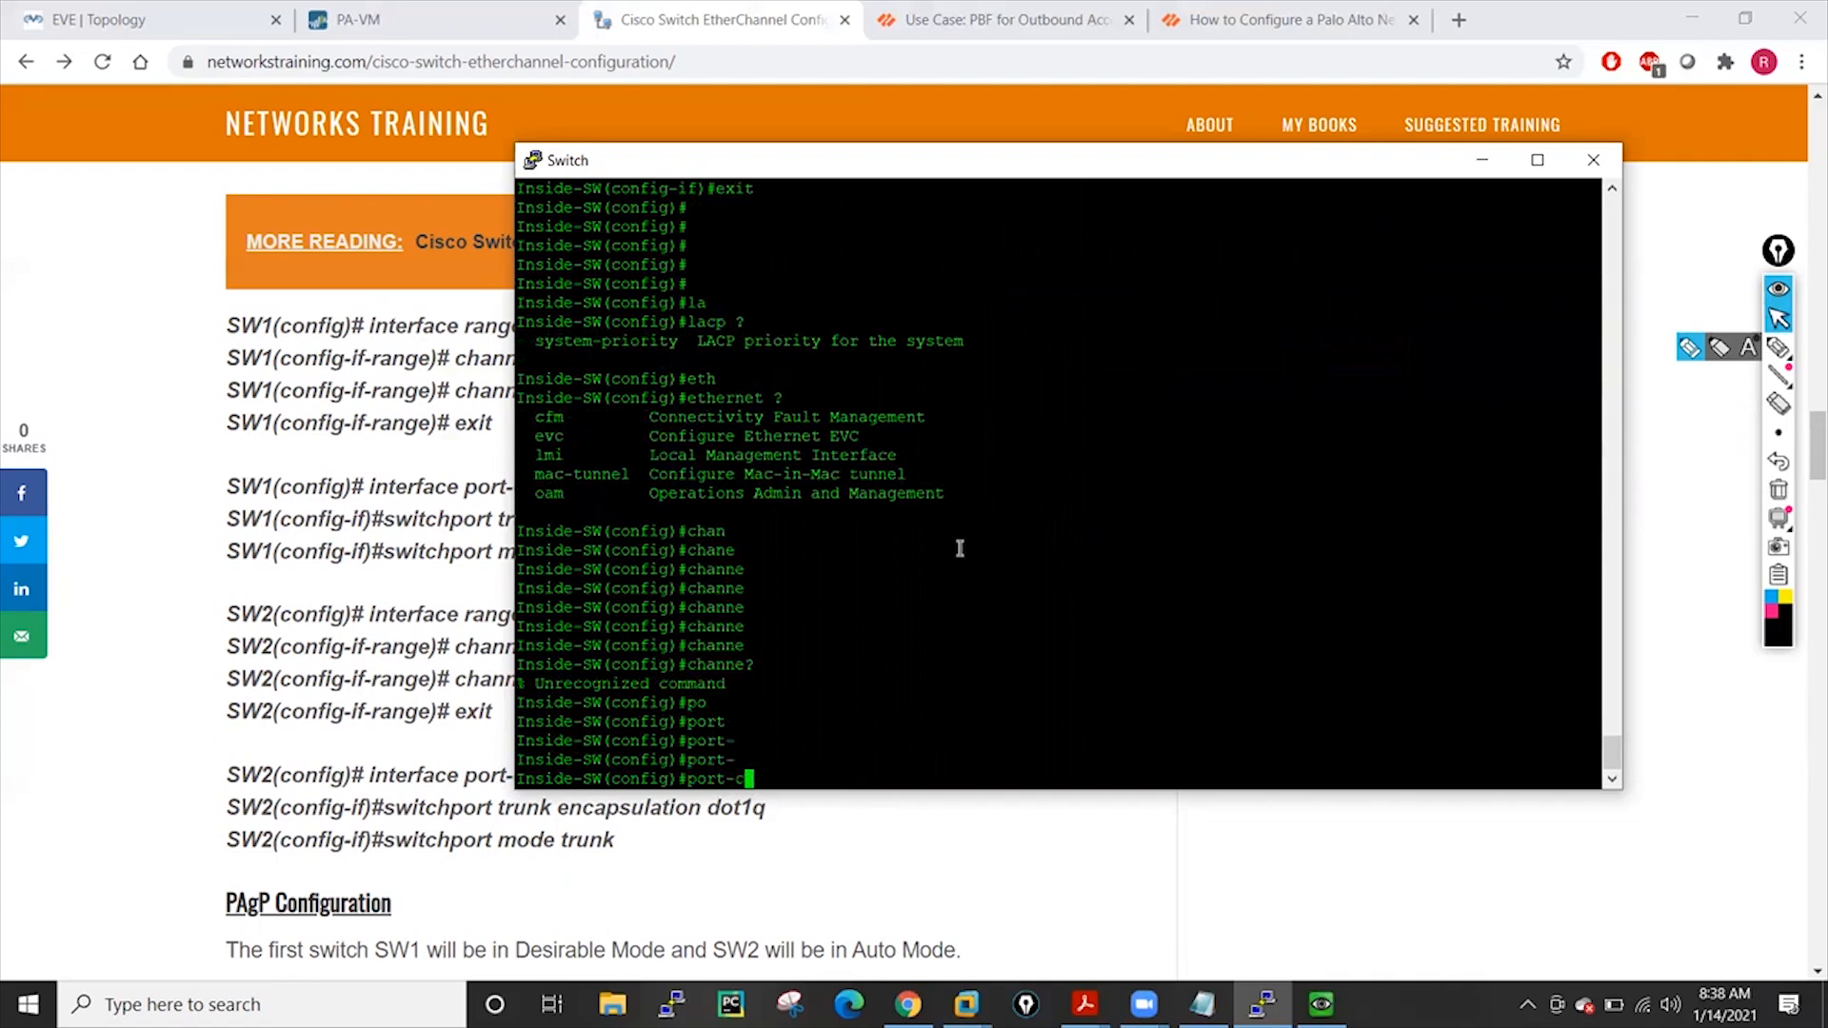
pyautogui.write('h')
pyautogui.press('Tab')
pyautogui.write('?')
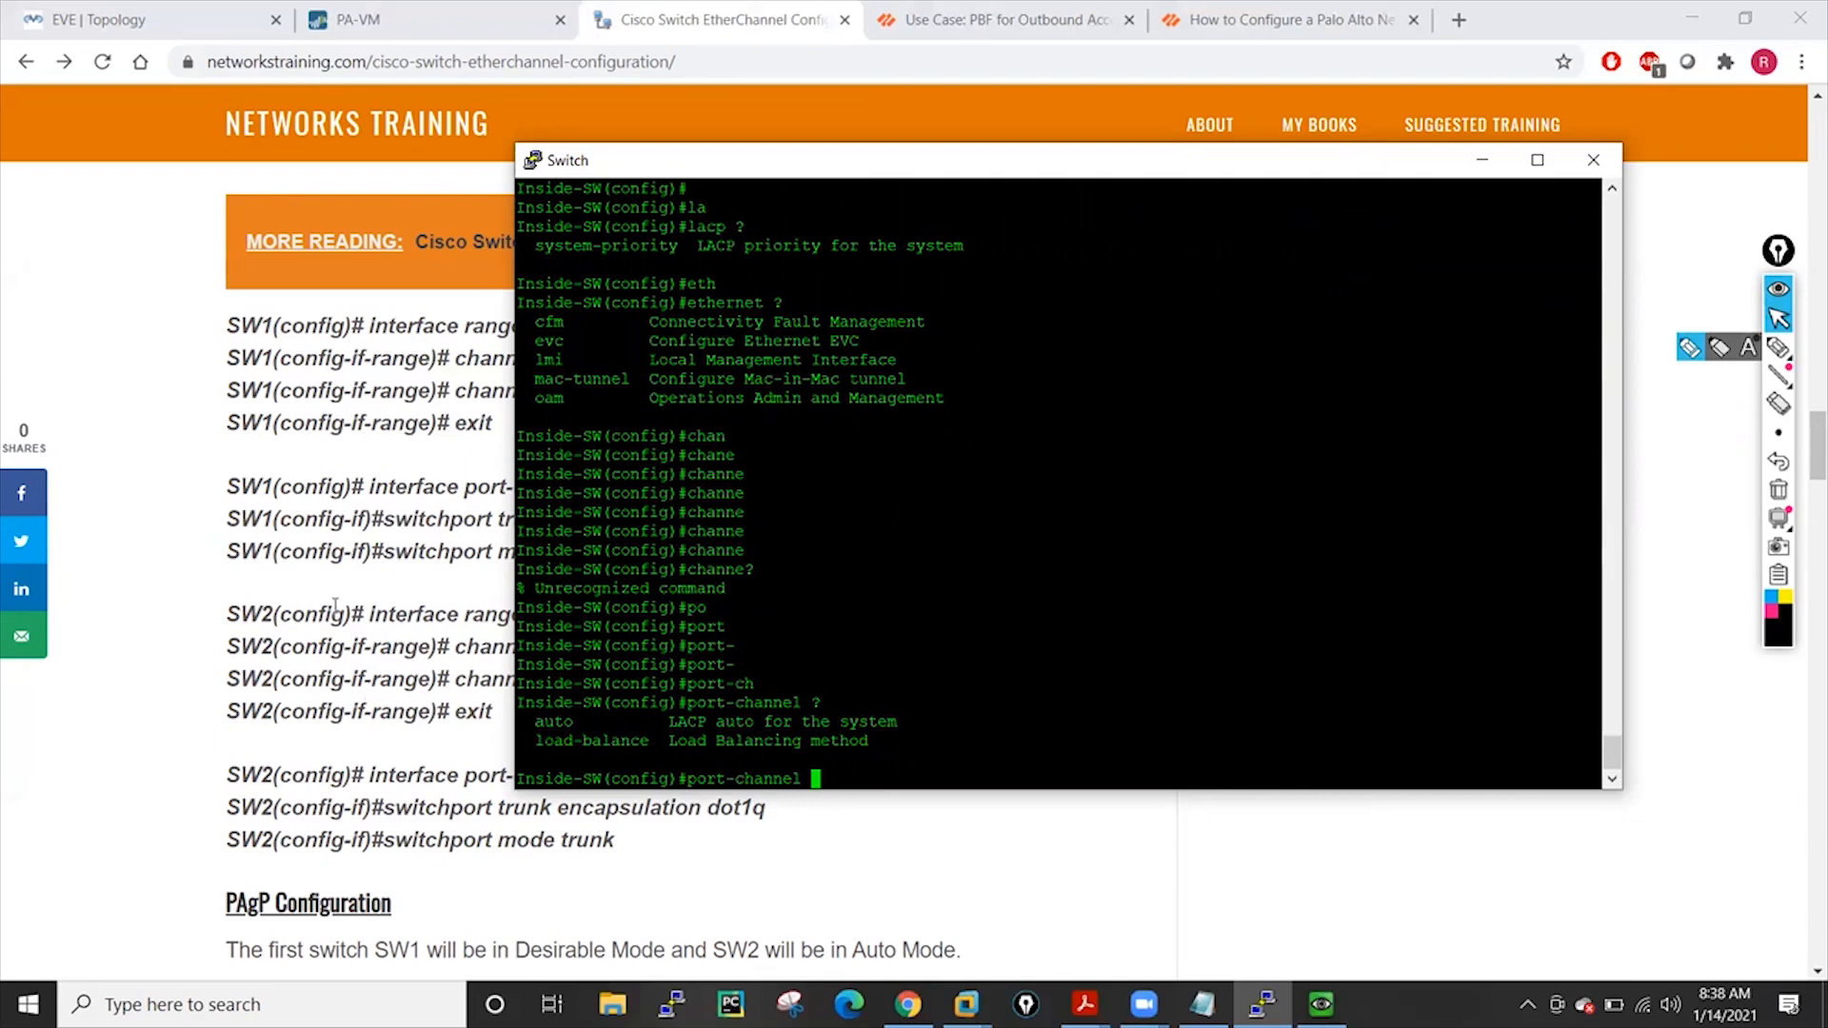
# Scroll through the EtherChannel article's LACP and PAgP mode tables, moving the switch console aside and back
pyautogui.scroll(4, 335, 606)
pyautogui.scroll(4, 335, 606)
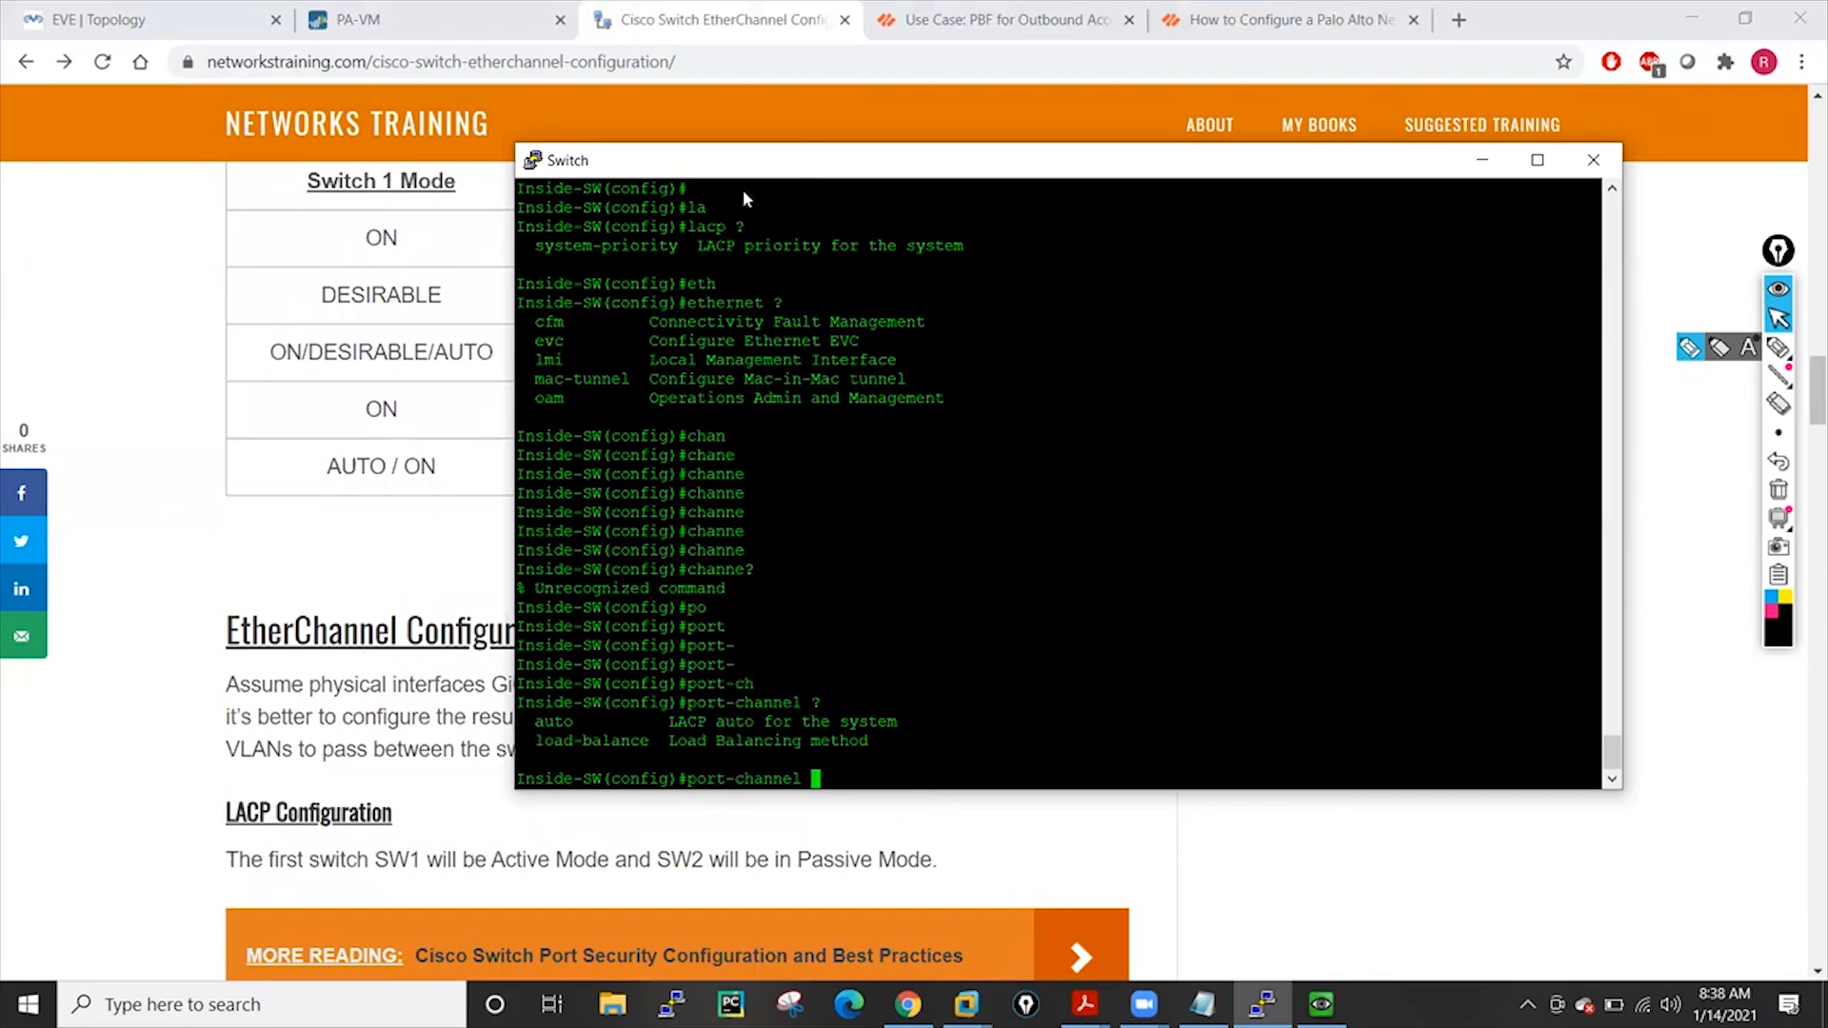
pyautogui.moveTo(743, 162); pyautogui.dragTo(1217, 243)
pyautogui.scroll(1, 592, 502)
pyautogui.scroll(5, 594, 509)
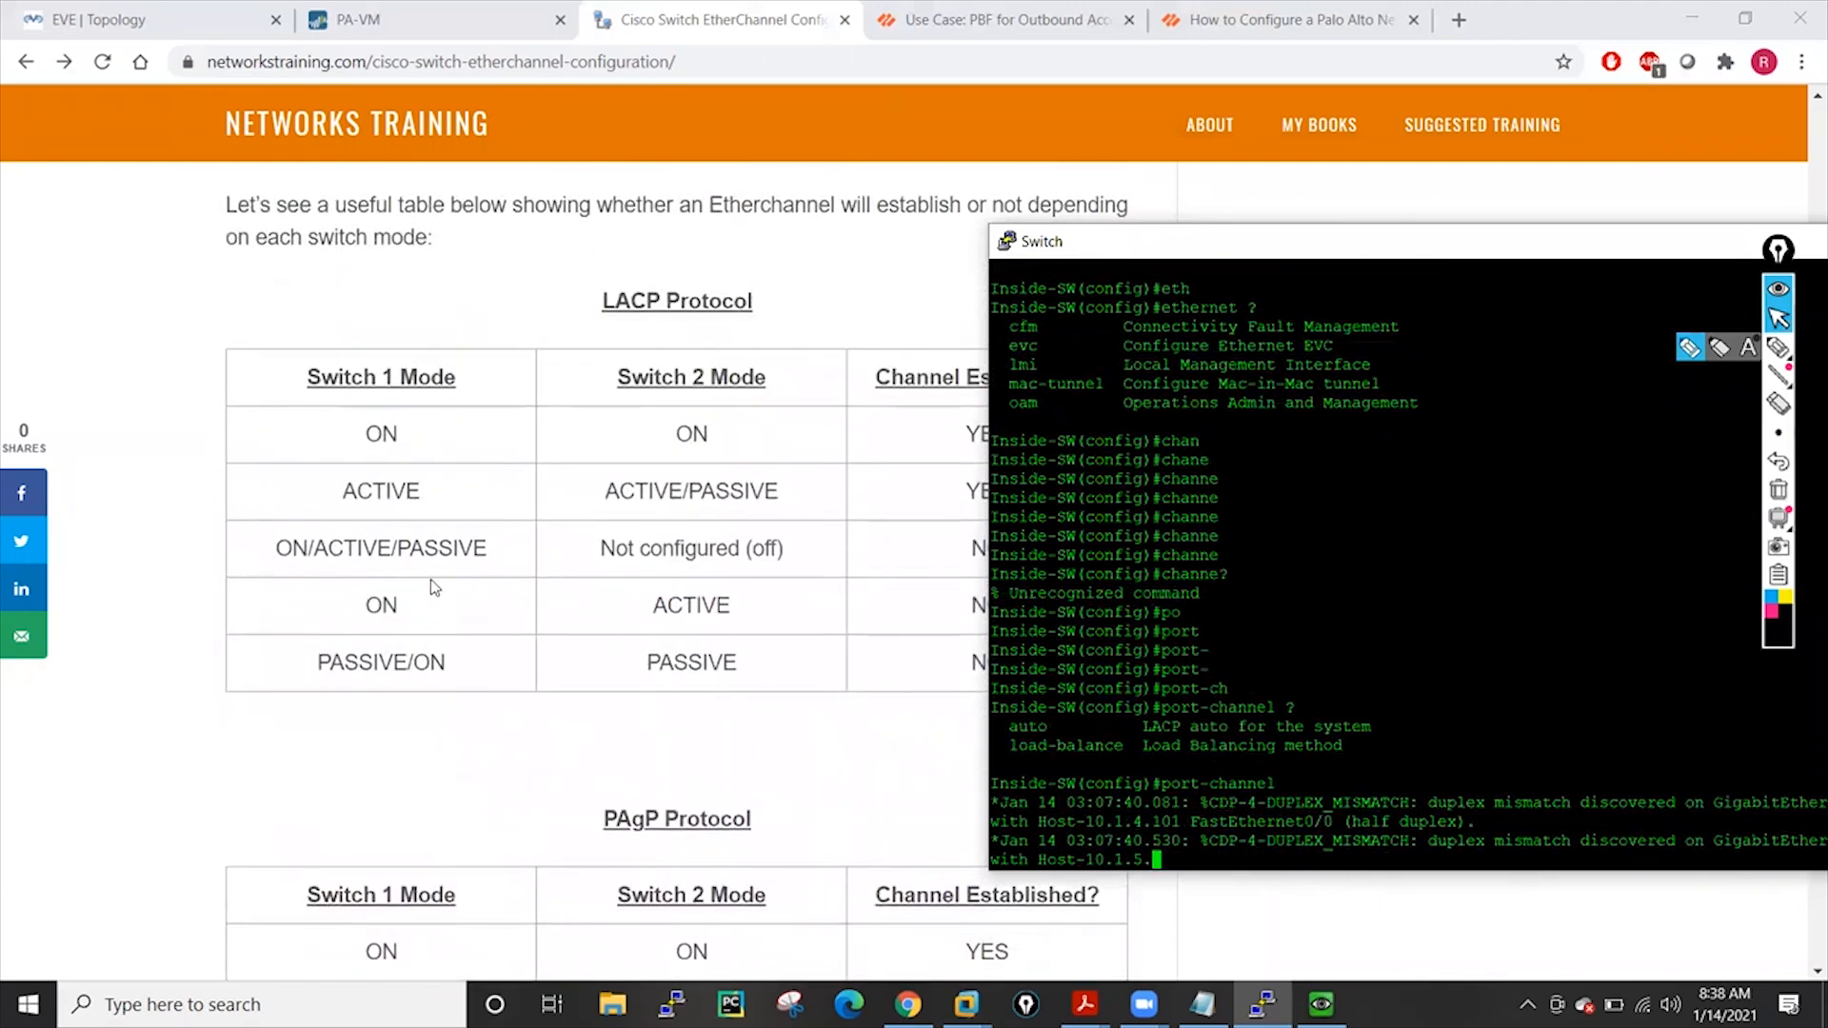
pyautogui.scroll(-2, 450, 604)
pyautogui.scroll(-2, 451, 604)
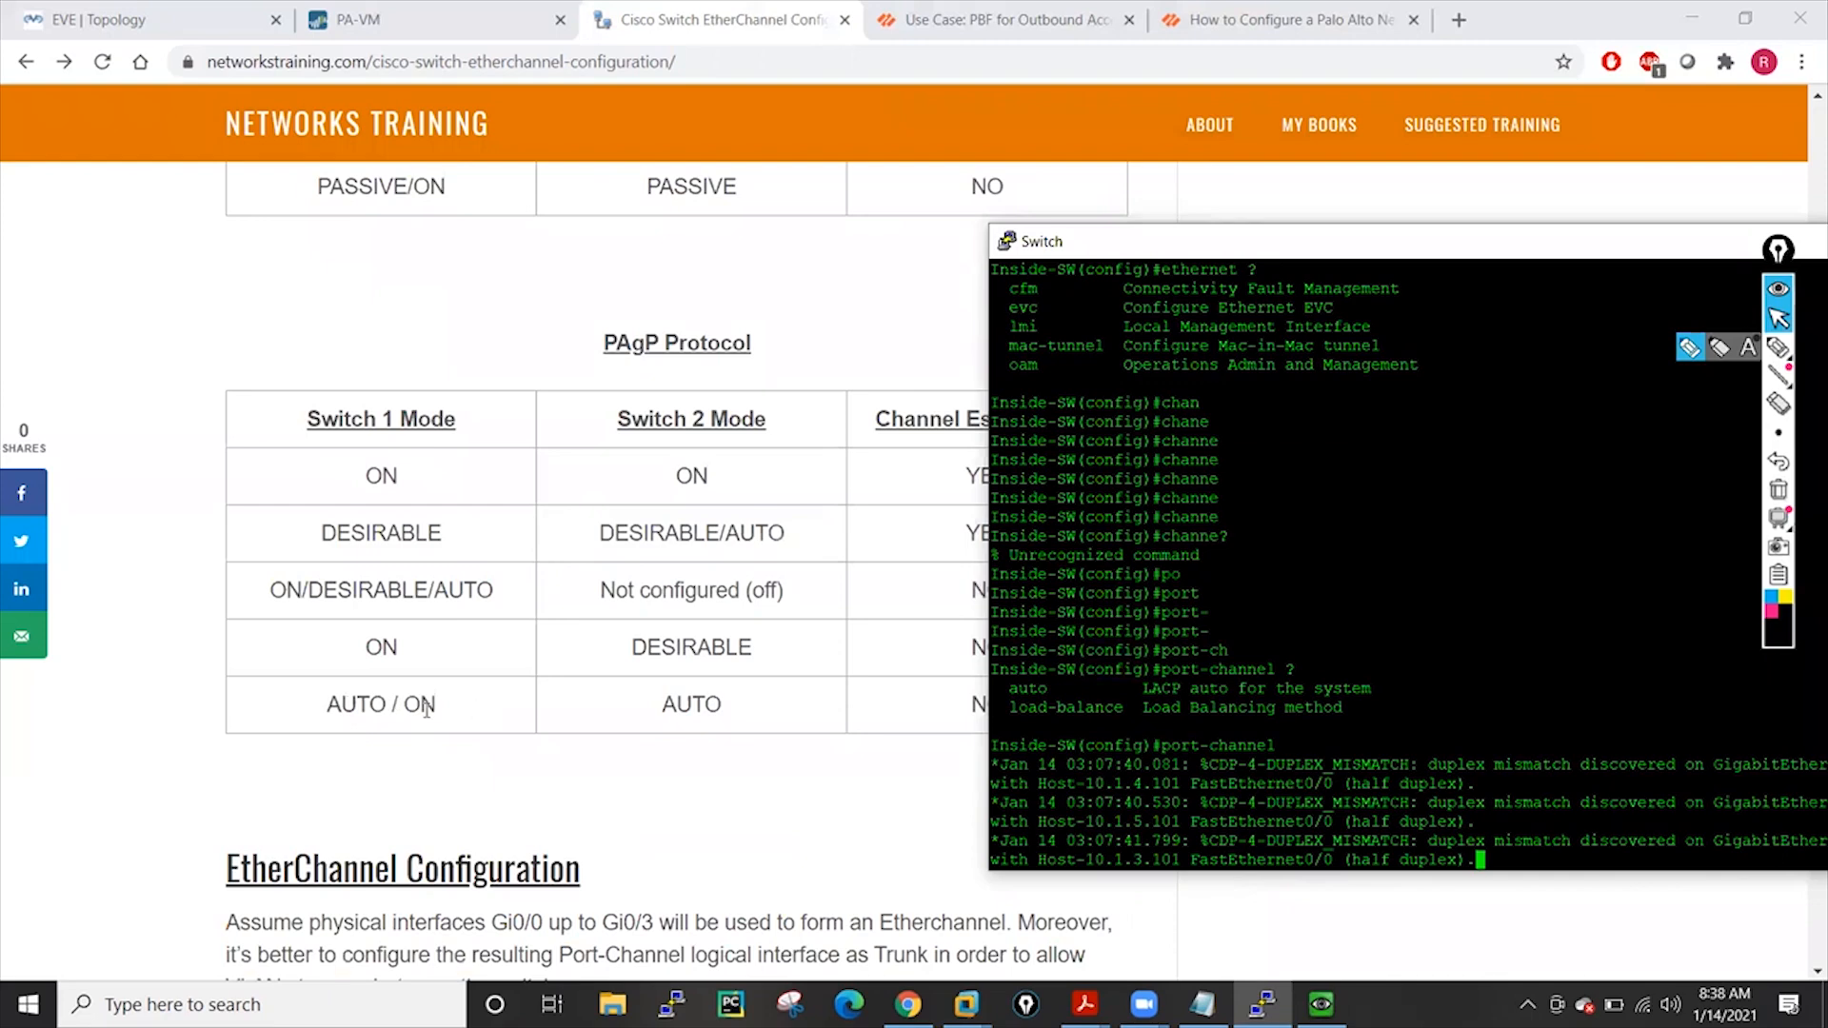
pyautogui.scroll(3, 543, 701)
pyautogui.scroll(2, 319, 690)
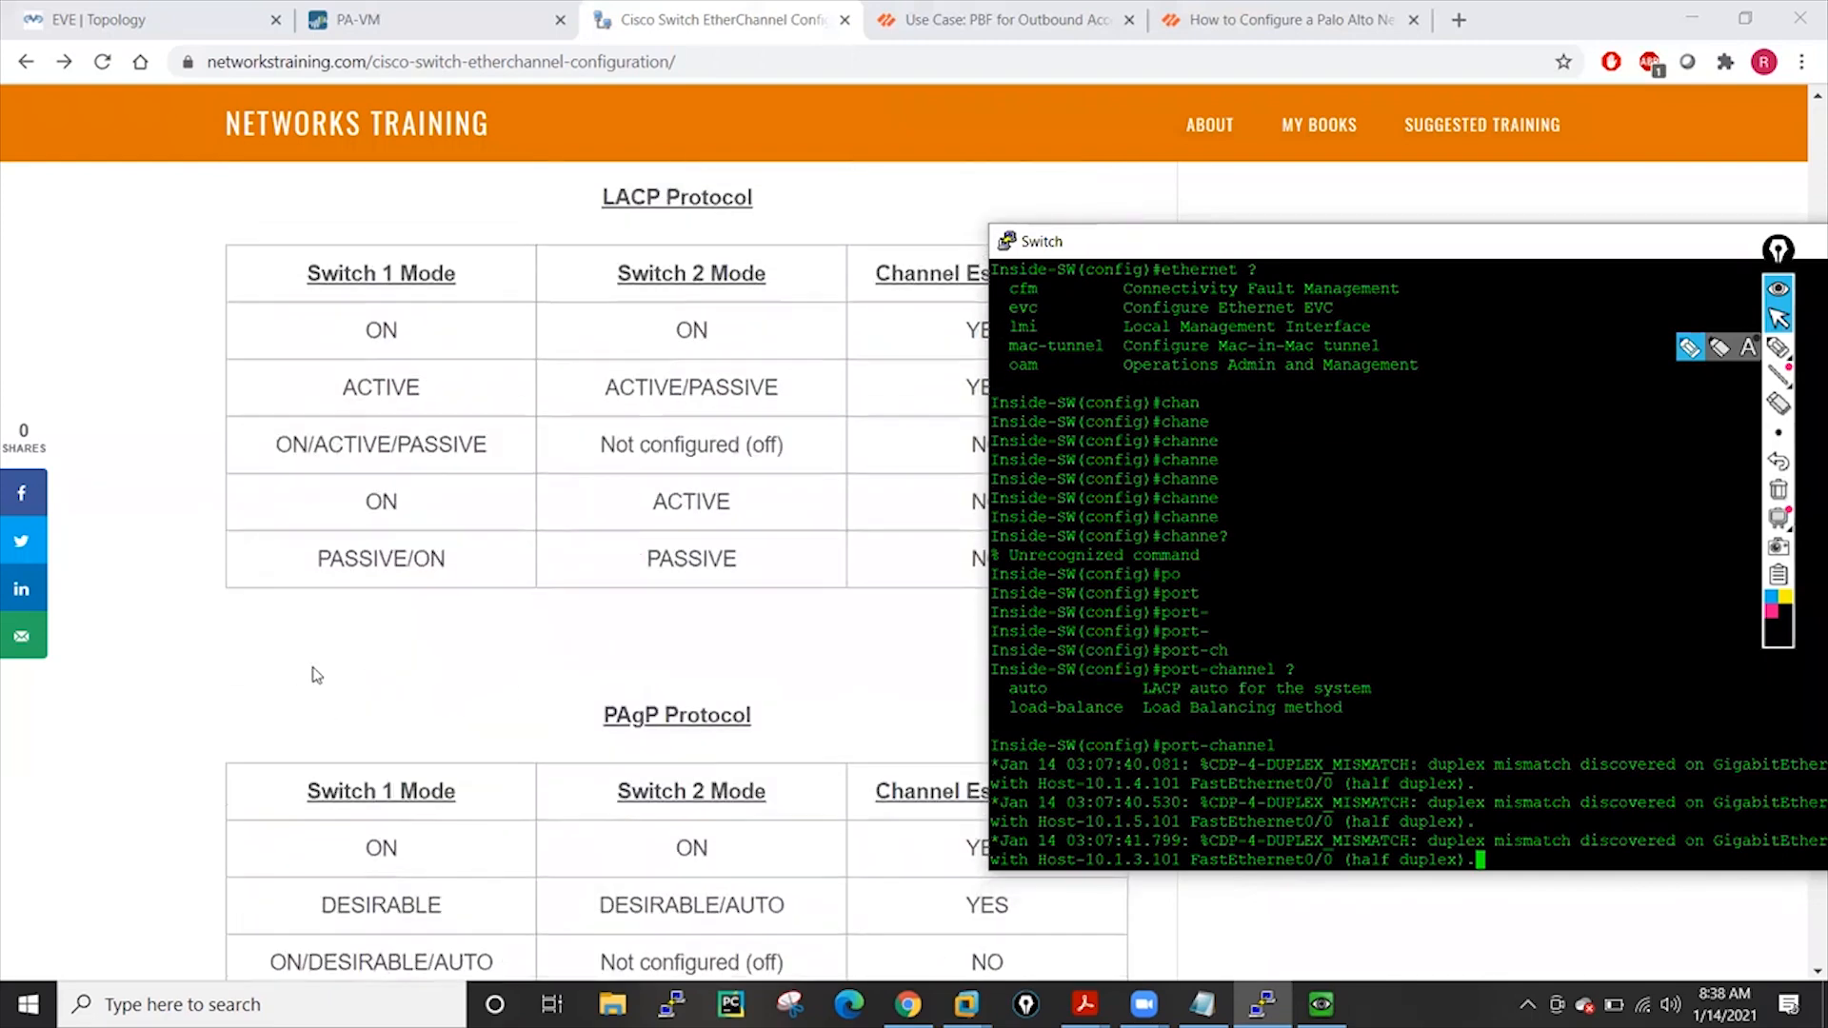
pyautogui.scroll(-9, 505, 633)
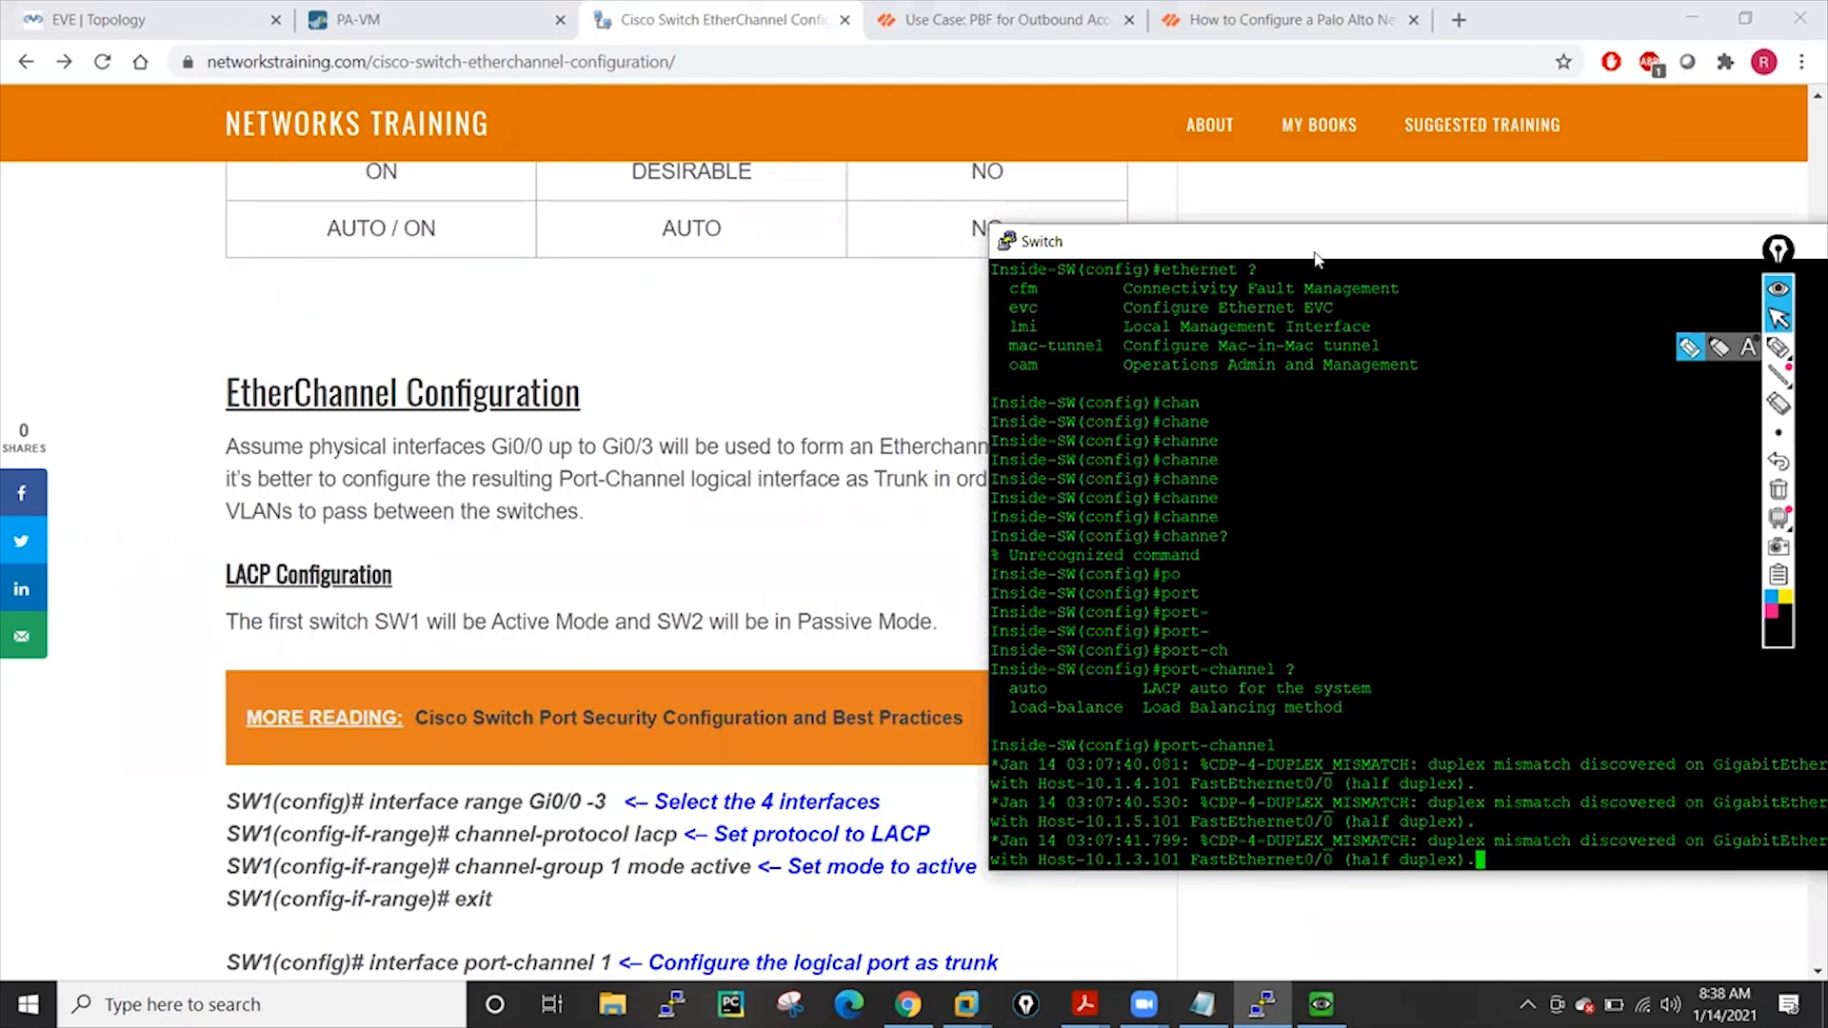
pyautogui.moveTo(1315, 258); pyautogui.dragTo(712, 249)
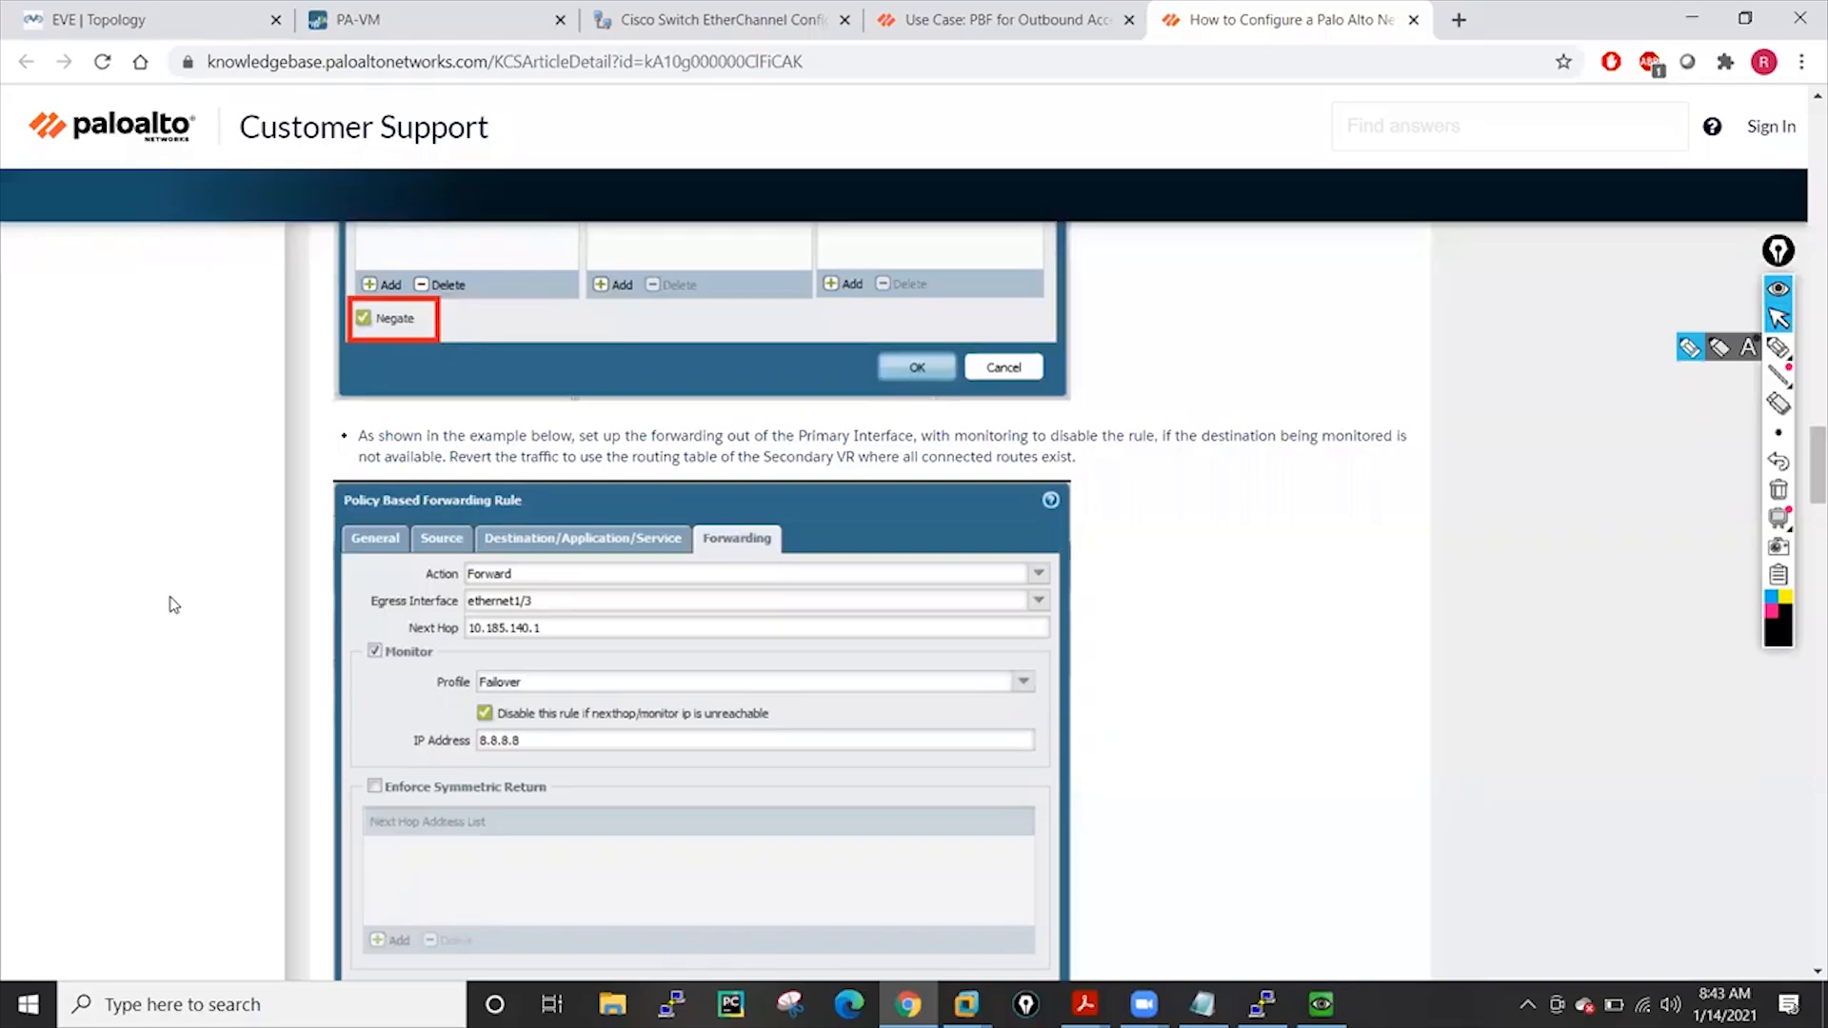
# Return to the EVE lab topology with the switch console placed to its right
pyautogui.click(53, 11)
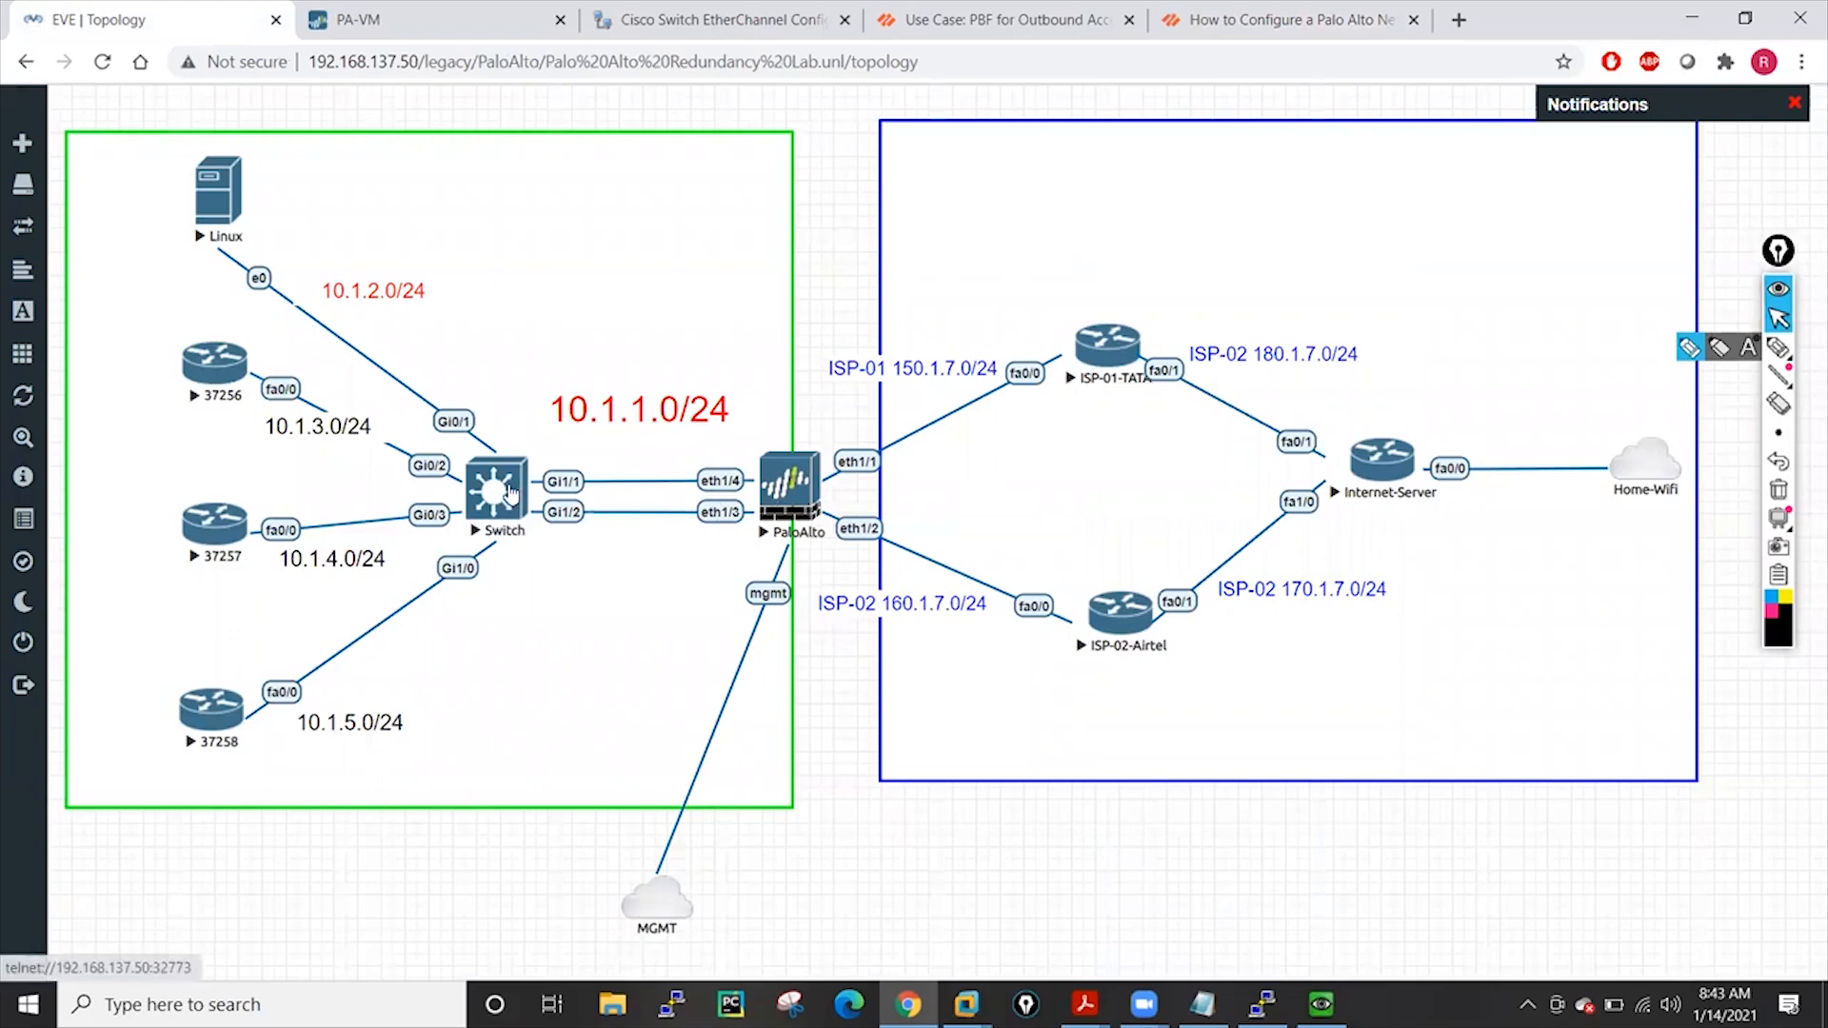
pyautogui.click(1263, 1003)
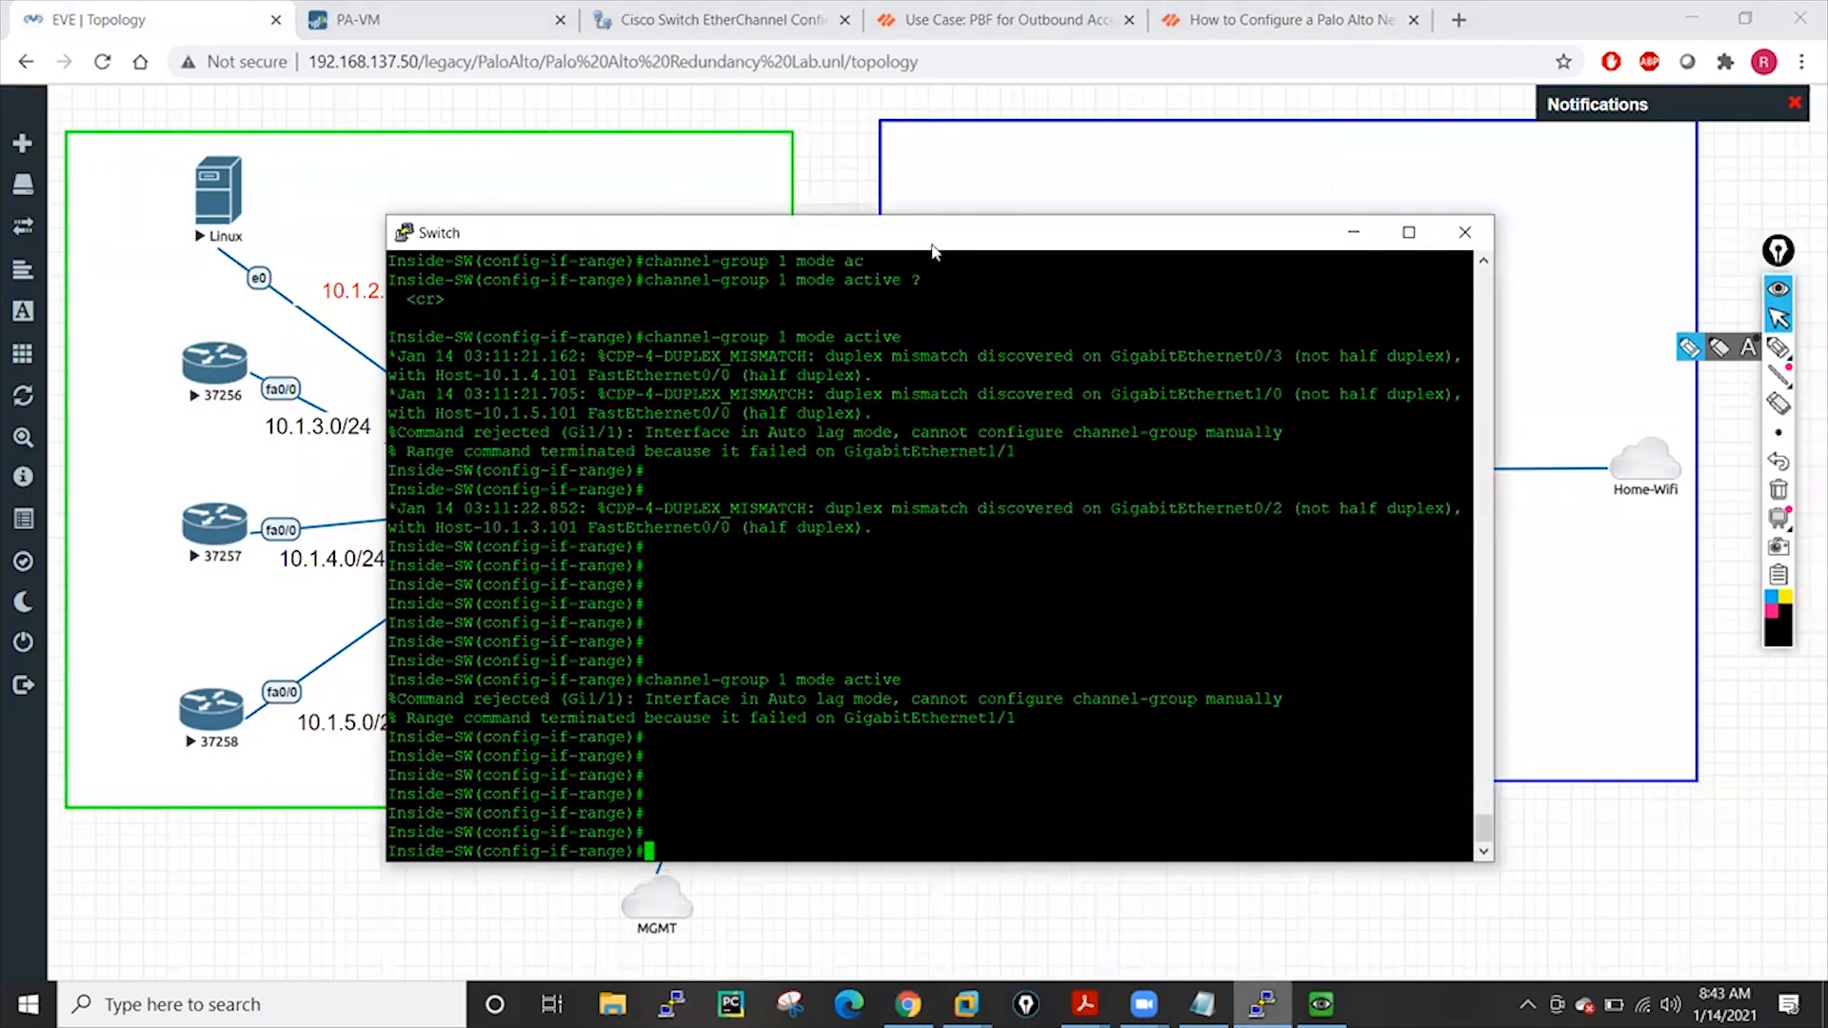
pyautogui.moveTo(1013, 241); pyautogui.dragTo(1408, 217)
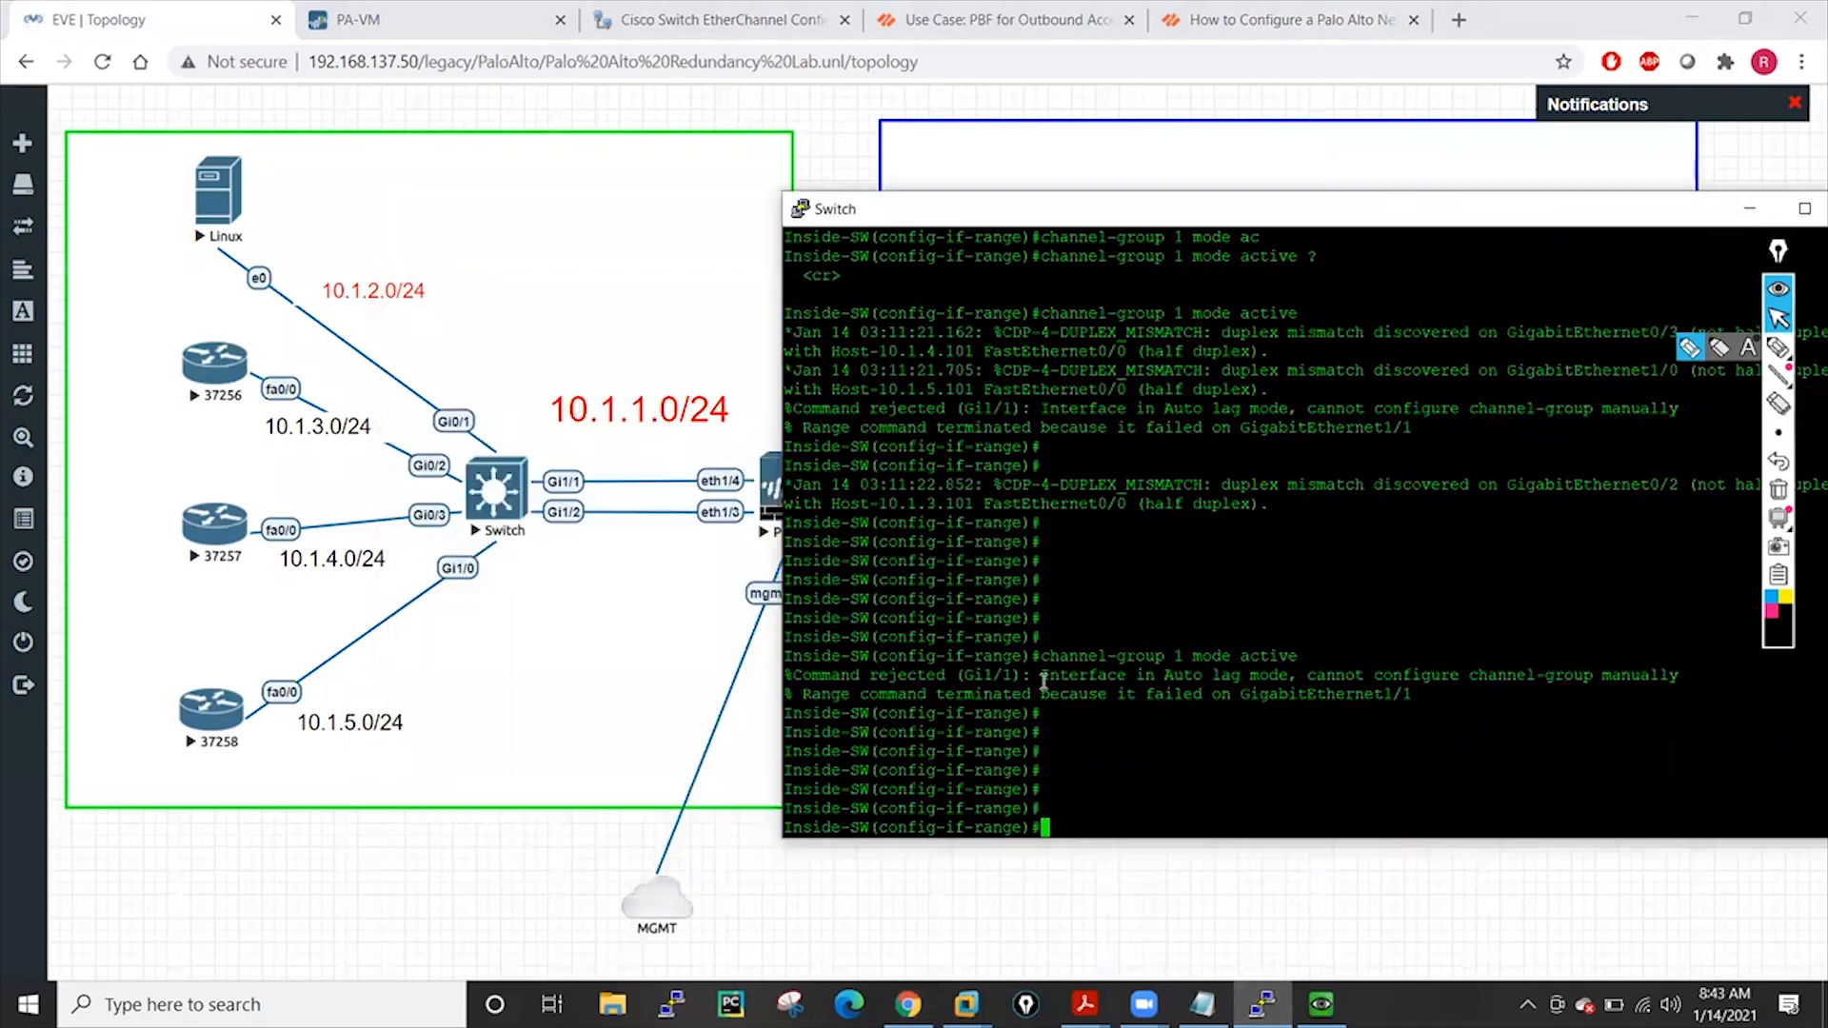
pyautogui.moveTo(792, 677); pyautogui.dragTo(1671, 682)
pyautogui.click(1518, 732)
# Exit interface-range mode and enter configuration for interface g1/2
pyautogui.press('Return')
pyautogui.press('Return')
pyautogui.press('Return')
pyautogui.press('Return')
pyautogui.press('Return')
pyautogui.write('exit')
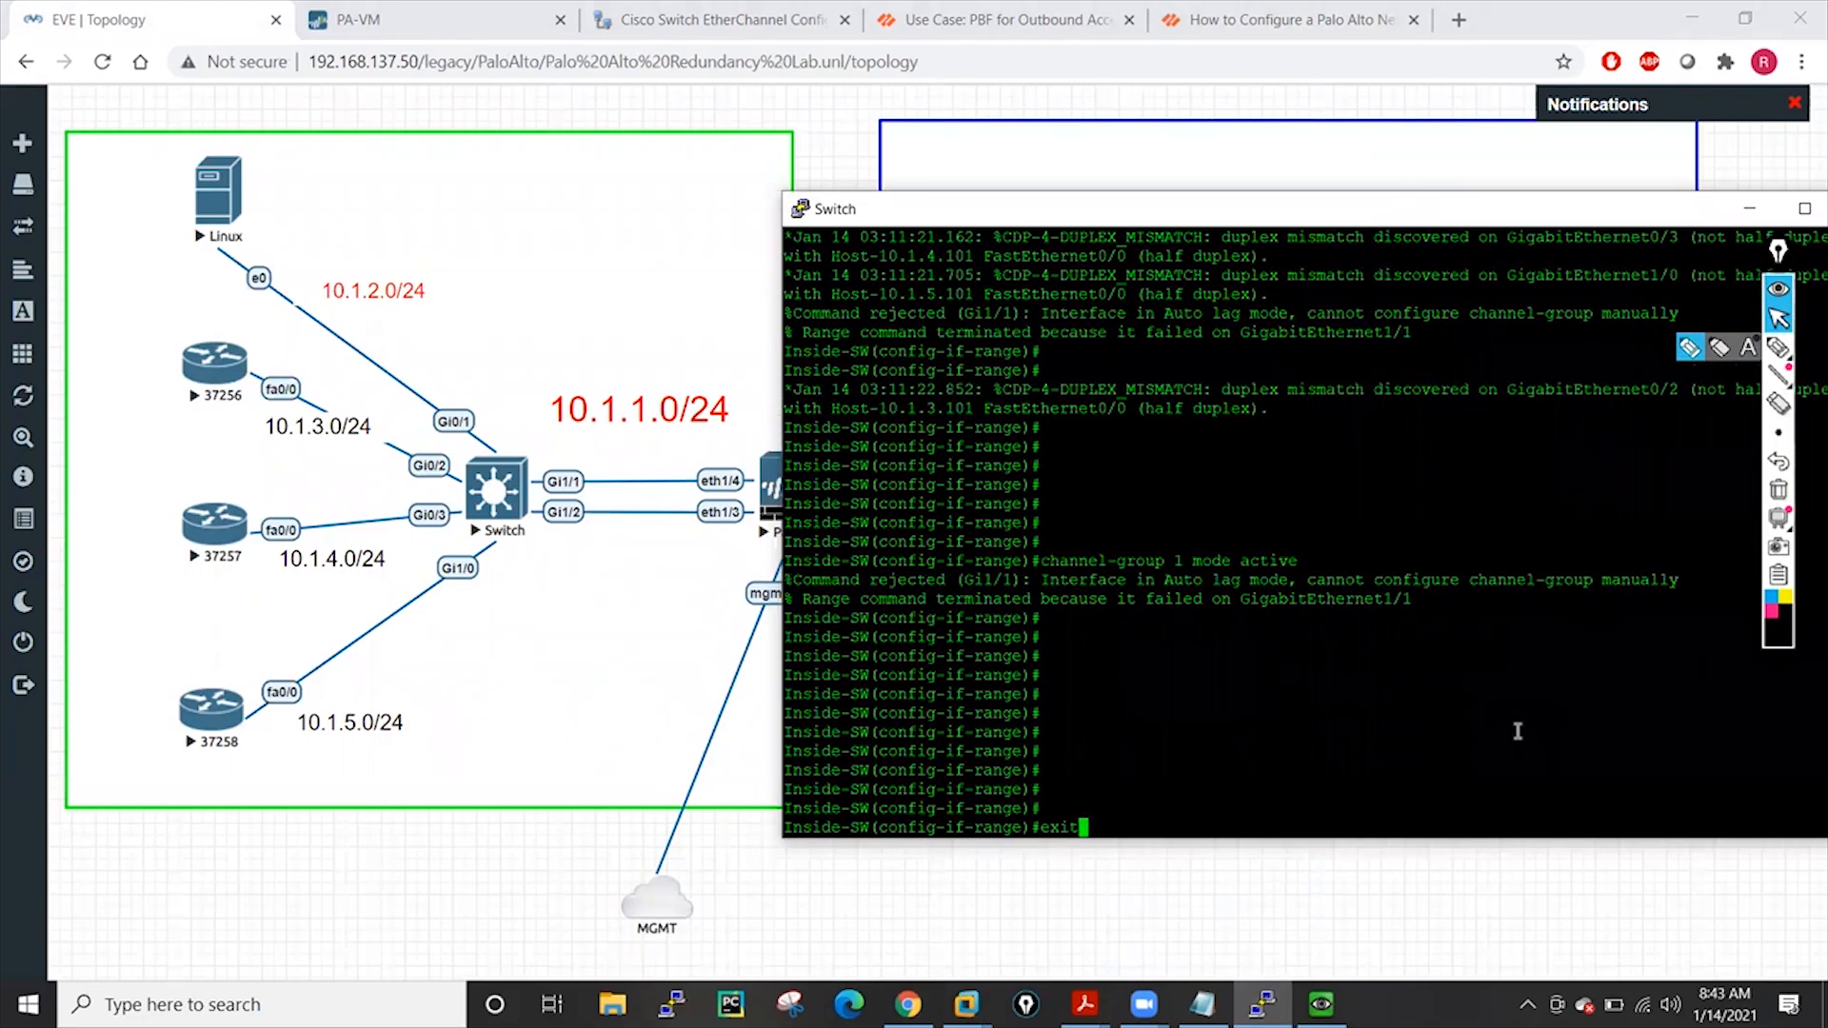
pyautogui.press('Return')
pyautogui.press('Return')
pyautogui.press('Return')
pyautogui.press('Return')
pyautogui.press('Return')
pyautogui.press('Return')
pyautogui.press('Return')
pyautogui.press('Return')
pyautogui.press('Return')
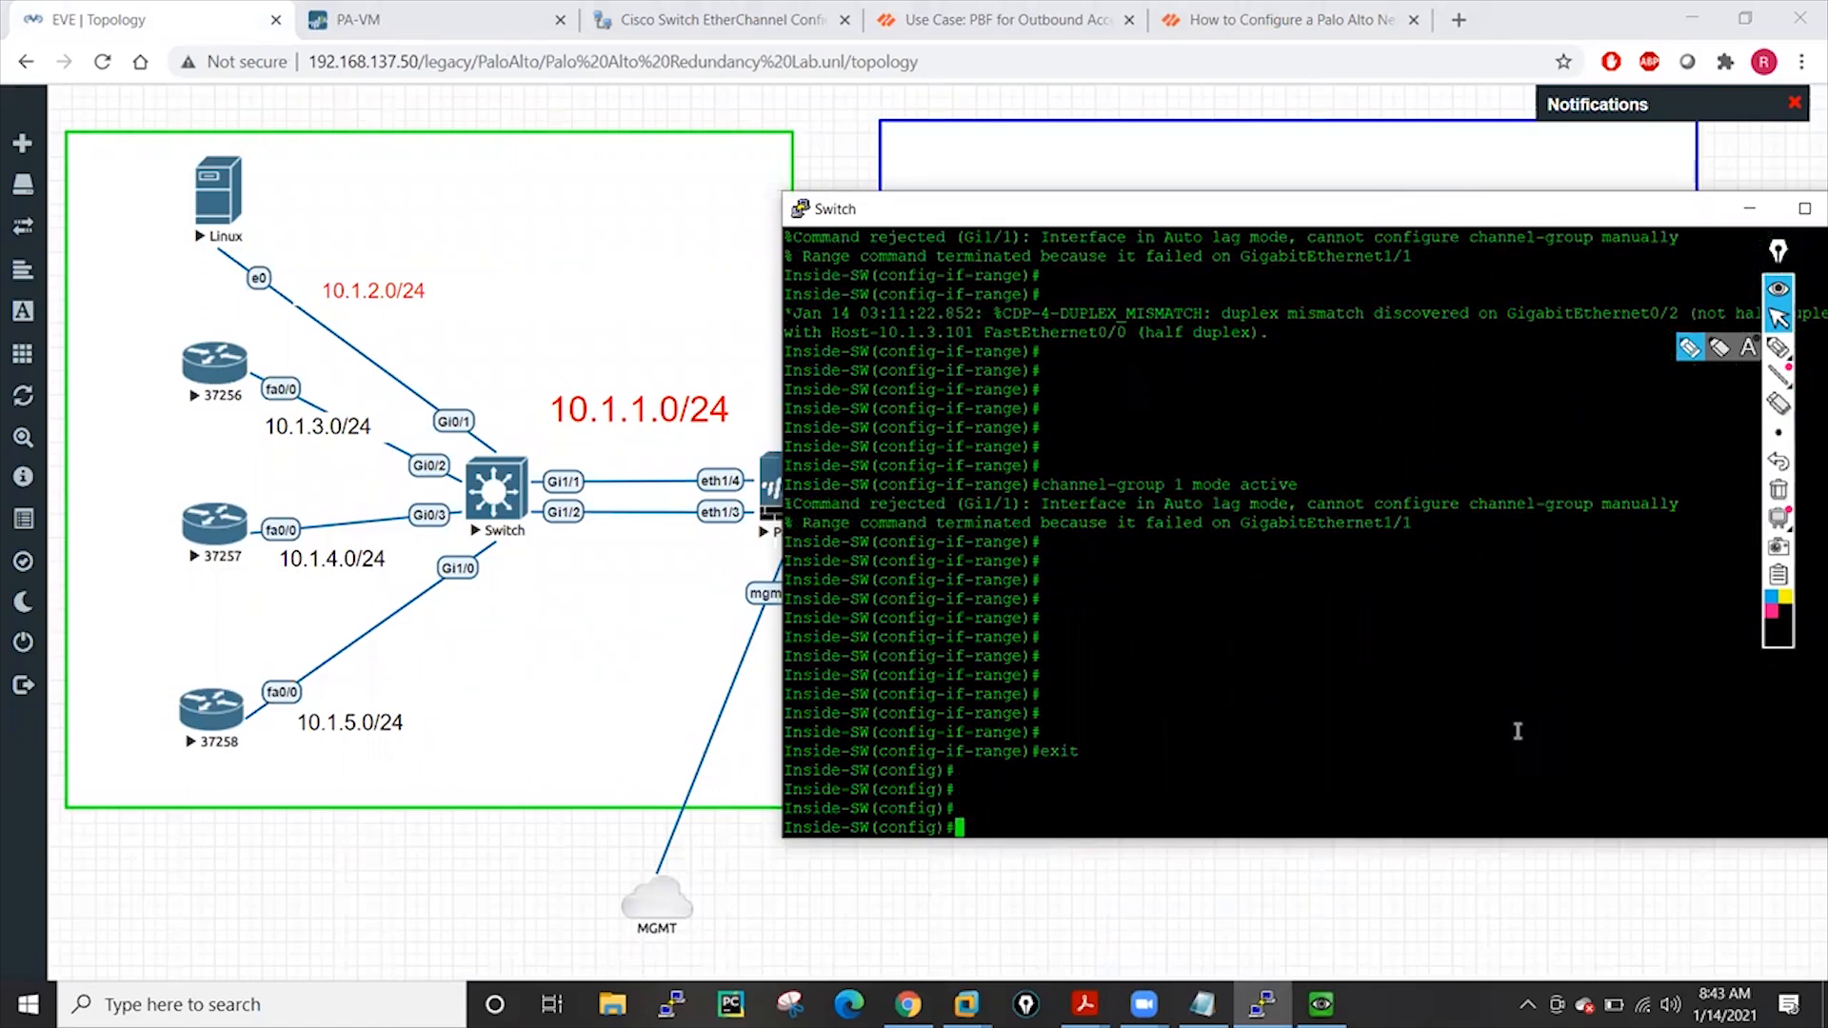
pyautogui.press('Return')
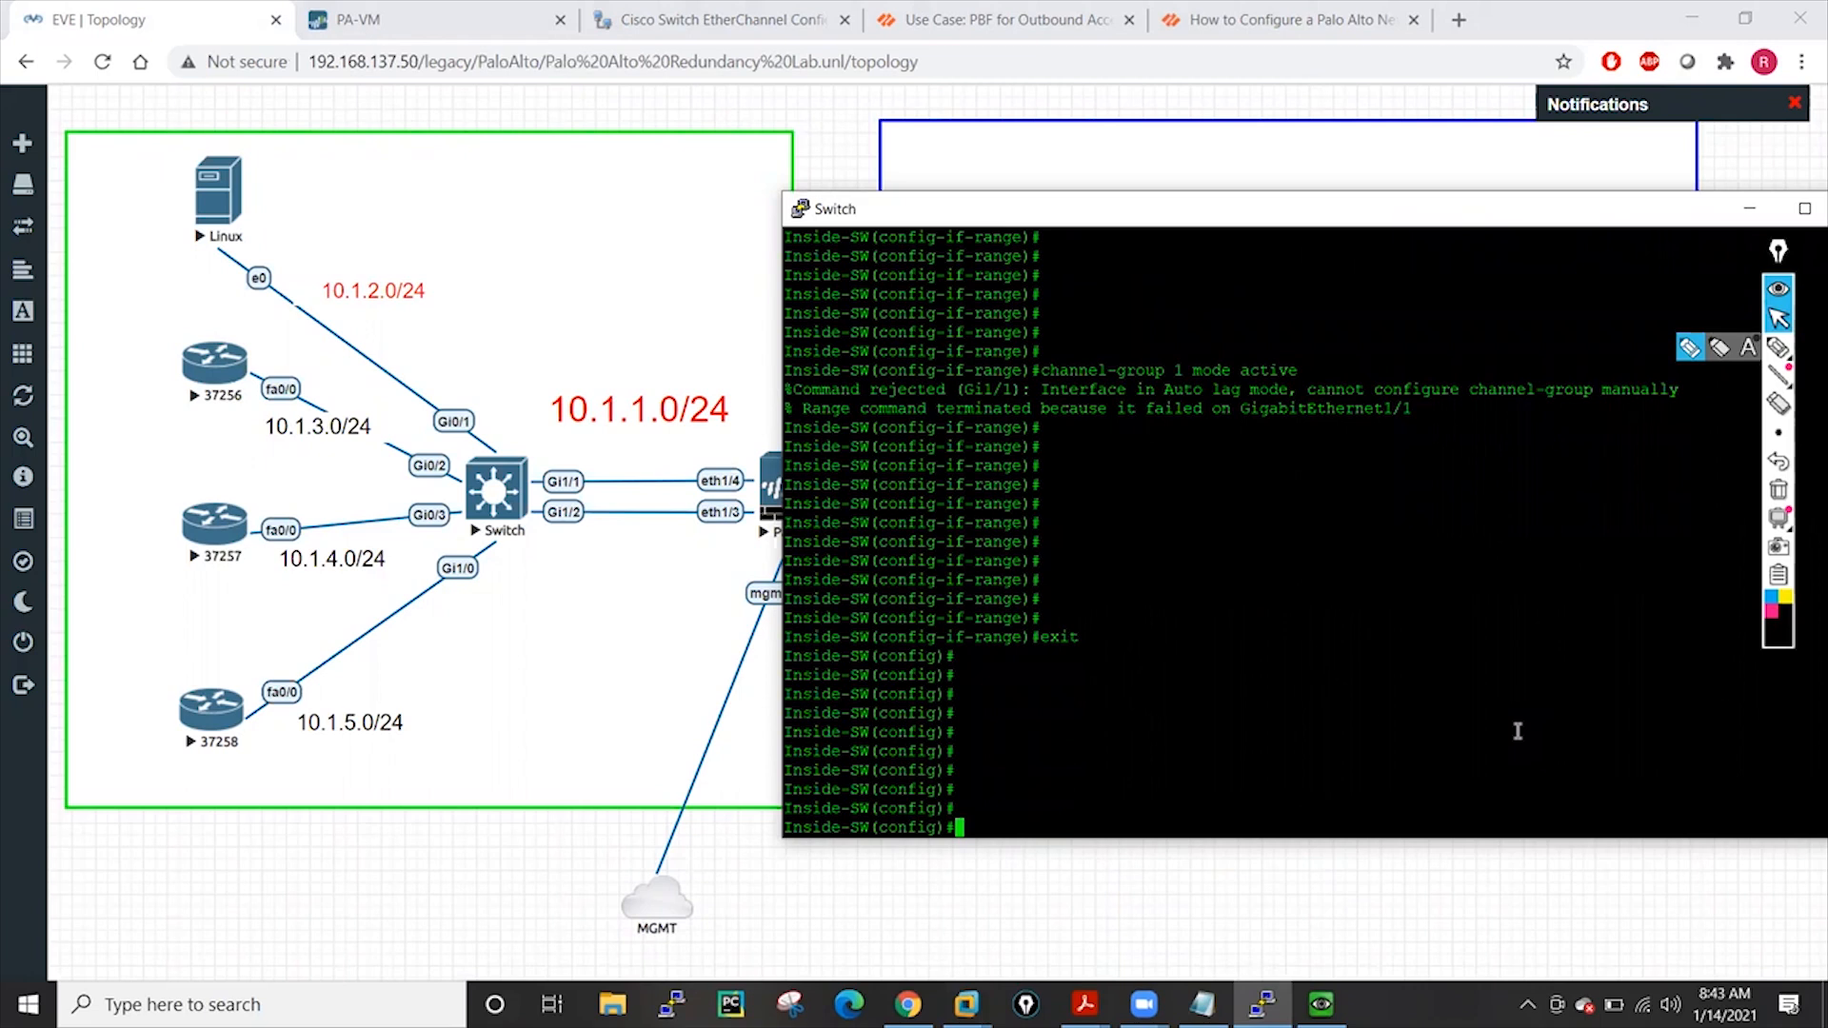
pyautogui.write('int g1/2')
pyautogui.press('Return')
# Make Gi1/2 a routed port with no switchport
pyautogui.write('swi')
pyautogui.press('Tab')
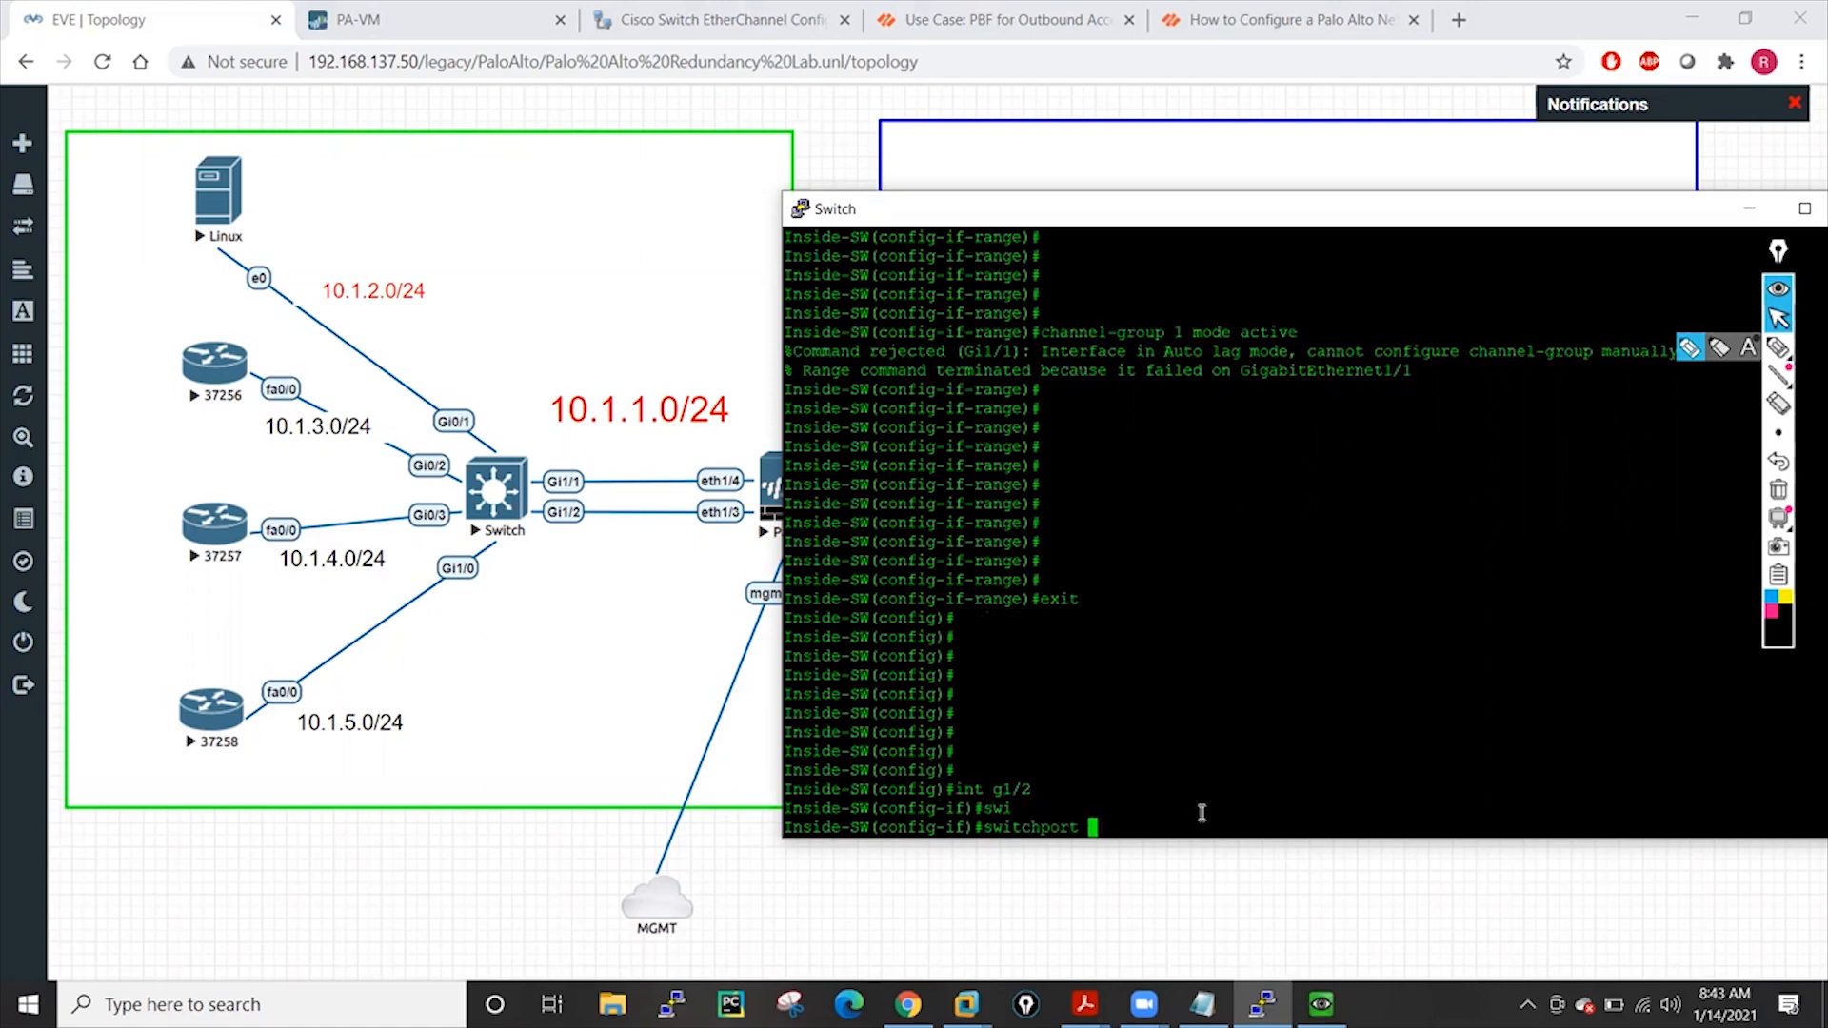
pyautogui.press('Return')
pyautogui.press('Return')
pyautogui.write('n')
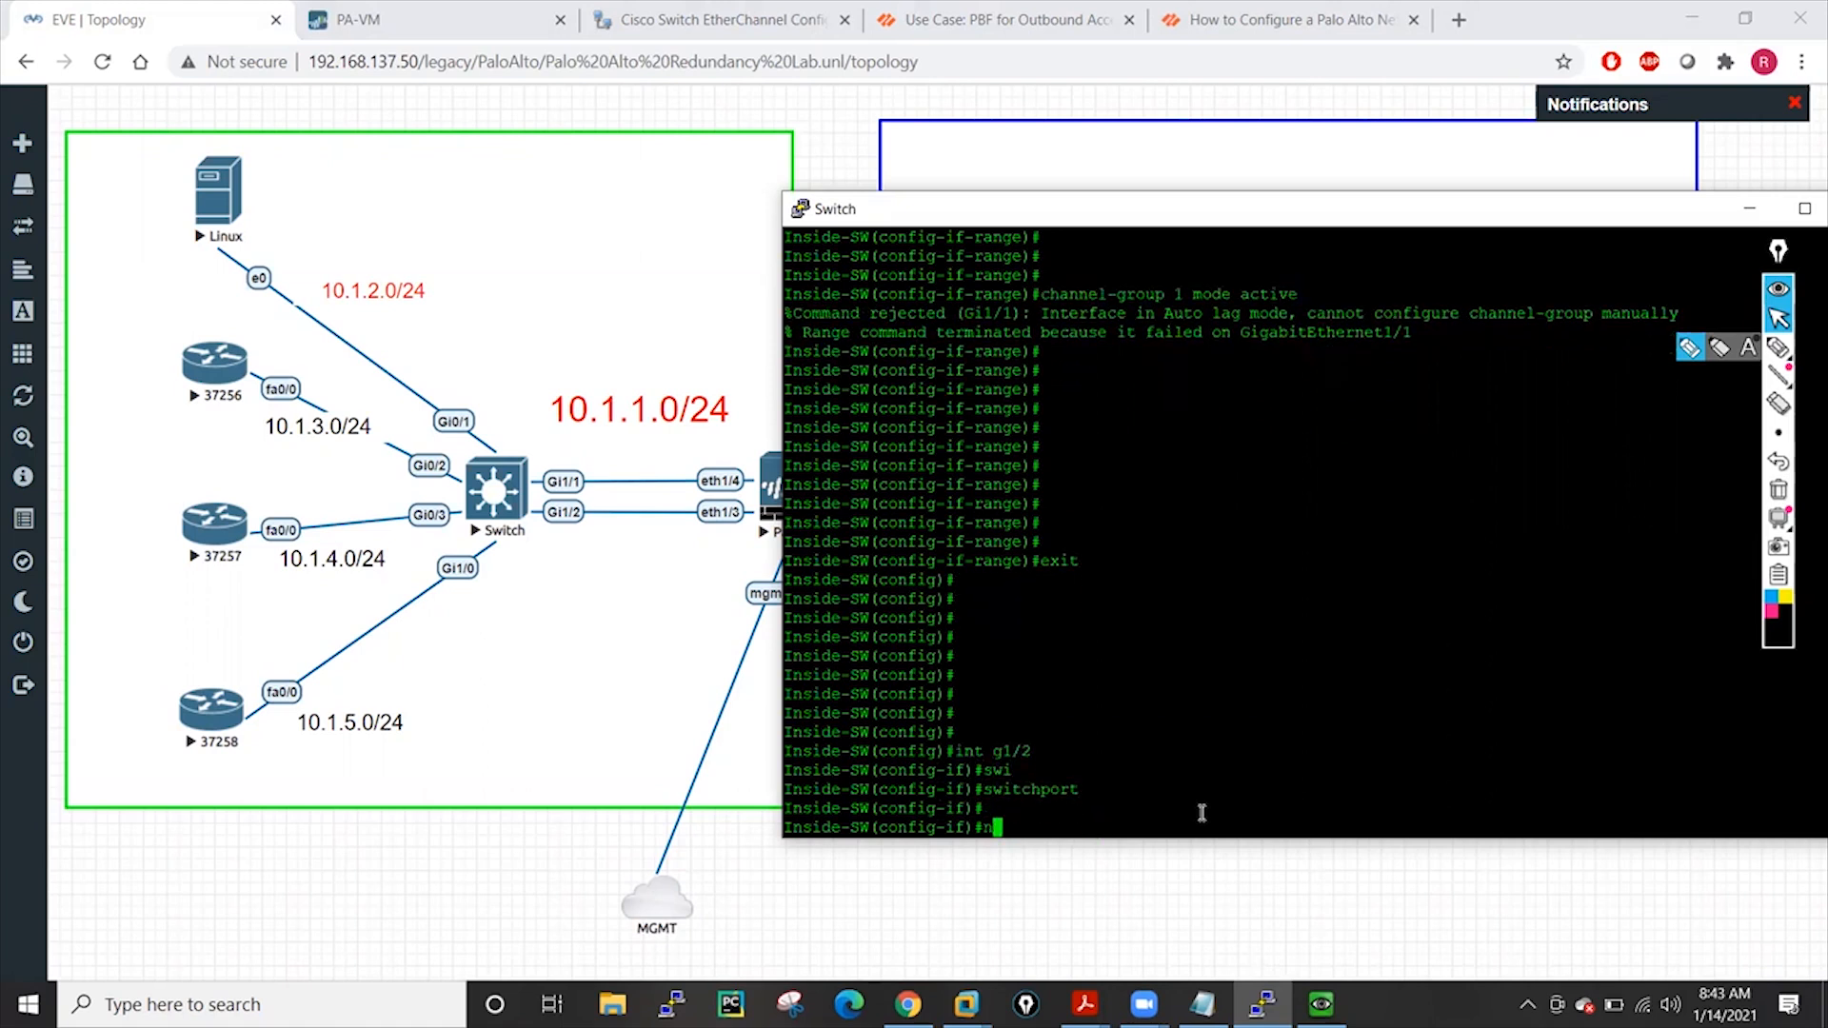
pyautogui.write('o swi')
pyautogui.press('Tab')
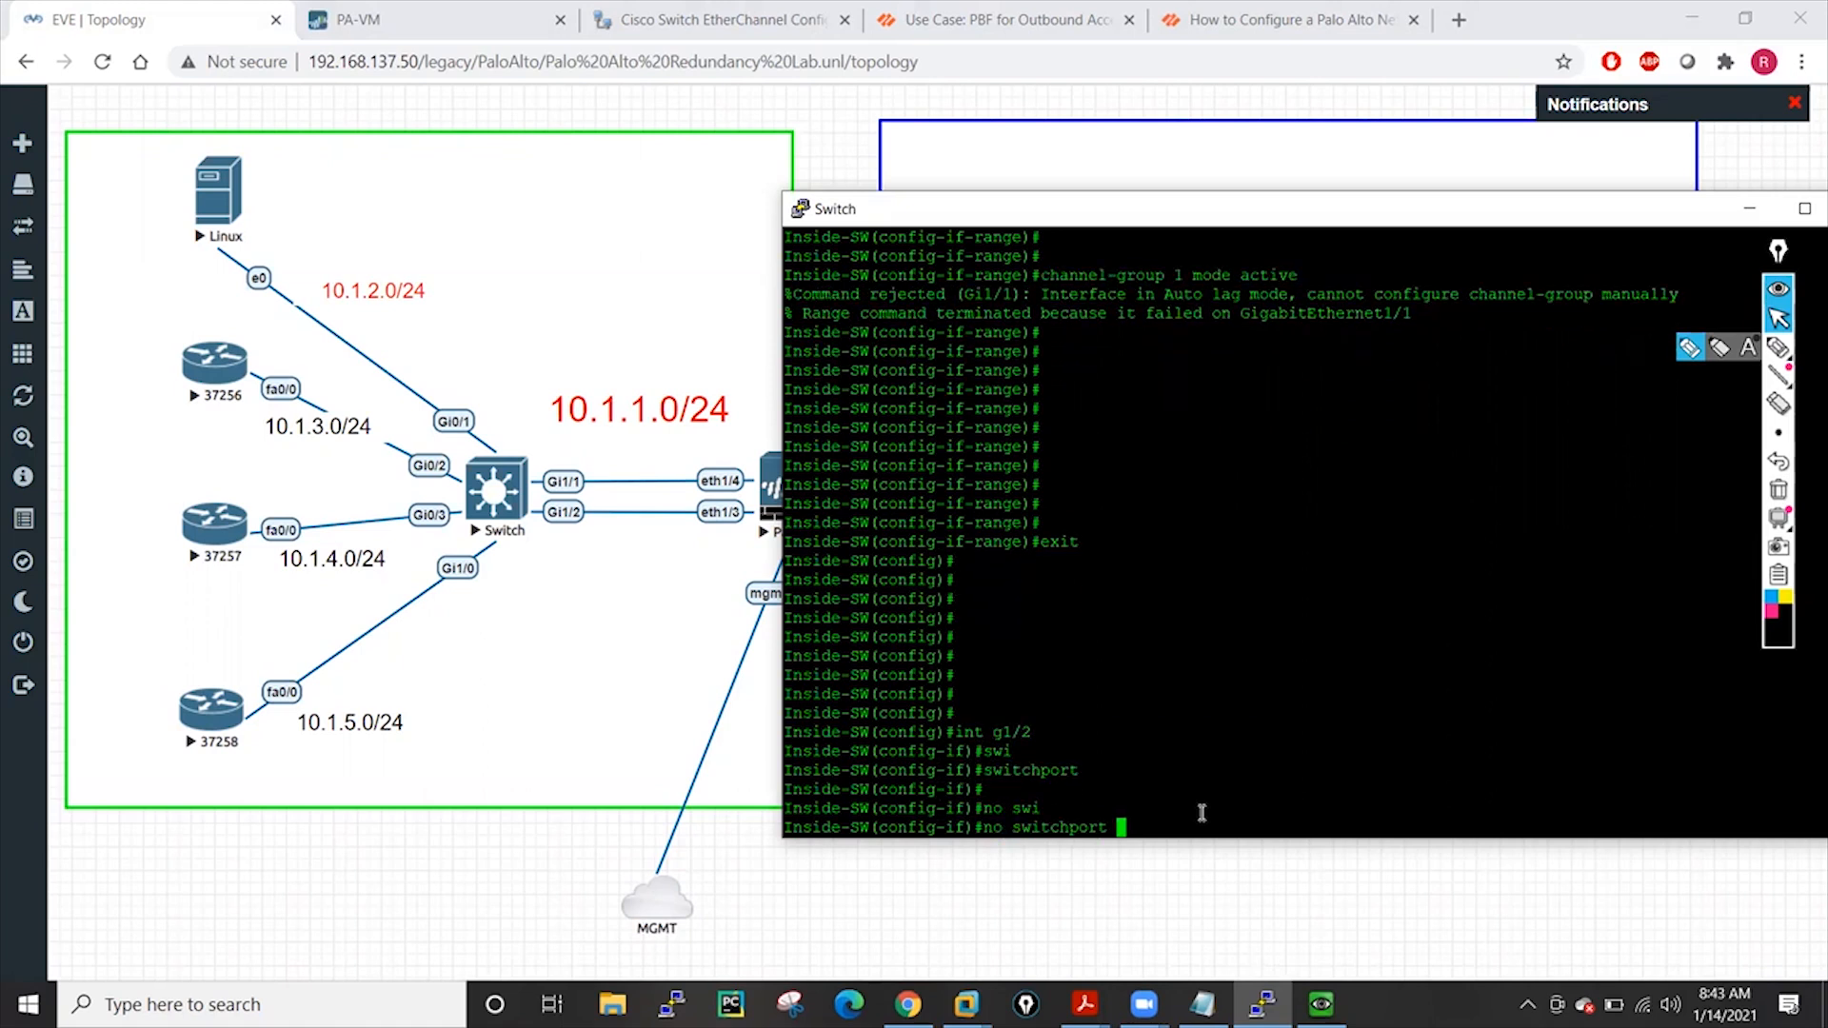
pyautogui.press('Return')
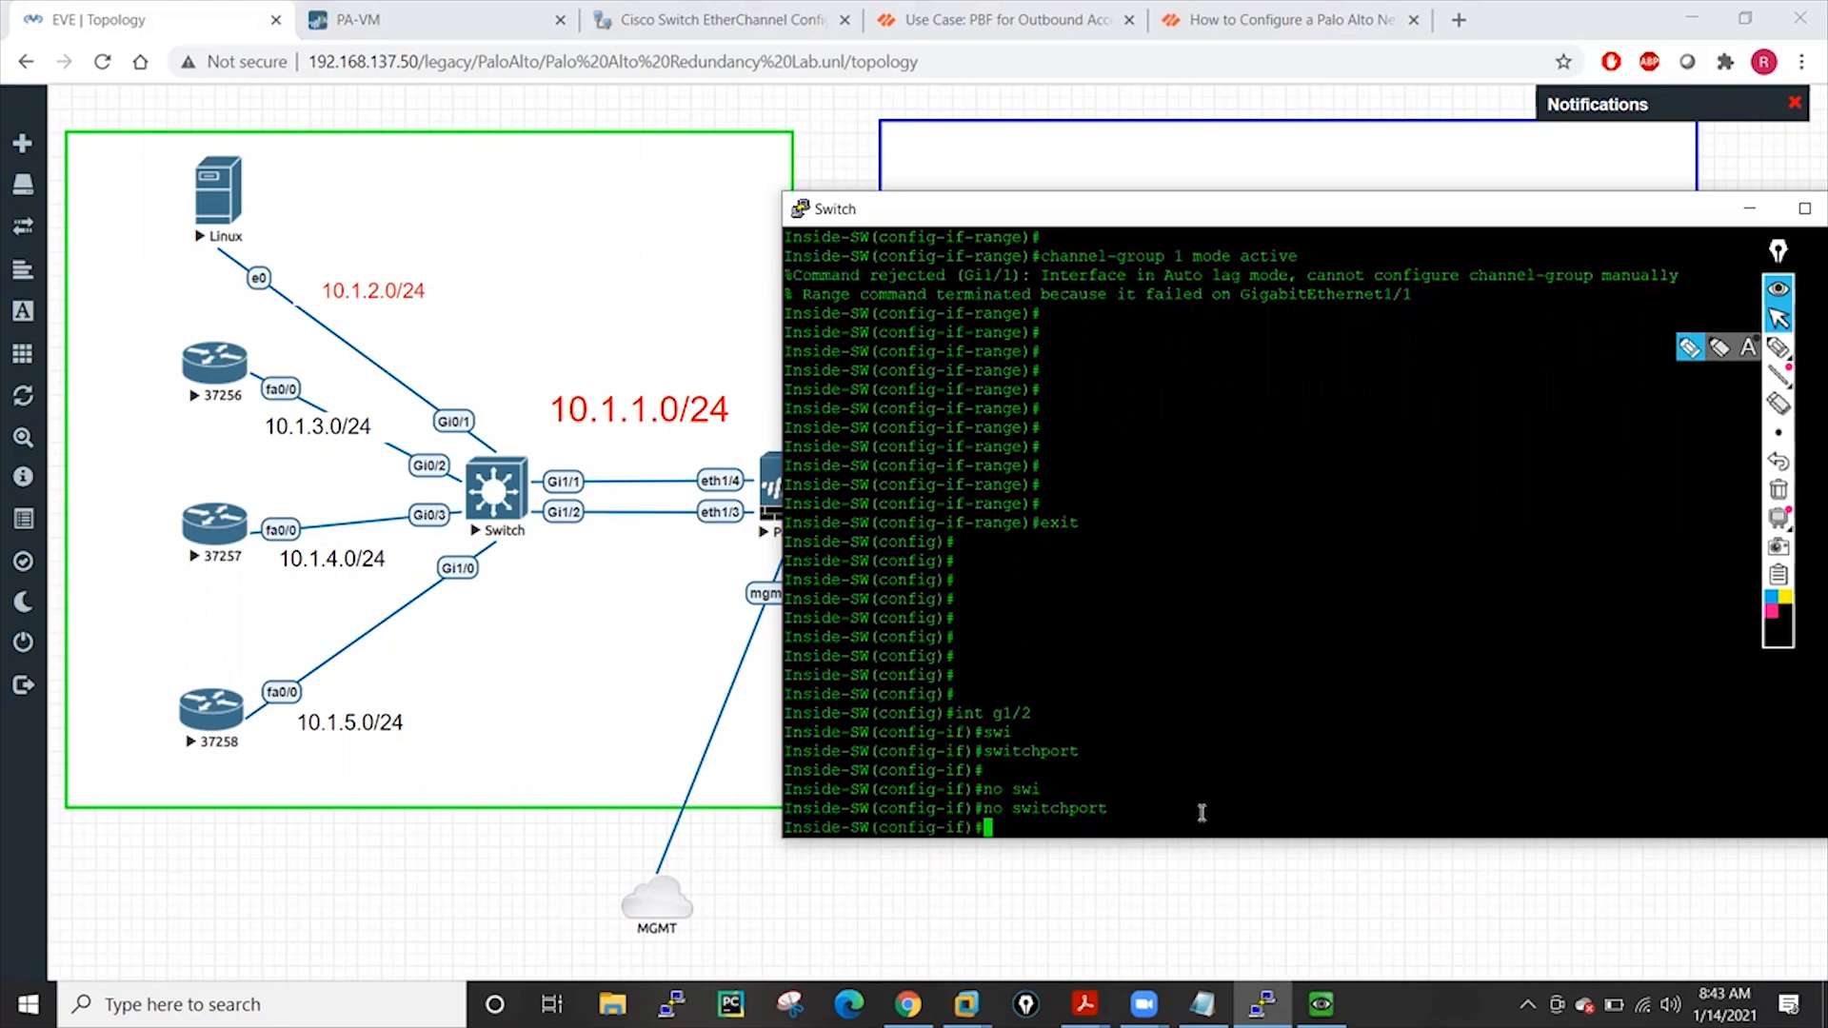
pyautogui.press('Return')
pyautogui.press('Return')
pyautogui.press('Return')
pyautogui.press('Return')
pyautogui.press('Return')
pyautogui.press('Return')
# Assign 10.1.1.100 255.255.255.0 to Gi1/2 and enable it with no shutdown
pyautogui.write('ip a')
pyautogui.press('Tab')
pyautogui.write('10.1.1.100 255.255.255.0')
pyautogui.press('Return')
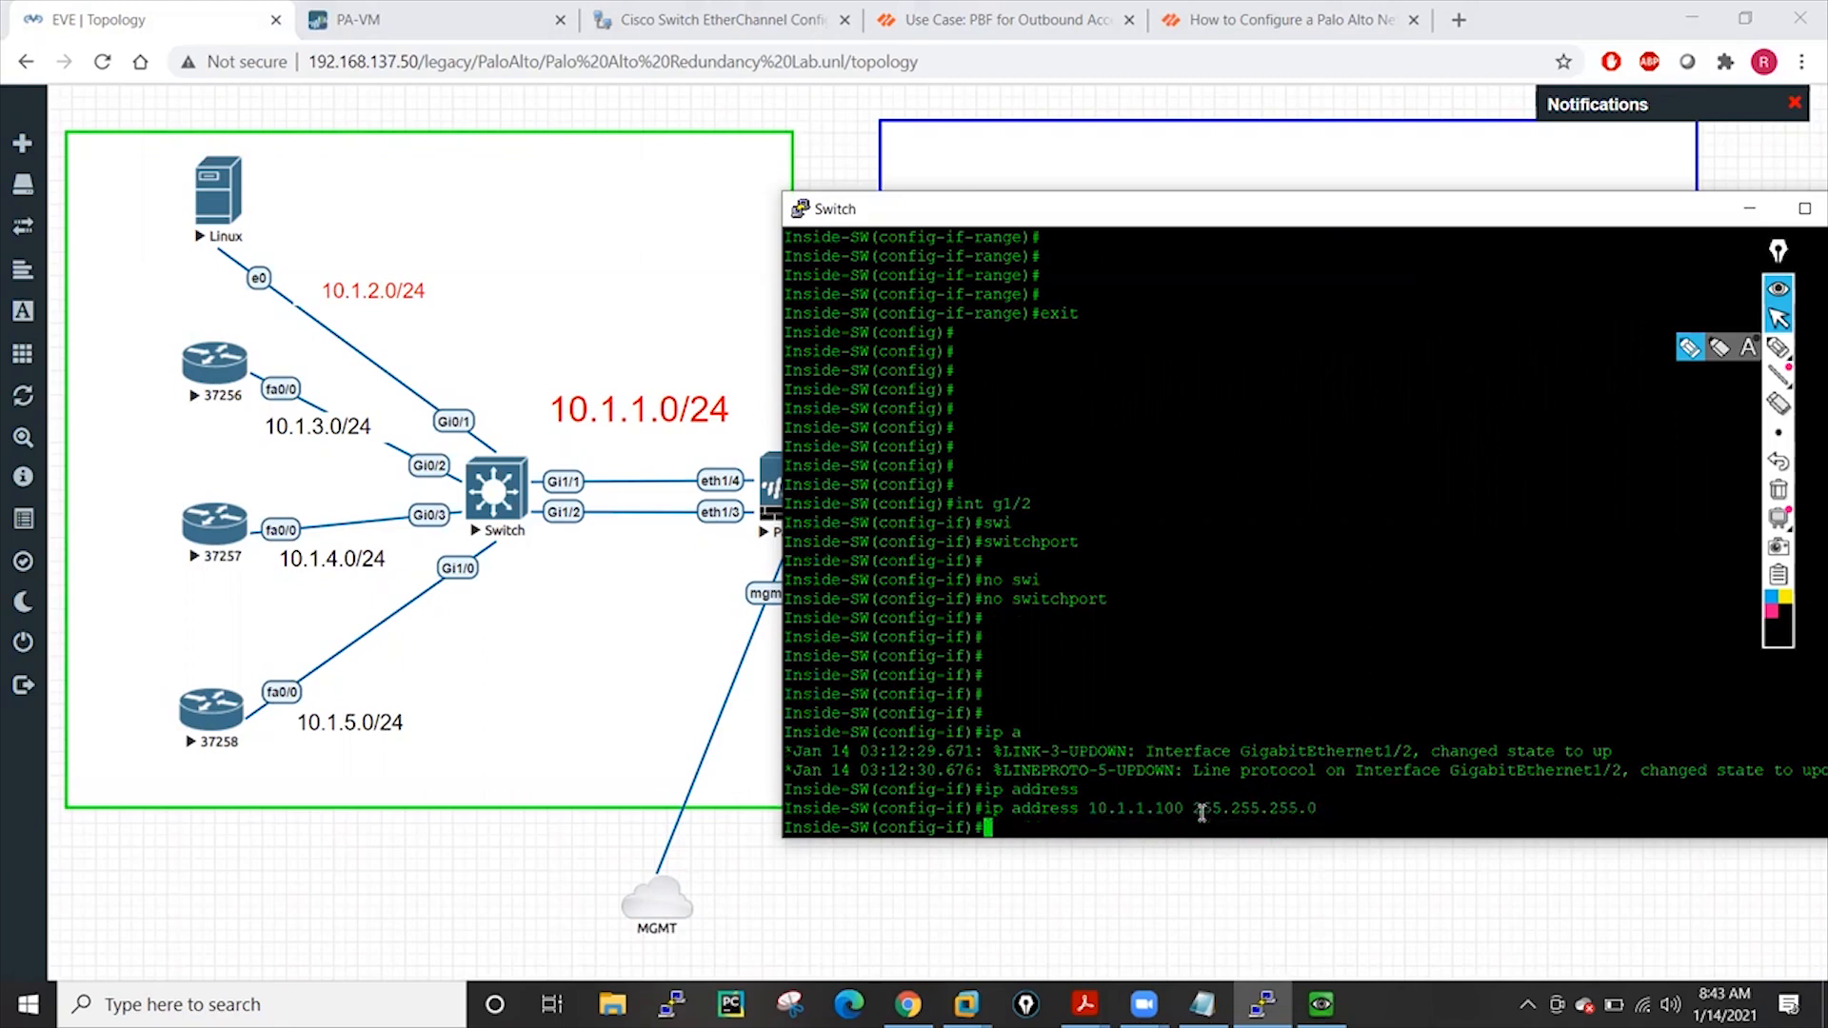
pyautogui.press('Return')
pyautogui.press('Return')
pyautogui.press('Return')
pyautogui.press('Return')
pyautogui.write('no shut')
pyautogui.press('Tab')
pyautogui.press('Return')
pyautogui.press('Return')
# Leave configuration mode with end and save the configuration with wr mem
pyautogui.press('Return')
pyautogui.press('Return')
pyautogui.press('Return')
pyautogui.press('Return')
pyautogui.press('Return')
pyautogui.press('Return')
pyautogui.press('Return')
pyautogui.press('Return')
pyautogui.press('Return')
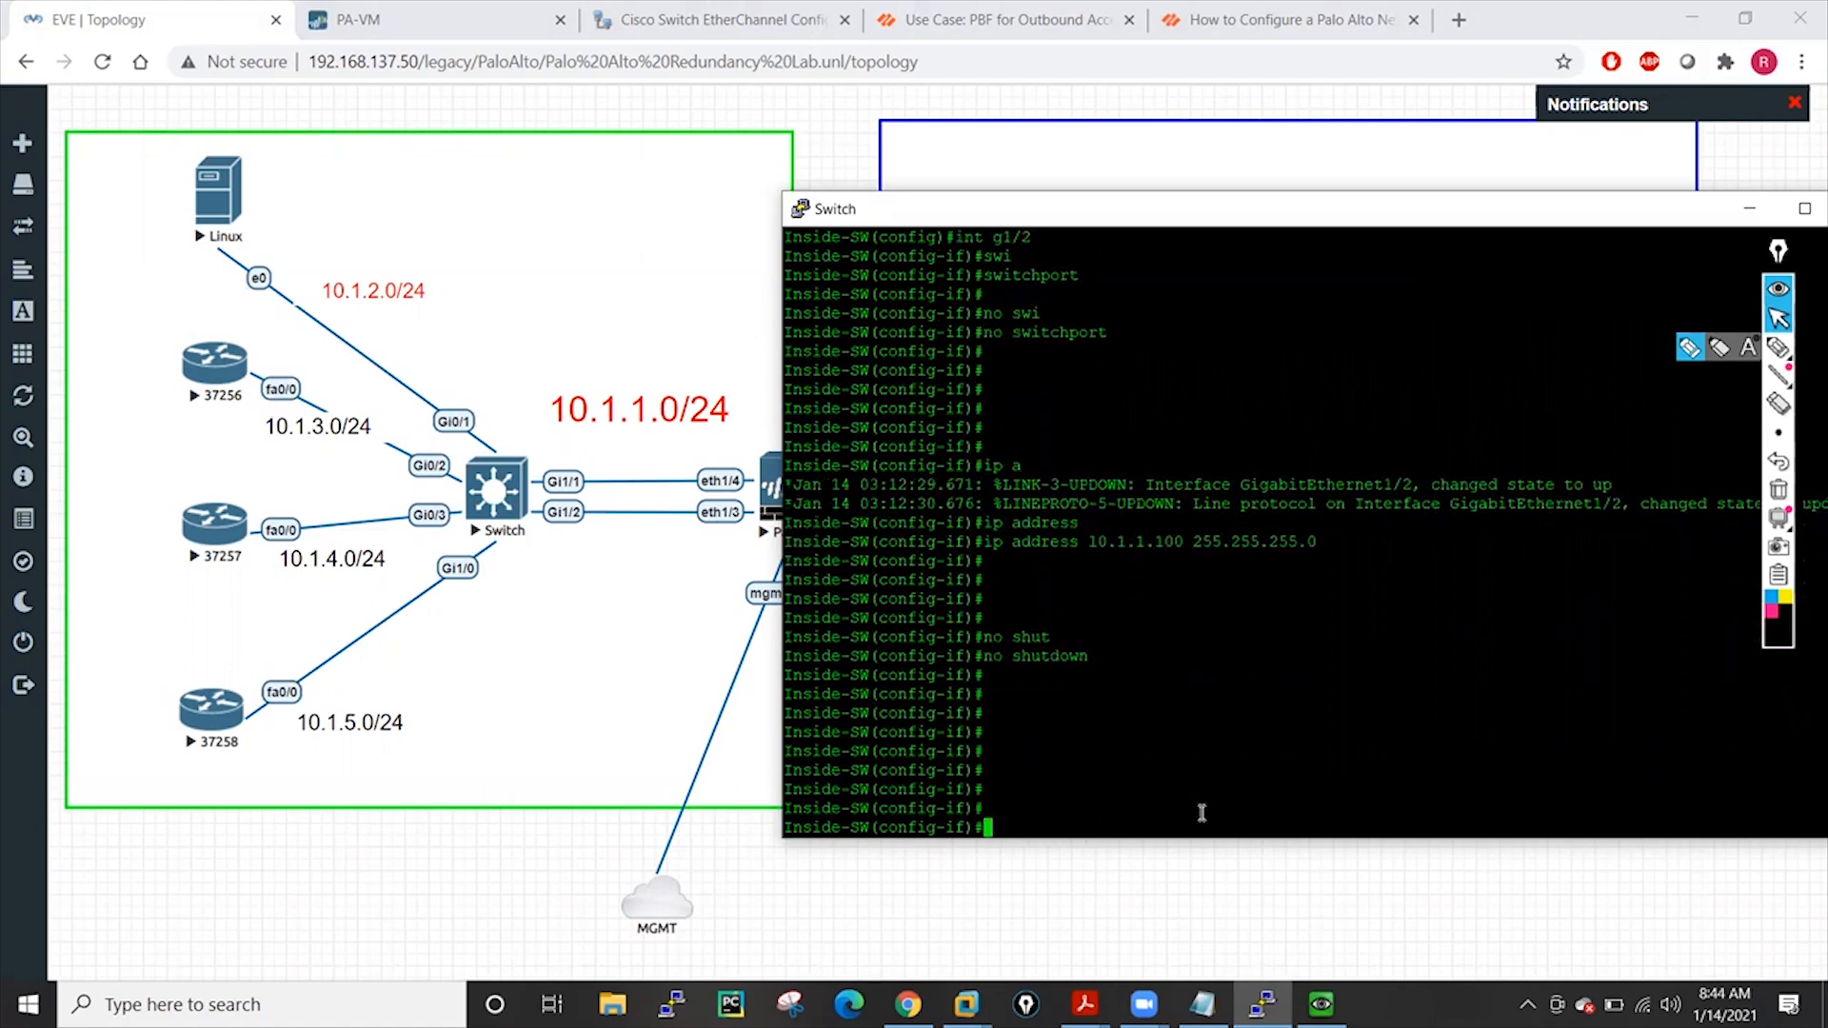
pyautogui.press('Return')
pyautogui.press('Return')
pyautogui.press('Return')
pyautogui.write('end')
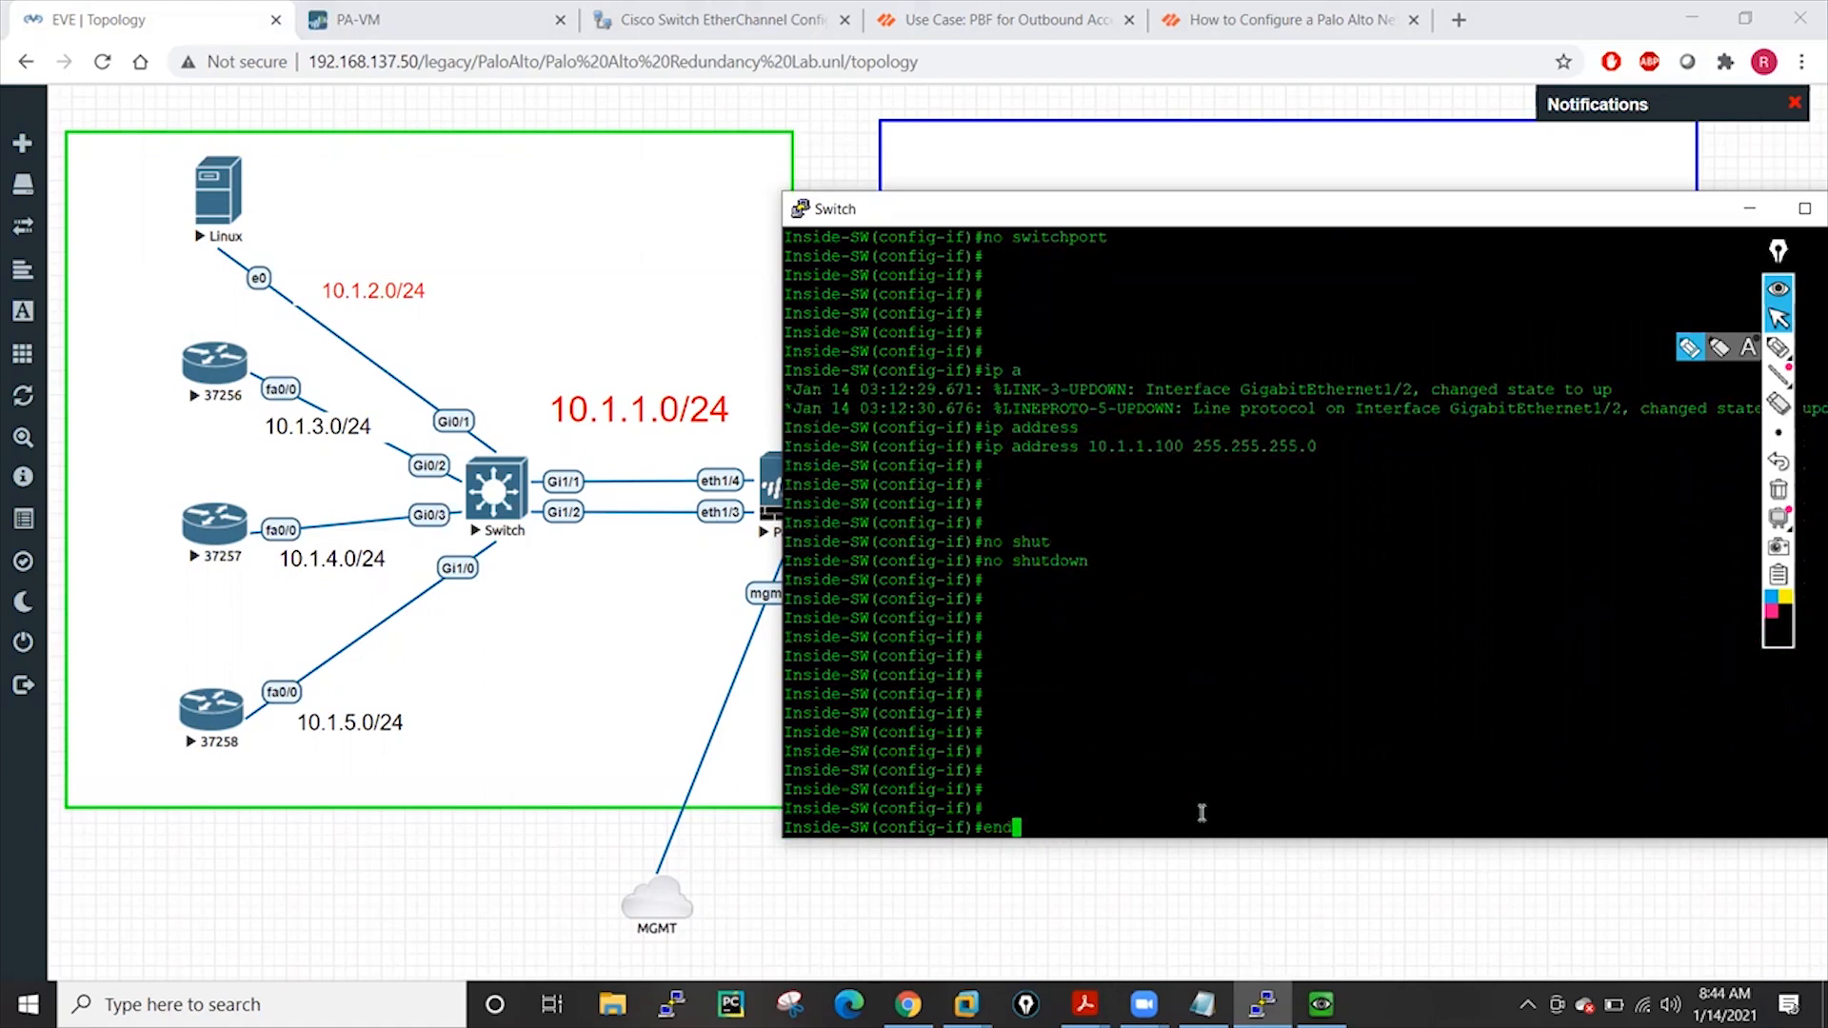
pyautogui.press('Return')
pyautogui.press('Return')
pyautogui.press('Return')
pyautogui.write('wr mem')
pyautogui.press('Return')
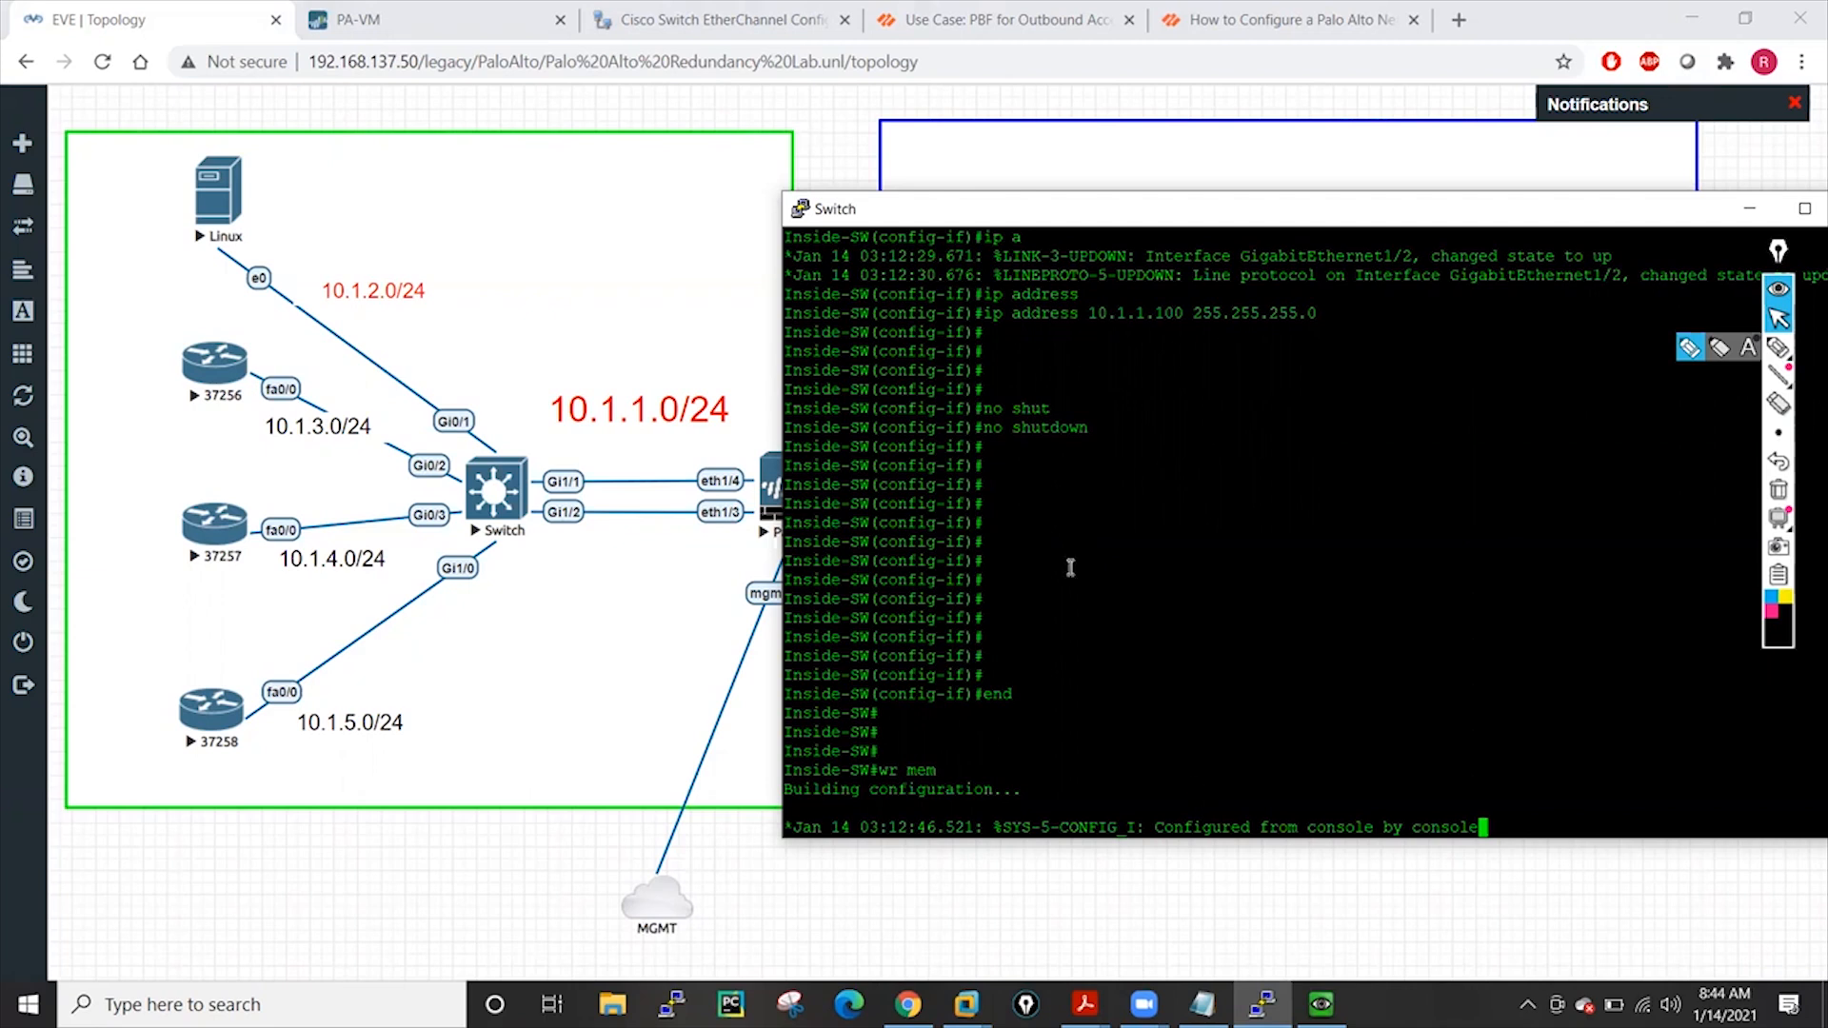
# Ping 10.1.1.250 from the switch console once the configuration save finishes
pyautogui.click(1321, 1004)
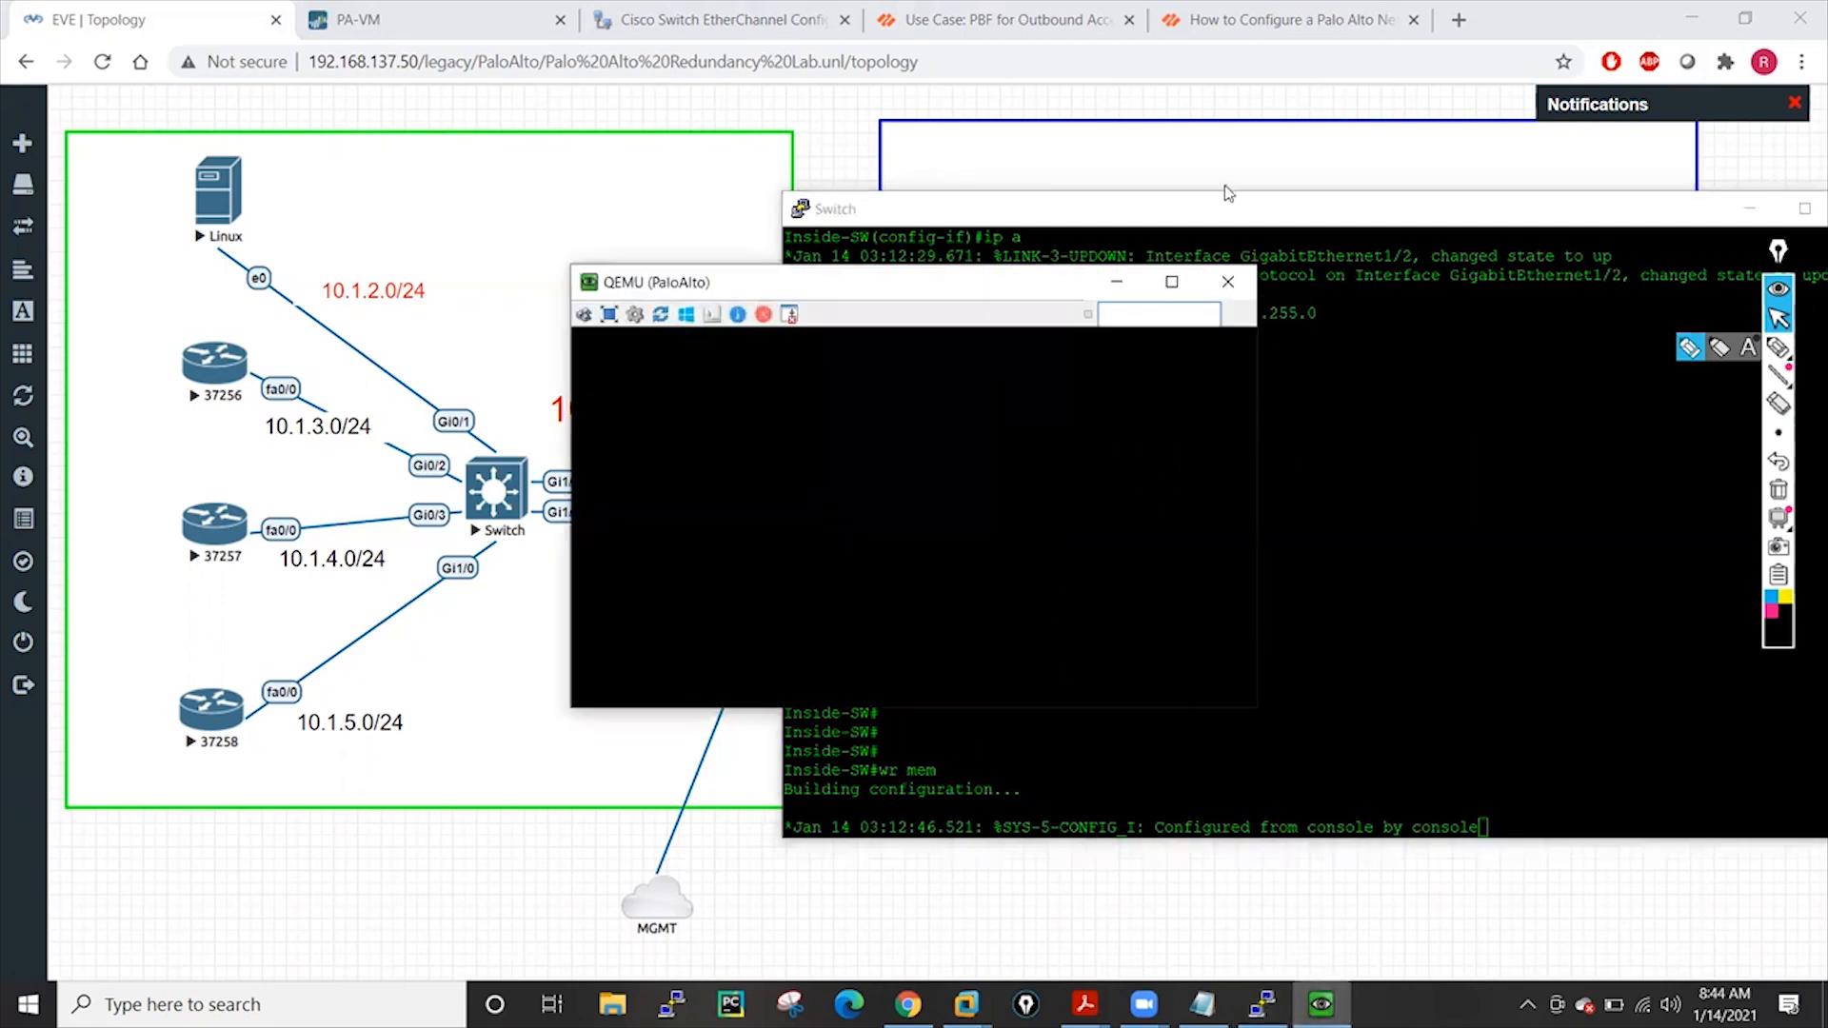
pyautogui.click(1116, 282)
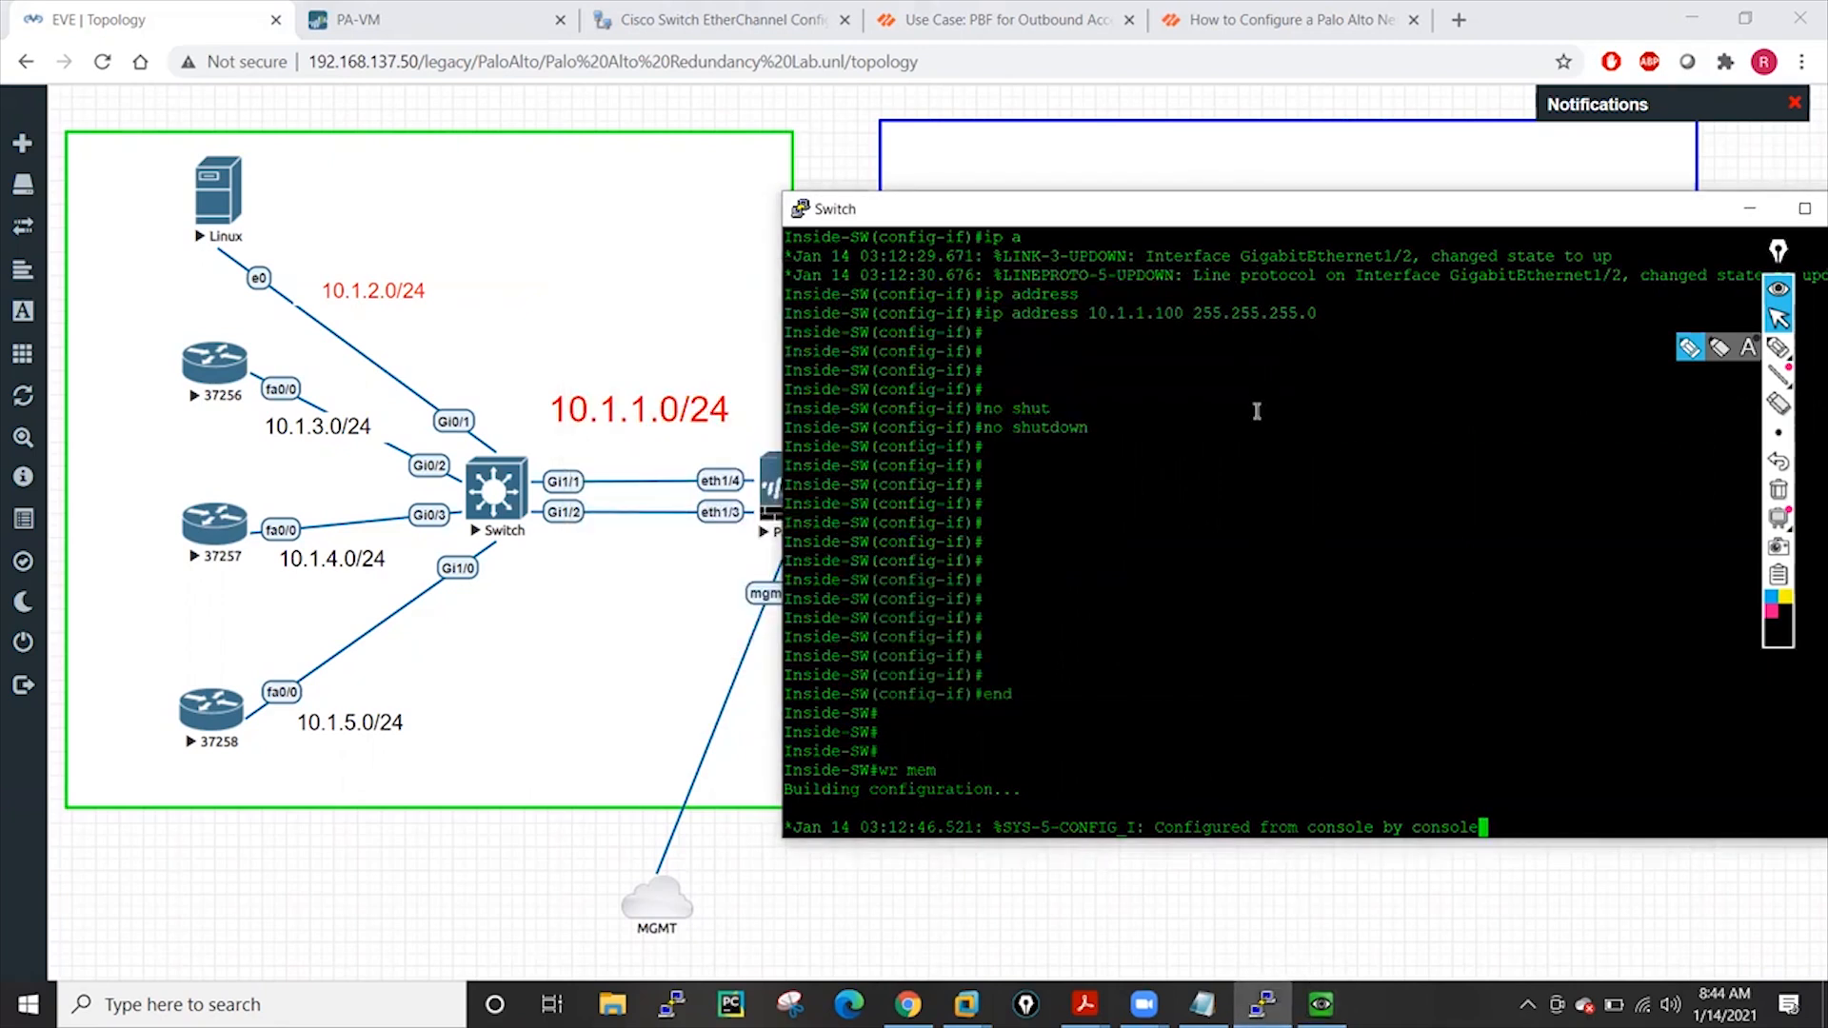
pyautogui.press('Return')
pyautogui.press('Return')
pyautogui.press('Return')
pyautogui.press('Return')
pyautogui.press('Return')
pyautogui.press('Return')
pyautogui.press('Return')
pyautogui.press('Return')
pyautogui.press('Return')
pyautogui.press('Return')
pyautogui.press('Return')
pyautogui.press('Return')
pyautogui.press('Return')
pyautogui.press('Return')
pyautogui.press('Return')
pyautogui.press('Return')
pyautogui.press('Return')
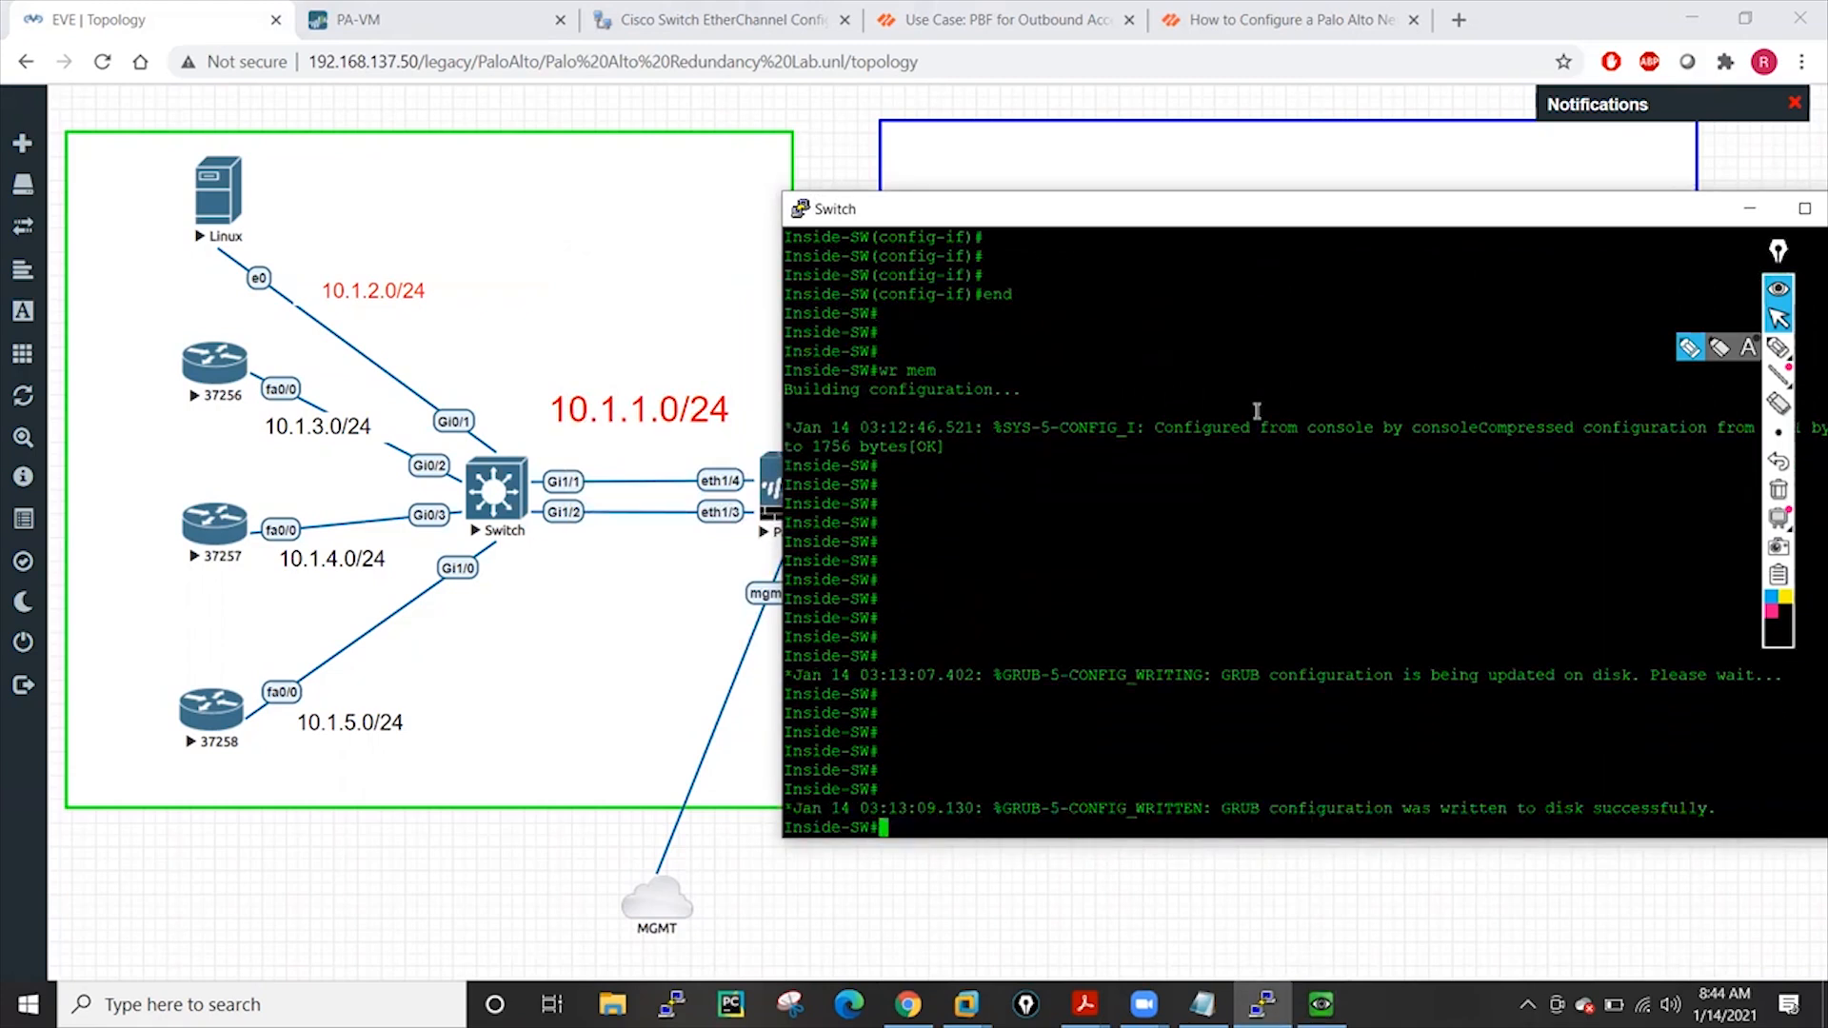
pyautogui.press('Return')
pyautogui.press('Return')
pyautogui.press('Return')
pyautogui.write('pi')
pyautogui.write('10.')
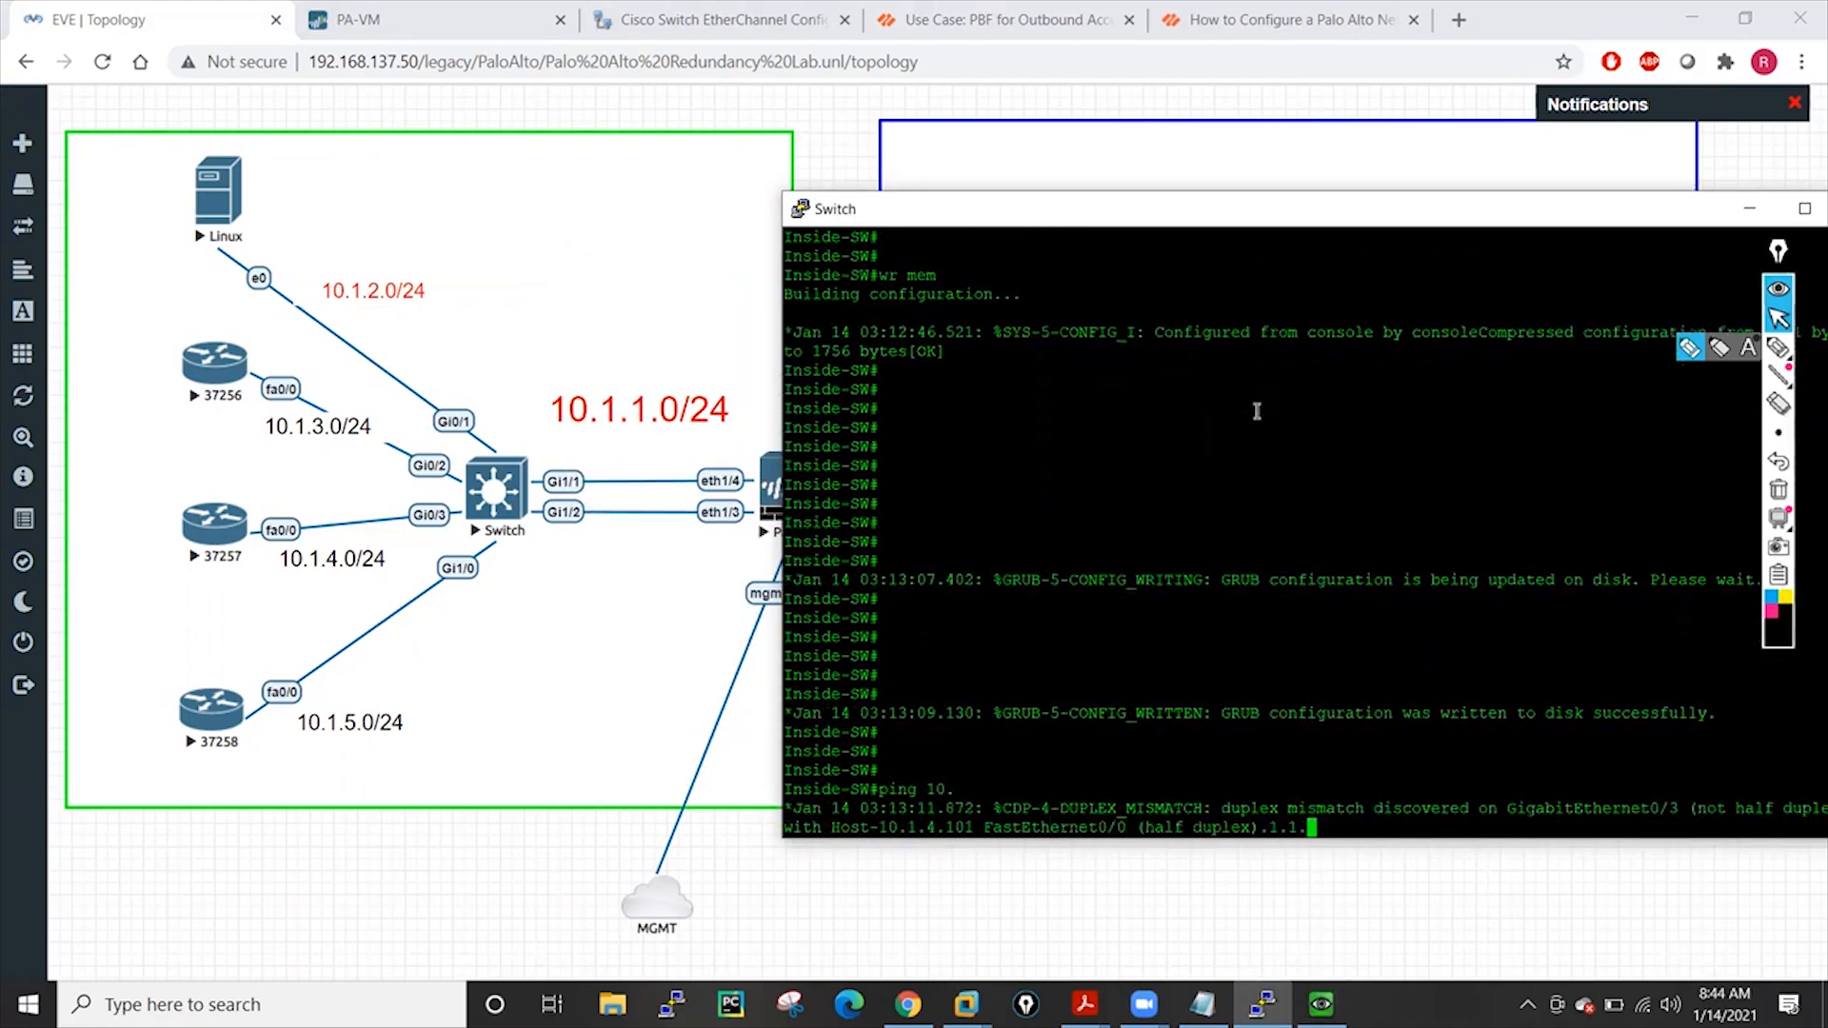
pyautogui.write('1.1.250')
pyautogui.press('Return')
# Check the switch's routing table with 'sh ip route', then return to the lab topology
pyautogui.press('Return')
pyautogui.press('Return')
pyautogui.press('Return')
pyautogui.press('Return')
pyautogui.press('Return')
pyautogui.press('Return')
pyautogui.press('Return')
pyautogui.press('Return')
pyautogui.press('Return')
pyautogui.press('Return')
pyautogui.press('Return')
pyautogui.press('Return')
pyautogui.press('Return')
pyautogui.press('Return')
pyautogui.press('Return')
pyautogui.press('Return')
pyautogui.press('Return')
pyautogui.press('Return')
pyautogui.press('Return')
pyautogui.press('Return')
pyautogui.press('Return')
pyautogui.press('Return')
pyautogui.write('sh ip ro')
pyautogui.press('Tab')
pyautogui.press('Return')
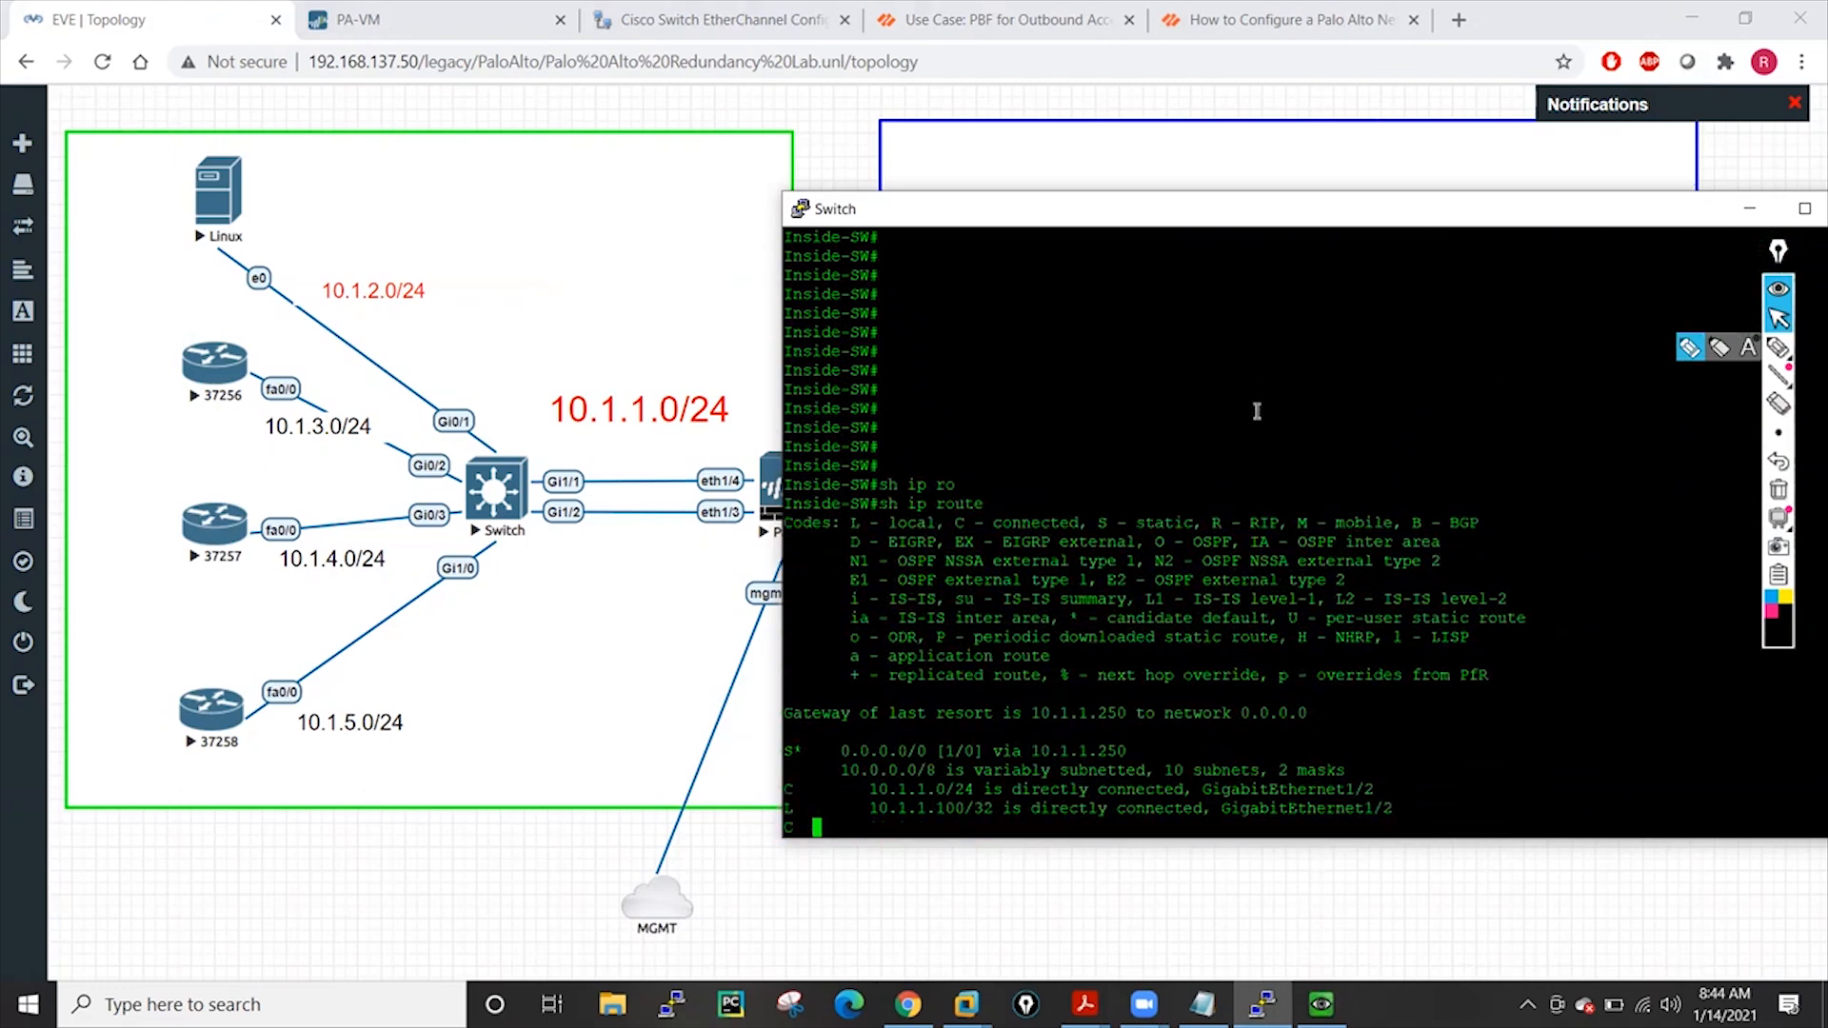
pyautogui.press('space')
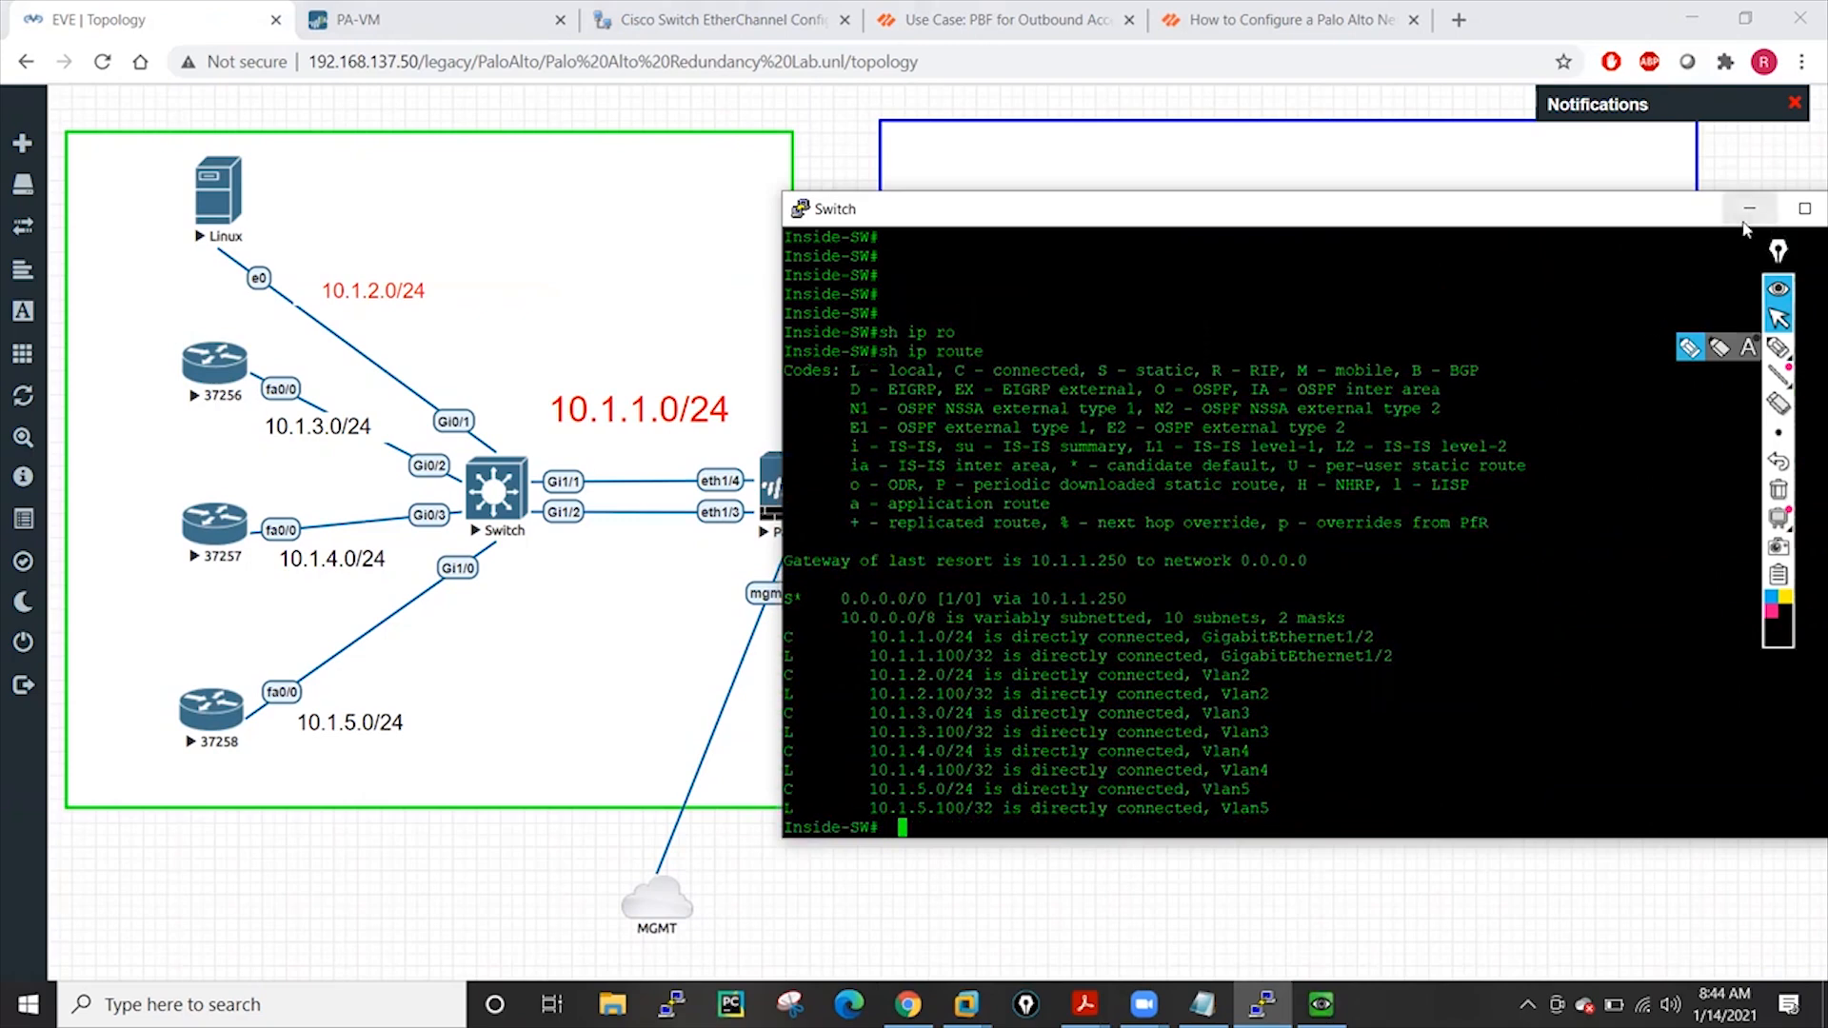
pyautogui.click(1749, 207)
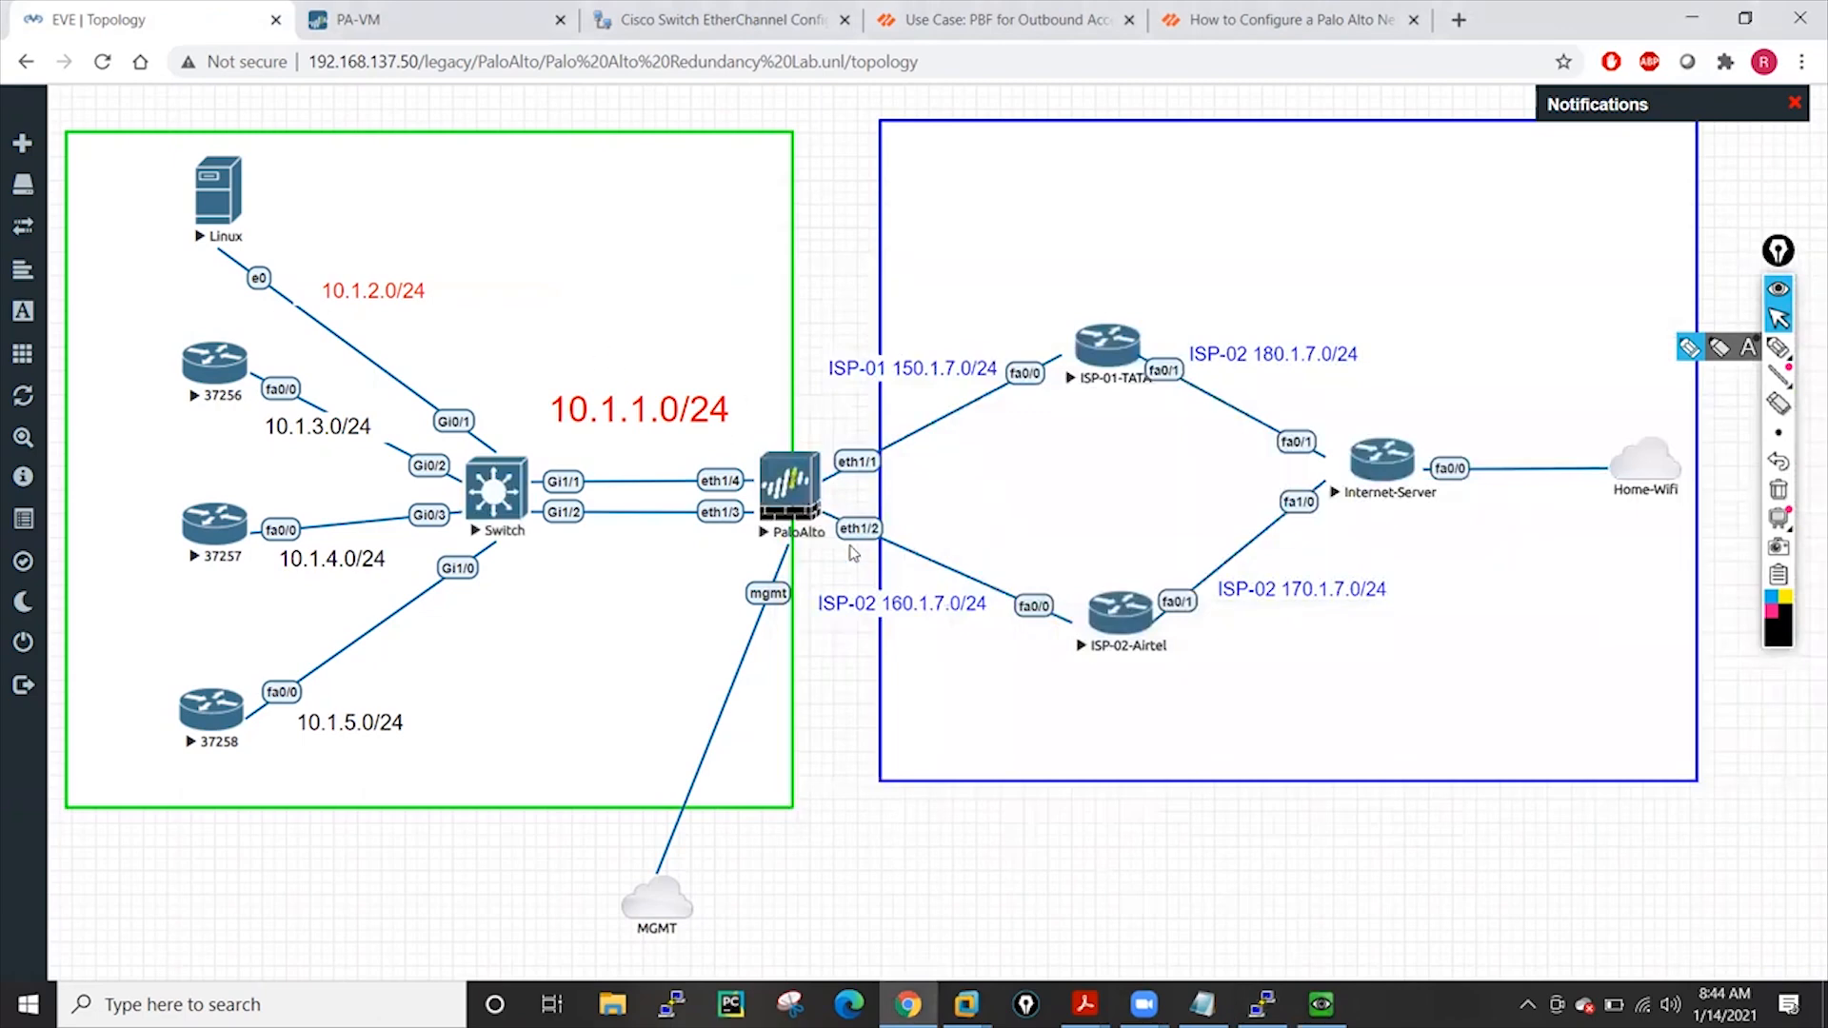
# Dismiss the PA-VM welcome dialog and open Device > Administrators to review the existing accounts
pyautogui.click(342, 14)
pyautogui.click(1293, 831)
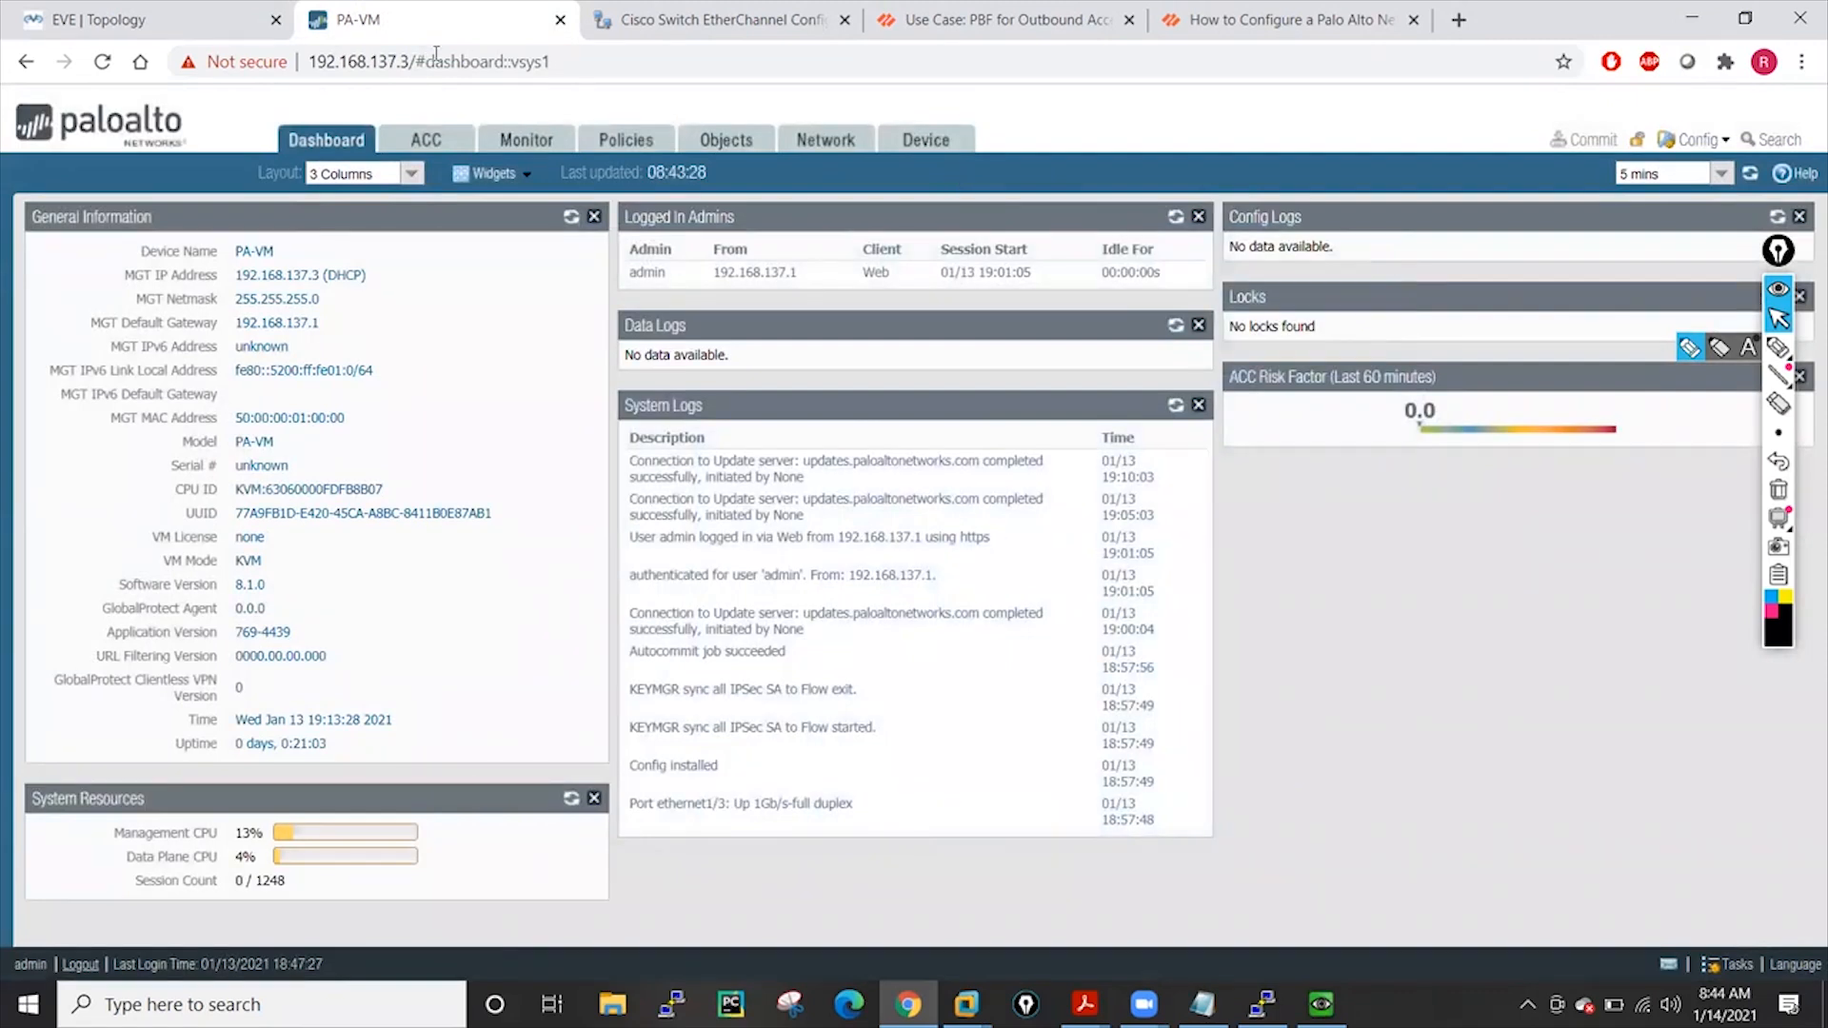
pyautogui.click(928, 140)
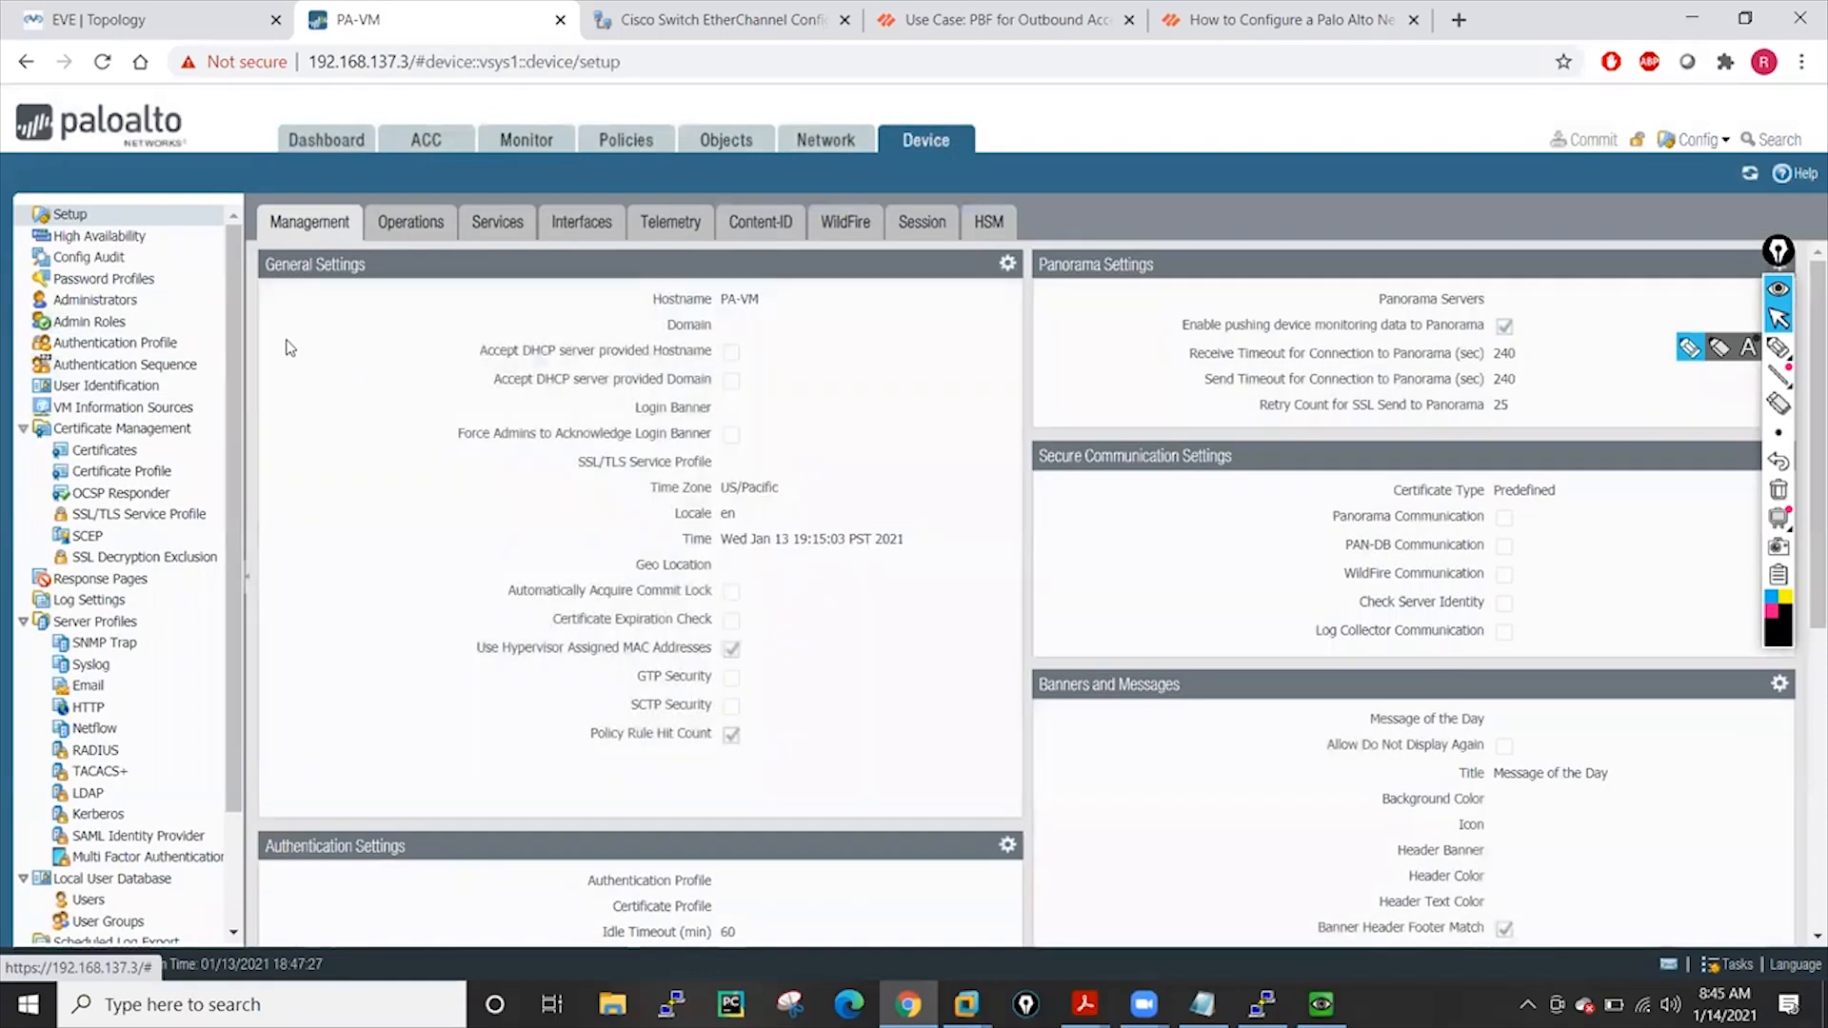
pyautogui.click(92, 301)
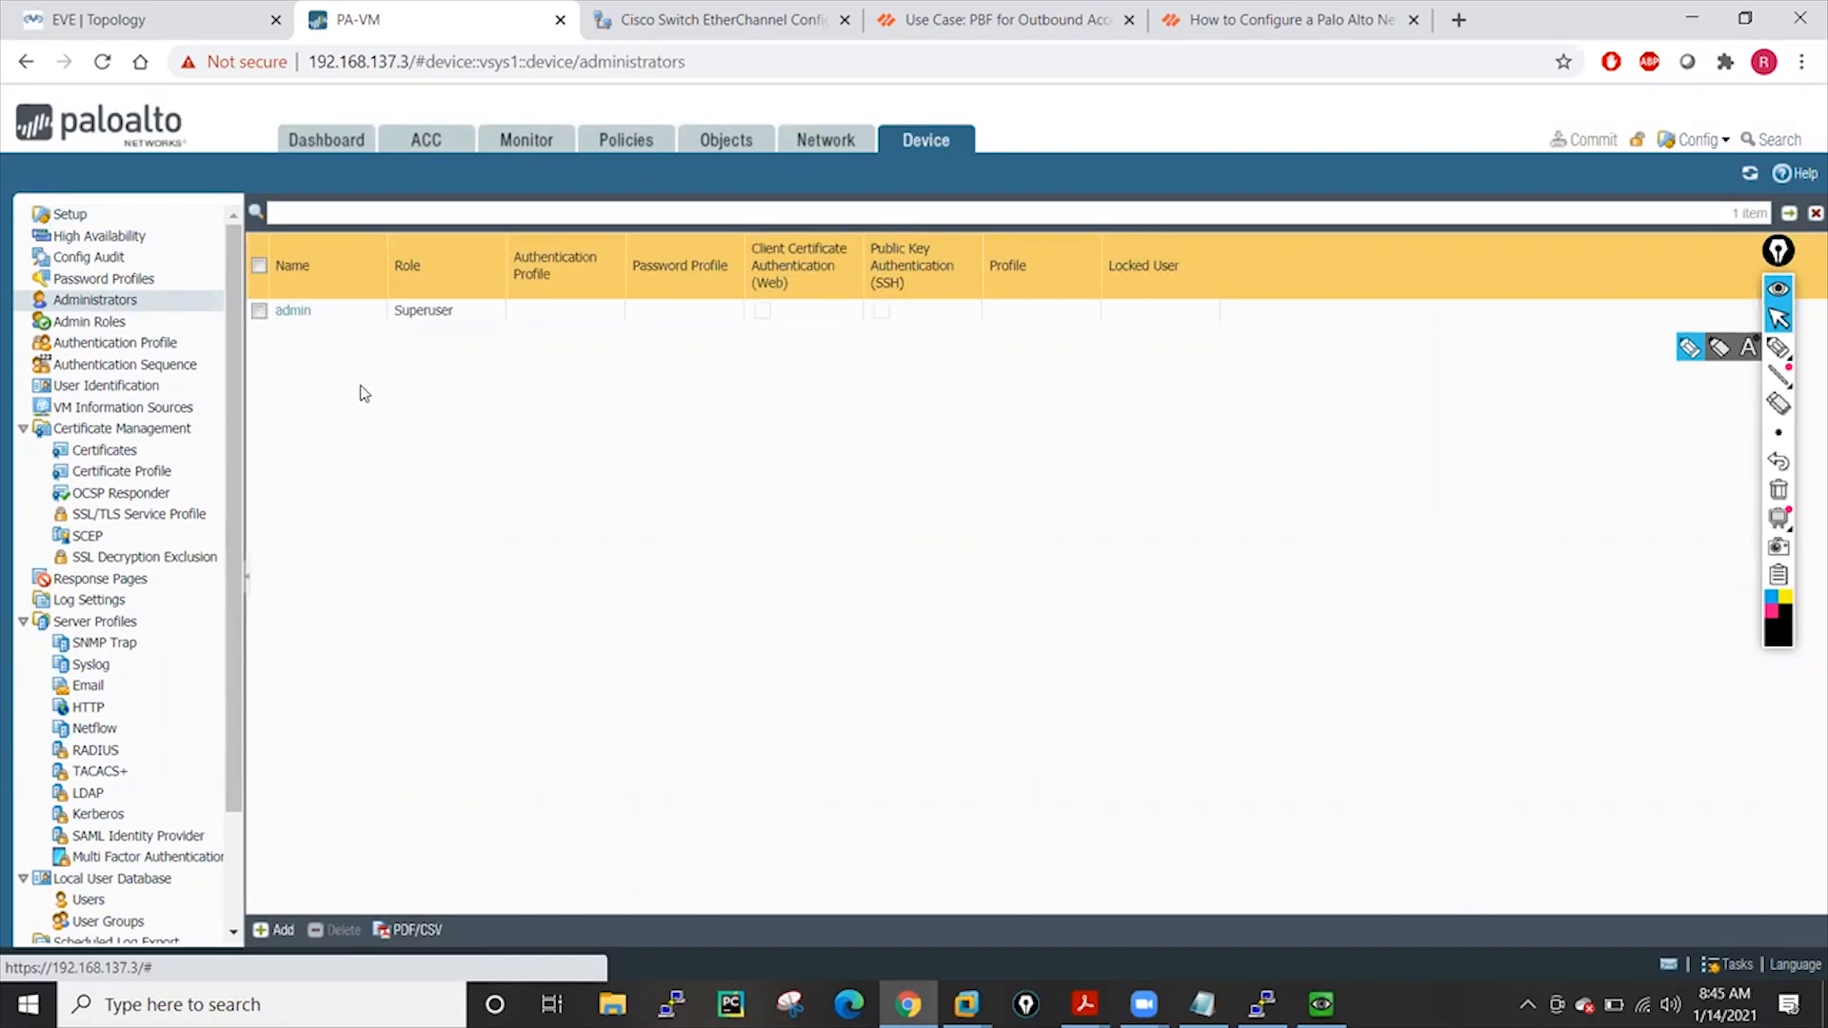
# Add a new administrator with a username and a confirmed password
pyautogui.click(1779, 319)
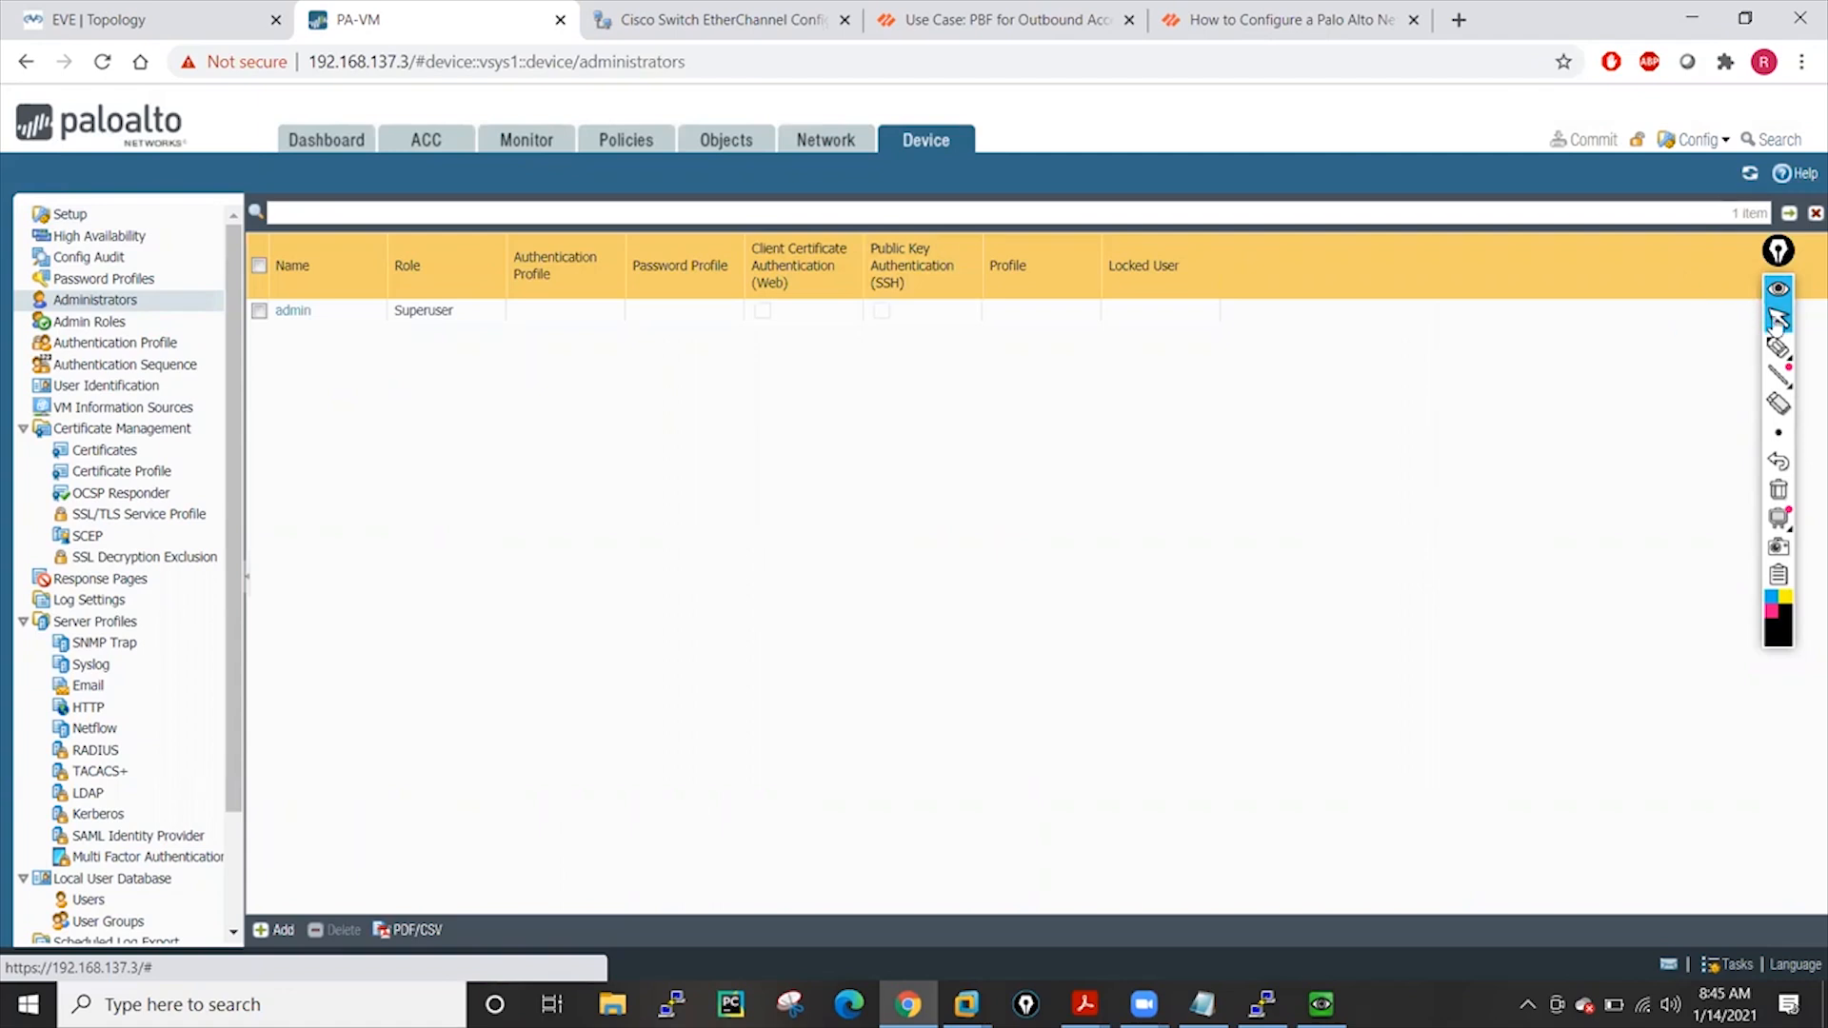
pyautogui.click(279, 931)
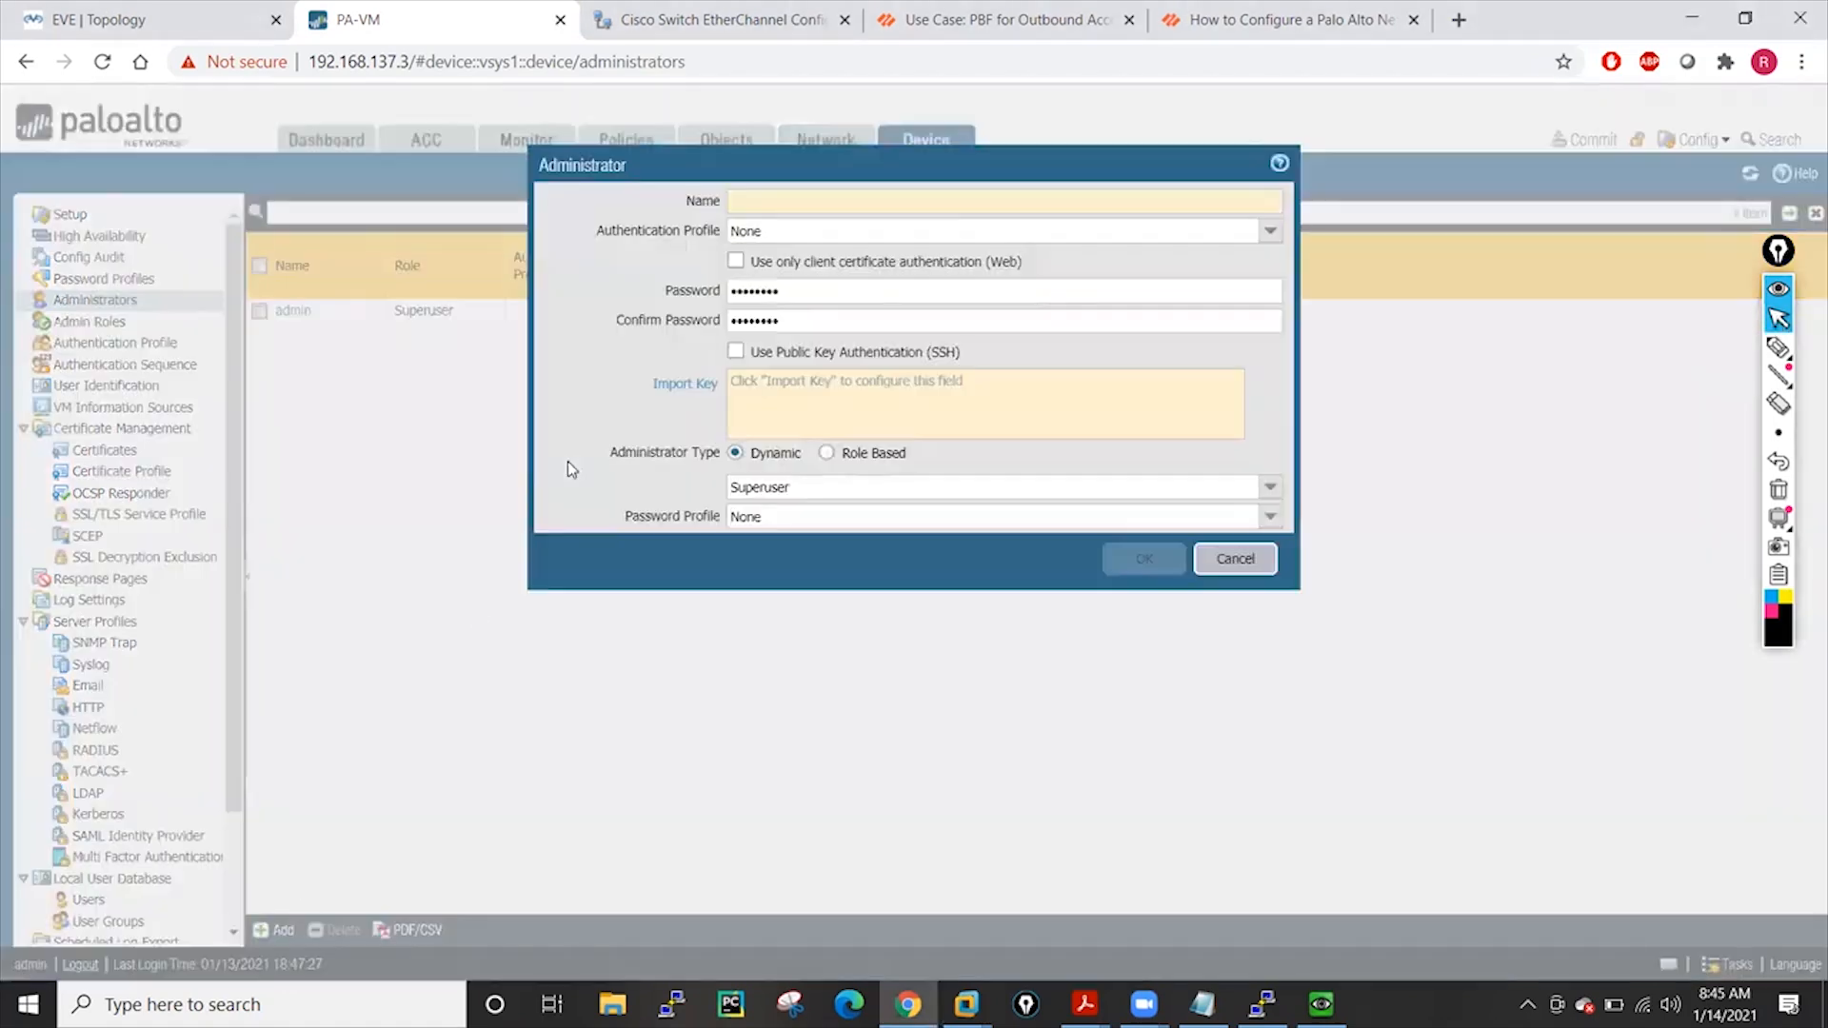
pyautogui.click(851, 194)
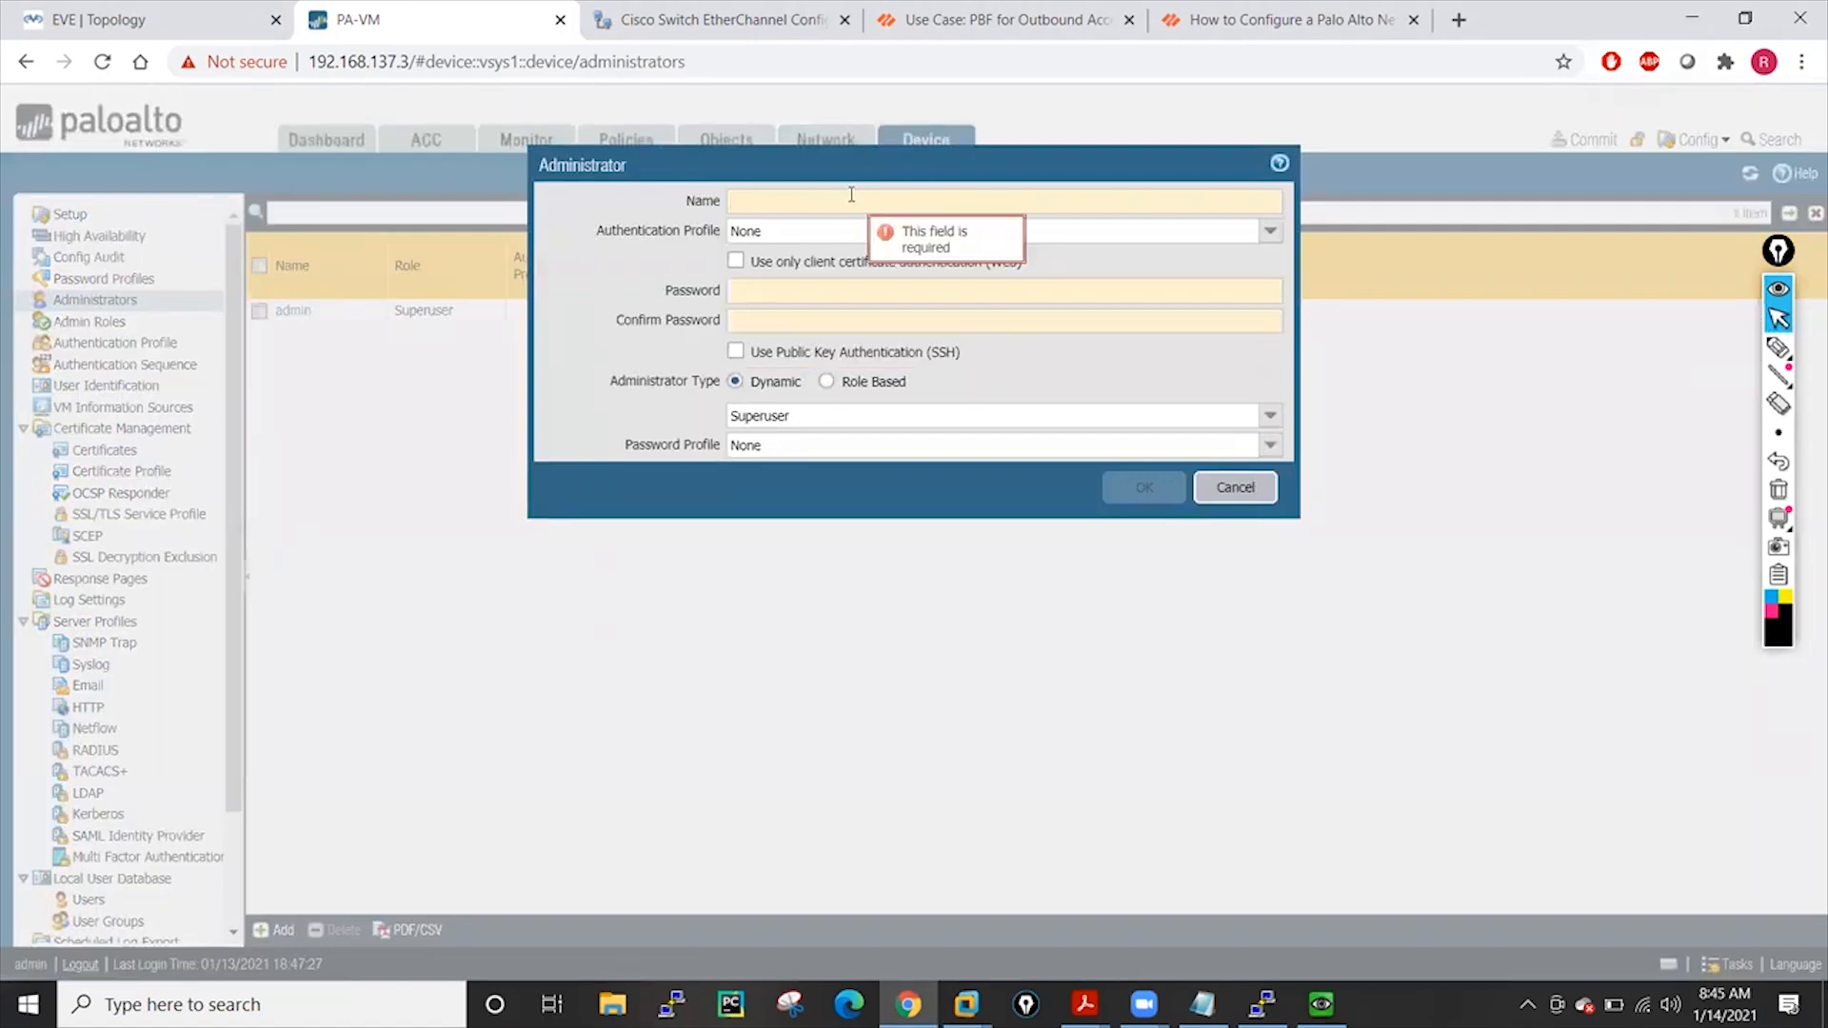
pyautogui.write('kunal')
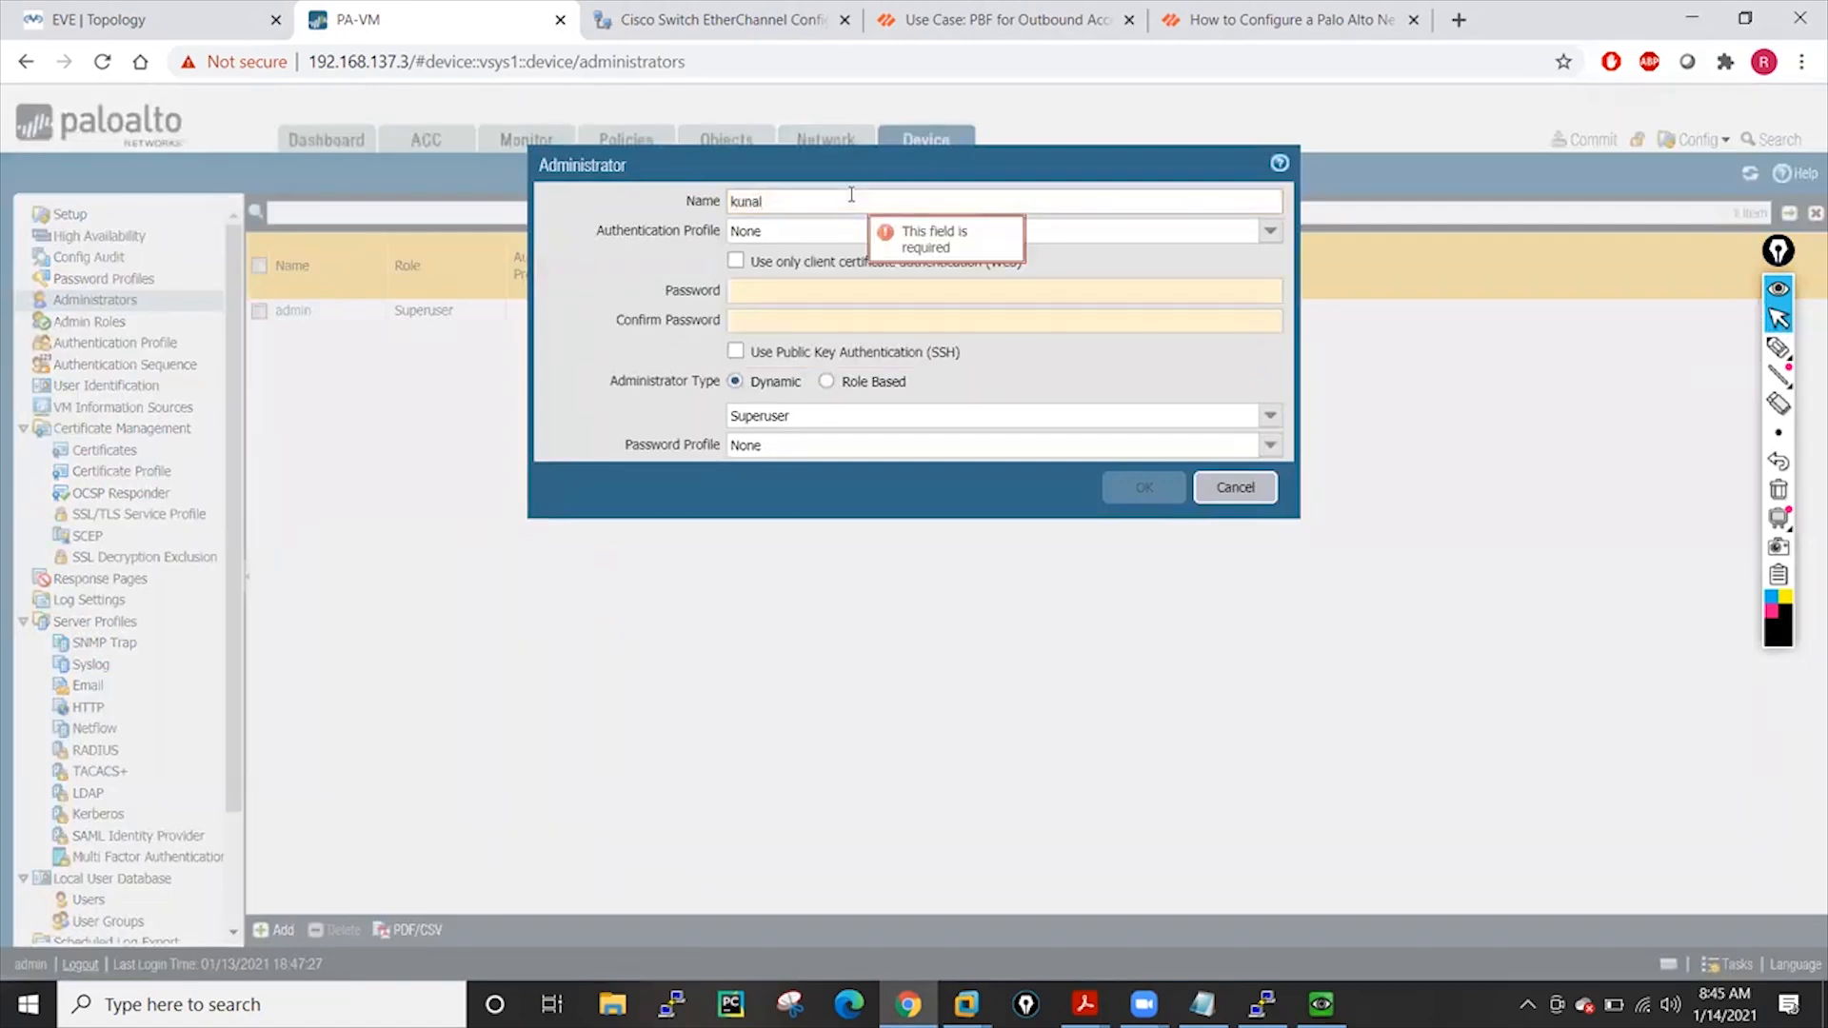
pyautogui.click(777, 293)
pyautogui.write('123')
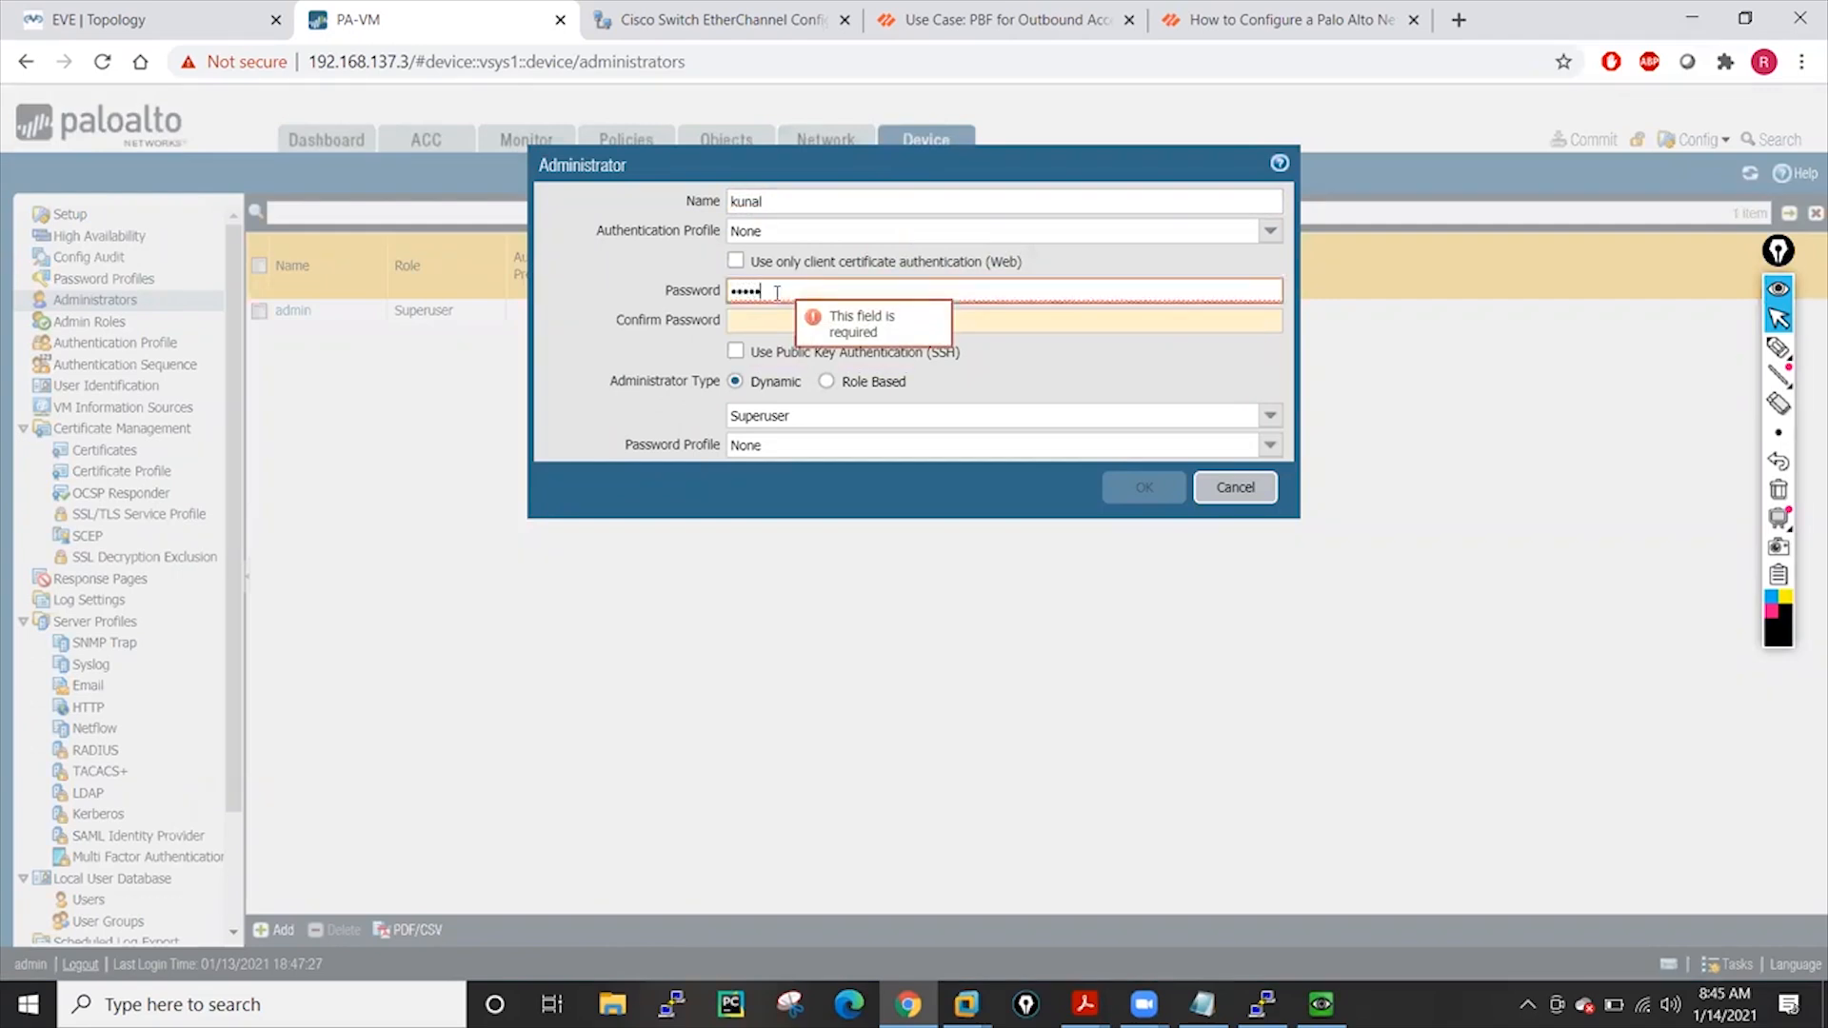
pyautogui.write('••••••')
pyautogui.click(737, 317)
pyautogui.write('•••••')
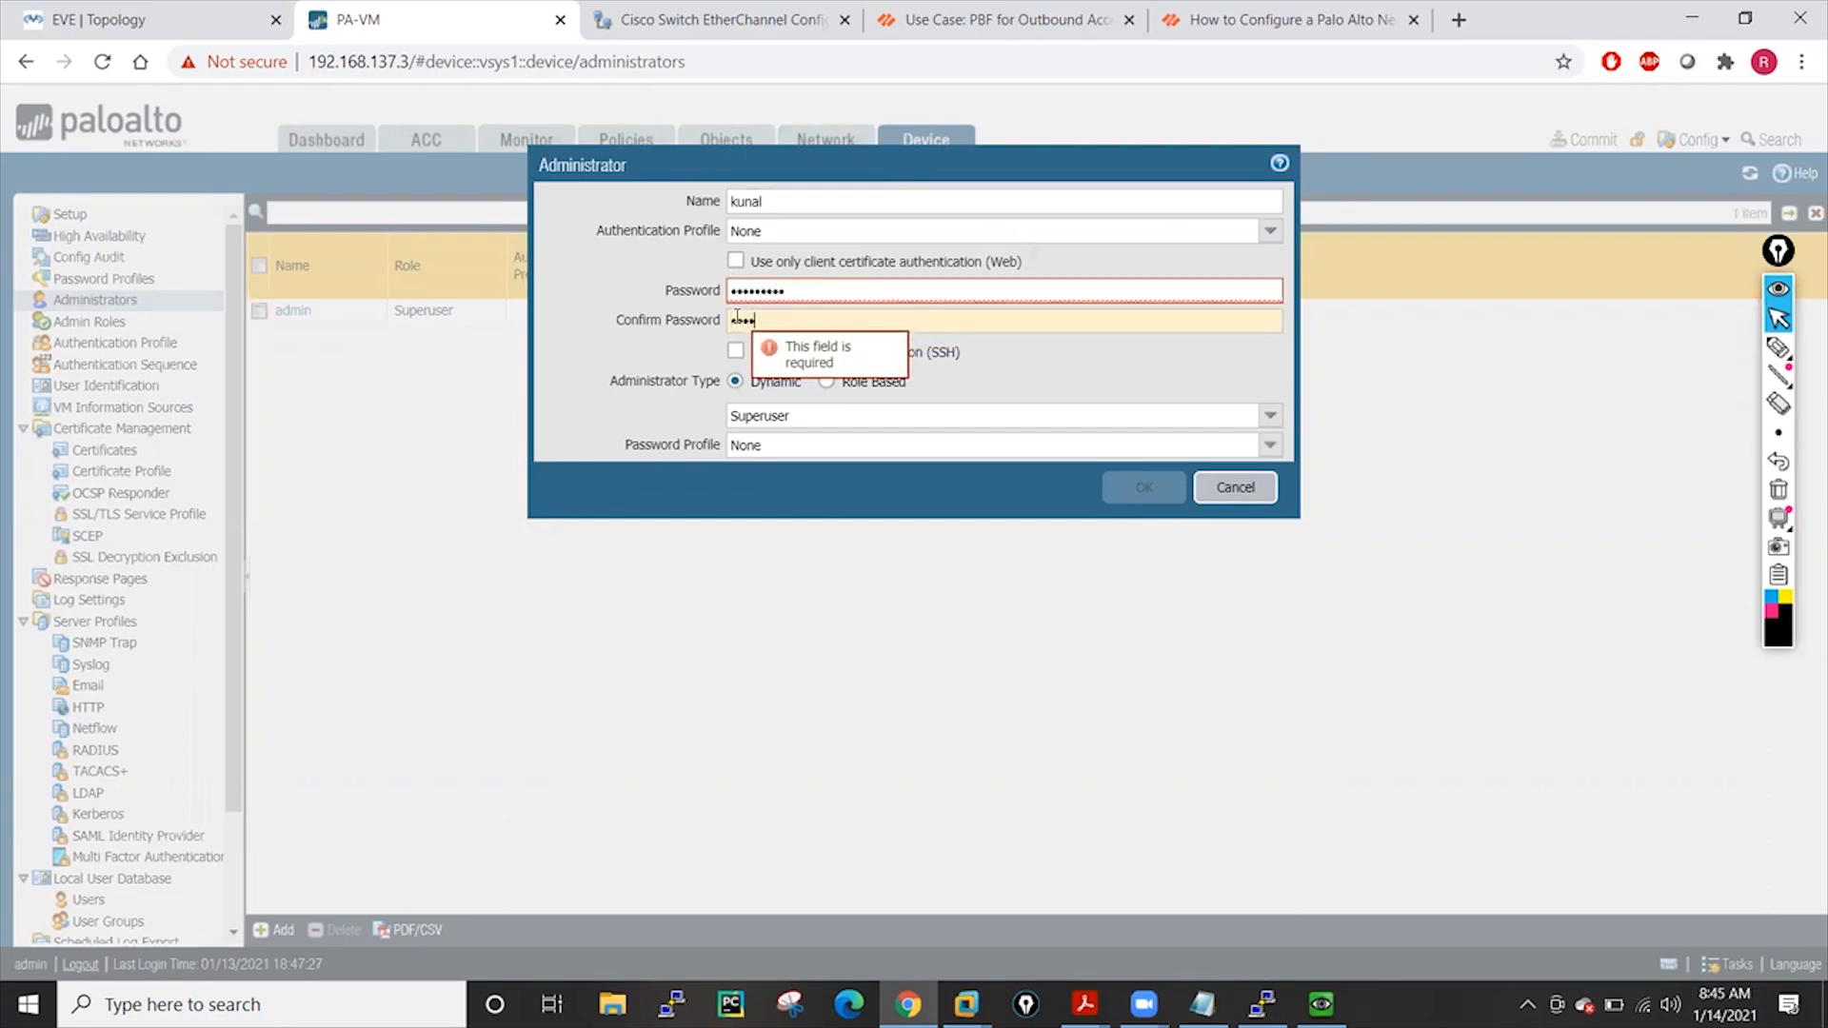
pyautogui.write('••••')
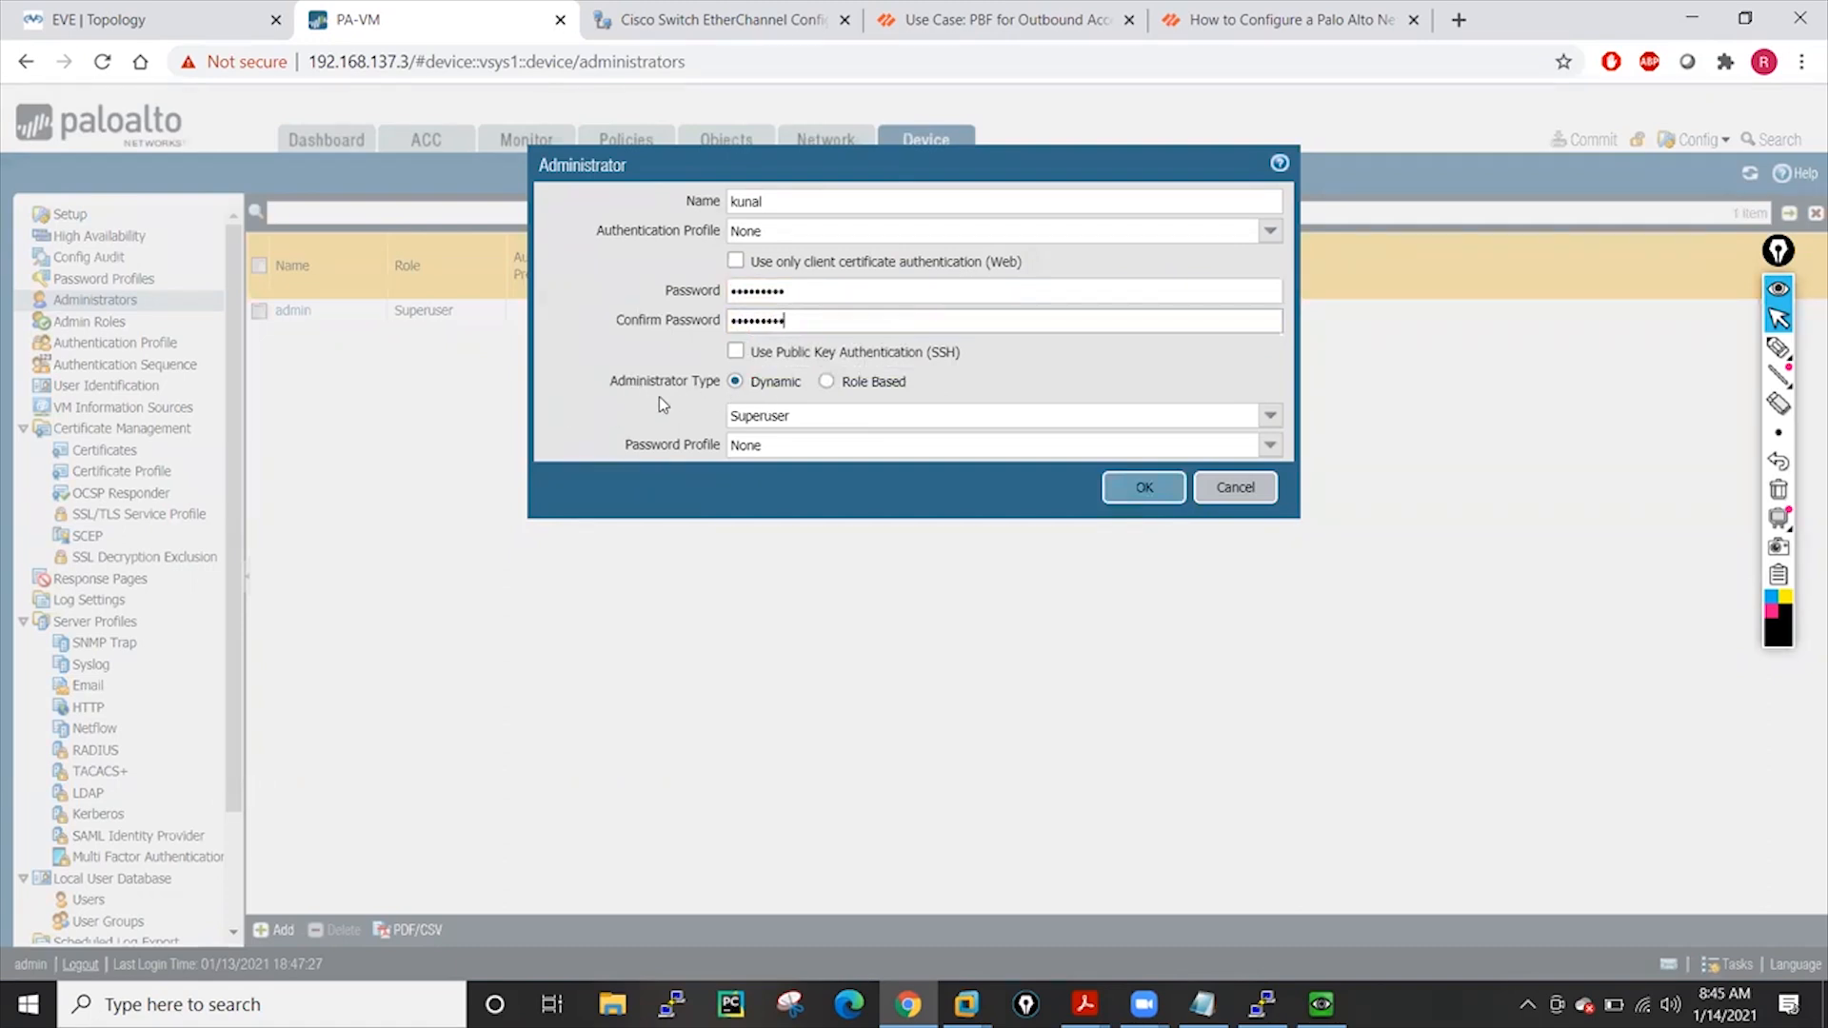
# Keep the new administrator on the dynamic Superuser role and save the account
pyautogui.click(826, 382)
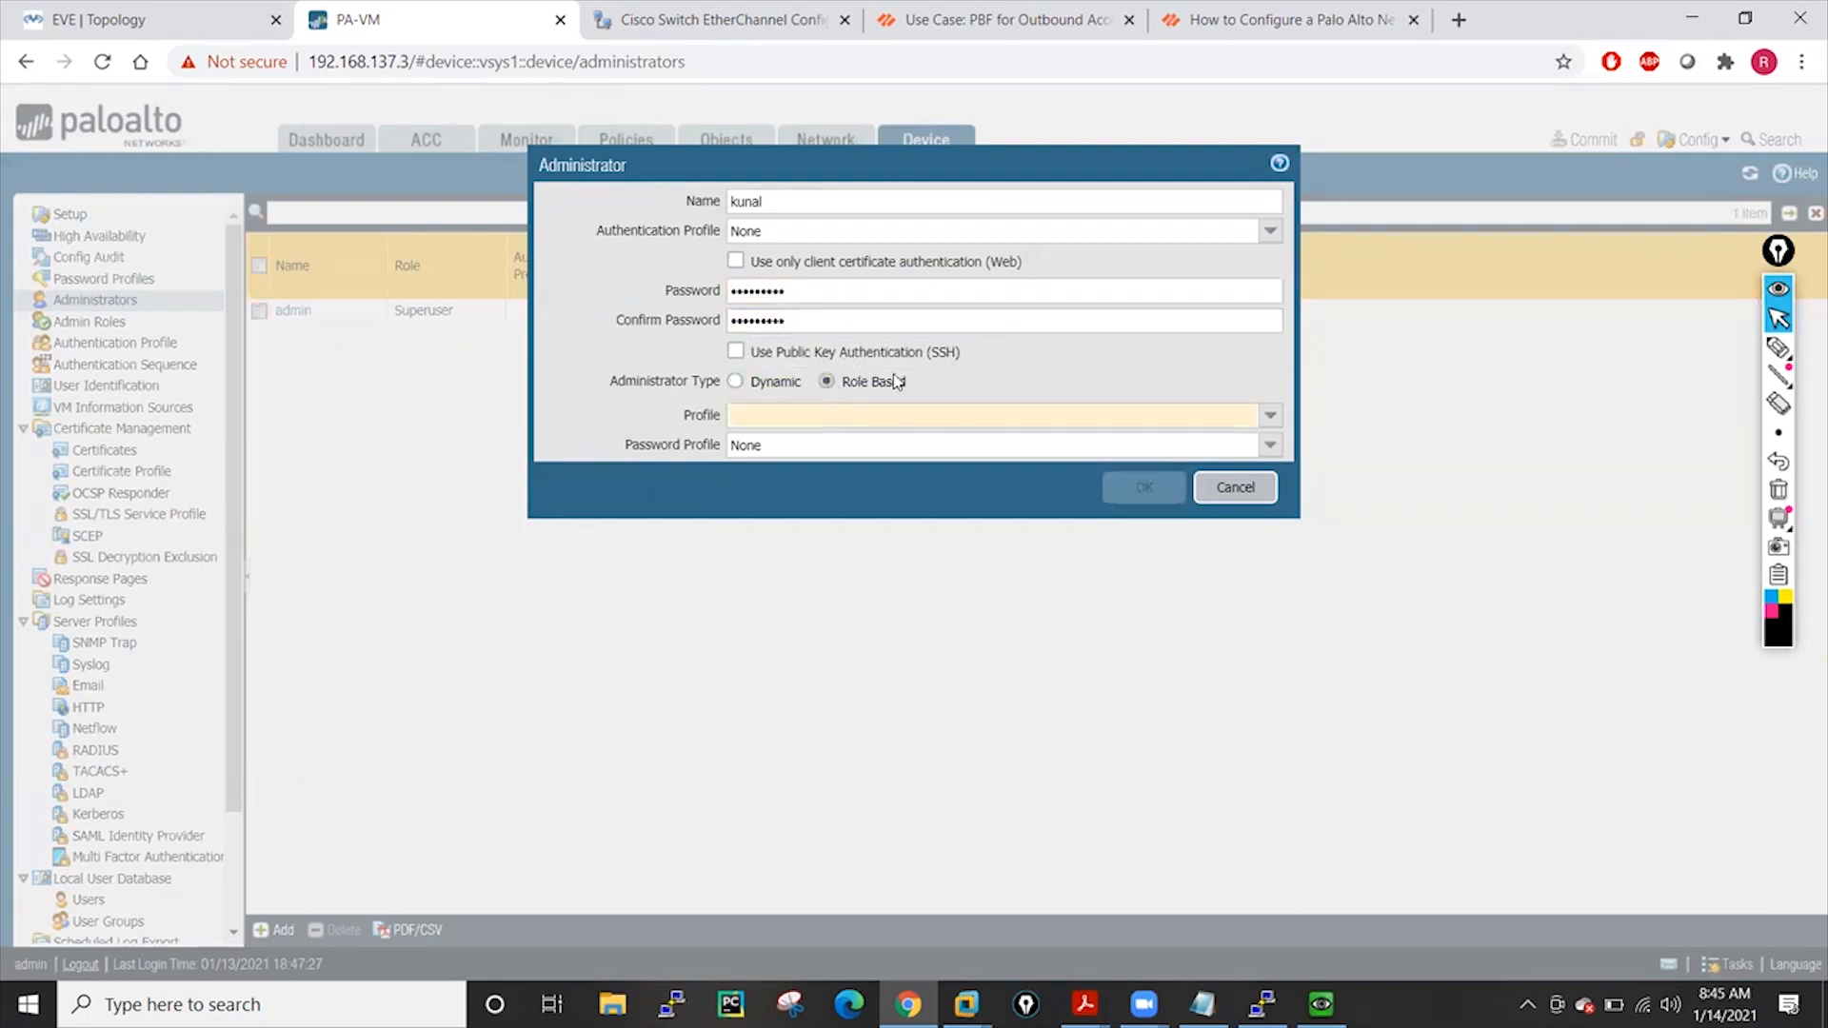
pyautogui.click(734, 382)
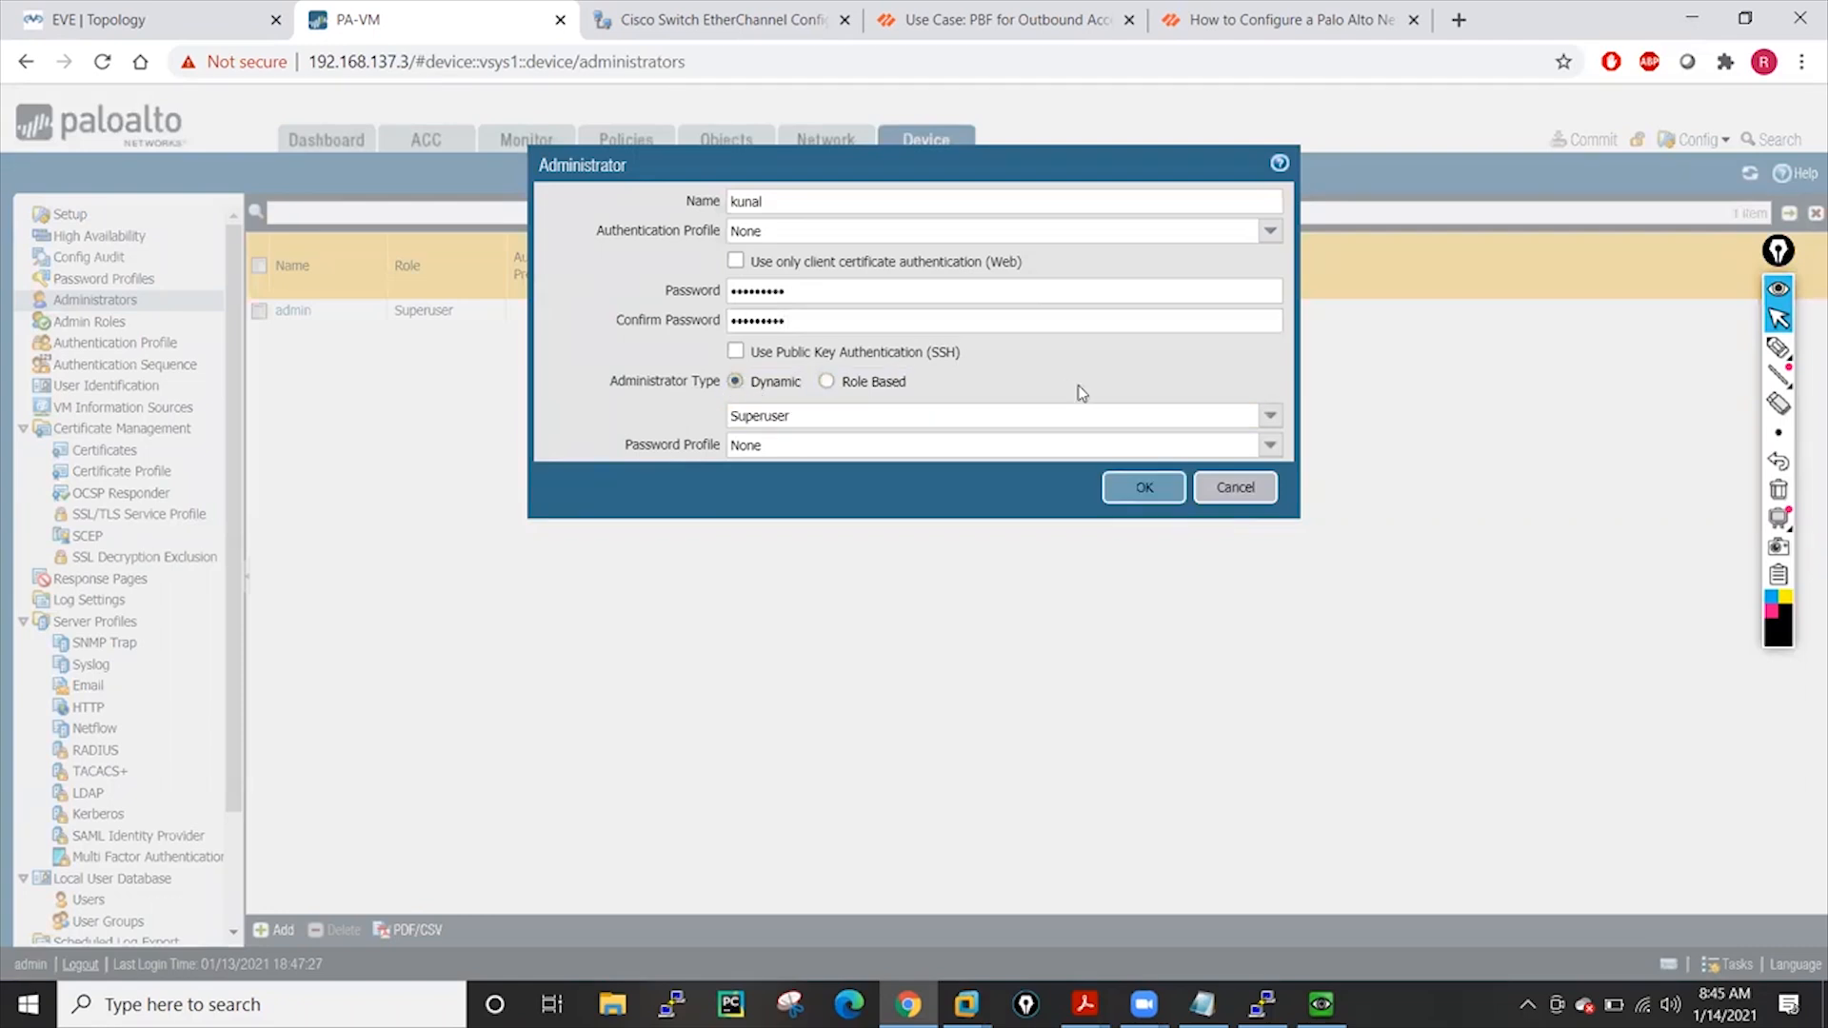
pyautogui.click(1279, 425)
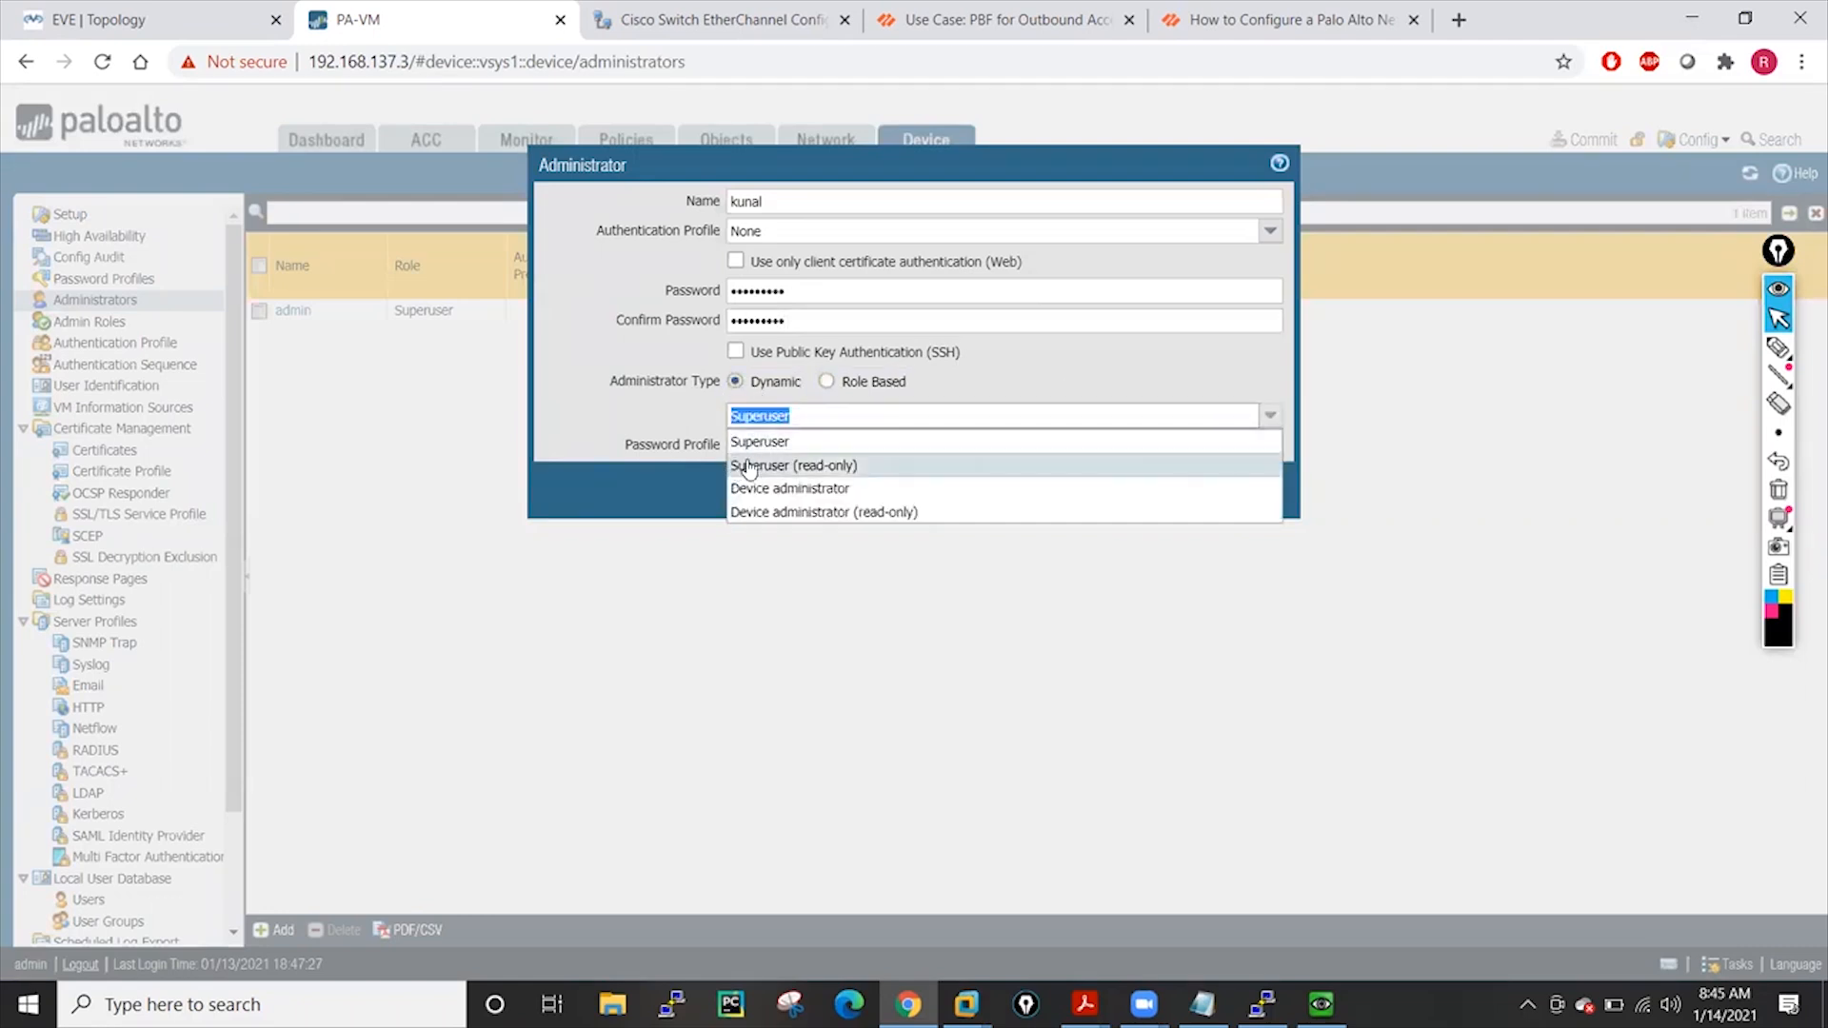
pyautogui.click(767, 441)
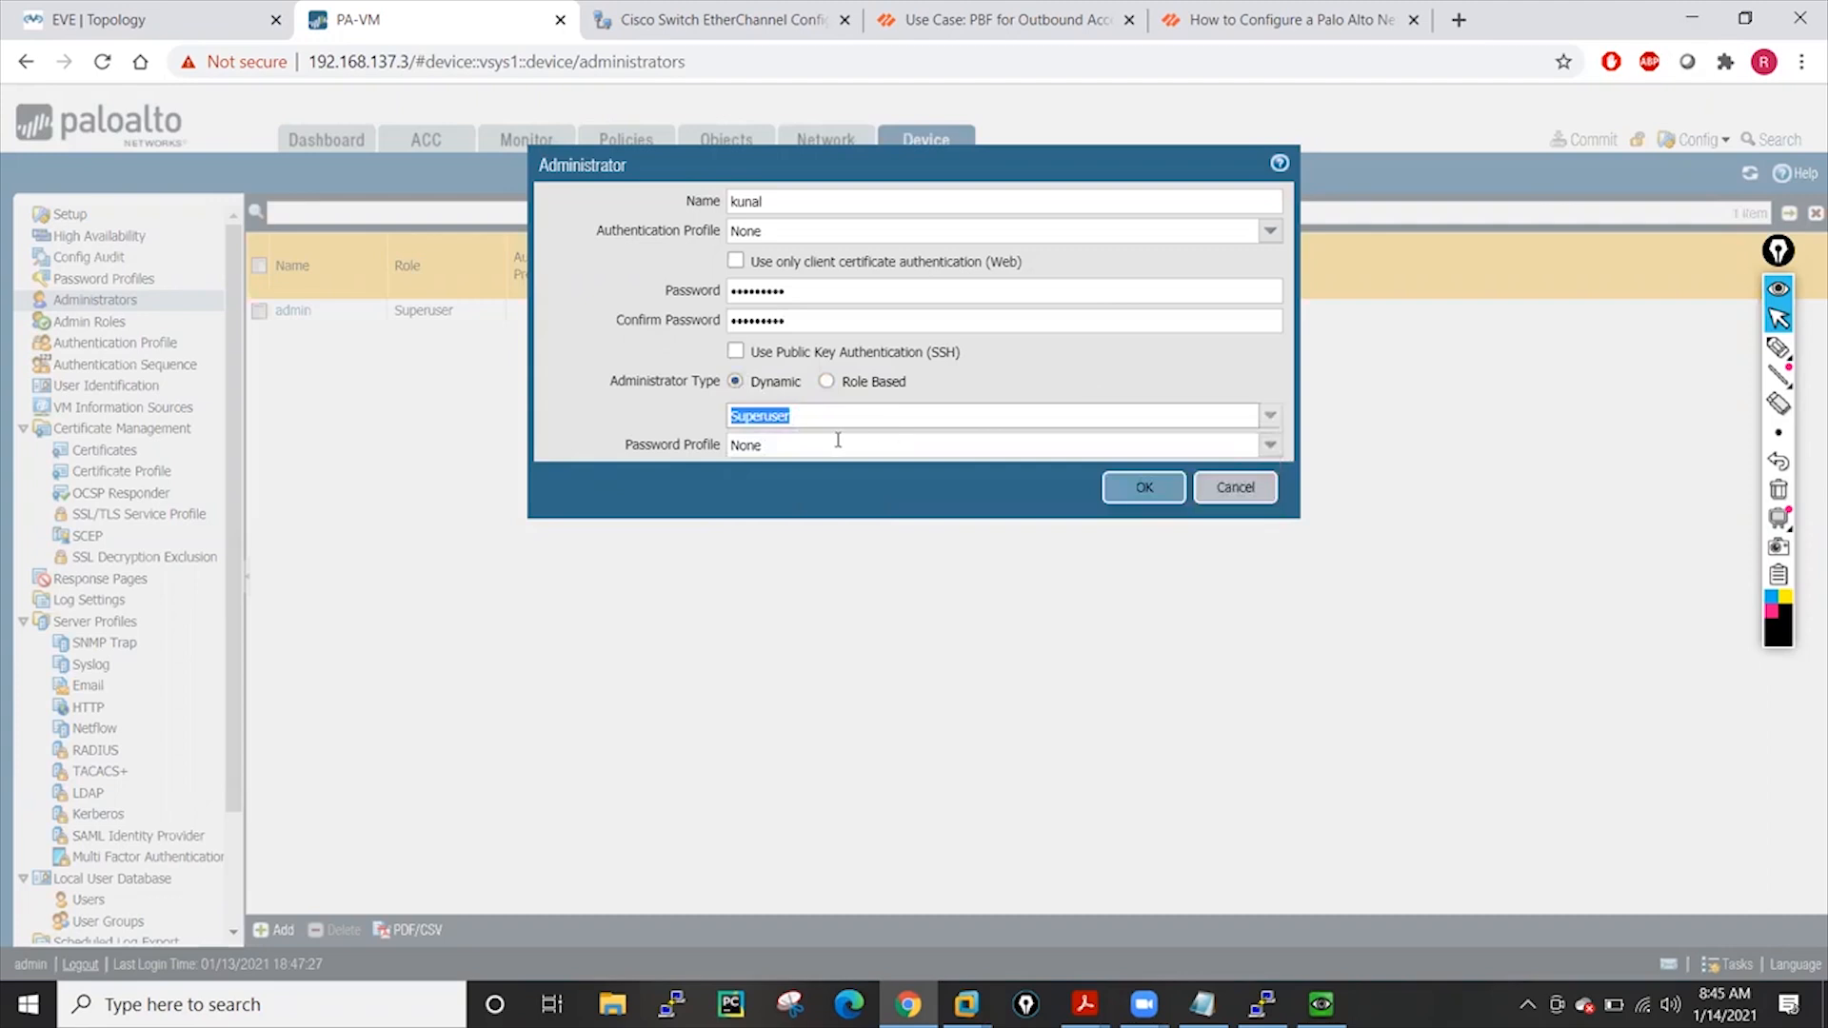
pyautogui.click(1159, 499)
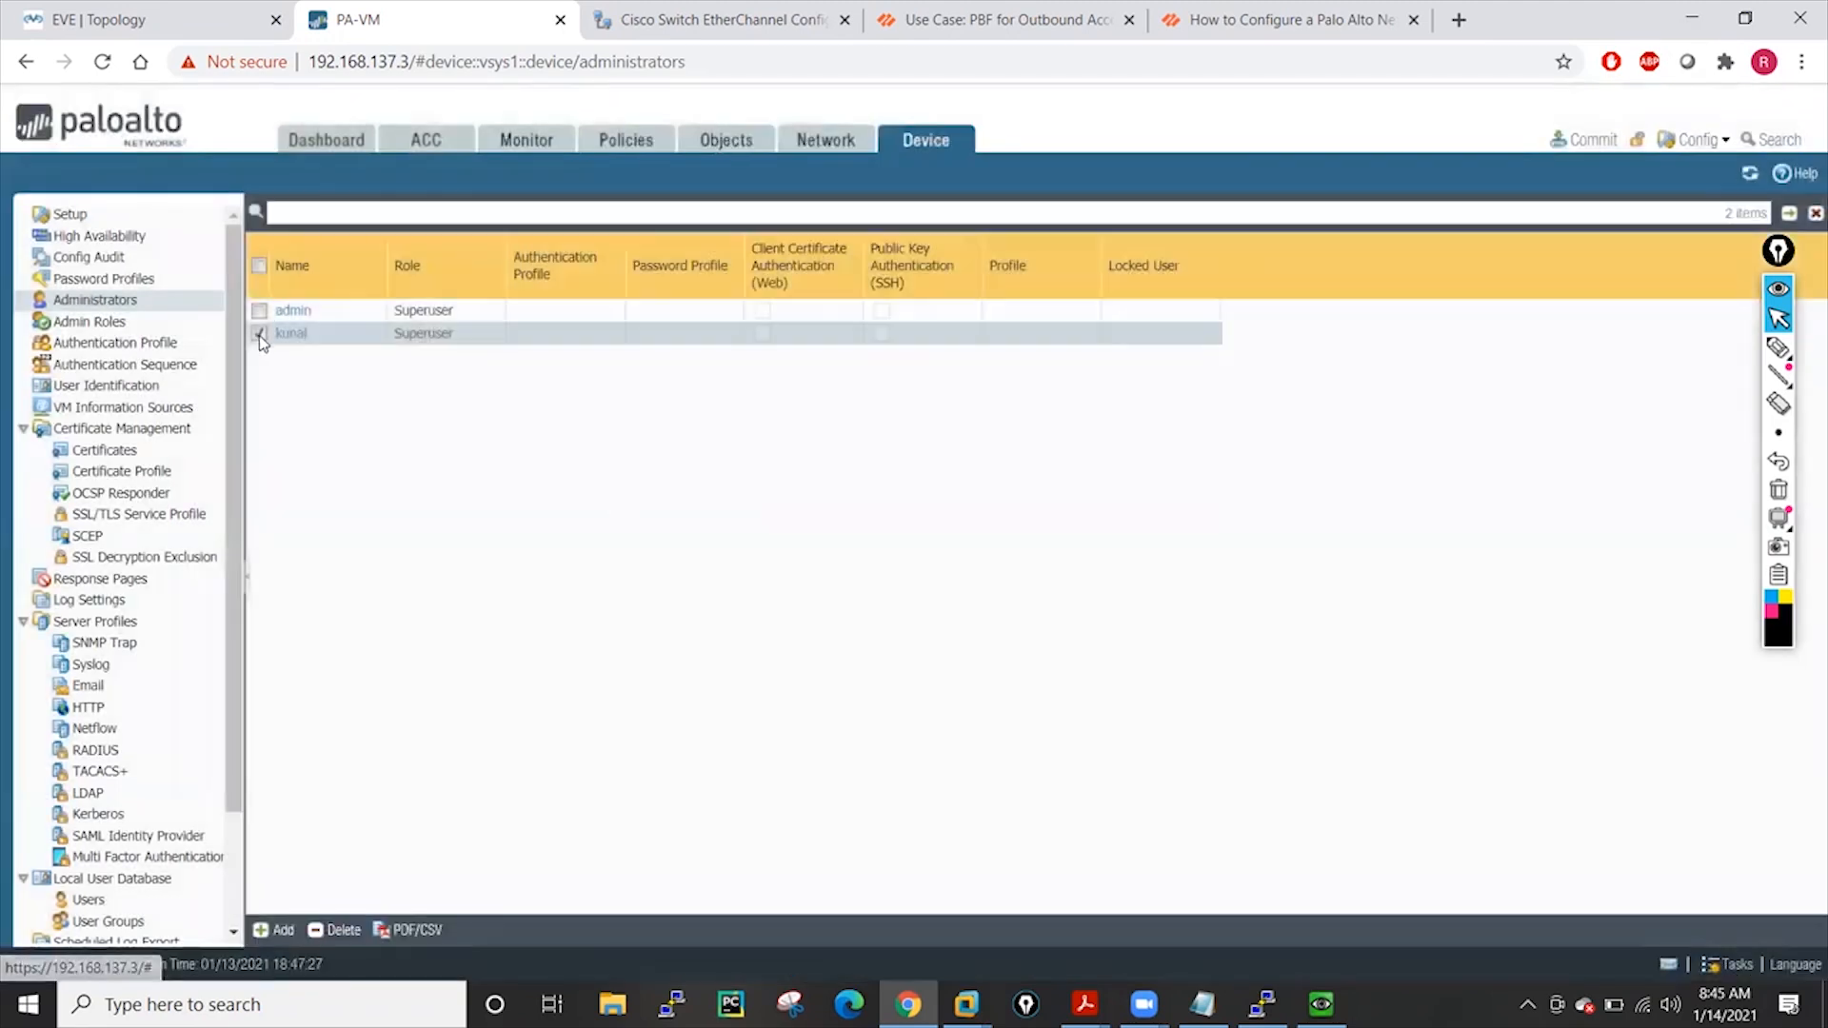
pyautogui.click(281, 931)
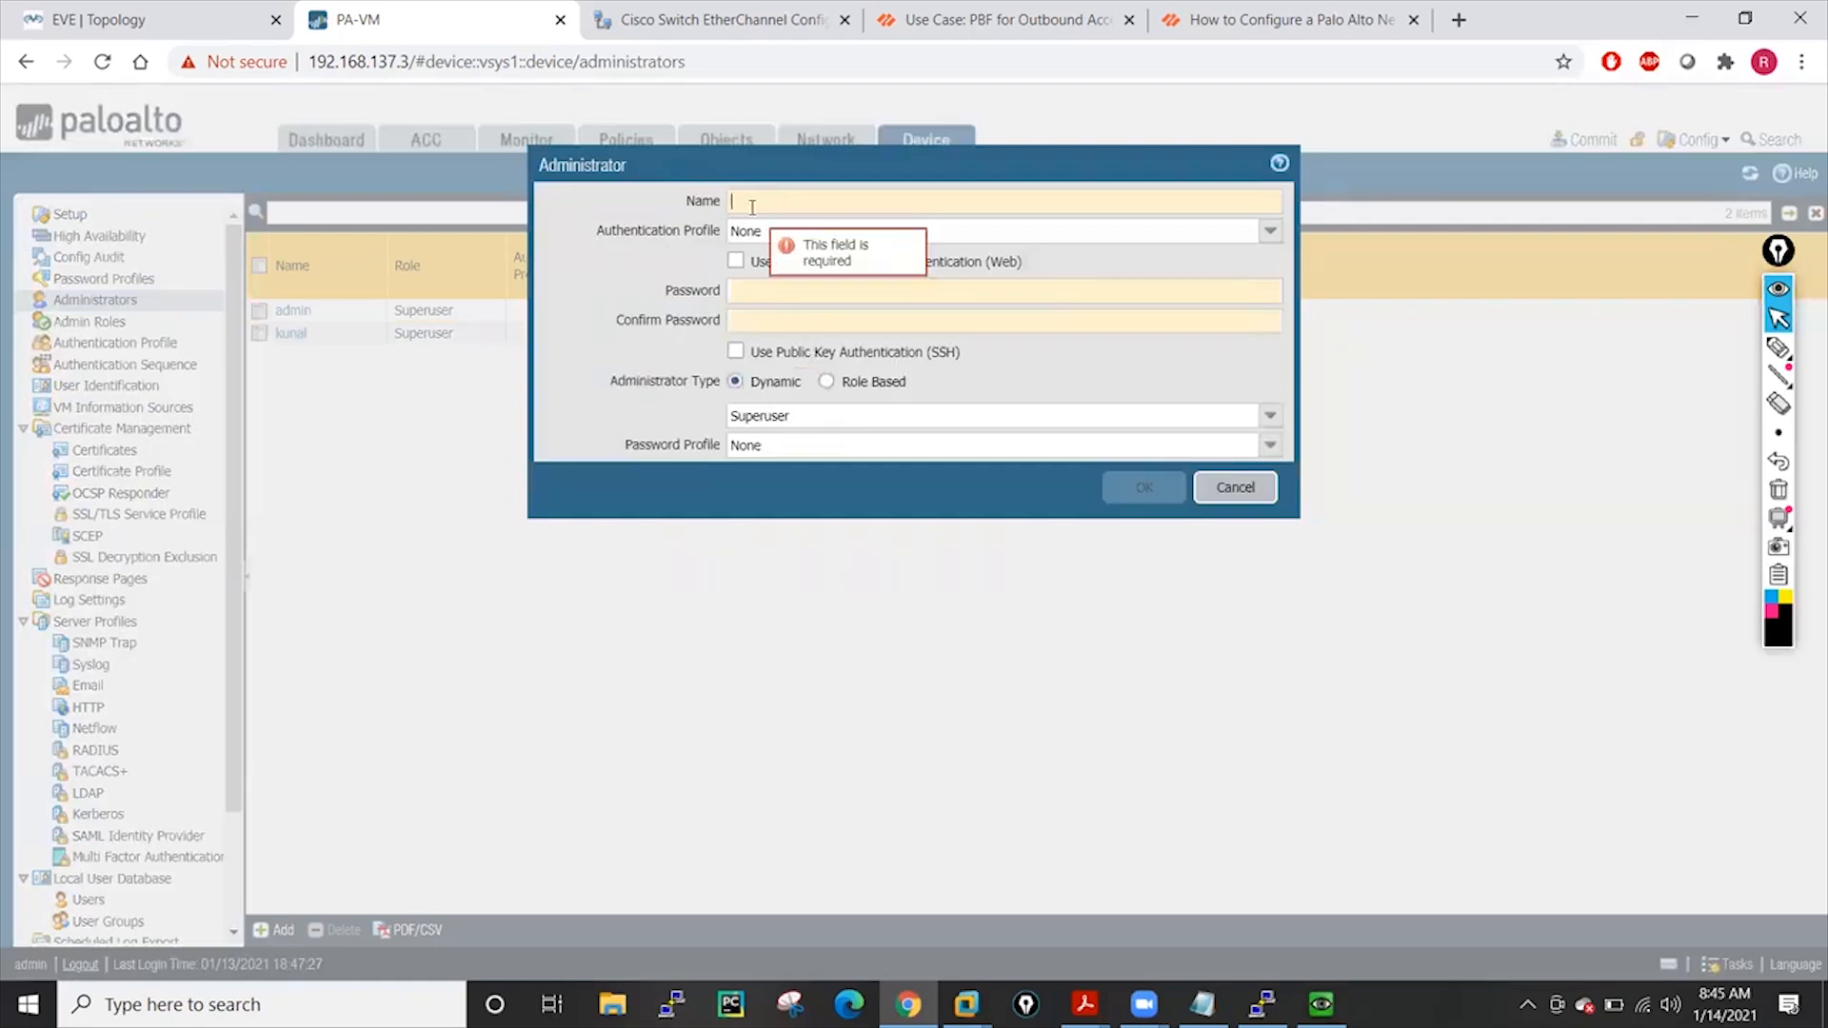
# Create administrator 'readonly' with a password and the dynamic Superuser (read-only) role
pyautogui.write('readonly')
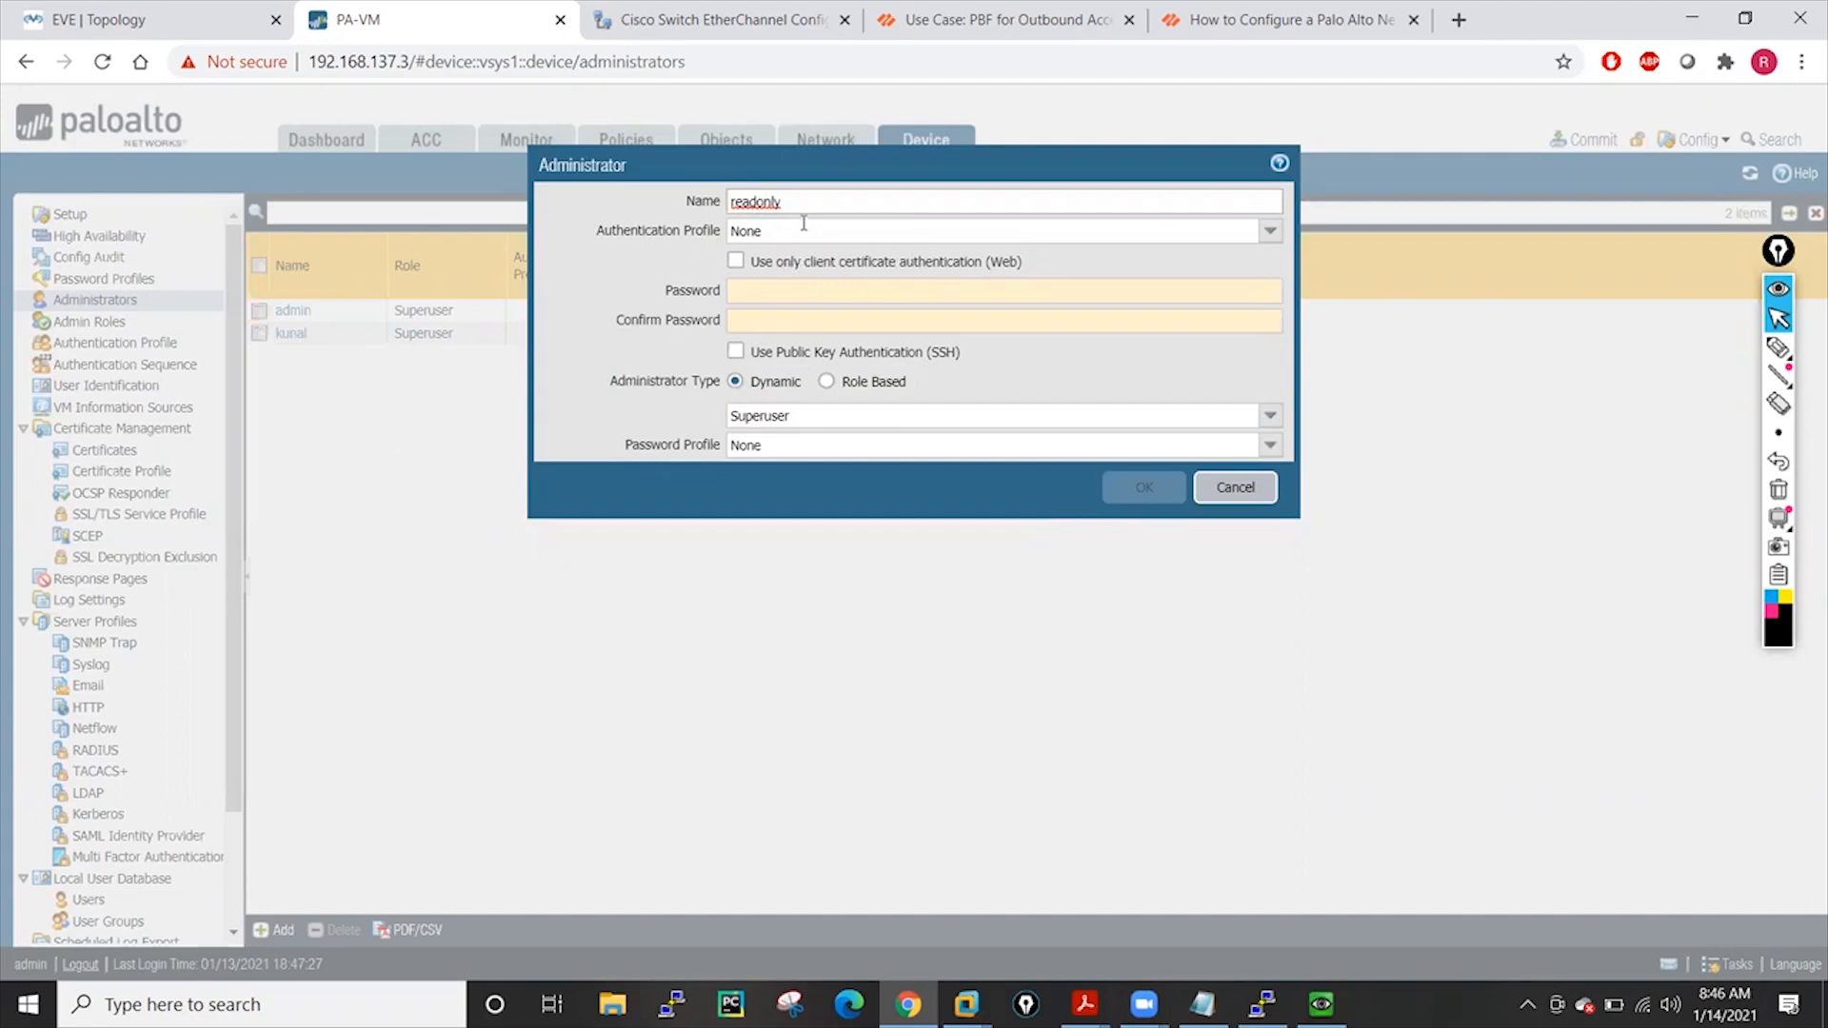
pyautogui.click(804, 286)
pyautogui.write('•••••••••')
pyautogui.click(804, 322)
pyautogui.write('••••••')
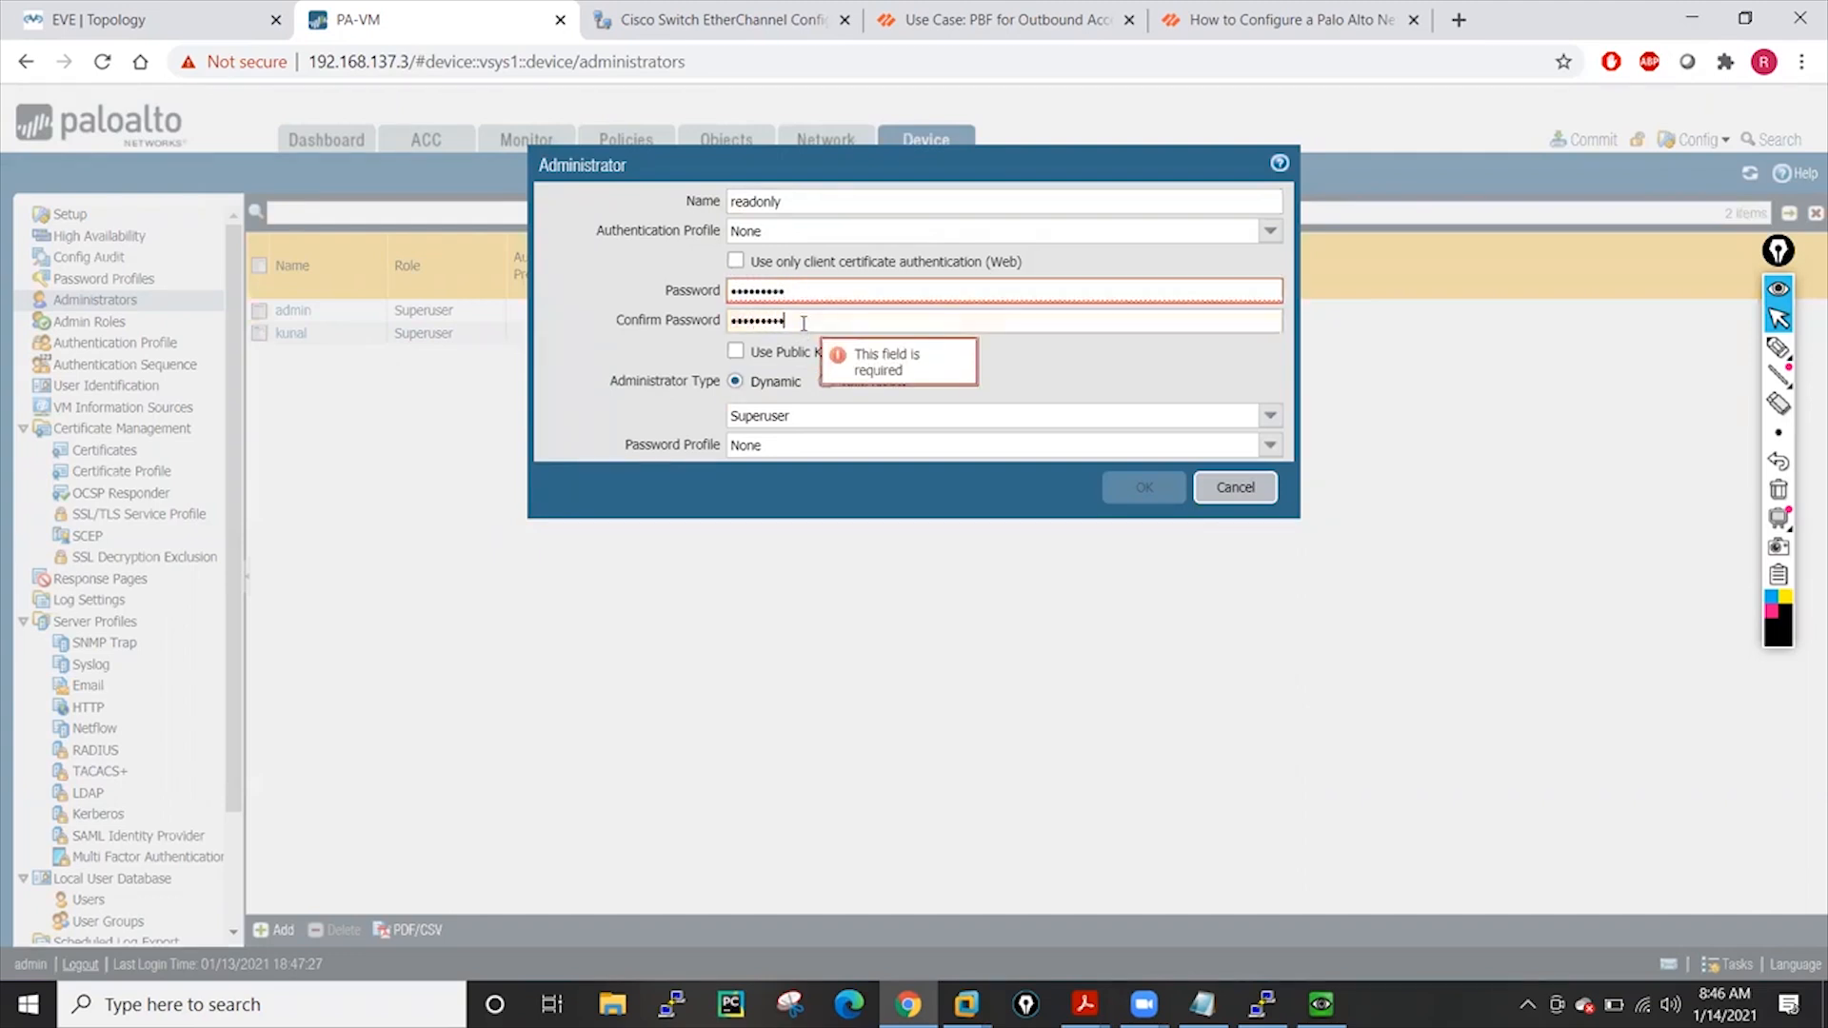
pyautogui.click(1260, 418)
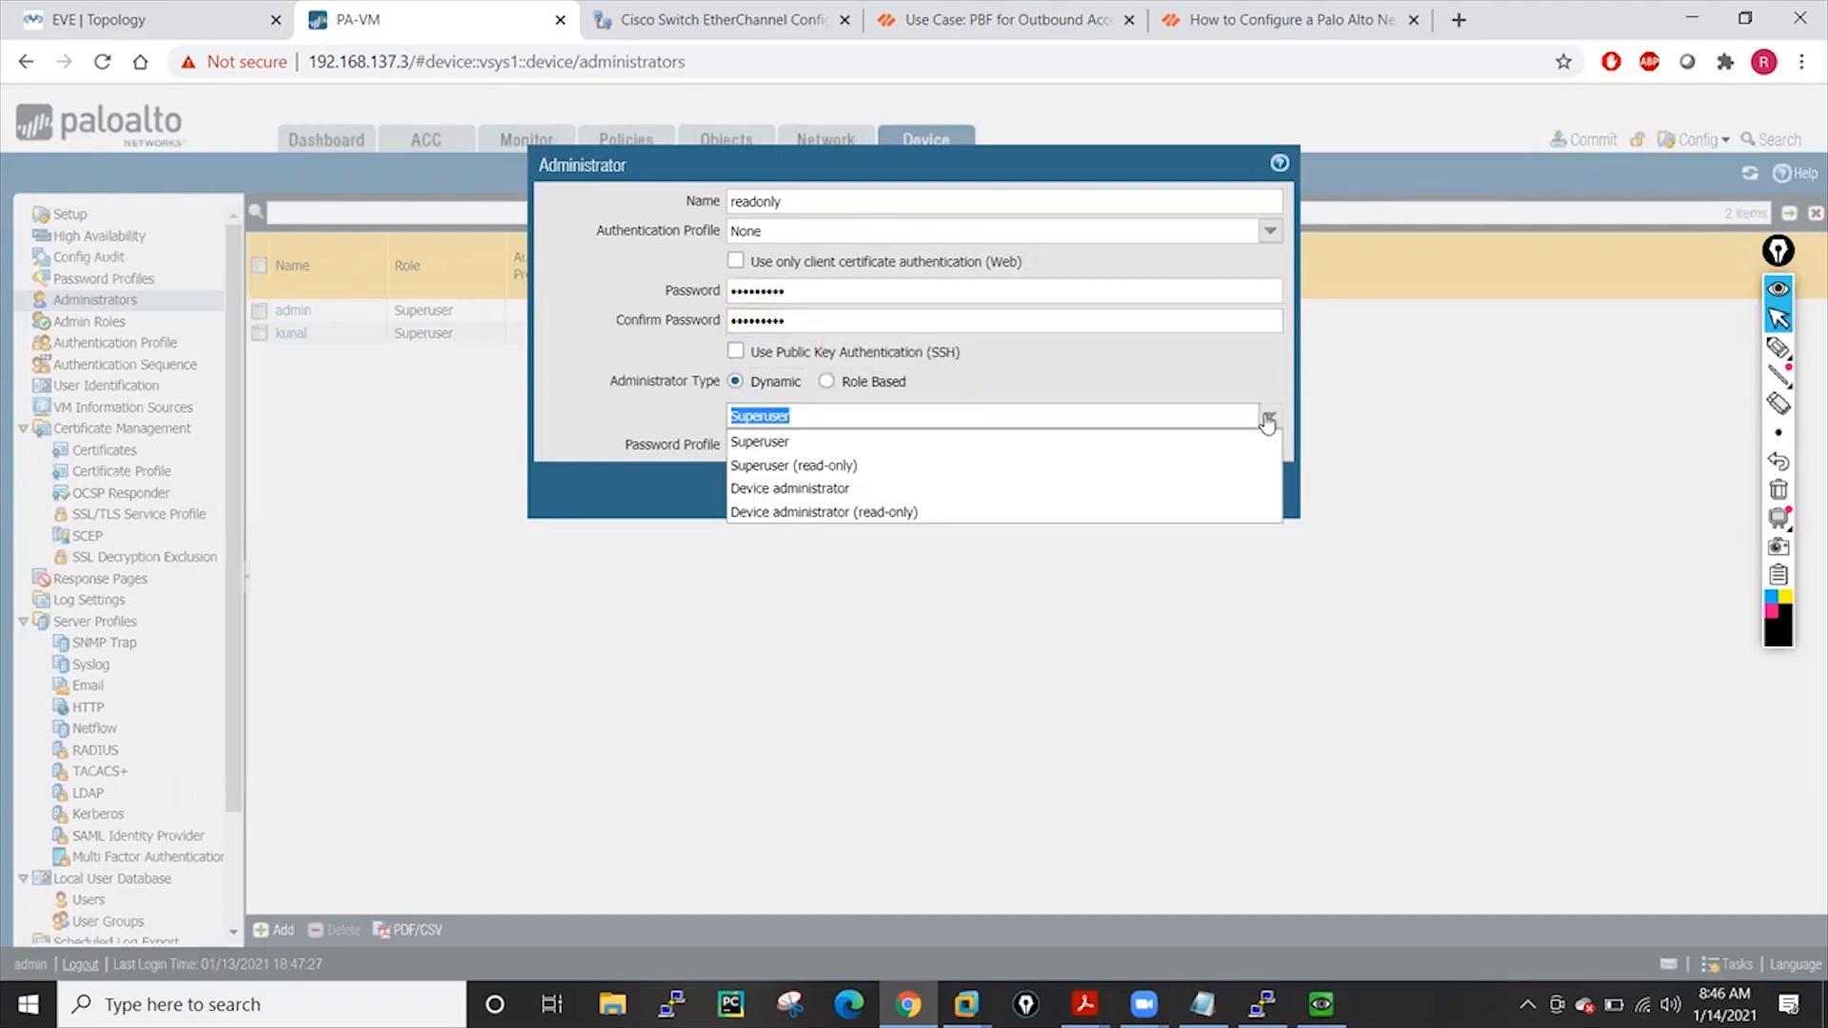
pyautogui.click(825, 465)
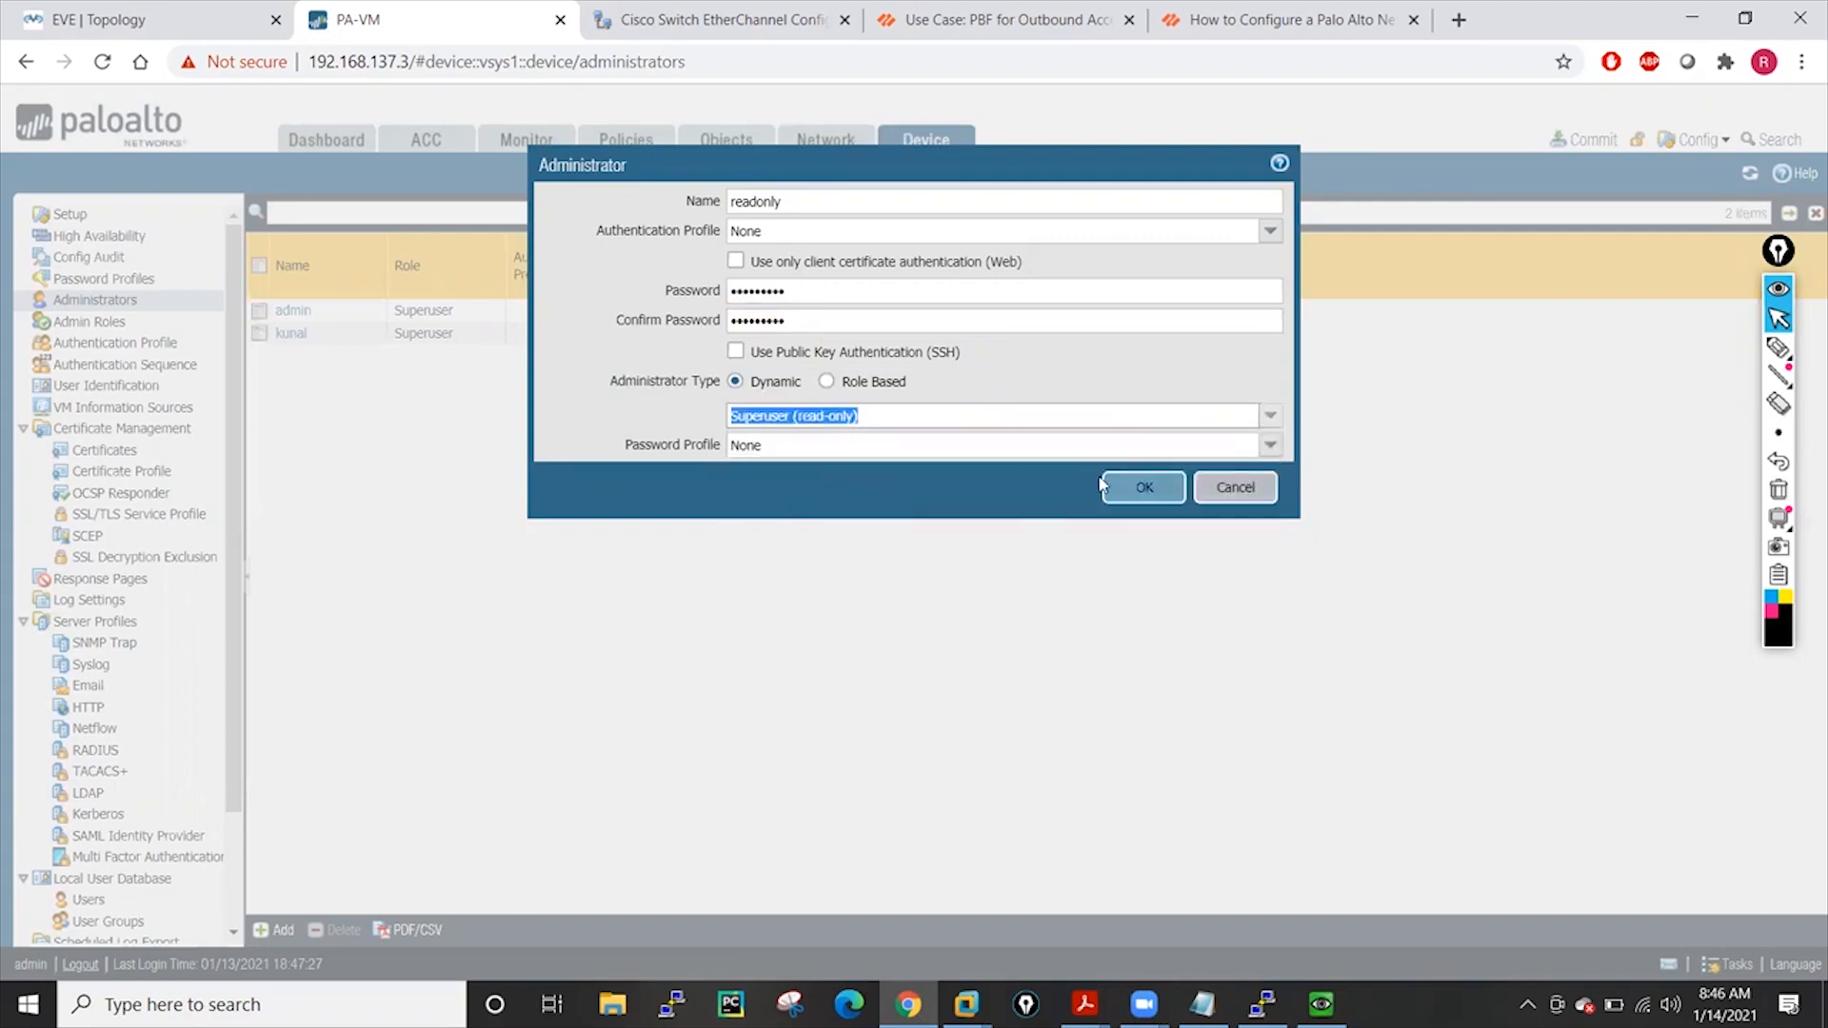
pyautogui.click(1131, 487)
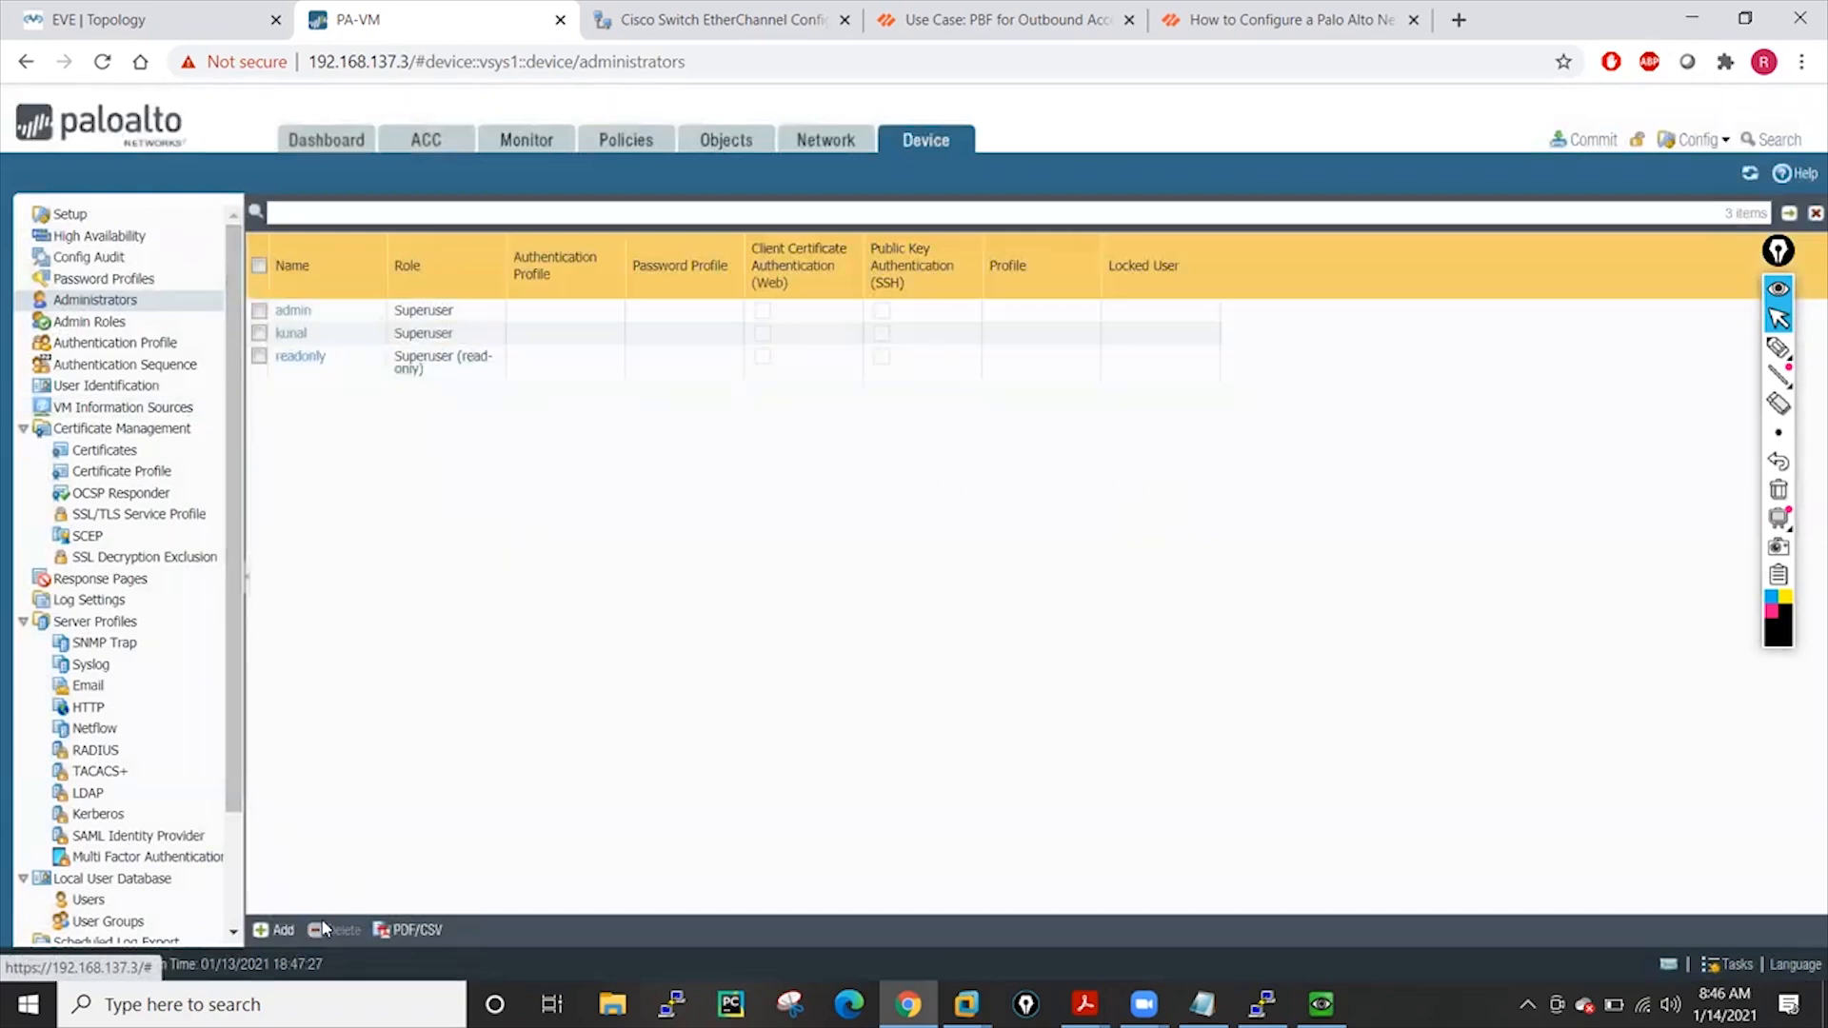
# Create administrator 'deviceadmin' with a password and the dynamic Device administrator role
pyautogui.click(272, 930)
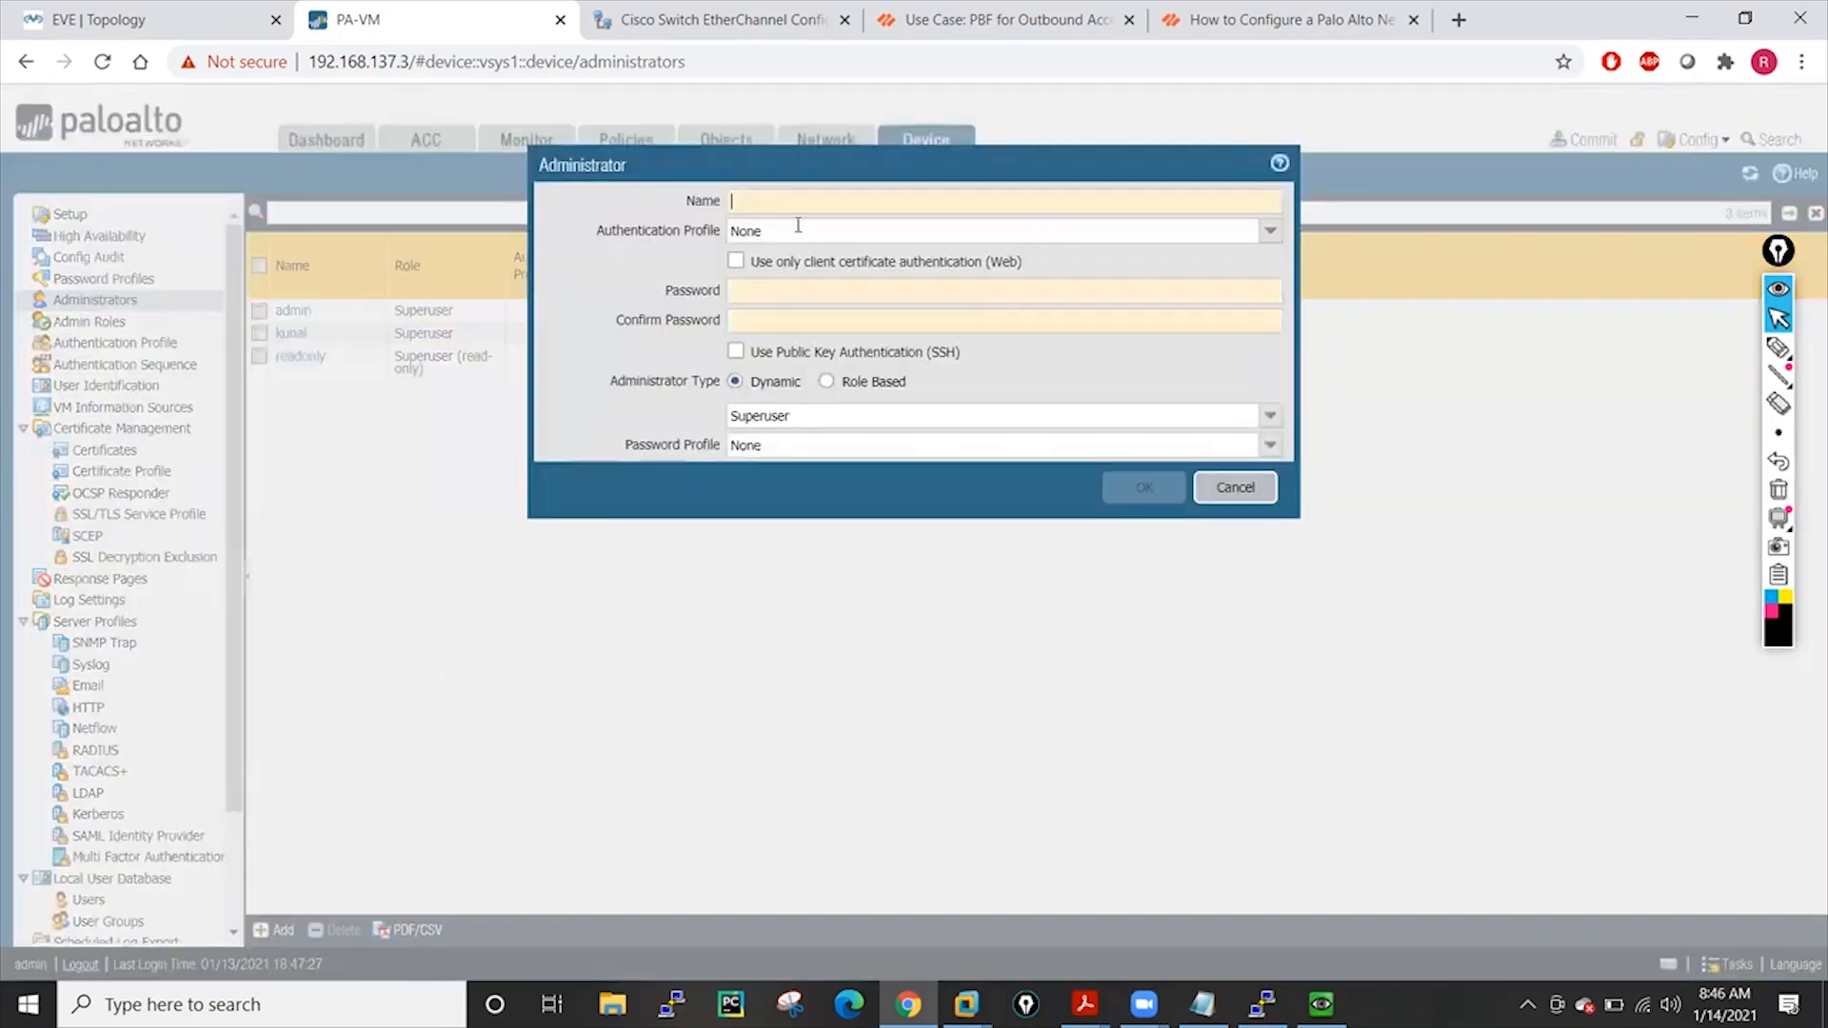
pyautogui.write('deviceadmin')
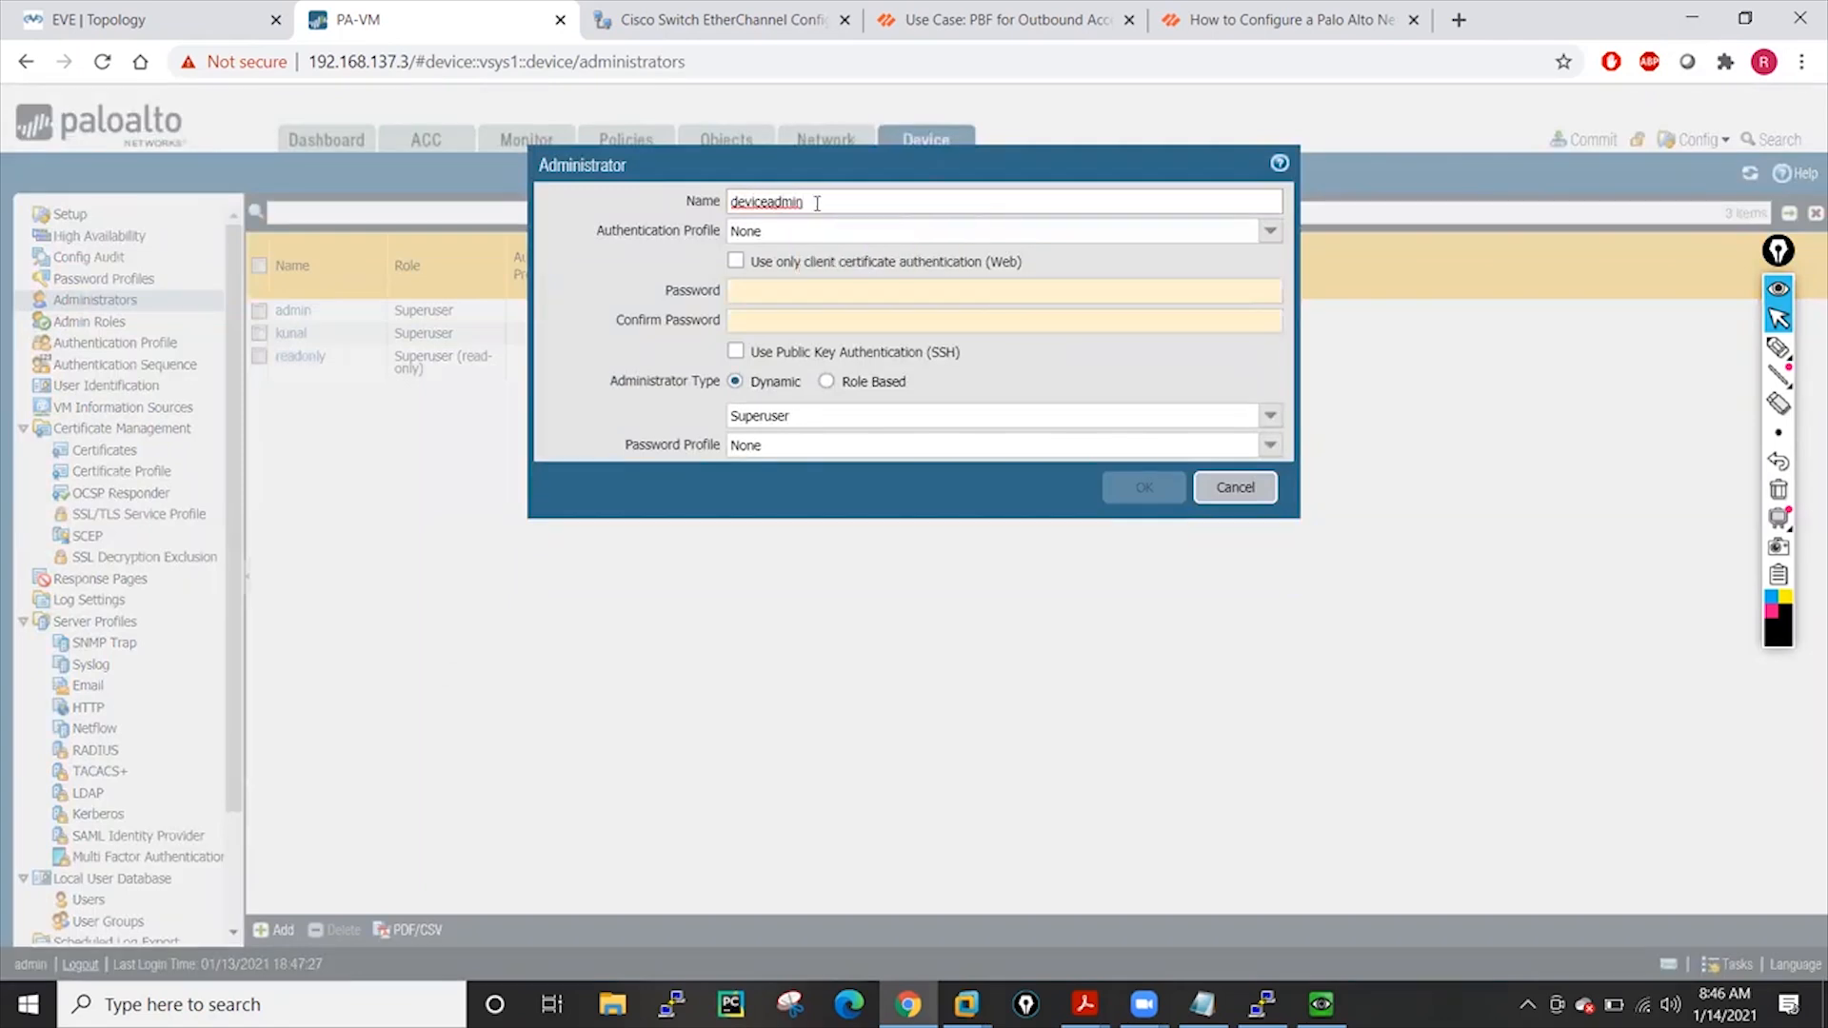
pyautogui.click(750, 287)
pyautogui.write('•••••••••')
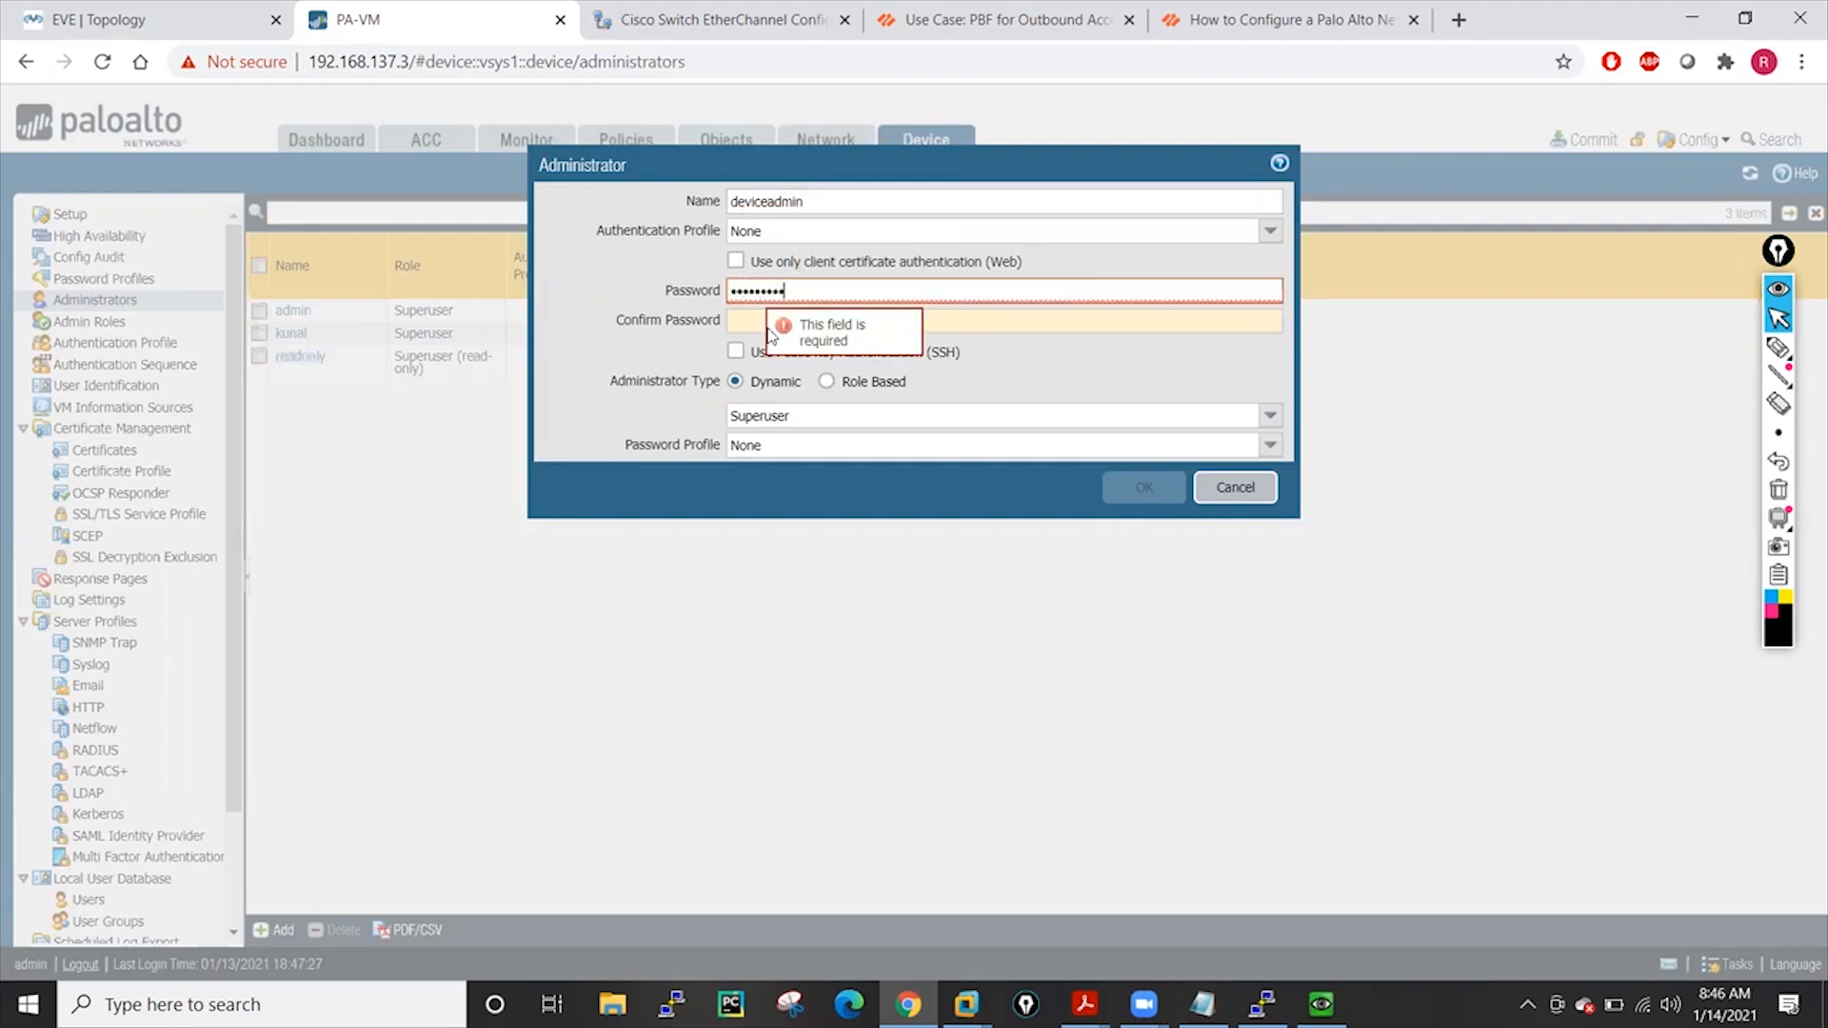
pyautogui.click(747, 317)
pyautogui.write('•••')
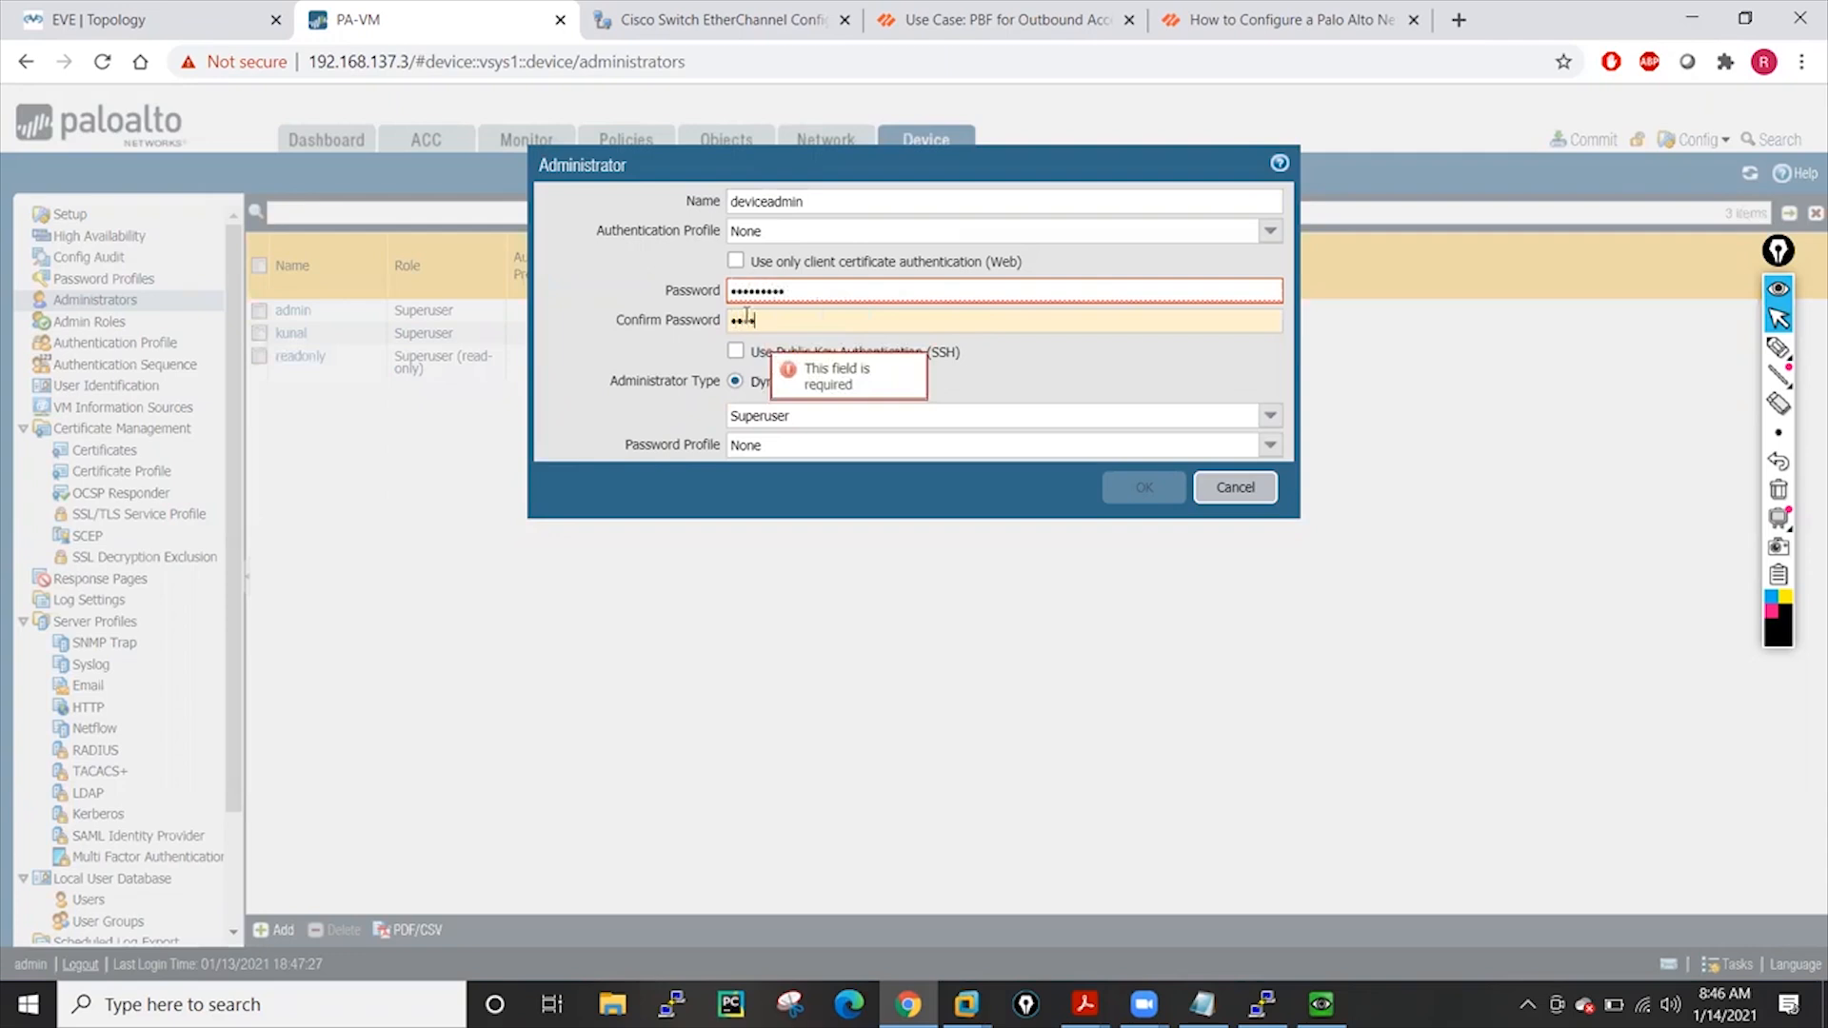
pyautogui.write('••••')
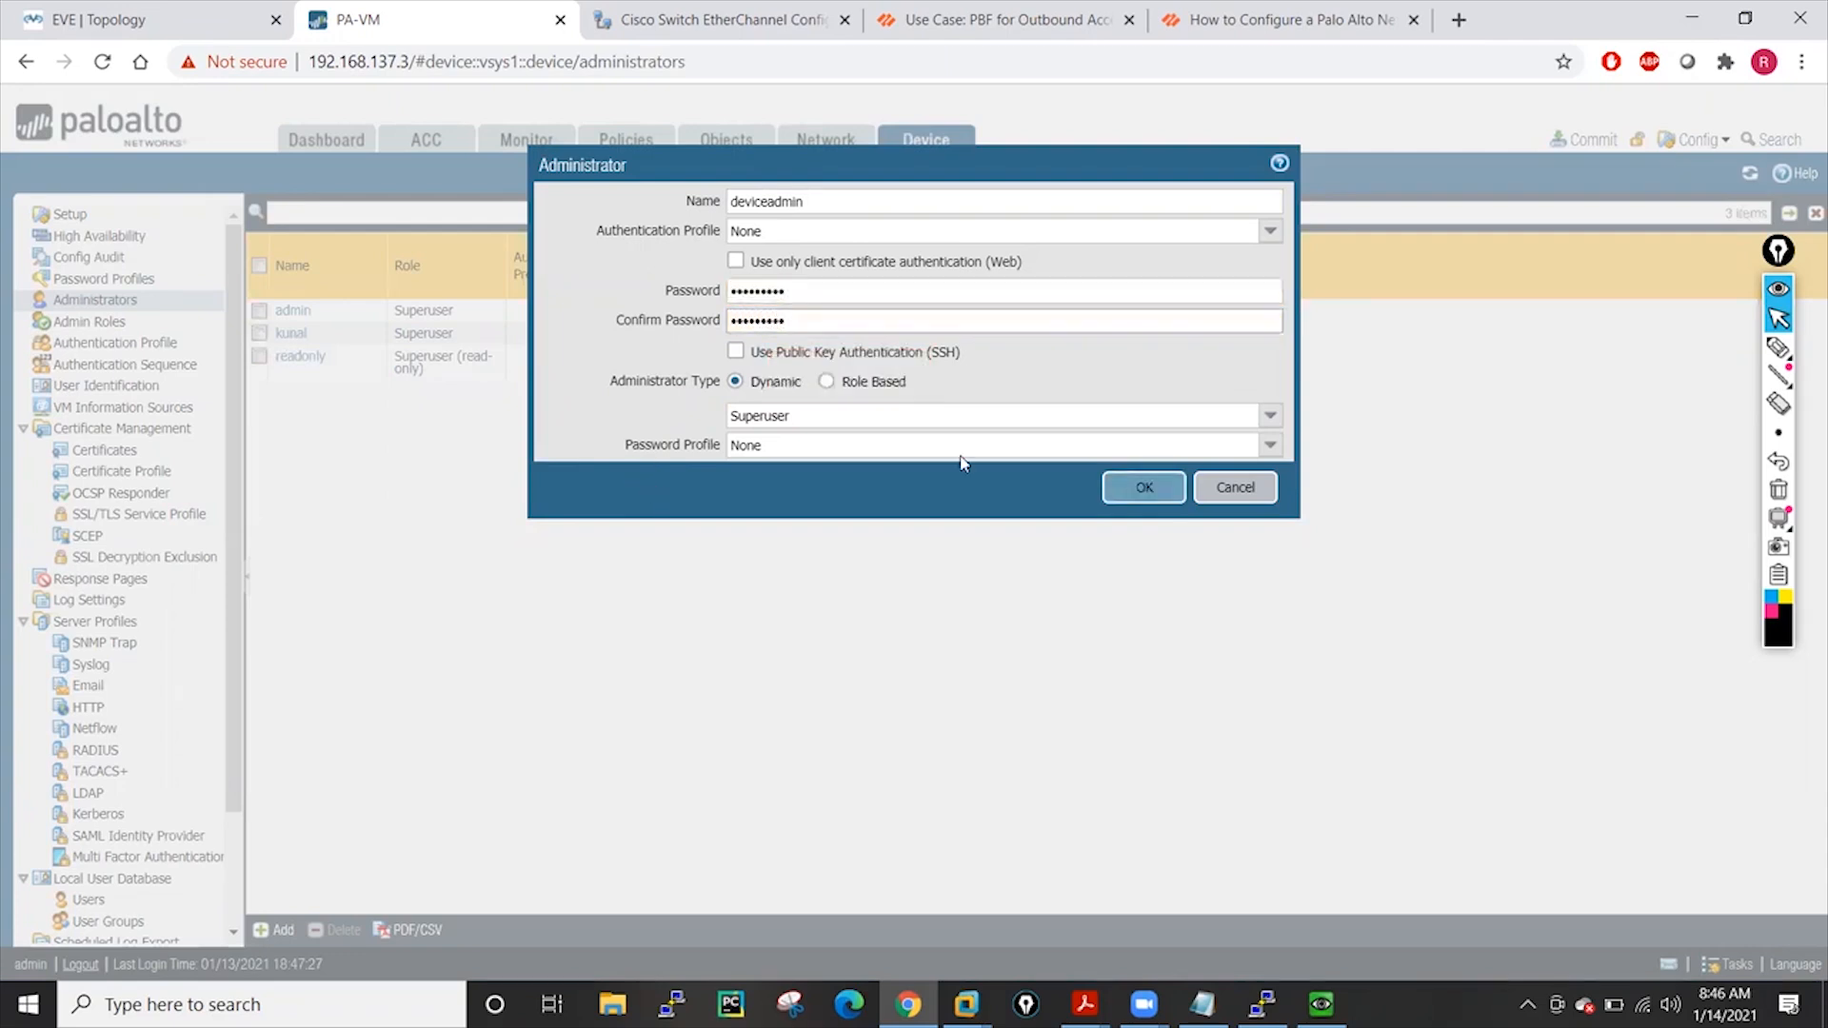
pyautogui.click(1276, 420)
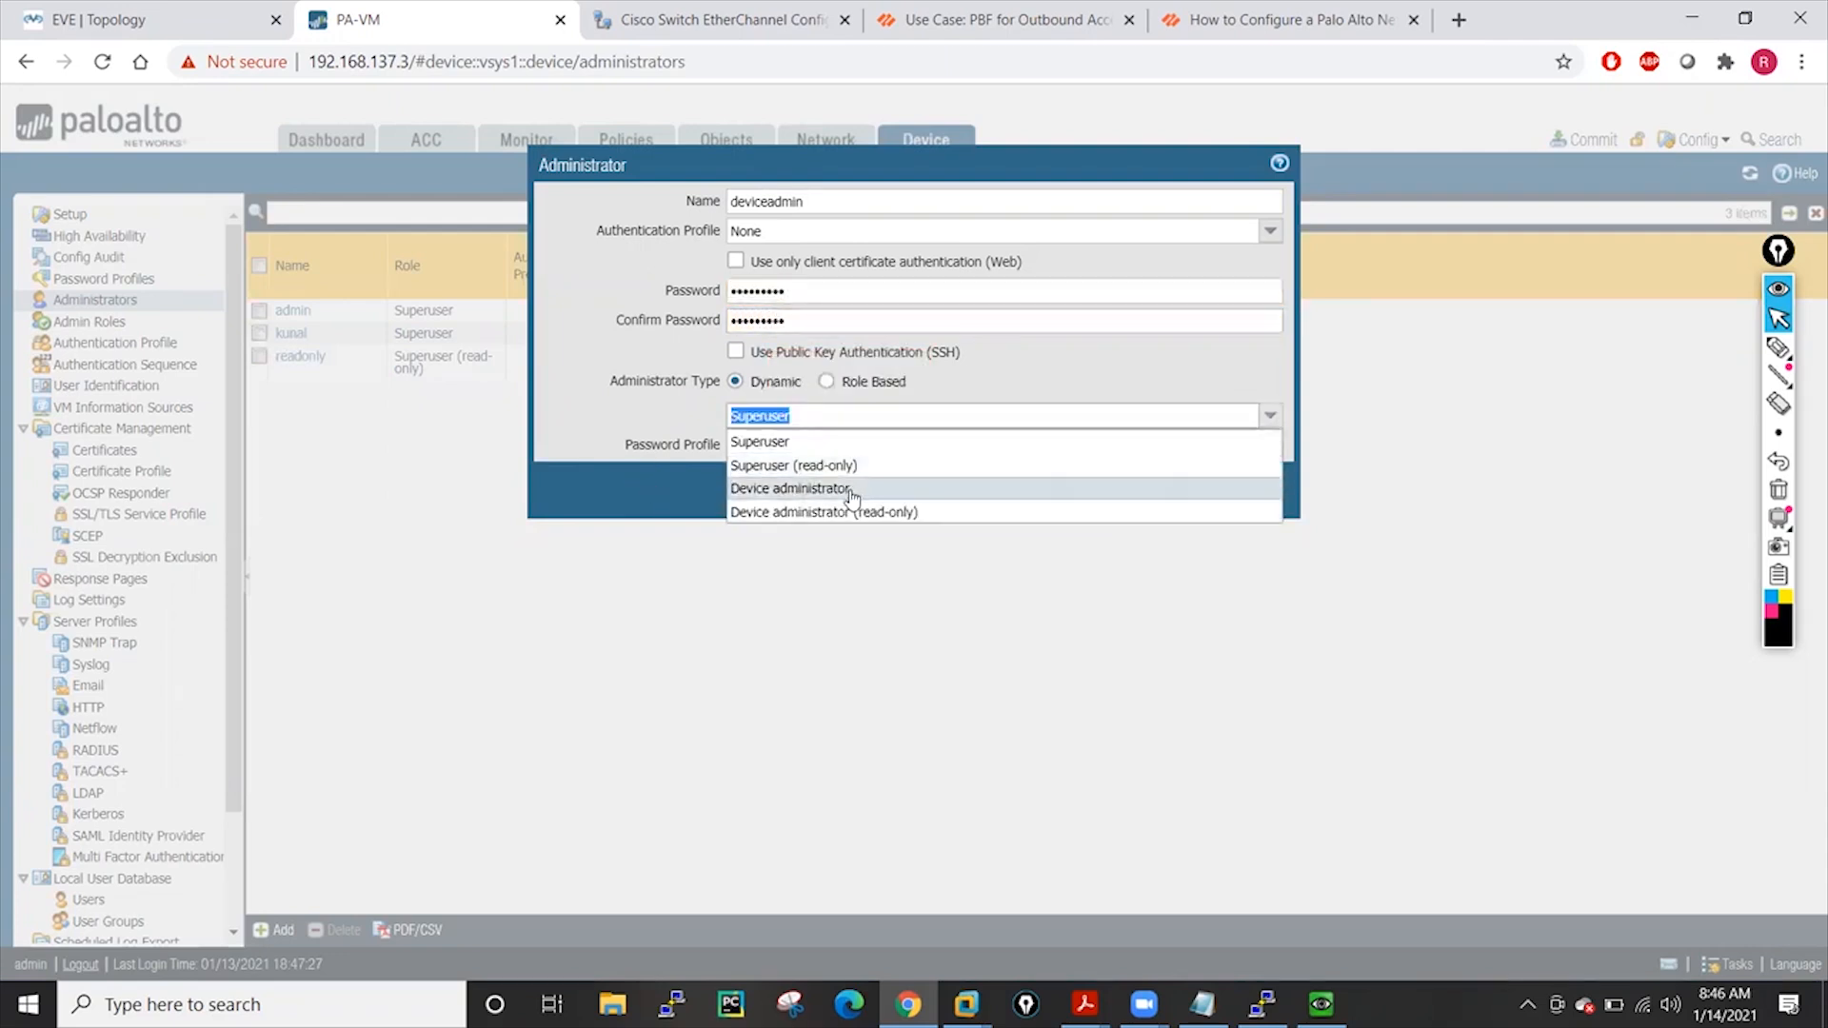
pyautogui.click(800, 494)
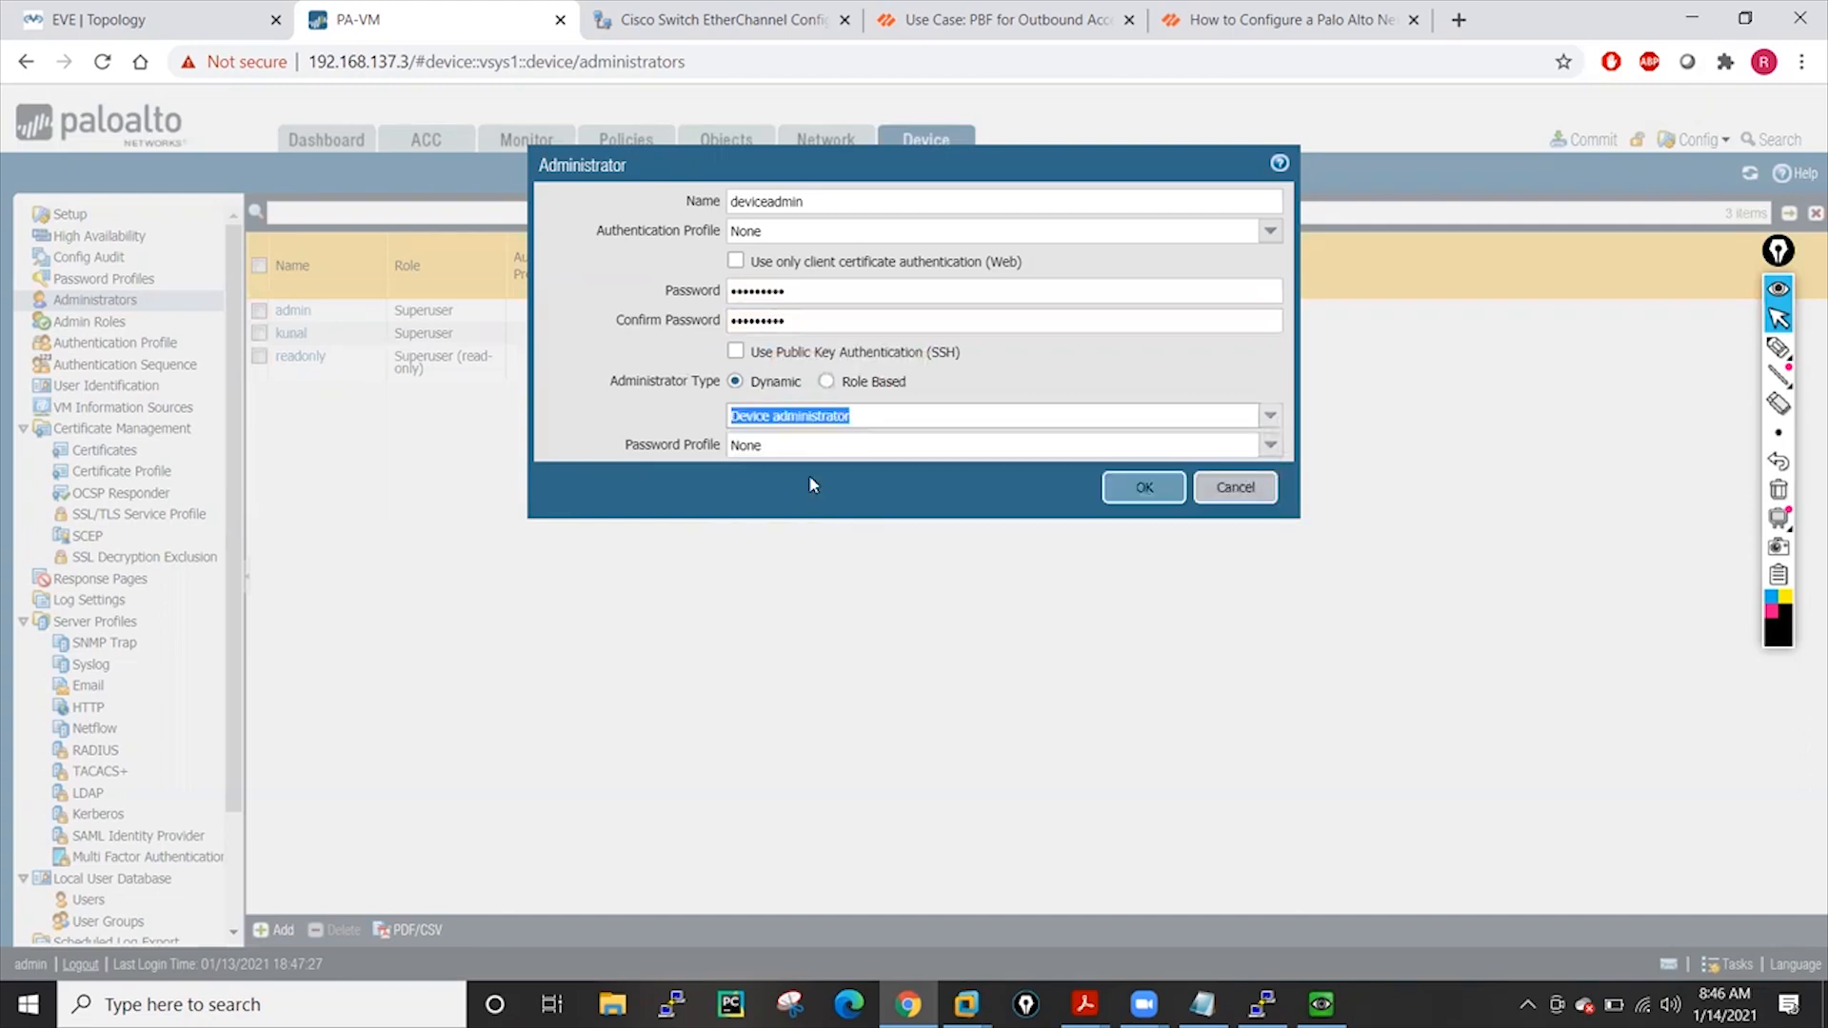
pyautogui.click(1146, 488)
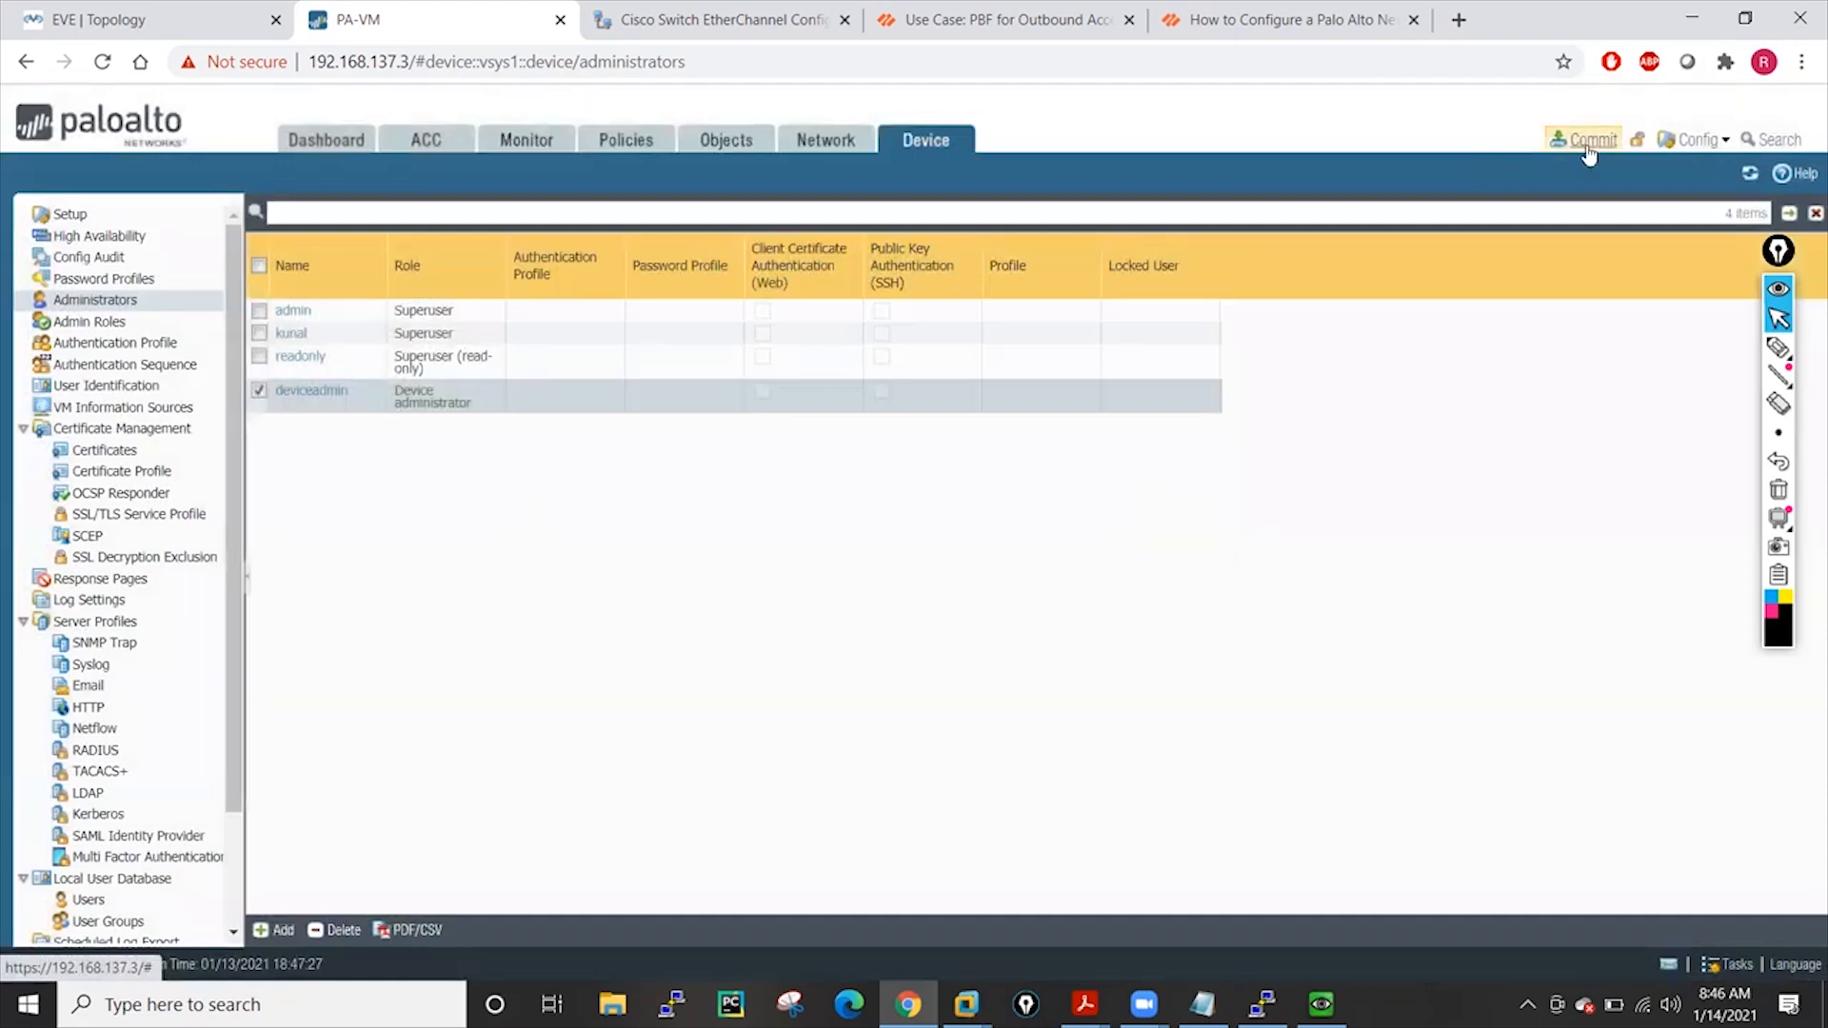
# Commit the new administrator accounts to the running configuration
pyautogui.click(1588, 143)
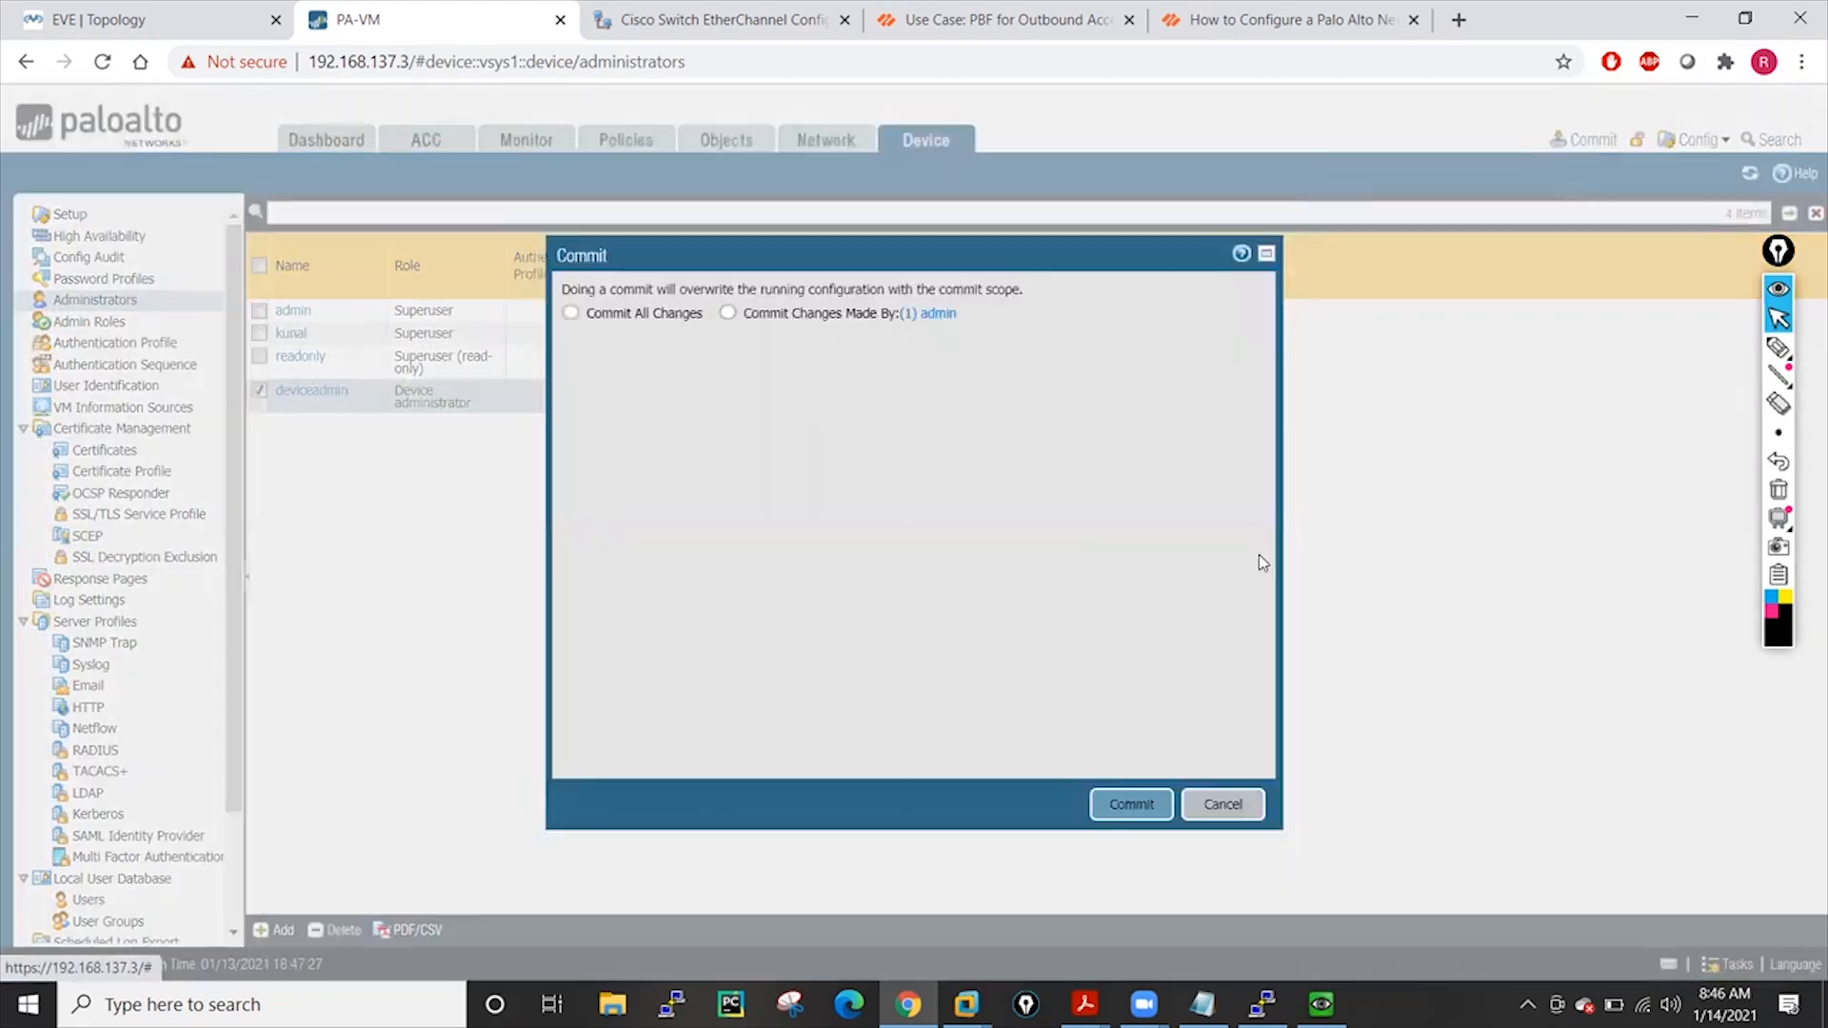
pyautogui.click(1133, 804)
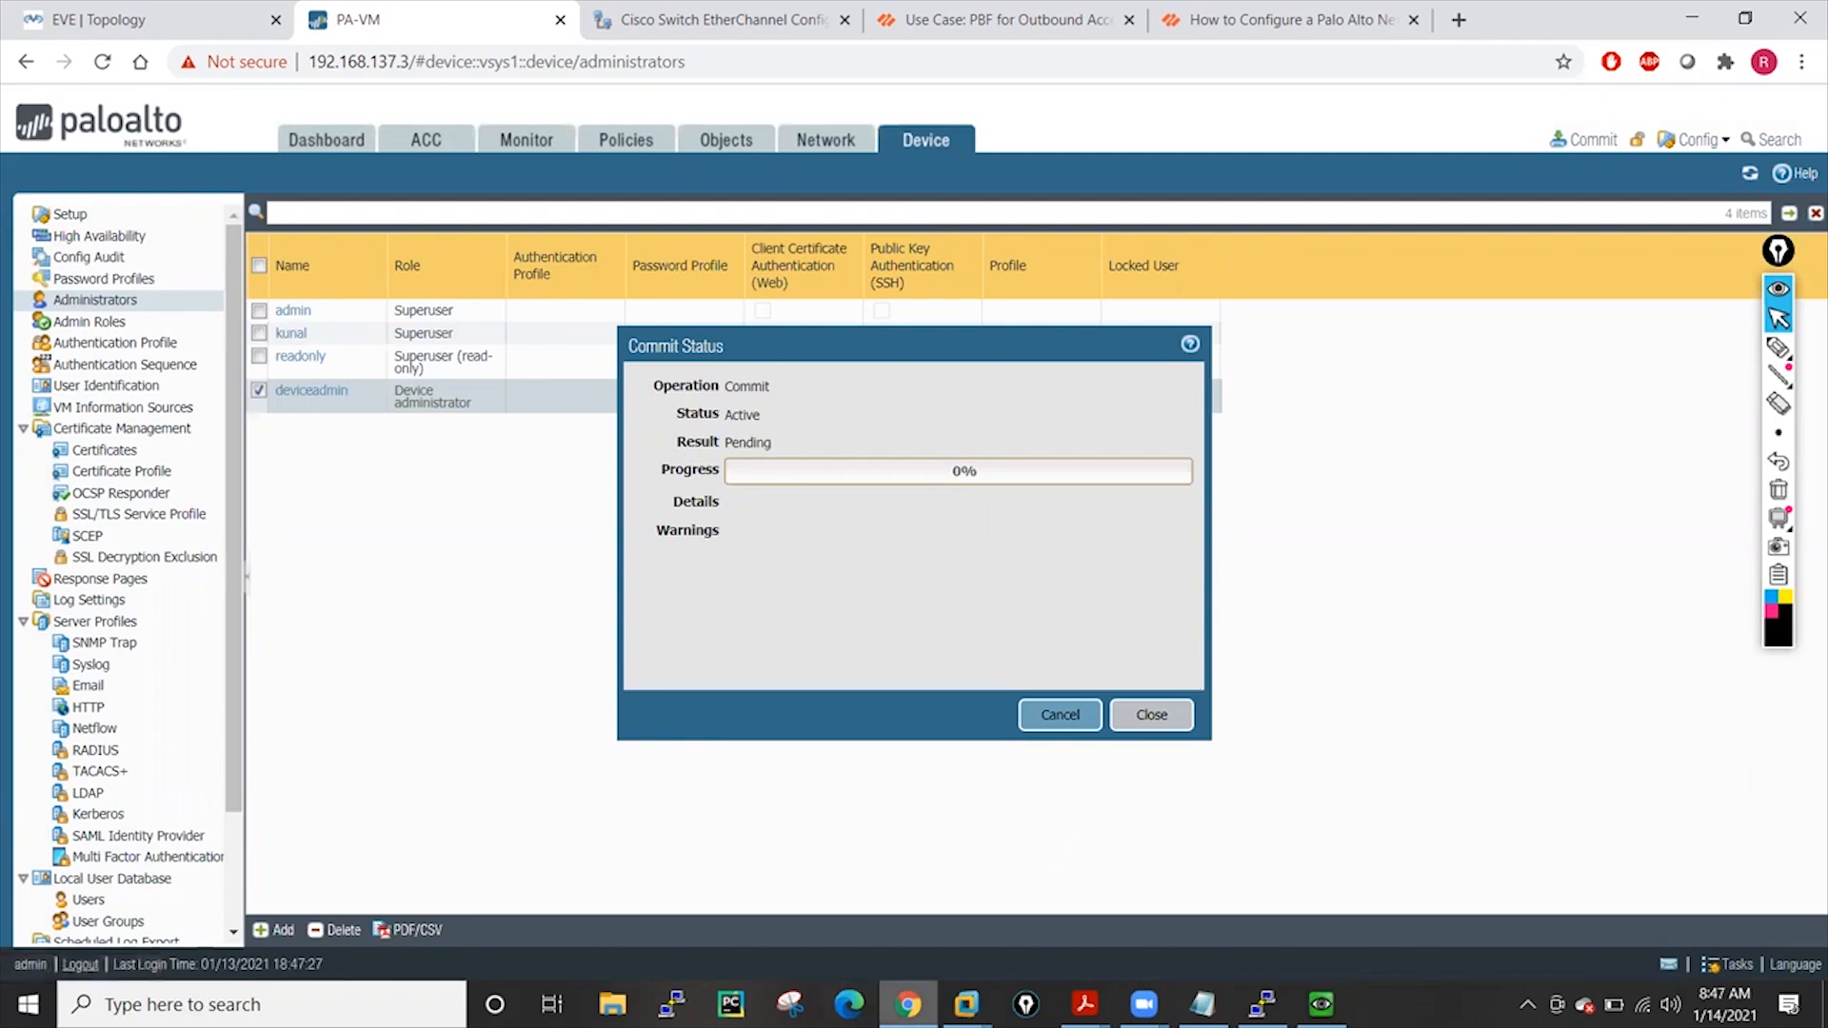
pyautogui.rightClick(907, 1004)
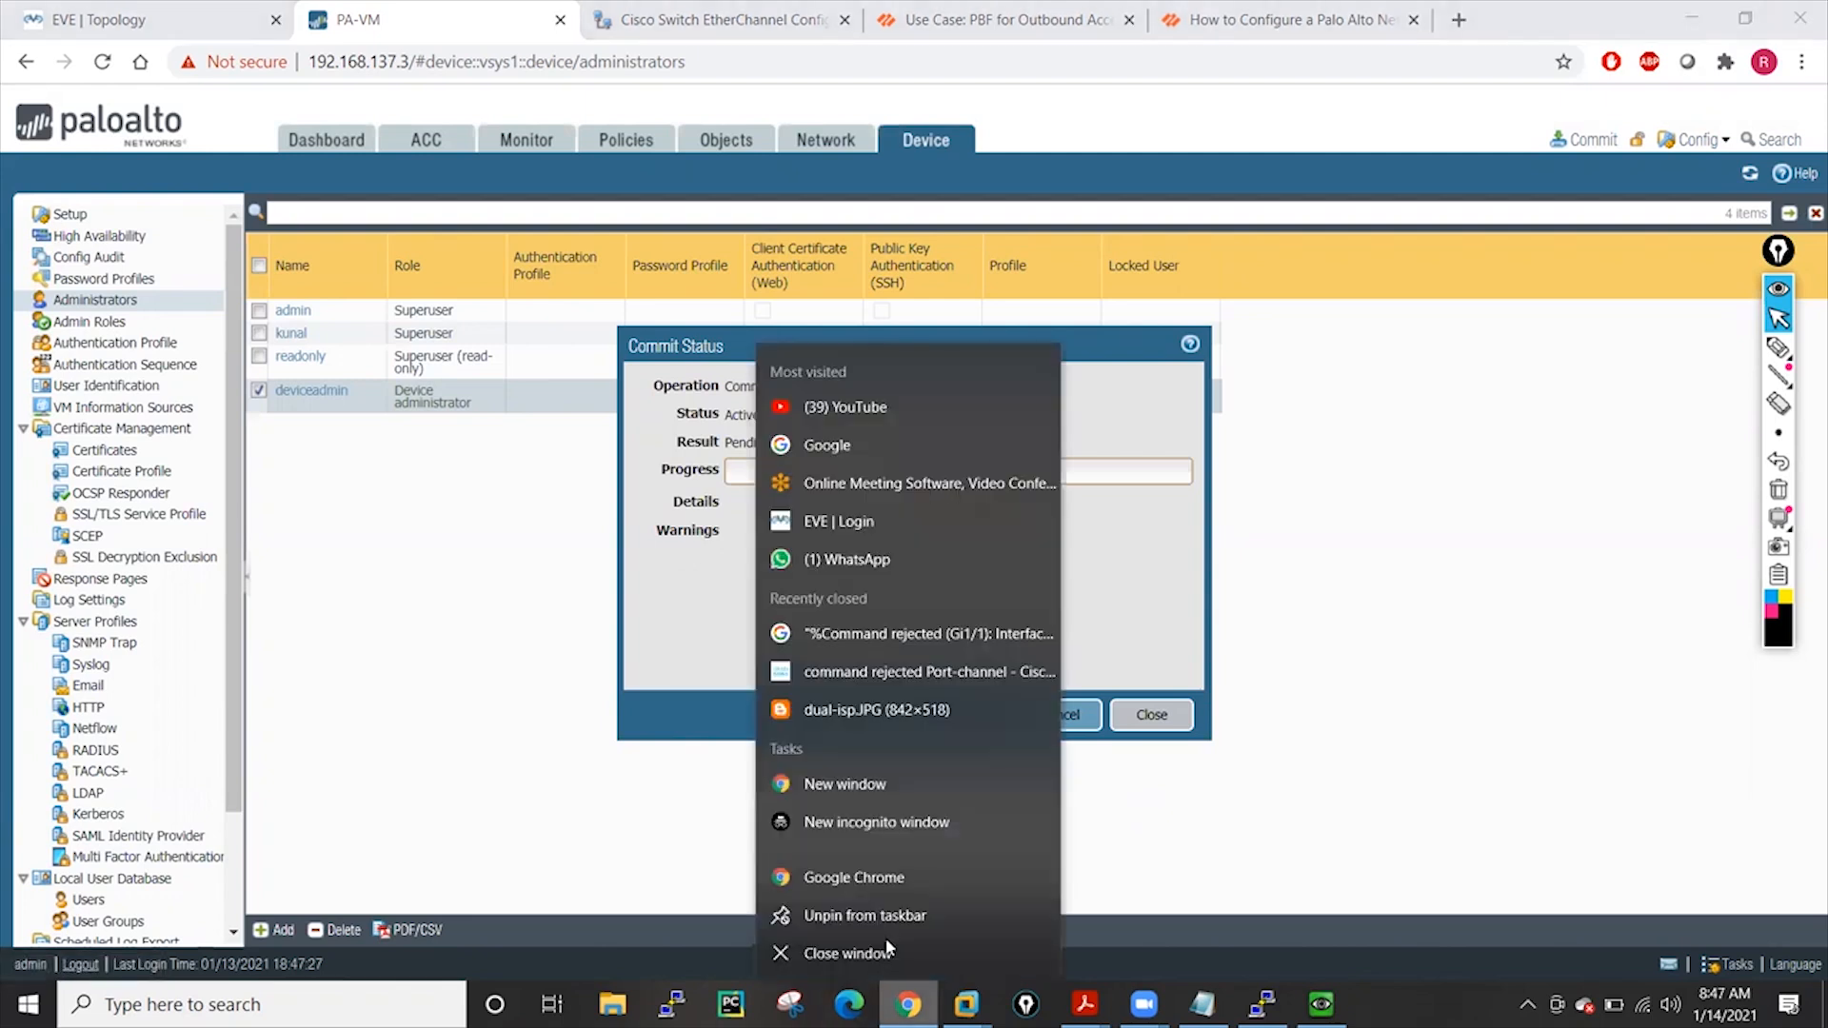
pyautogui.click(874, 824)
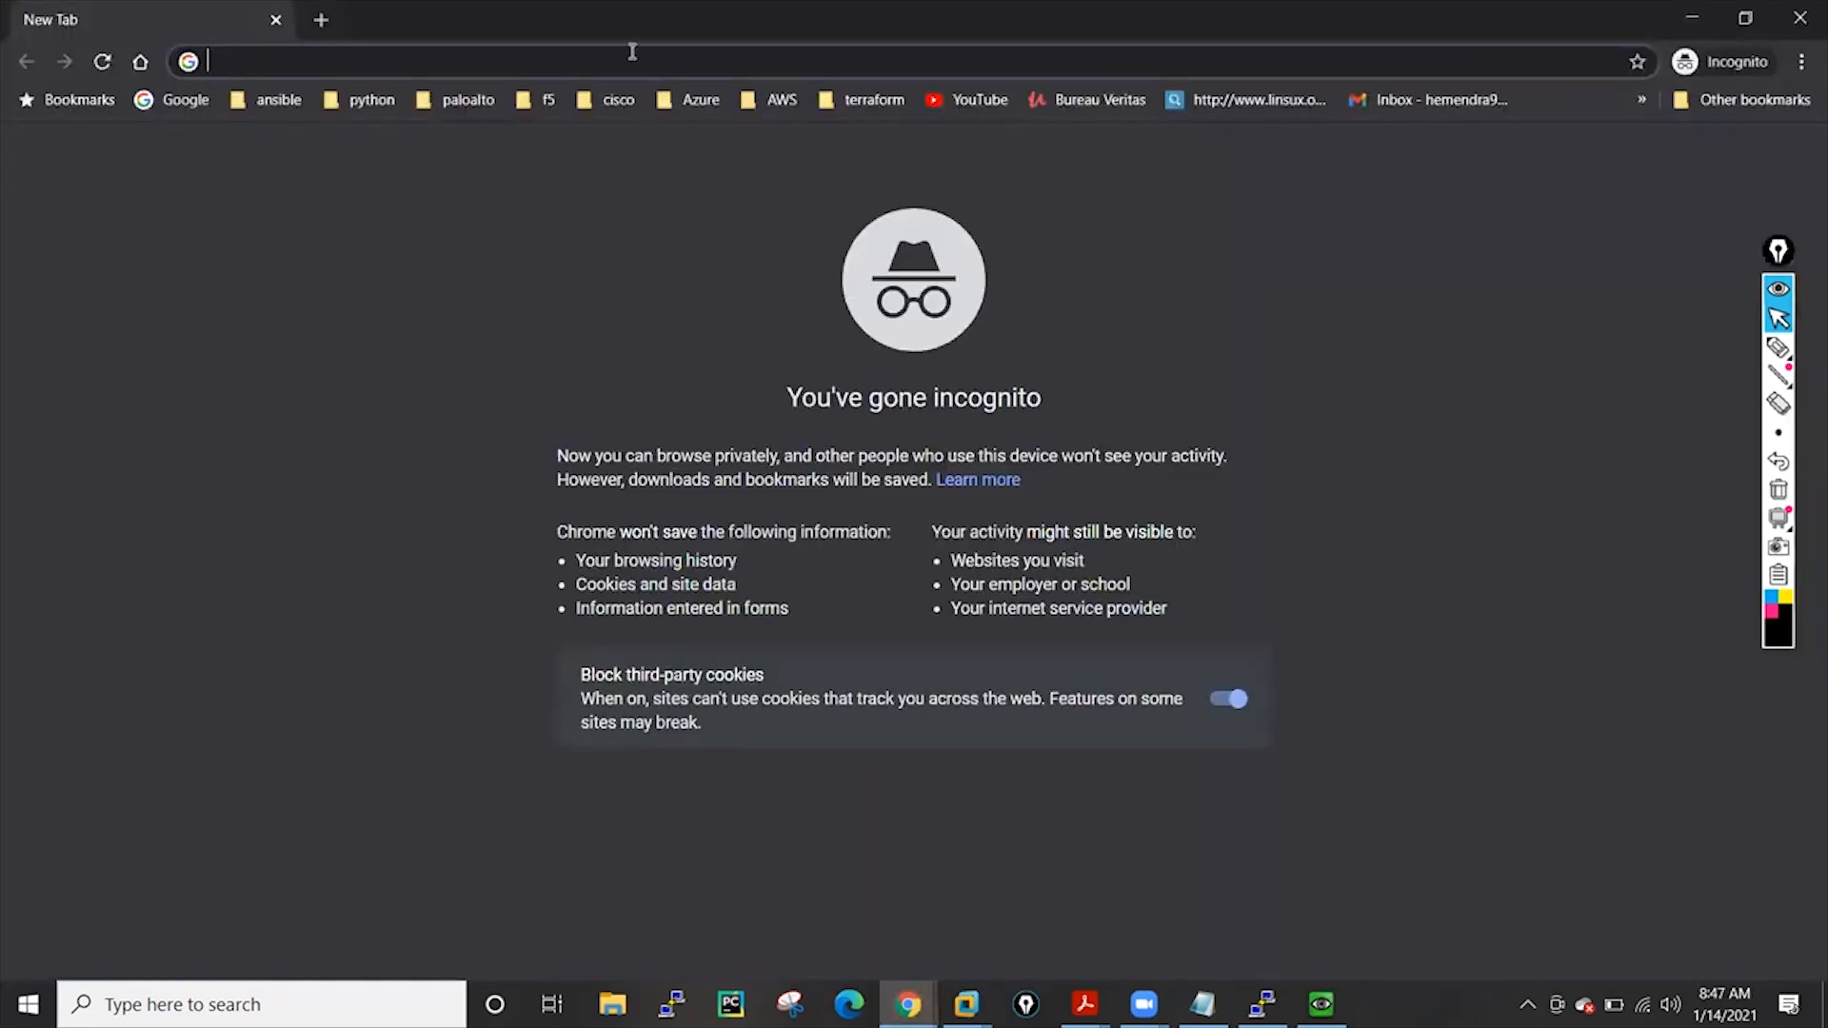
pyautogui.write('https://')
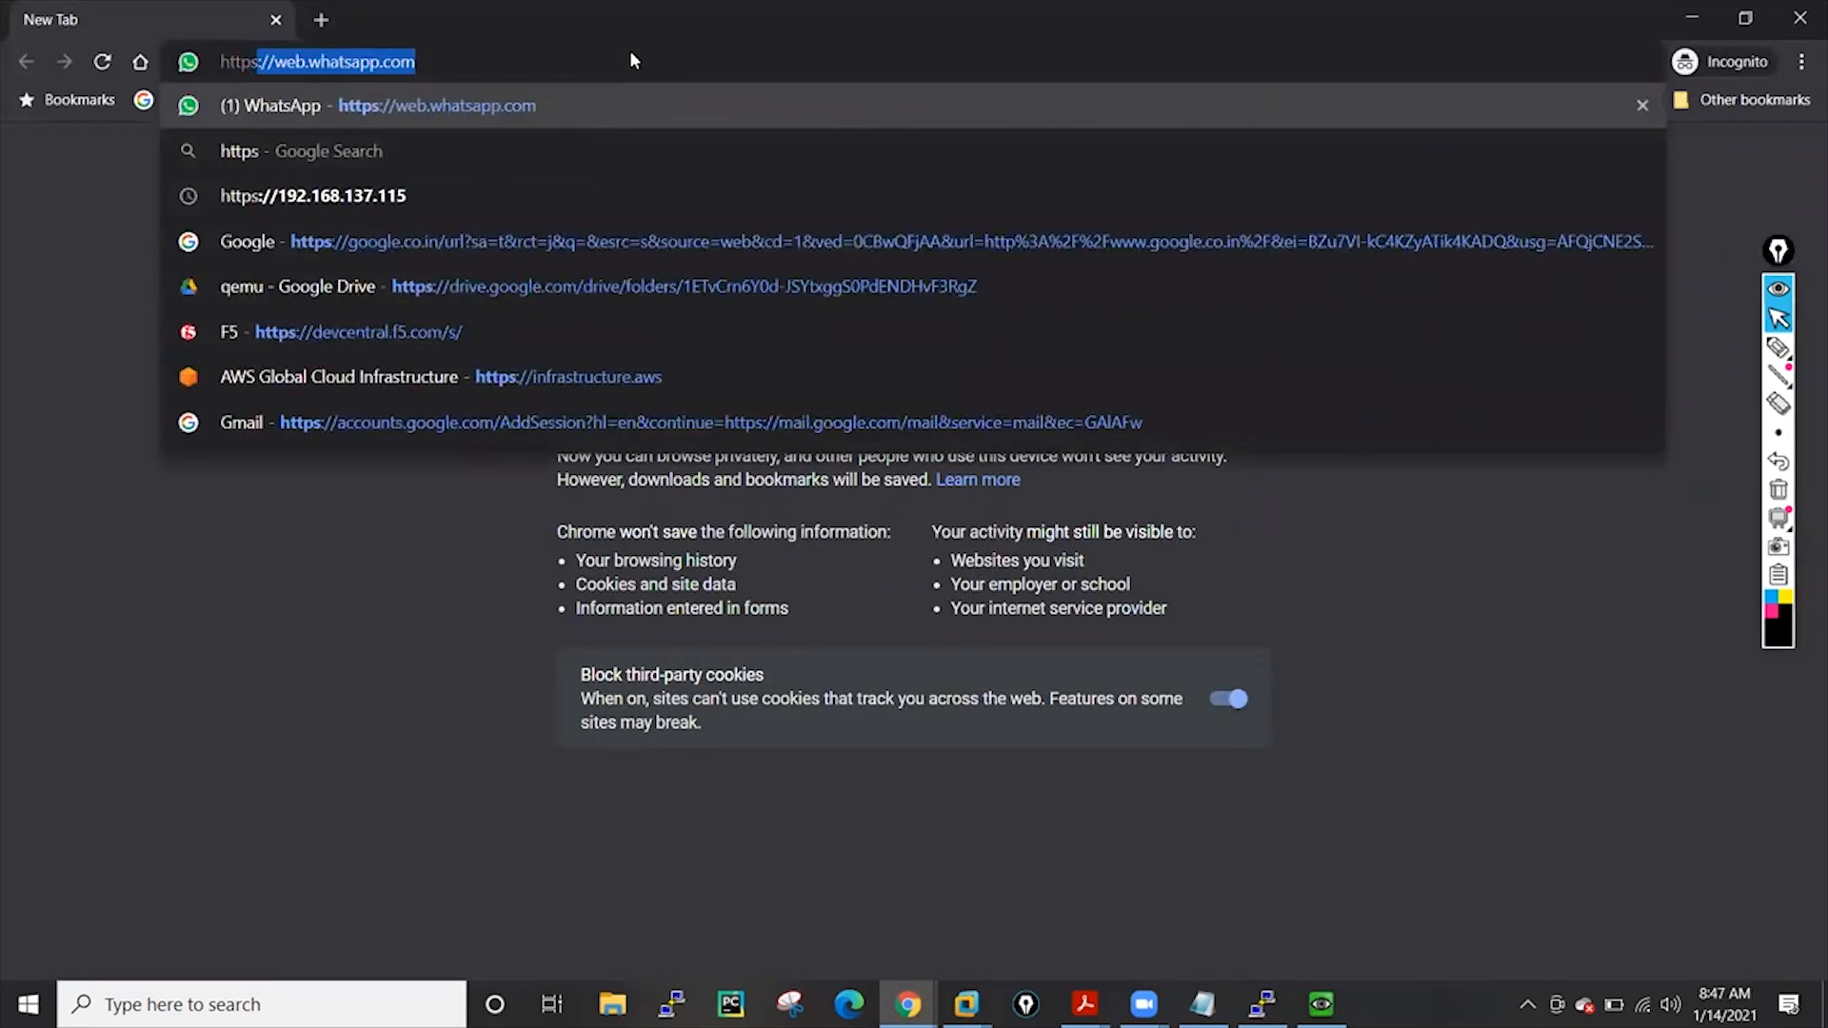
pyautogui.write('192.')
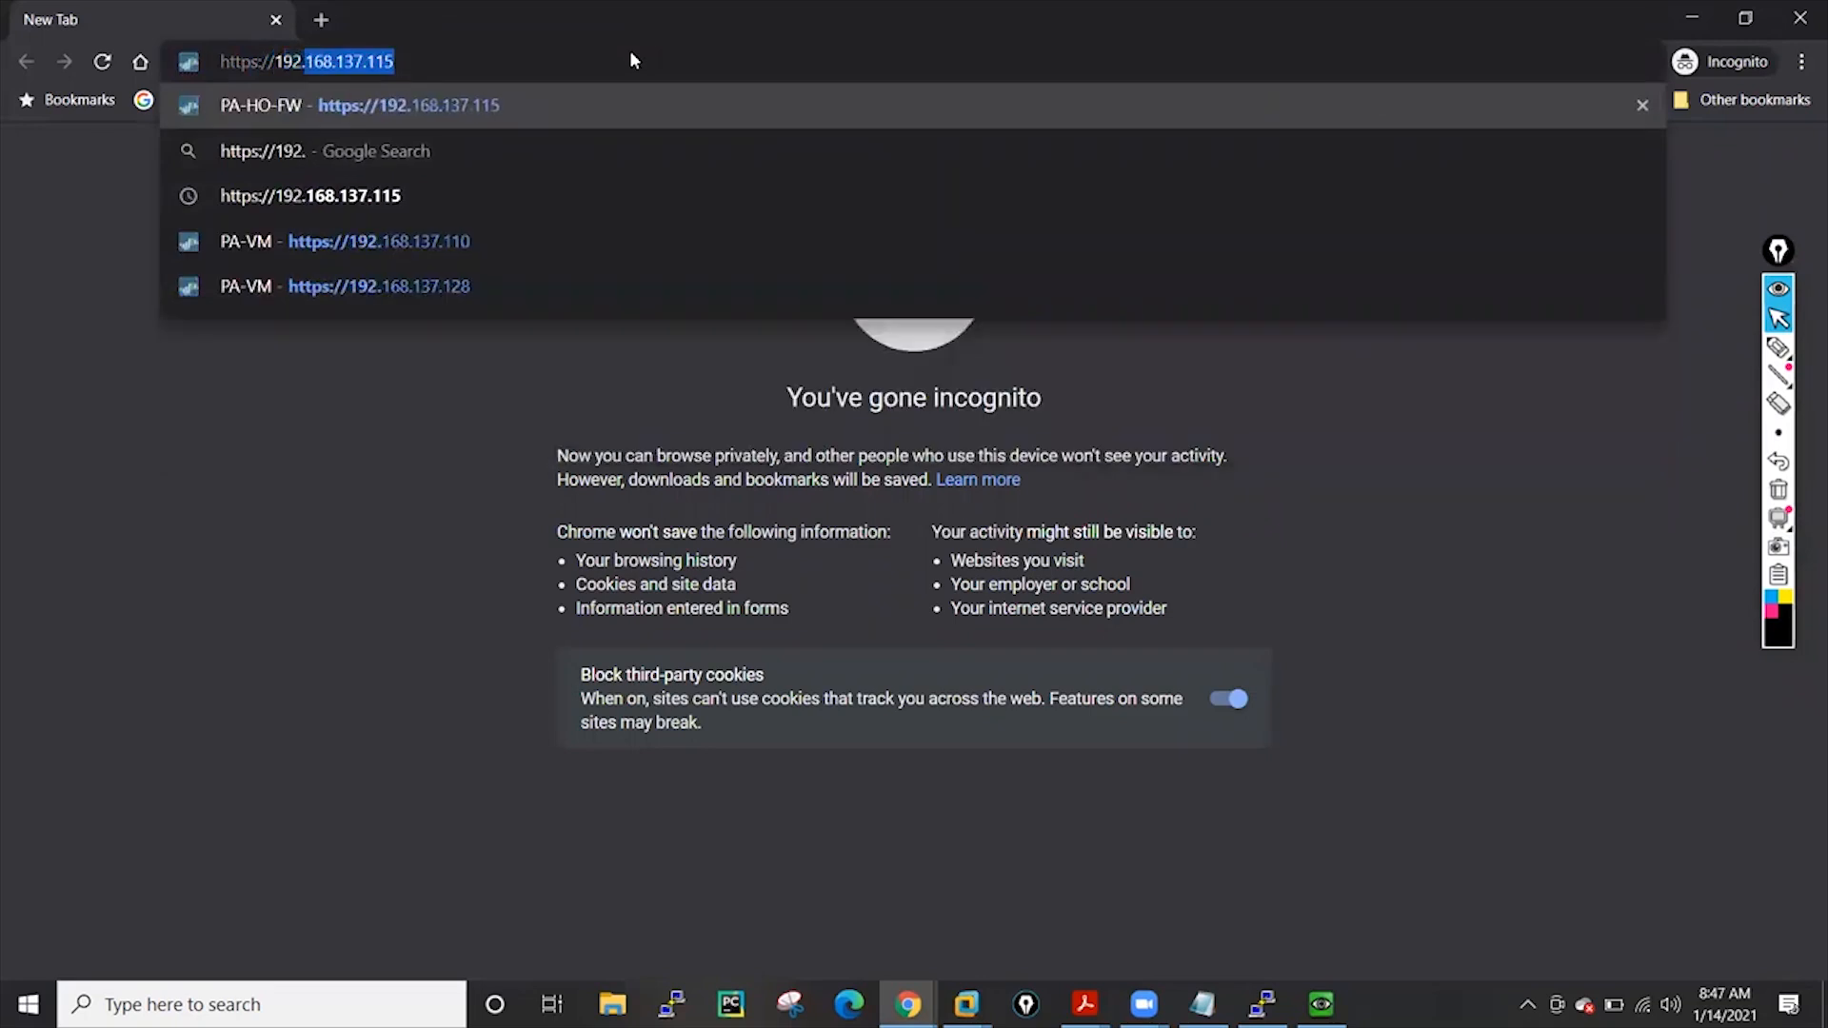
pyautogui.write('168.137.')
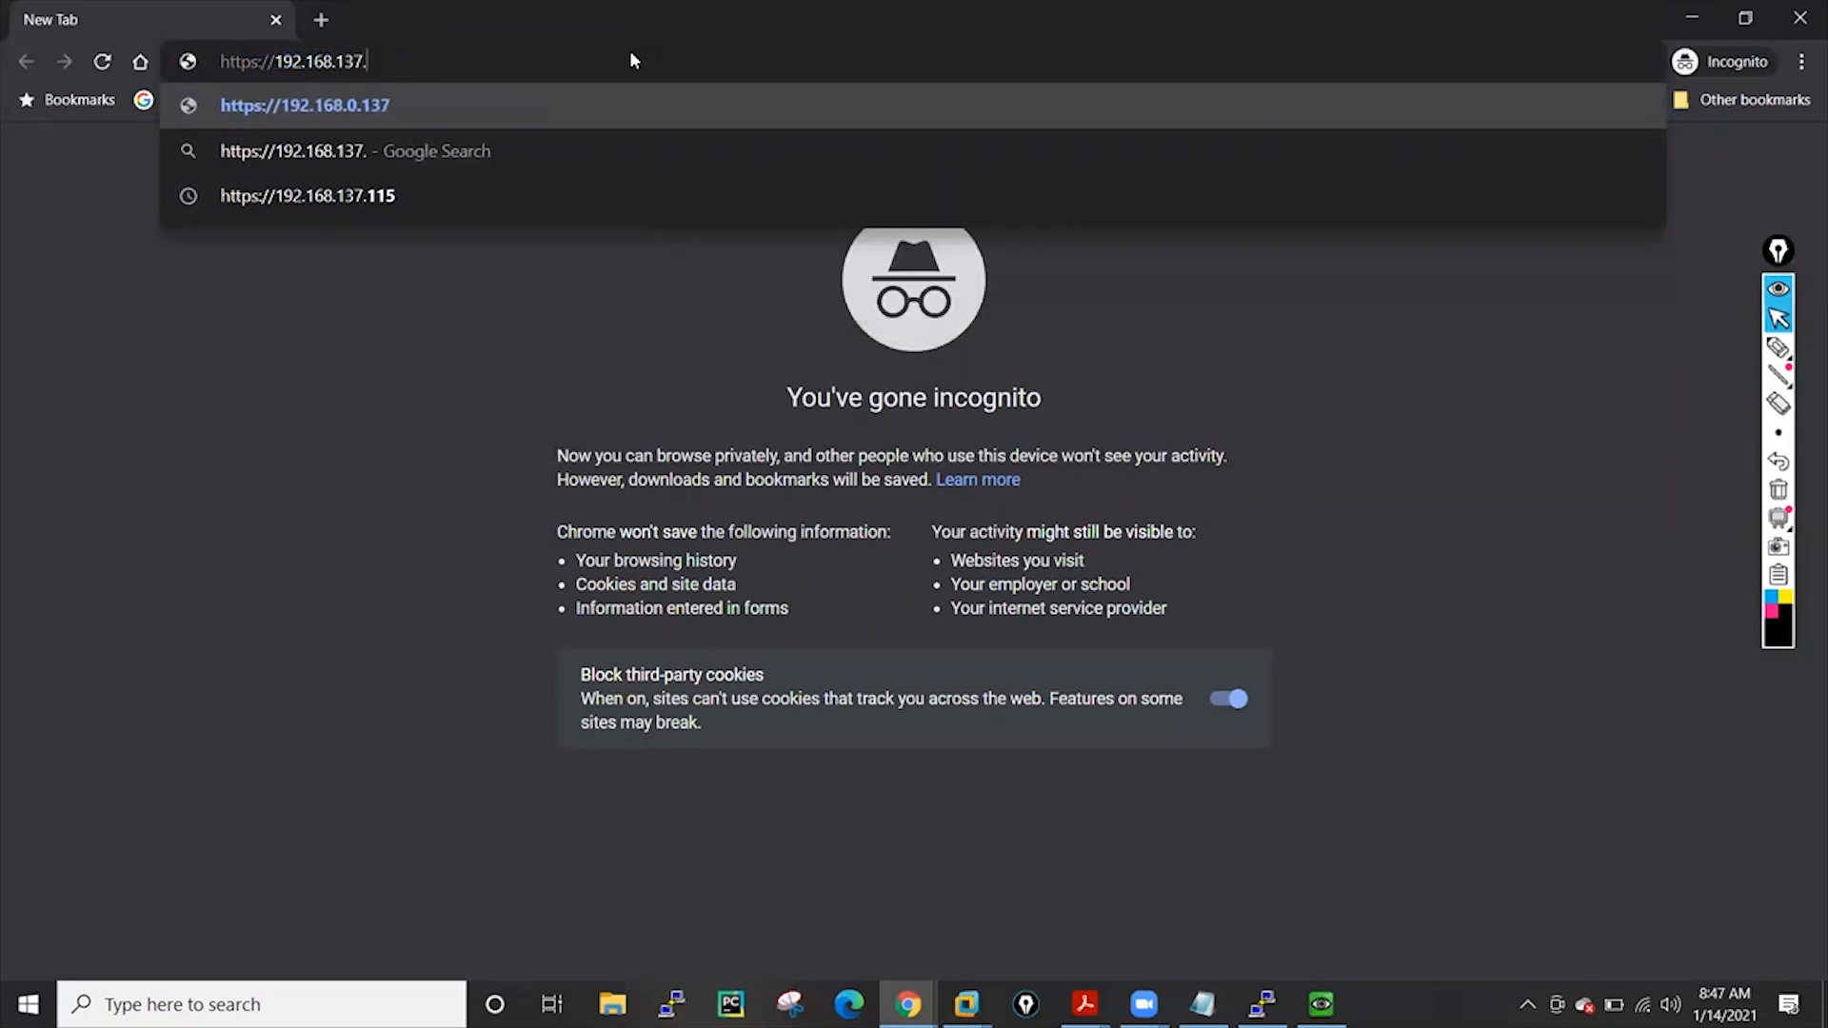
pyautogui.write('3')
pyautogui.press('Return')
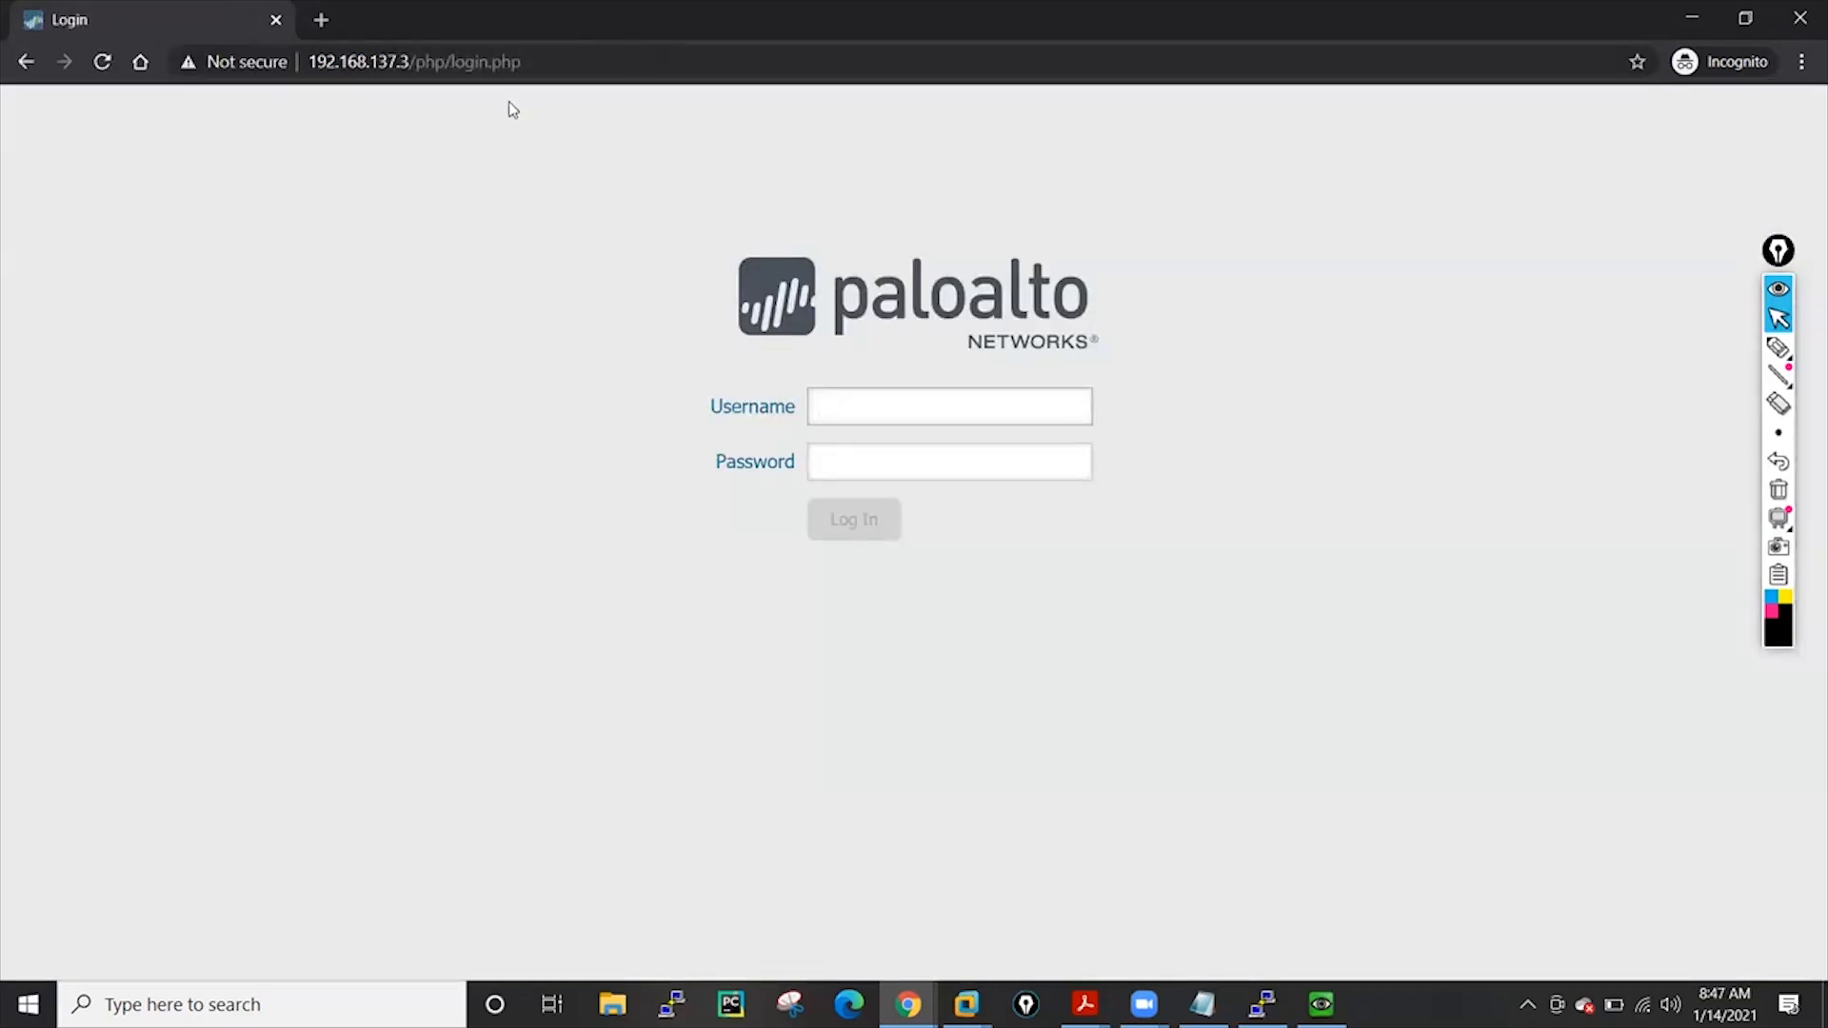
# Close the finished Commit Status report in the original window and return to the login page
pyautogui.moveTo(908, 1004)
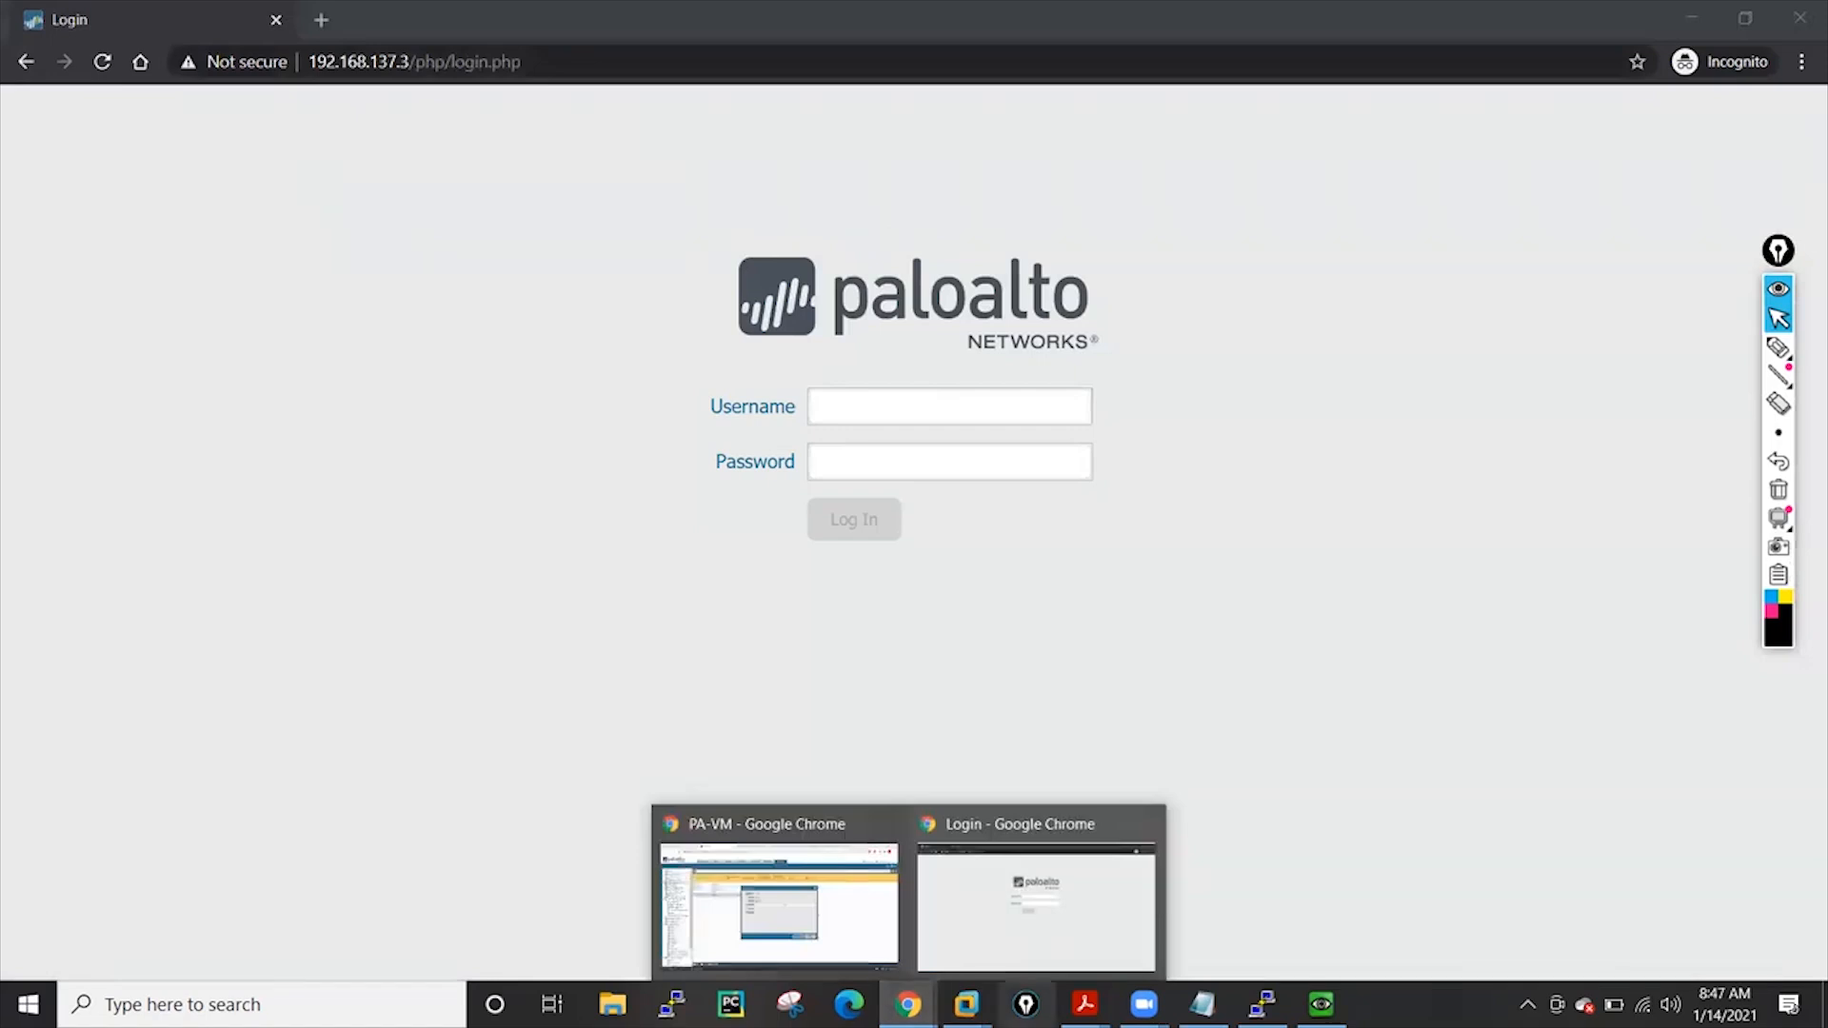
pyautogui.click(775, 881)
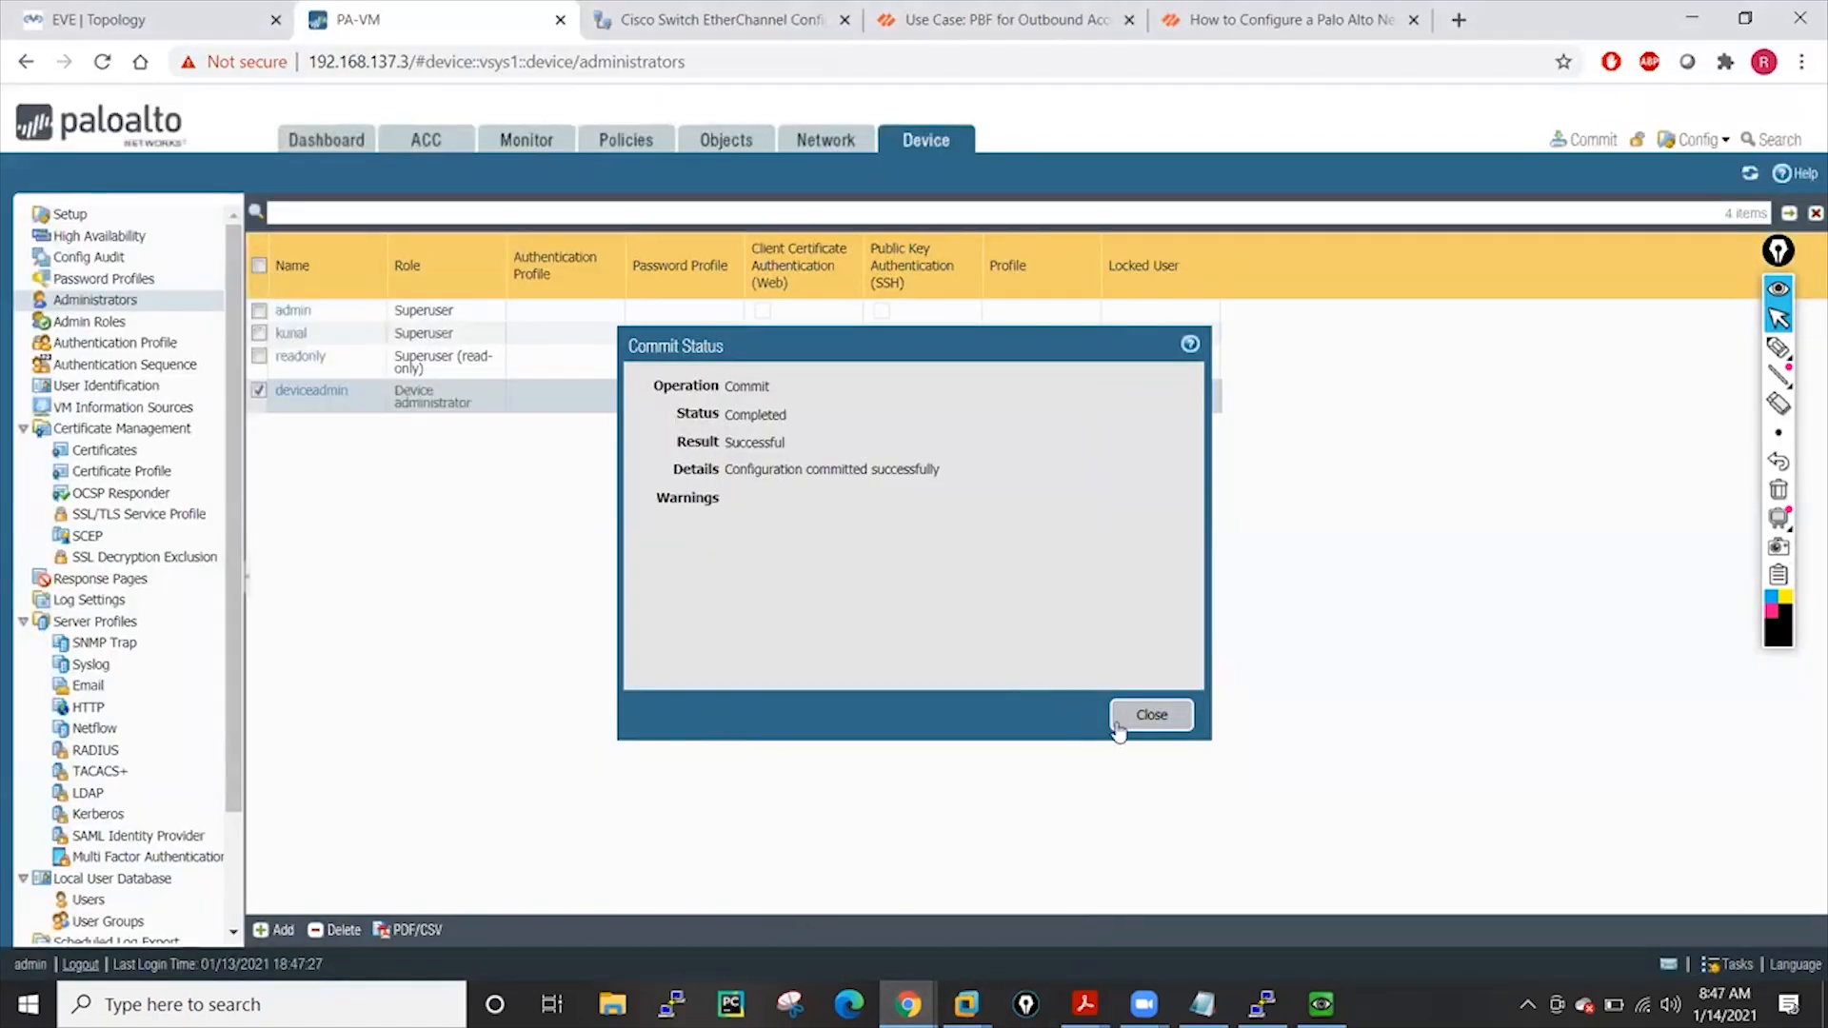
pyautogui.click(1150, 715)
pyautogui.moveTo(909, 1005)
pyautogui.click(1026, 931)
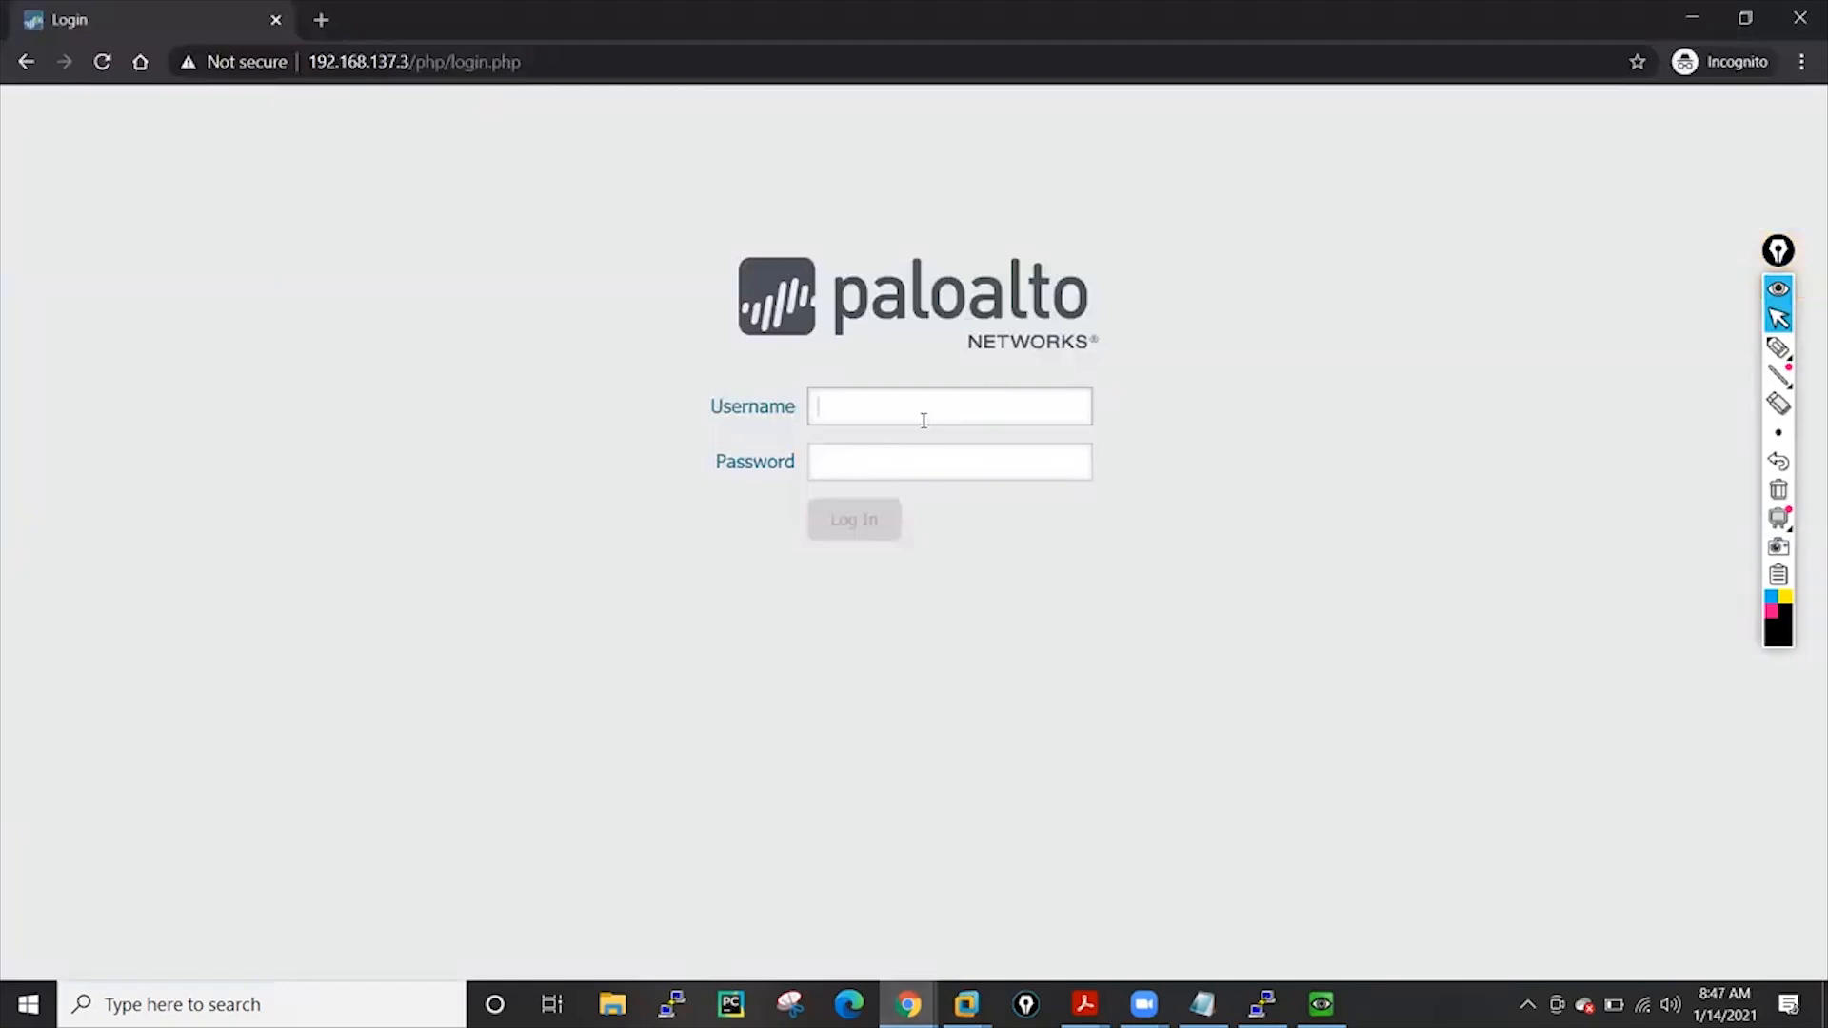
# Log in with the new administrator's username and password
pyautogui.click(924, 420)
pyautogui.write('kunal')
pyautogui.click(891, 465)
pyautogui.write('adm')
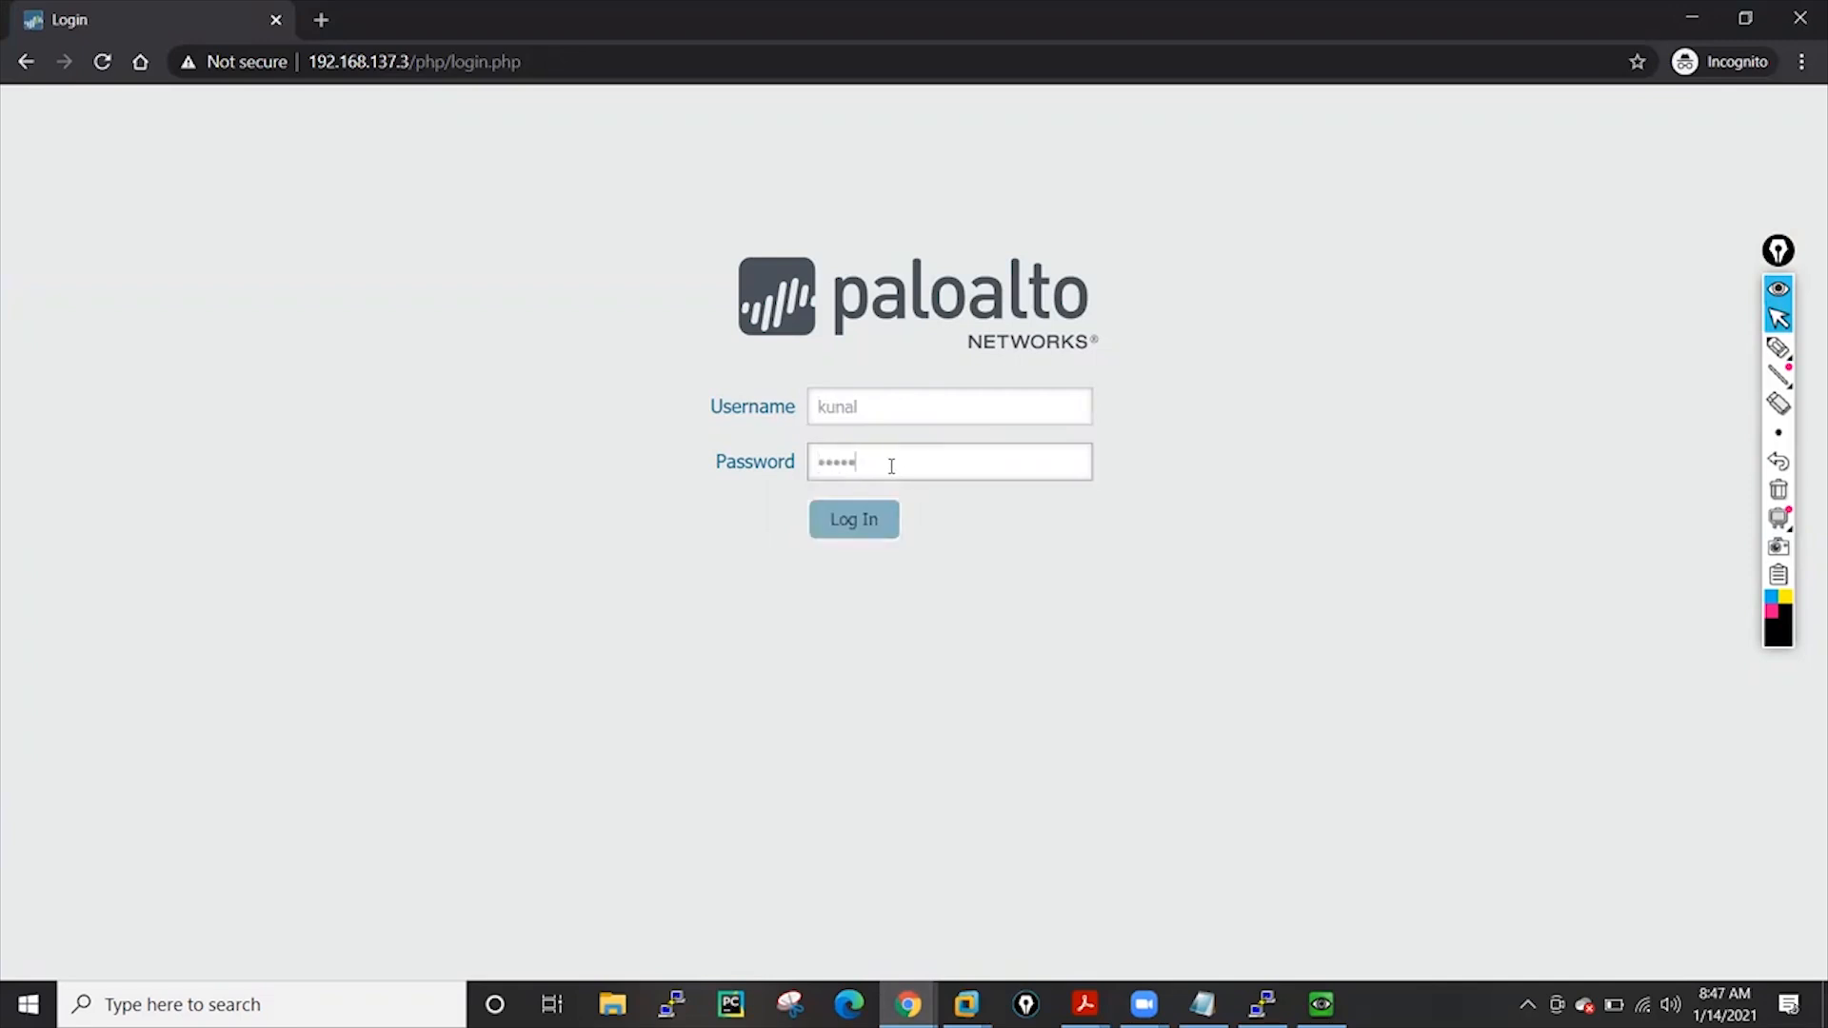
pyautogui.write('3')
pyautogui.click(865, 521)
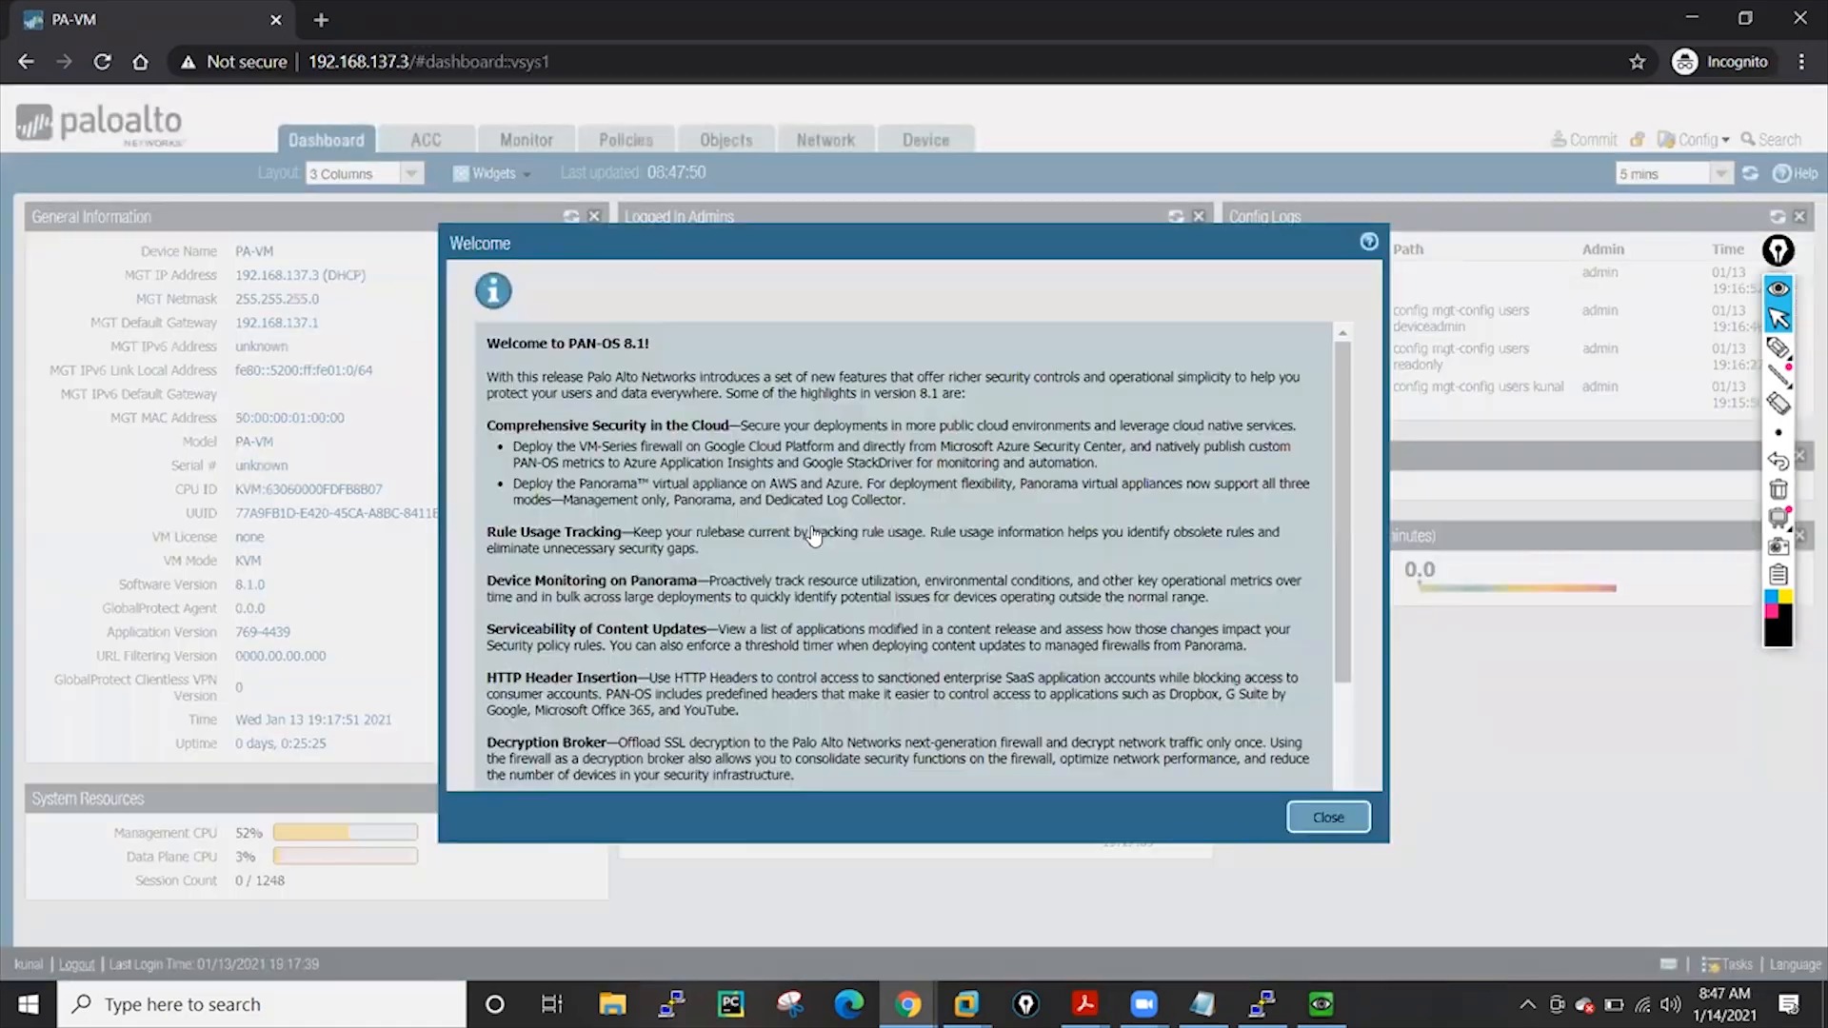
# Dismiss the PAN-OS 8.1 welcome notes and browse Monitor, then the Policies Security rulebase
pyautogui.click(1328, 818)
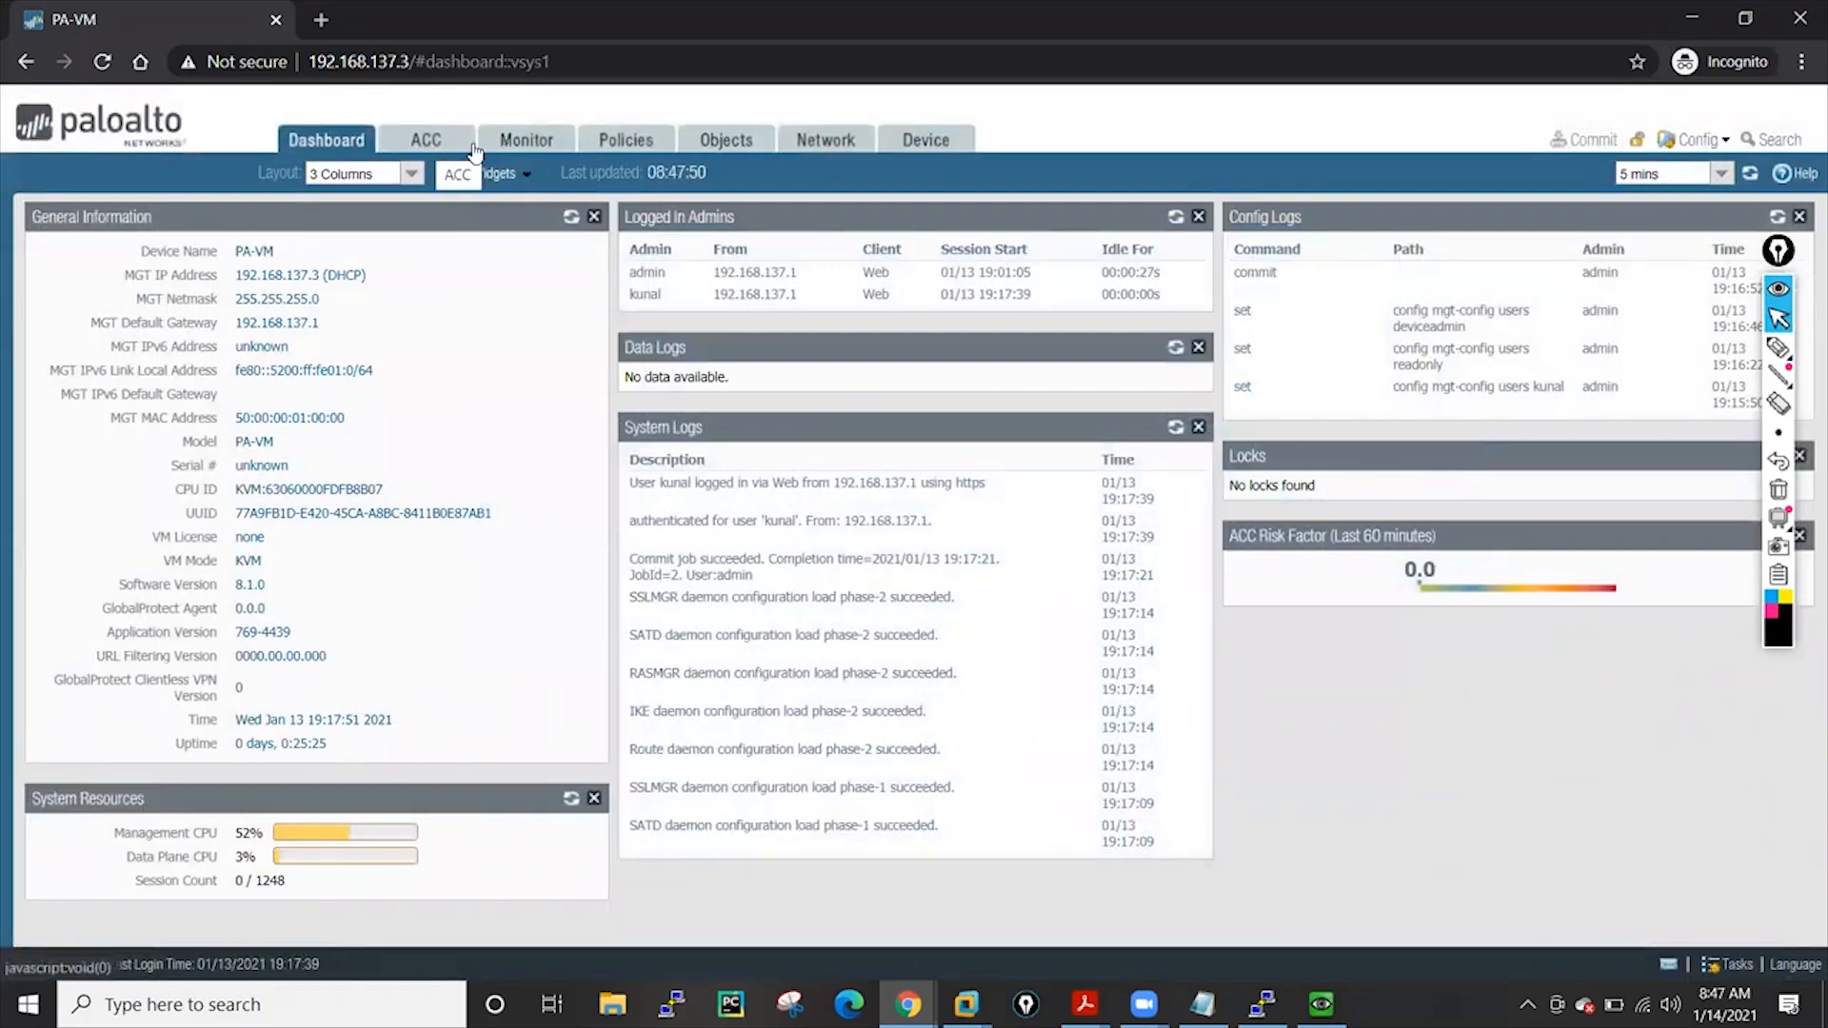
pyautogui.click(518, 152)
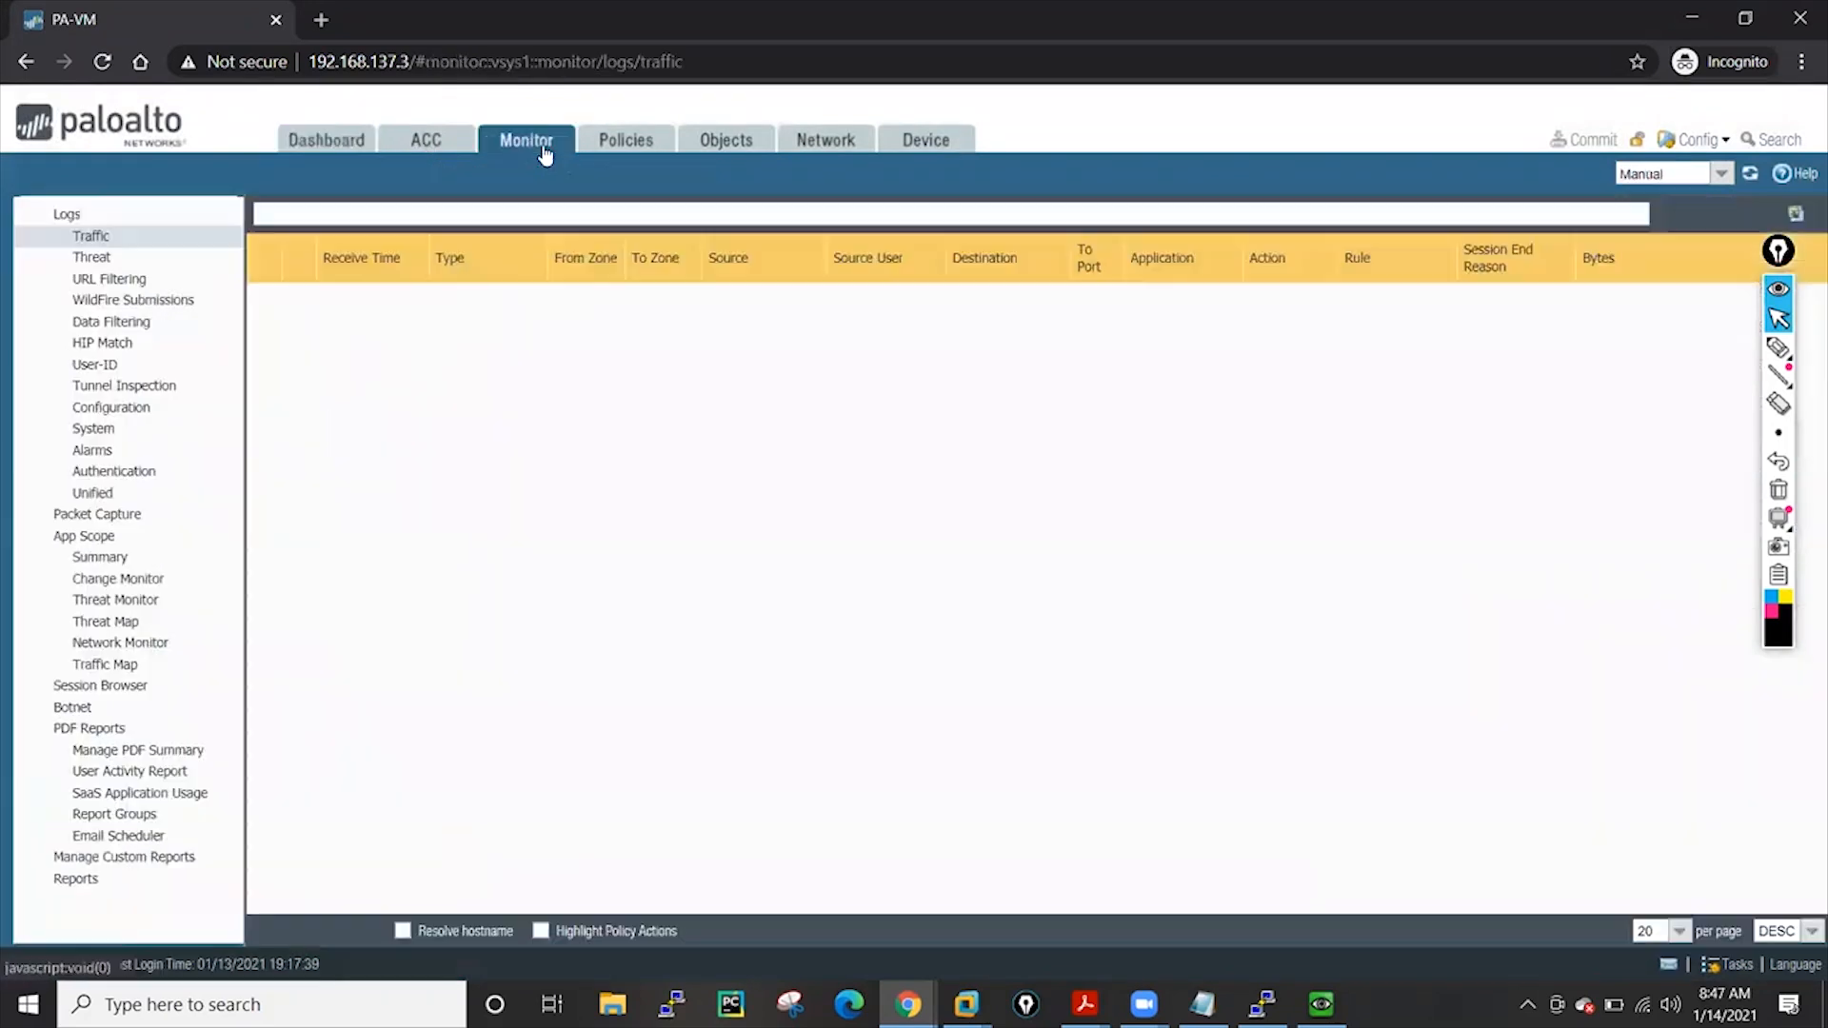
pyautogui.click(626, 143)
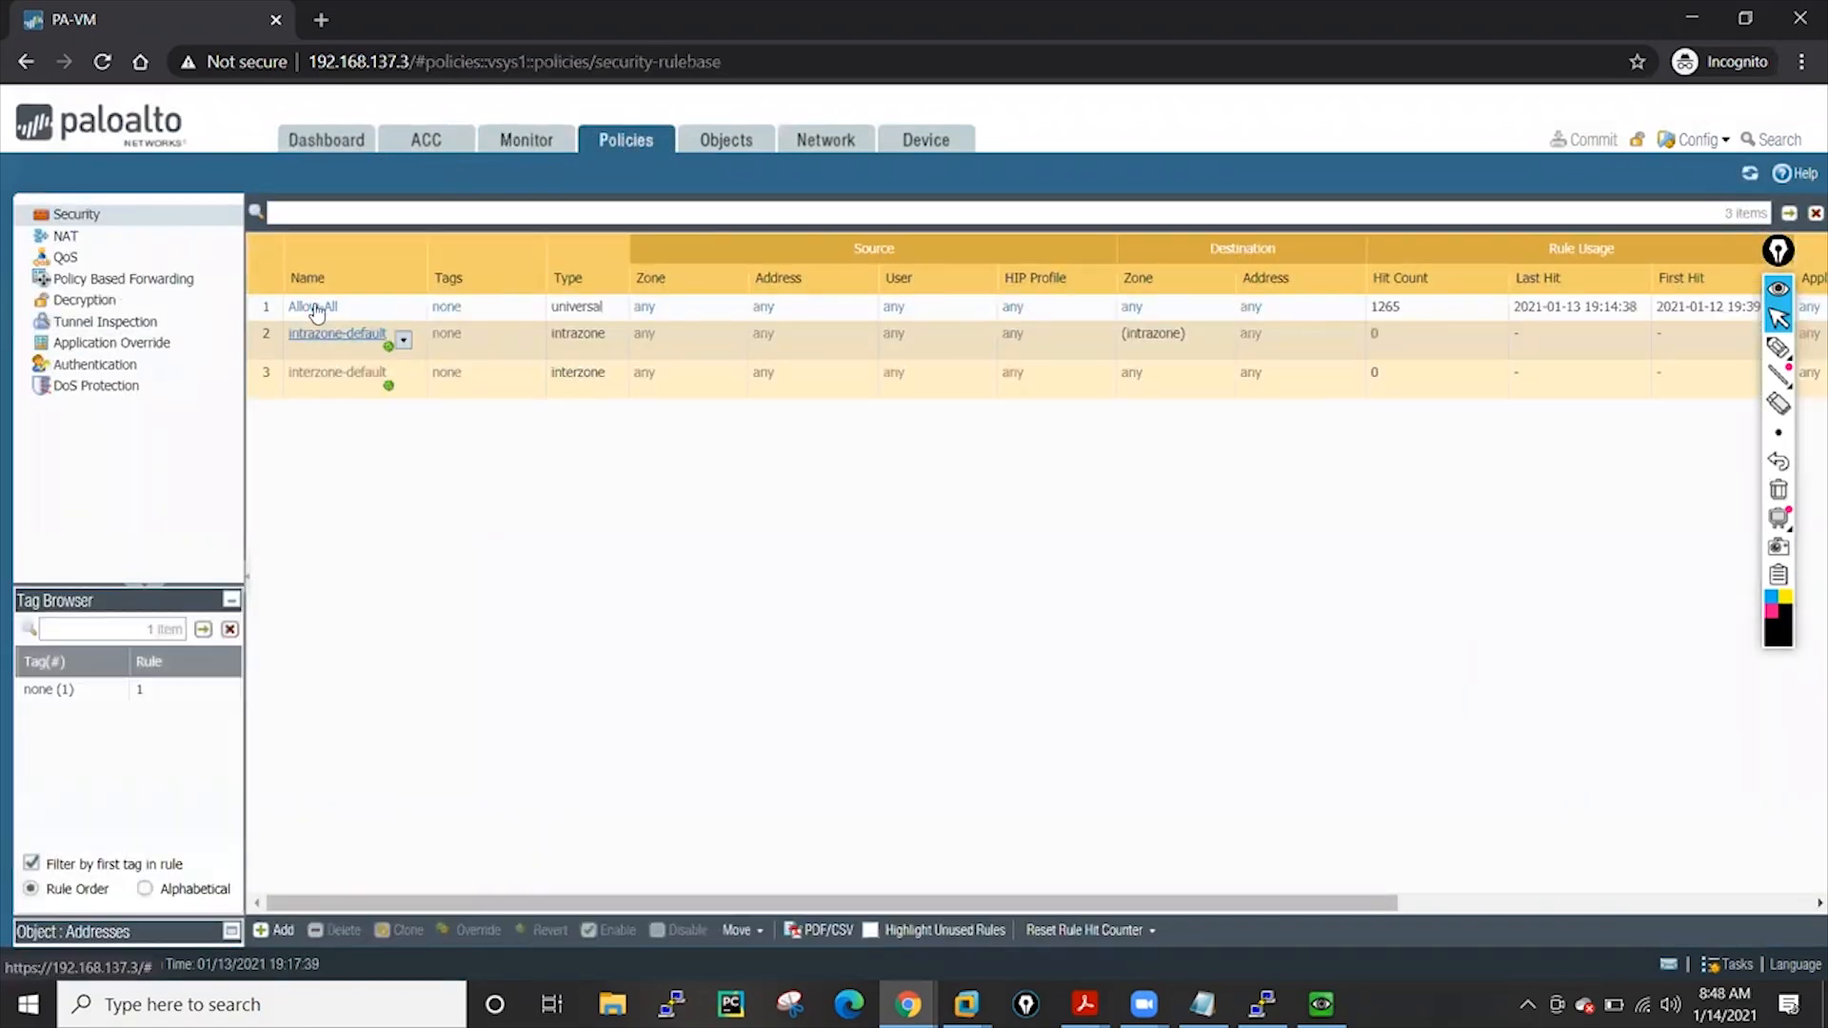
# Try adding a destination zone to the Allow-All rule, then cancel without saving
pyautogui.click(317, 309)
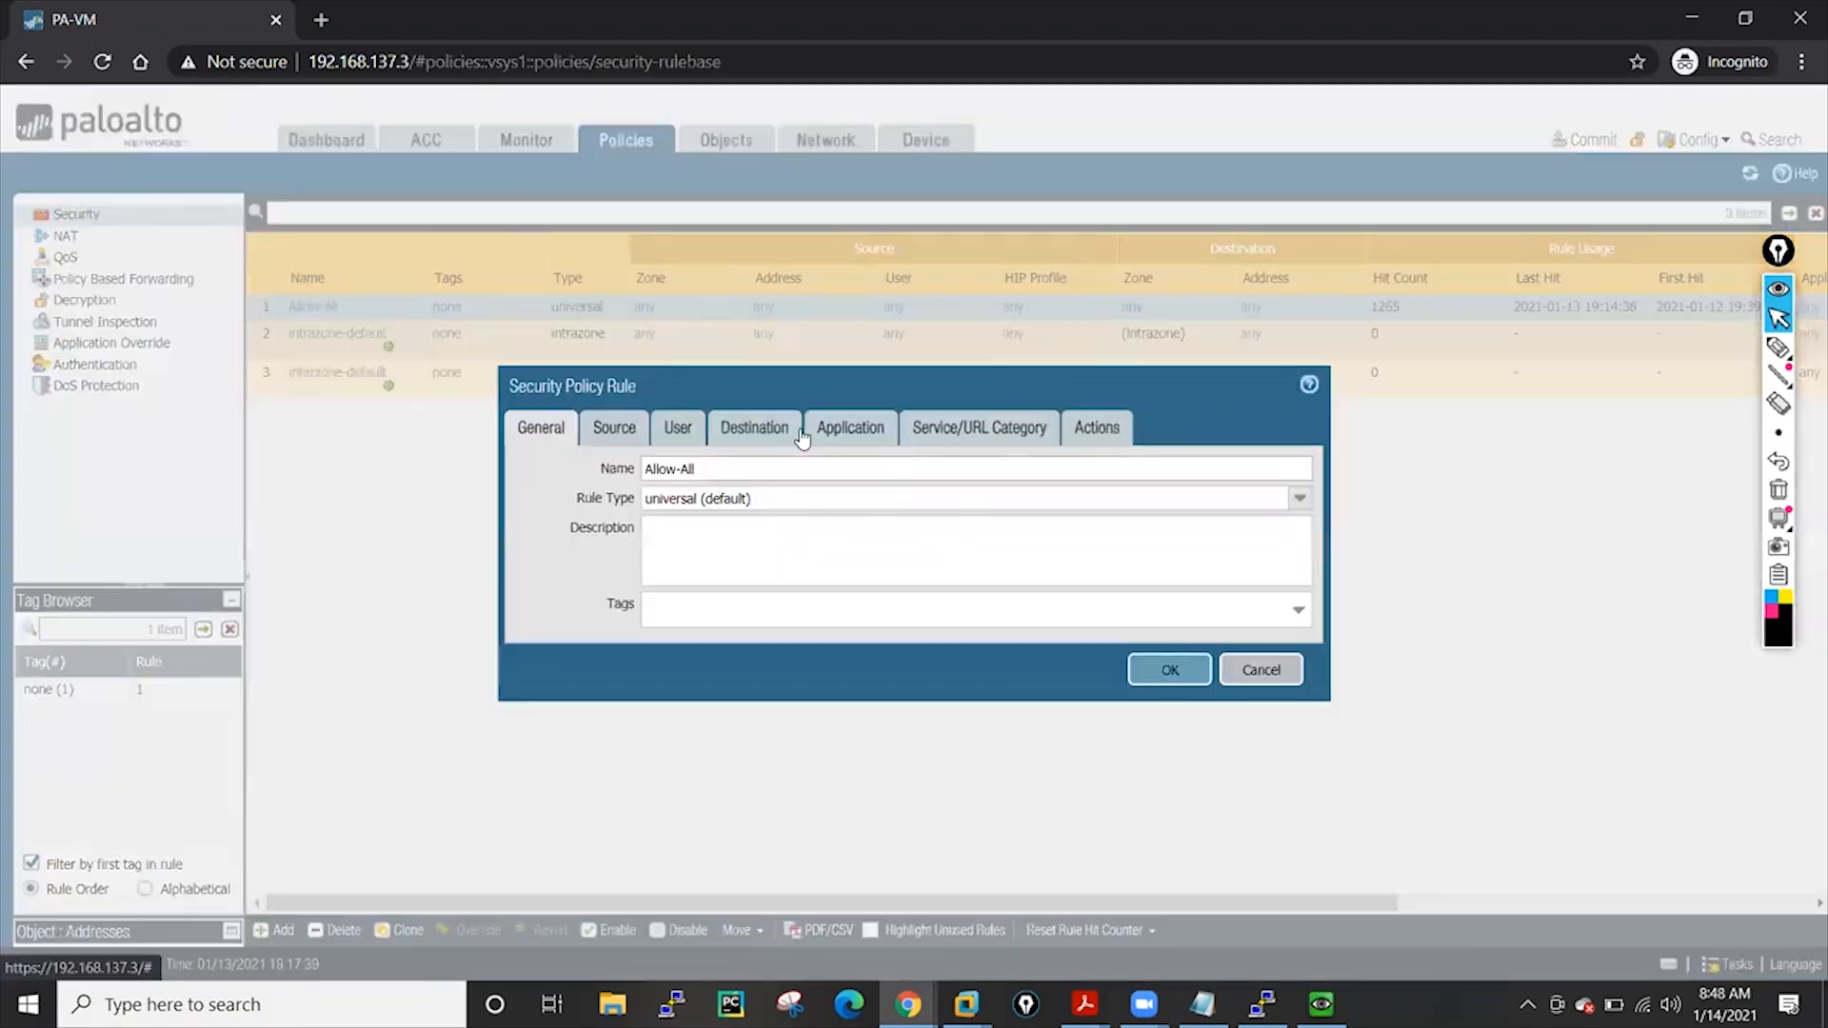
pyautogui.click(800, 433)
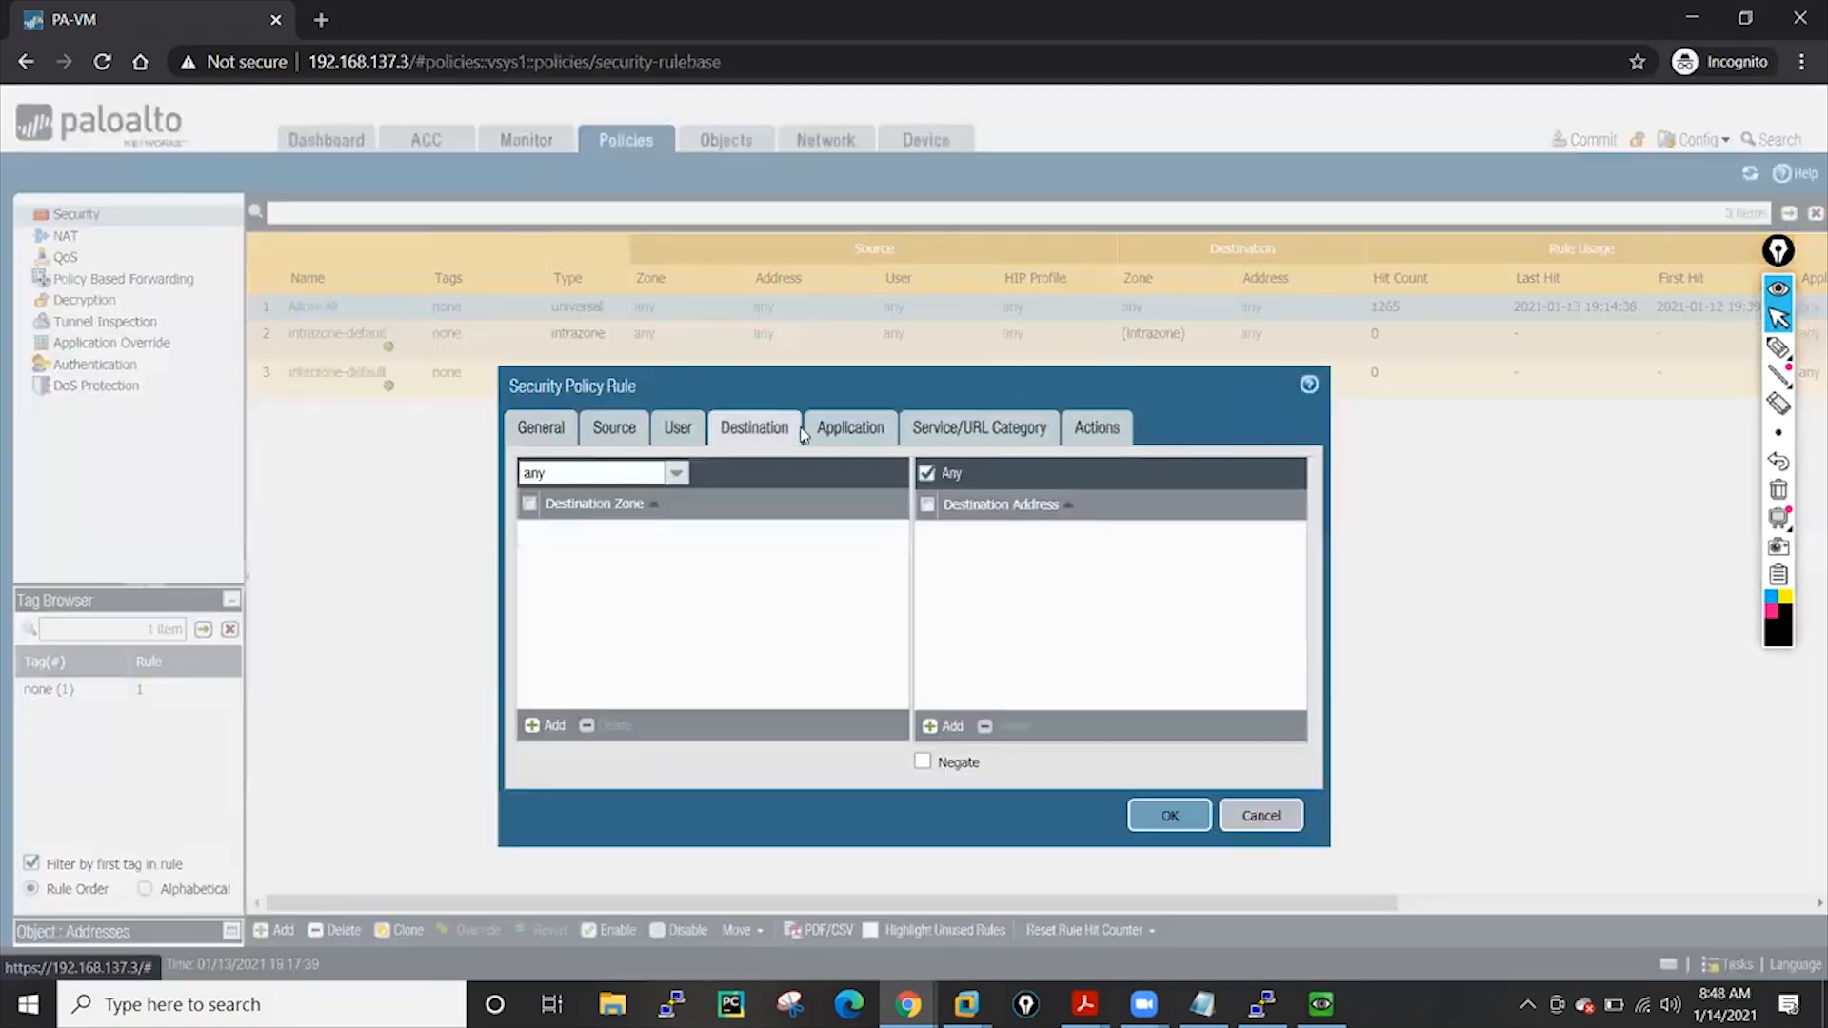
pyautogui.click(549, 731)
pyautogui.click(703, 654)
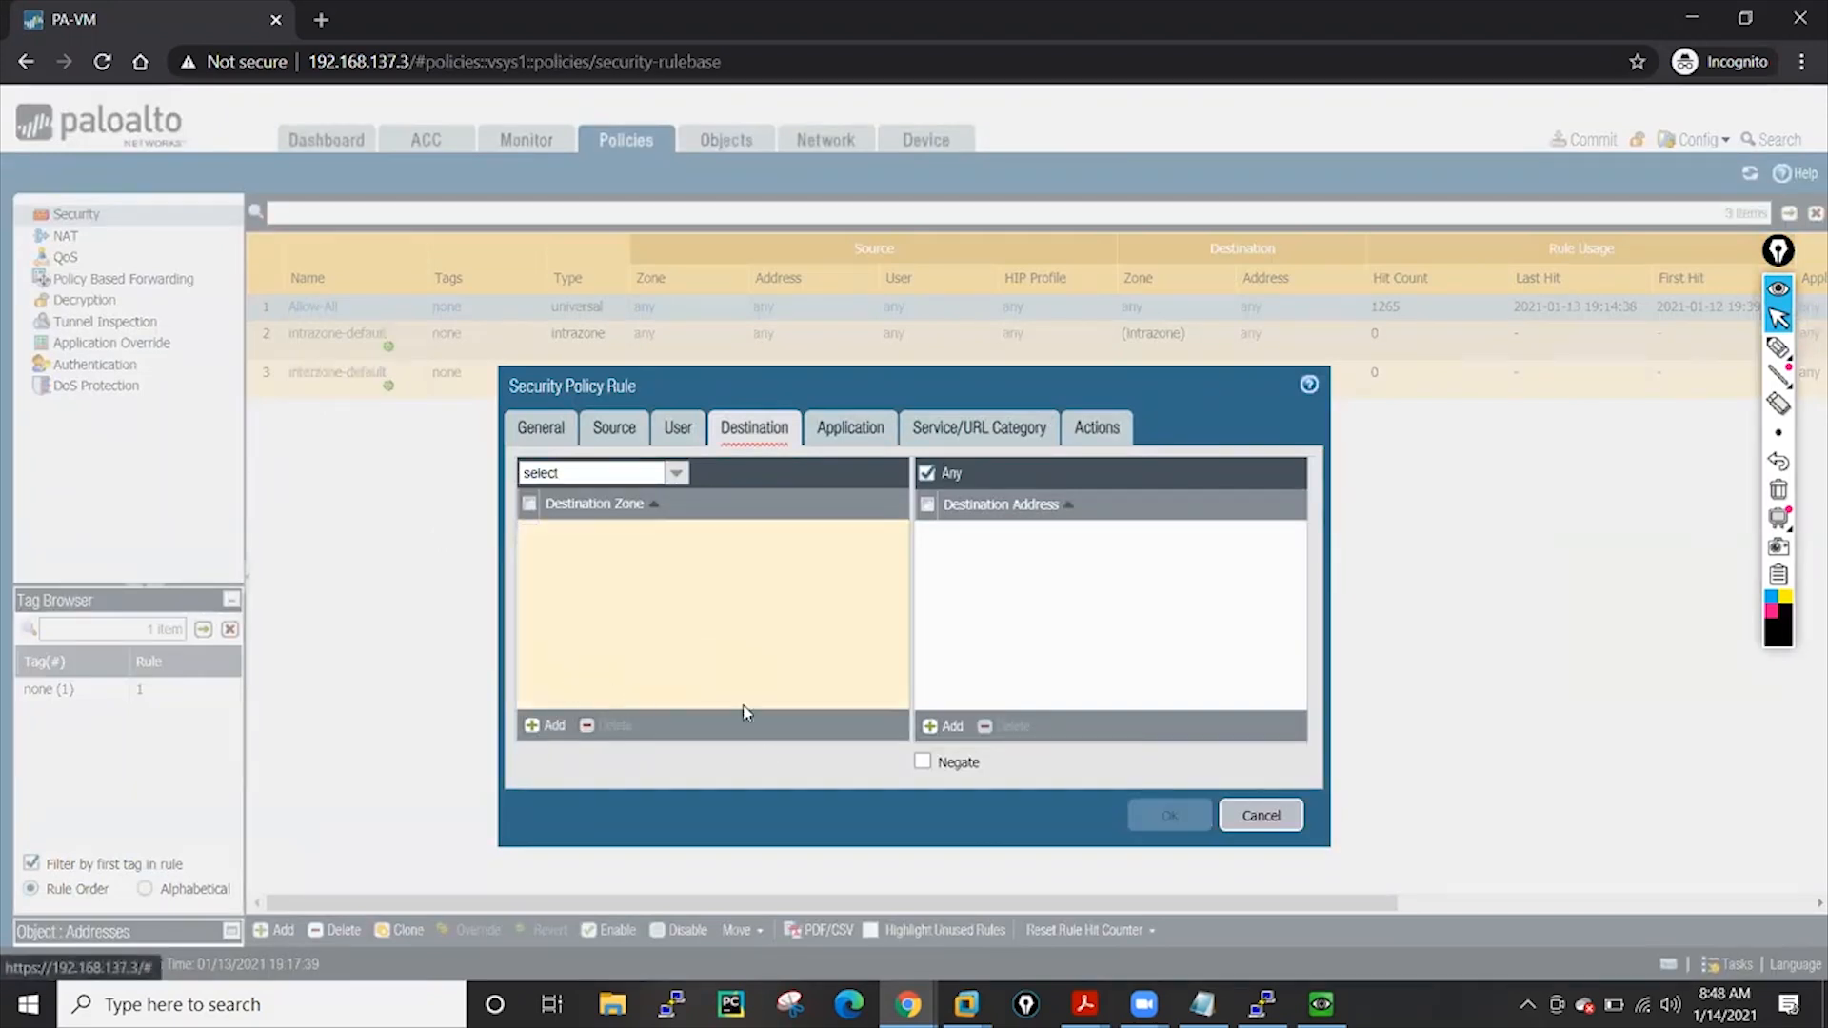
pyautogui.click(675, 474)
pyautogui.click(562, 521)
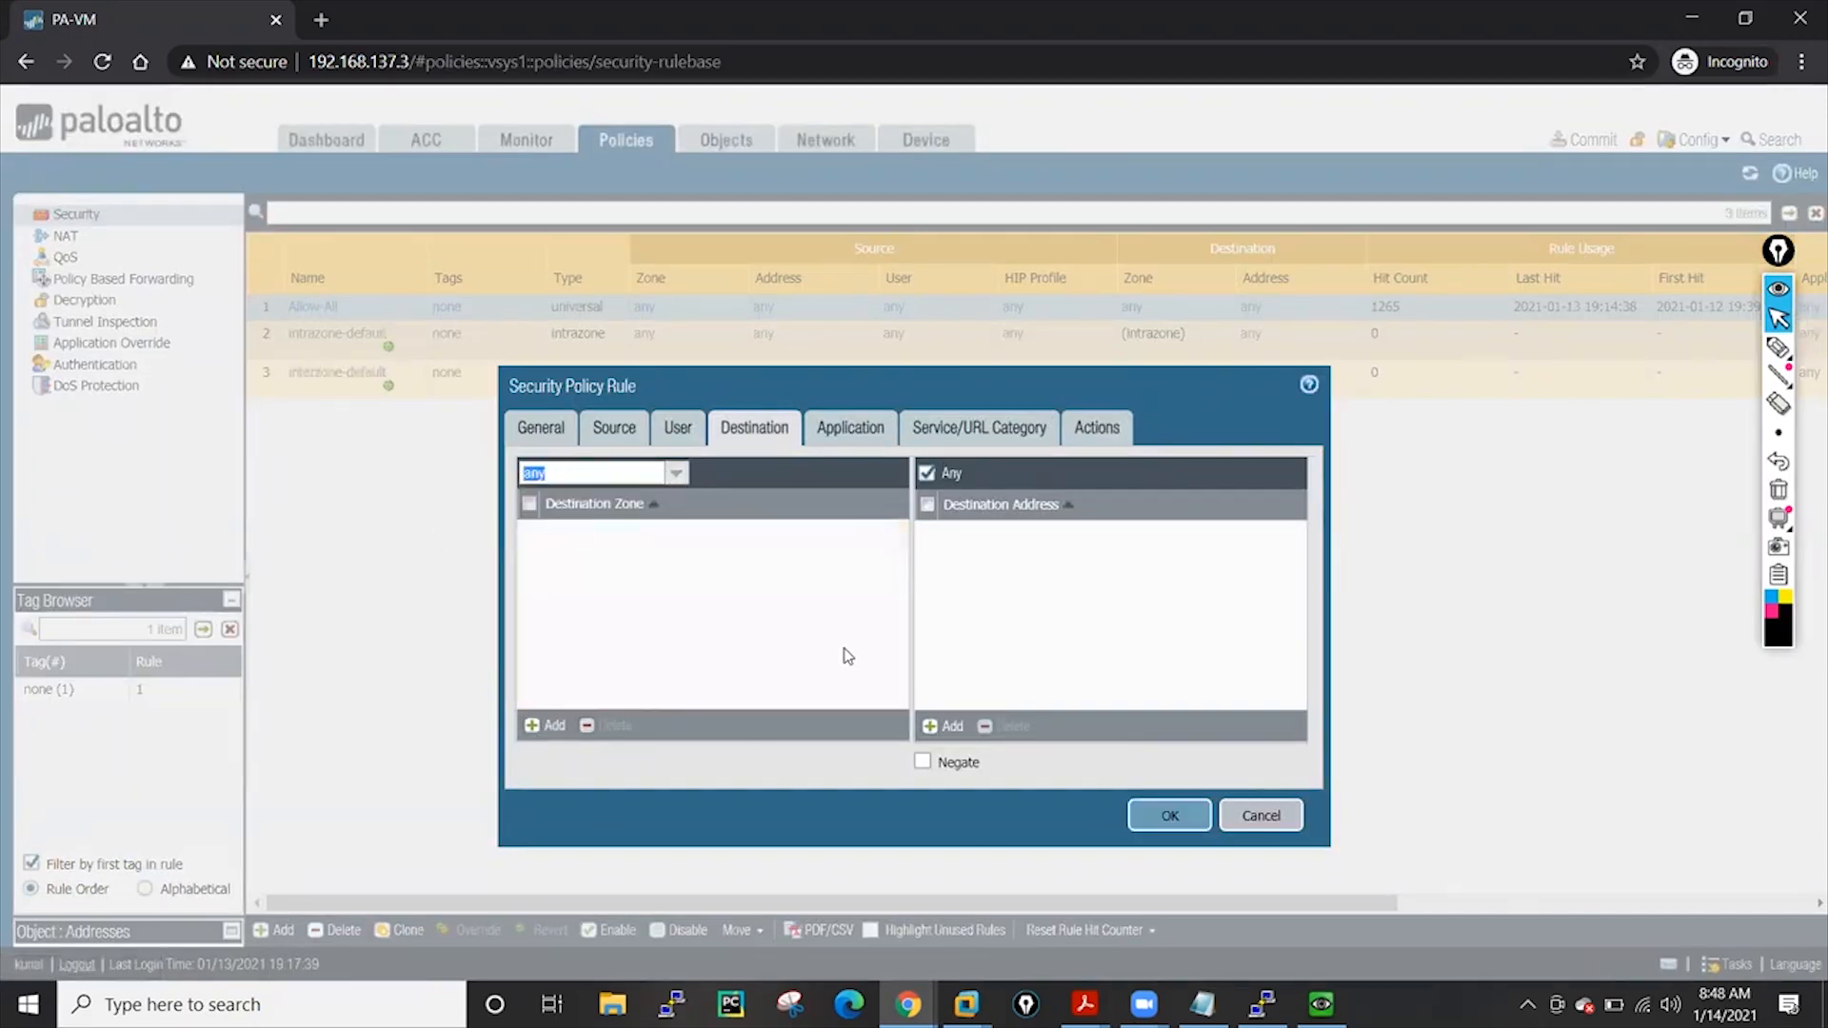
pyautogui.click(1276, 817)
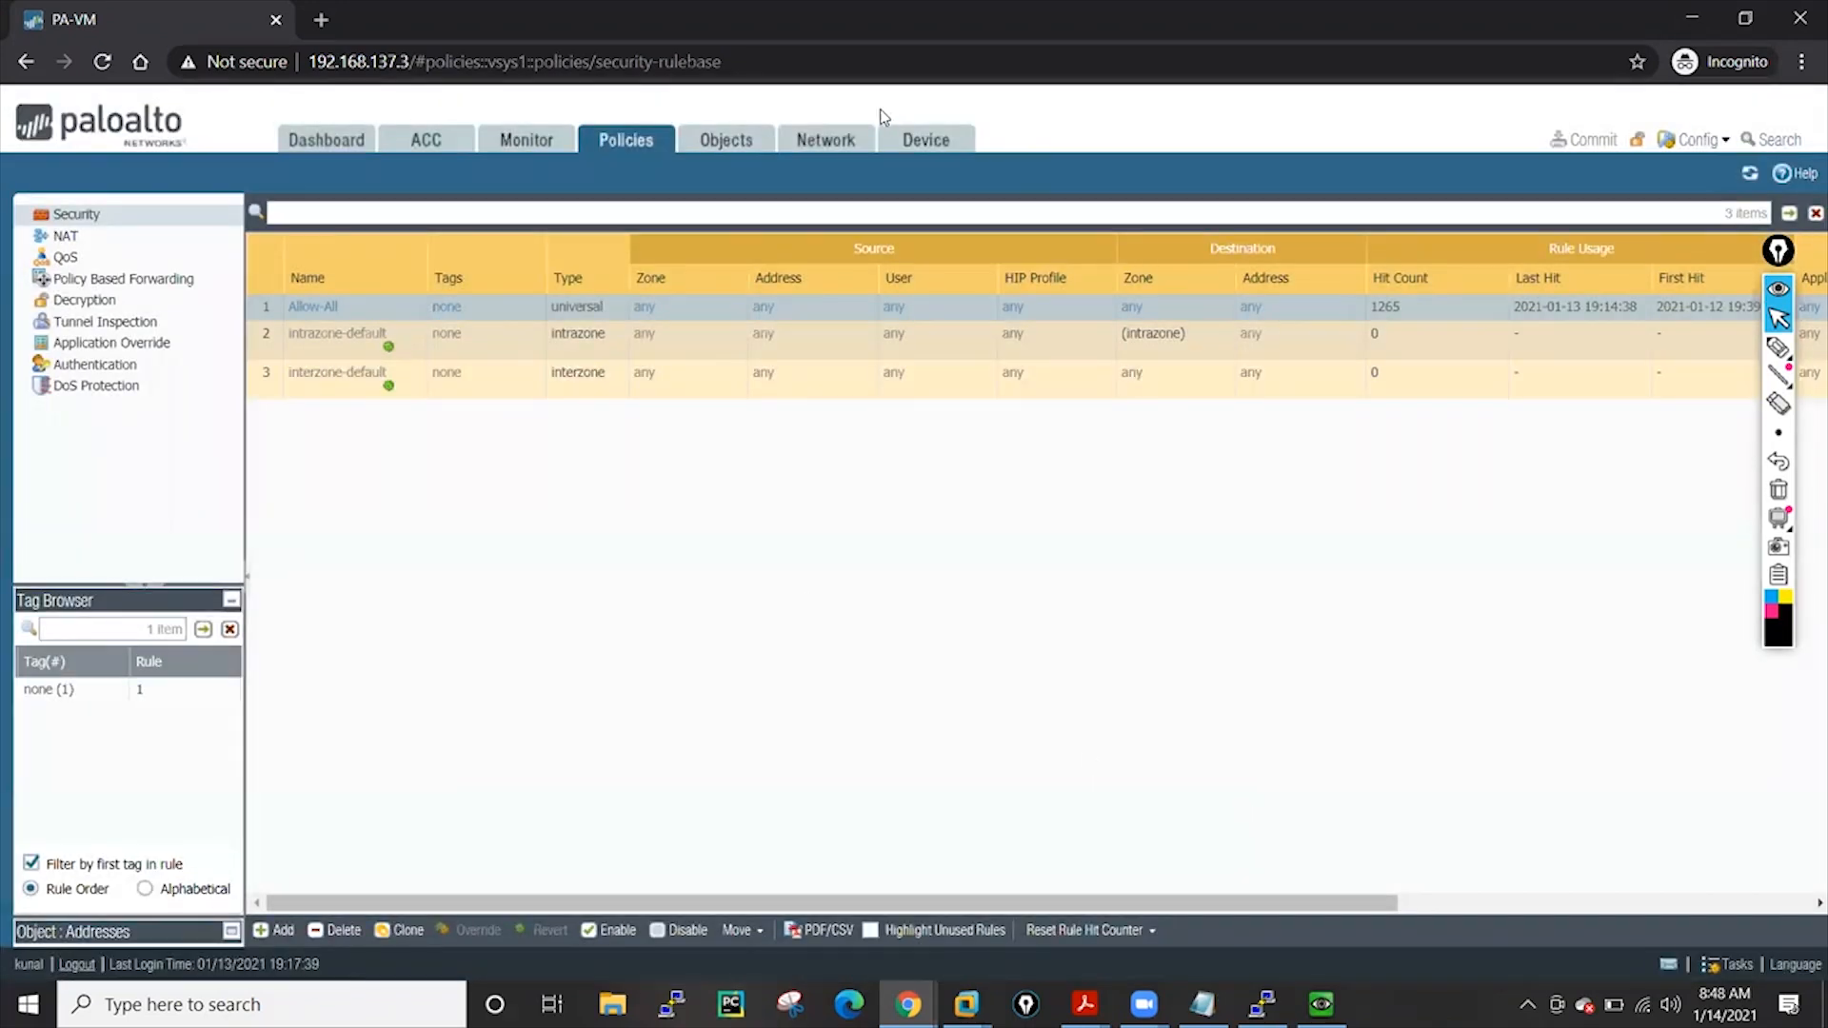
# Create address object aaa with IP Netmask 1.1.1.1 under Objects > Addresses
pyautogui.click(830, 141)
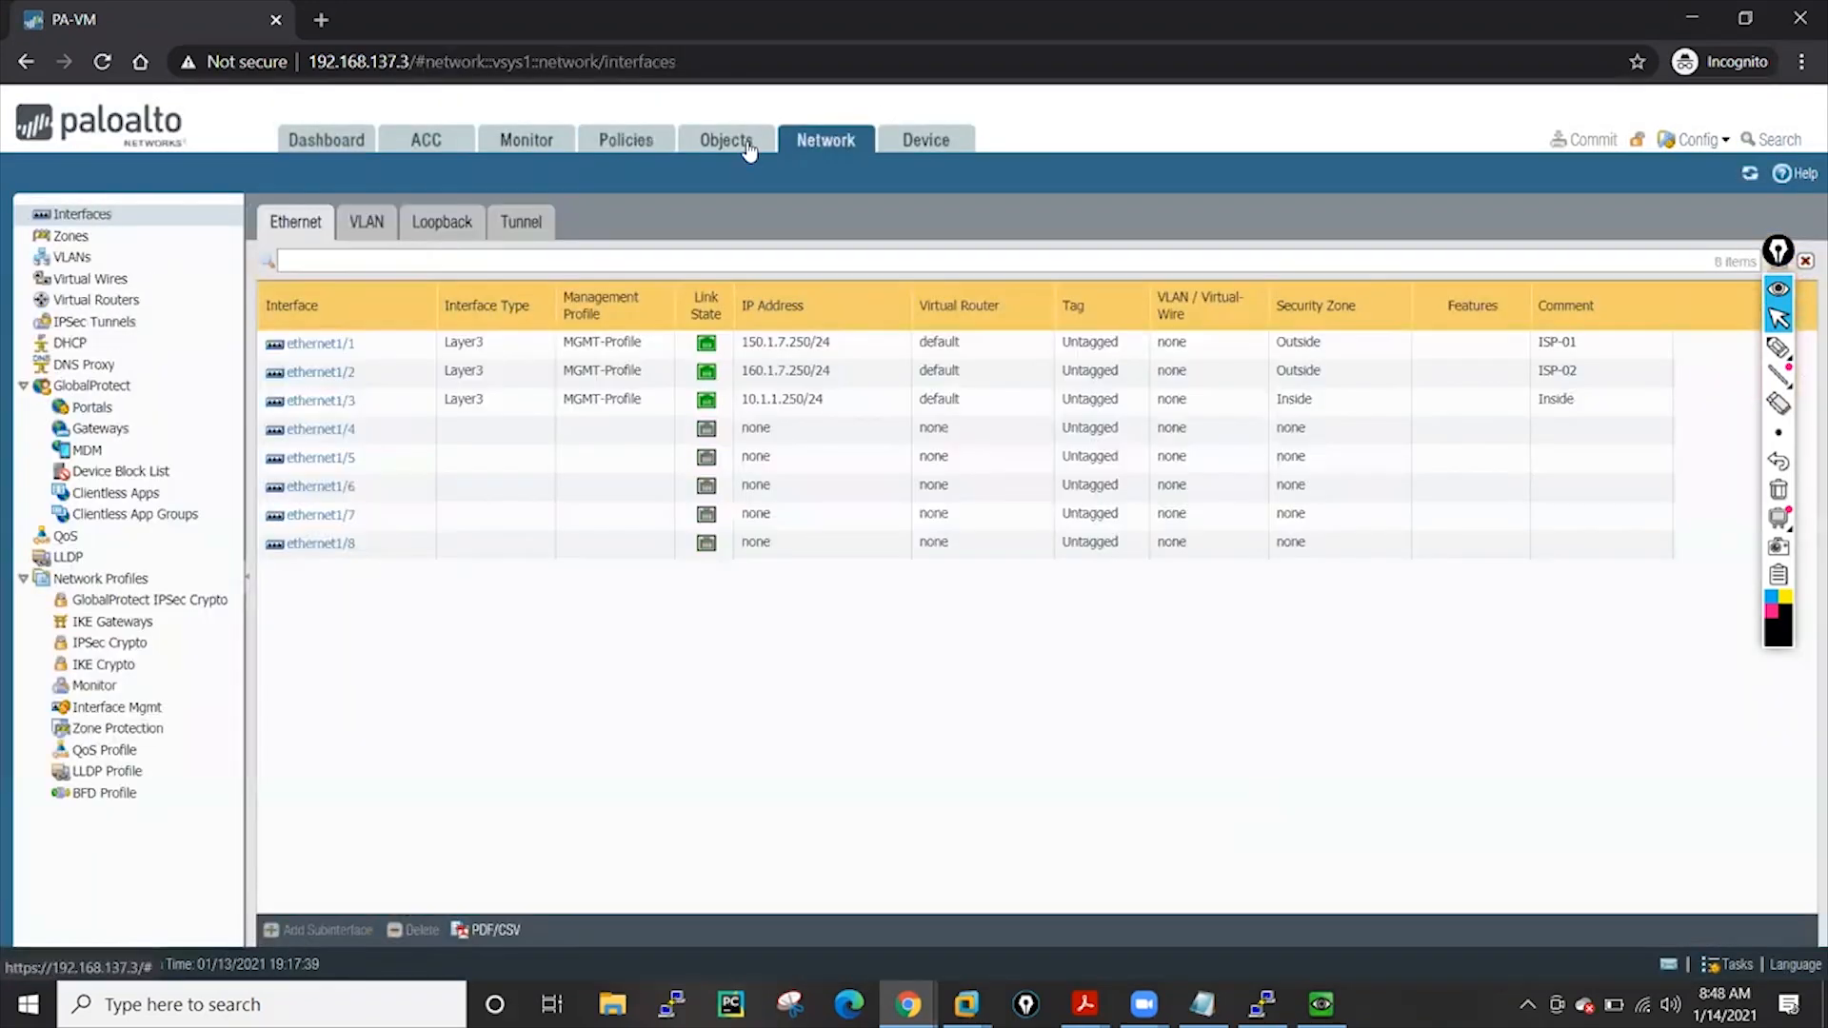
pyautogui.click(749, 150)
pyautogui.click(279, 931)
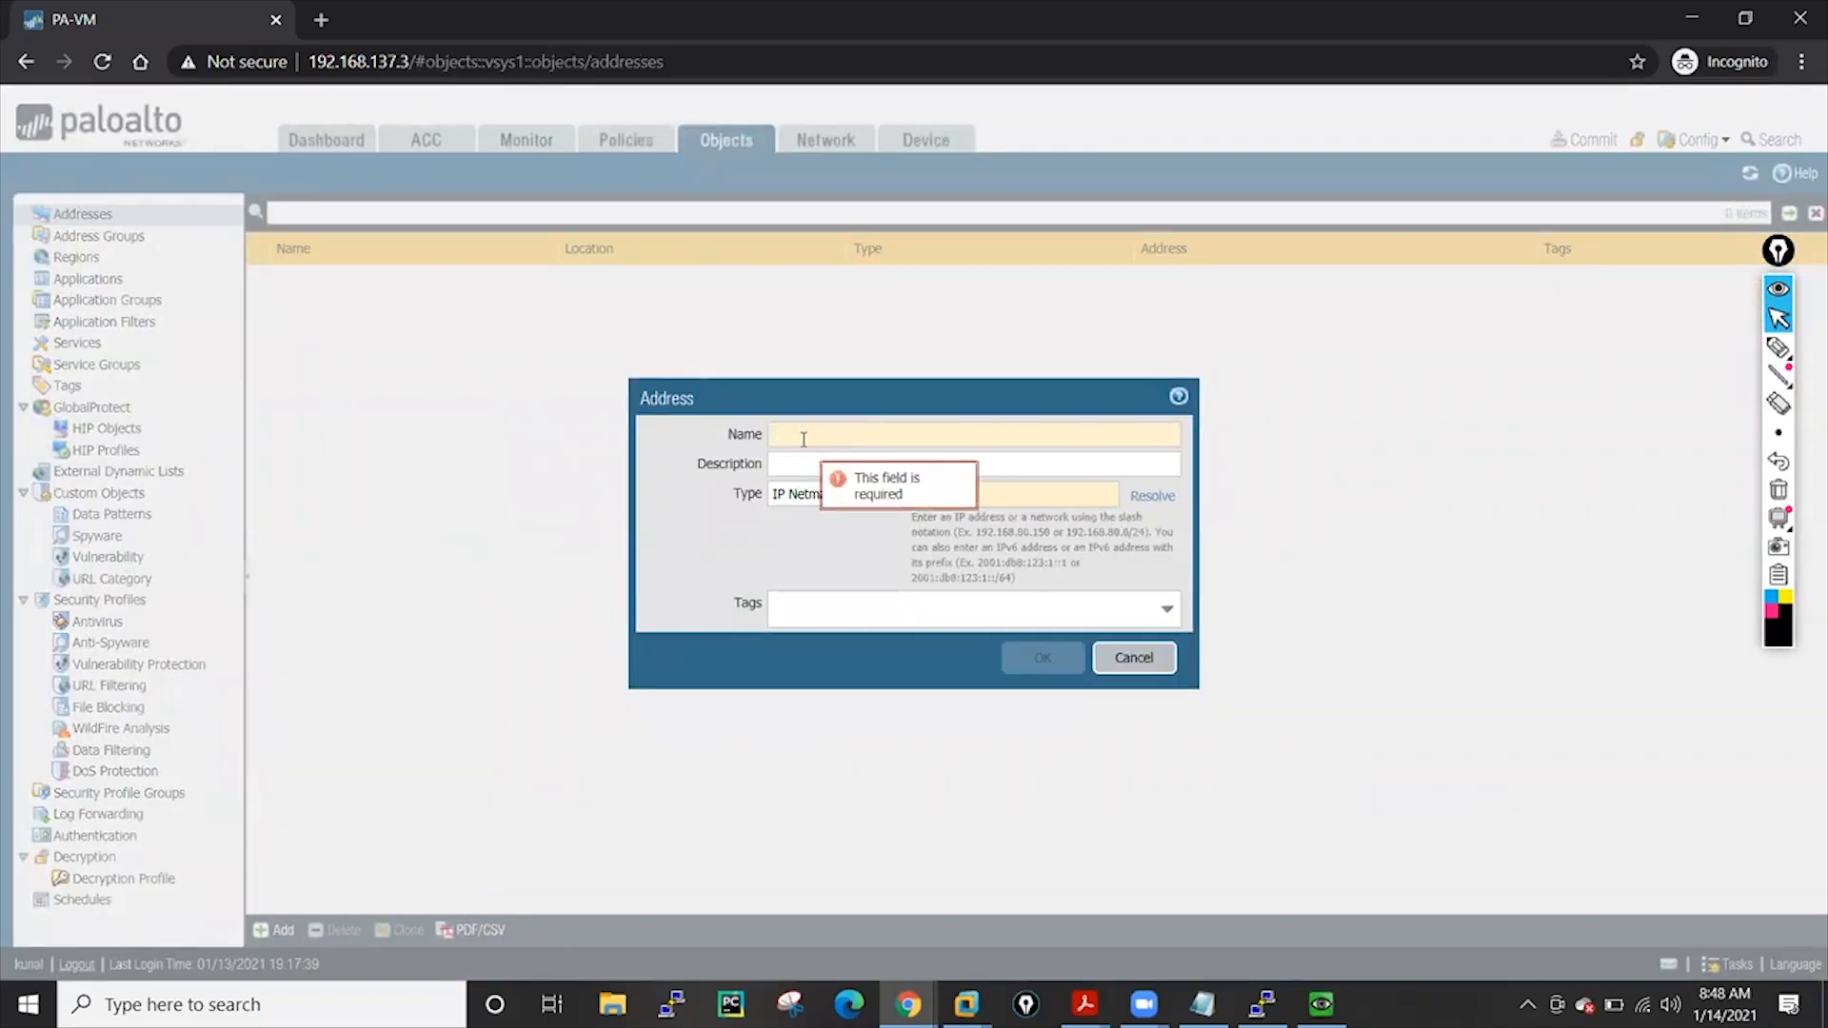
pyautogui.click(1021, 494)
pyautogui.write('1.1.1')
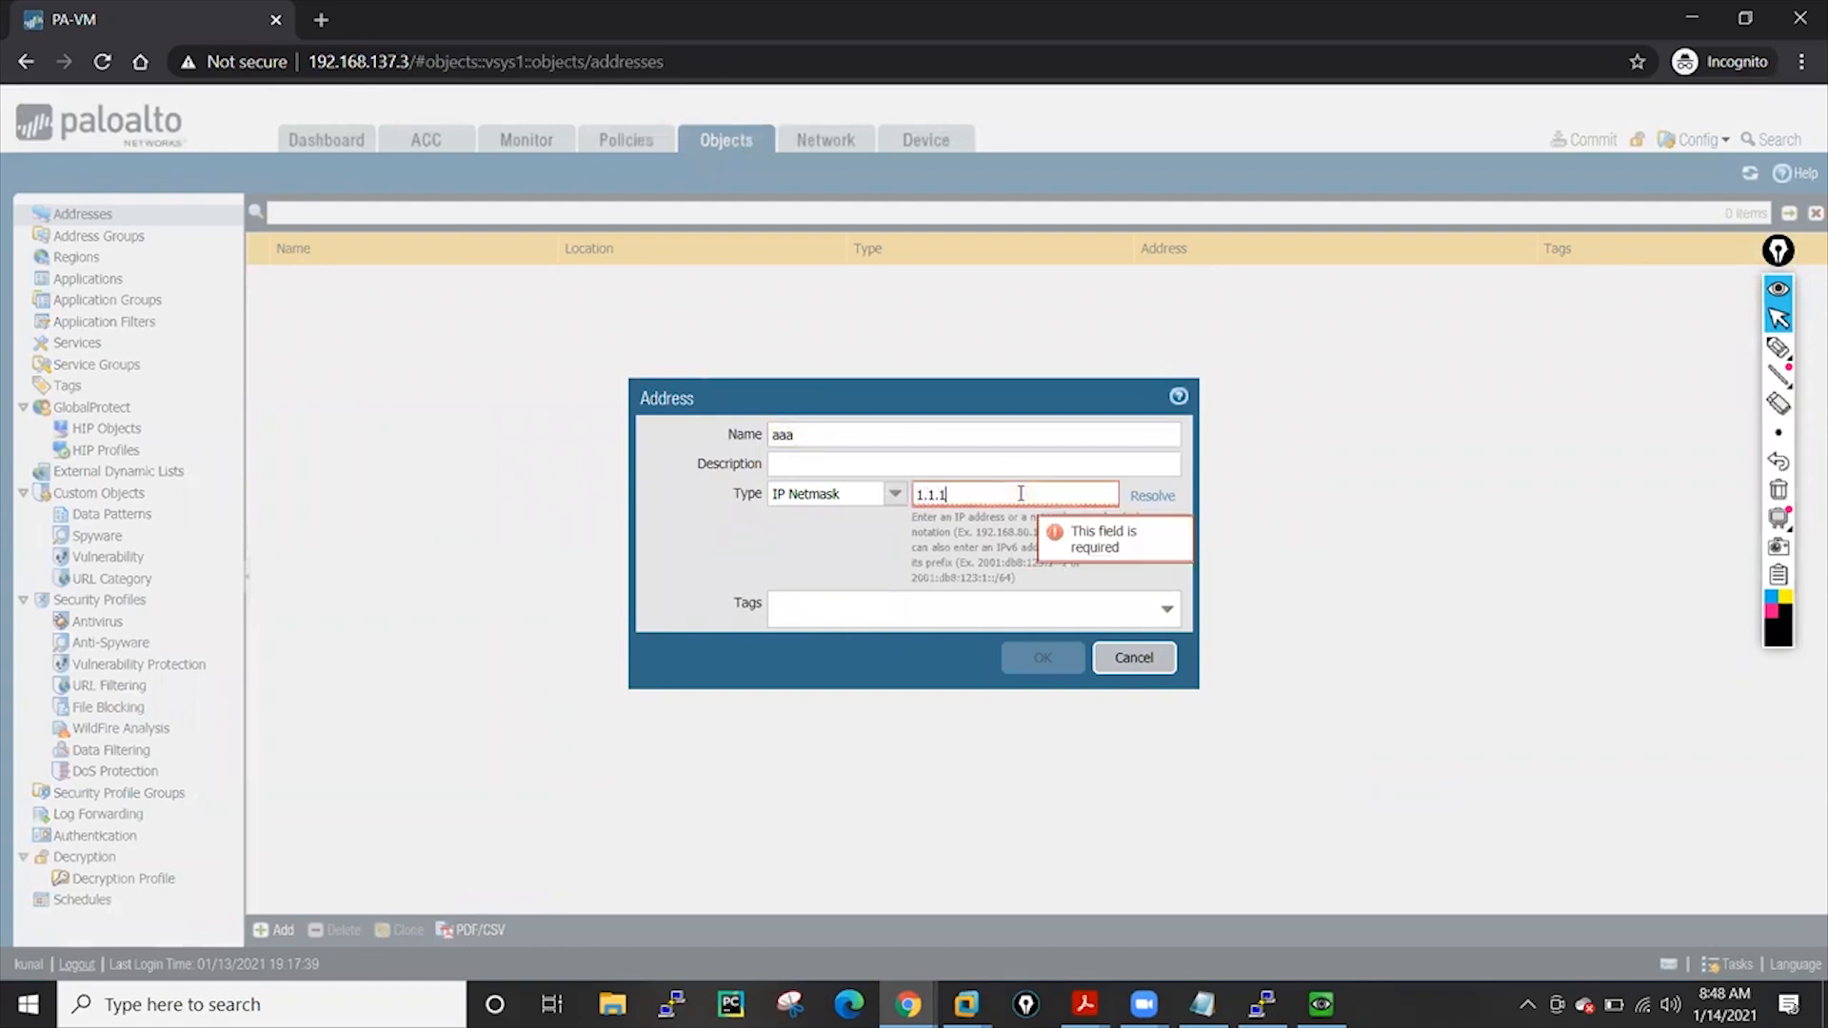
pyautogui.write('.1')
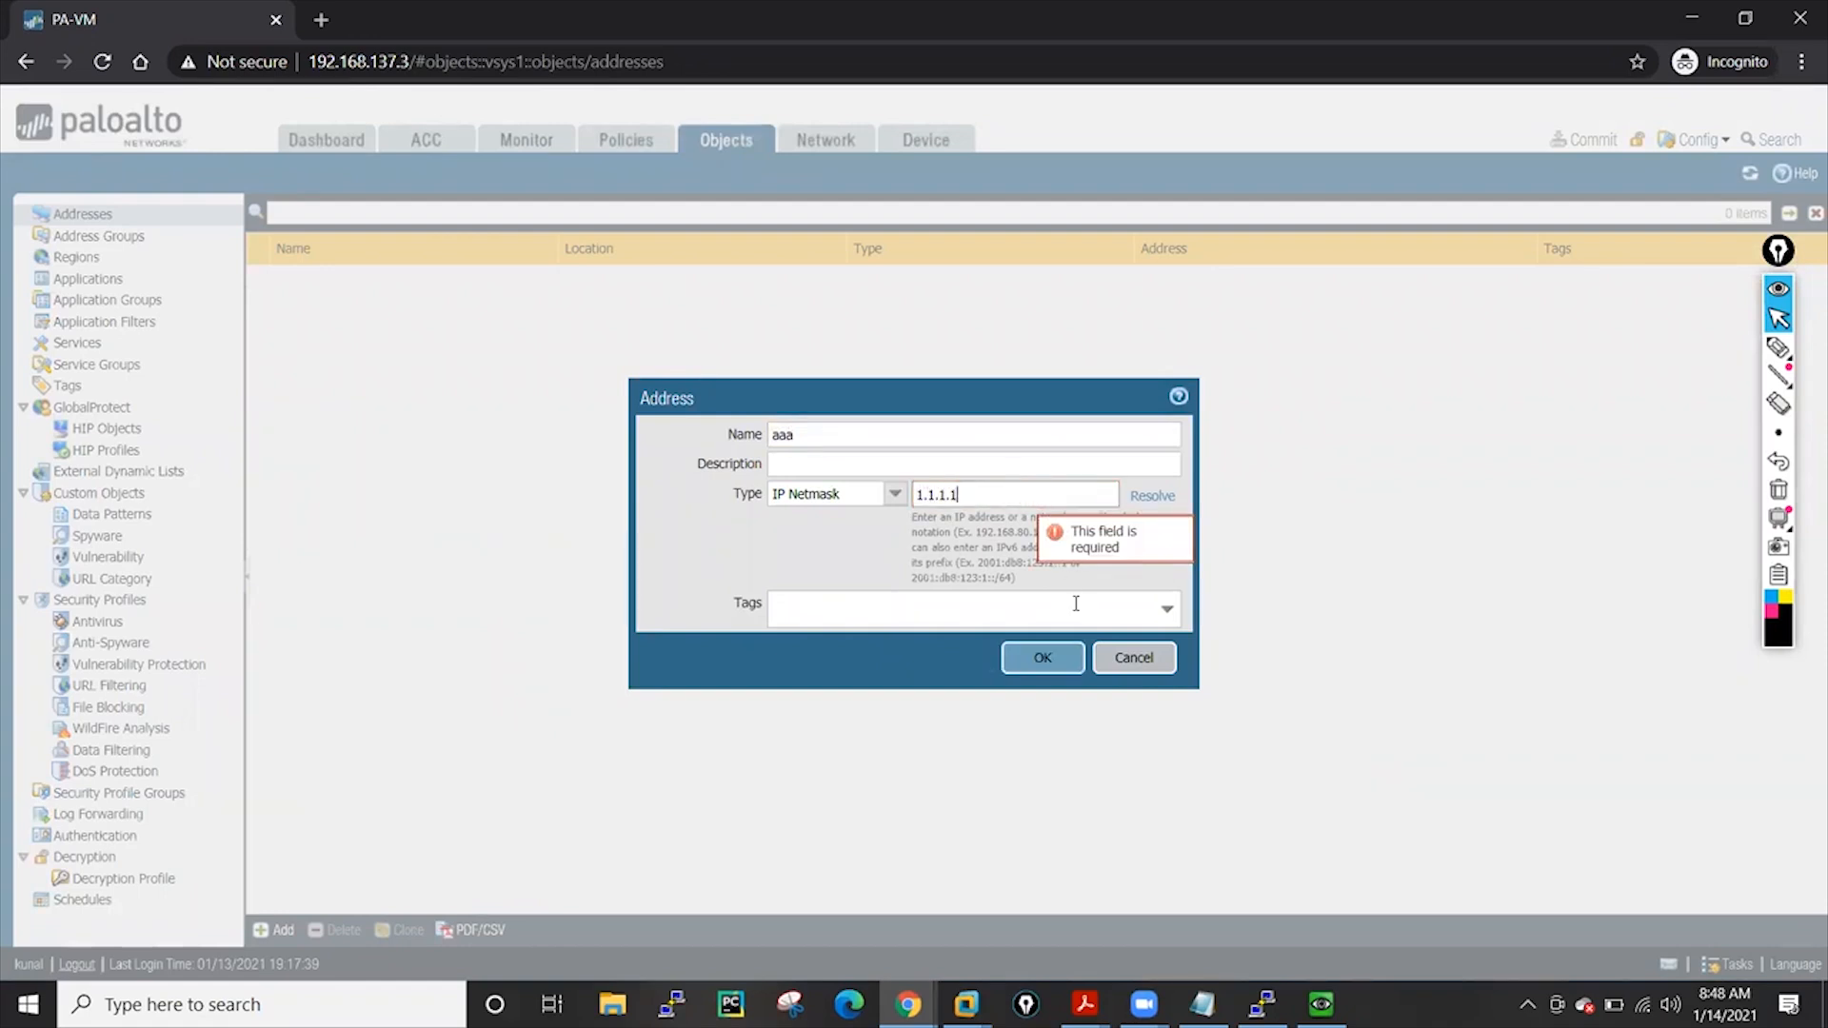
pyautogui.click(1042, 657)
pyautogui.click(1588, 139)
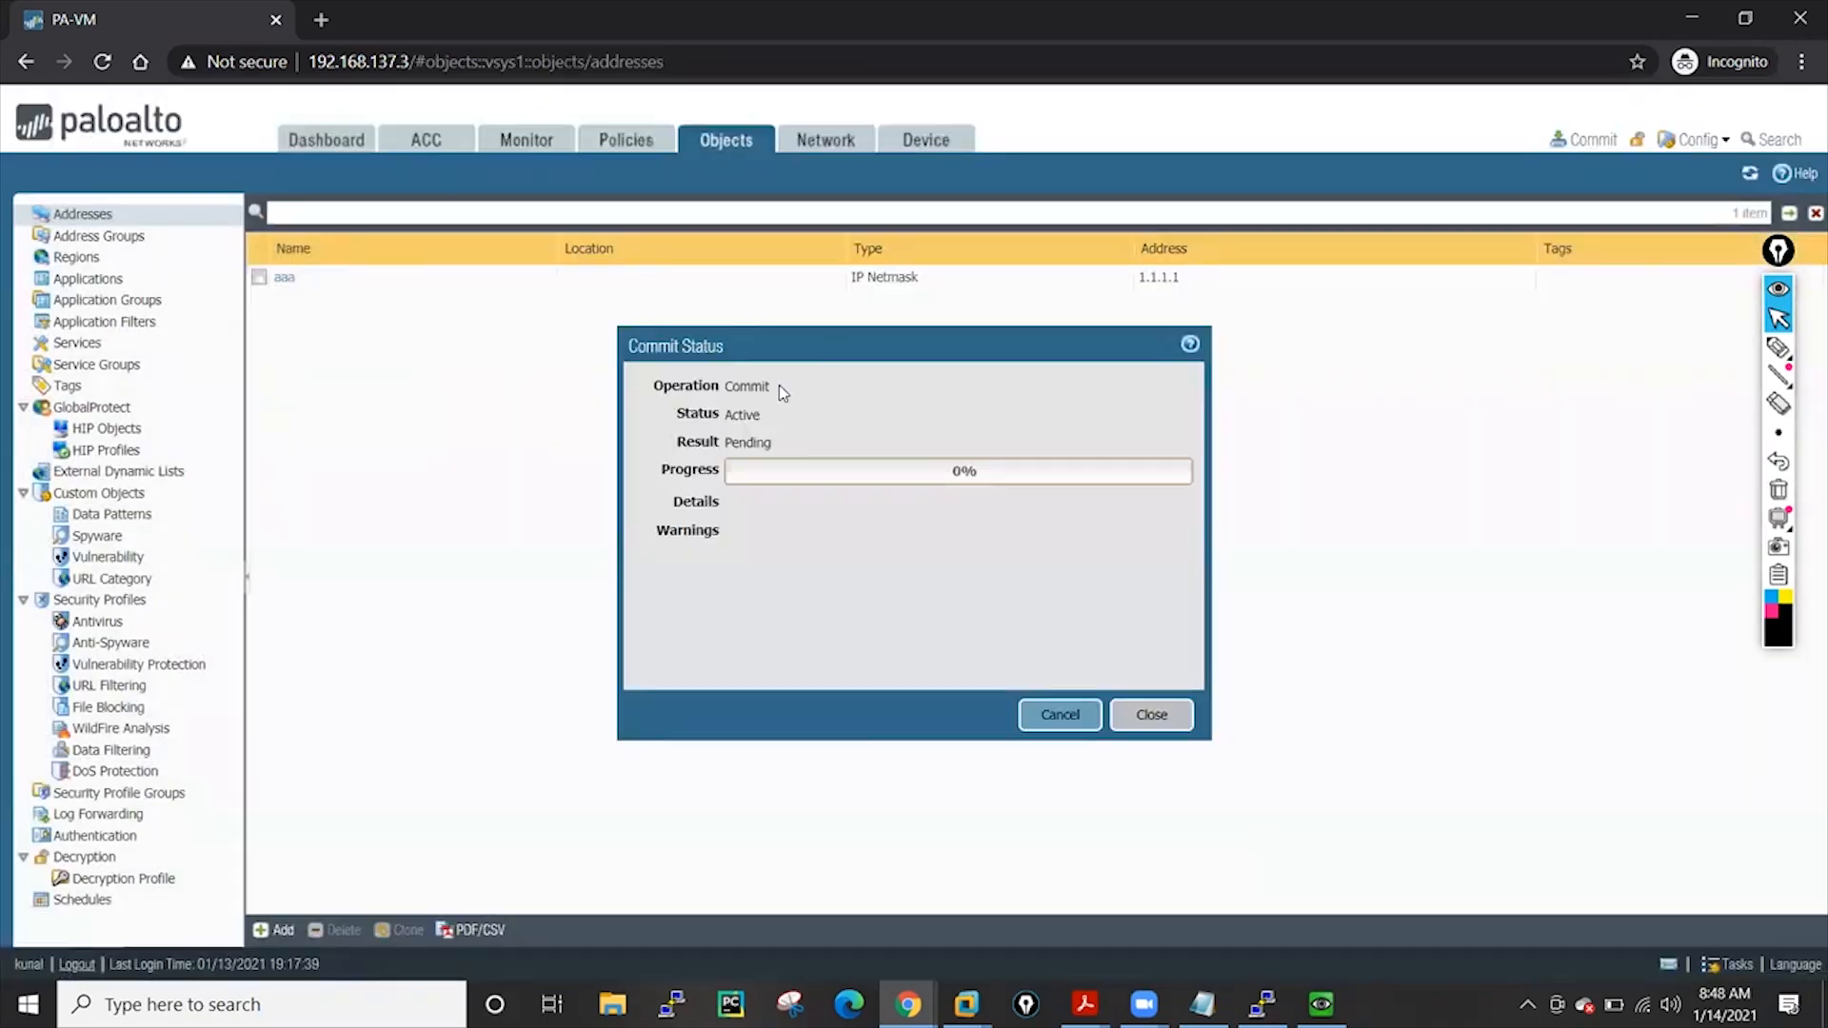
# Close the Commit Status report from Device > Setup and open the Administrators list
pyautogui.click(925, 139)
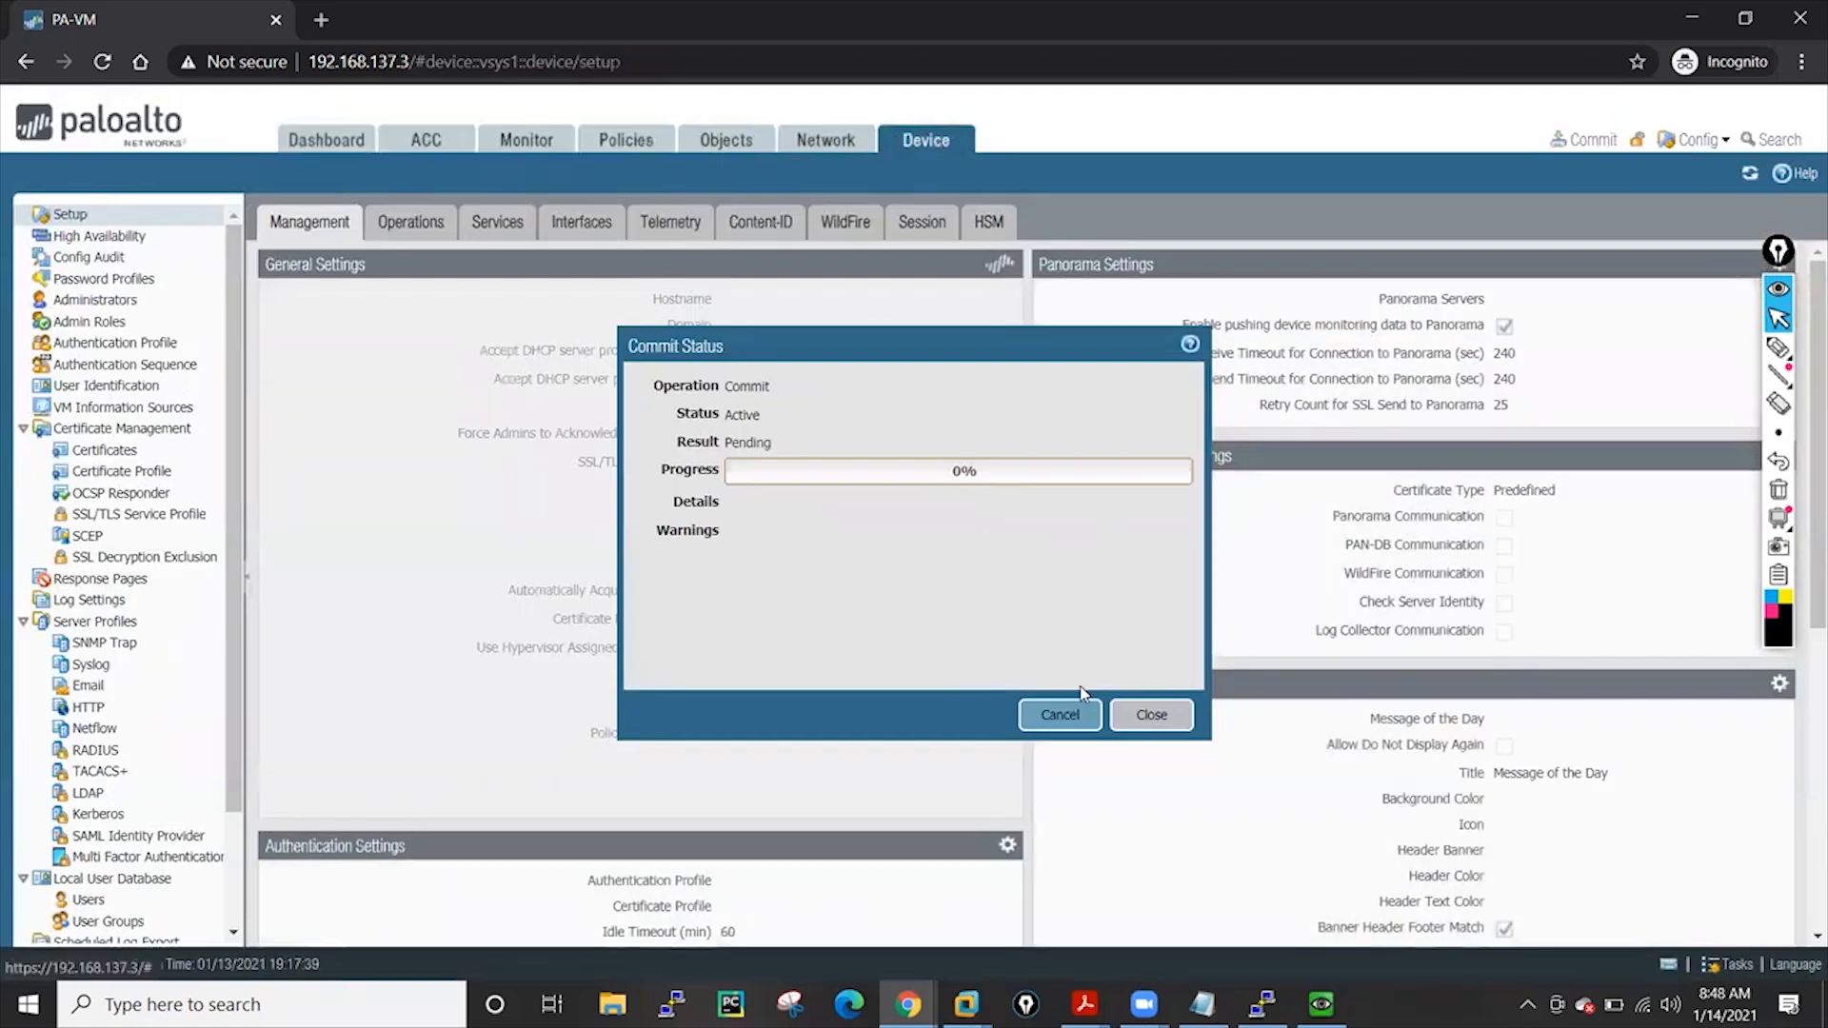
pyautogui.click(1151, 714)
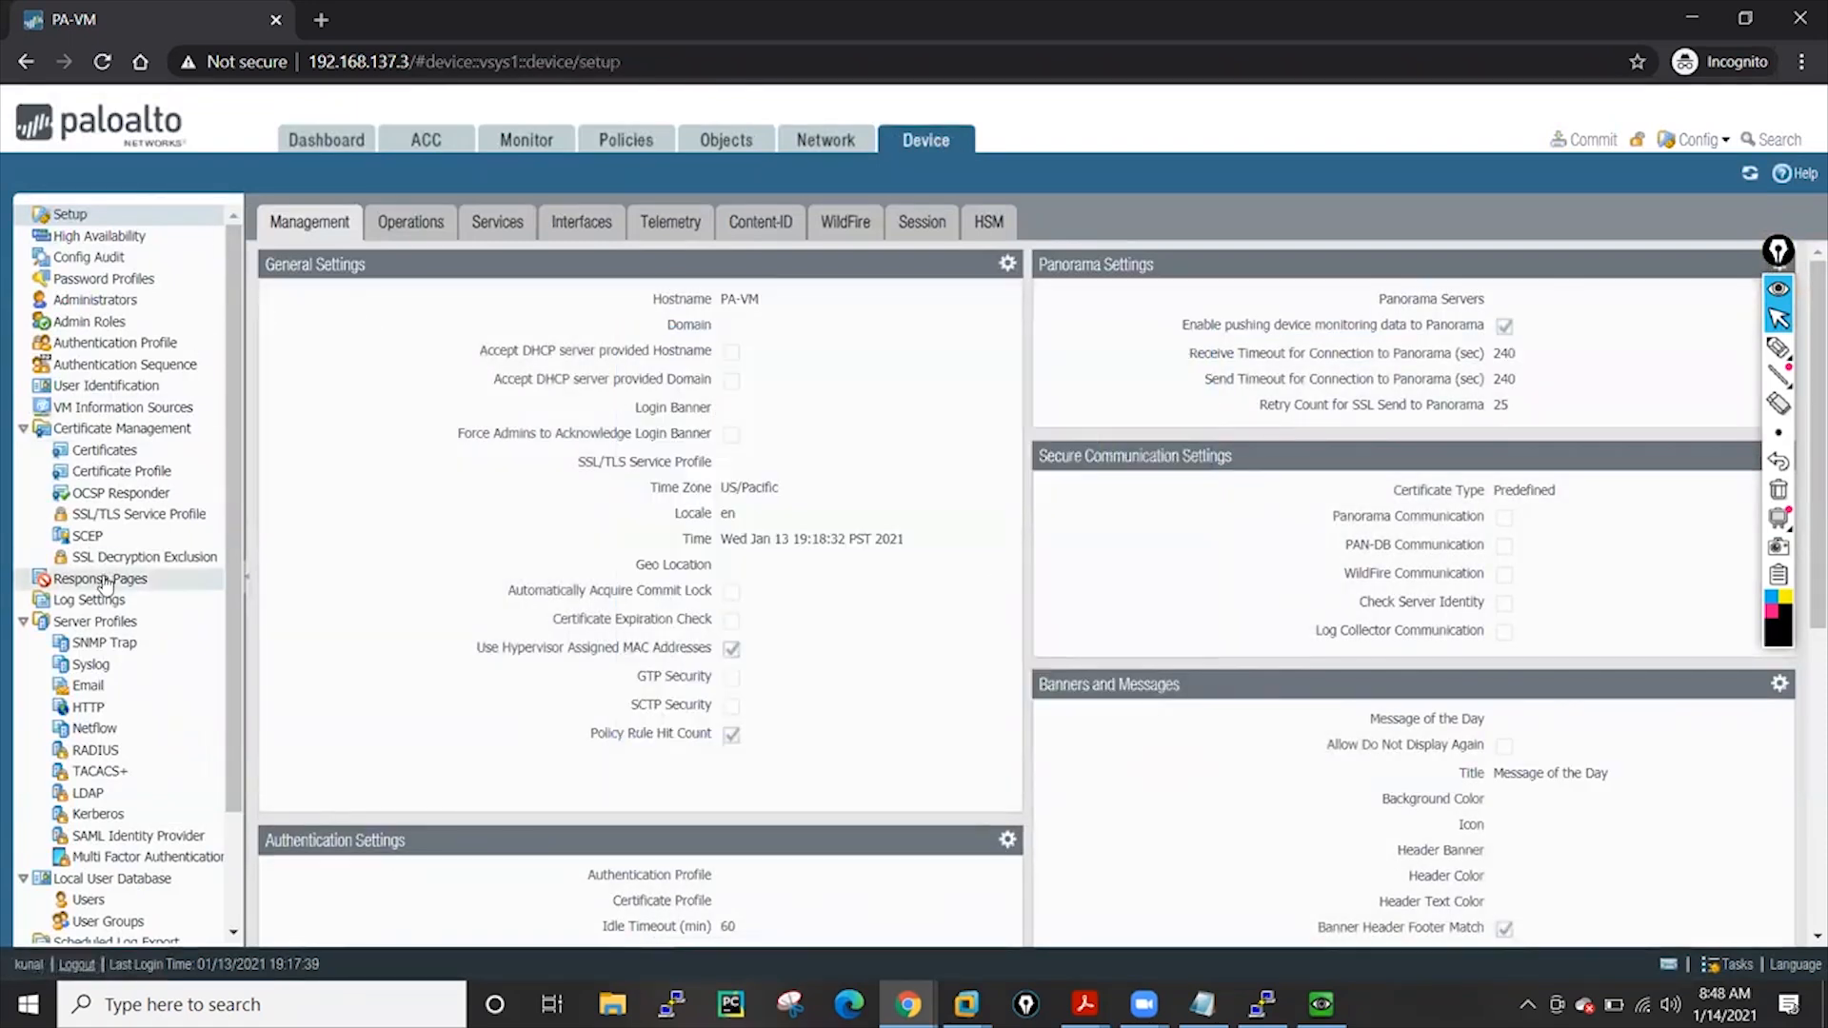
pyautogui.click(95, 301)
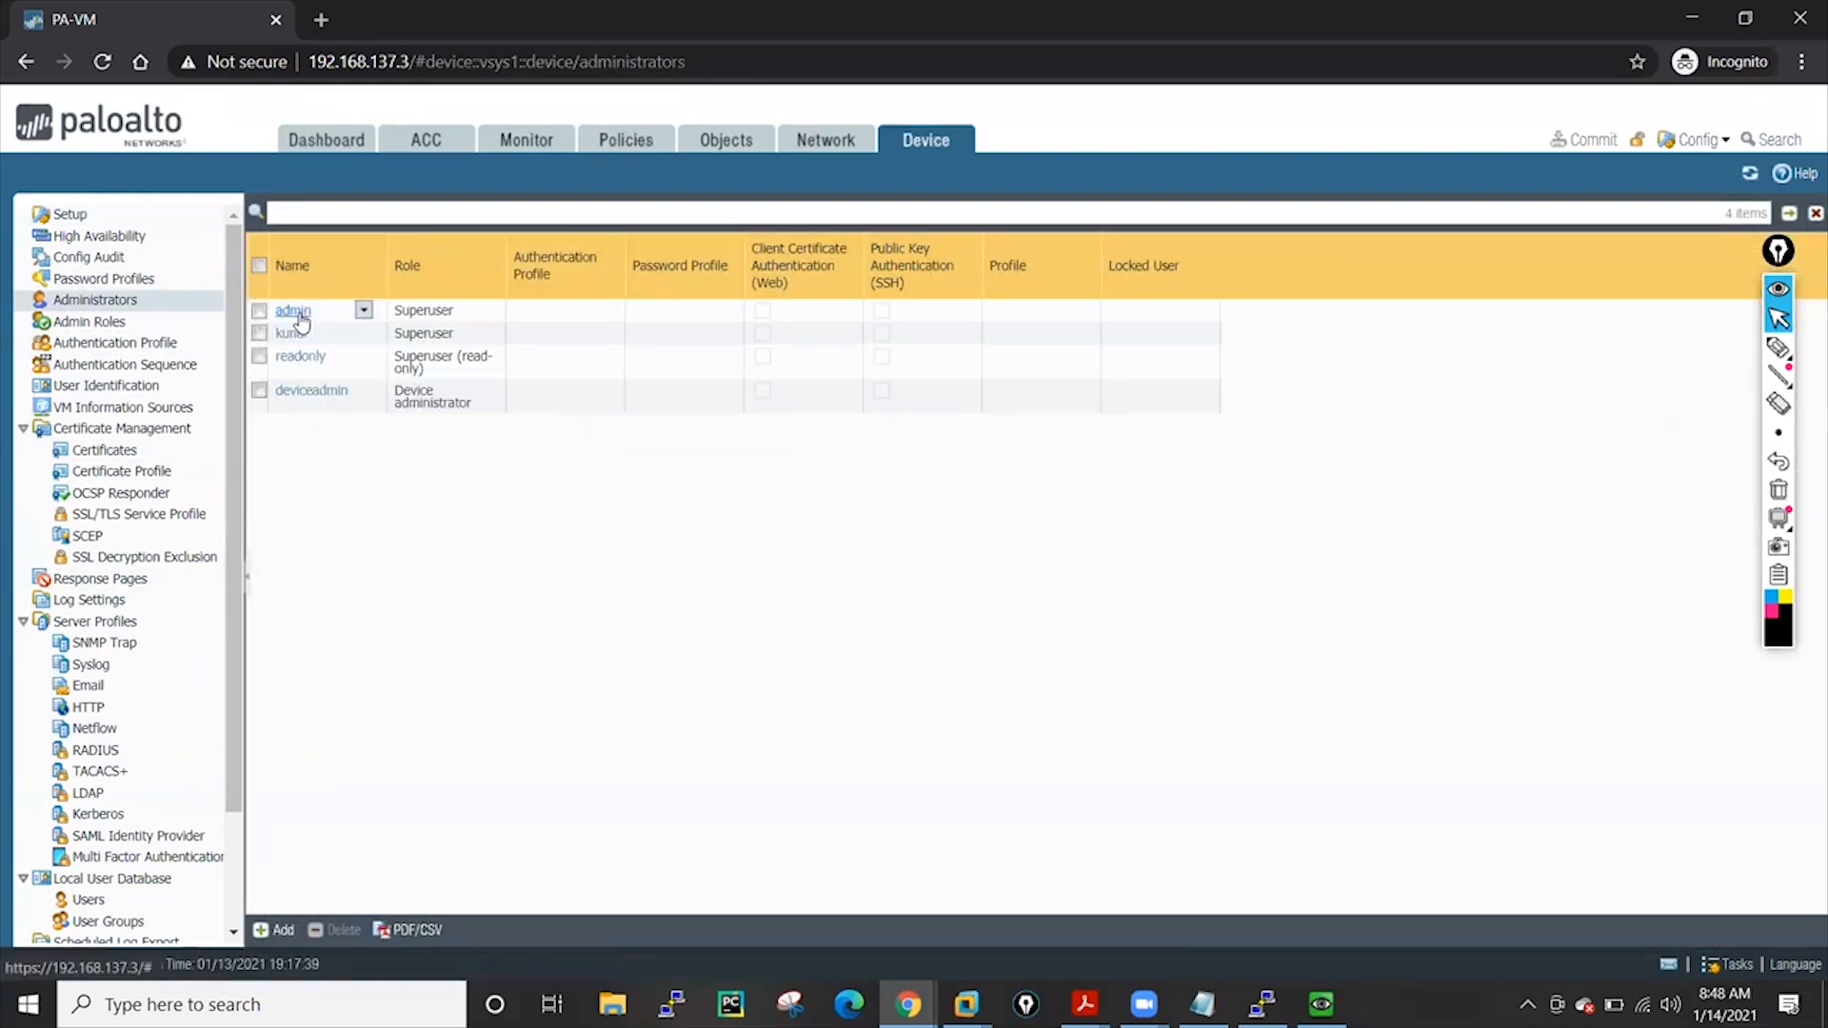
# Inspect the readonly and deviceadmin accounts without changes, then view the Admin Roles list
pyautogui.click(301, 358)
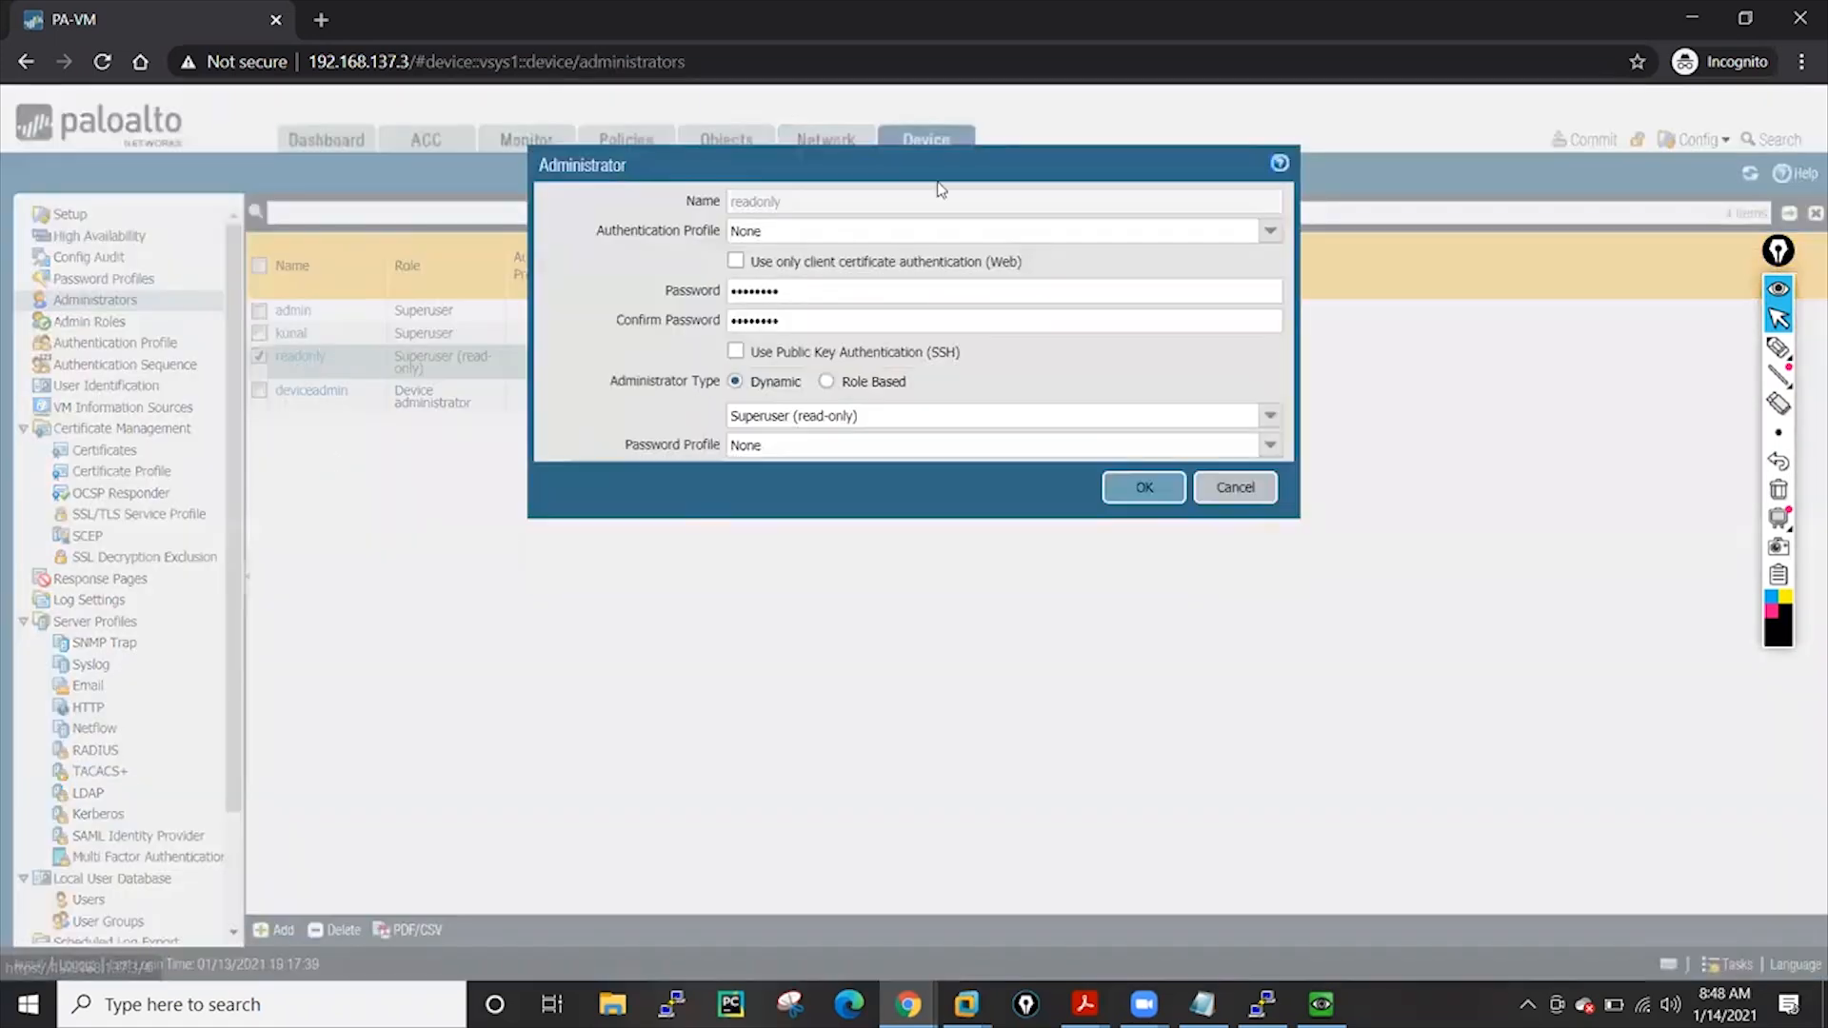
pyautogui.click(1237, 489)
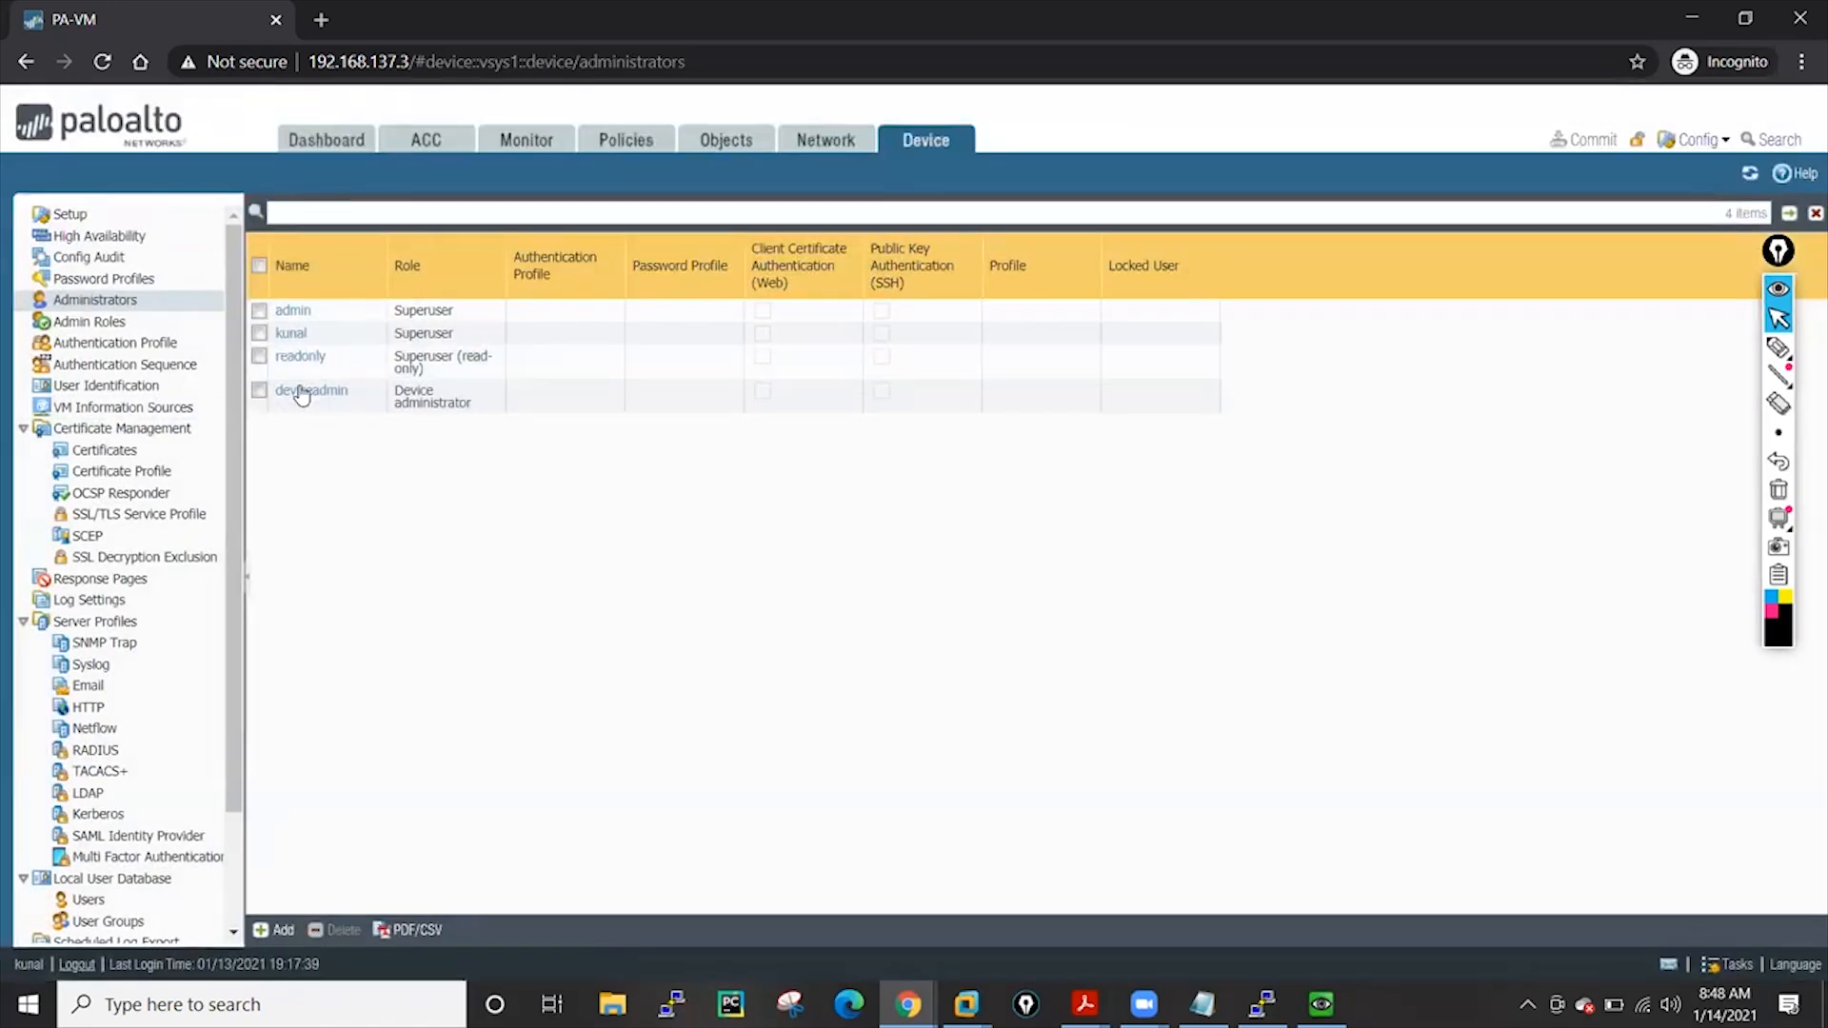
pyautogui.click(303, 389)
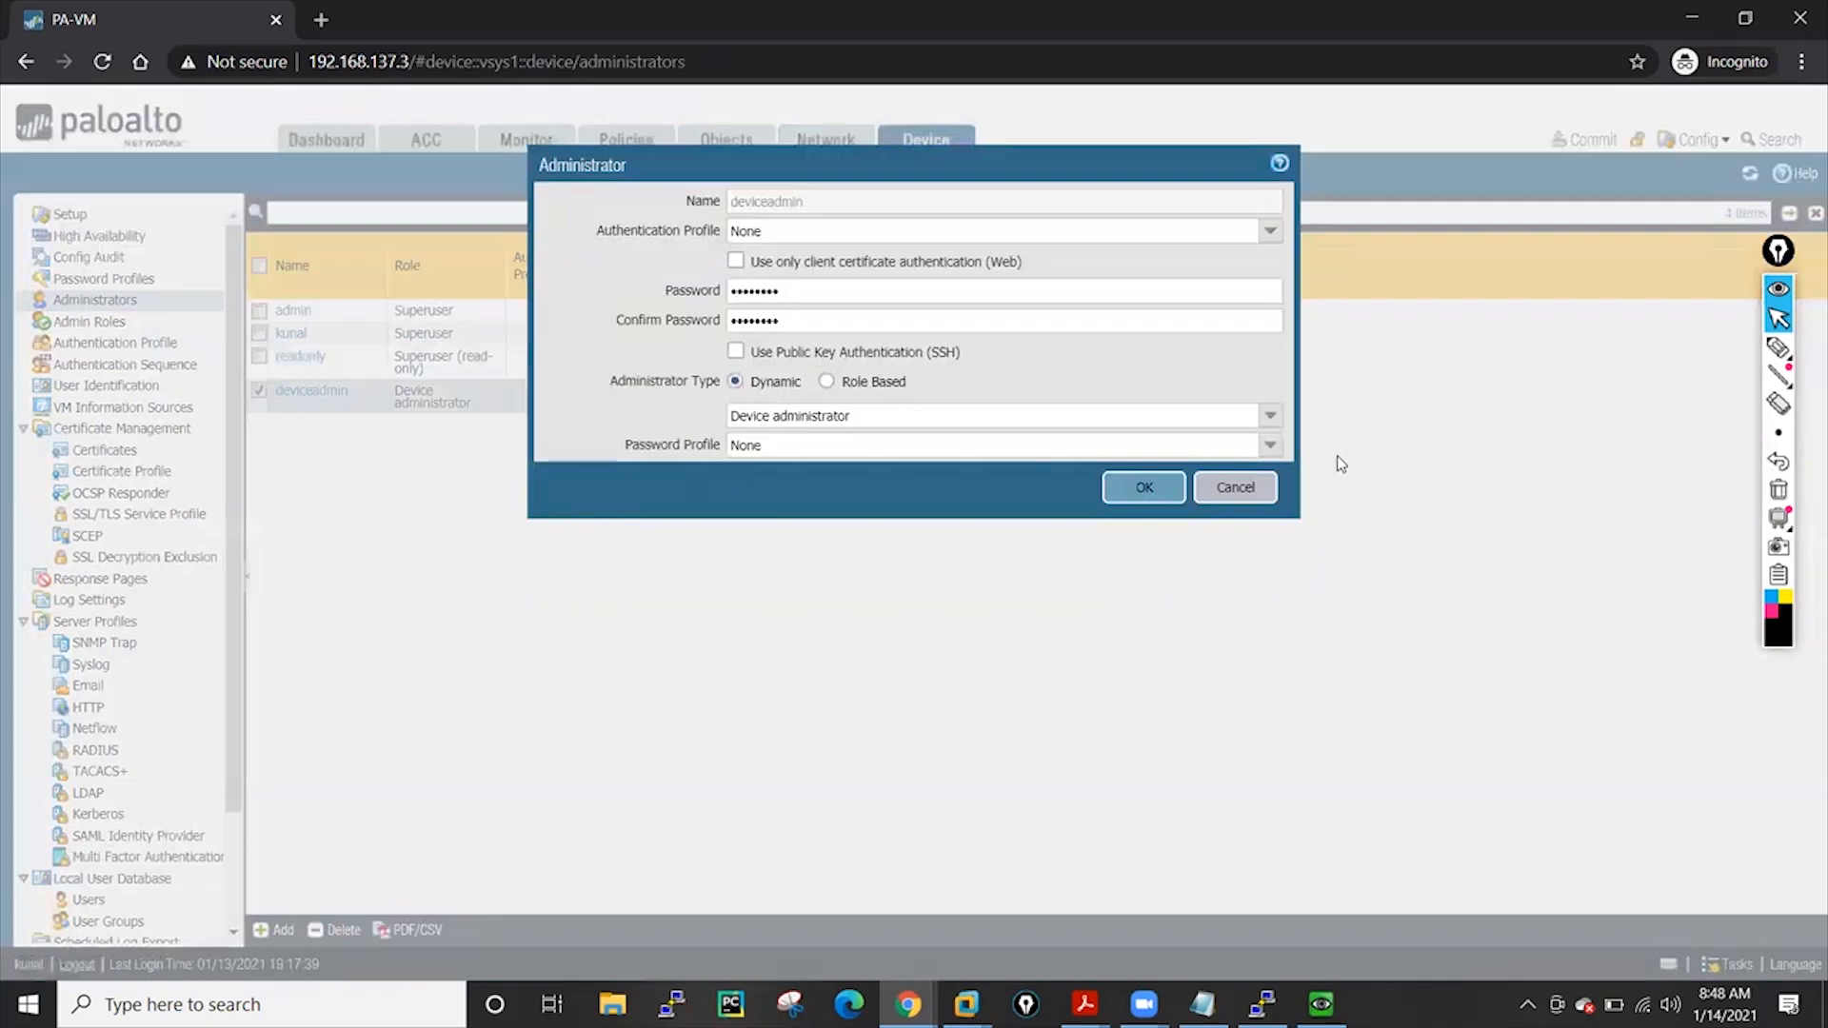
pyautogui.click(1238, 488)
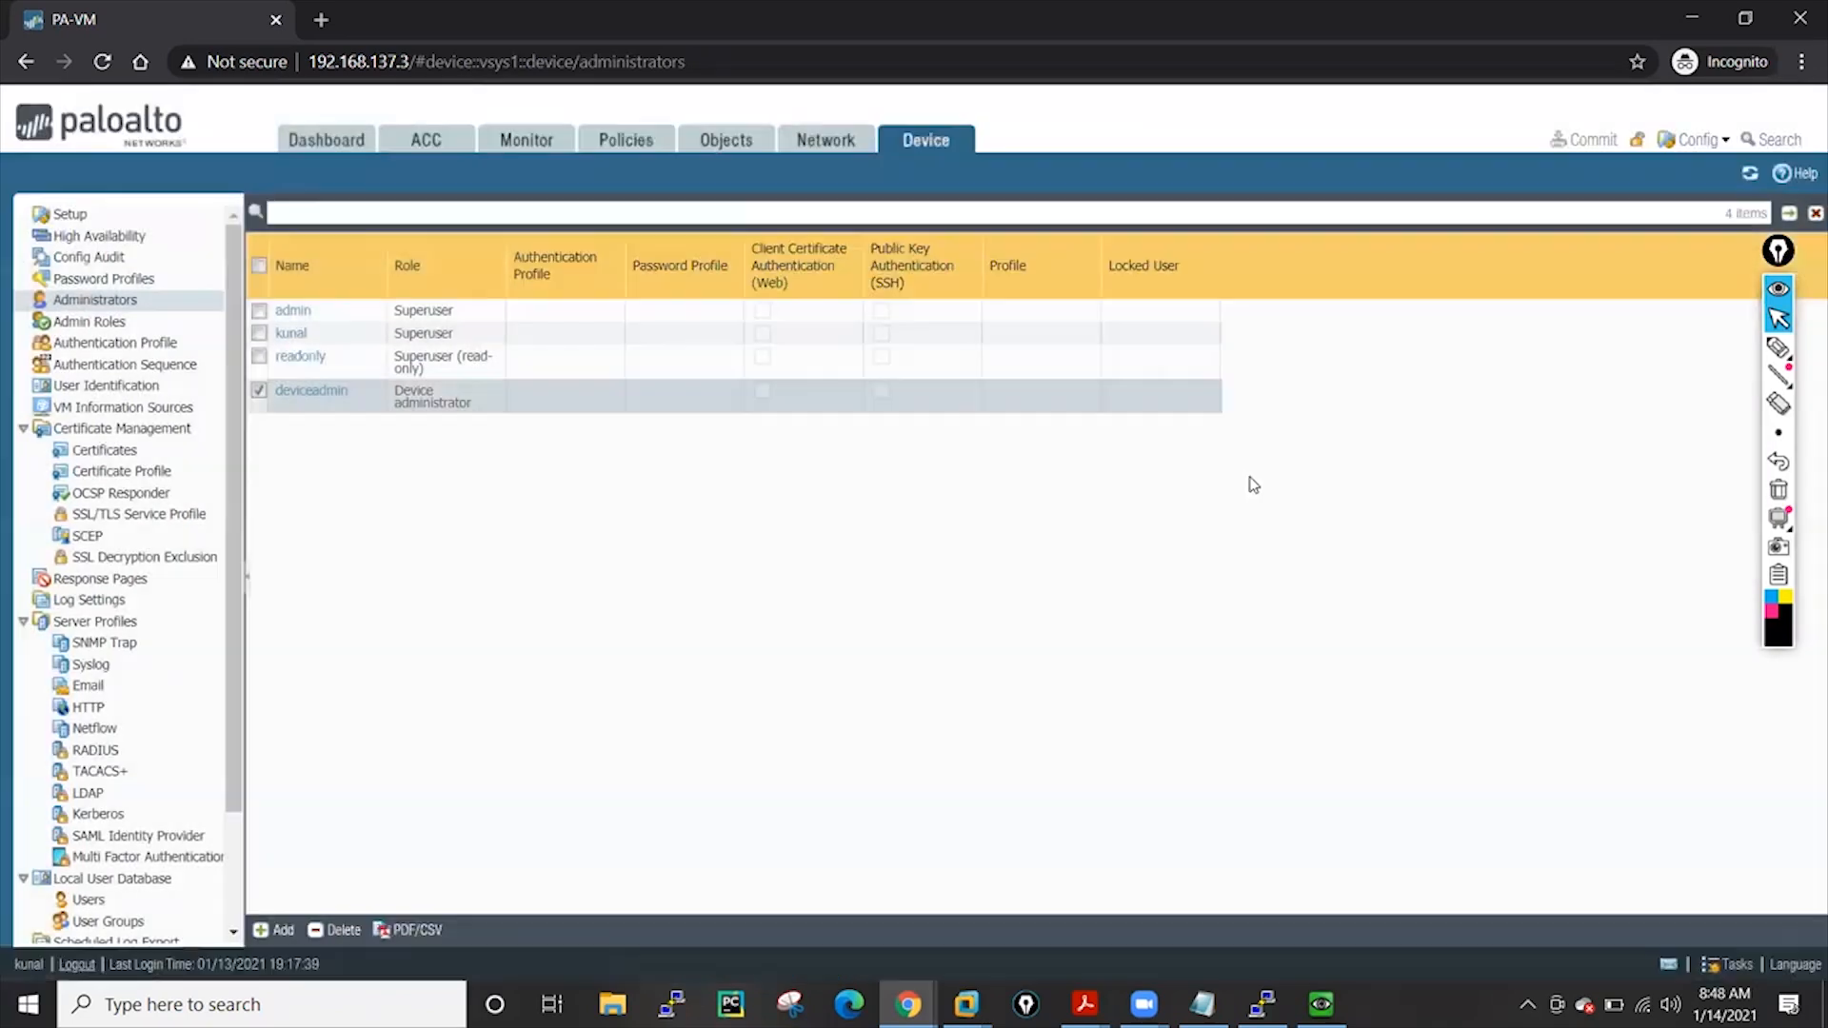
pyautogui.click(258, 391)
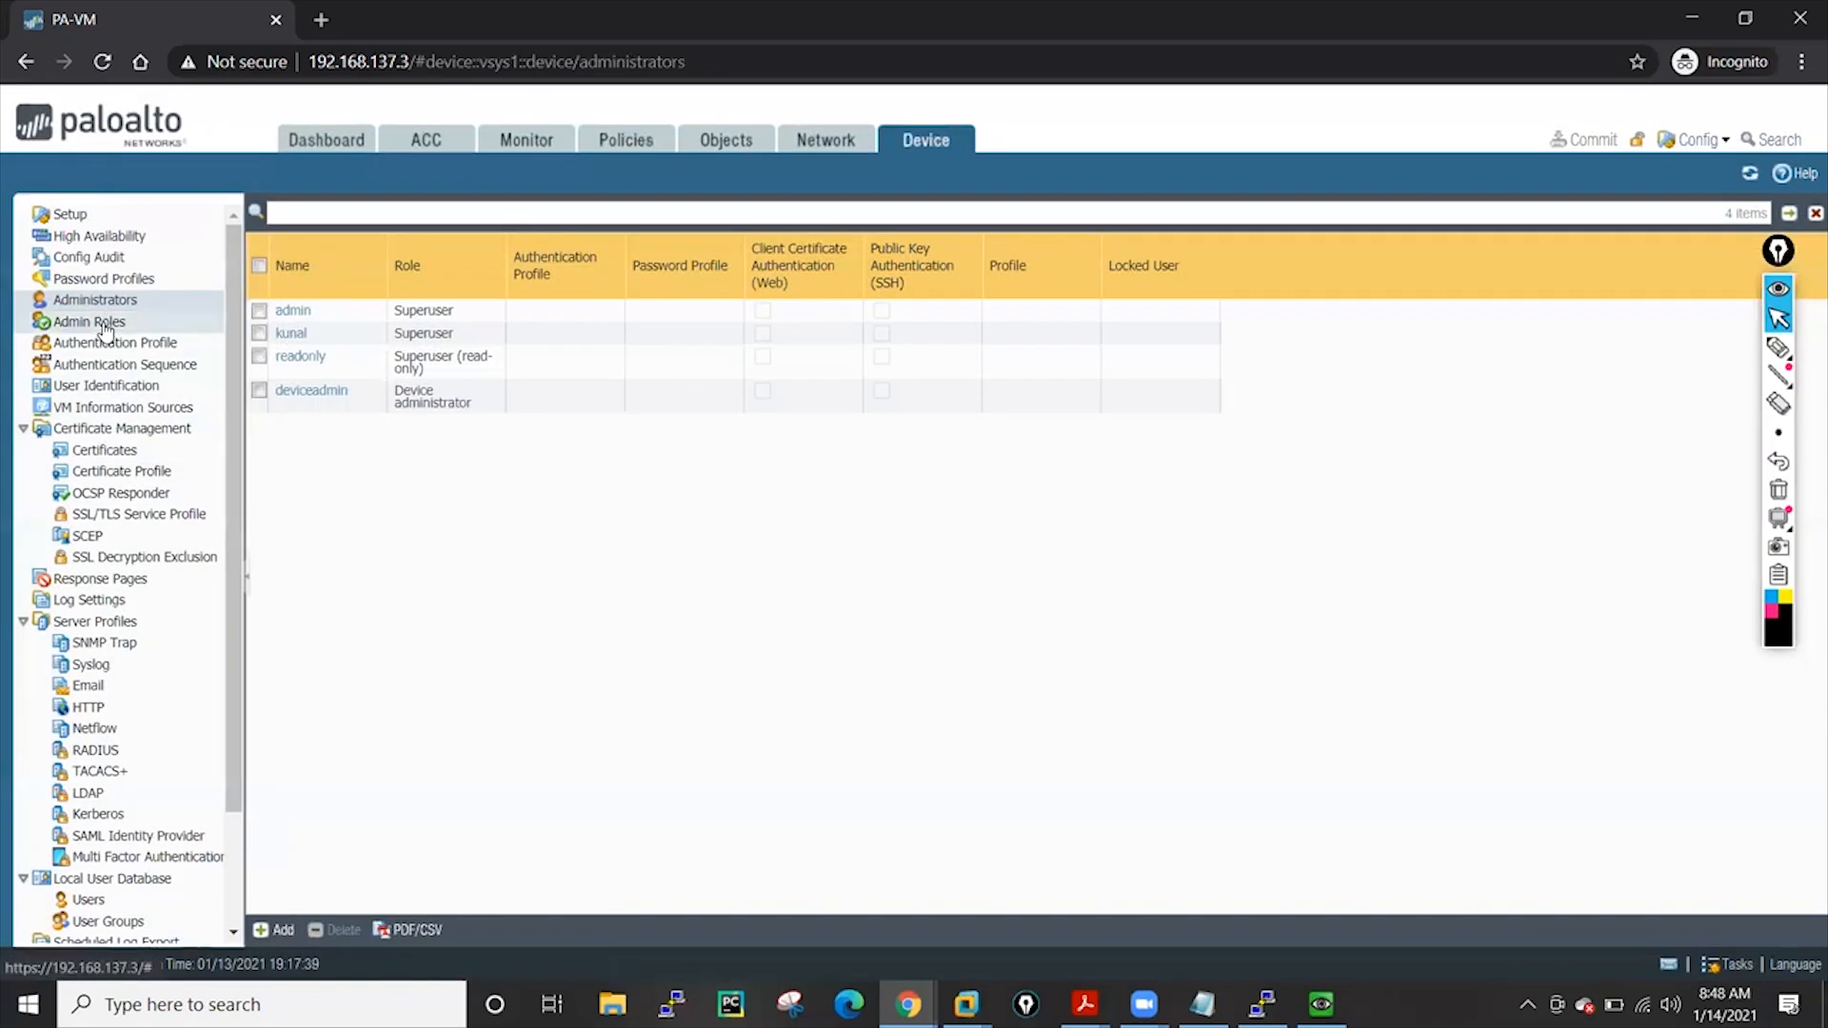
pyautogui.click(104, 323)
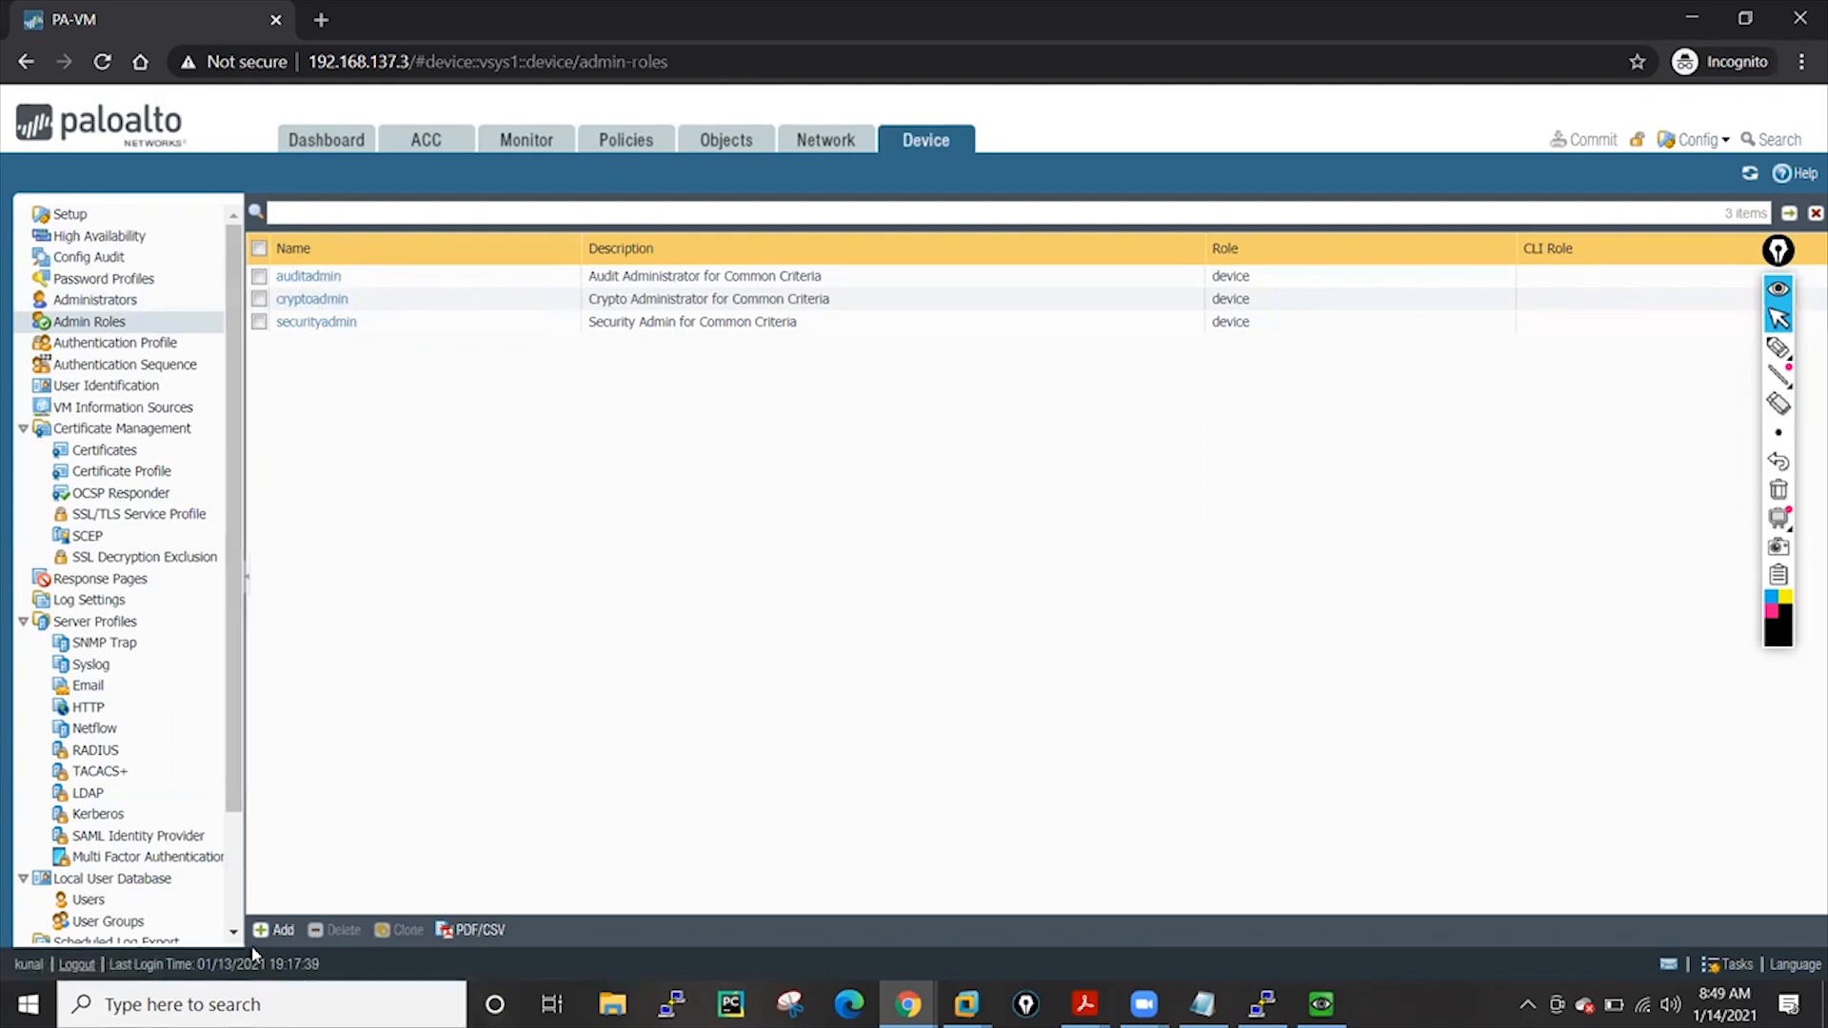
# Start a new admin role profile and name it 'network'
pyautogui.click(281, 930)
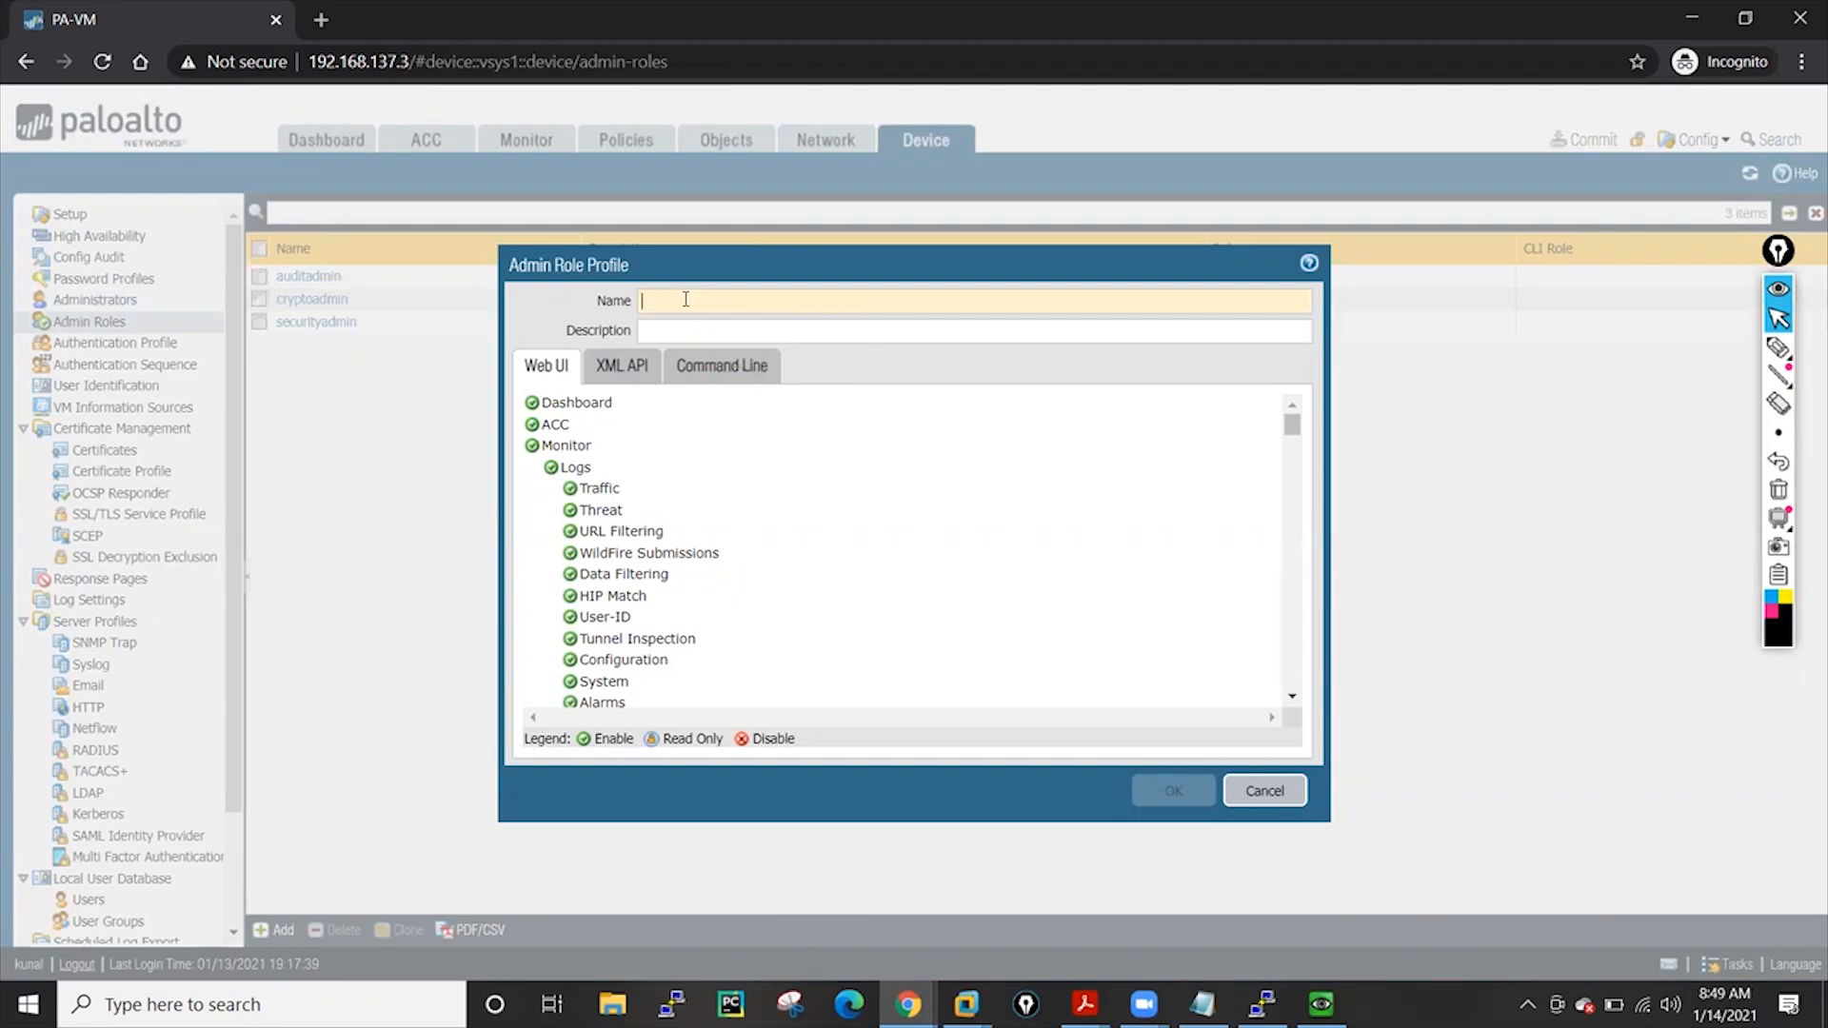
pyautogui.write('user')
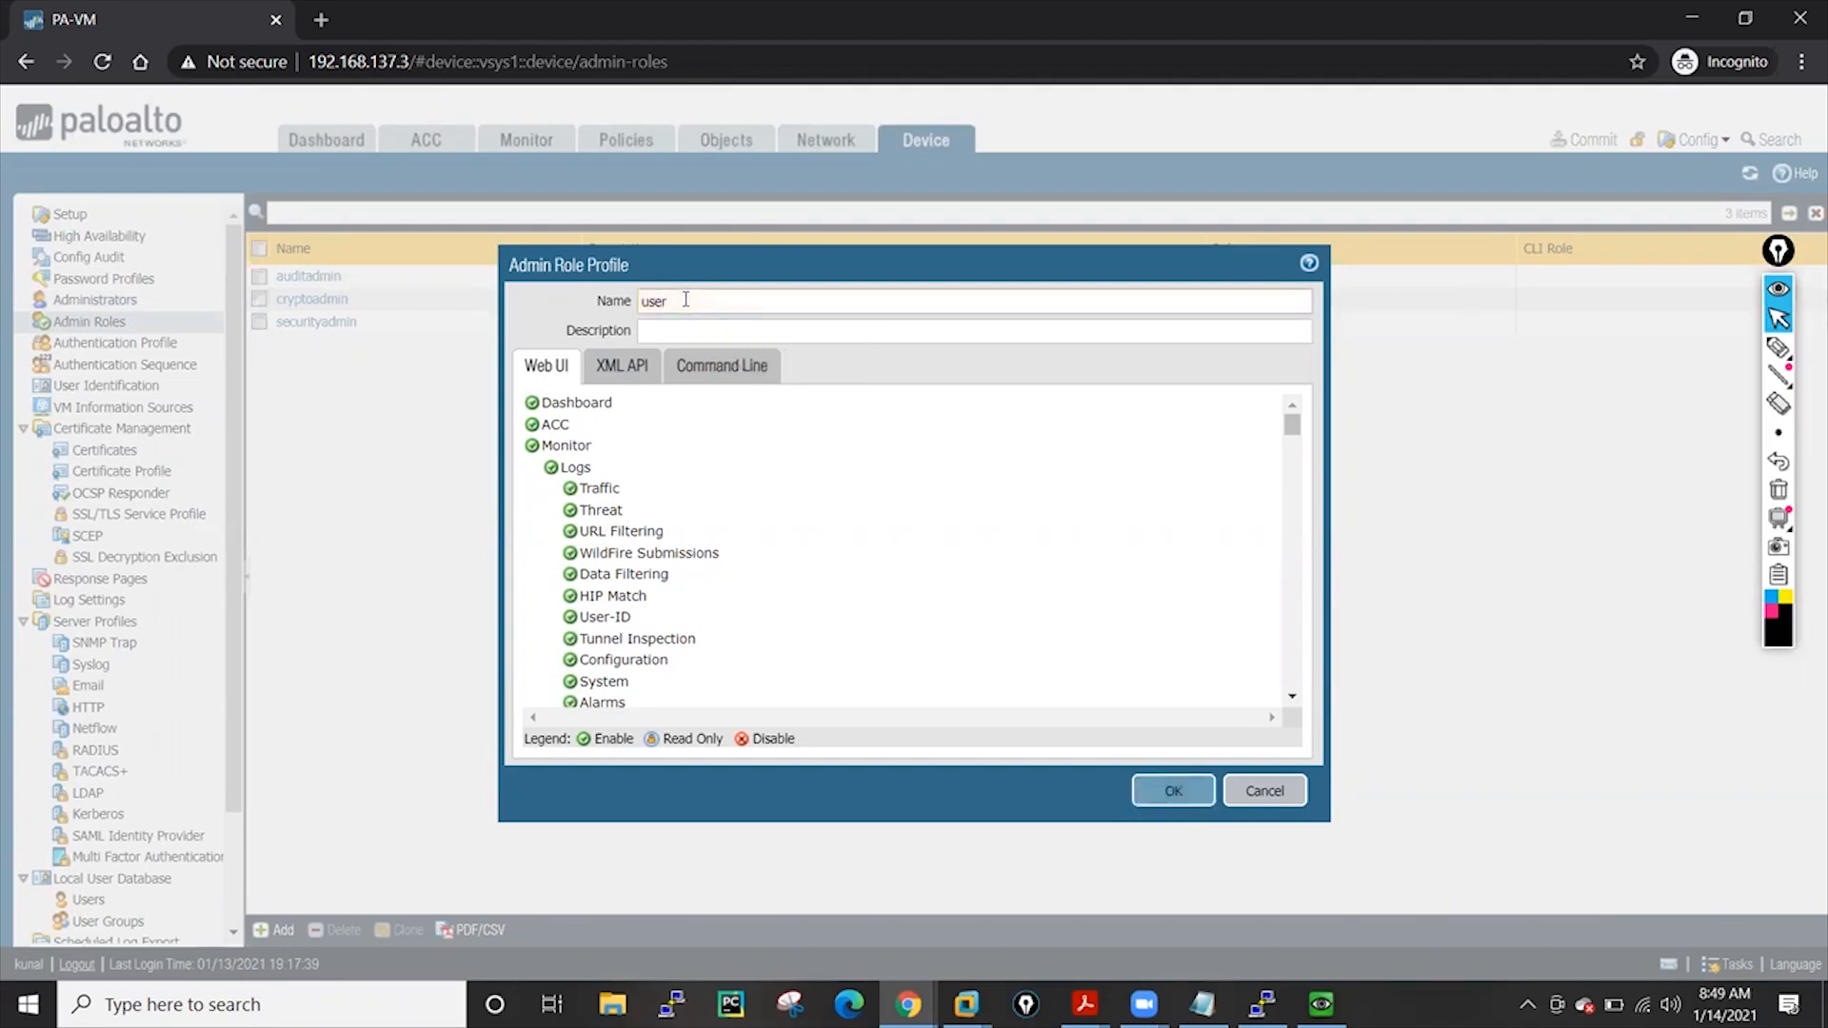
pyautogui.press('BackSpace')
pyautogui.press('BackSpace')
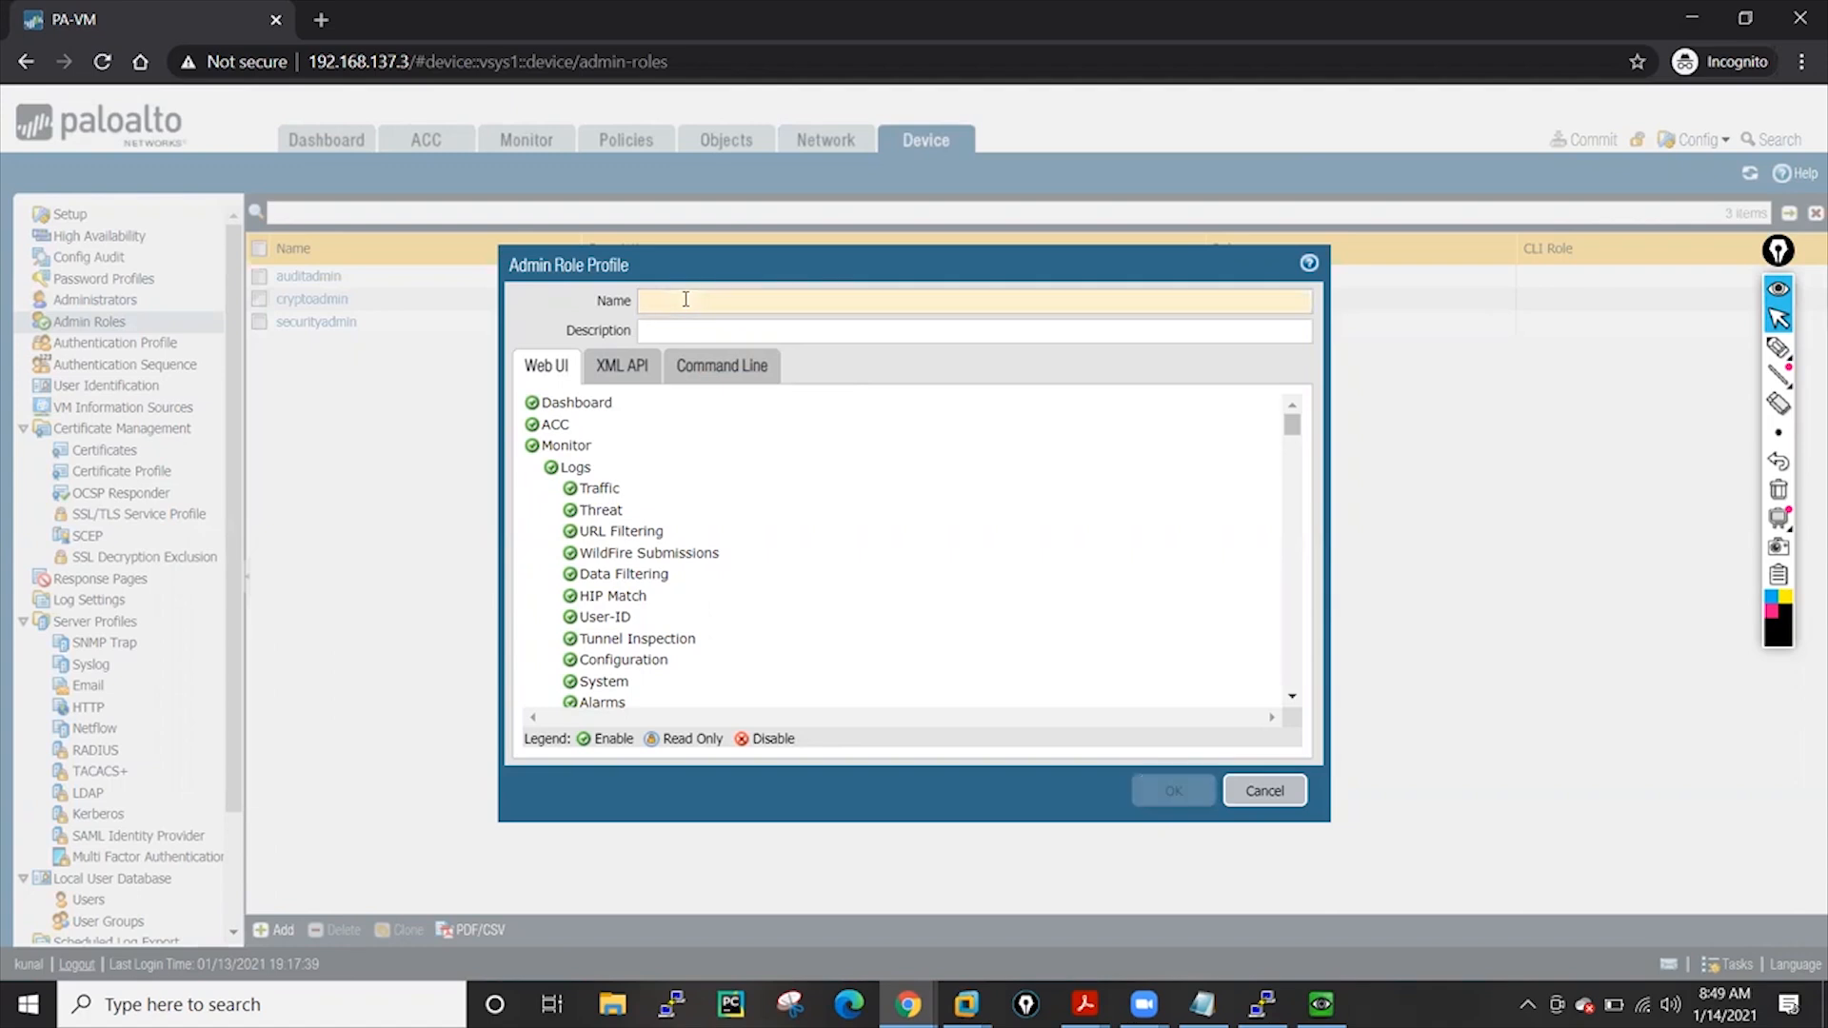
pyautogui.write('network')
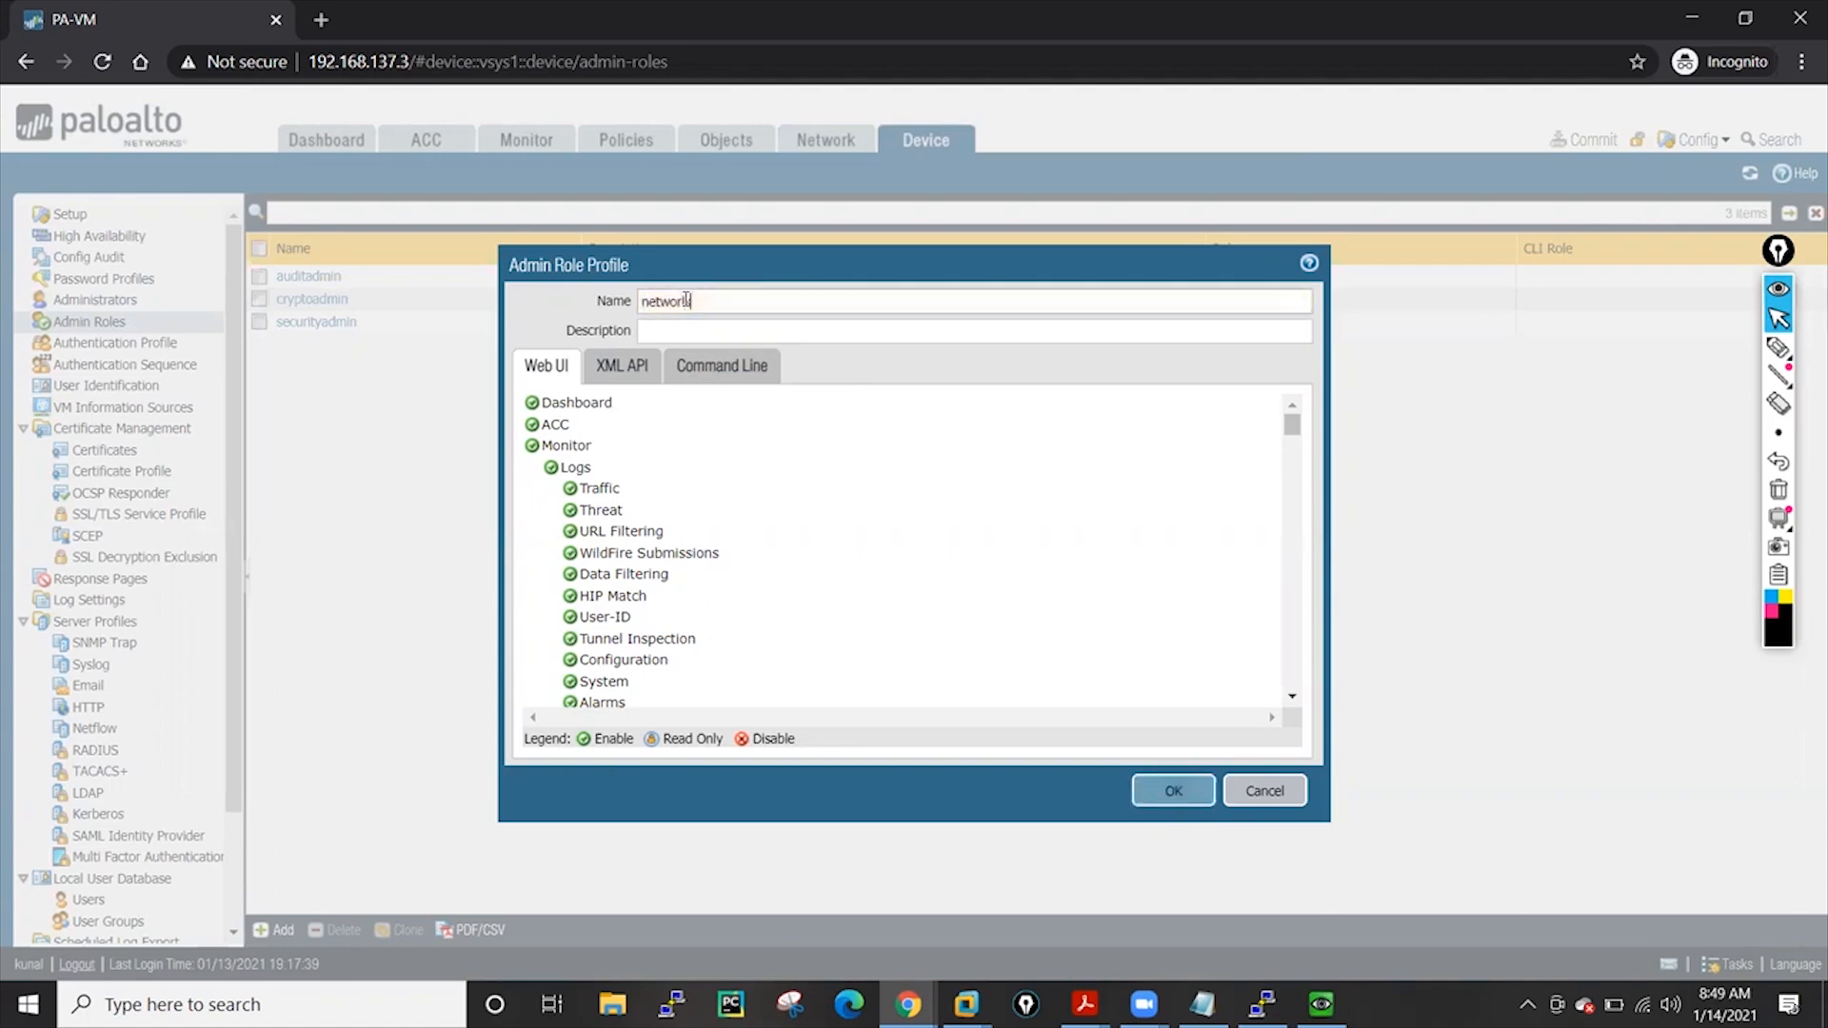
pyautogui.press('BackSpace')
# Disable the role's web UI access to ACC, Monitor, Policies, Objects and Device
pyautogui.click(533, 426)
pyautogui.click(533, 447)
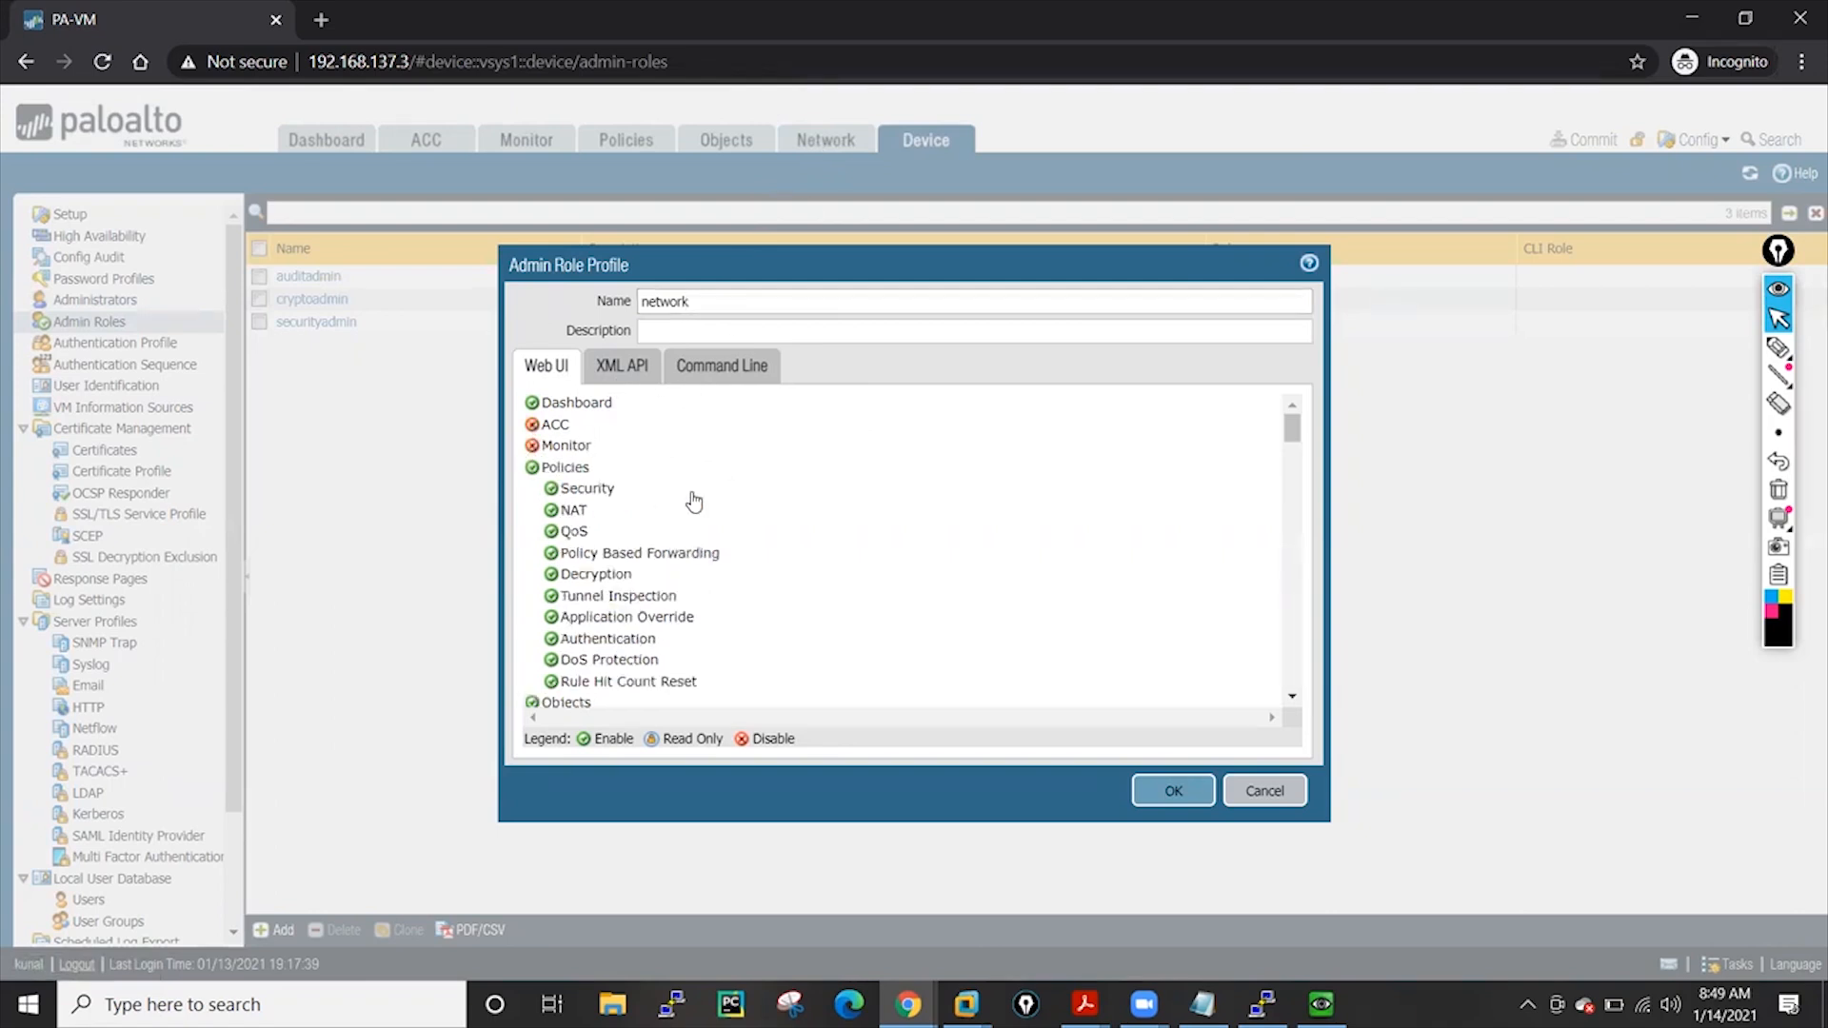
pyautogui.click(532, 467)
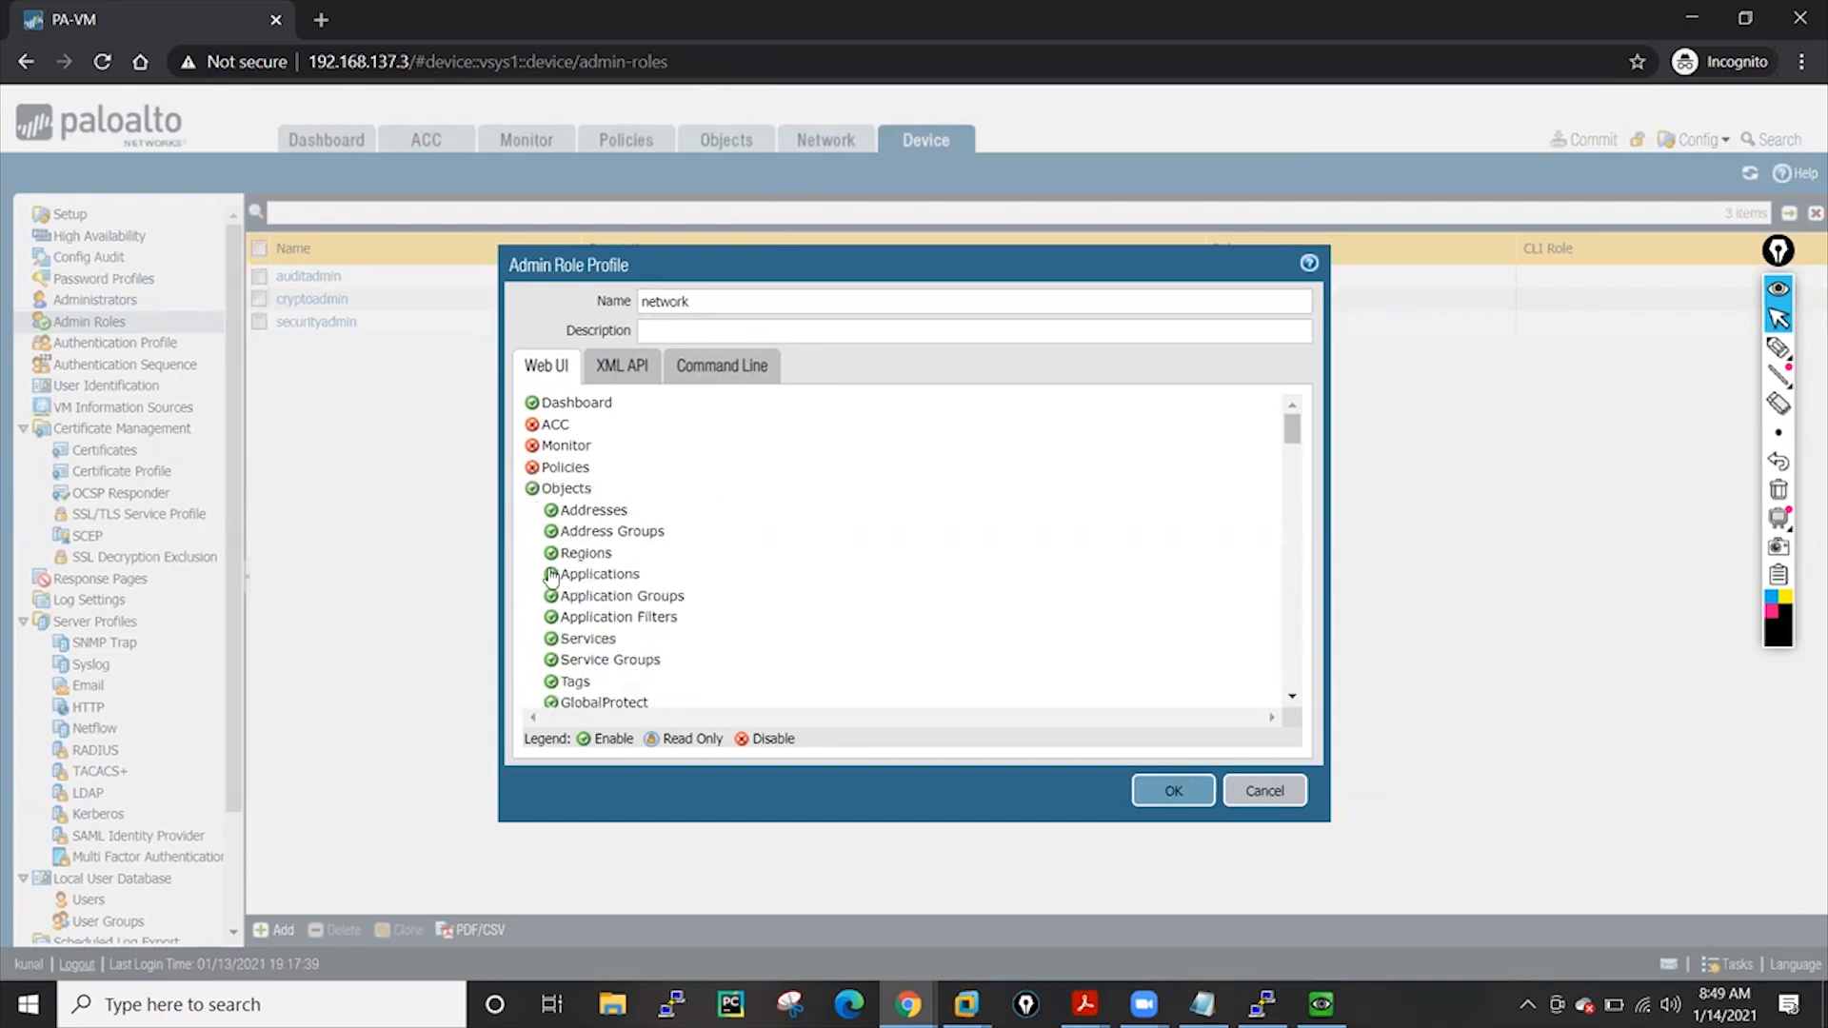
pyautogui.click(533, 489)
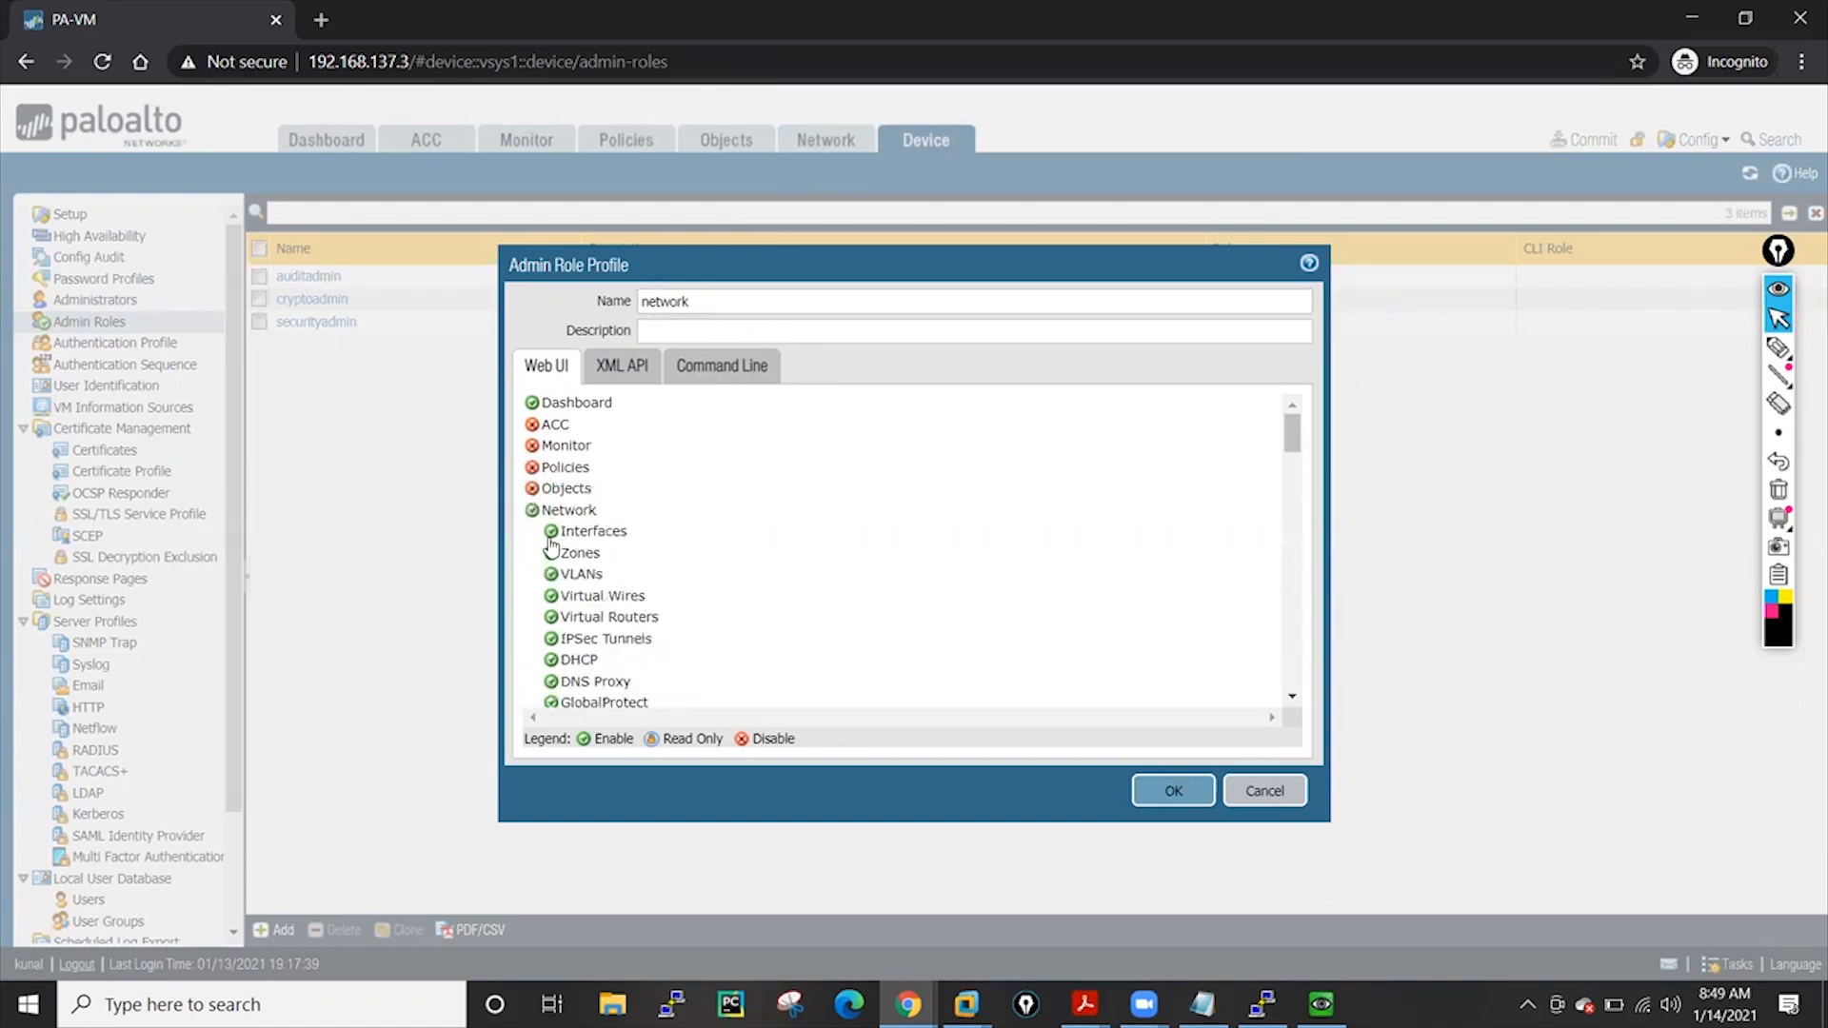
pyautogui.scroll(-3, 734, 545)
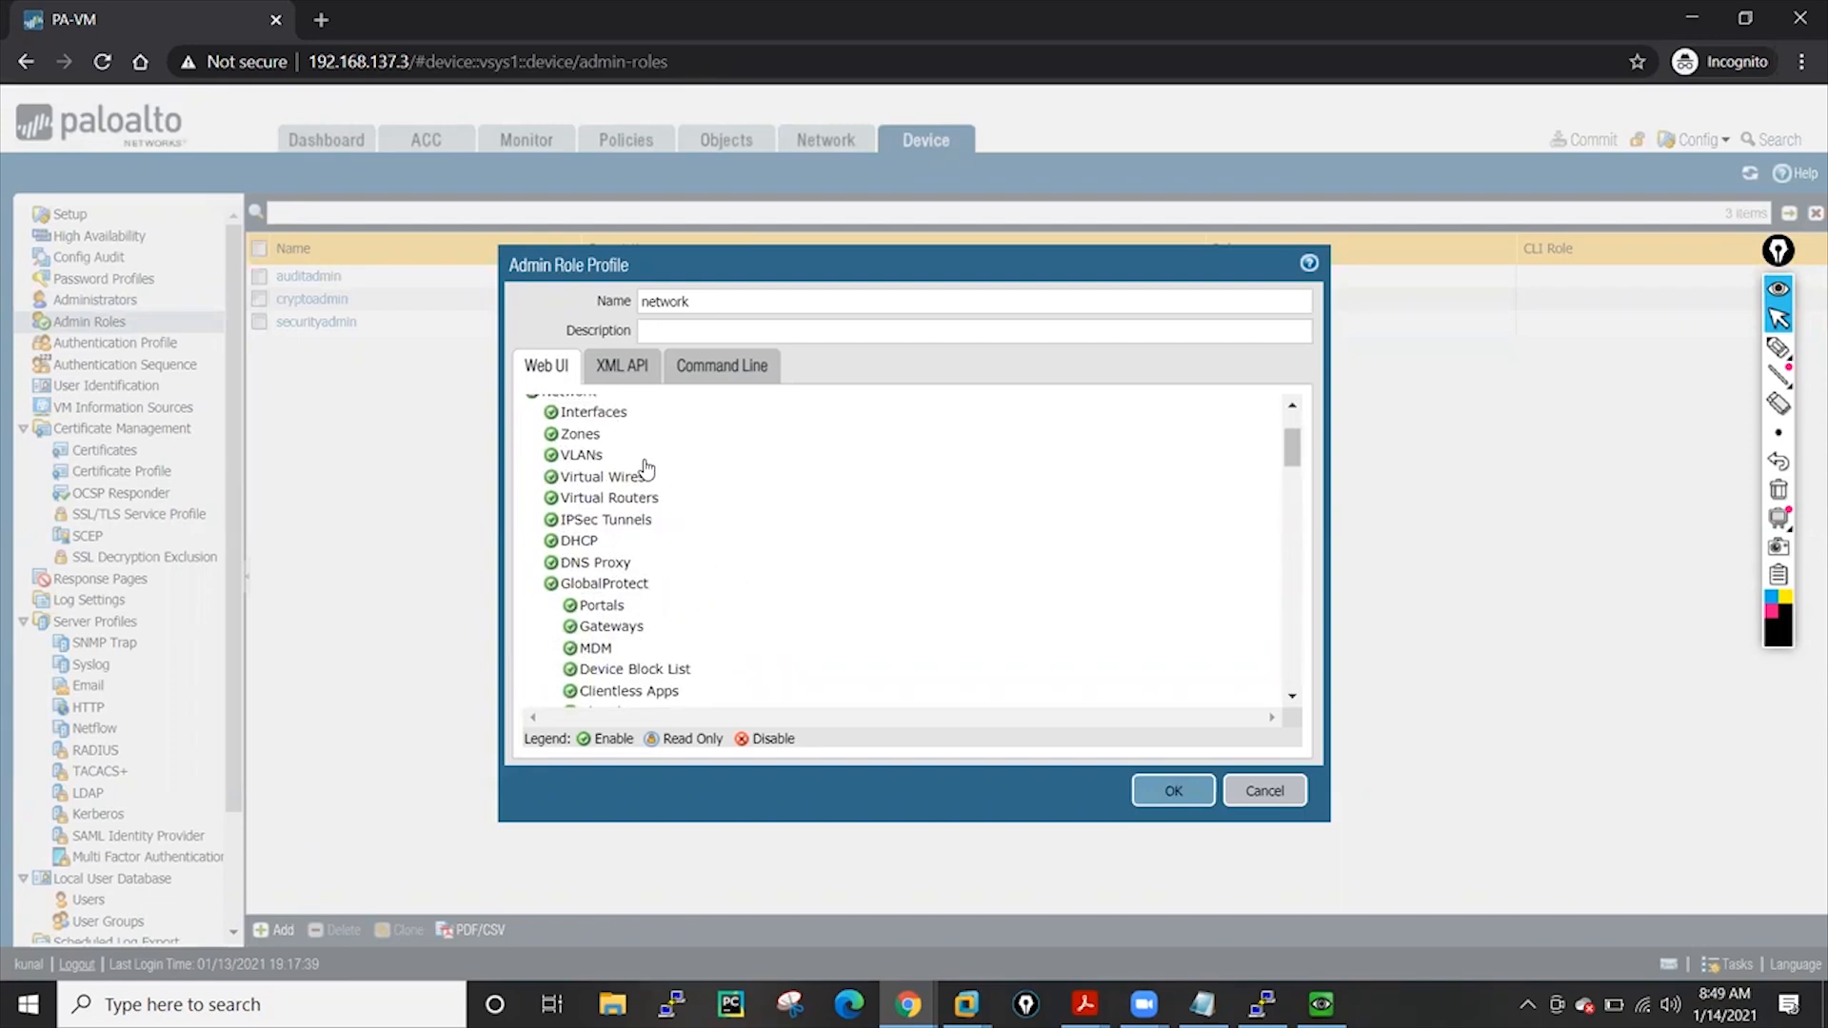
pyautogui.scroll(3, 643, 469)
pyautogui.scroll(-3, 571, 571)
pyautogui.scroll(-3, 588, 631)
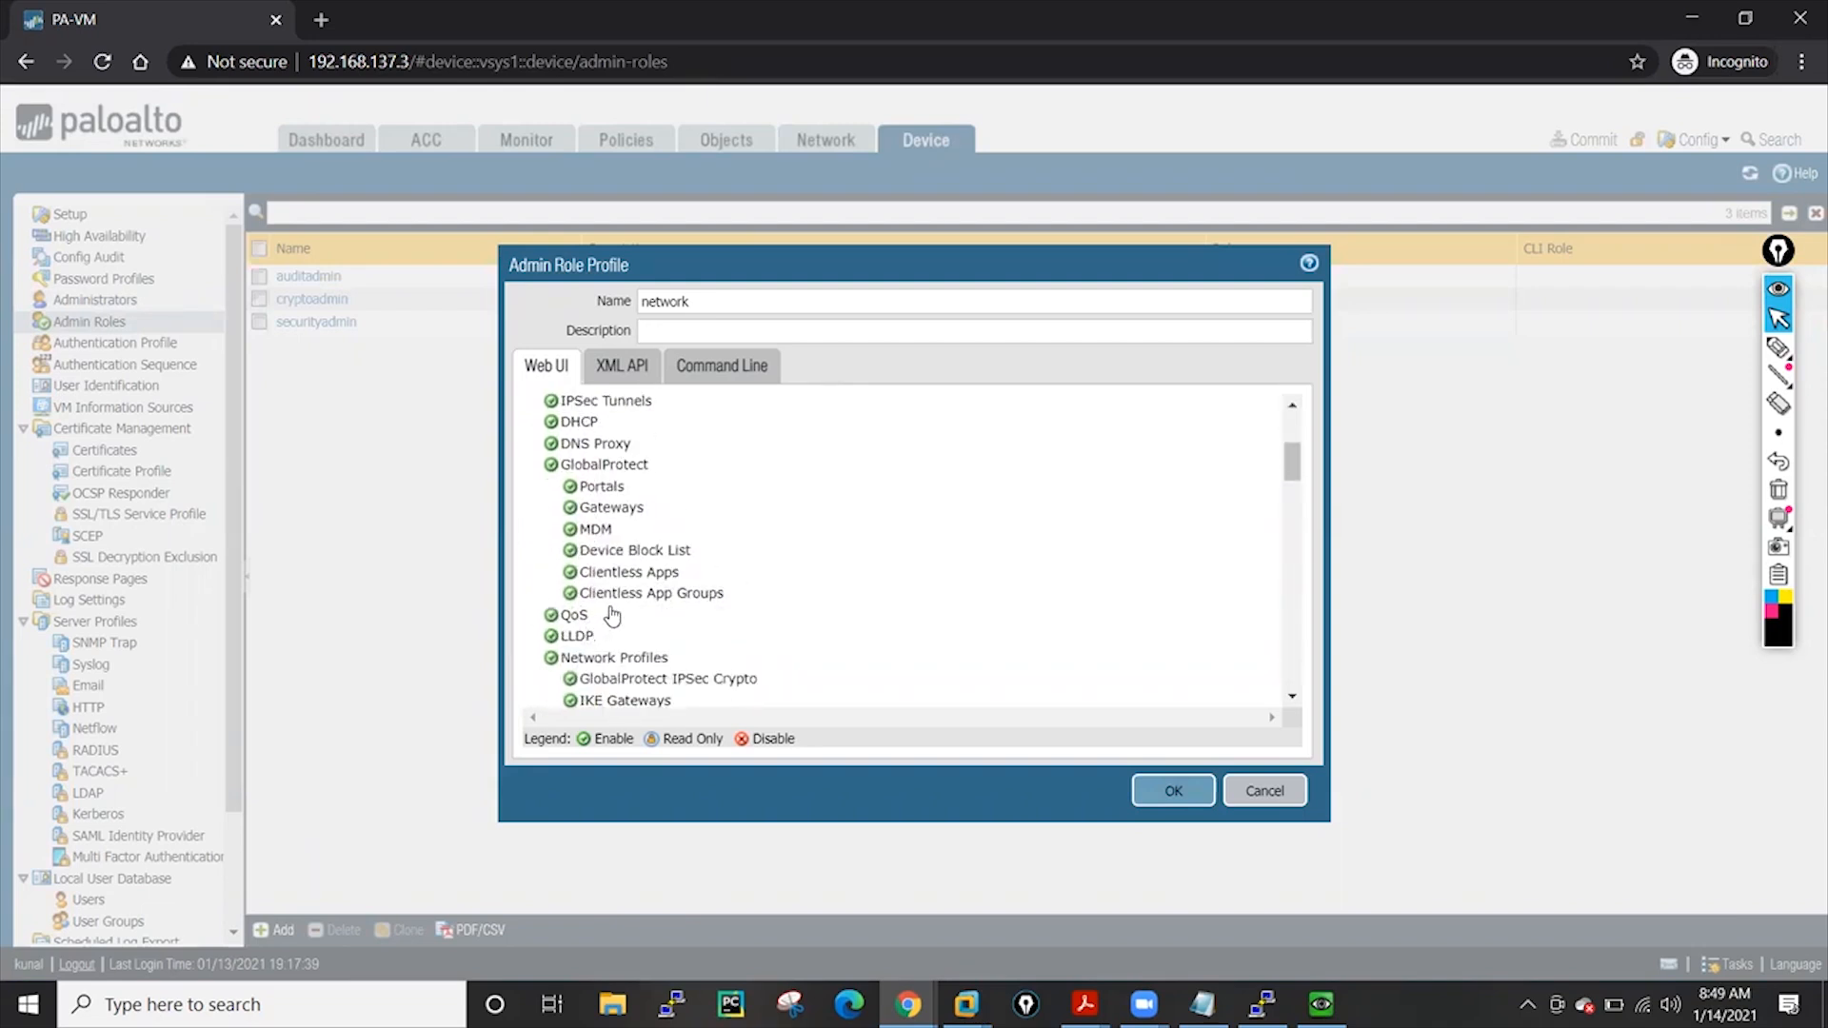
pyautogui.scroll(-6, 609, 610)
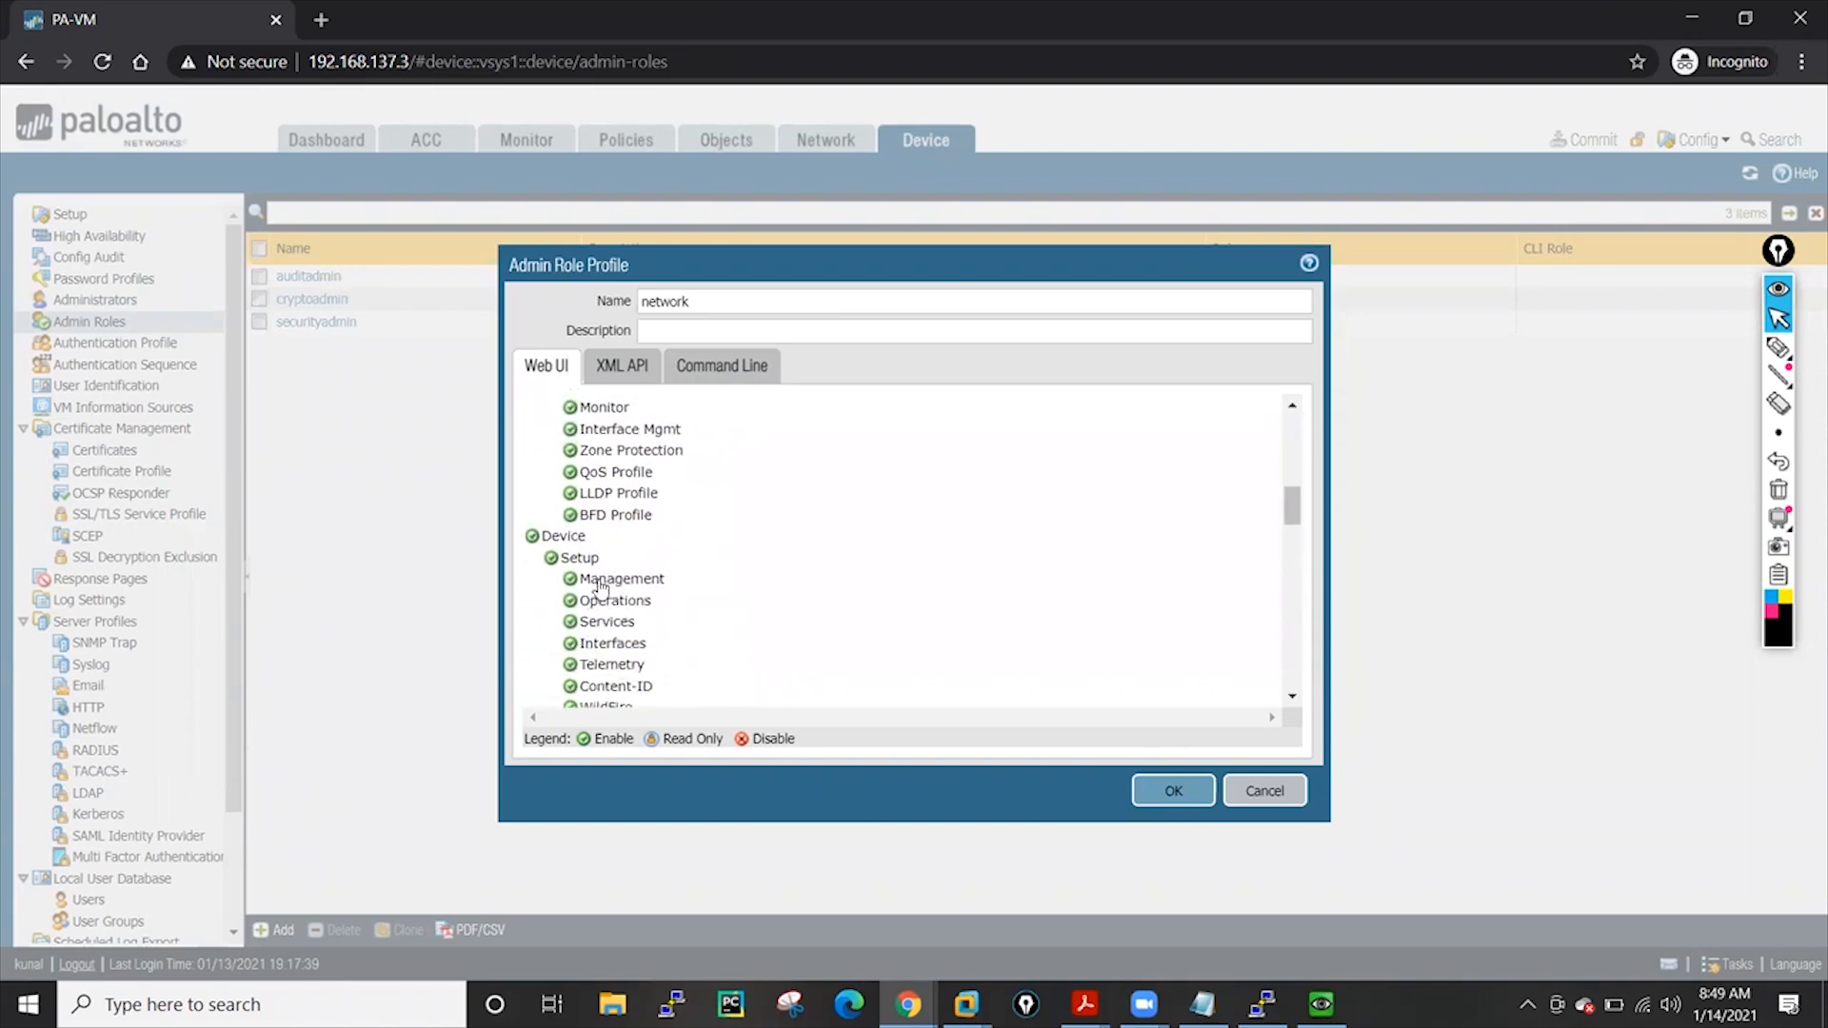
pyautogui.click(533, 536)
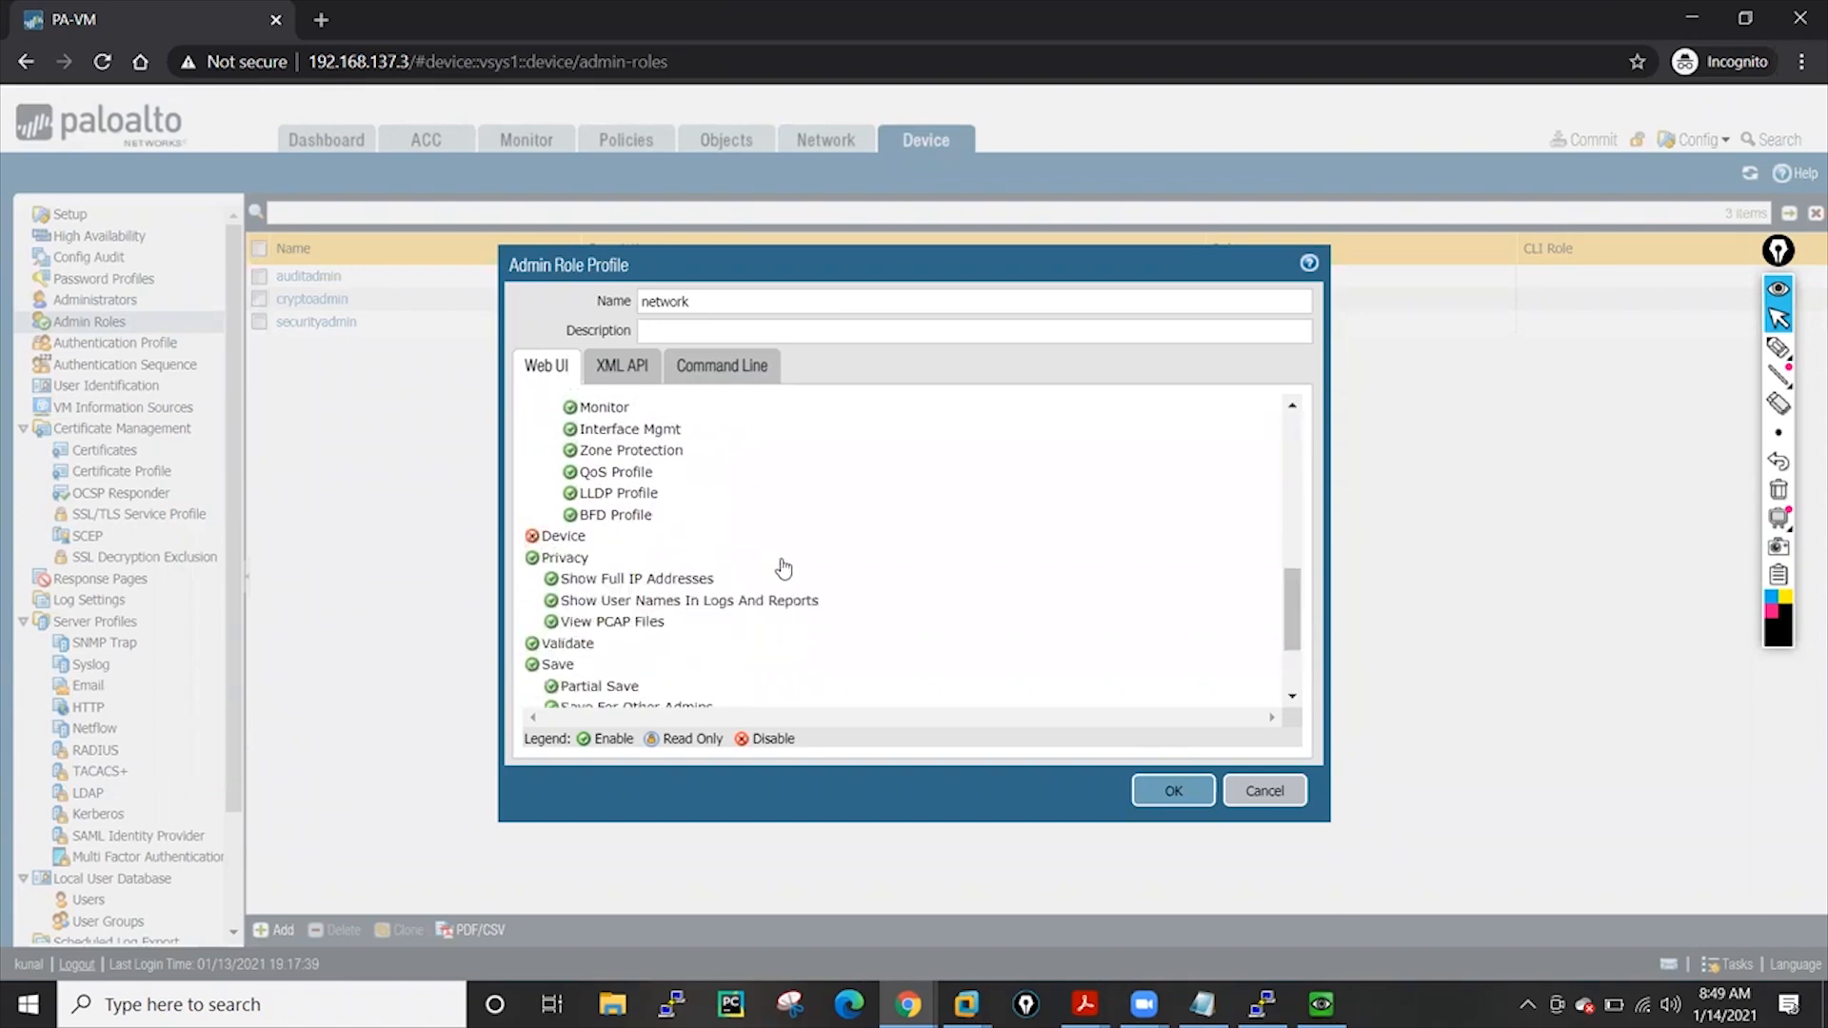
pyautogui.scroll(-2, 783, 568)
# Disable Privacy, Save, Commit, Tasks and Global access, then save the network role
pyautogui.click(533, 452)
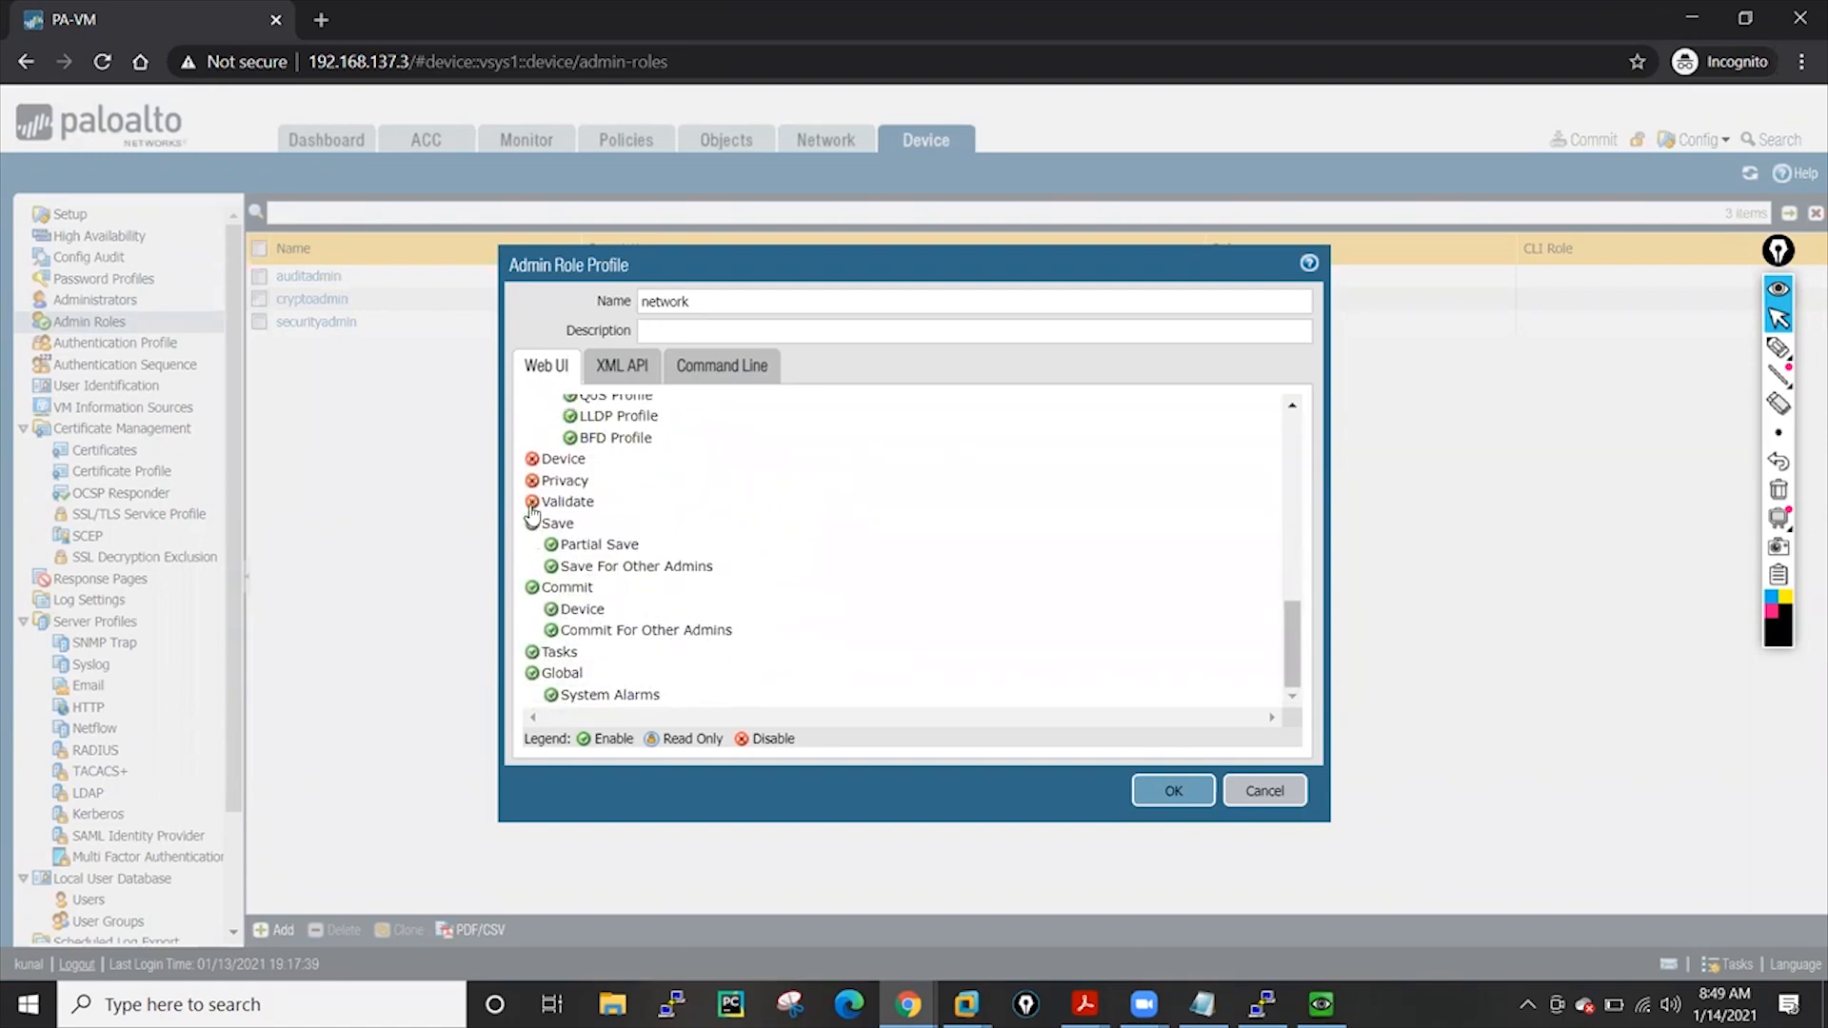
pyautogui.click(532, 524)
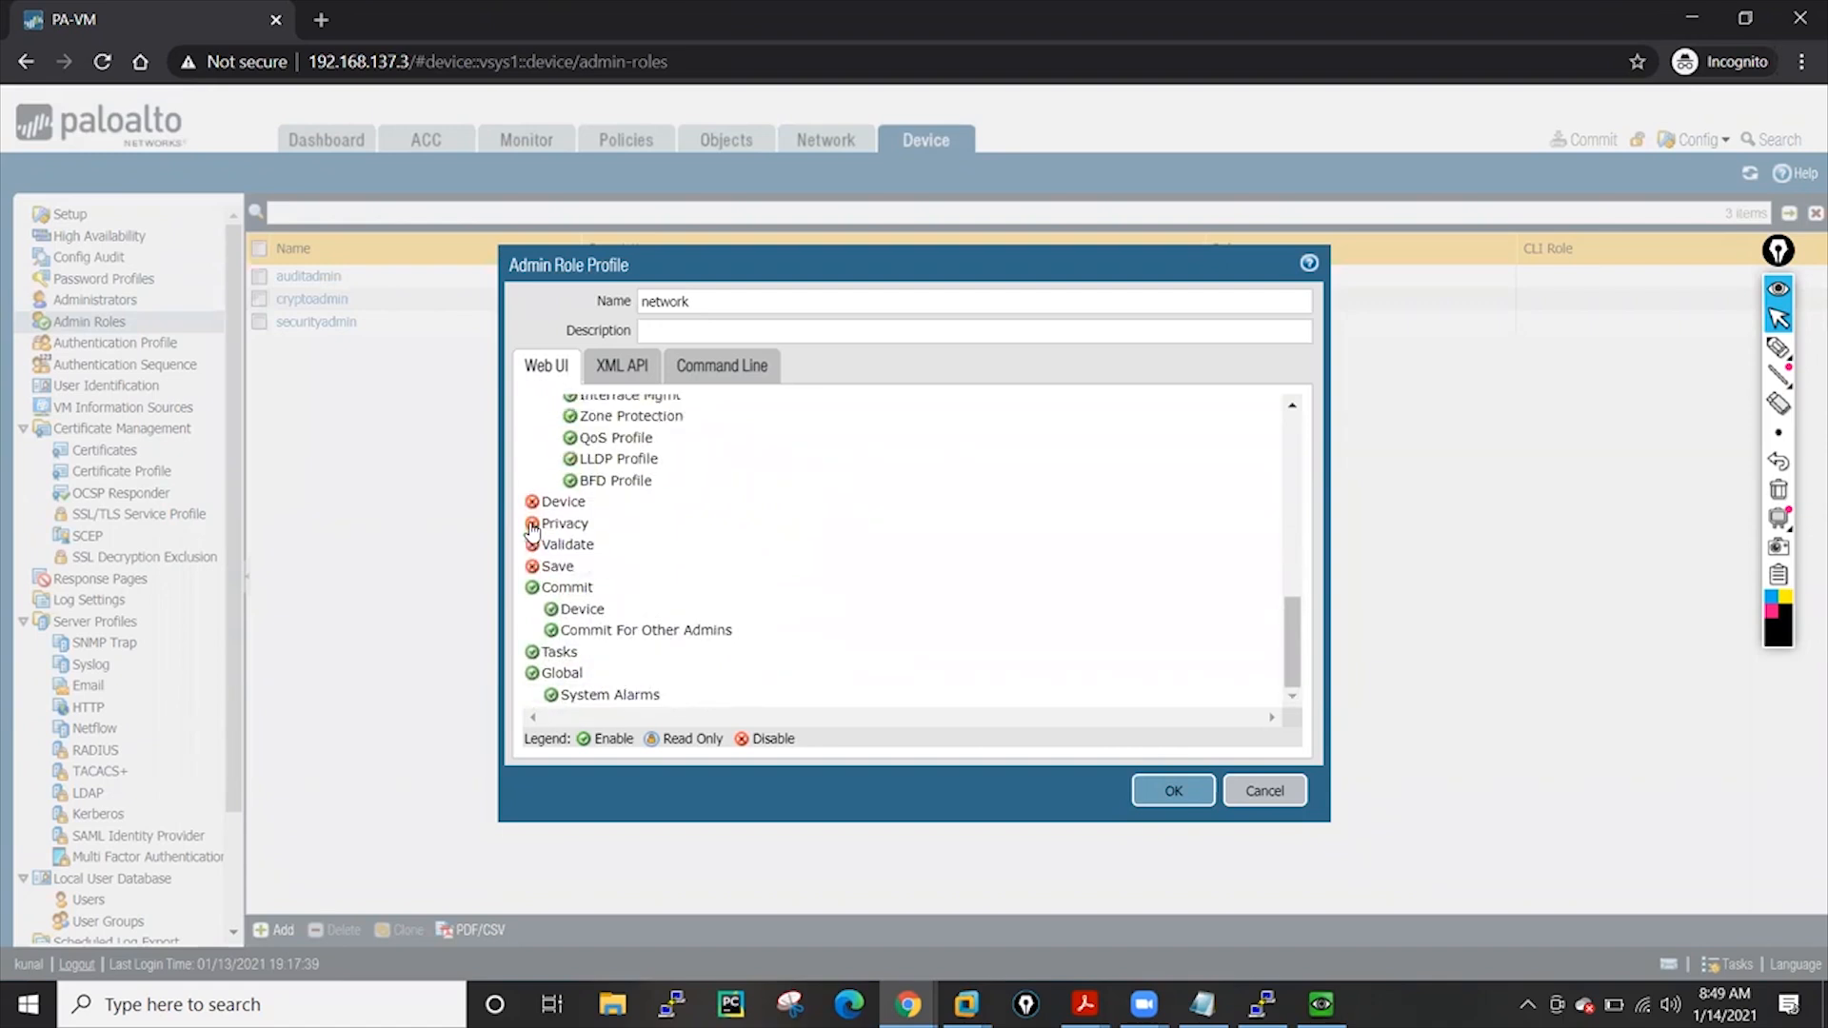
pyautogui.click(532, 588)
pyautogui.scroll(3, 667, 592)
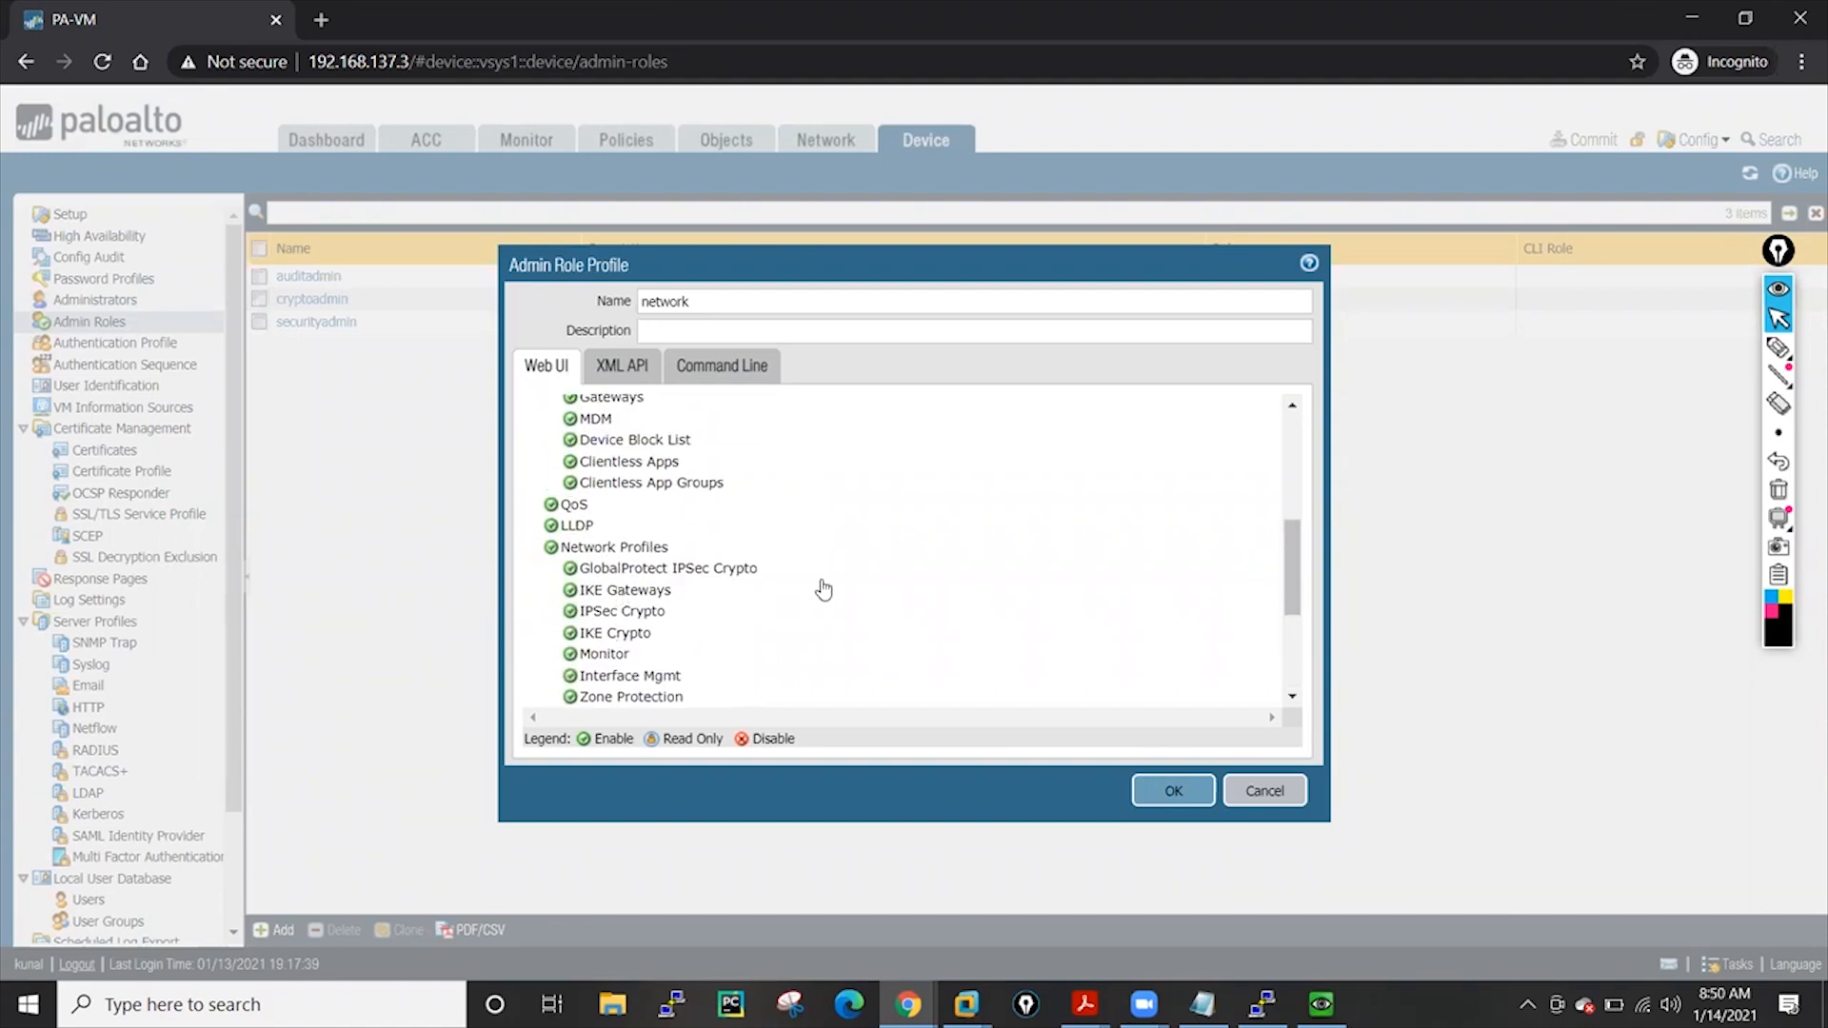
pyautogui.scroll(-5, 824, 591)
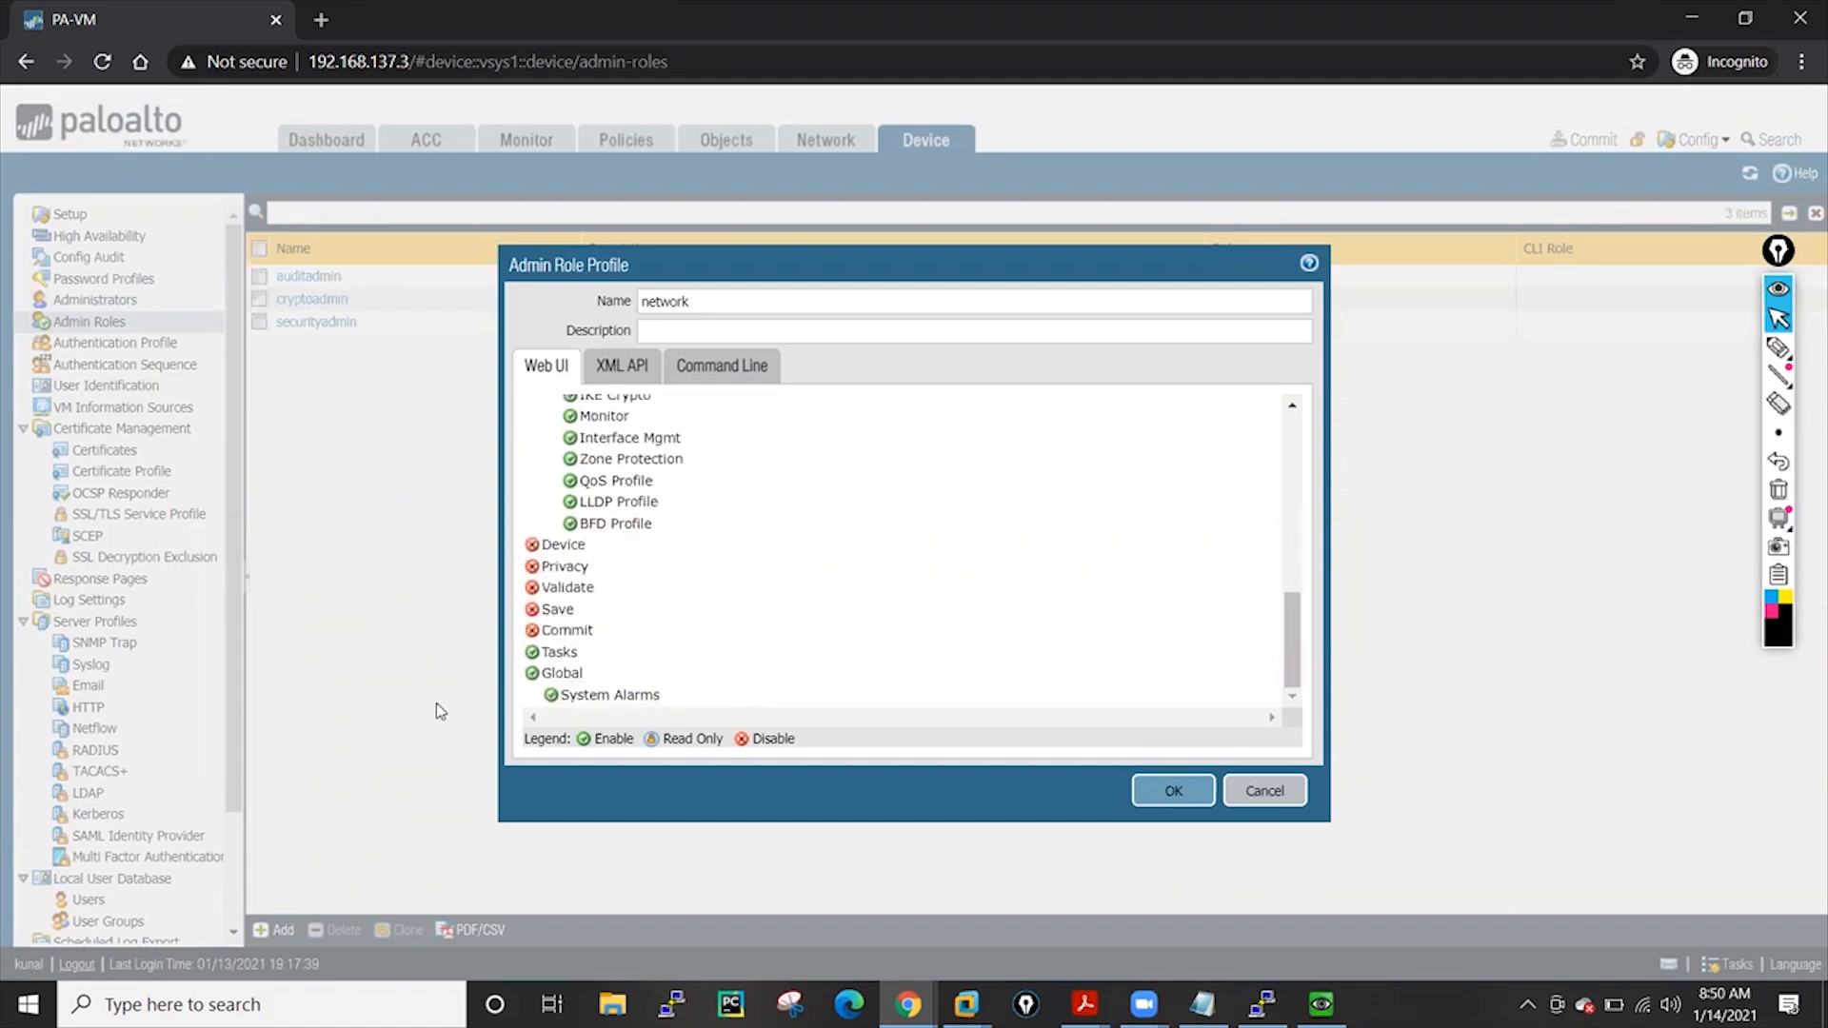
pyautogui.click(533, 652)
pyautogui.click(532, 673)
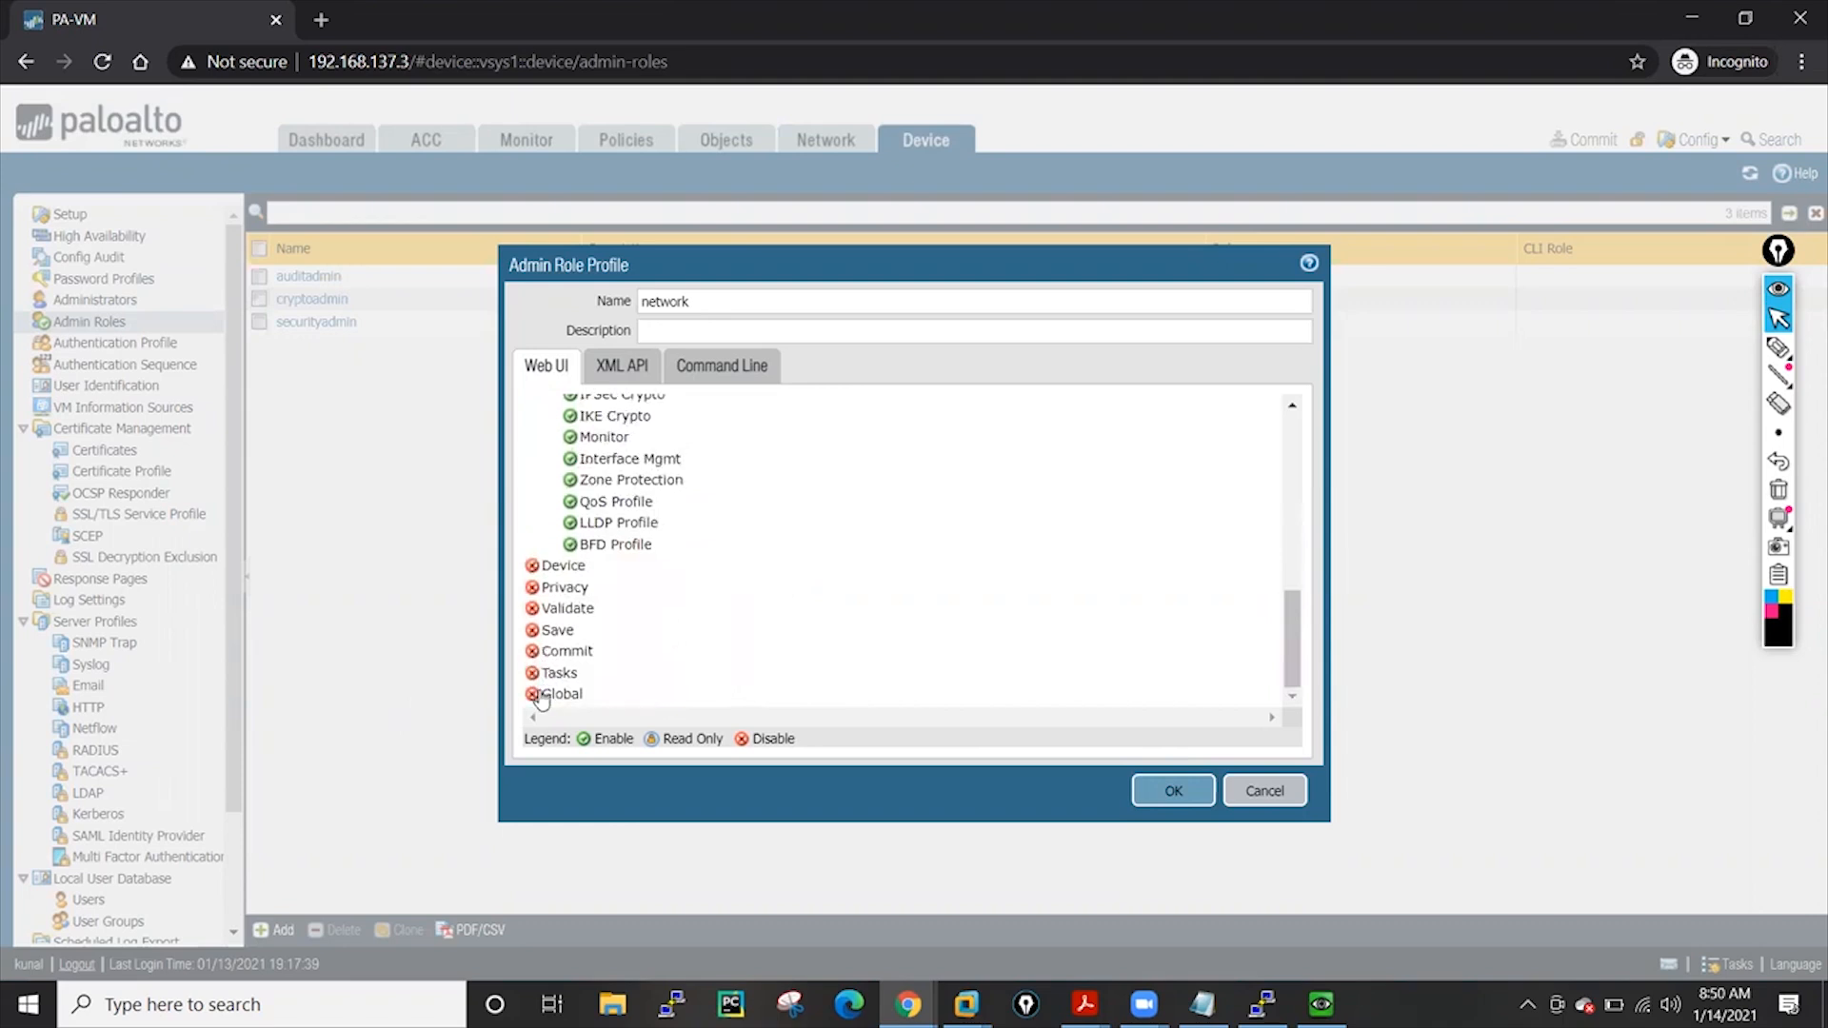
pyautogui.scroll(5, 700, 638)
pyautogui.scroll(-3, 762, 591)
pyautogui.scroll(1, 762, 591)
pyautogui.scroll(2, 763, 591)
pyautogui.scroll(2, 612, 600)
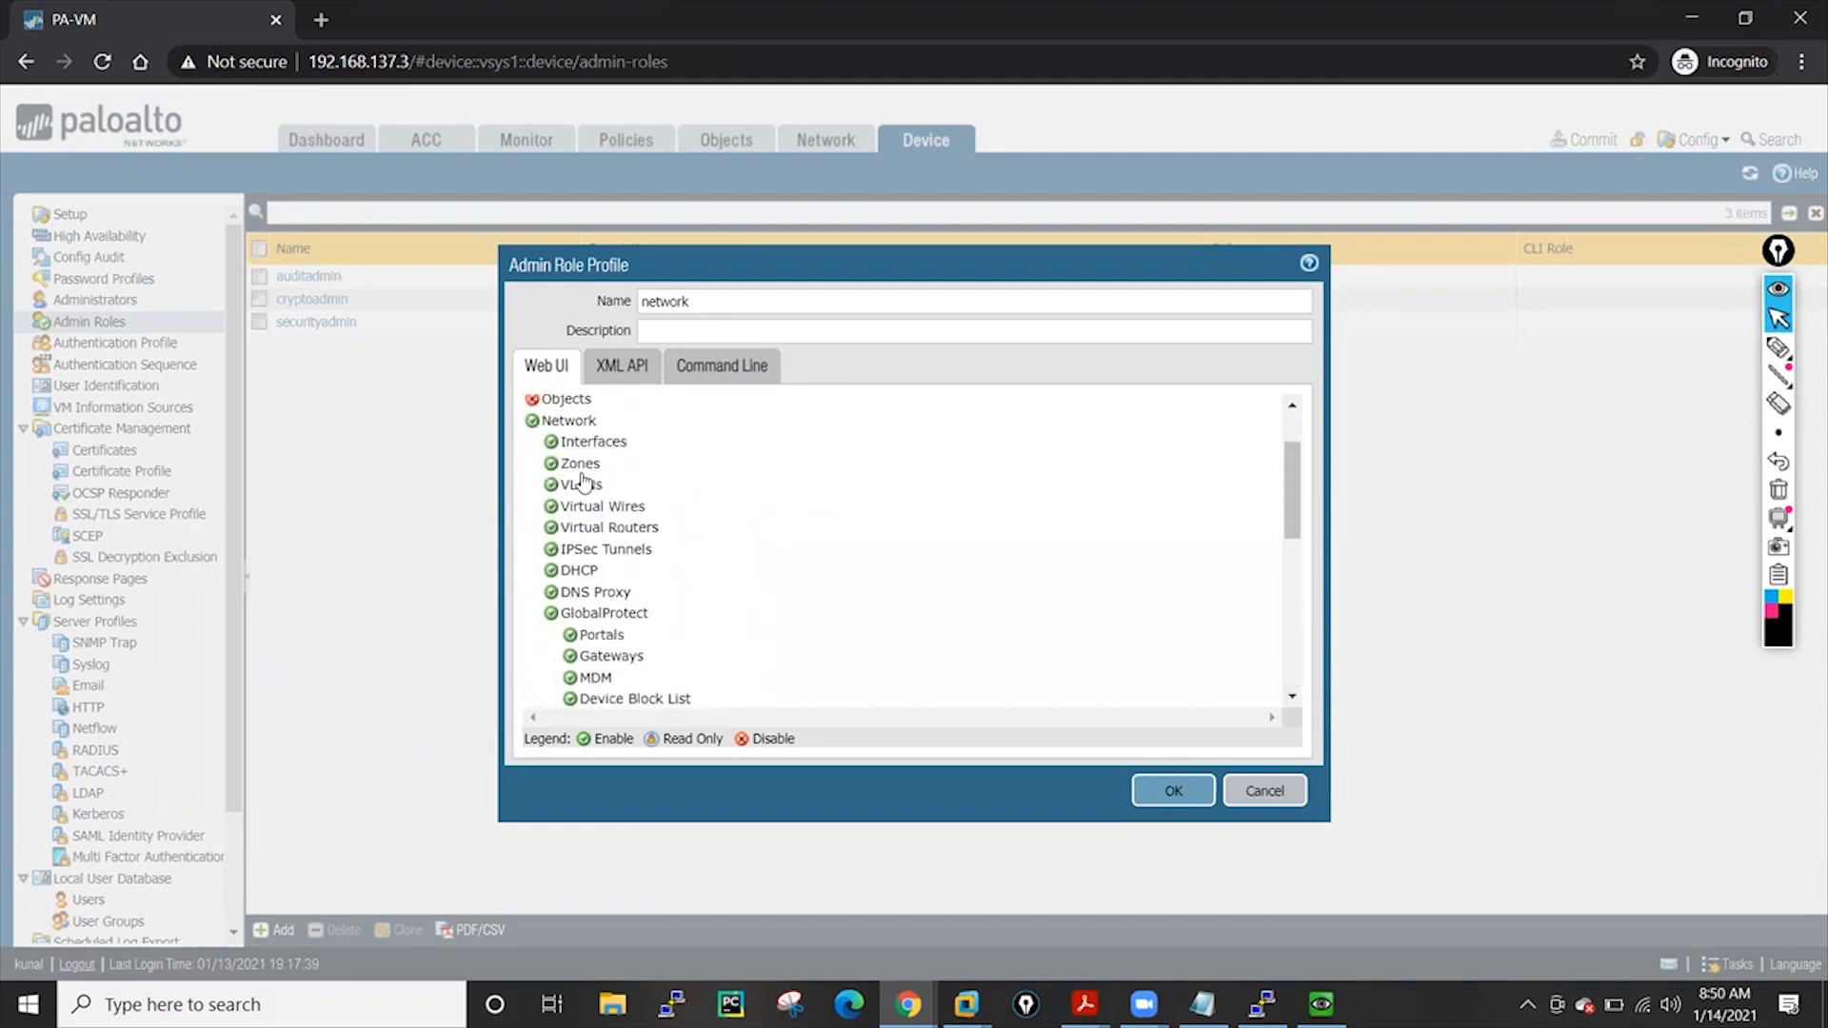
pyautogui.scroll(-4, 702, 569)
pyautogui.scroll(-4, 702, 570)
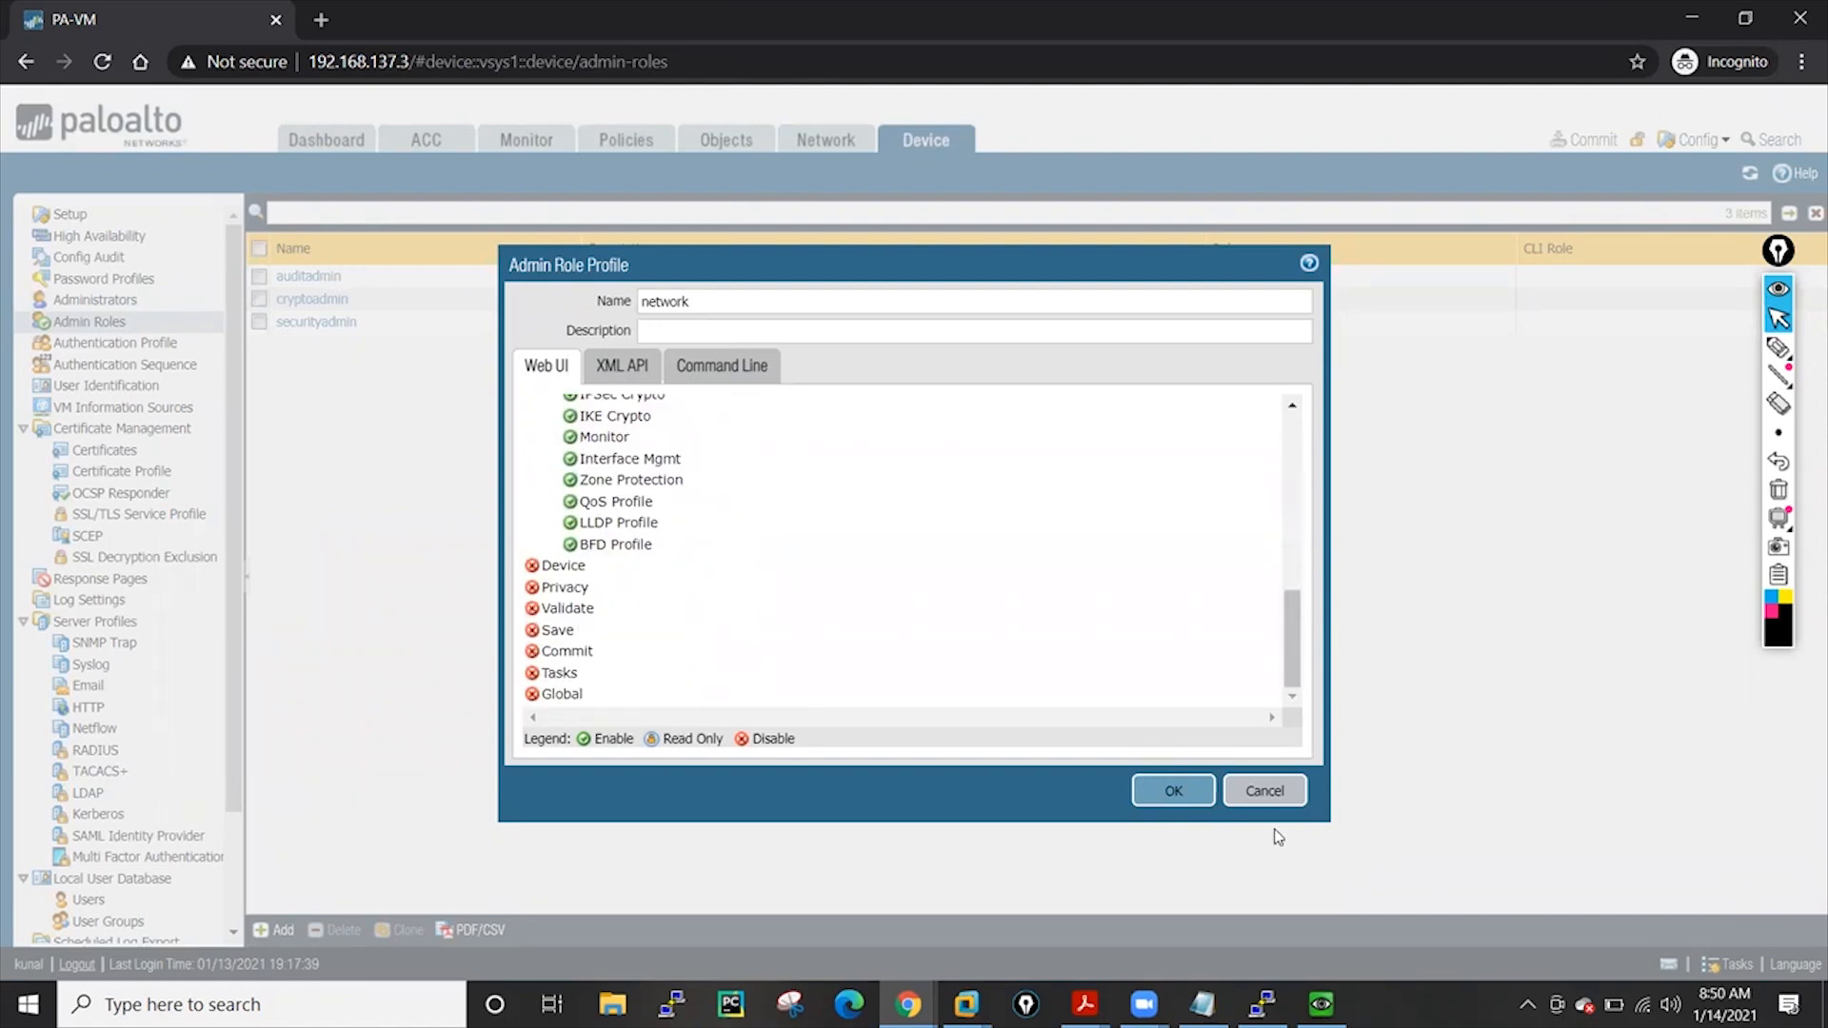
pyautogui.click(1174, 791)
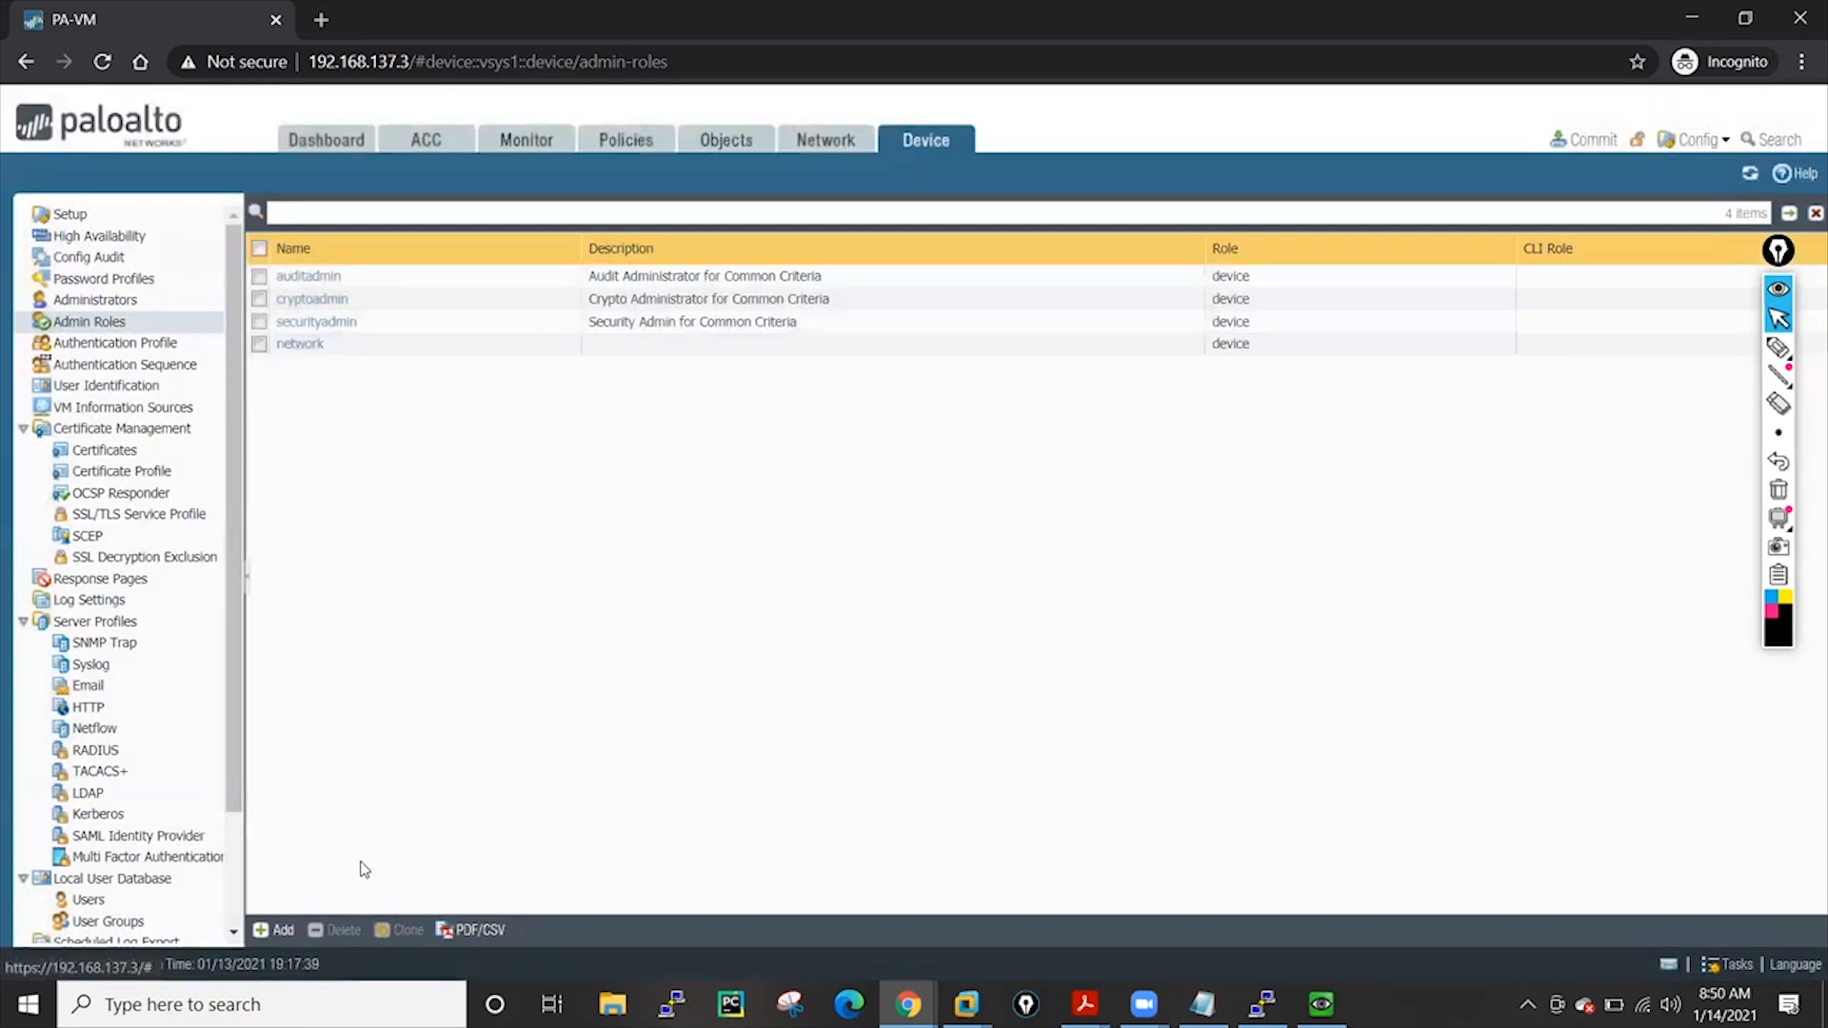
# Add a new administrator user01 and enter its password twice
pyautogui.click(105, 299)
pyautogui.click(283, 931)
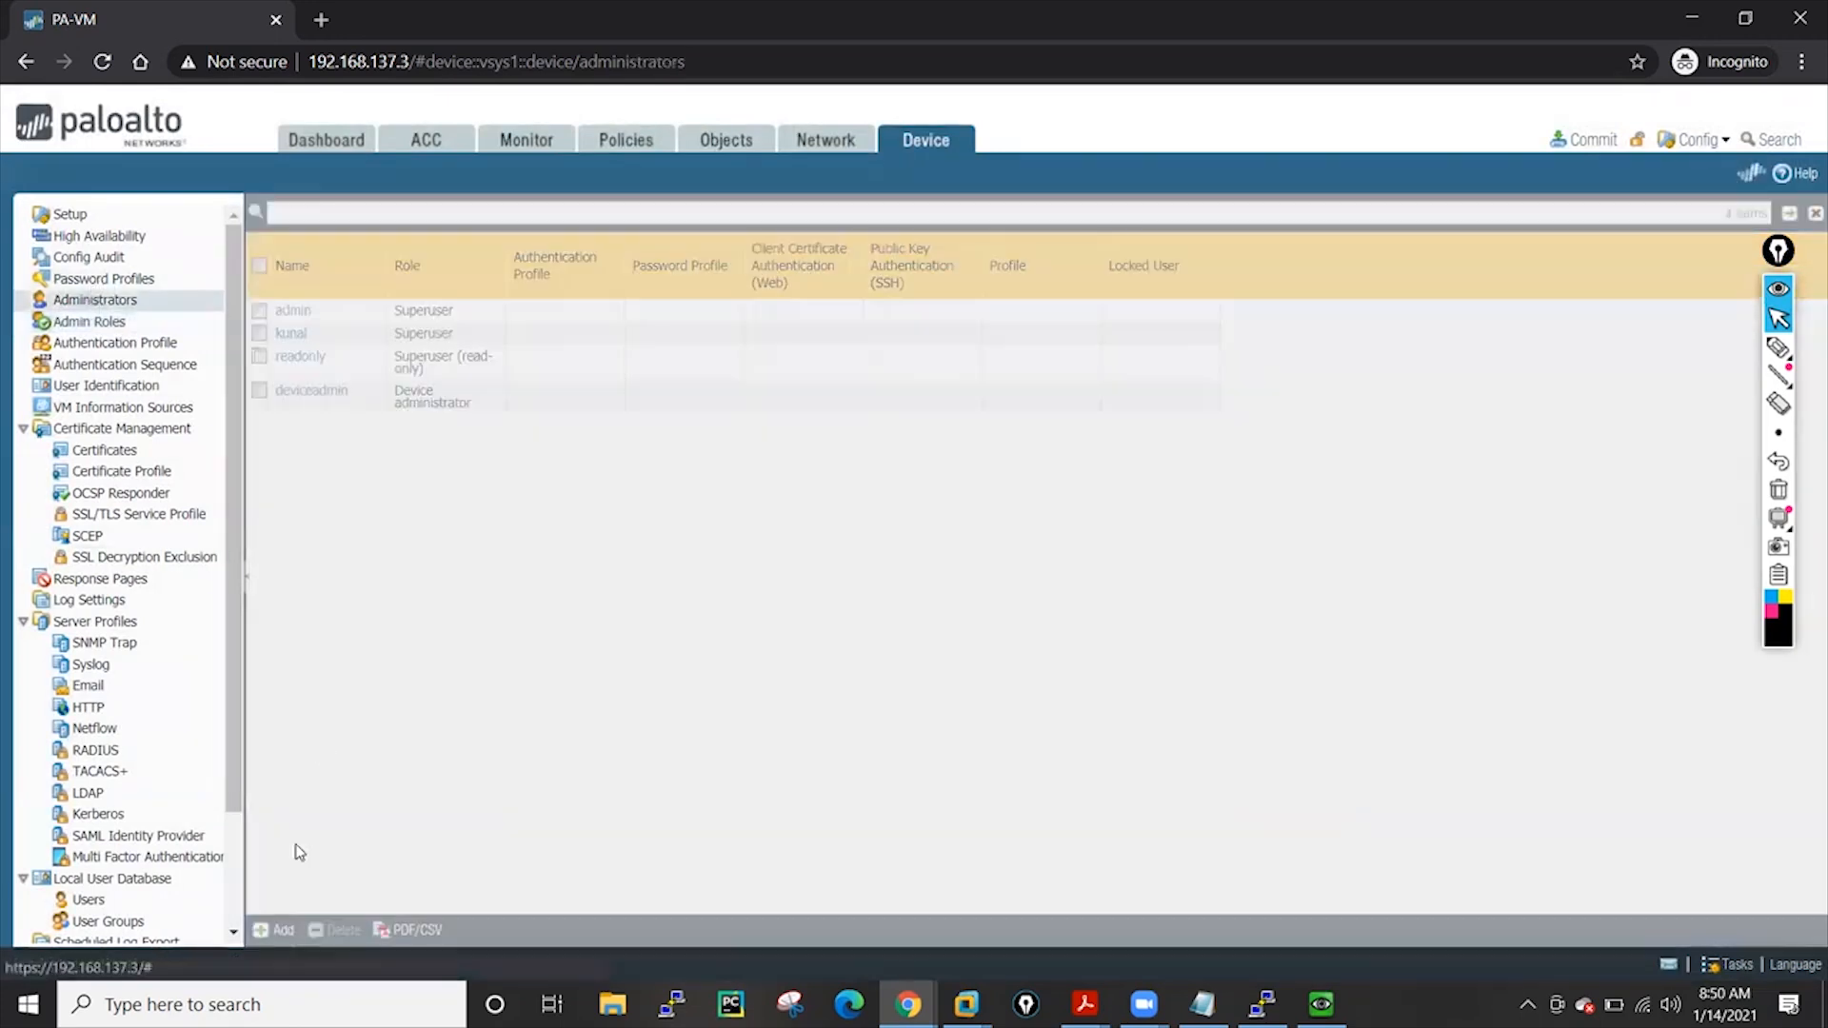
pyautogui.click(741, 205)
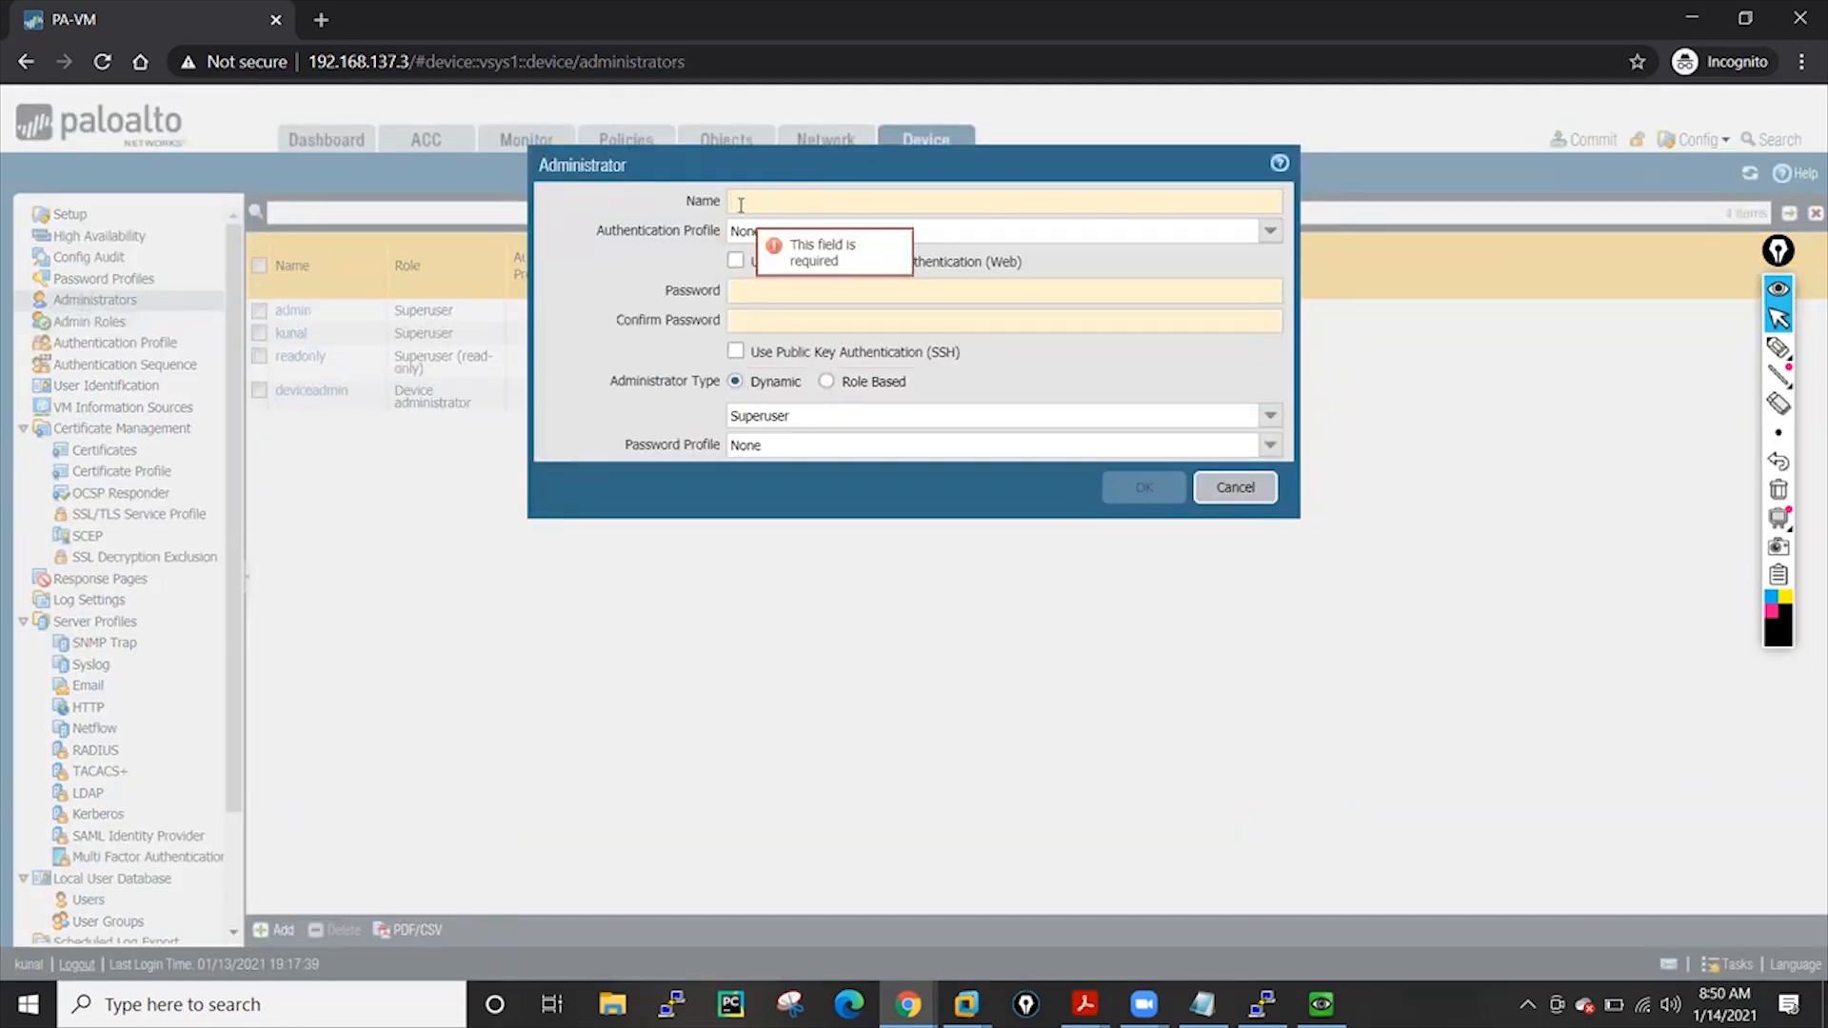
pyautogui.write('user01')
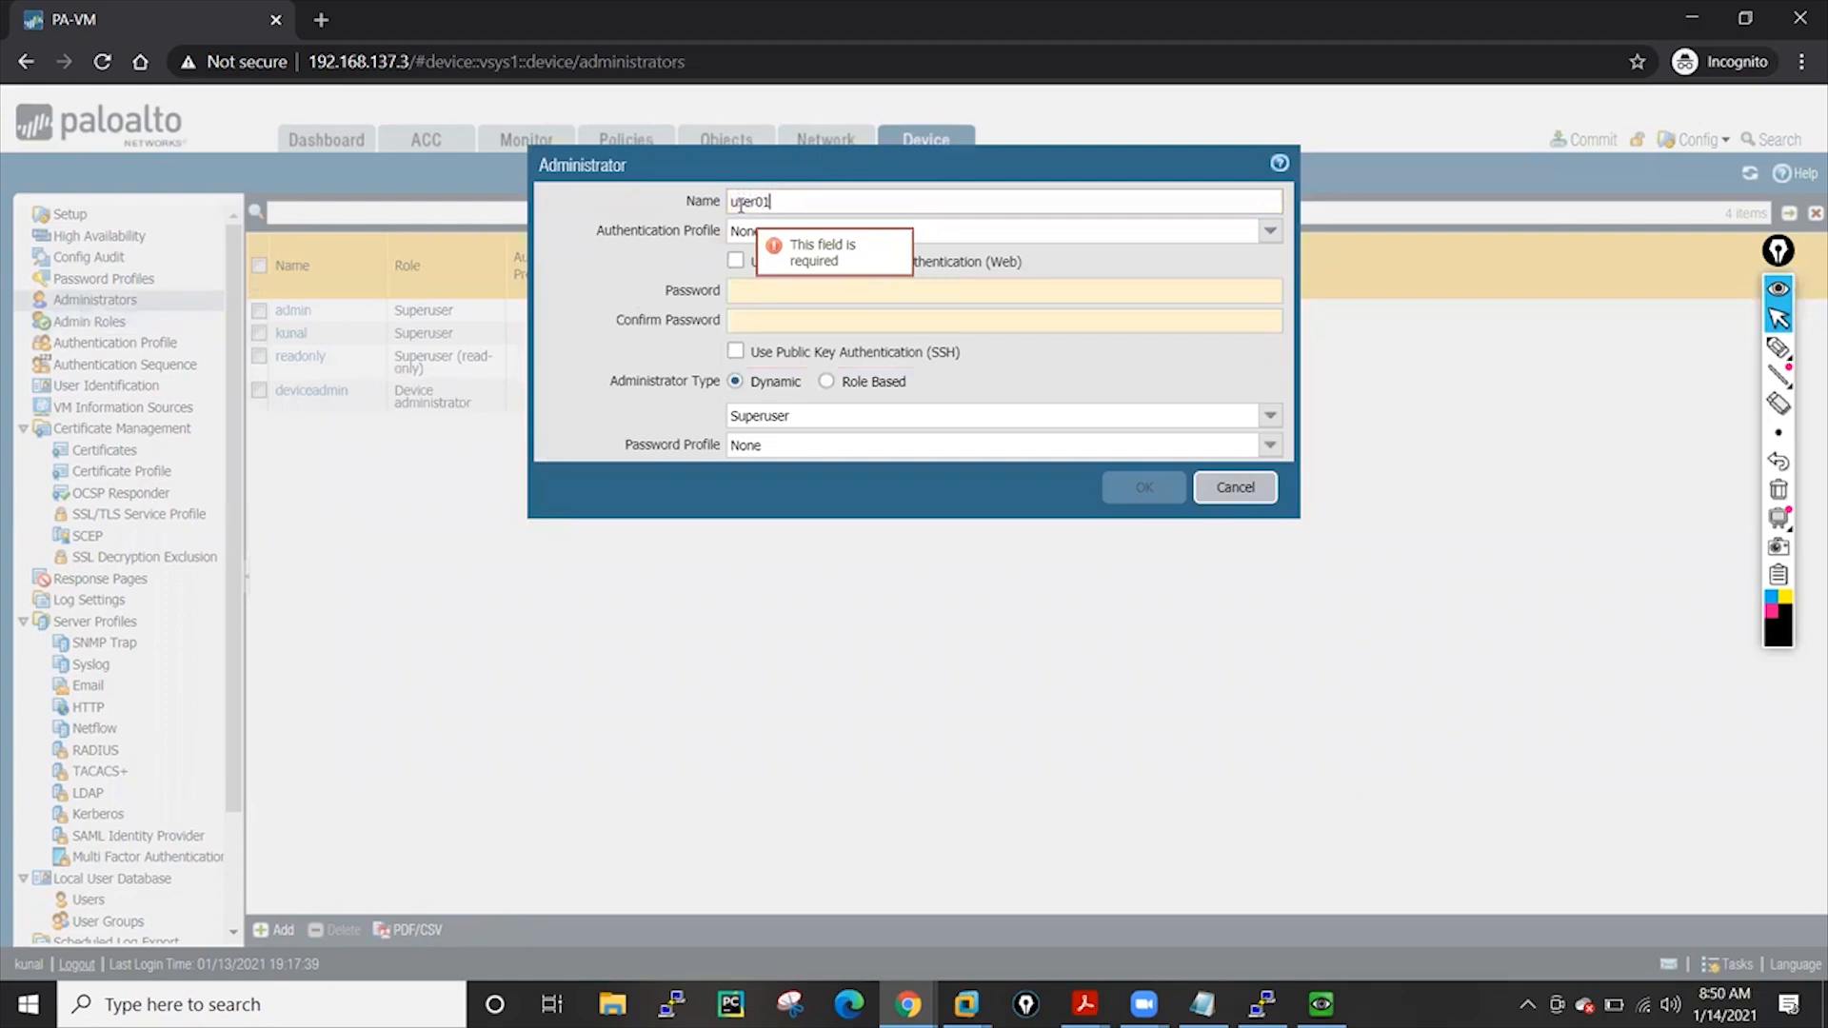
pyautogui.click(733, 291)
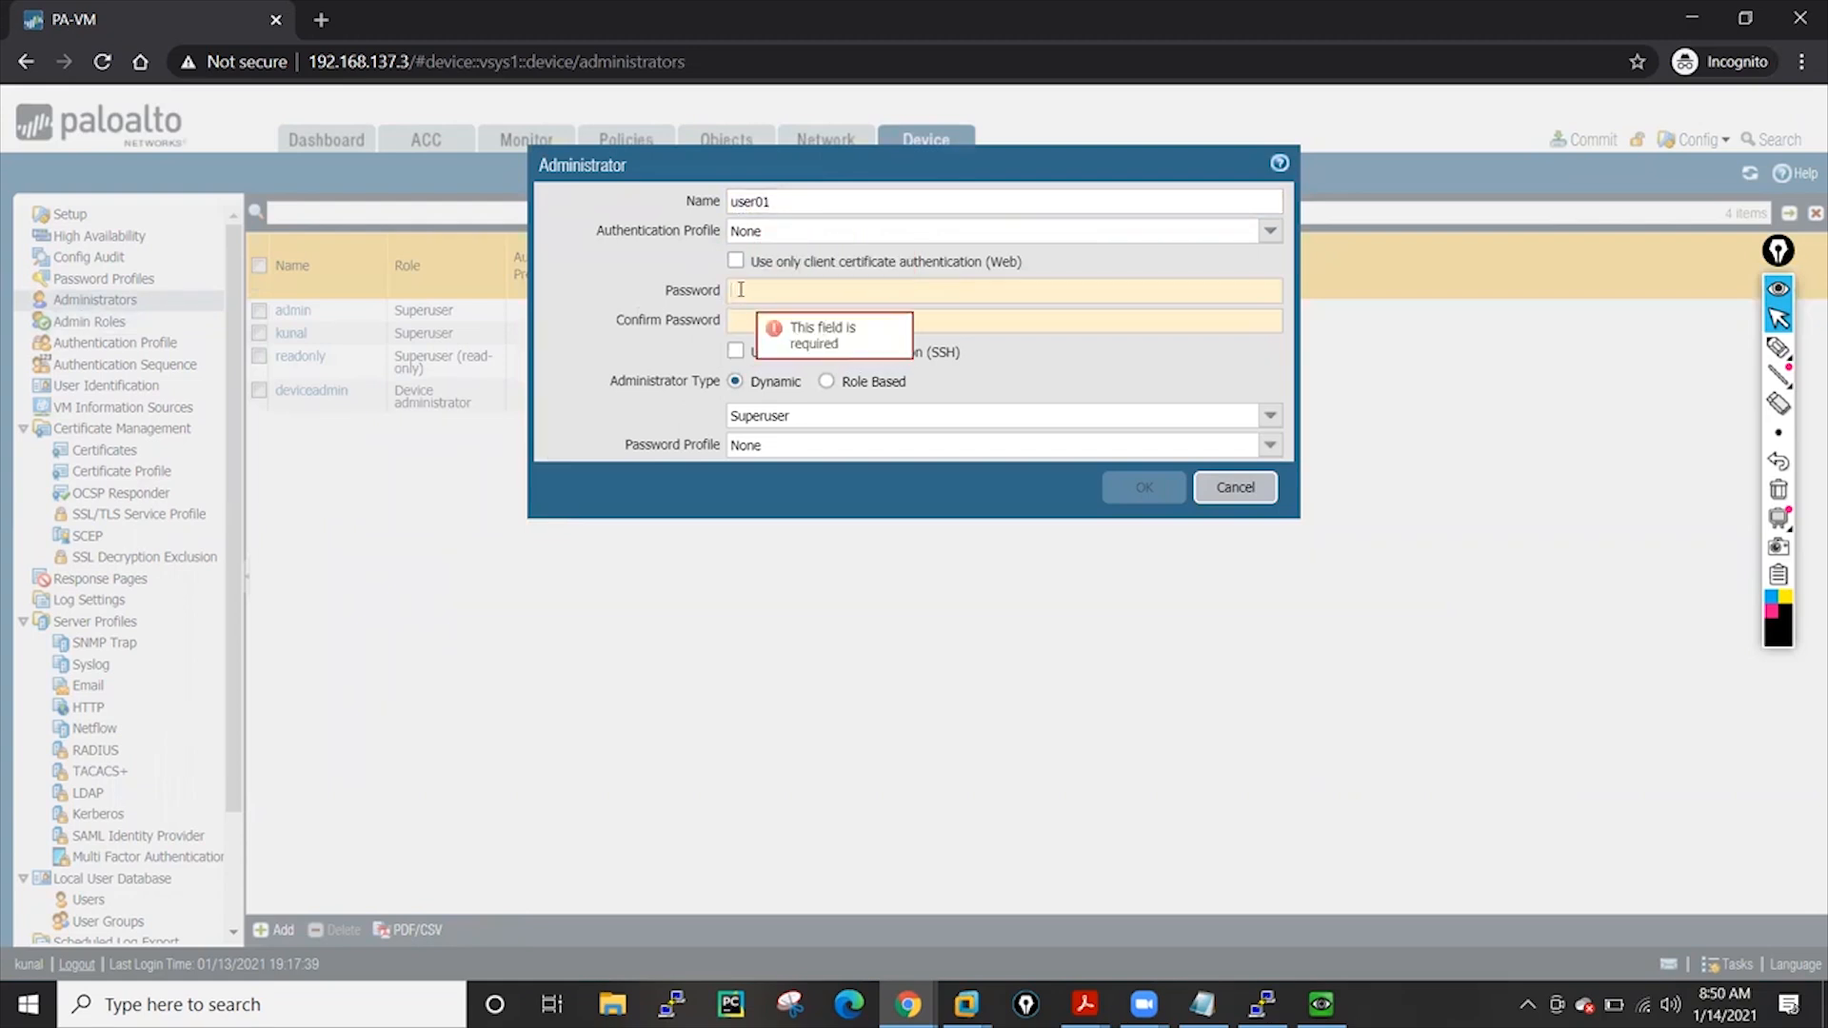
pyautogui.write('••••')
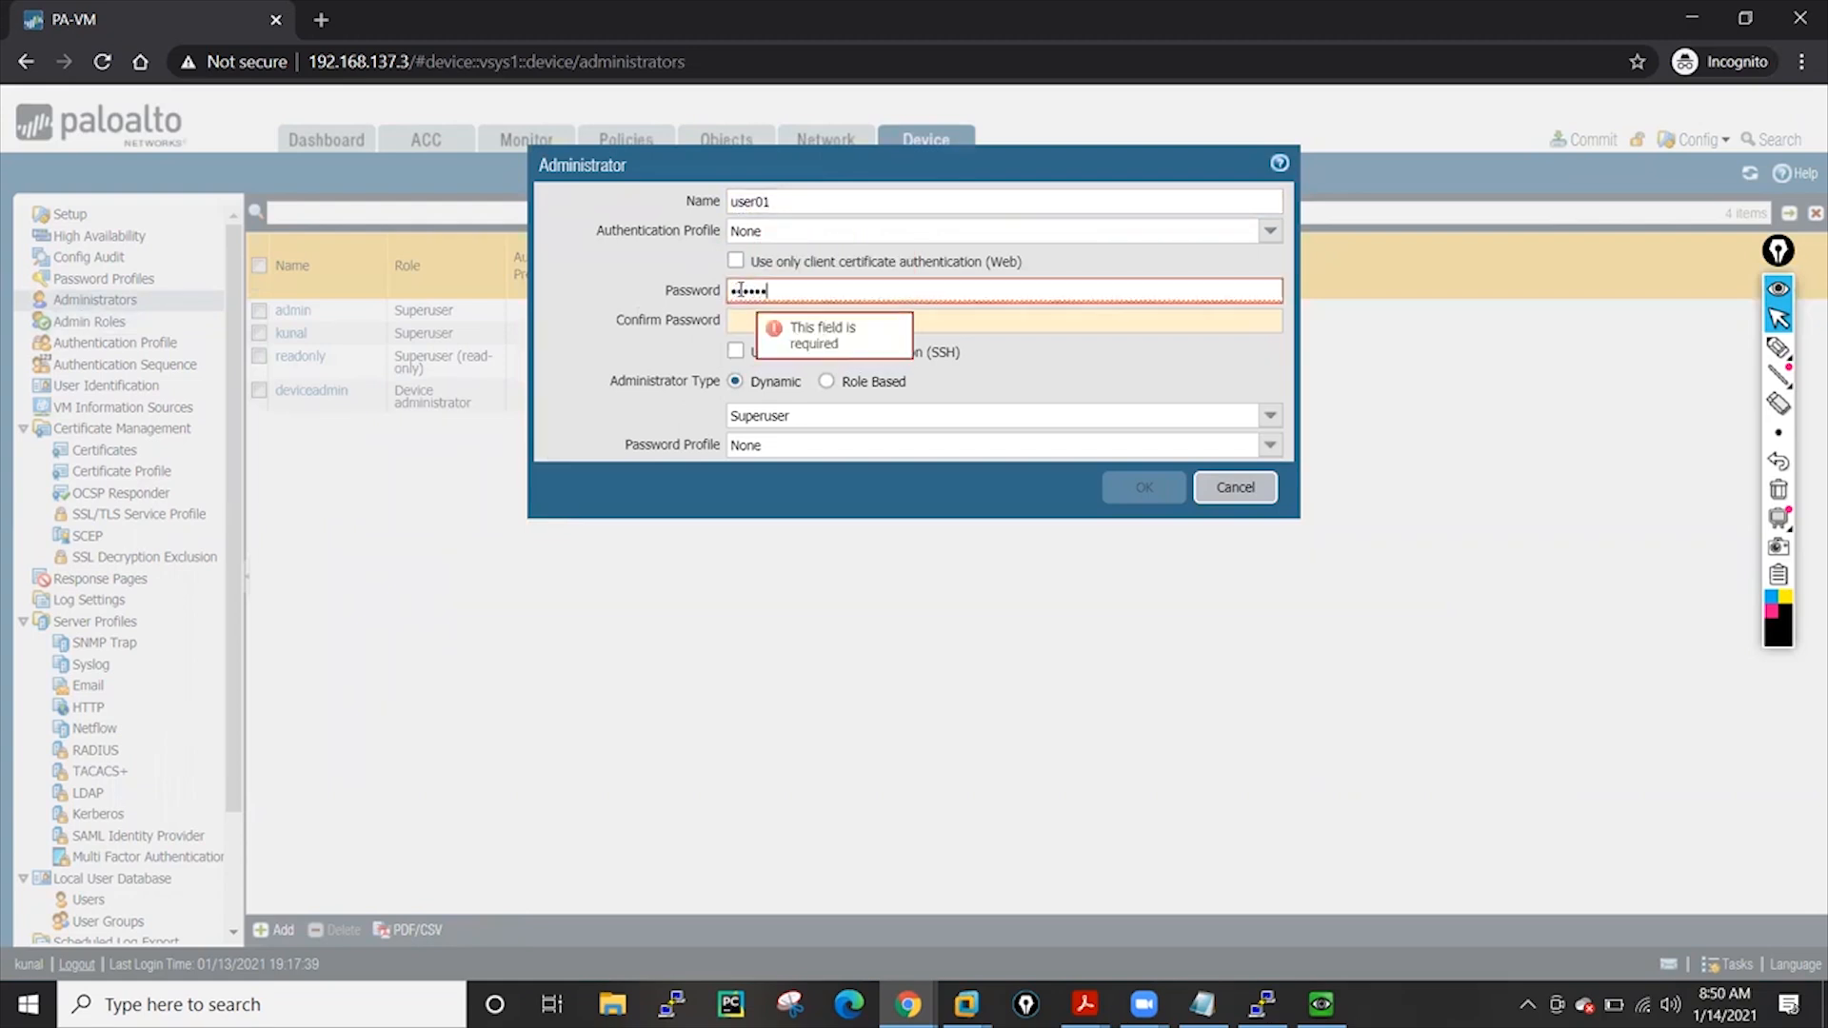
pyautogui.write('•')
pyautogui.click(765, 323)
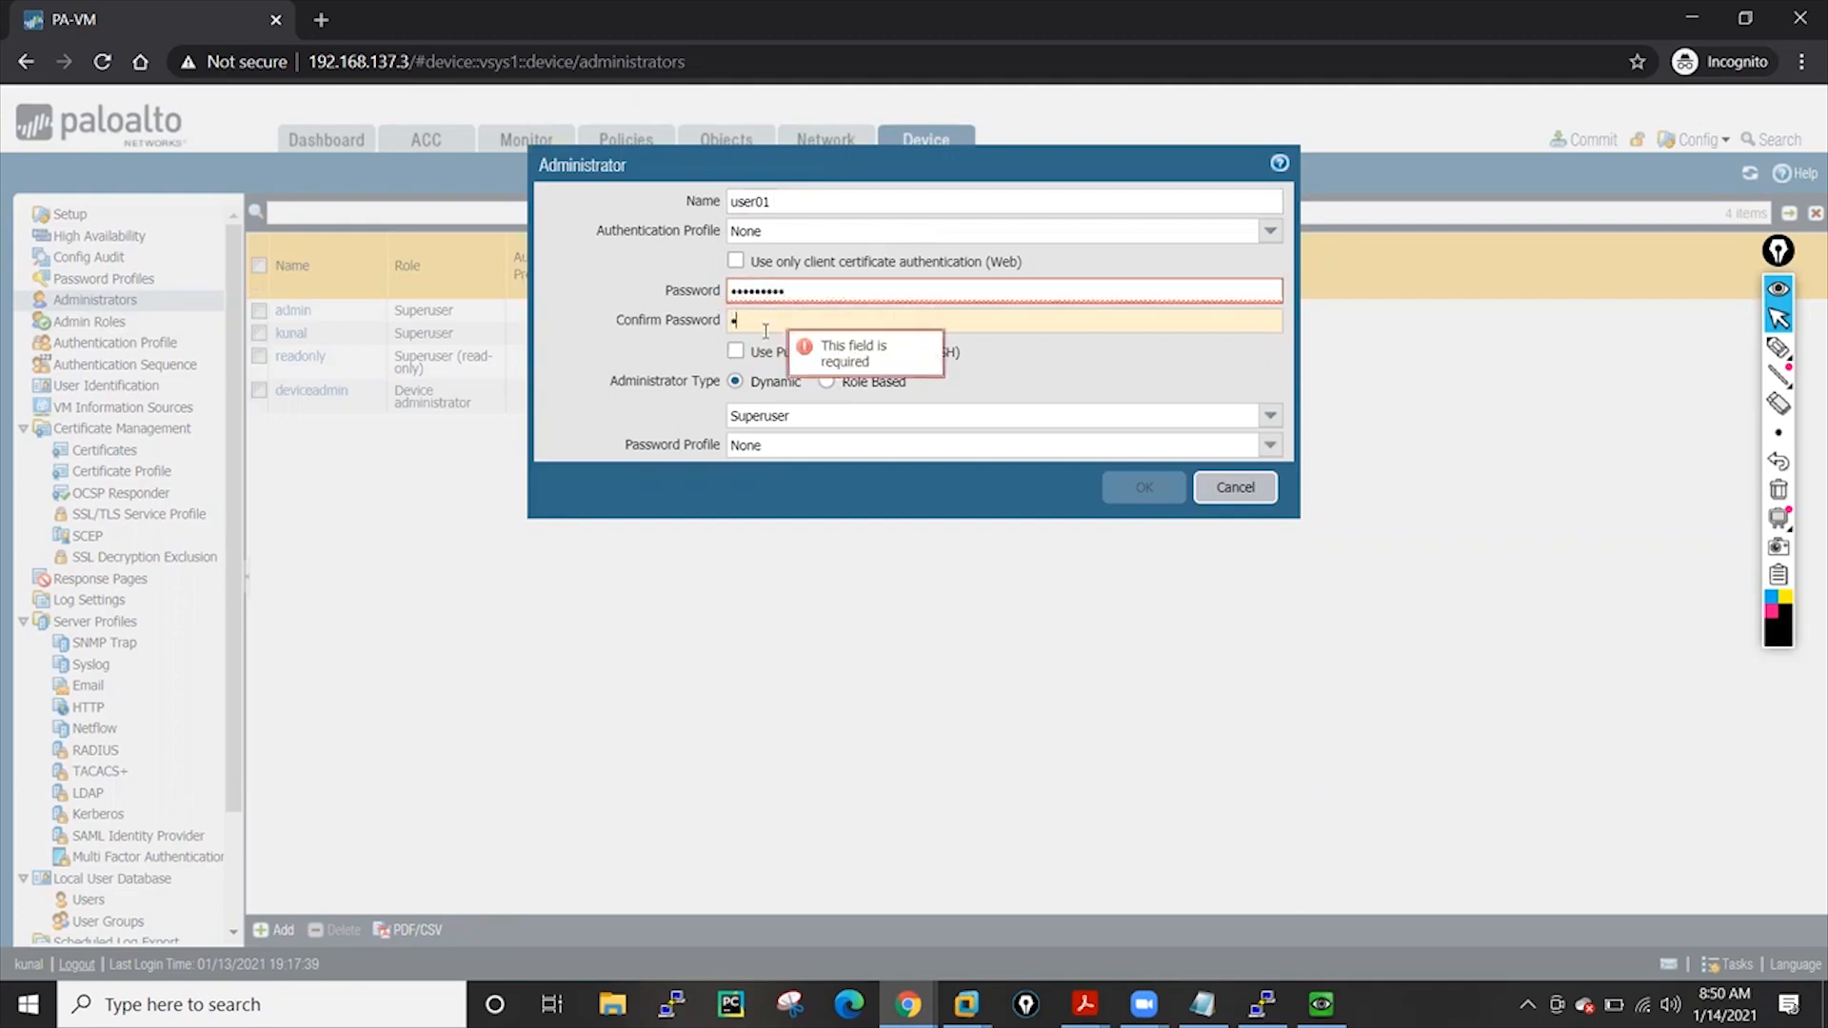
pyautogui.write('•••••••••')
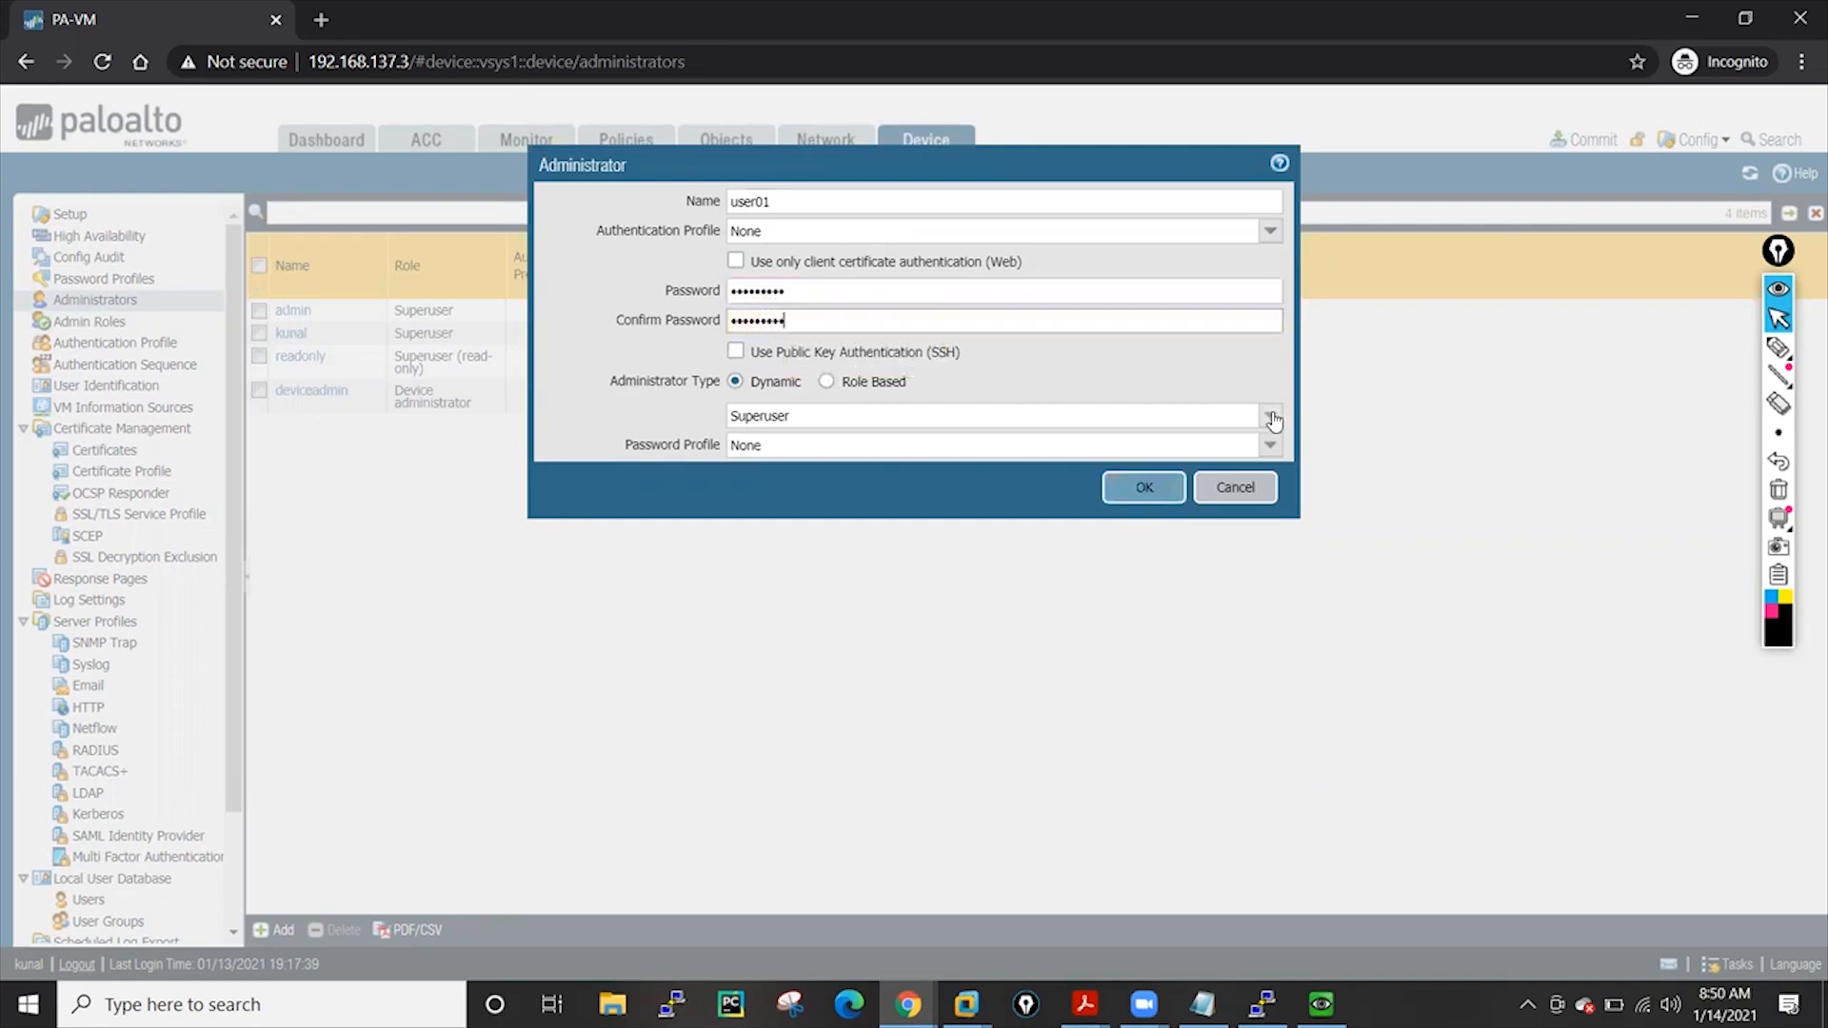
# Make user01 role-based with the network profile, save it, and commit all changes
pyautogui.click(1272, 419)
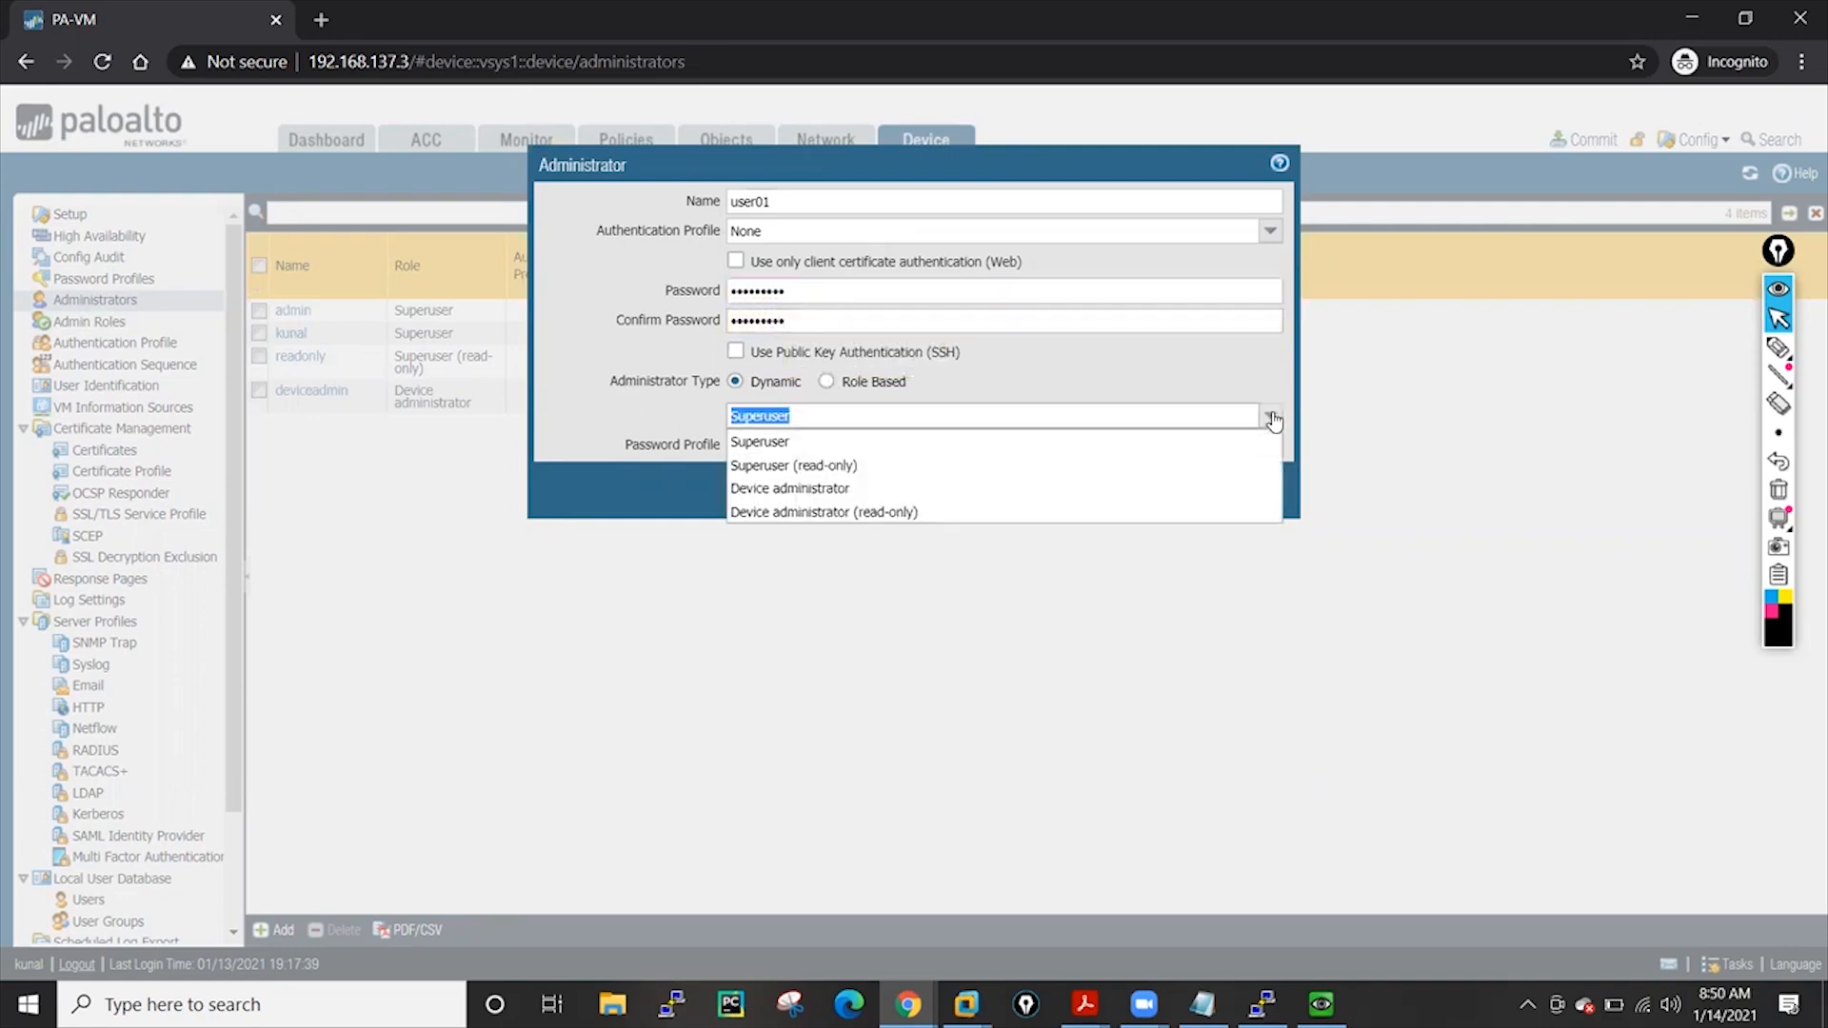
pyautogui.click(826, 382)
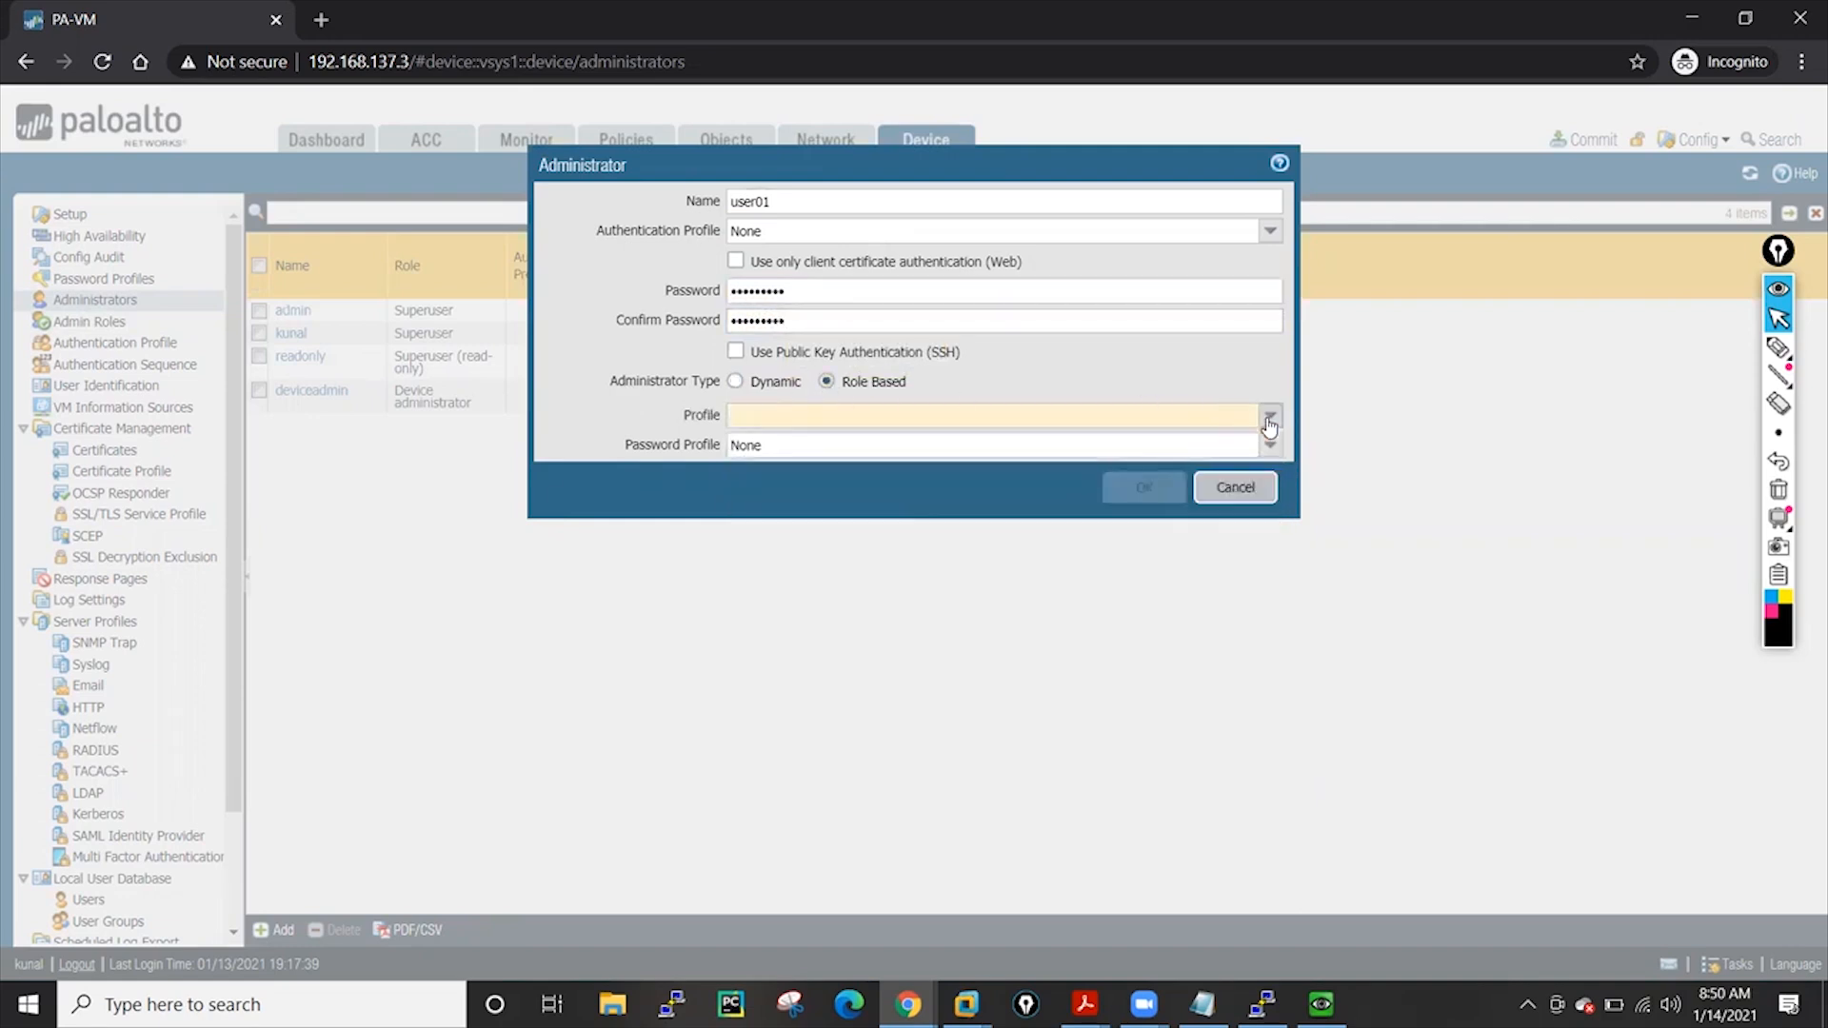
pyautogui.click(1266, 415)
pyautogui.click(760, 493)
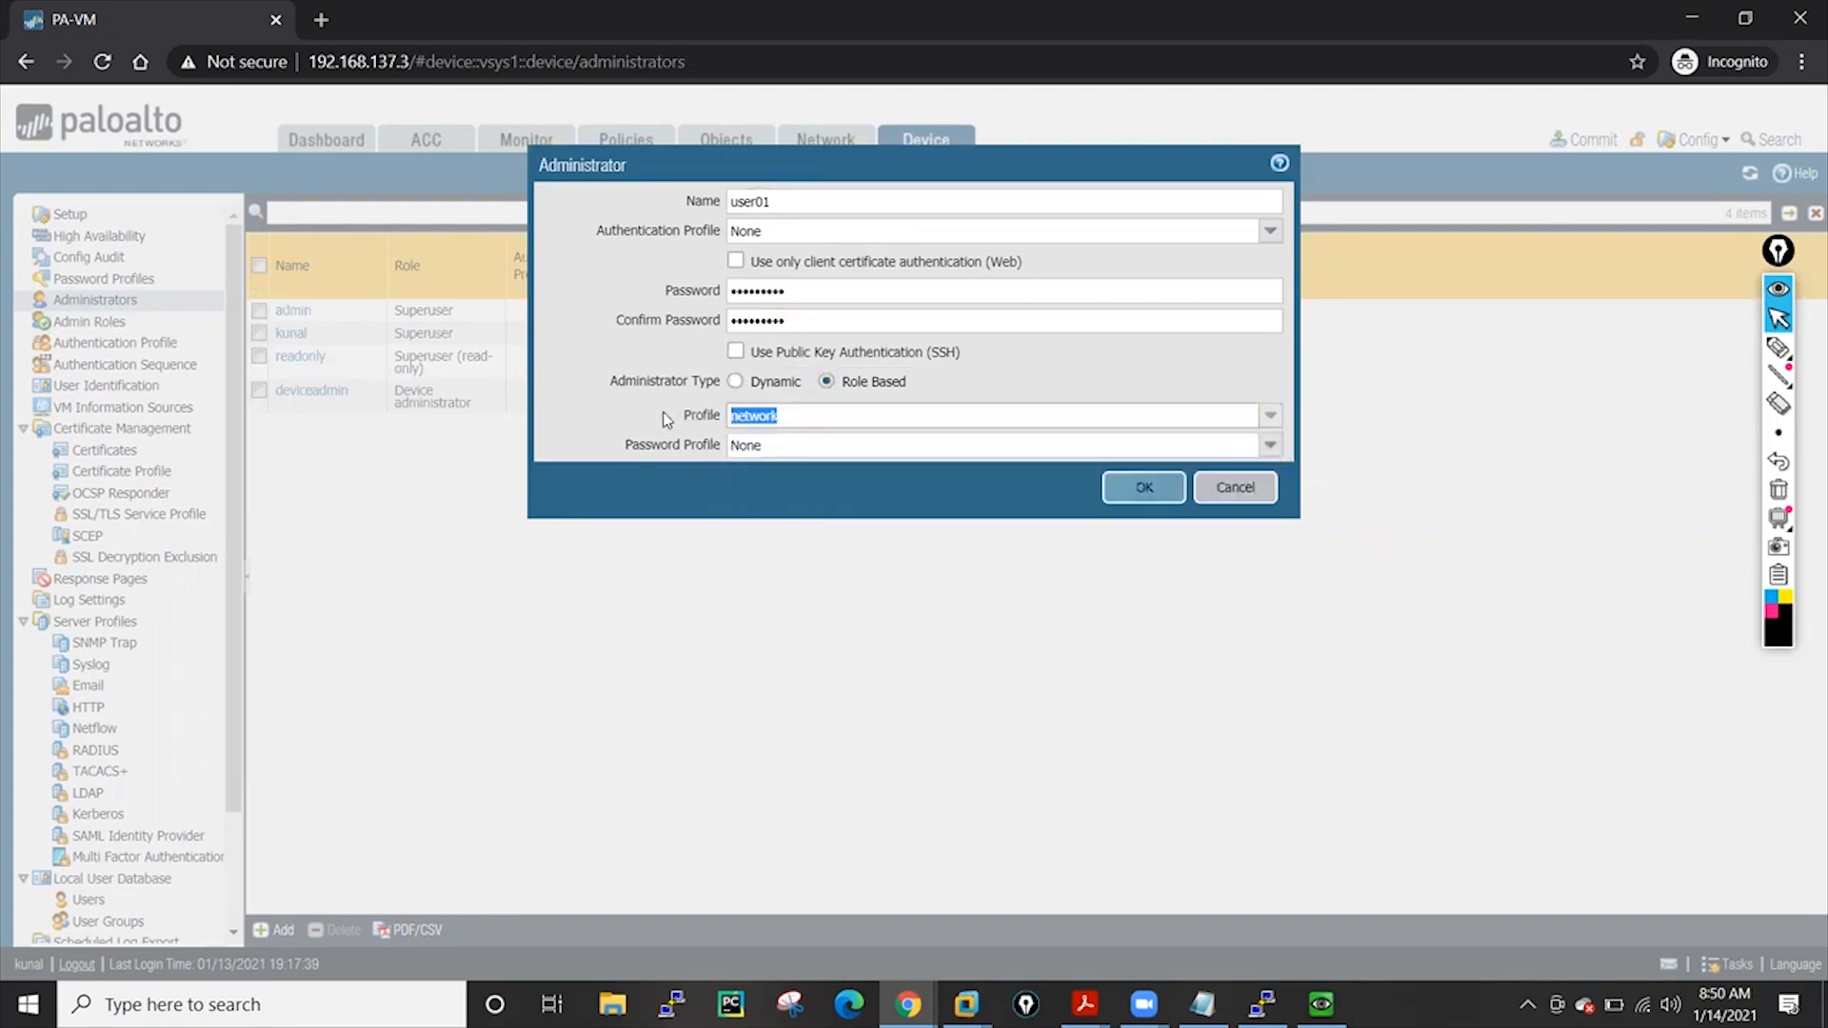
pyautogui.click(1152, 488)
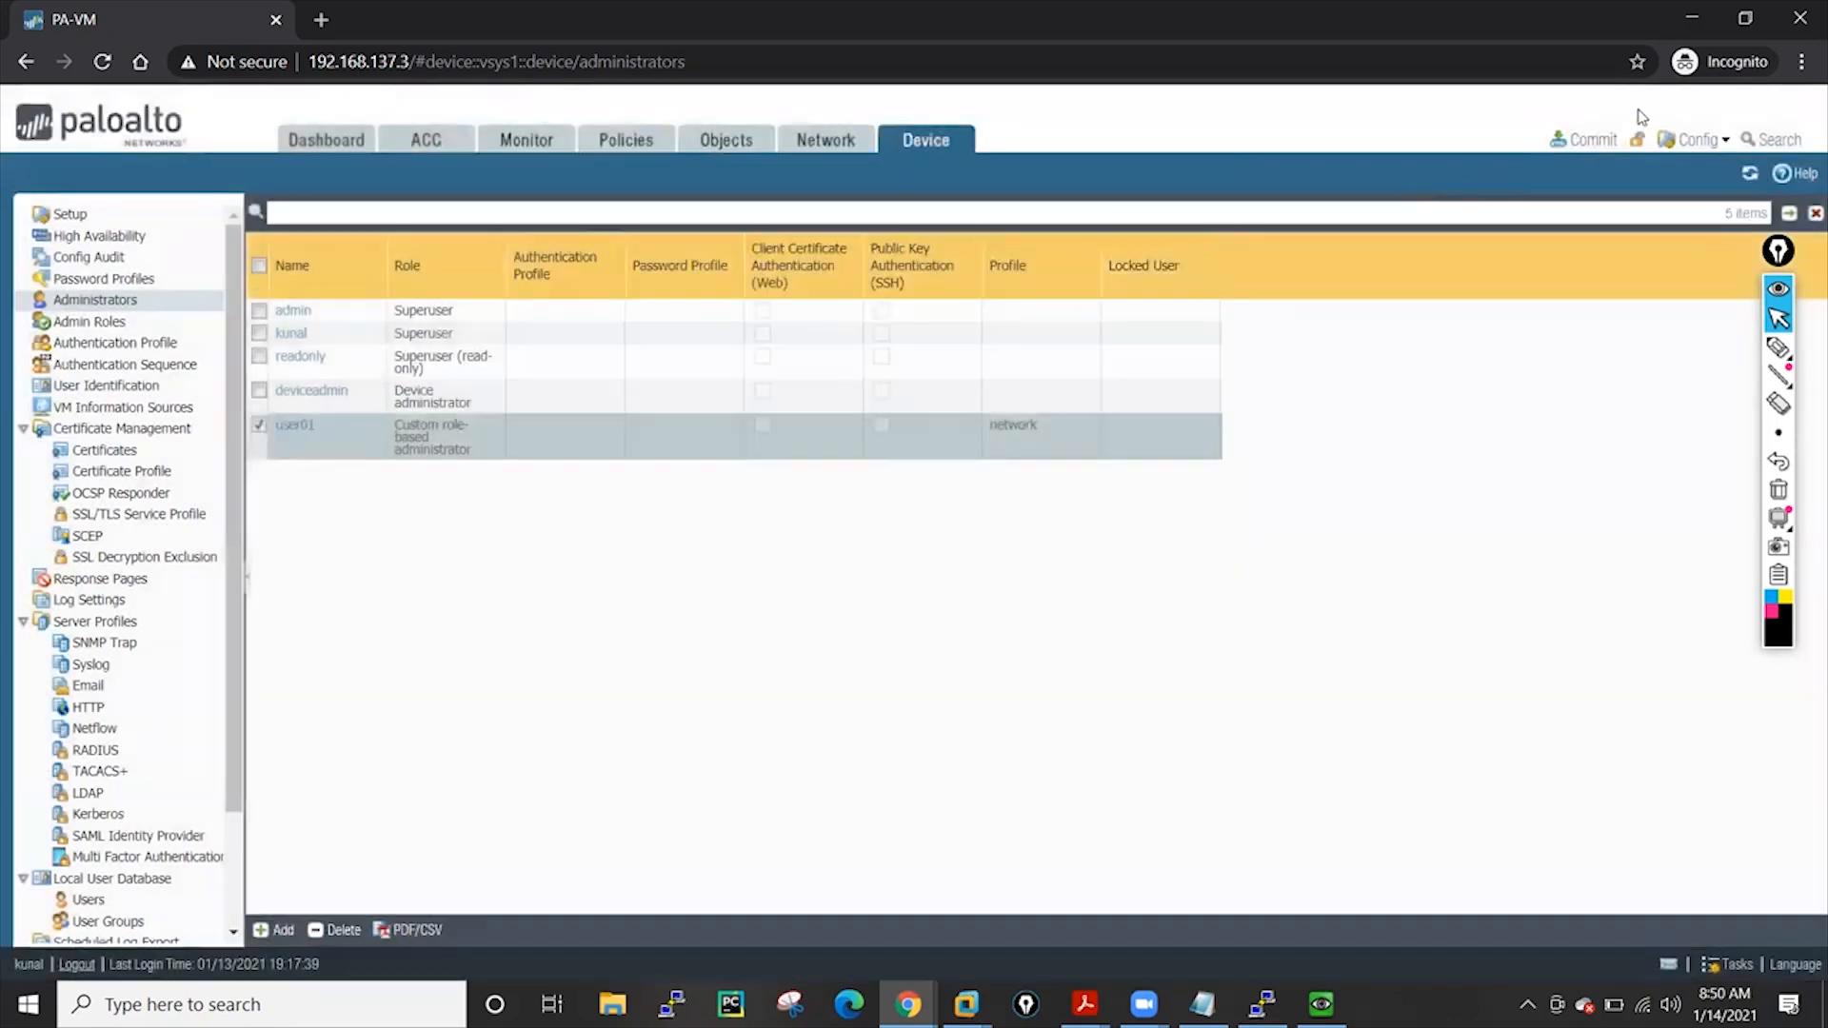
pyautogui.click(1590, 140)
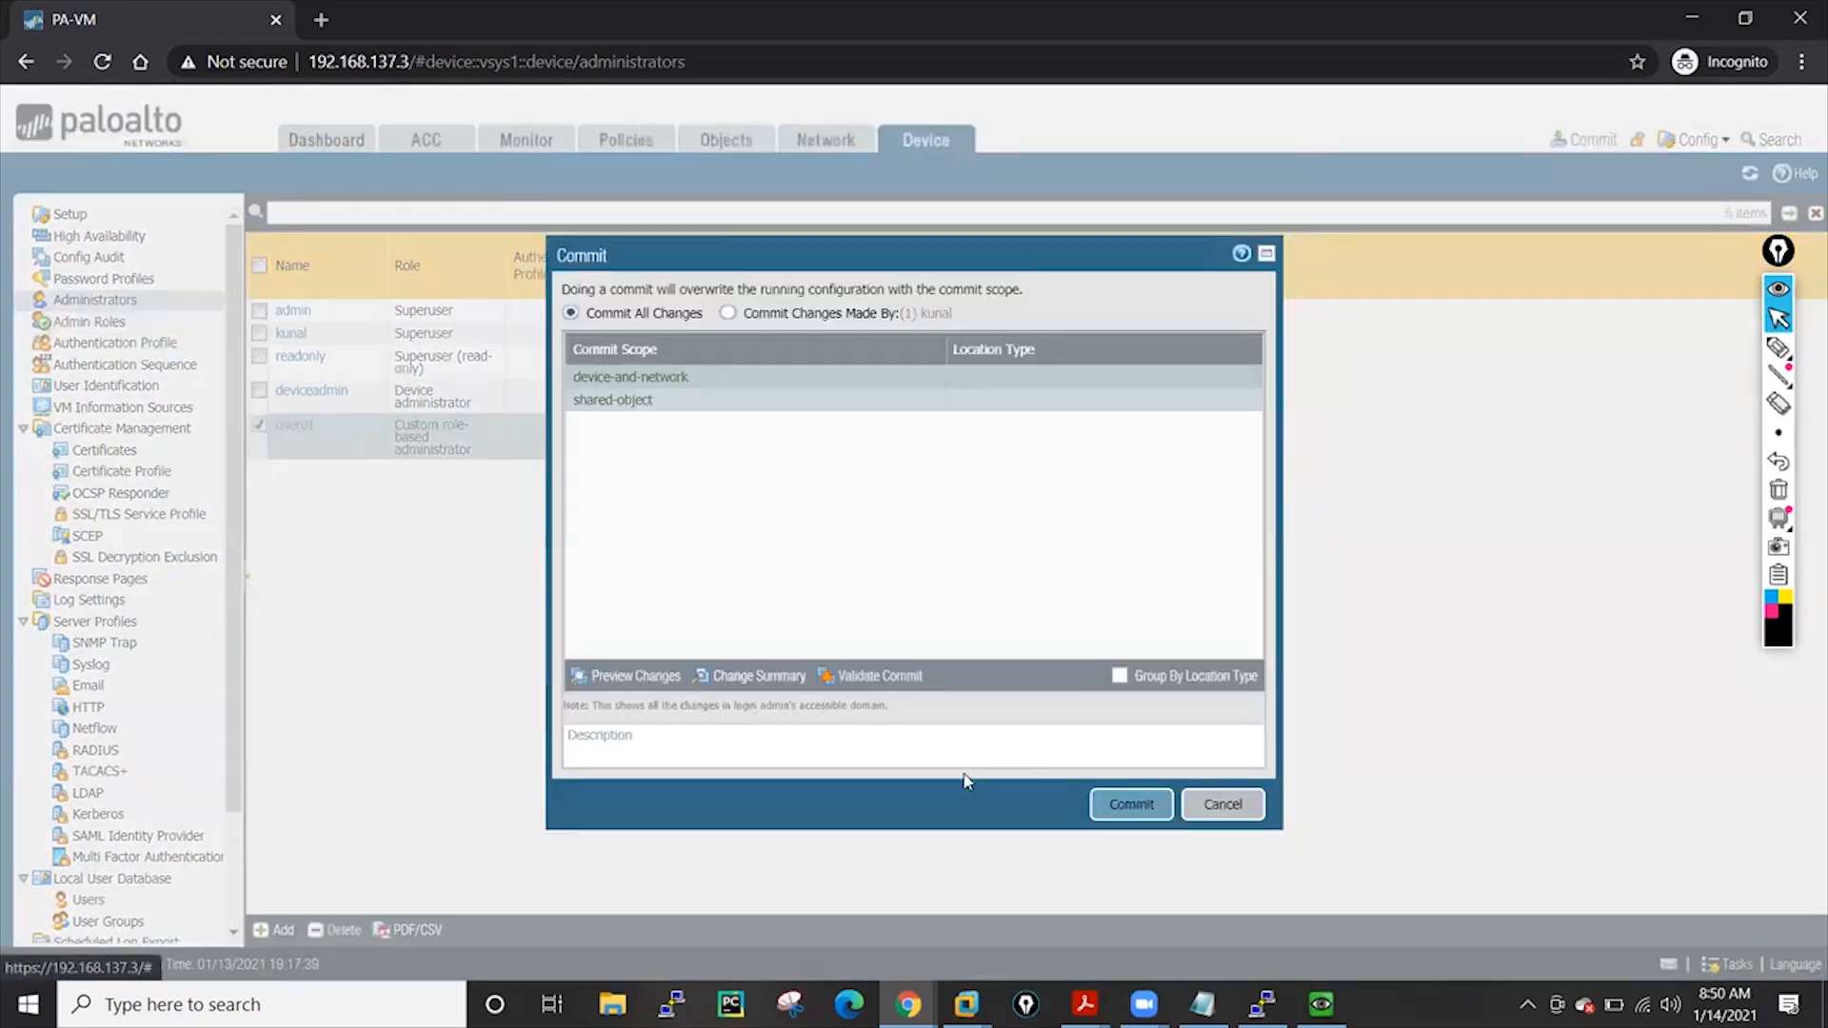
pyautogui.click(1144, 814)
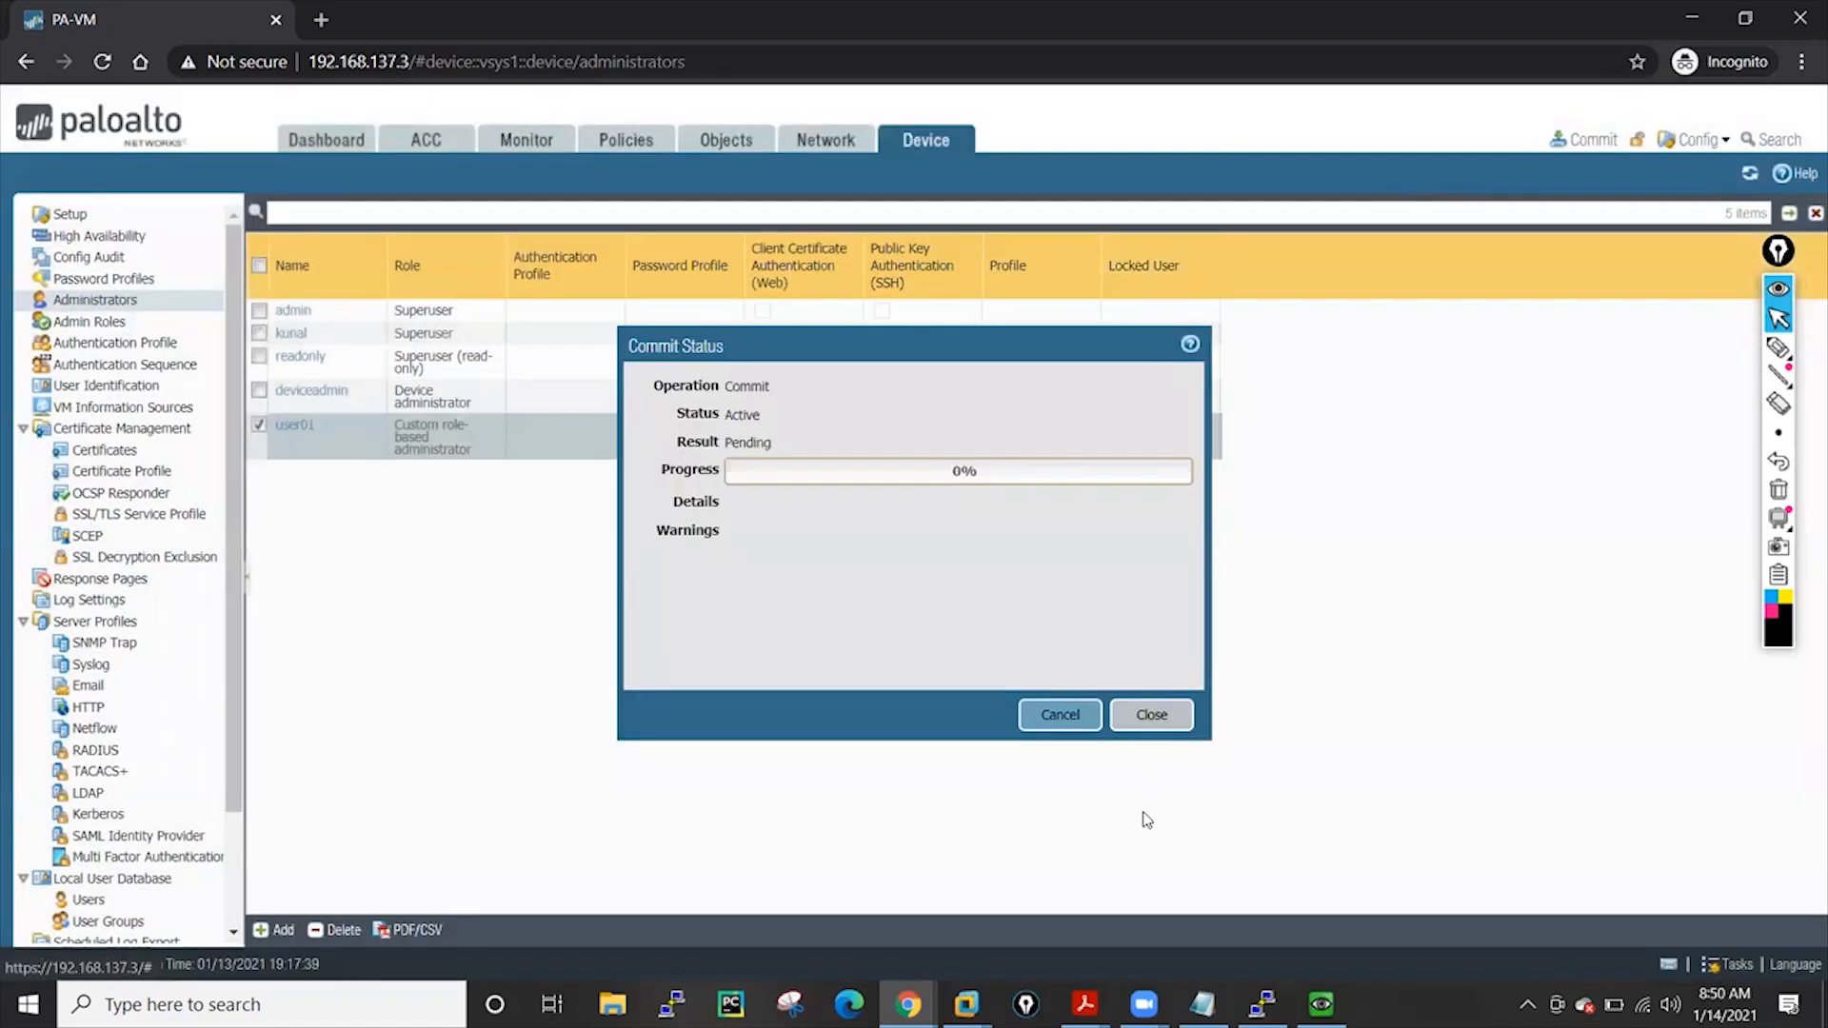
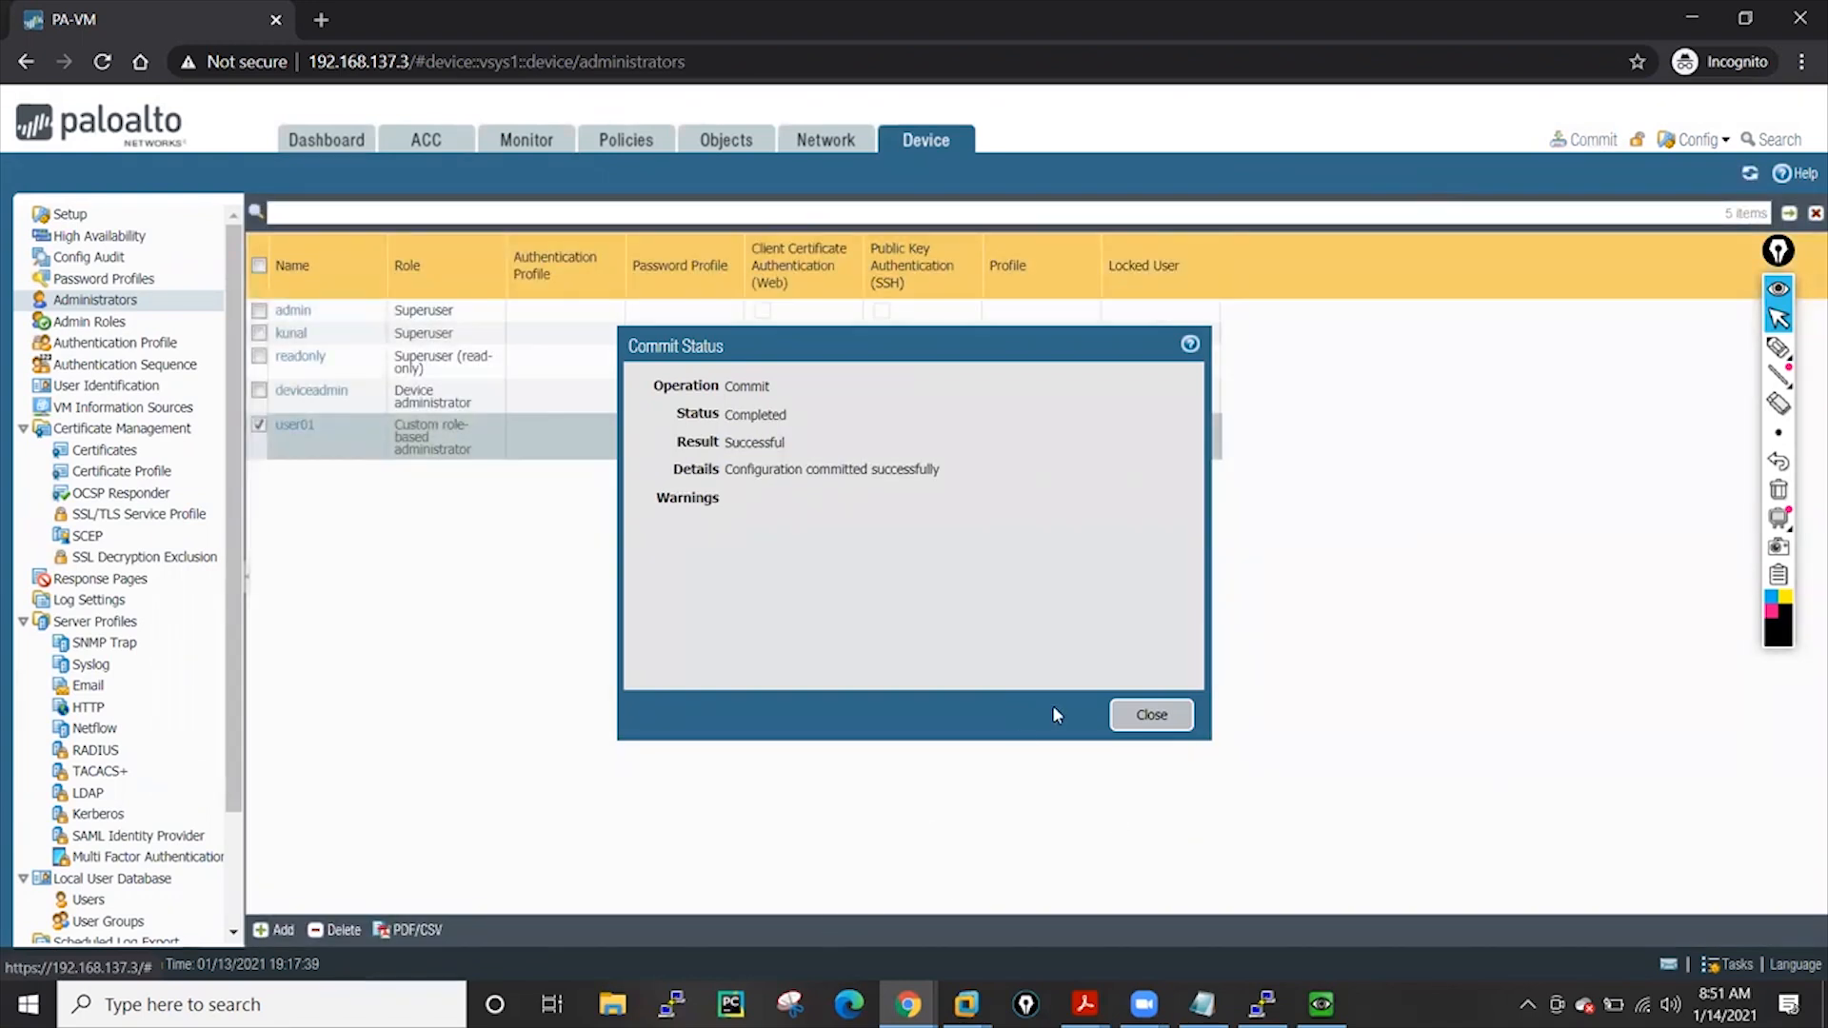
# Close the successful commit result so the incognito login page can be reached
pyautogui.click(1148, 715)
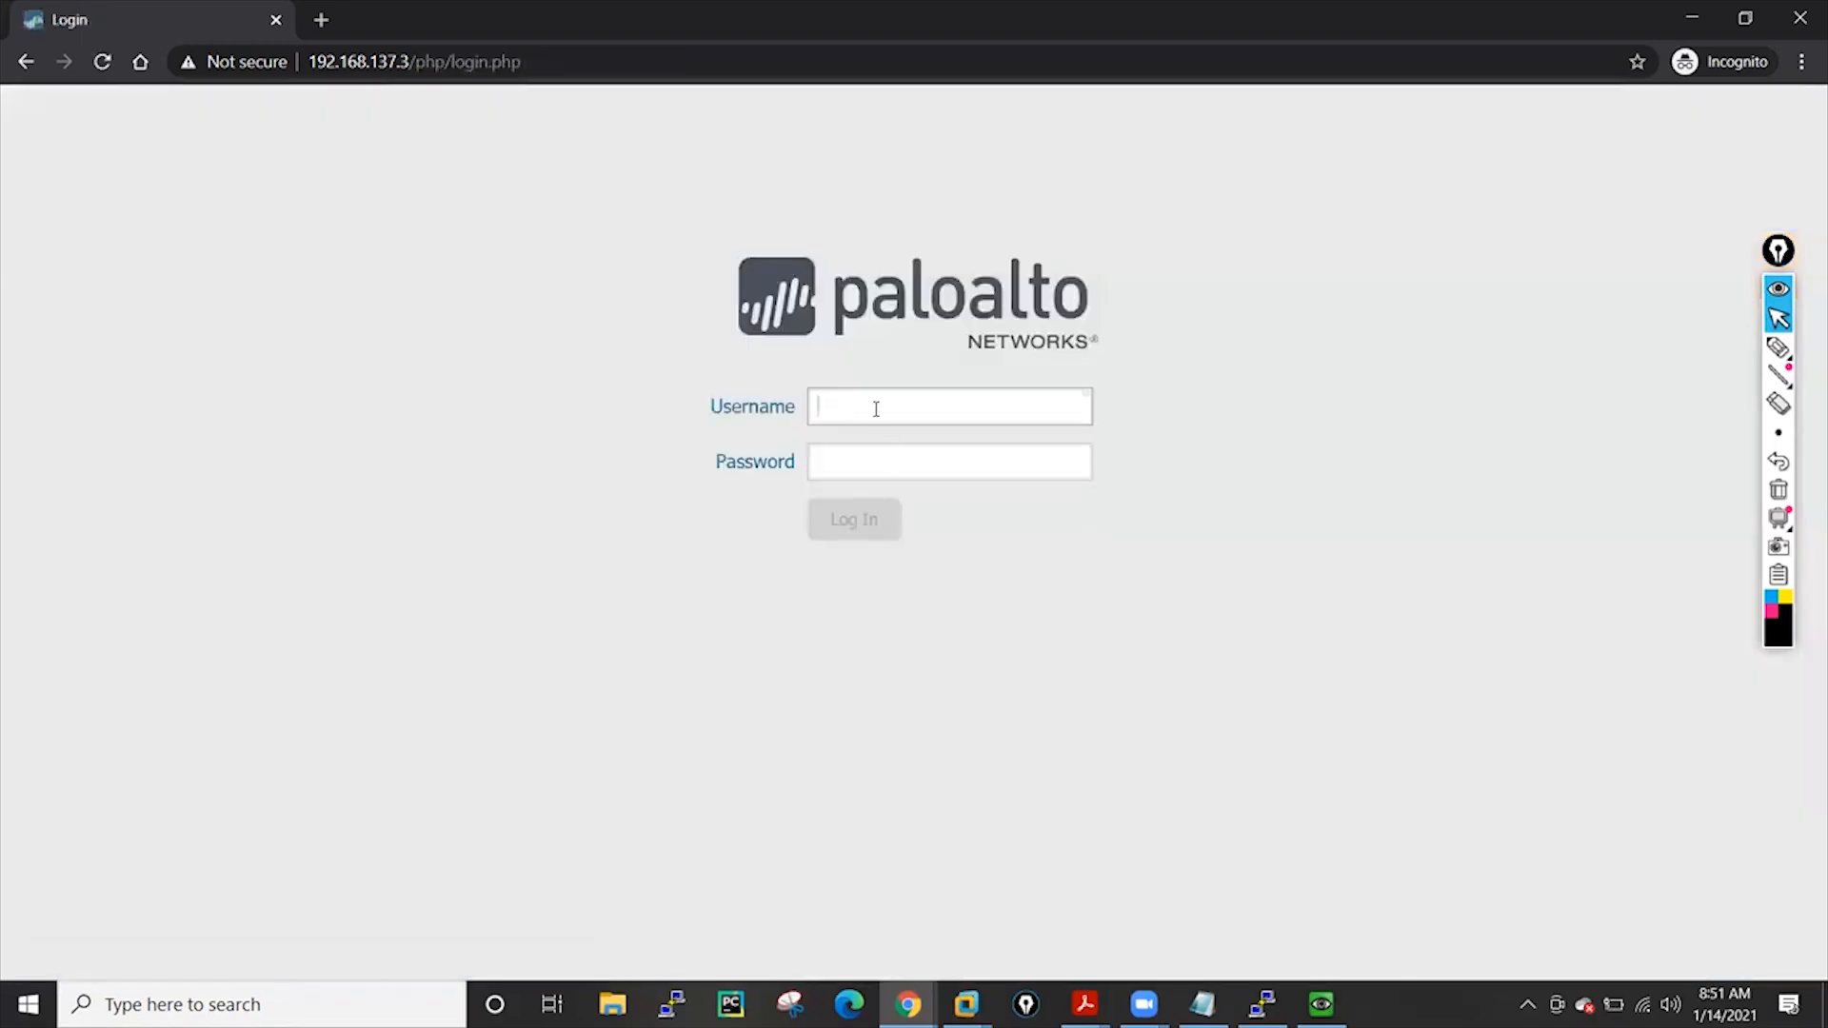
# Switch browser windows to bring the incognito PA-VM login page forward
pyautogui.click(908, 1004)
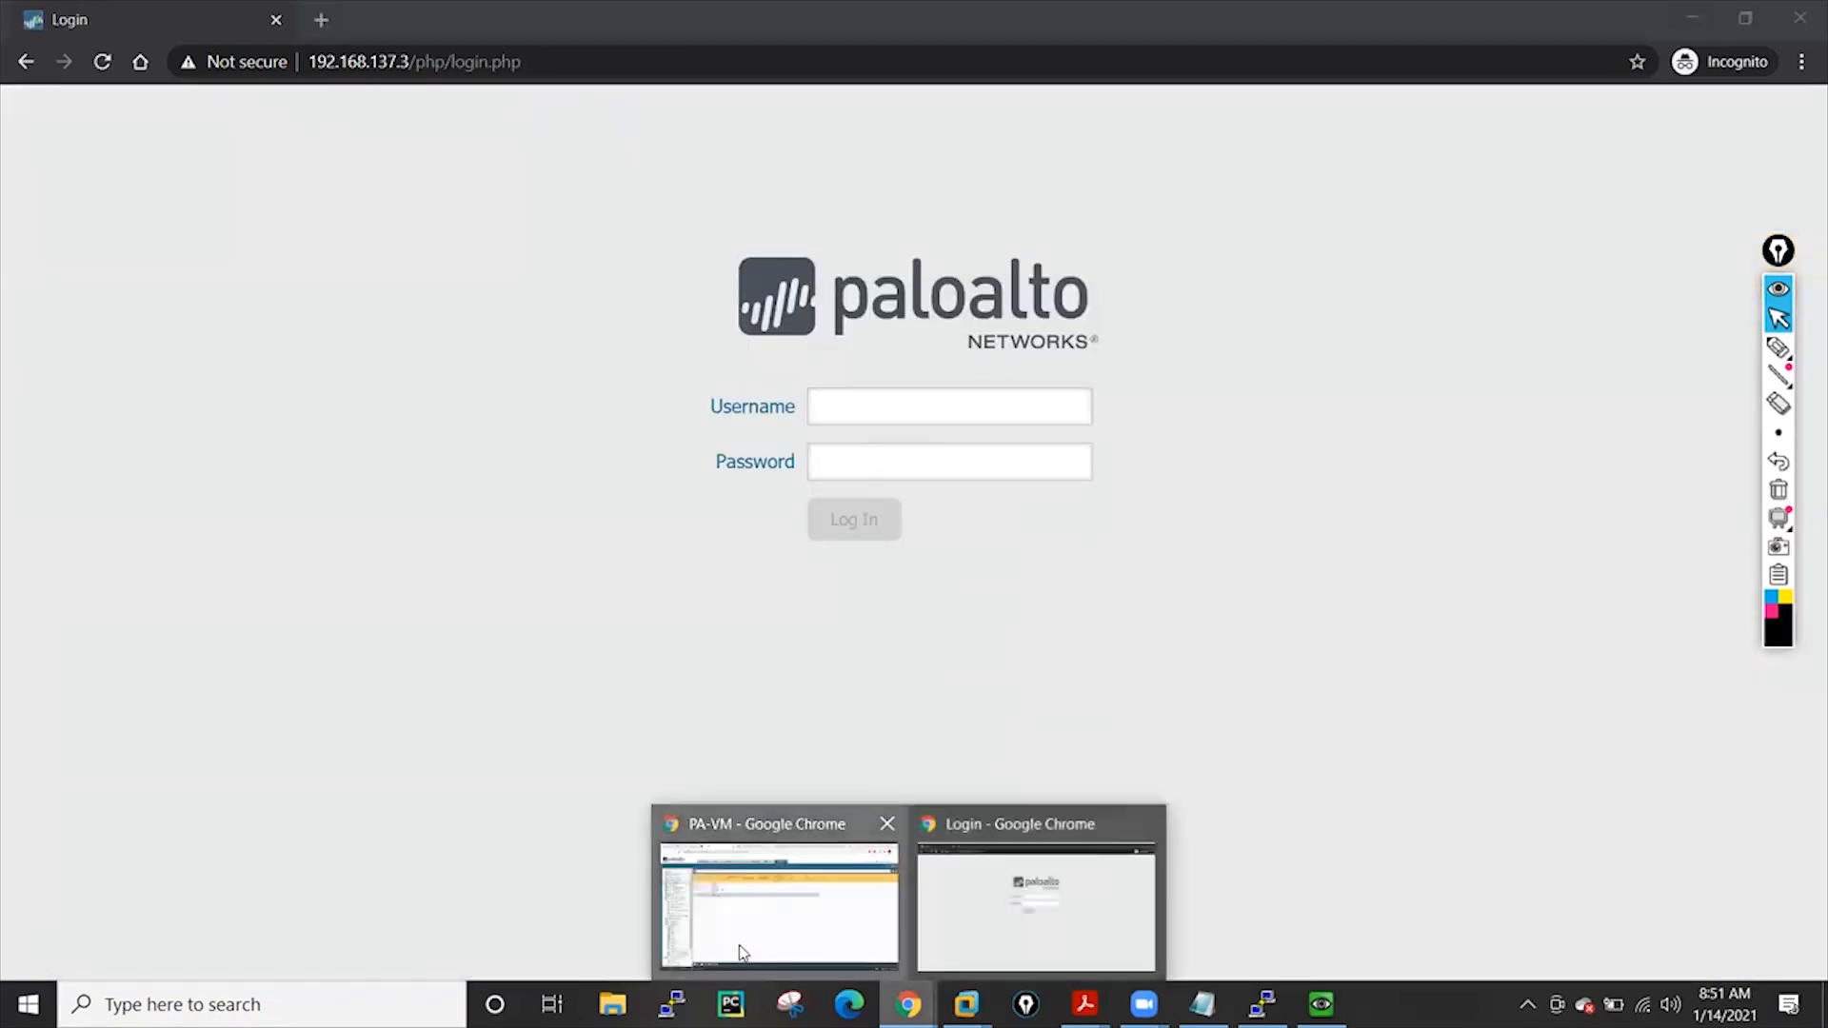
pyautogui.click(743, 952)
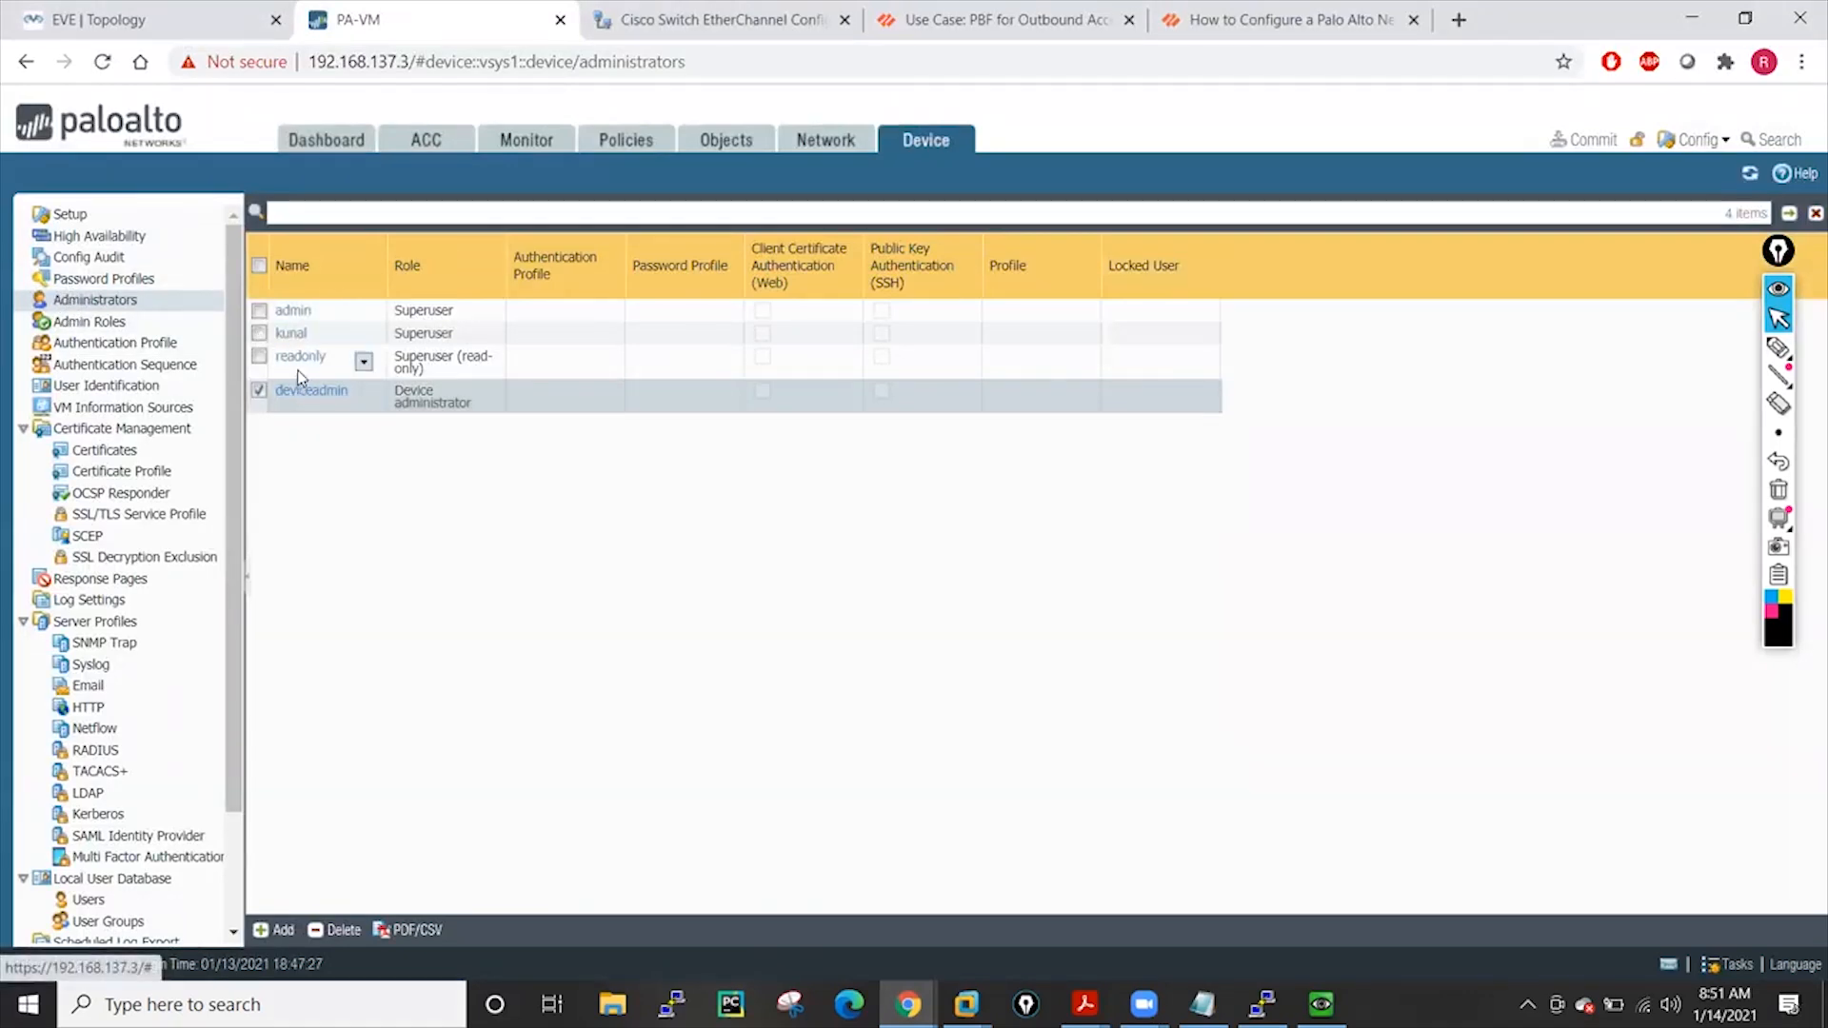
pyautogui.click(1692, 17)
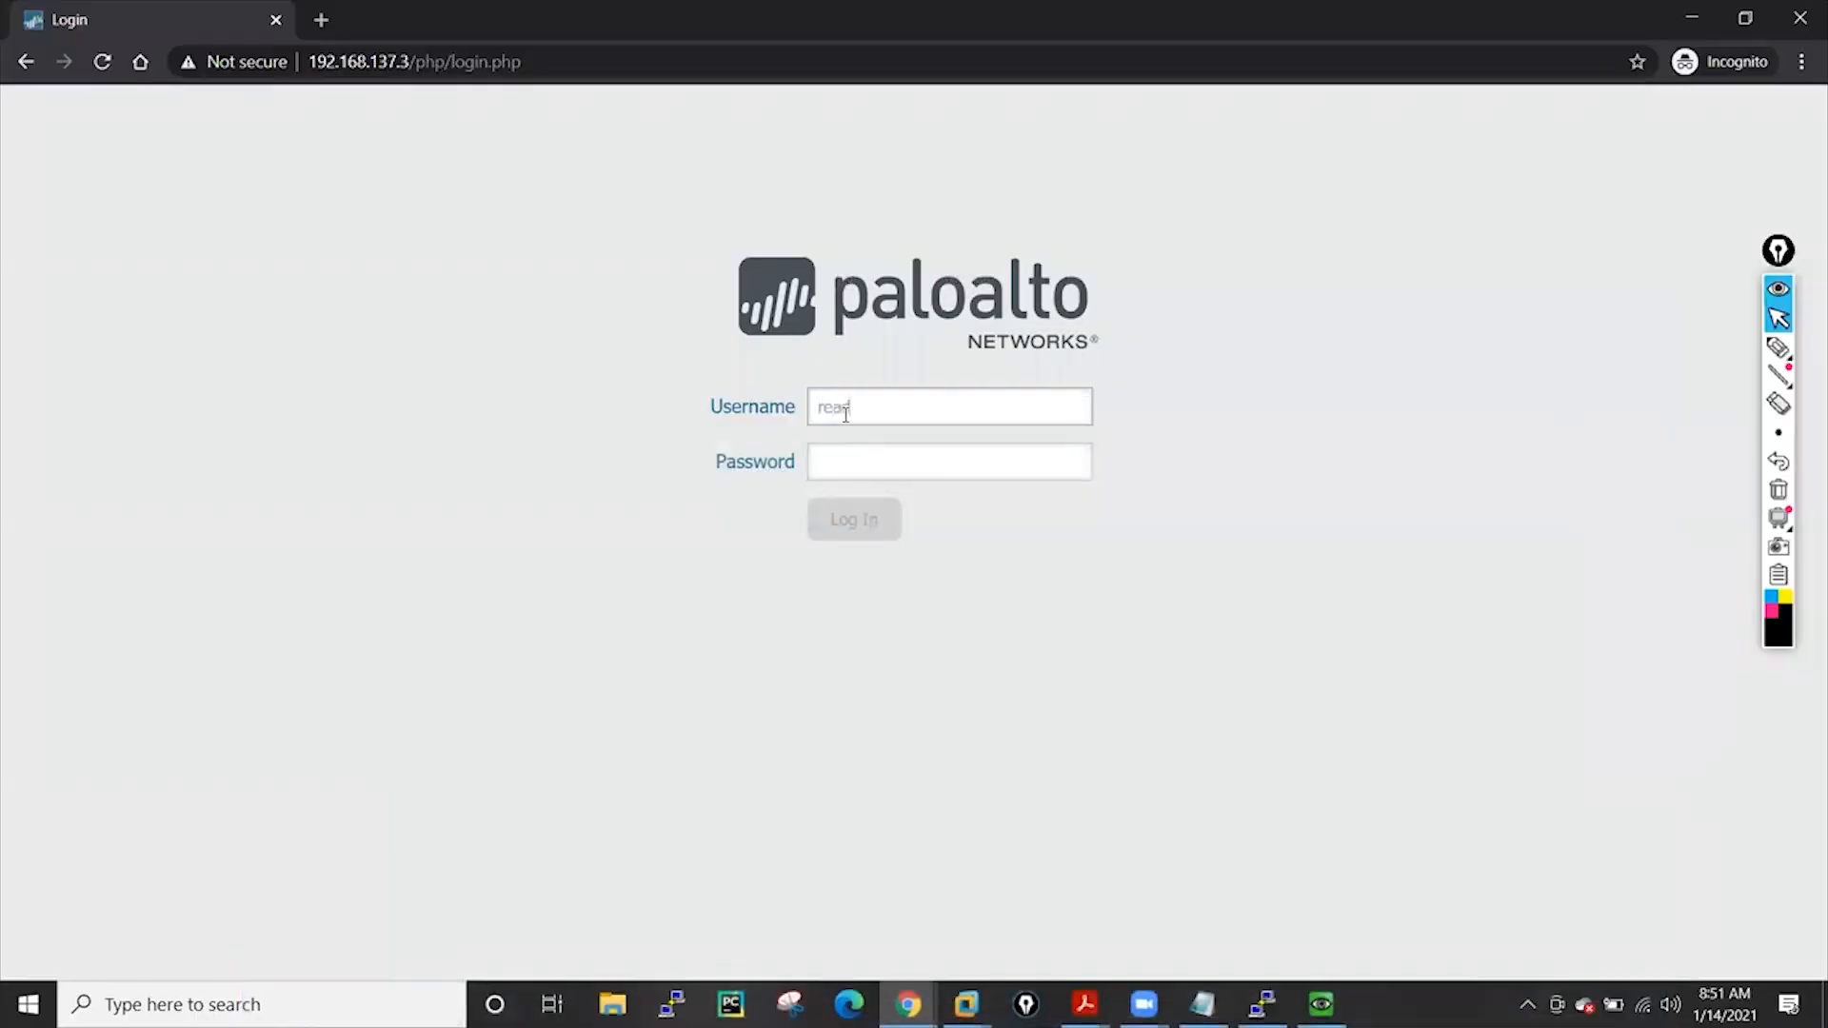
# Log in as the readonly administrator with its password and close the Welcome dialog
pyautogui.click(854, 463)
pyautogui.write('•')
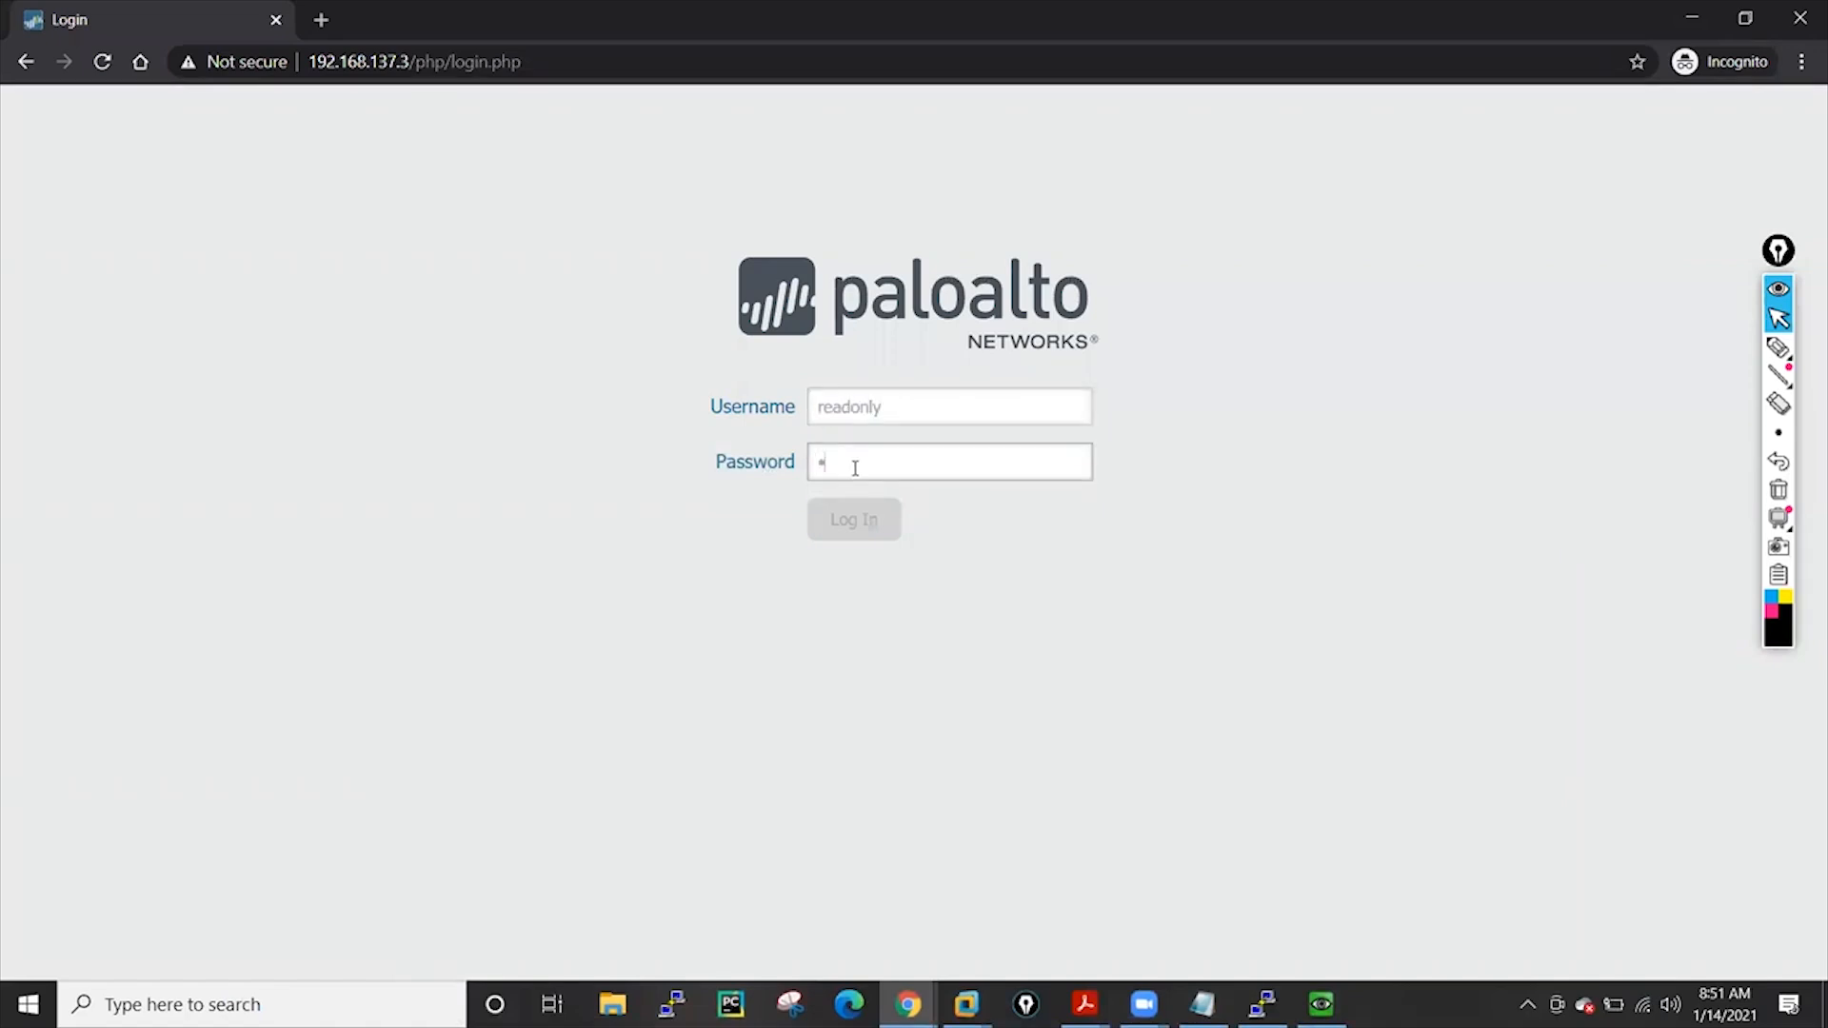
pyautogui.write('••')
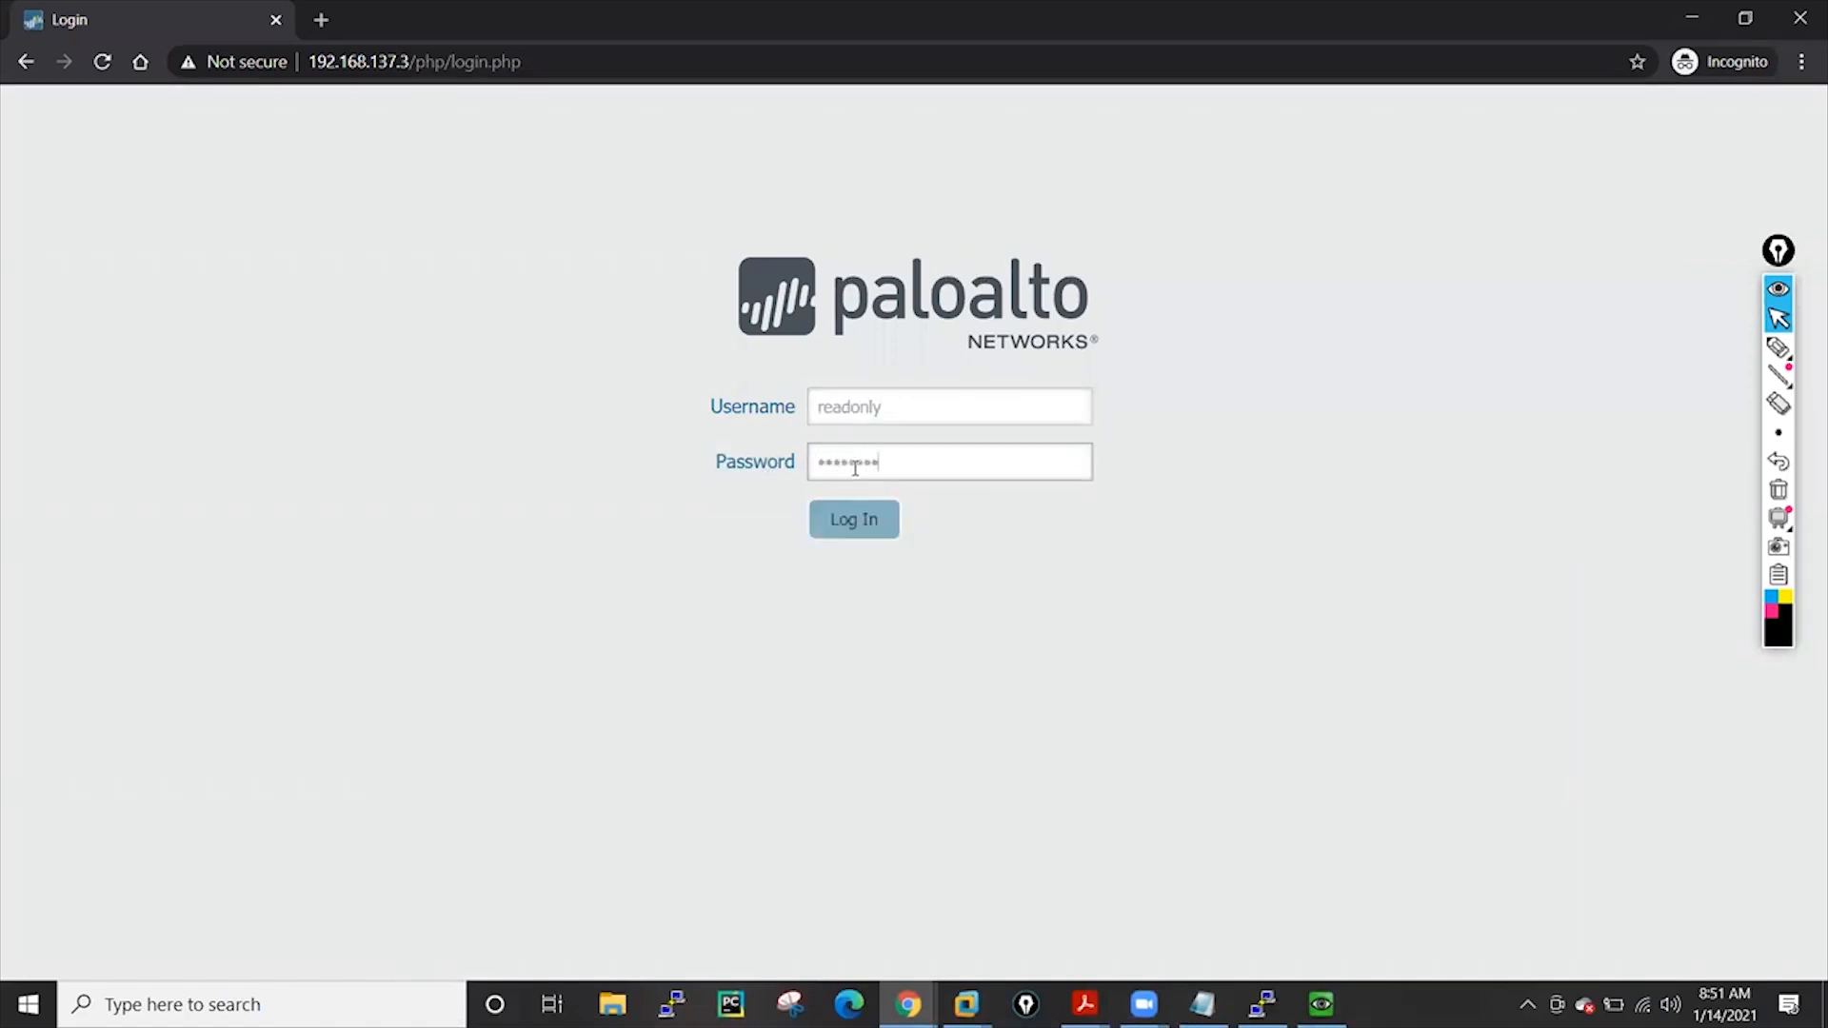
pyautogui.click(881, 530)
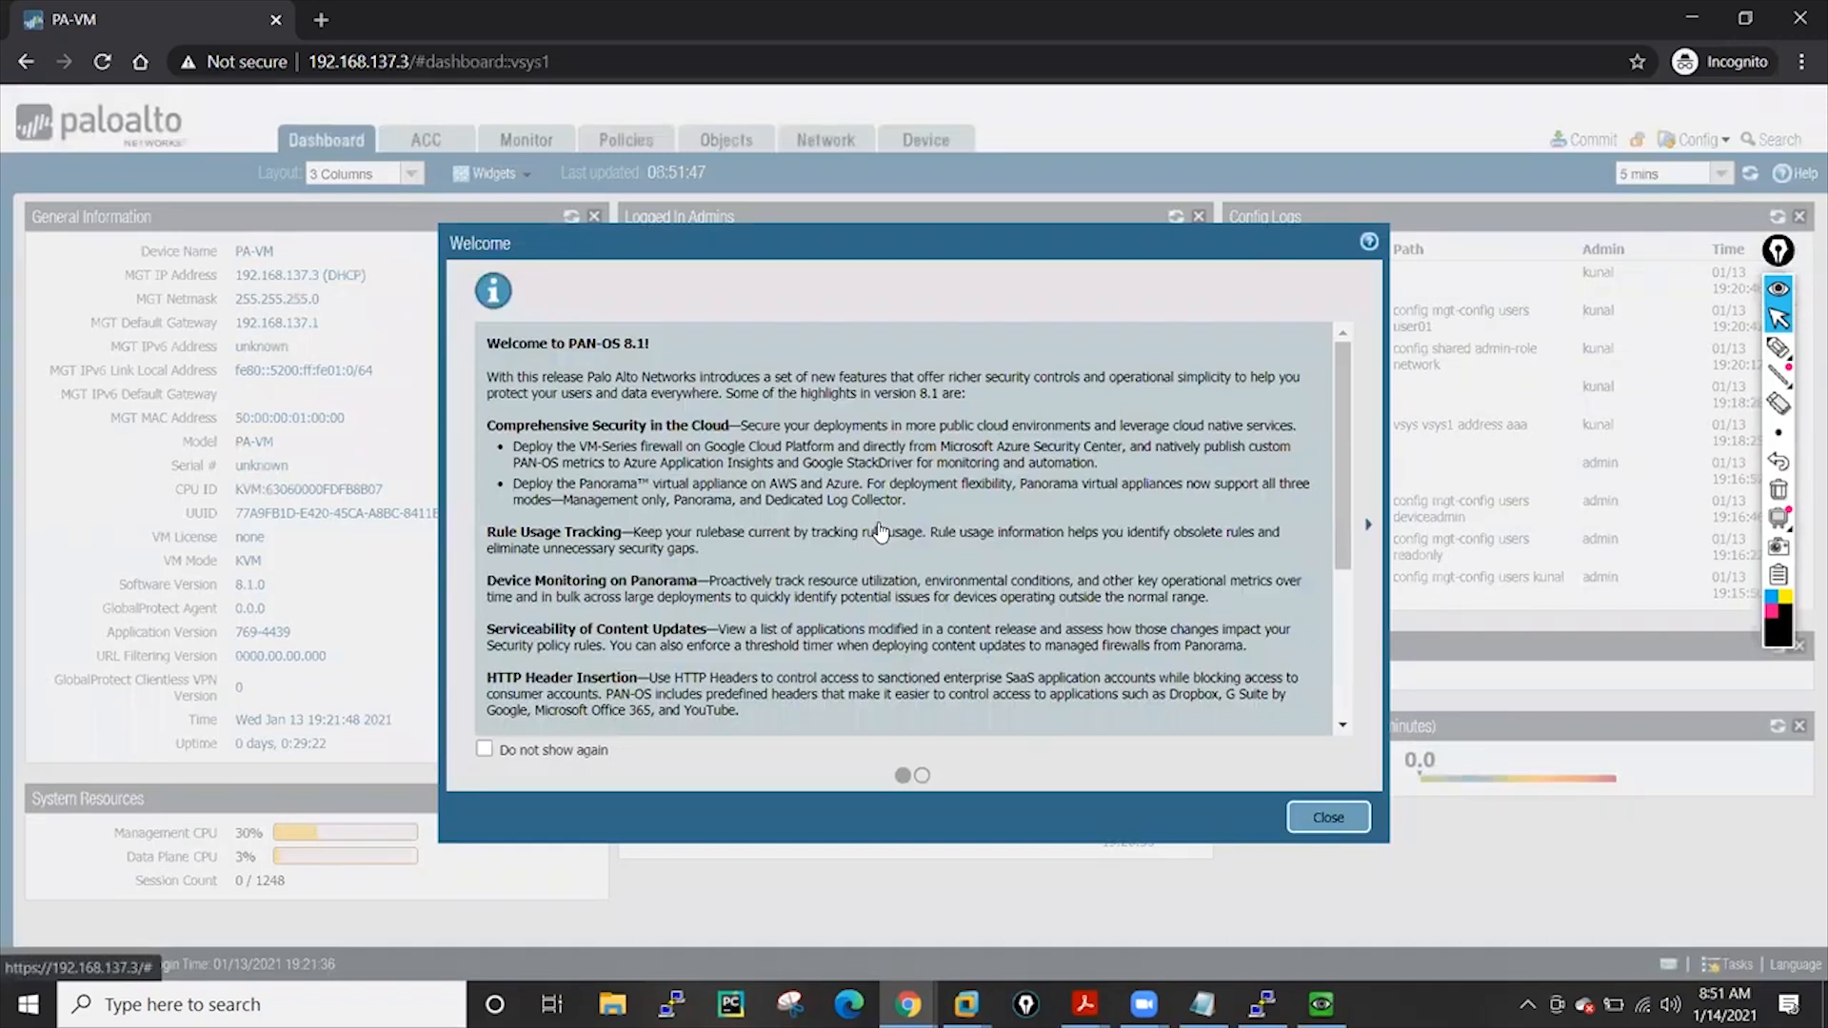
pyautogui.click(1331, 819)
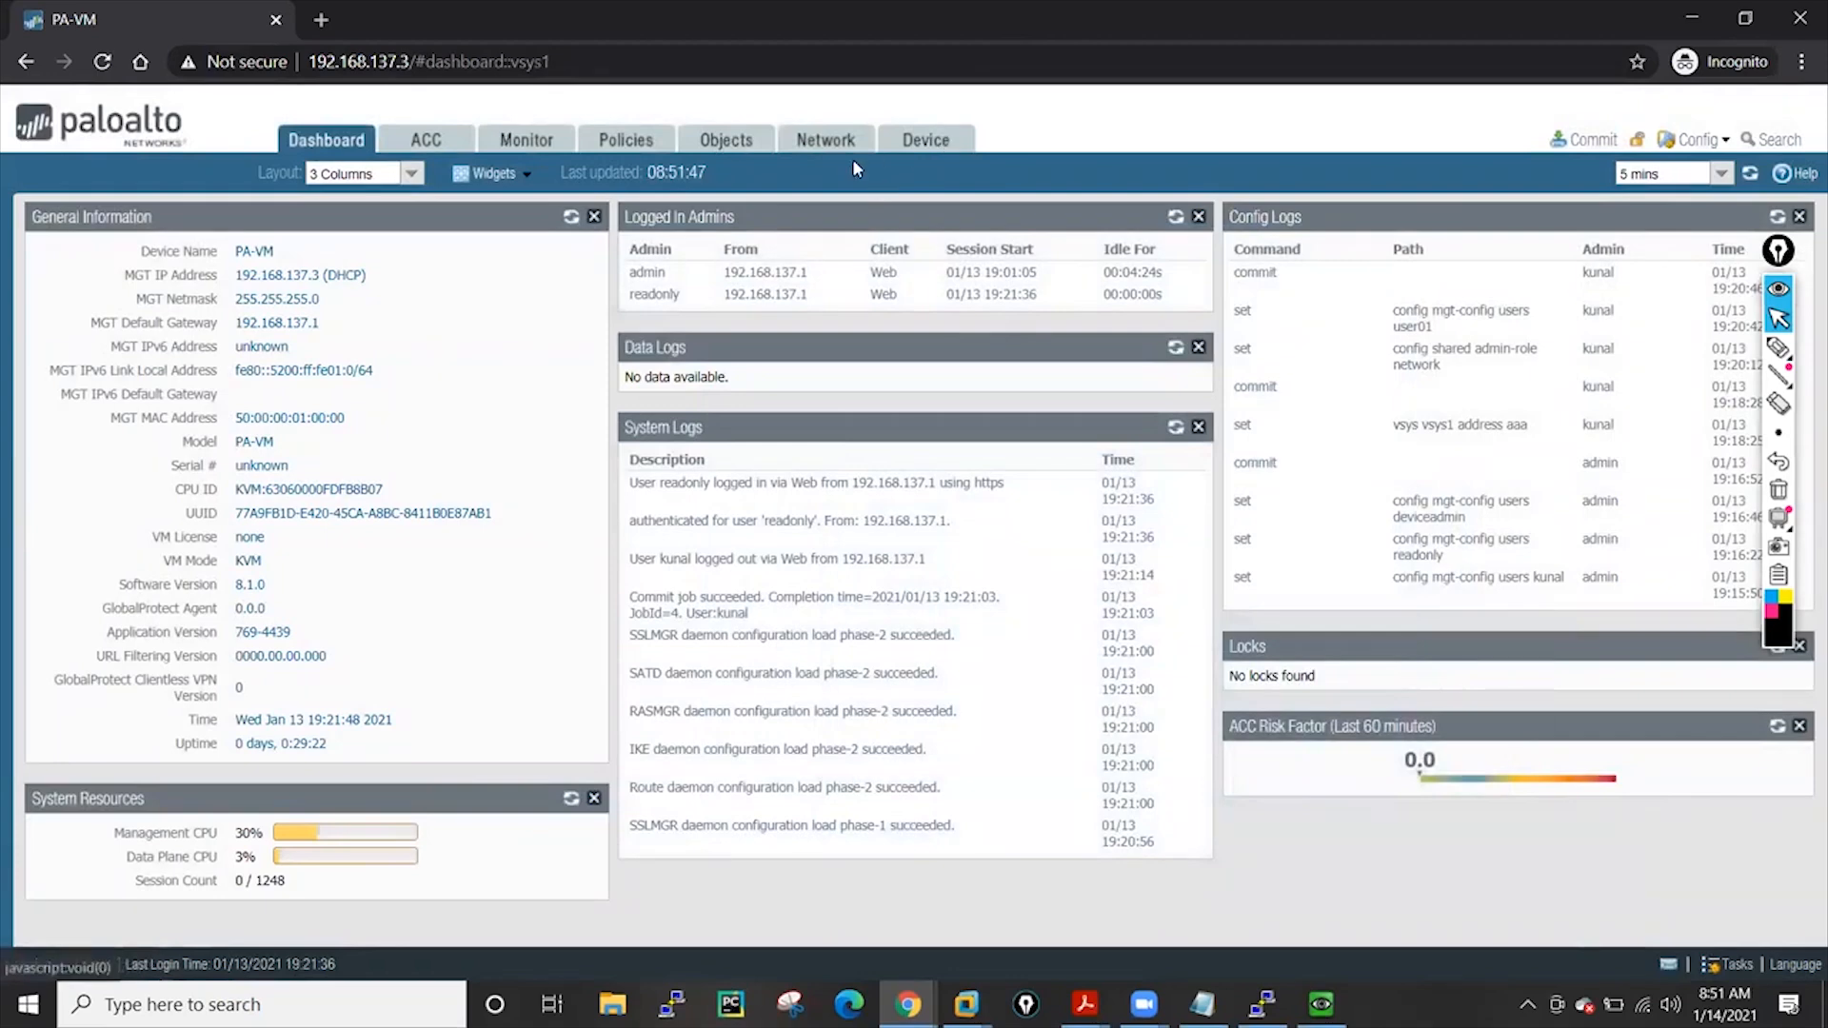
# Open ethernet1/1 and try switching its interface type to HA, finding it cannot be saved
pyautogui.click(828, 144)
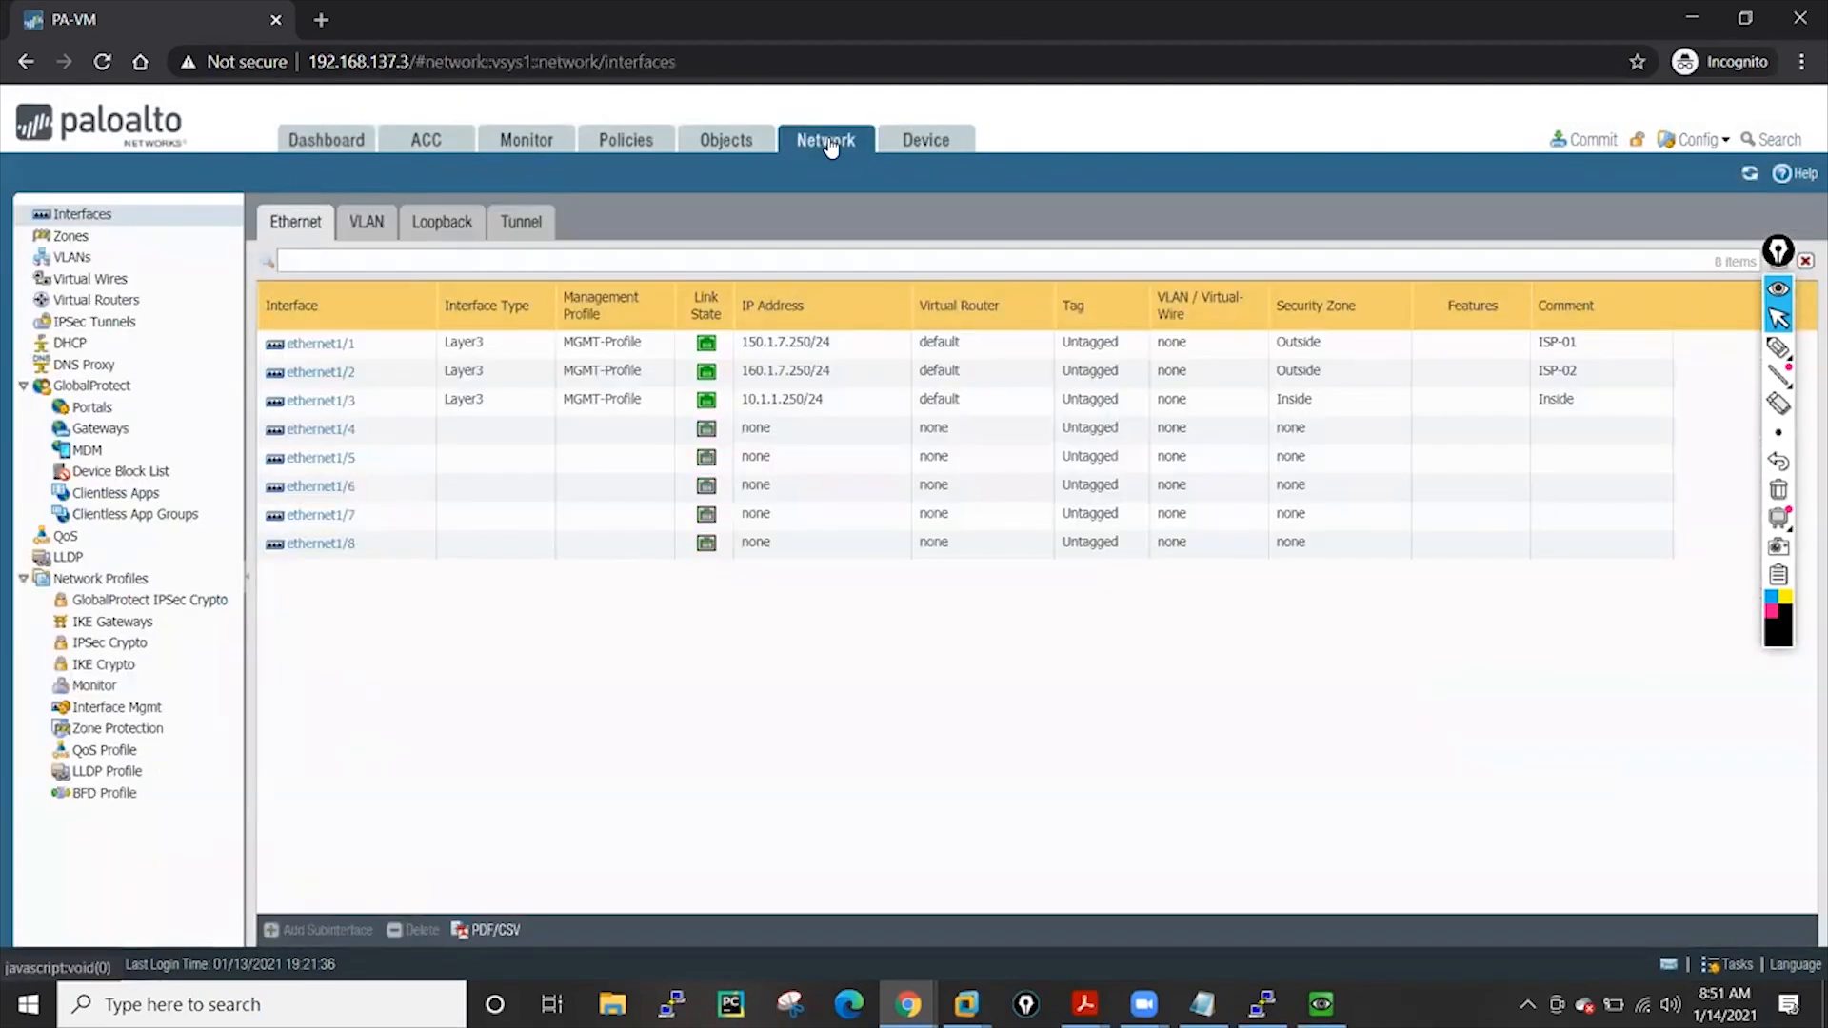
pyautogui.click(329, 343)
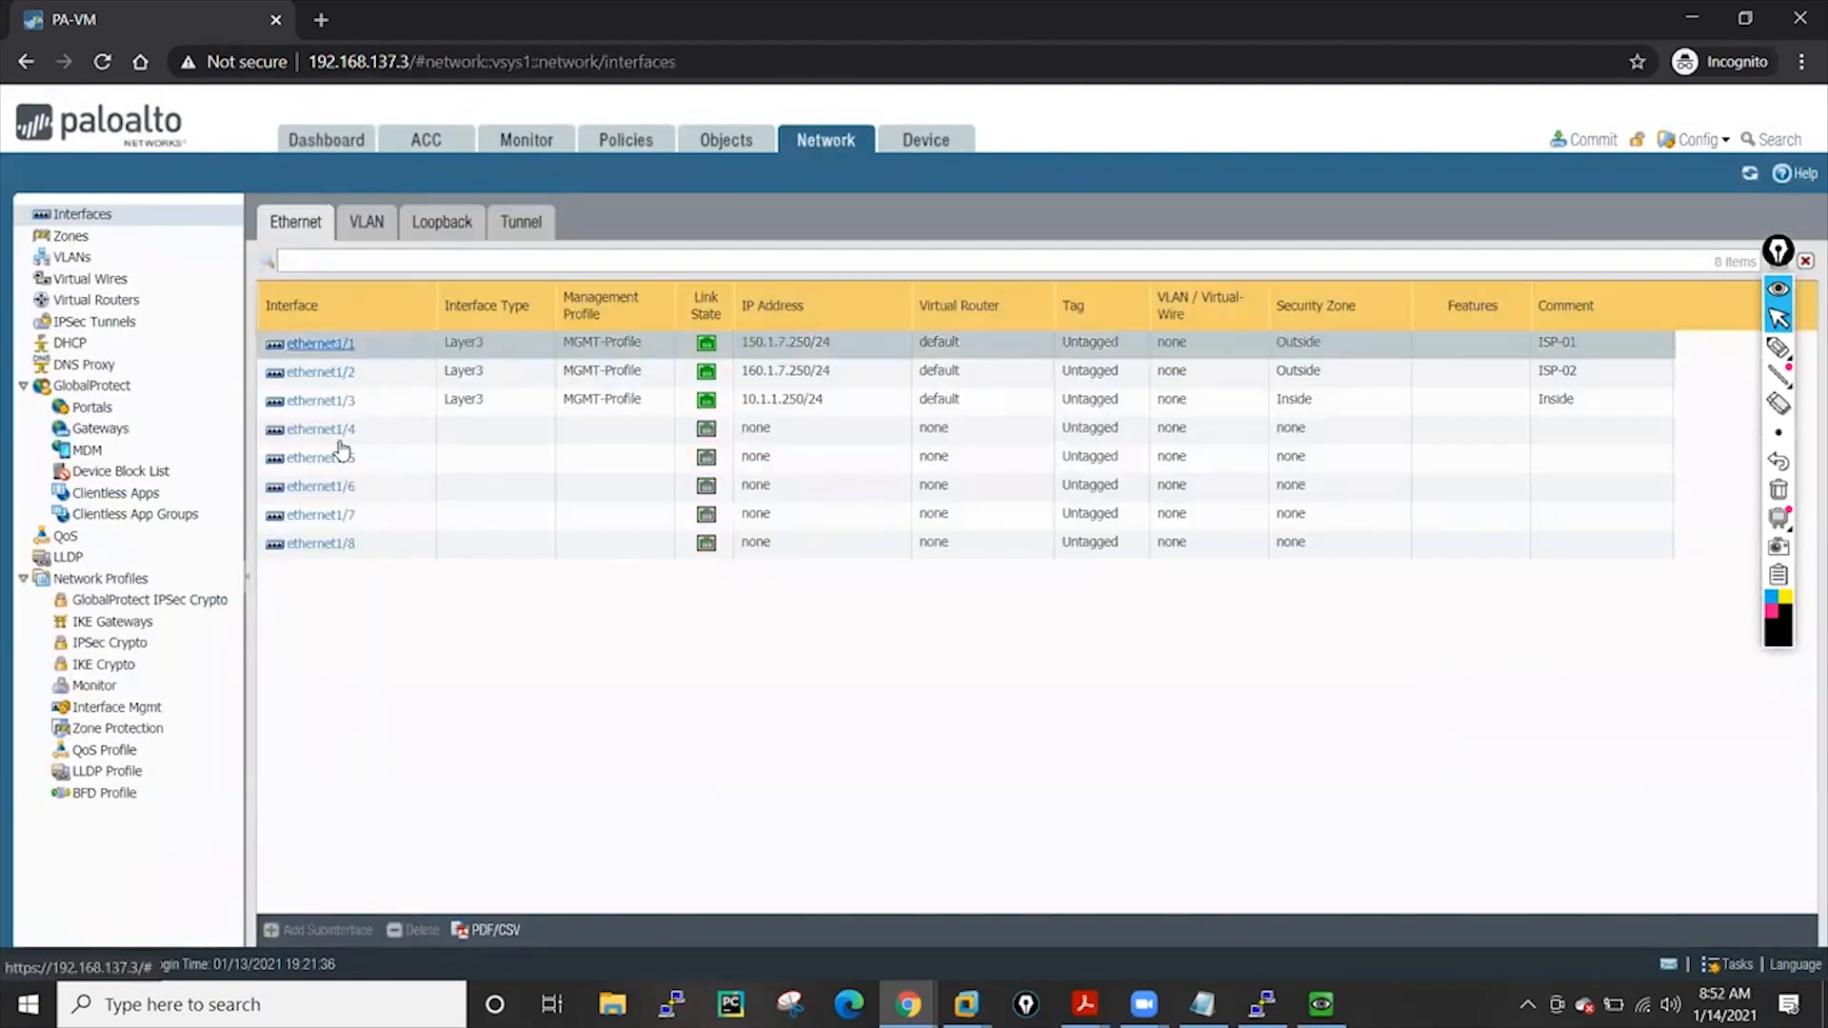
pyautogui.doubleClick(699, 424)
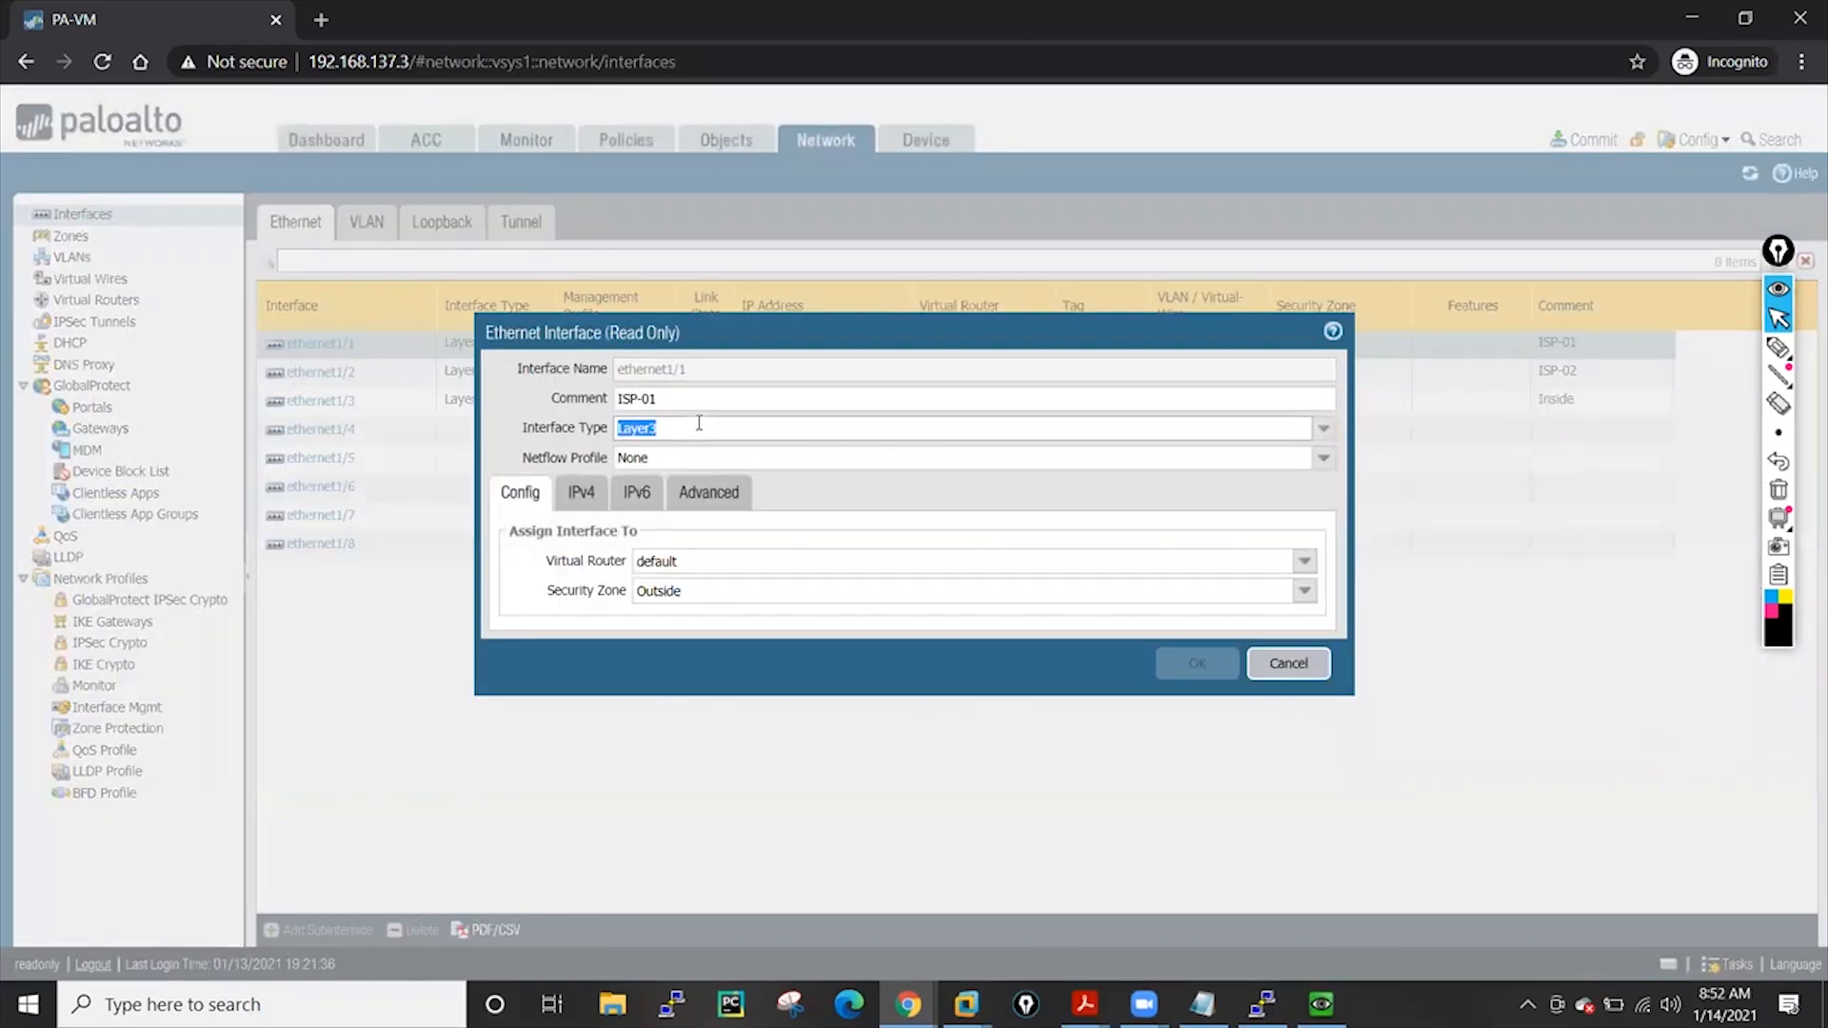
pyautogui.click(1324, 429)
pyautogui.click(699, 480)
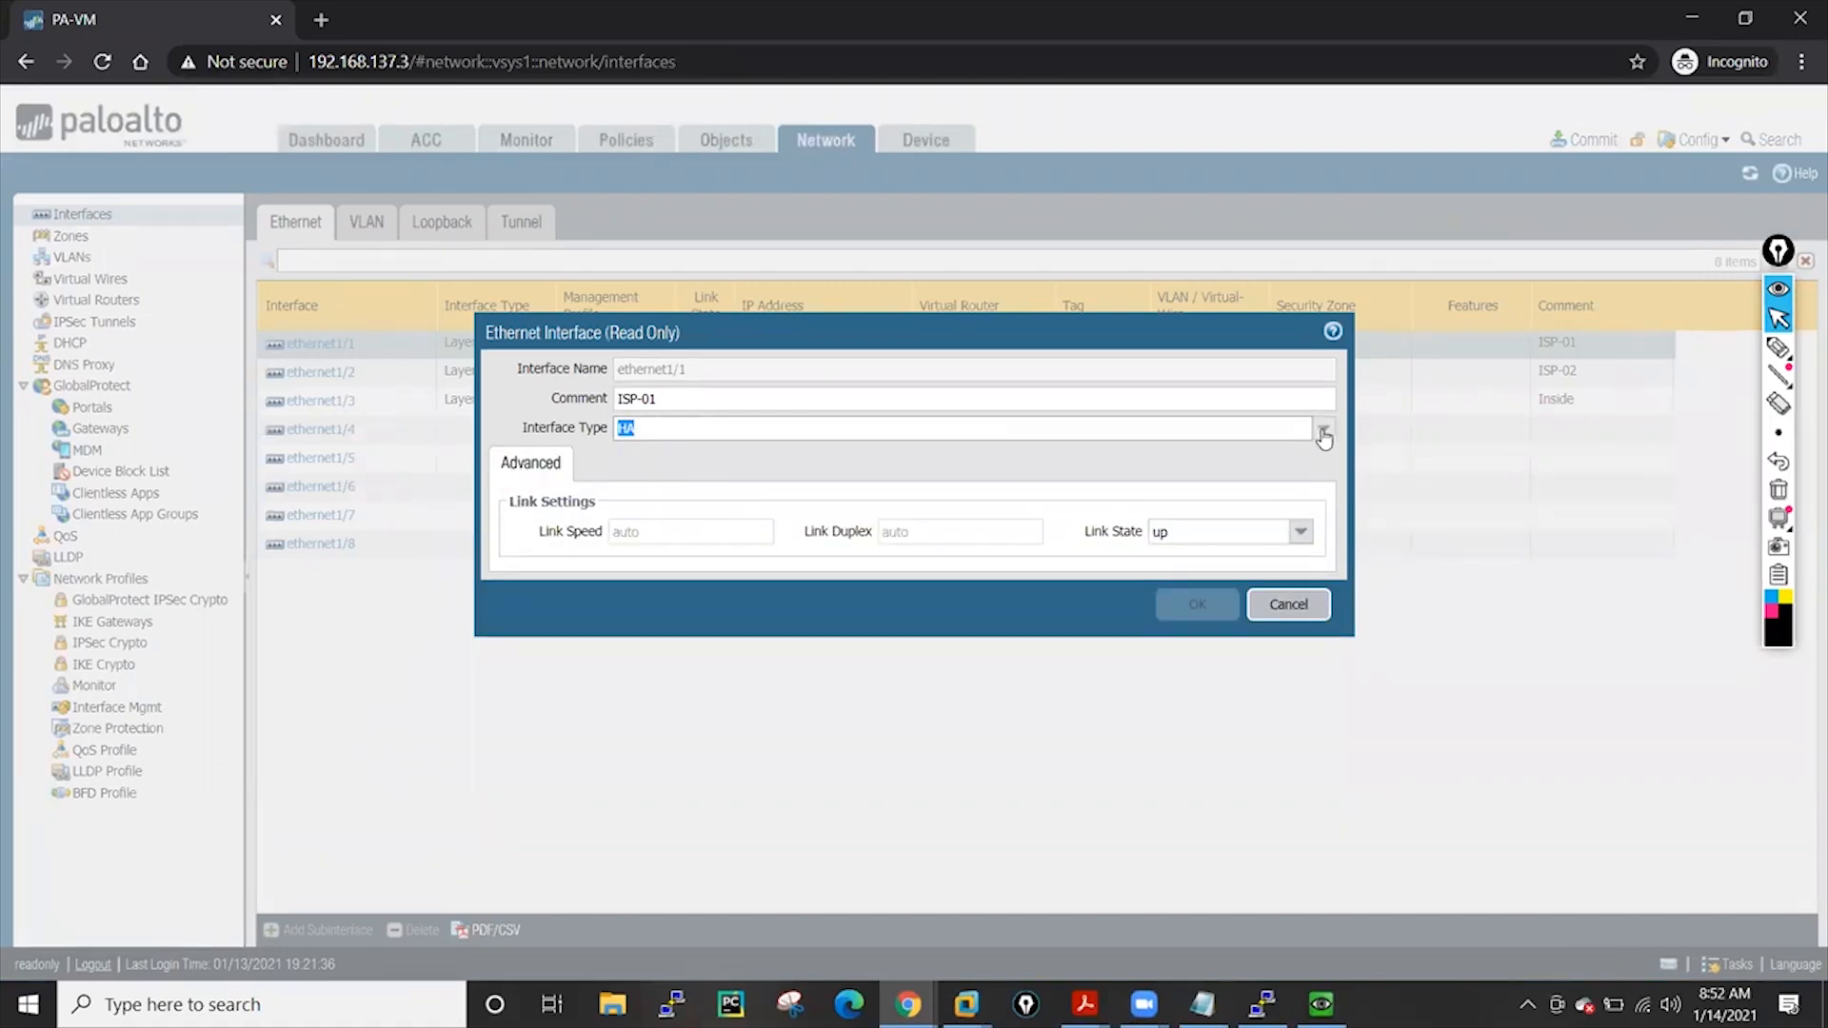
pyautogui.click(1195, 600)
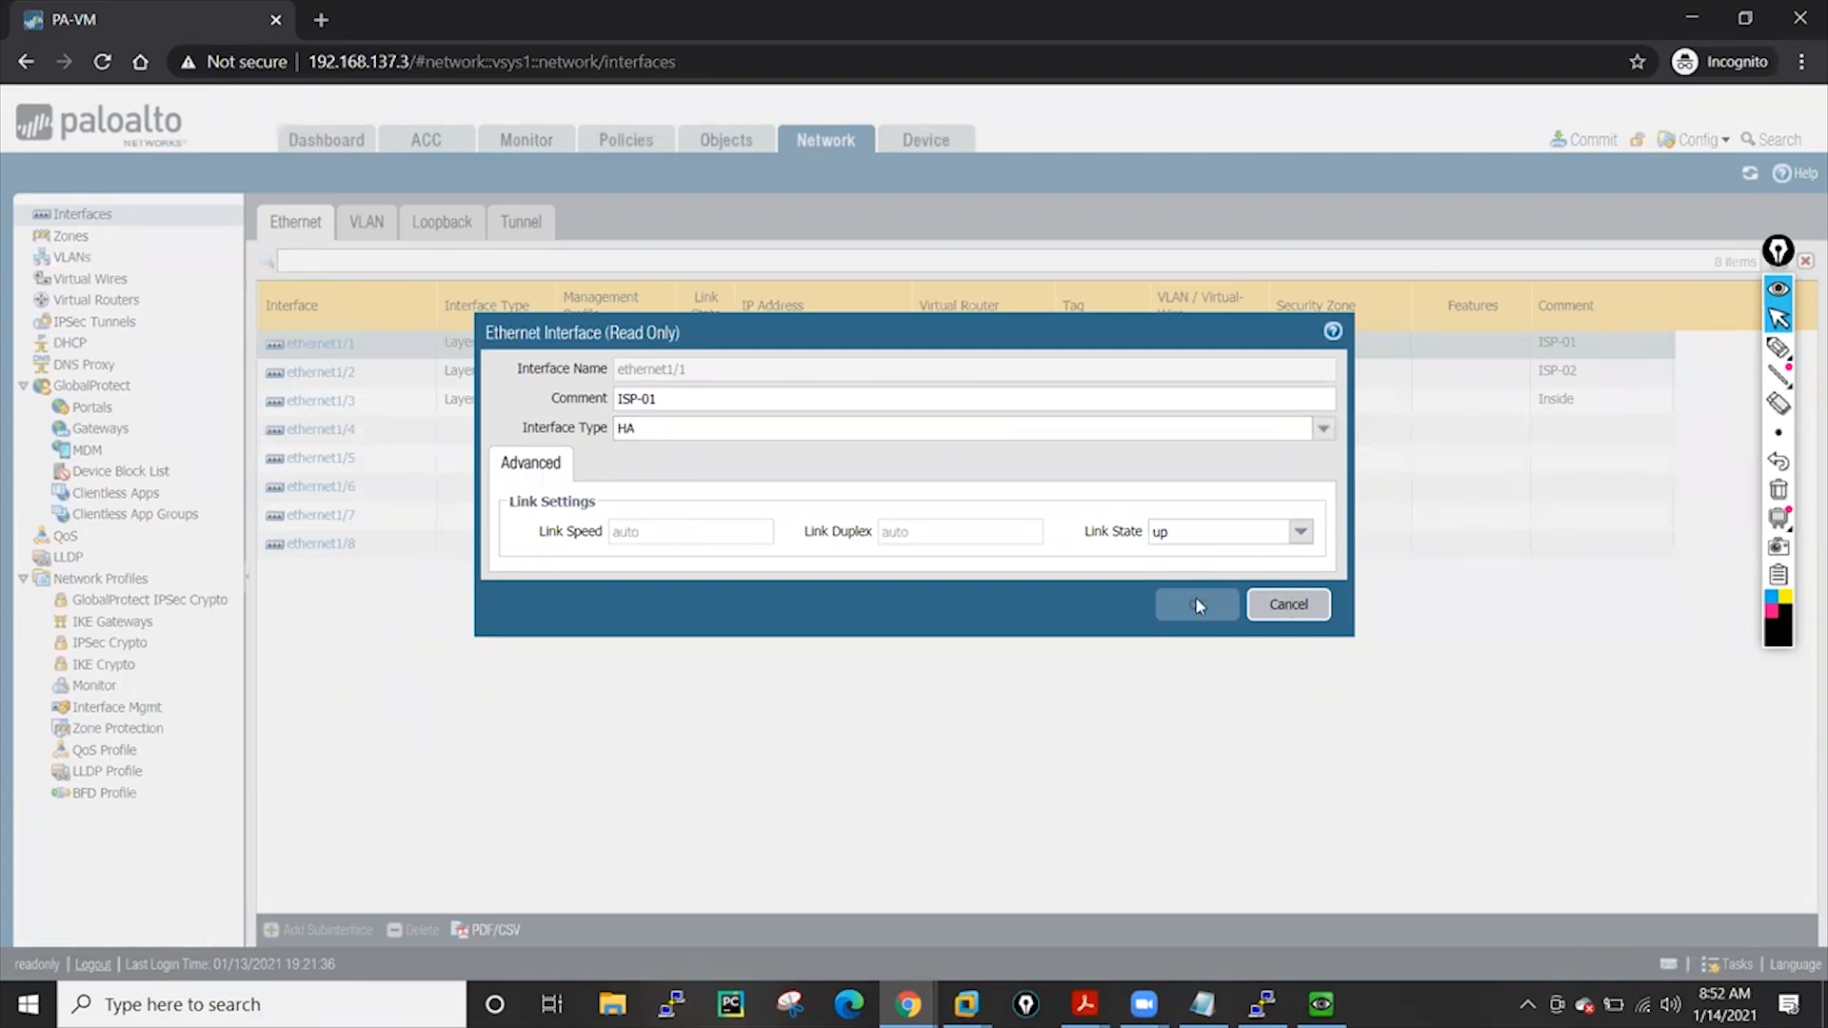
# Try Layer2 as the interface type, cancel without saving, and go to the Zones list
pyautogui.click(1315, 442)
pyautogui.click(681, 523)
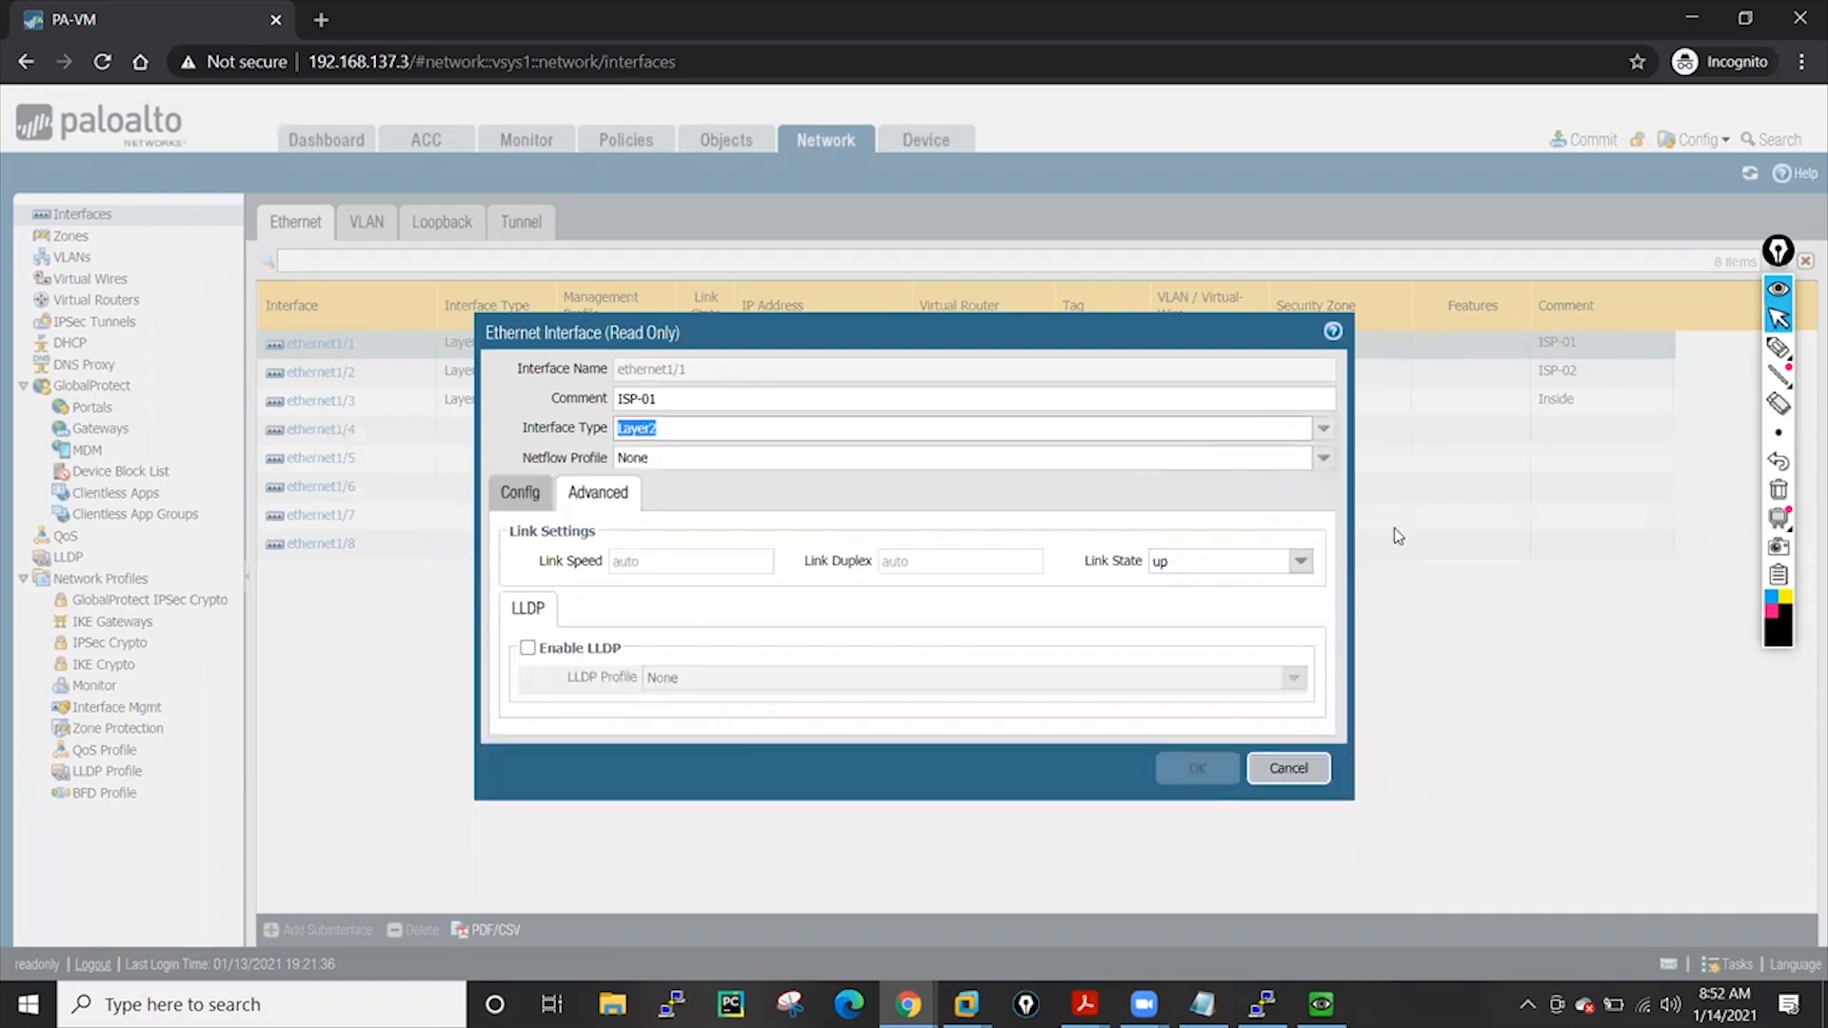
pyautogui.click(1190, 767)
pyautogui.click(1289, 767)
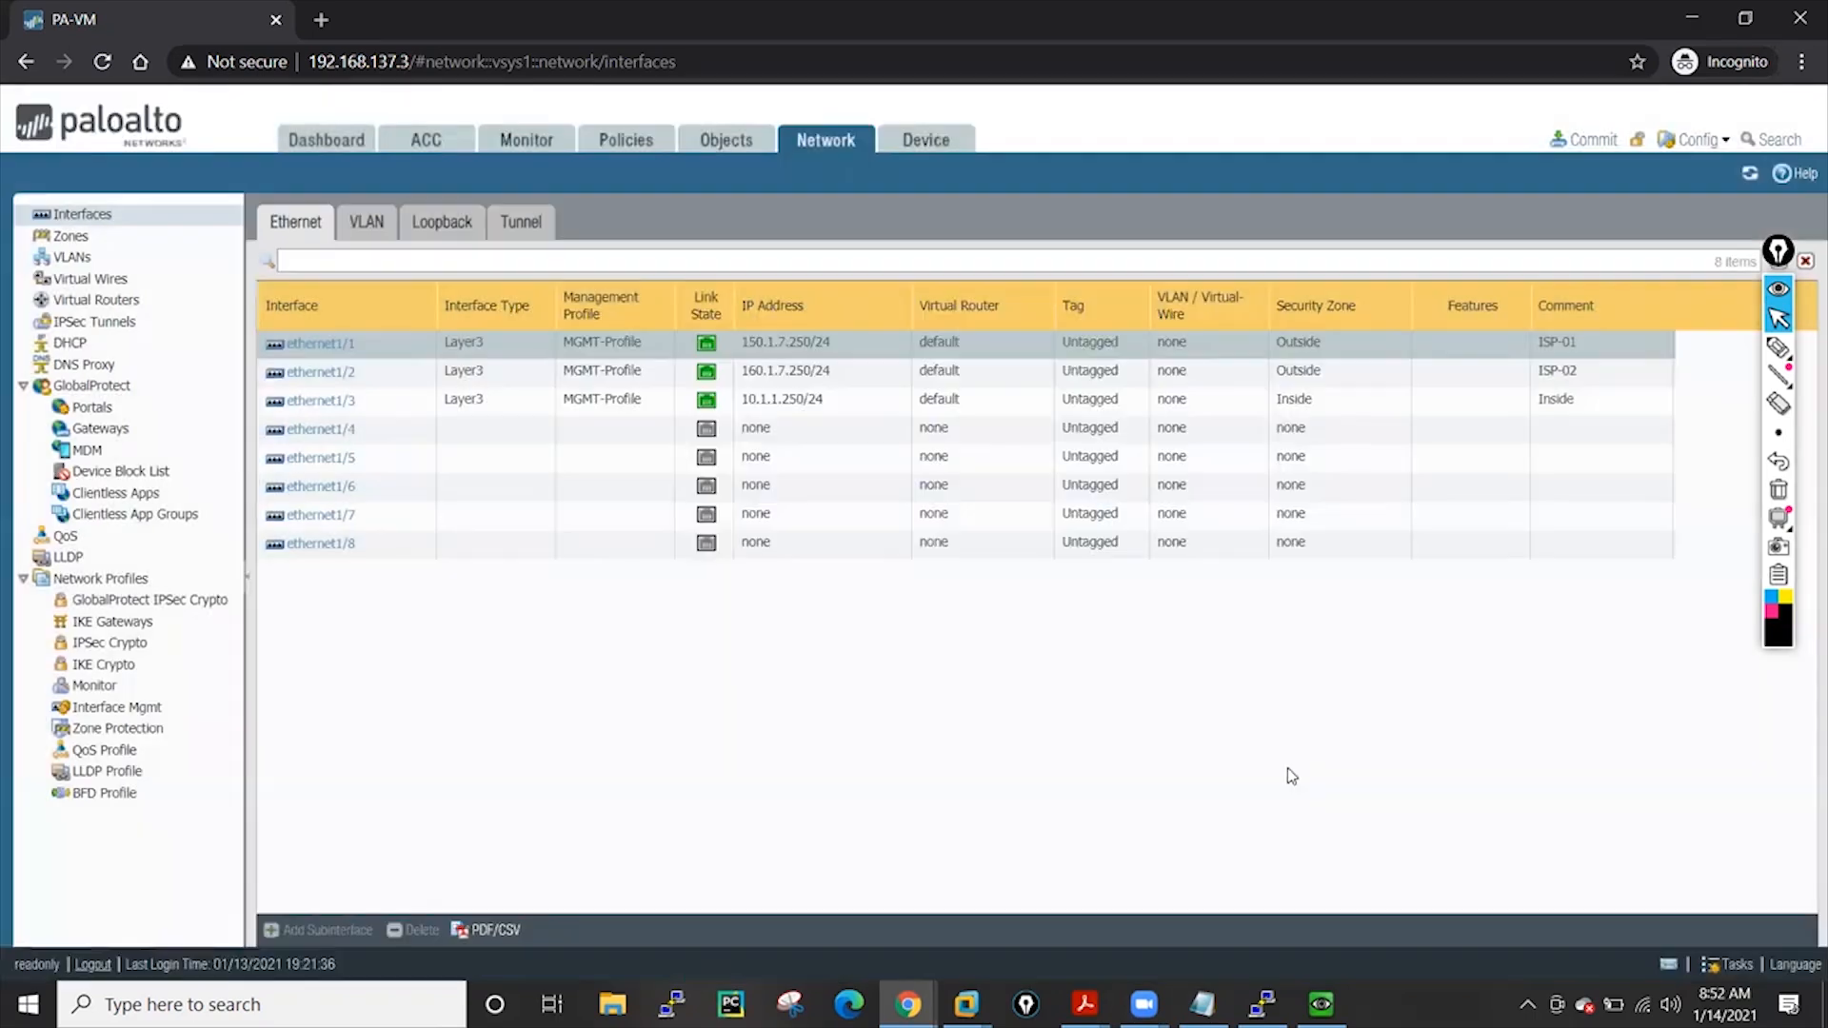
pyautogui.click(74, 236)
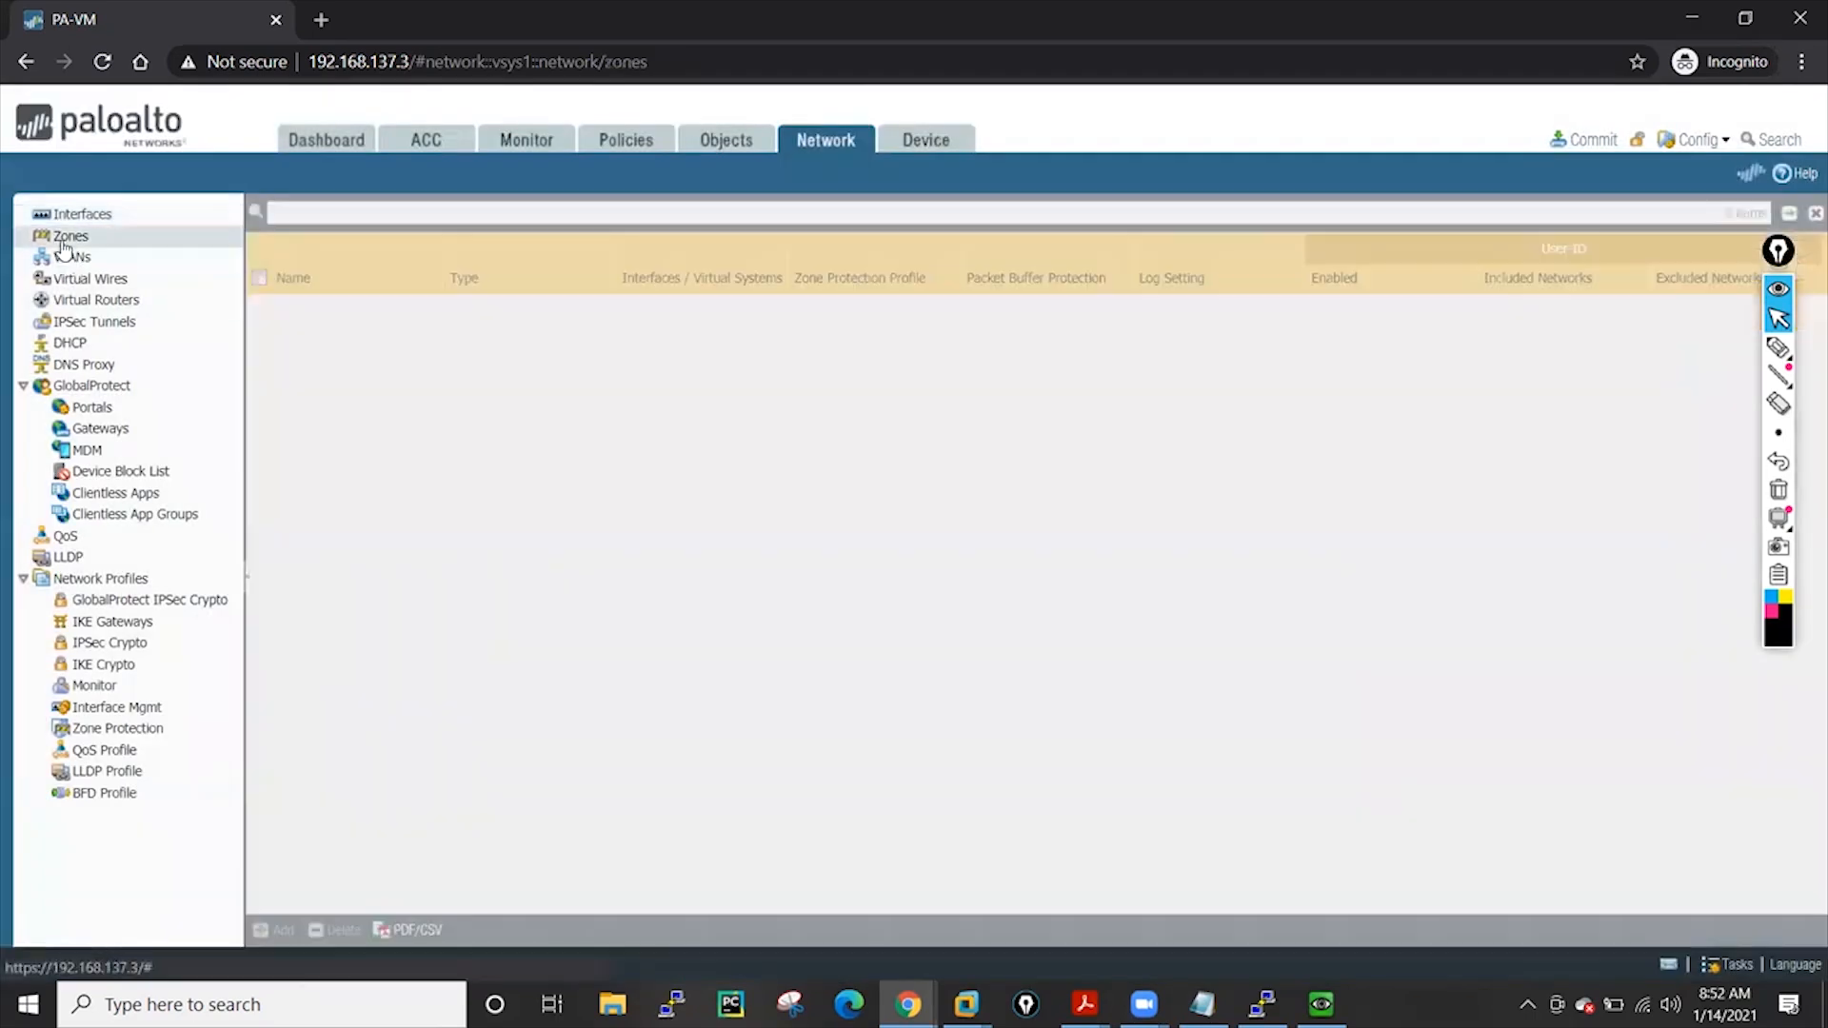
# Inspect the Inside and Outside zones without changes, then go to the Objects address list
pyautogui.click(258, 308)
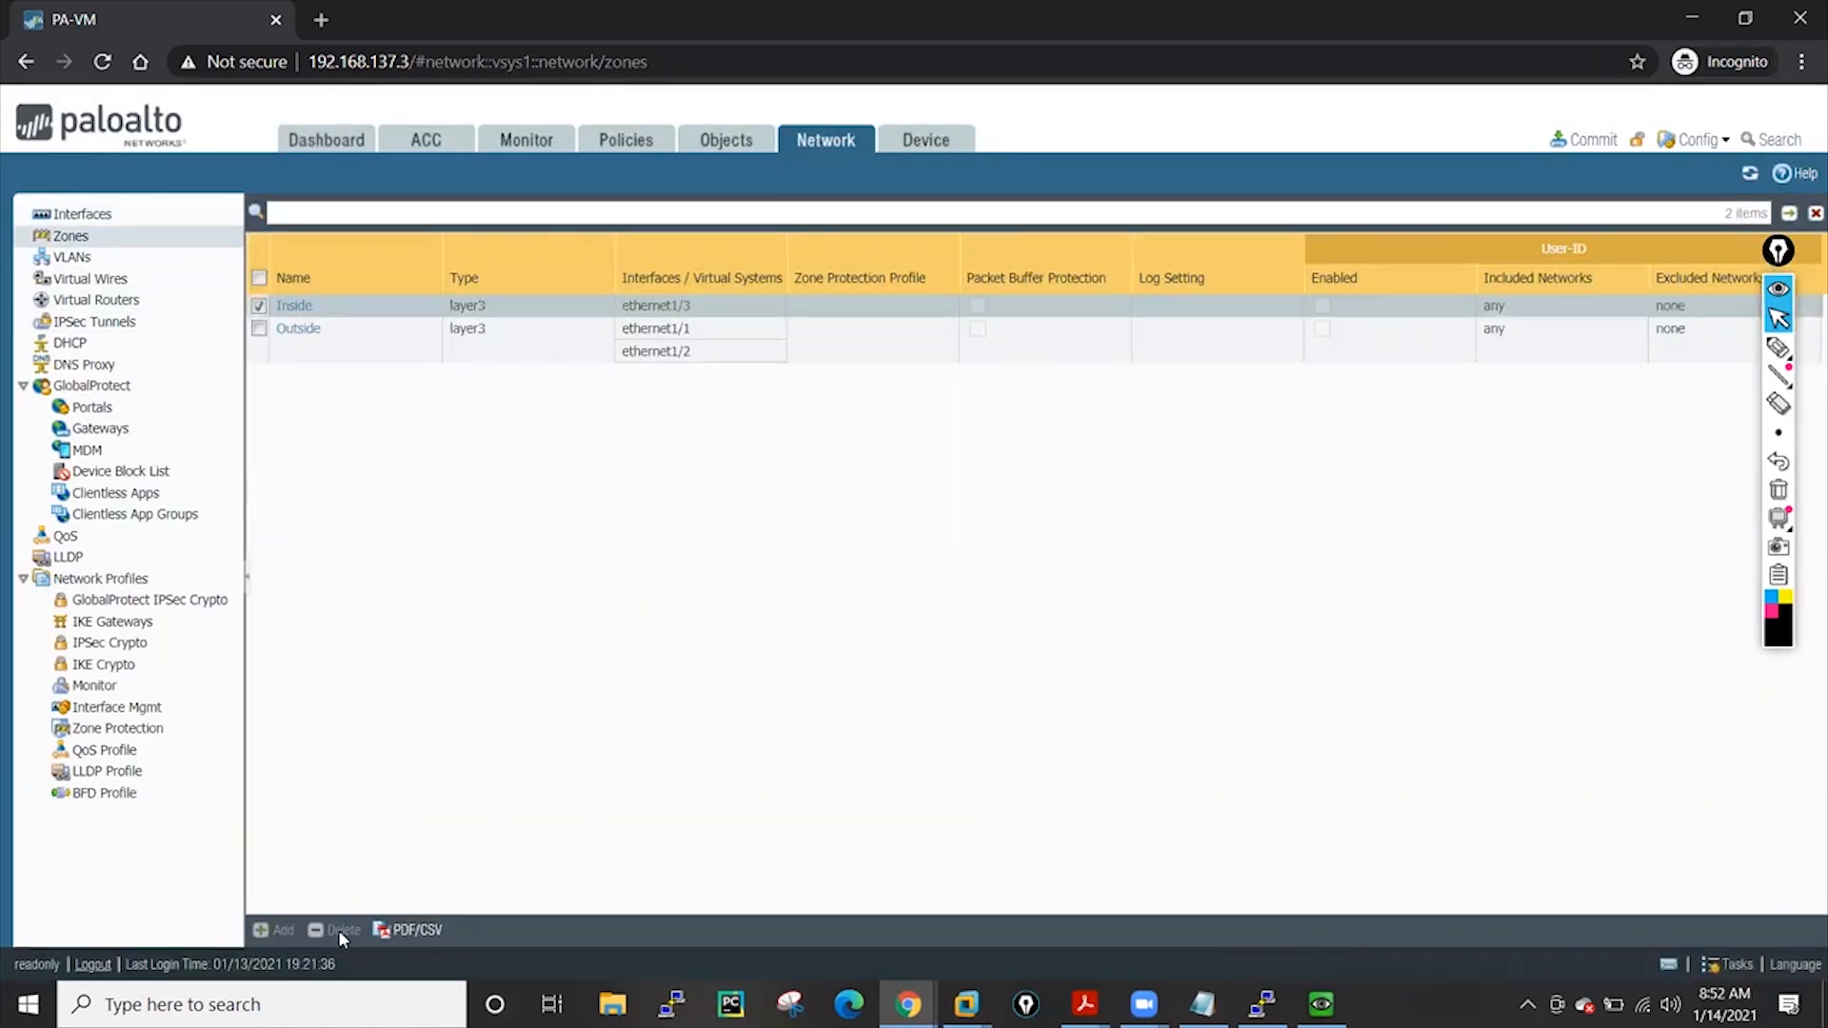
pyautogui.click(297, 332)
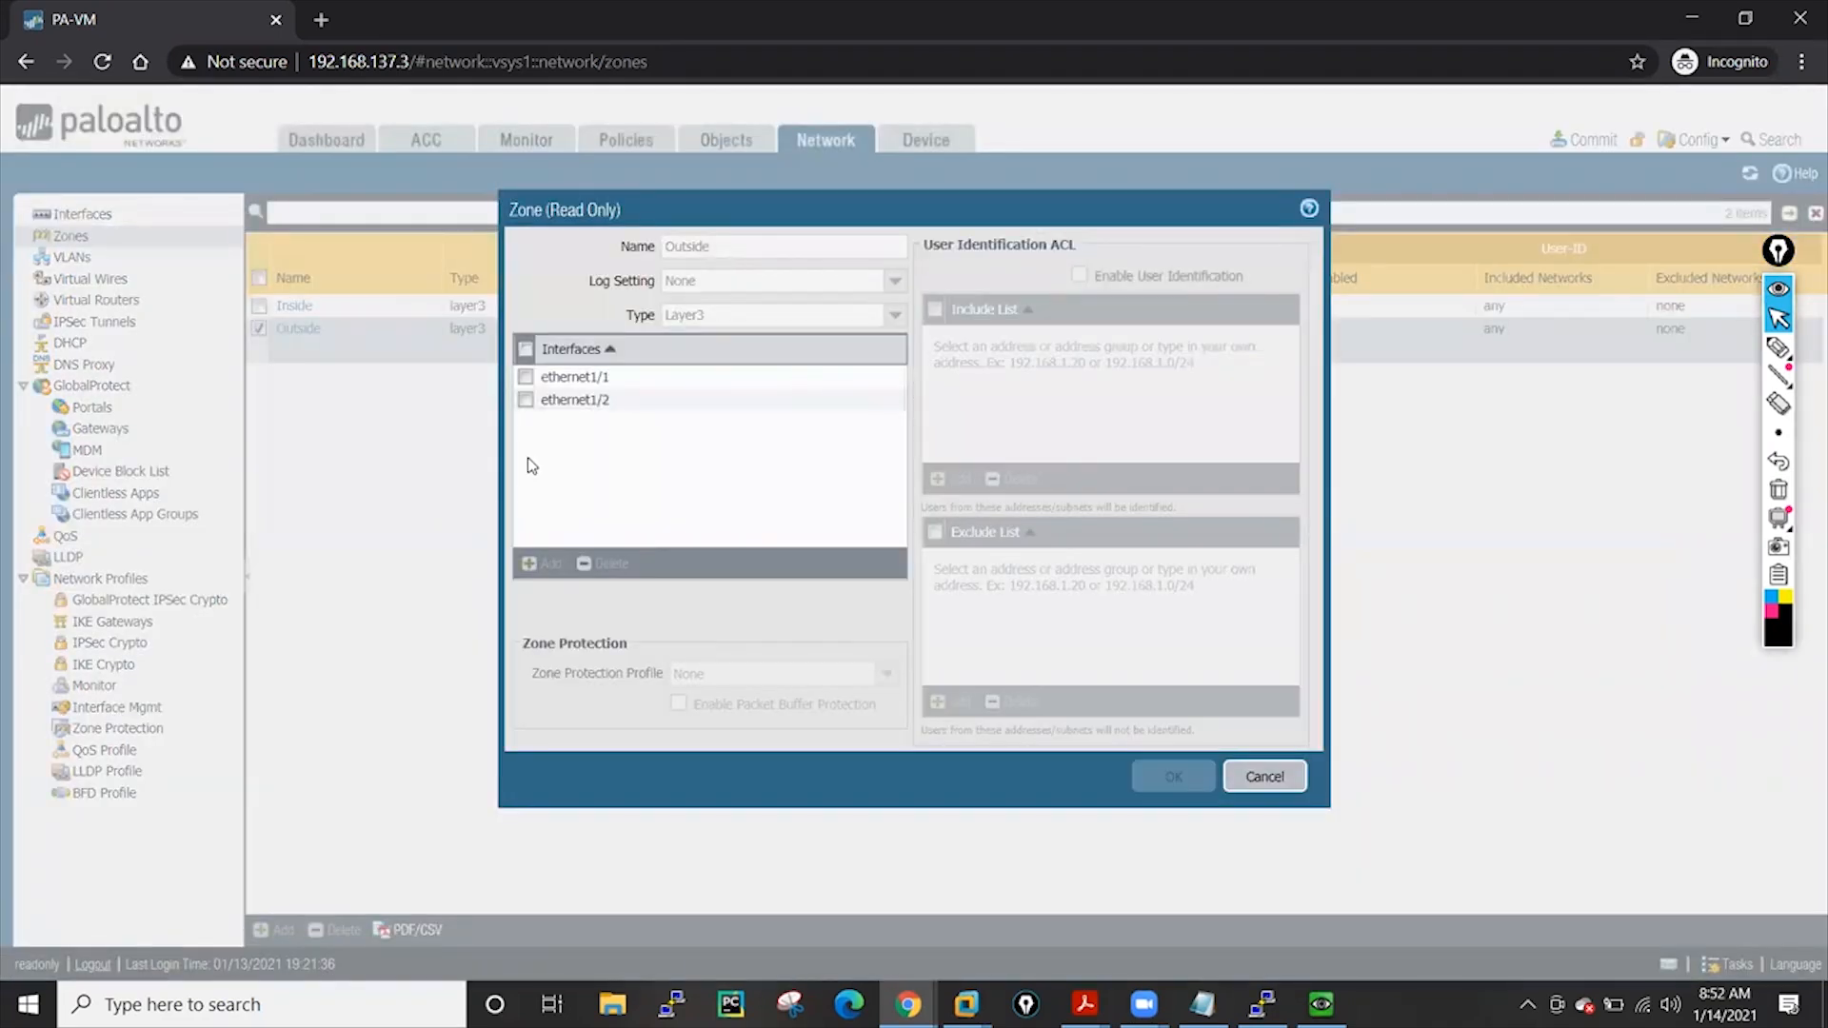
pyautogui.click(1253, 776)
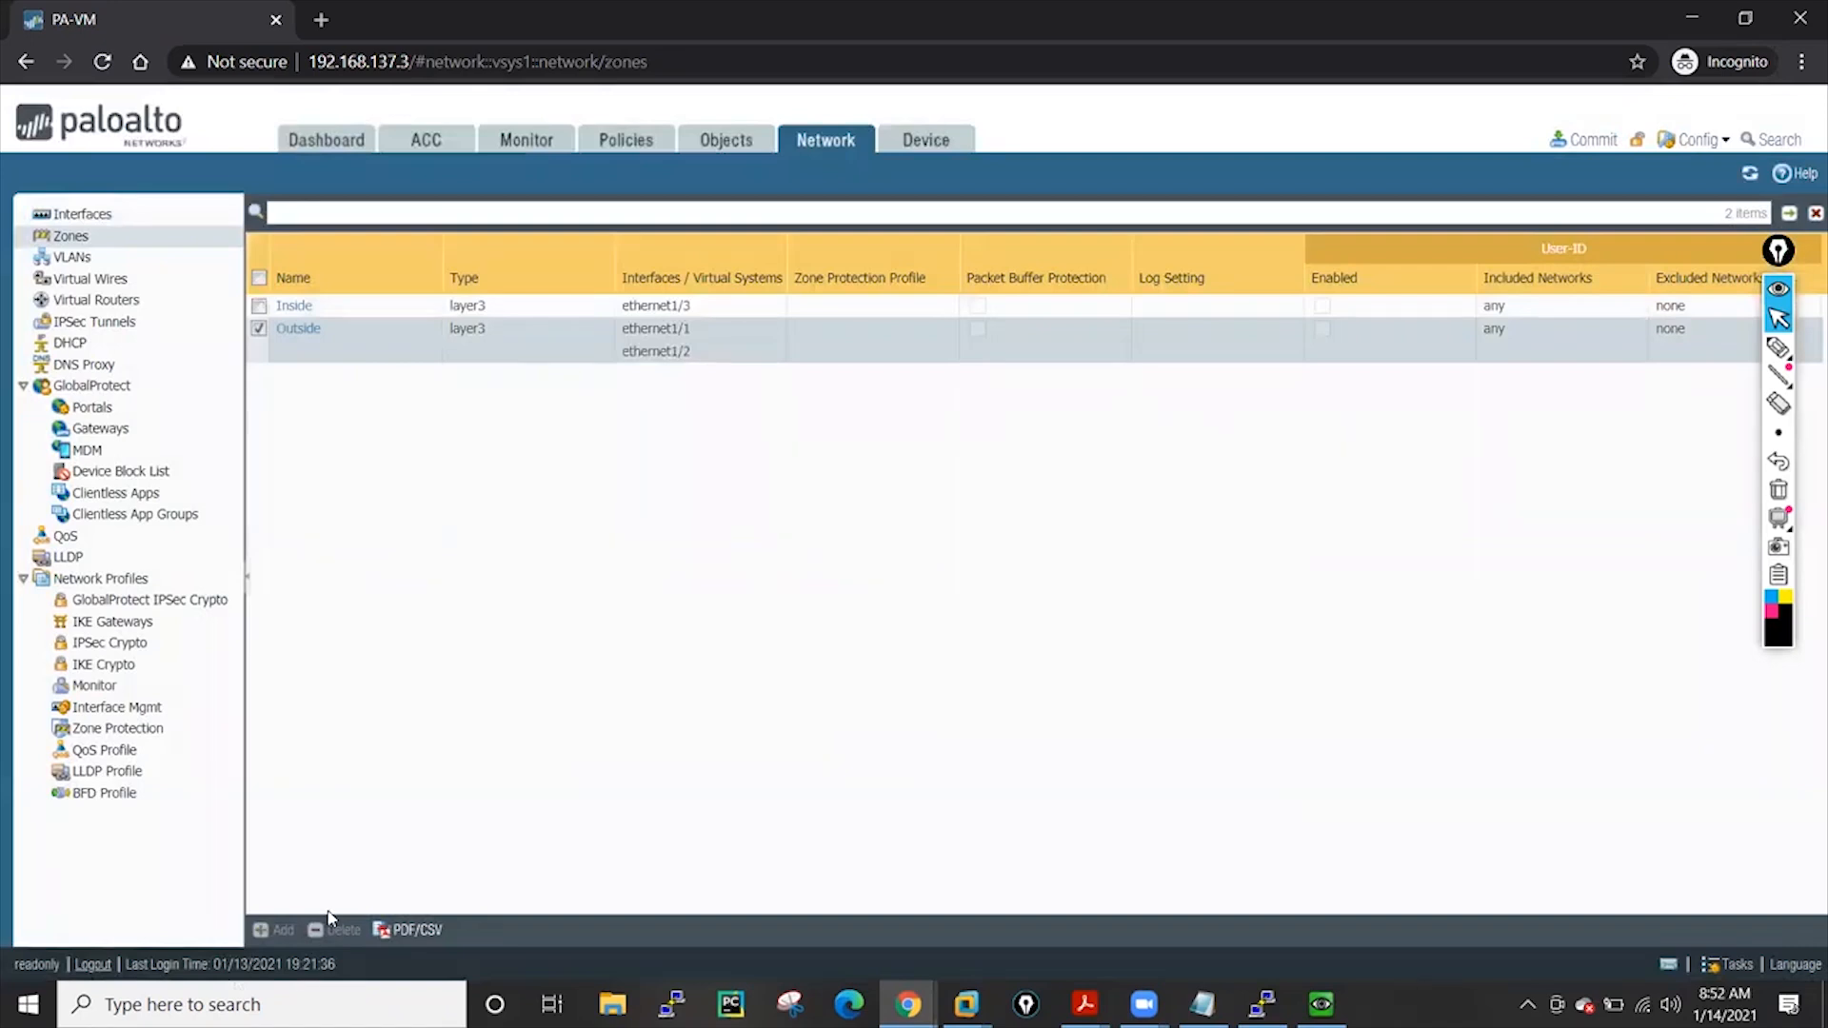
pyautogui.click(81, 214)
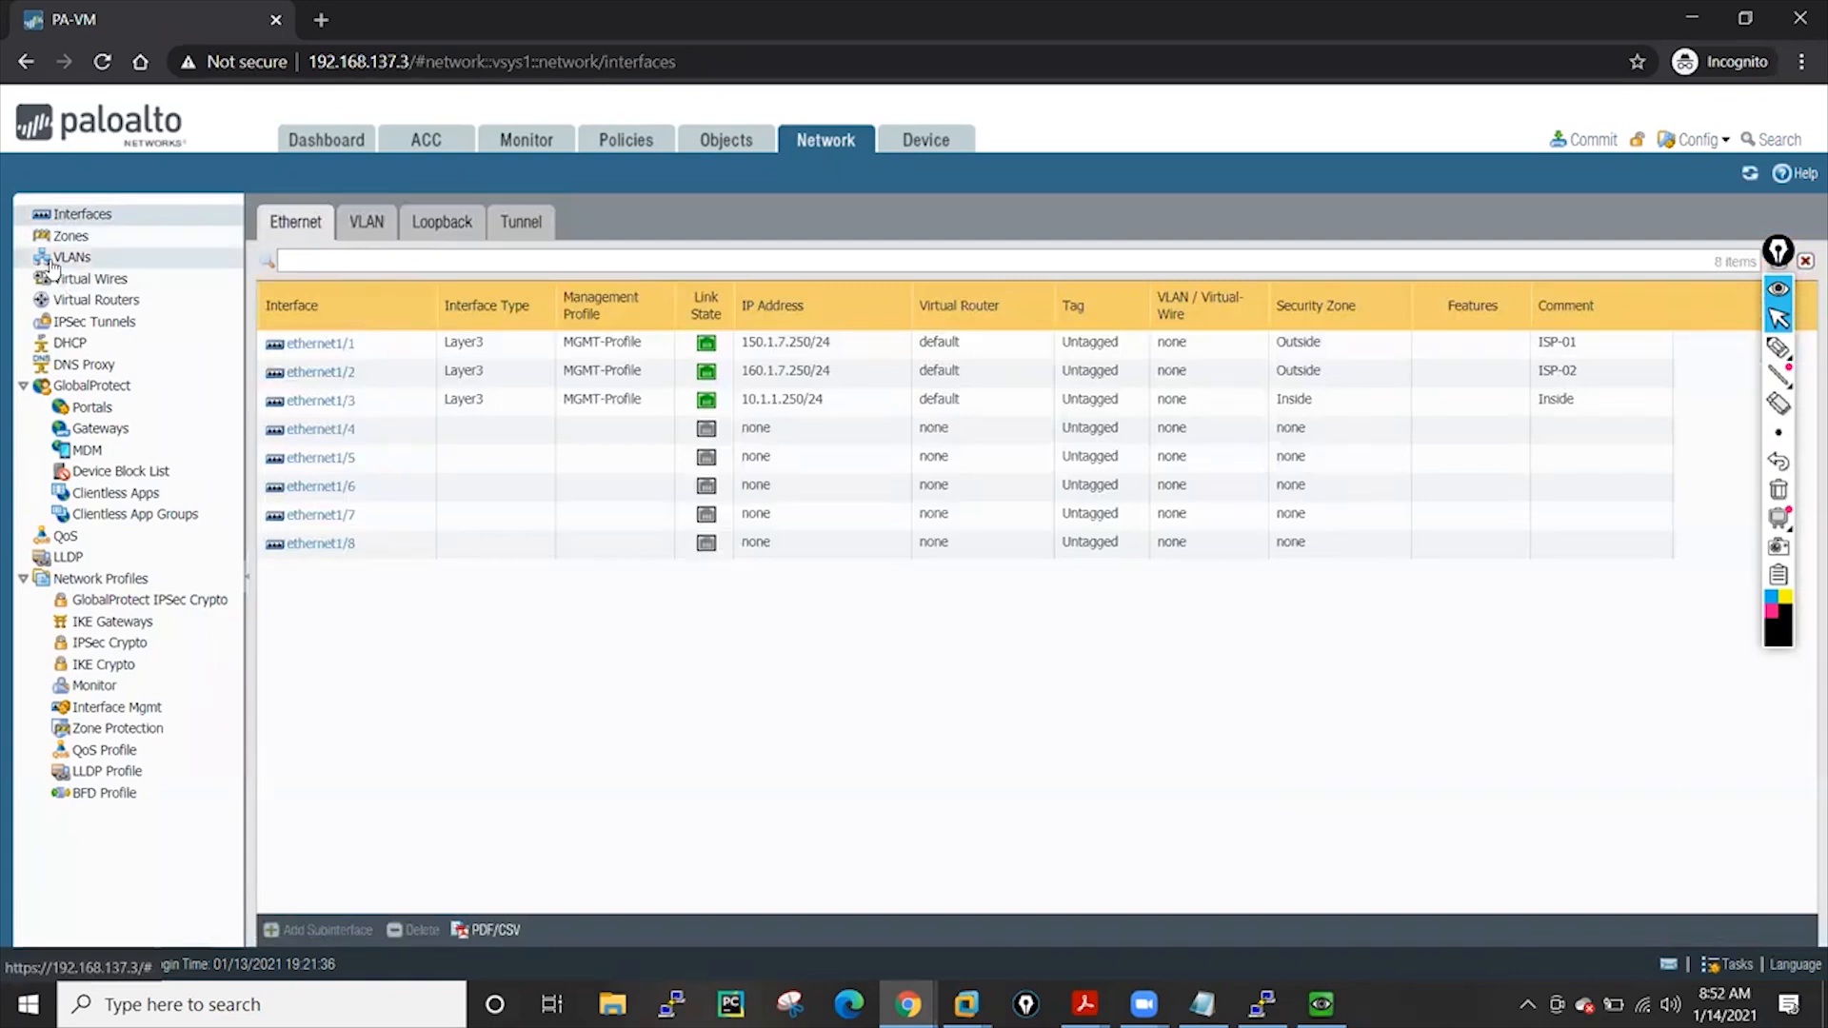
pyautogui.click(725, 141)
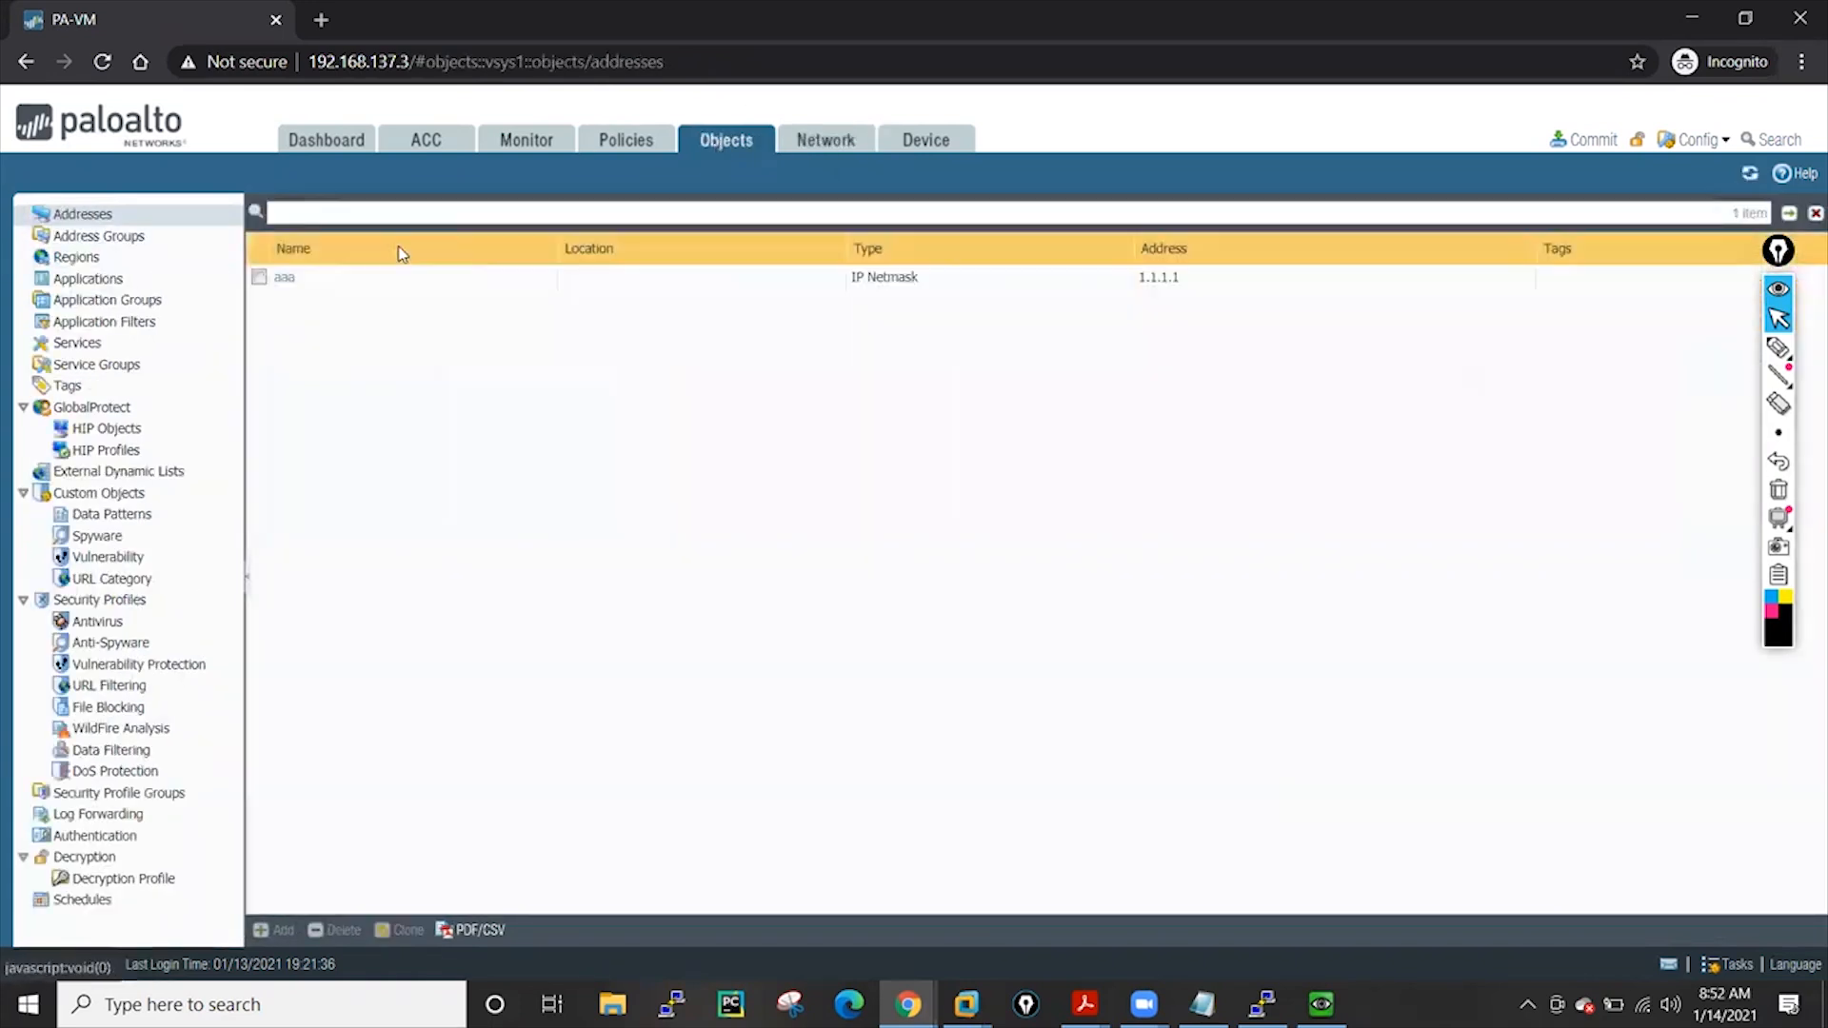
# View the aaa address (1.1.1.1) read-only, cancel it, and return to the Dashboard
pyautogui.click(259, 277)
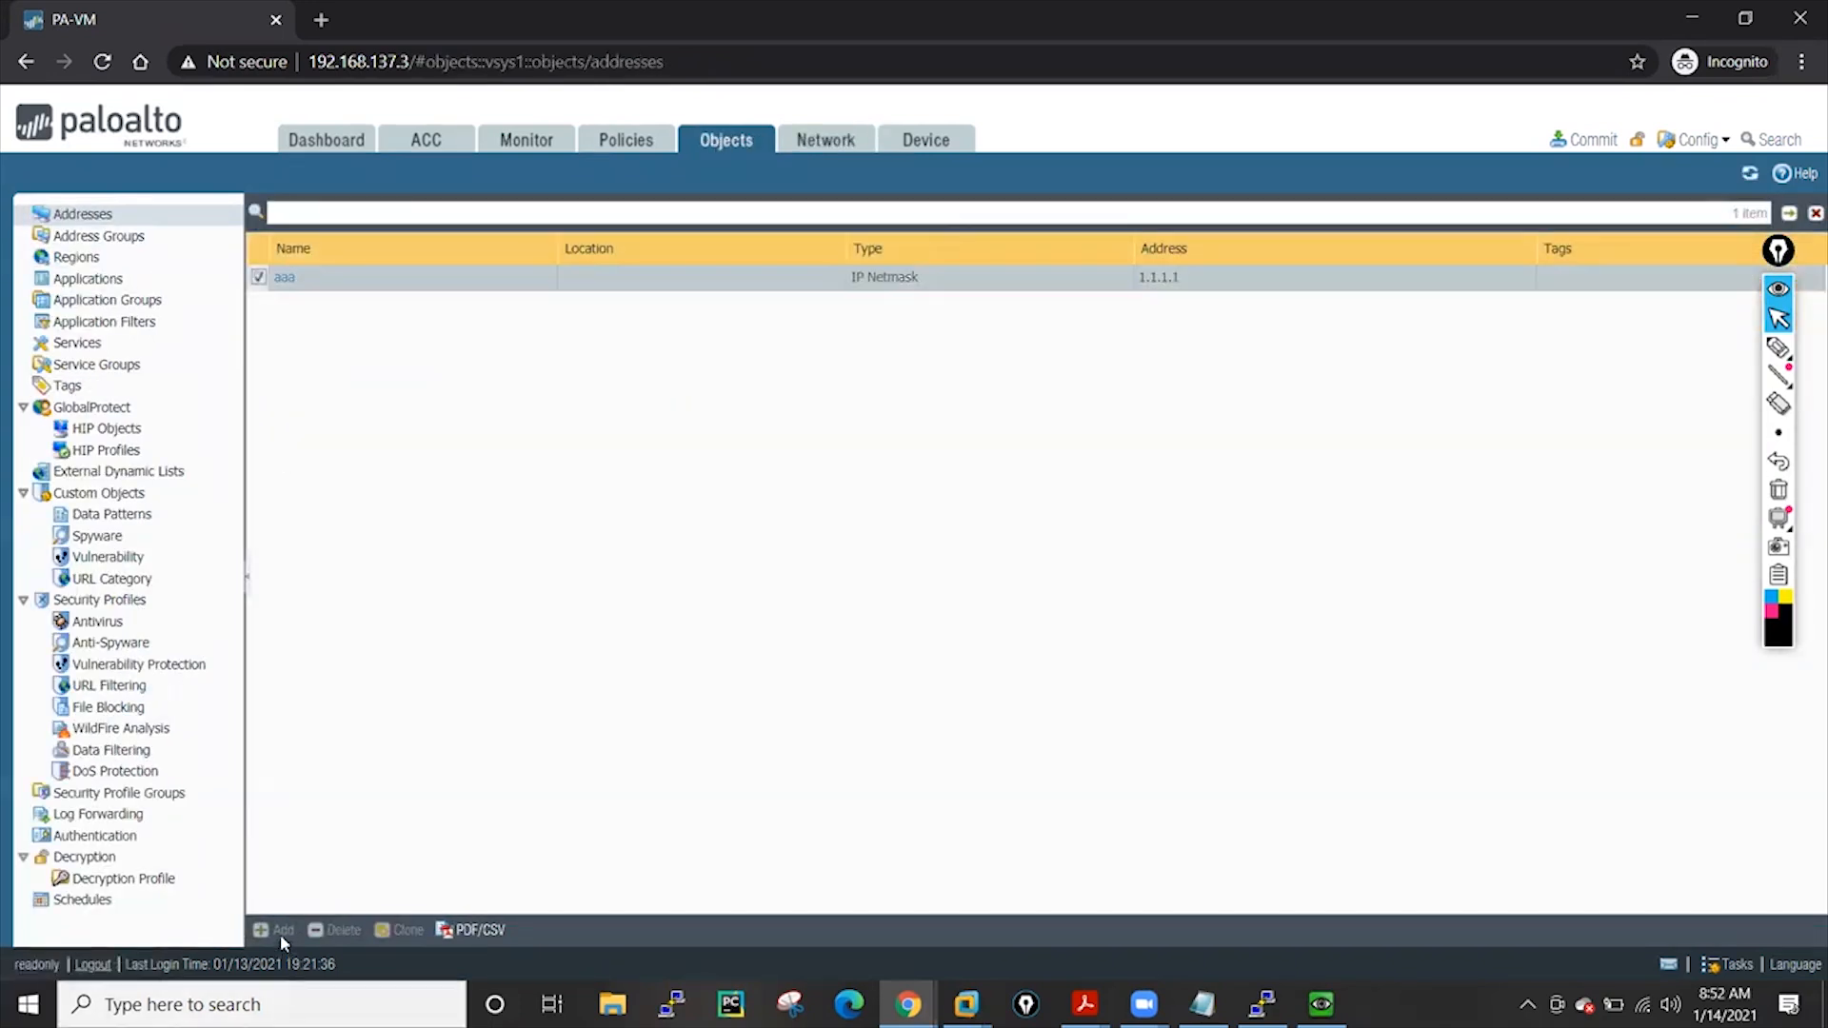
pyautogui.click(290, 276)
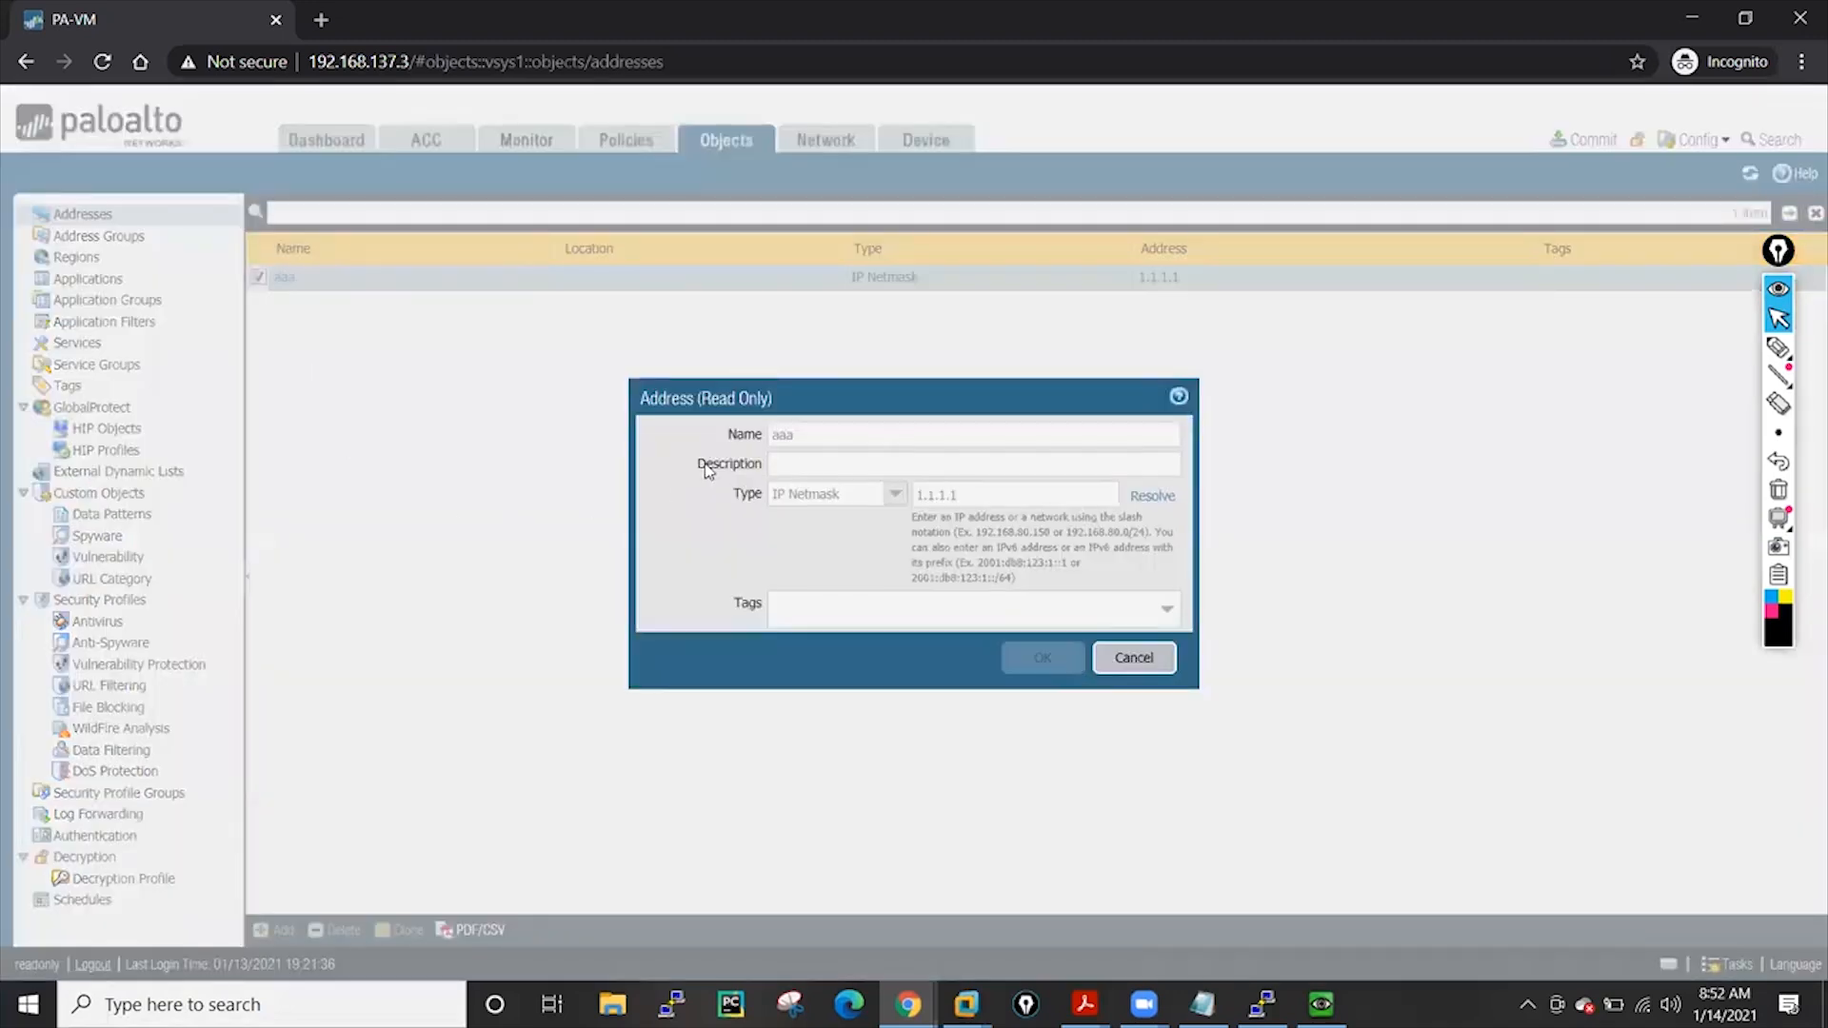
pyautogui.click(1107, 669)
pyautogui.click(327, 140)
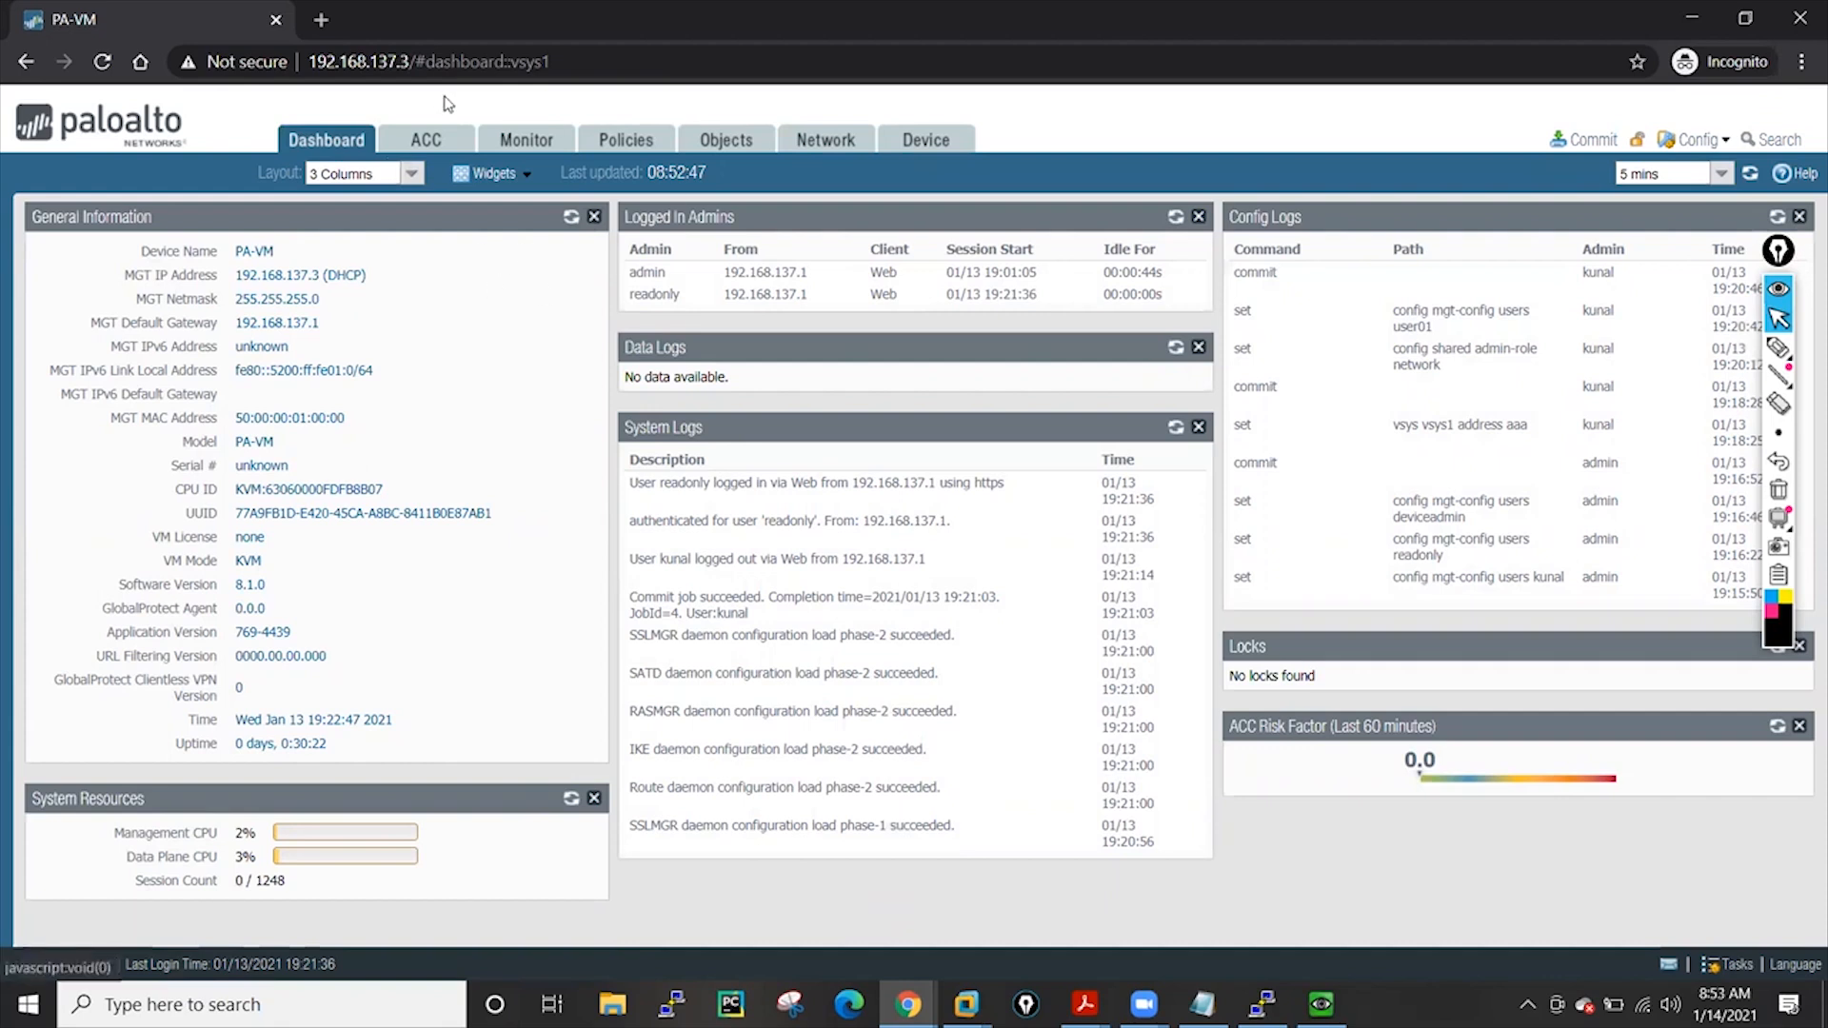
# Browse the ACC application activity and the Monitor traffic logs as readonly
pyautogui.click(426, 141)
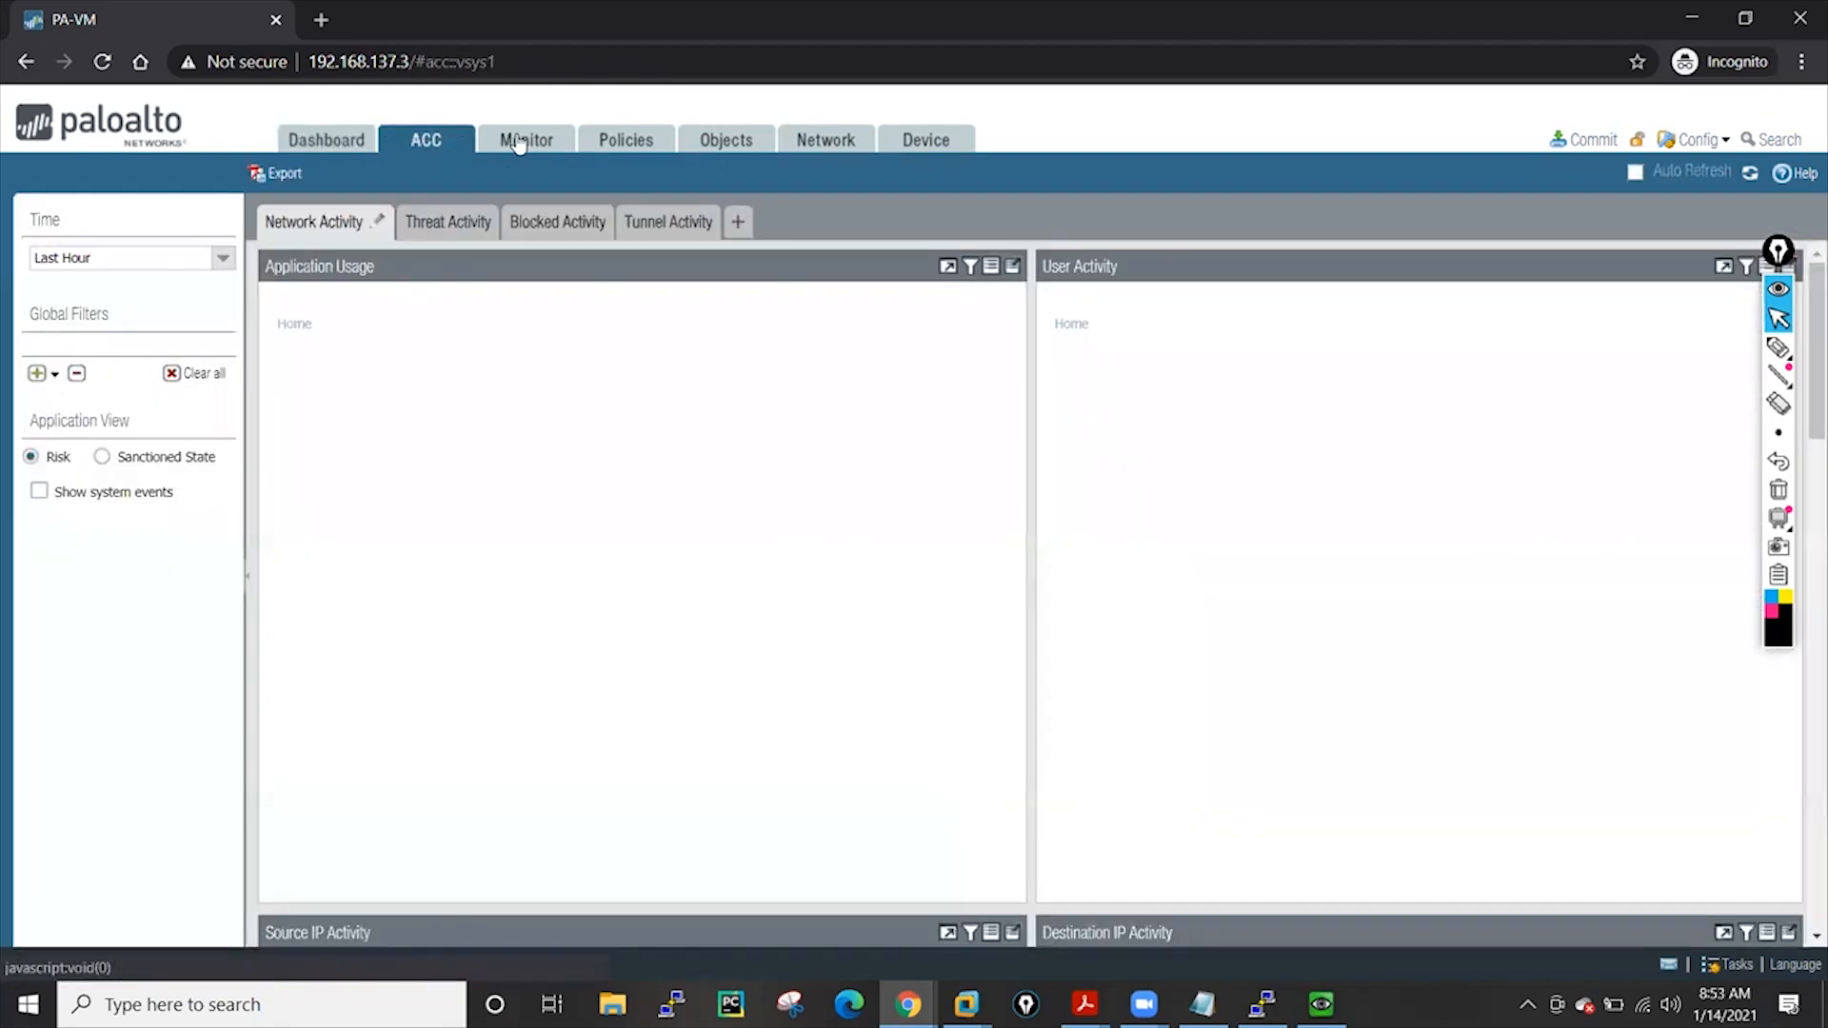
pyautogui.click(519, 142)
pyautogui.click(436, 142)
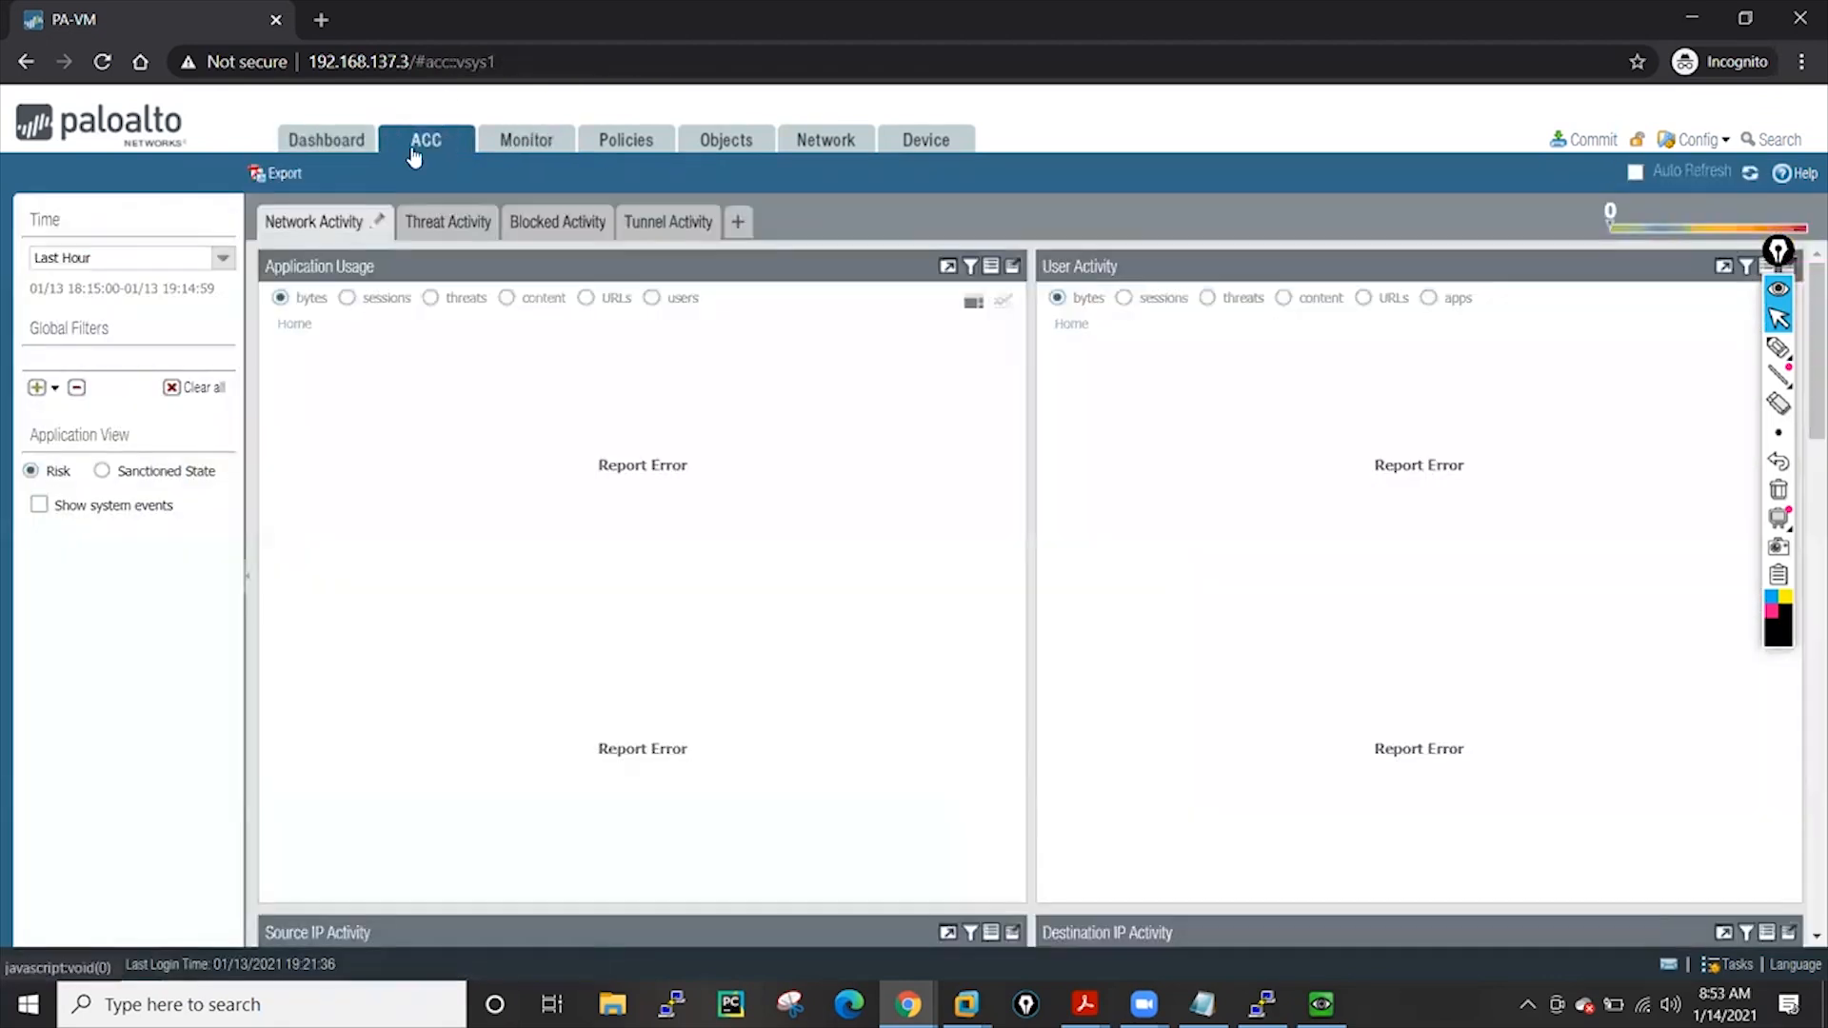
pyautogui.click(511, 145)
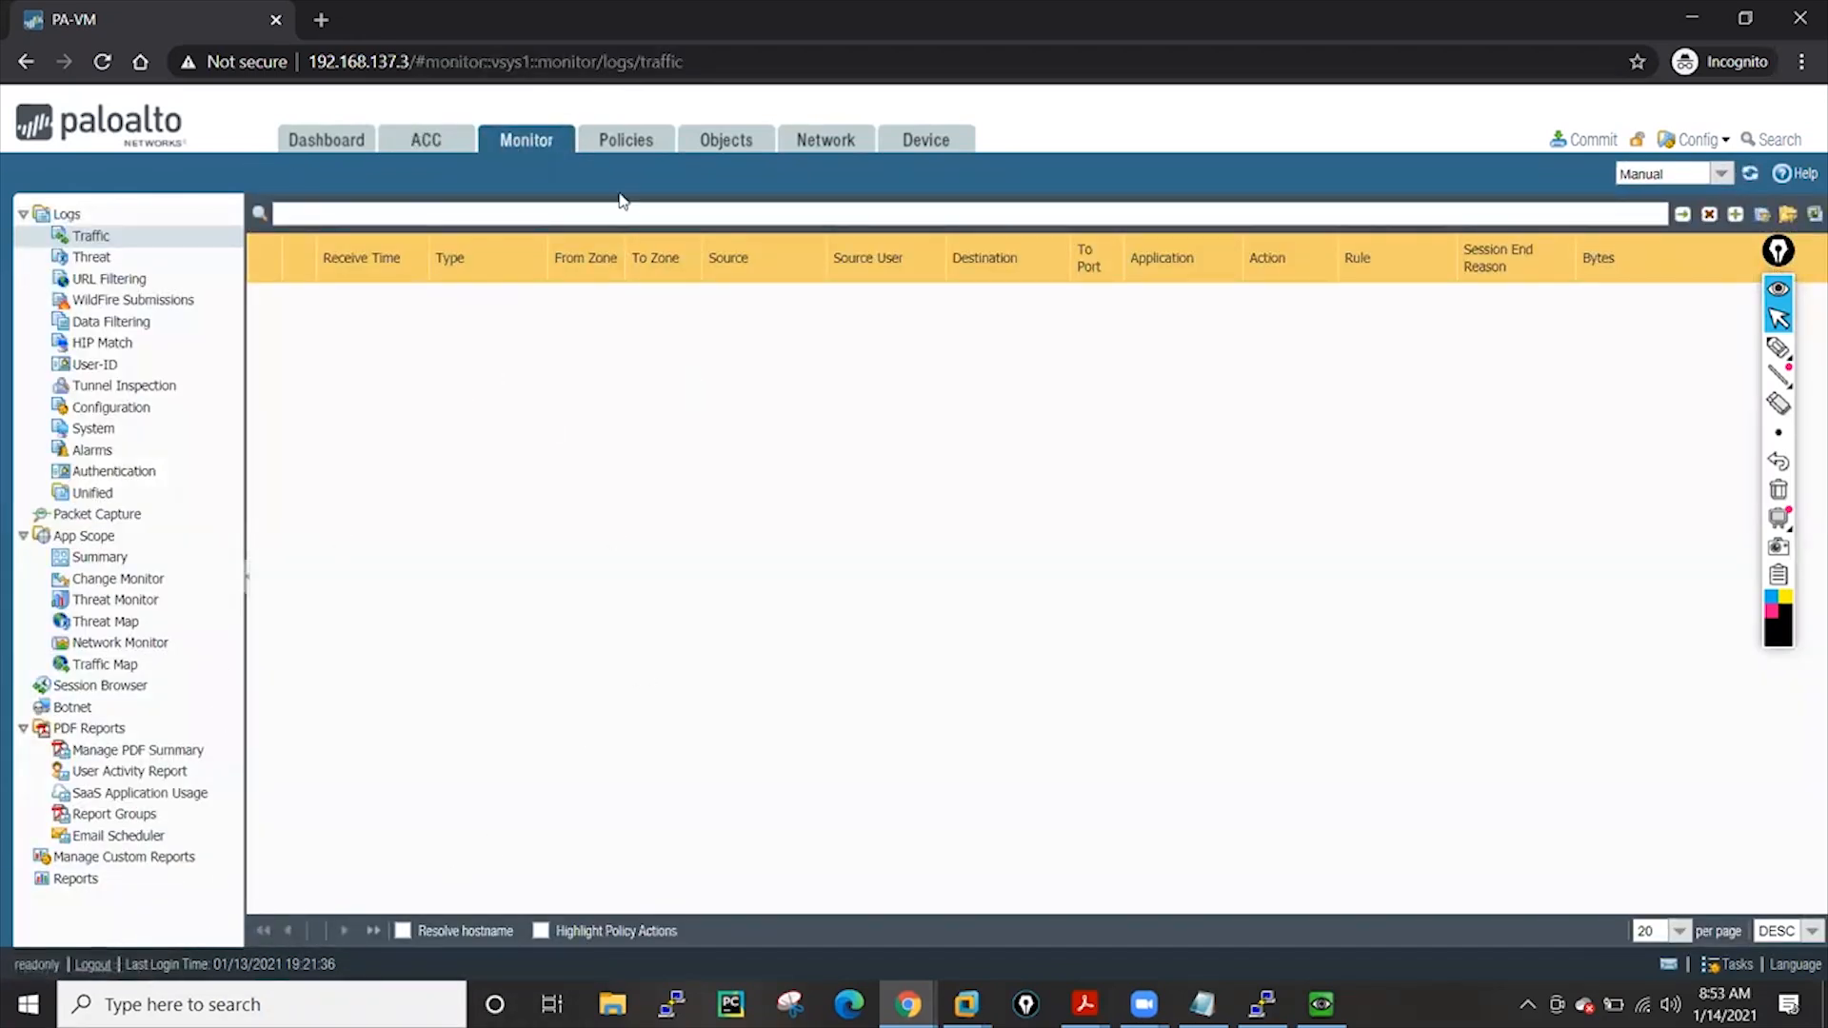
# Review the security policy rules and administrators list, then log out of the readonly session
pyautogui.click(611, 151)
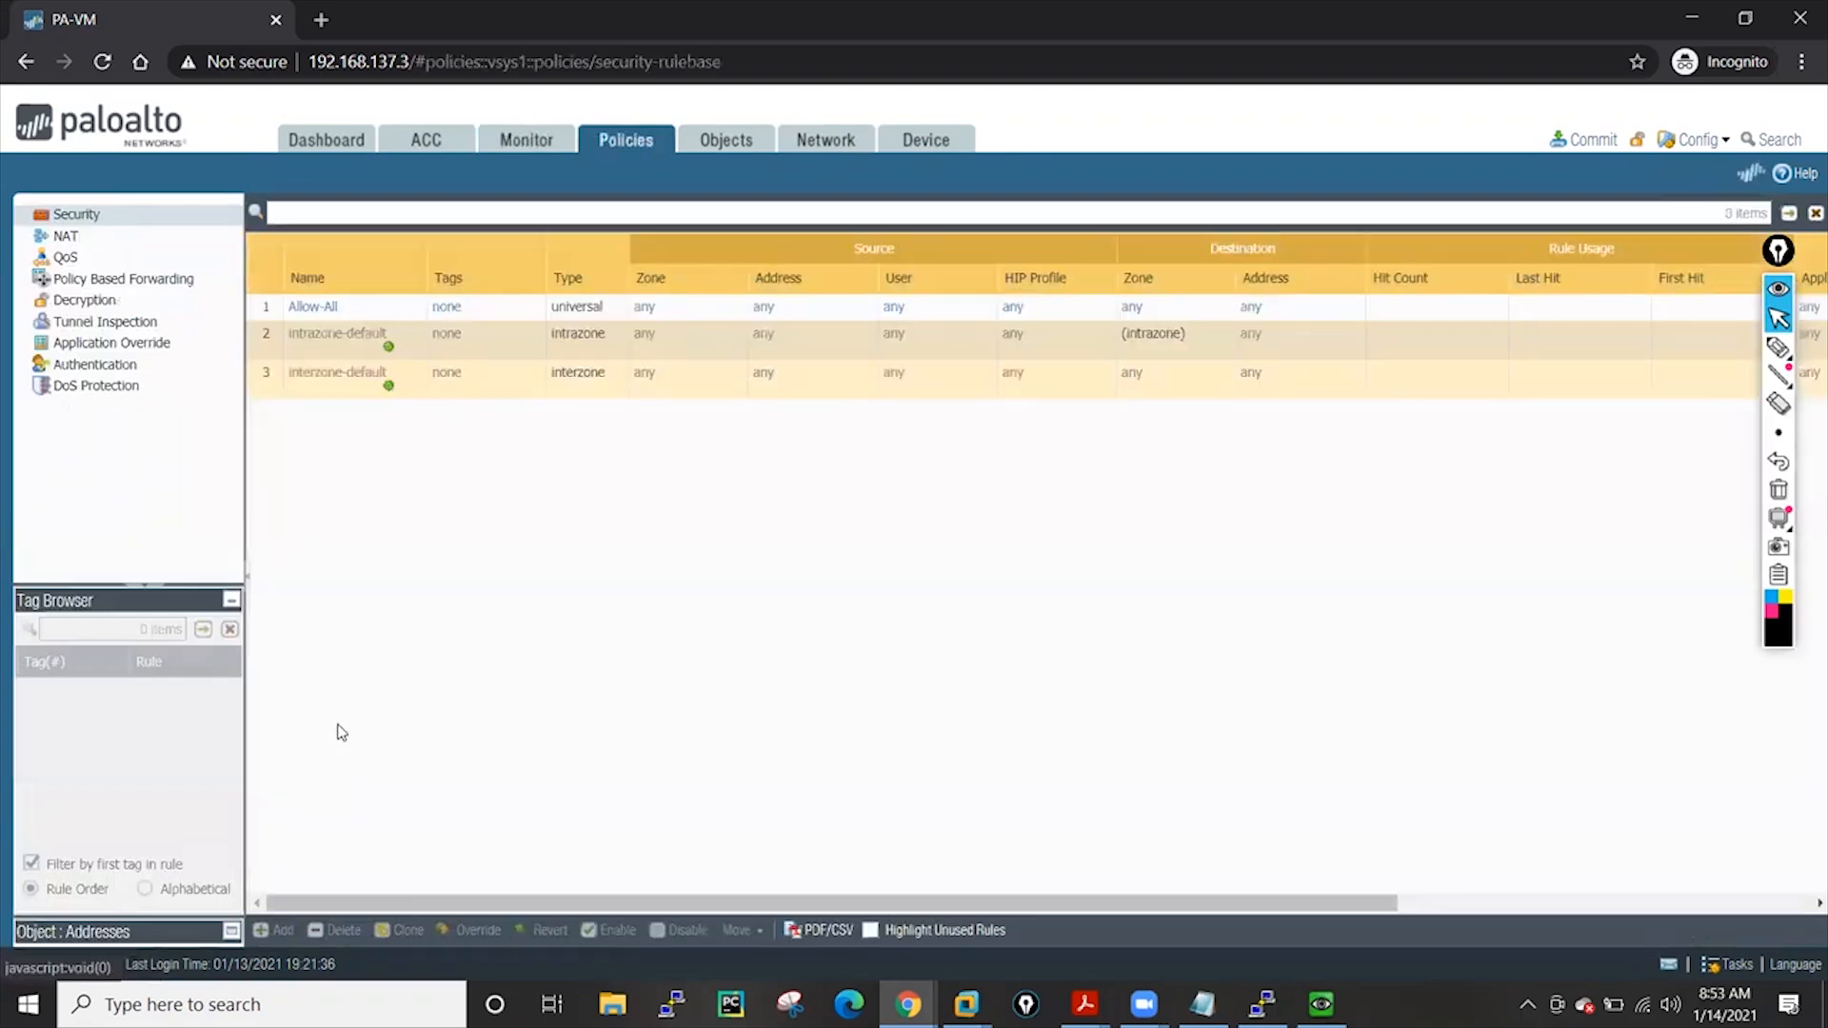
pyautogui.click(1786, 253)
pyautogui.moveTo(1786, 254); pyautogui.dragTo(1809, 311)
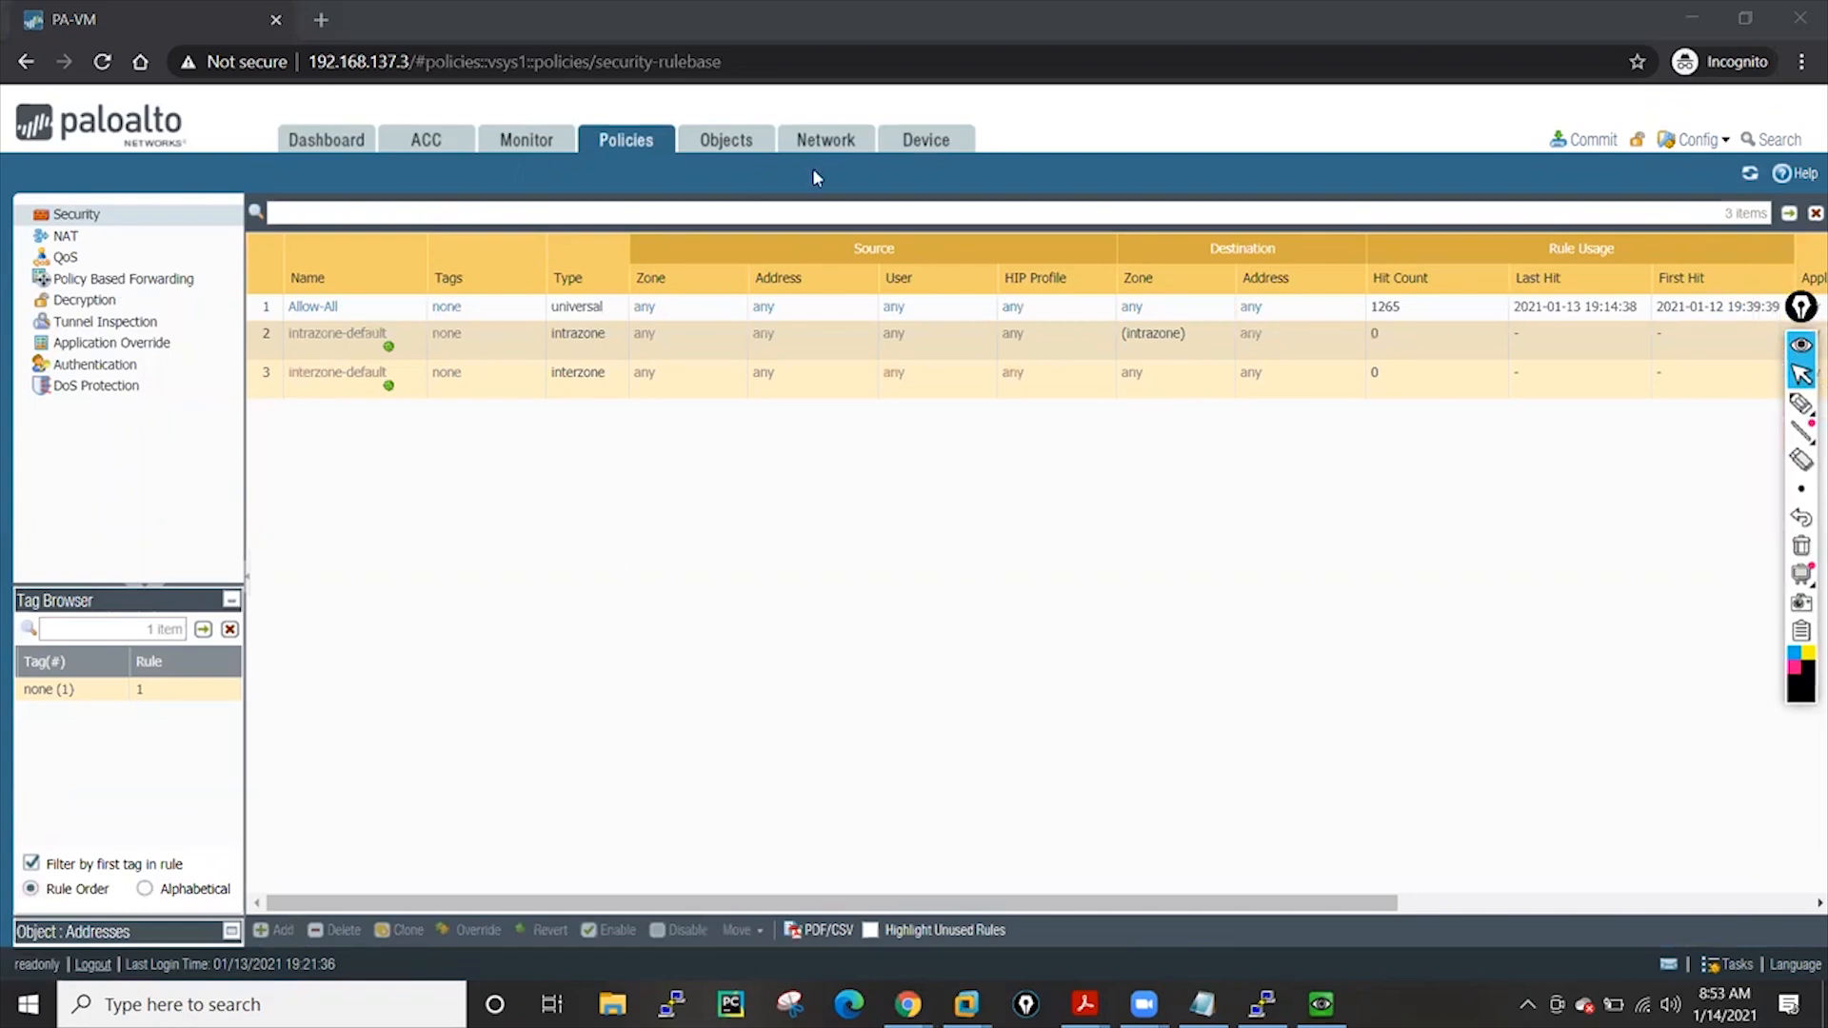
pyautogui.click(916, 141)
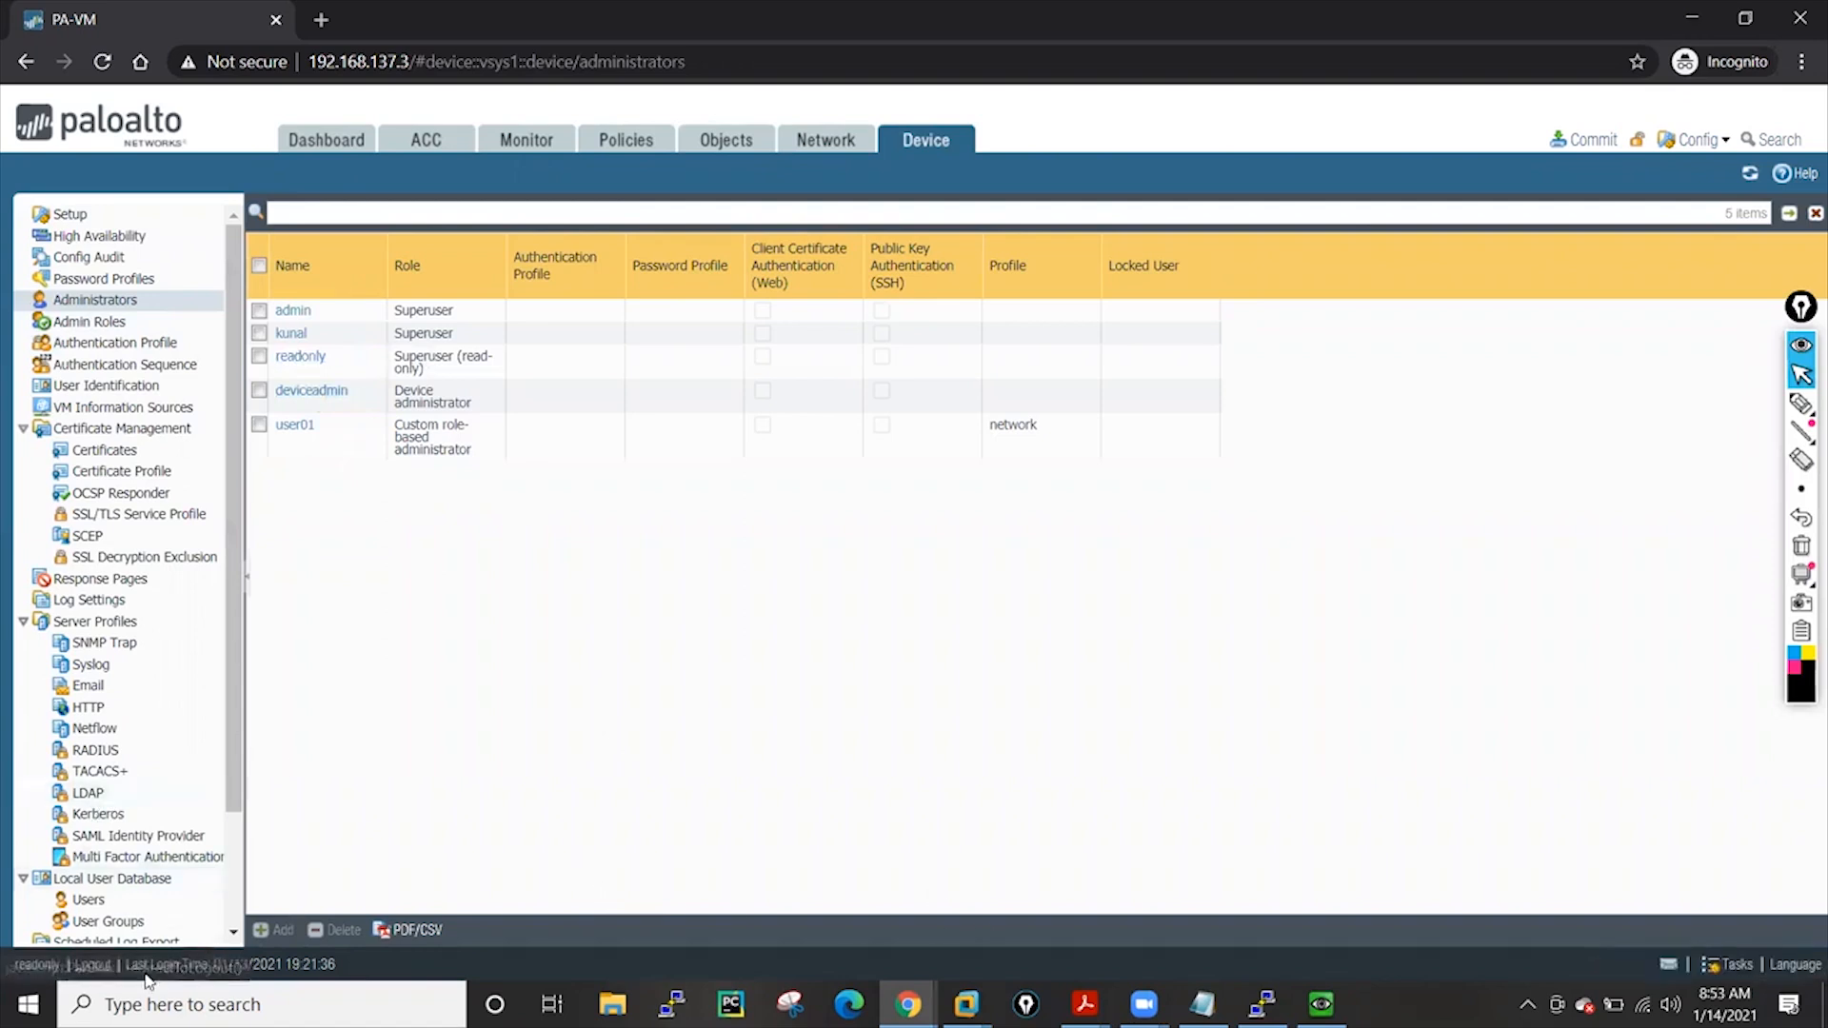
pyautogui.click(92, 964)
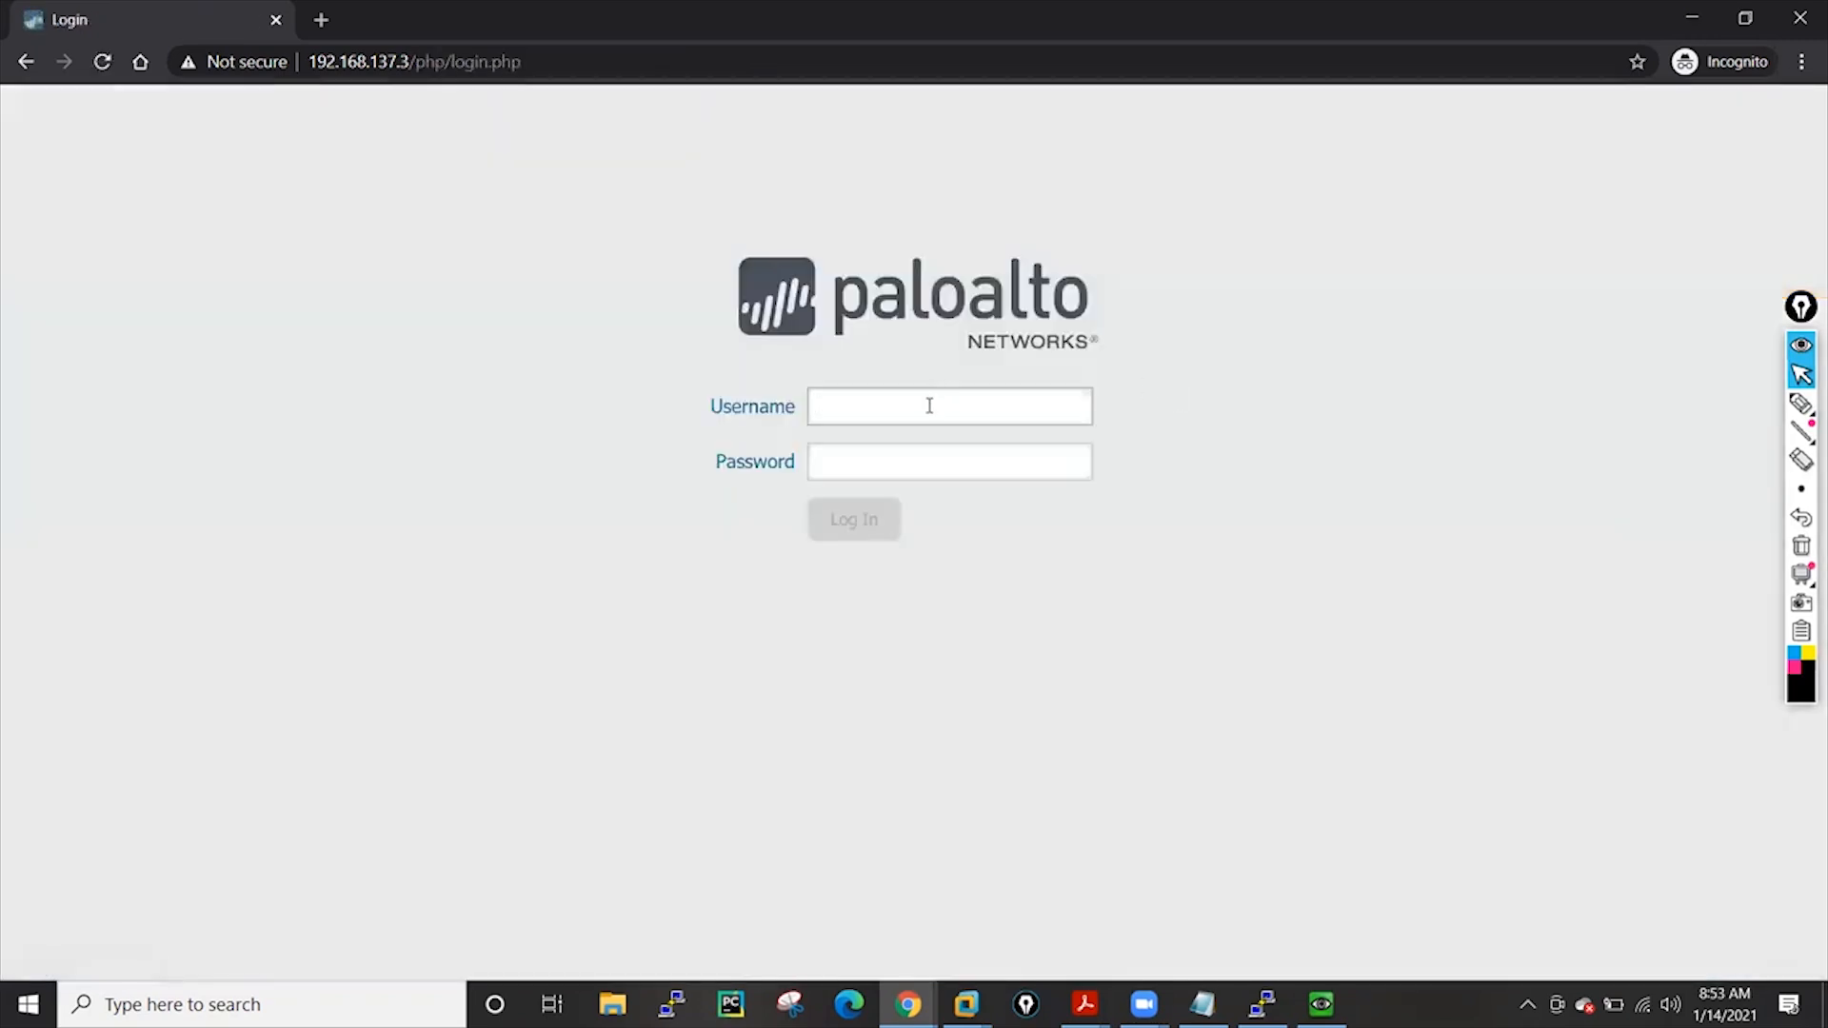
# Sign in as deviceadmin with its password and close the Welcome dialog
pyautogui.click(930, 406)
pyautogui.write('deviceadmin')
pyautogui.click(917, 463)
pyautogui.write('••')
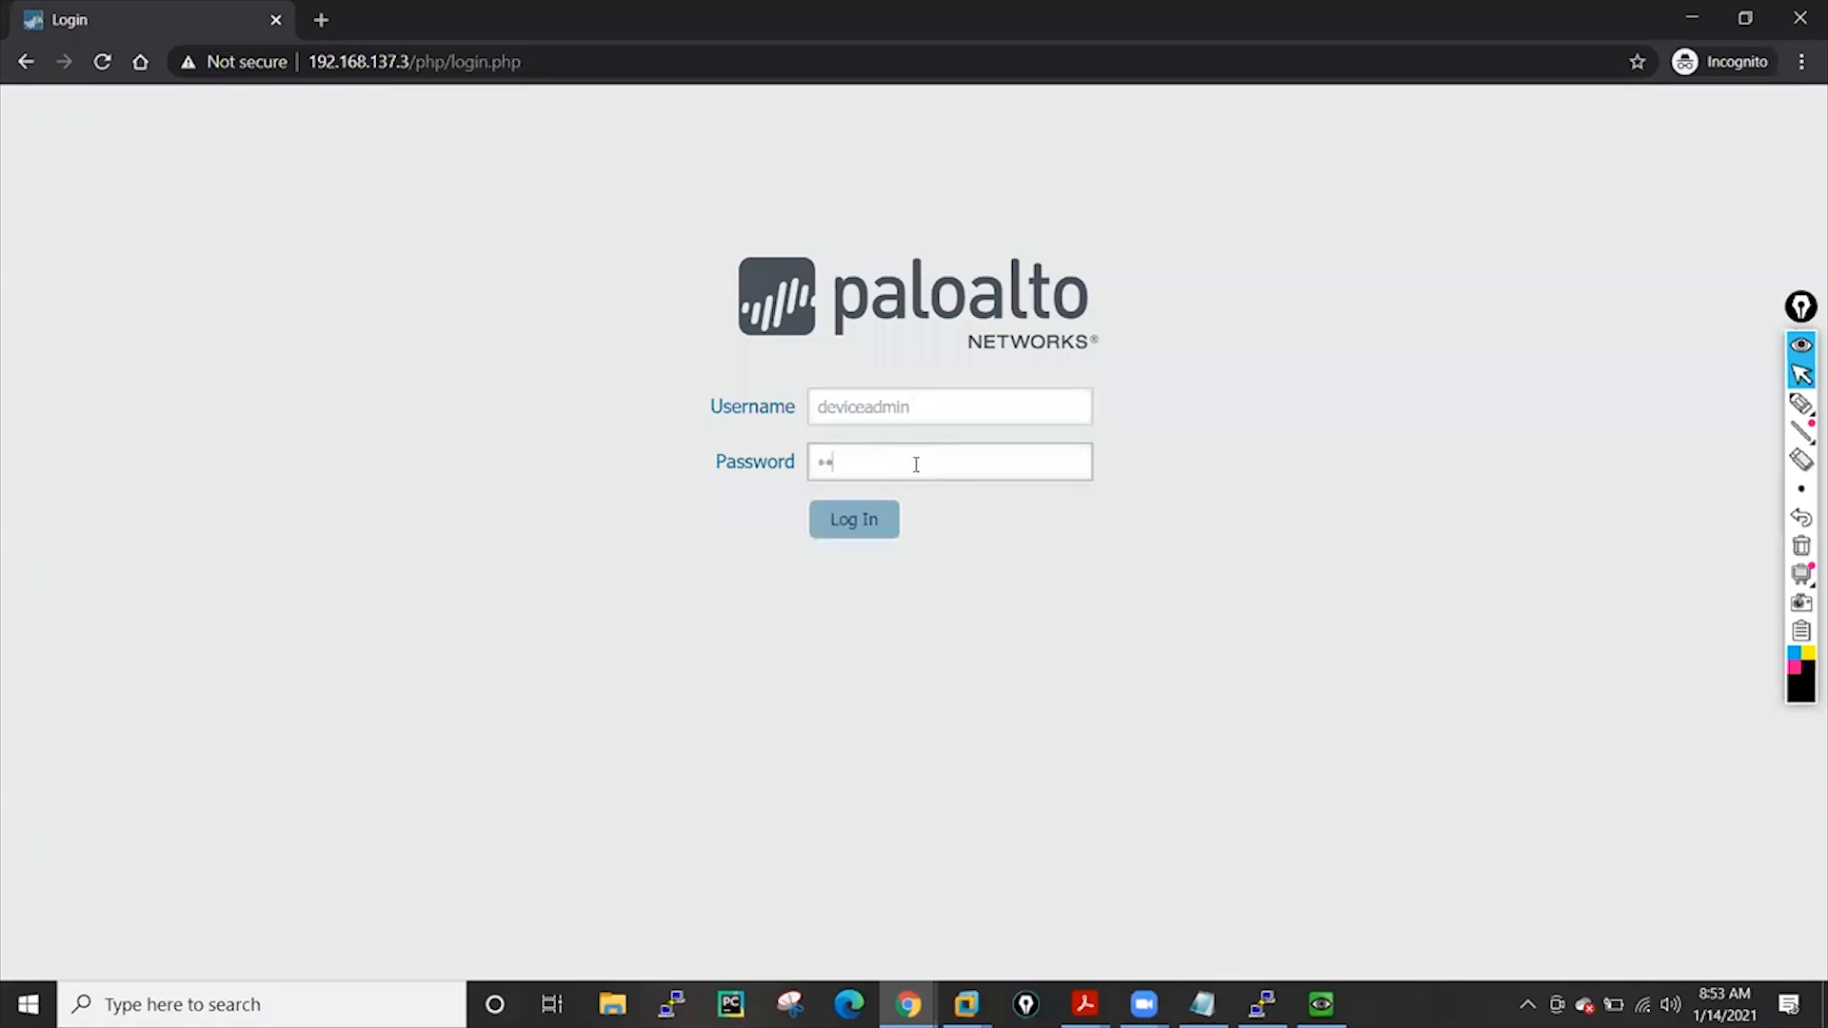
pyautogui.write('•••••••')
pyautogui.click(874, 518)
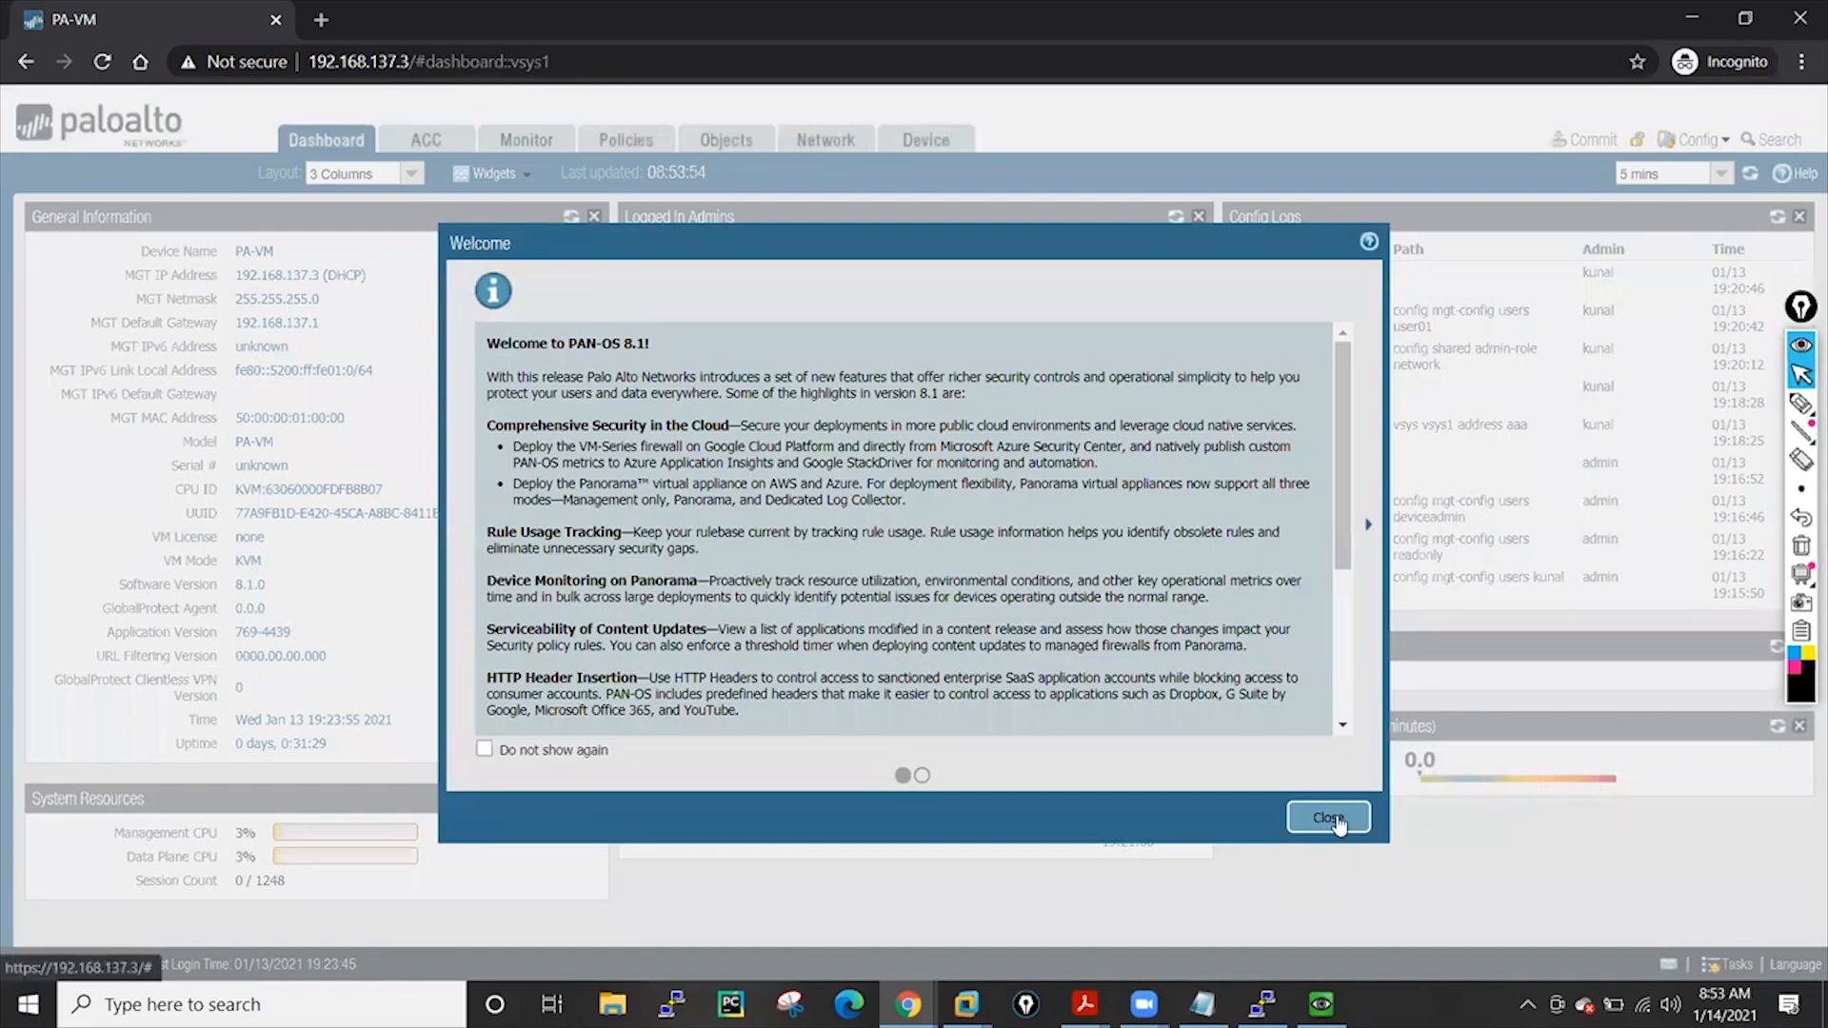
pyautogui.click(1328, 817)
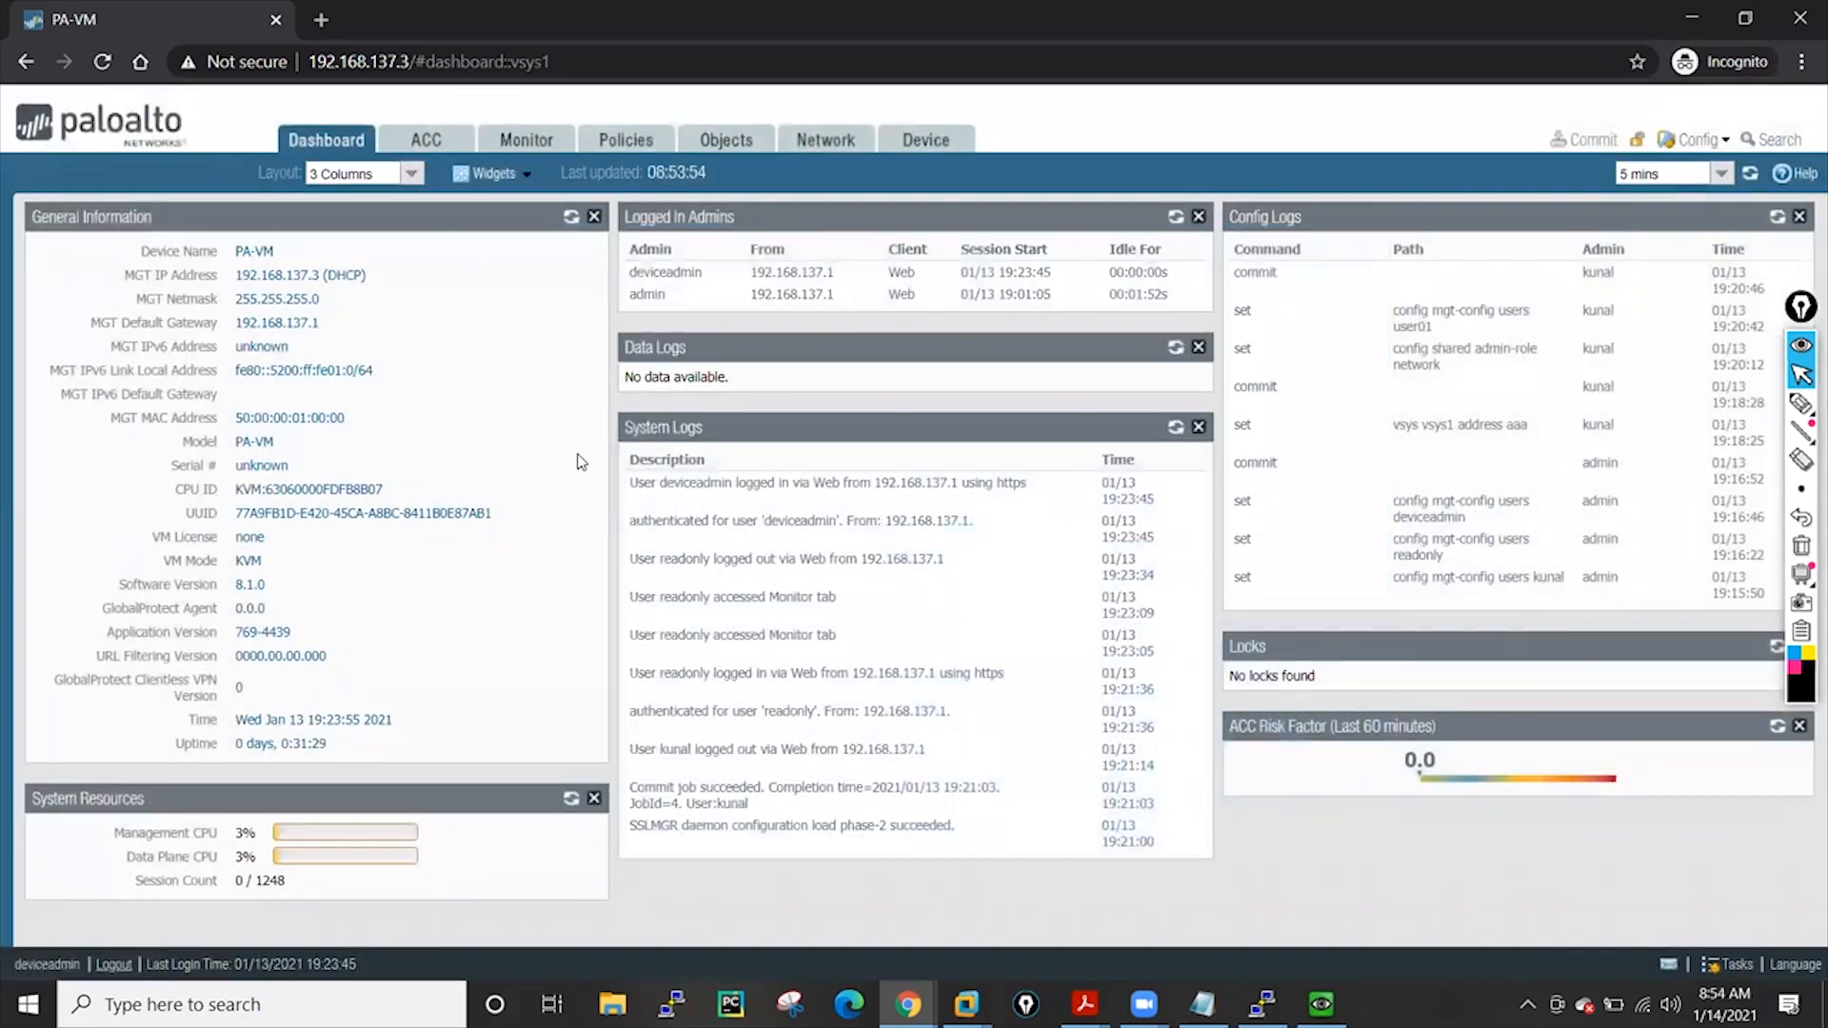
# Browse ACC, Monitor and Policies, then start and discard a new security rule
pyautogui.click(426, 139)
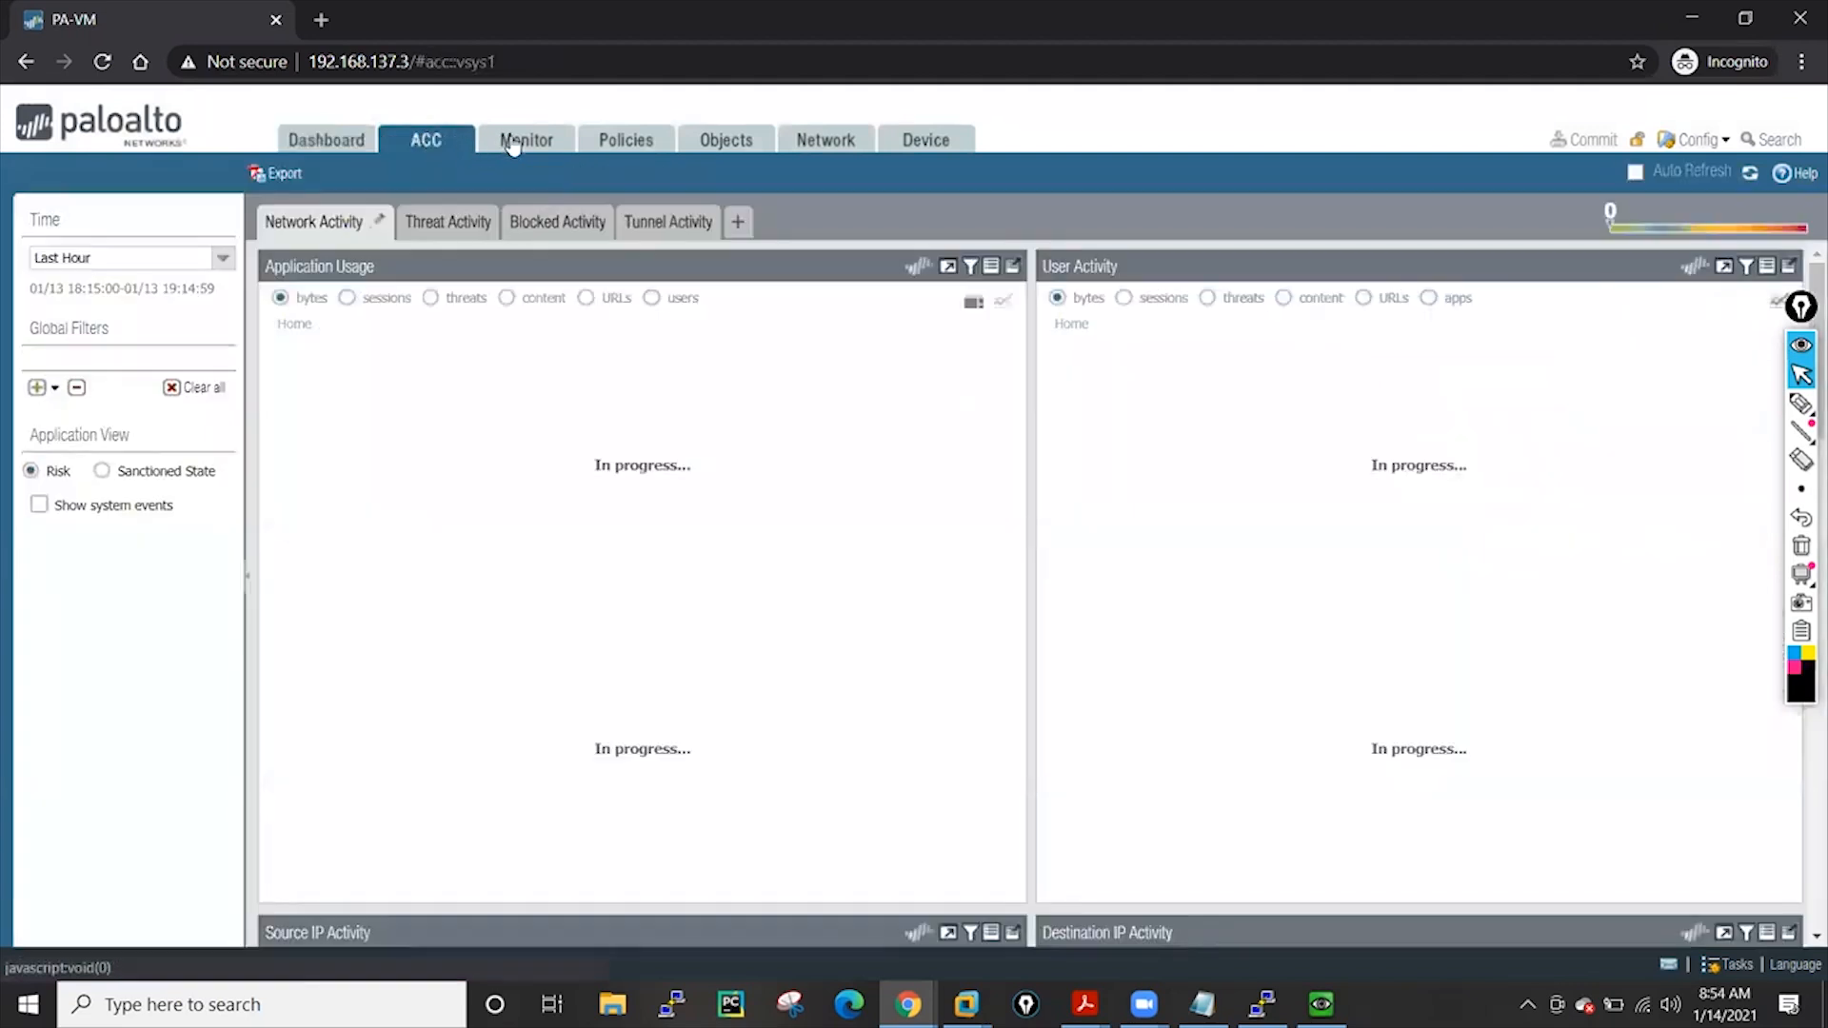
pyautogui.click(519, 140)
pyautogui.click(628, 149)
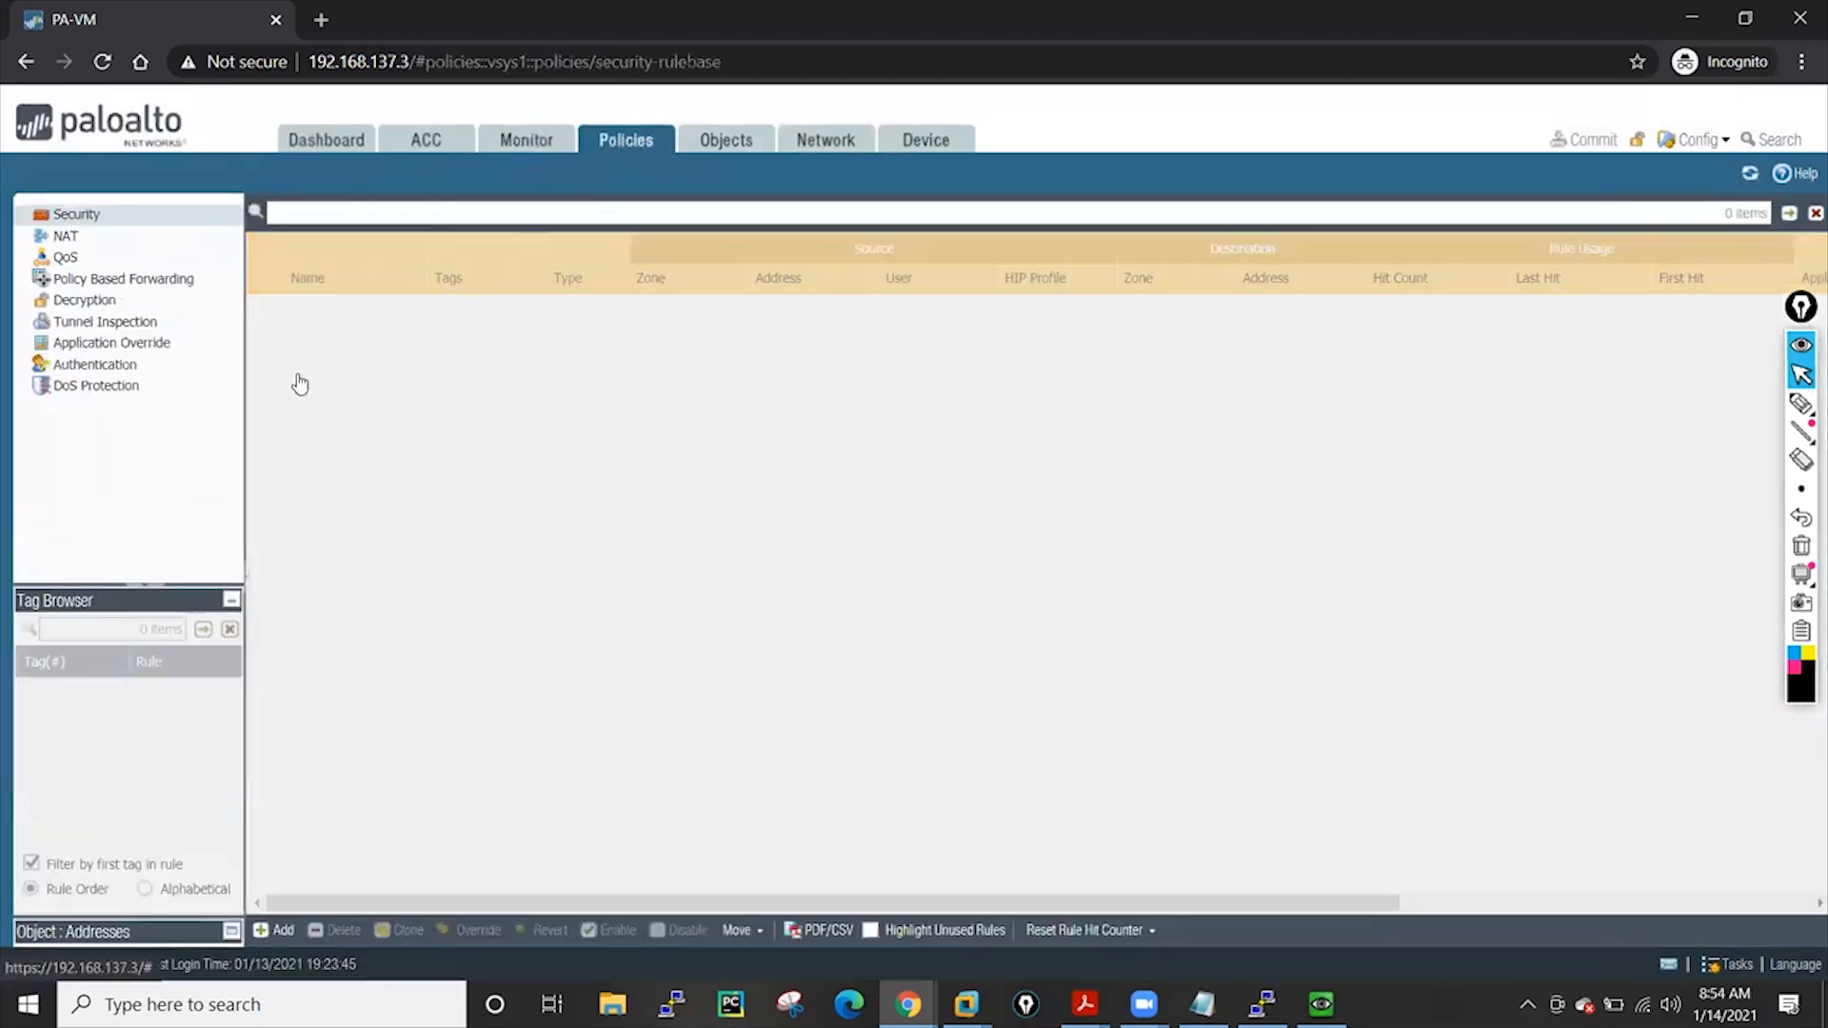
pyautogui.click(286, 930)
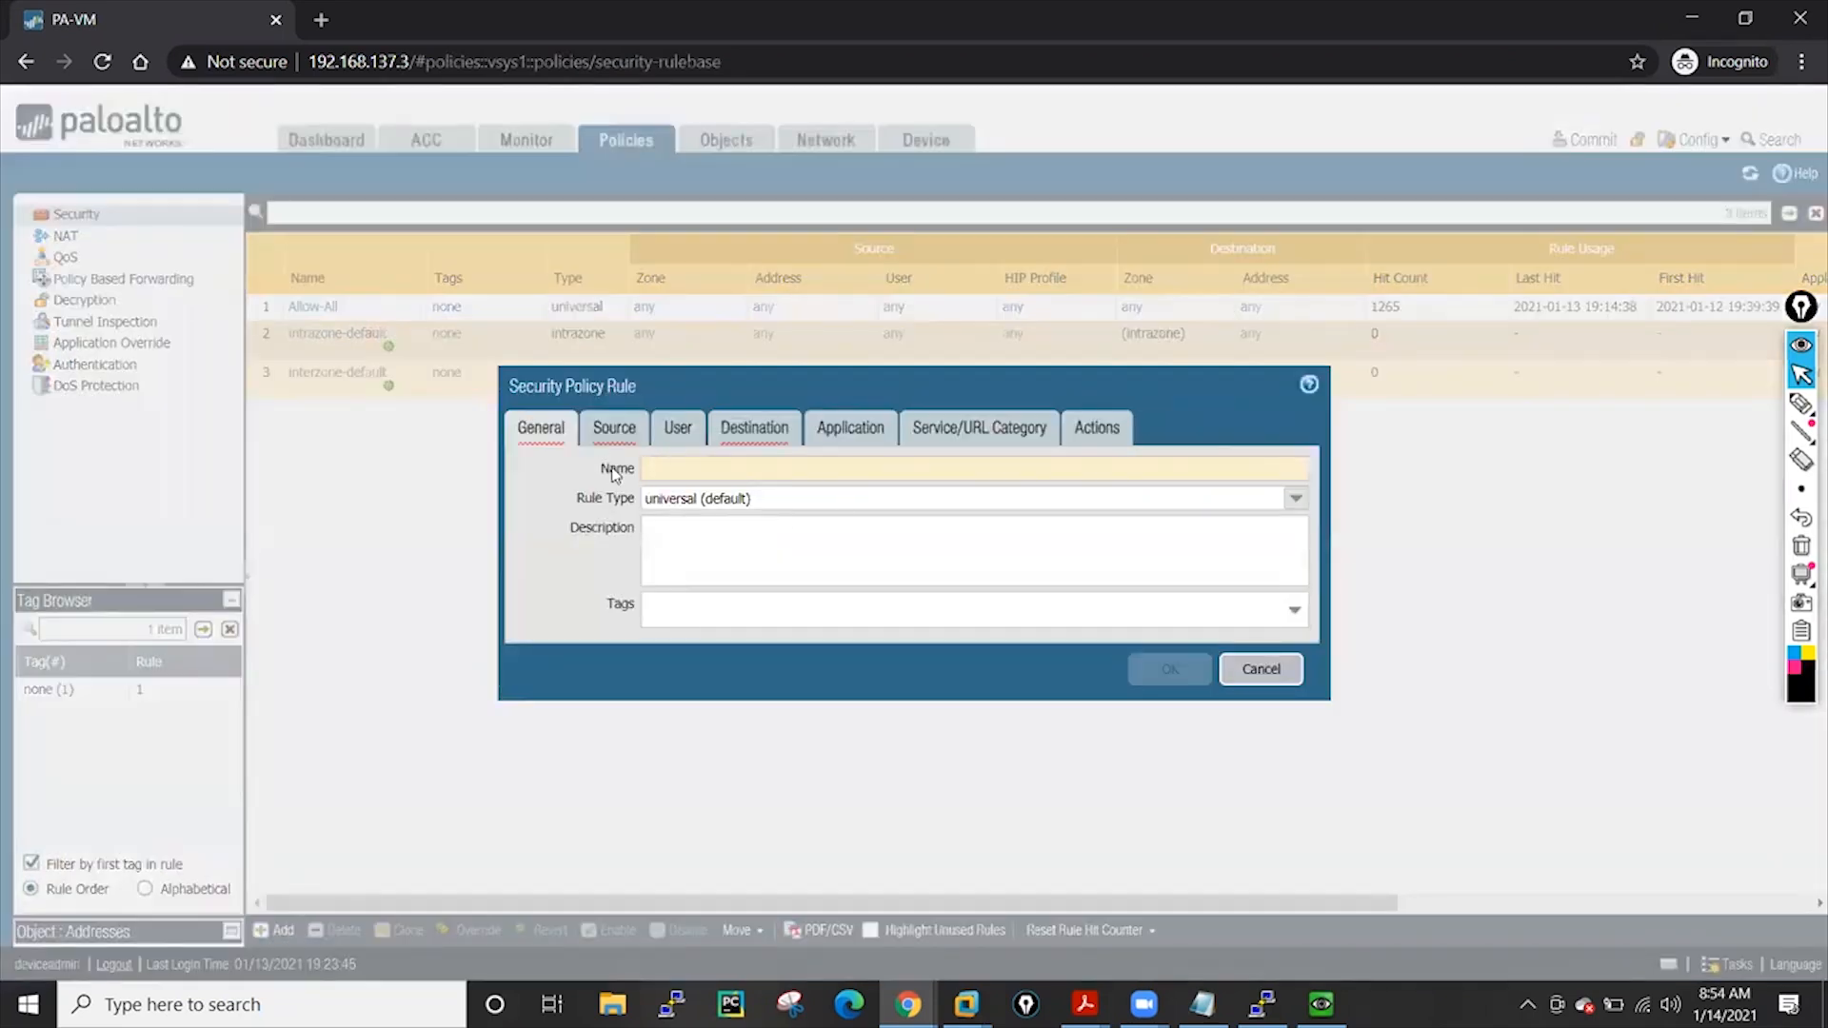
pyautogui.click(1270, 670)
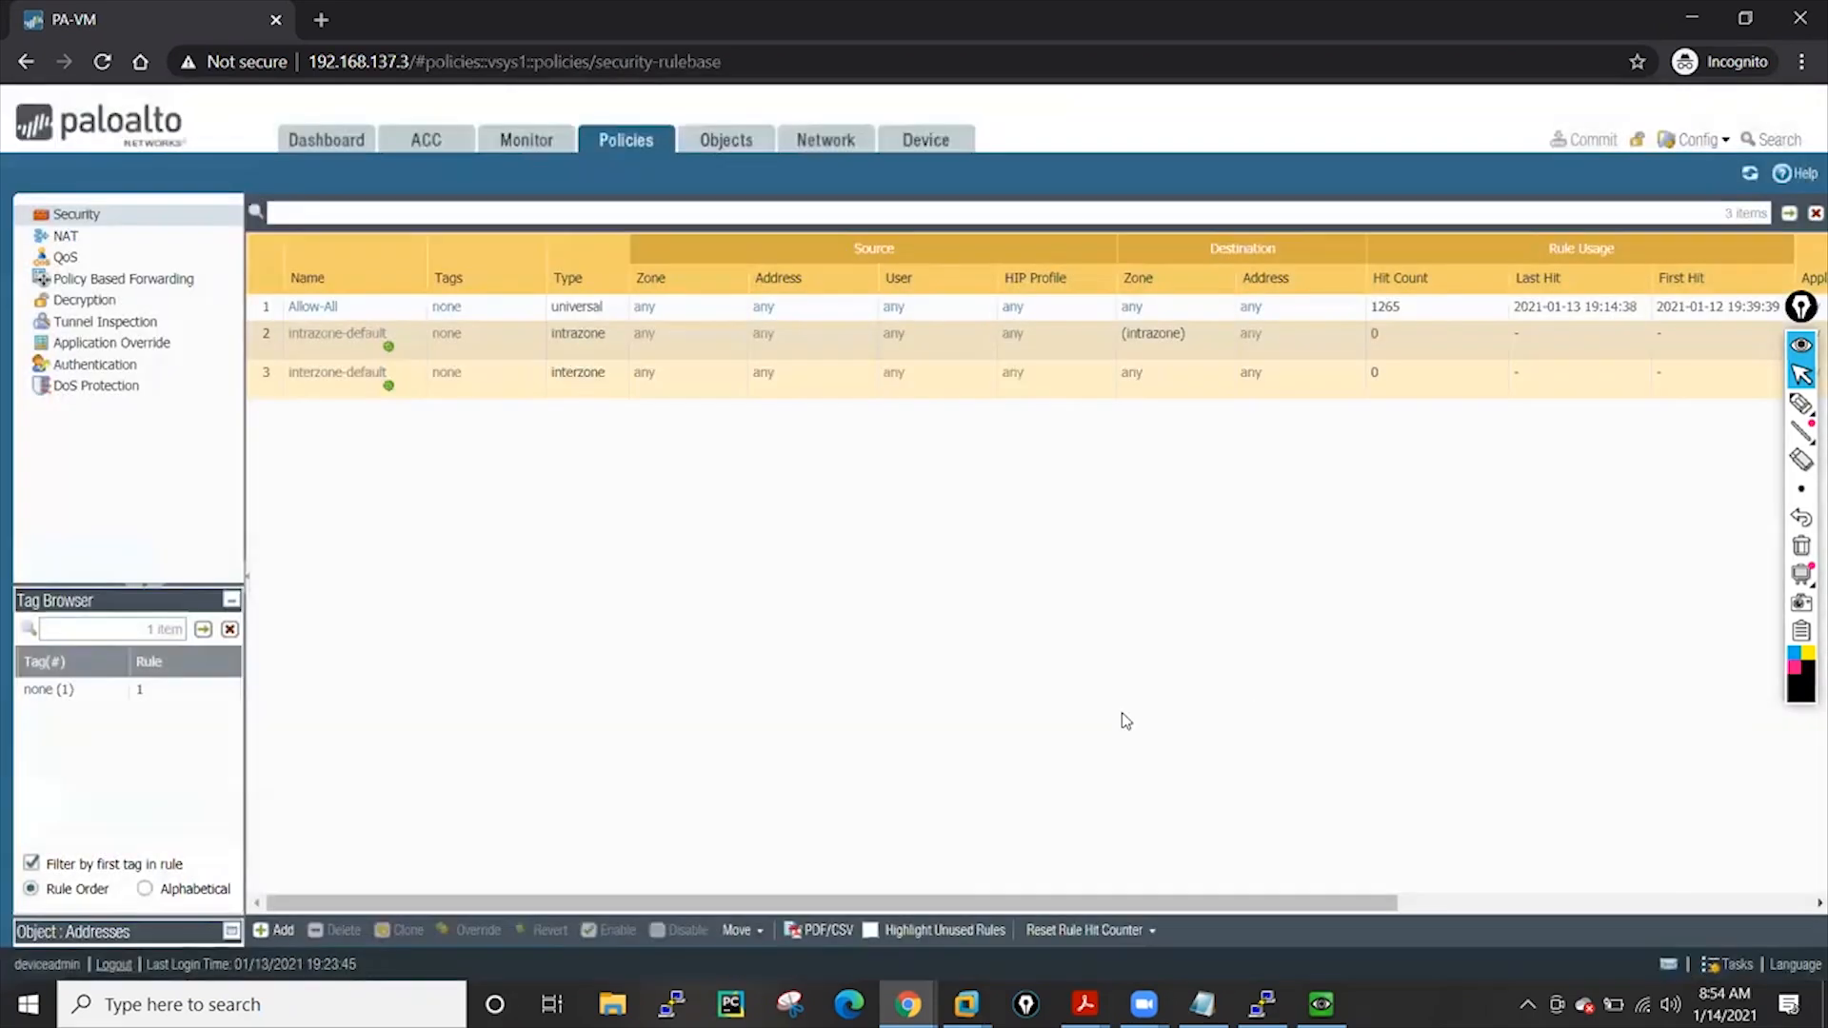
# Start a NAT rule named 'test', view its Original Packet settings, then discard it
pyautogui.click(92, 238)
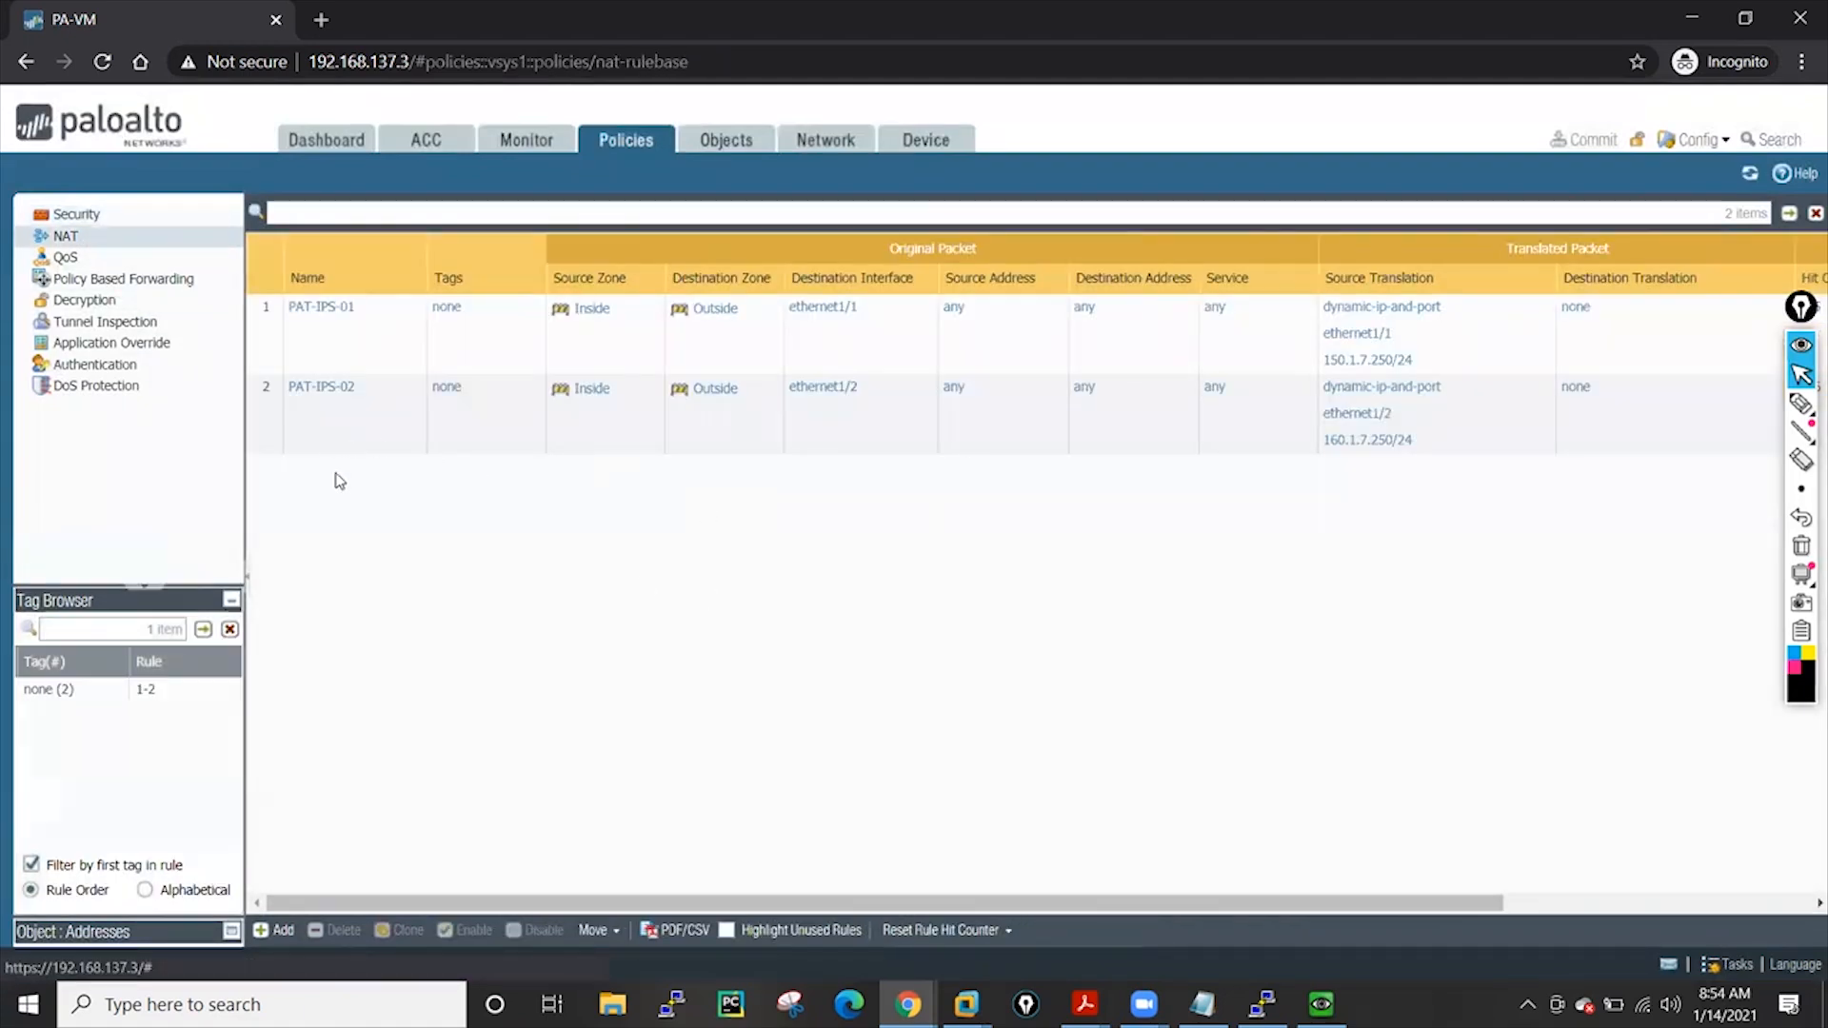
pyautogui.click(278, 930)
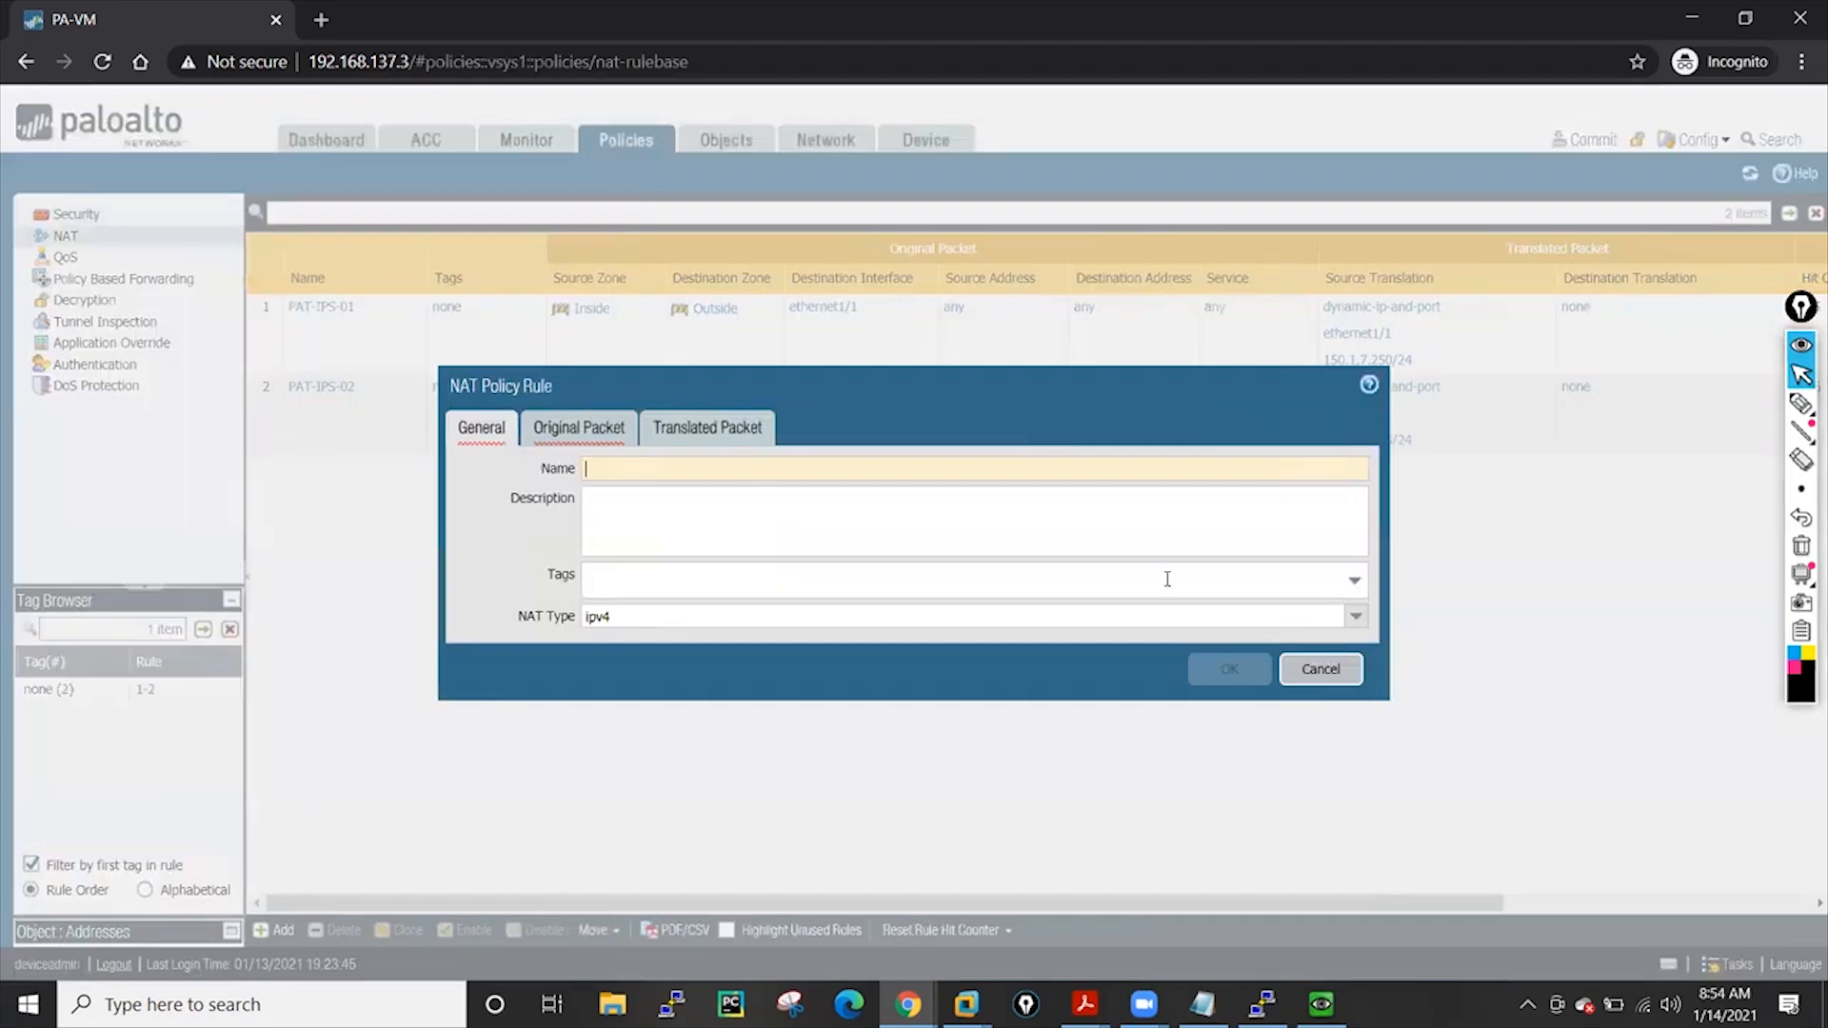
pyautogui.click(775, 477)
pyautogui.write('test')
pyautogui.click(592, 436)
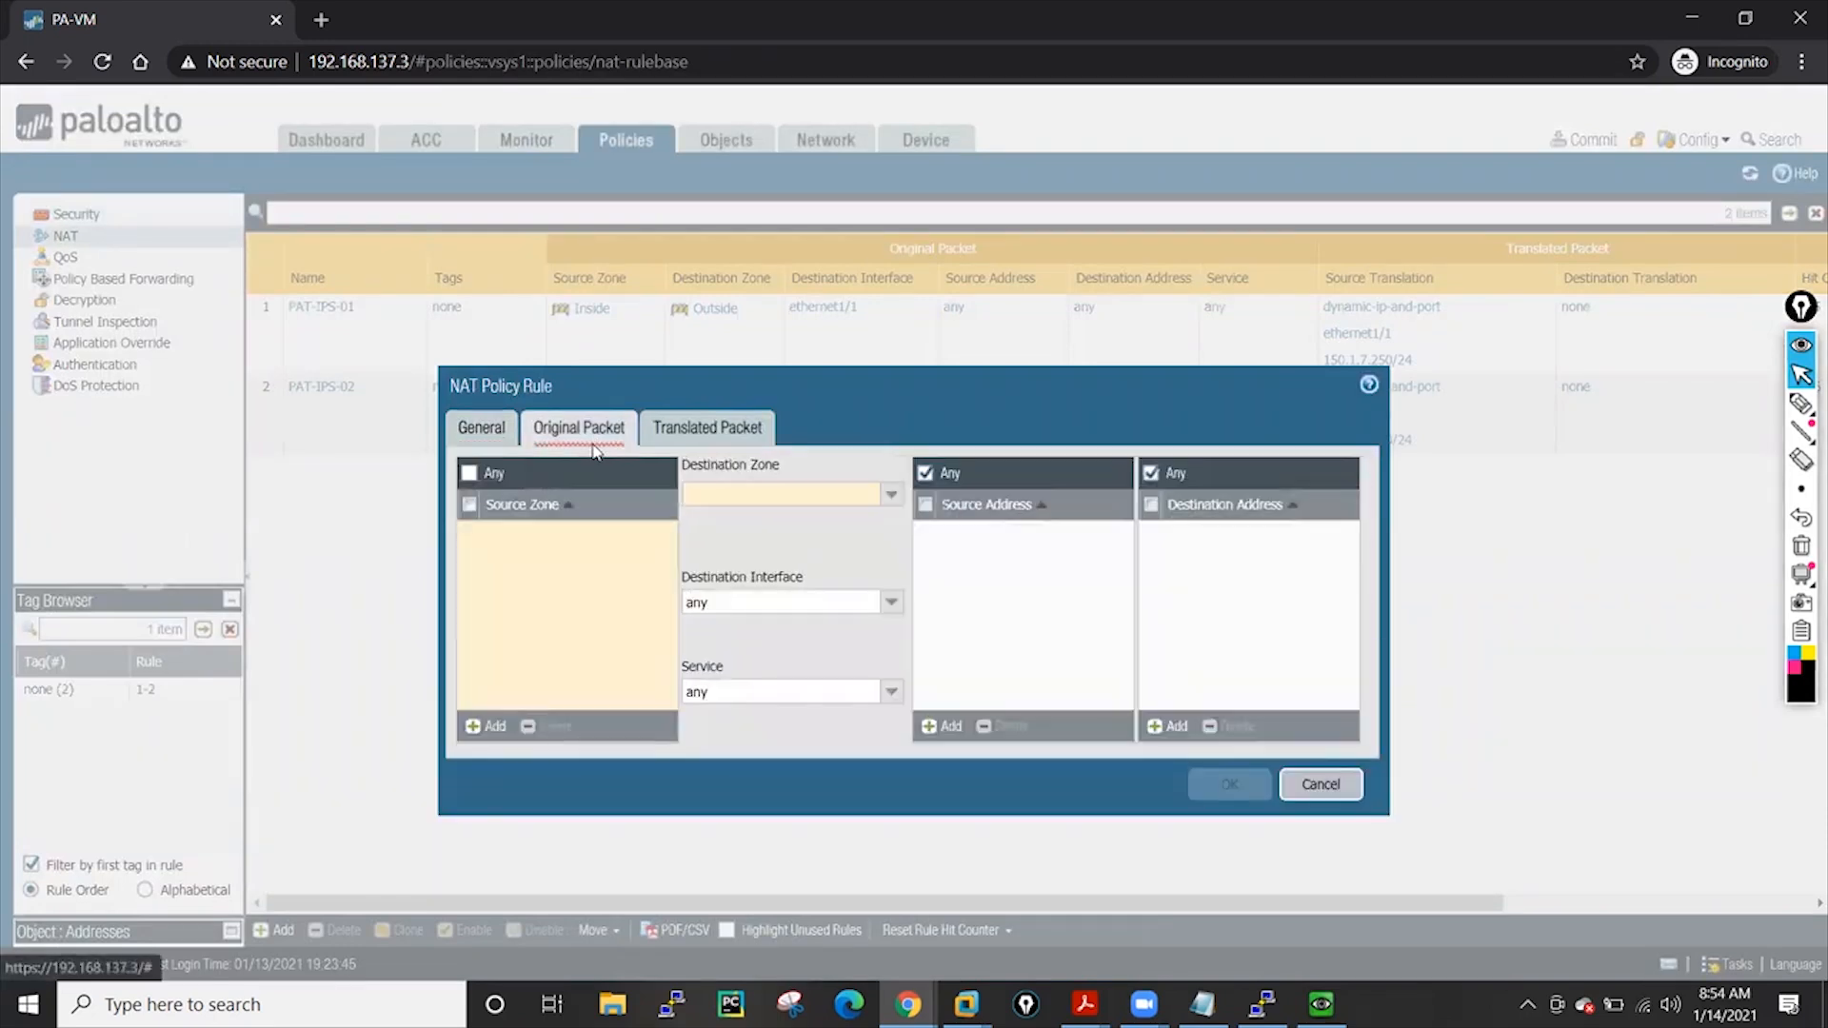
pyautogui.click(1322, 786)
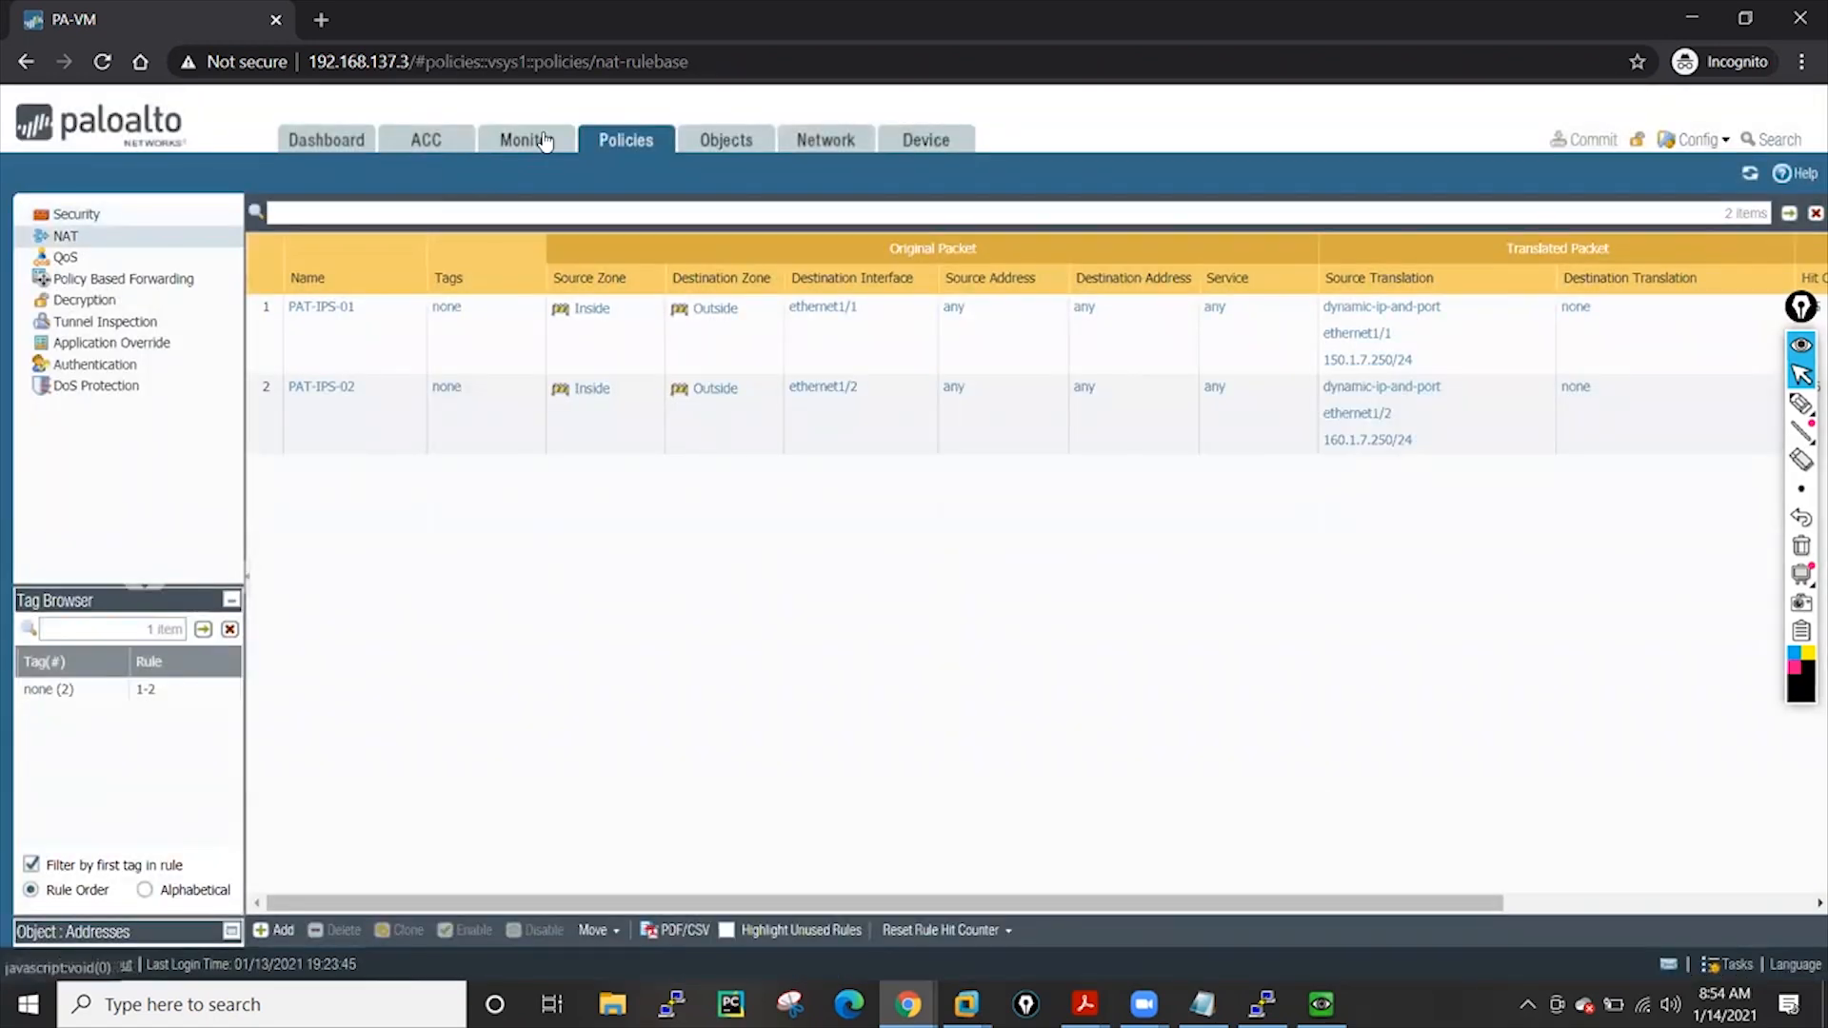
# Clone the Allow-All security rule, inspect Allow-All-1, then delete the clone
pyautogui.click(113, 217)
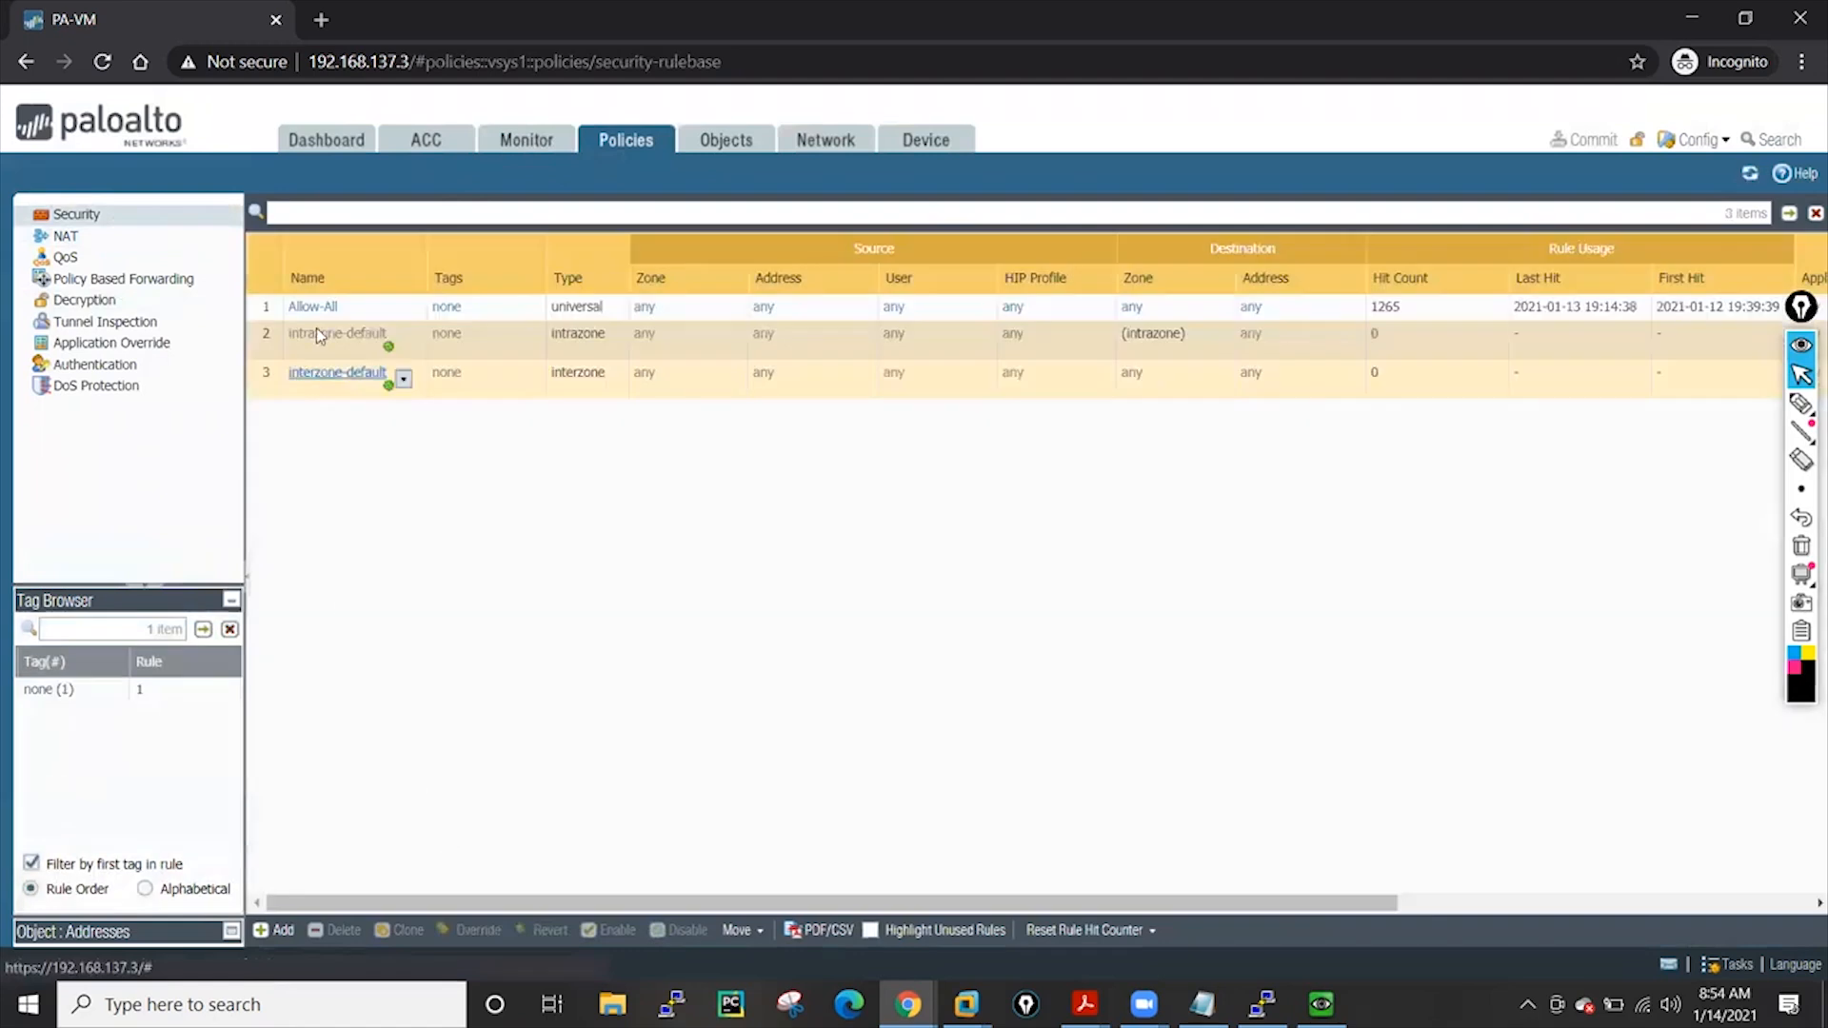
pyautogui.click(362, 306)
pyautogui.click(390, 931)
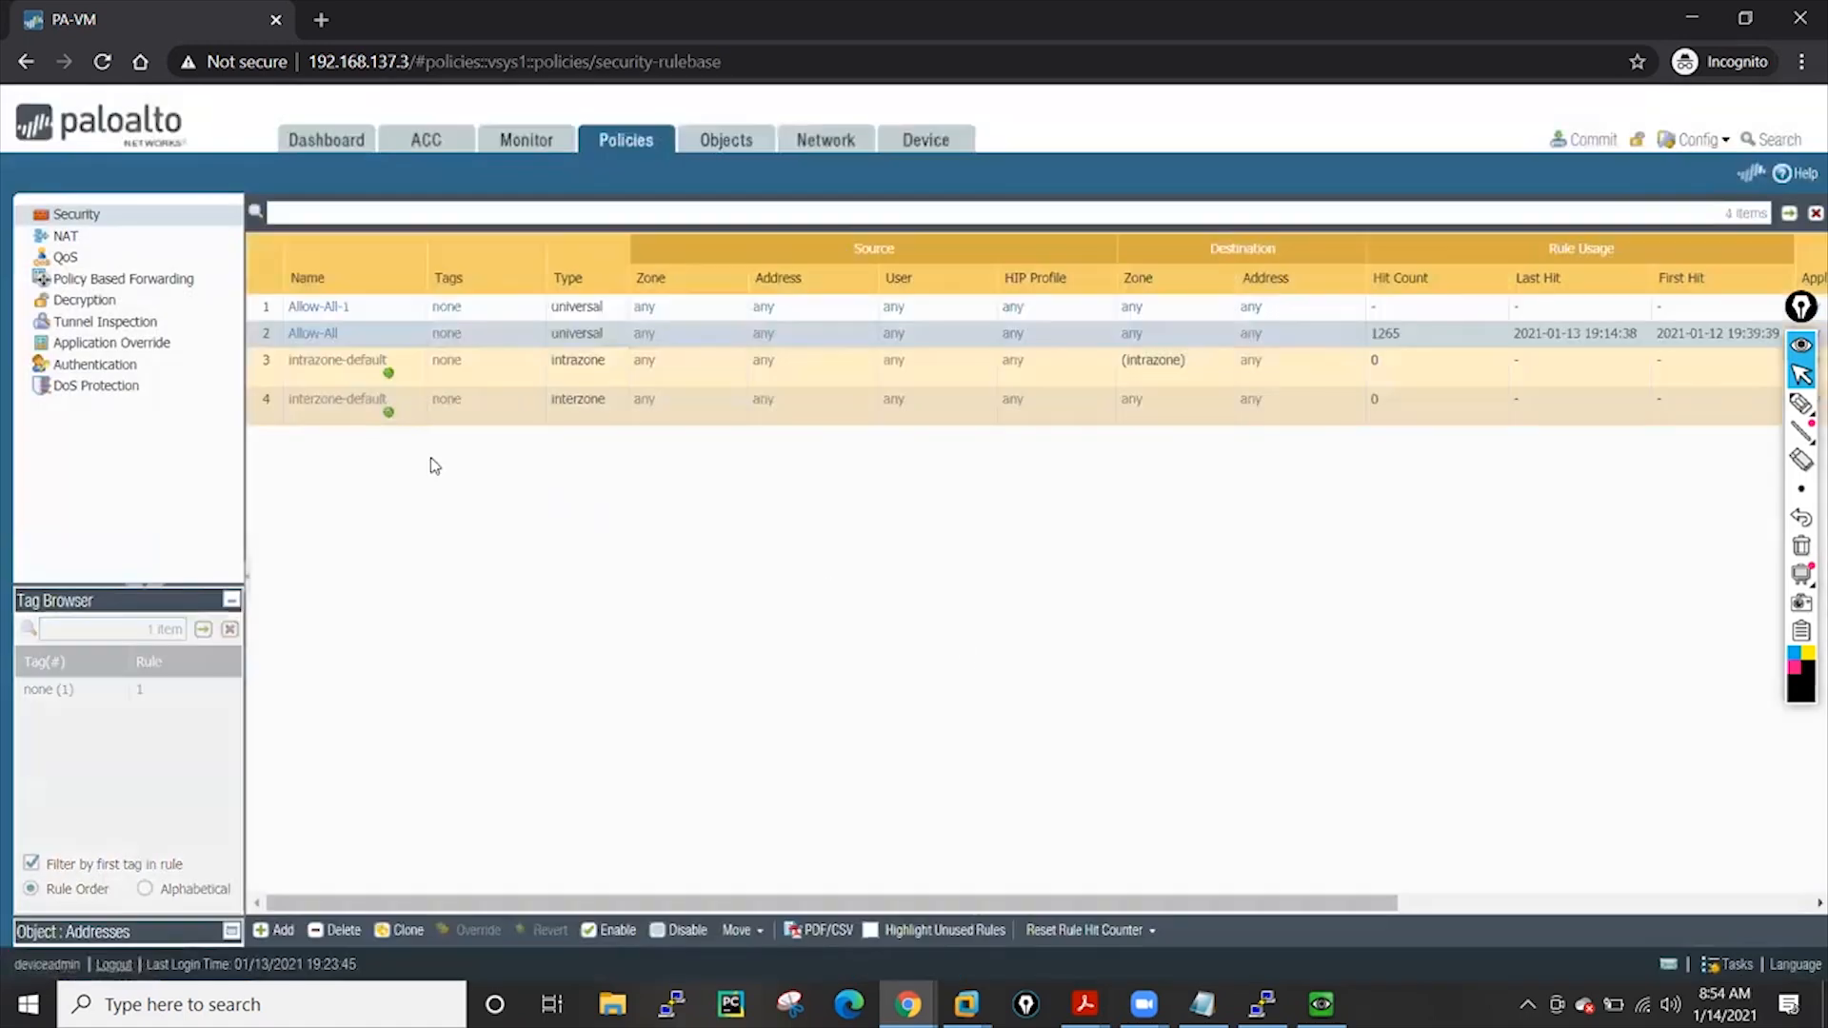
pyautogui.click(341, 307)
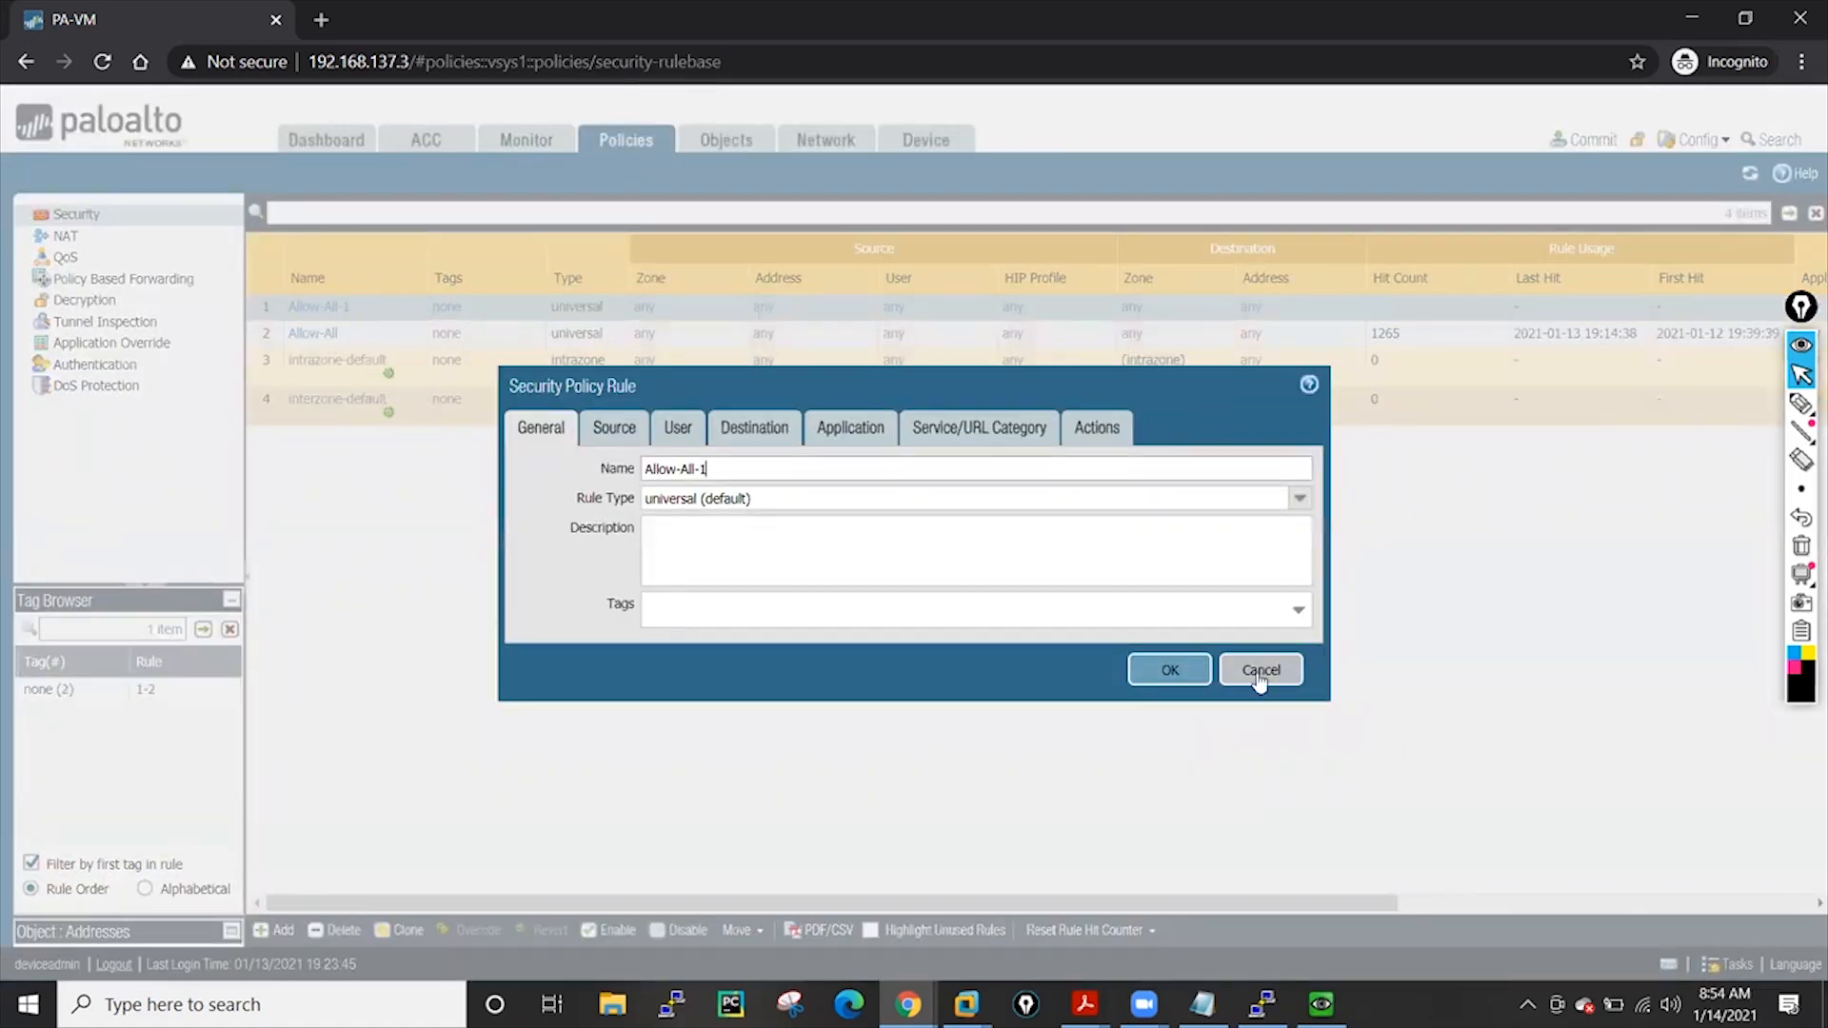
pyautogui.click(1173, 673)
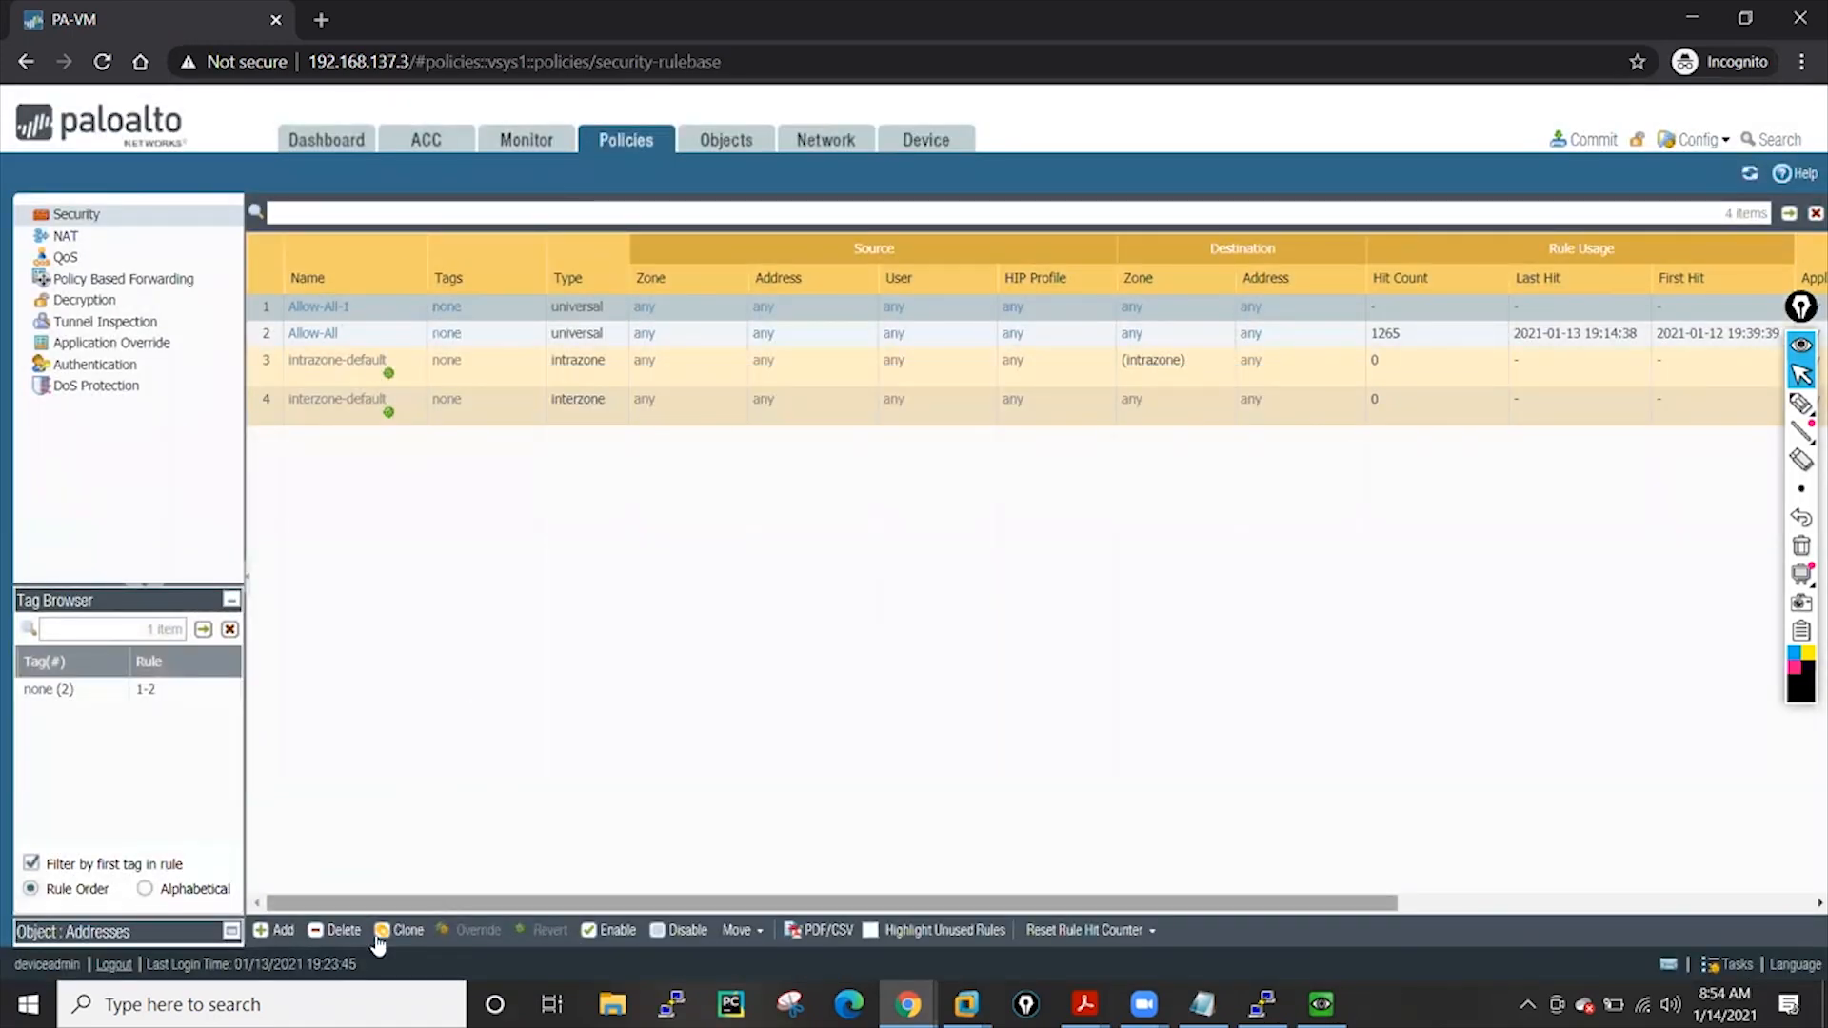
pyautogui.click(334, 930)
pyautogui.click(861, 621)
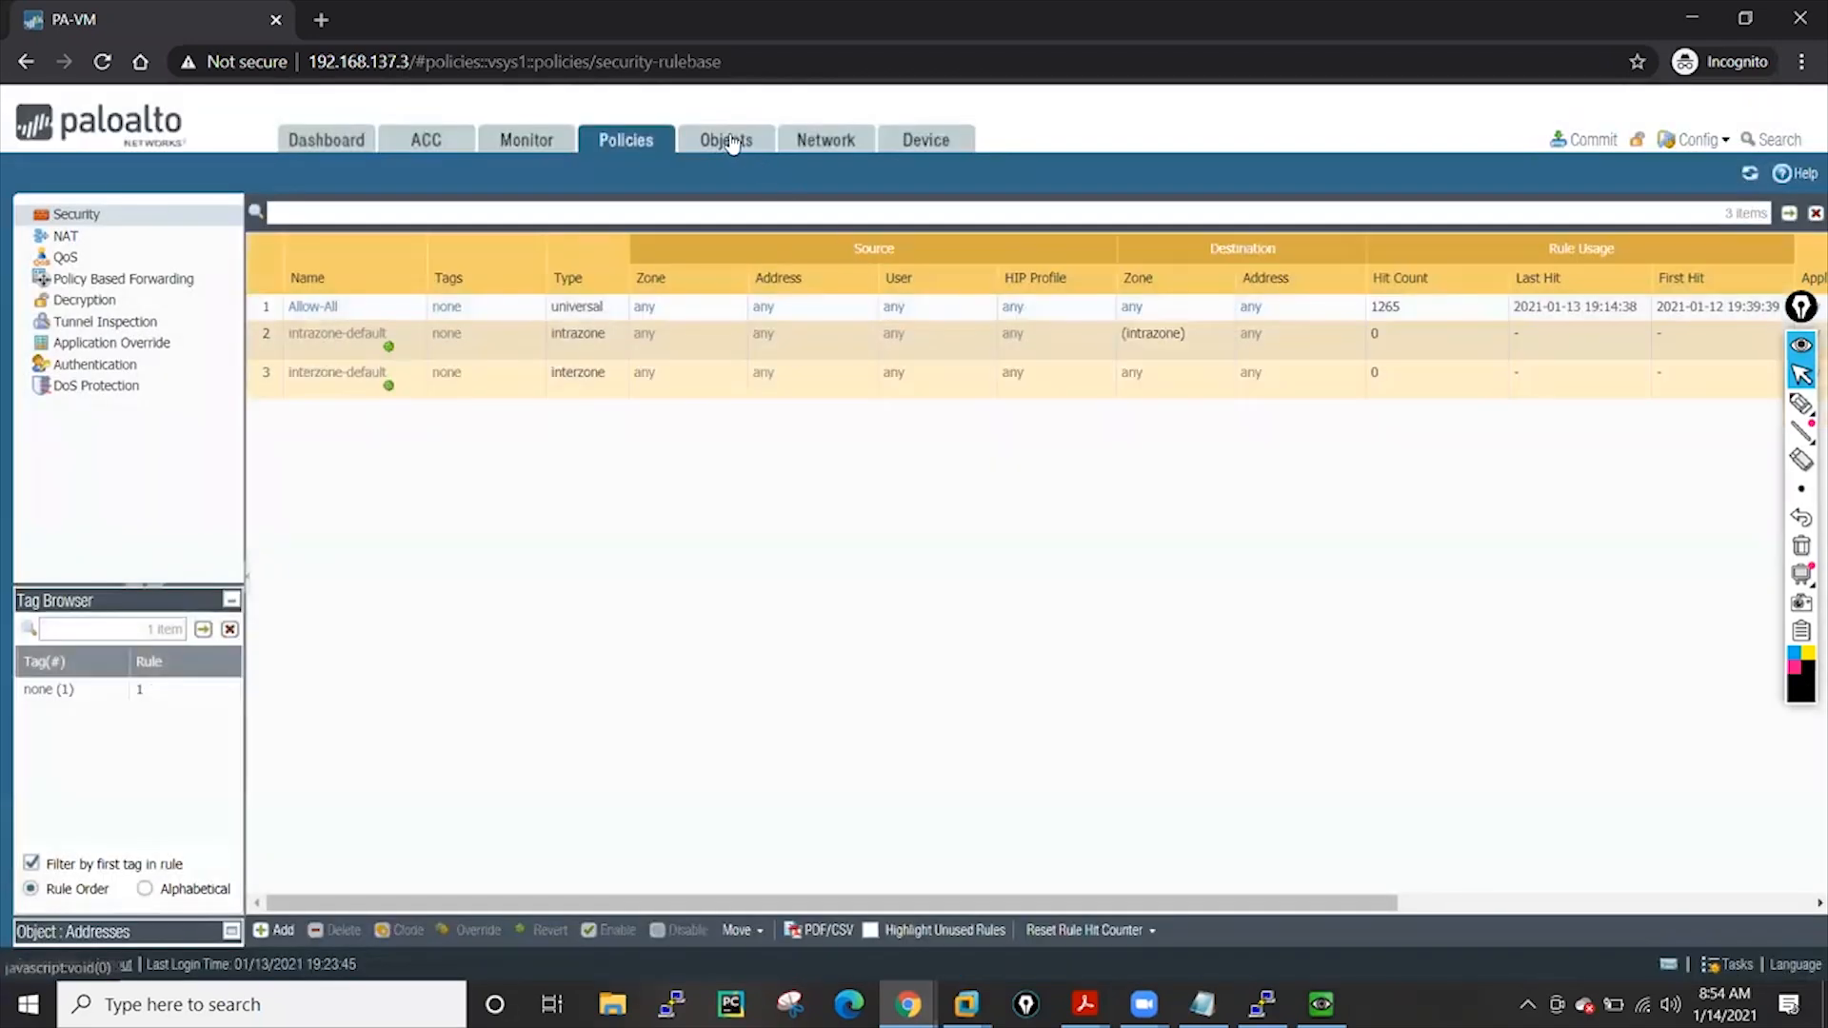
pyautogui.click(729, 142)
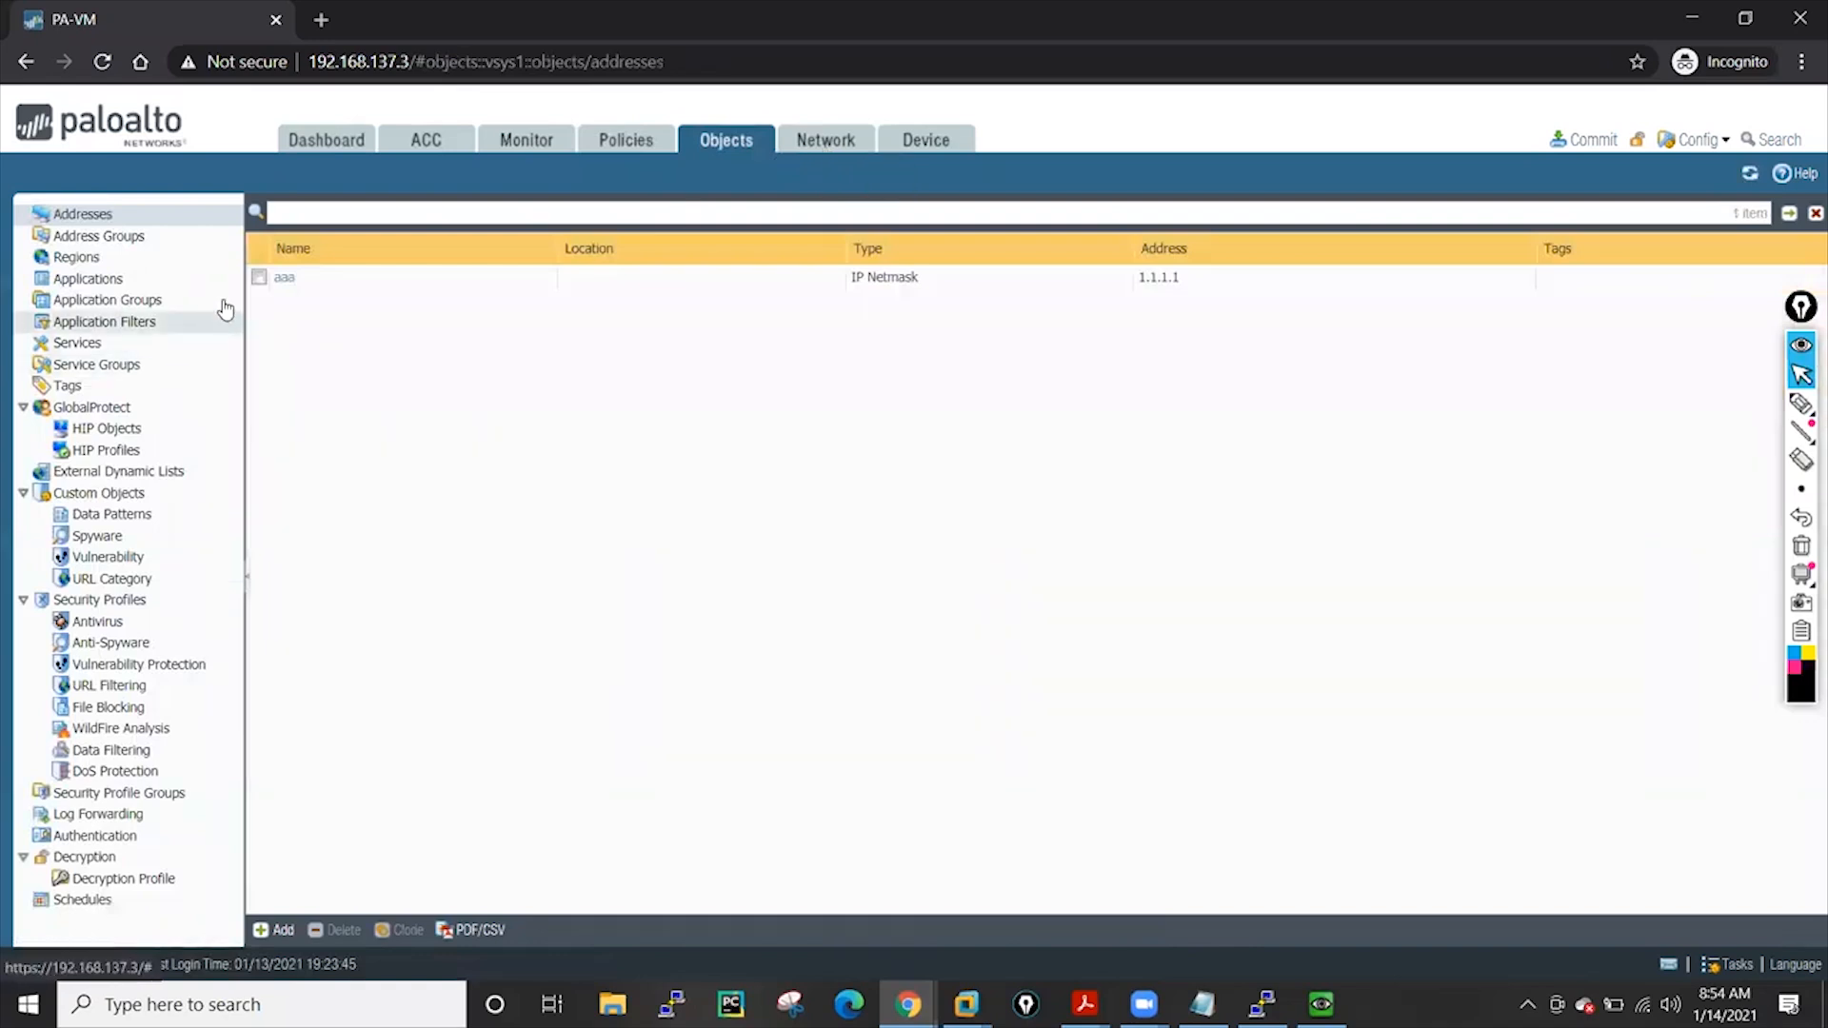
# Delete the address object aaa and confirm the removal
pyautogui.click(258, 277)
pyautogui.click(340, 931)
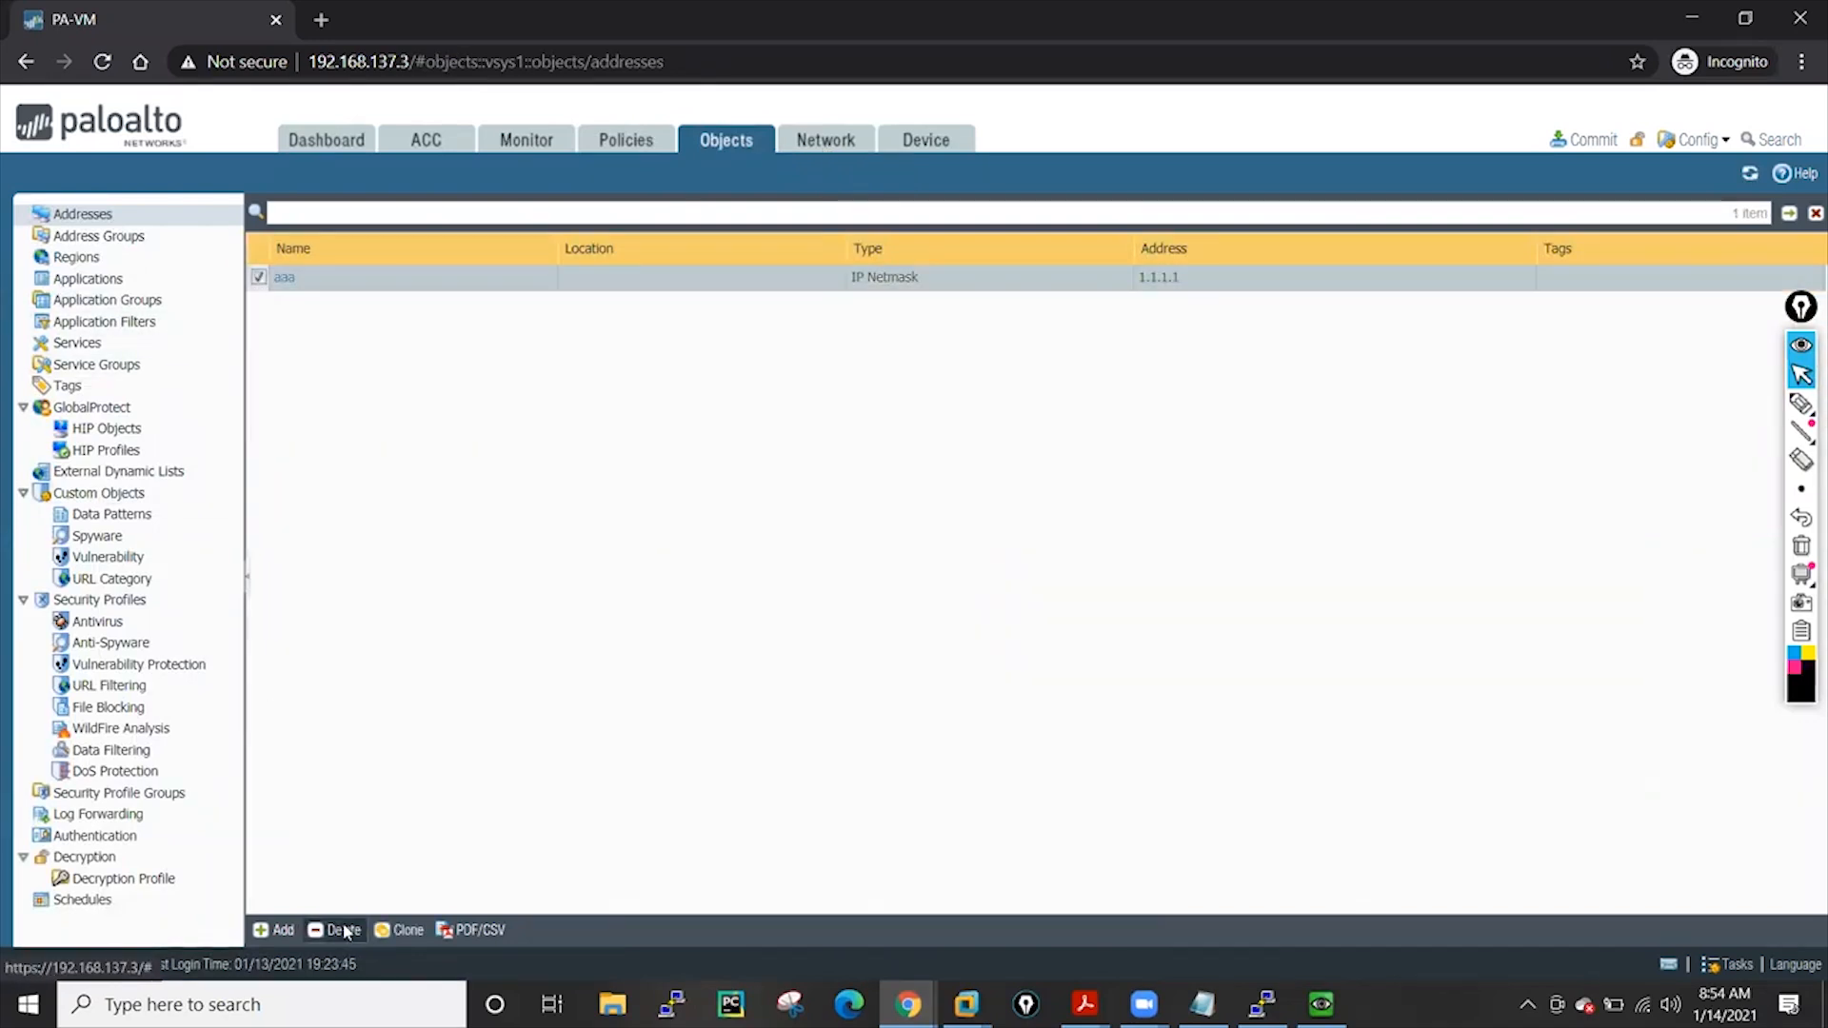
pyautogui.click(868, 620)
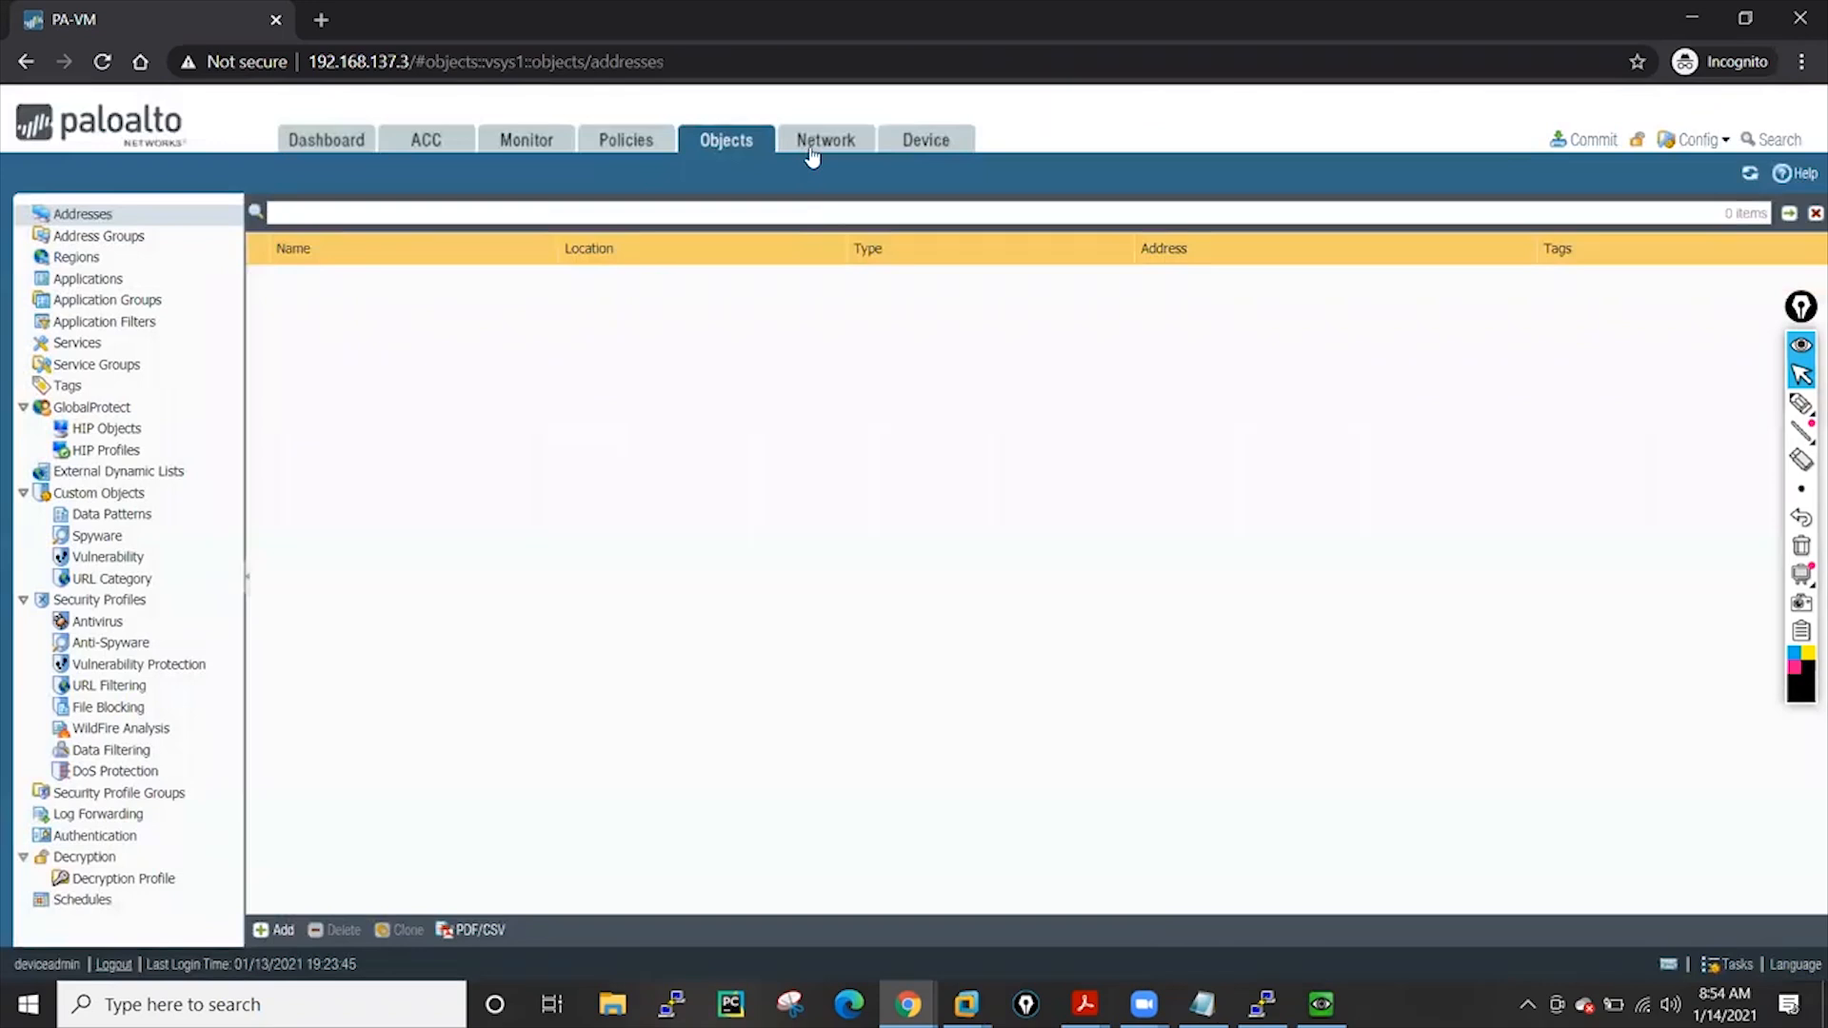
# Browse Network, Objects, Administrators and Admin Roles, then log out of deviceadmin
pyautogui.click(817, 151)
pyautogui.click(925, 147)
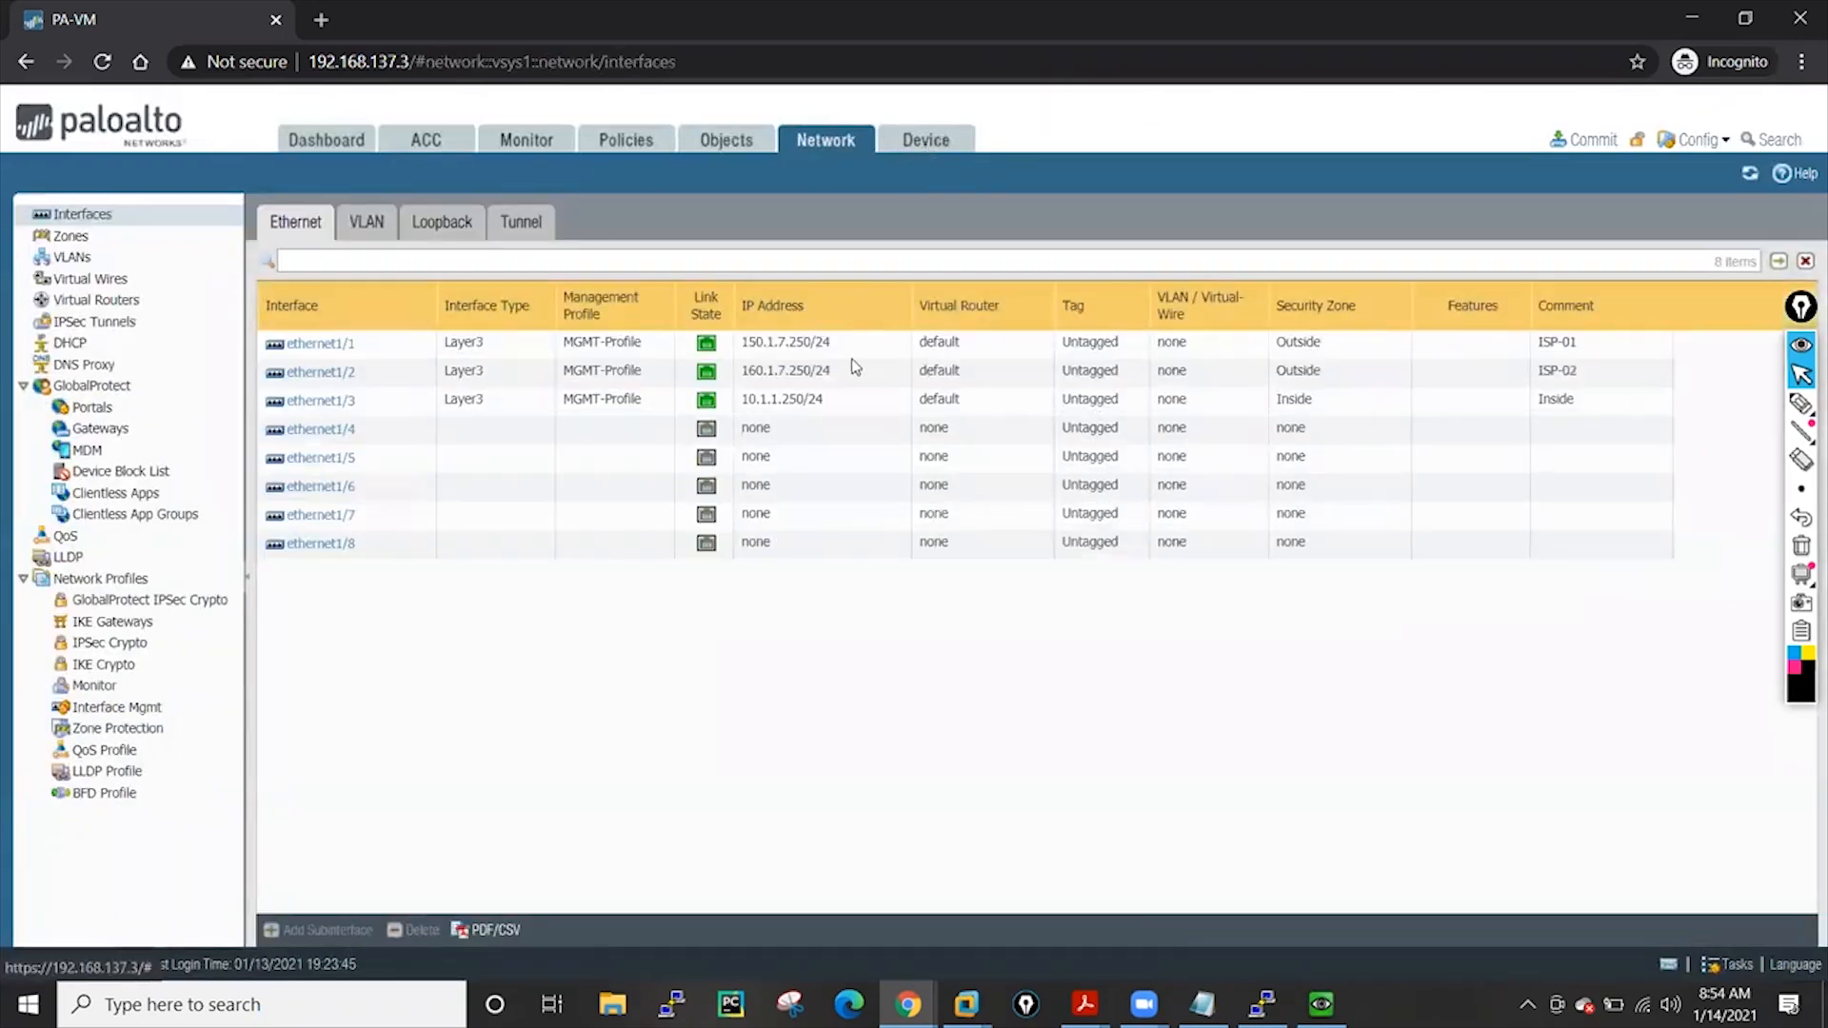
pyautogui.click(825, 143)
pyautogui.click(726, 141)
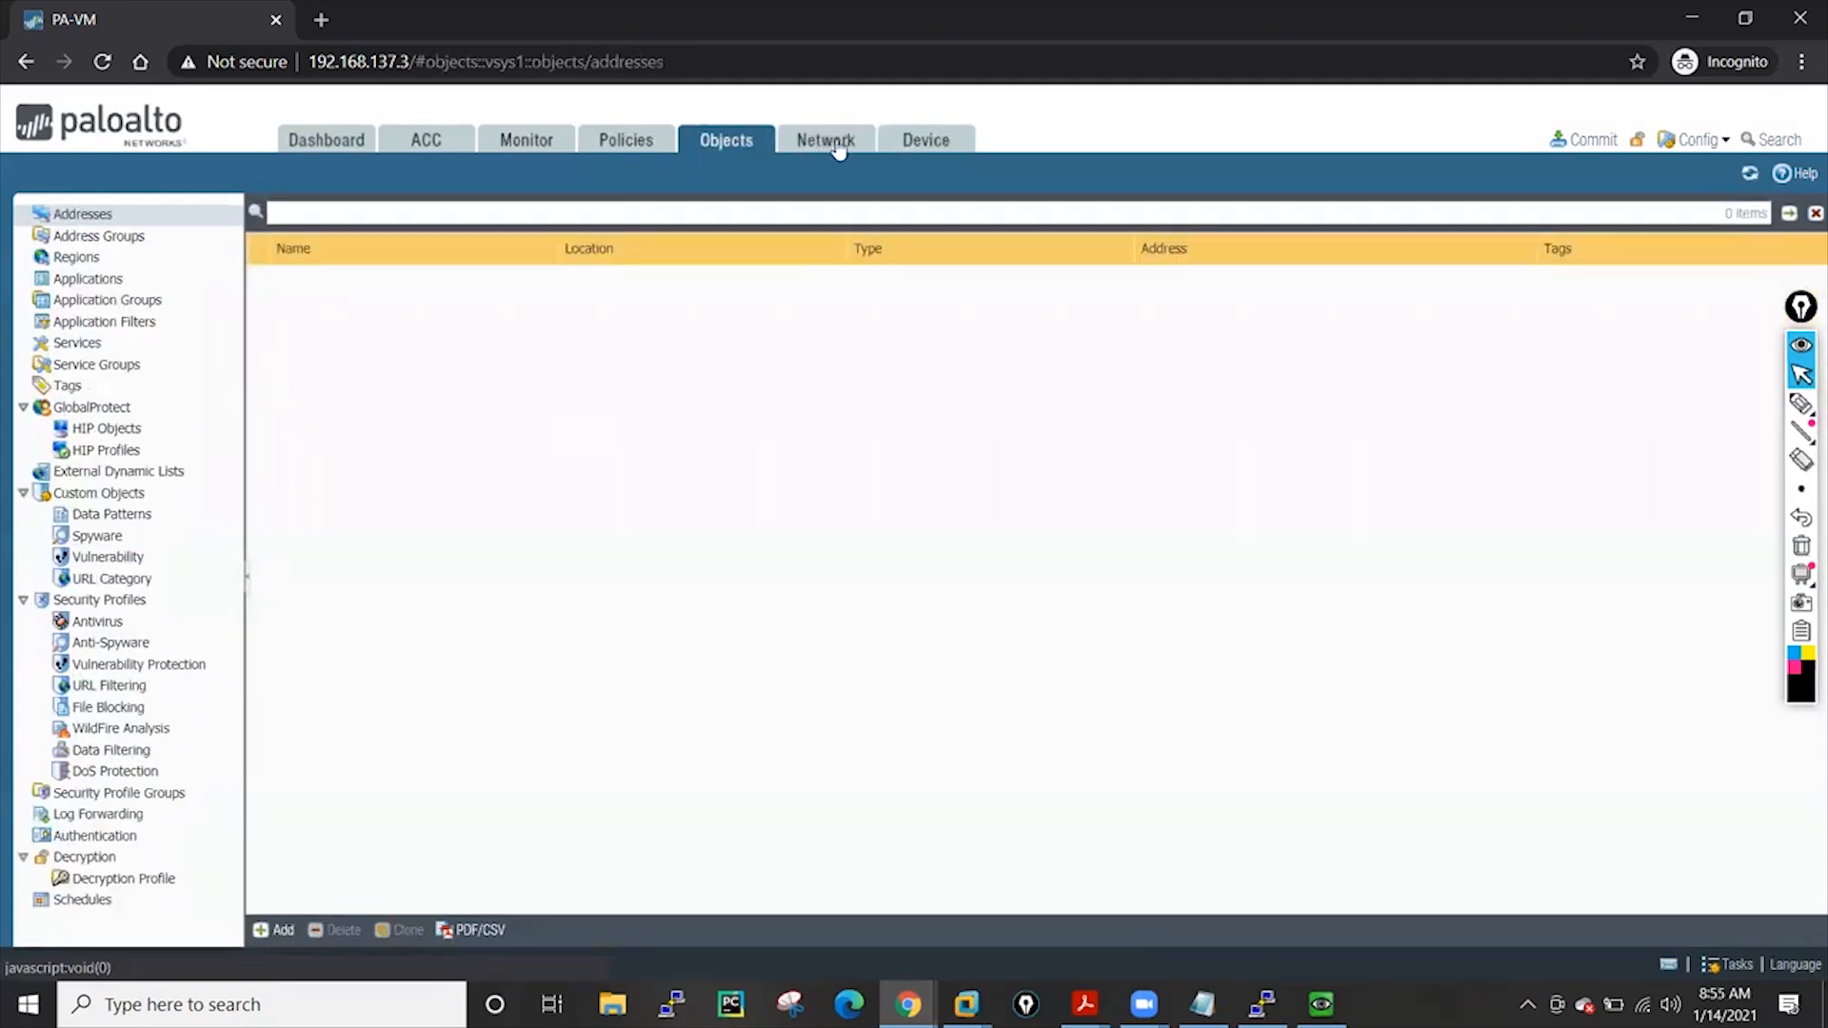
pyautogui.click(906, 141)
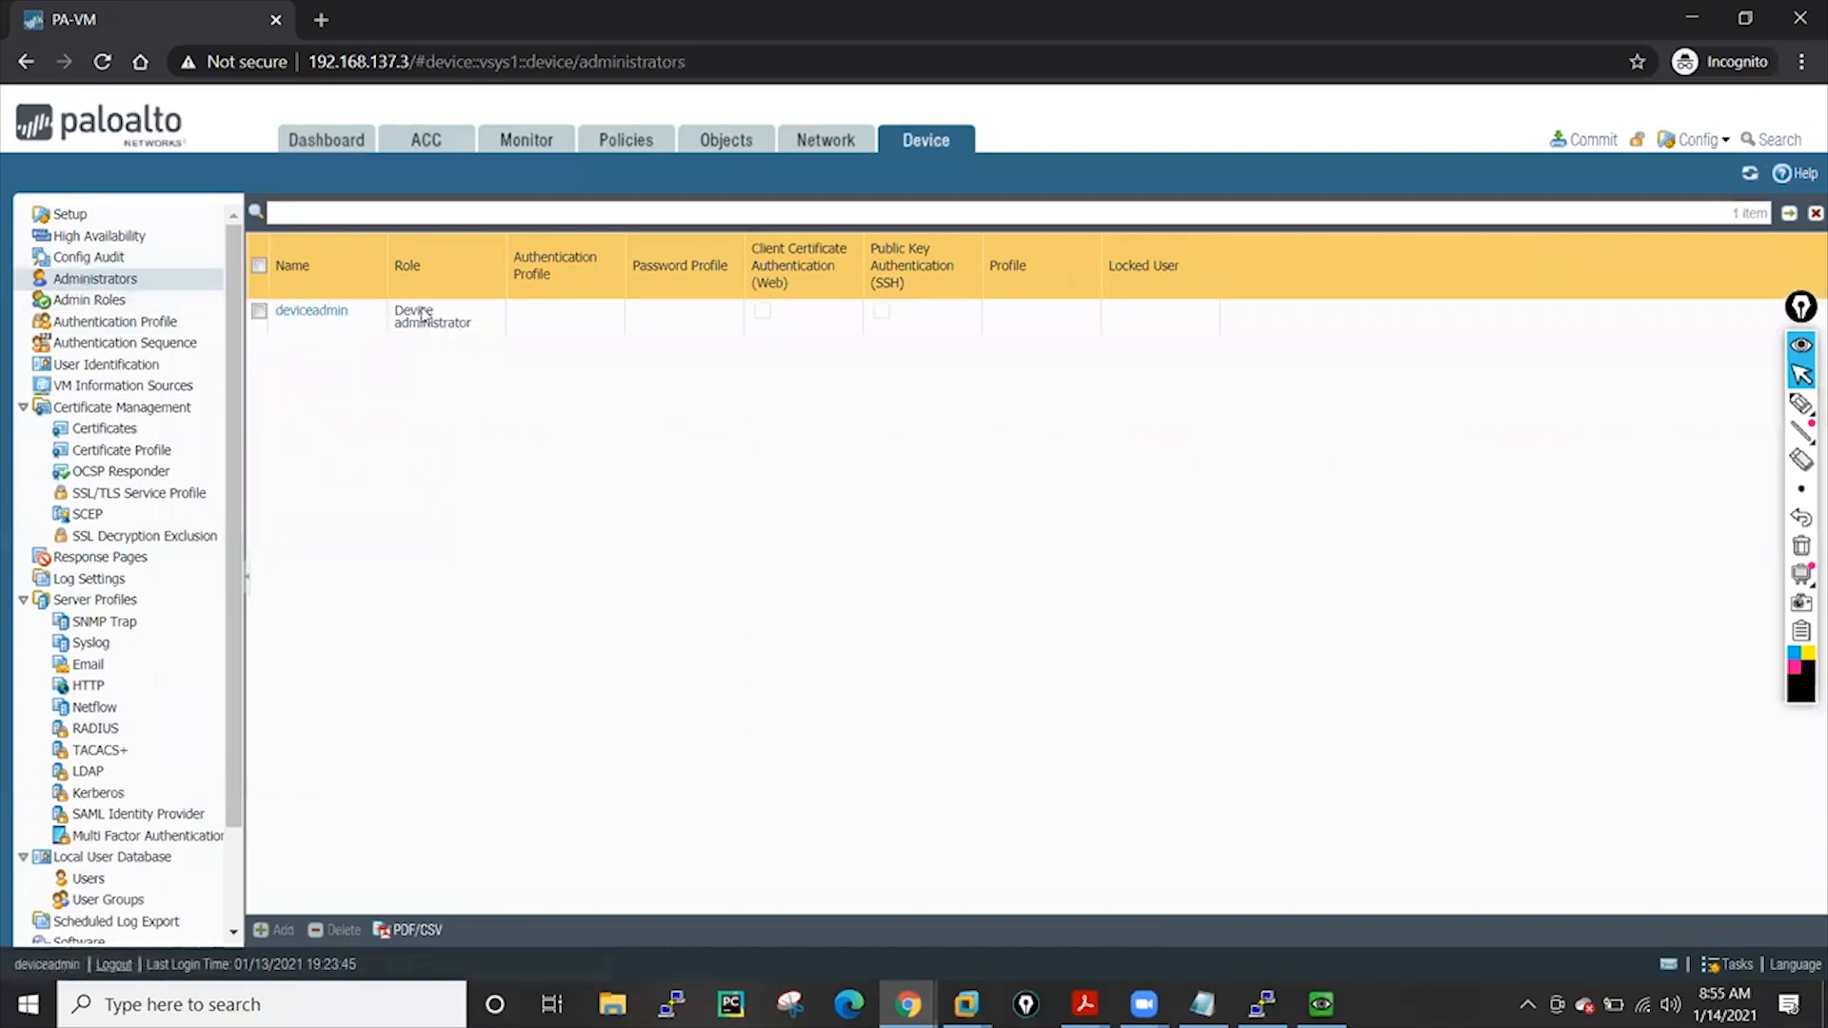
pyautogui.click(90, 299)
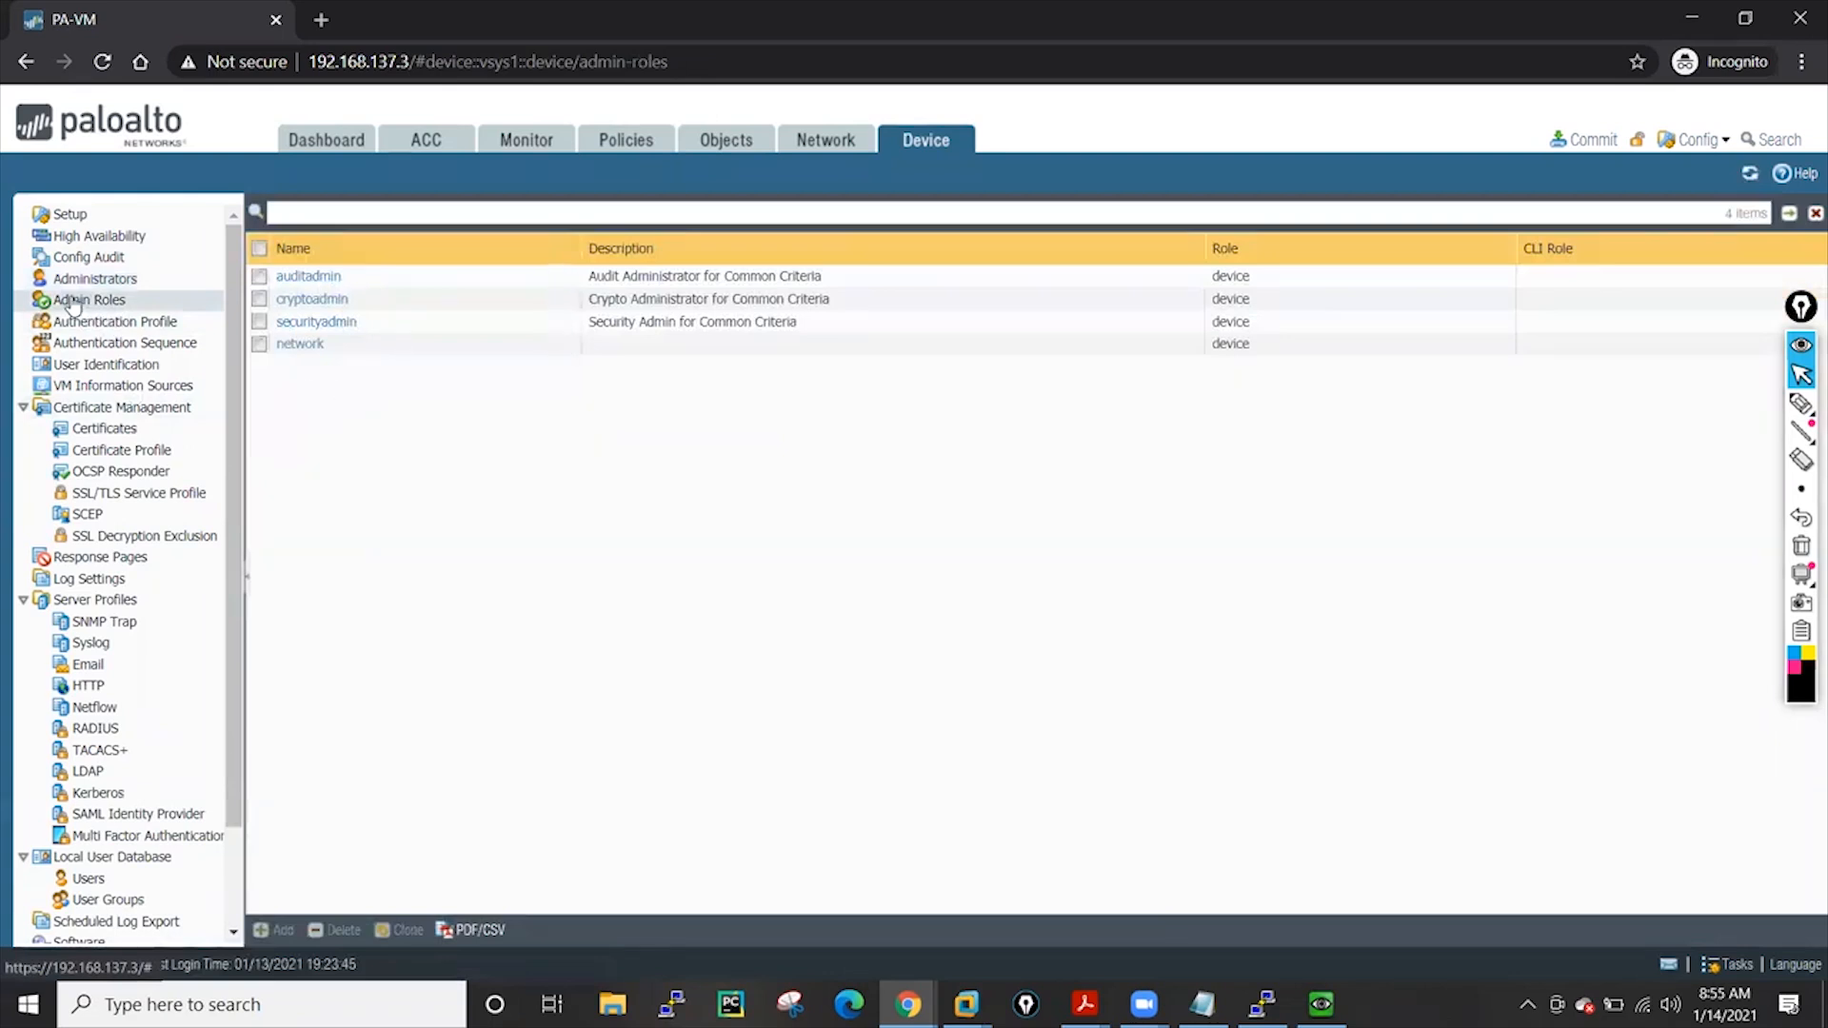
pyautogui.click(93, 278)
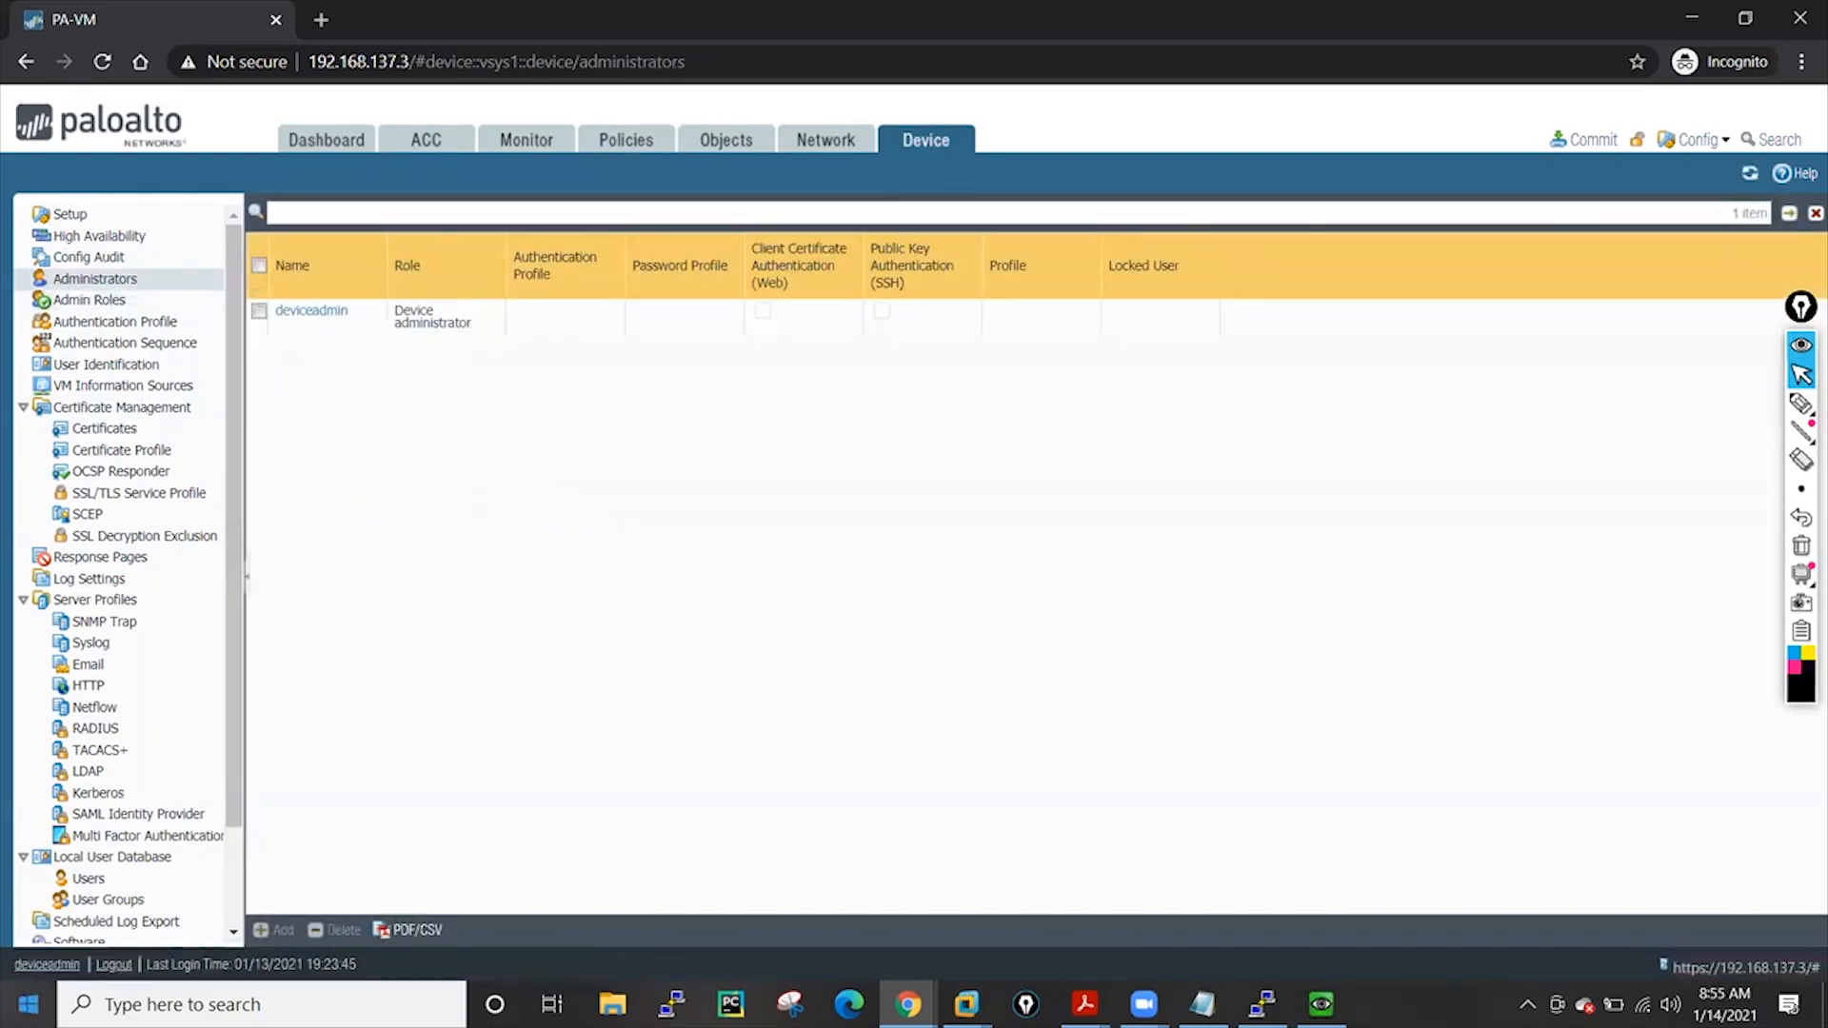
pyautogui.click(113, 966)
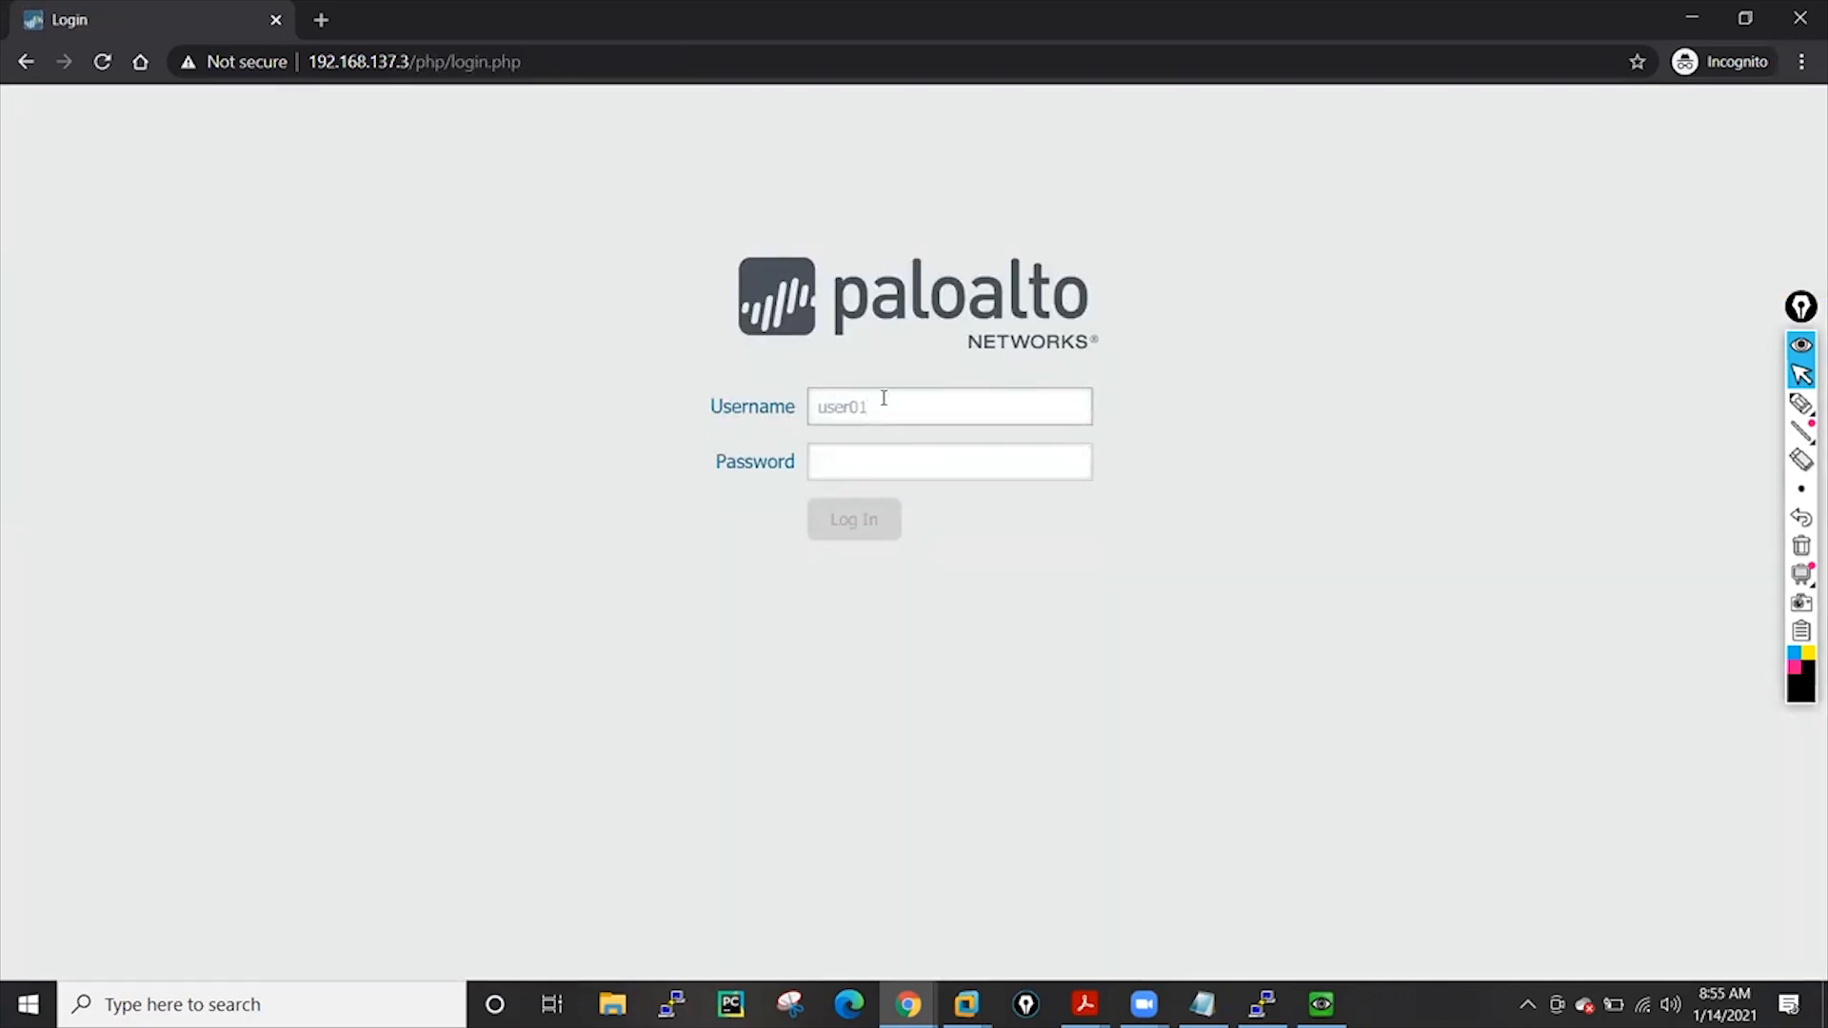
# Log in as user01 with its password, close the Welcome dialog, and view network interfaces
pyautogui.click(887, 462)
pyautogui.write('p')
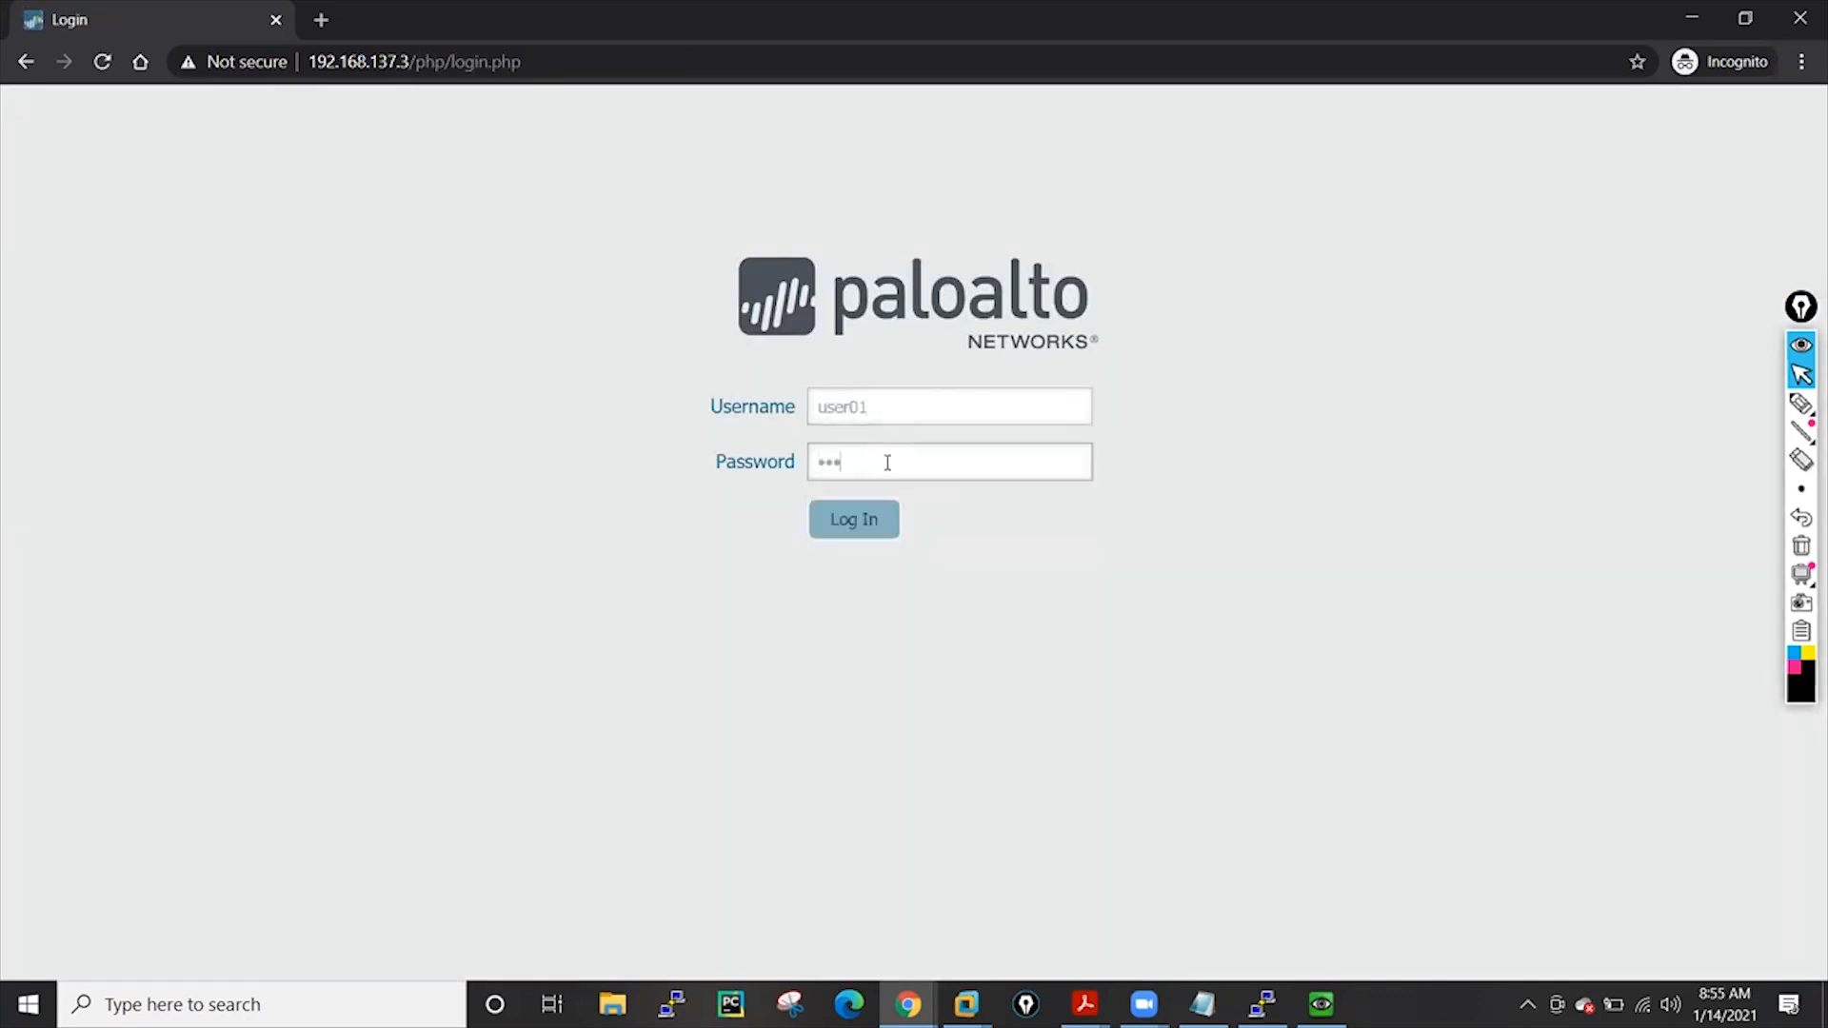
pyautogui.click(850, 533)
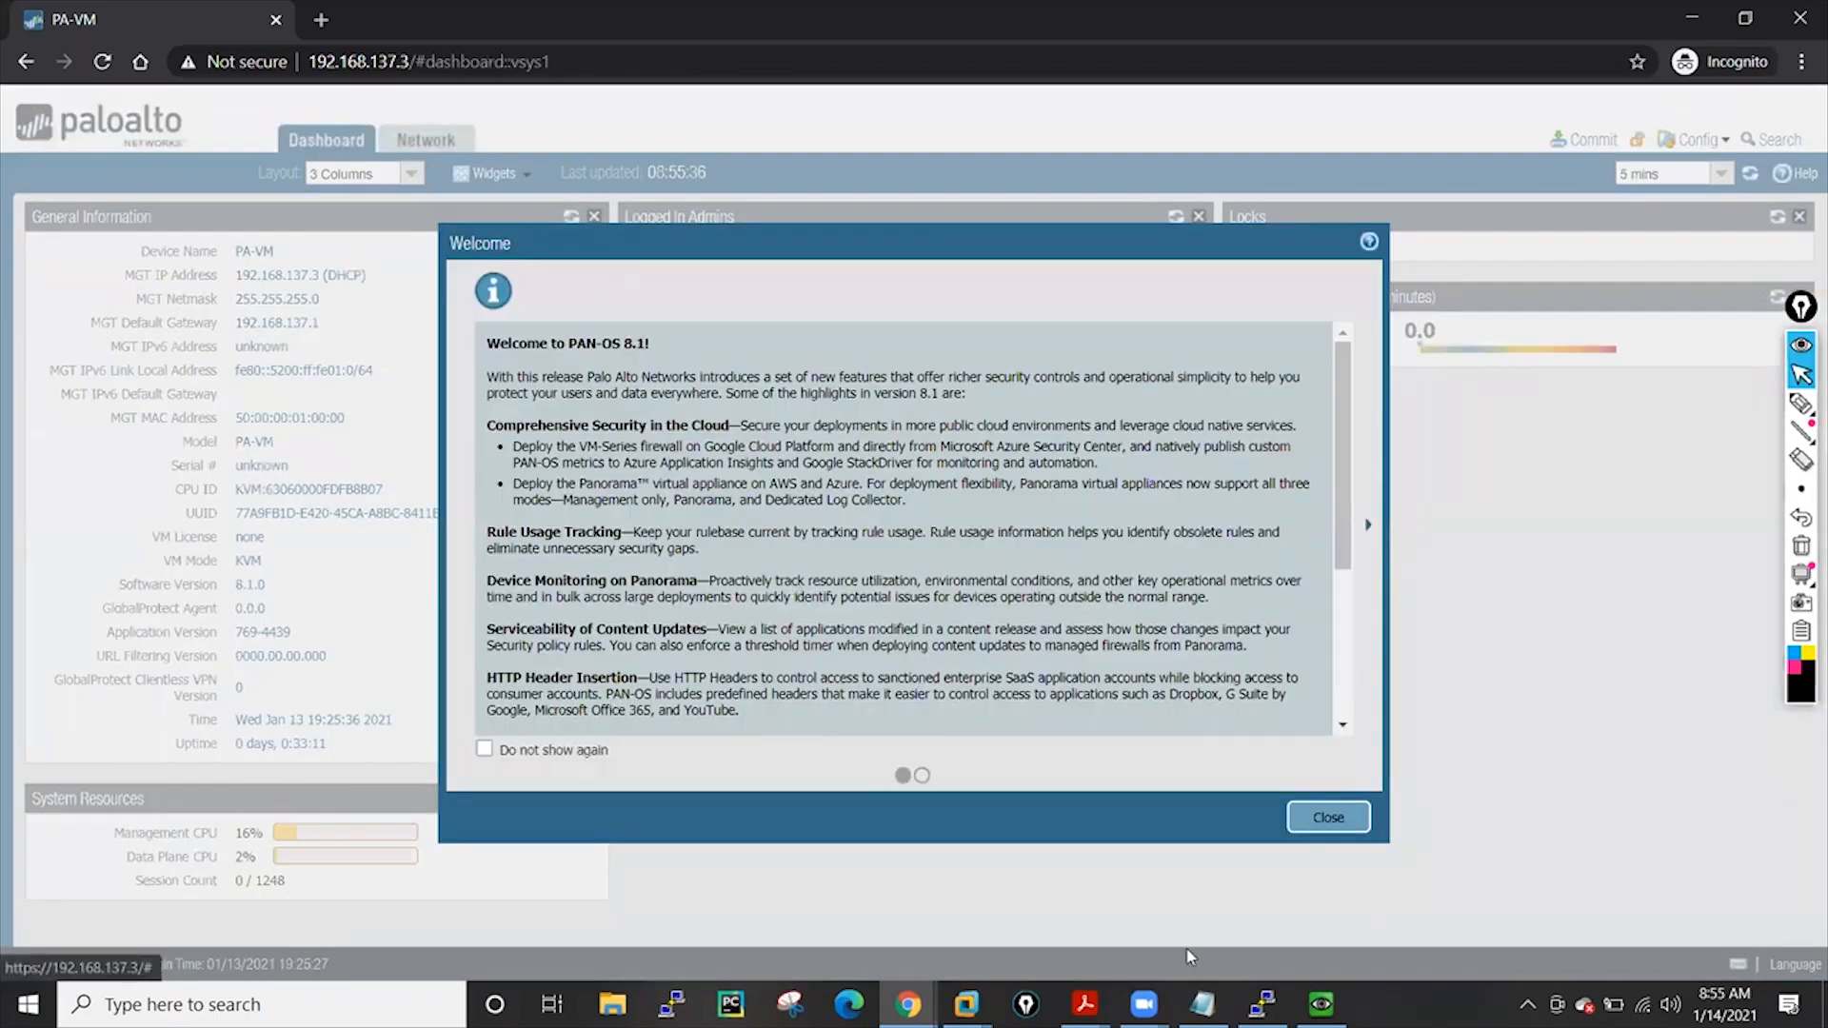
pyautogui.click(1326, 821)
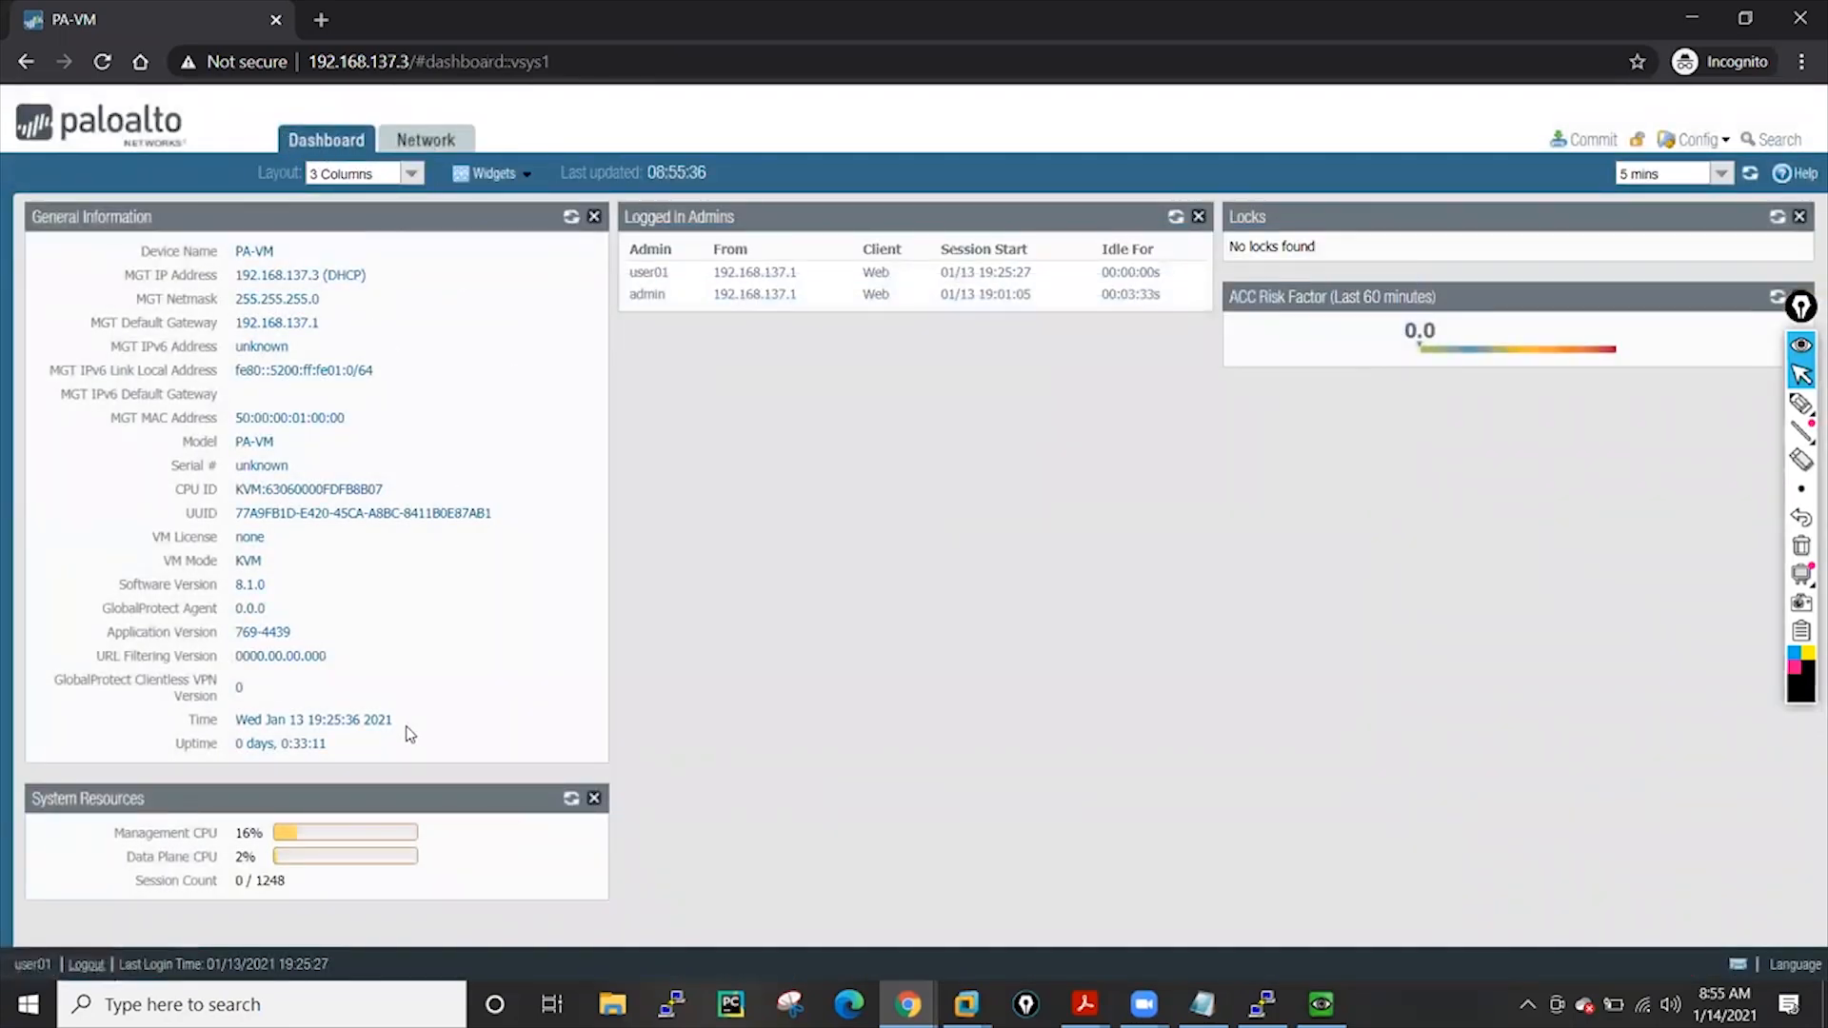
pyautogui.click(425, 139)
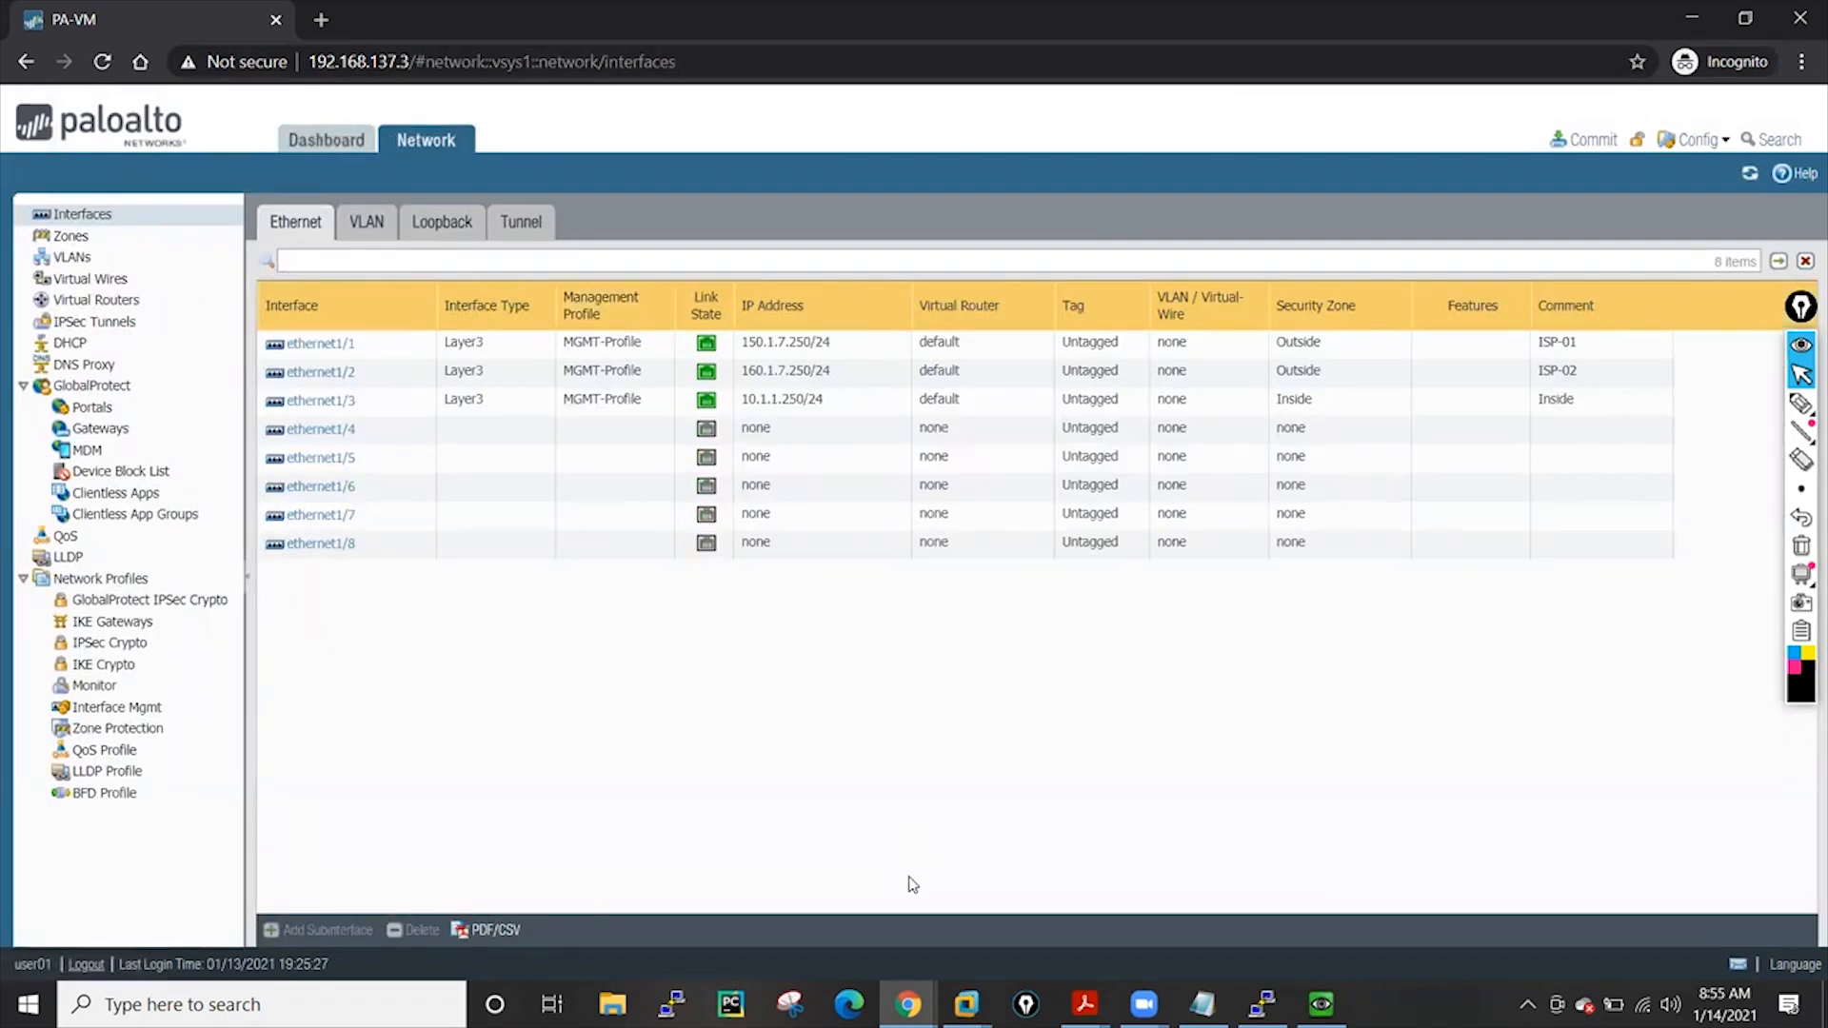
# Set interface ethernet1/5 to the Layer2 interface type and save
pyautogui.click(311, 459)
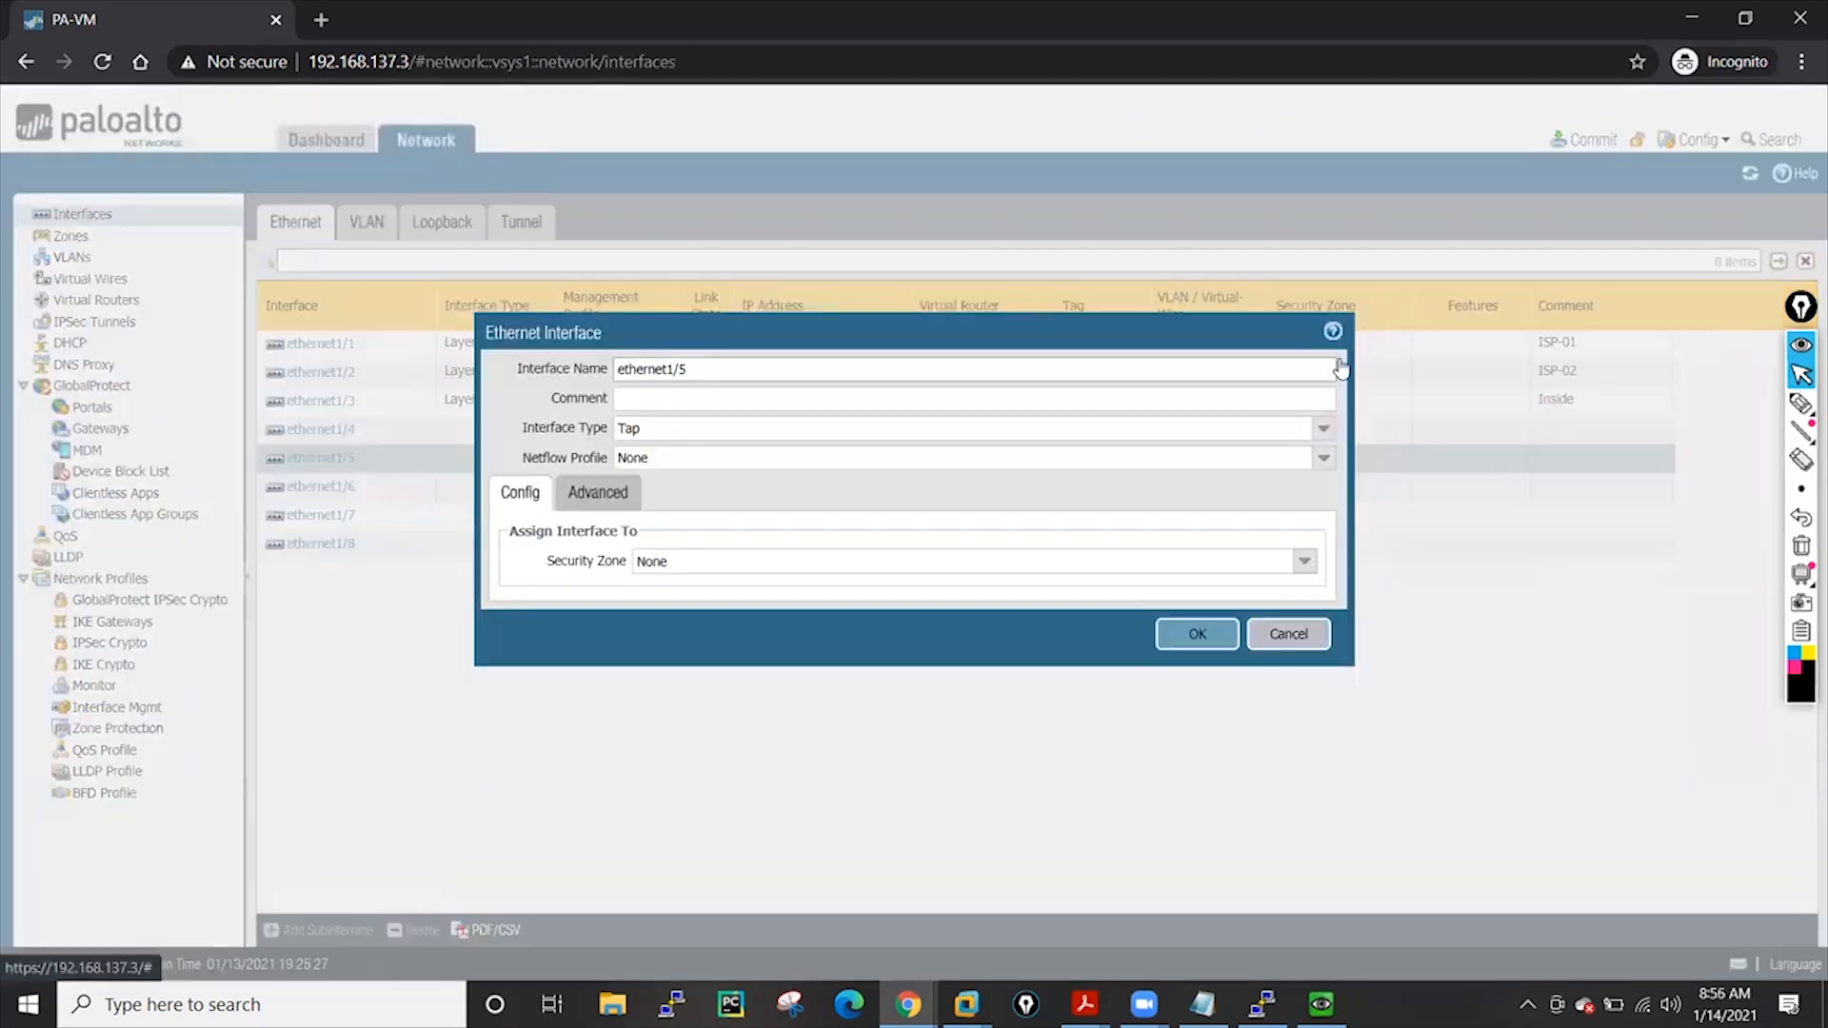
pyautogui.click(1324, 428)
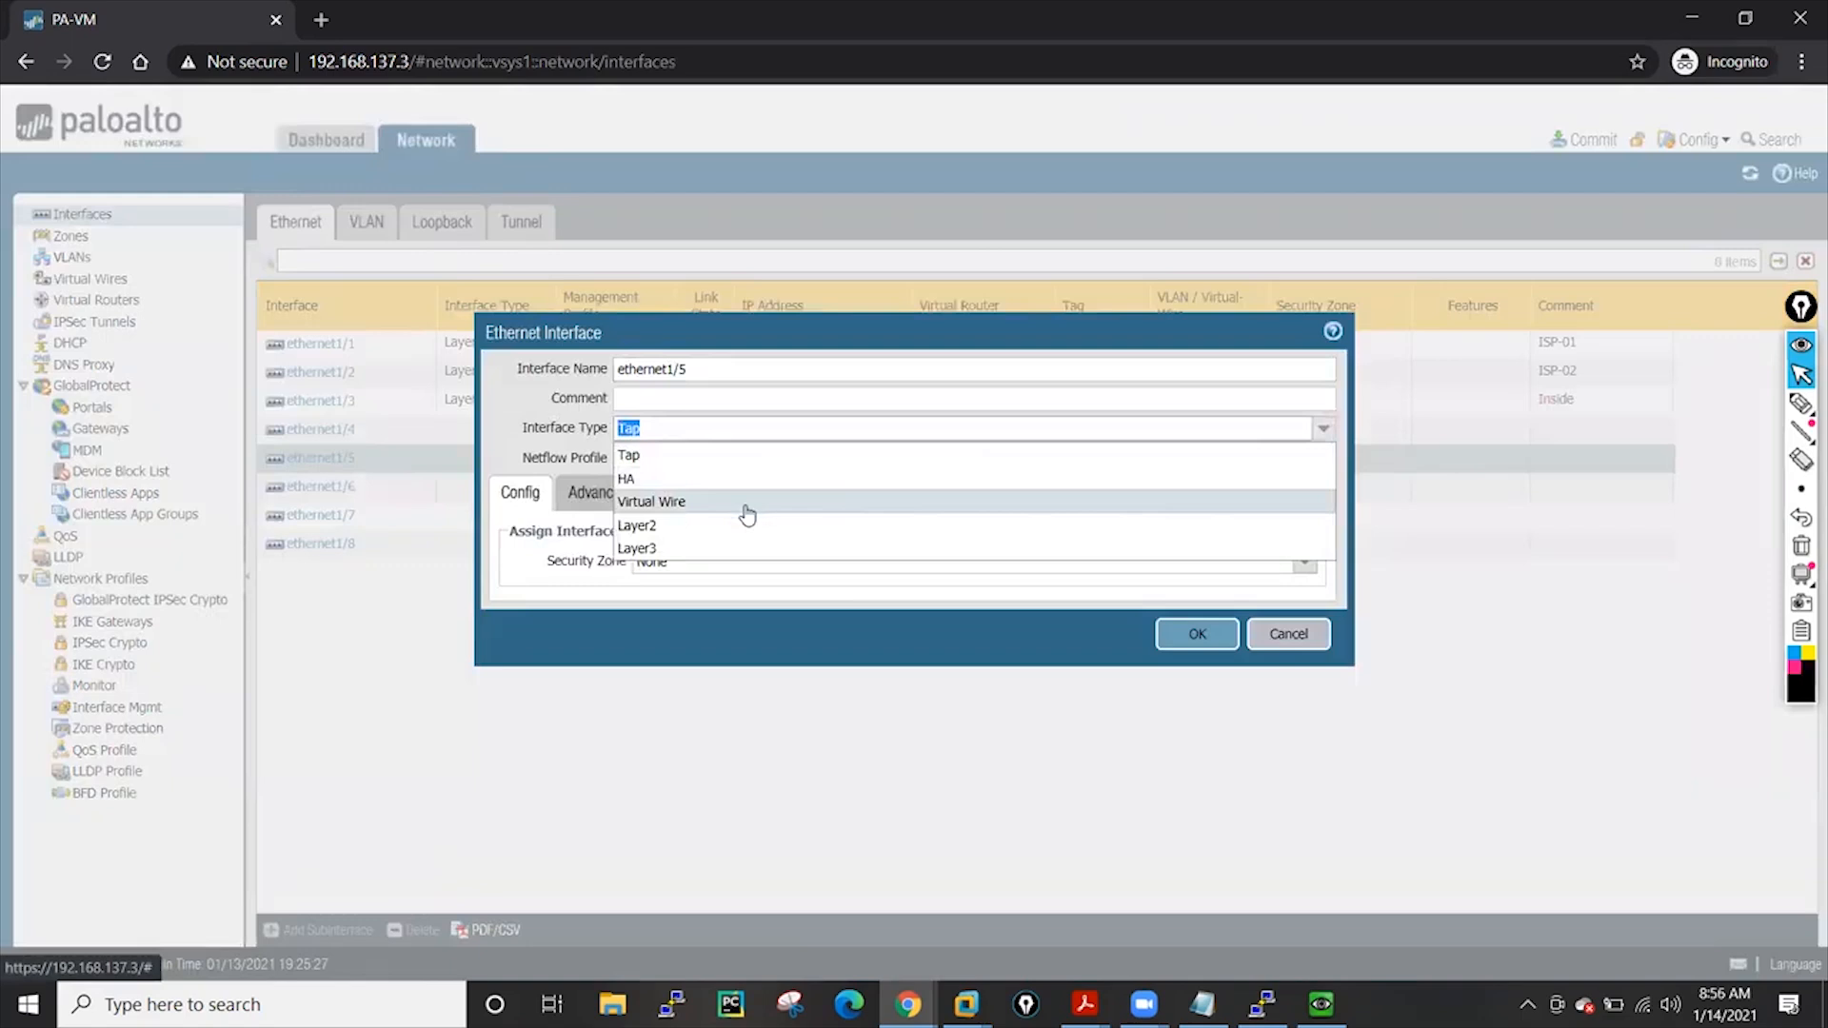
pyautogui.click(717, 526)
pyautogui.click(1198, 663)
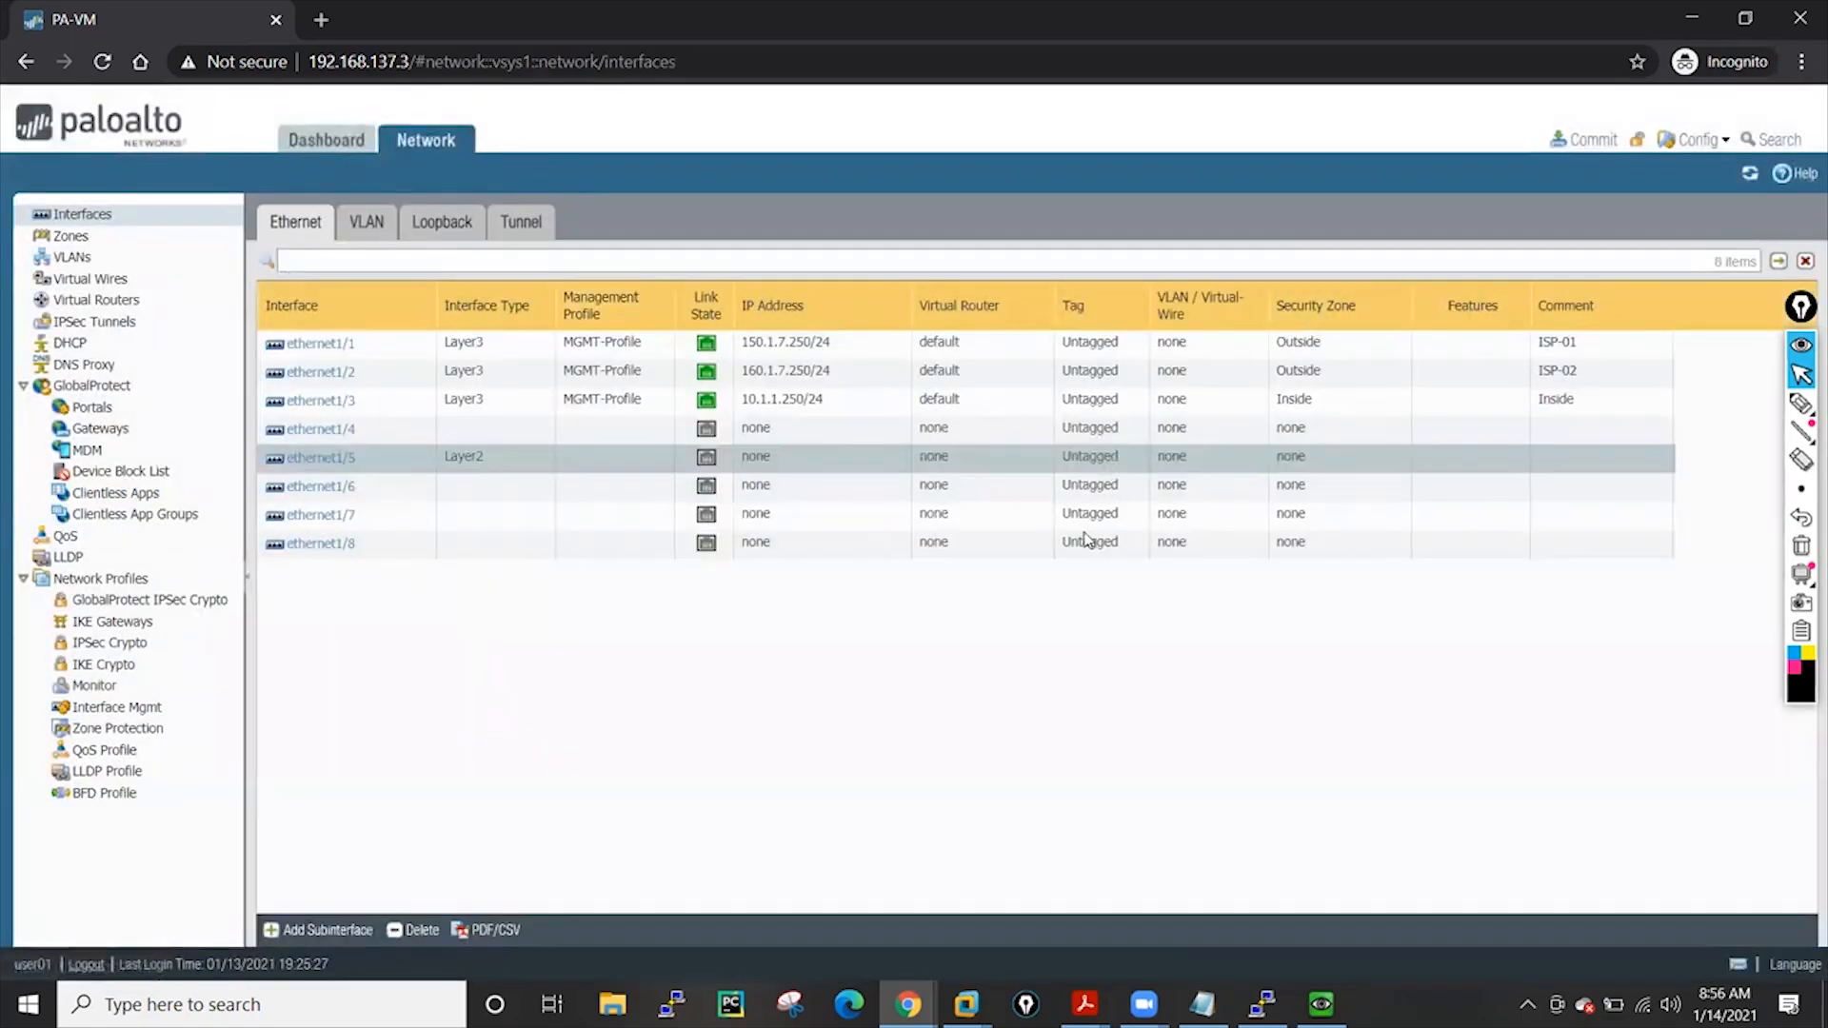
# Reopen ethernet1/5 and change its interface type from Layer2 to Tap
pyautogui.click(312, 458)
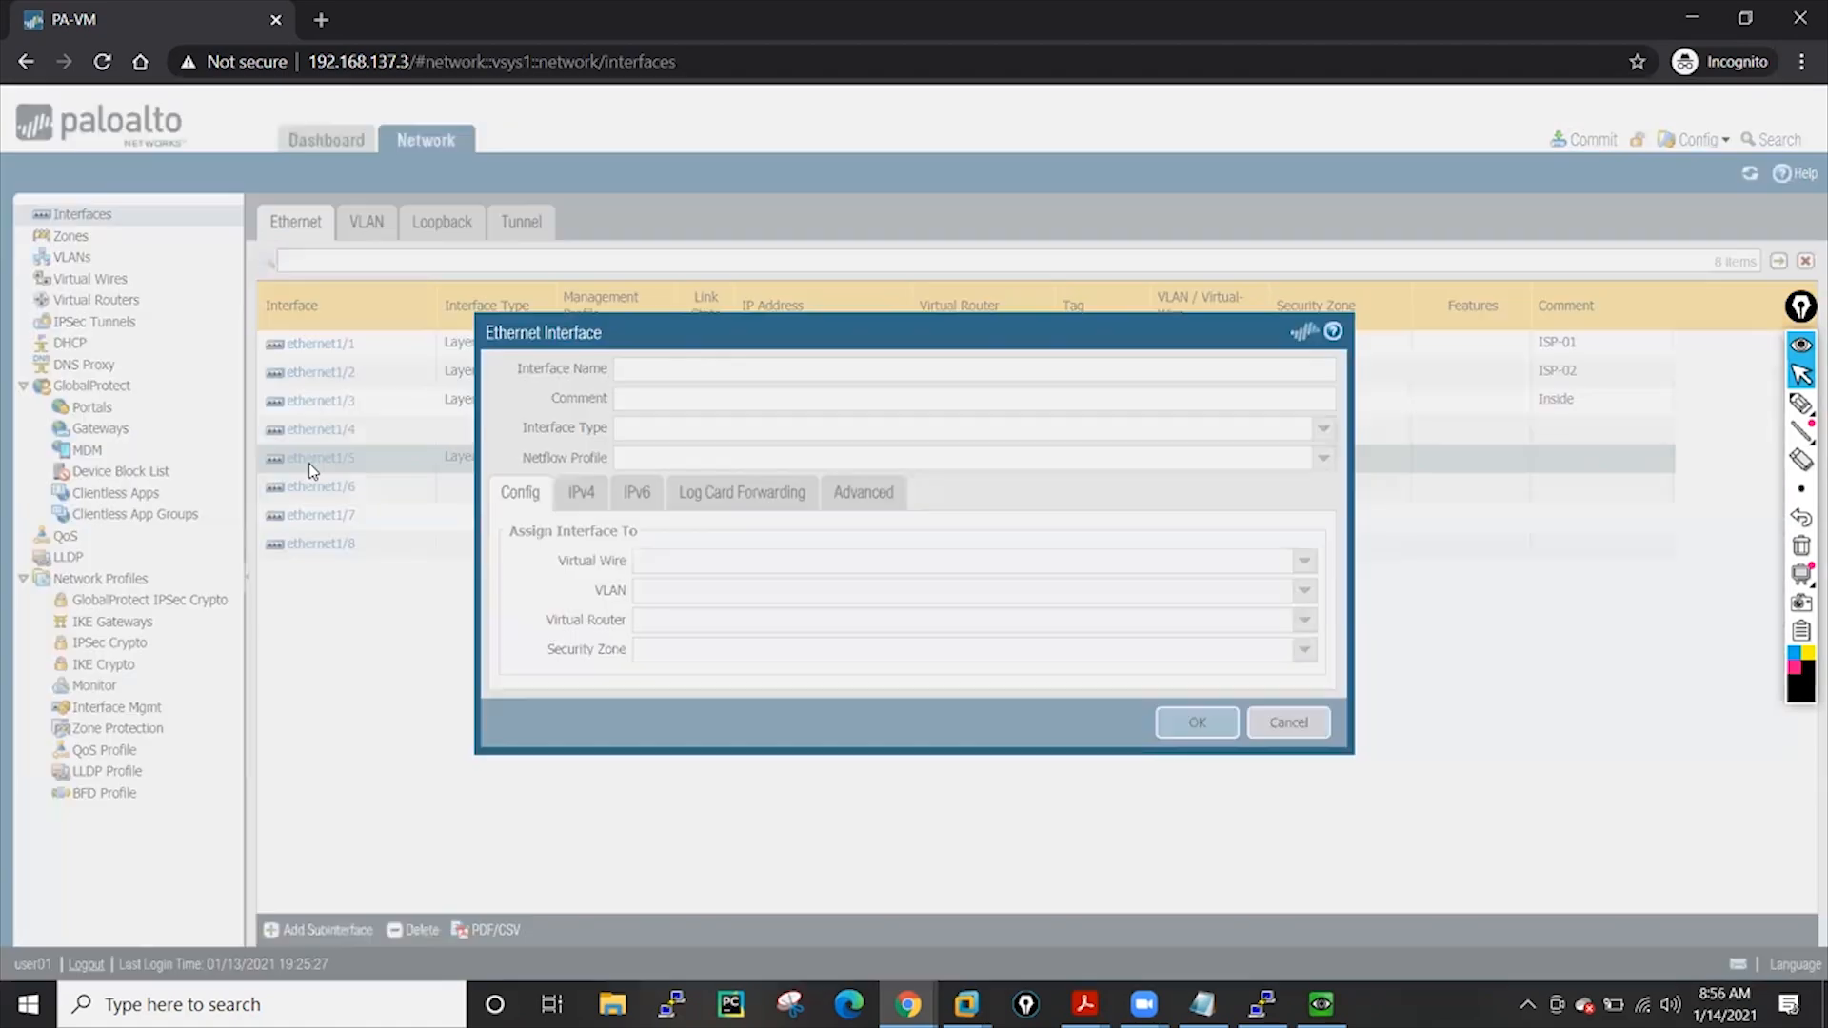
pyautogui.click(1327, 665)
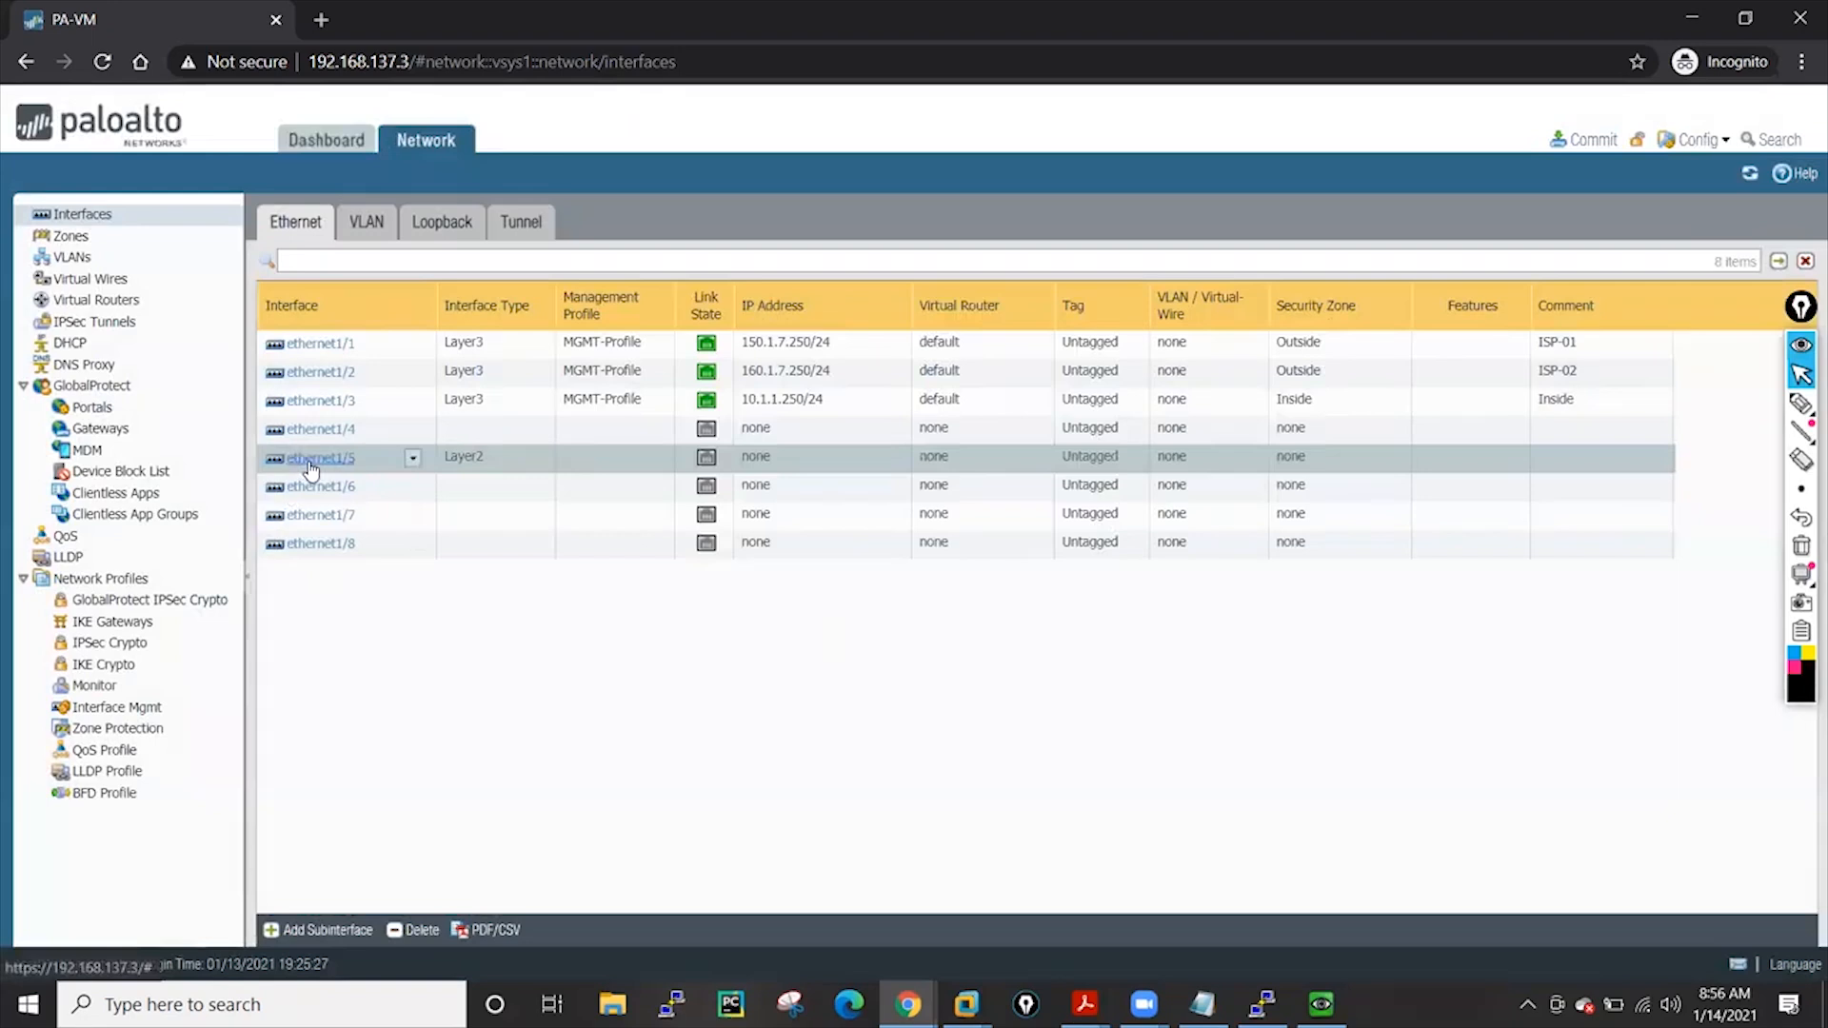
pyautogui.click(310, 460)
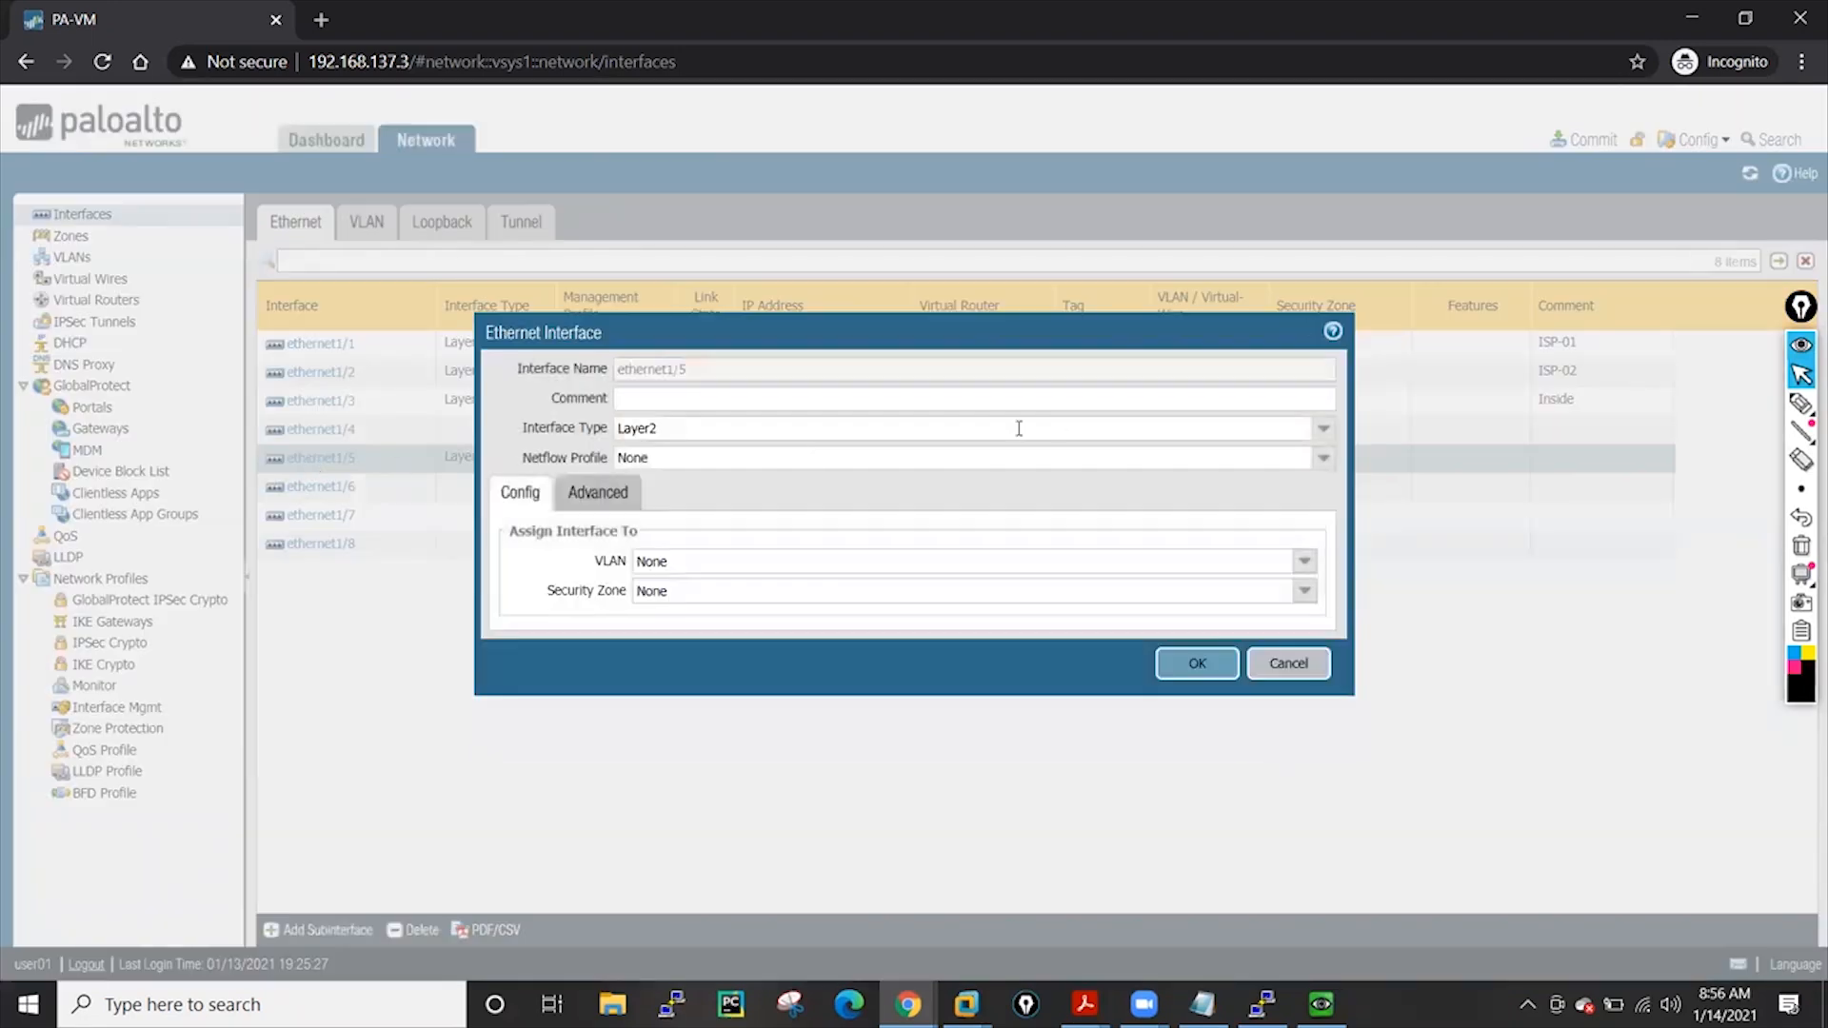
pyautogui.click(1326, 431)
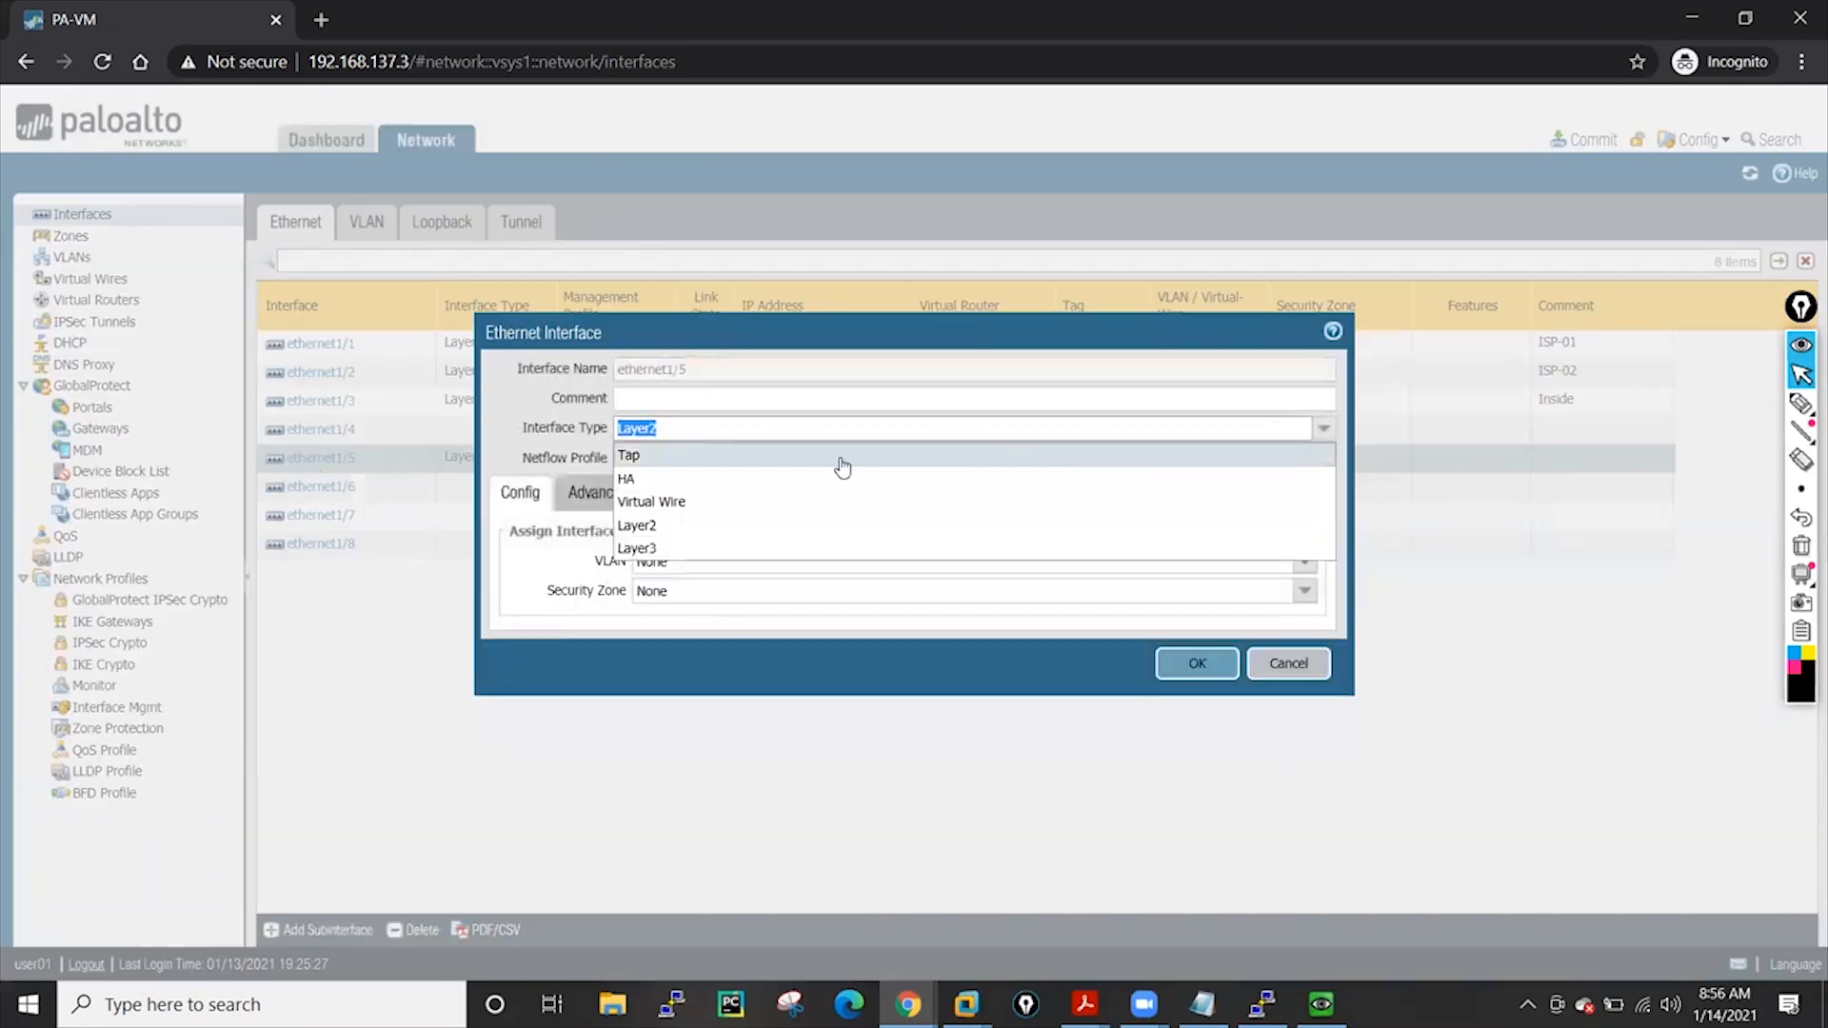
pyautogui.click(695, 457)
pyautogui.click(1179, 640)
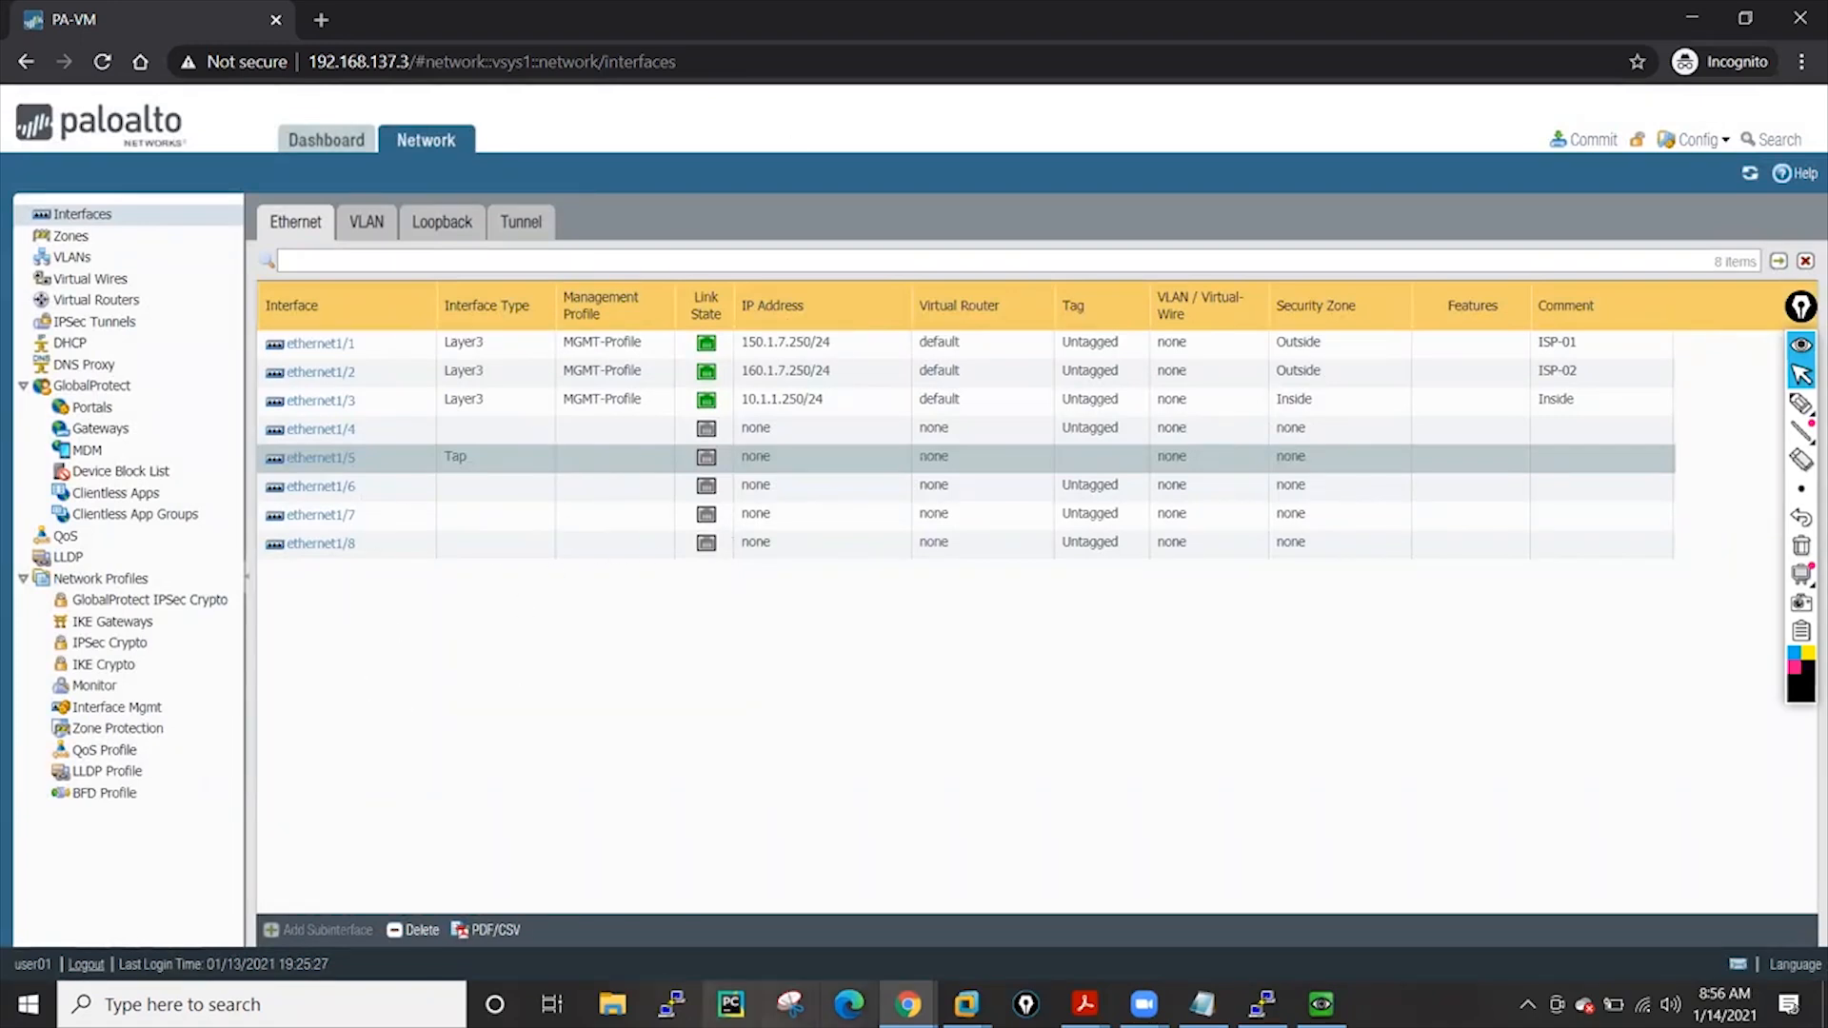
pyautogui.moveTo(907, 1005)
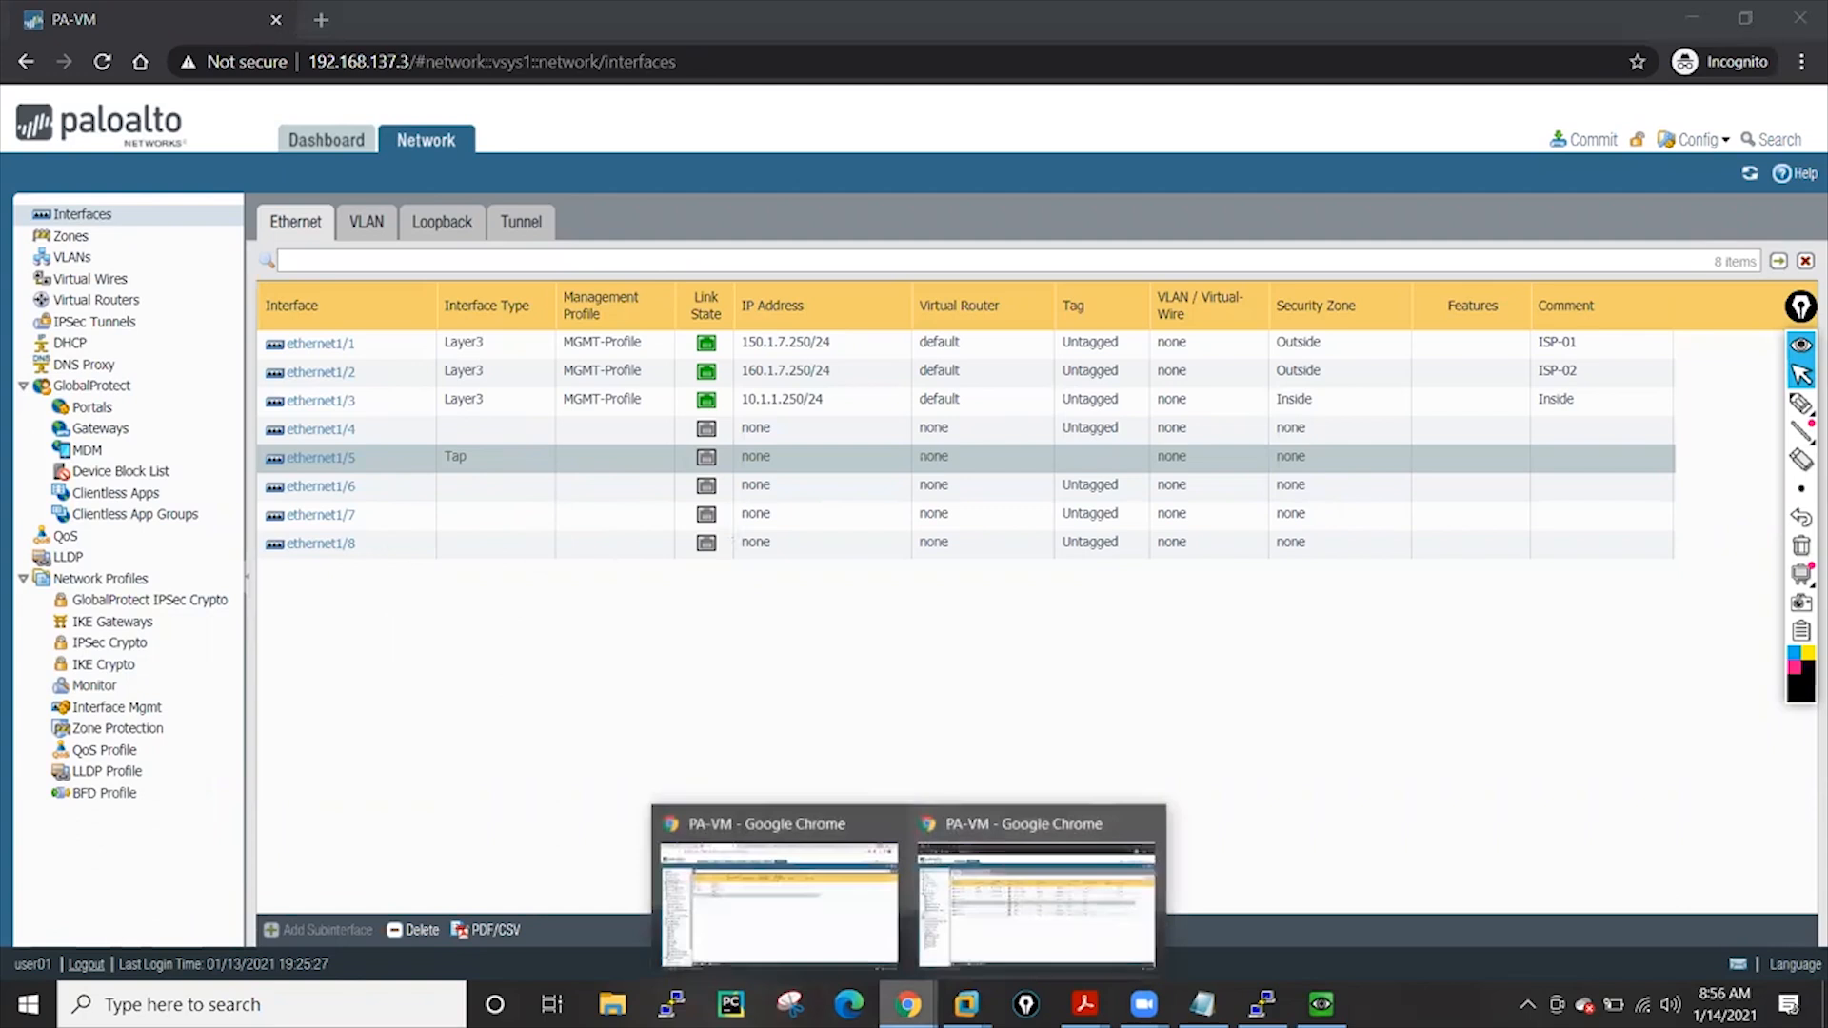
# In the main admin window, add a new admin role profile named security
pyautogui.click(784, 909)
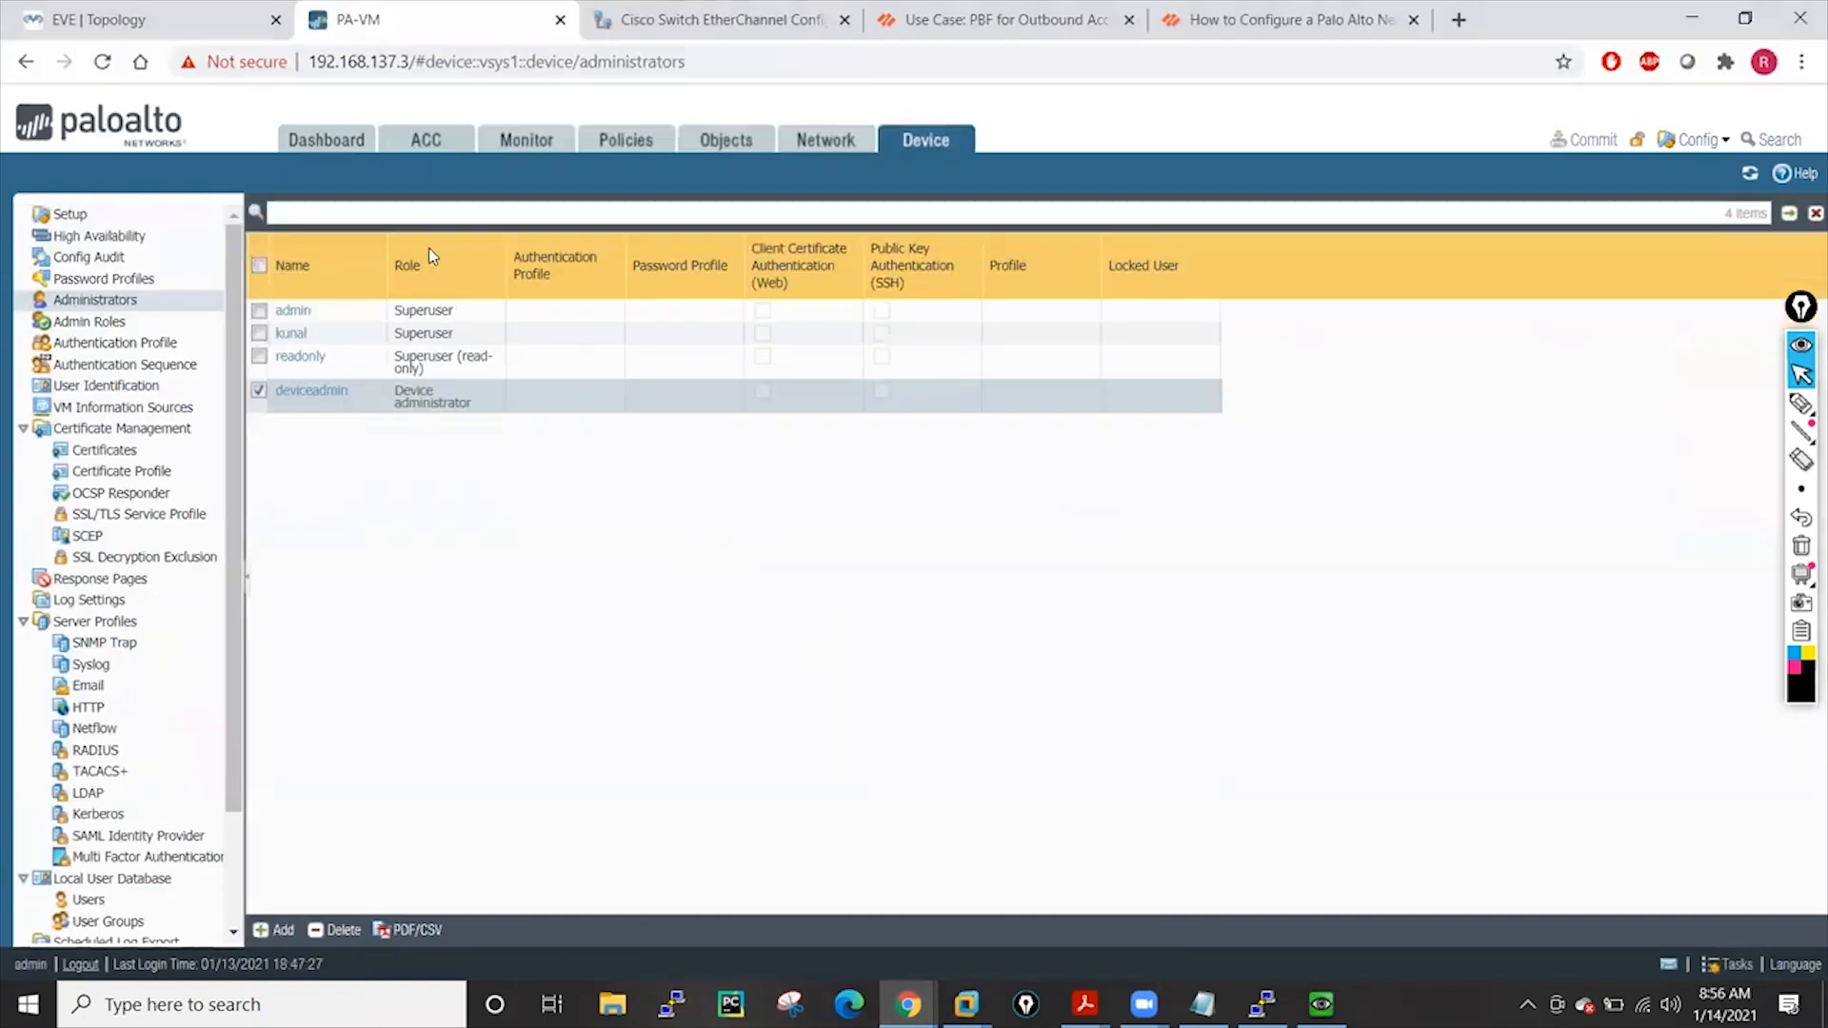
pyautogui.click(91, 321)
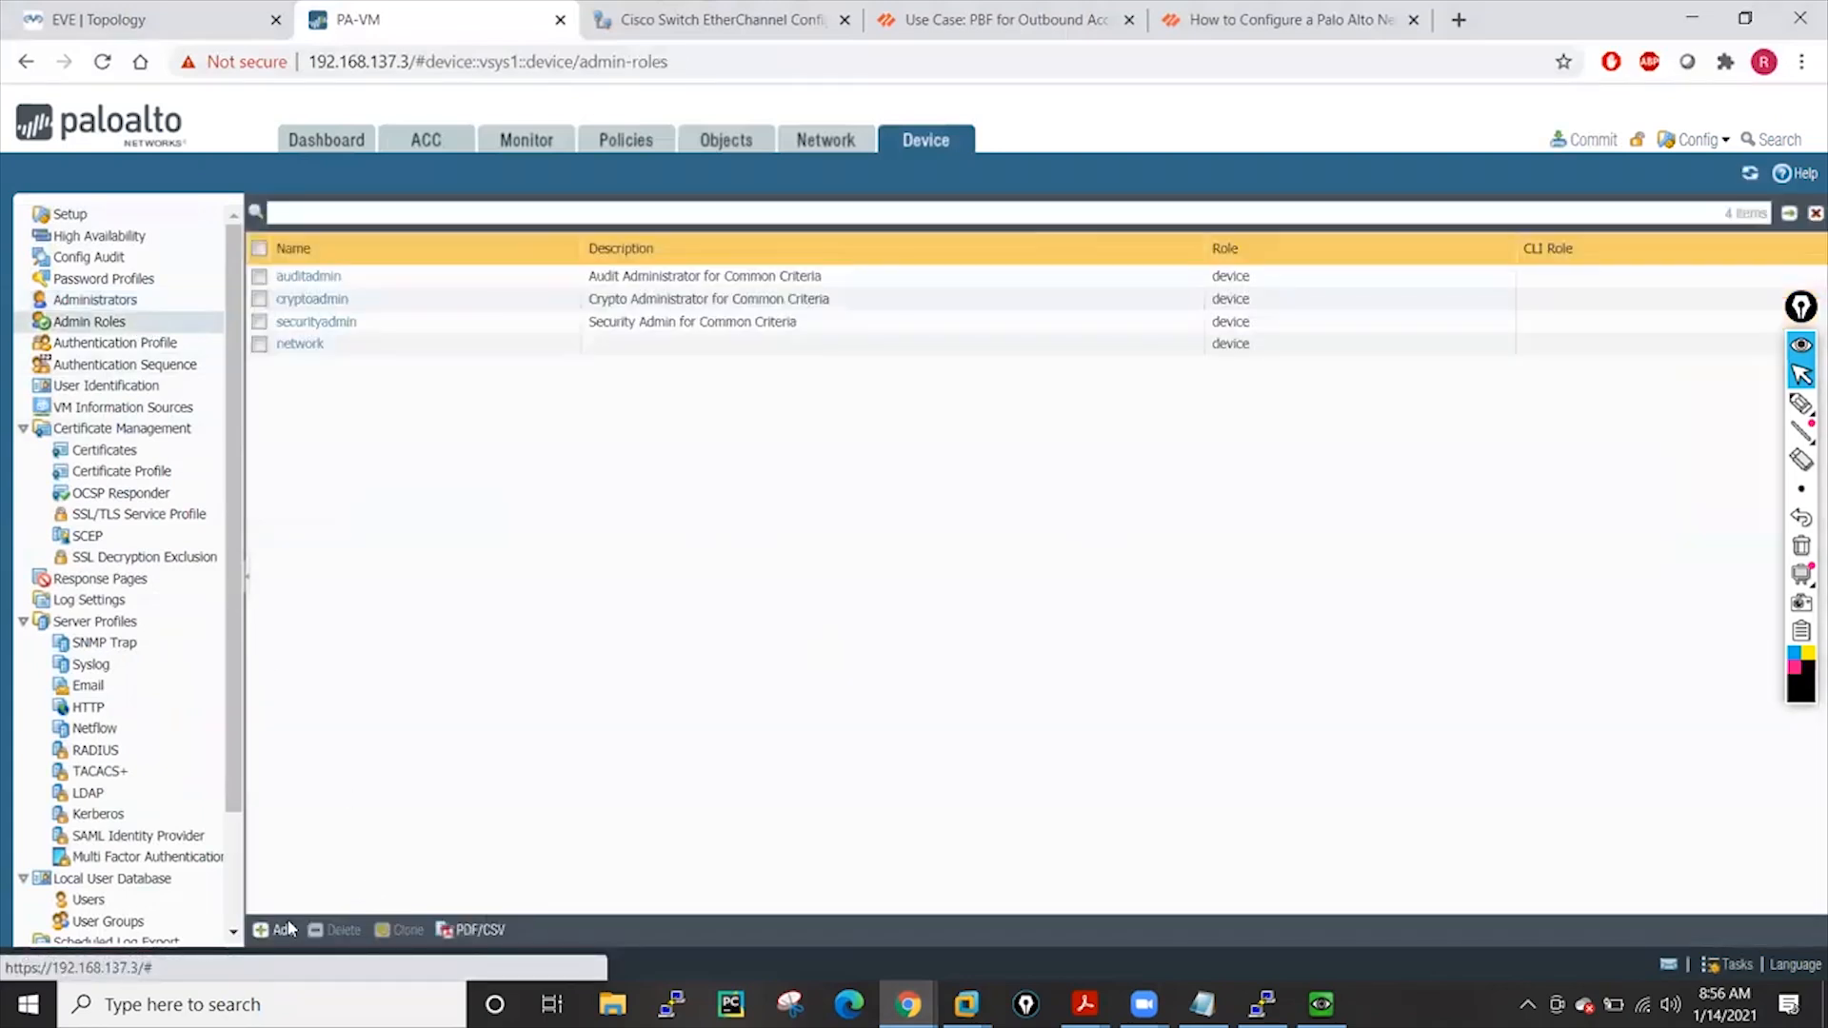
pyautogui.click(286, 929)
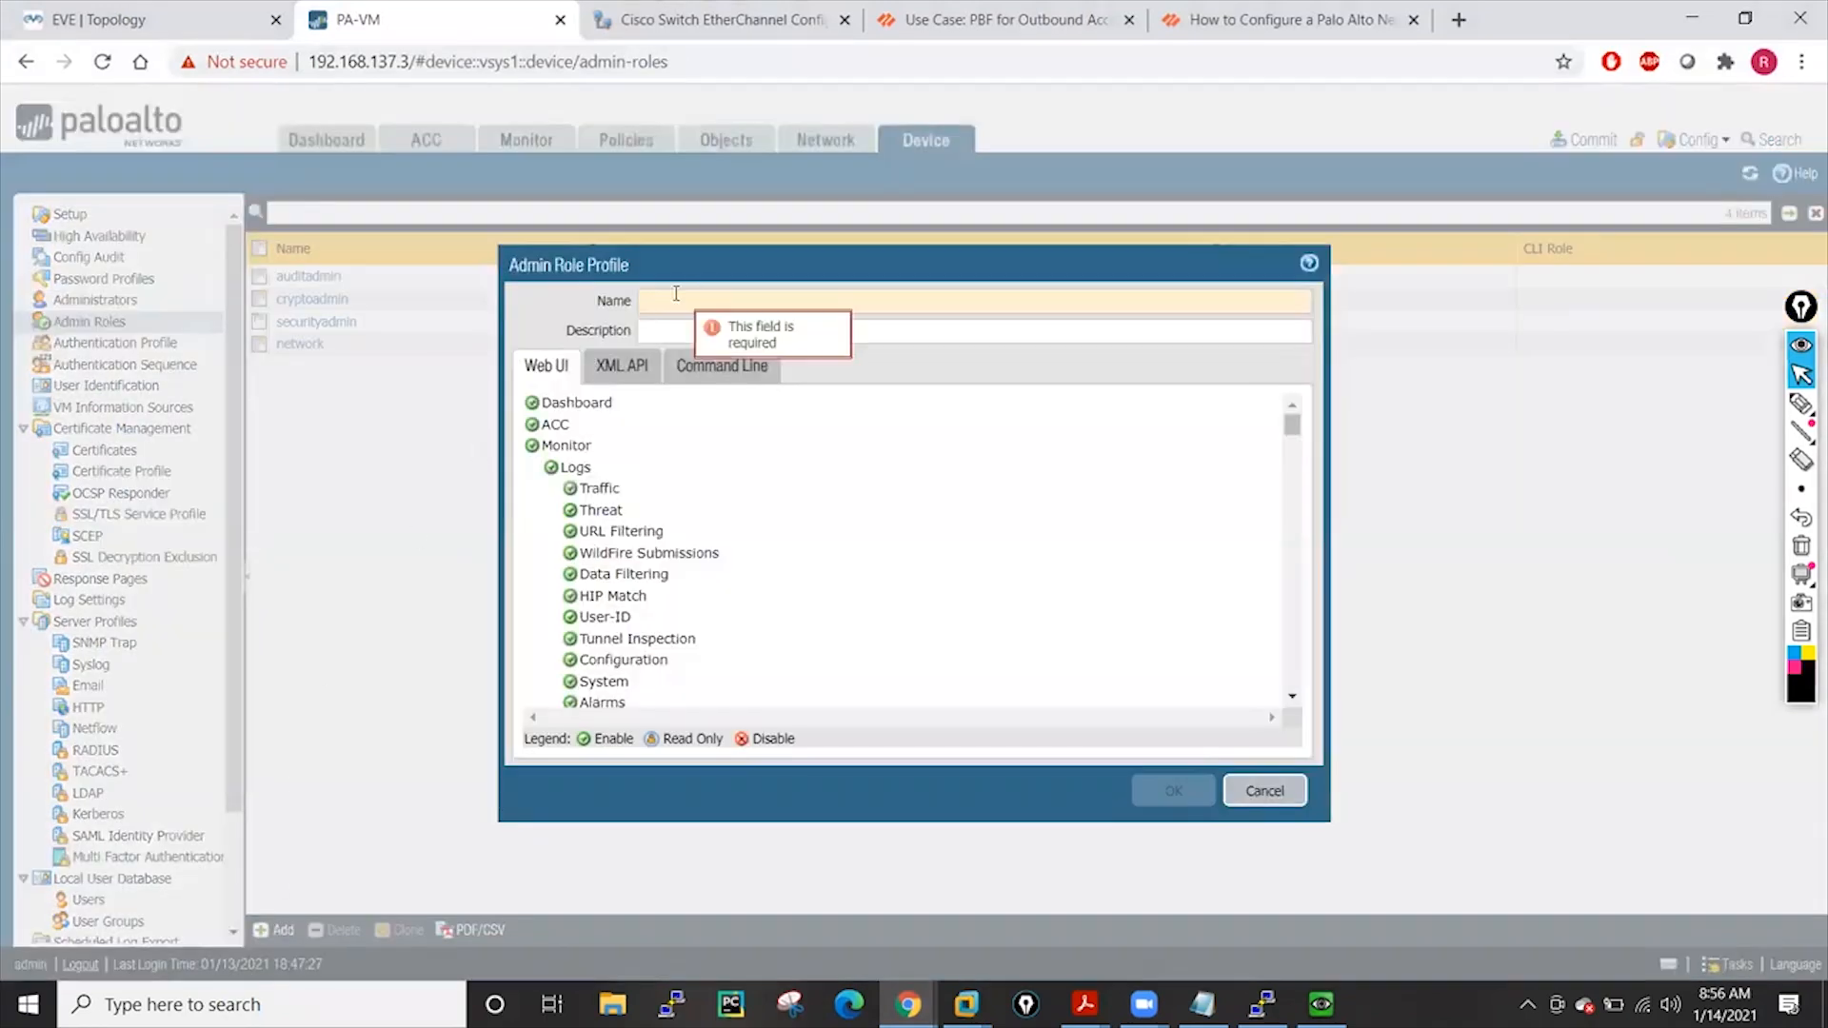
pyautogui.write('security')
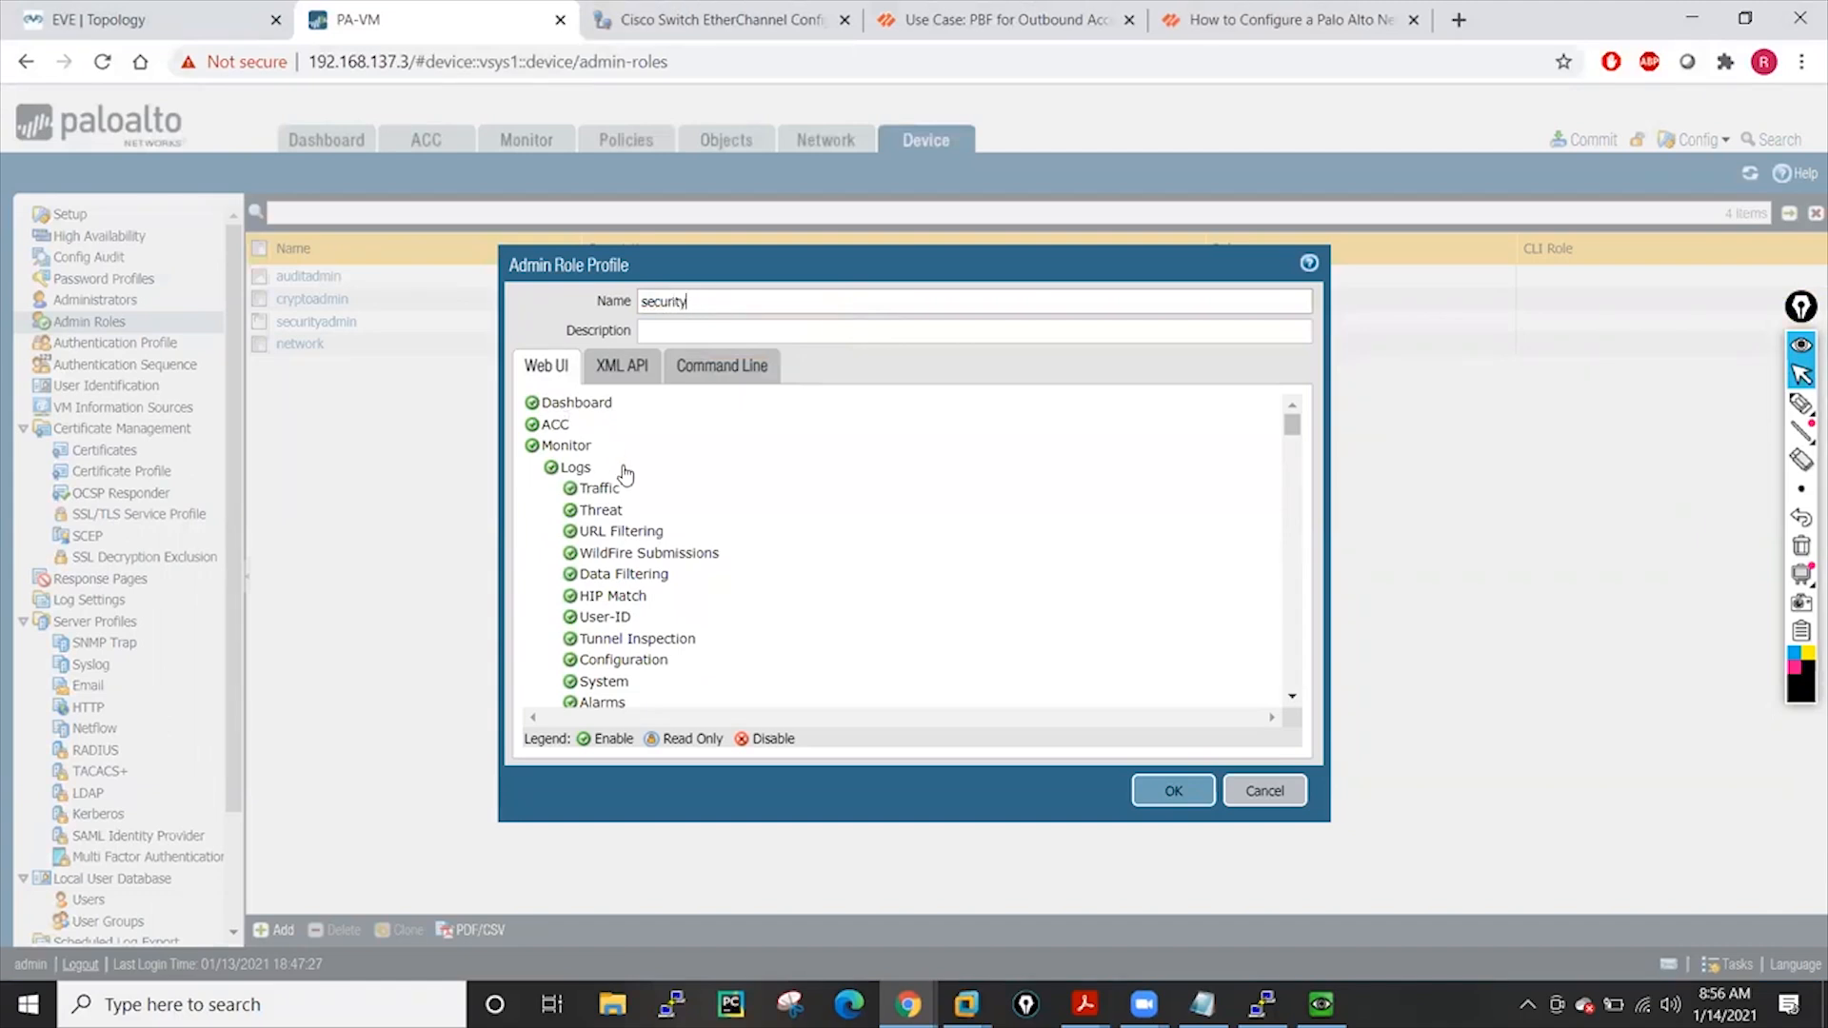
# Disable Monitor and Network access in the security role's Web UI permissions
pyautogui.click(532, 447)
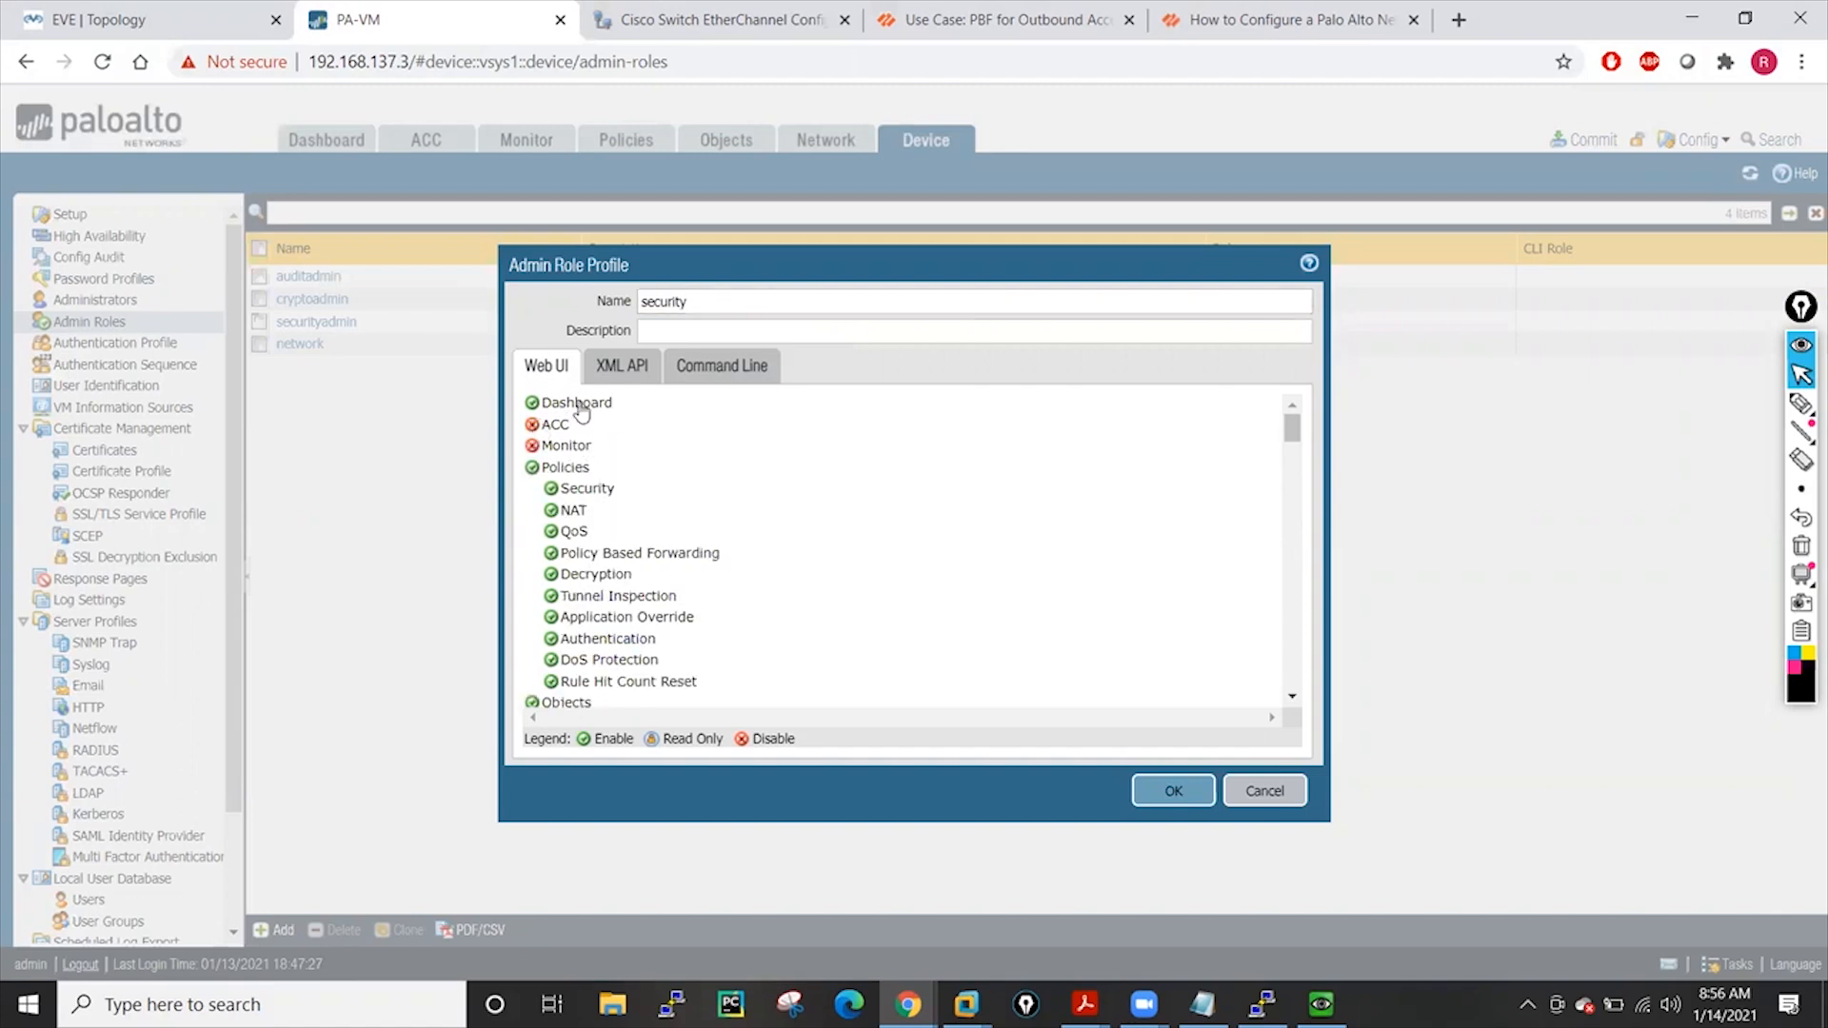
pyautogui.scroll(-2, 562, 481)
pyautogui.scroll(-1, 615, 594)
pyautogui.scroll(3, 615, 595)
pyautogui.scroll(-4, 560, 571)
pyautogui.scroll(-6, 617, 625)
pyautogui.scroll(-3, 616, 628)
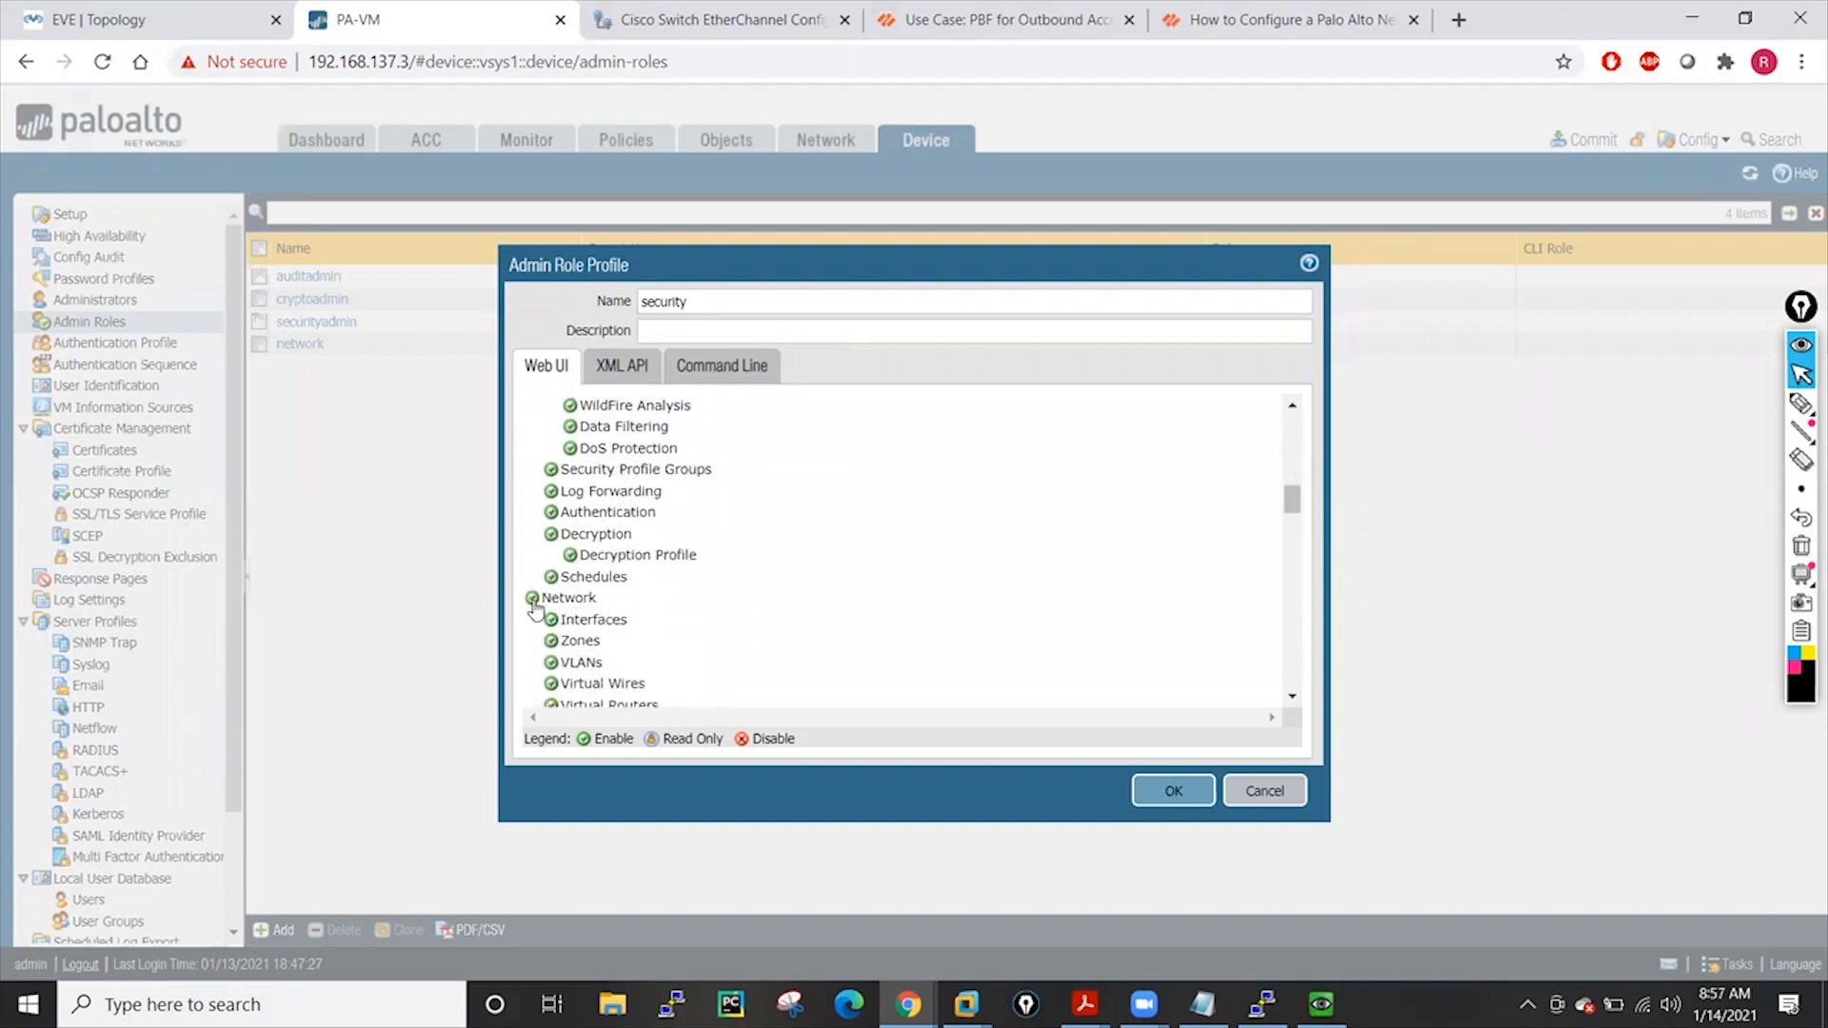
pyautogui.click(532, 600)
pyautogui.scroll(-3, 718, 603)
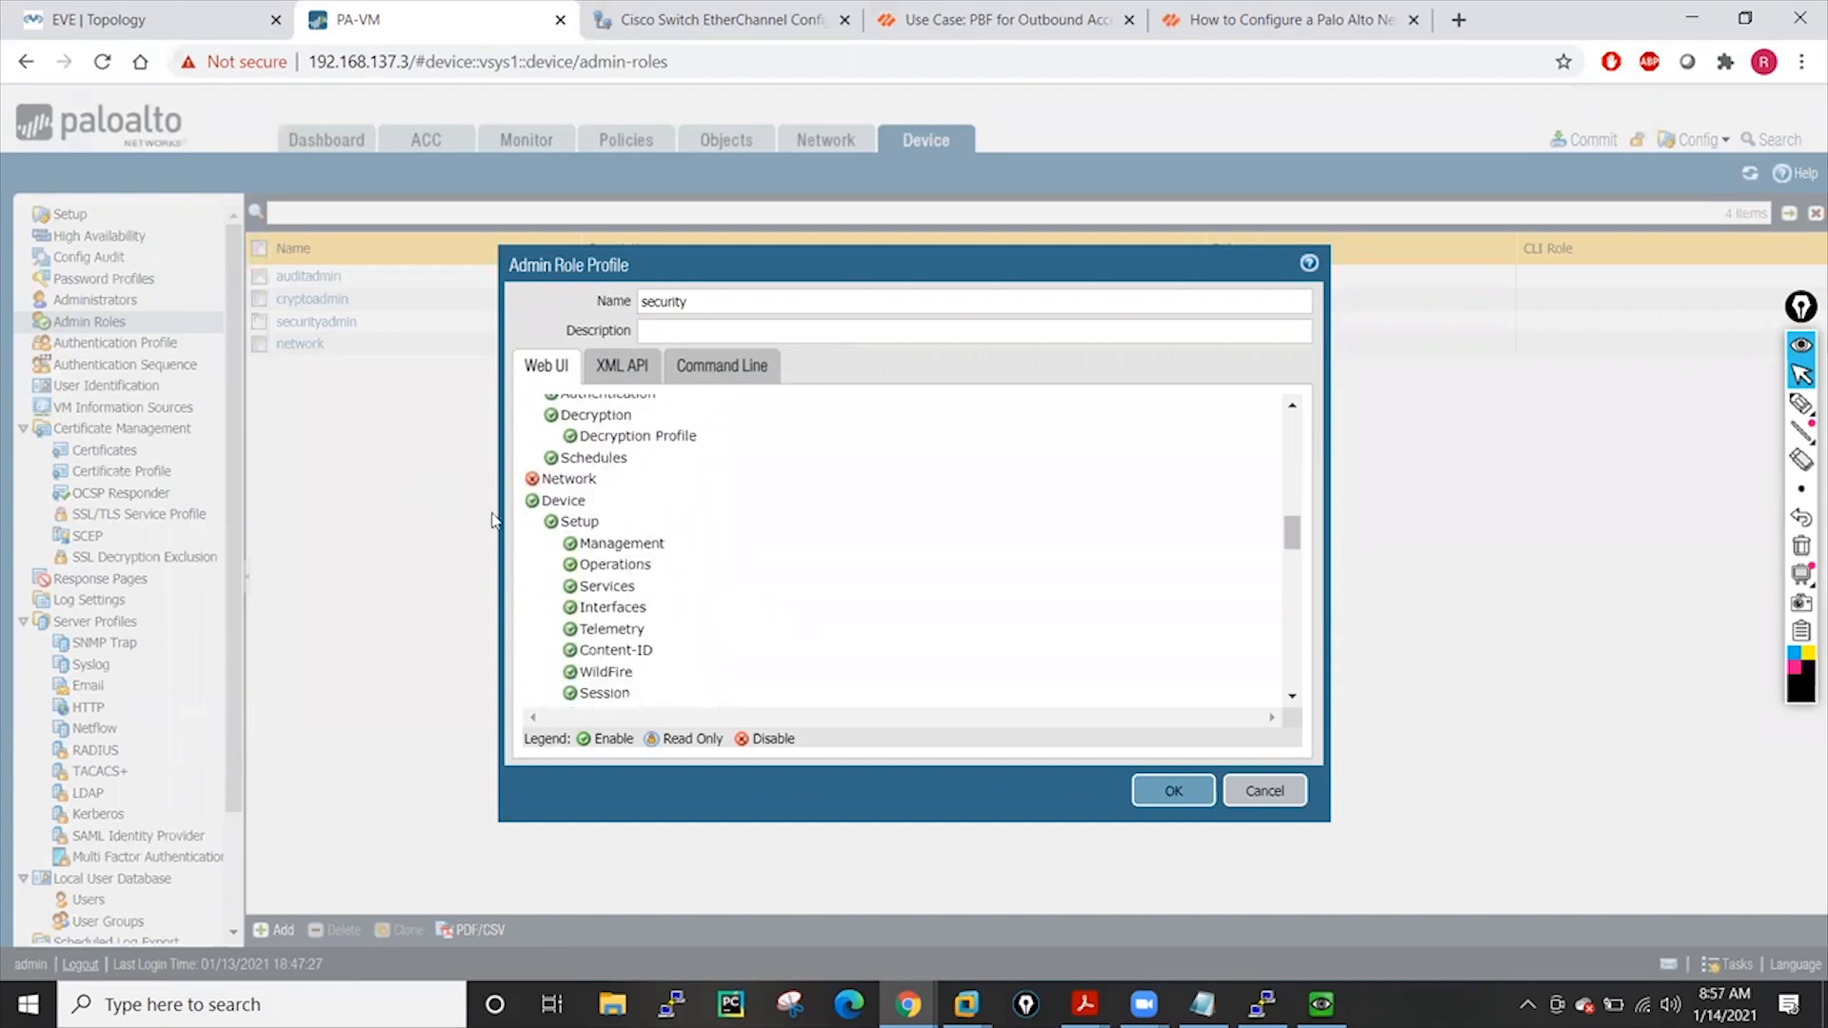
# Disable Device, Privacy, Validate and Save for the security role, leaving Commit enabled
pyautogui.click(531, 501)
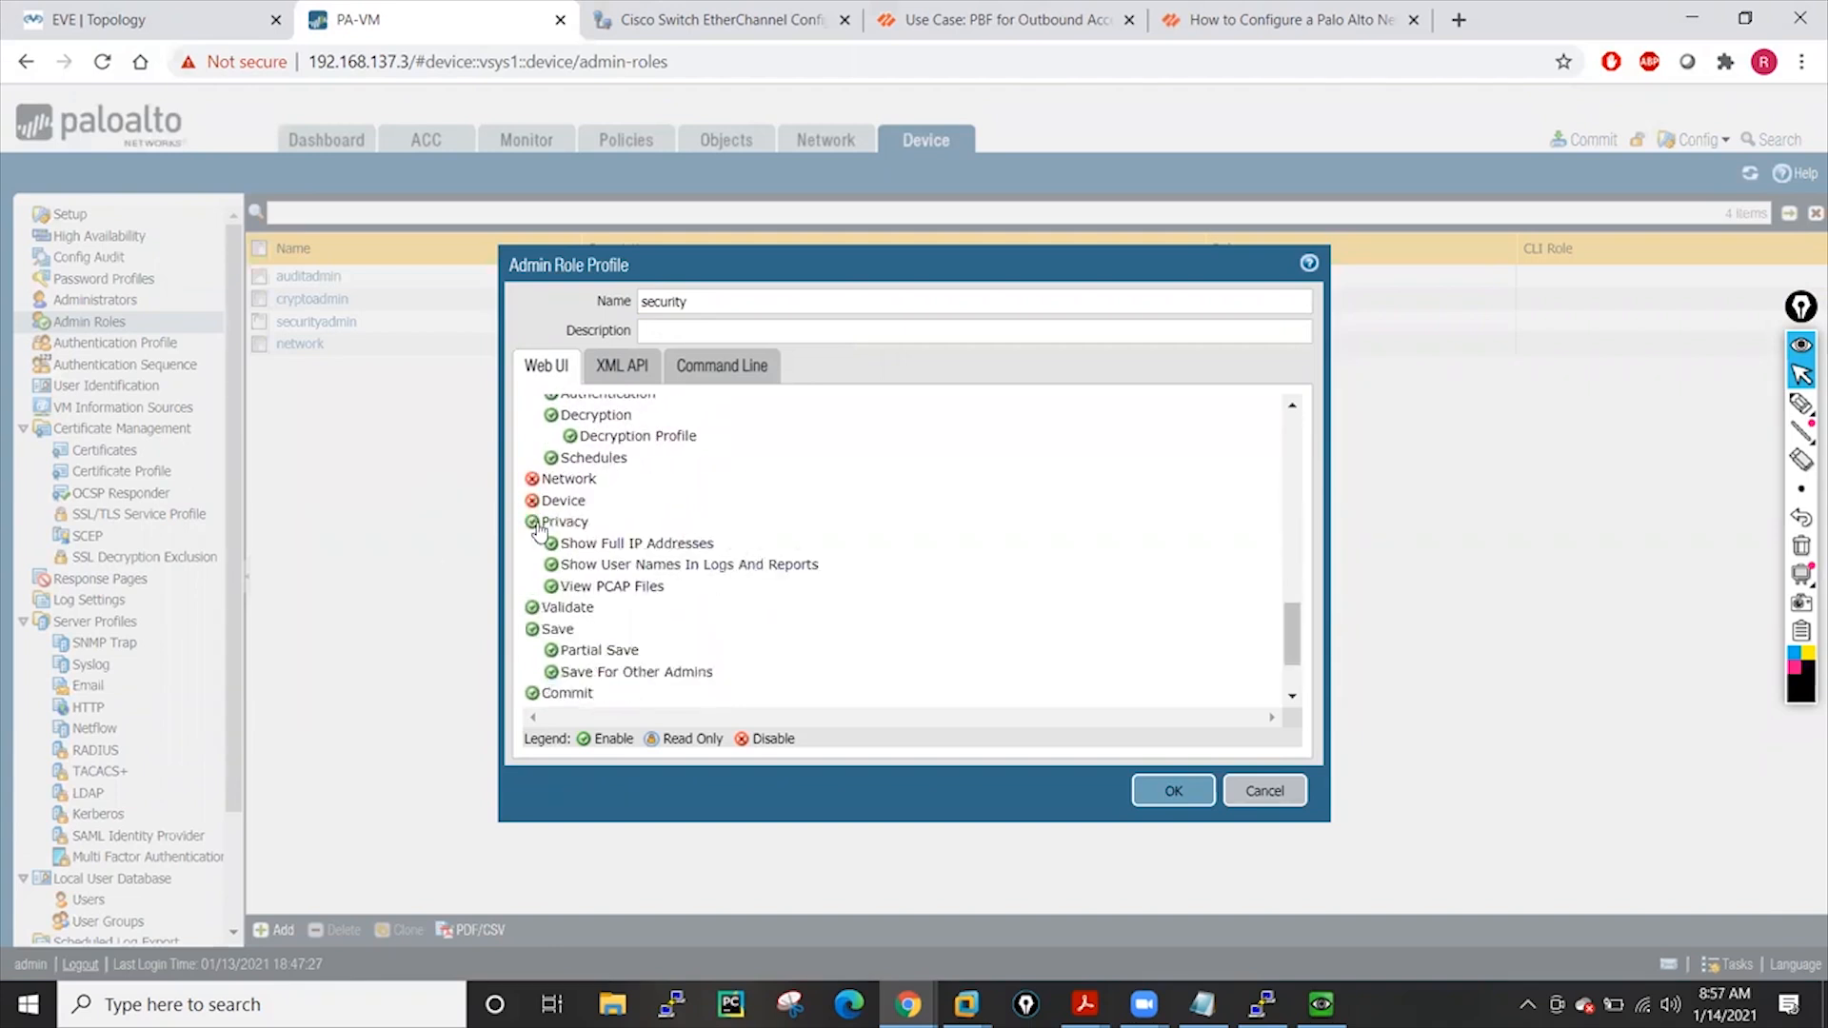
pyautogui.click(532, 523)
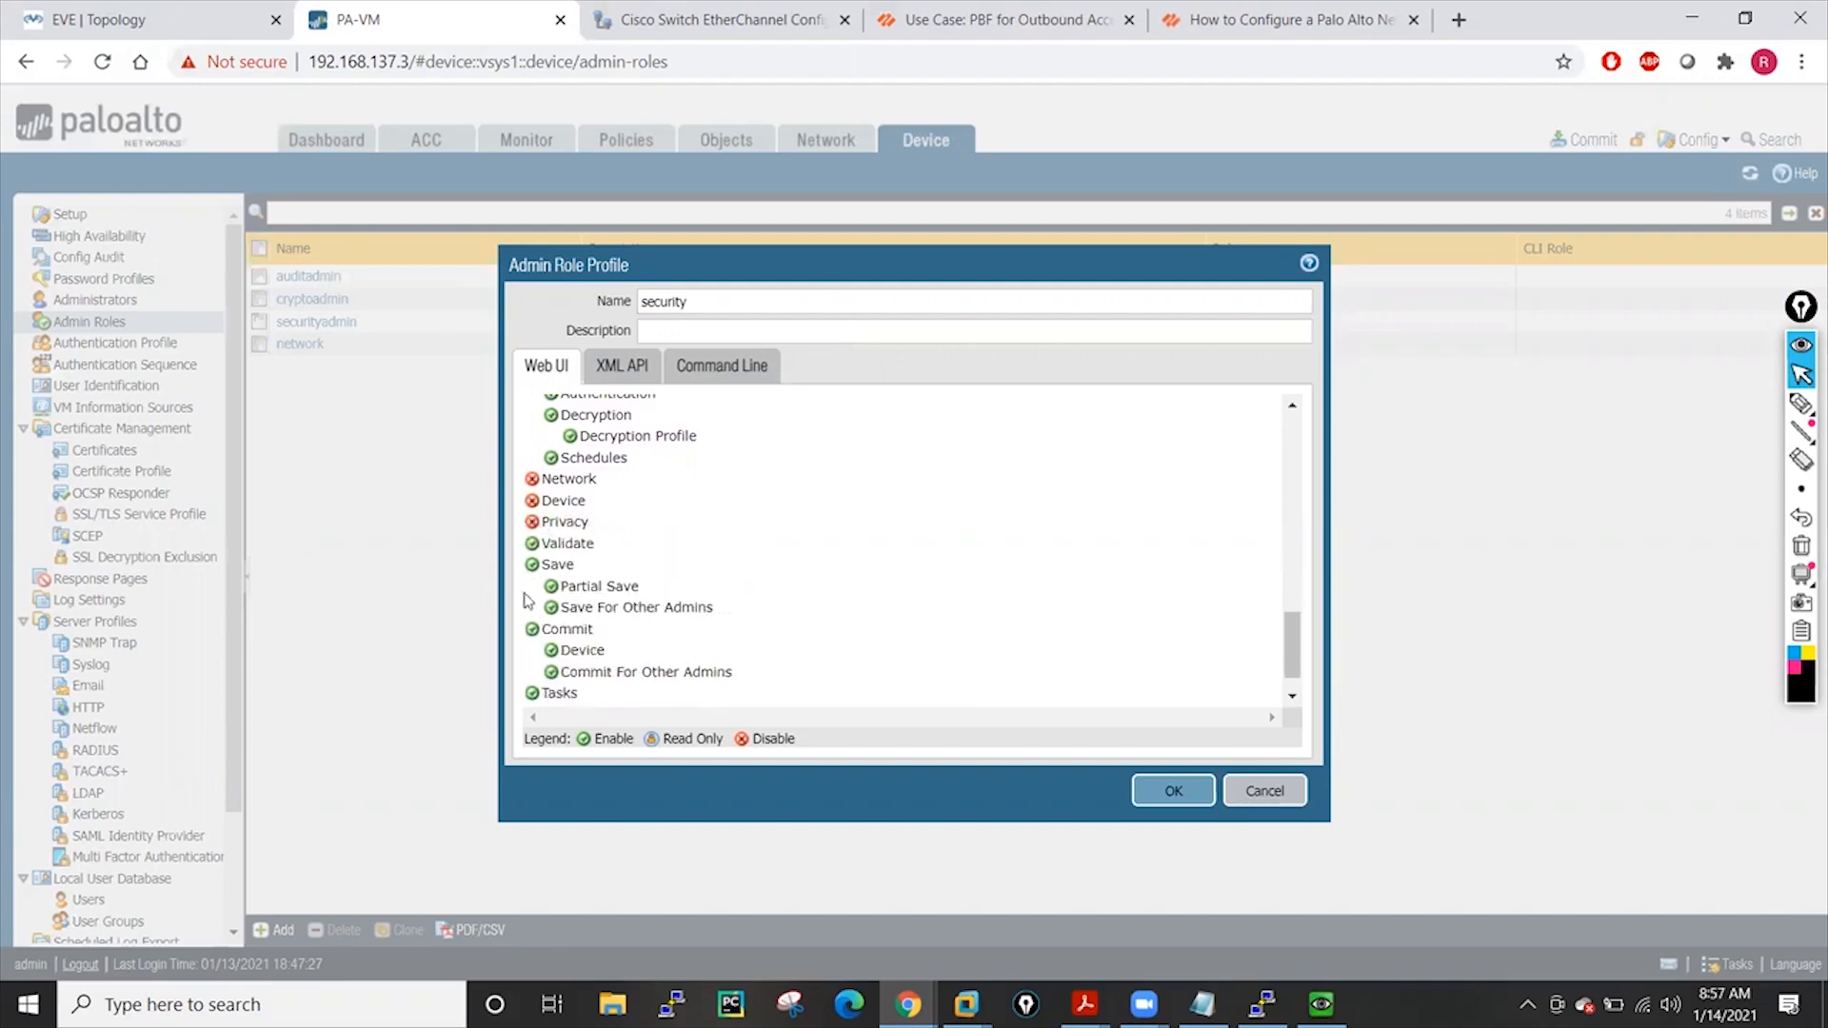
pyautogui.click(532, 544)
pyautogui.click(533, 565)
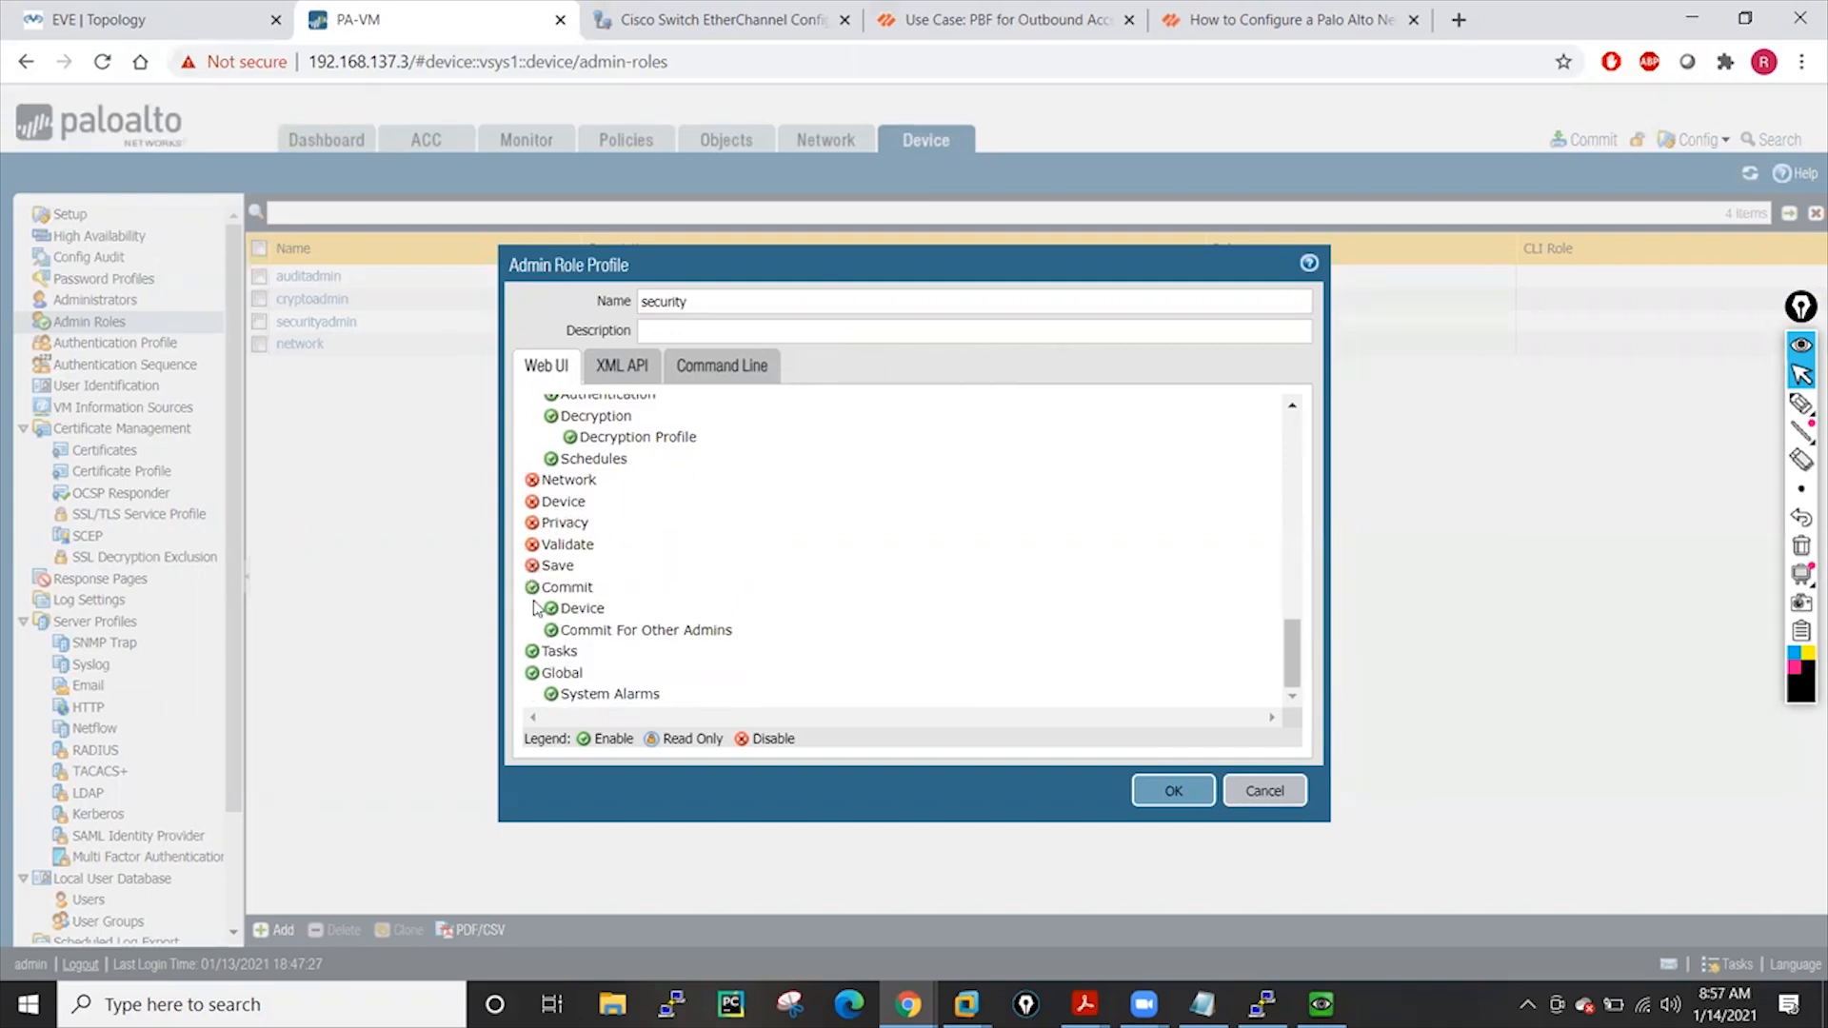
pyautogui.click(531, 588)
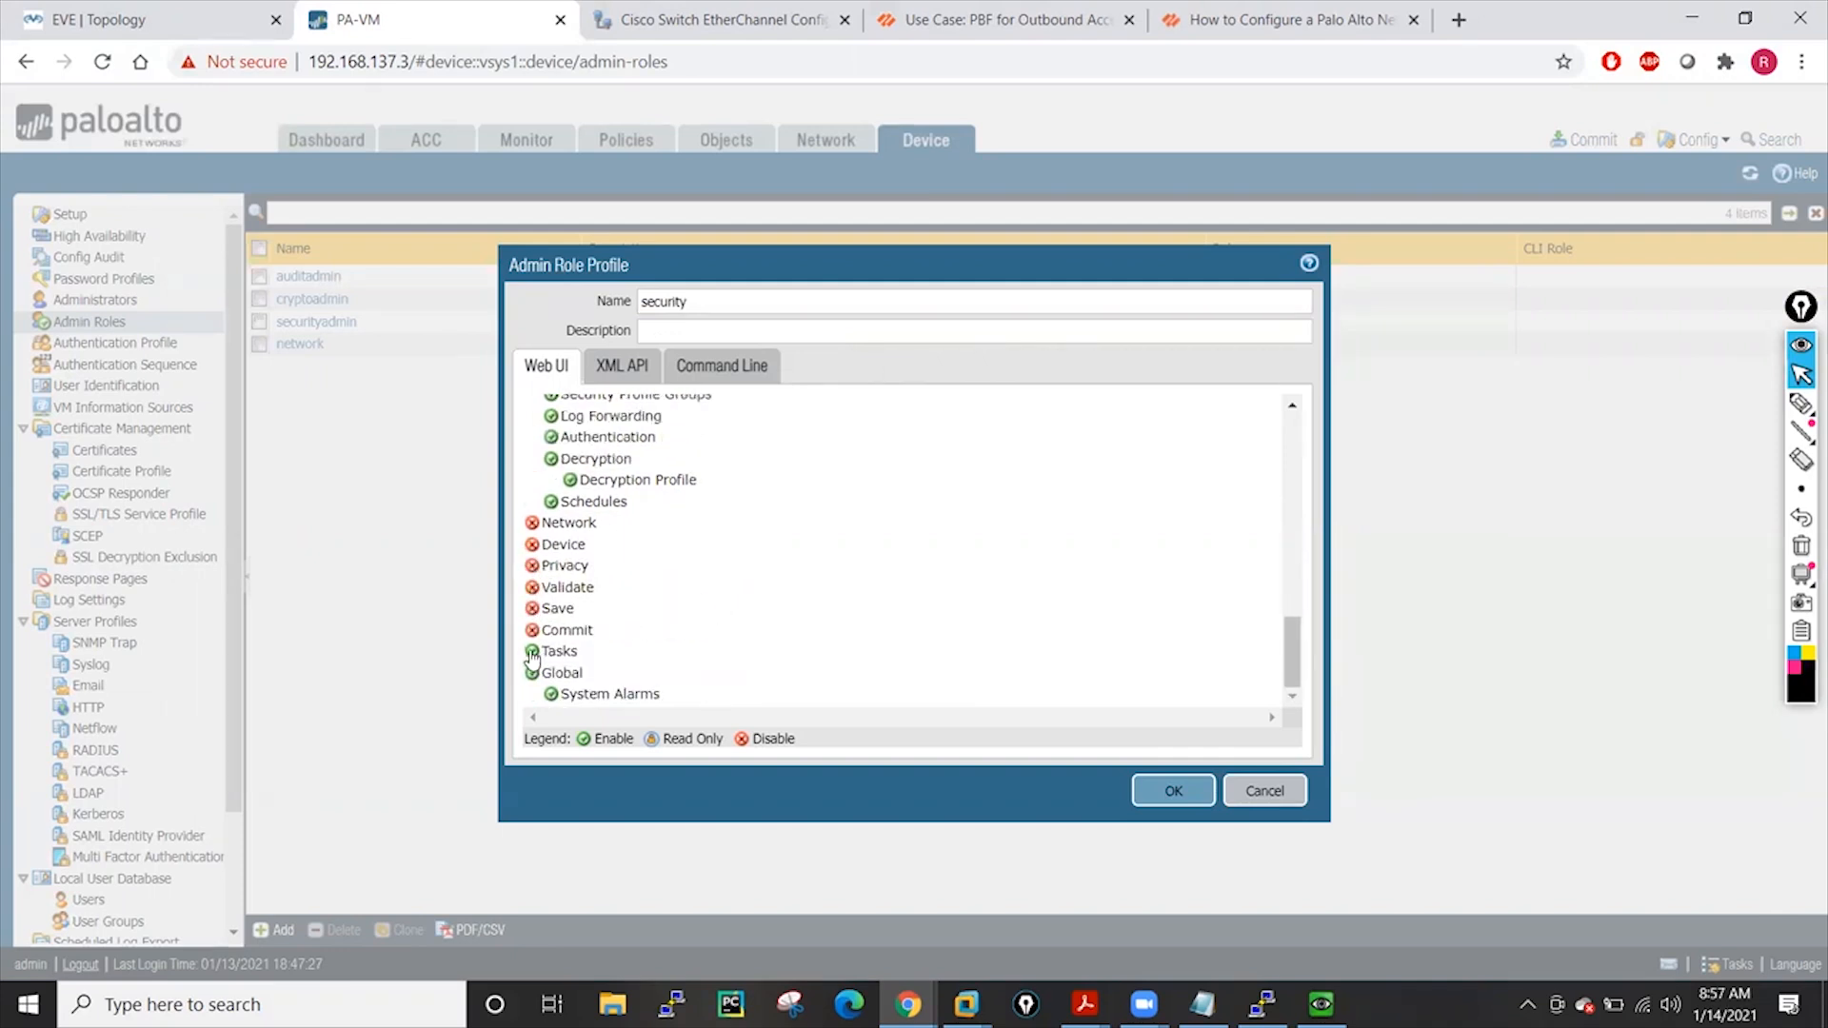
pyautogui.click(532, 630)
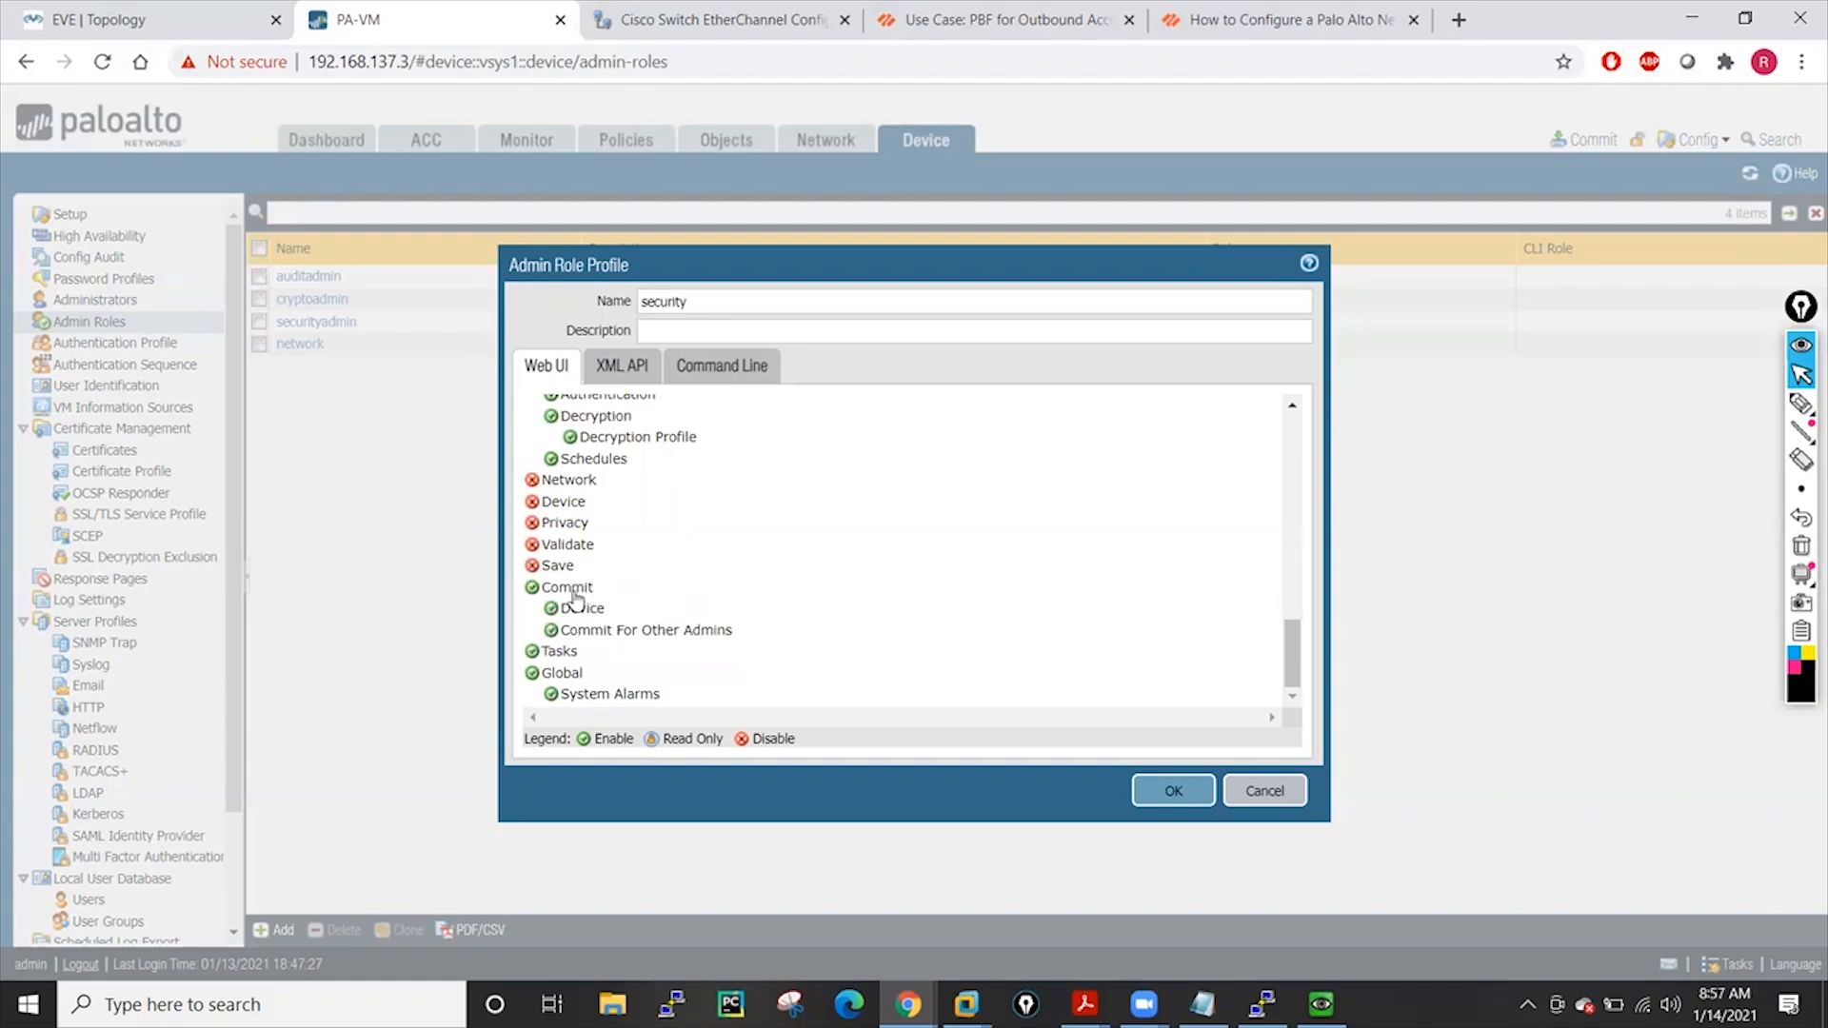
# Try a commit as the restricted admin and dismiss the missing-permission error
pyautogui.moveTo(909, 1004)
pyautogui.click(971, 962)
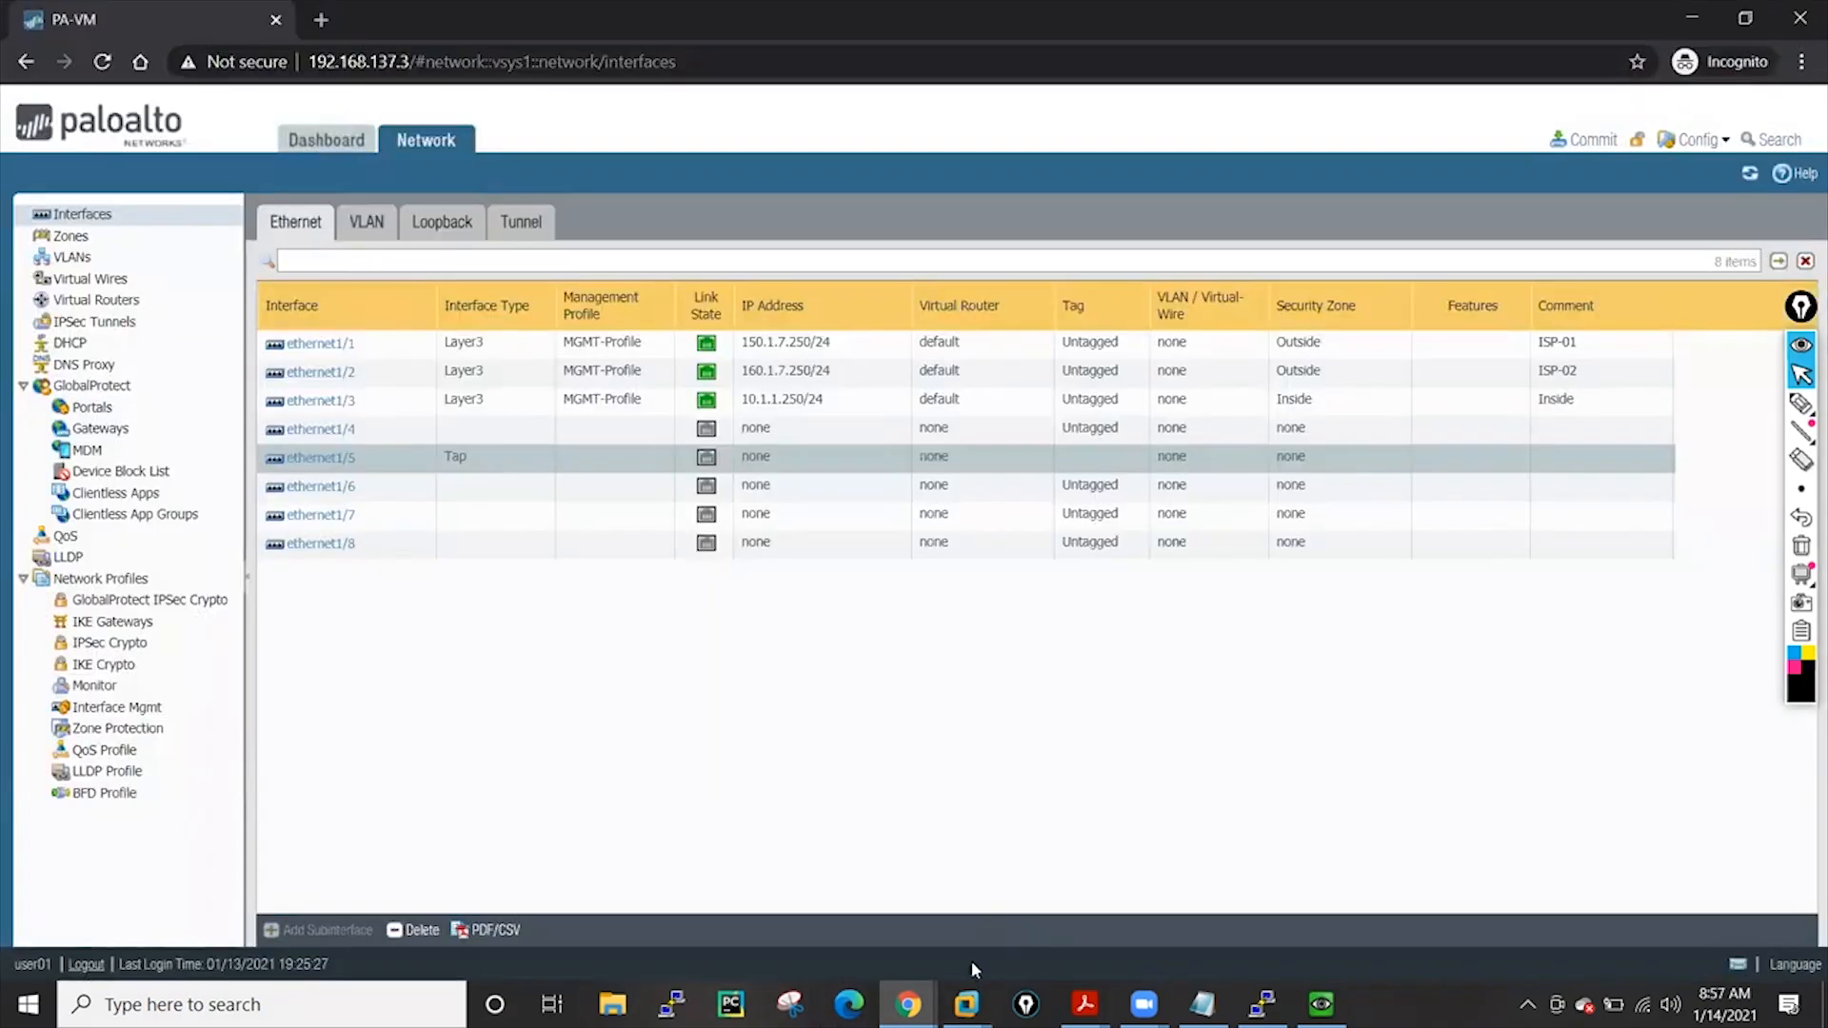
pyautogui.click(1590, 143)
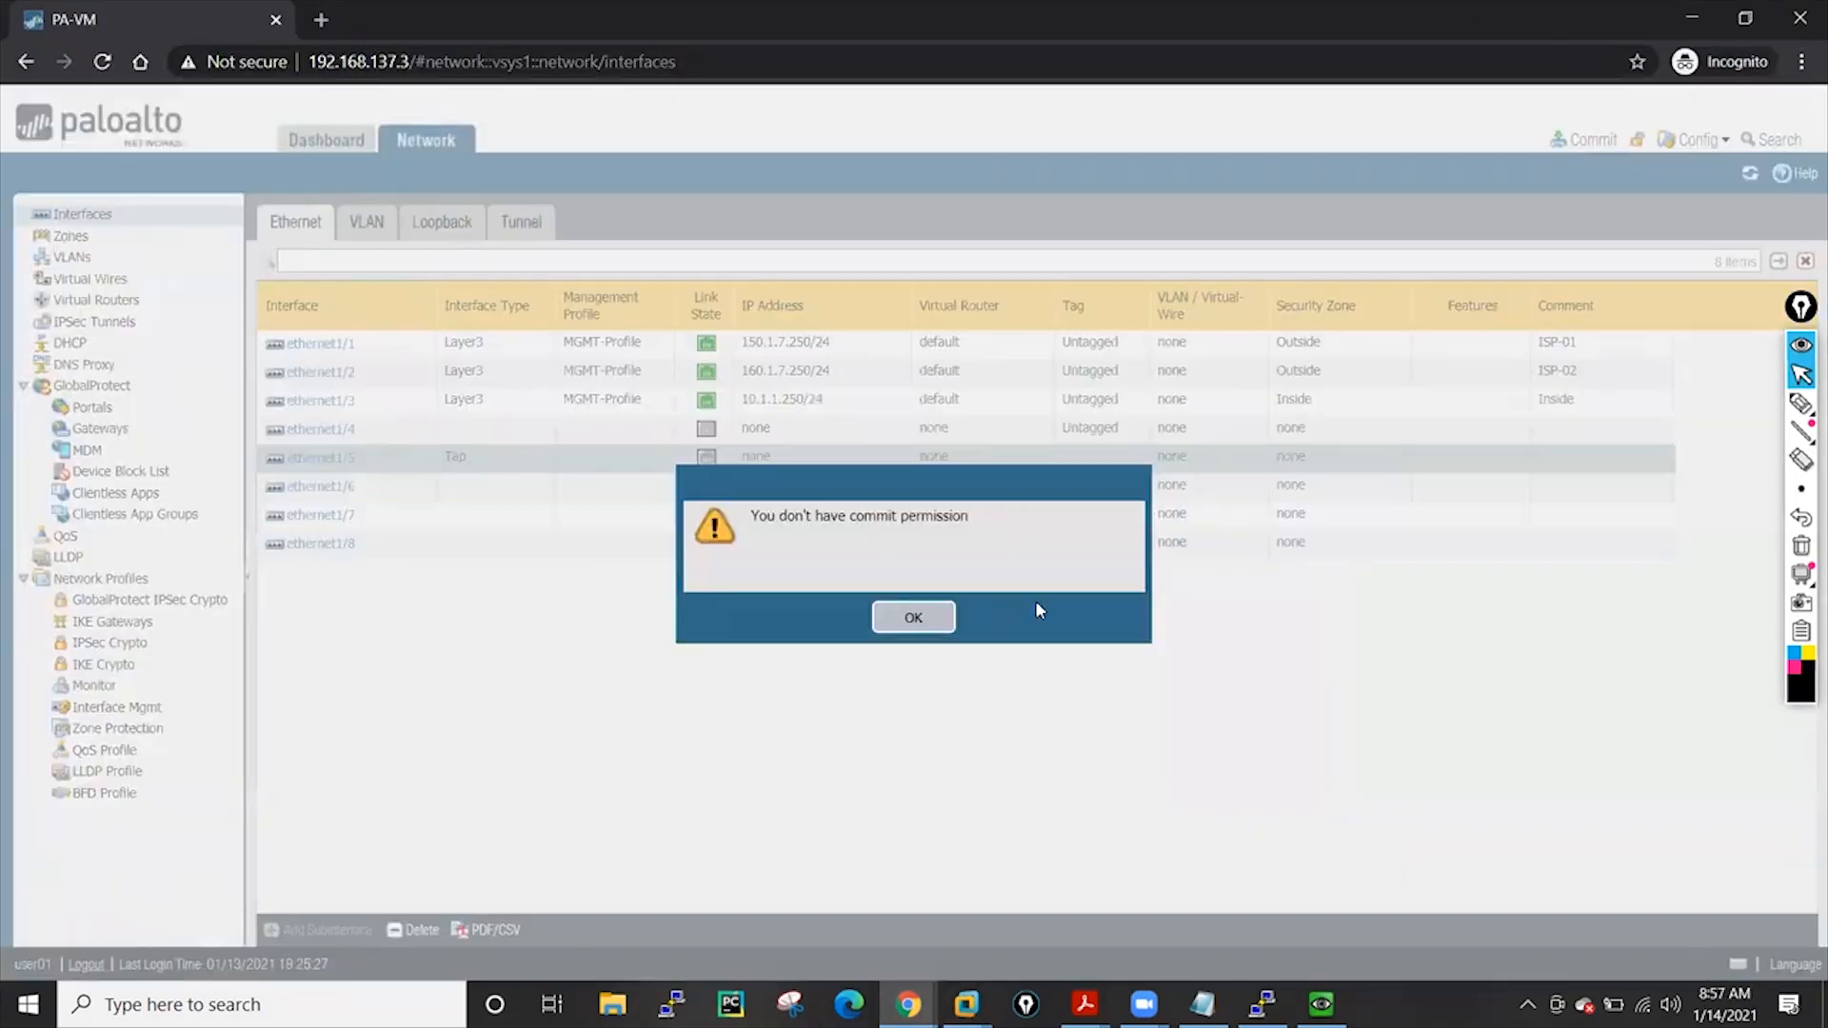
pyautogui.click(914, 621)
# In the main admin window, disable Global, enable Tasks, and save the security role
pyautogui.click(1692, 17)
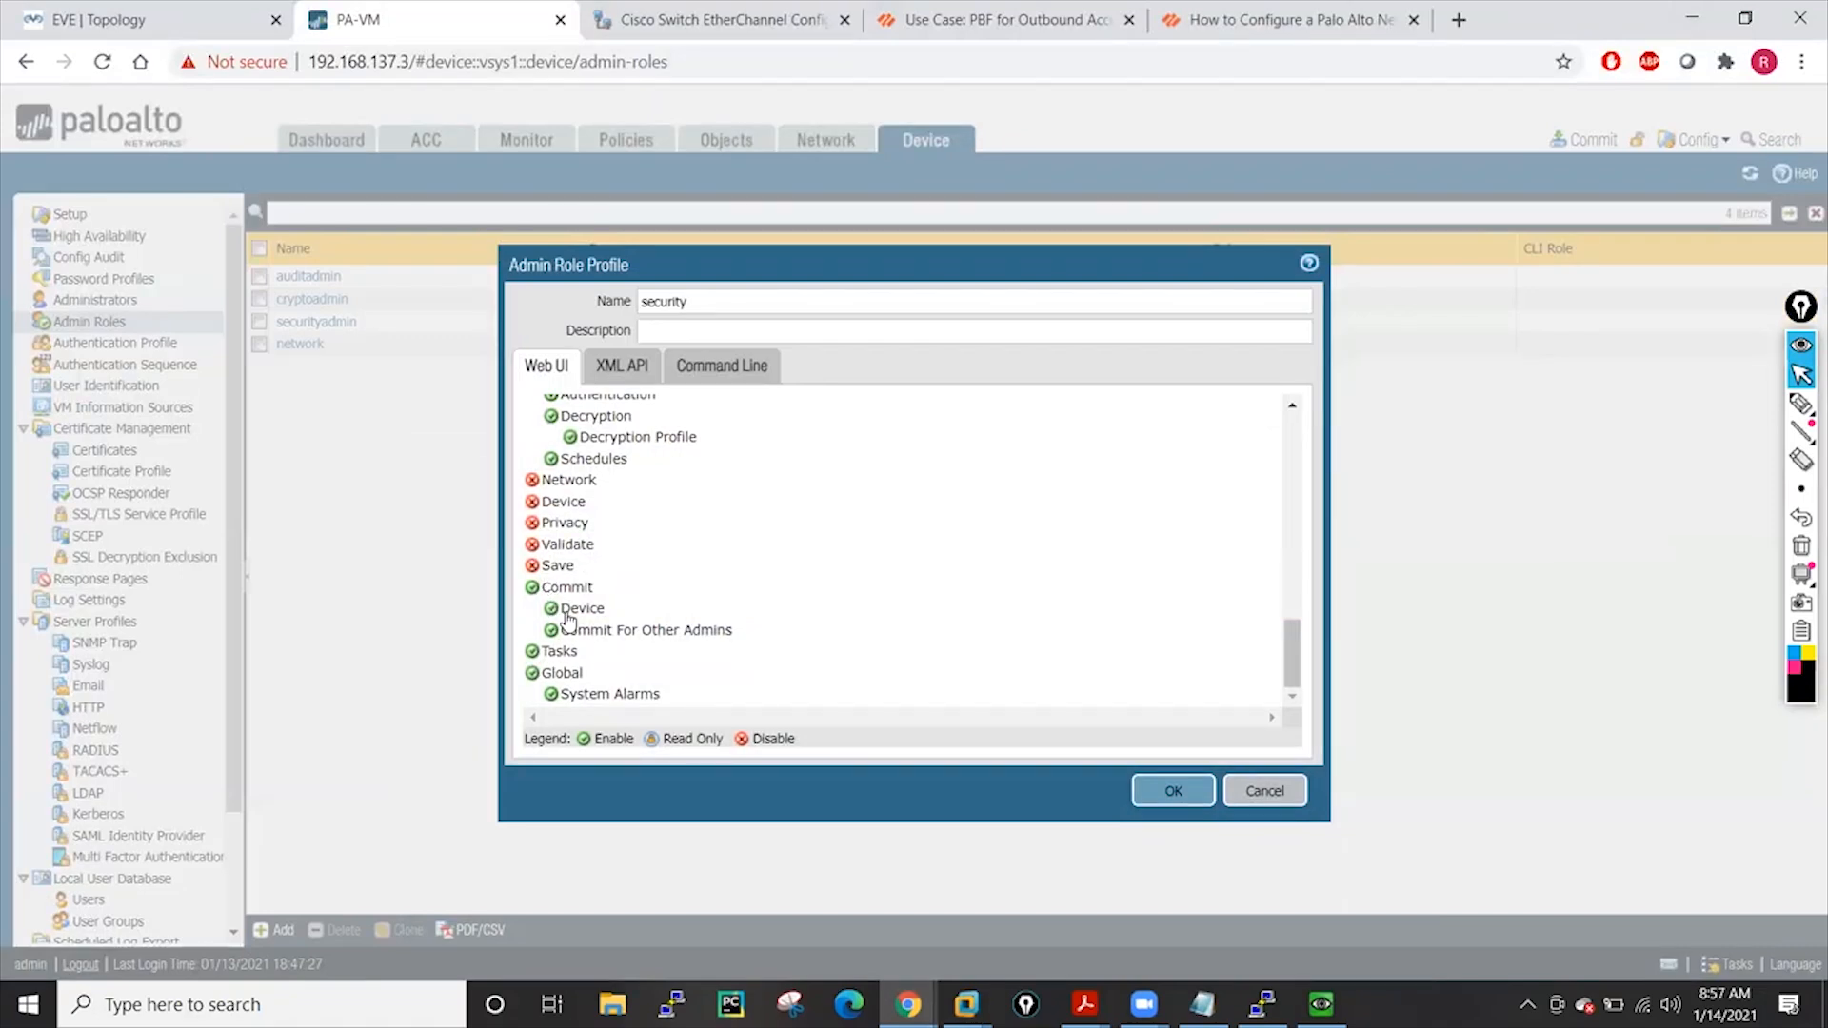
pyautogui.scroll(1, 533, 662)
pyautogui.click(533, 694)
pyautogui.click(532, 673)
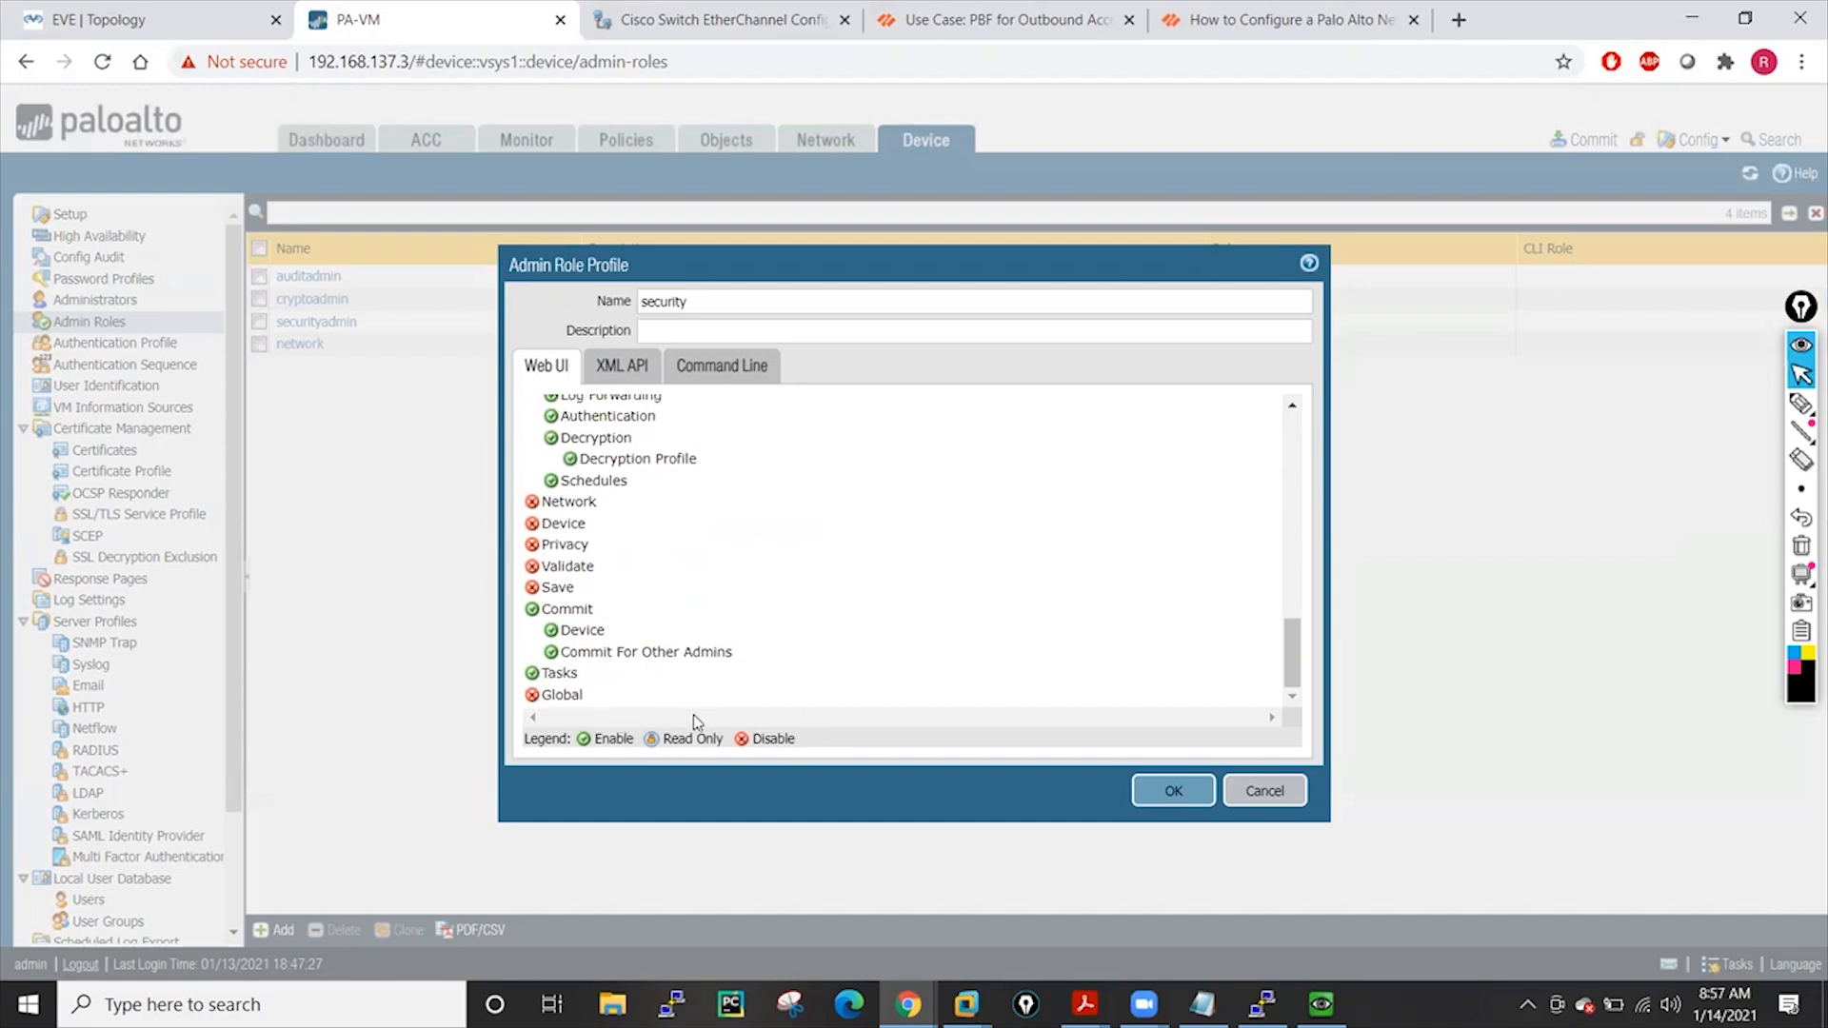
pyautogui.click(1174, 791)
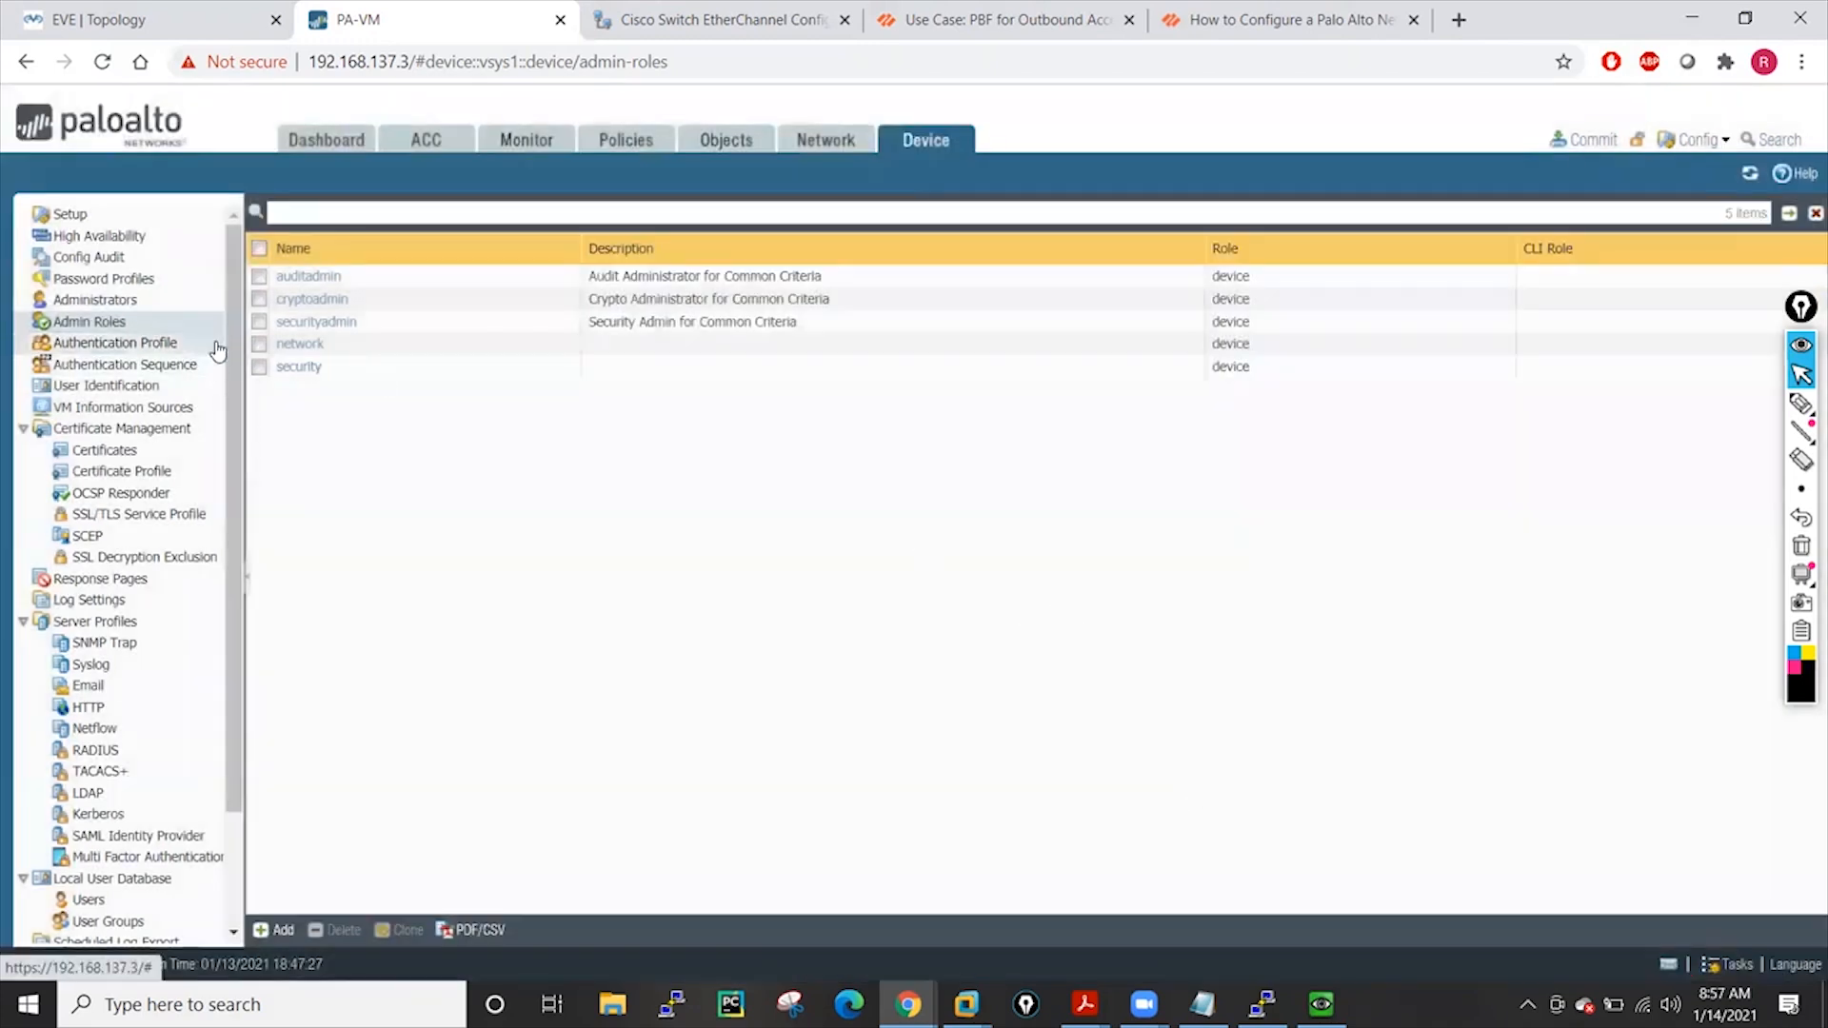
pyautogui.click(105, 300)
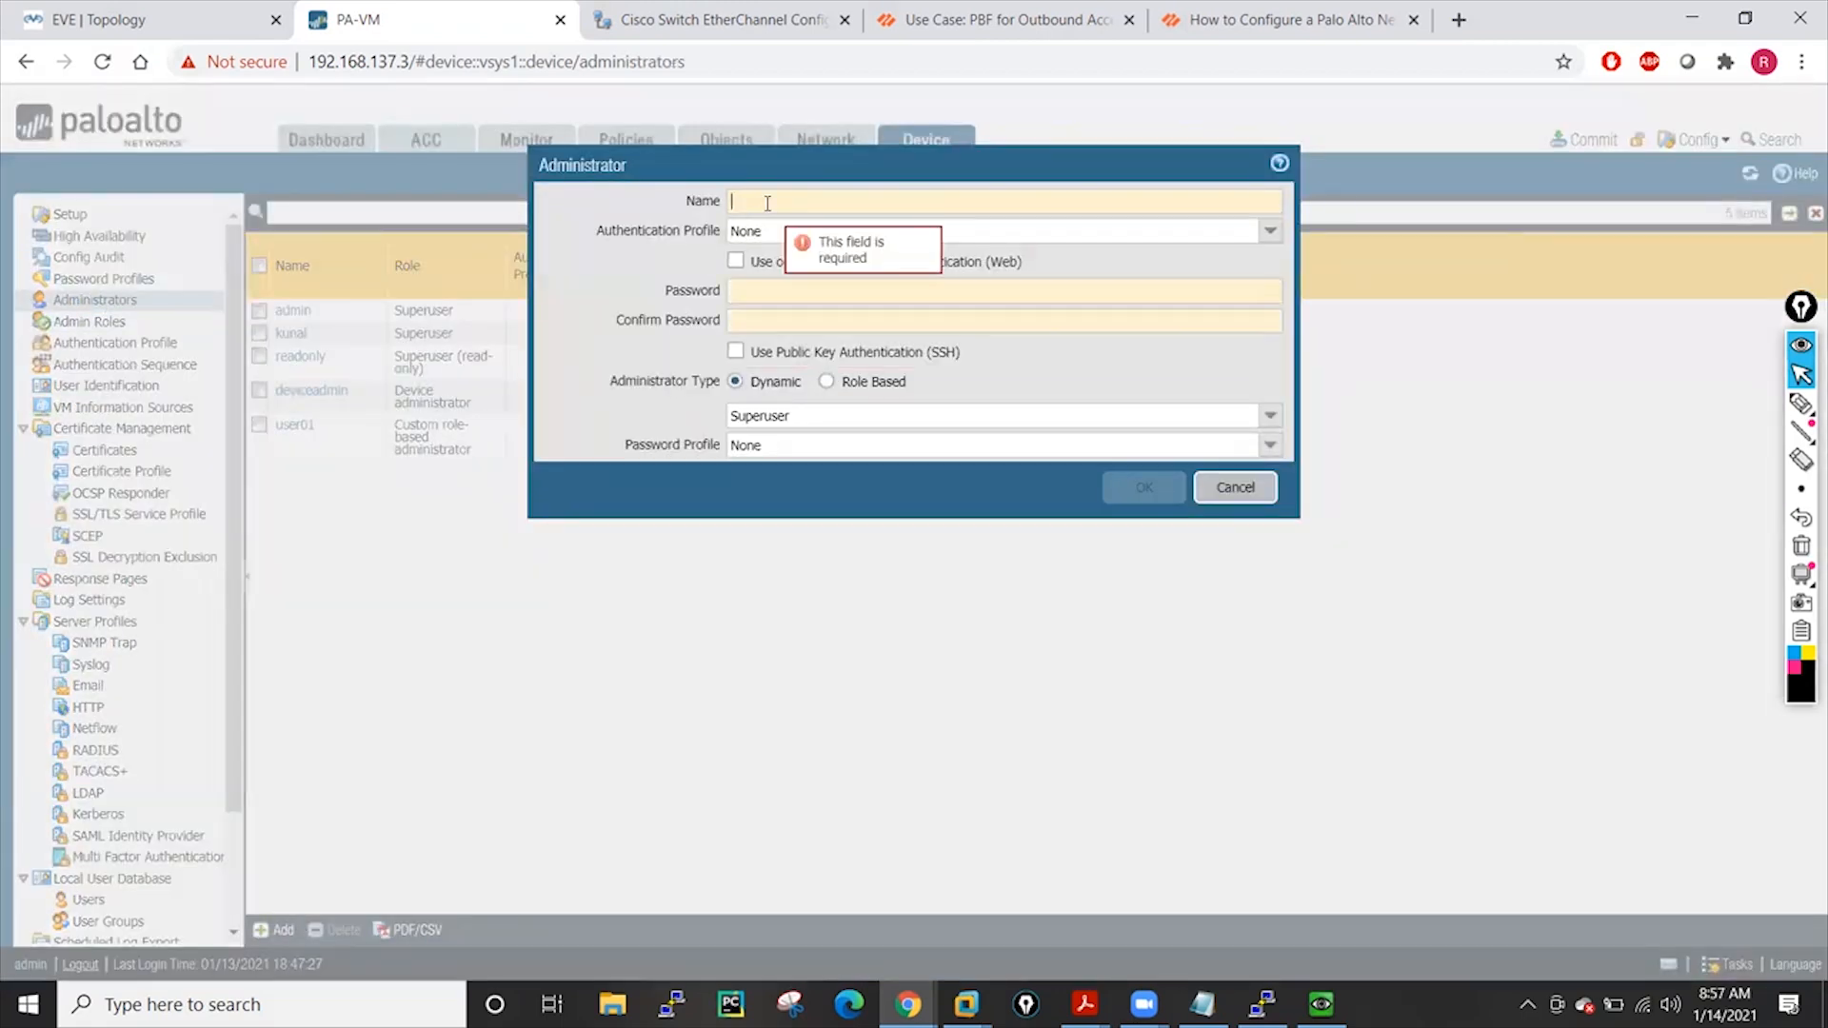
# Add role-based administrator user02 with a password and the security profile, then commit
pyautogui.click(767, 203)
pyautogui.write('user02')
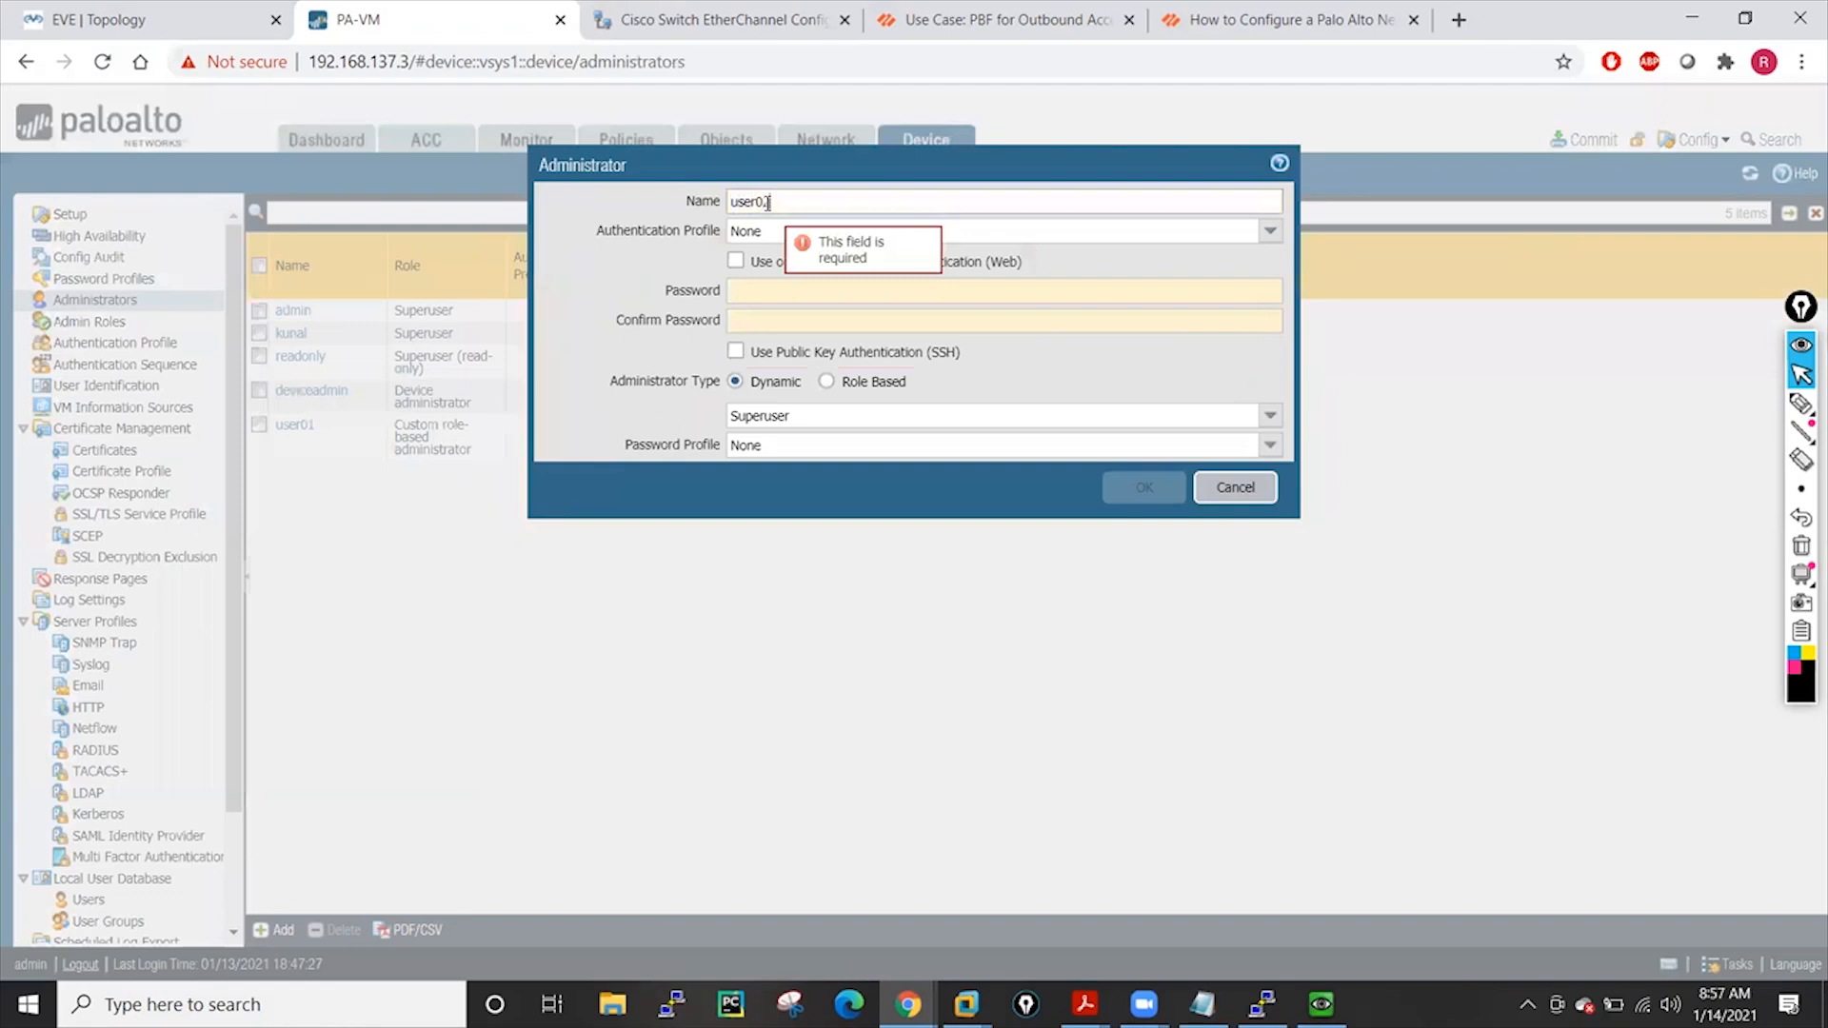
pyautogui.click(761, 289)
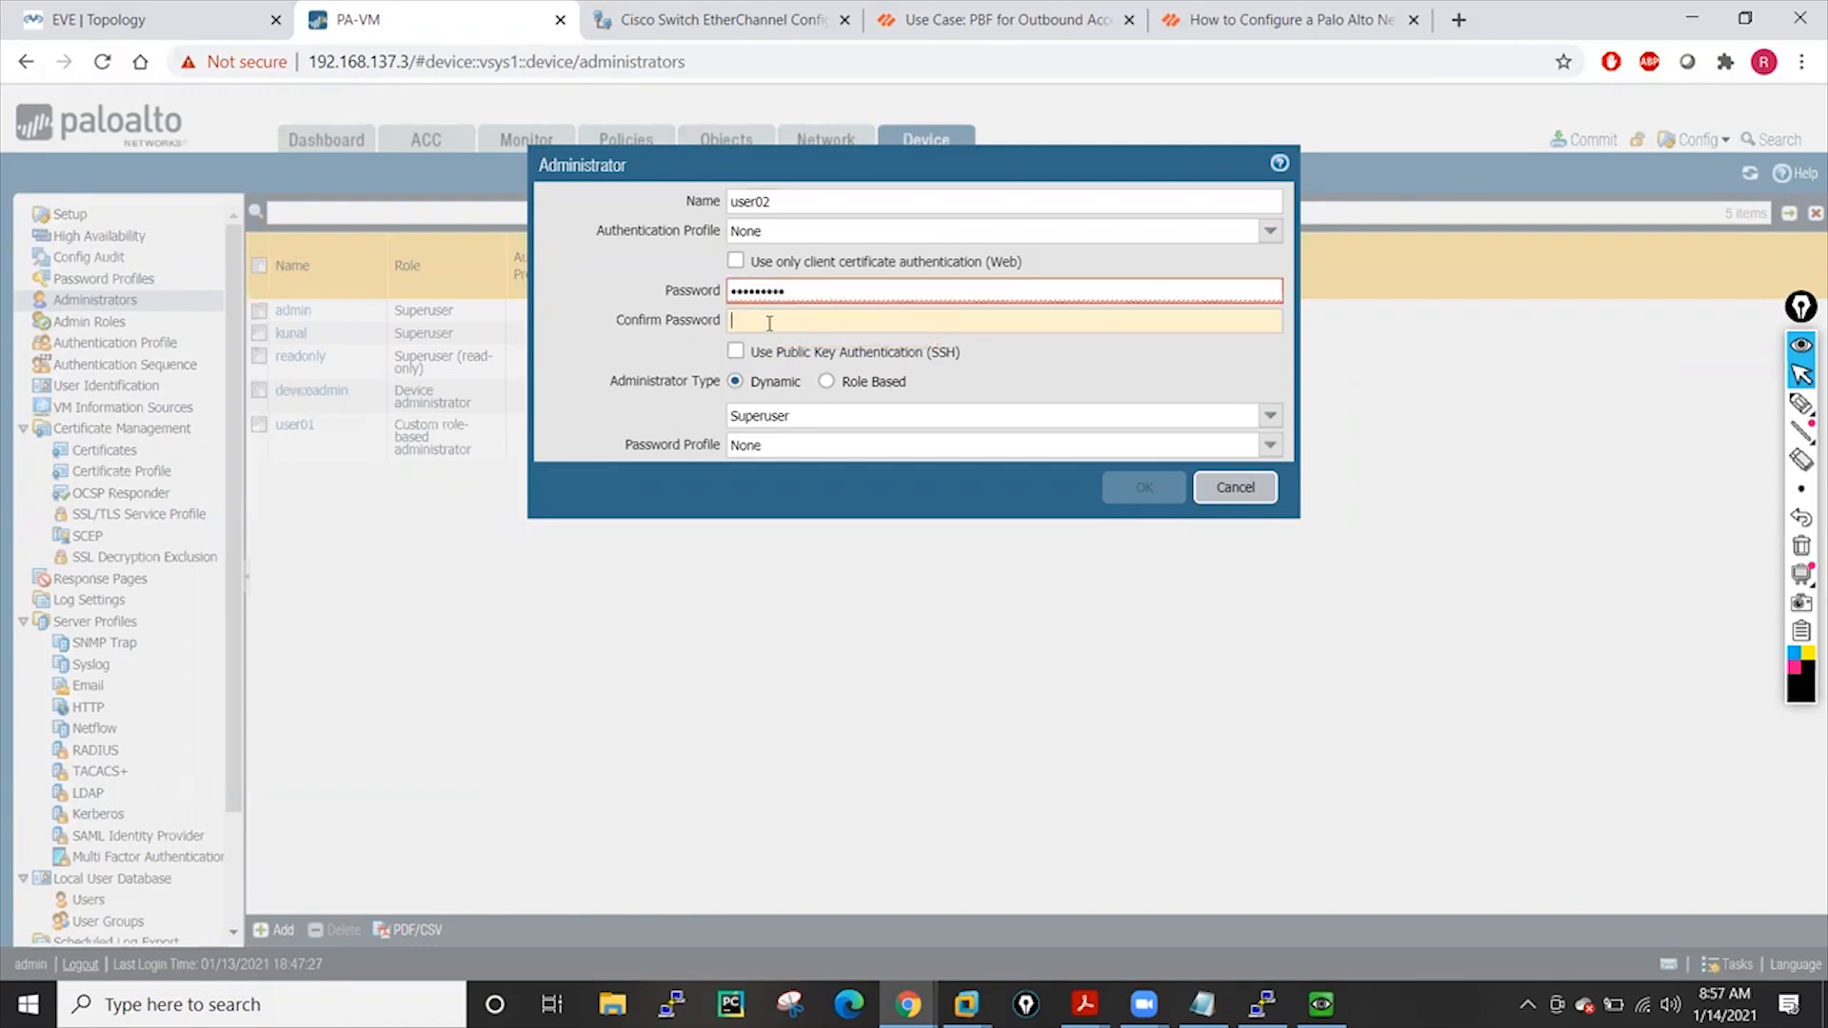
pyautogui.write('pal')
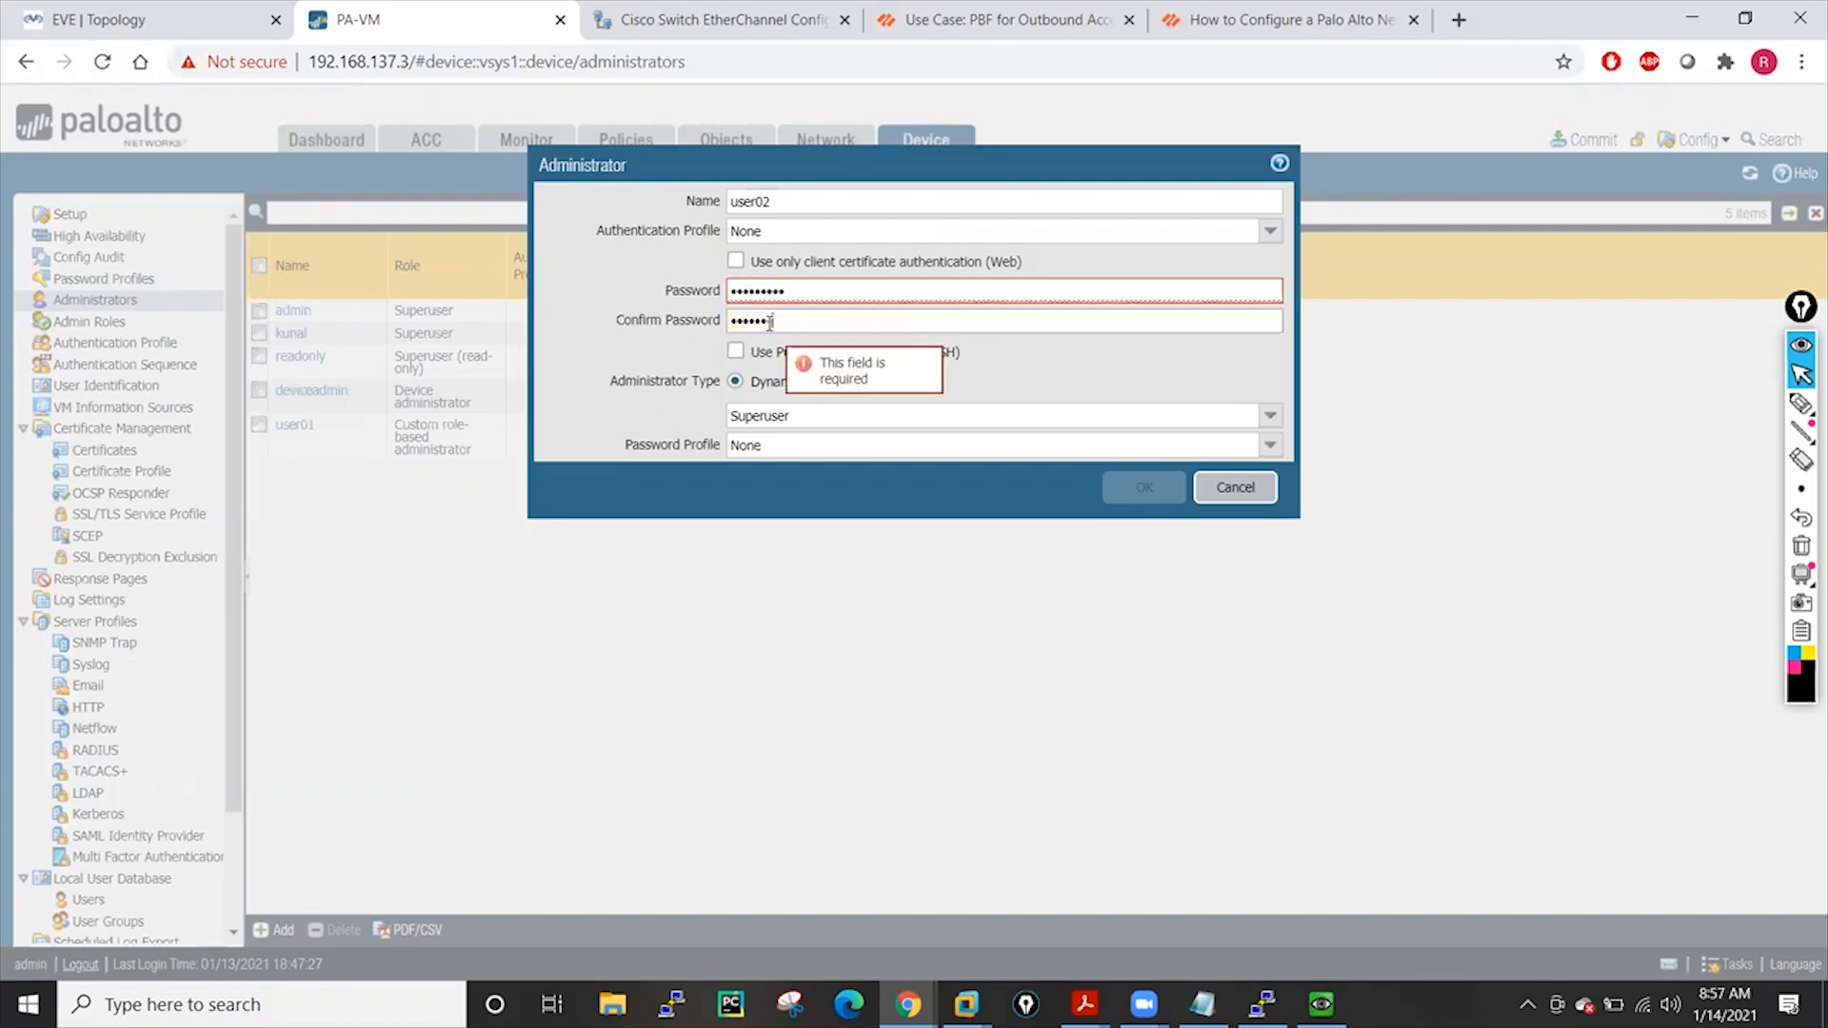
pyautogui.write('to1')
pyautogui.click(868, 382)
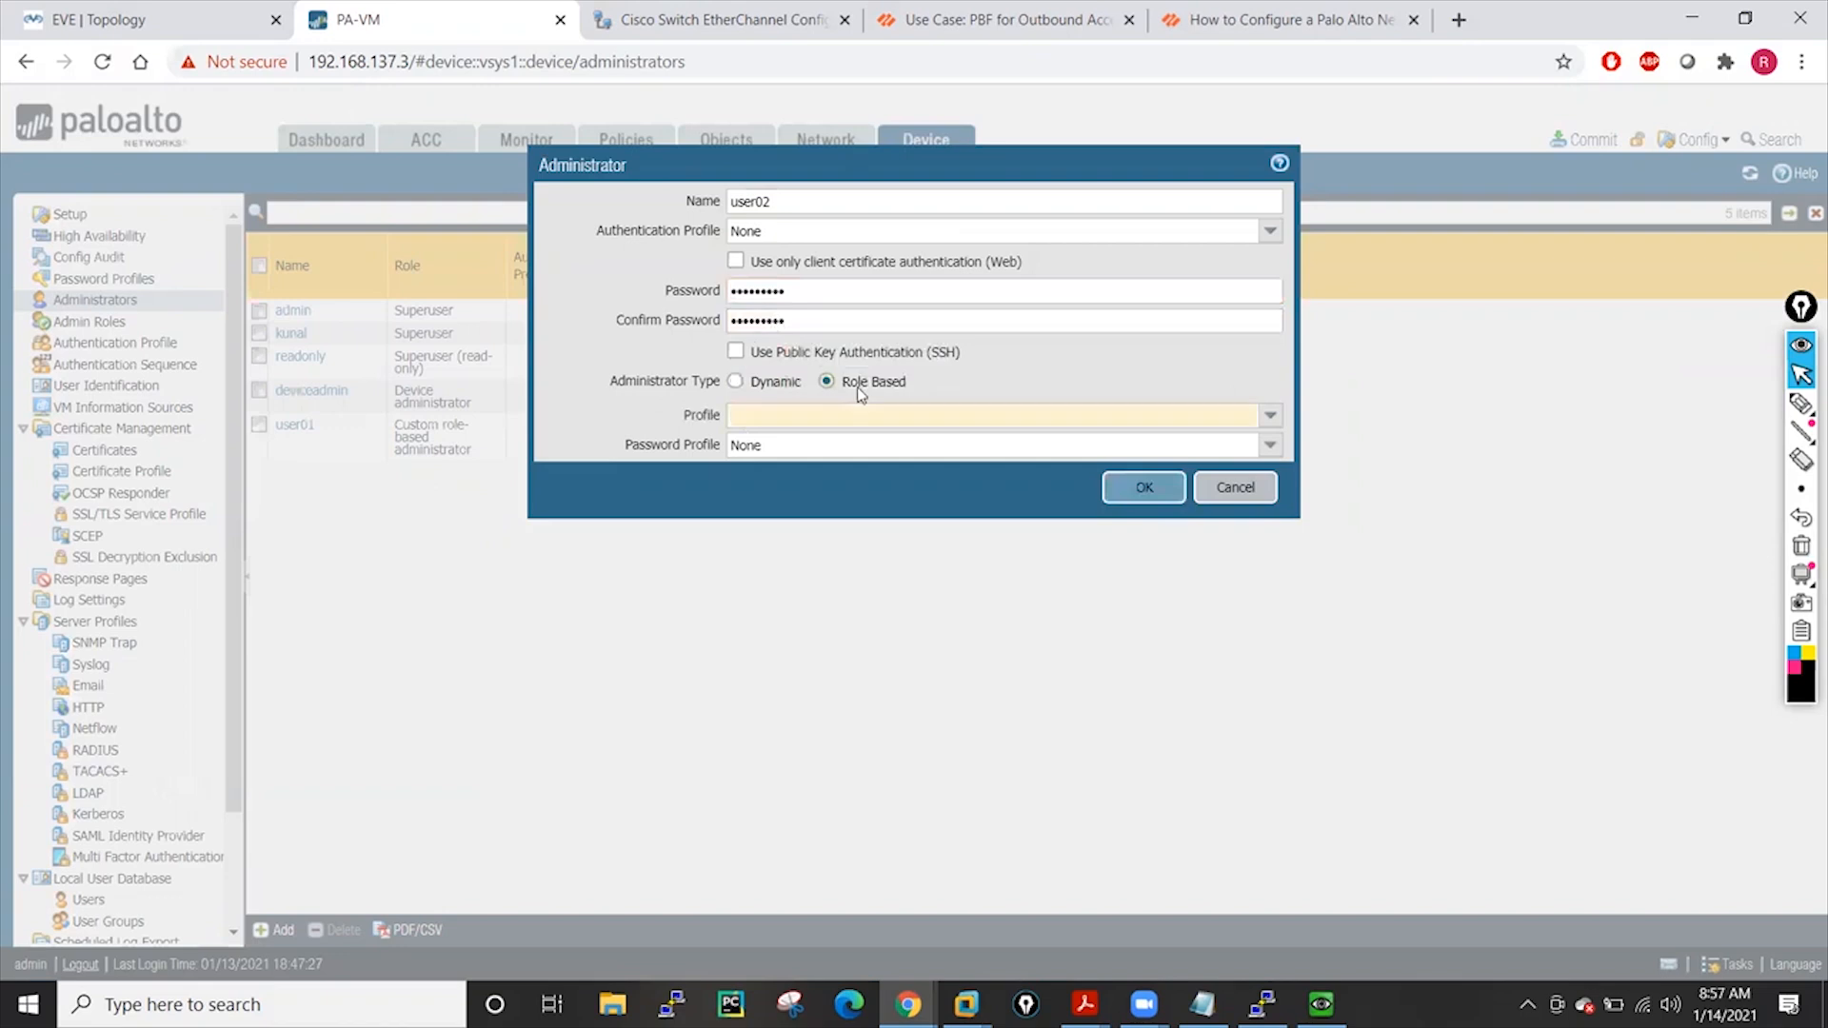
pyautogui.click(1272, 417)
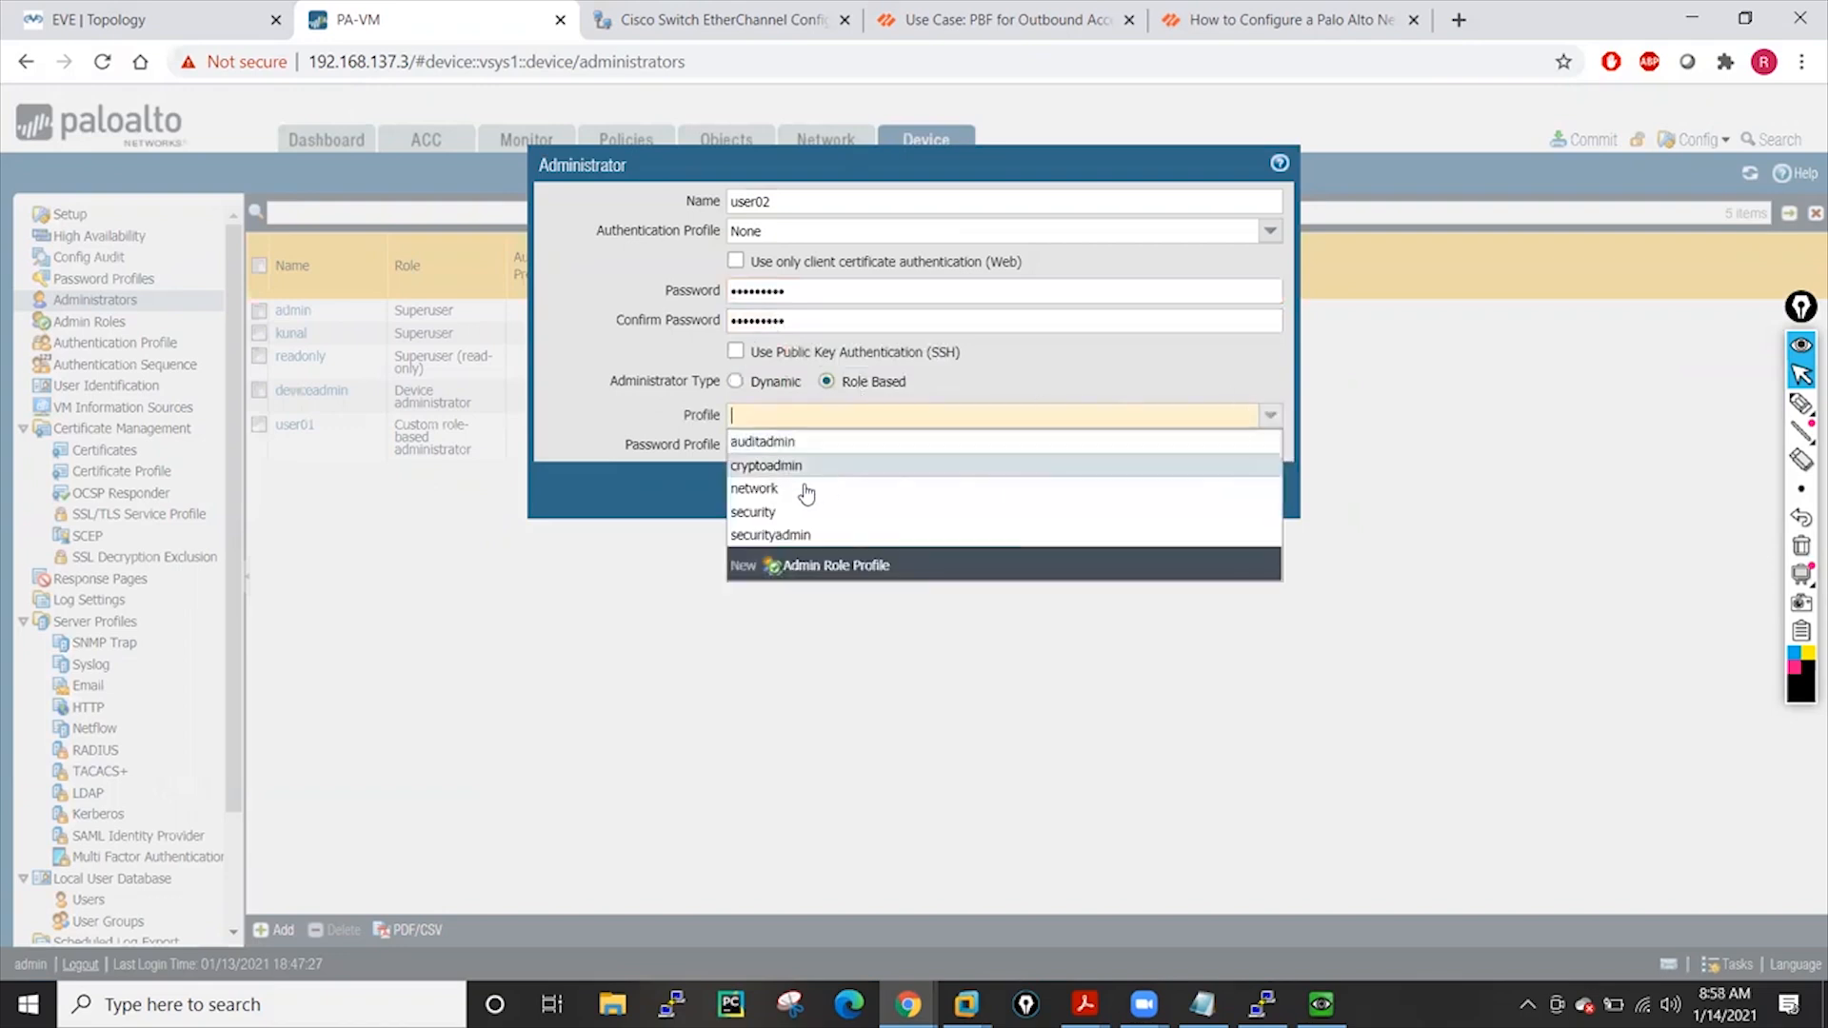
pyautogui.click(762, 510)
pyautogui.click(1127, 500)
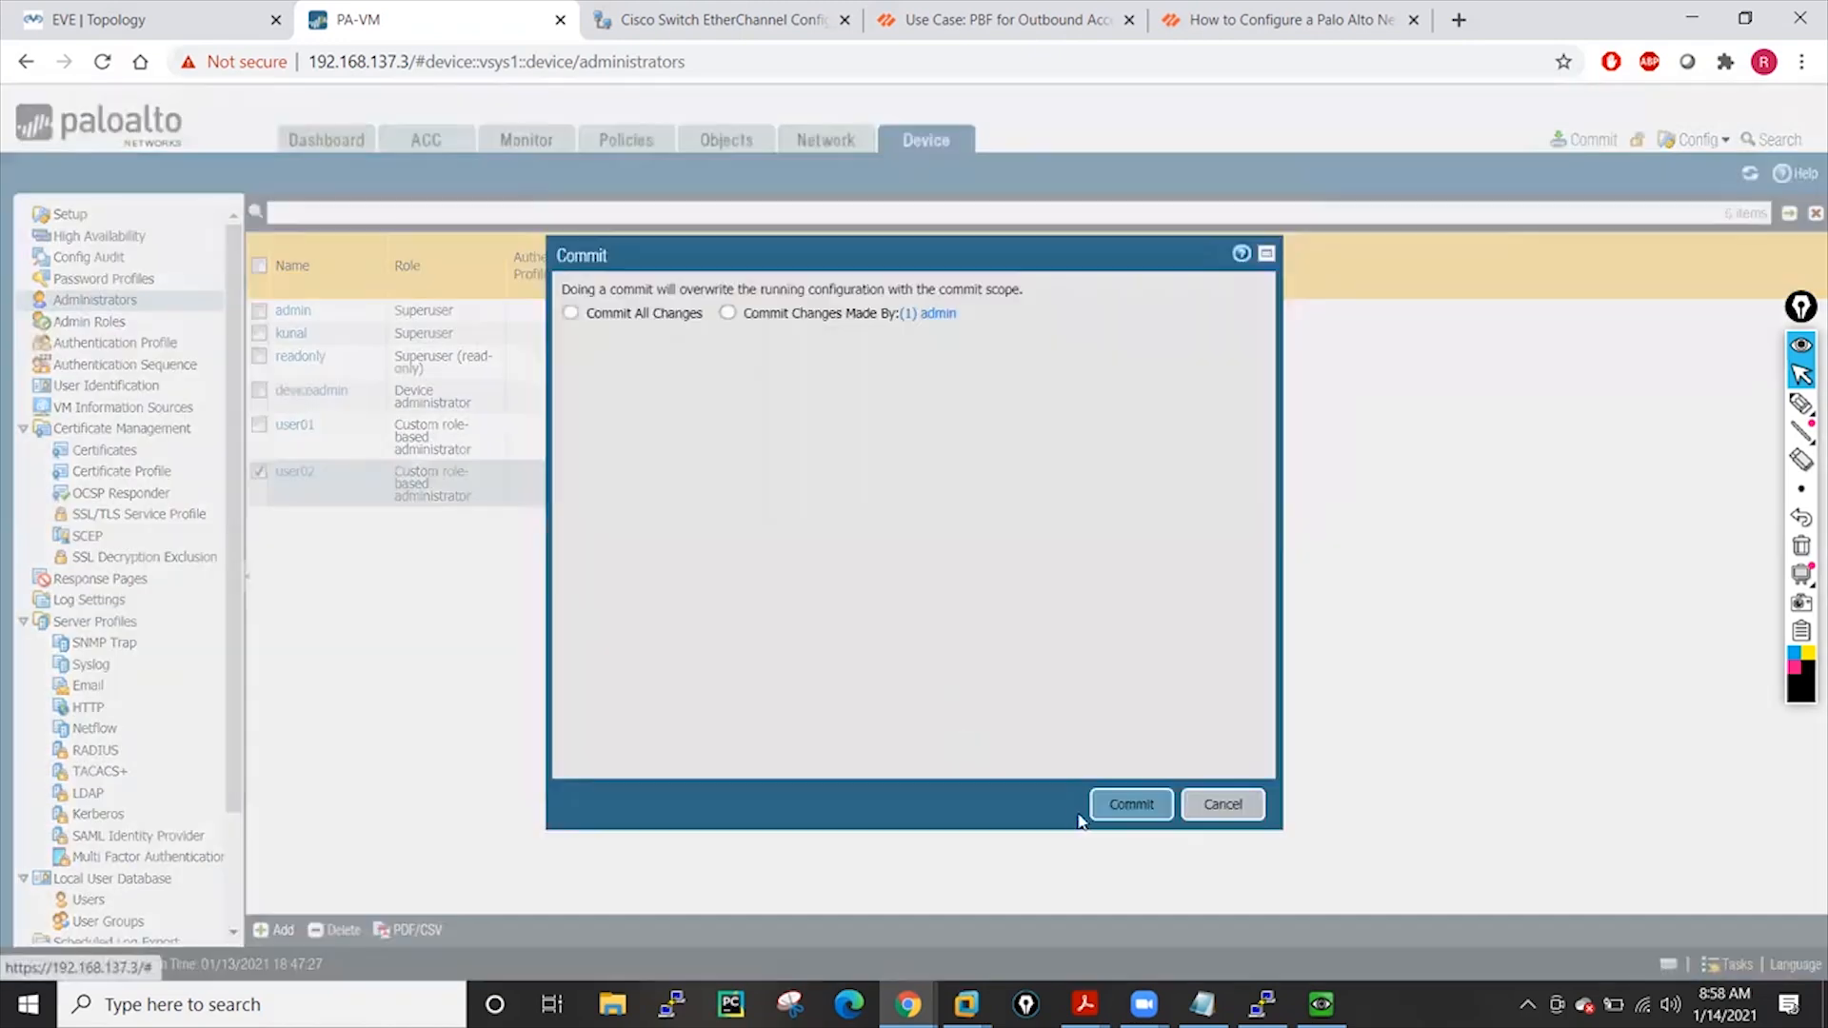
pyautogui.click(1129, 805)
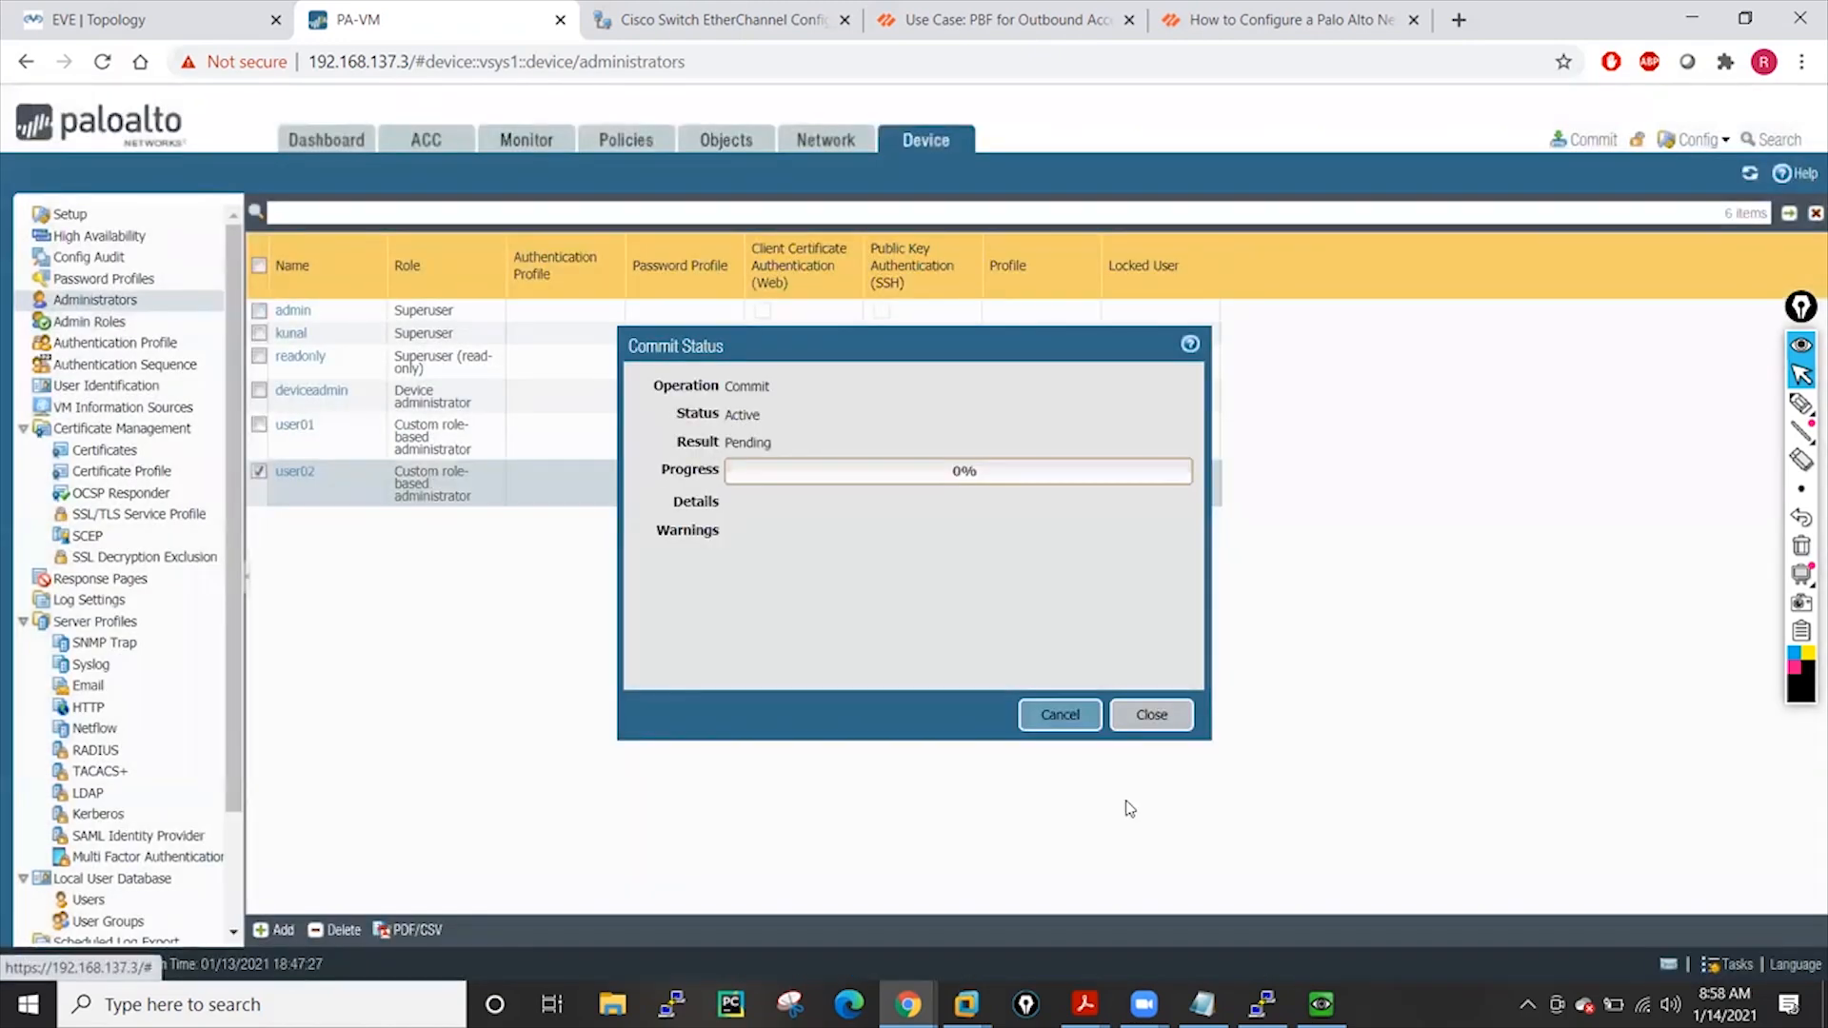
pyautogui.click(1151, 714)
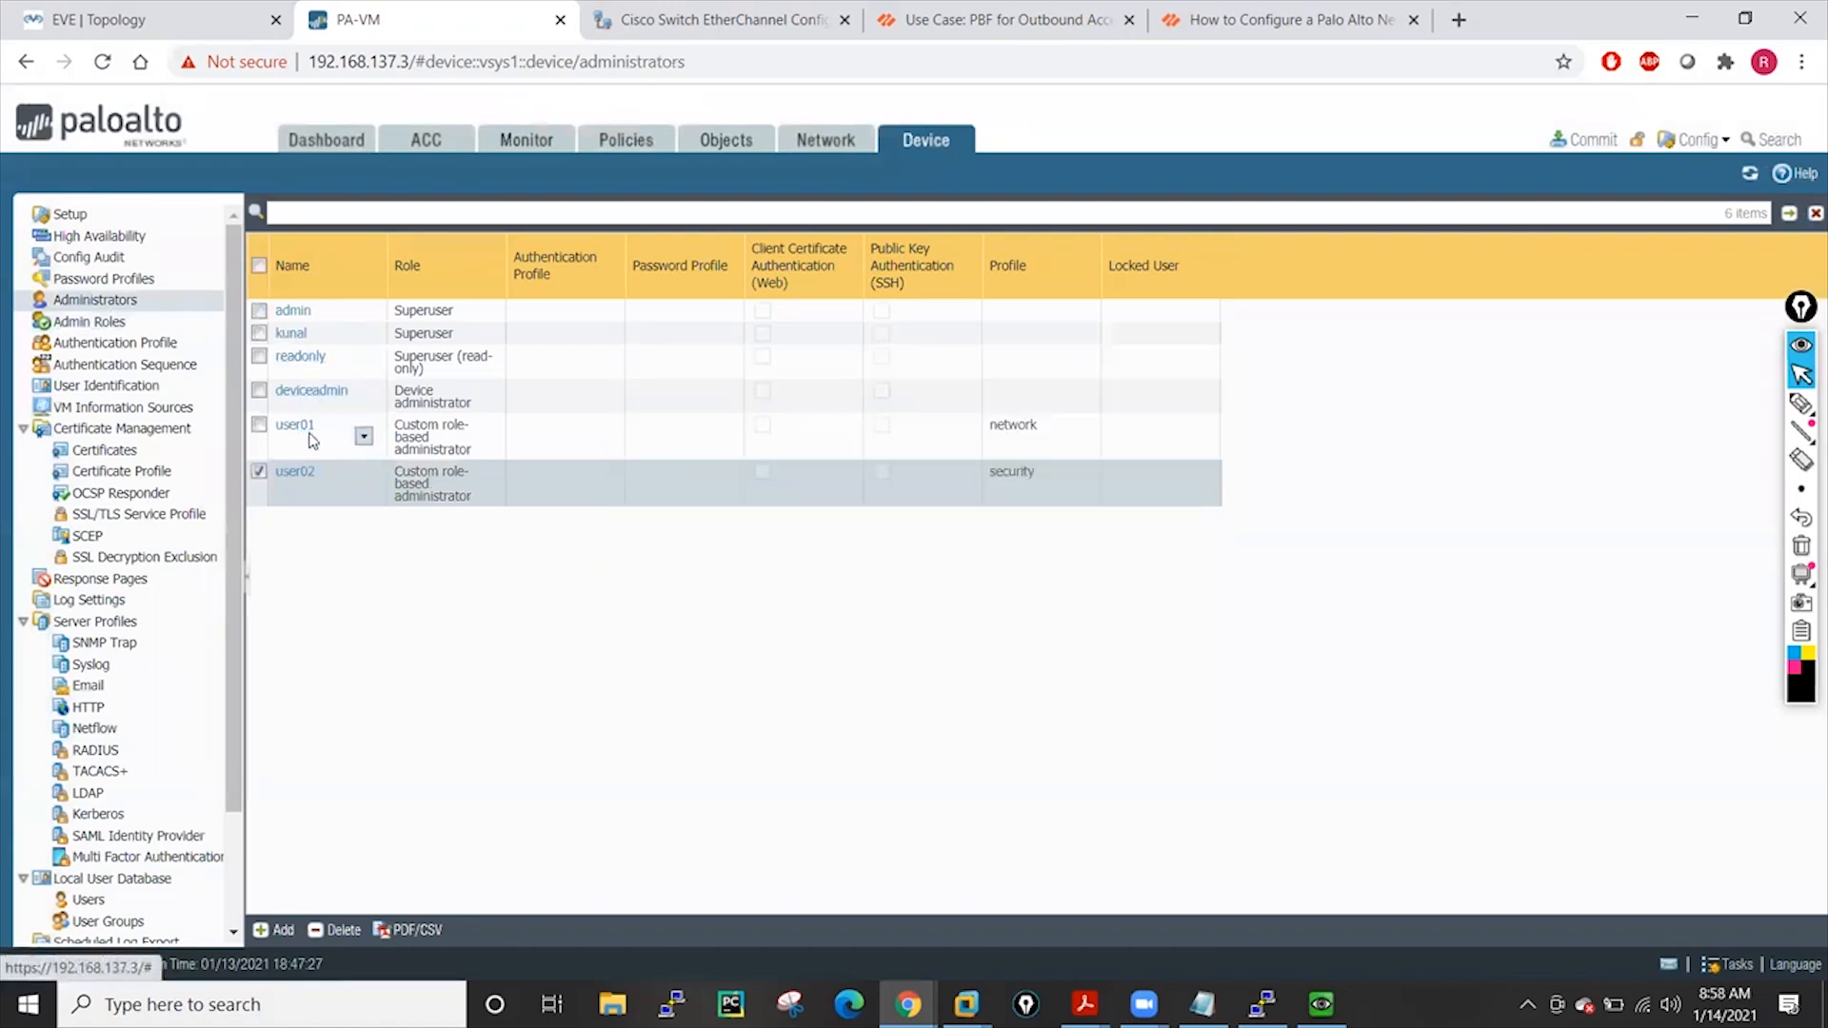
# Enable Commit on the network admin role, save it, and commit the configuration
pyautogui.click(88, 322)
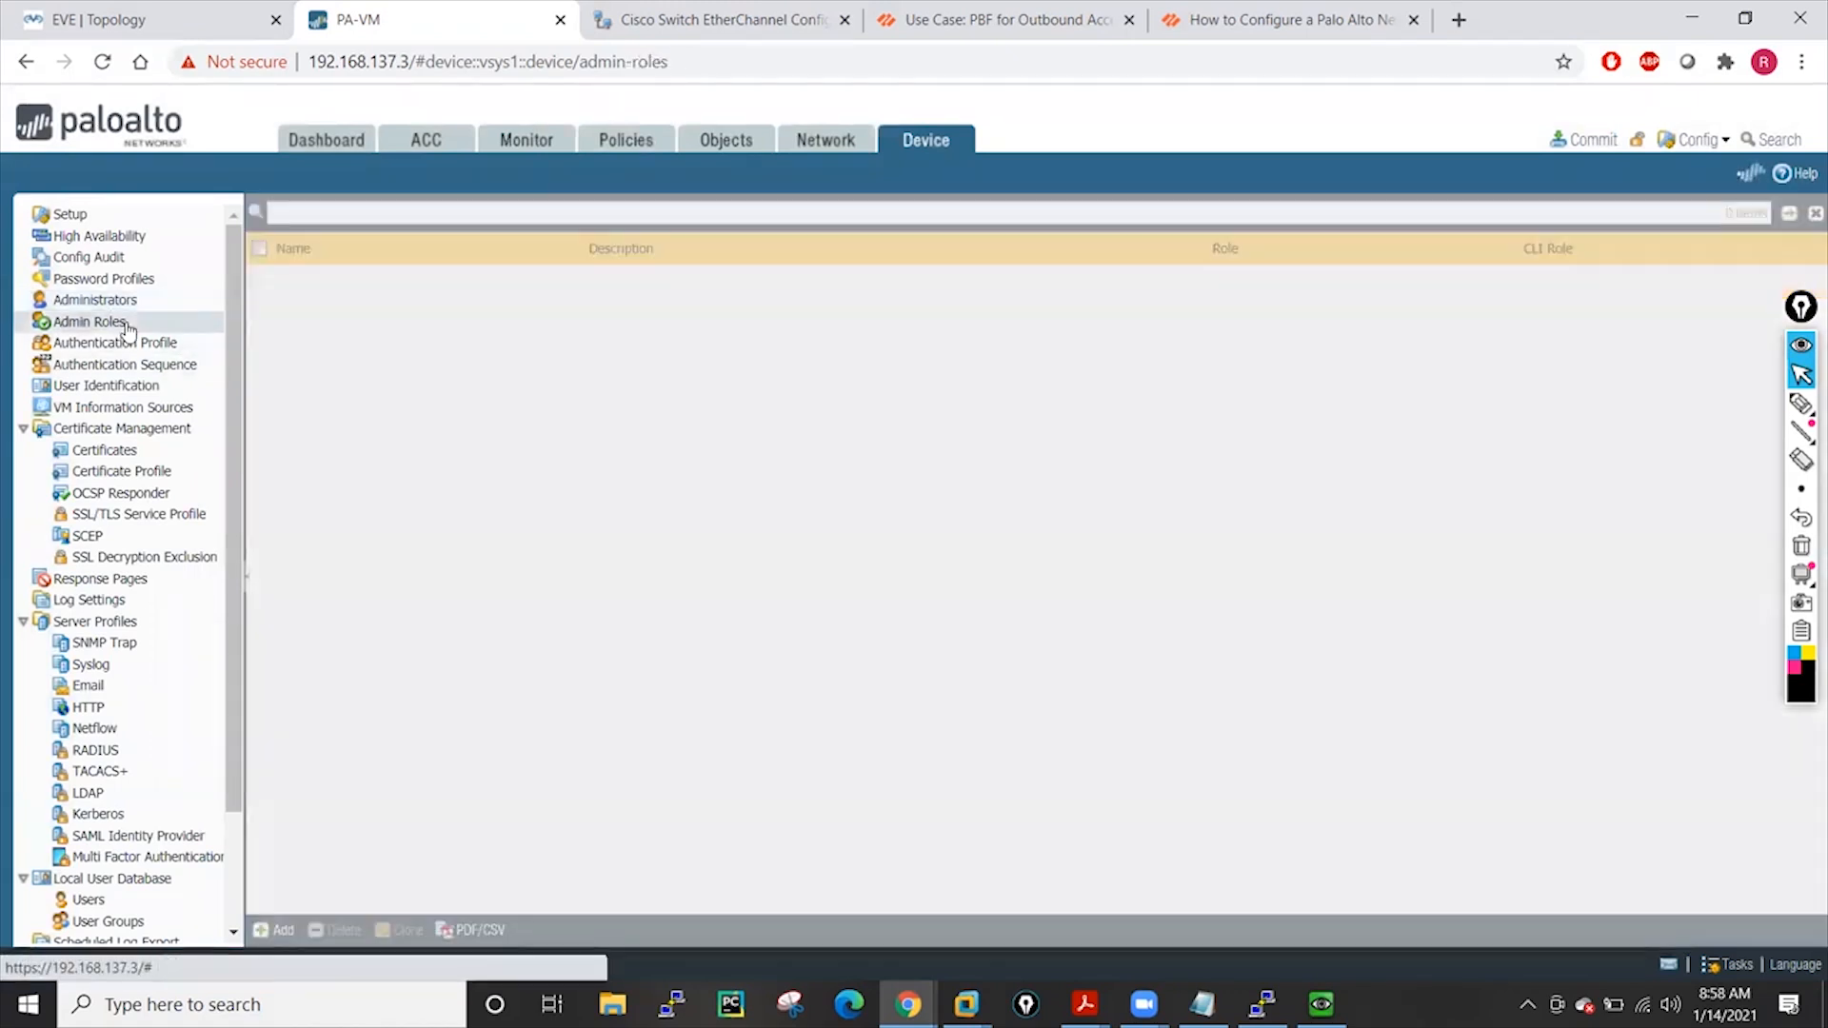
pyautogui.click(300, 344)
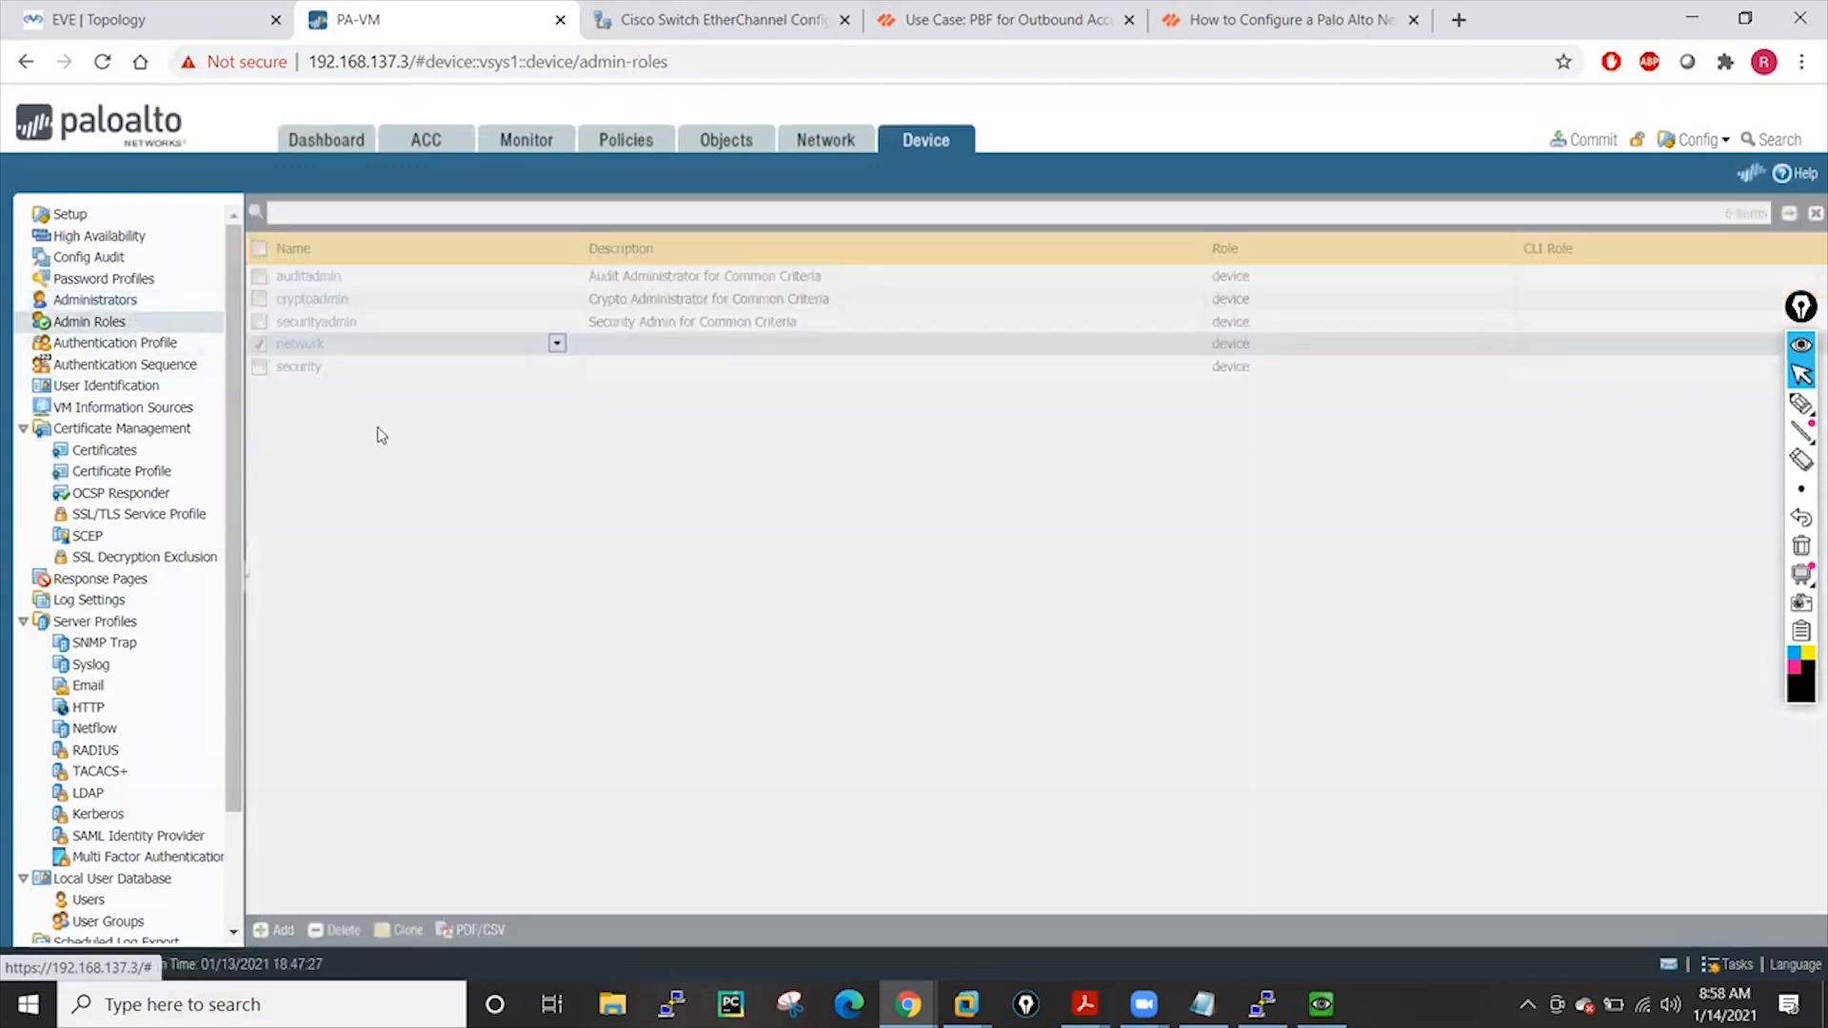
pyautogui.scroll(-9, 909, 603)
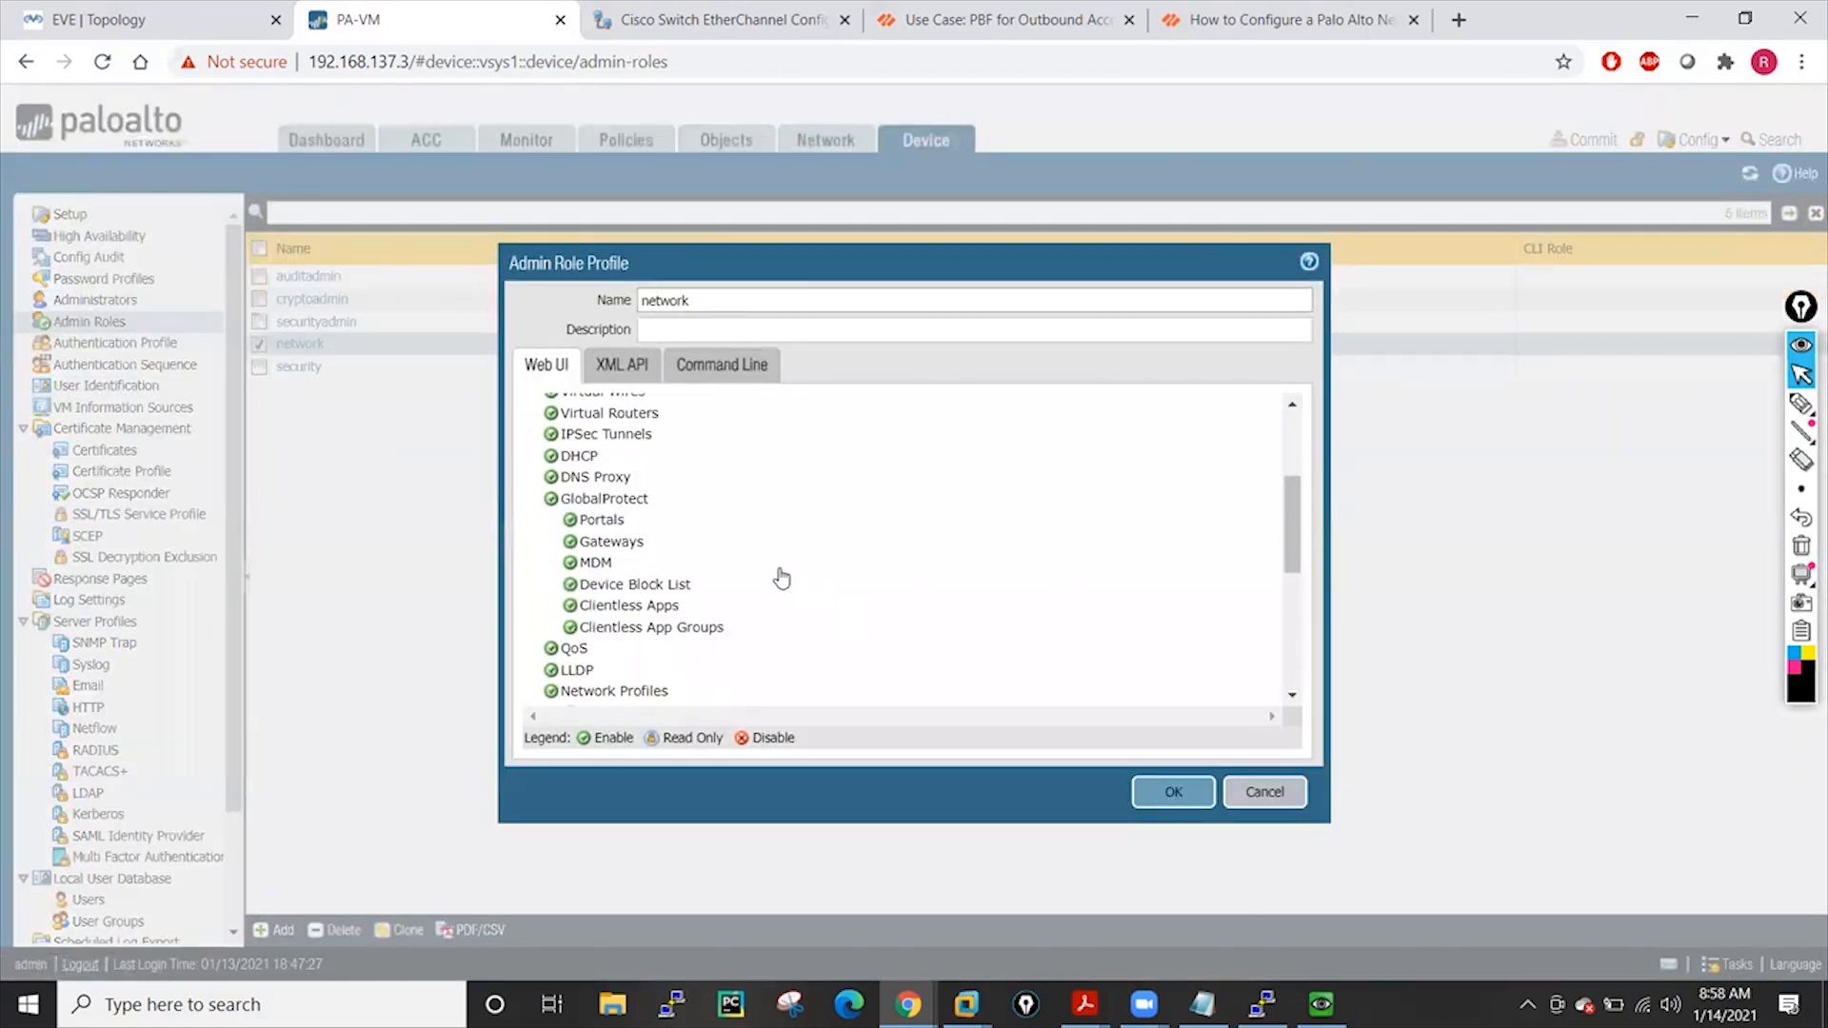
pyautogui.click(533, 653)
pyautogui.scroll(-1, 838, 610)
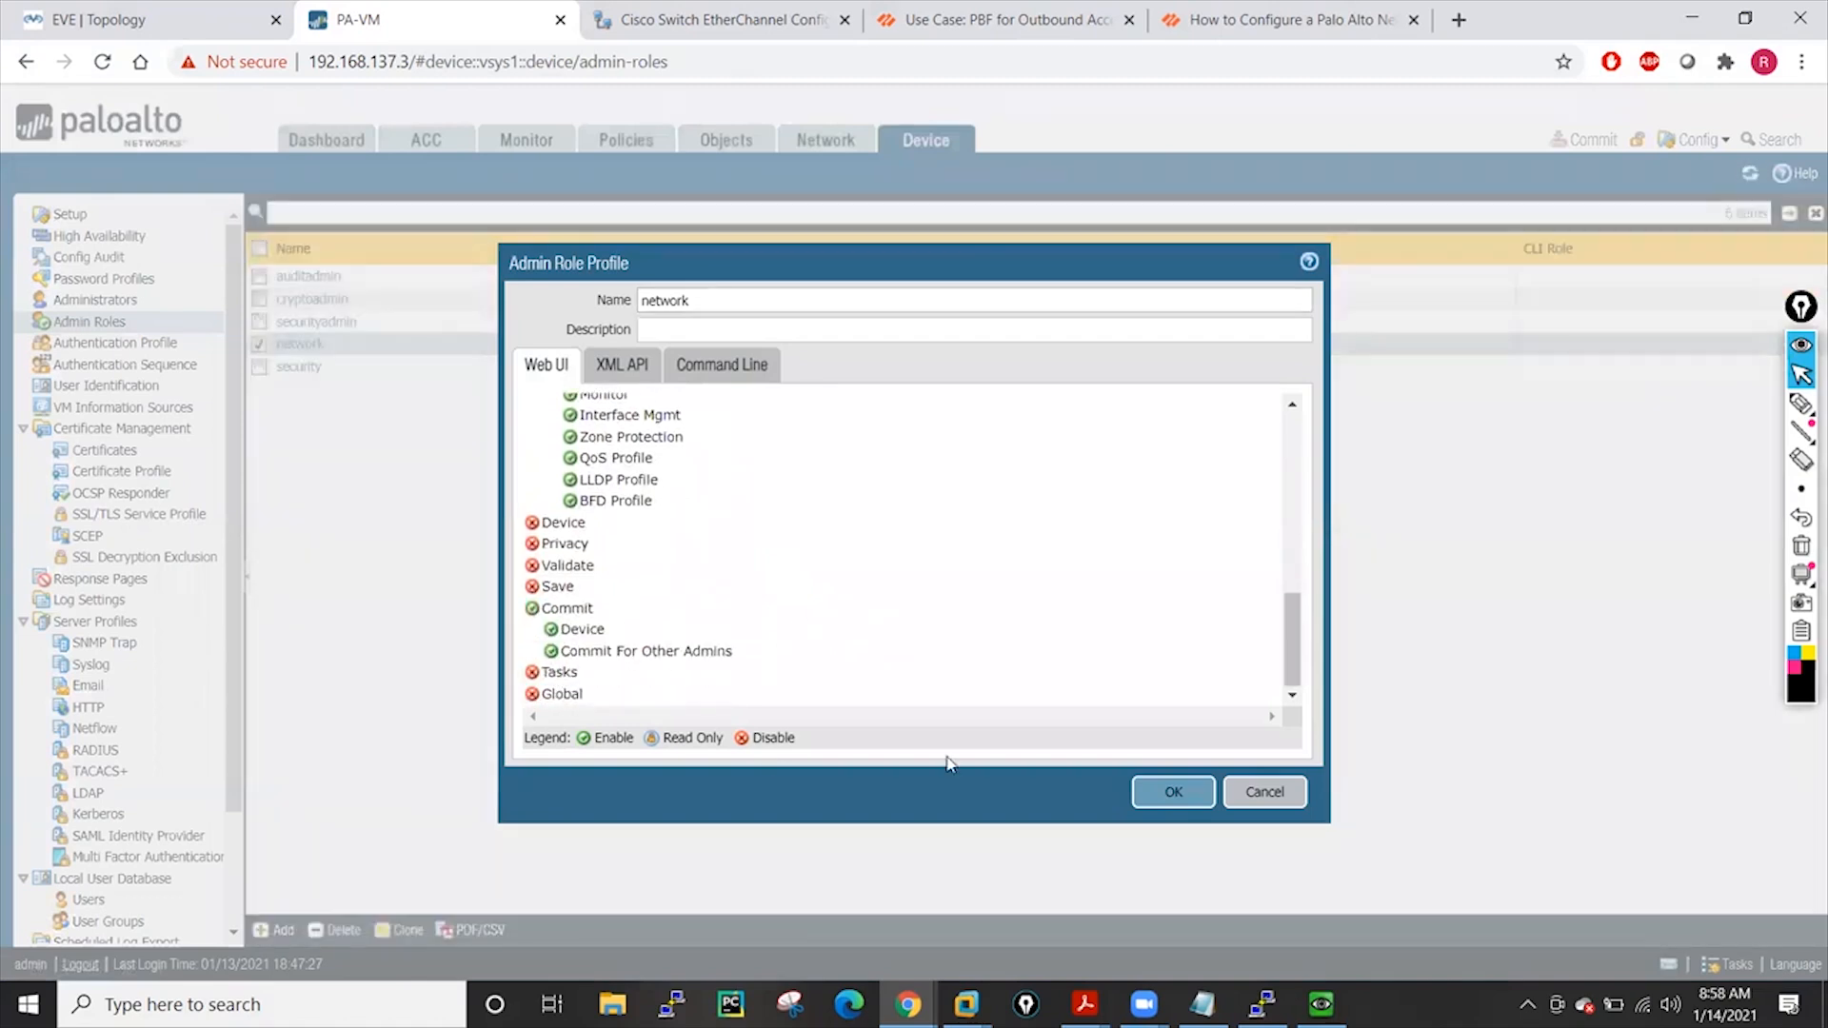
pyautogui.click(1155, 795)
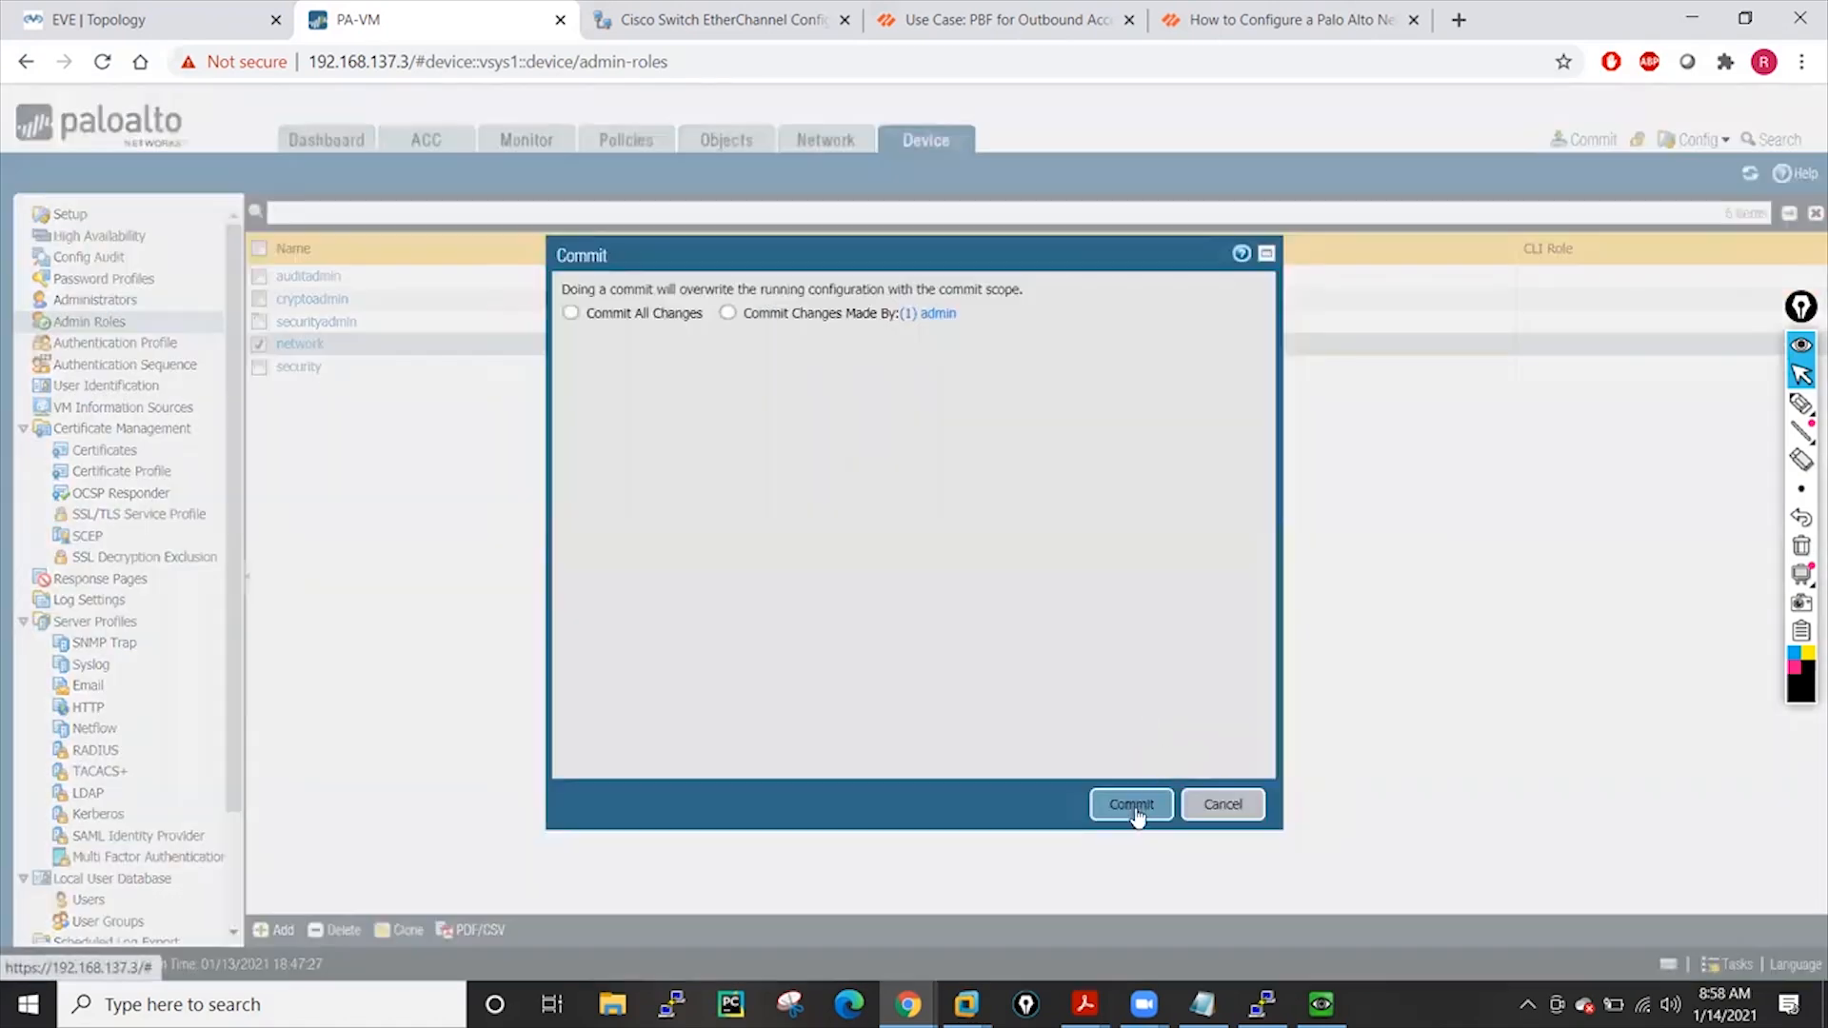
pyautogui.click(1138, 808)
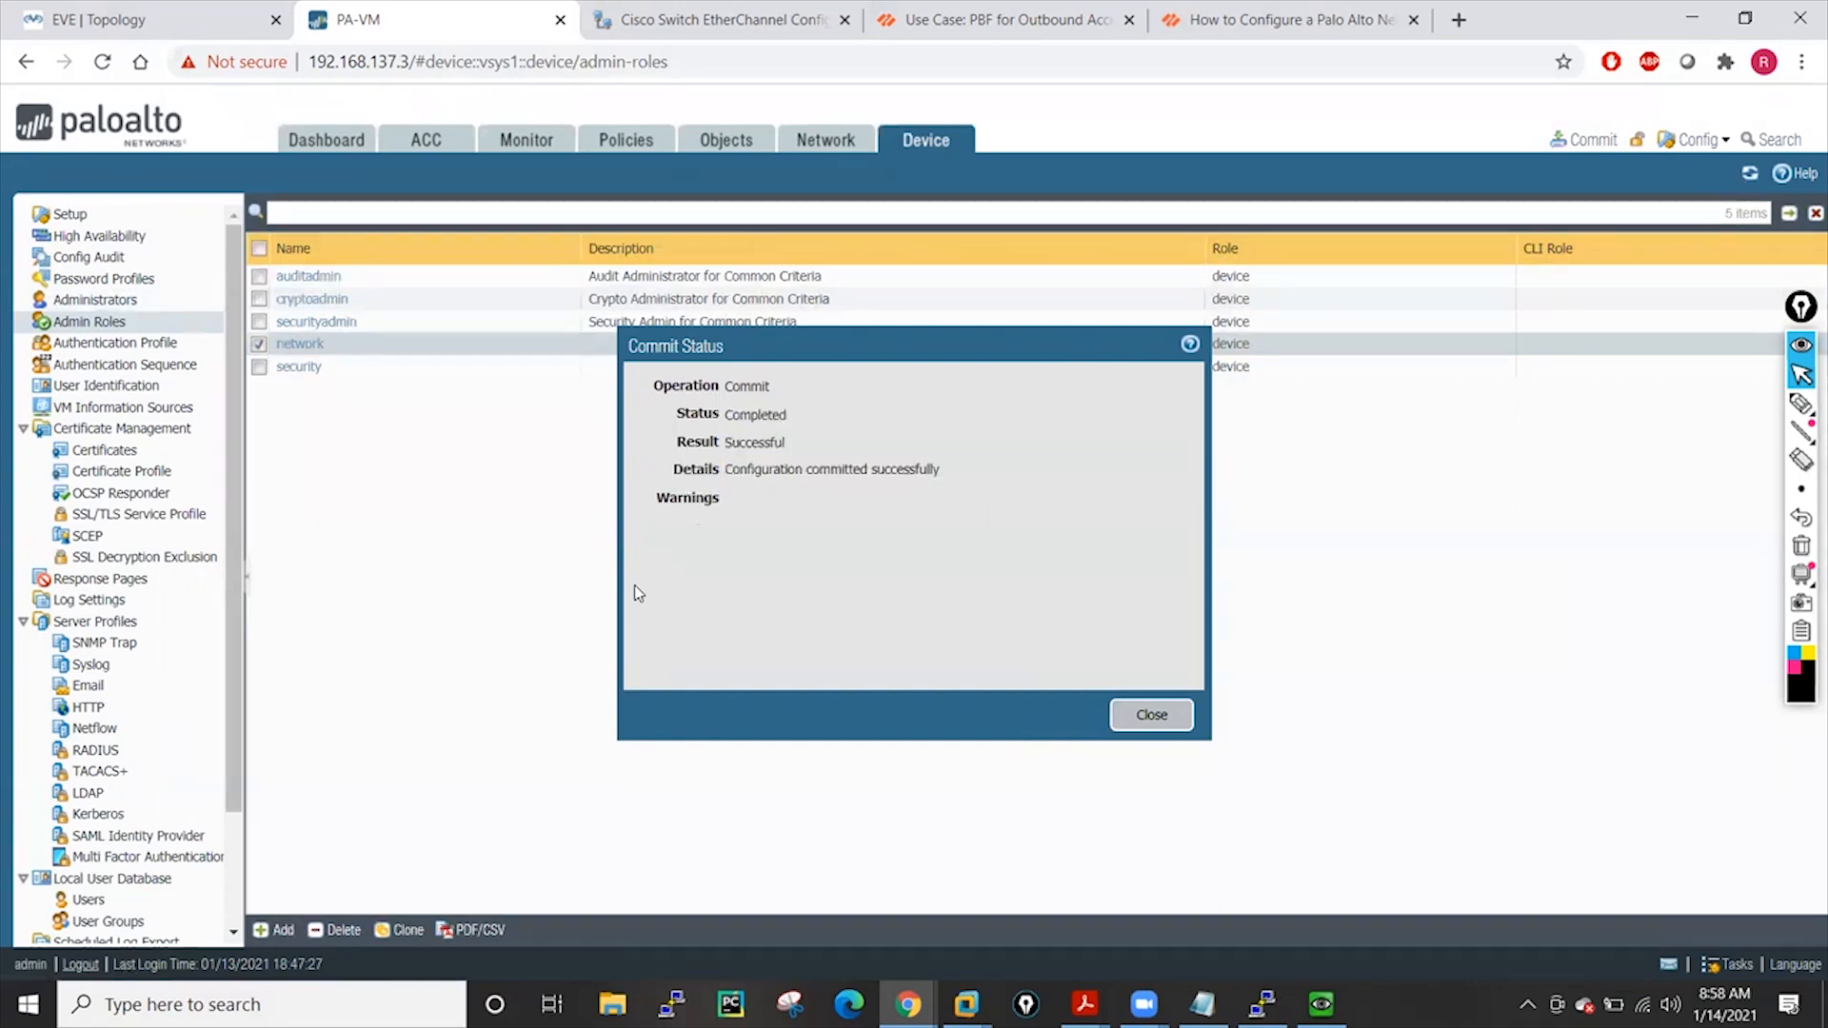
pyautogui.click(1154, 723)
# In the incognito session, attempt two commits and dismiss the no-pending-changes alerts
pyautogui.moveTo(907, 1005)
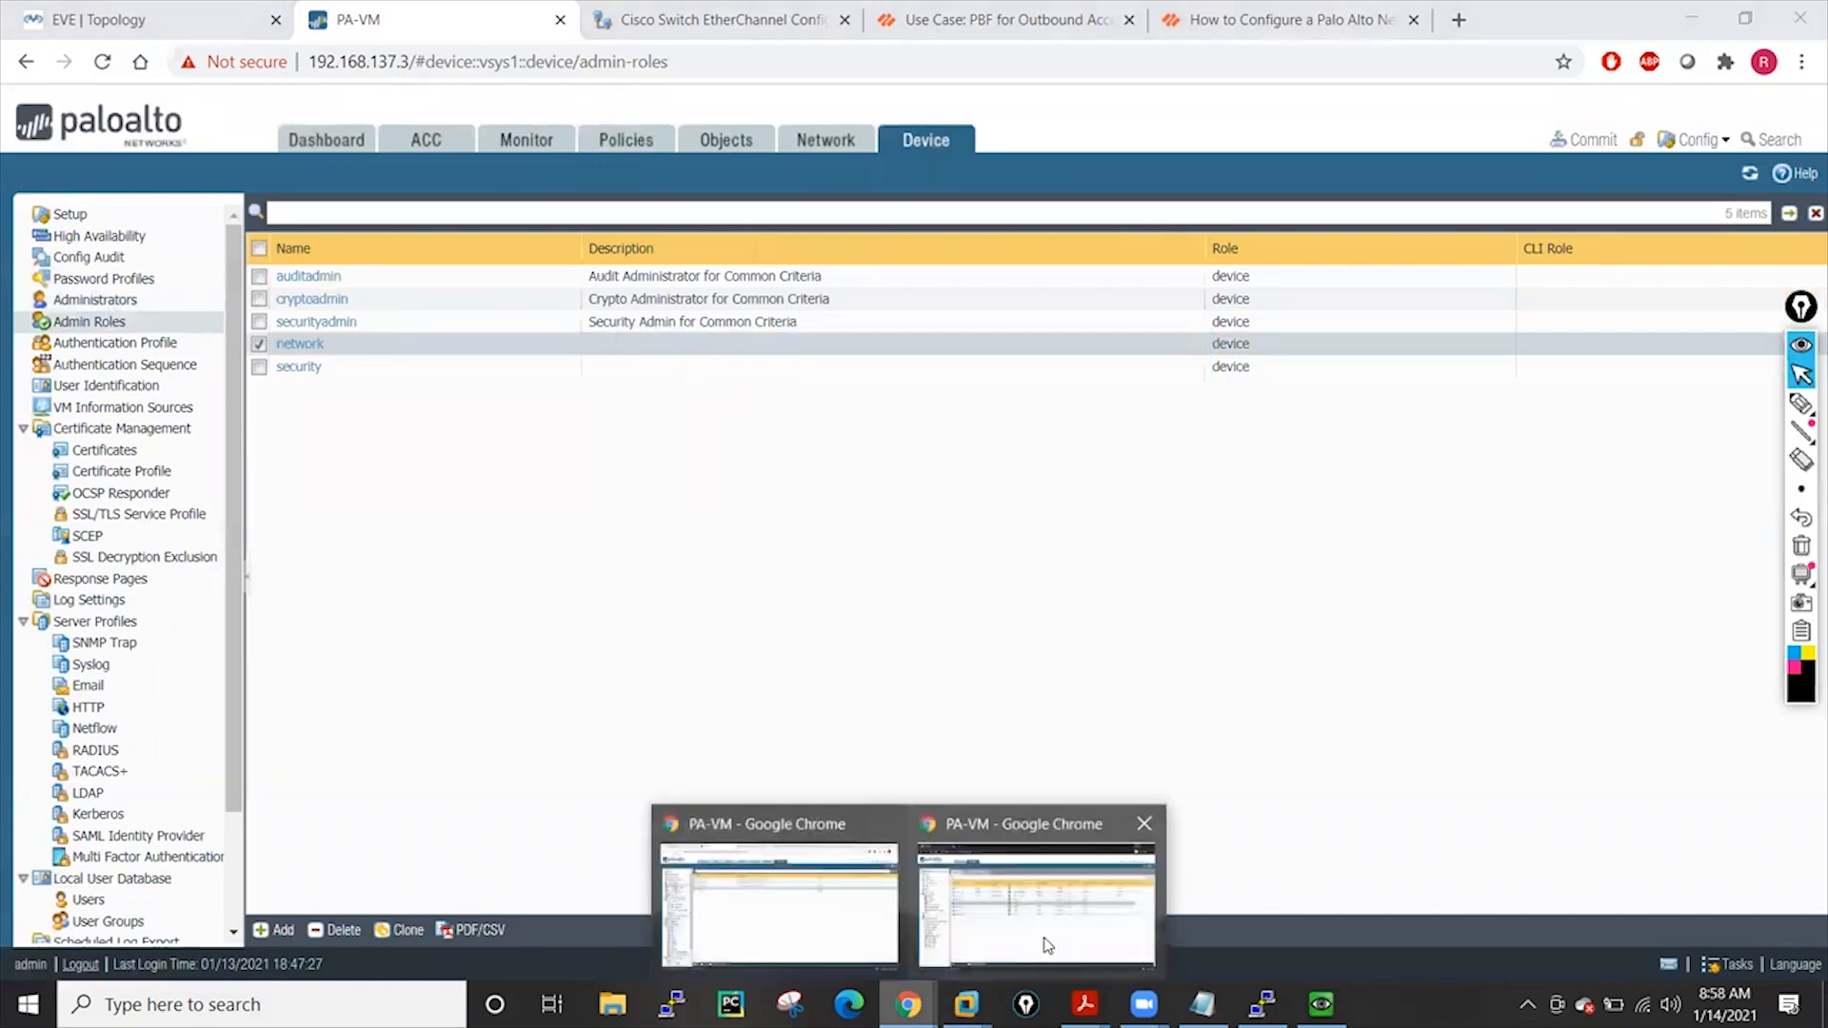
pyautogui.click(1028, 895)
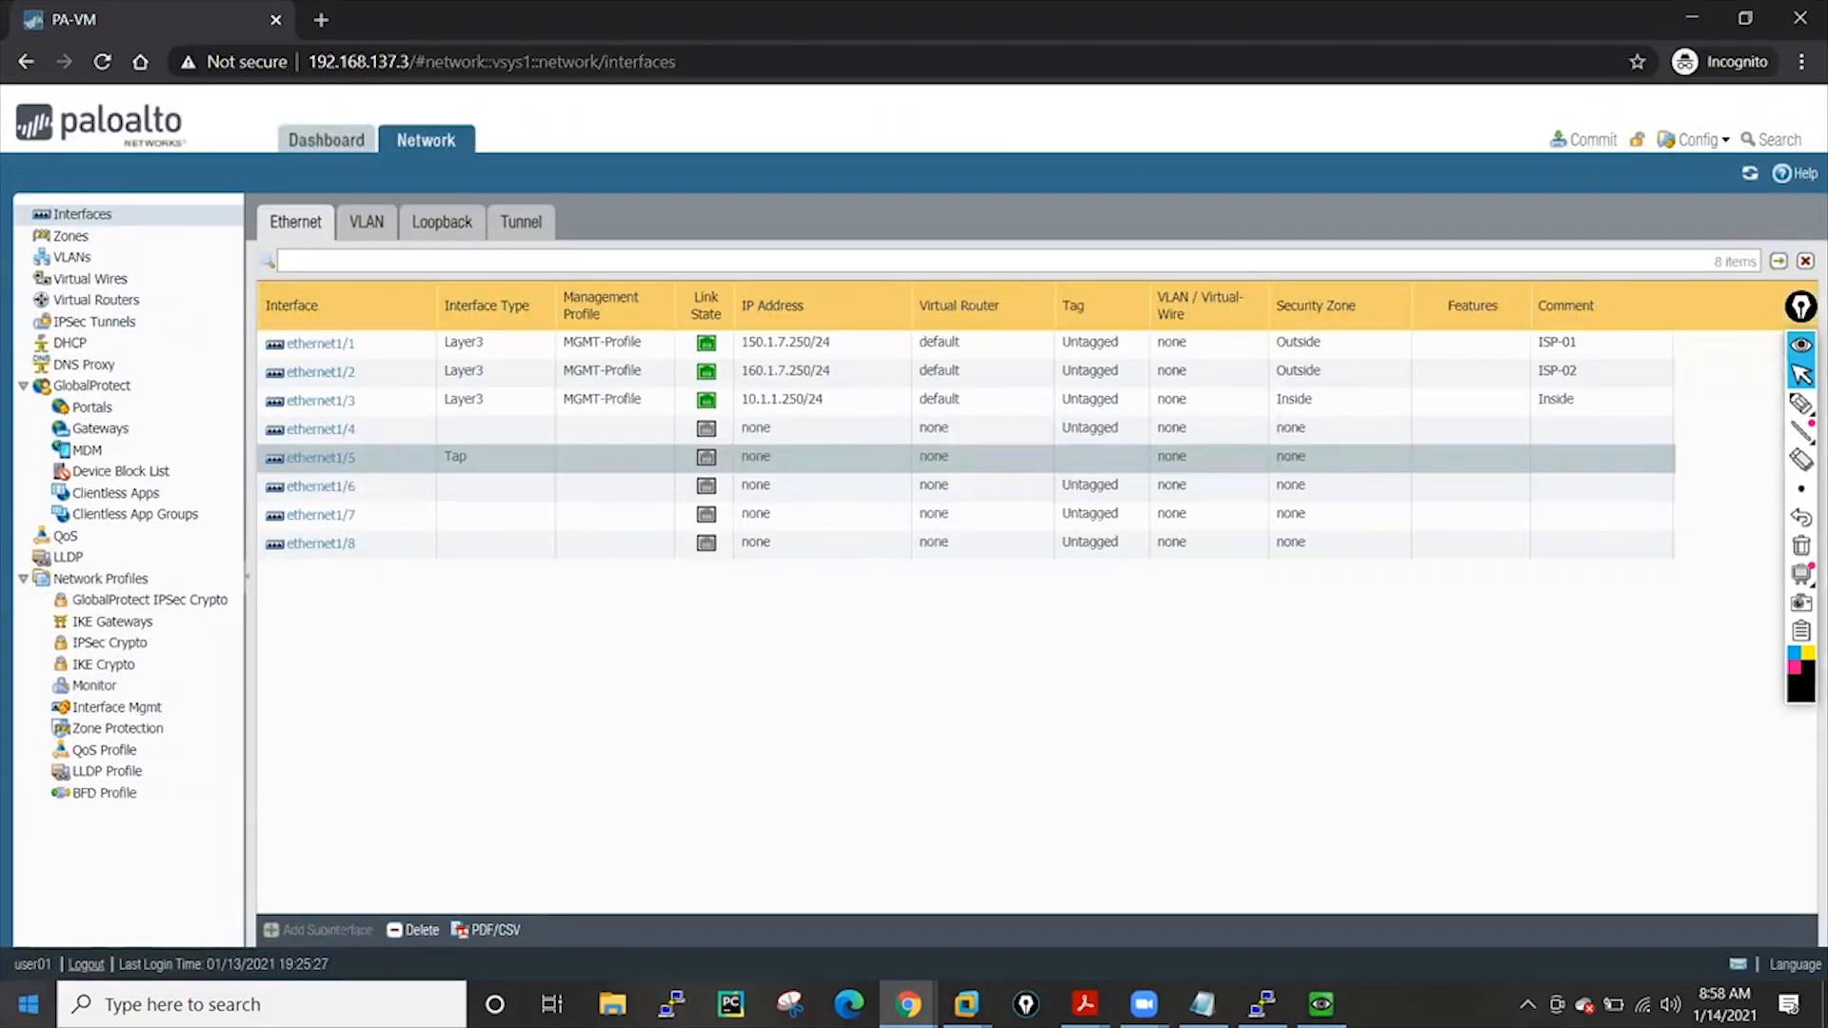
pyautogui.click(1588, 142)
pyautogui.click(895, 629)
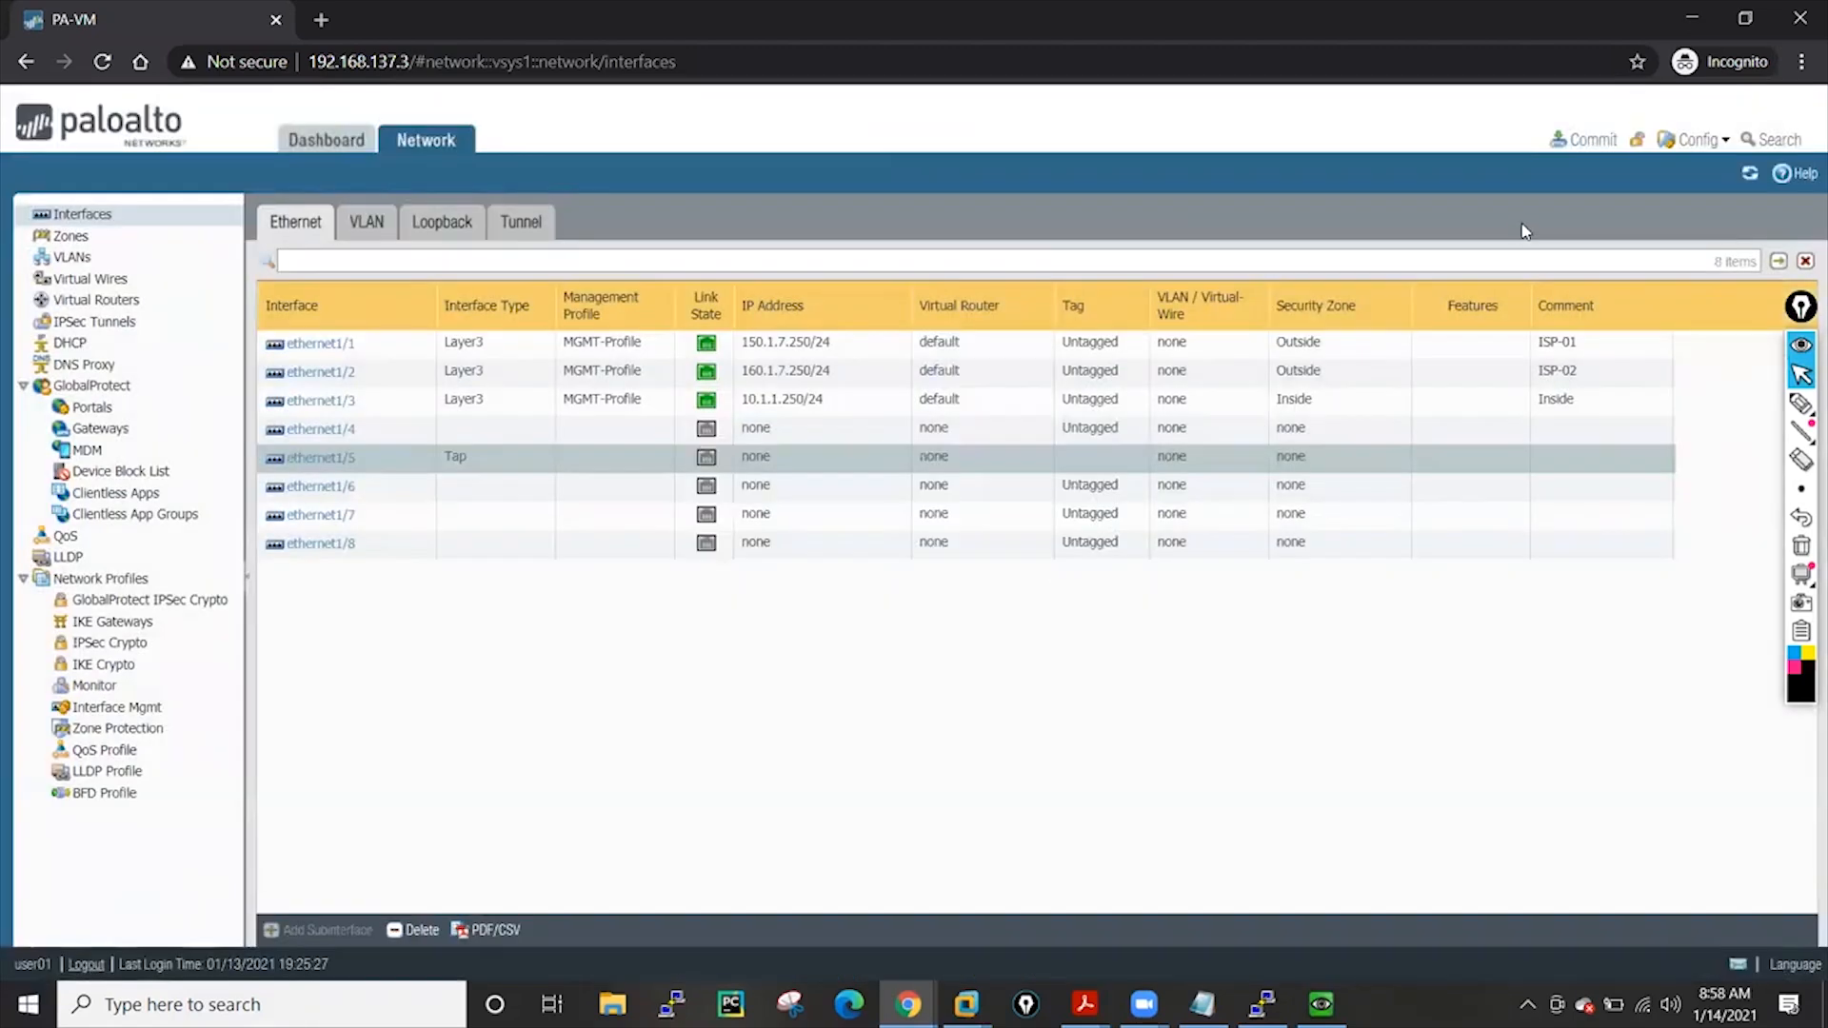
pyautogui.click(1586, 141)
pyautogui.click(907, 628)
# Log out and sign back in as the network-role admin with its password
pyautogui.click(86, 969)
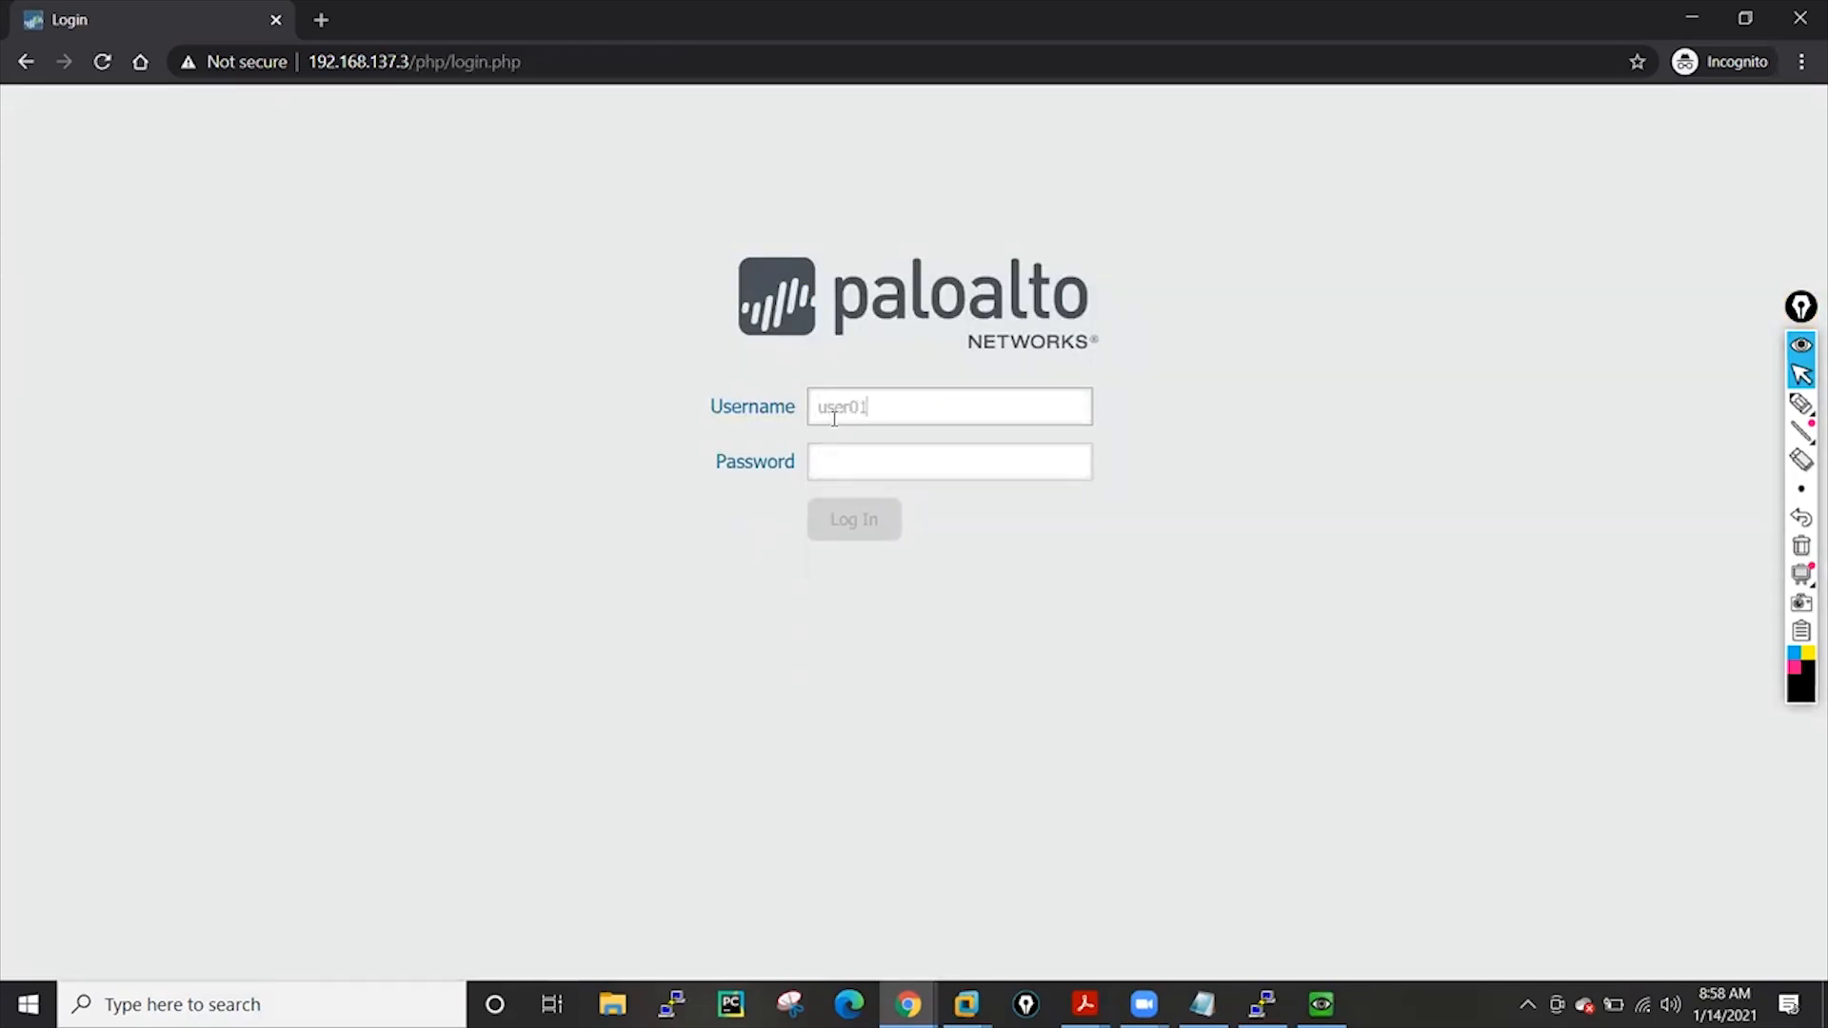
pyautogui.press('Tab')
pyautogui.write('P')
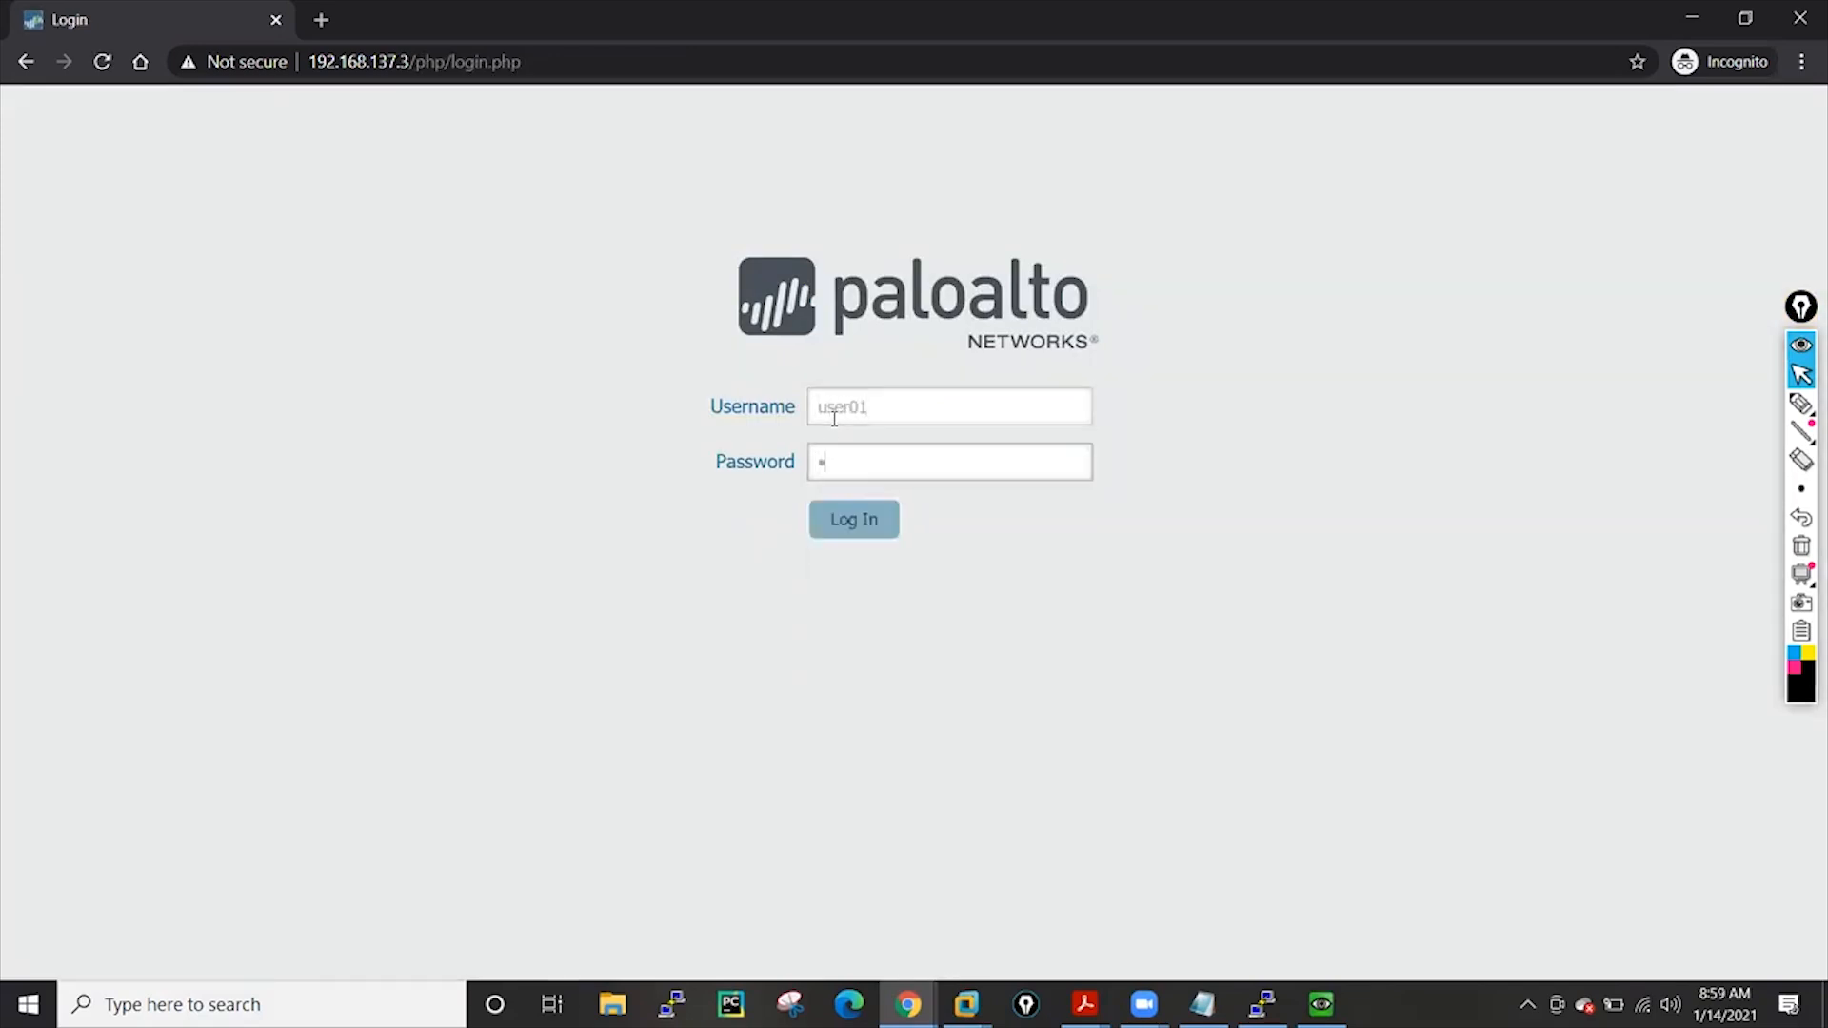
pyautogui.click(823, 539)
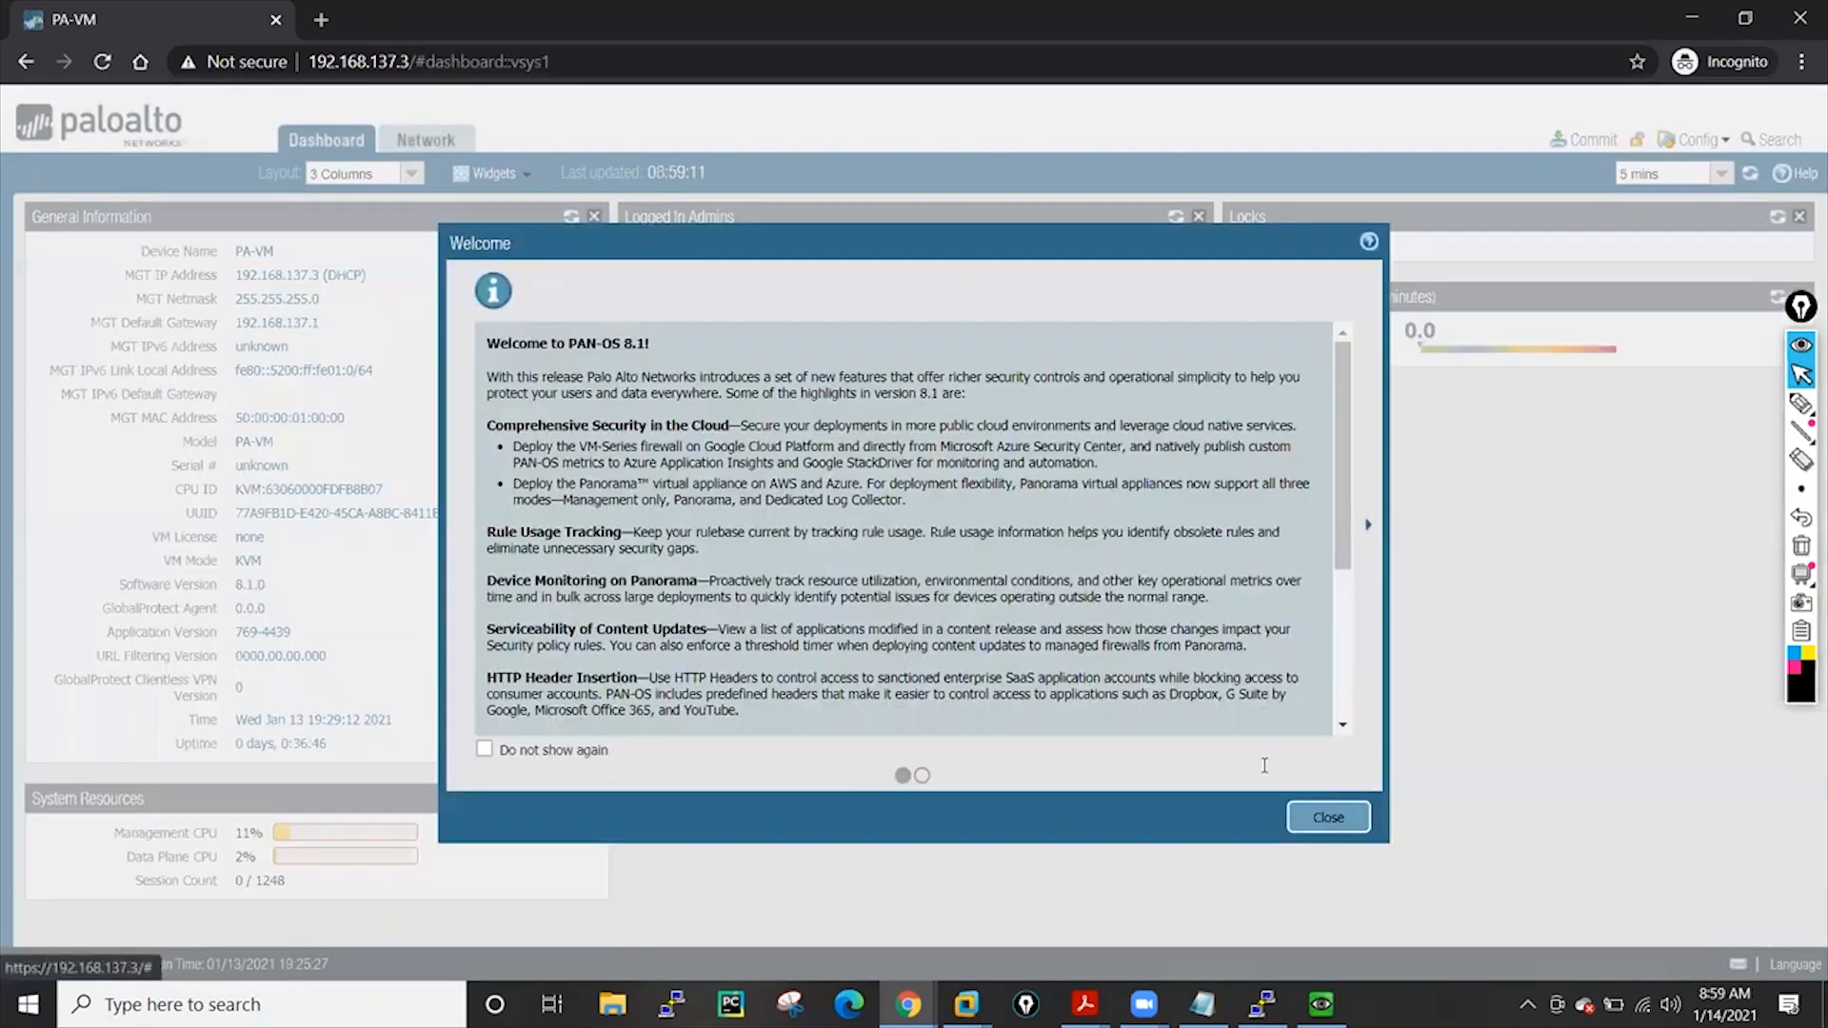
# Change interface ethernet1/5's type to HA and save it
pyautogui.click(1330, 815)
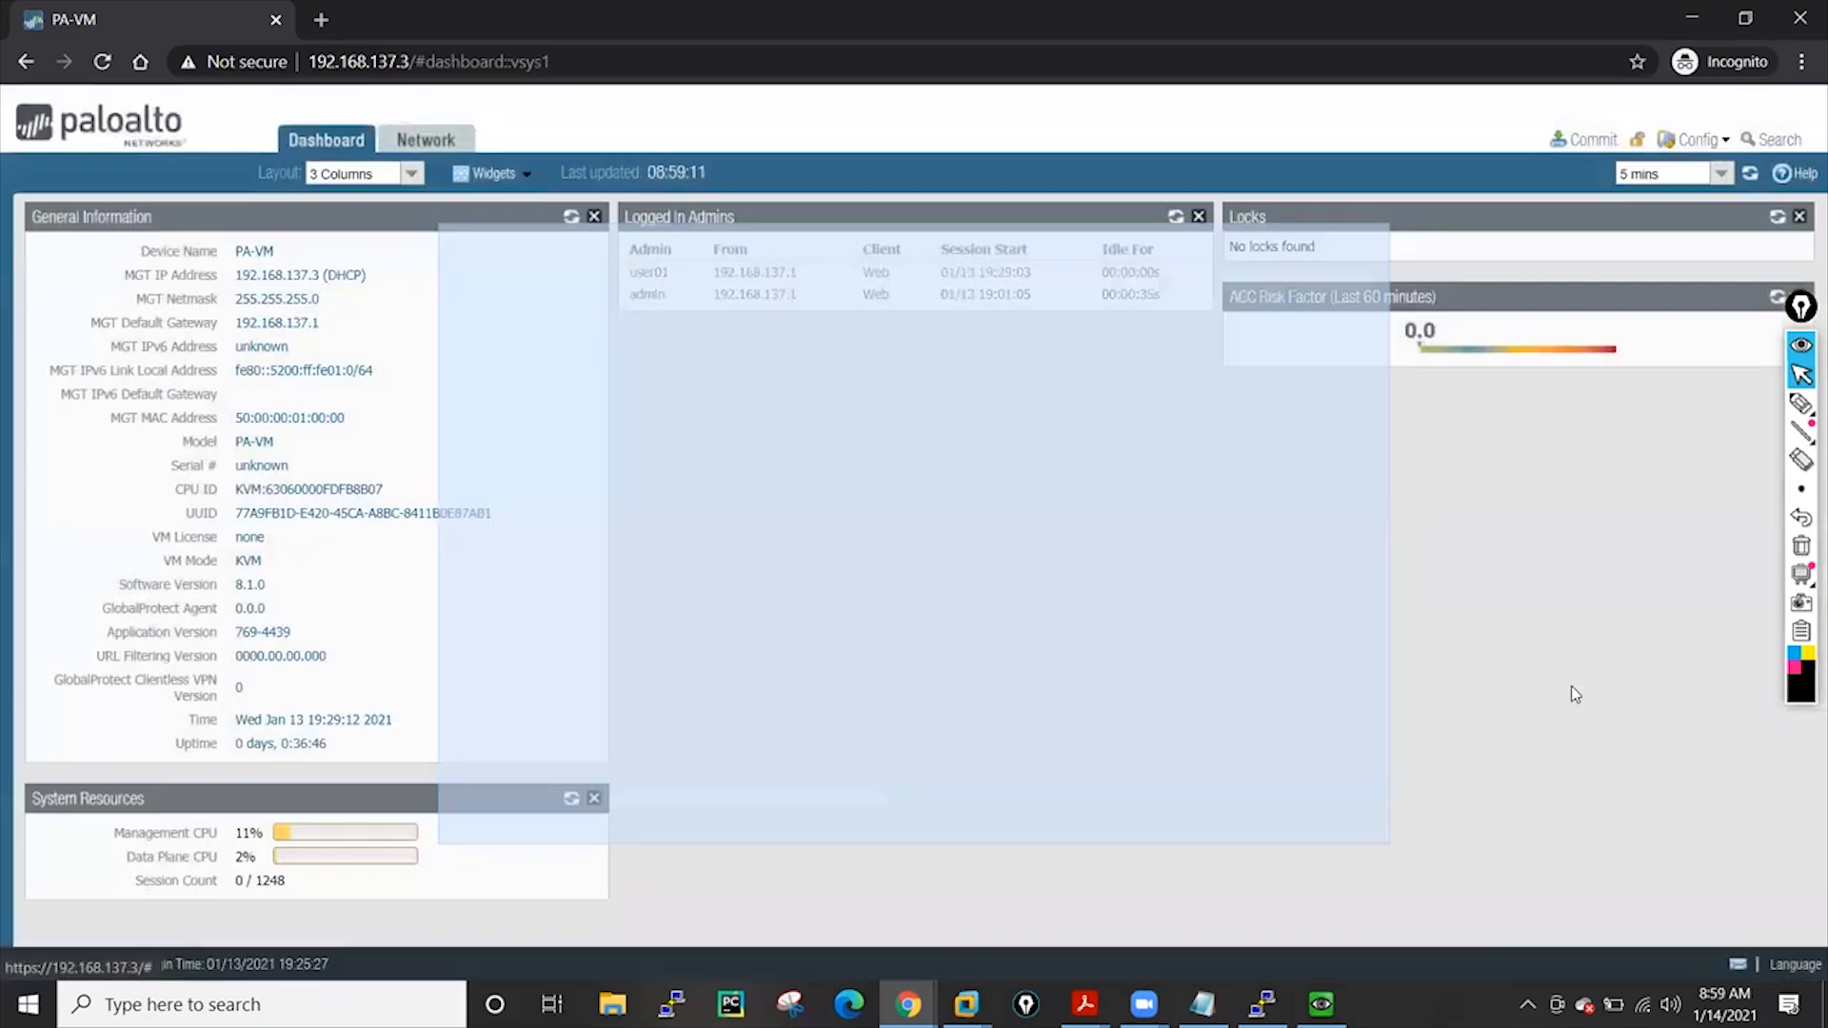
pyautogui.click(446, 139)
pyautogui.click(314, 458)
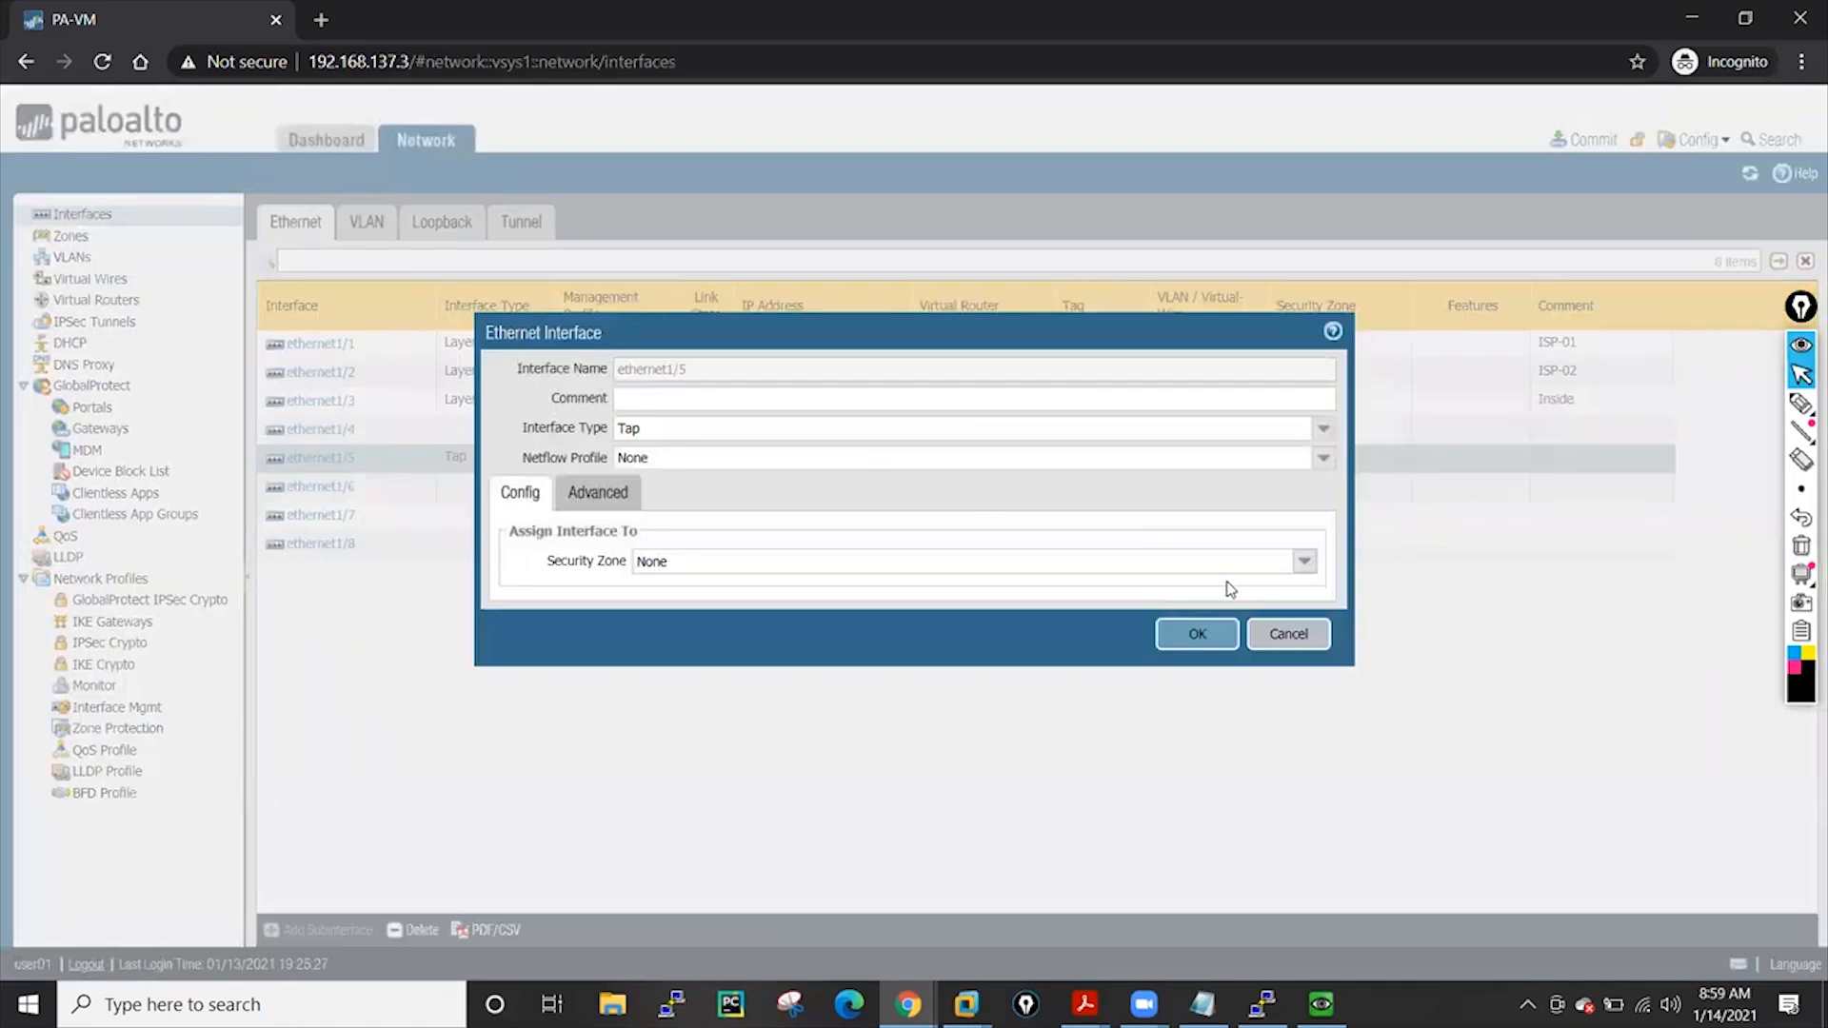
pyautogui.click(1303, 561)
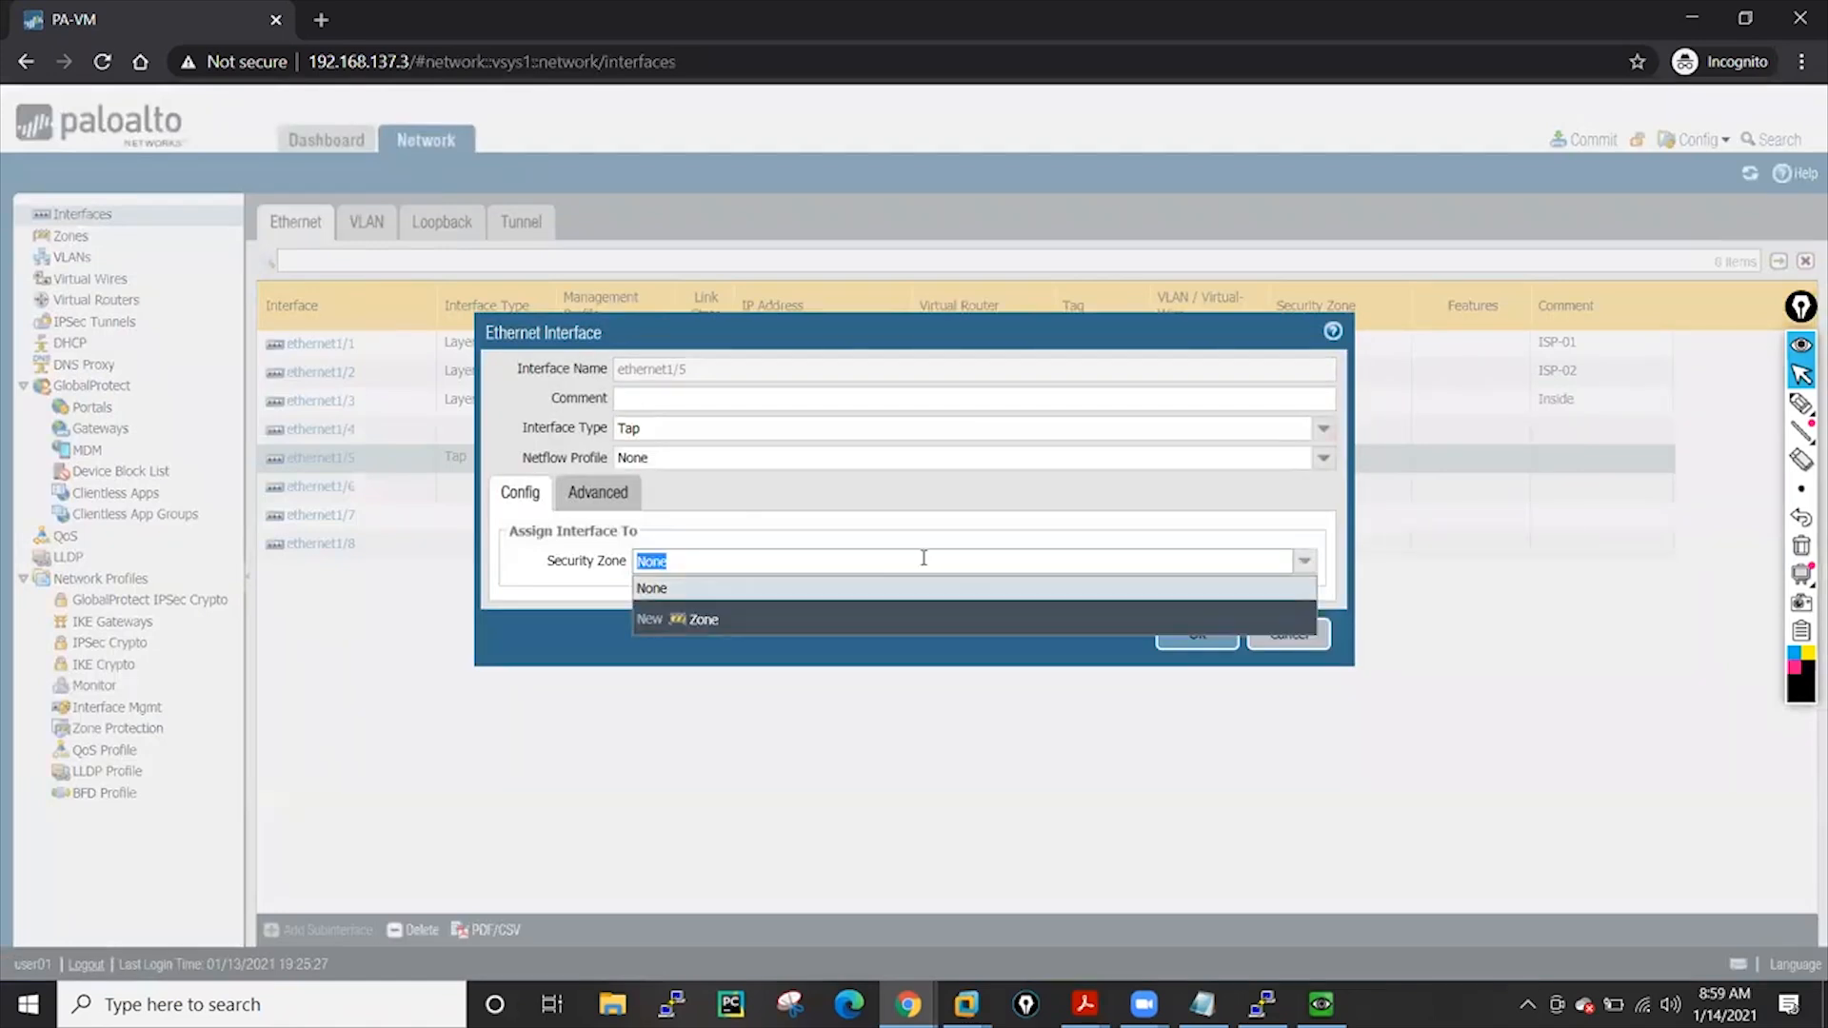
pyautogui.click(586, 592)
pyautogui.click(1323, 429)
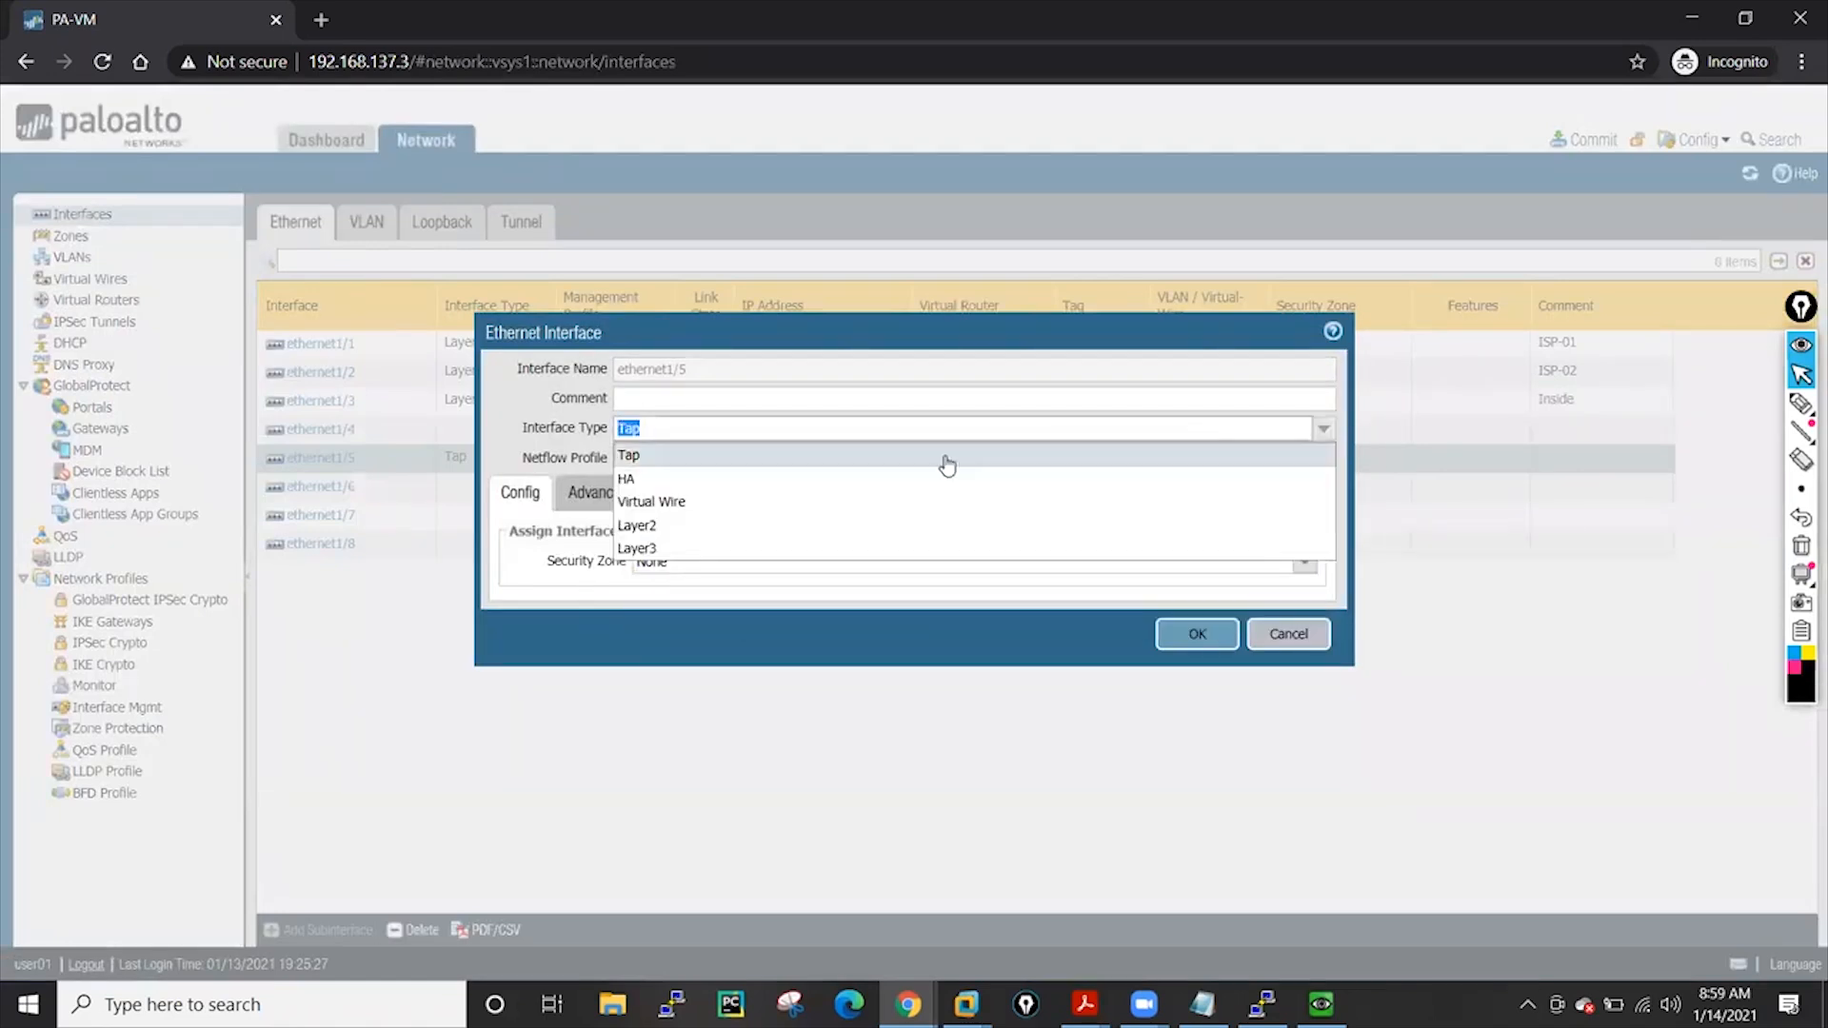
pyautogui.click(638, 479)
pyautogui.click(1207, 609)
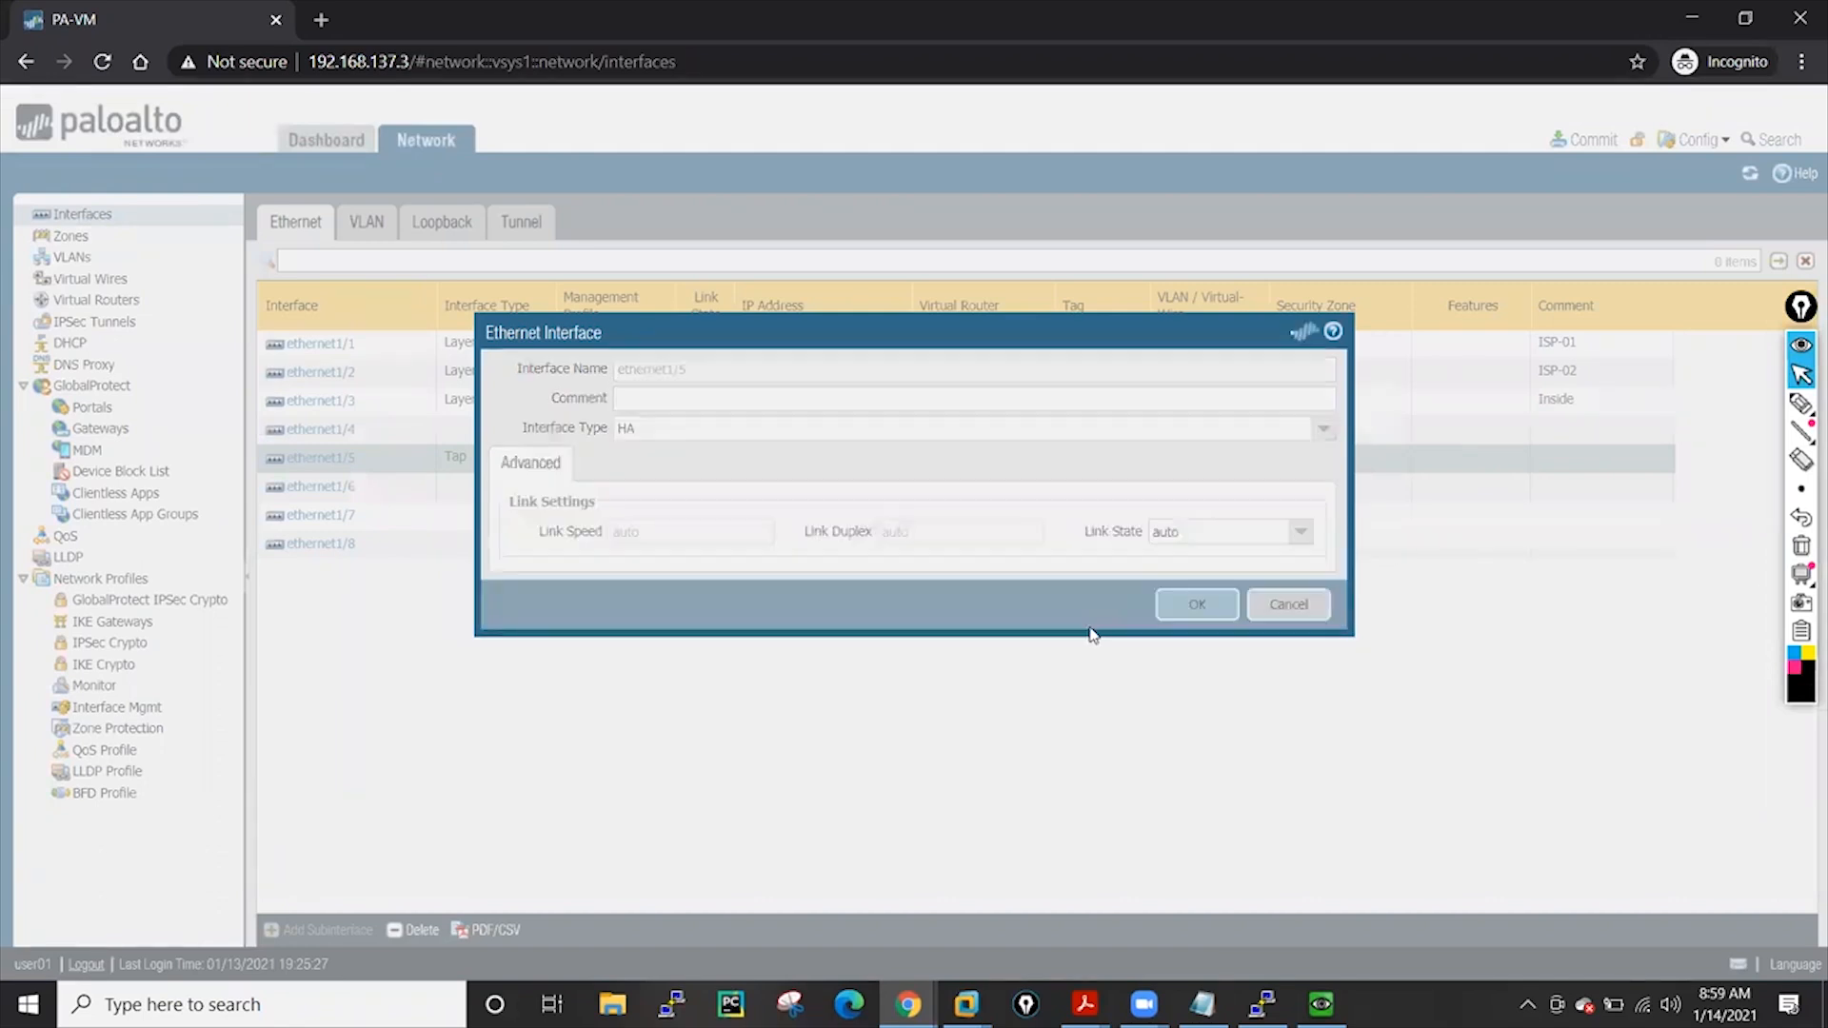
# Commit the ethernet1/5 change and close the commit status
pyautogui.click(1592, 140)
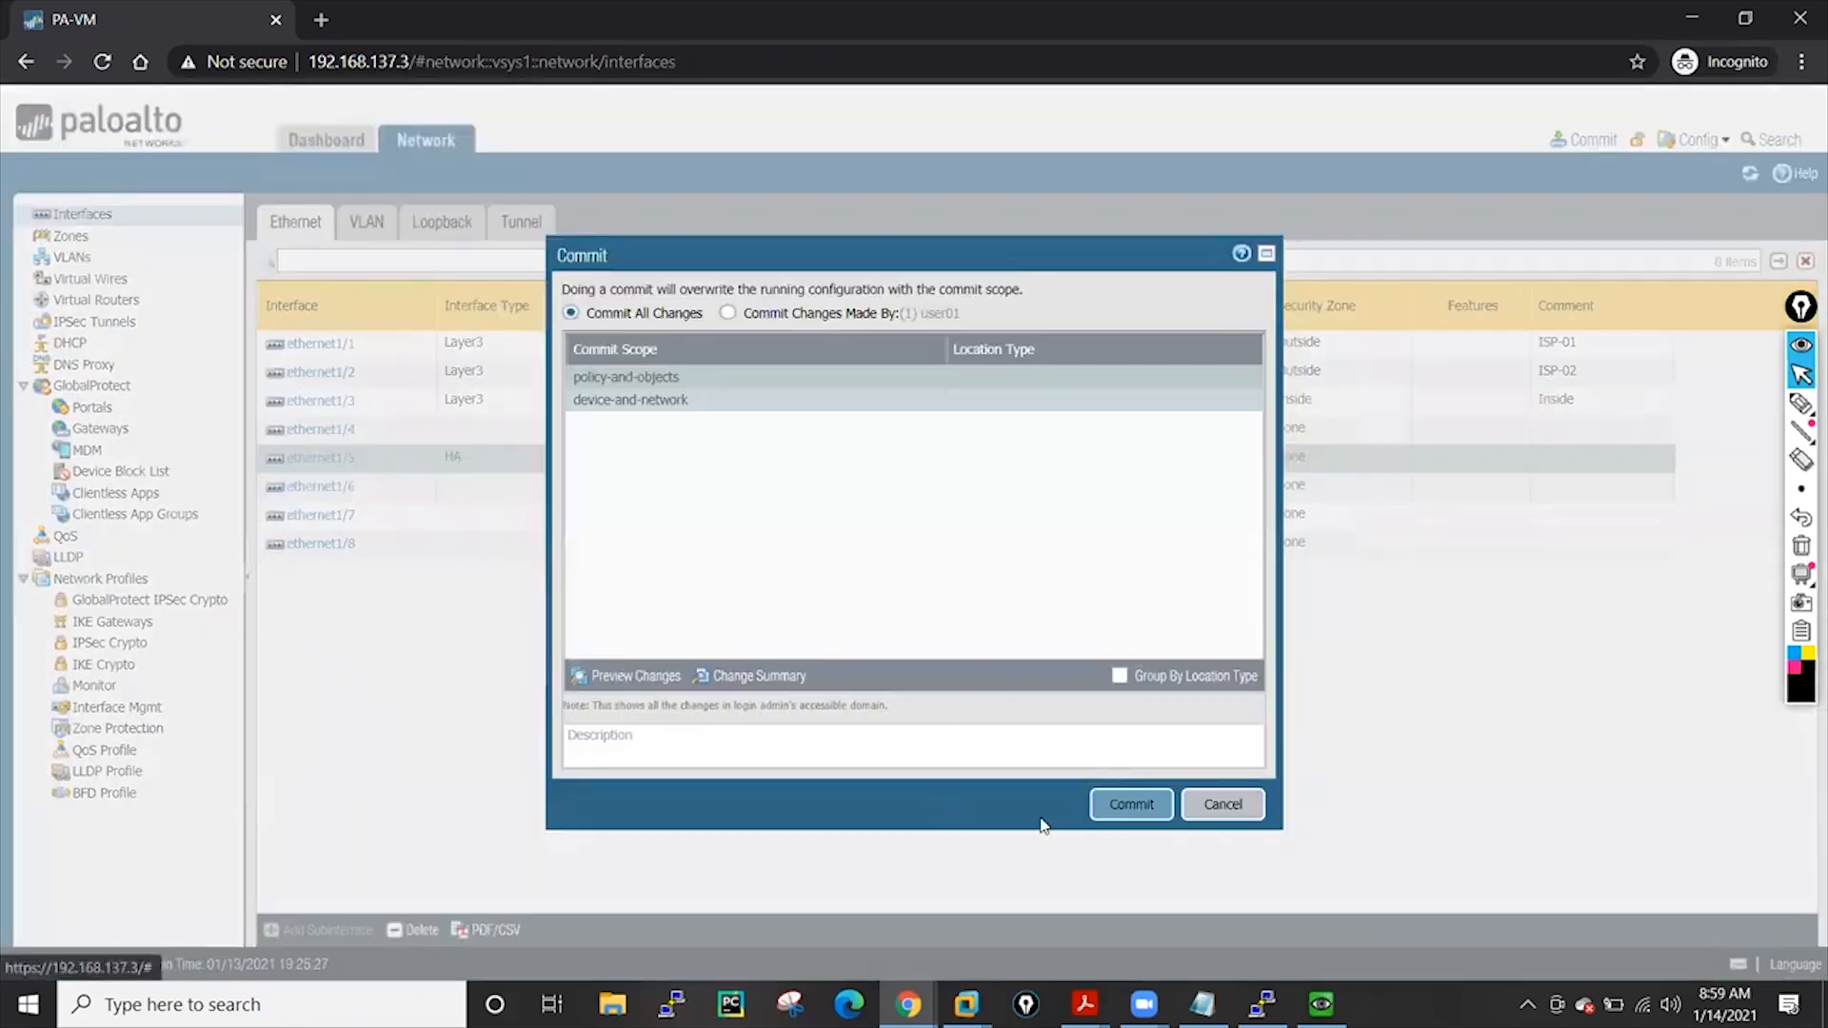
pyautogui.press('Return')
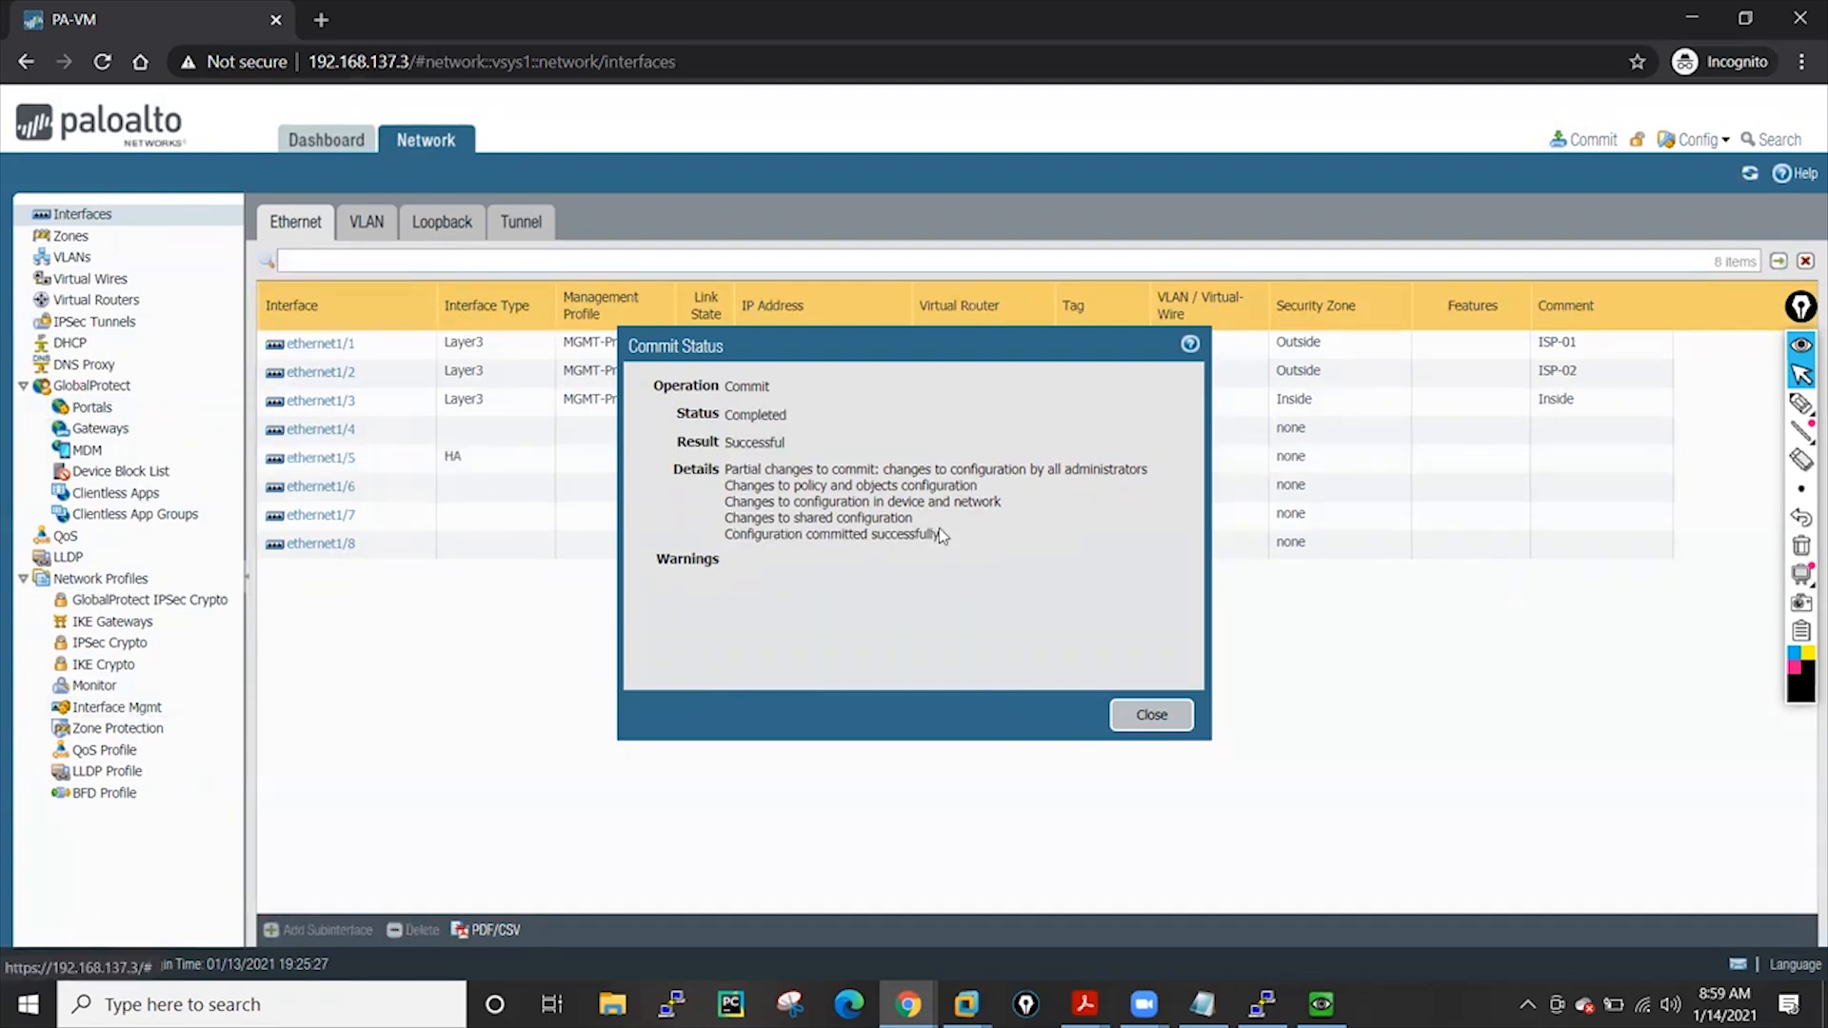
pyautogui.click(1139, 721)
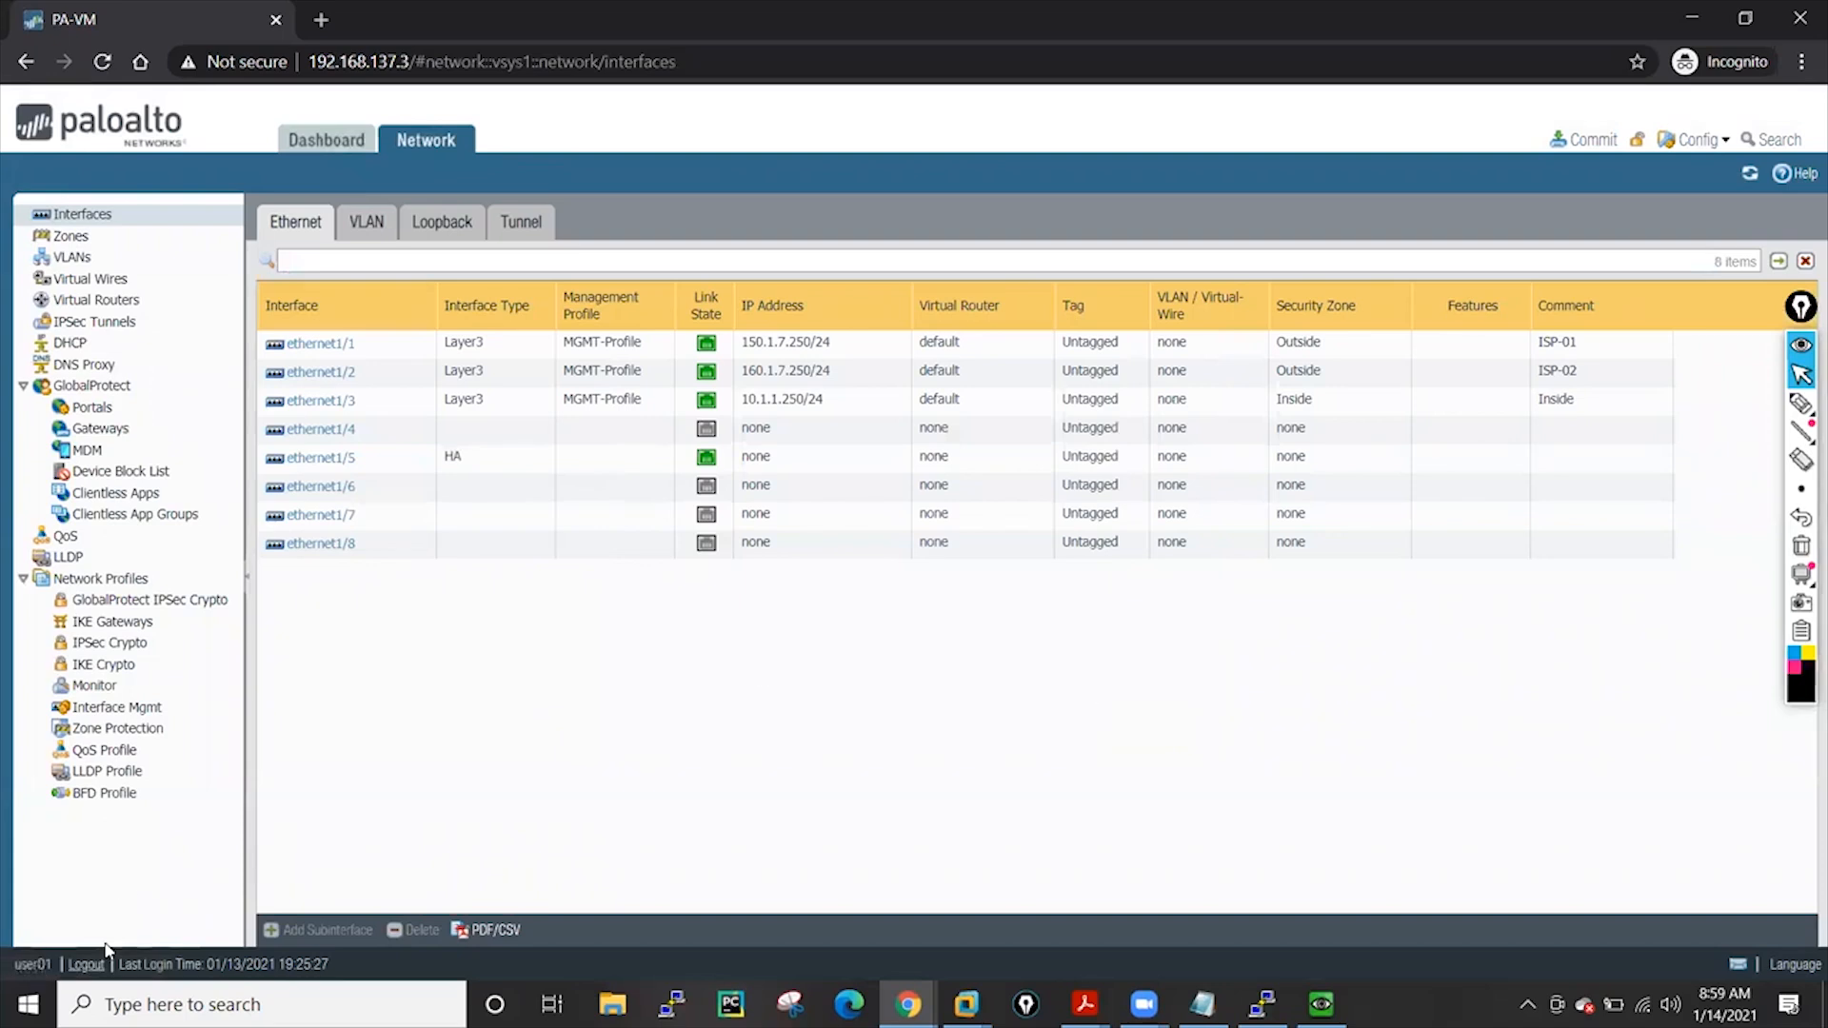
# Log out, sign in as the security-role admin, and view the Security policy rules
pyautogui.click(84, 965)
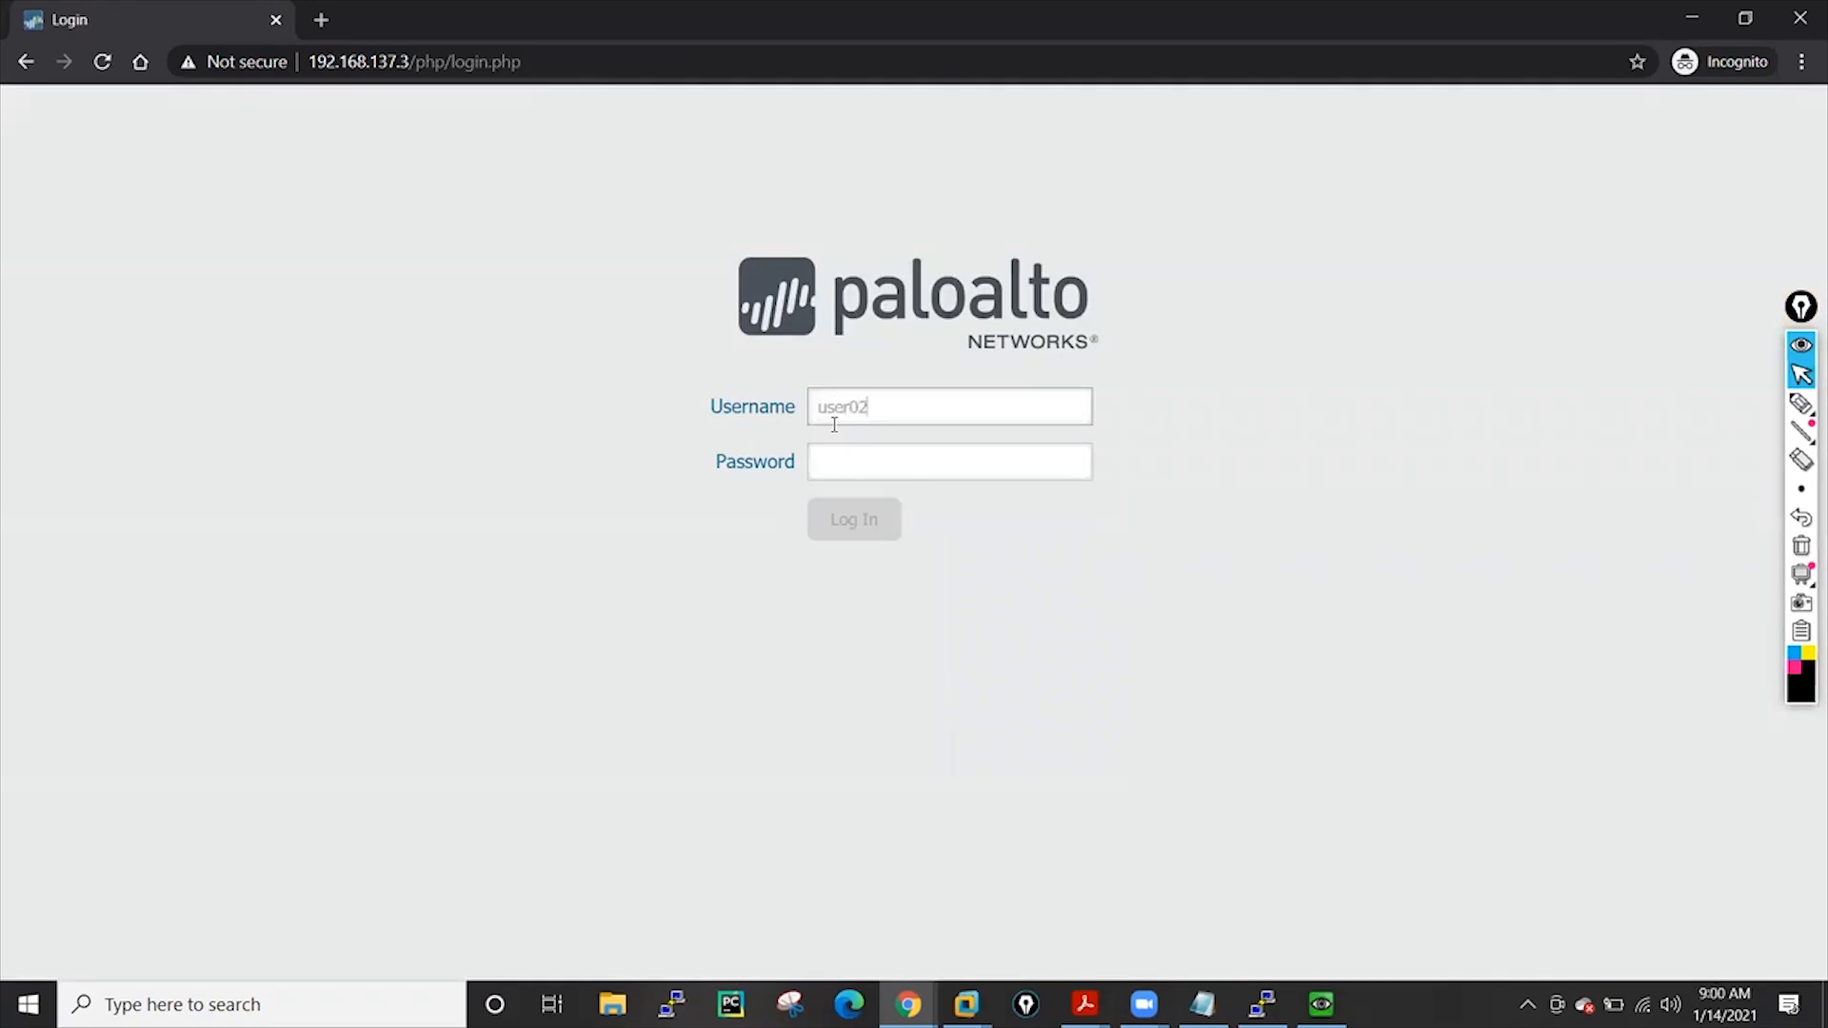
pyautogui.click(891, 466)
pyautogui.write('p')
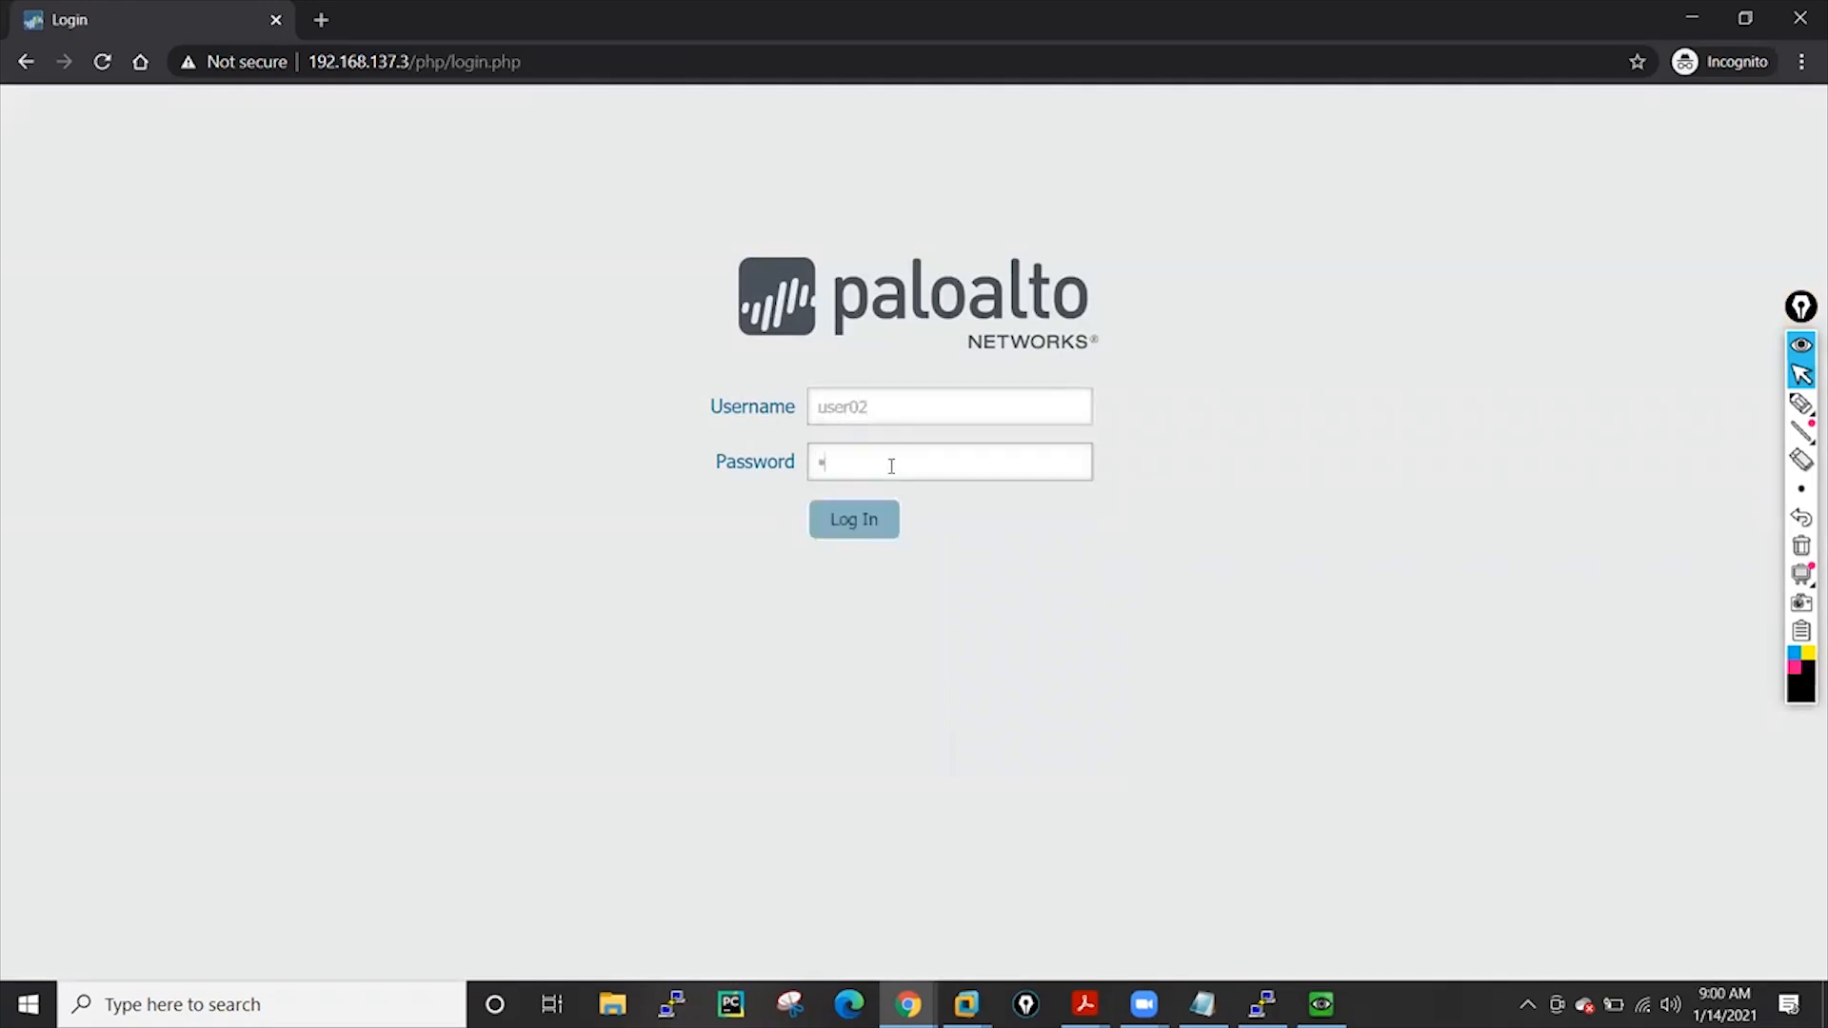
pyautogui.click(871, 519)
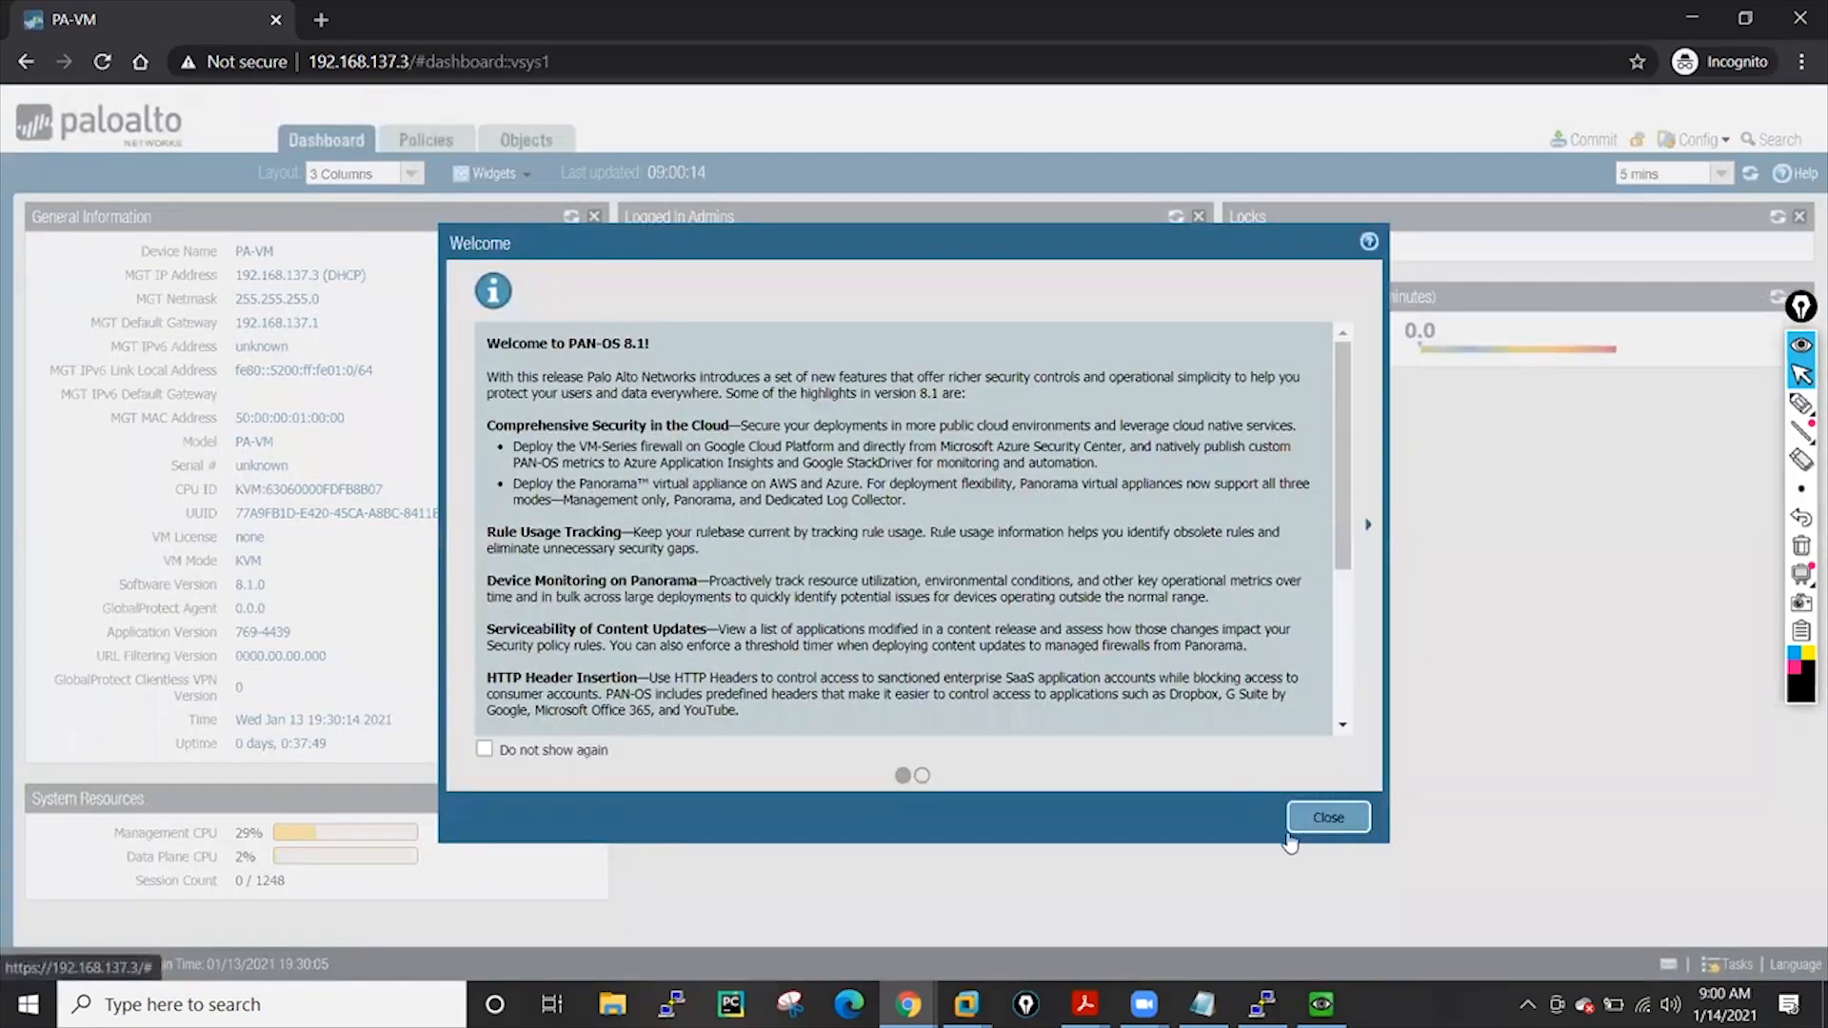
pyautogui.click(1333, 817)
pyautogui.click(447, 138)
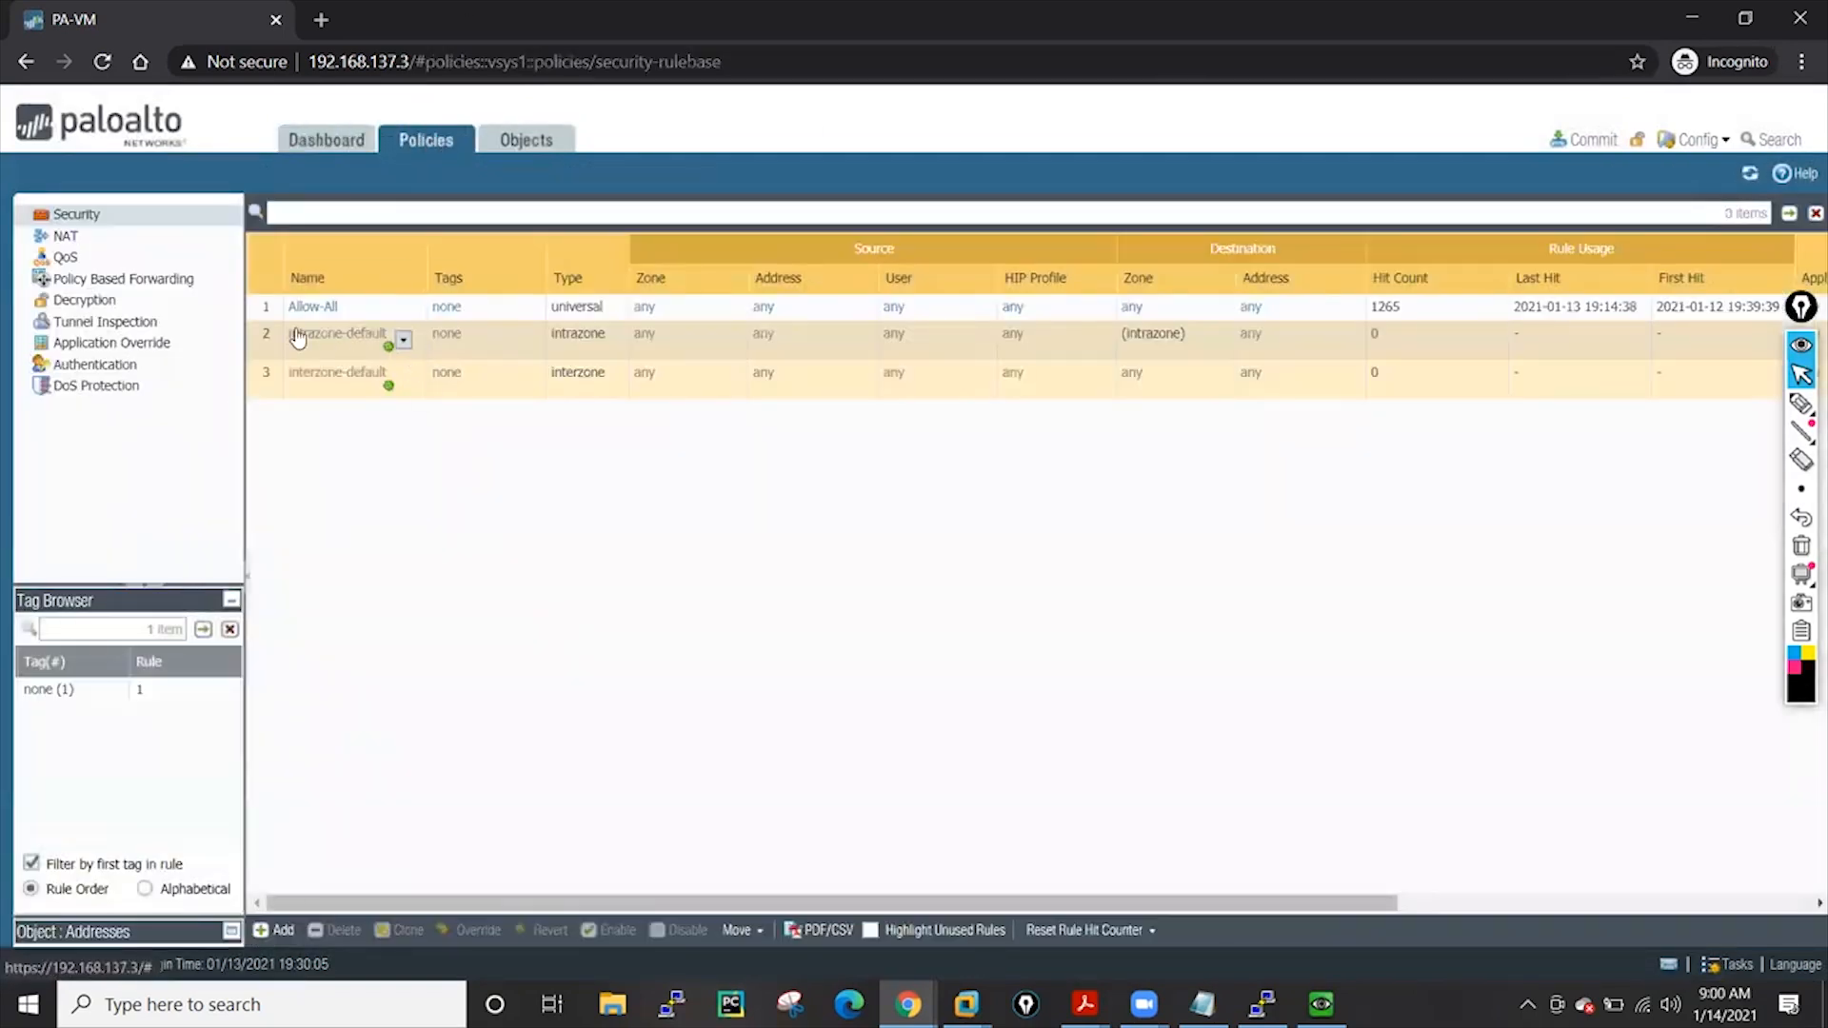
# Start and discard a security rule, then browse NAT rules, addresses and address groups
pyautogui.click(277, 931)
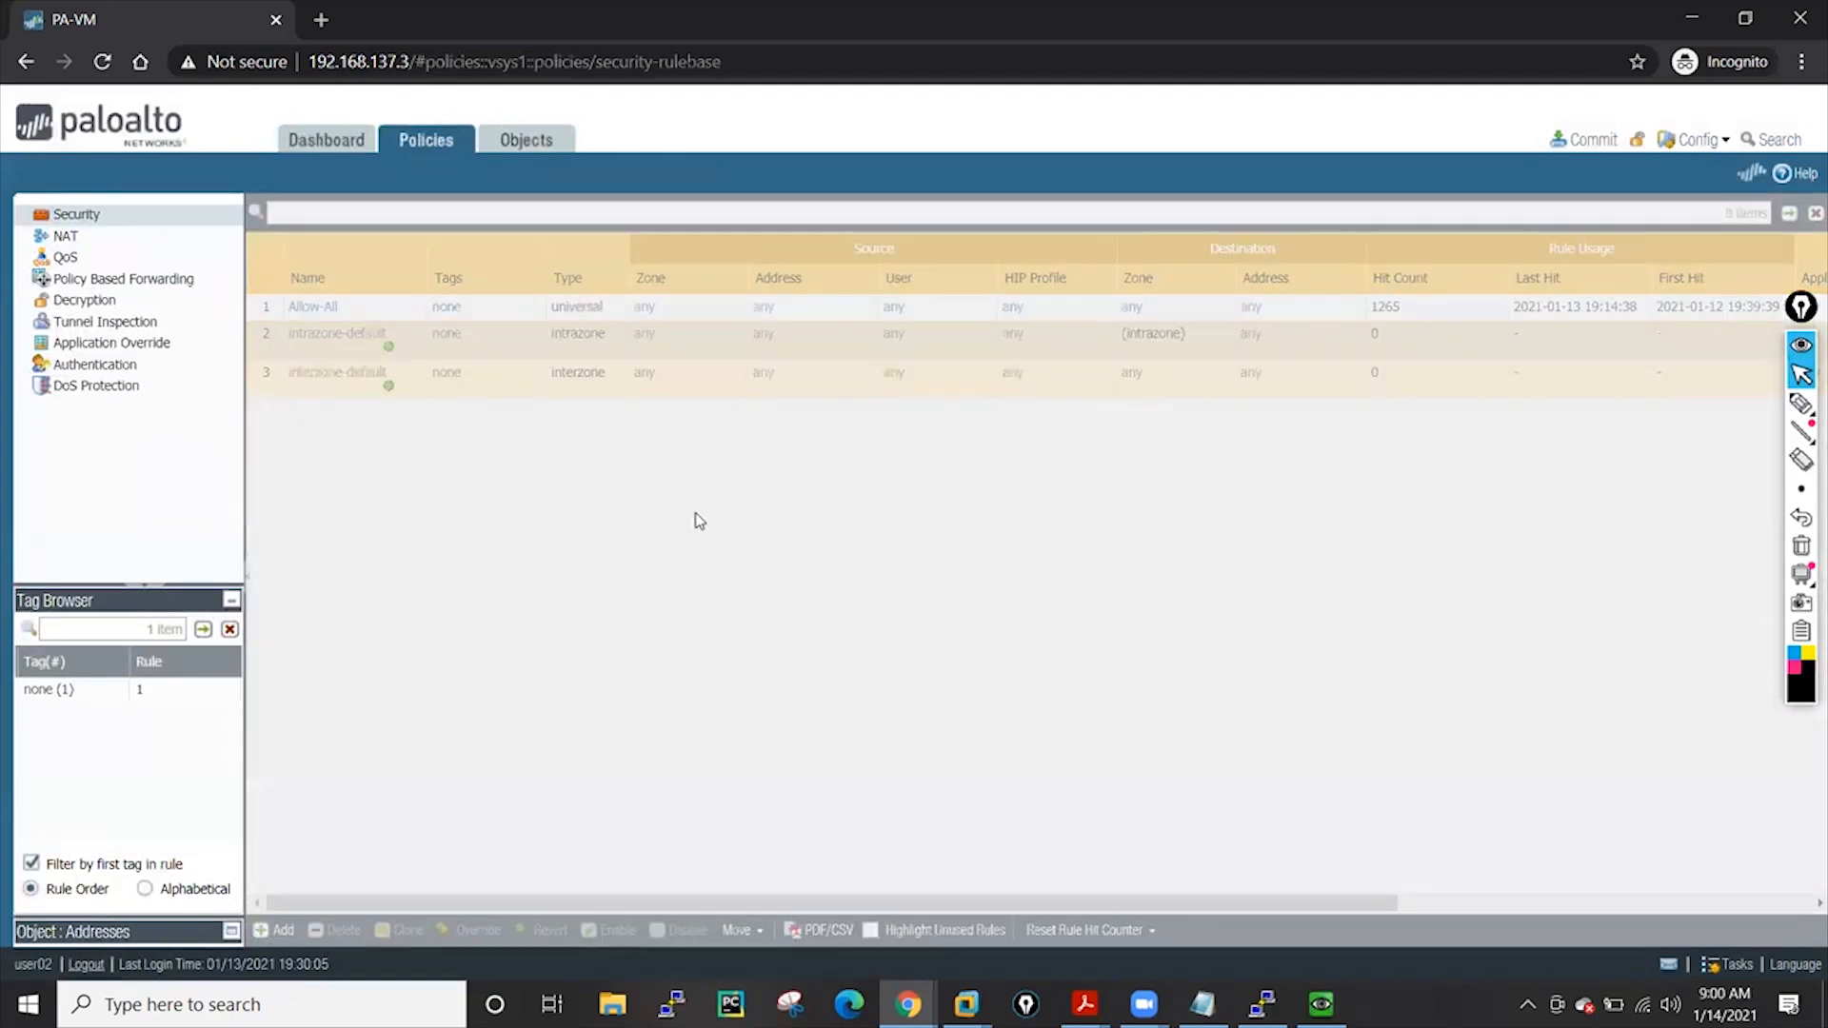
pyautogui.click(1281, 670)
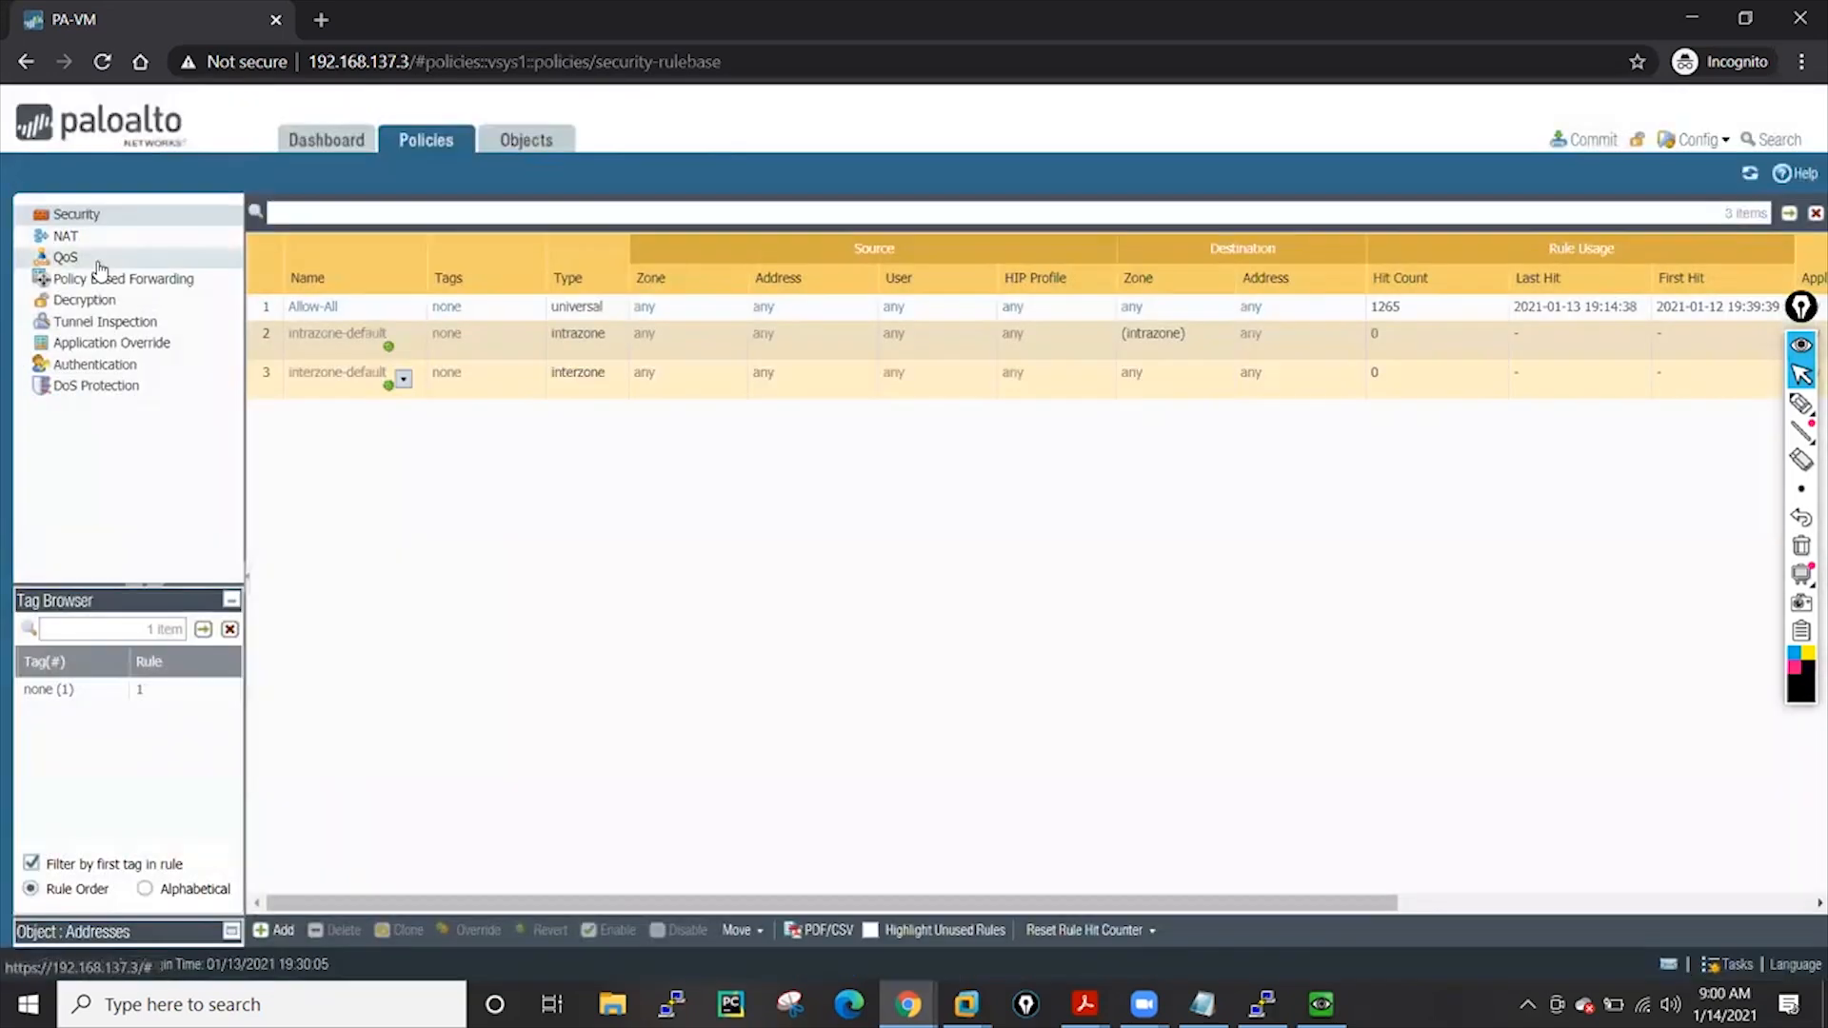
pyautogui.click(64, 236)
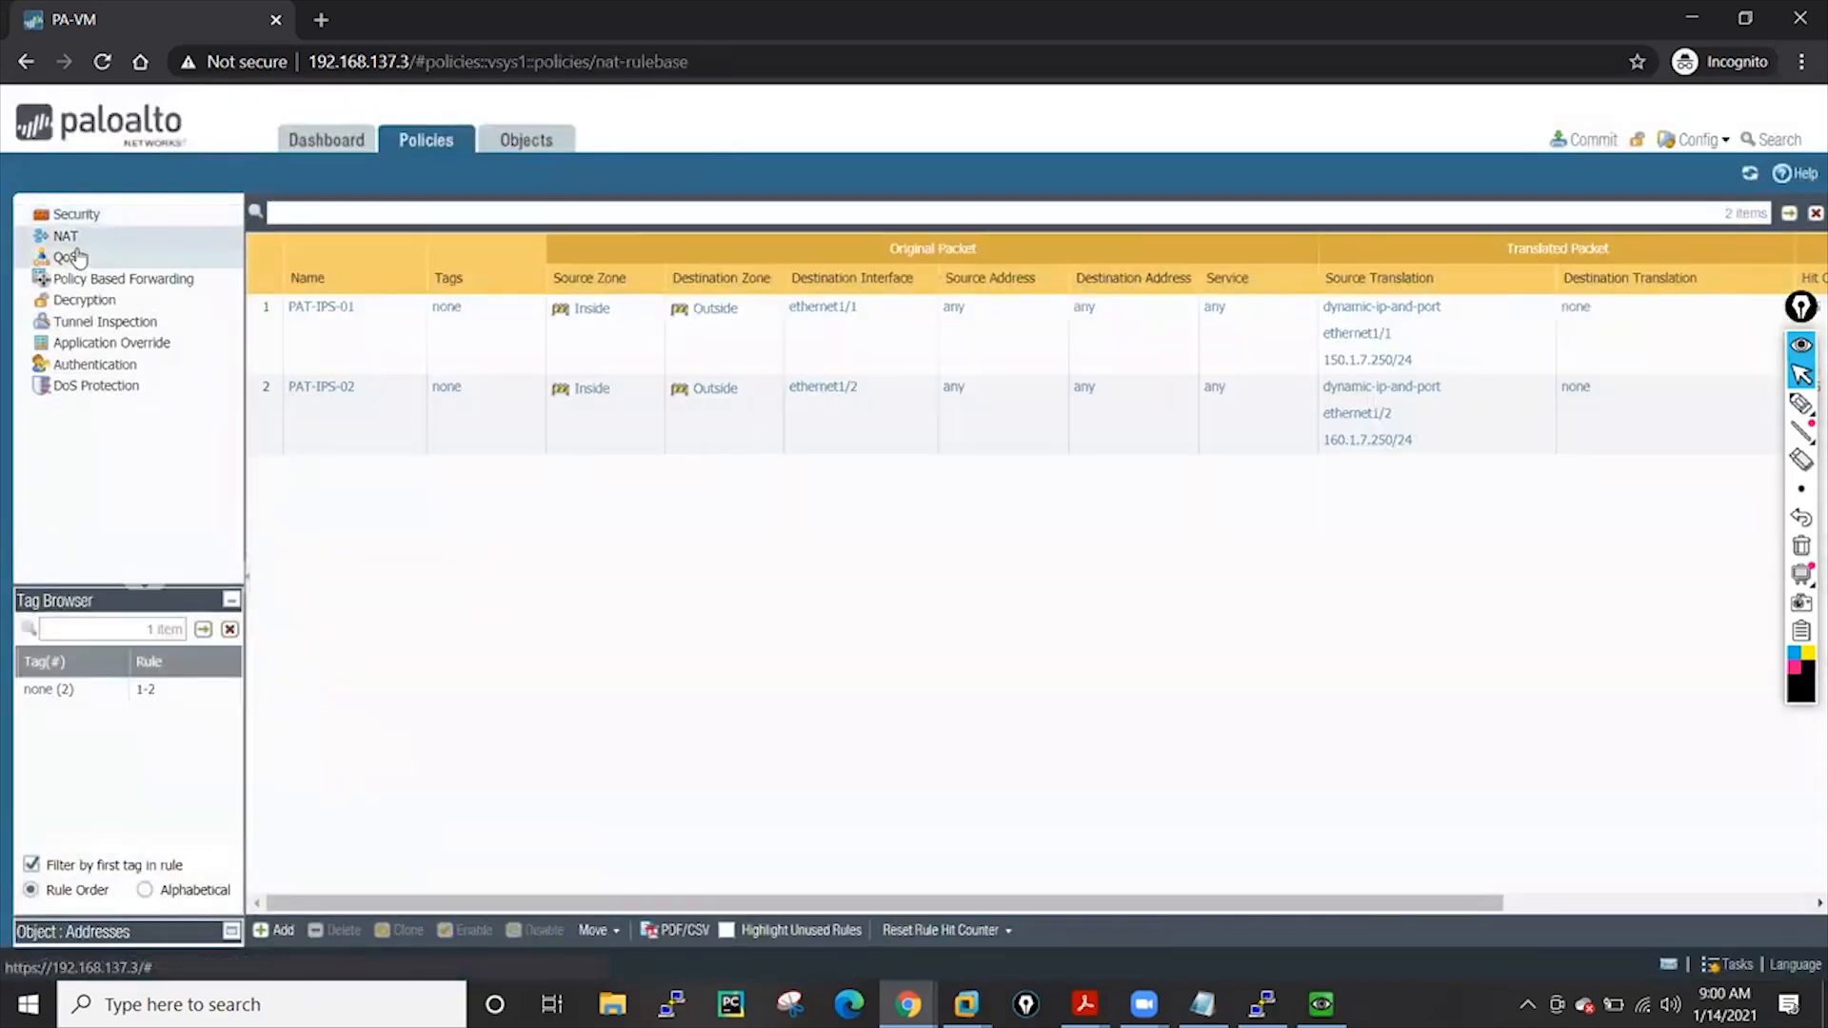
pyautogui.click(77, 214)
pyautogui.click(571, 139)
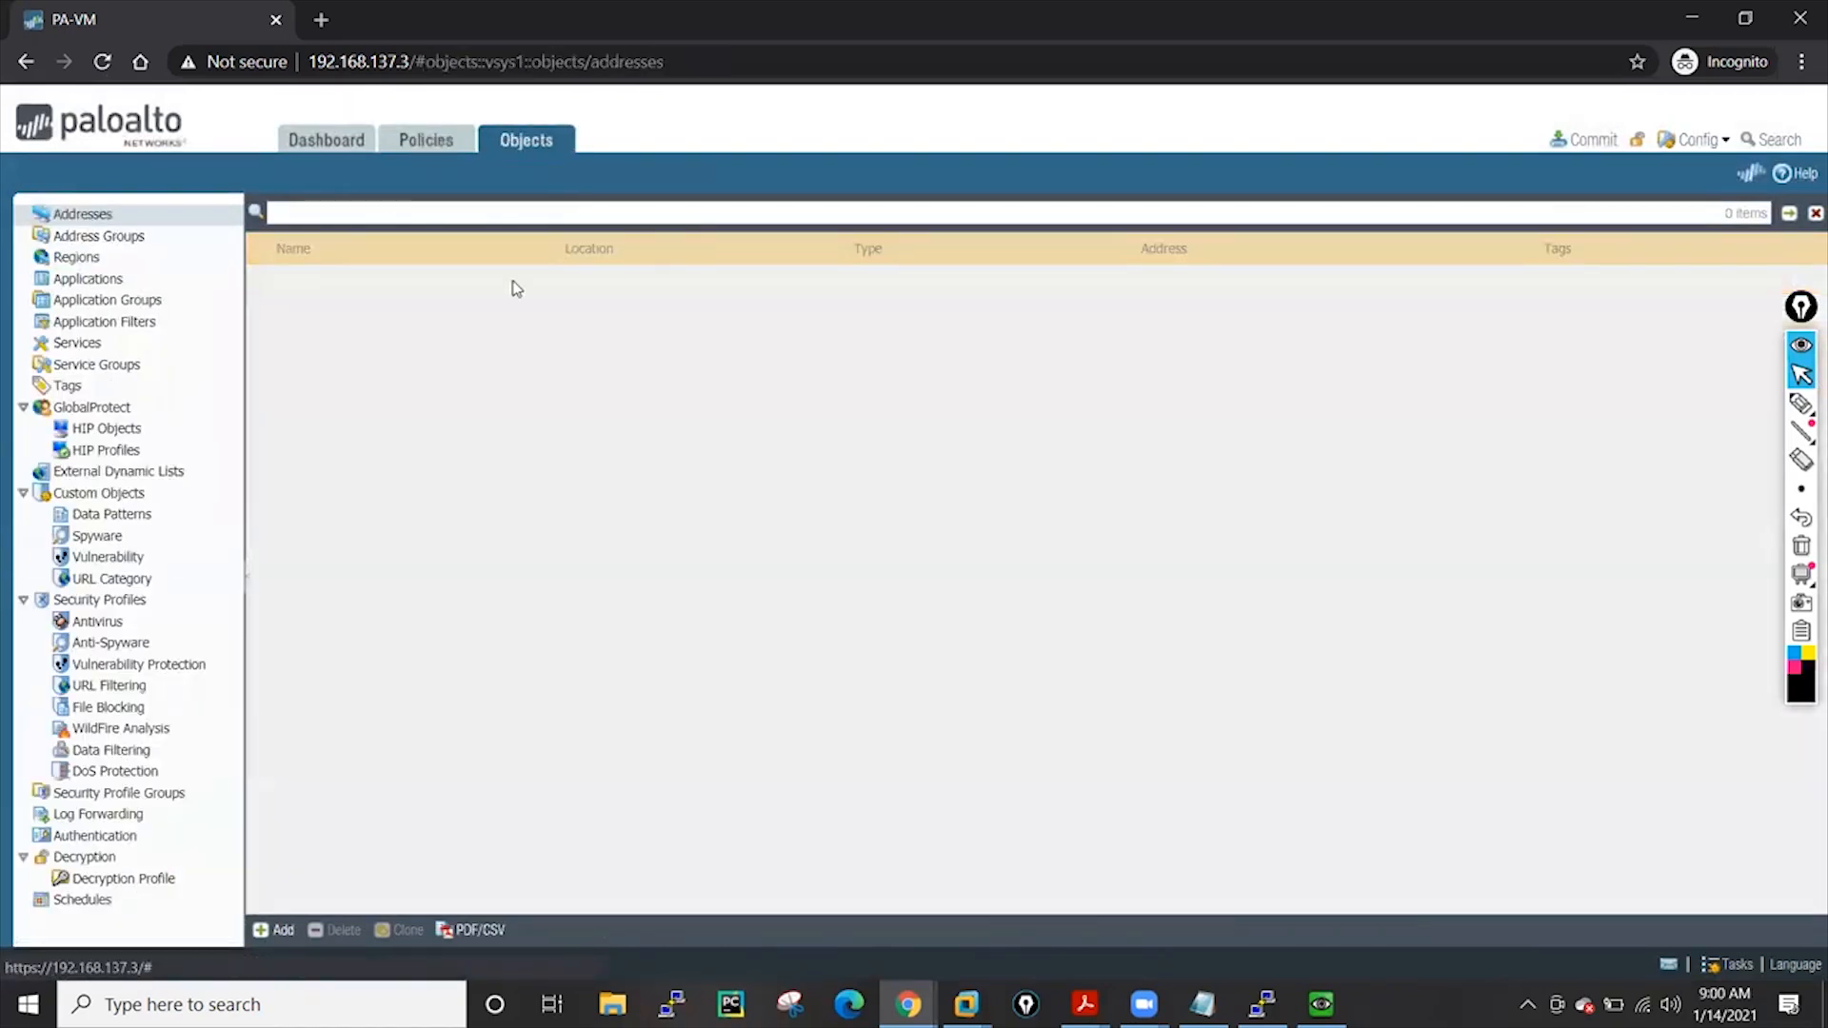
pyautogui.click(85, 237)
pyautogui.click(82, 214)
# Create address object hh with IP netmask 1.2.2.2, then hide the incognito window
pyautogui.click(276, 930)
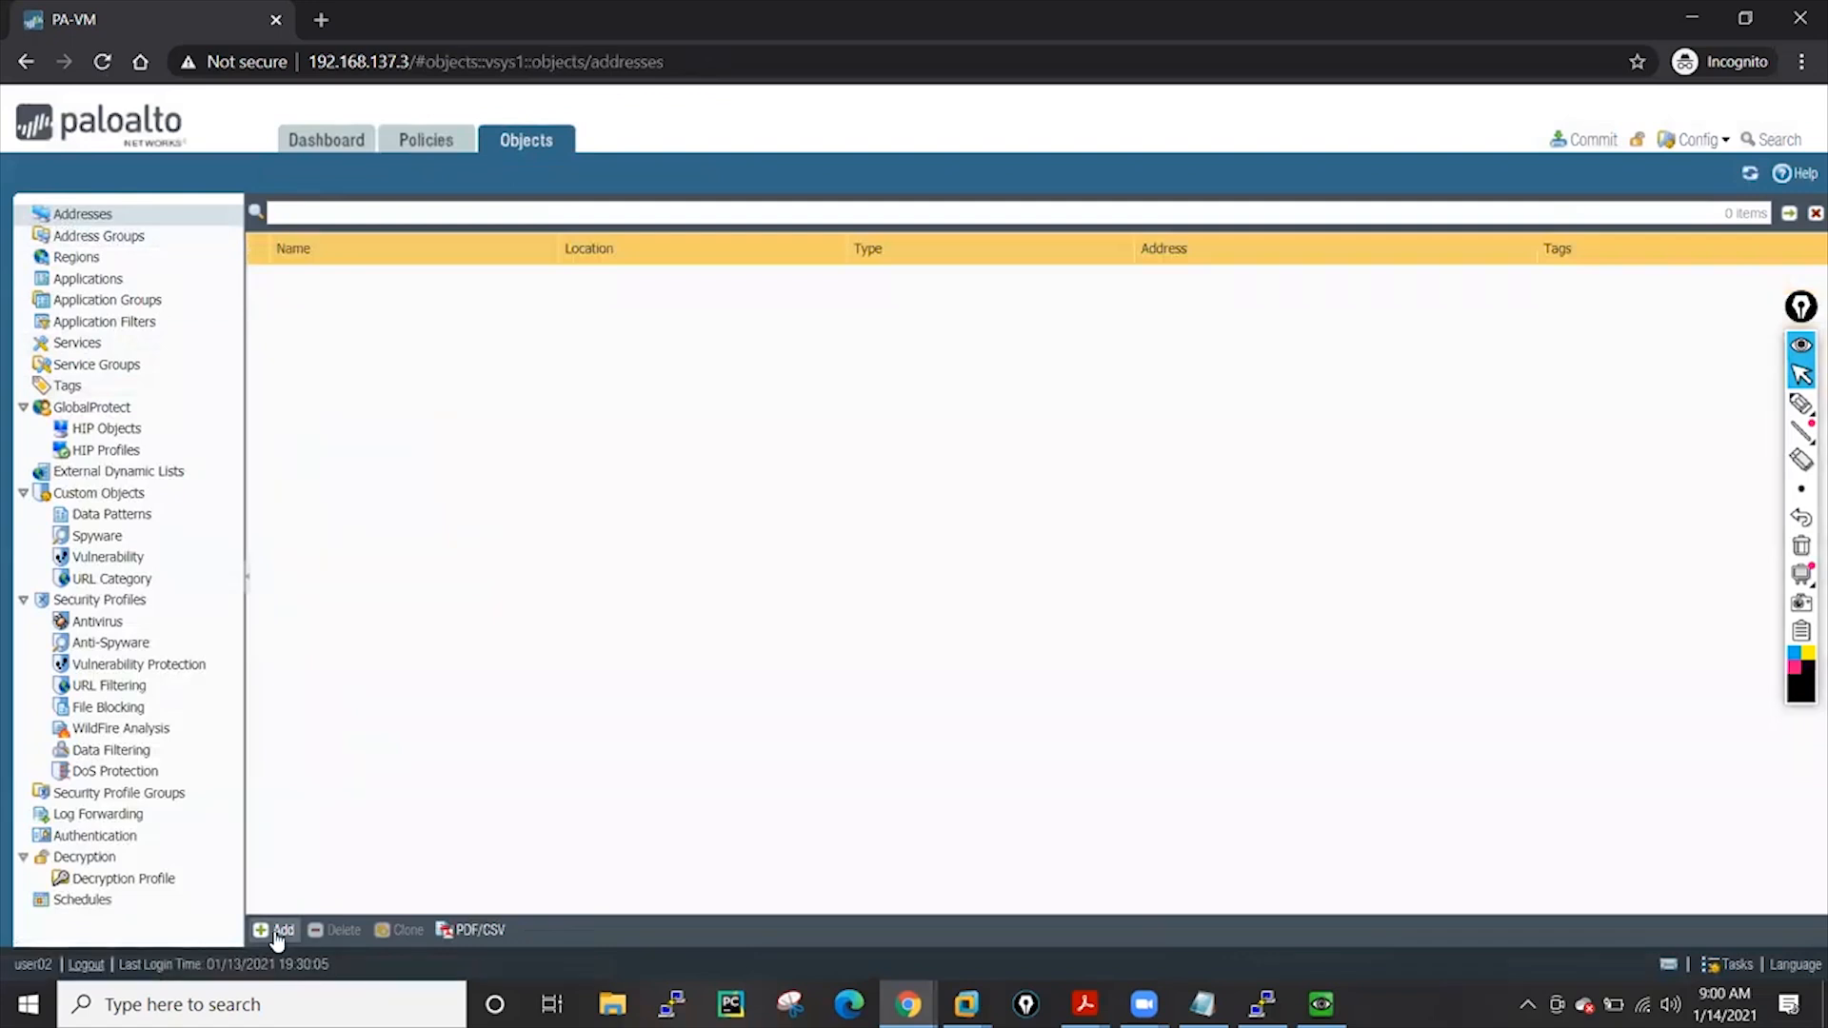
pyautogui.click(788, 430)
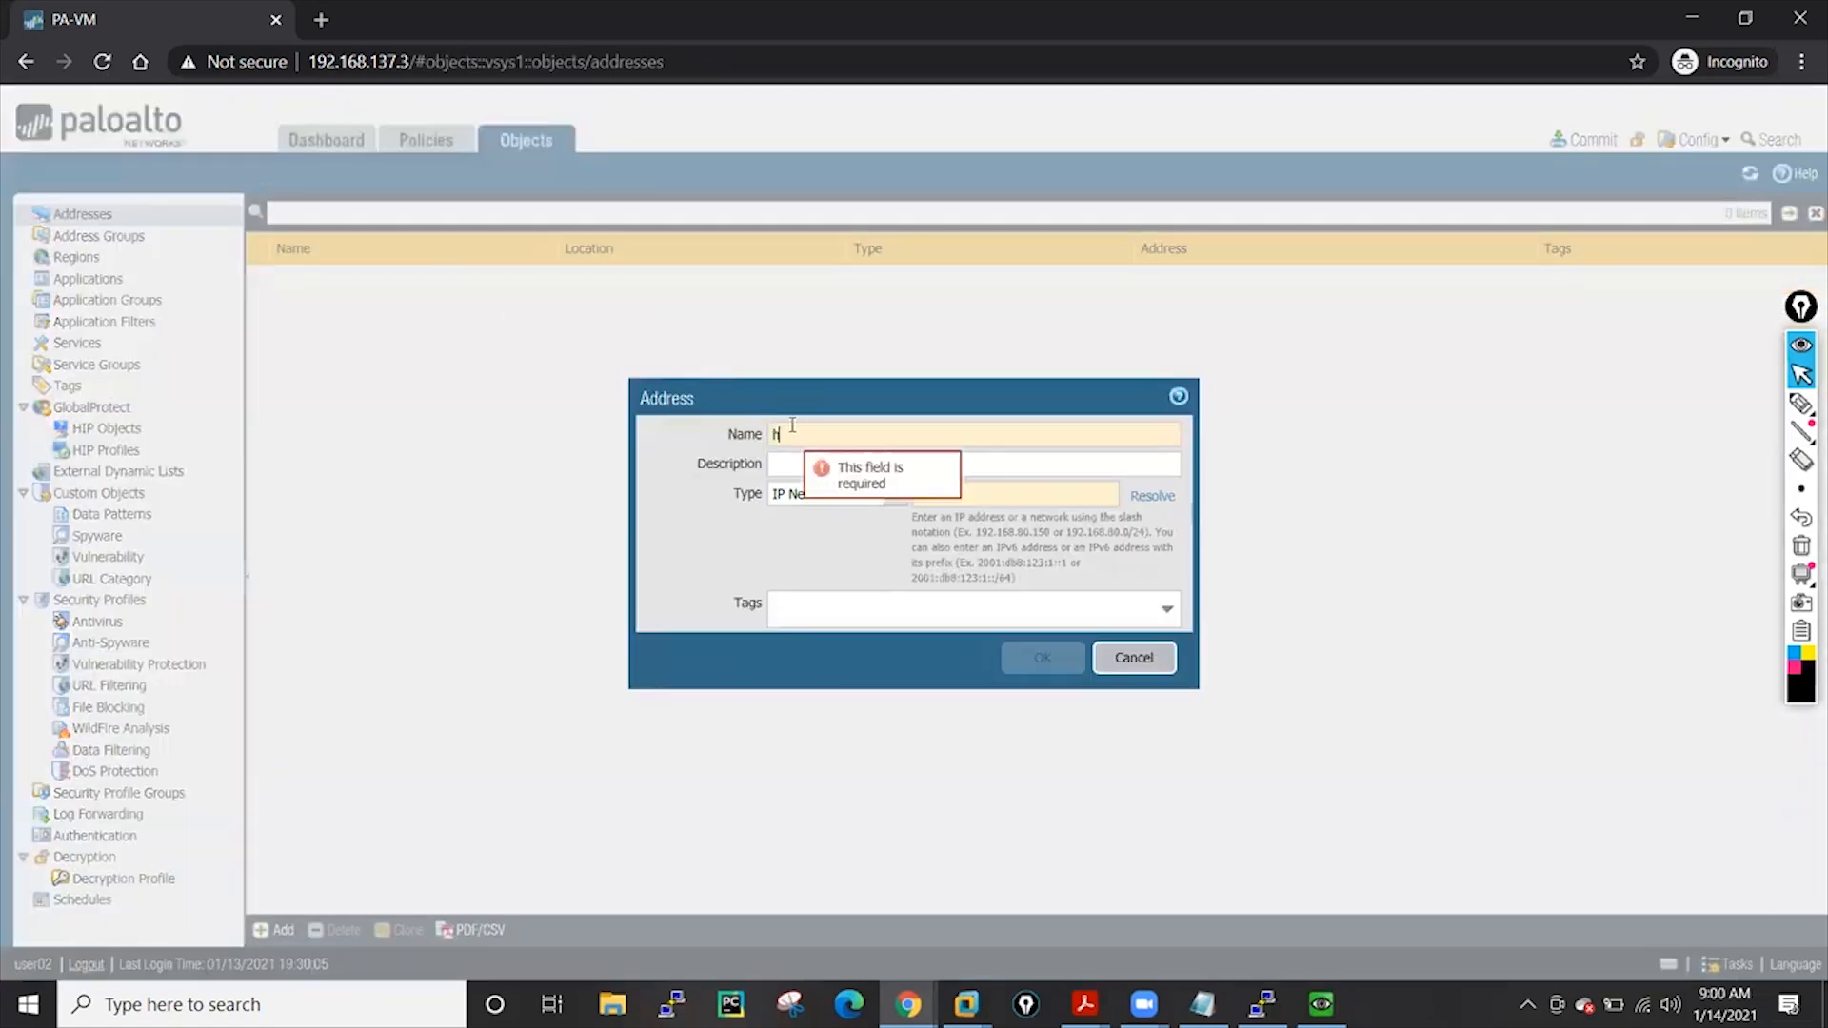
pyautogui.write('hh')
pyautogui.click(973, 491)
pyautogui.write('1.')
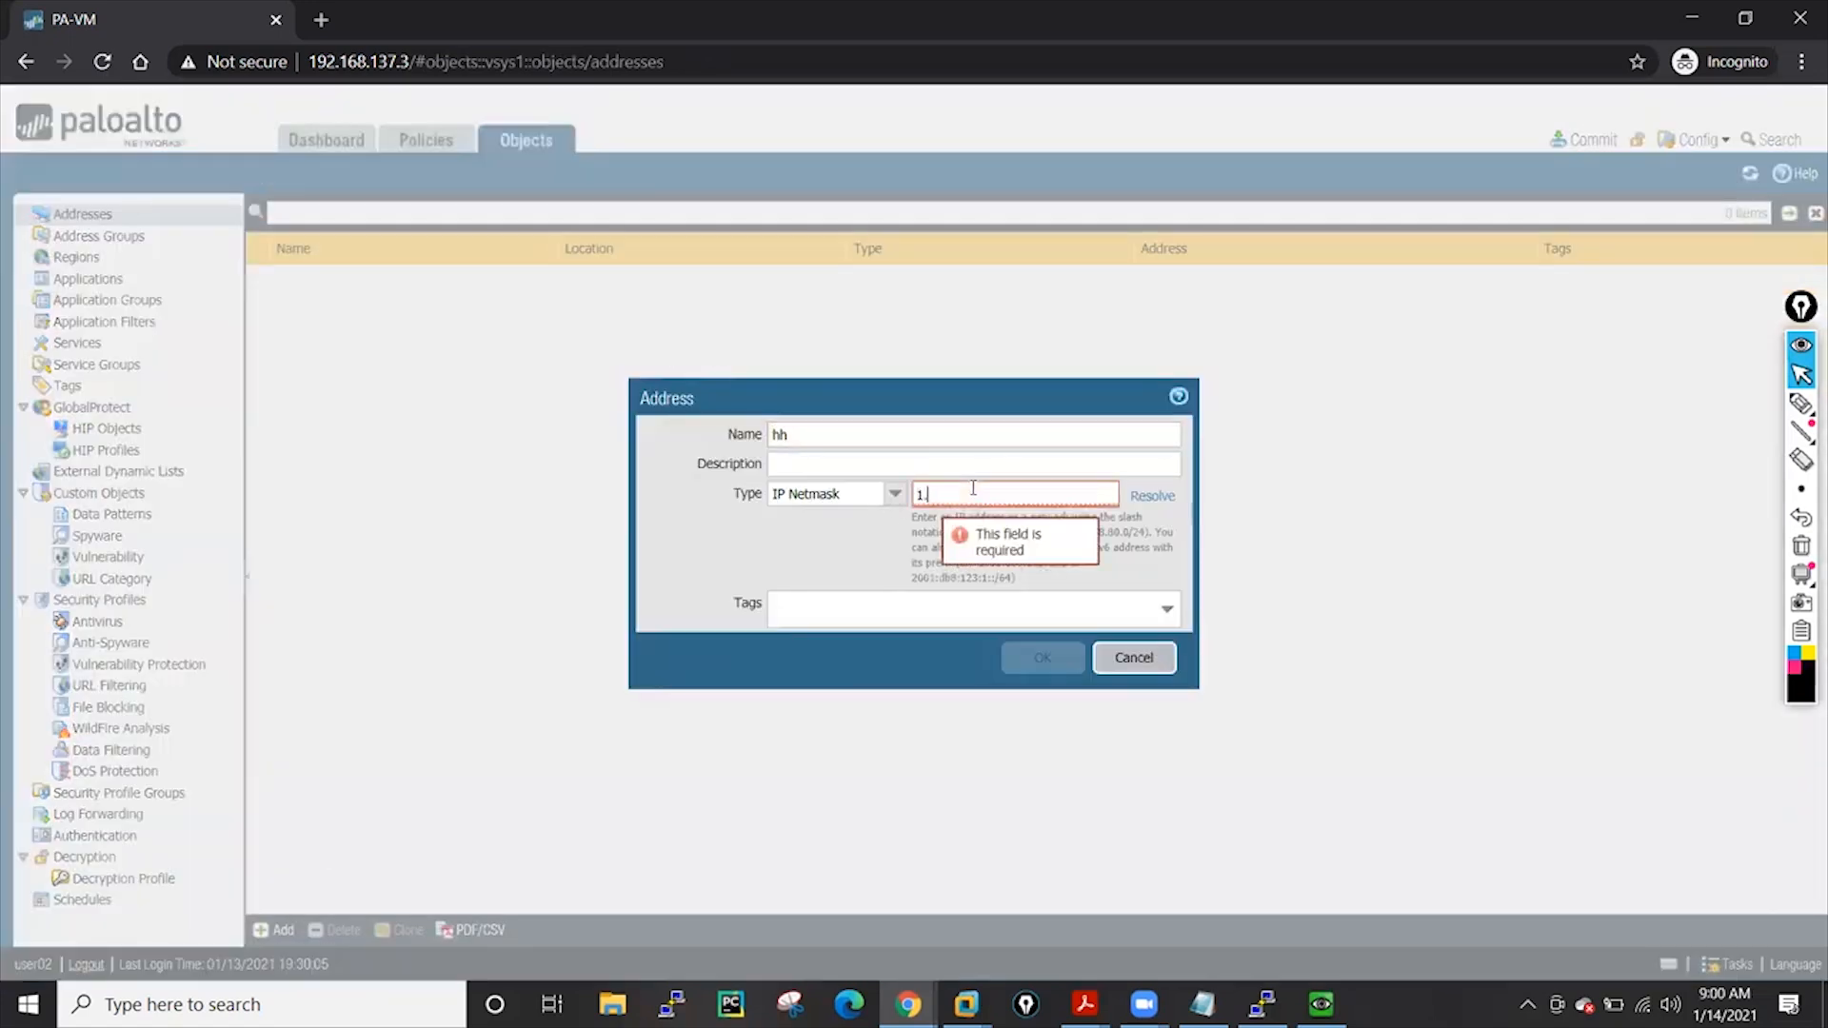
pyautogui.write('2.2.2')
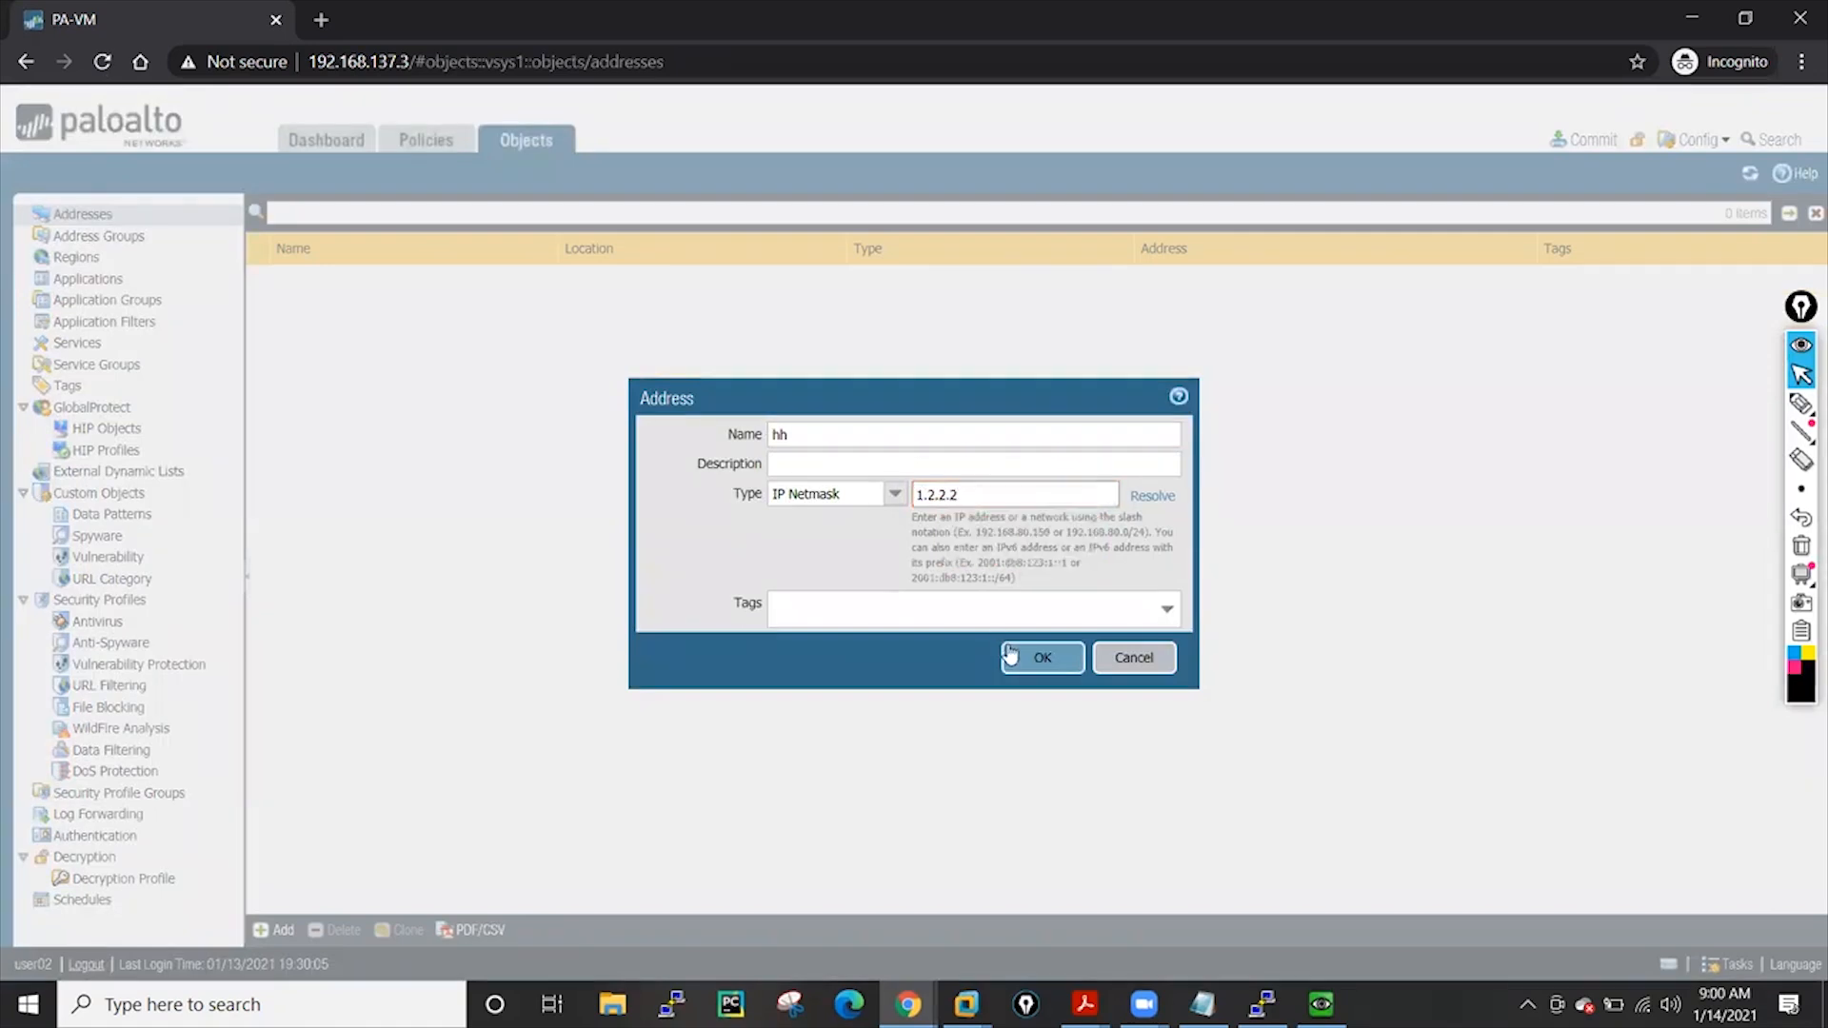
pyautogui.click(1017, 659)
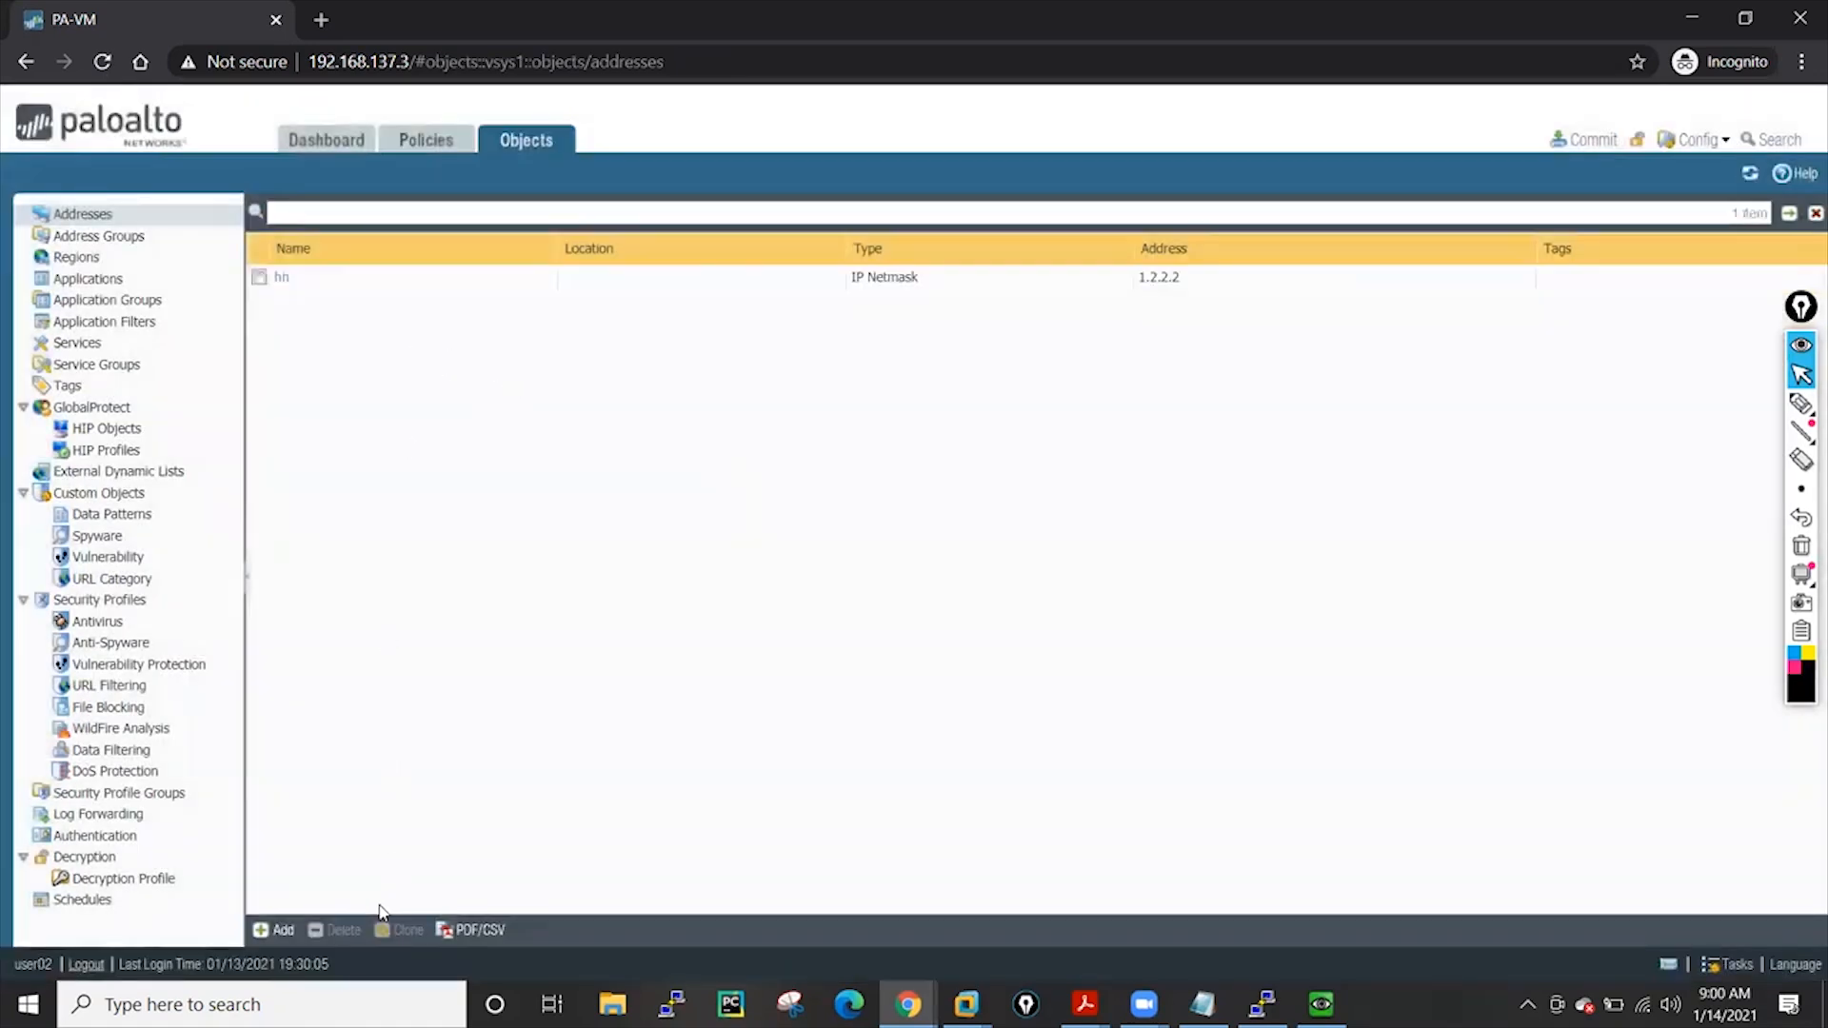
pyautogui.click(1692, 17)
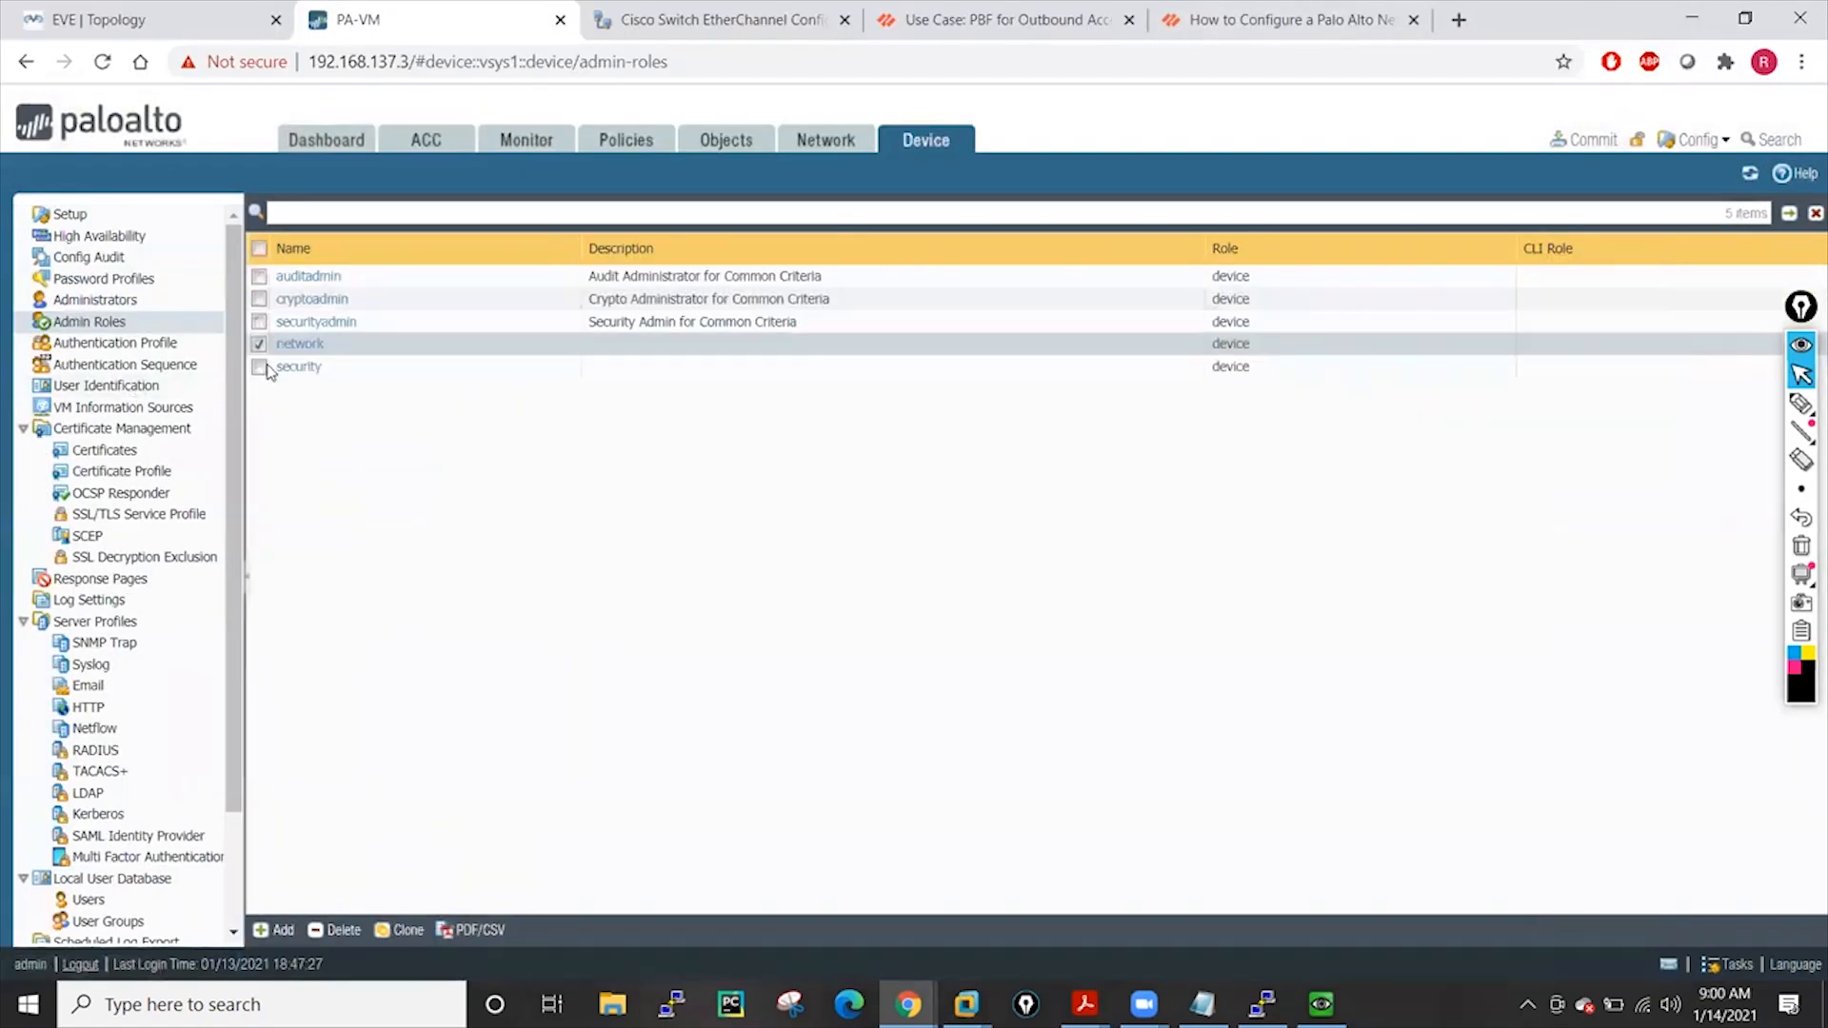
pyautogui.click(111, 345)
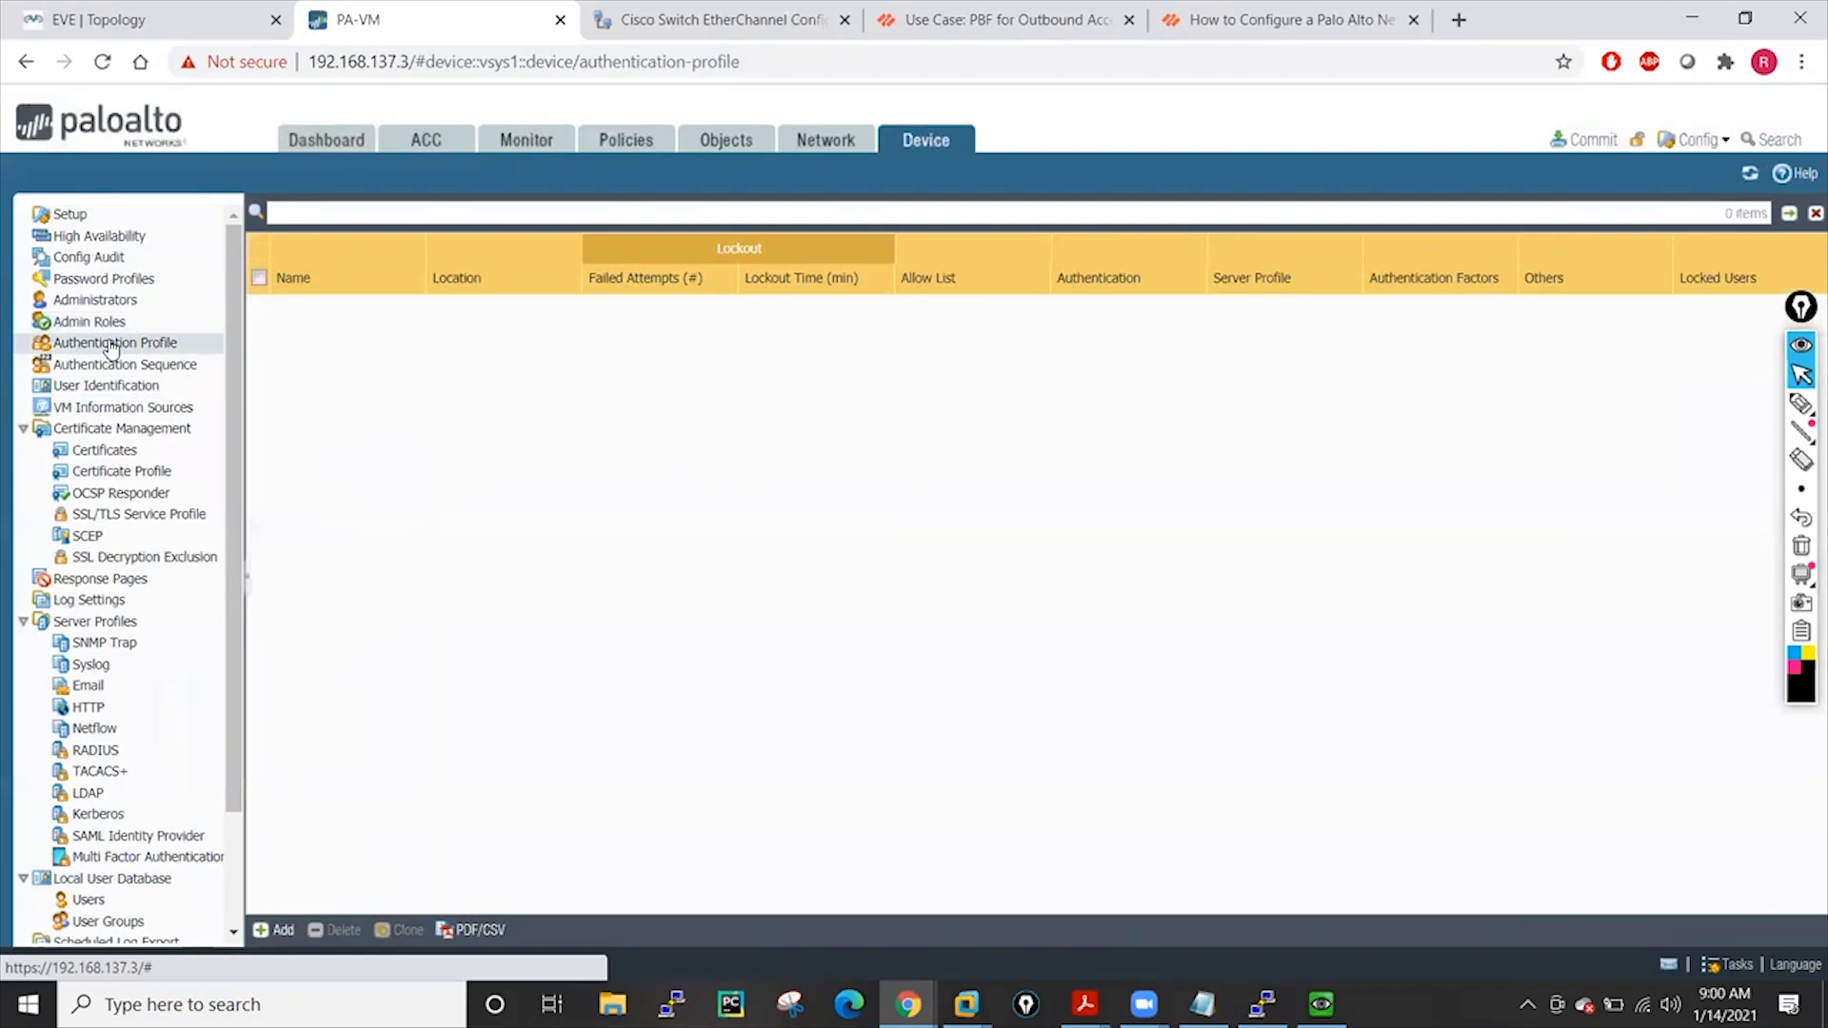
pyautogui.click(95, 321)
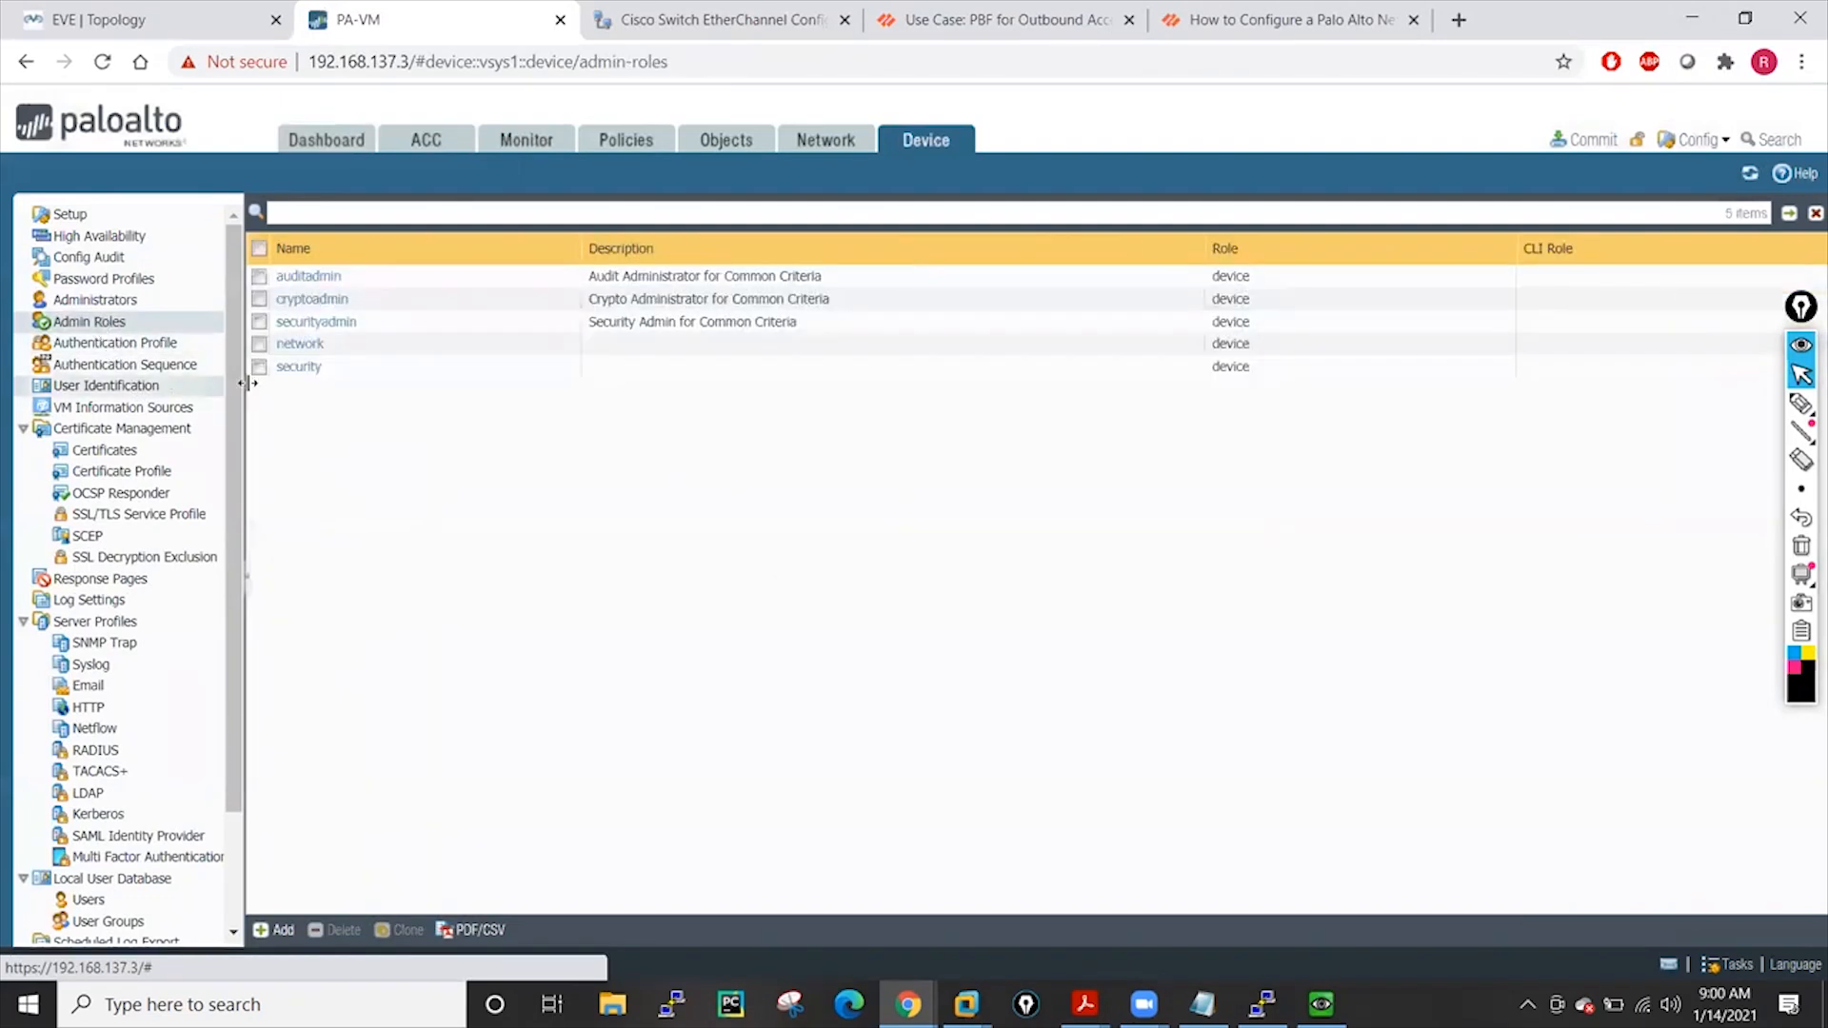
pyautogui.click(295, 367)
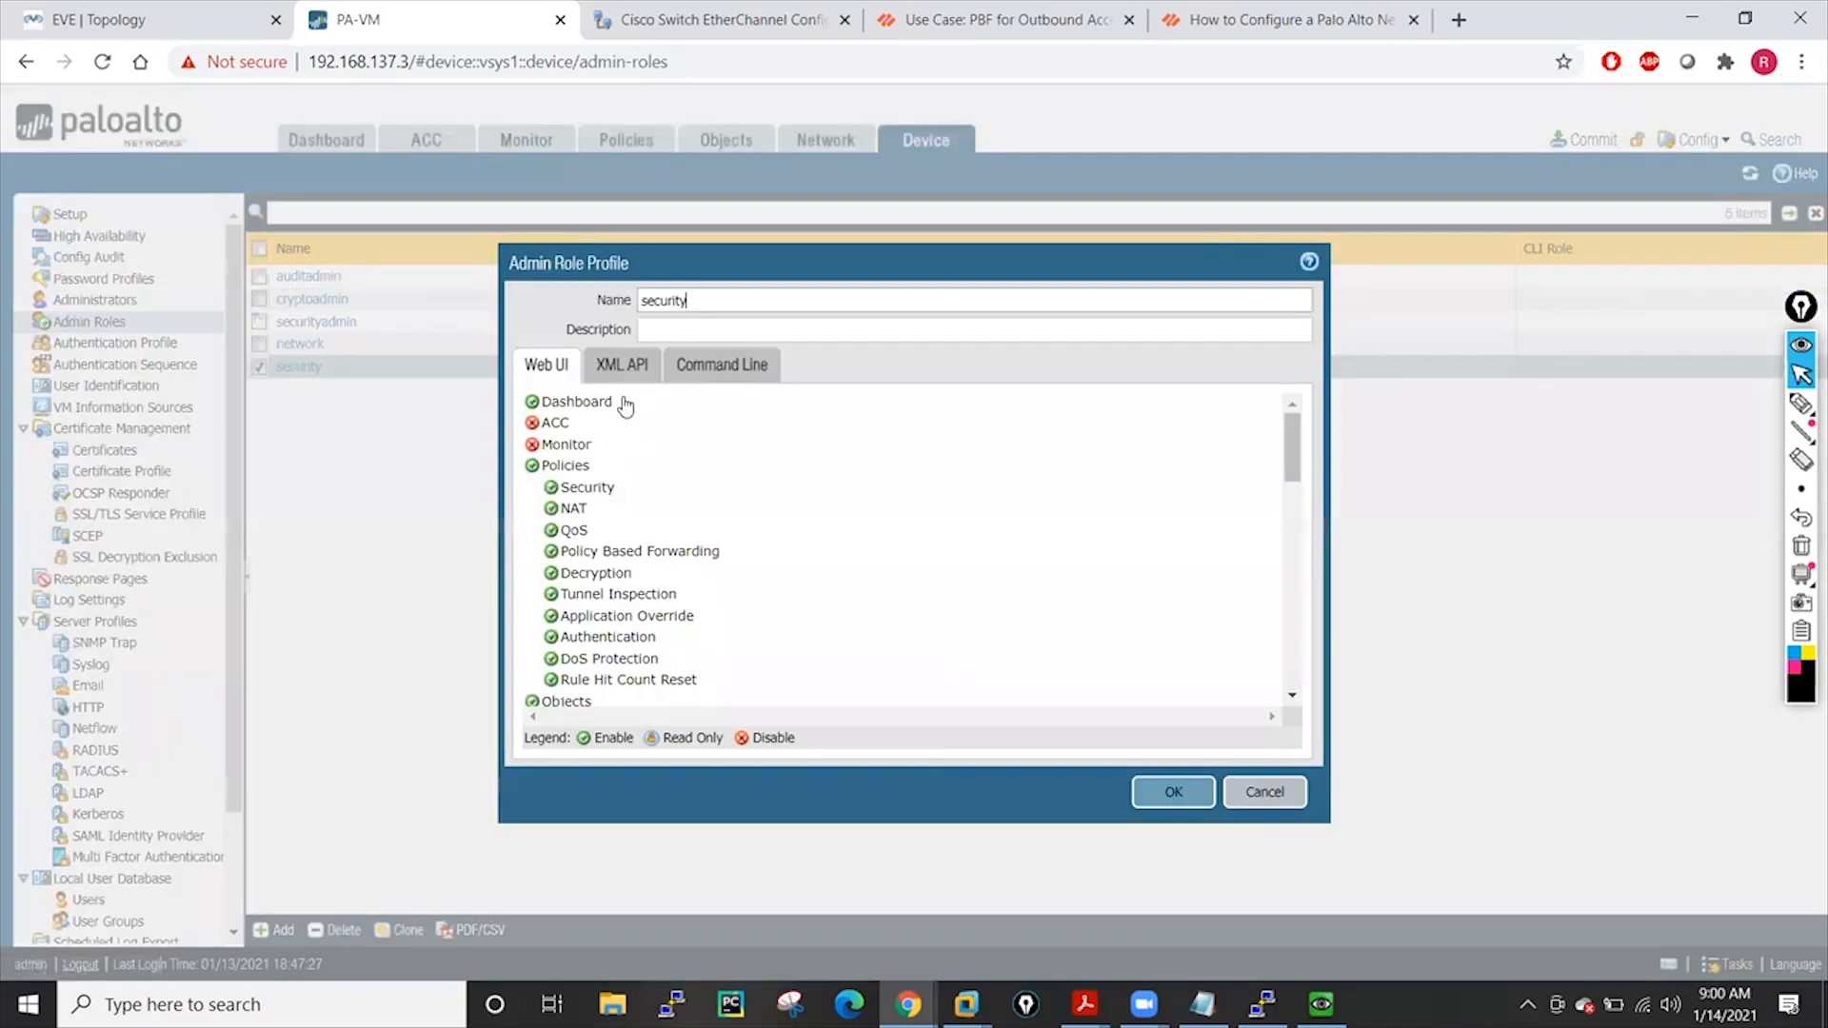
pyautogui.click(621, 373)
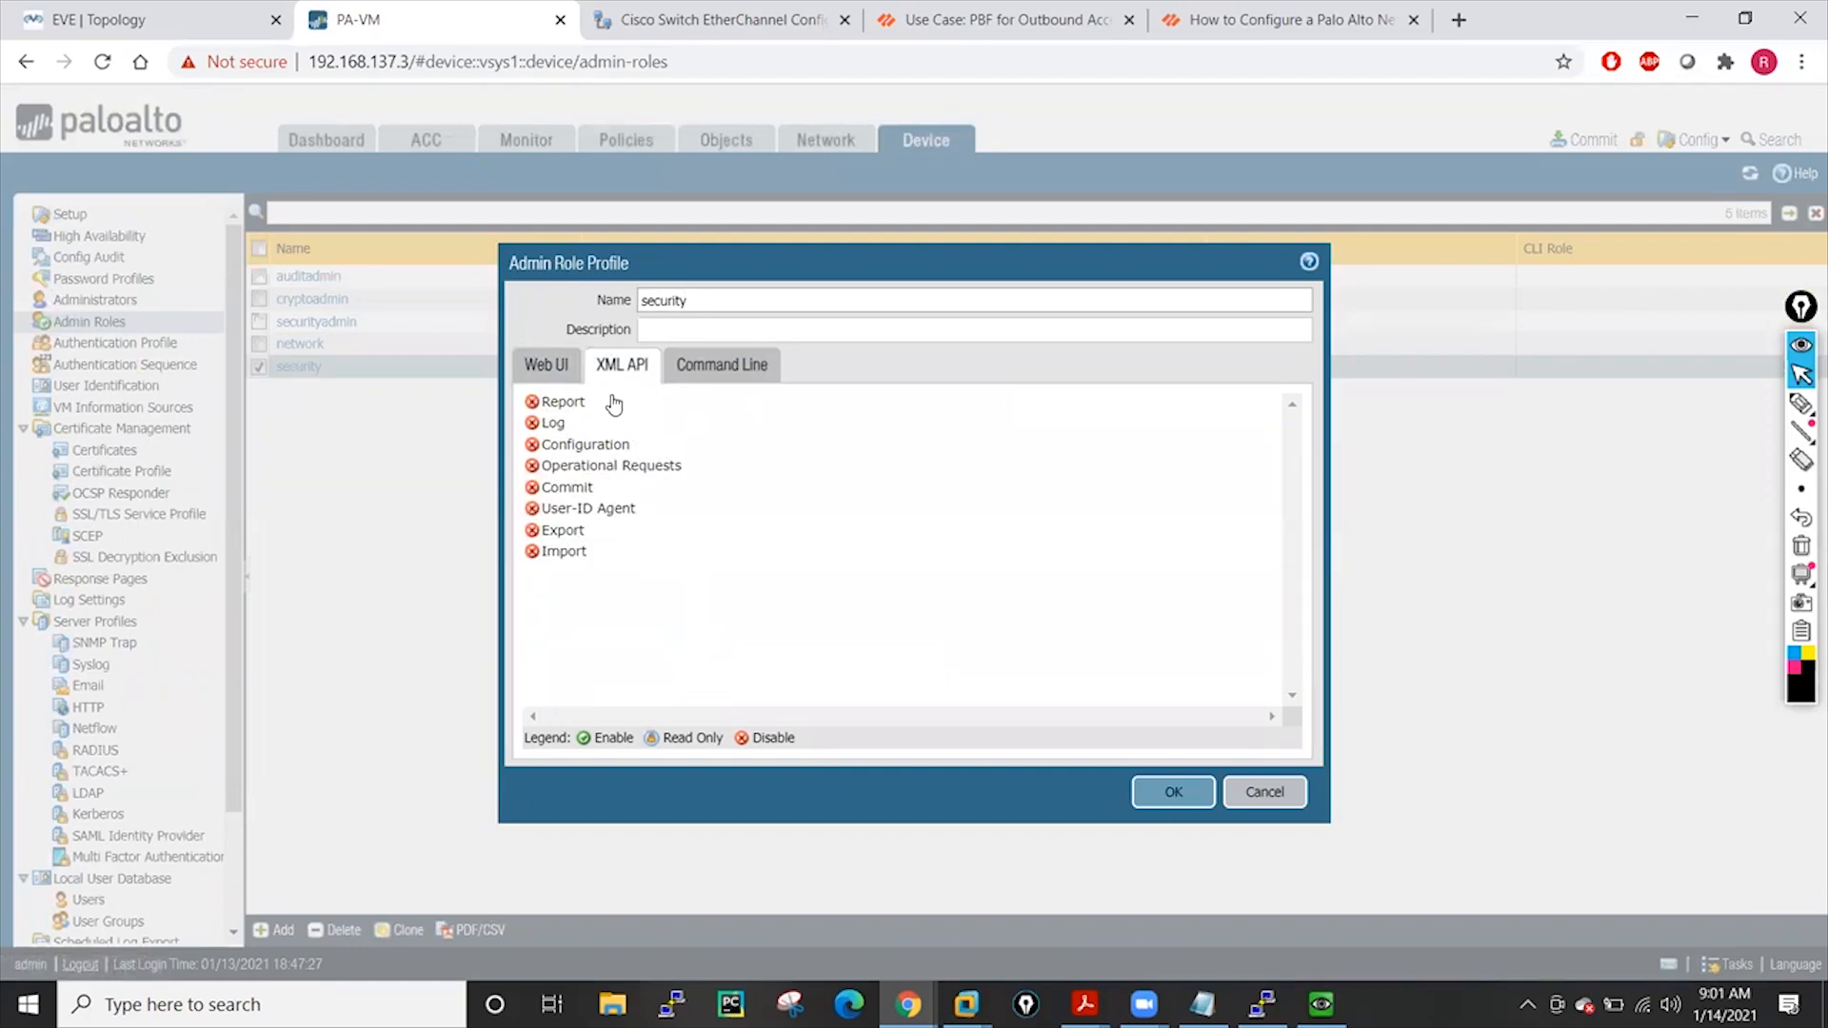
pyautogui.click(741, 371)
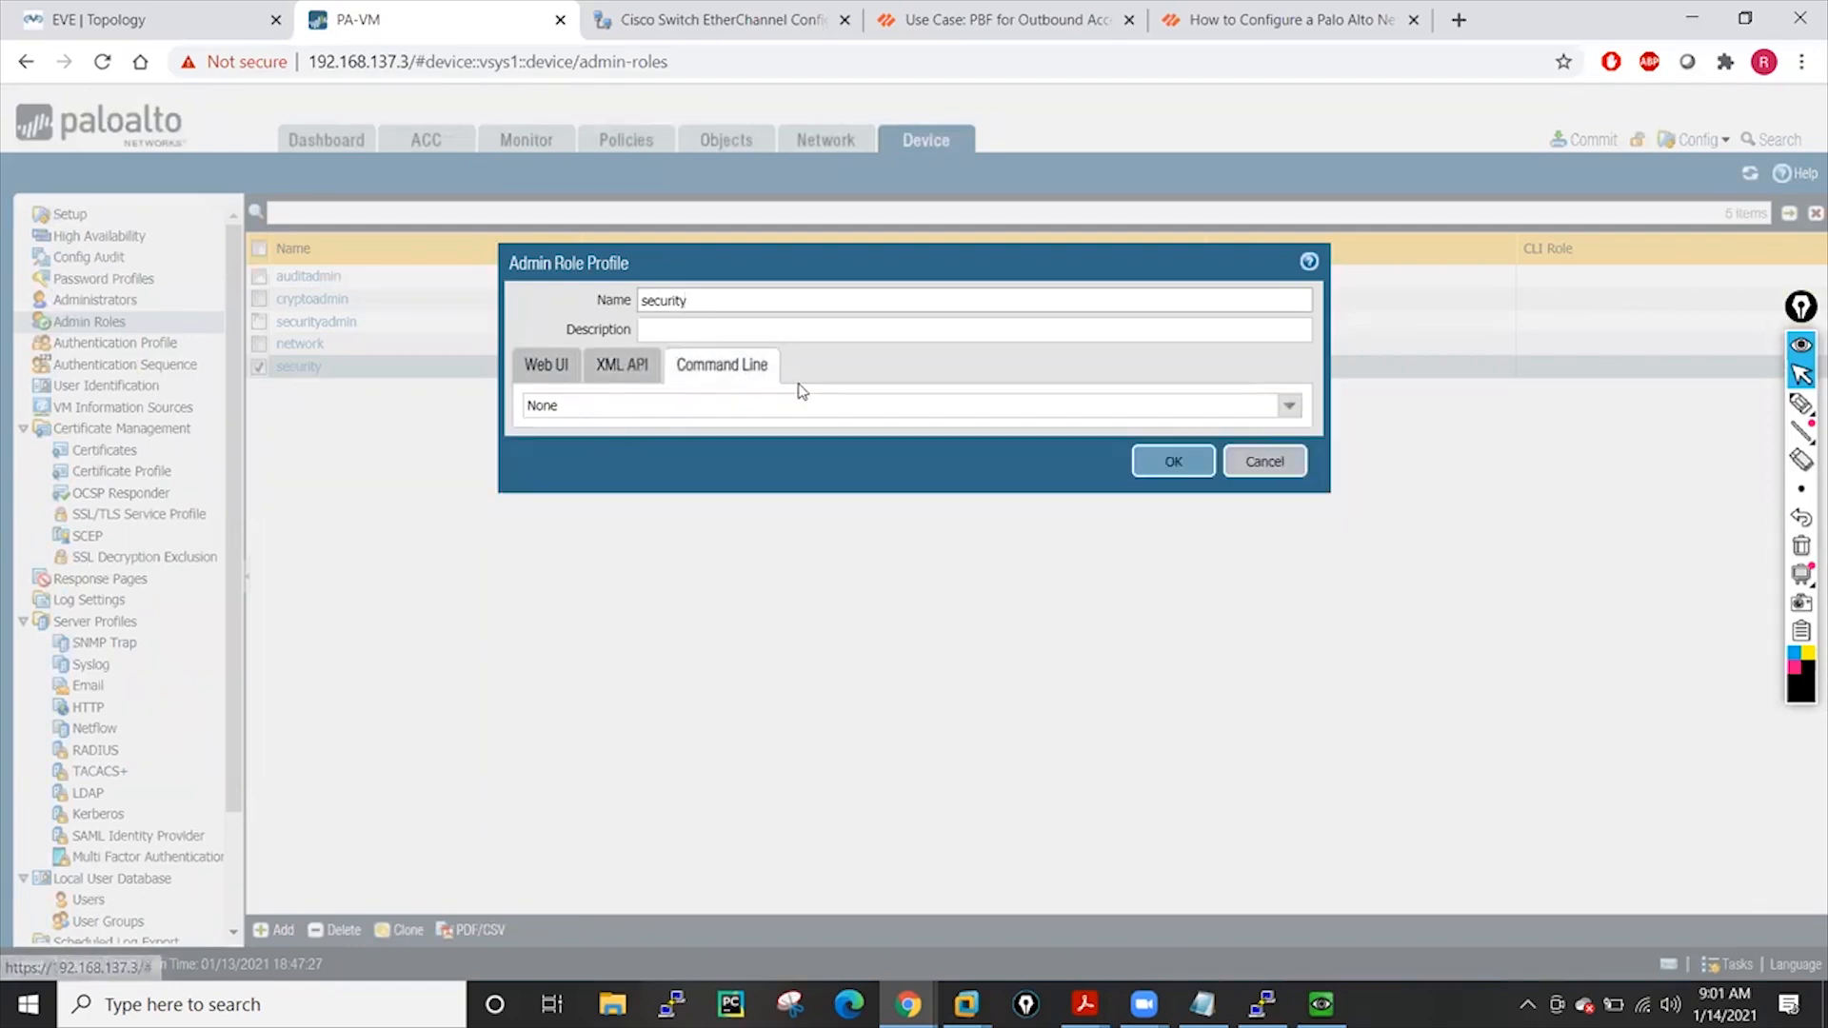
pyautogui.click(1290, 407)
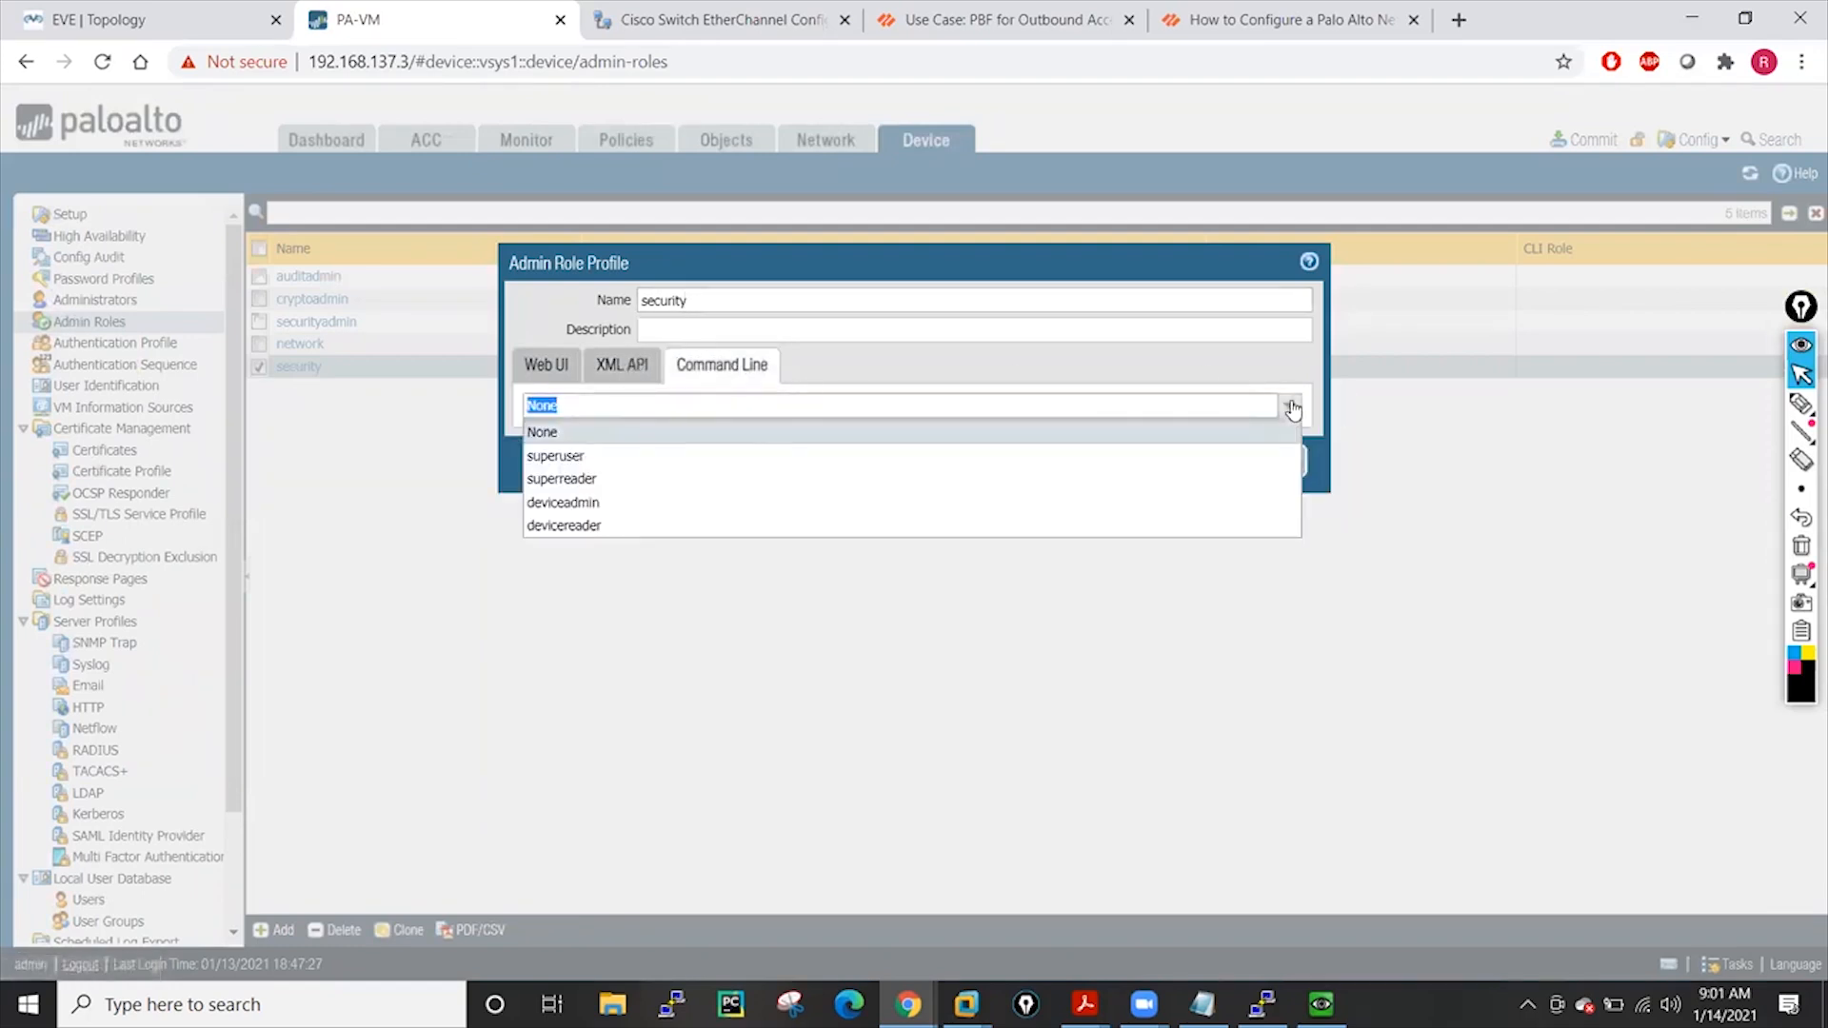
pyautogui.click(609, 433)
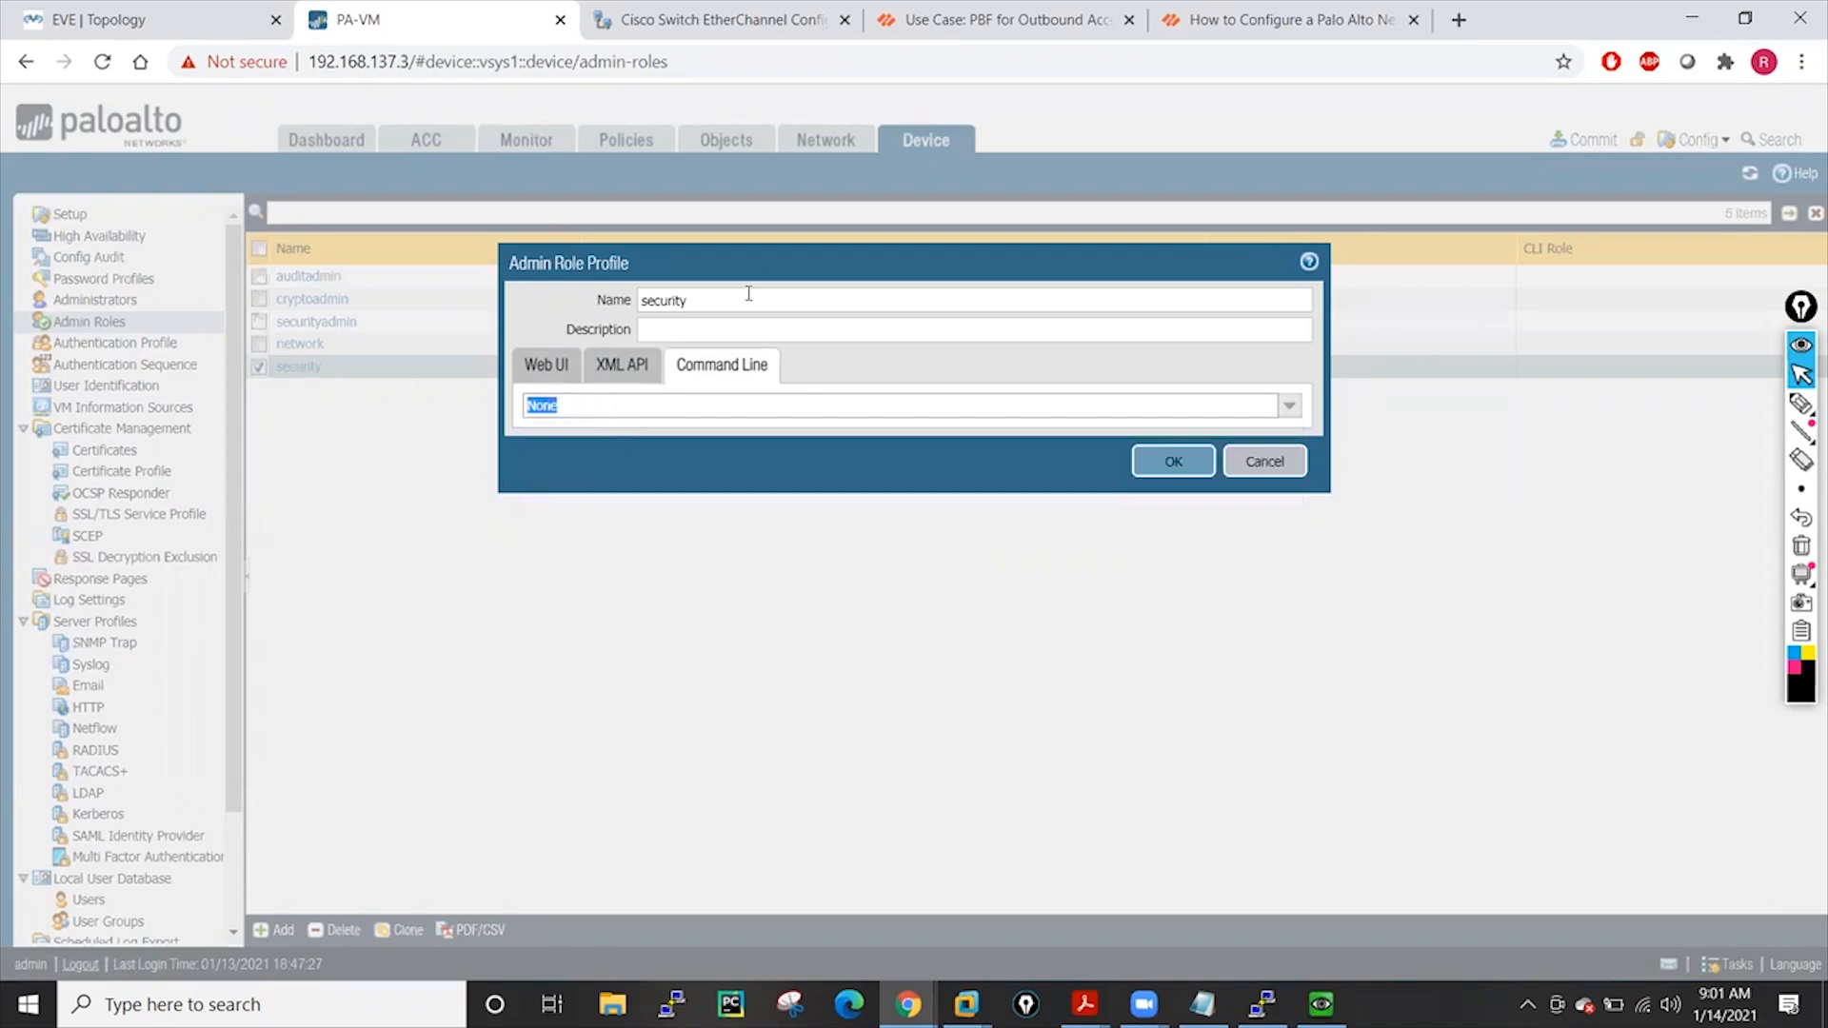
pyautogui.click(555, 371)
pyautogui.click(721, 369)
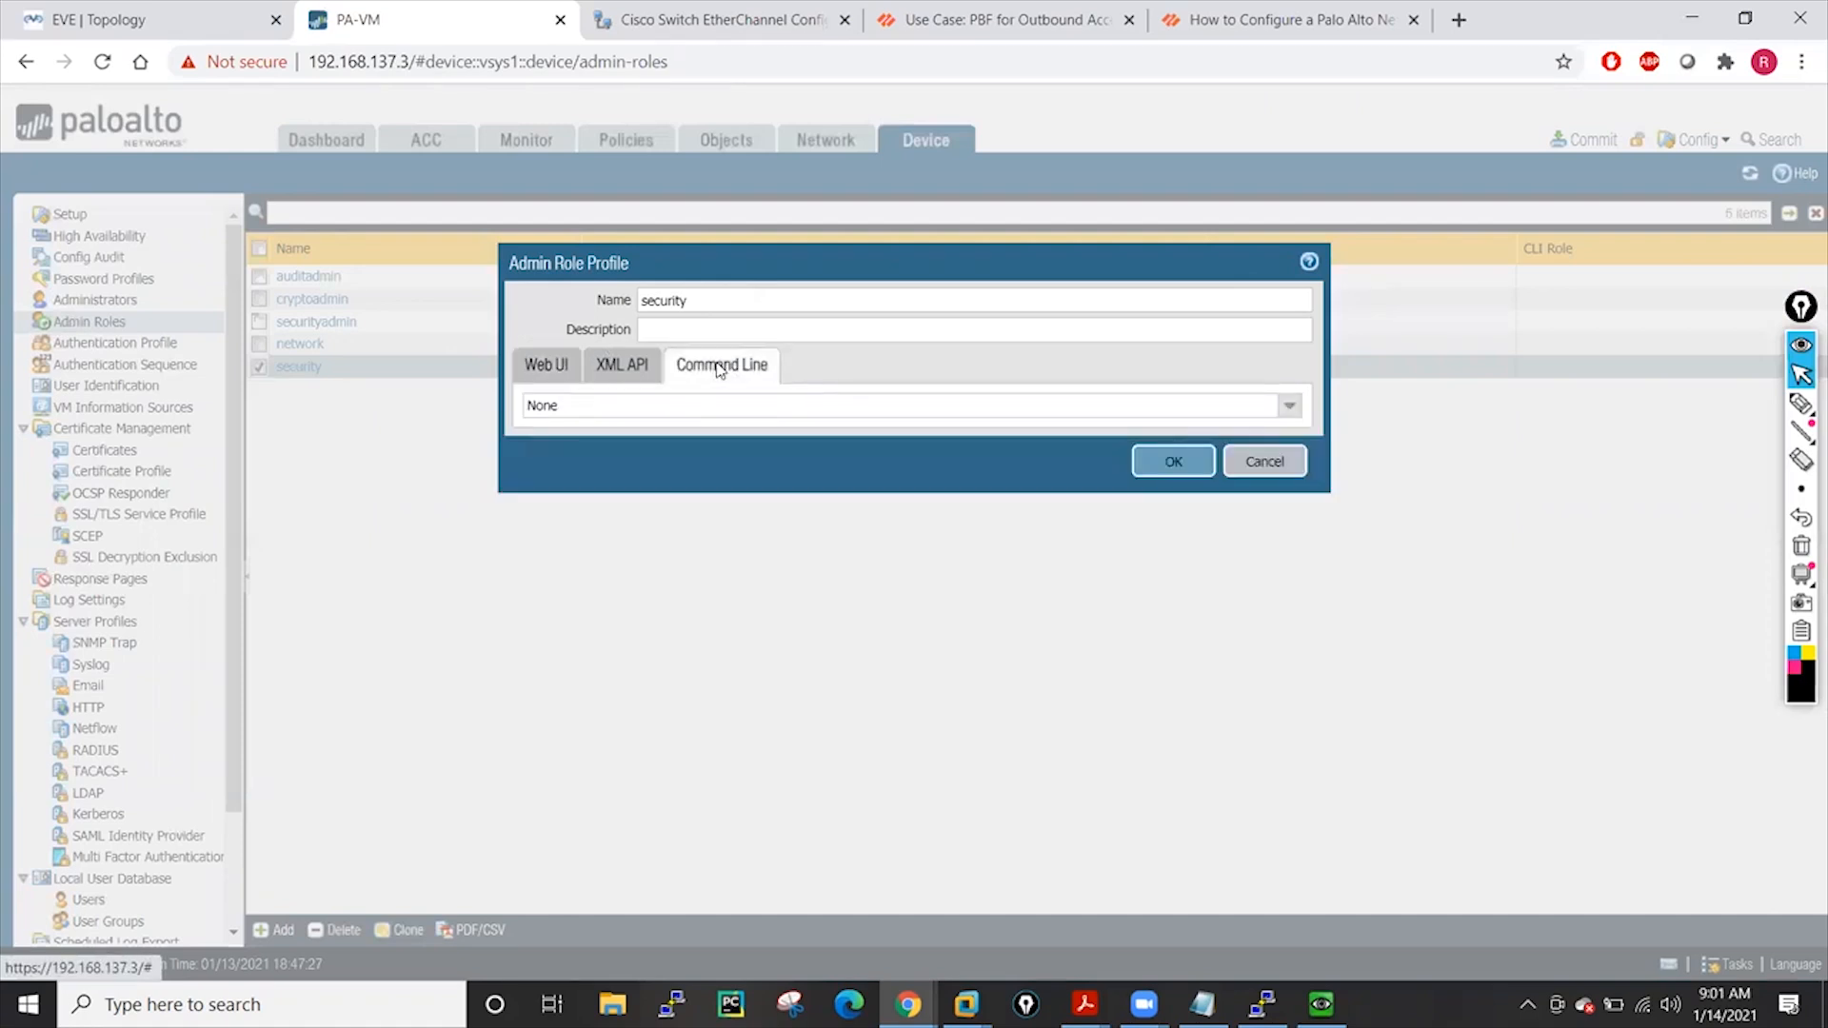
pyautogui.click(1289, 406)
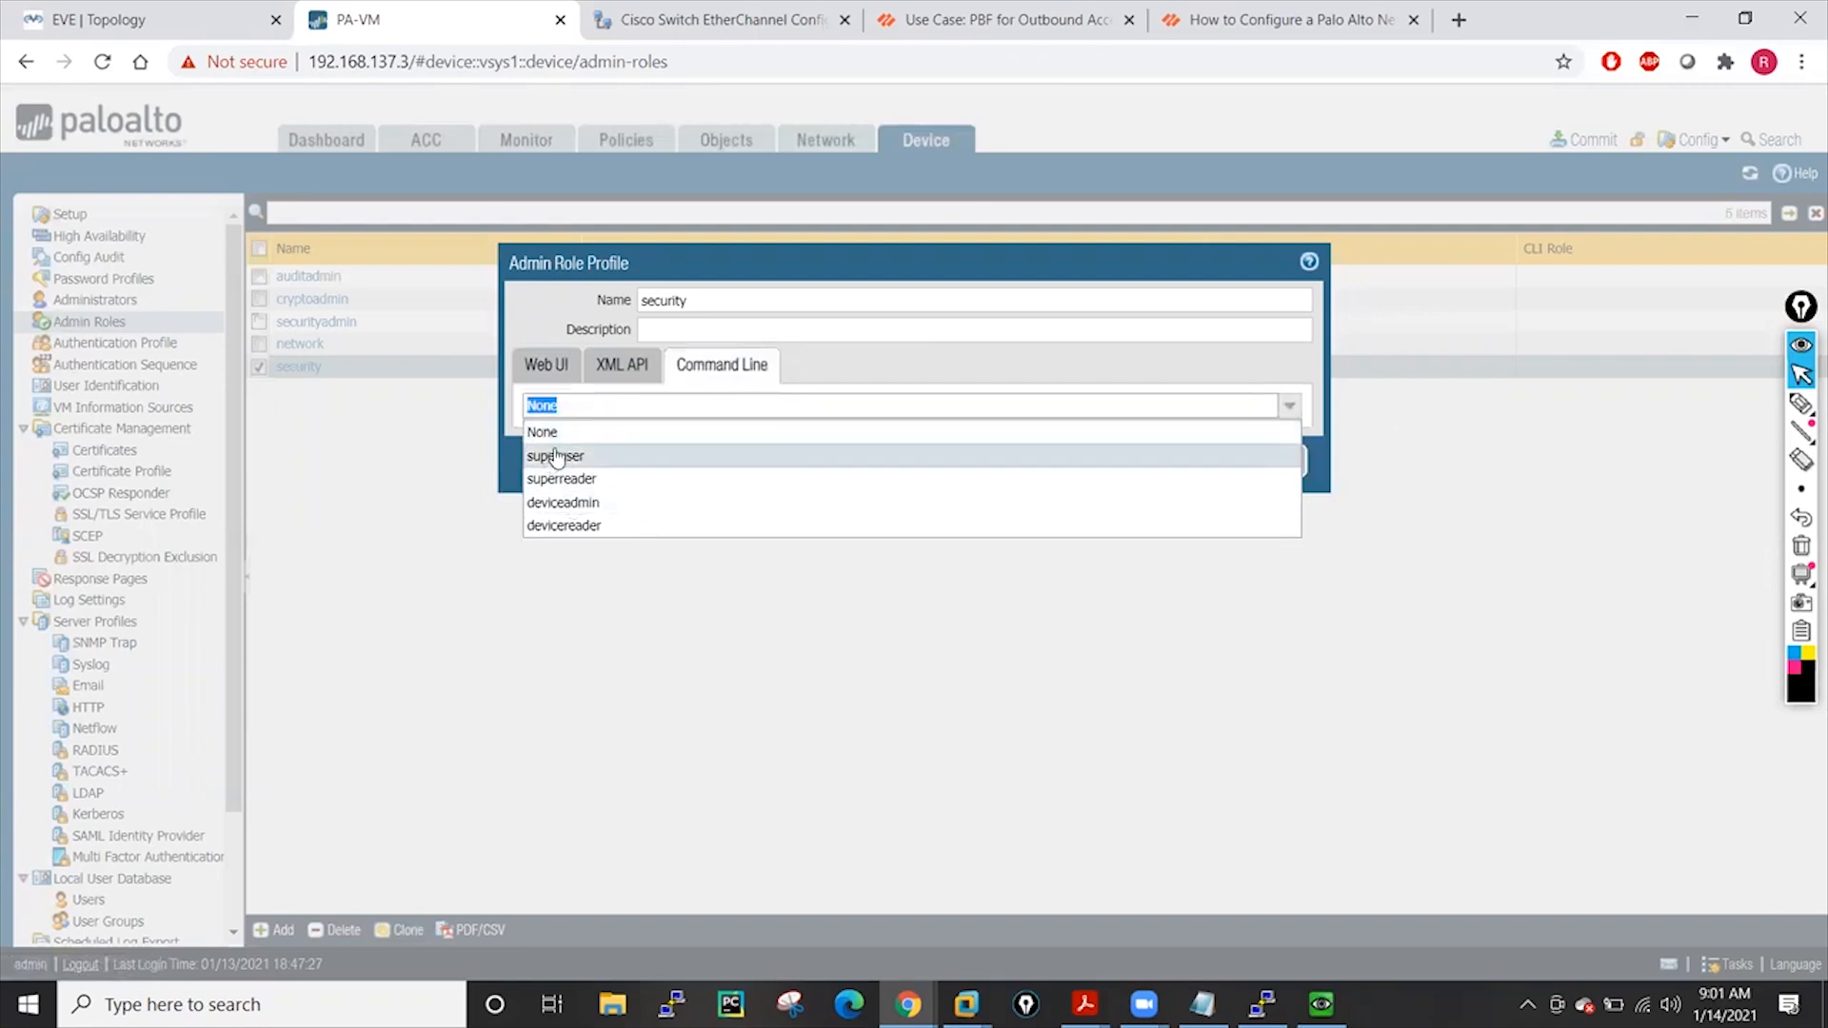
pyautogui.click(557, 434)
pyautogui.click(1295, 468)
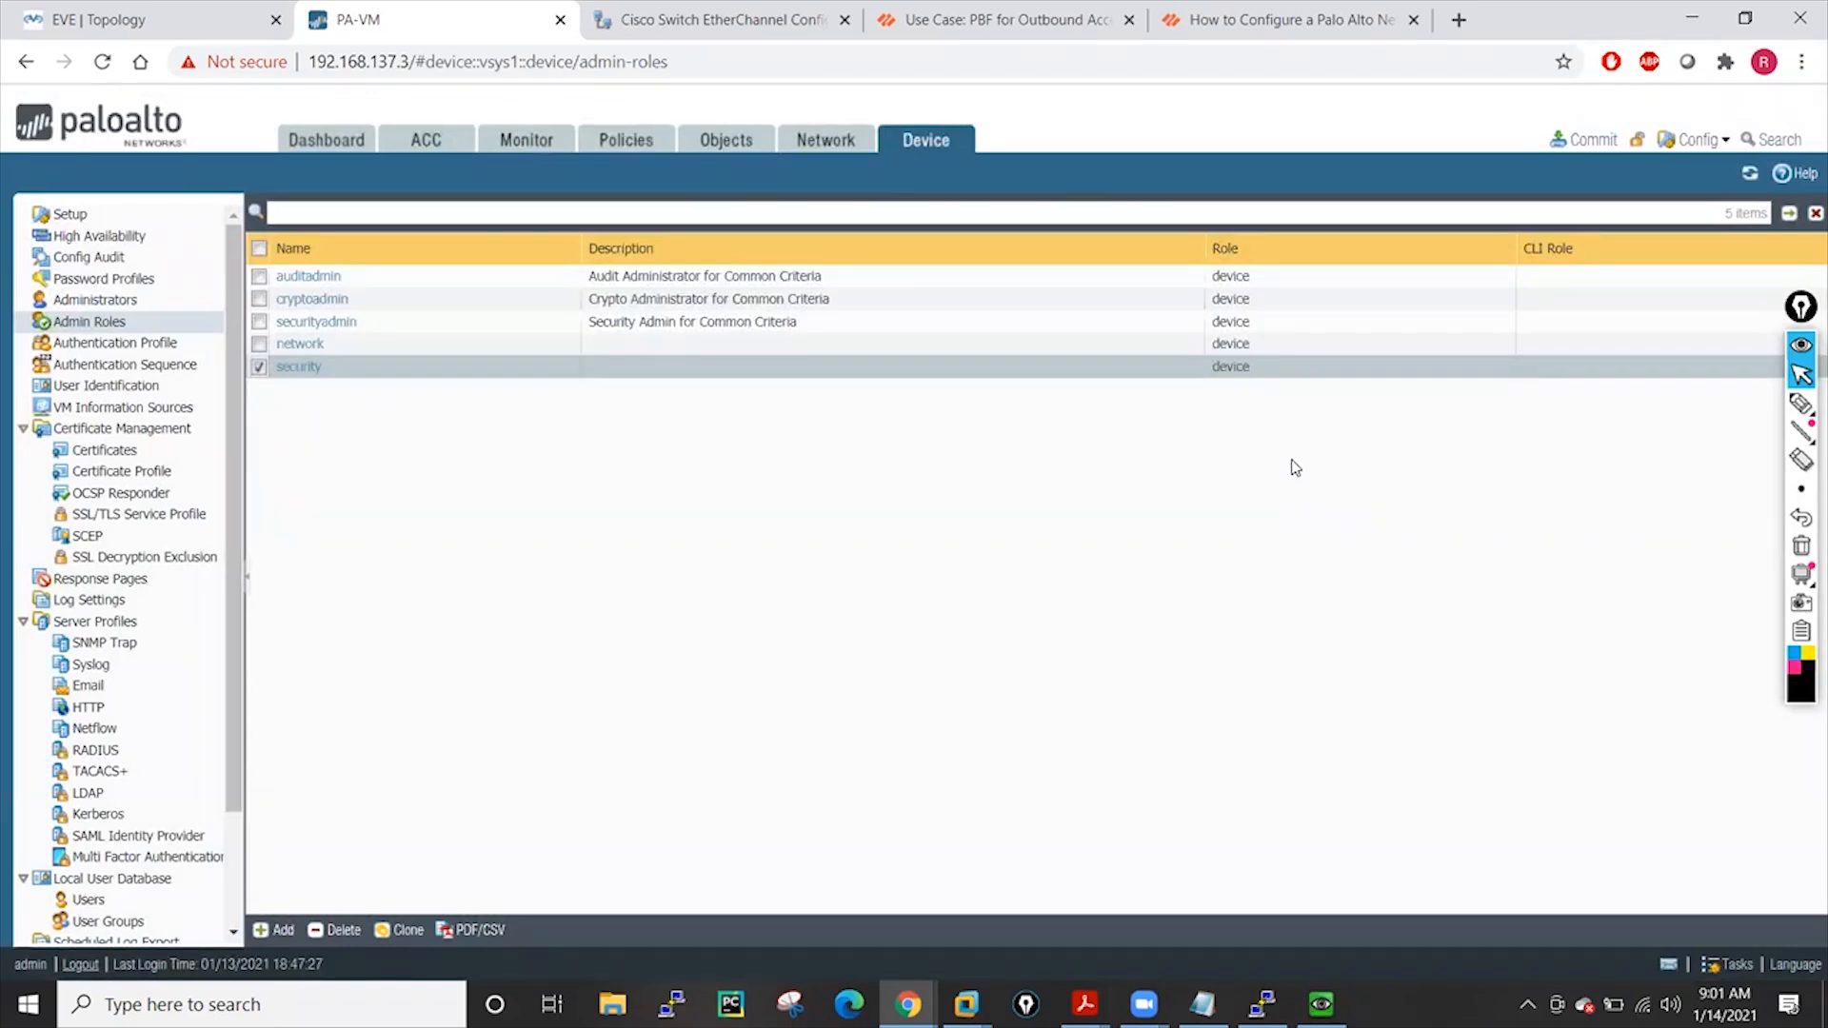
# Copy the firewall IP 192.168.137.3 from the address bar and show the Administrators list
pyautogui.click(375, 57)
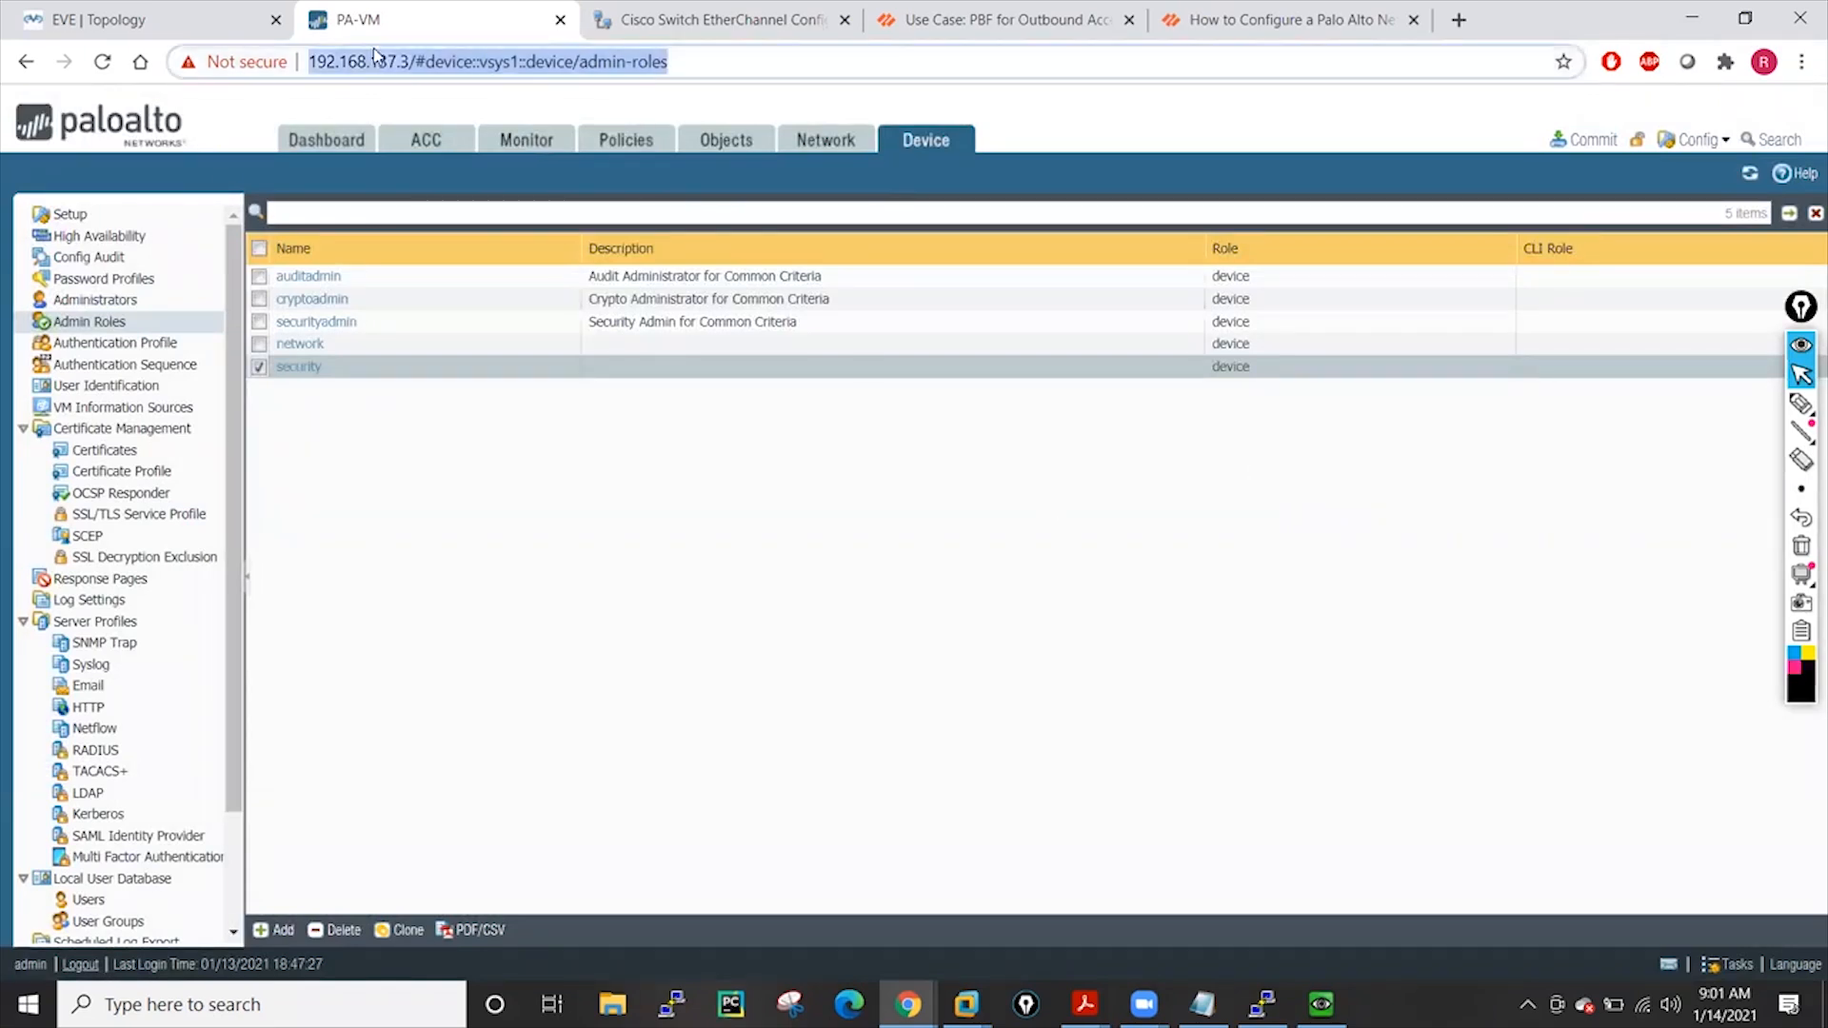
pyautogui.click(382, 62)
pyautogui.moveTo(365, 63); pyautogui.dragTo(463, 65)
pyautogui.hotkey('ctrl', 'c')
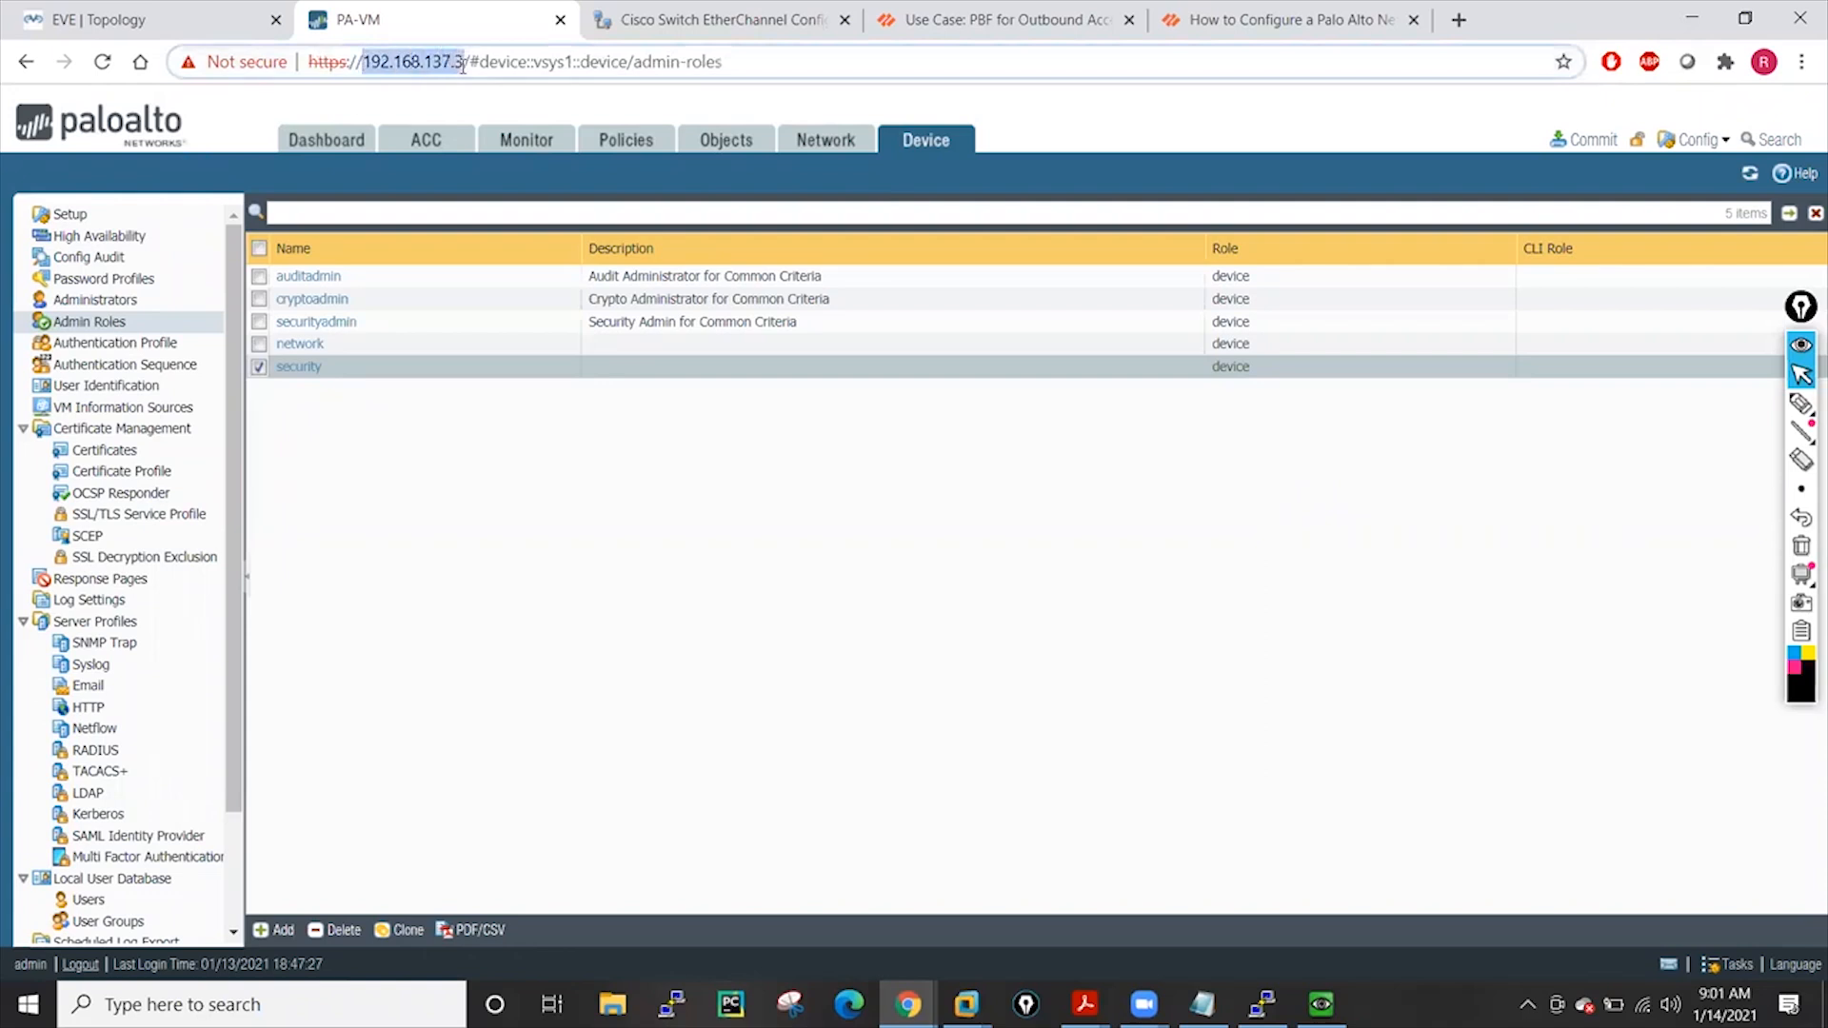
pyautogui.click(493, 607)
pyautogui.click(88, 301)
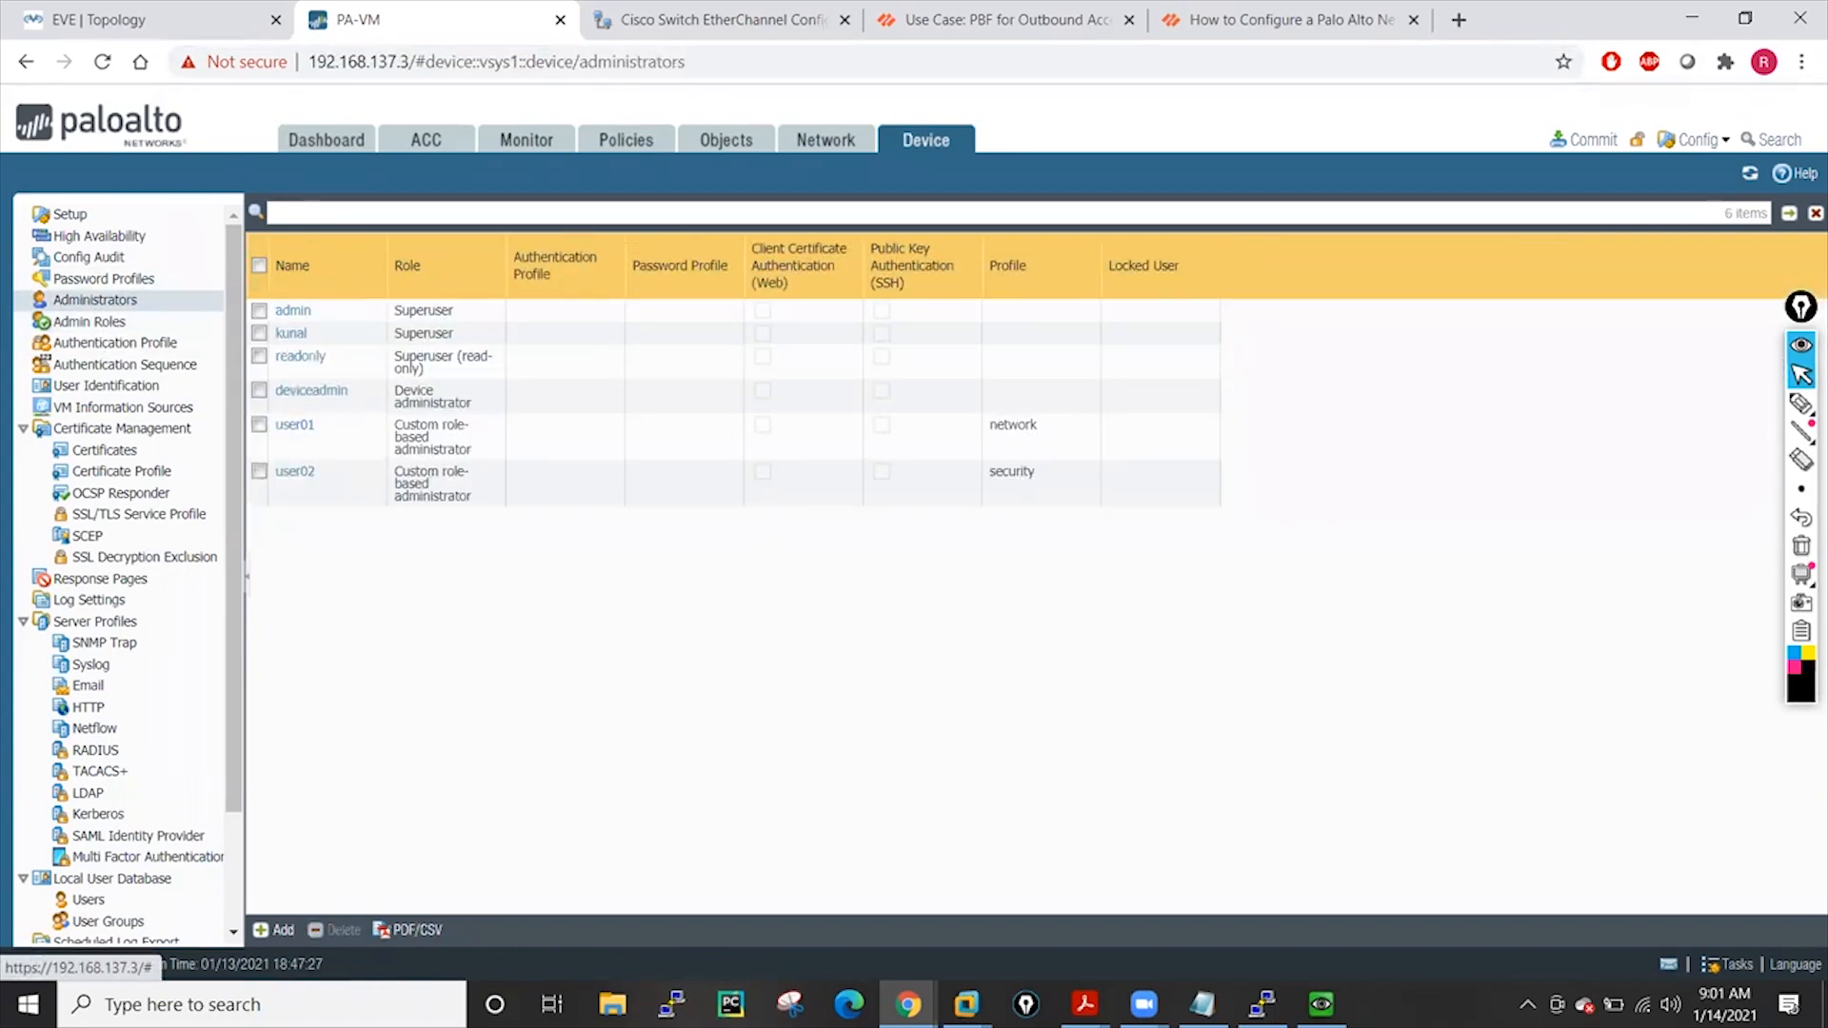
# SSH to 192.168.137.3 in PuTTY, accept the host key, and log in as user01
pyautogui.click(671, 1004)
pyautogui.moveTo(958, 392); pyautogui.dragTo(778, 416)
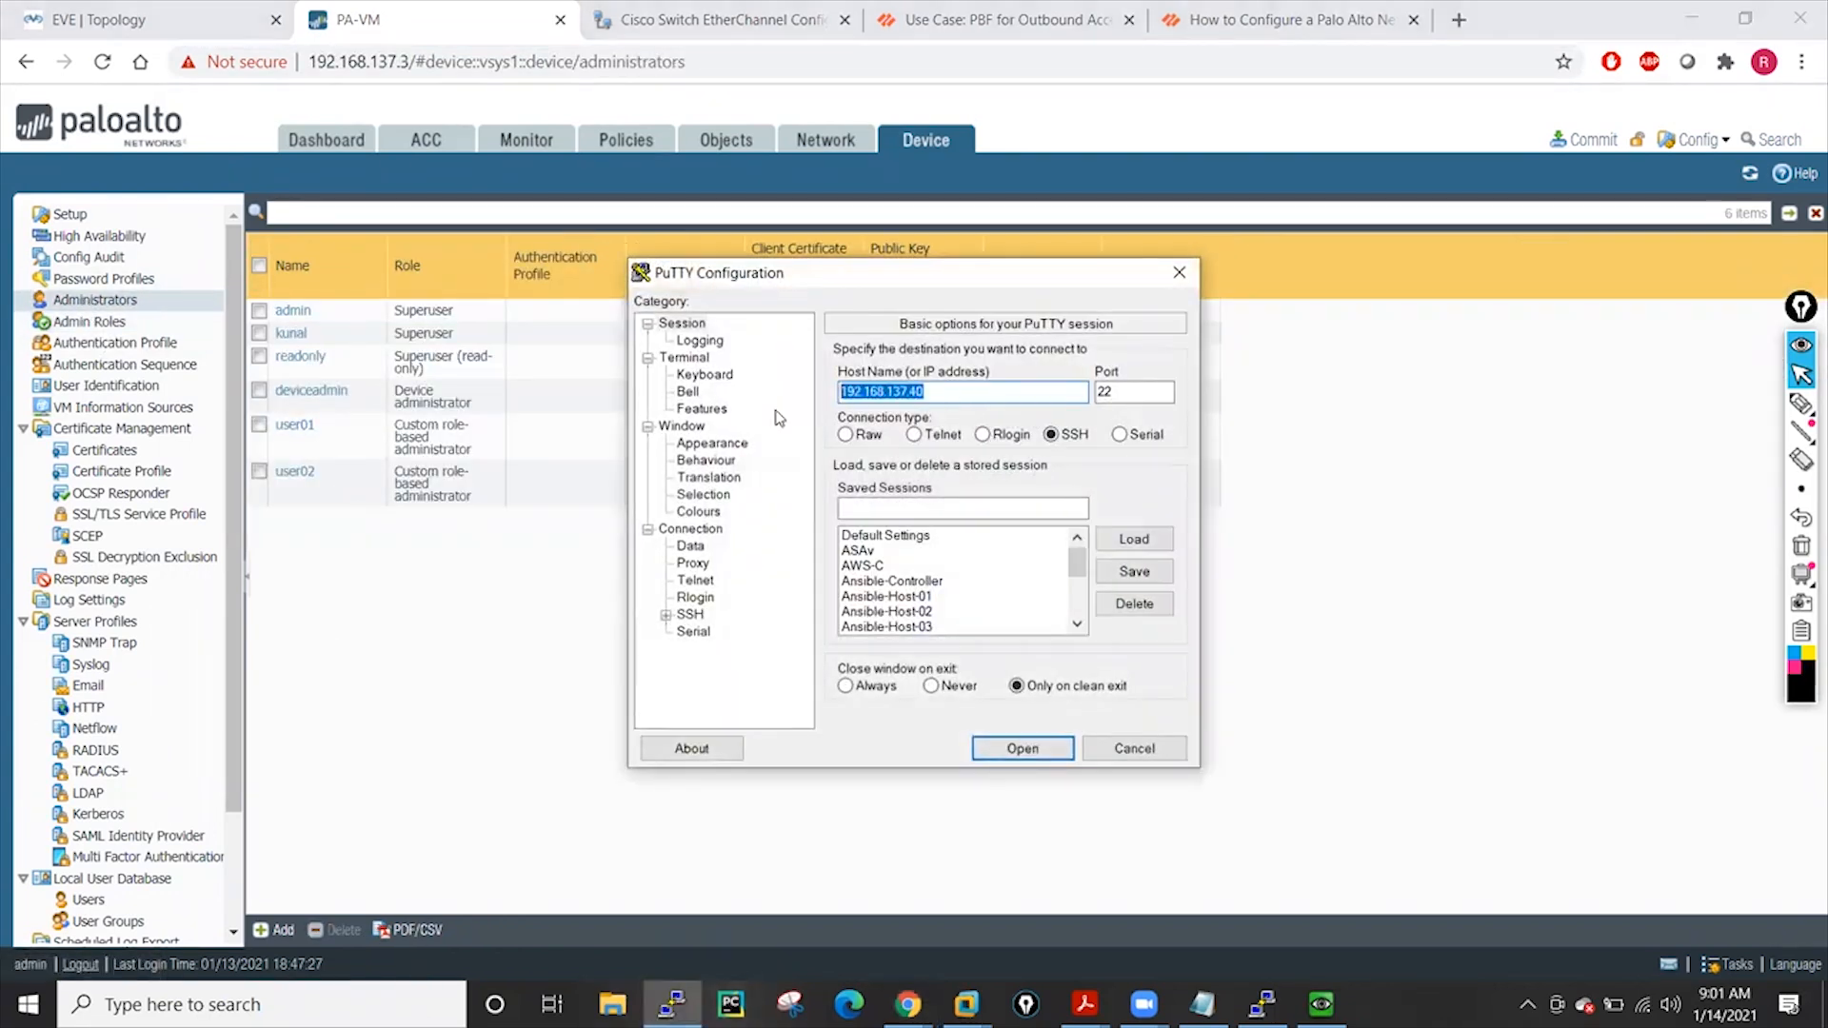
pyautogui.click(1023, 748)
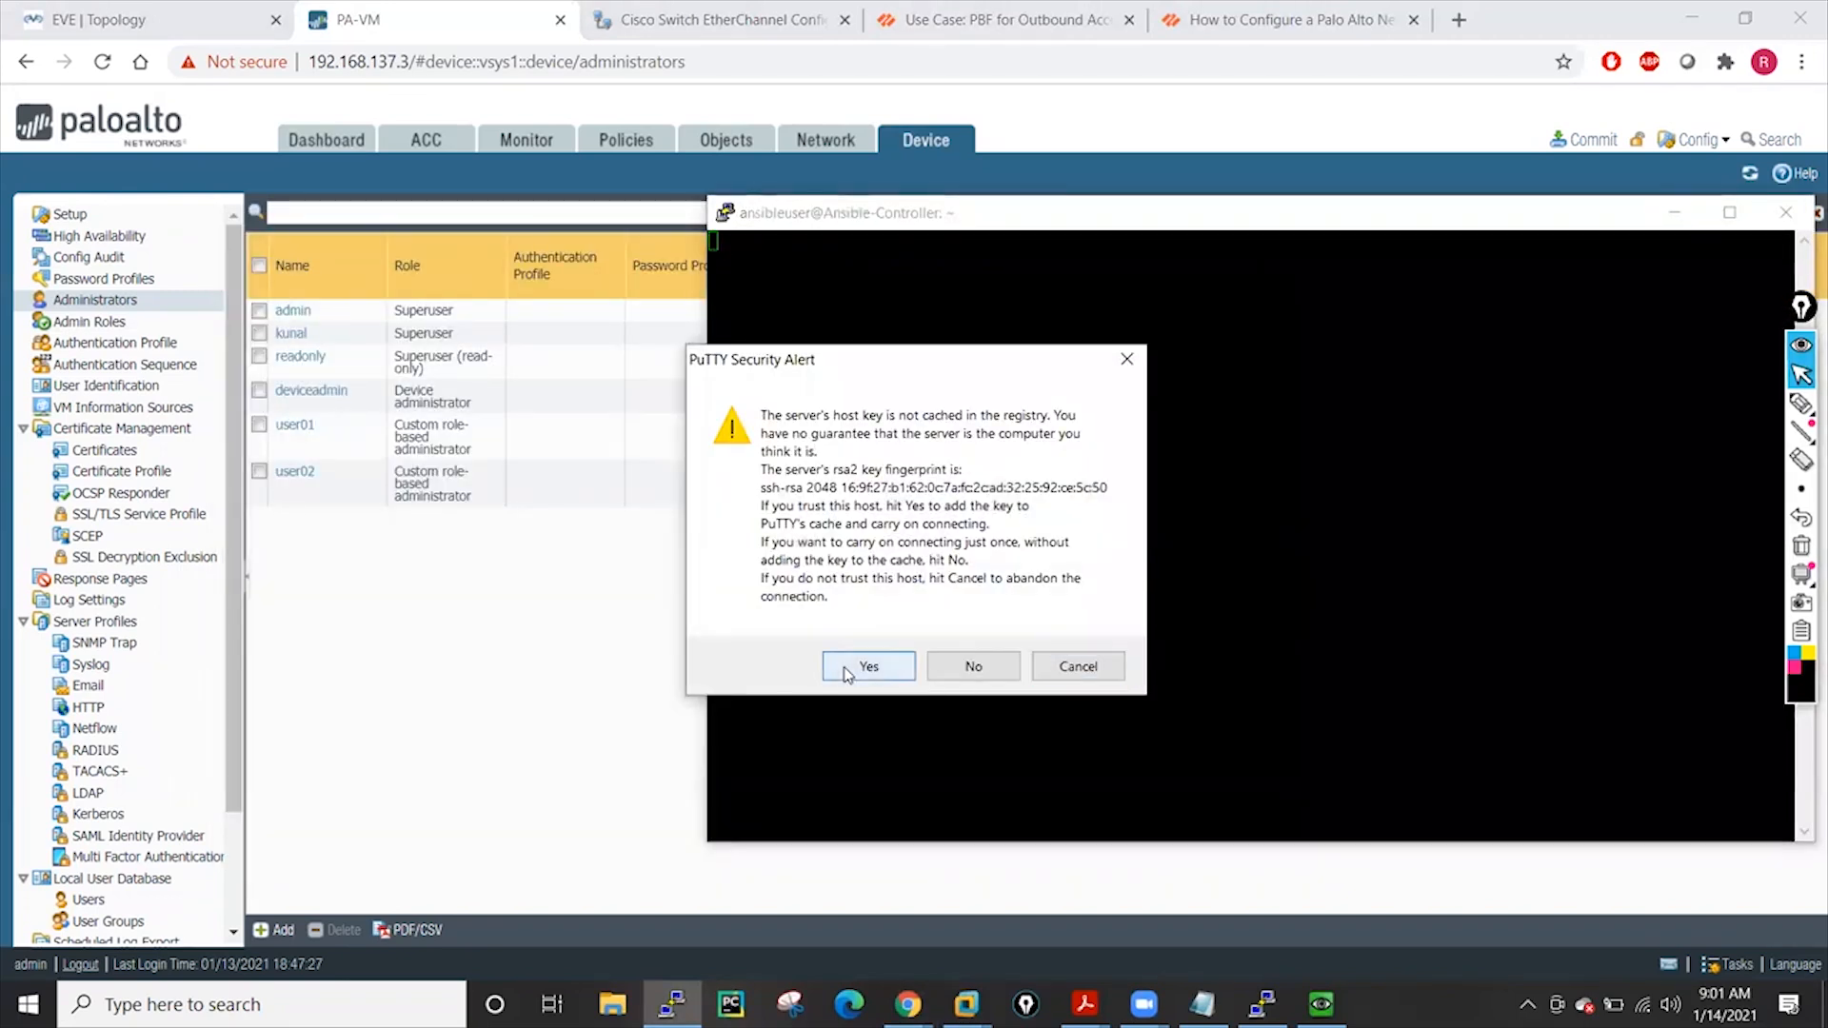
pyautogui.click(846, 671)
pyautogui.write('user01')
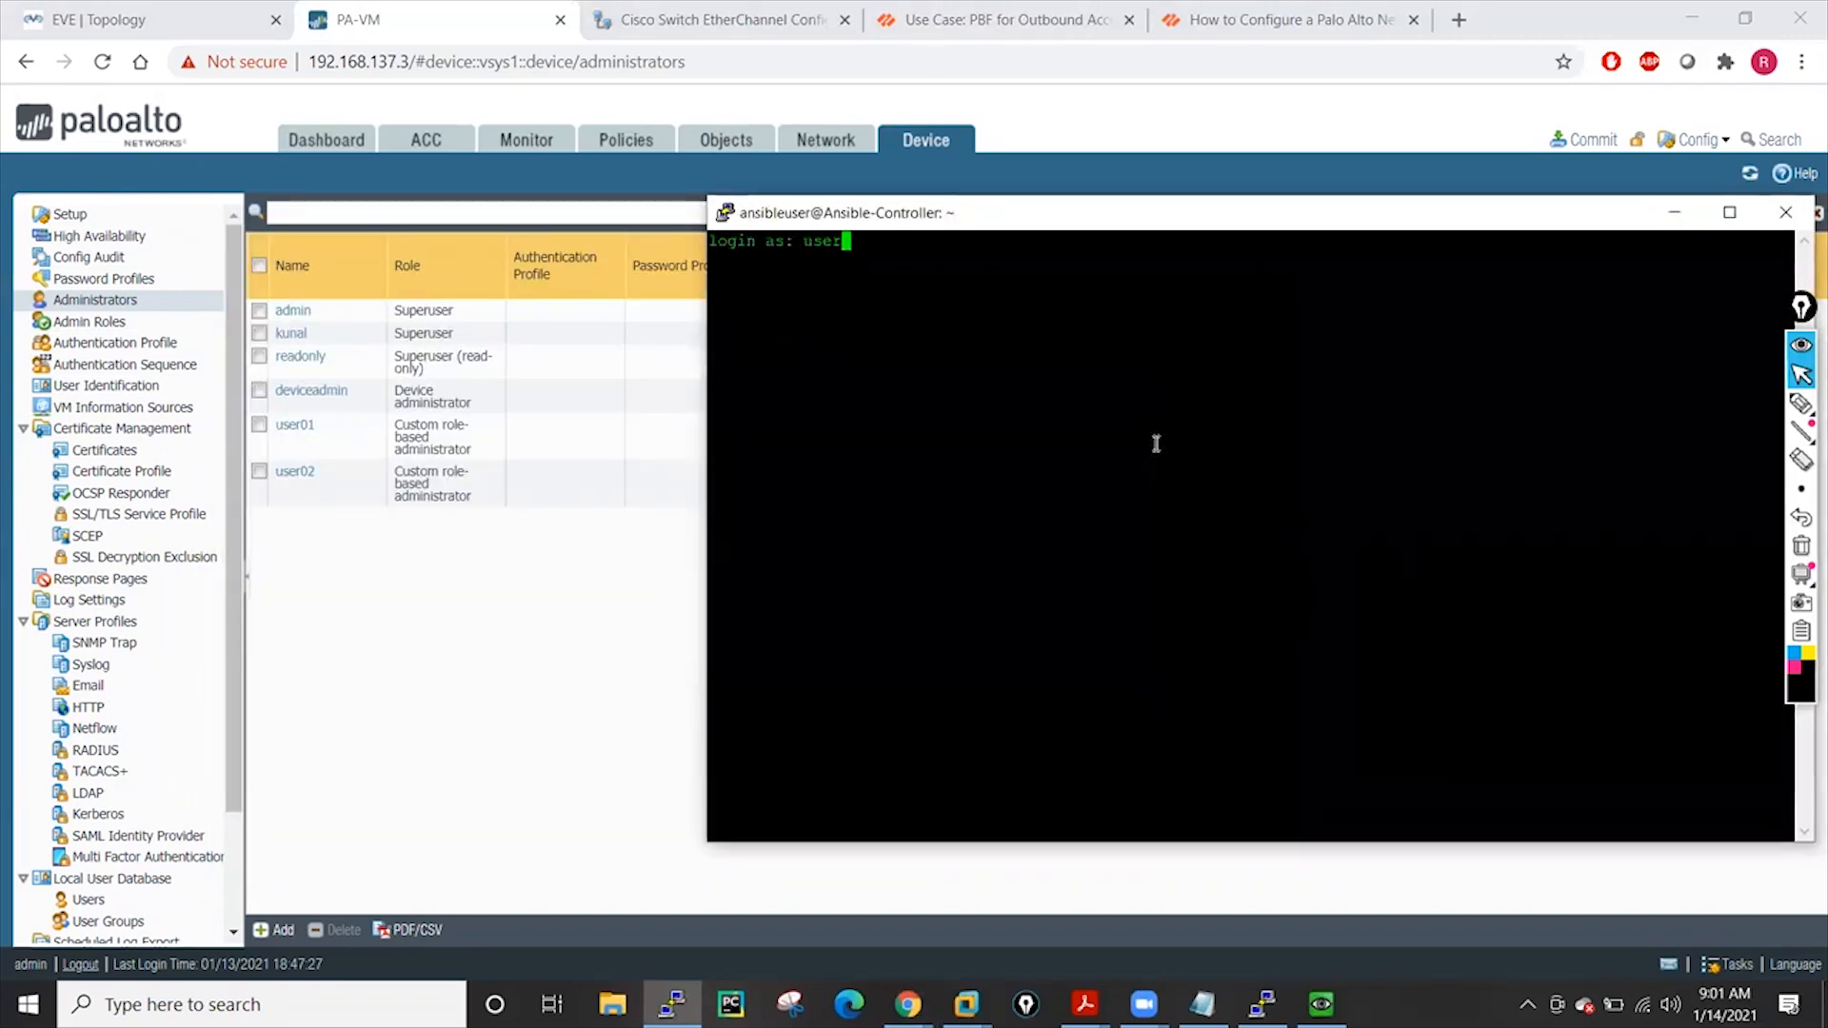
pyautogui.press('Return')
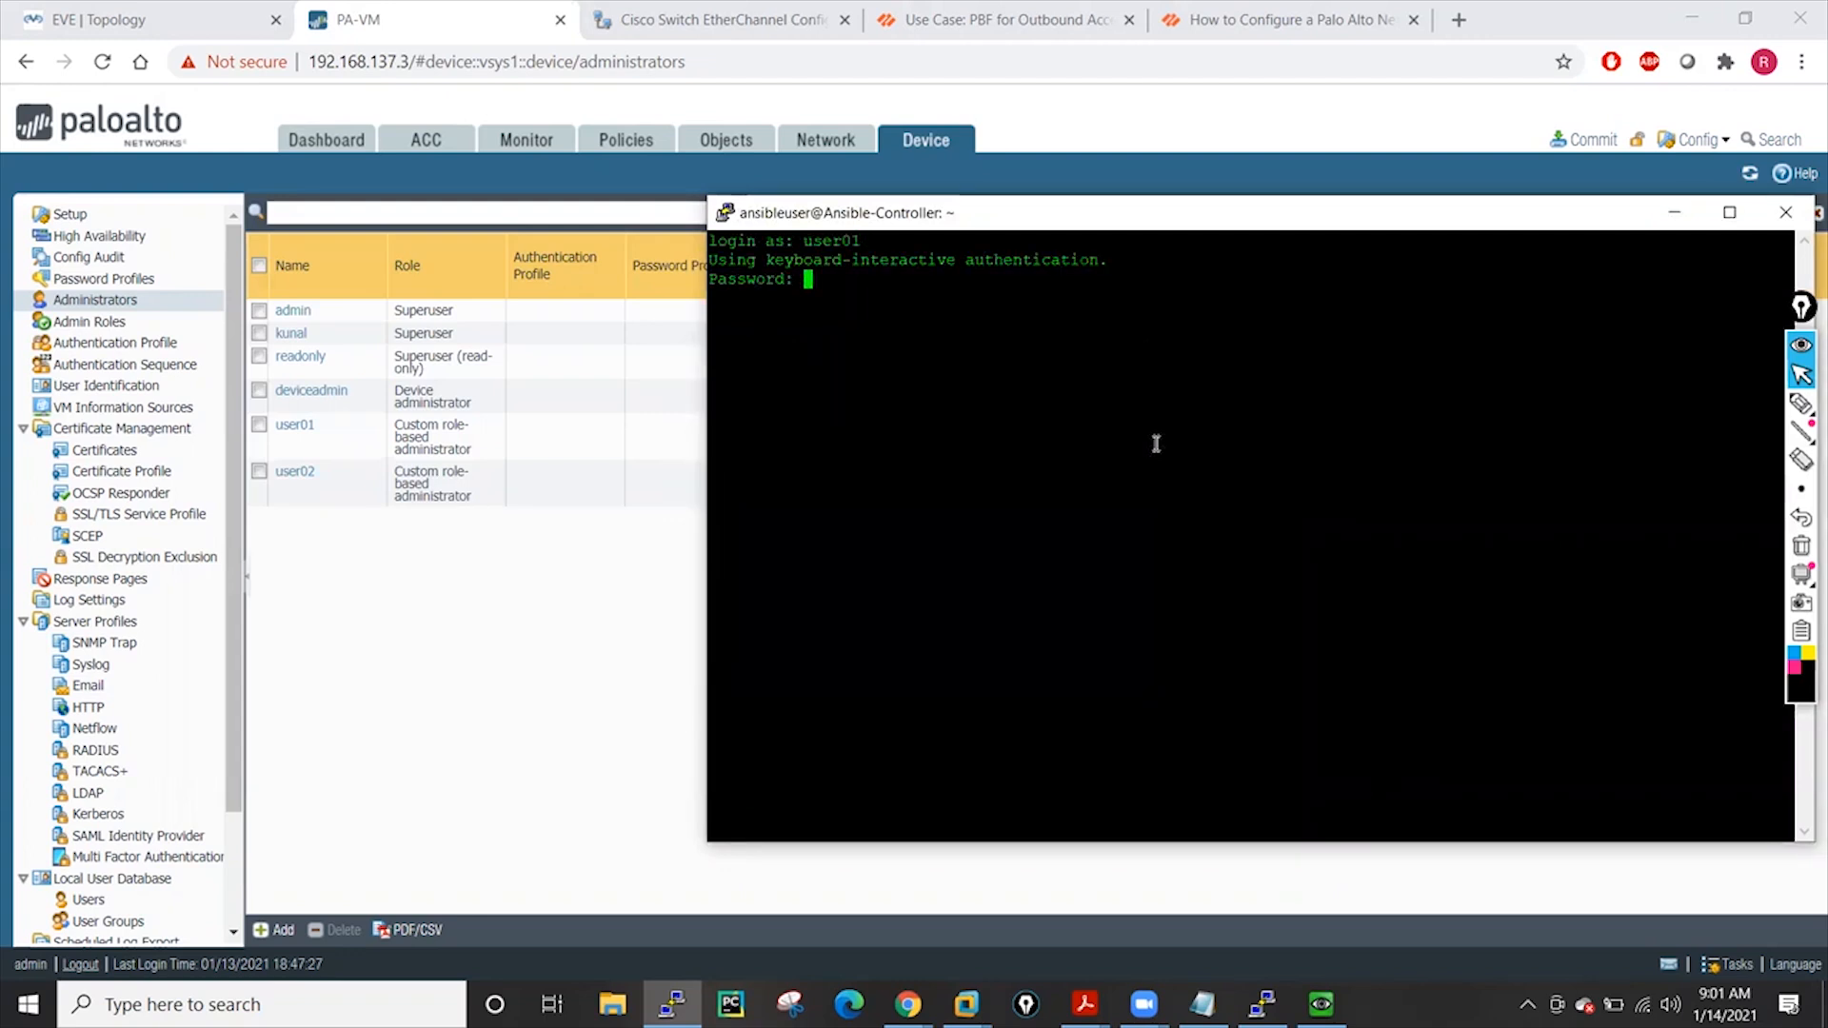
# Switch back to the firewall page and minimize the switch terminal
pyautogui.hotkey('alt', 'Tab')
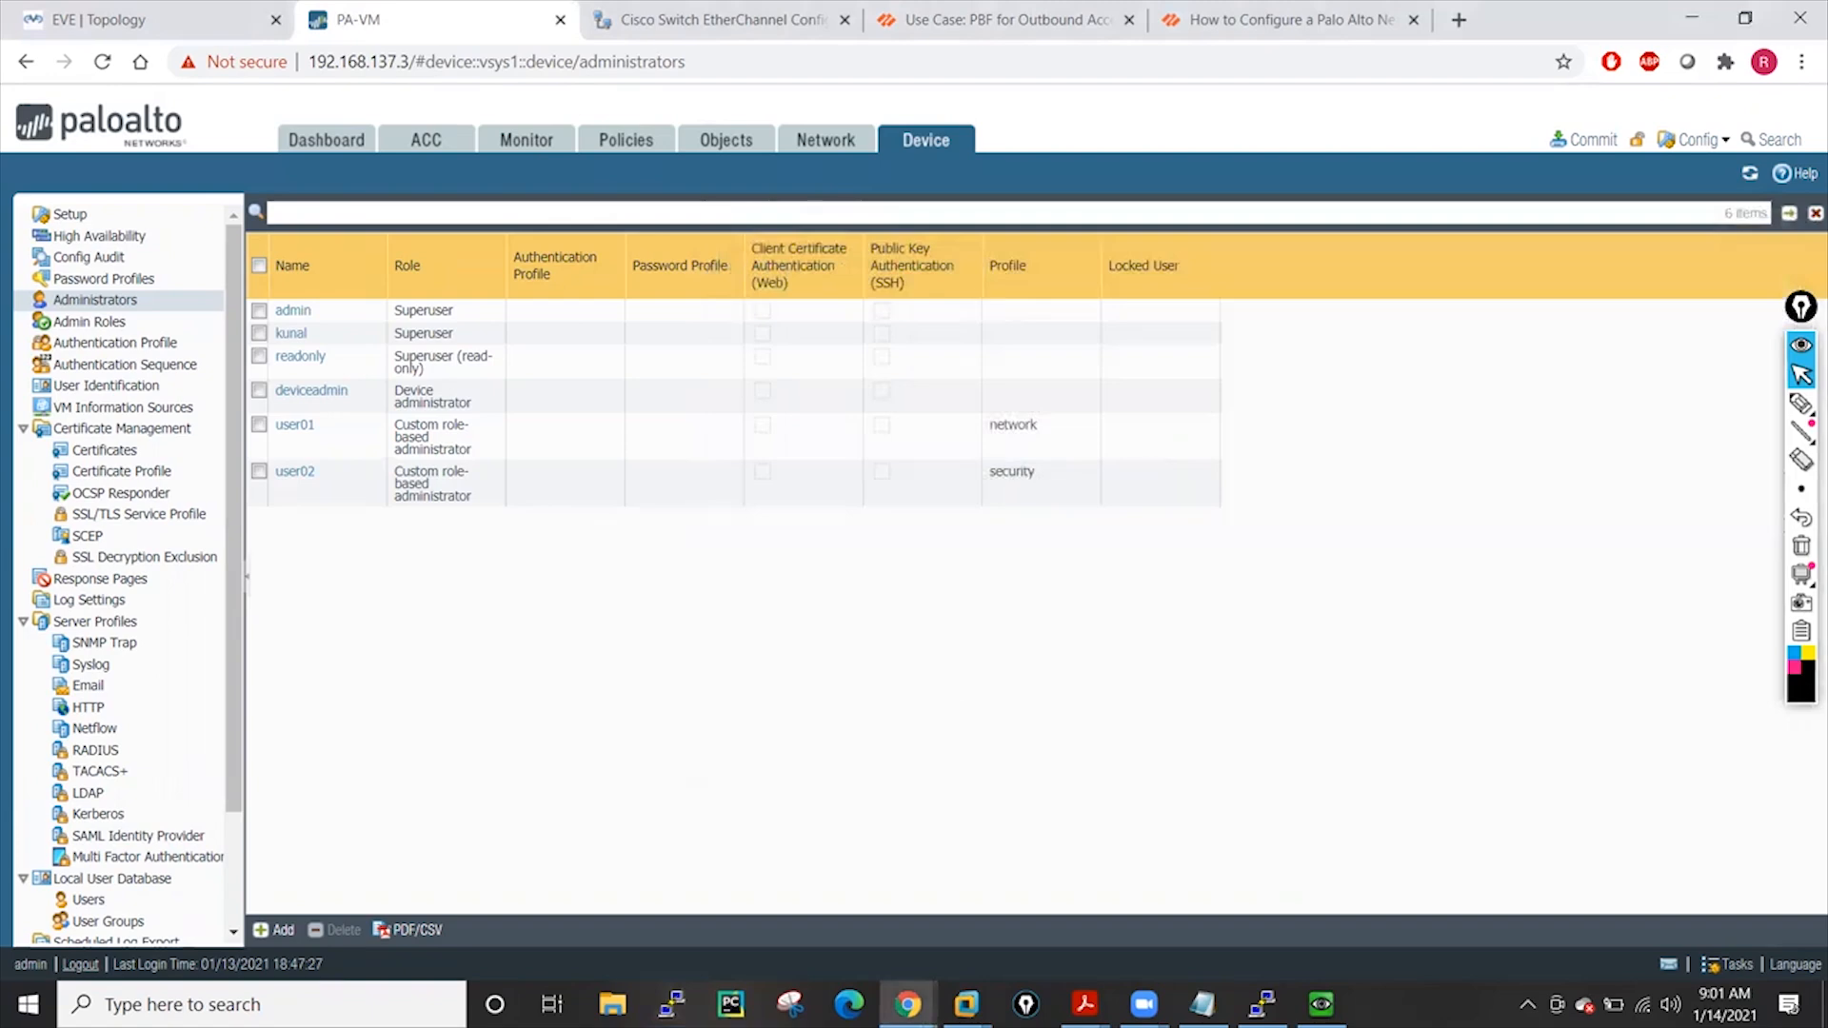
pyautogui.hotkey('alt', 'Tab')
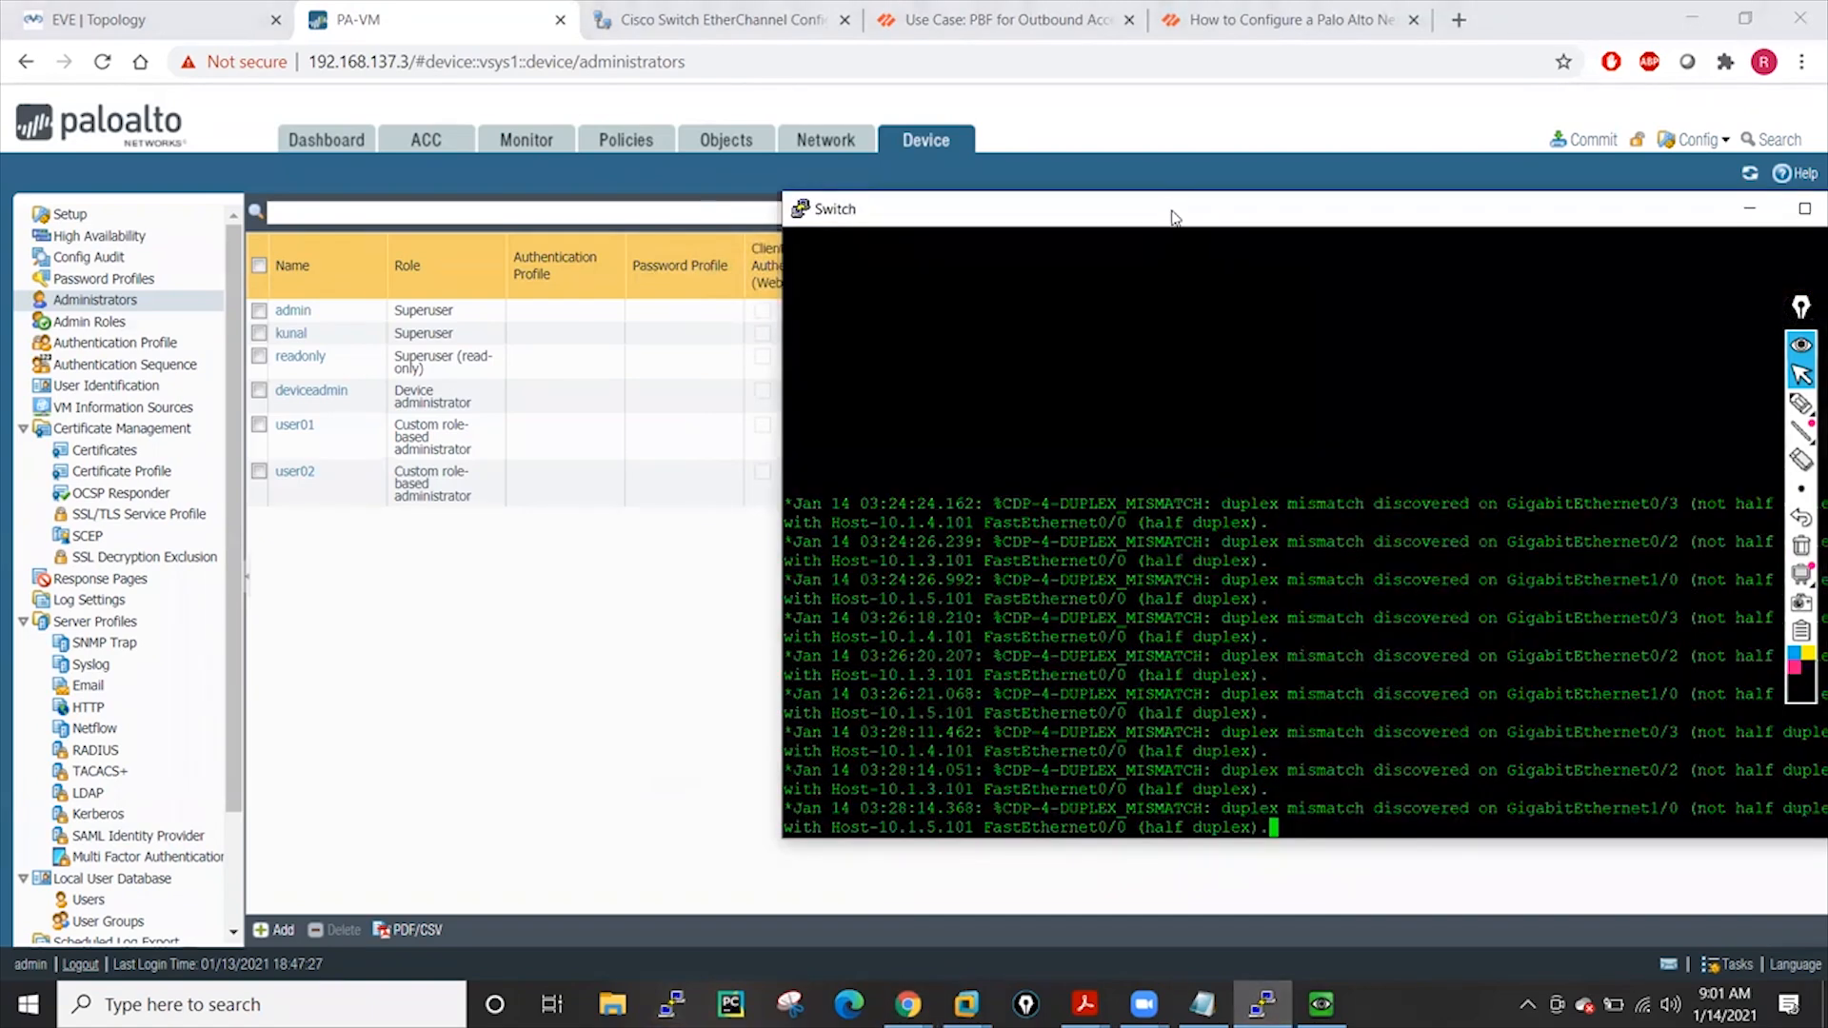
pyautogui.moveTo(1134, 219); pyautogui.dragTo(626, 330)
pyautogui.click(1243, 318)
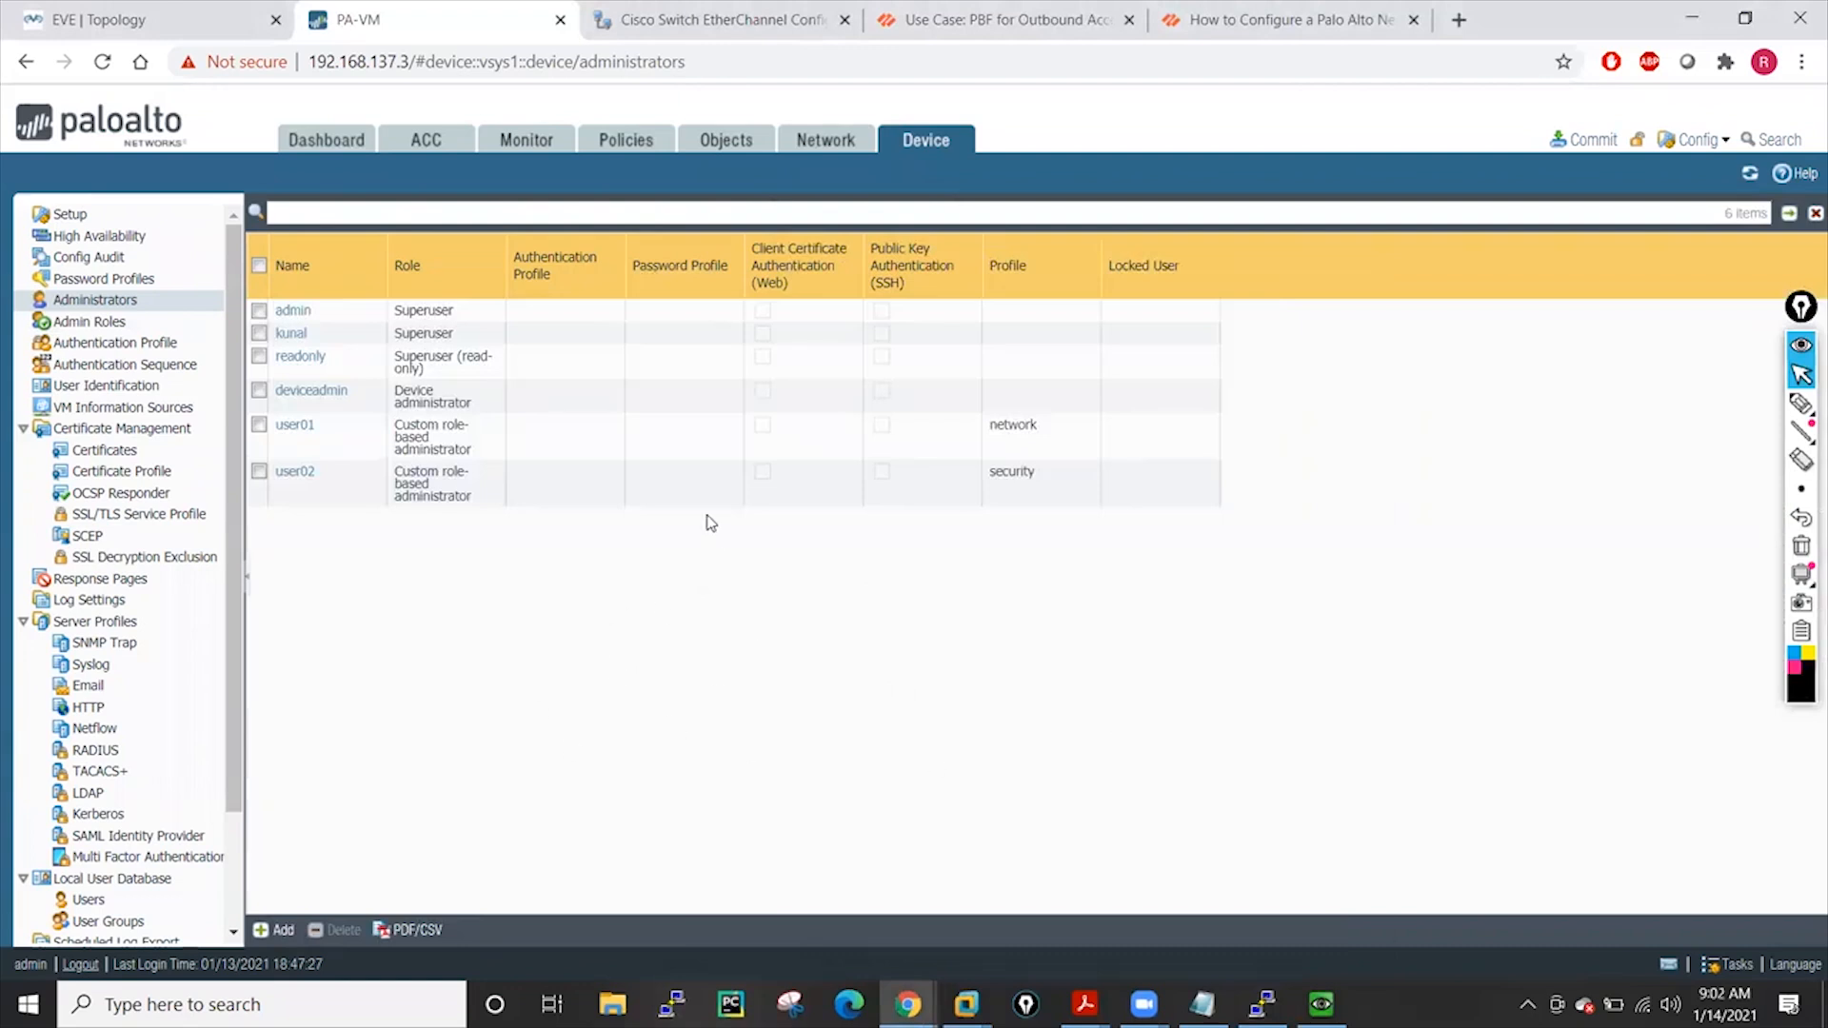
# View the System logs under Monitor, then open the Device tab's Administrators list with user01 and user02
pyautogui.click(511, 152)
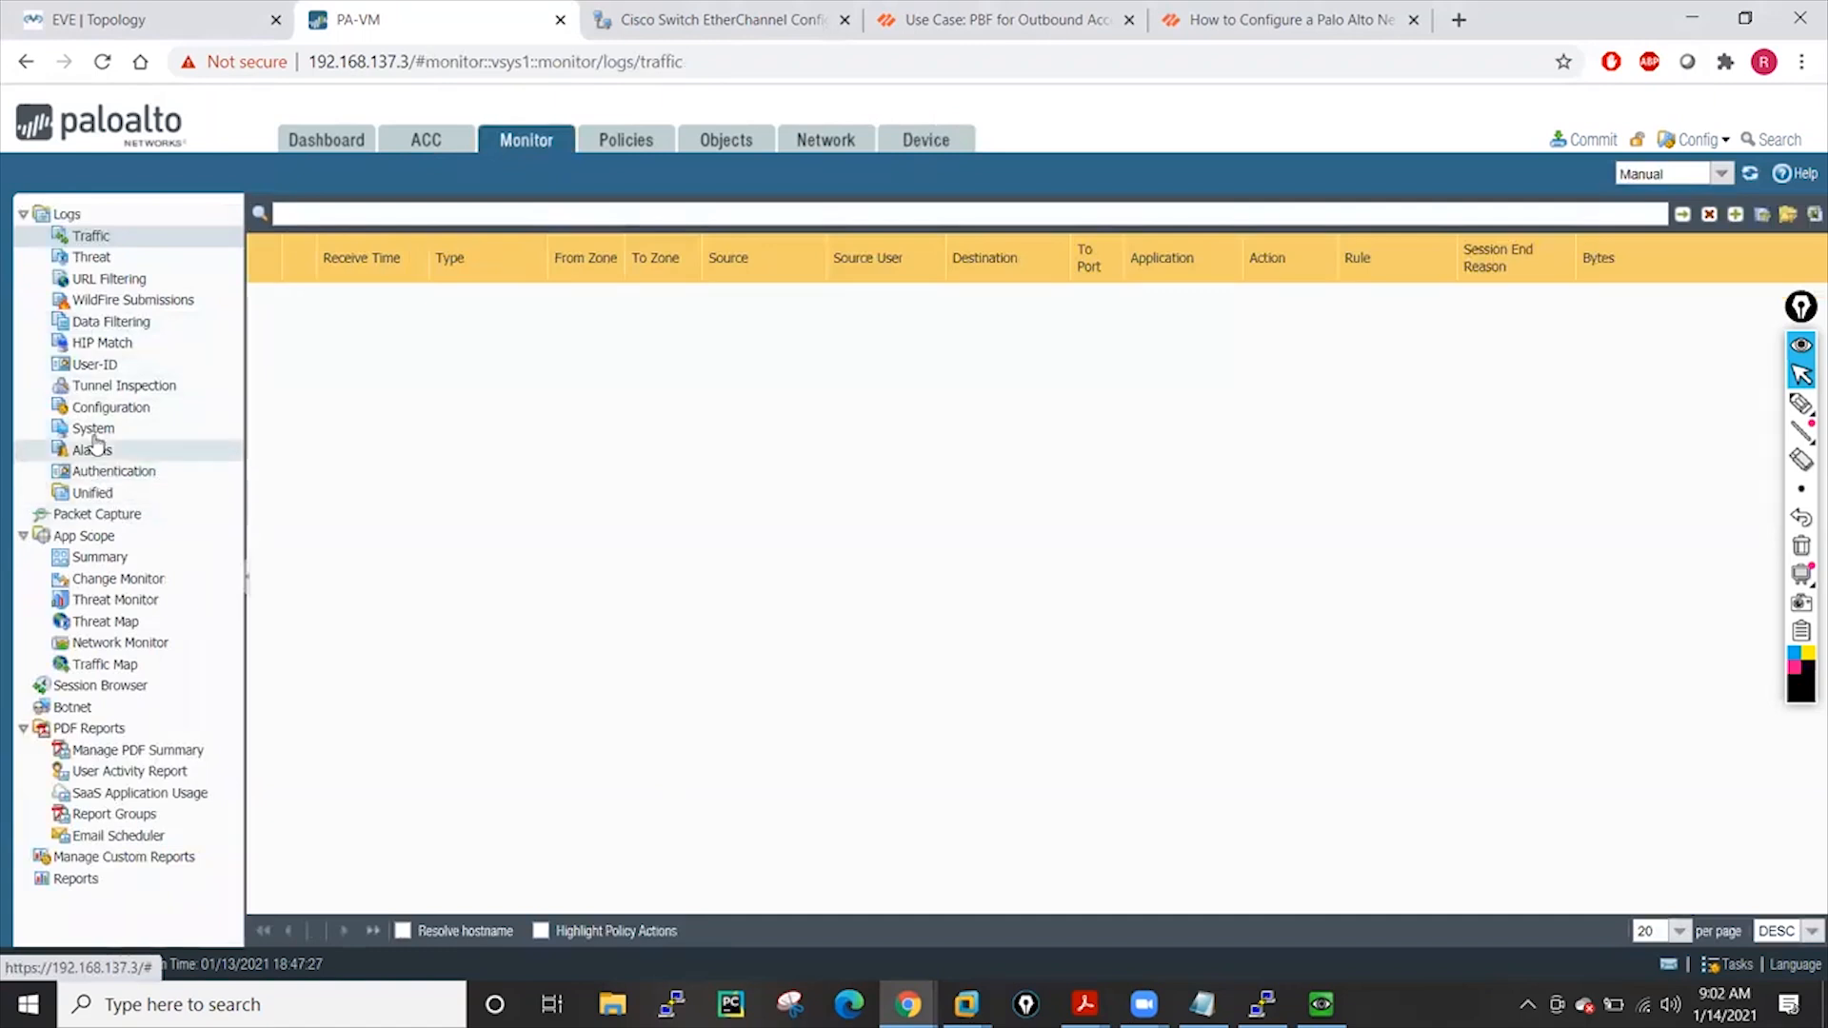
pyautogui.click(92, 431)
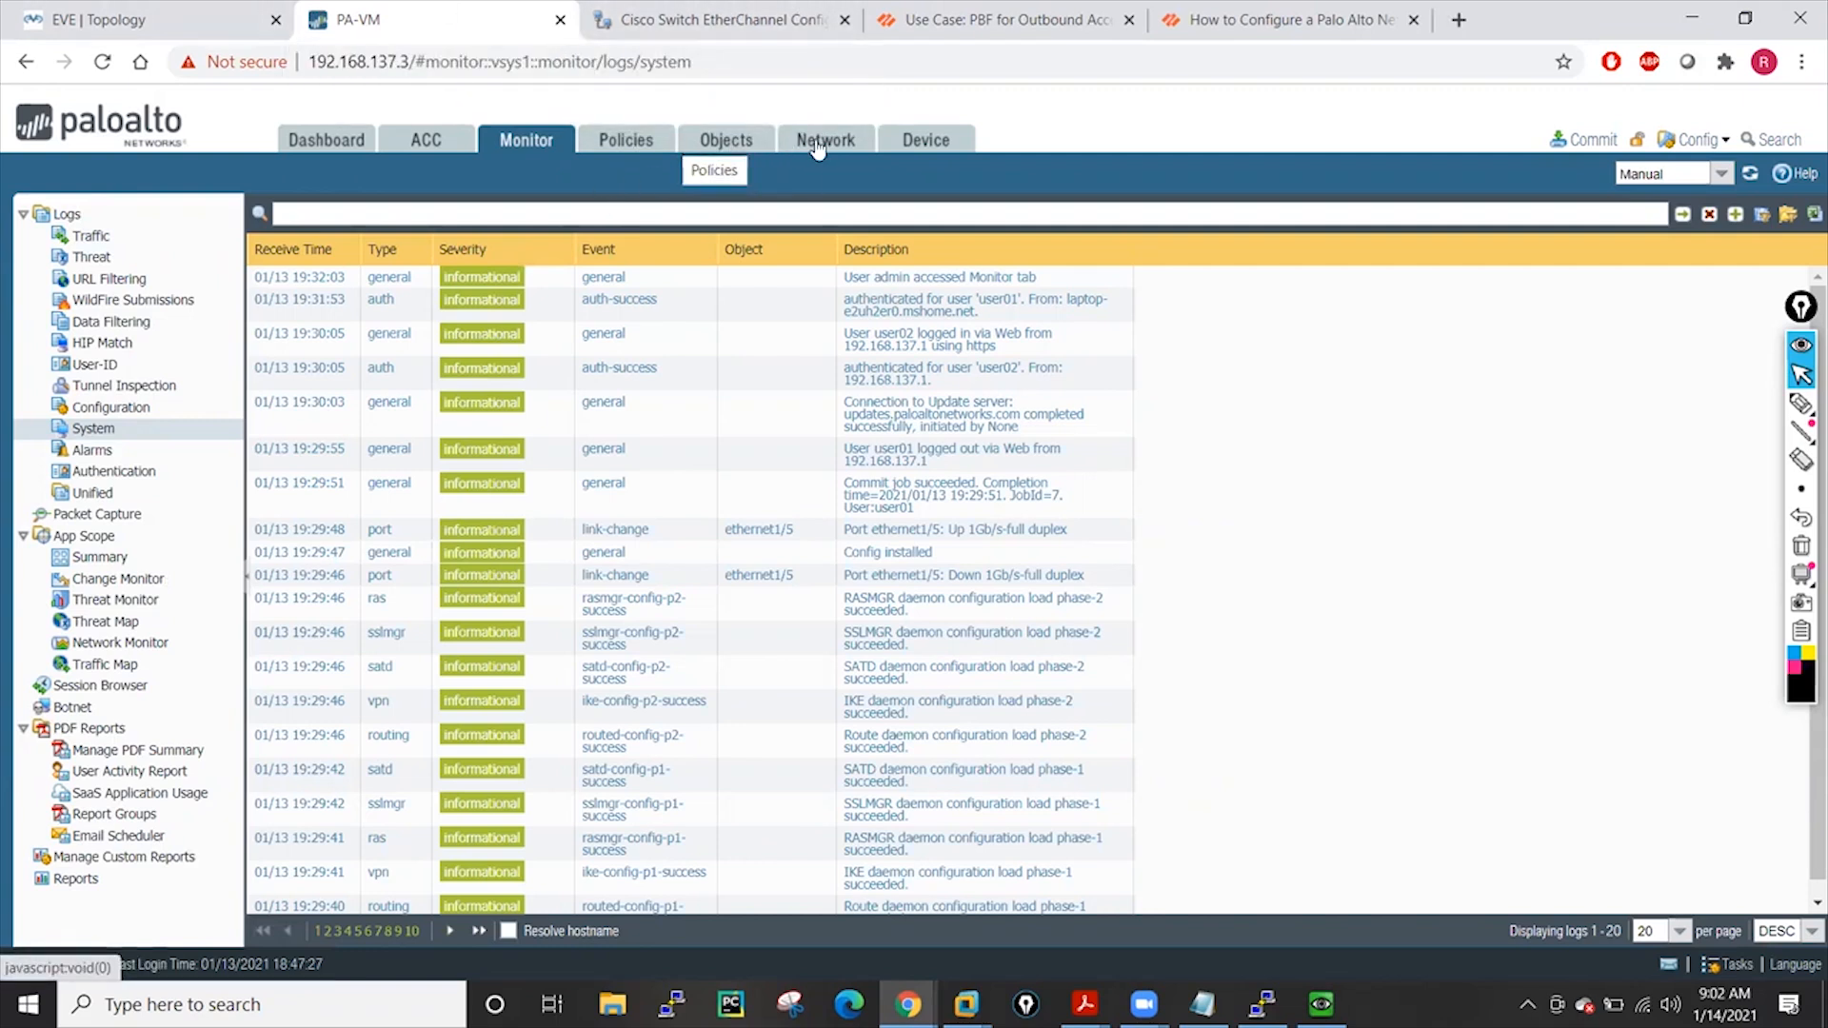
pyautogui.click(909, 139)
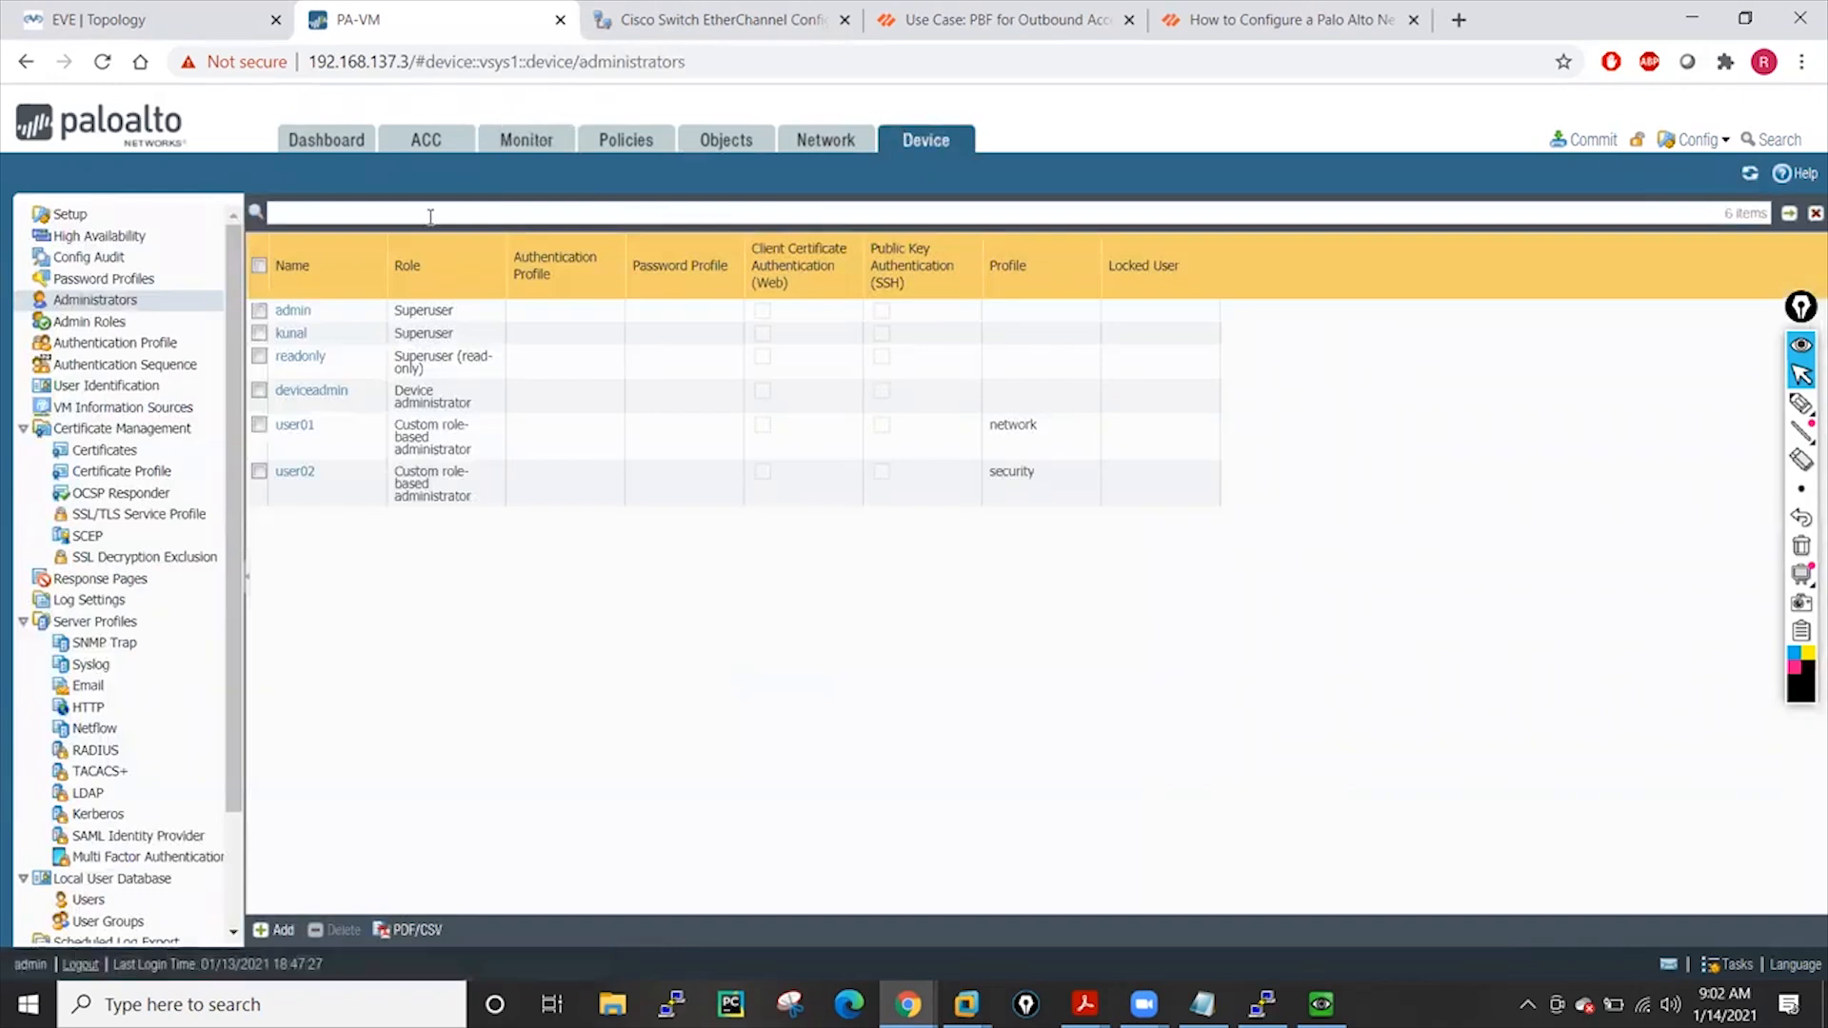
# Check the security role, then set the network admin role's Command Line role to superreader
pyautogui.click(105, 320)
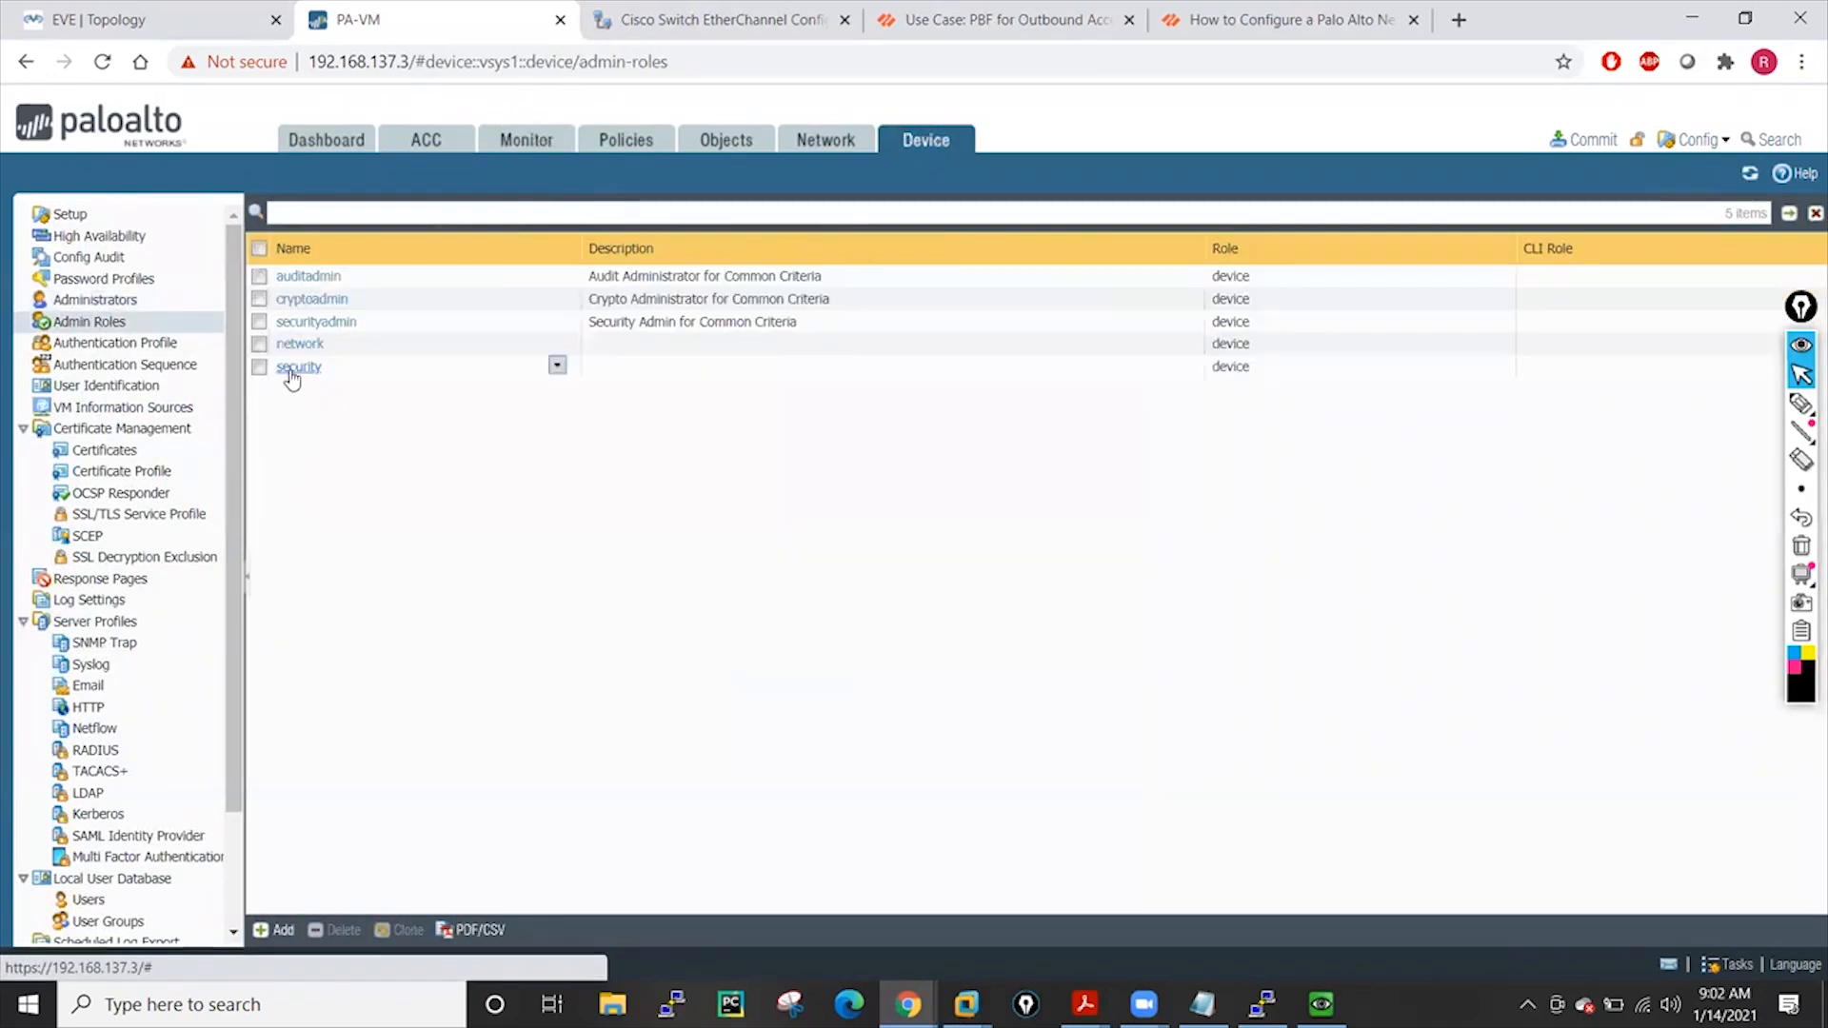
pyautogui.click(292, 370)
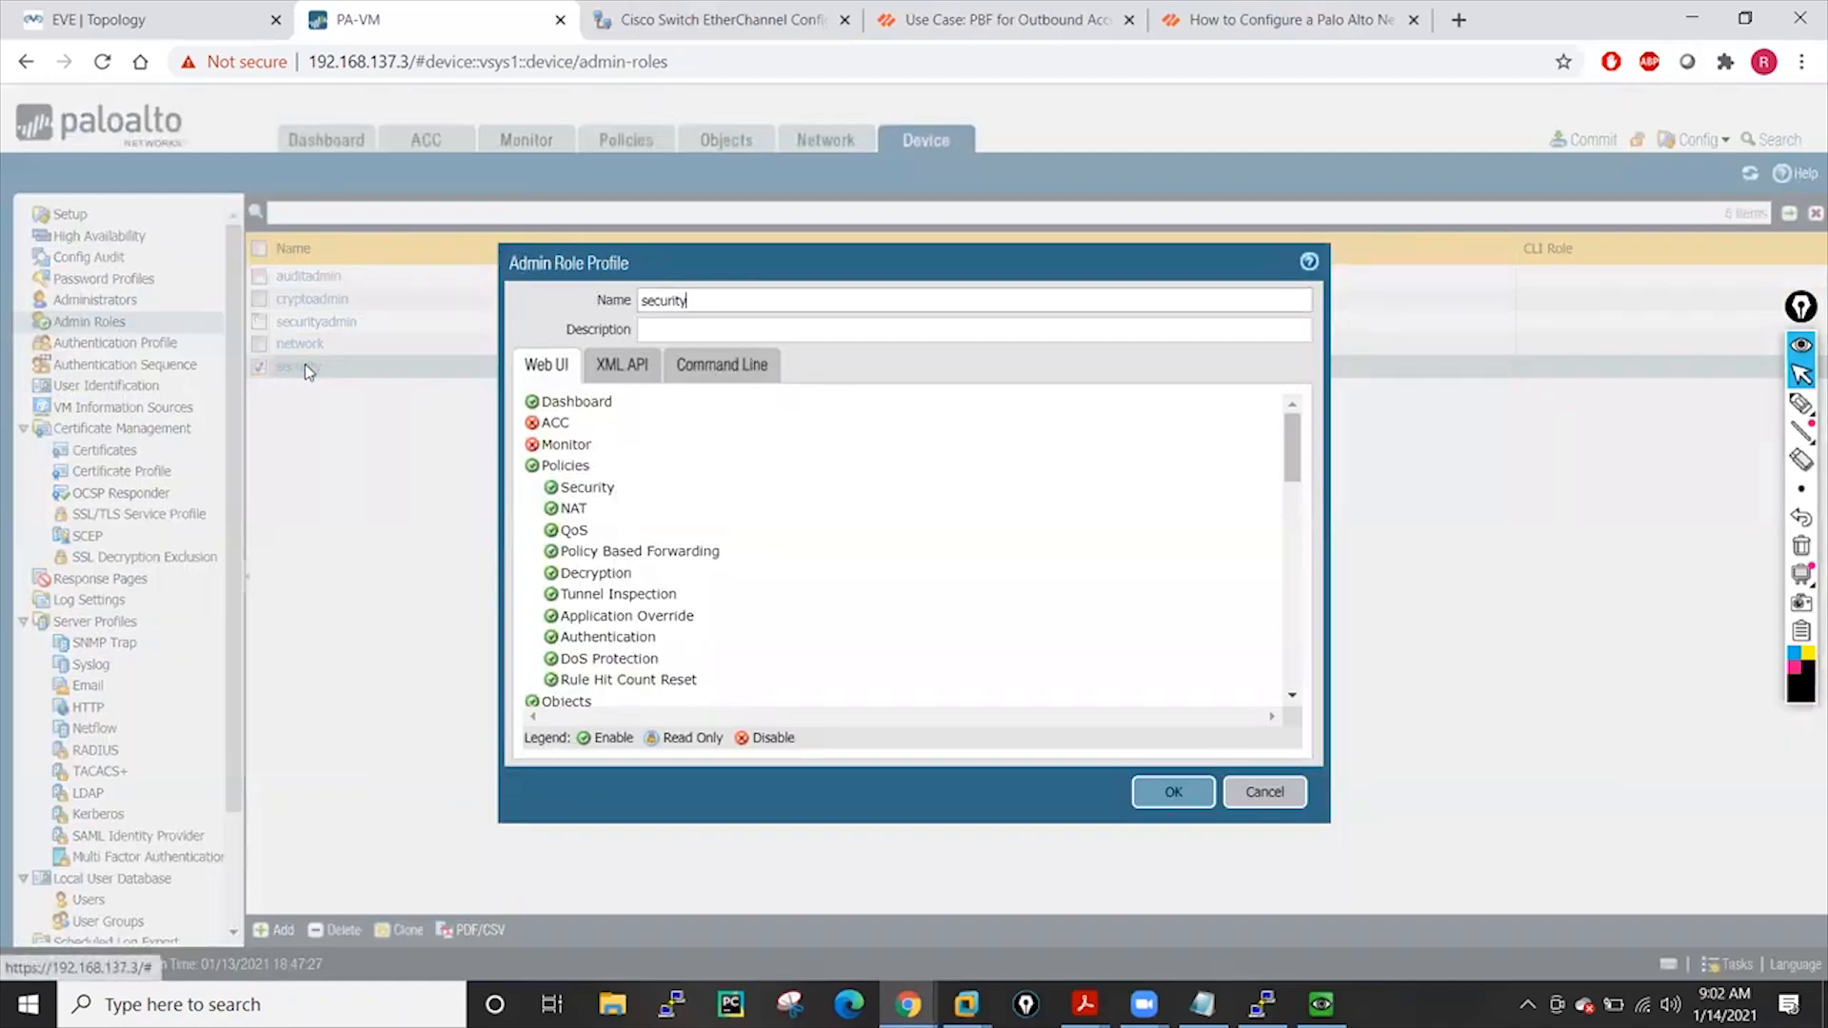
pyautogui.click(1252, 793)
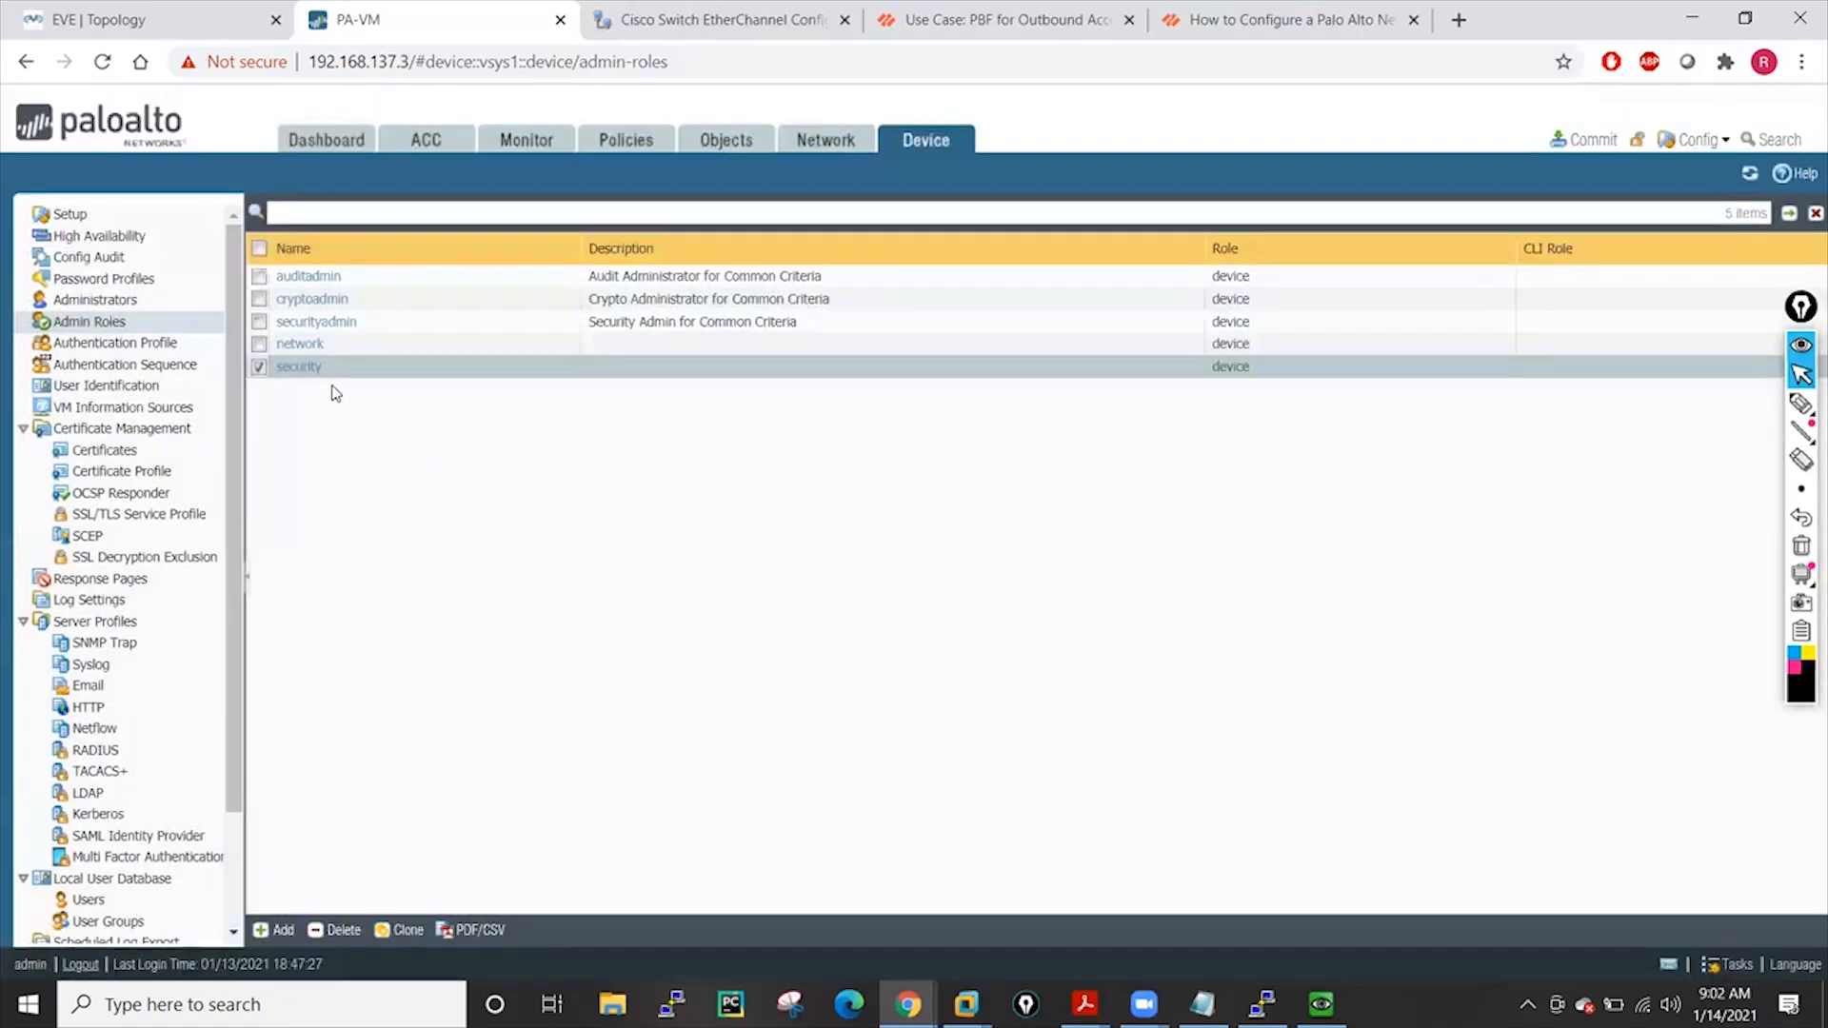
pyautogui.click(291, 346)
pyautogui.click(689, 370)
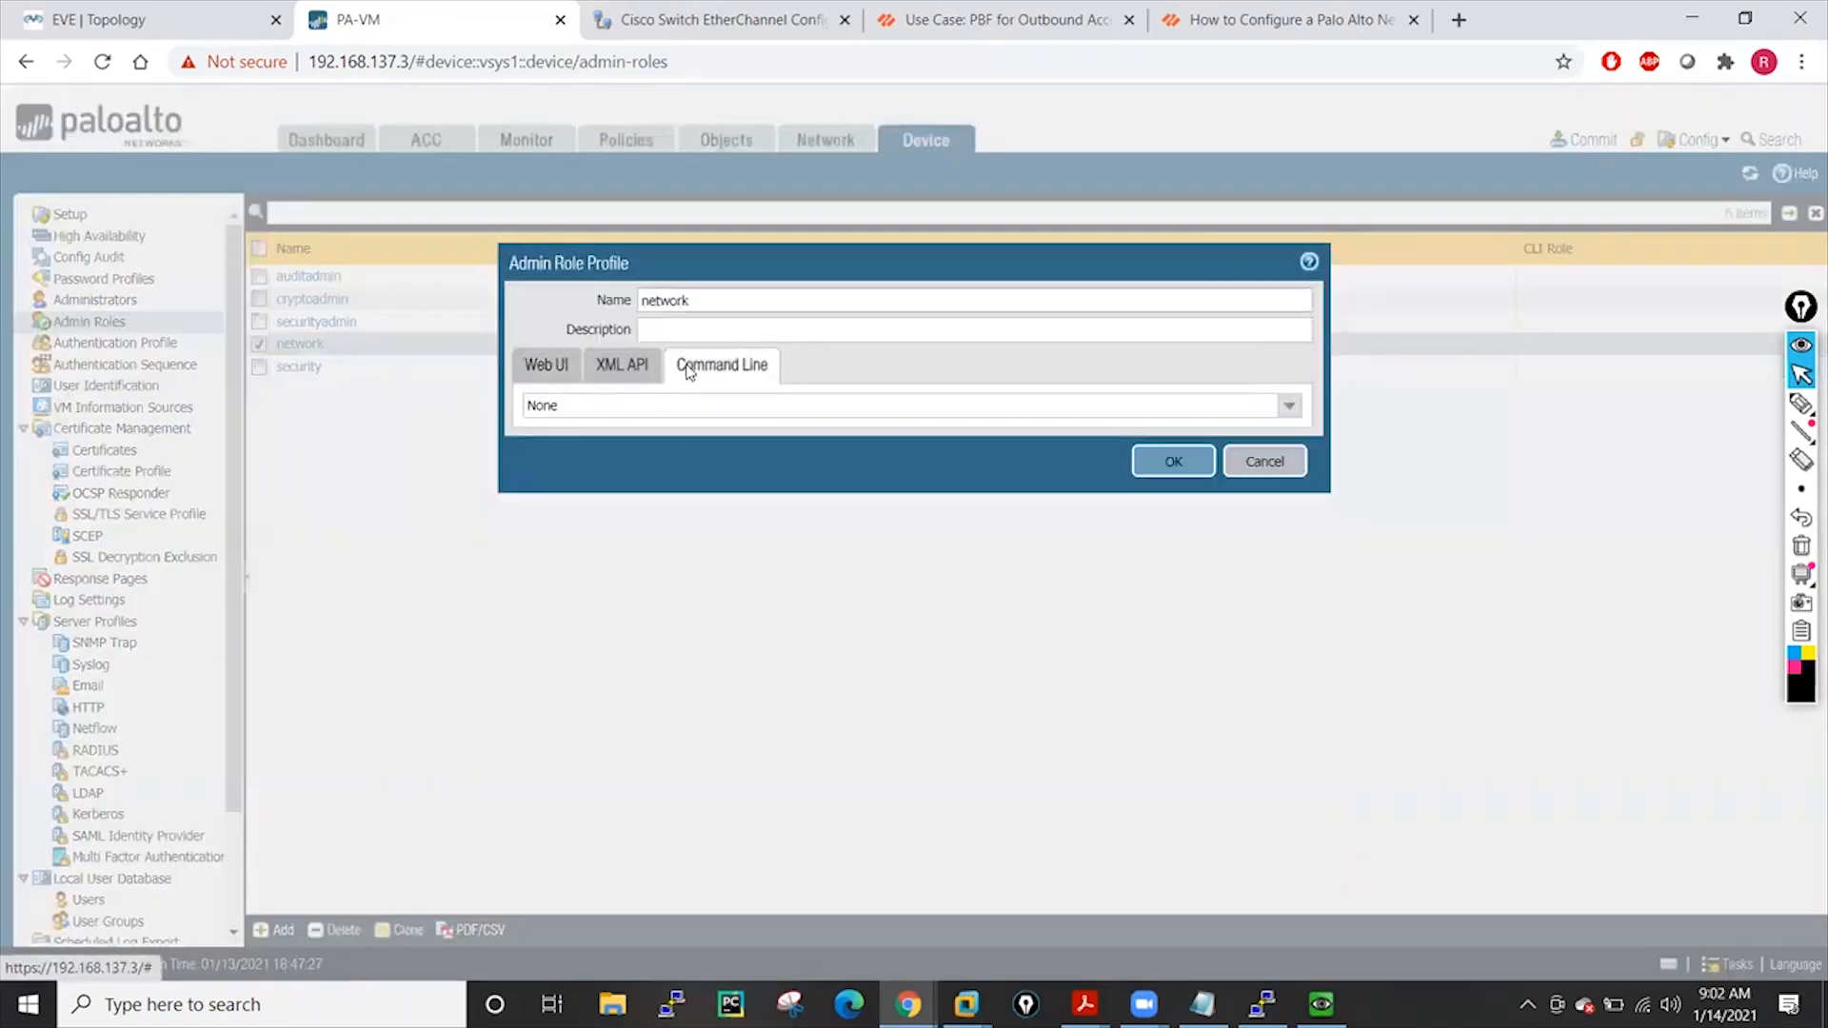
pyautogui.click(1291, 408)
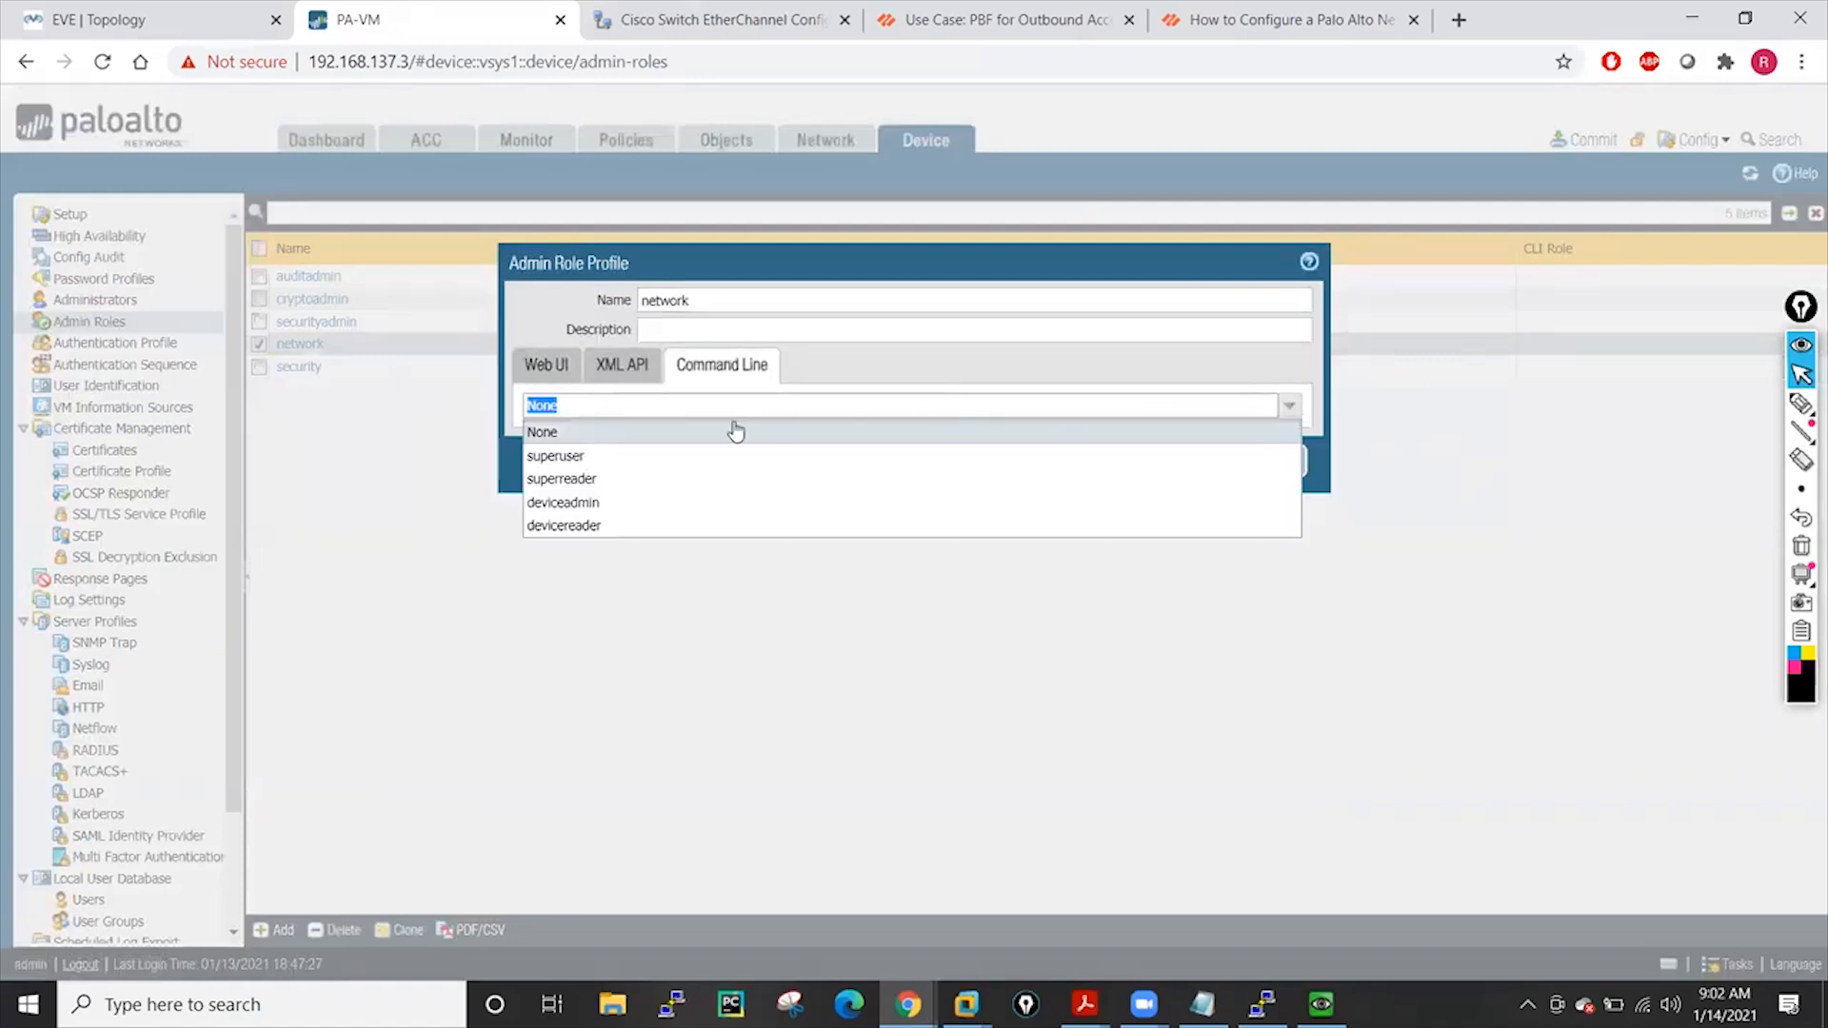
pyautogui.click(562, 479)
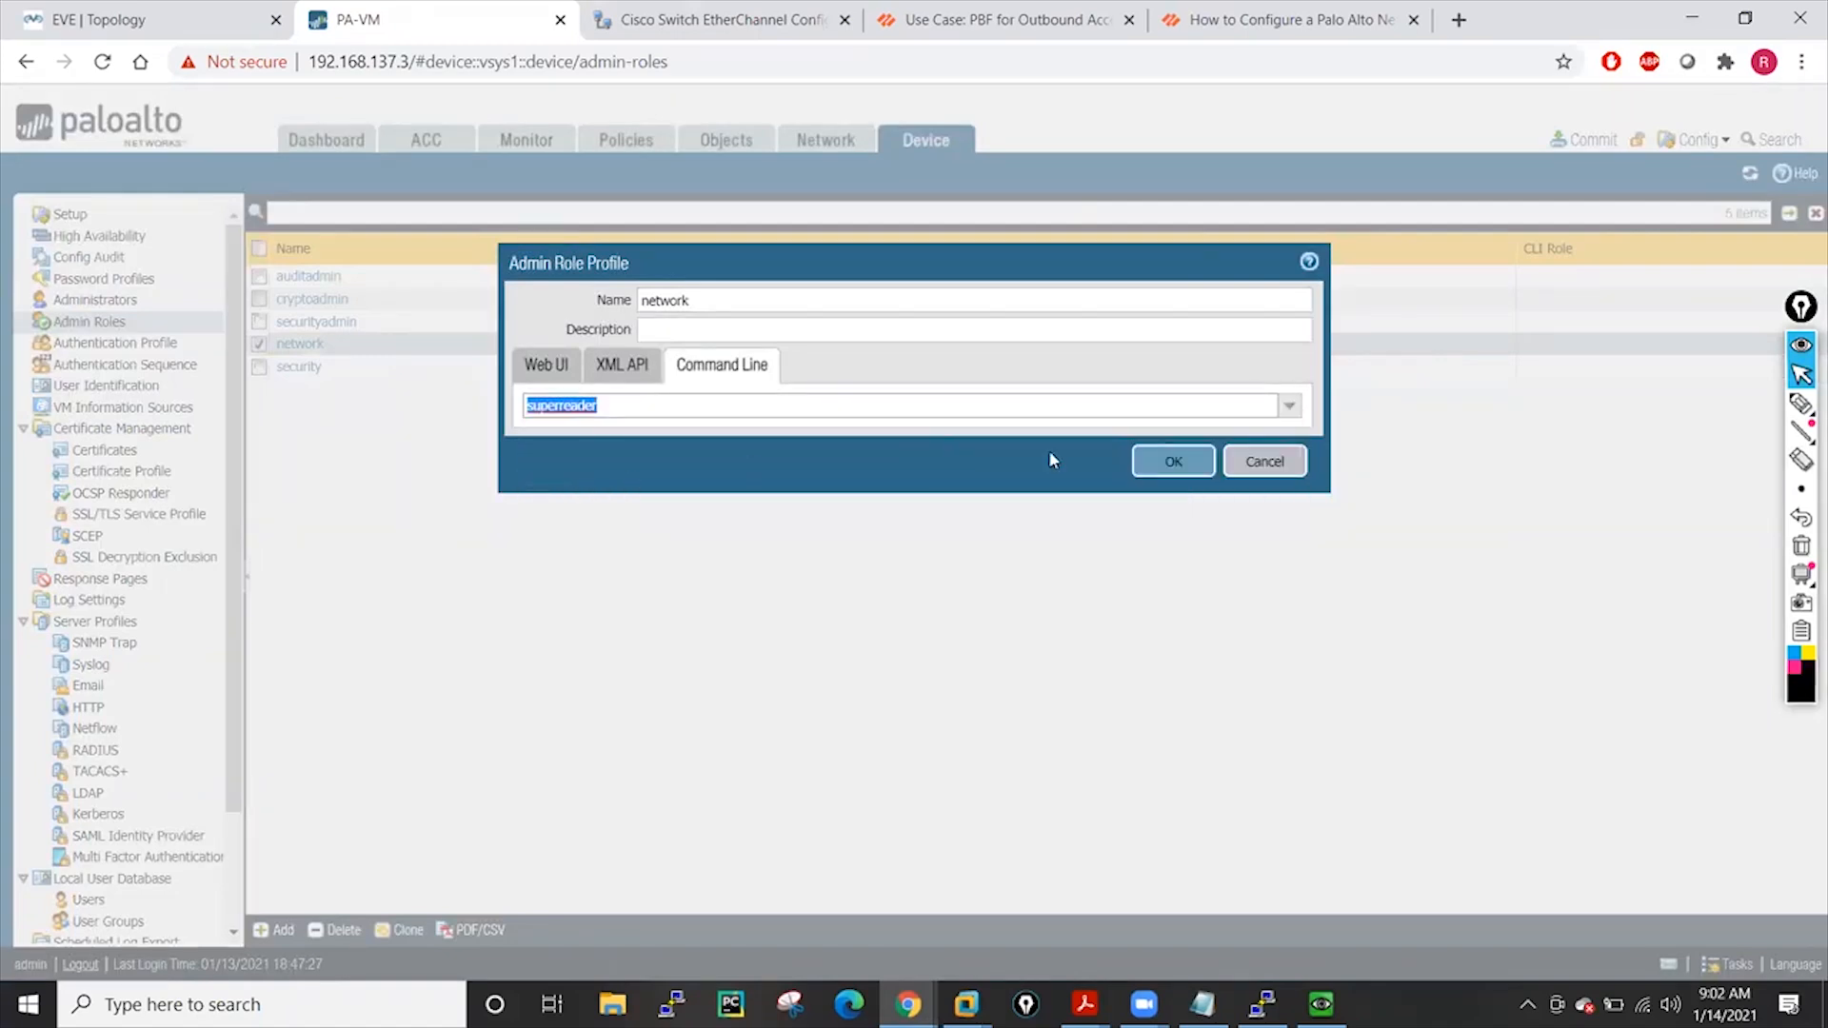
pyautogui.click(1151, 468)
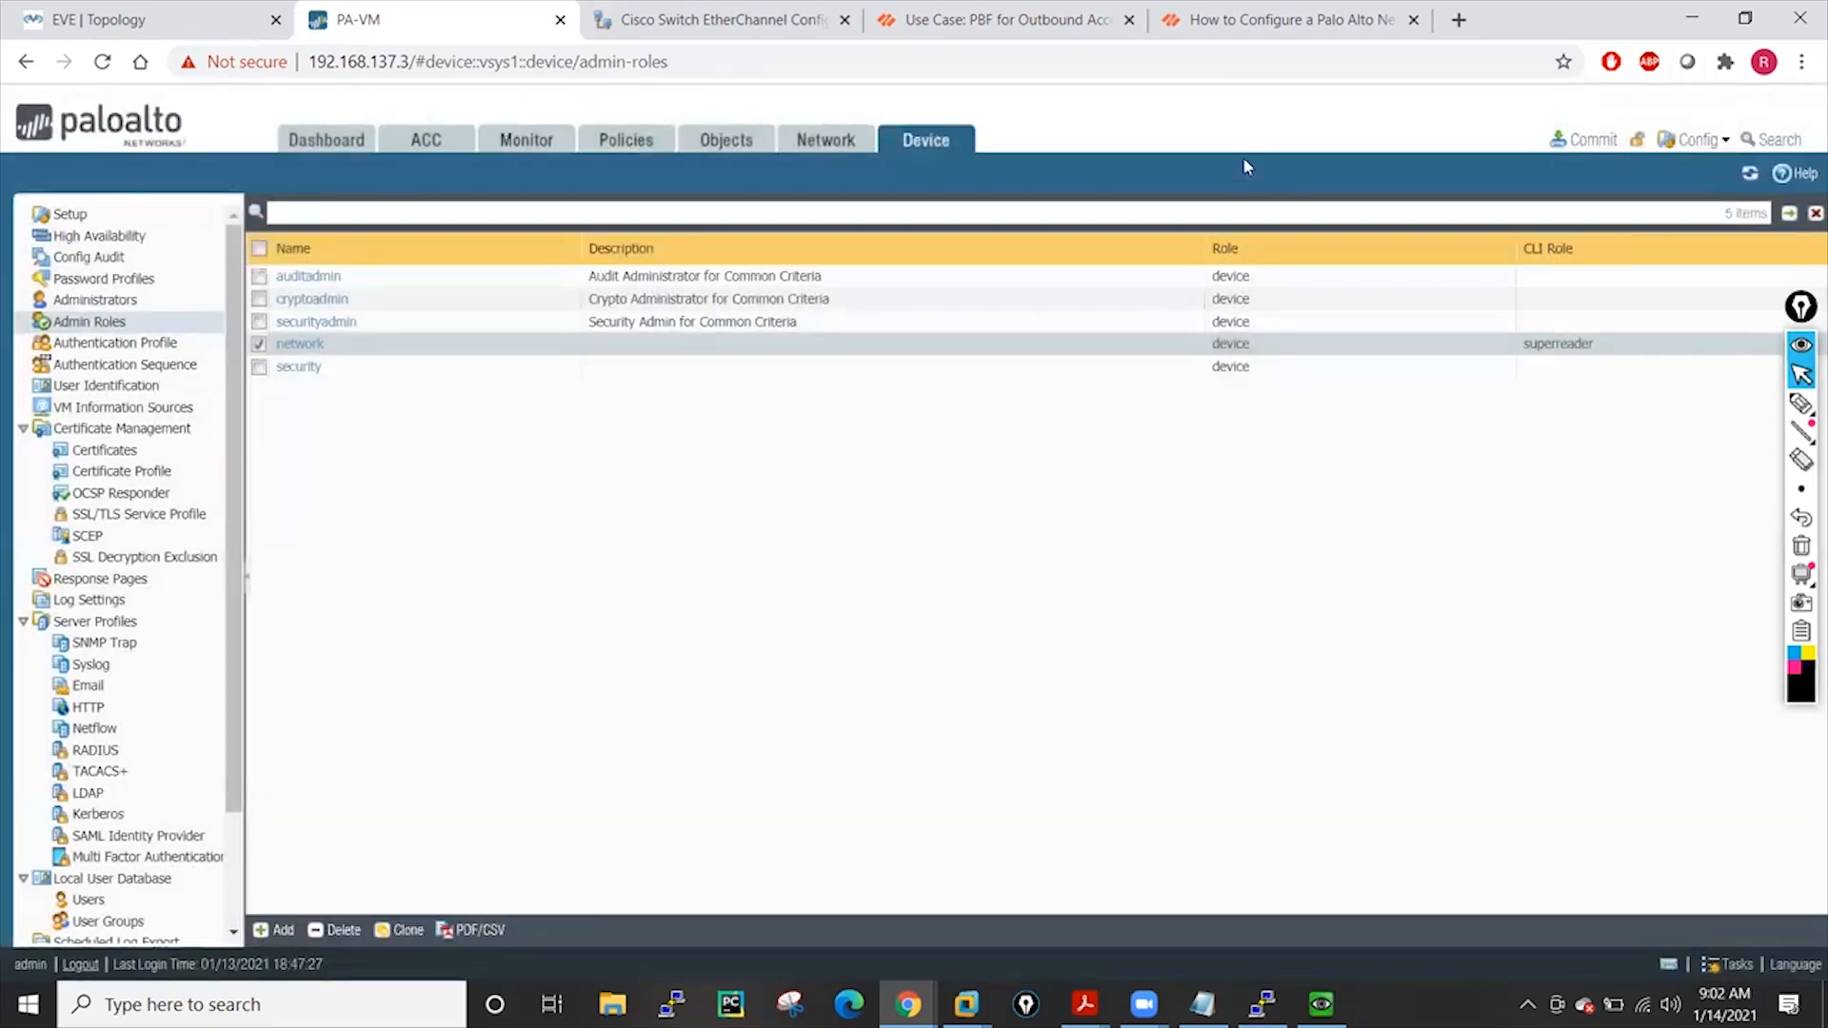
# Commit the configuration and launch PuTTY
pyautogui.click(1605, 139)
pyautogui.click(1129, 805)
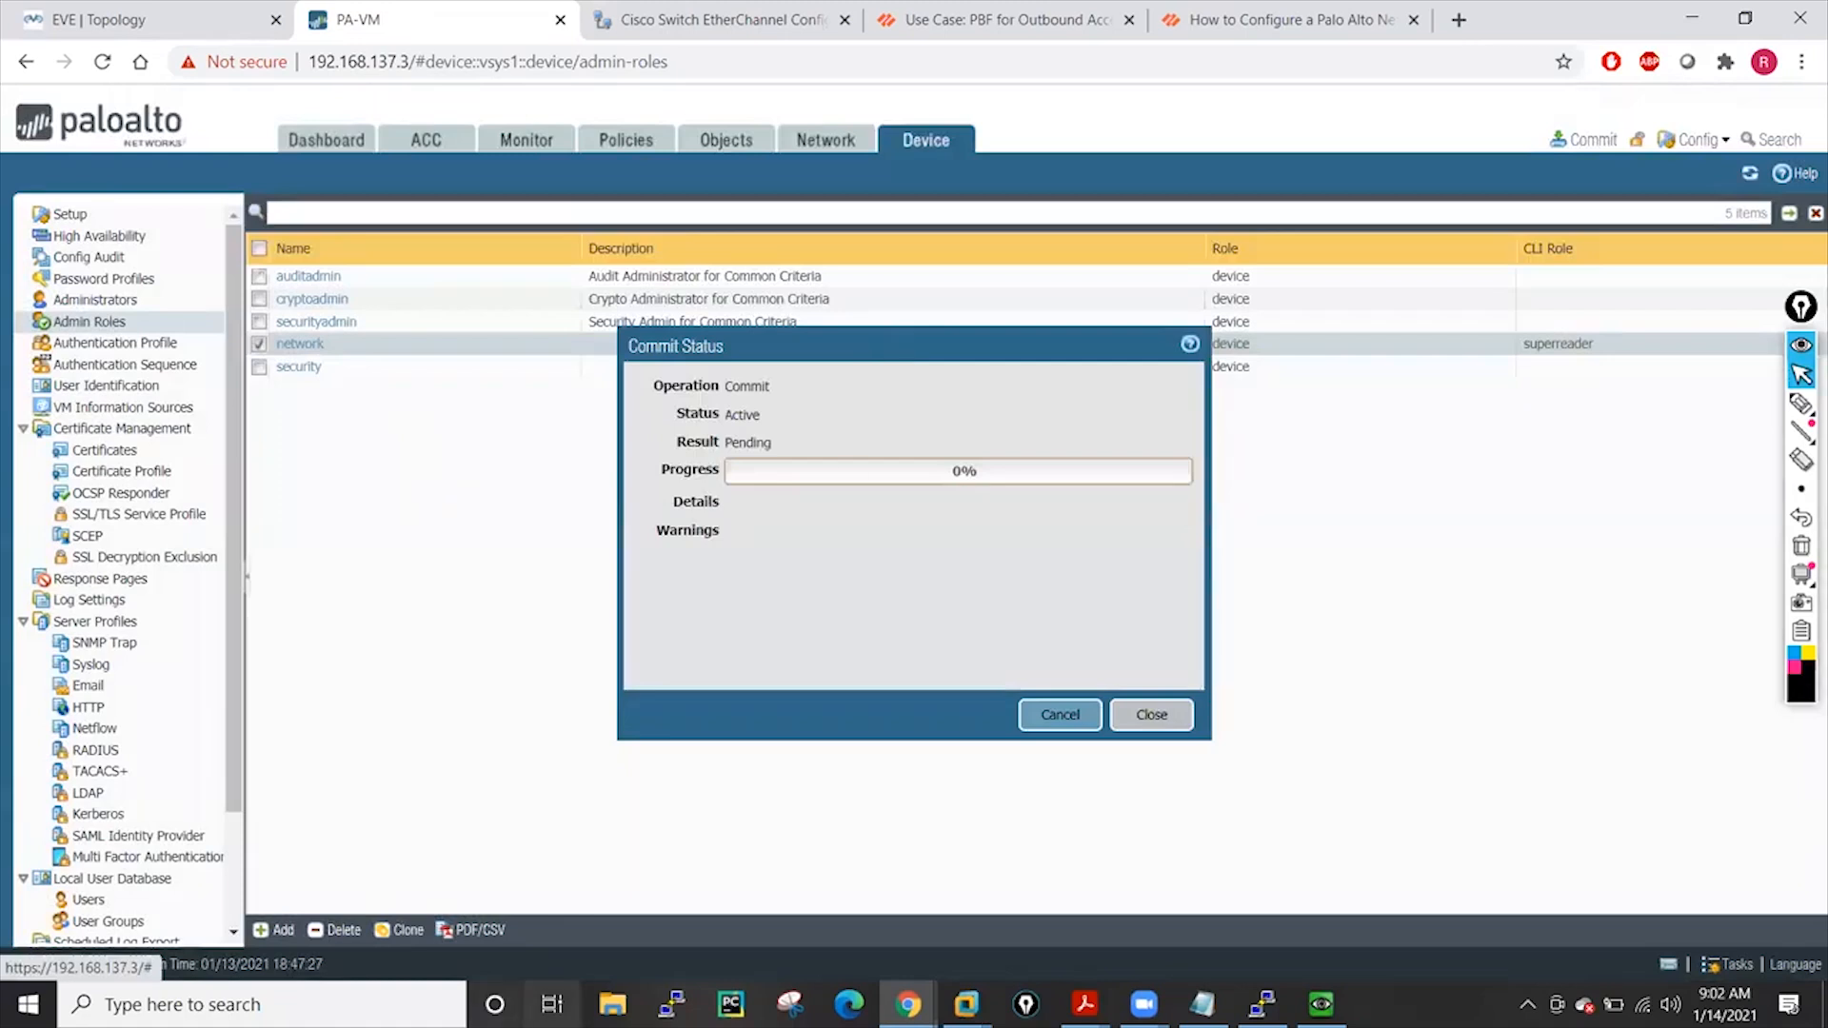
pyautogui.click(672, 1005)
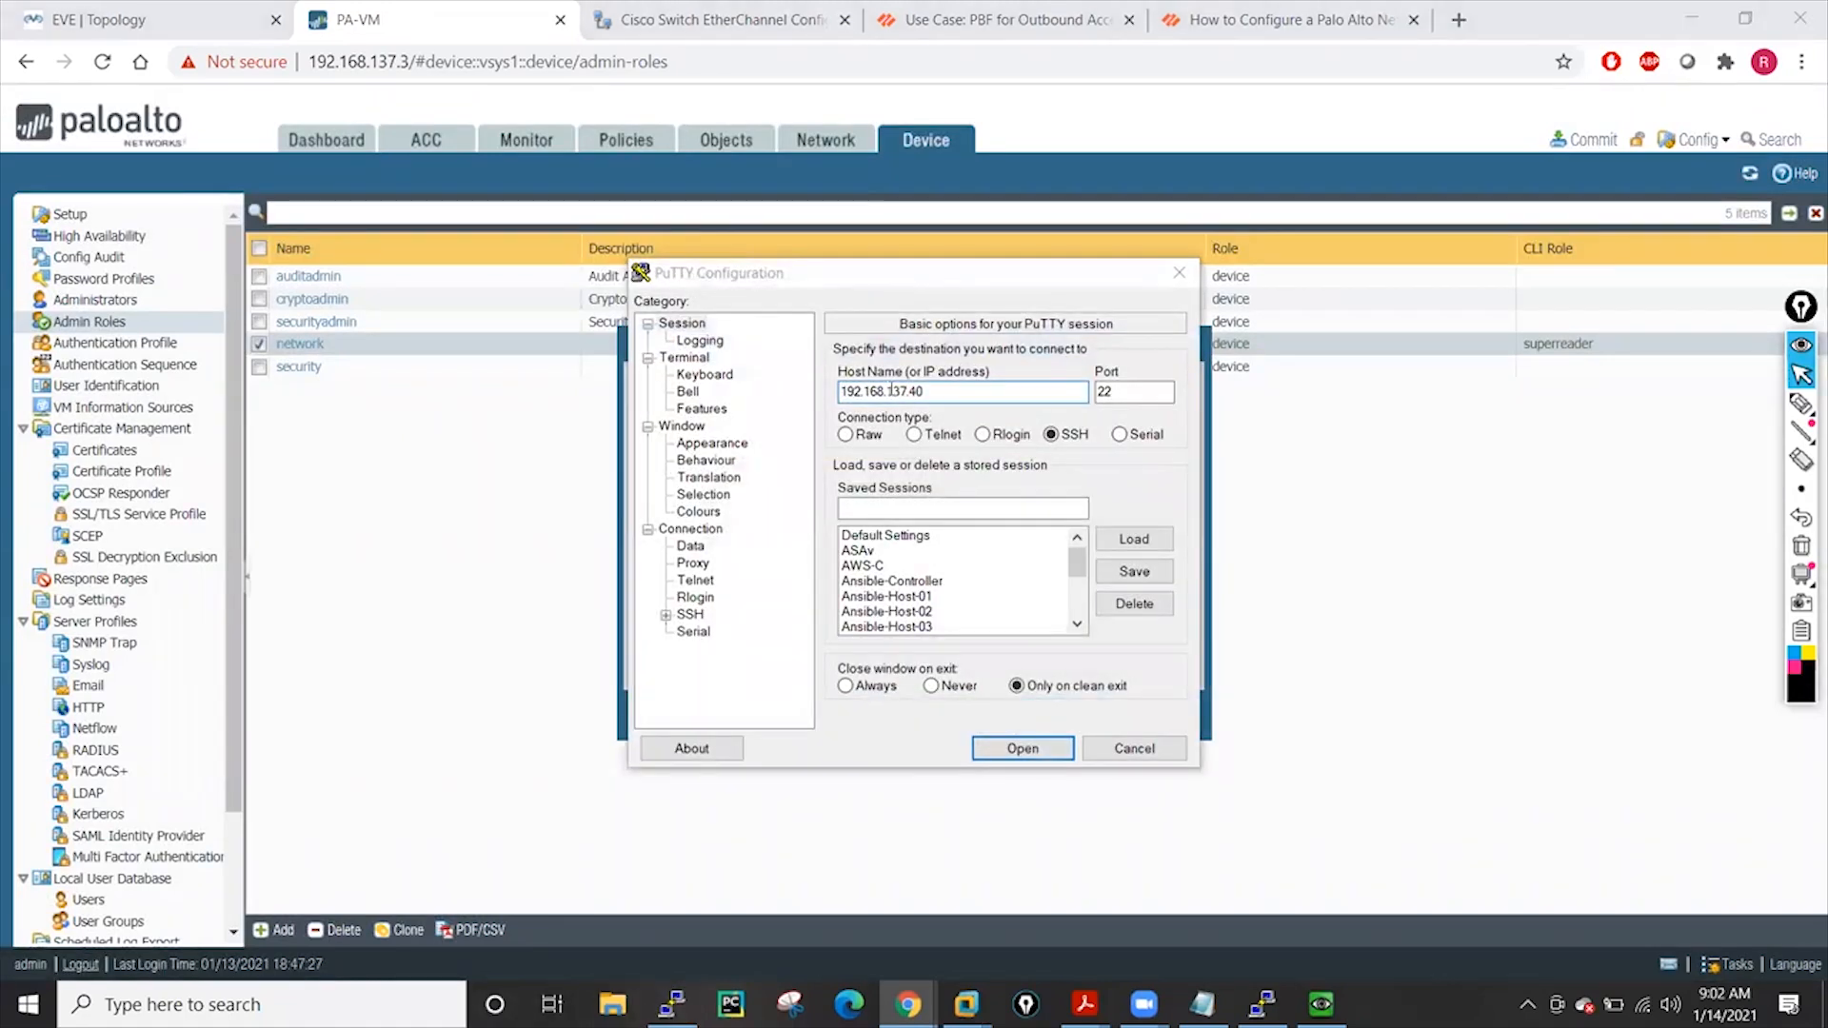
# Open an SSH session to 192.168.137.3 and log in as user01
pyautogui.hotkey('ctrl', 'v')
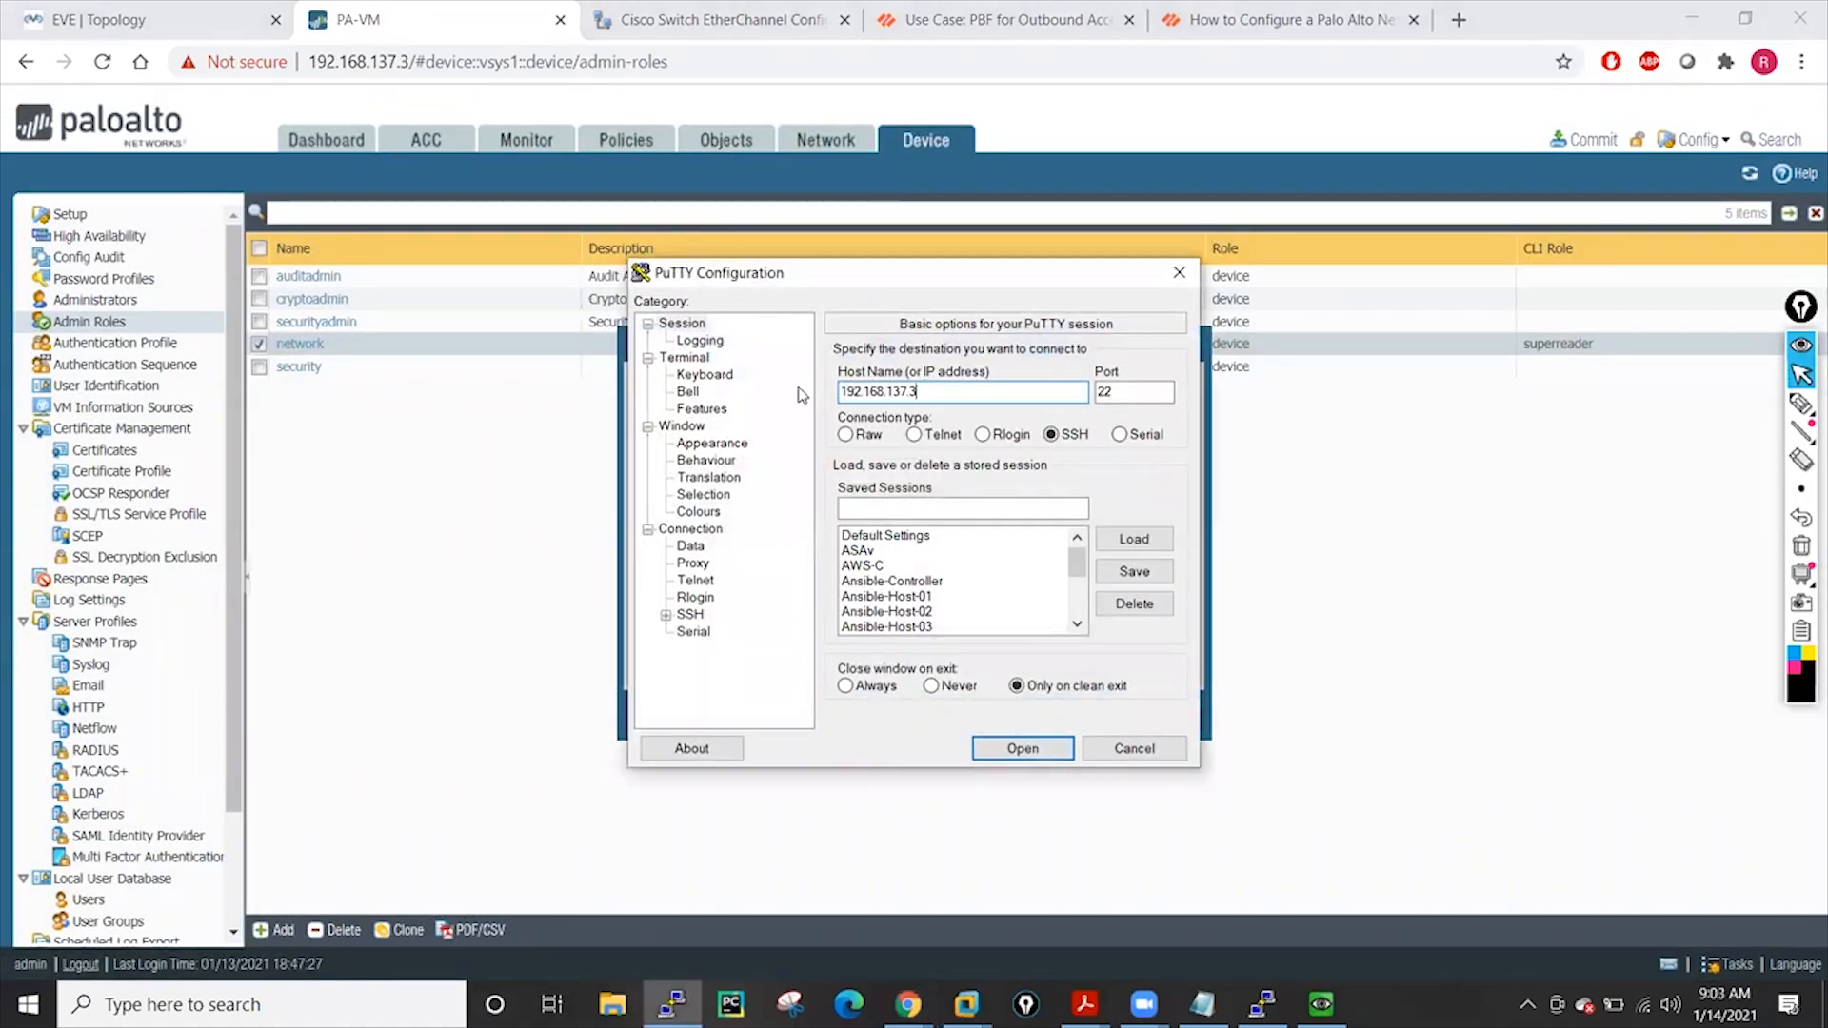
pyautogui.moveTo(810, 282); pyautogui.dragTo(343, 186)
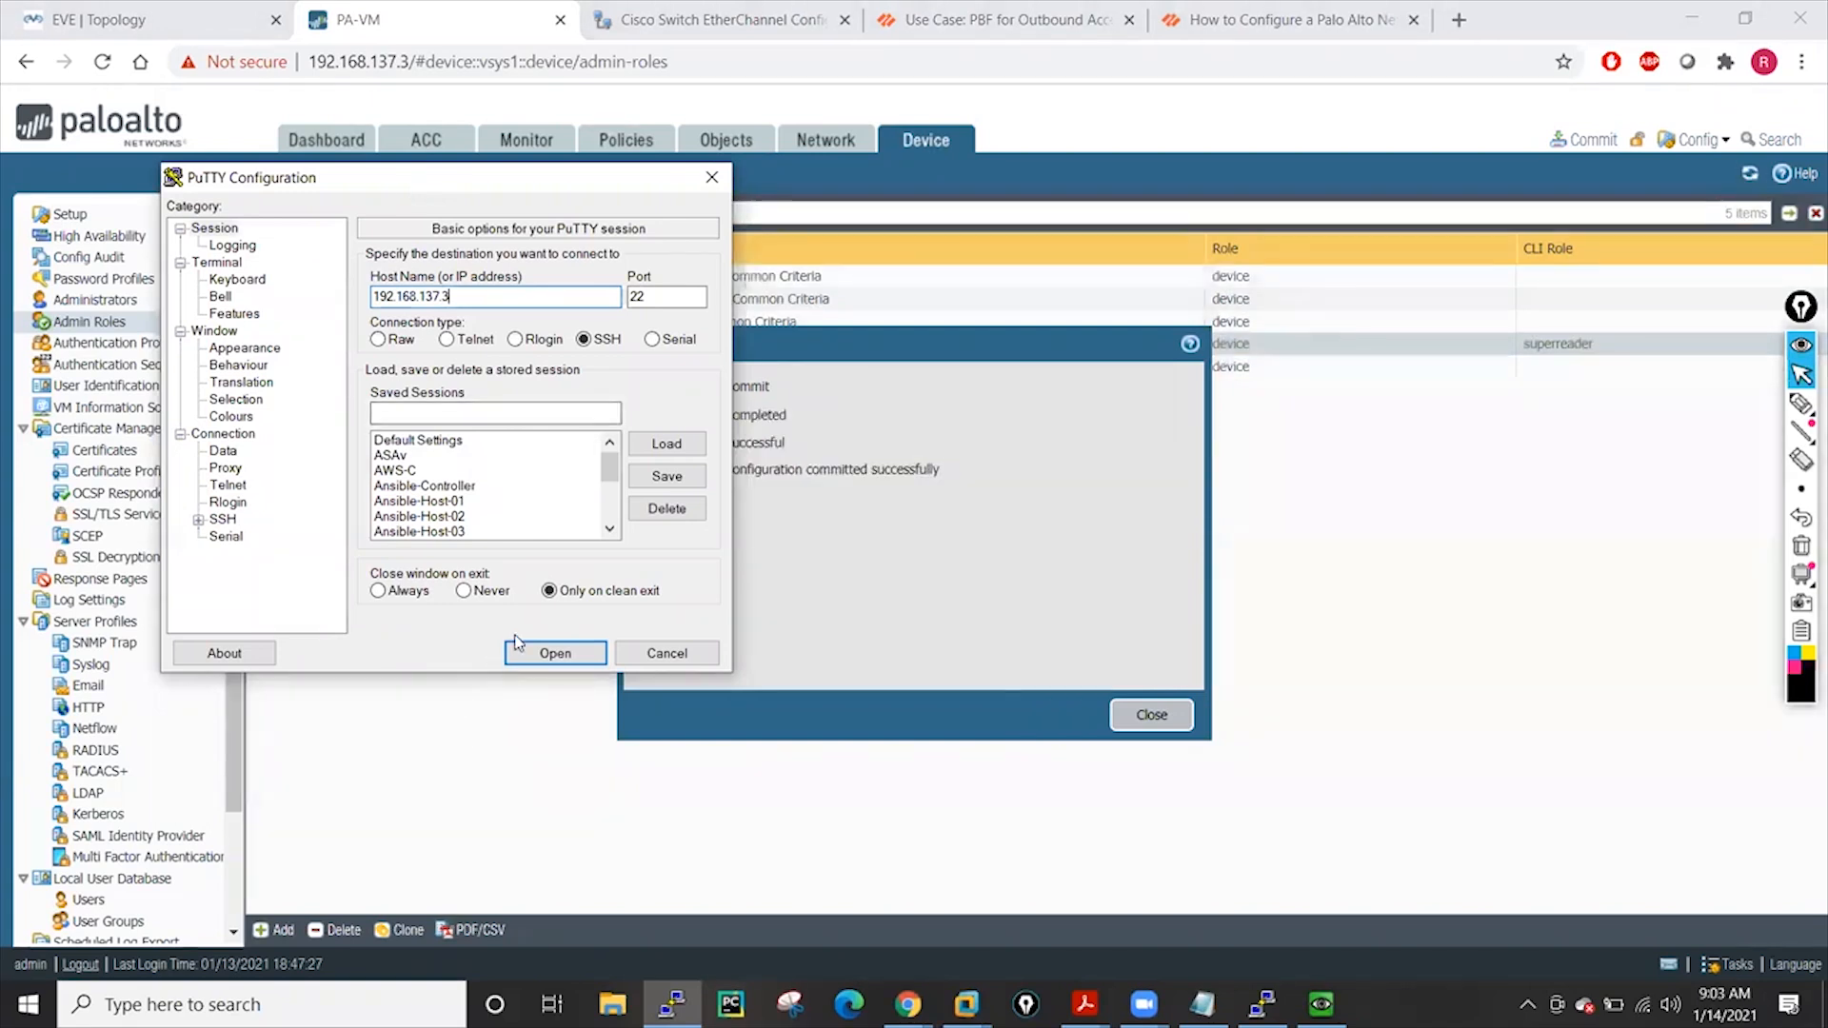
pyautogui.click(555, 654)
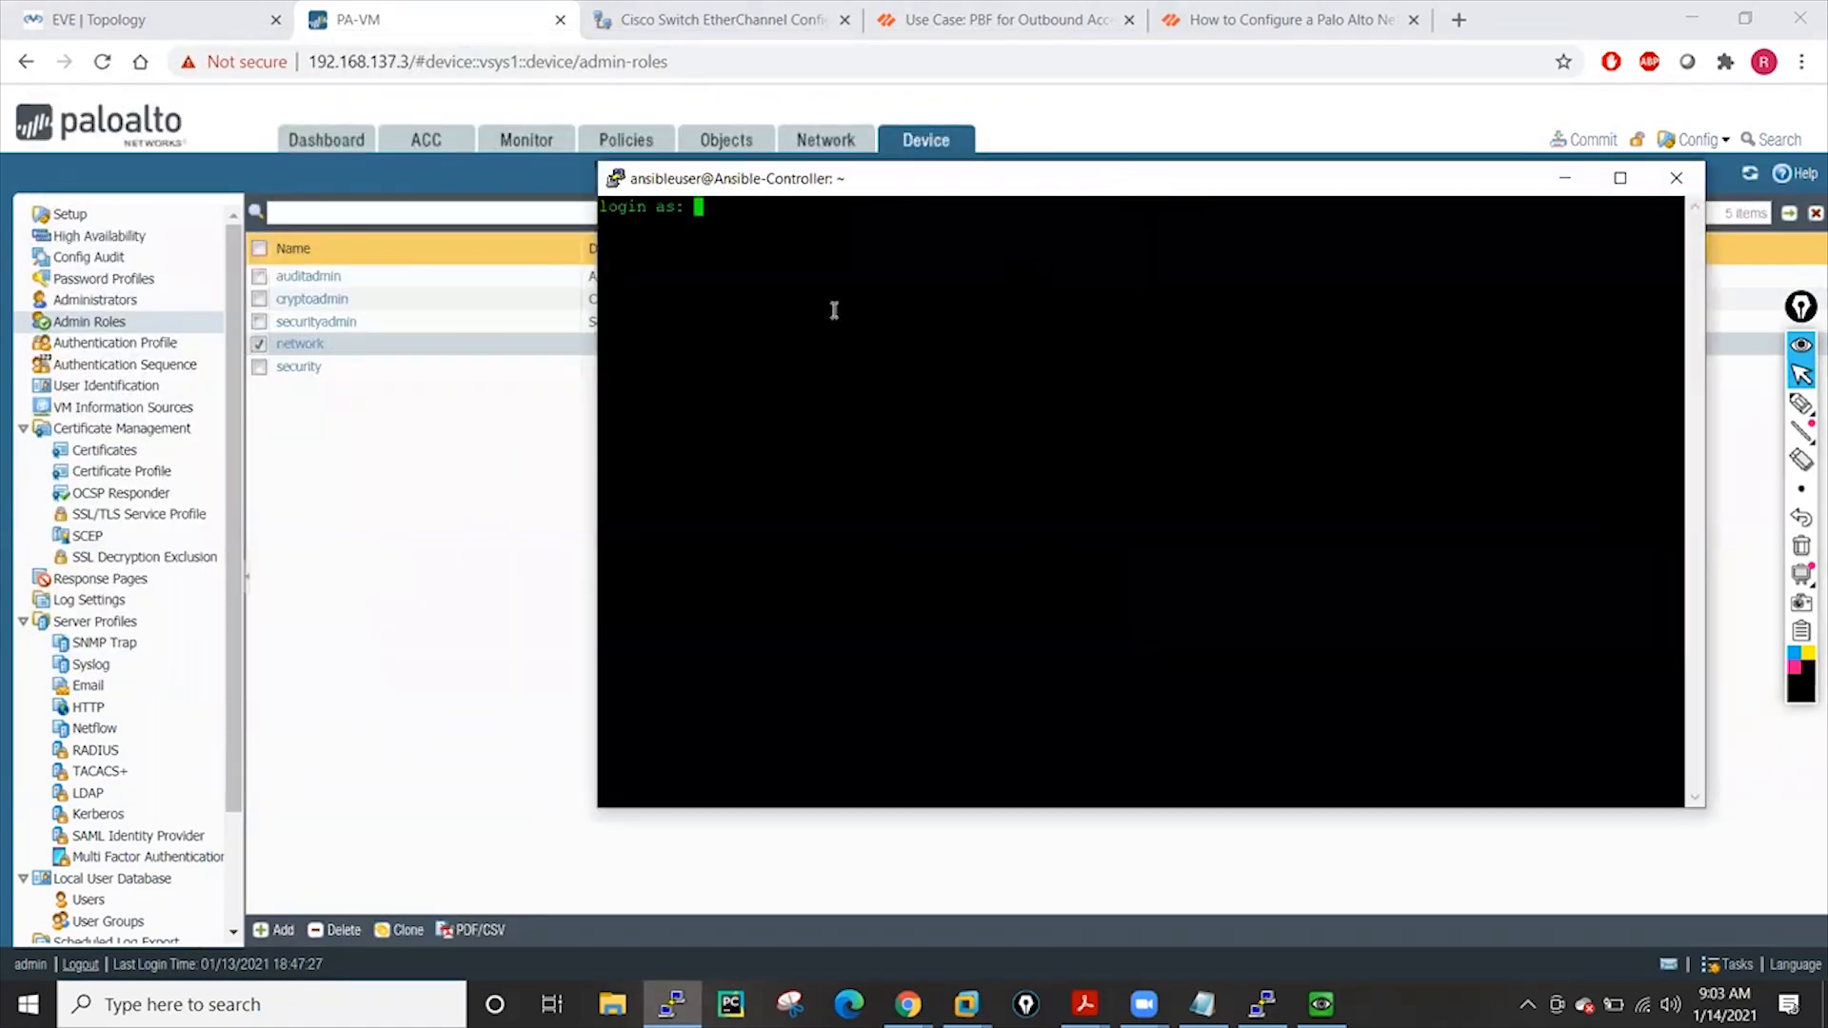
pyautogui.write('user01')
pyautogui.press('Return')
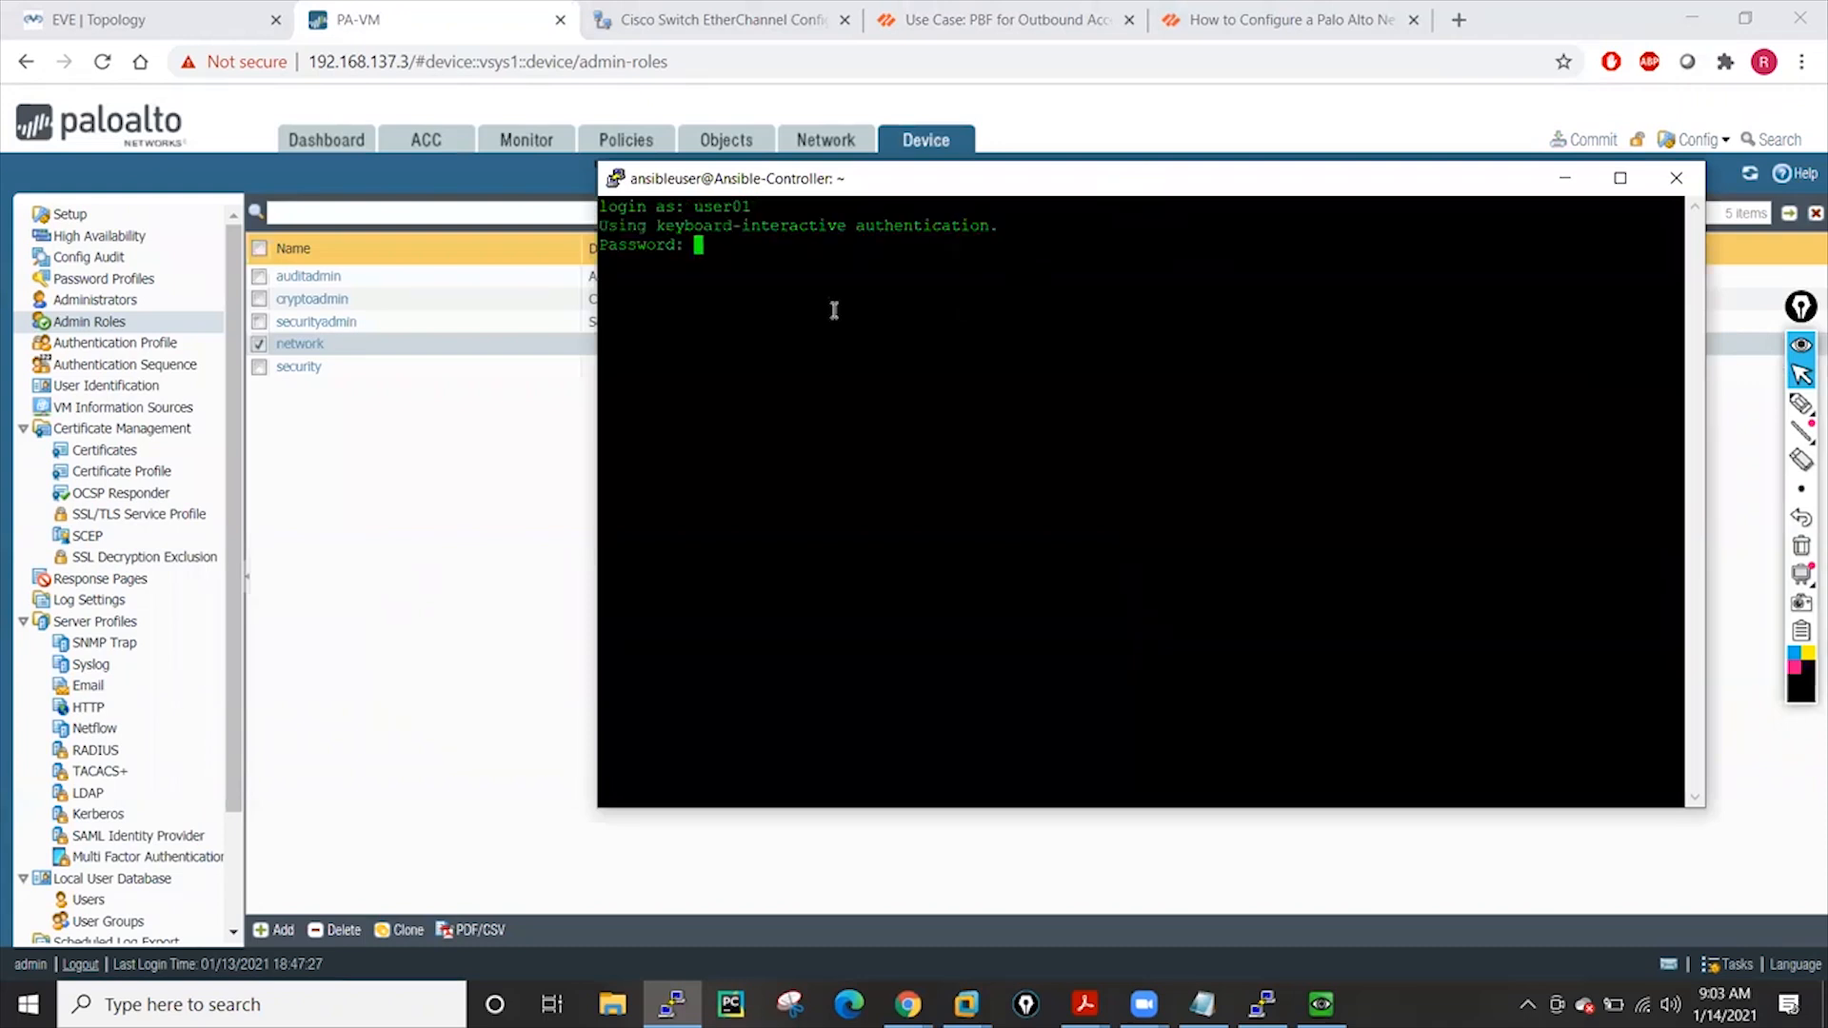
pyautogui.press('Return')
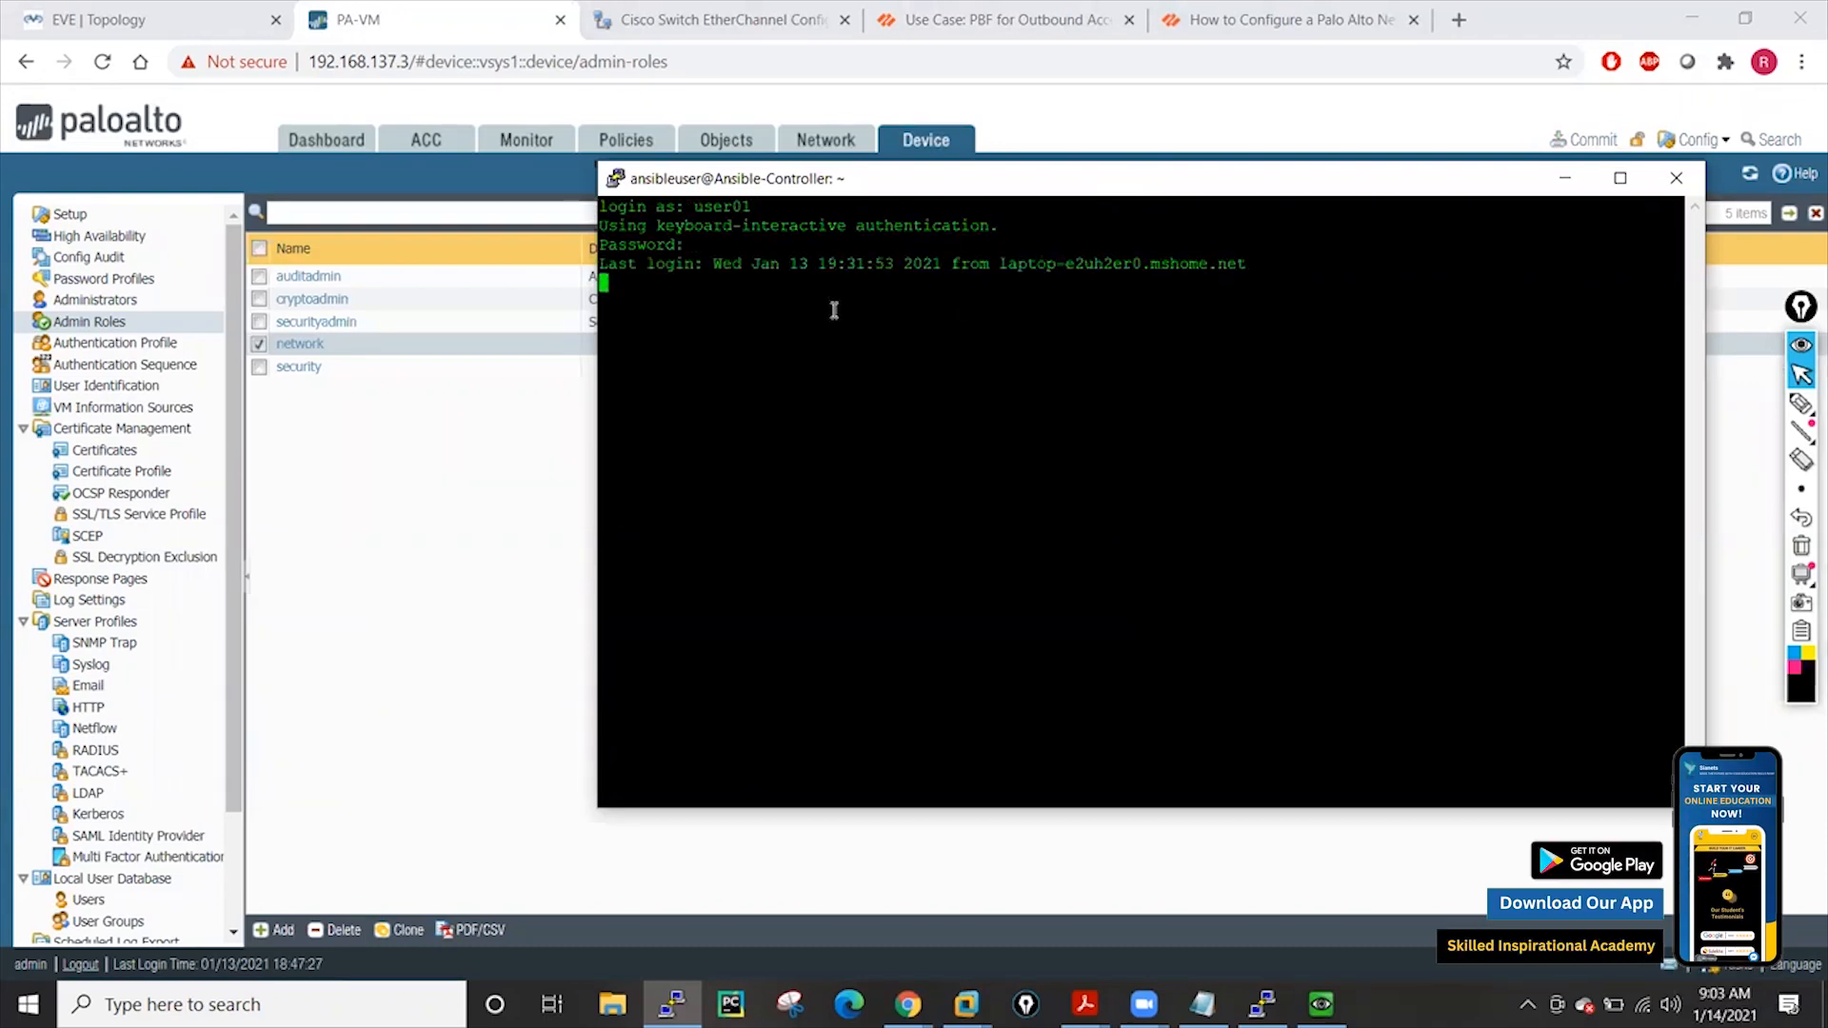
# Run 'show interface management' and 'show system info' and page through the output
pyautogui.press('Return')
pyautogui.press('Return')
pyautogui.press('Return')
pyautogui.press('Return')
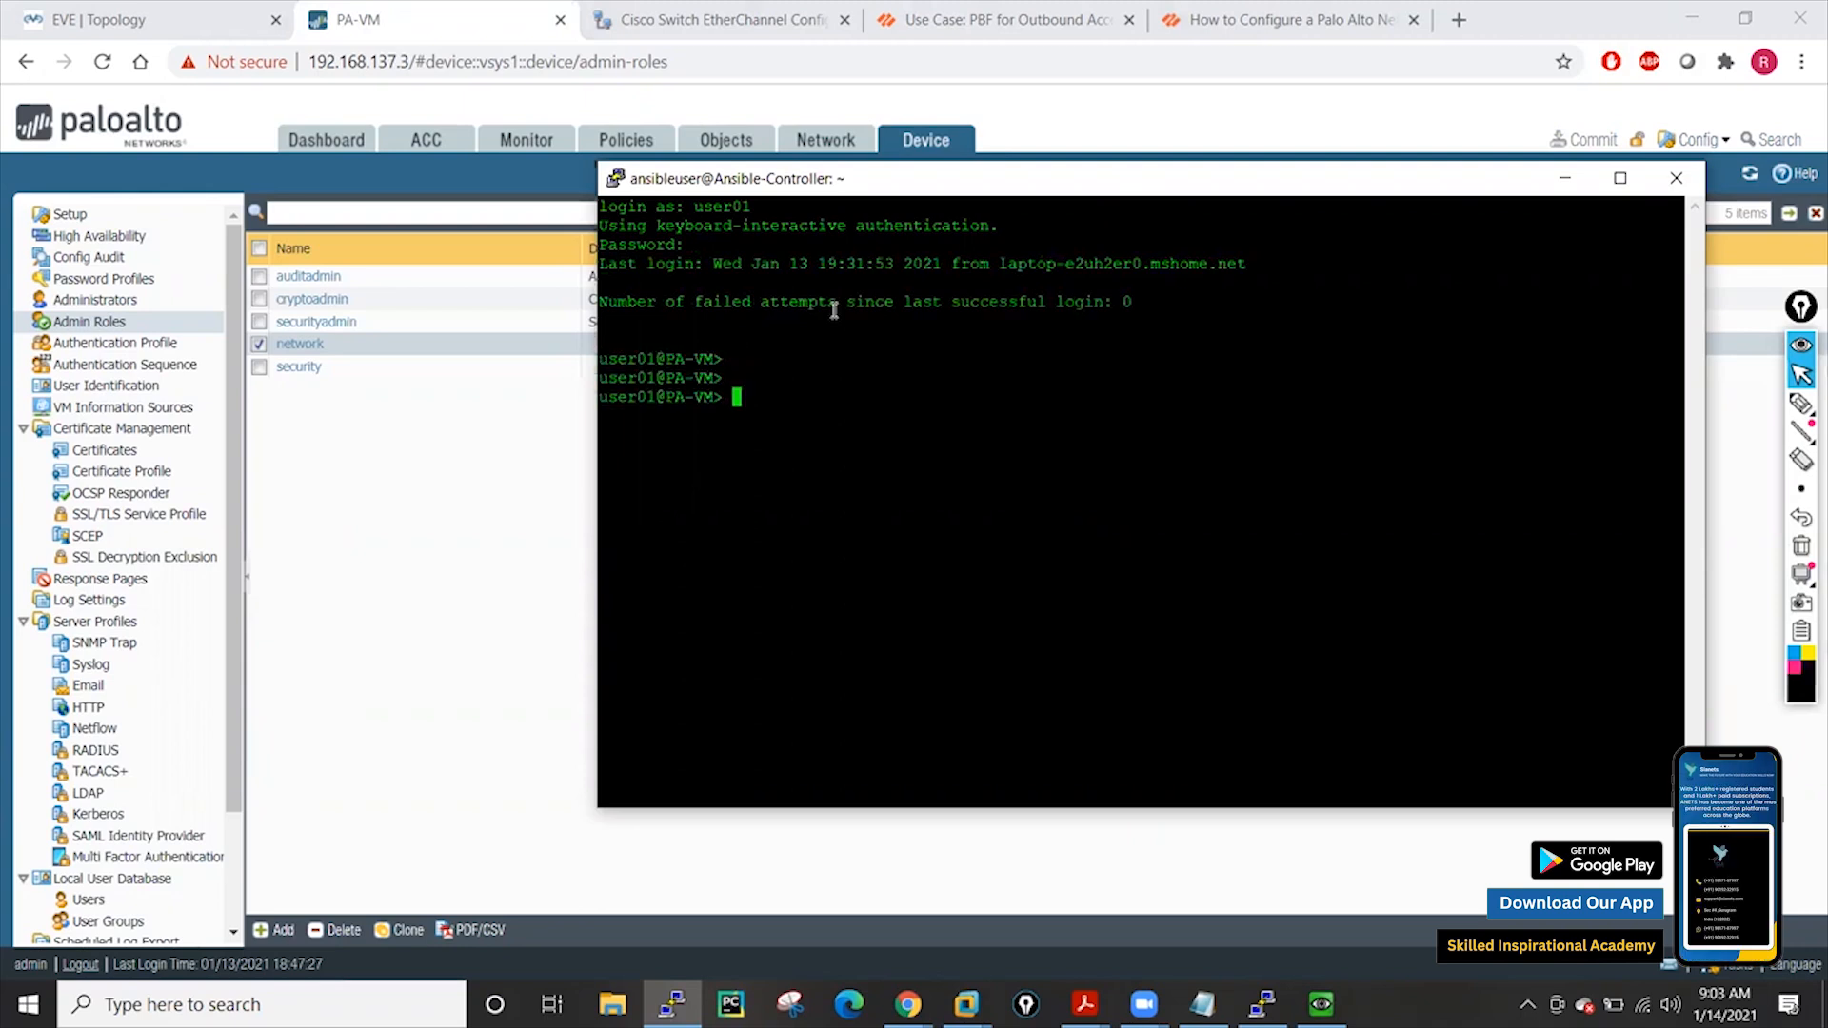
pyautogui.write('show interface ')
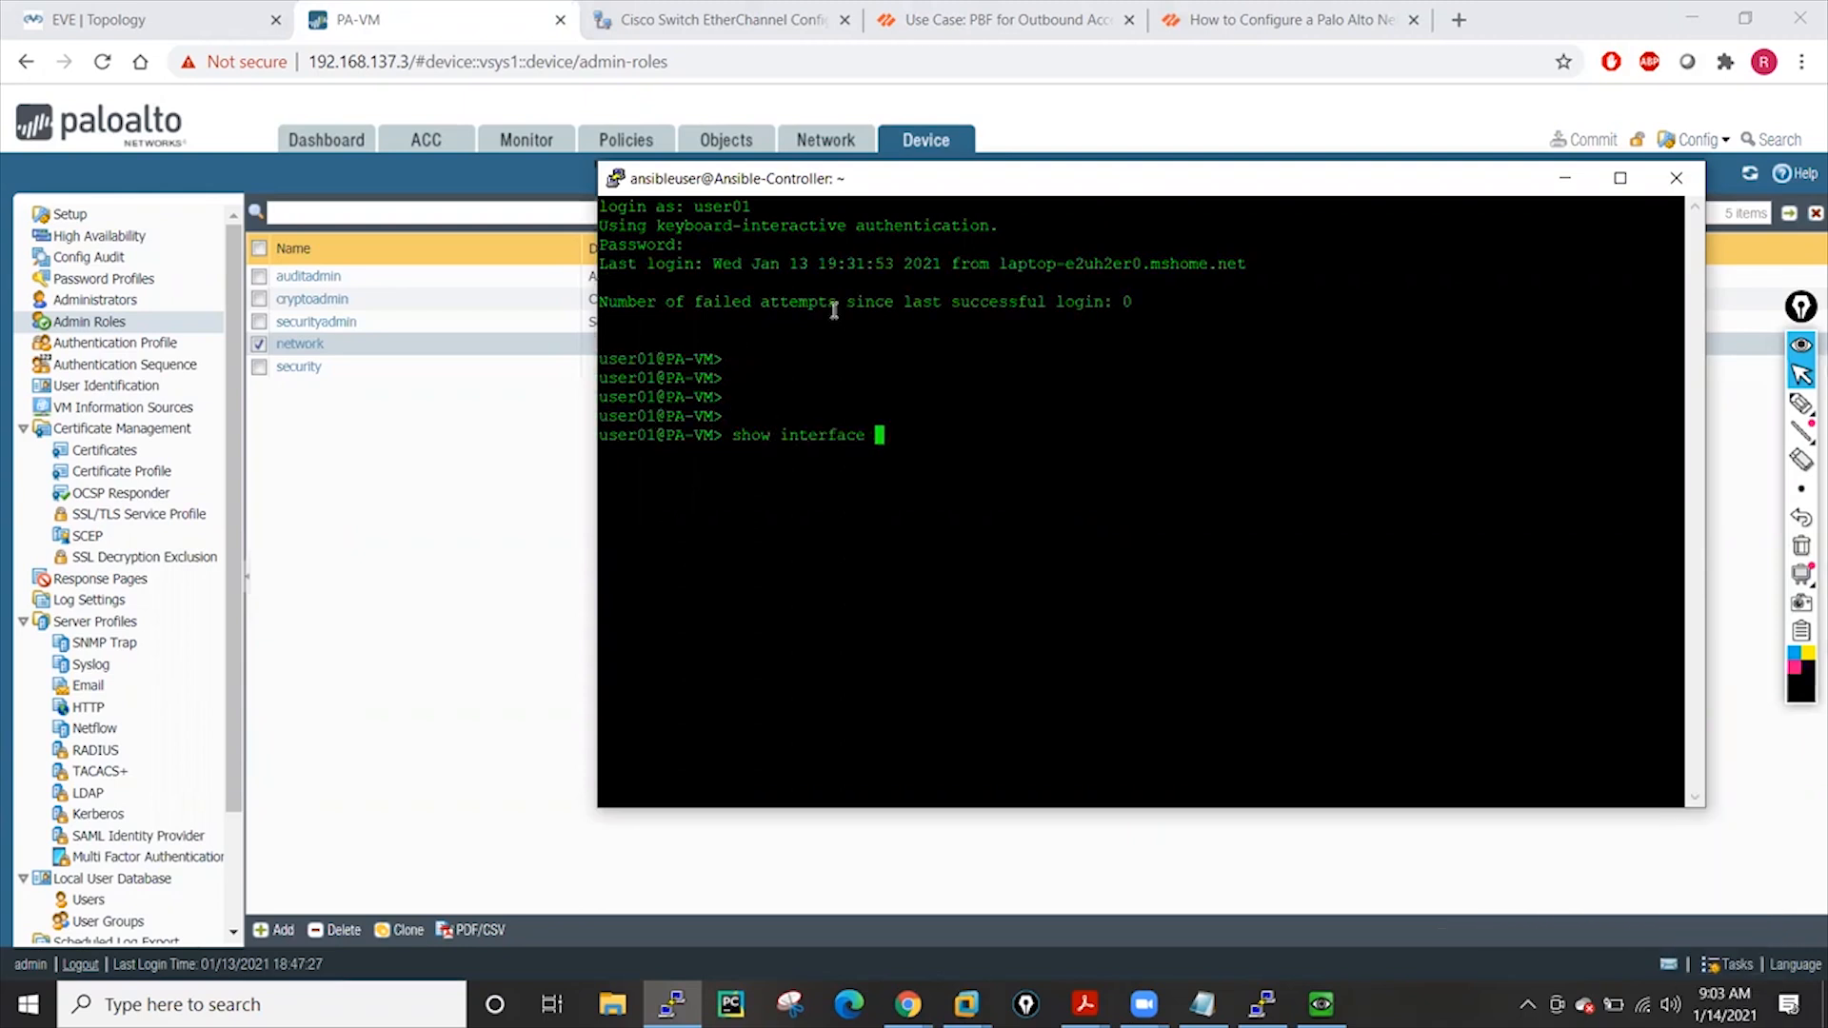
pyautogui.write('ip')
pyautogui.press('BackSpace')
pyautogui.press('BackSpace')
pyautogui.press('BackSpace')
pyautogui.write('management')
pyautogui.press('Return')
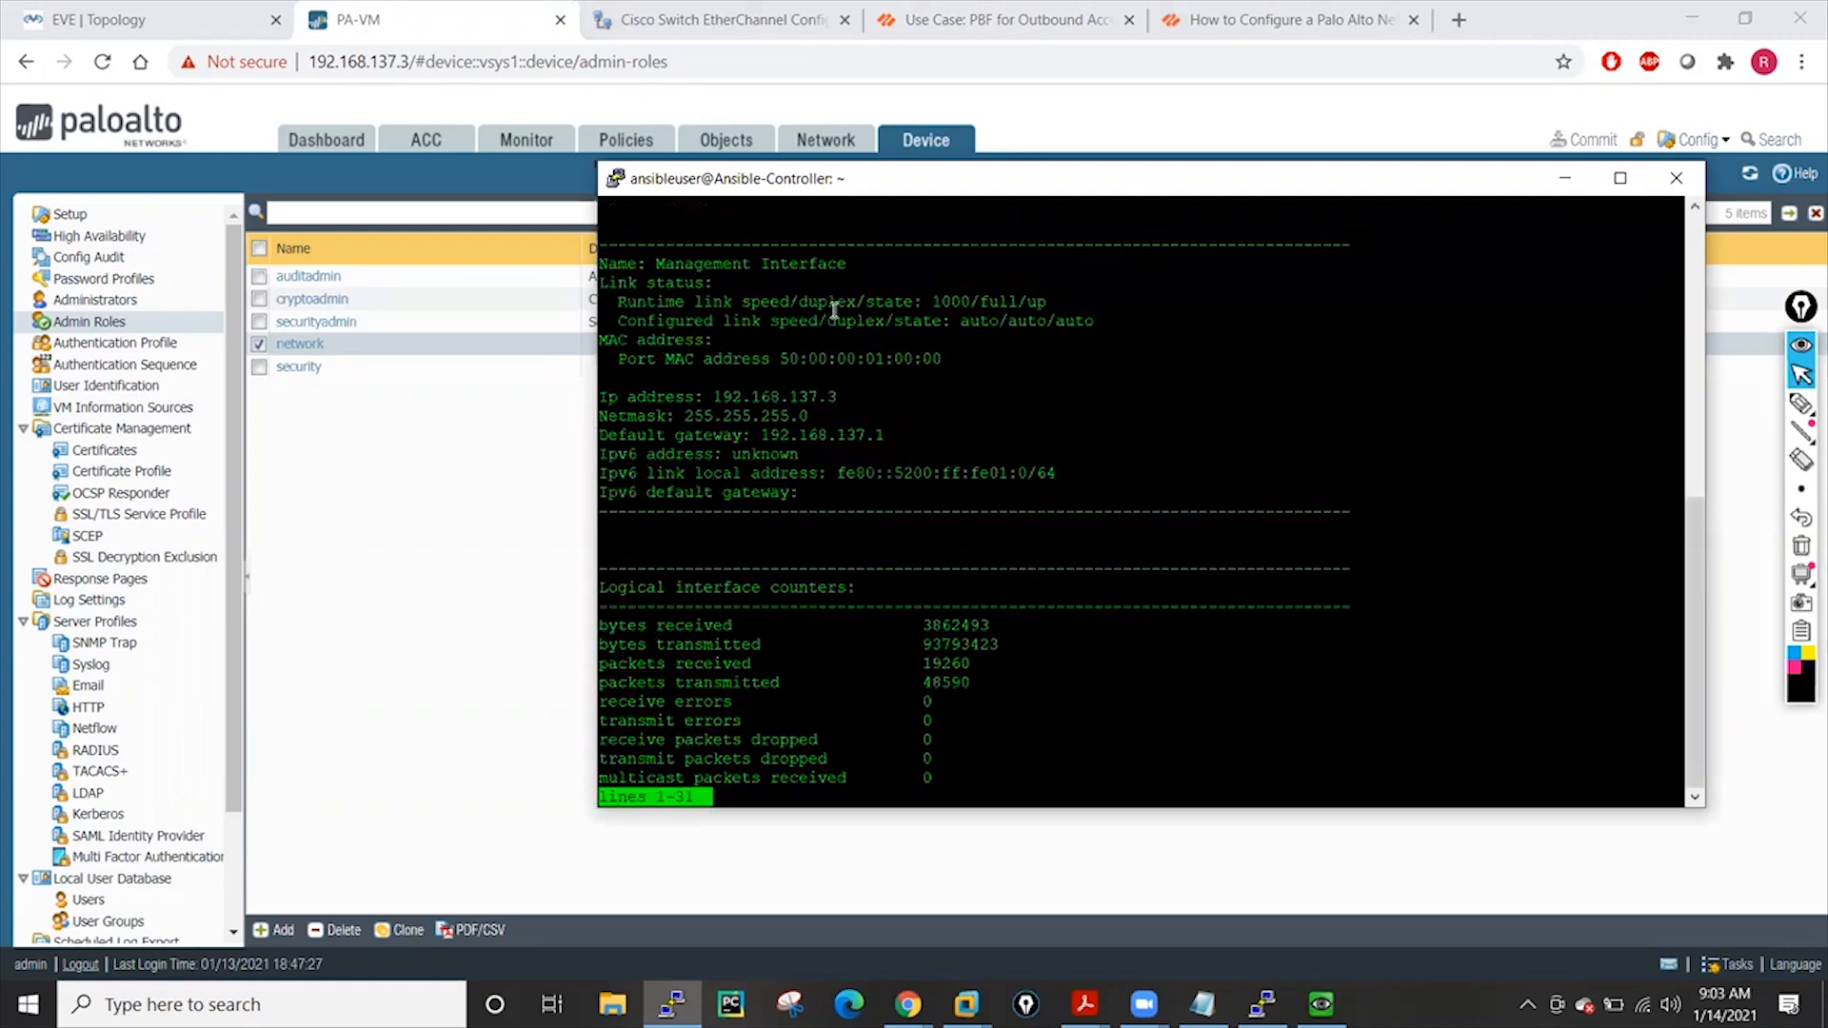
pyautogui.press('Return')
pyautogui.press('Return')
pyautogui.press('Return')
pyautogui.press('Return')
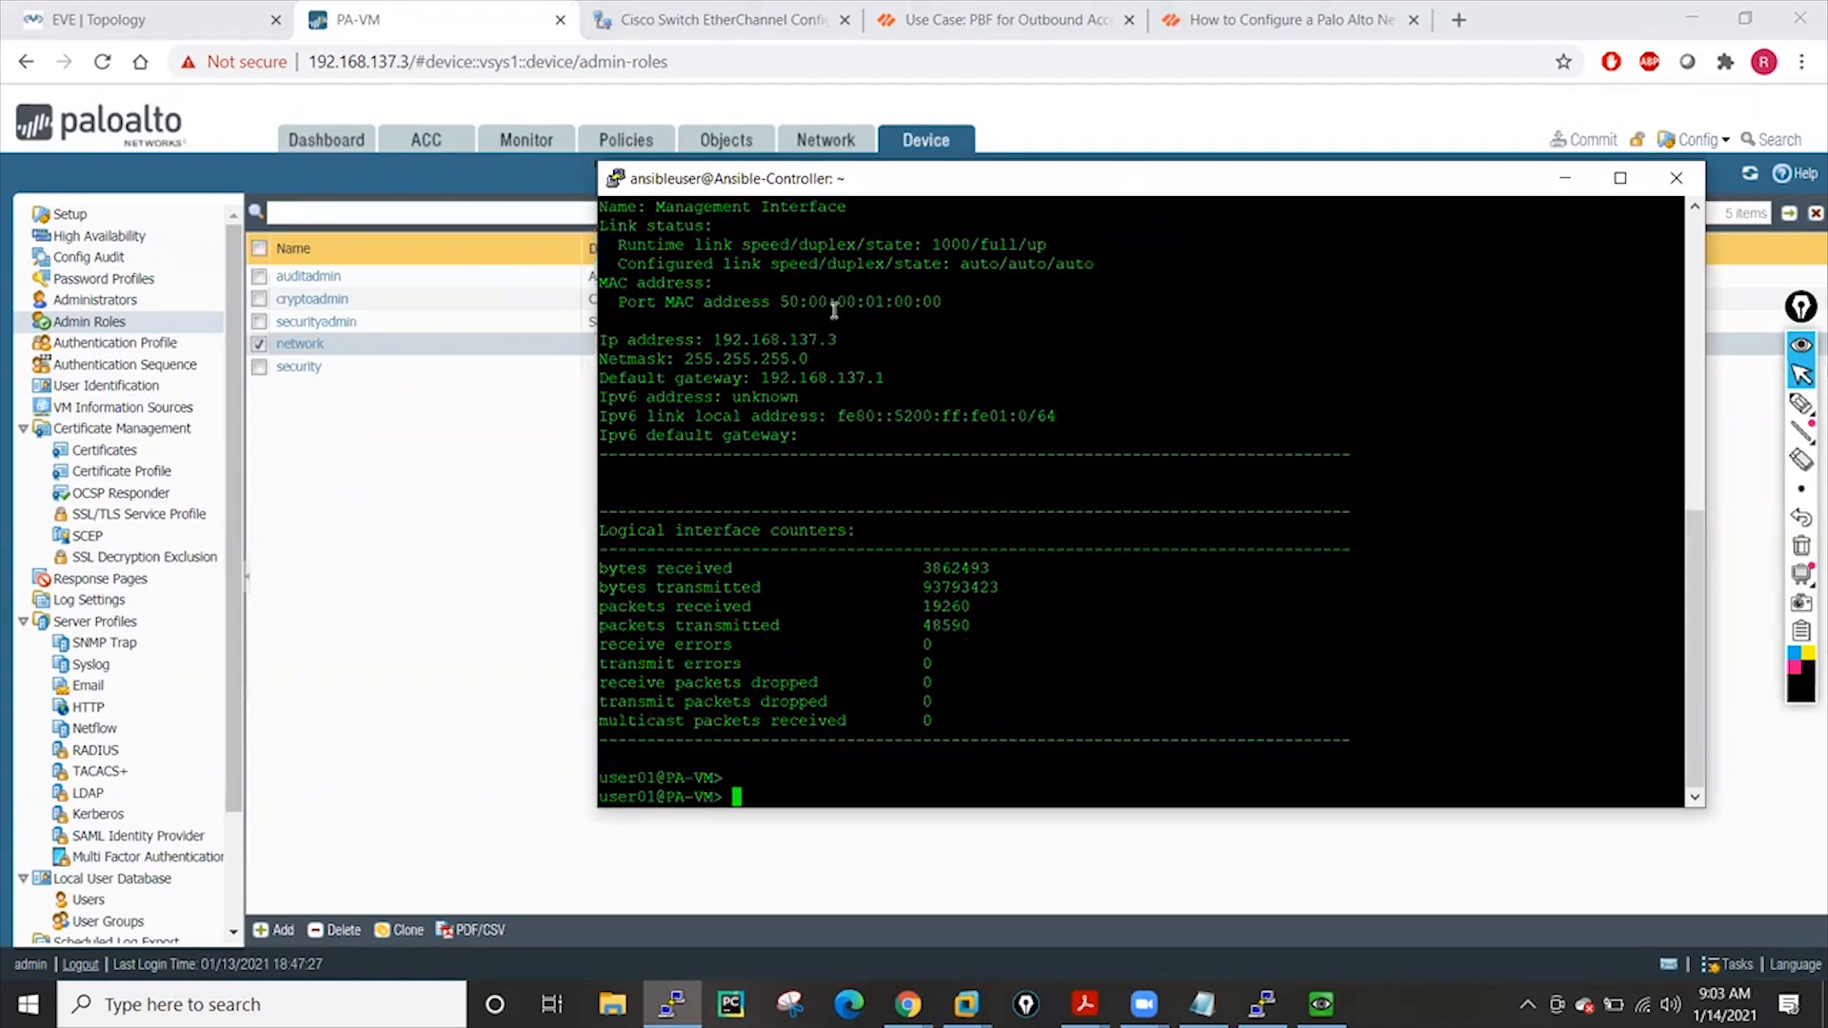
pyautogui.press('Return')
pyautogui.write('show system ')
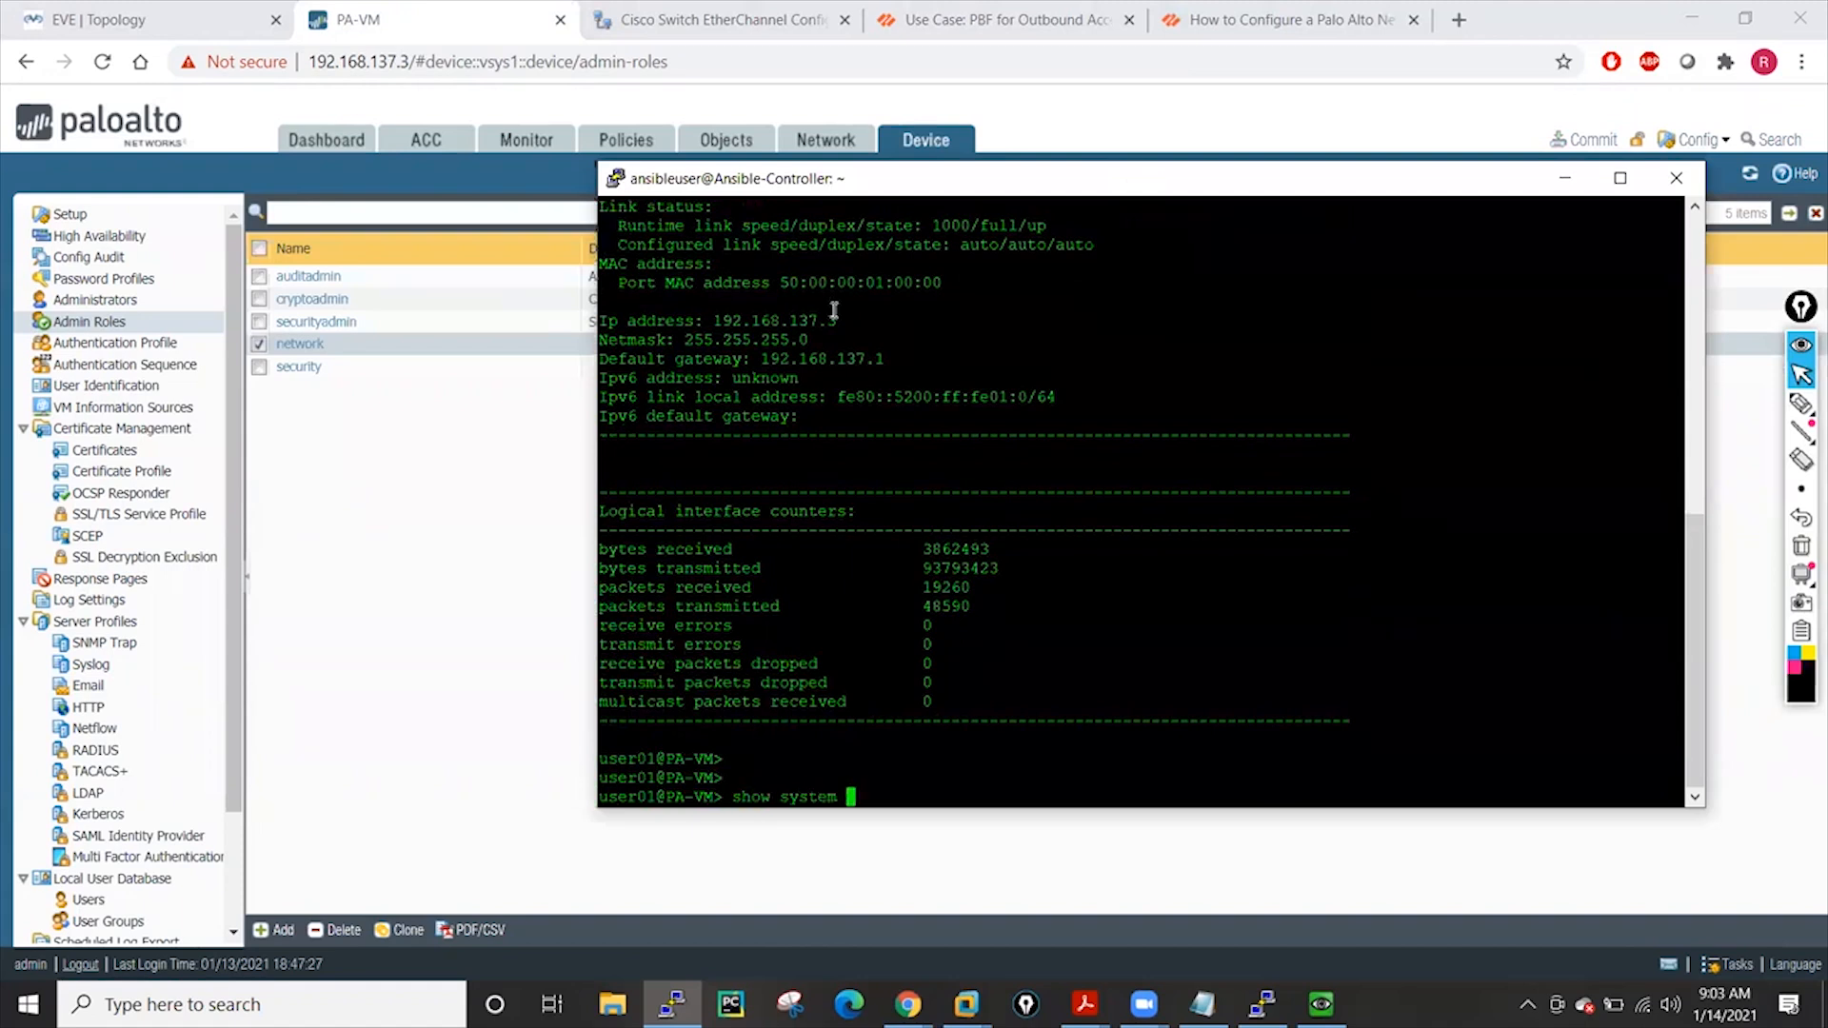
pyautogui.write('info')
pyautogui.press('Return')
pyautogui.press('space')
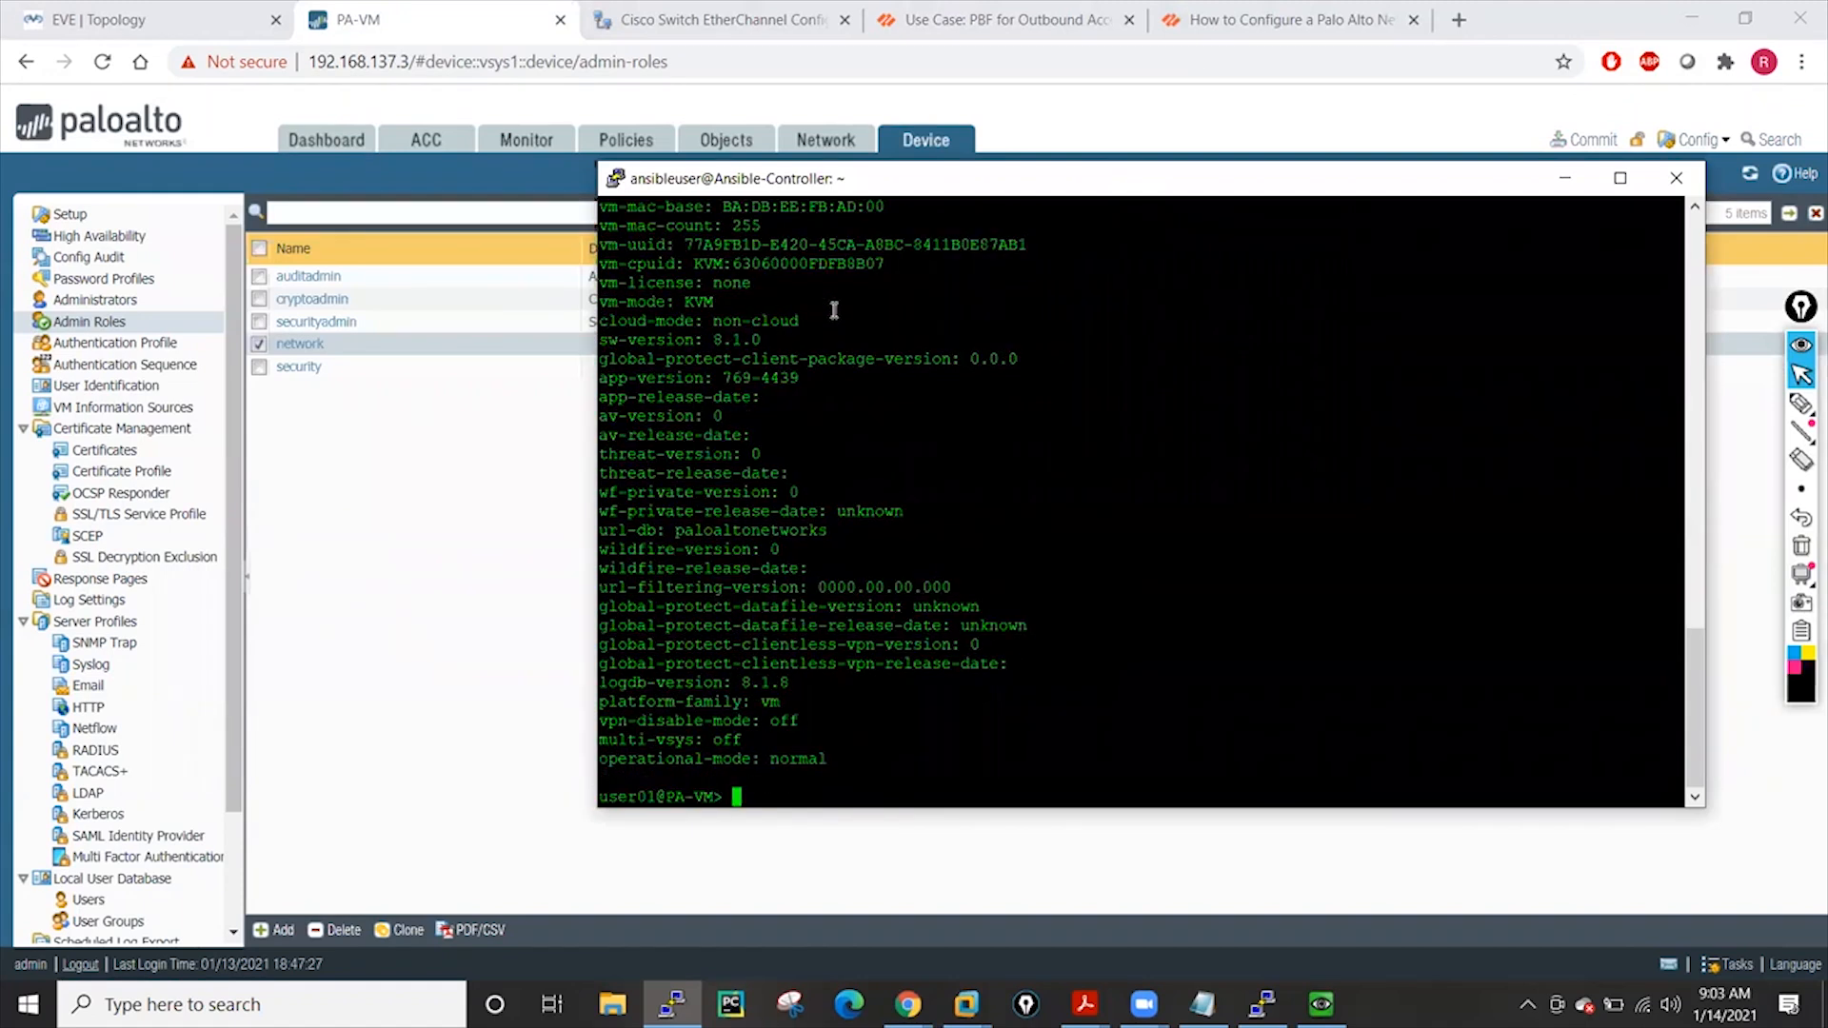
# Enter configuration mode with 'configure' and begin typing 'set device'
pyautogui.write('cnfi')
pyautogui.press('BackSpace')
pyautogui.press('BackSpace')
pyautogui.press('BackSpace')
pyautogui.write('onfigure')
pyautogui.press('Return')
pyautogui.press('Return')
pyautogui.press('Return')
pyautogui.press('Return')
pyautogui.press('Return')
pyautogui.press('Return')
pyautogui.press('Return')
pyautogui.press('Return')
pyautogui.press('Return')
pyautogui.write('set devi')
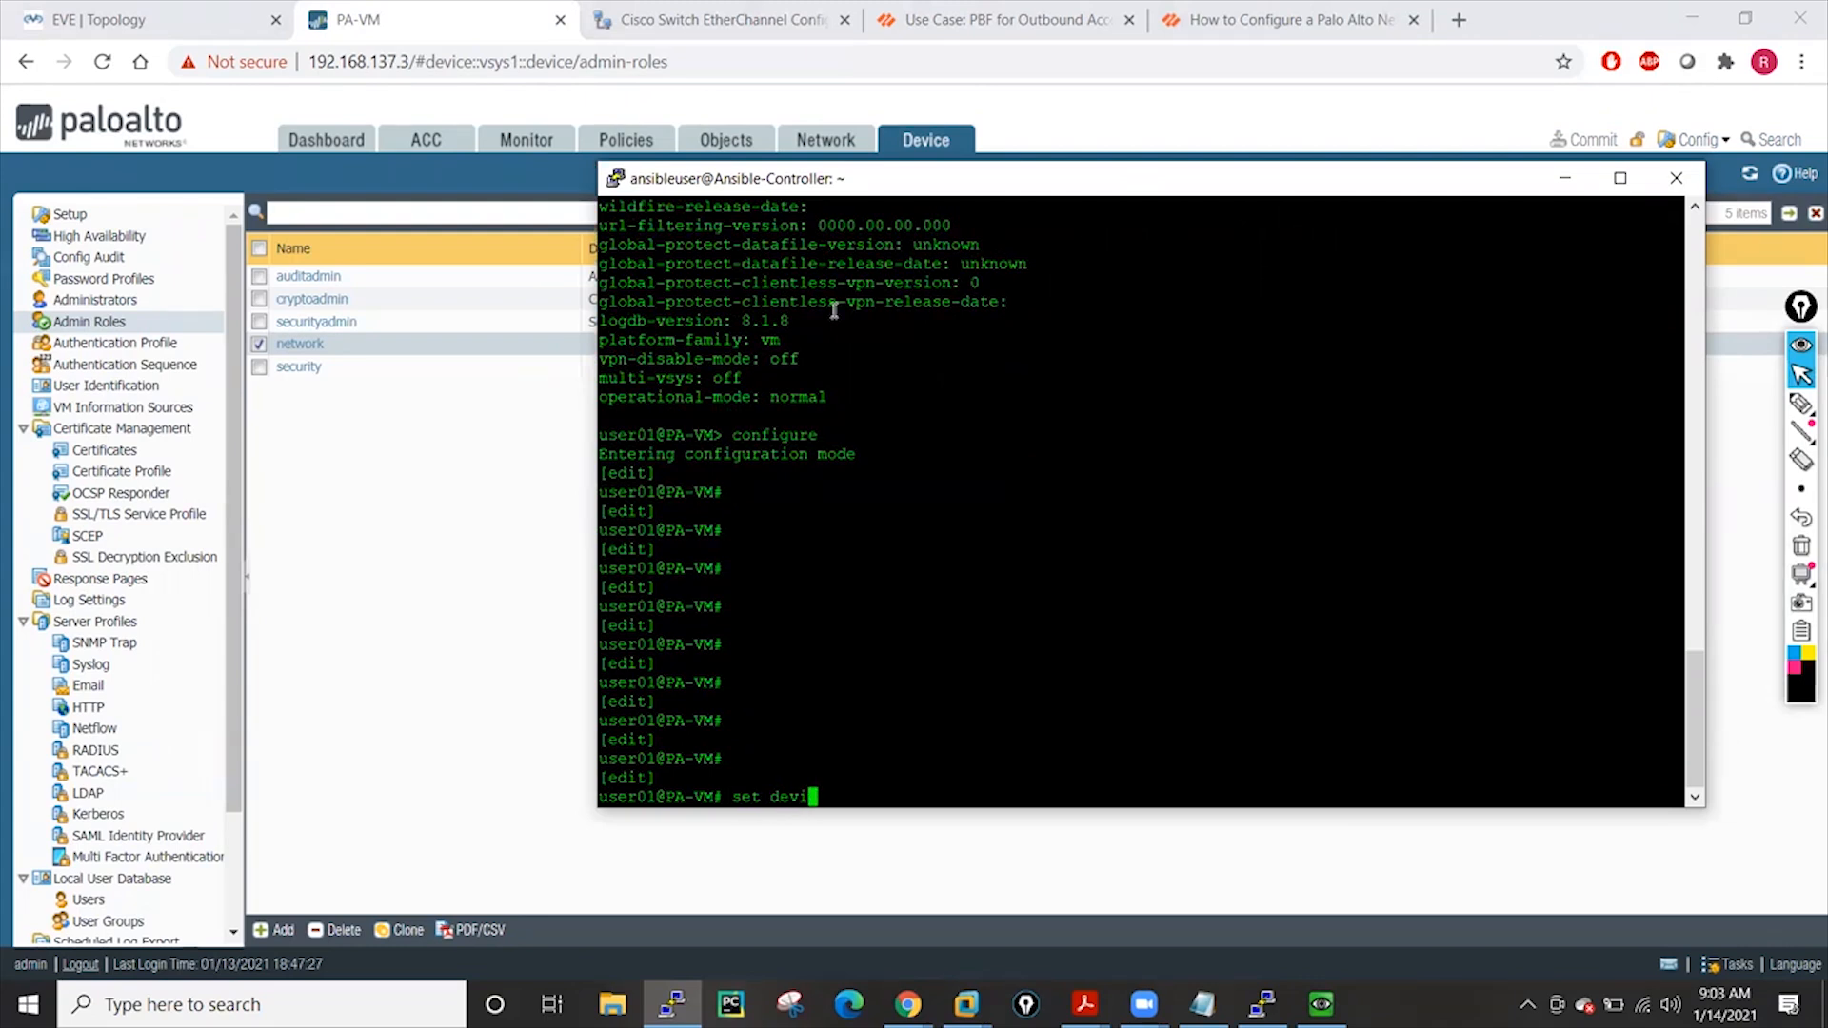
pyautogui.write('ce')
# Clear the partial set command and list the configuration-mode show sub-commands with '?'
pyautogui.press('BackSpace')
pyautogui.press('BackSpace')
pyautogui.press('BackSpace')
pyautogui.press('BackSpace')
pyautogui.press('BackSpace')
pyautogui.press('BackSpace')
pyautogui.press('BackSpace')
pyautogui.press('BackSpace')
pyautogui.write('t')
pyautogui.press('BackSpace')
pyautogui.press('BackSpace')
pyautogui.press('BackSpace')
pyautogui.press('BackSpace')
pyautogui.press('Return')
pyautogui.press('Return')
pyautogui.press('Return')
pyautogui.press('Return')
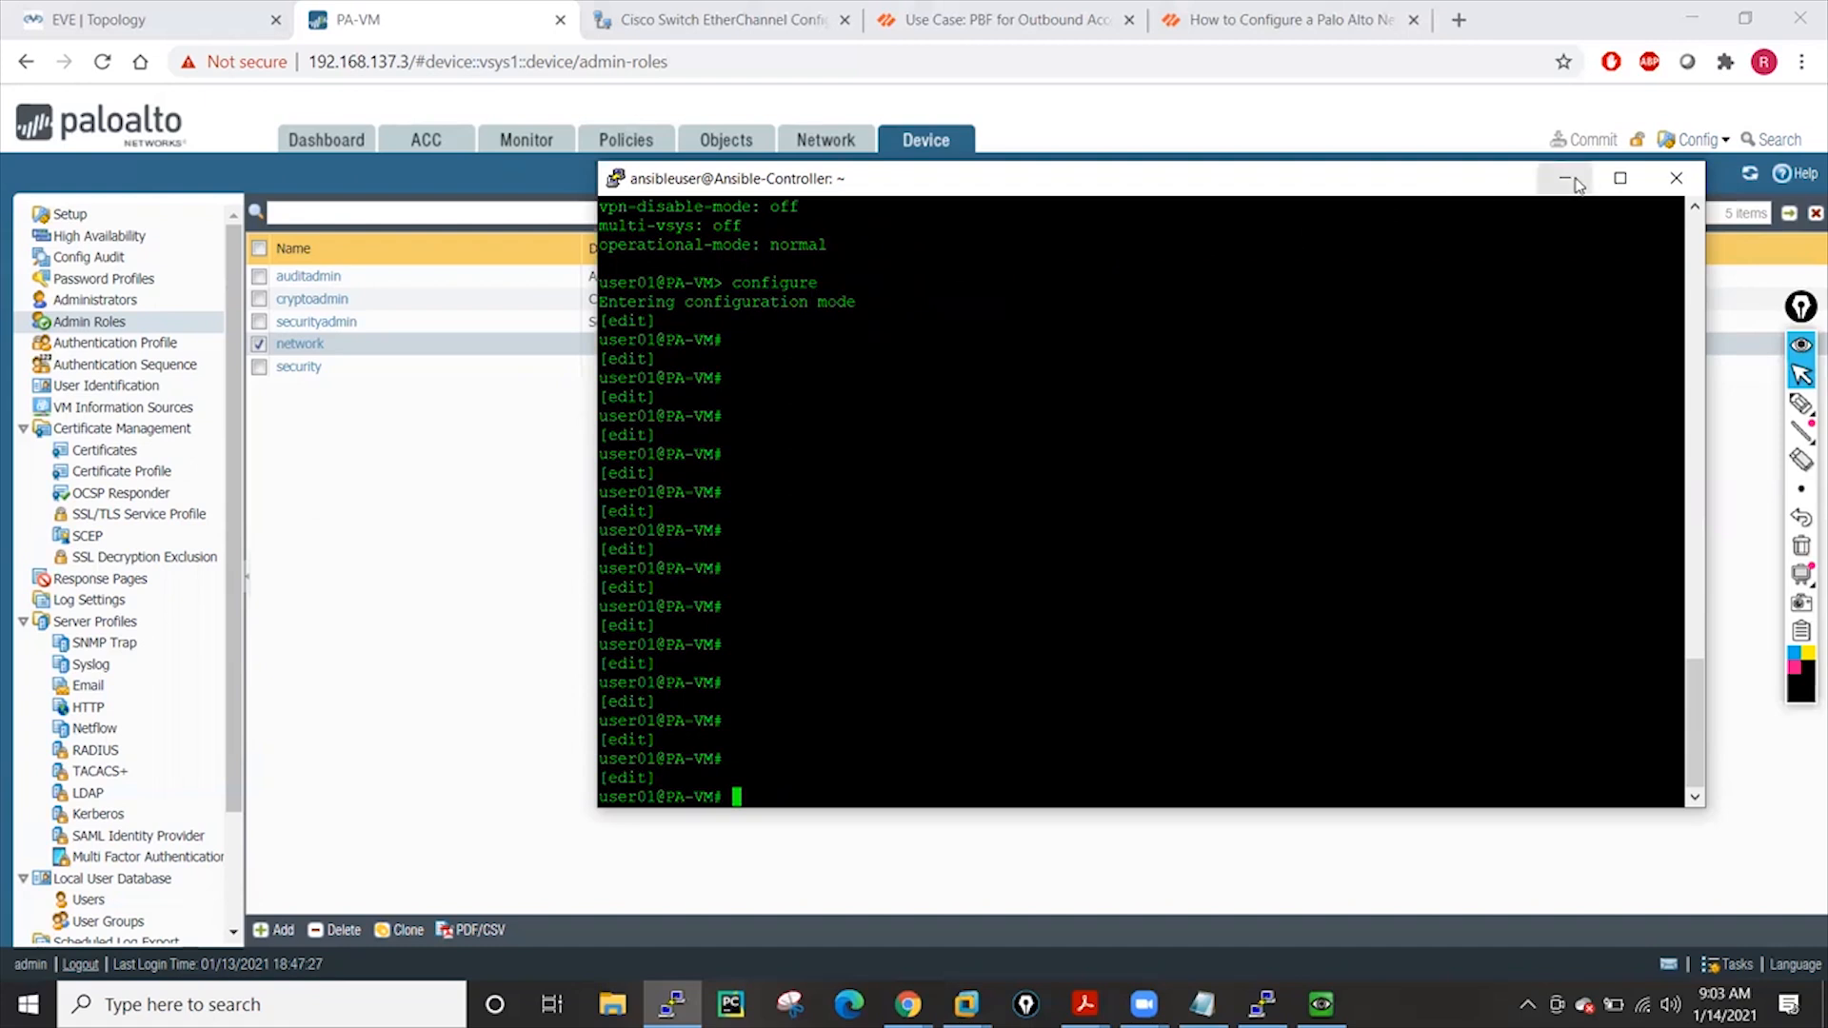
pyautogui.write('show')
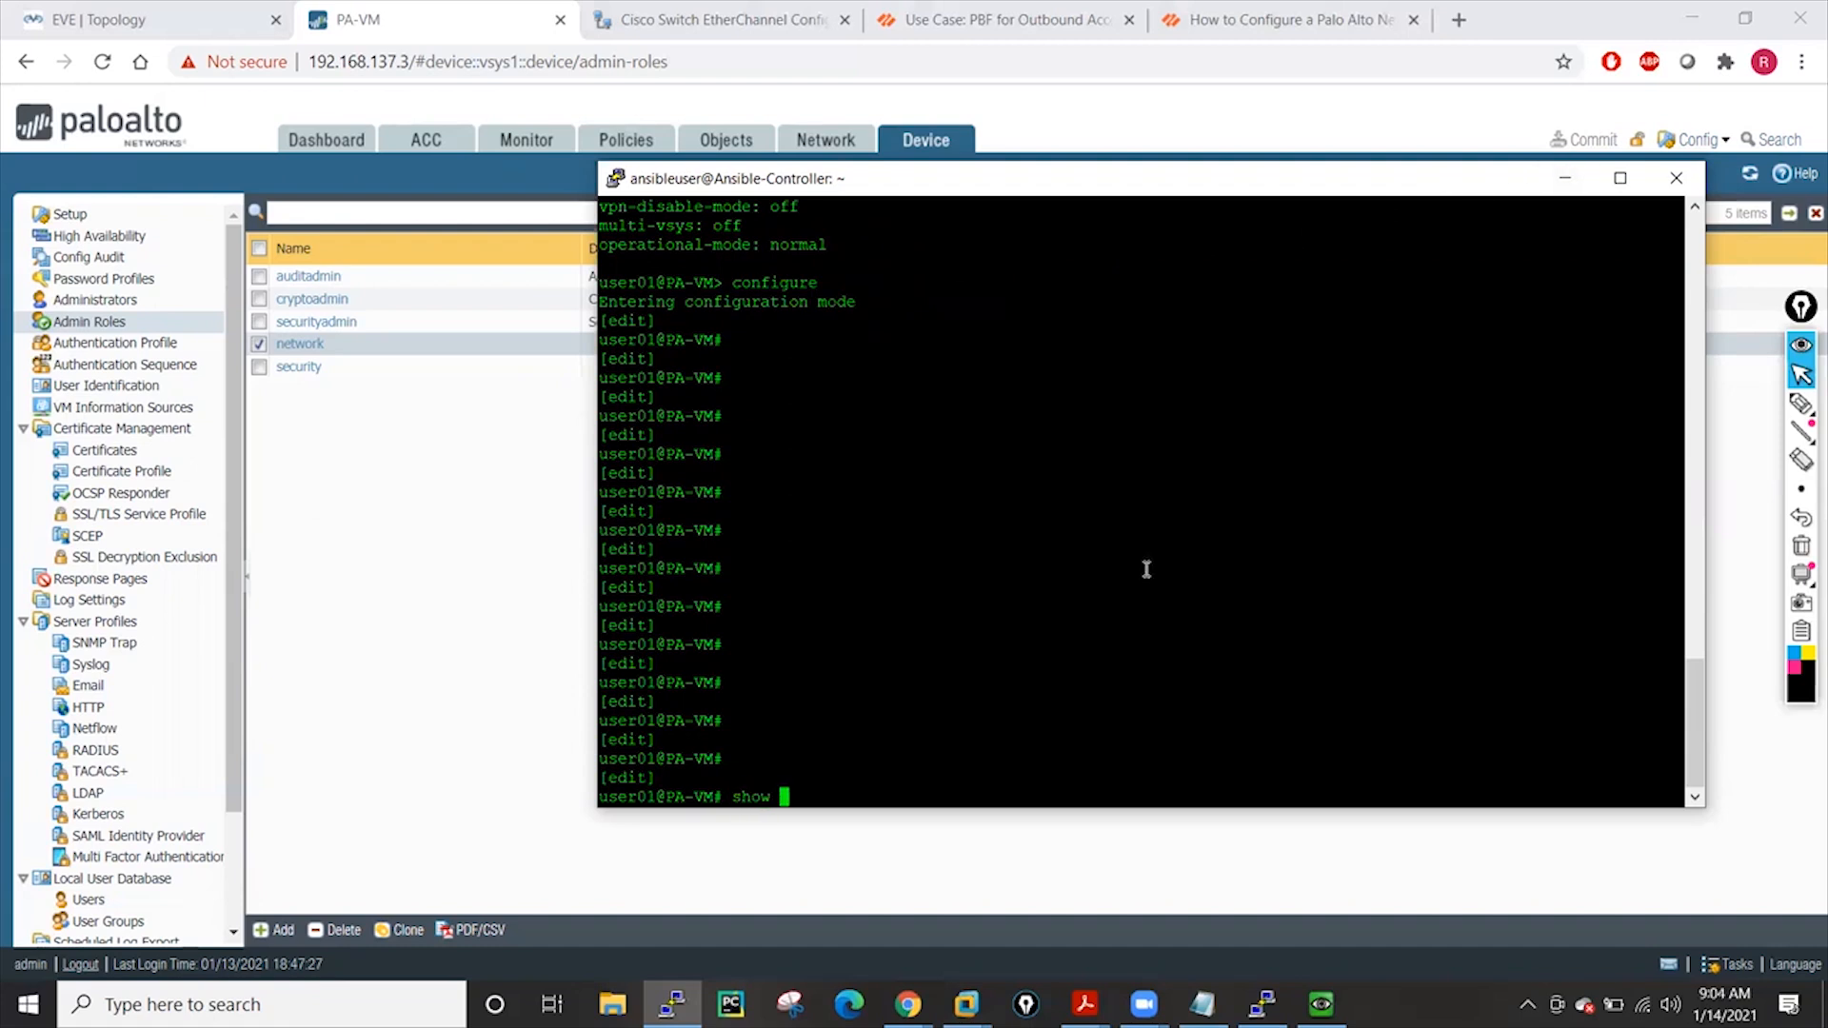
pyautogui.press('?')
pyautogui.press('space')
pyautogui.press('BackSpace')
pyautogui.press('BackSpace')
pyautogui.press('BackSpace')
pyautogui.press('BackSpace')
pyautogui.press('BackSpace')
# Try and erase partial 'set', 'de' and 'req' entries, leaving a clean prompt
pyautogui.write('set')
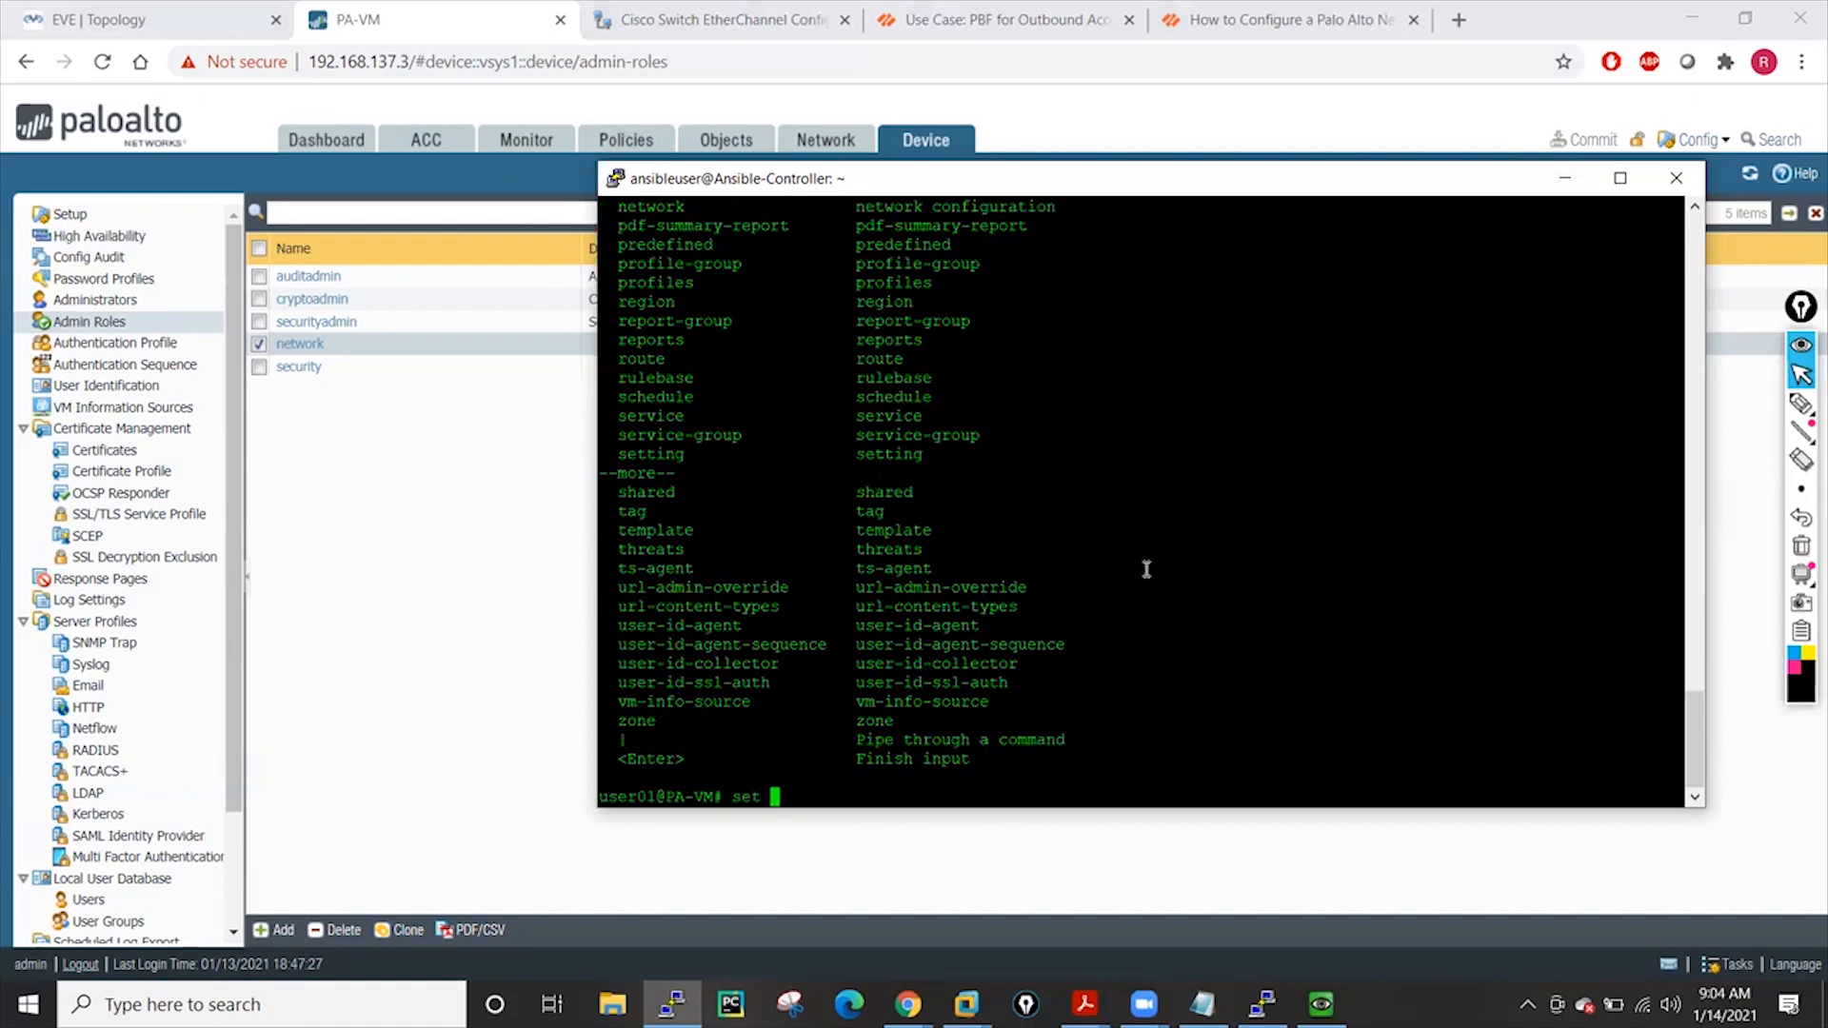
pyautogui.press('BackSpace')
pyautogui.press('BackSpace')
pyautogui.press('BackSpace')
pyautogui.press('BackSpace')
pyautogui.write('de')
pyautogui.press('BackSpace')
pyautogui.press('BackSpace')
pyautogui.press('BackSpace')
pyautogui.press('Return')
pyautogui.press('Return')
pyautogui.press('Return')
pyautogui.press('Return')
pyautogui.press('Return')
pyautogui.write('re')
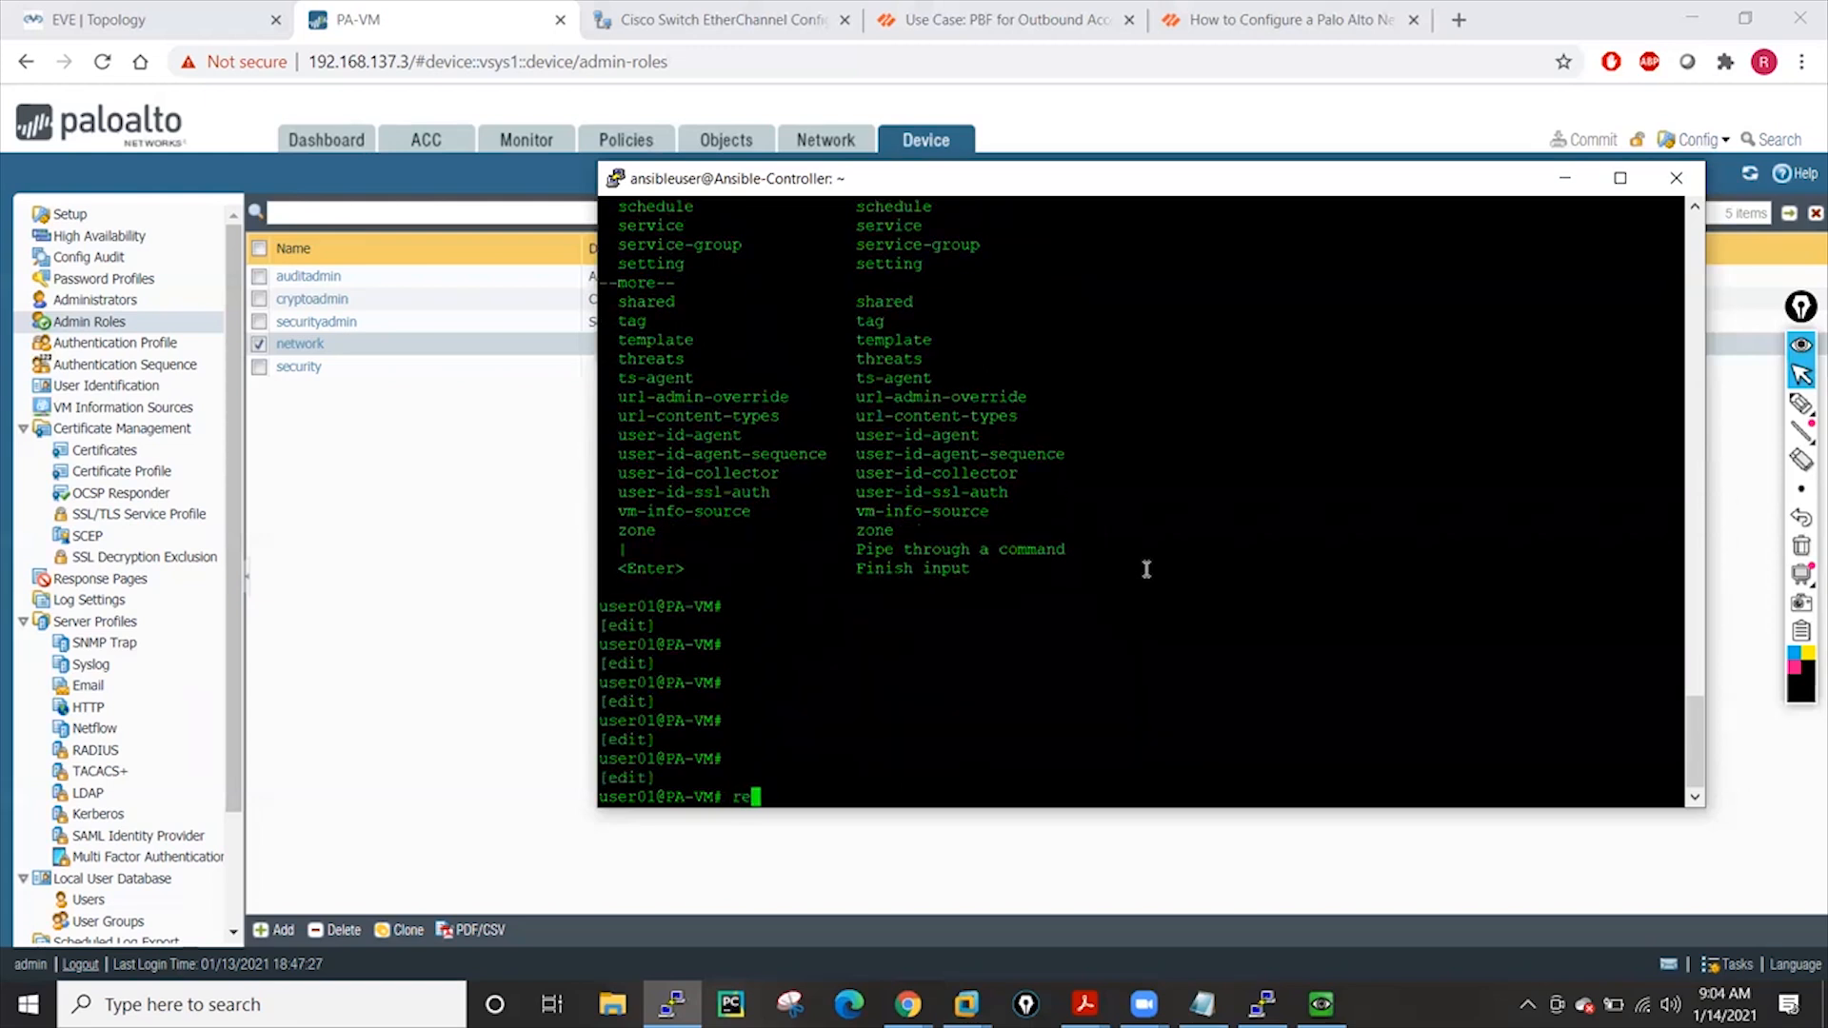
pyautogui.write('w')
pyautogui.press('BackSpace')
pyautogui.press('BackSpace')
pyautogui.press('BackSpace')
# Minimize PuTTY, close the successful Commit Status dialog, and open the Administrators list
pyautogui.click(360, 481)
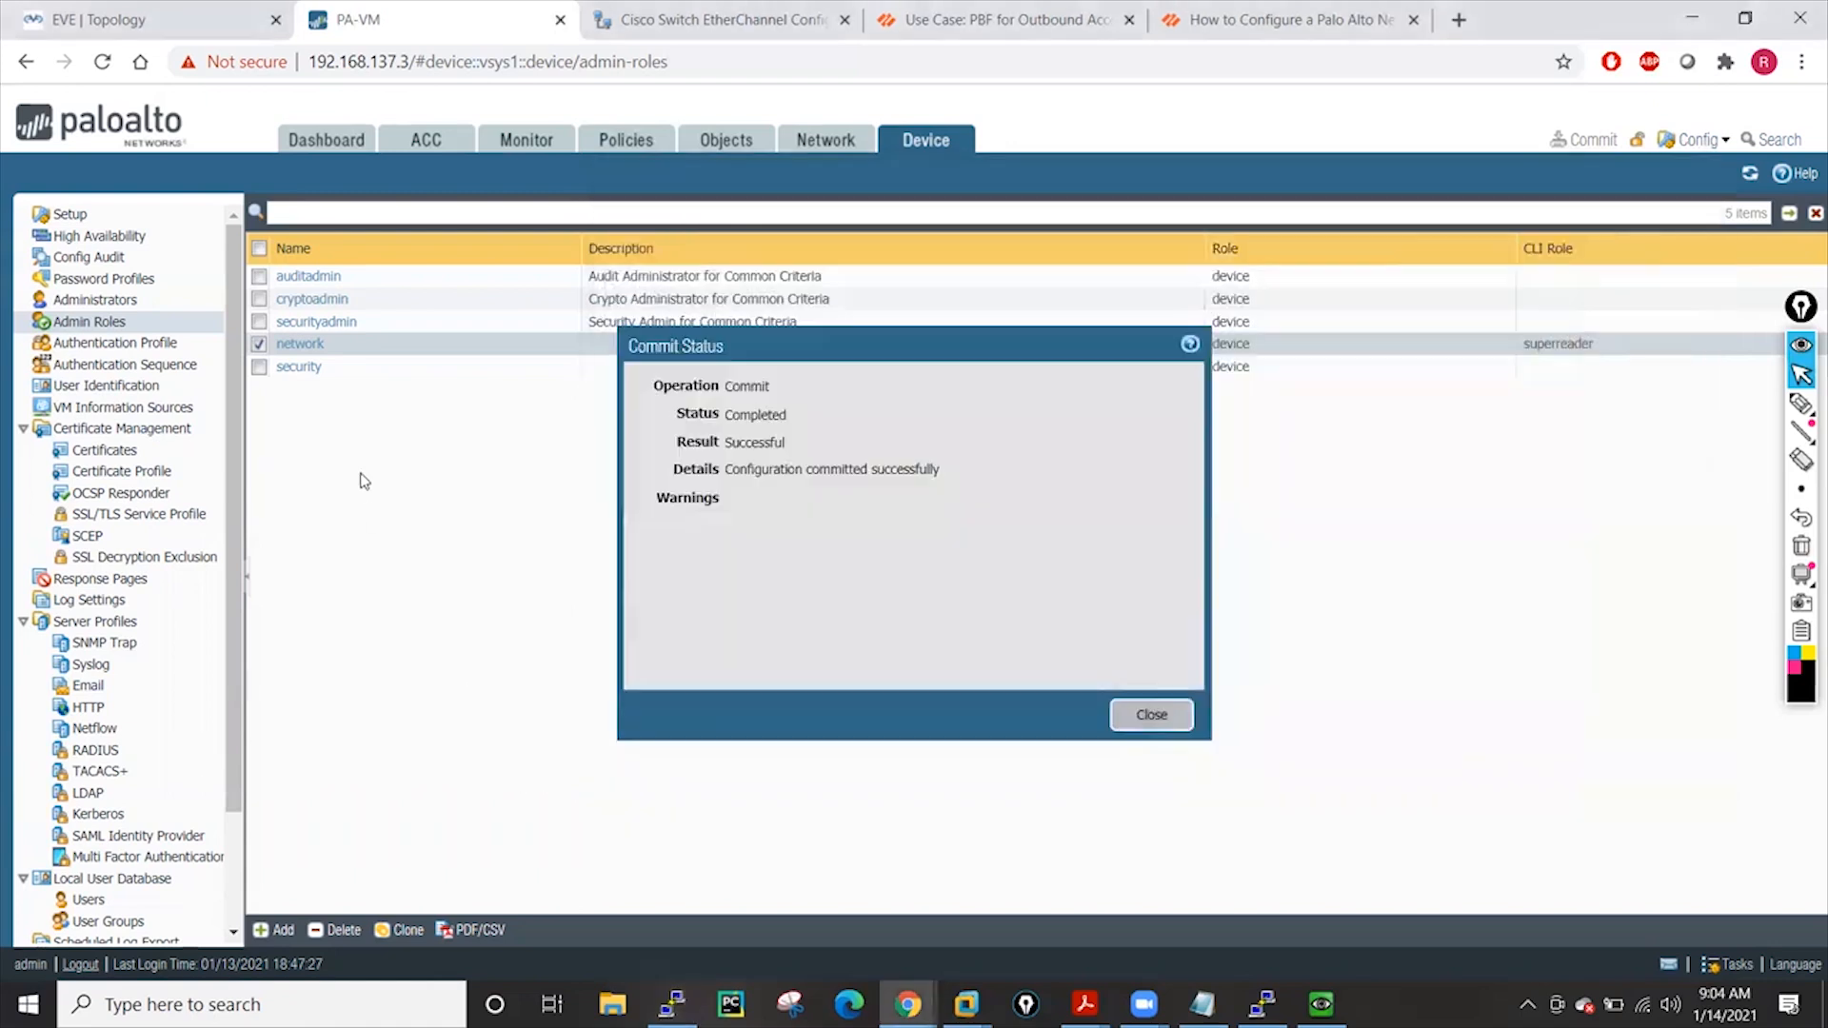
pyautogui.click(1152, 715)
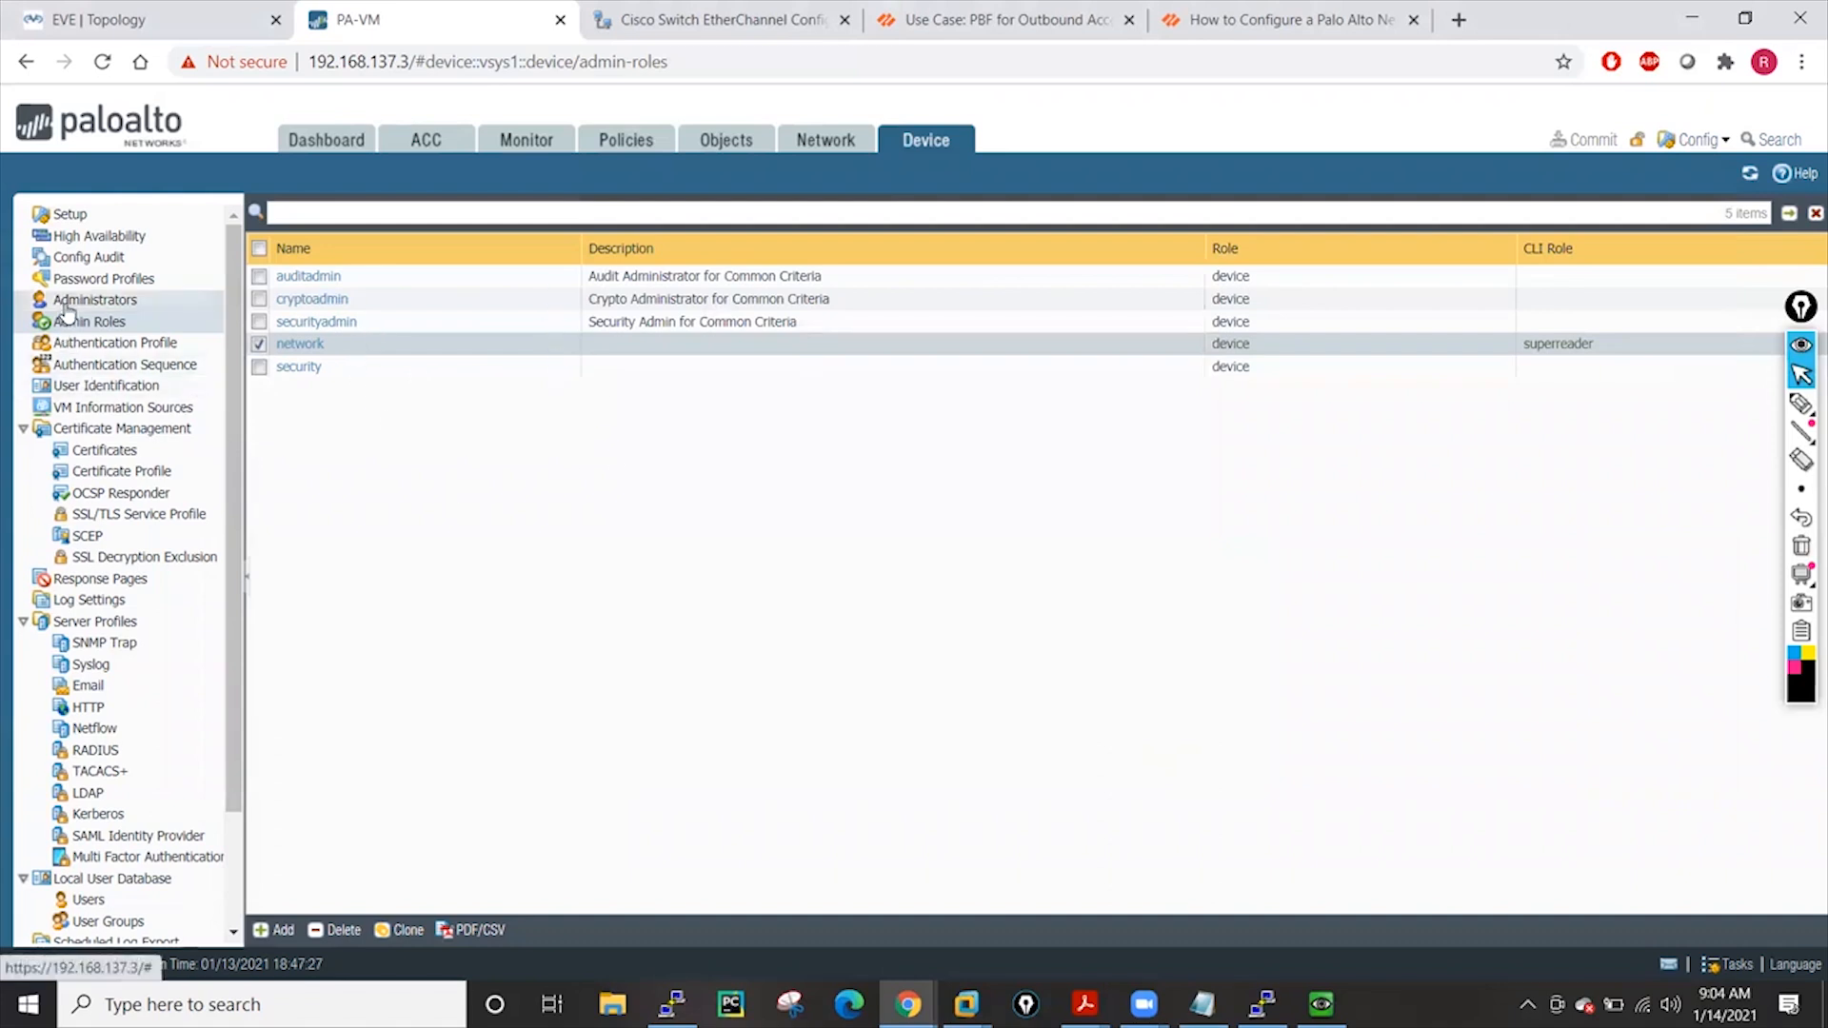
pyautogui.click(95, 299)
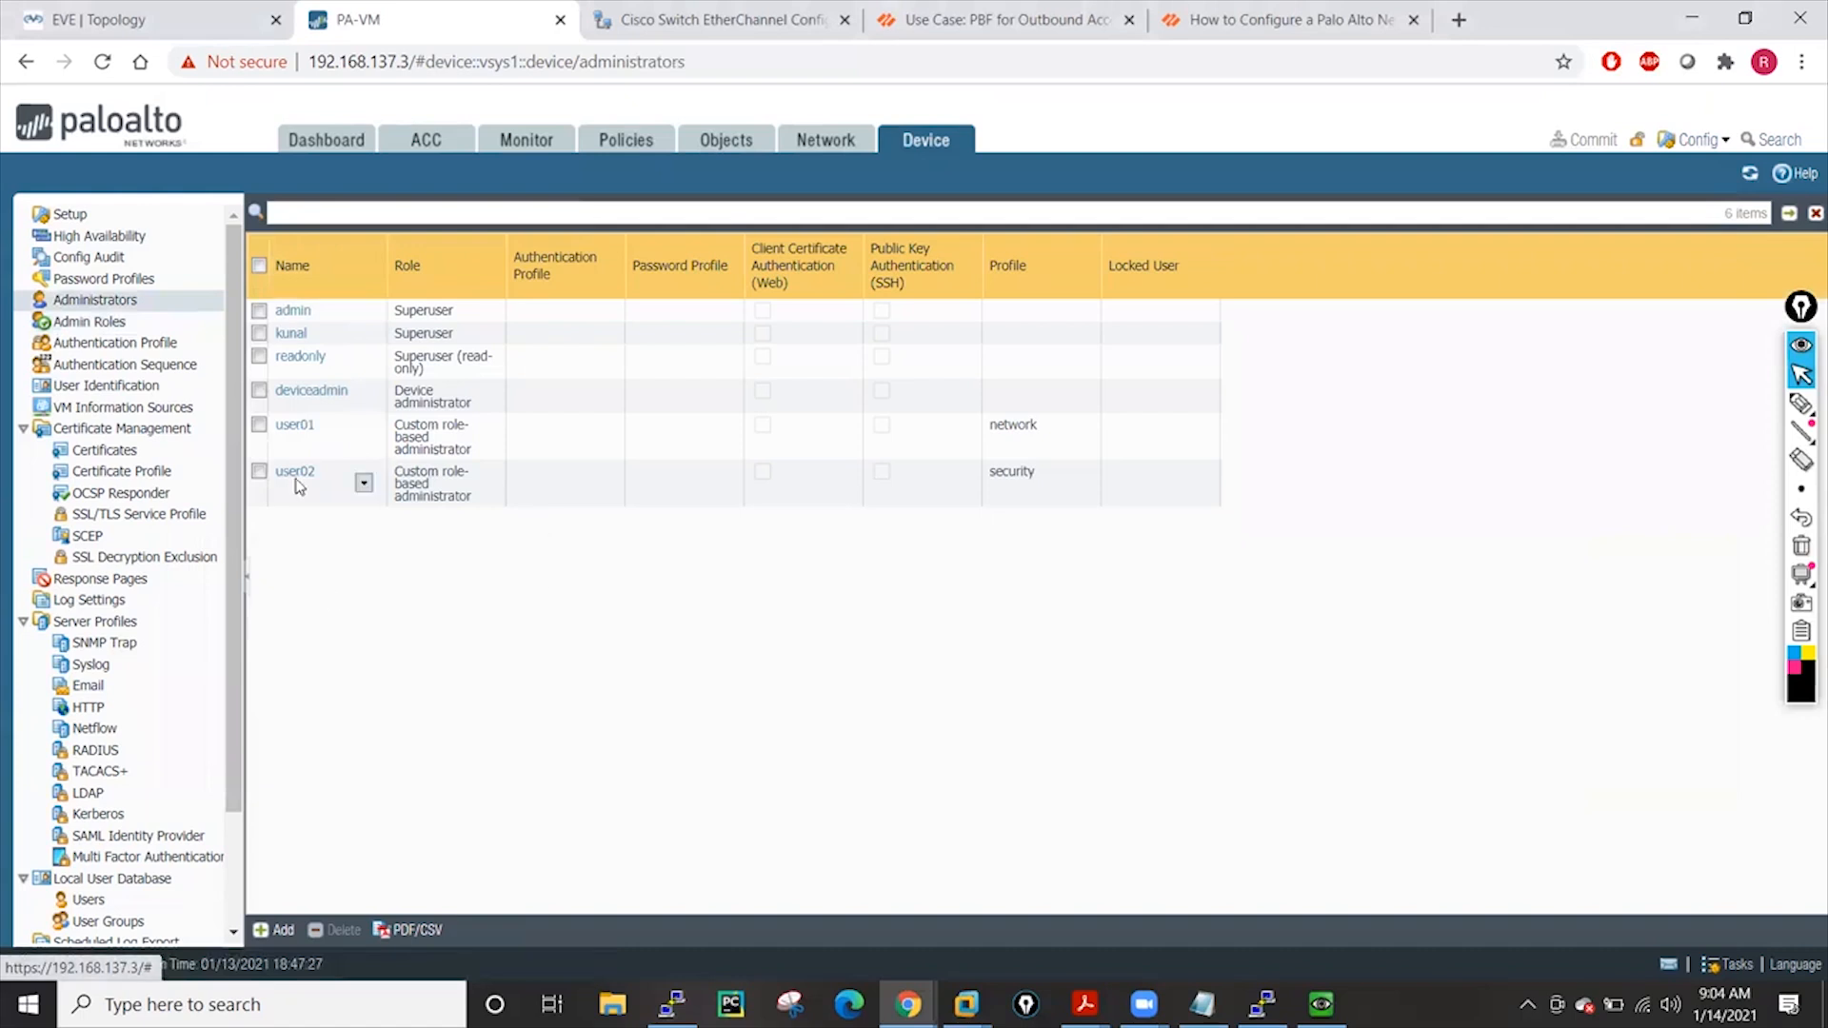
# Open a new Authentication Profile dialog and cancel it without creating anything
pyautogui.click(94, 347)
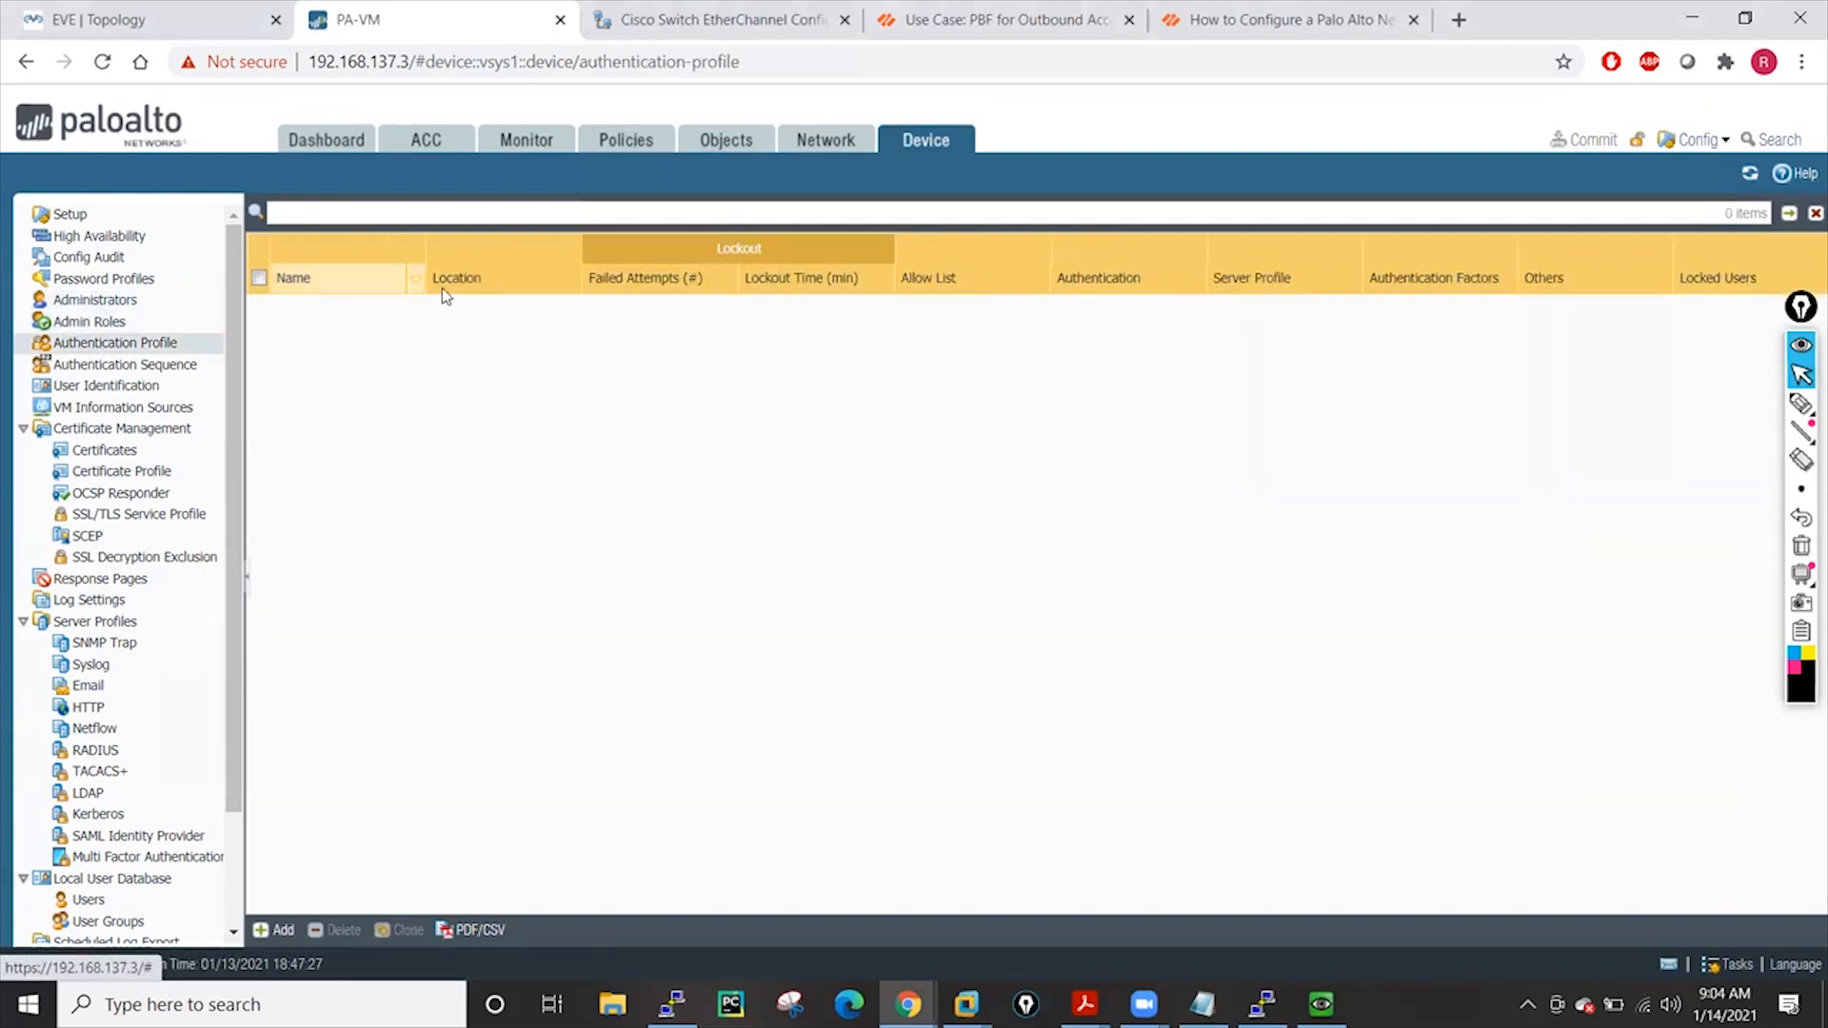
pyautogui.click(284, 927)
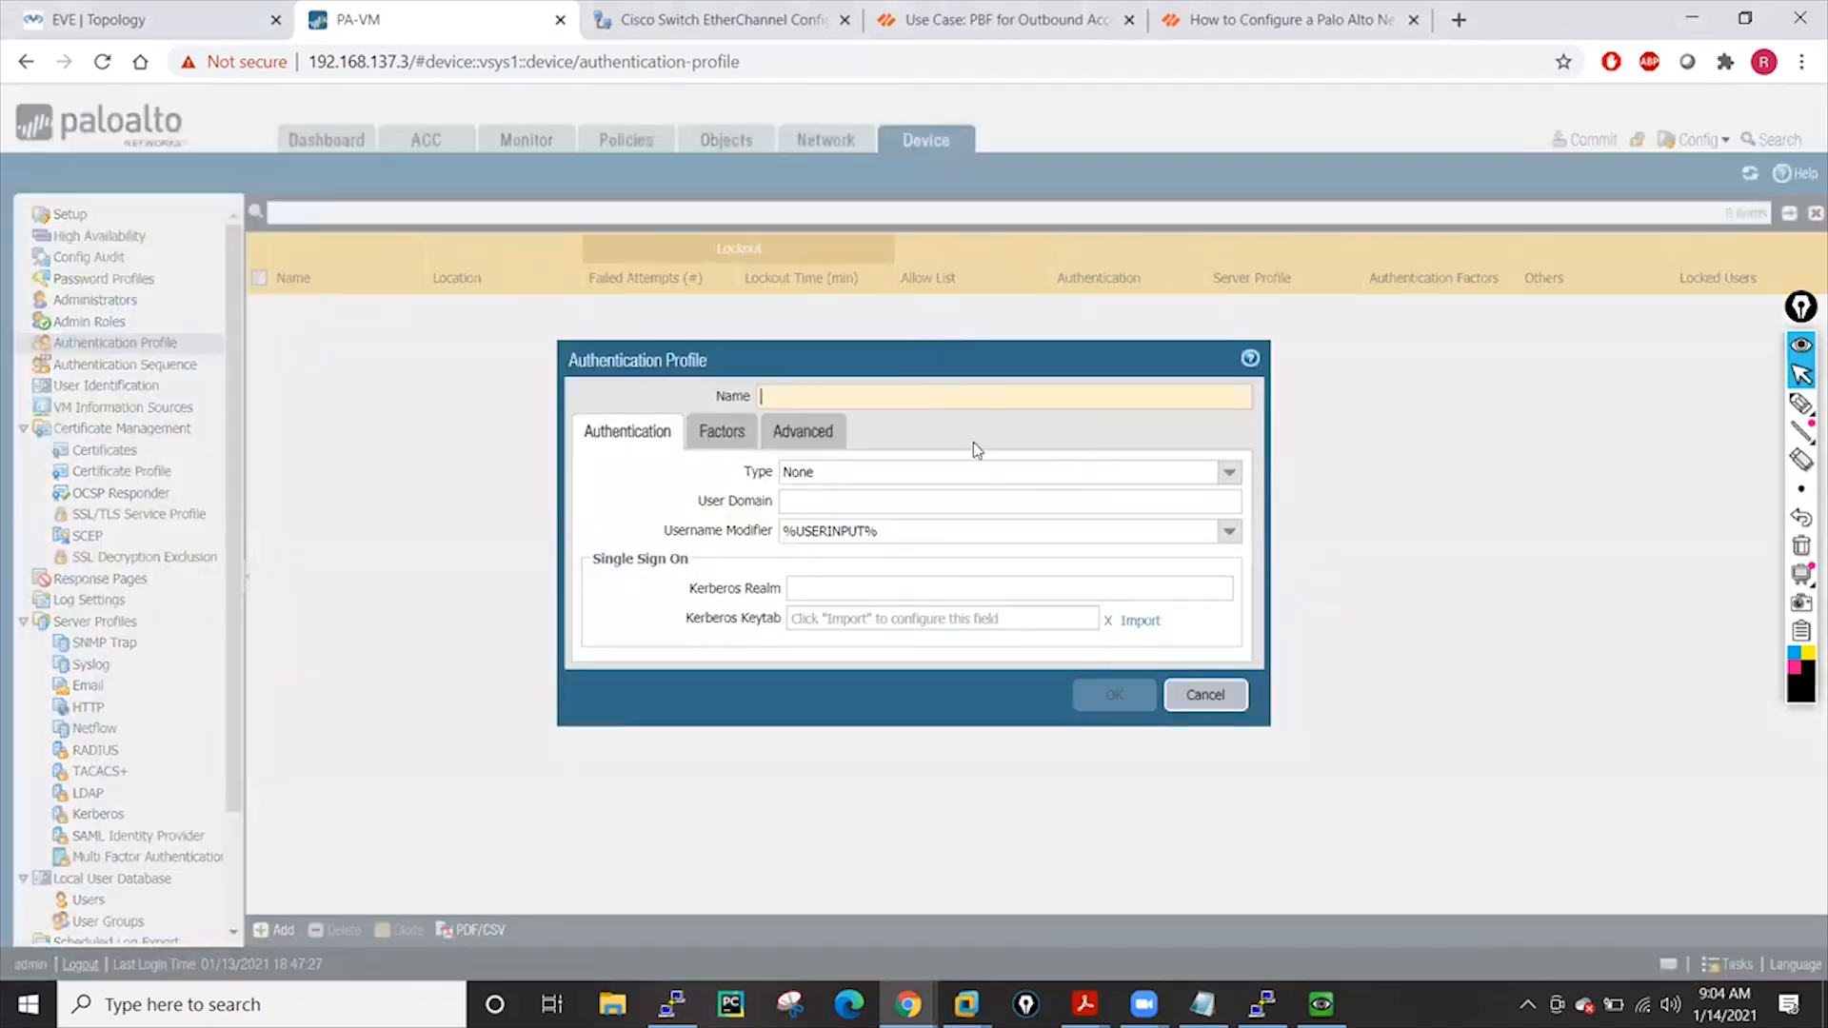
pyautogui.click(1206, 696)
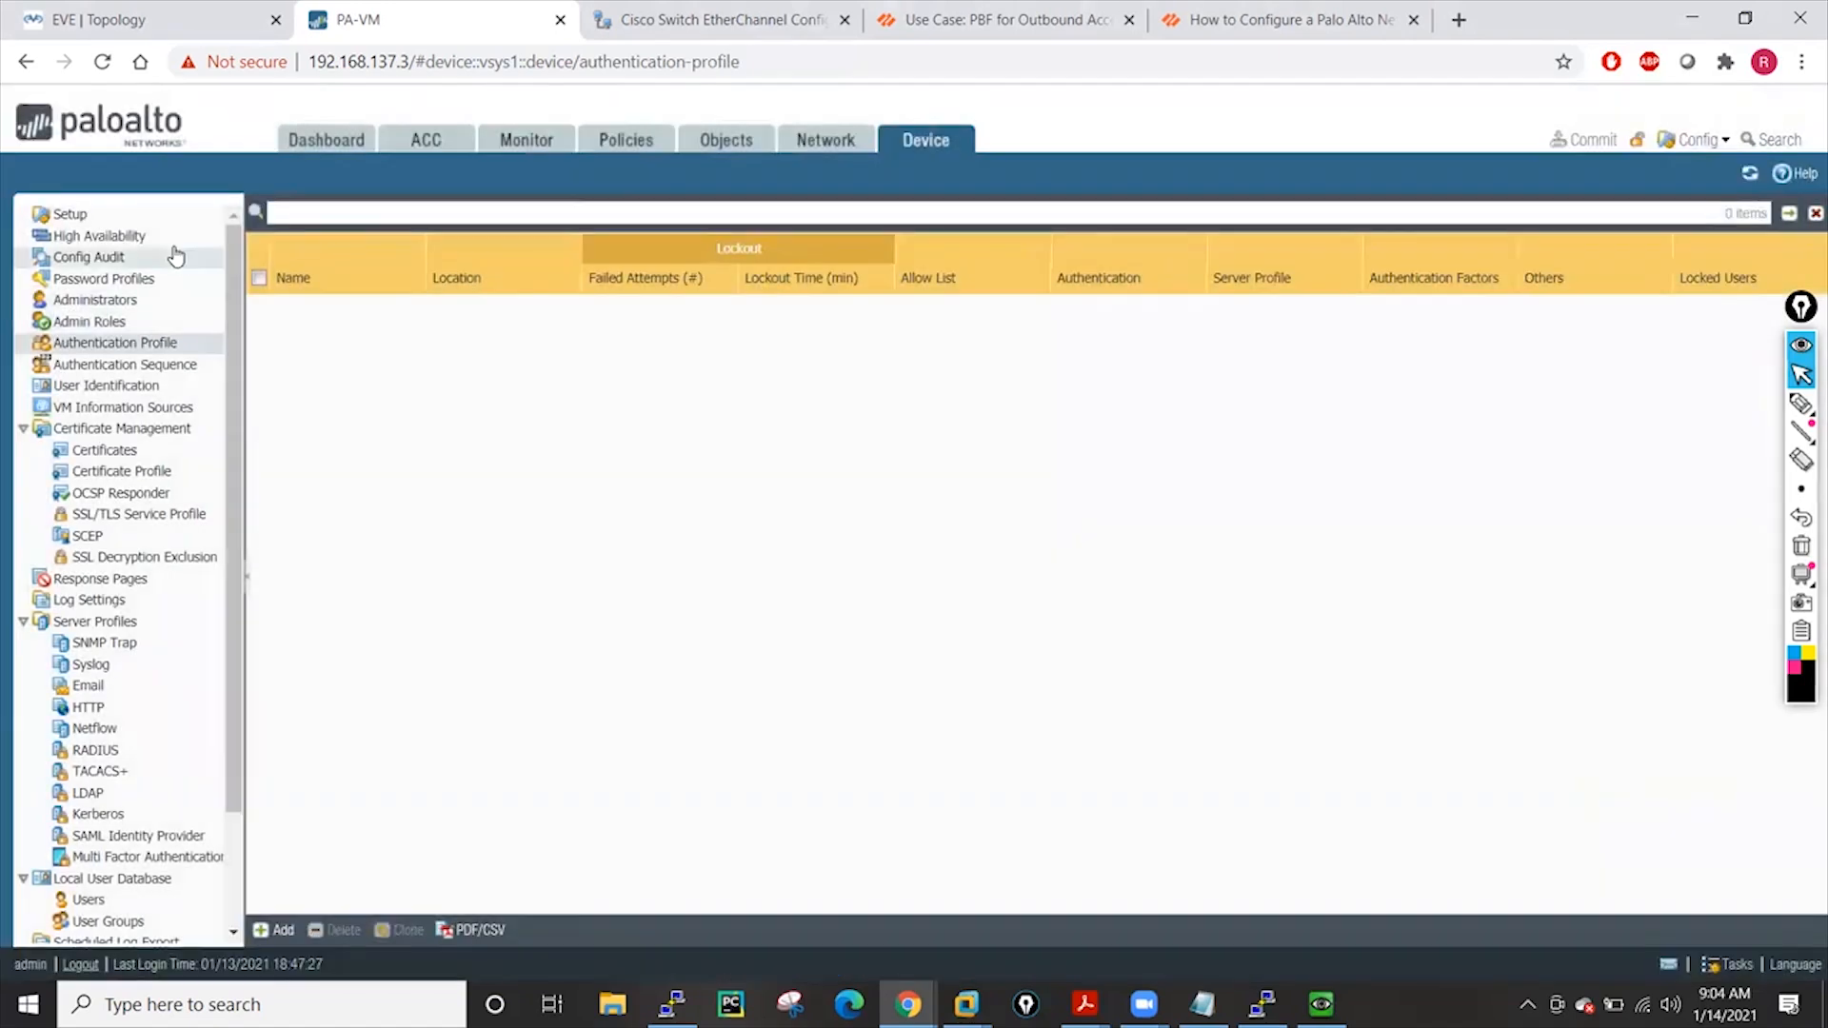
# Revisit Admin Roles and Administrators, then bring 39.1 RADIUS.pdf to the front
pyautogui.click(88, 320)
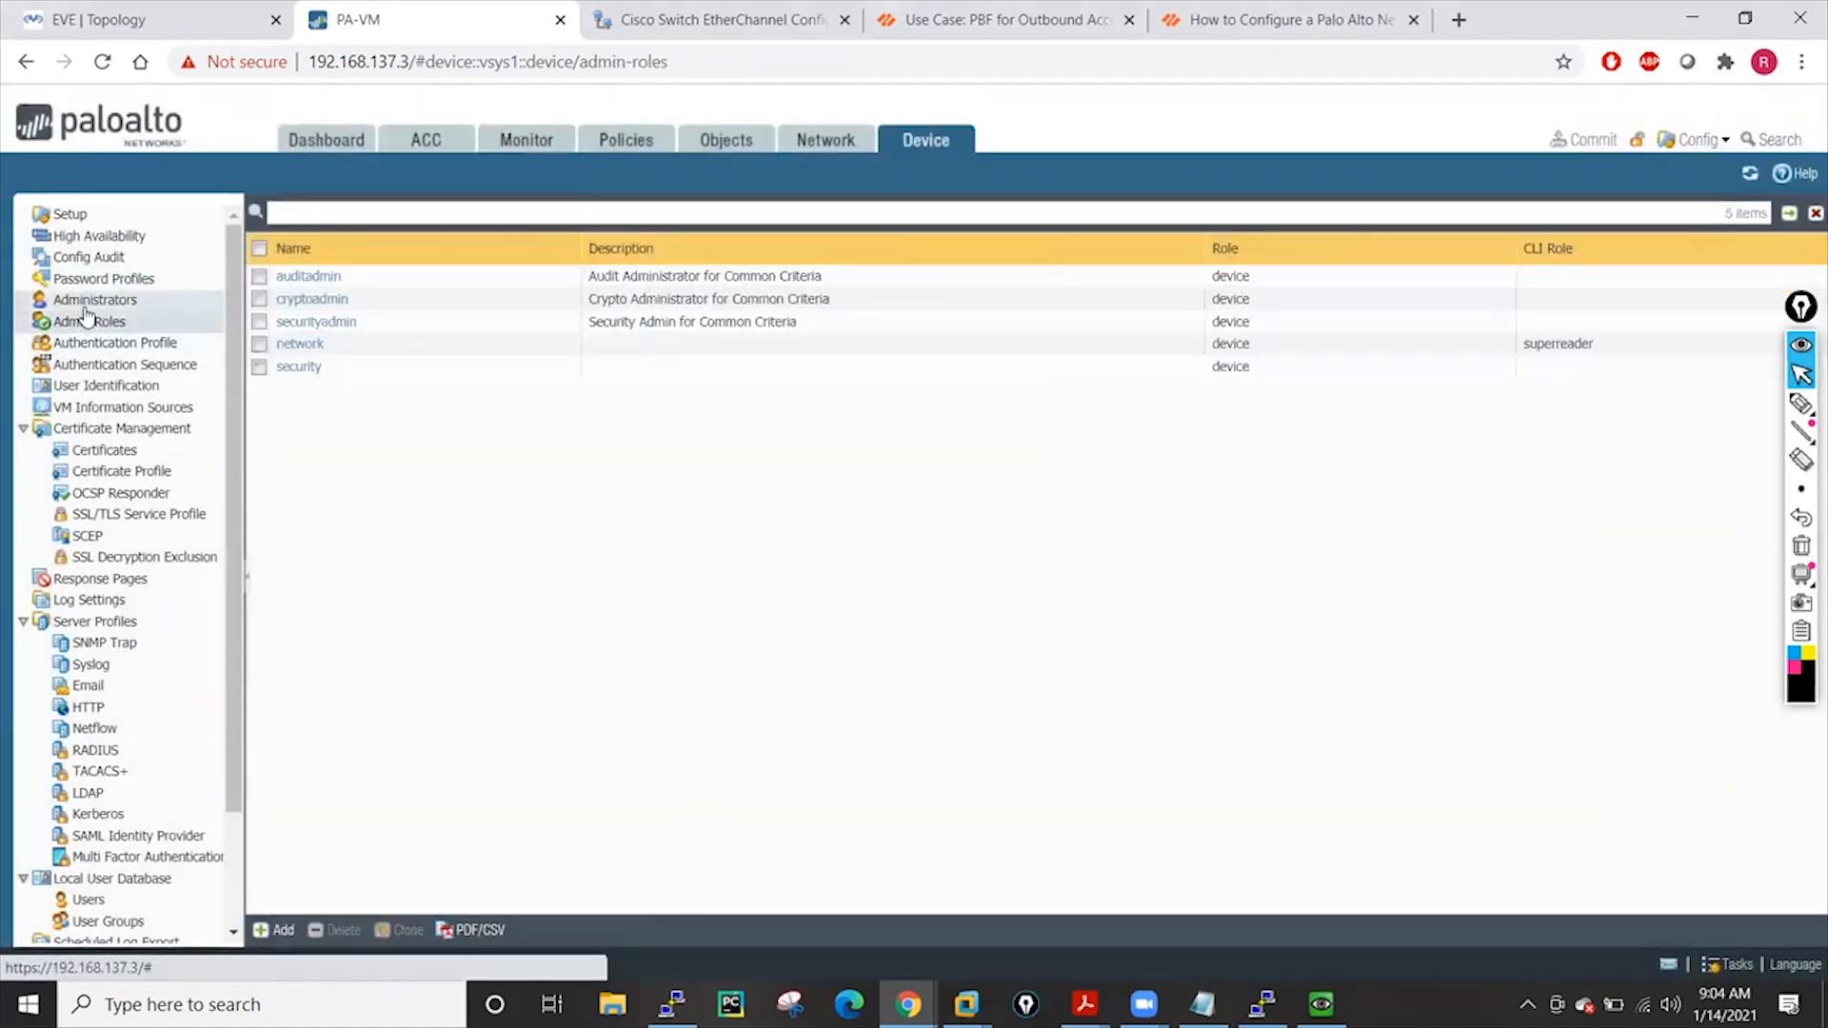
pyautogui.click(91, 301)
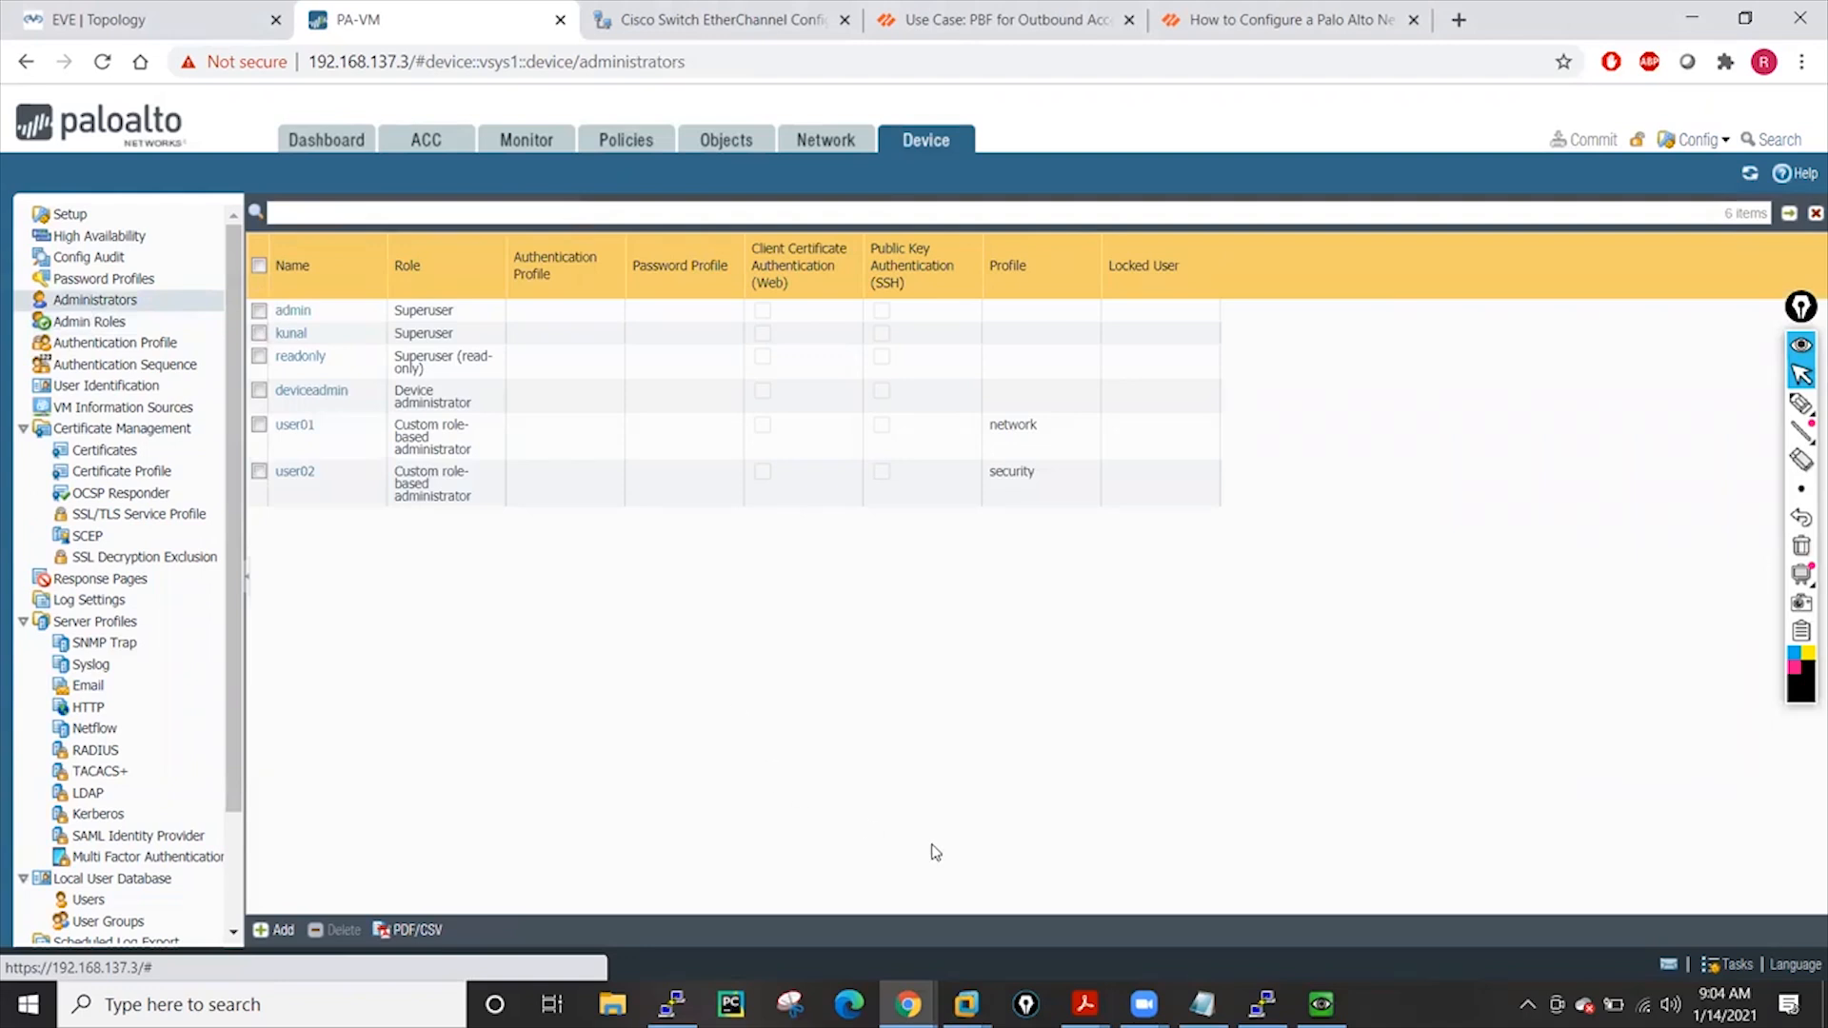
pyautogui.moveTo(1085, 1004)
pyautogui.click(830, 931)
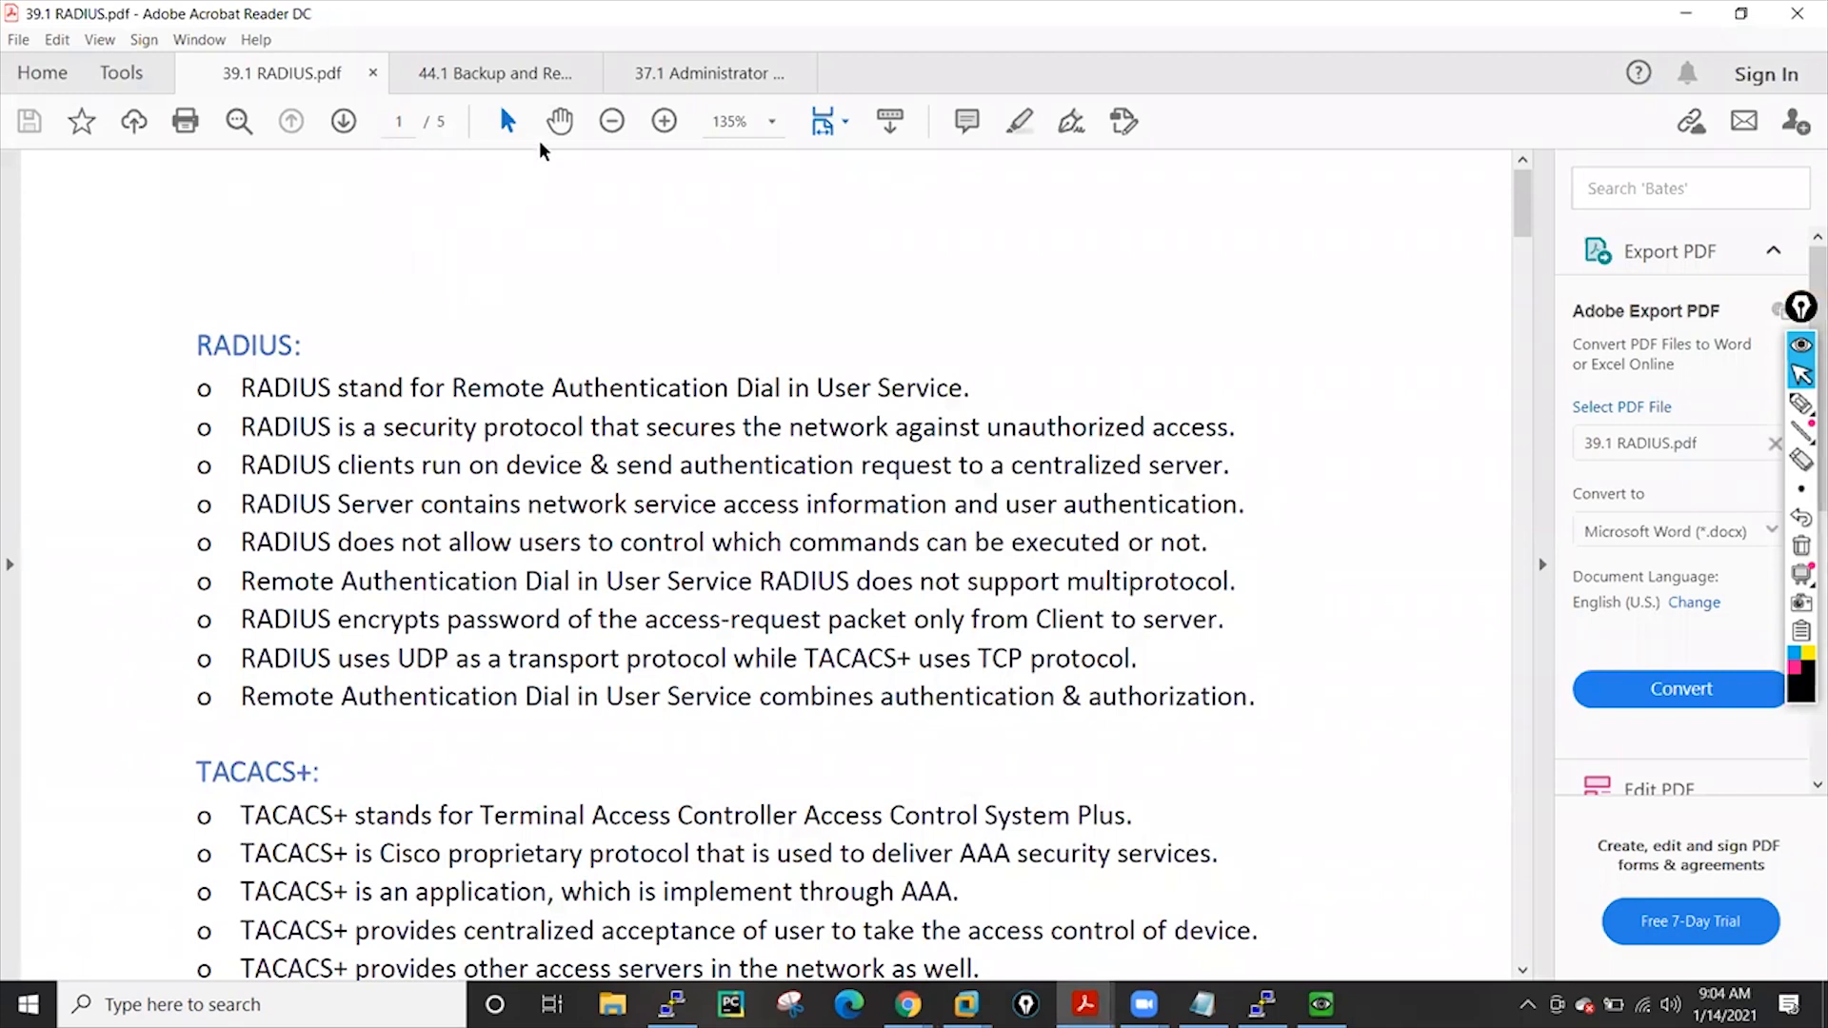
# Switch to 37.1 Administrator Accounts.pdf and scroll down to the Admin Roles section
pyautogui.click(726, 74)
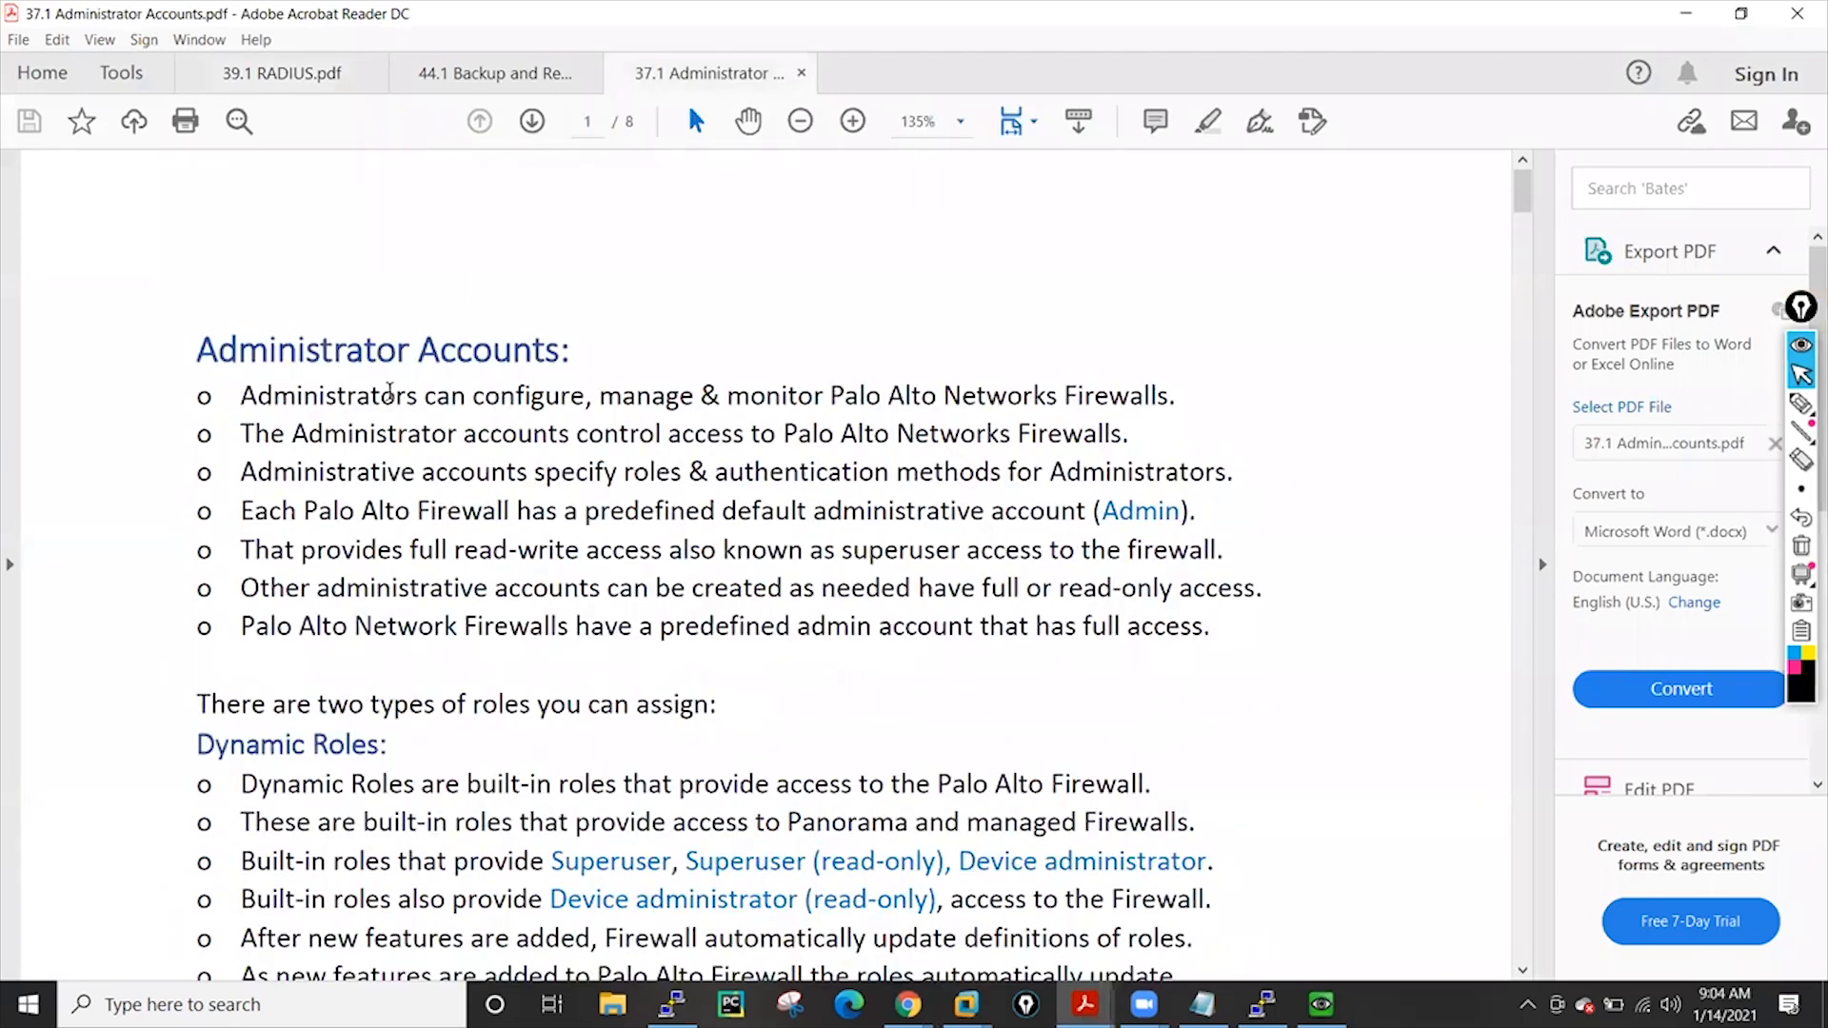
pyautogui.scroll(-3, 713, 446)
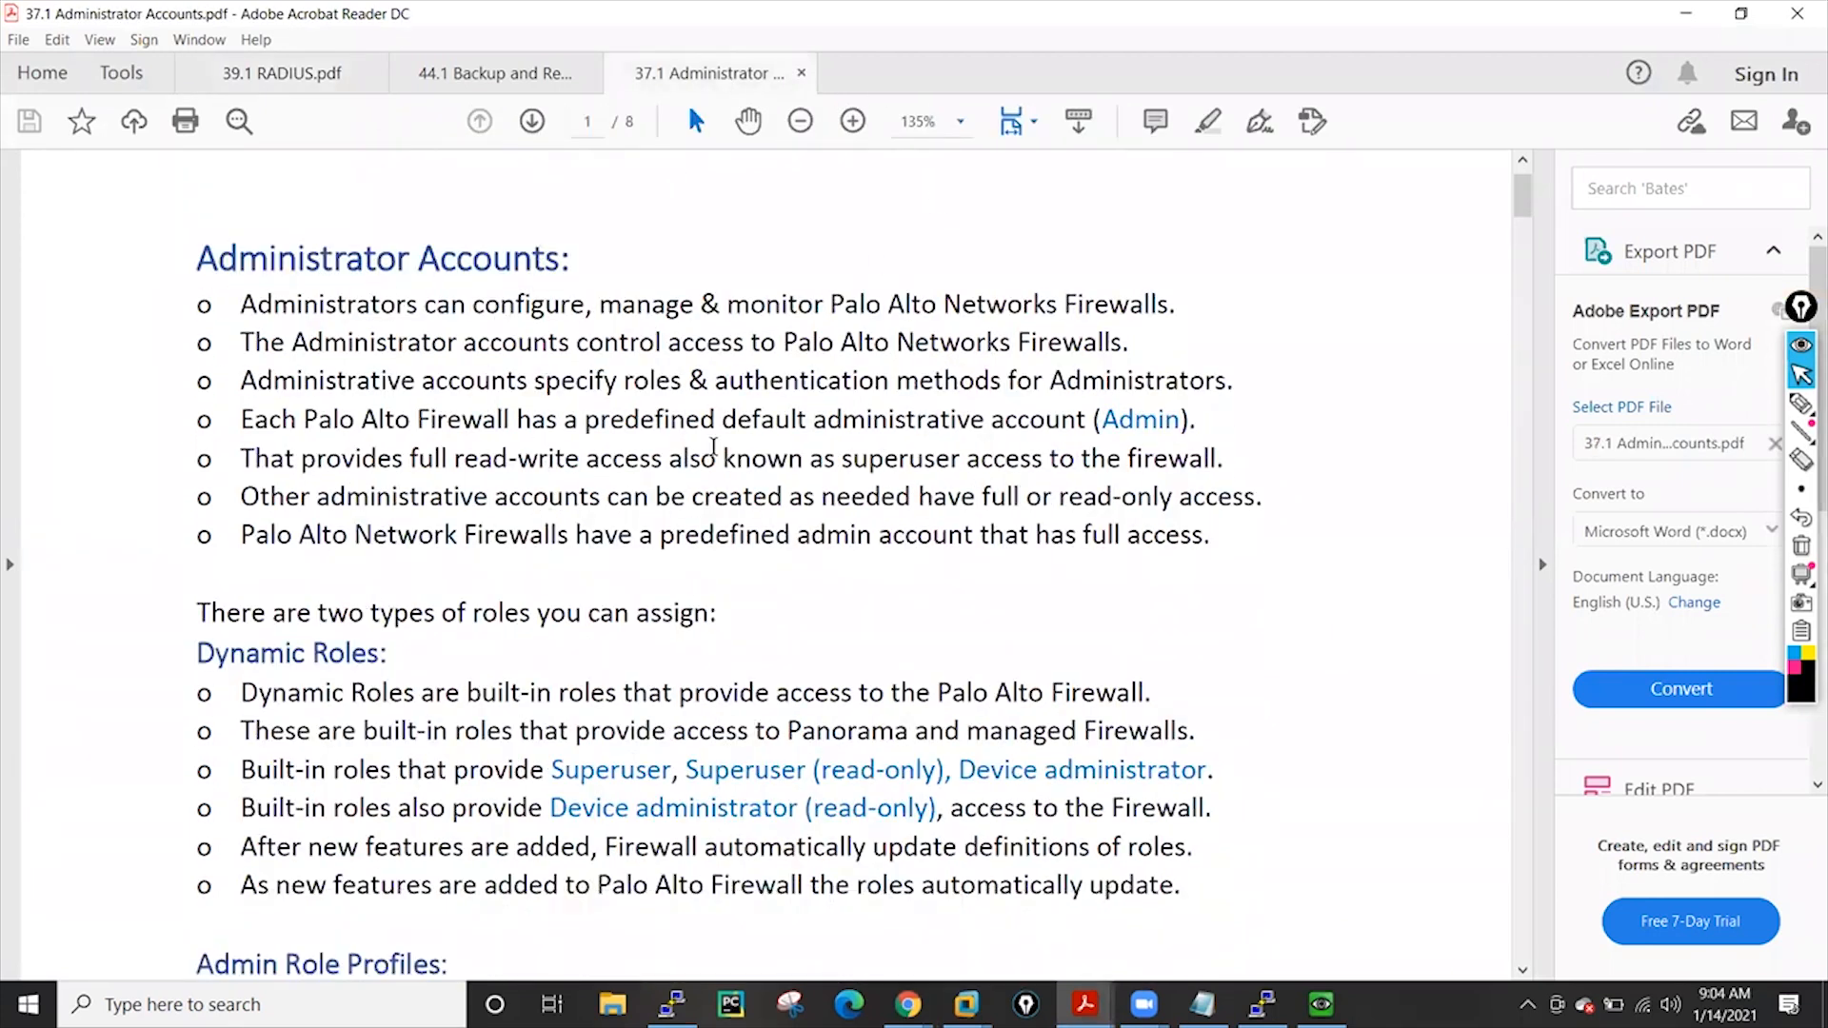
pyautogui.scroll(-5, 713, 446)
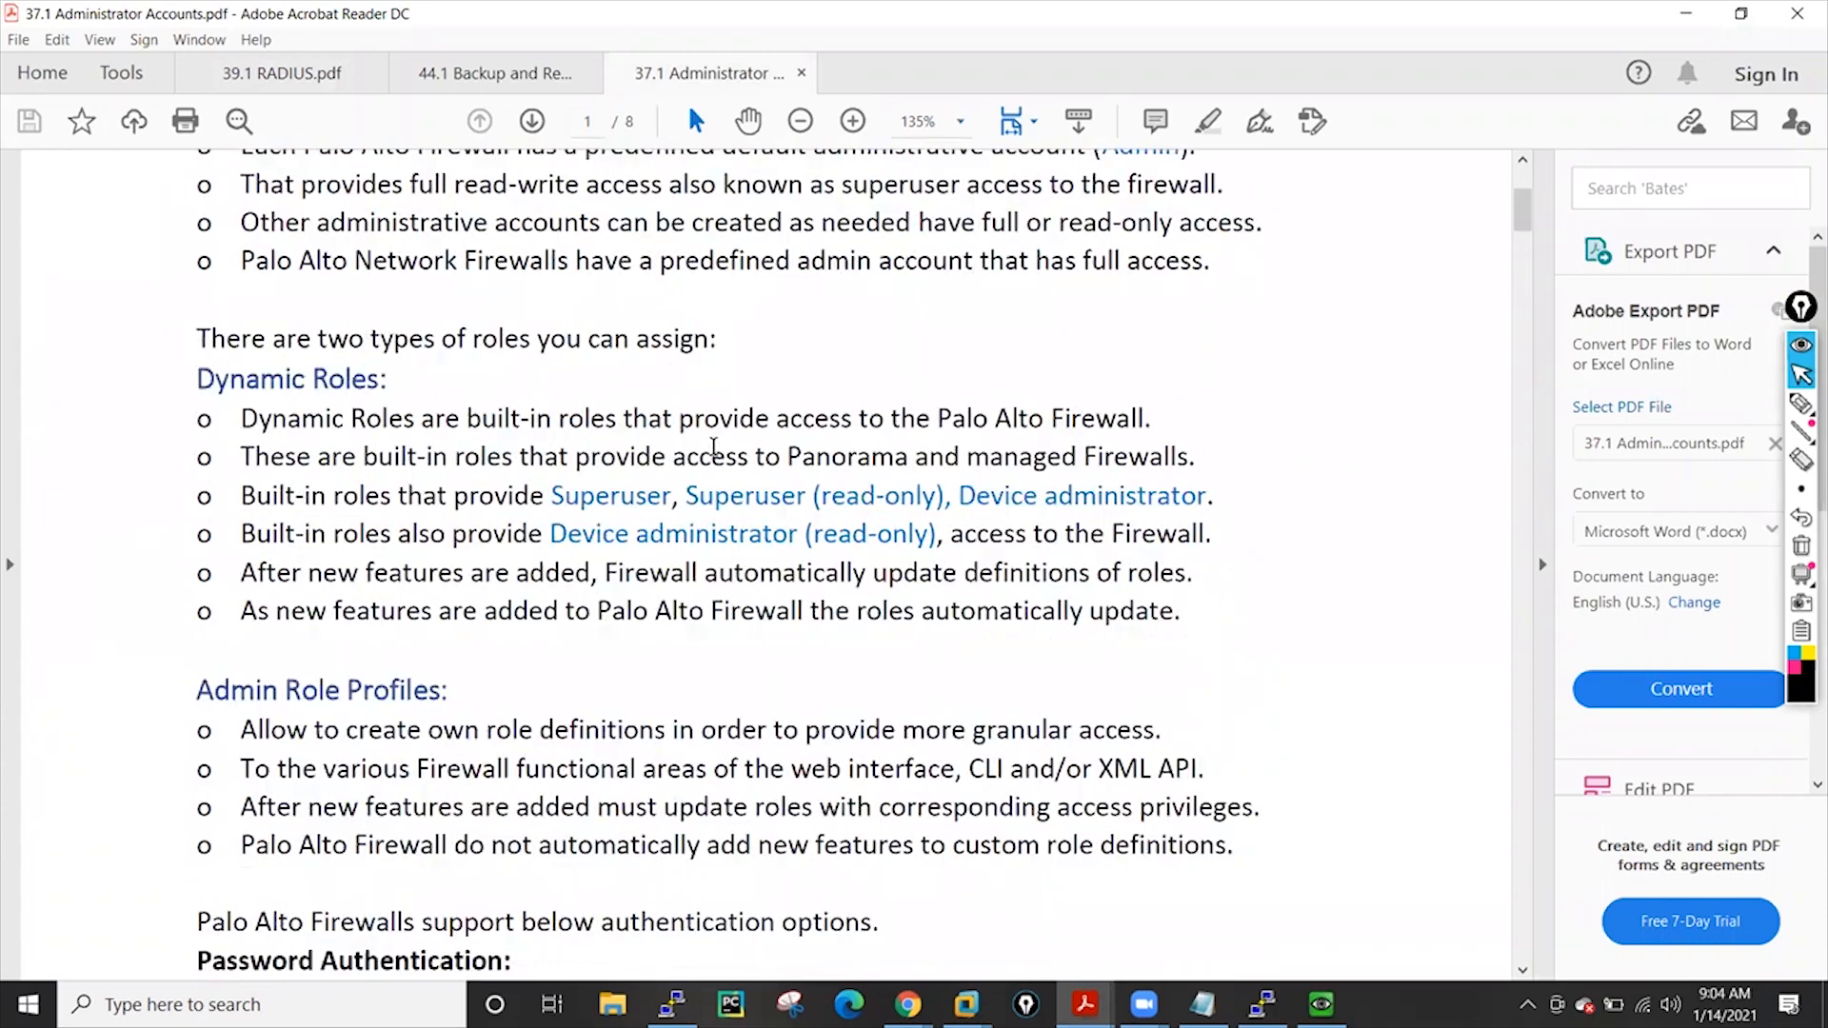
pyautogui.scroll(-2, 532, 459)
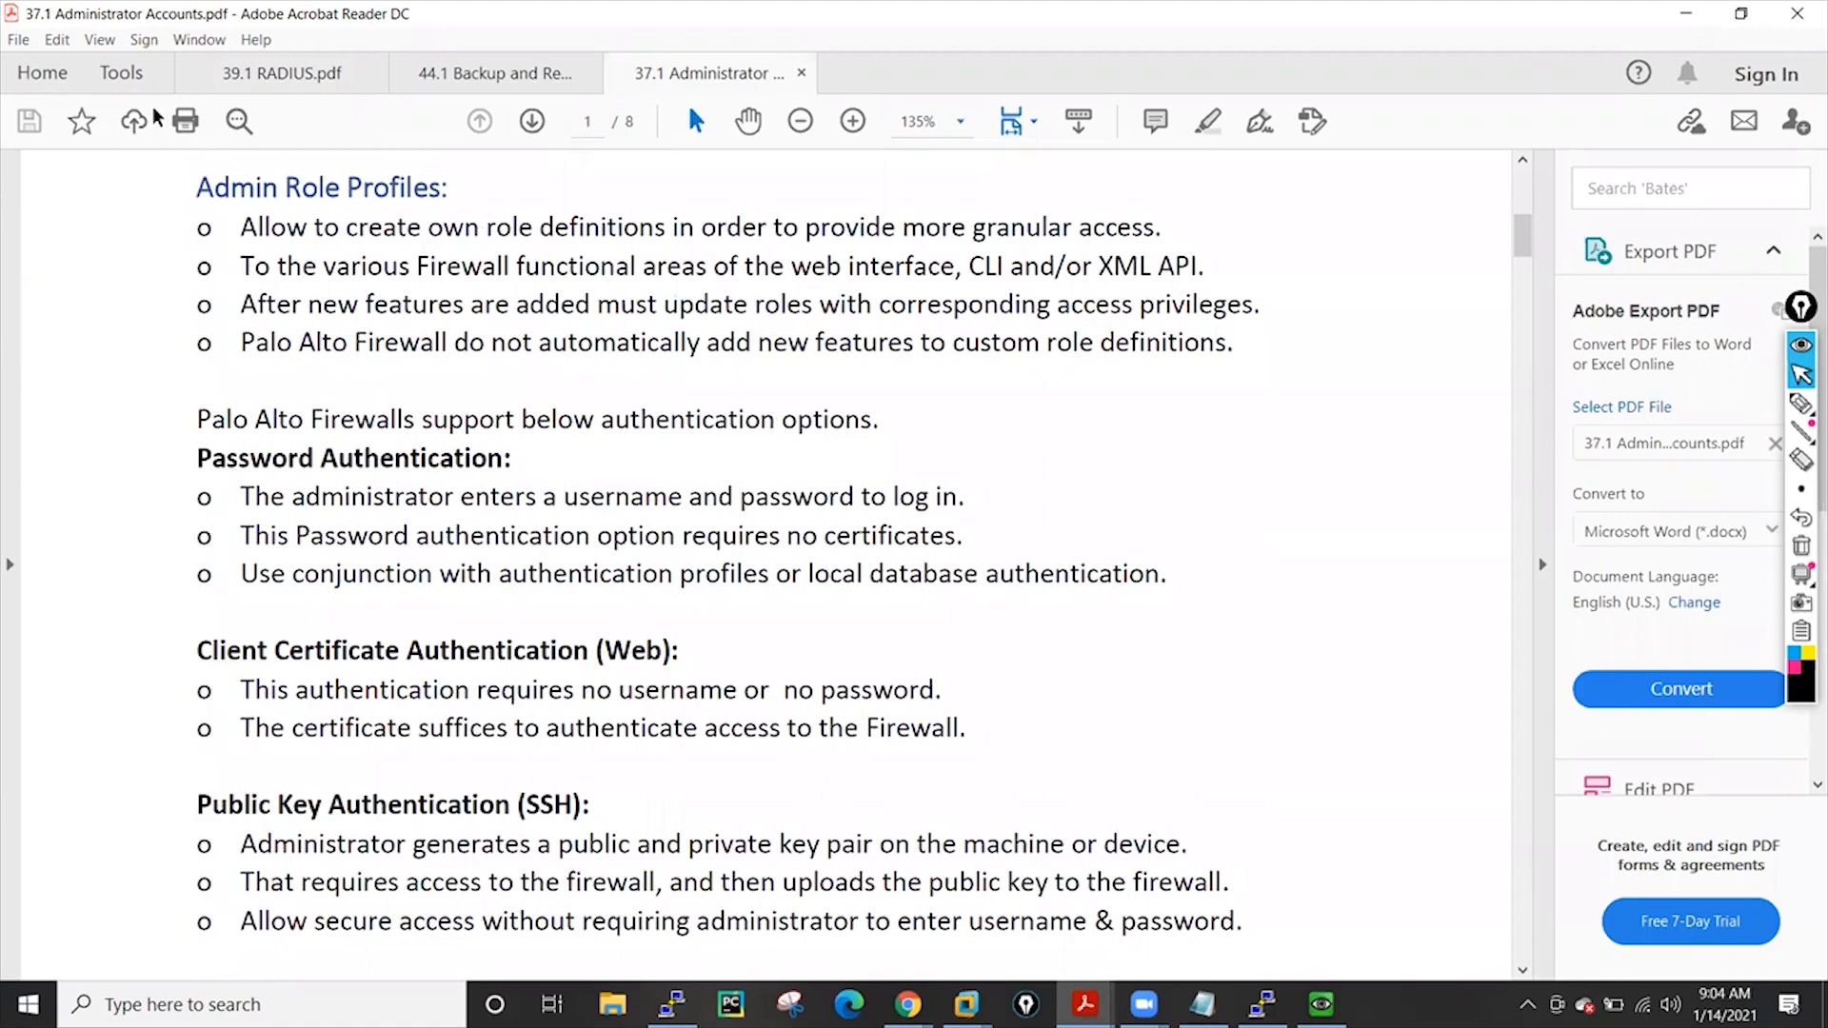
pyautogui.scroll(-1, 653, 472)
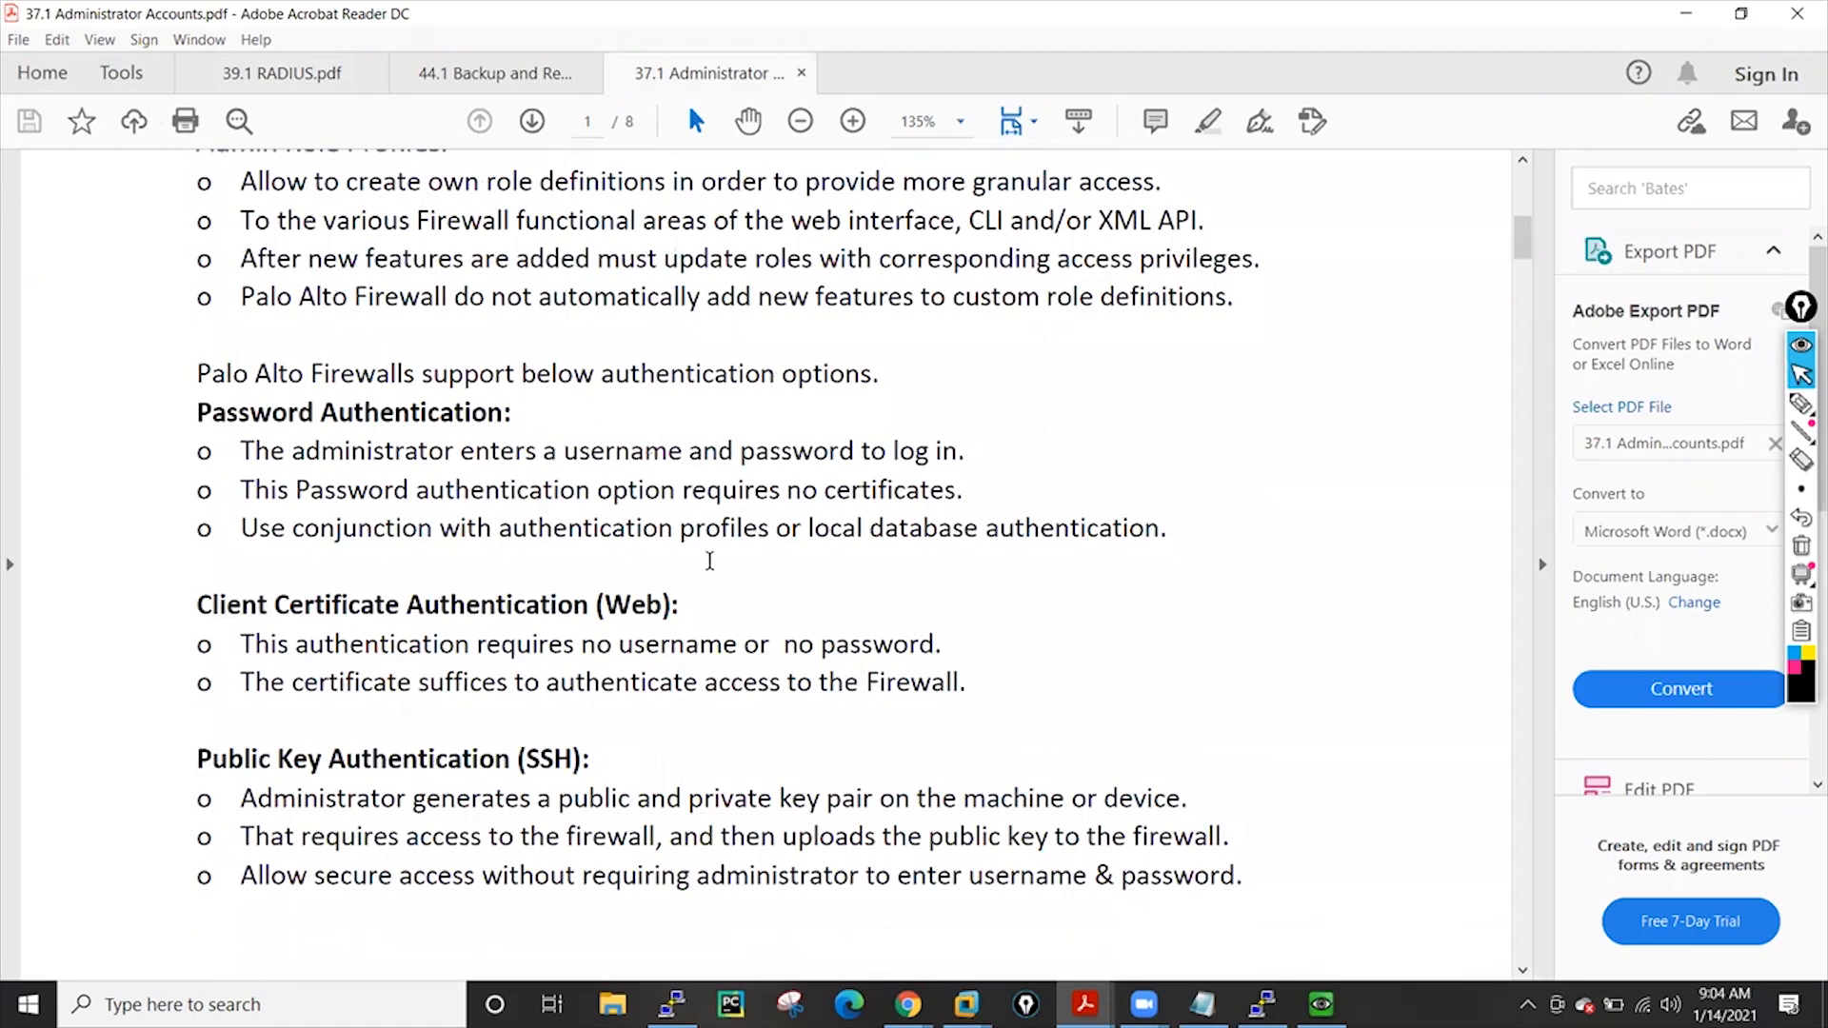
pyautogui.scroll(-9, 709, 561)
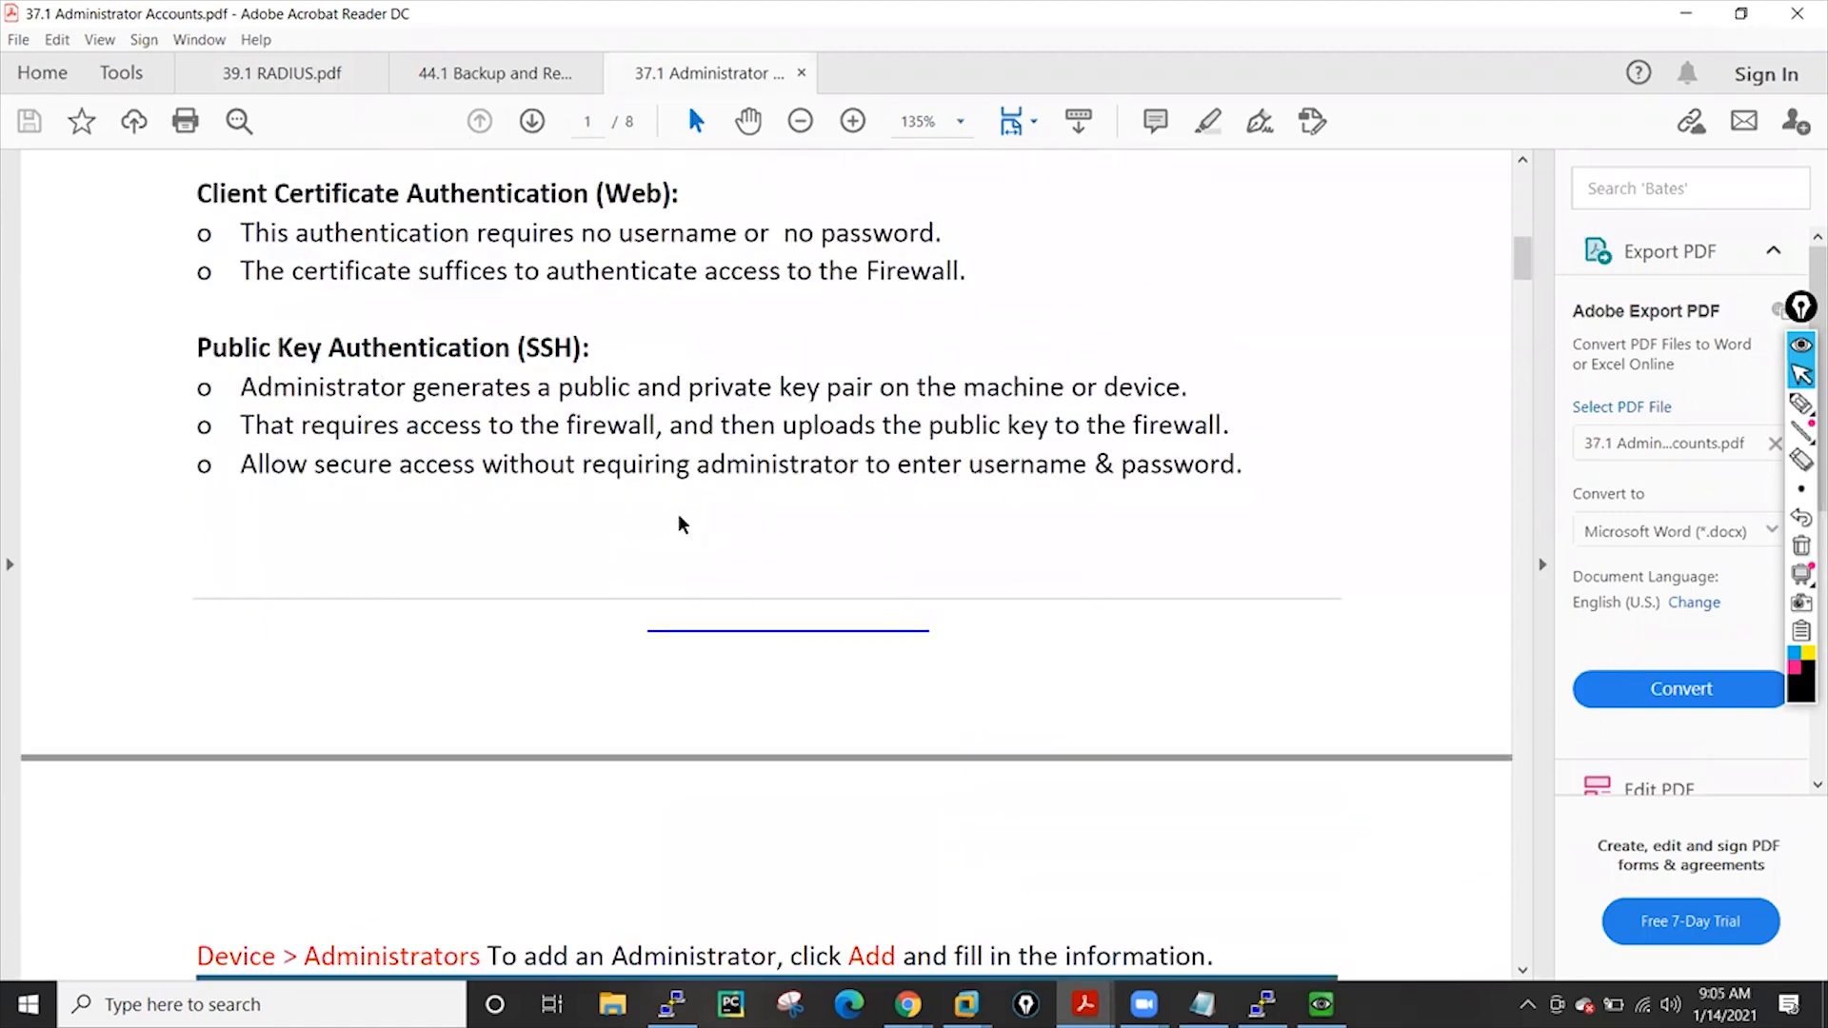
pyautogui.scroll(-18, 679, 515)
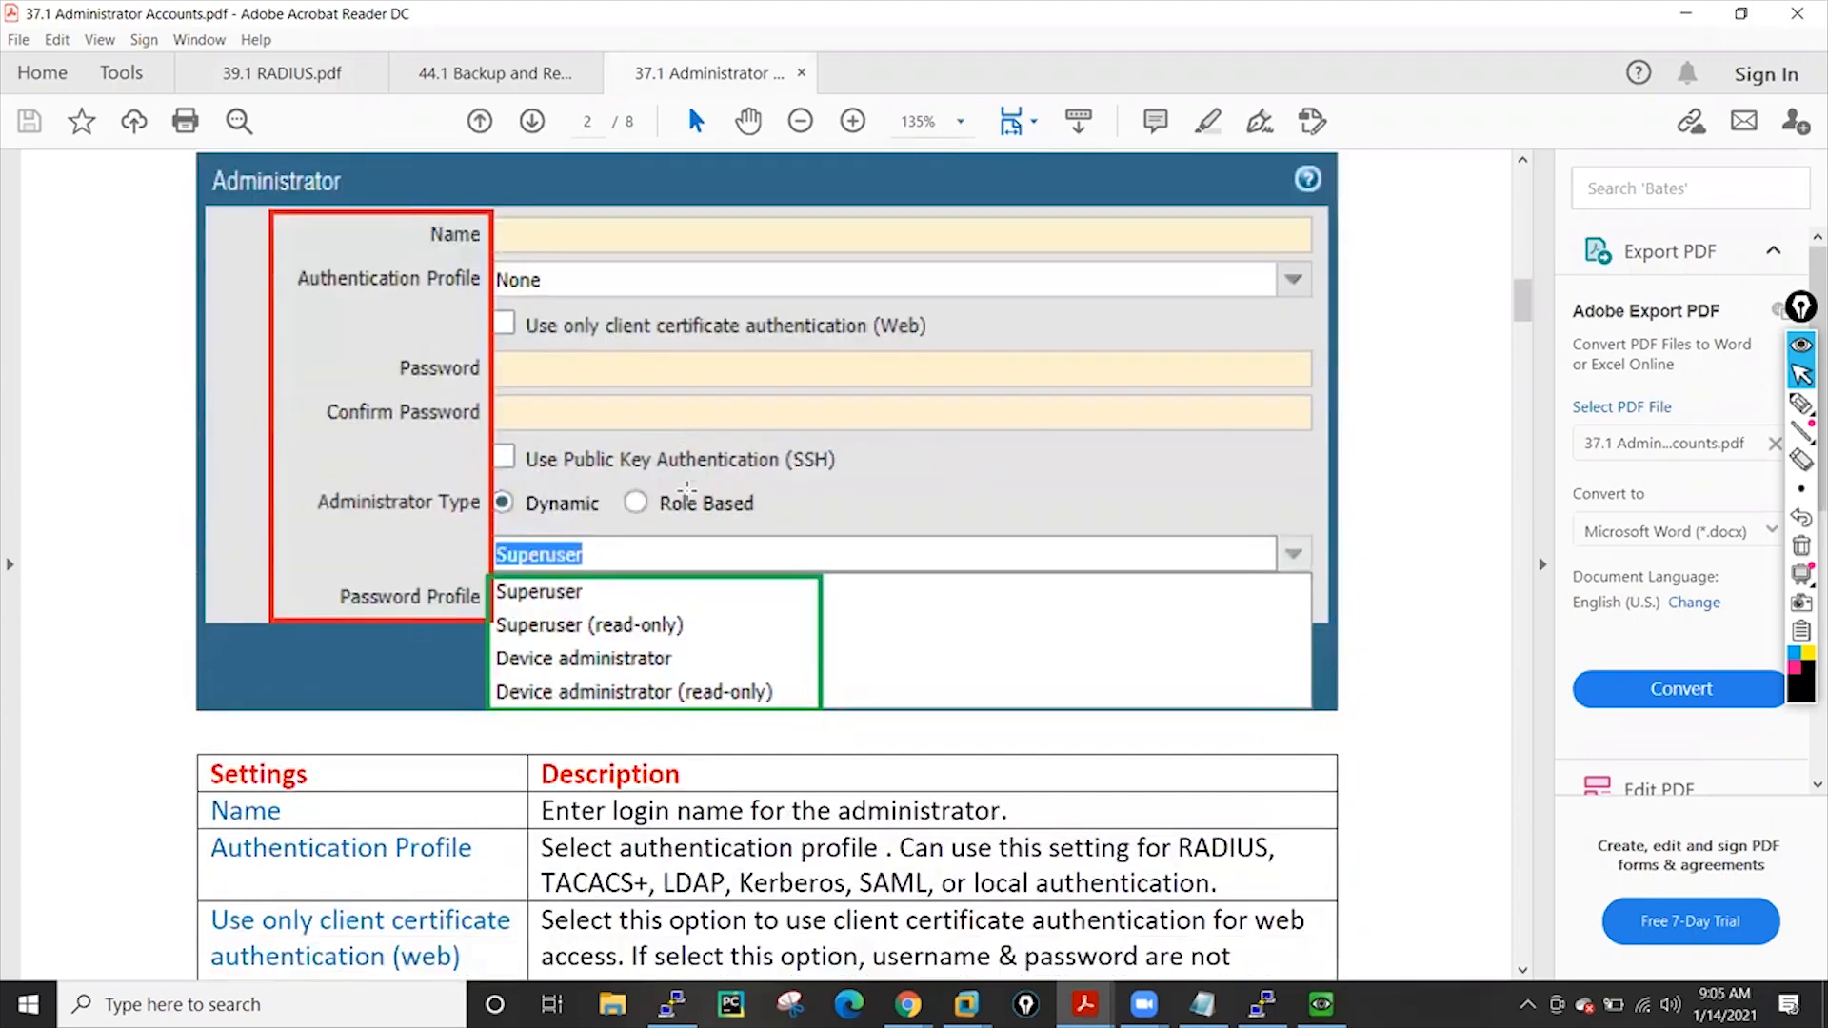
pyautogui.scroll(-1, 687, 489)
pyautogui.scroll(4, 686, 491)
pyautogui.scroll(-17, 581, 416)
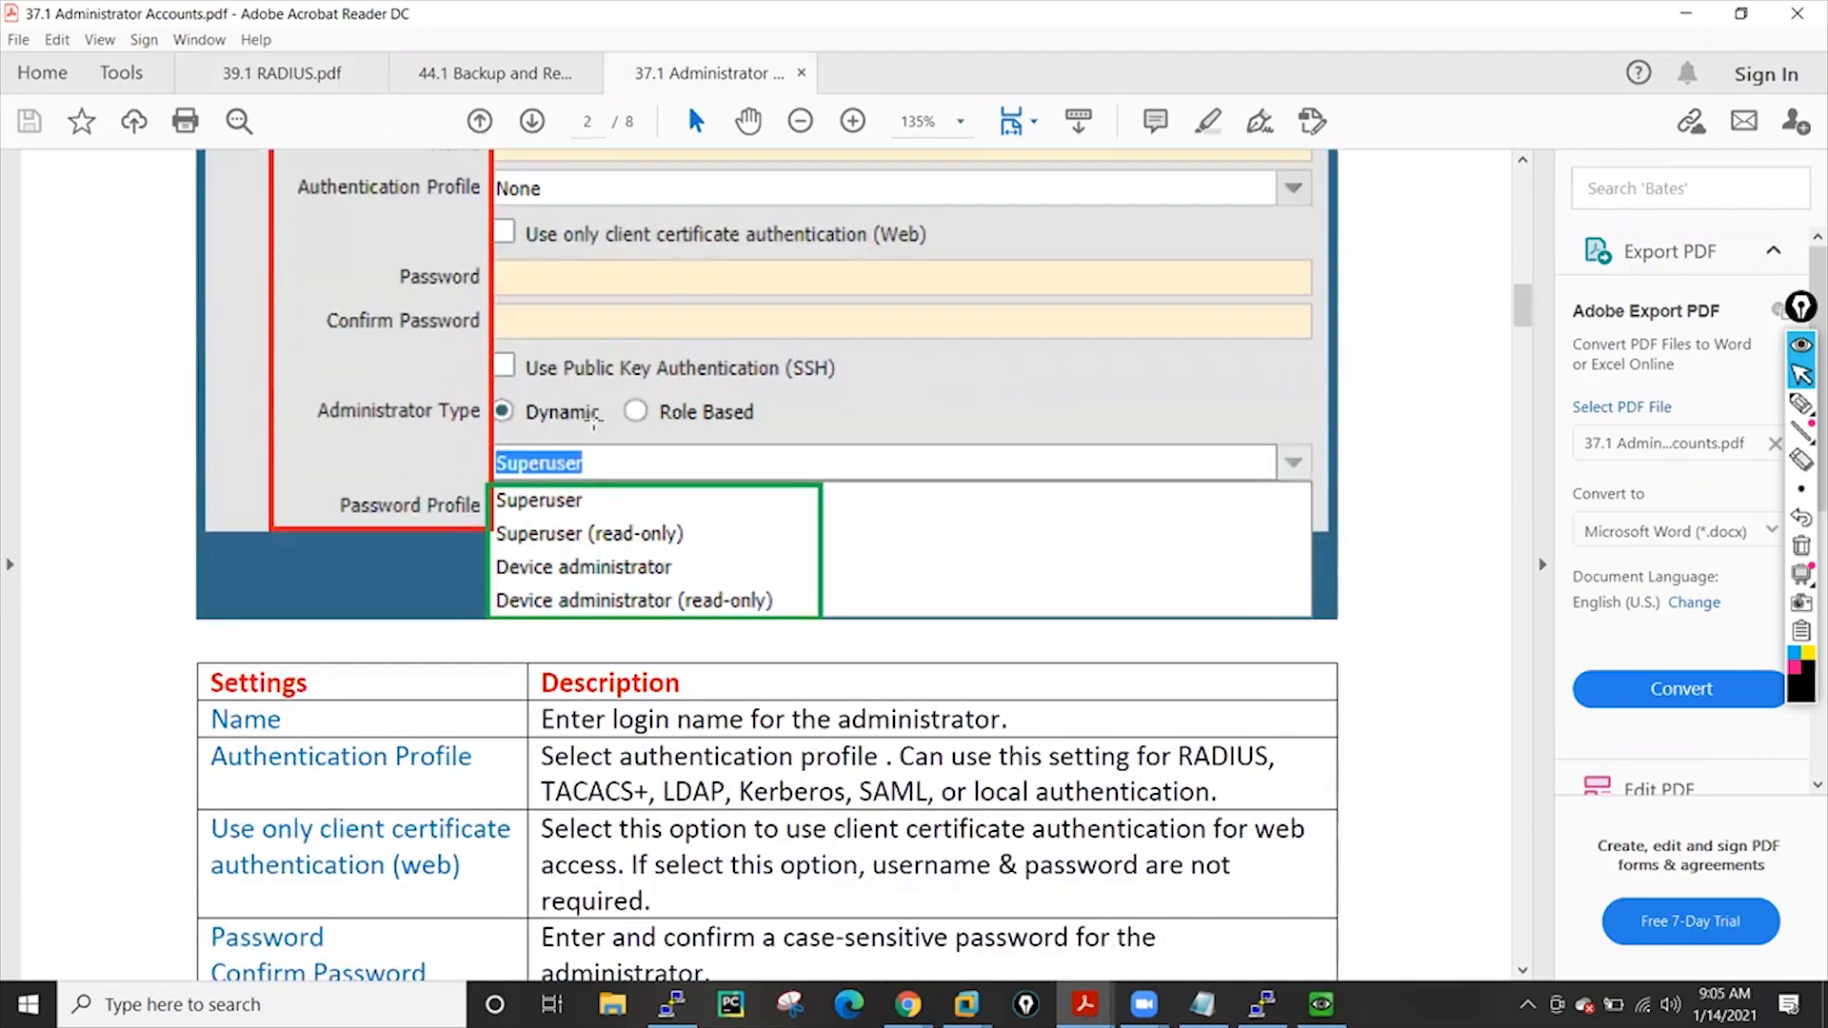
pyautogui.scroll(-20, 594, 420)
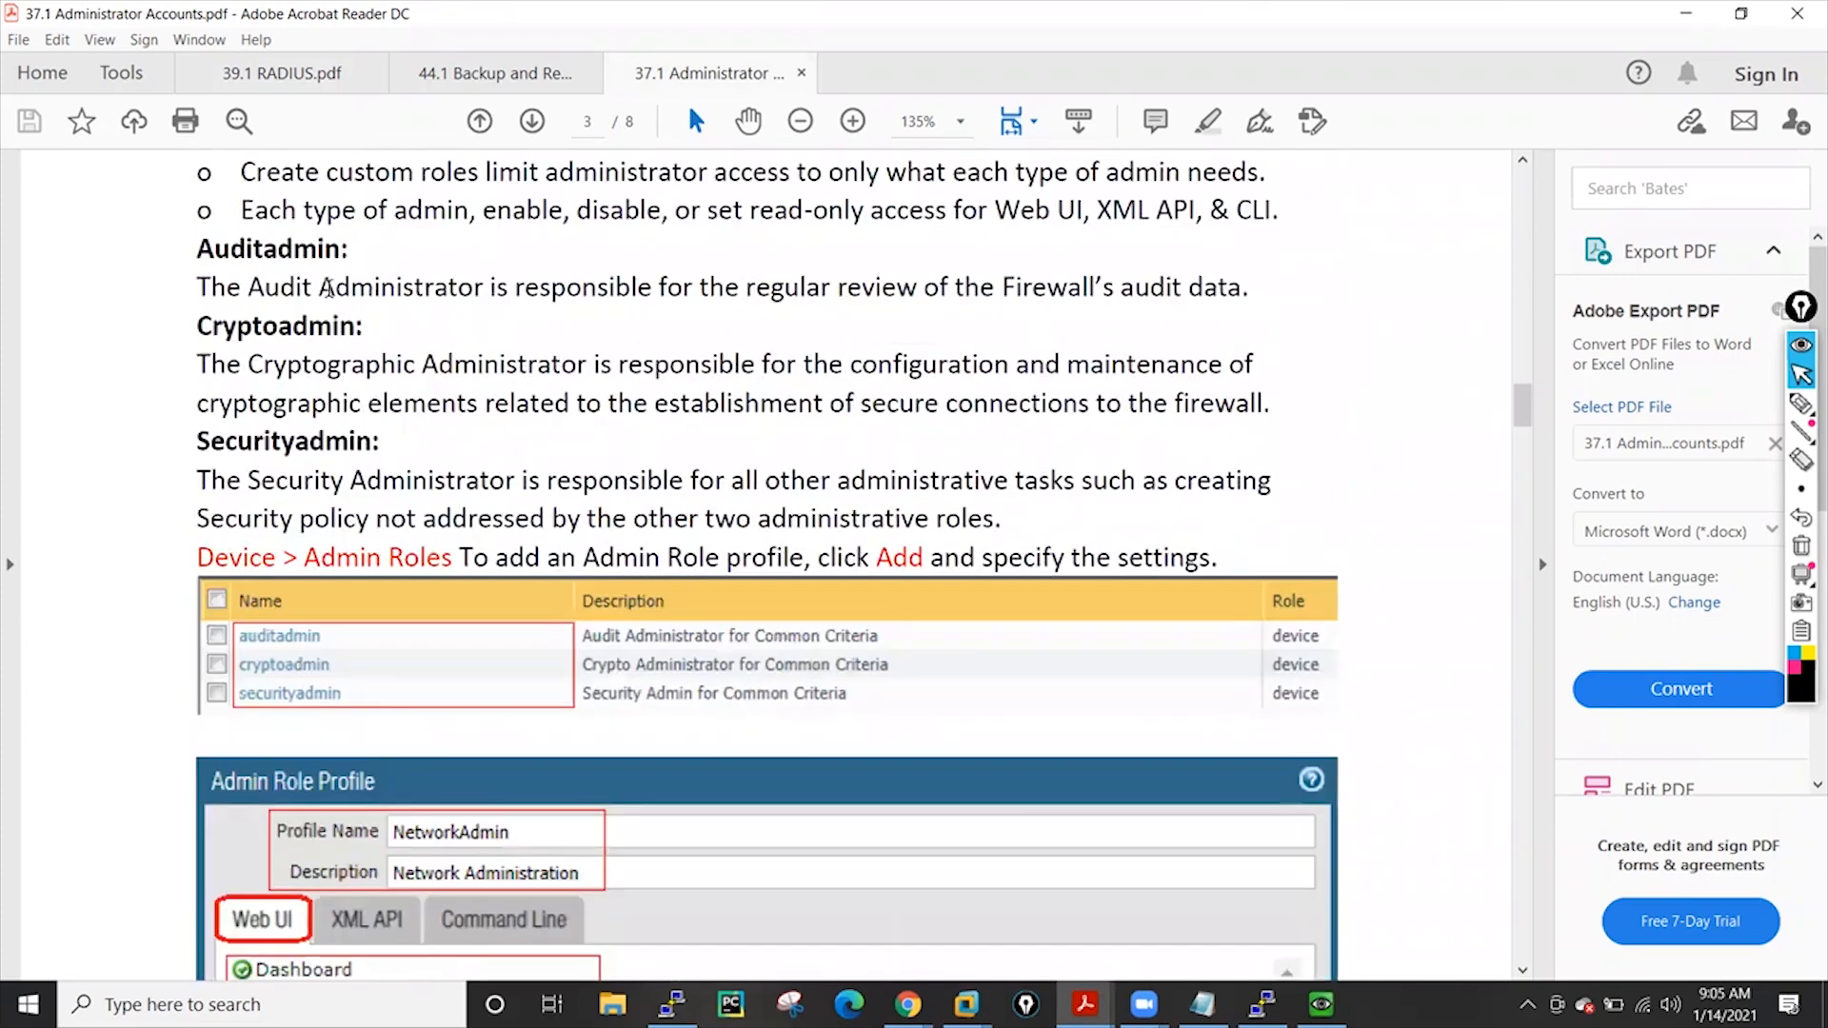
pyautogui.scroll(1, 222, 311)
# Highlight the Auditadmin, Cryptoadmin and Securityadmin role descriptions, then clear the selection
pyautogui.moveTo(200, 294); pyautogui.dragTo(371, 295)
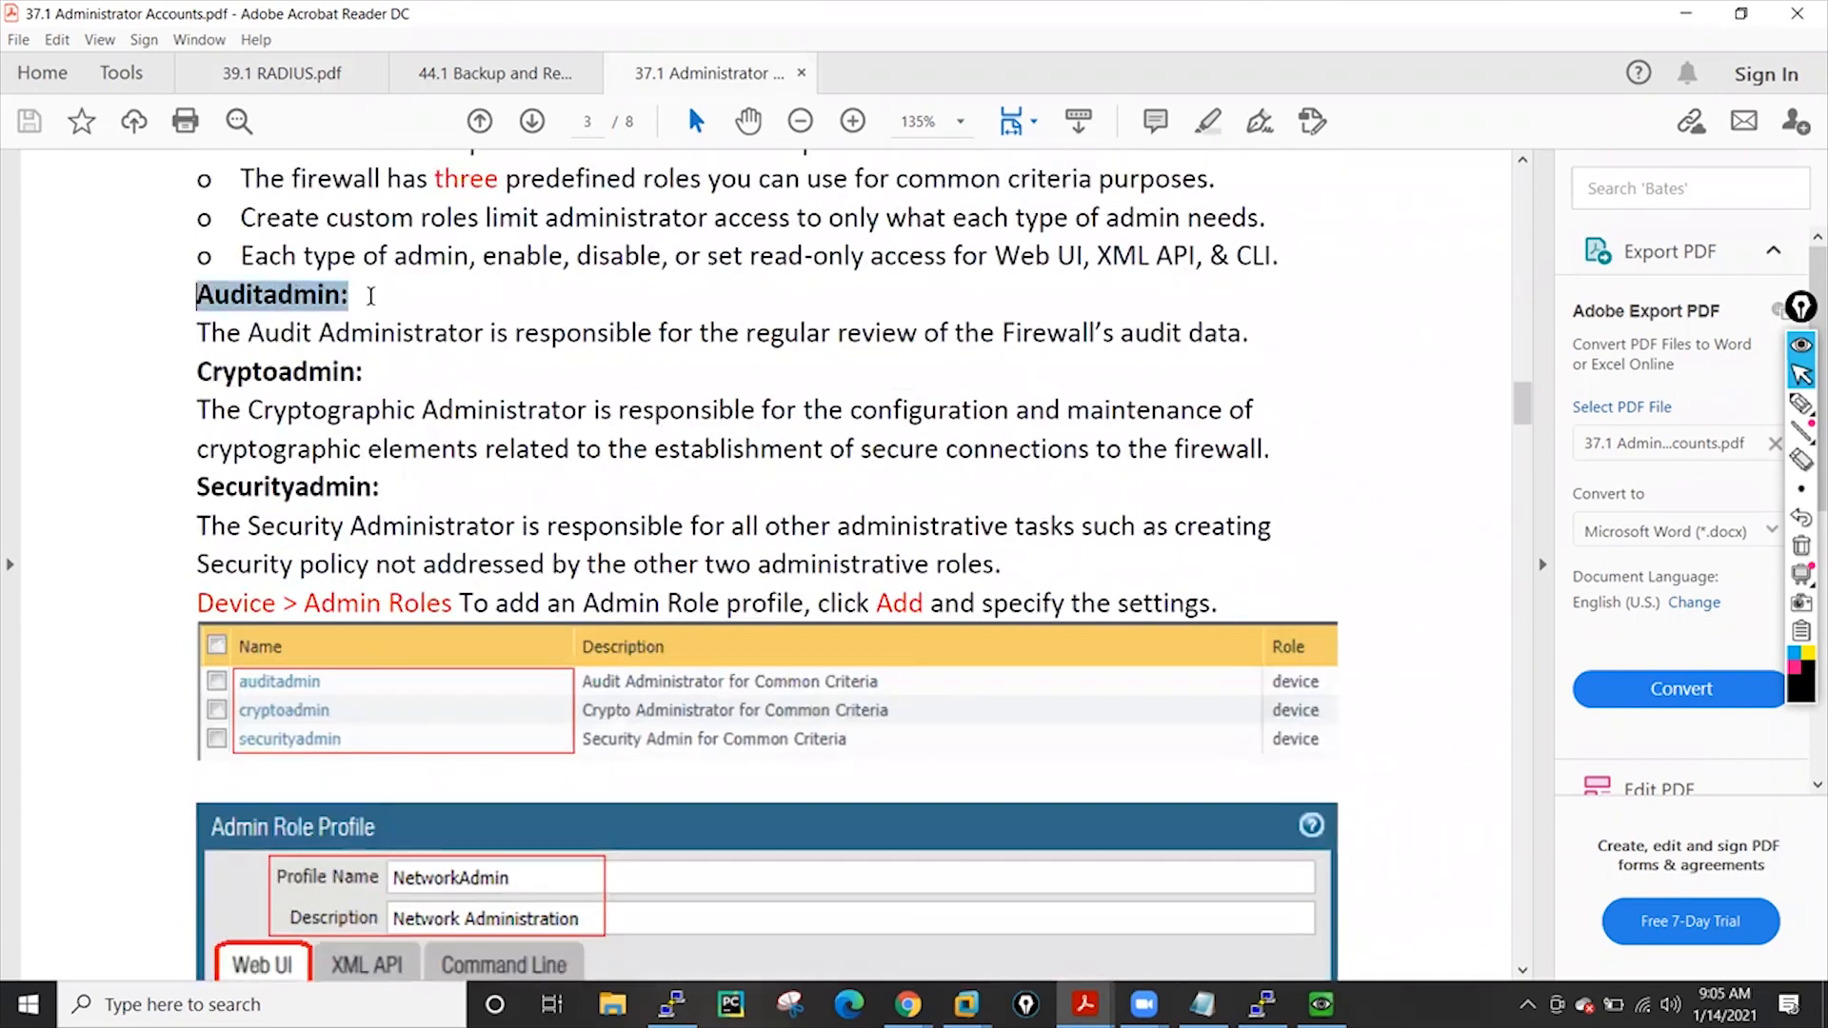
pyautogui.moveTo(199, 372); pyautogui.dragTo(474, 378)
pyautogui.moveTo(197, 484); pyautogui.dragTo(515, 528)
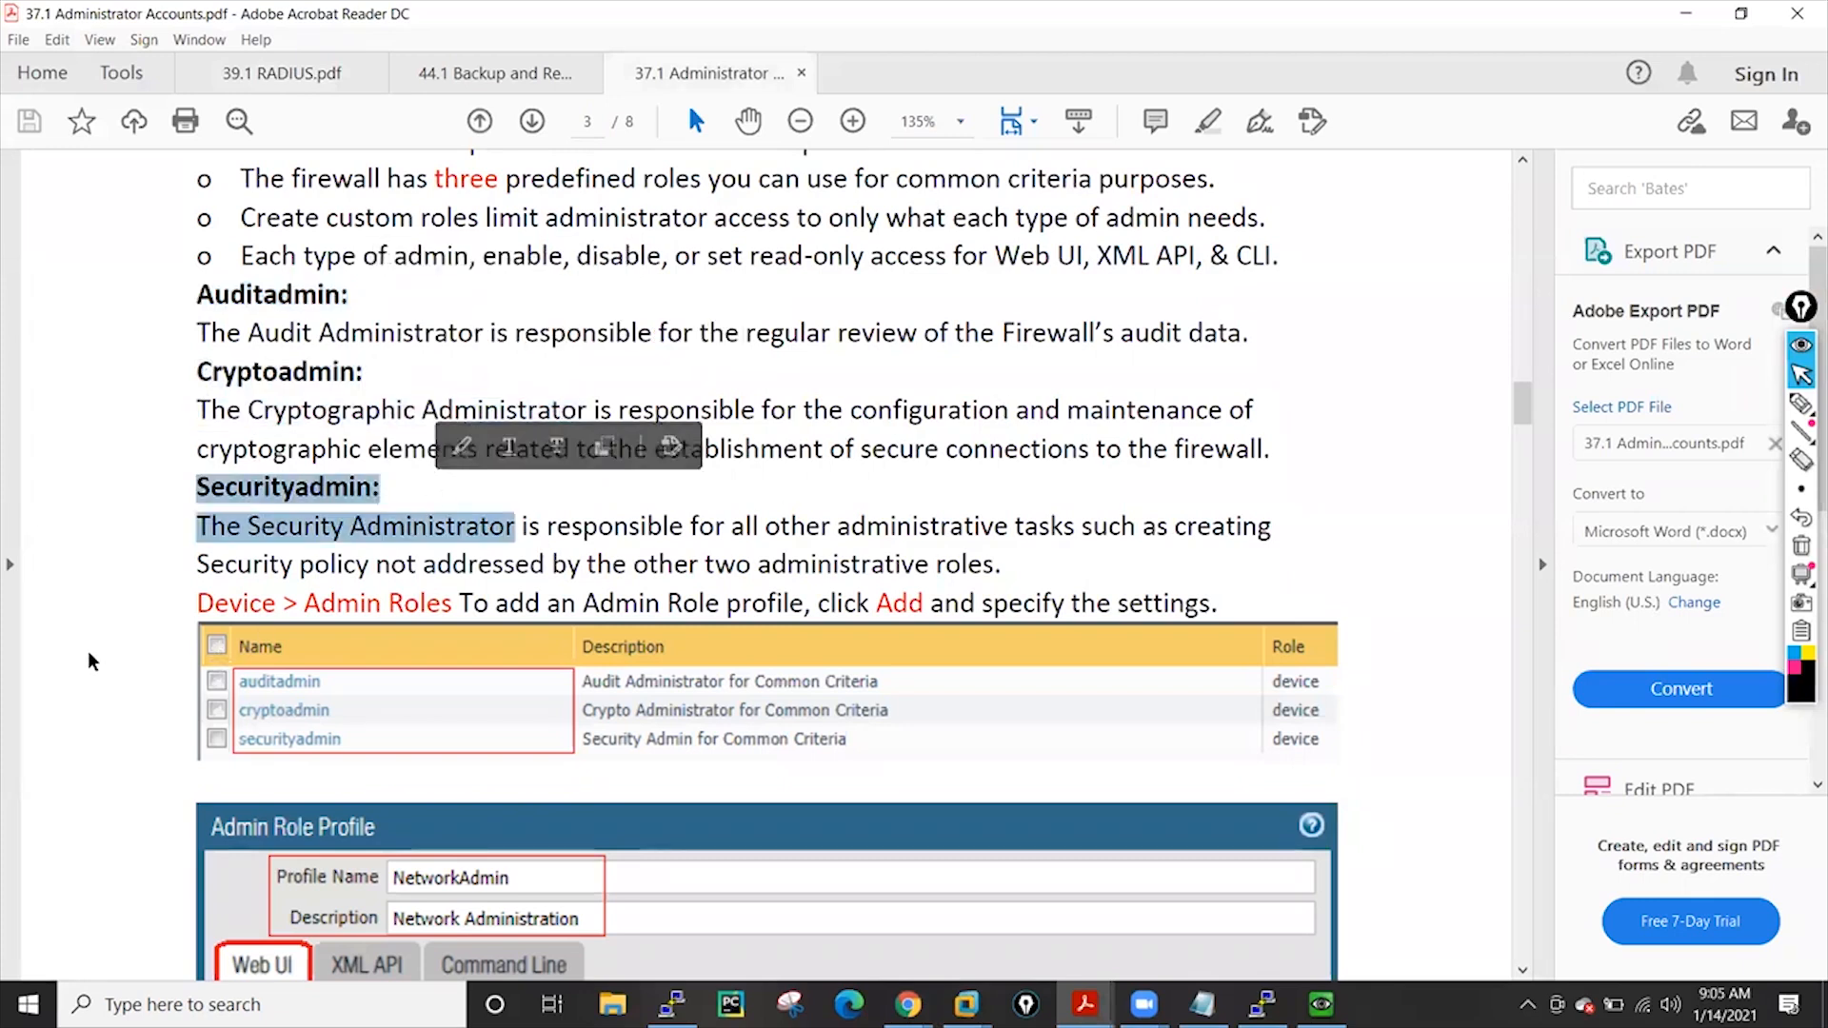
pyautogui.scroll(-1, 95, 629)
pyautogui.click(109, 596)
pyautogui.scroll(-2, 124, 587)
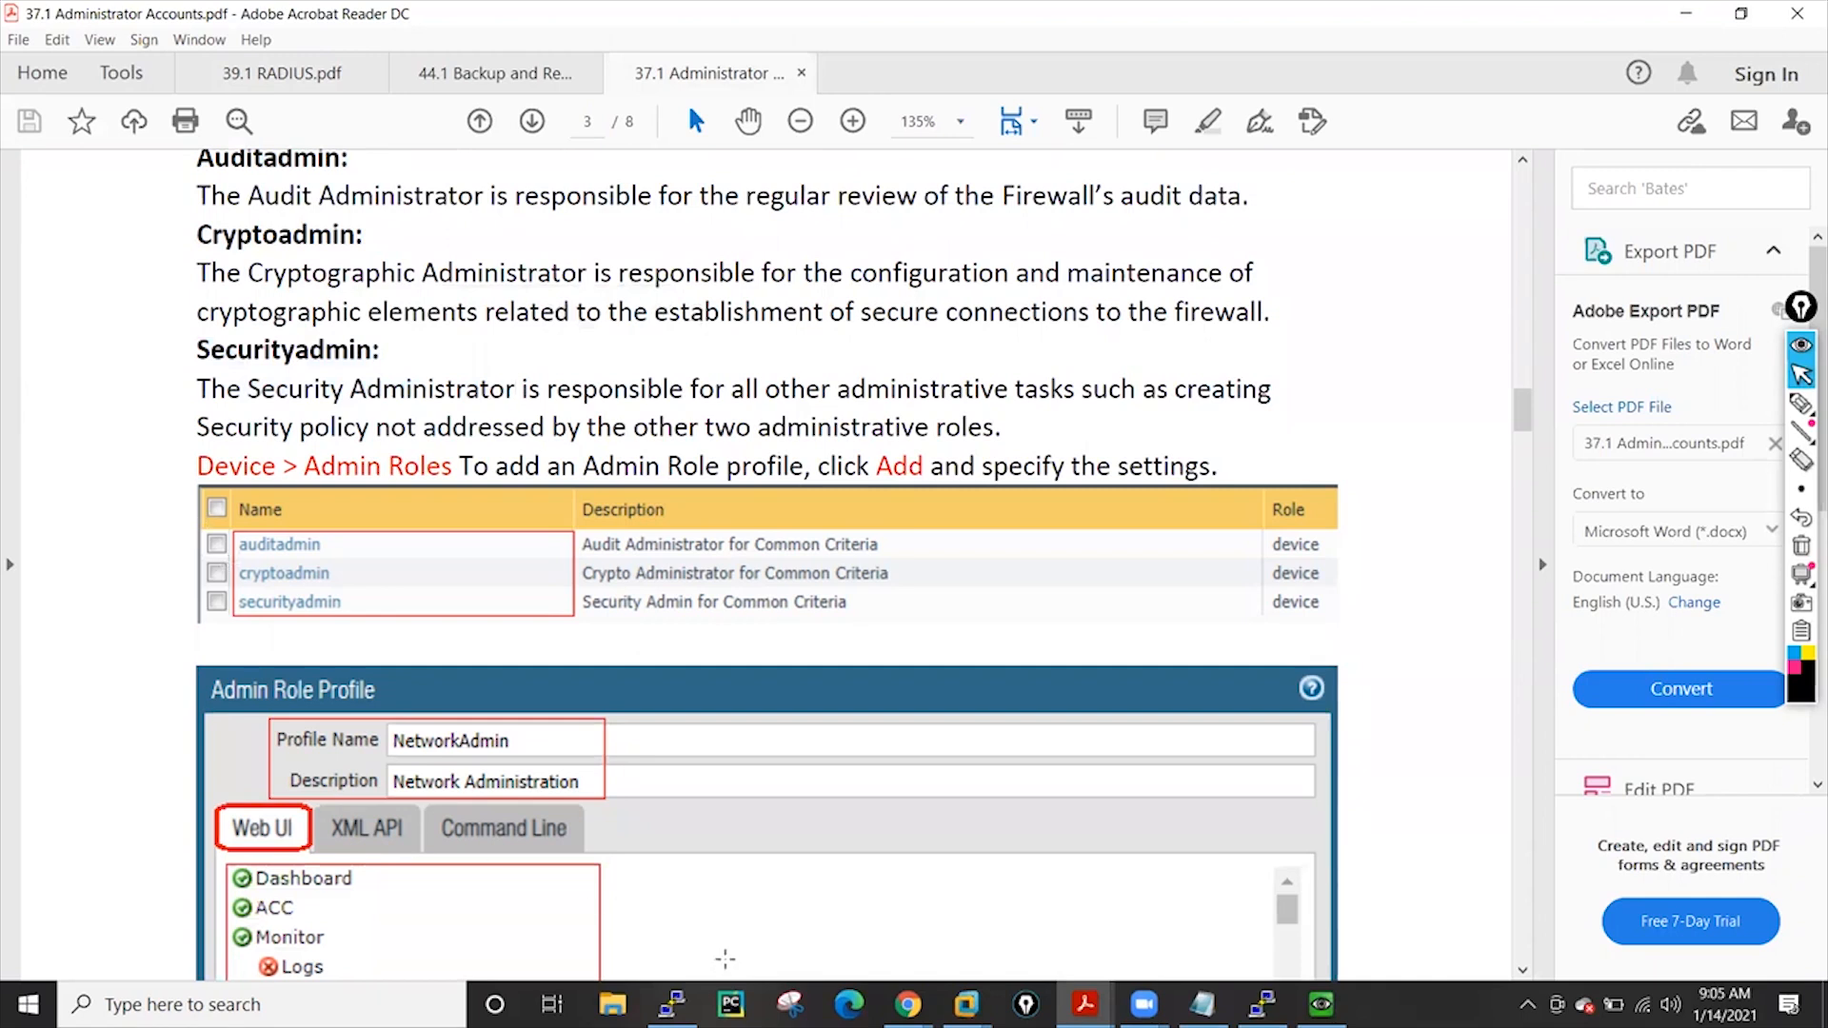
# Back in the firewall, open the auditadmin admin role and scroll through its Web UI permissions
pyautogui.click(909, 904)
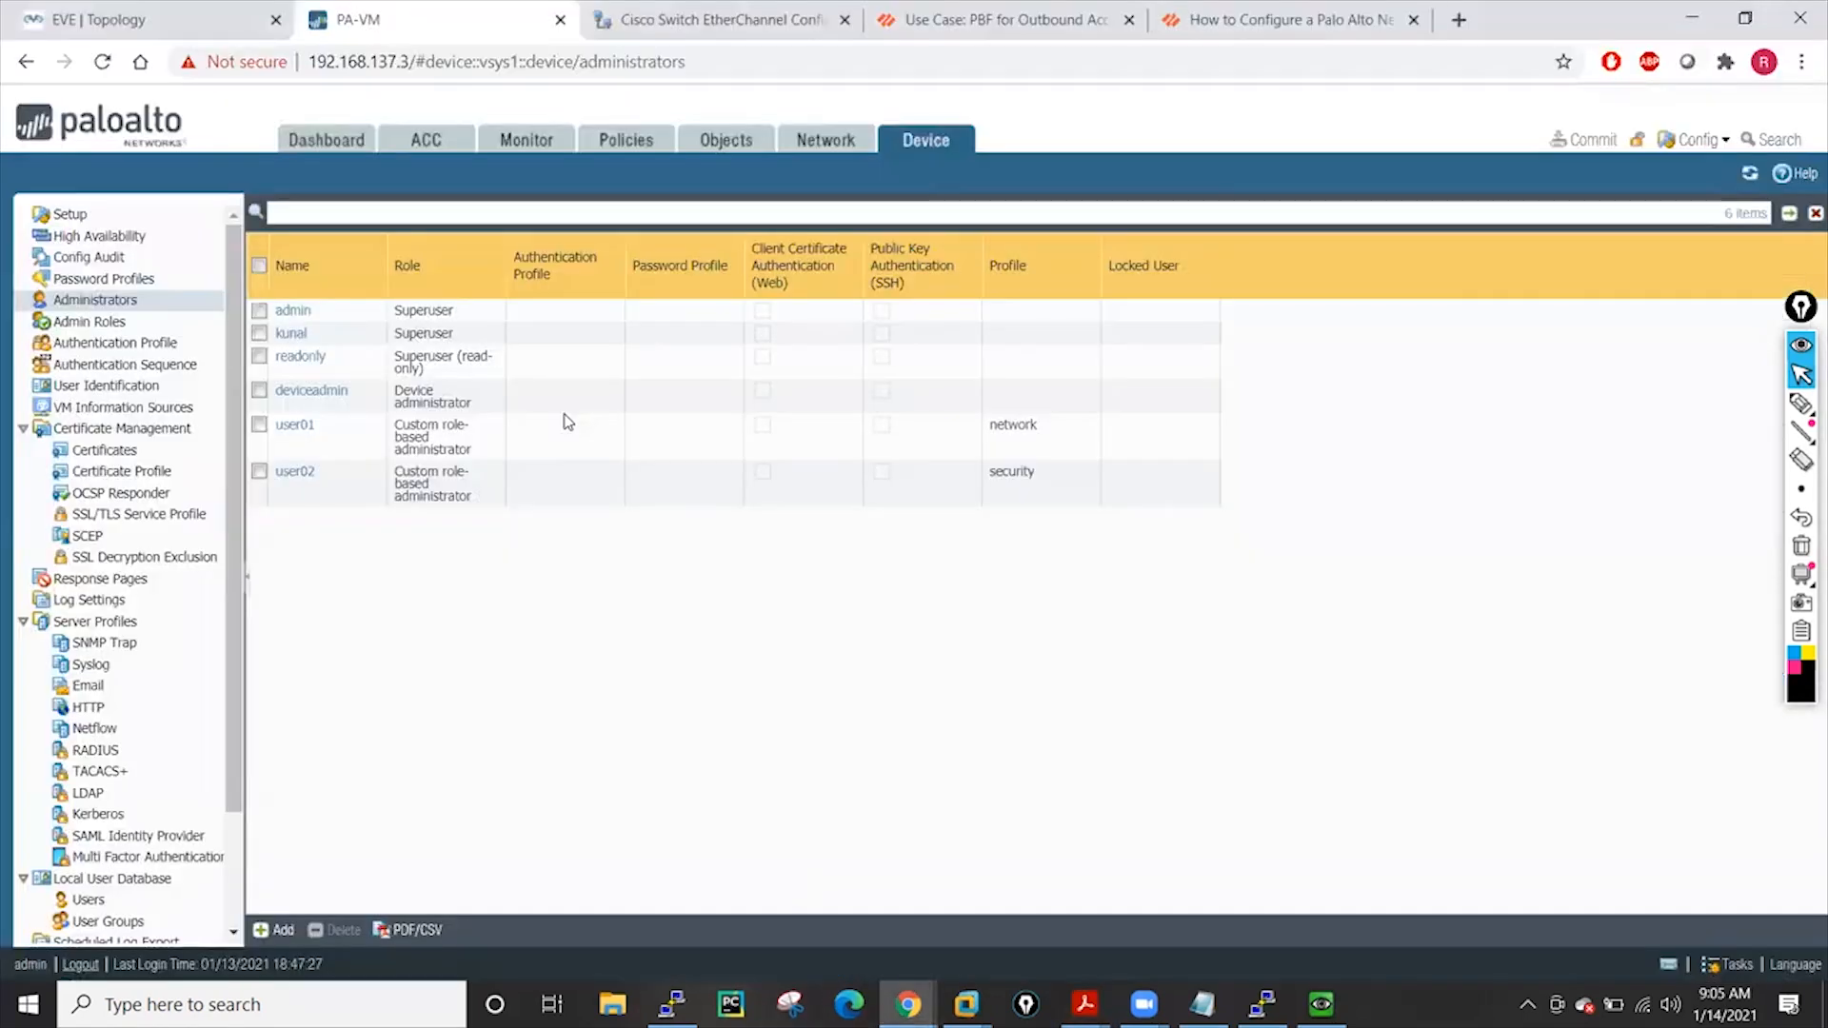
pyautogui.click(95, 322)
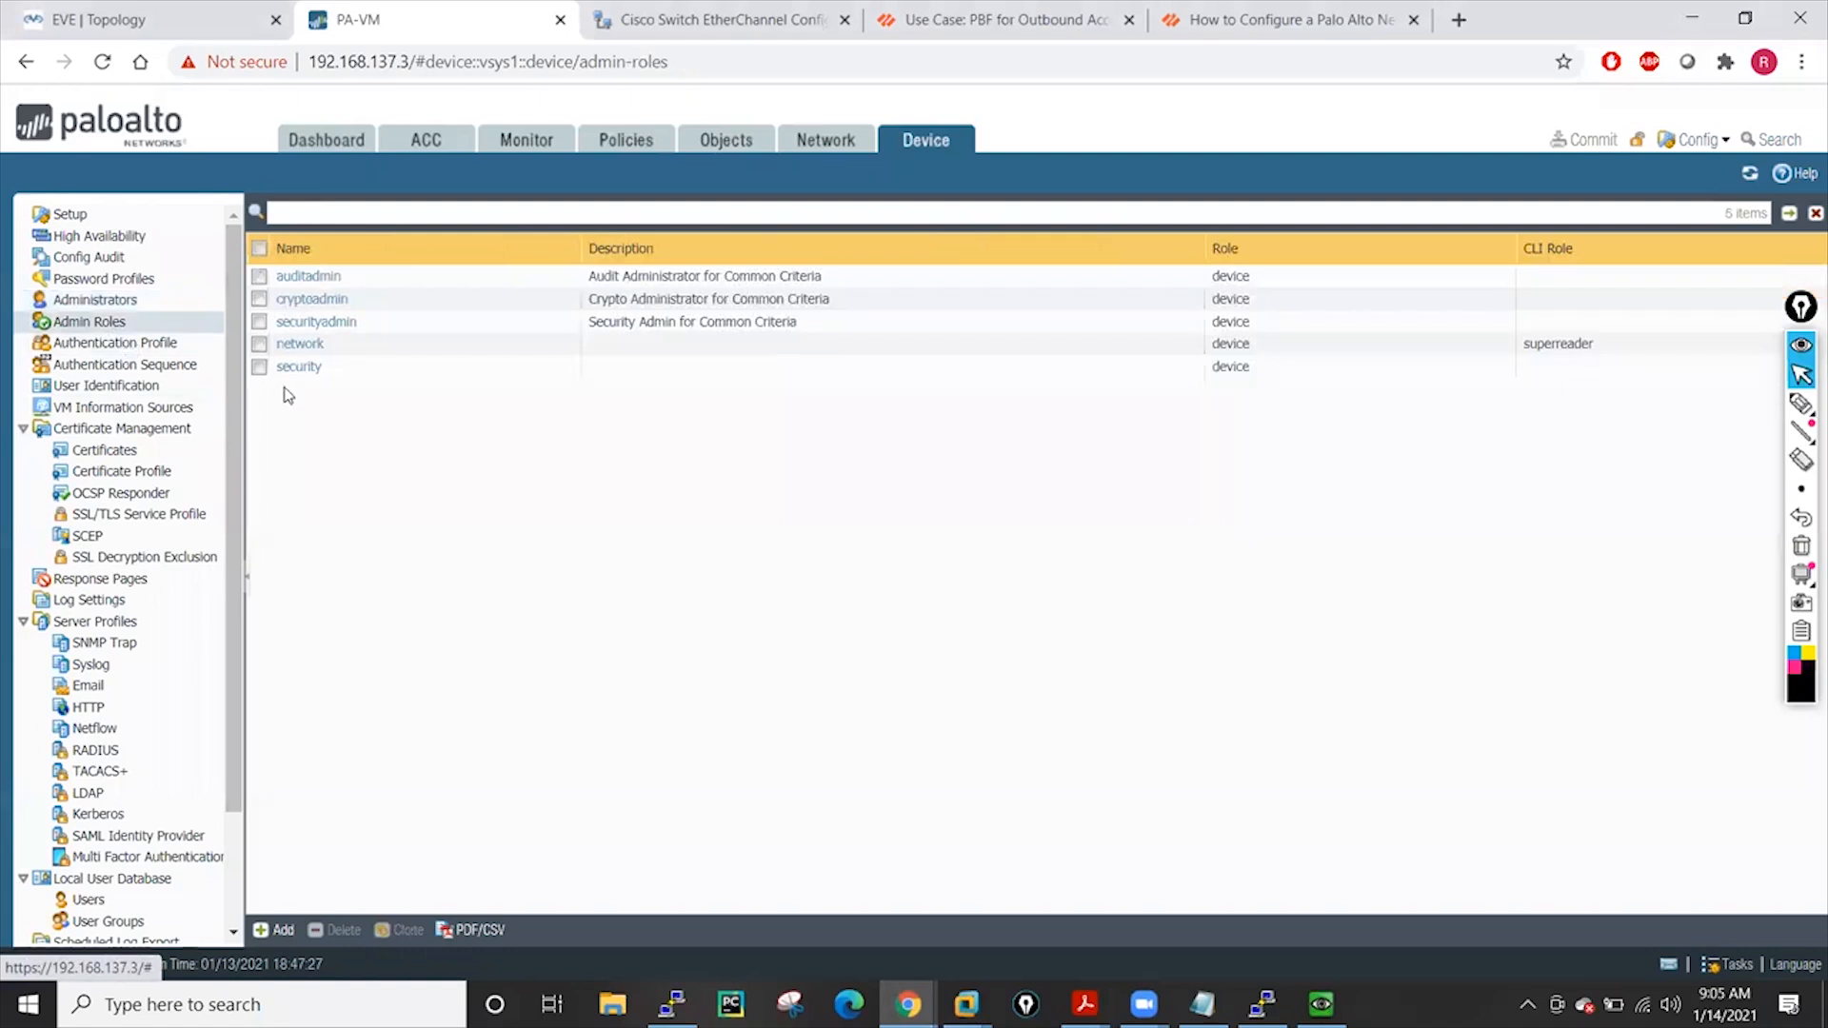
pyautogui.click(306, 277)
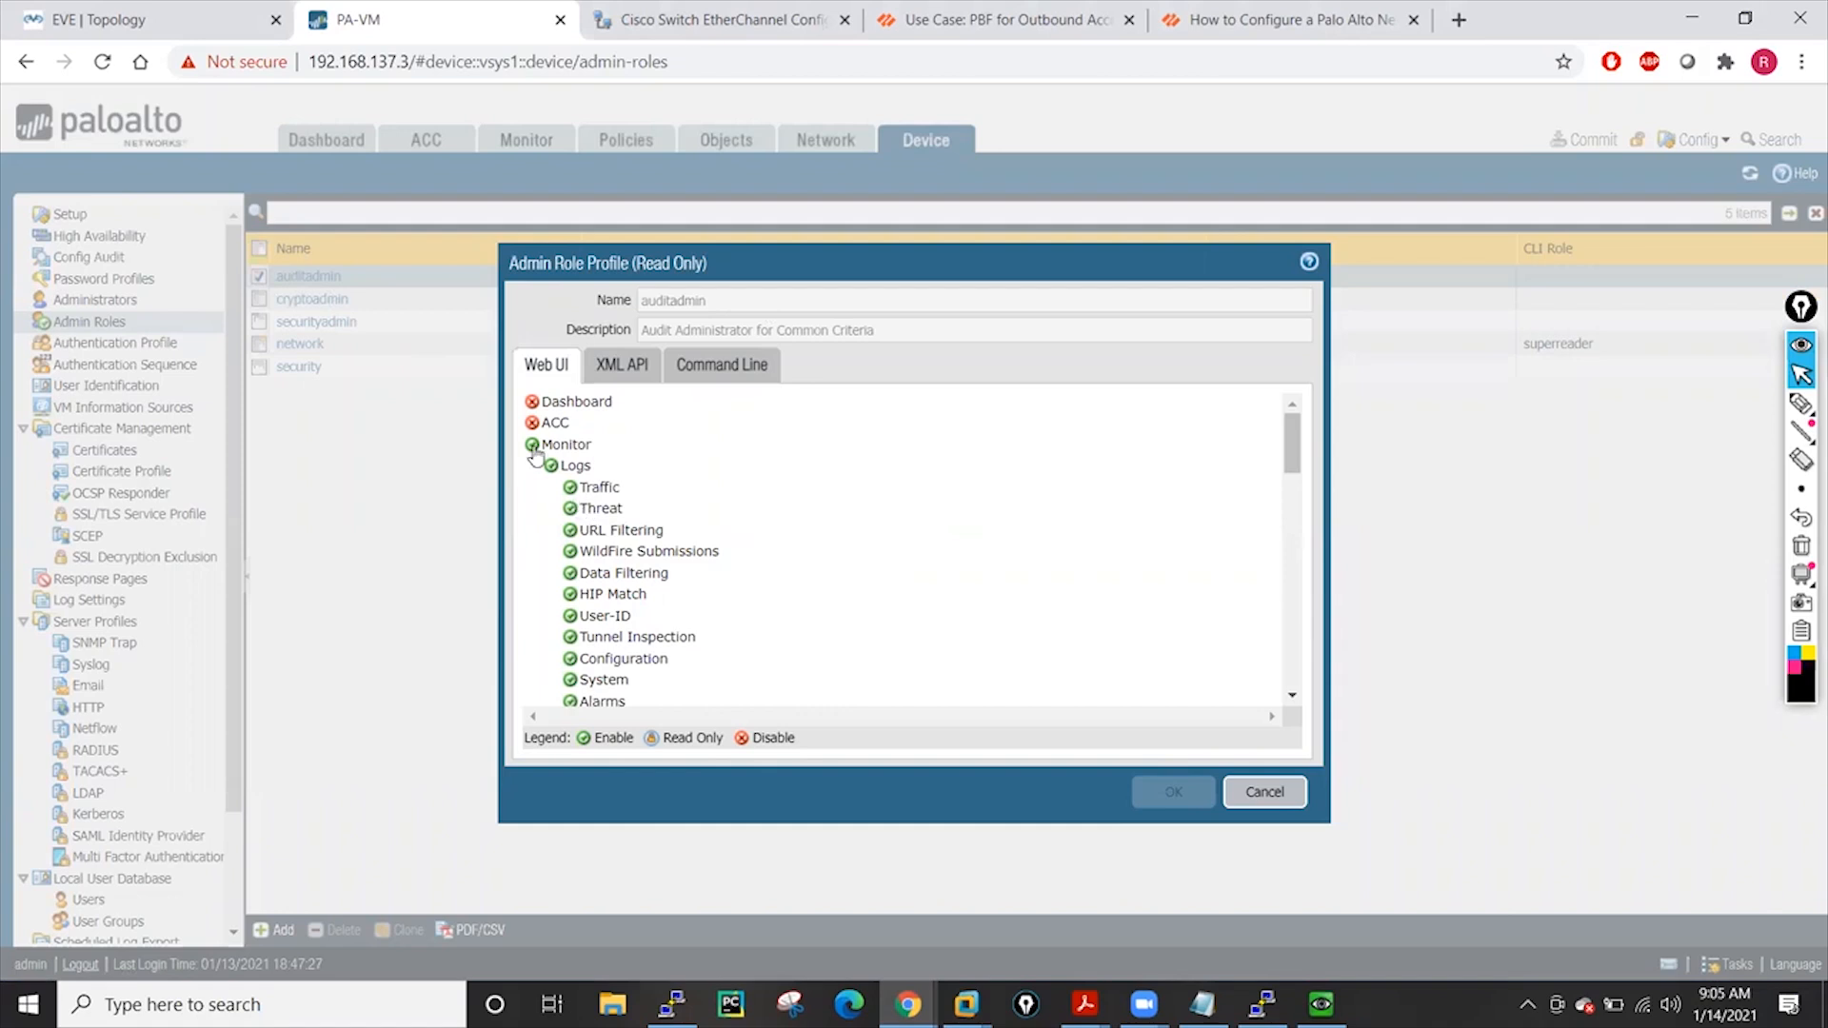
pyautogui.scroll(-3, 843, 511)
pyautogui.scroll(-5, 851, 511)
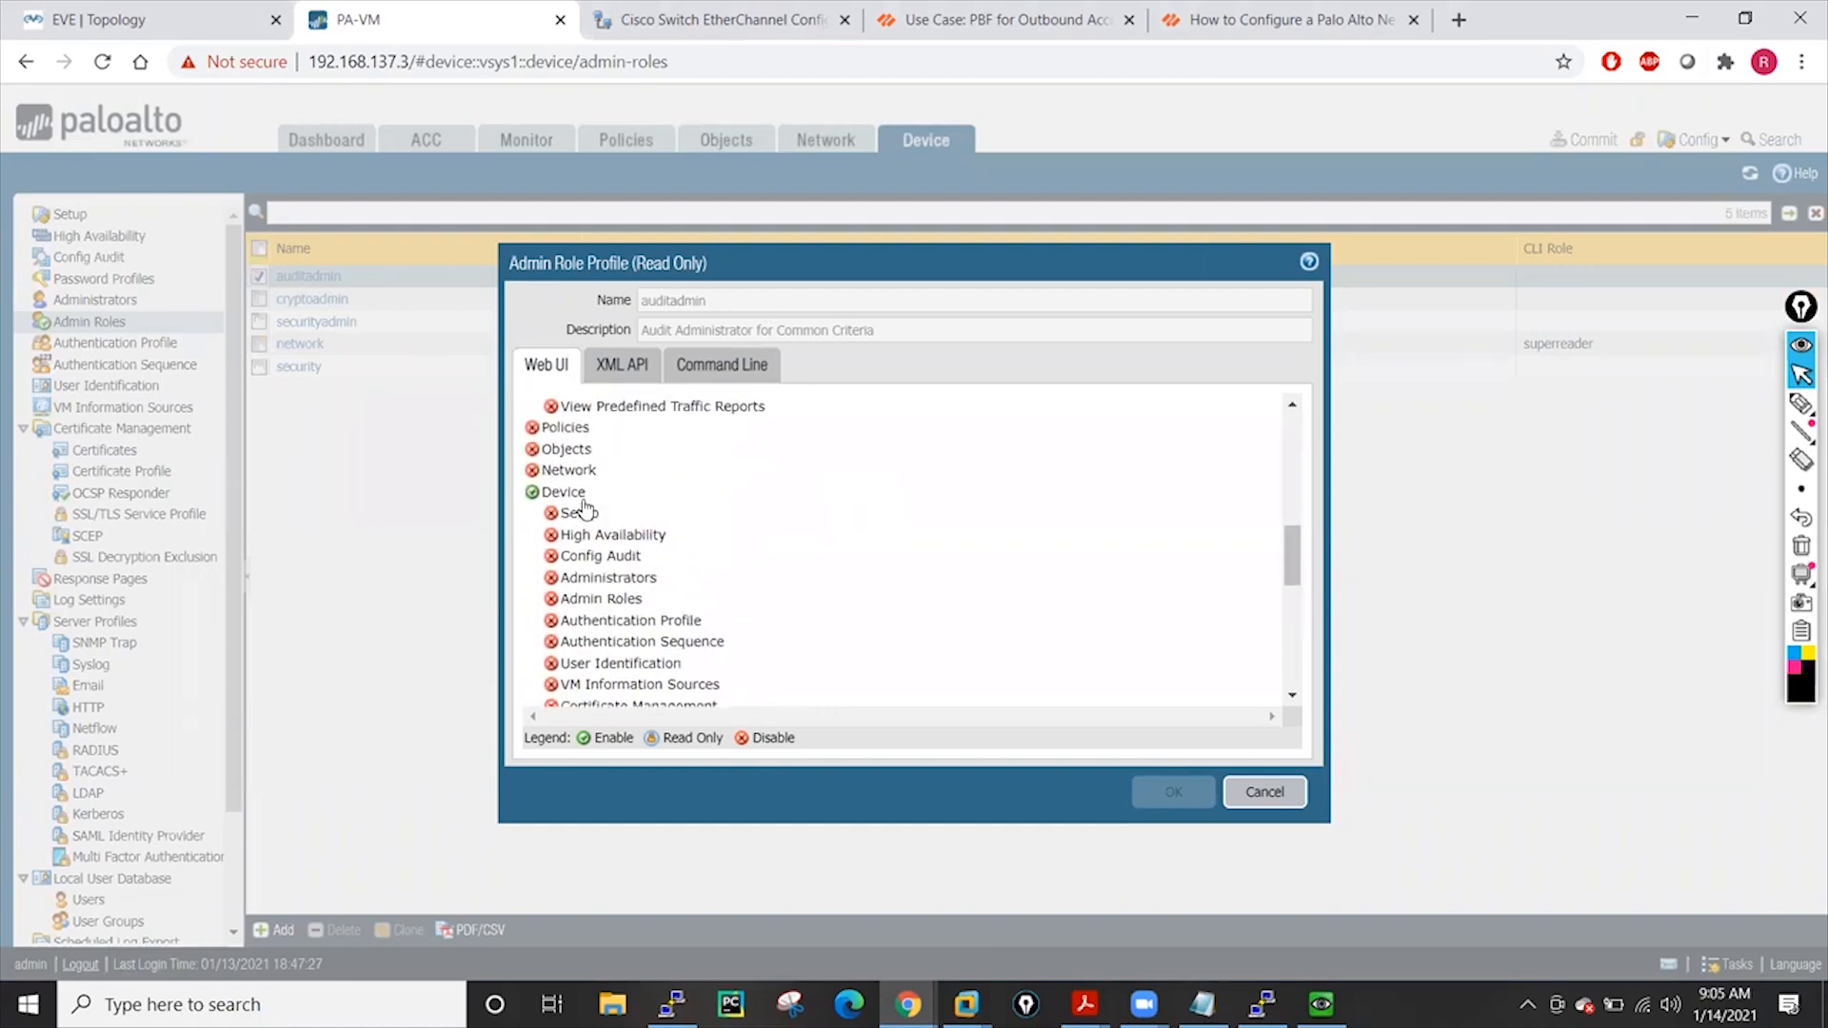
pyautogui.scroll(-2, 829, 490)
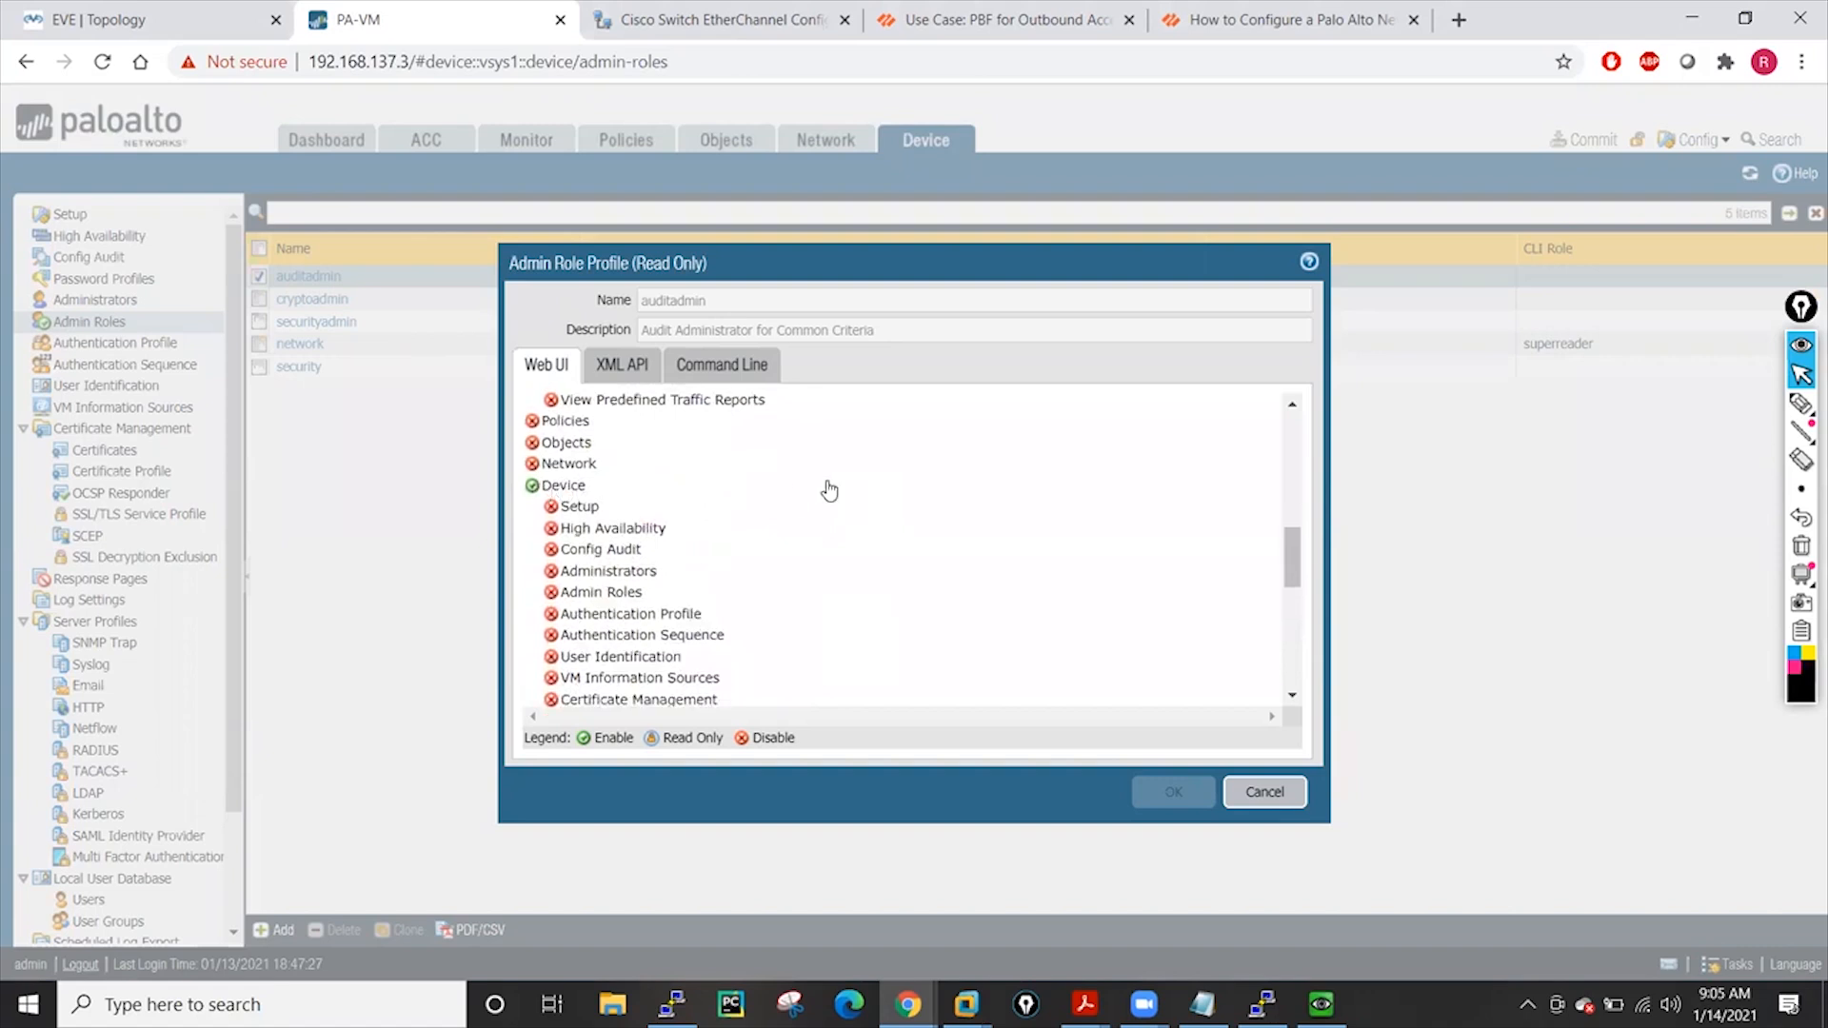
pyautogui.scroll(1, 824, 486)
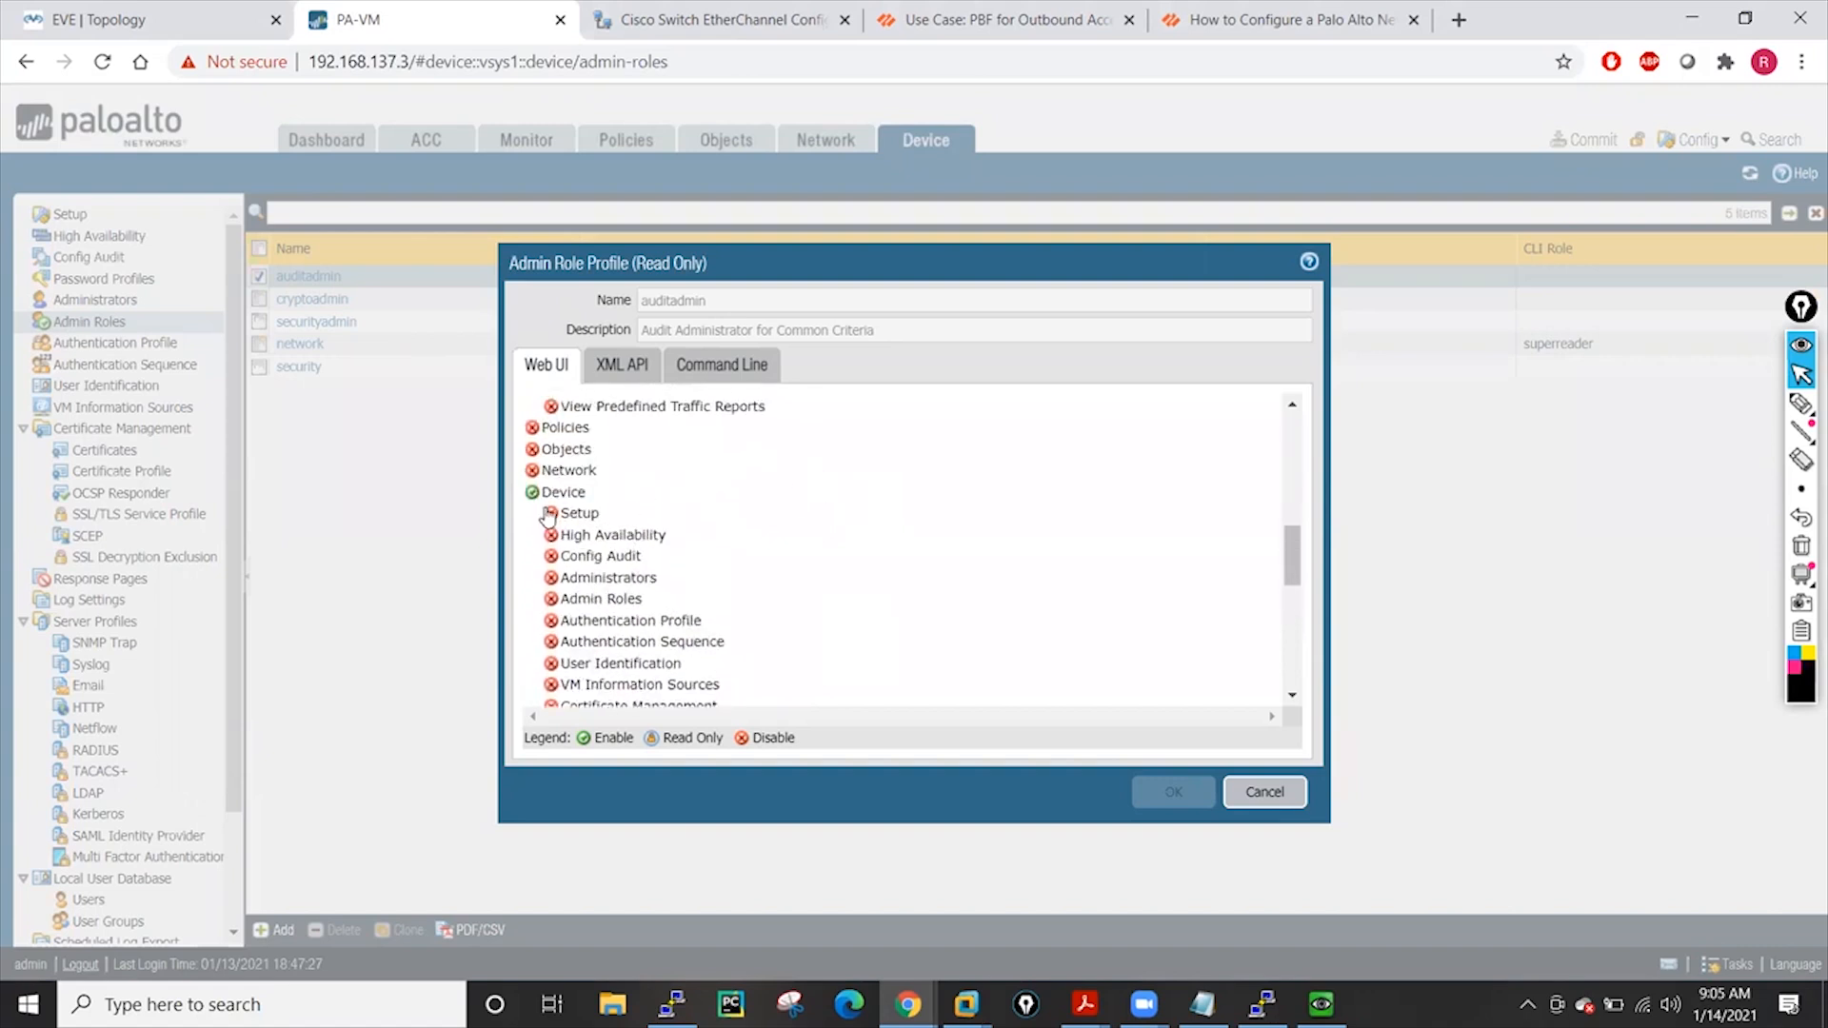
pyautogui.scroll(-1, 597, 509)
pyautogui.scroll(1, 605, 511)
pyautogui.scroll(-2, 723, 564)
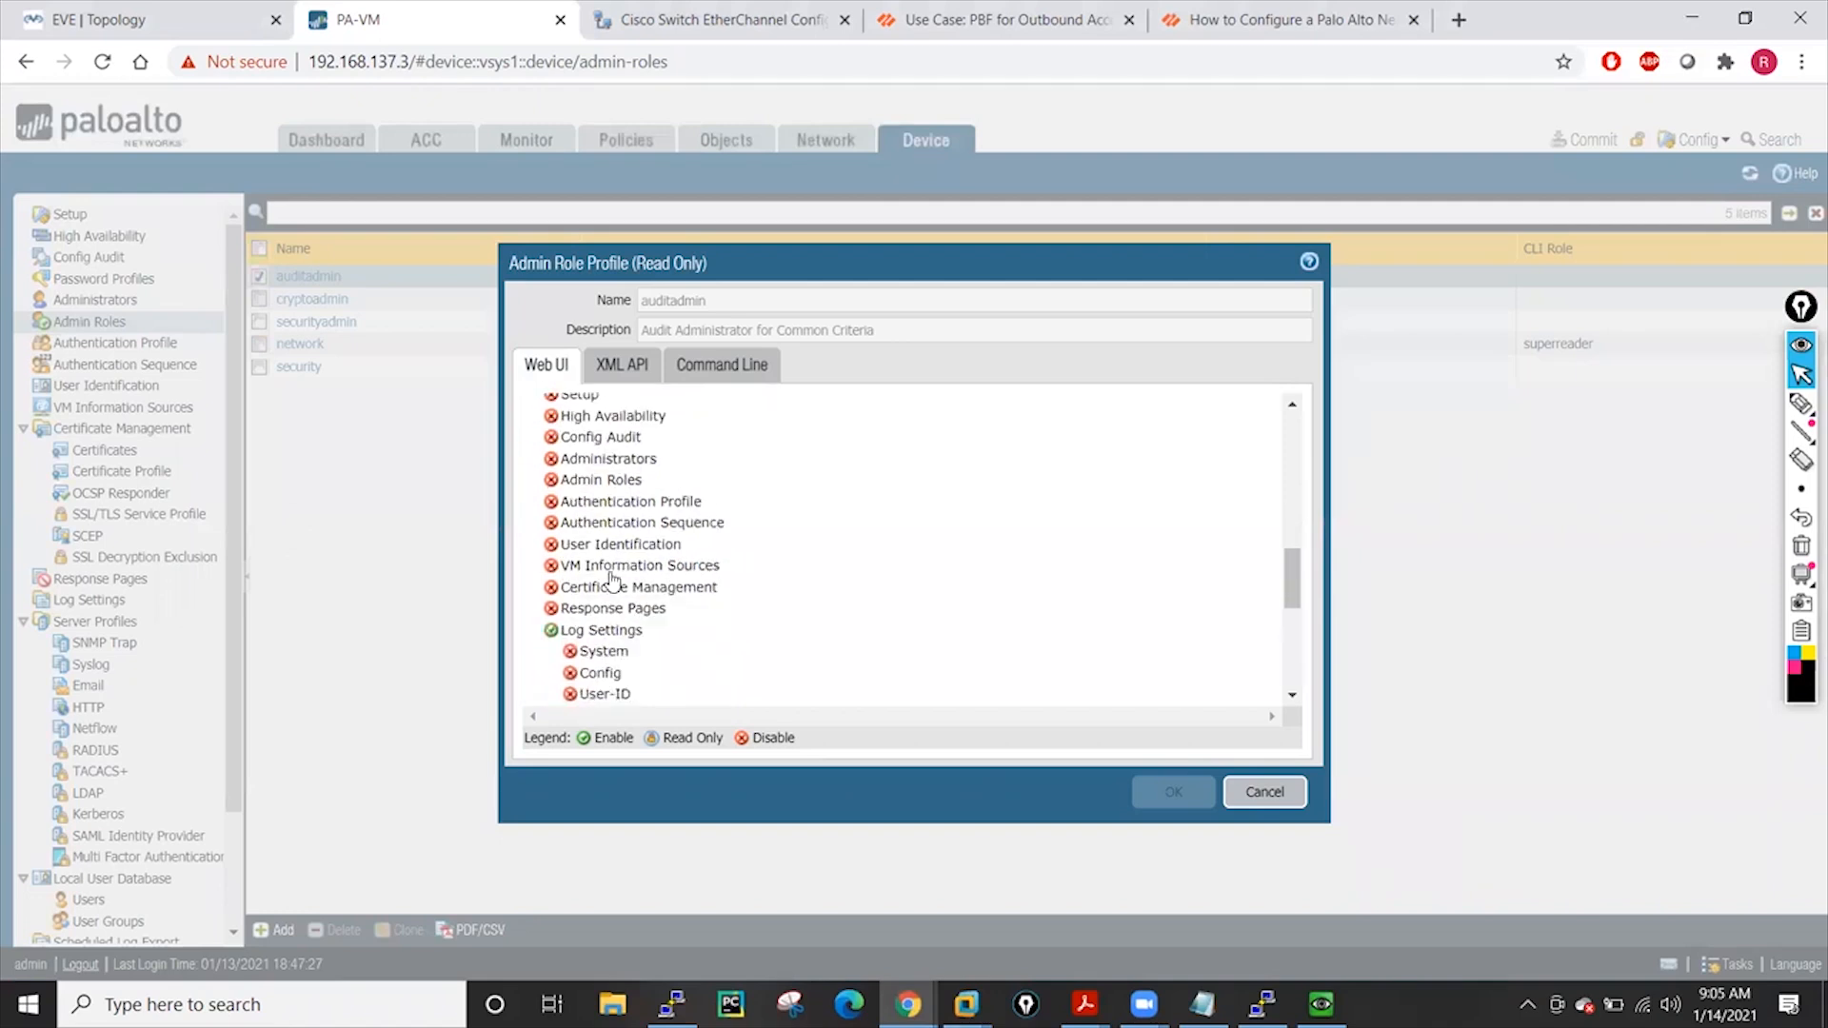
pyautogui.scroll(-2, 610, 581)
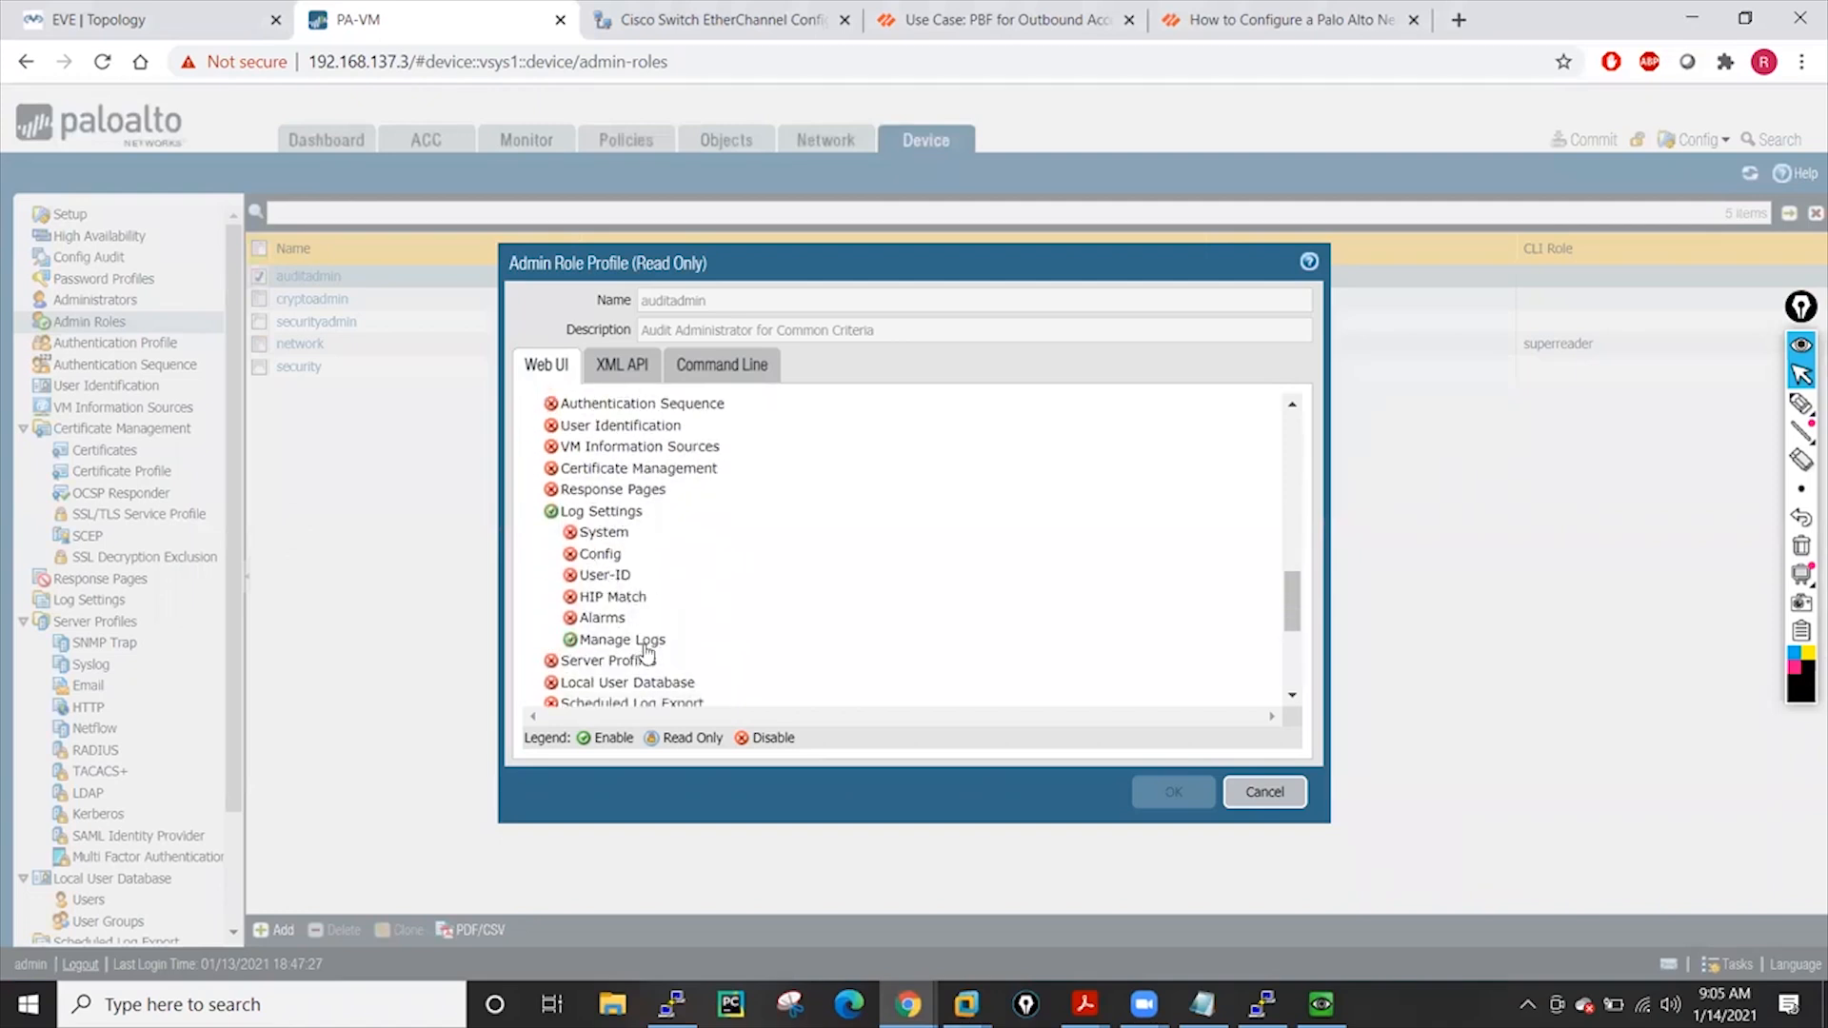
pyautogui.scroll(-2, 700, 647)
pyautogui.scroll(-1, 685, 605)
pyautogui.scroll(-2, 673, 575)
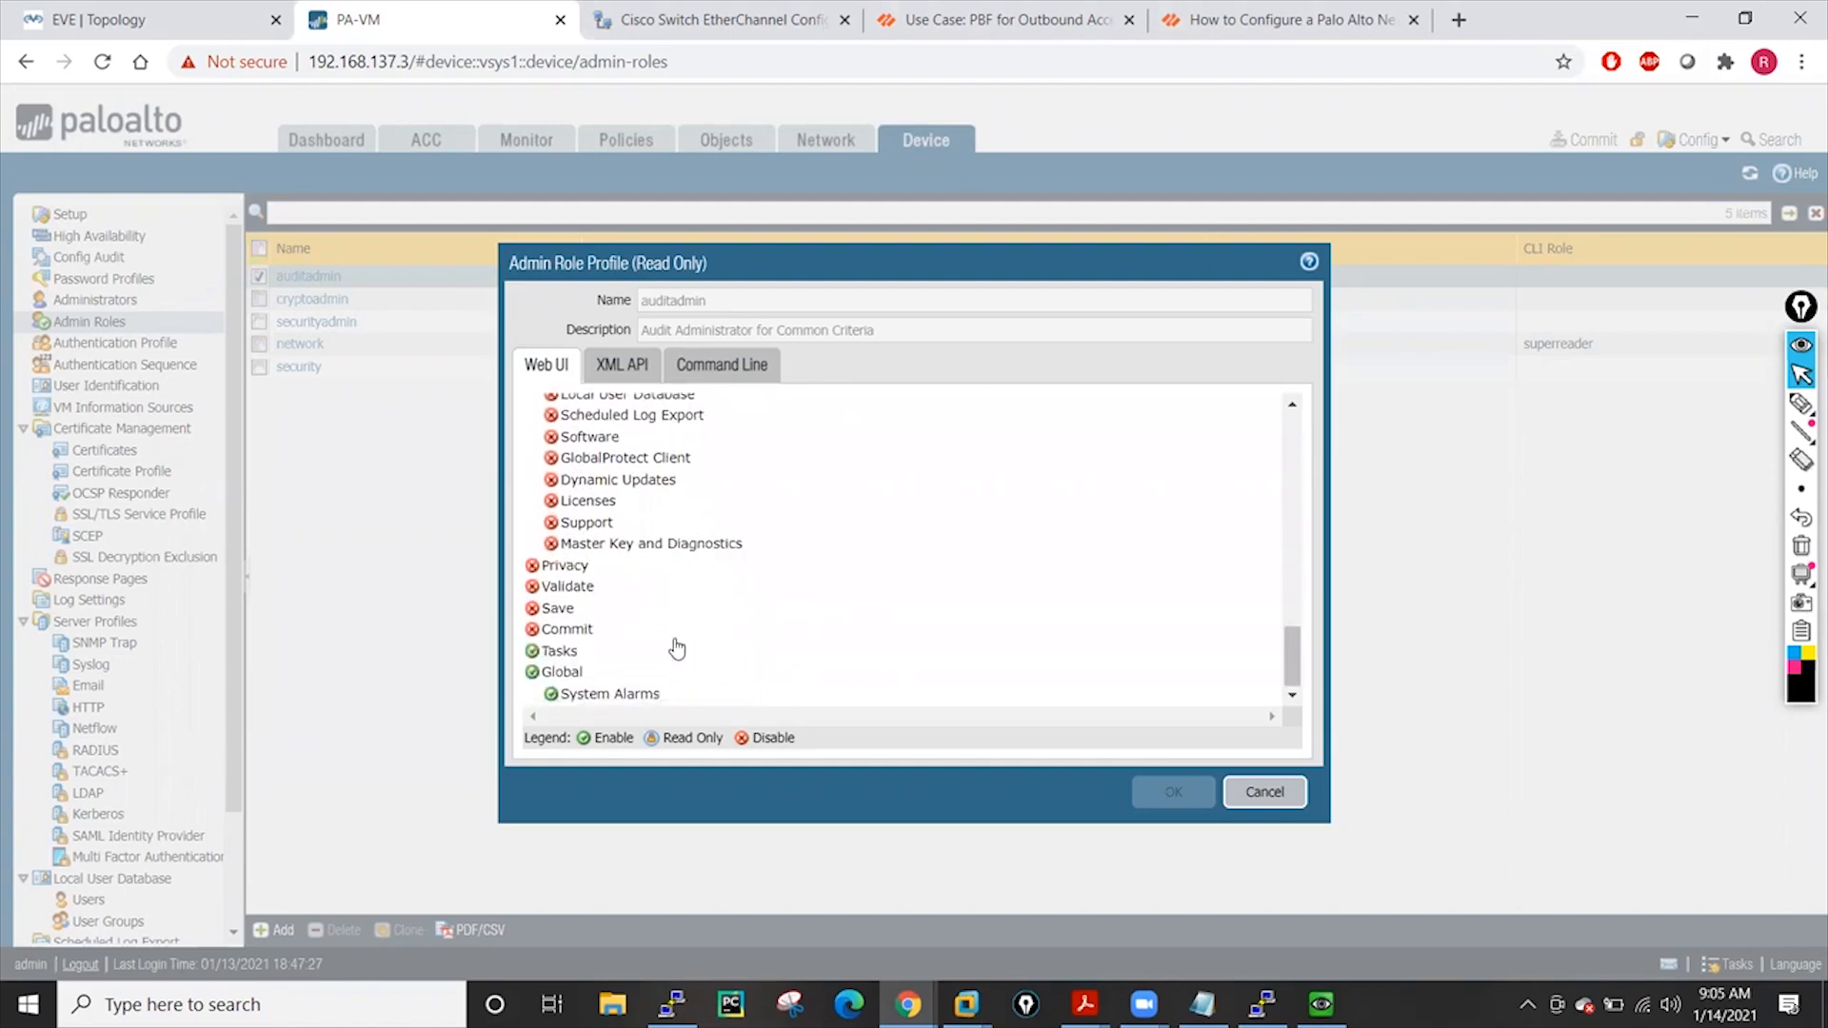
# Check auditadmin's XML API and Command Line (None) settings, then cancel the profile
pyautogui.click(635, 372)
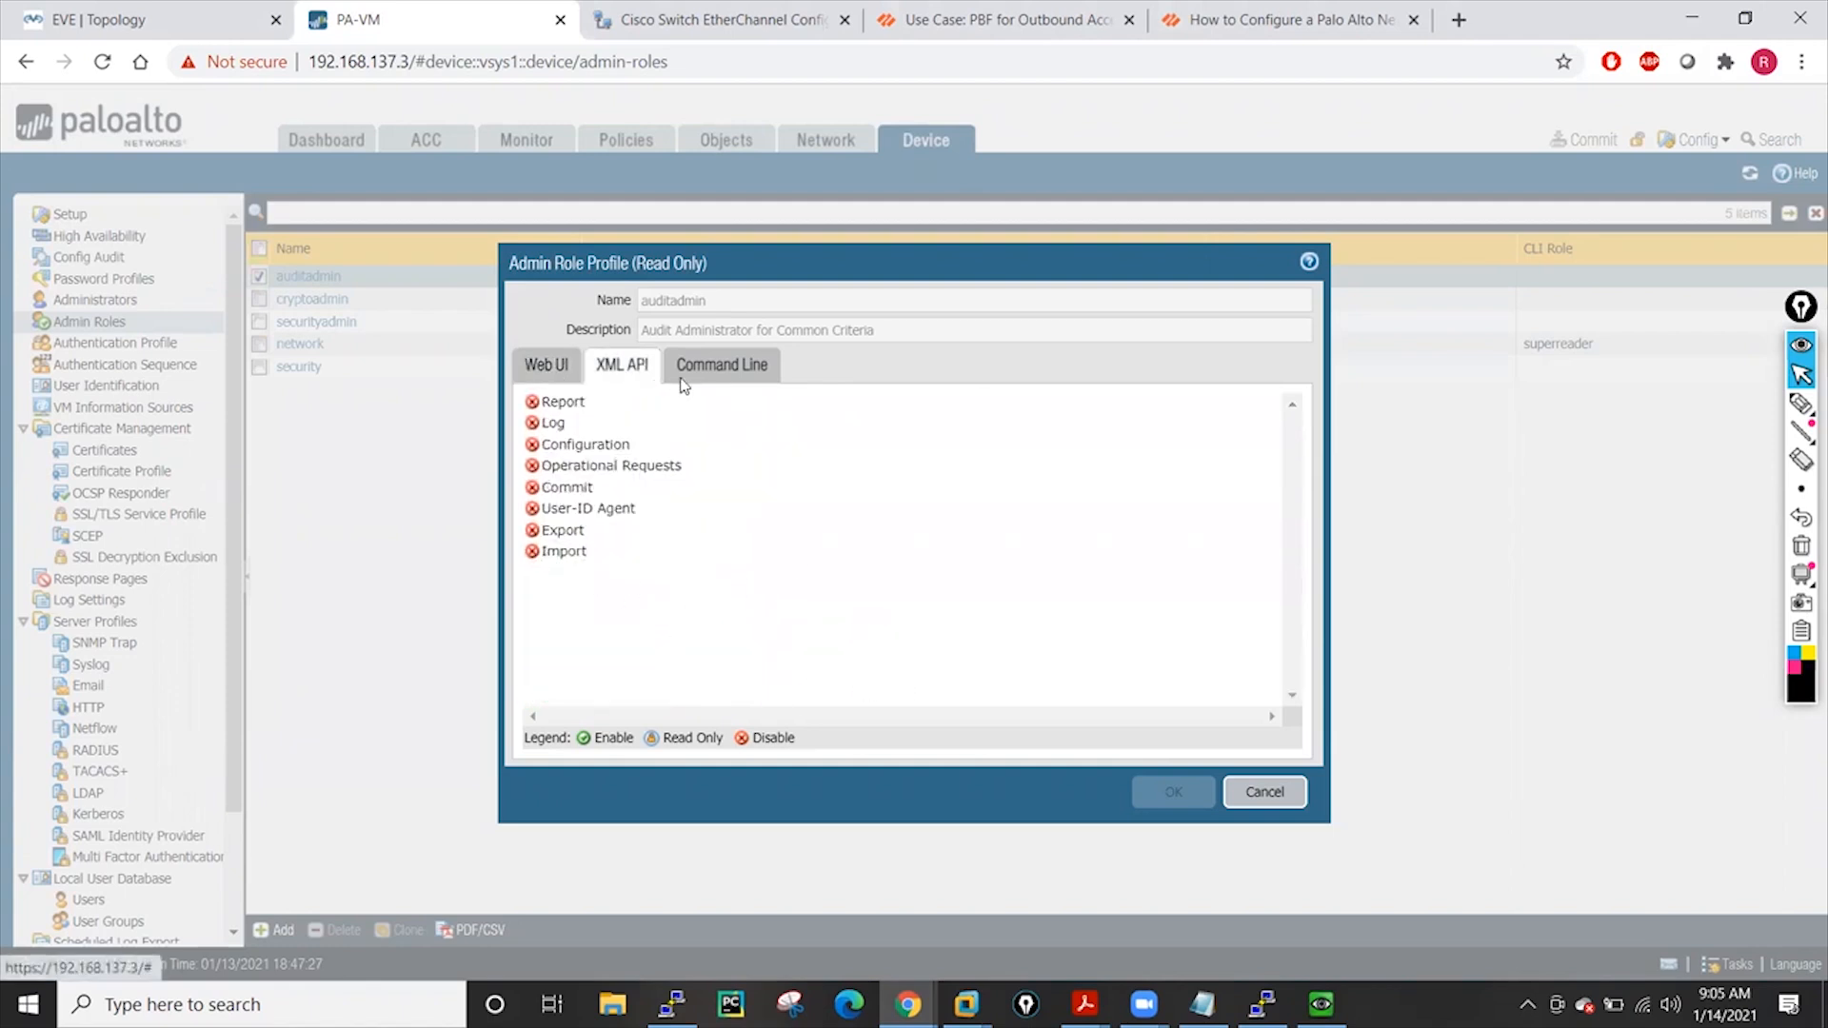
pyautogui.click(747, 375)
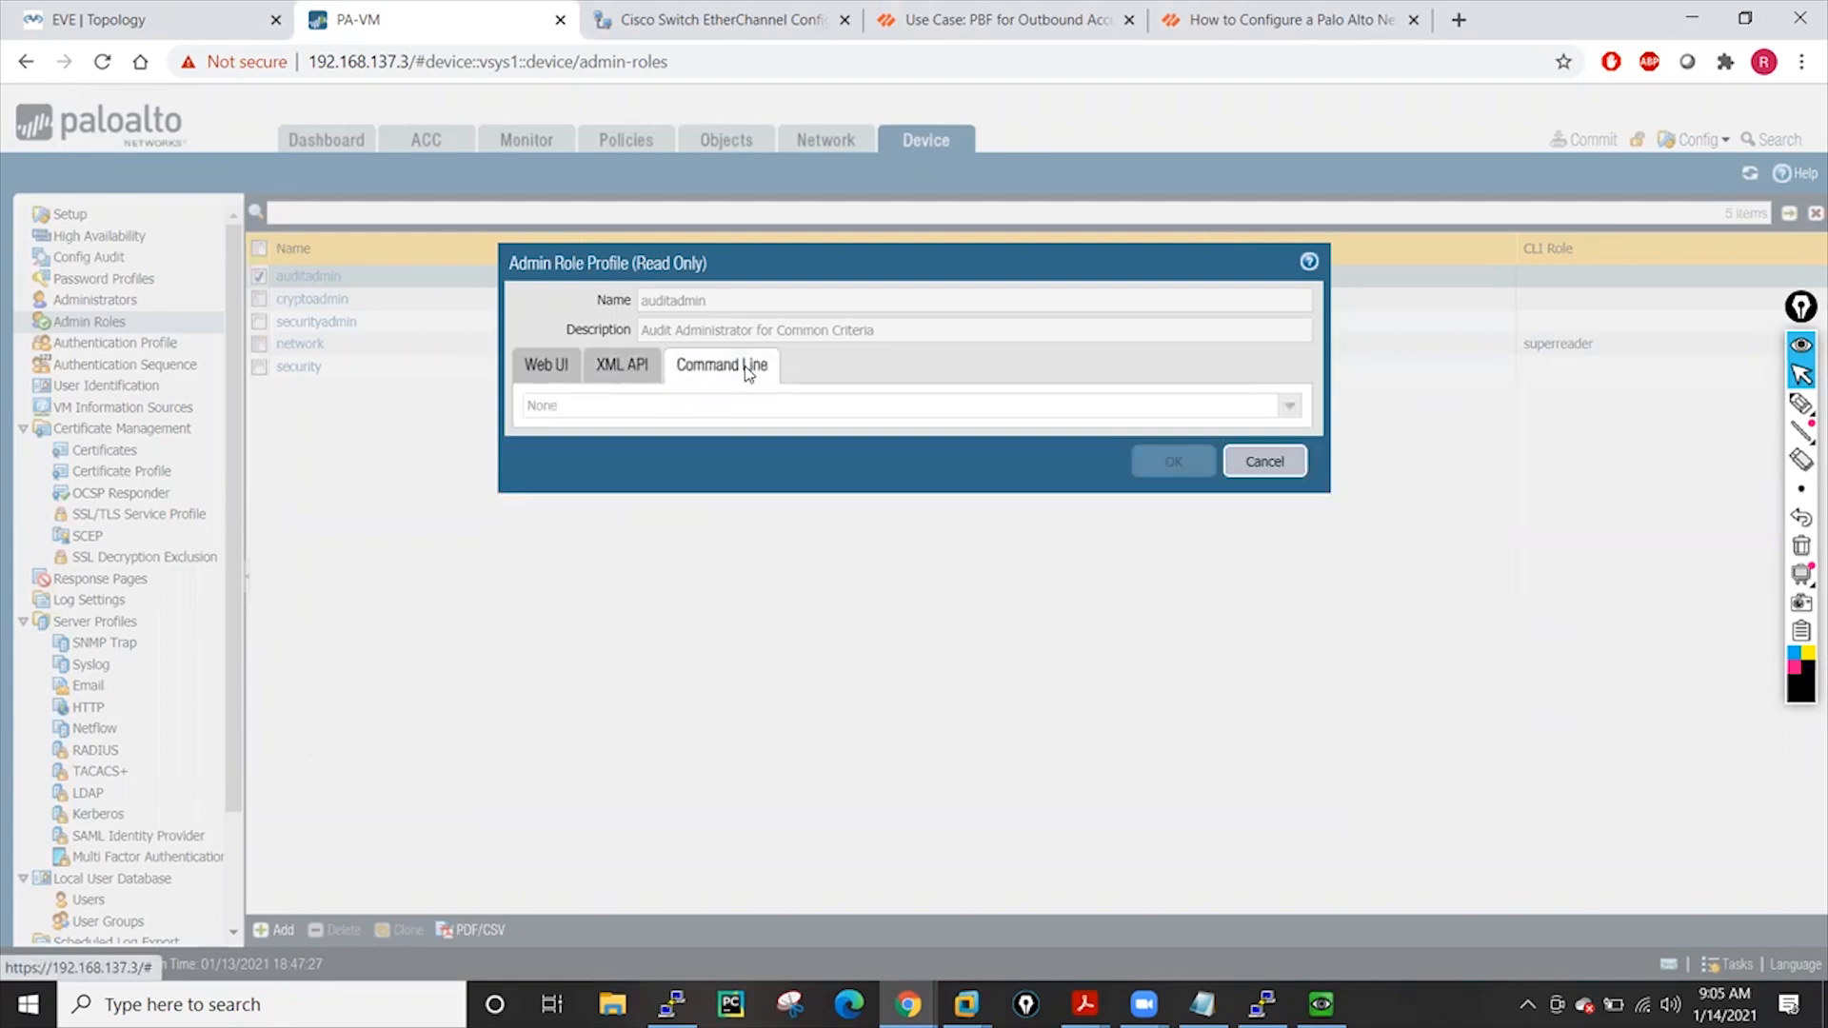
pyautogui.click(538, 376)
pyautogui.click(1258, 791)
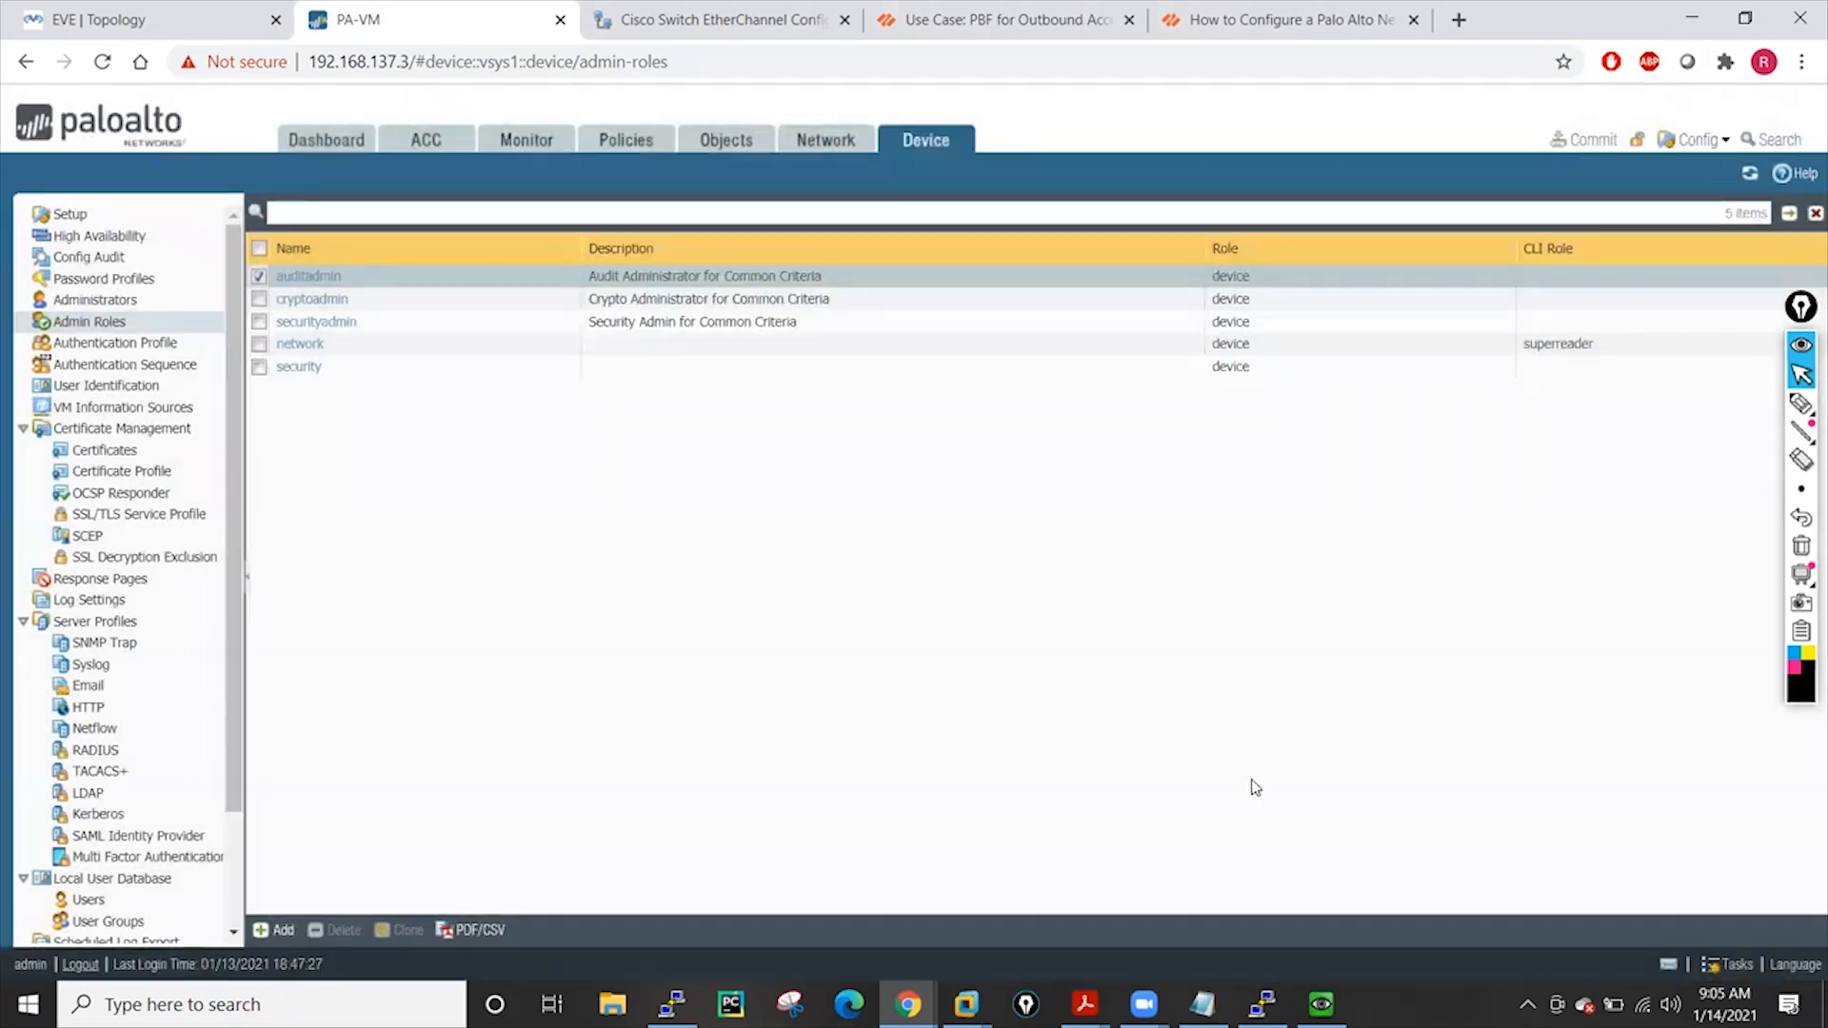
pyautogui.click(314, 323)
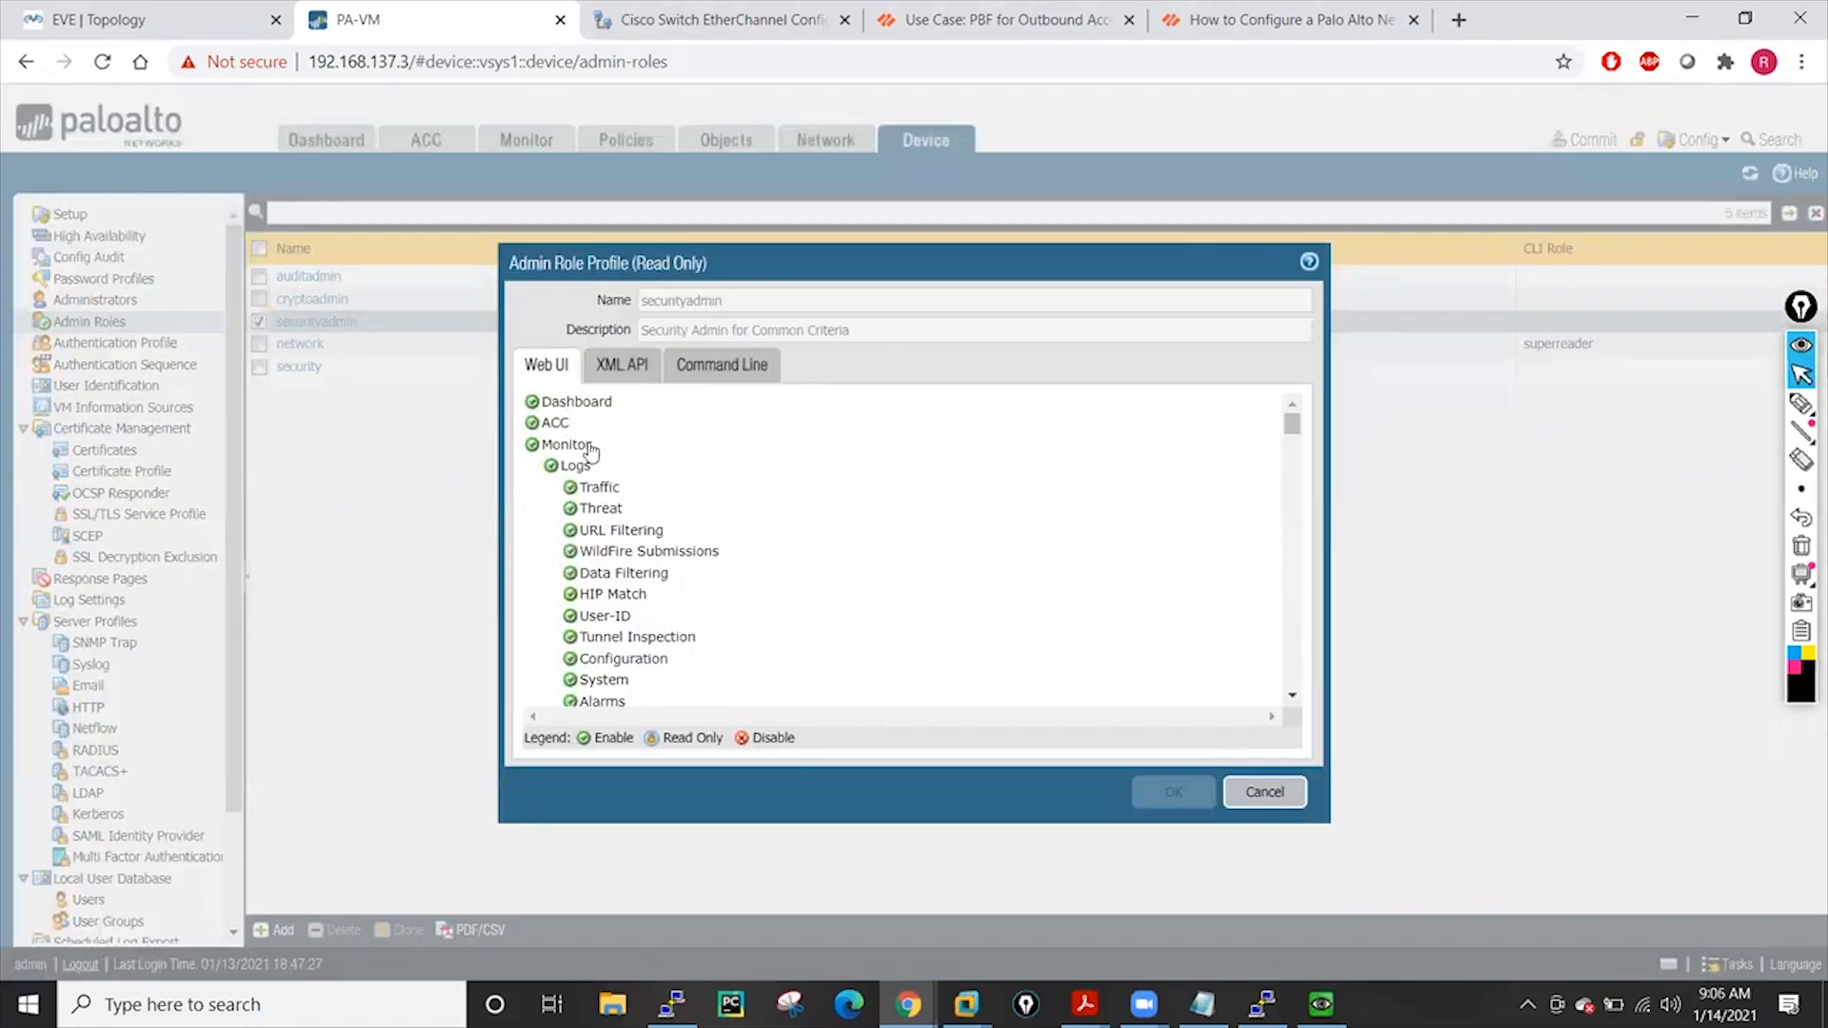
pyautogui.scroll(-3, 712, 574)
pyautogui.scroll(-9, 712, 574)
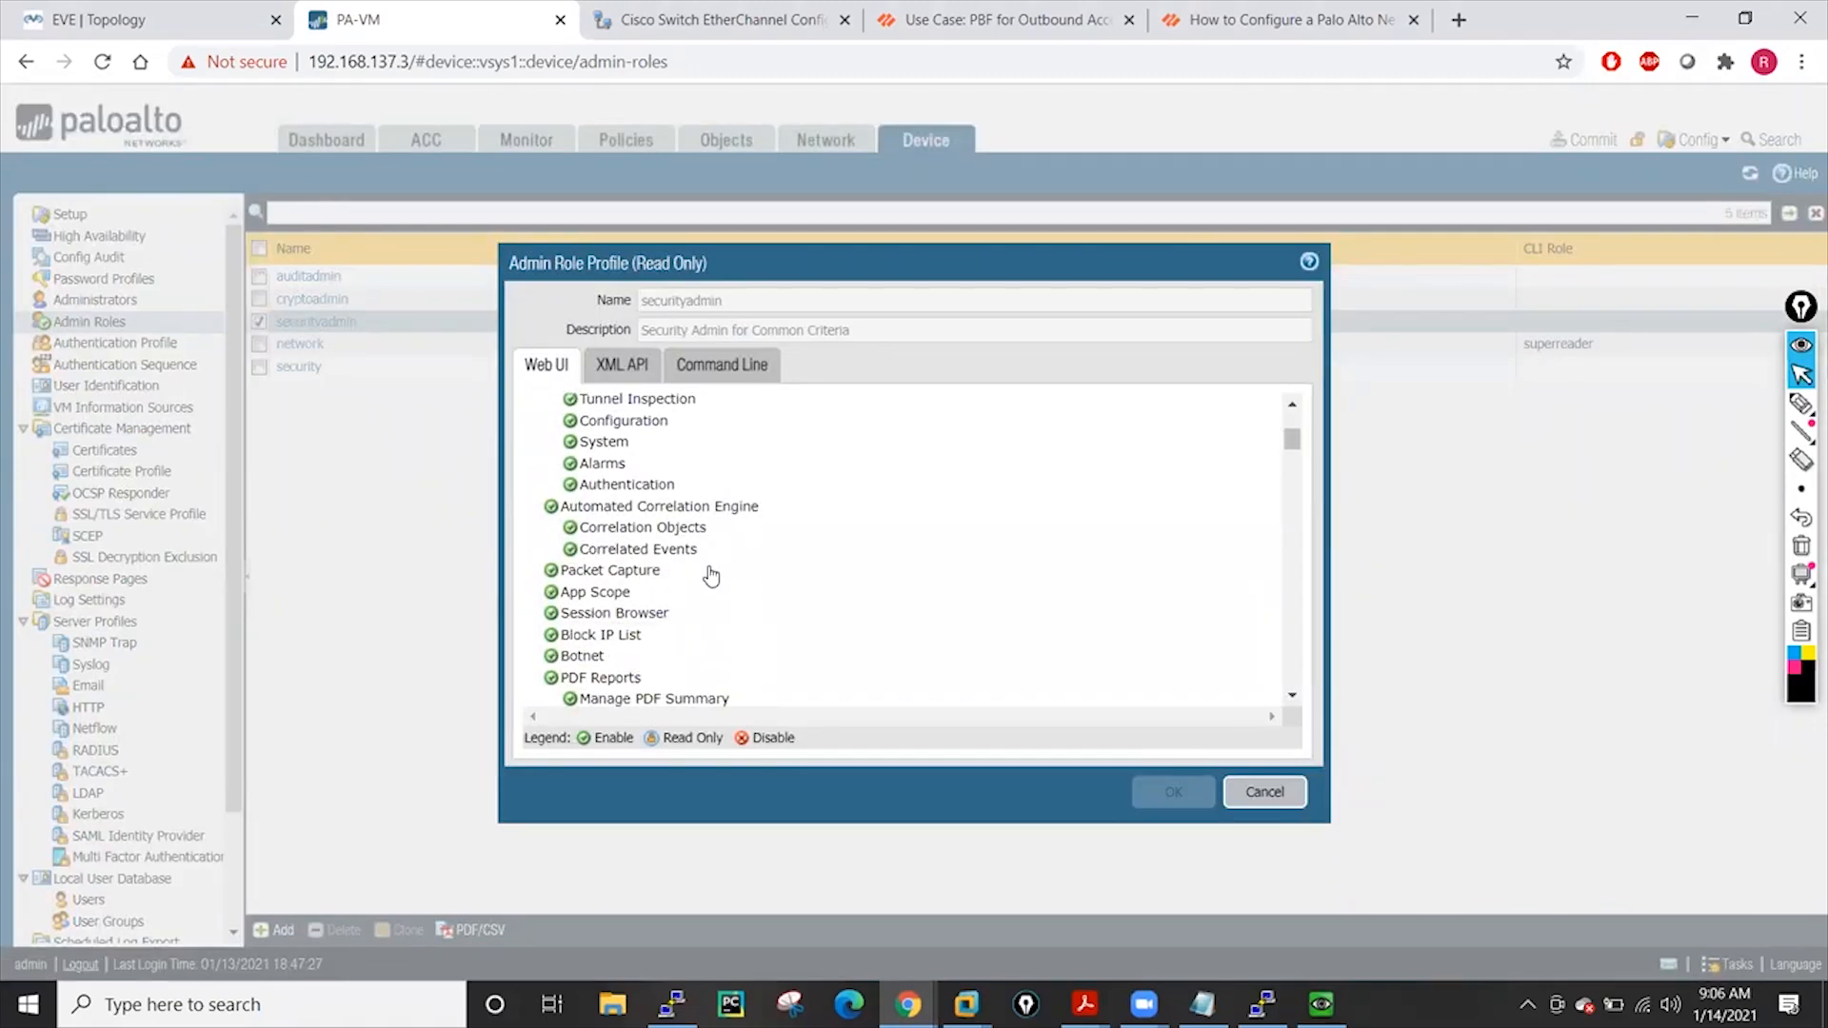
pyautogui.scroll(-6, 712, 574)
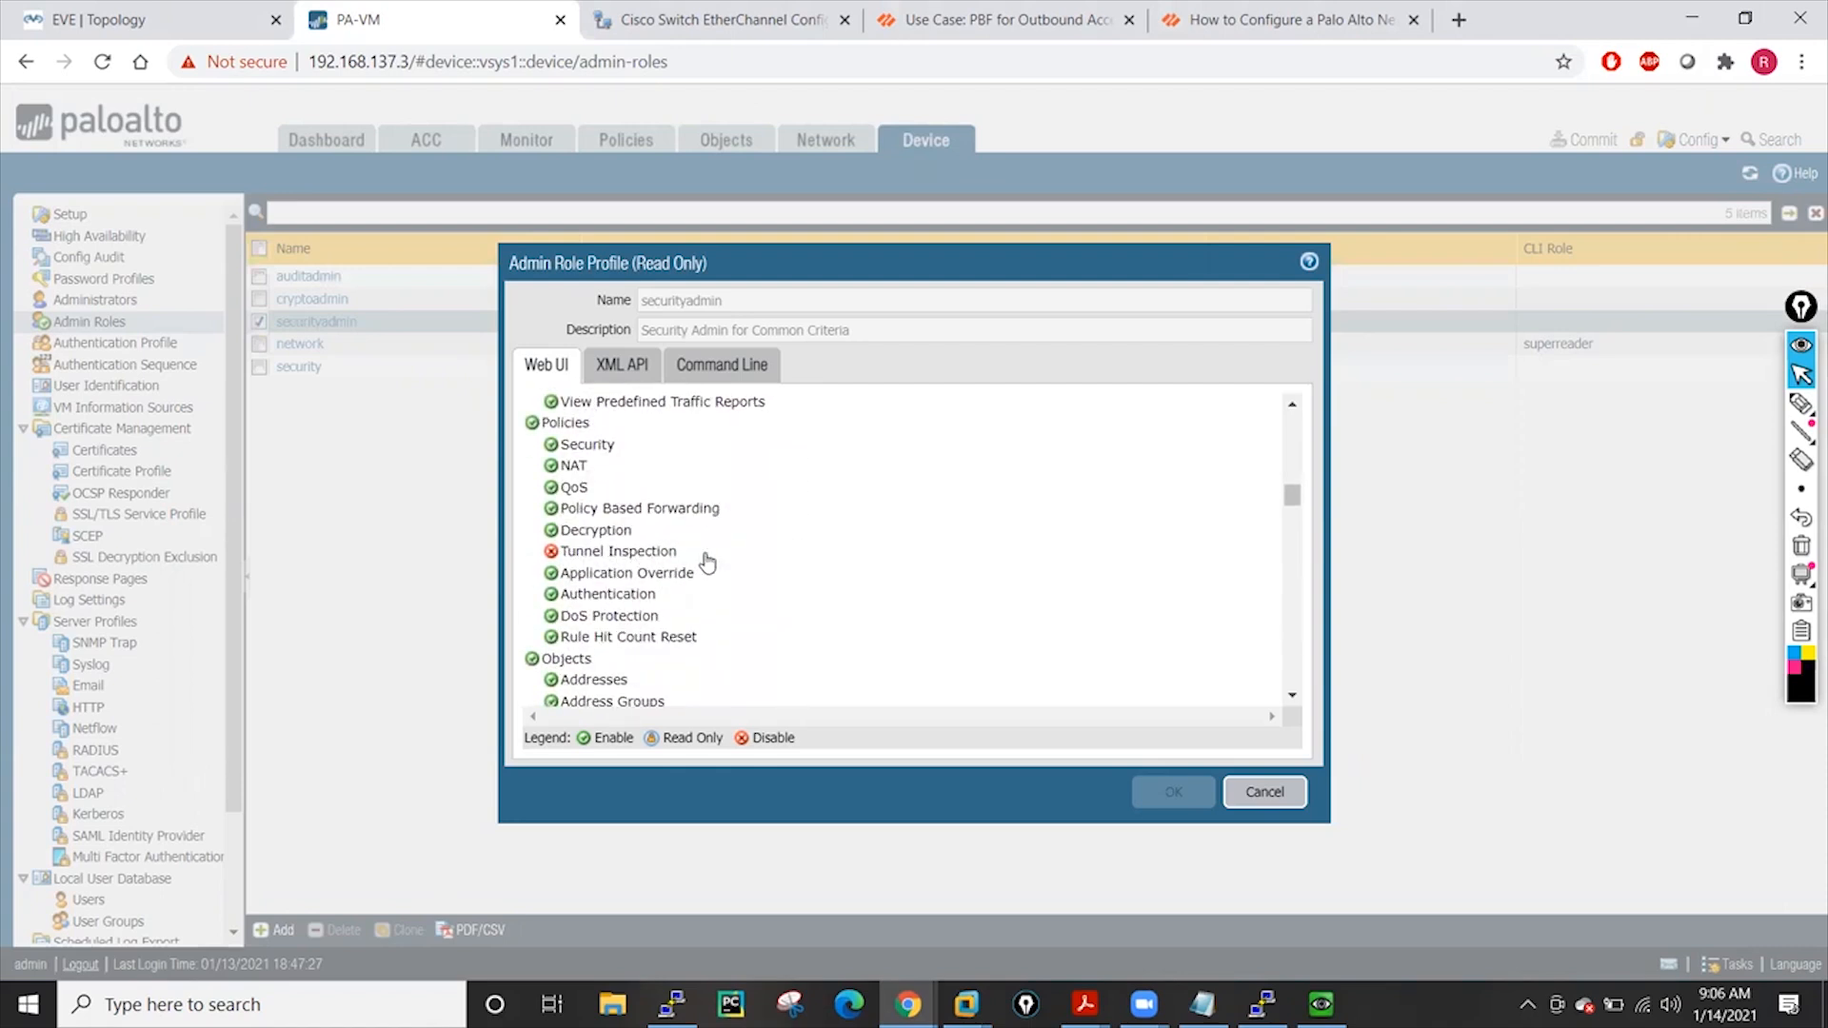
pyautogui.scroll(-12, 706, 562)
pyautogui.scroll(-6, 706, 563)
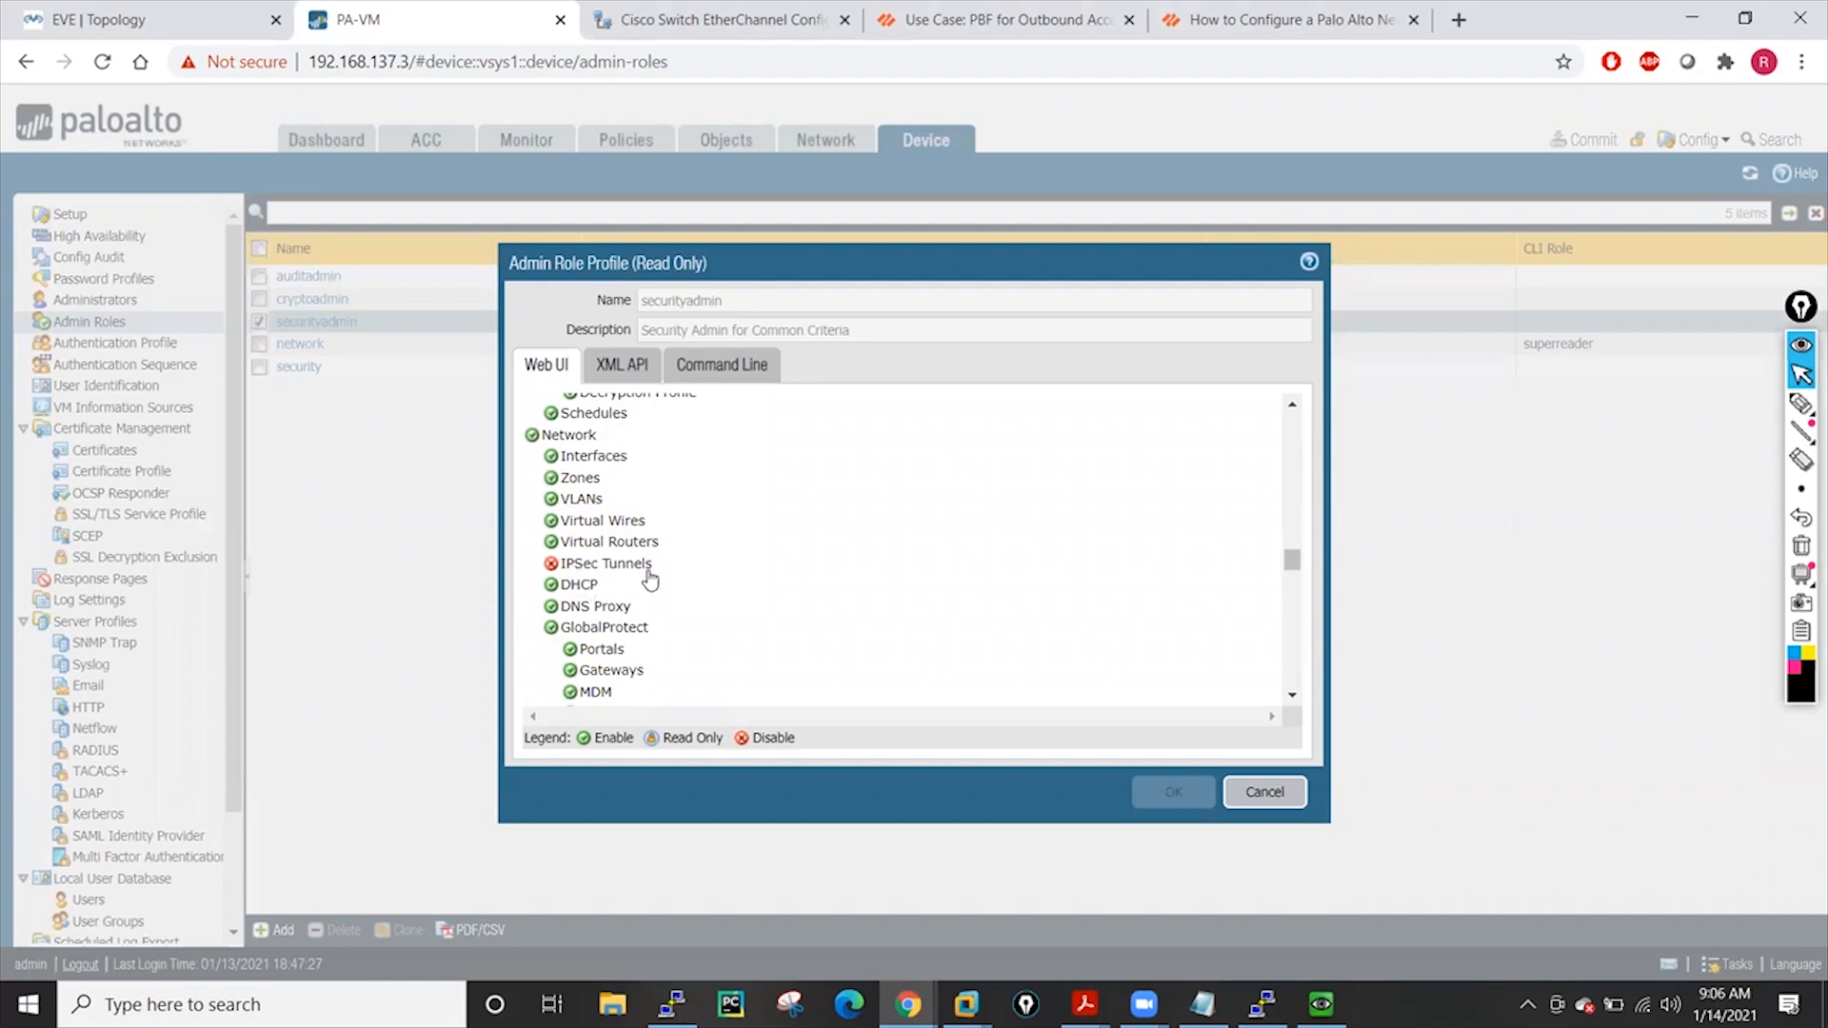
pyautogui.scroll(-5, 650, 578)
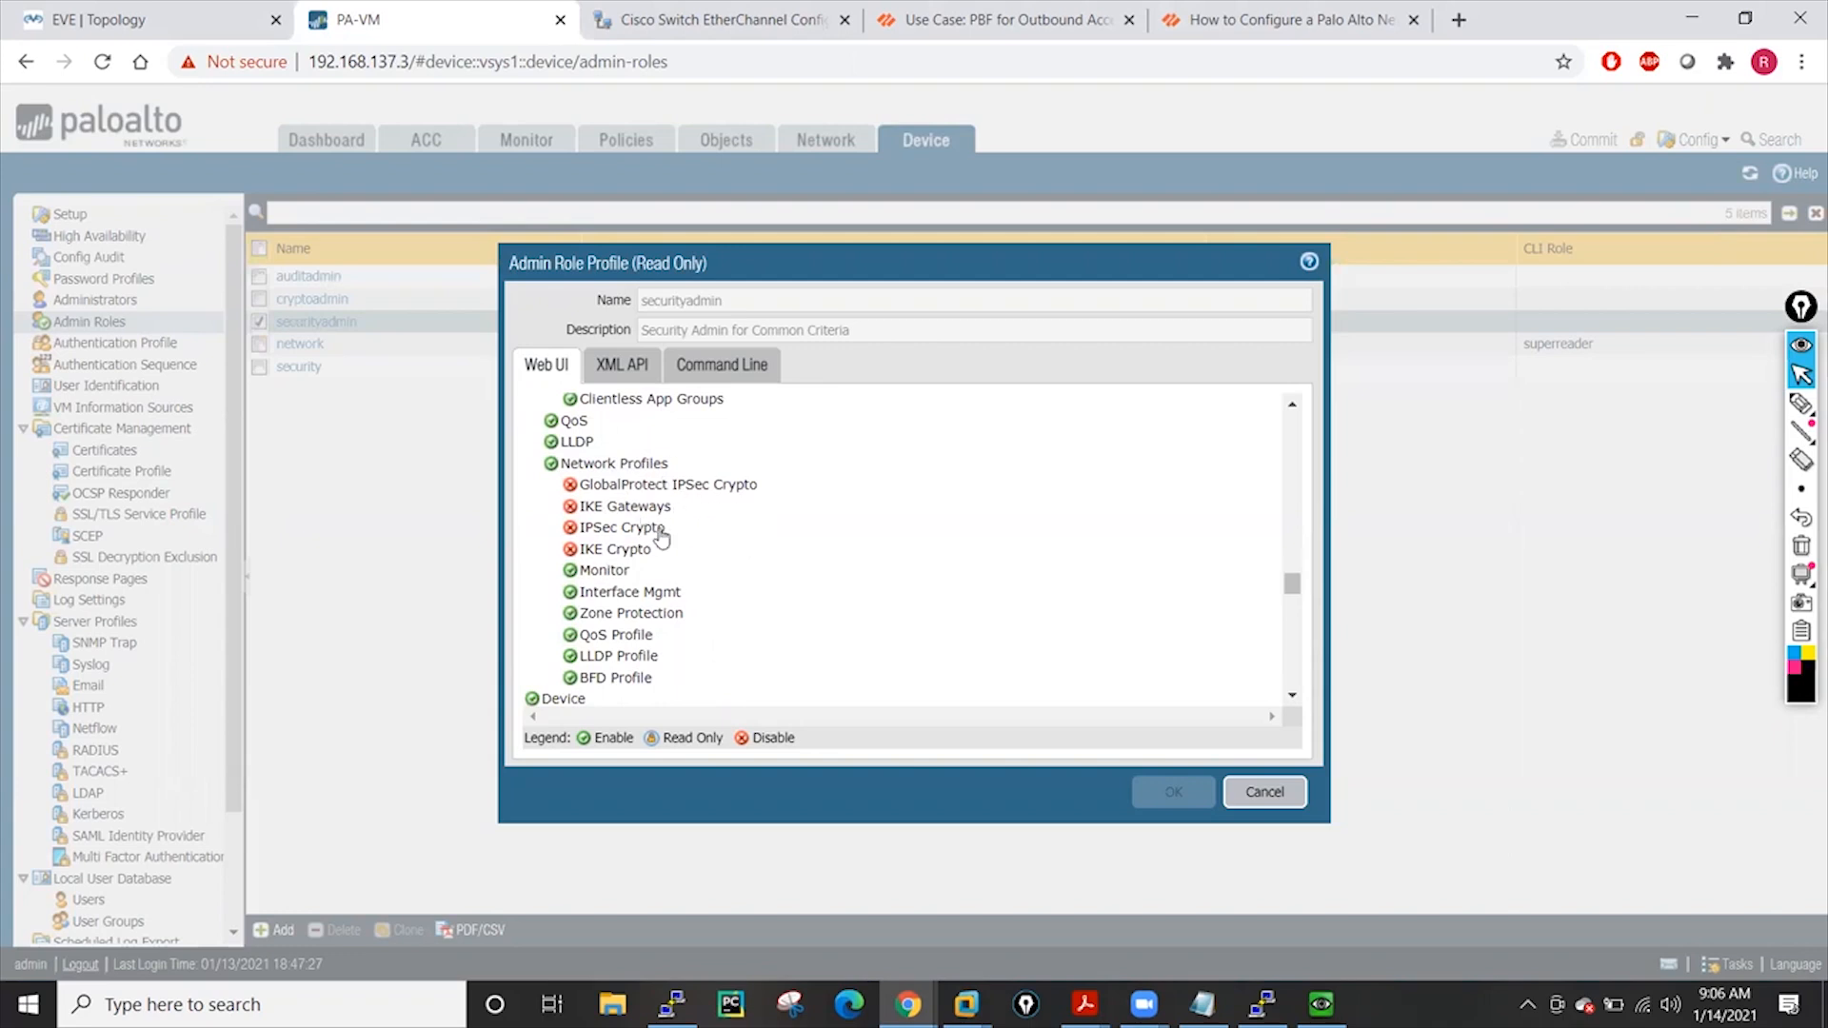
pyautogui.scroll(-8, 686, 485)
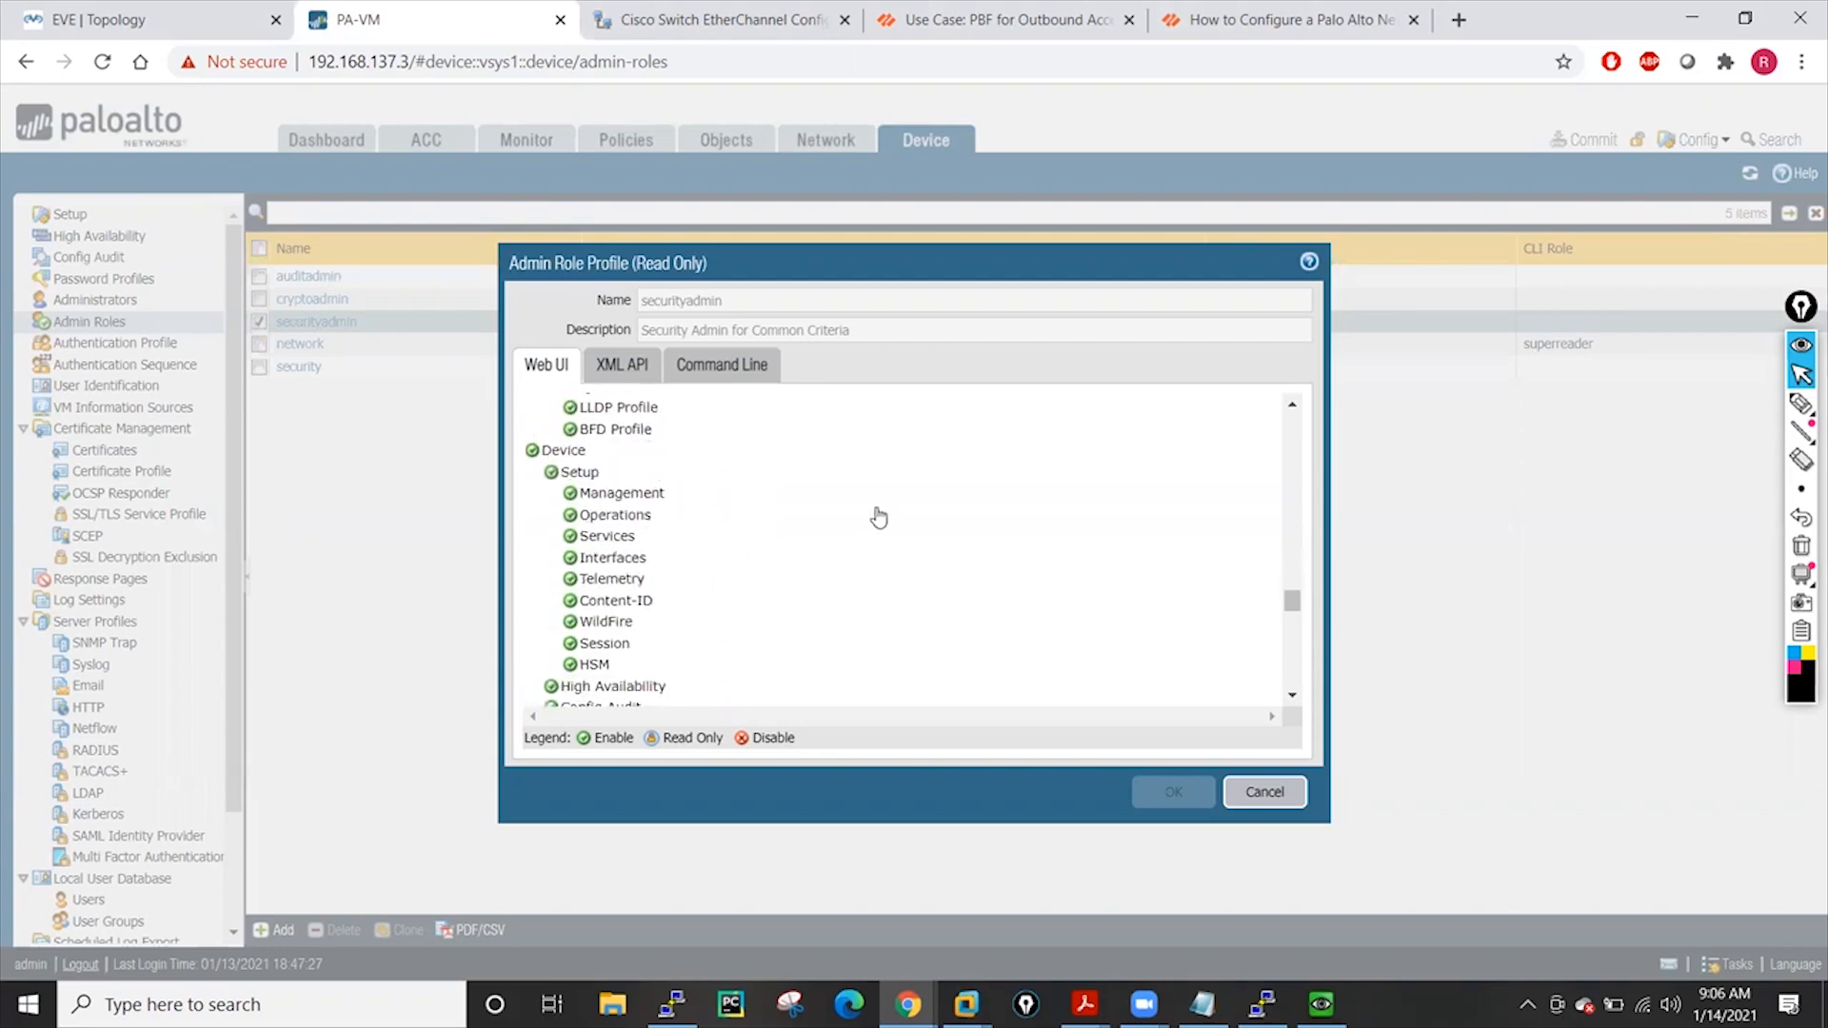
pyautogui.scroll(-10, 878, 517)
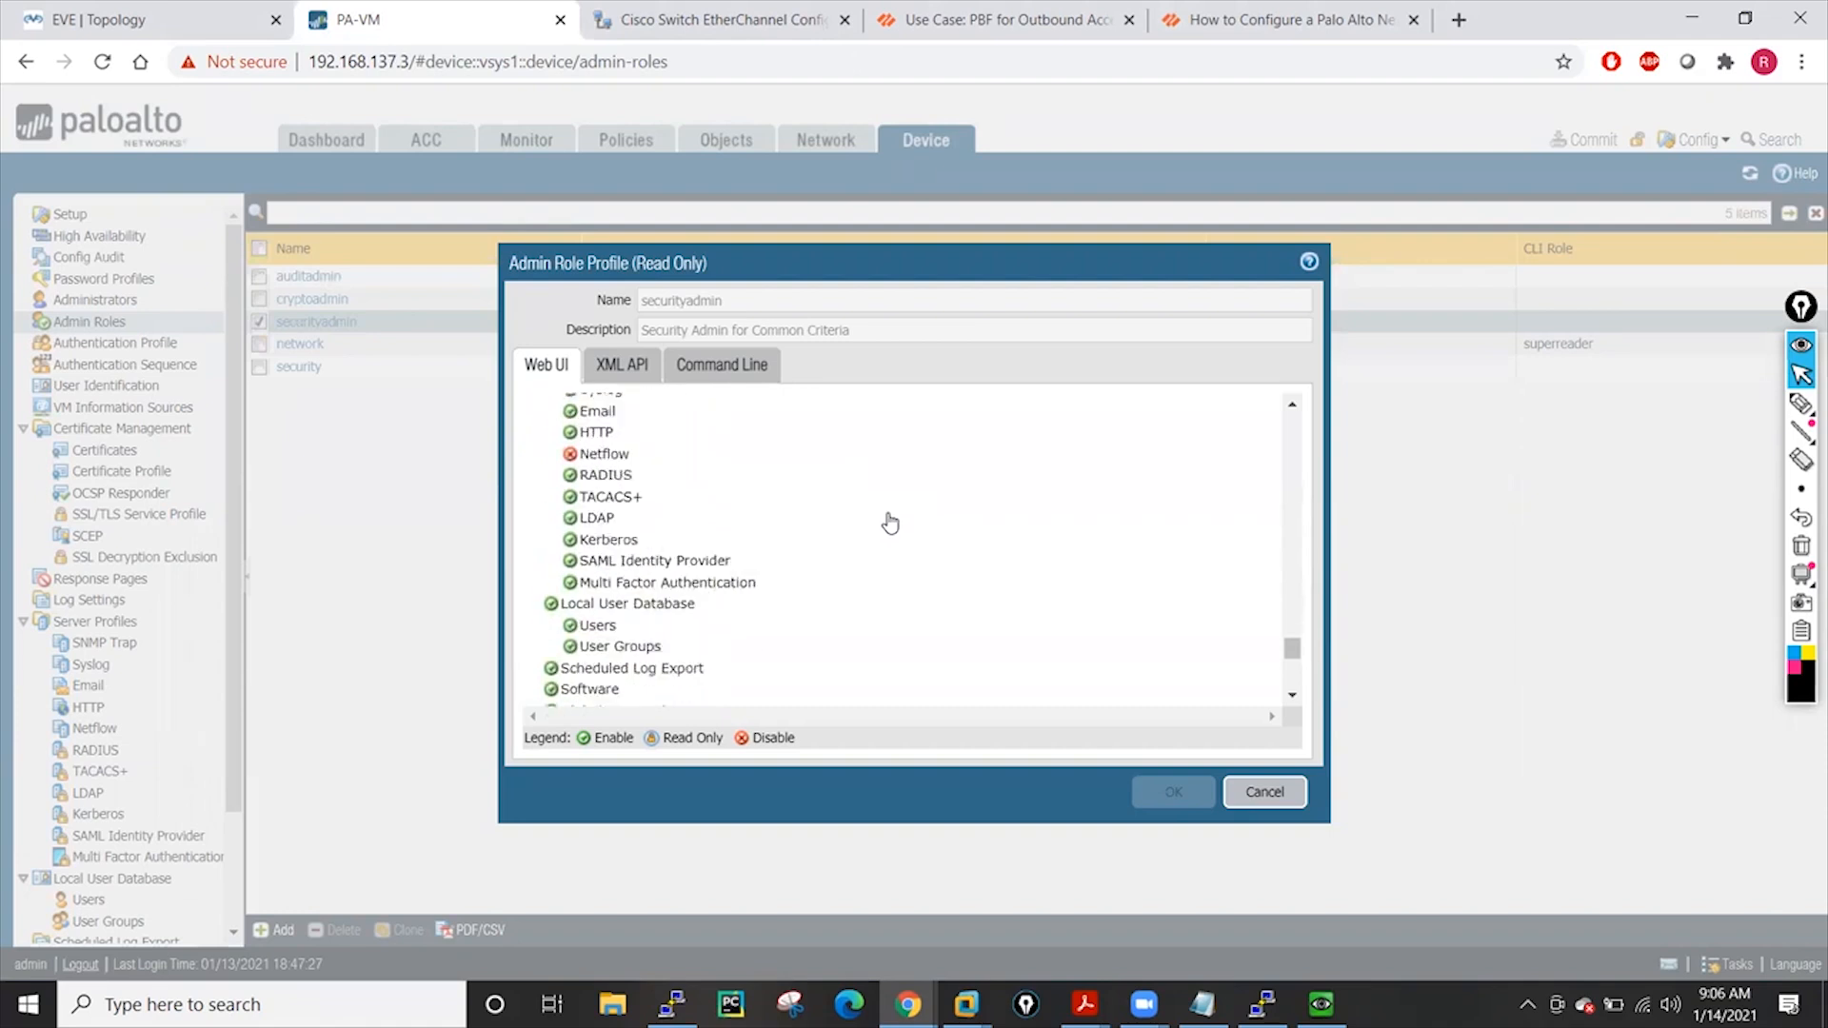
pyautogui.click(1263, 793)
pyautogui.click(309, 298)
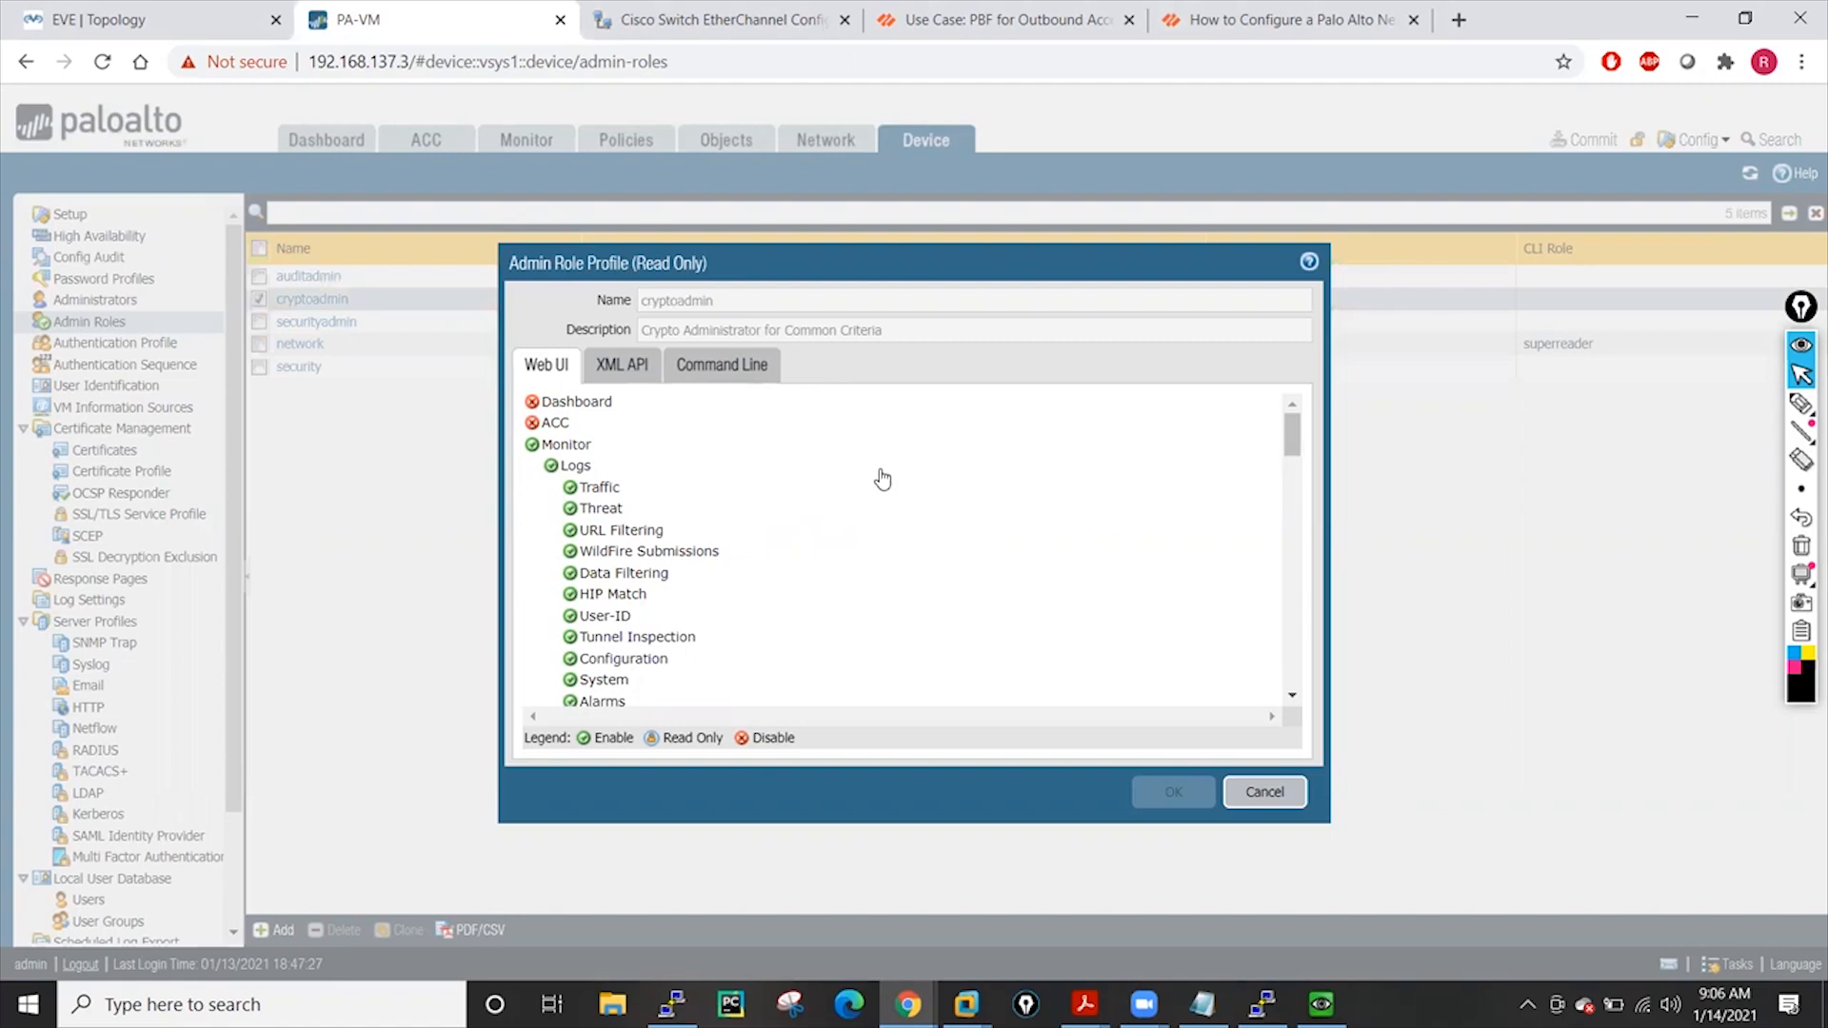
pyautogui.scroll(-5, 882, 479)
pyautogui.scroll(5, 882, 479)
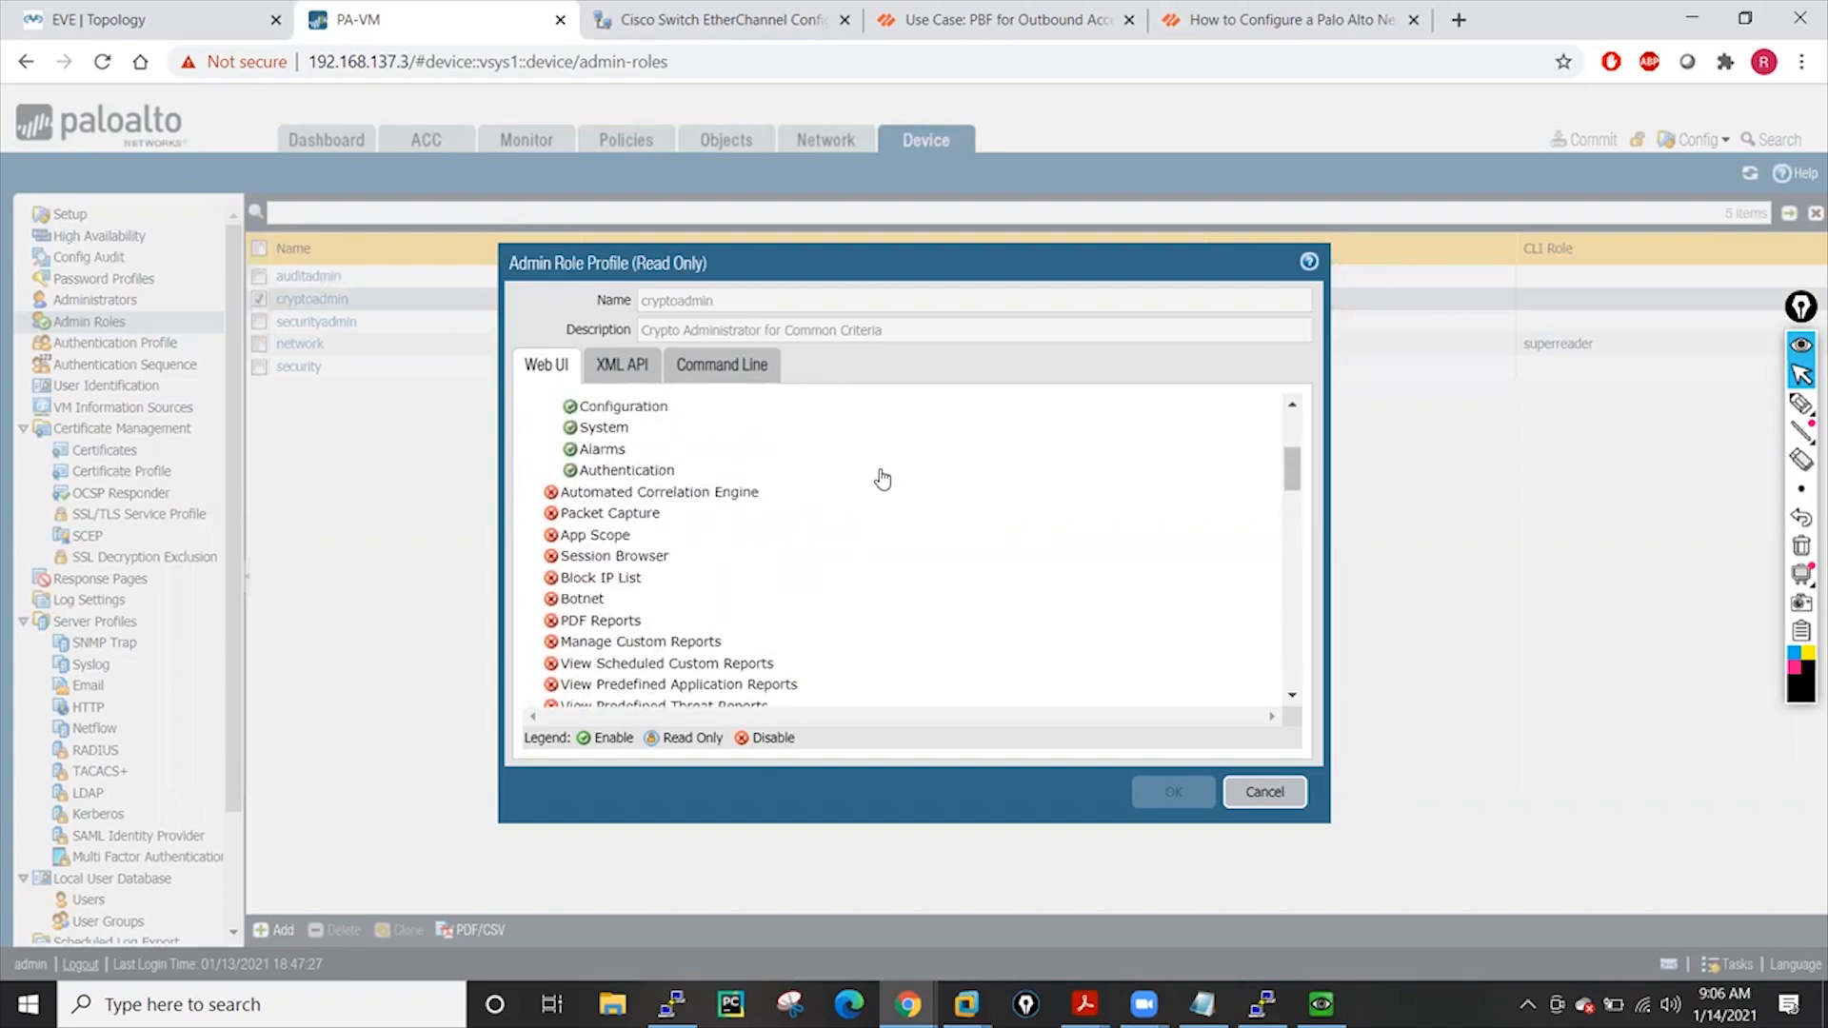
pyautogui.scroll(1, 581, 471)
pyautogui.scroll(-5, 746, 612)
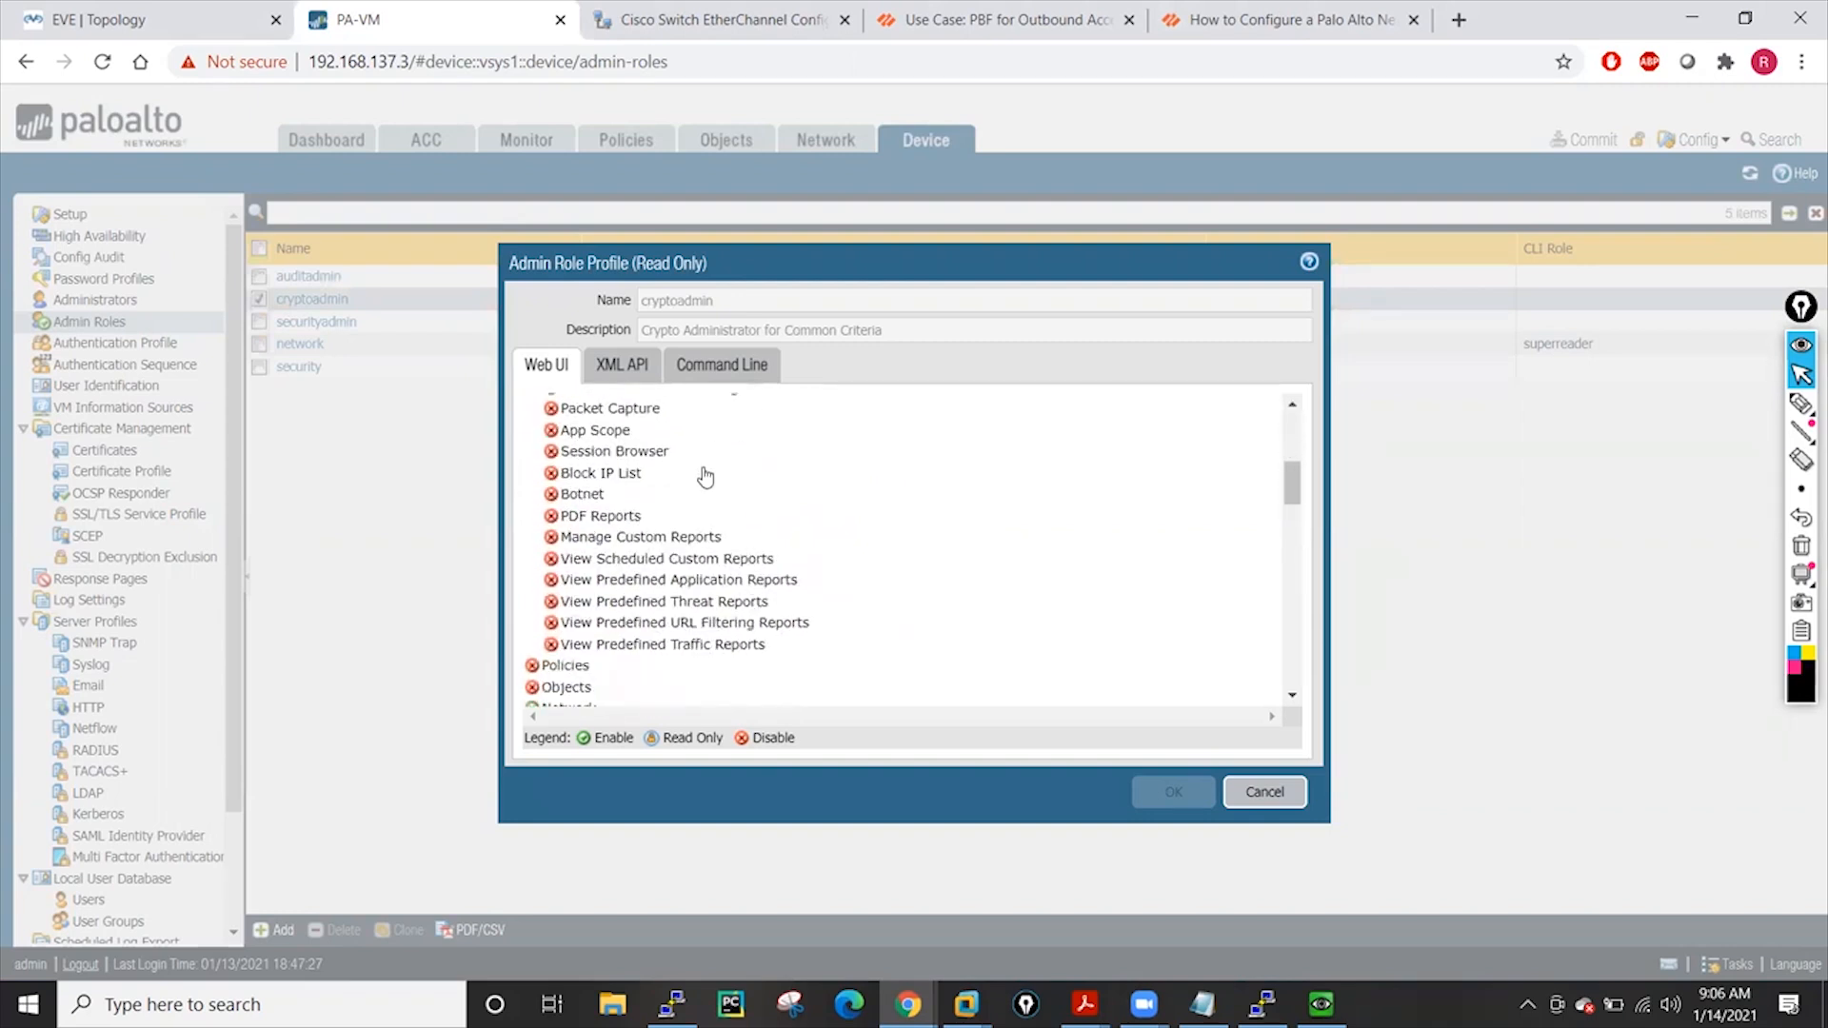
pyautogui.scroll(2, 700, 469)
pyautogui.scroll(-5, 751, 583)
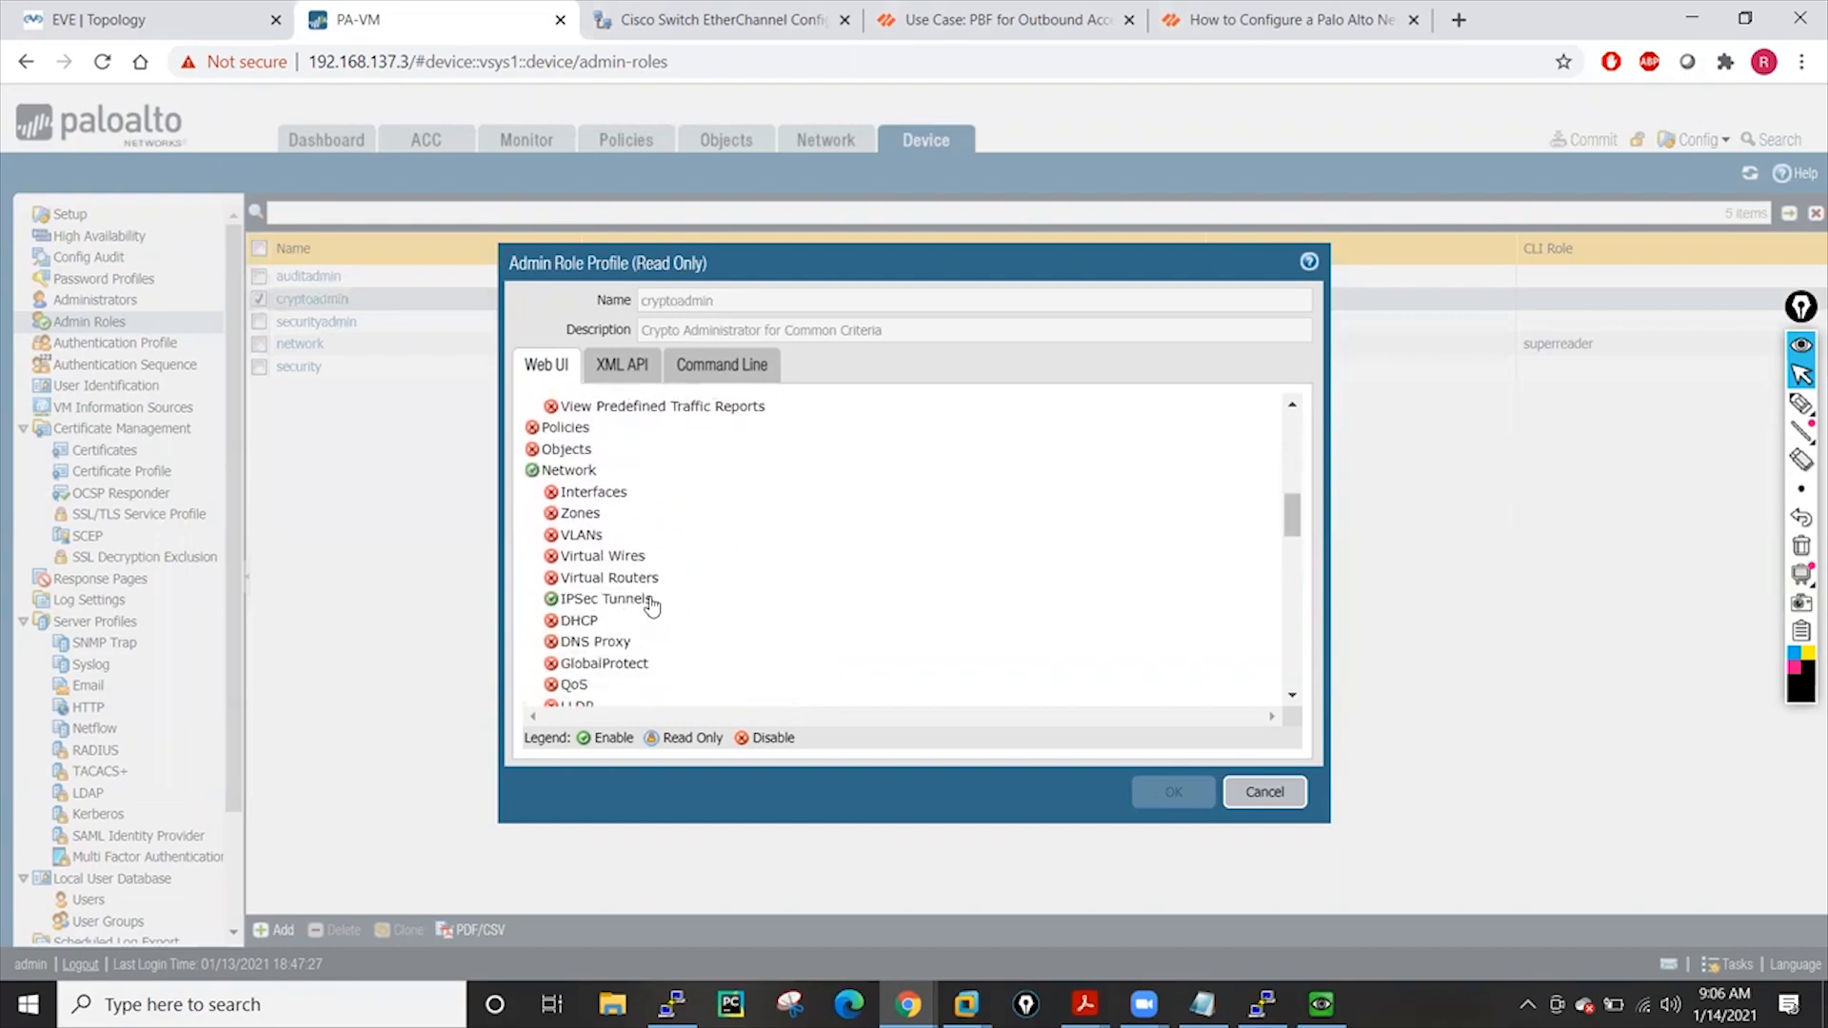
pyautogui.scroll(-3, 762, 599)
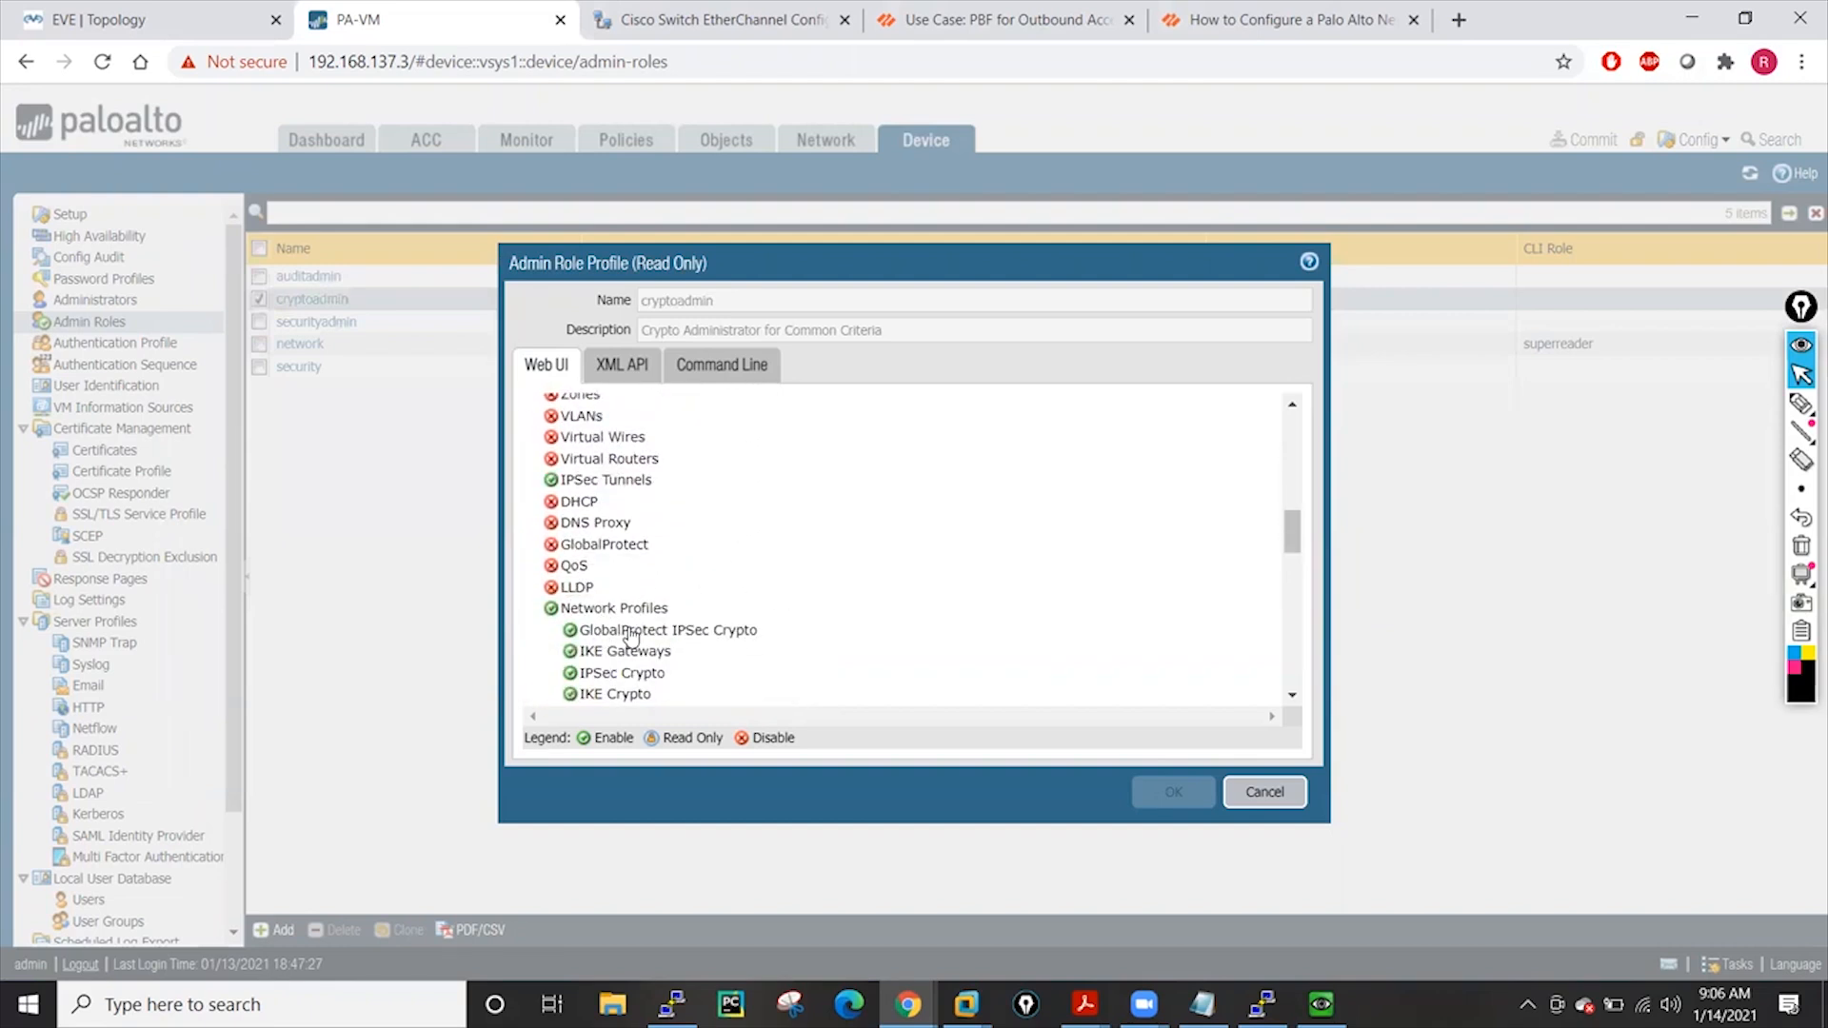
pyautogui.scroll(-1, 629, 636)
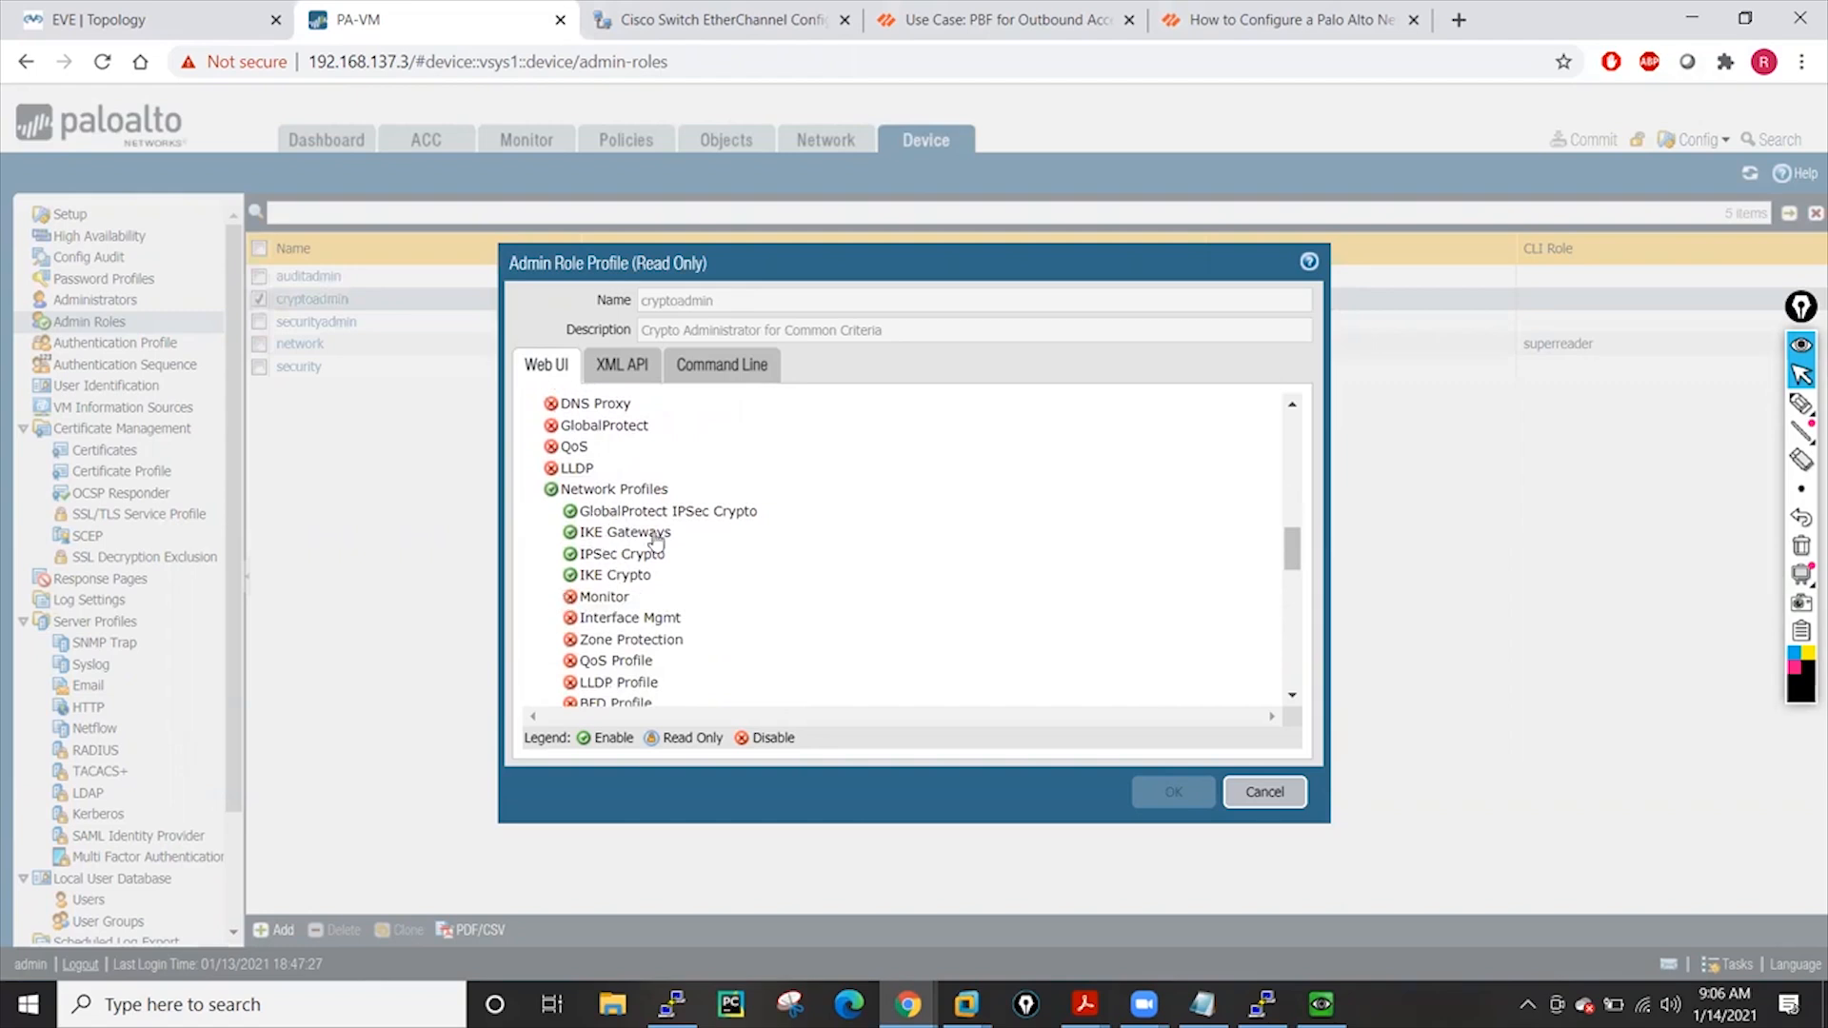
pyautogui.scroll(-5, 798, 545)
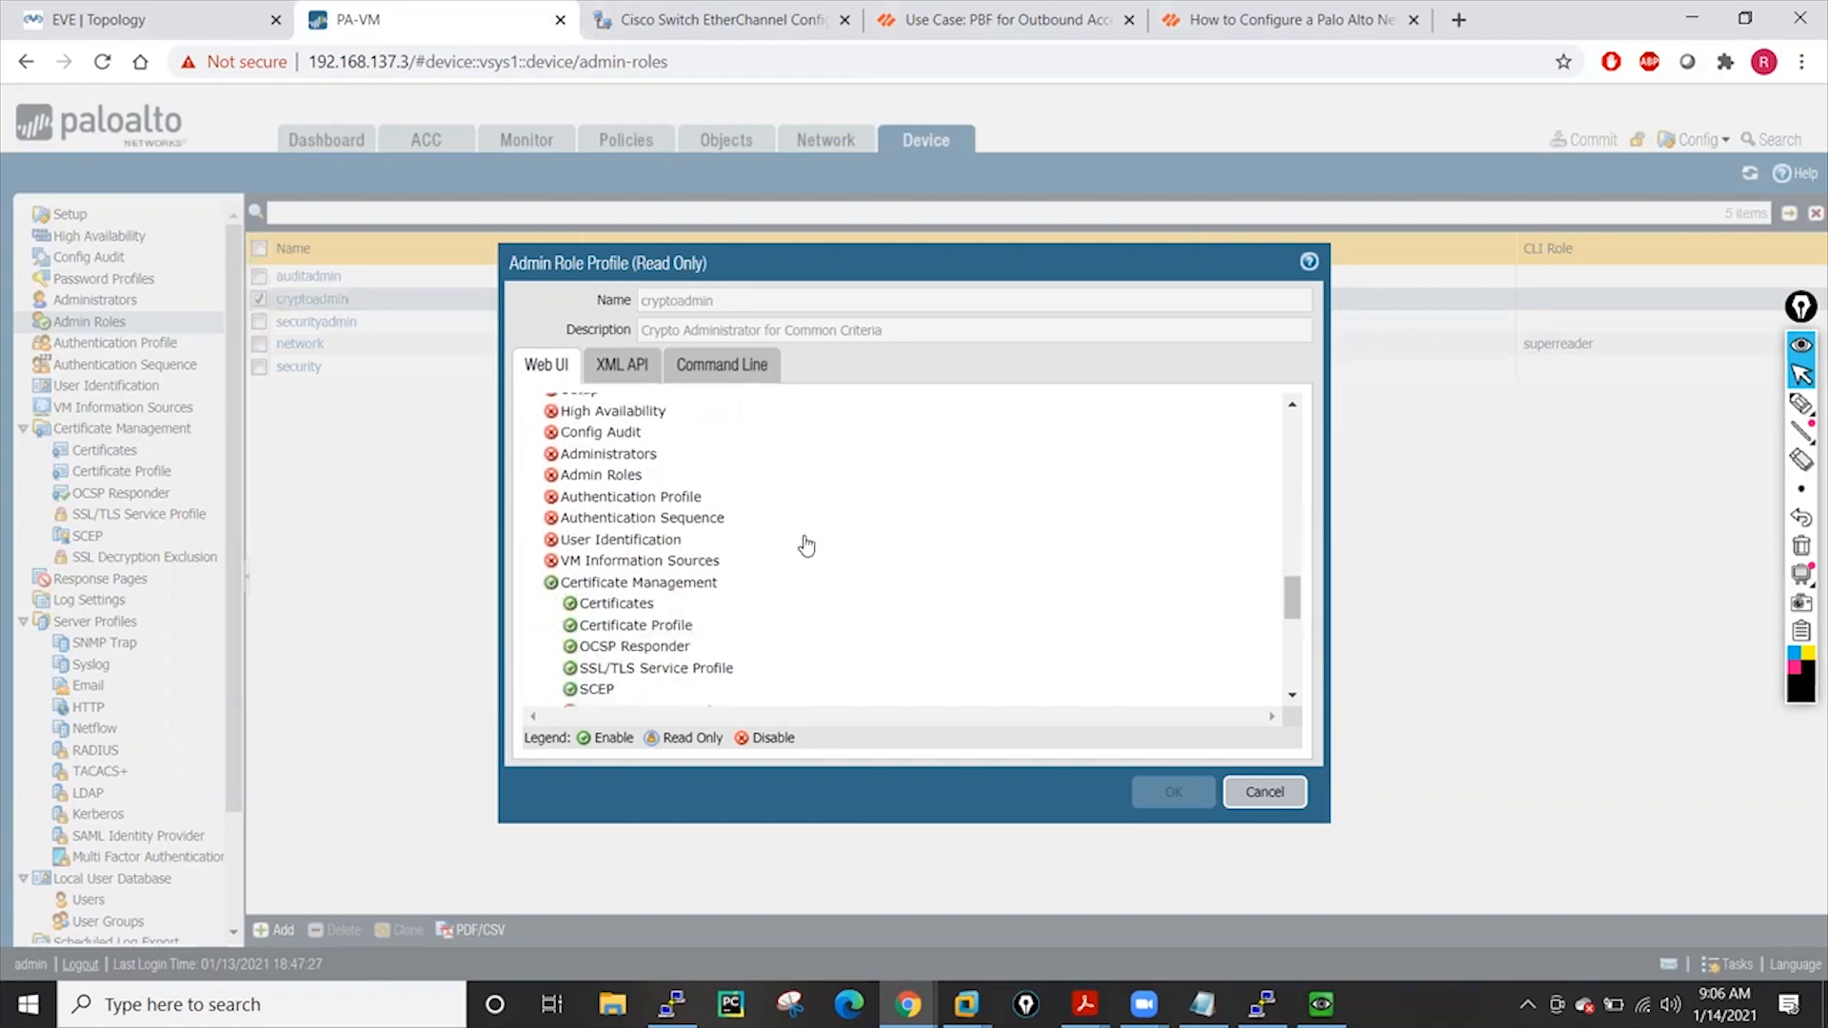
pyautogui.scroll(-1, 804, 544)
pyautogui.scroll(1, 657, 526)
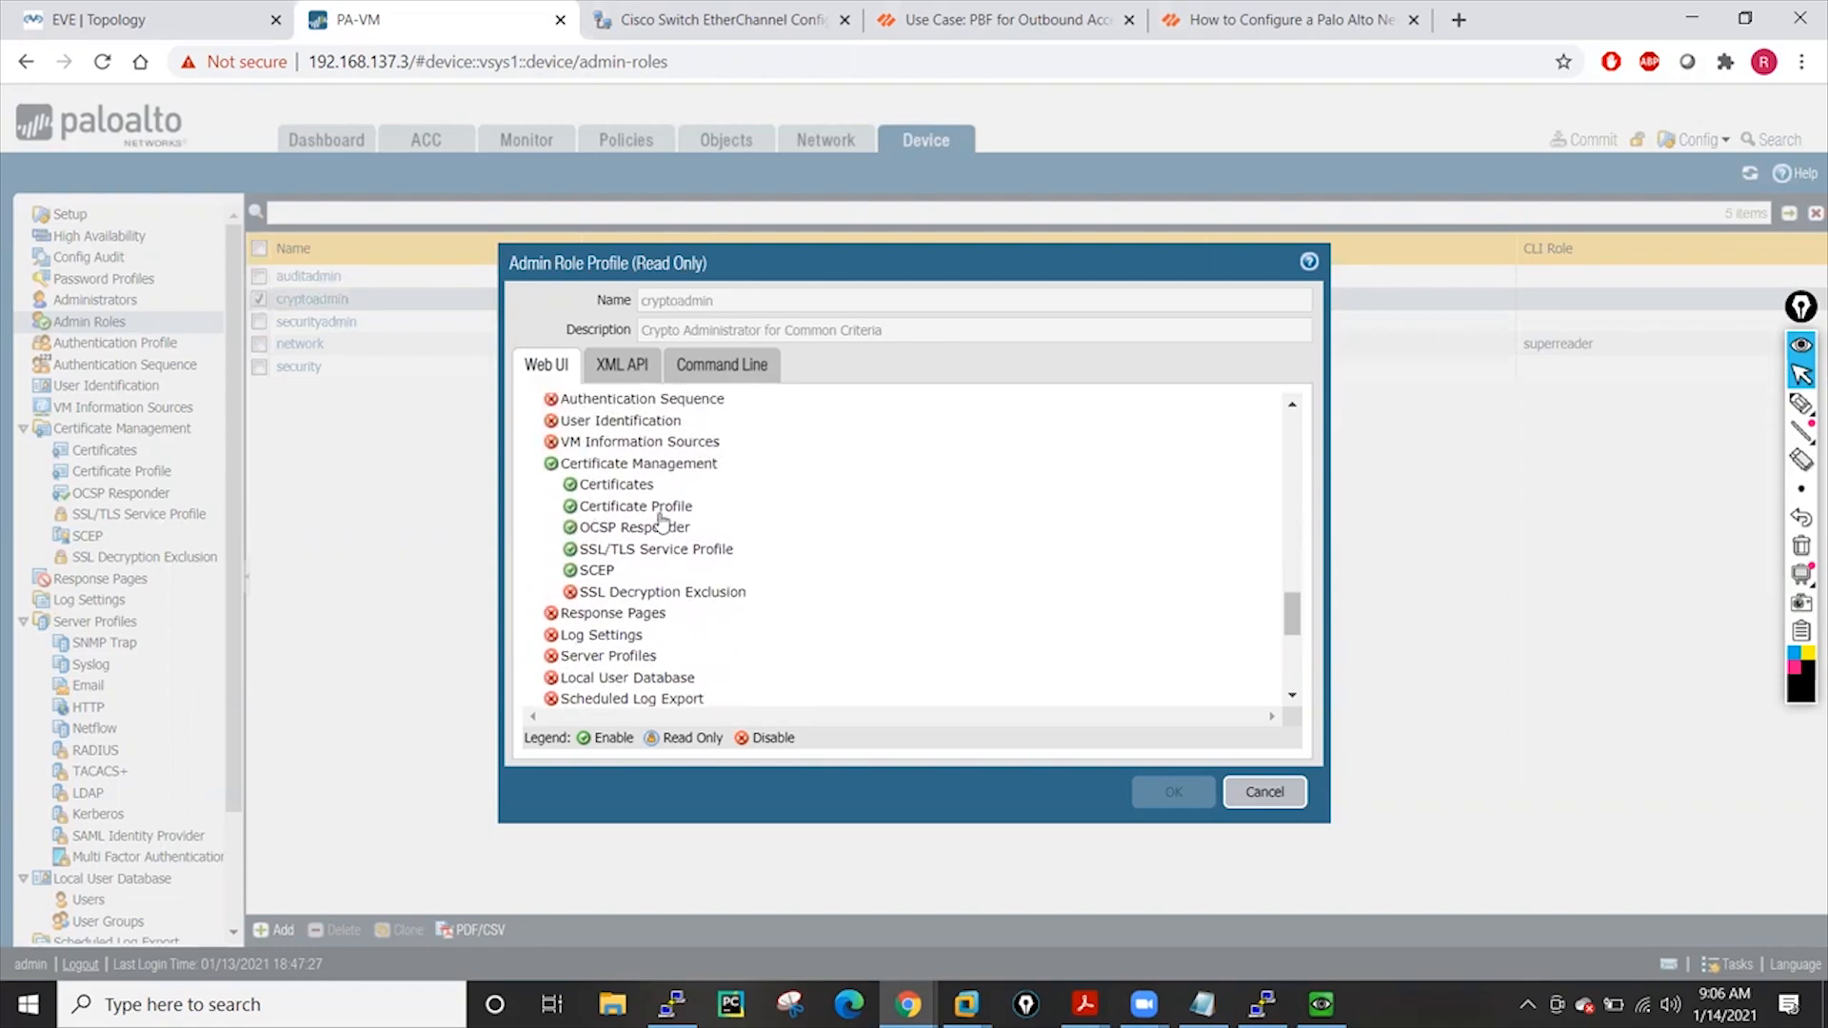
pyautogui.scroll(-1, 1038, 526)
pyautogui.scroll(-3, 1037, 526)
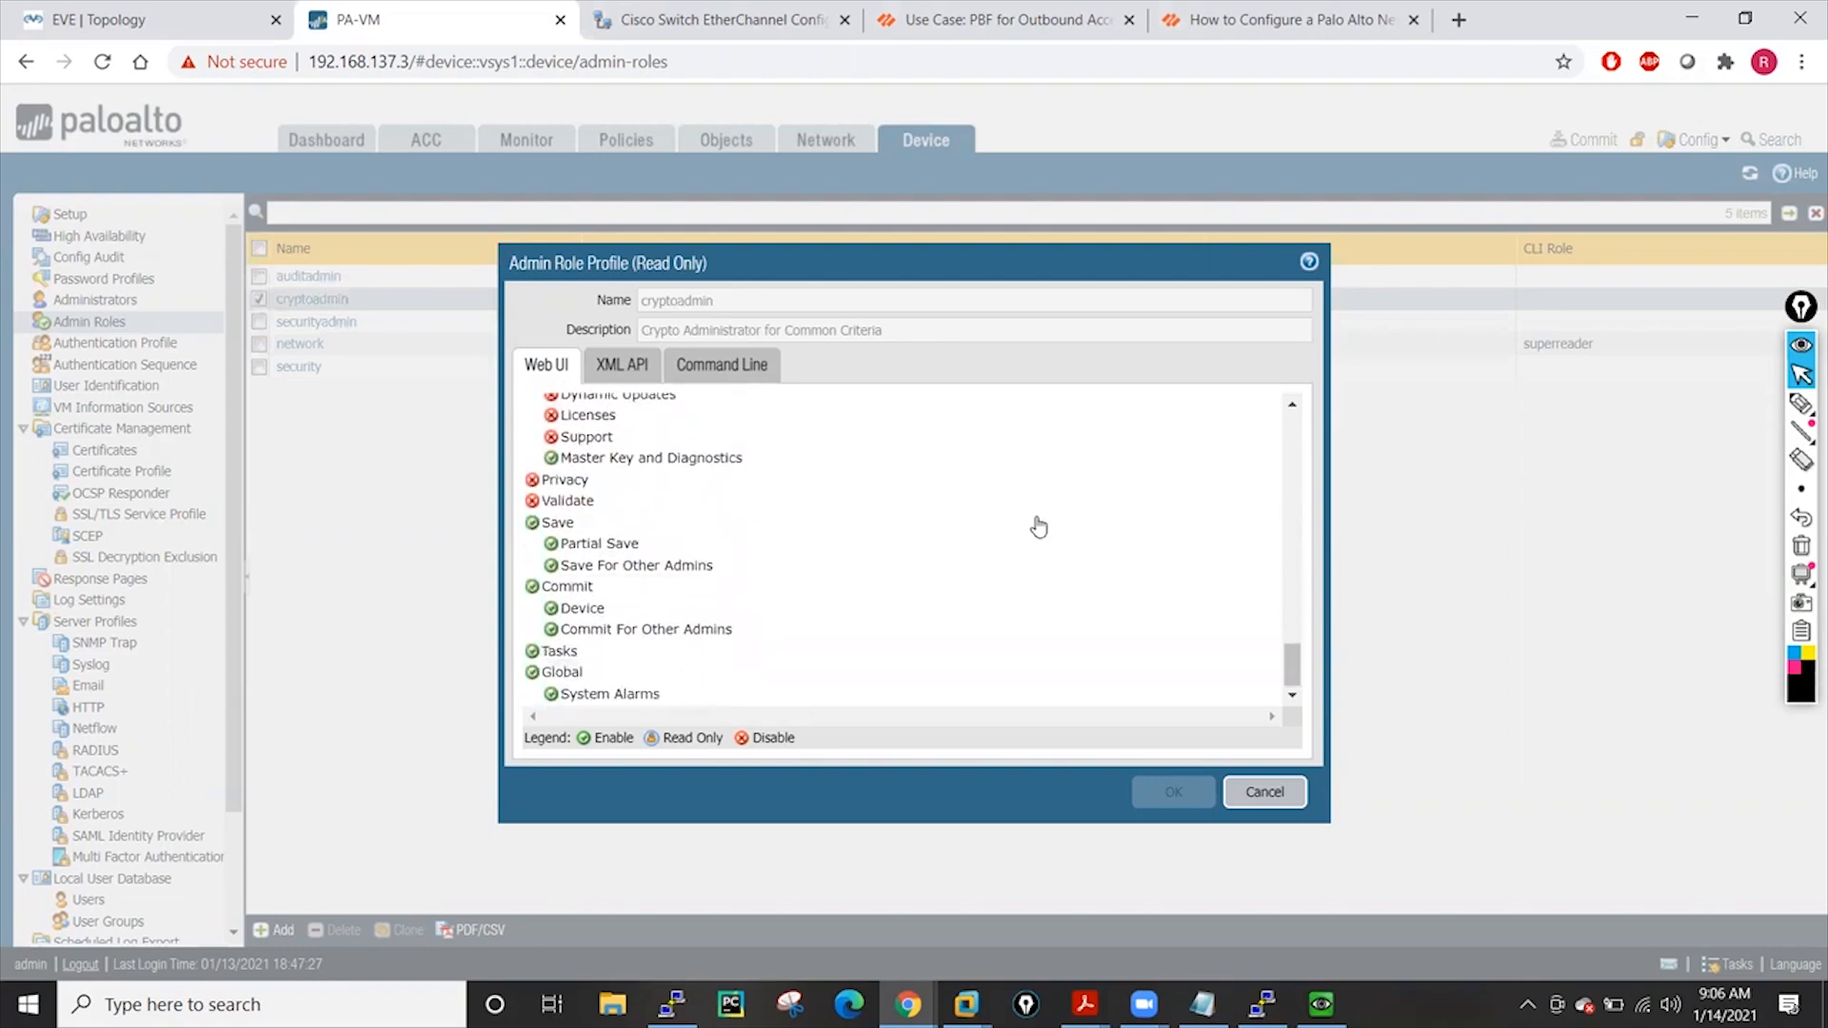
pyautogui.click(1251, 791)
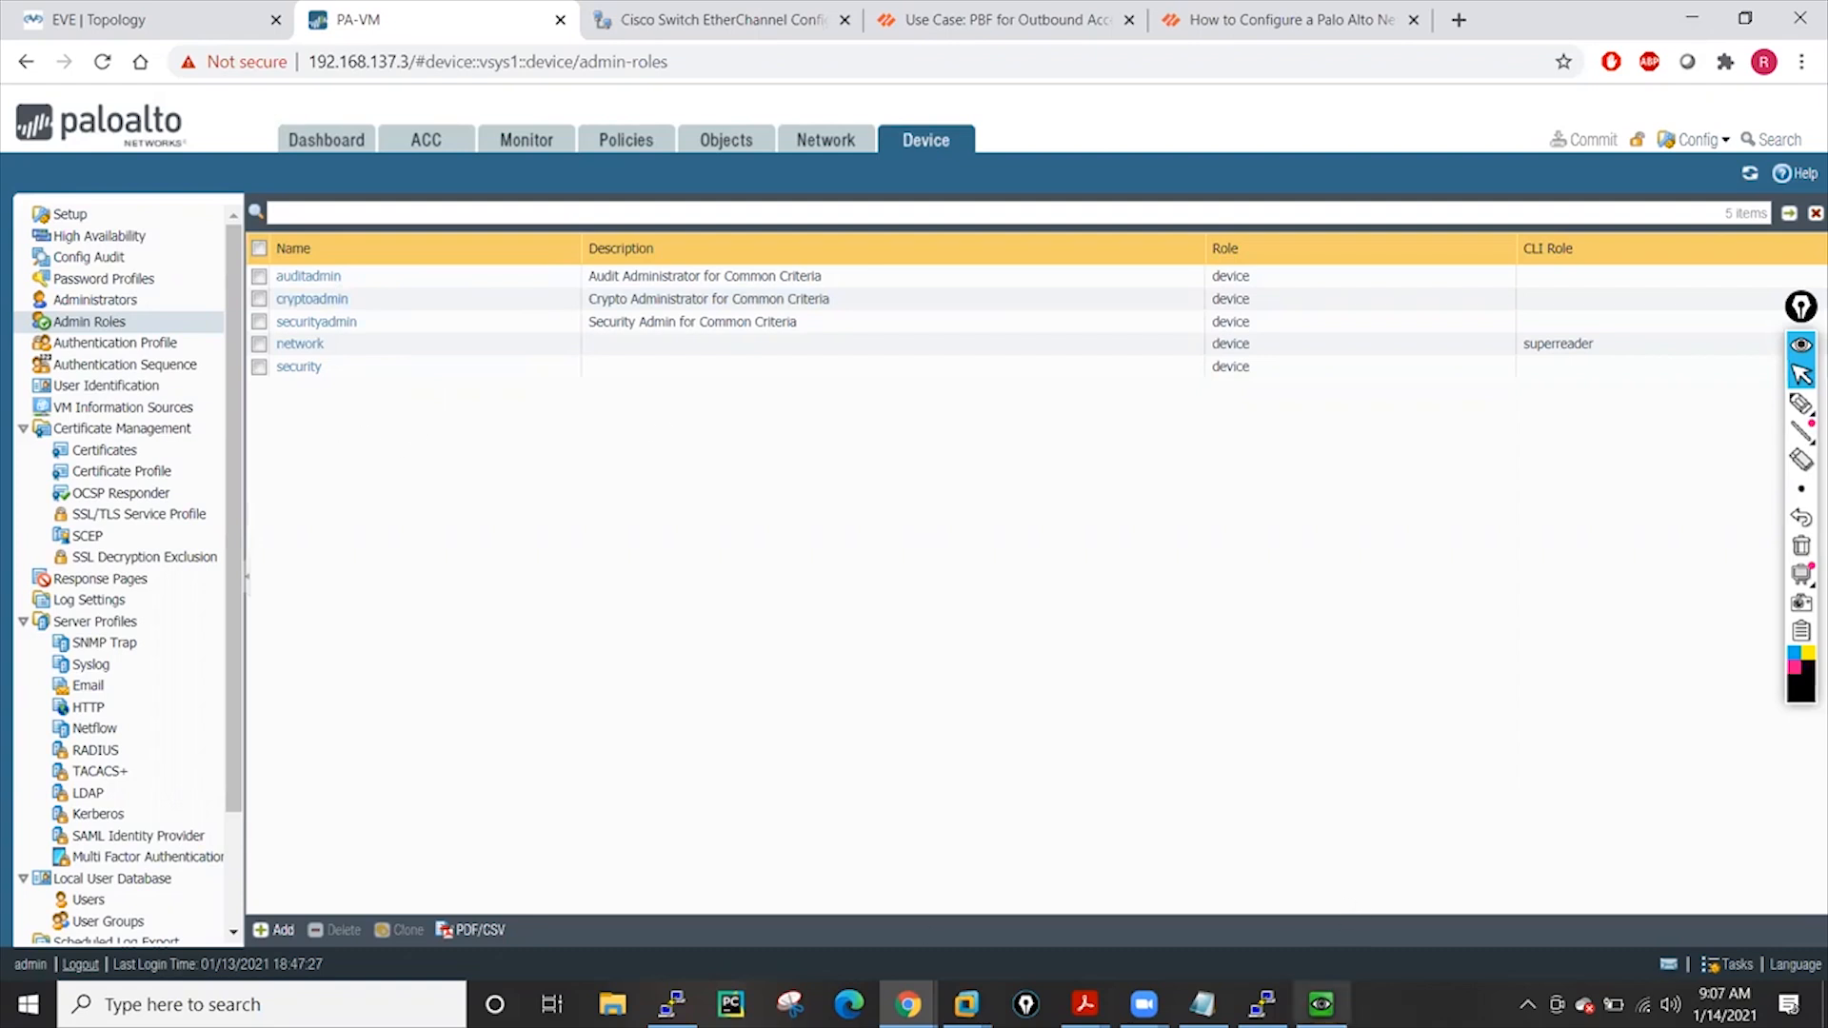
pyautogui.moveTo(1263, 1005)
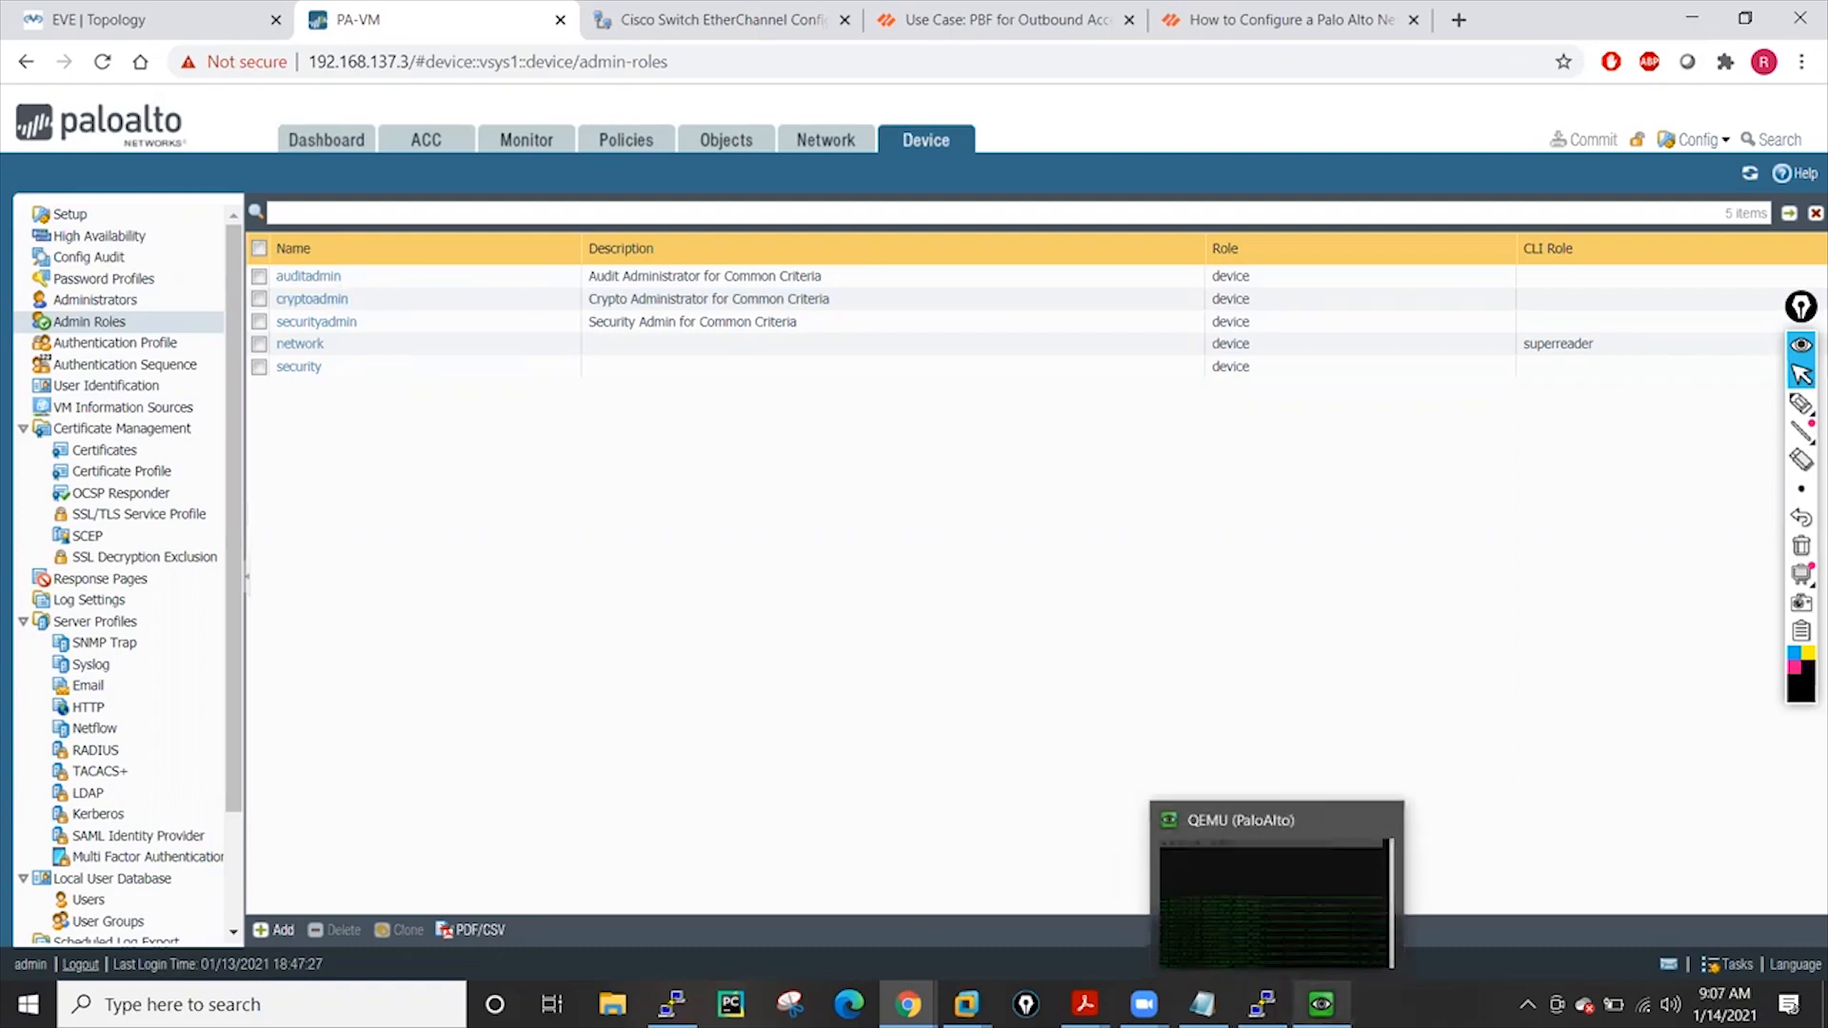
pyautogui.moveTo(1321, 1004)
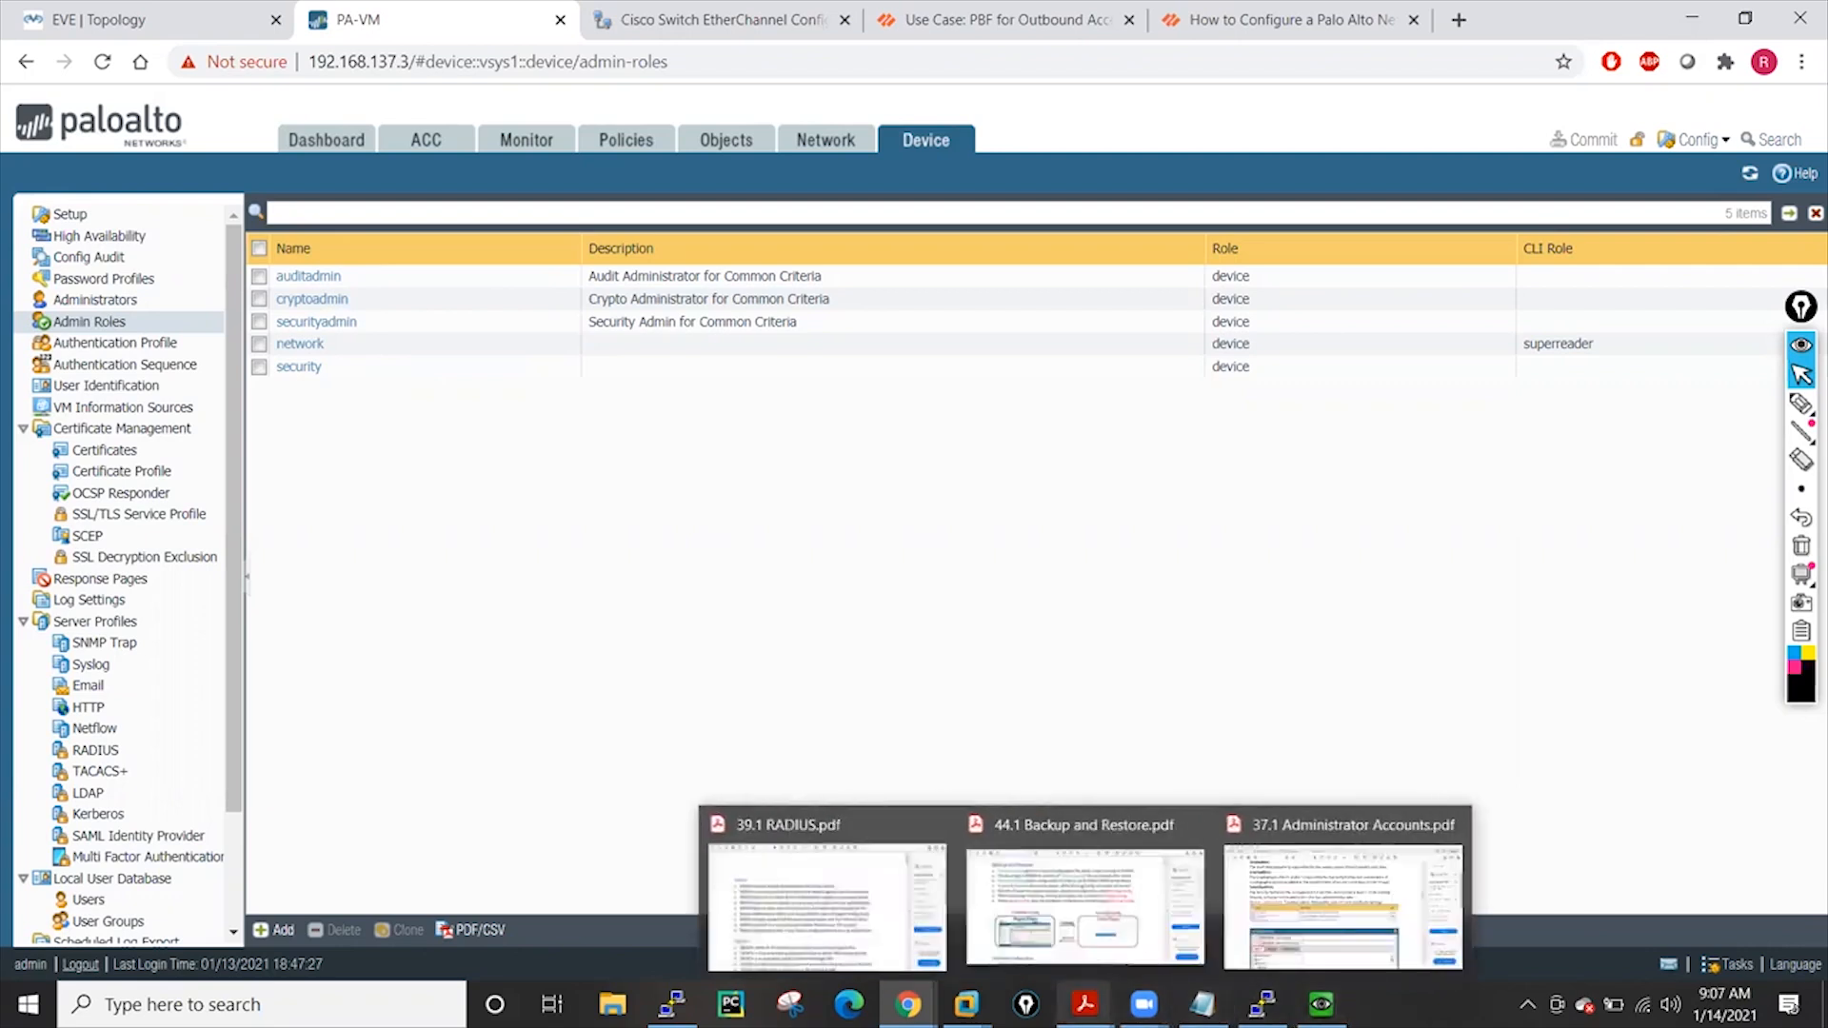
pyautogui.moveTo(1084, 1005)
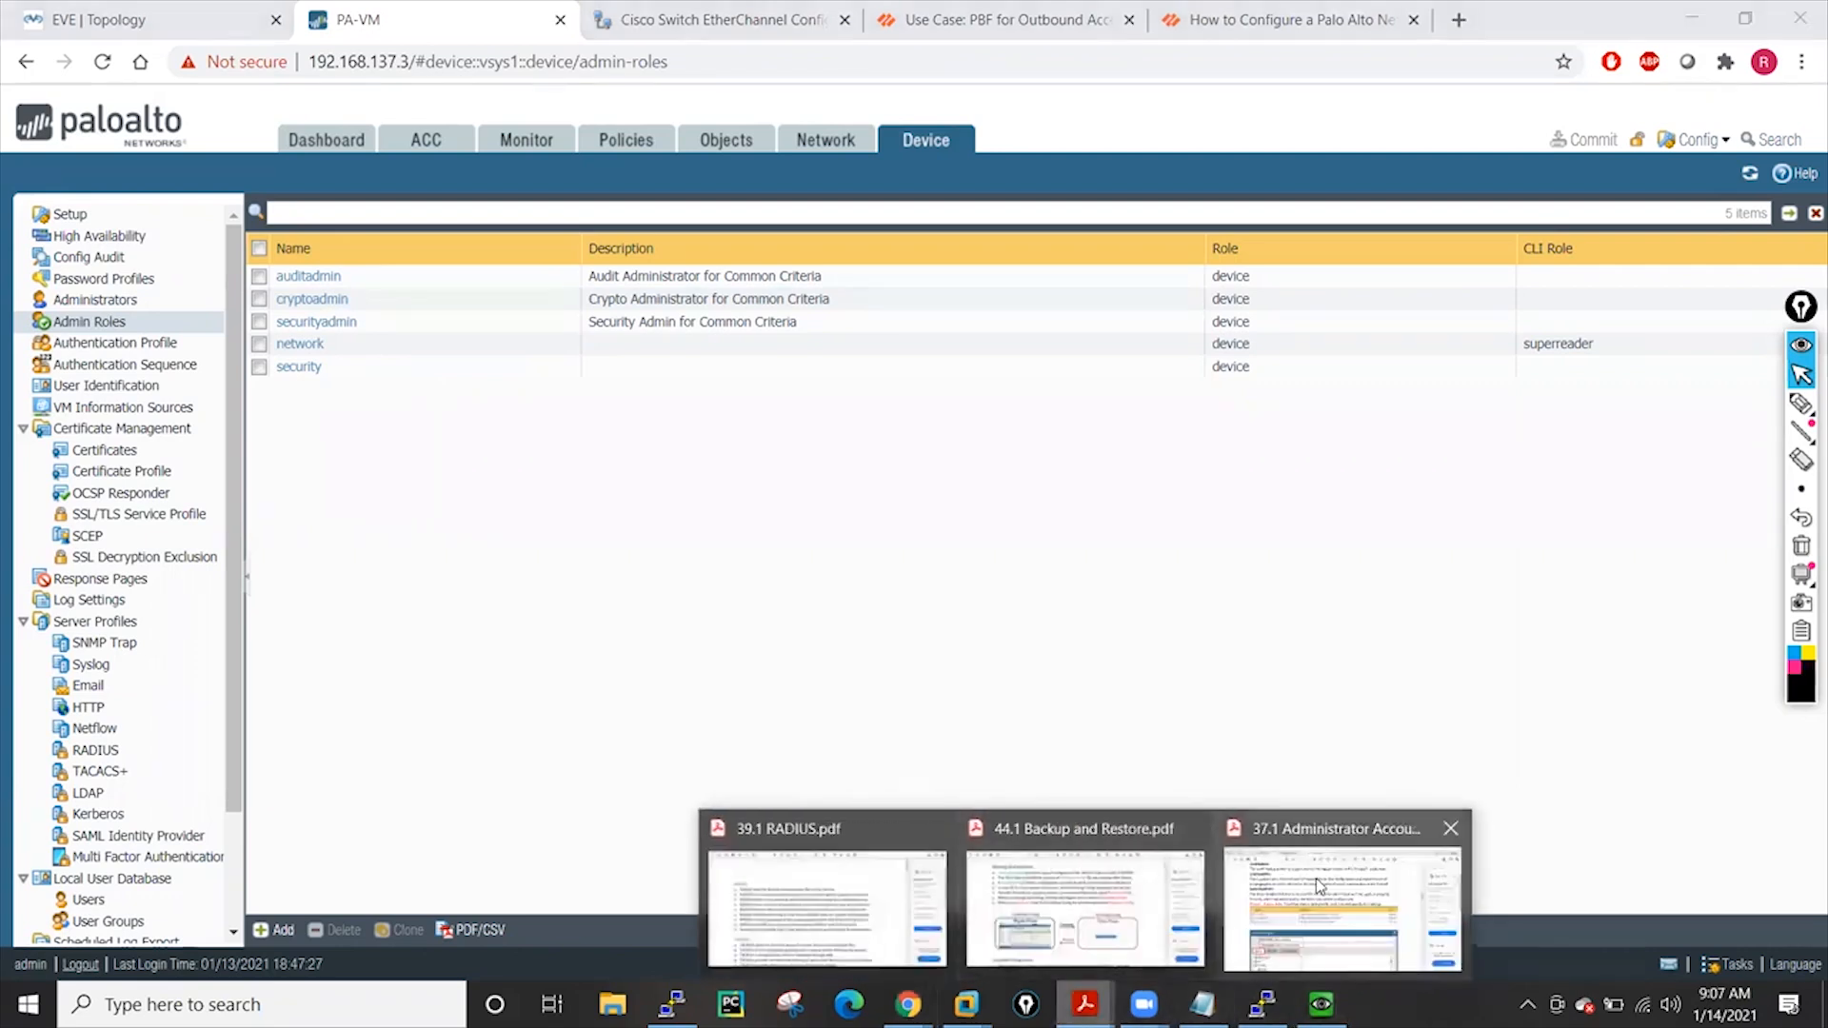
# Switch to the Administrator Accounts PDF and scroll into the Password Profiles section
pyautogui.click(1333, 903)
pyautogui.scroll(-10, 806, 708)
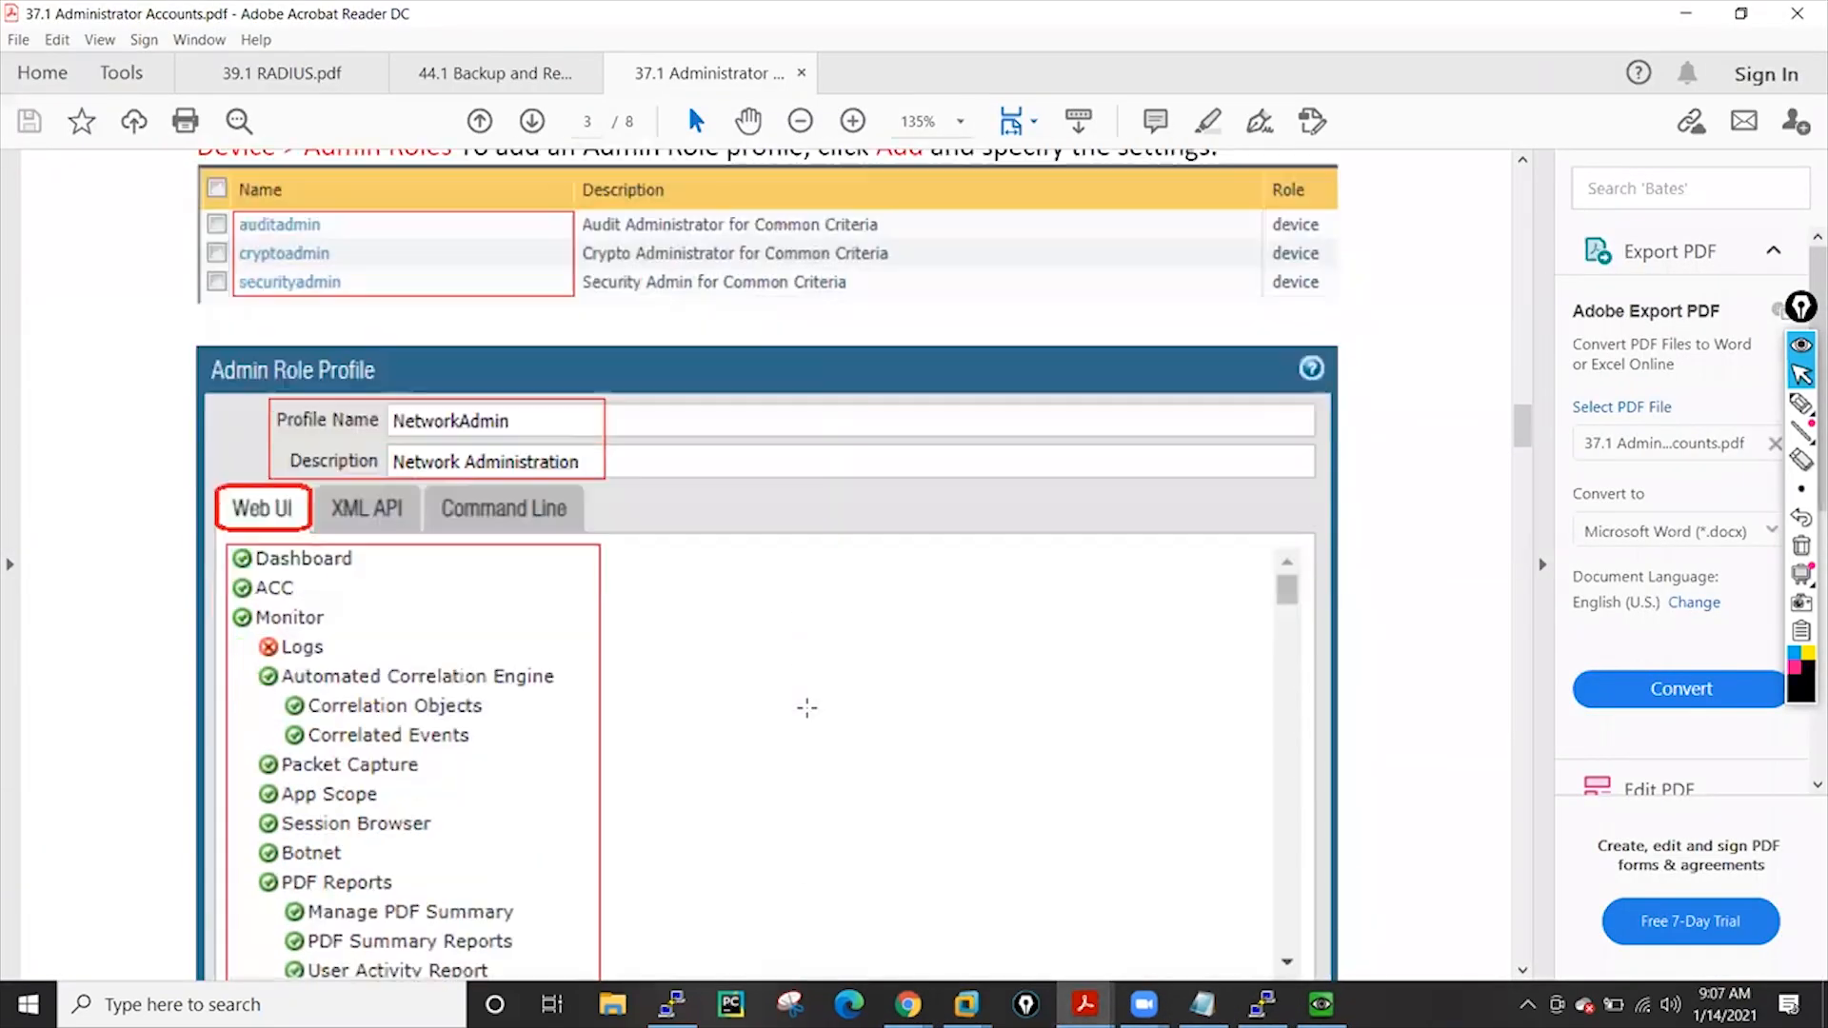
pyautogui.scroll(-8, 633, 461)
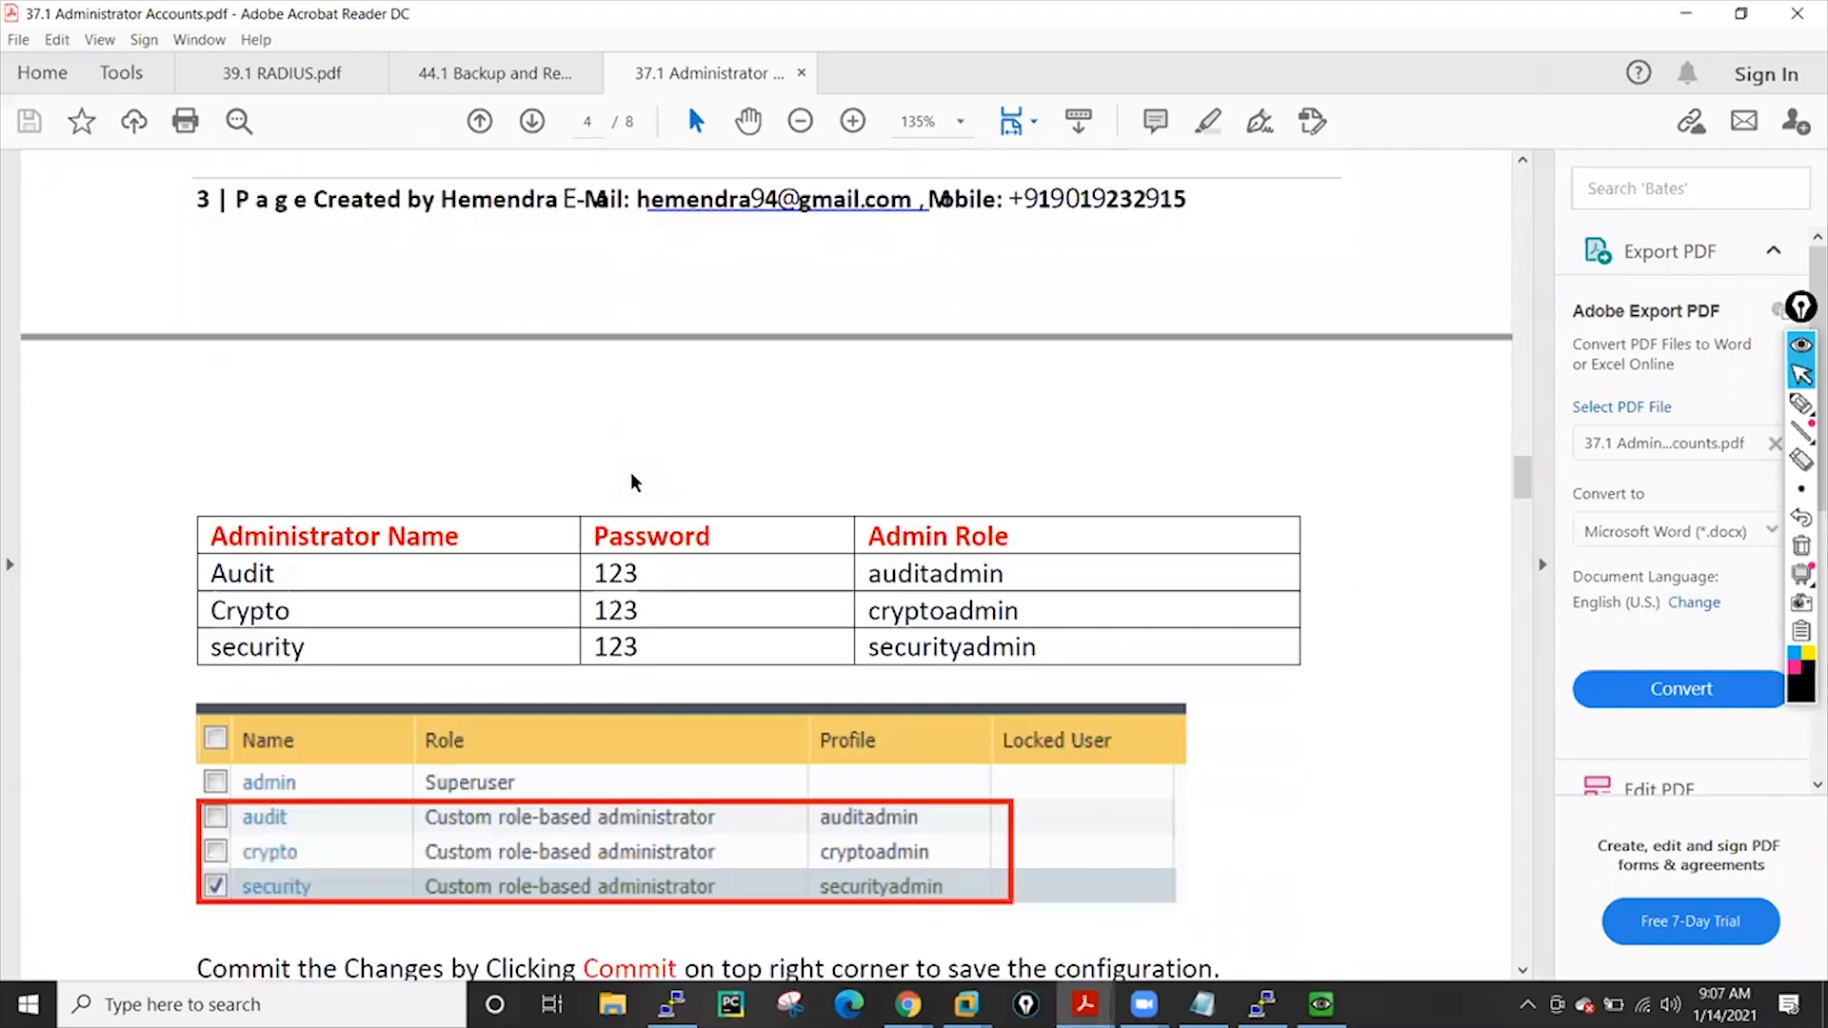
pyautogui.scroll(-1, 898, 465)
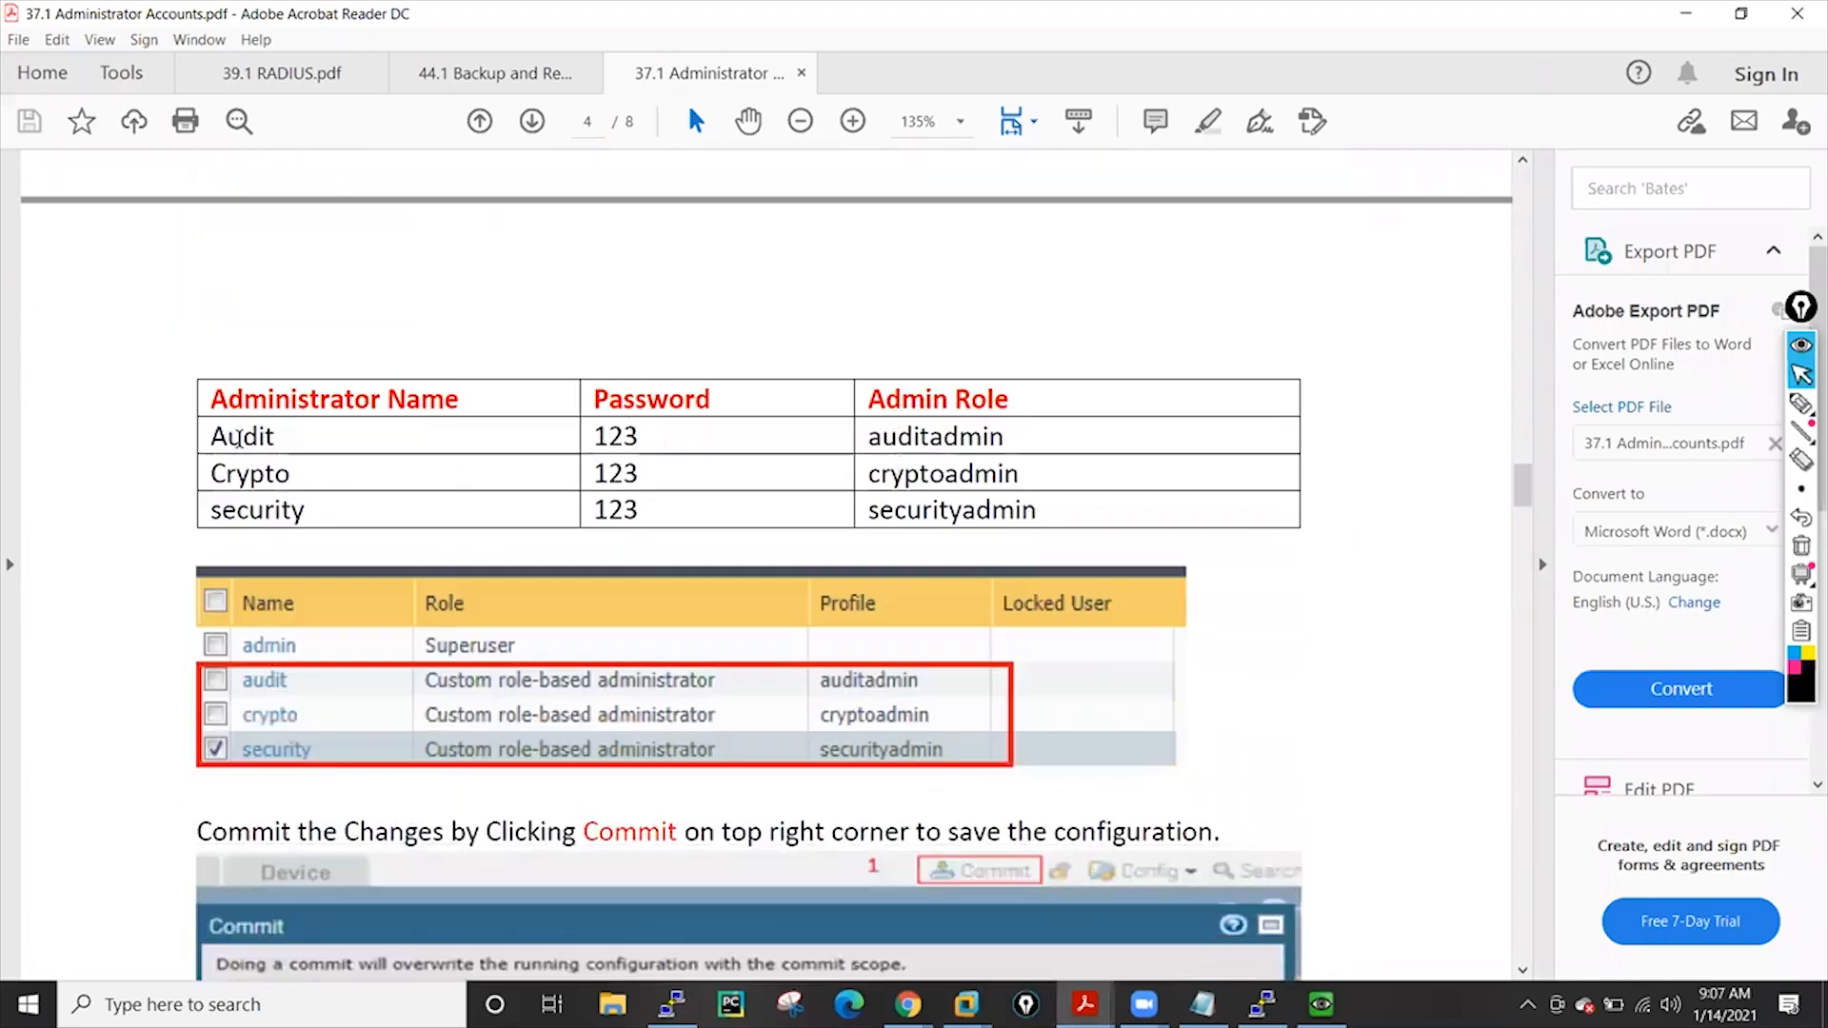
pyautogui.scroll(-17, 479, 547)
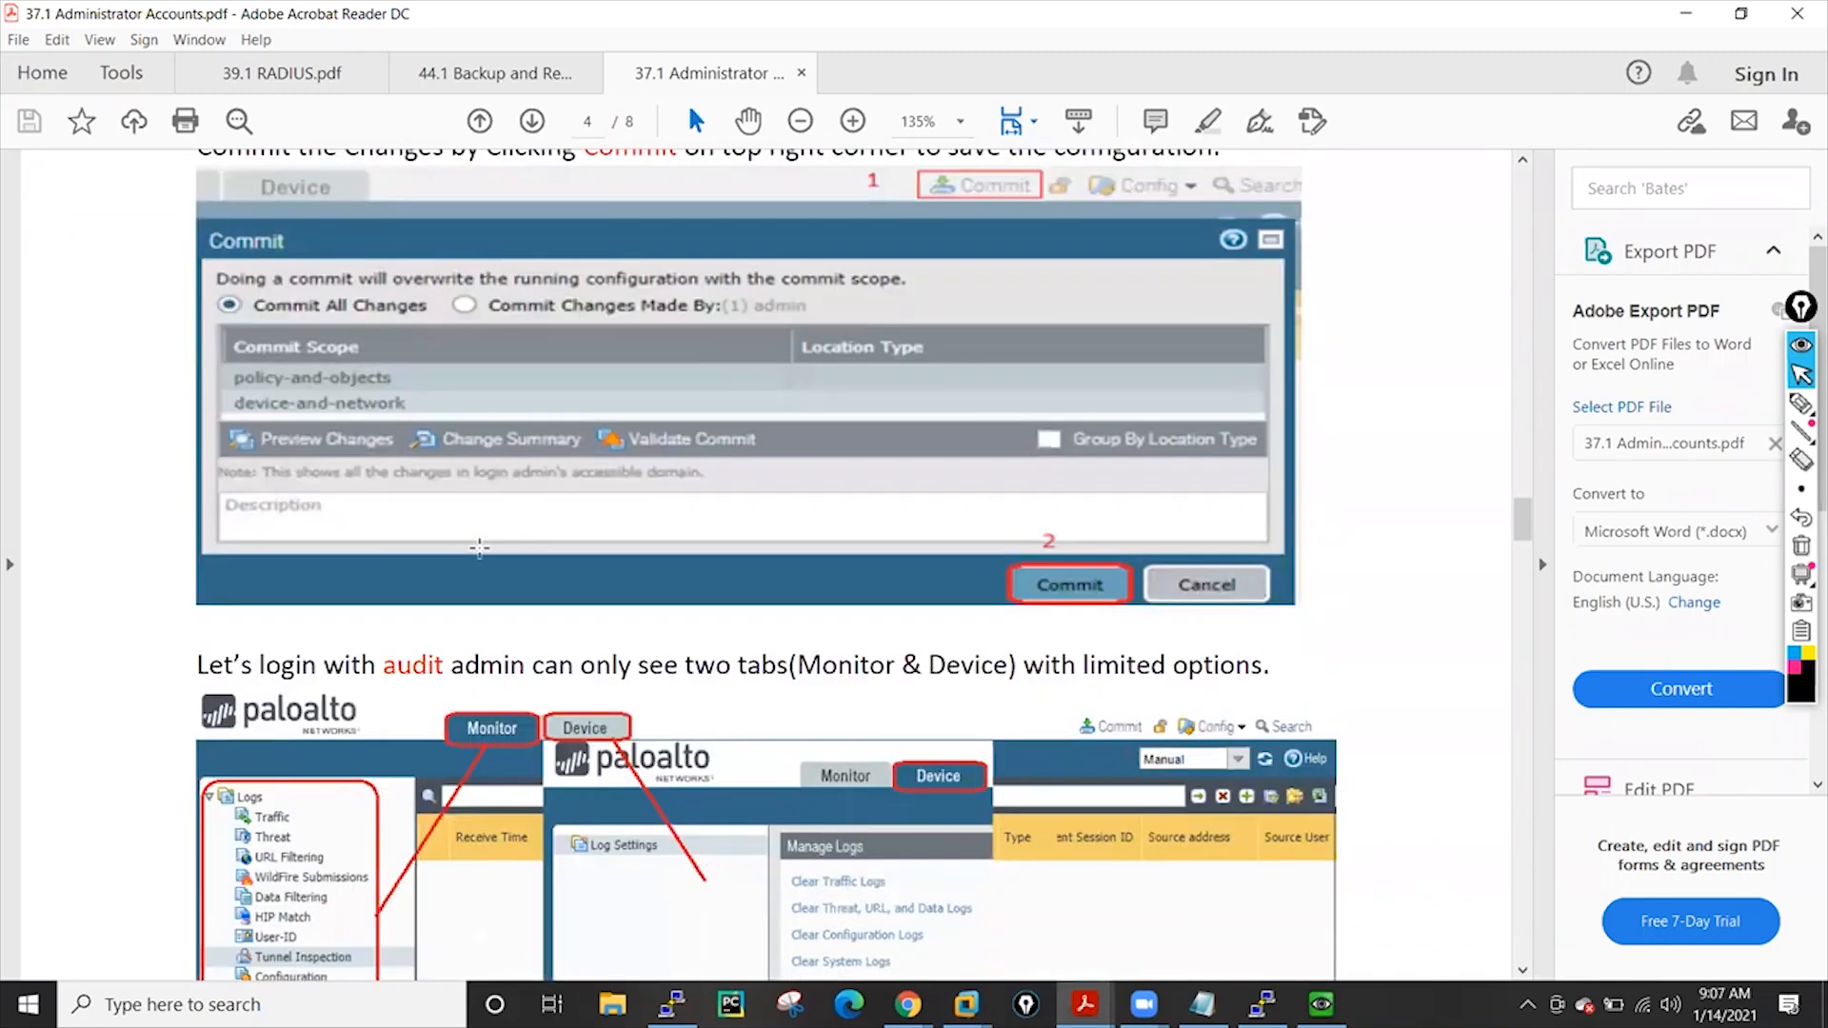
pyautogui.scroll(-2, 479, 547)
pyautogui.scroll(-10, 479, 548)
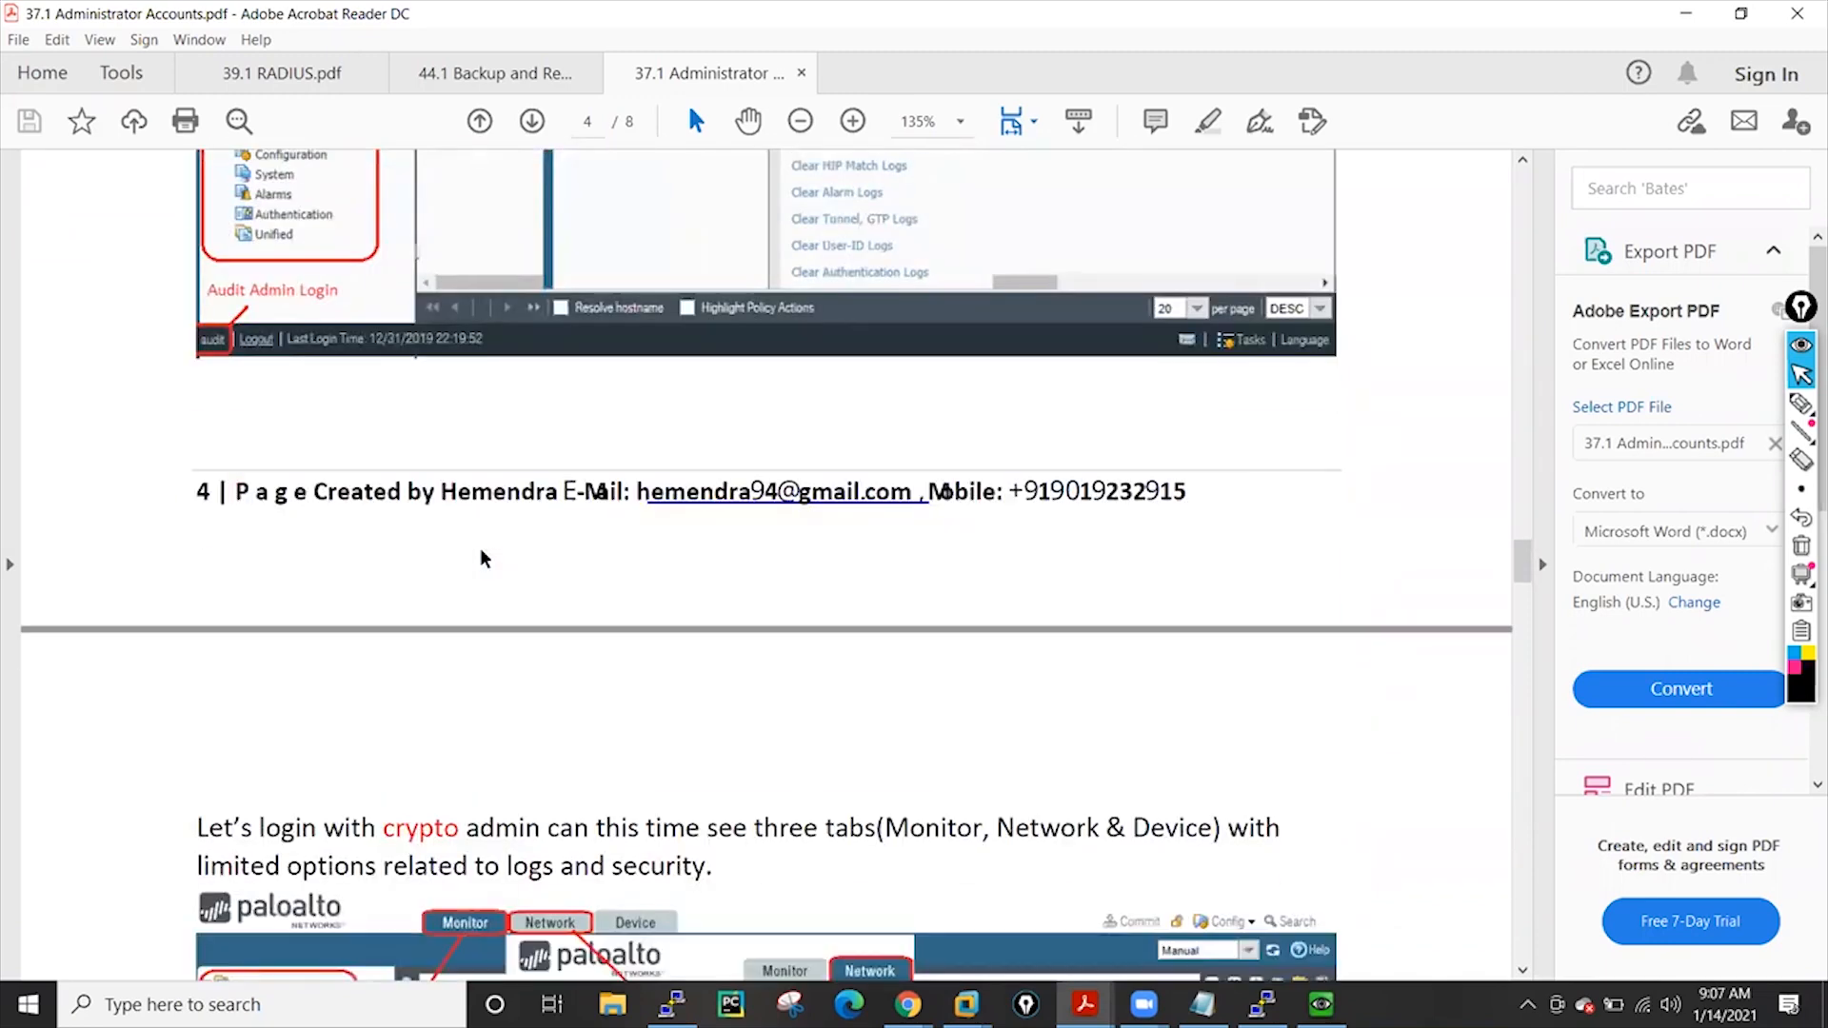
pyautogui.scroll(-14, 479, 547)
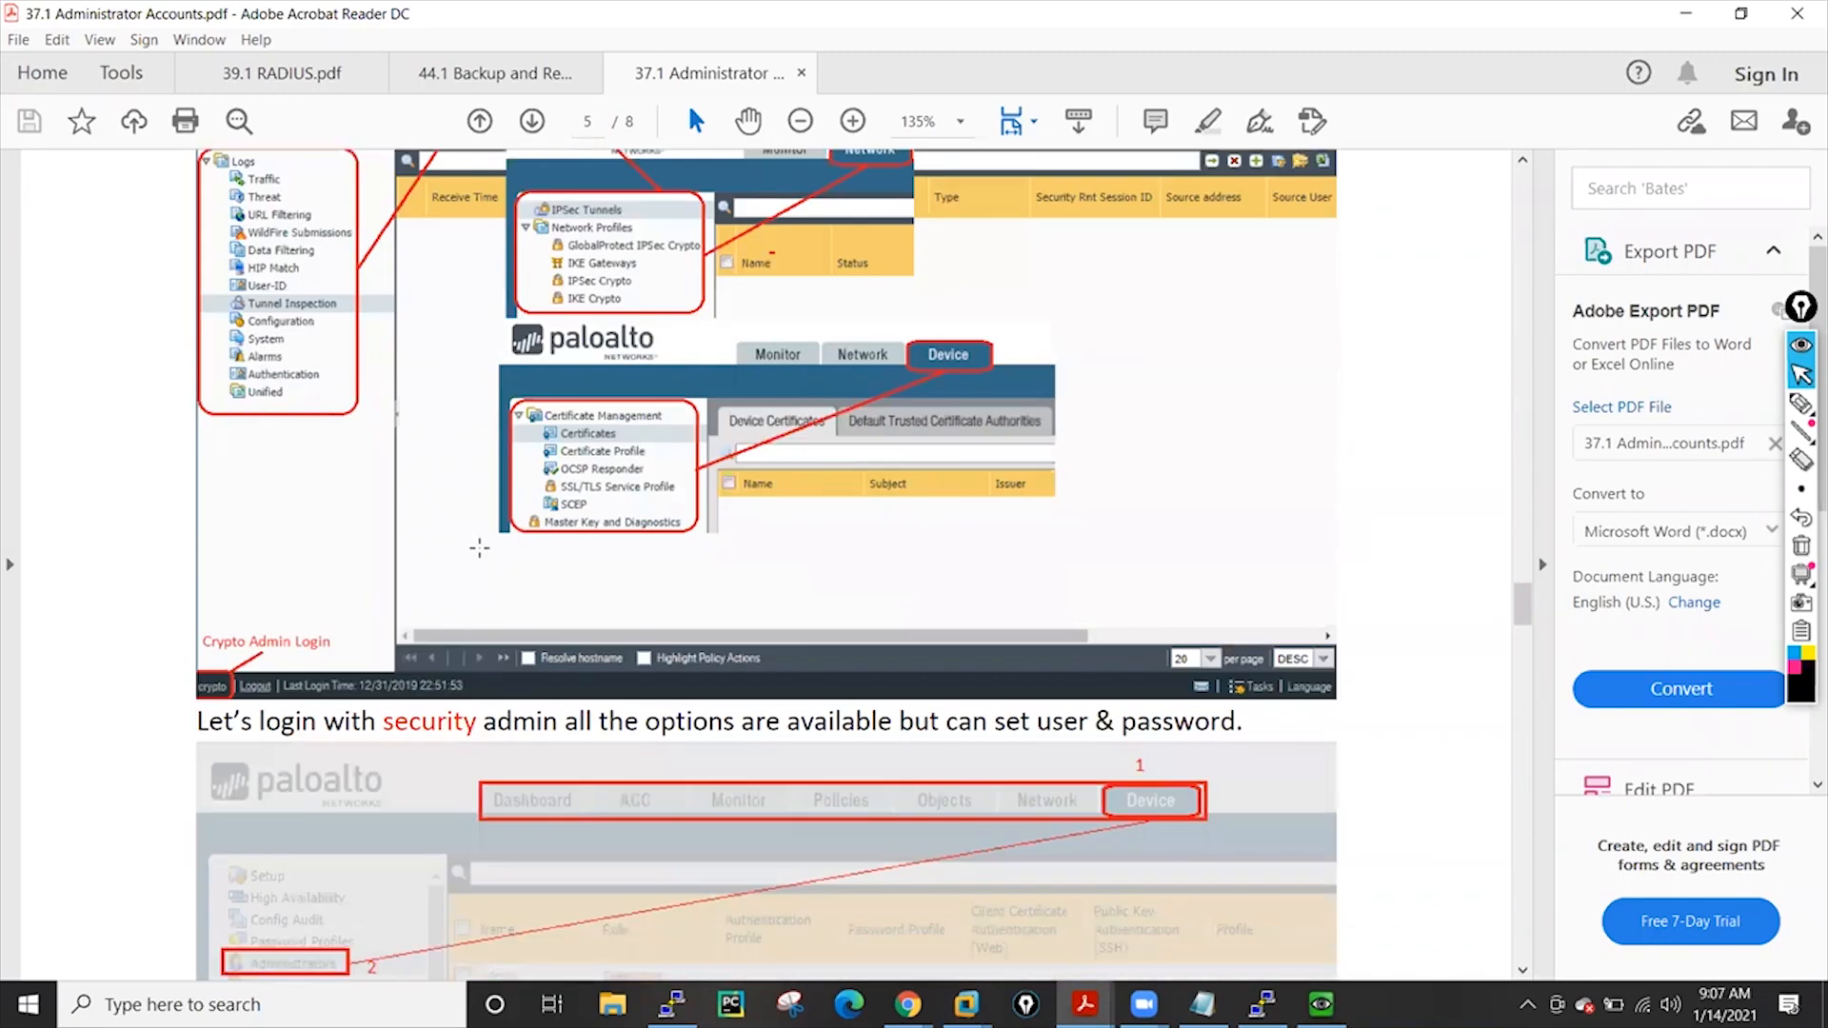
pyautogui.scroll(-11, 479, 548)
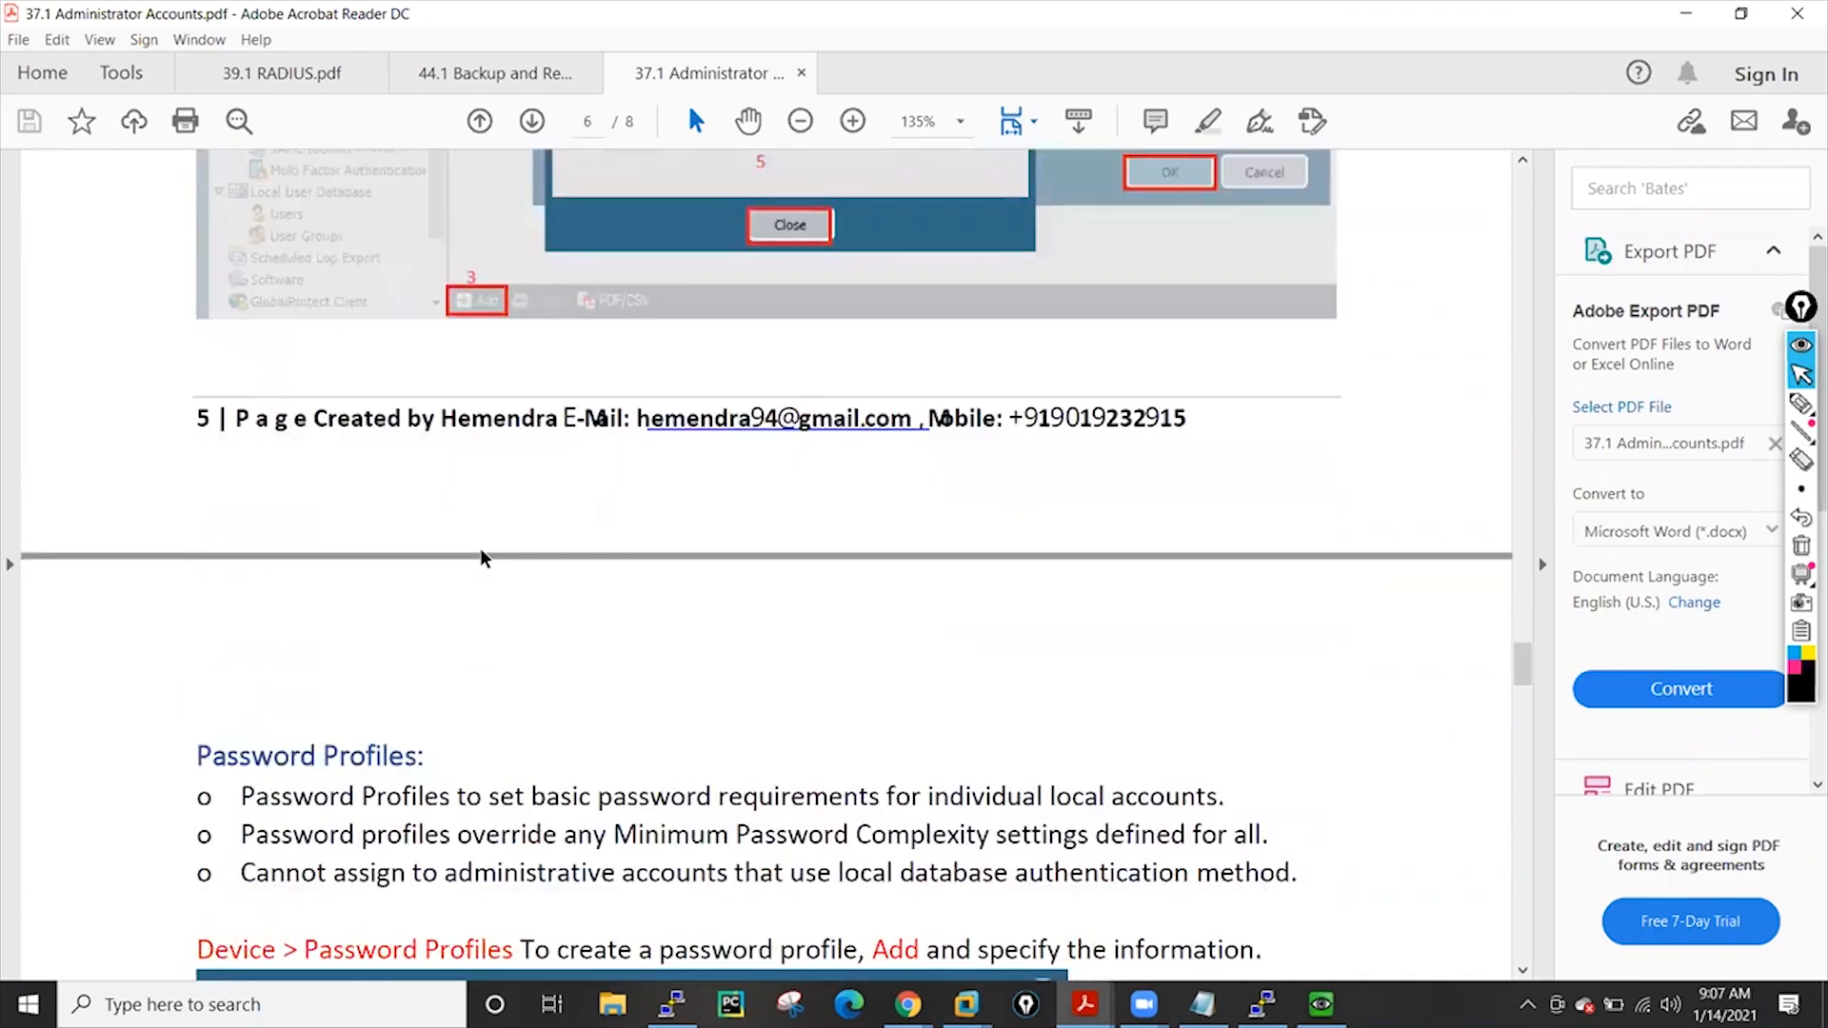
pyautogui.scroll(-4, 479, 548)
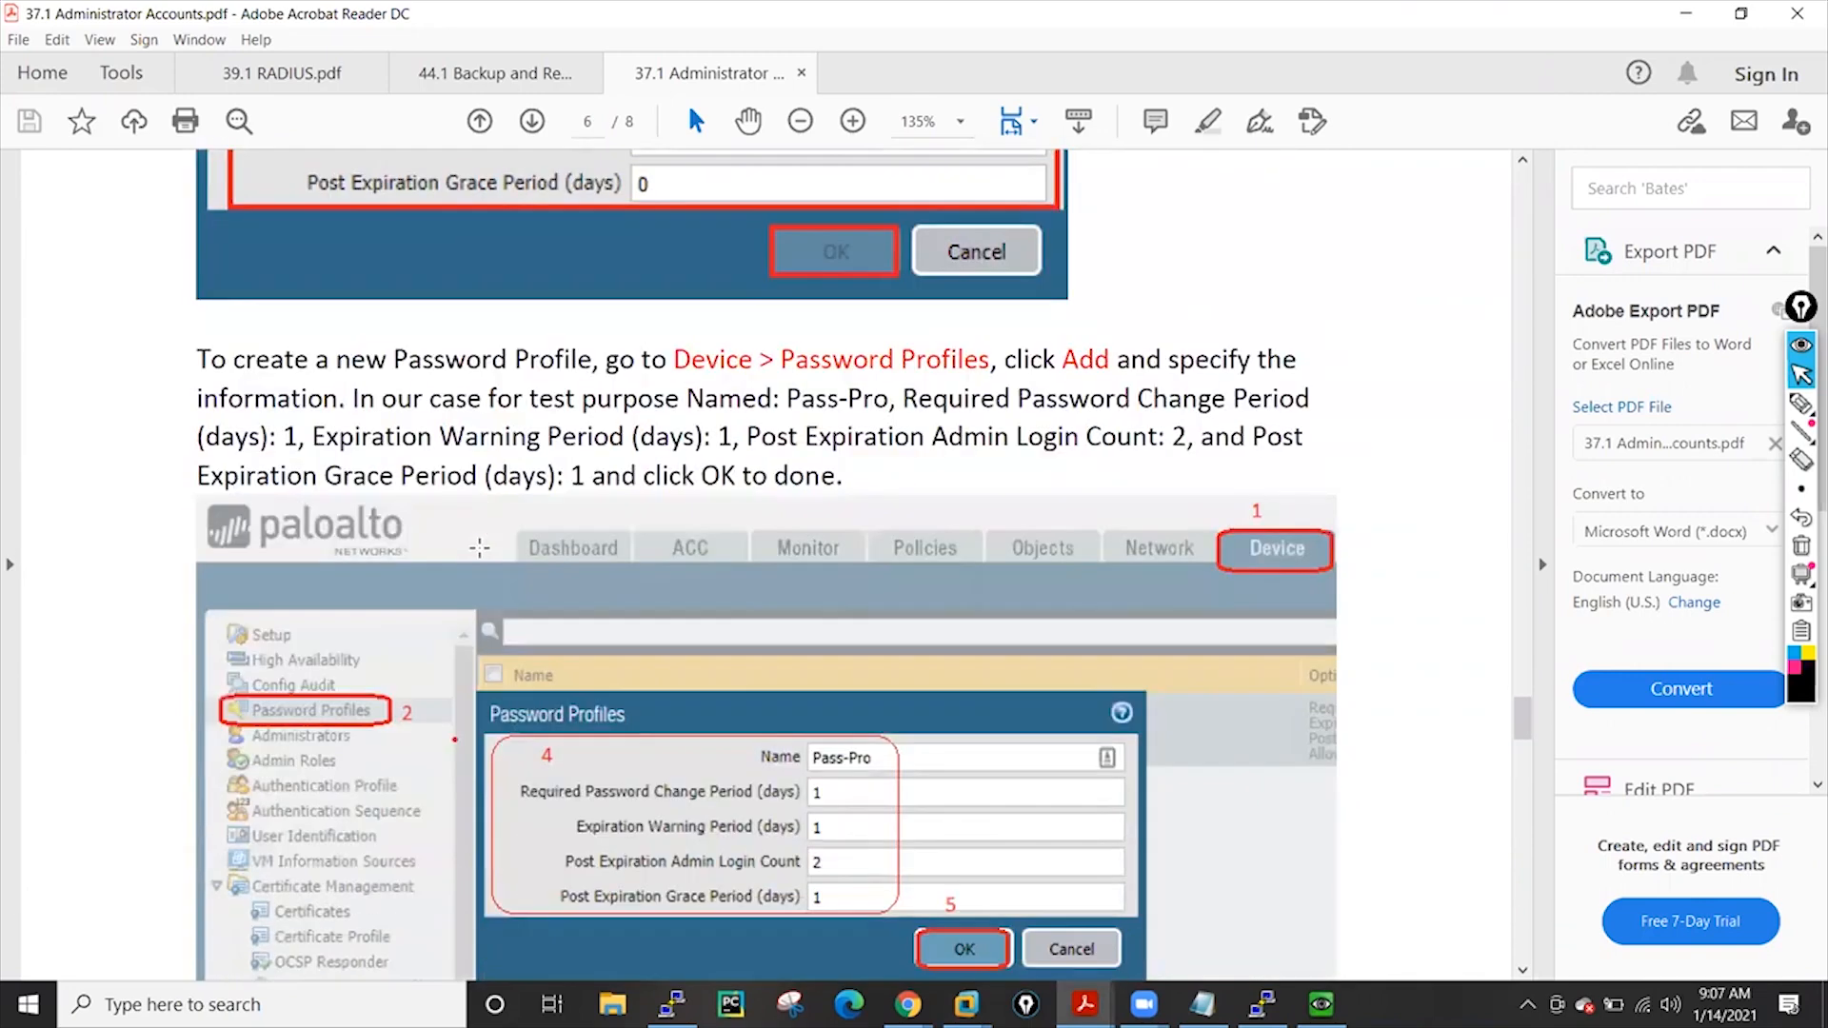
pyautogui.scroll(-7, 479, 547)
# Read on to the final page covering the Pass-Pro password-expiring login warning
pyautogui.scroll(4, 480, 548)
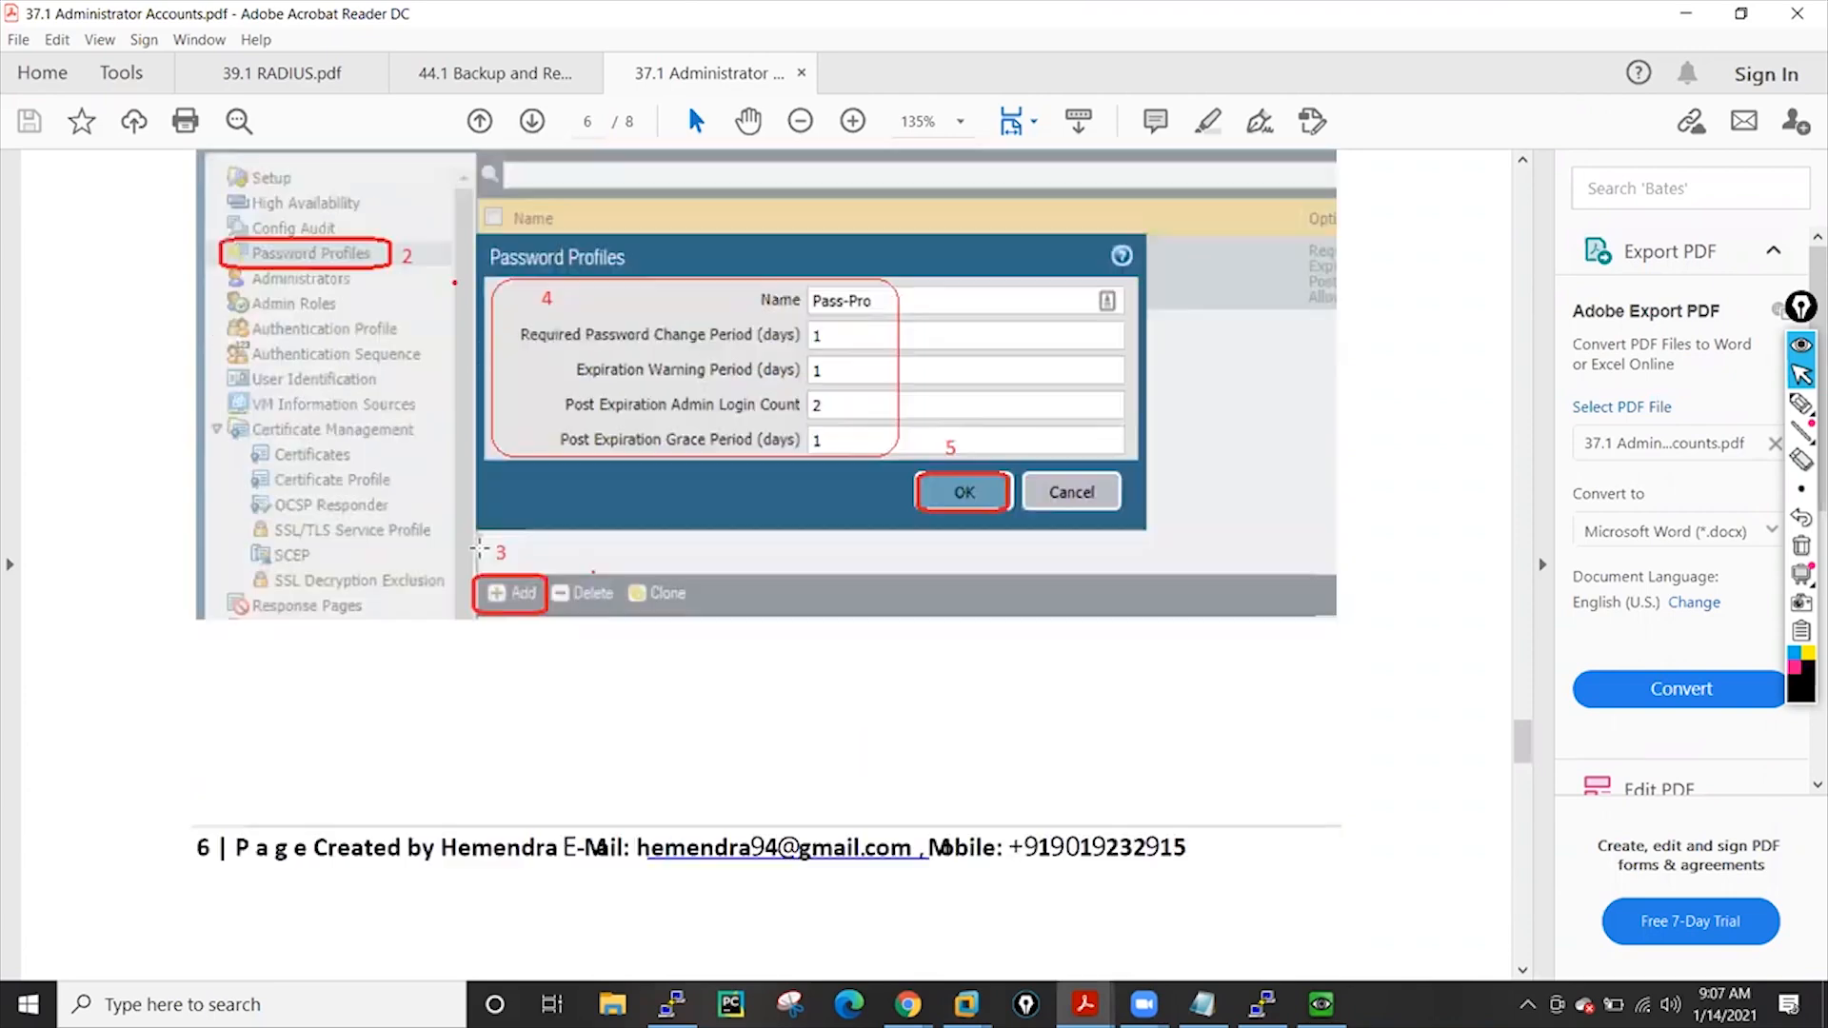
pyautogui.scroll(9, 479, 547)
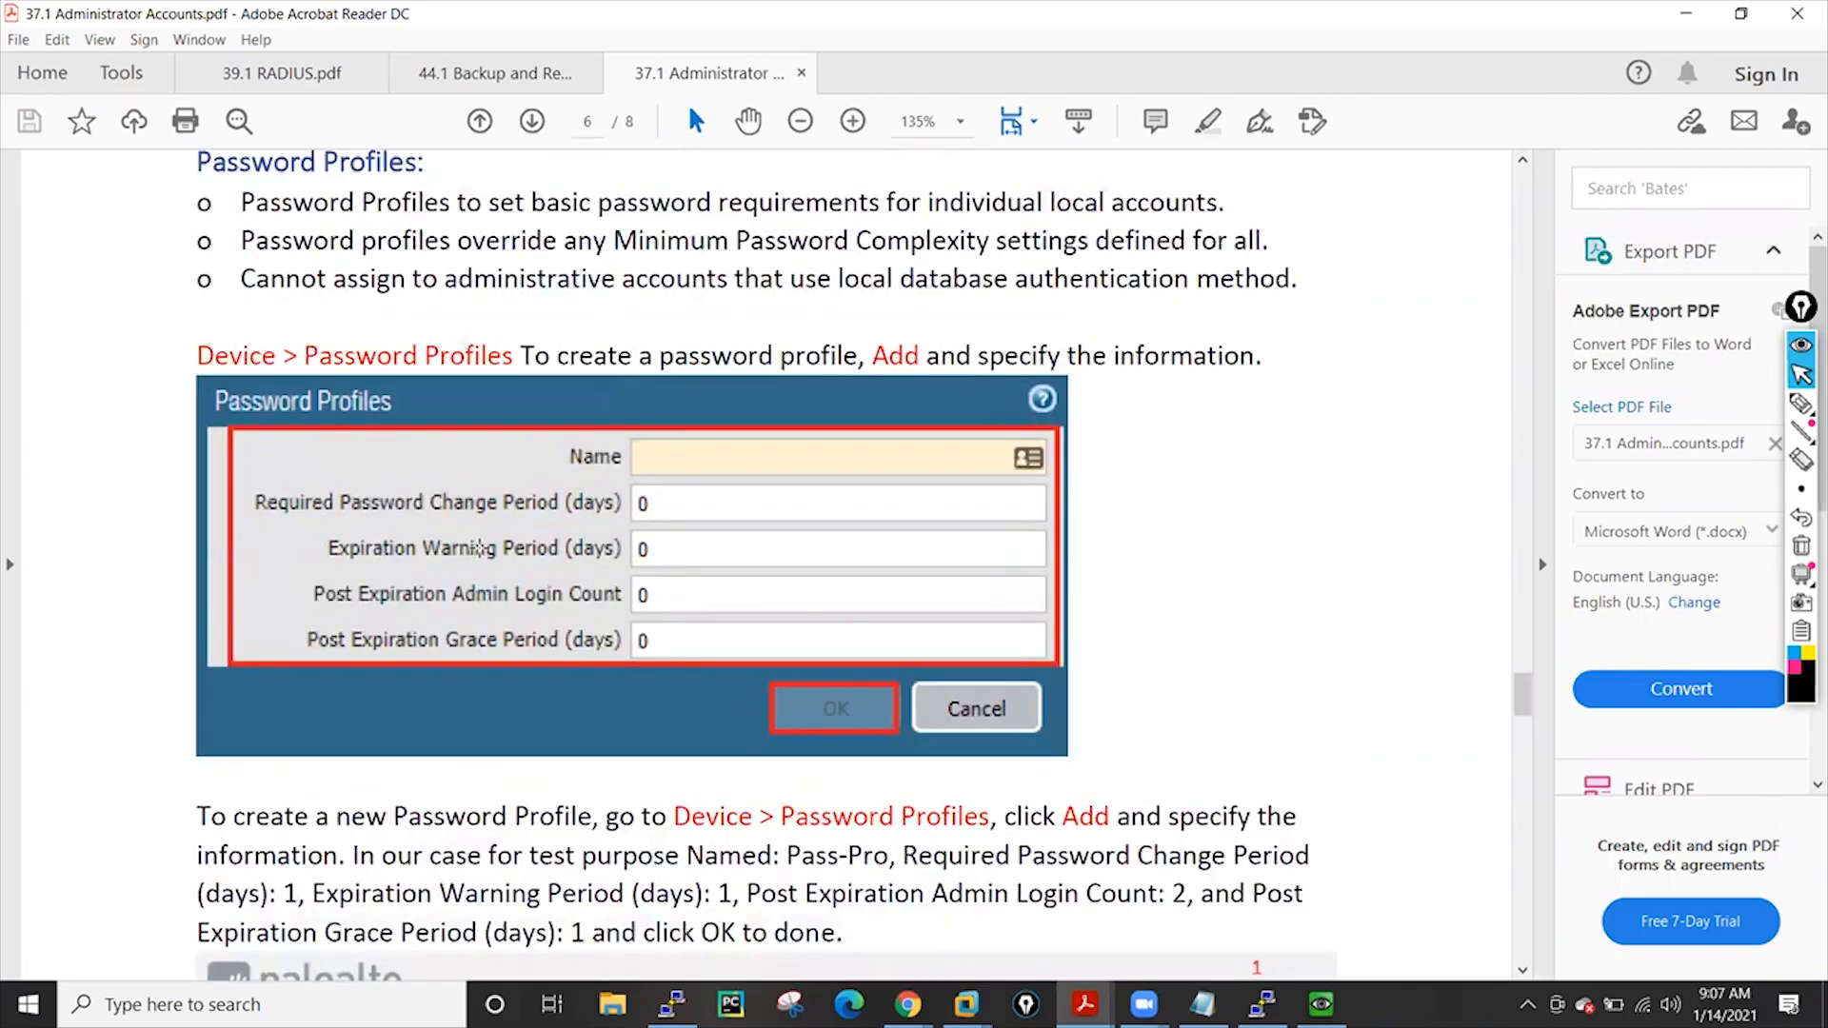
pyautogui.scroll(3, 479, 547)
pyautogui.scroll(-8, 478, 547)
pyautogui.scroll(-2, 479, 547)
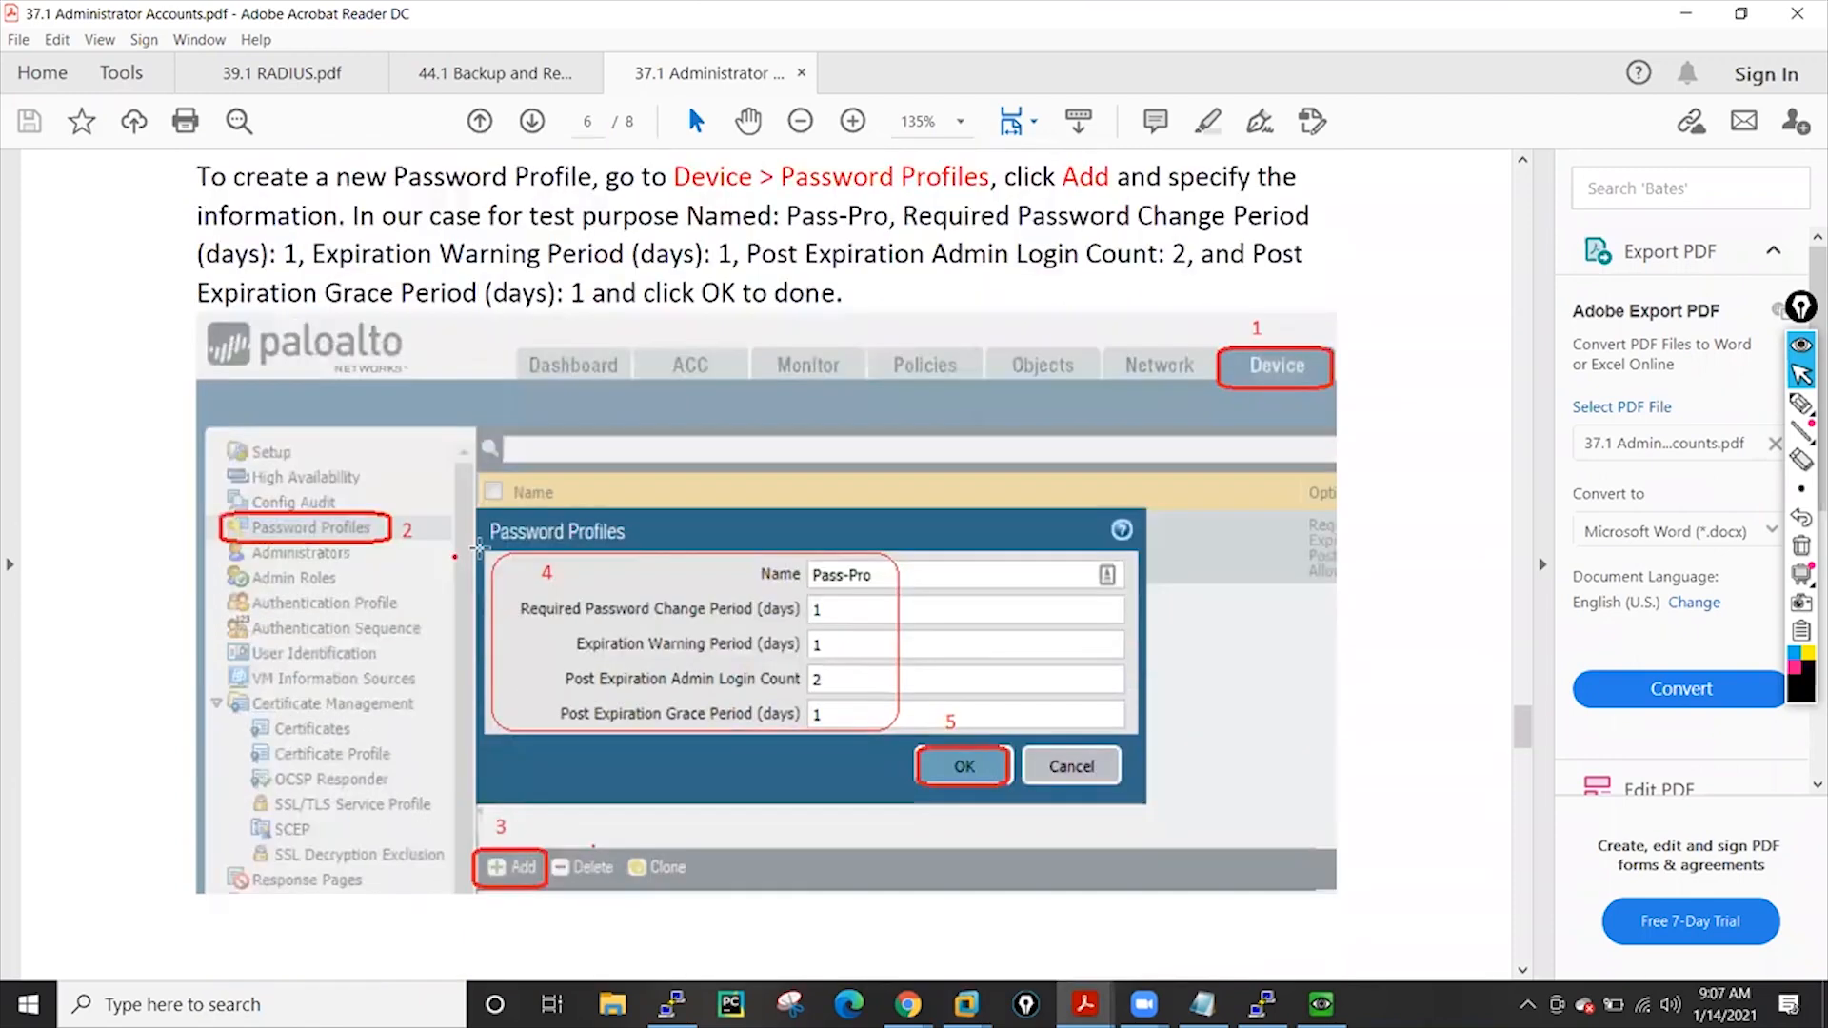
pyautogui.scroll(-4, 479, 547)
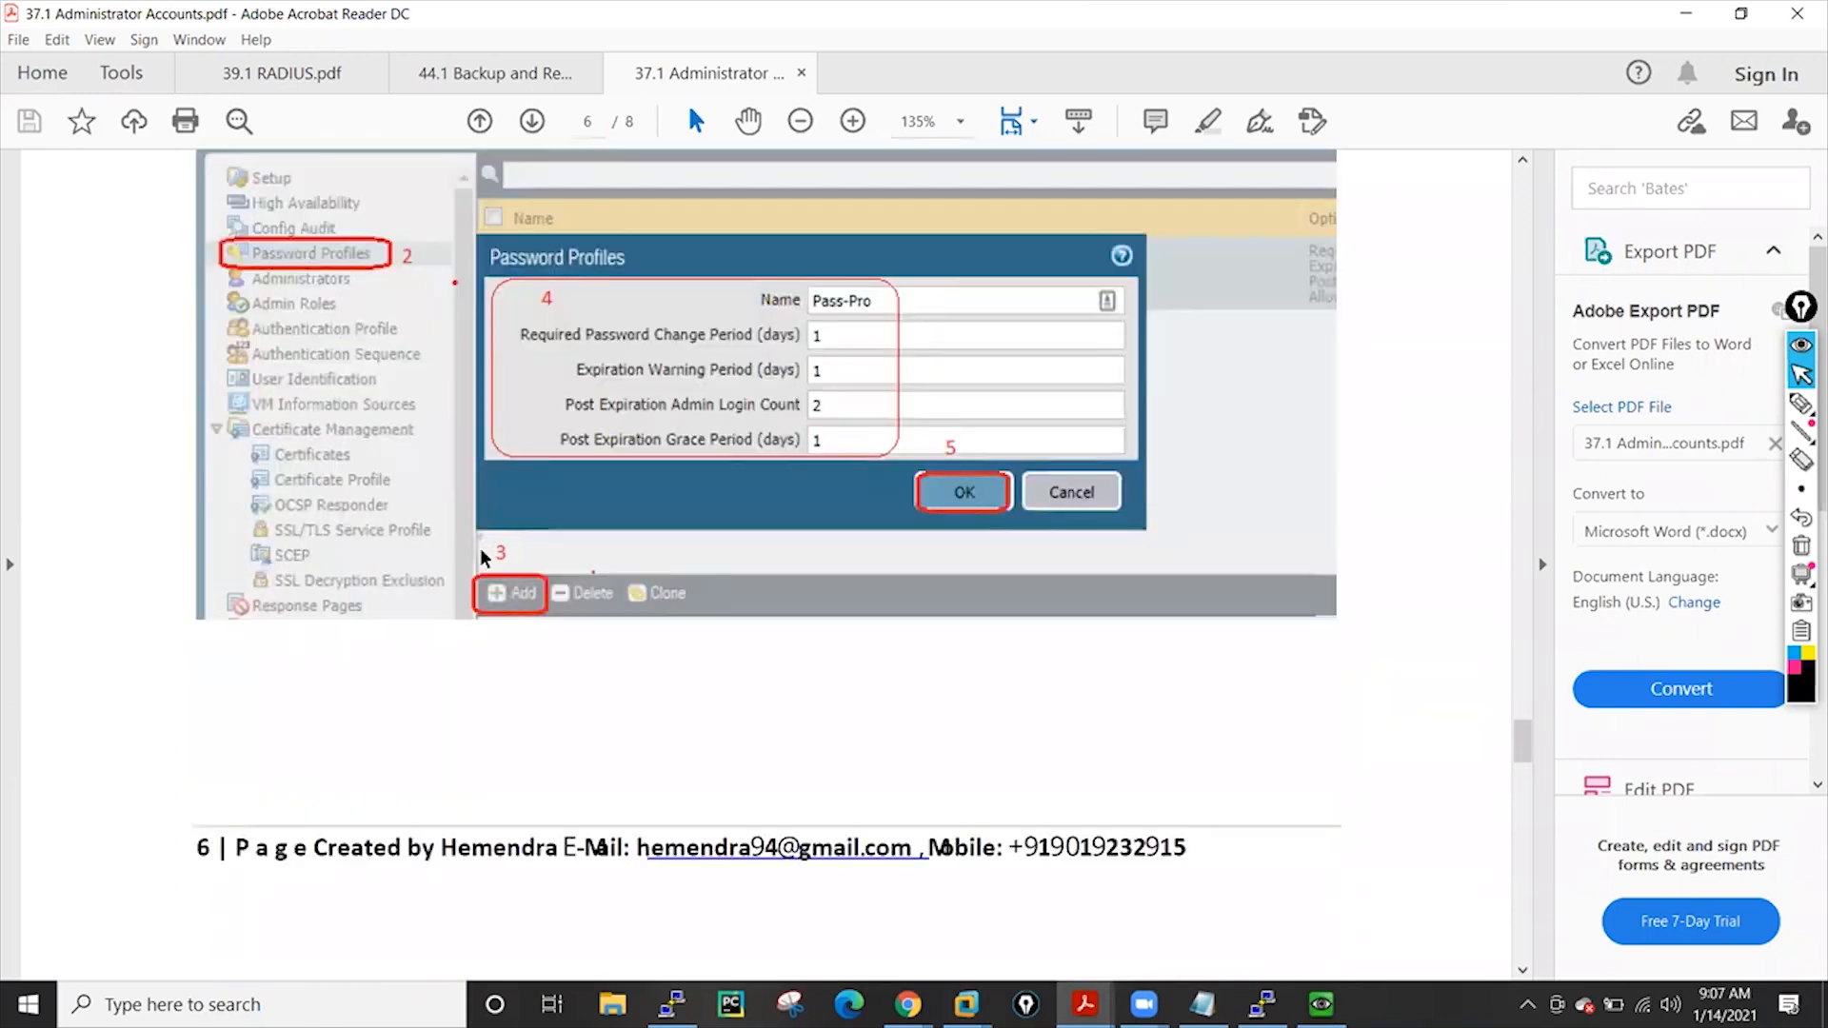
pyautogui.scroll(-6, 480, 549)
pyautogui.scroll(-10, 481, 552)
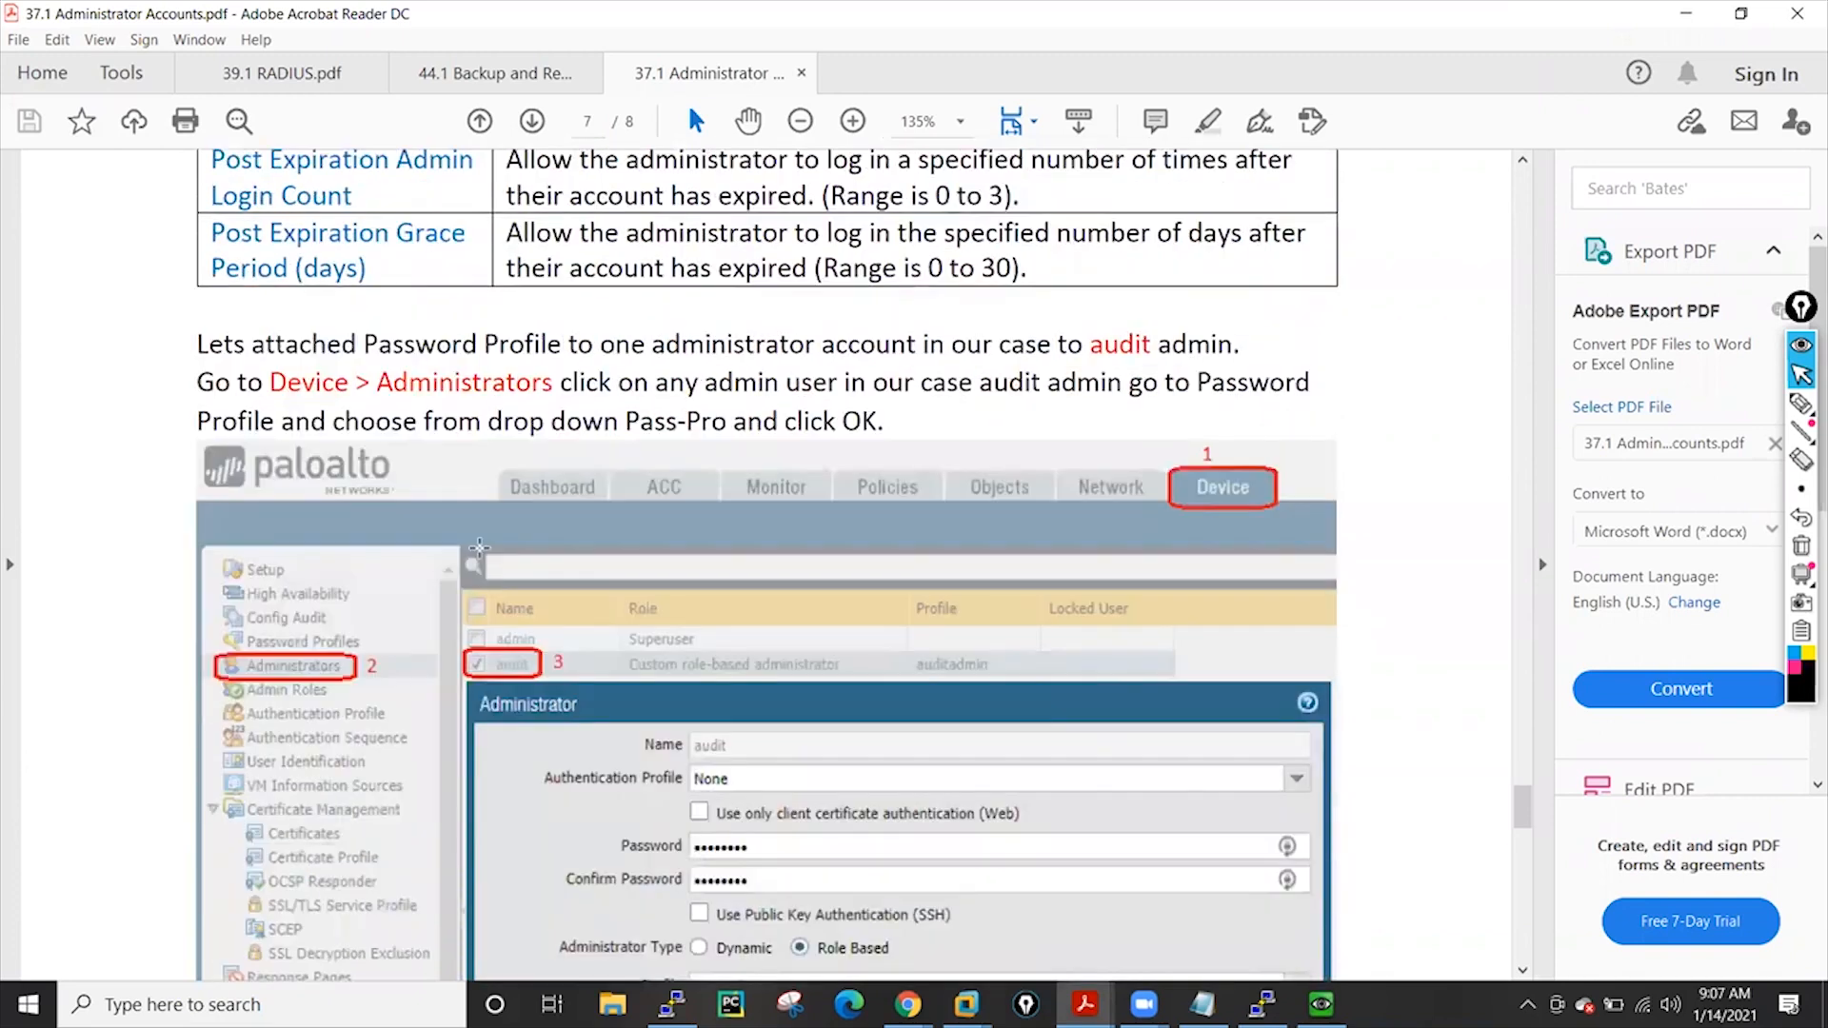
pyautogui.scroll(-7, 479, 547)
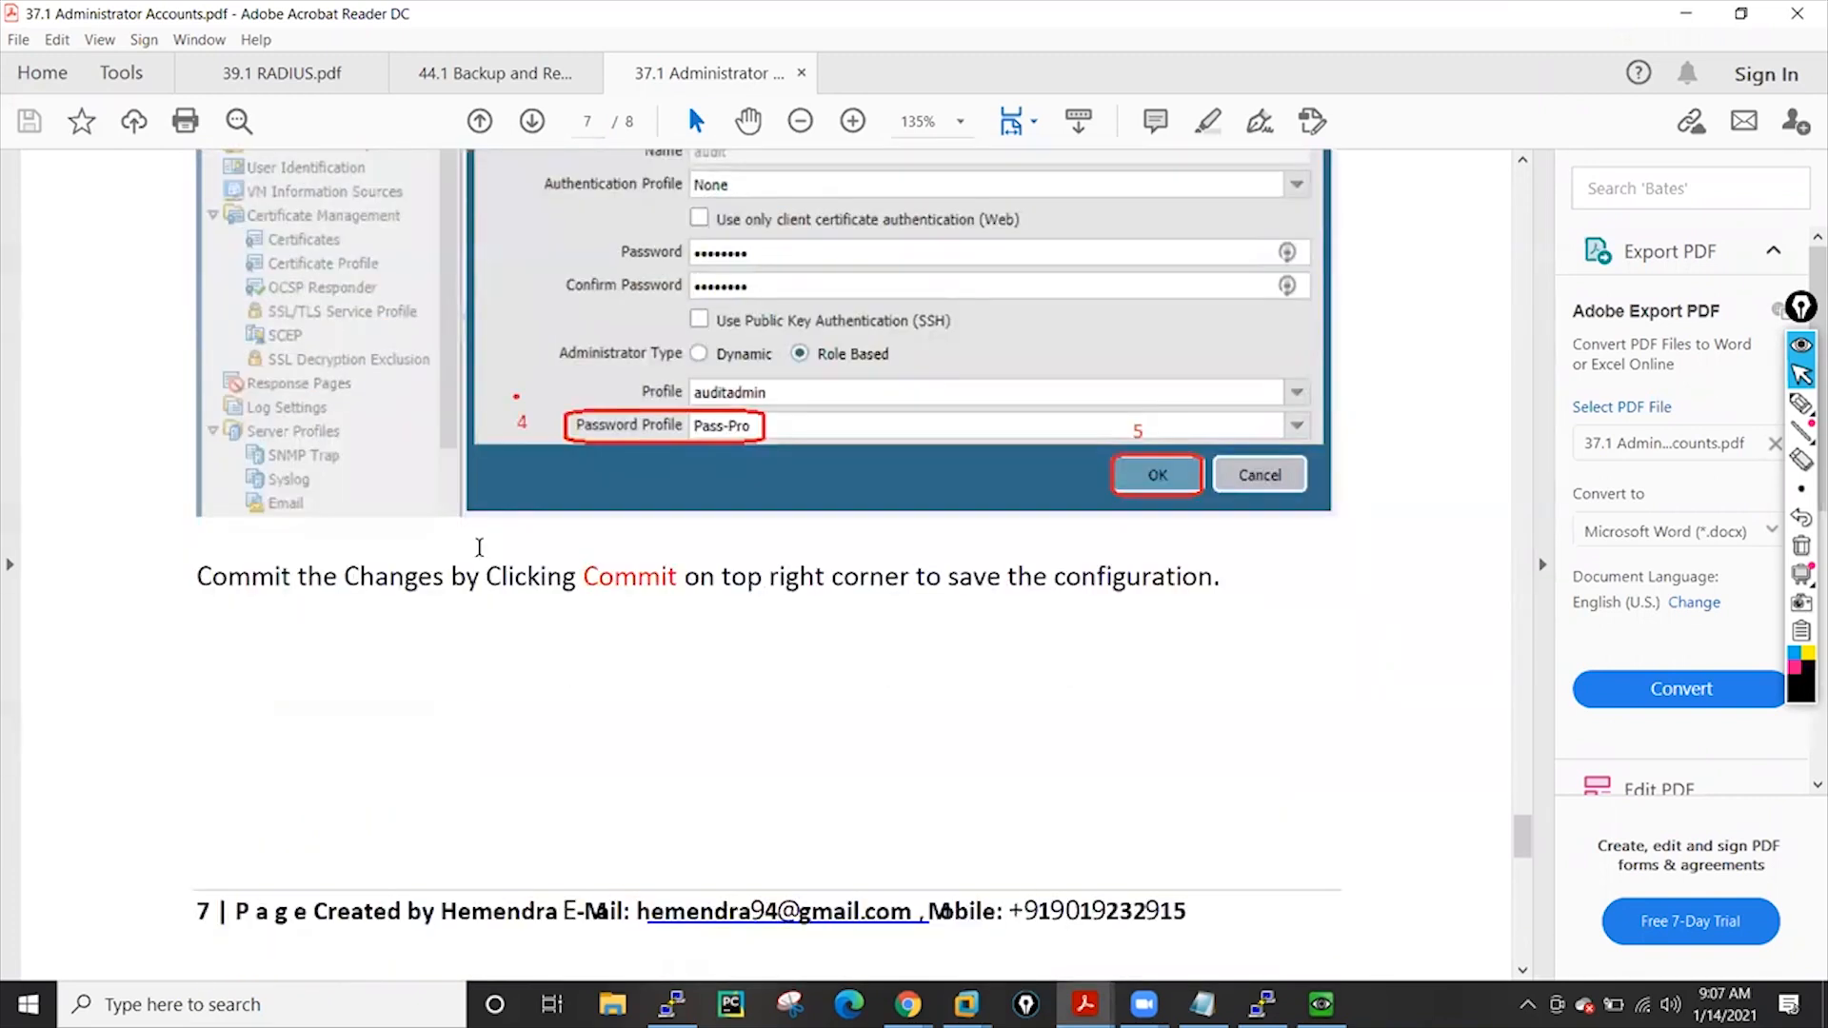
pyautogui.scroll(-17, 480, 547)
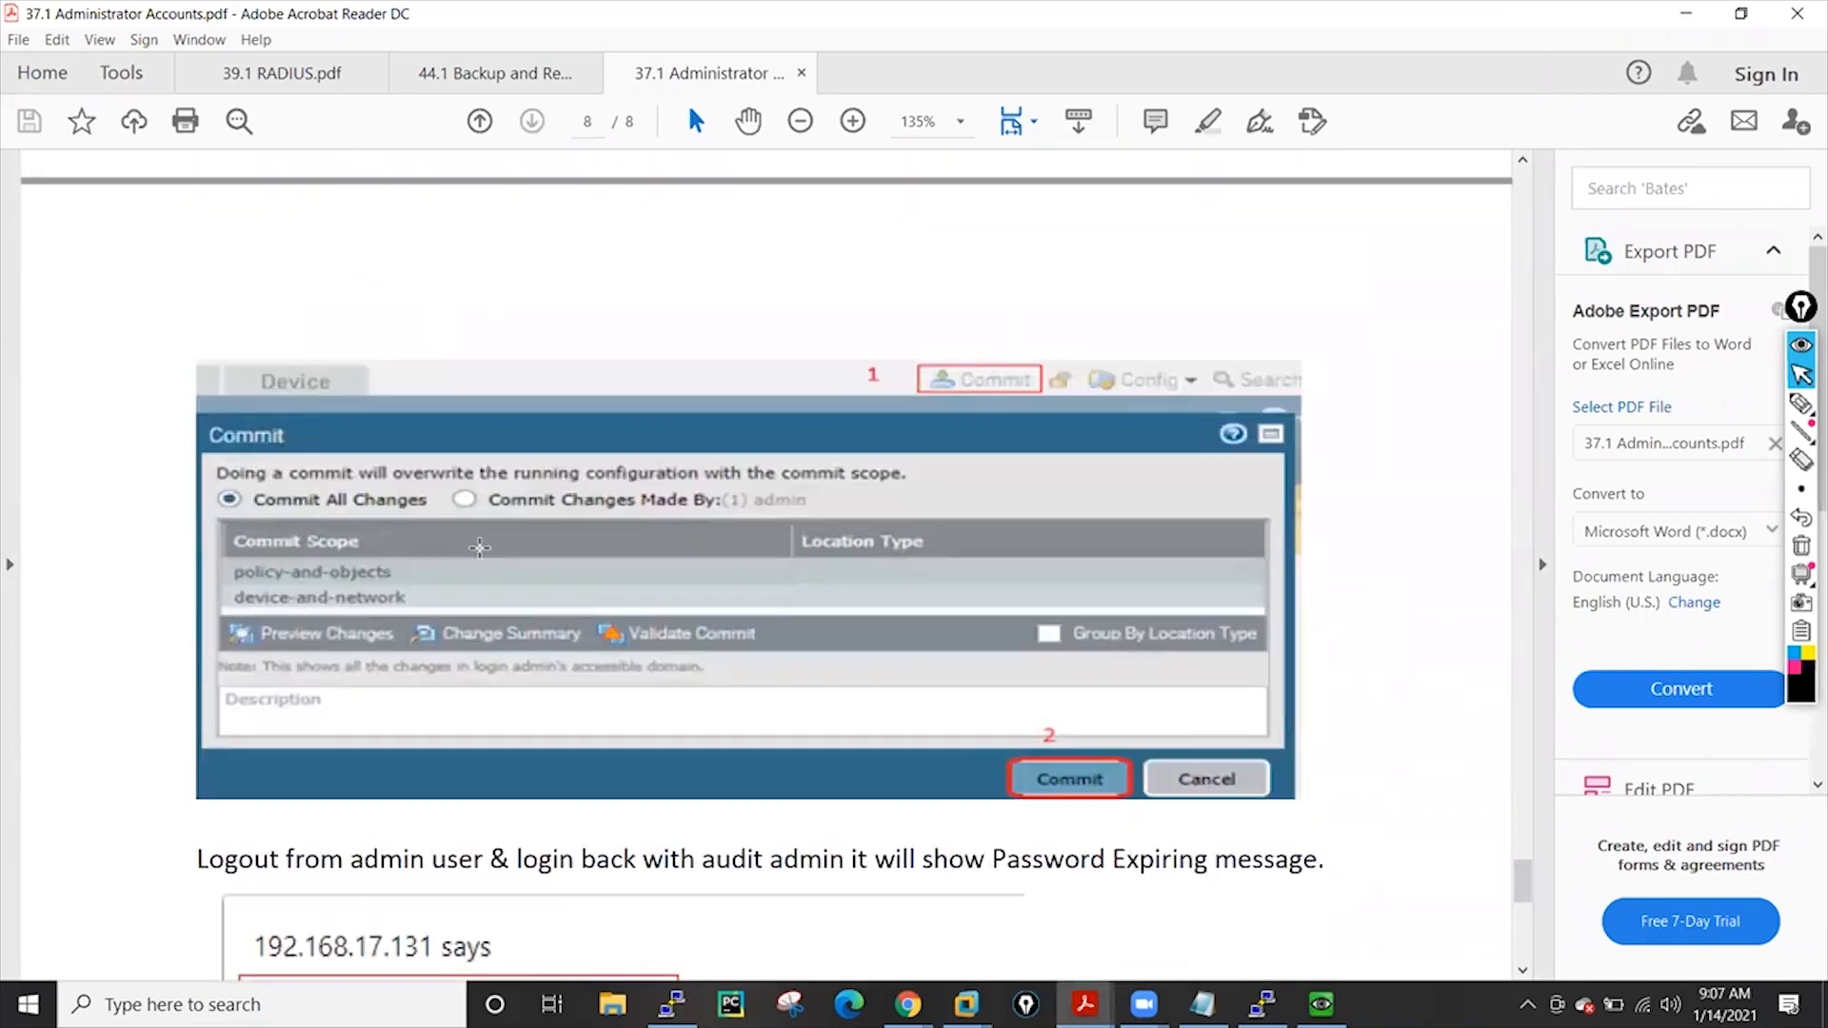
pyautogui.scroll(-10, 480, 547)
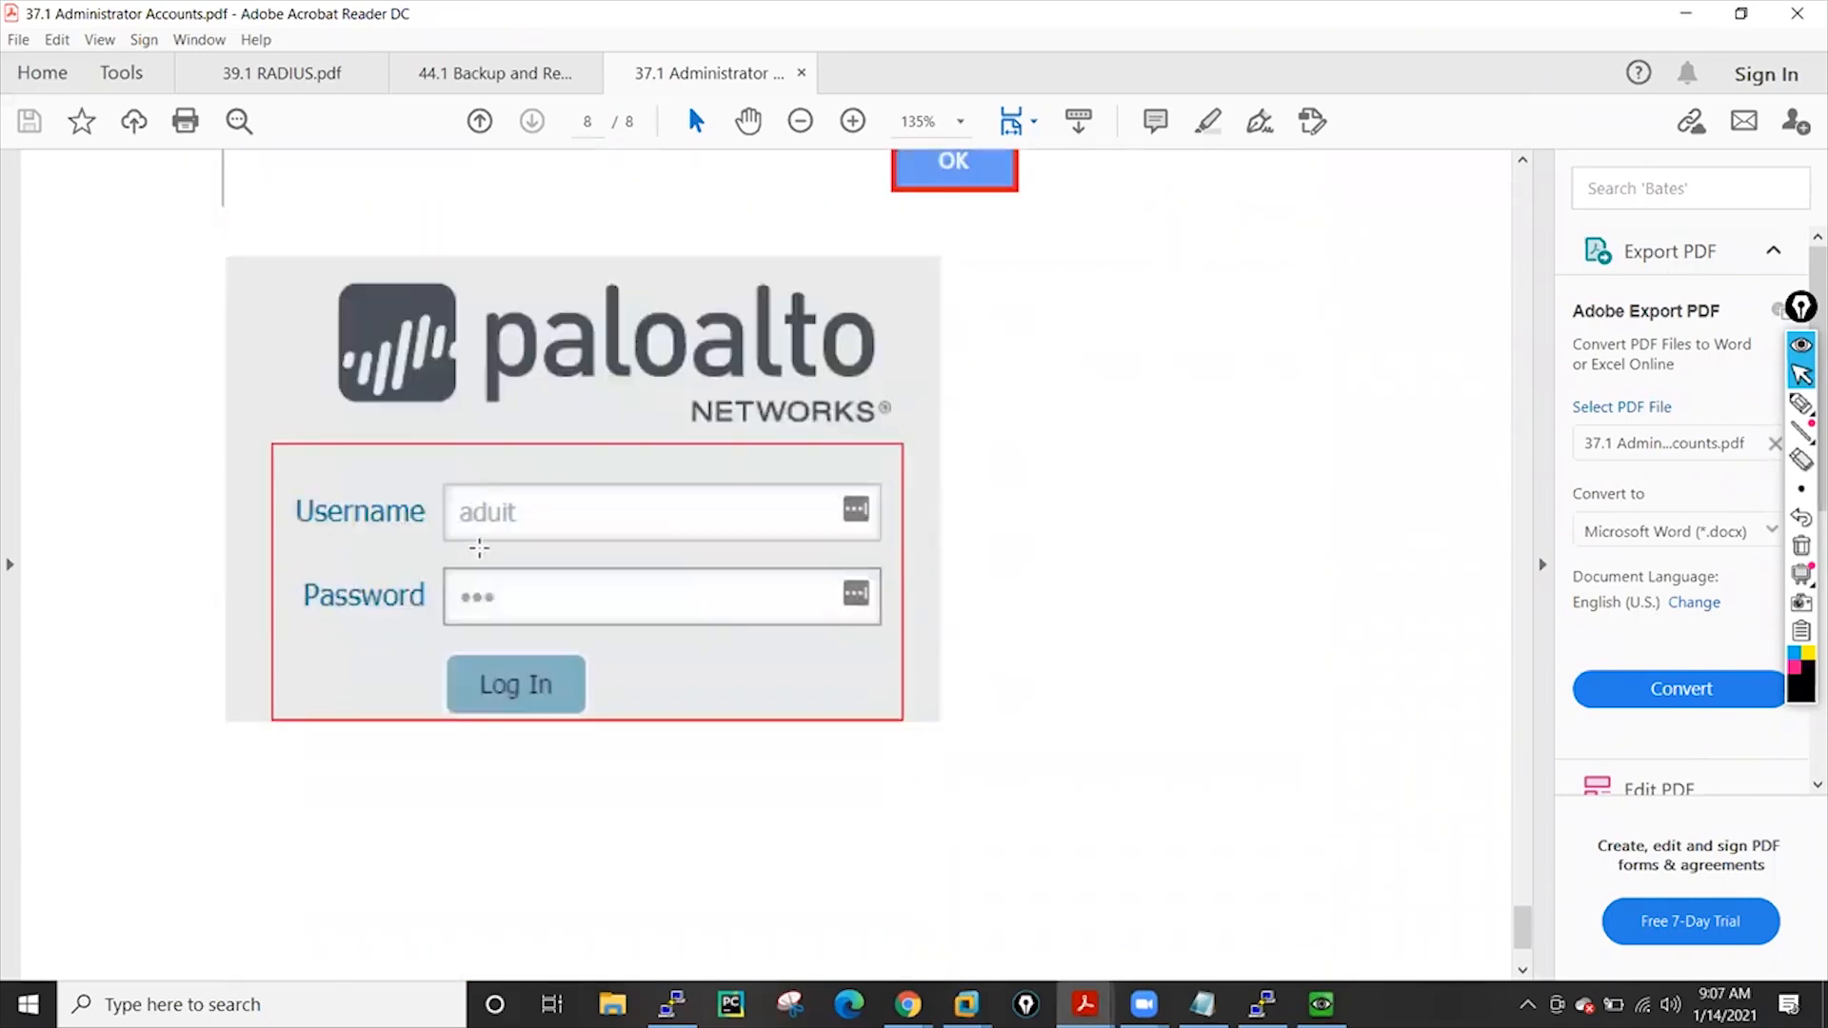
pyautogui.scroll(4, 480, 546)
pyautogui.scroll(4, 479, 547)
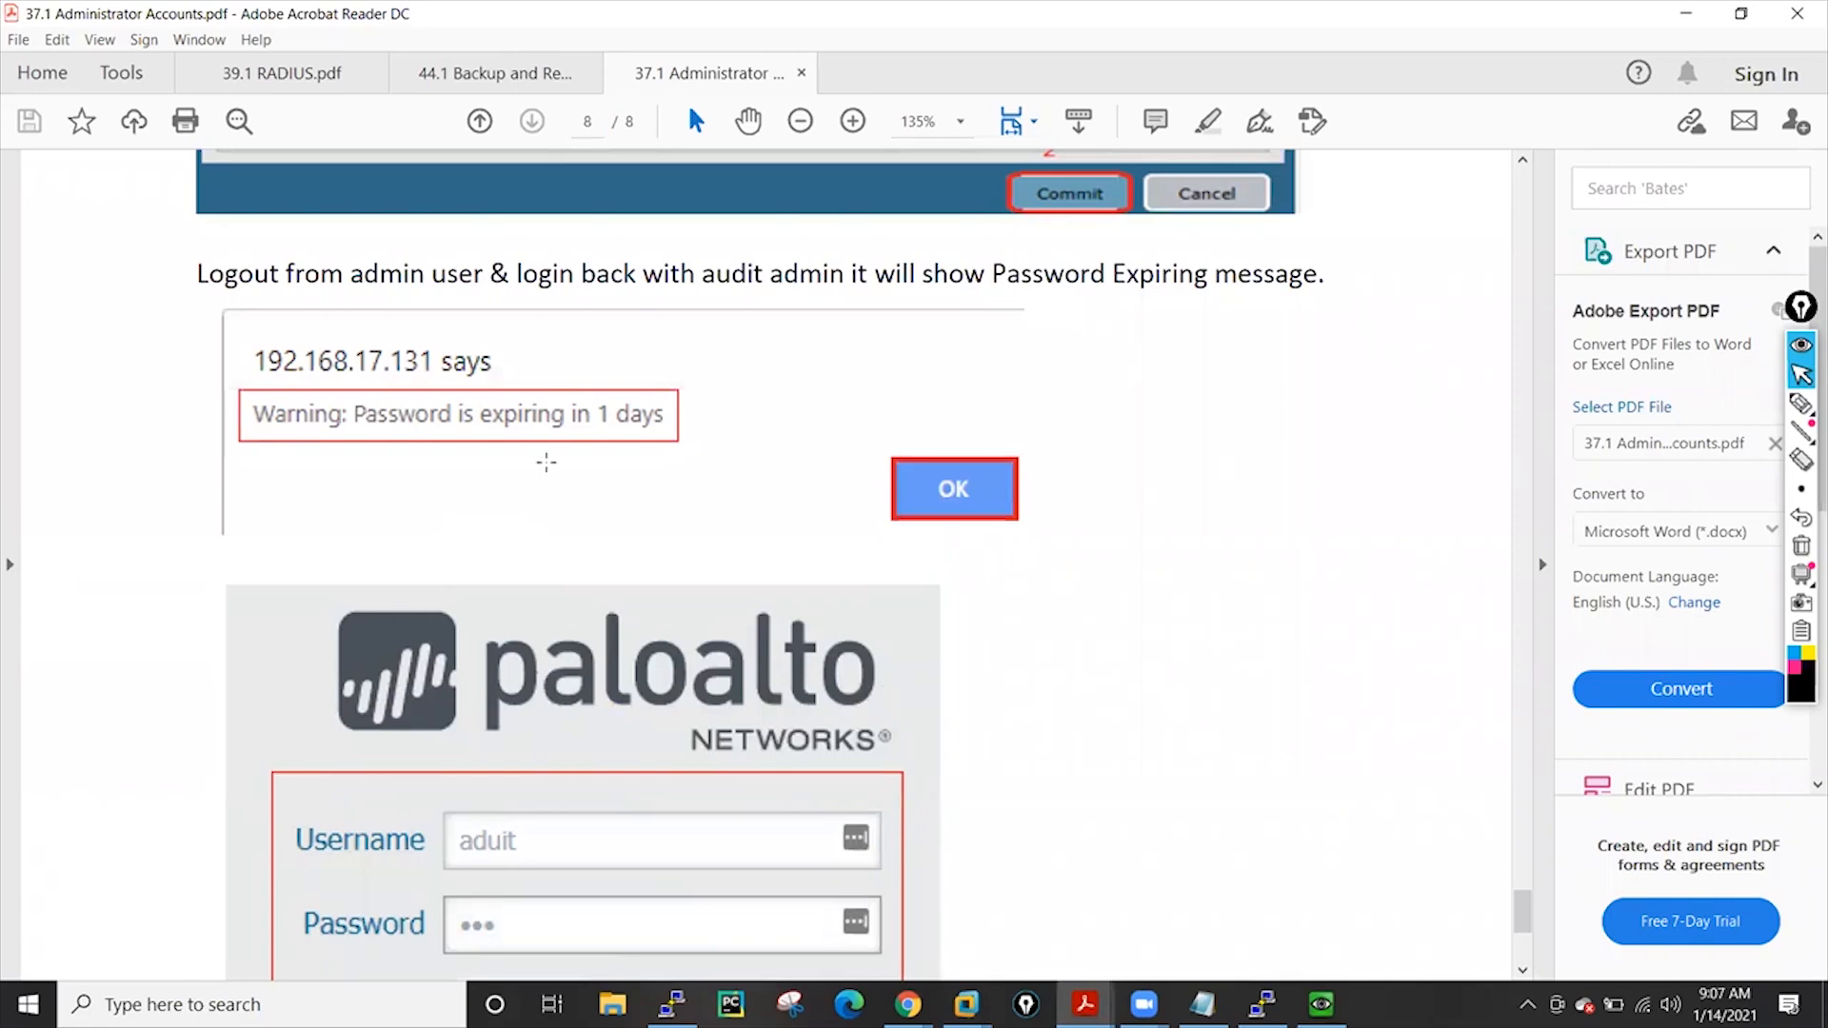
# Start a new password profile under Device > Password Profiles named PasswordProfile-01
pyautogui.click(1685, 14)
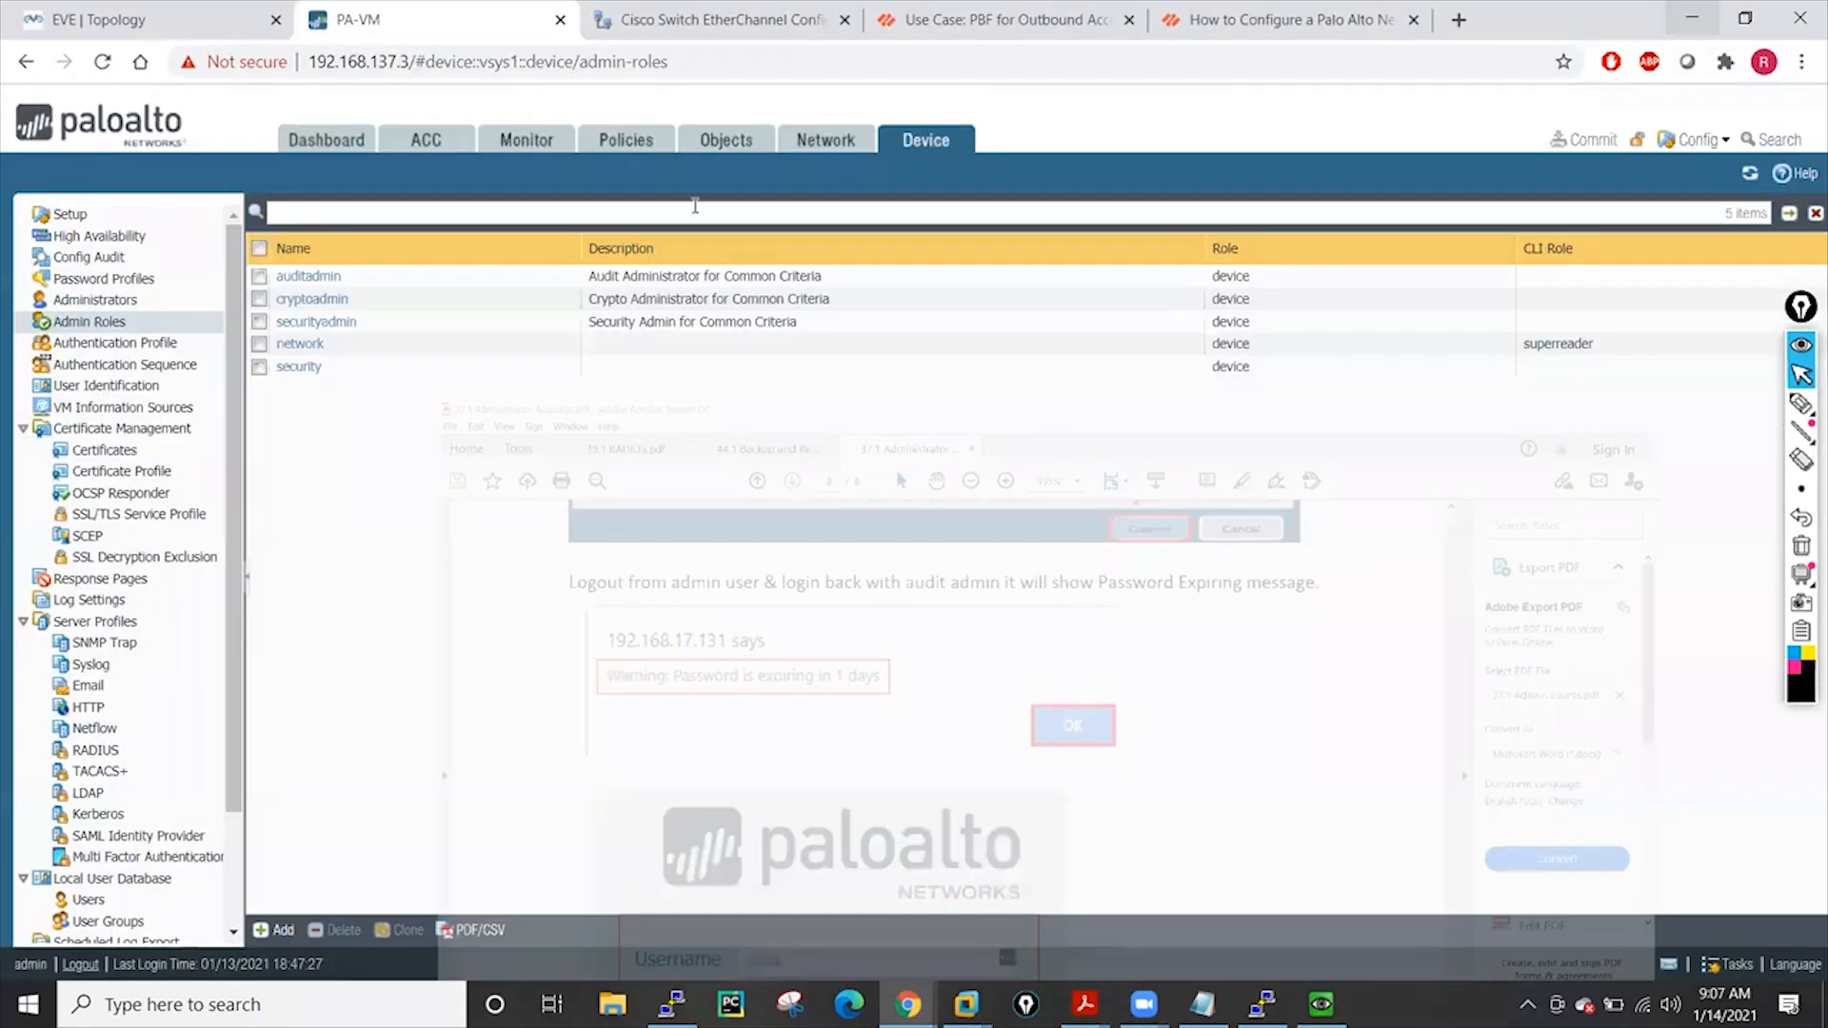
pyautogui.click(150, 280)
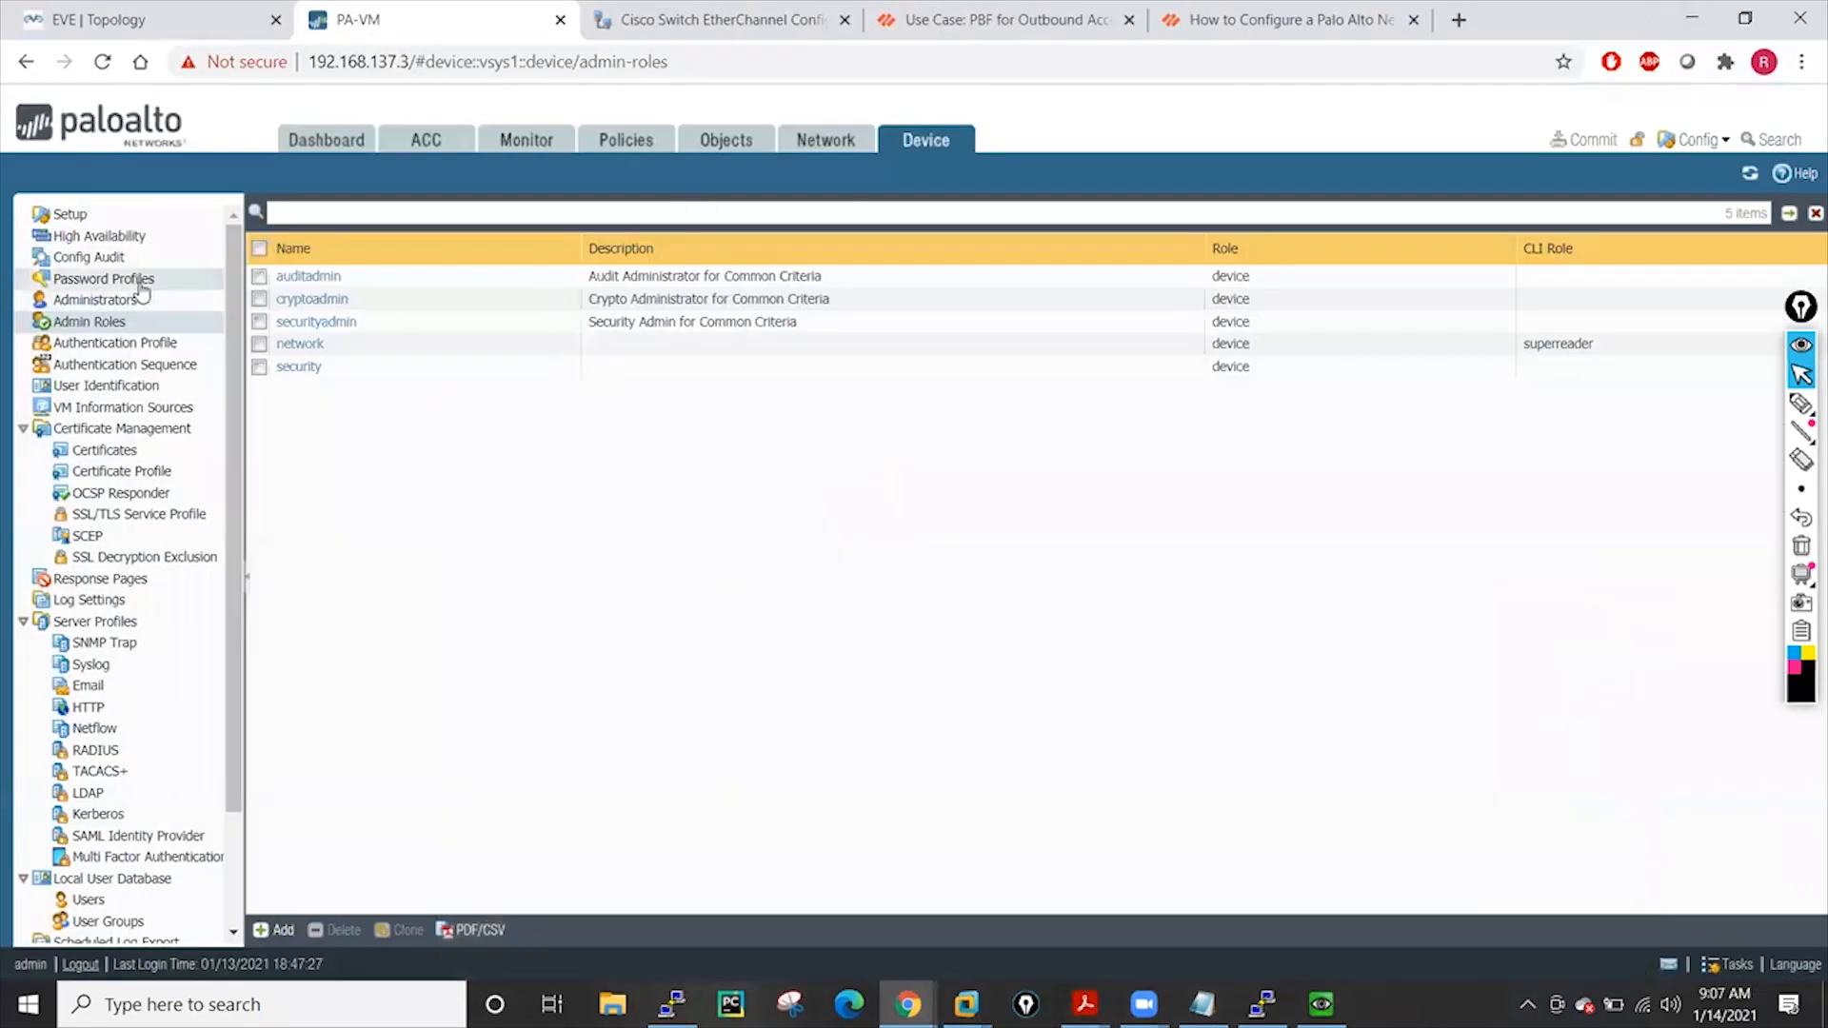
pyautogui.click(276, 930)
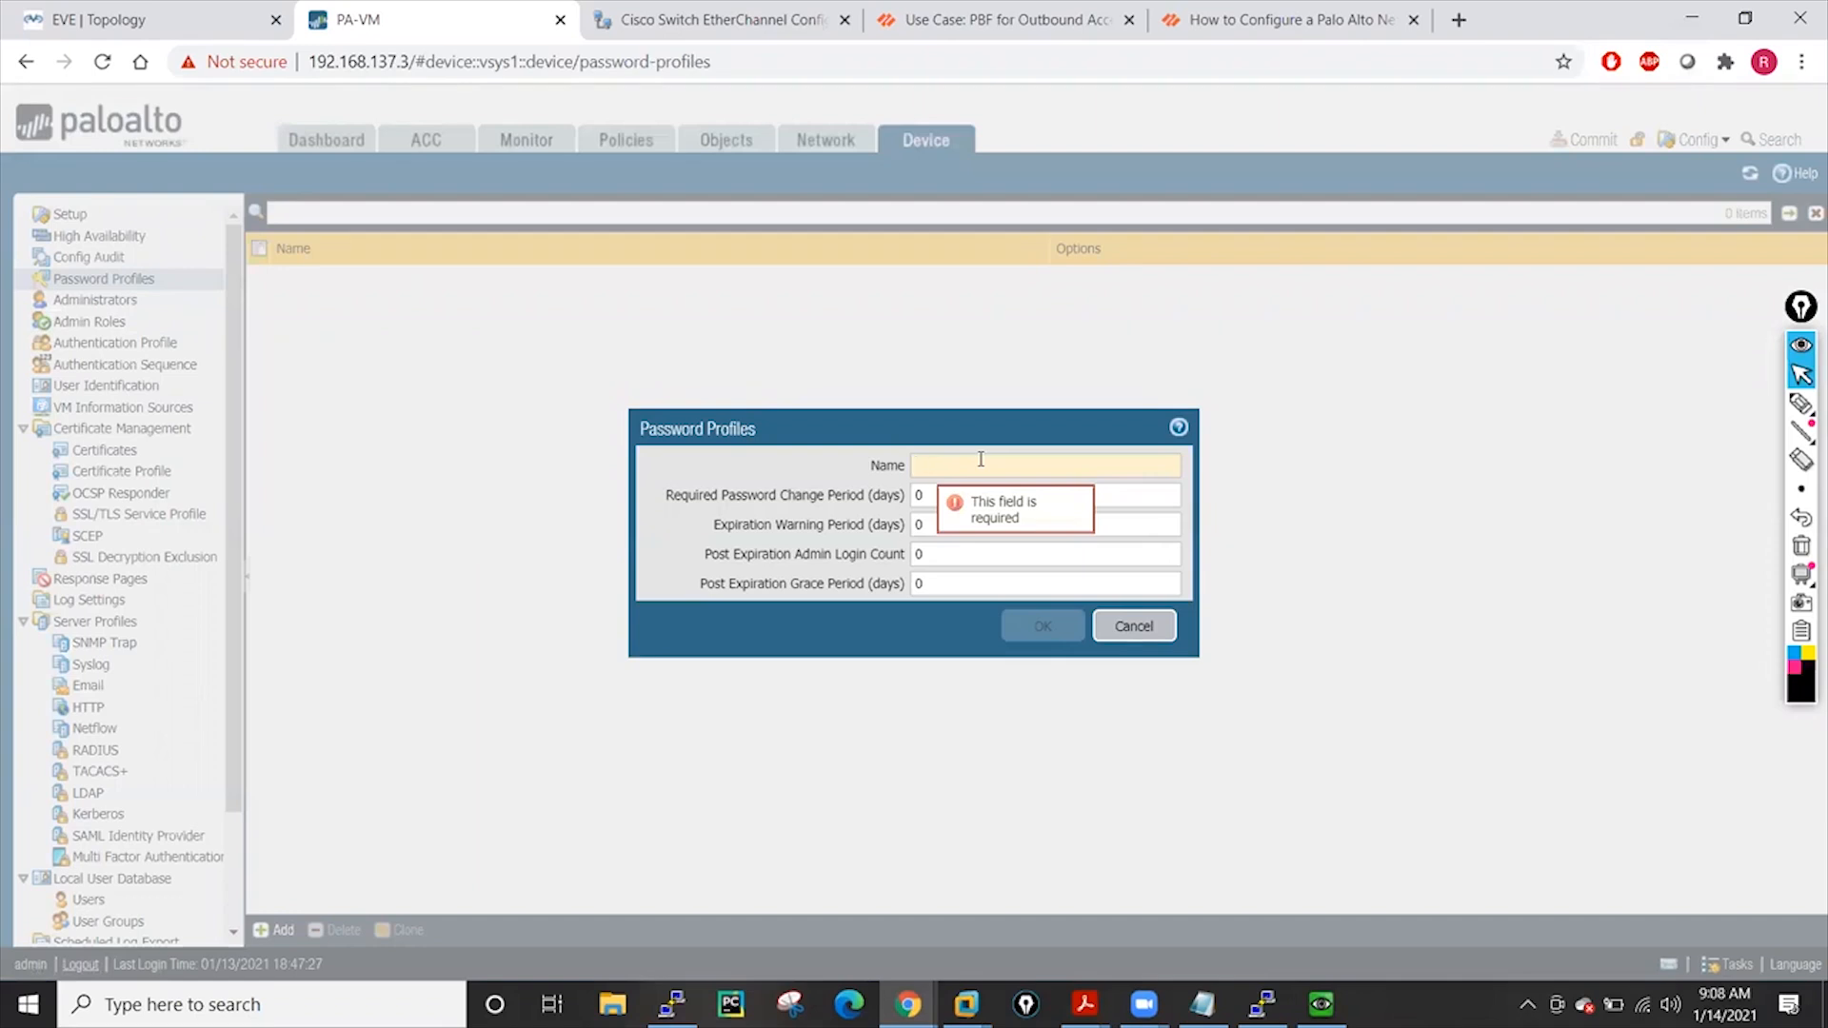
pyautogui.write('Pas')
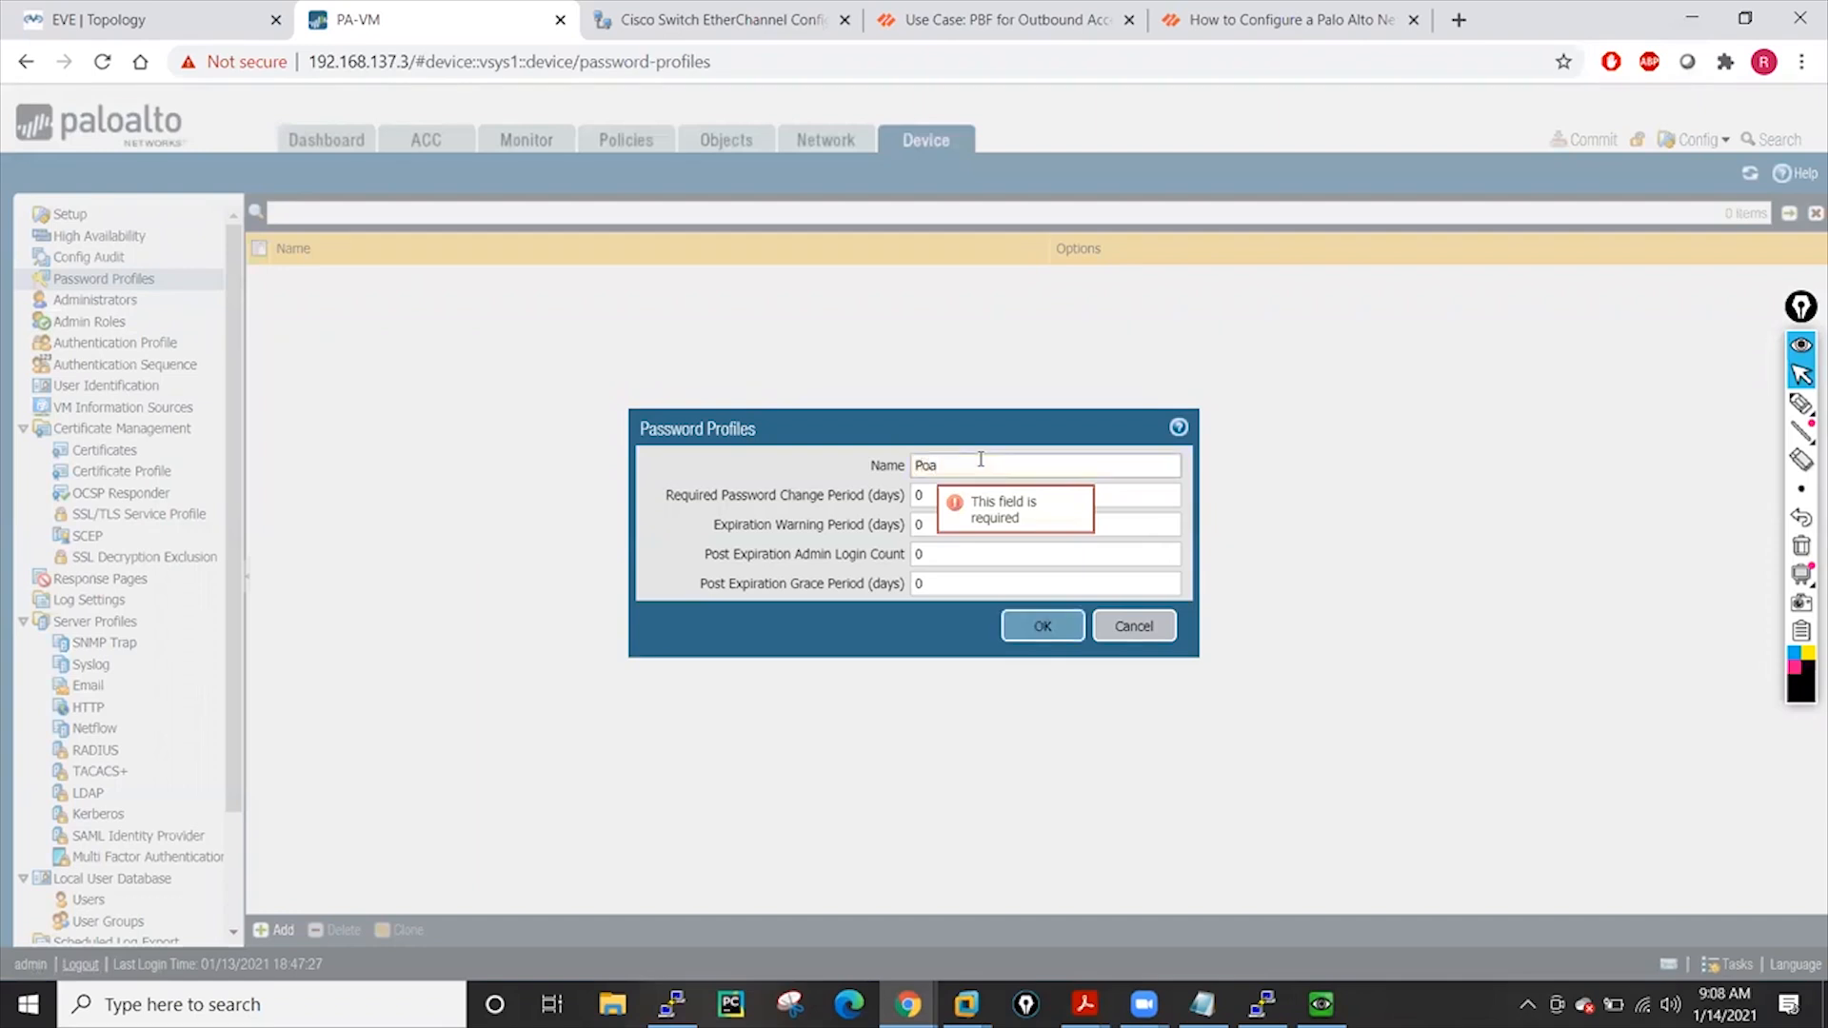
pyautogui.press('BackSpace')
pyautogui.press('BackSpace')
pyautogui.write('asswor')
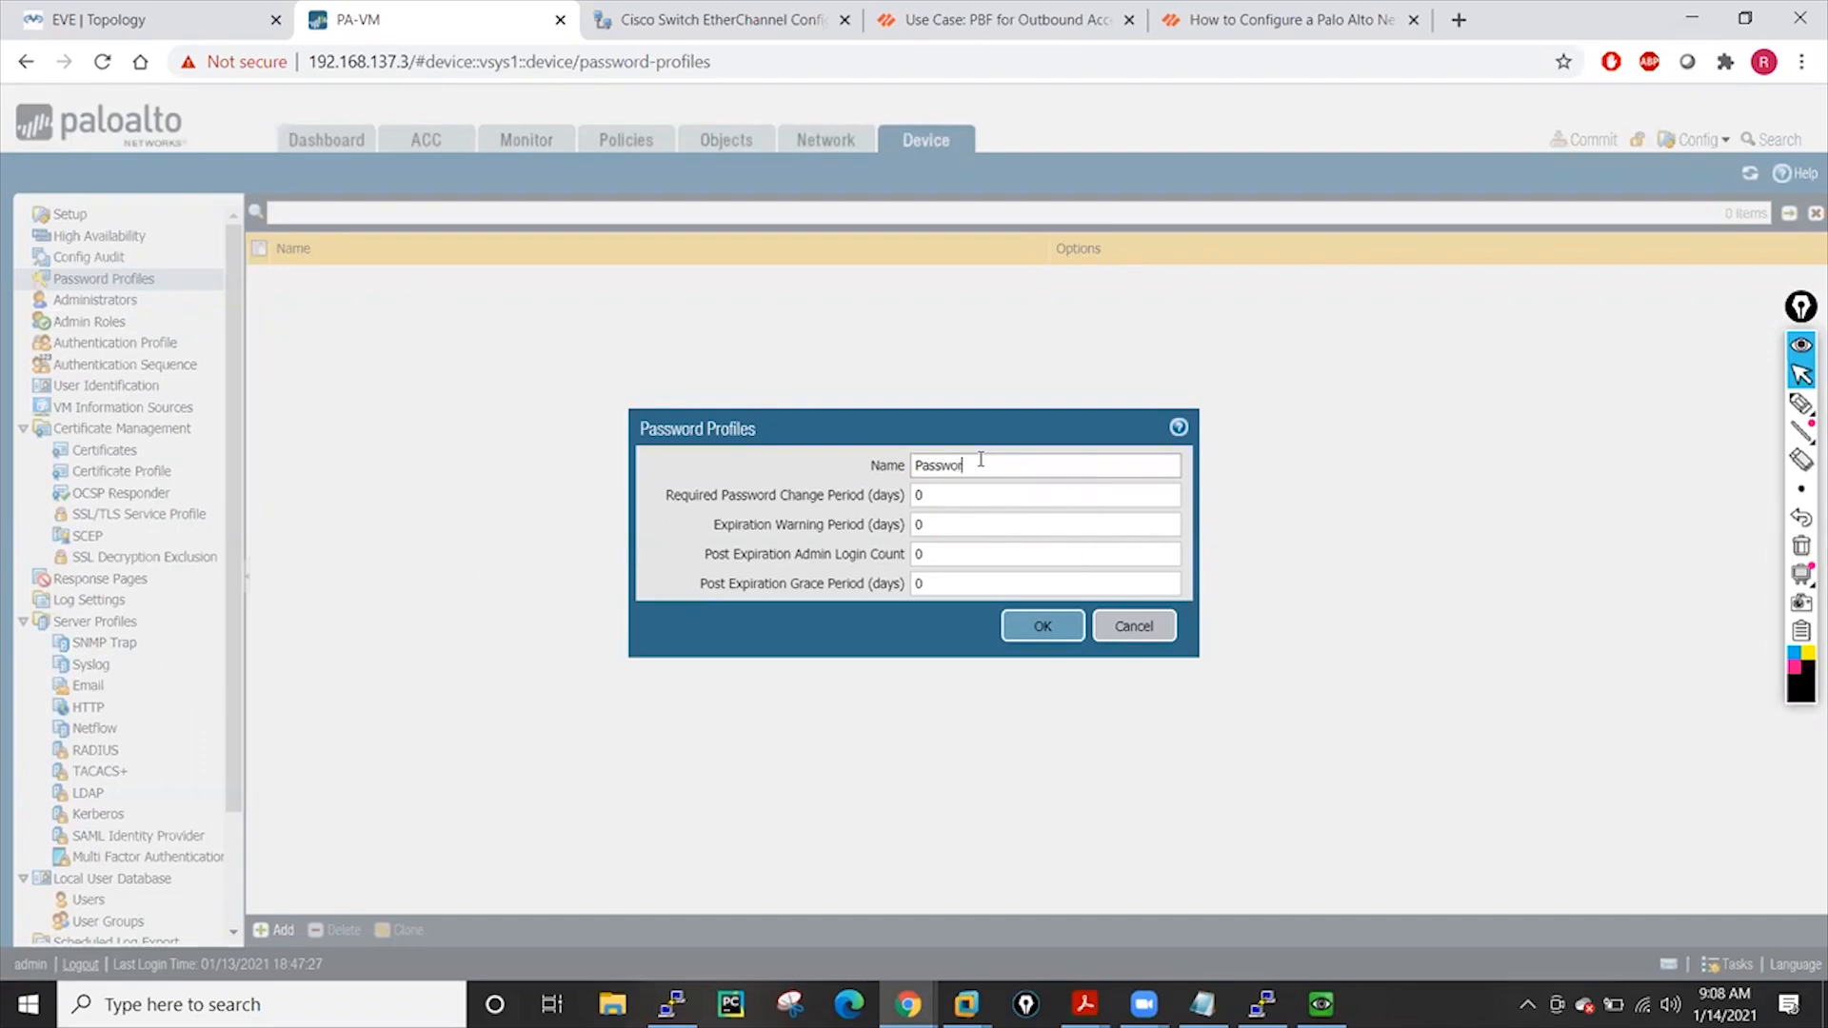
pyautogui.write('dProfile-01')
# Set a 60-day required password change period and 15-day expiration warning, then save
pyautogui.press('Tab')
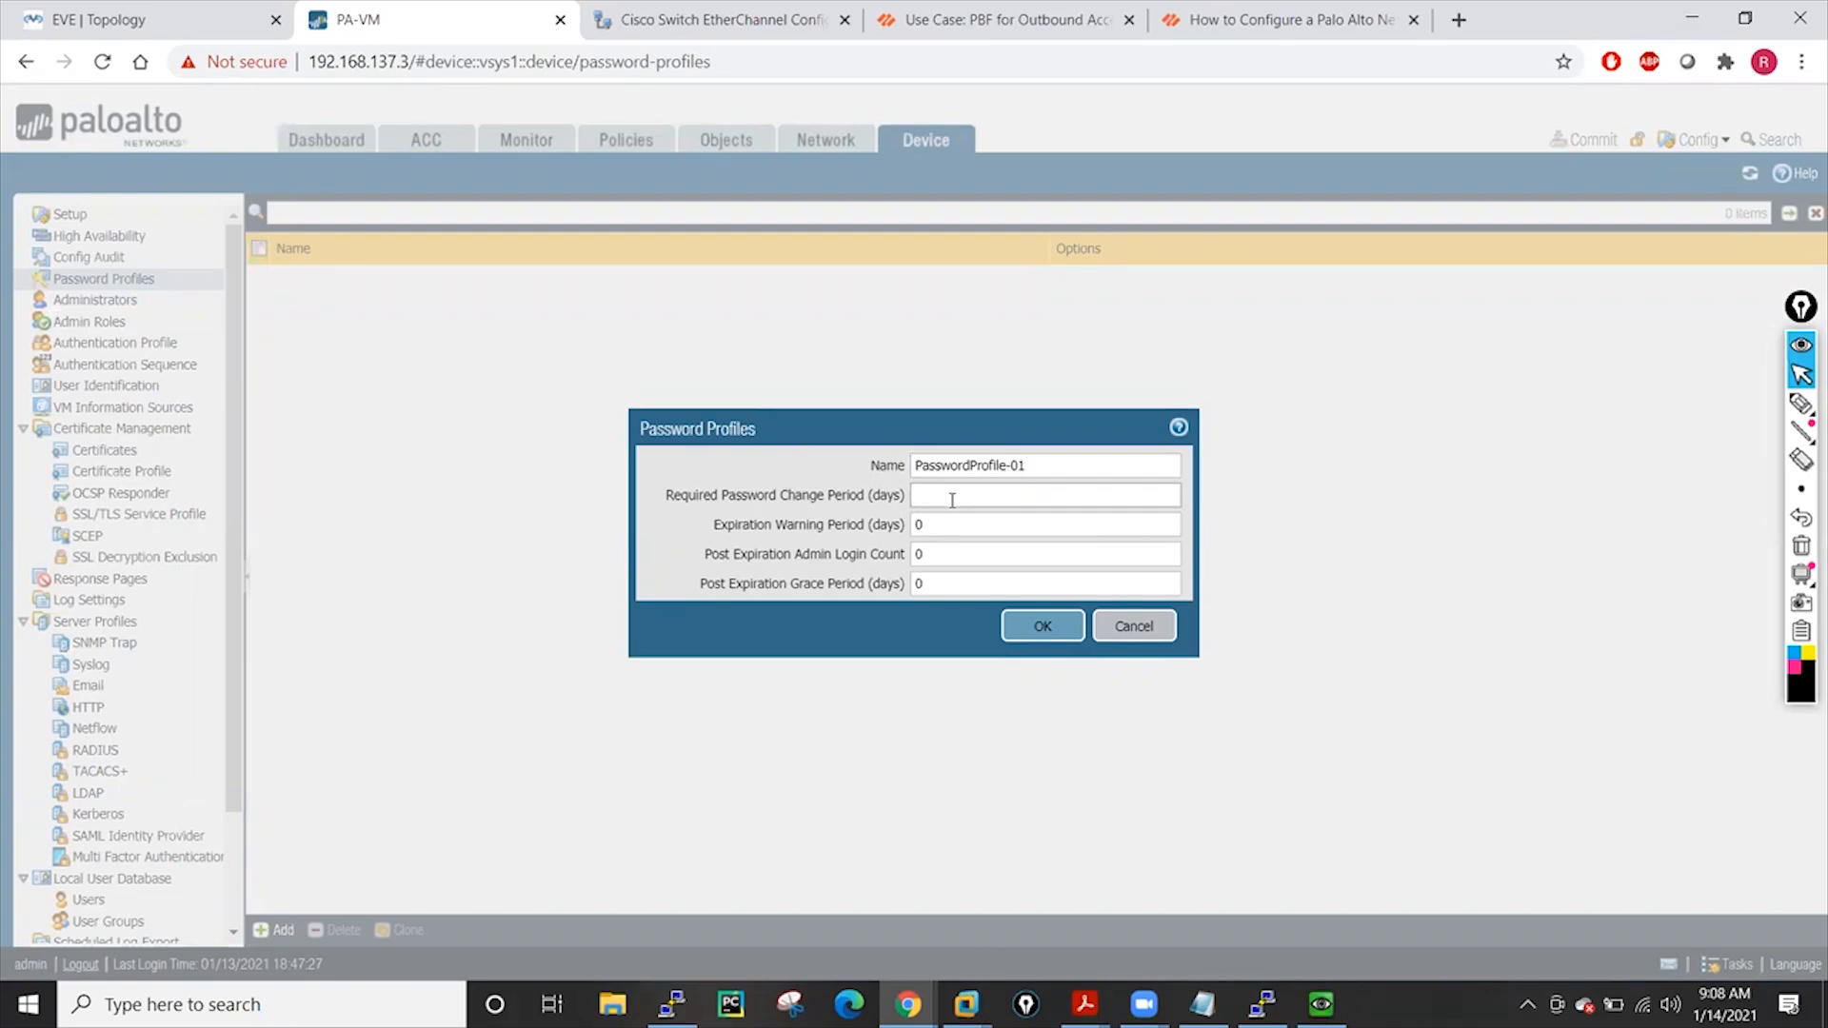
pyautogui.write('60')
pyautogui.click(948, 521)
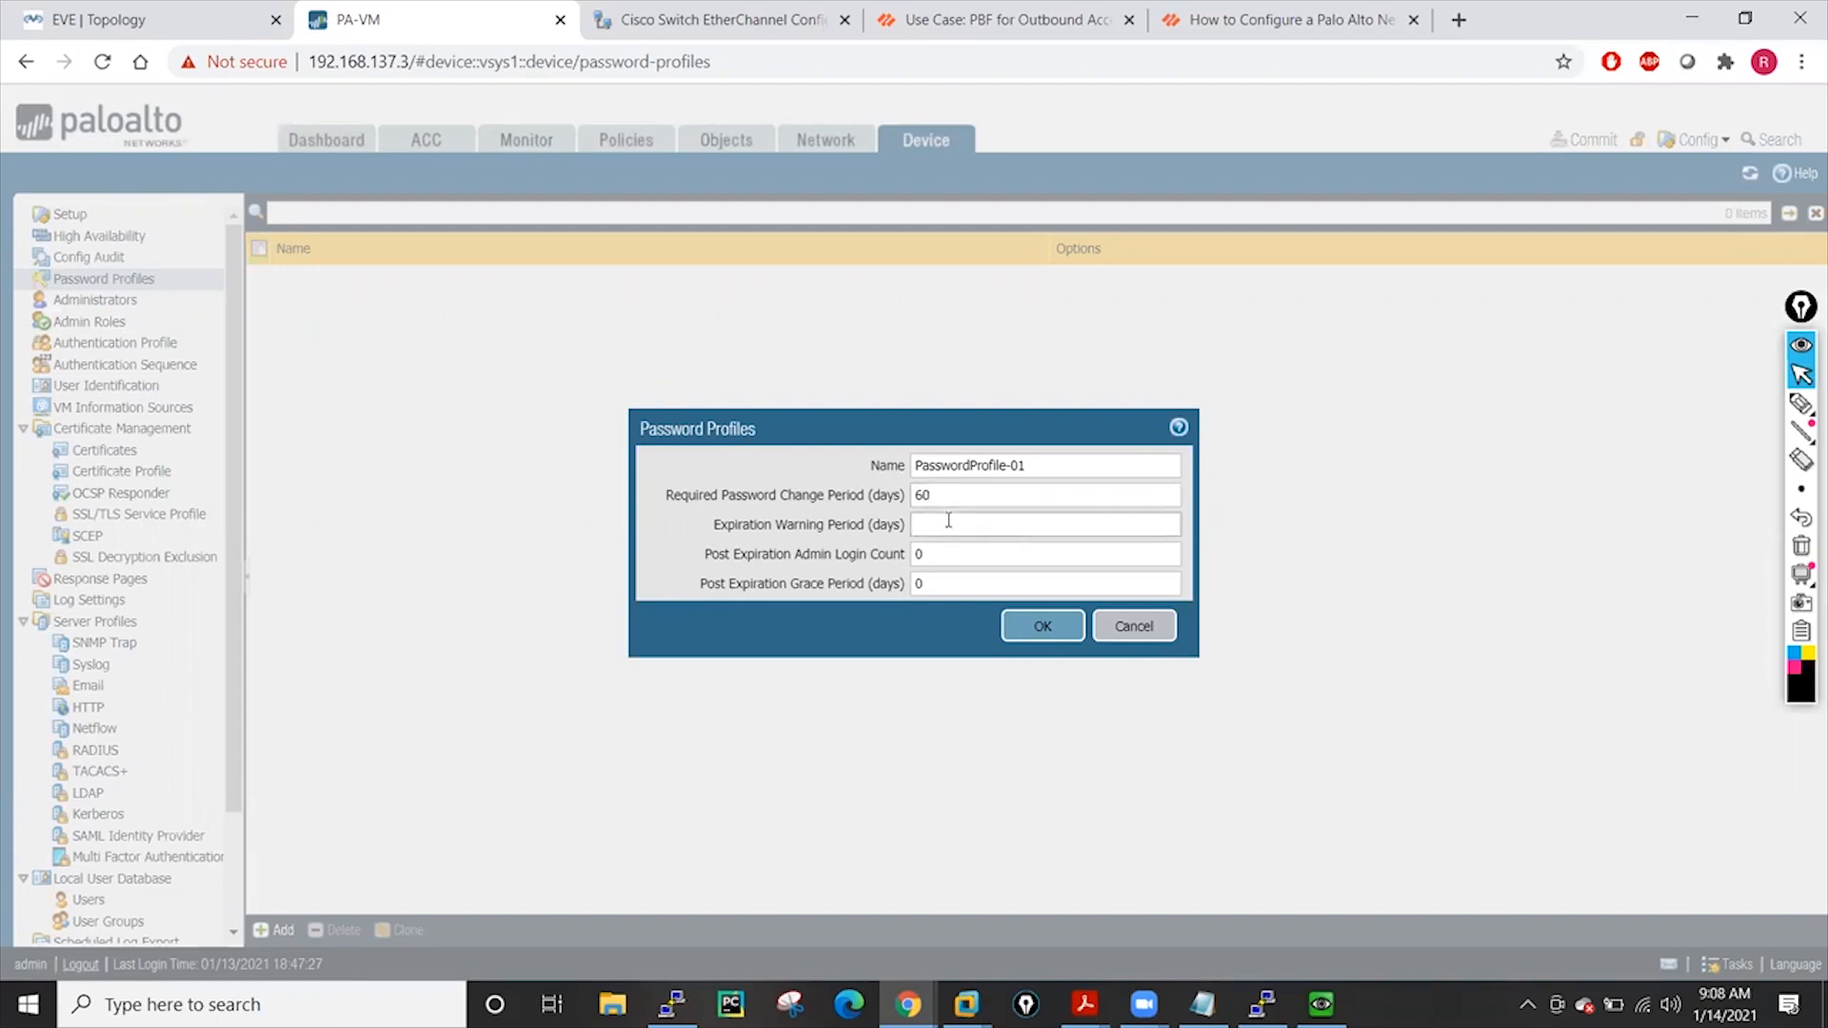
pyautogui.write('15')
pyautogui.moveTo(956, 495); pyautogui.dragTo(910, 498)
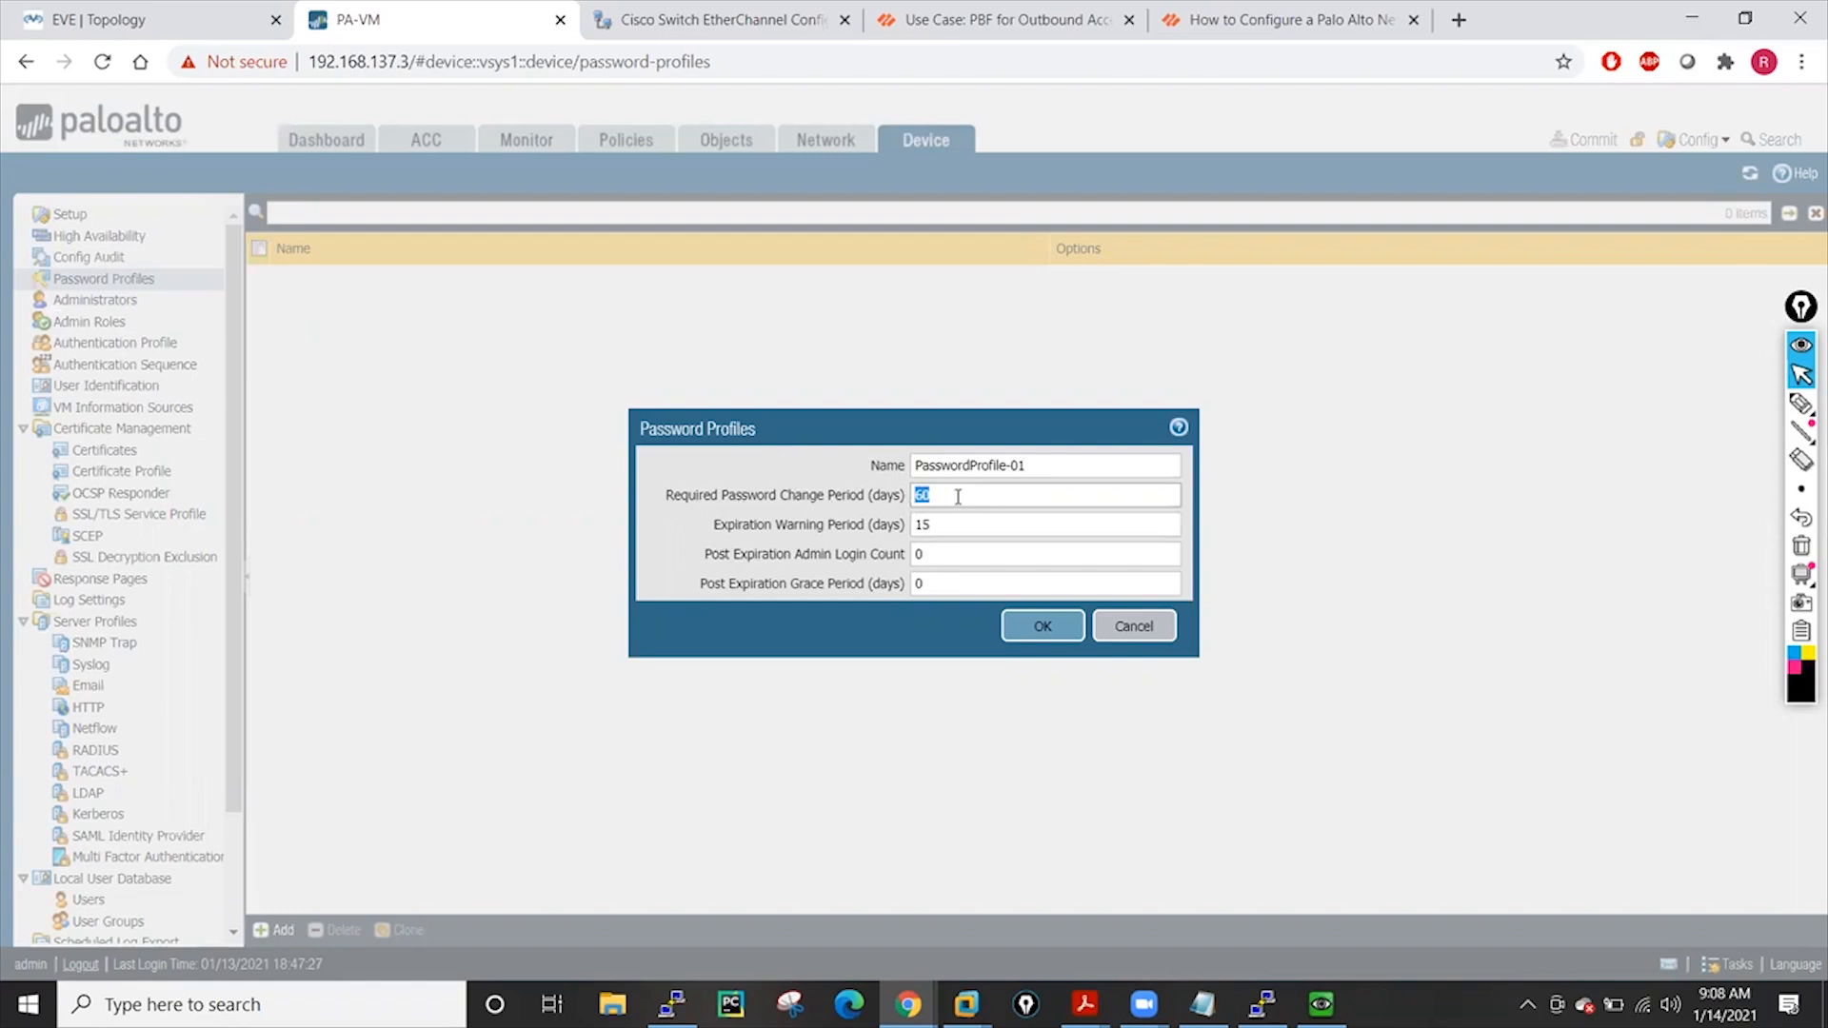
pyautogui.click(949, 523)
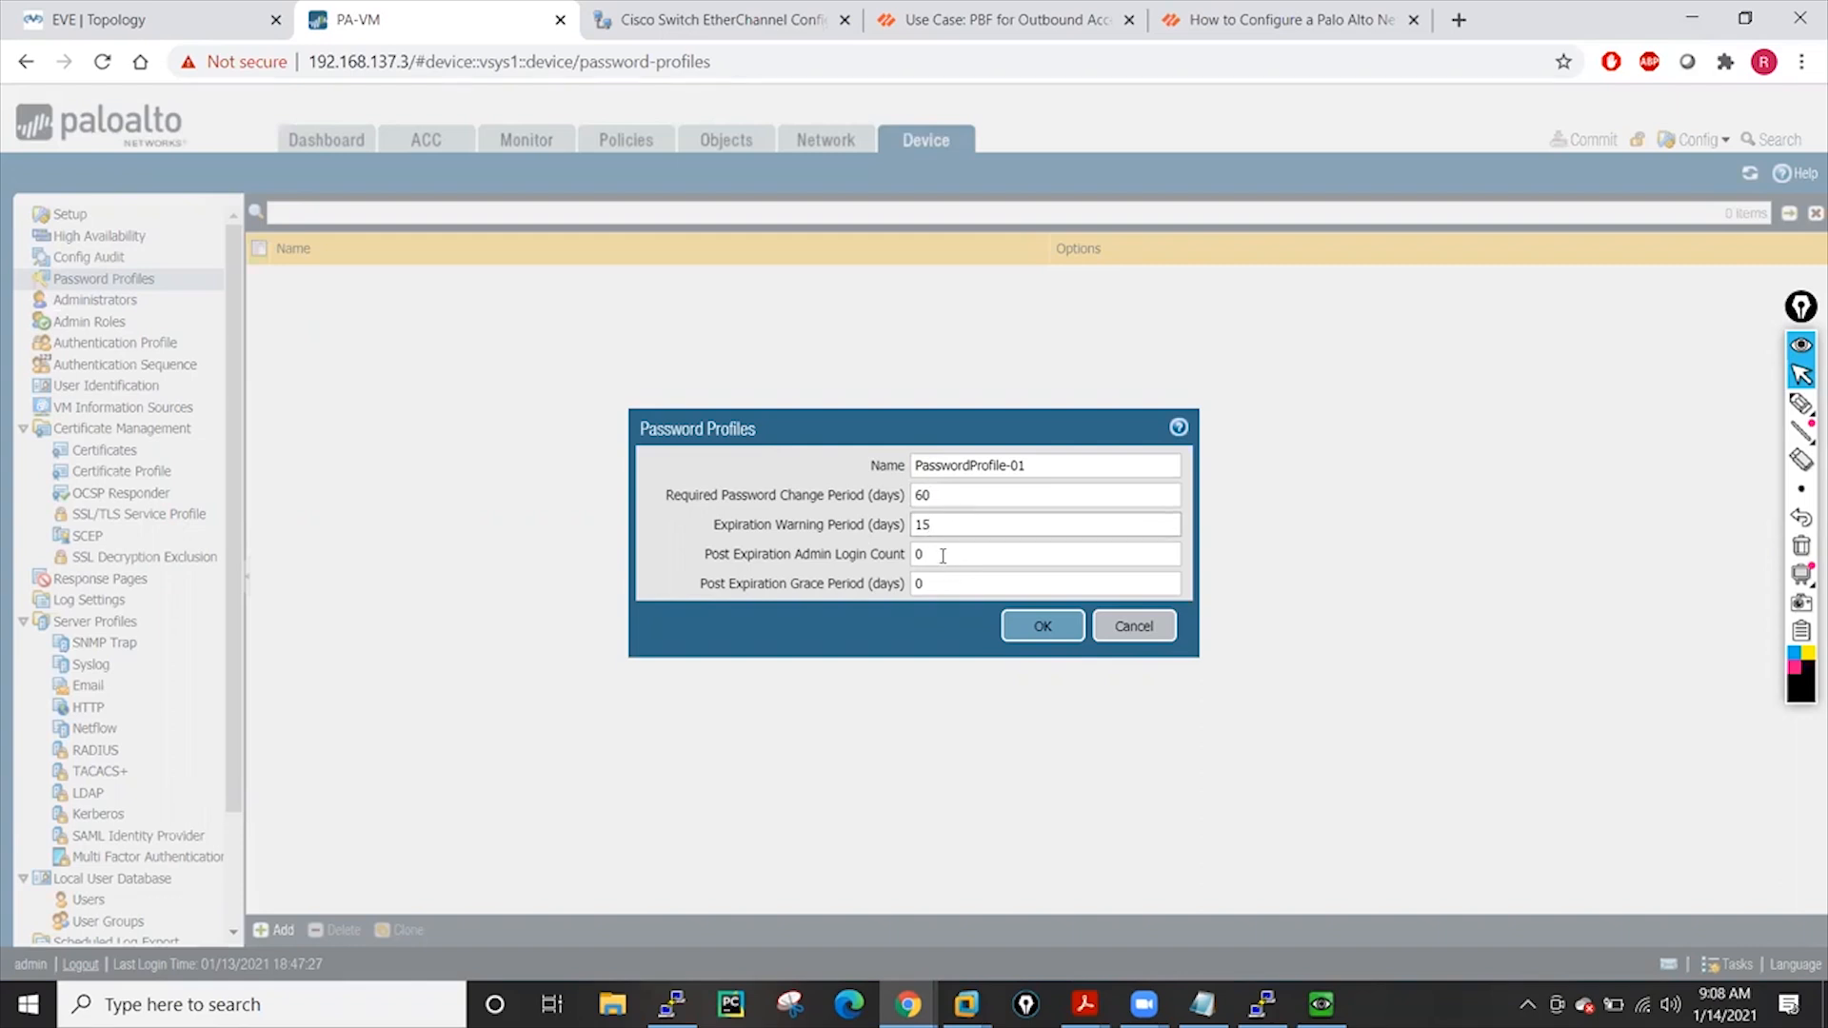
pyautogui.click(943, 553)
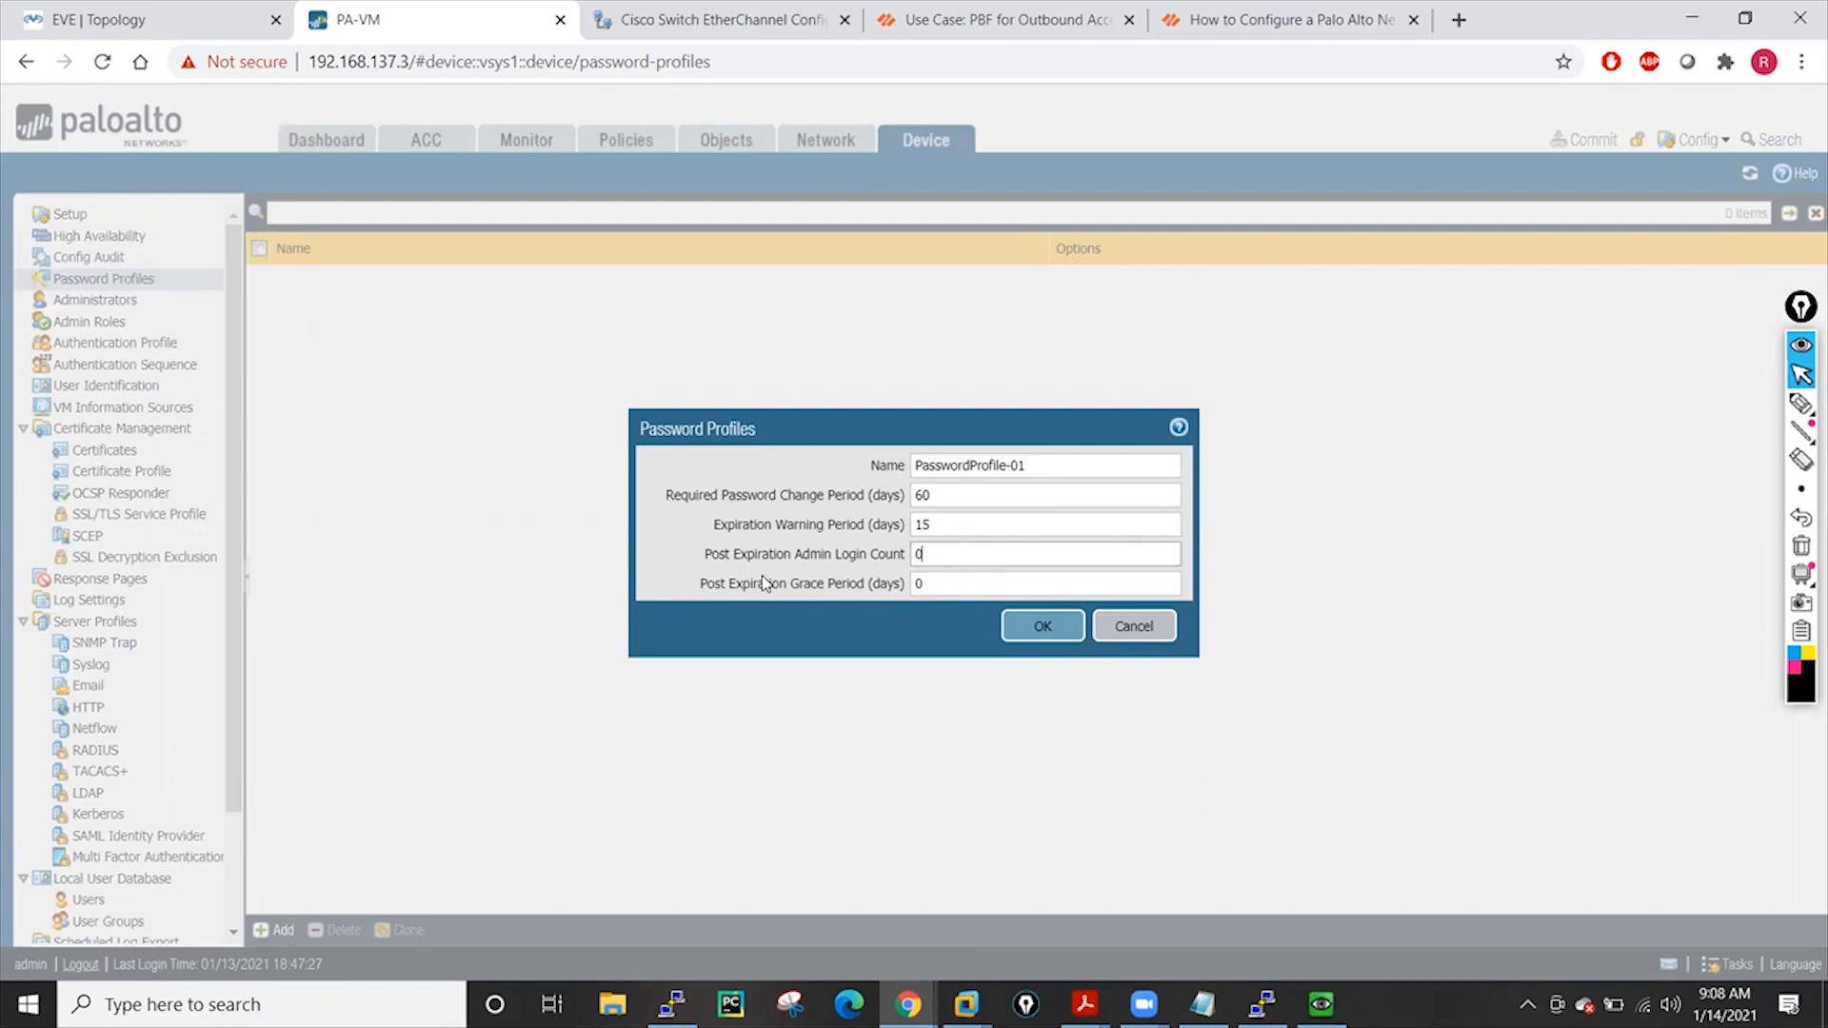
pyautogui.click(1030, 641)
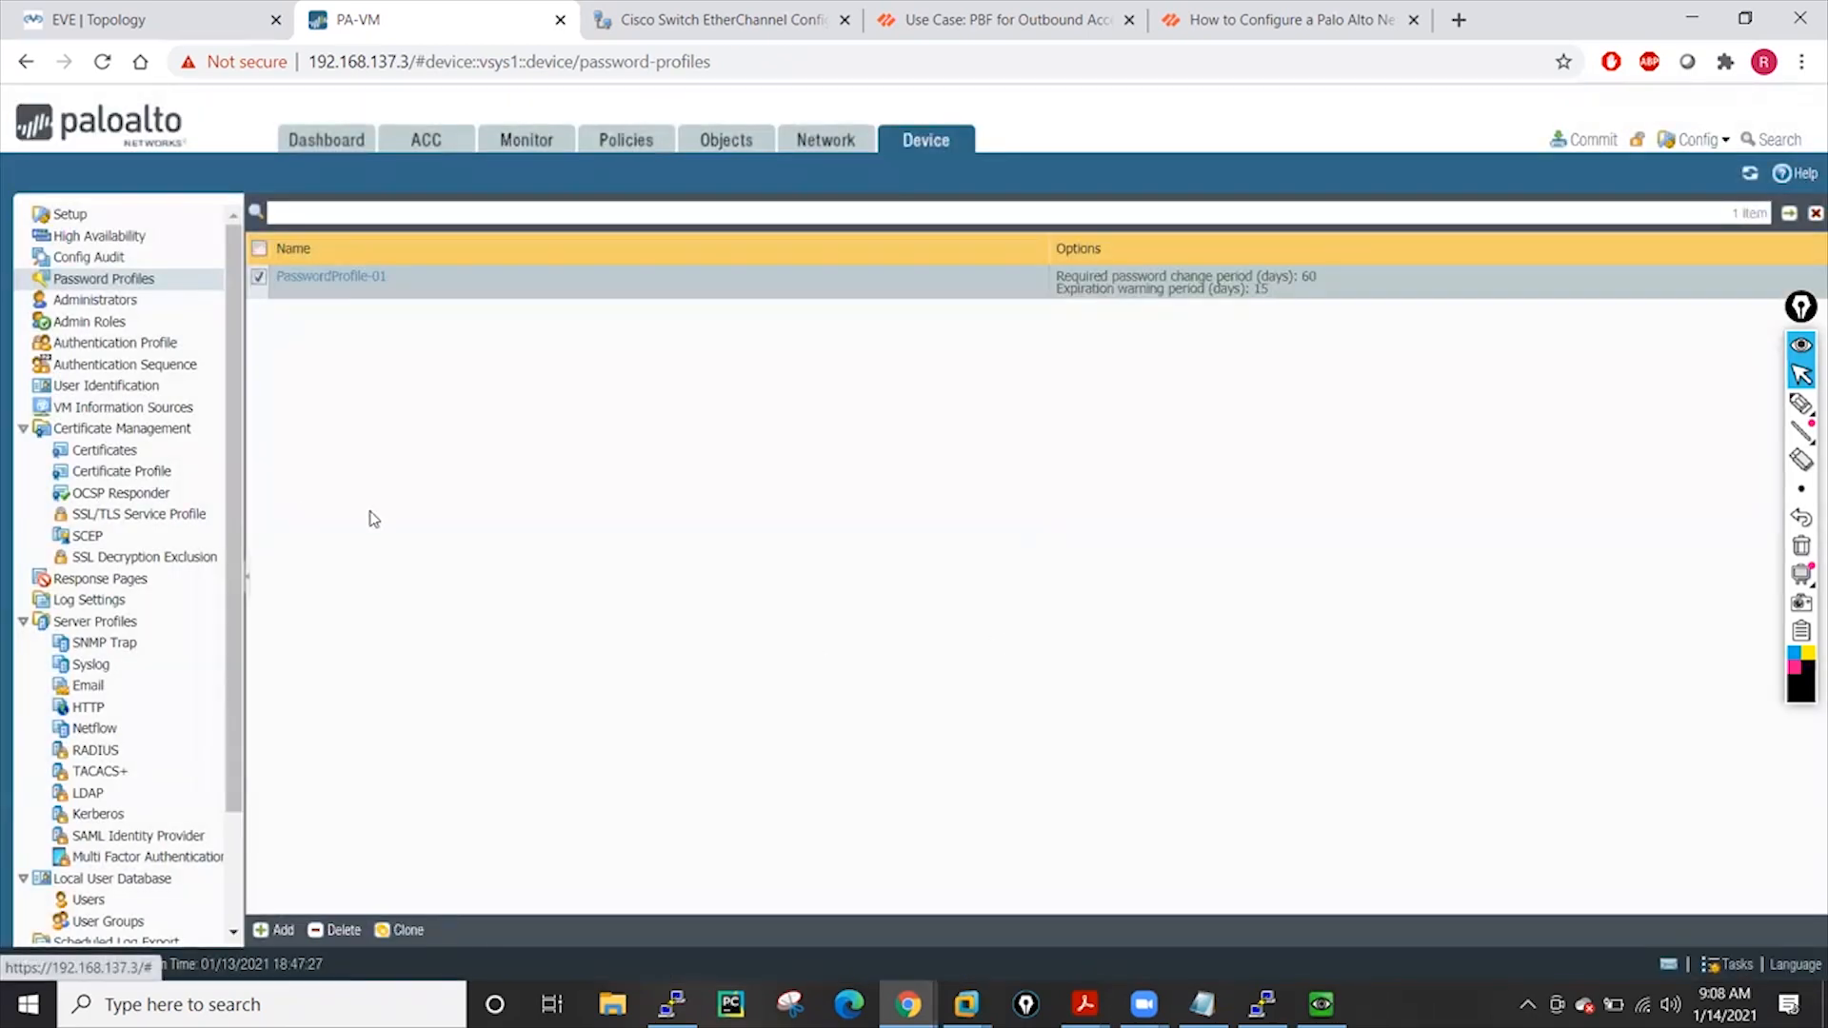
# List the six administrator accounts, then bring the 37.1 Administrator Accounts guide back to the front
pyautogui.click(94, 300)
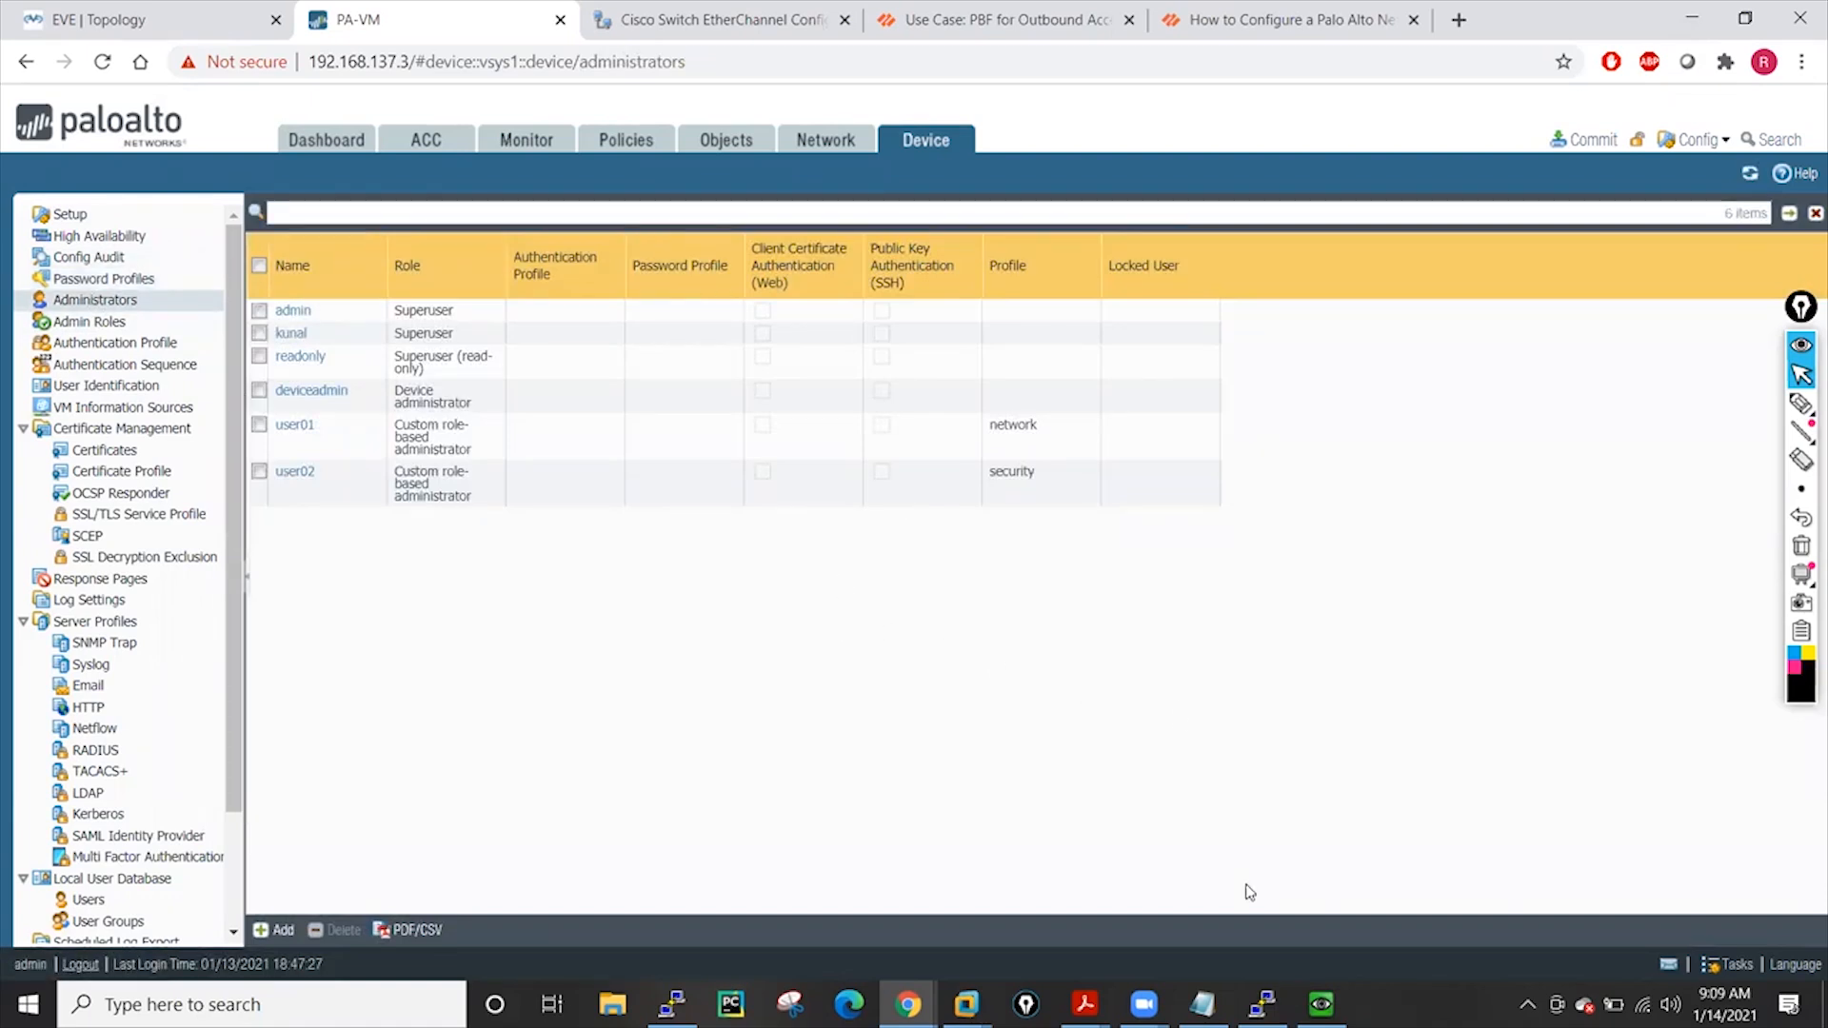
pyautogui.click(1077, 1001)
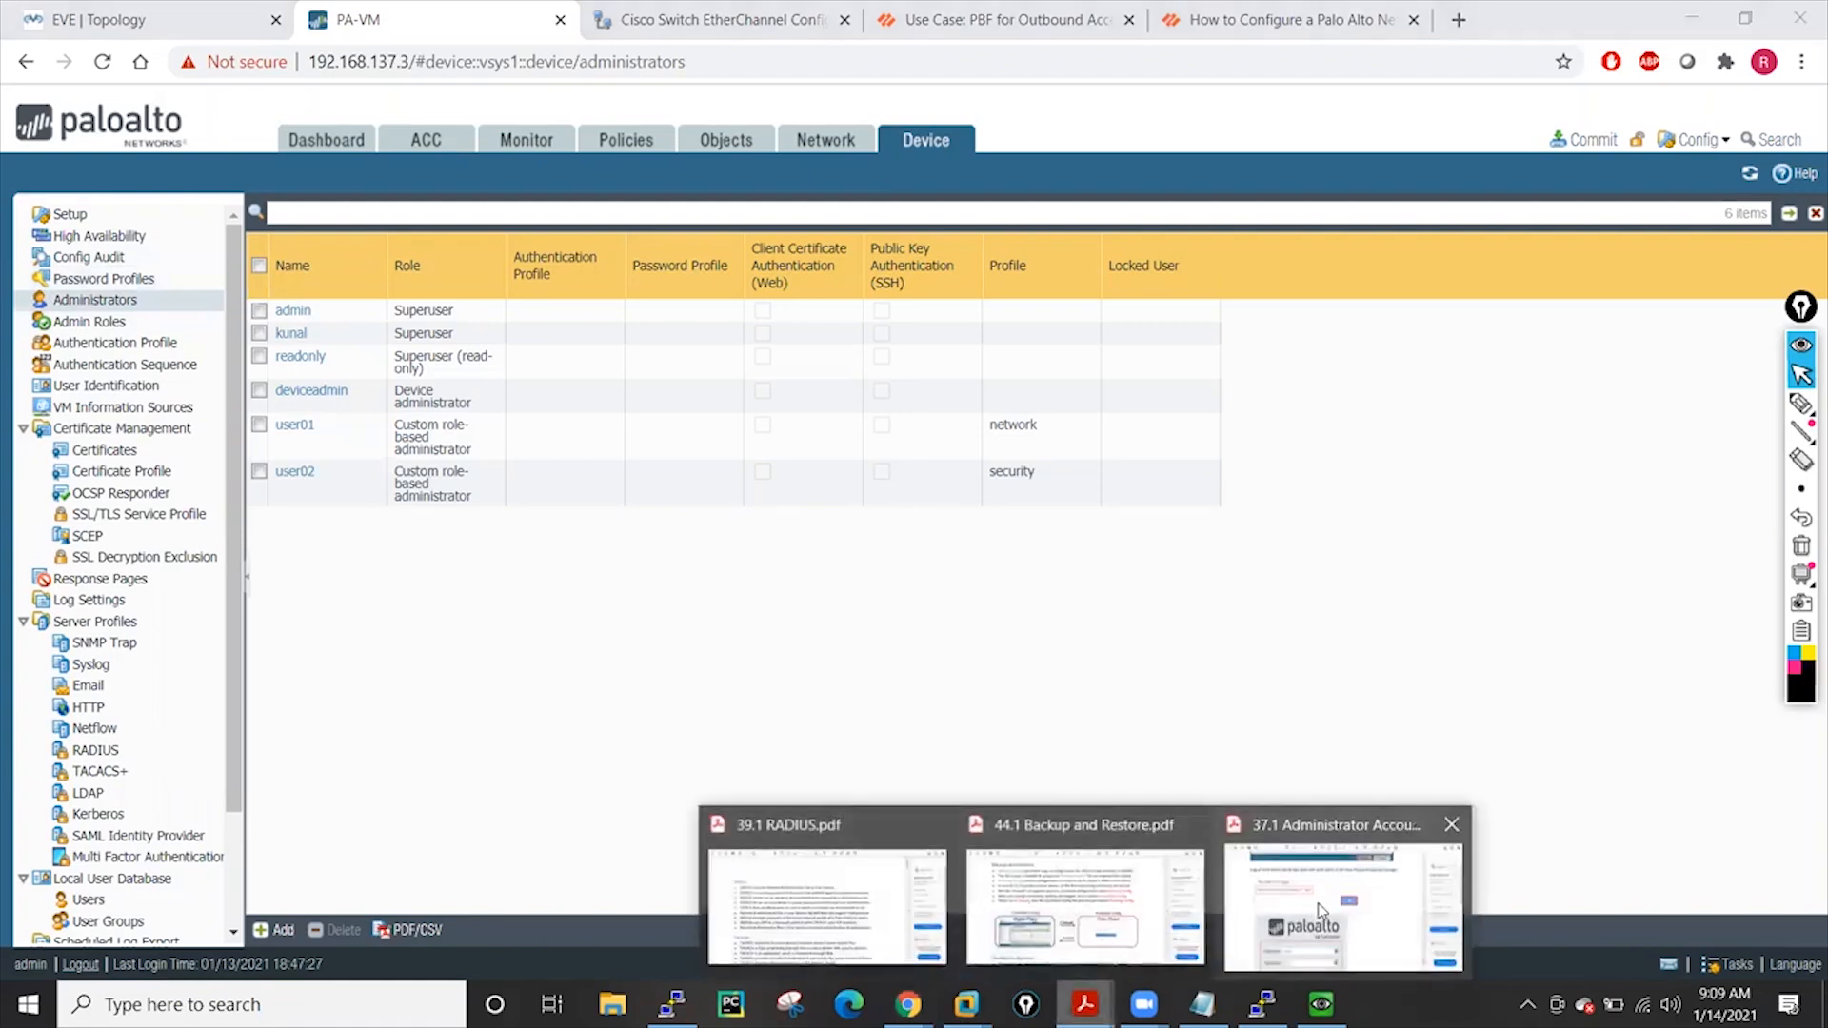
pyautogui.click(1237, 886)
# Hide Acrobat's right tools pane and switch to the 44.1 Backup and Restore.pdf tab
pyautogui.scroll(-8, 1029, 647)
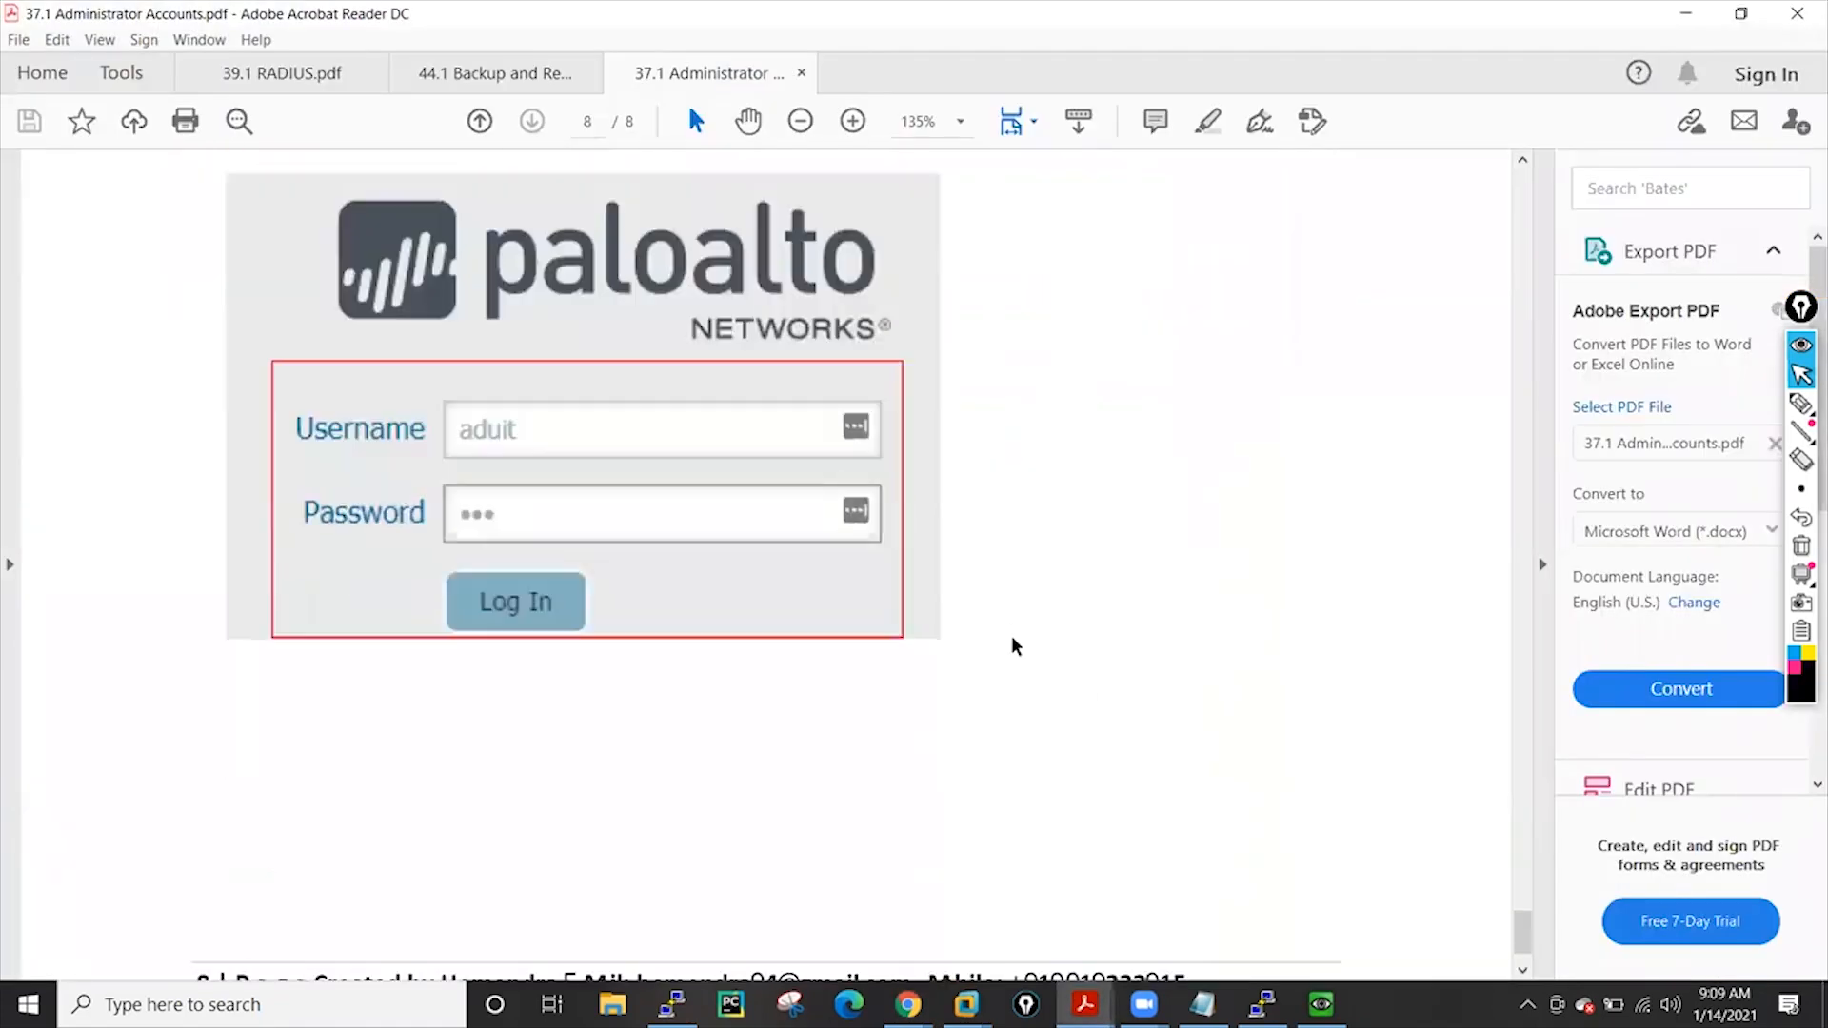
pyautogui.scroll(2, 1011, 636)
pyautogui.scroll(4, 1011, 637)
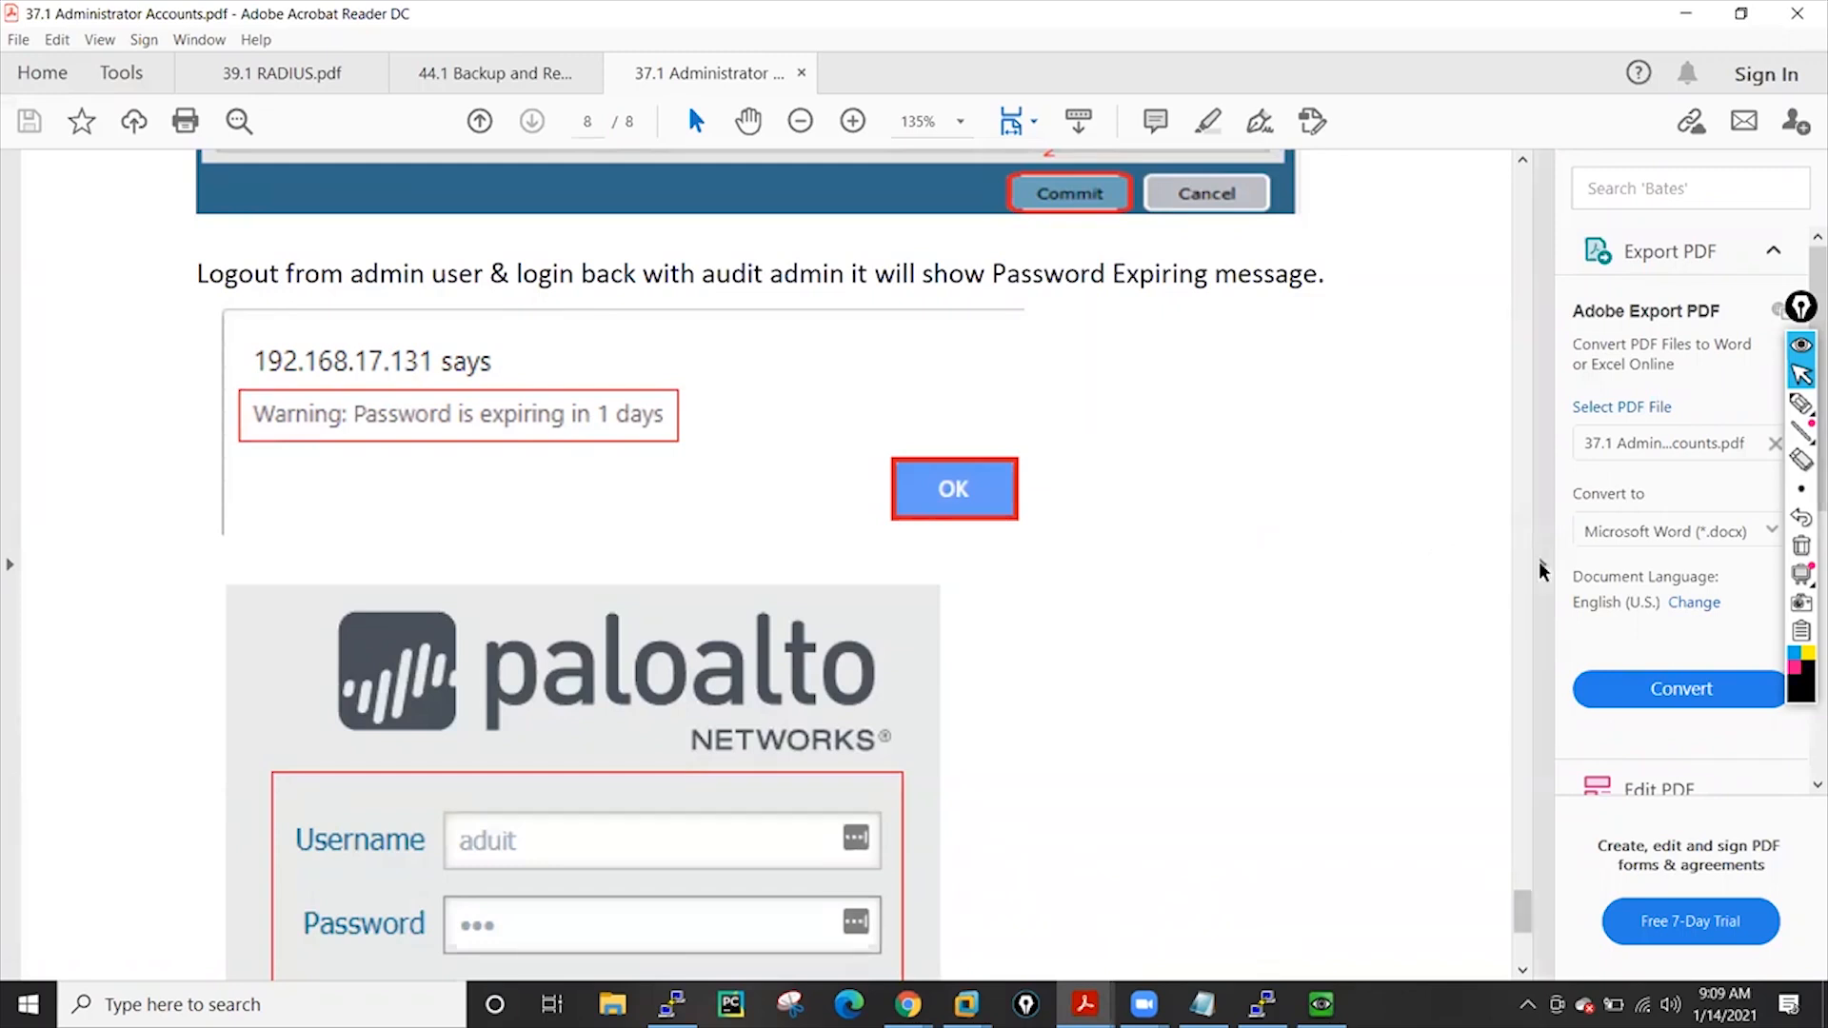
pyautogui.click(1542, 569)
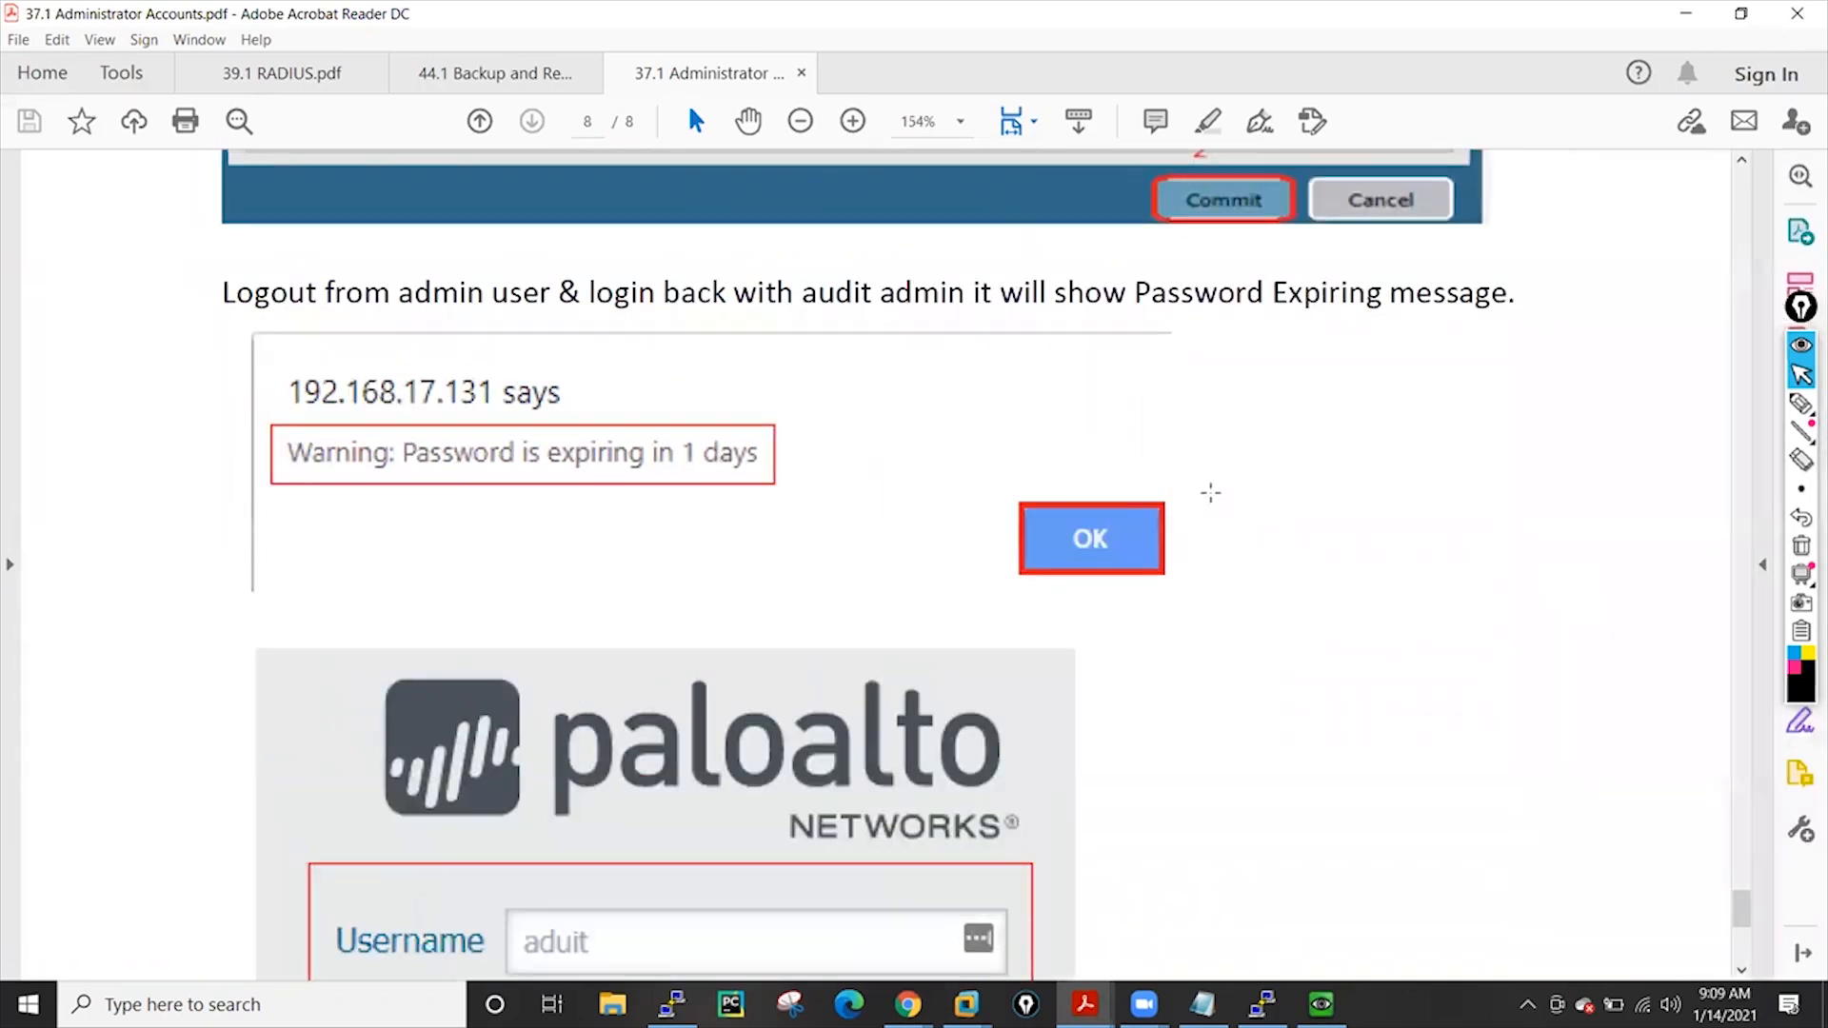
pyautogui.click(481, 82)
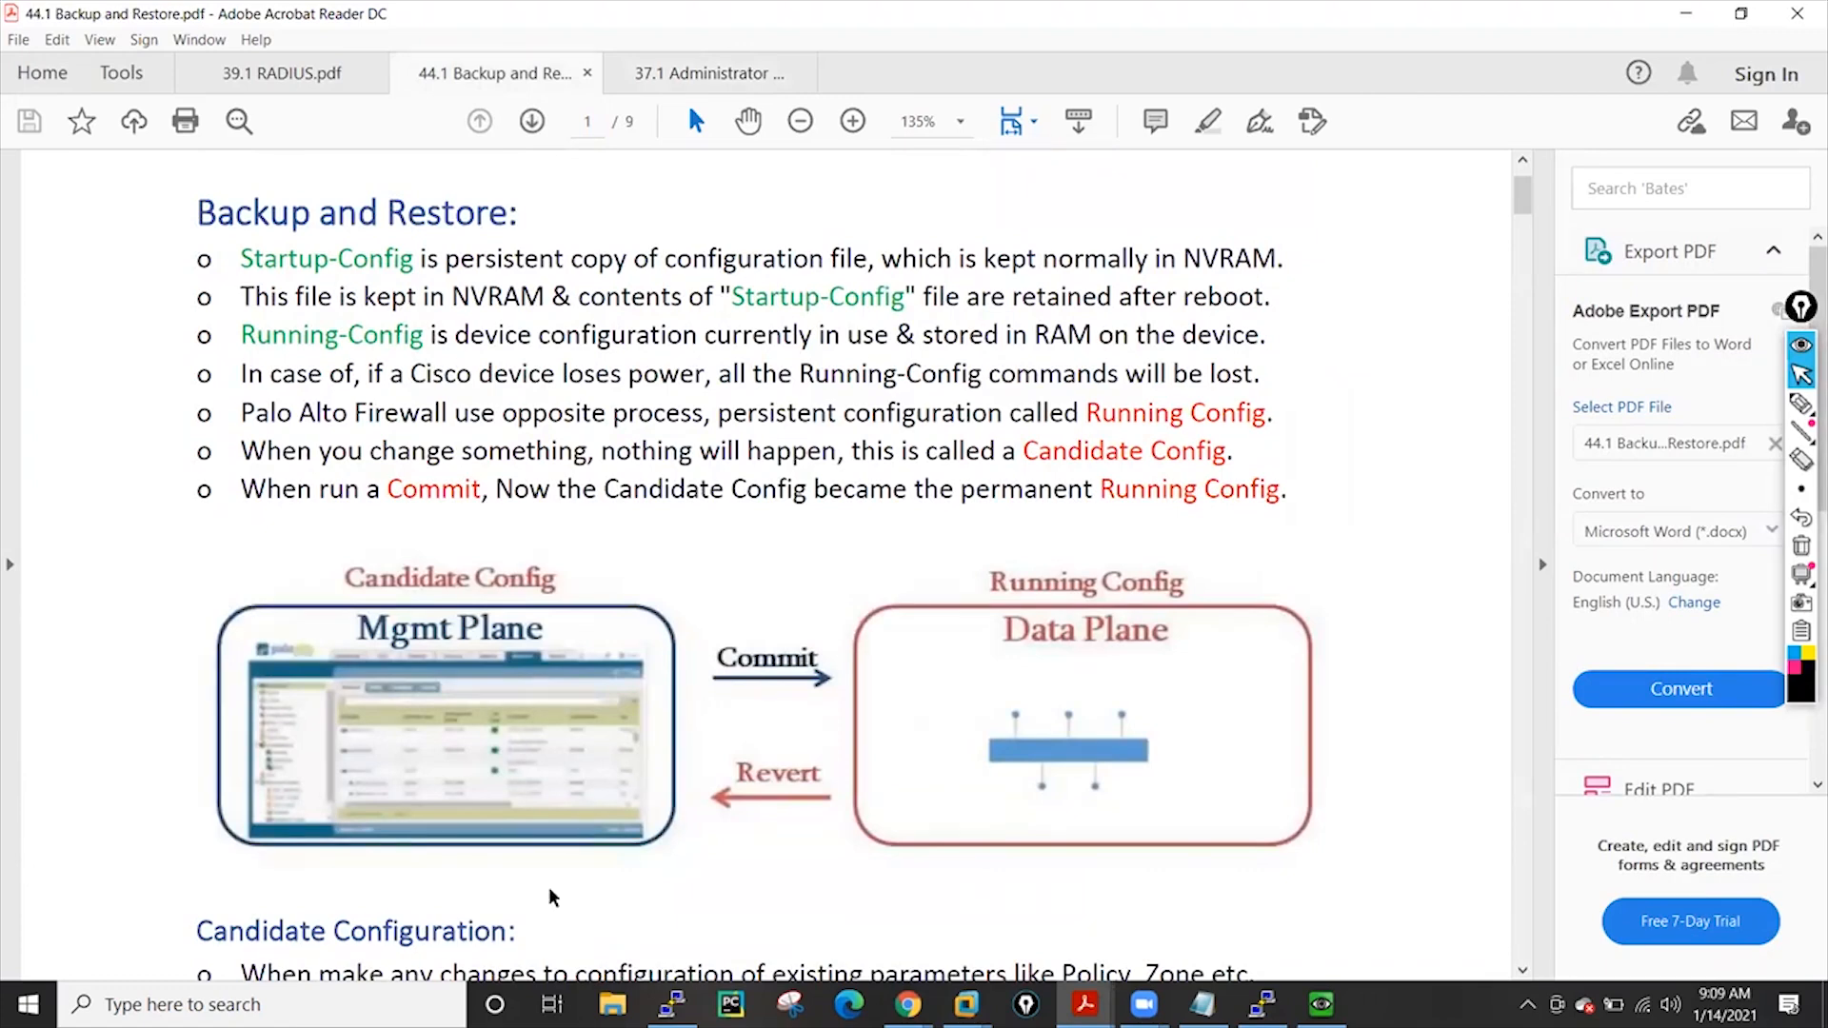
# Briefly bring the other firewall Chrome window forward
pyautogui.click(908, 1004)
pyautogui.click(1068, 860)
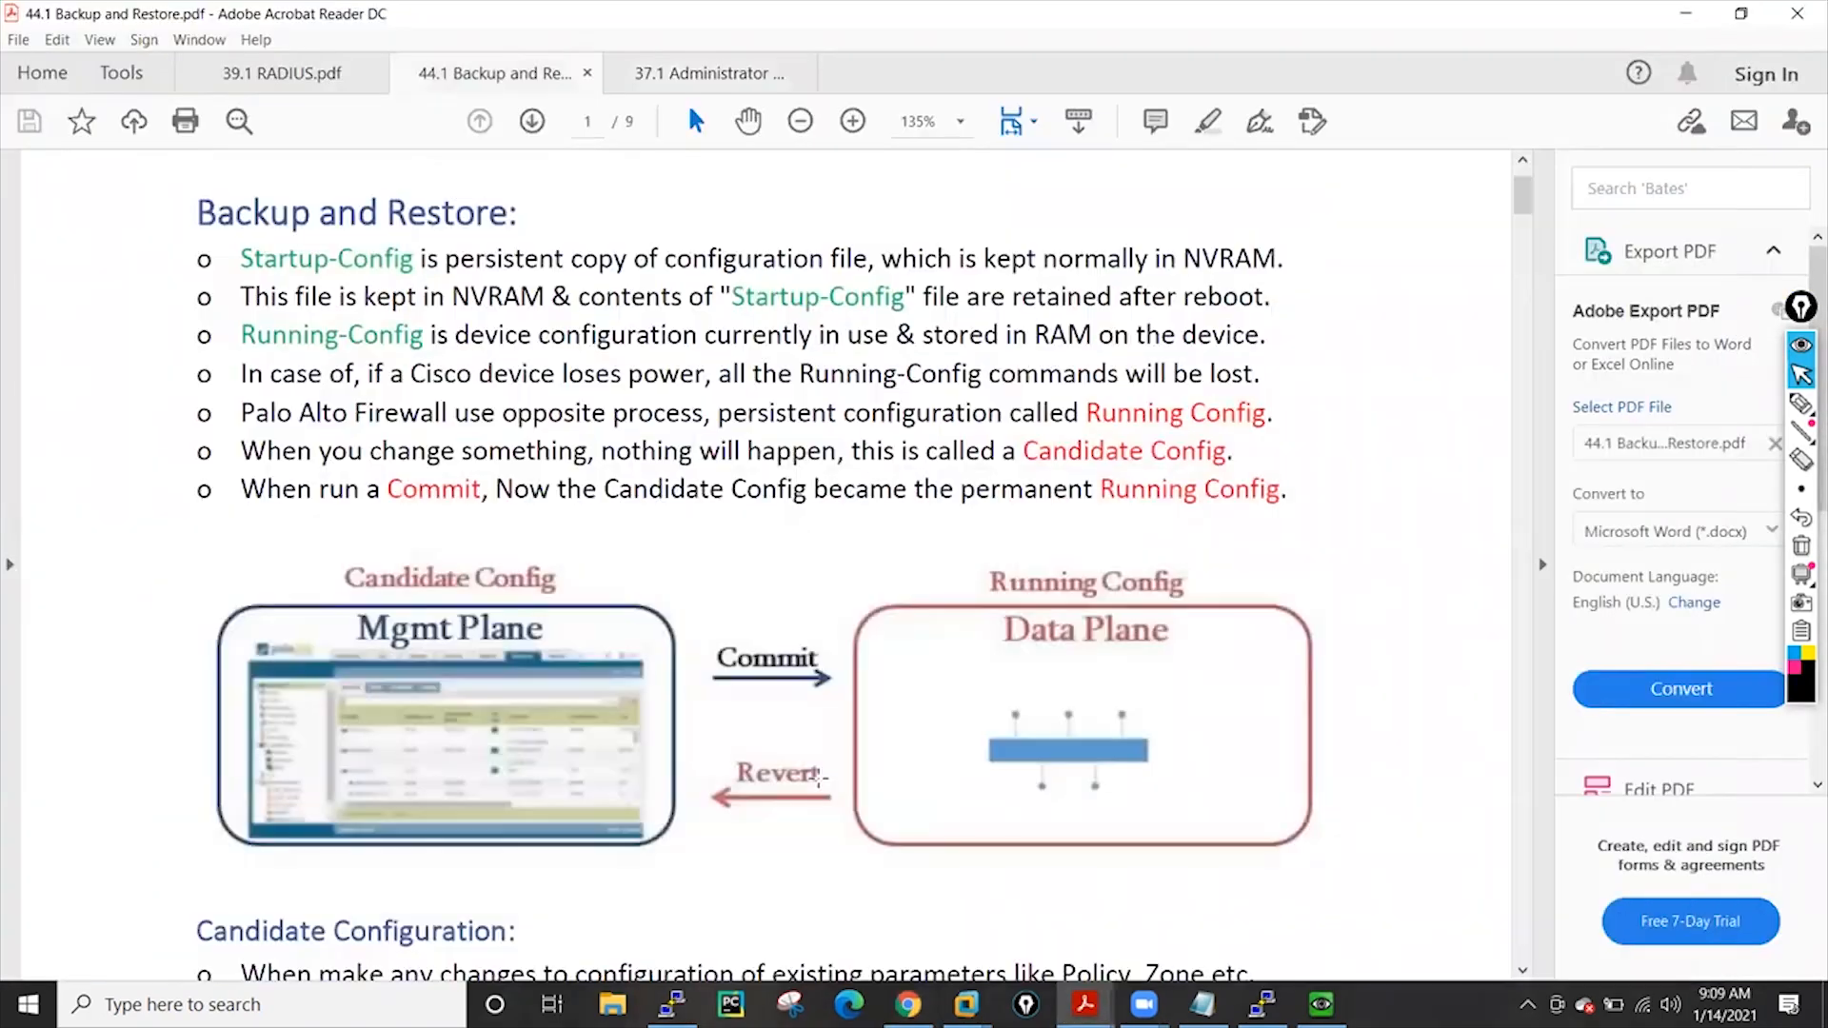
pyautogui.scroll(2, 661, 393)
pyautogui.scroll(-2, 660, 393)
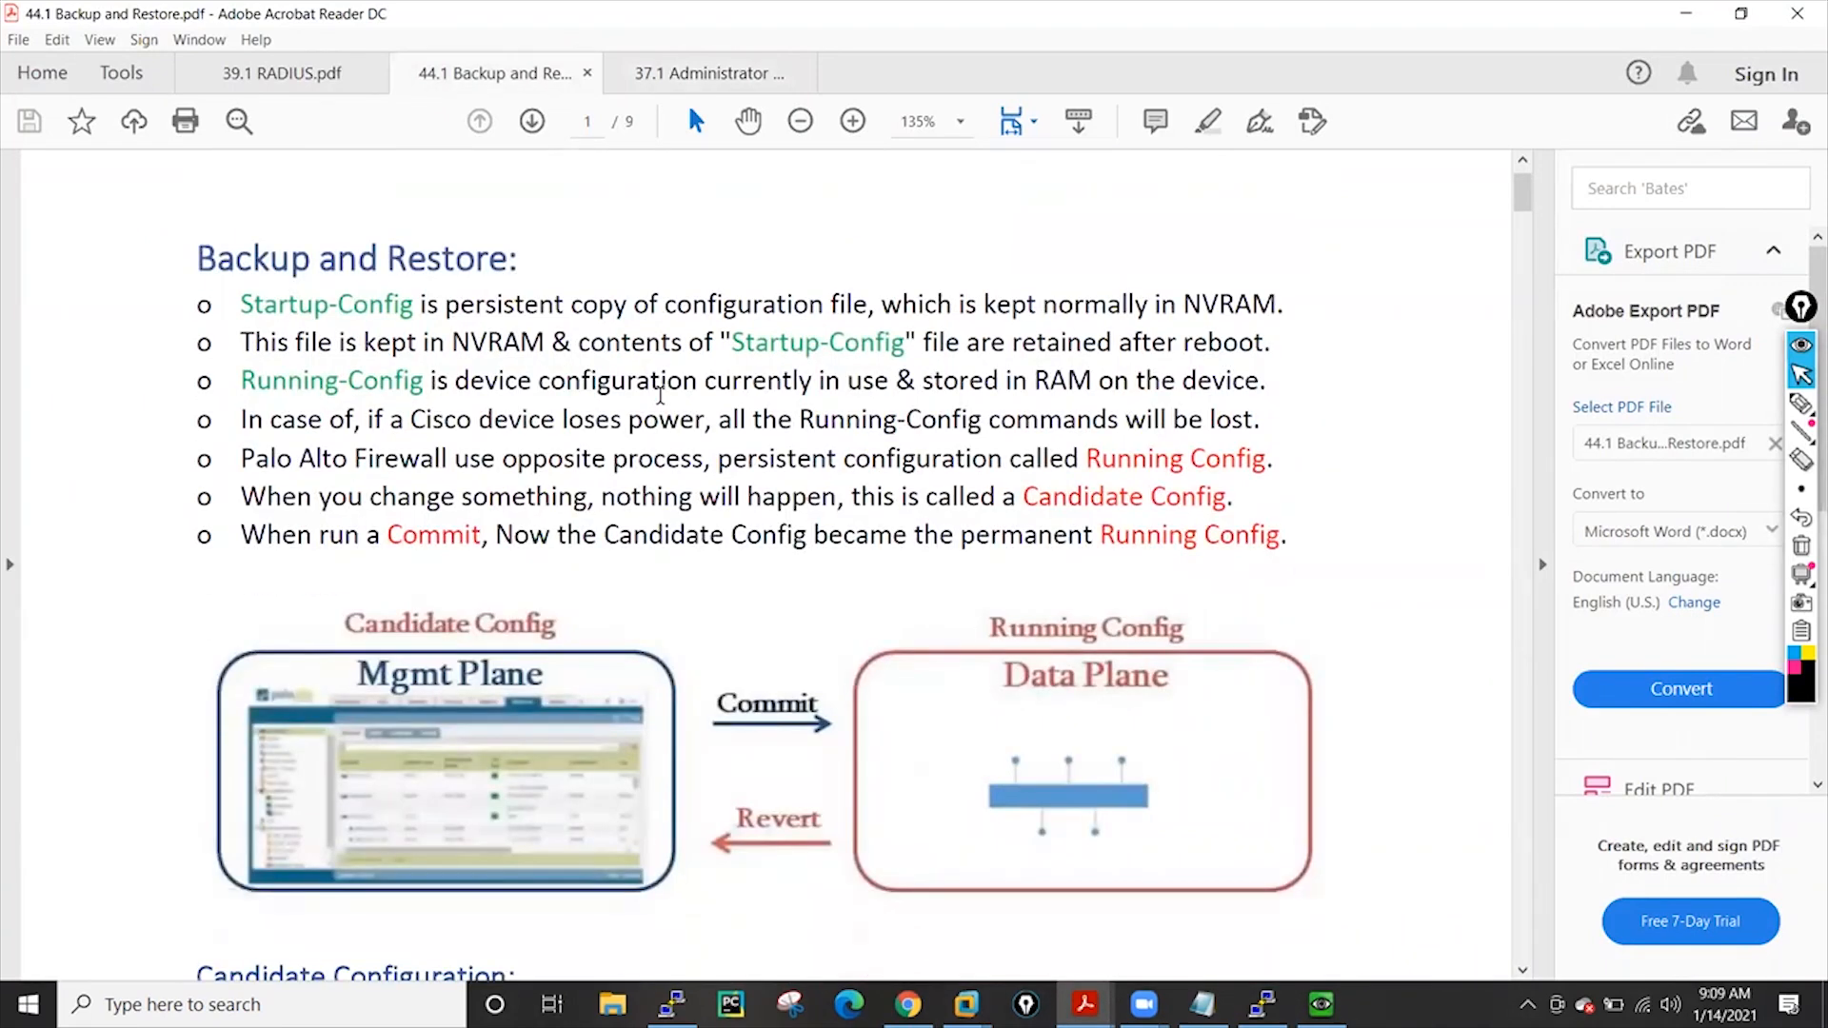
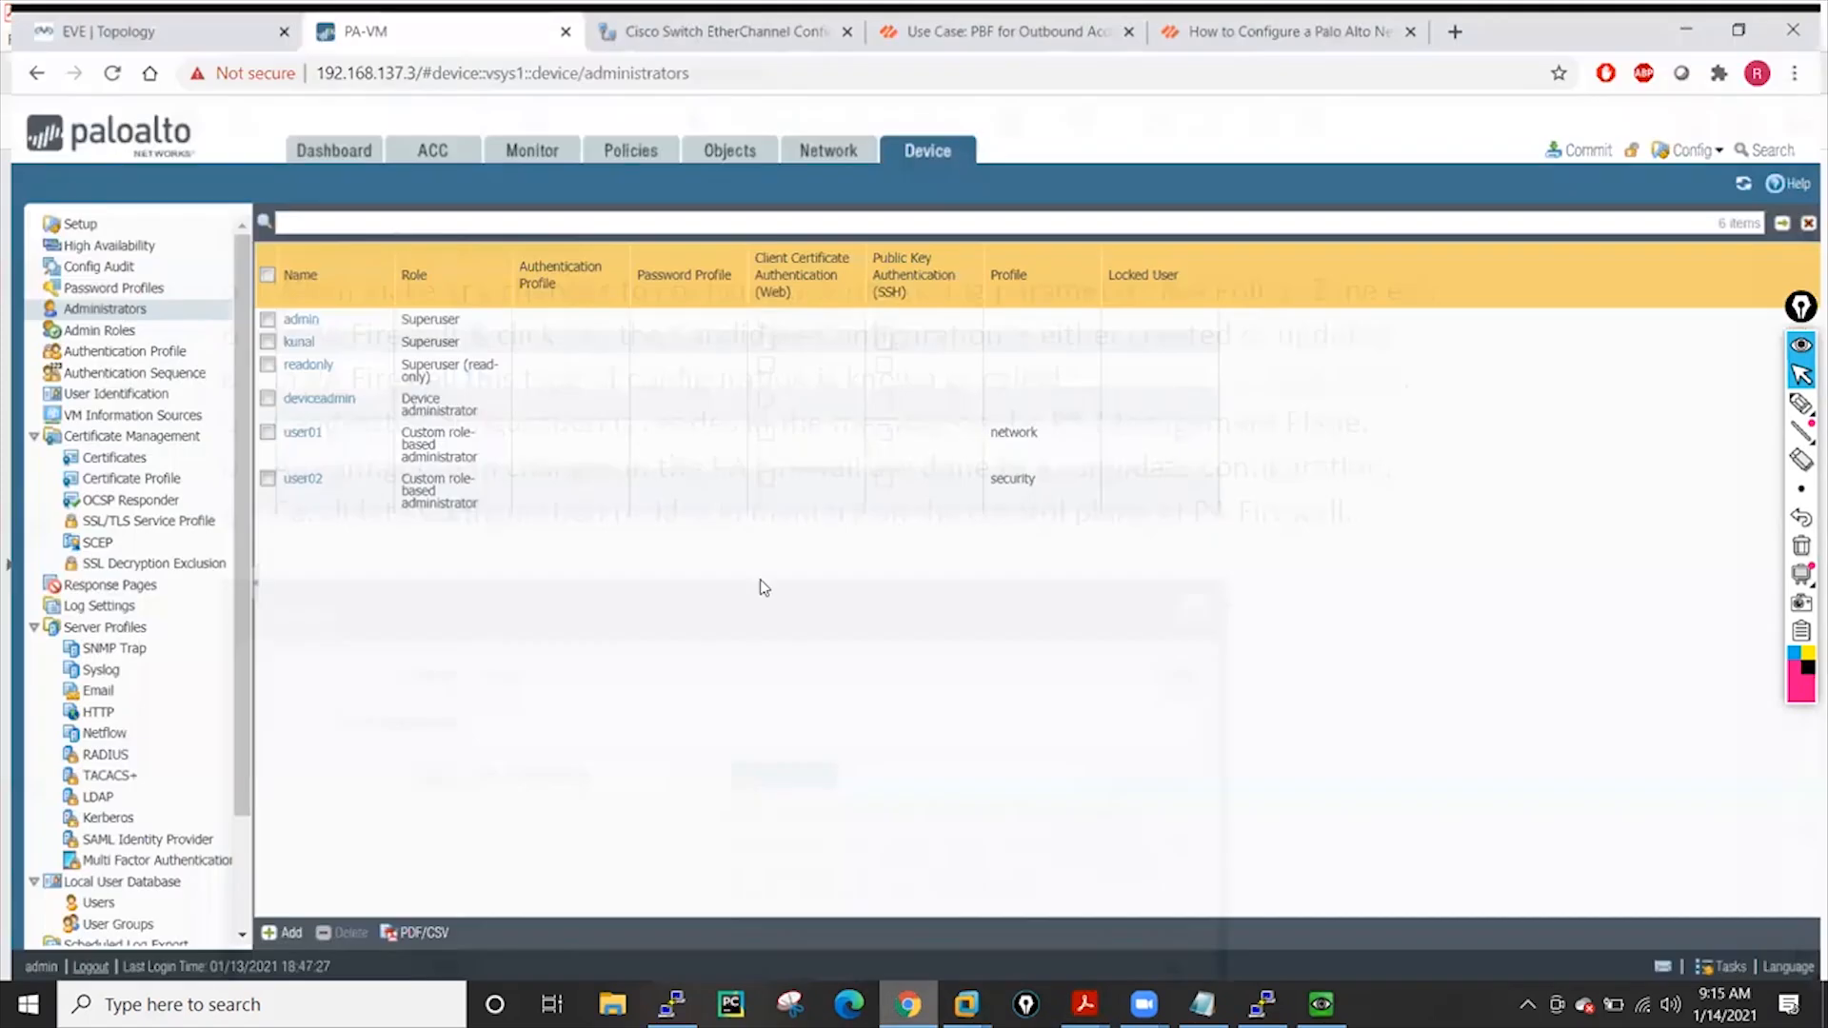
# Add a new IP Netmask address object named bbb with address 3.3.3.3
pyautogui.click(728, 141)
pyautogui.click(276, 929)
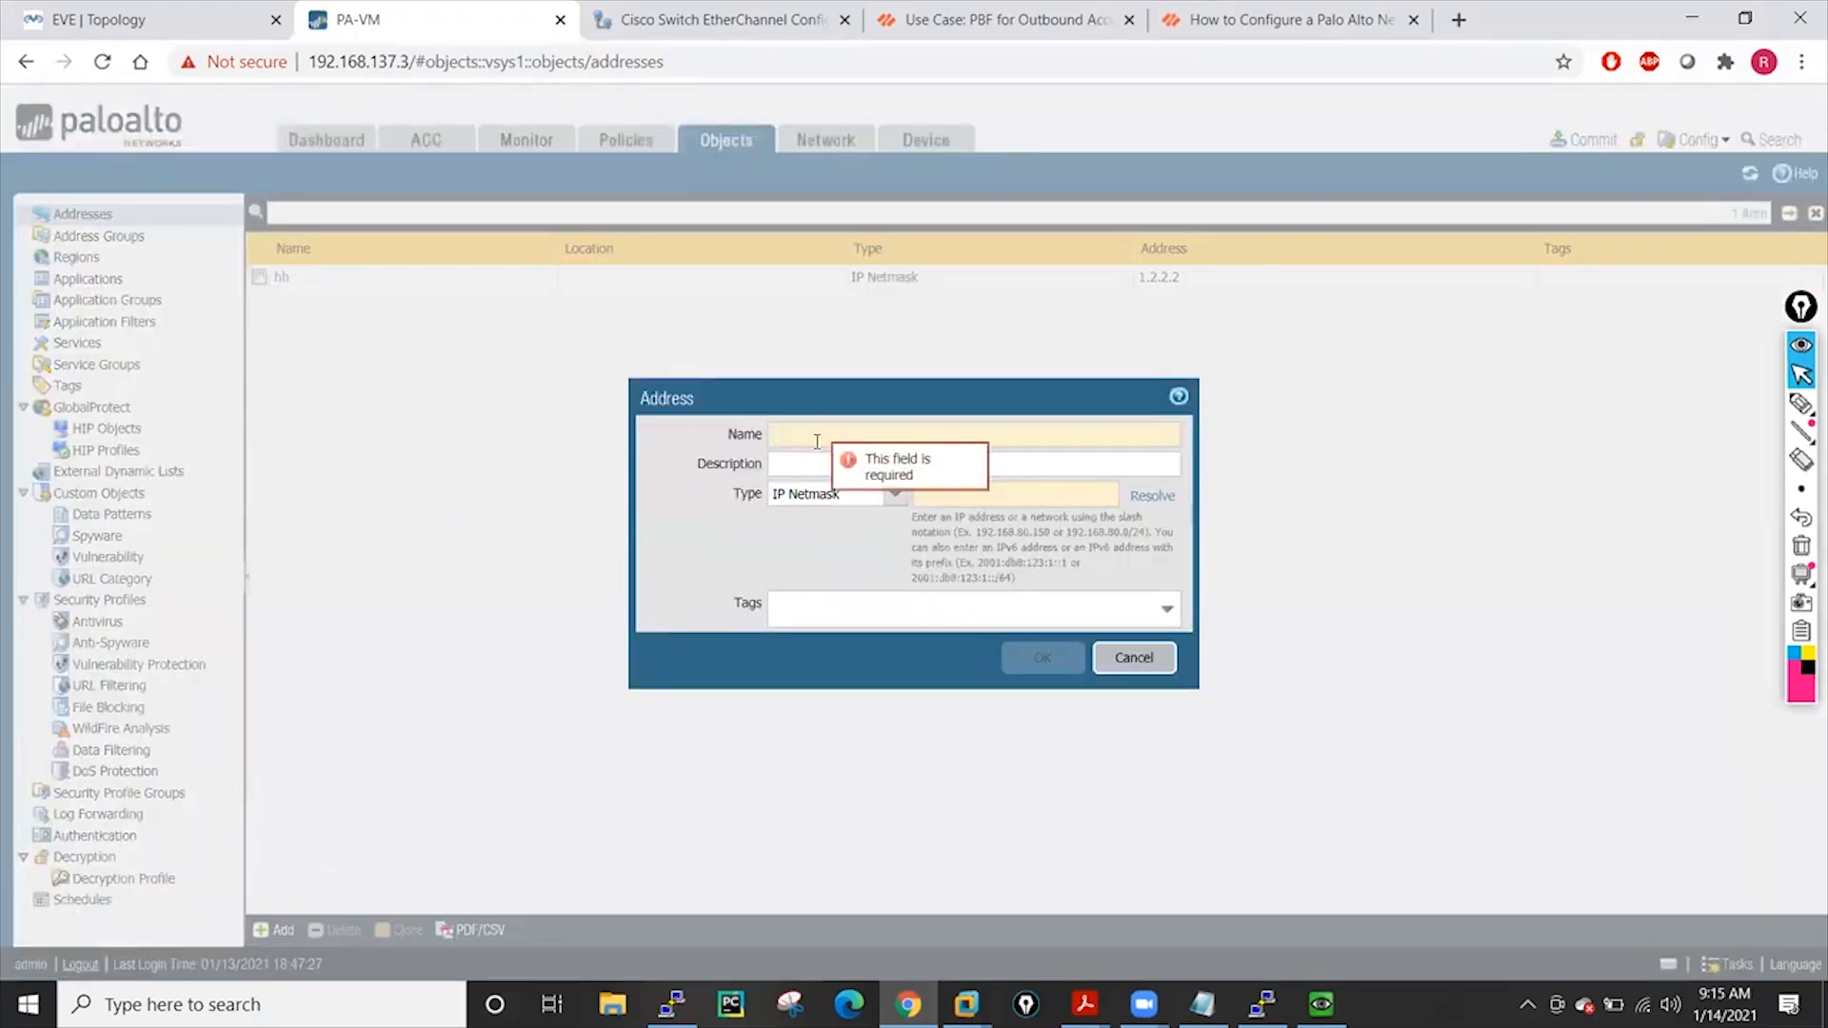
pyautogui.write('bbb')
pyautogui.click(945, 485)
pyautogui.write('3.3')
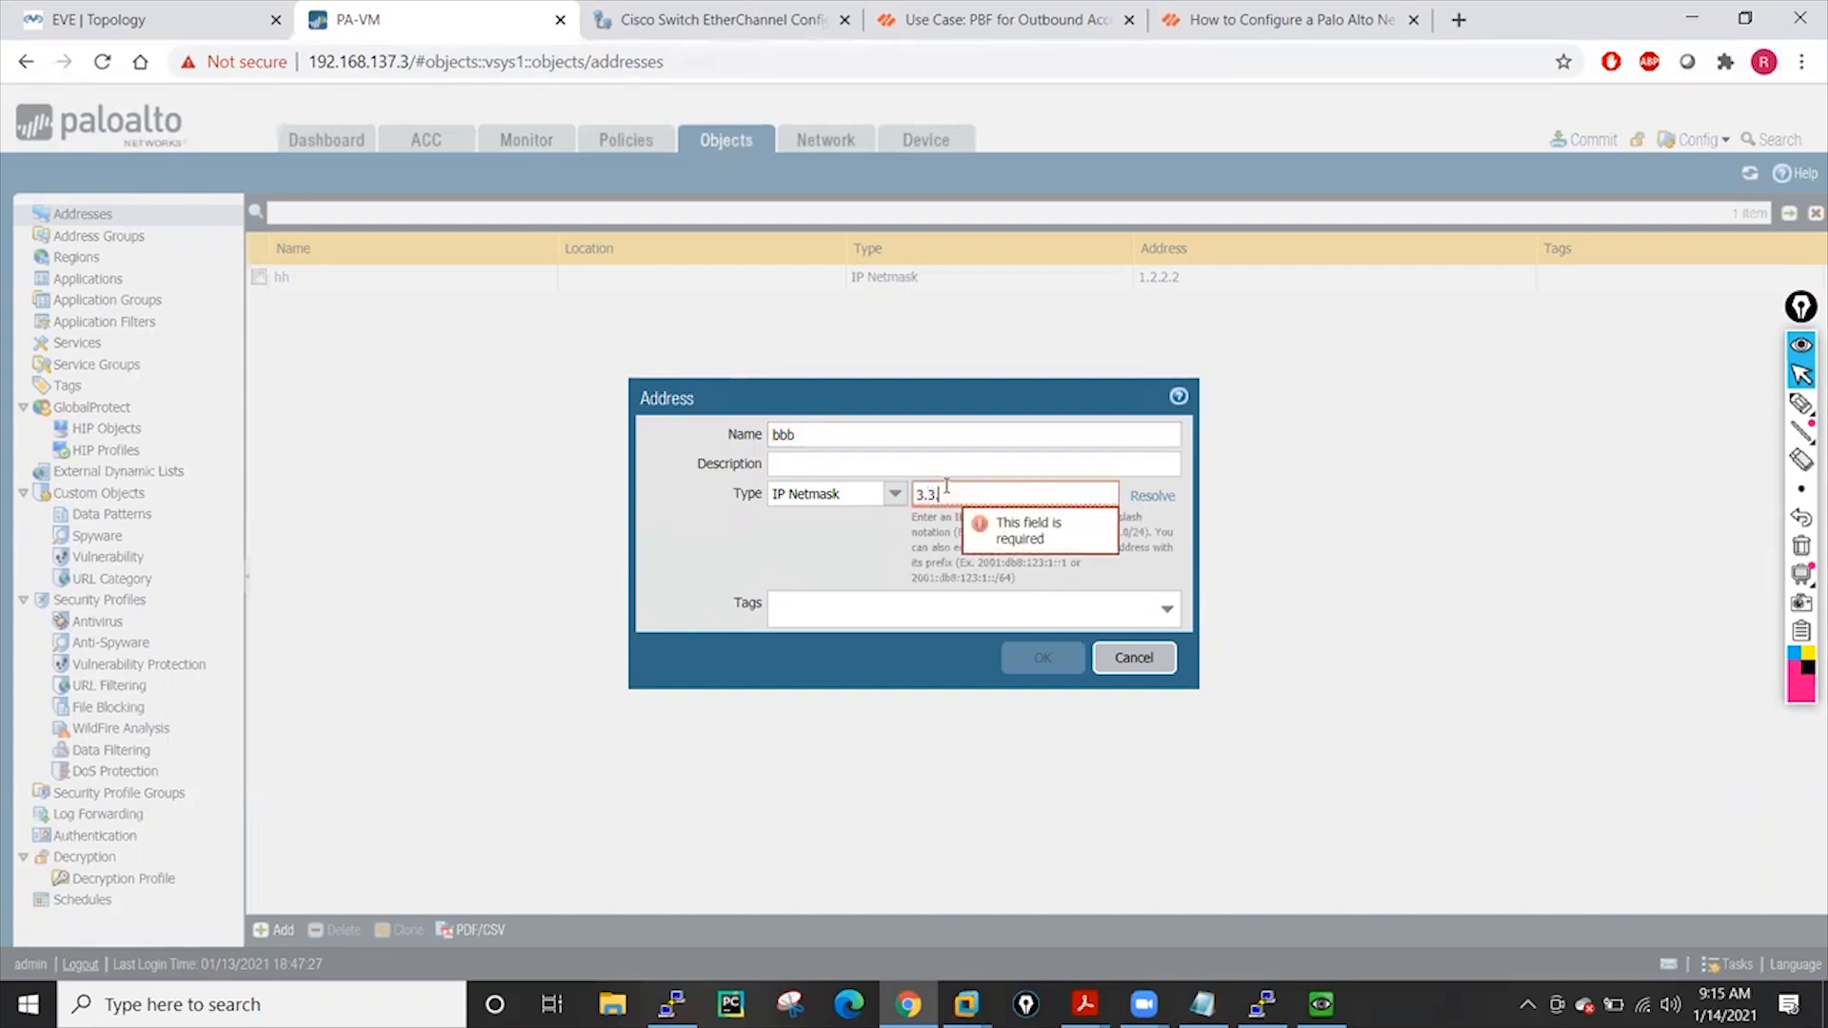
pyautogui.write('.3.3')
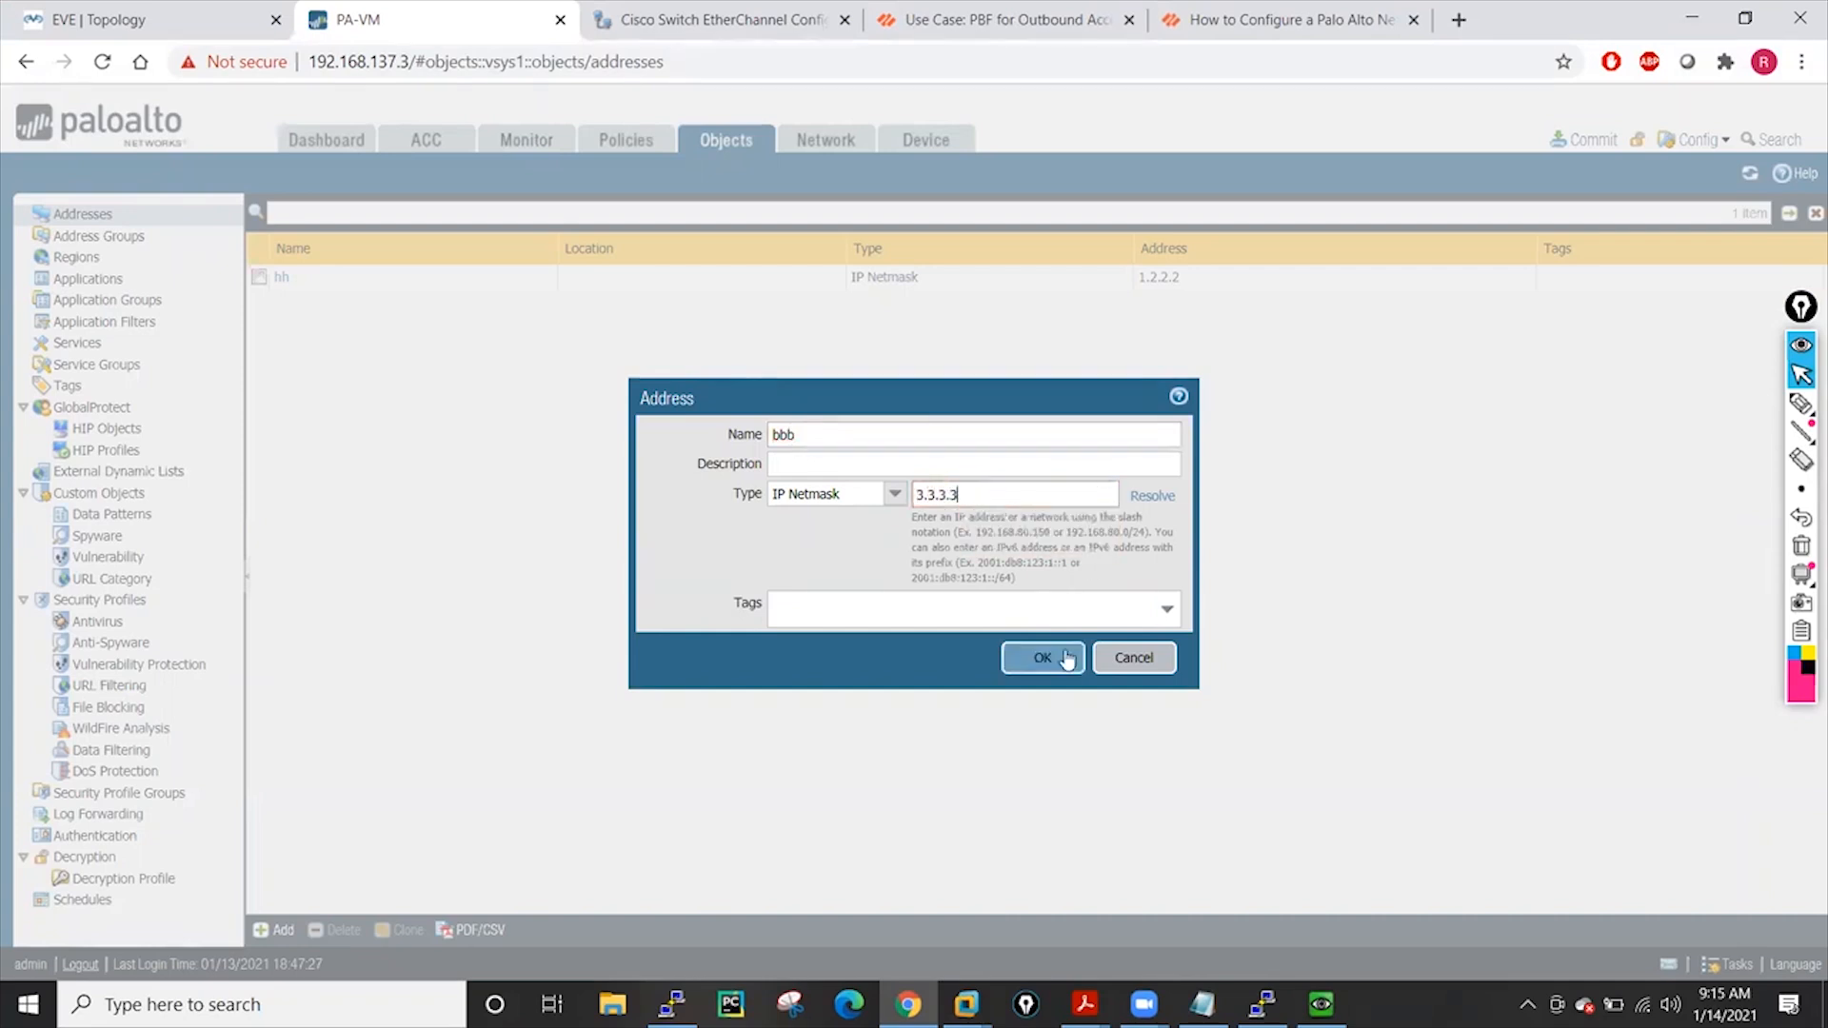
pyautogui.click(1055, 658)
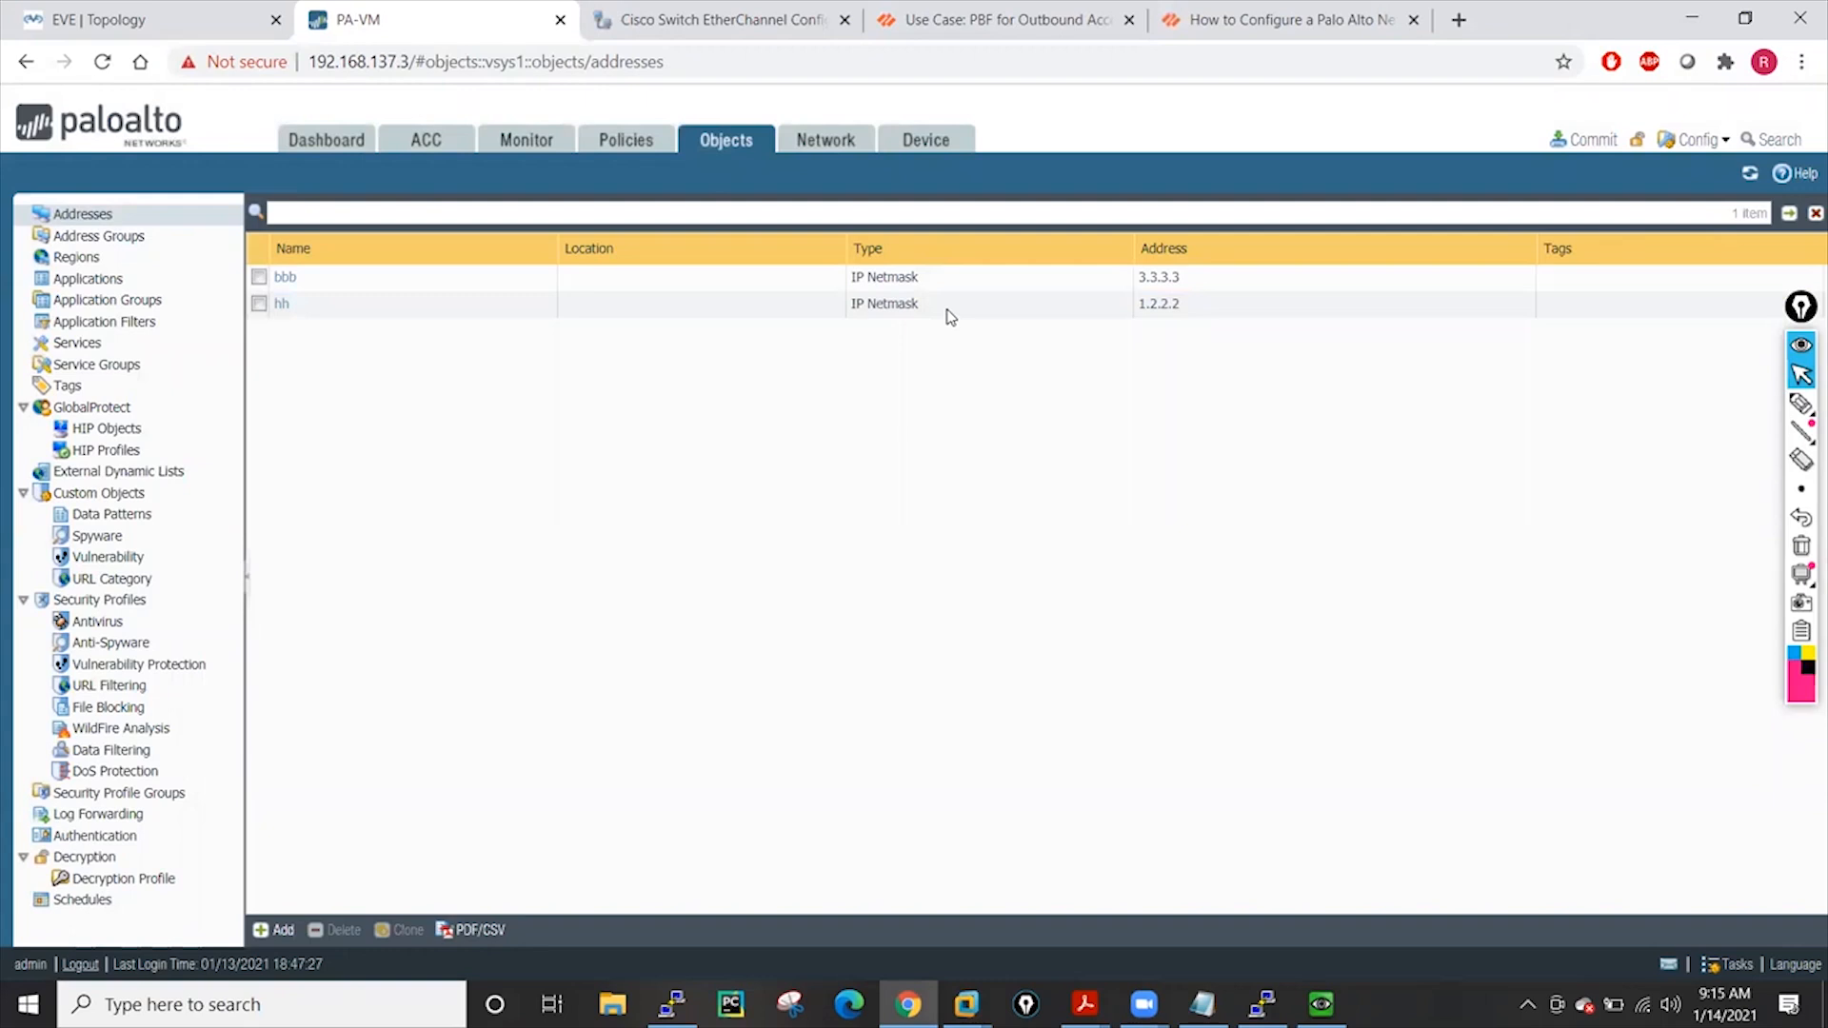
pyautogui.click(922, 152)
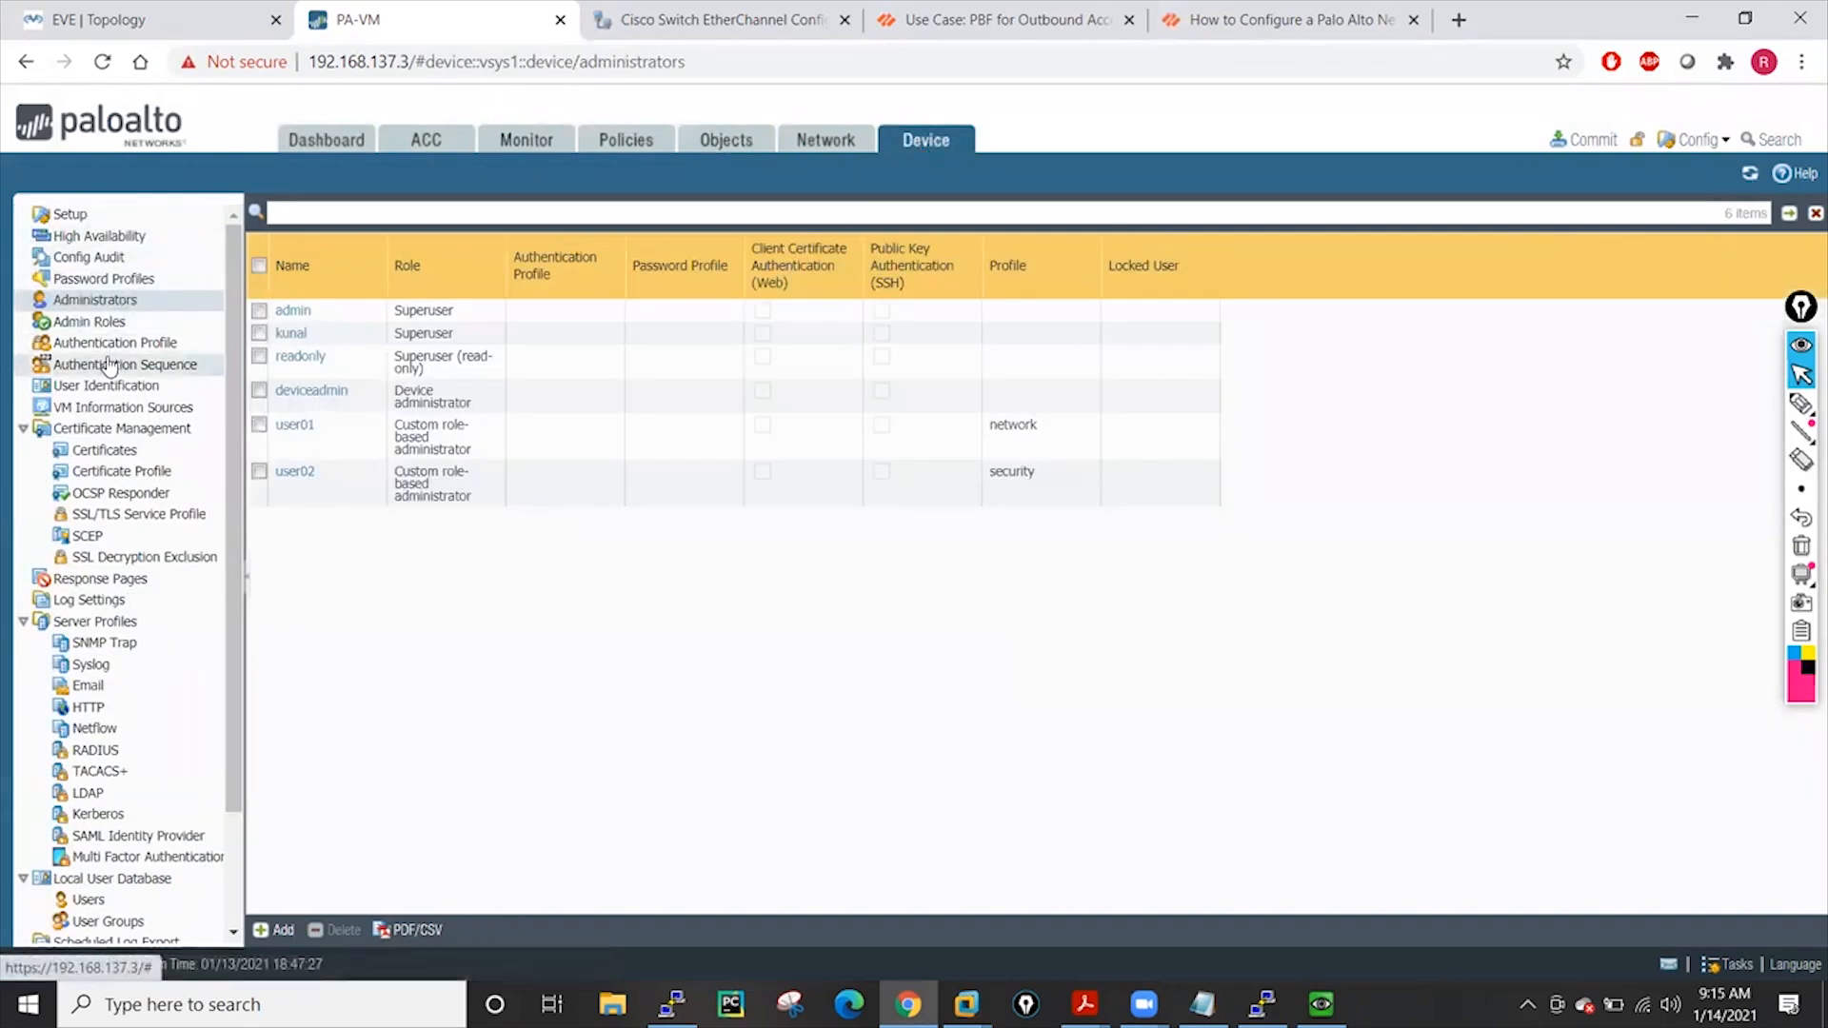
# Run the Config Audit comparison of running vs candidate configs with context set to All
pyautogui.click(88, 256)
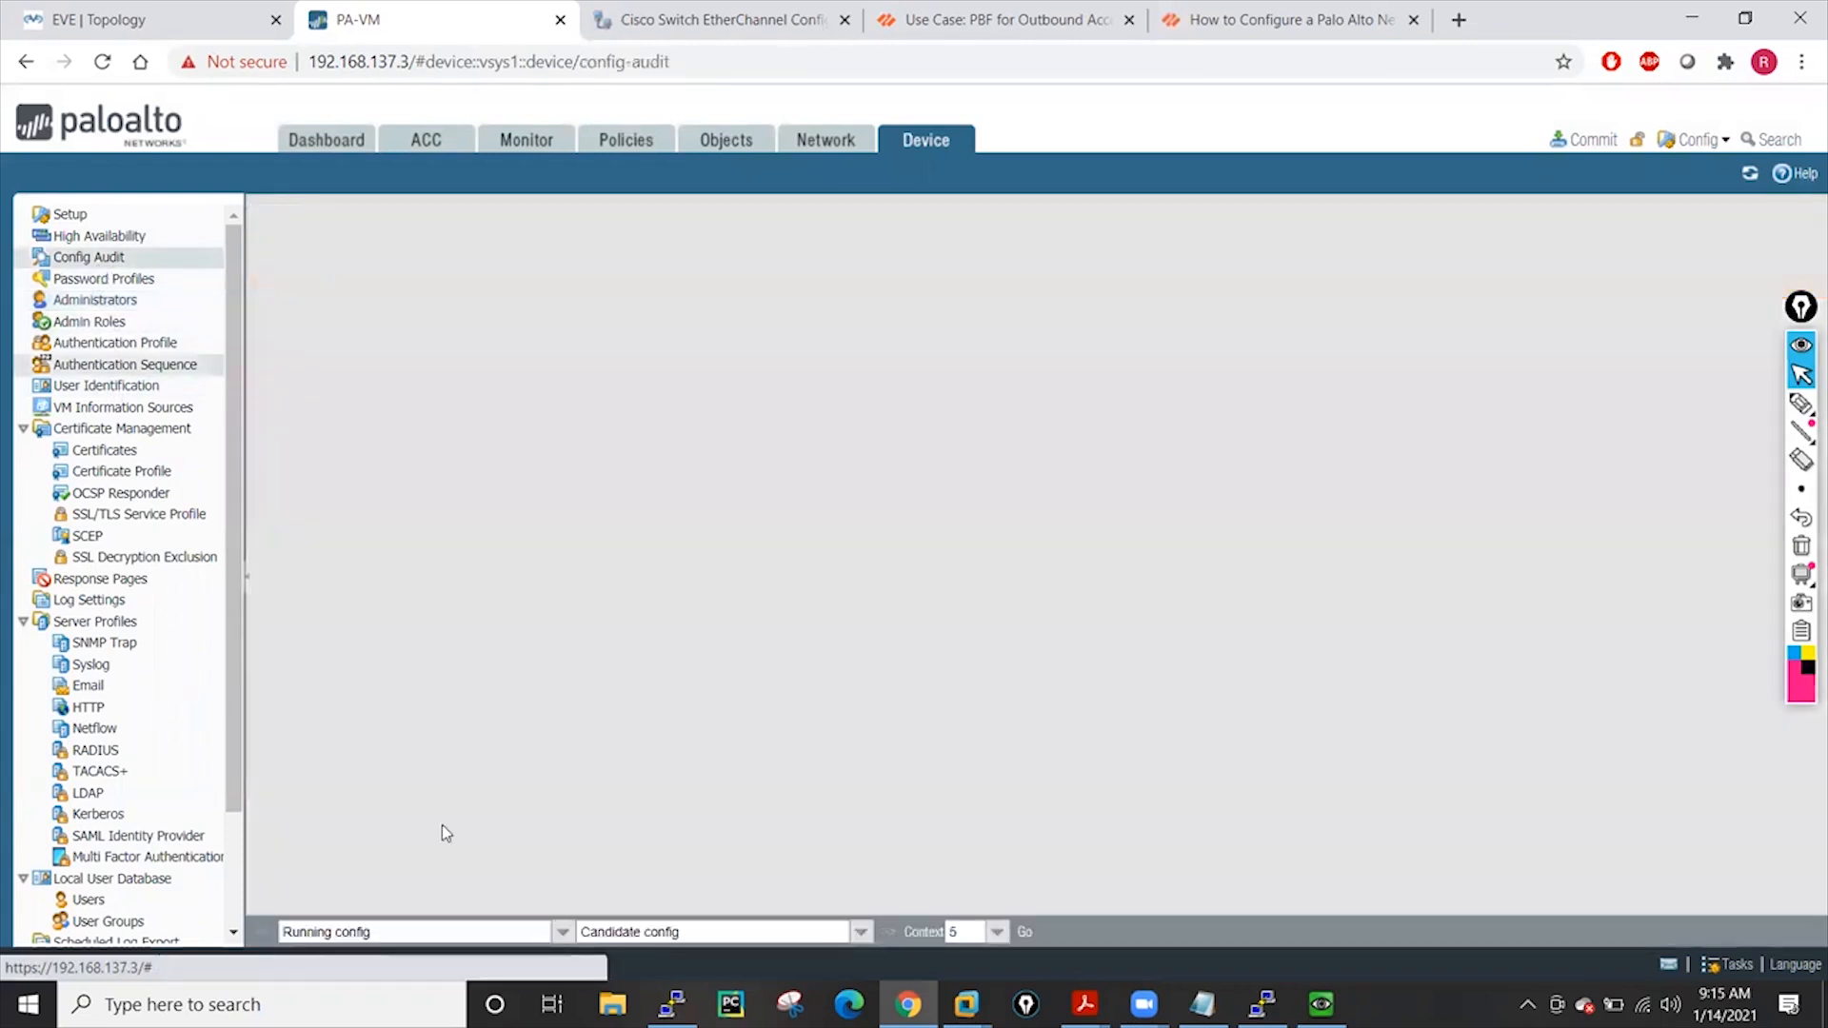
pyautogui.click(995, 933)
pyautogui.click(957, 905)
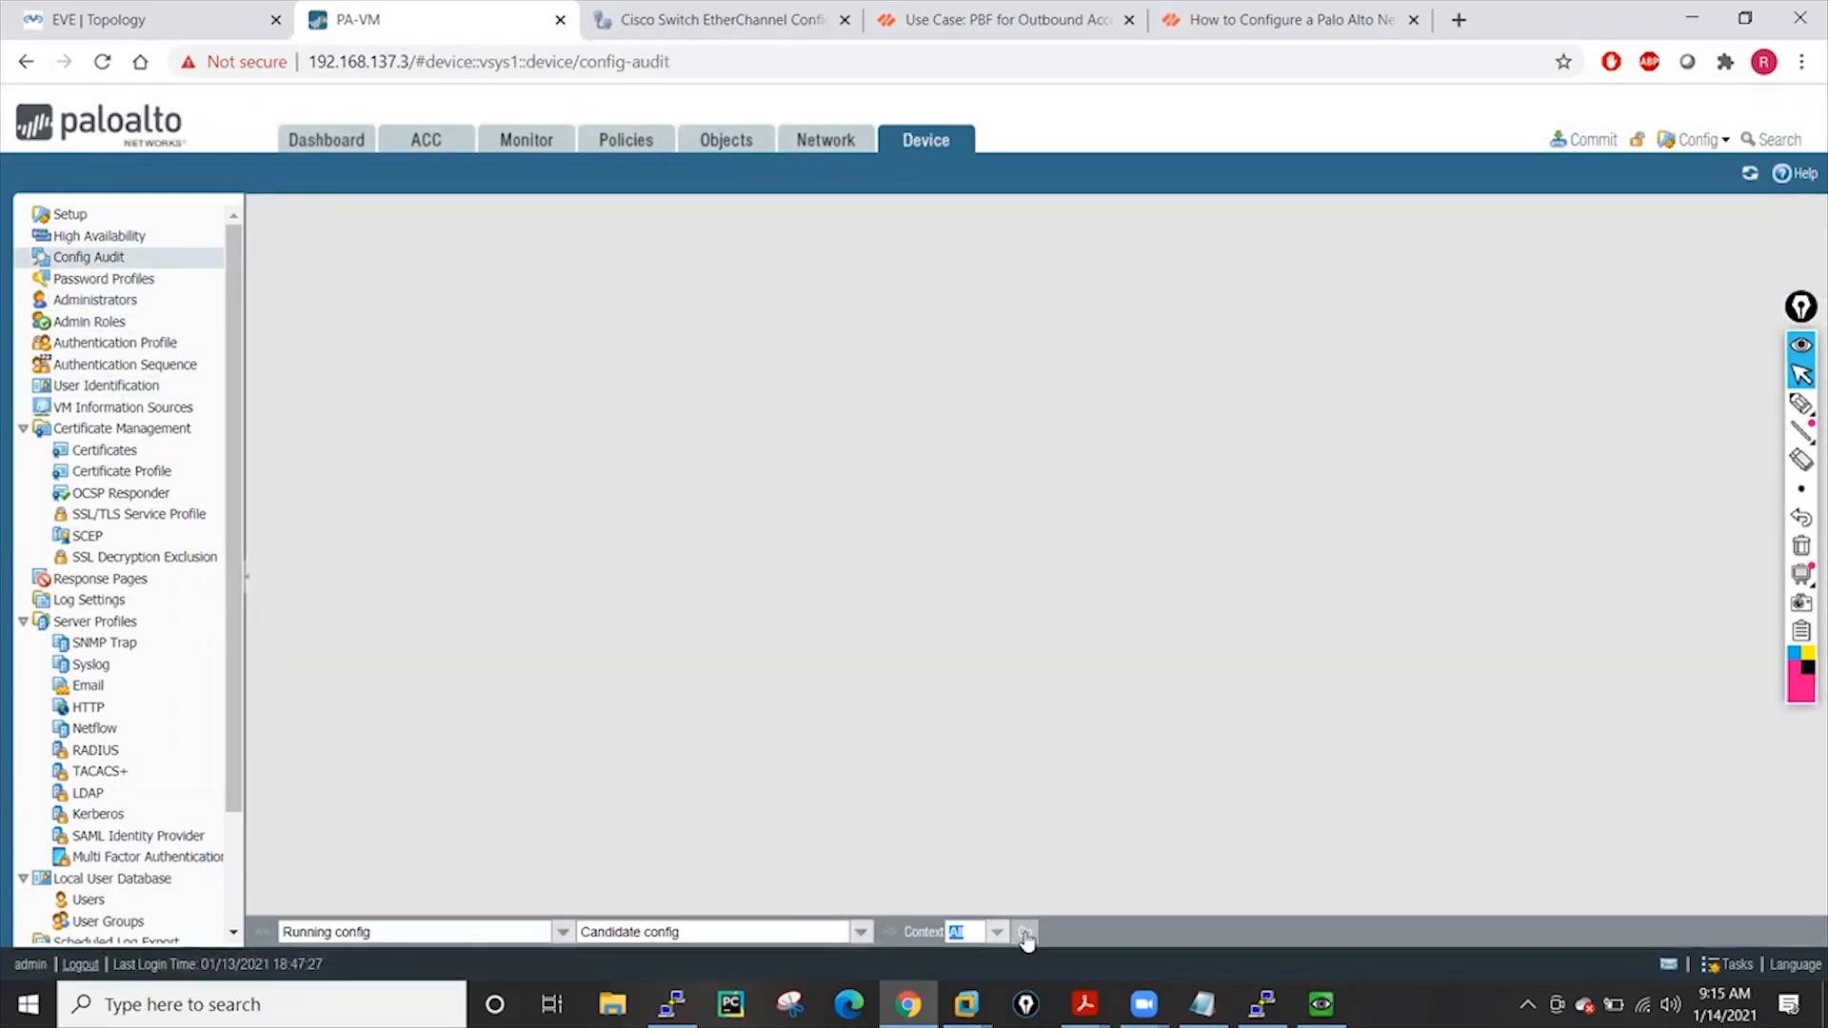
pyautogui.click(1025, 933)
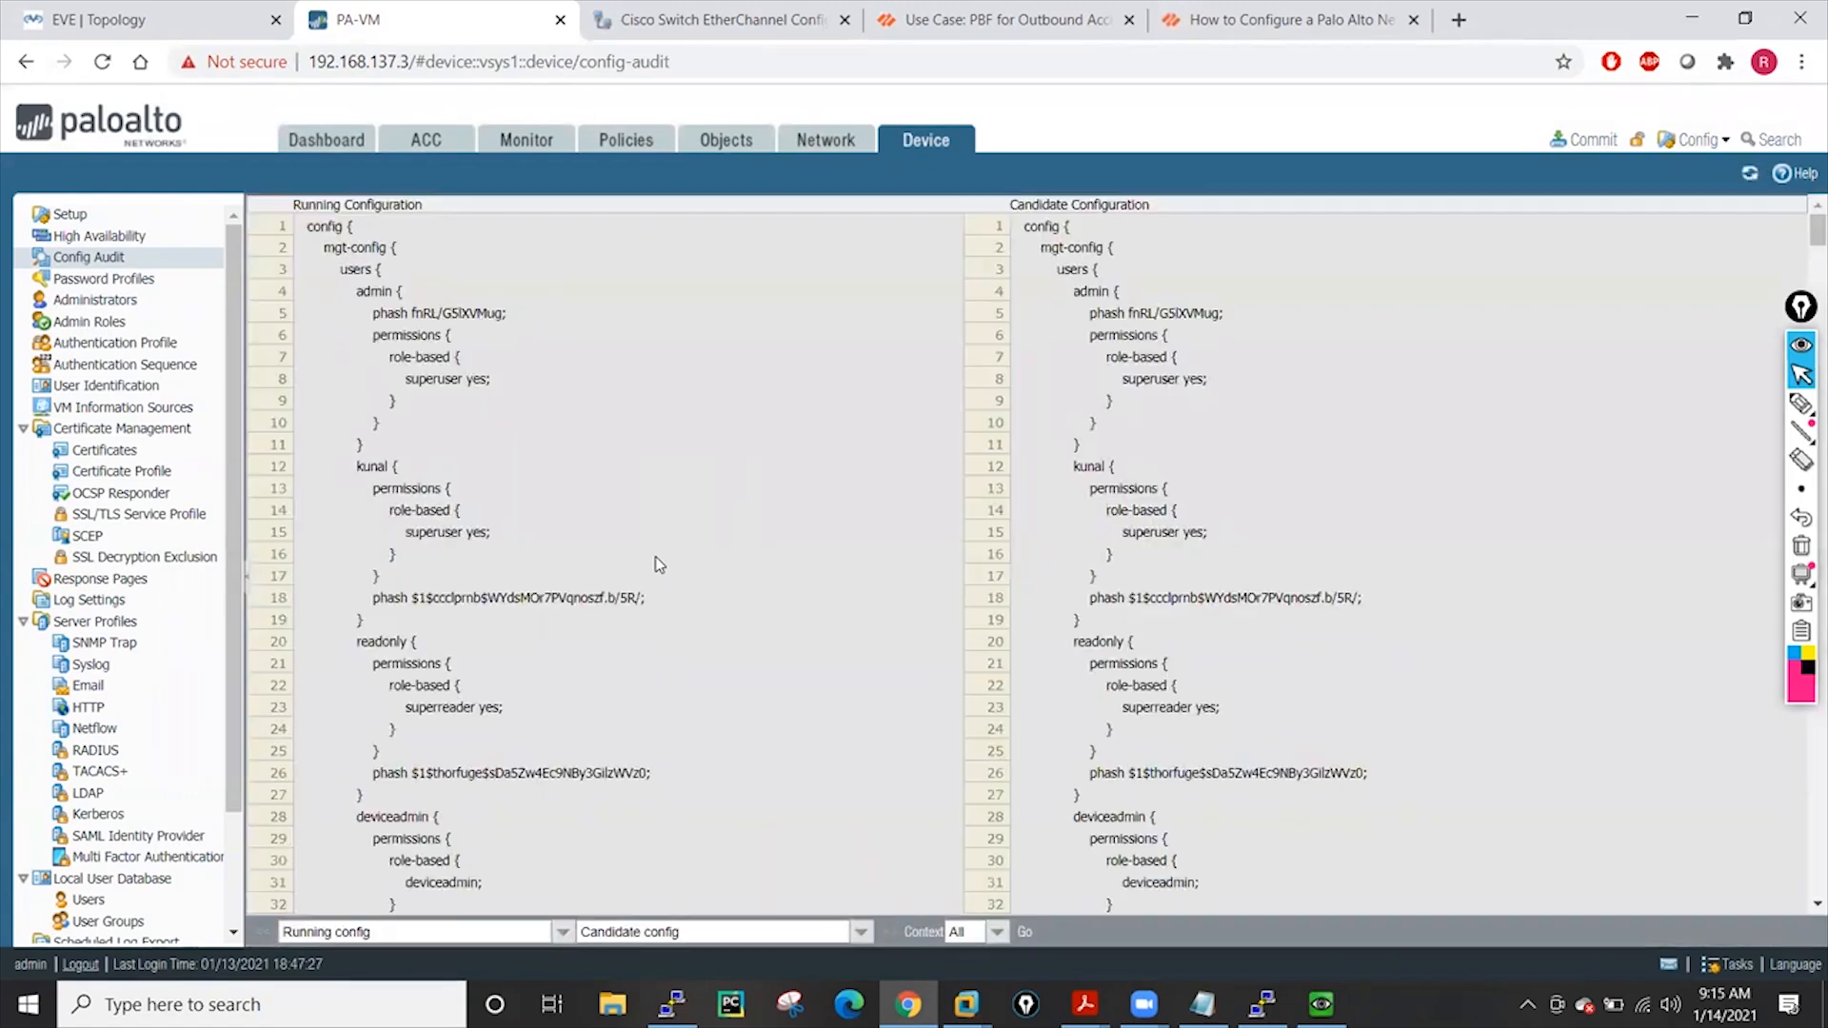
# Point out the permissions line and the added PasswordProfile-01 block (lines 57–63) in the diff
pyautogui.moveTo(360, 483); pyautogui.dragTo(568, 491)
pyautogui.scroll(-5, 1169, 521)
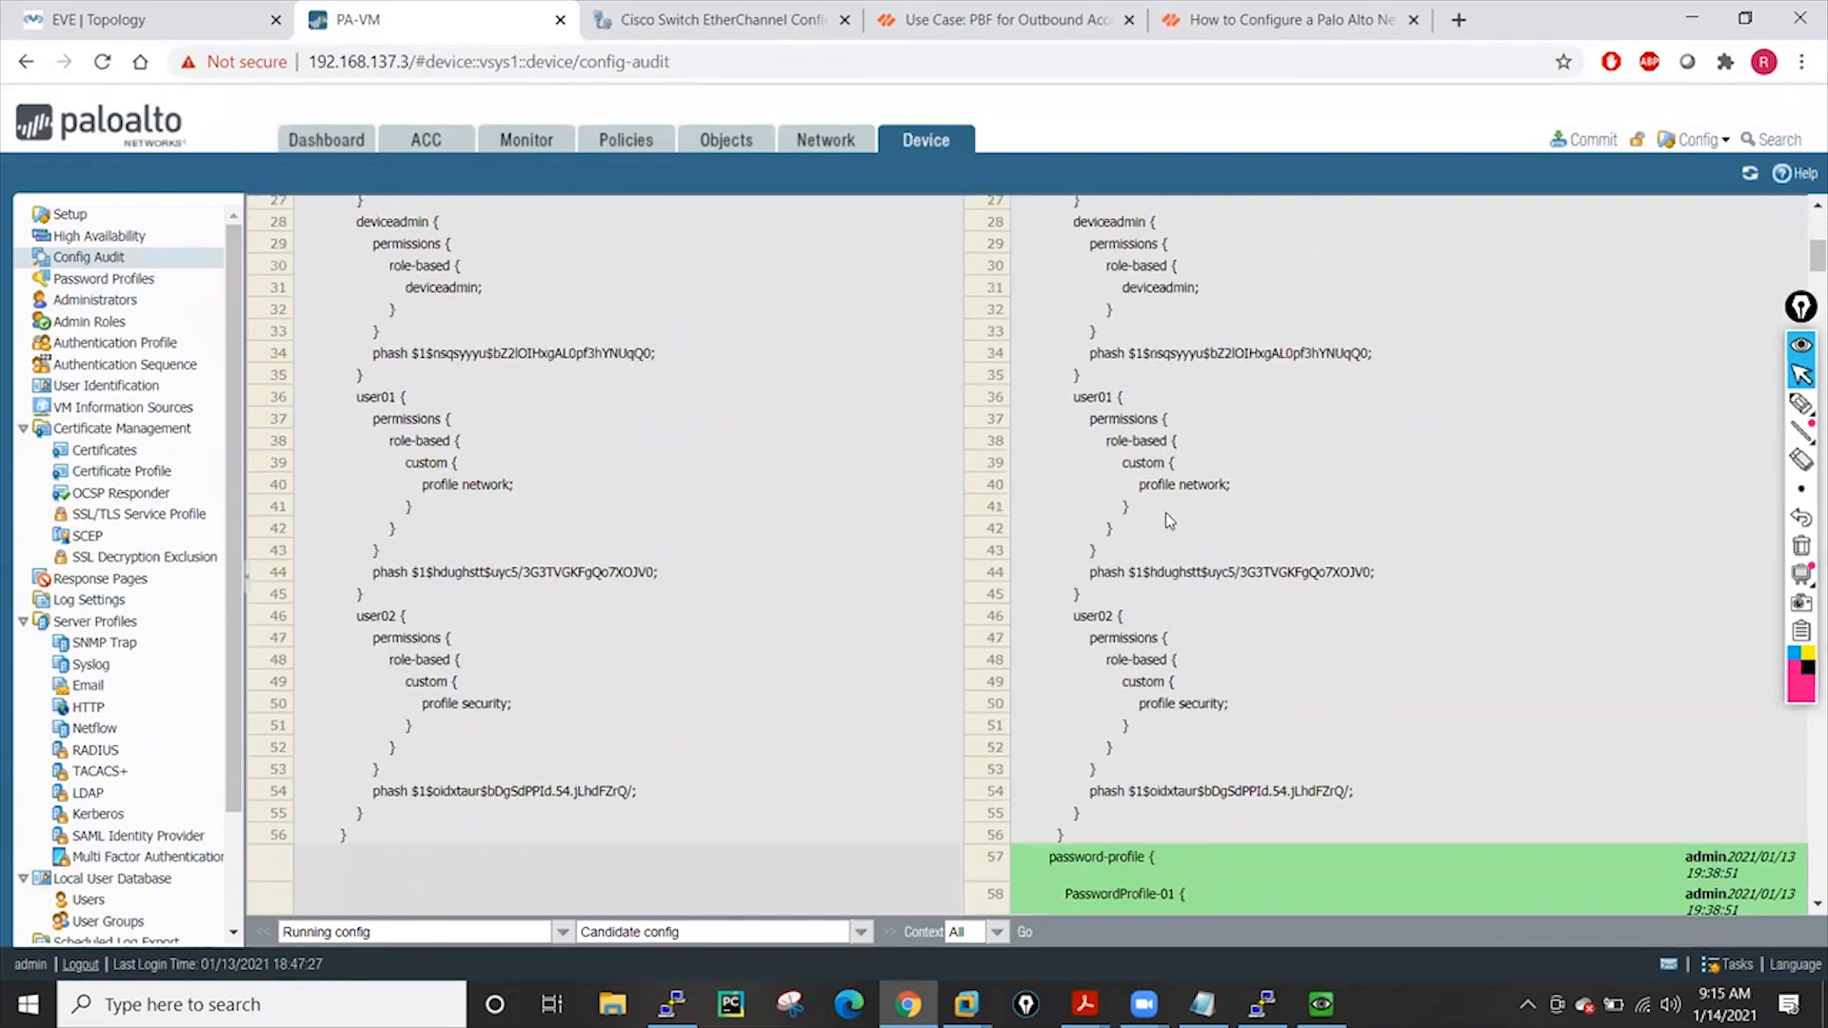
pyautogui.scroll(-3, 1169, 519)
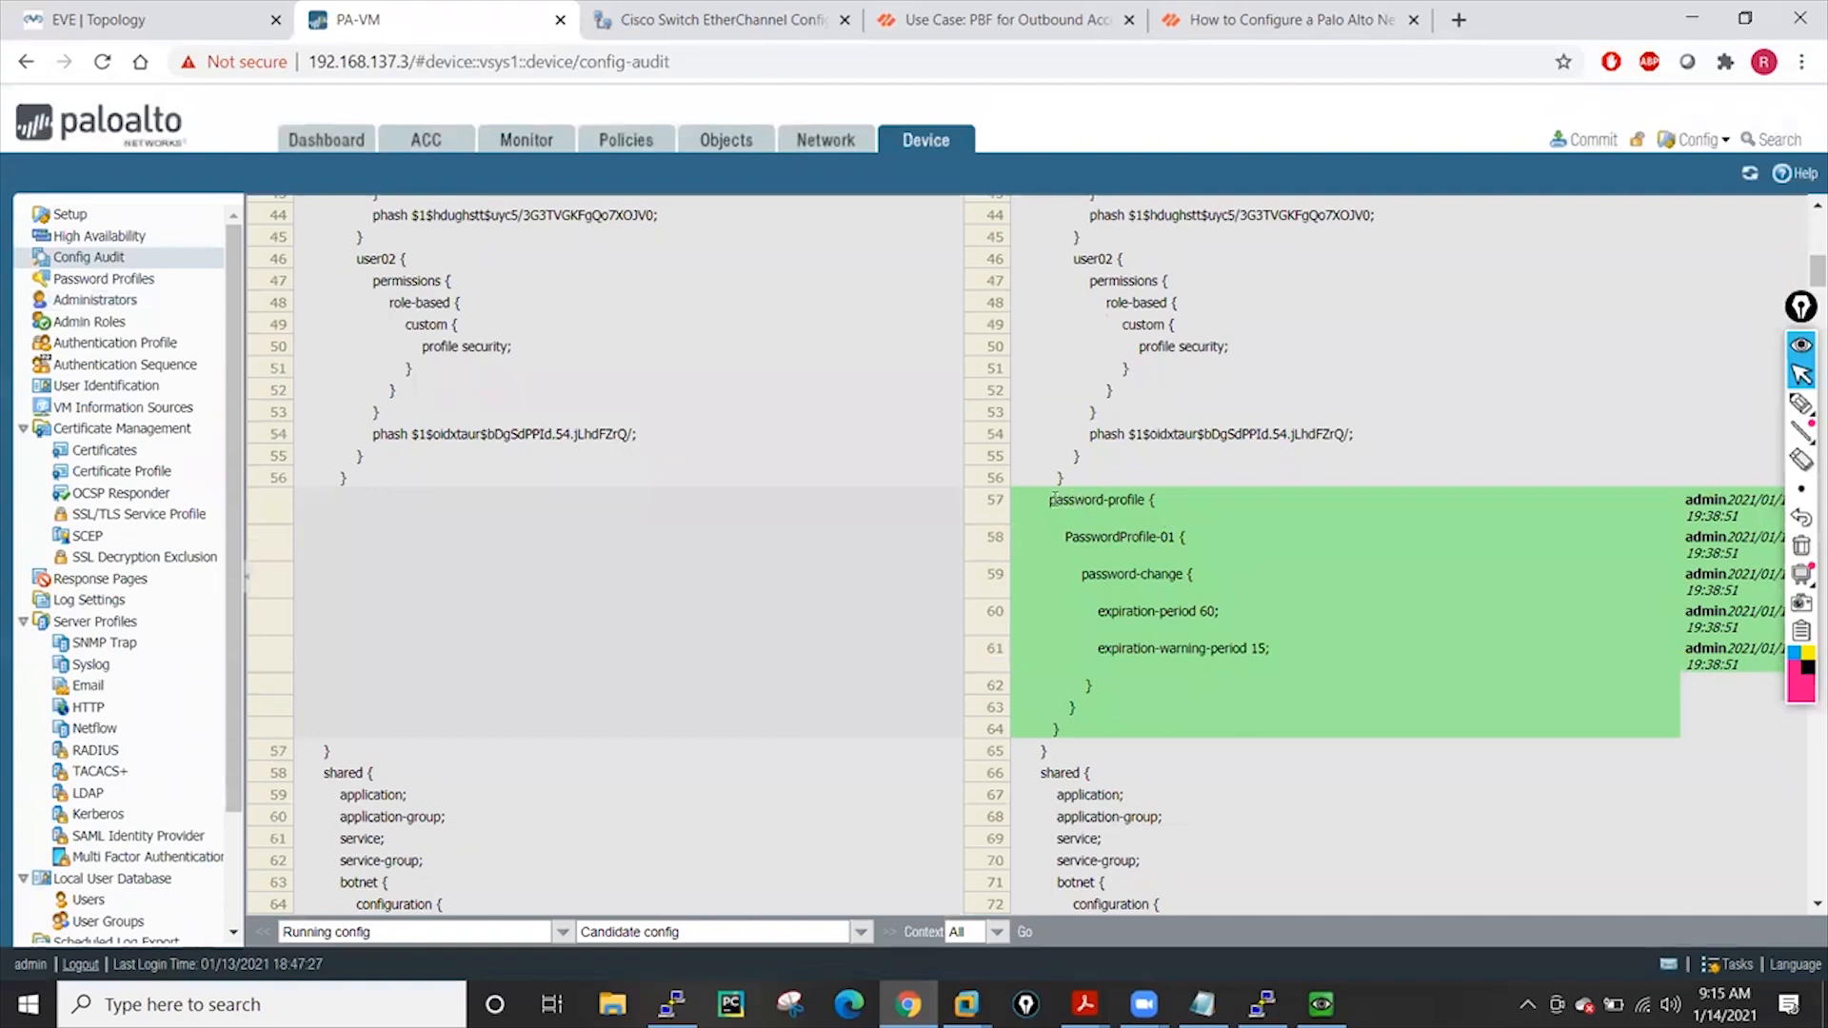
pyautogui.moveTo(1049, 499); pyautogui.dragTo(1277, 711)
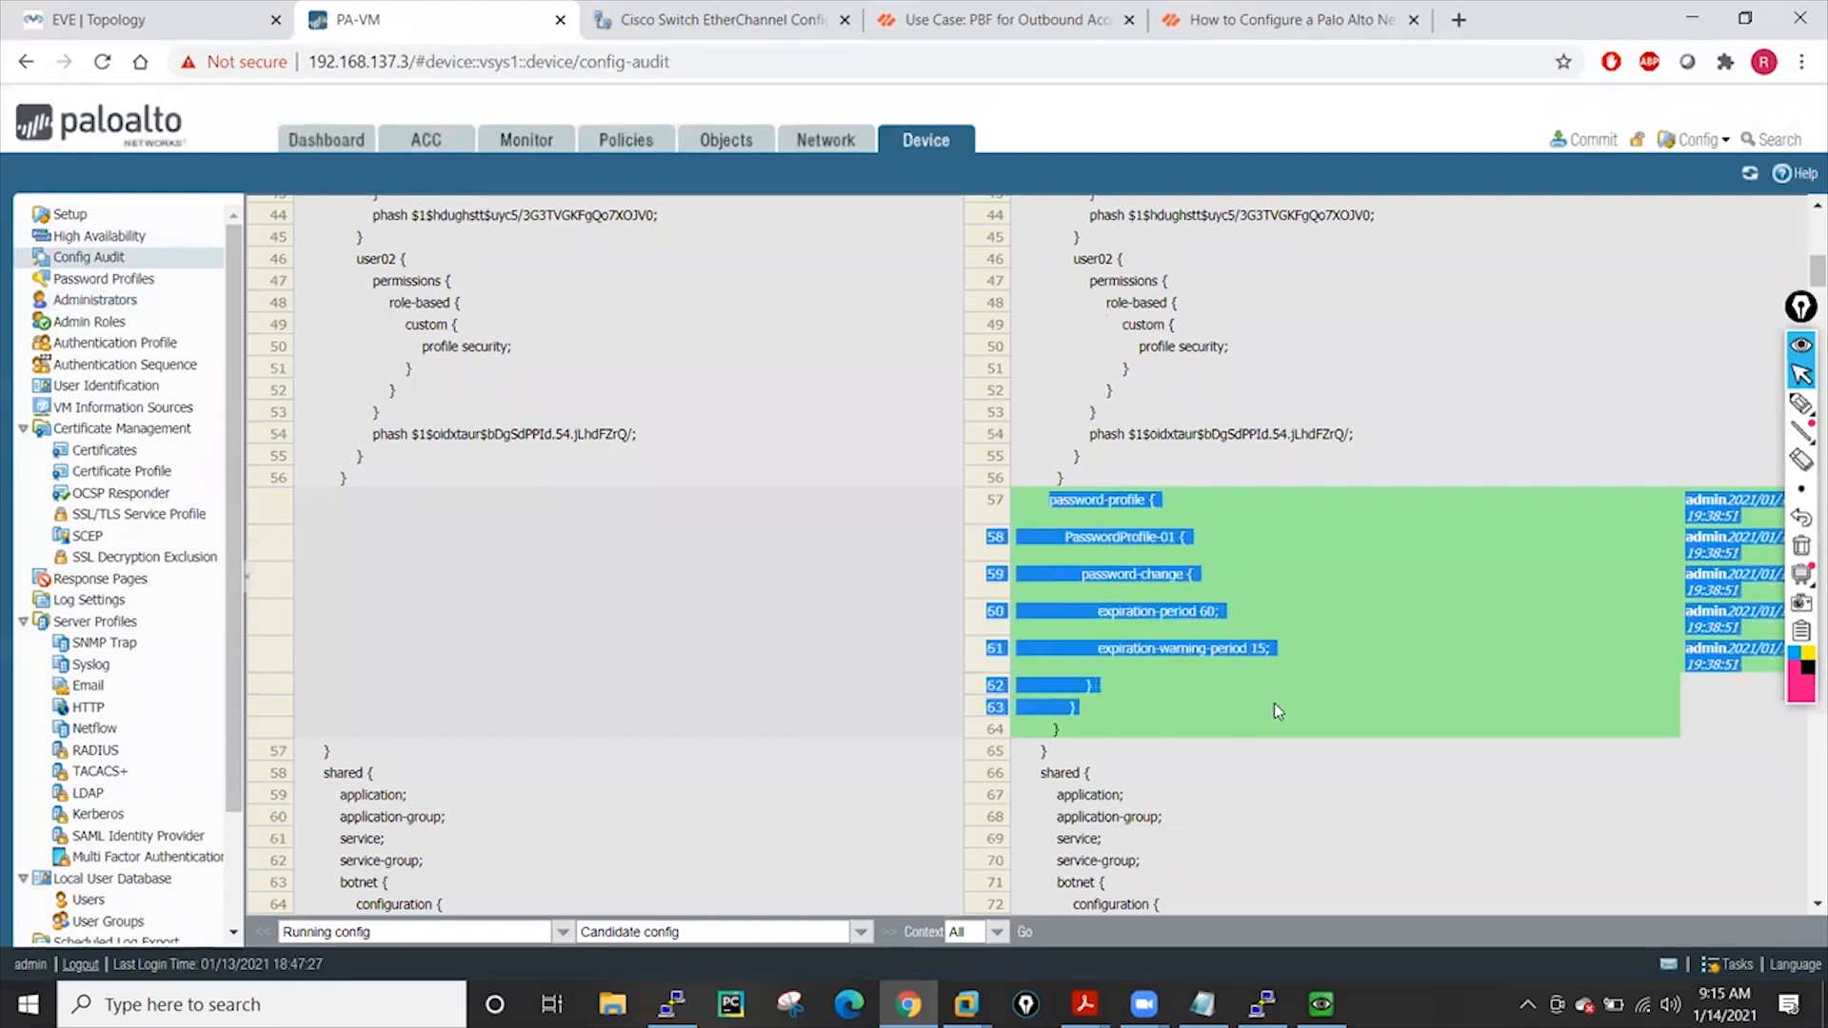
pyautogui.click(1275, 705)
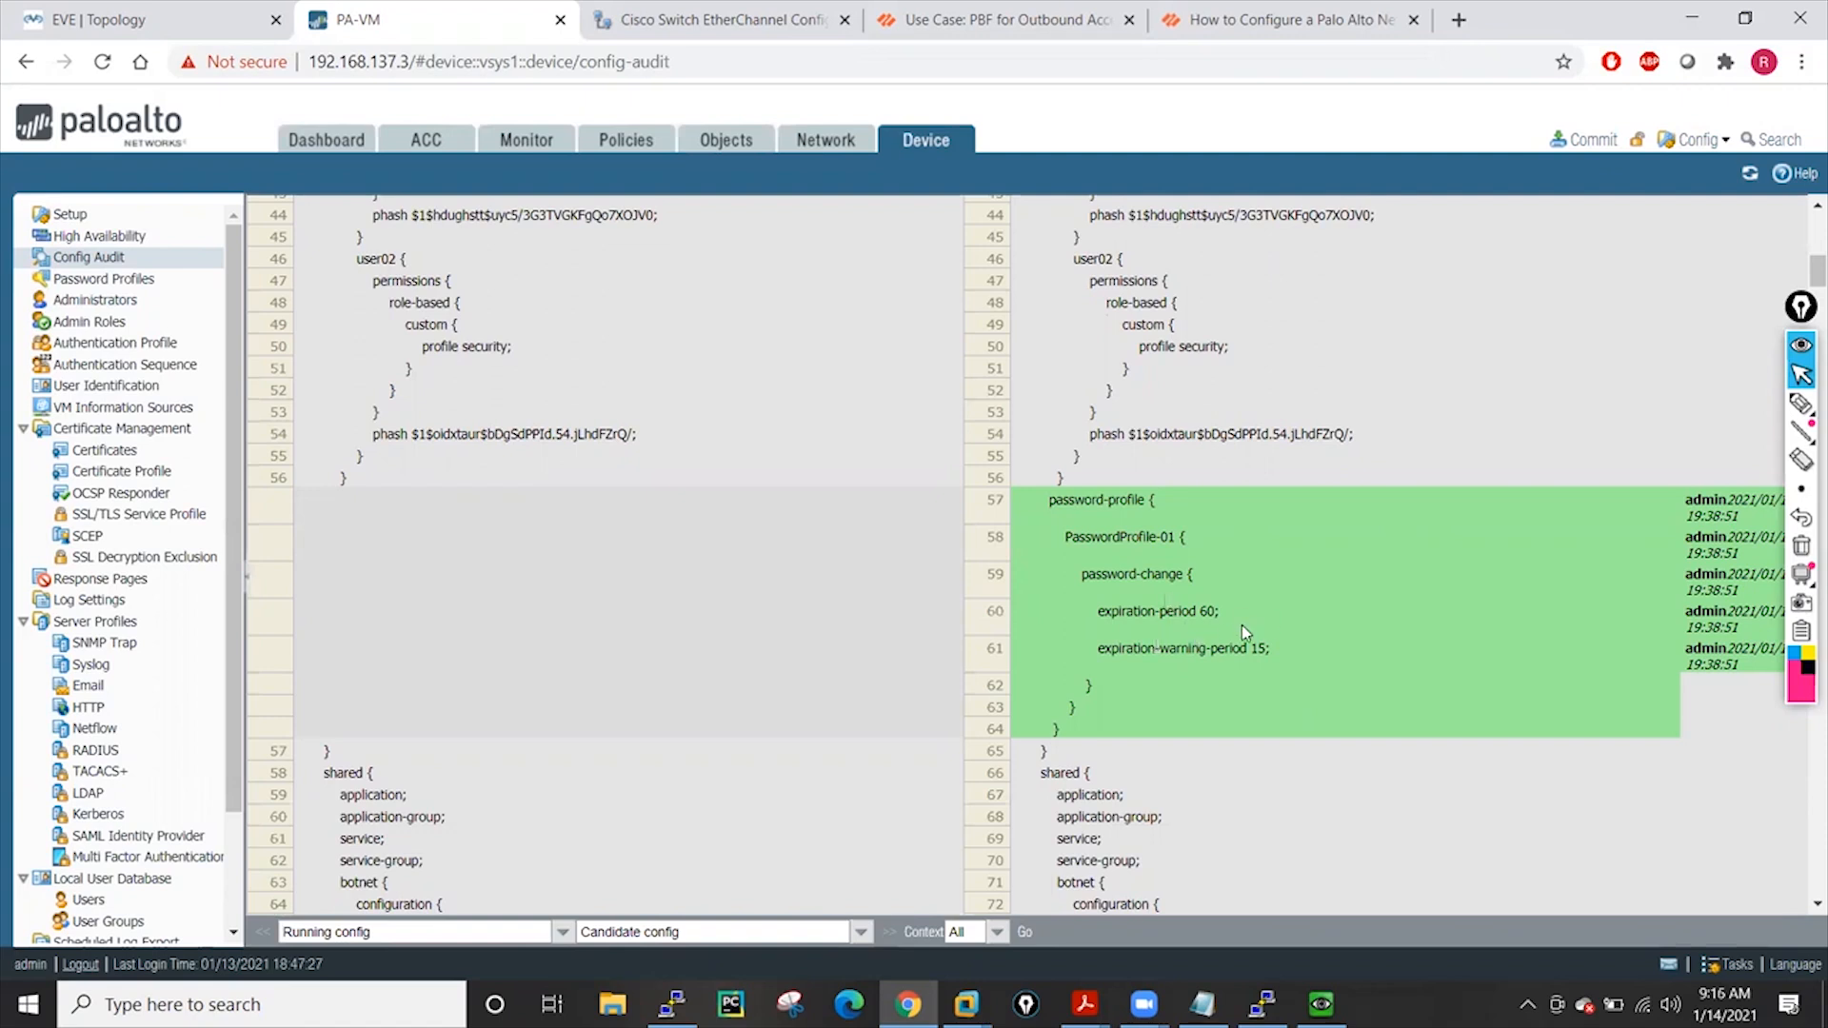
# Scroll the diff to the address section and mark the added bbb entry (ip-netmask 3.3.3.3)
pyautogui.scroll(-3, 1242, 624)
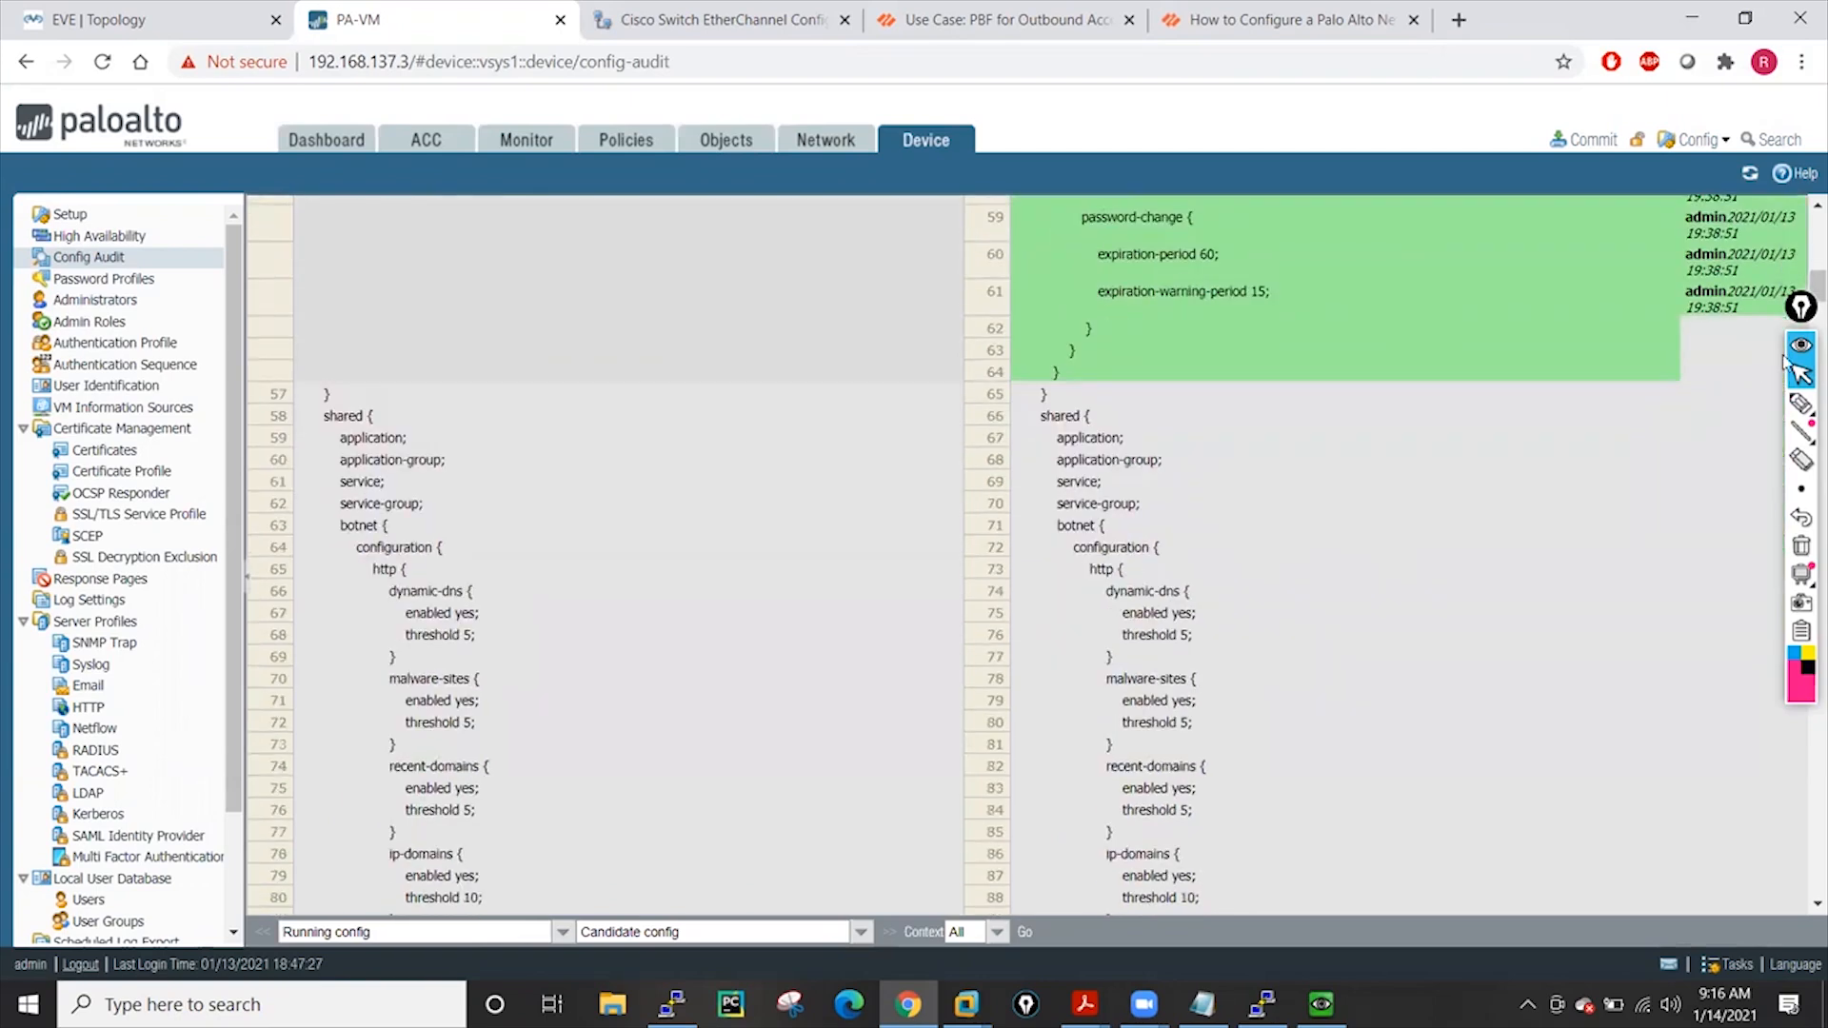
pyautogui.scroll(-4, 1344, 528)
pyautogui.scroll(-16, 1344, 528)
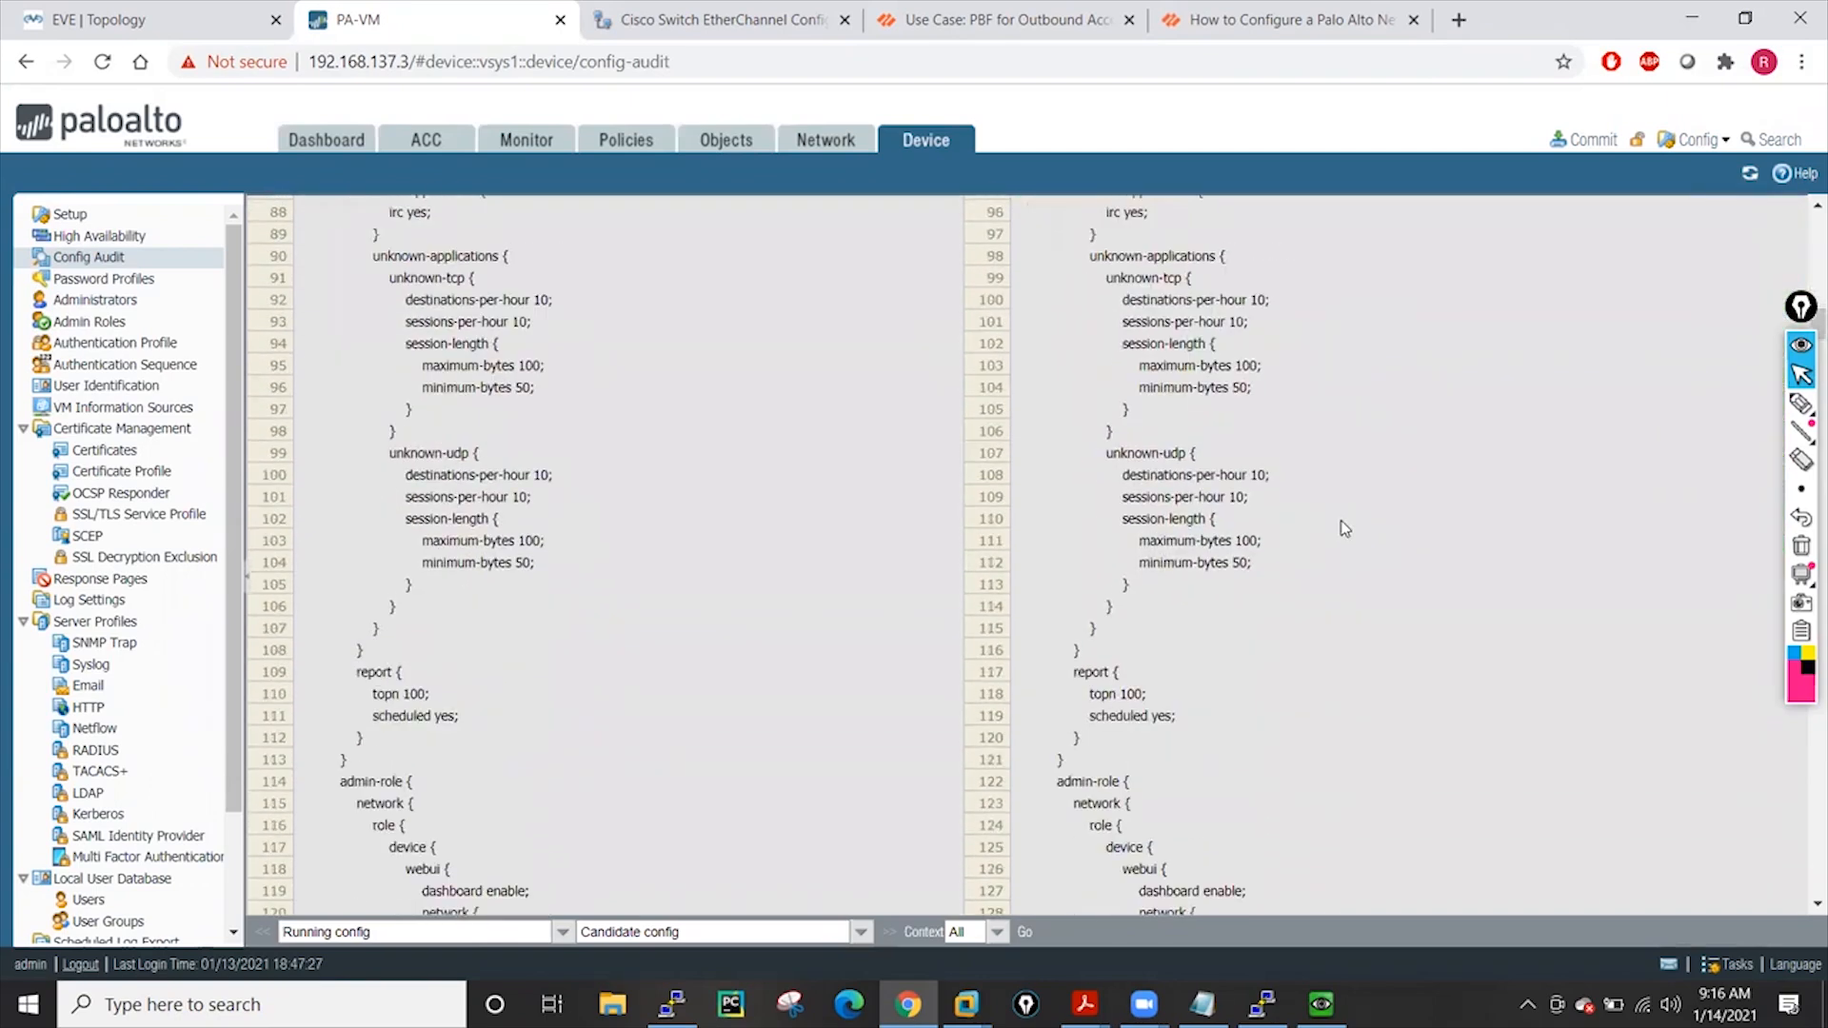
pyautogui.scroll(-14, 1345, 528)
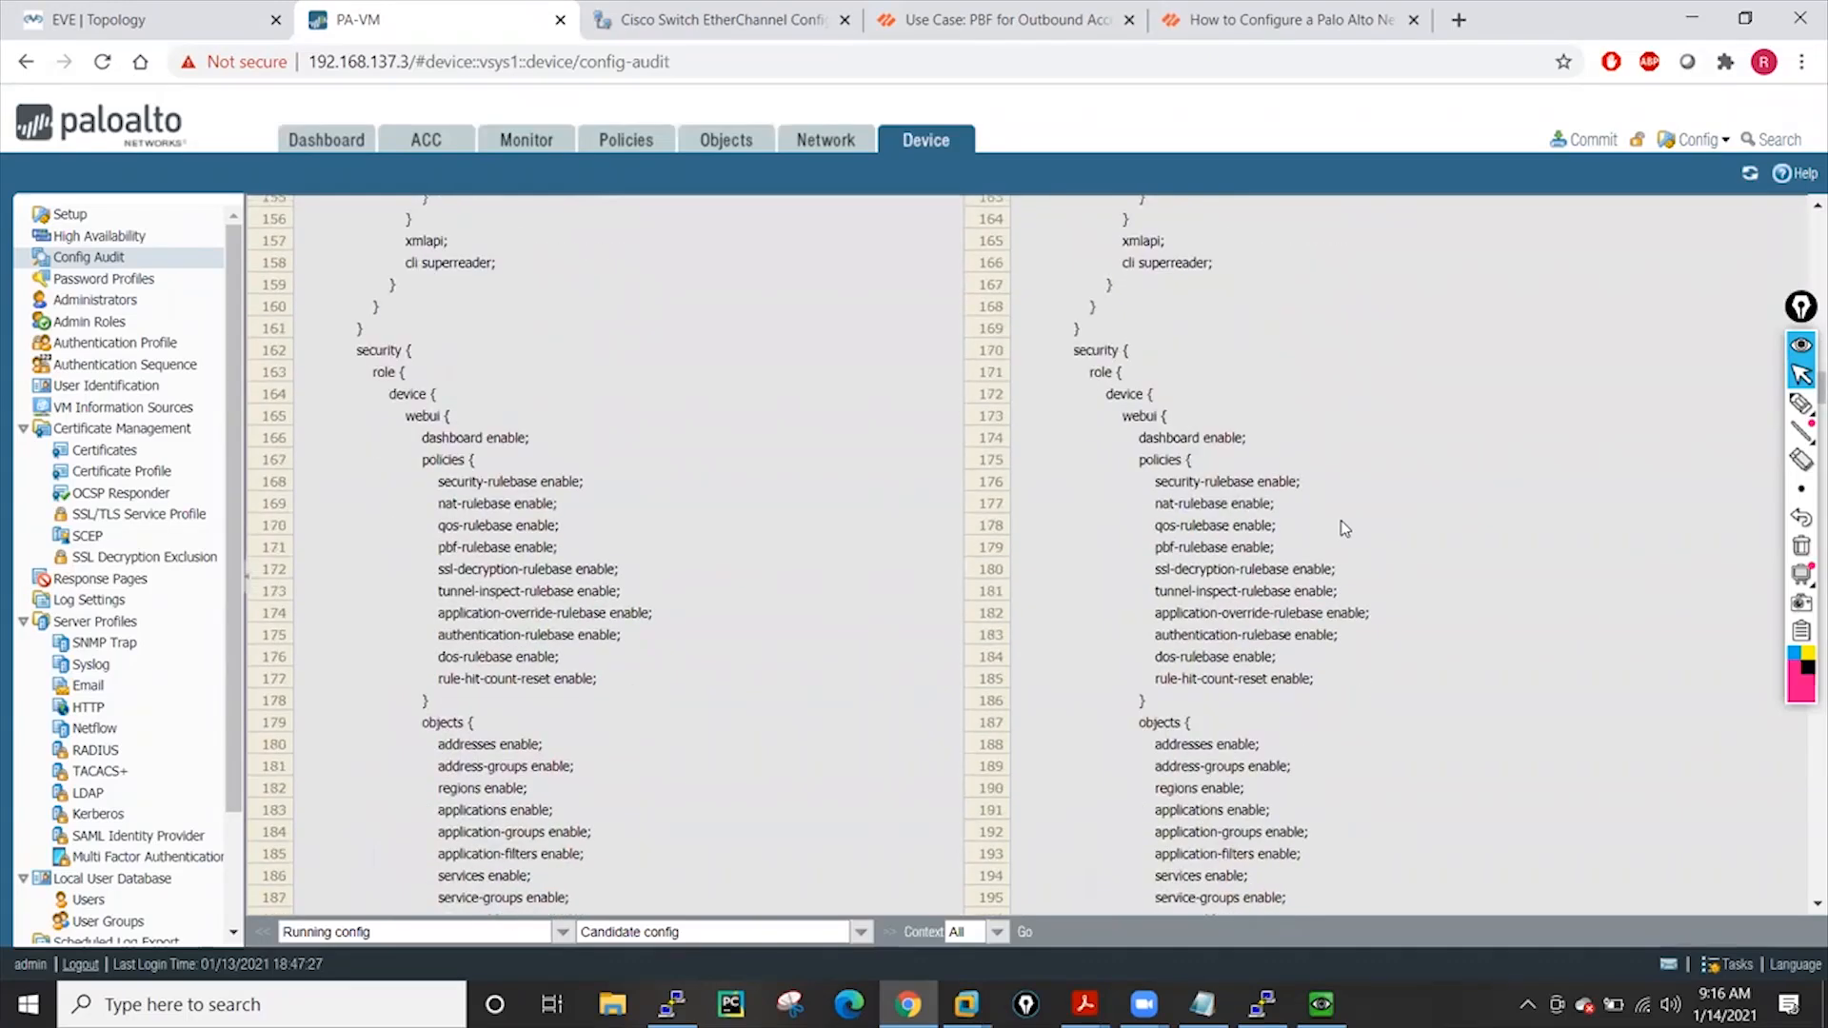
pyautogui.scroll(-20, 1345, 529)
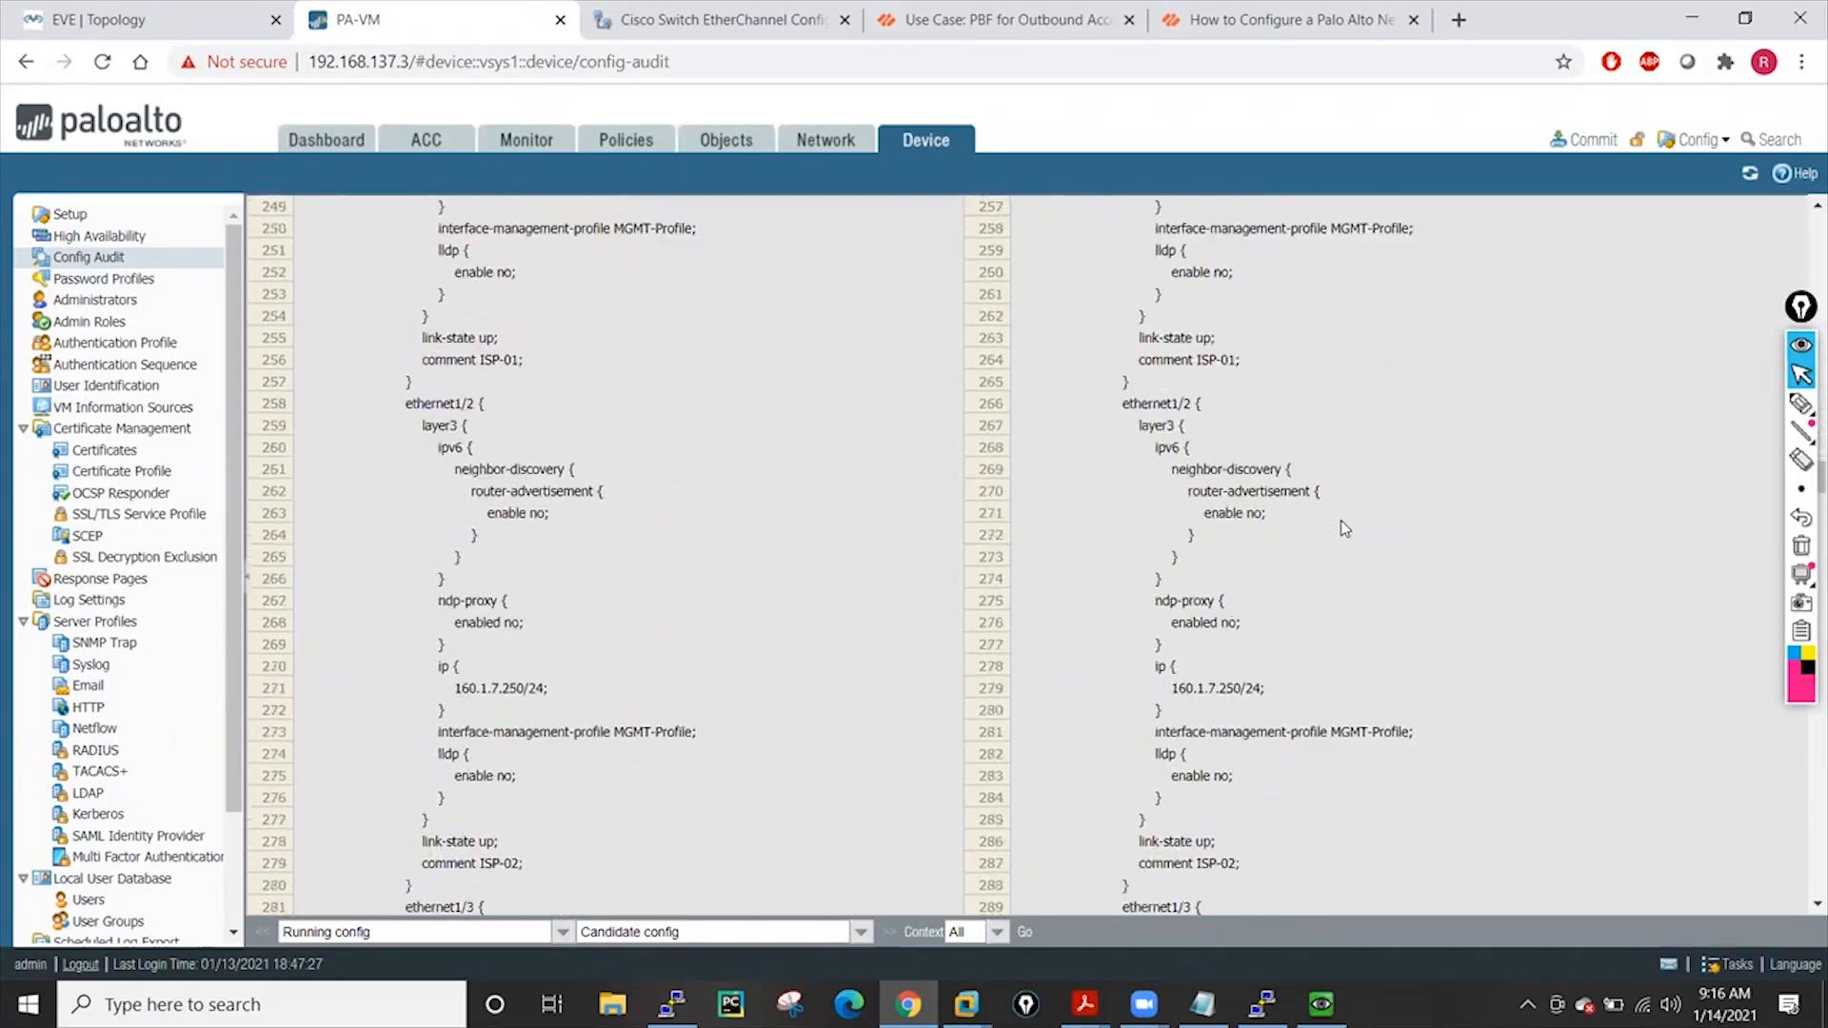
pyautogui.scroll(-20, 1344, 529)
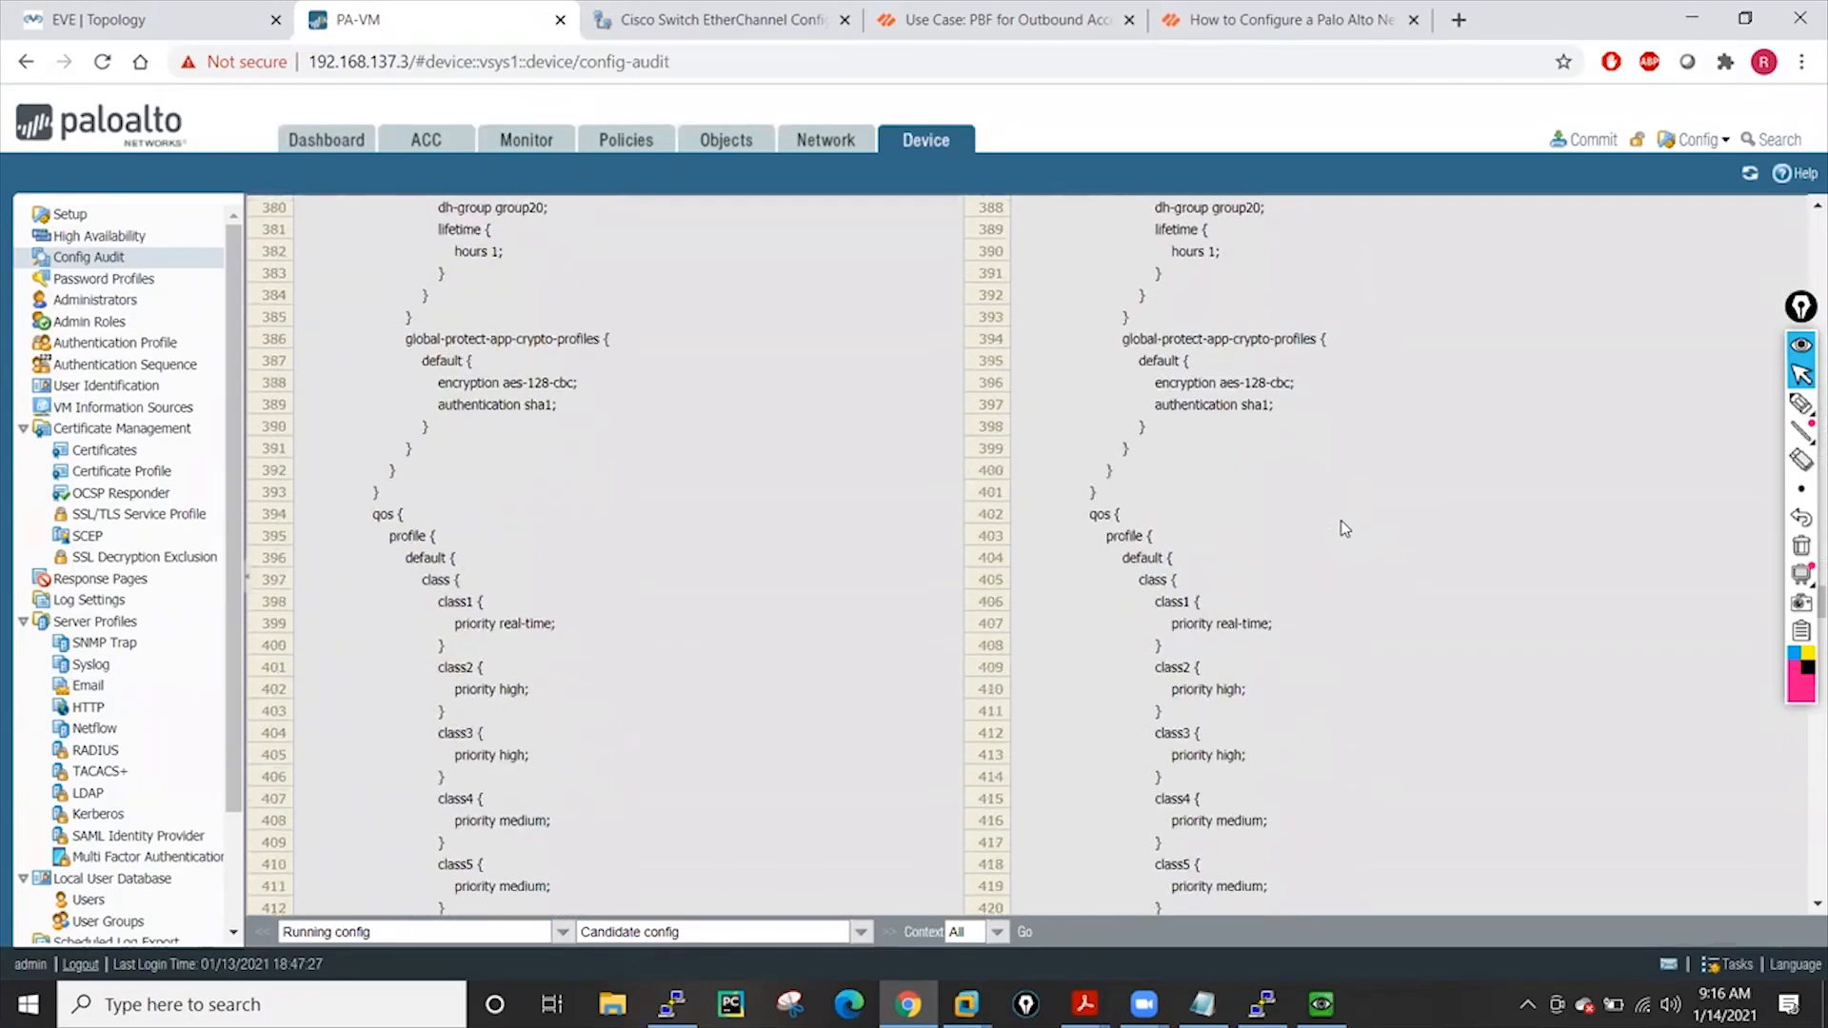
pyautogui.scroll(-20, 1344, 529)
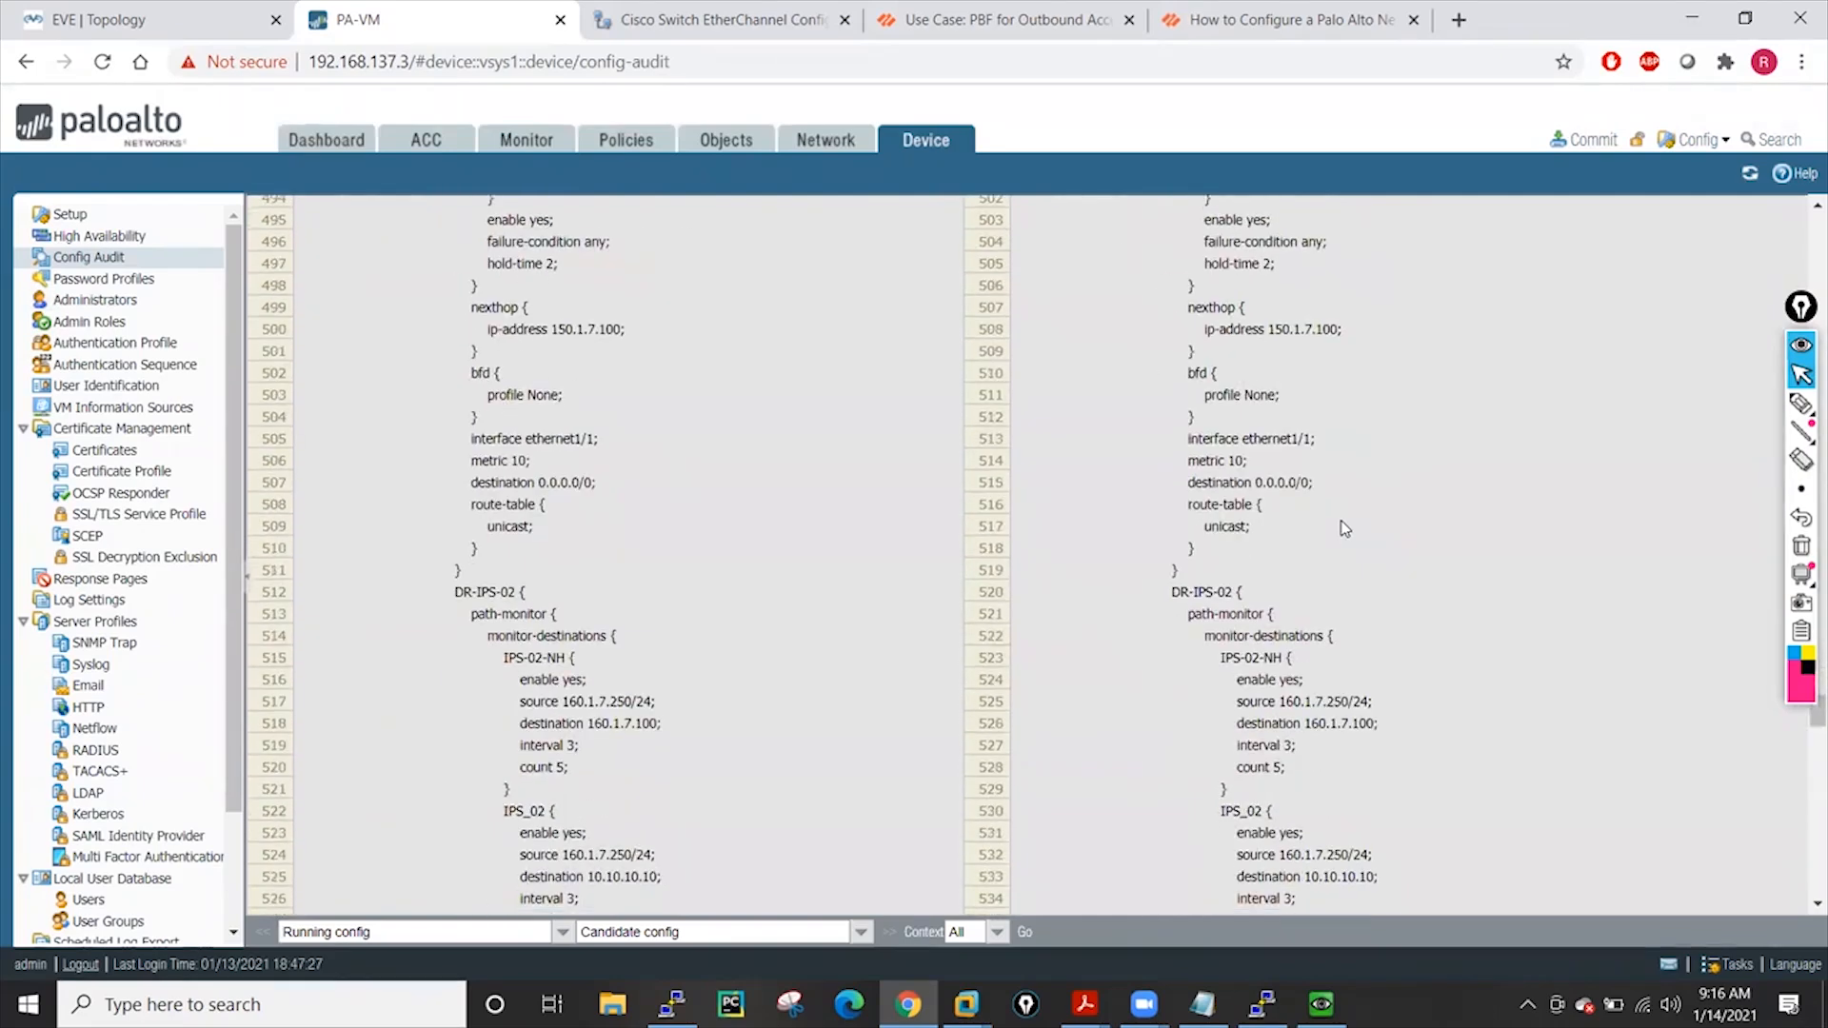
pyautogui.scroll(-16, 1344, 528)
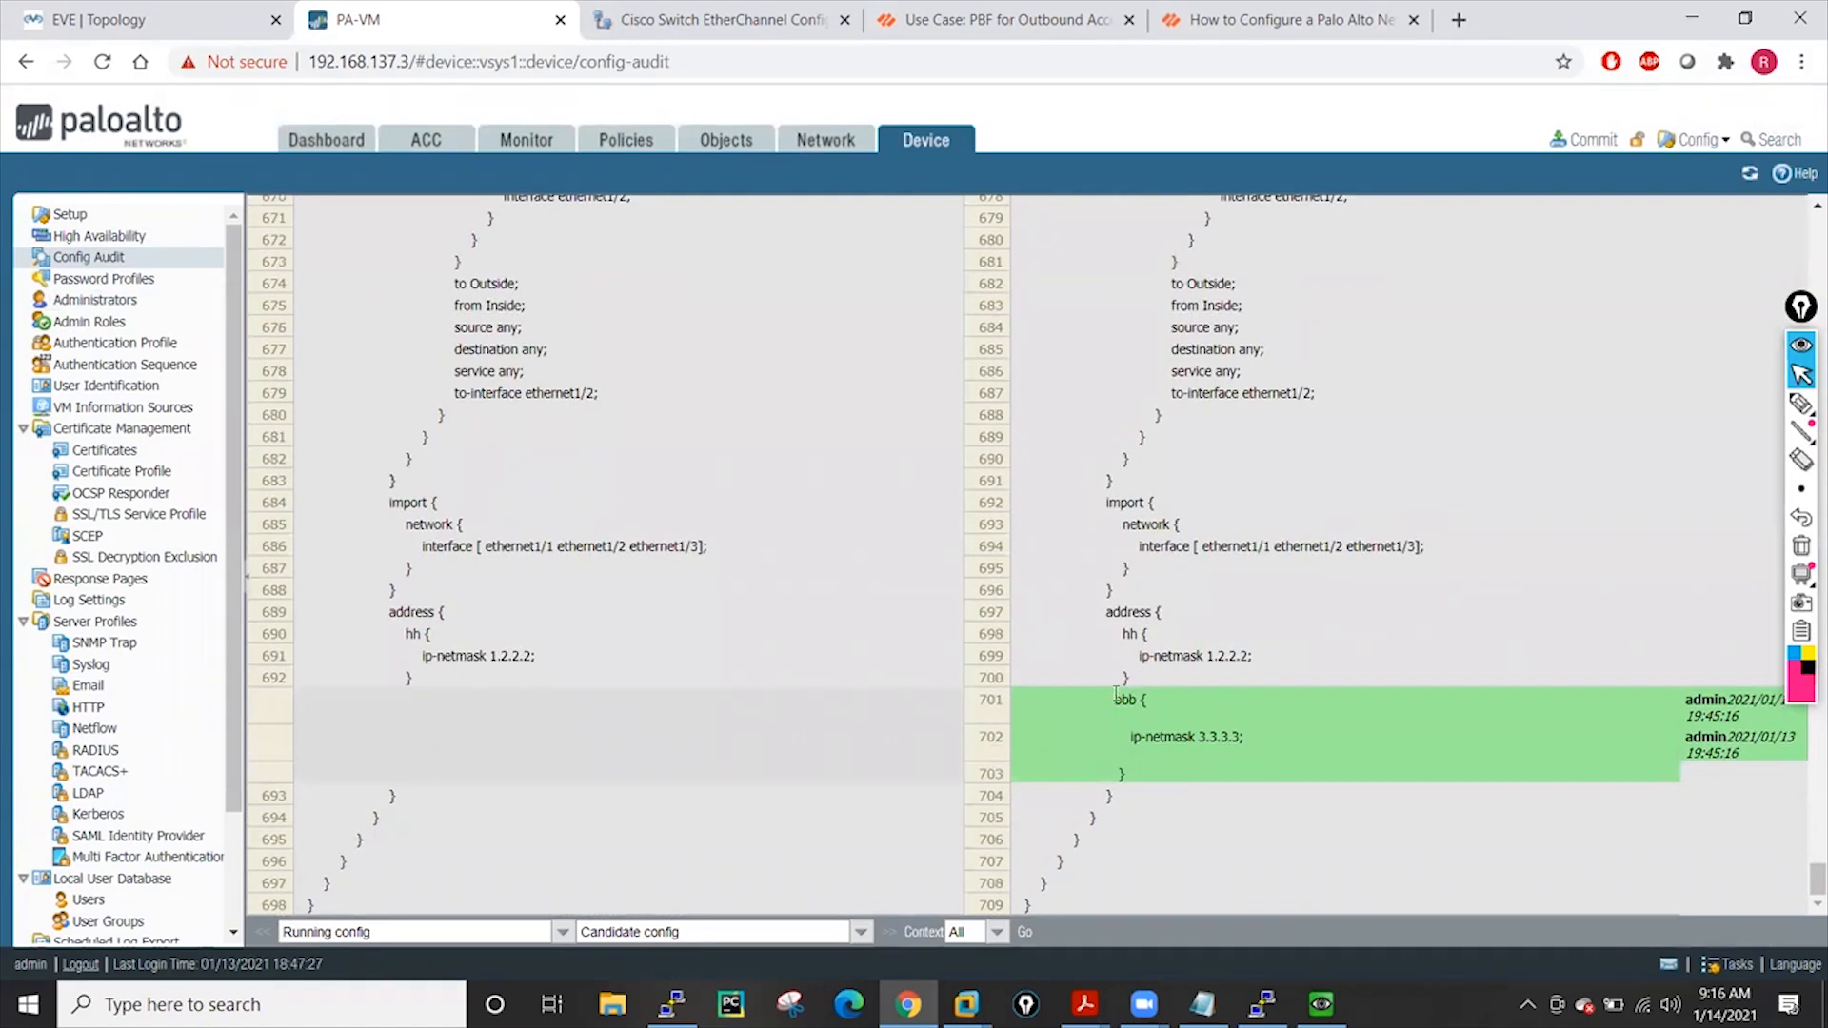
pyautogui.moveTo(1138, 703); pyautogui.dragTo(1283, 755)
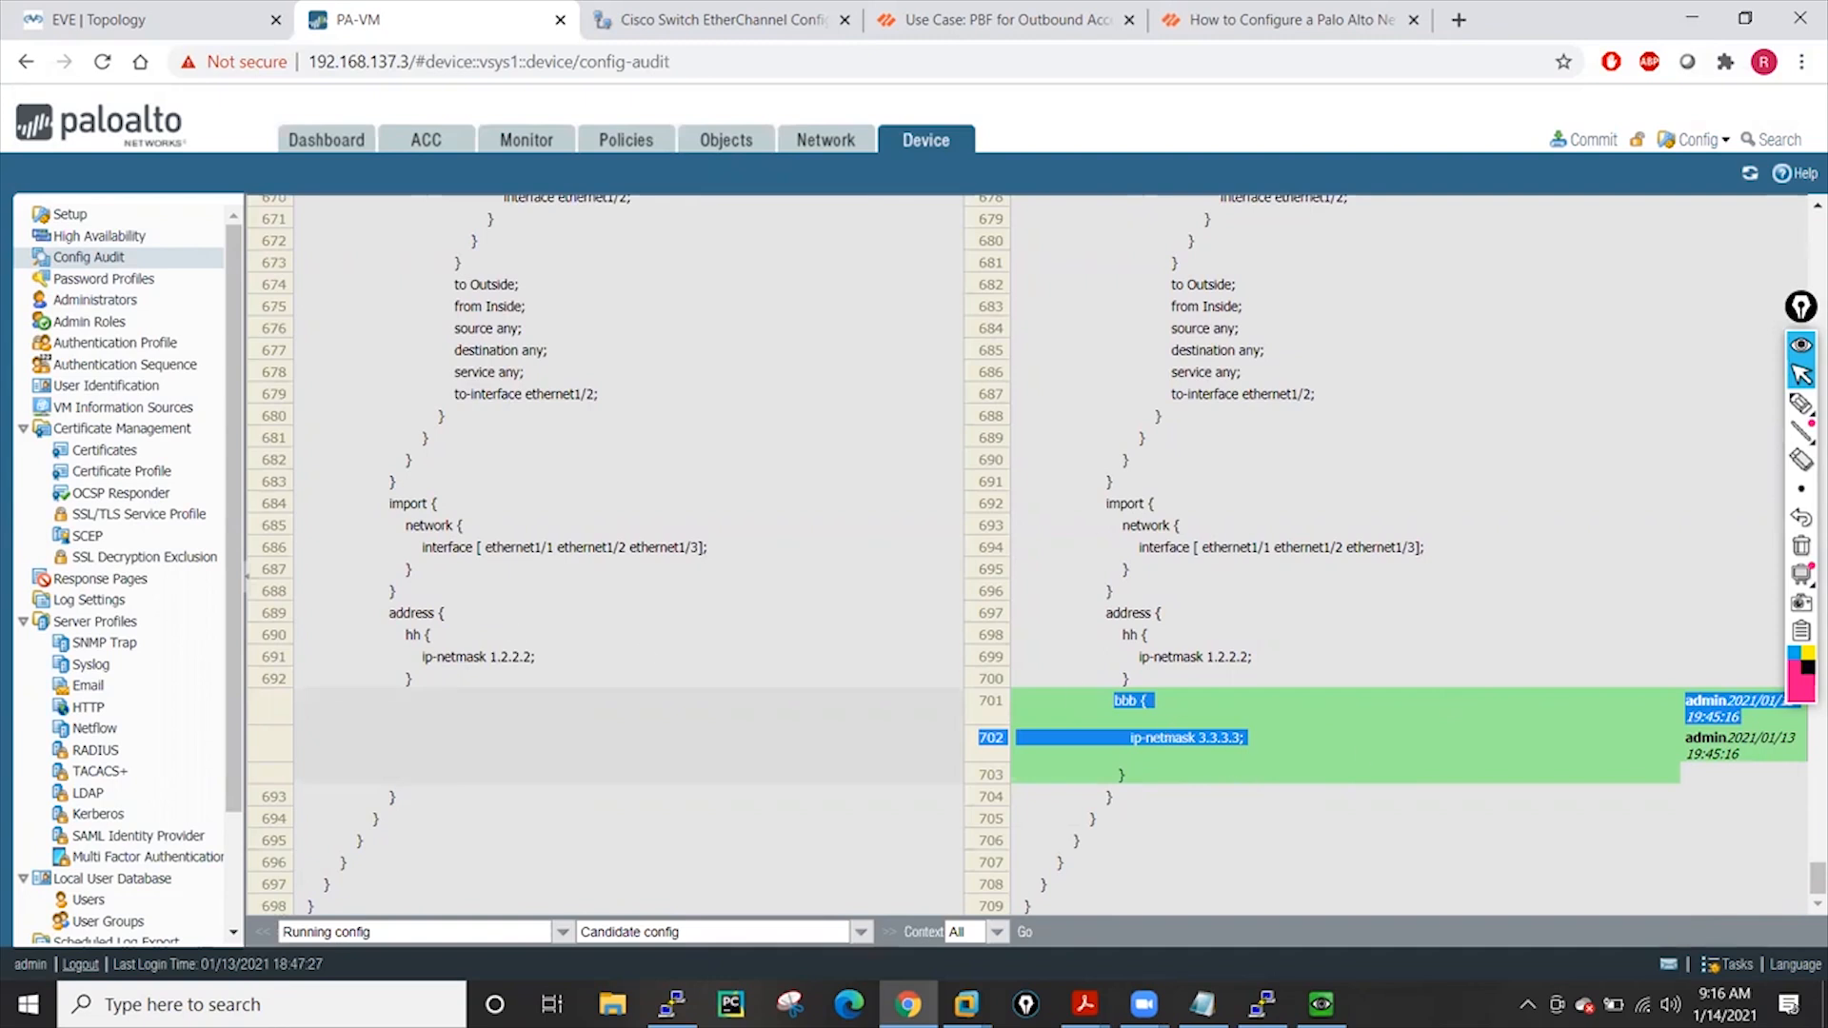
# Commit the candidate configuration to the firewall and close the commit status report
pyautogui.click(1598, 140)
pyautogui.click(1129, 805)
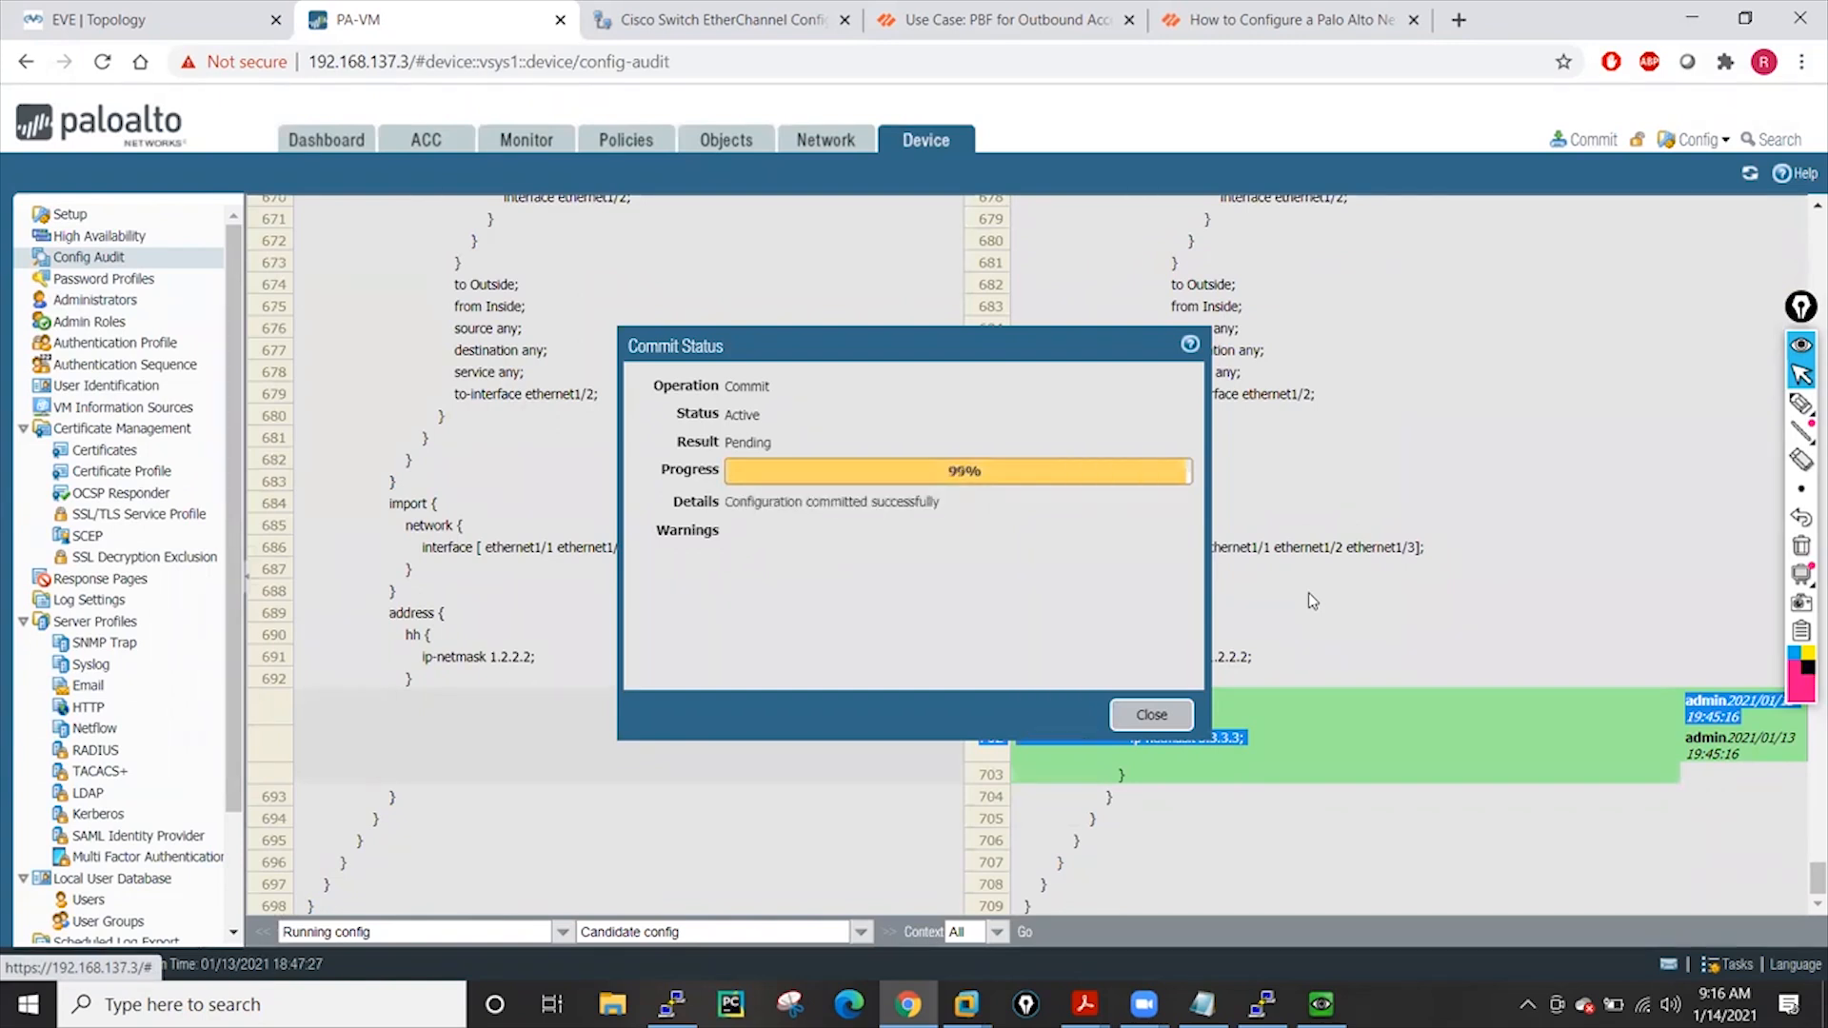
pyautogui.click(1152, 715)
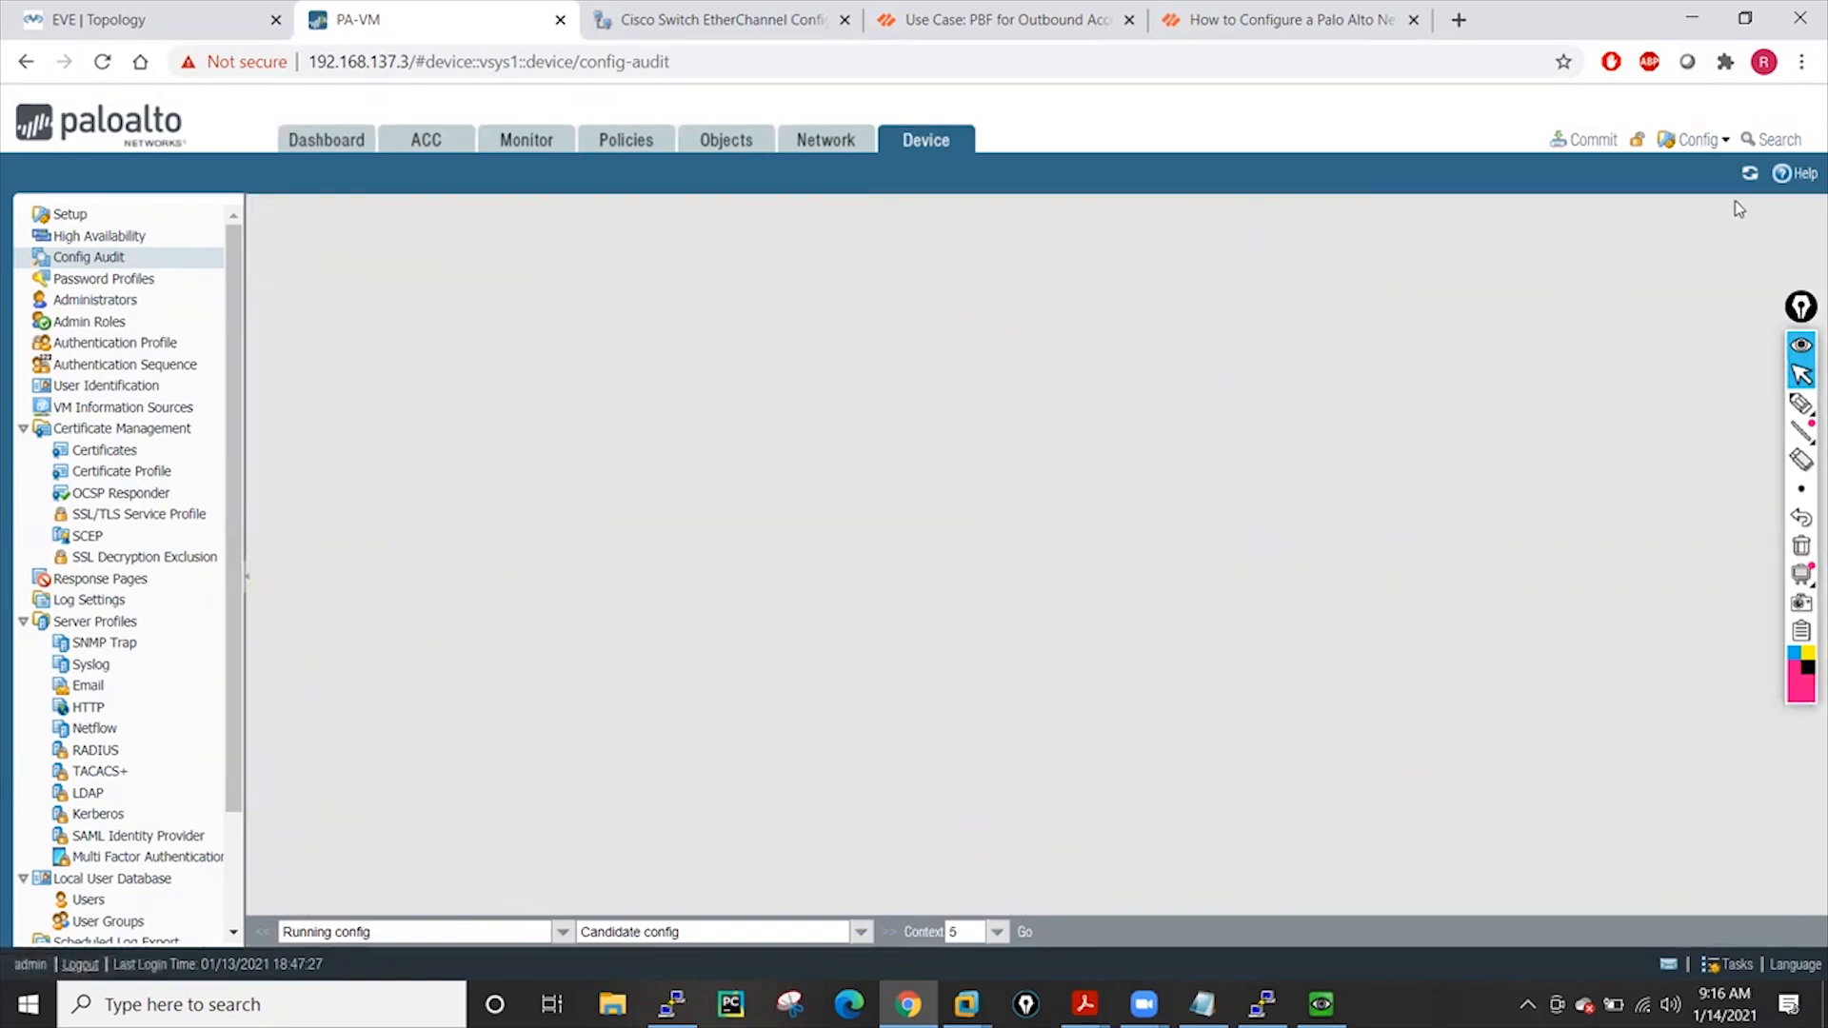
# Rerun the Config Audit with 20 lines, then All context, confirming the versions are identical
pyautogui.click(996, 933)
pyautogui.click(960, 906)
pyautogui.click(997, 932)
pyautogui.click(987, 893)
pyautogui.click(1017, 935)
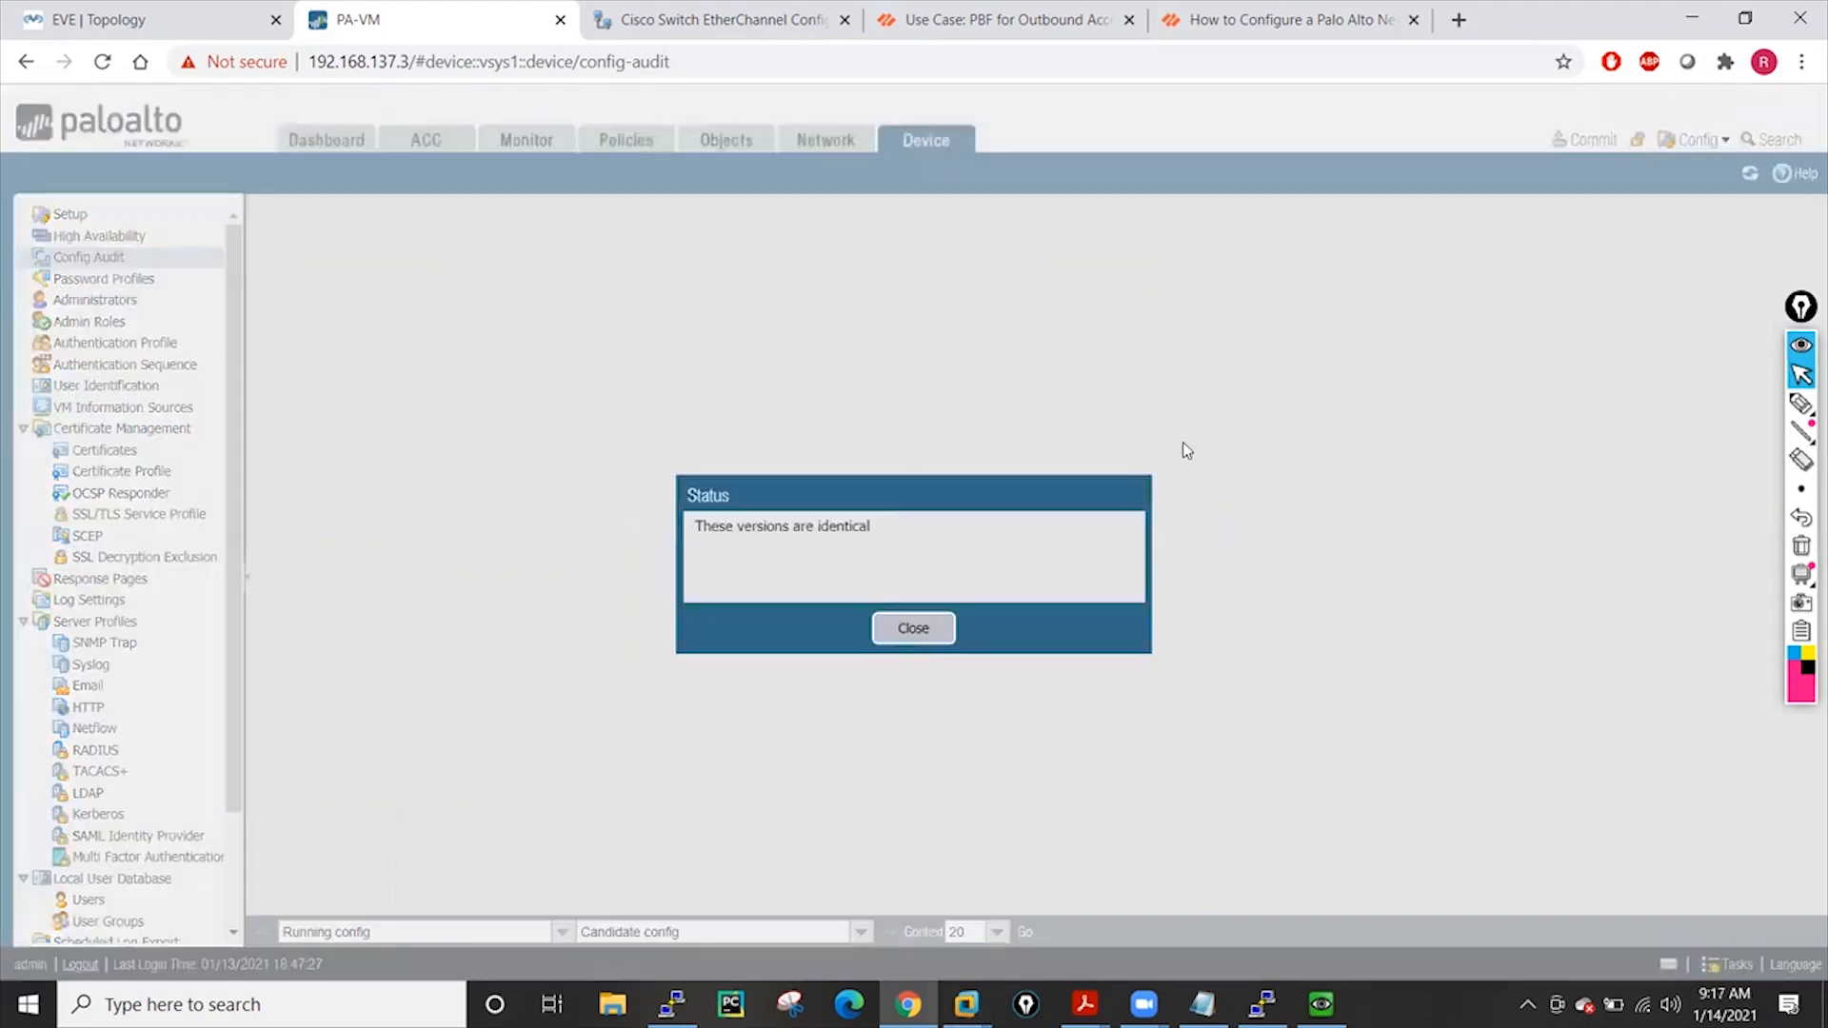
pyautogui.click(912, 629)
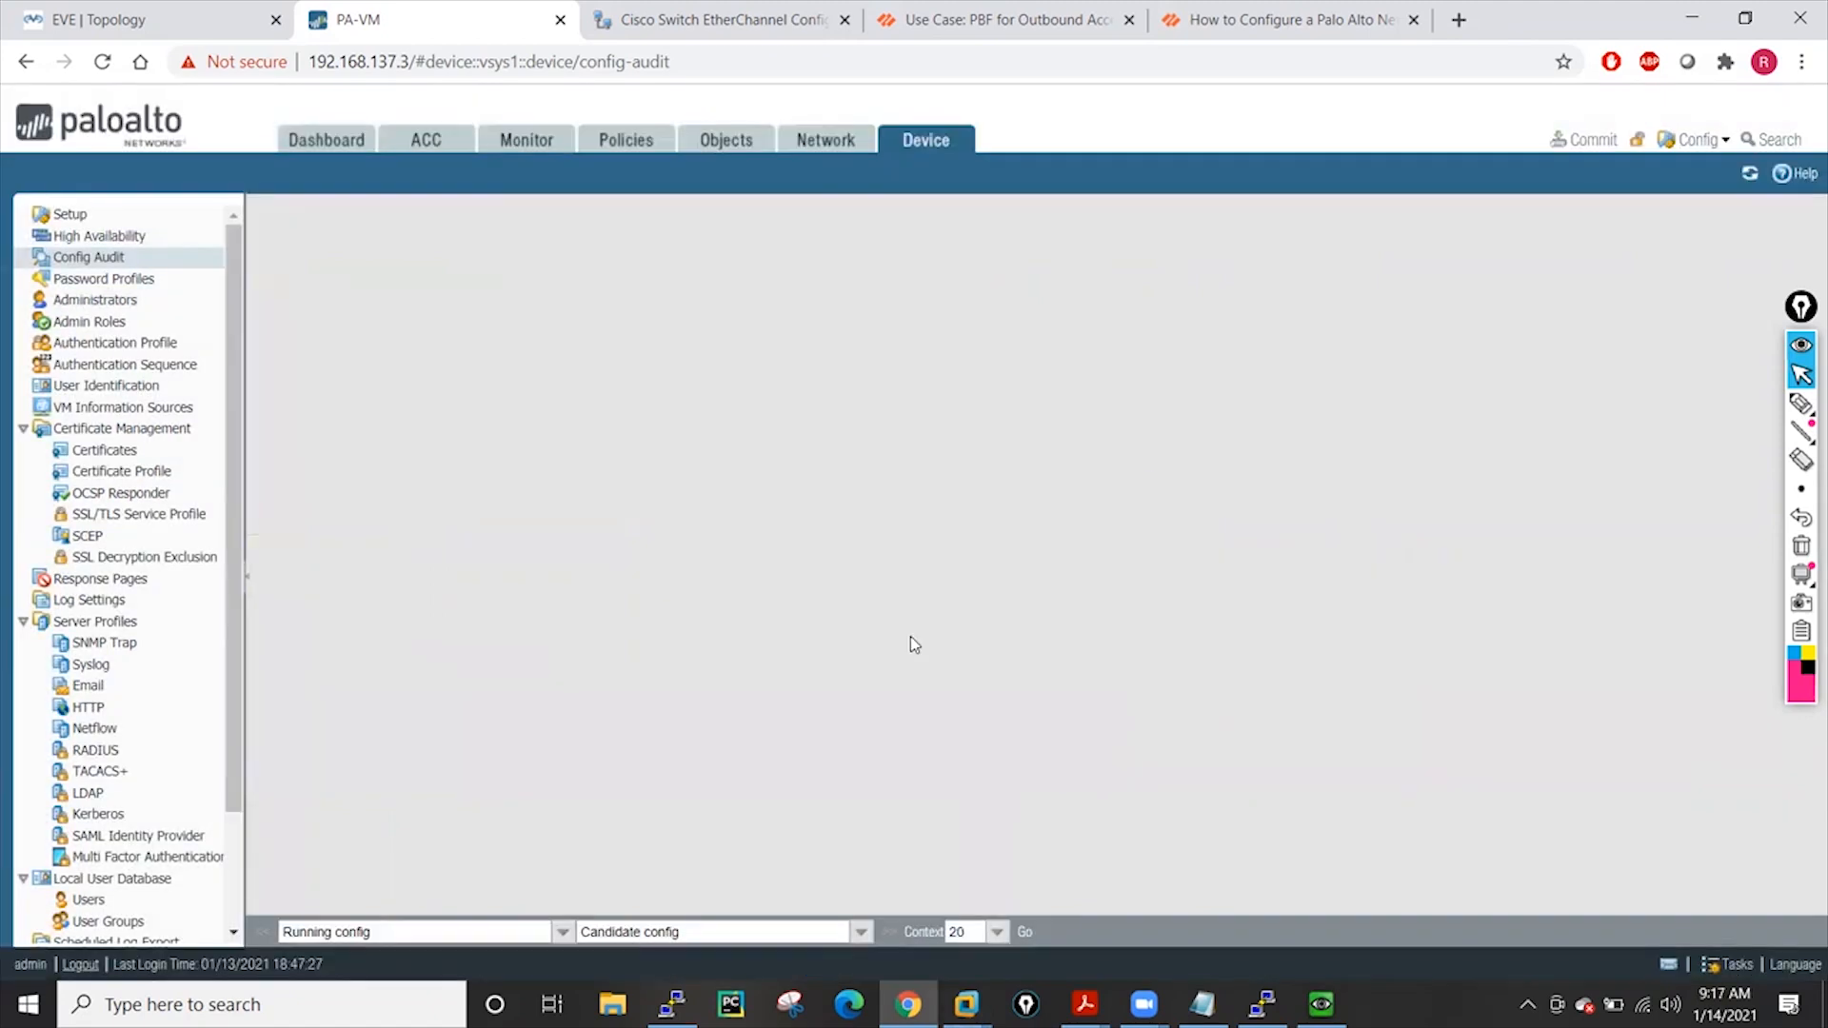
pyautogui.click(996, 931)
pyautogui.click(956, 906)
pyautogui.click(1025, 932)
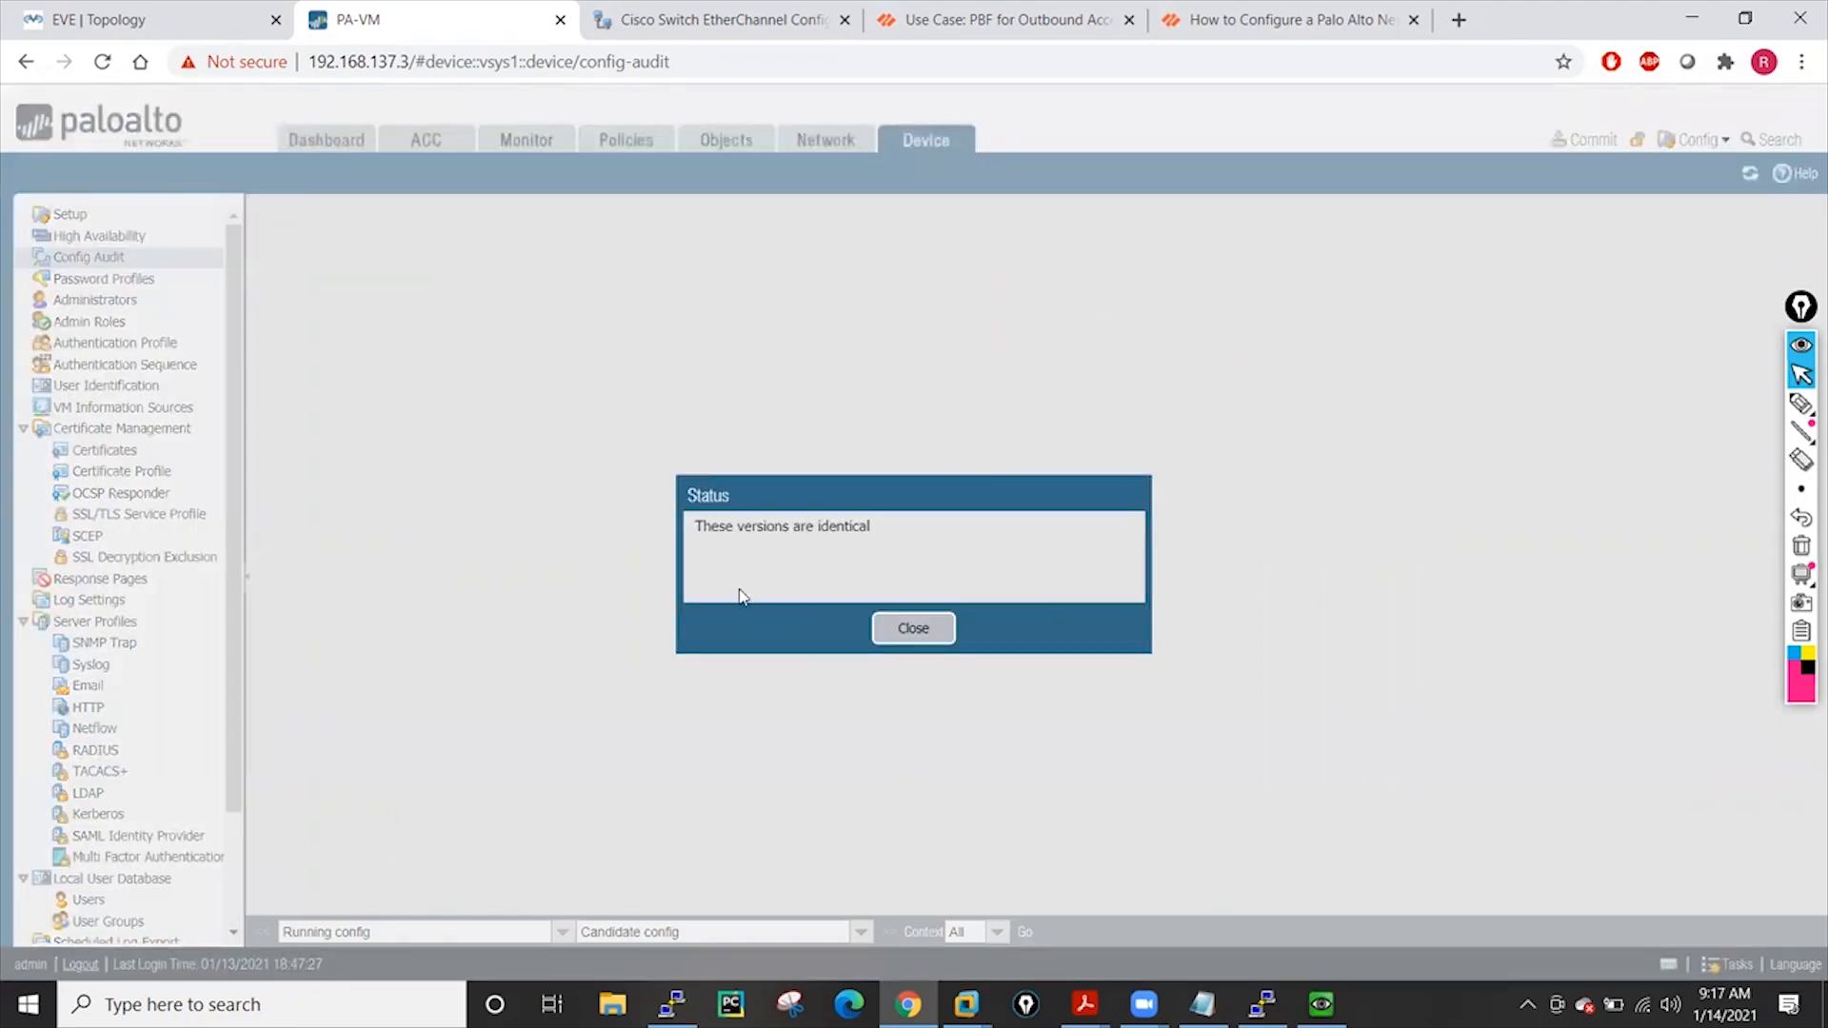
# Change the hh address object's IP to 5.5.5.5
pyautogui.click(914, 630)
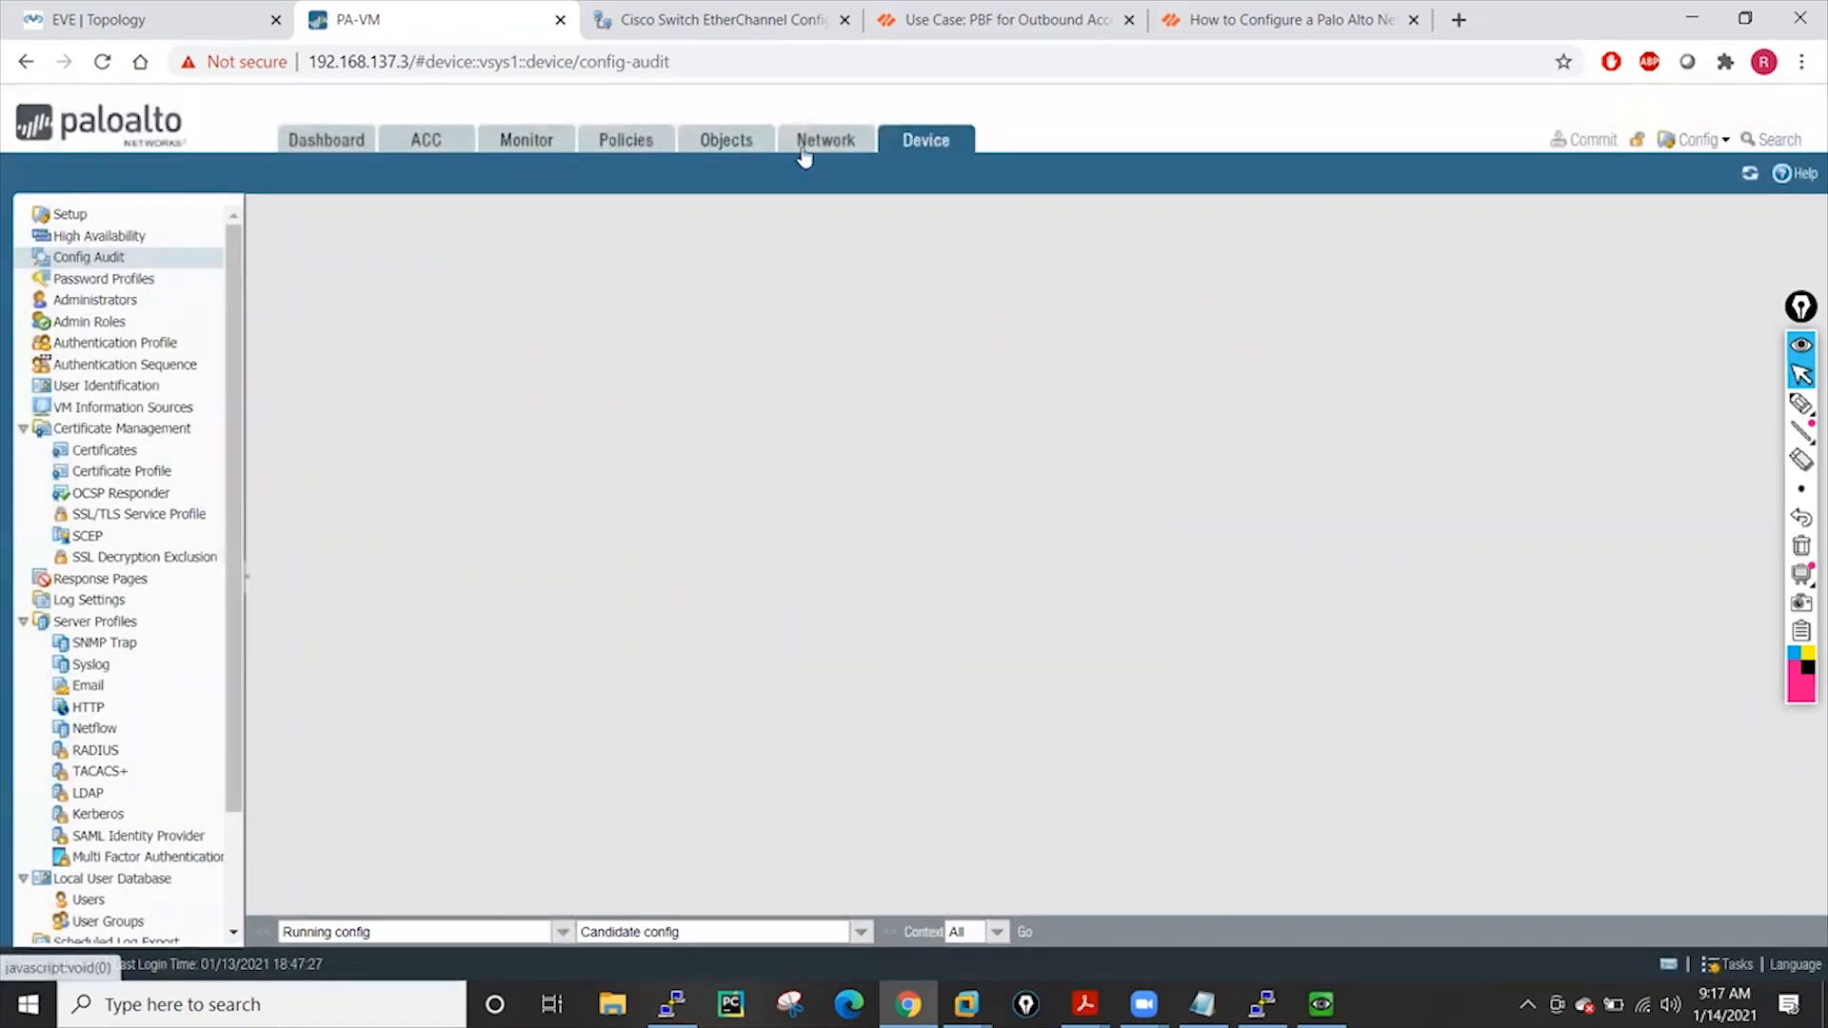
pyautogui.click(745, 148)
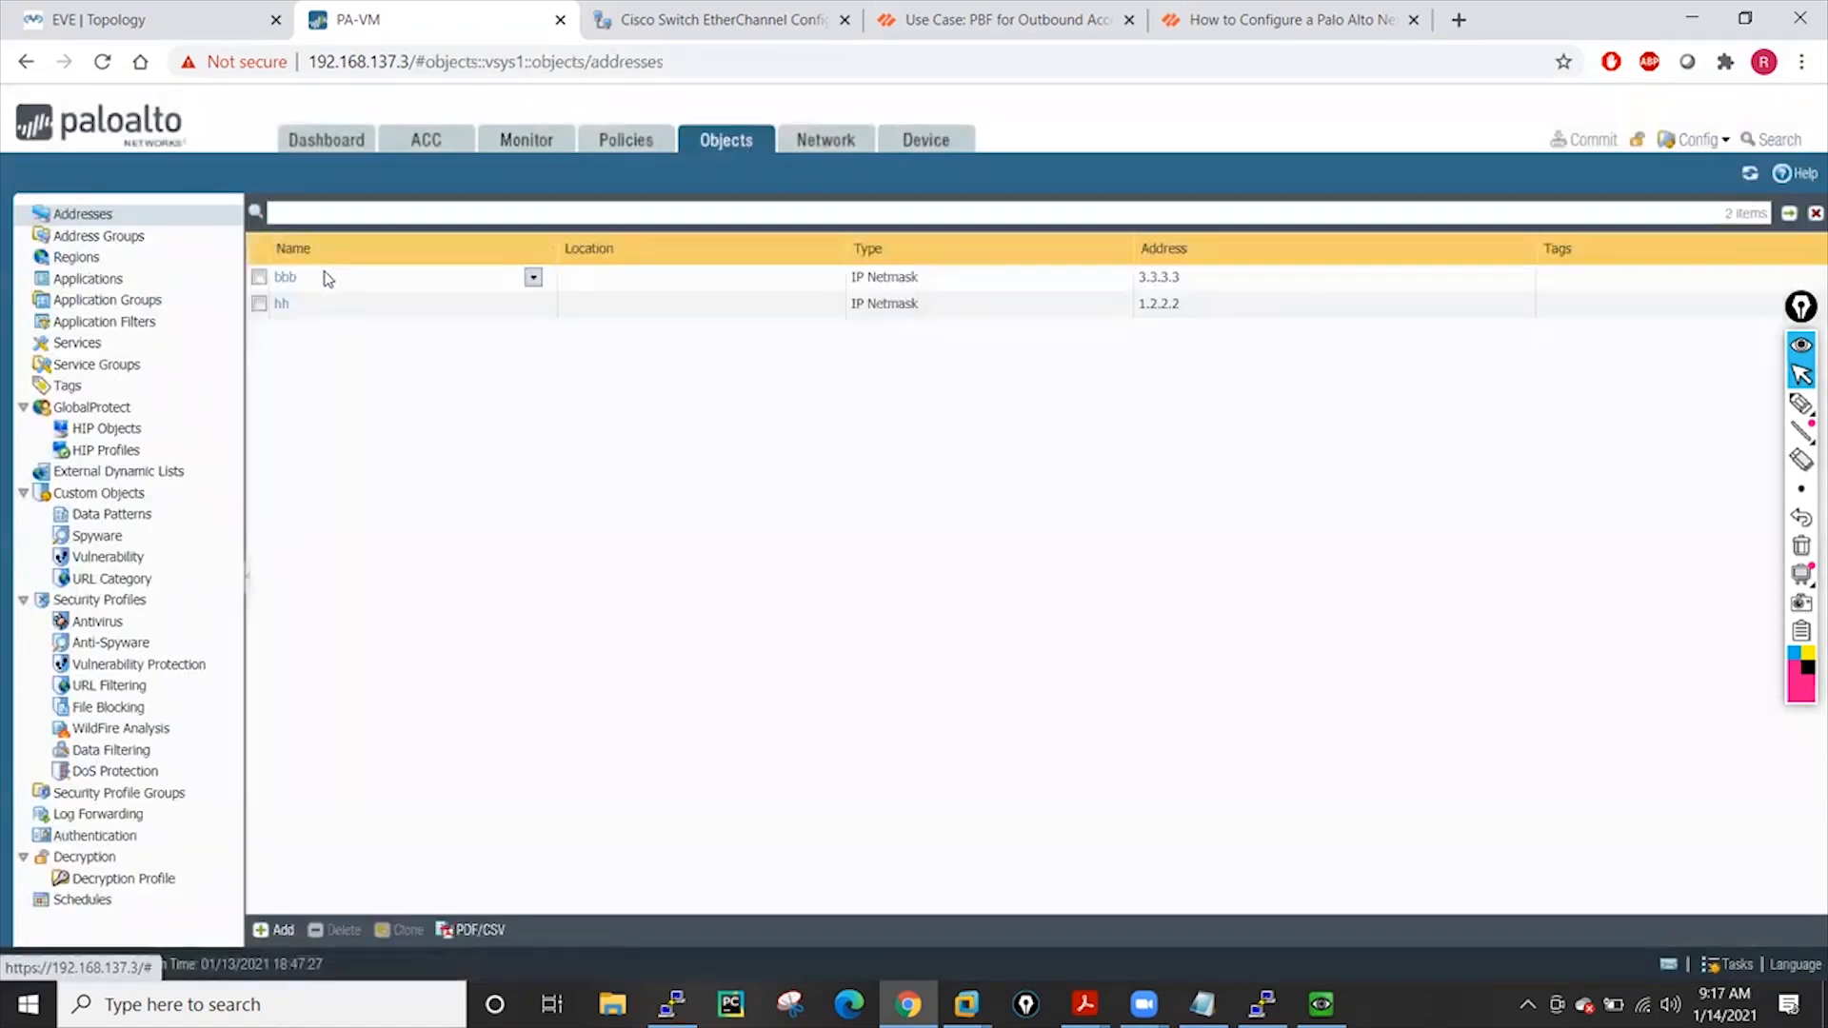
pyautogui.click(282, 304)
pyautogui.doubleClick(961, 494)
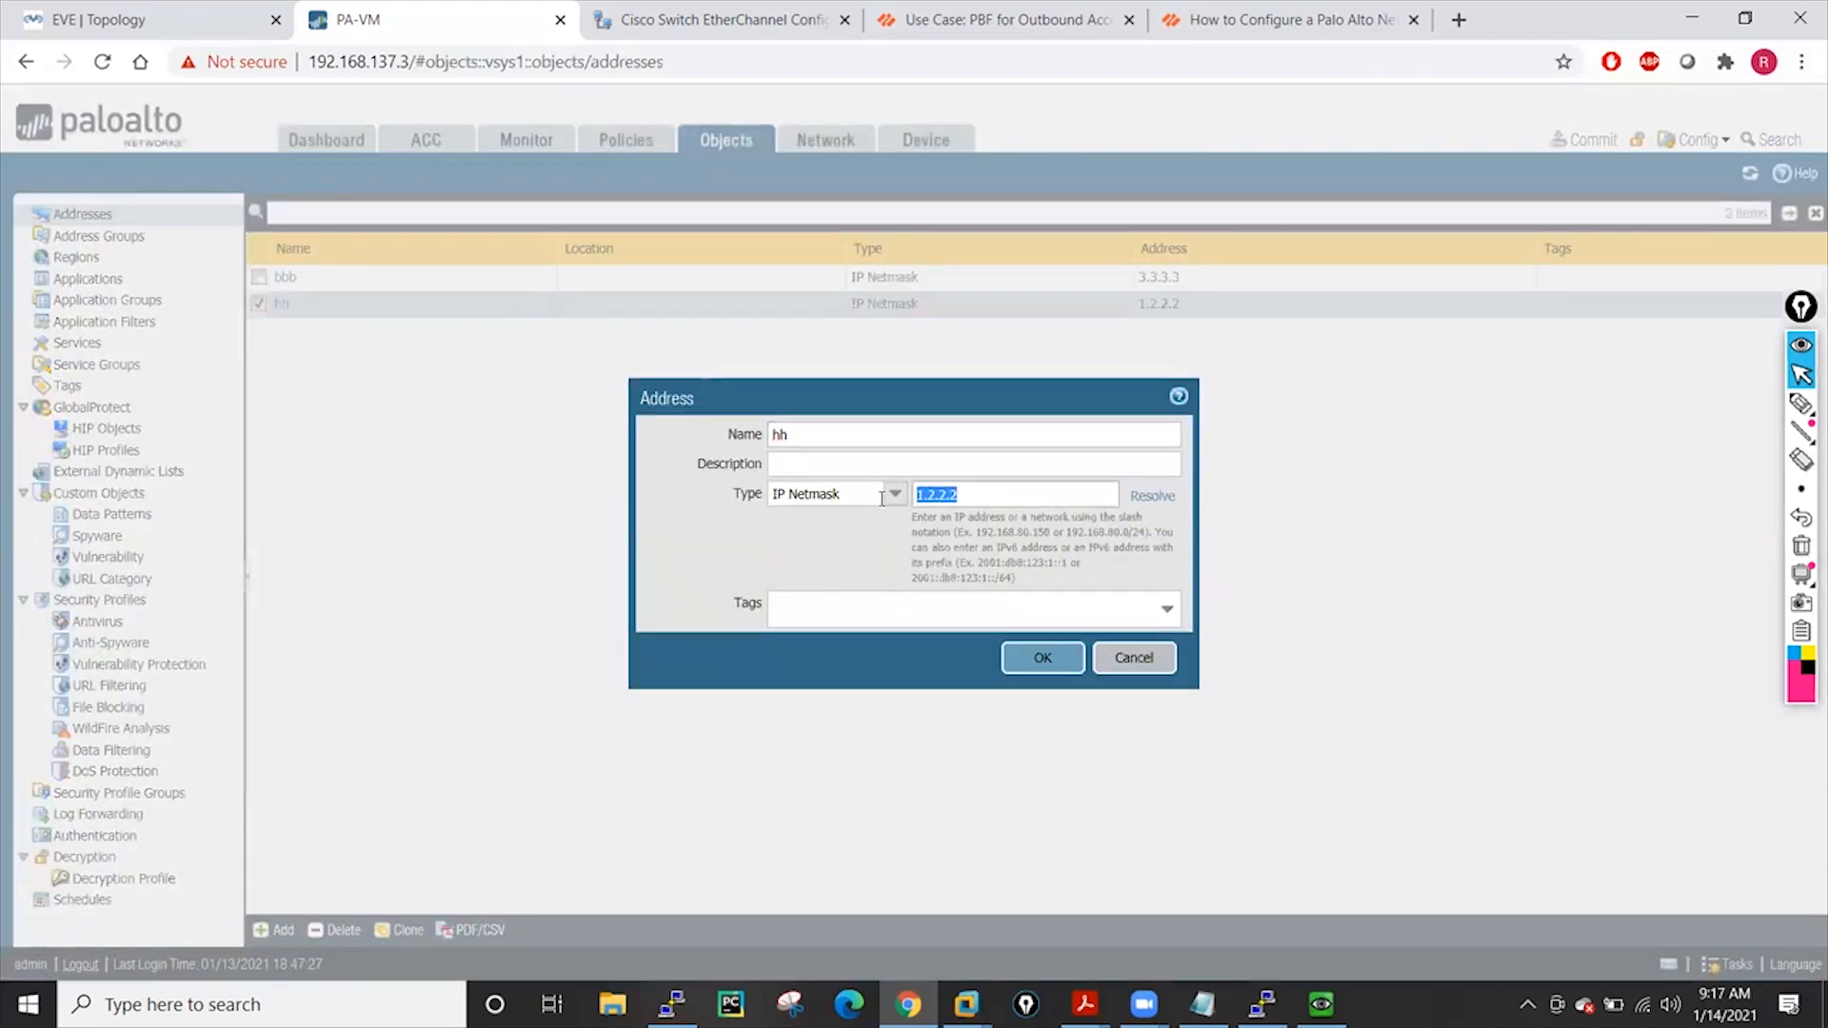
pyautogui.write('5.5.5.5')
pyautogui.click(1046, 660)
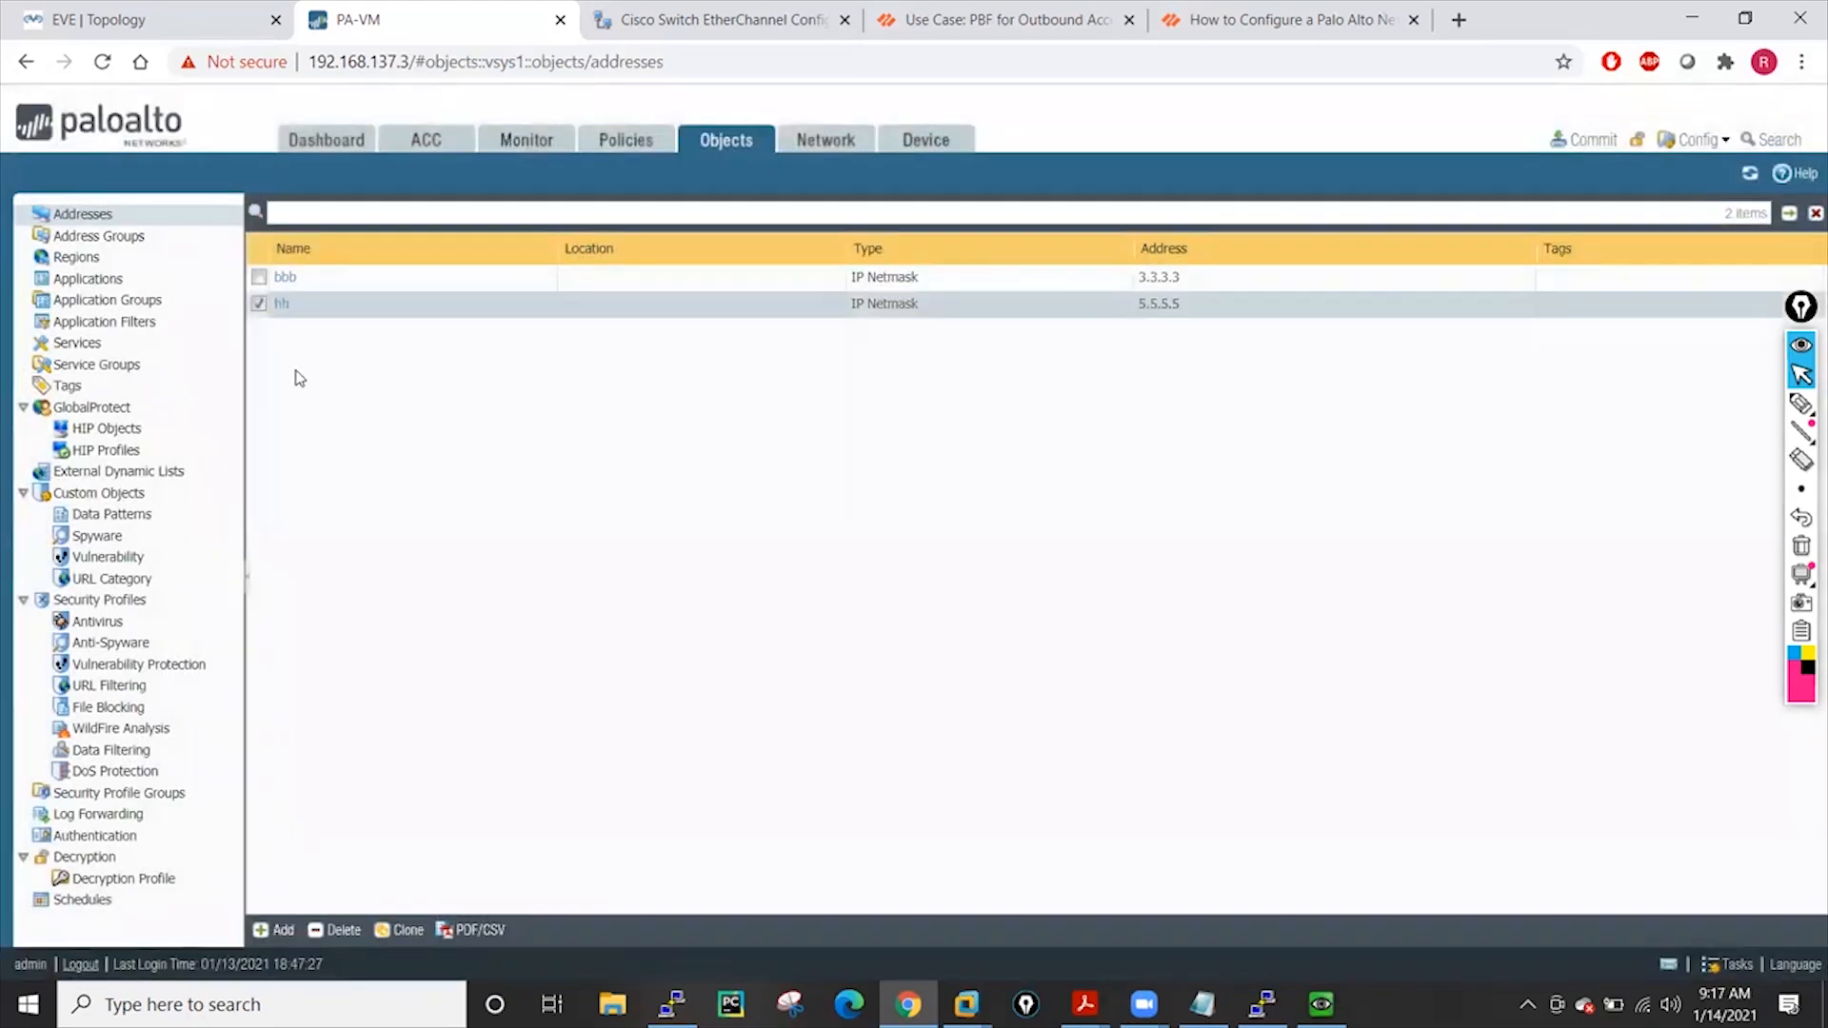
pyautogui.click(259, 312)
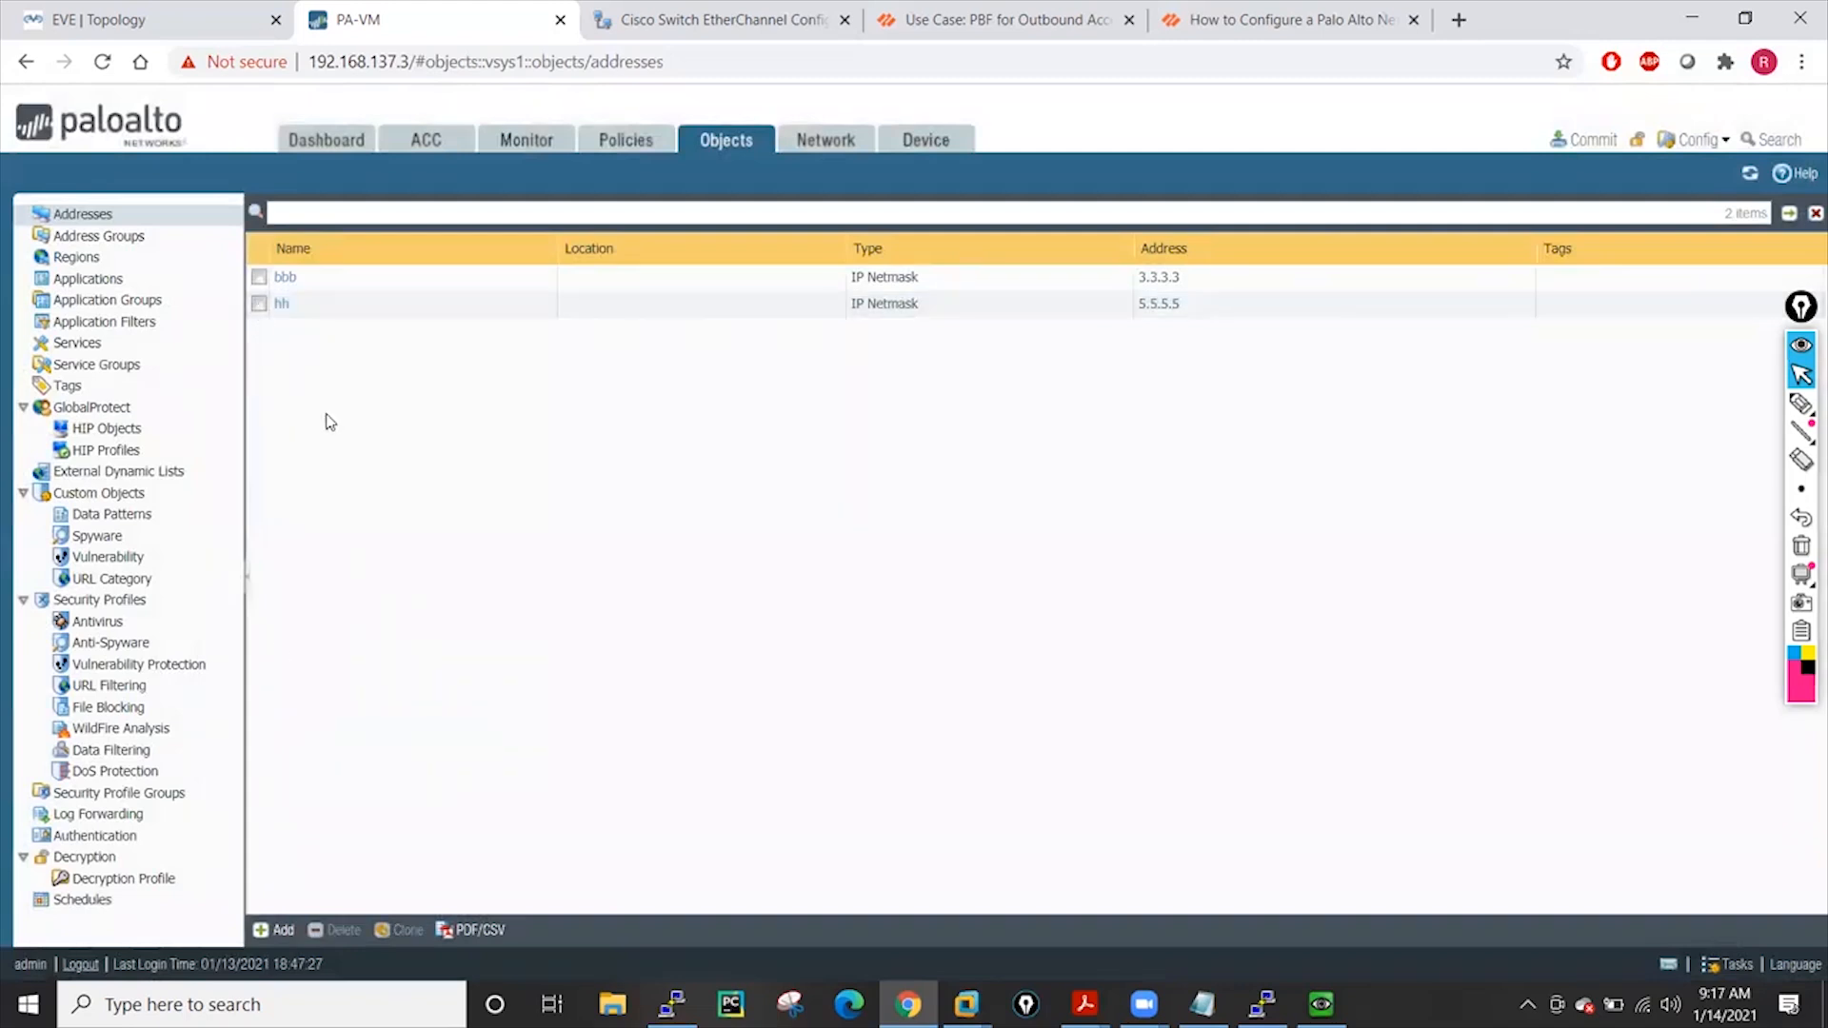
# Add a new address object aaaa with IP 6.6.6.6
pyautogui.click(277, 930)
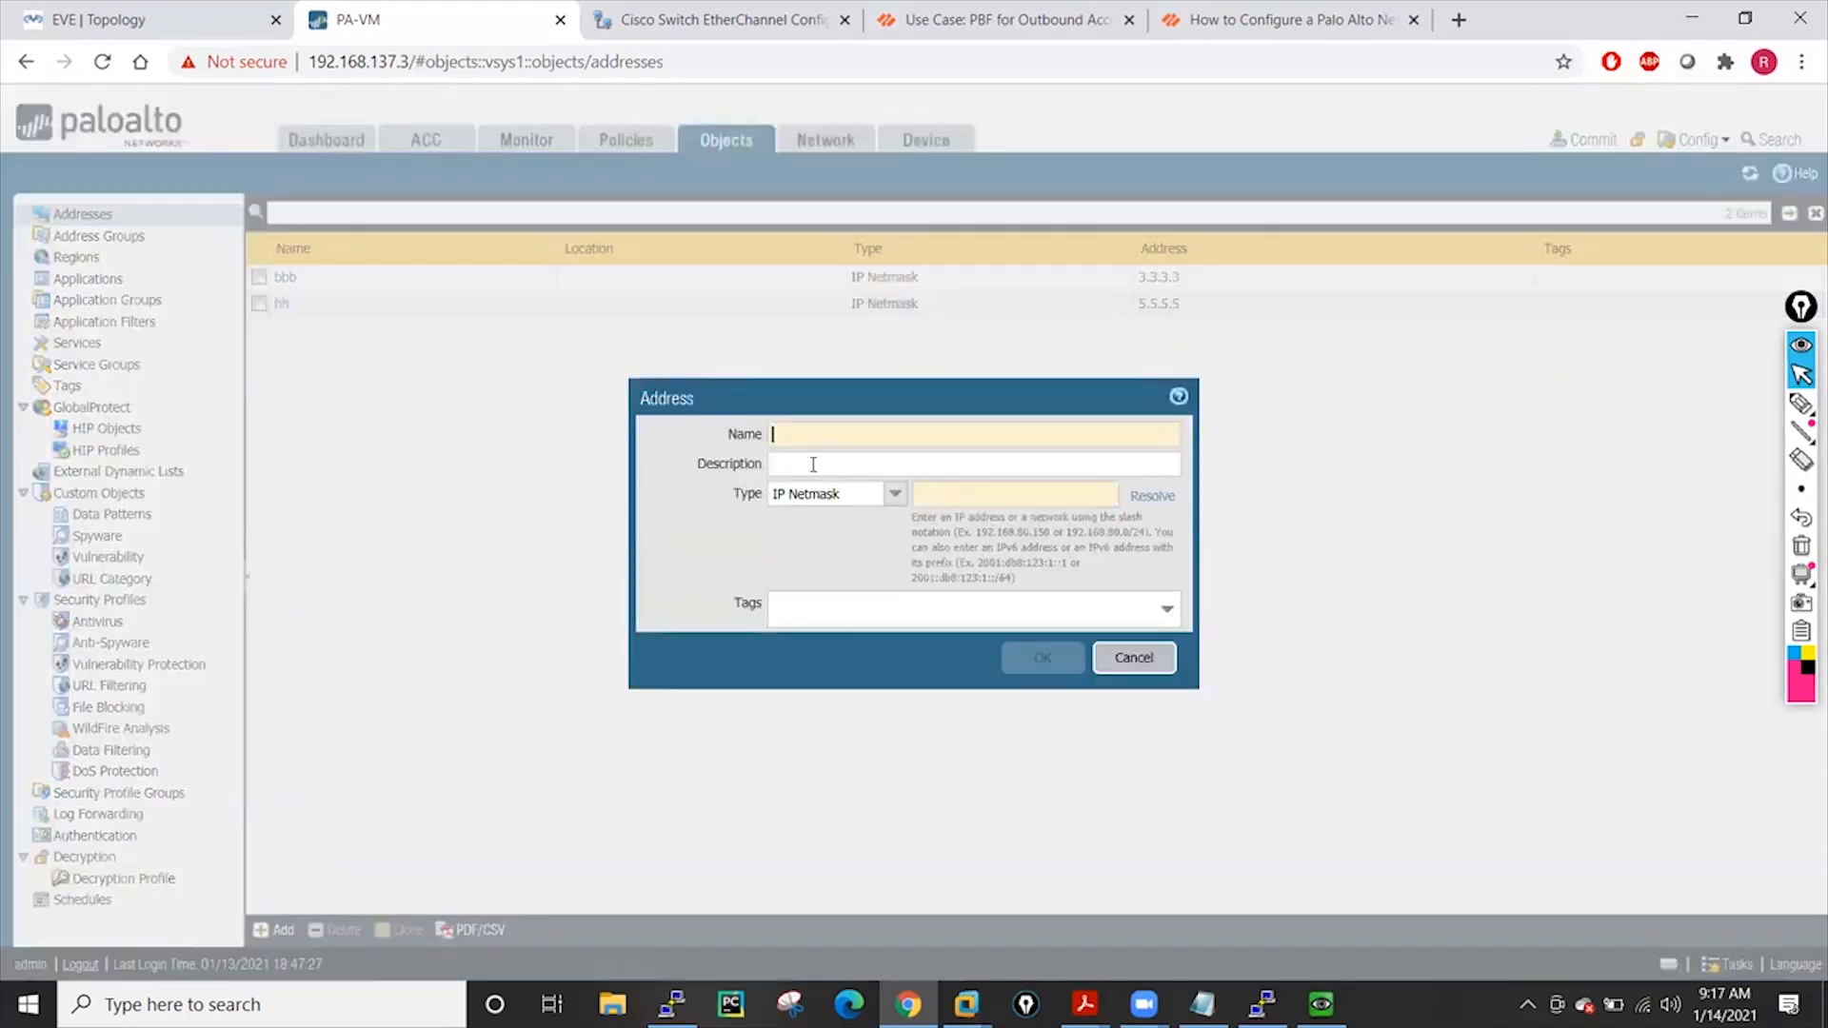
pyautogui.click(817, 452)
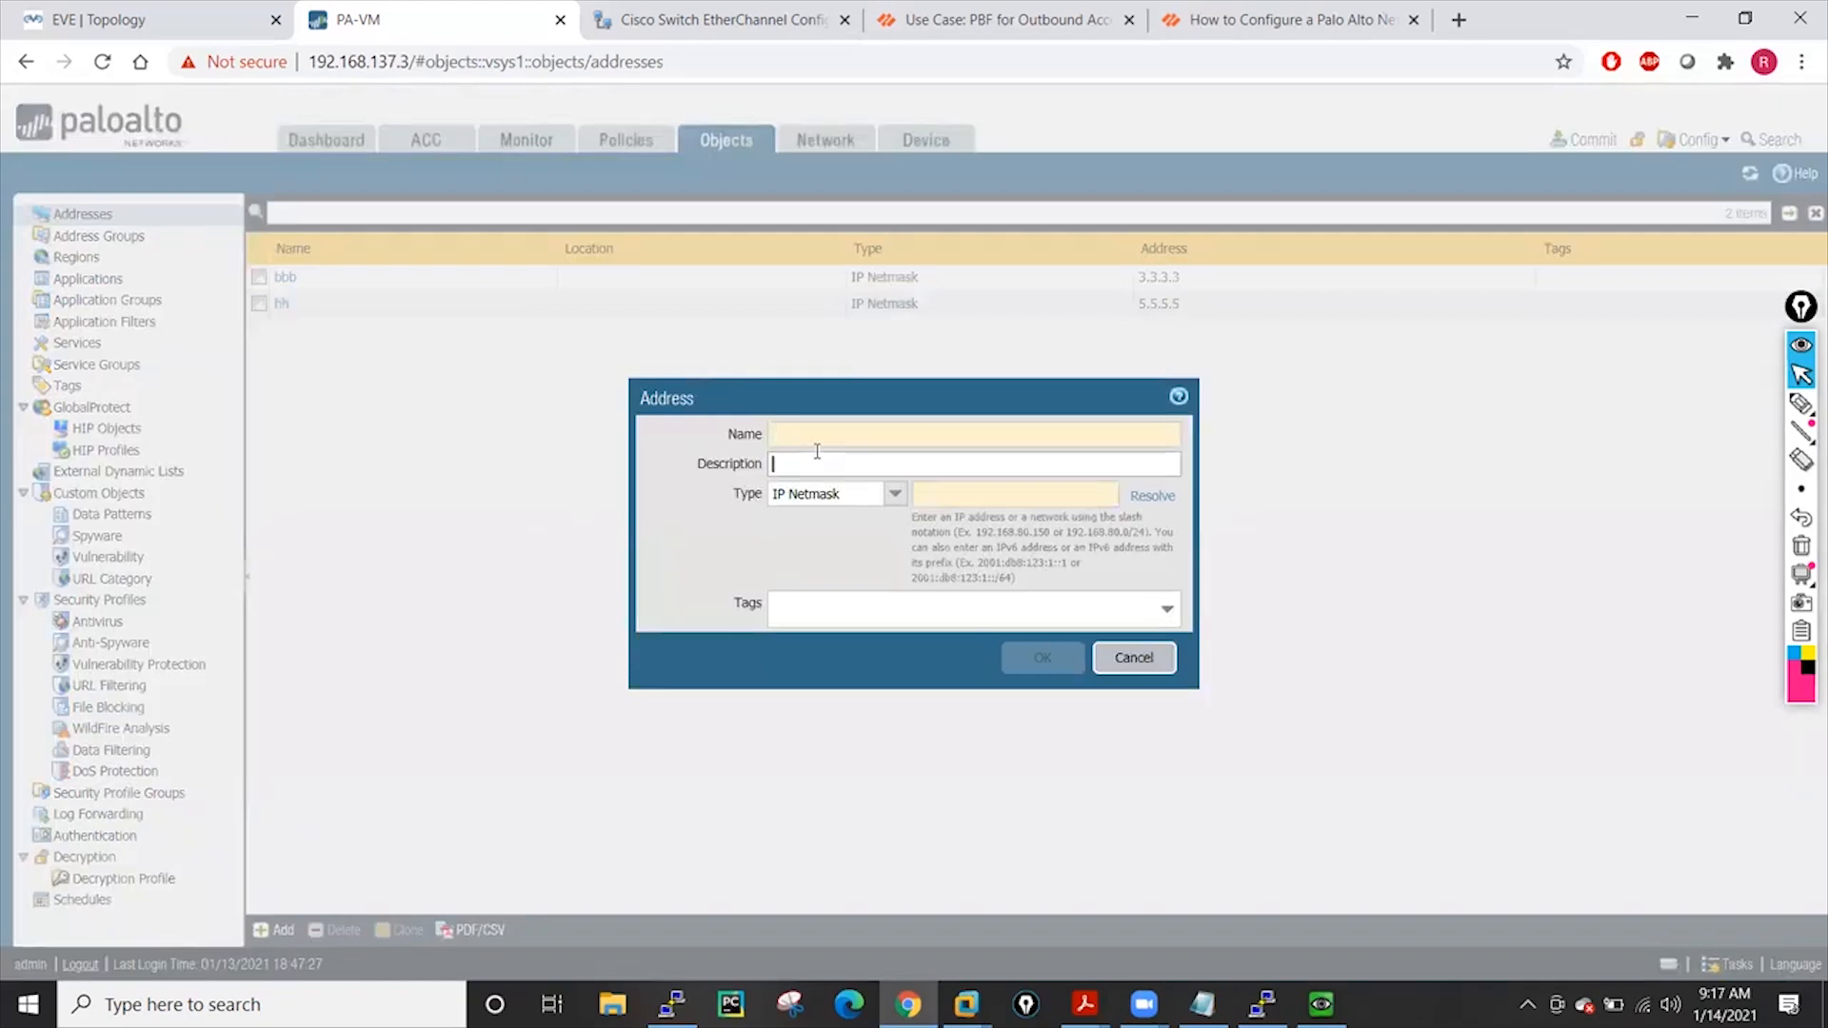
pyautogui.click(811, 439)
pyautogui.write('aaaa')
pyautogui.click(994, 496)
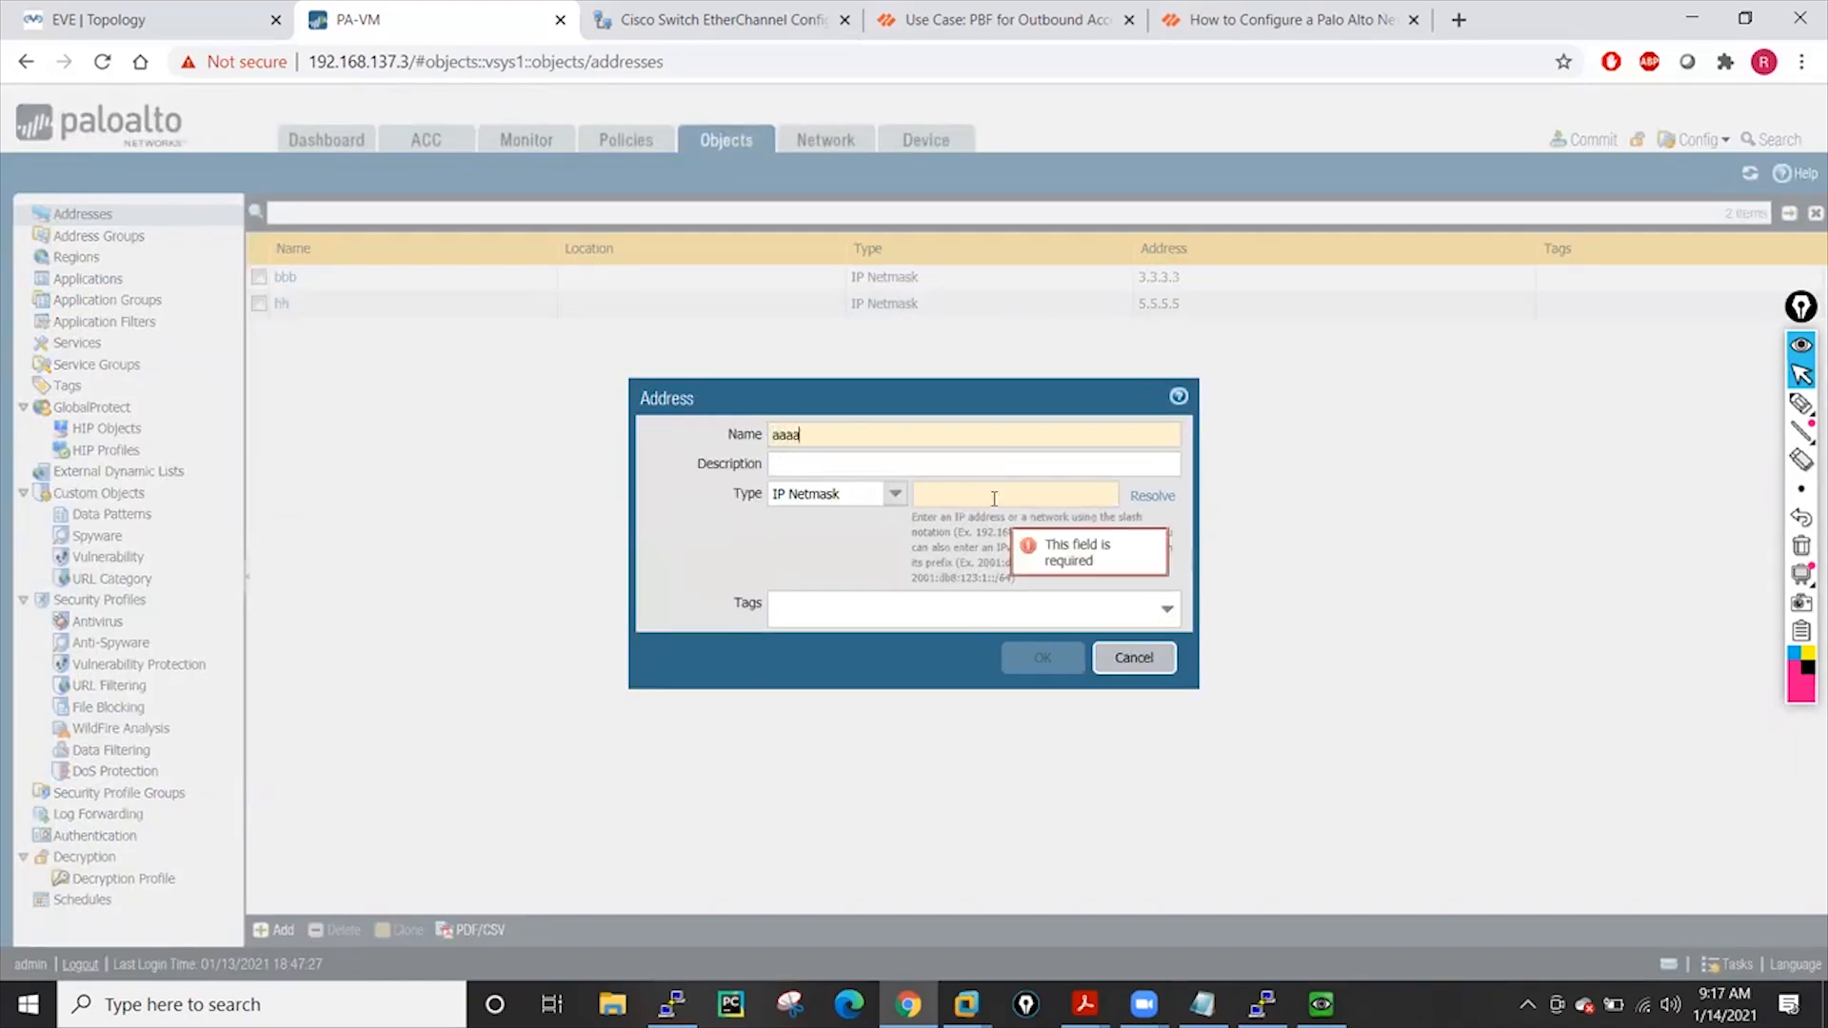
pyautogui.write('6.6.6.6')
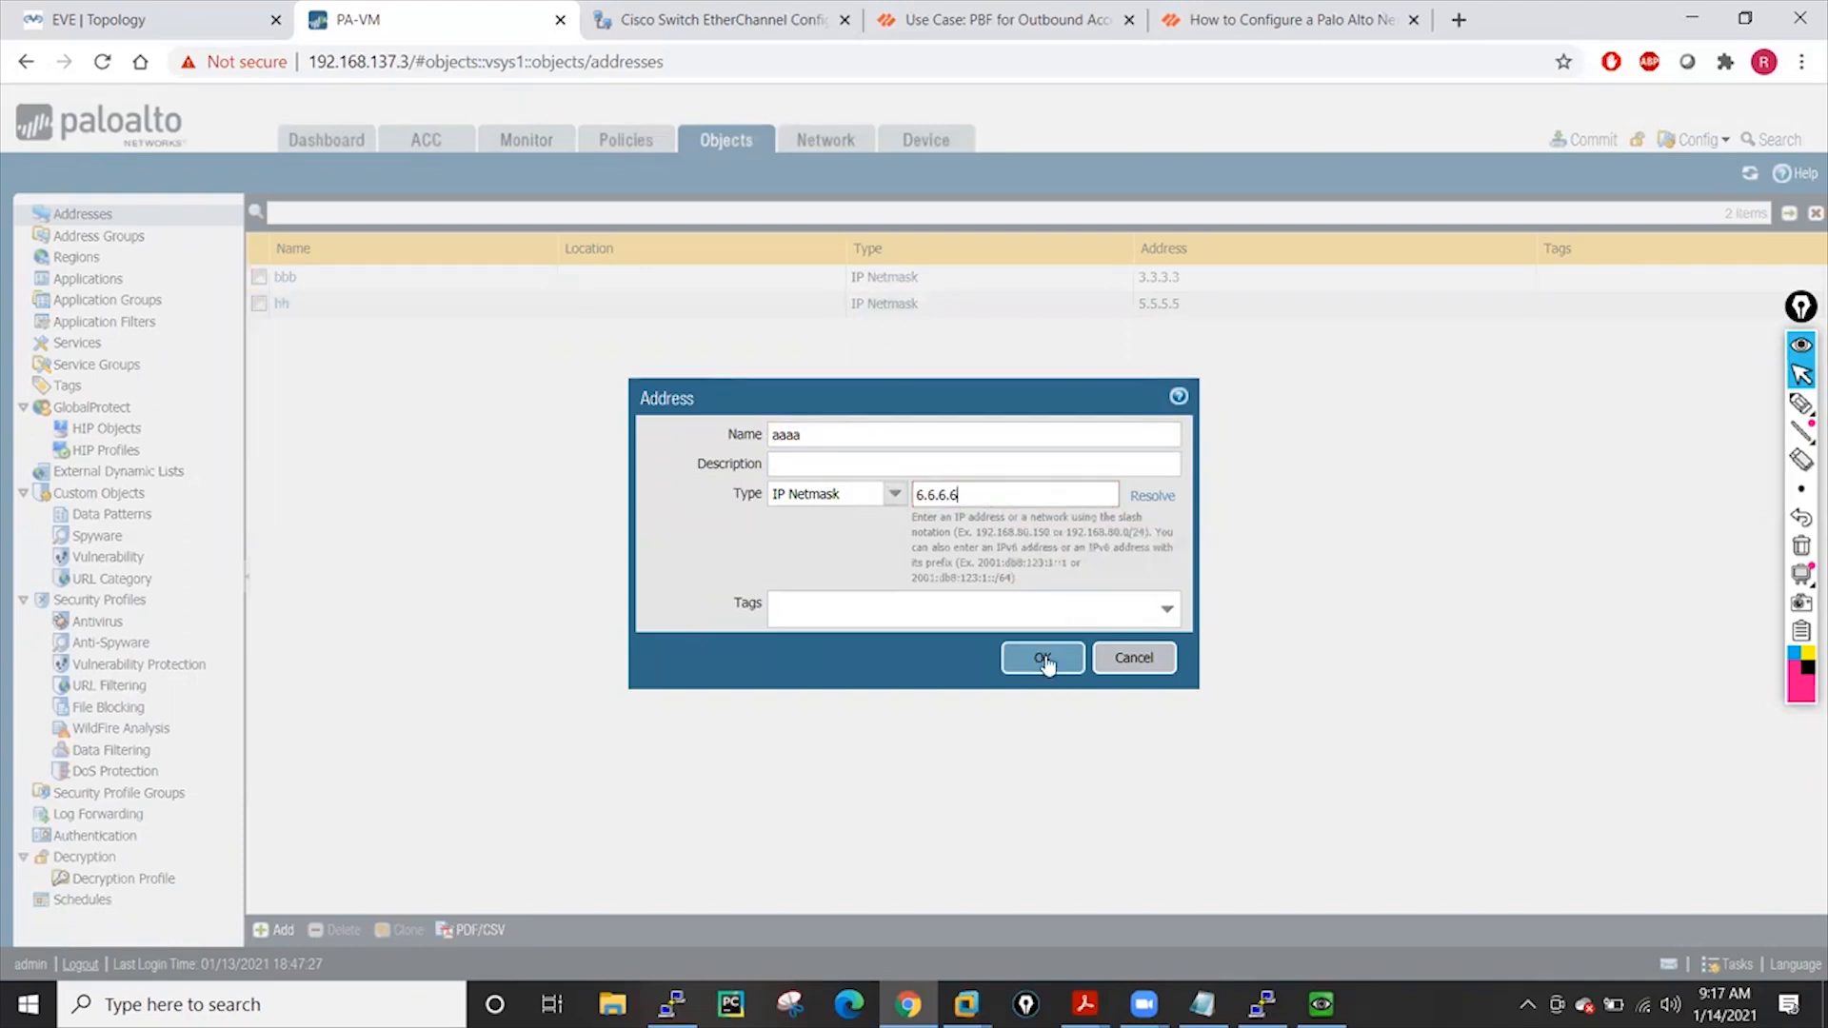
pyautogui.click(1043, 659)
# Delete the bbb address object, confirming with Yes
pyautogui.click(261, 305)
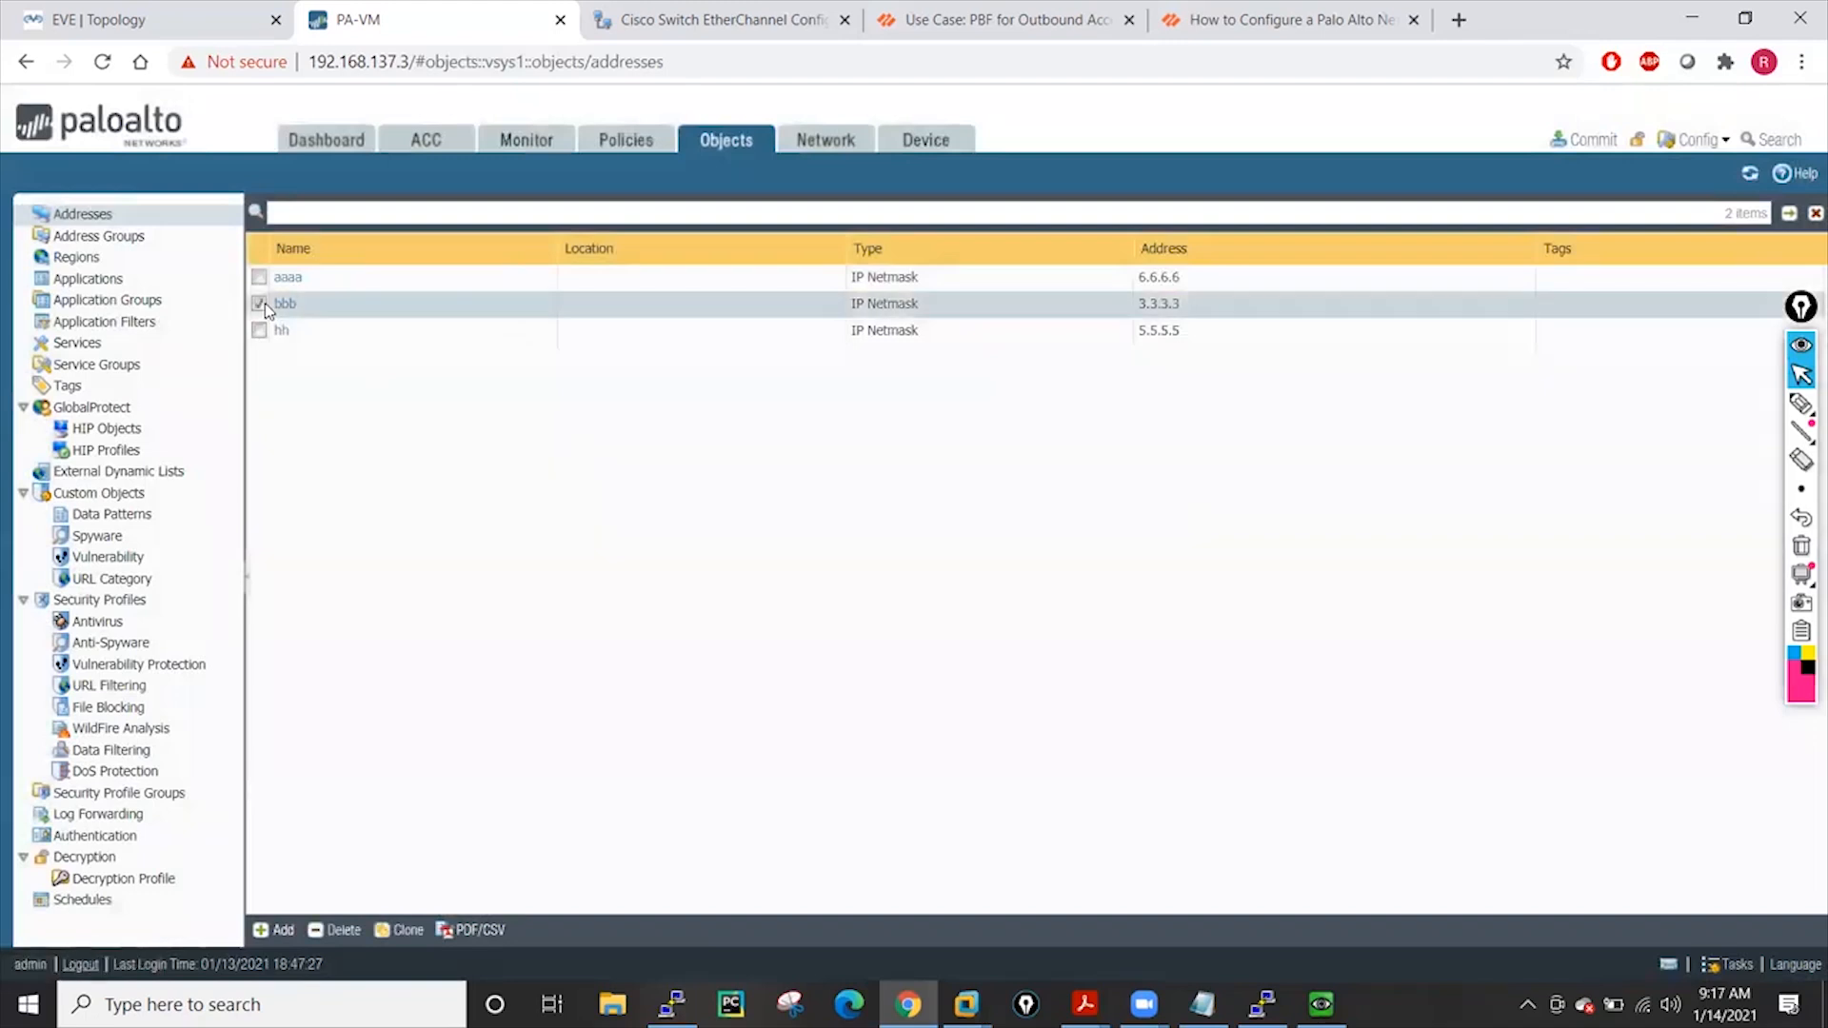
pyautogui.click(324, 930)
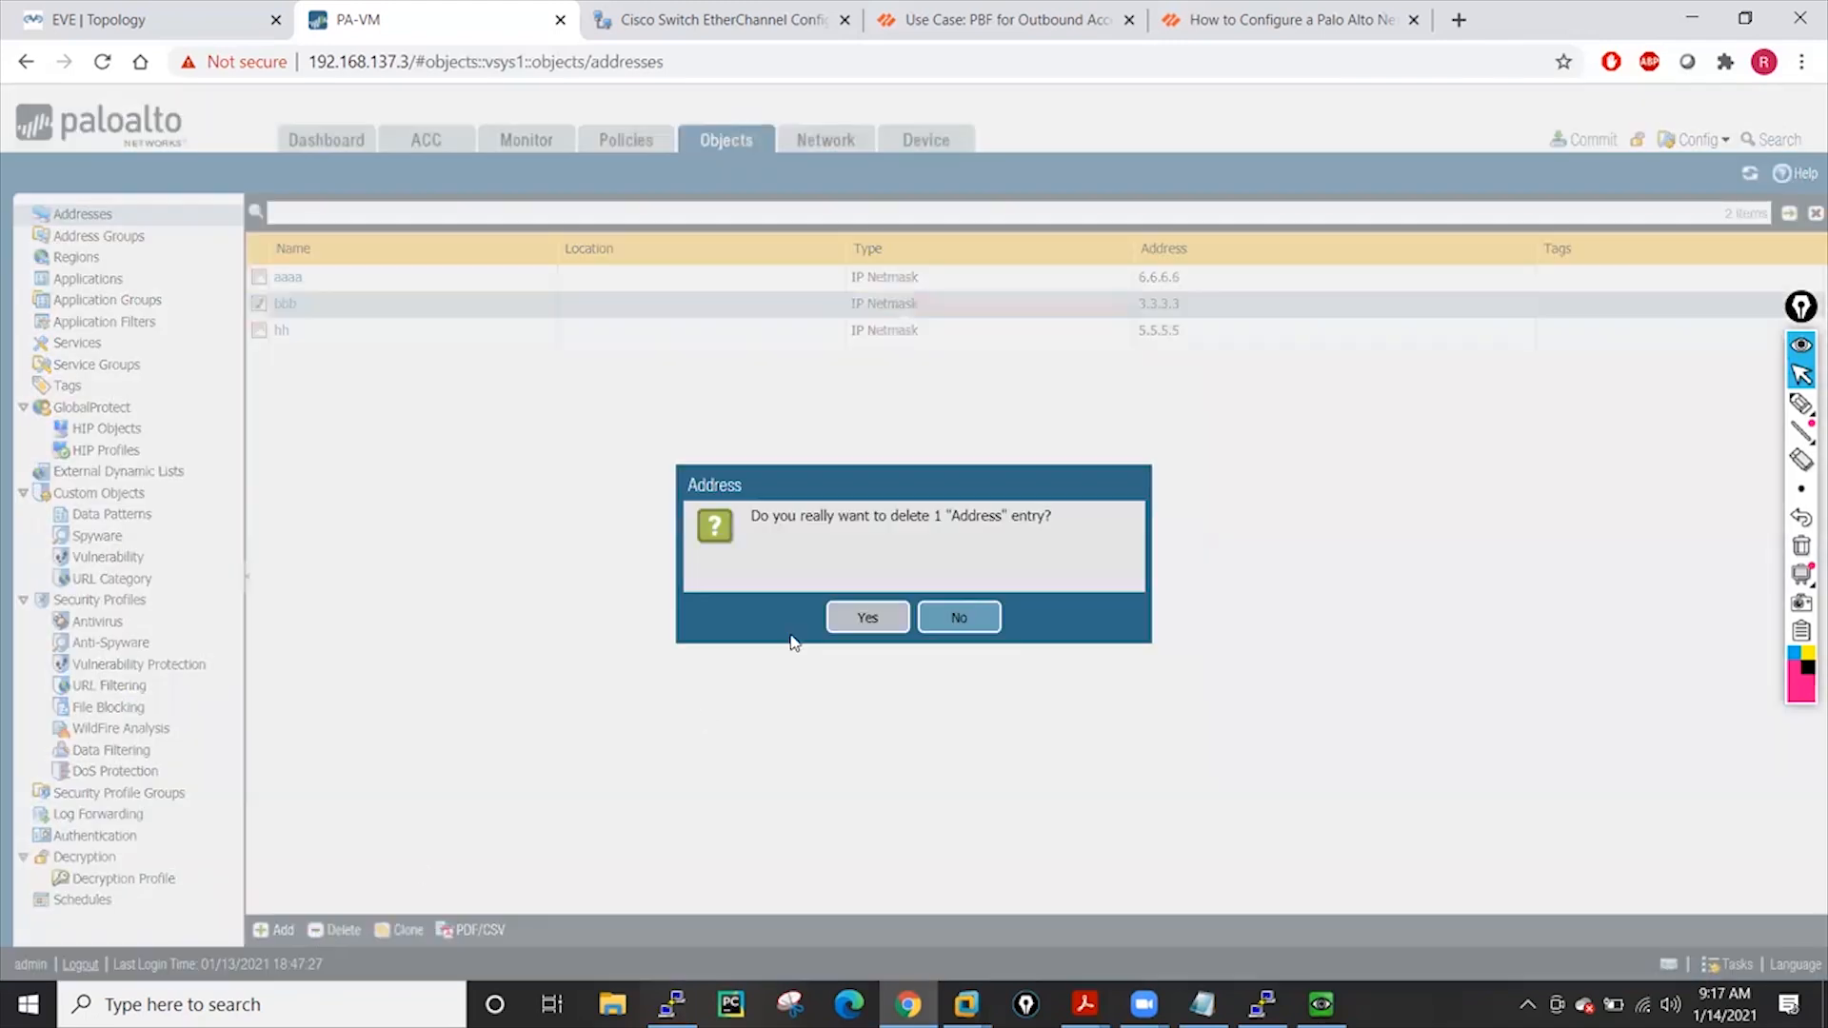
pyautogui.click(867, 617)
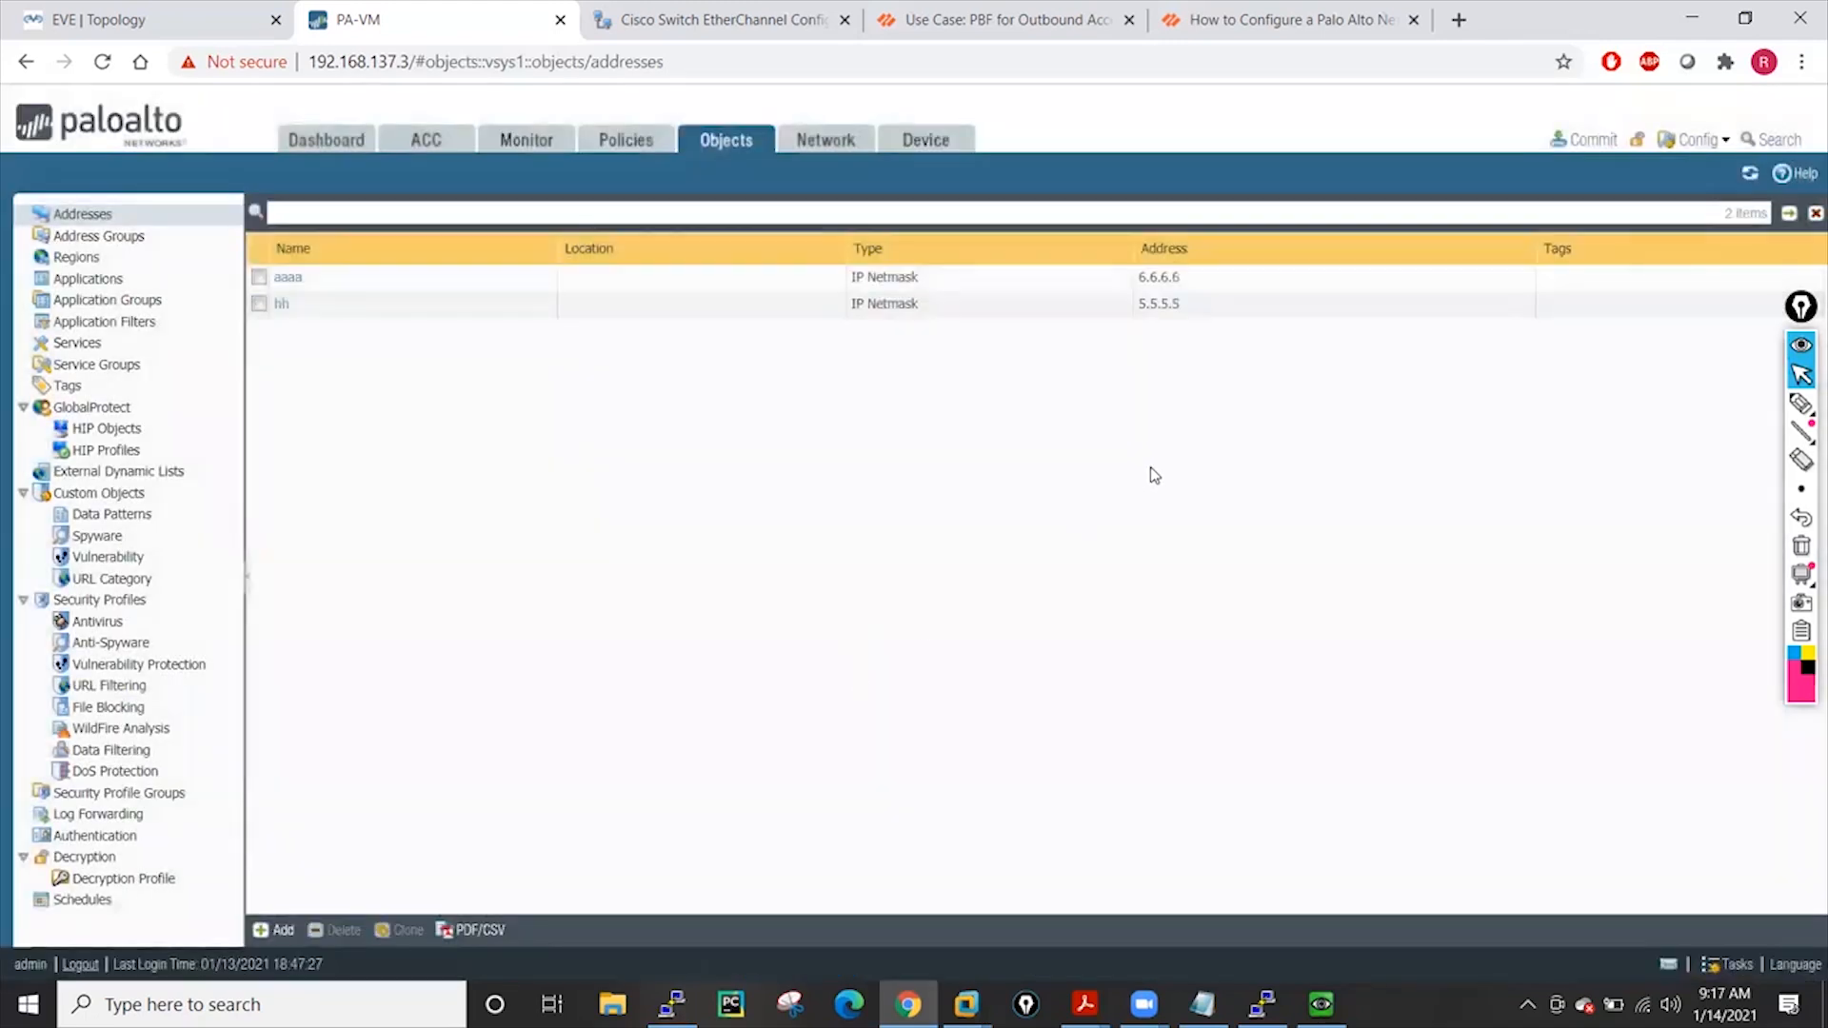
pyautogui.click(938, 145)
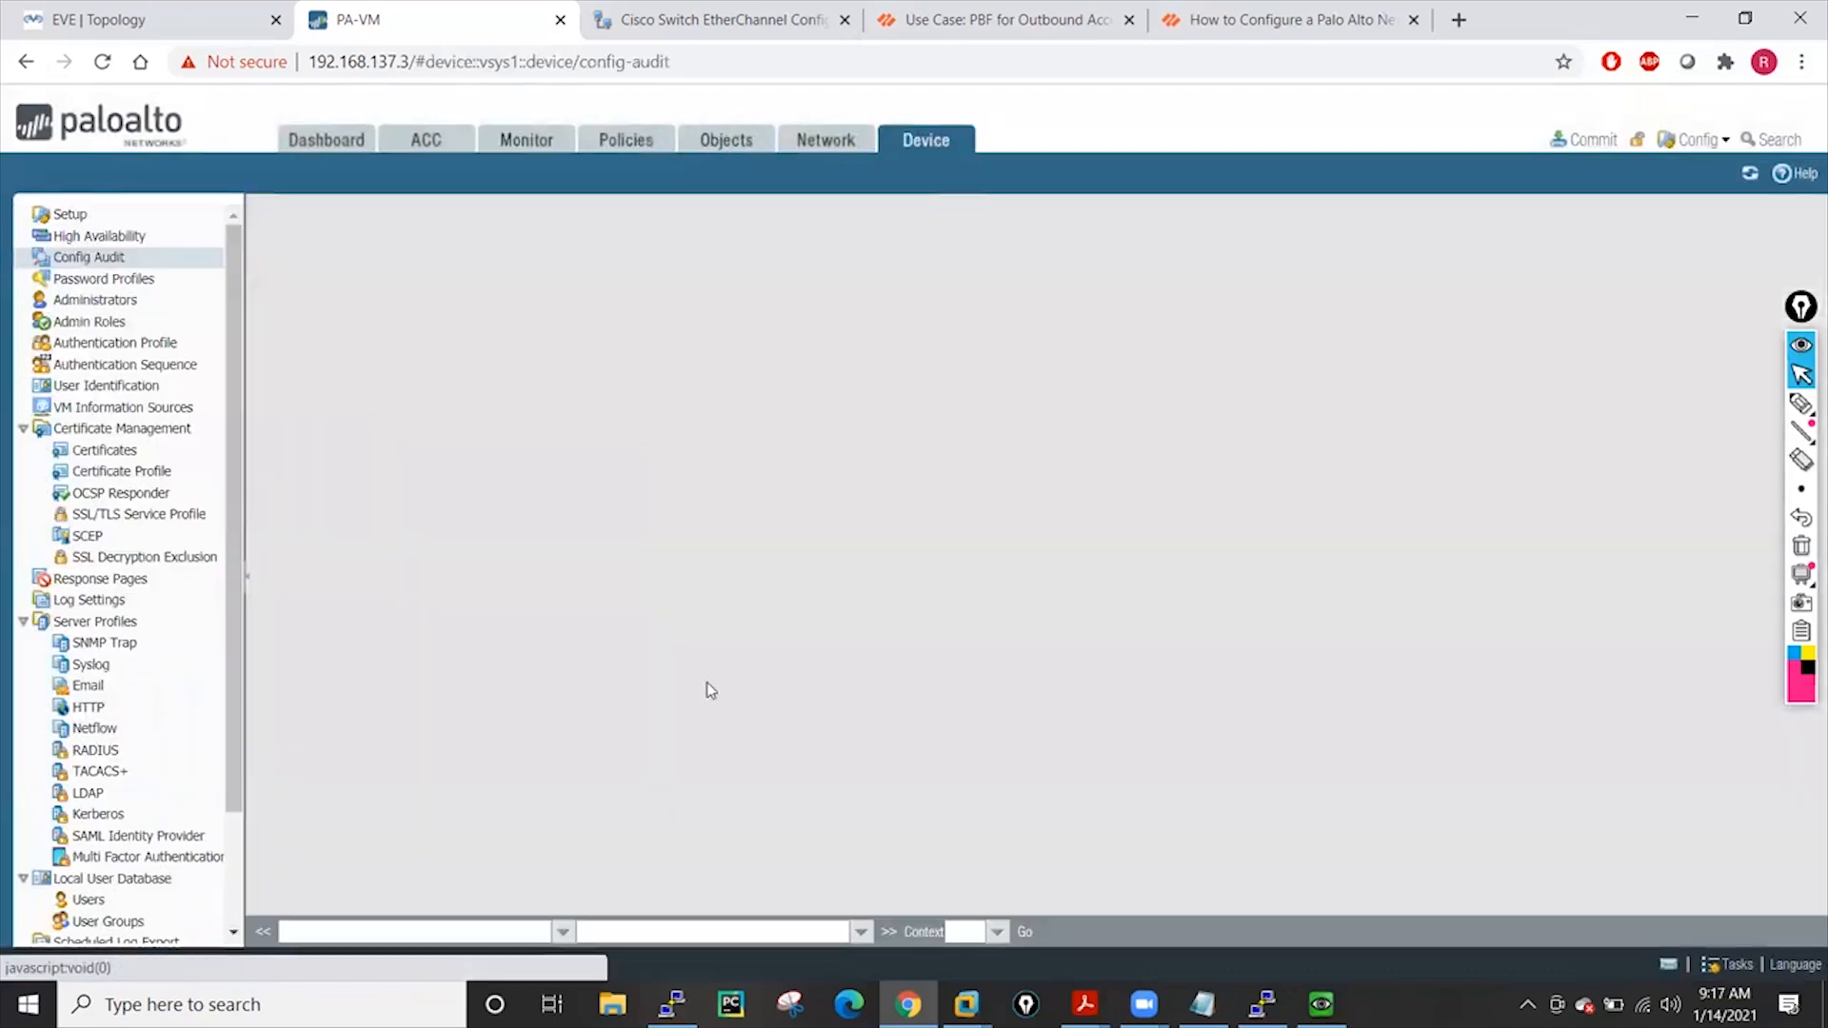
# Compare running and candidate configs with All context and scroll to the changed address entries
pyautogui.click(996, 932)
pyautogui.click(973, 902)
pyautogui.click(1023, 937)
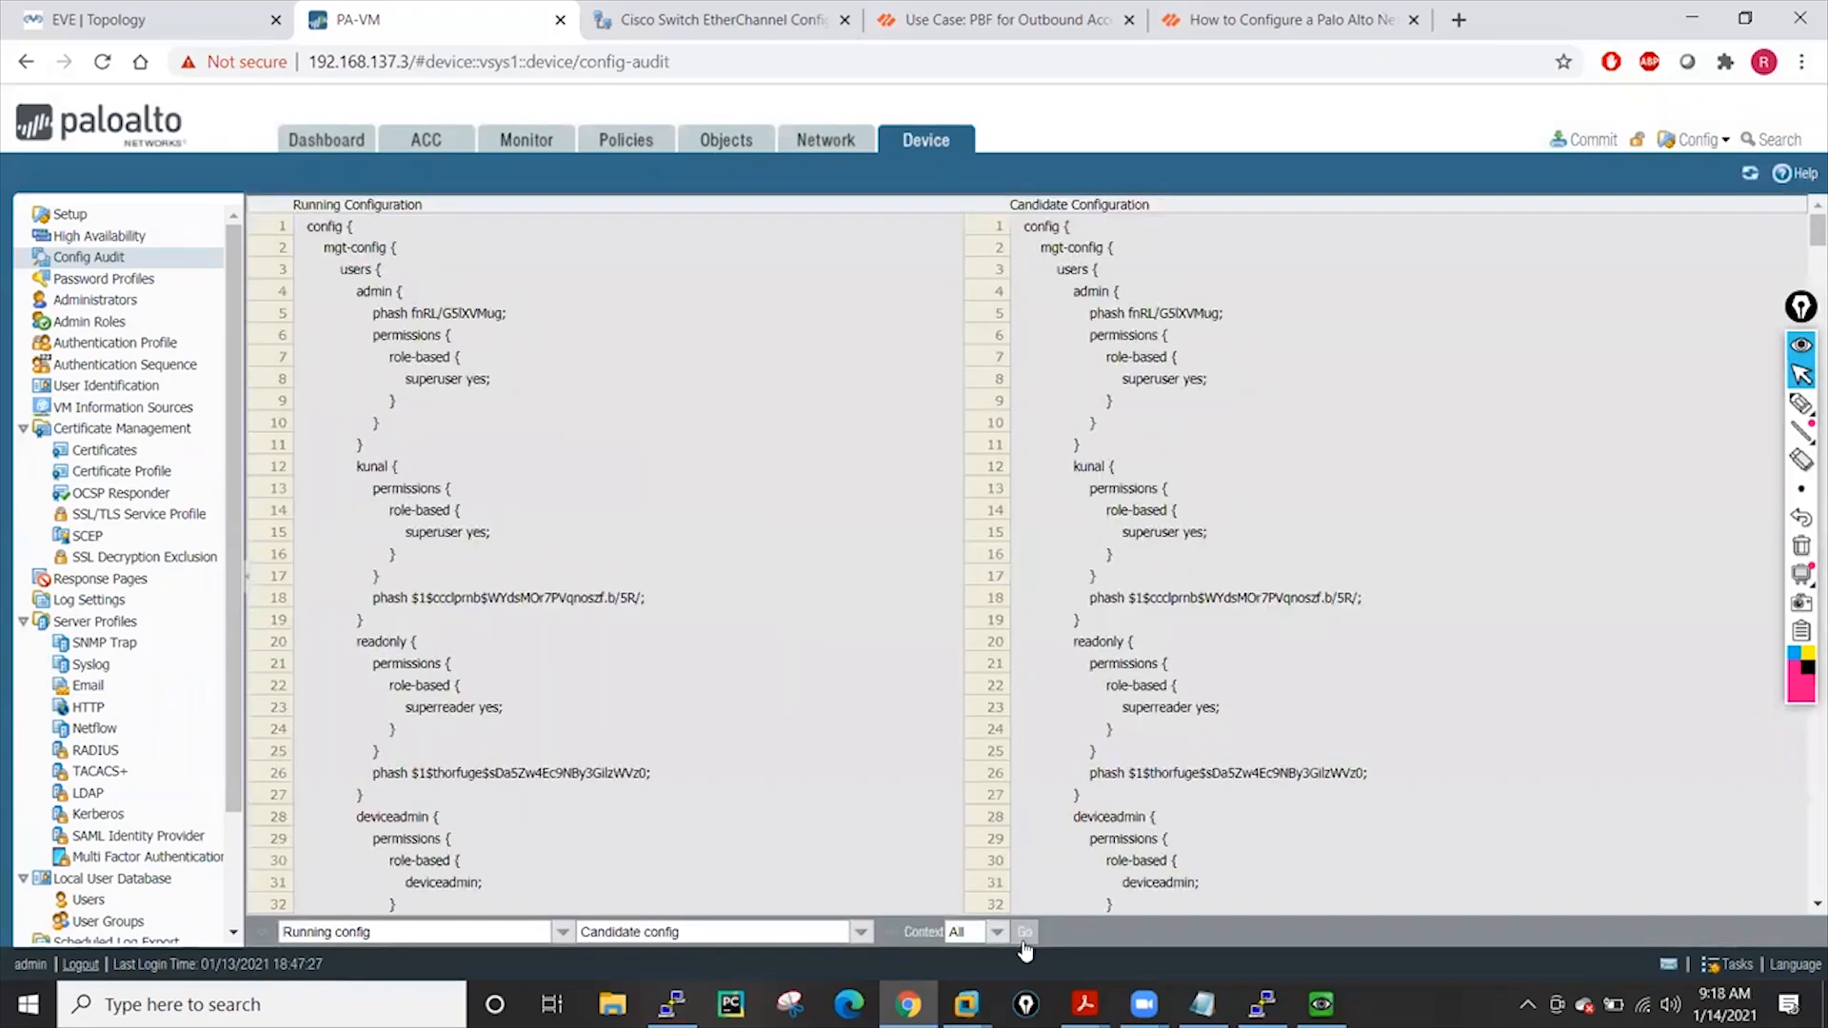
pyautogui.scroll(-12, 1085, 629)
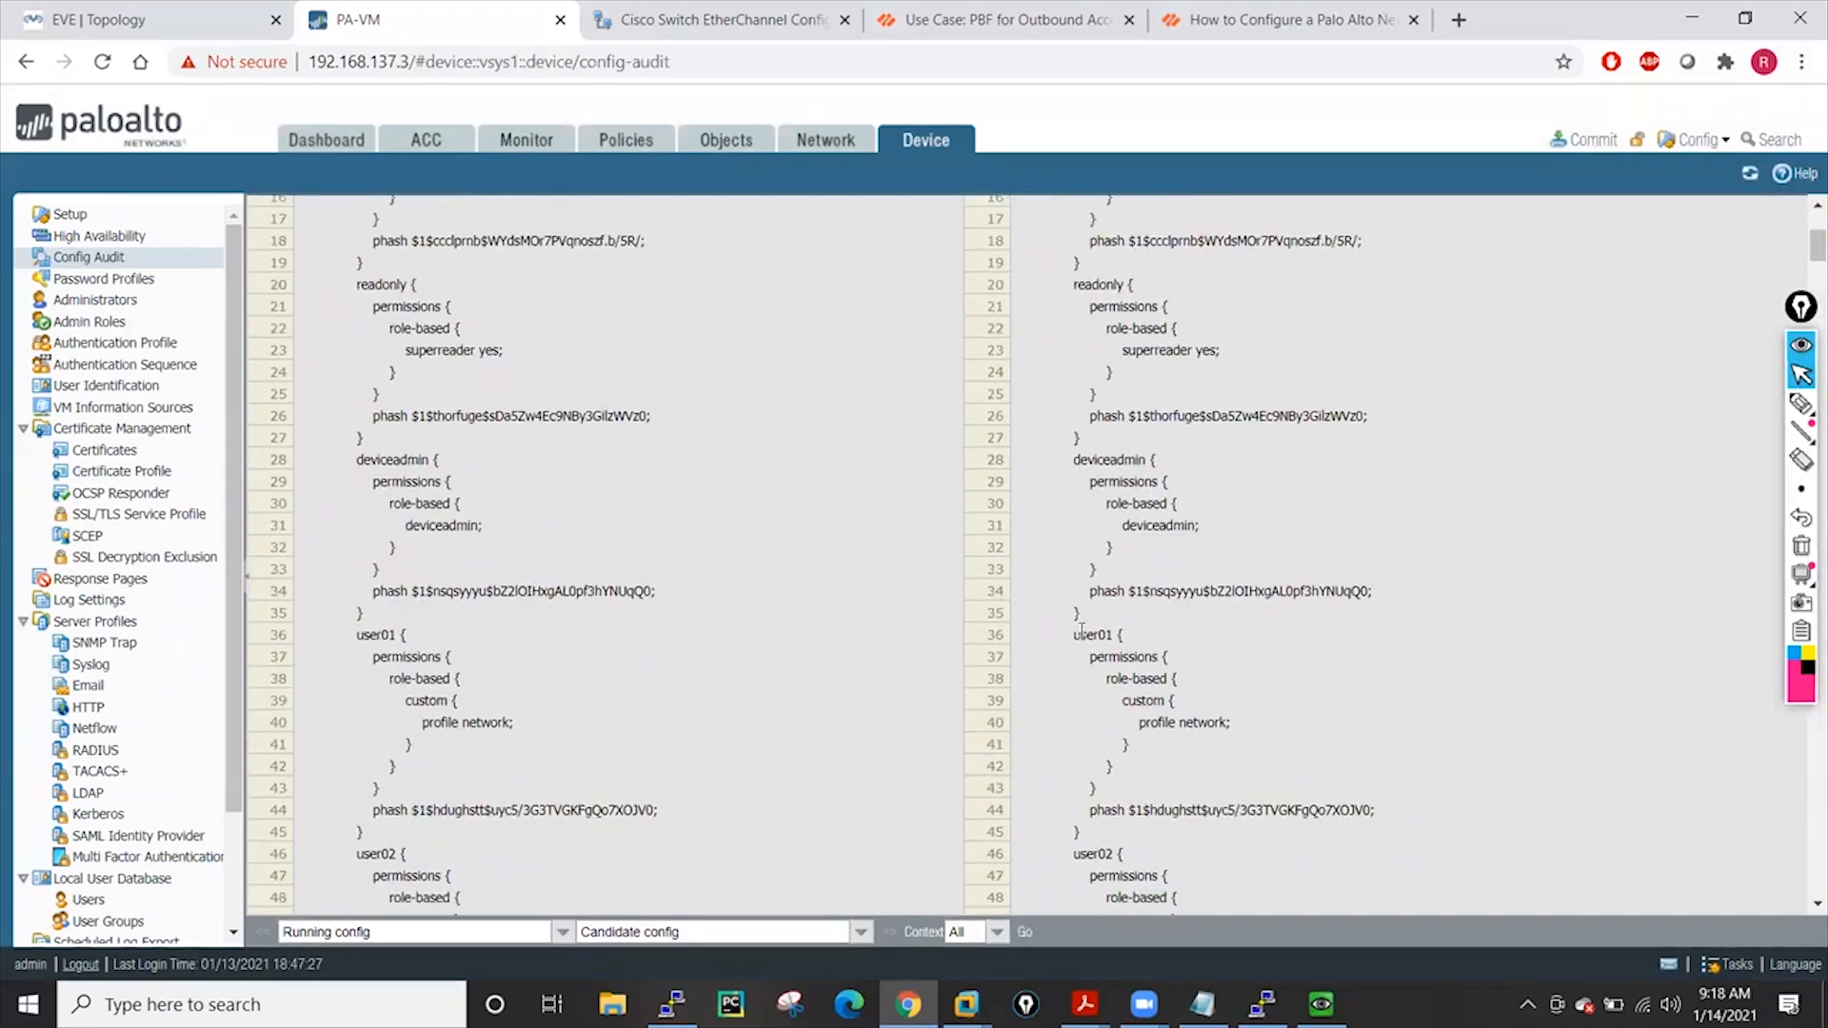
pyautogui.scroll(-20, 1076, 631)
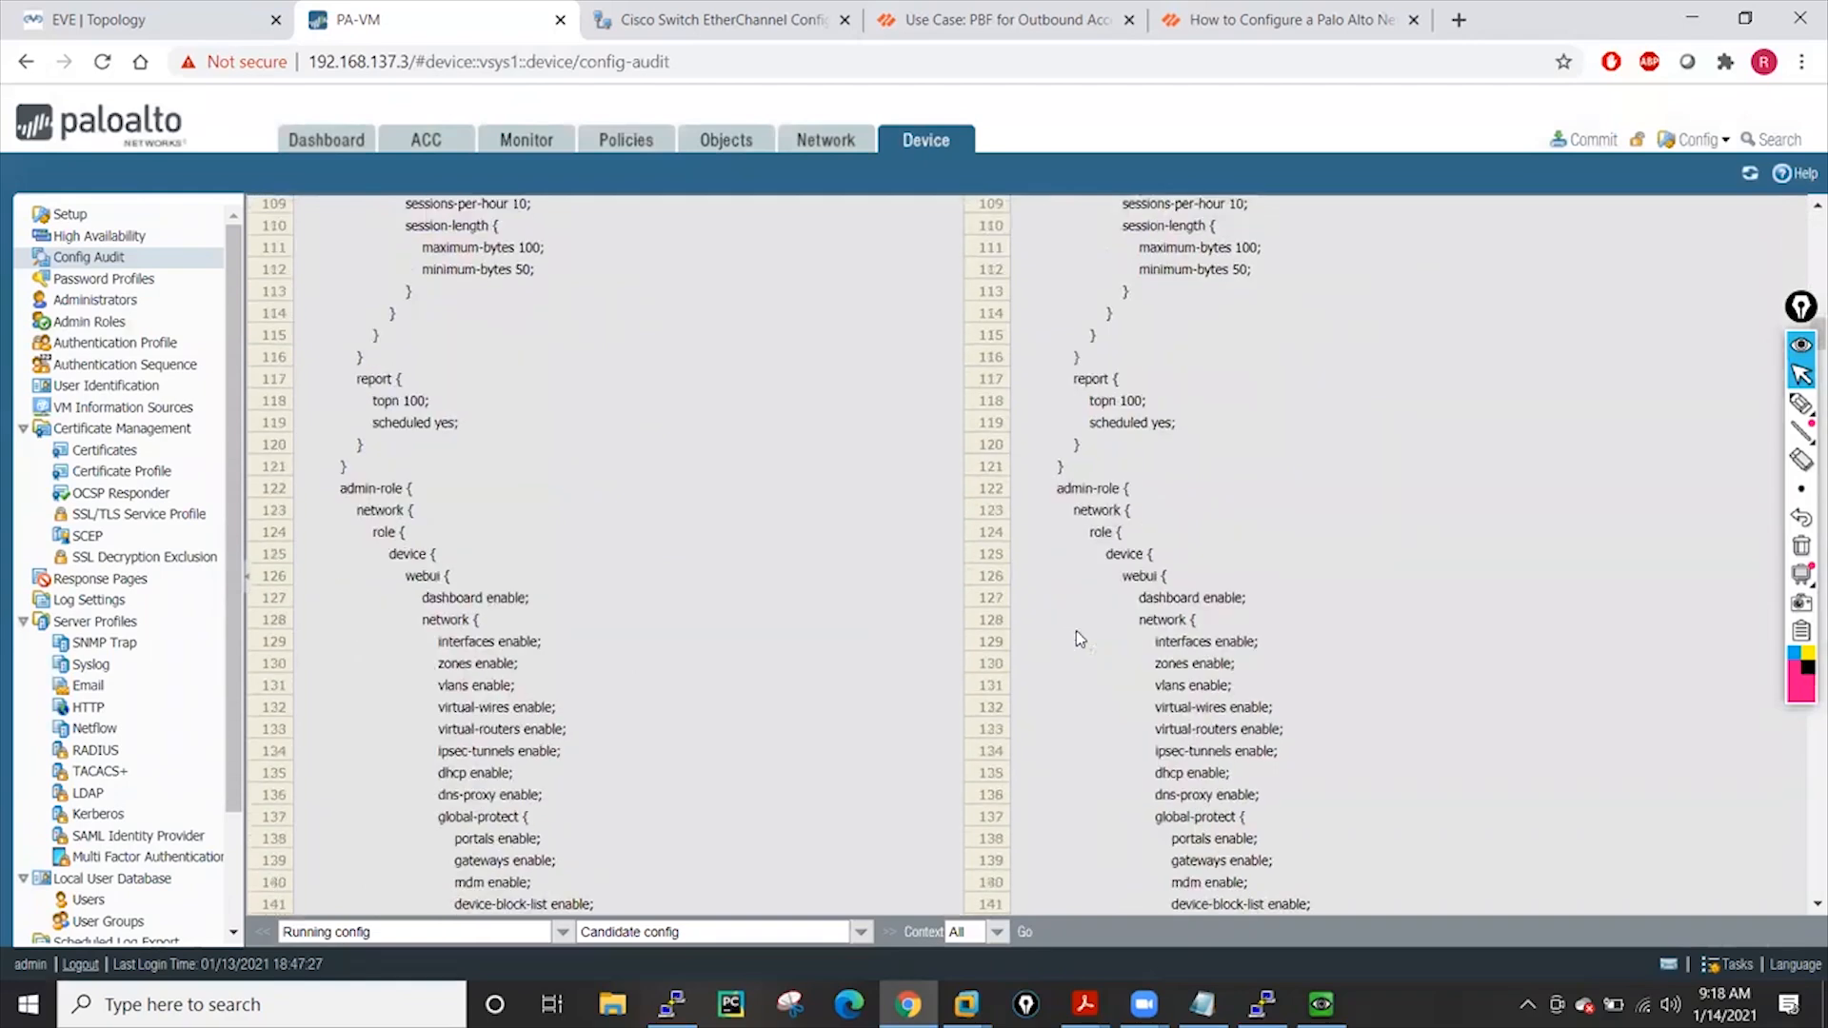
pyautogui.scroll(-20, 1075, 630)
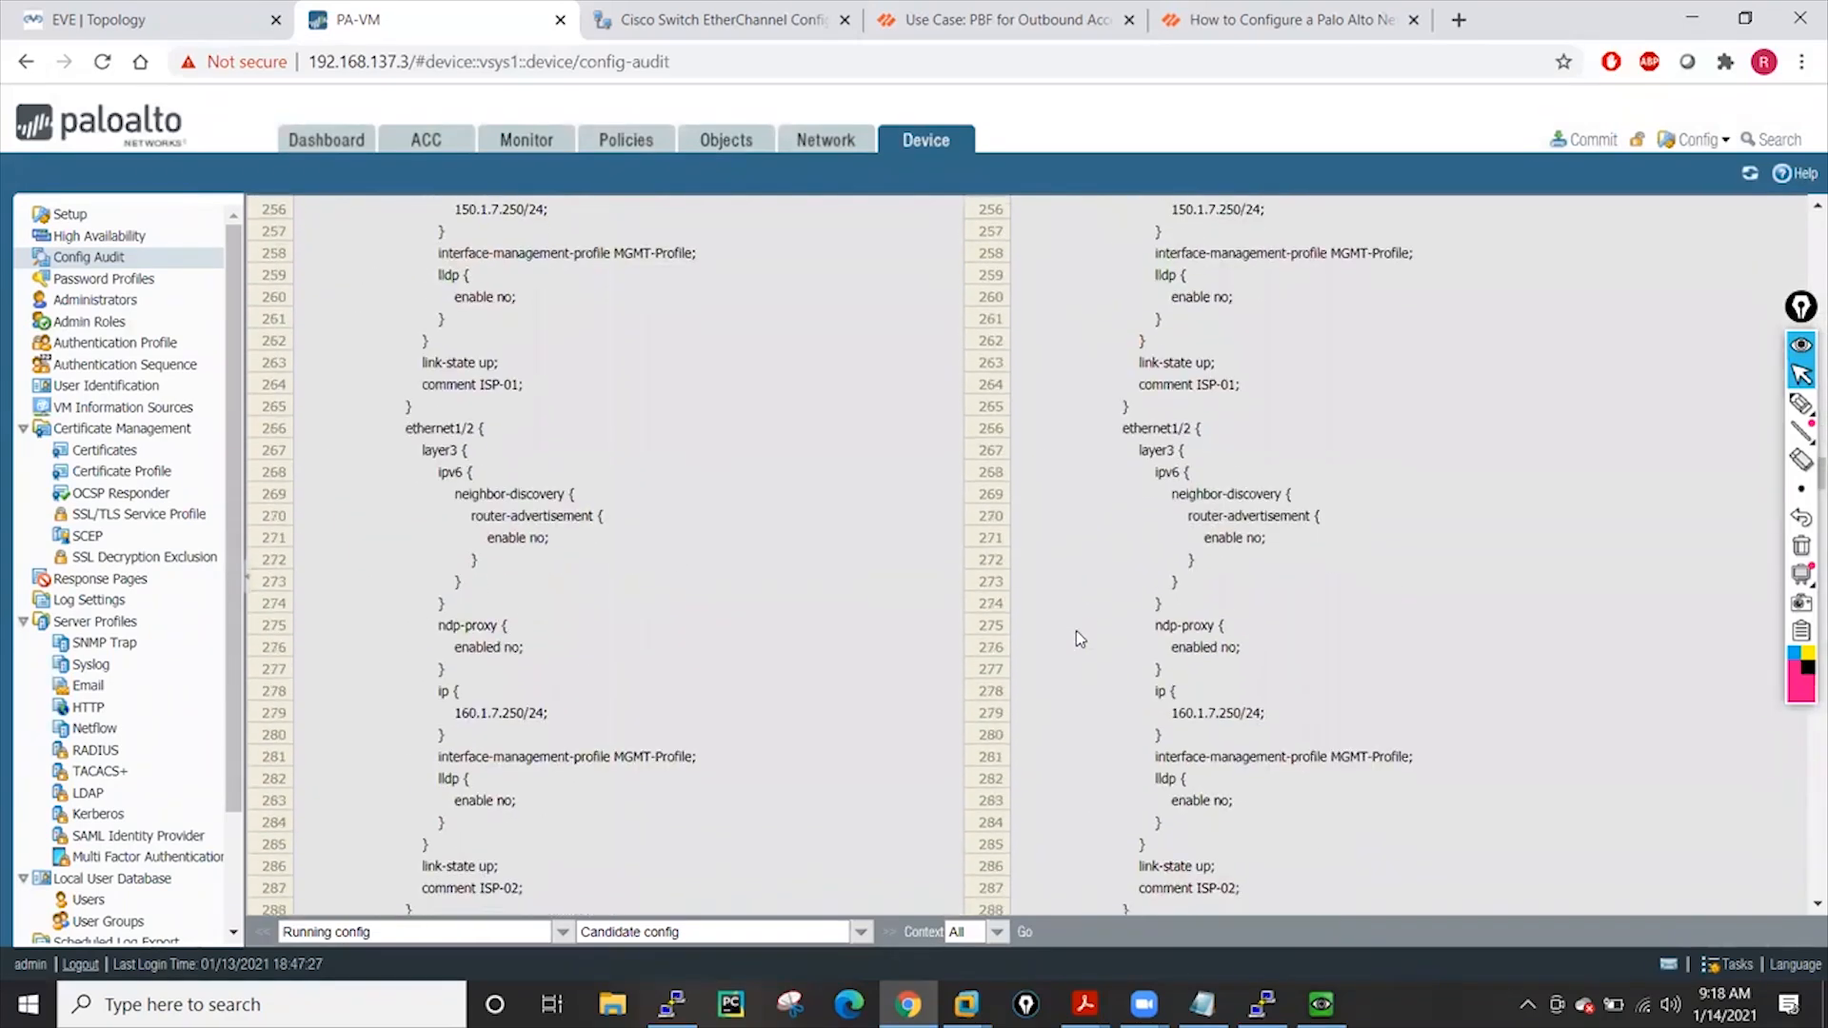
pyautogui.scroll(-20, 1075, 631)
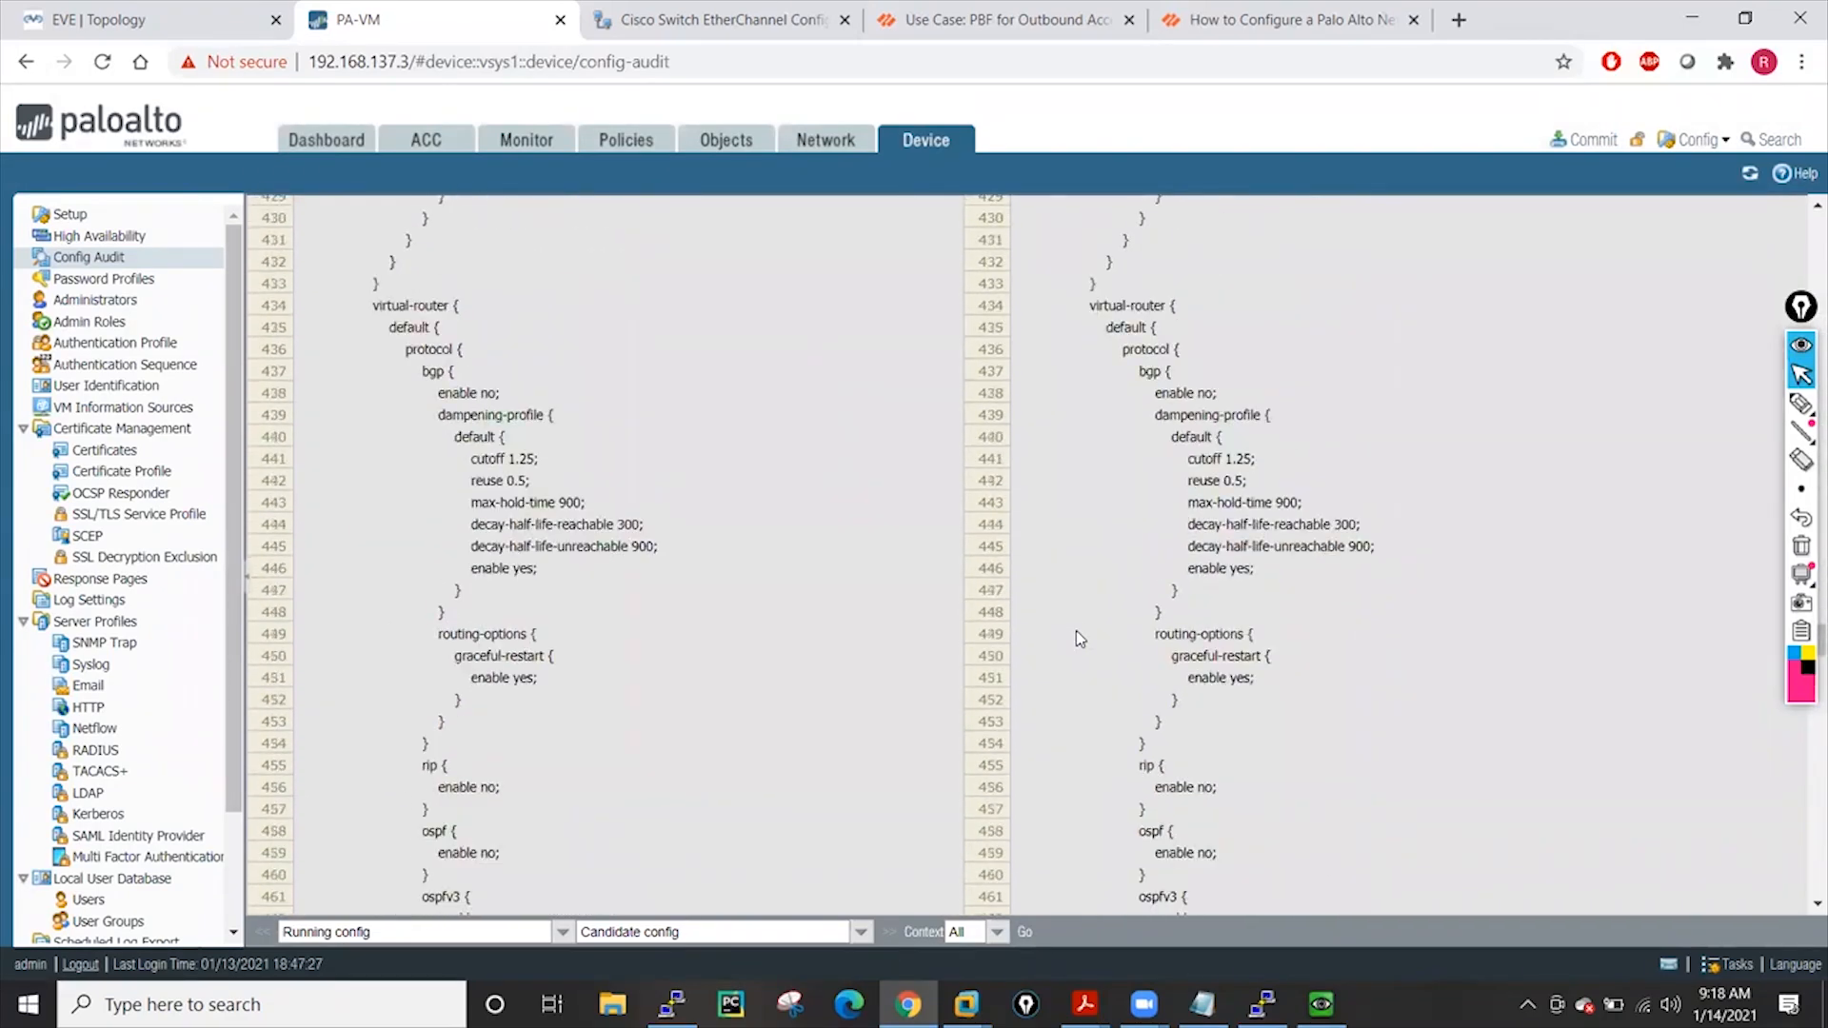
pyautogui.scroll(-20, 1076, 636)
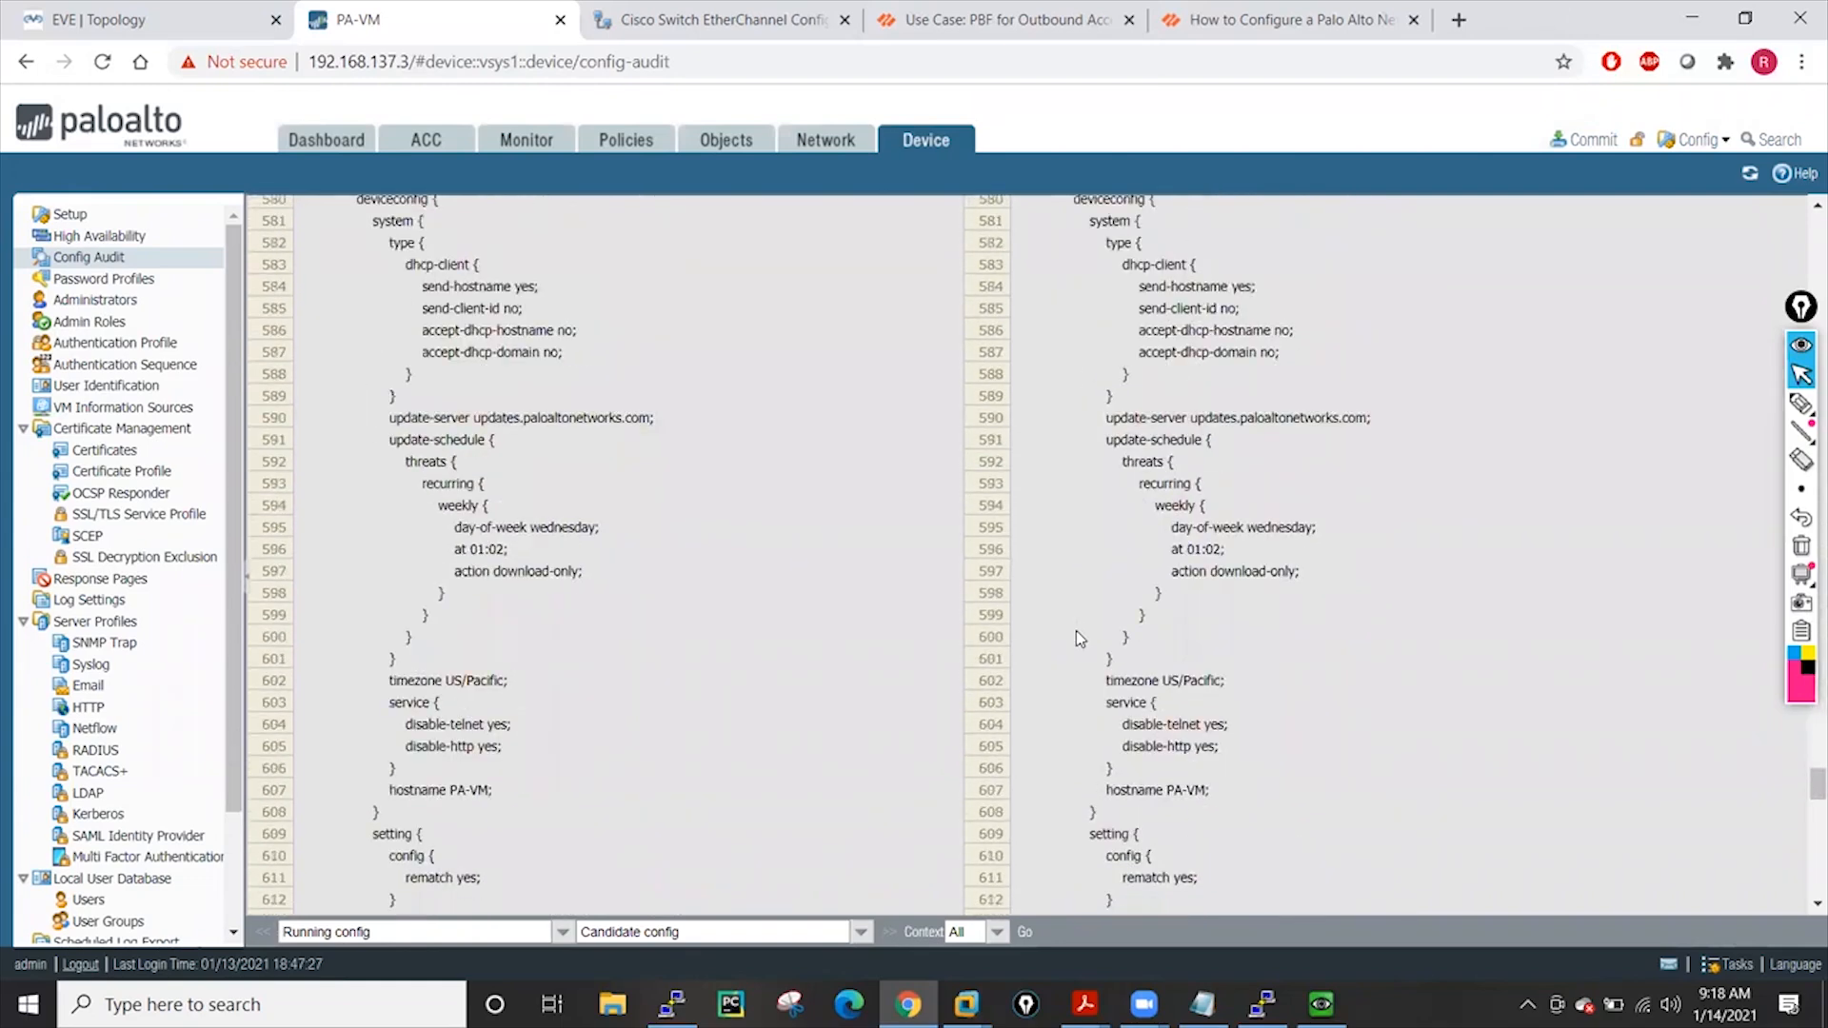
pyautogui.scroll(-7, 1075, 630)
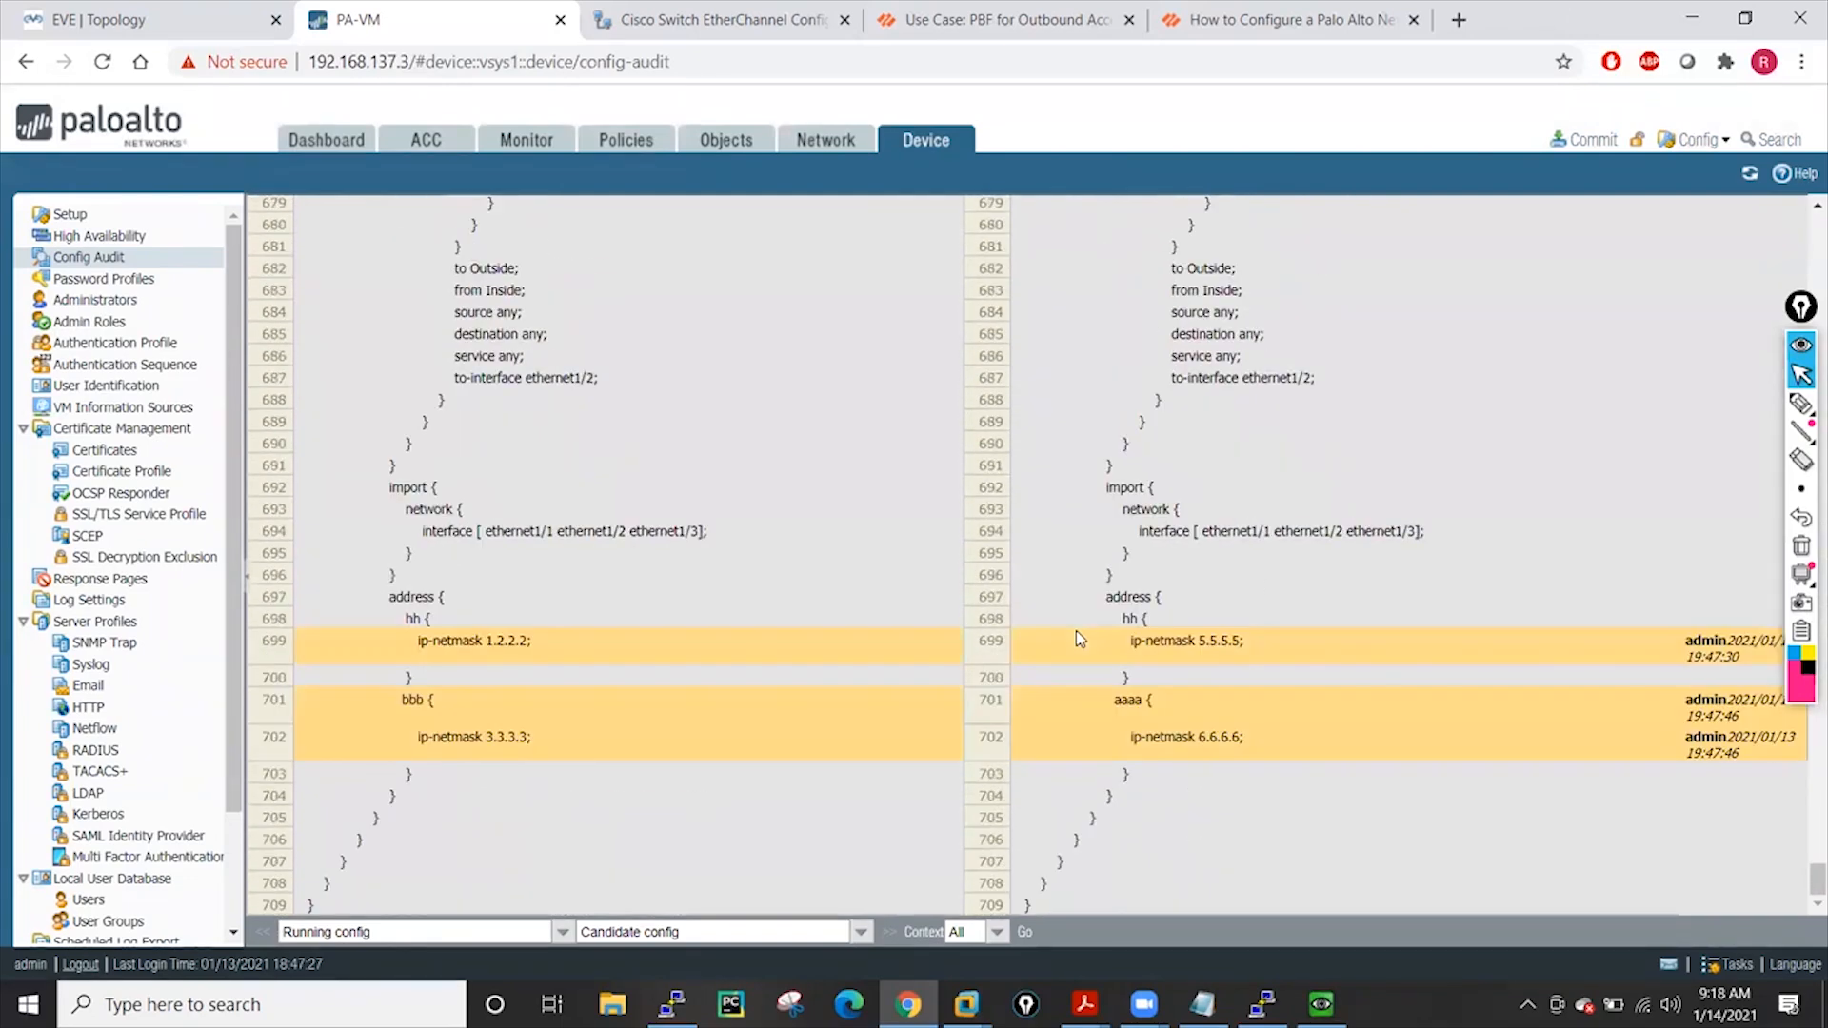
pyautogui.moveTo(1128, 636); pyautogui.dragTo(1234, 645)
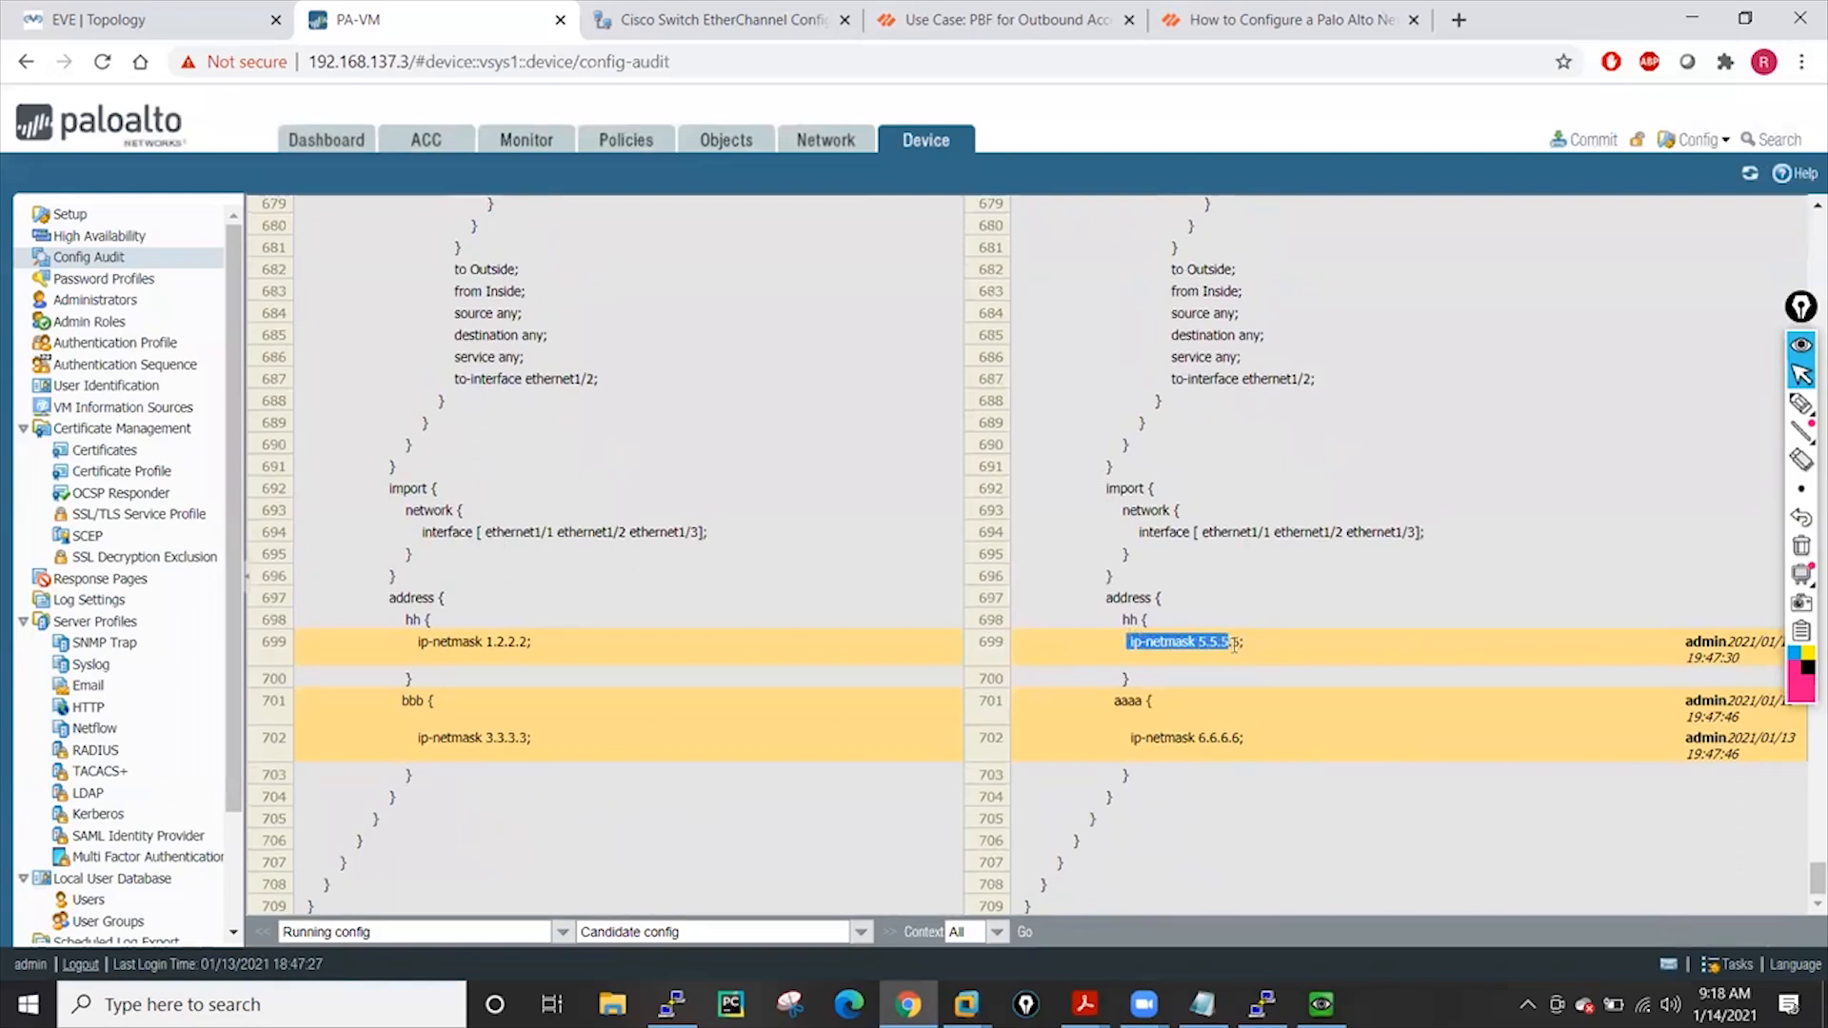
pyautogui.click(1287, 648)
pyautogui.moveTo(1123, 644); pyautogui.dragTo(1252, 644)
pyautogui.click(1379, 664)
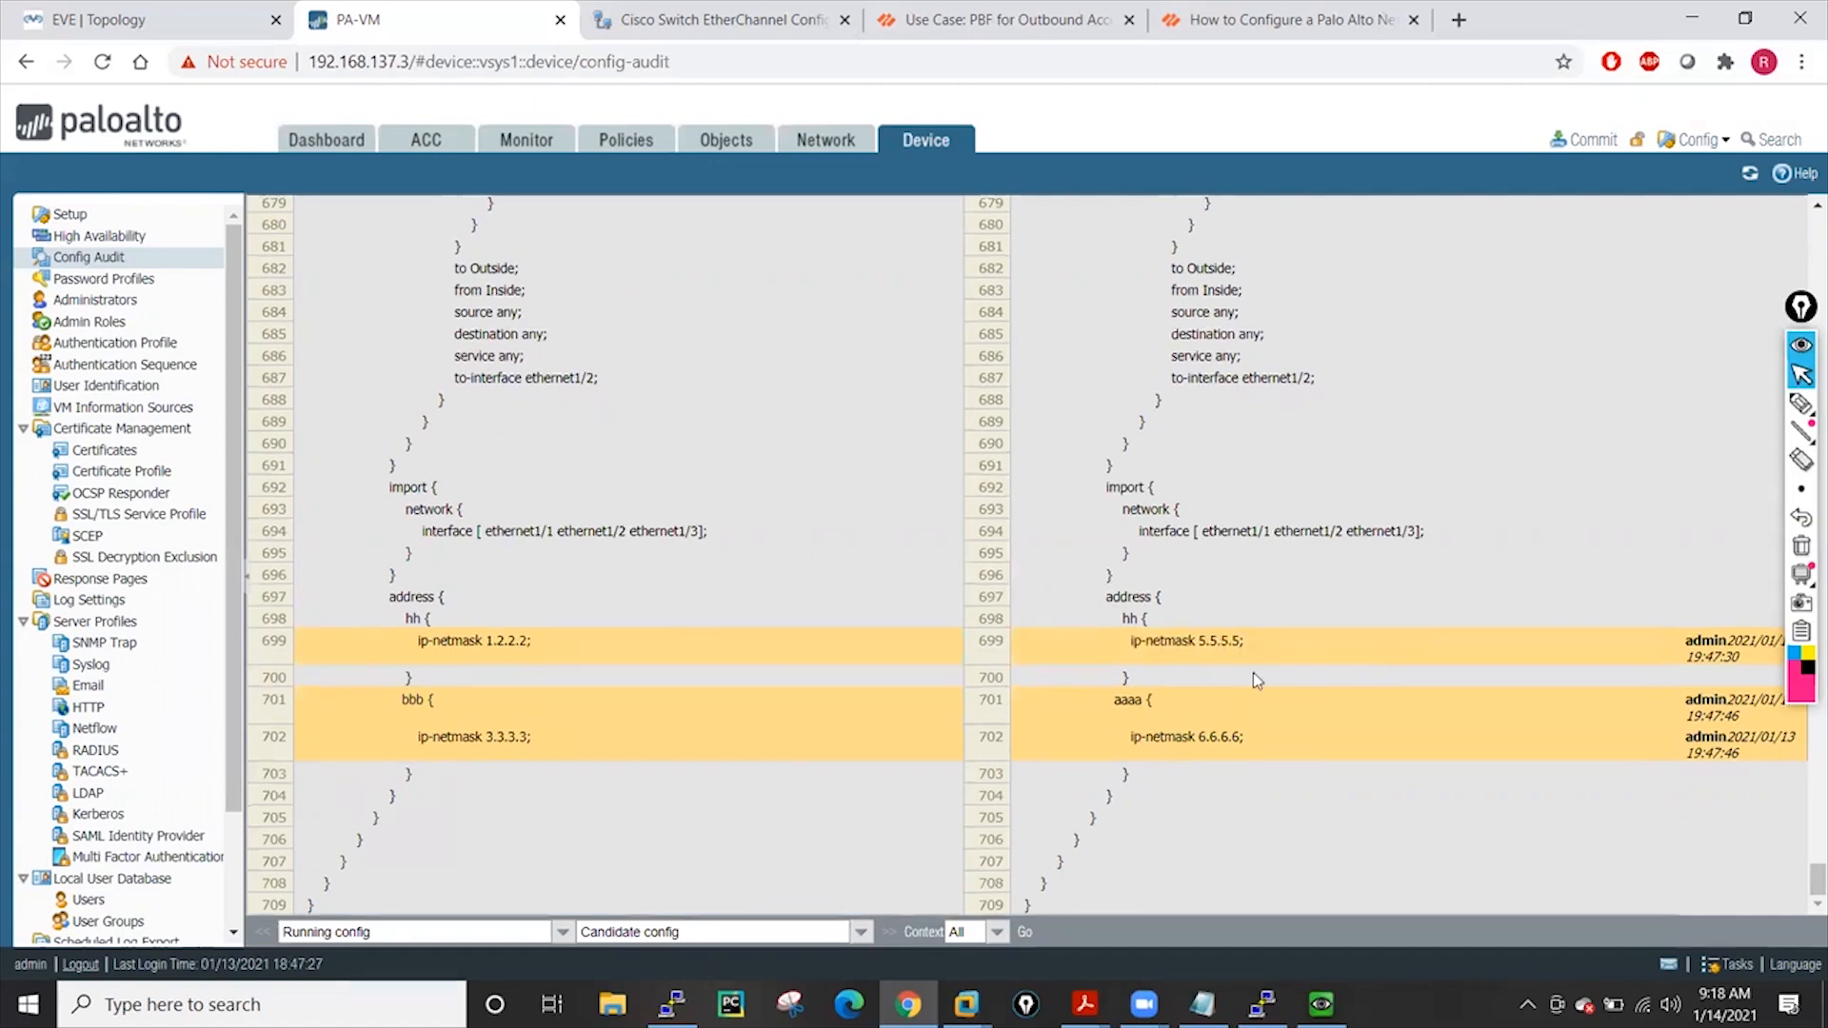
pyautogui.moveTo(1116, 705); pyautogui.dragTo(1282, 762)
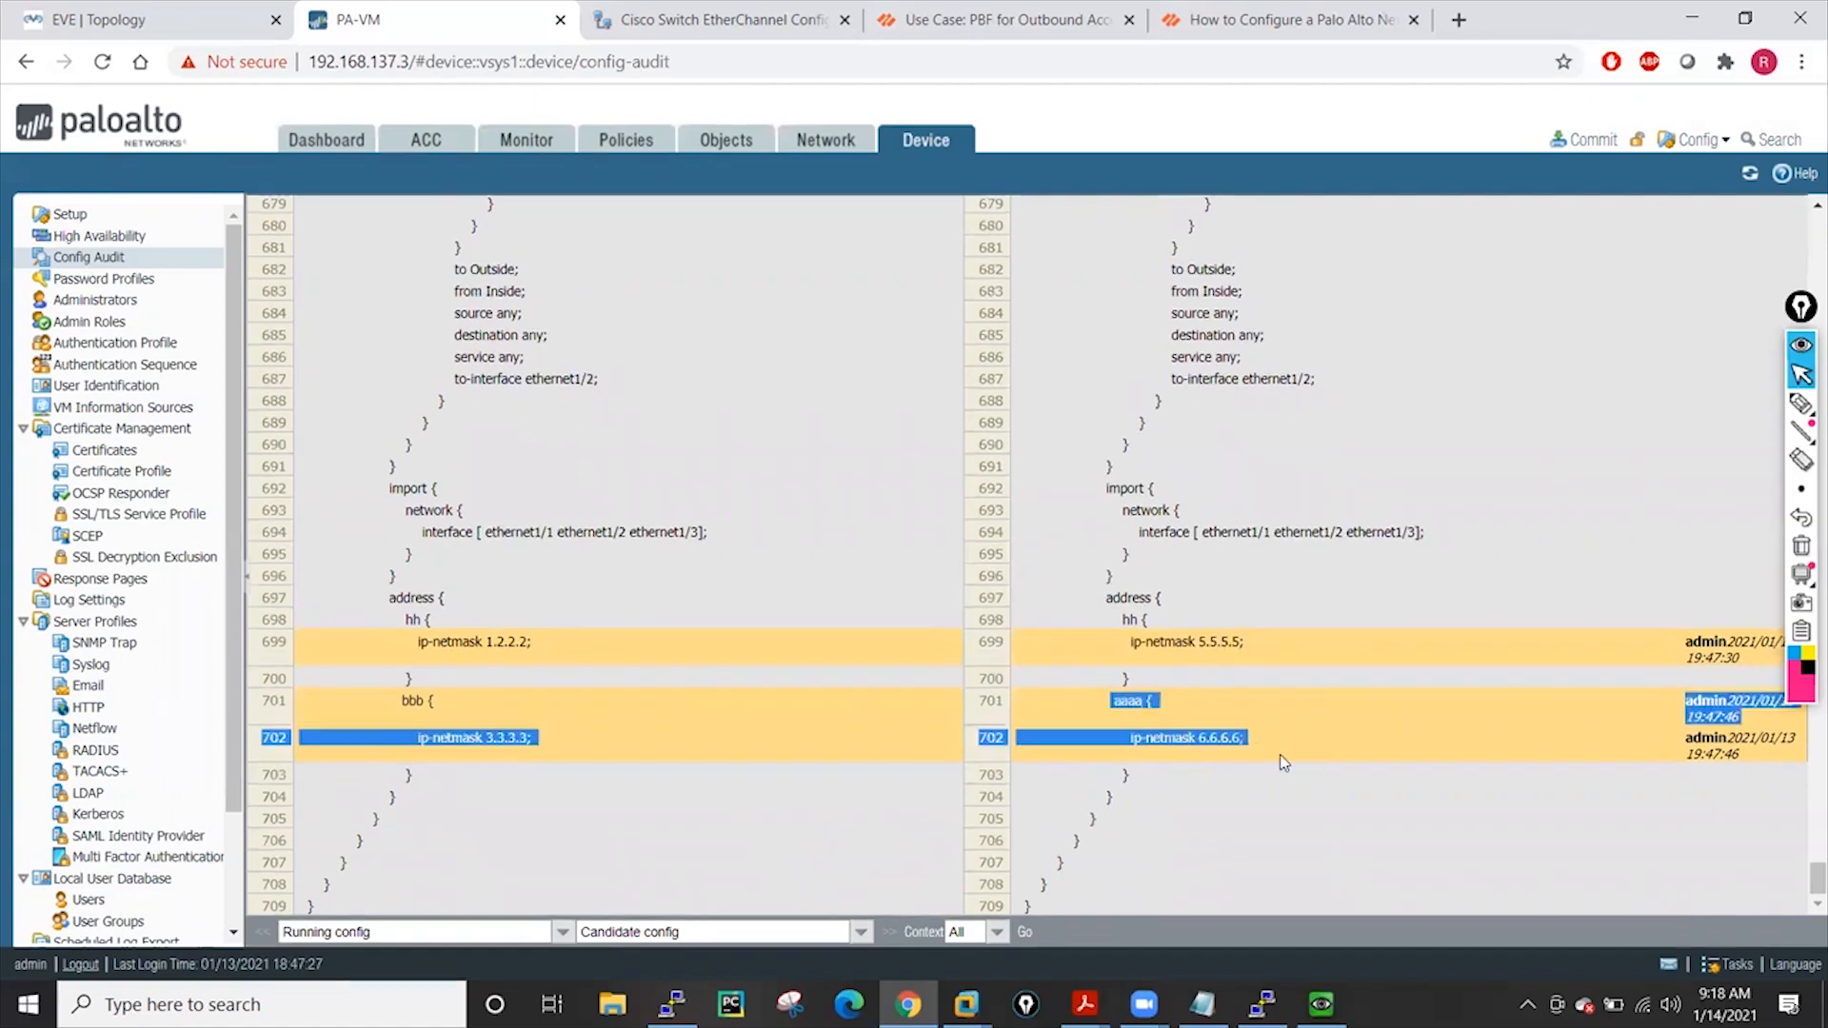
pyautogui.click(1281, 720)
pyautogui.moveTo(1128, 642); pyautogui.dragTo(1296, 644)
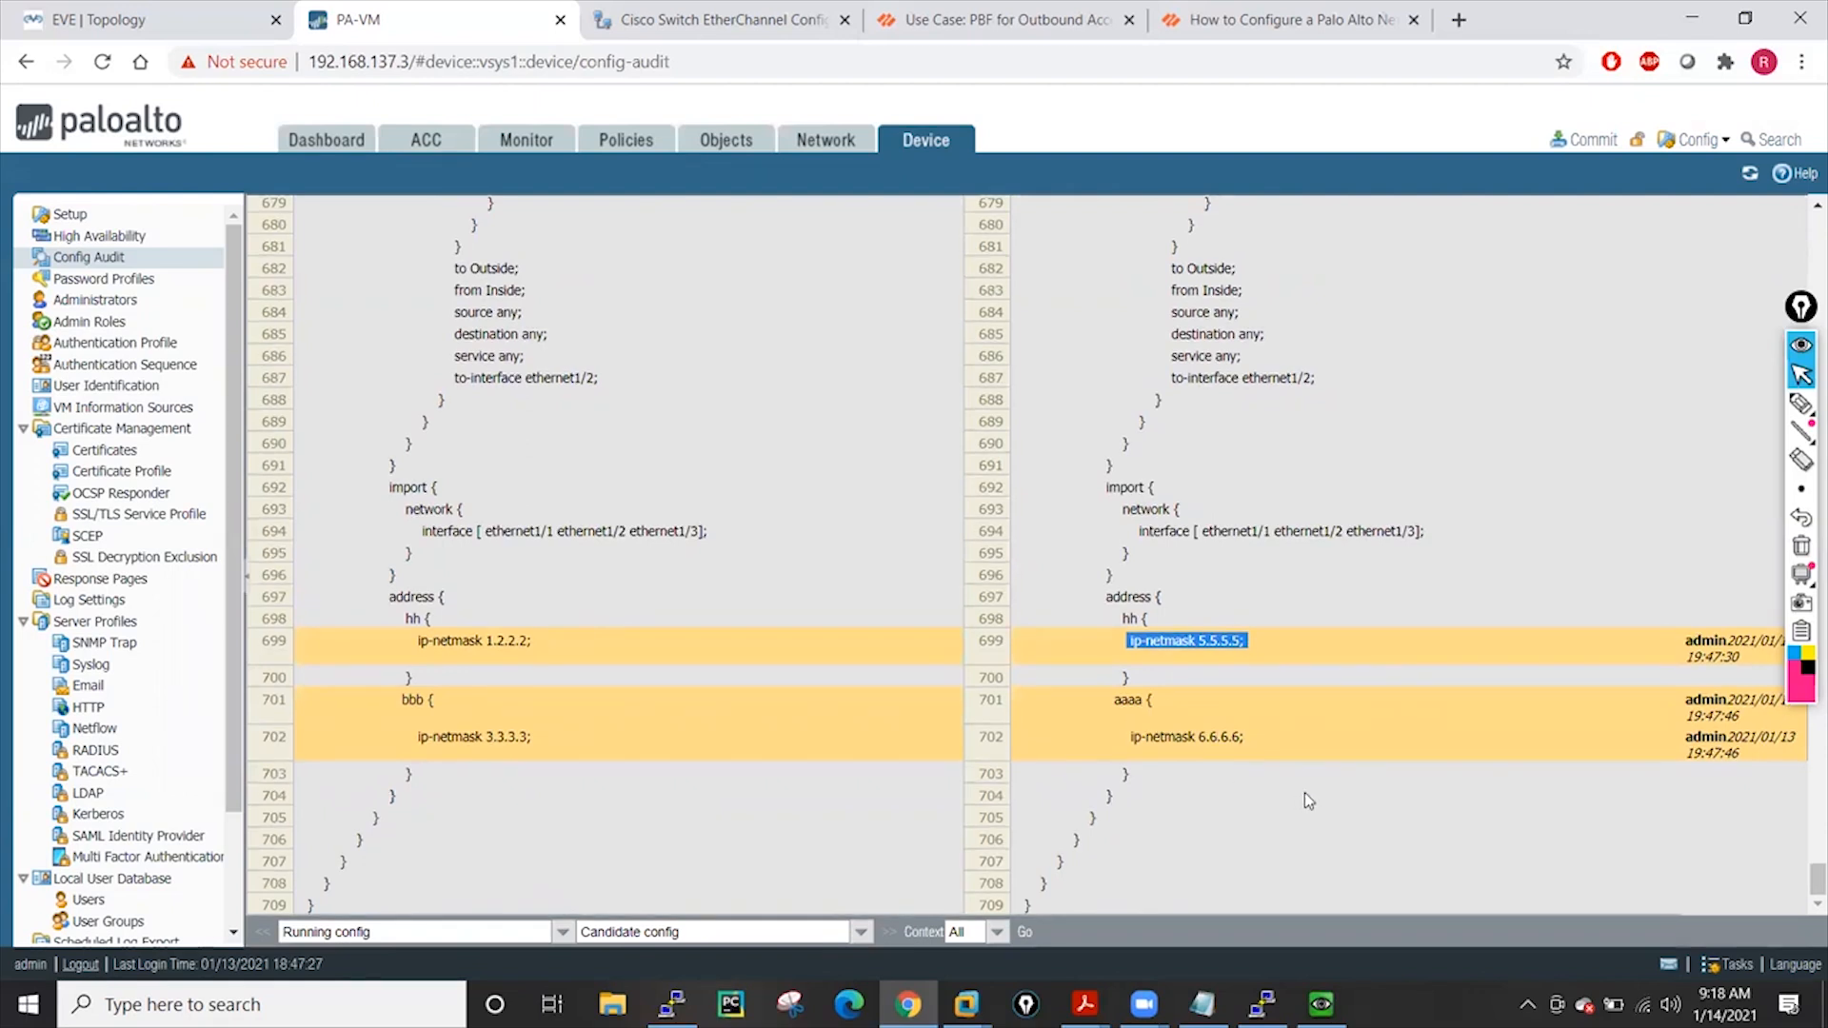
pyautogui.click(1277, 731)
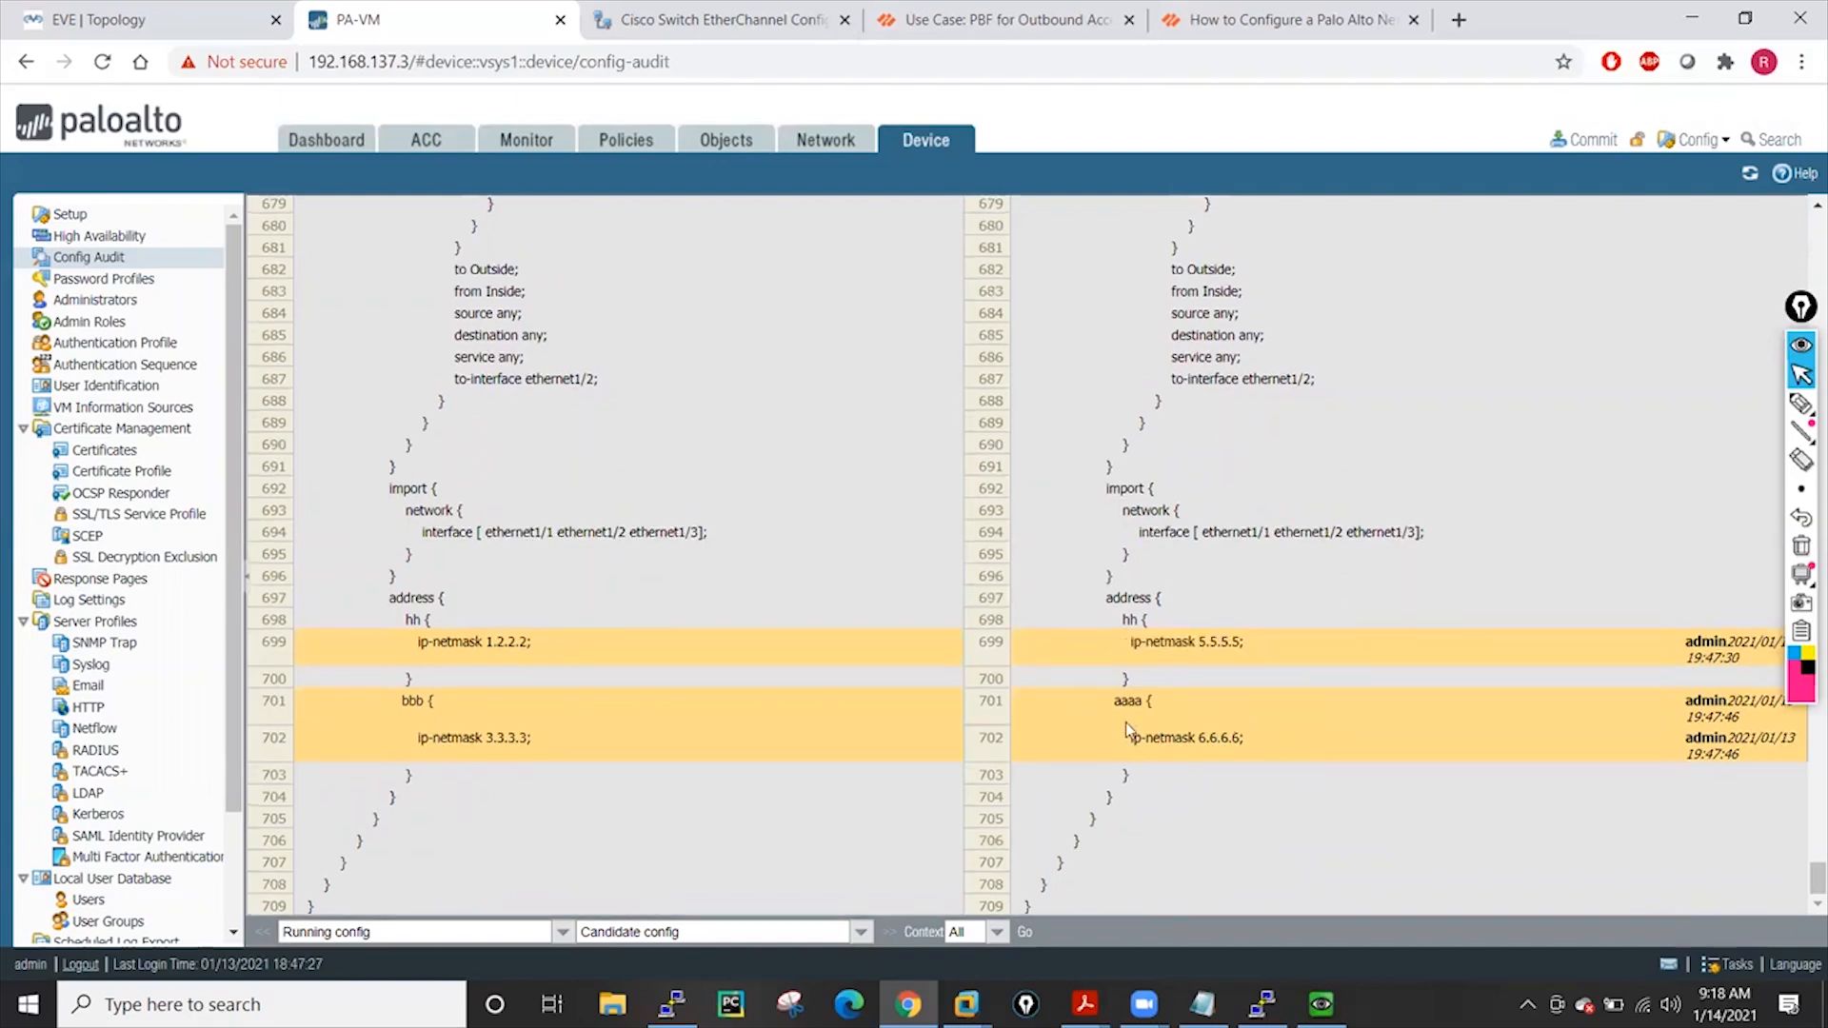
pyautogui.moveTo(1115, 704); pyautogui.dragTo(1284, 757)
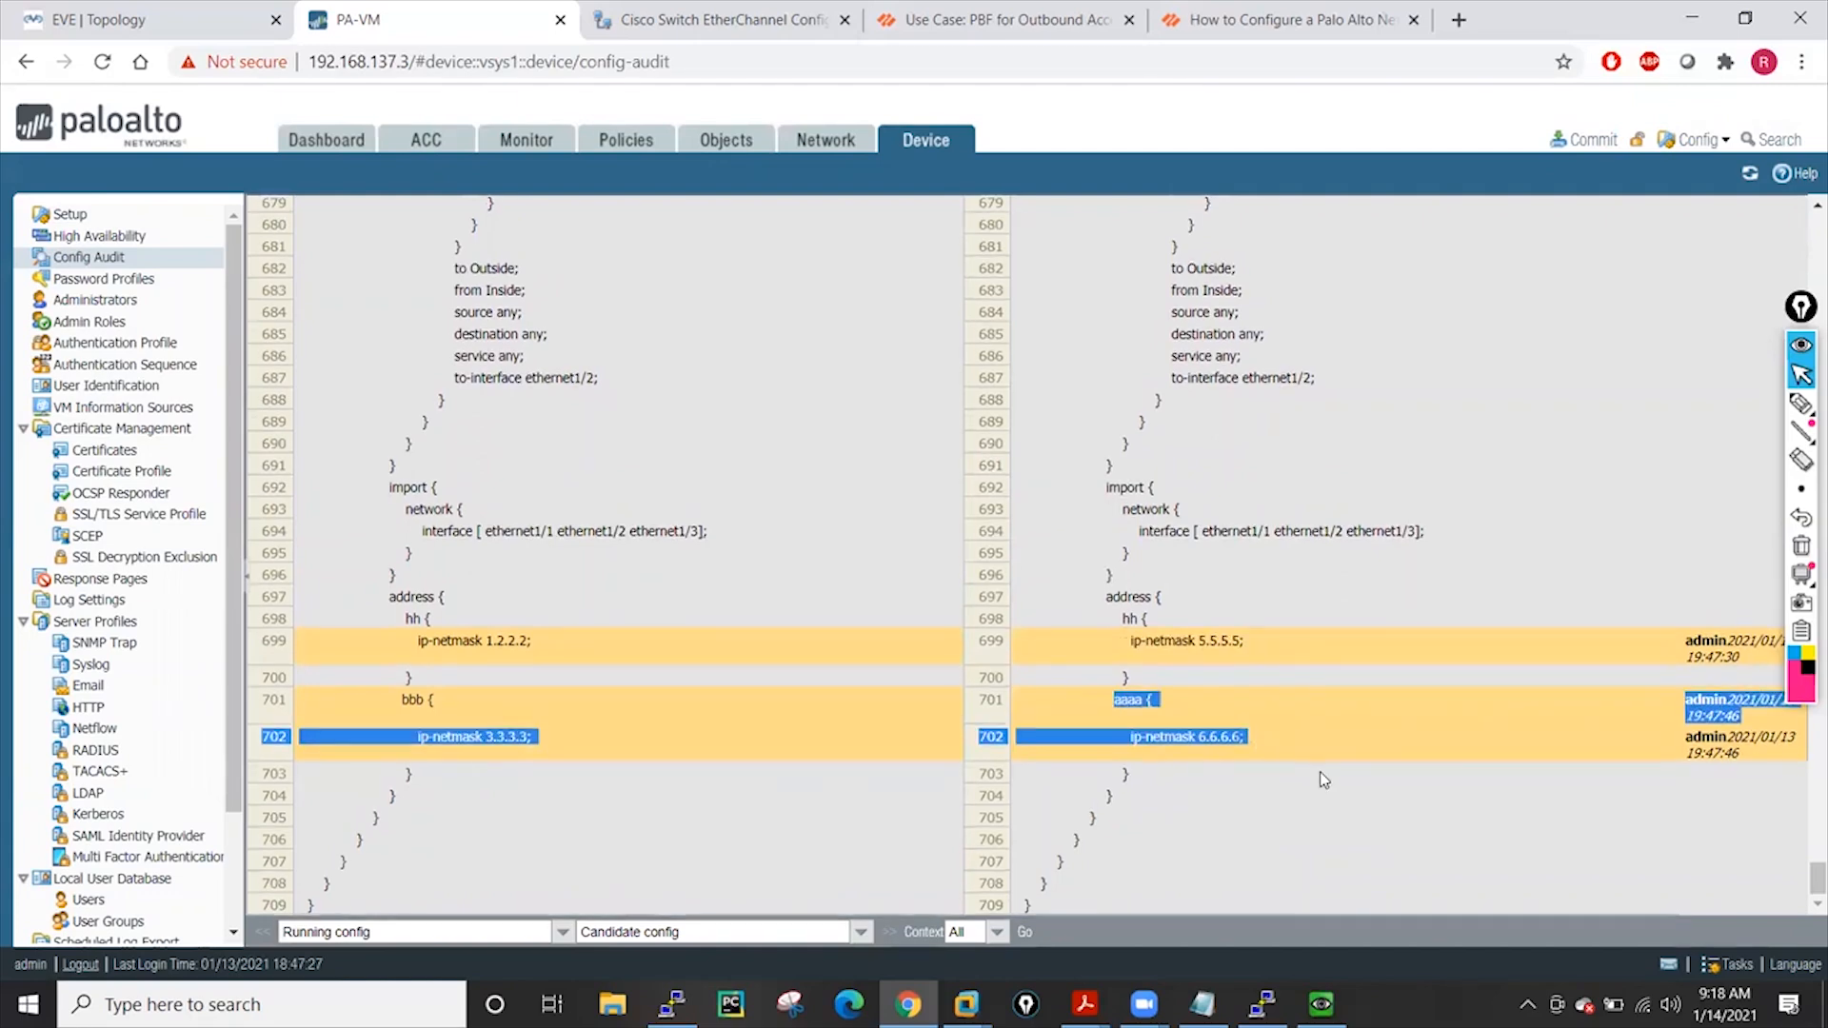
pyautogui.scroll(2, 1322, 776)
pyautogui.scroll(20, 1321, 779)
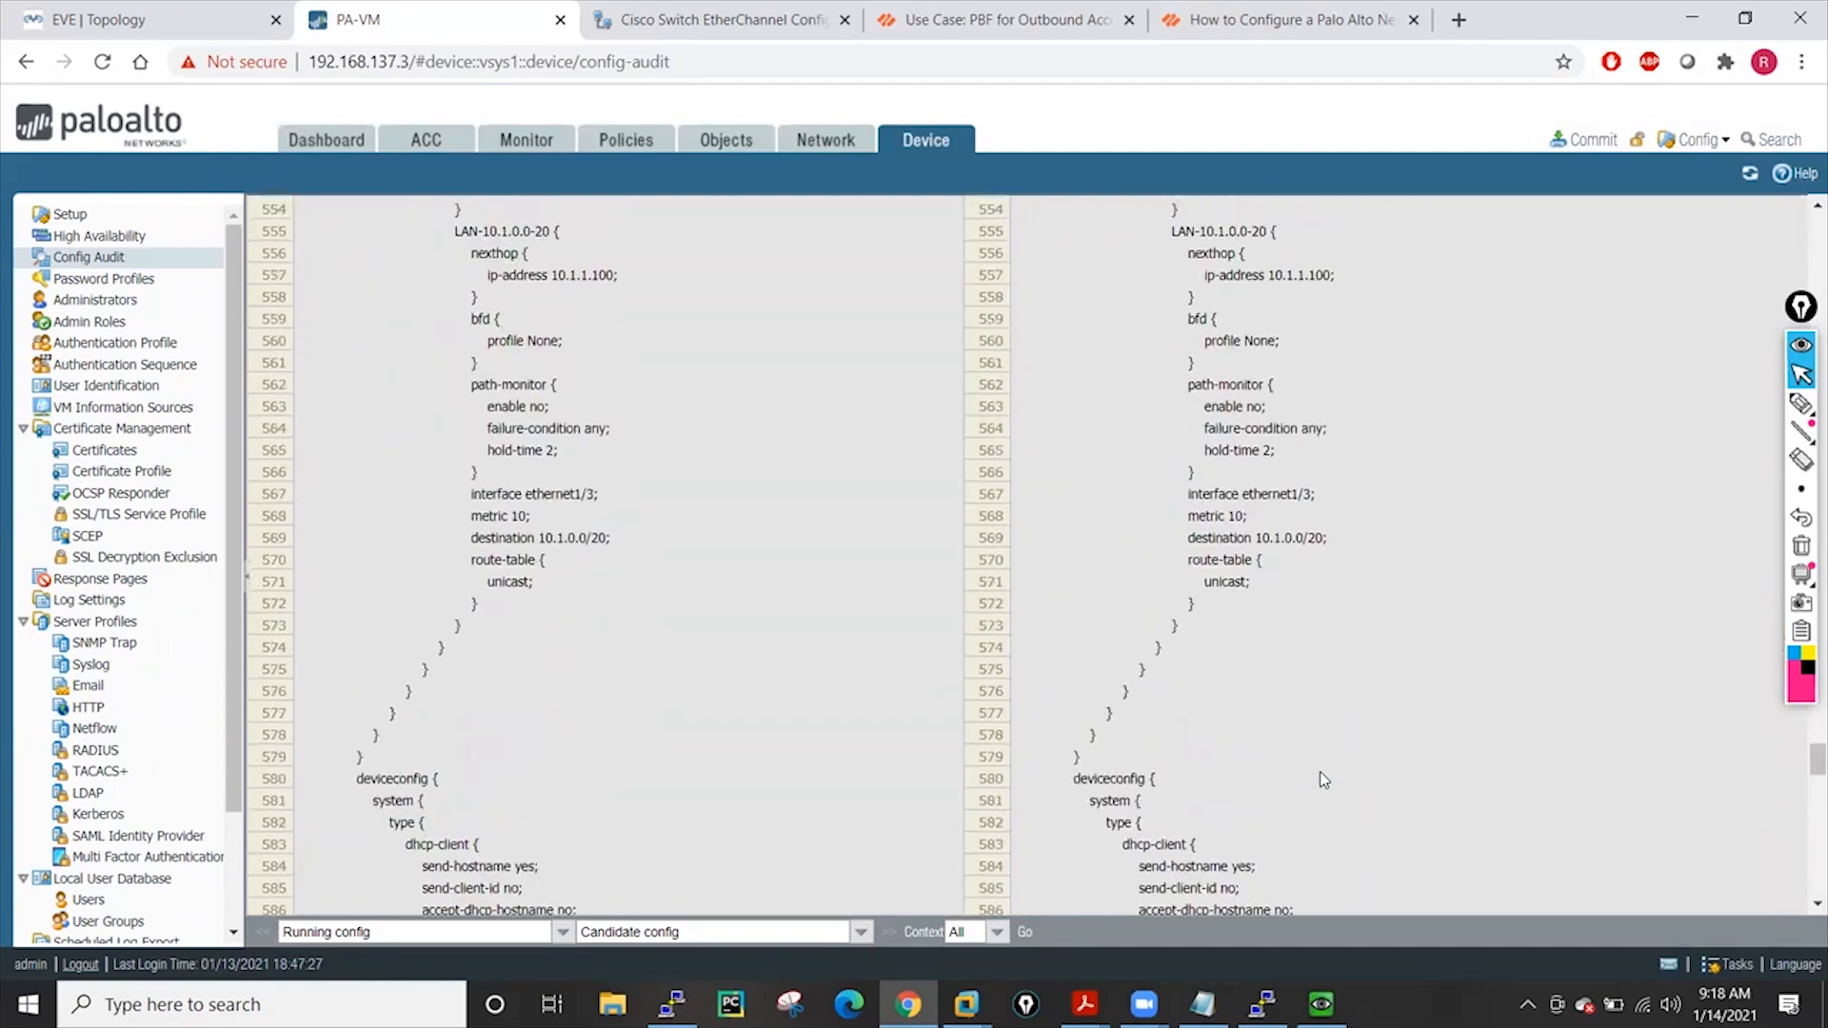
pyautogui.scroll(20, 1321, 779)
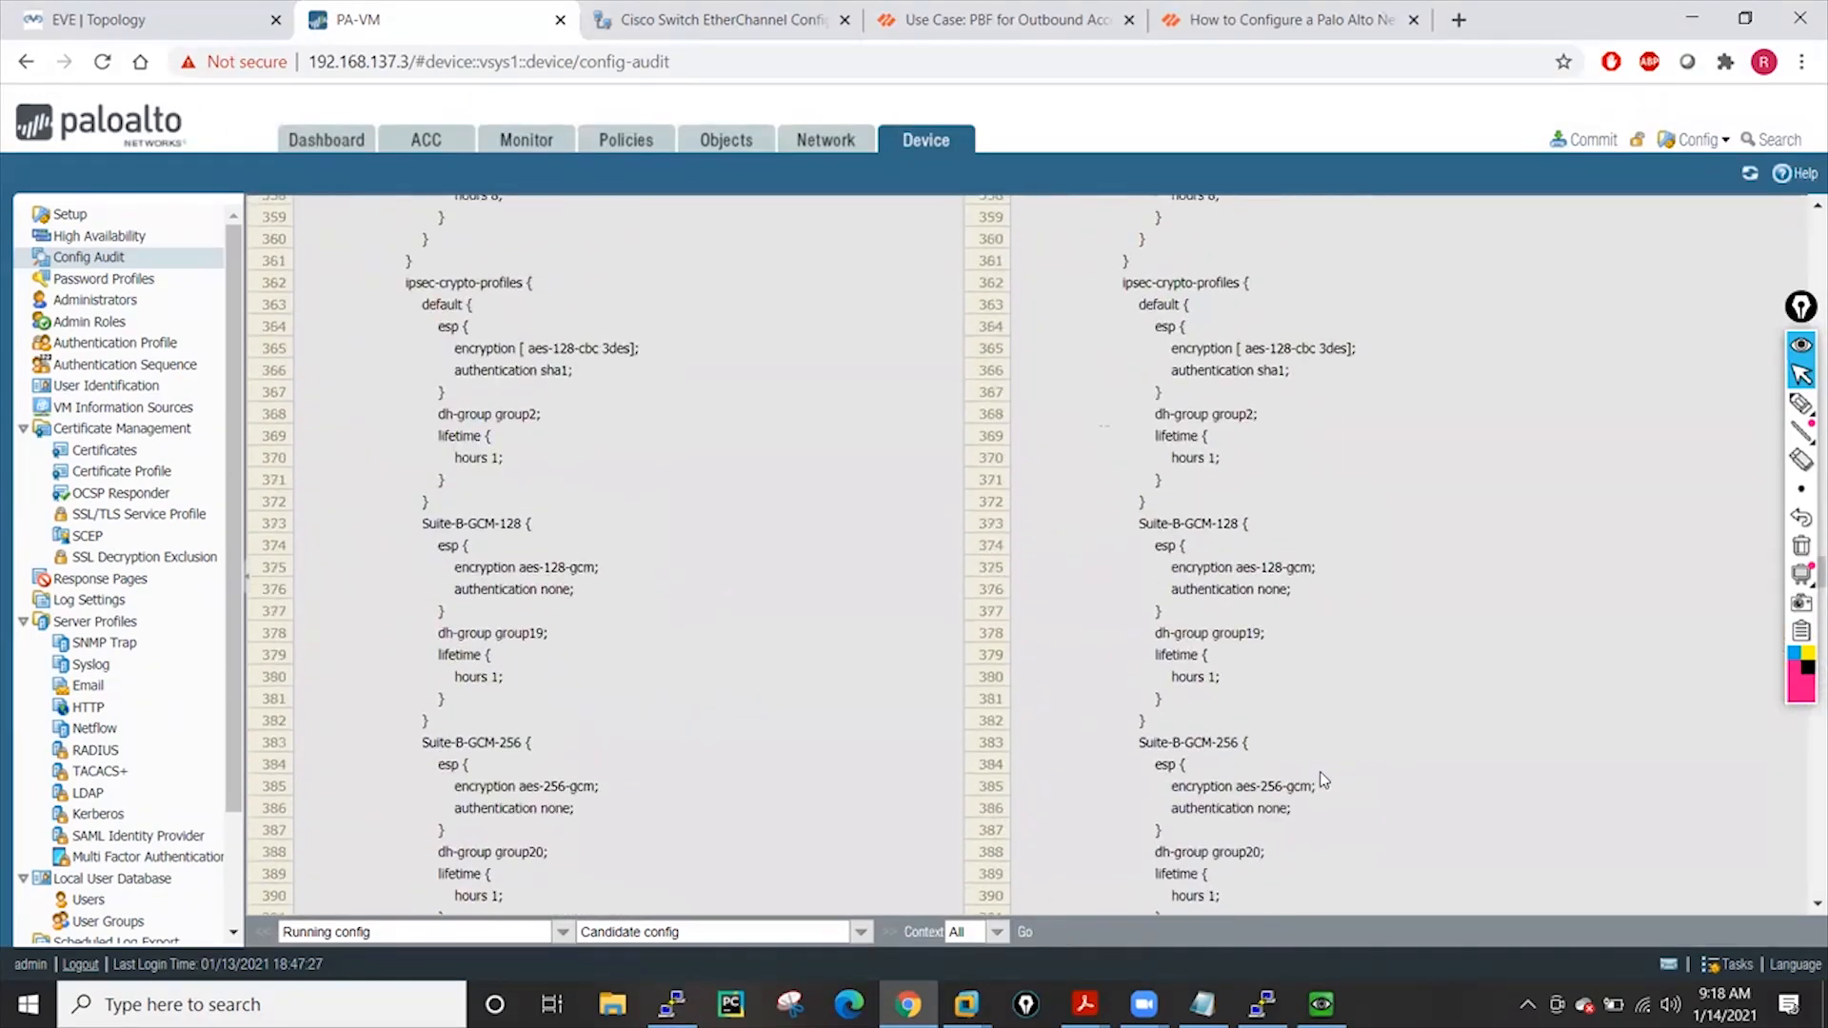
pyautogui.scroll(20, 1324, 780)
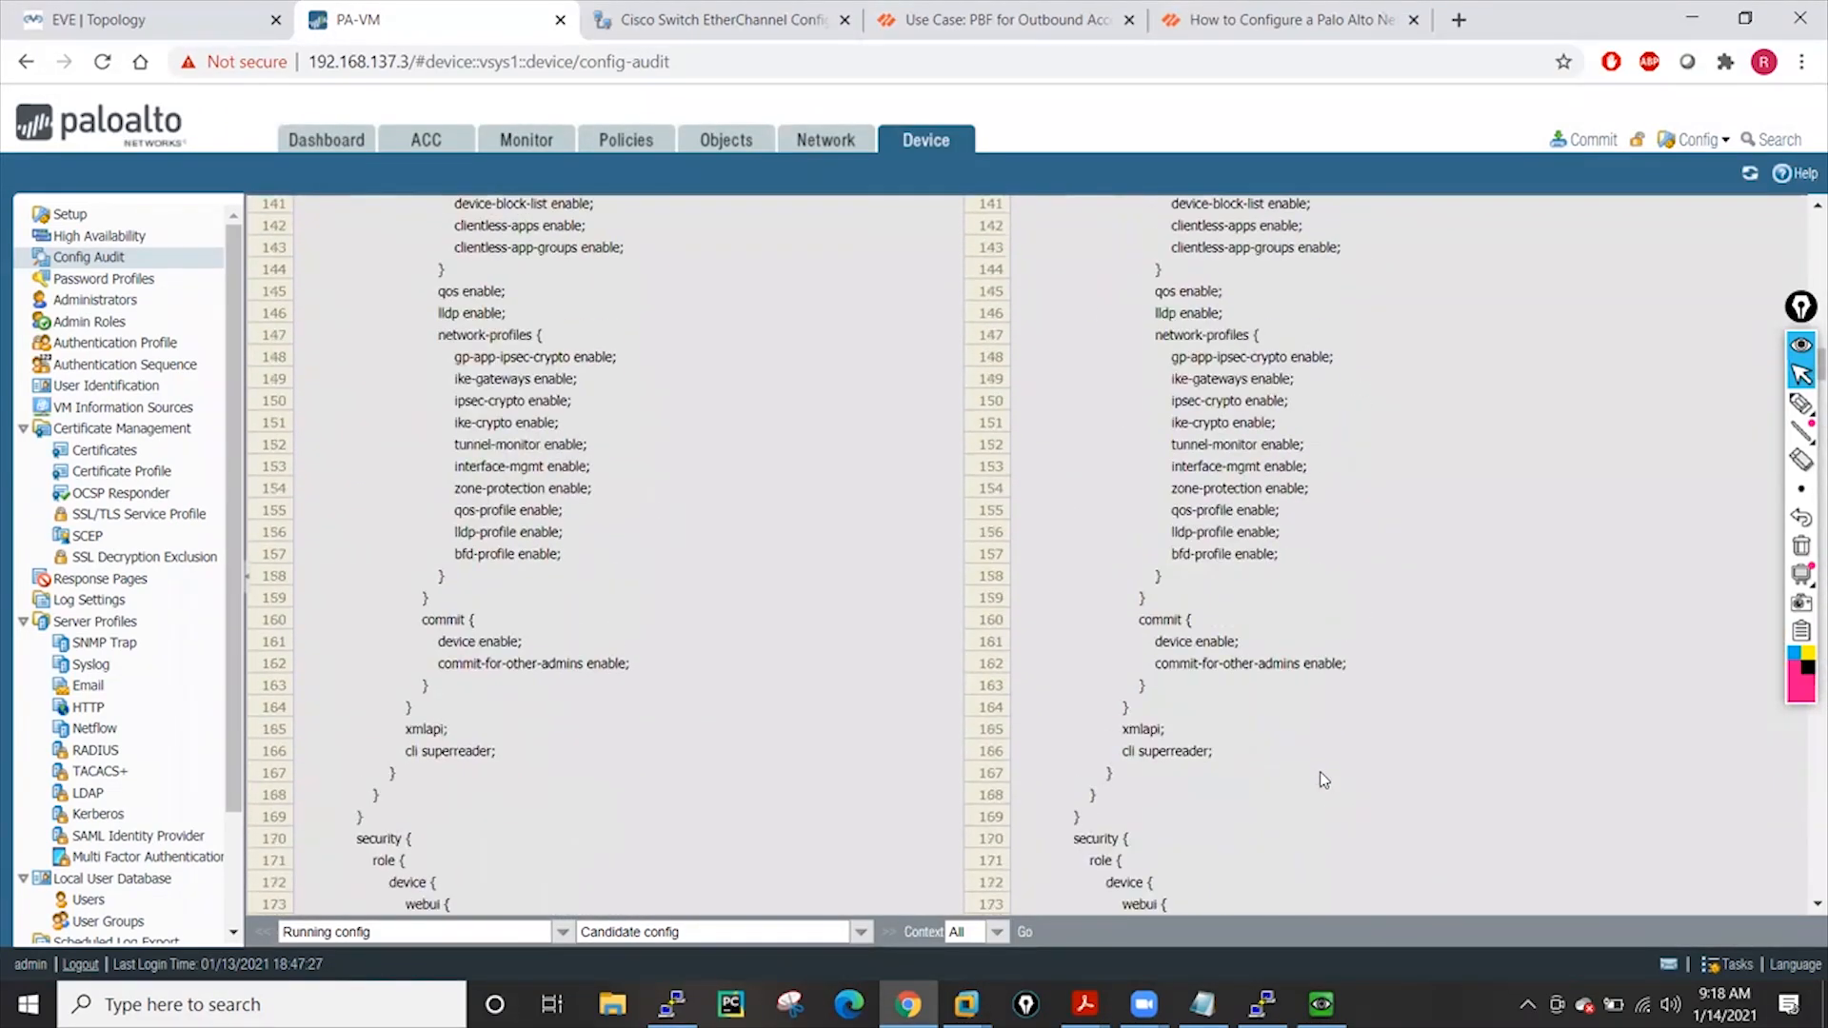
pyautogui.scroll(20, 1322, 779)
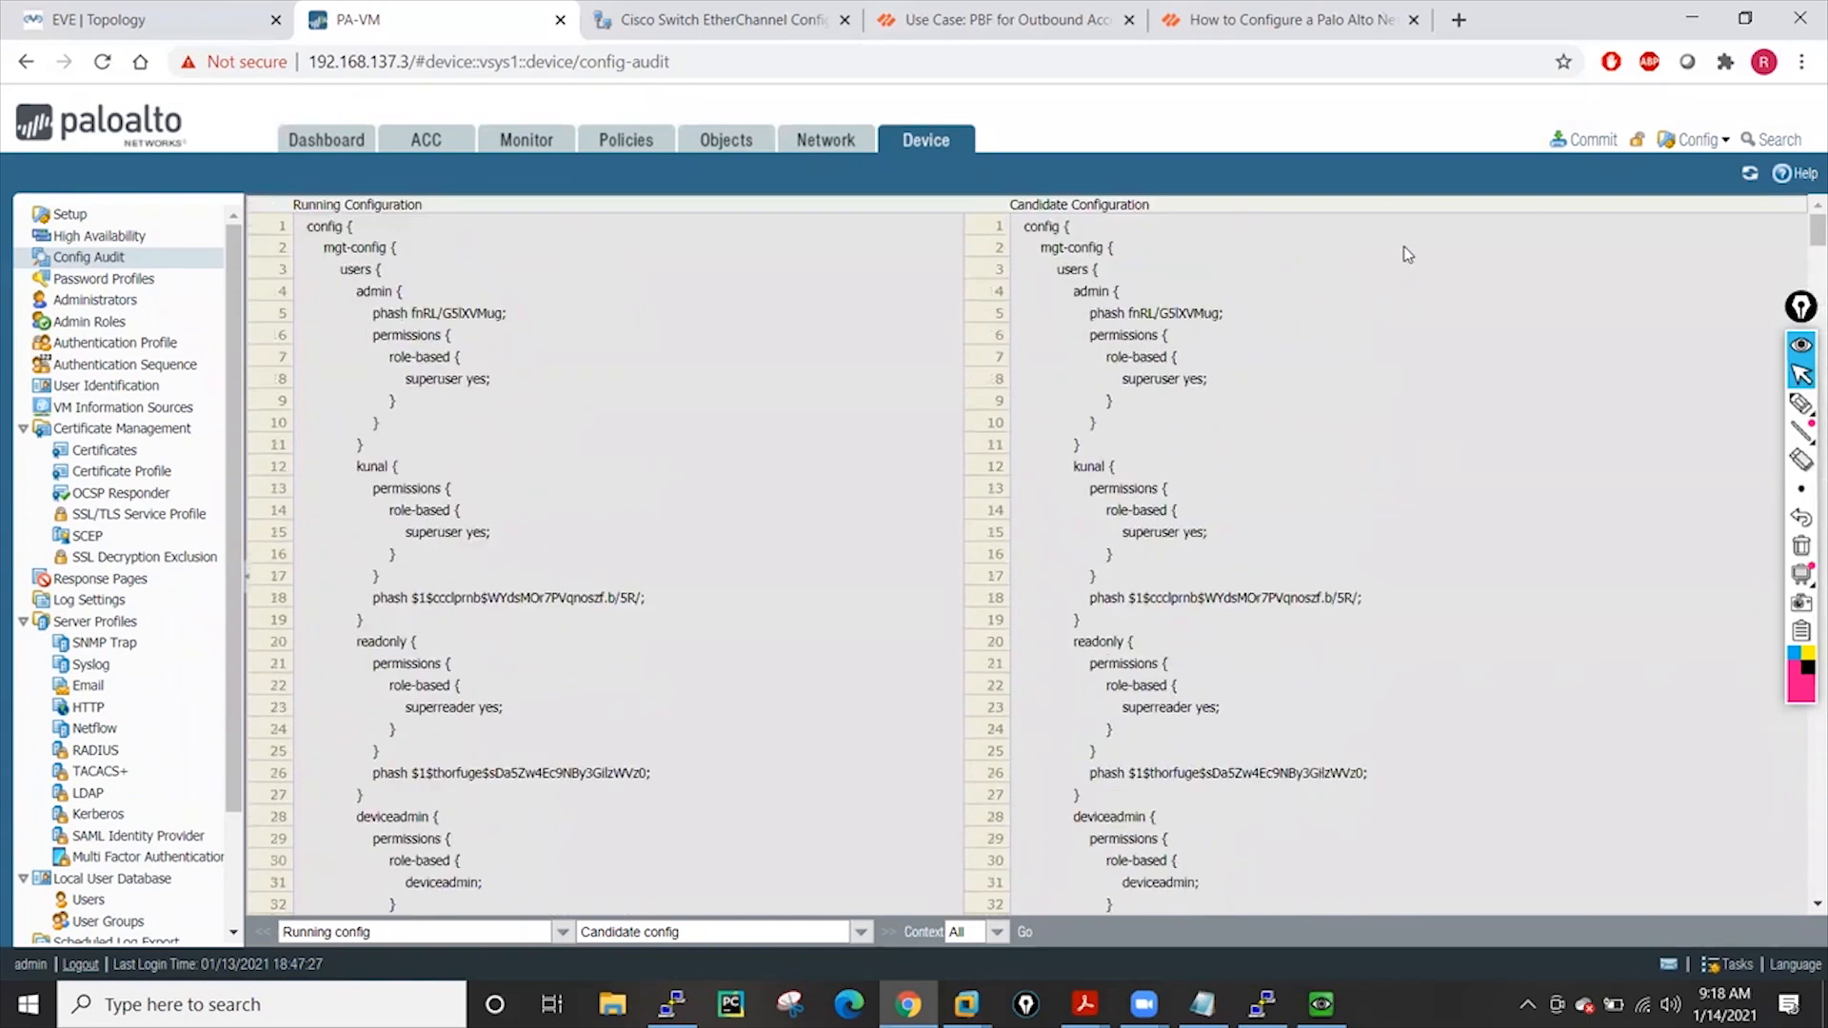
pyautogui.click(1582, 140)
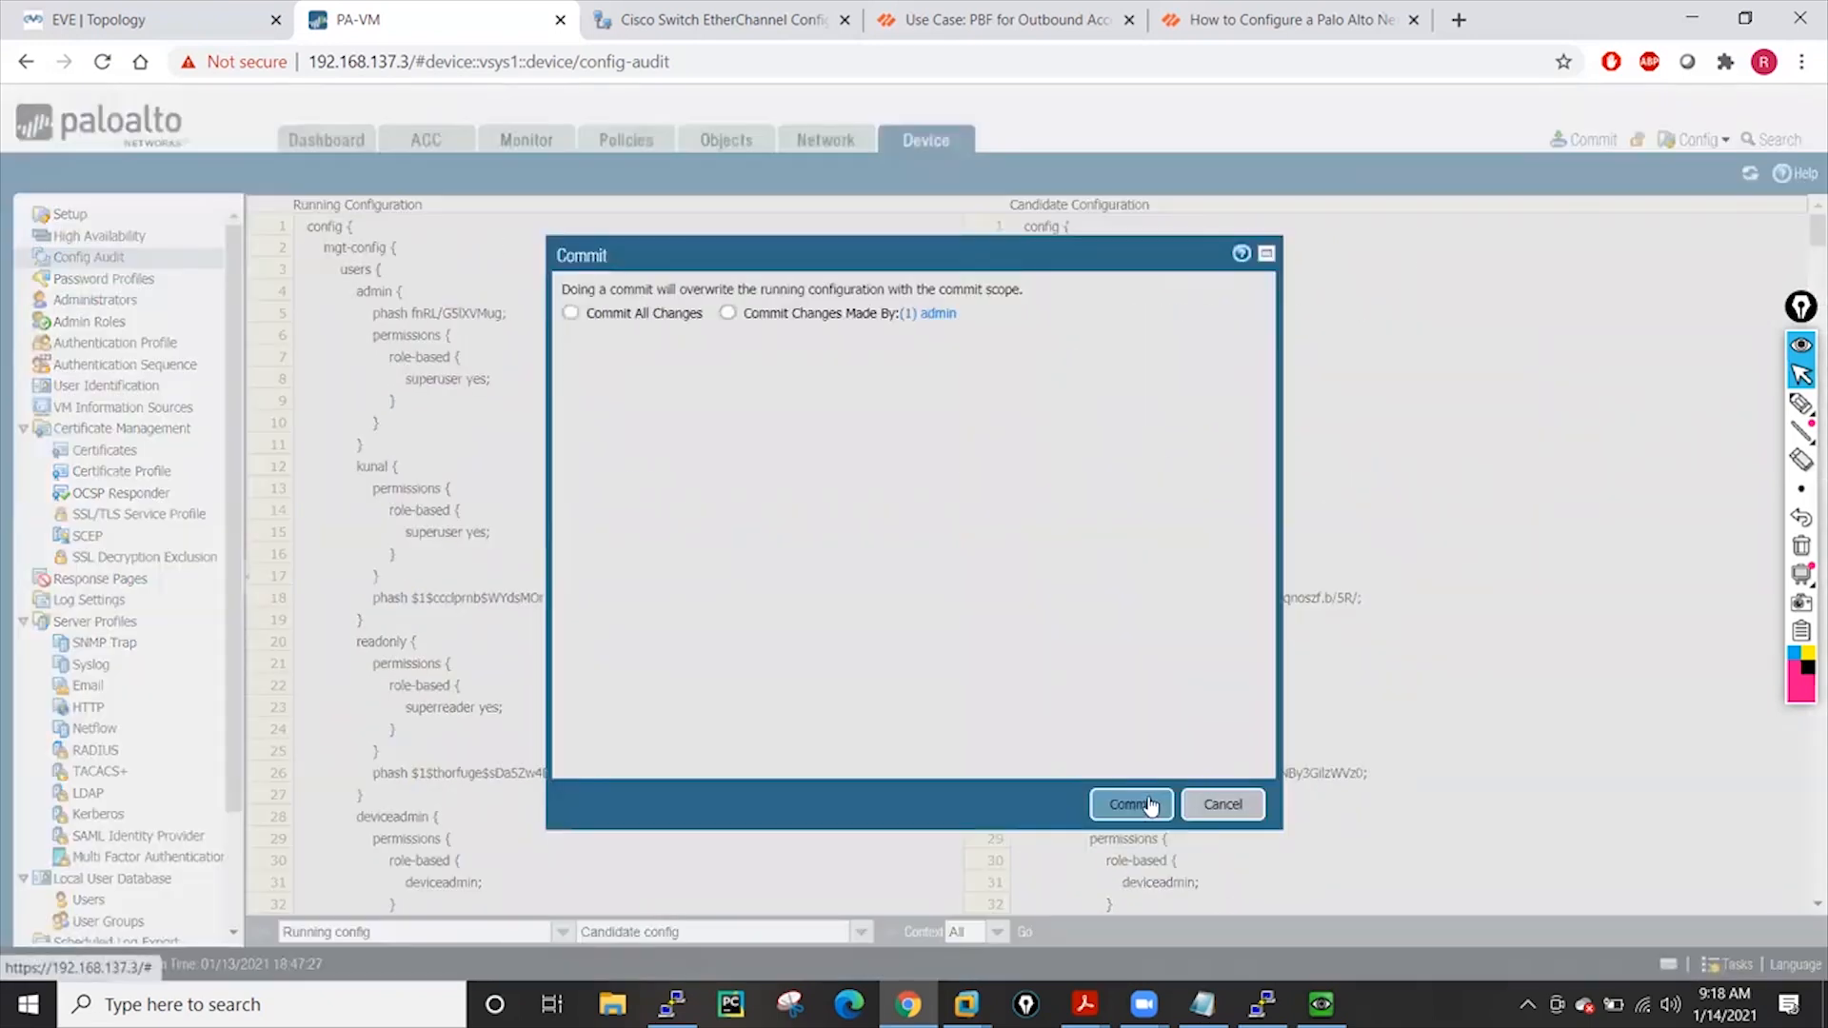
# Confirm the commit of the candidate configuration, then bring up the 44.1 Backup and Restore PDF
pyautogui.click(1131, 805)
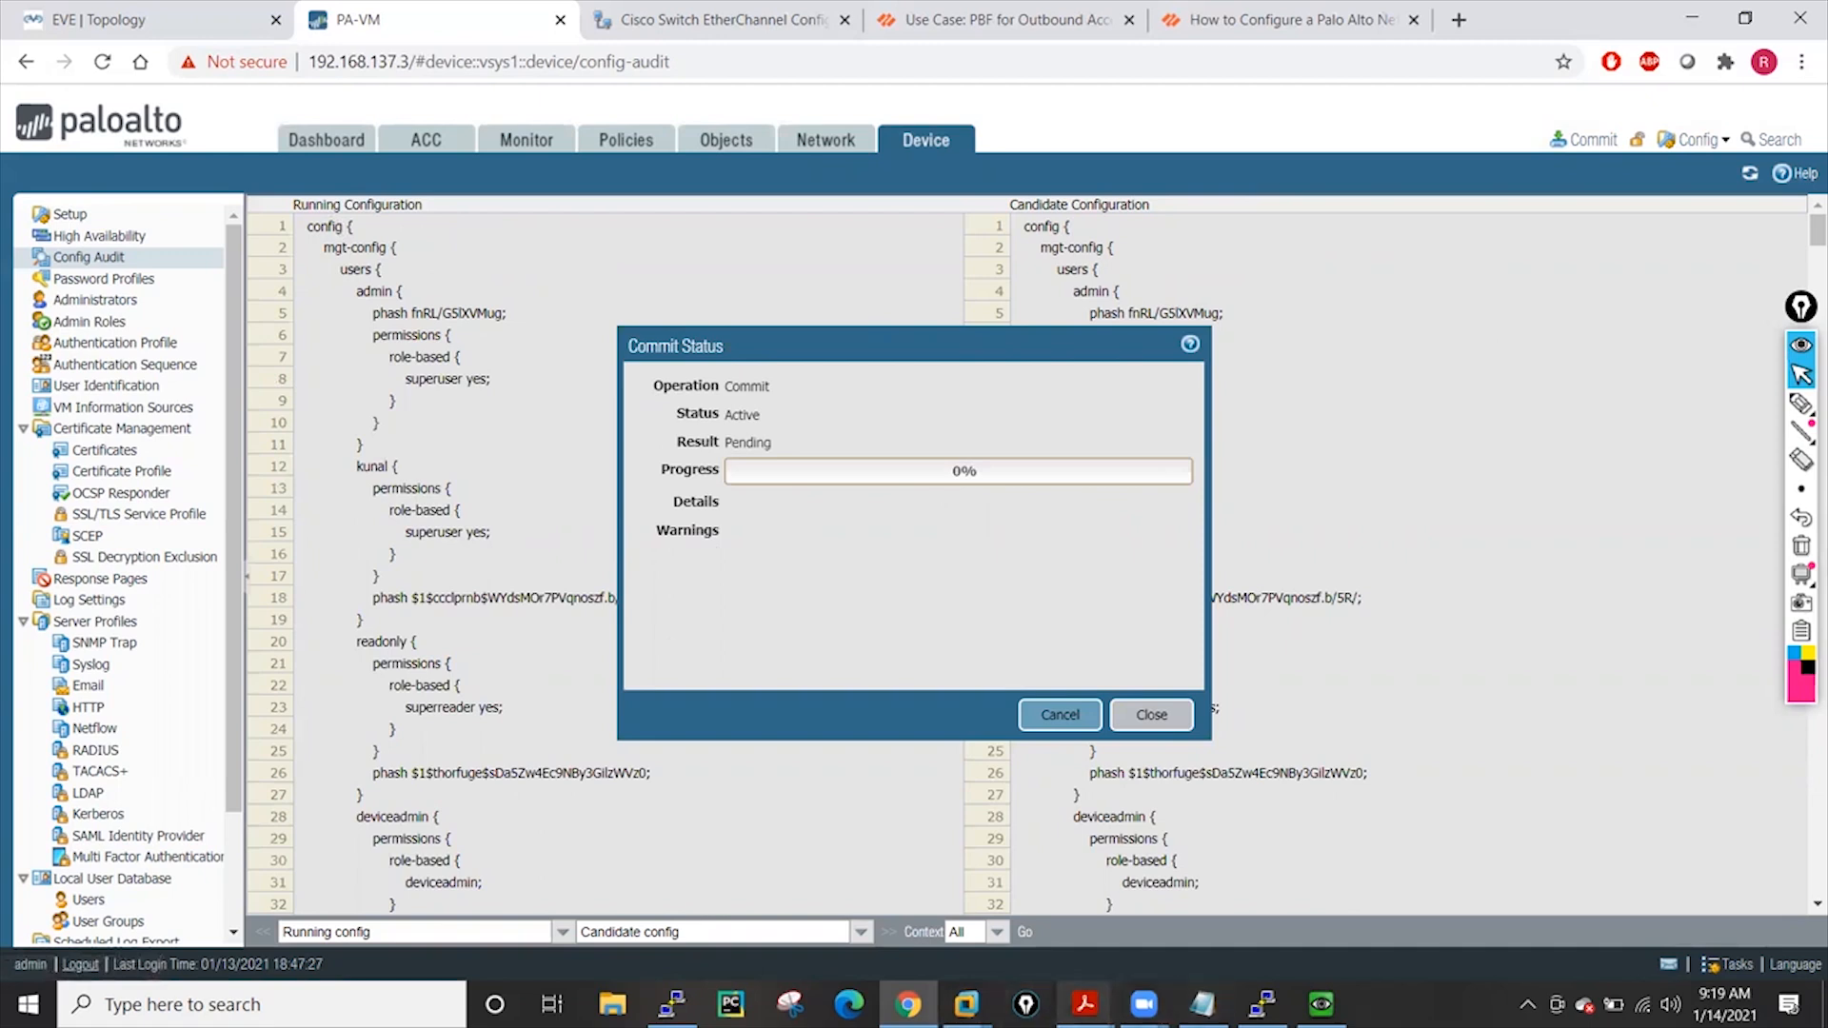
pyautogui.moveTo(1086, 1002)
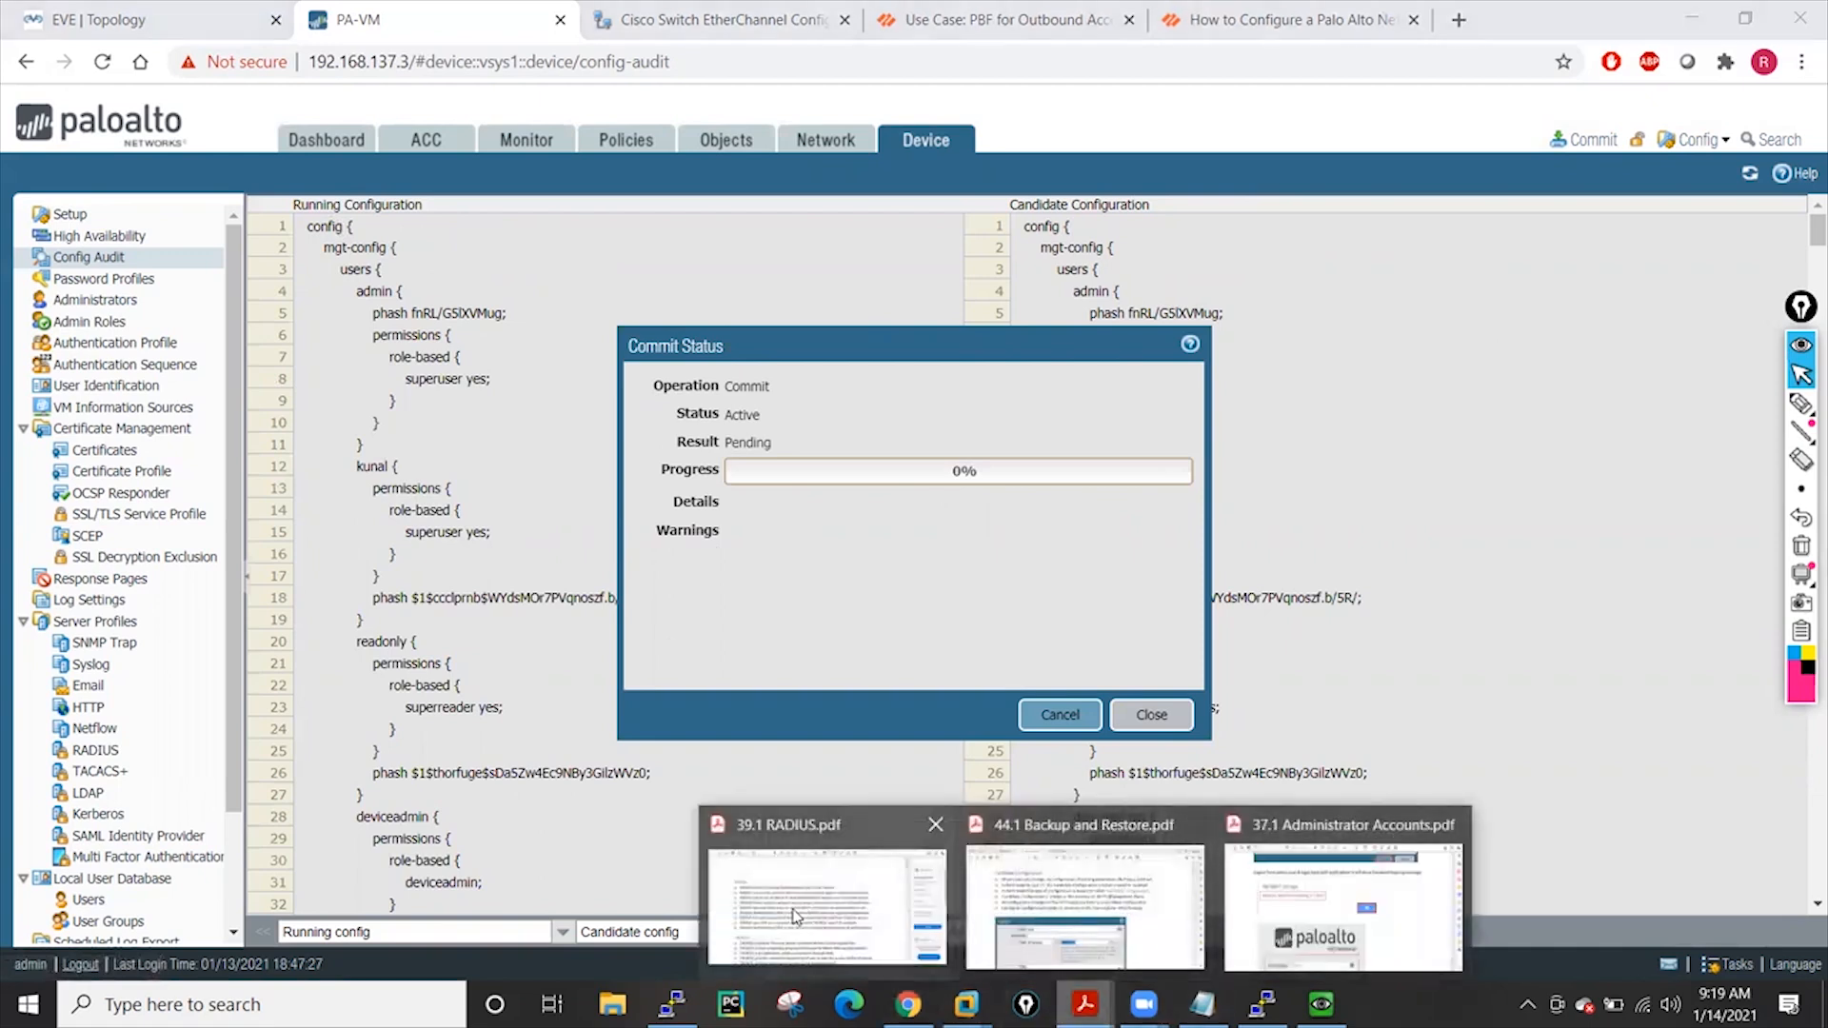
pyautogui.click(1049, 890)
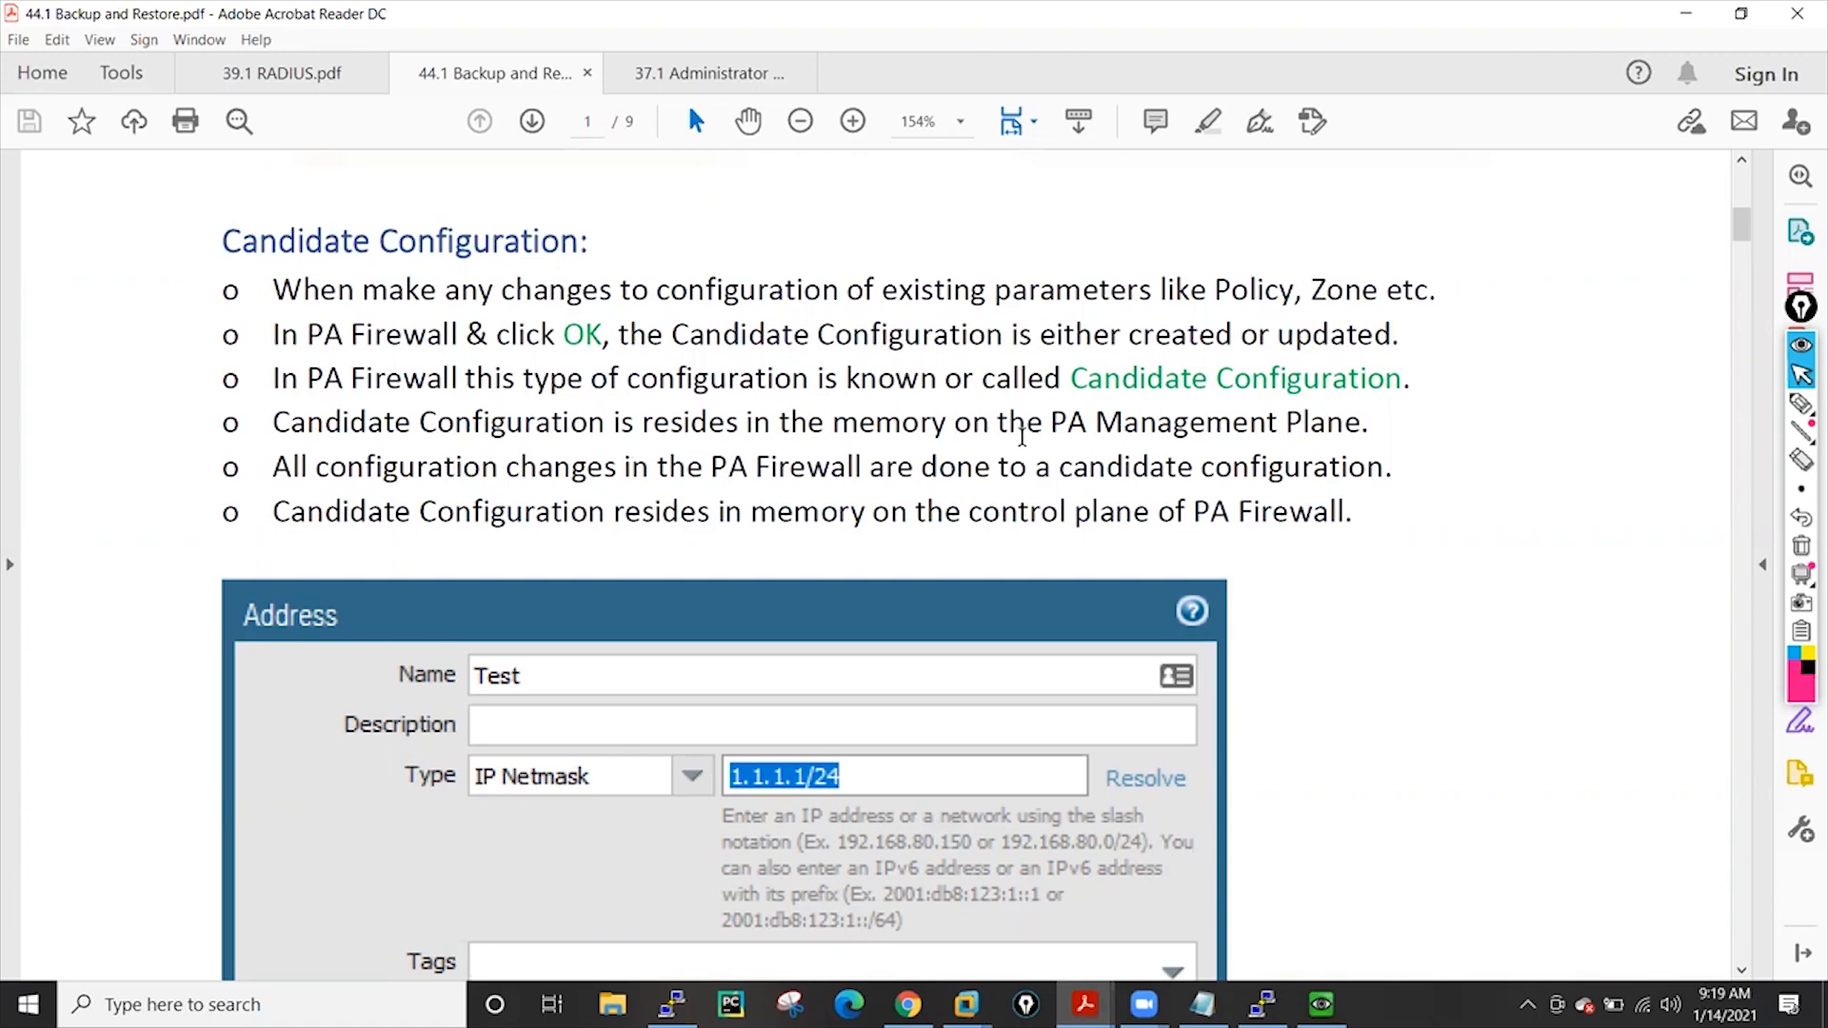
# Highlight the Candidate Configuration bullets about the PA Management Plane and control-plane memory
pyautogui.moveTo(1021, 436); pyautogui.dragTo(1367, 429)
pyautogui.click(278, 469)
pyautogui.moveTo(273, 422); pyautogui.dragTo(1371, 426)
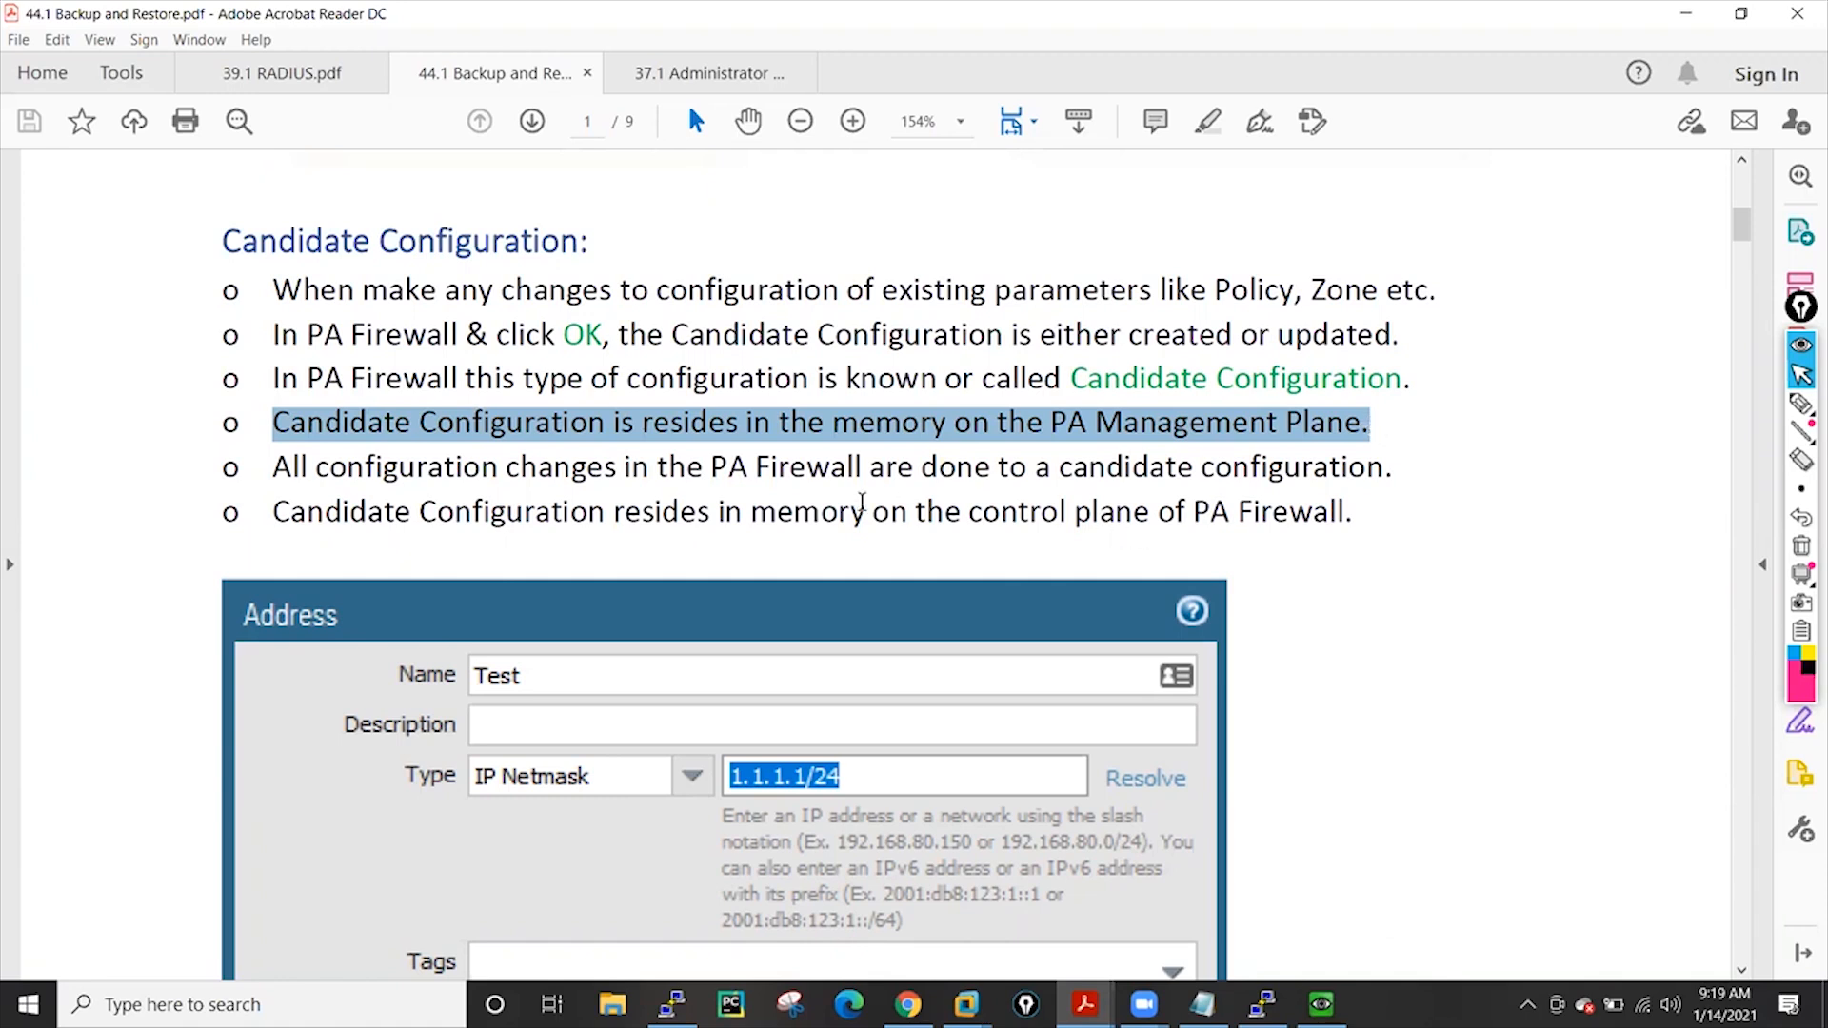
pyautogui.click(852, 500)
pyautogui.moveTo(707, 466)
pyautogui.mouseDown()
pyautogui.moveTo(1399, 470)
pyautogui.moveTo(1071, 485)
pyautogui.mouseUp()
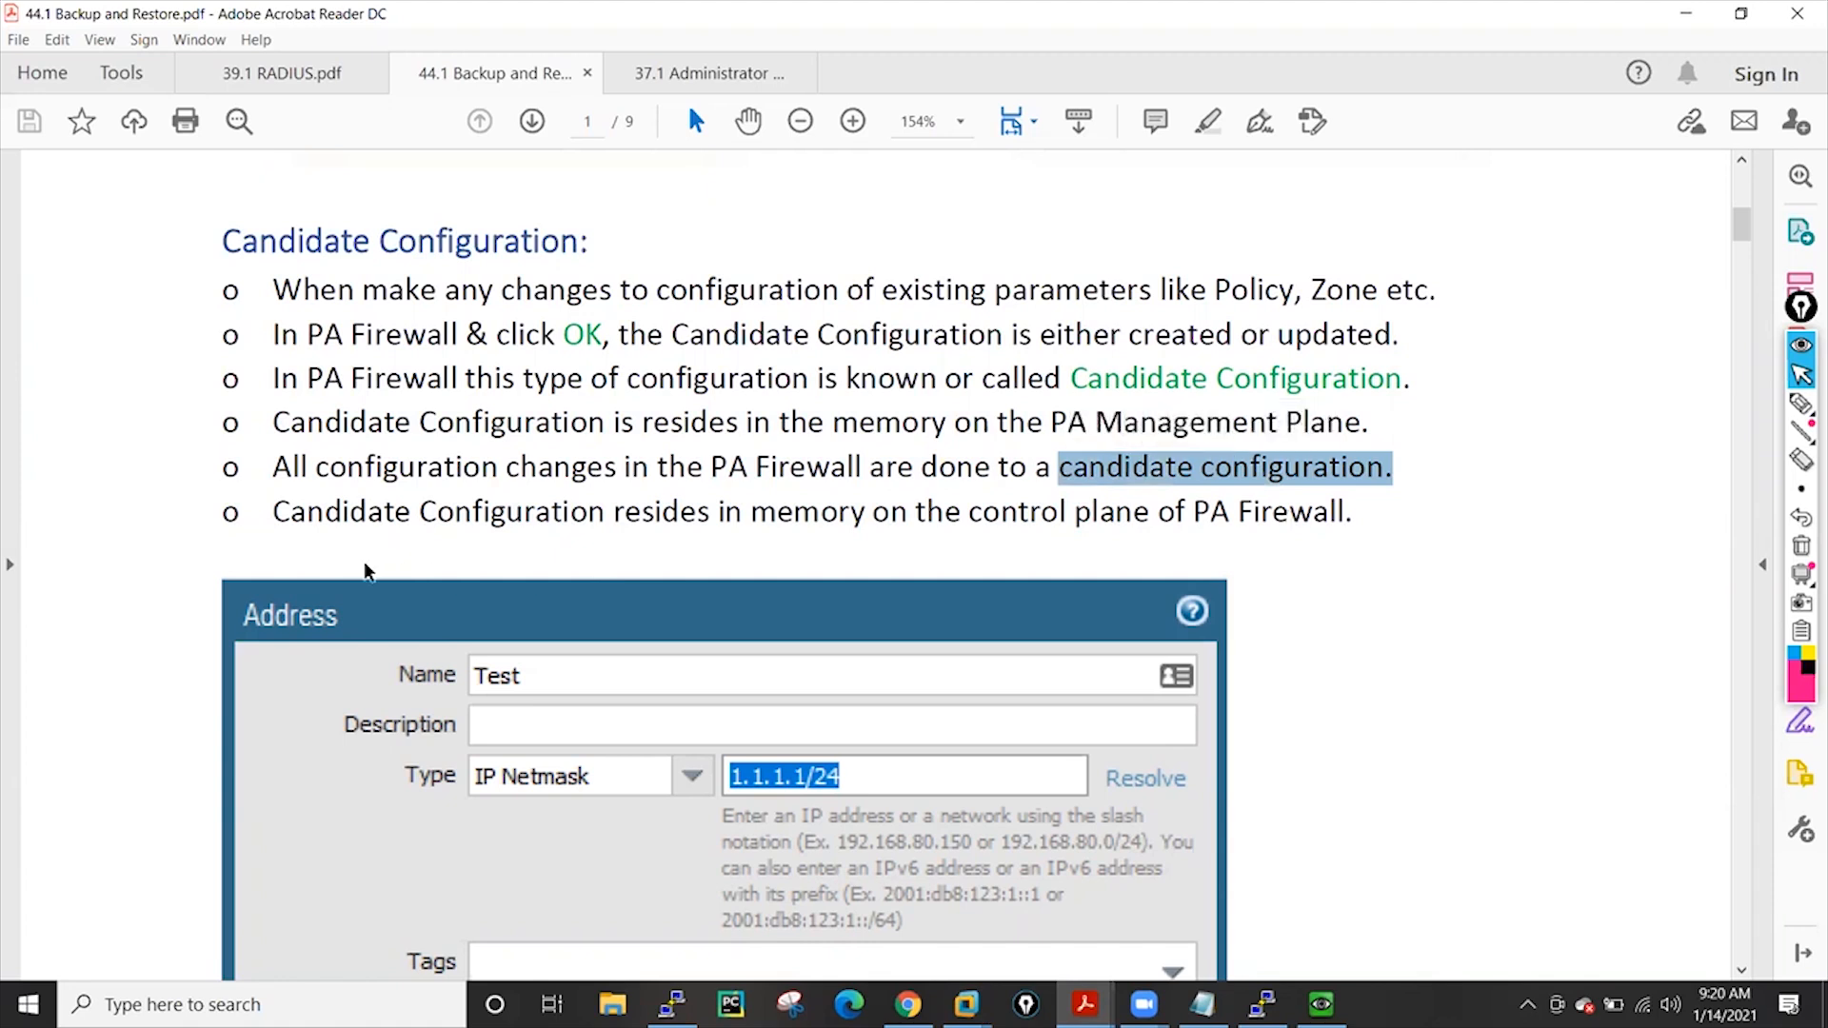
pyautogui.moveTo(274, 512); pyautogui.dragTo(1324, 512)
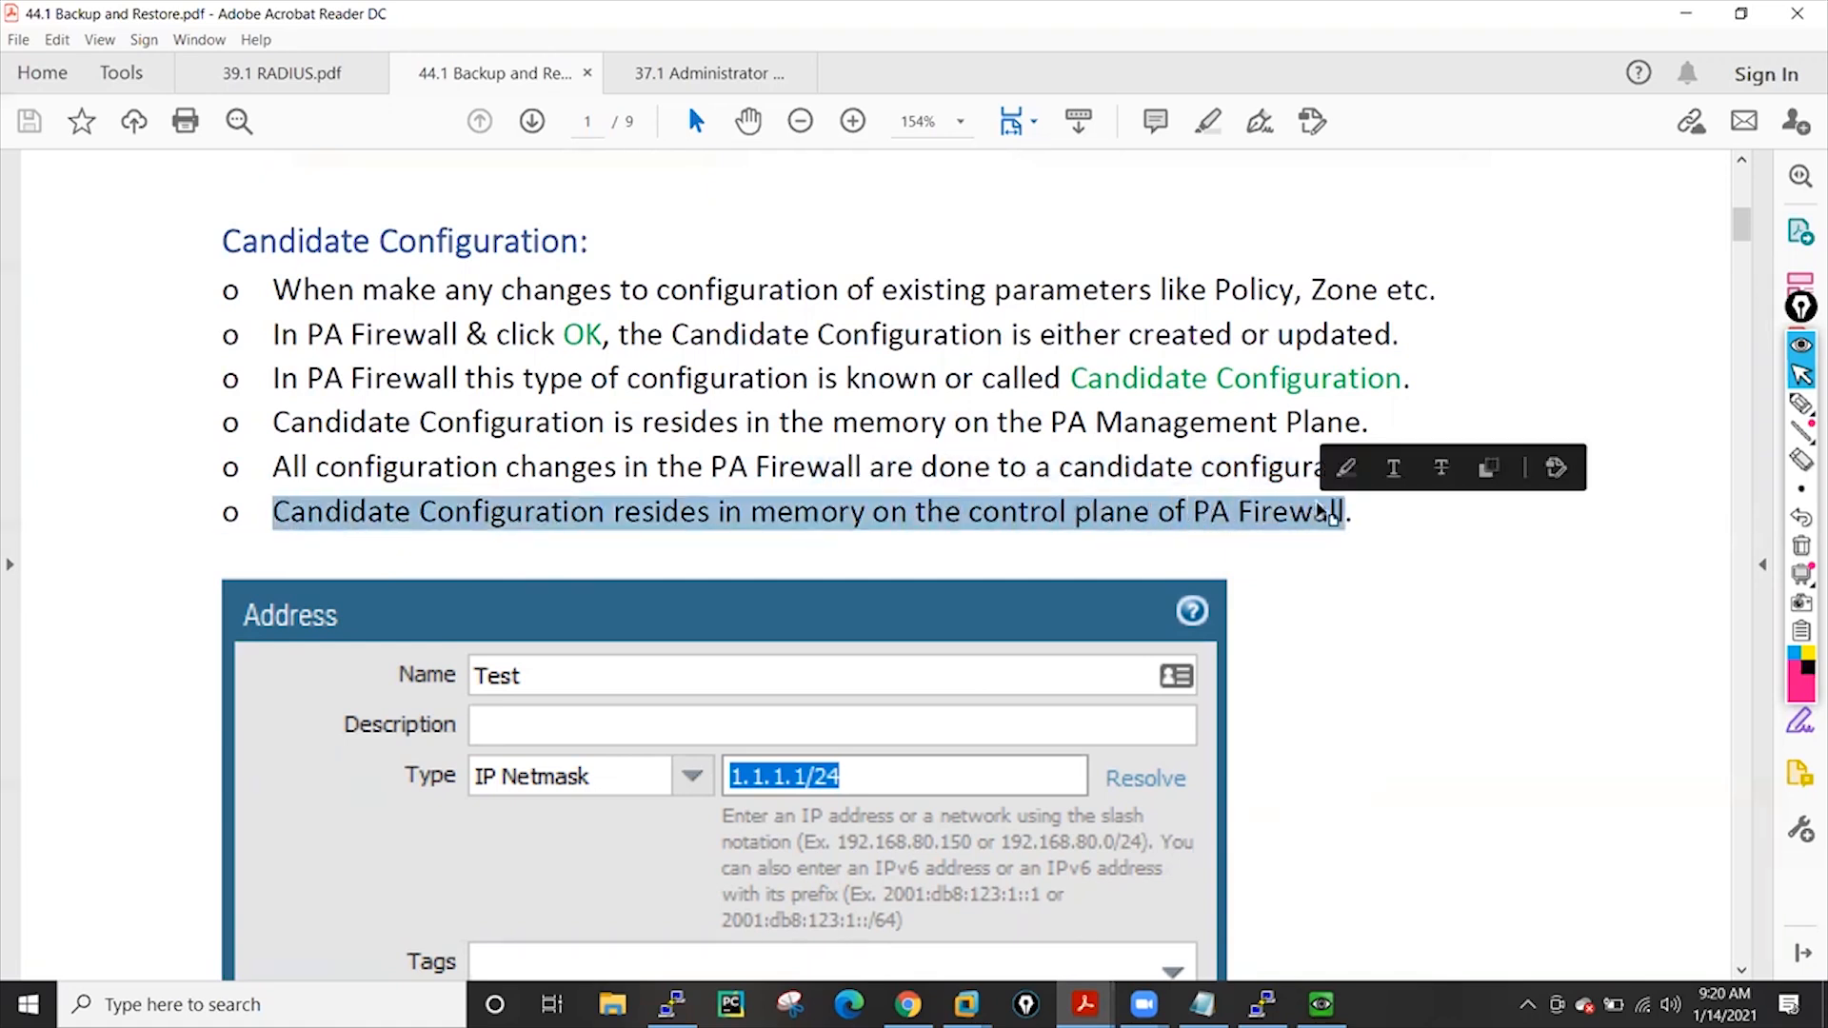
pyautogui.click(1343, 590)
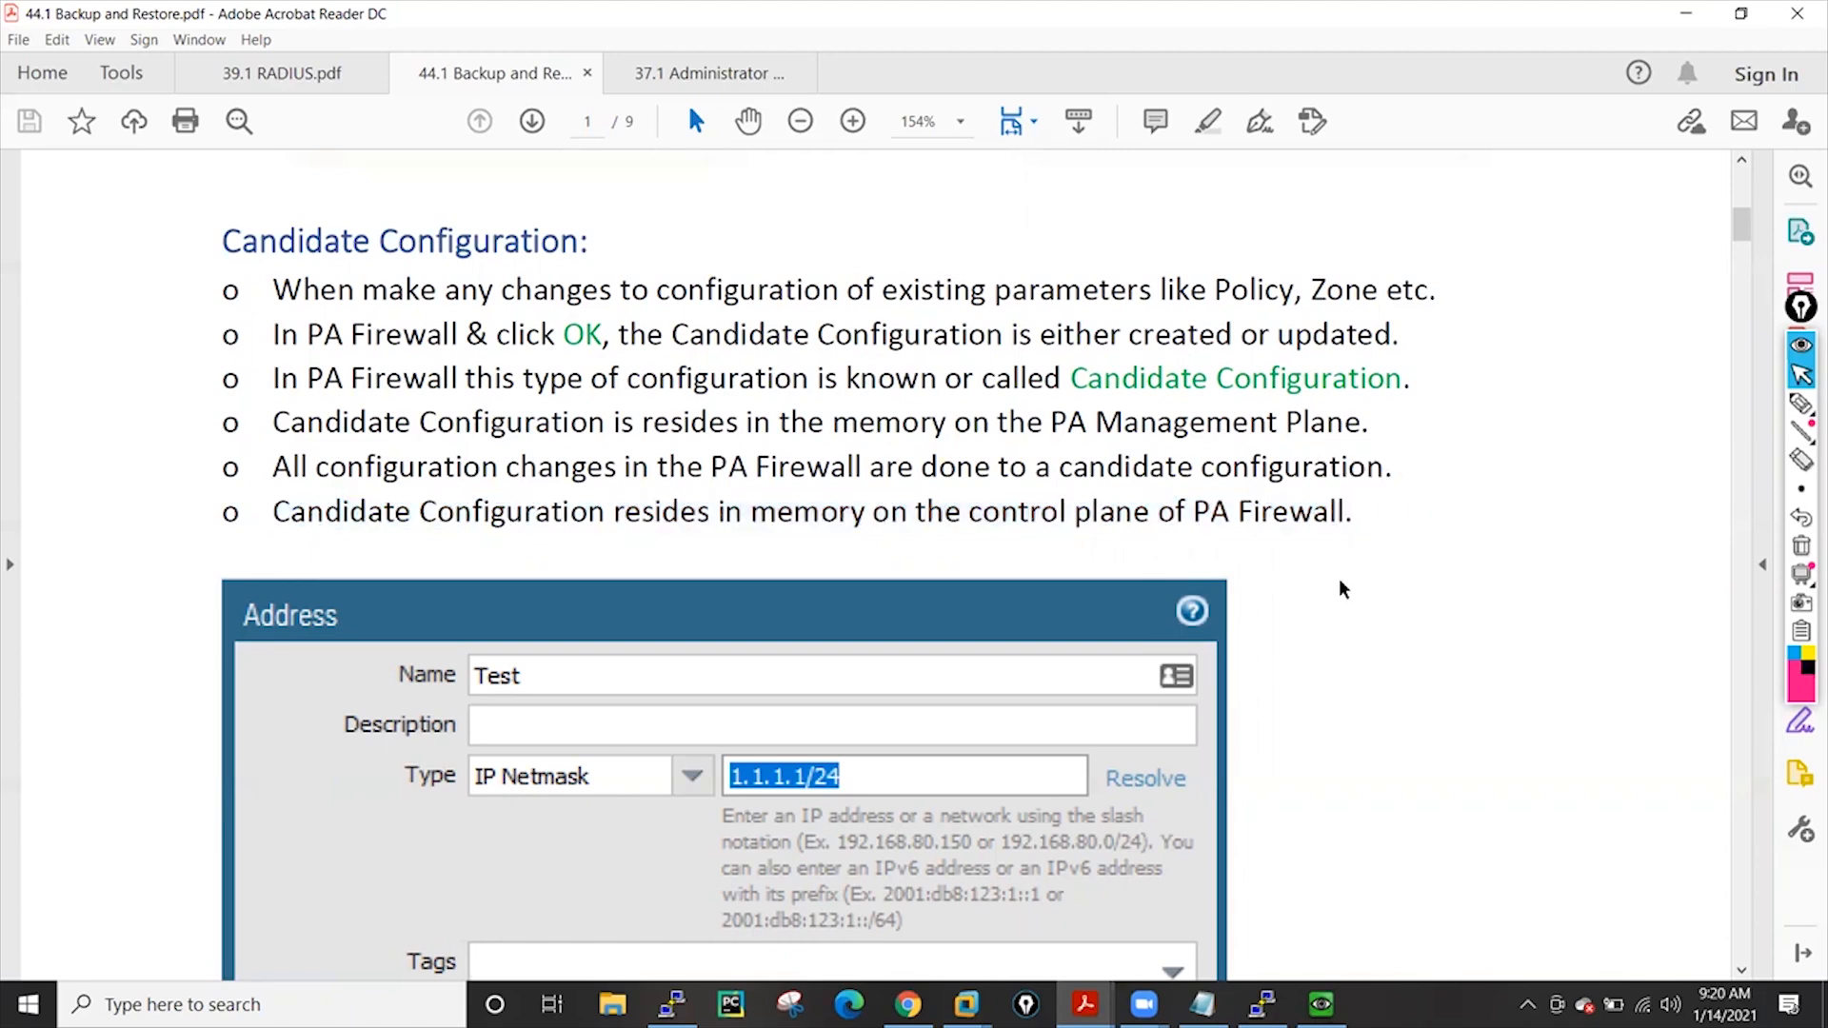
# Scroll down to the Running Configuration section on page 2
pyautogui.scroll(-2, 1345, 592)
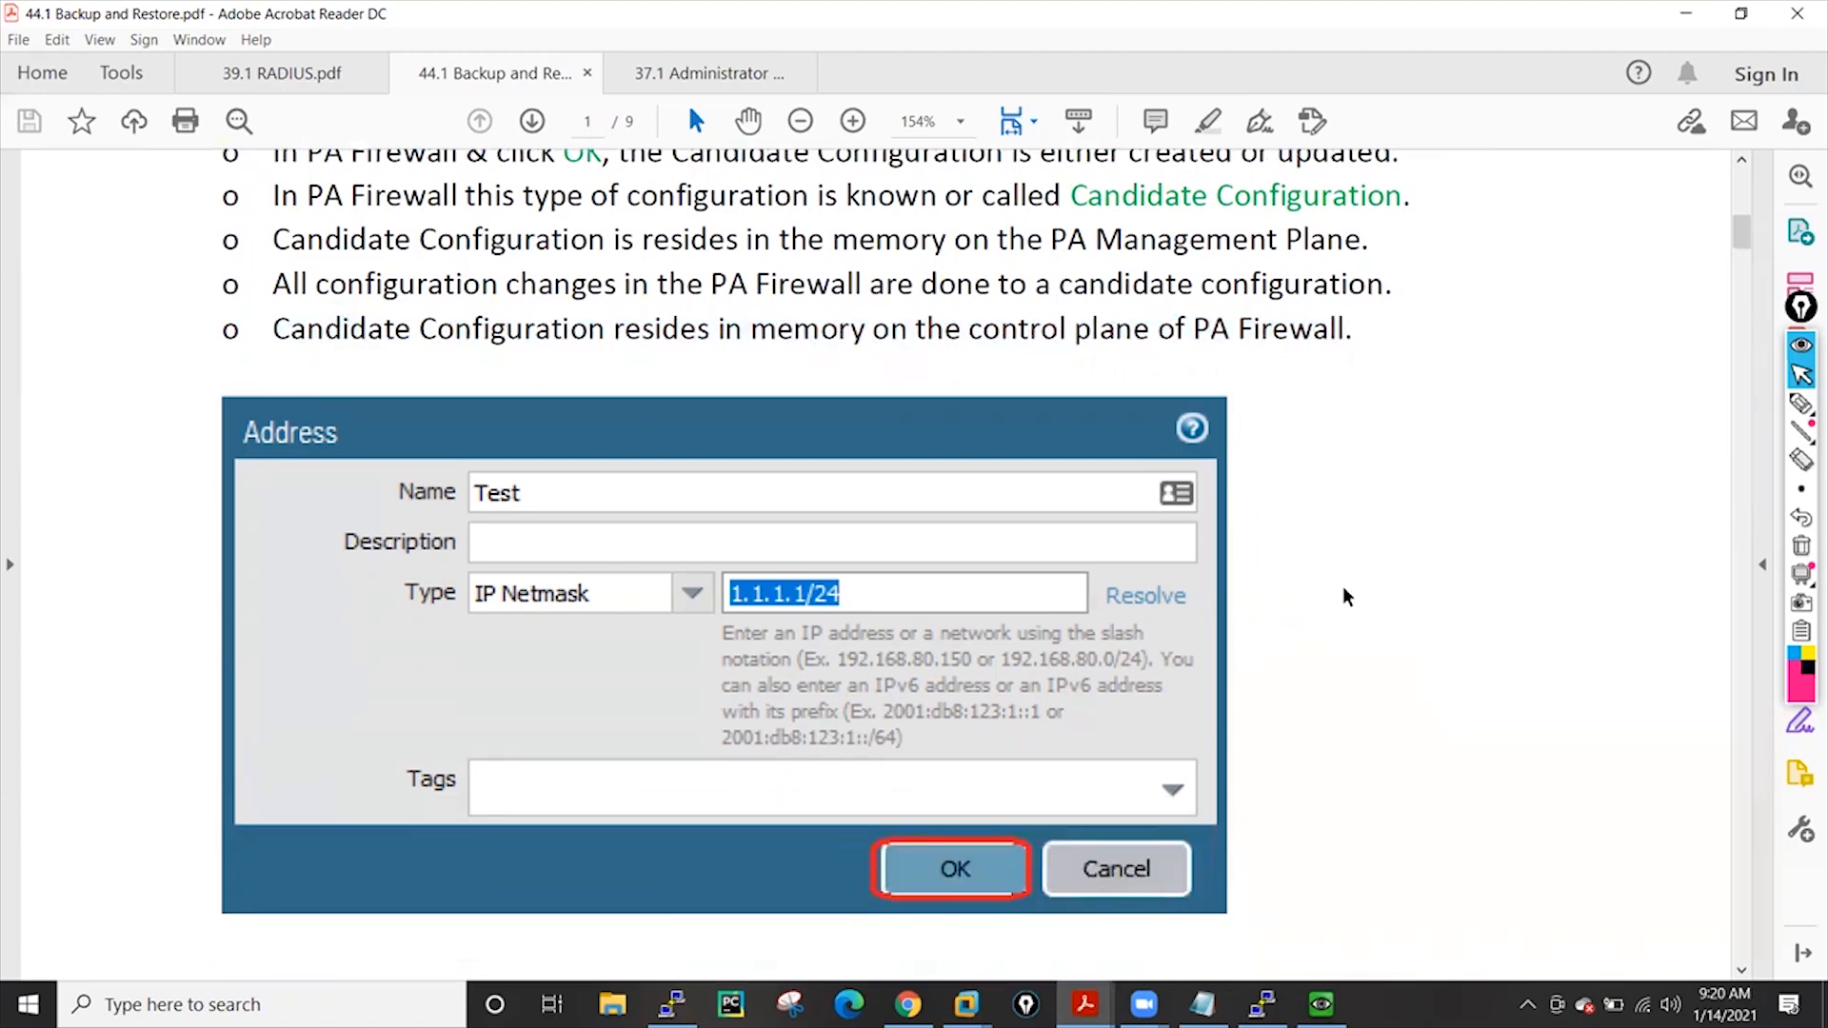
pyautogui.scroll(-4, 1346, 596)
pyautogui.scroll(-7, 1346, 597)
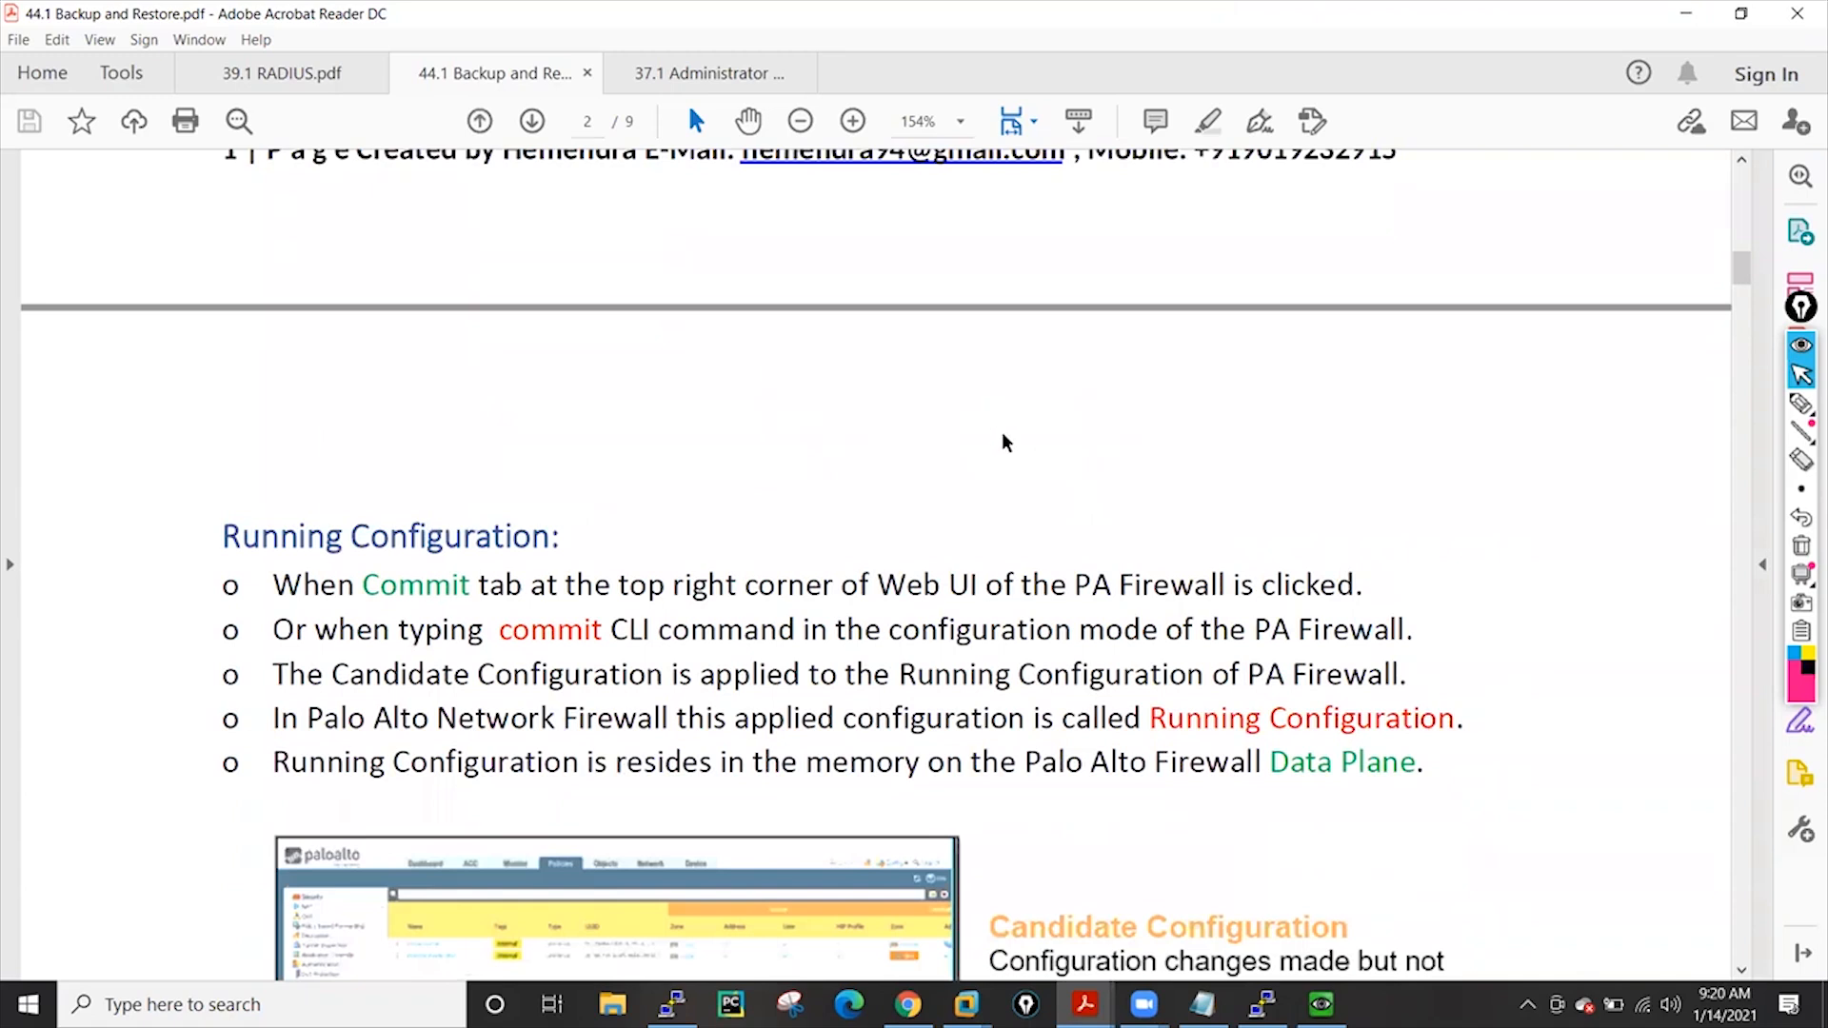
pyautogui.scroll(-3, 997, 433)
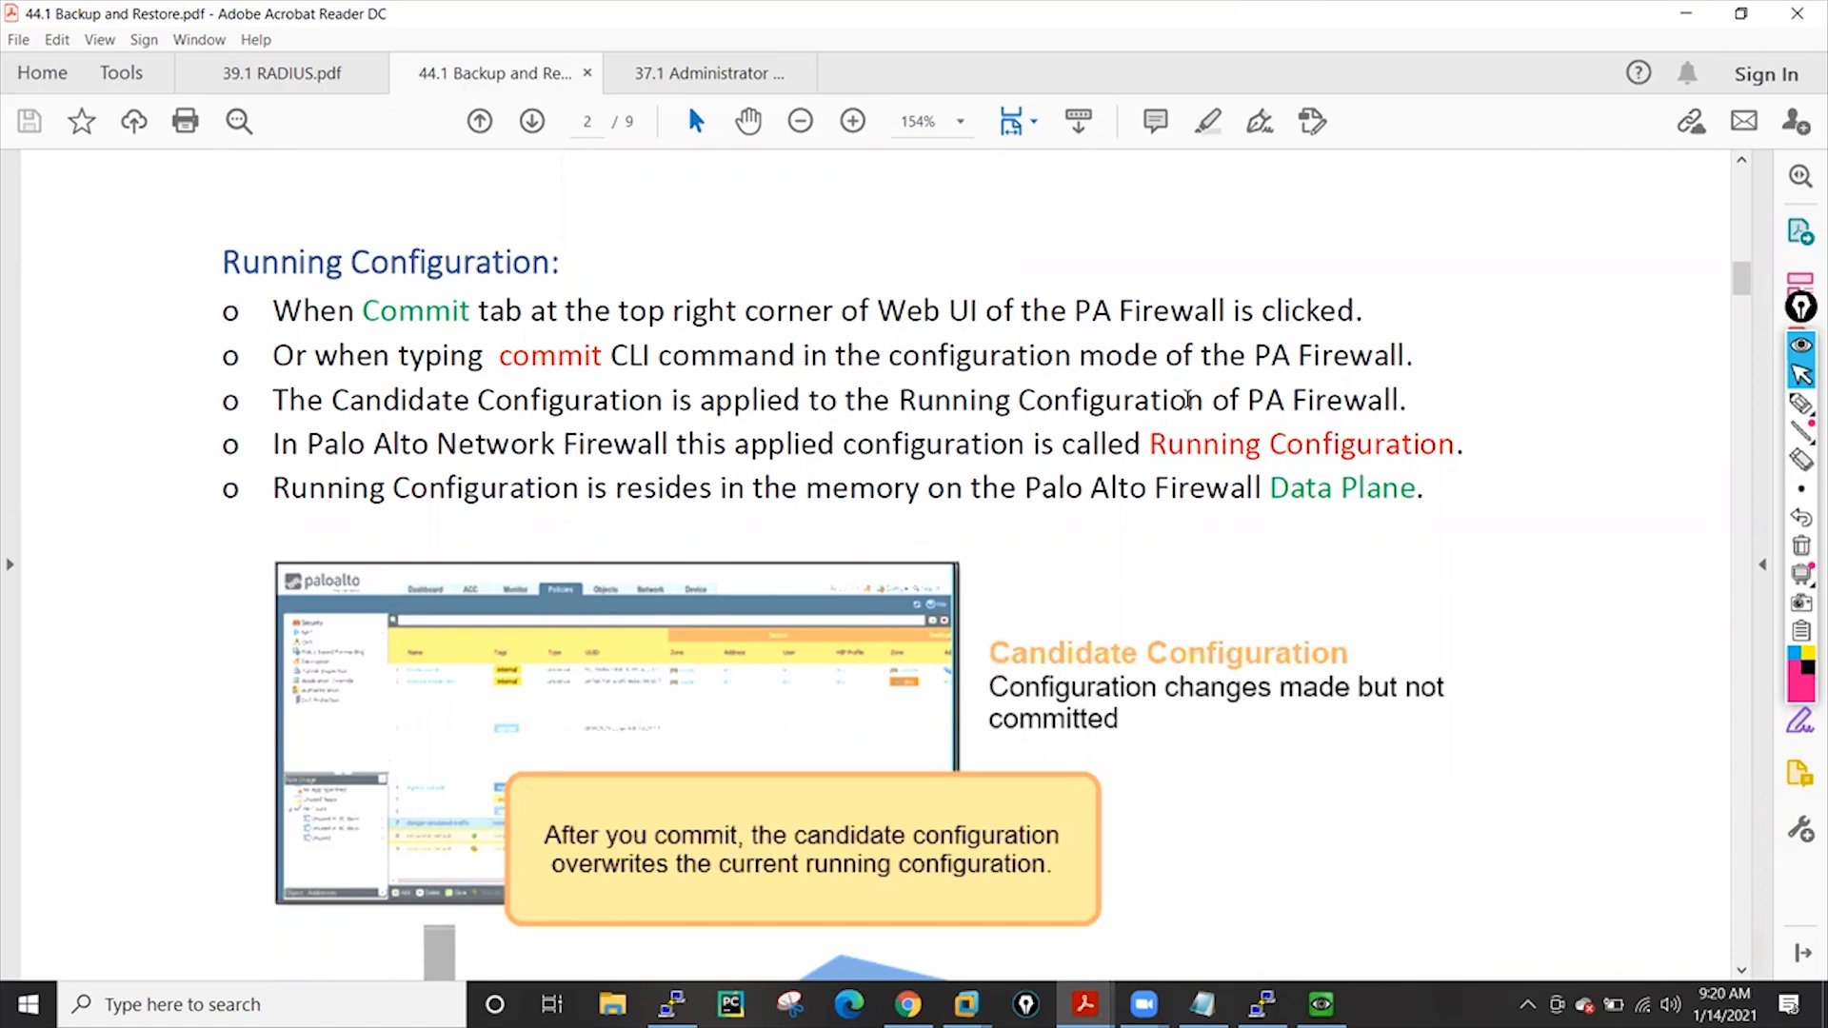
pyautogui.moveTo(274, 410); pyautogui.dragTo(1371, 398)
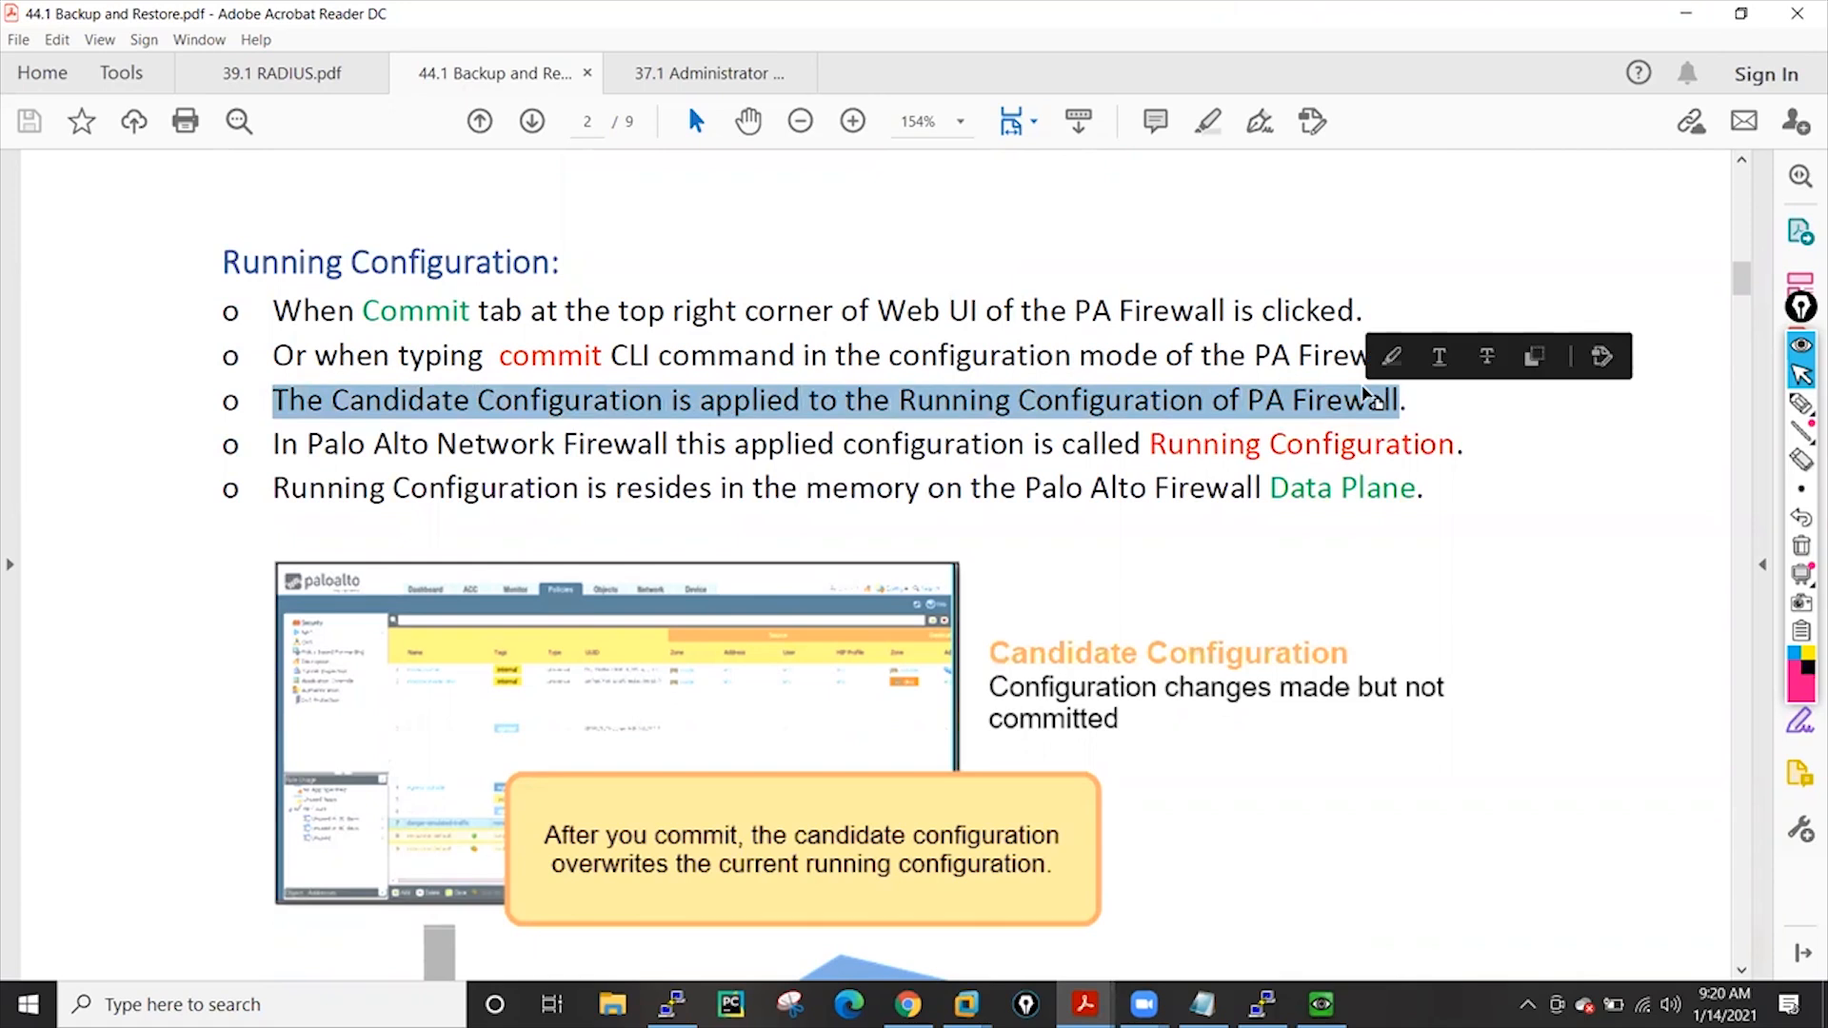
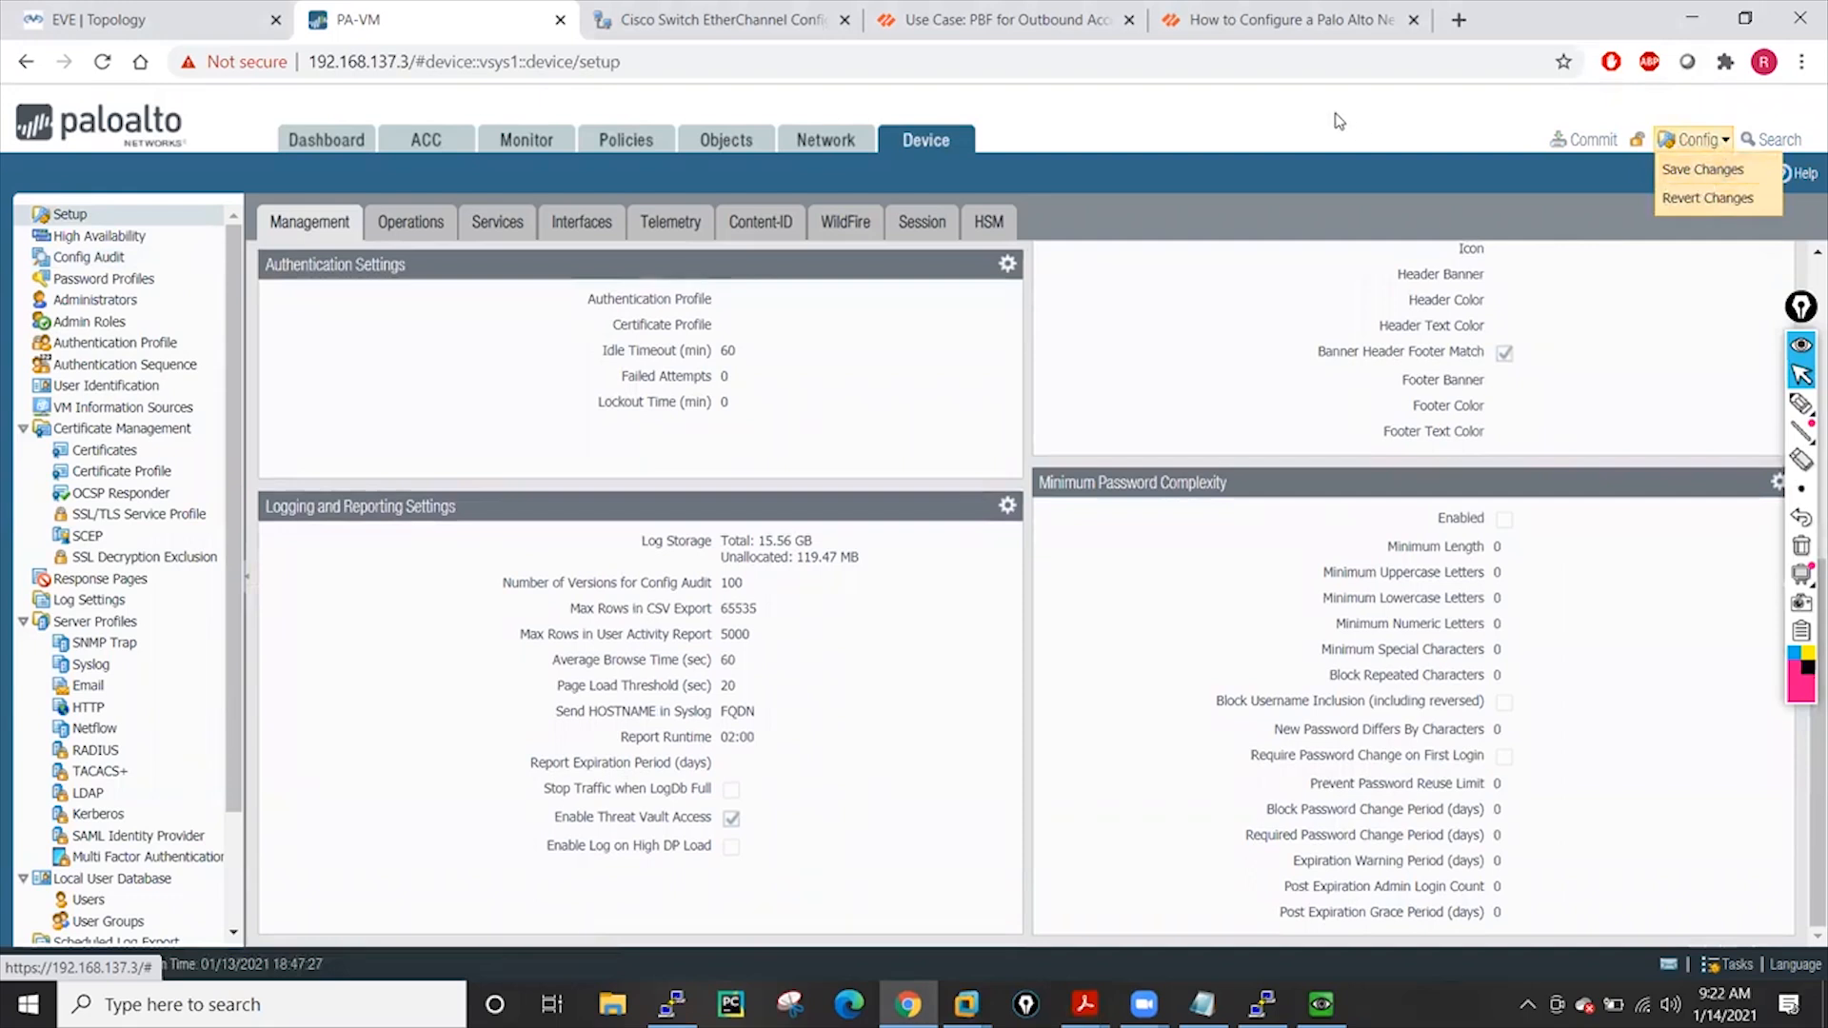
# Create address object ggg with IP netmask 1.10.1.1 in the Addresses list
pyautogui.click(726, 140)
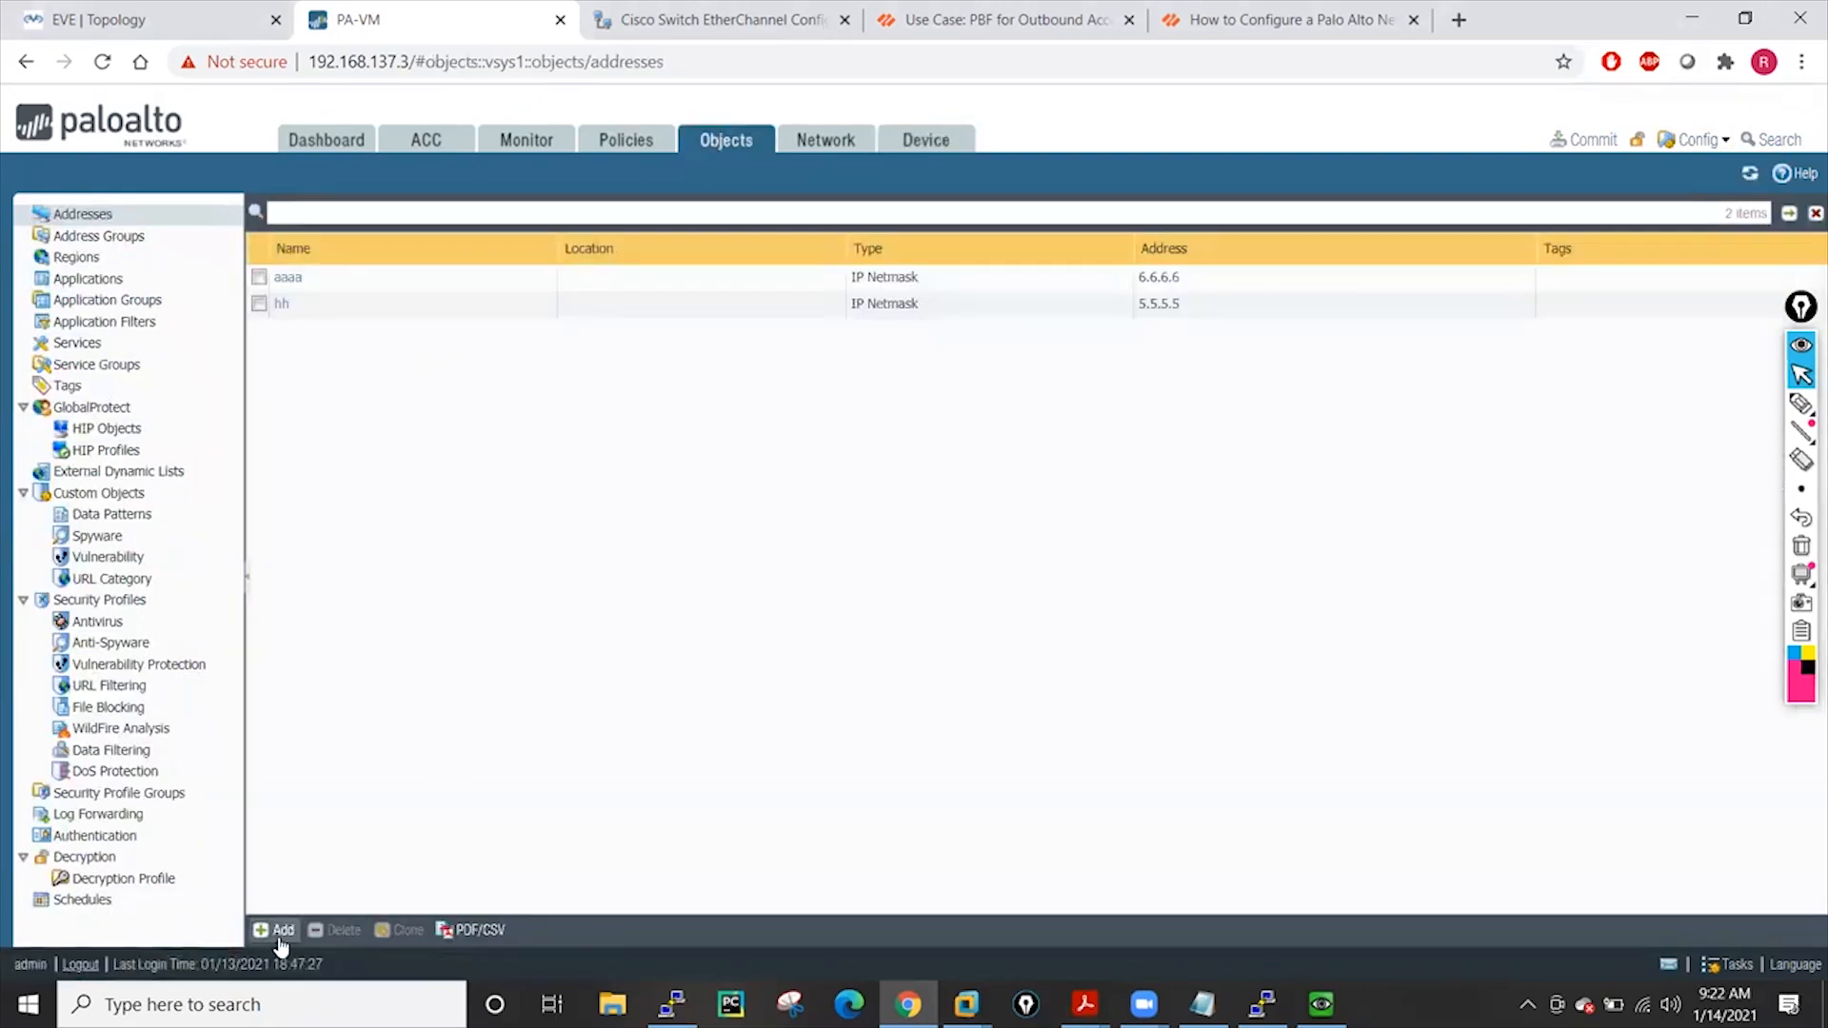
pyautogui.click(279, 931)
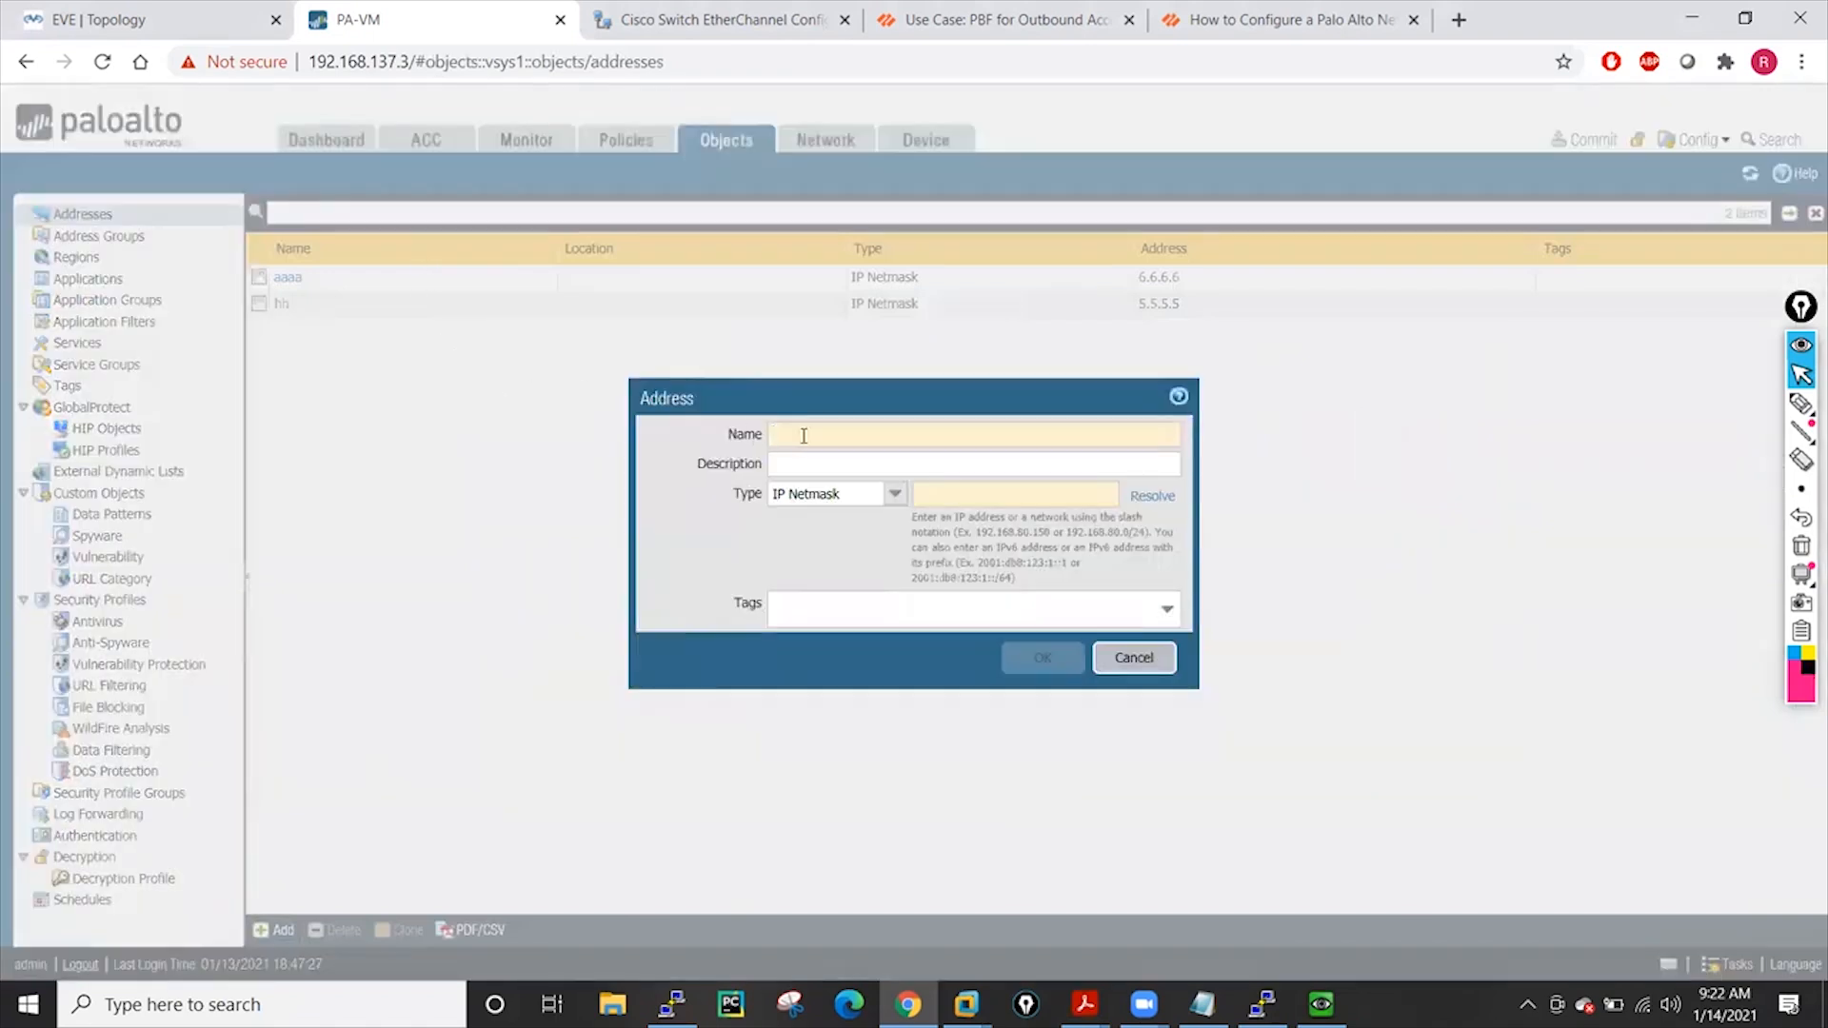
pyautogui.click(803, 436)
pyautogui.write('ggg')
pyautogui.click(999, 502)
pyautogui.write('5.')
pyautogui.press('BackSpace')
pyautogui.press('BackSpace')
pyautogui.write('1.10.')
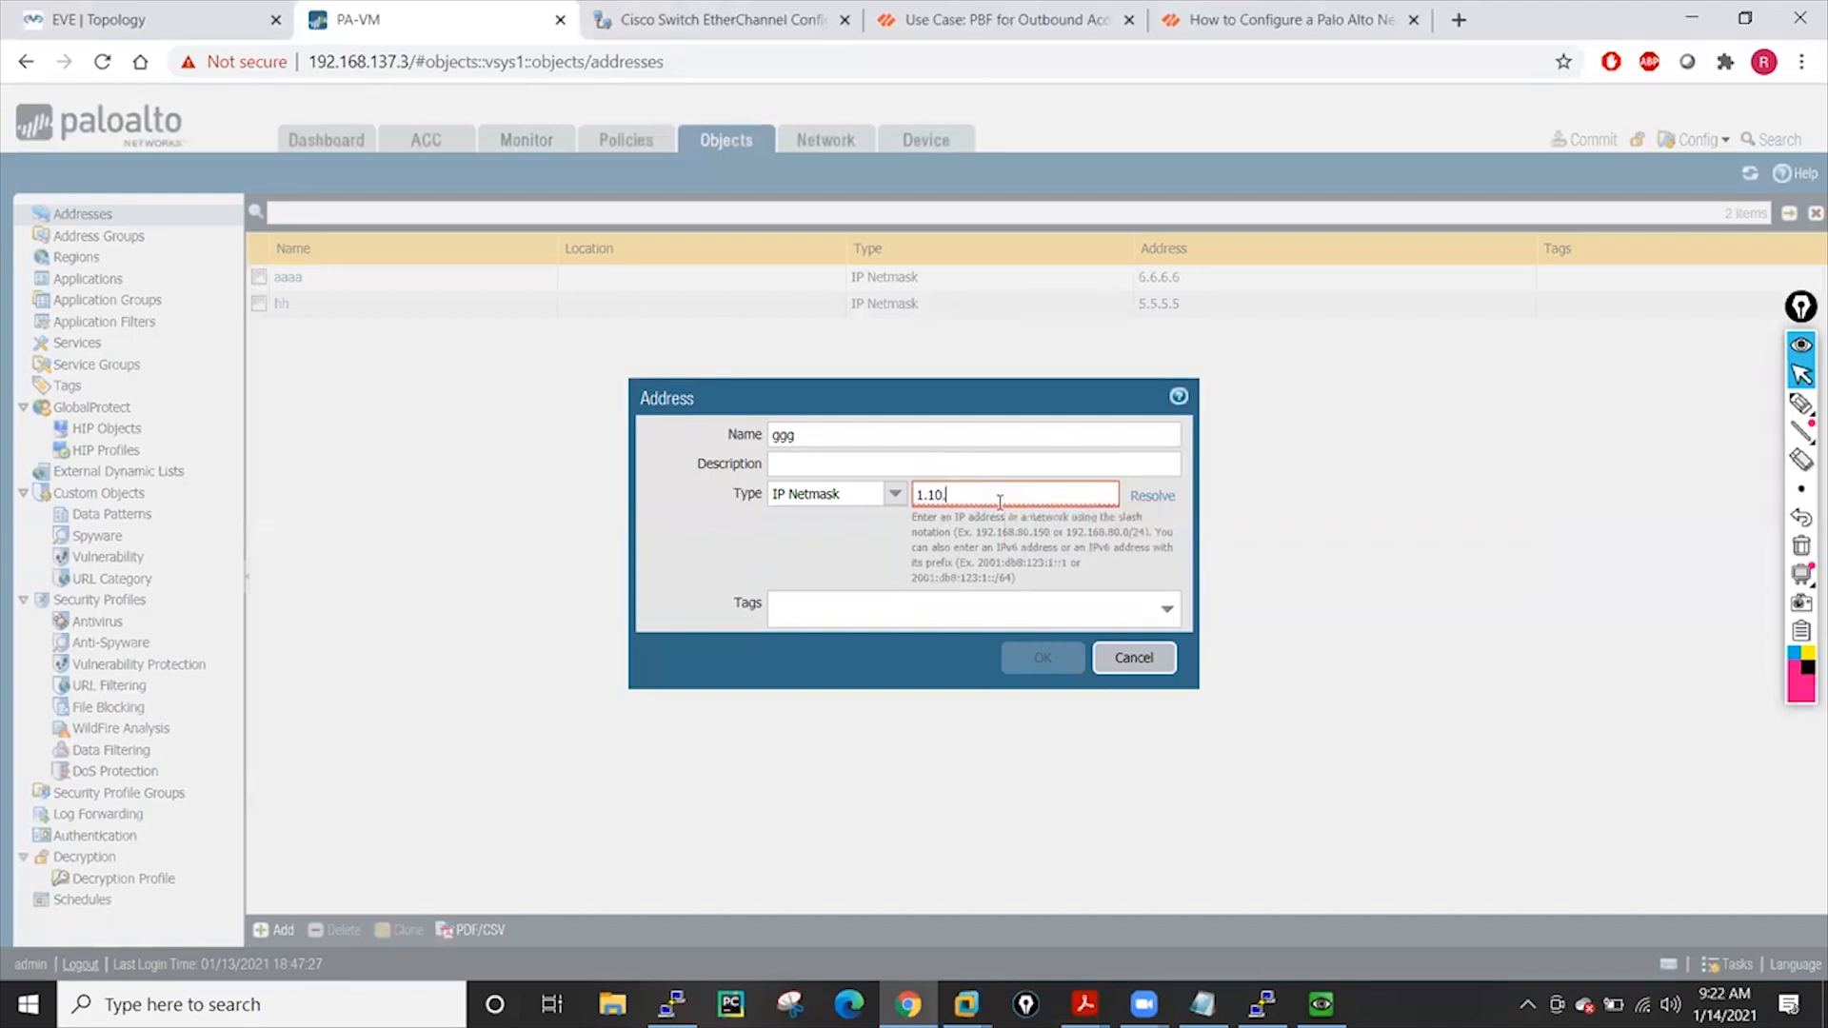
pyautogui.write('1.1')
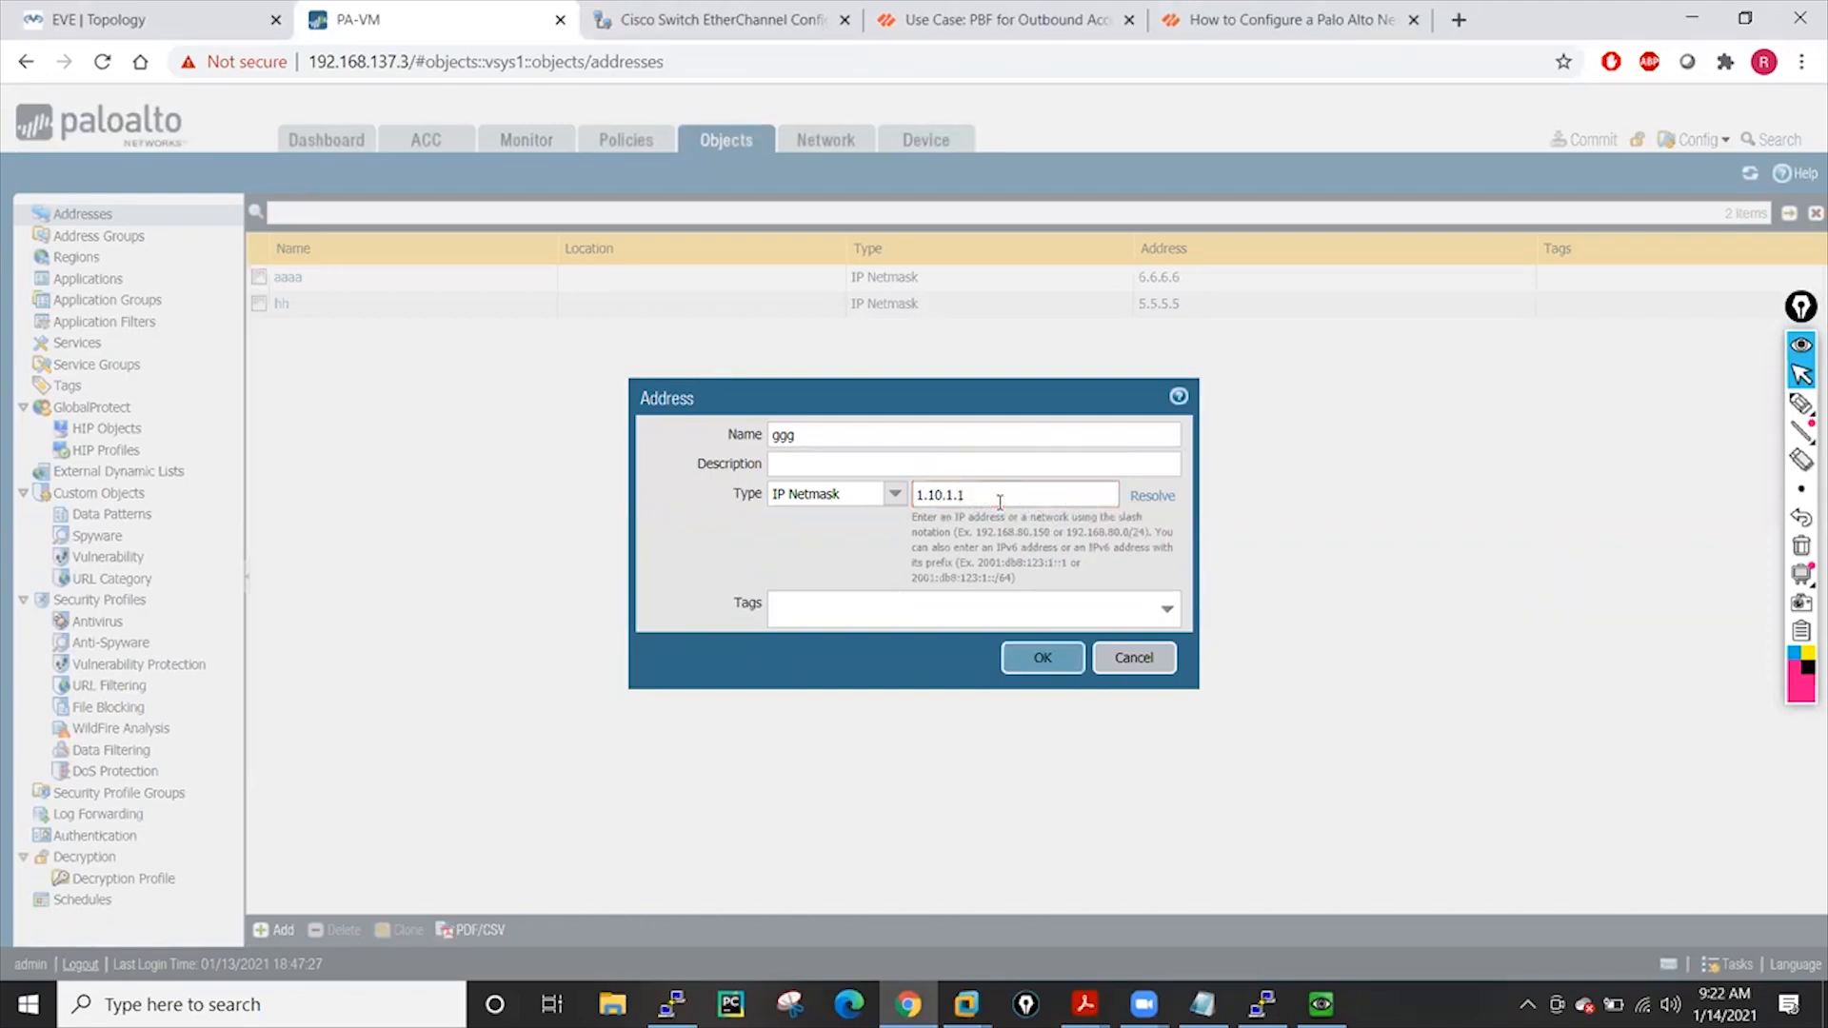
pyautogui.click(1037, 664)
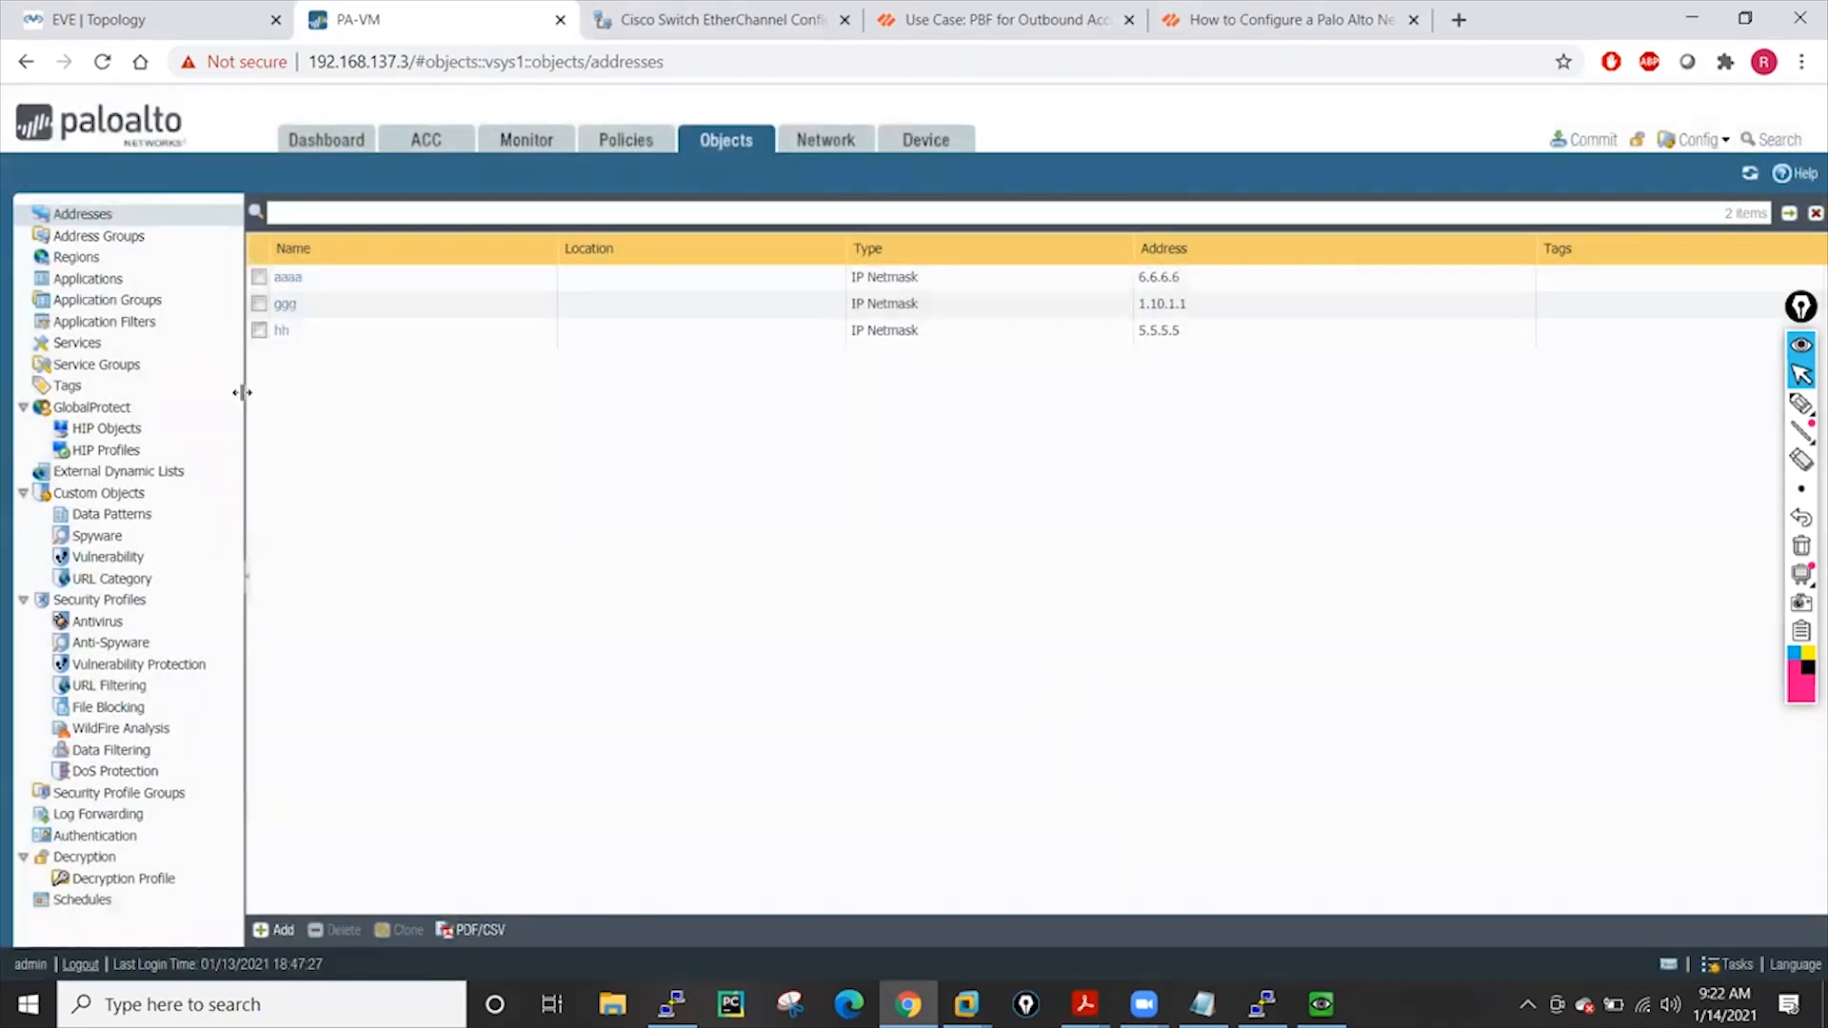
# Save the candidate configuration to .snapshot.xml and dismiss the saved message
pyautogui.click(1697, 139)
pyautogui.click(1724, 170)
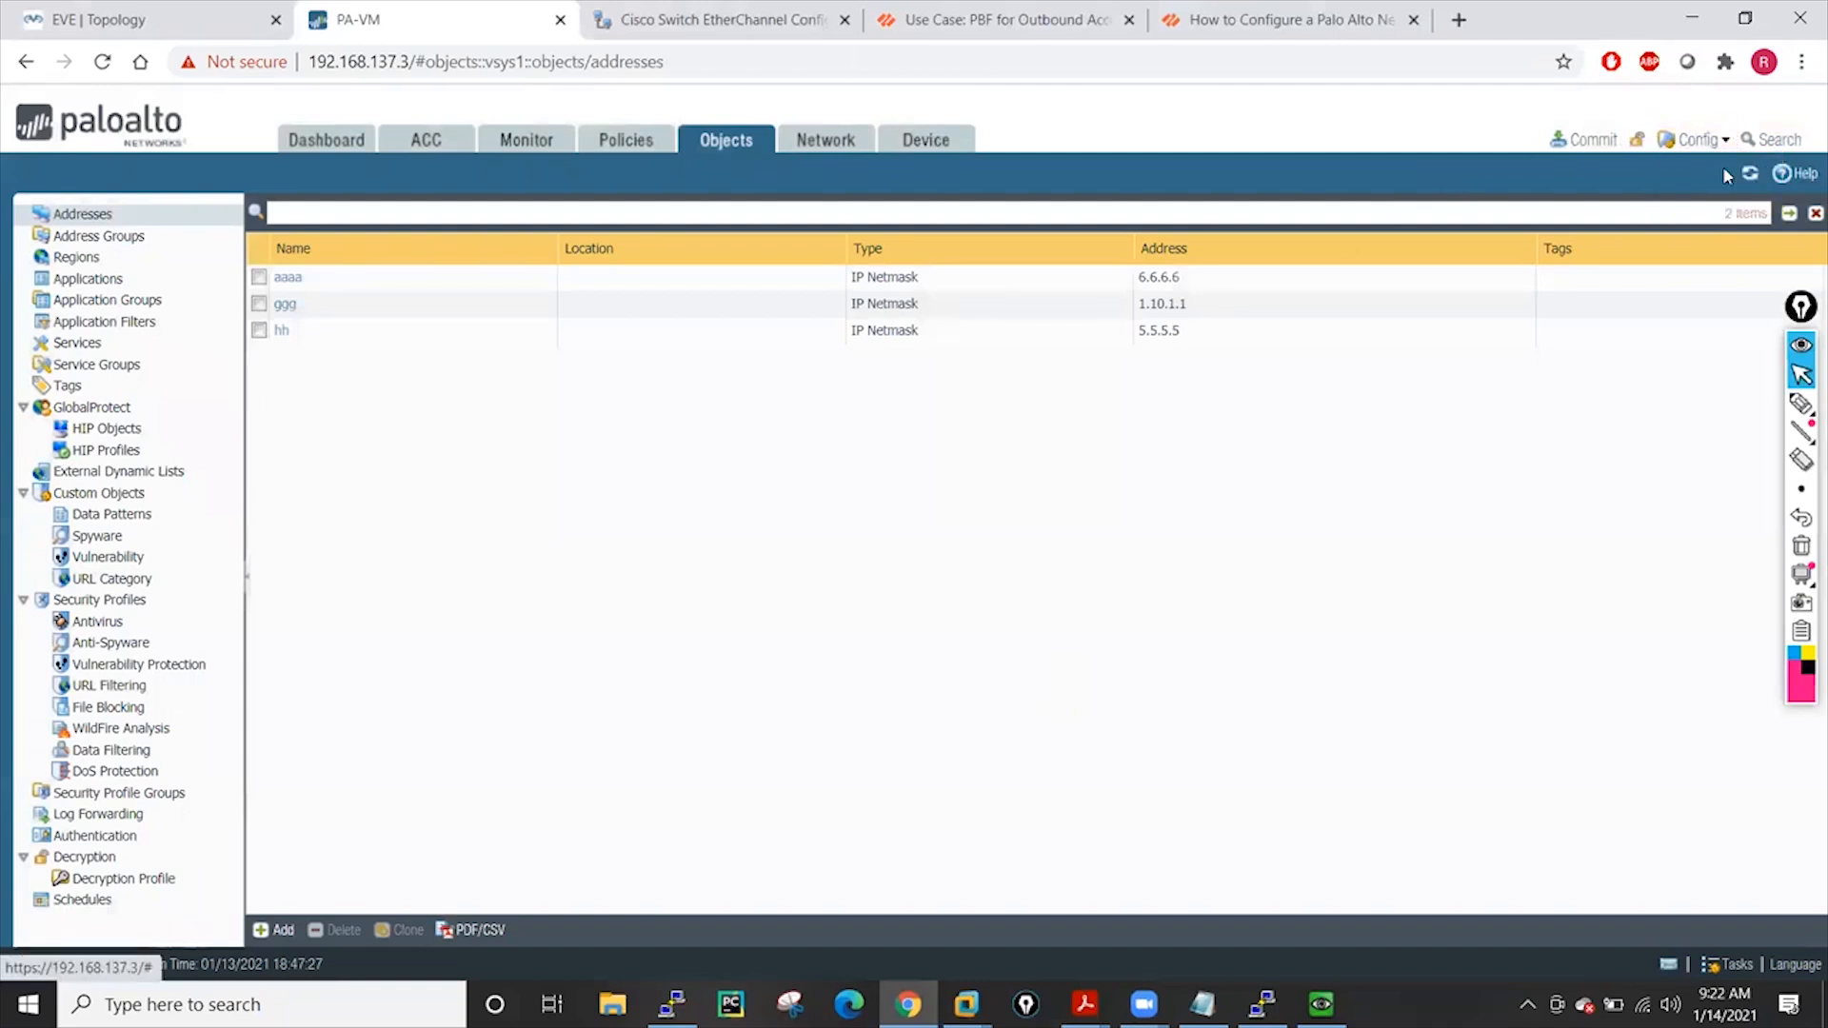
pyautogui.click(1149, 807)
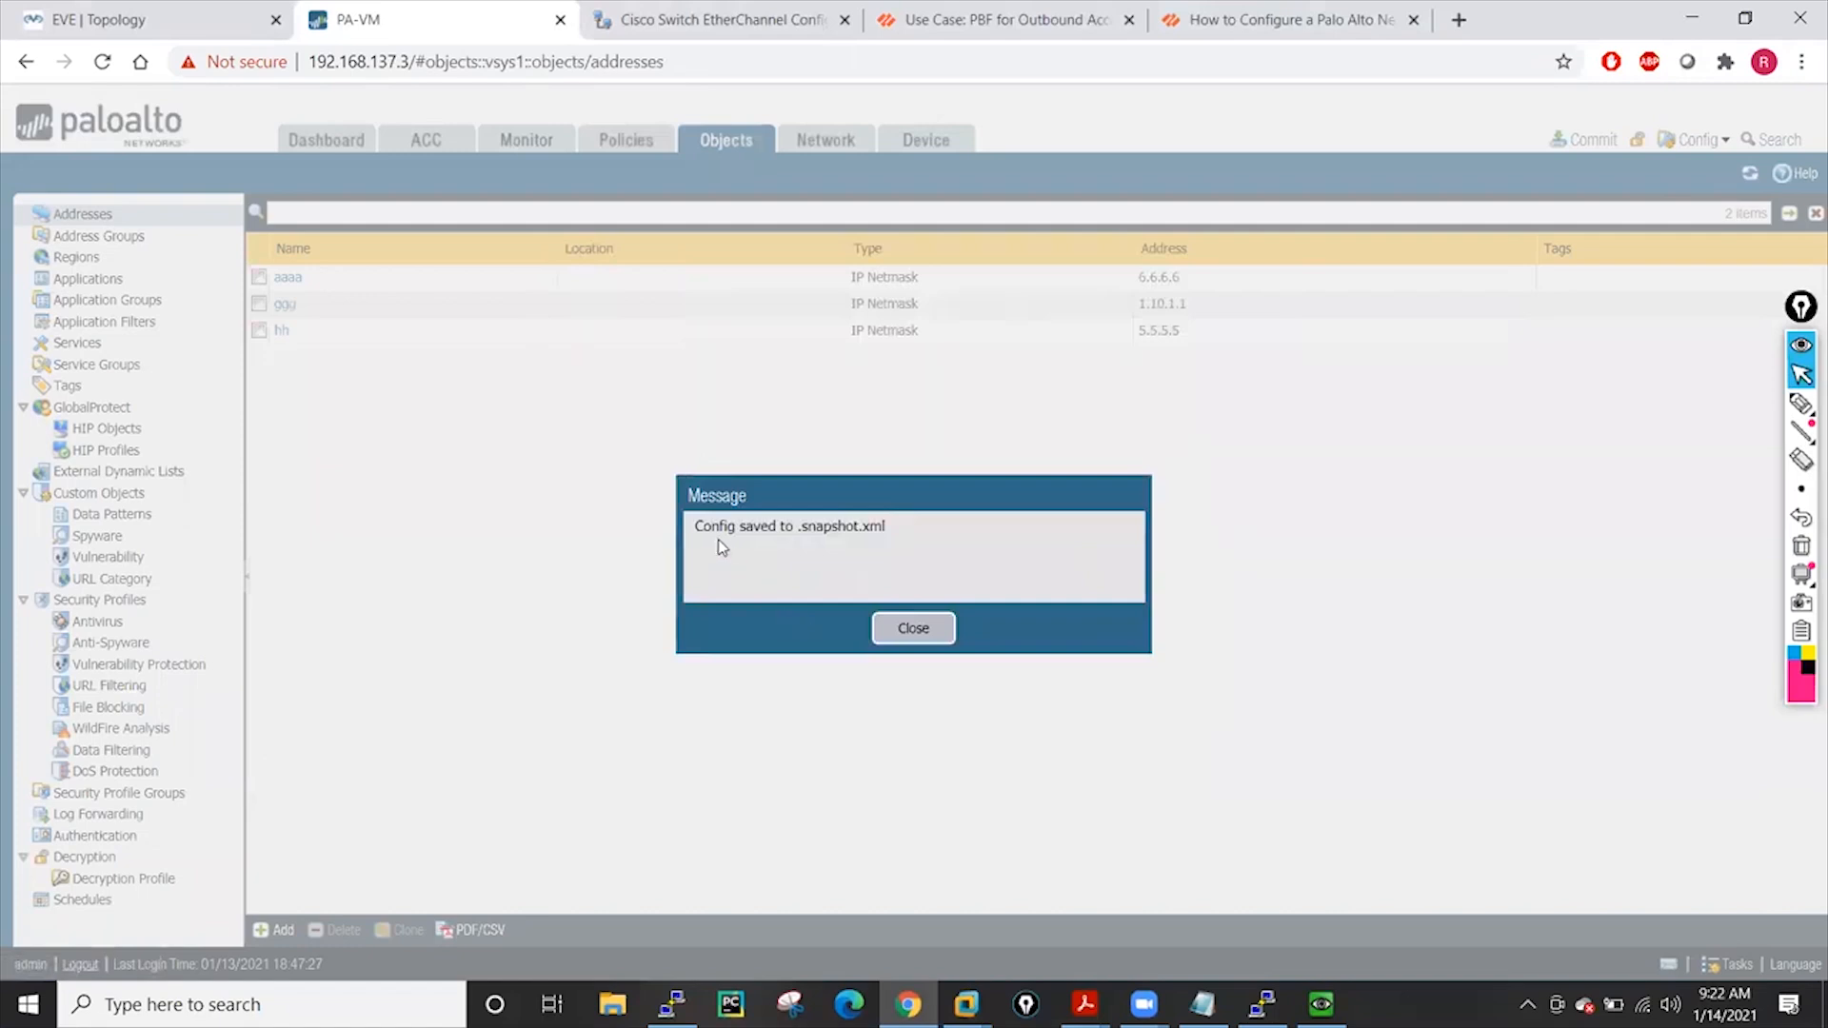
pyautogui.click(909, 631)
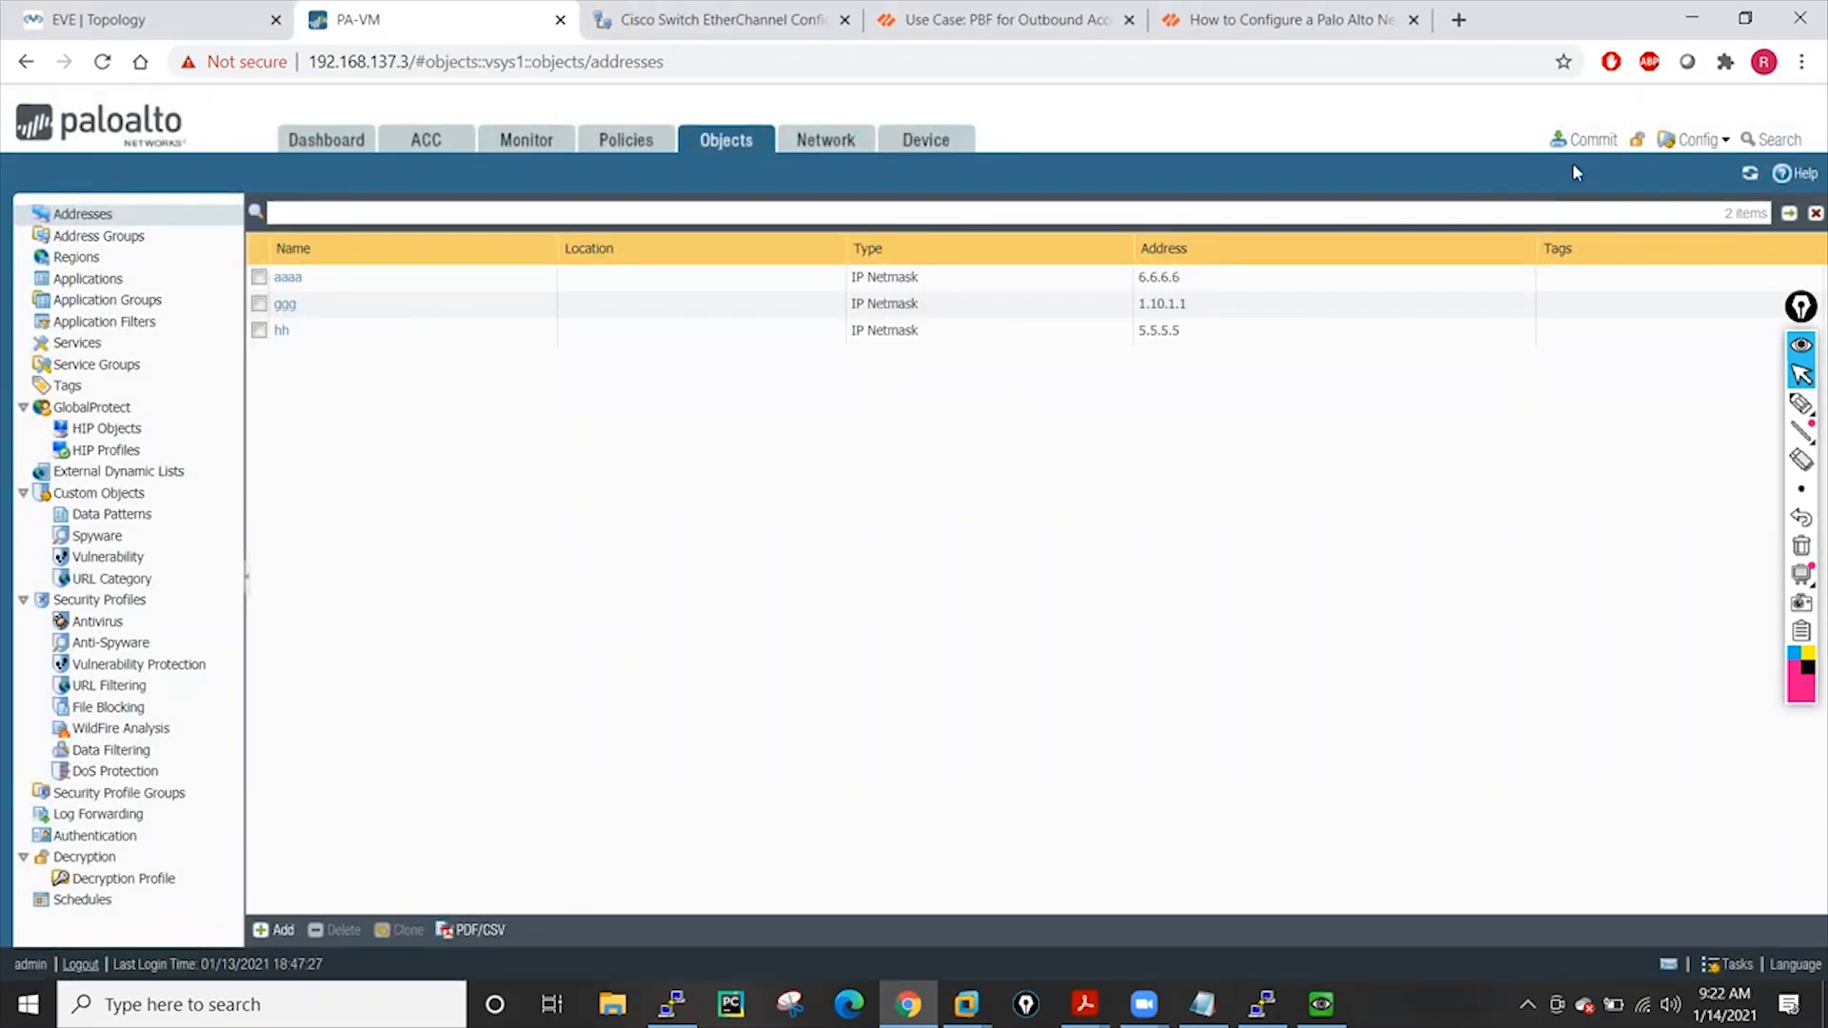
# Revert all configuration changes so ggg disappears from the Addresses list
pyautogui.click(1713, 146)
pyautogui.click(1711, 199)
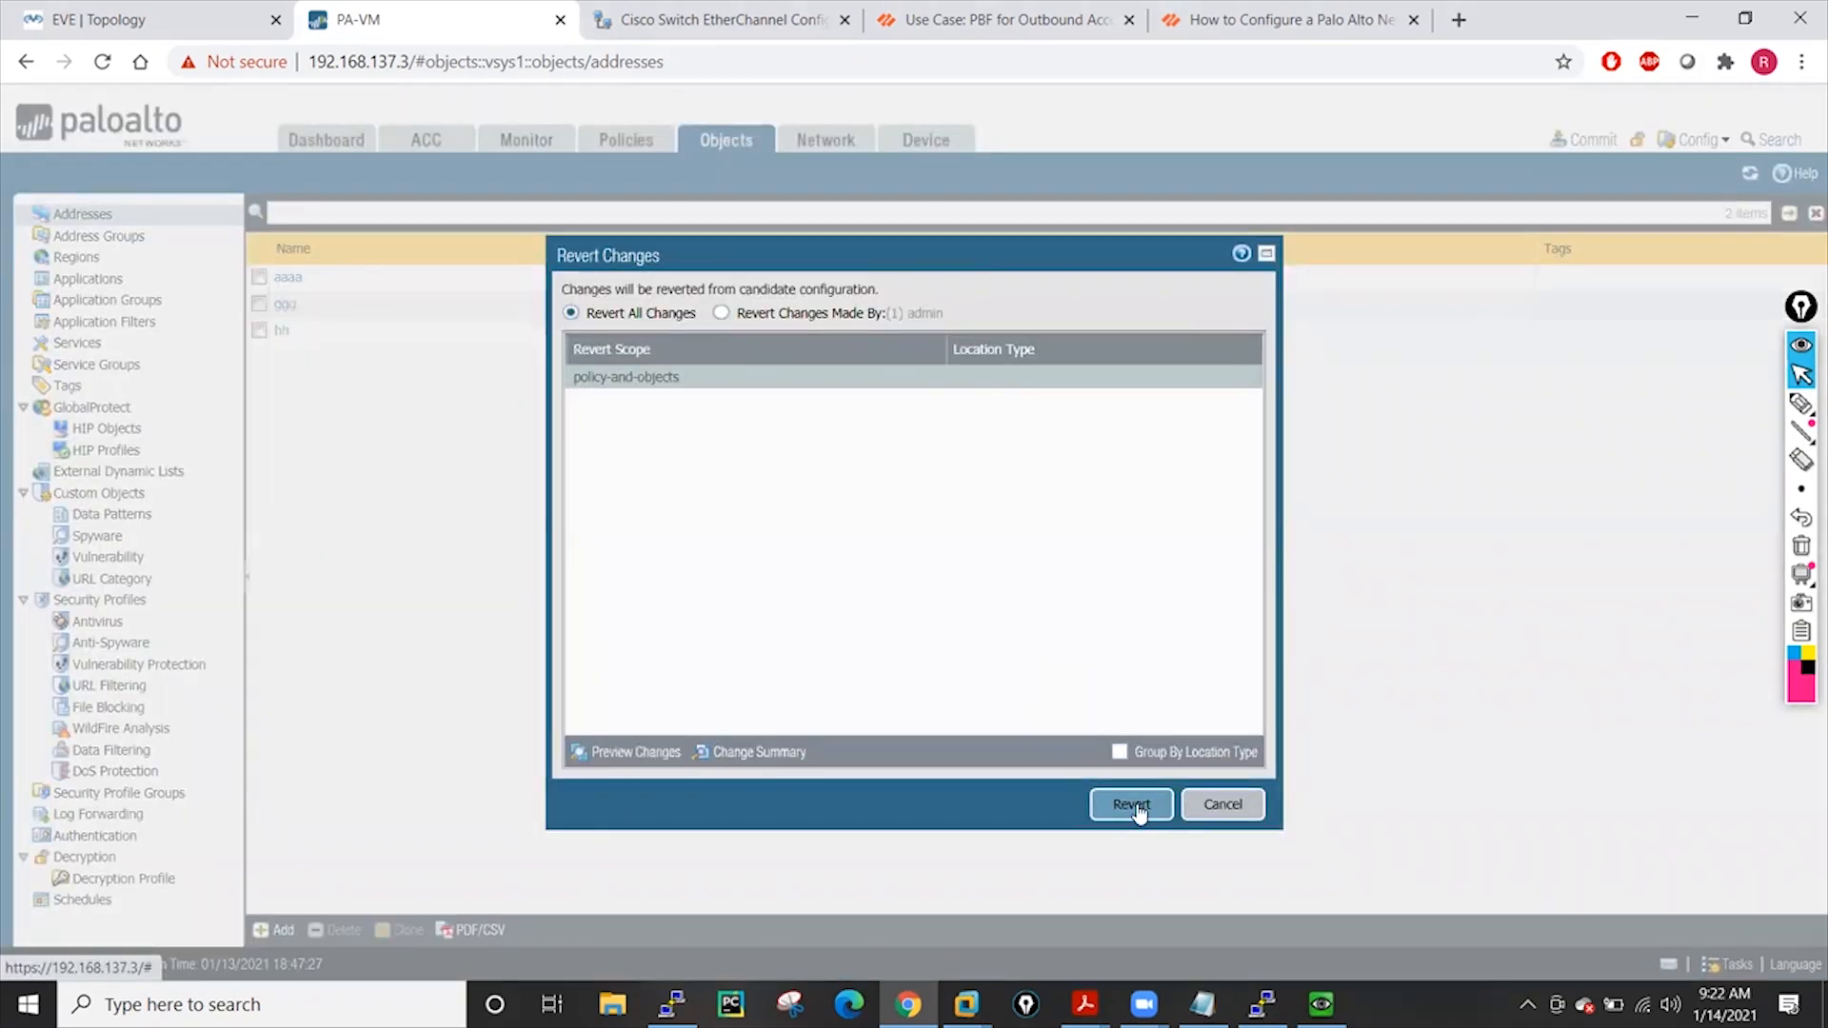
pyautogui.click(1133, 805)
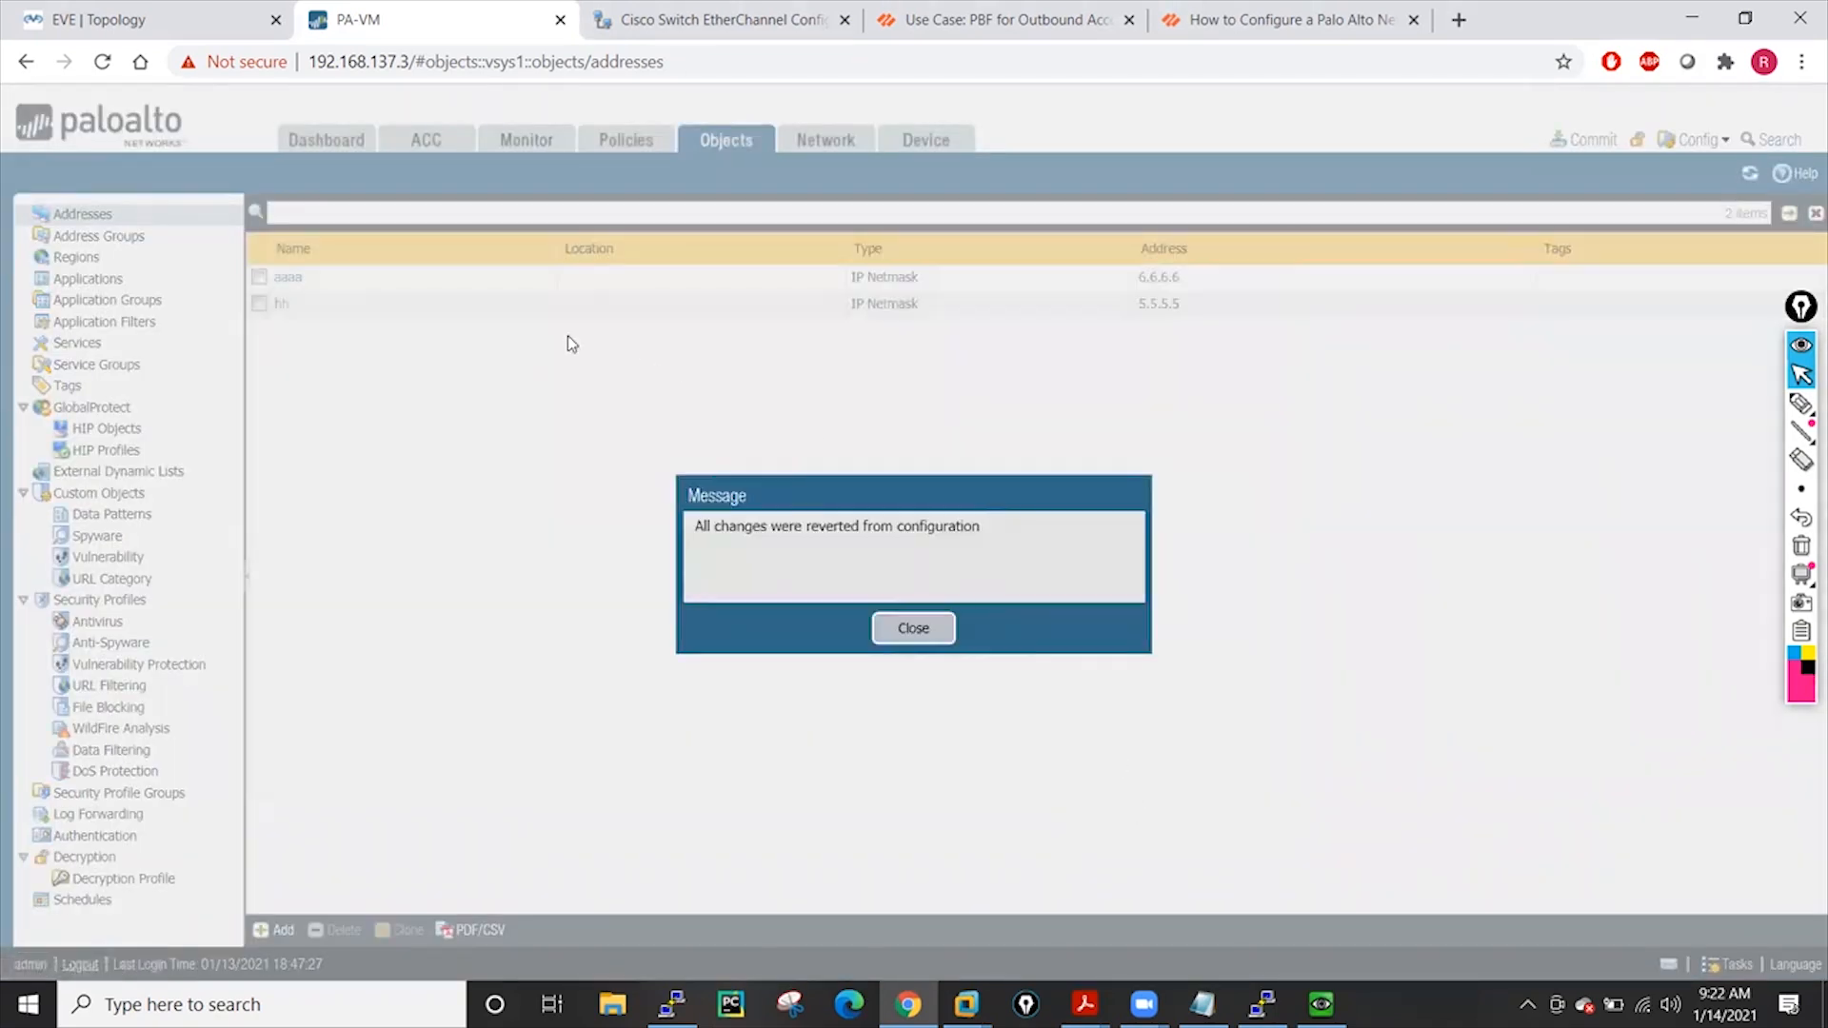
pyautogui.click(913, 630)
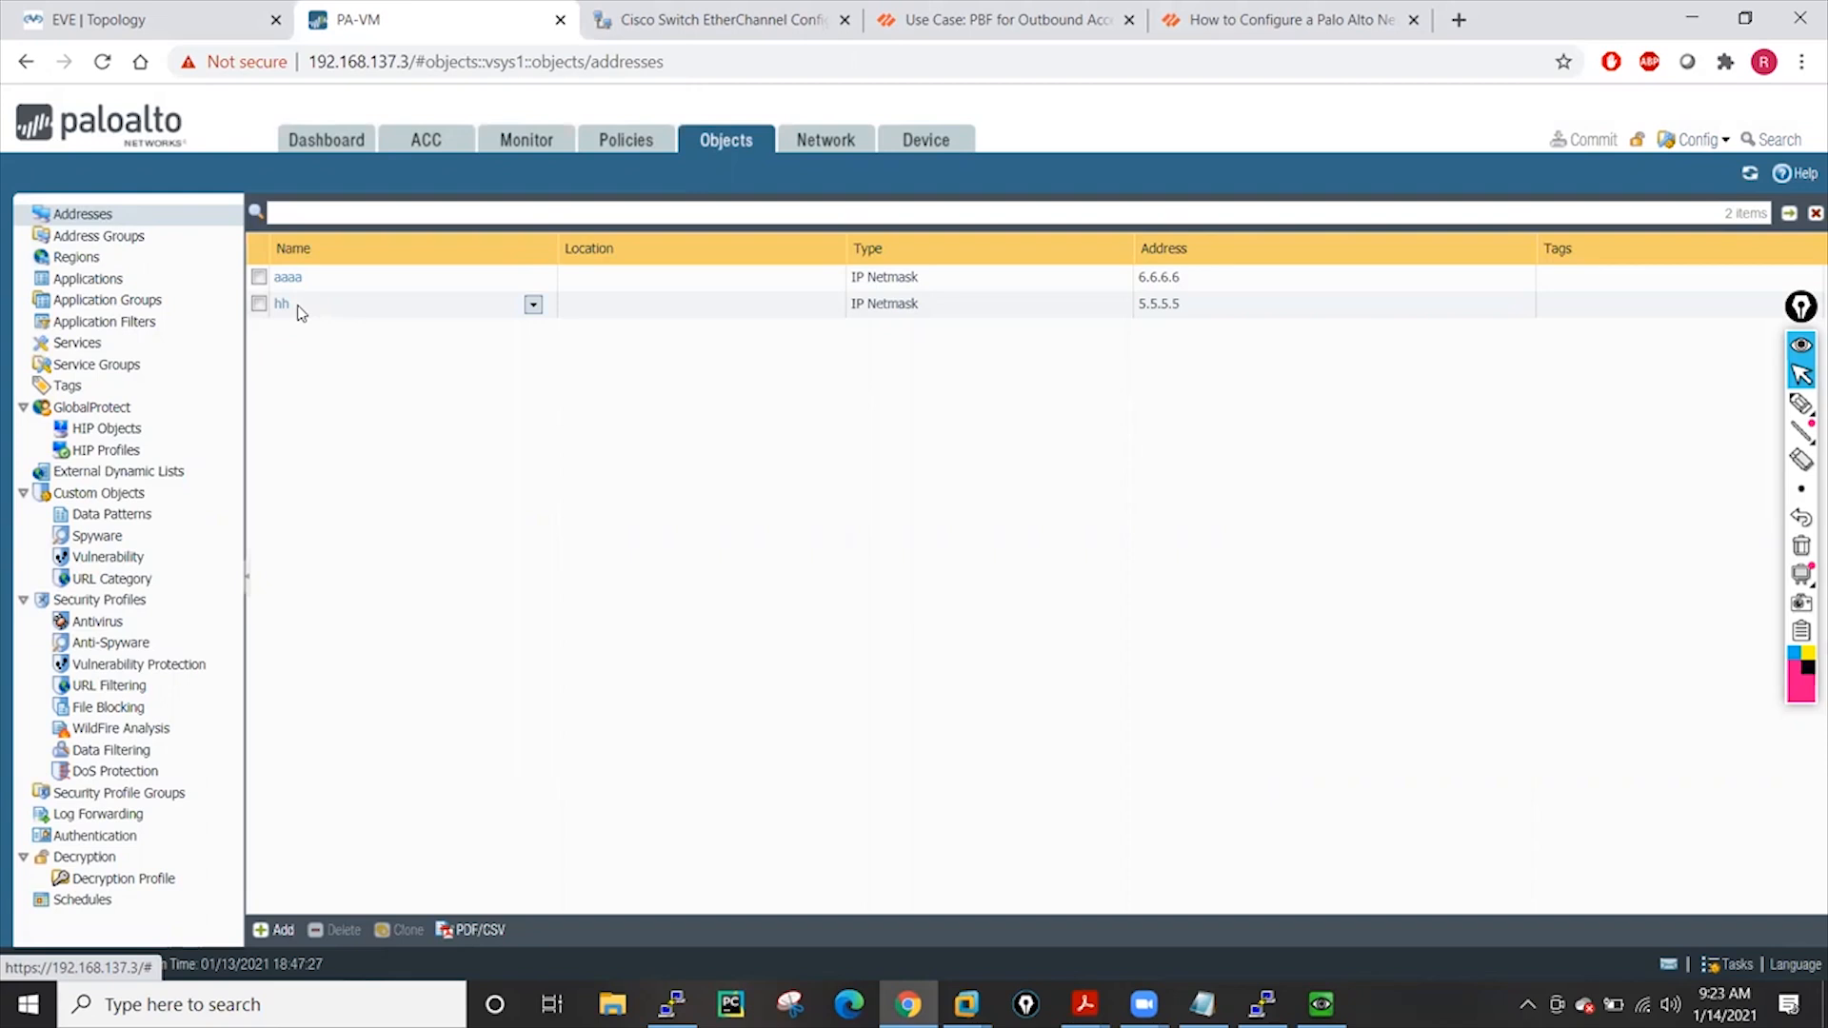
# Reopen the Config menu, close it without choosing anything, and show the open PDFs
pyautogui.click(1724, 143)
pyautogui.click(742, 538)
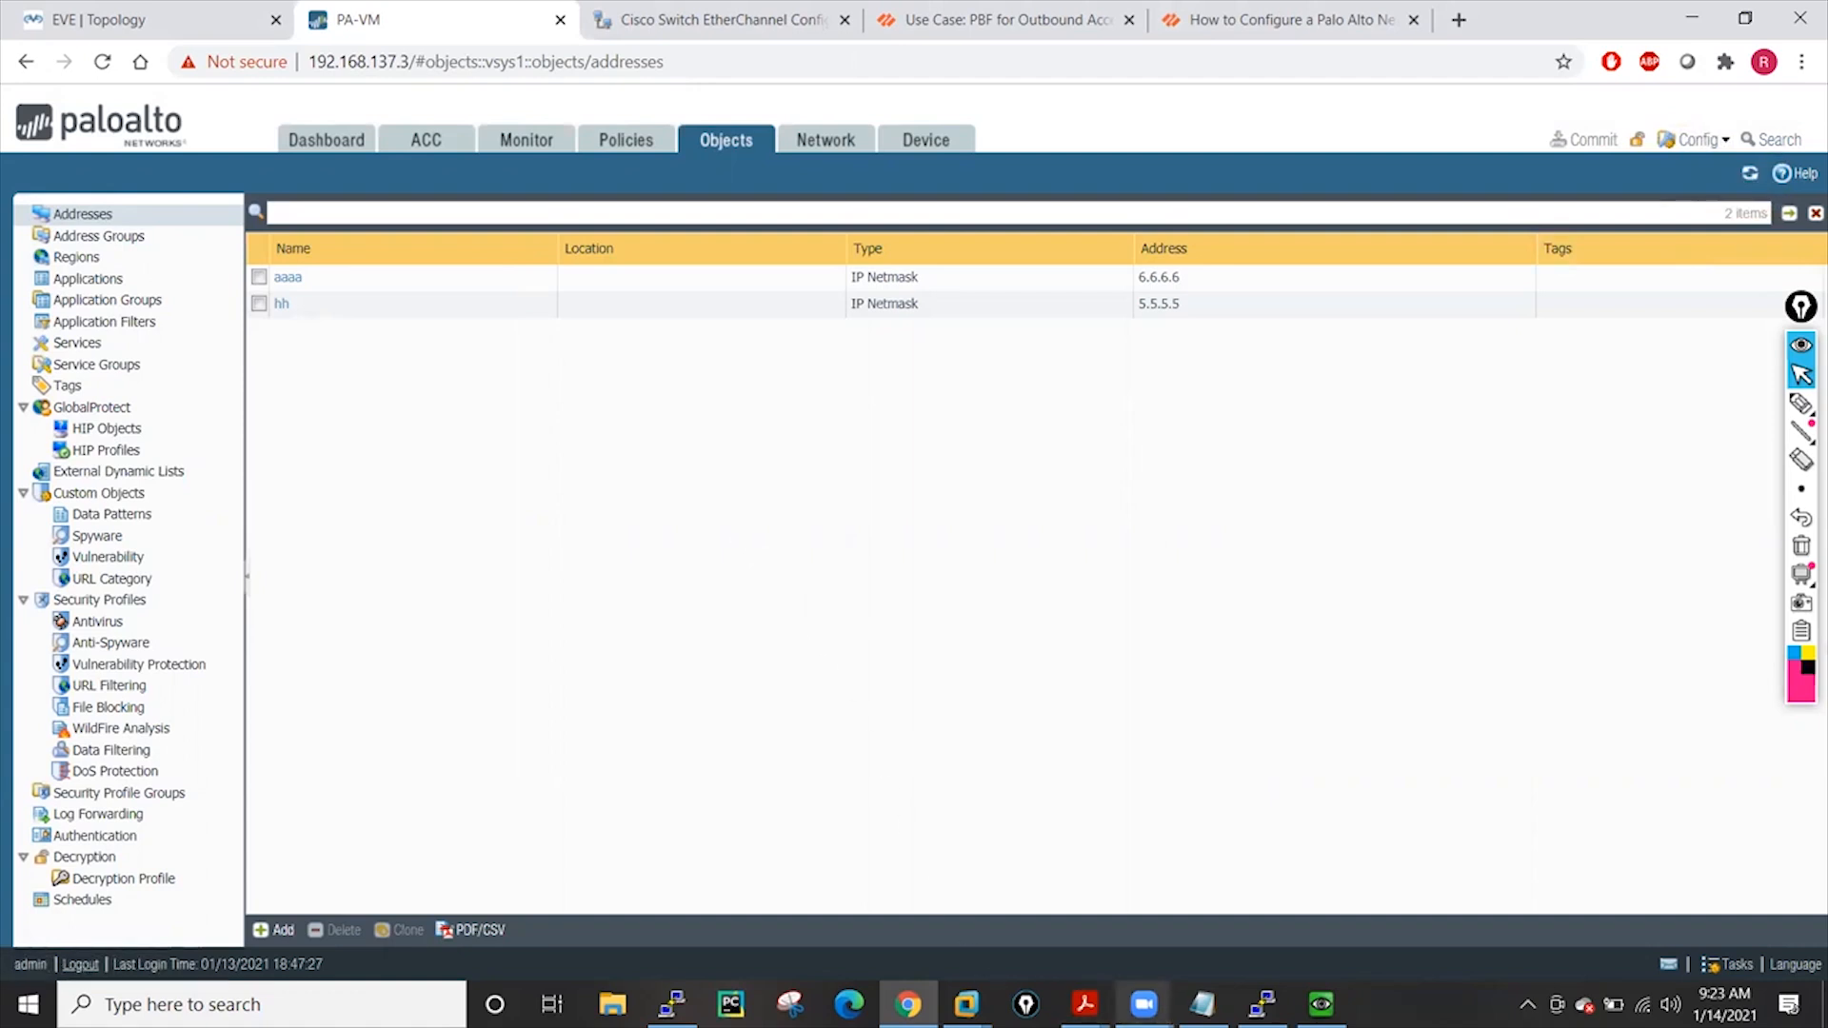
pyautogui.click(1085, 1005)
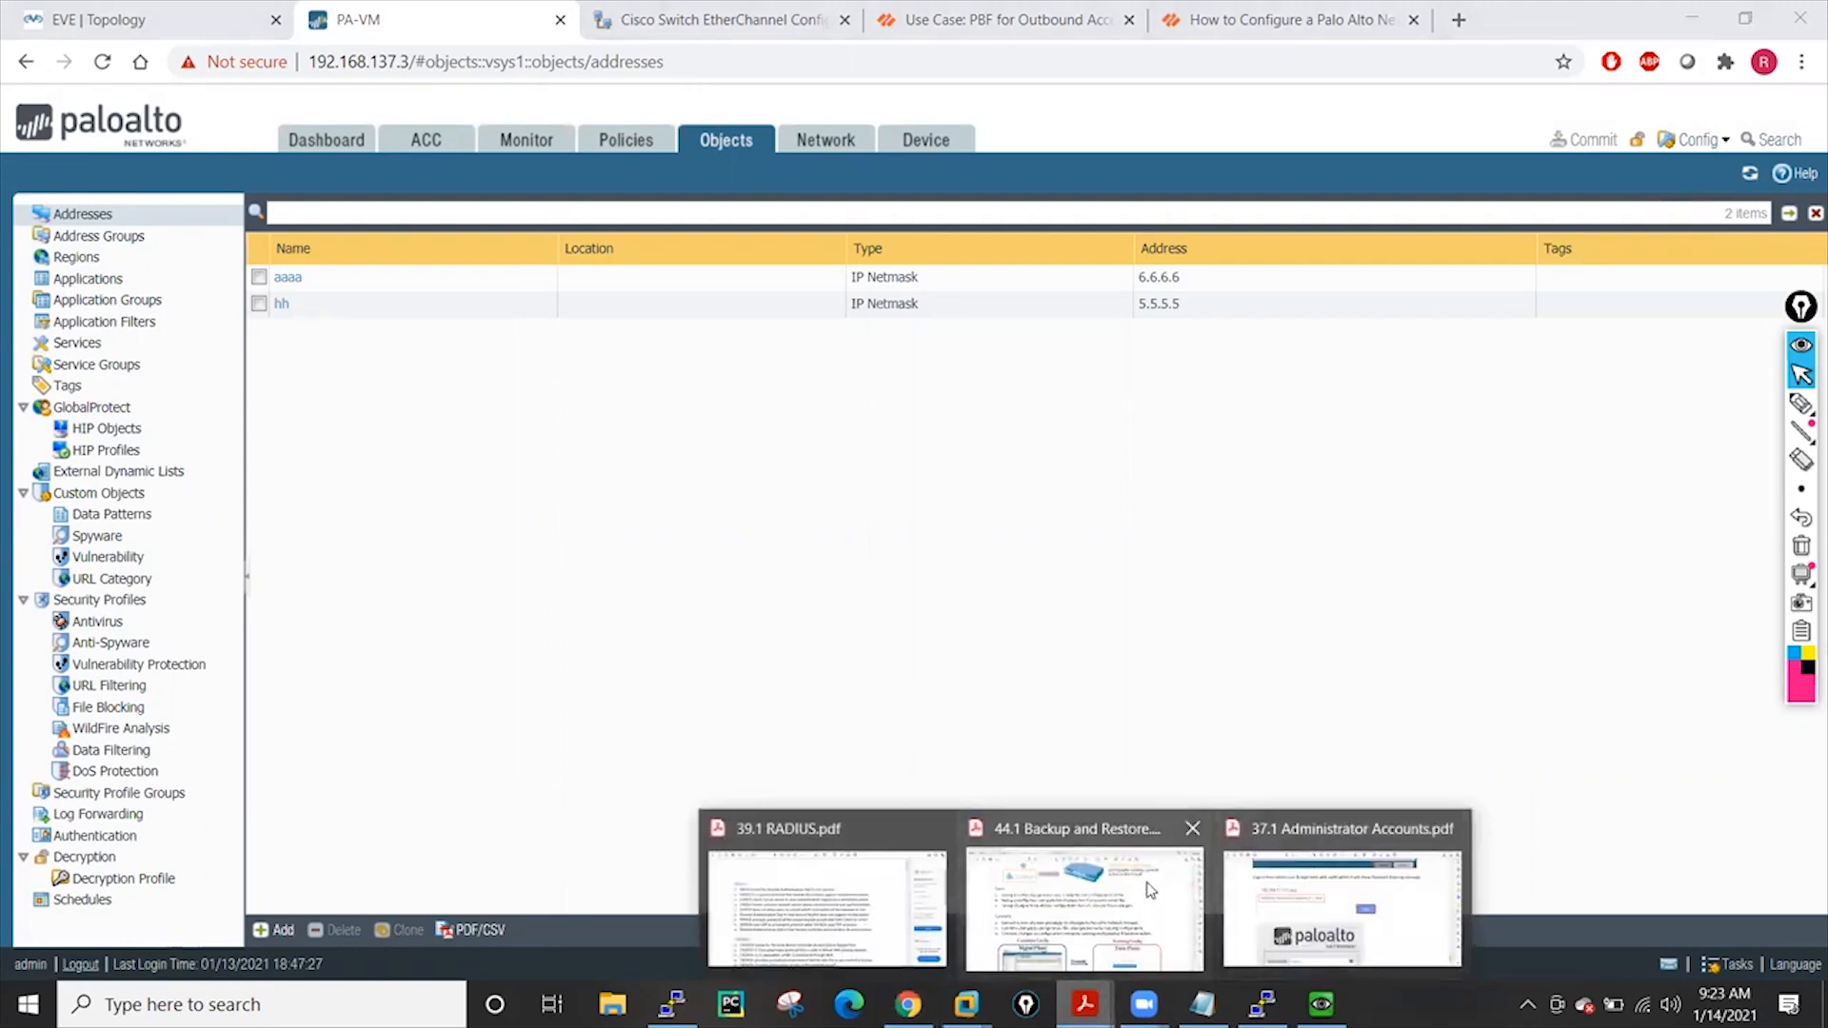
# In 44.1 Backup and Restore.pdf, highlight the first Commit bullet and scroll to page 3's Revert section
pyautogui.click(1095, 900)
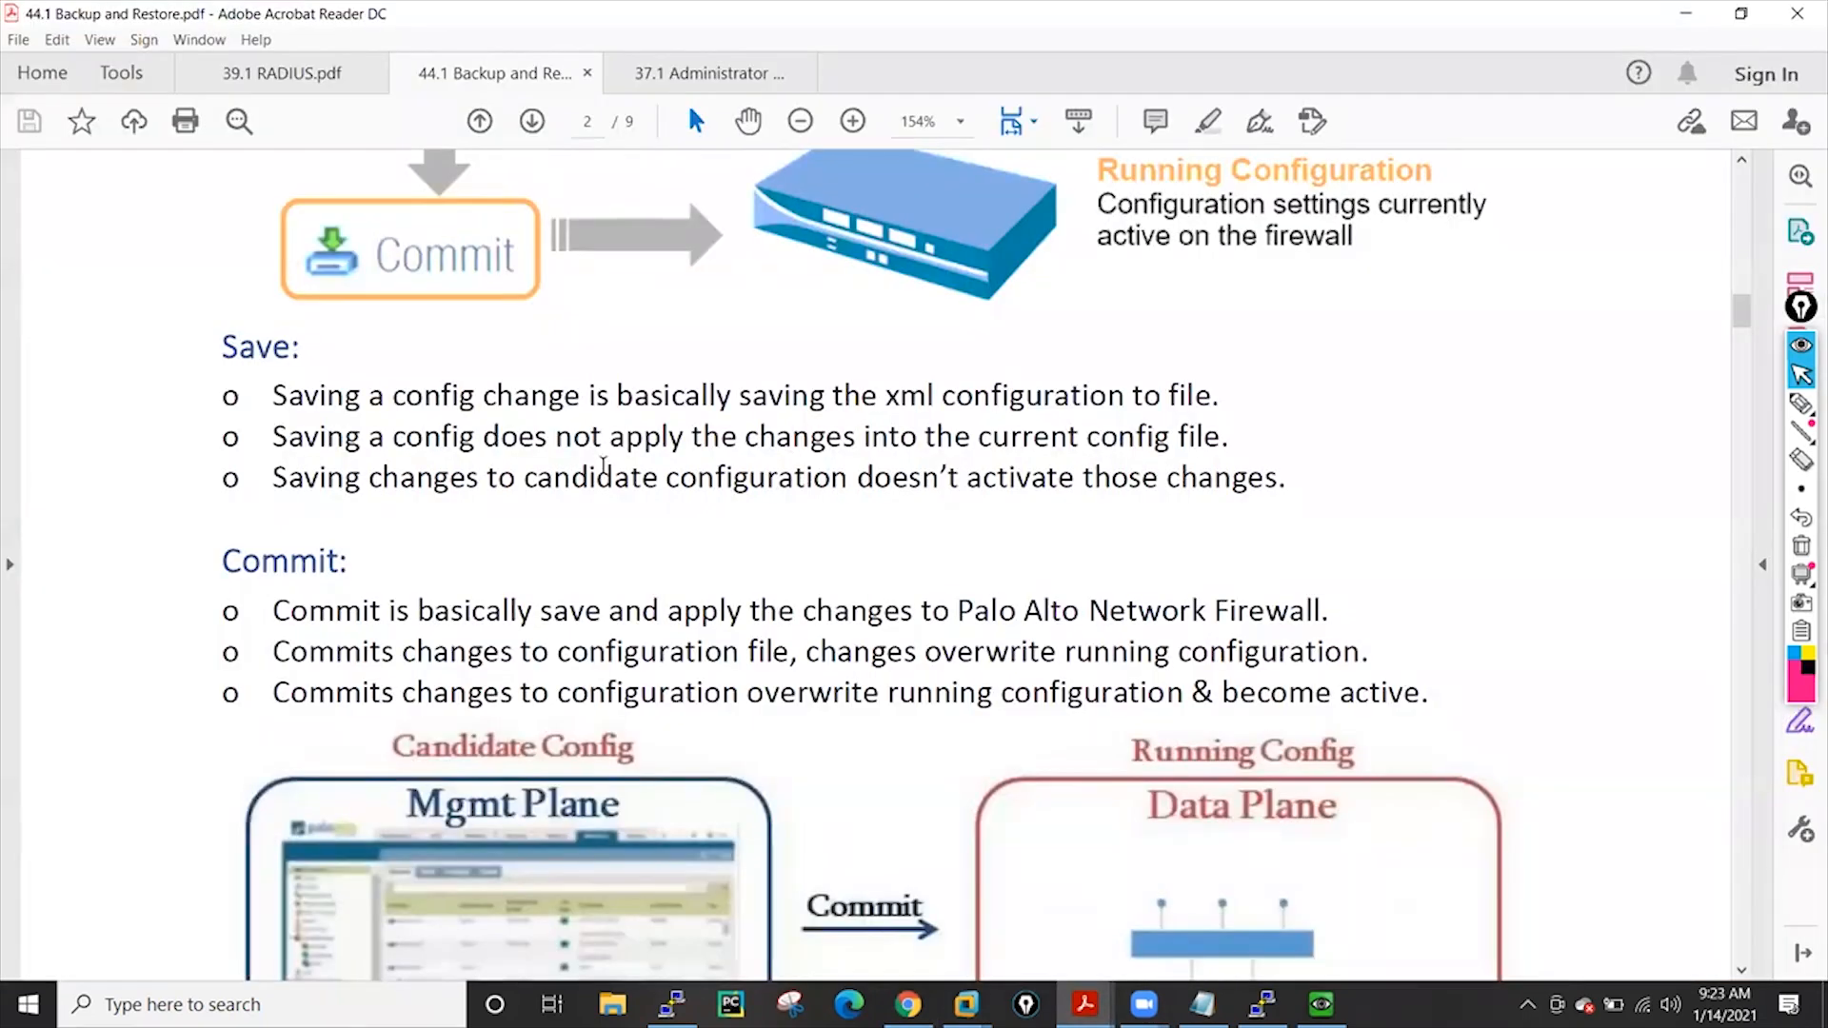
pyautogui.scroll(-3, 602, 467)
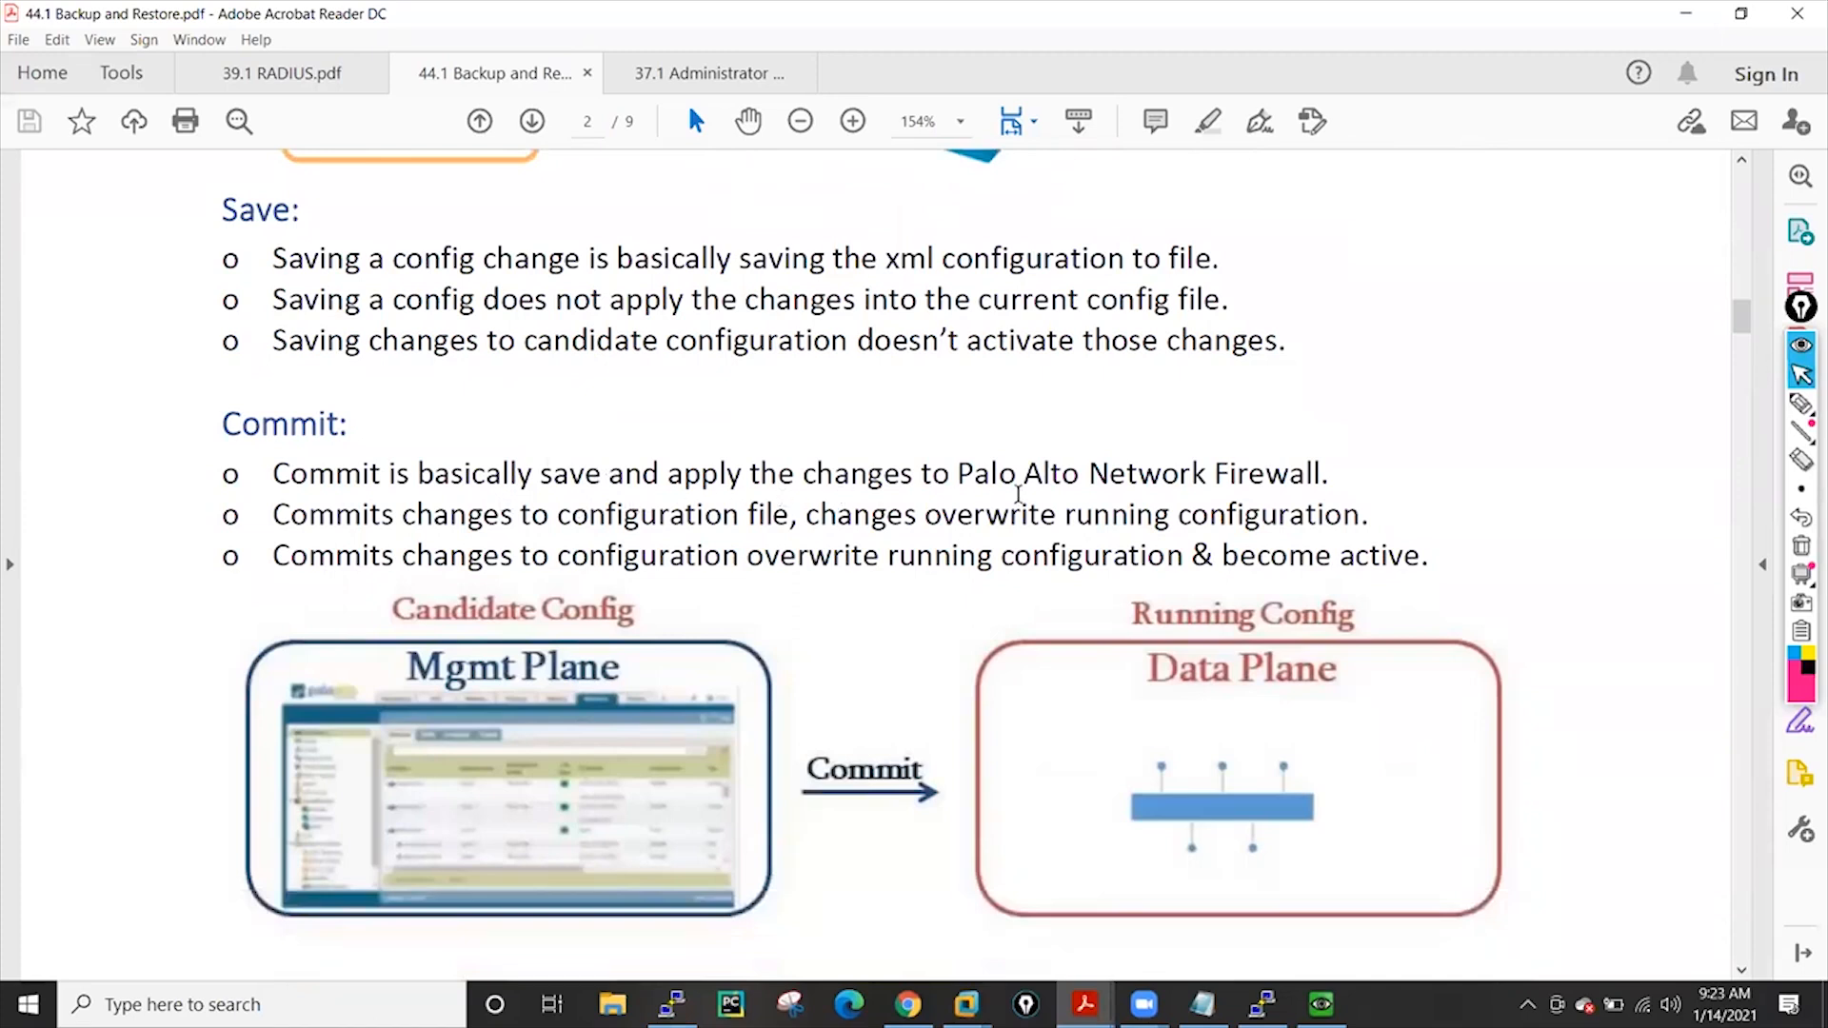
pyautogui.moveTo(275, 473); pyautogui.dragTo(821, 474)
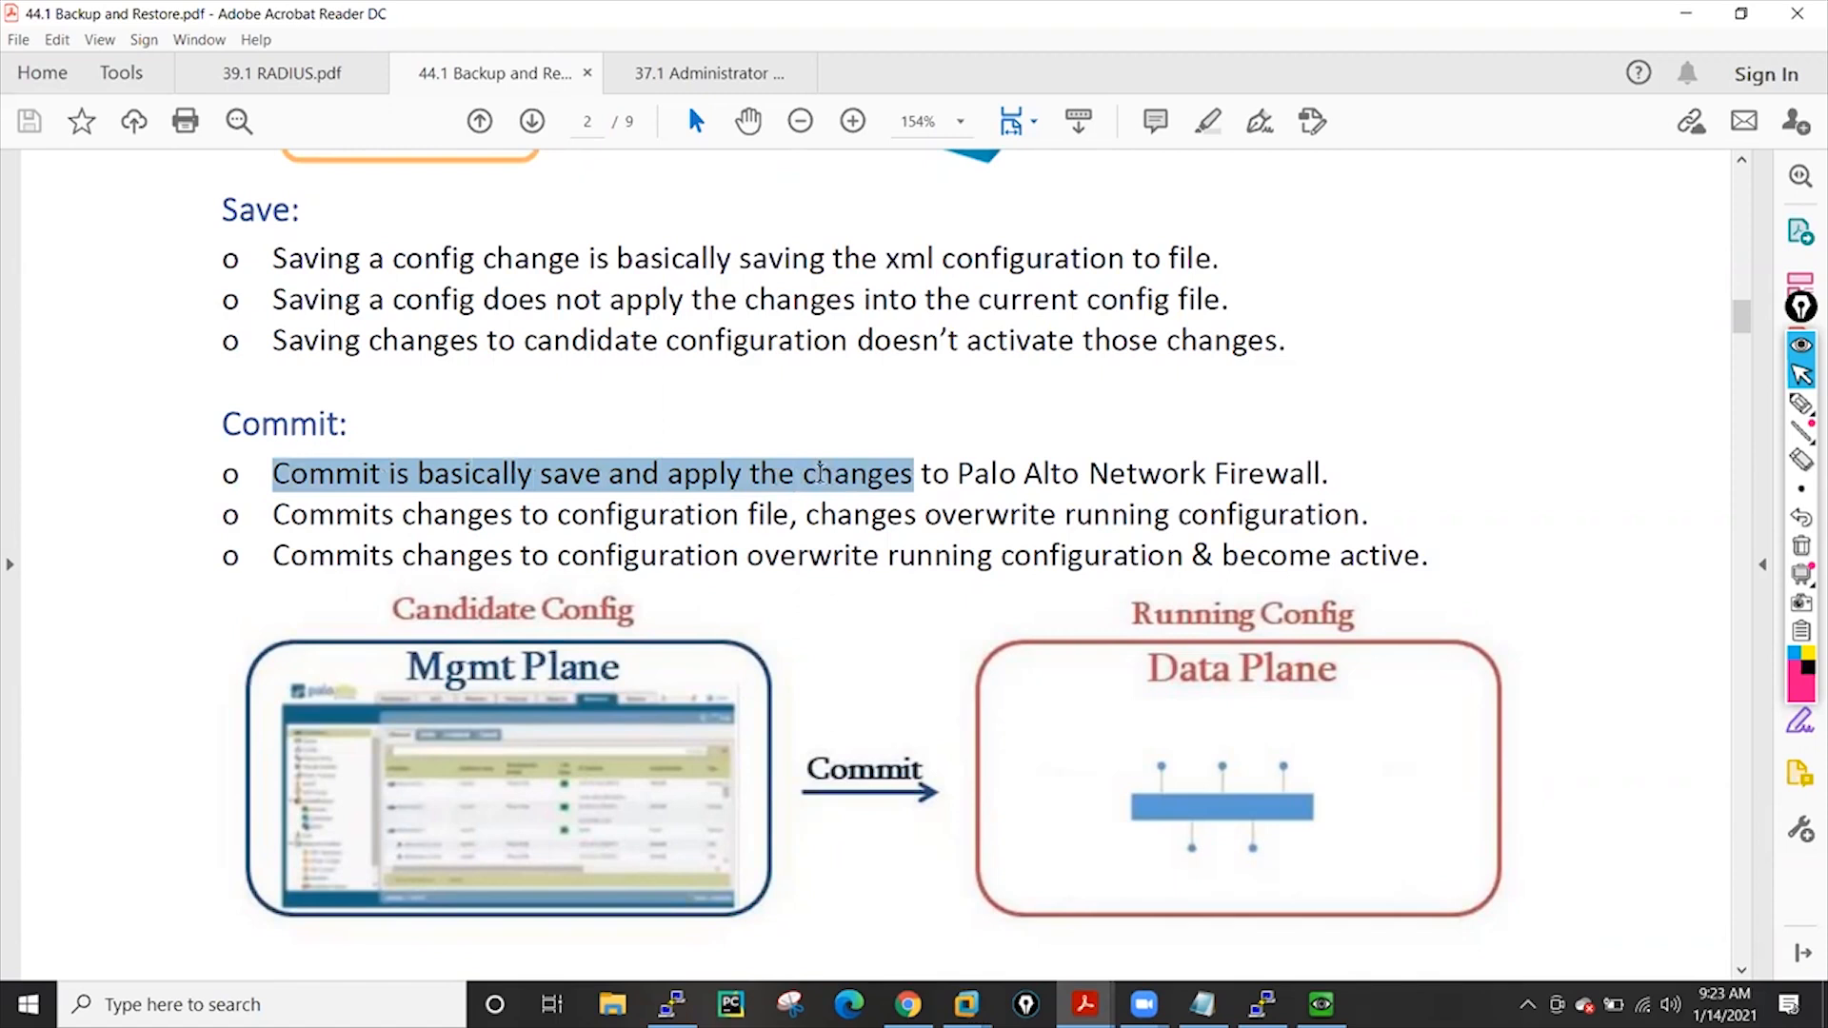
pyautogui.click(1330, 472)
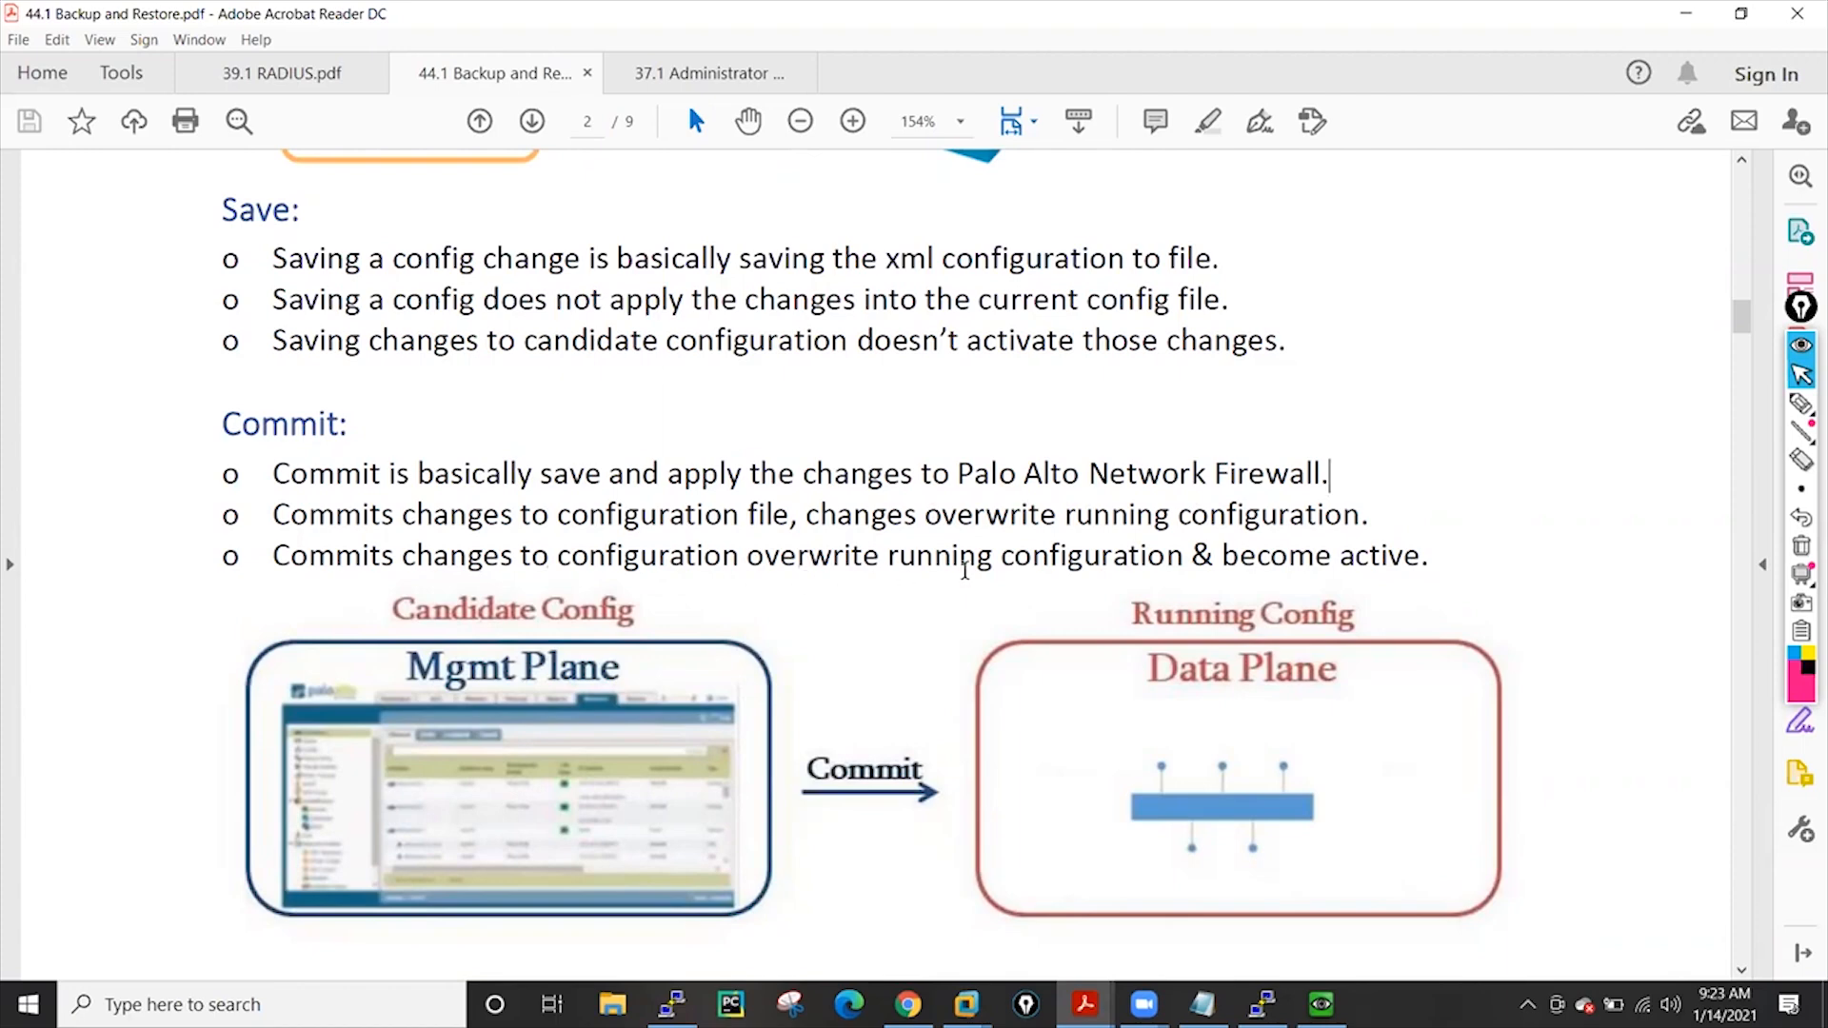
pyautogui.scroll(-3, 952, 564)
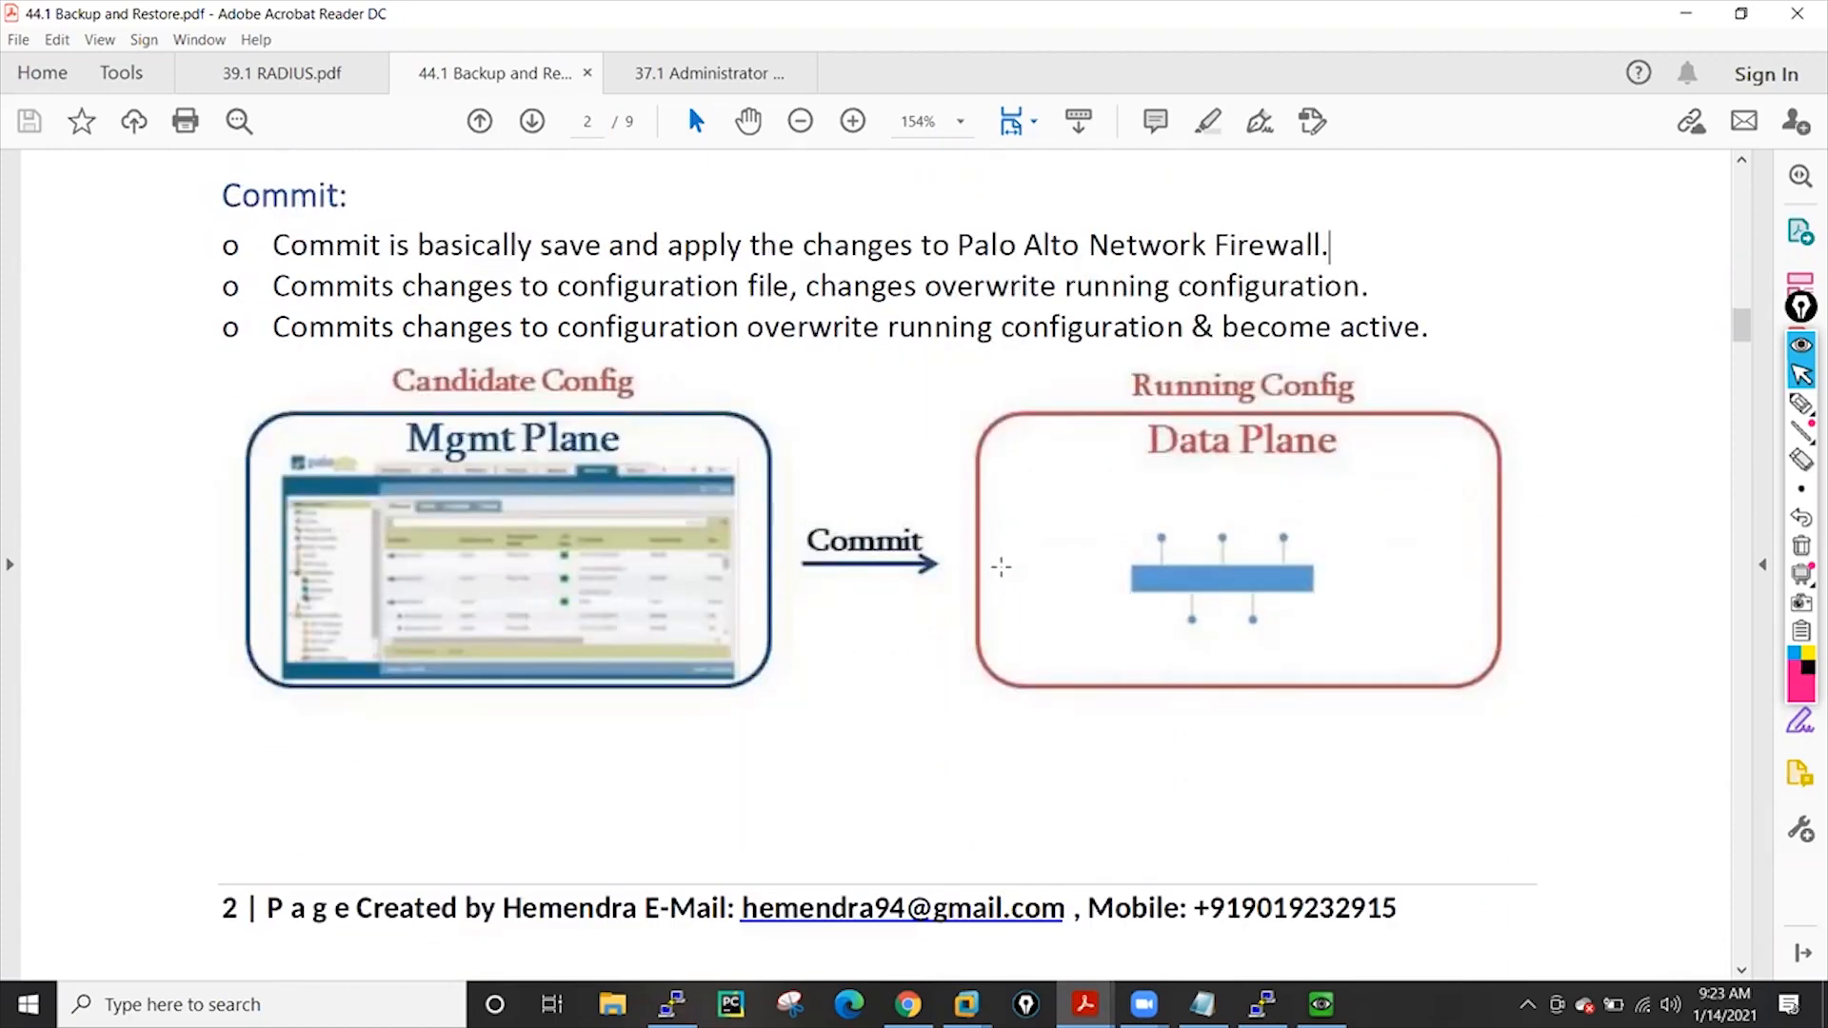
pyautogui.scroll(-2, 487, 501)
pyautogui.scroll(-5, 487, 501)
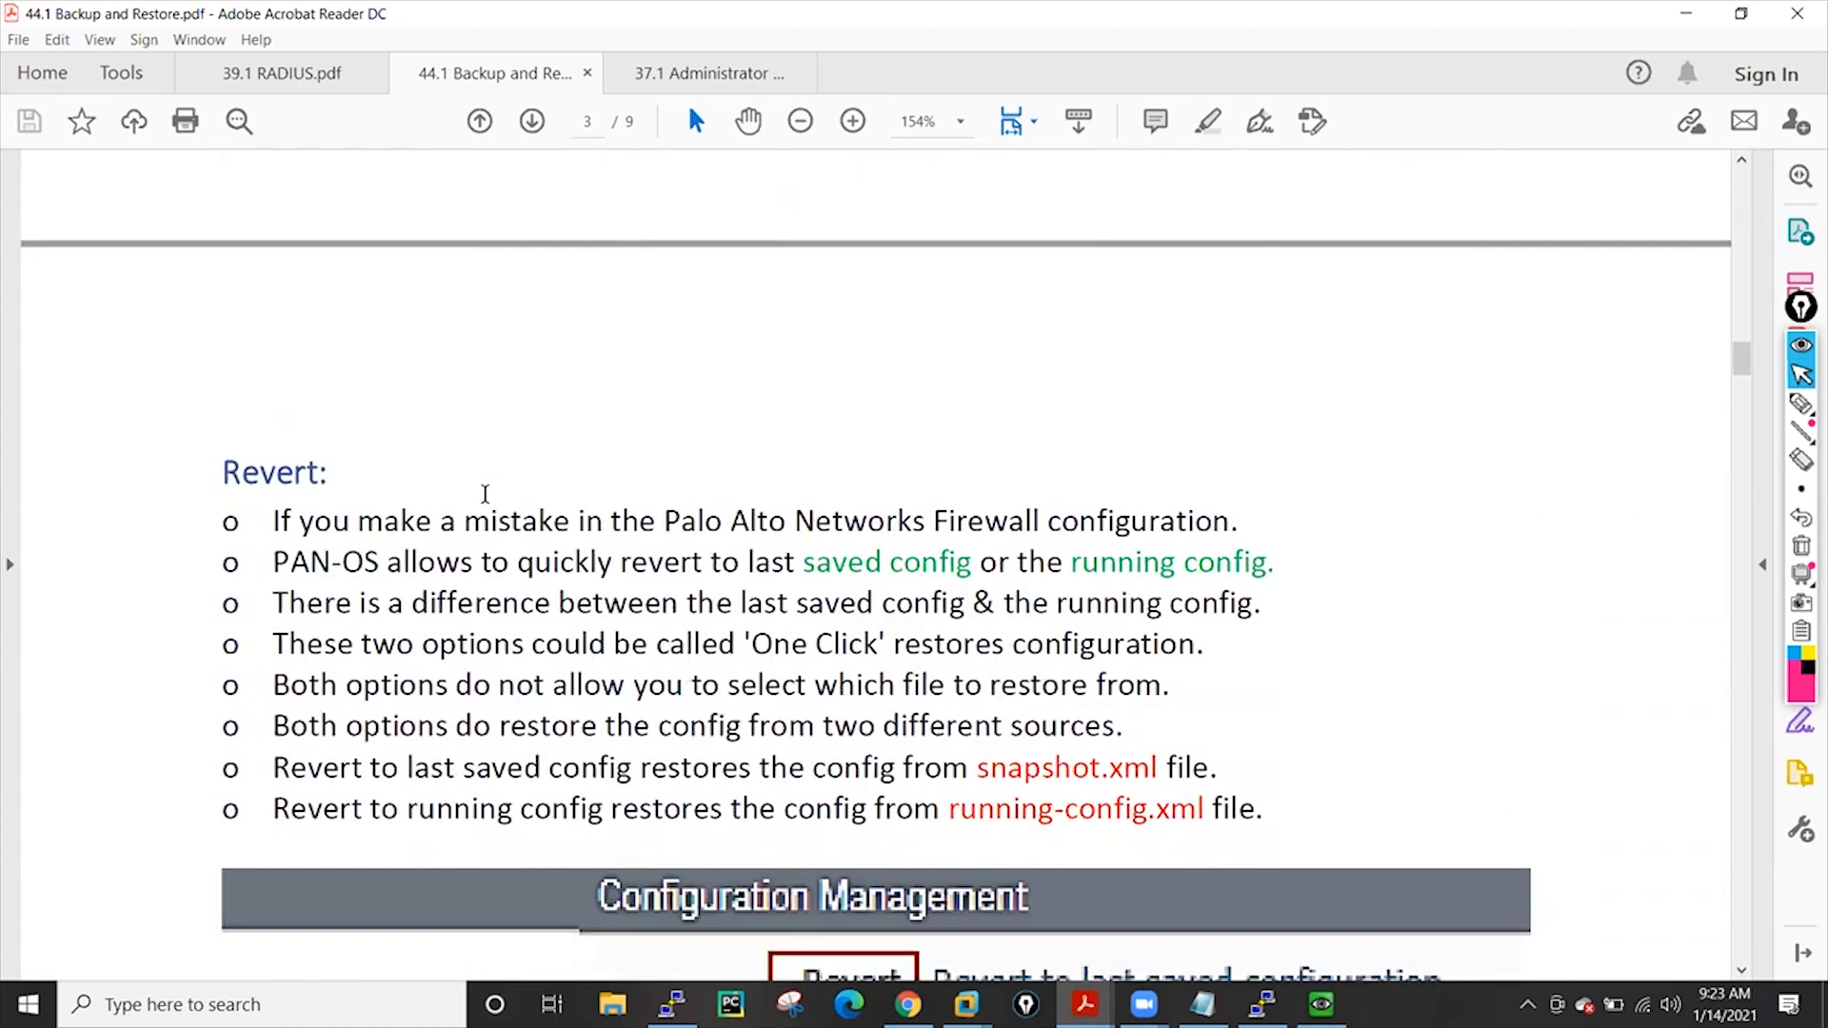
# Scroll through the Configuration Management slide of Revert, Save, Load, Export and Import operations
pyautogui.scroll(-3, 578, 376)
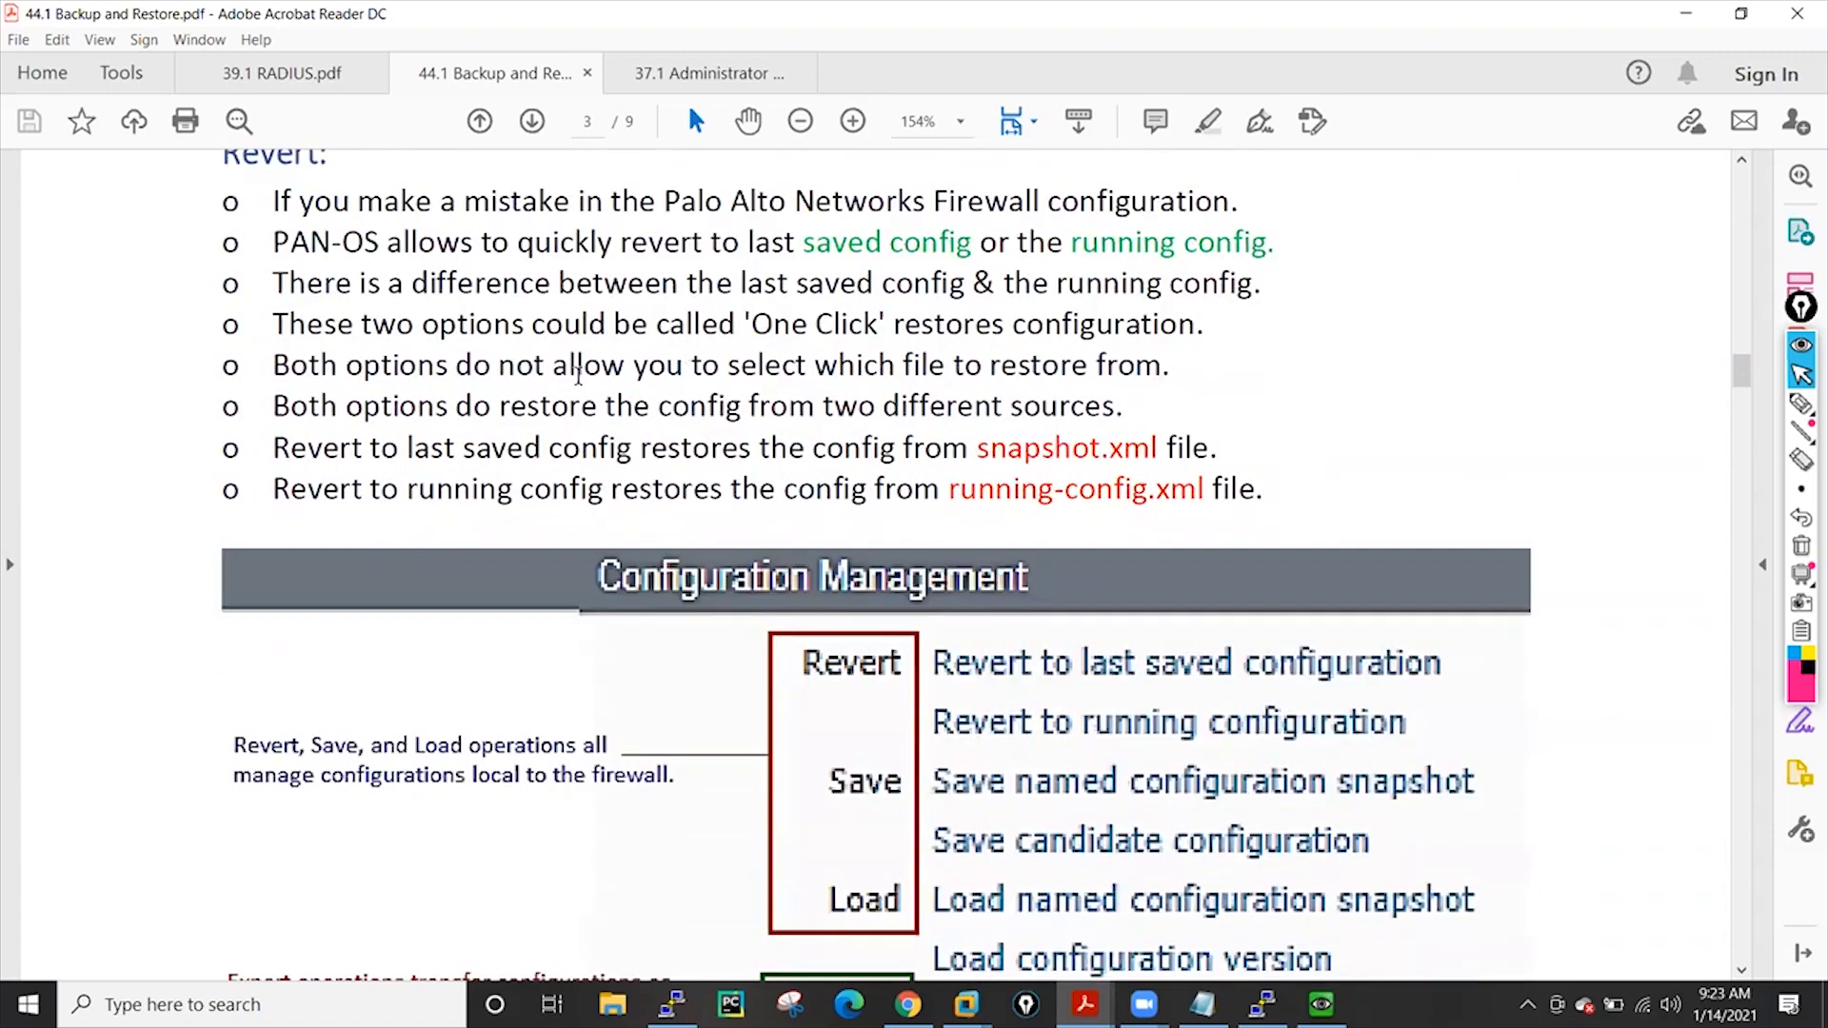
pyautogui.scroll(2, 578, 376)
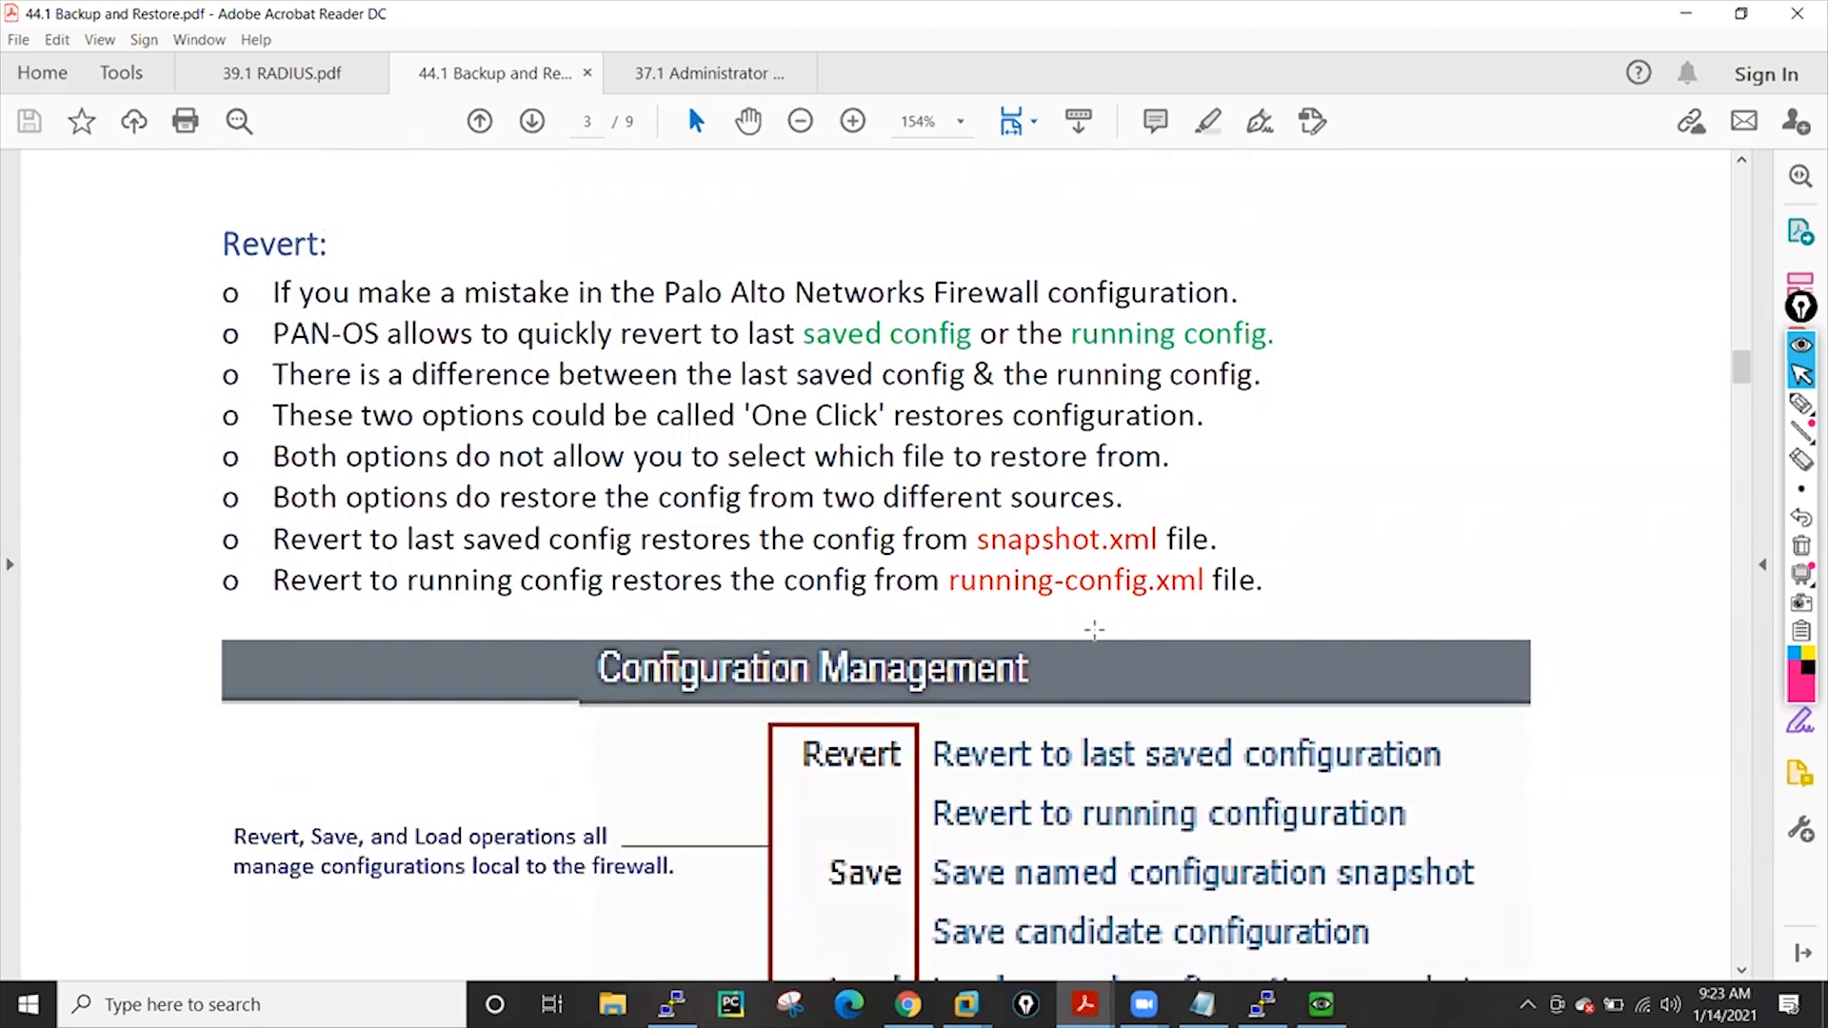
pyautogui.scroll(-6, 847, 565)
pyautogui.scroll(-5, 847, 566)
pyautogui.scroll(12, 810, 487)
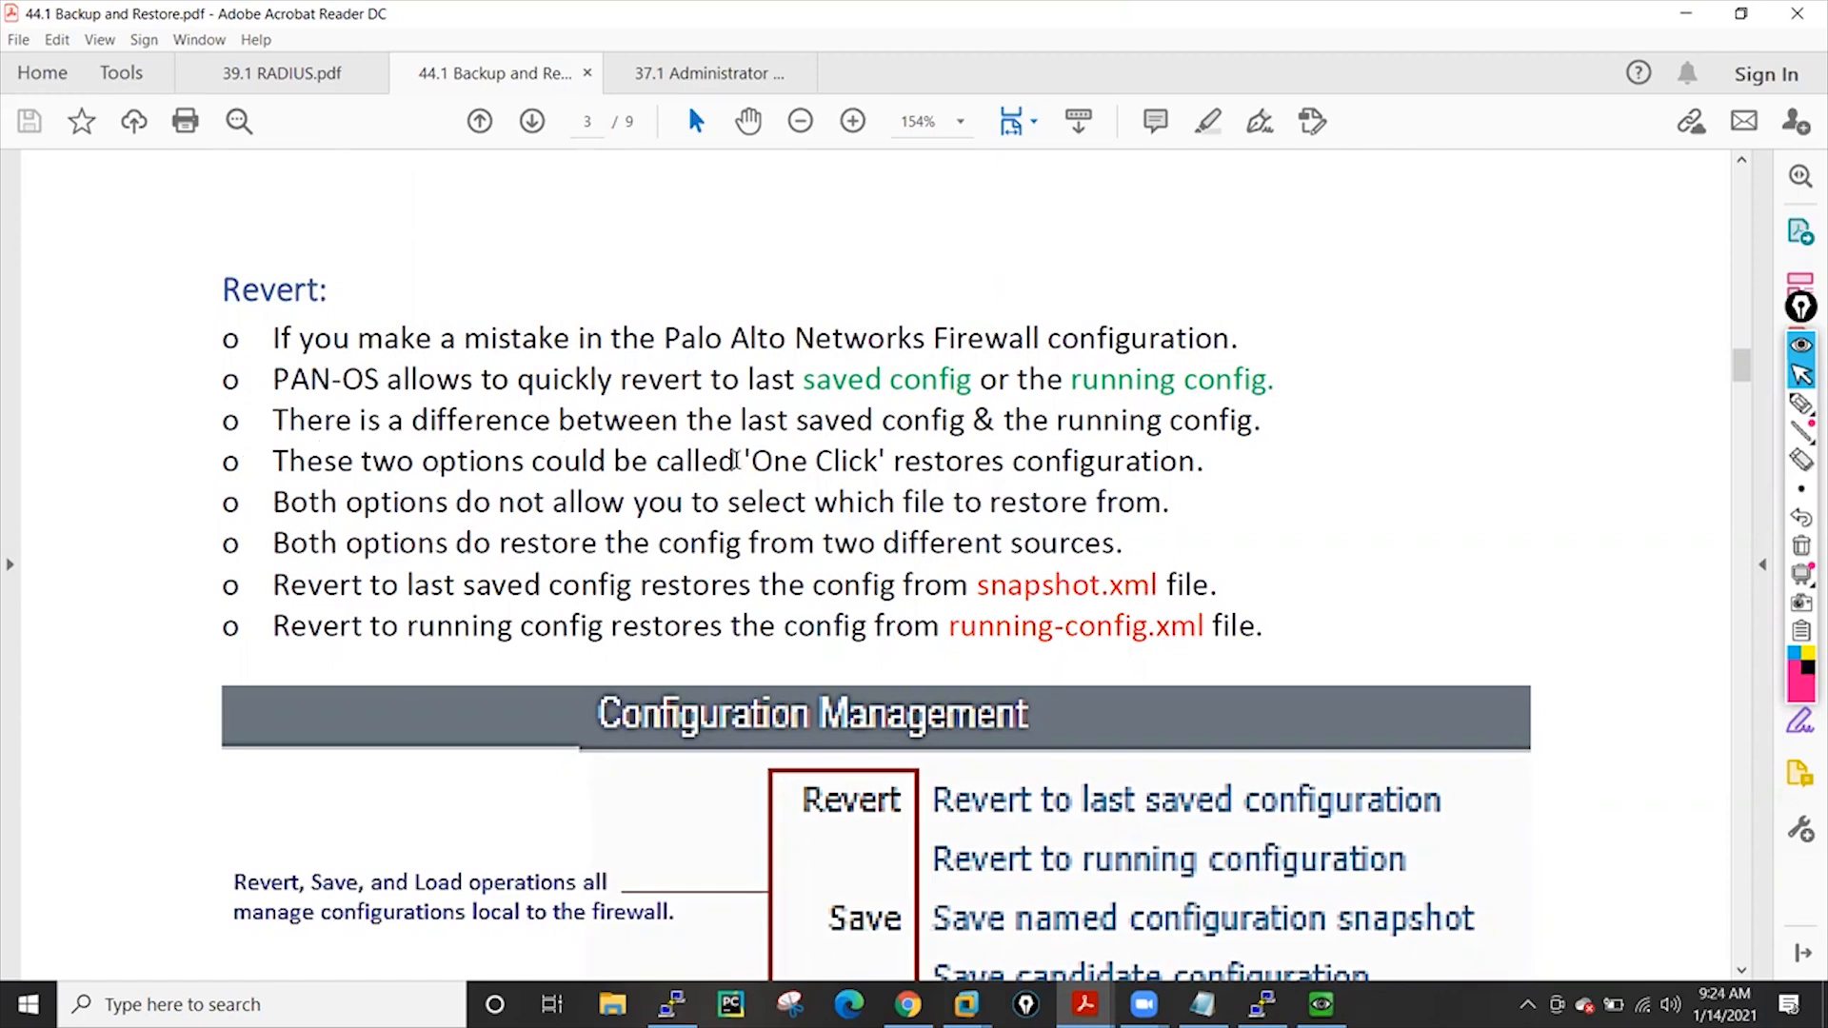
pyautogui.scroll(-1, 1352, 434)
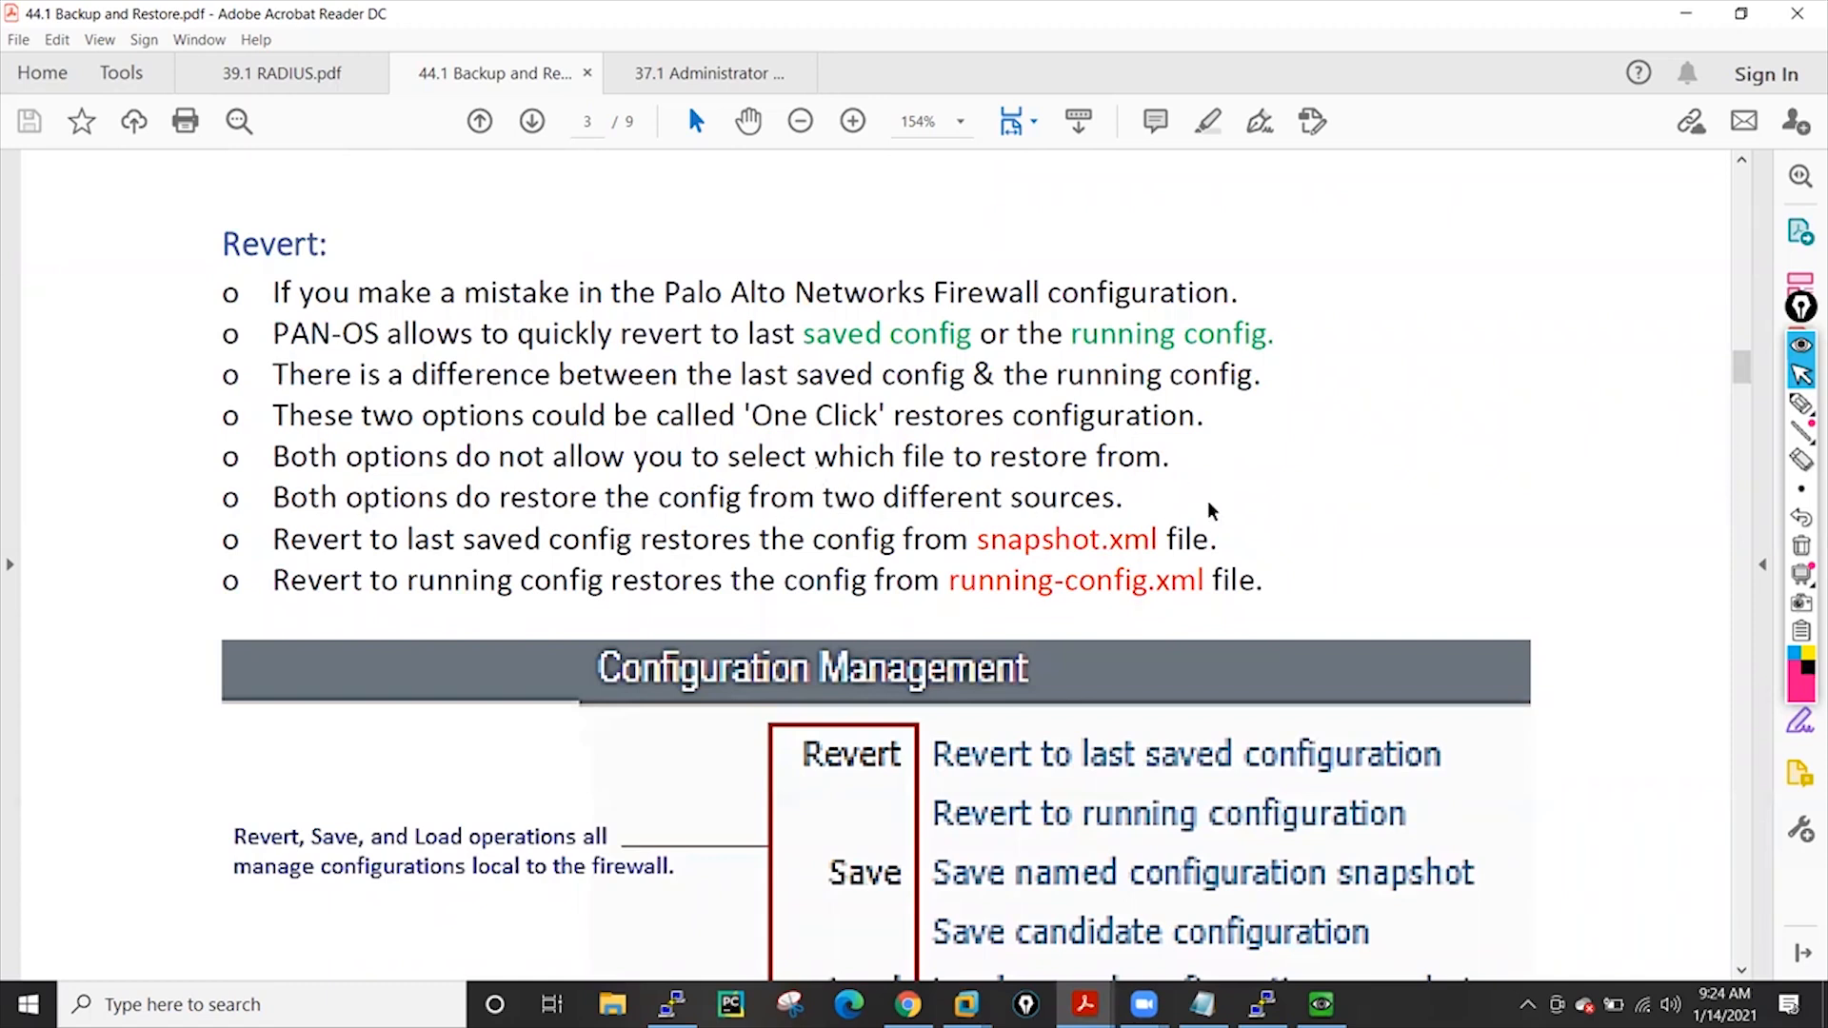
pyautogui.scroll(-3, 1428, 462)
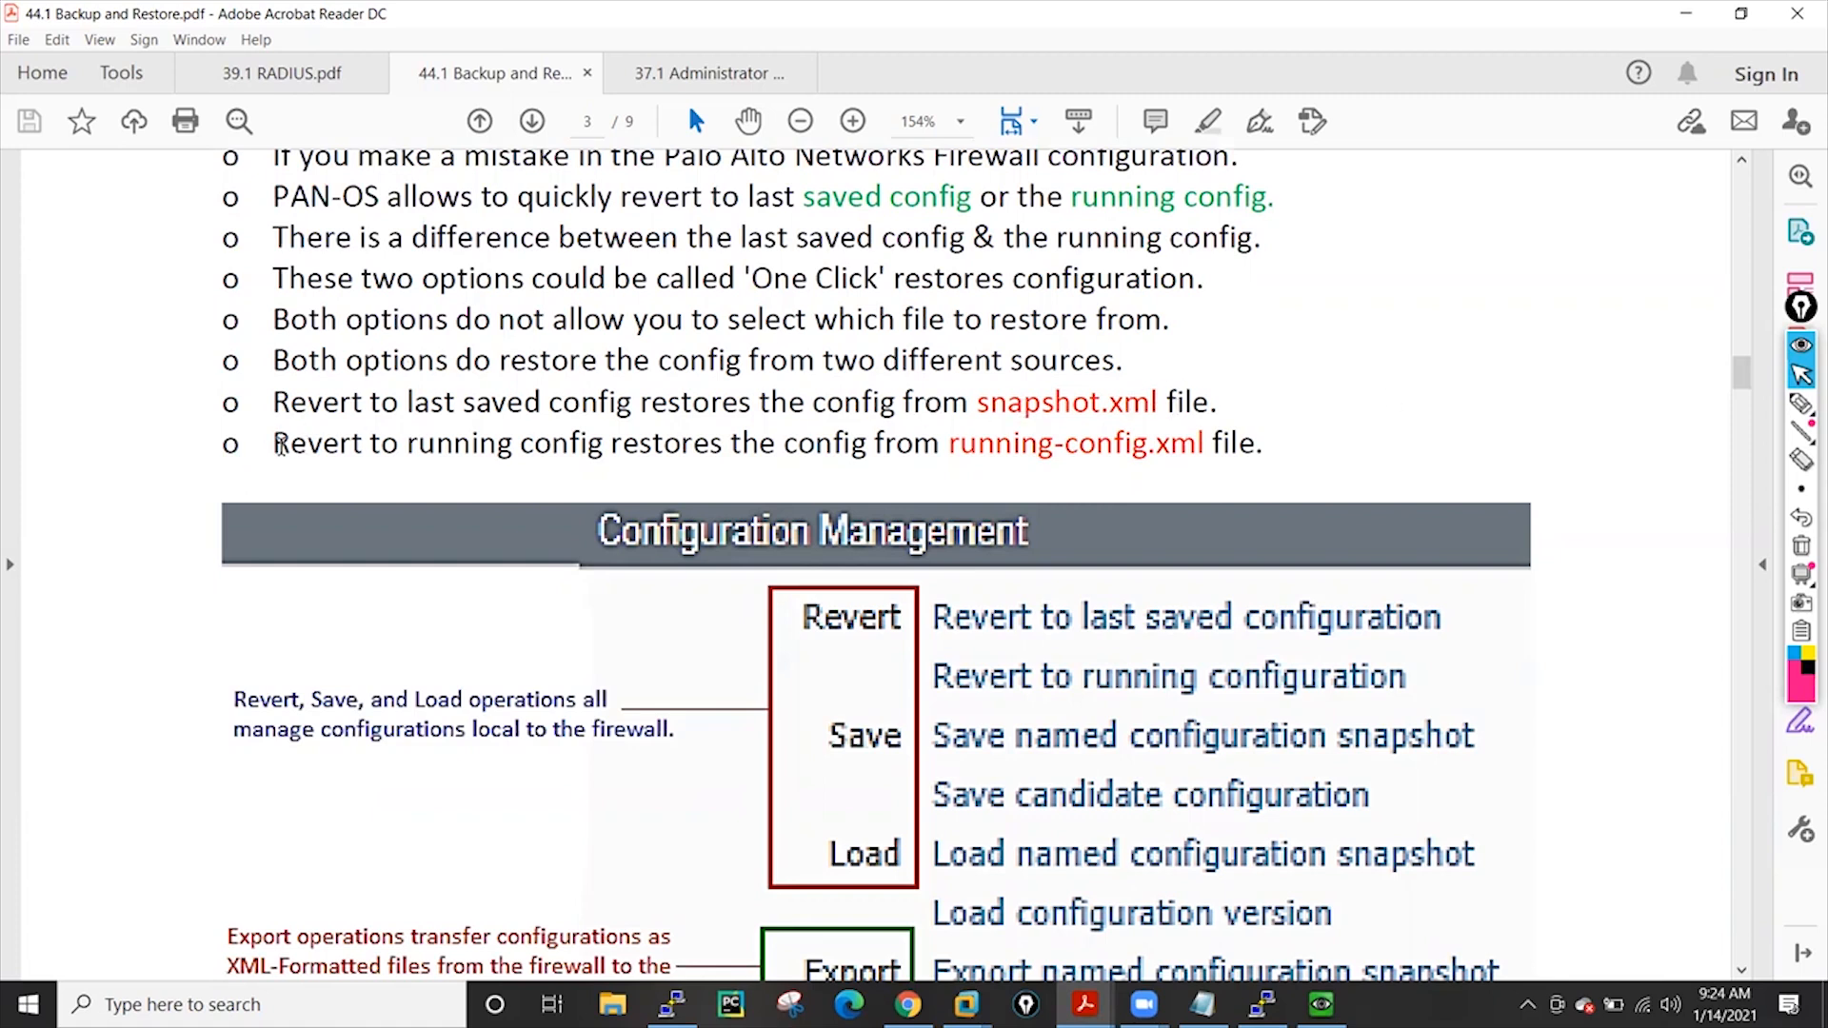
# Highlight the last Revert bullet, review nearby pages, then return to the PA-VM web UI
pyautogui.moveTo(275, 444); pyautogui.dragTo(1275, 442)
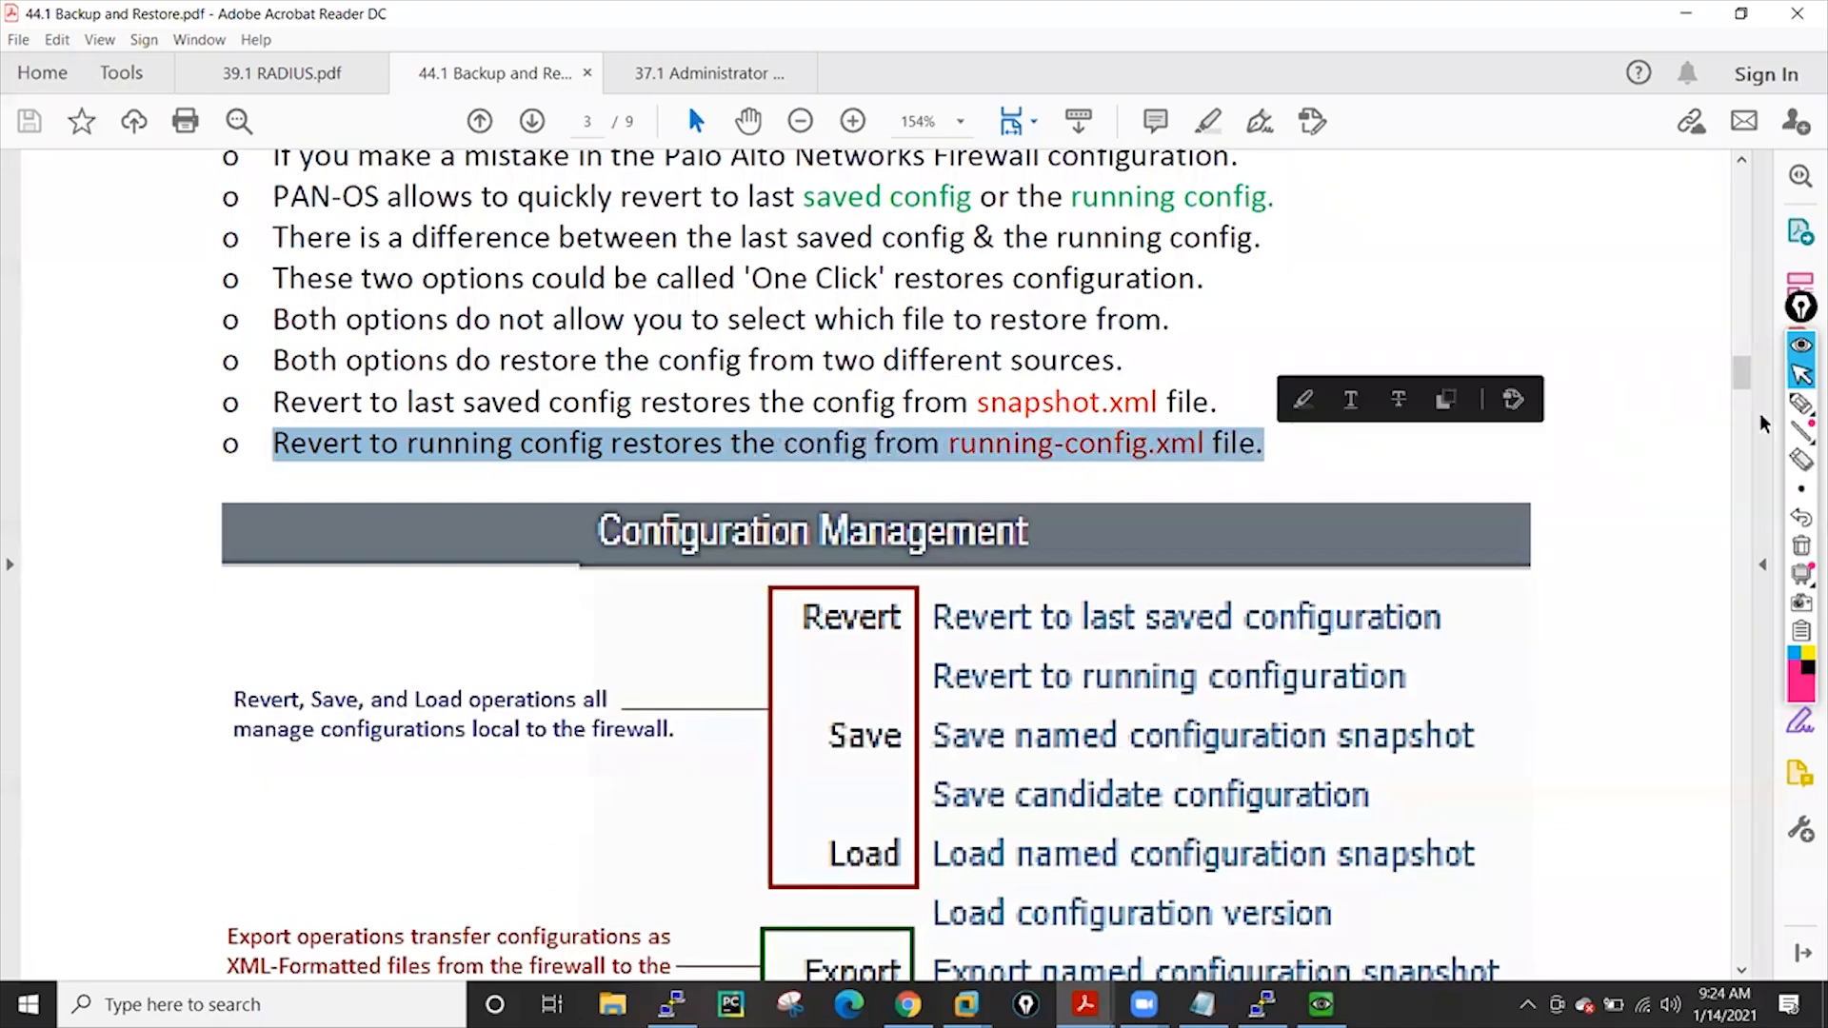
pyautogui.click(1516, 493)
pyautogui.scroll(-5, 1516, 434)
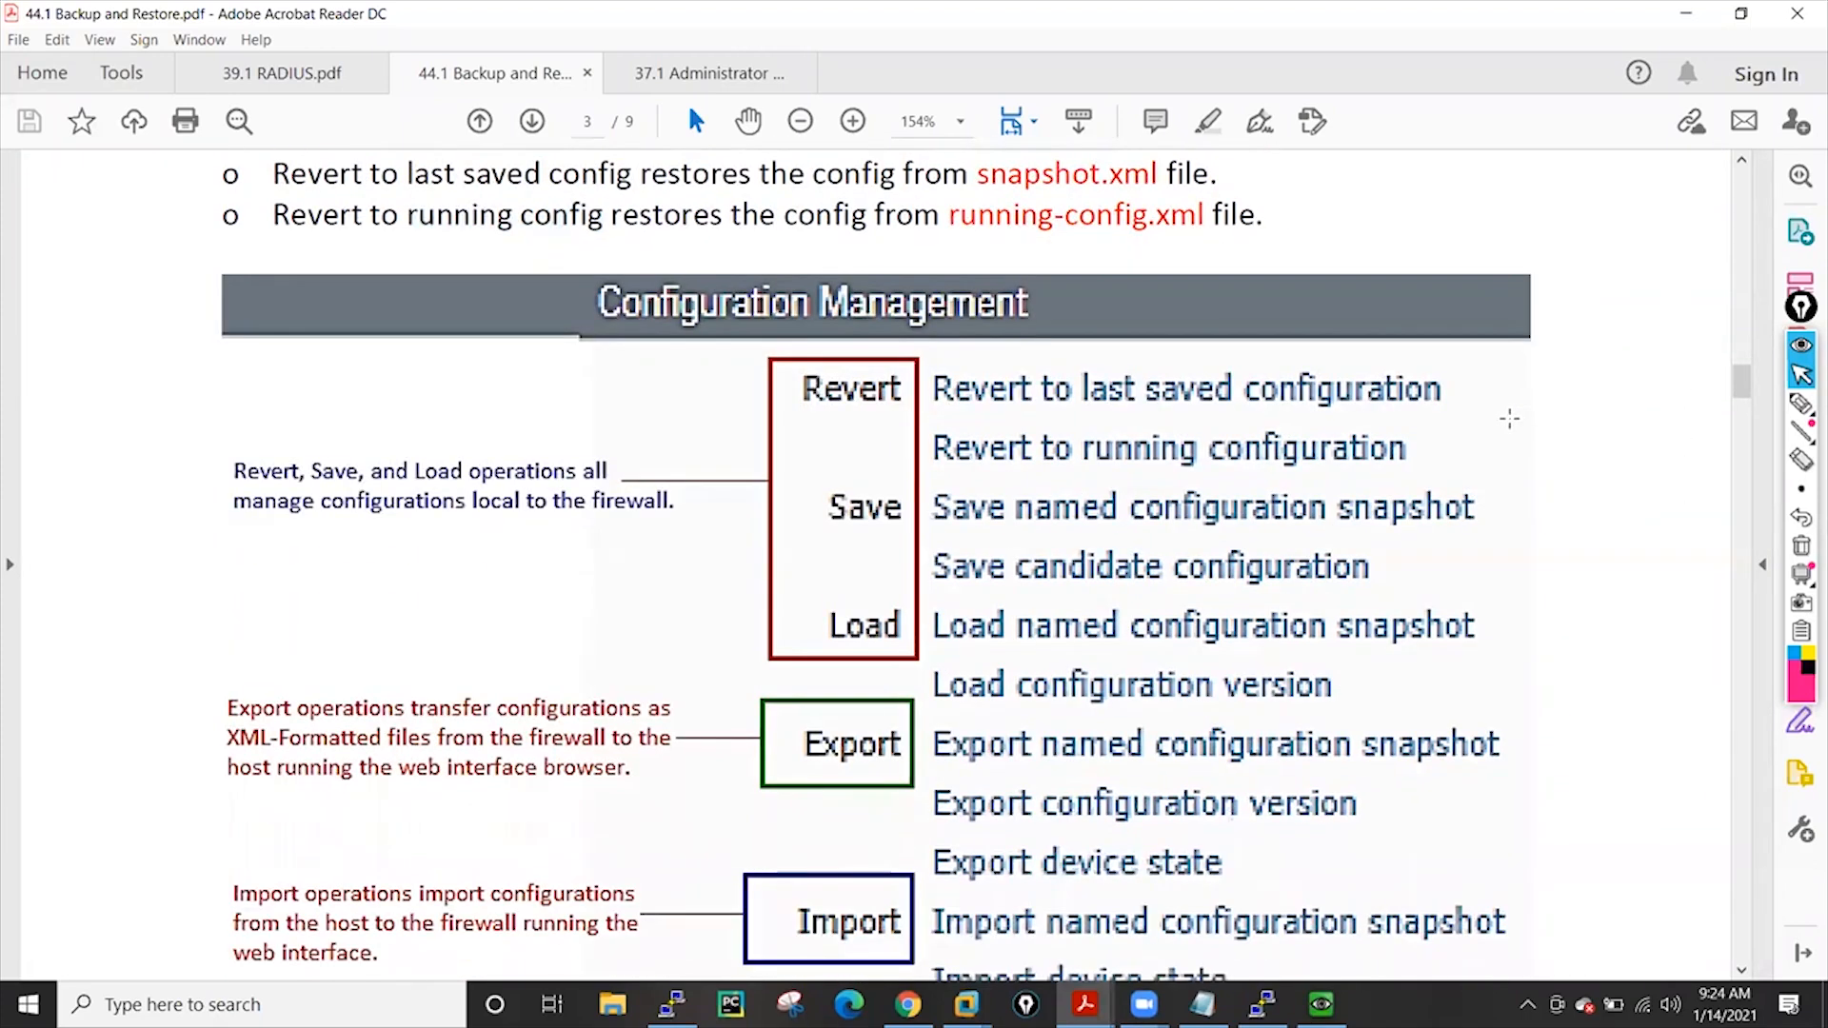
pyautogui.scroll(-7, 790, 535)
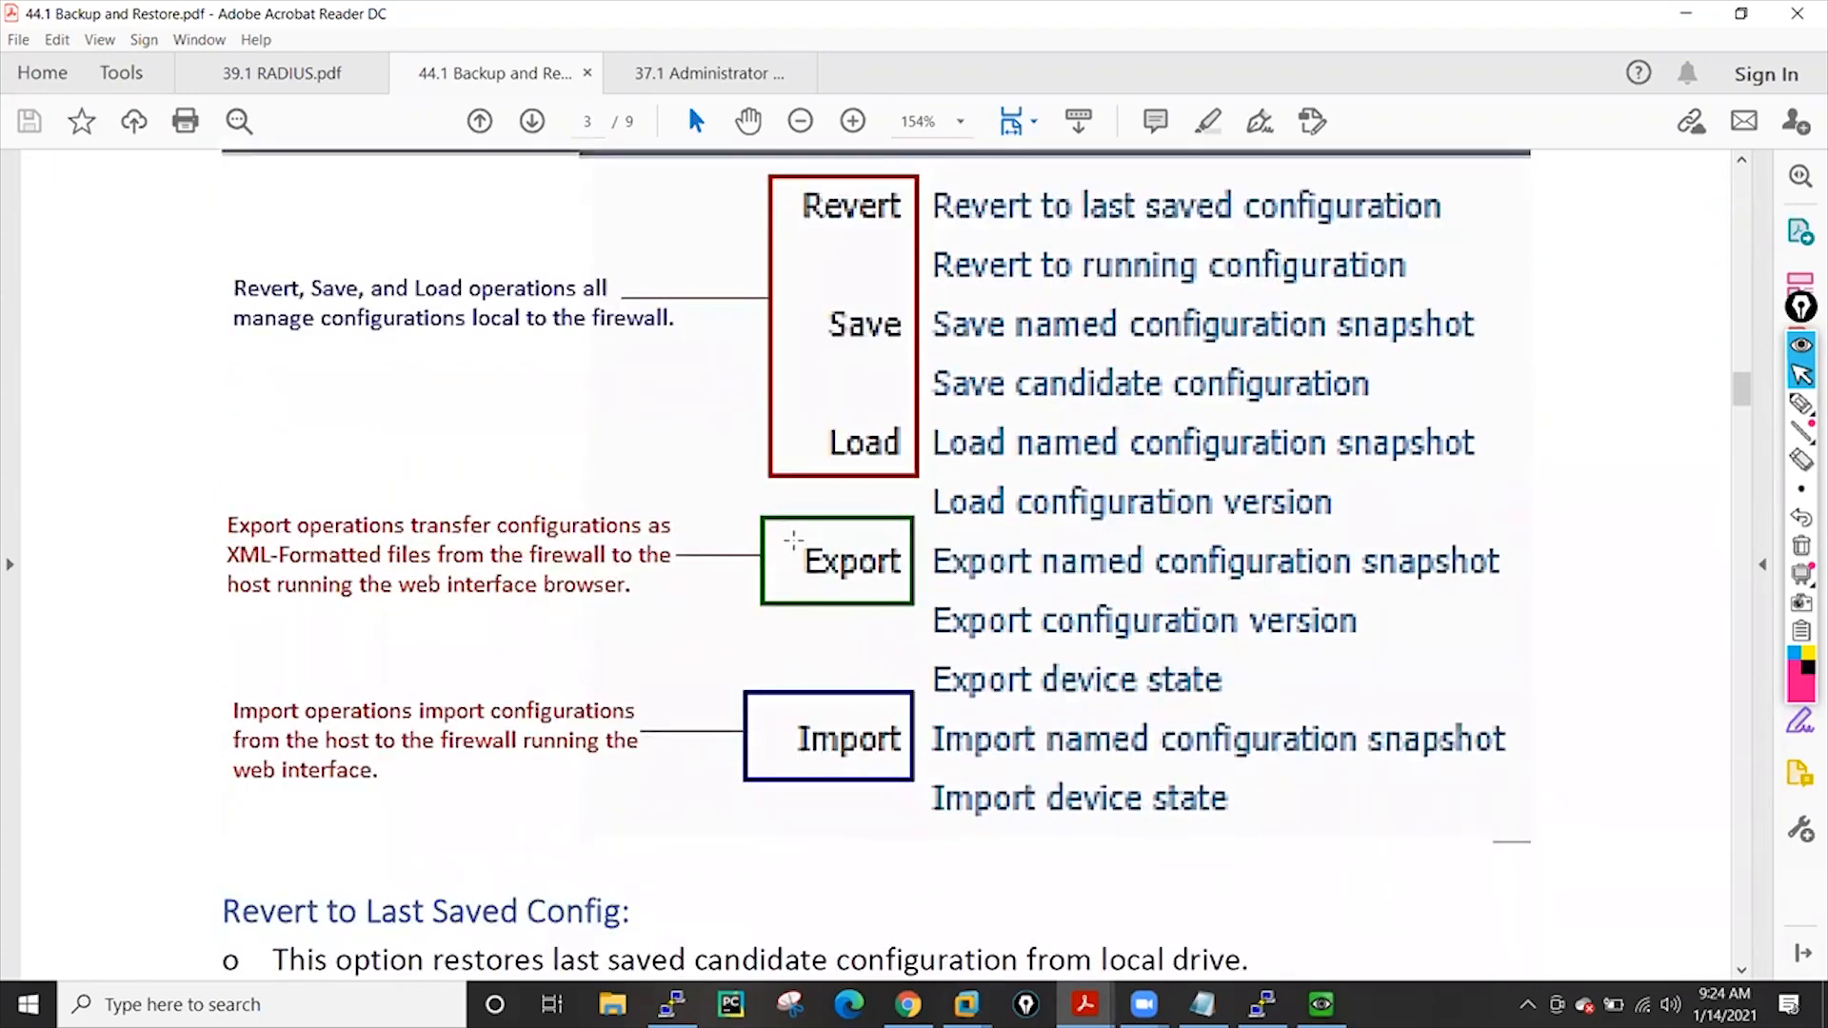
pyautogui.scroll(6, 800, 537)
pyautogui.scroll(2, 802, 537)
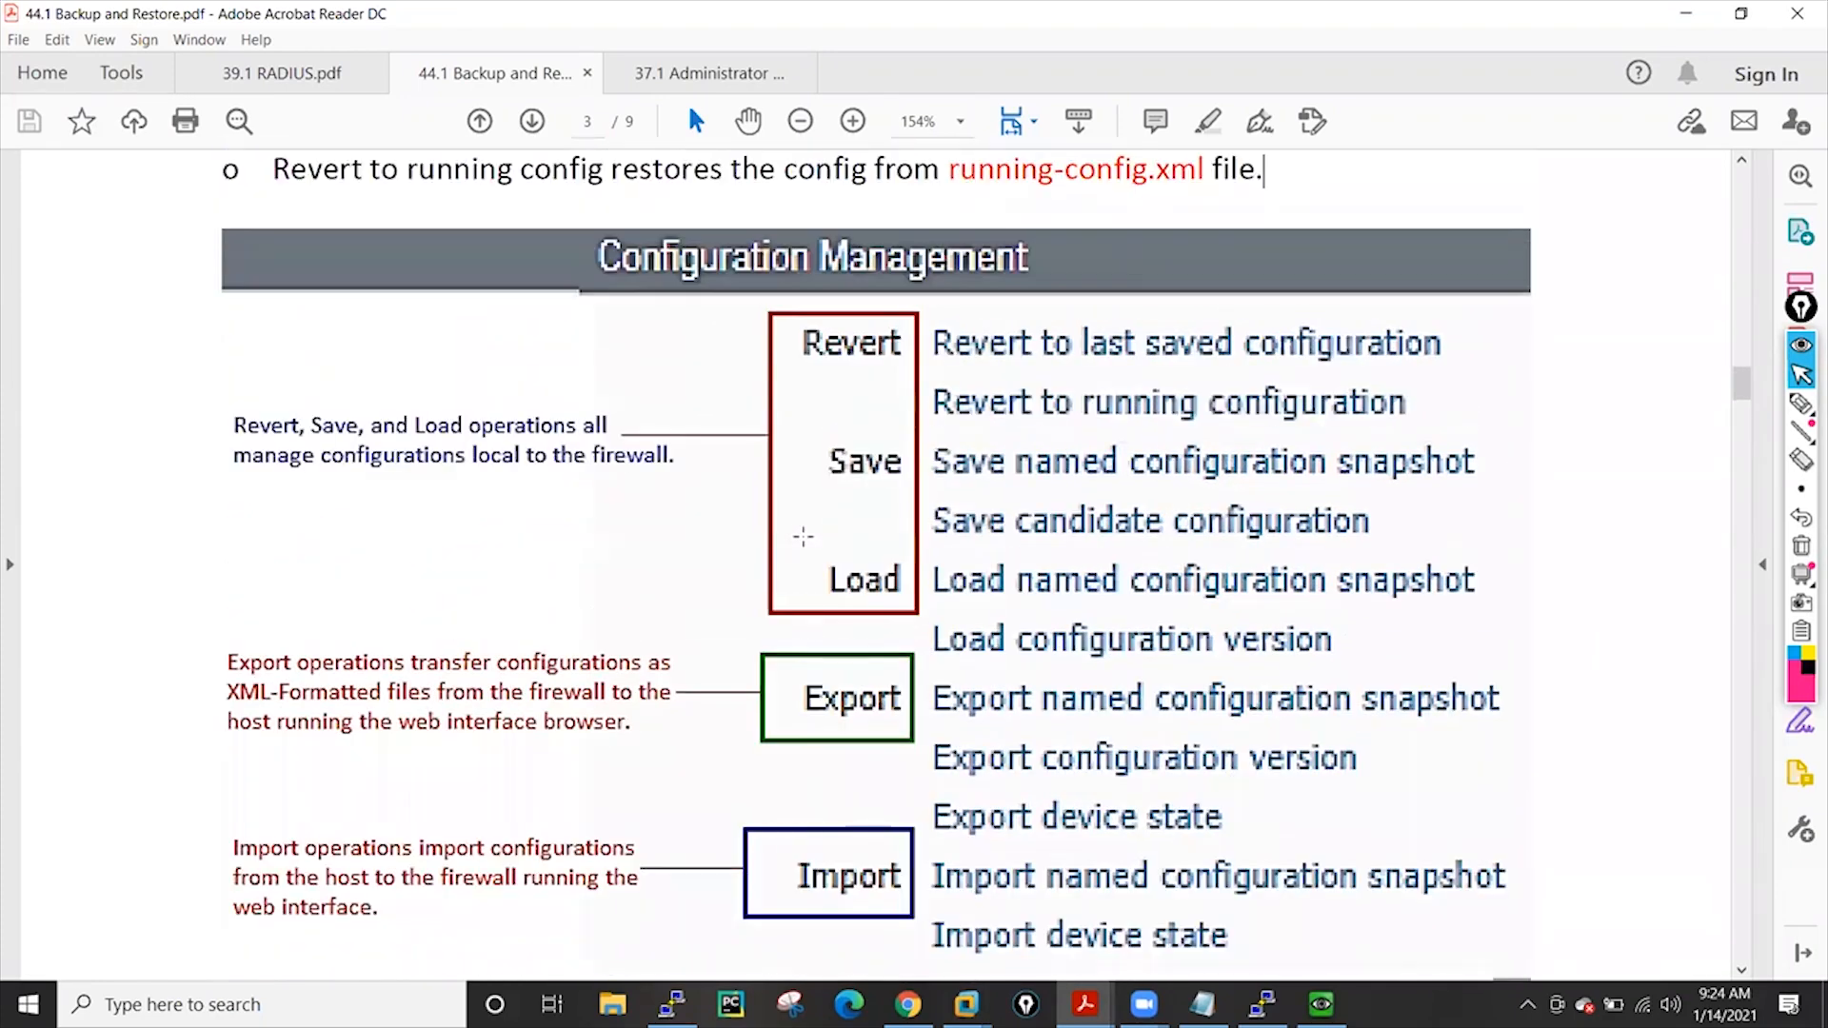
pyautogui.scroll(-1, 802, 535)
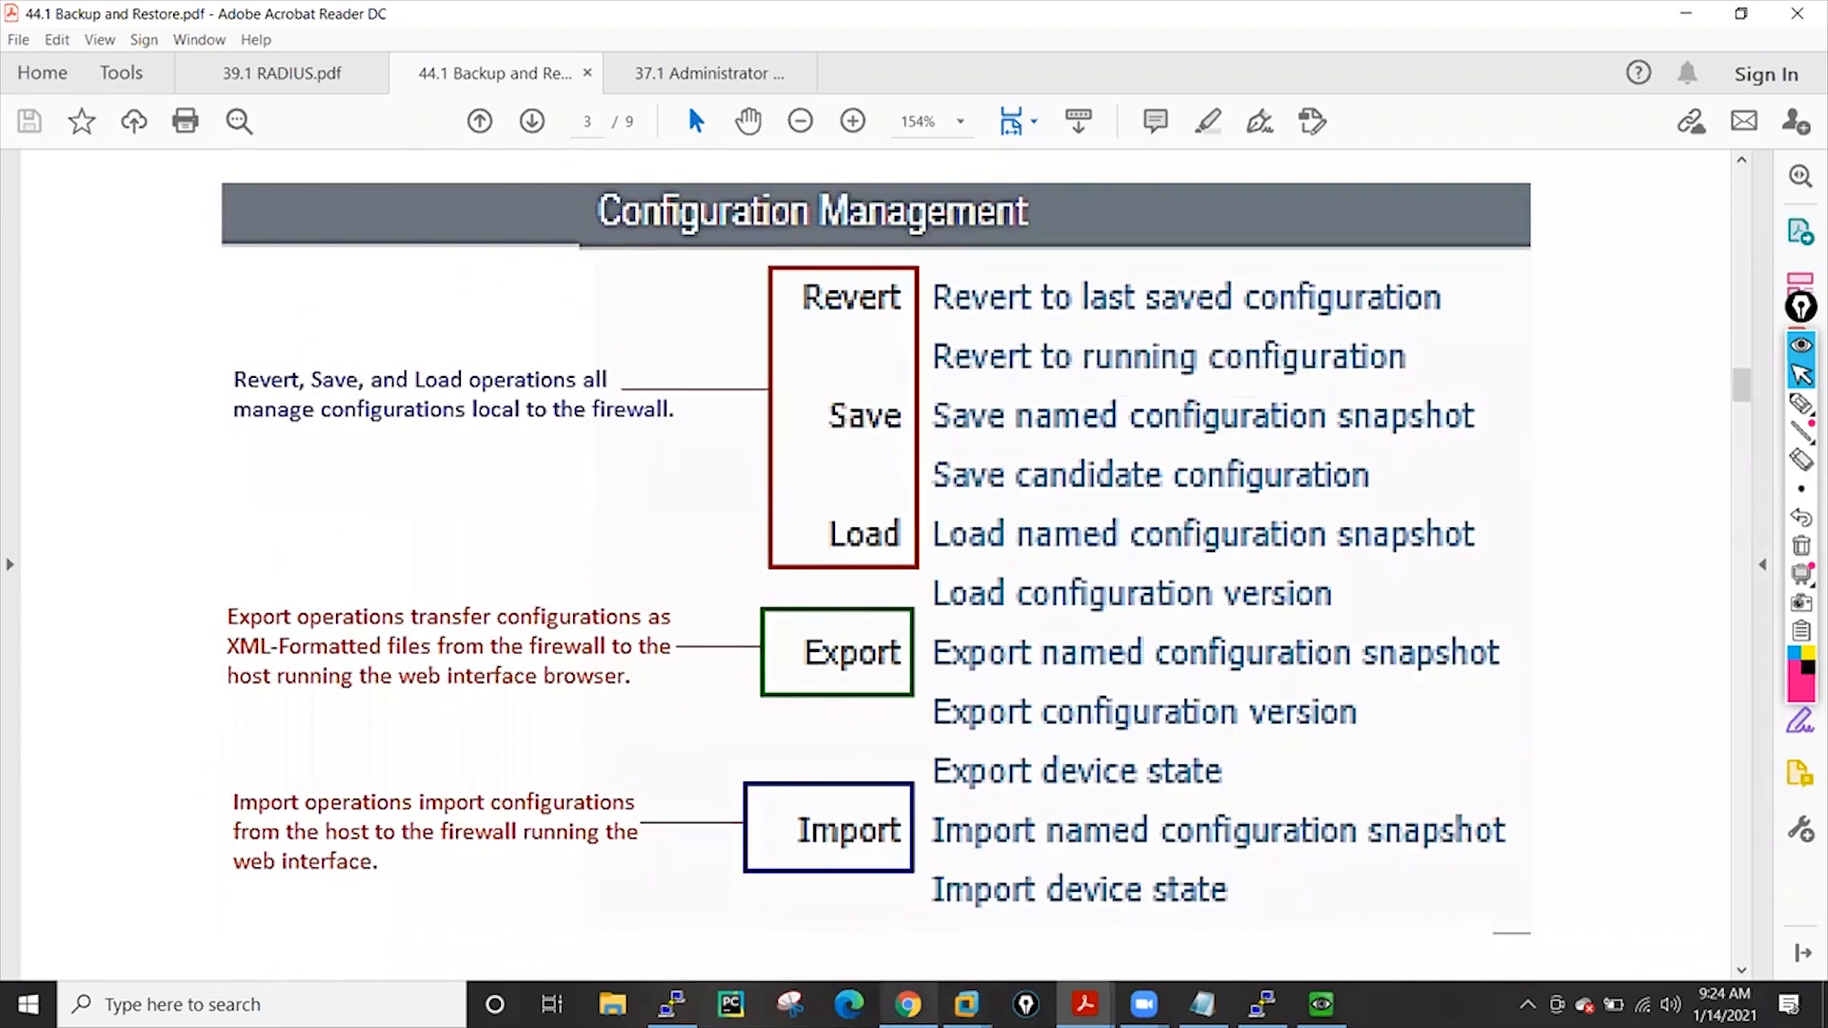
pyautogui.click(907, 1004)
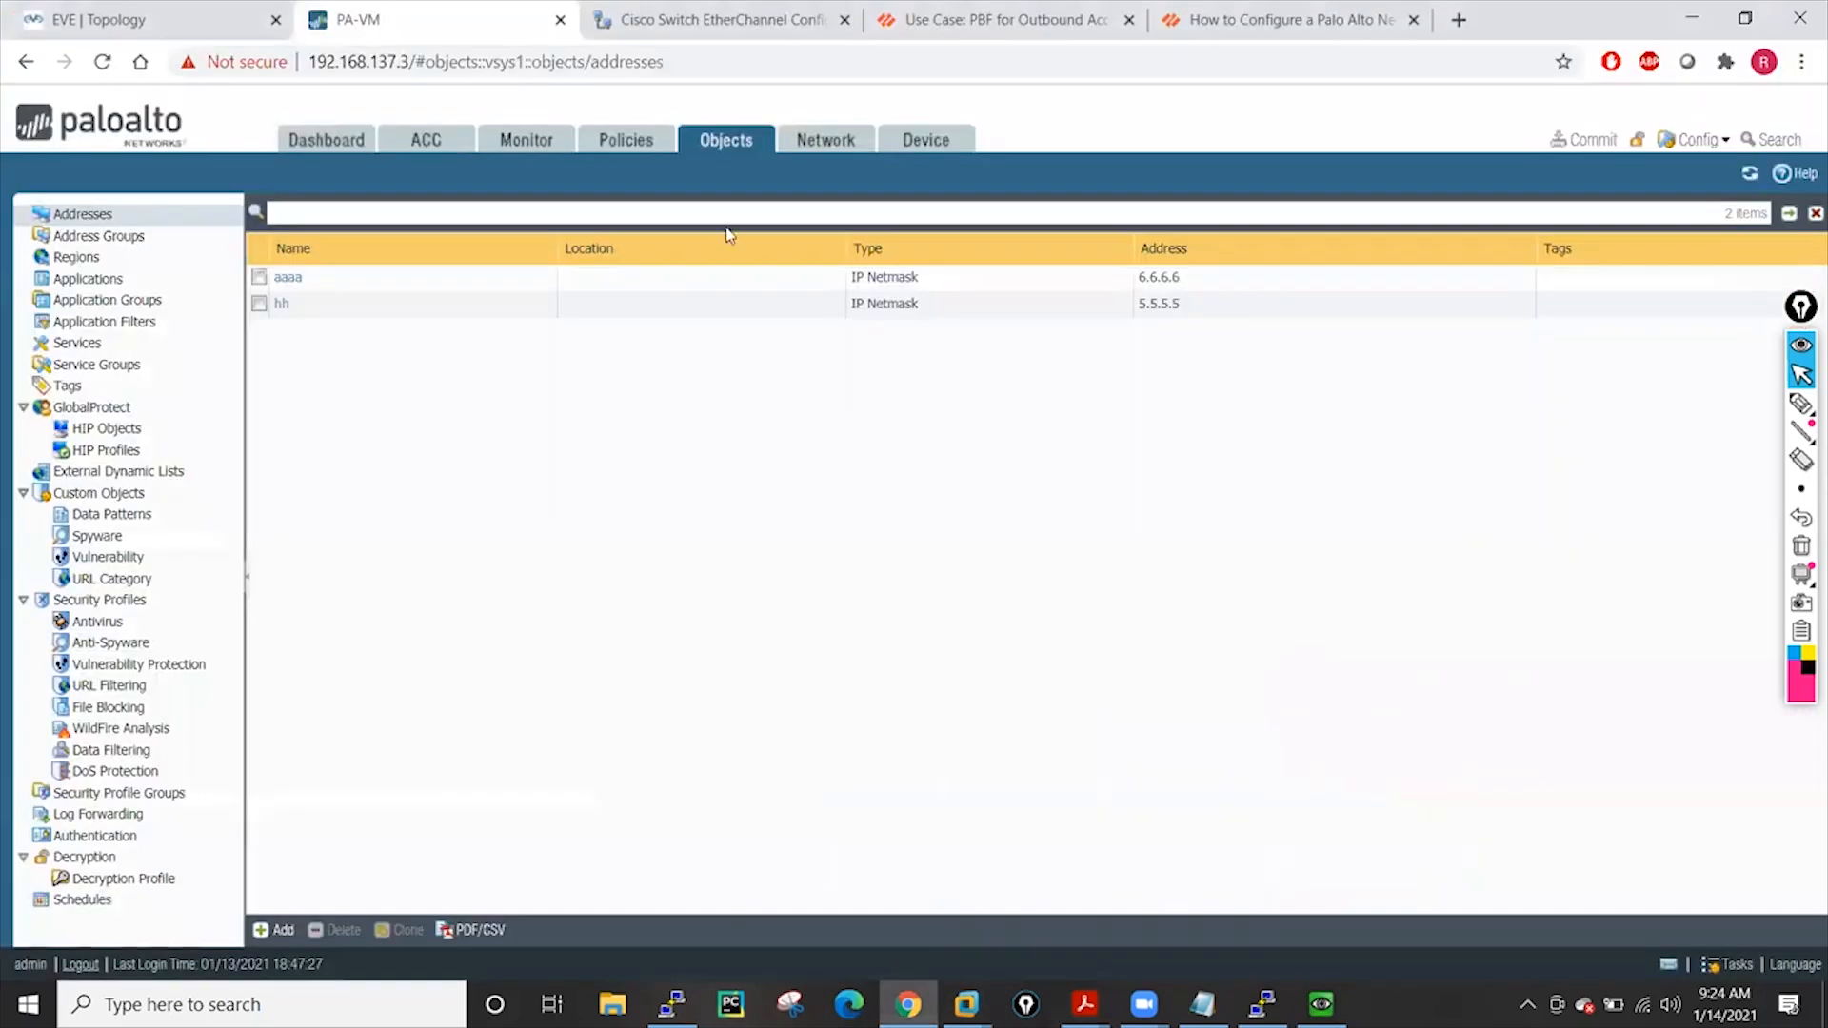
pyautogui.click(956, 139)
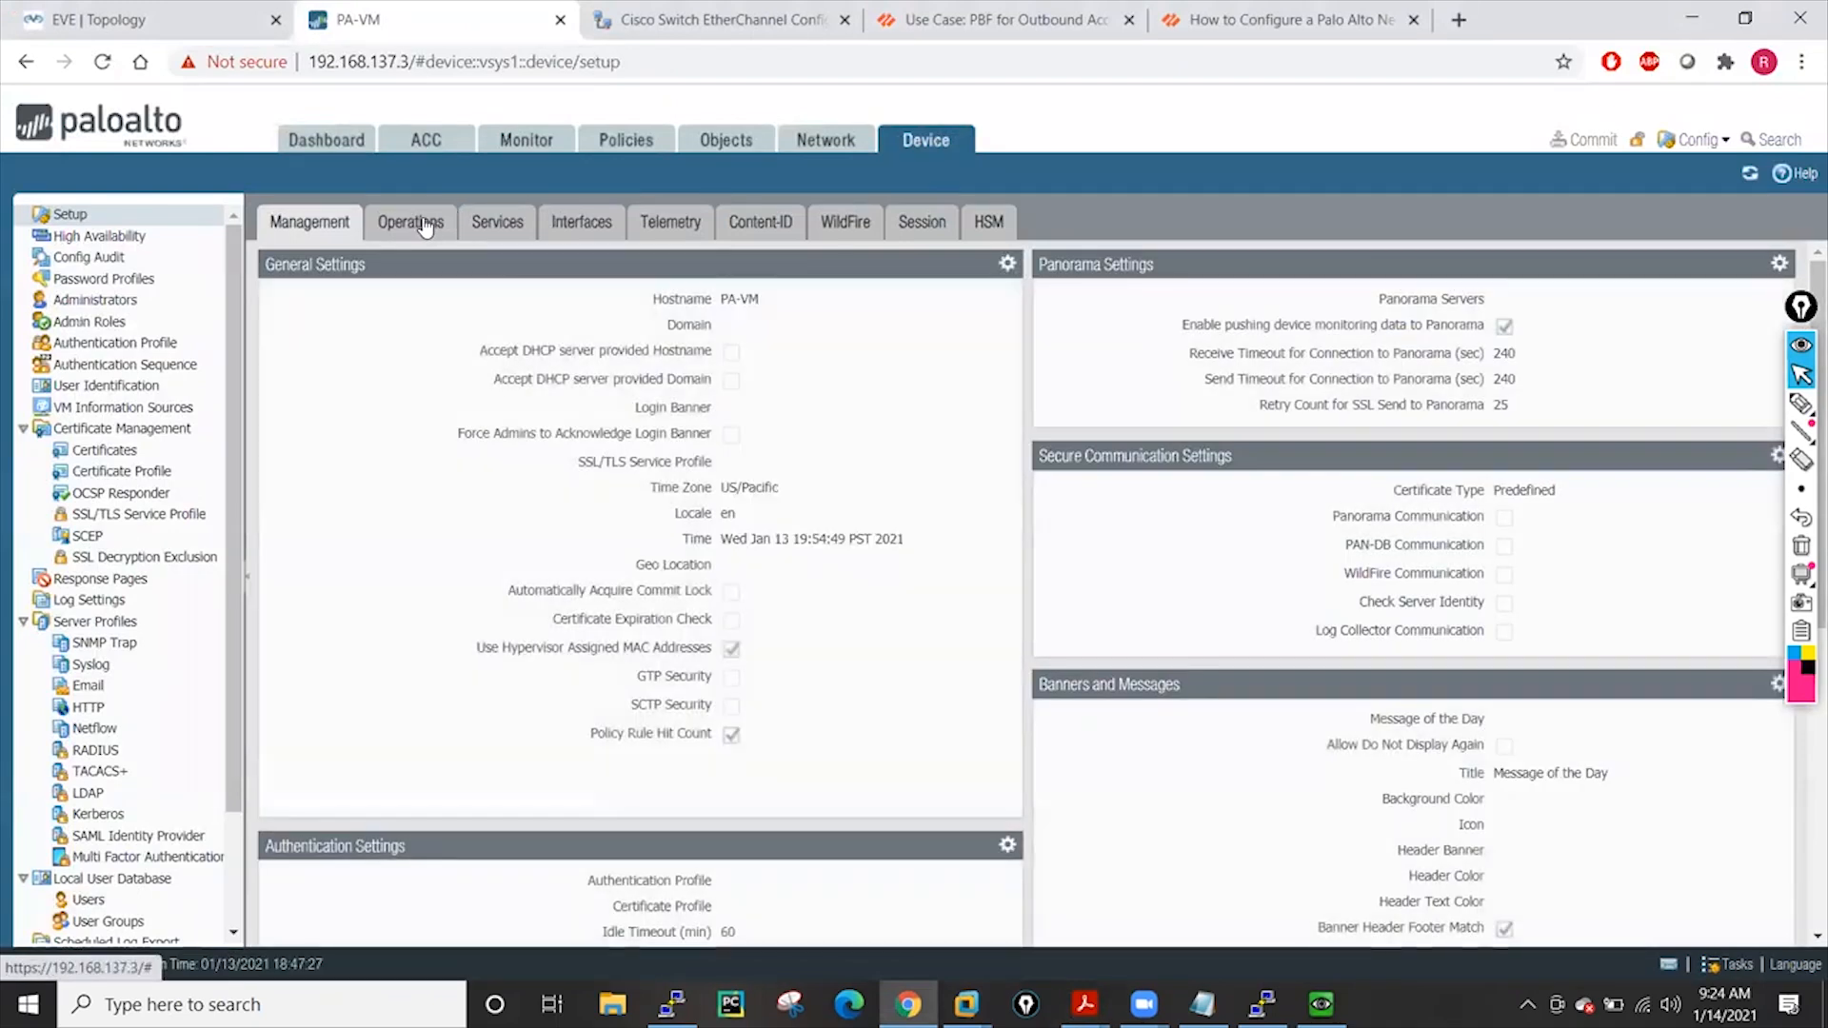
pyautogui.click(426, 226)
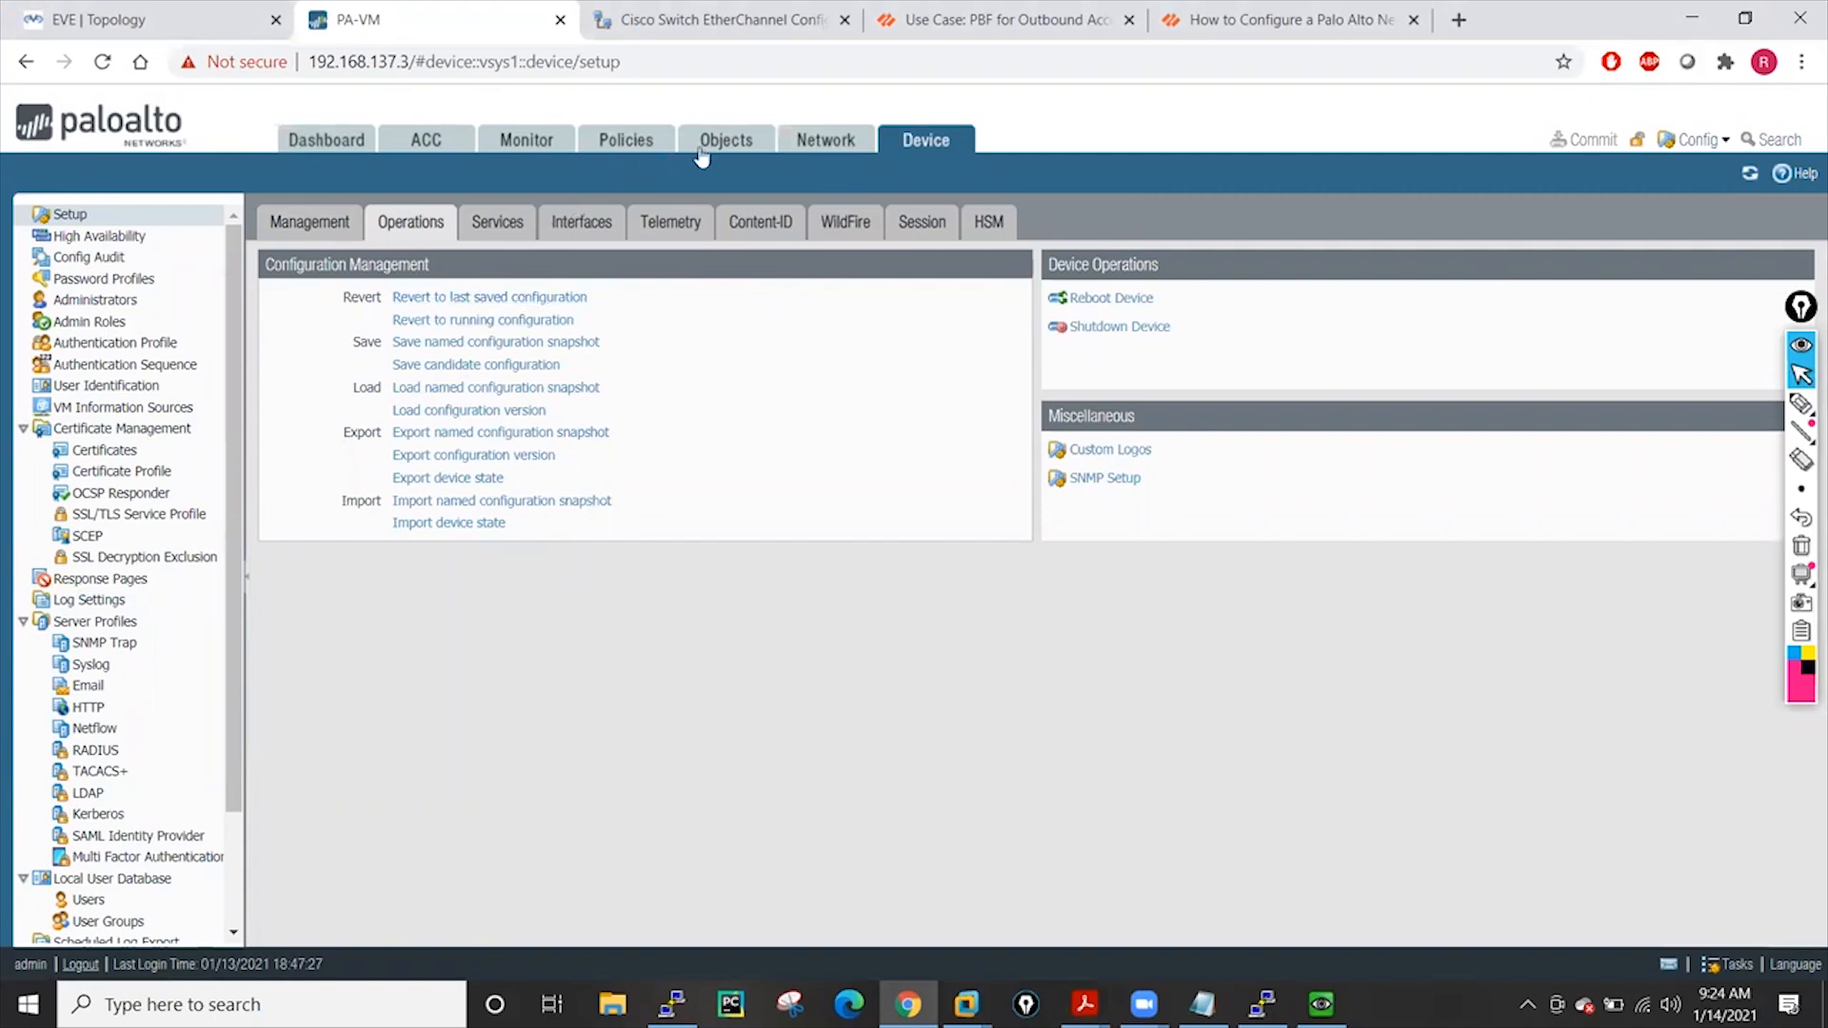
pyautogui.click(726, 145)
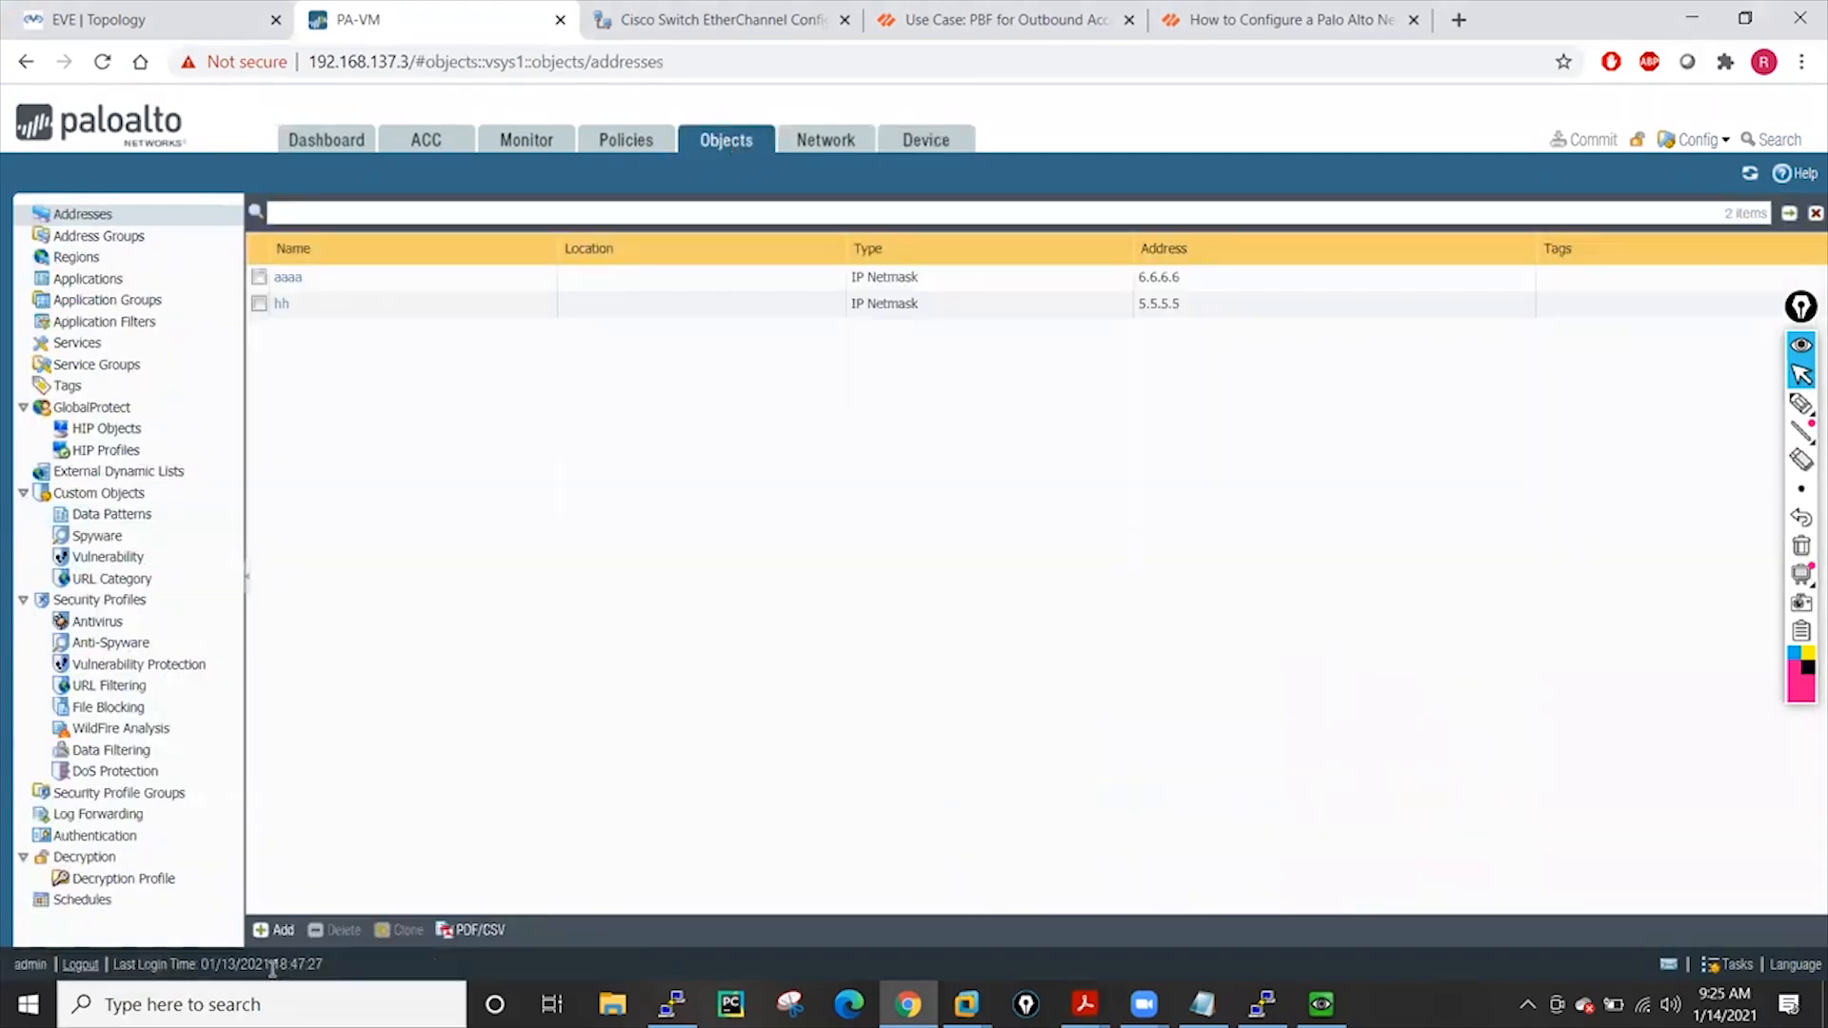
# Add address object temp with IP netmask 10.10.10.10/32
pyautogui.click(277, 930)
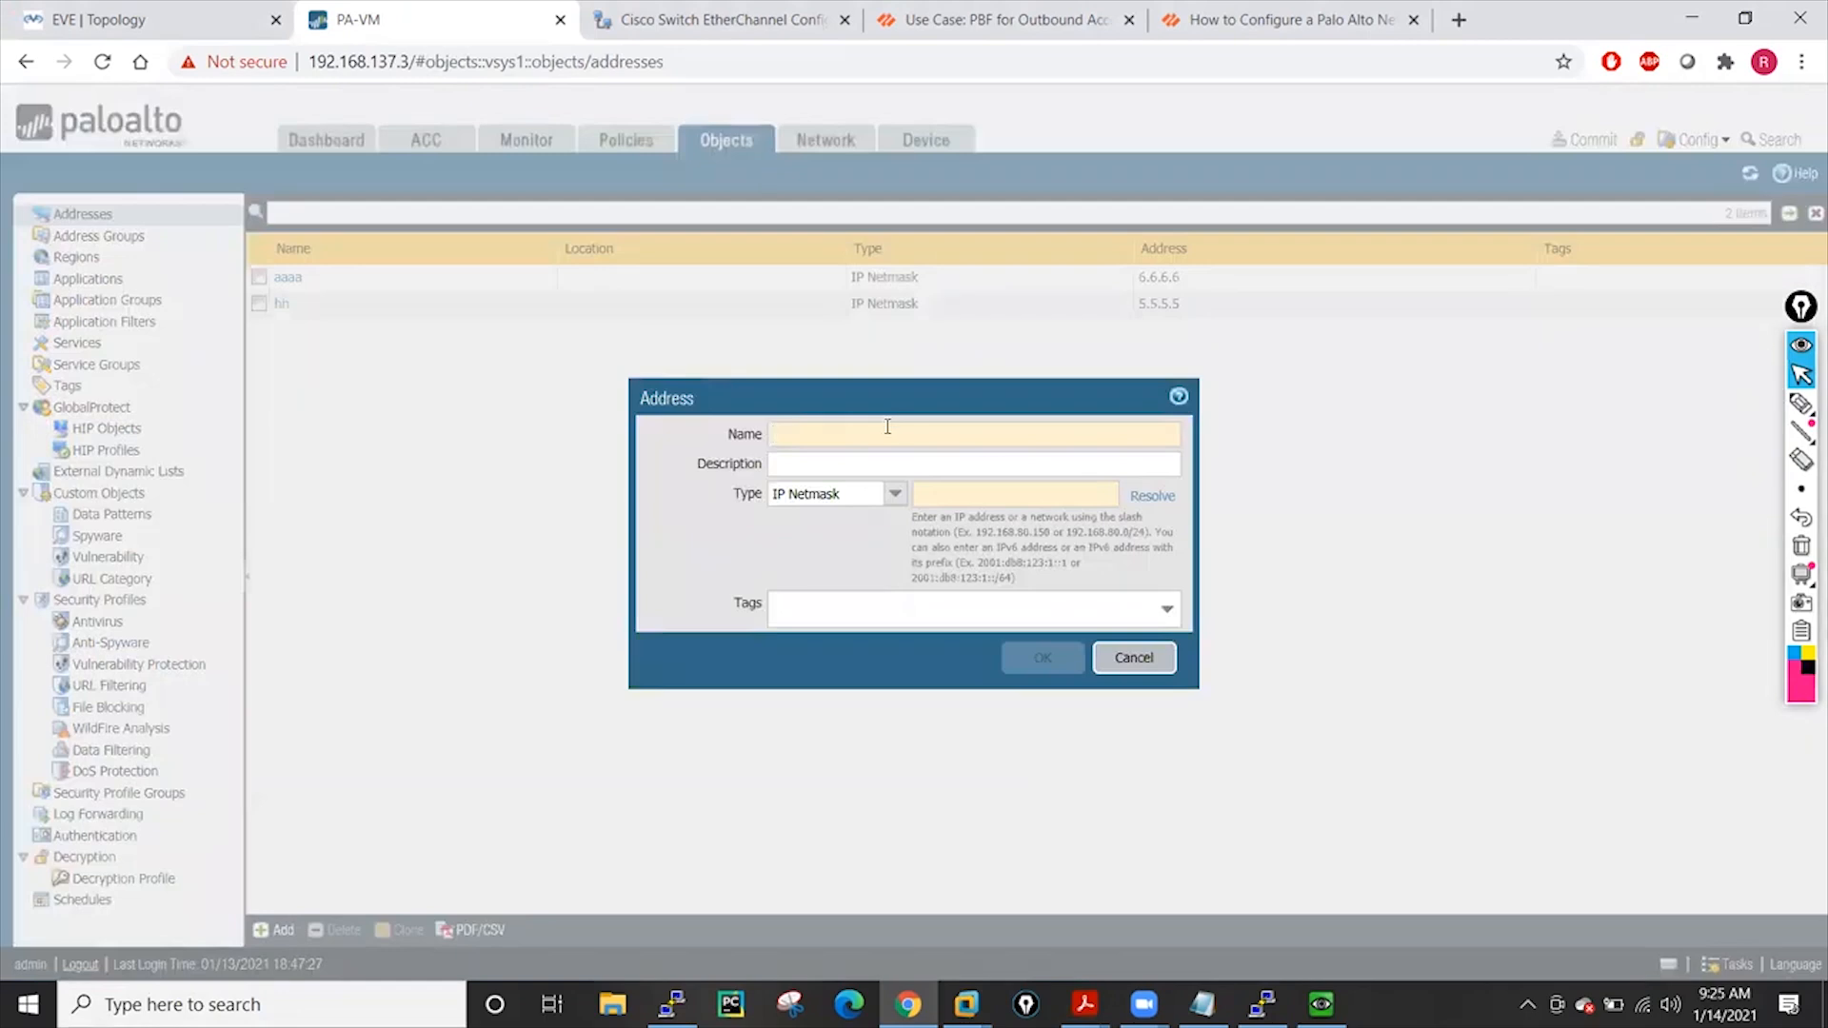
pyautogui.write('temp')
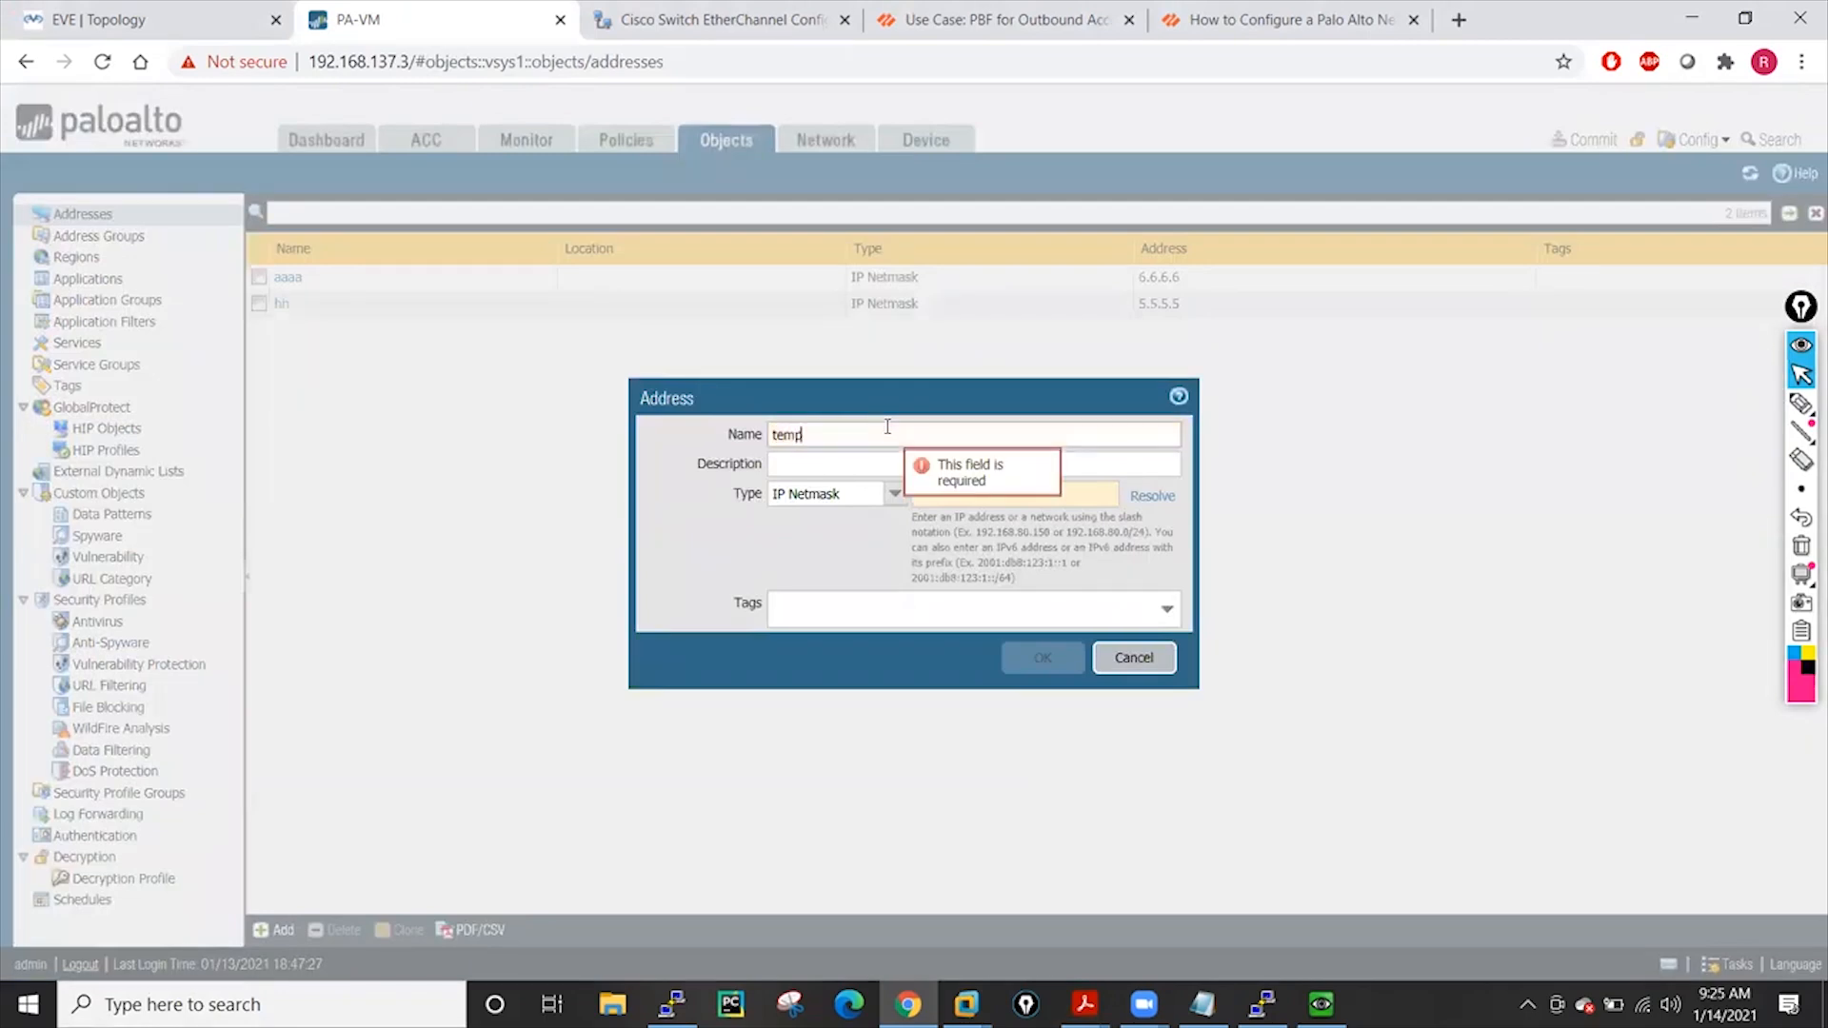
pyautogui.click(1048, 494)
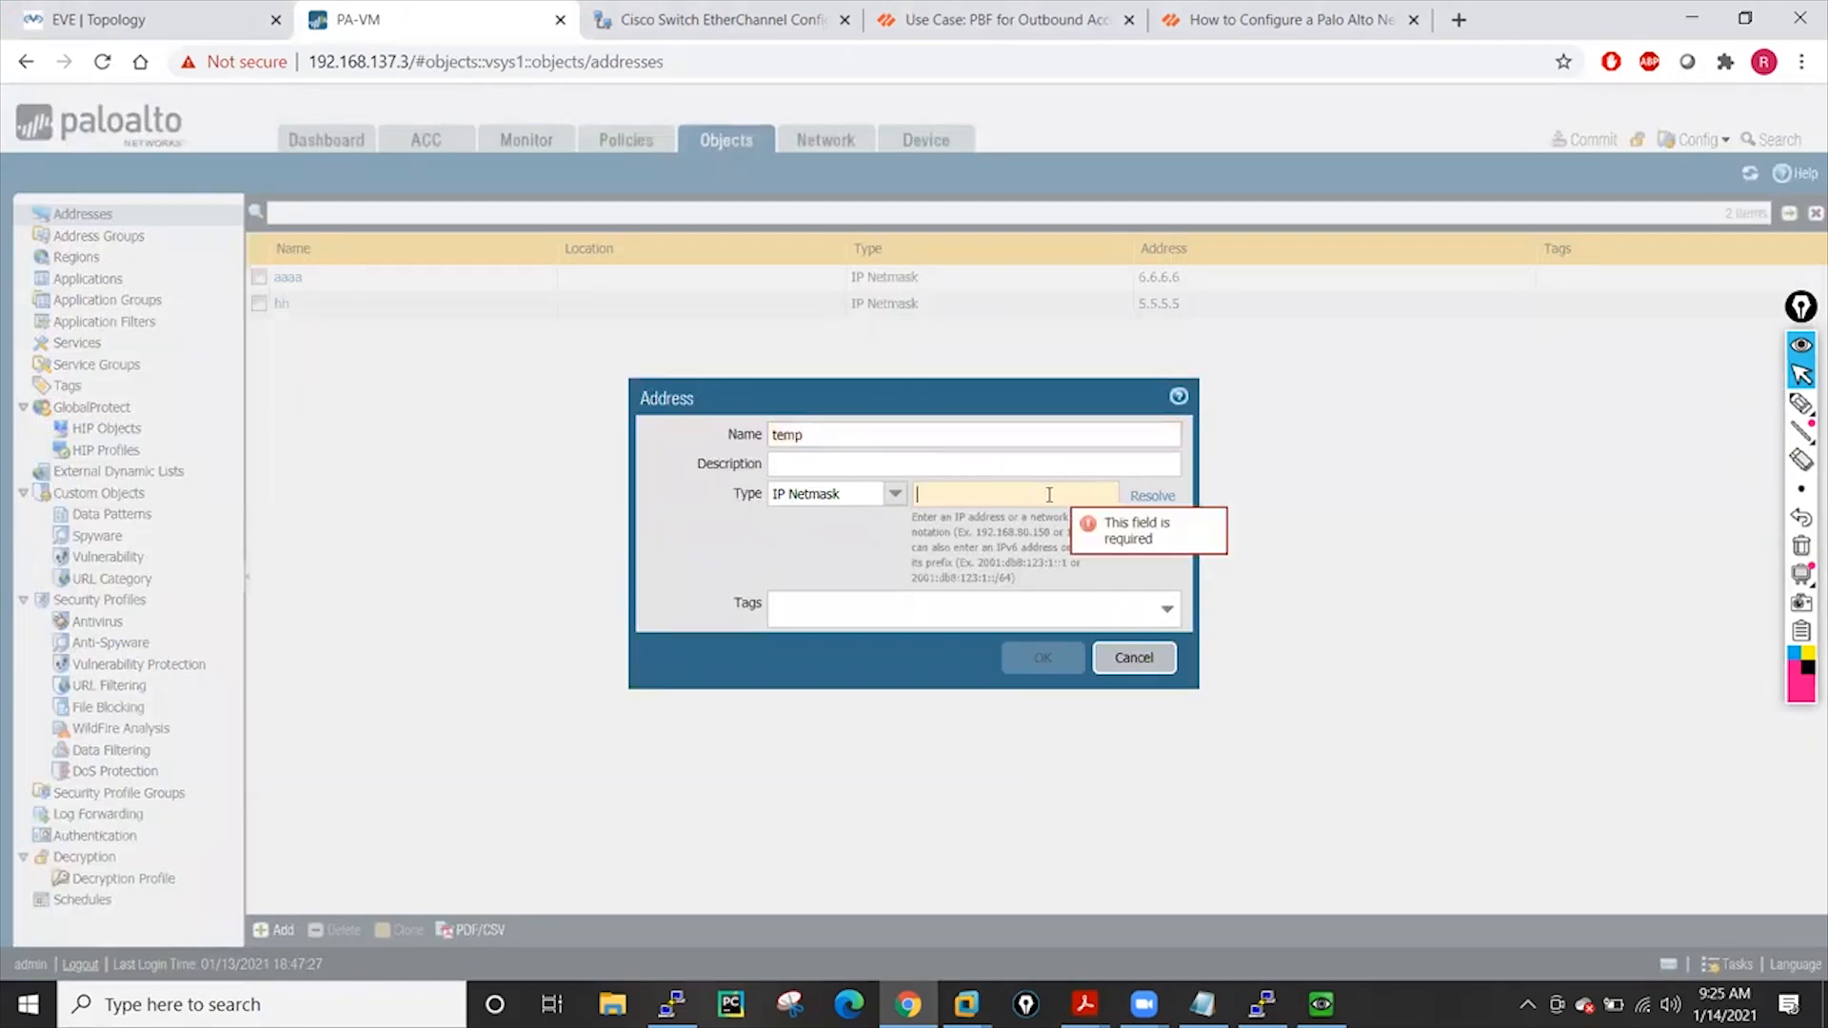
pyautogui.write('10.10')
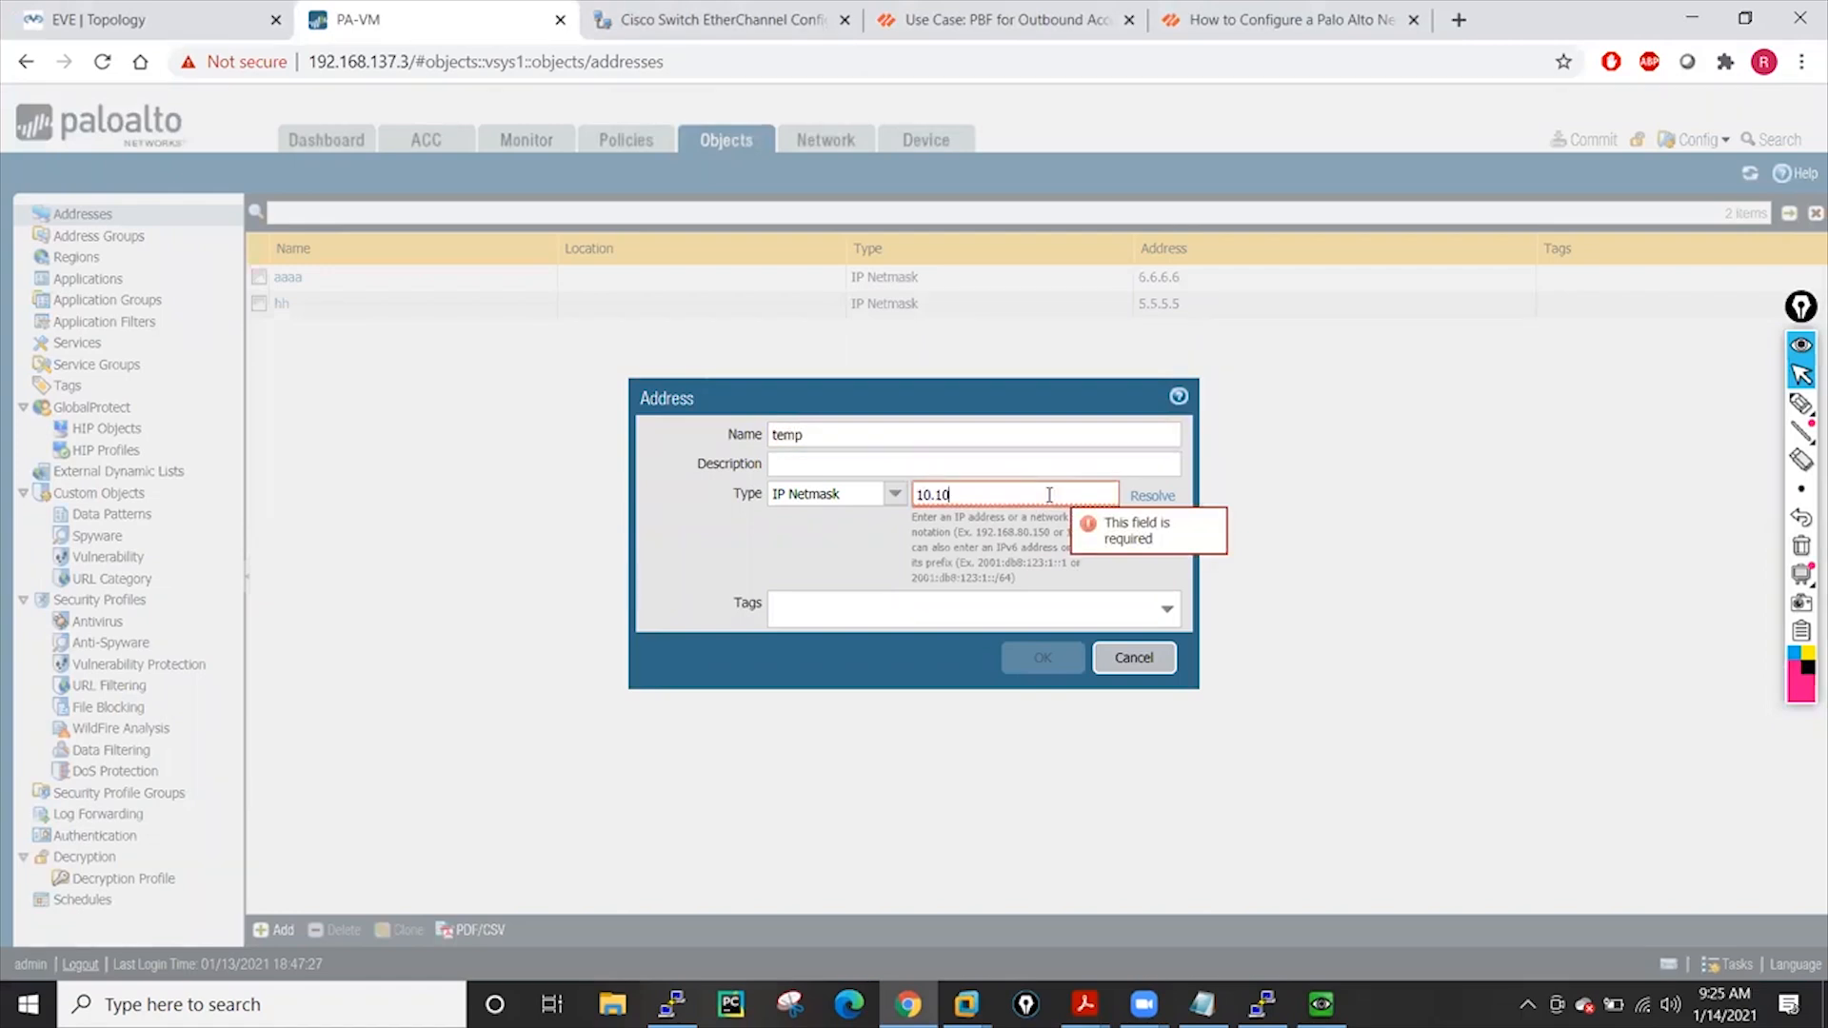
pyautogui.write('.10.10/2')
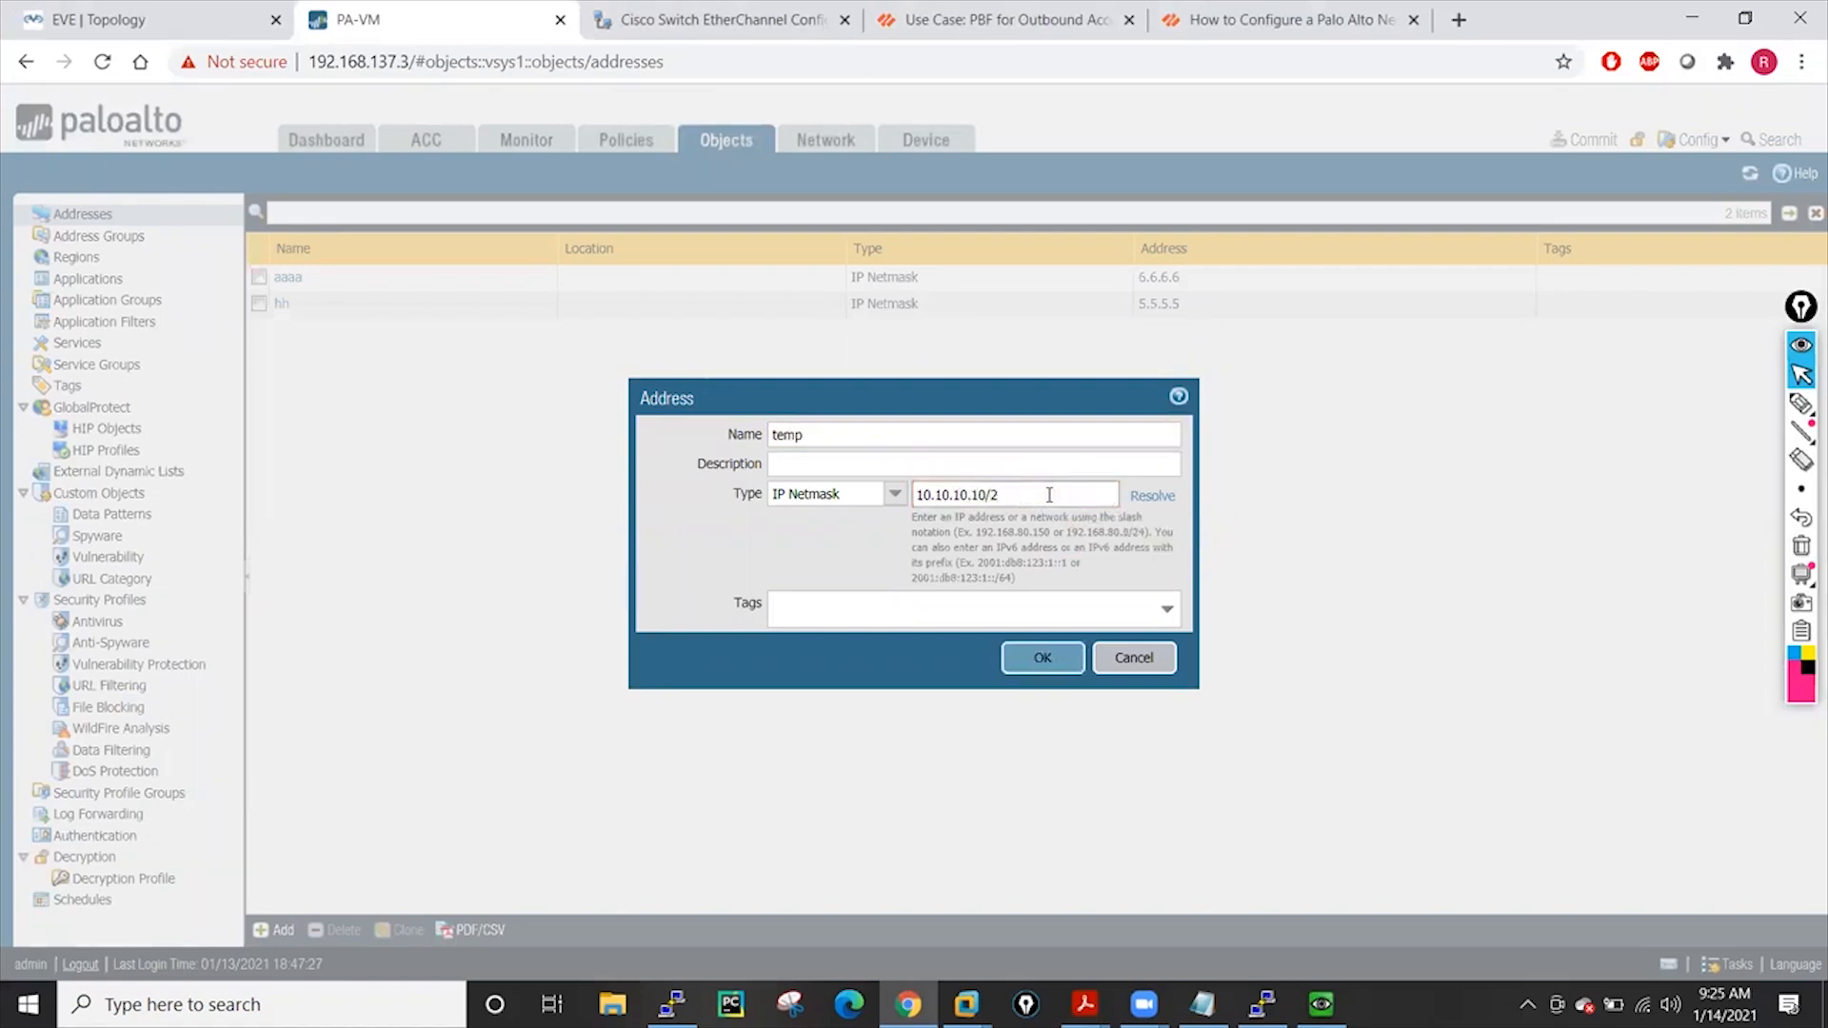
pyautogui.press('BackSpace')
pyautogui.press('BackSpace')
pyautogui.write('32')
pyautogui.click(1039, 653)
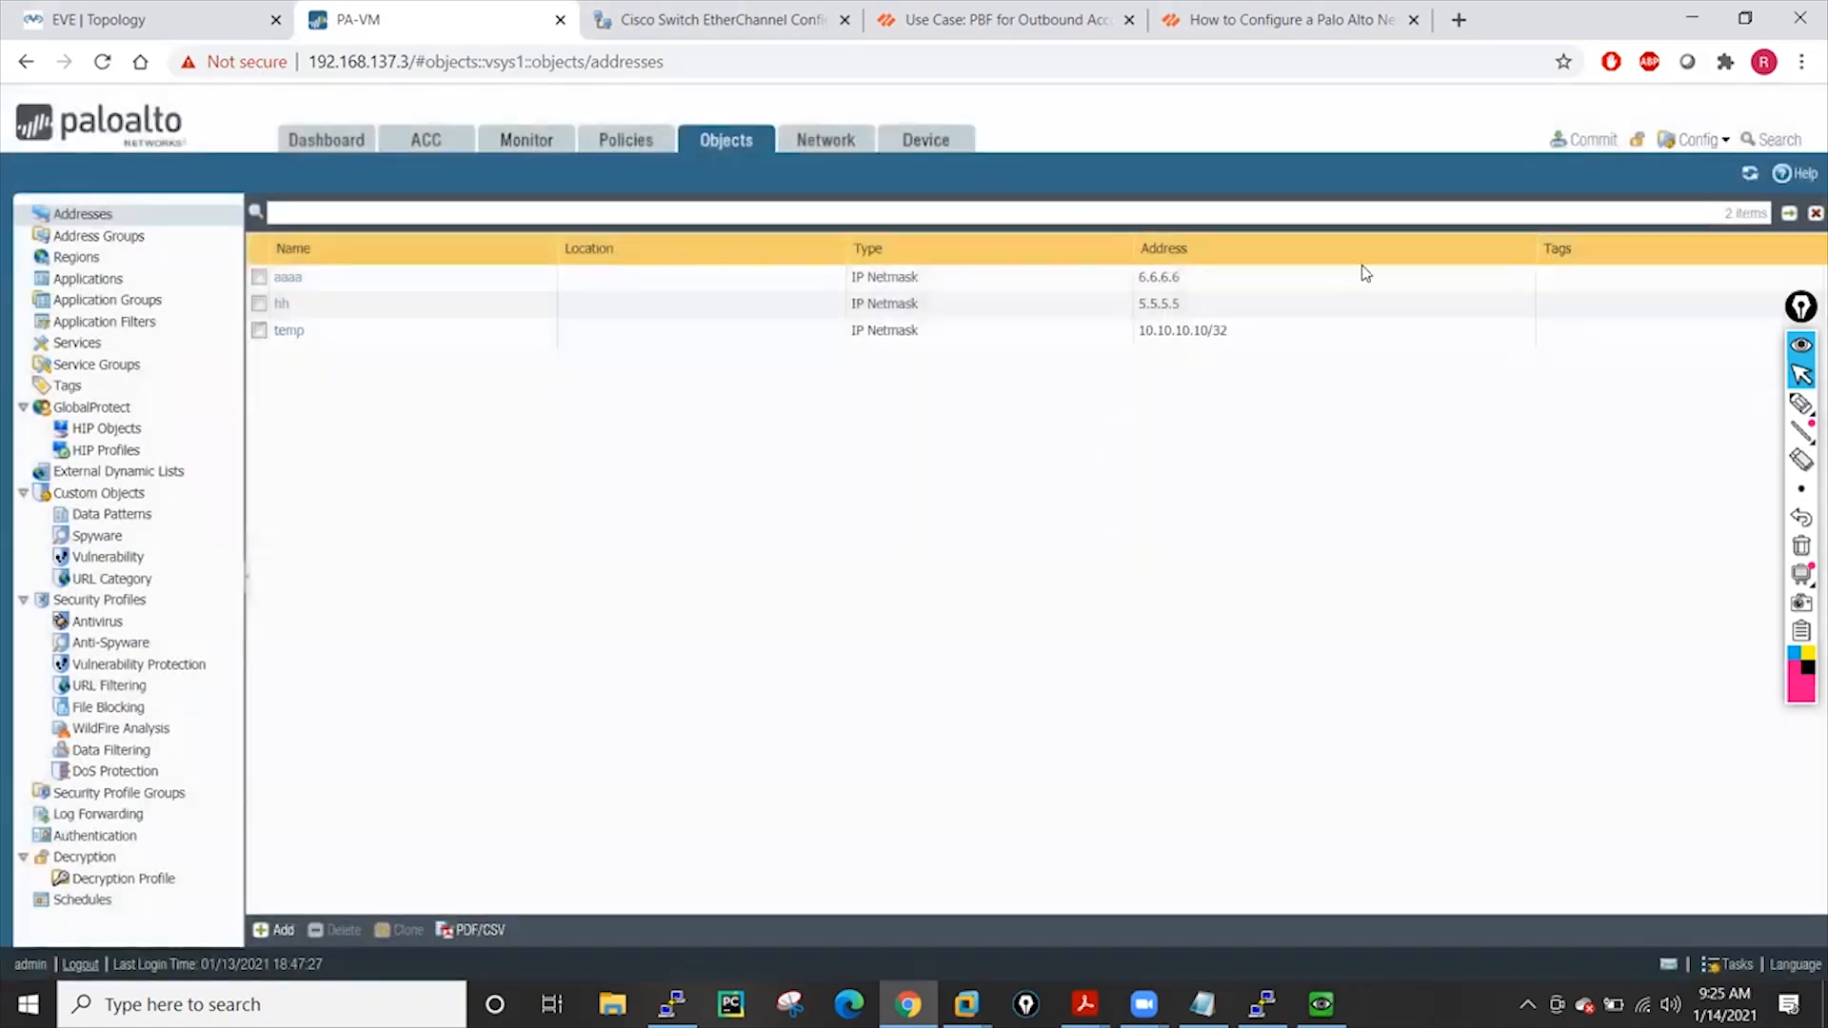
# Commit the configuration and open the NAT policy rules
pyautogui.click(1584, 152)
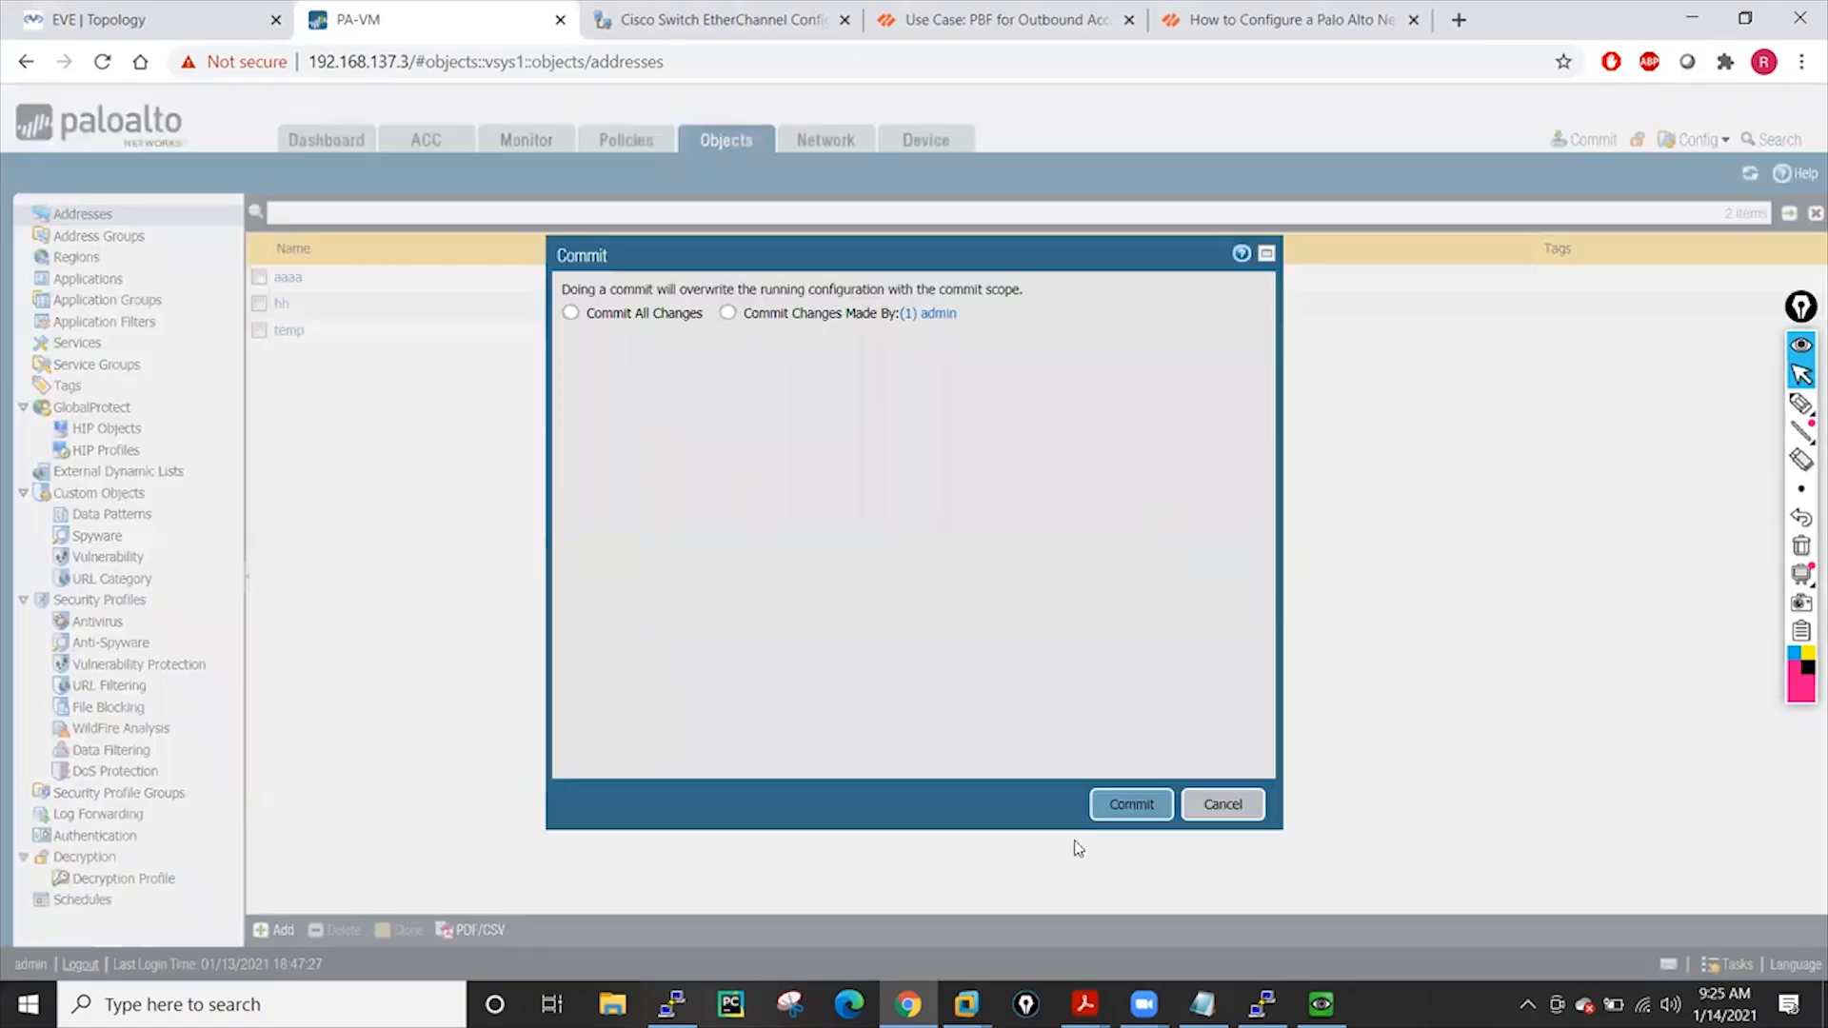
pyautogui.click(1142, 804)
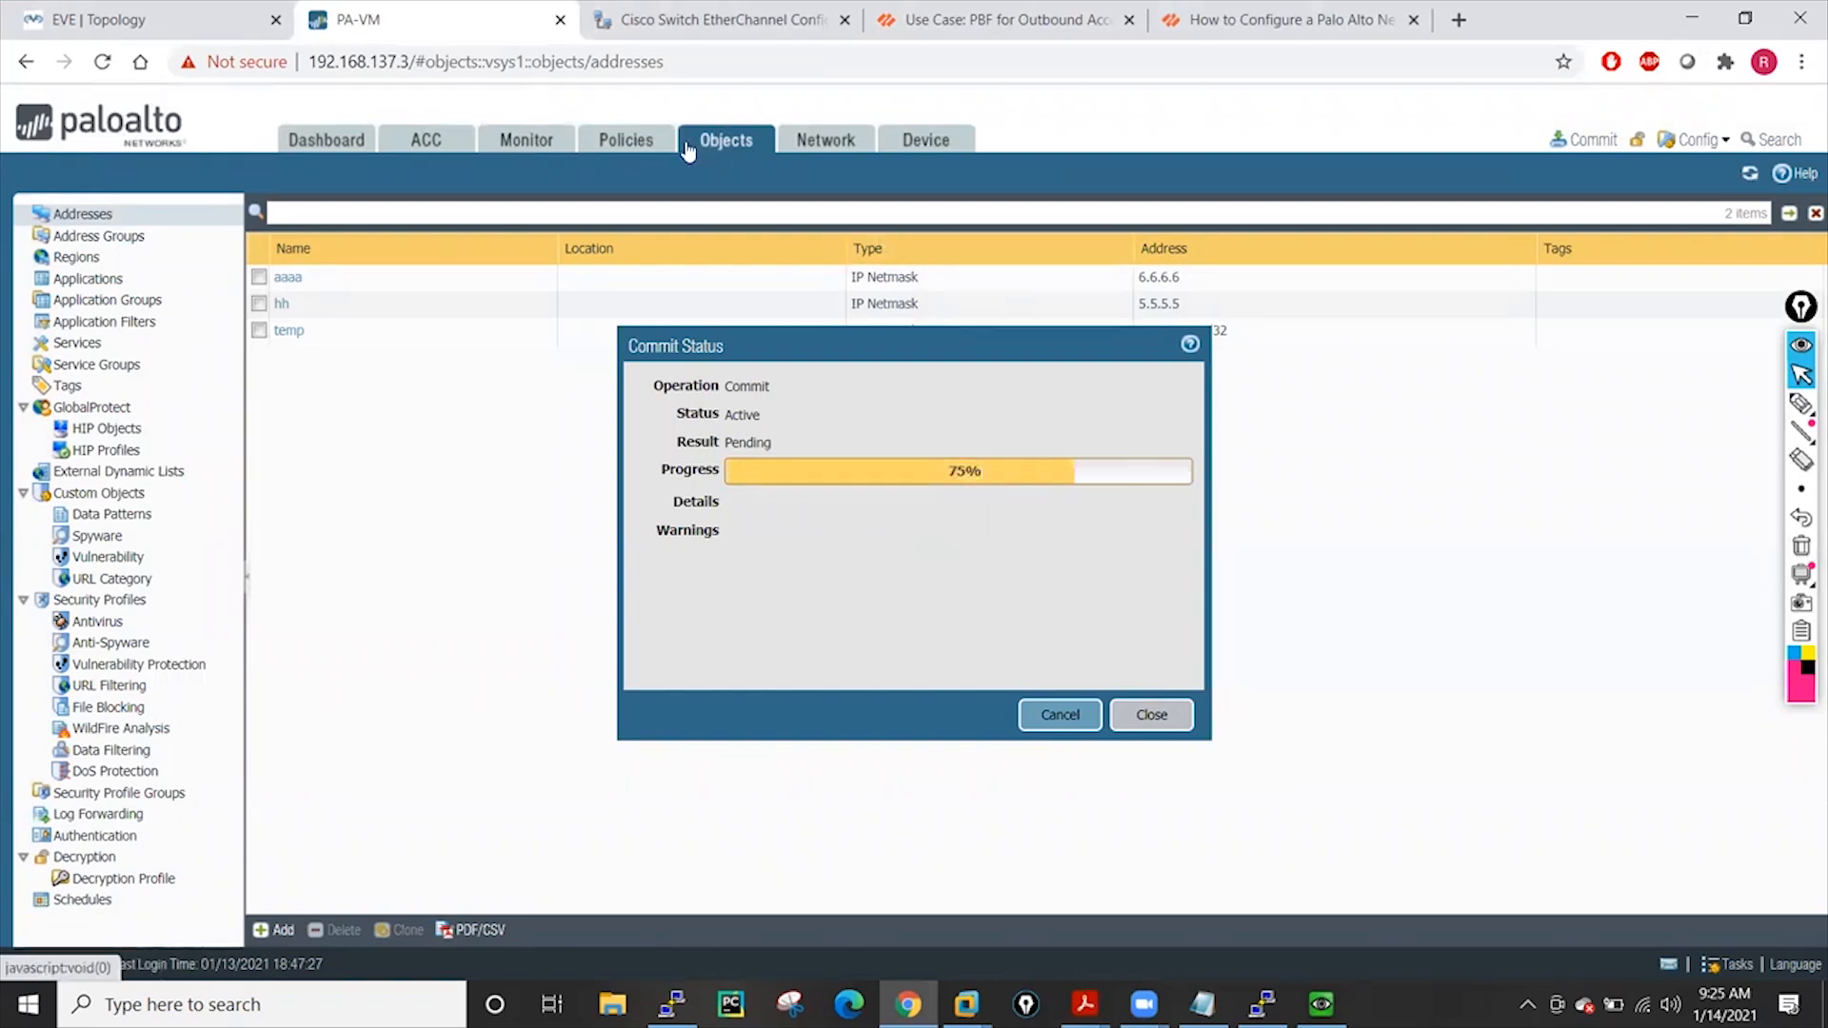
pyautogui.click(630, 141)
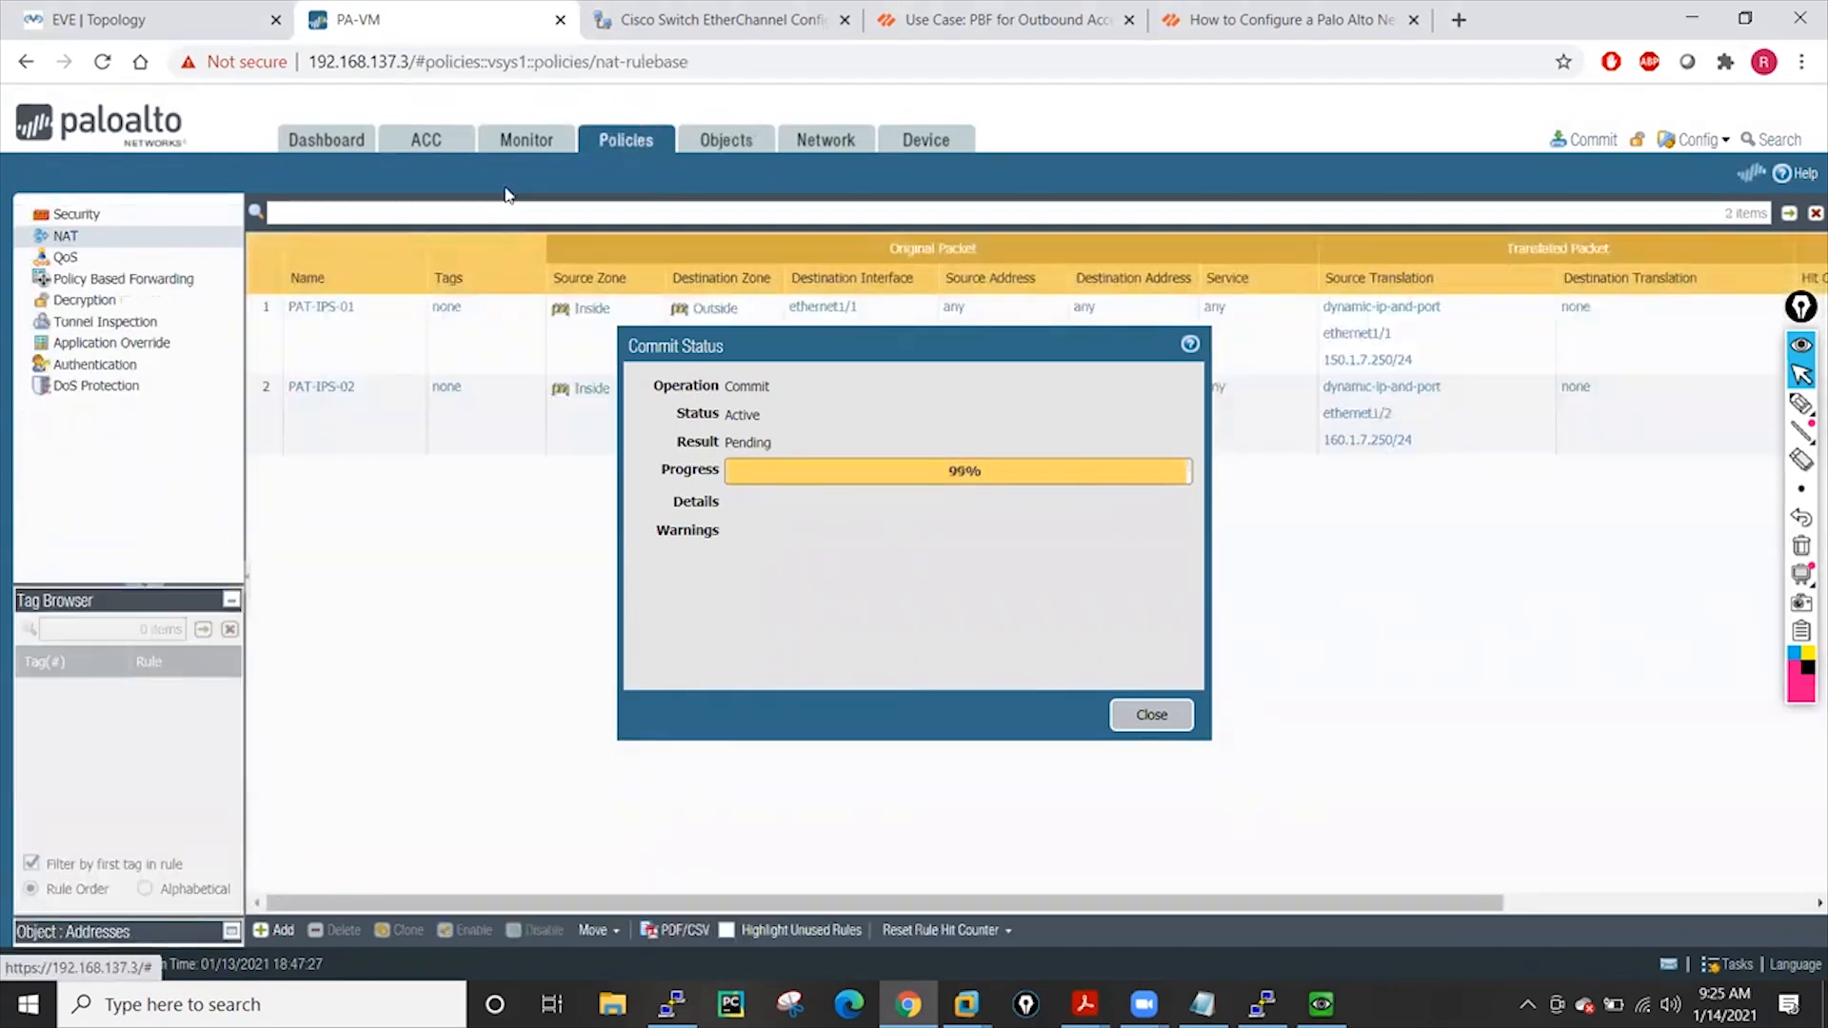
# Start a new security rule named gggg with Inside as its source zone
pyautogui.click(1151, 715)
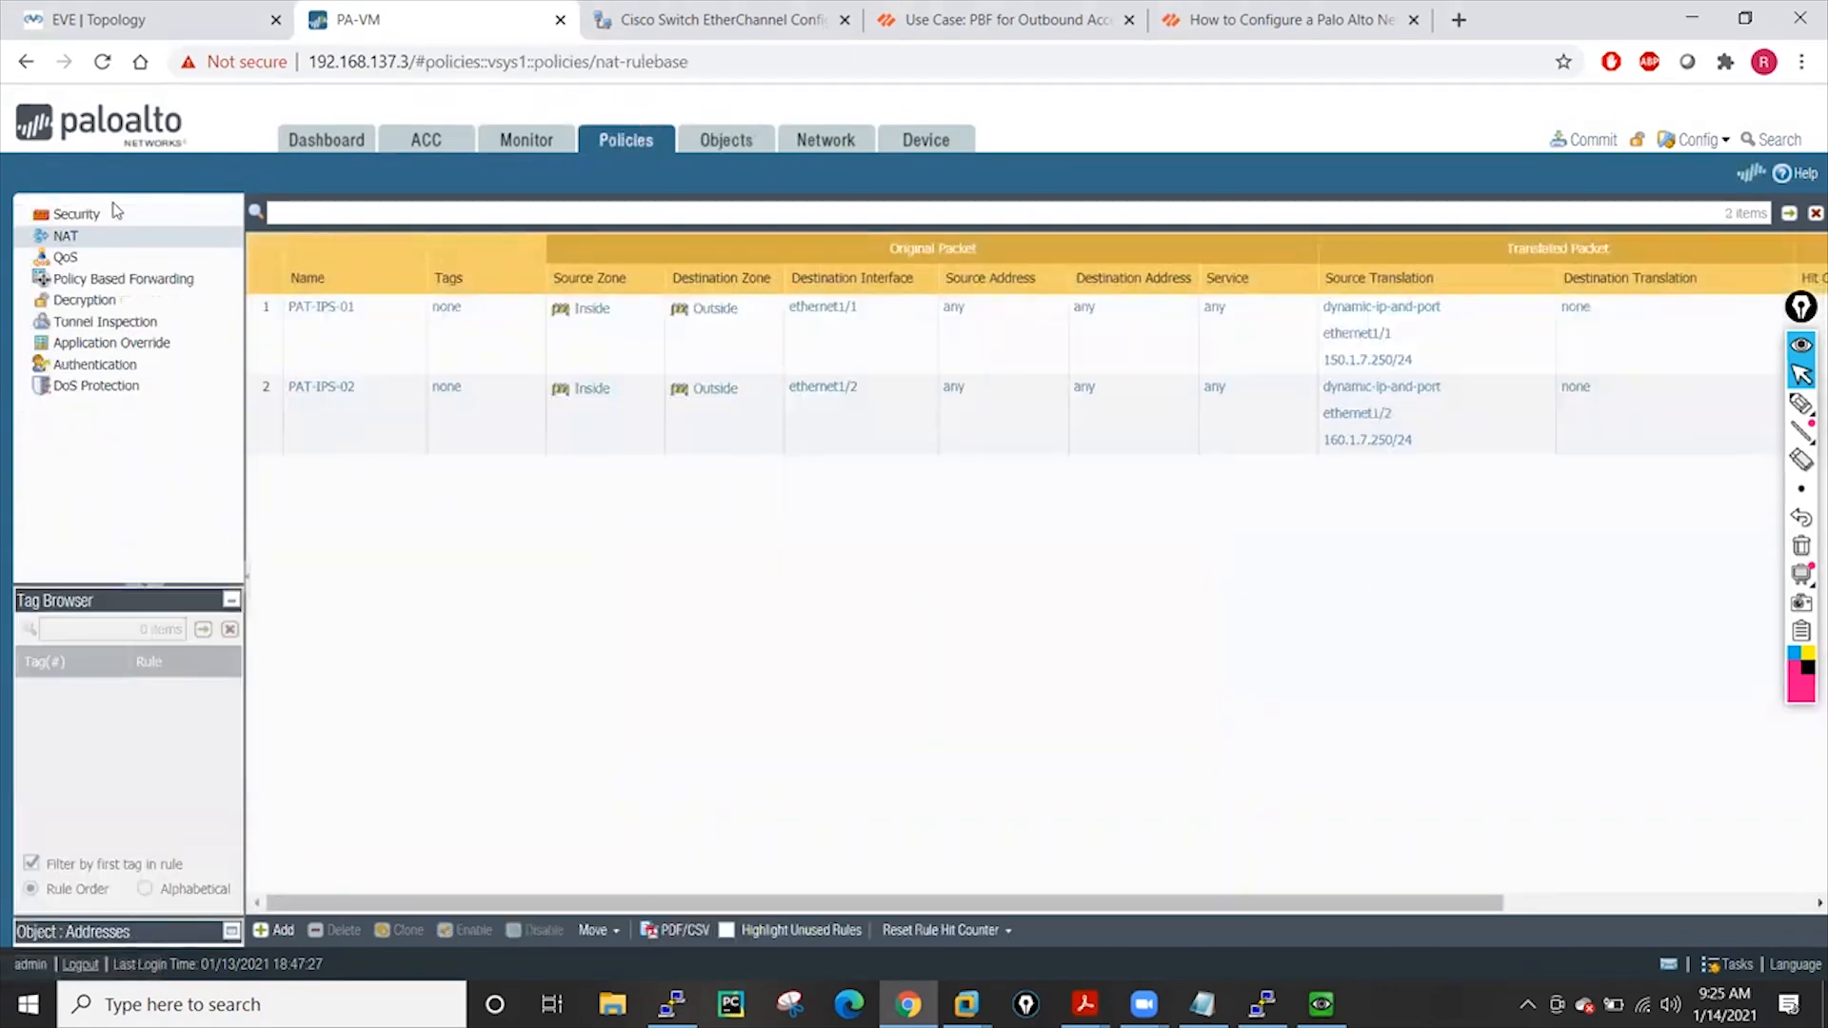
pyautogui.click(76, 213)
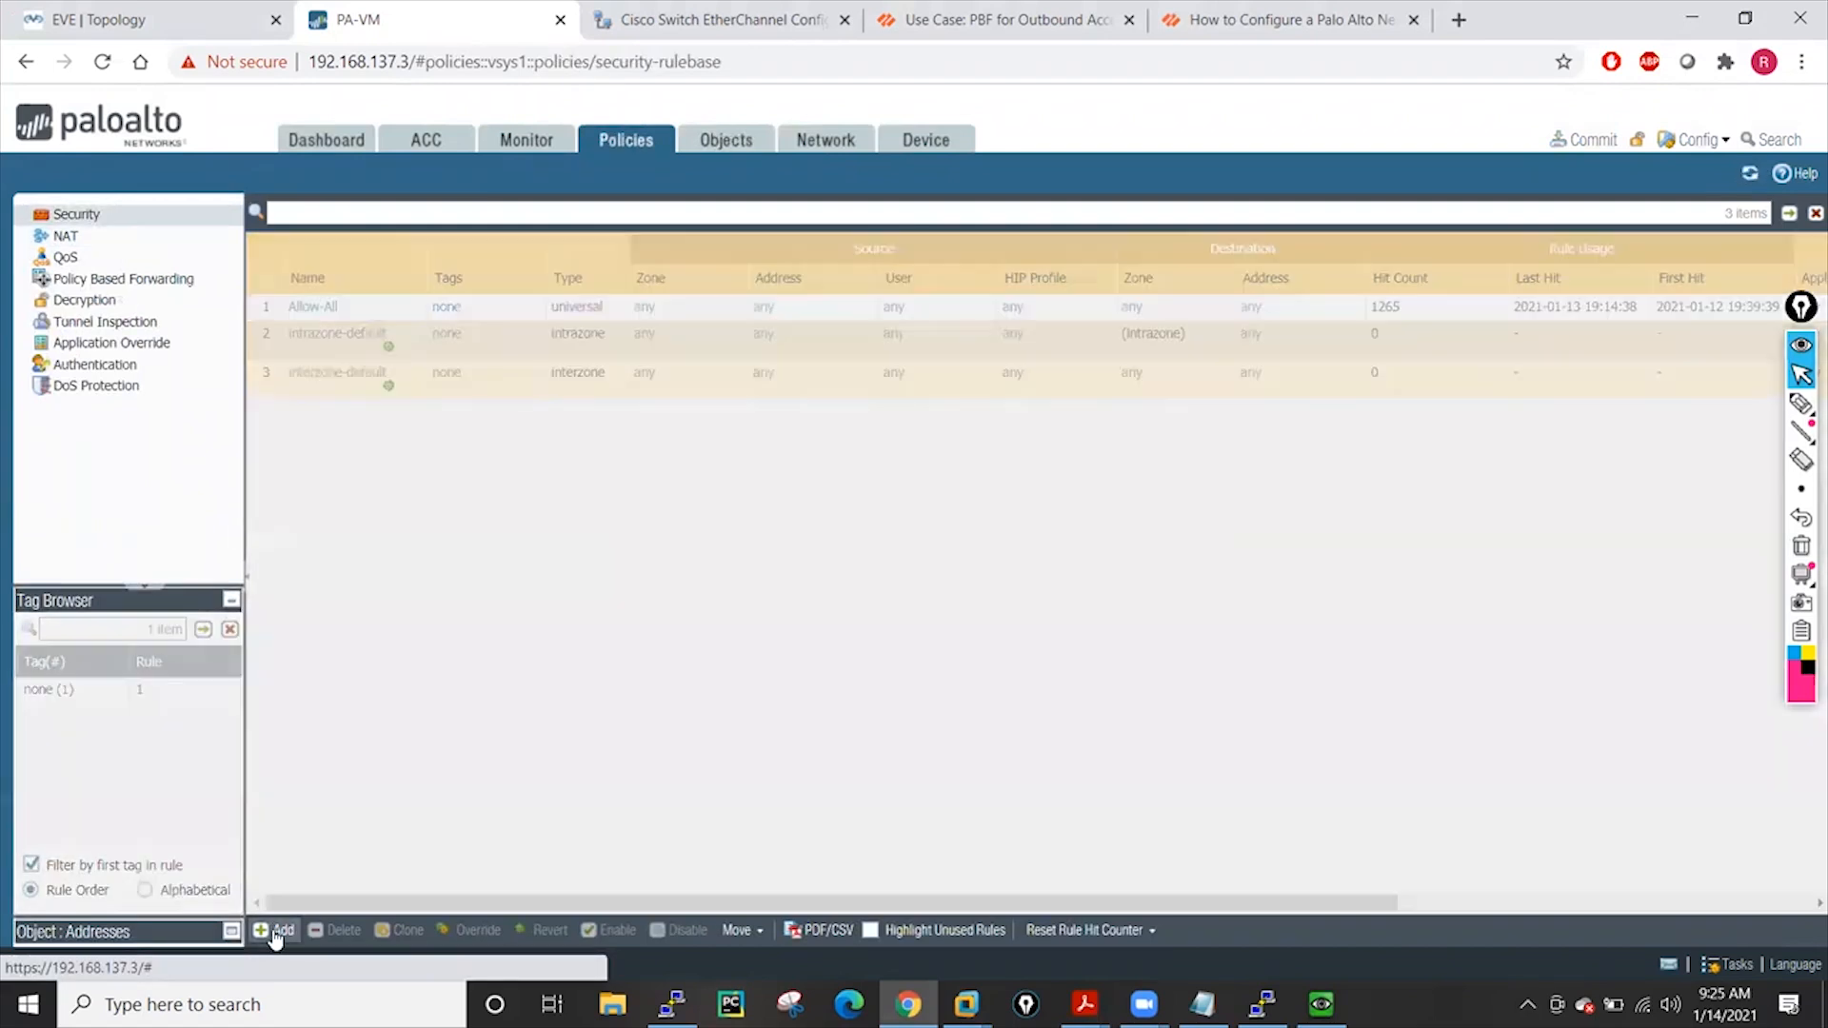
pyautogui.click(275, 933)
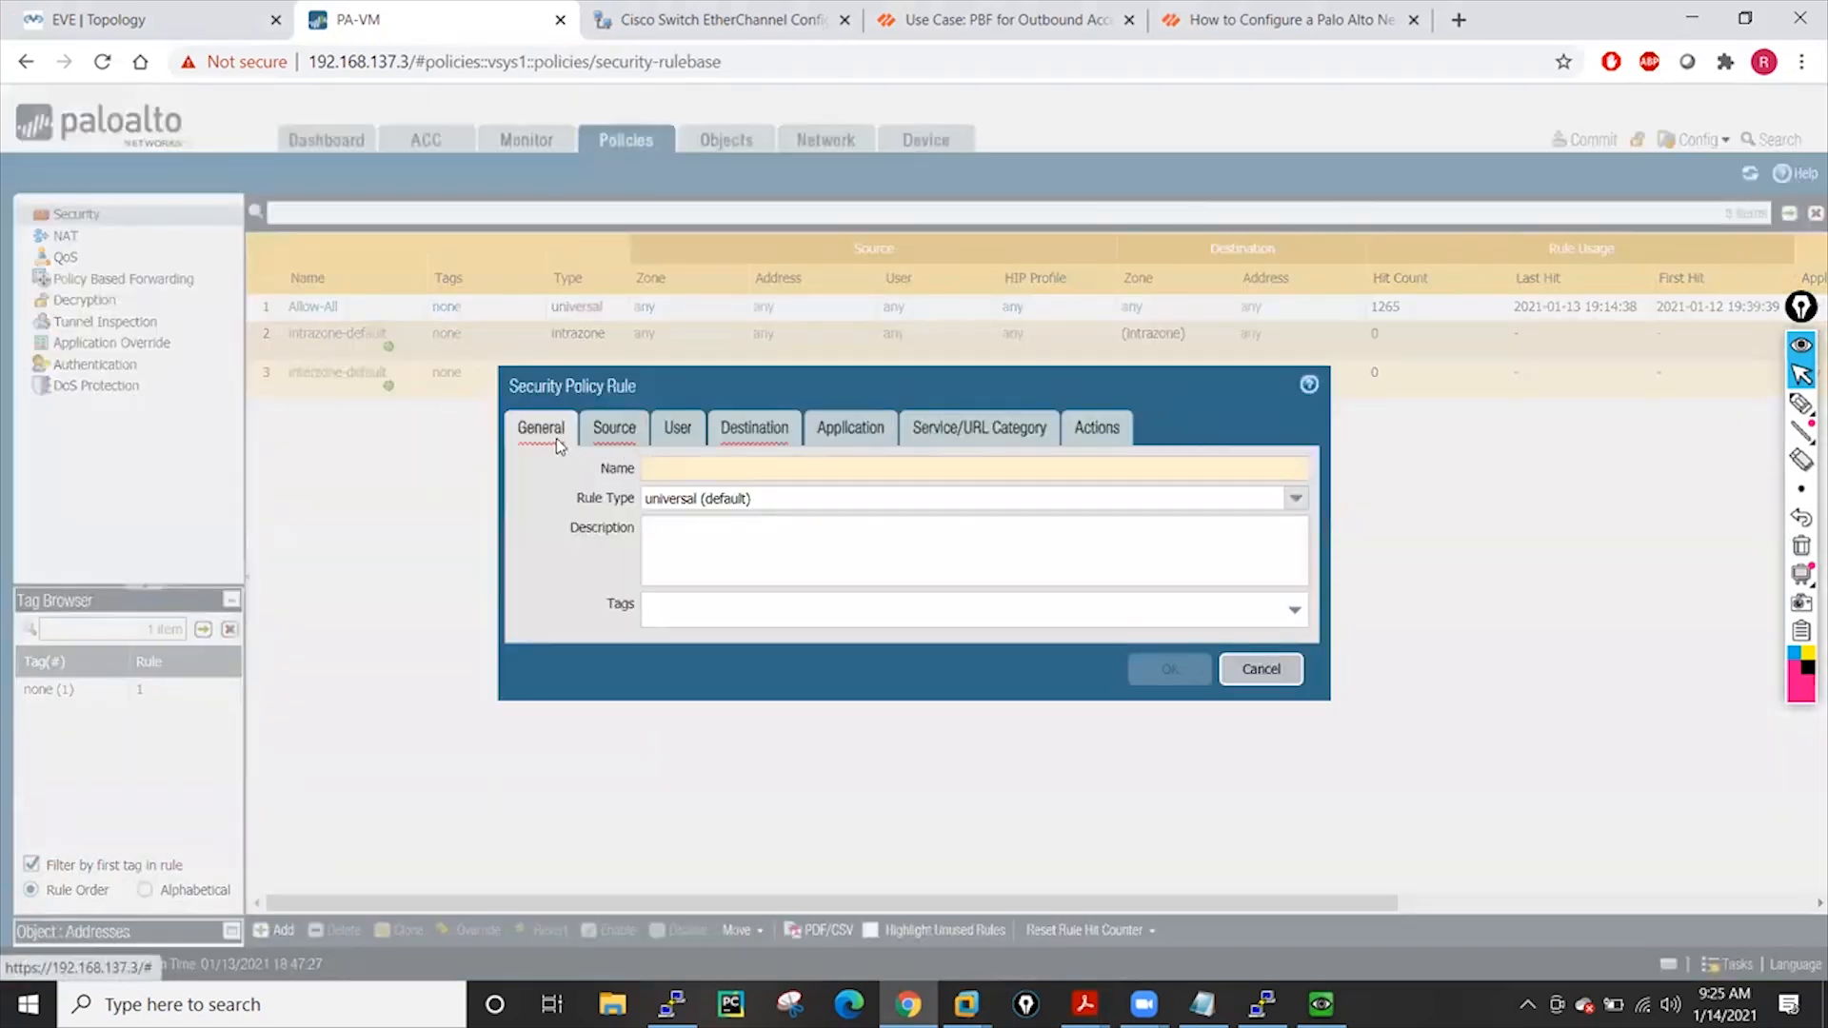
pyautogui.click(661, 469)
pyautogui.write('gggg')
pyautogui.click(602, 444)
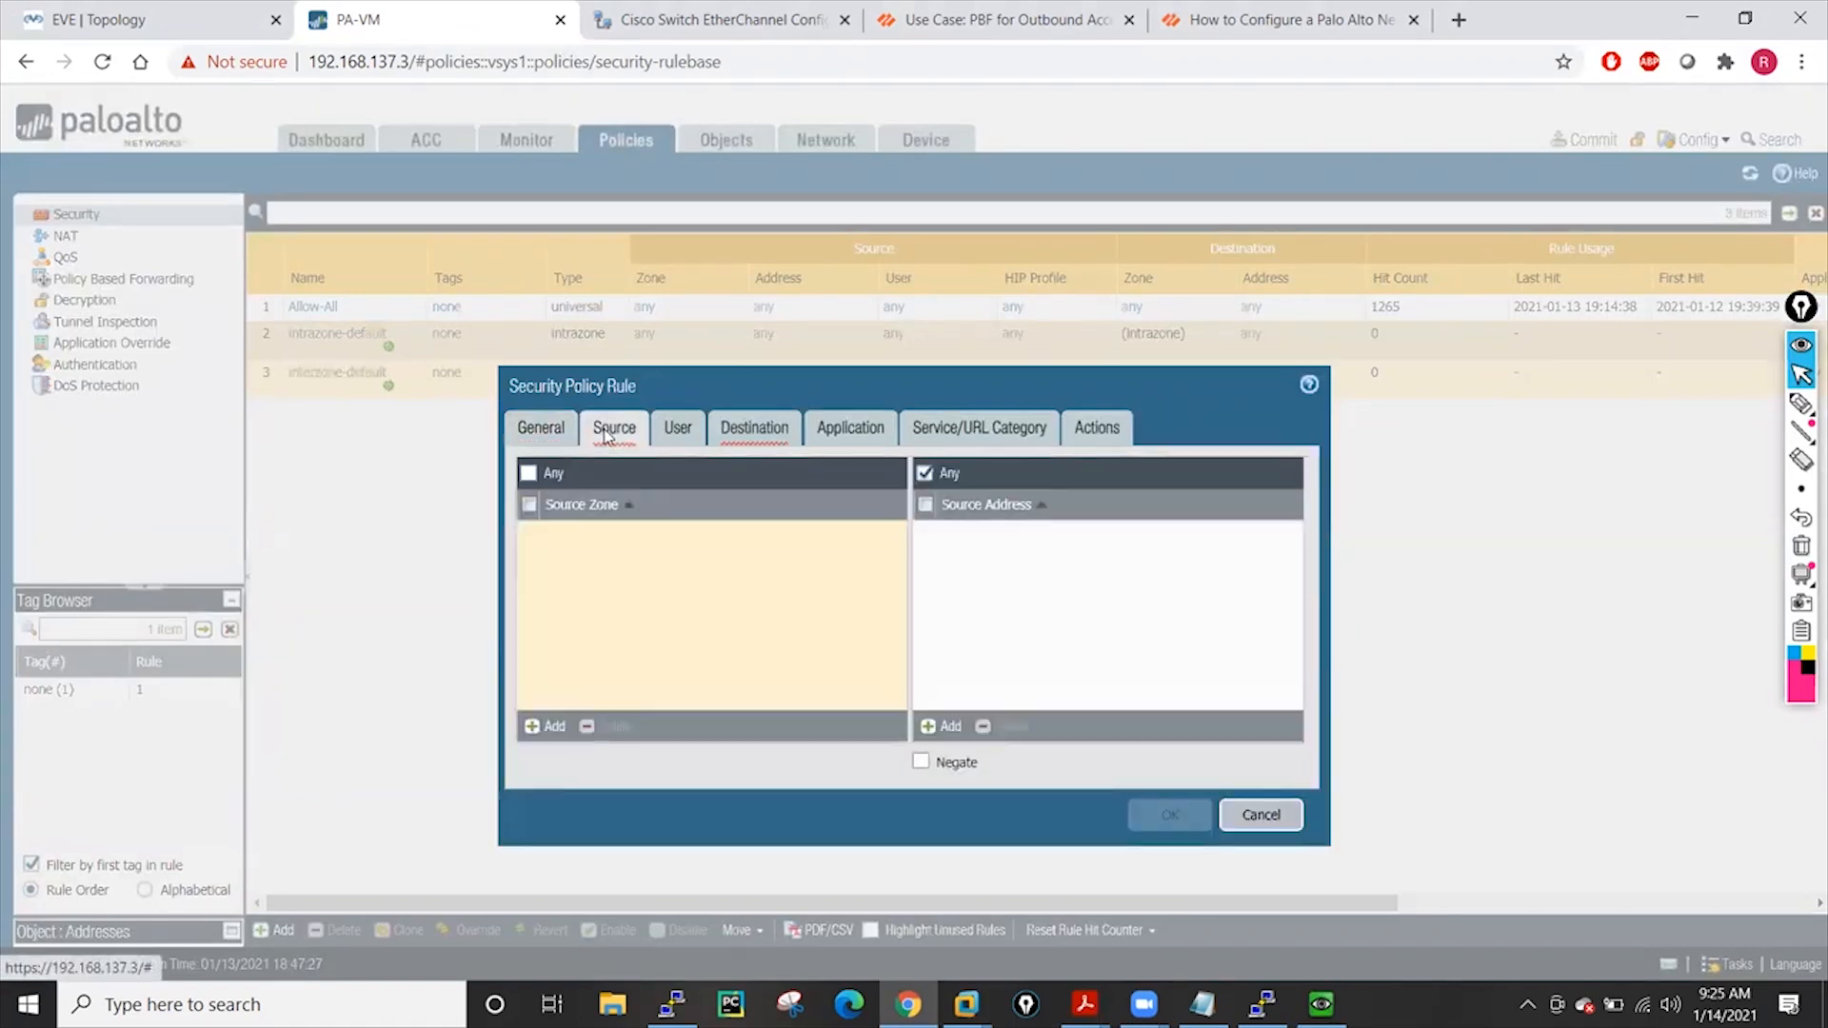
pyautogui.click(549, 725)
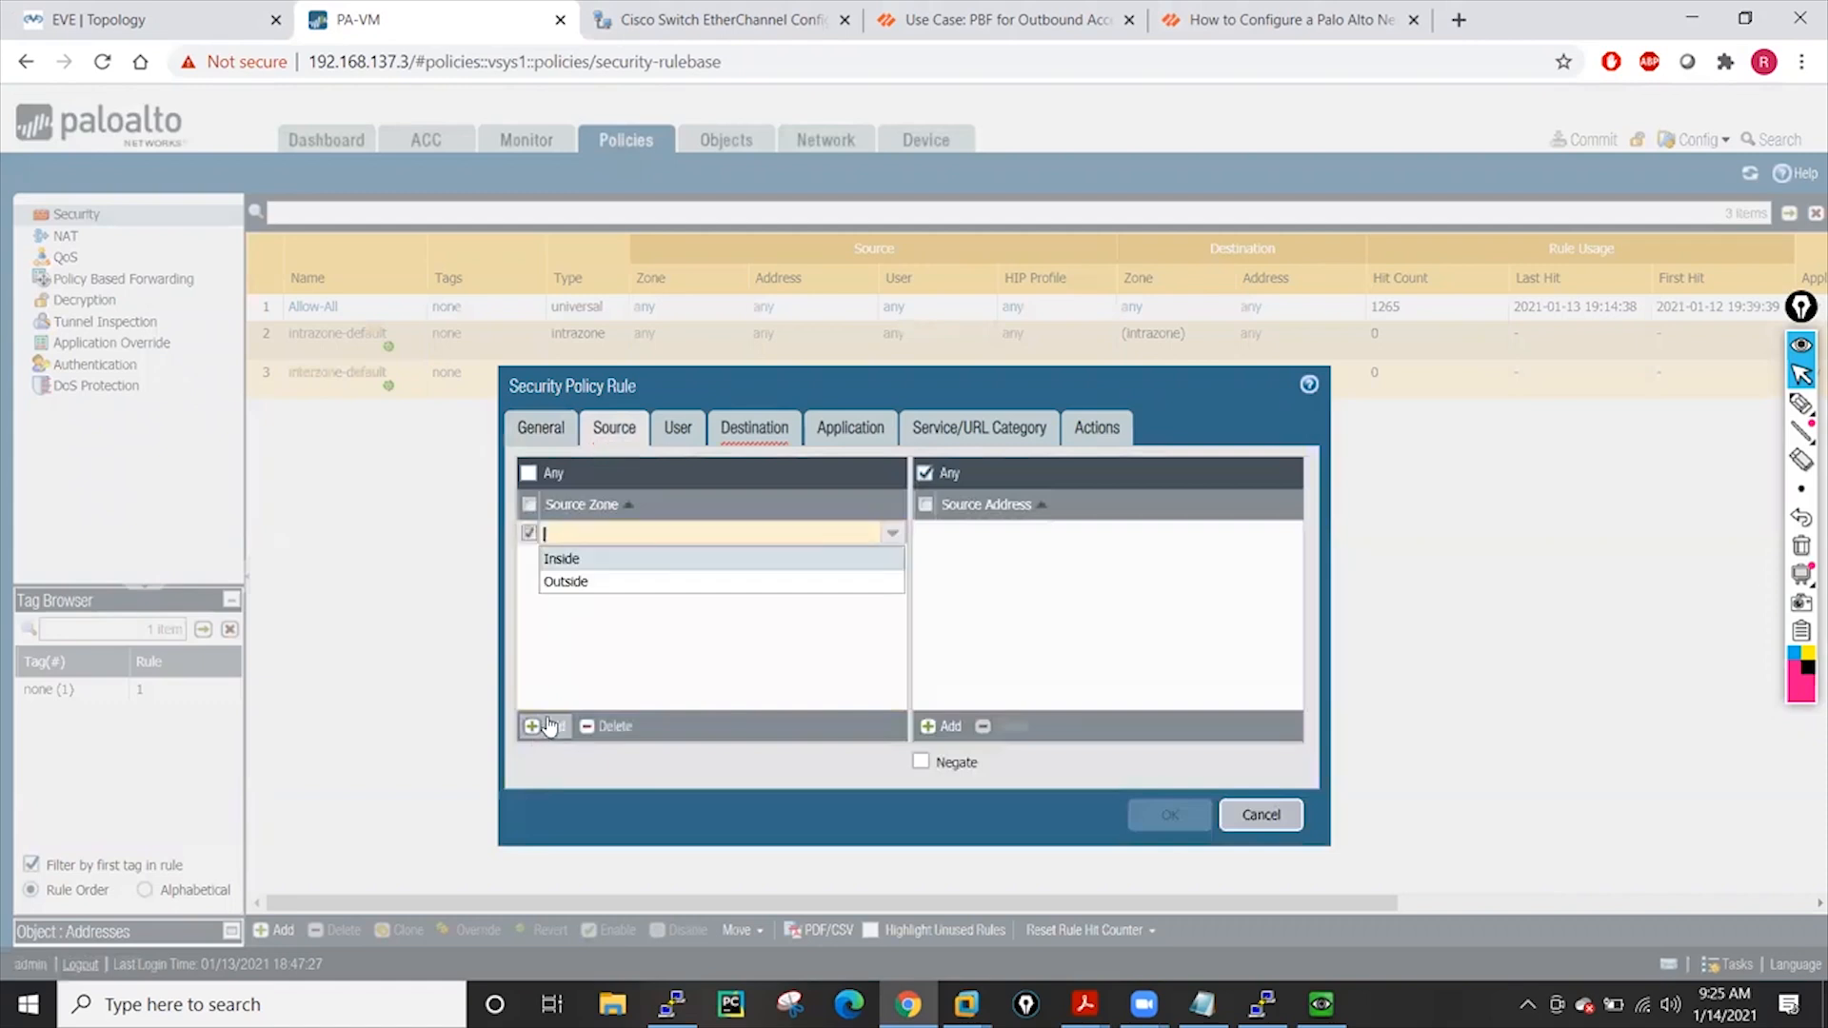
pyautogui.click(568, 560)
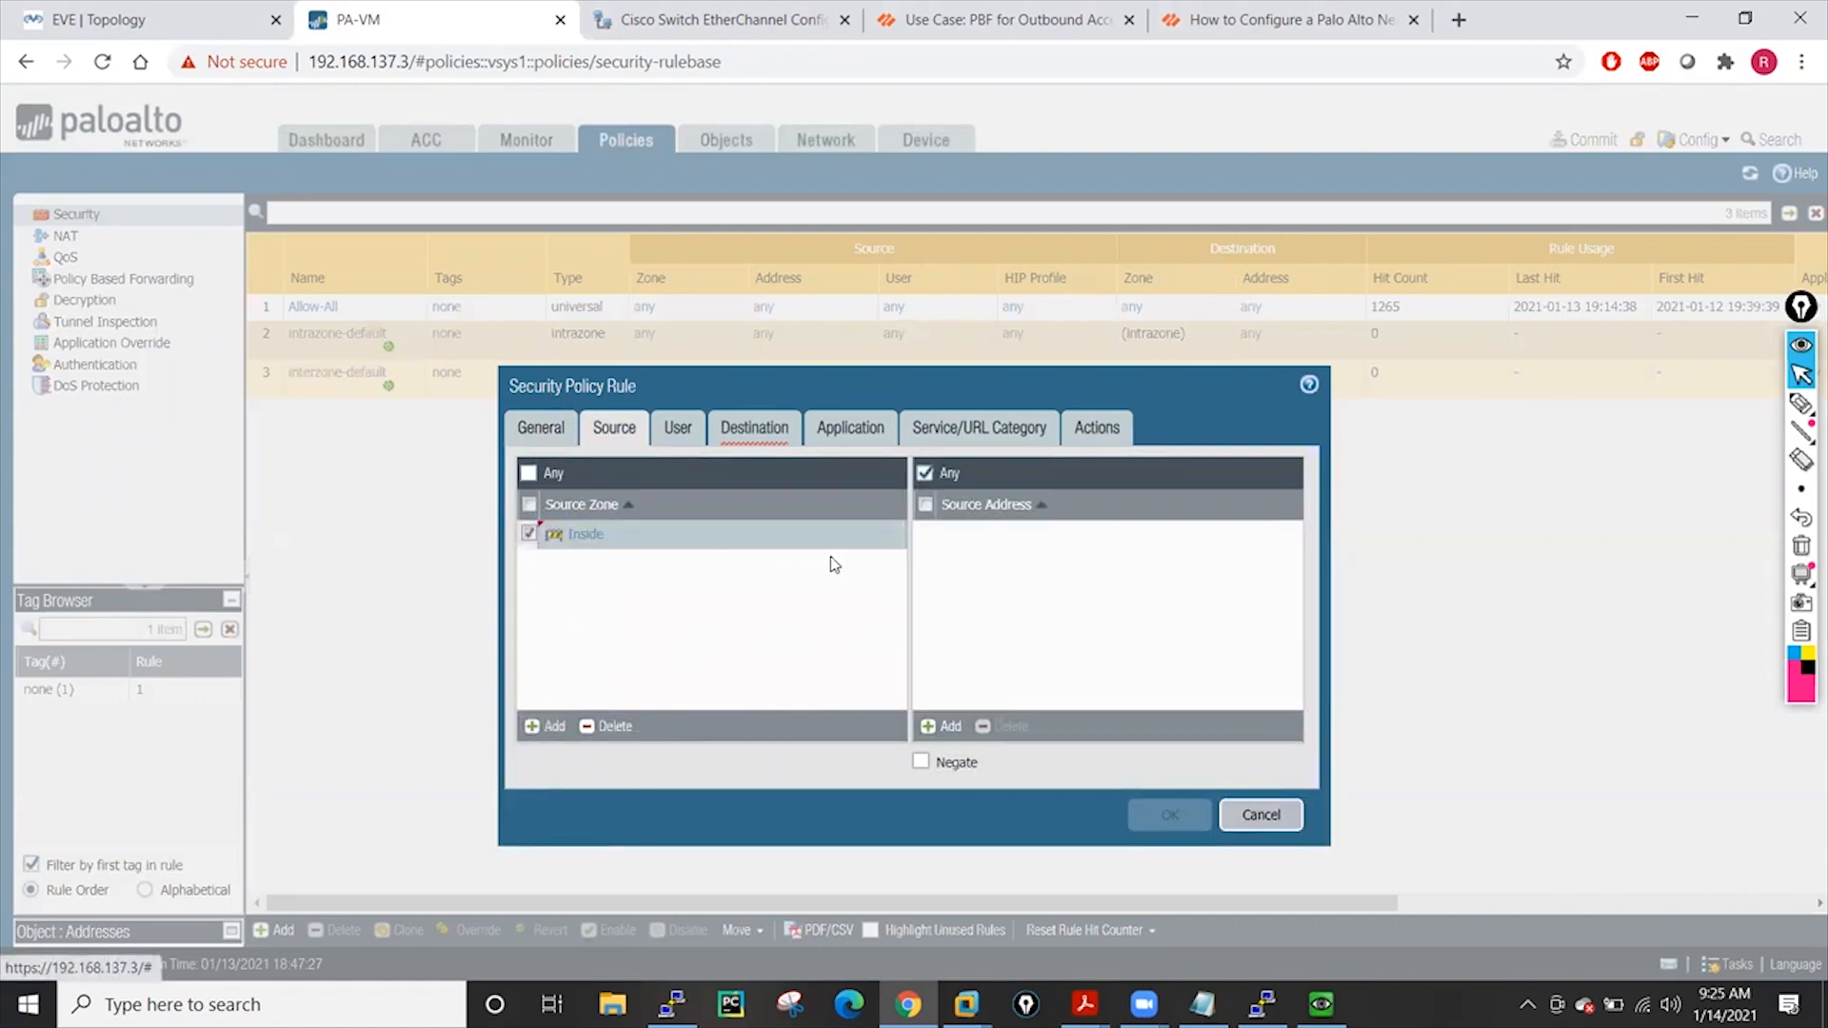
# Set the rule's destination zone to Inside, keep action Allow, and save the rule
pyautogui.click(777, 436)
pyautogui.click(552, 731)
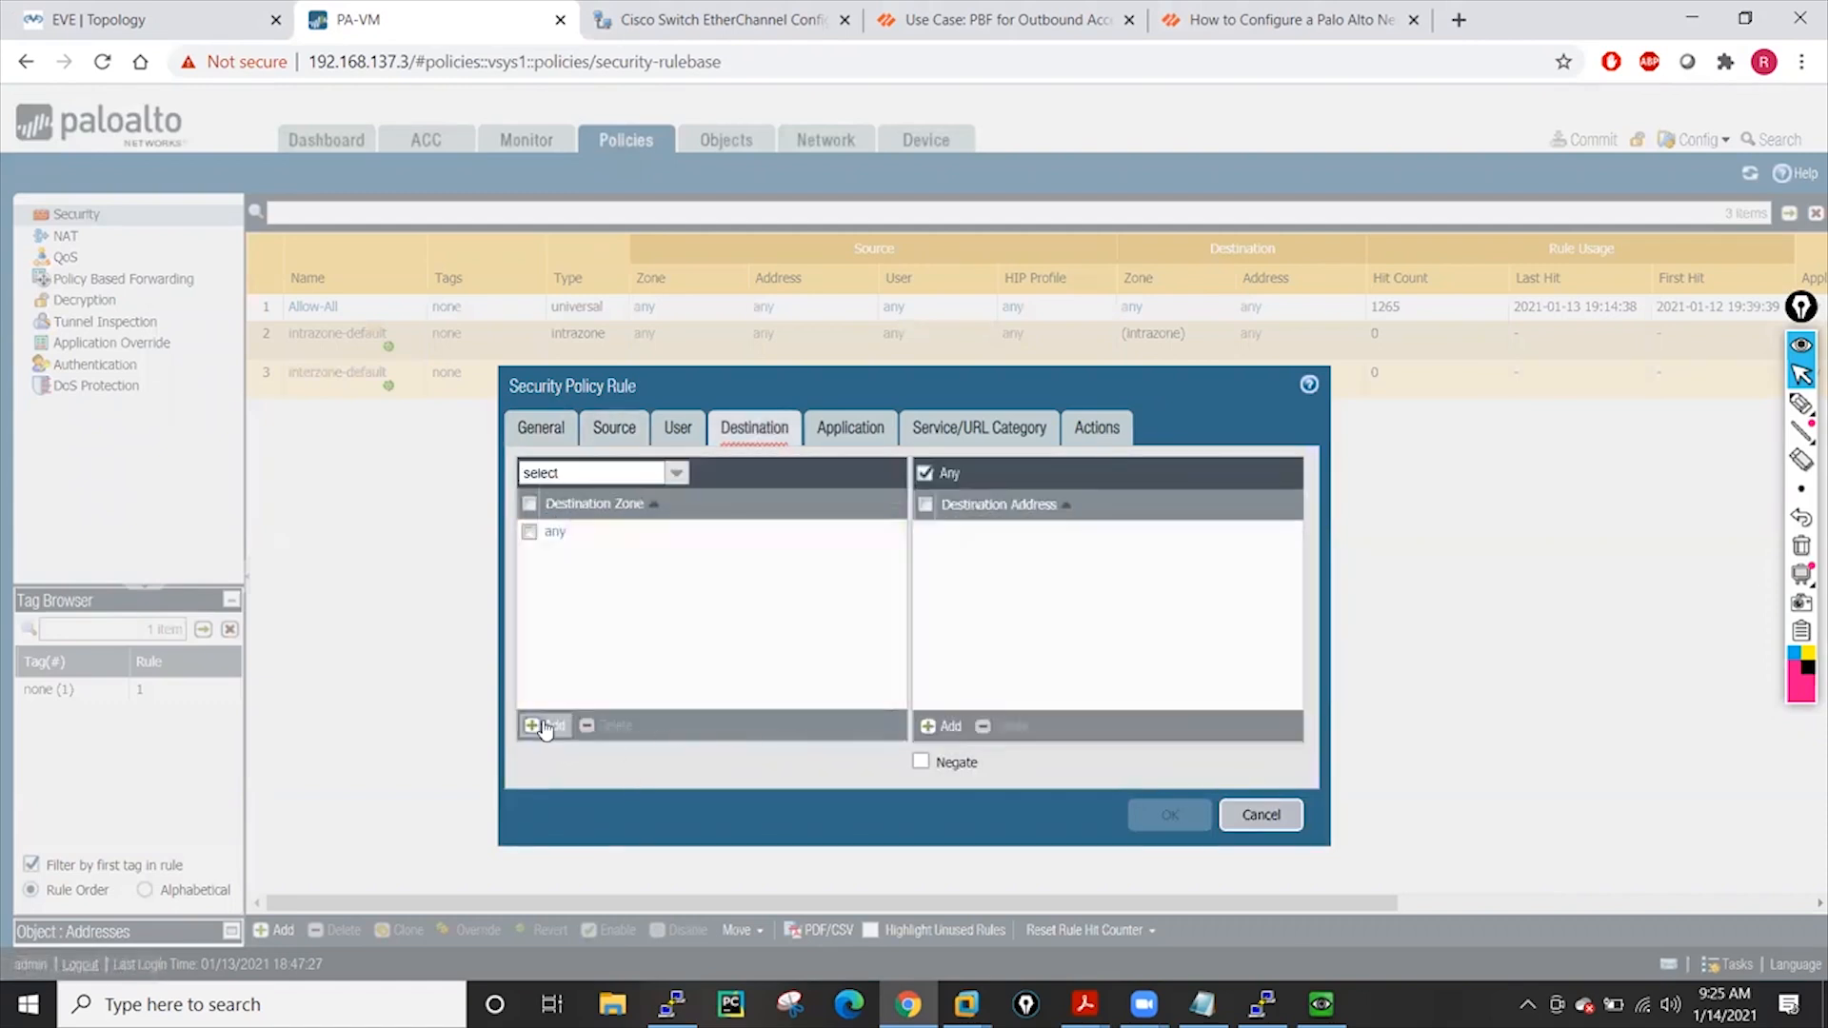
pyautogui.click(553, 583)
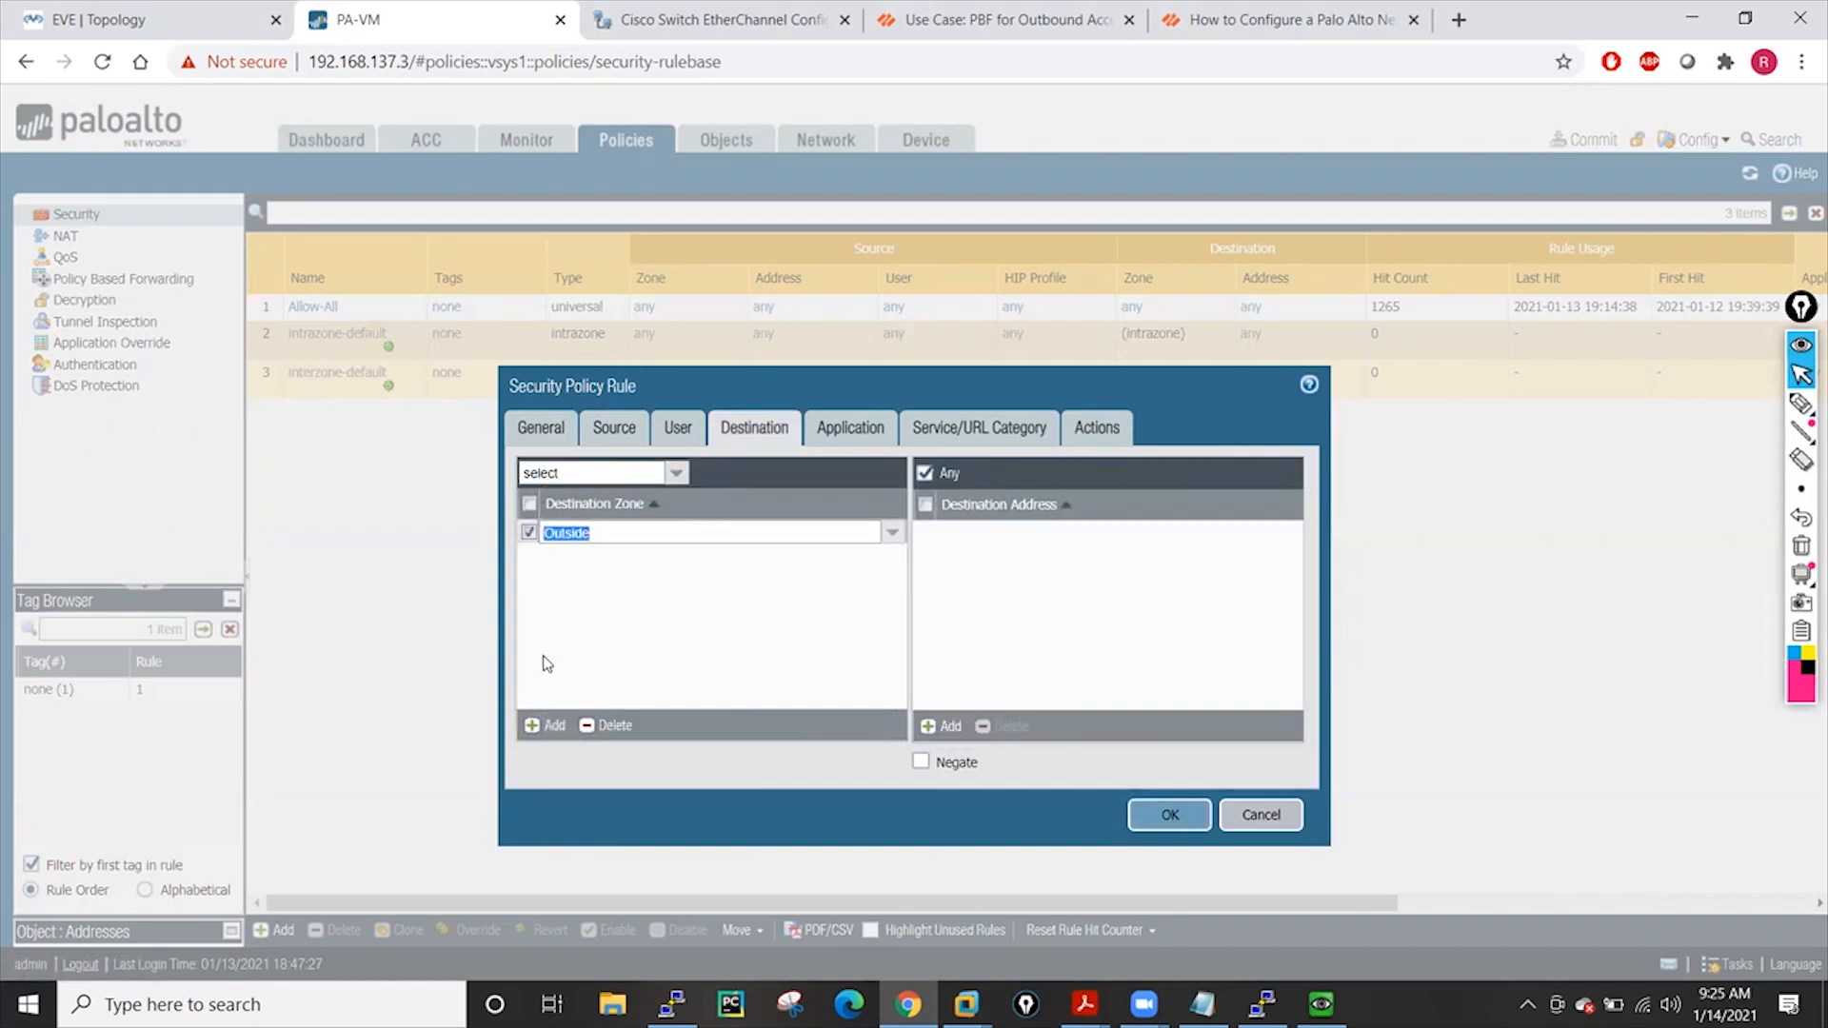
pyautogui.click(592, 726)
pyautogui.click(550, 729)
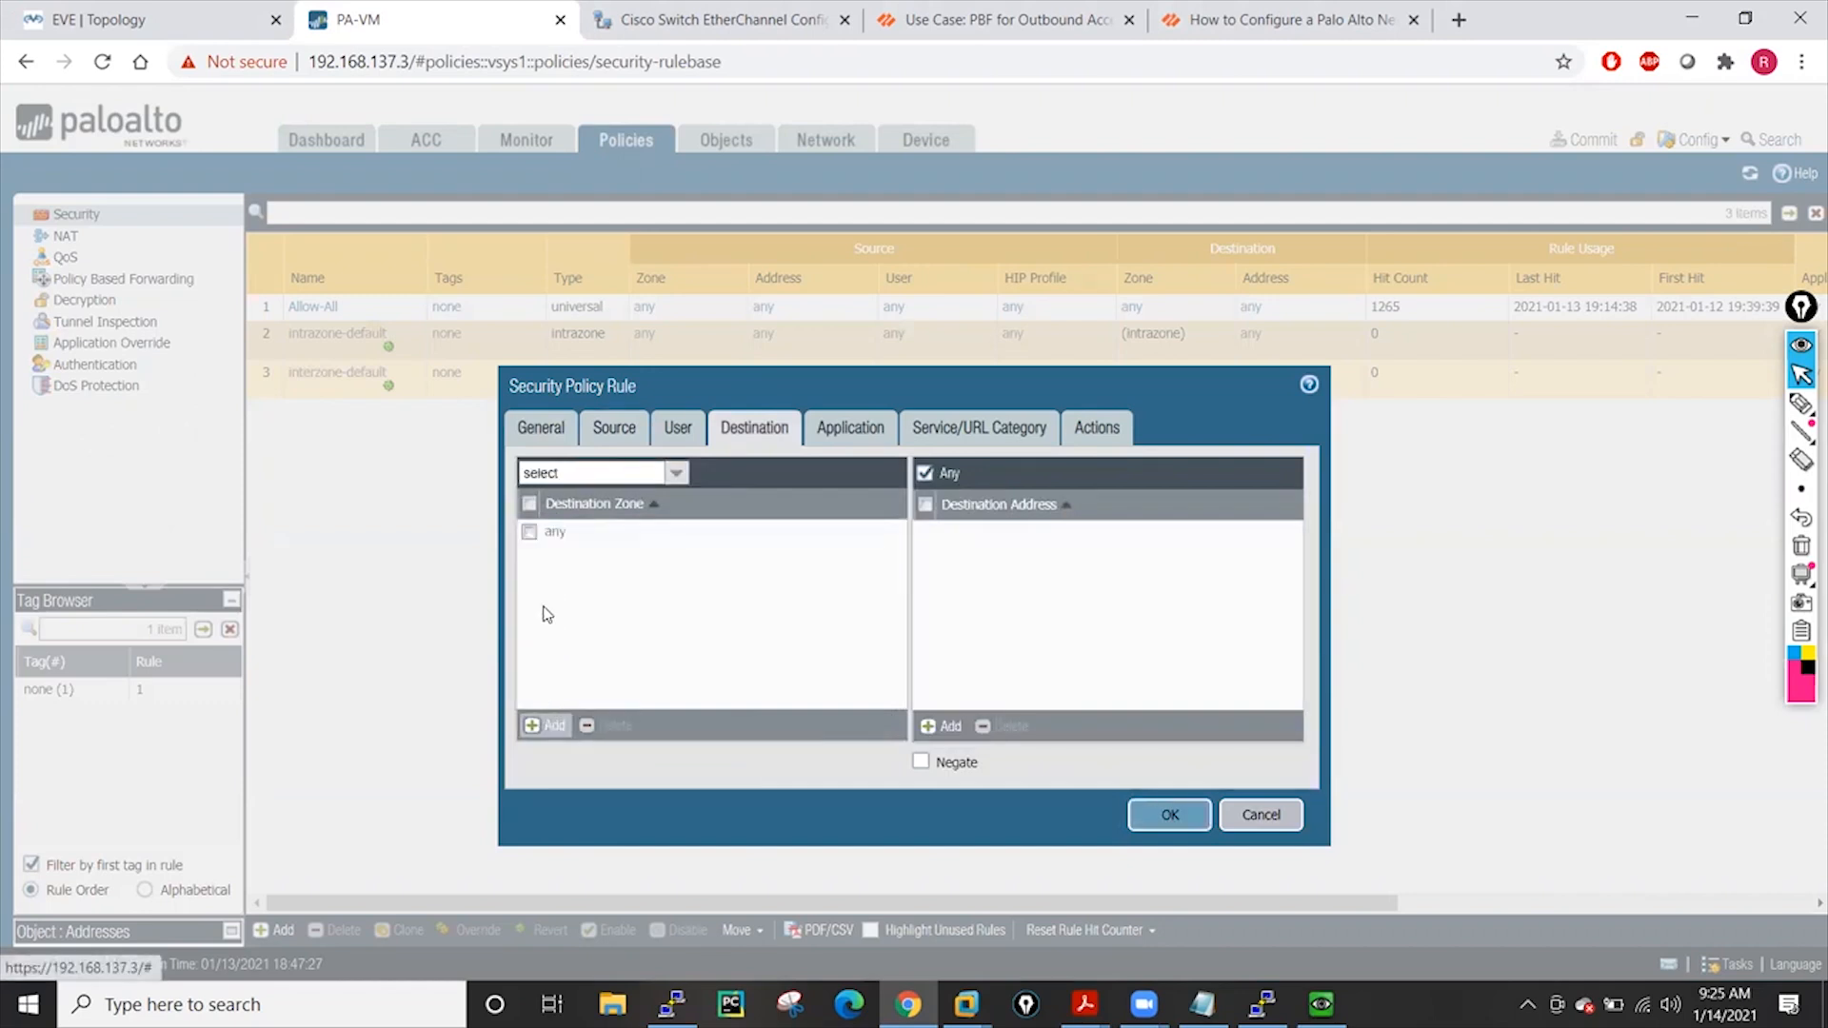
pyautogui.click(560, 554)
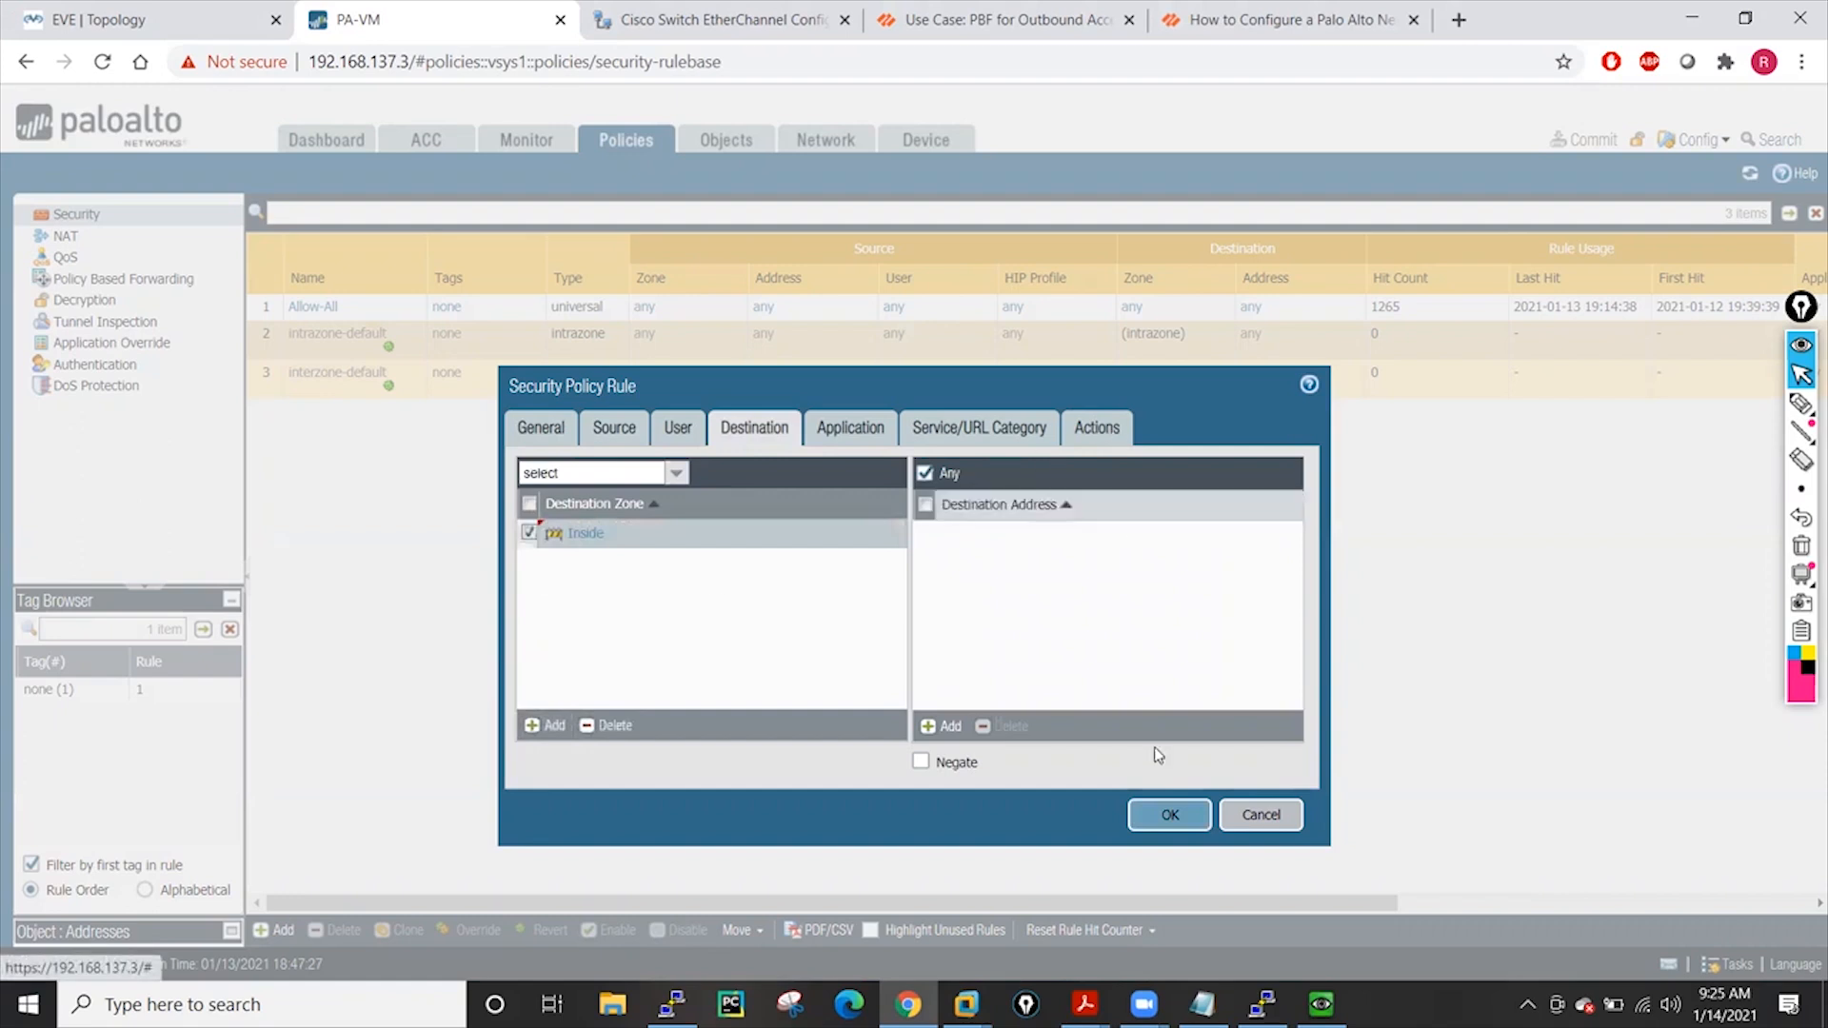
pyautogui.click(1103, 435)
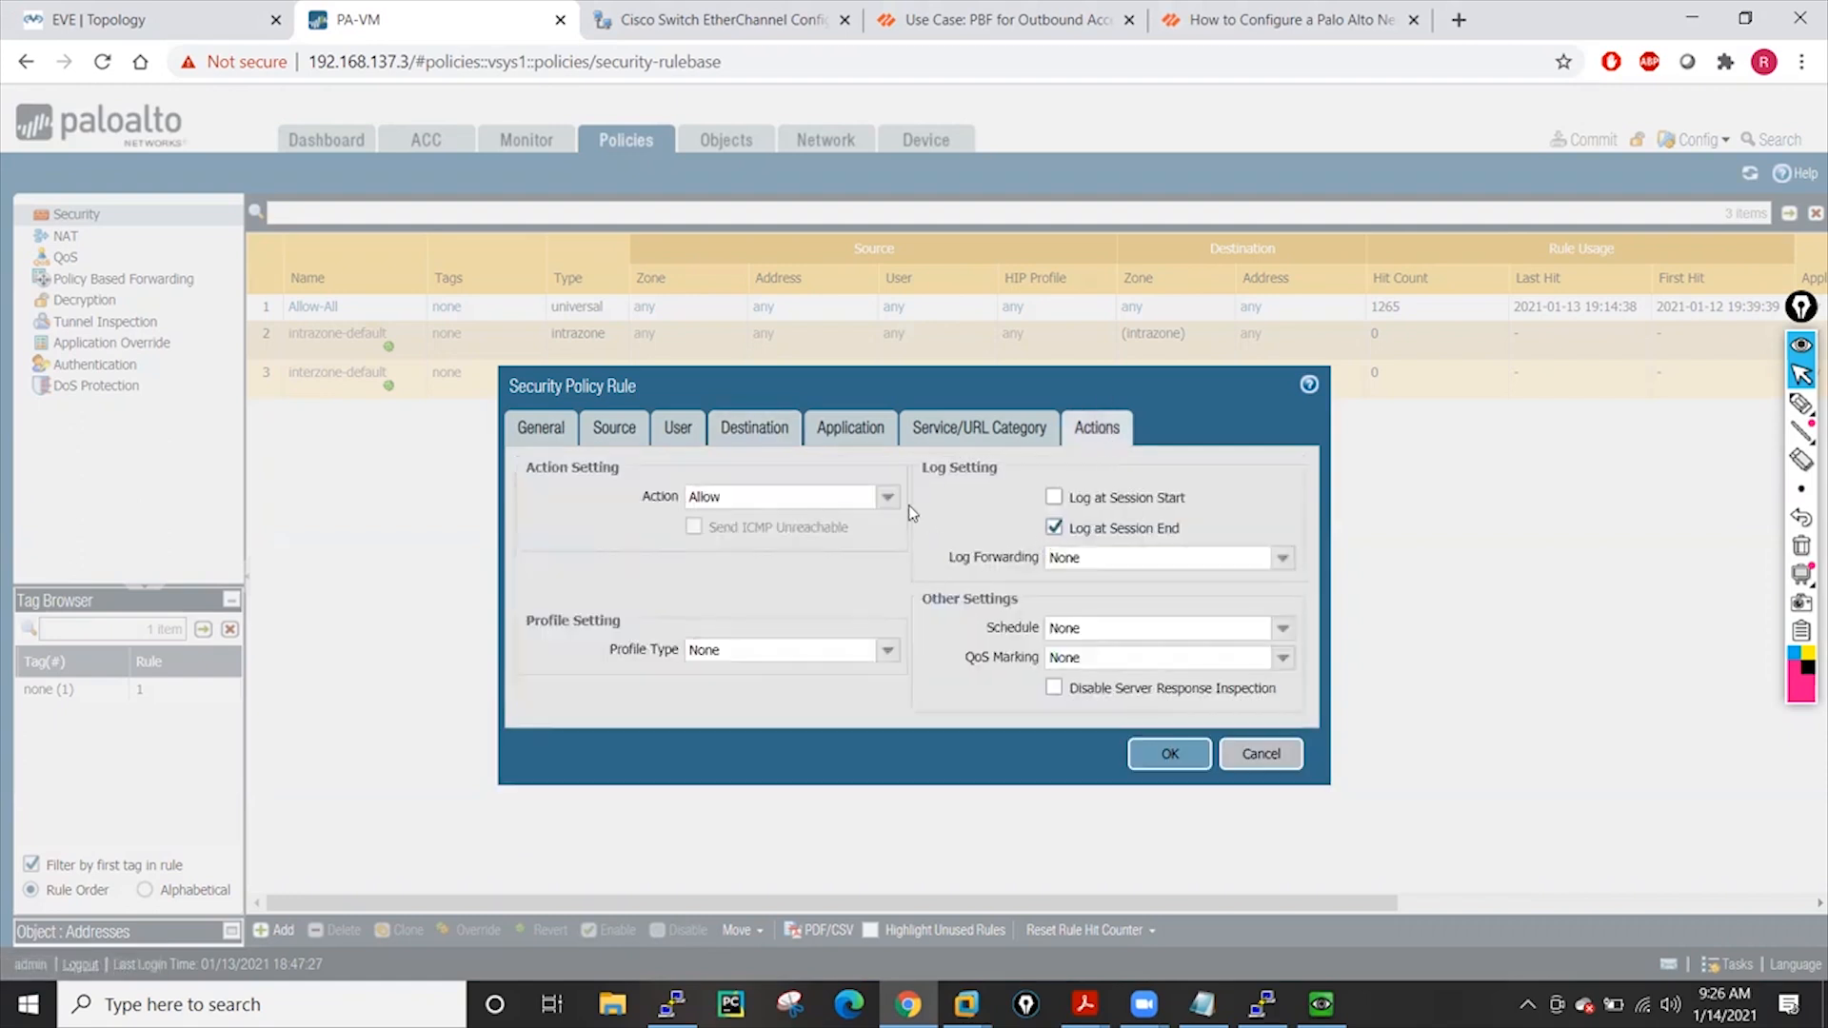
pyautogui.click(887, 496)
pyautogui.click(705, 547)
pyautogui.click(1170, 753)
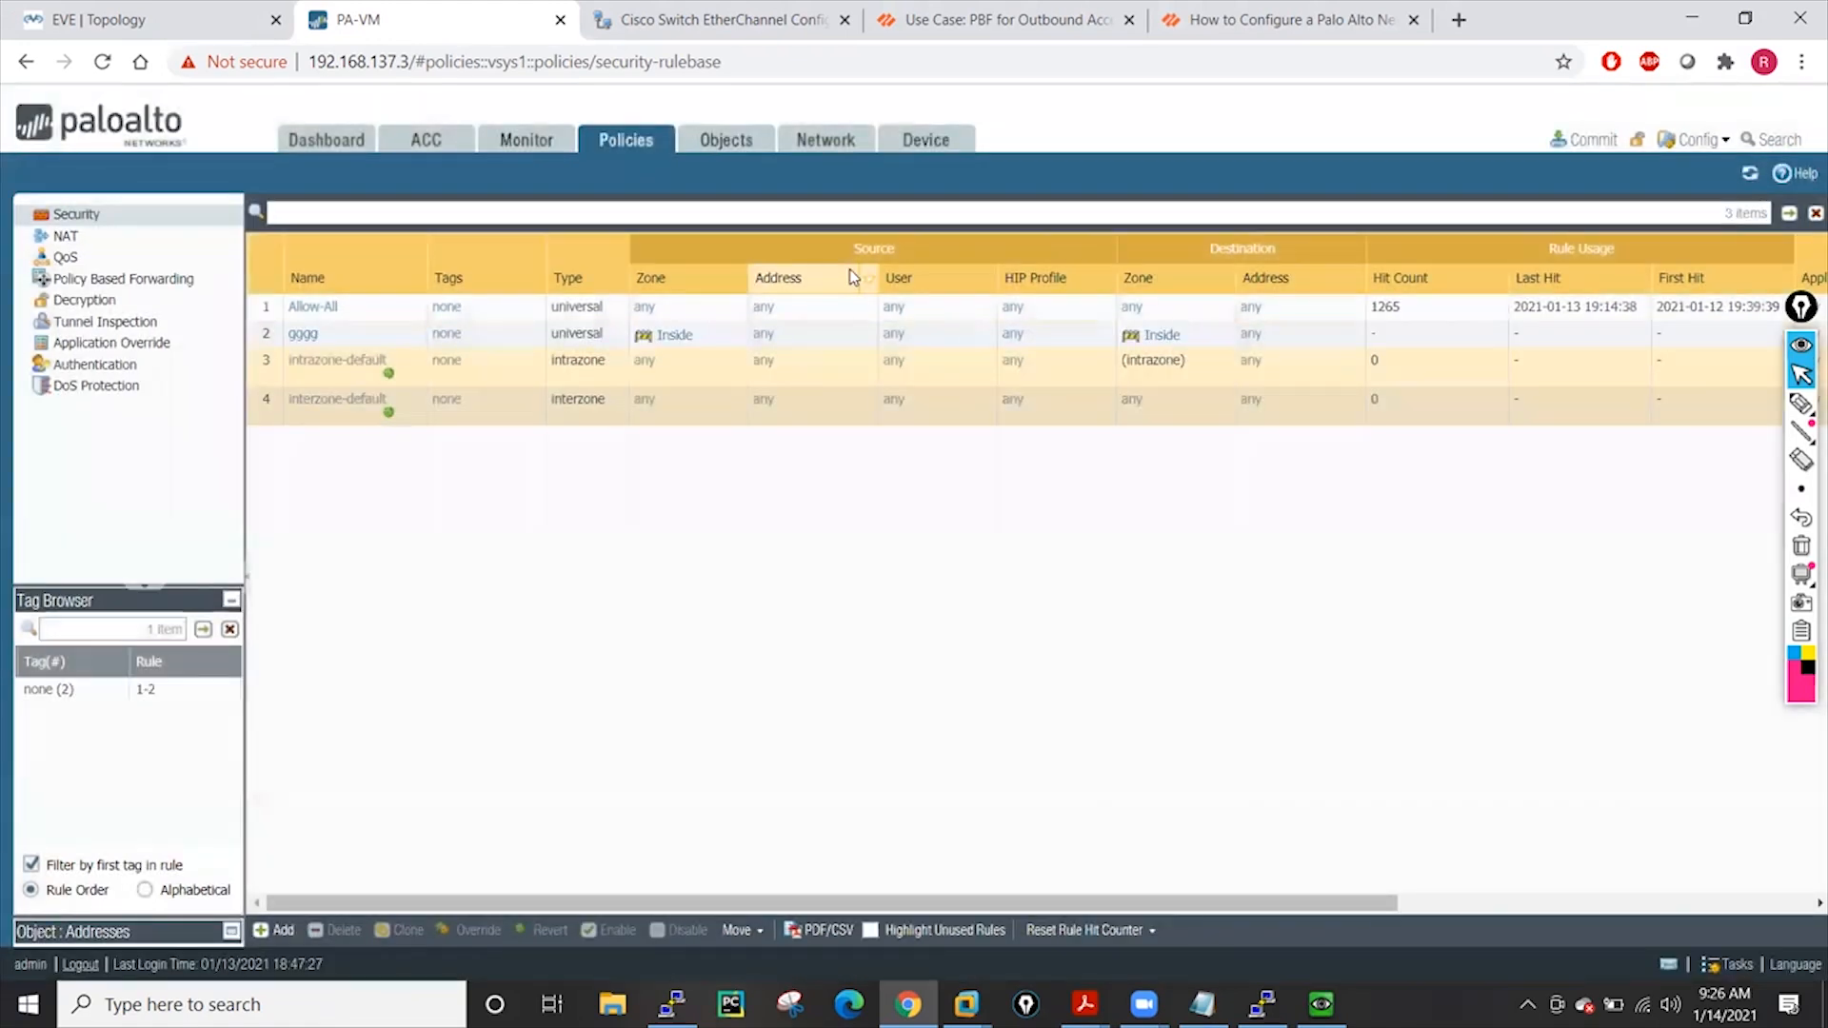
# Commit the gggg security rule, then go to Device Setup Operations
pyautogui.click(1583, 139)
pyautogui.click(1131, 803)
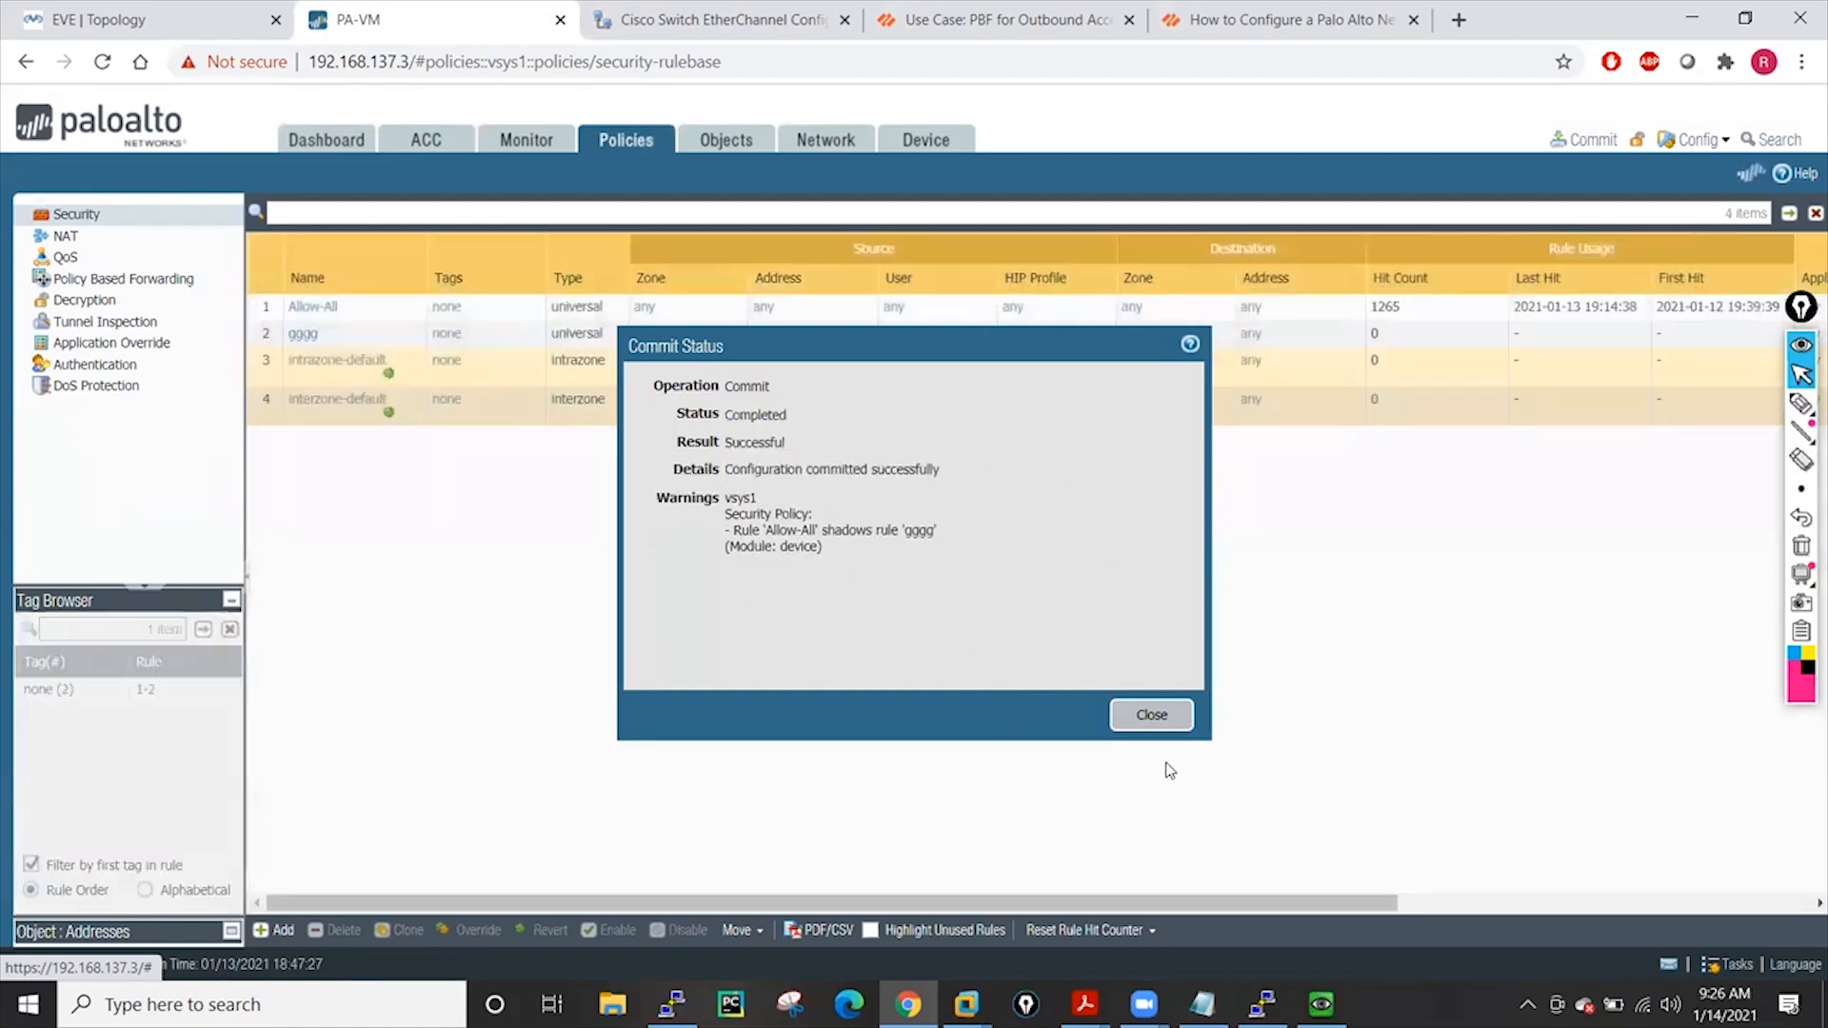
pyautogui.click(1152, 715)
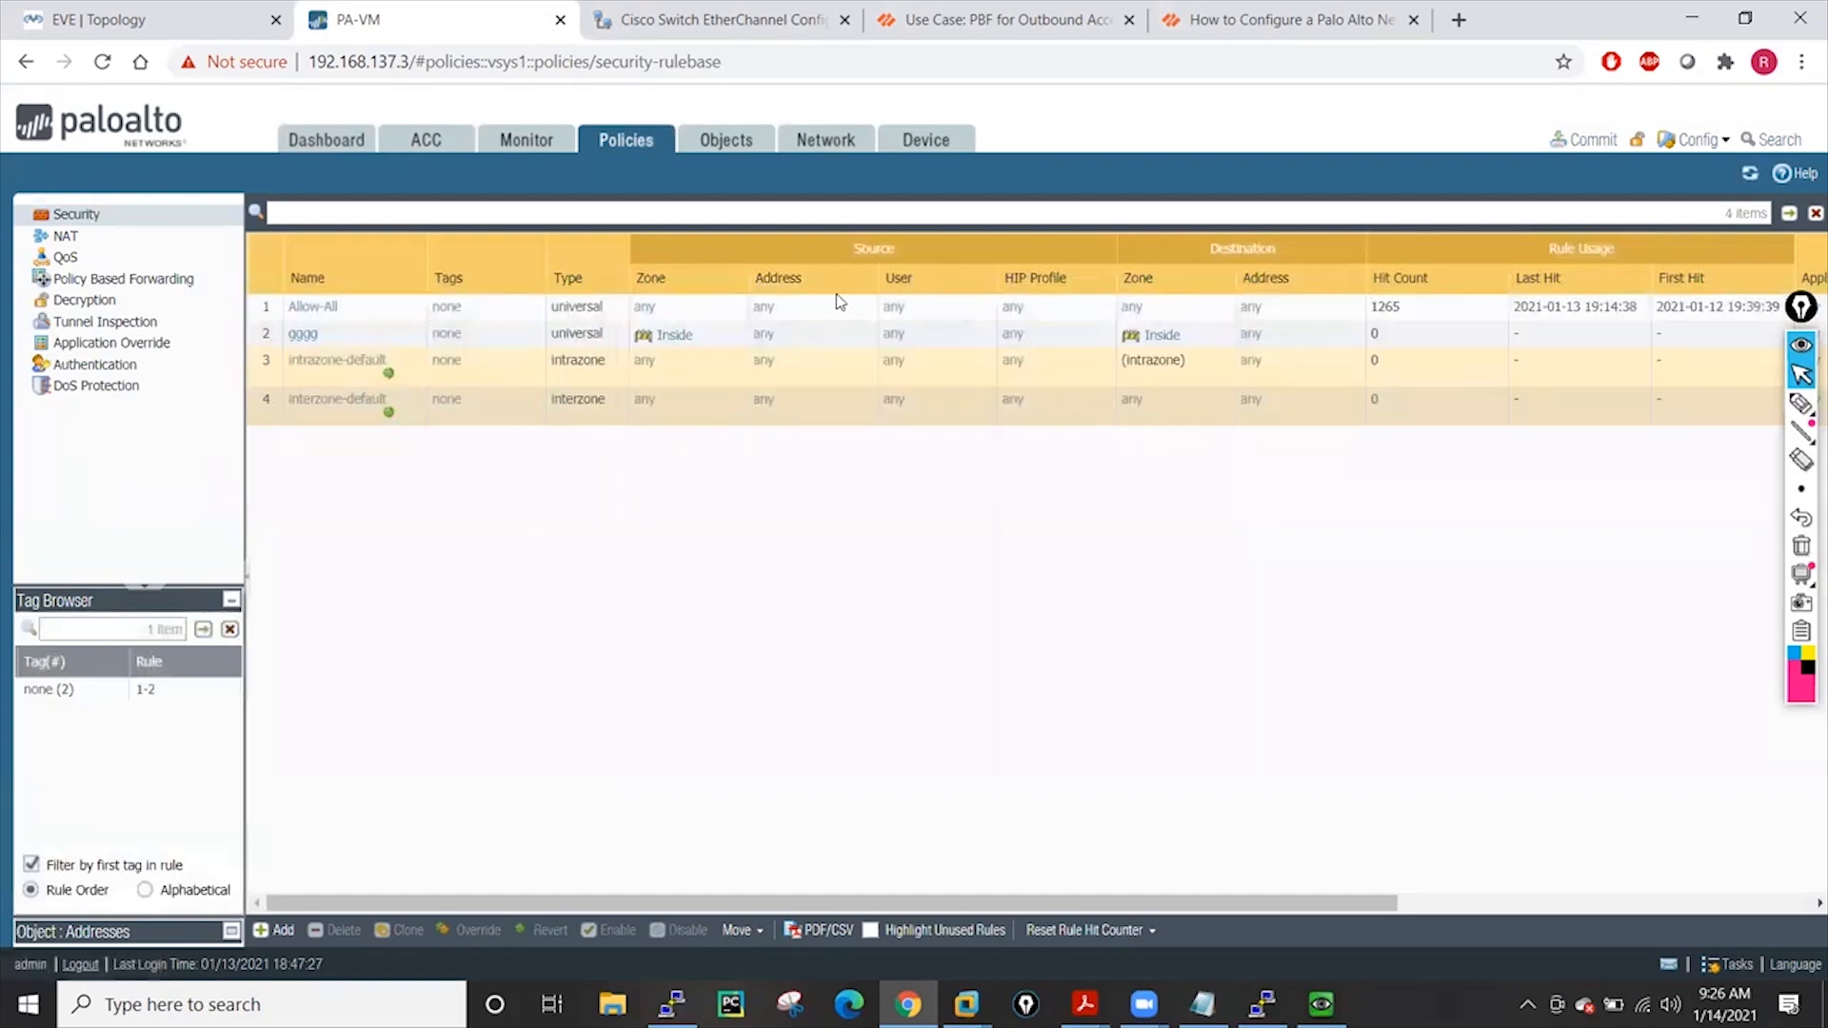
pyautogui.click(931, 136)
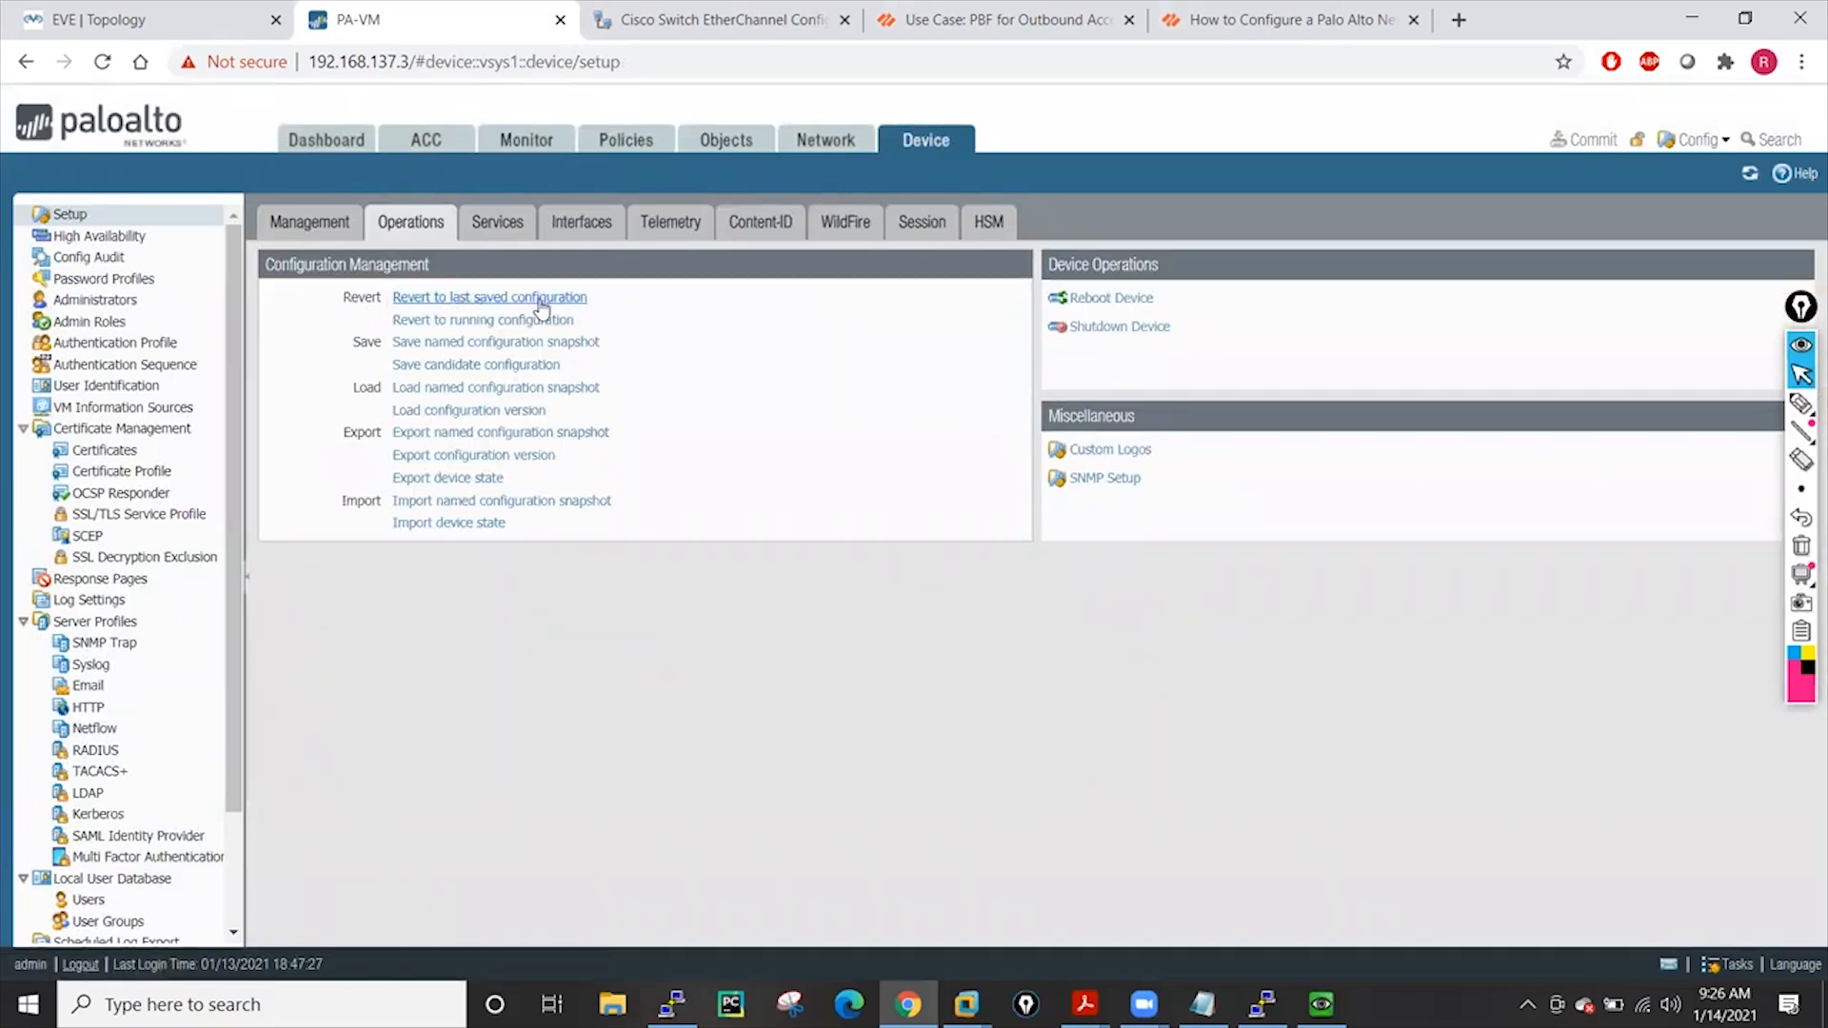
# Revert to the running configuration, check the load task completed, then view the Security rules
pyautogui.click(493, 325)
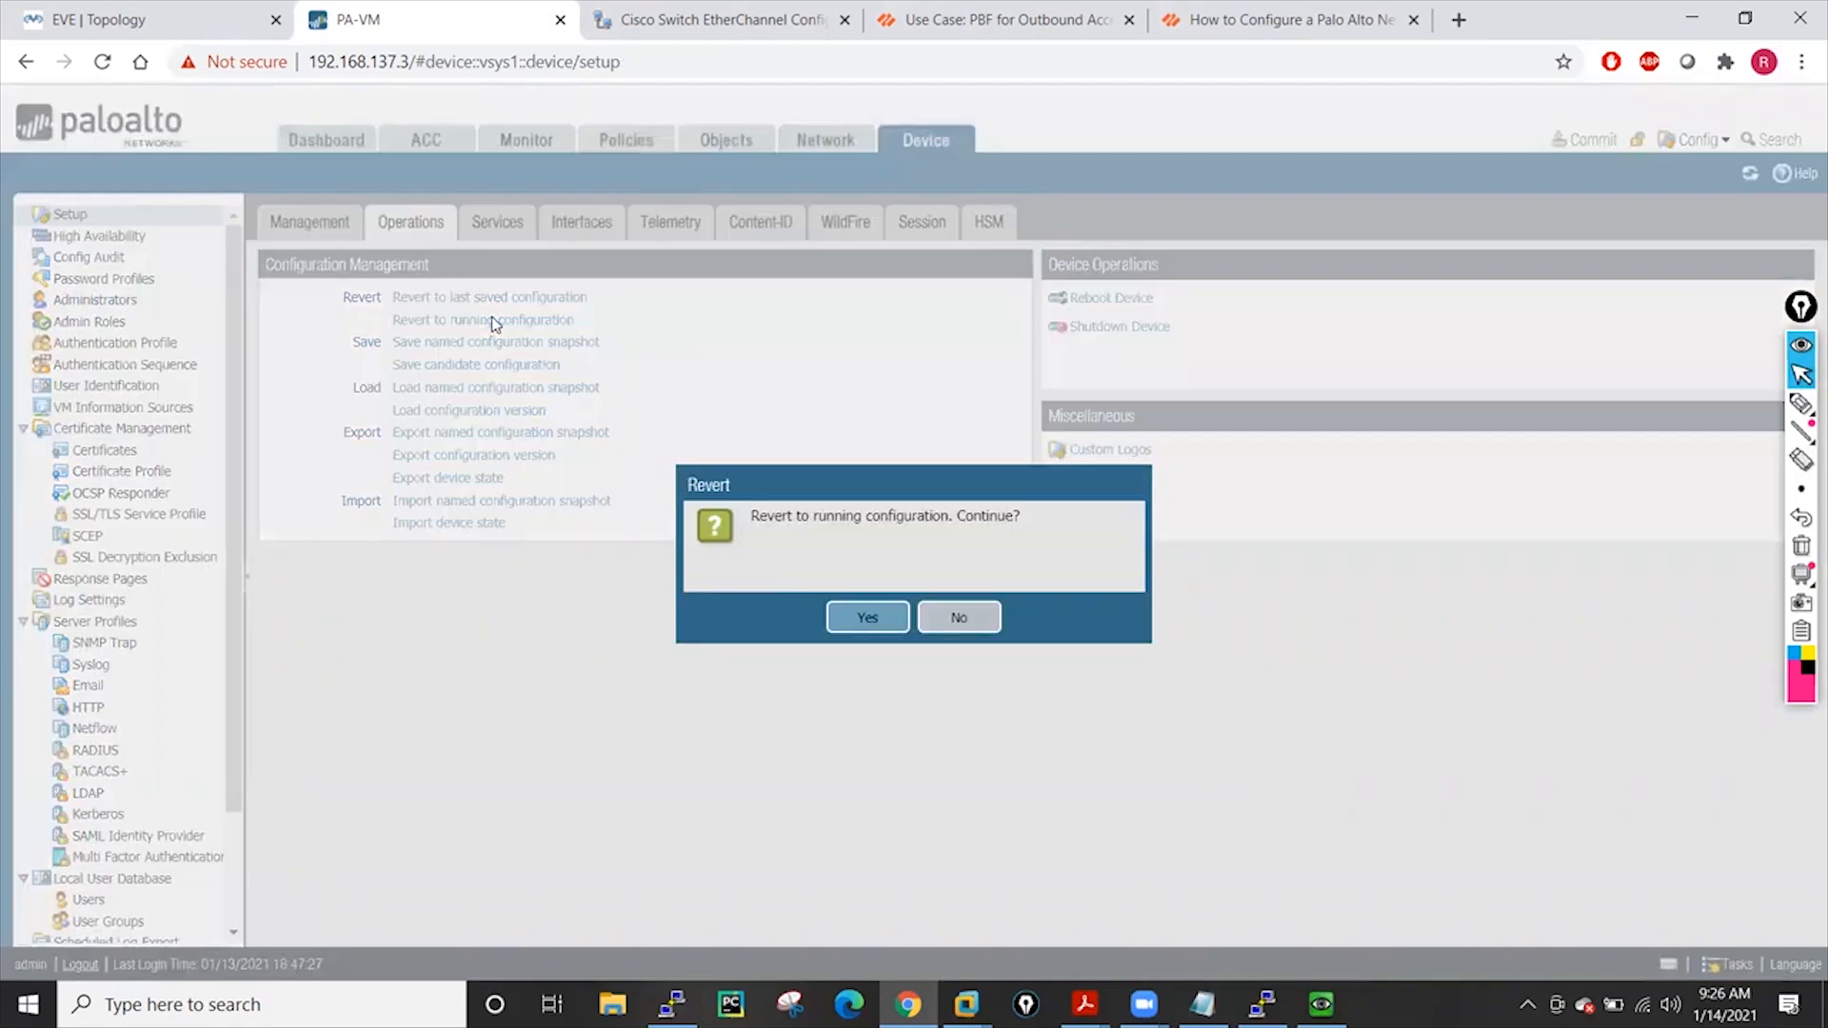
pyautogui.click(861, 617)
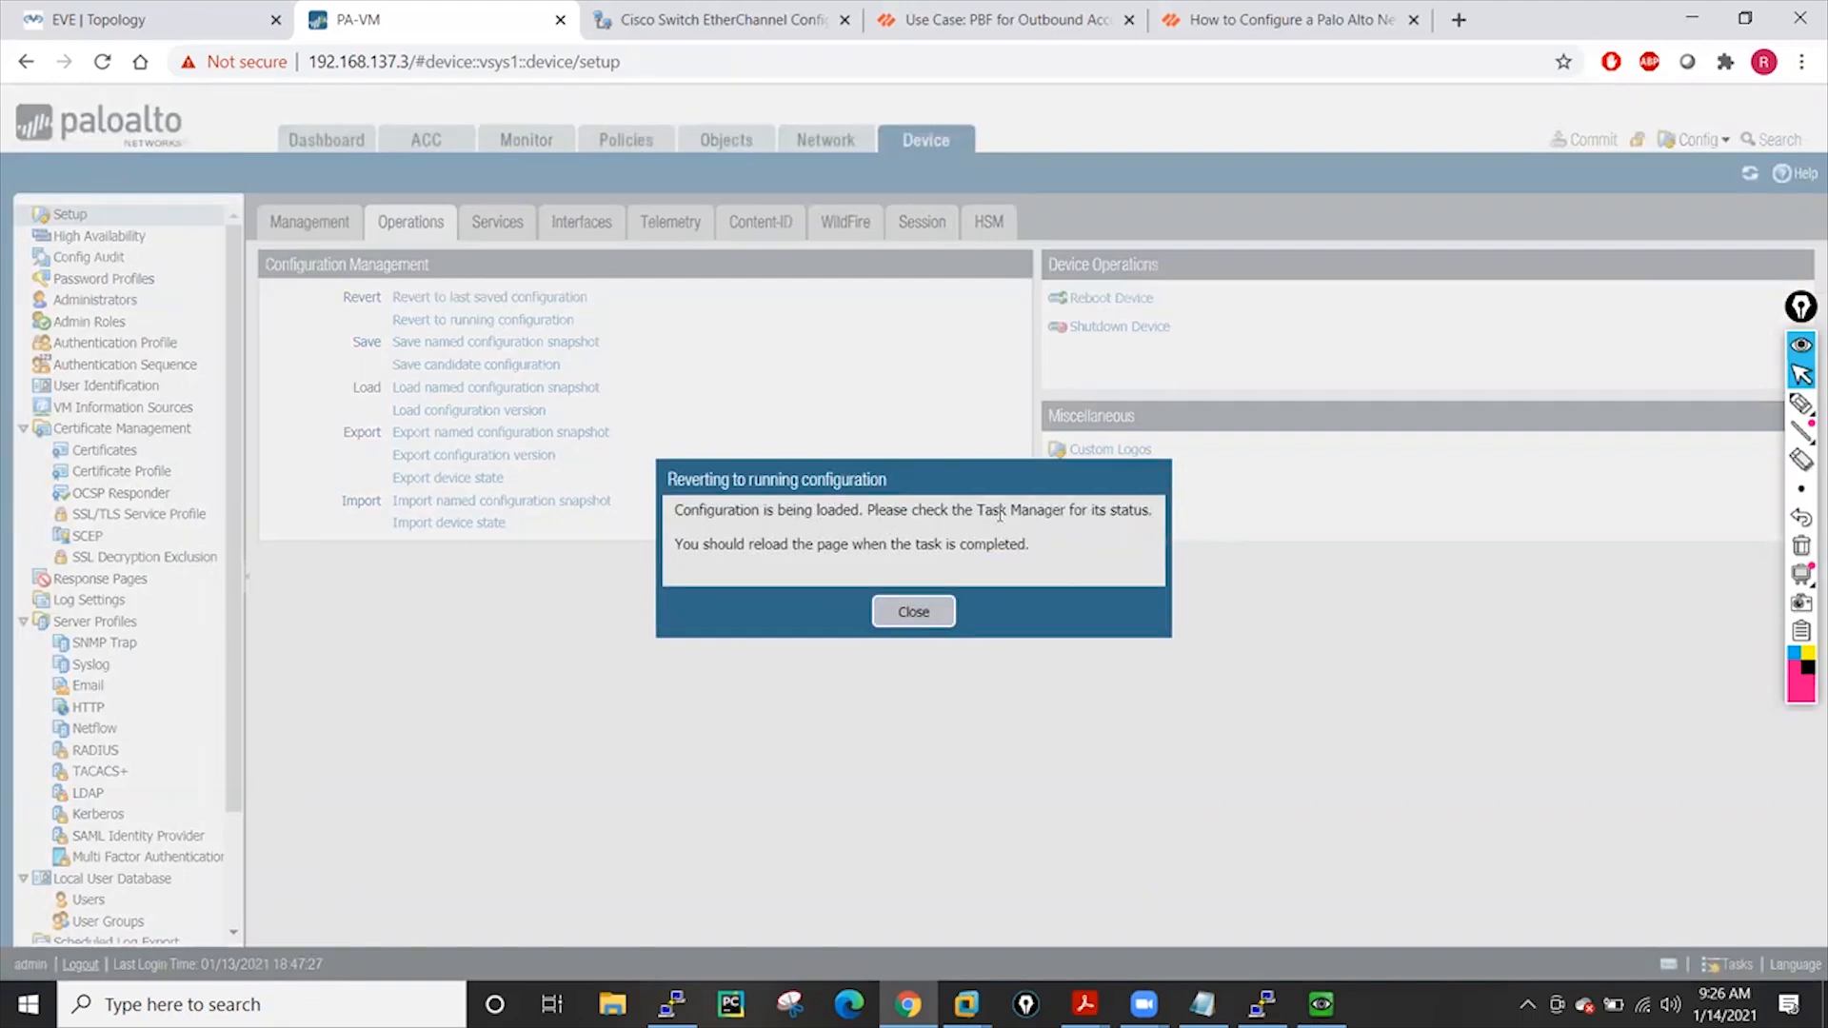
pyautogui.click(900, 618)
pyautogui.click(1731, 965)
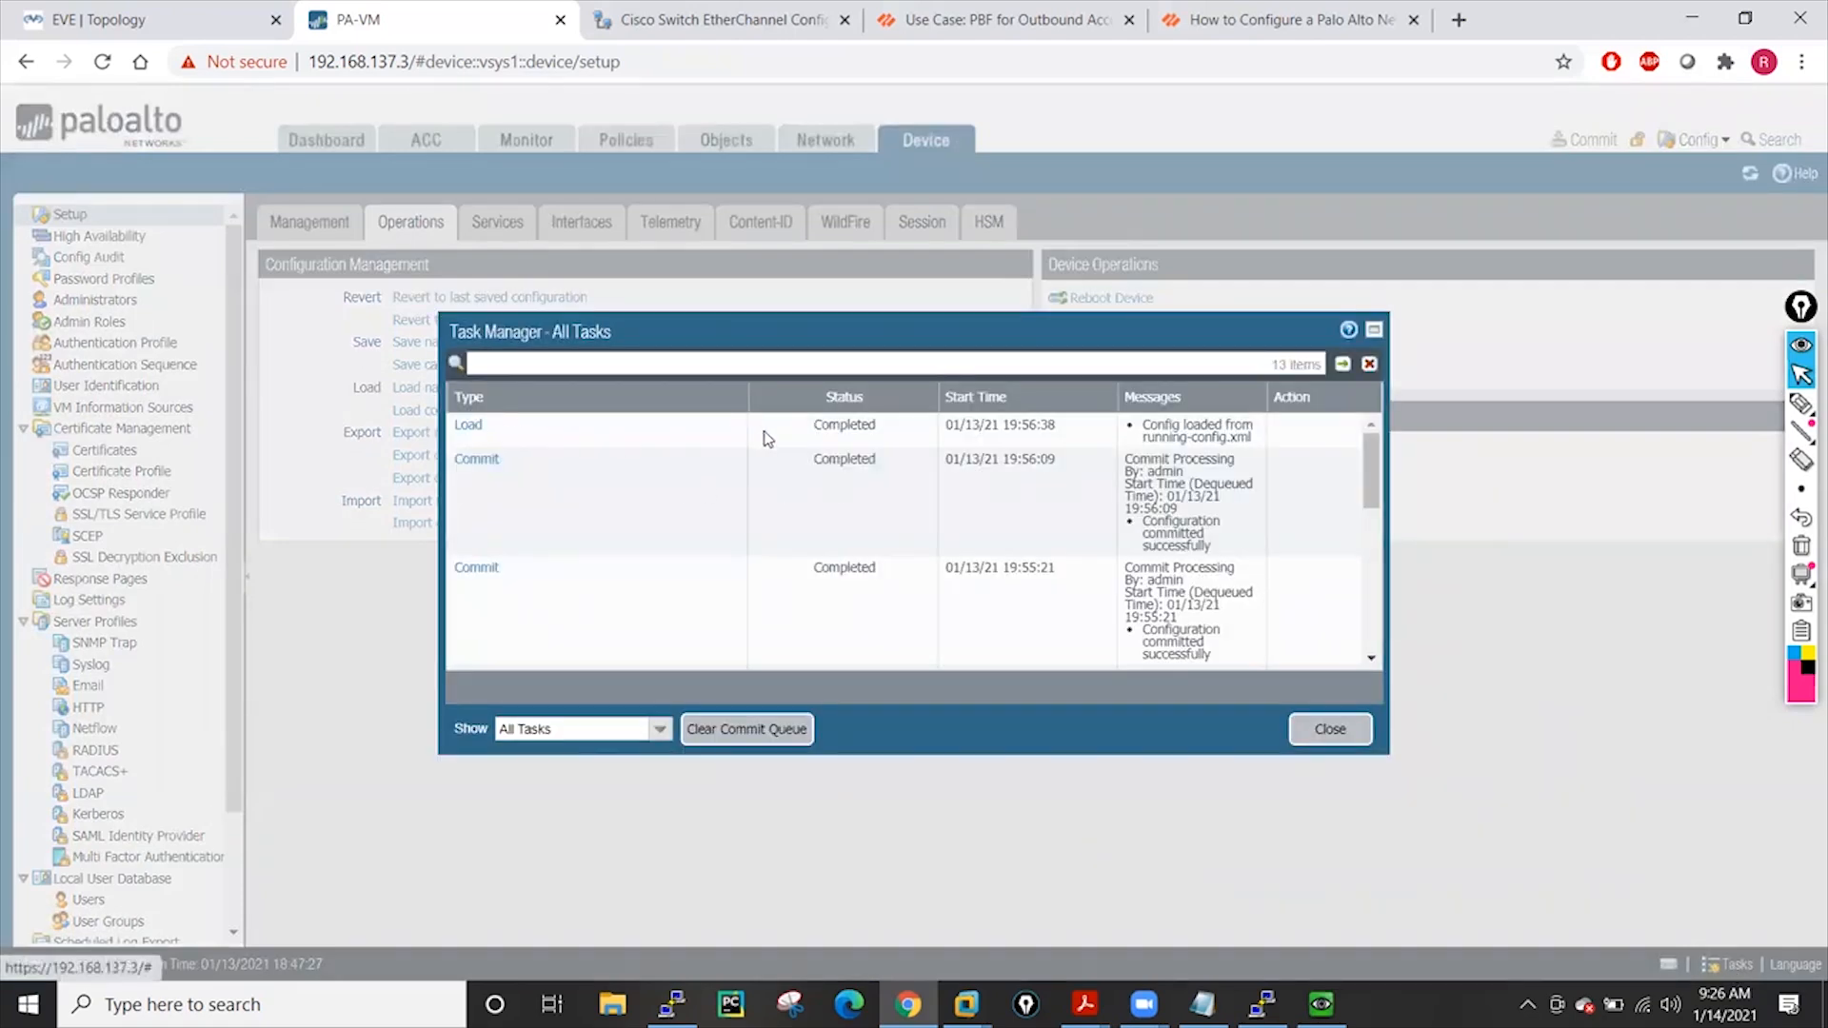
pyautogui.click(1330, 729)
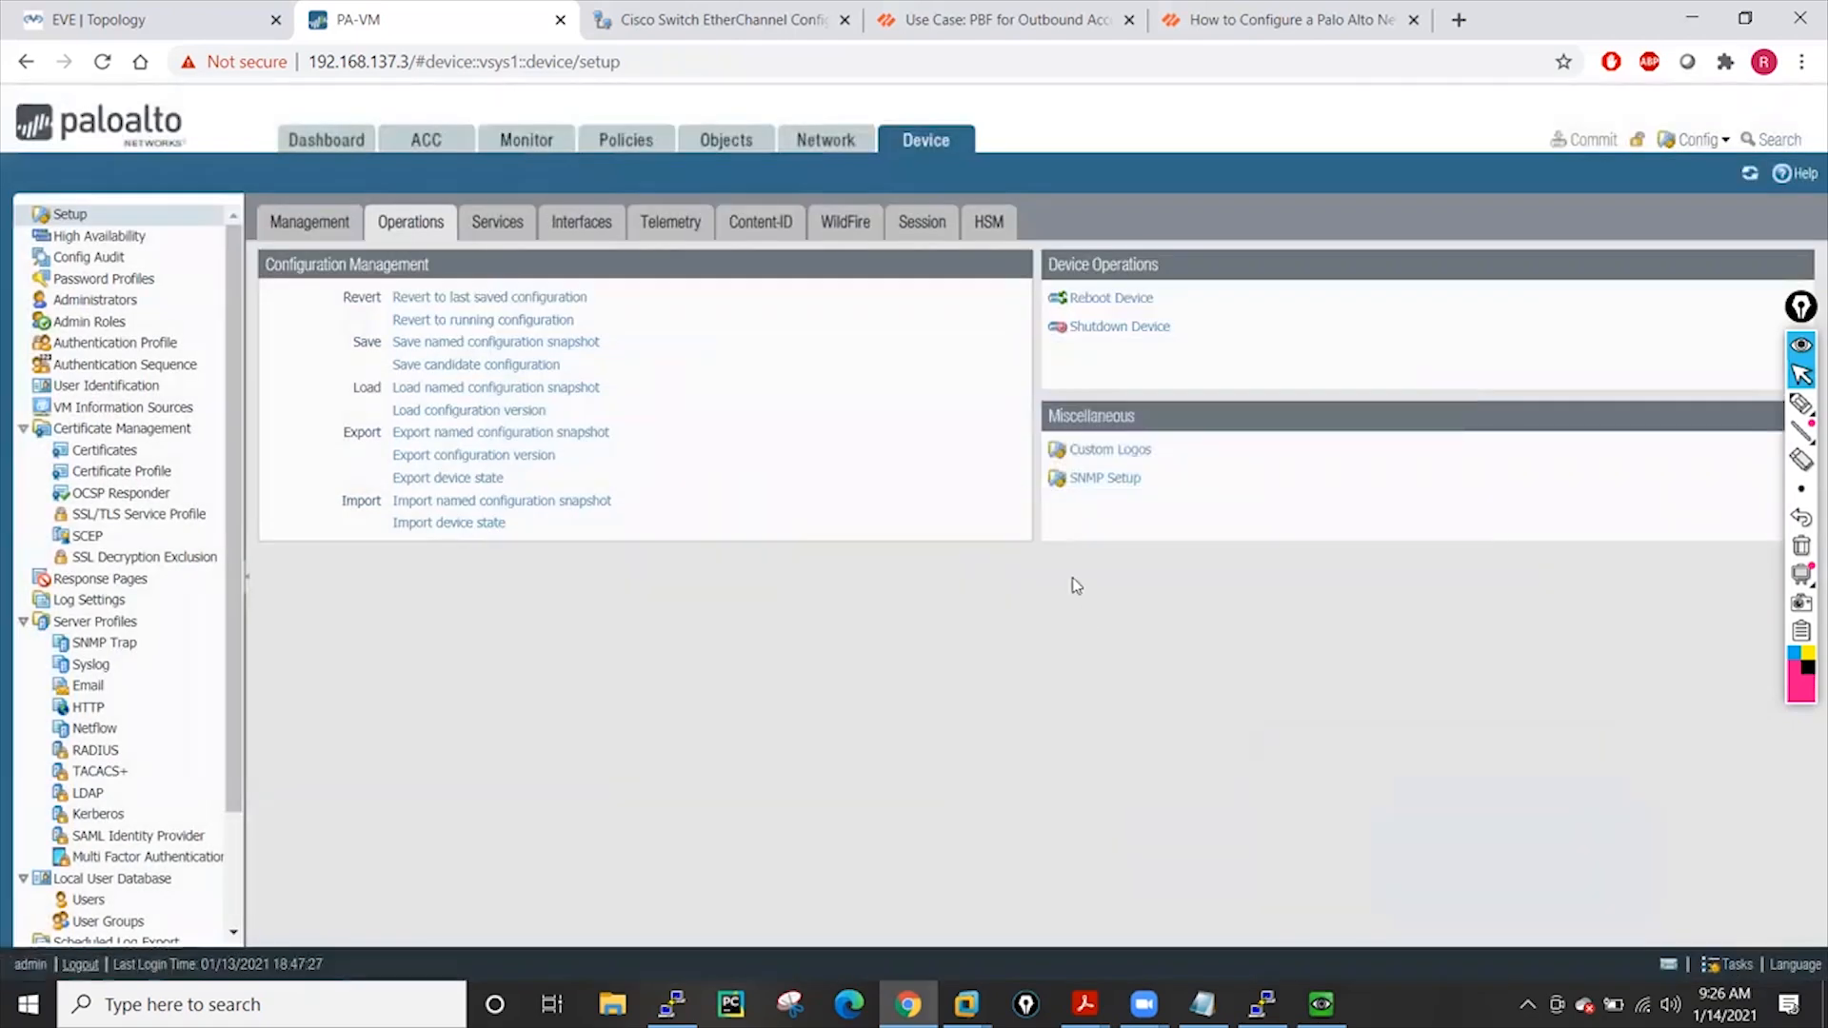
pyautogui.click(622, 153)
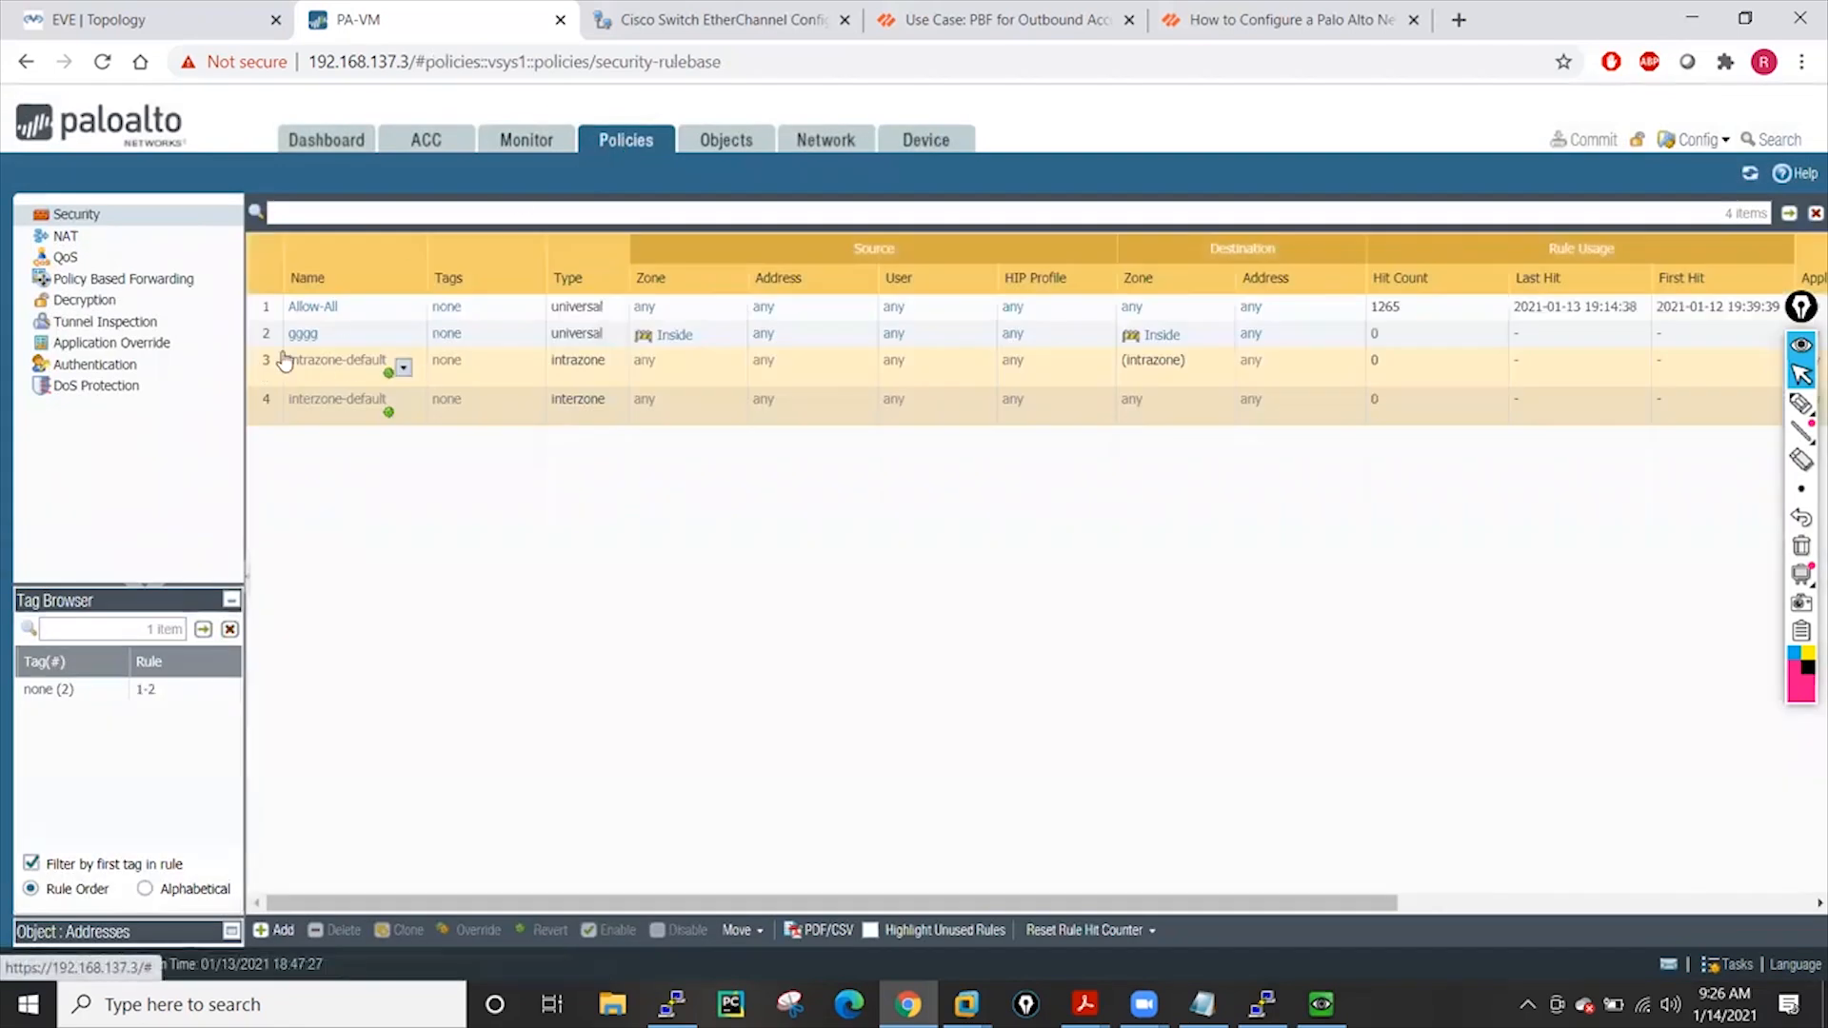
pyautogui.click(731, 142)
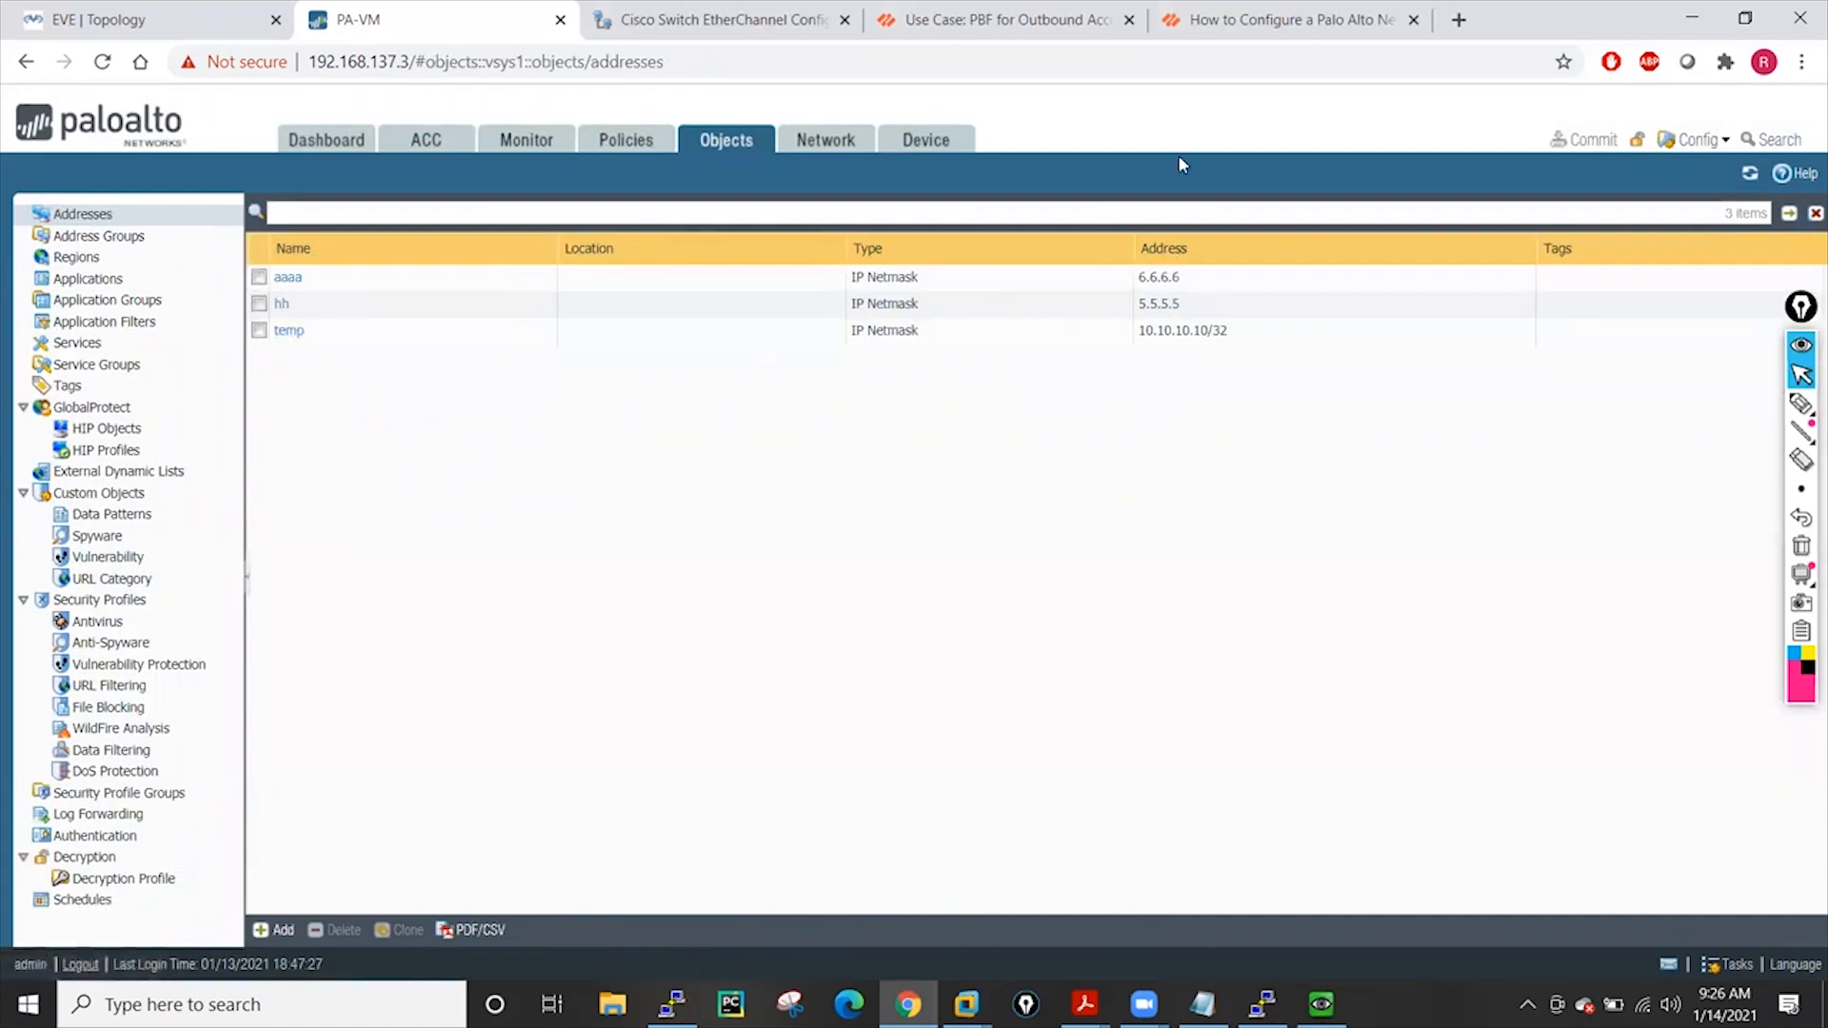
pyautogui.click(619, 143)
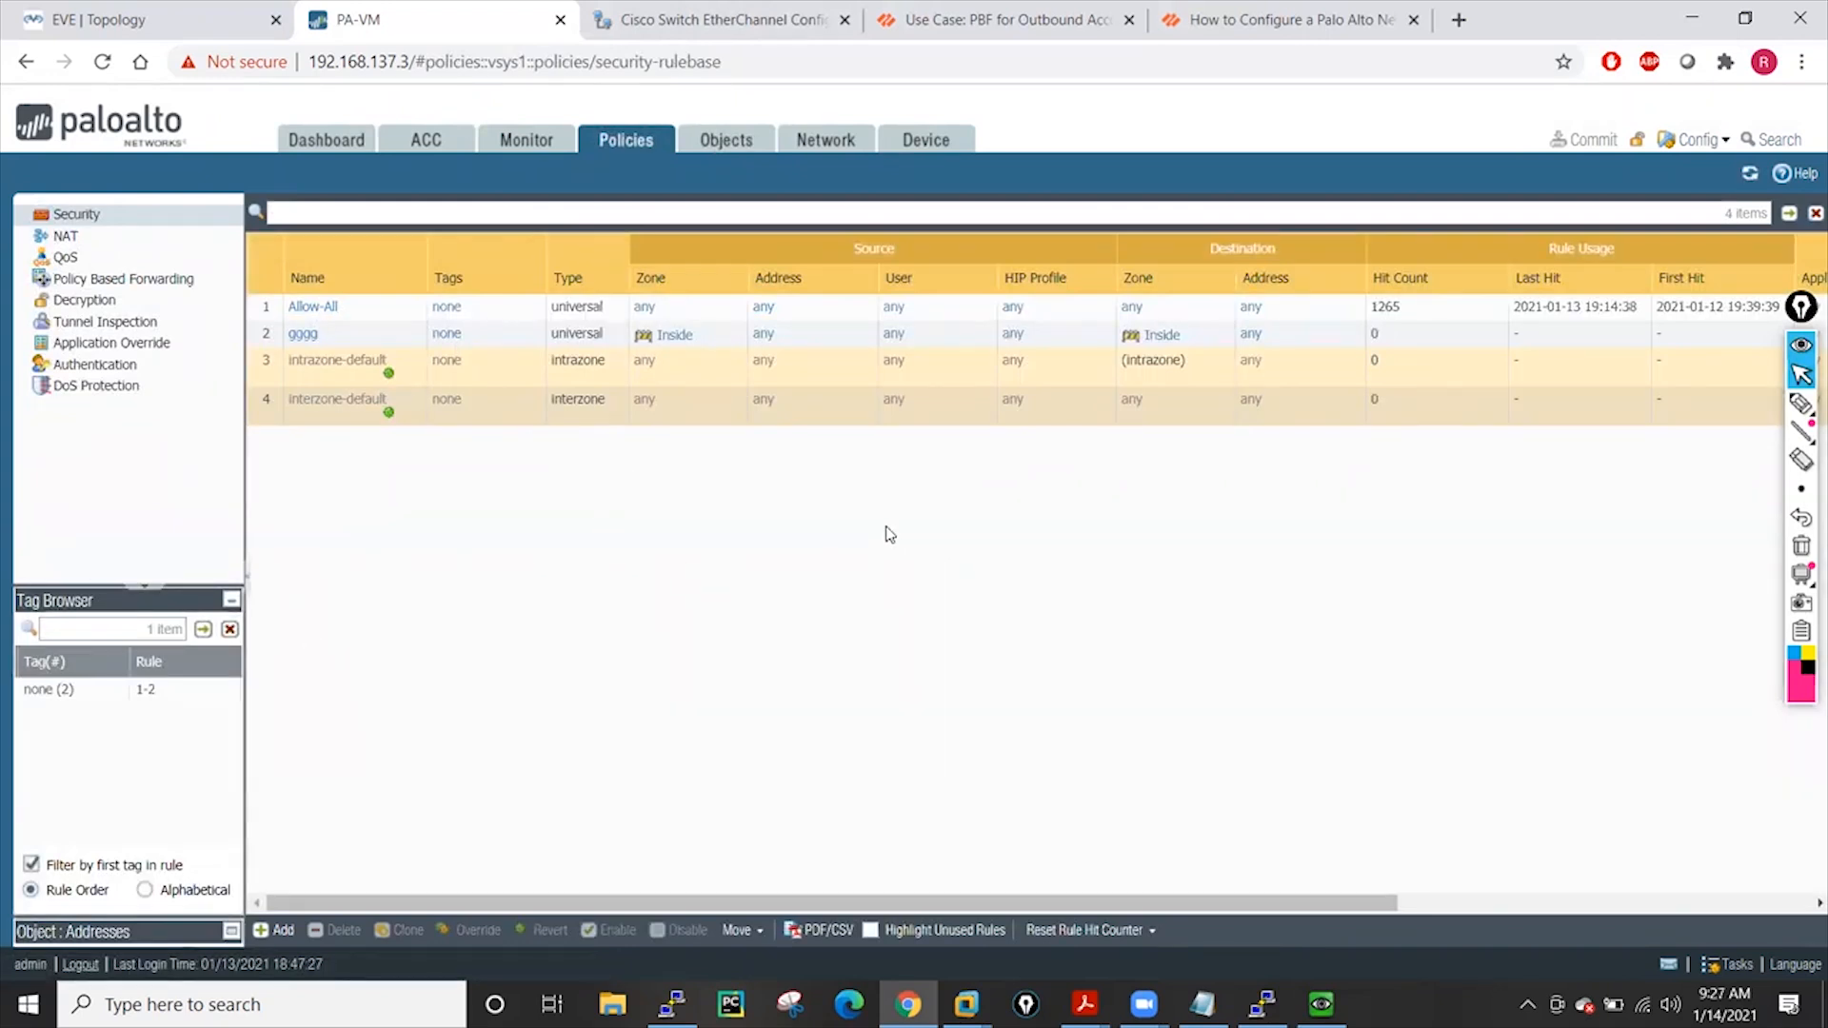
pyautogui.click(1723, 962)
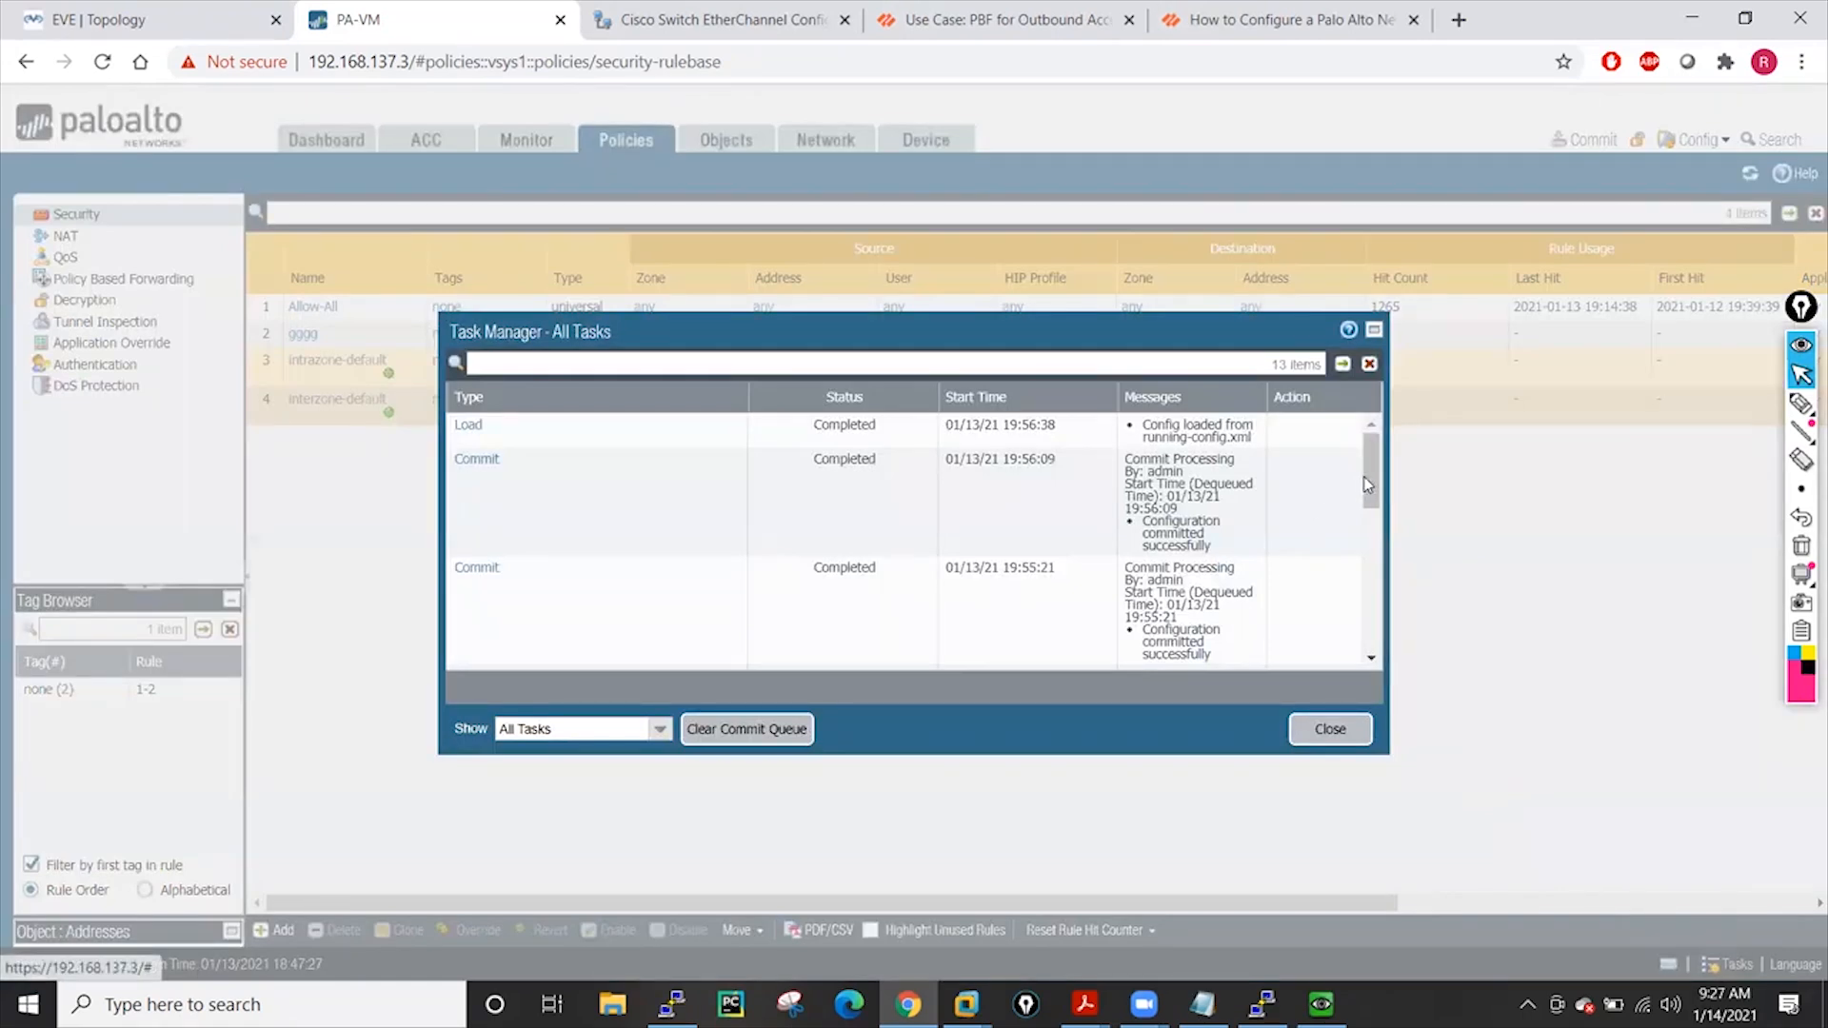
pyautogui.moveTo(1372, 490); pyautogui.dragTo(1336, 437)
pyautogui.click(469, 425)
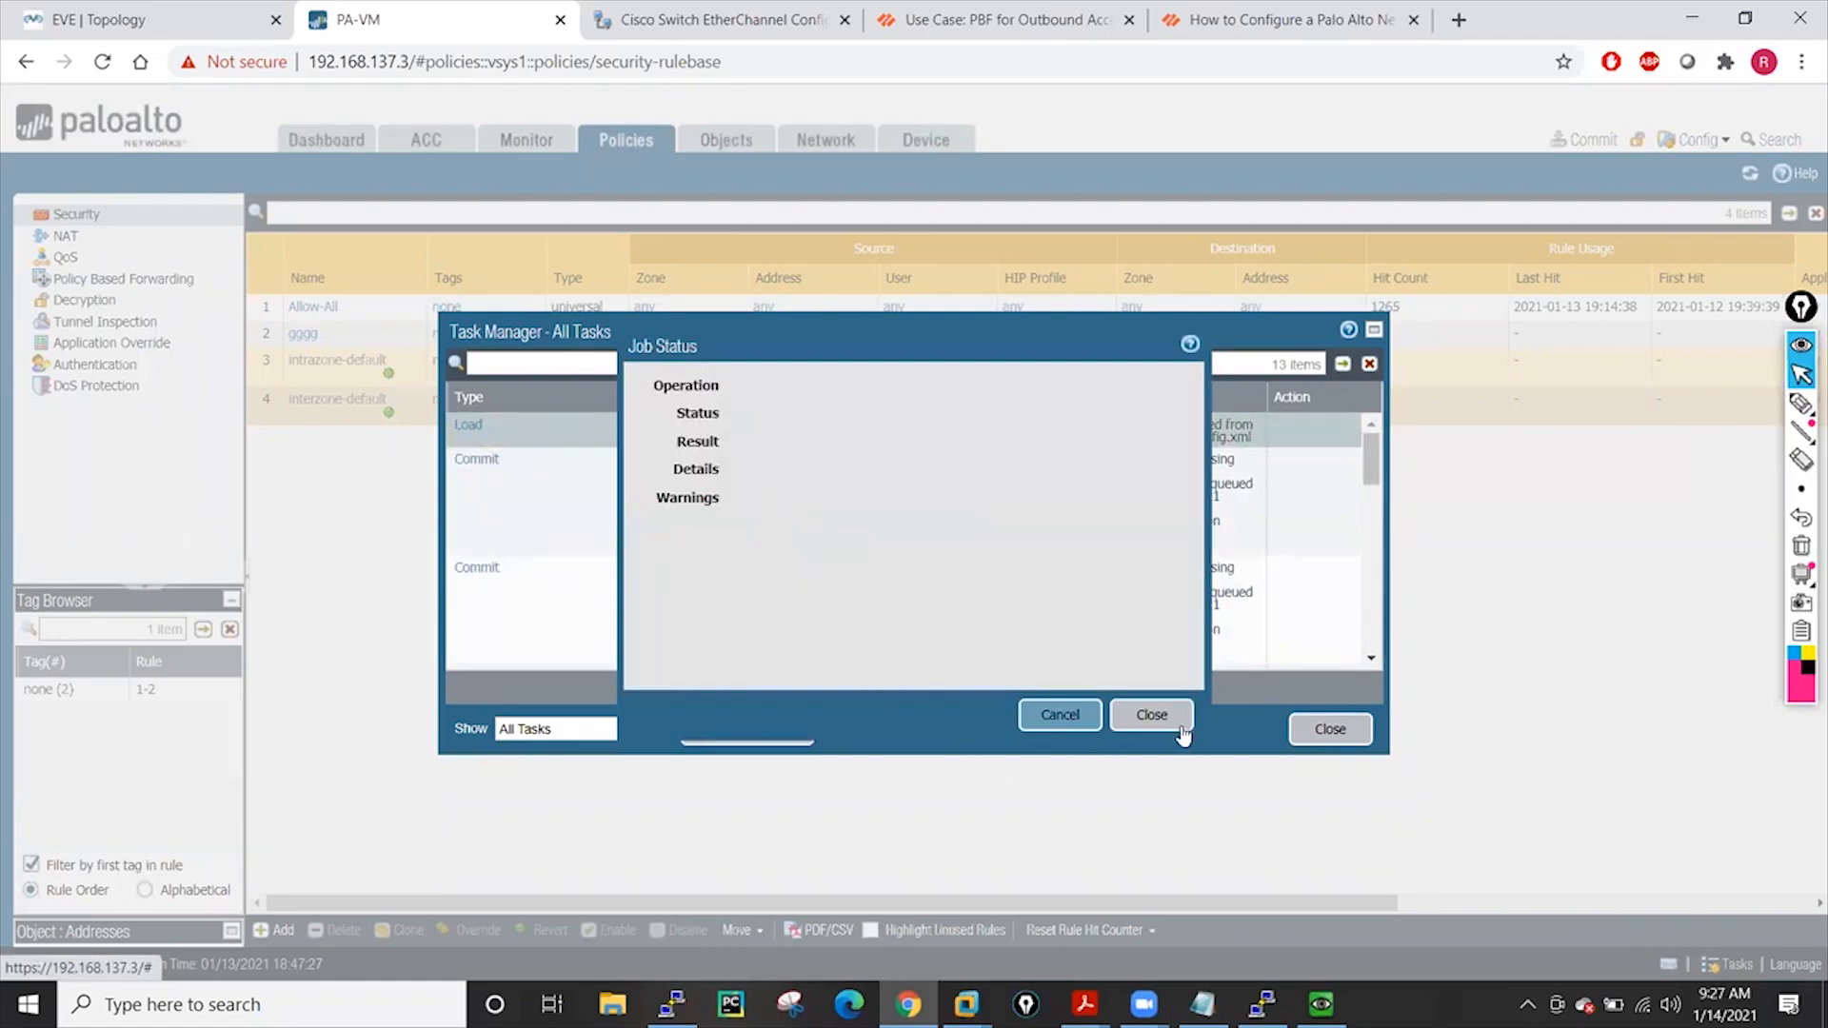
pyautogui.click(1151, 715)
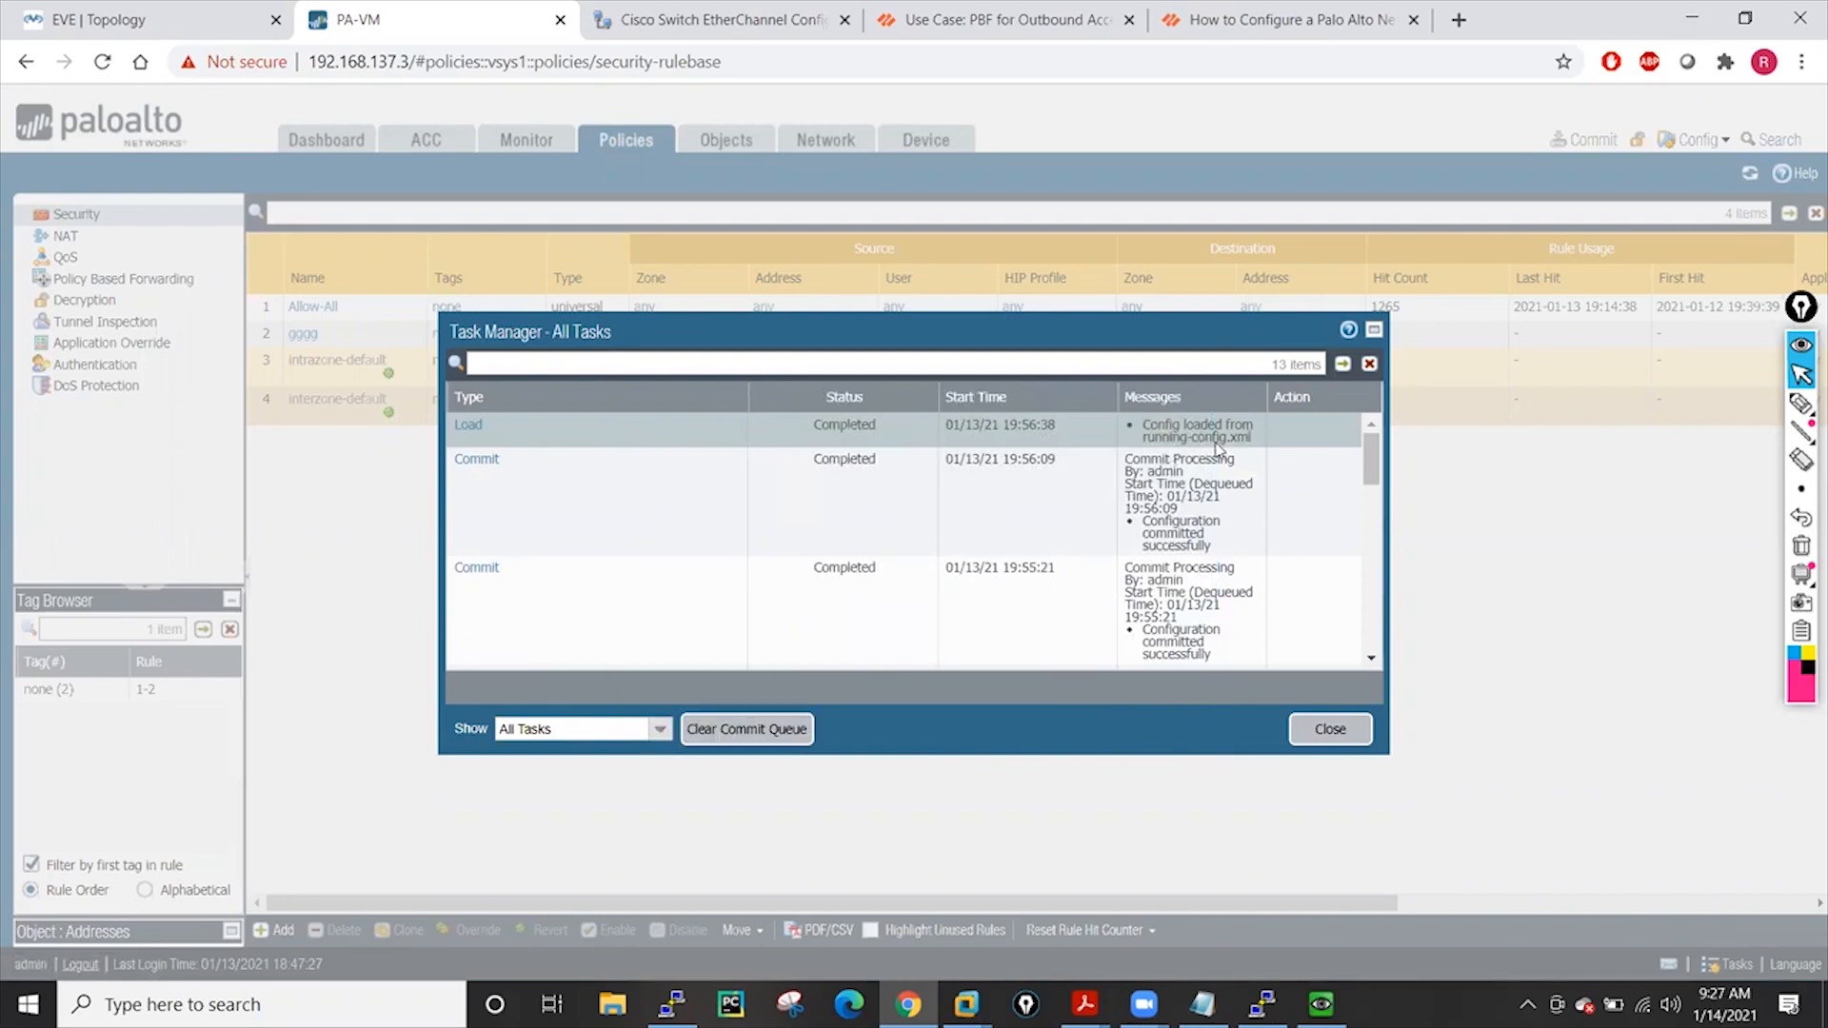
pyautogui.click(1329, 731)
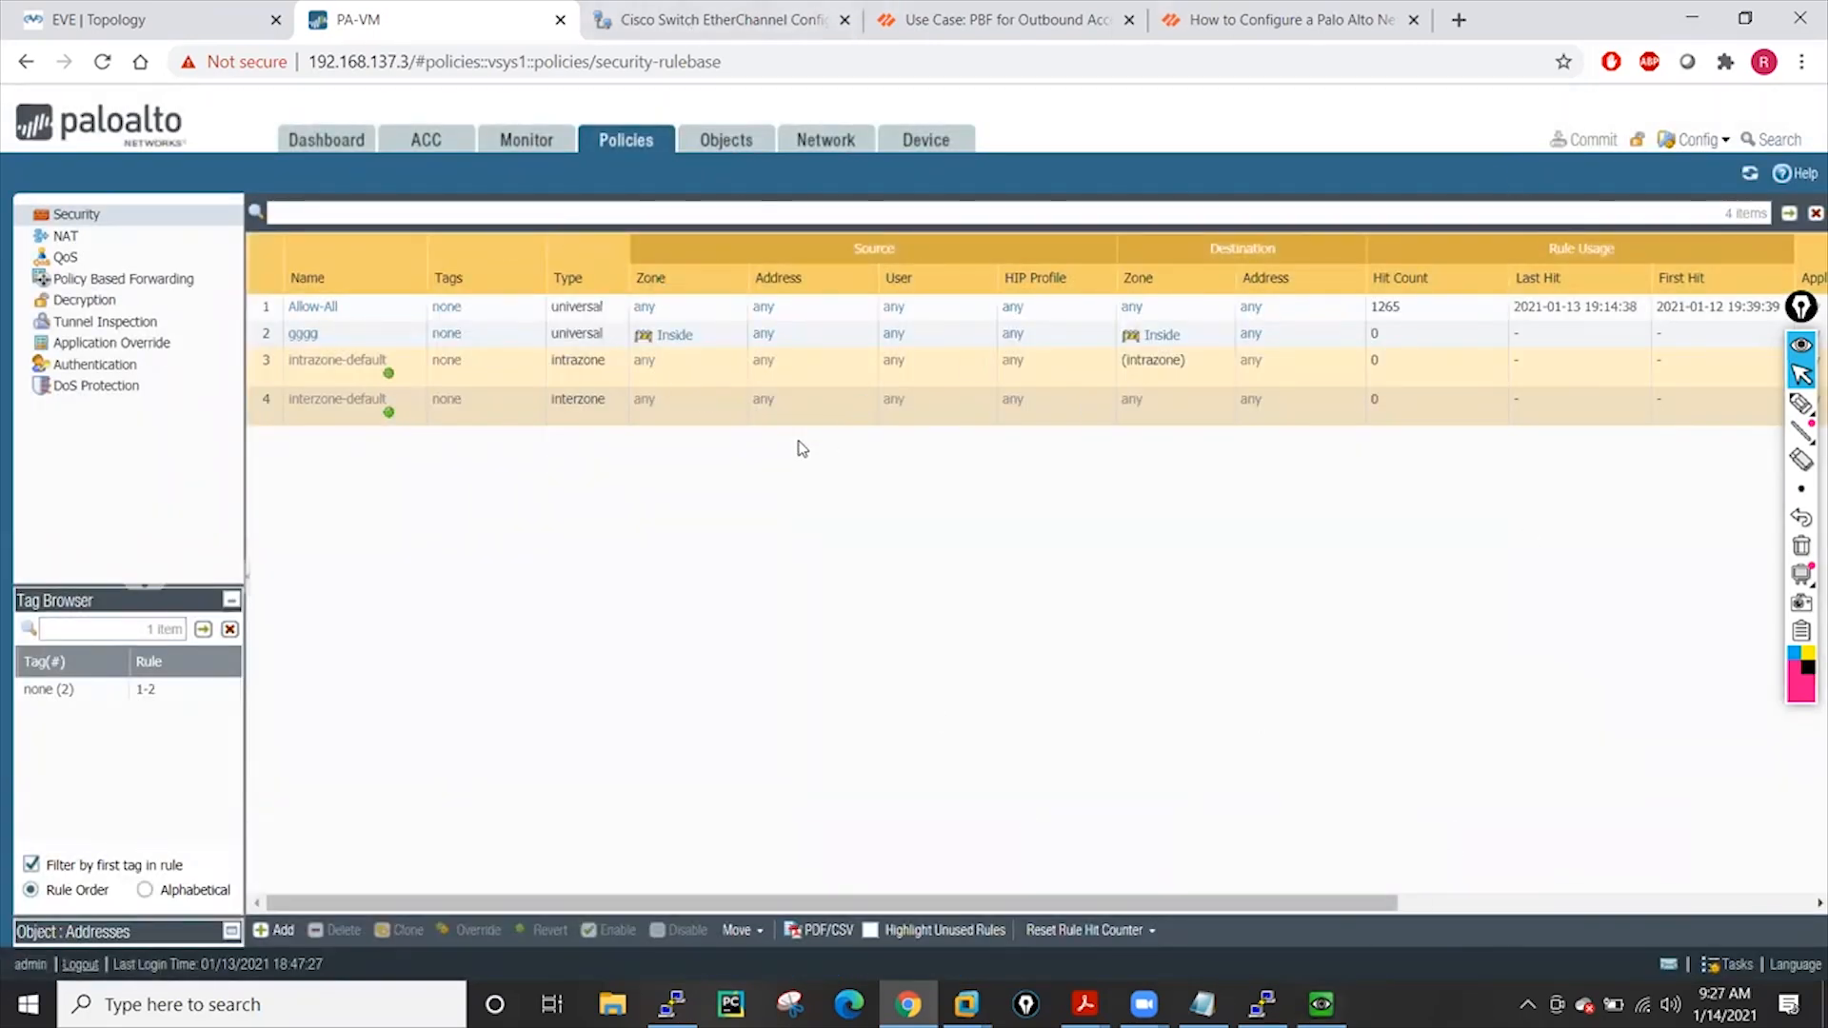
# Begin loading the running-config.xml named snapshot, cancel it, and bring up the open PDFs
pyautogui.click(931, 136)
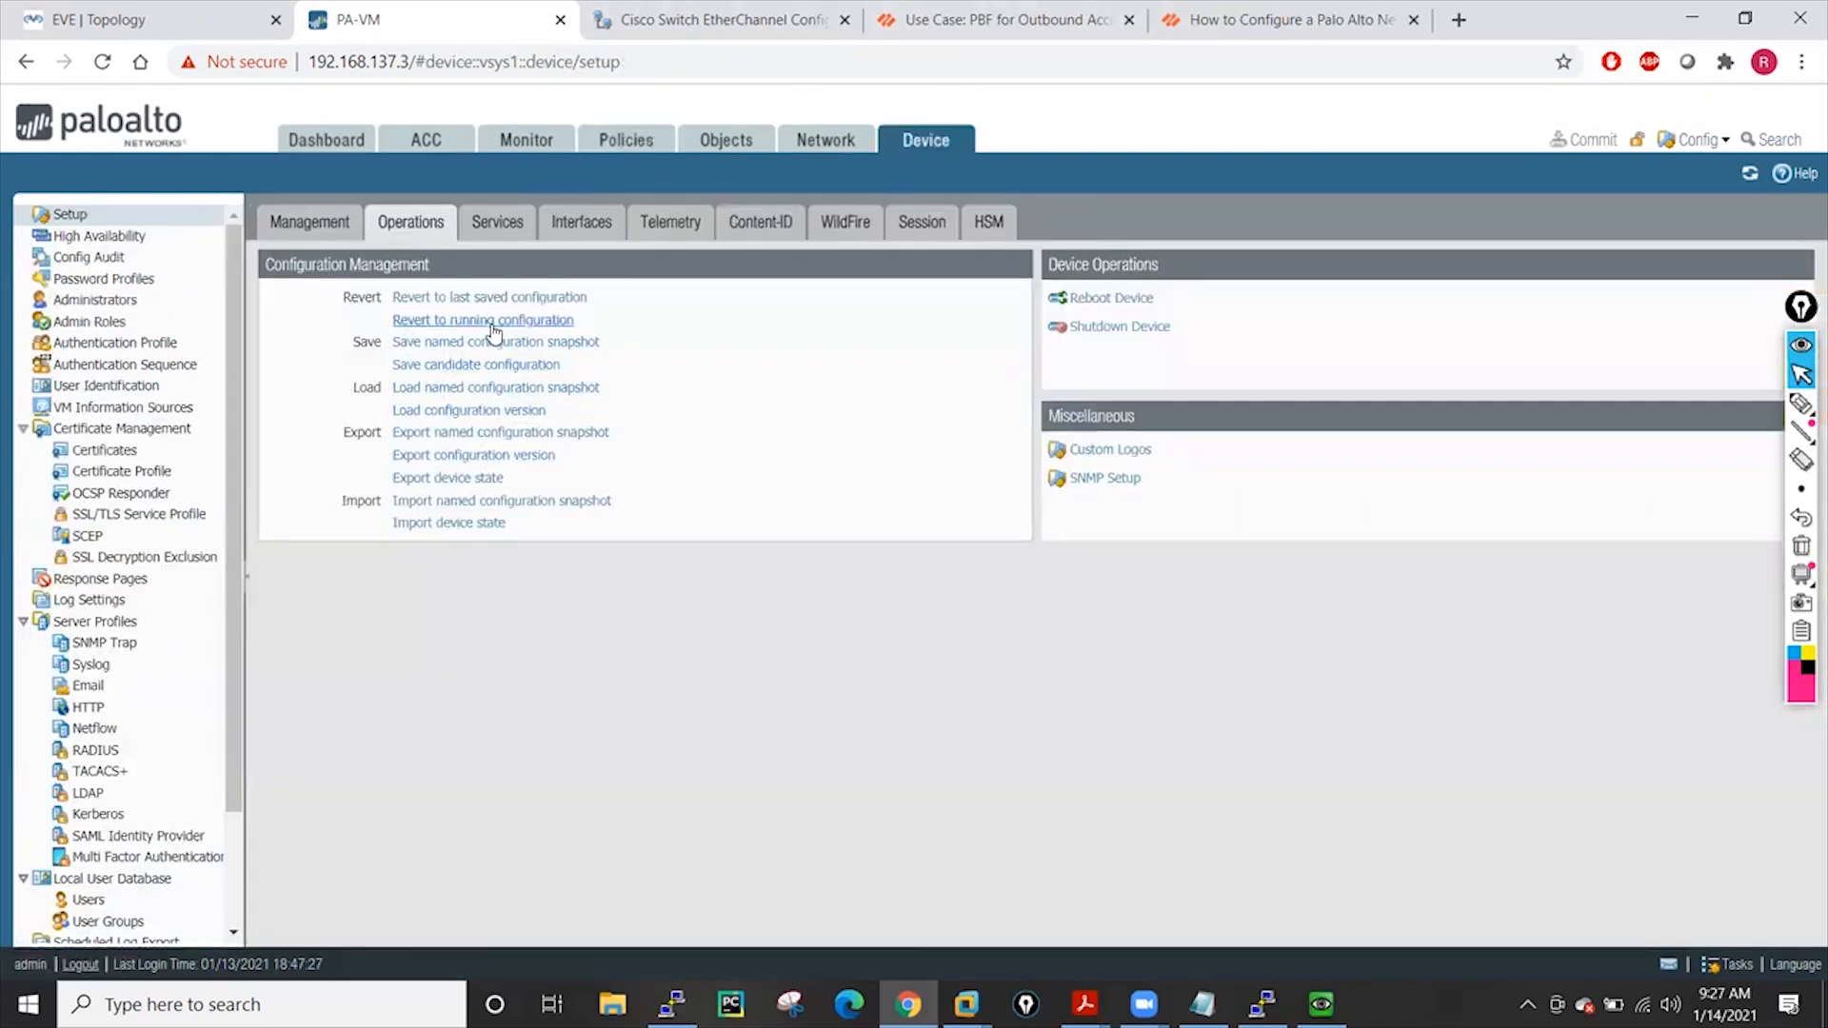
pyautogui.click(466, 388)
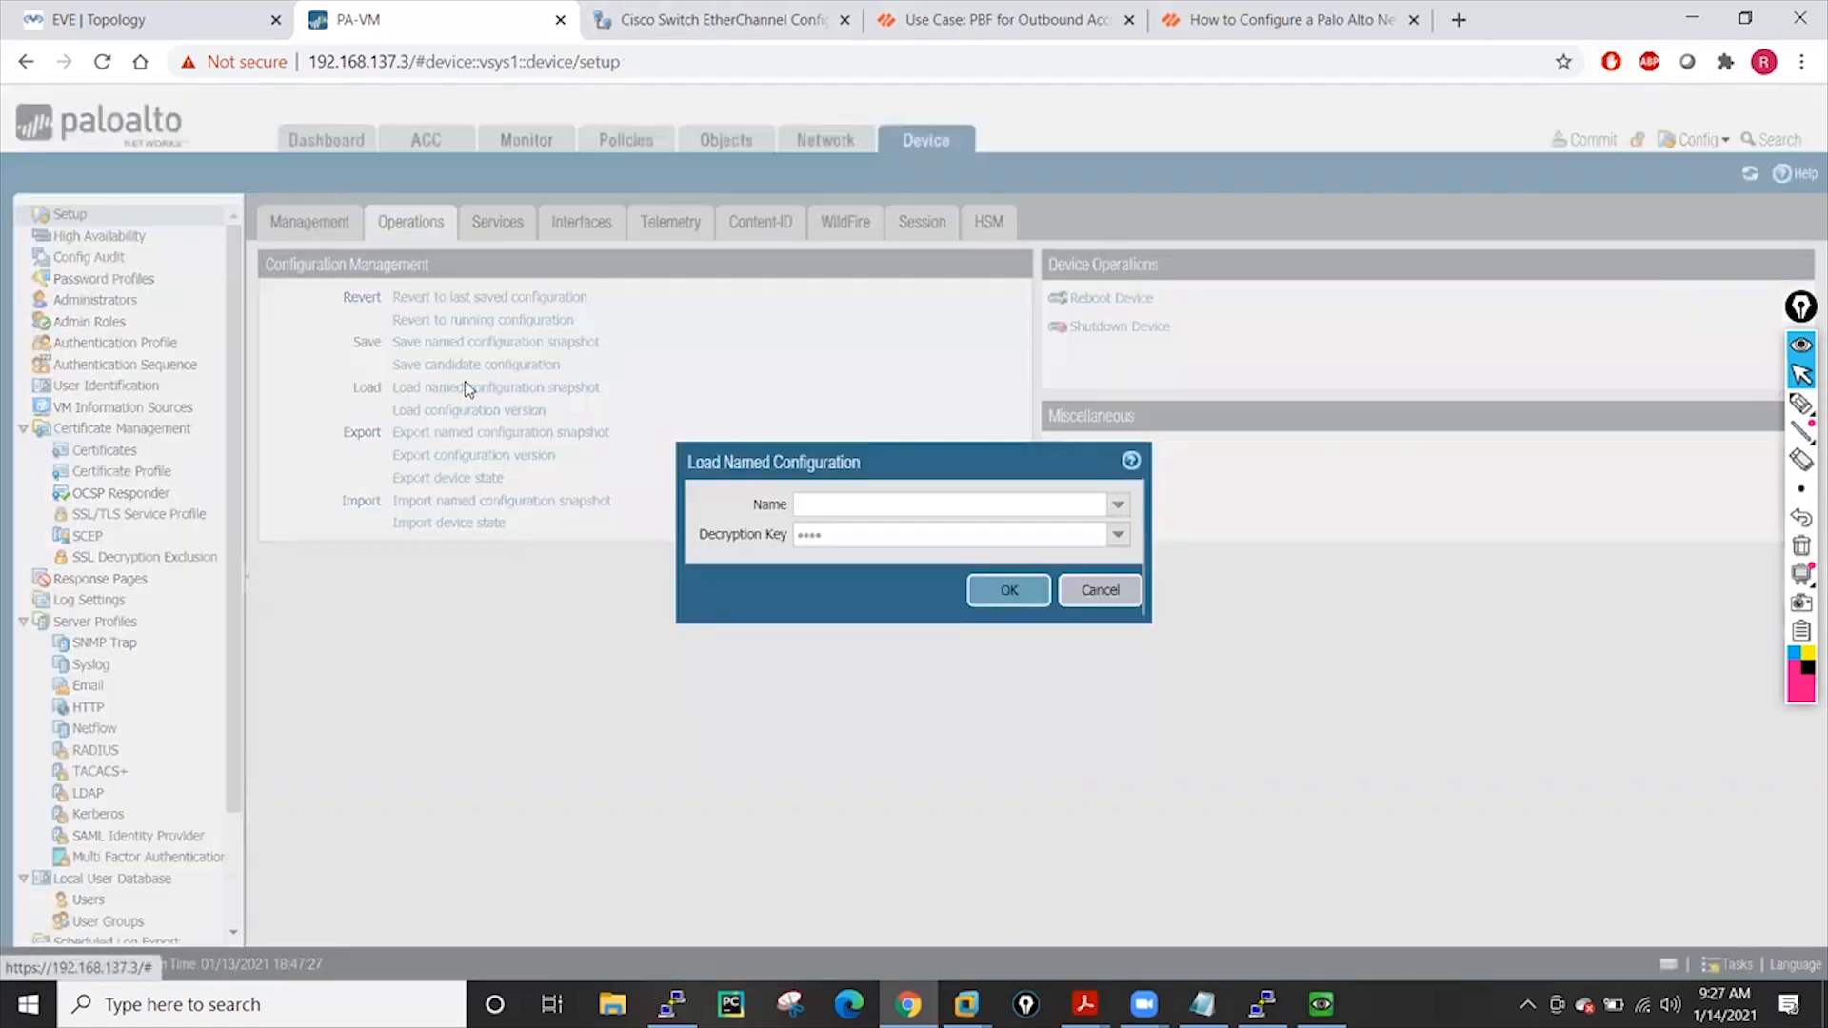
pyautogui.click(1118, 505)
pyautogui.click(847, 541)
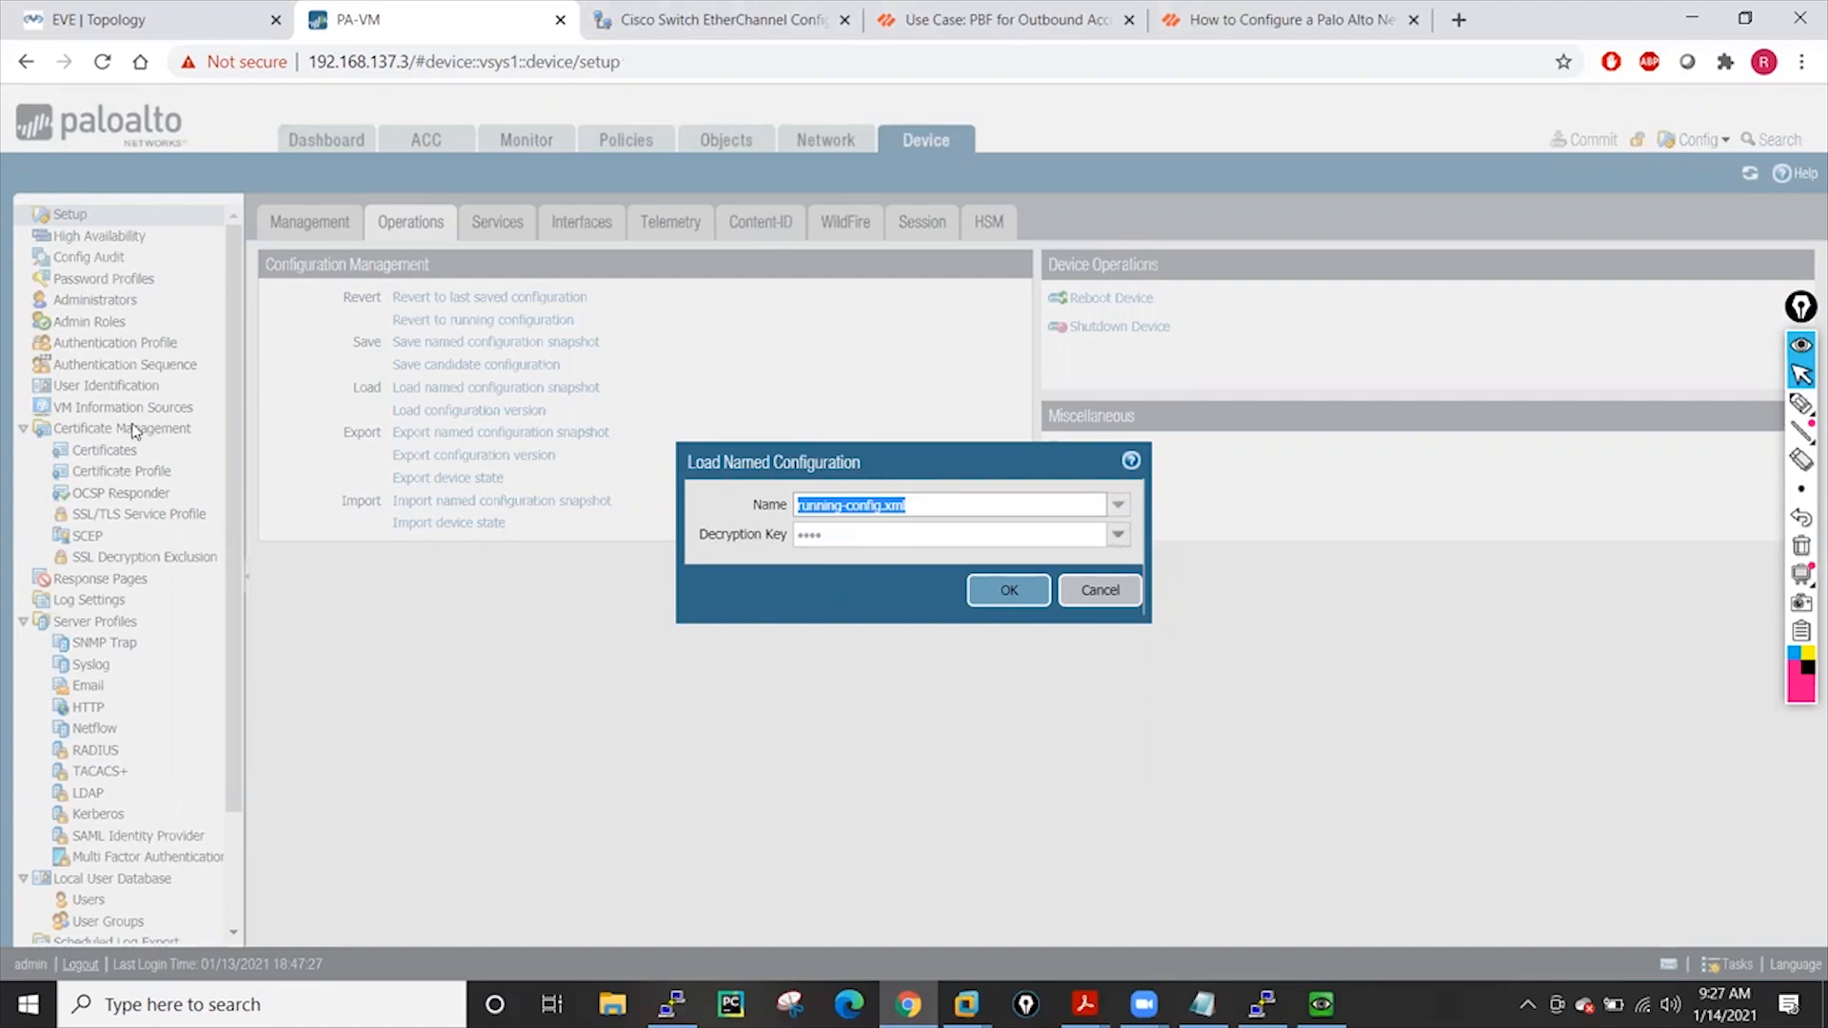
pyautogui.click(1139, 577)
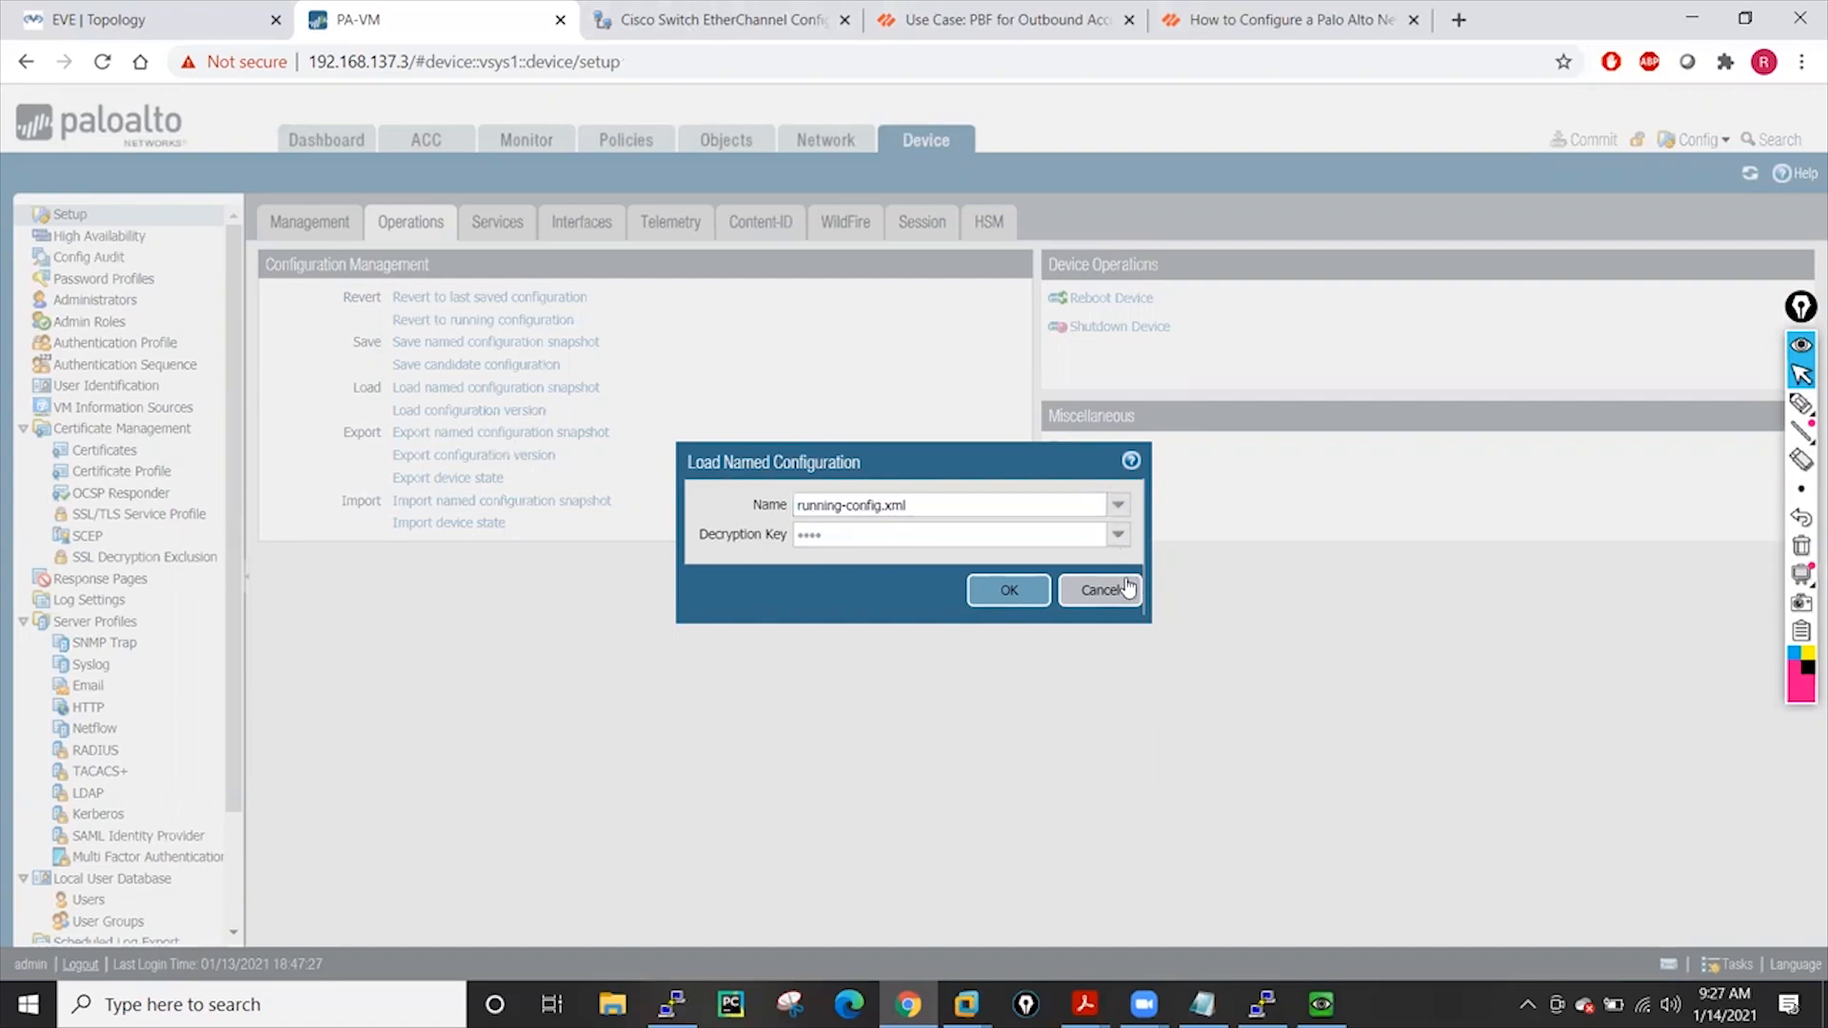
pyautogui.click(1067, 589)
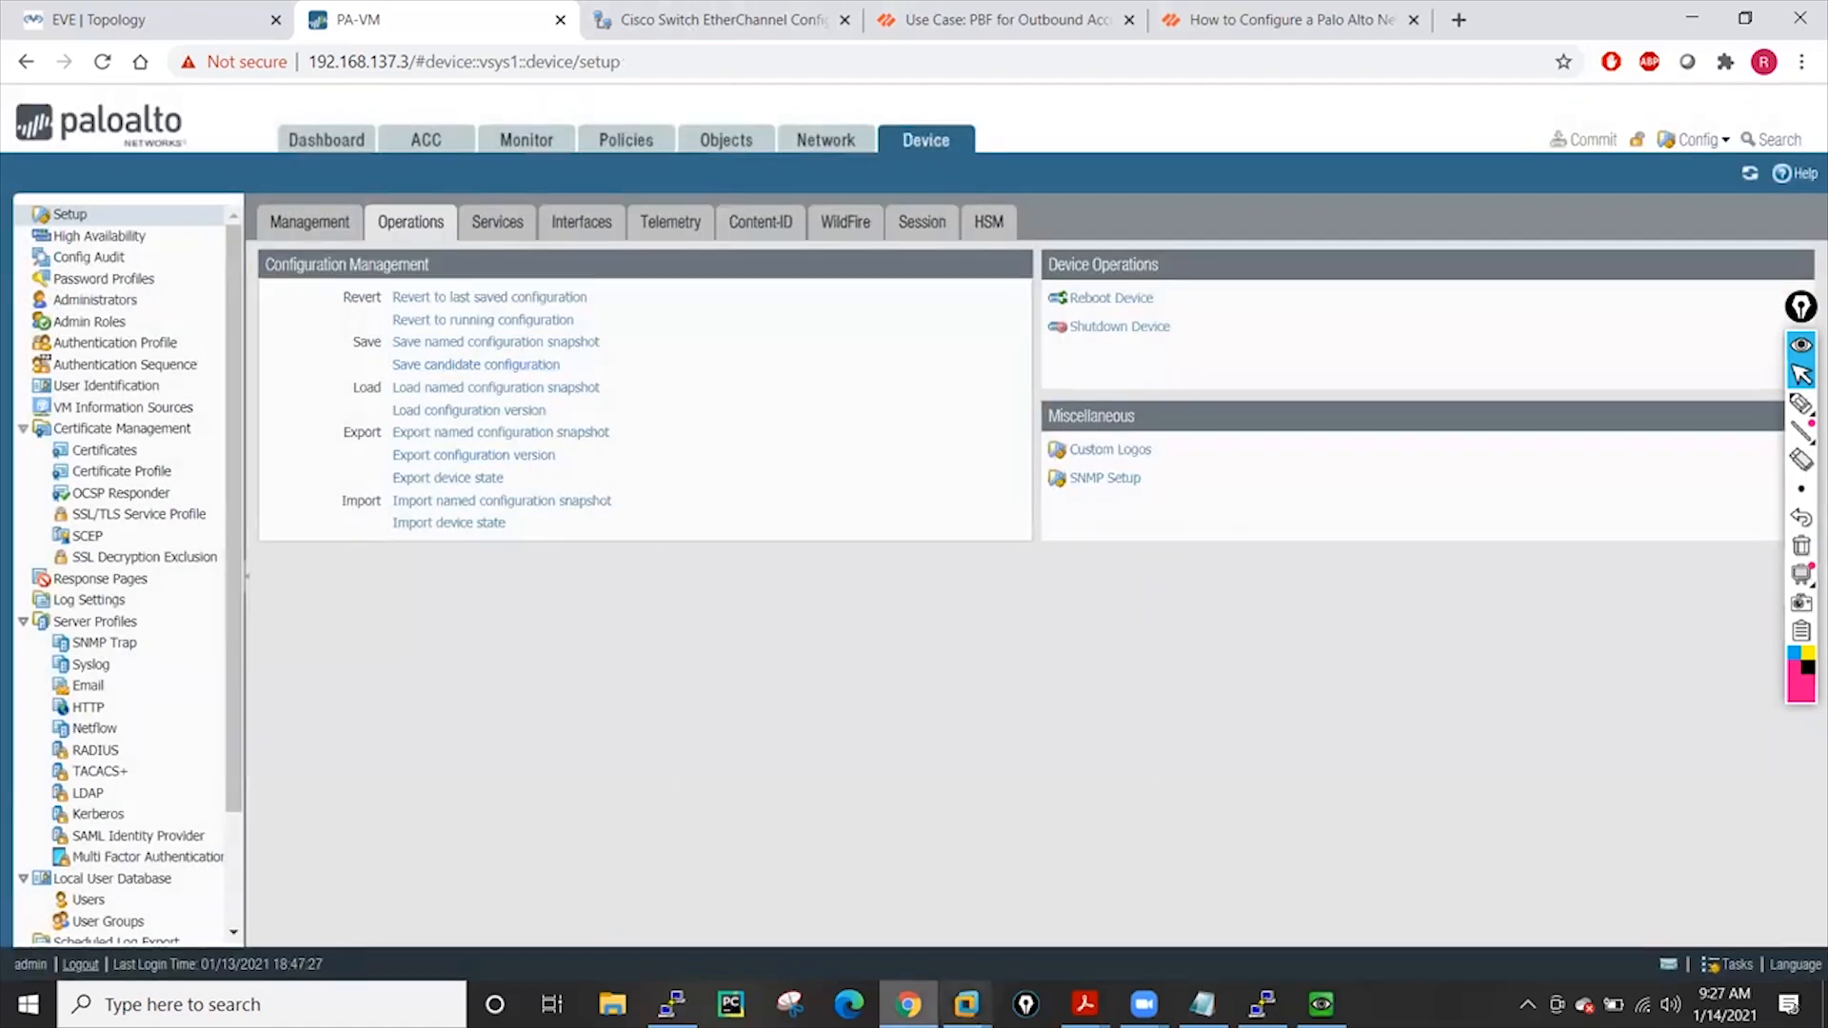
pyautogui.click(1084, 1004)
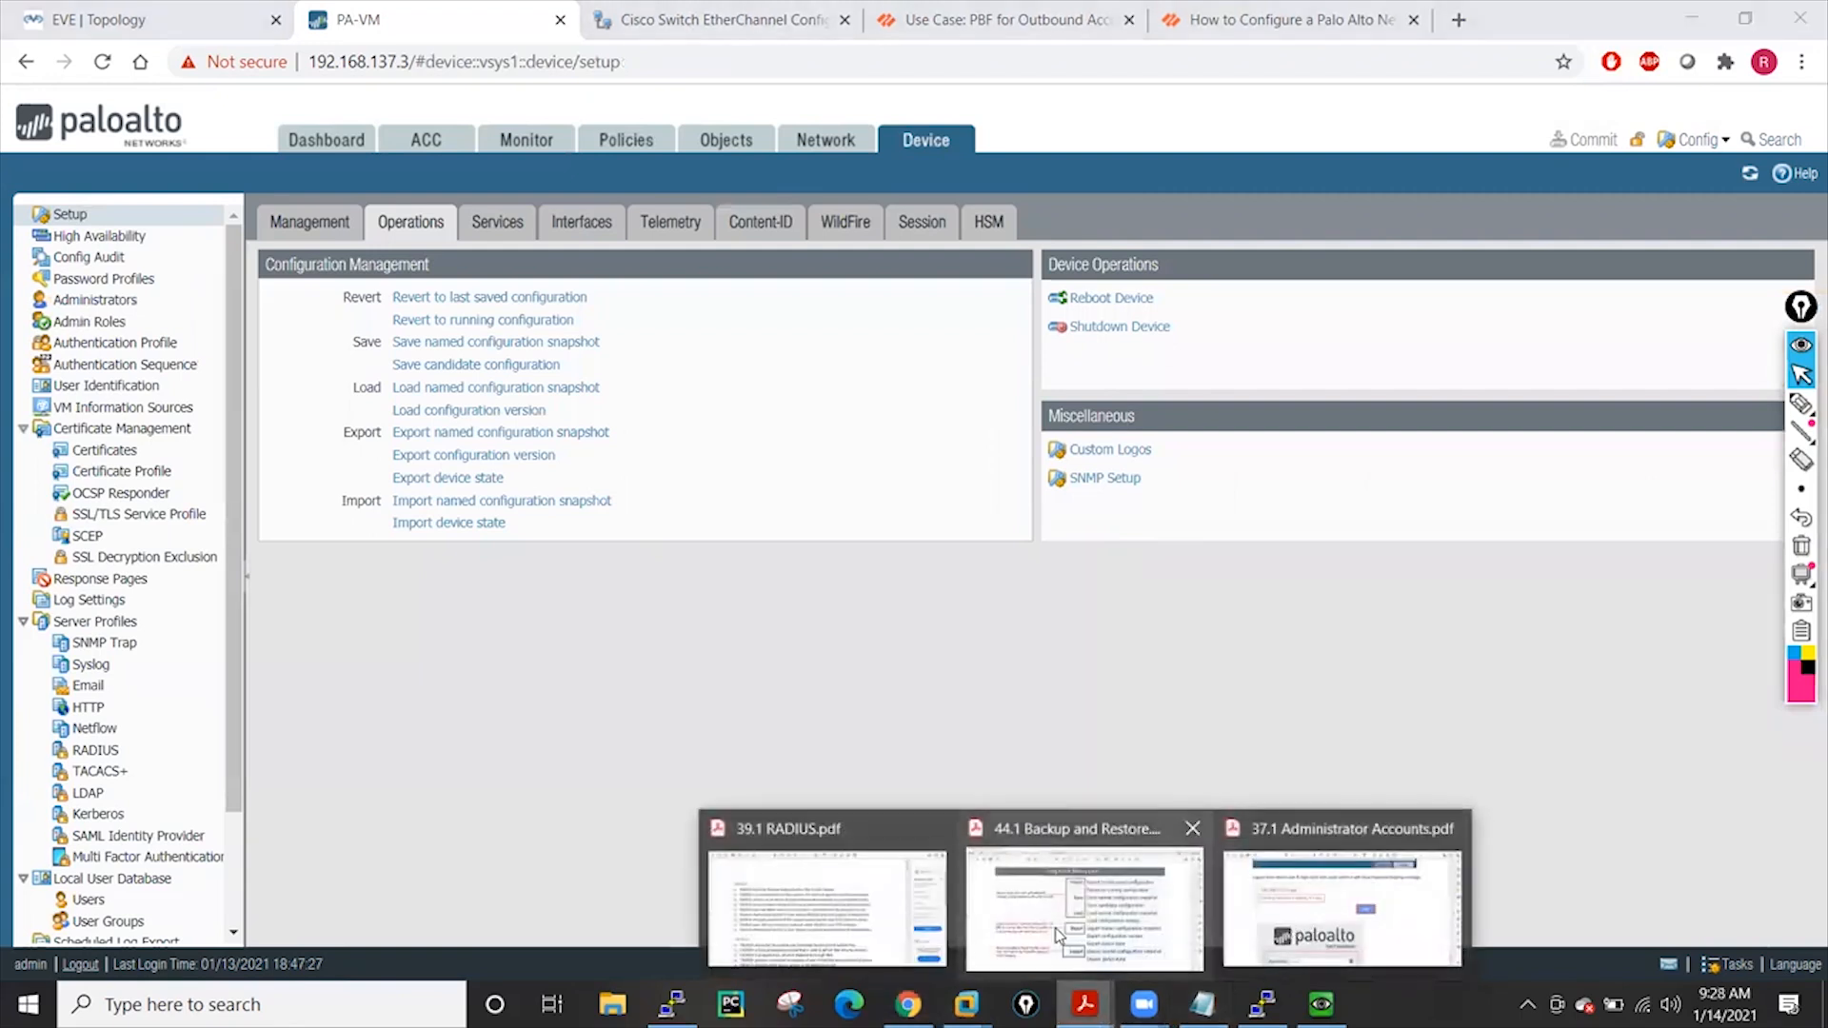
# Open 44.1 Backup and Restore.pdf and read through to the Revert to Running Config section on page 4
pyautogui.click(1085, 905)
pyautogui.scroll(3, 705, 547)
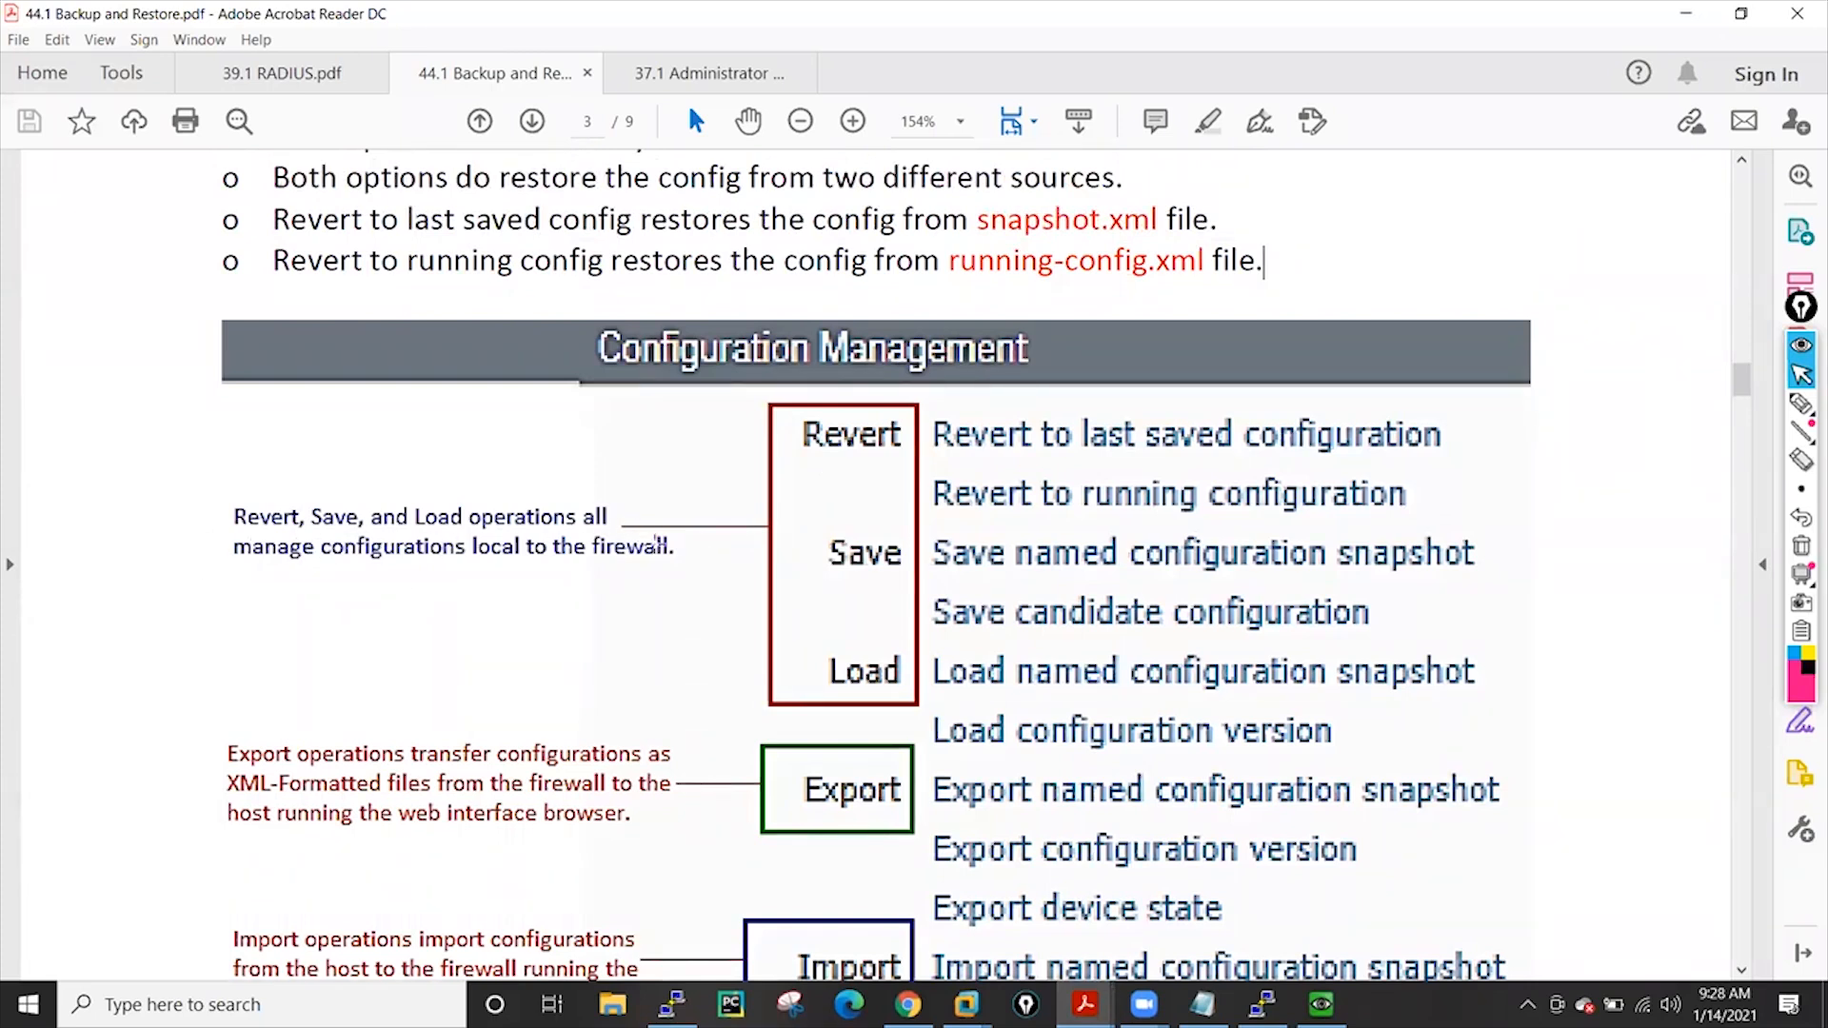
pyautogui.scroll(1, 1190, 636)
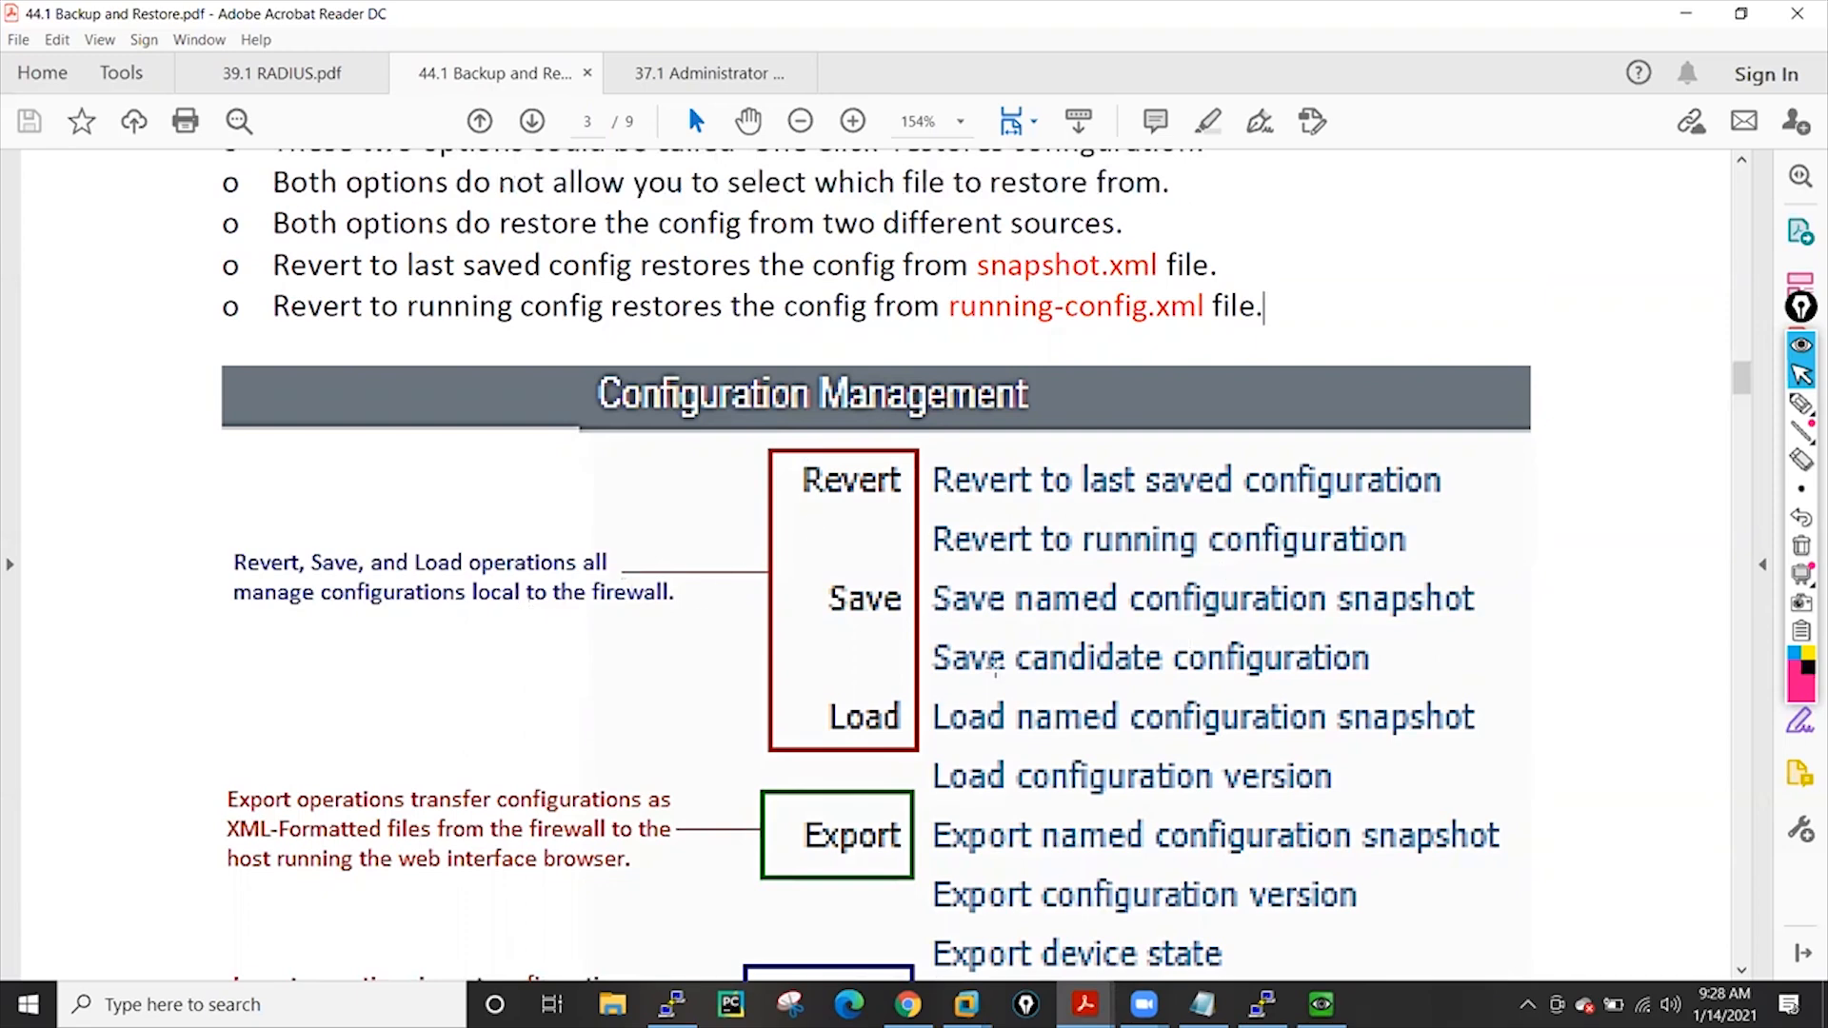
pyautogui.scroll(-10, 1255, 650)
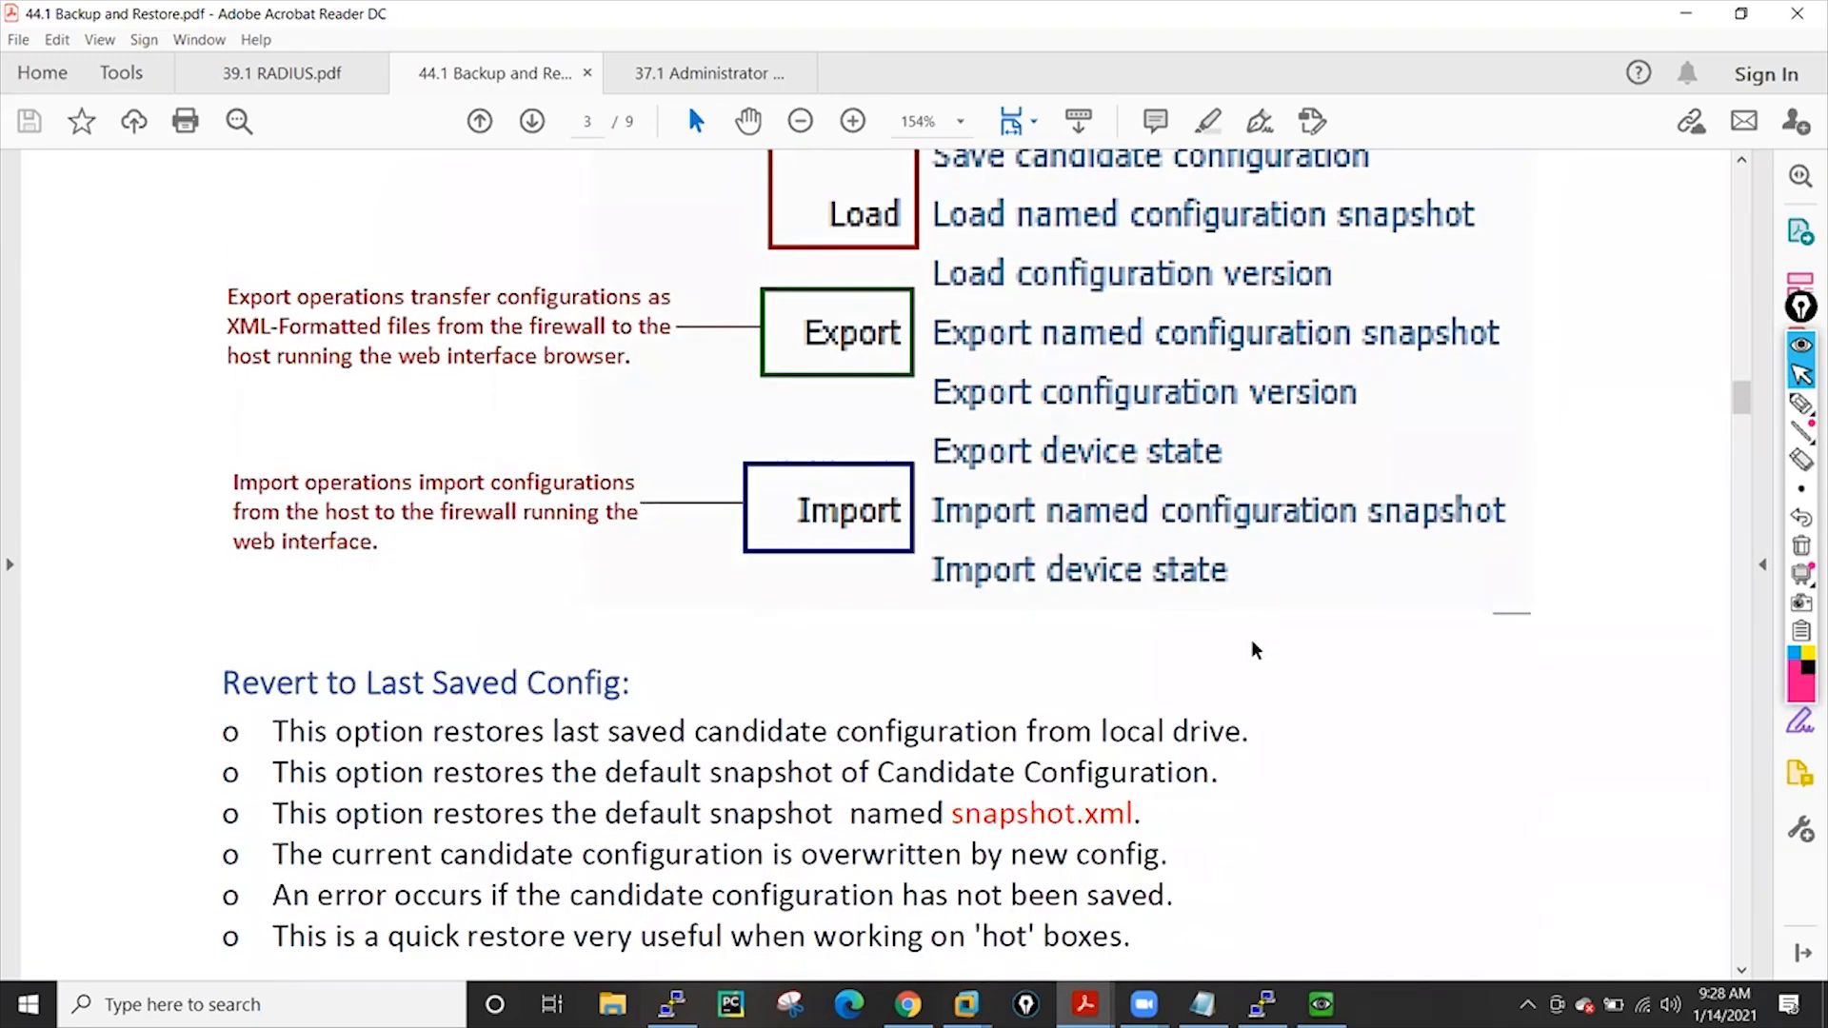
pyautogui.scroll(-3, 1255, 650)
pyautogui.scroll(-1, 726, 551)
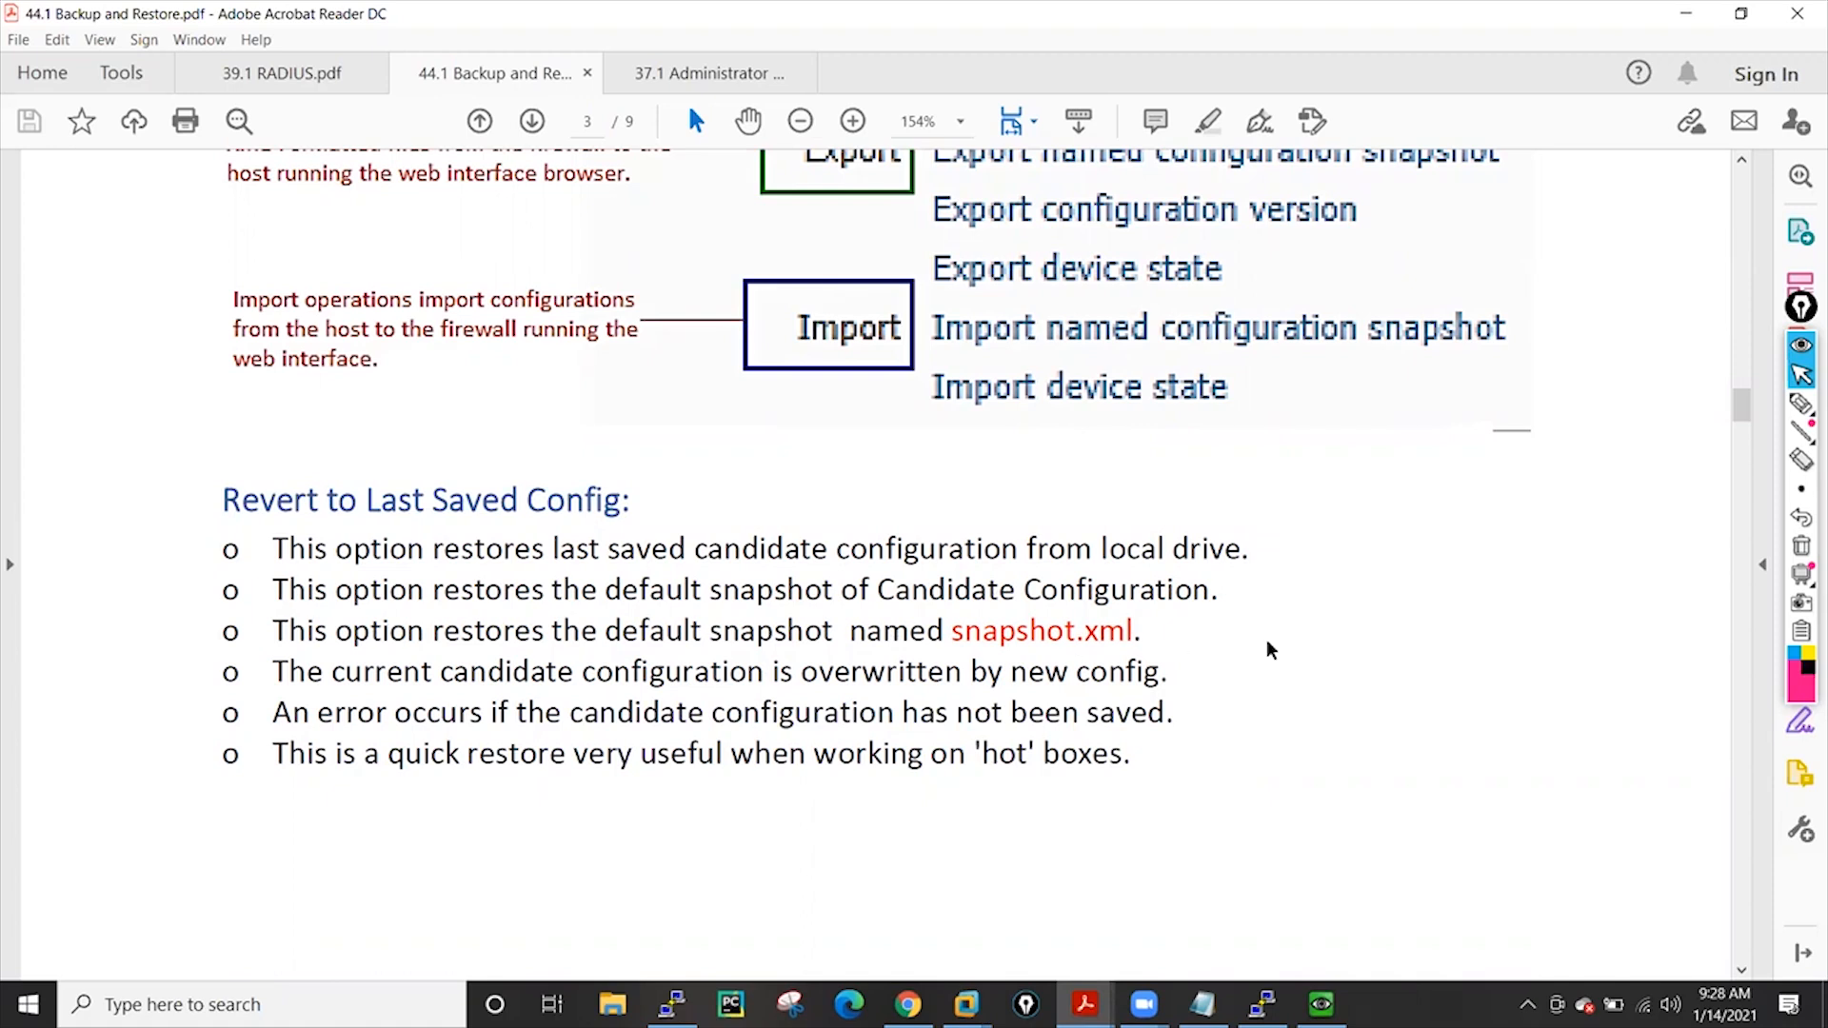
pyautogui.scroll(-2, 1269, 647)
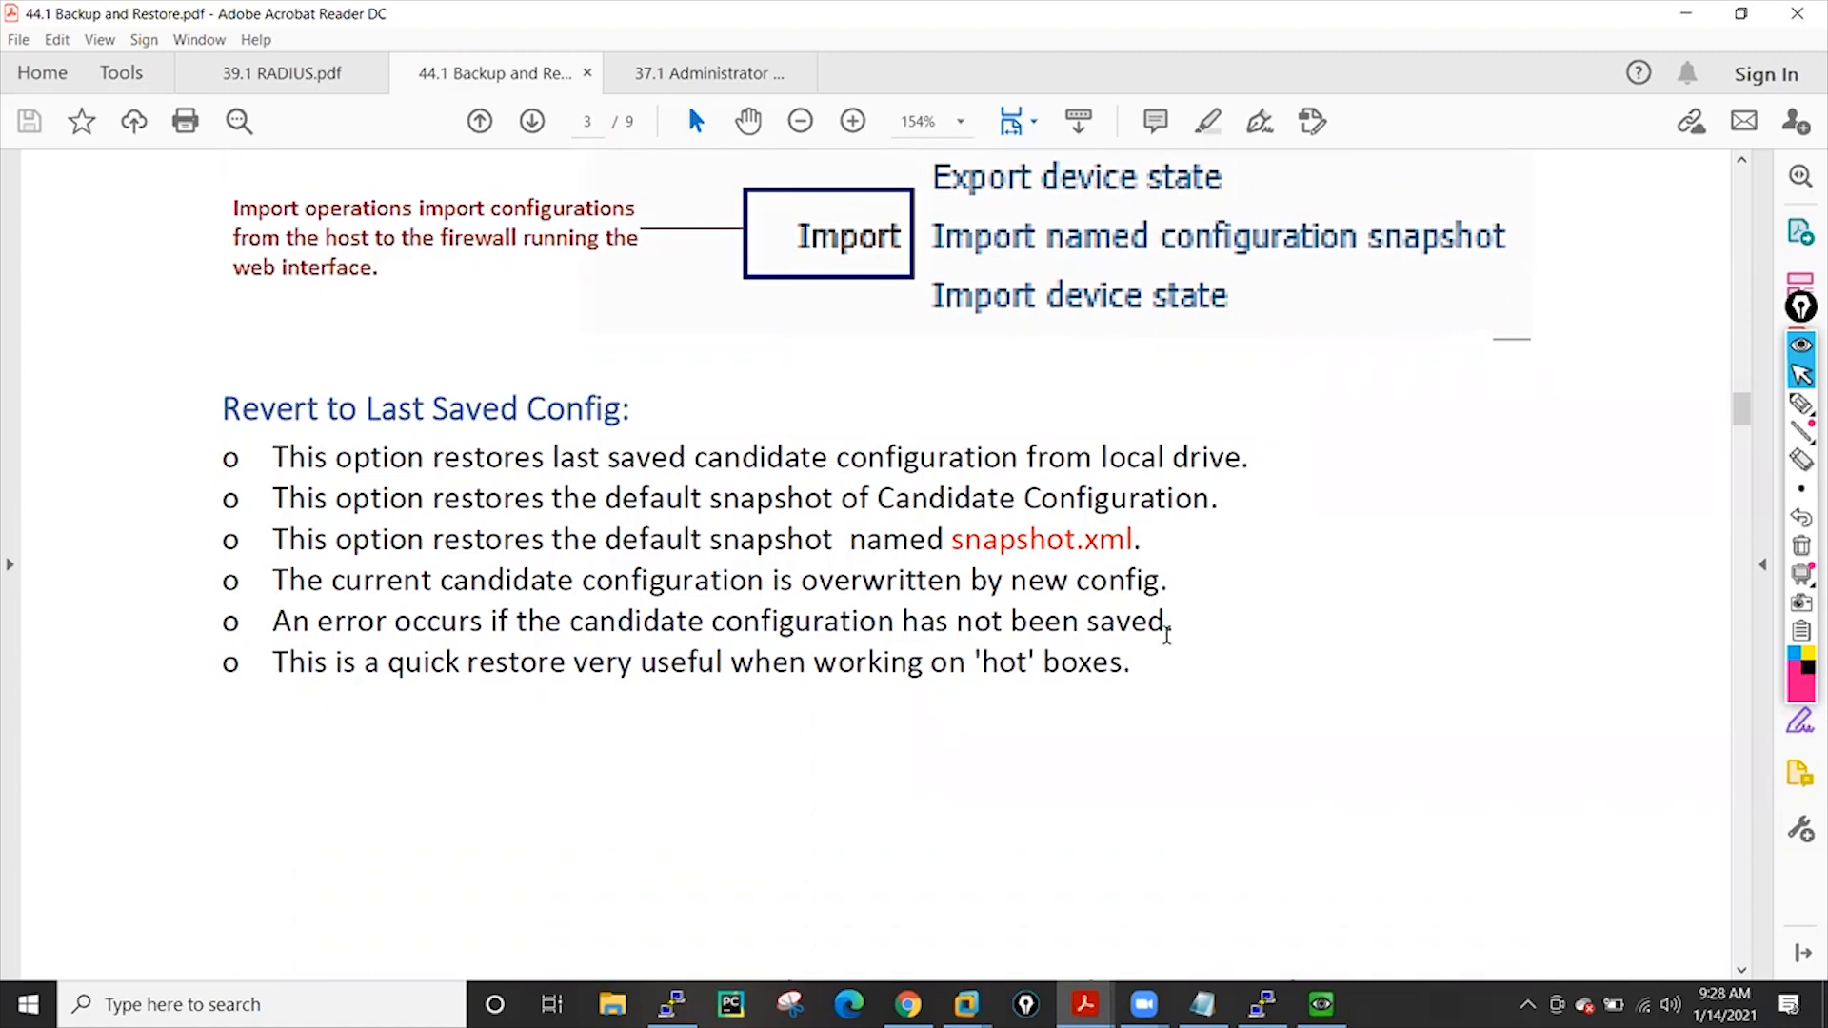
pyautogui.scroll(-10, 678, 714)
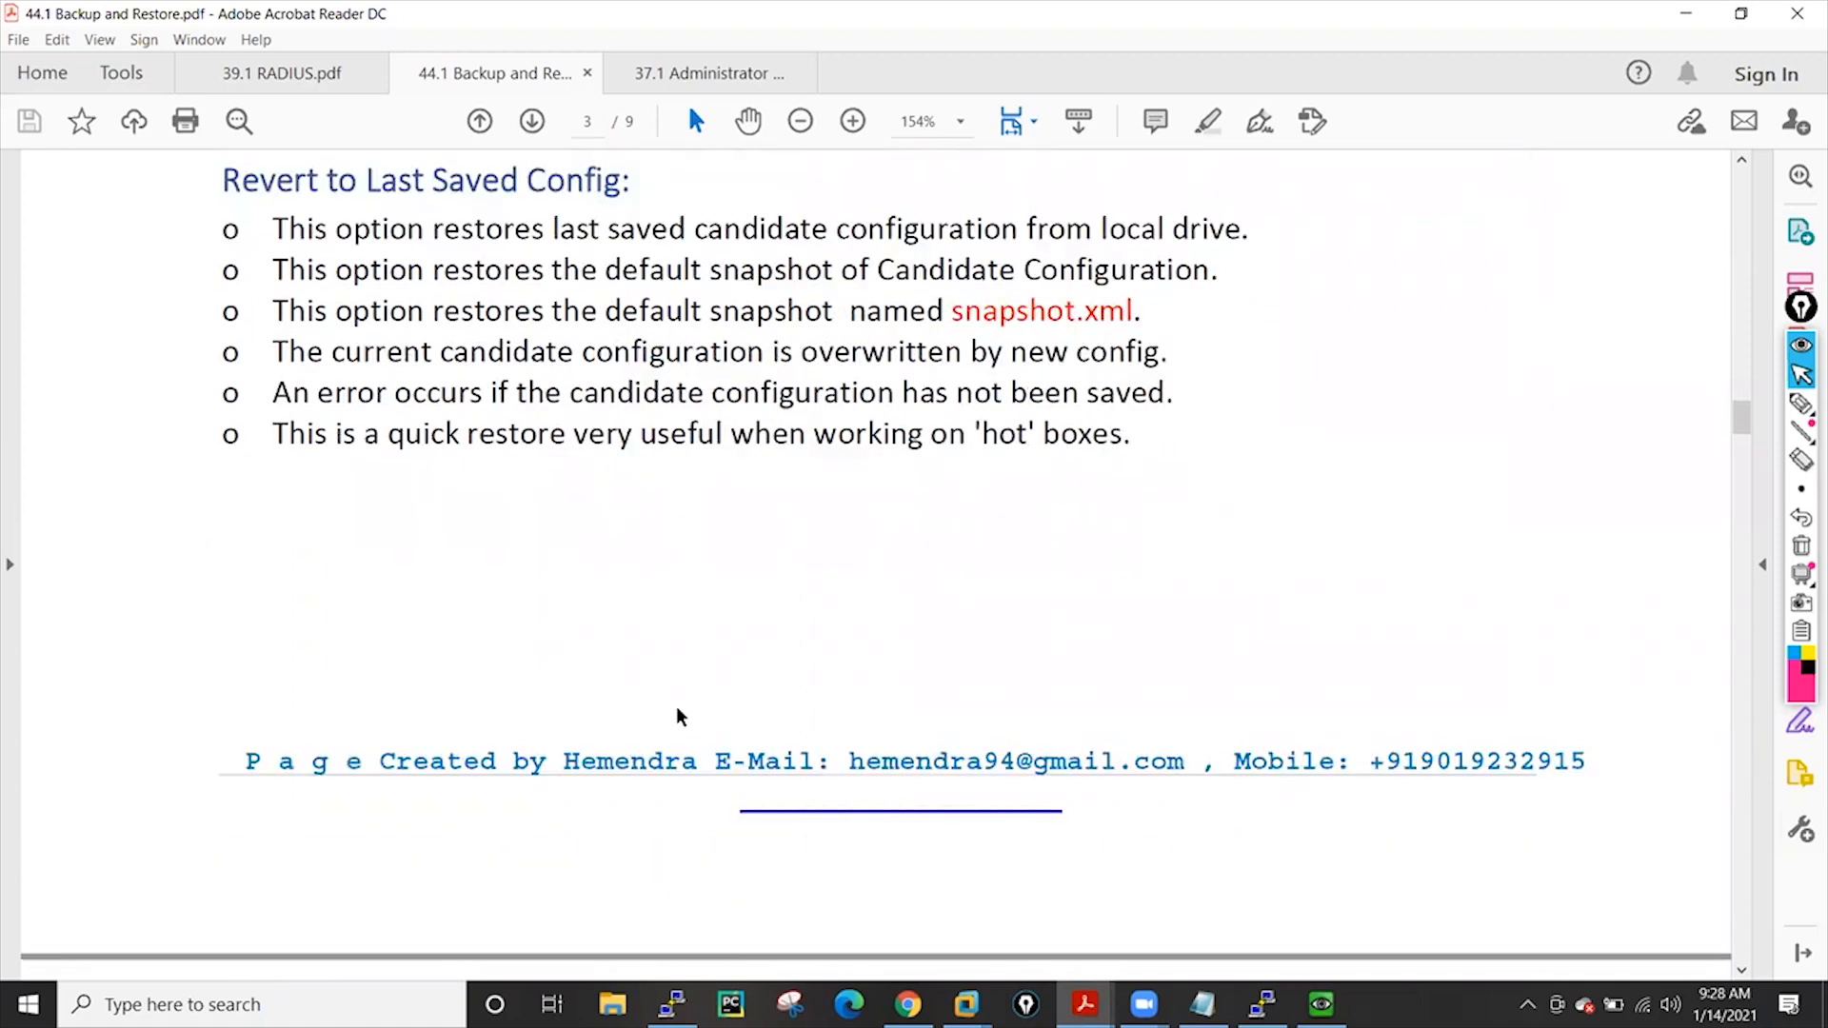
pyautogui.scroll(-13, 680, 716)
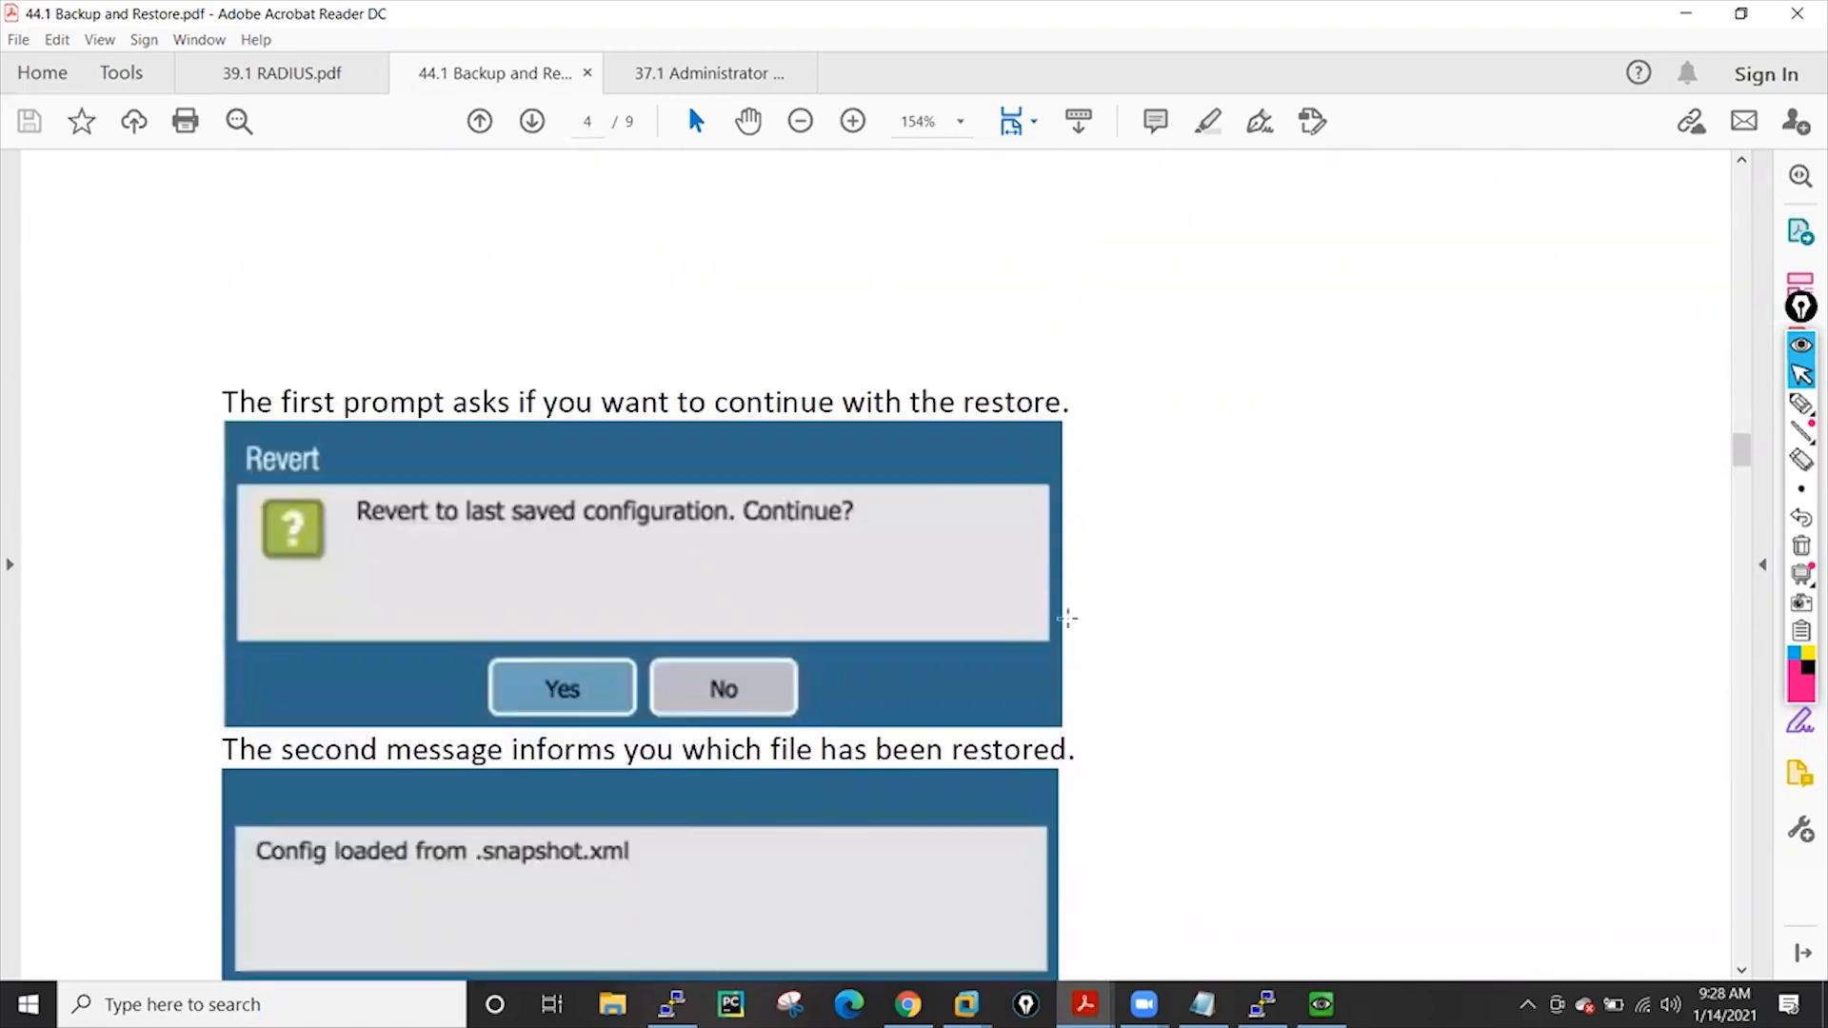
pyautogui.scroll(-4, 1076, 619)
pyautogui.scroll(1, 1076, 623)
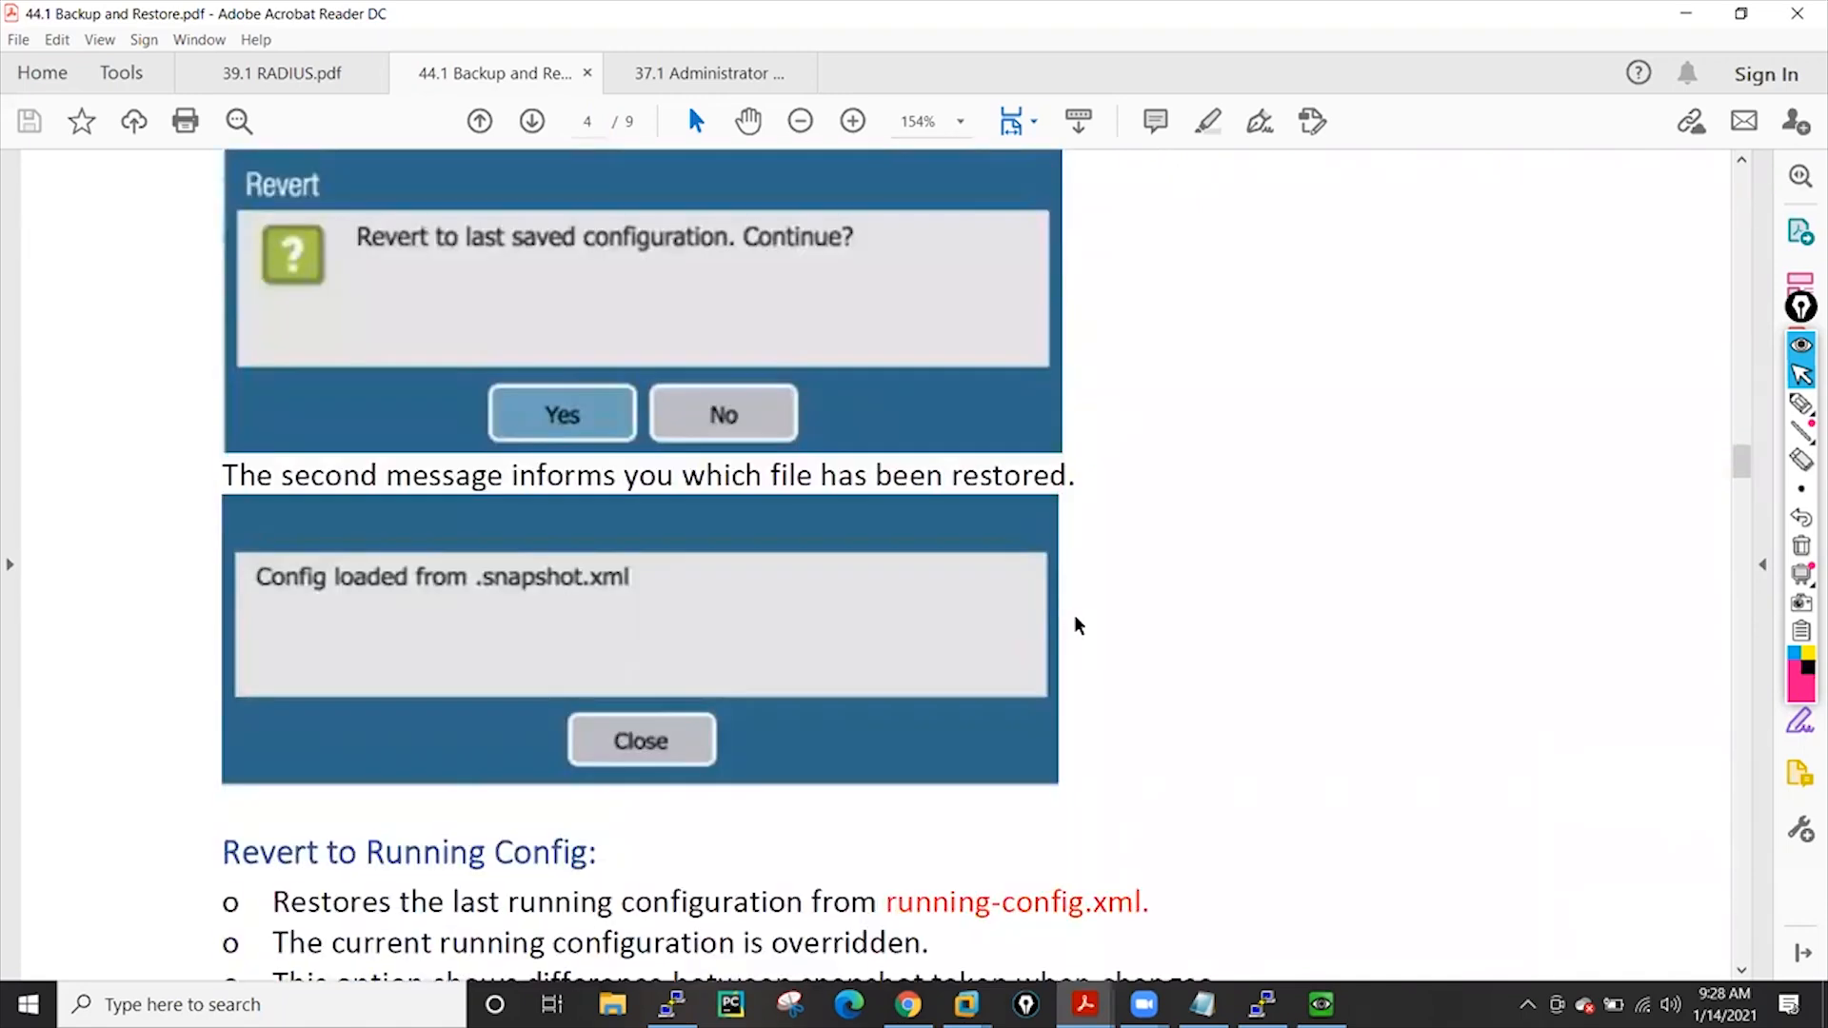
pyautogui.scroll(-4, 1076, 621)
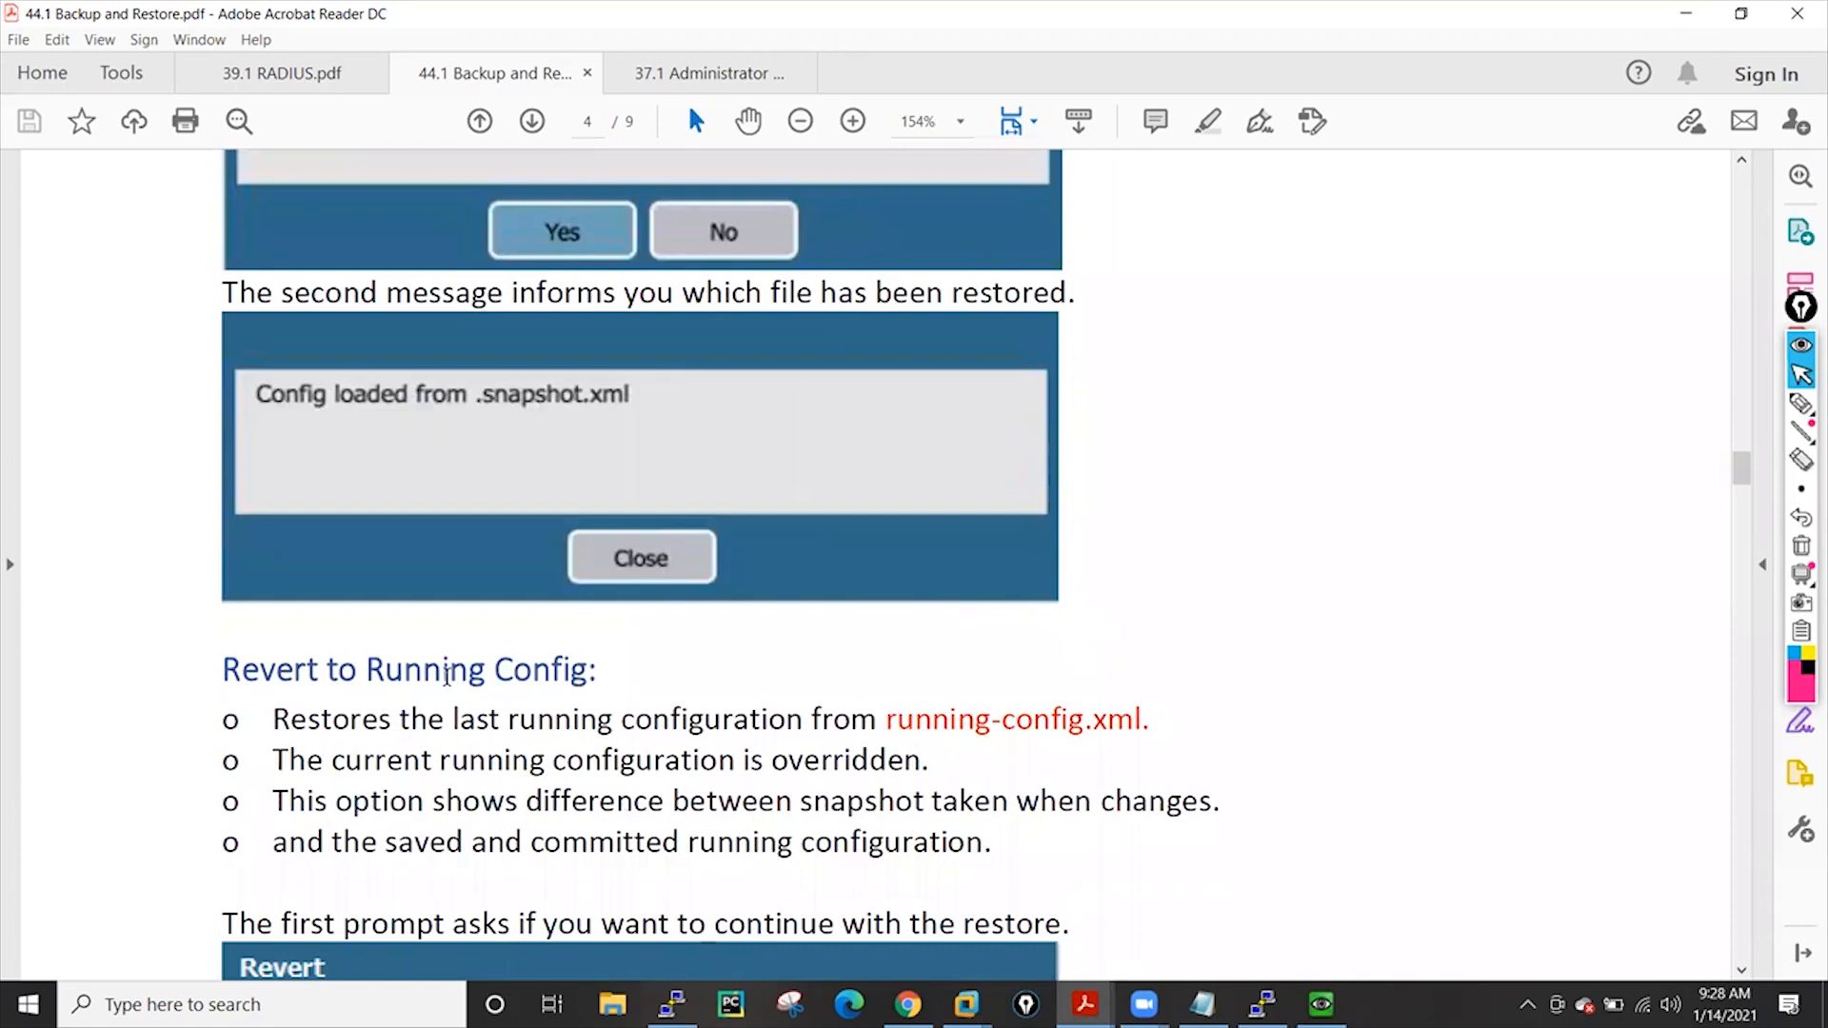
pyautogui.scroll(7, 1257, 621)
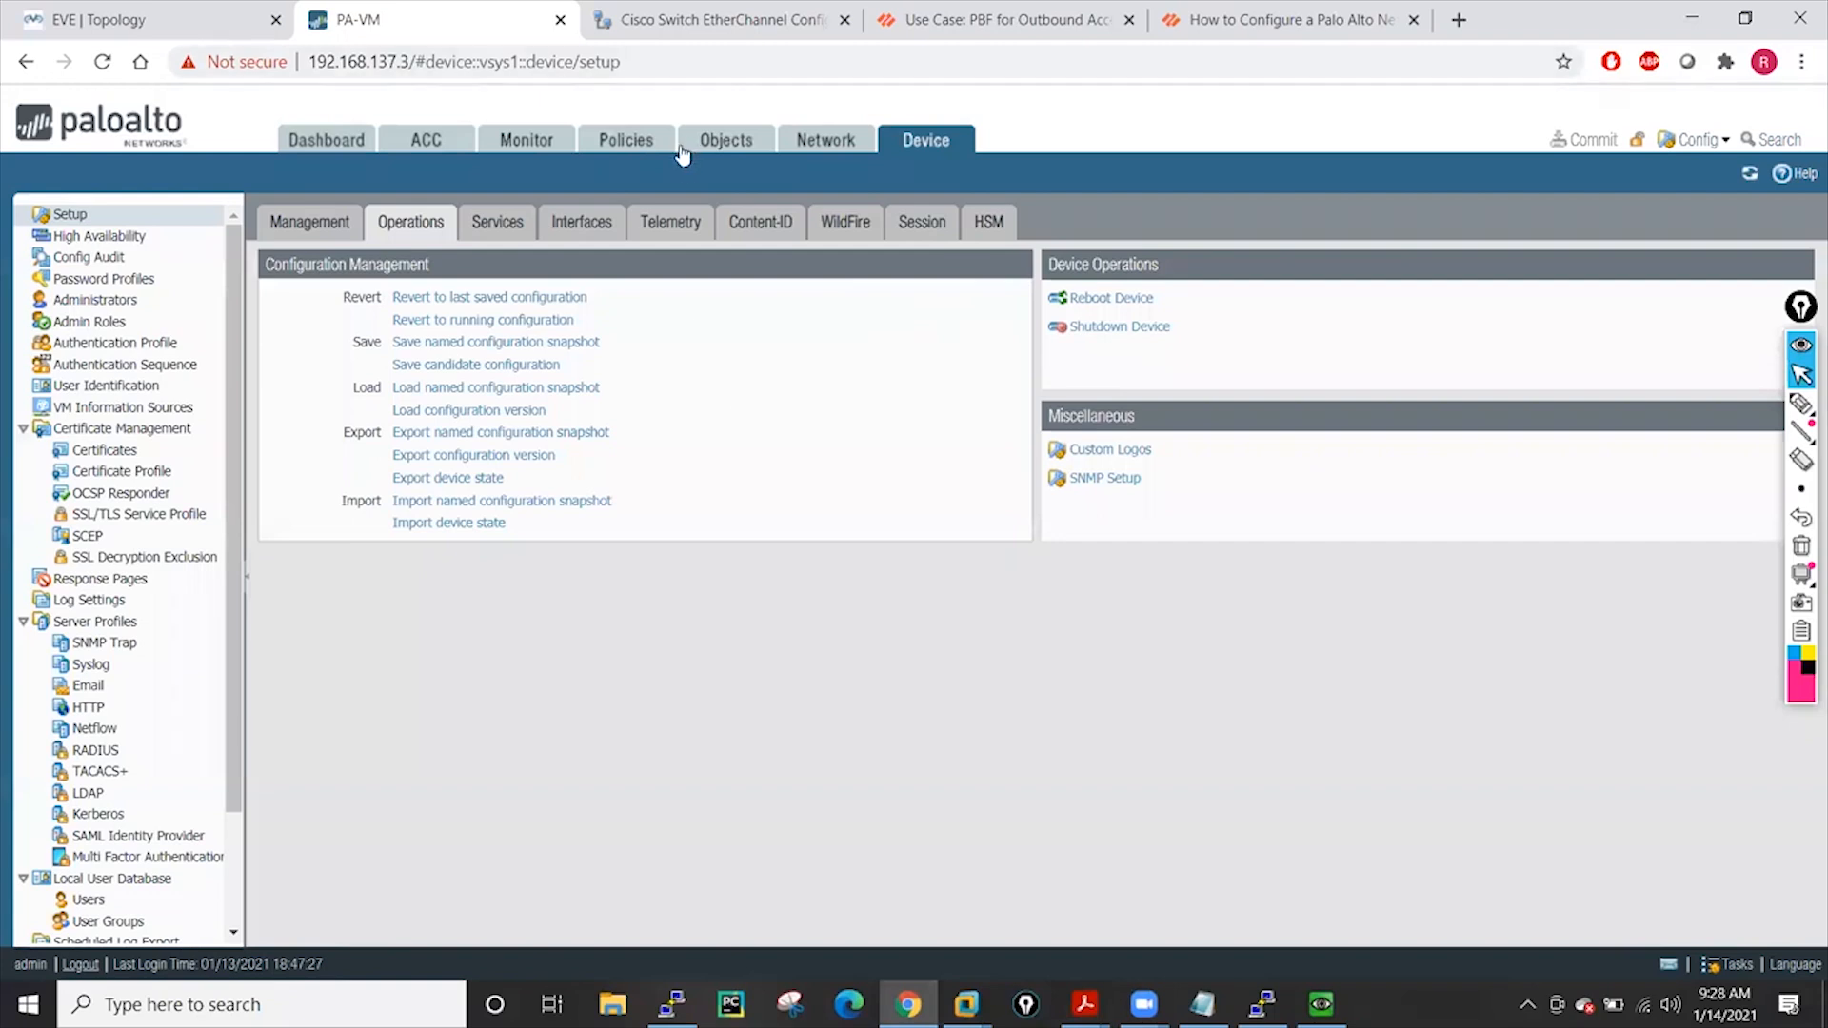
# Delete security rule gggg, leaving Allow-All, intrazone-default and interzone-default
pyautogui.click(628, 139)
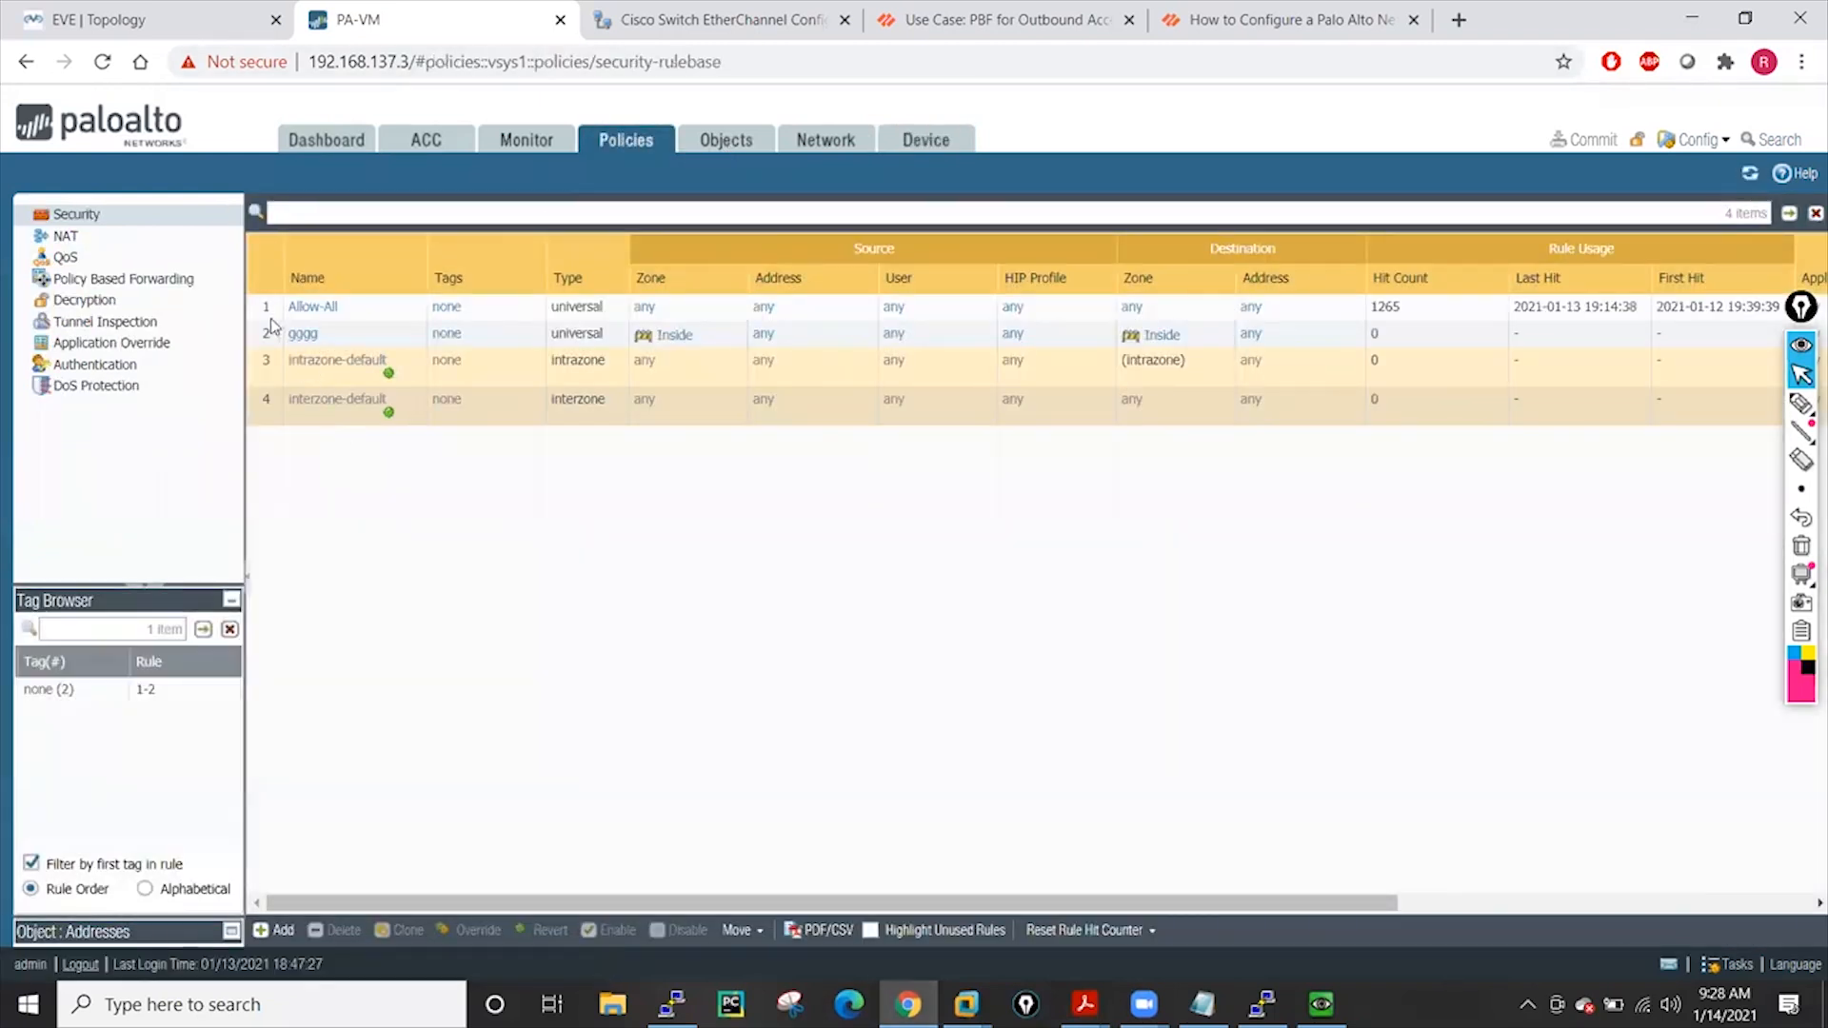
pyautogui.click(331, 343)
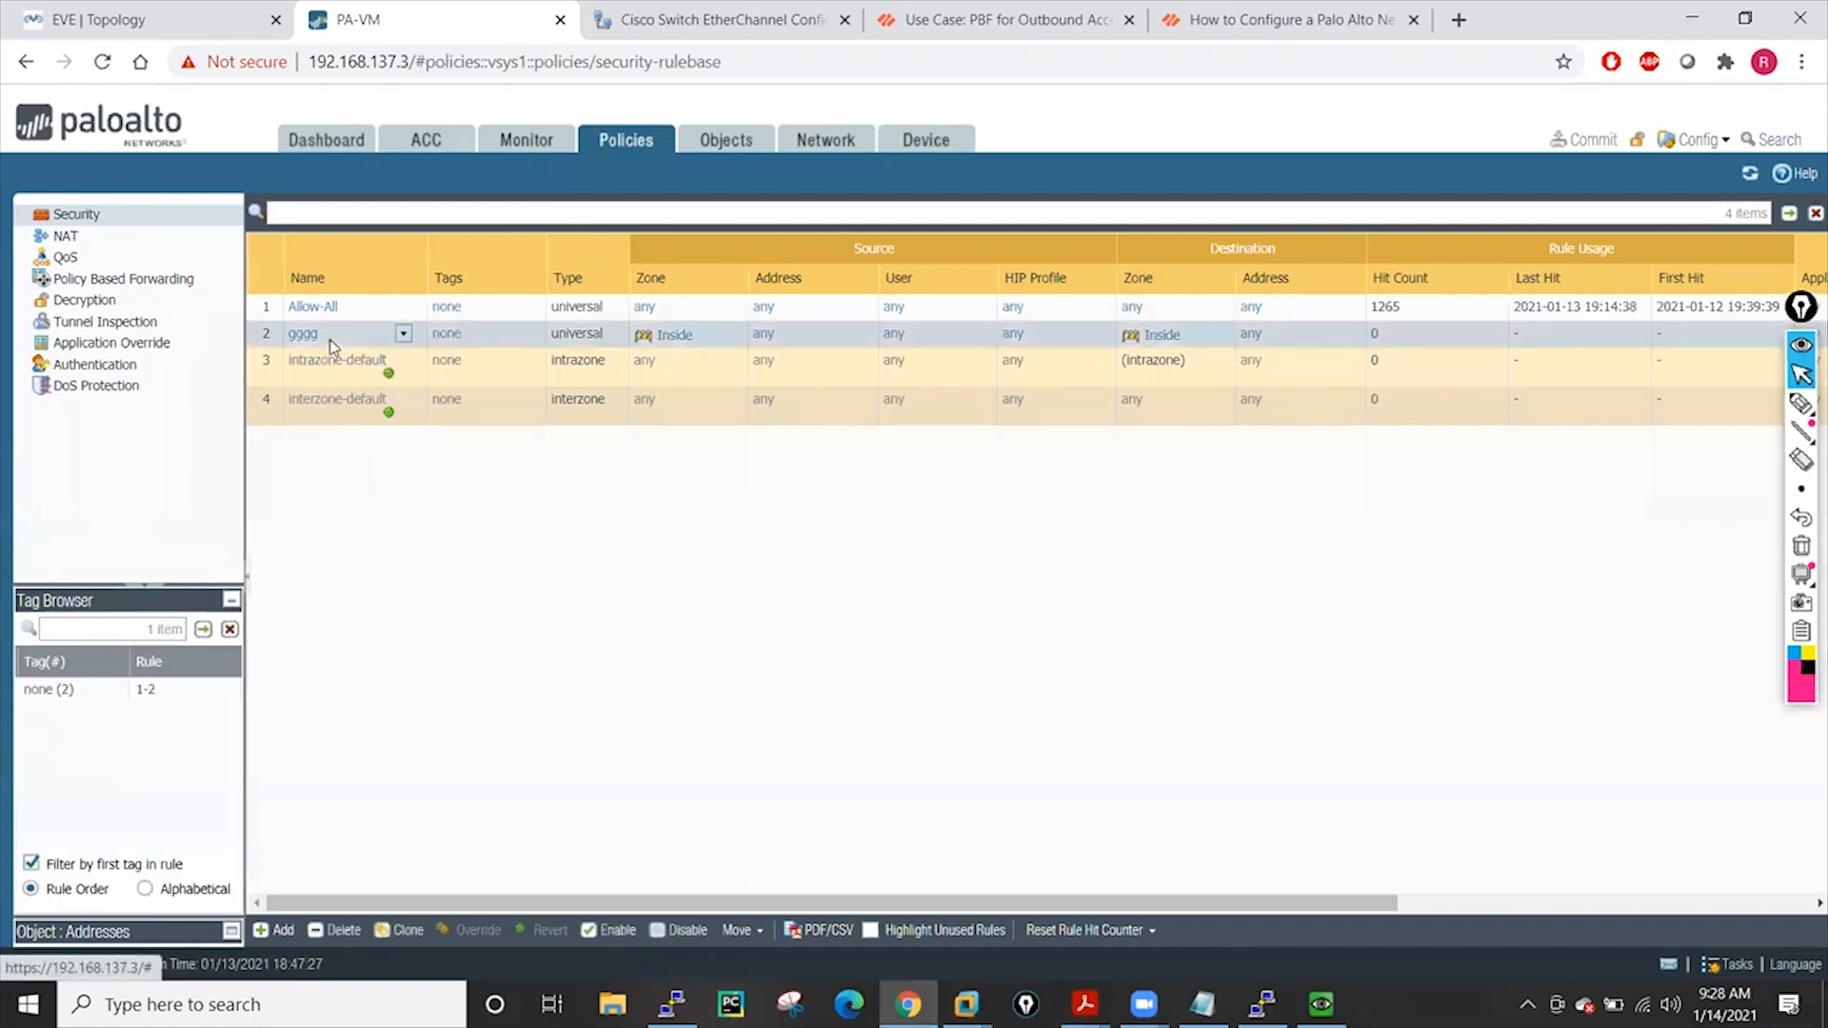
pyautogui.click(337, 931)
pyautogui.click(892, 632)
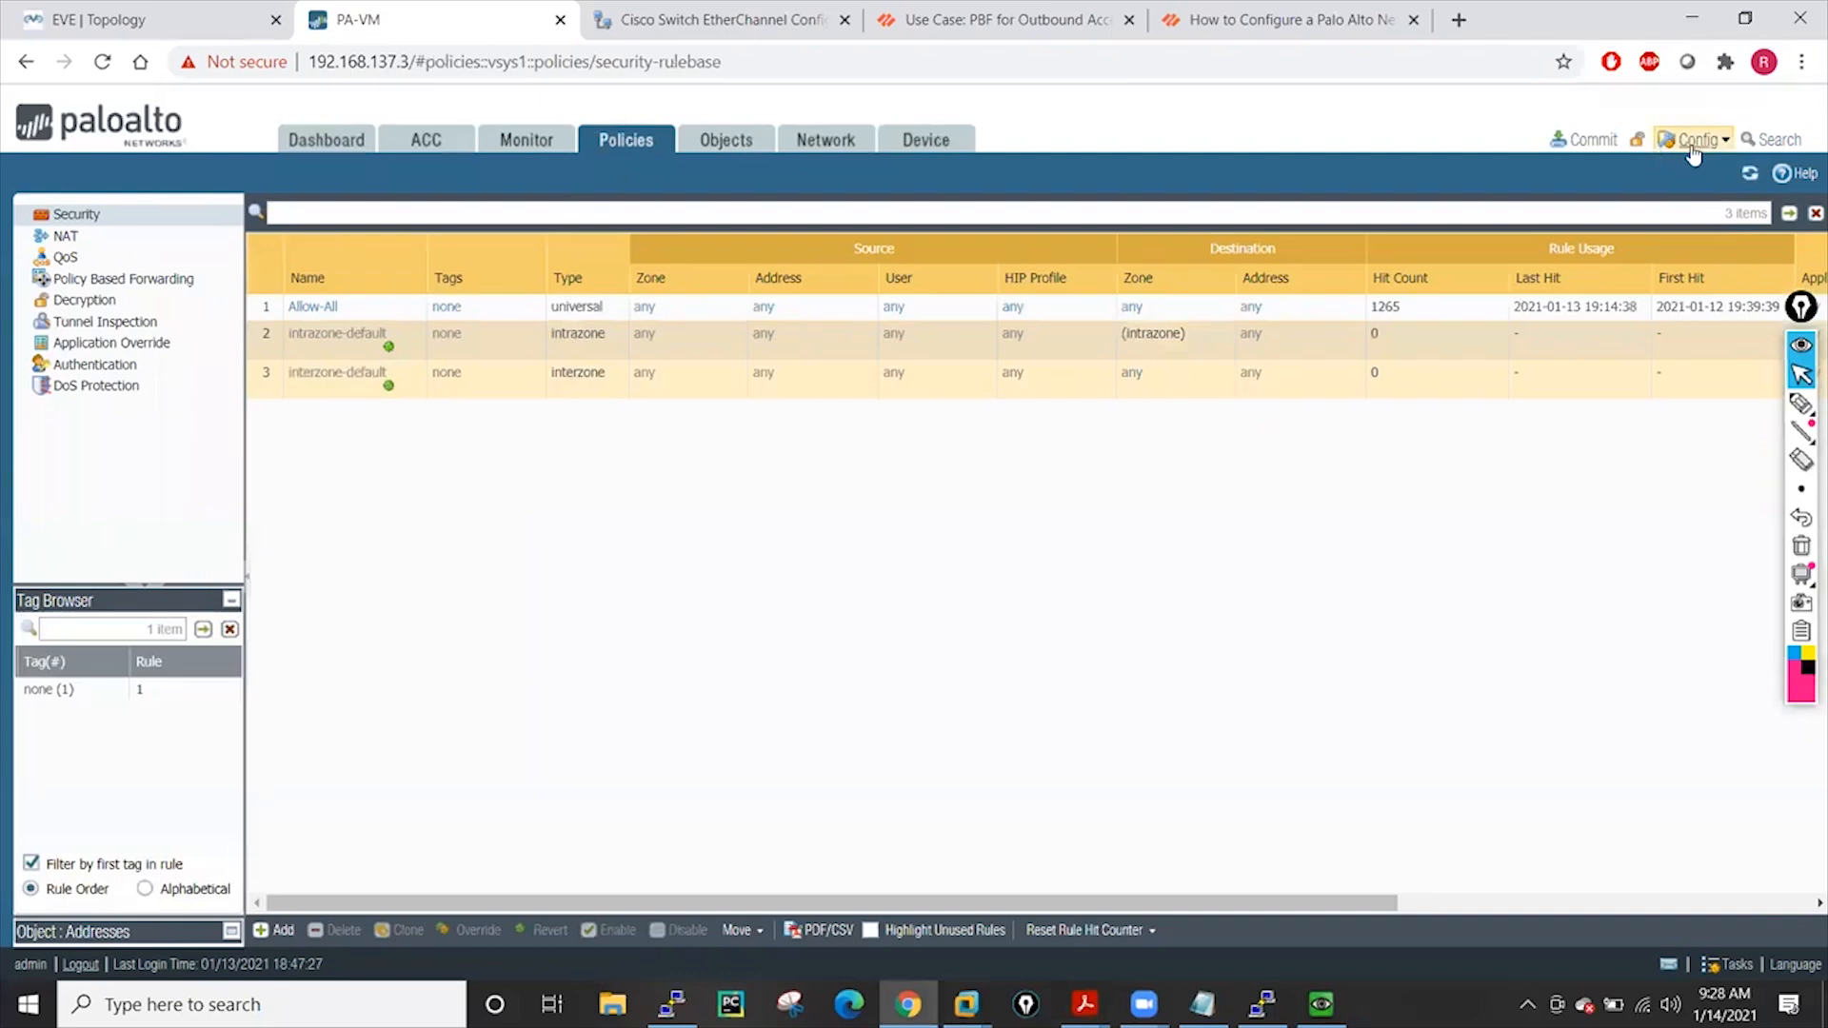
# Save the current configuration to the .snapshot.xml candidate snapshot
pyautogui.click(1692, 153)
pyautogui.click(1704, 172)
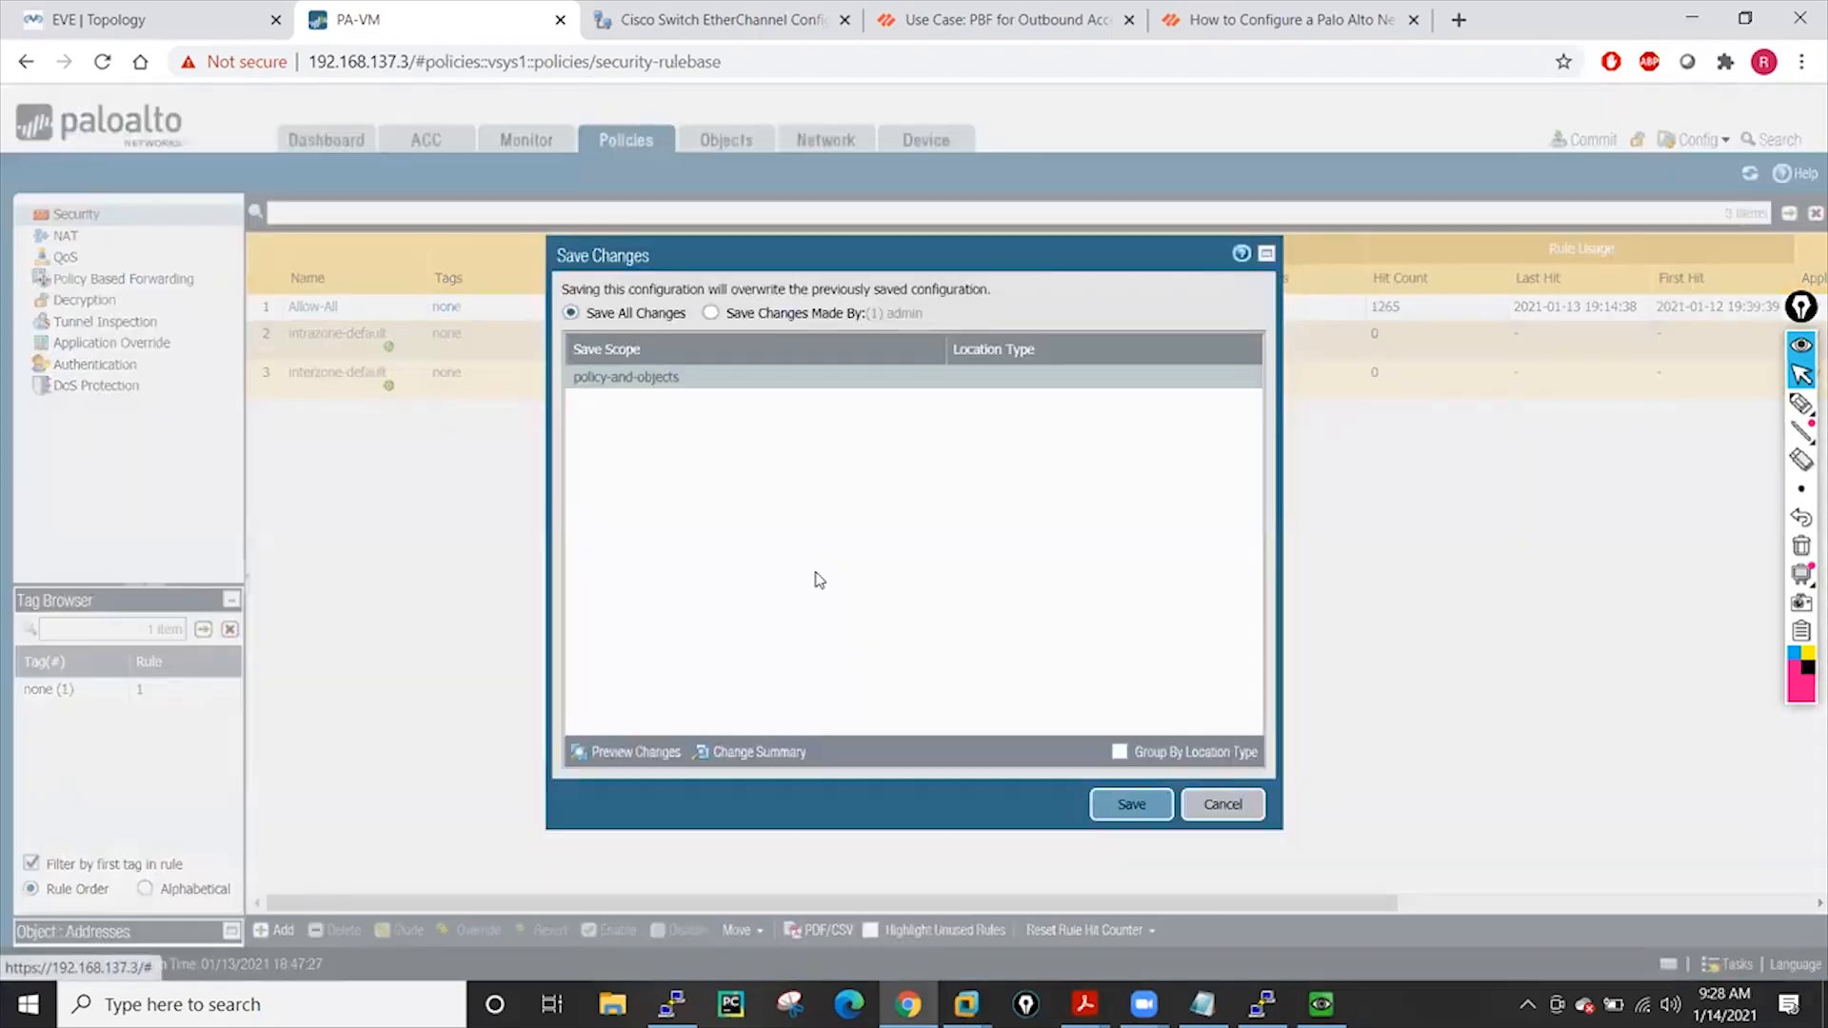
pyautogui.click(1130, 807)
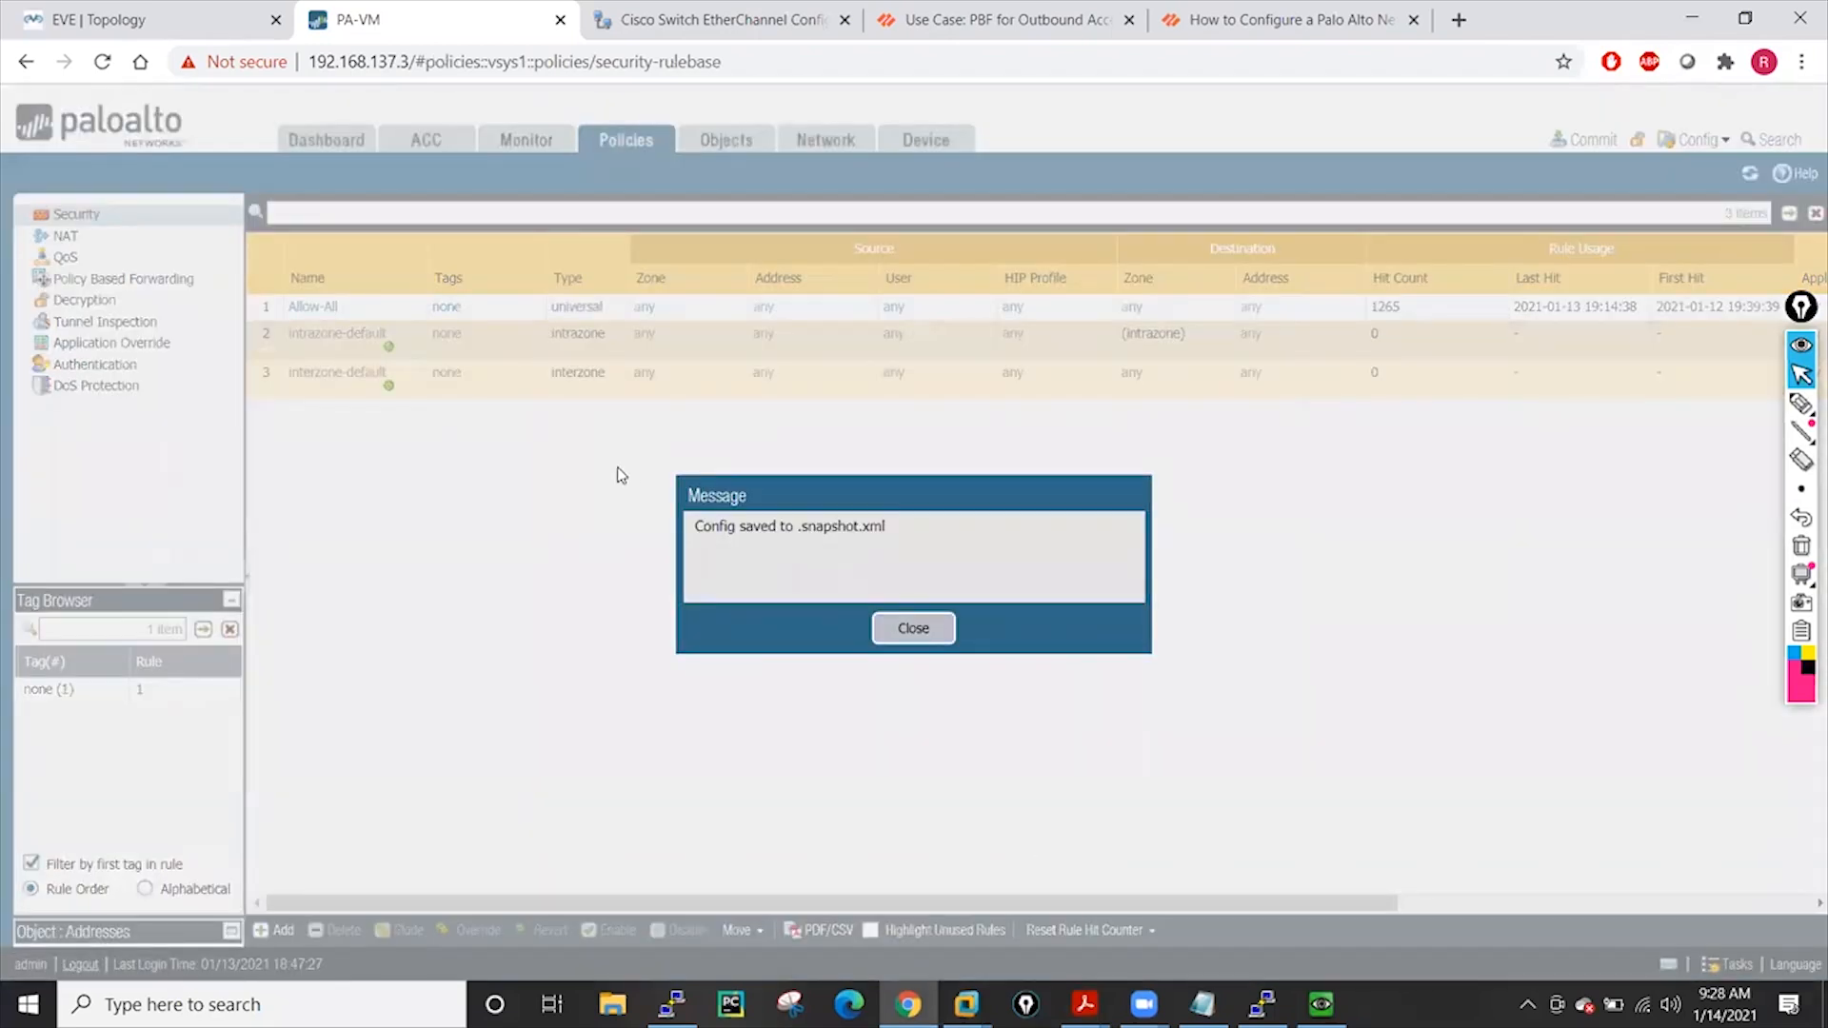
pyautogui.click(914, 629)
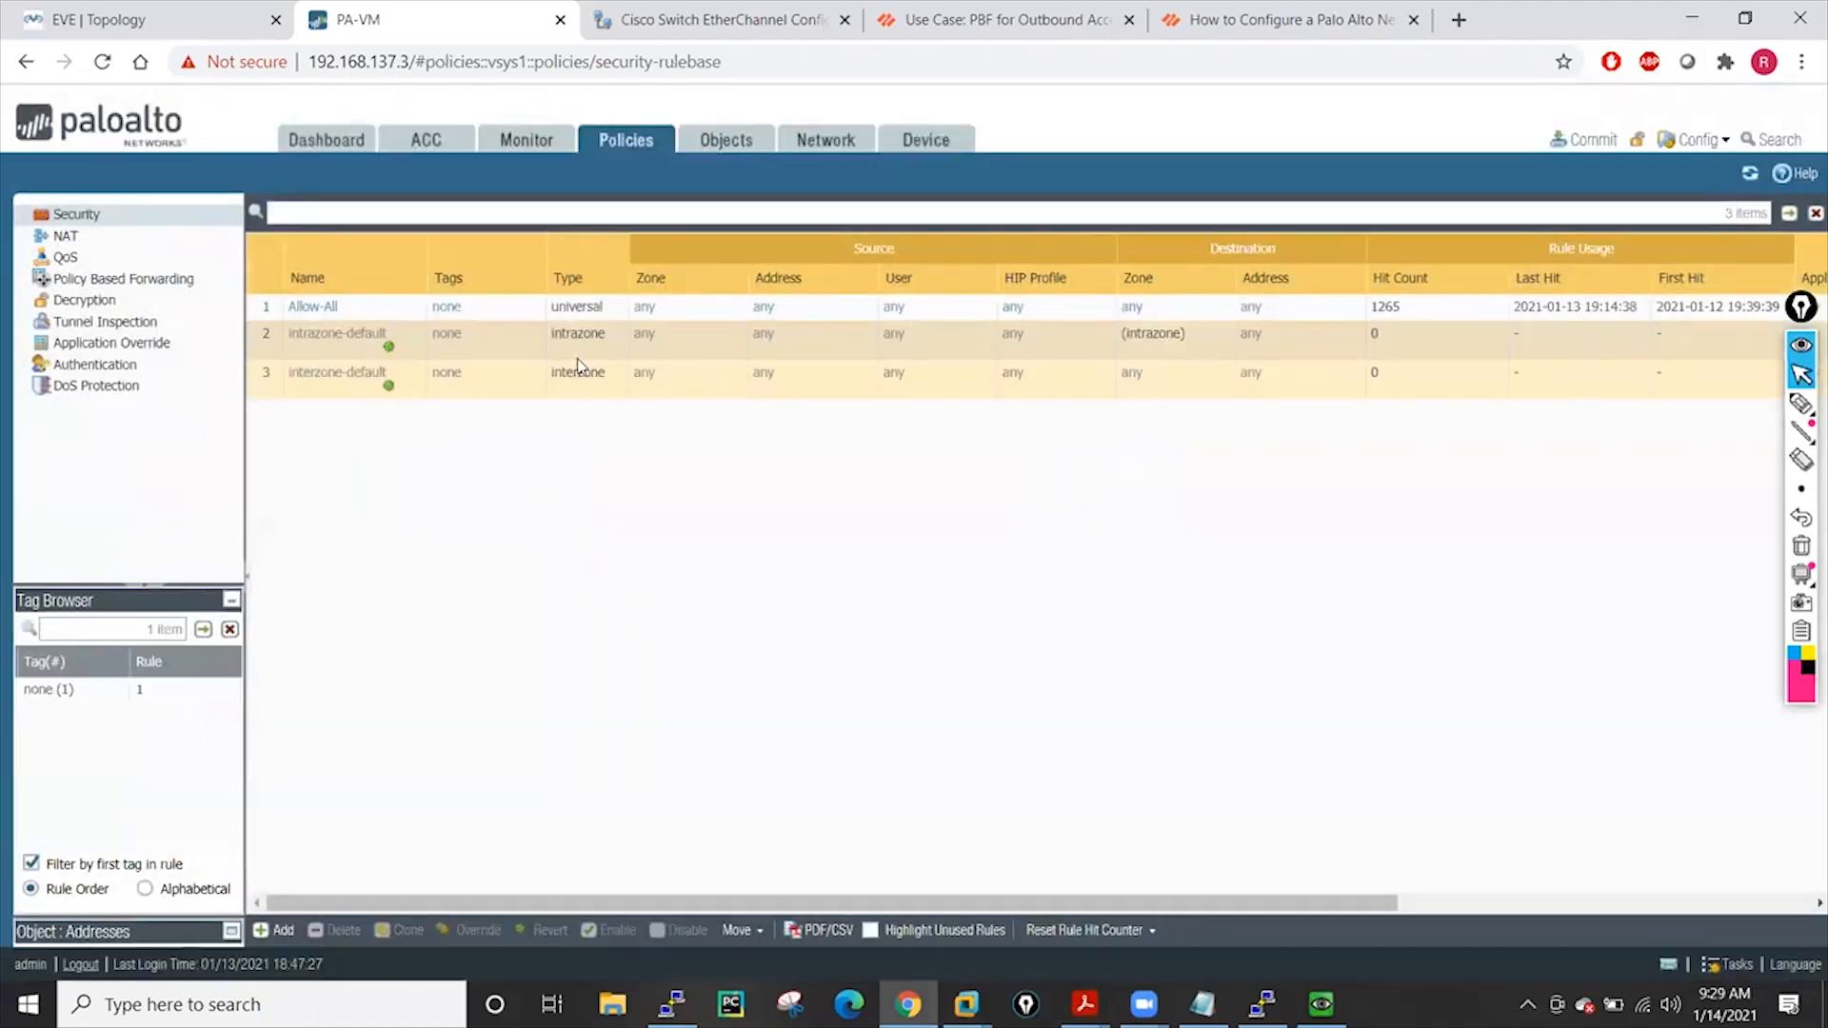
# Revert to the last saved configuration and return to the Security rules
pyautogui.click(942, 144)
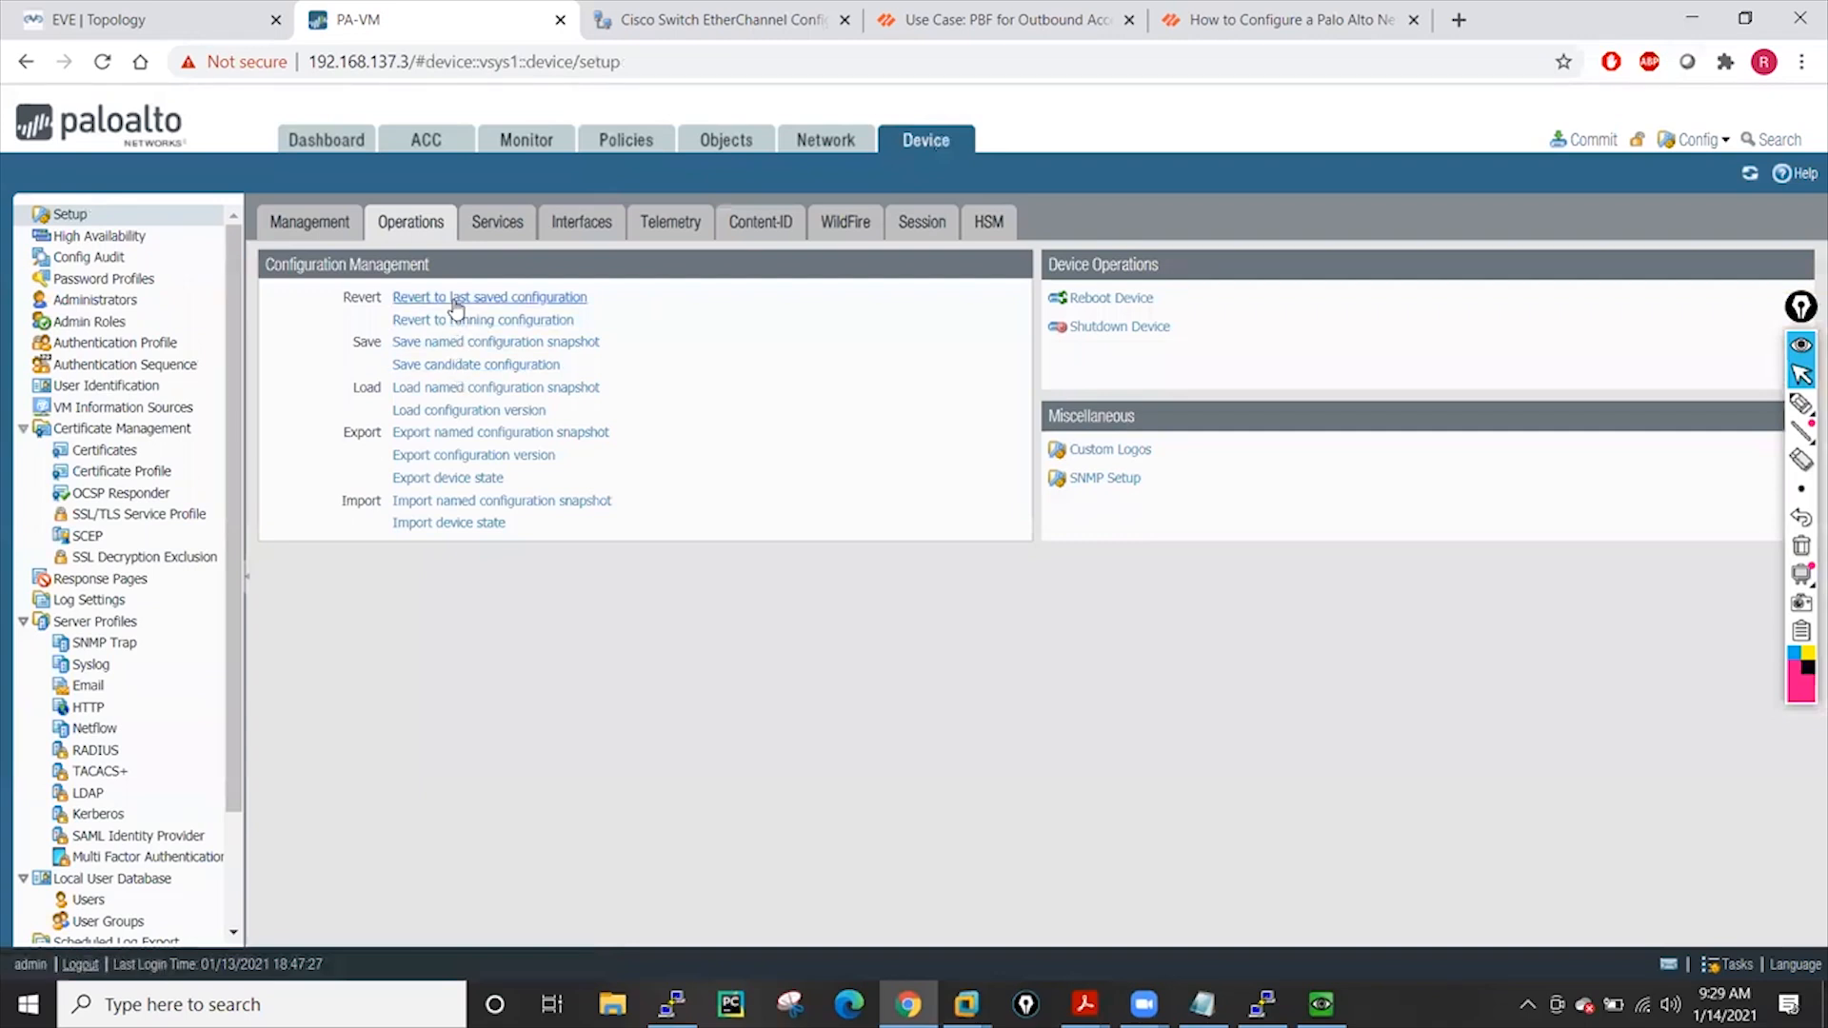
pyautogui.click(514, 303)
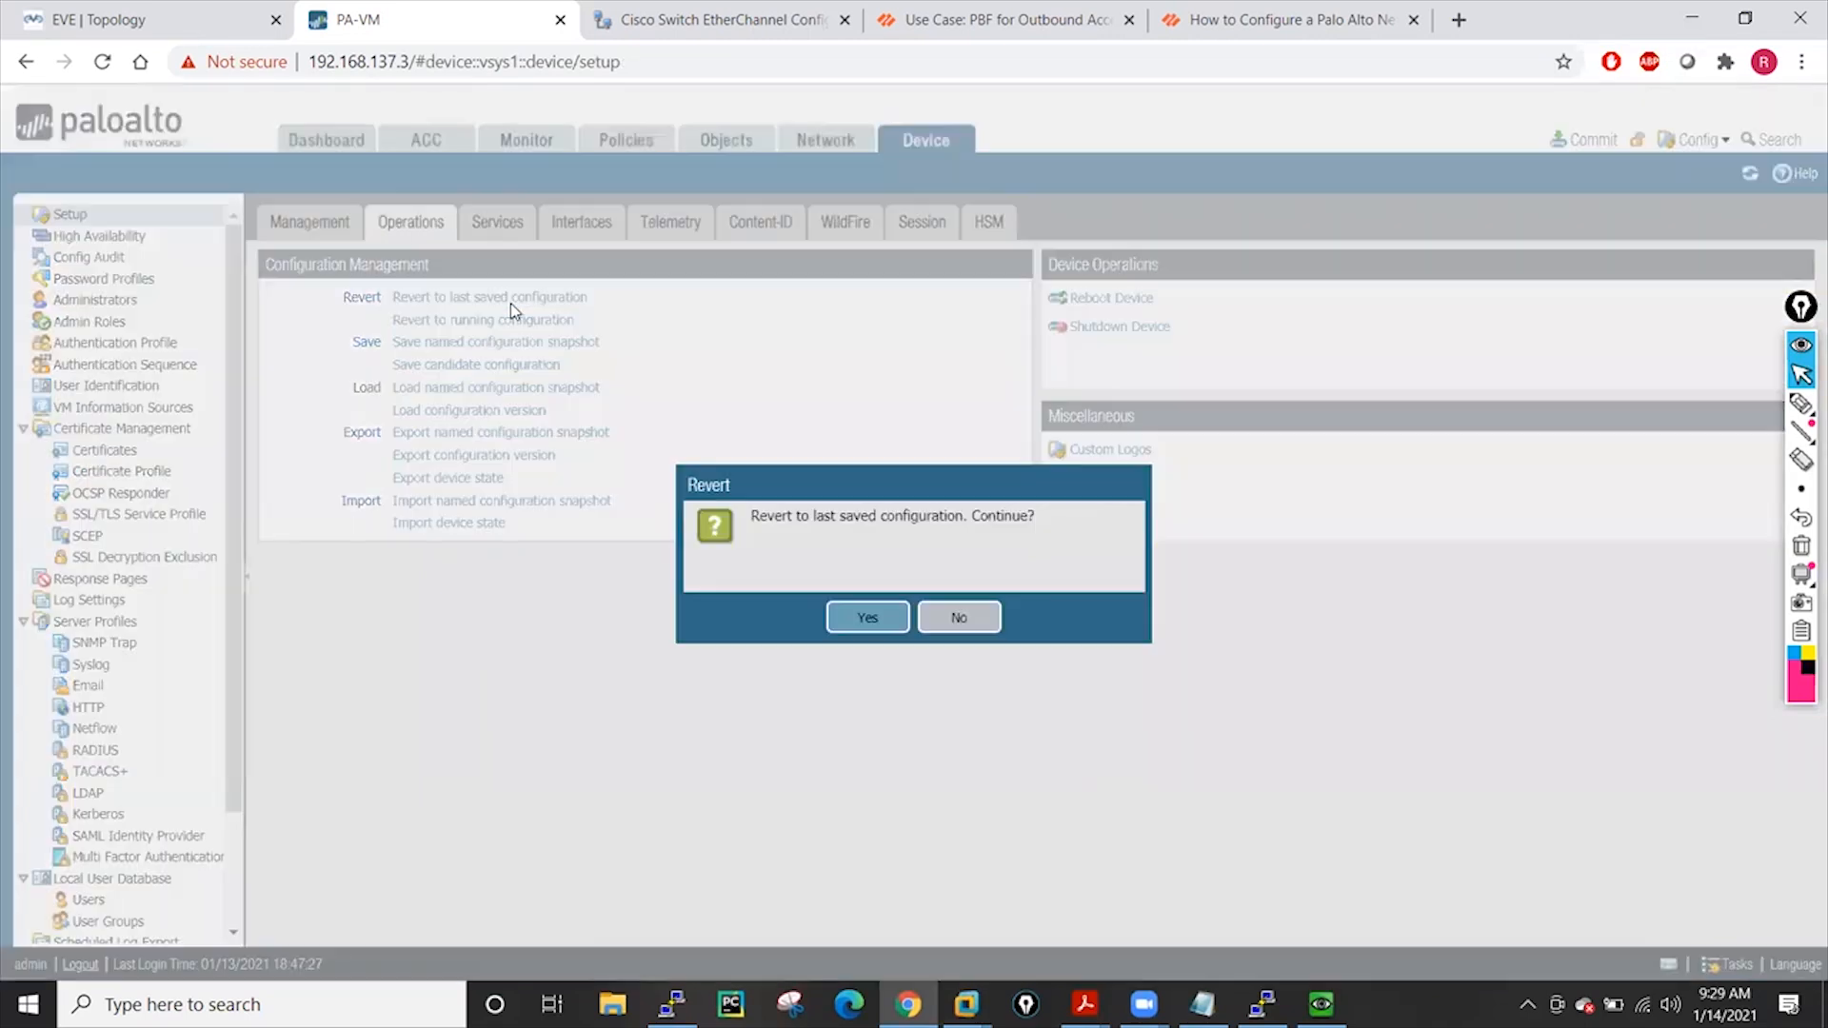
pyautogui.click(865, 621)
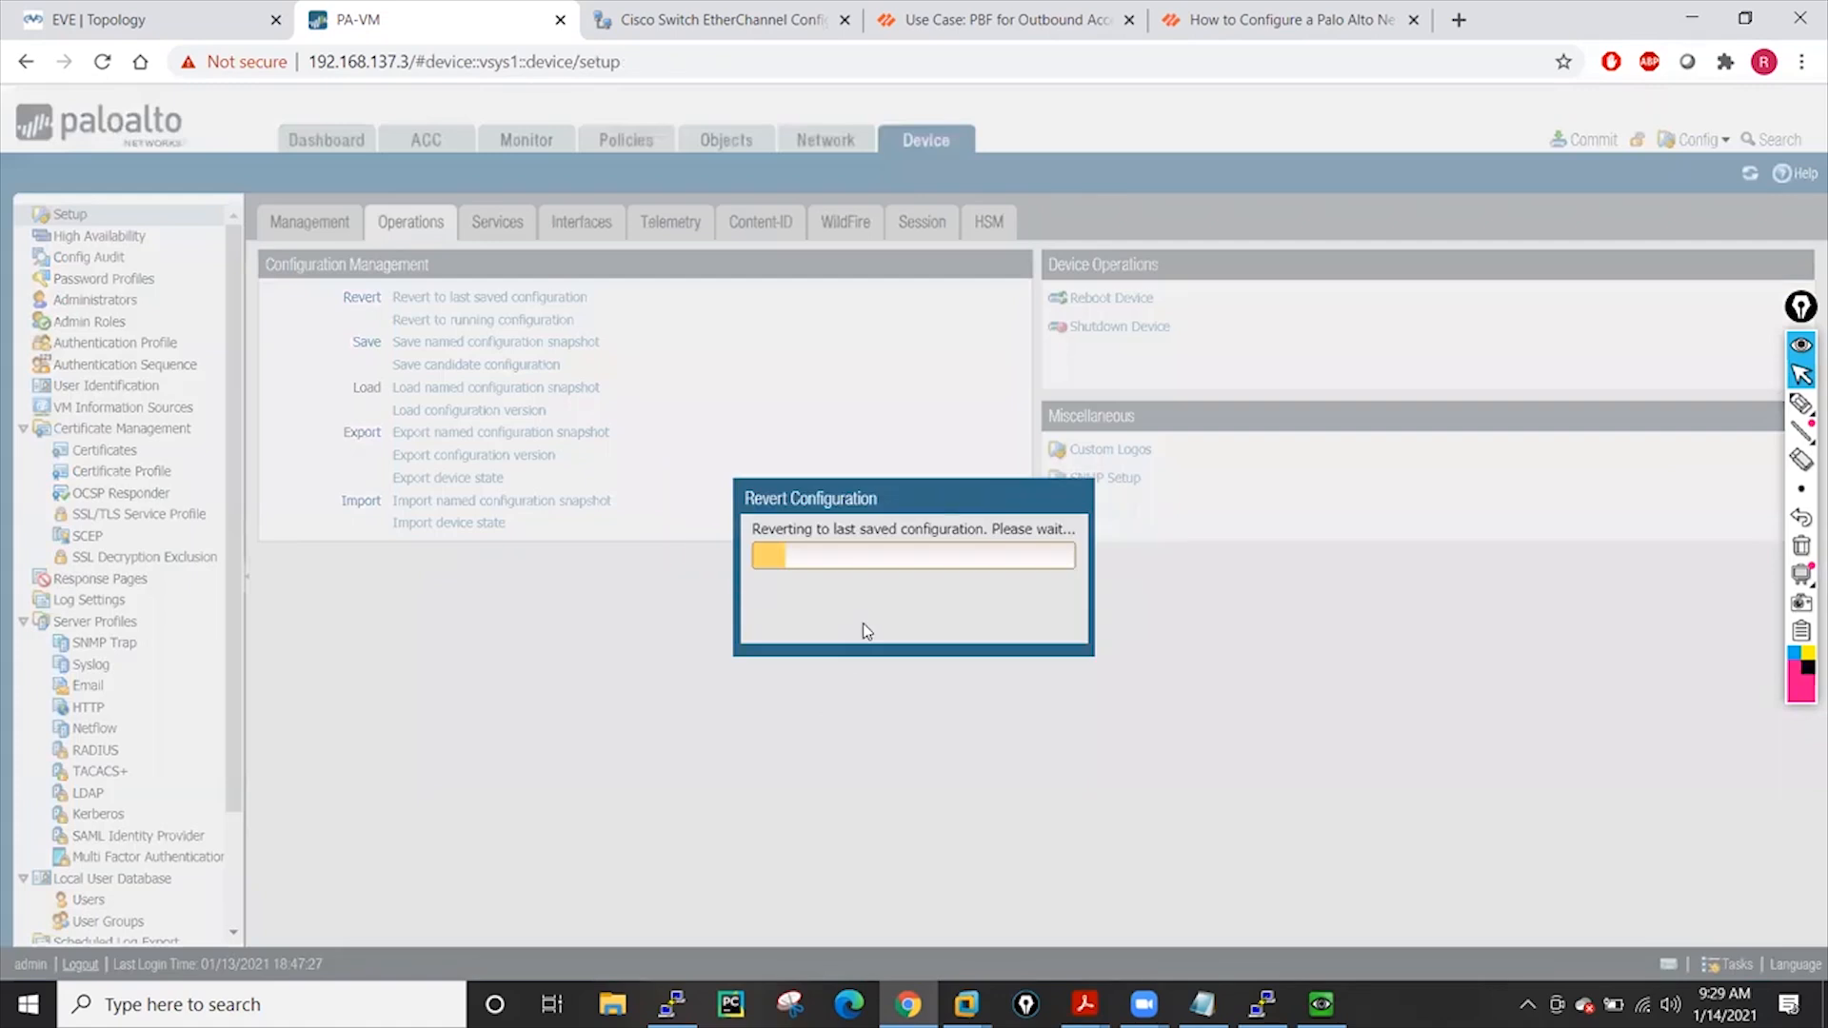
pyautogui.click(913, 629)
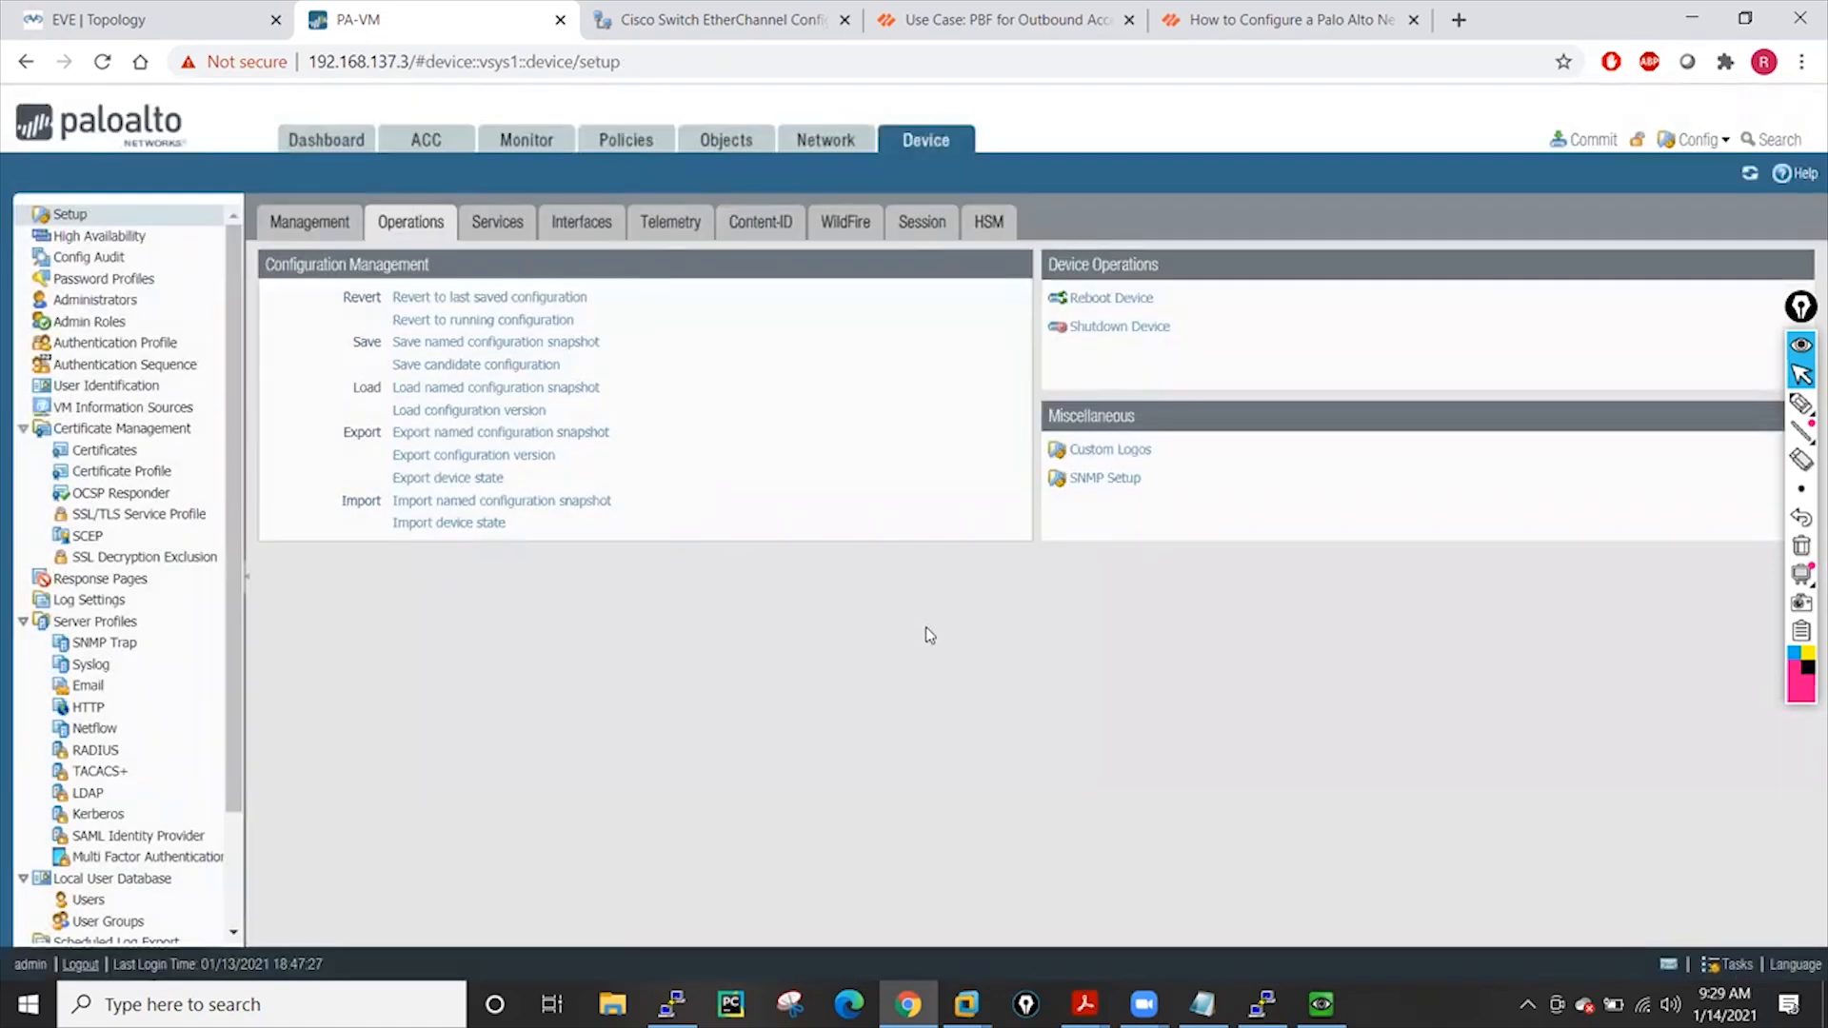
pyautogui.click(620, 152)
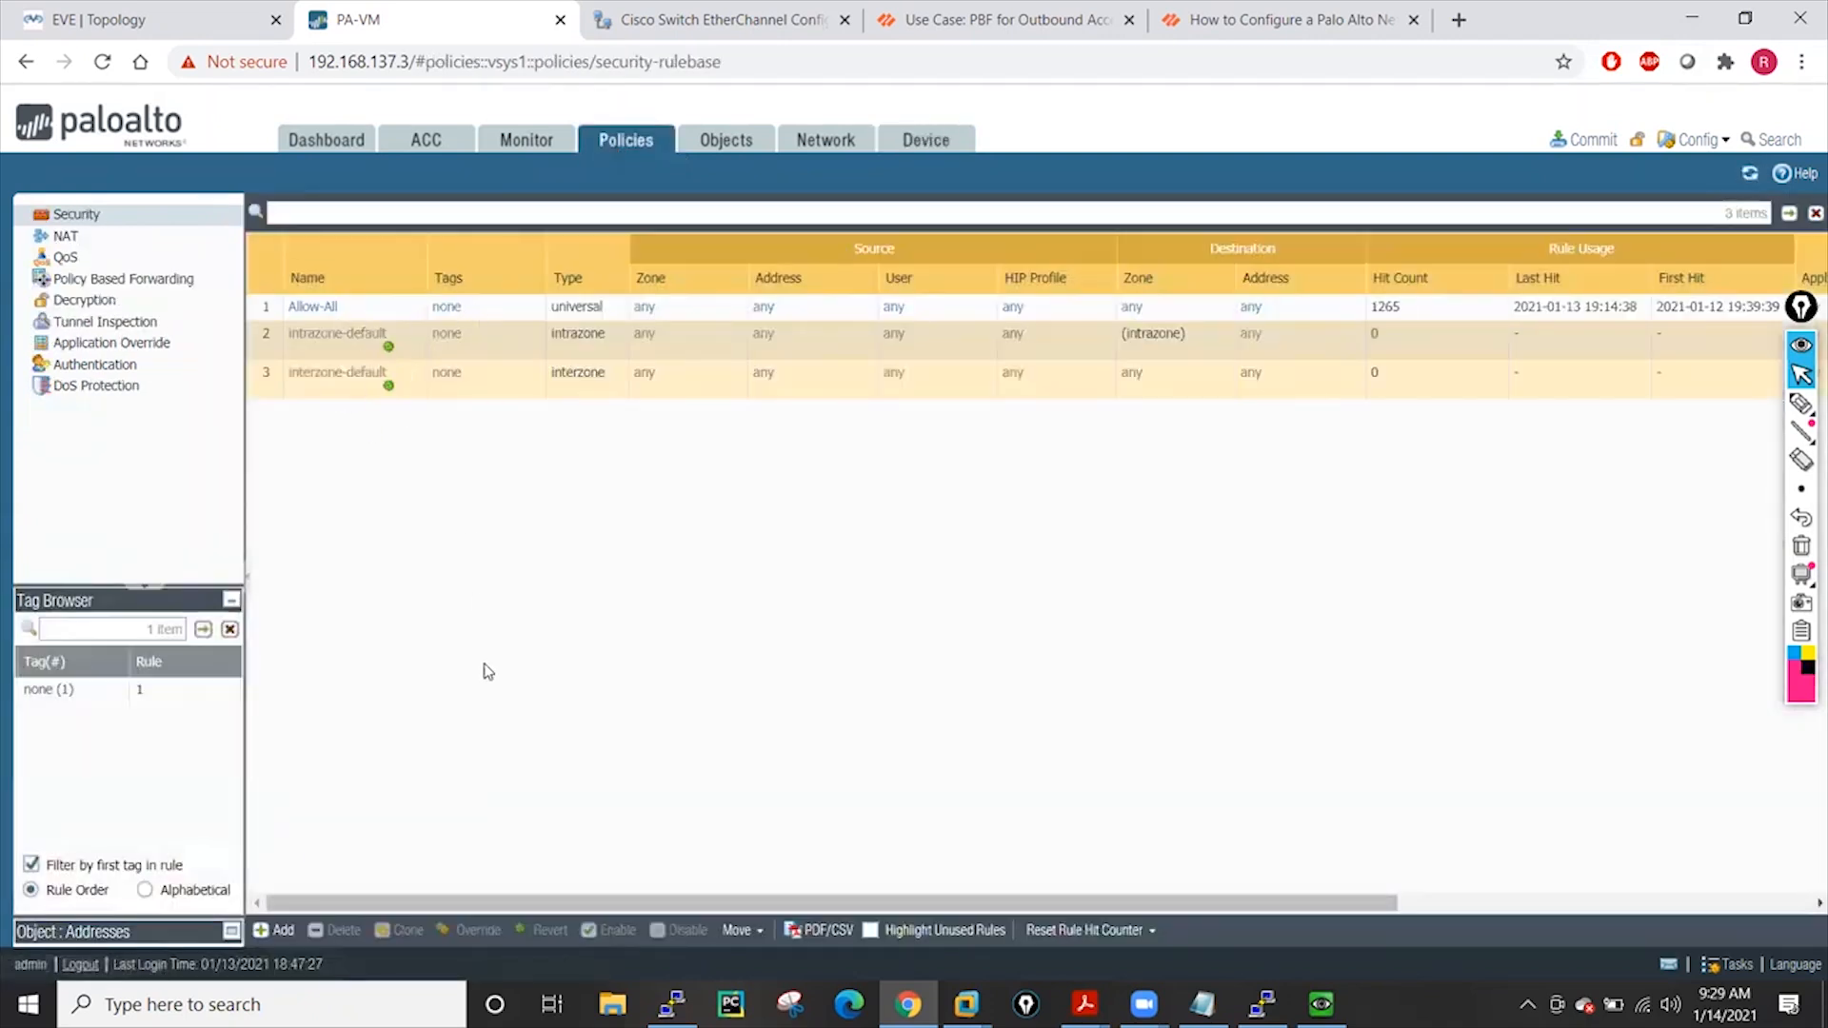
# Attempt to save the configuration changes, then cancel the save dialog
pyautogui.click(1699, 145)
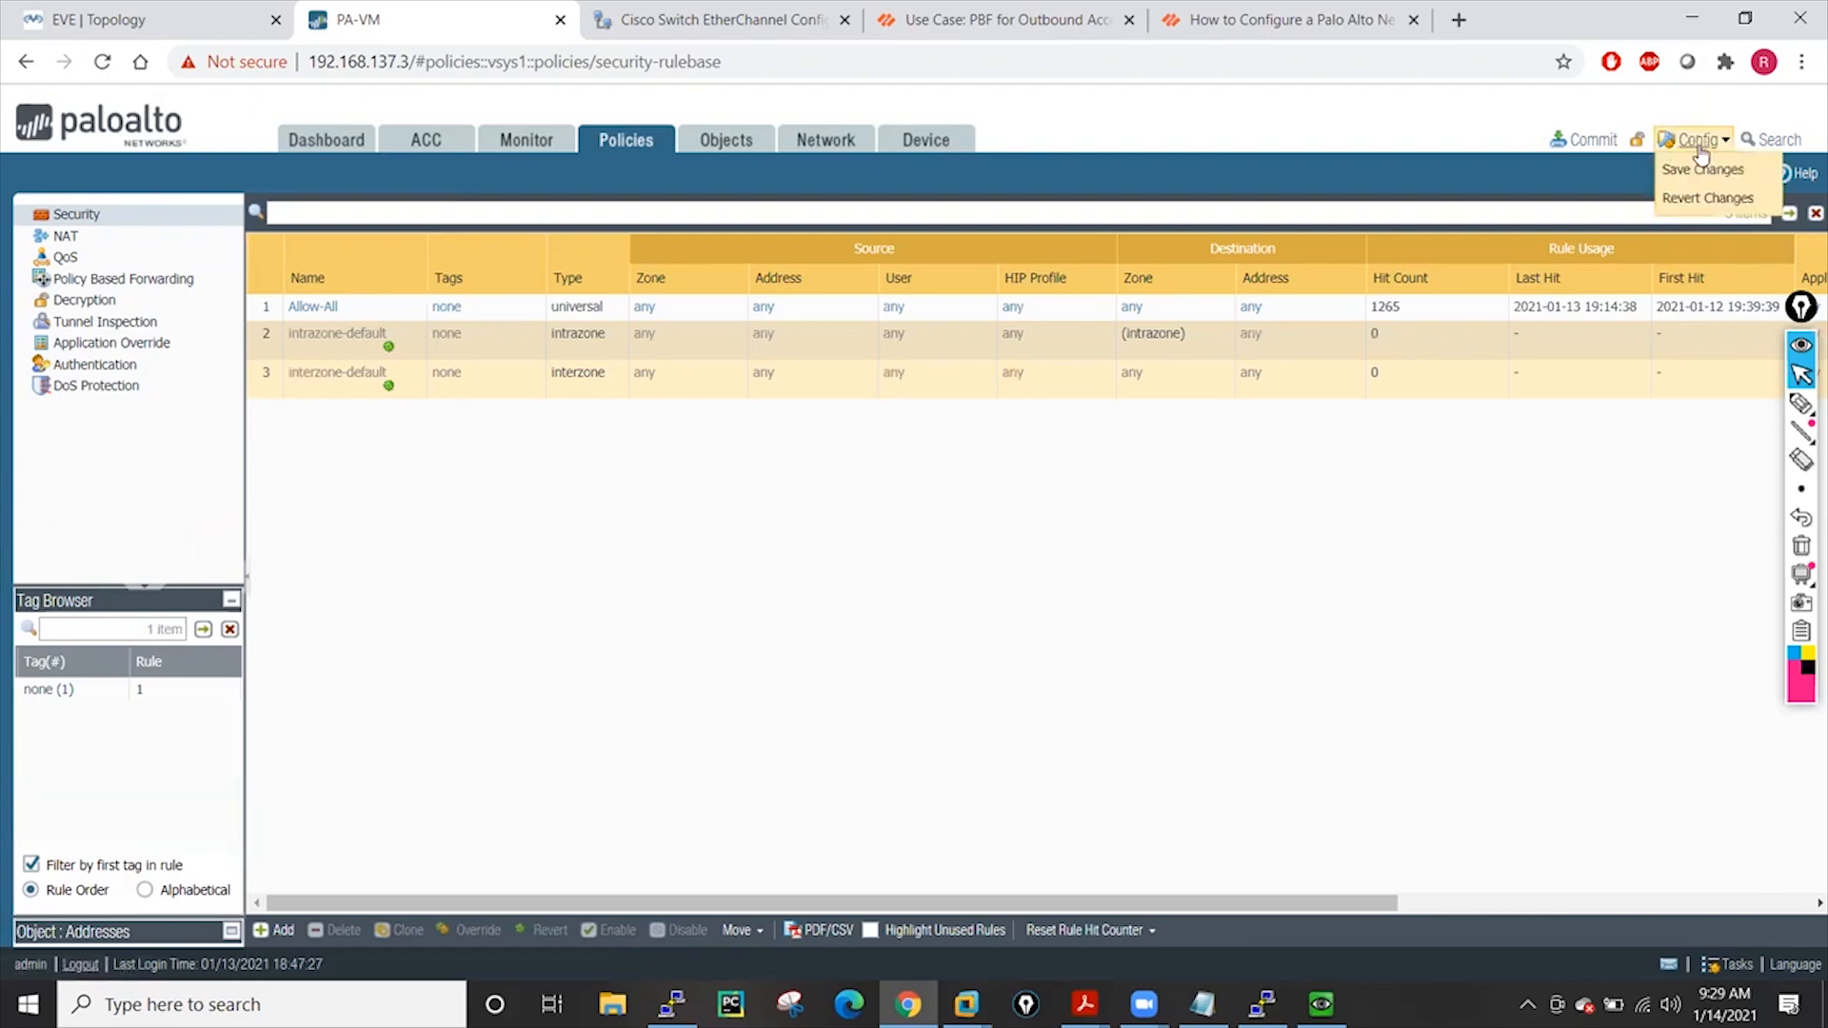
pyautogui.click(1702, 170)
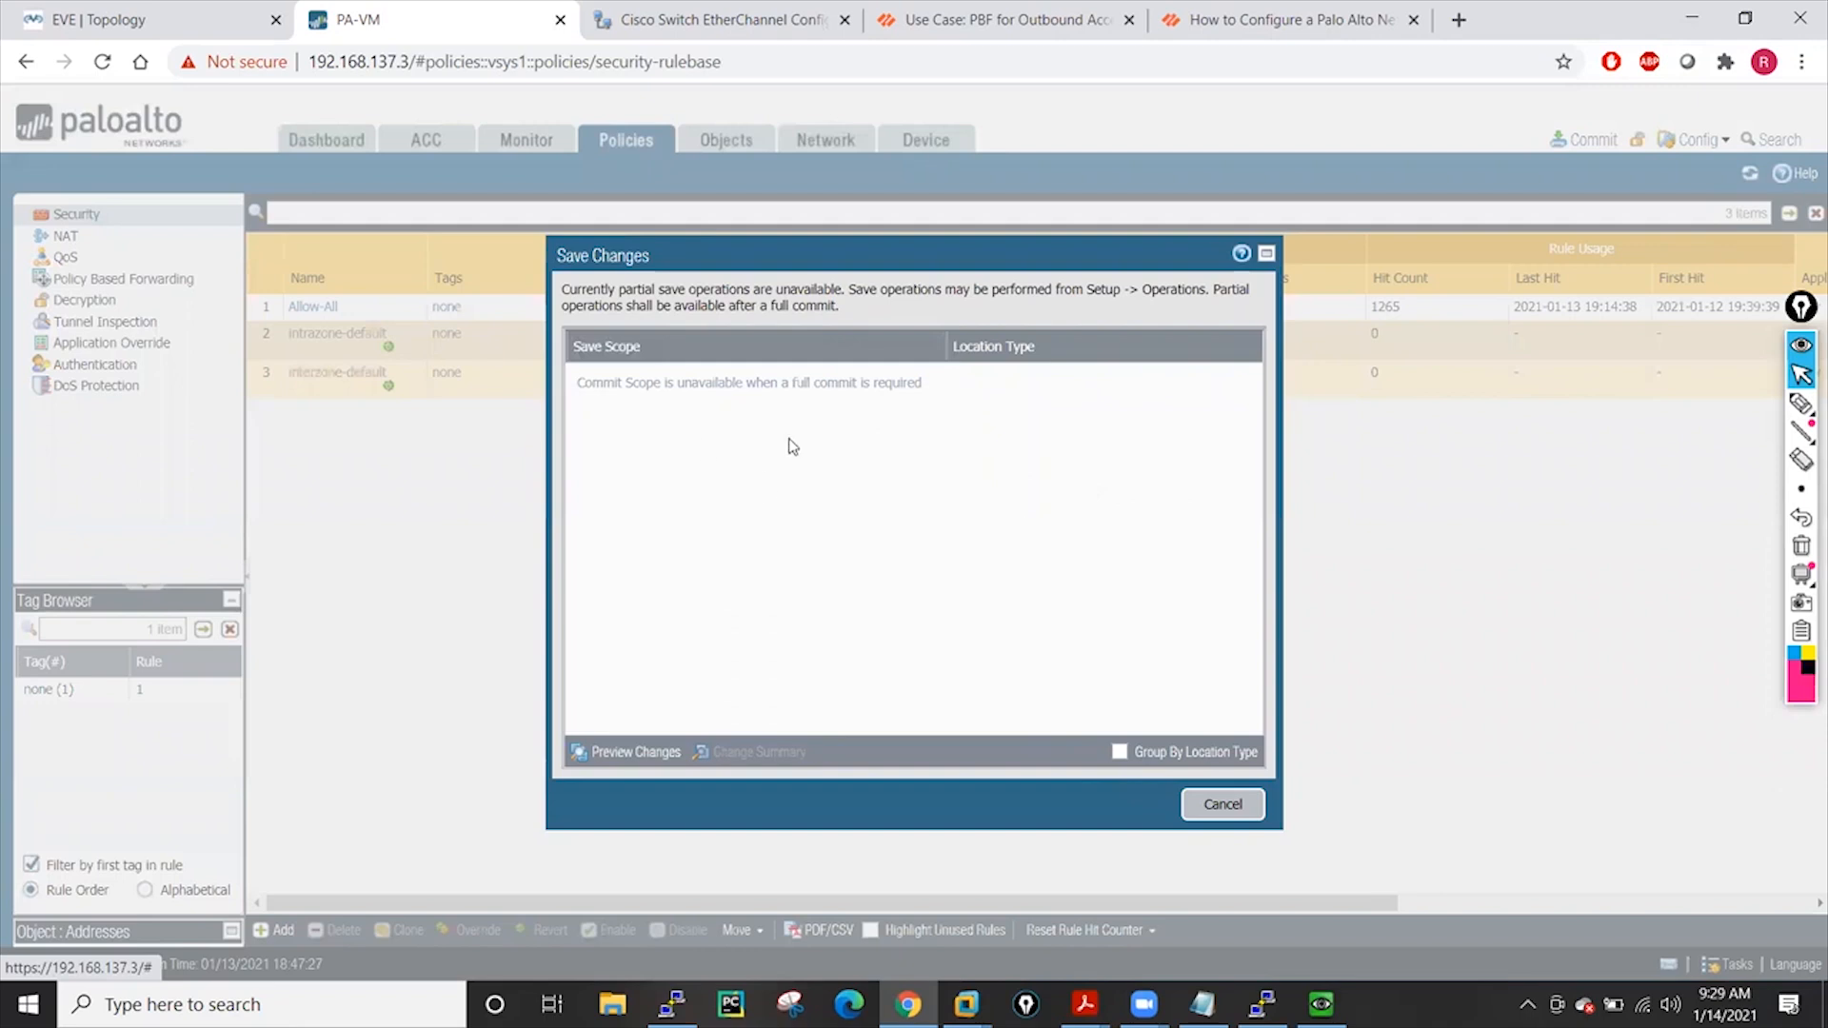
pyautogui.click(1220, 804)
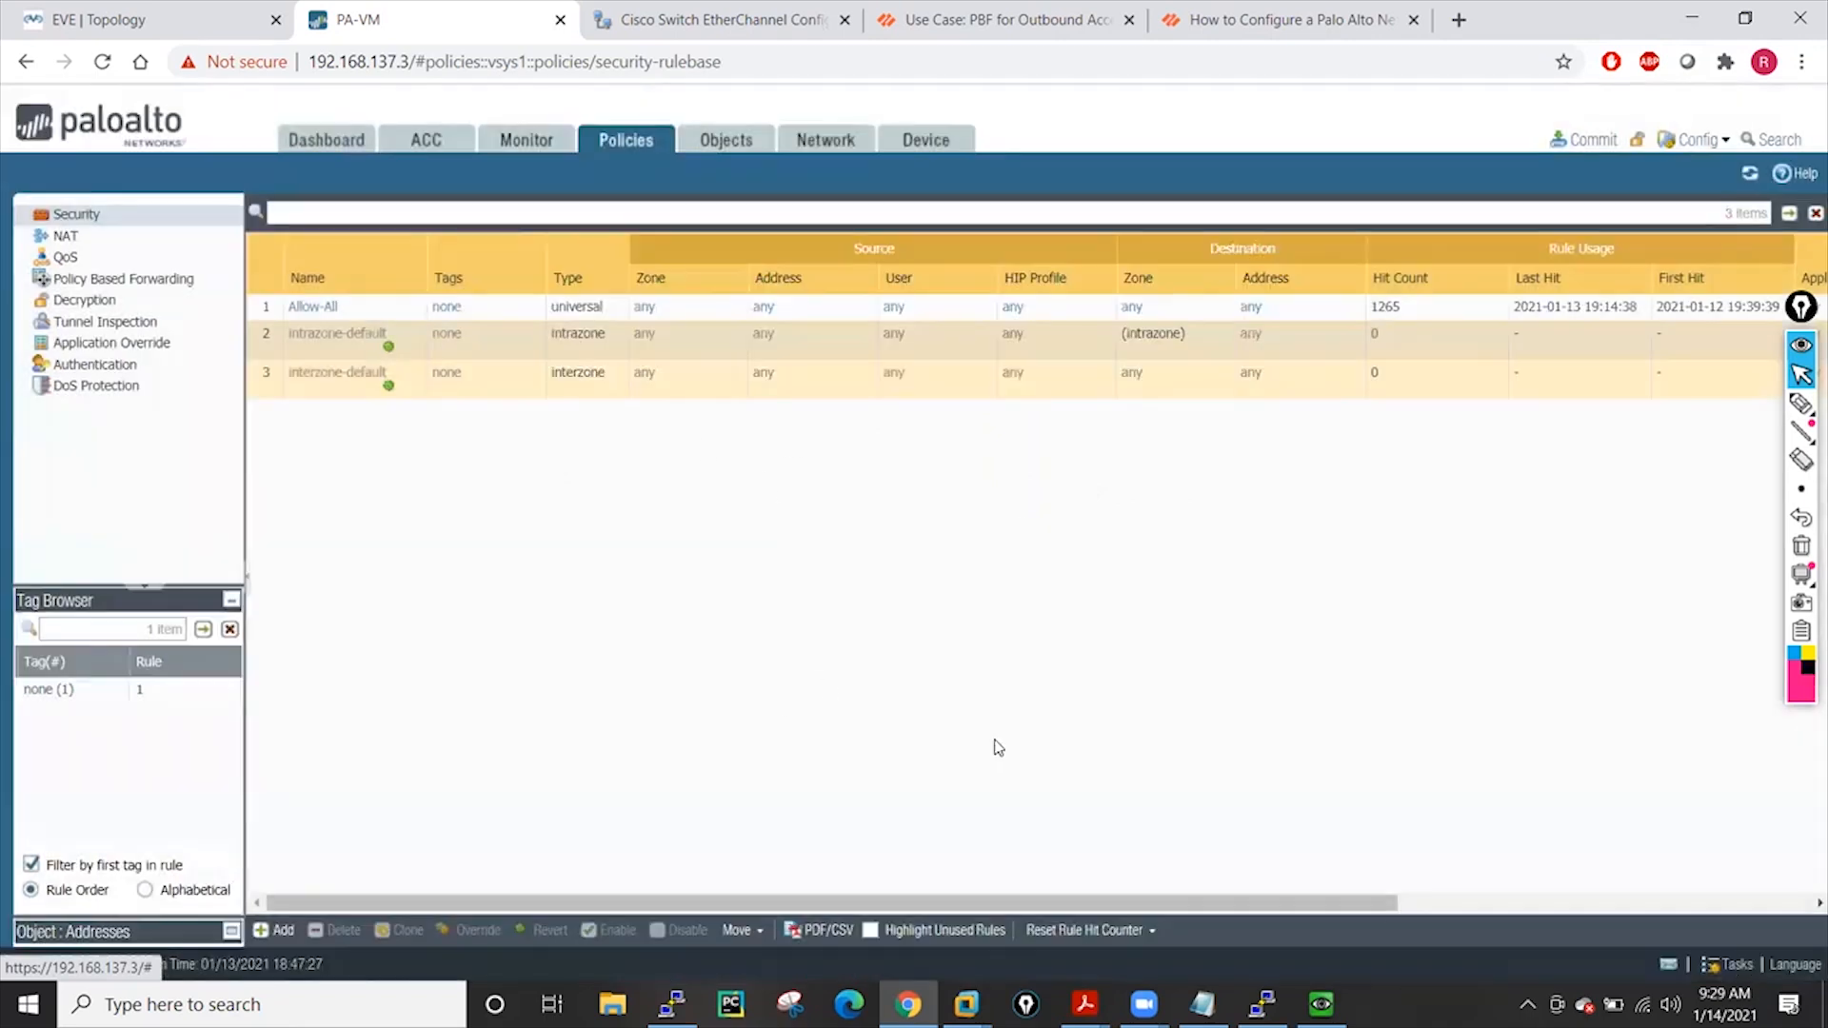
# Add security rule hggg from zone Outside to zone Inside, then view the NAT rules
pyautogui.click(283, 936)
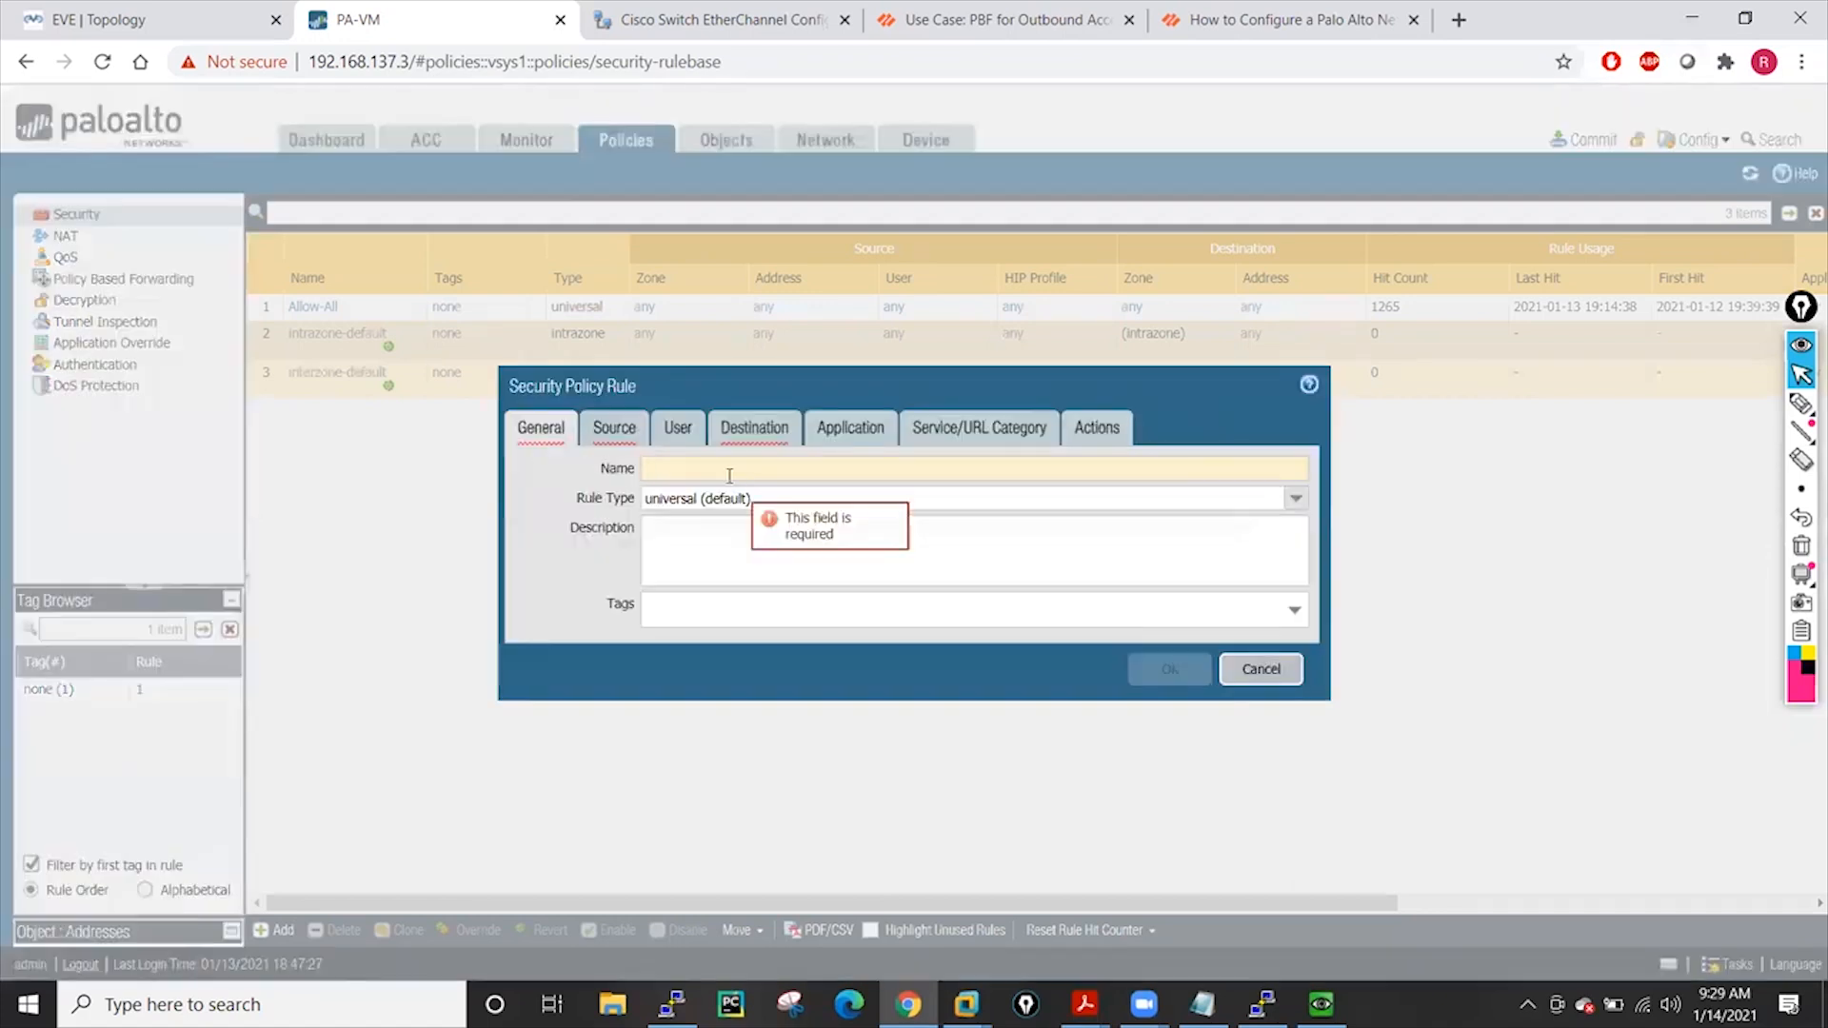
pyautogui.write('hggg')
pyautogui.click(597, 439)
pyautogui.click(560, 727)
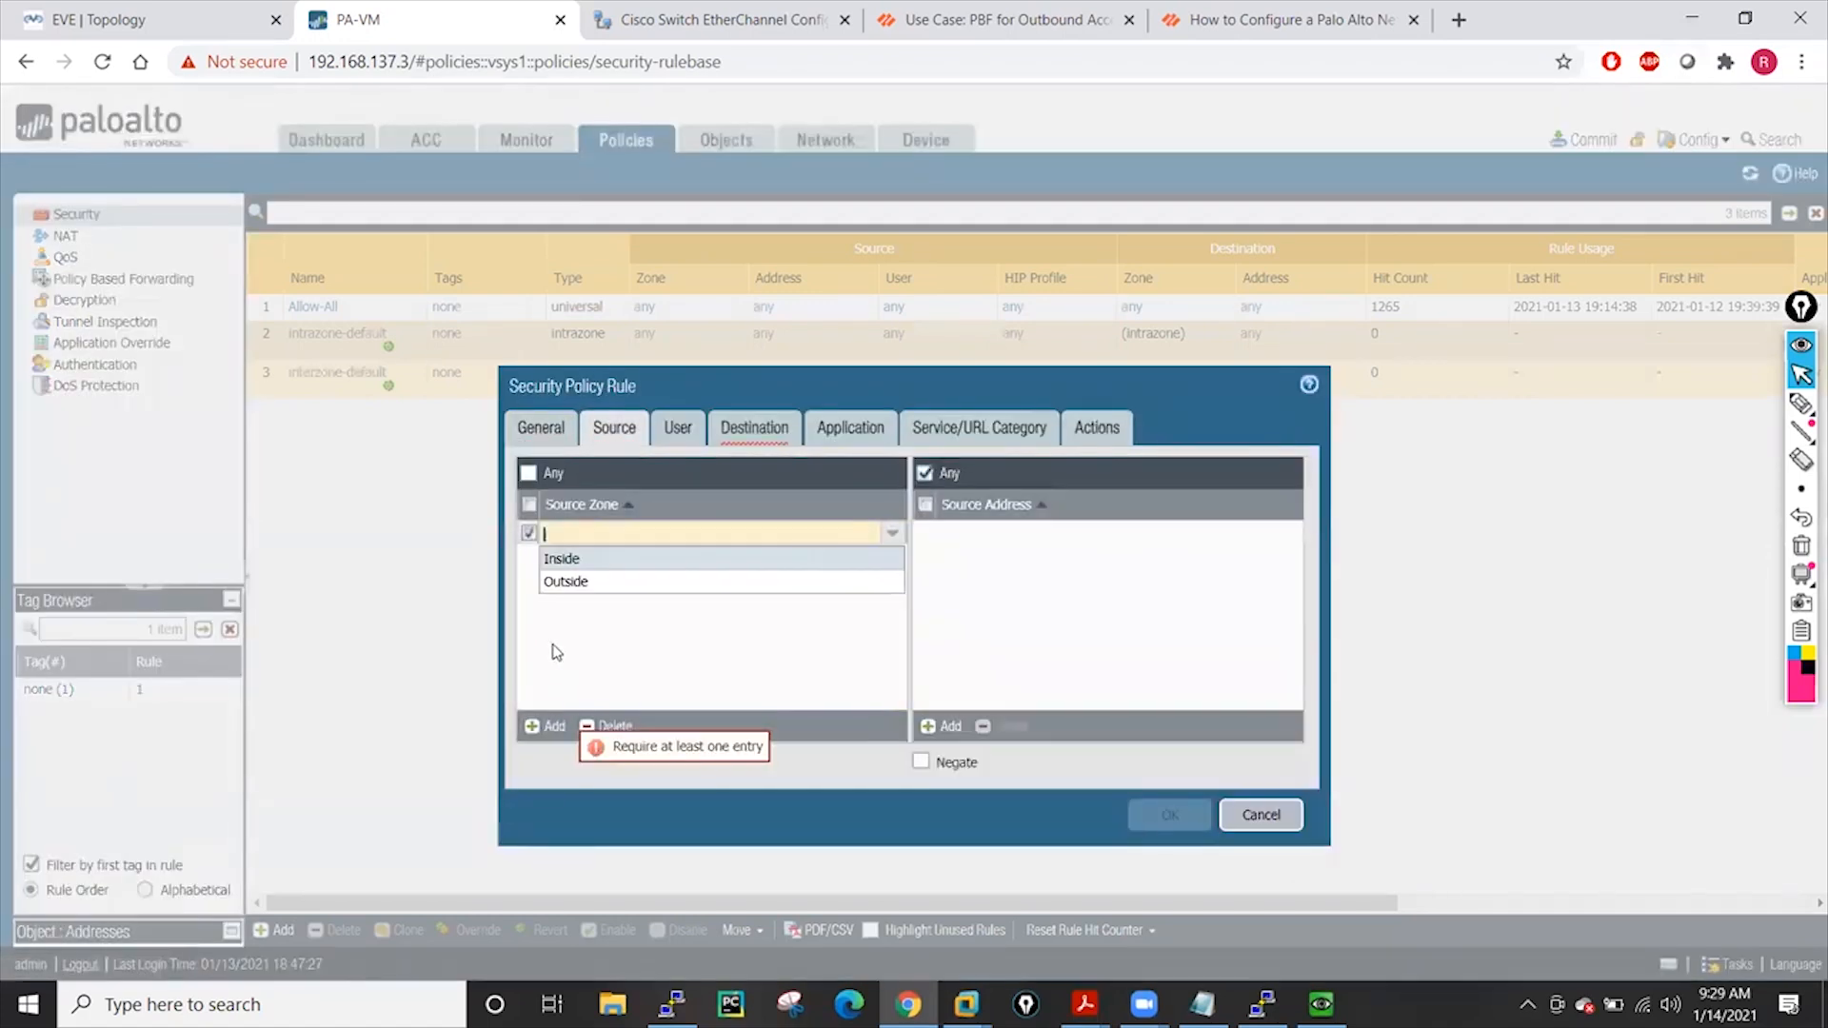
pyautogui.click(572, 578)
pyautogui.click(745, 436)
pyautogui.click(545, 725)
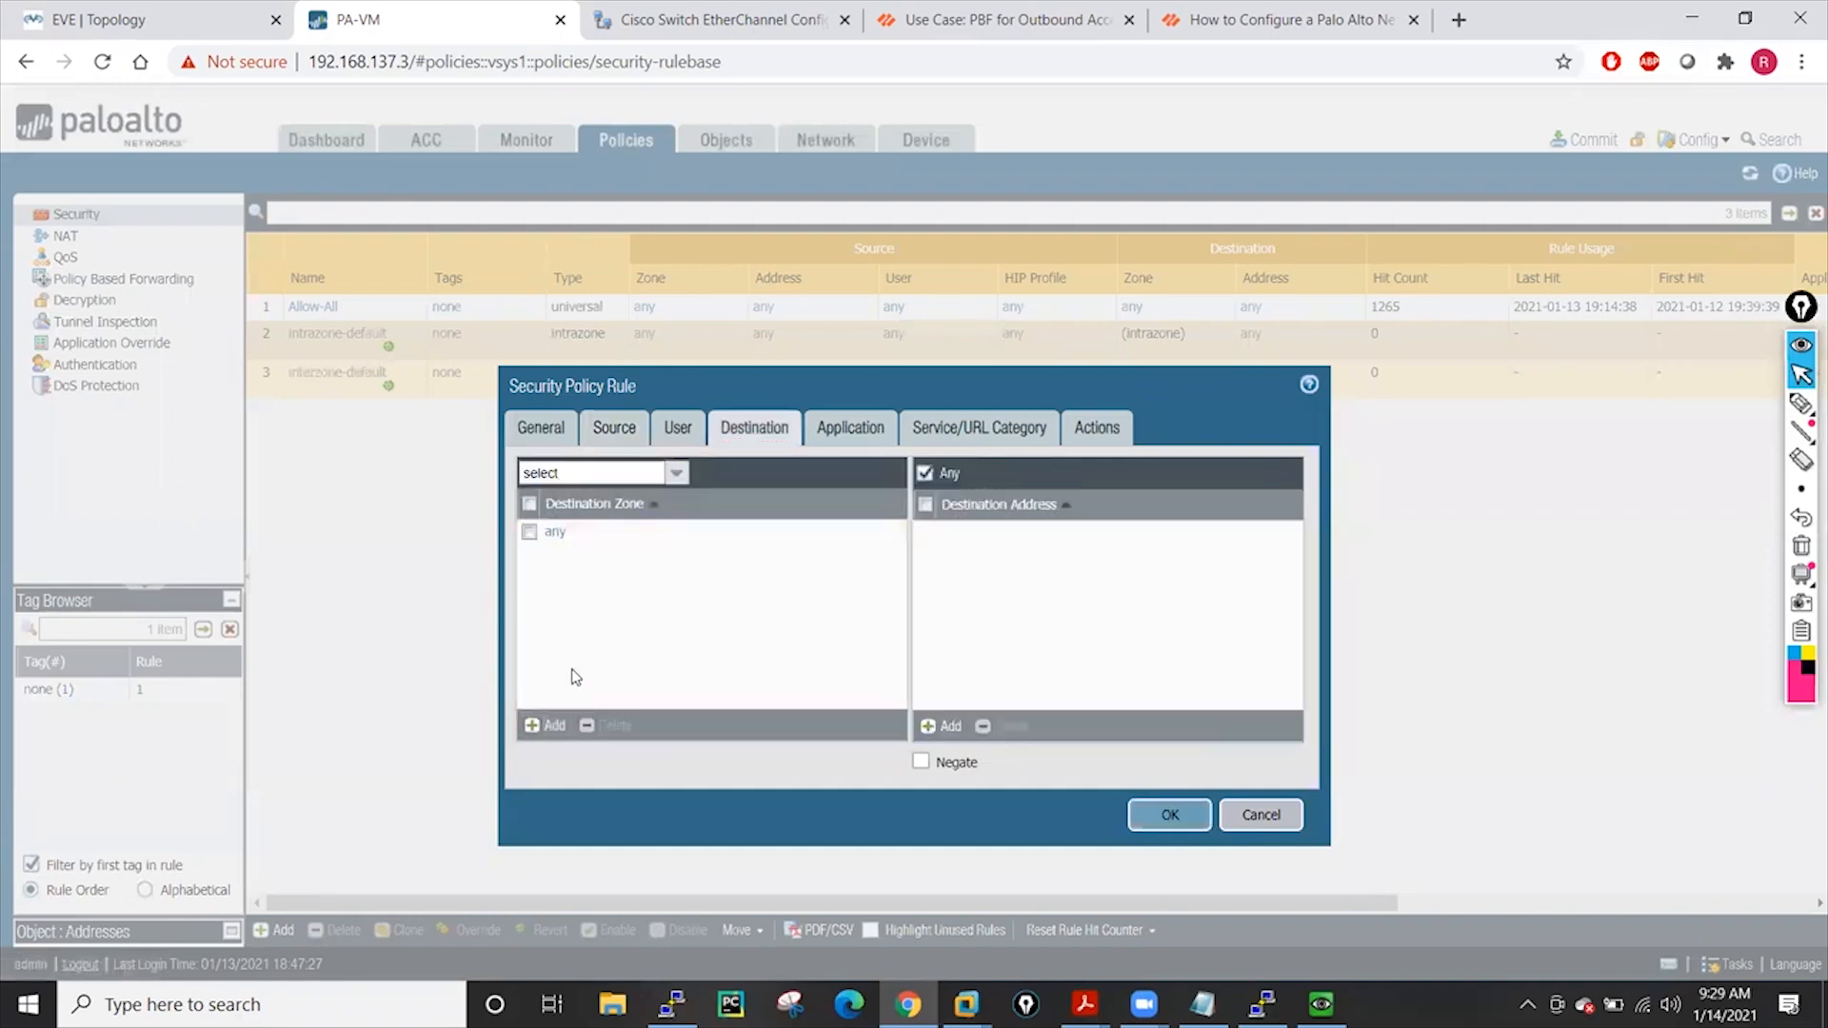
pyautogui.click(564, 557)
pyautogui.click(1163, 816)
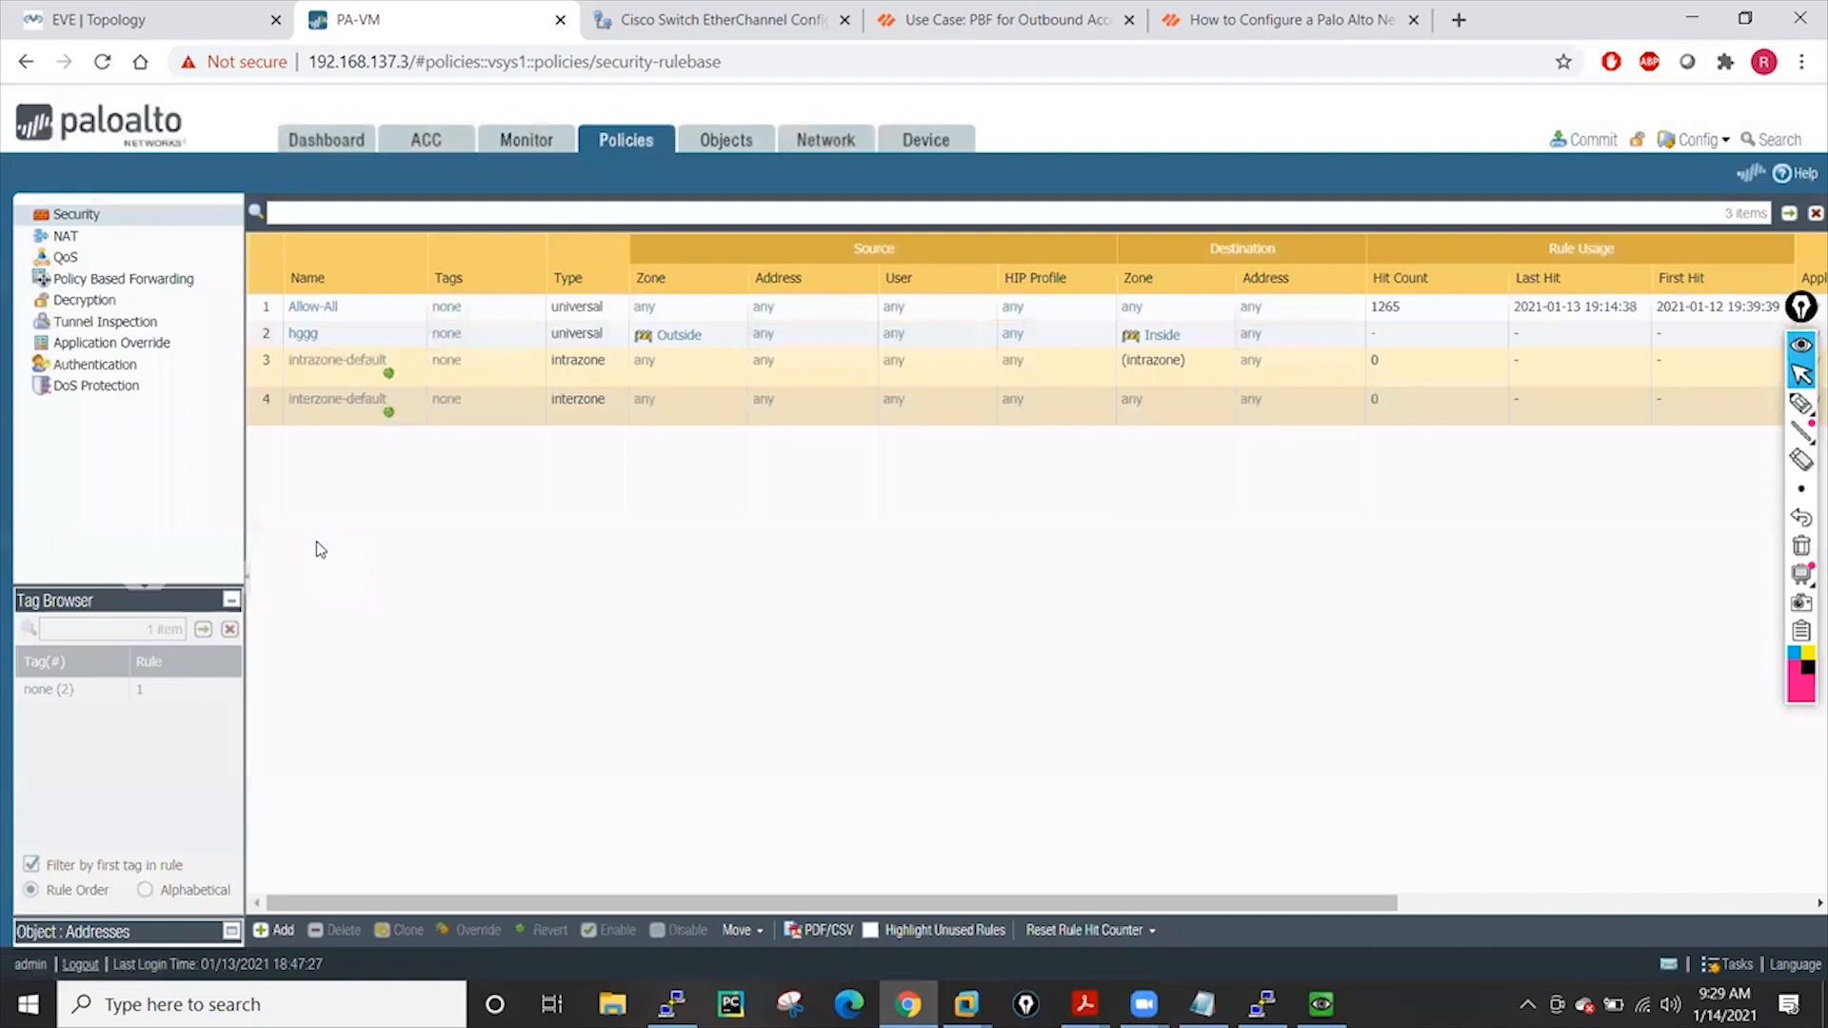
pyautogui.click(93, 236)
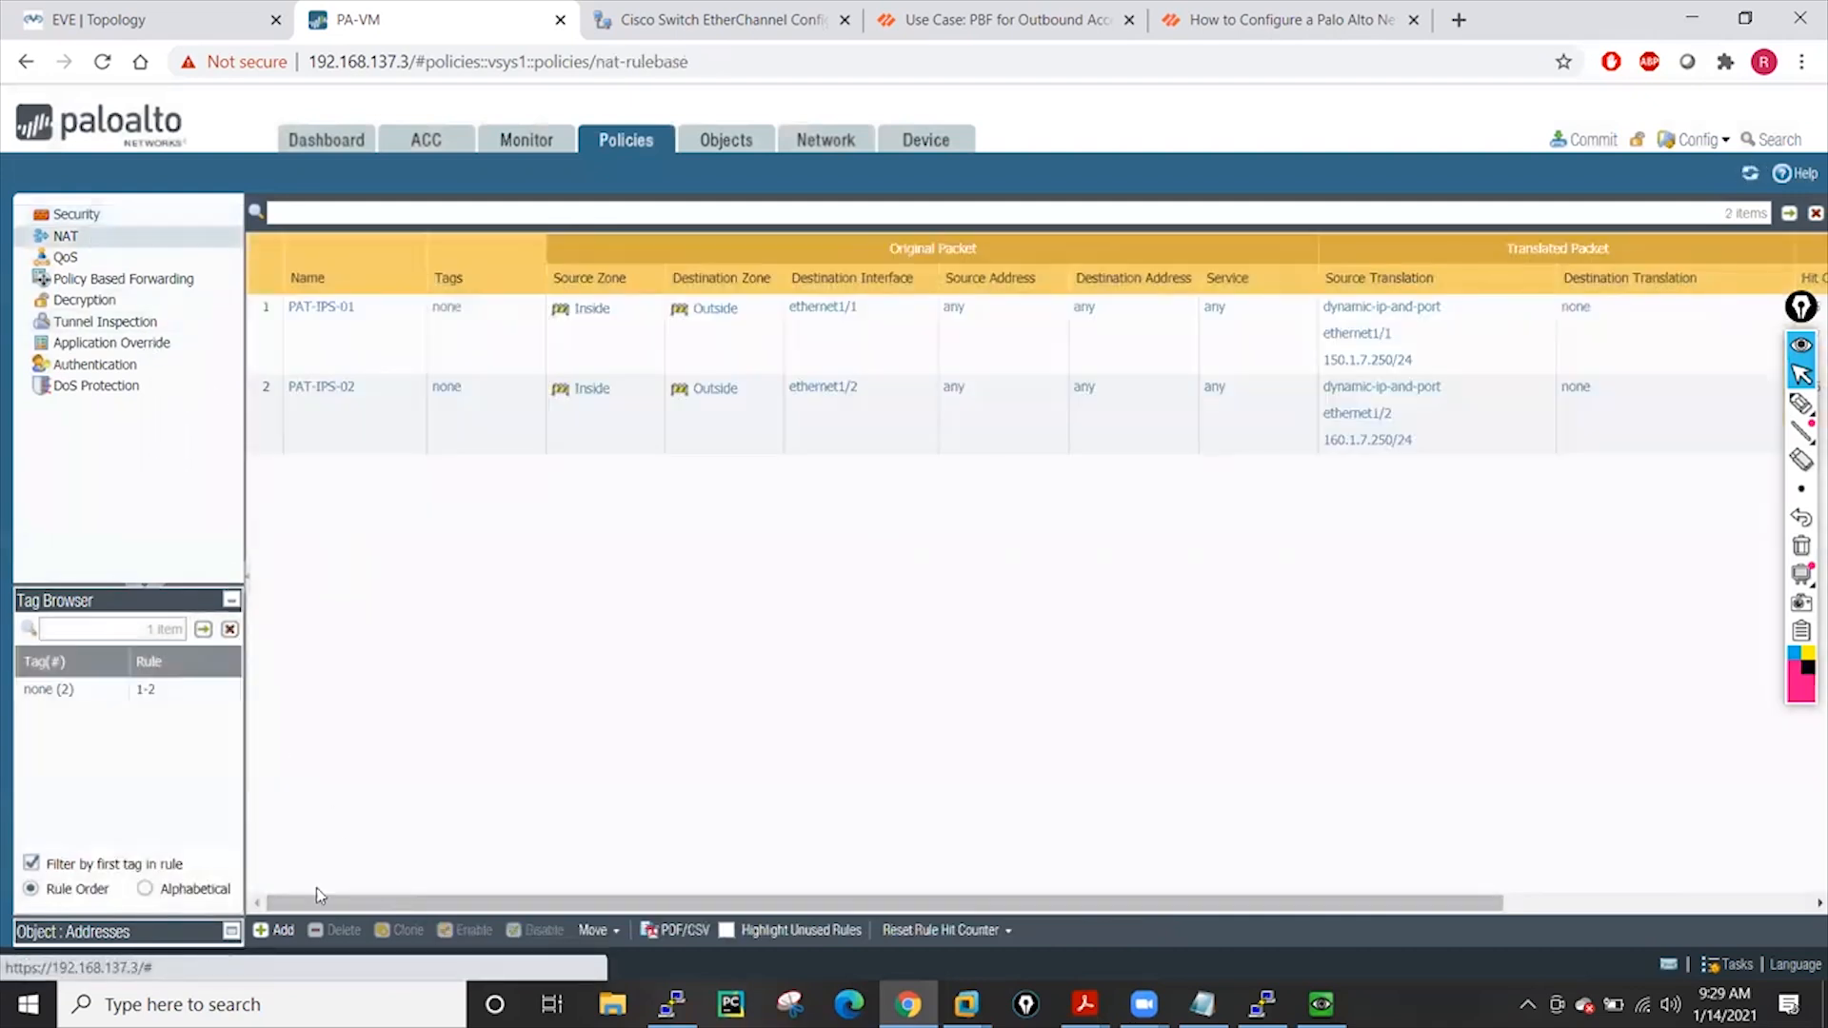
# Start NAT rule ggg with original-packet source zone Inside and destination zone Outside
pyautogui.click(276, 930)
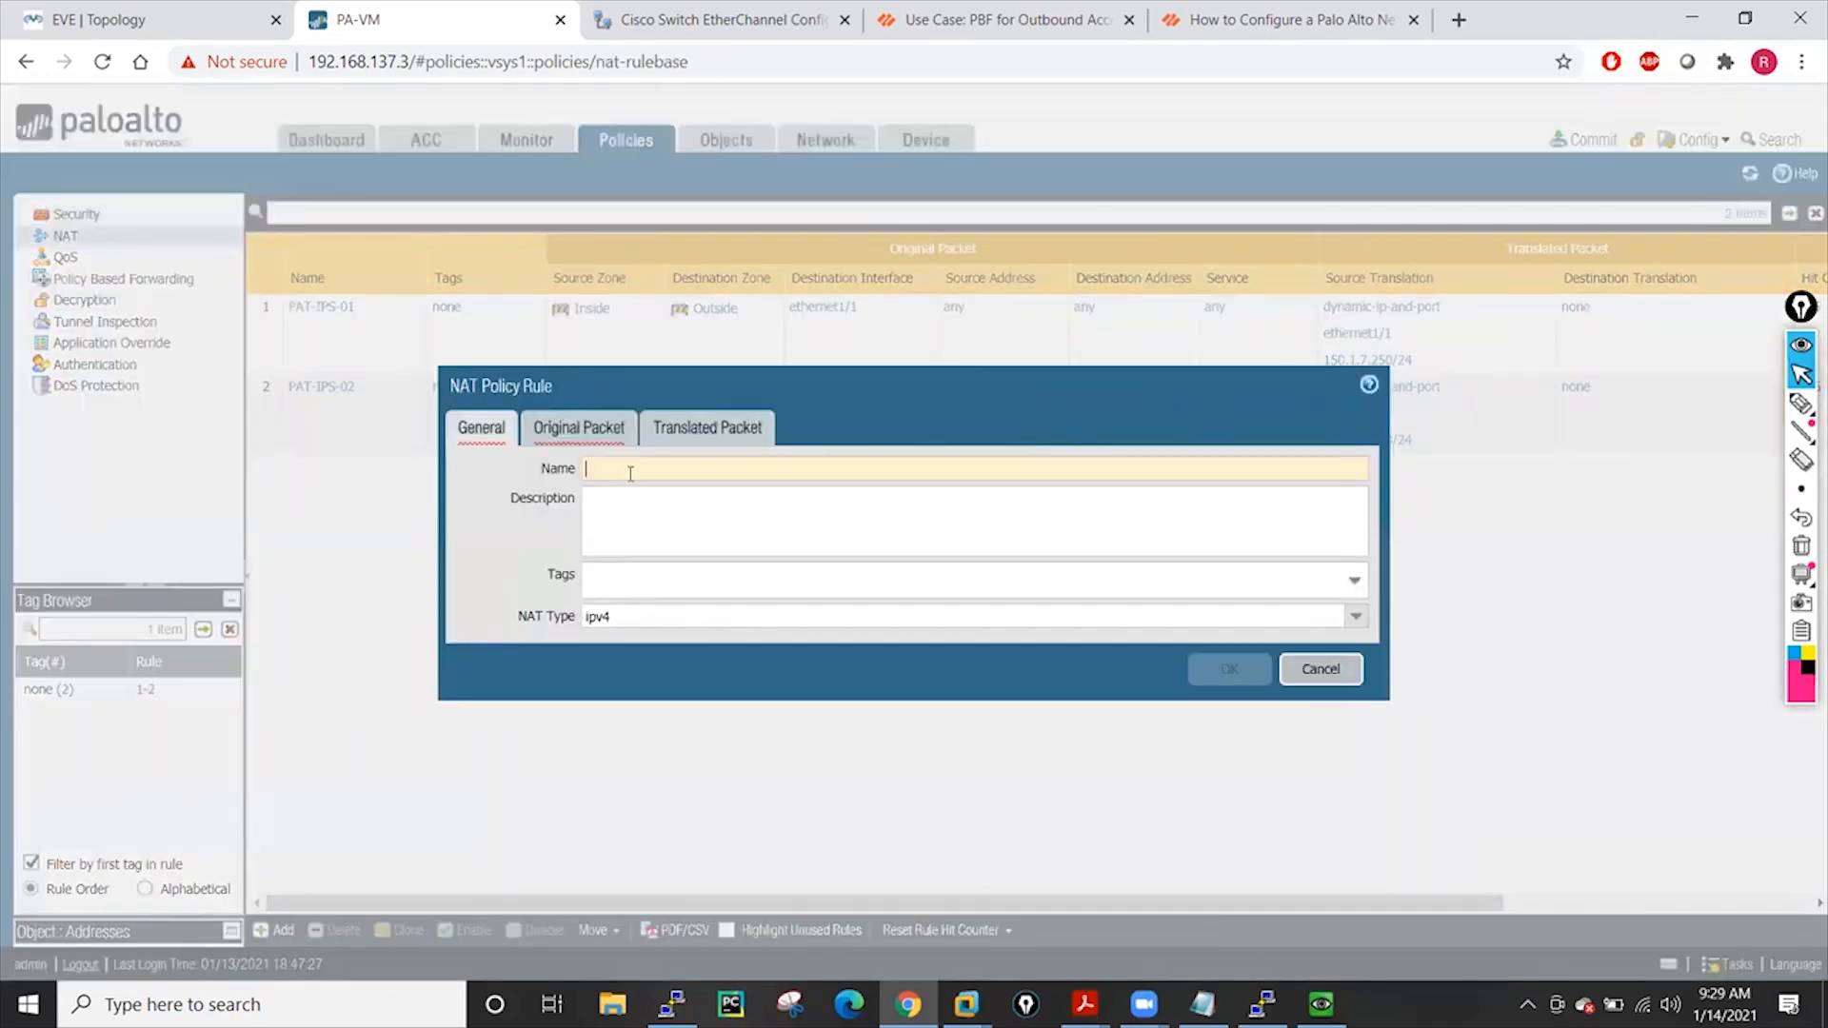
pyautogui.write('ggg')
pyautogui.click(564, 431)
pyautogui.click(487, 726)
pyautogui.click(502, 560)
pyautogui.click(890, 494)
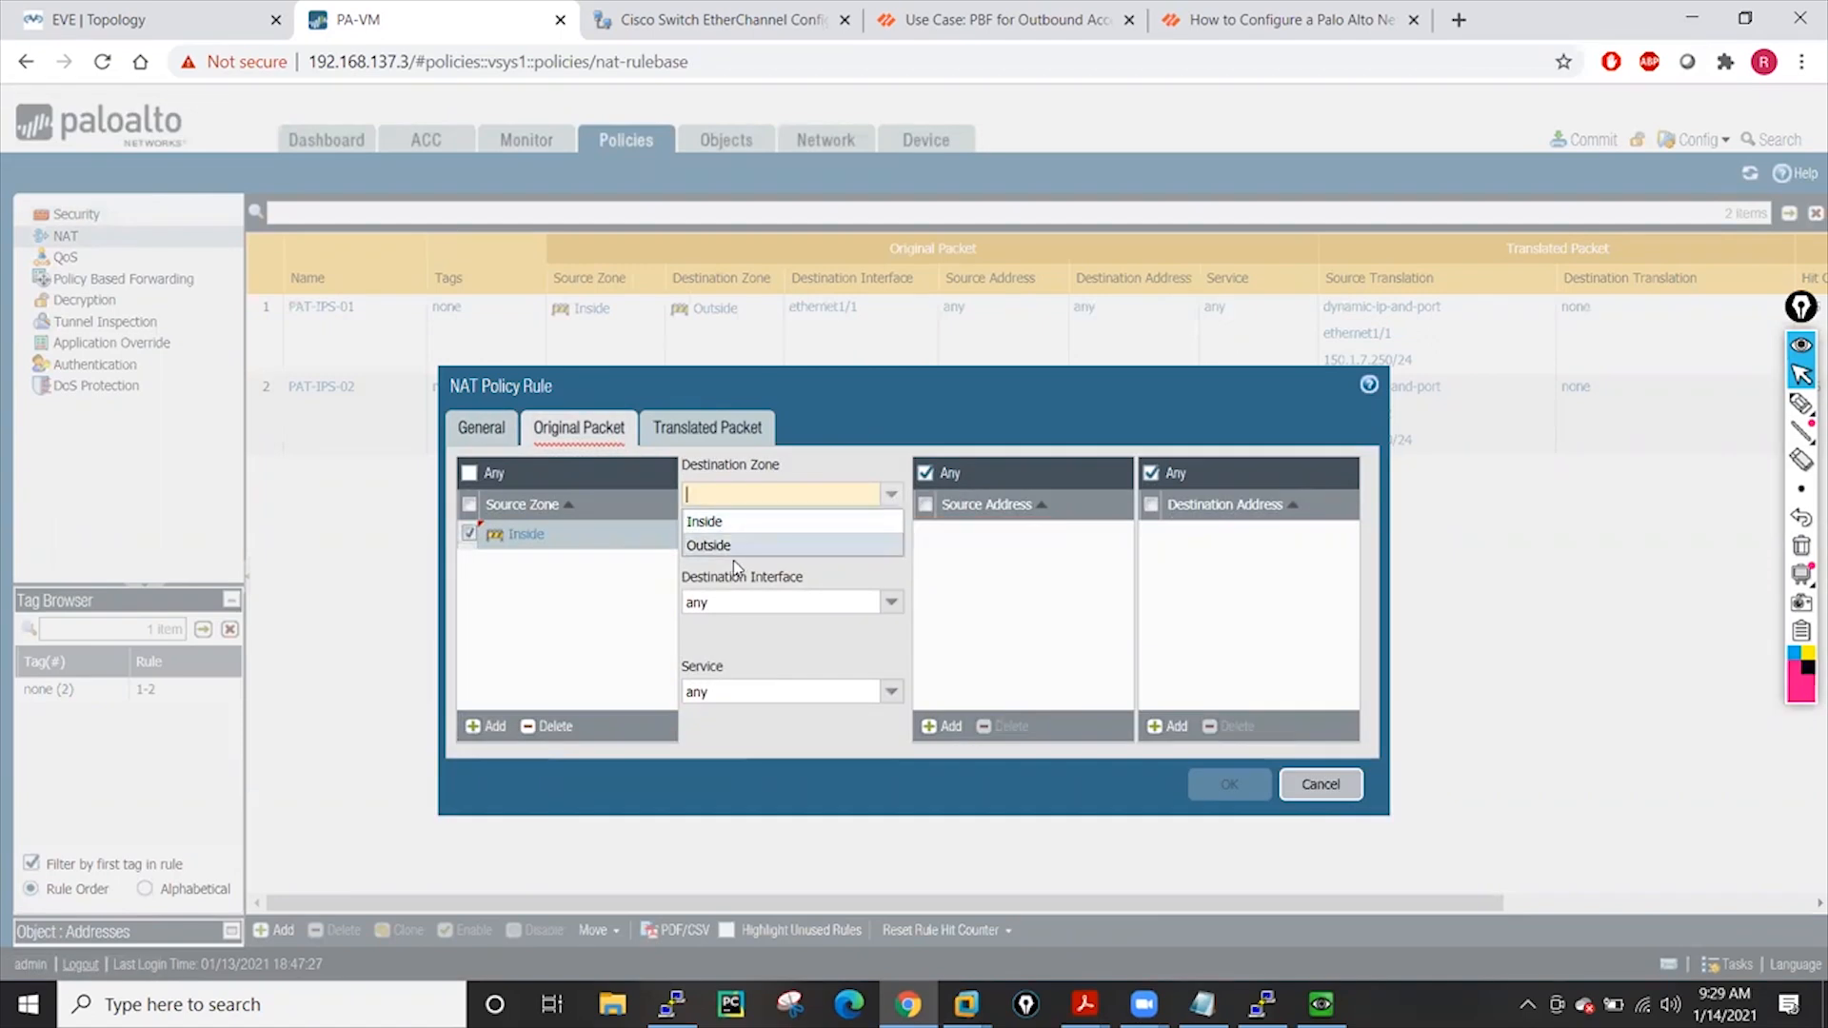
pyautogui.click(729, 547)
# Set Dynamic IP source translation to address hh and create the ggg rule
pyautogui.click(734, 435)
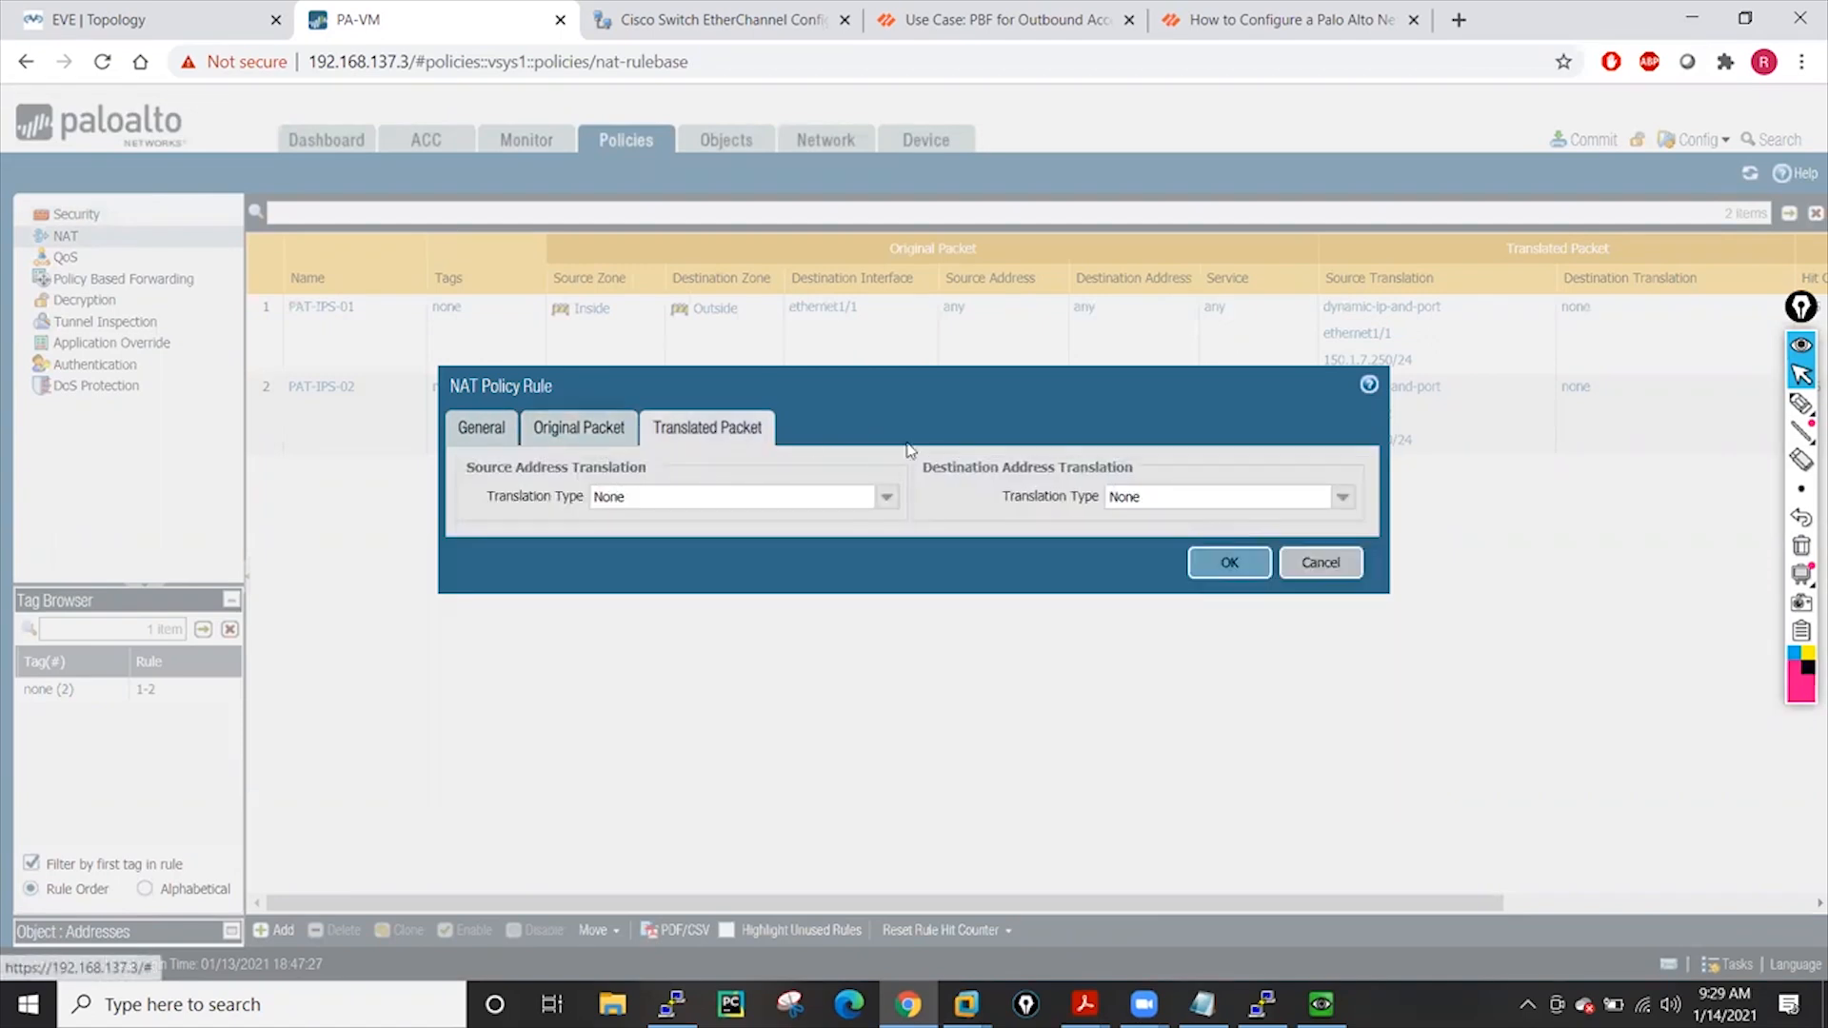
pyautogui.click(889, 498)
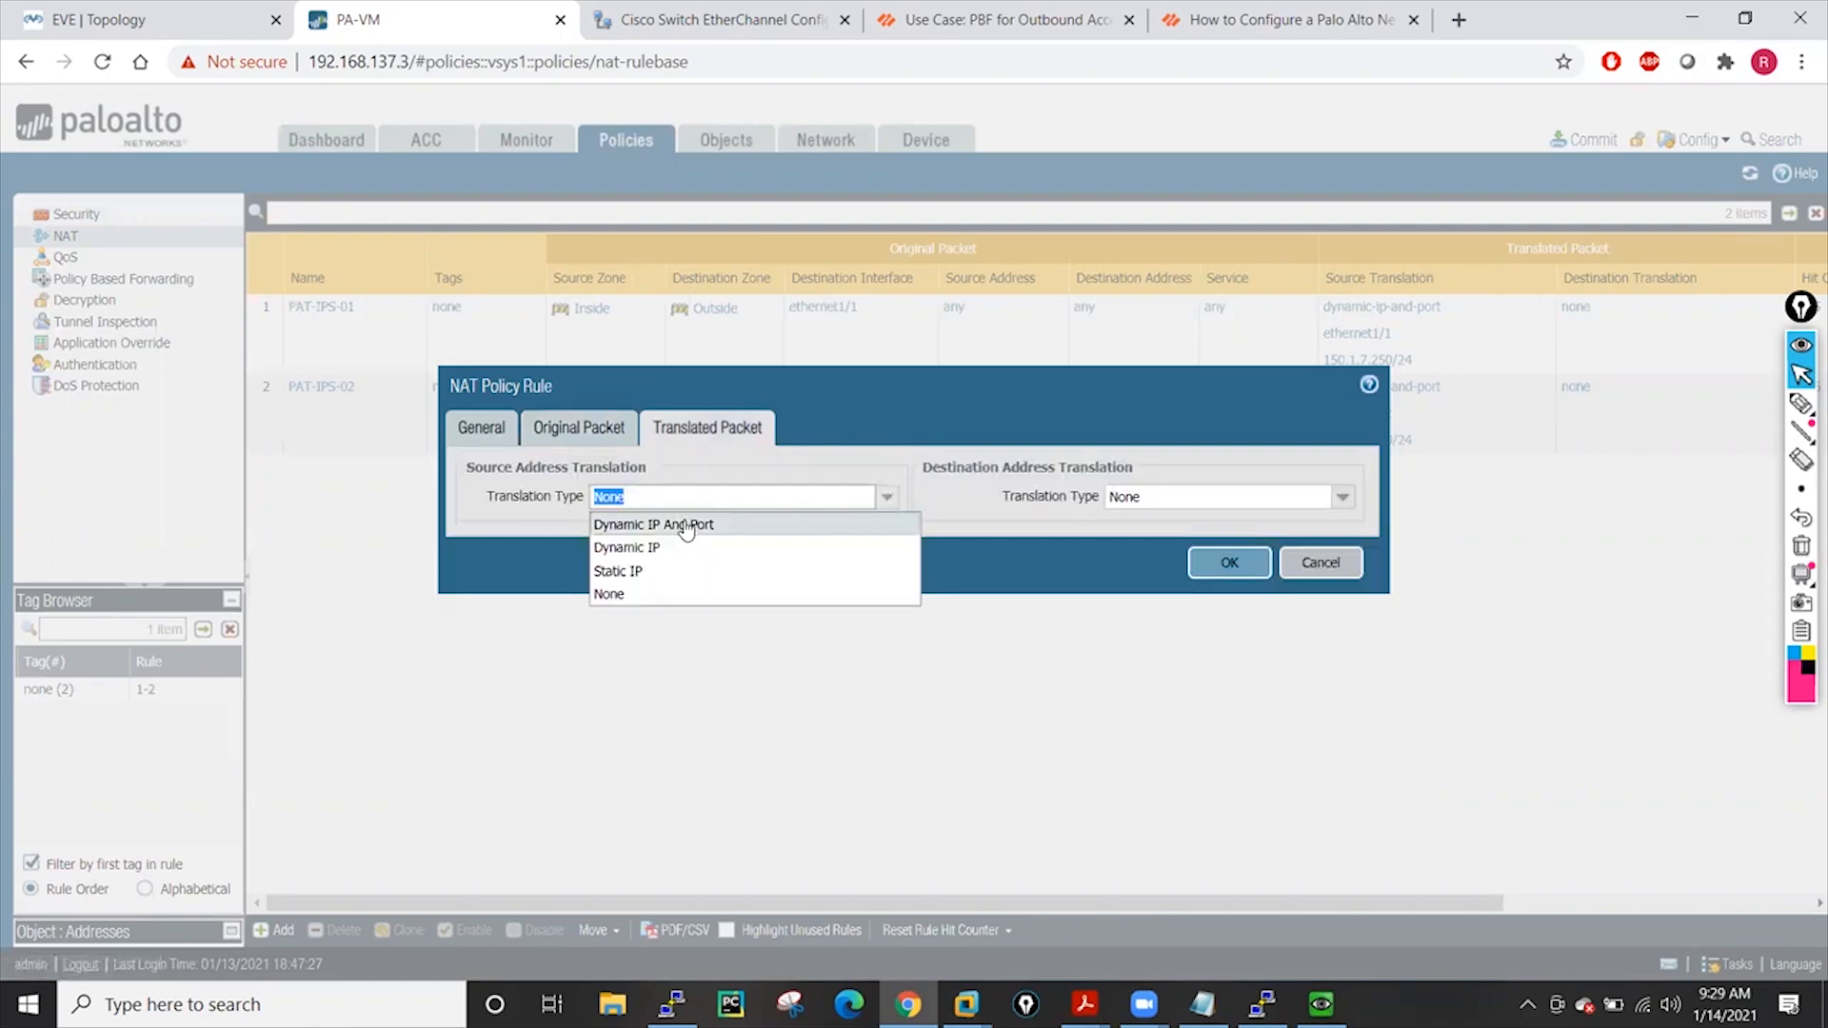
pyautogui.click(644, 551)
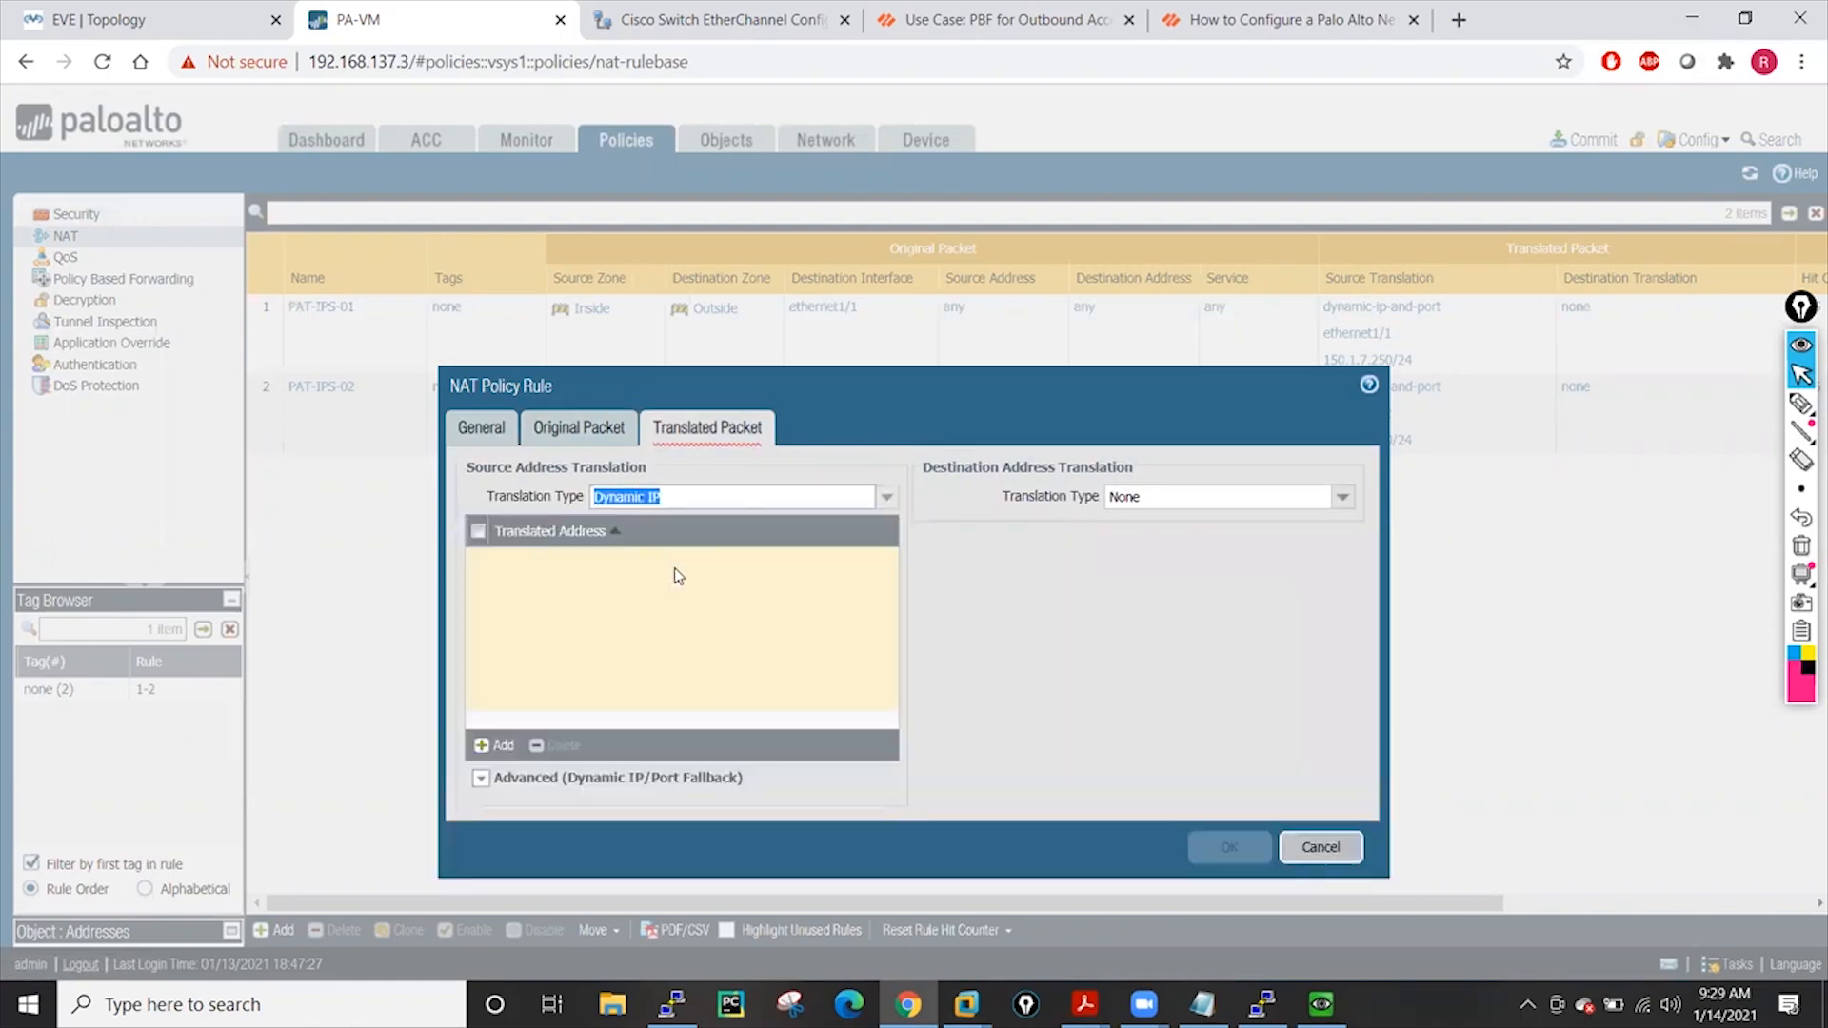
pyautogui.click(497, 746)
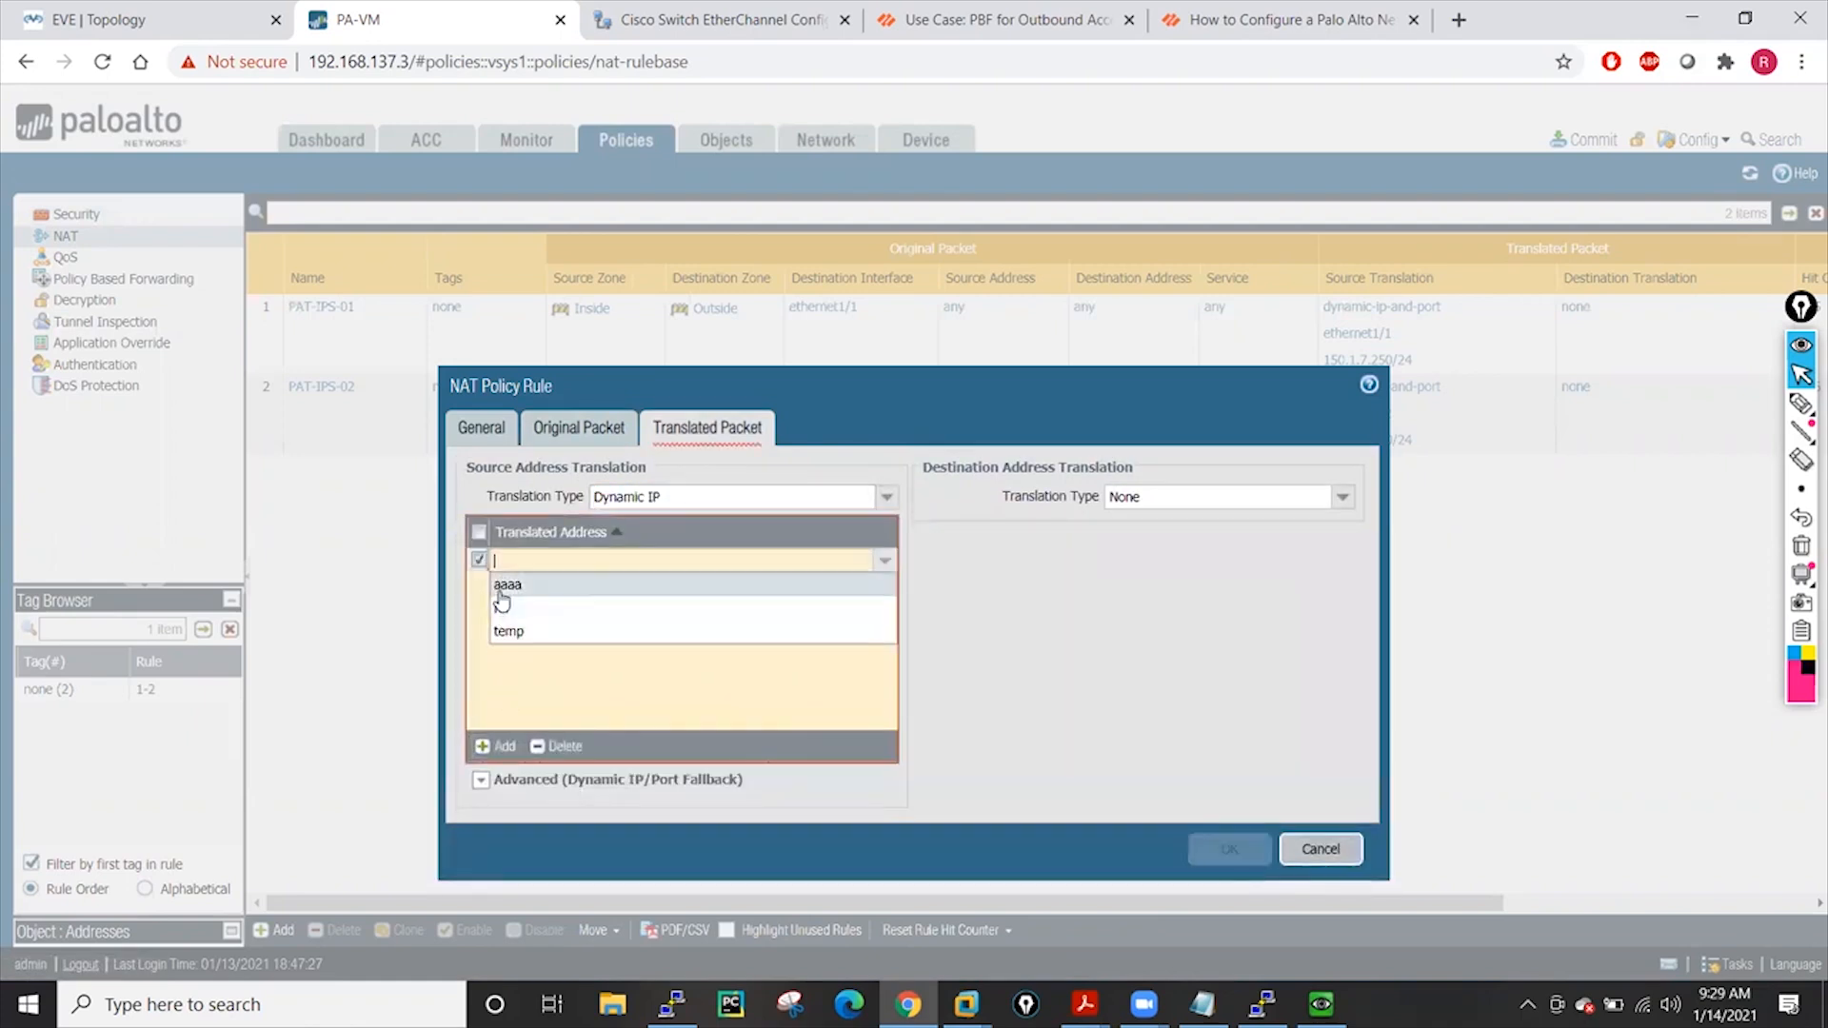
pyautogui.click(504, 609)
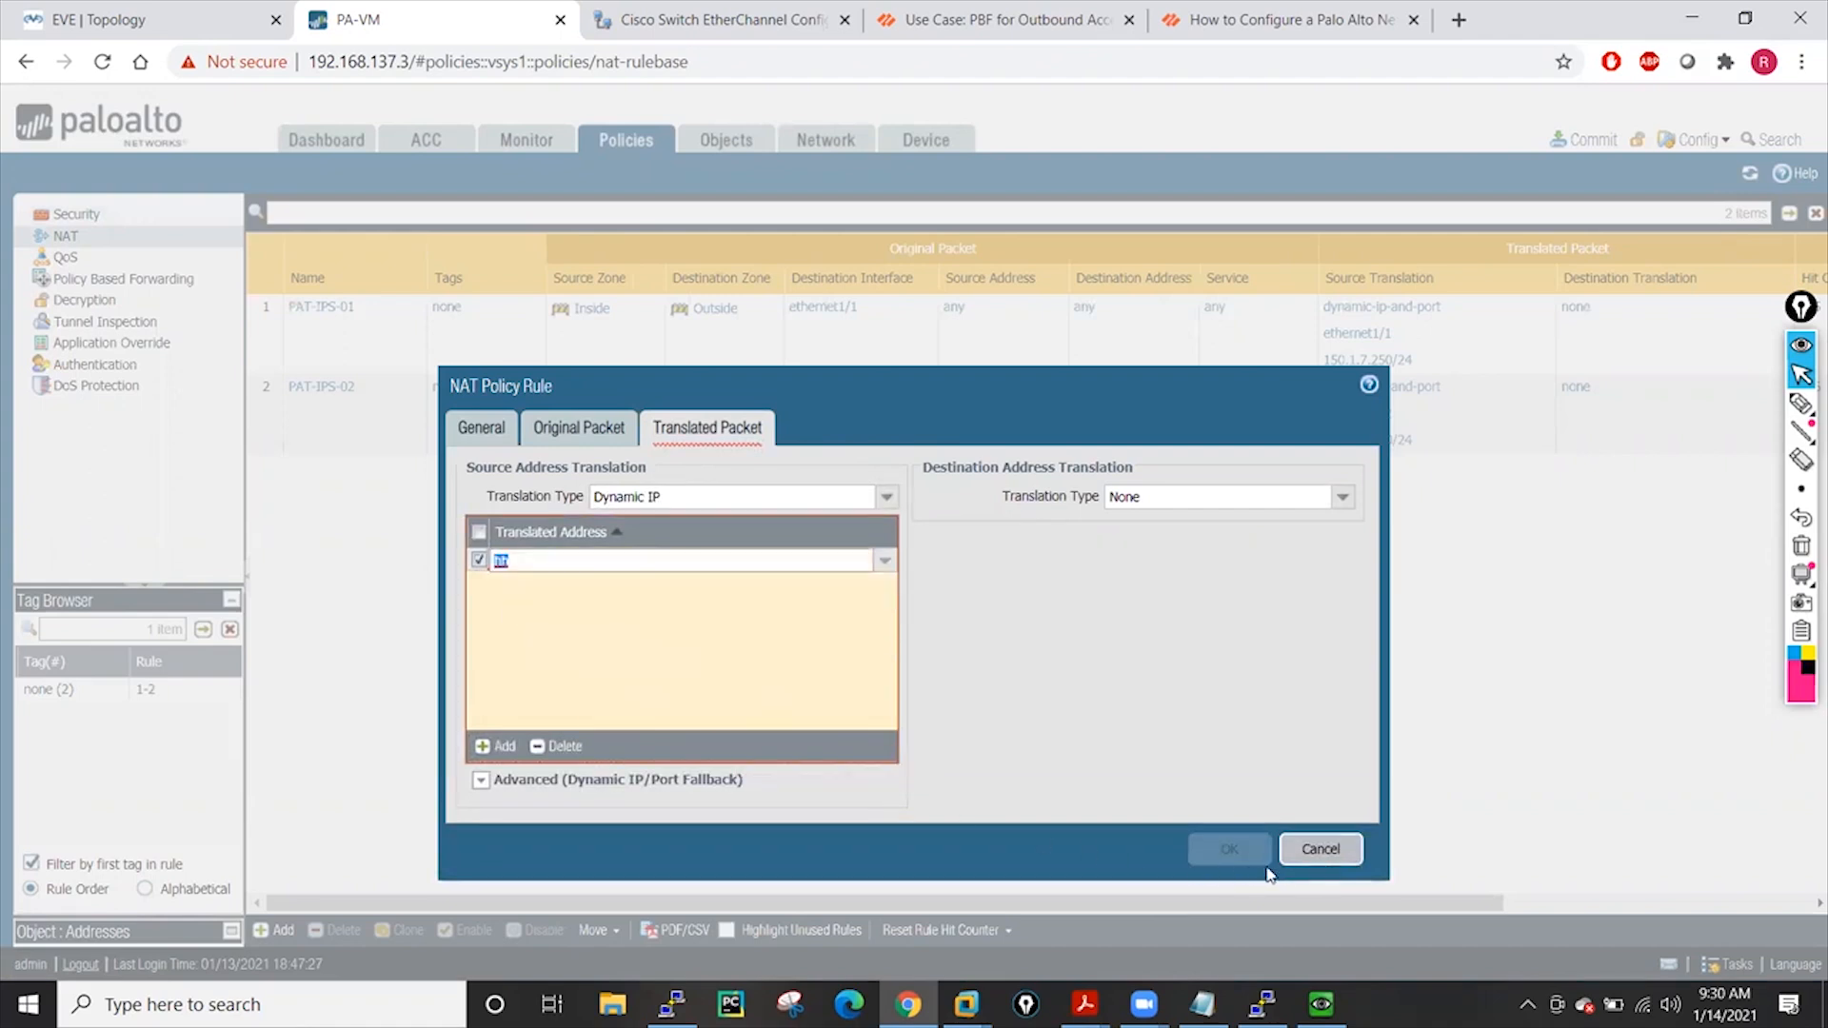
pyautogui.click(1082, 660)
pyautogui.click(1228, 846)
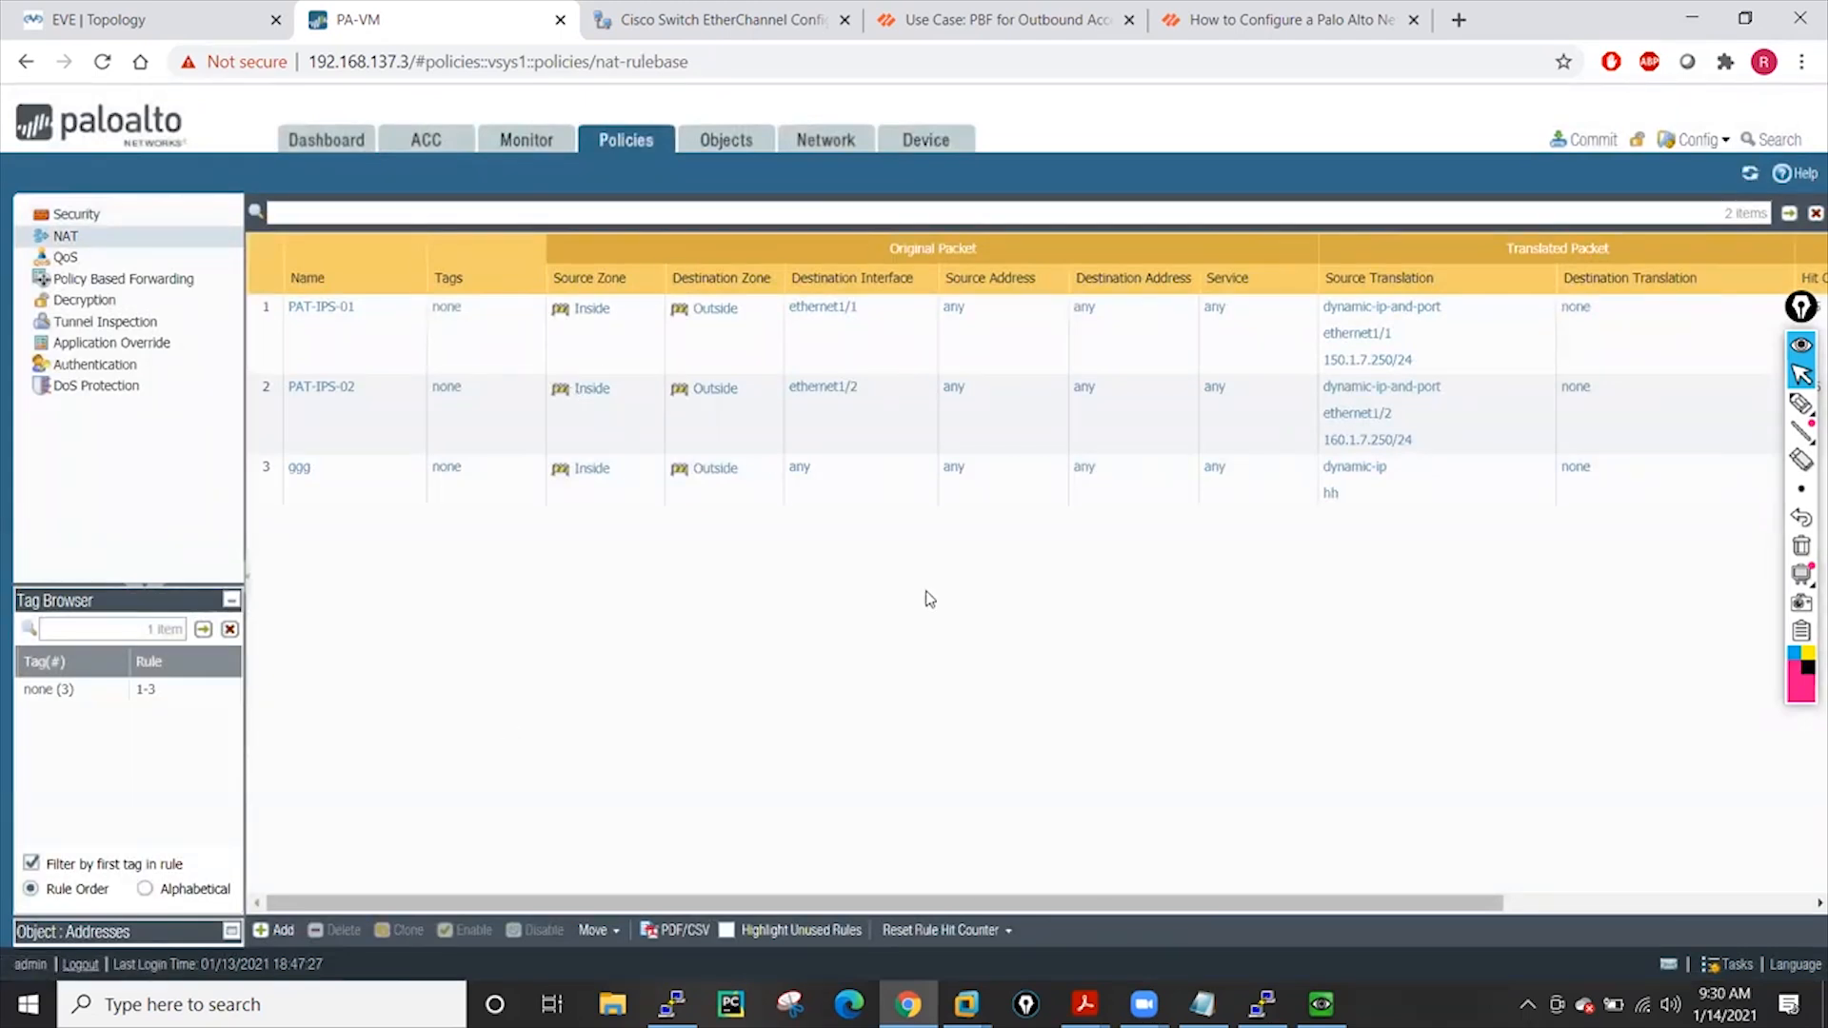
# Revert to the last saved configuration and display the Security rules, now only three defaults
pyautogui.click(928, 139)
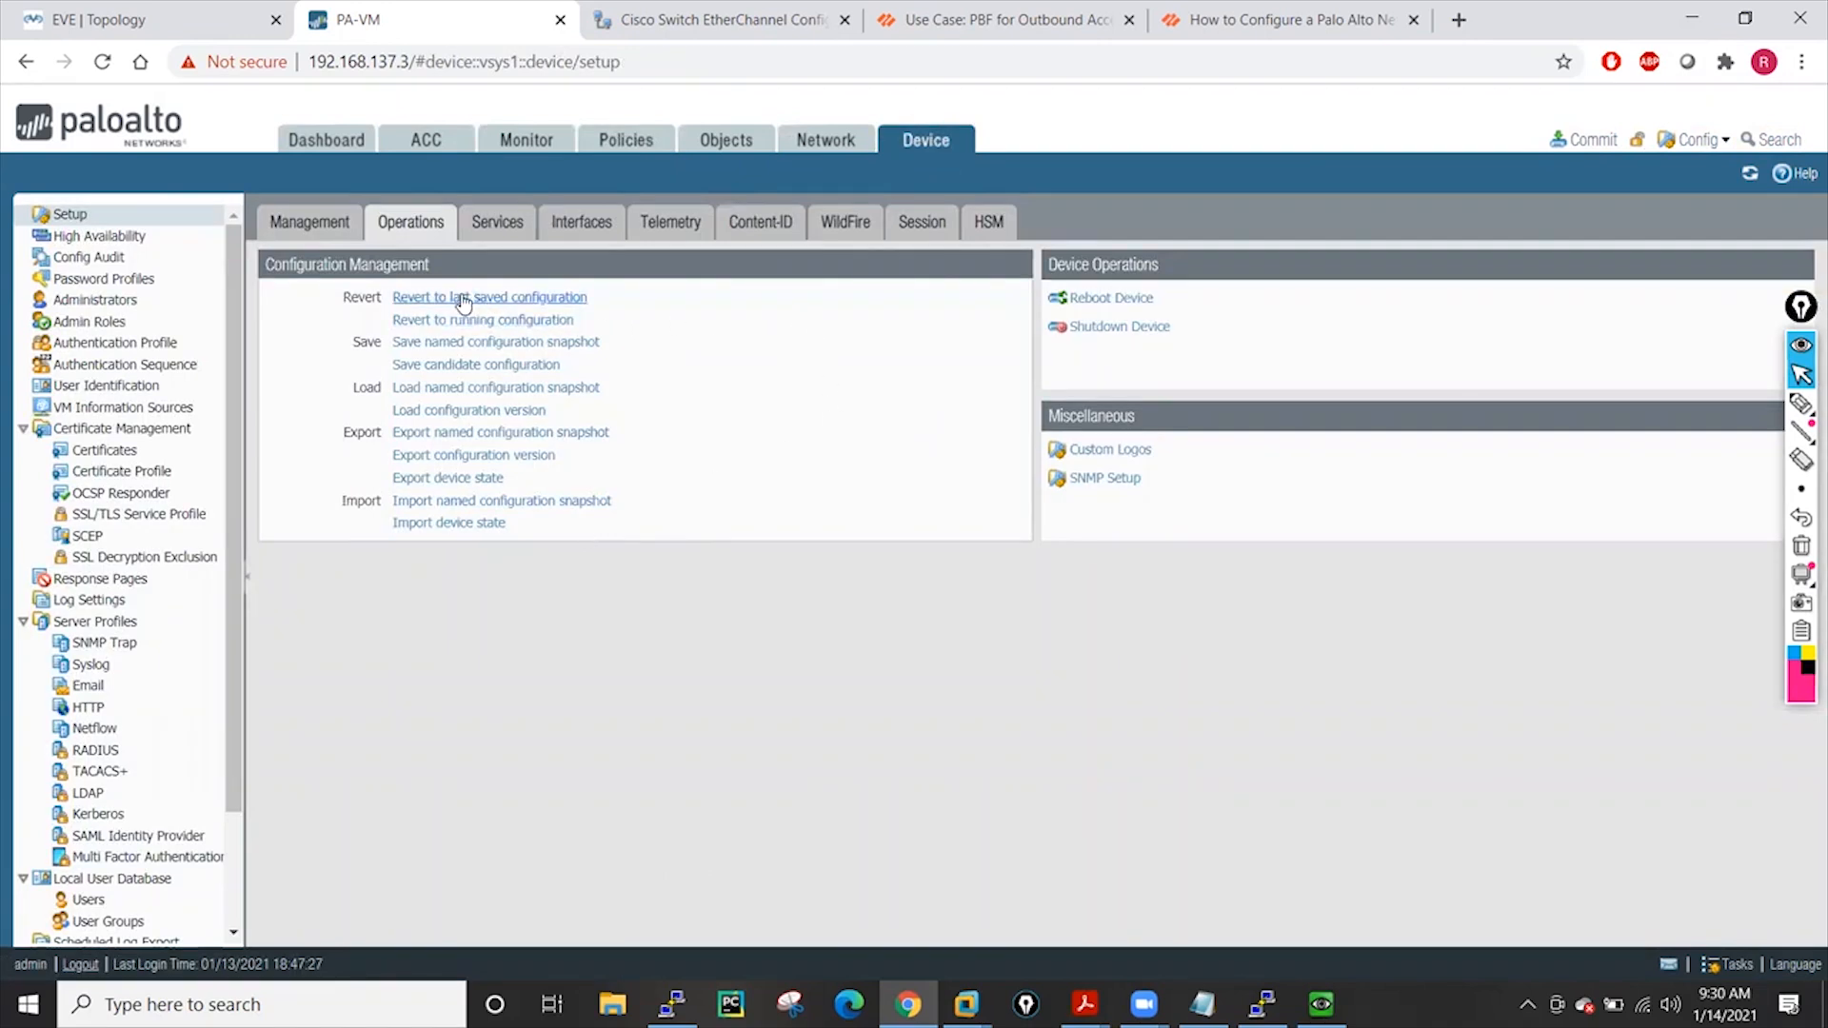
pyautogui.click(515, 298)
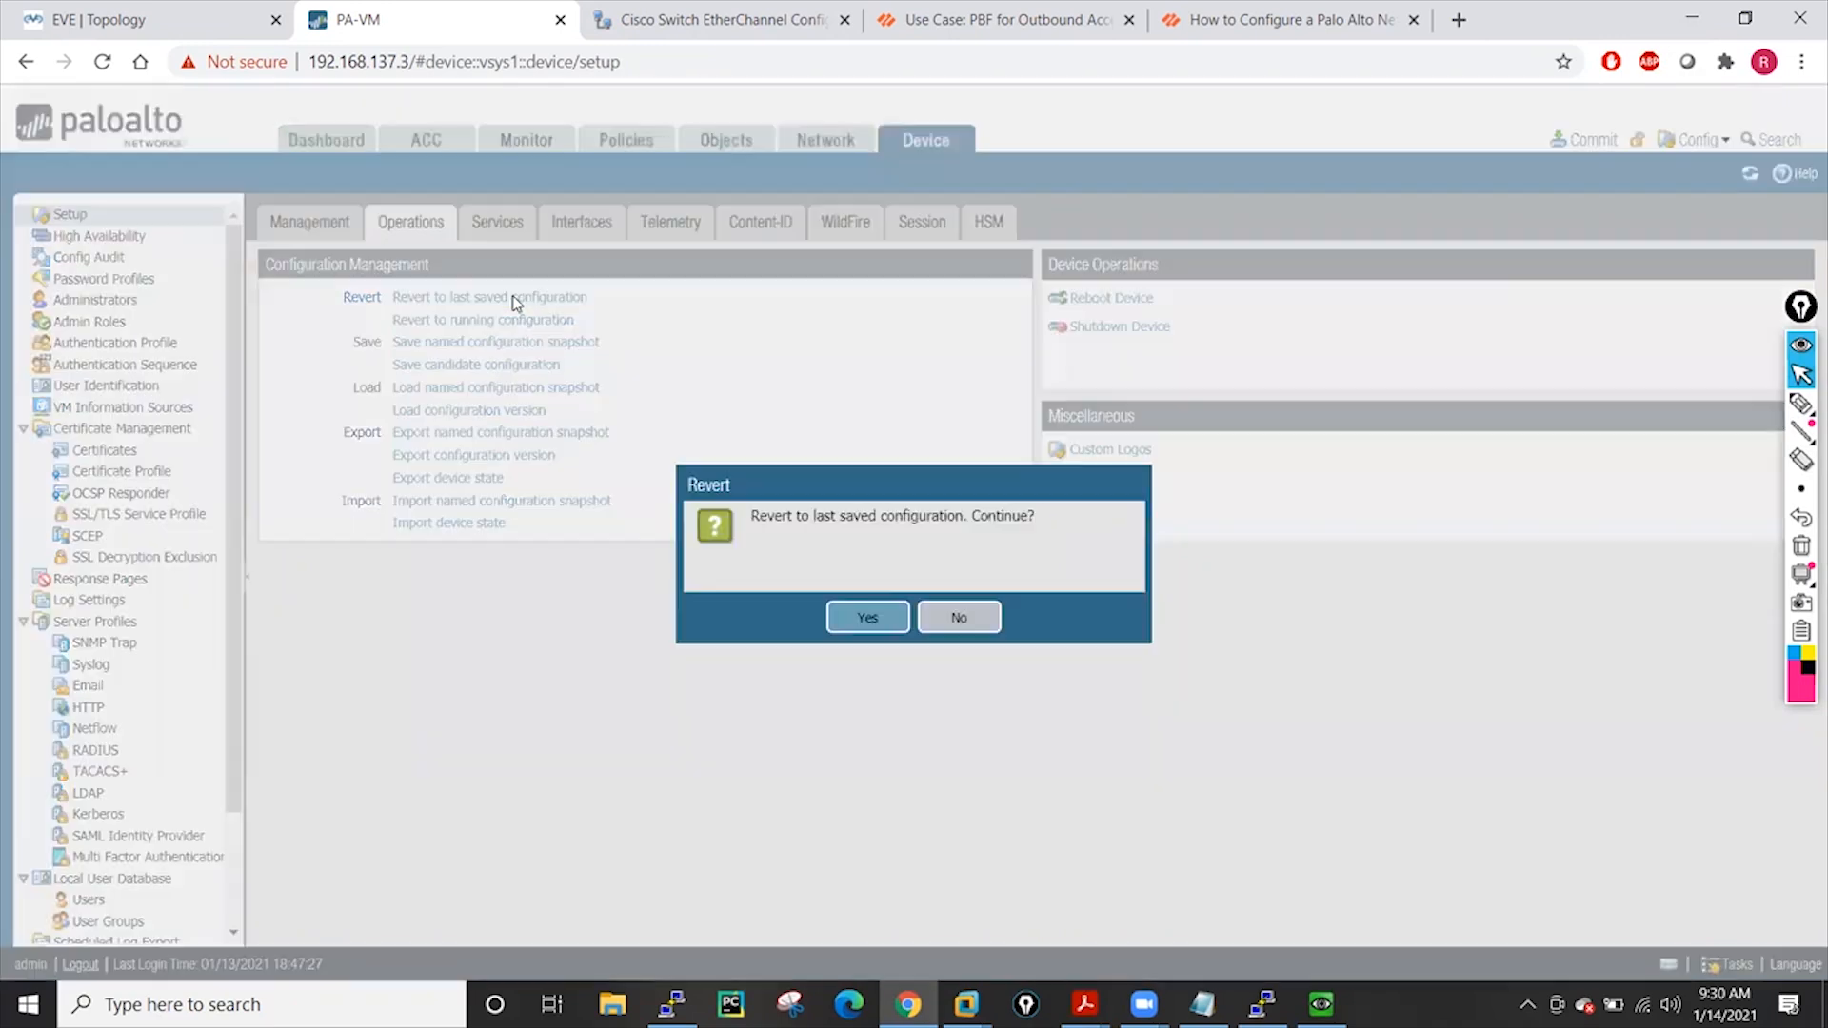
pyautogui.click(863, 624)
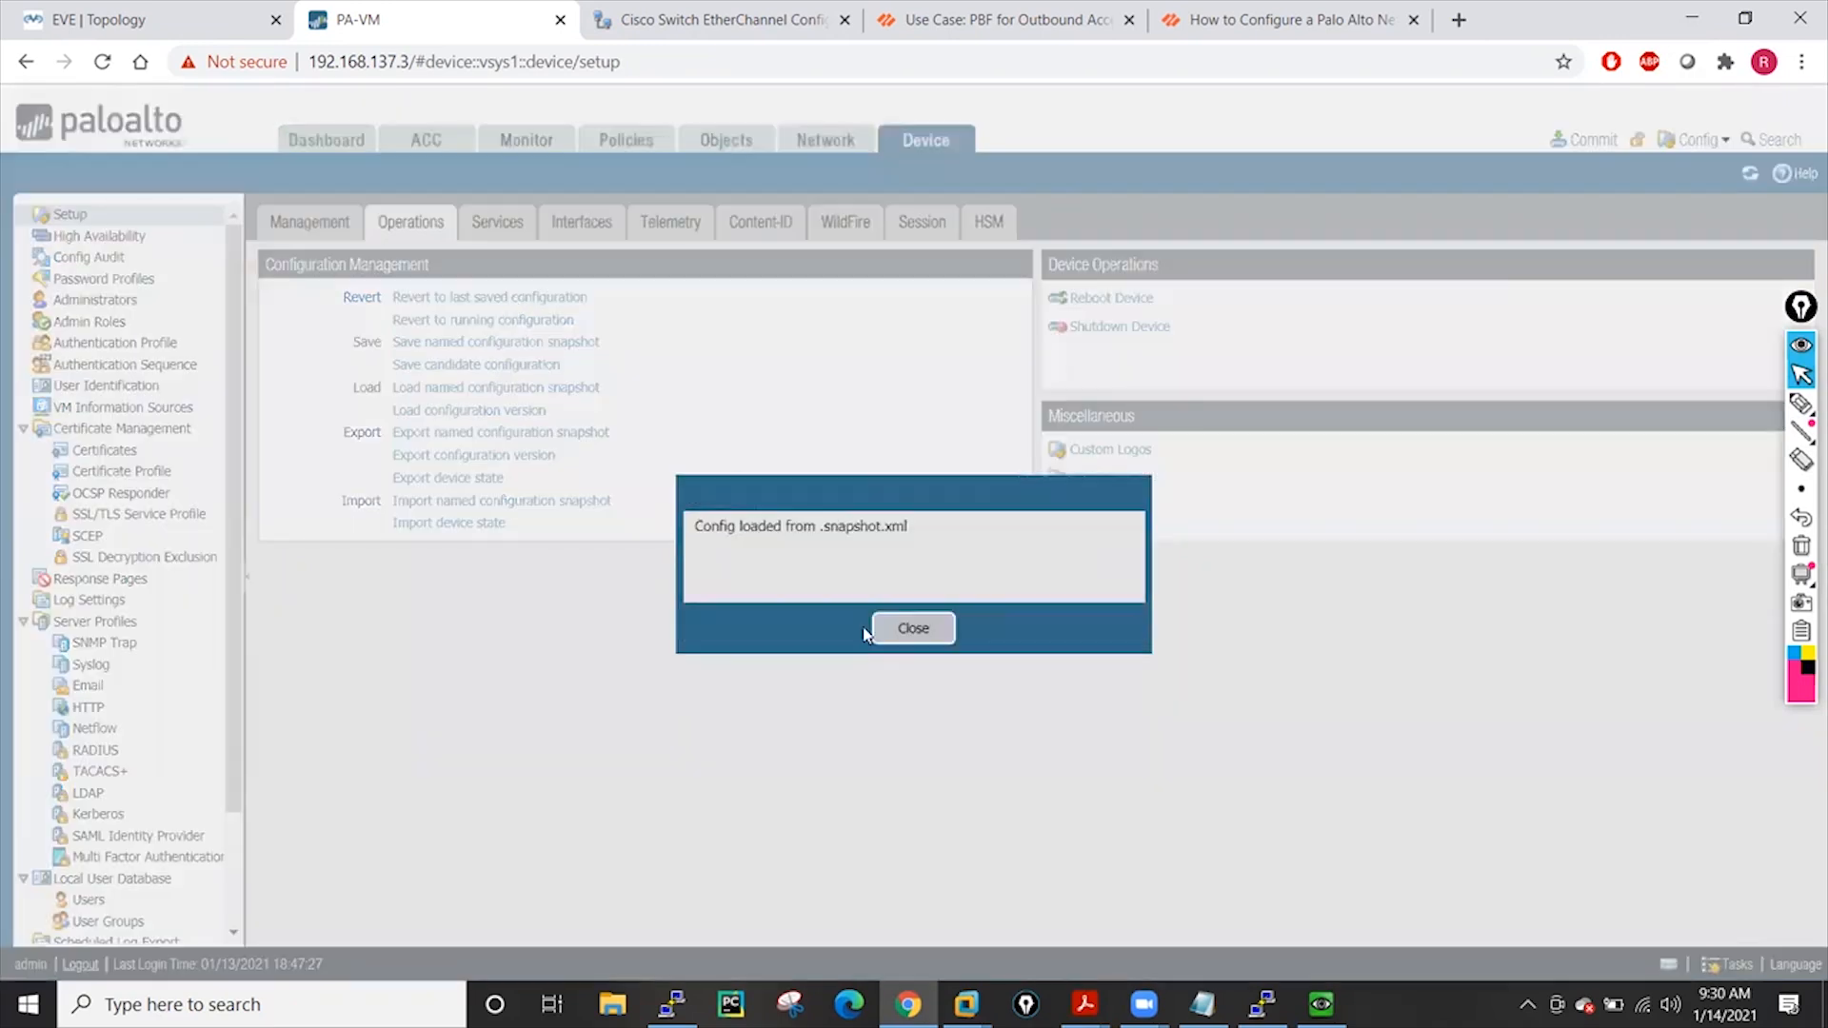
pyautogui.click(877, 634)
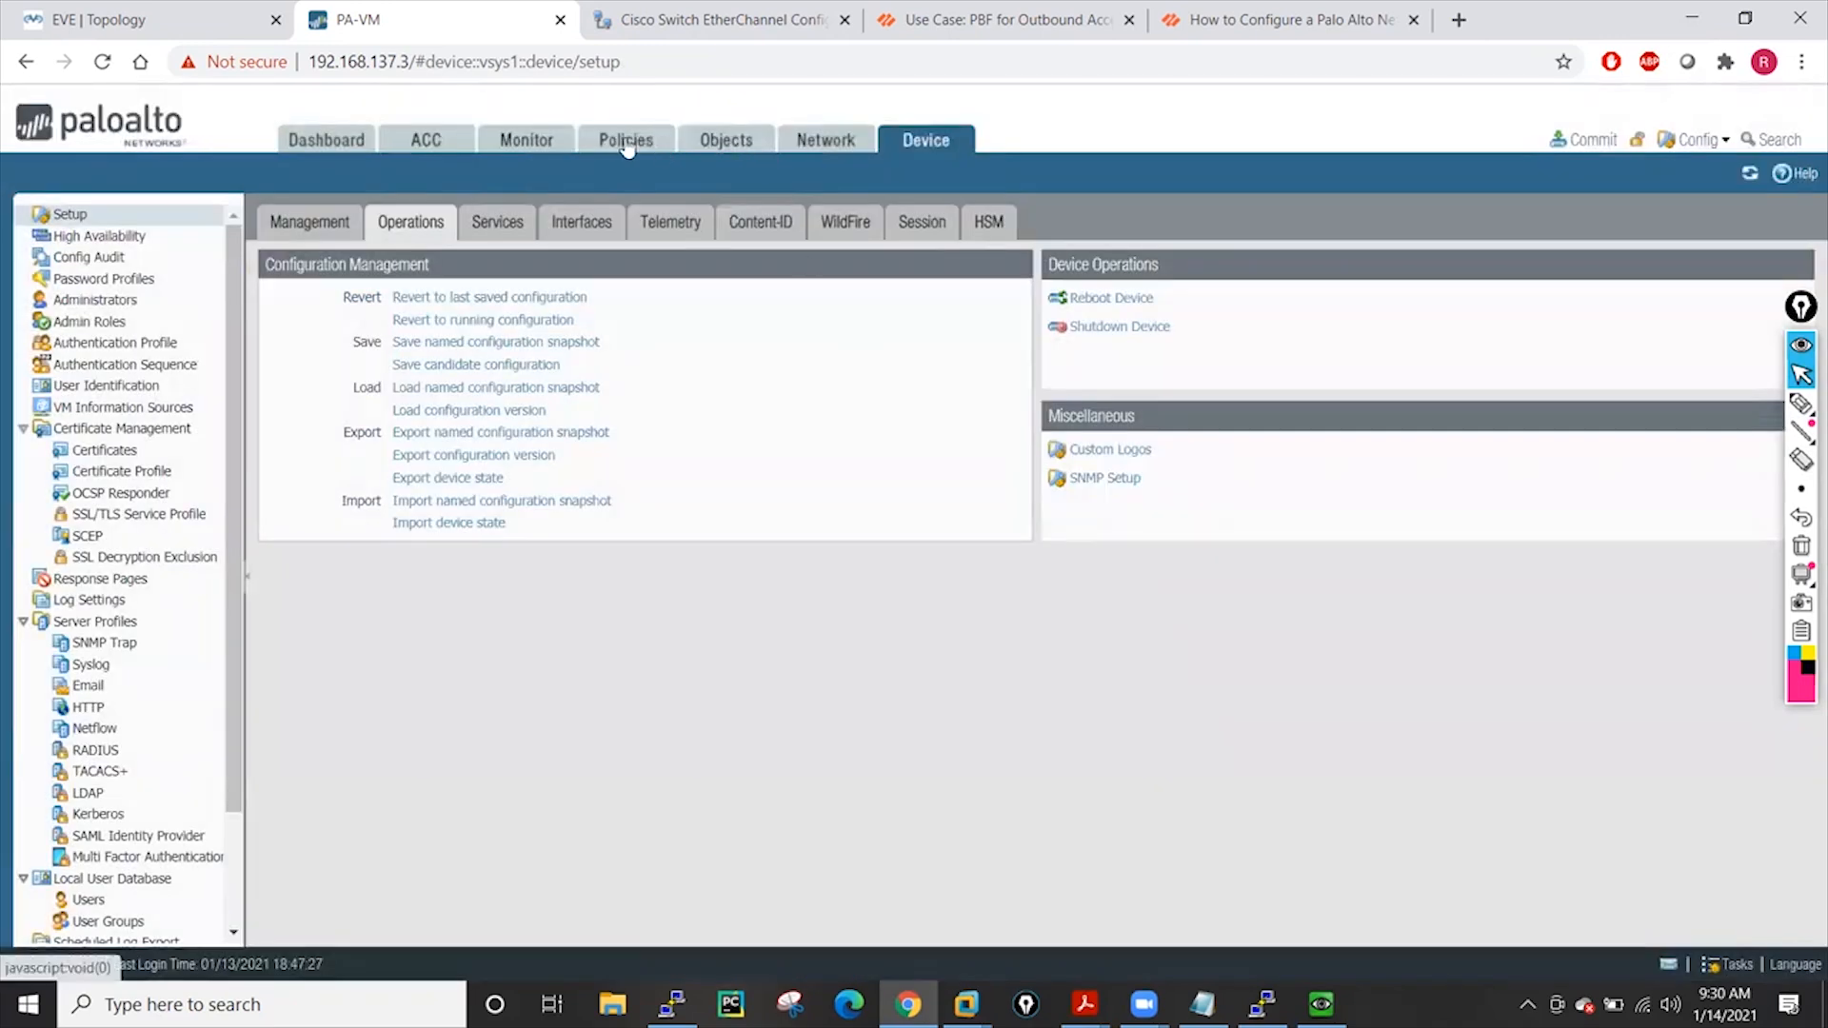
pyautogui.click(626, 143)
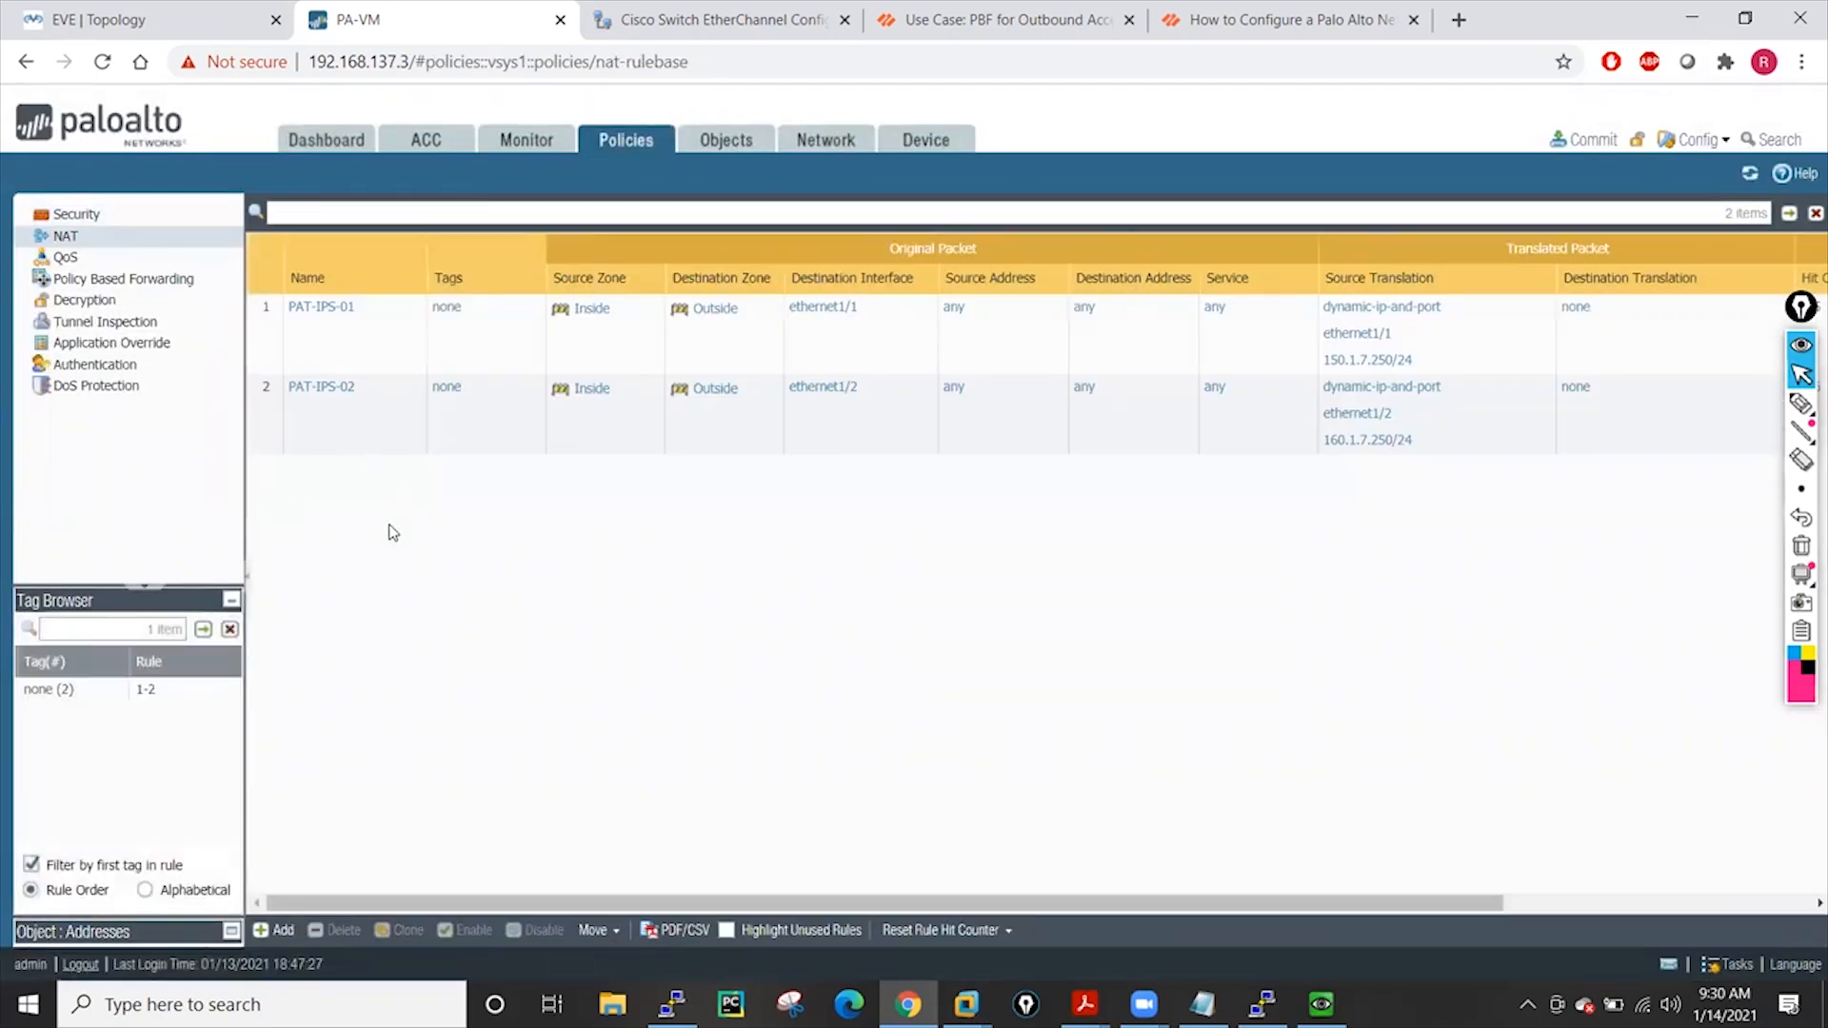
pyautogui.click(65, 215)
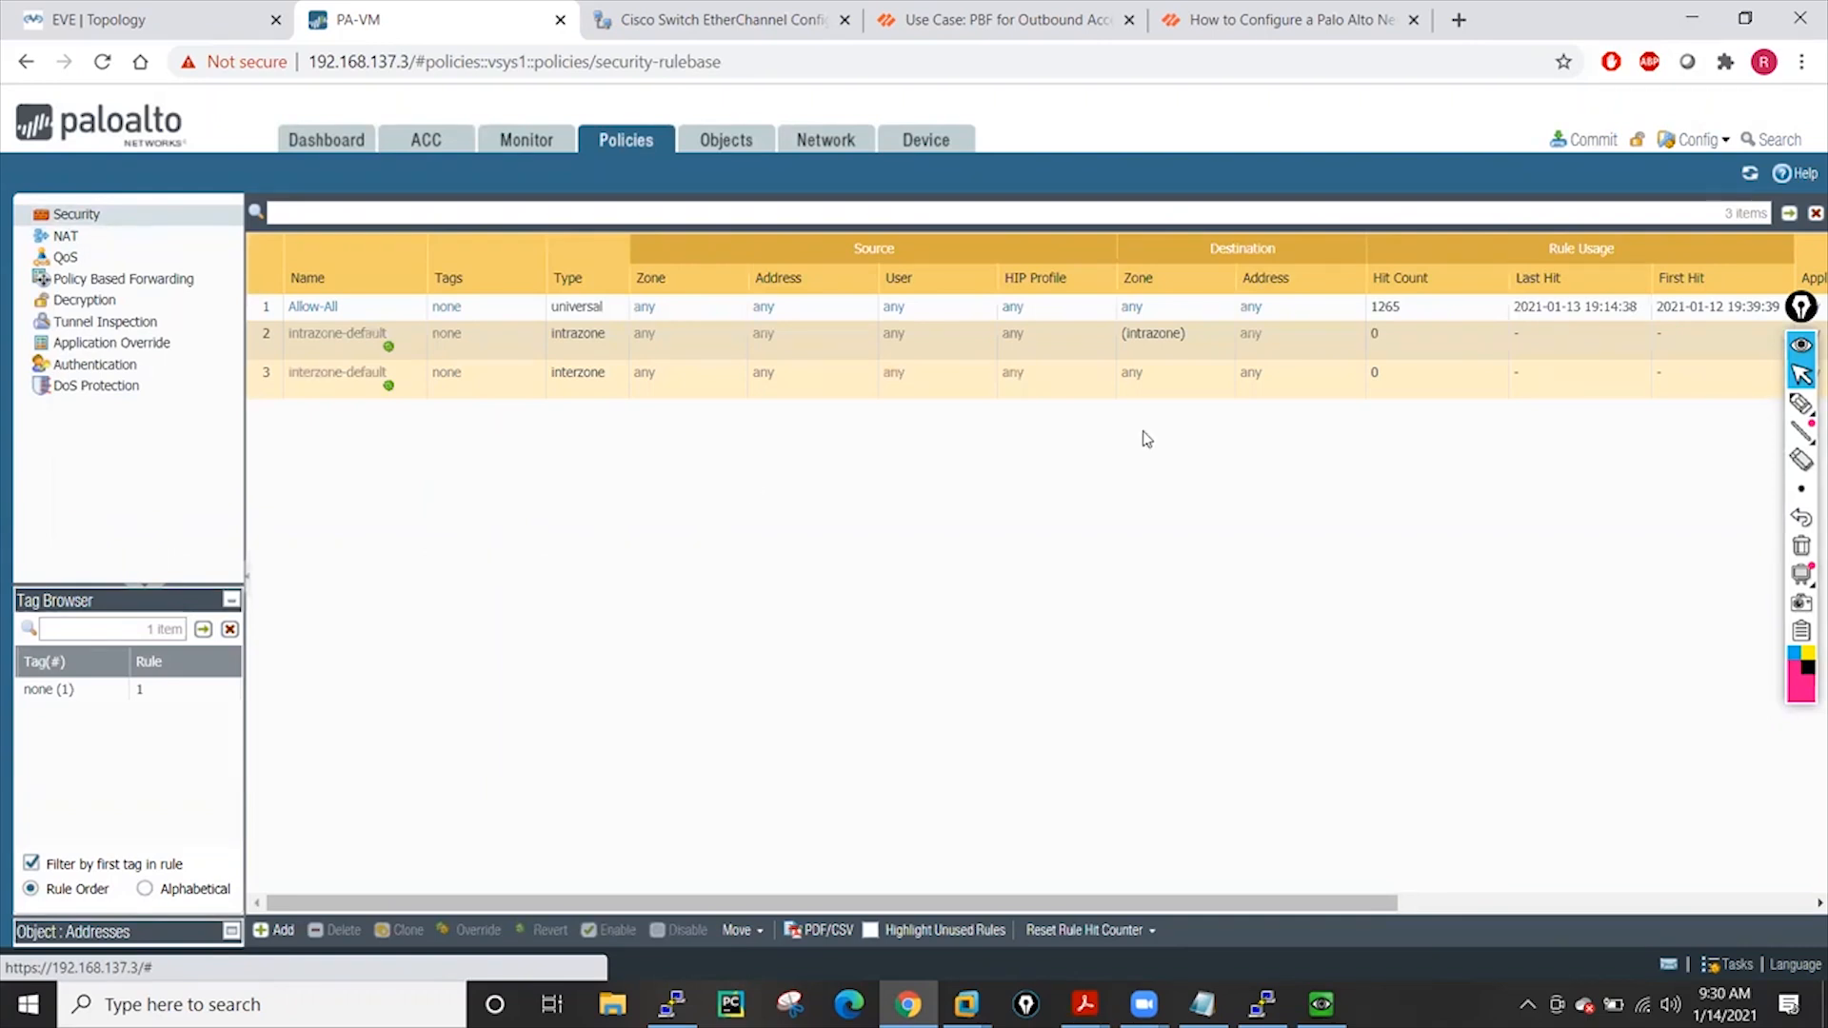
# Annotate the rule table with freehand arrows, a rule-count note and a security note
pyautogui.click(1800, 404)
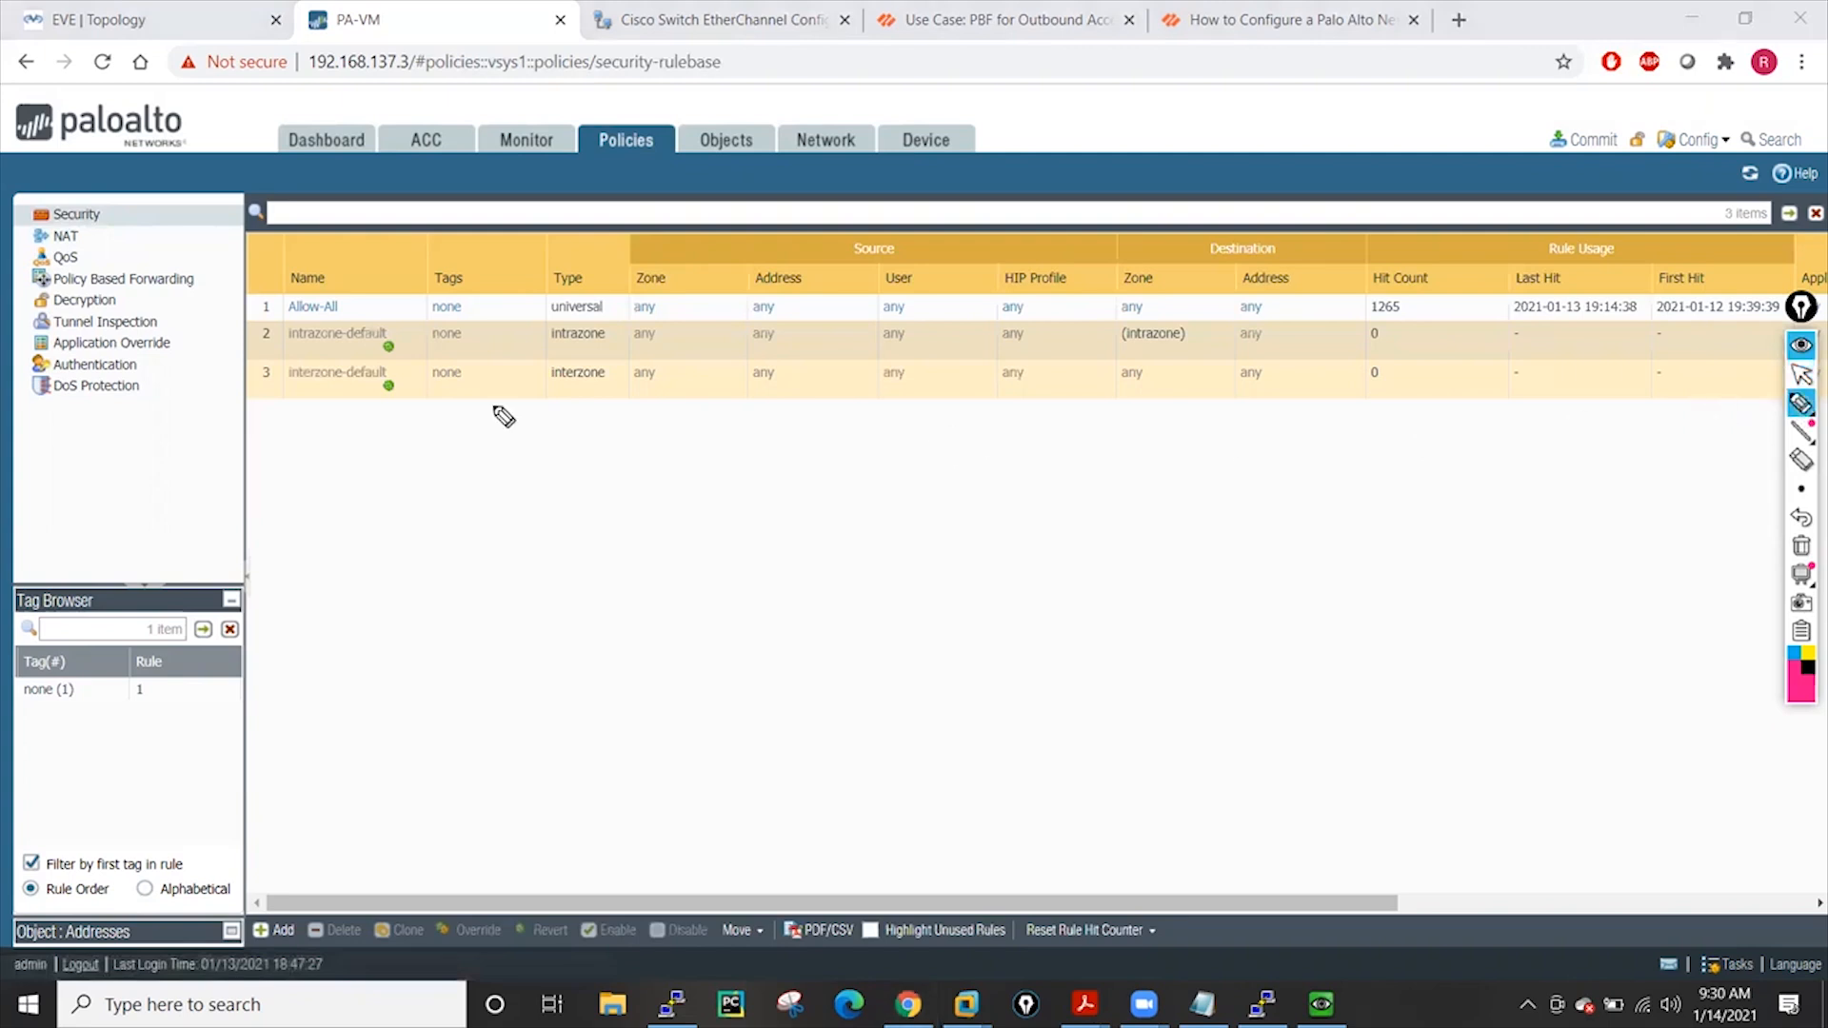
pyautogui.moveTo(337, 436)
pyautogui.mouseDown()
pyautogui.moveTo(429, 446)
pyautogui.moveTo(447, 468)
pyautogui.moveTo(551, 412)
pyautogui.moveTo(640, 414)
pyautogui.moveTo(606, 433)
pyautogui.mouseUp()
pyautogui.moveTo(357, 535)
pyautogui.mouseDown()
pyautogui.moveTo(455, 531)
pyautogui.moveTo(438, 558)
pyautogui.mouseUp()
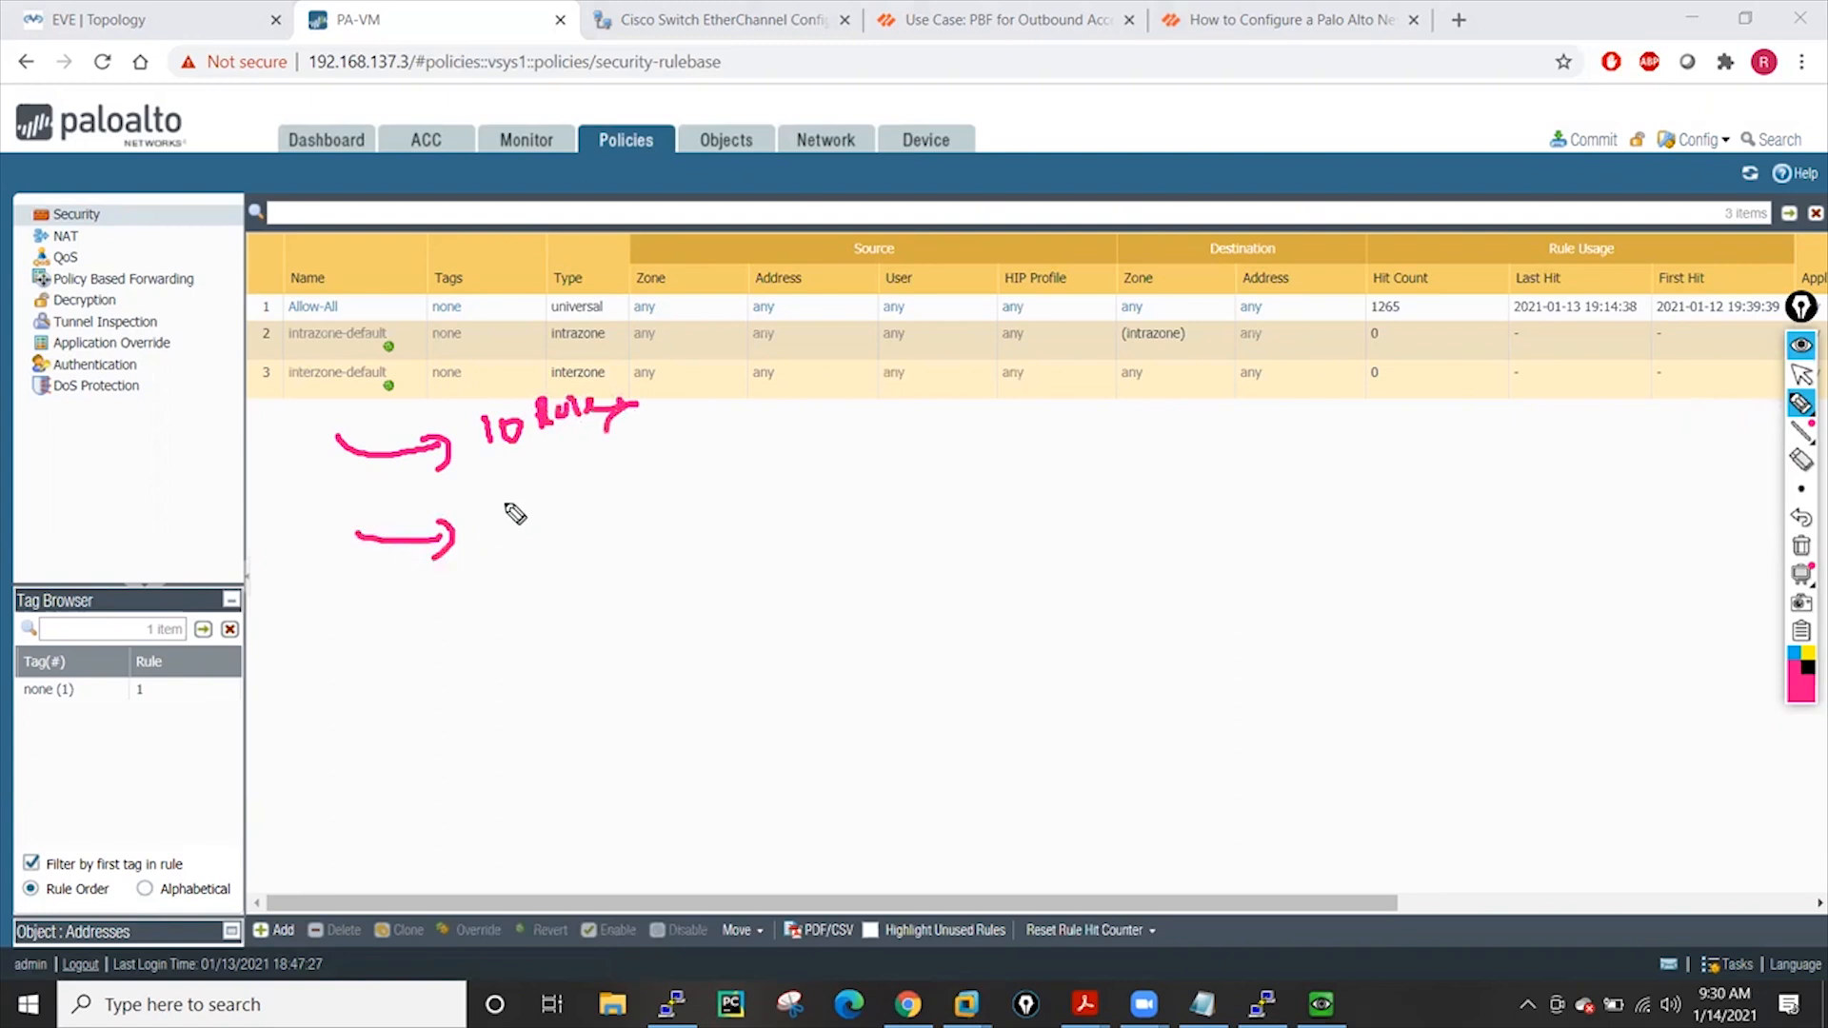
pyautogui.moveTo(512, 496)
pyautogui.mouseDown()
pyautogui.moveTo(514, 518)
pyautogui.moveTo(645, 464)
pyautogui.mouseUp()
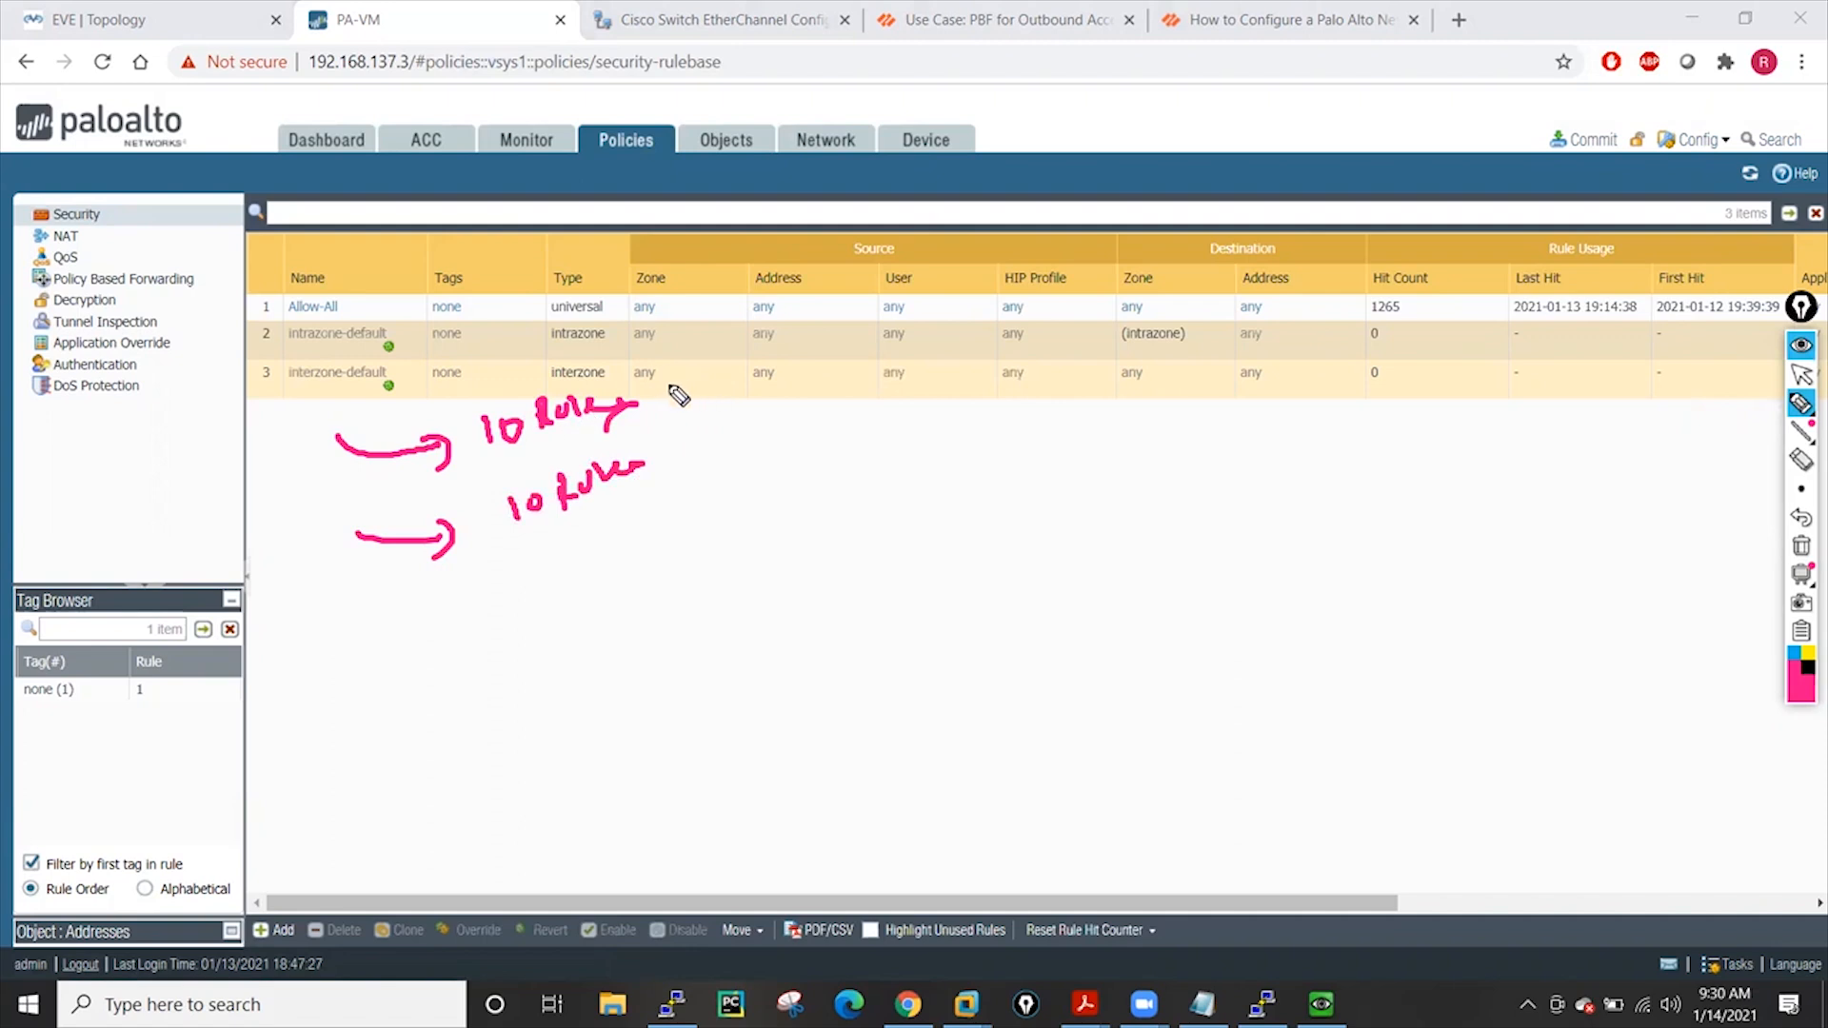
pyautogui.moveTo(682, 364)
pyautogui.mouseDown()
pyautogui.moveTo(674, 377)
pyautogui.moveTo(716, 371)
pyautogui.moveTo(775, 341)
pyautogui.moveTo(814, 440)
pyautogui.mouseUp()
pyautogui.moveTo(825, 348)
pyautogui.mouseDown()
pyautogui.moveTo(868, 335)
pyautogui.moveTo(850, 334)
pyautogui.moveTo(872, 381)
pyautogui.mouseUp()
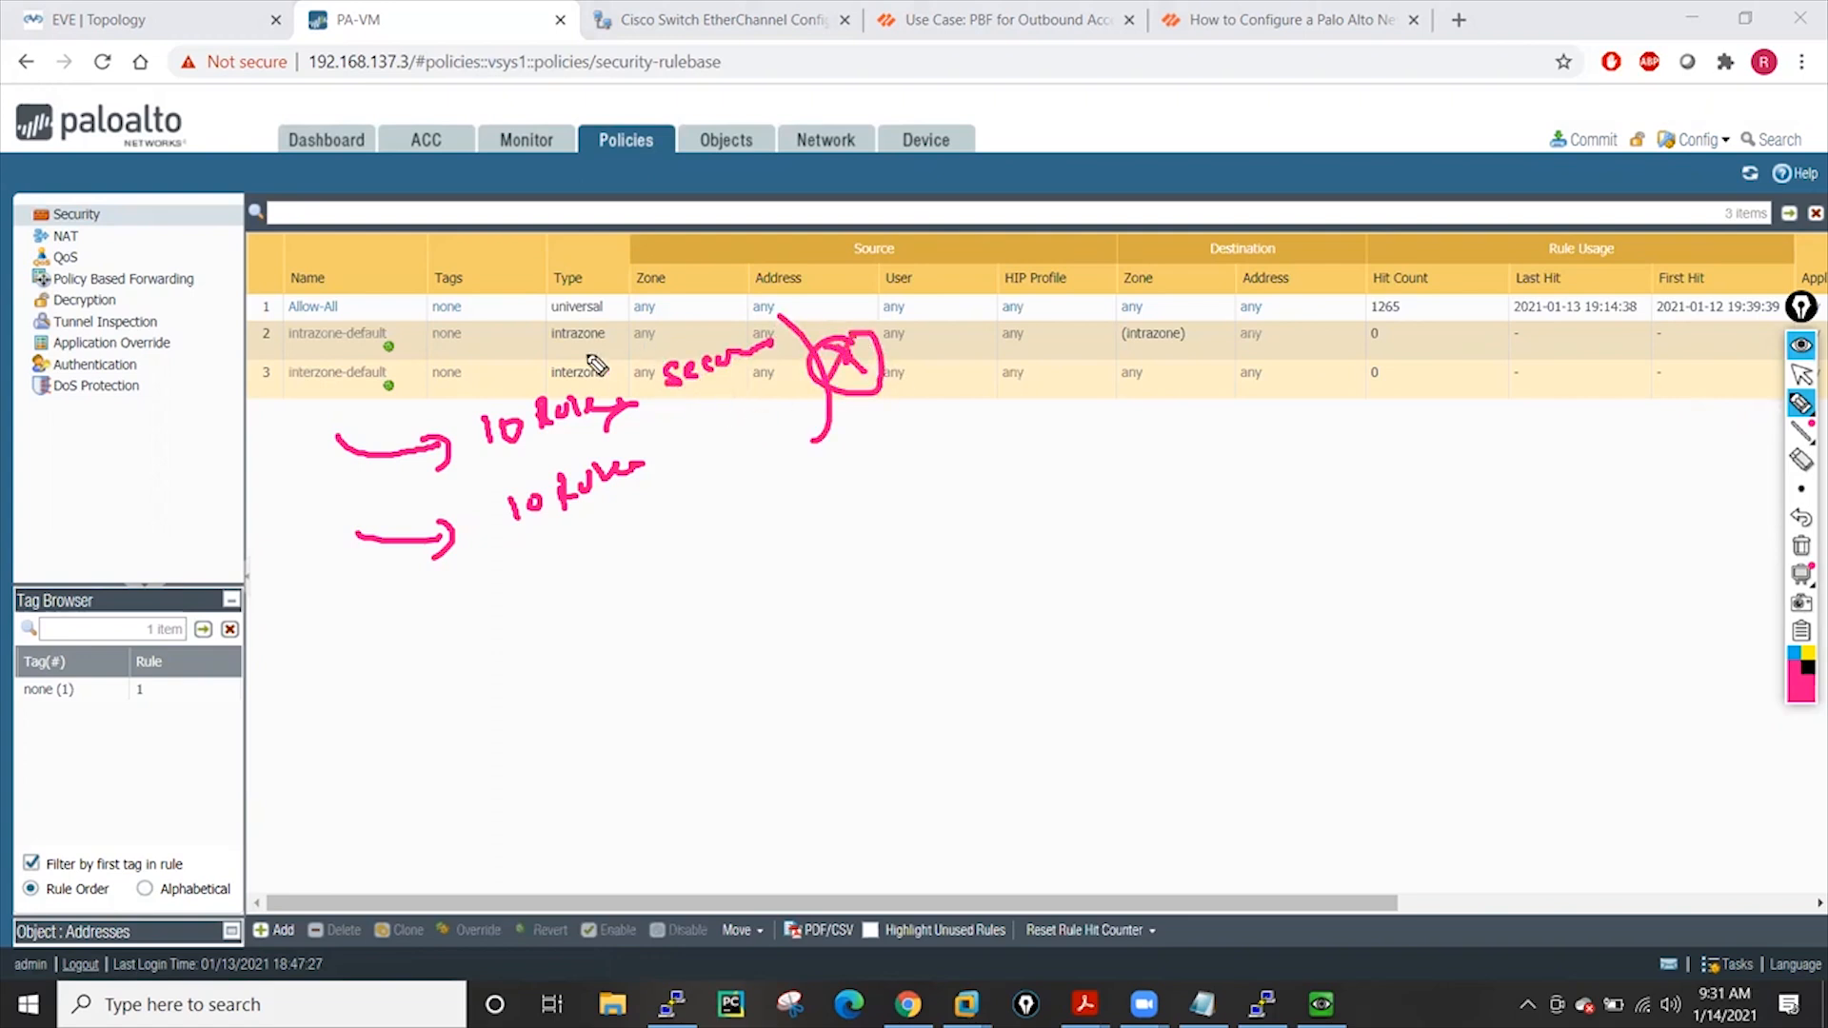
# Draw arrows and a loop around the notes, then show Device operations and erase all ink
pyautogui.moveTo(476, 346); pyautogui.dragTo(538, 380)
pyautogui.moveTo(571, 333); pyautogui.dragTo(605, 371)
pyautogui.moveTo(629, 329); pyautogui.dragTo(665, 353)
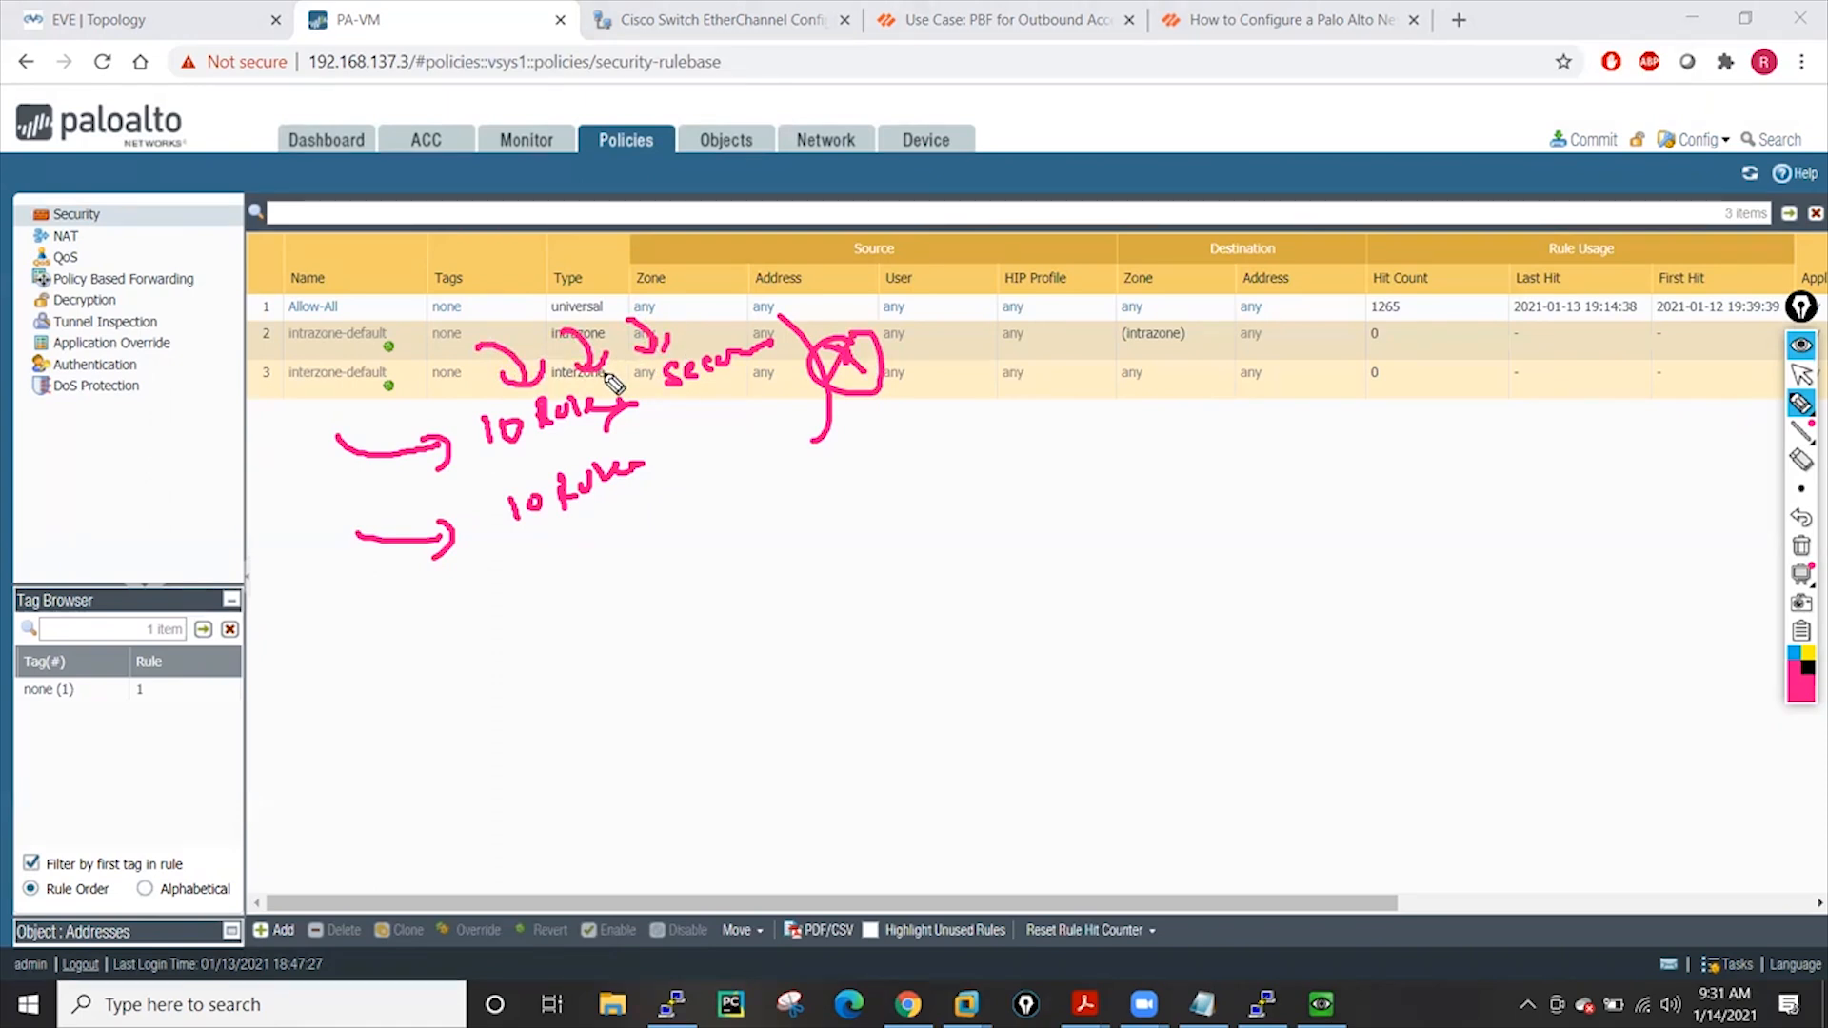
pyautogui.moveTo(605, 284)
pyautogui.mouseDown()
pyautogui.moveTo(435, 324)
pyautogui.moveTo(438, 638)
pyautogui.moveTo(978, 492)
pyautogui.moveTo(547, 299)
pyautogui.mouseUp()
pyautogui.moveTo(733, 506)
pyautogui.mouseDown()
pyautogui.moveTo(660, 769)
pyautogui.moveTo(916, 773)
pyautogui.moveTo(895, 800)
pyautogui.mouseUp()
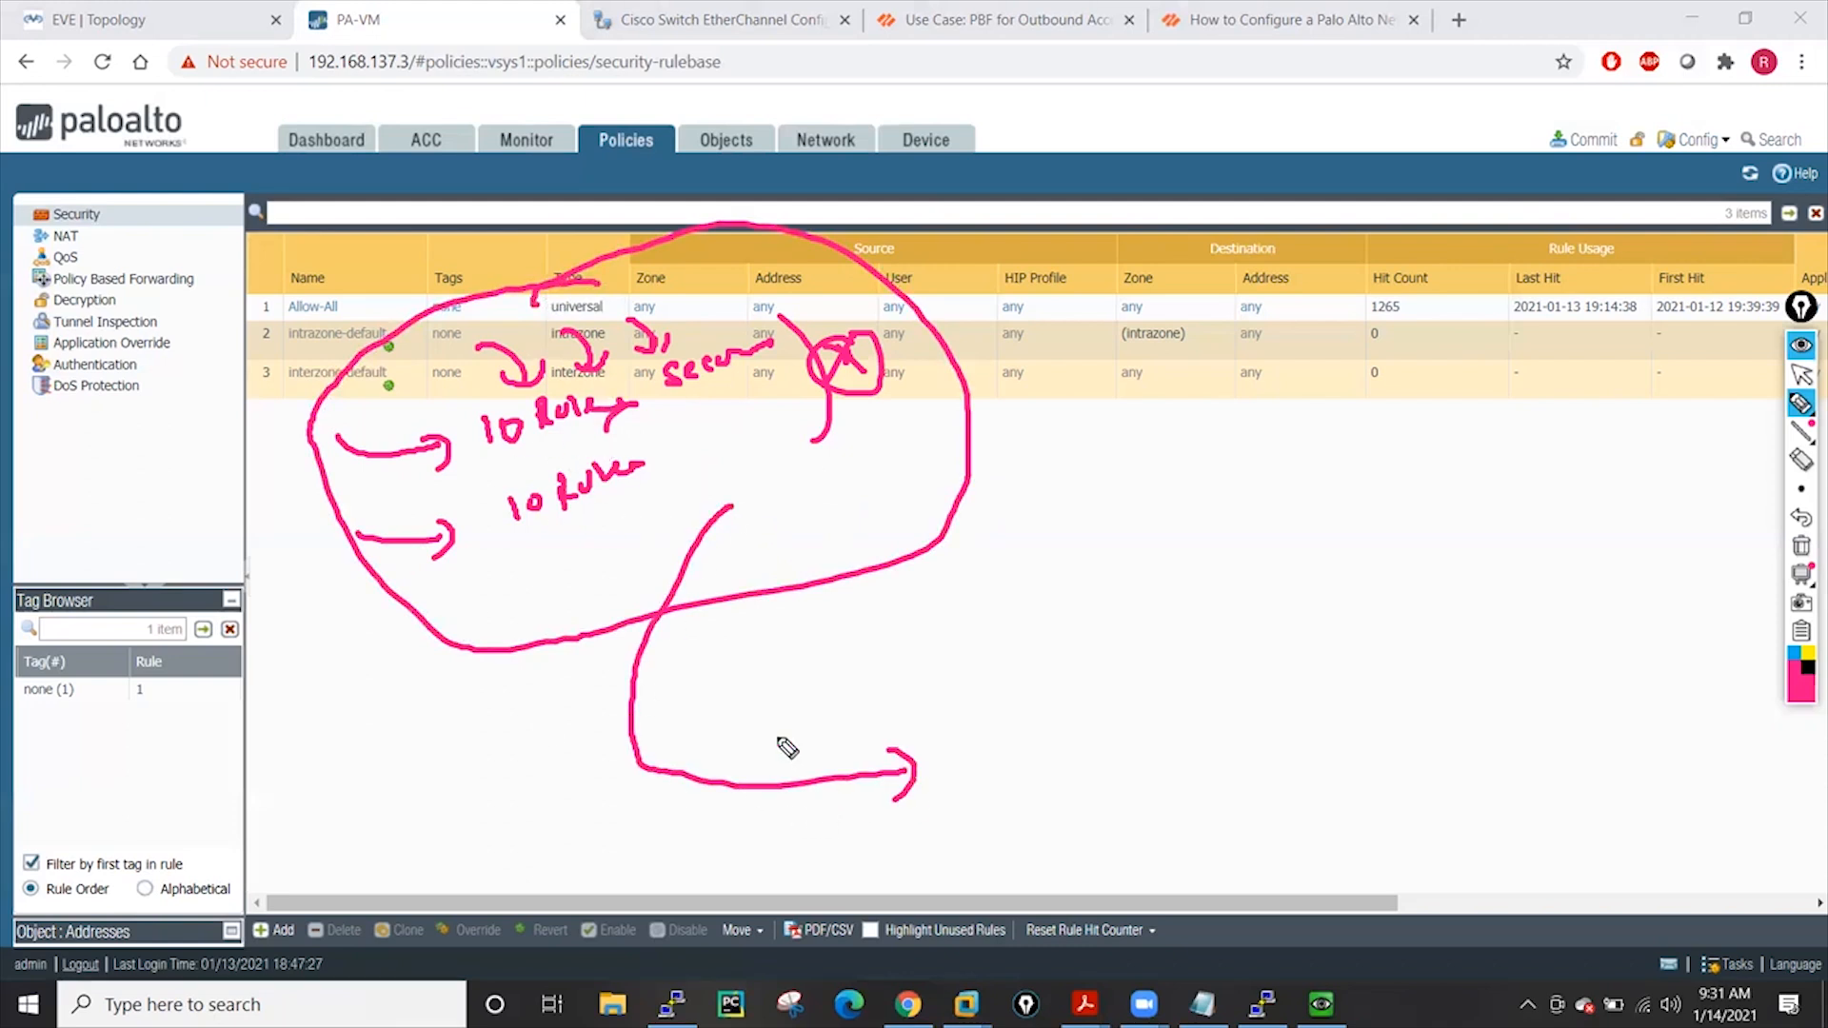
pyautogui.moveTo(986, 731)
pyautogui.mouseDown()
pyautogui.moveTo(969, 757)
pyautogui.moveTo(1017, 757)
pyautogui.moveTo(1055, 729)
pyautogui.mouseUp()
pyautogui.moveTo(1062, 695)
pyautogui.mouseDown()
pyautogui.moveTo(1045, 819)
pyautogui.moveTo(1065, 703)
pyautogui.mouseUp()
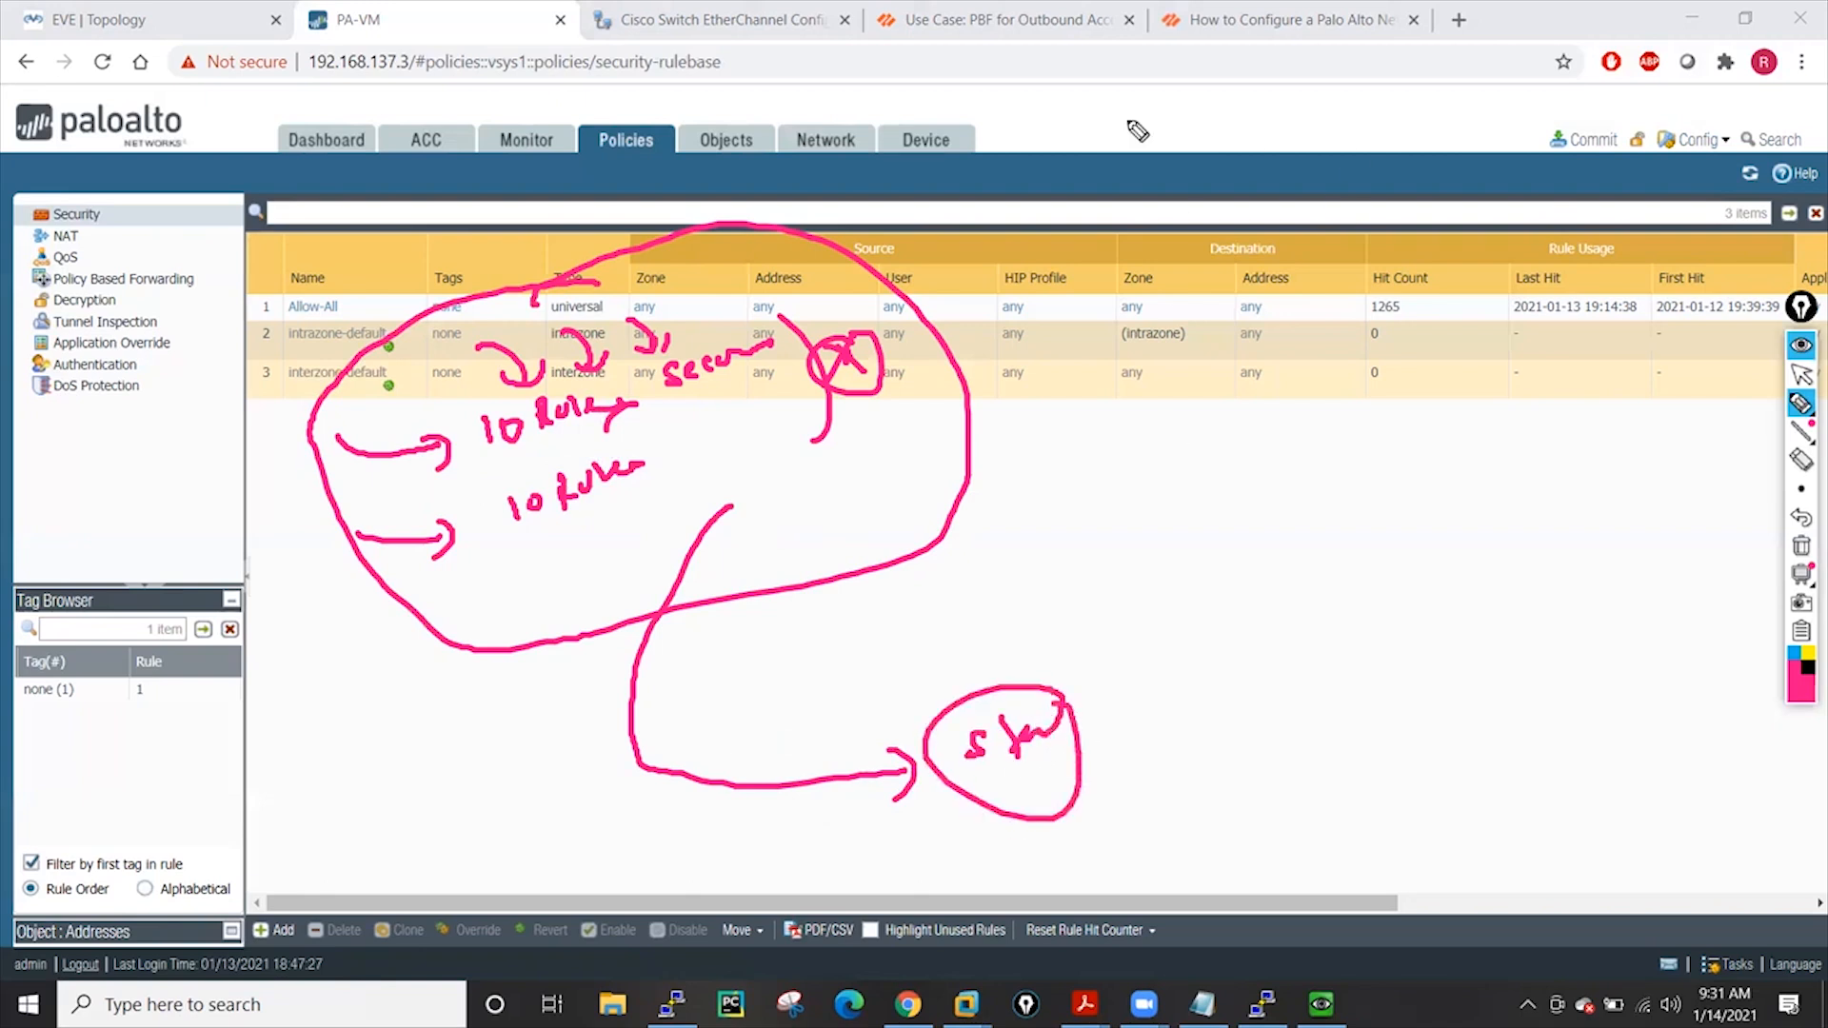
pyautogui.click(1800, 375)
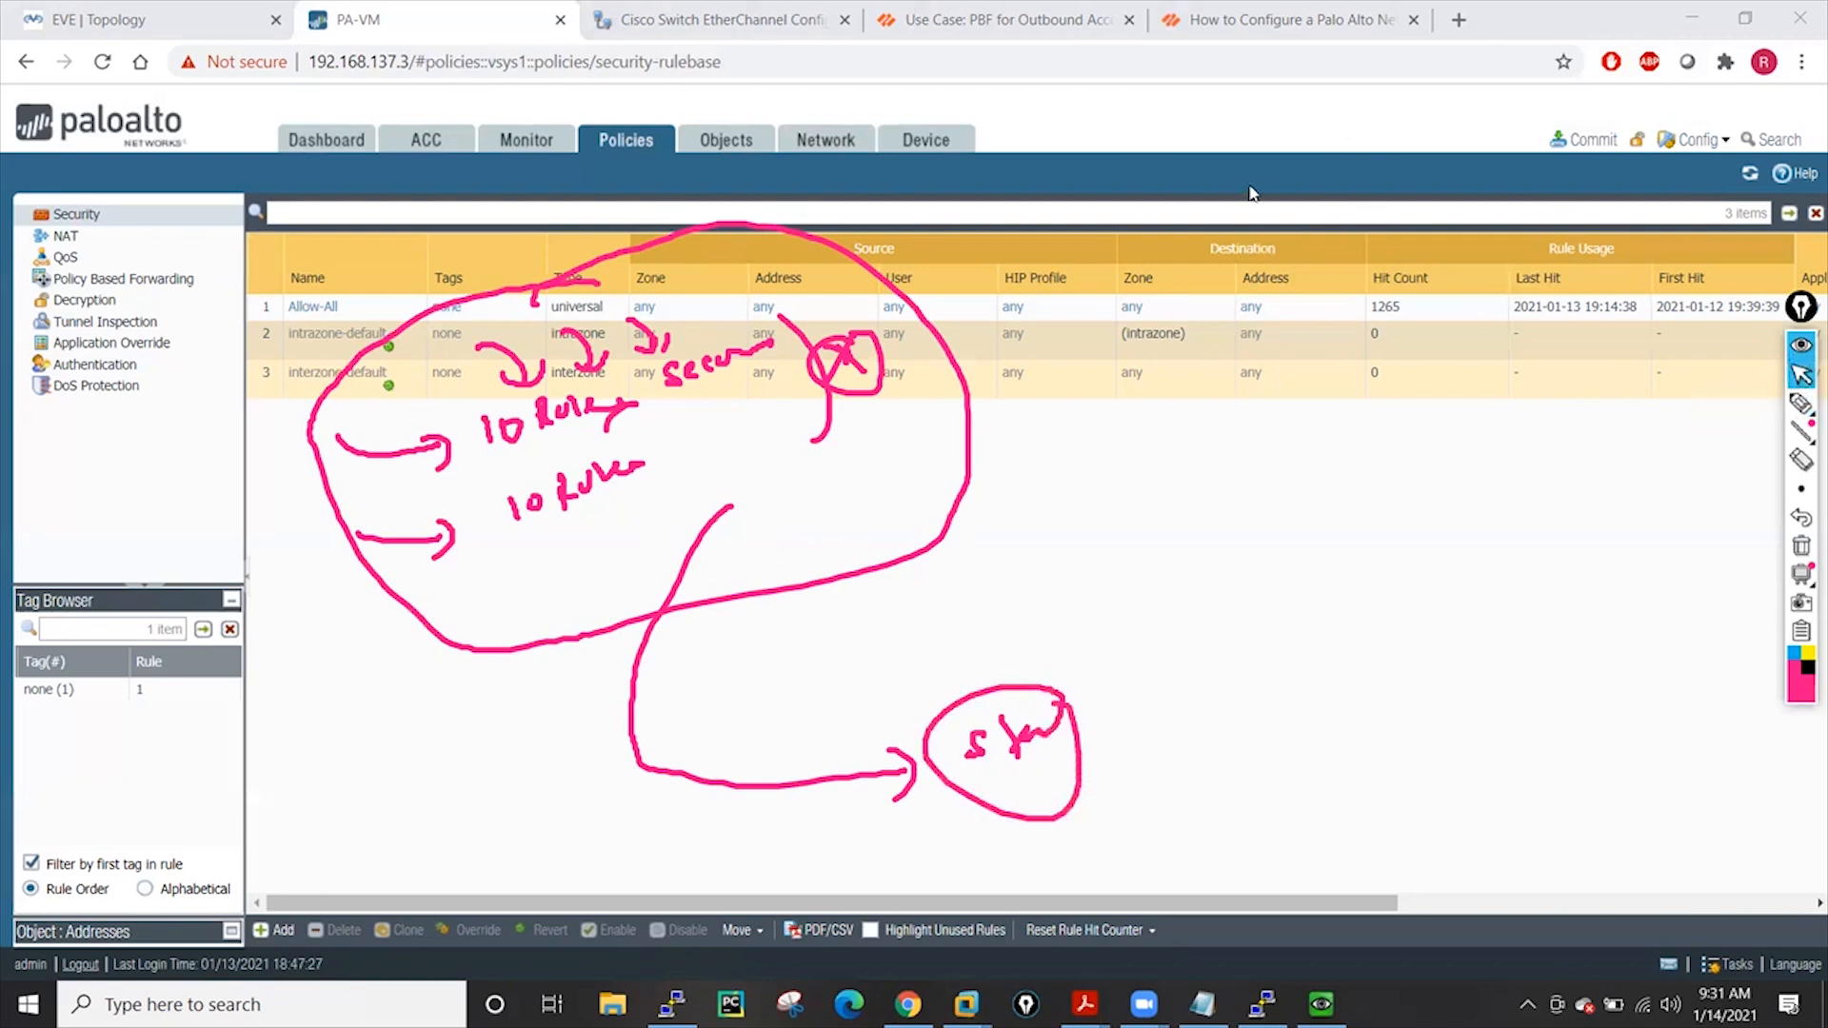
pyautogui.click(929, 141)
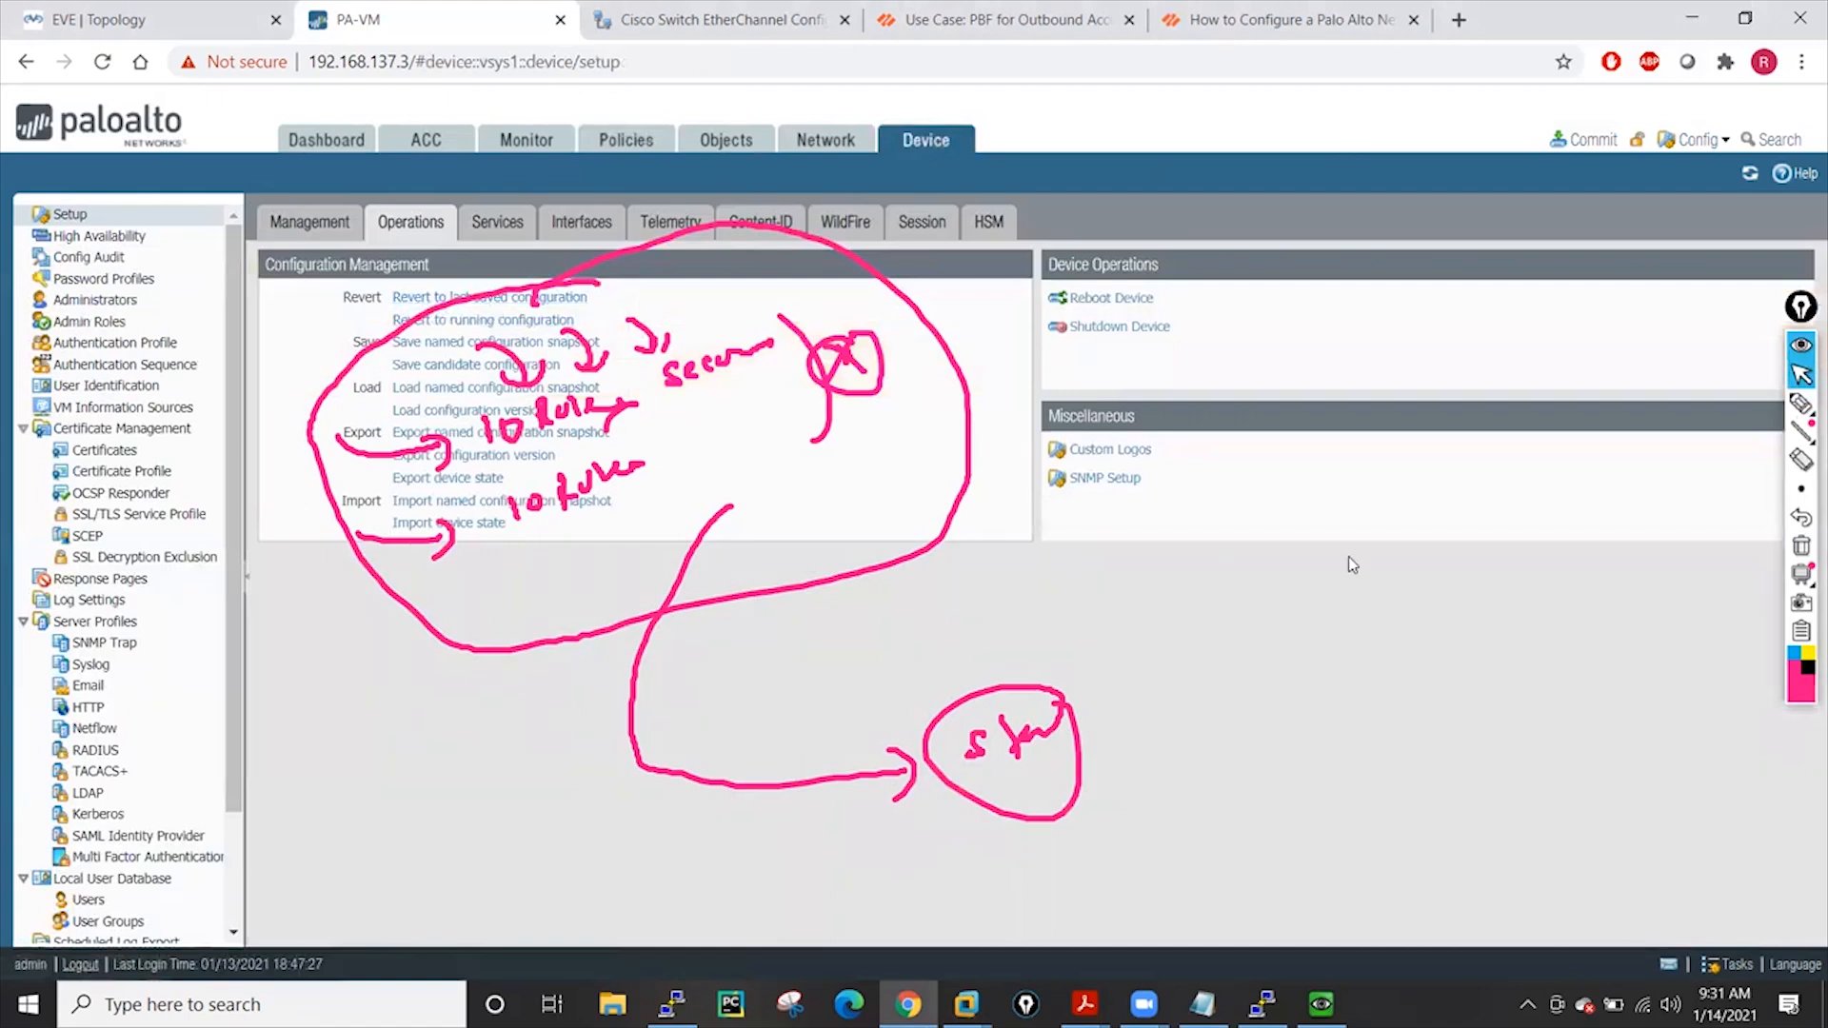
pyautogui.click(1800, 545)
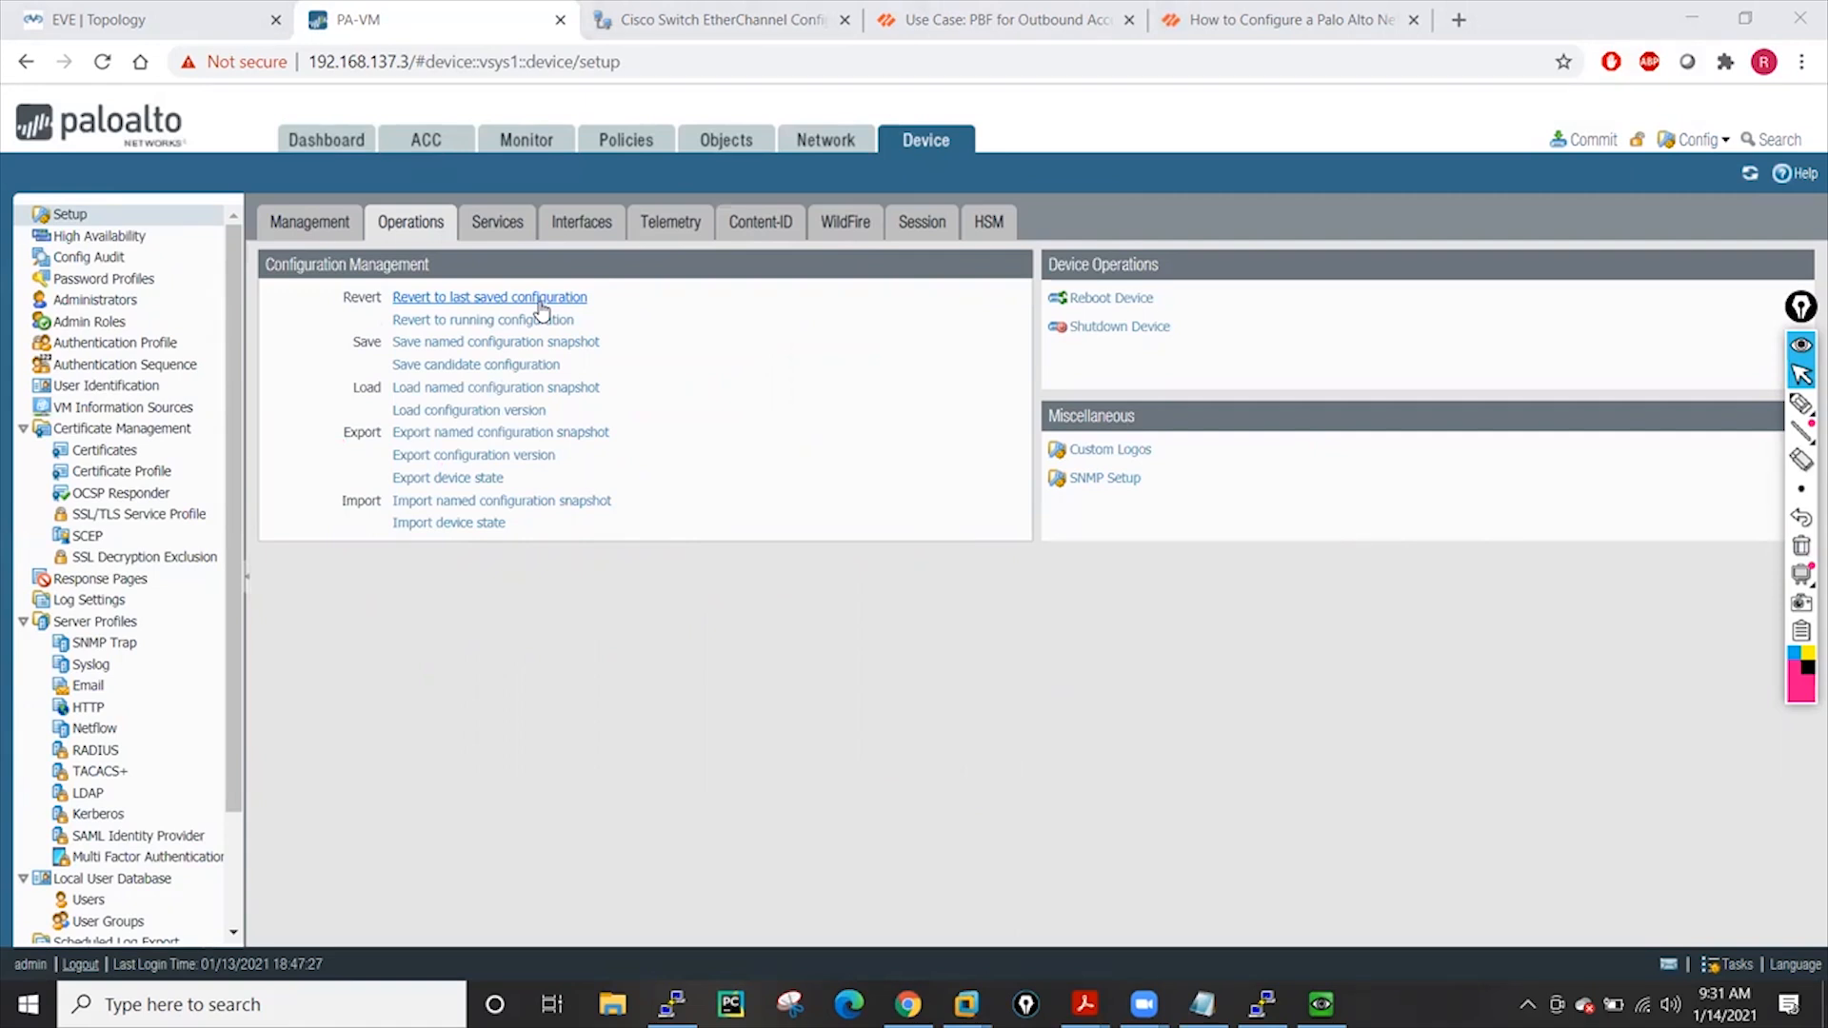
# Bring up 44.1 Backup and Restore.pdf and read pages 4–8, ending on Configuration Audit page 6
pyautogui.moveTo(1085, 1005)
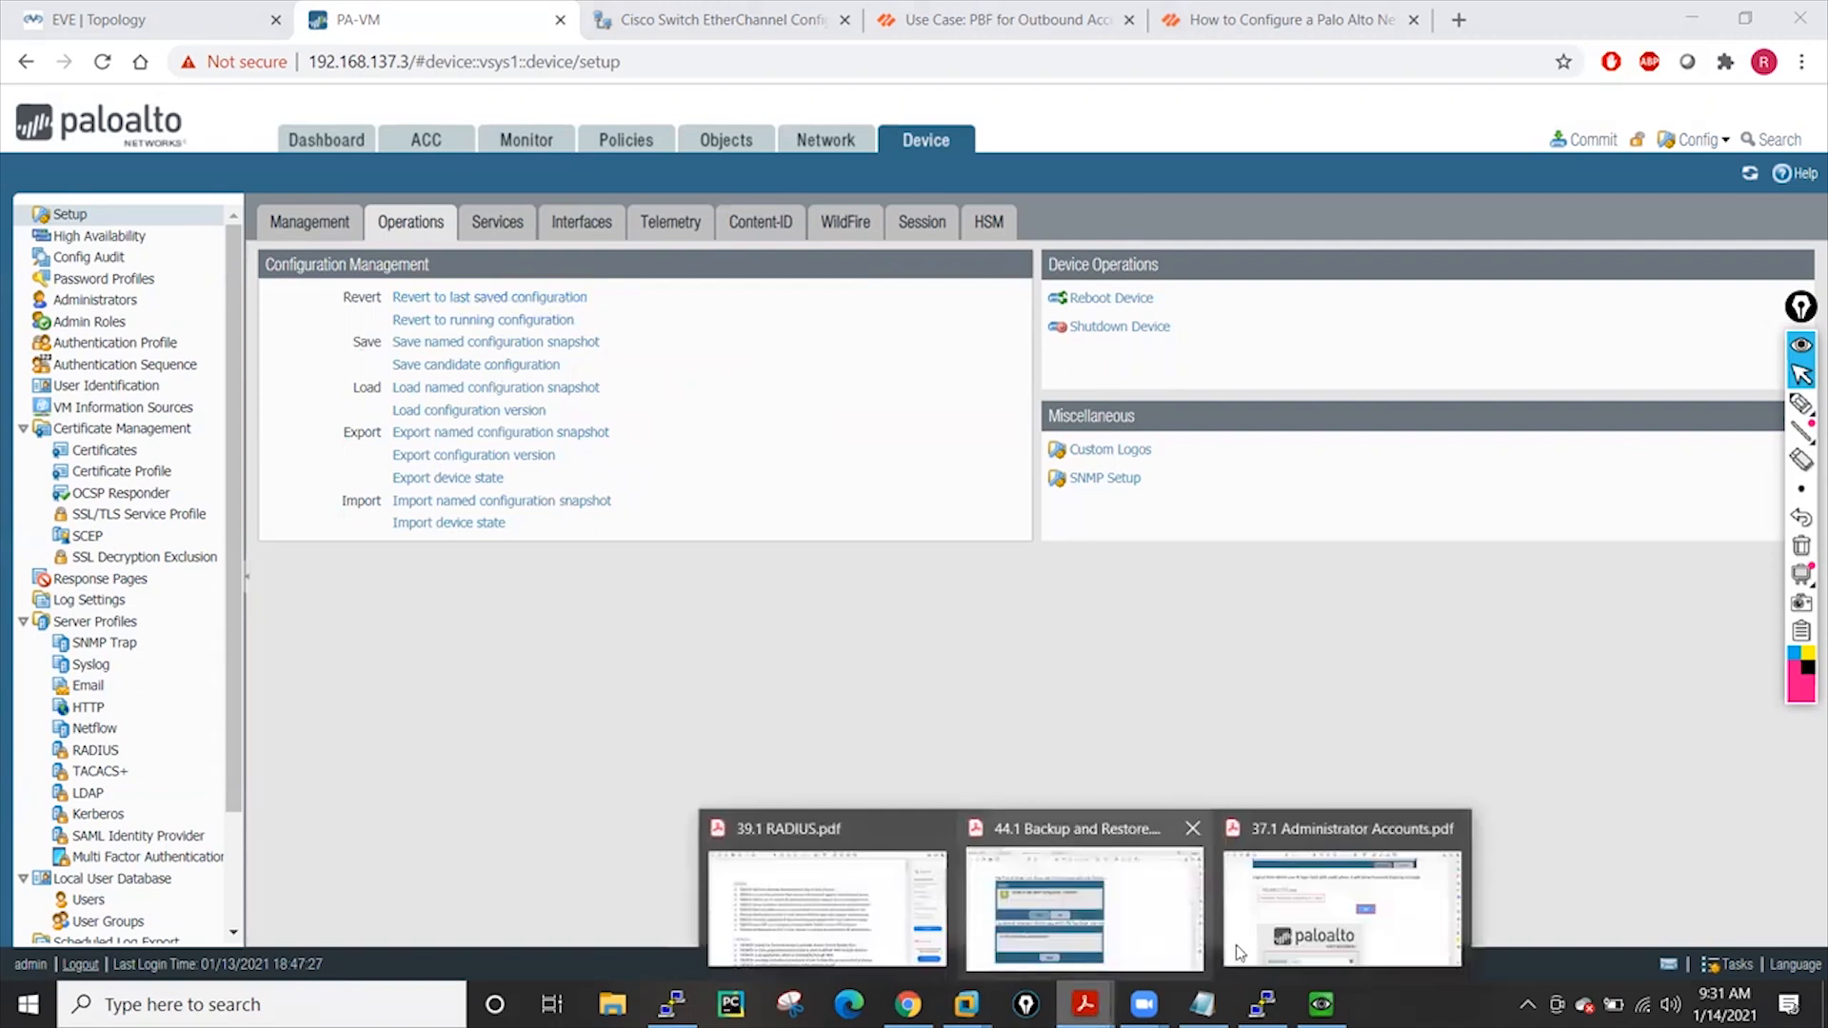
pyautogui.click(1111, 912)
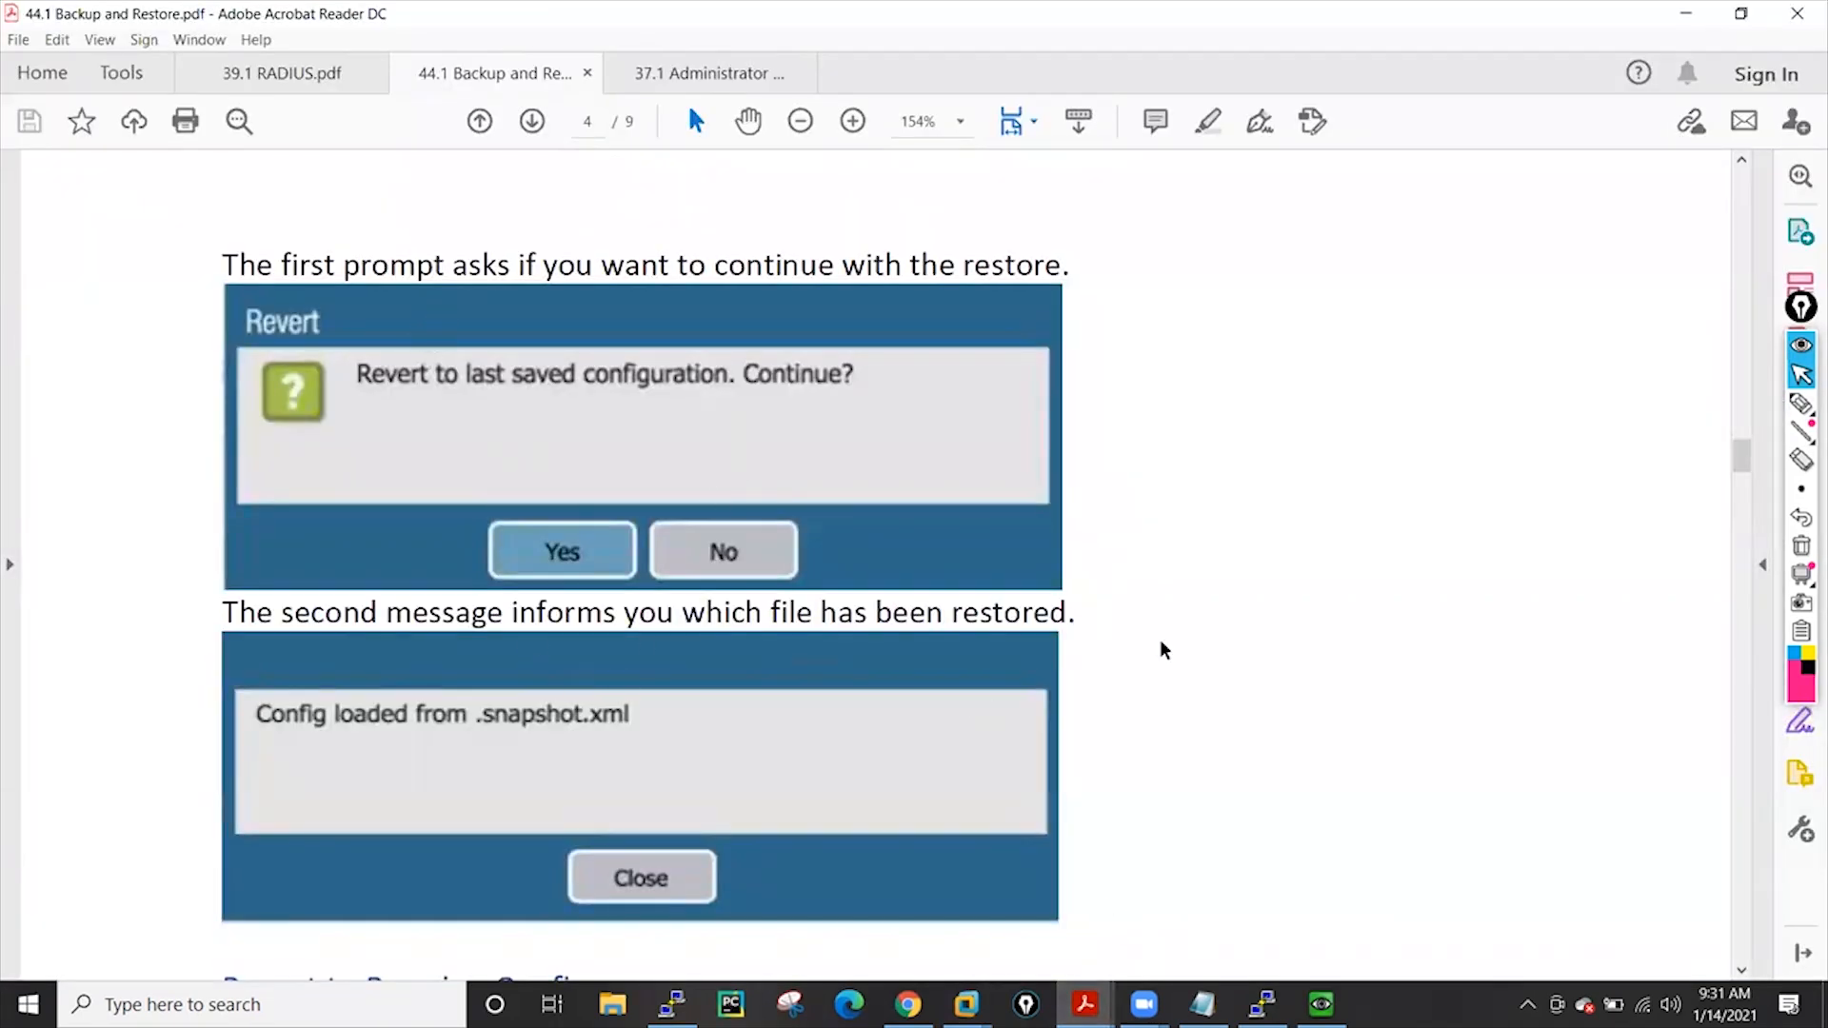
pyautogui.scroll(-5, 1748, 481)
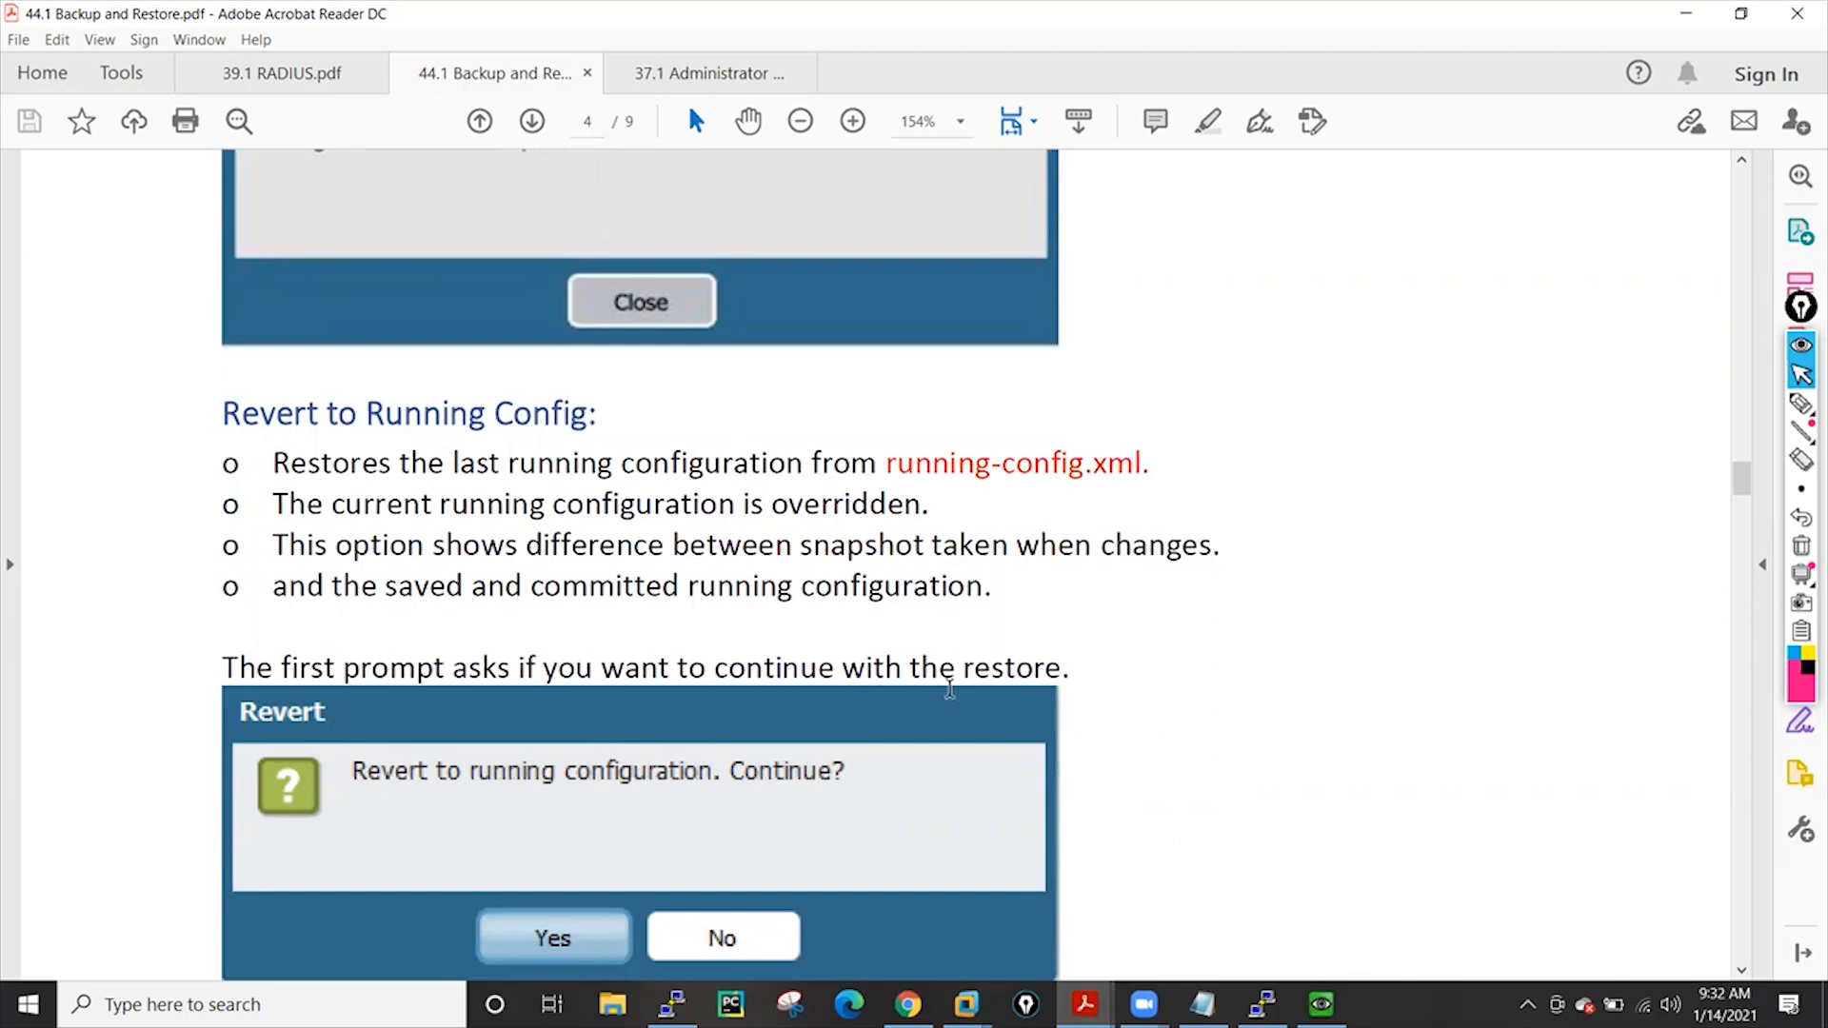
pyautogui.moveTo(1747, 483); pyautogui.dragTo(1740, 805)
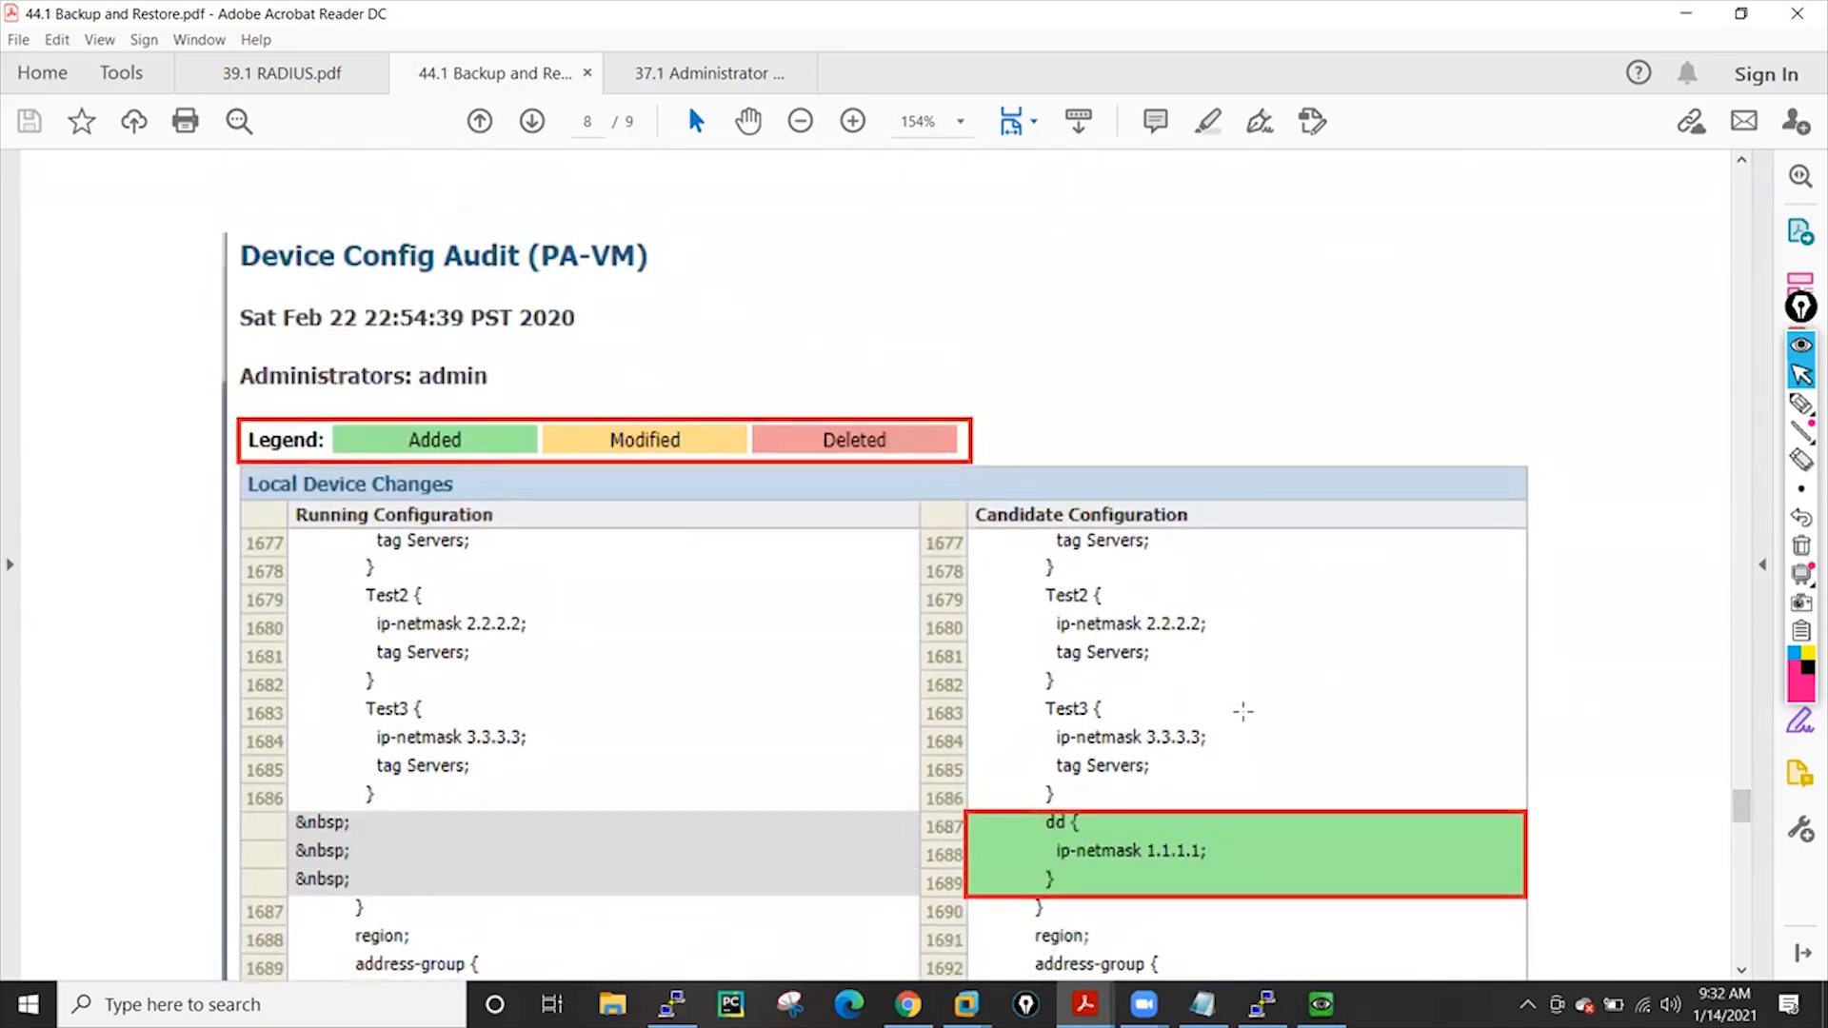
pyautogui.moveTo(1740, 807); pyautogui.dragTo(1745, 840)
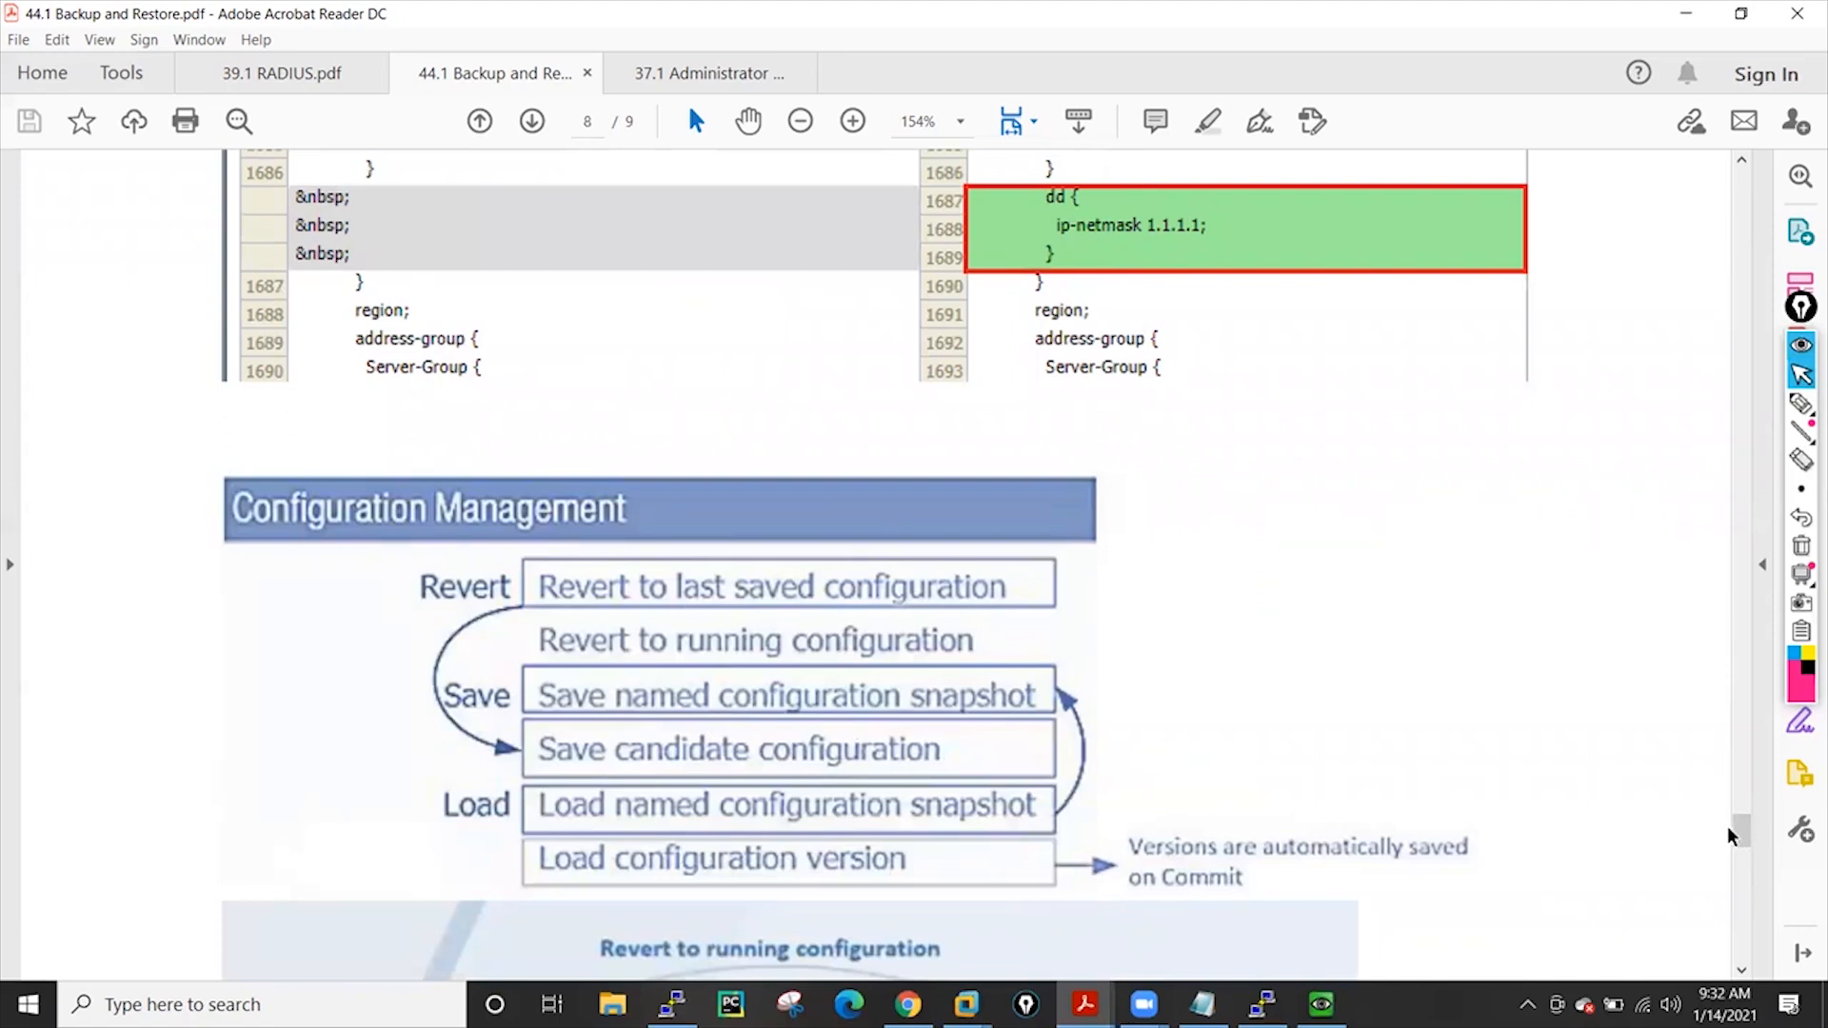
pyautogui.moveTo(1743, 835); pyautogui.dragTo(1731, 659)
pyautogui.scroll(-3, 1731, 658)
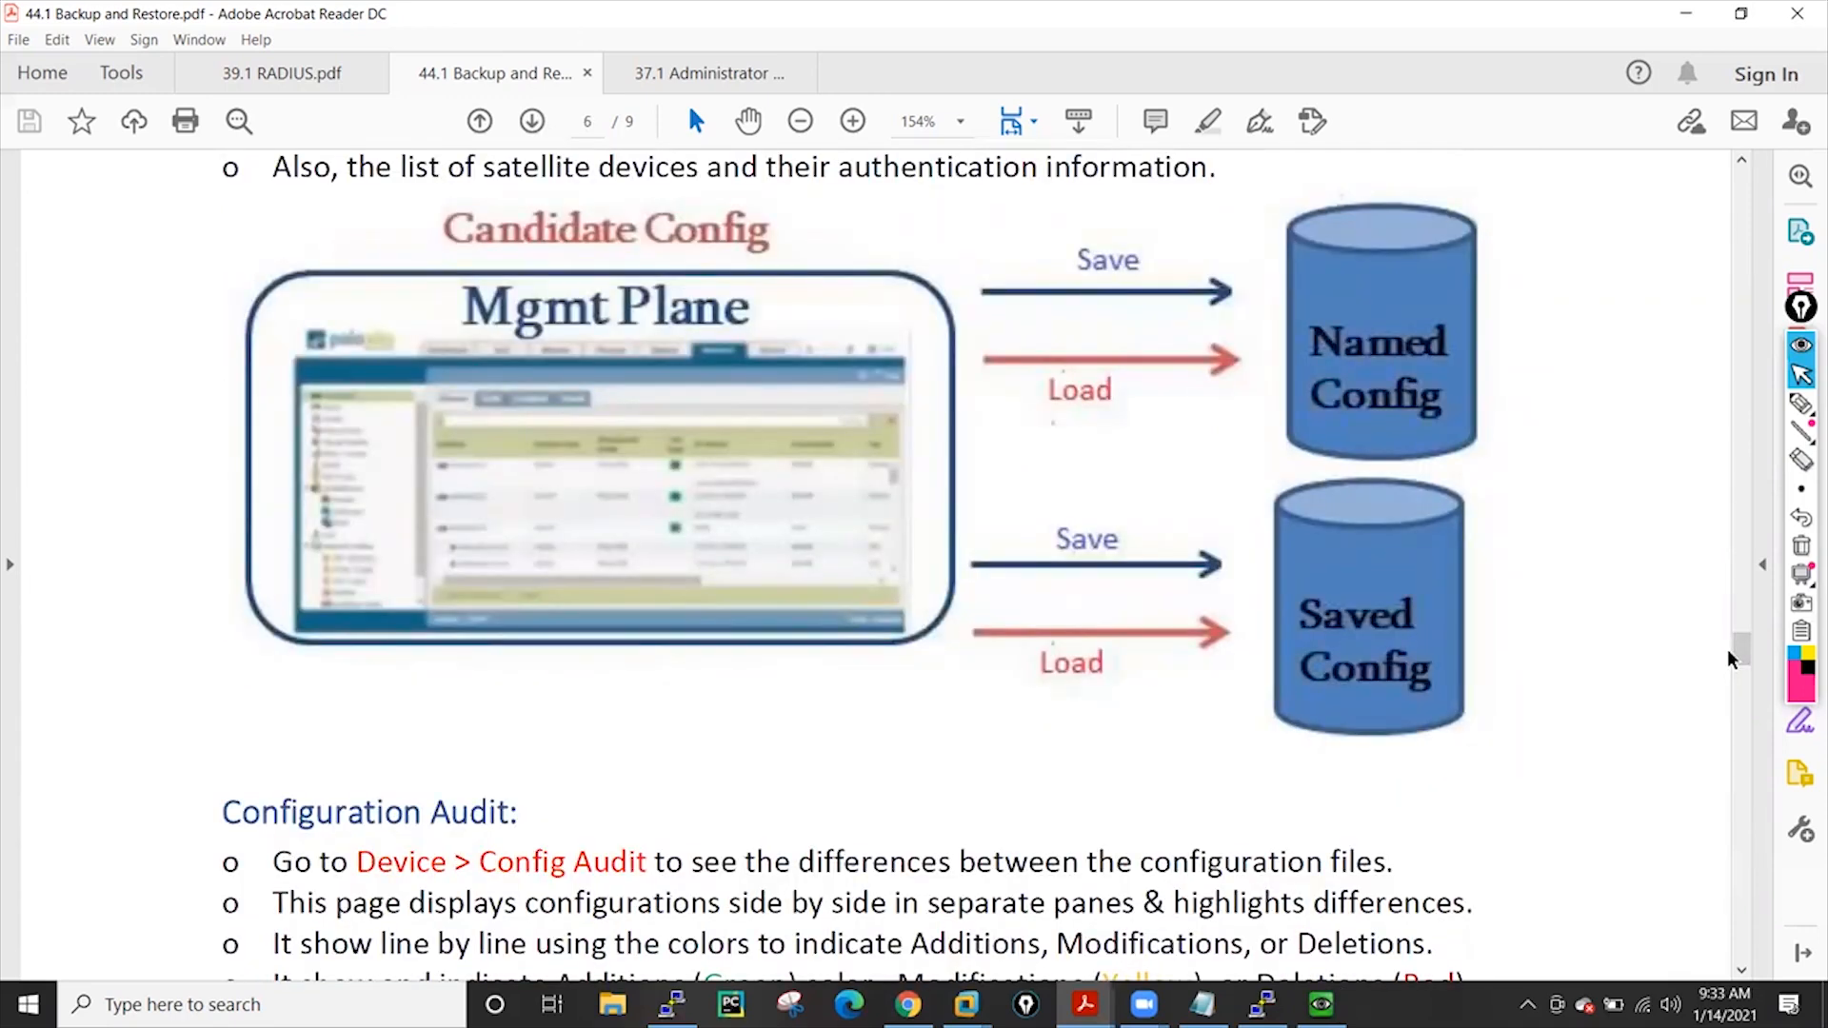
# Return to the firewall and commit the configuration, closing the commit status window
pyautogui.click(1685, 13)
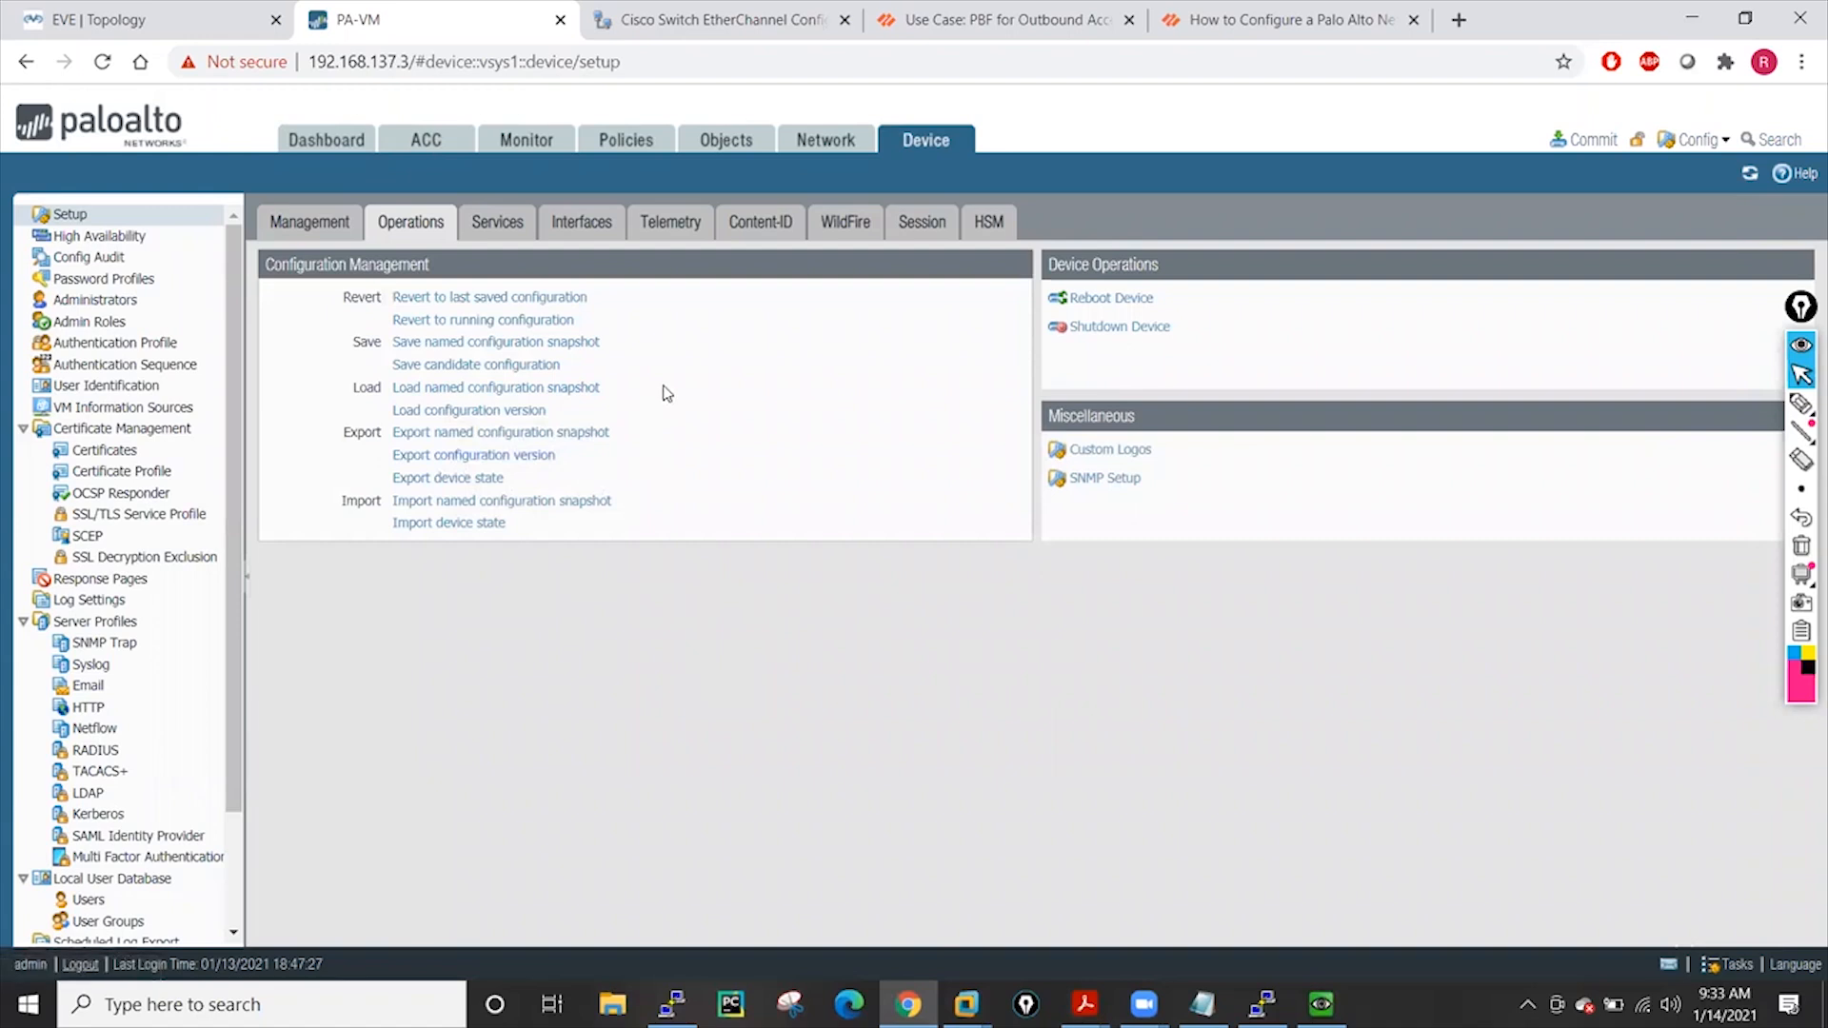
pyautogui.click(1585, 139)
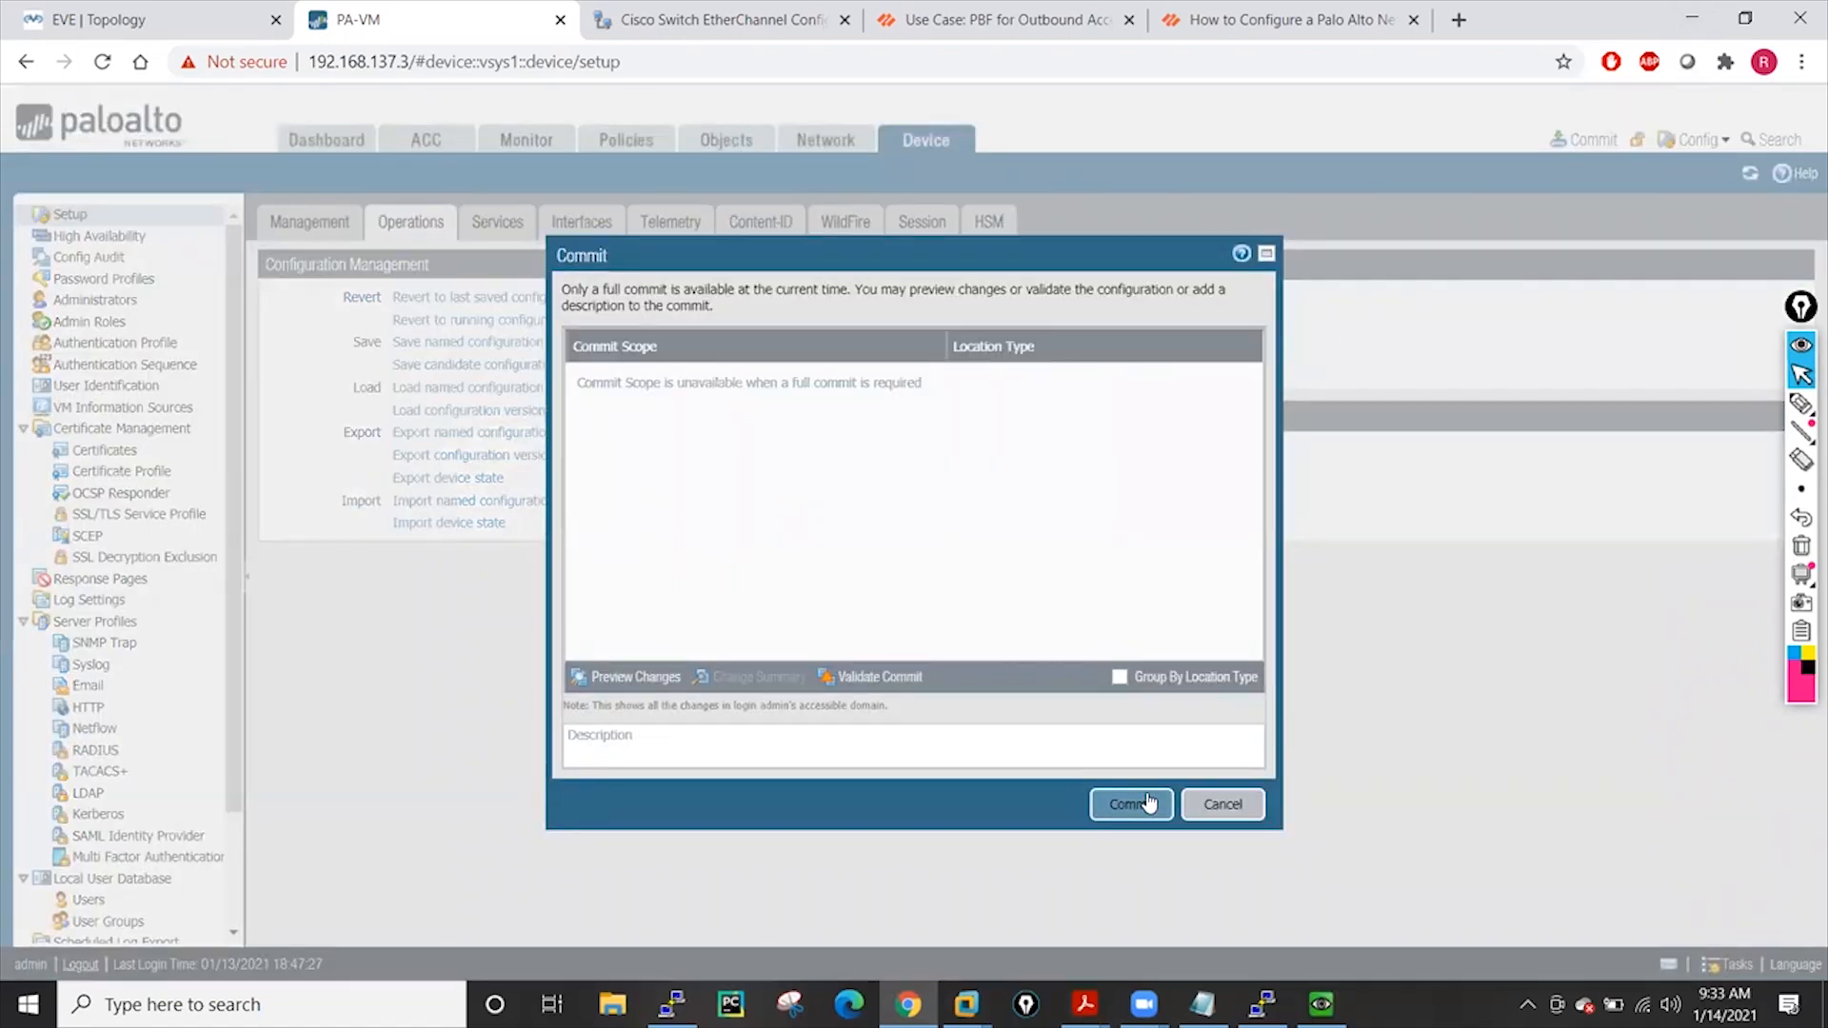
pyautogui.click(1131, 804)
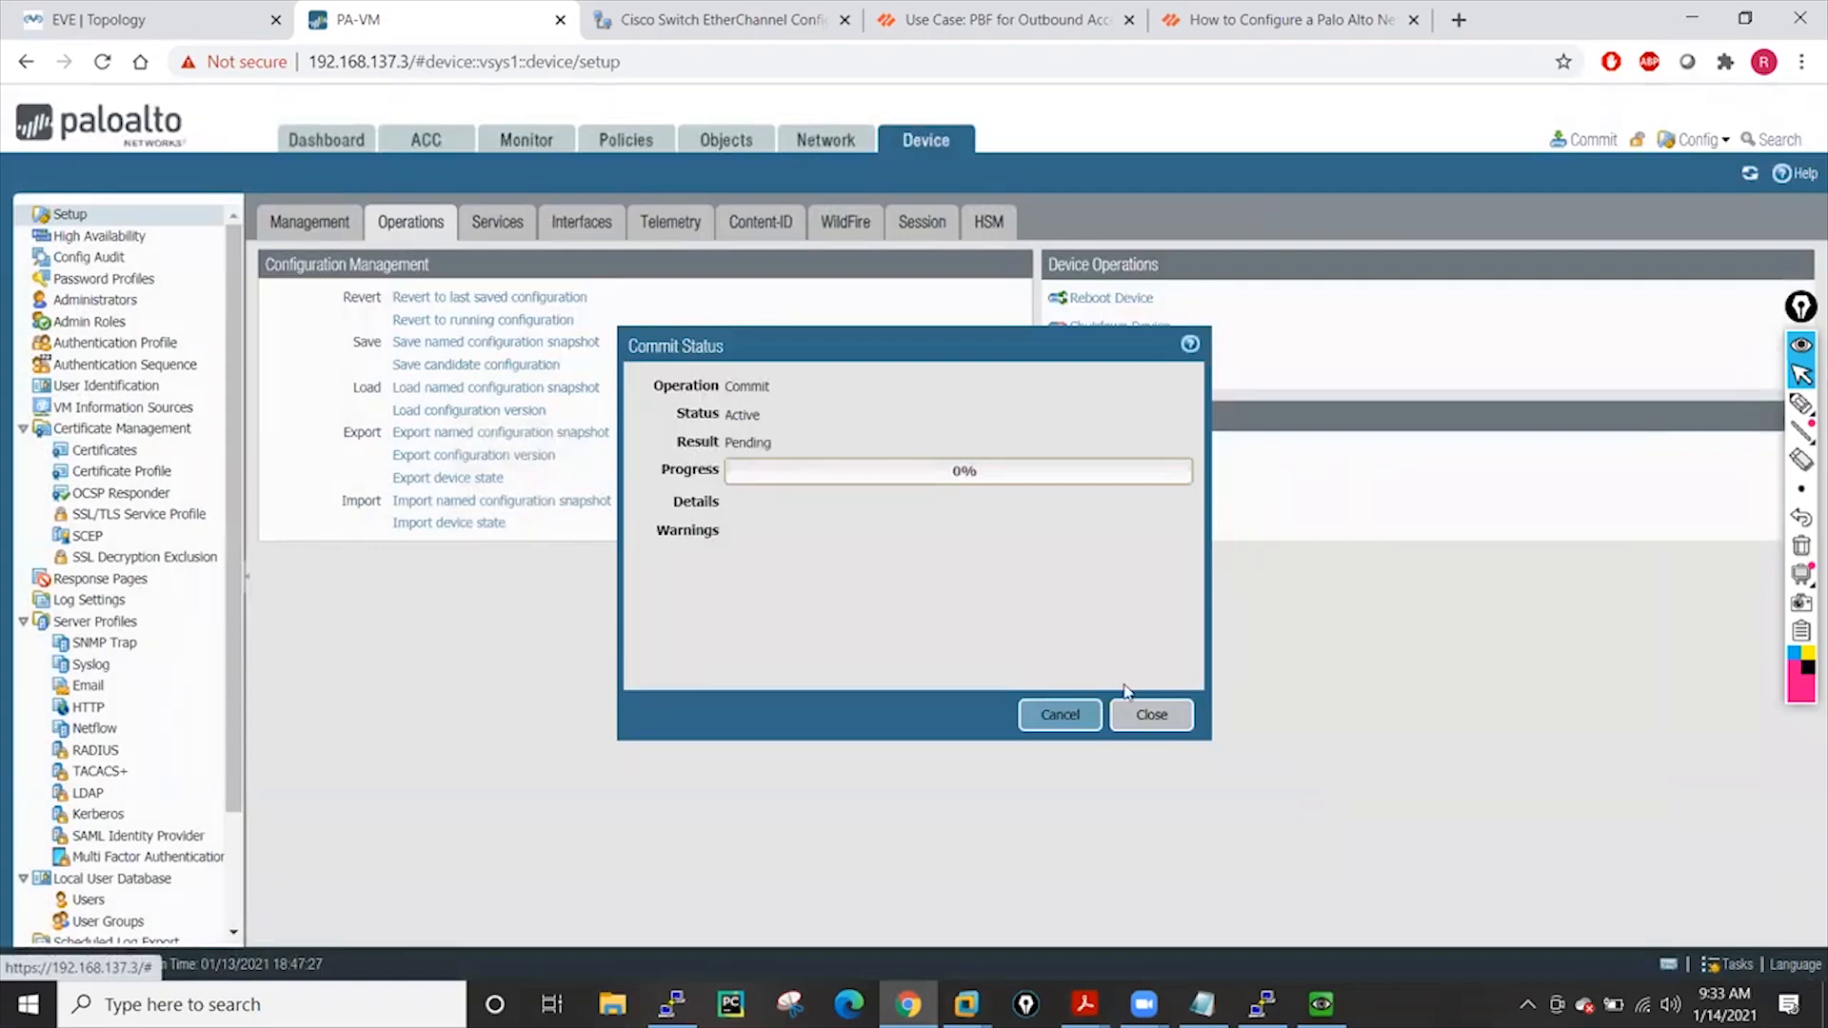
pyautogui.click(1152, 715)
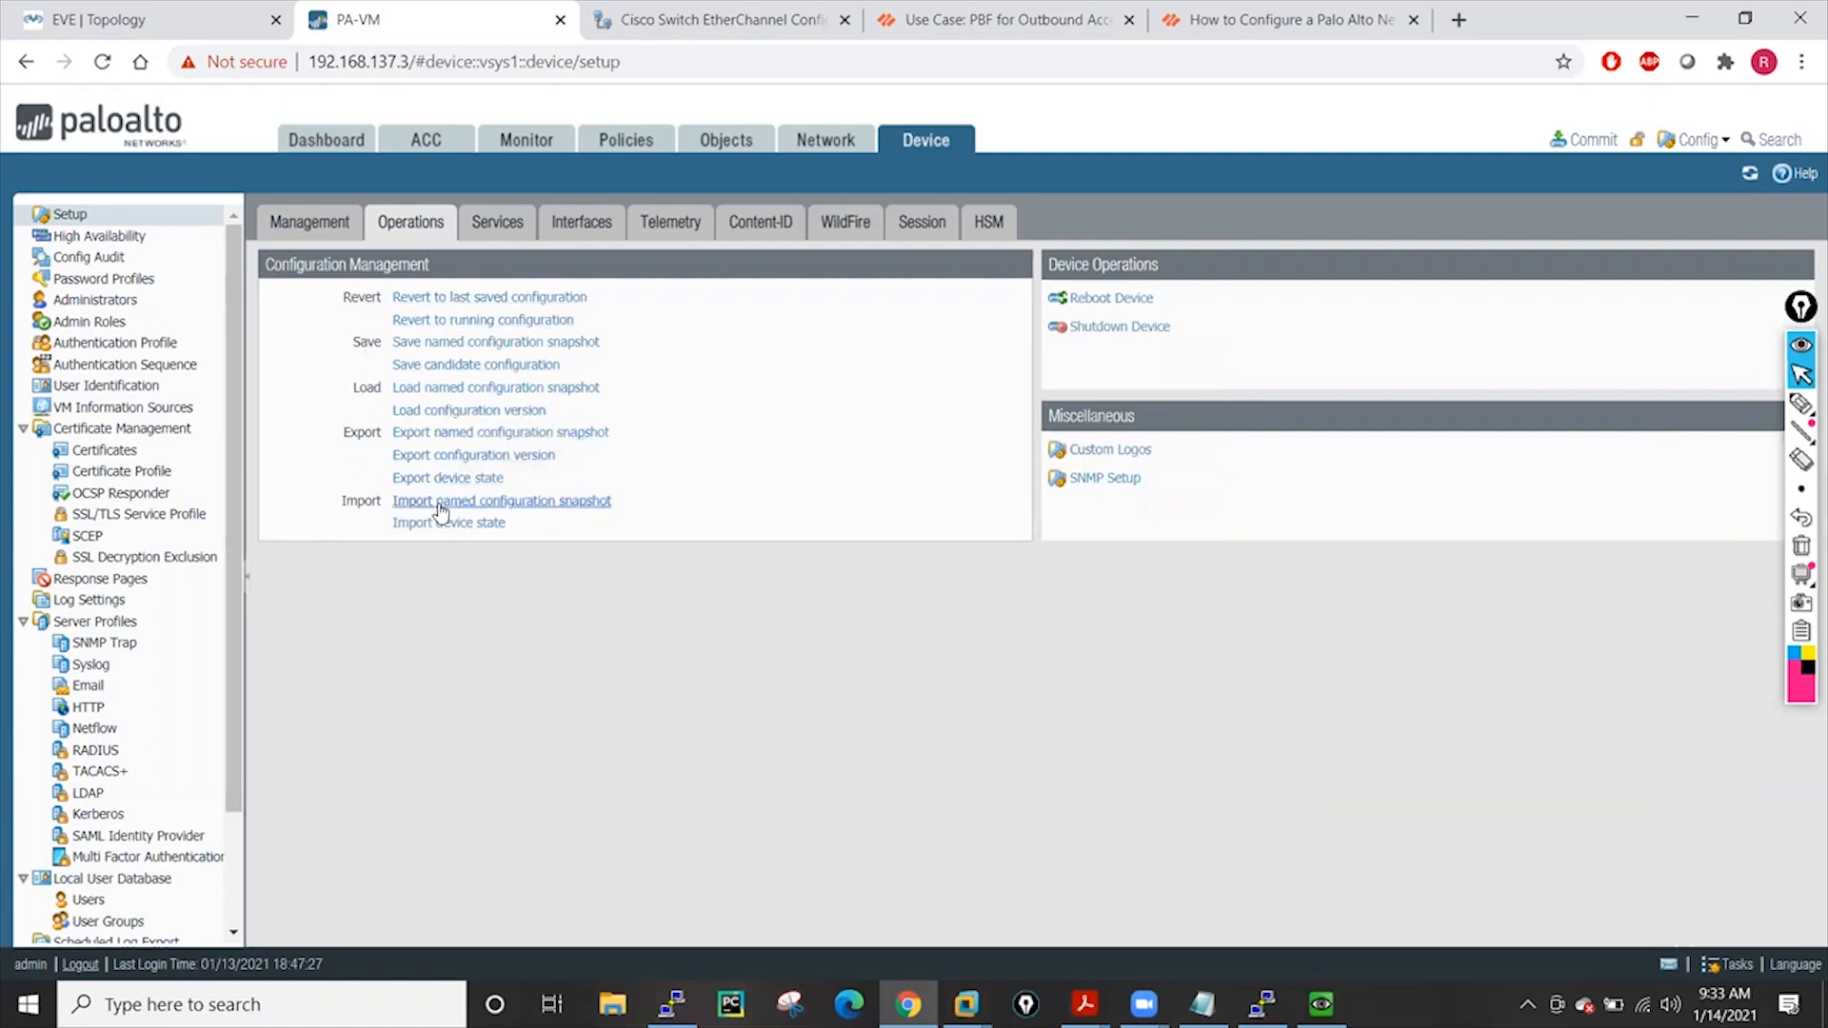
# Export the named snapshot running-config.xml and save it to the Desktop
pyautogui.click(479, 438)
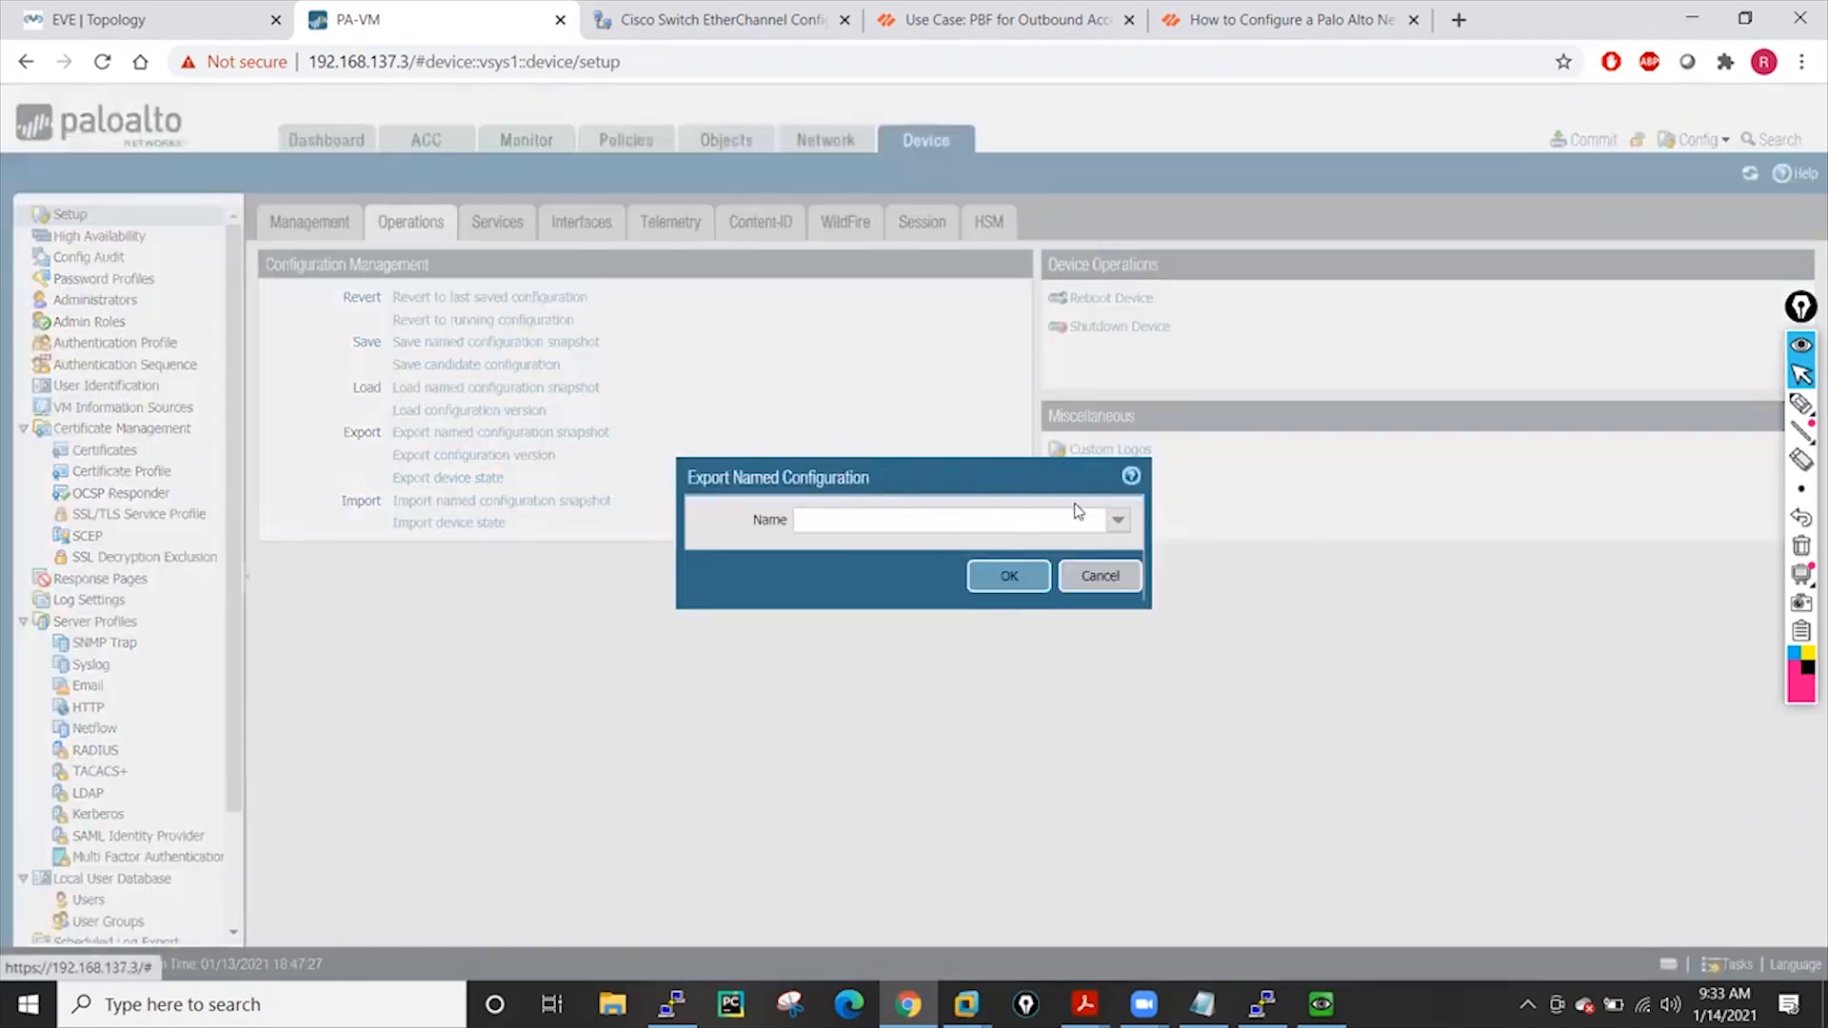
pyautogui.click(1121, 524)
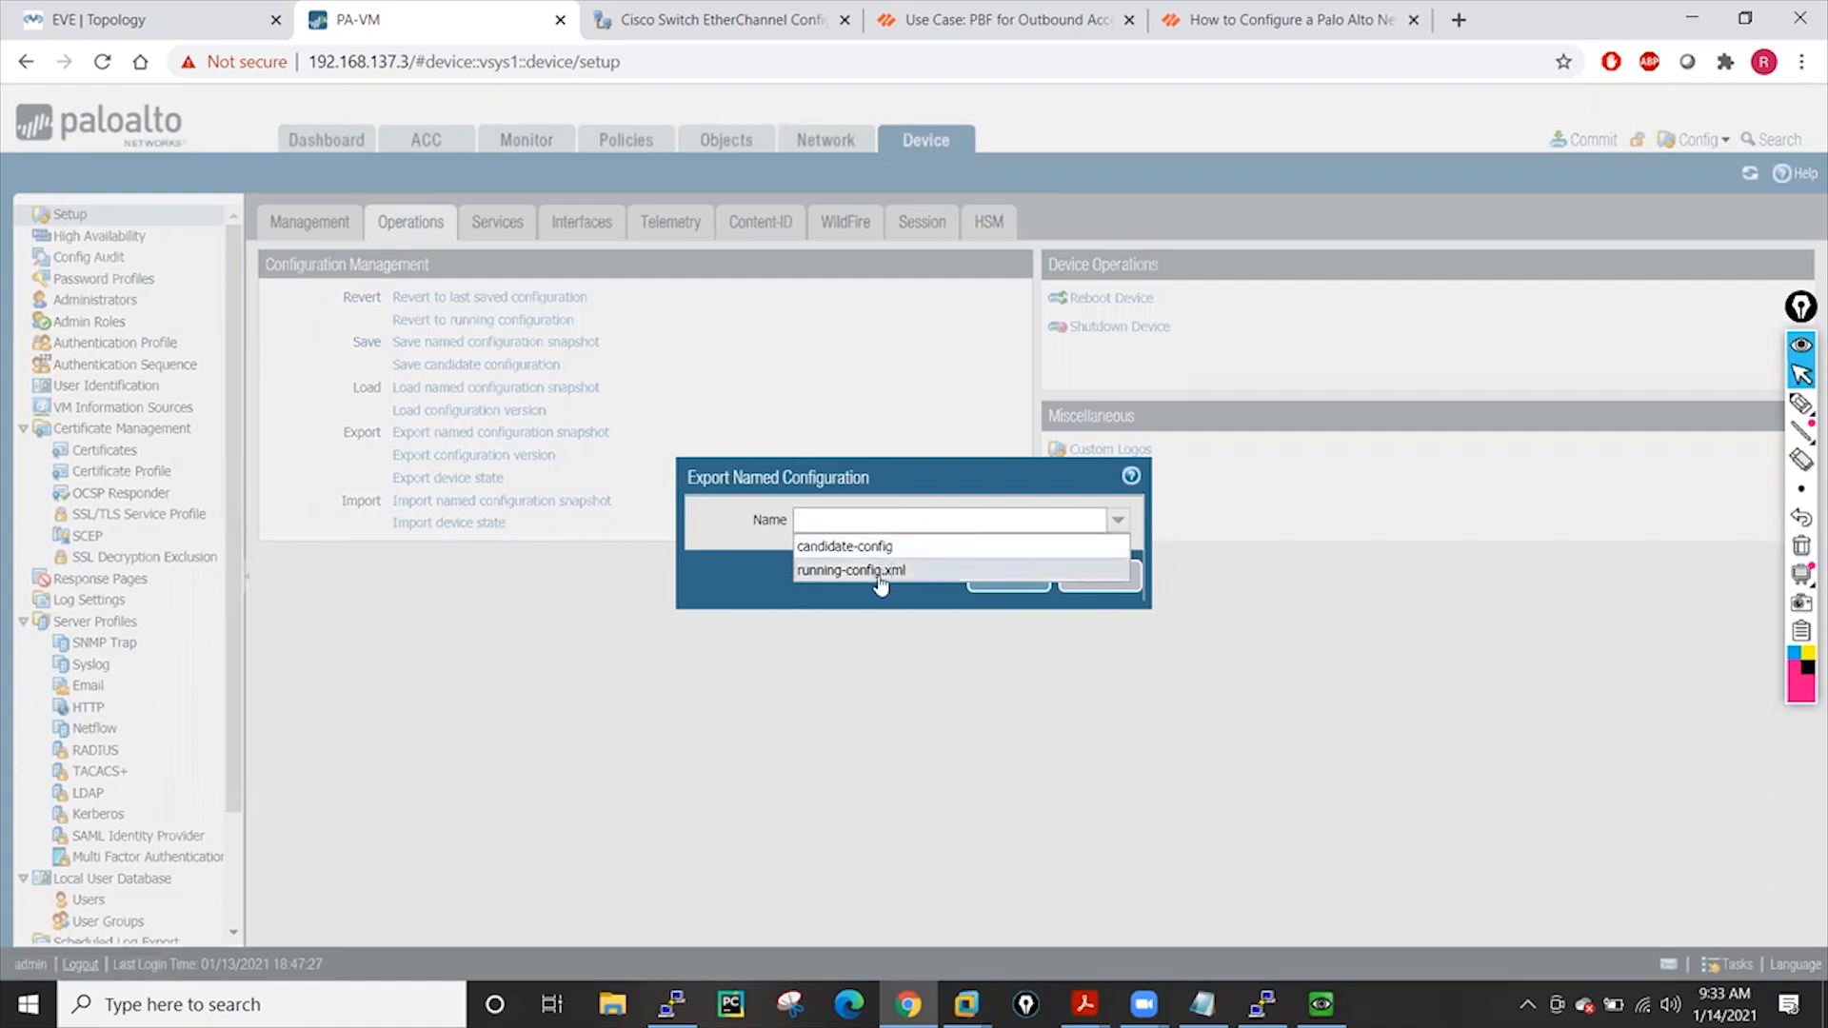
pyautogui.click(844, 571)
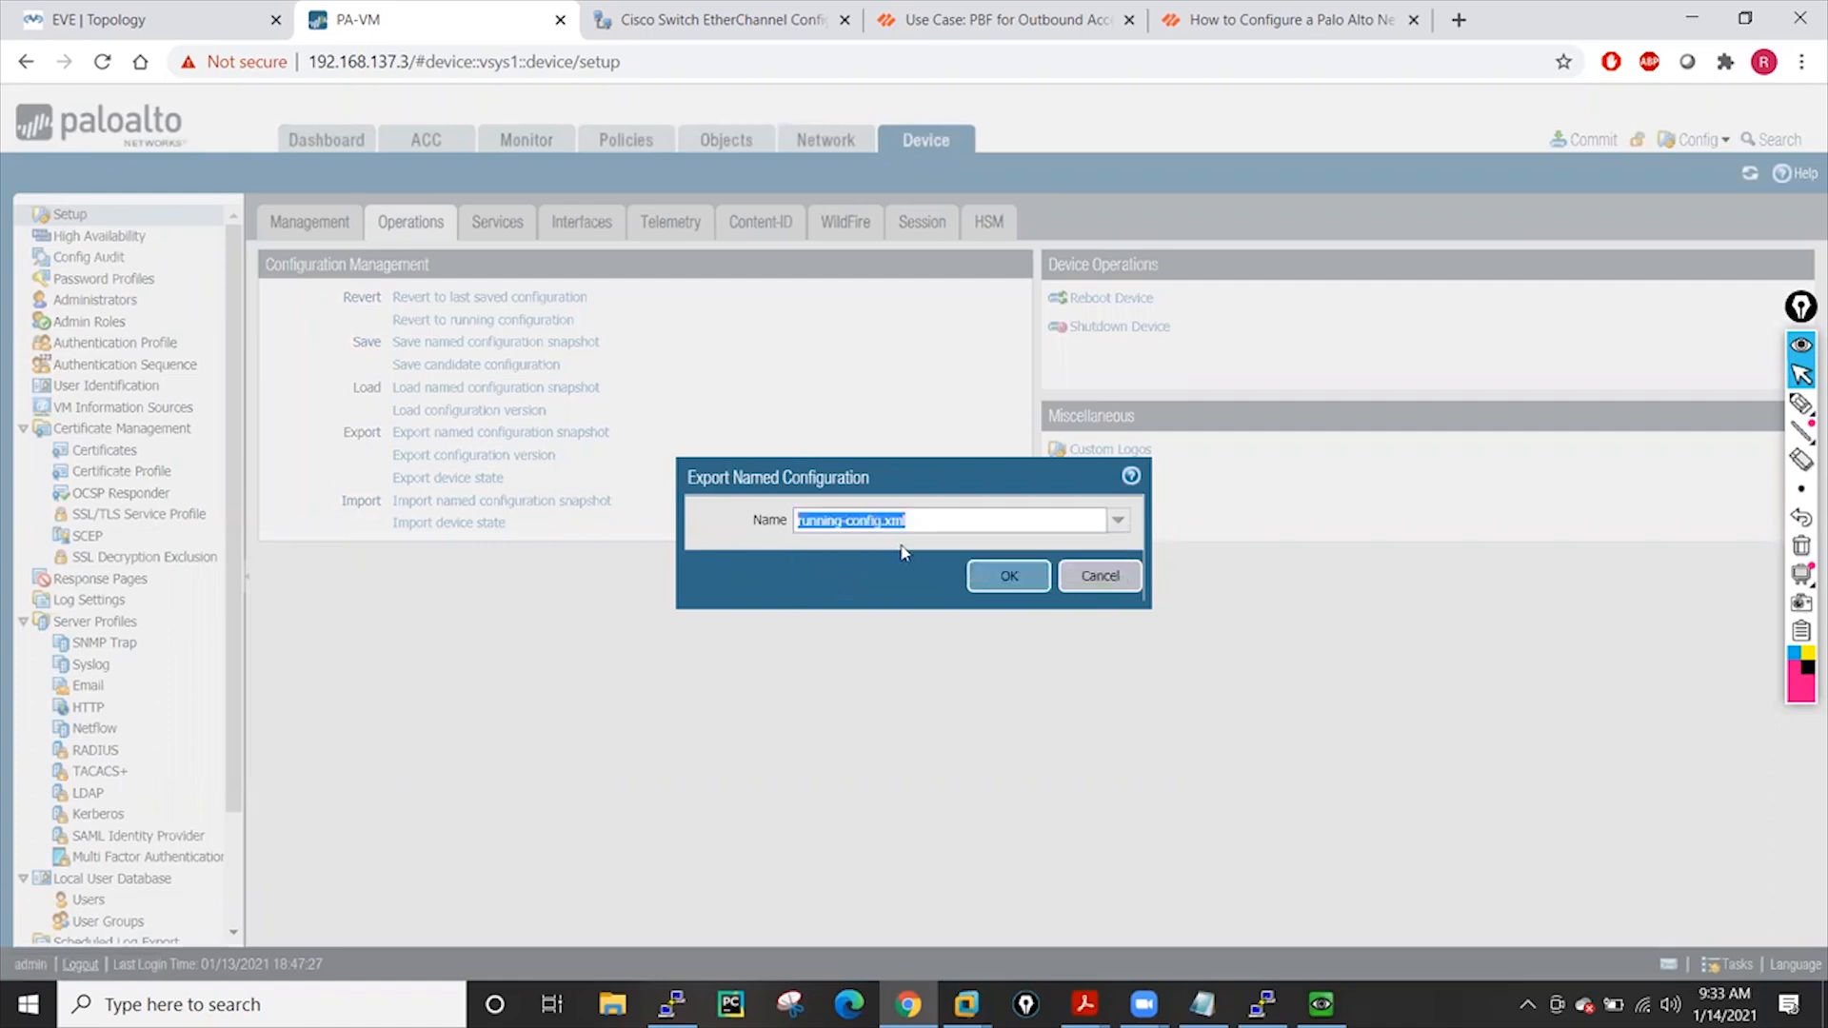
pyautogui.click(990, 579)
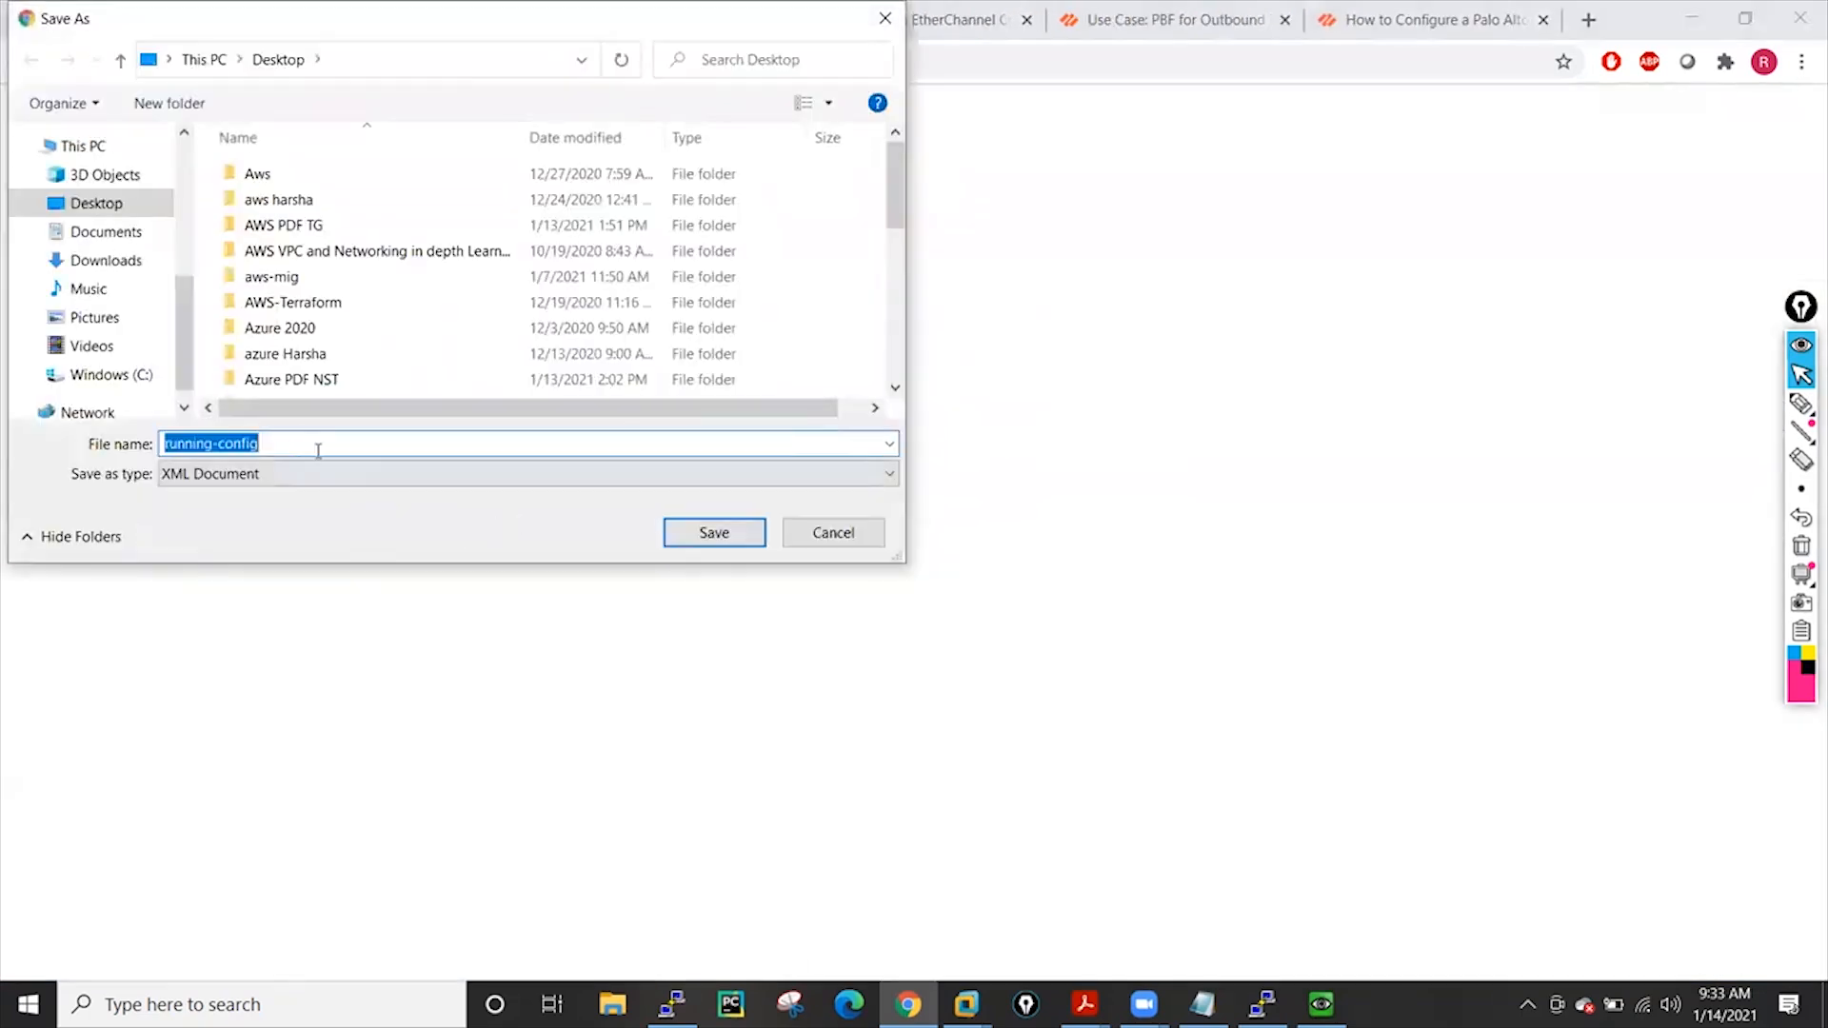
pyautogui.click(712, 534)
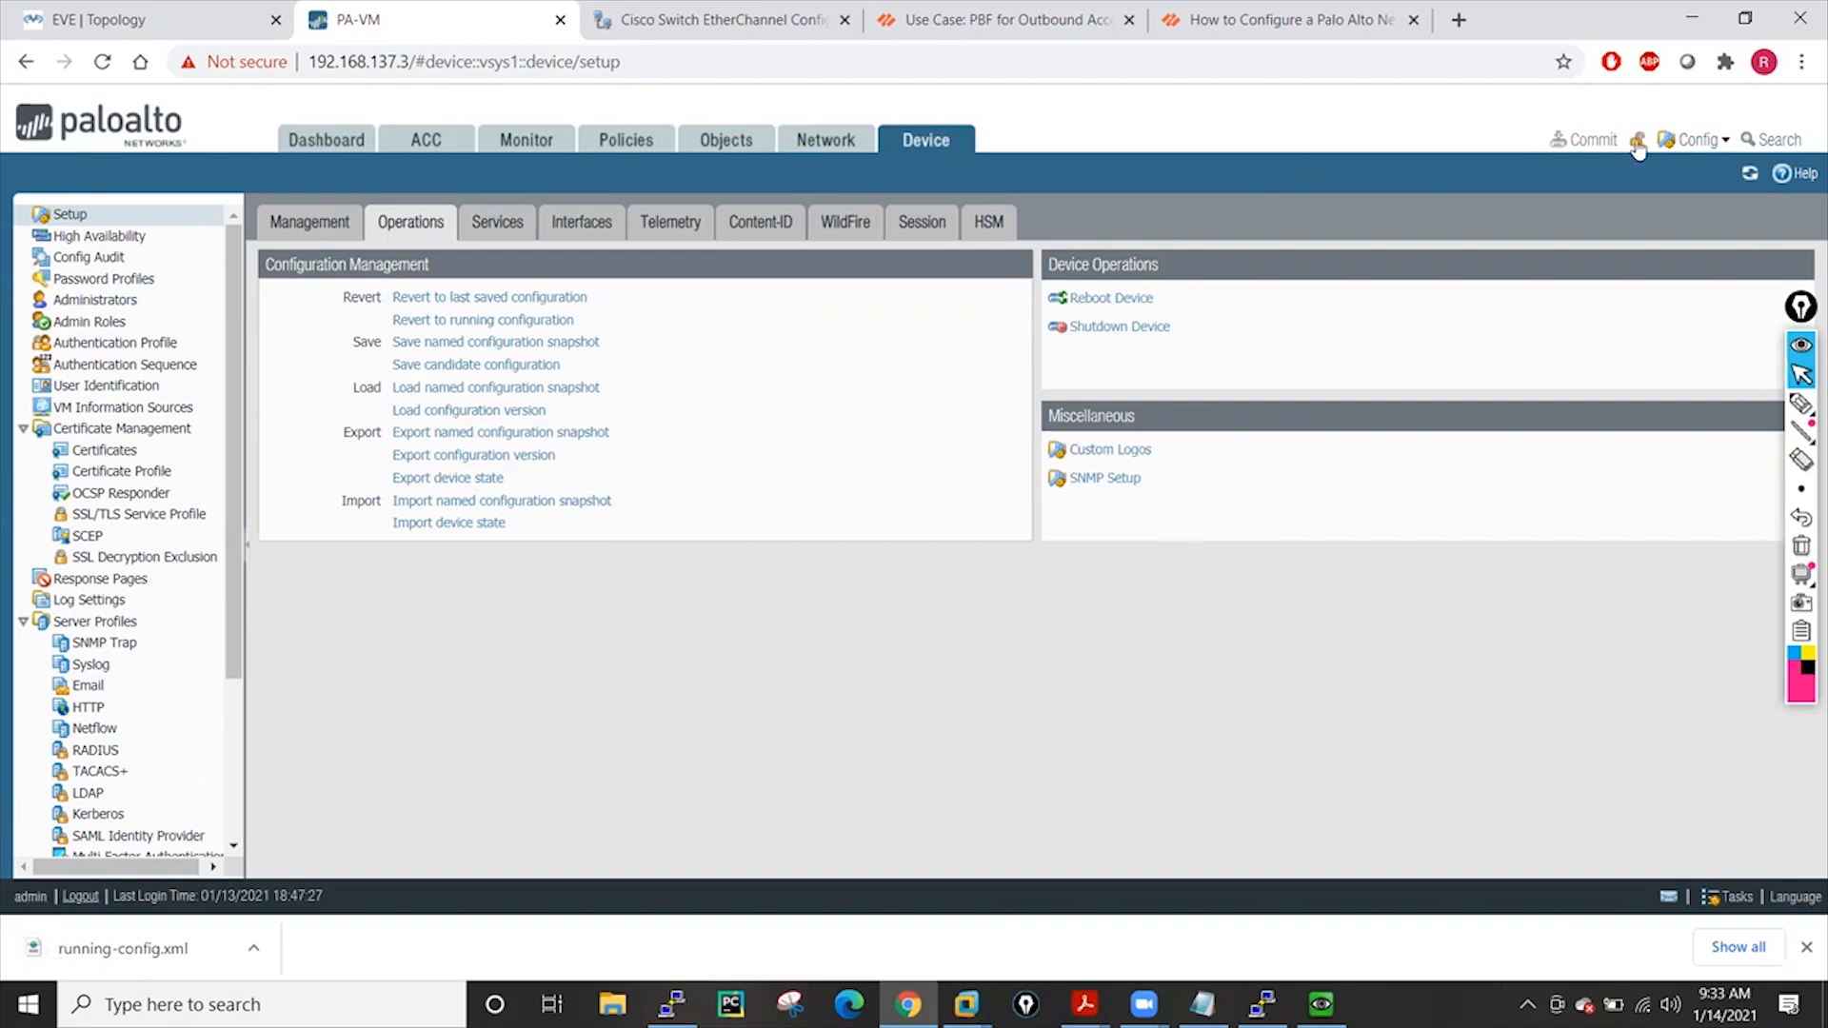
pyautogui.click(1806, 948)
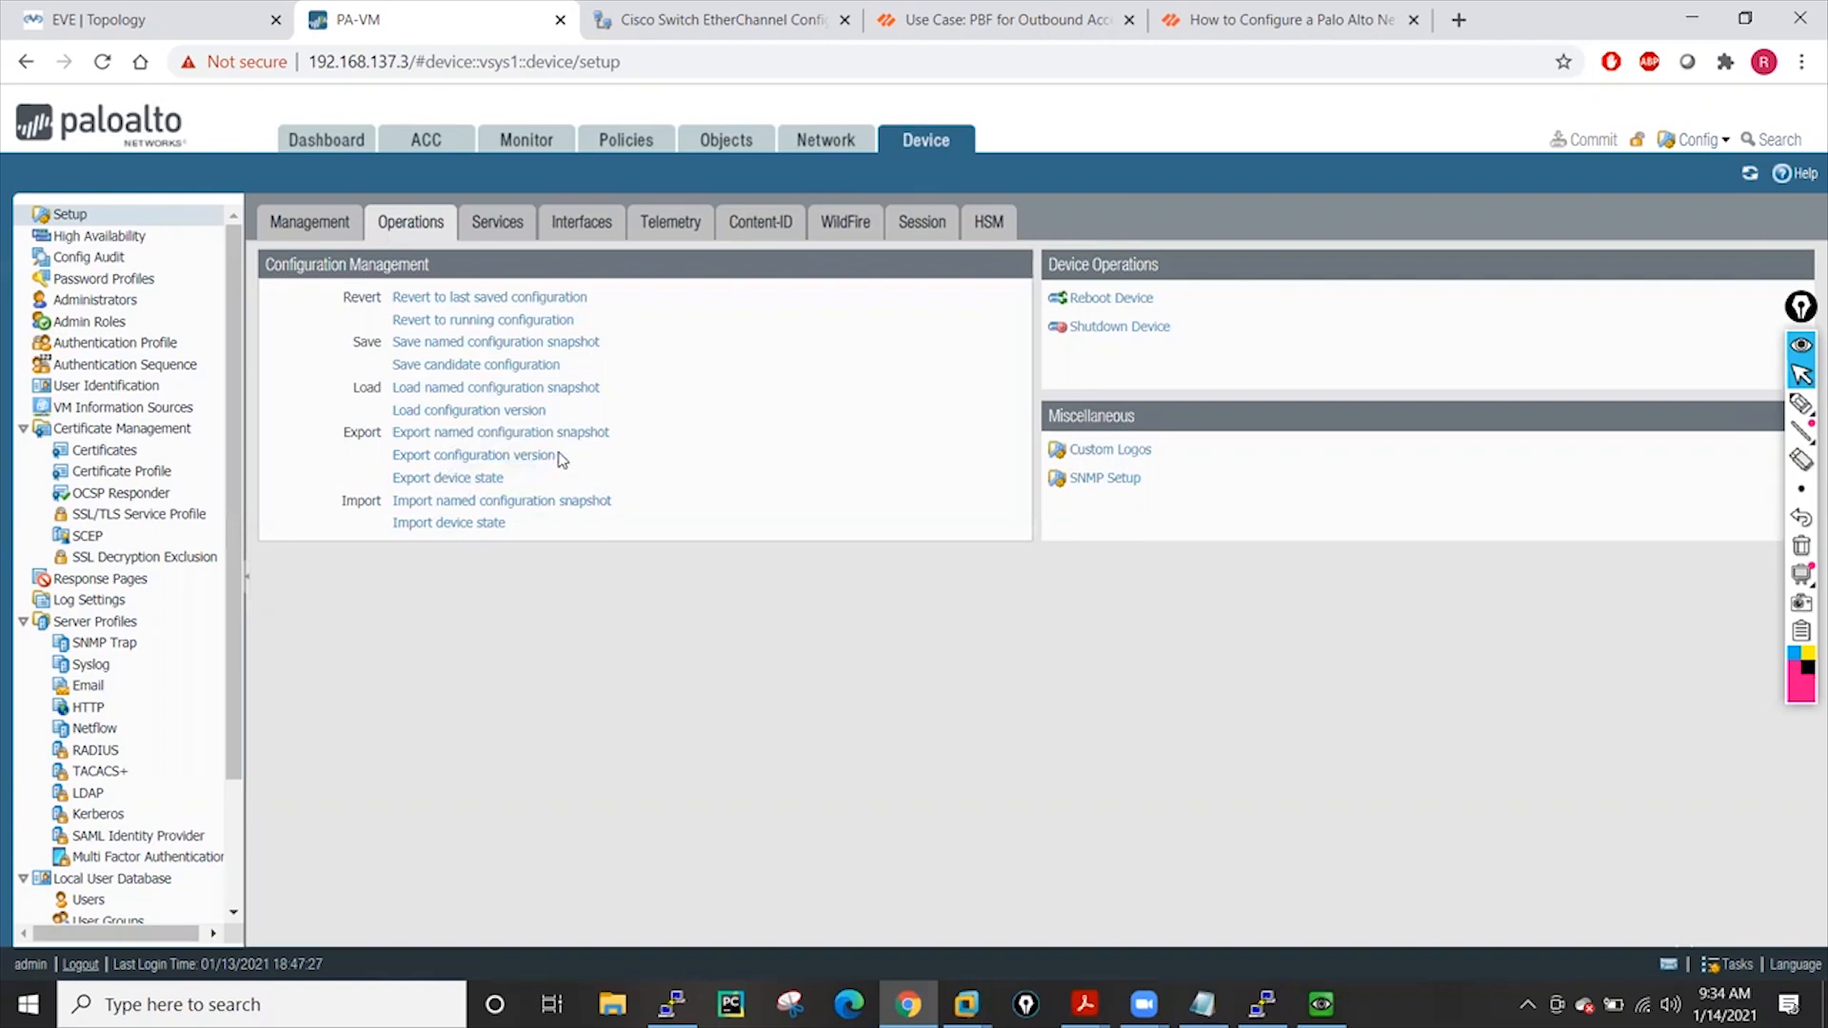
# Export the device state and save it as device_state_cfg.tgz on the Desktop
pyautogui.click(458, 485)
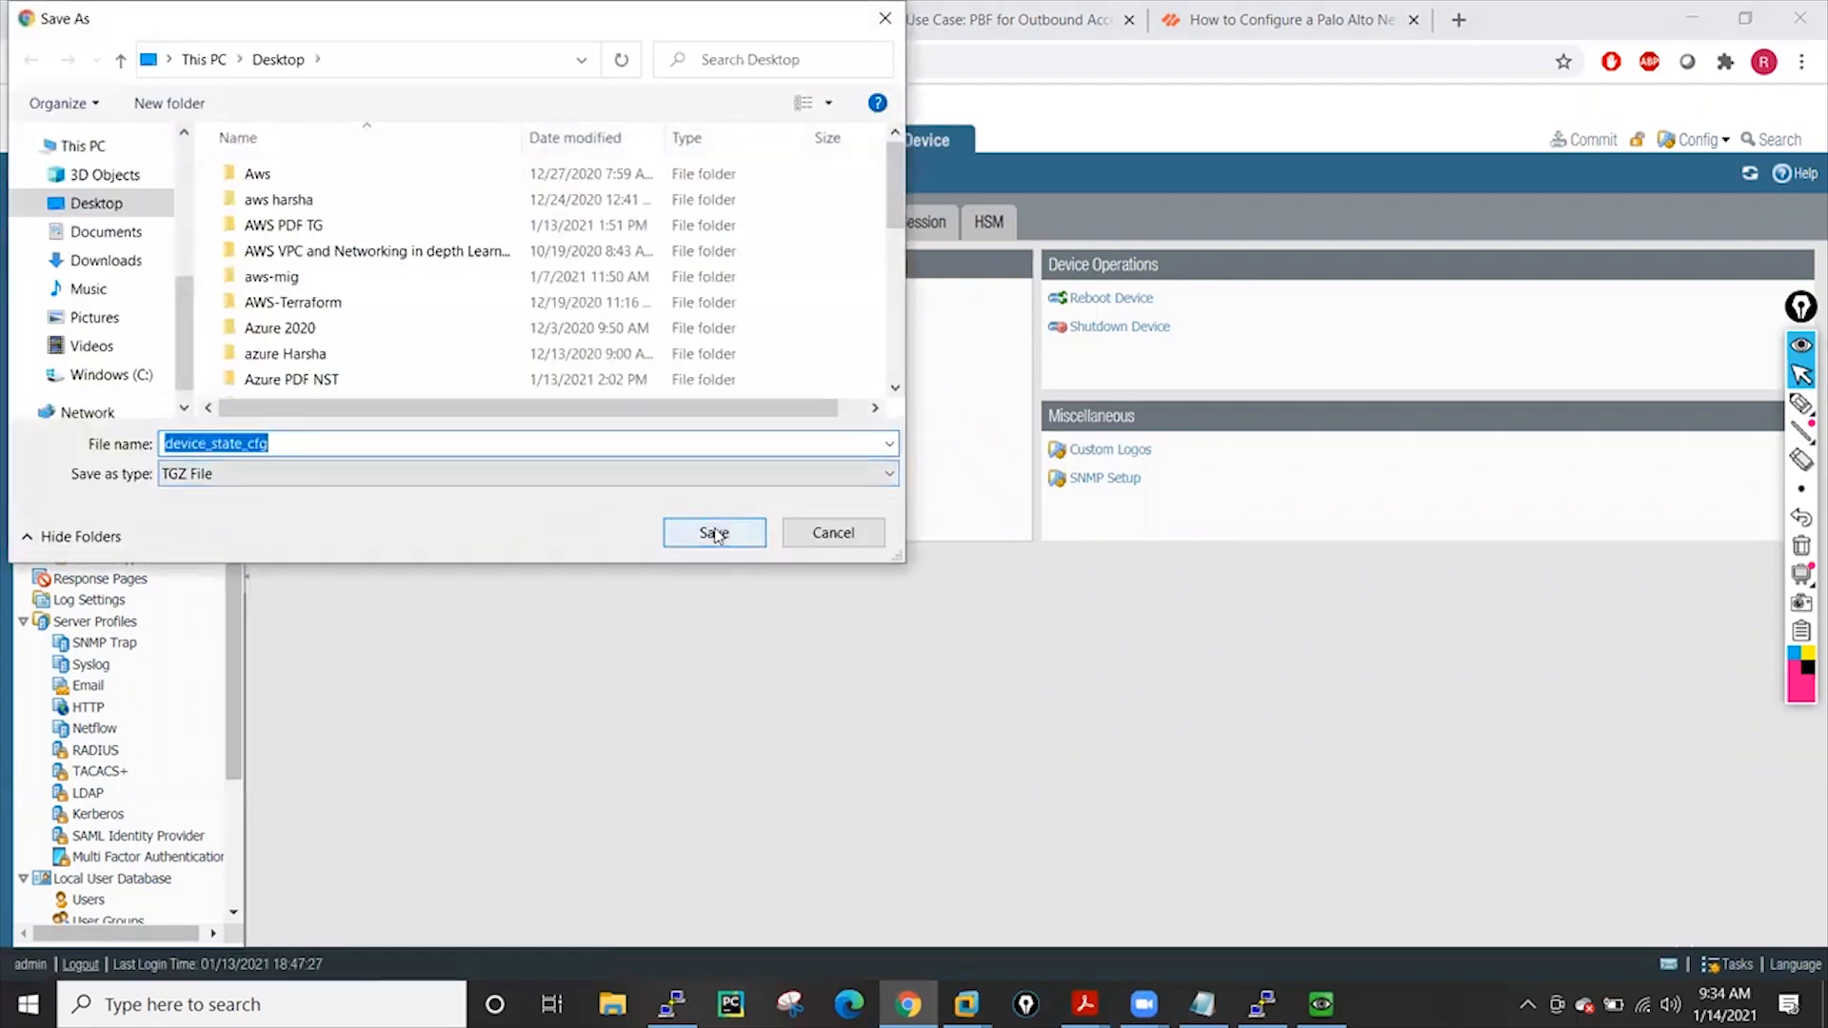
pyautogui.click(713, 533)
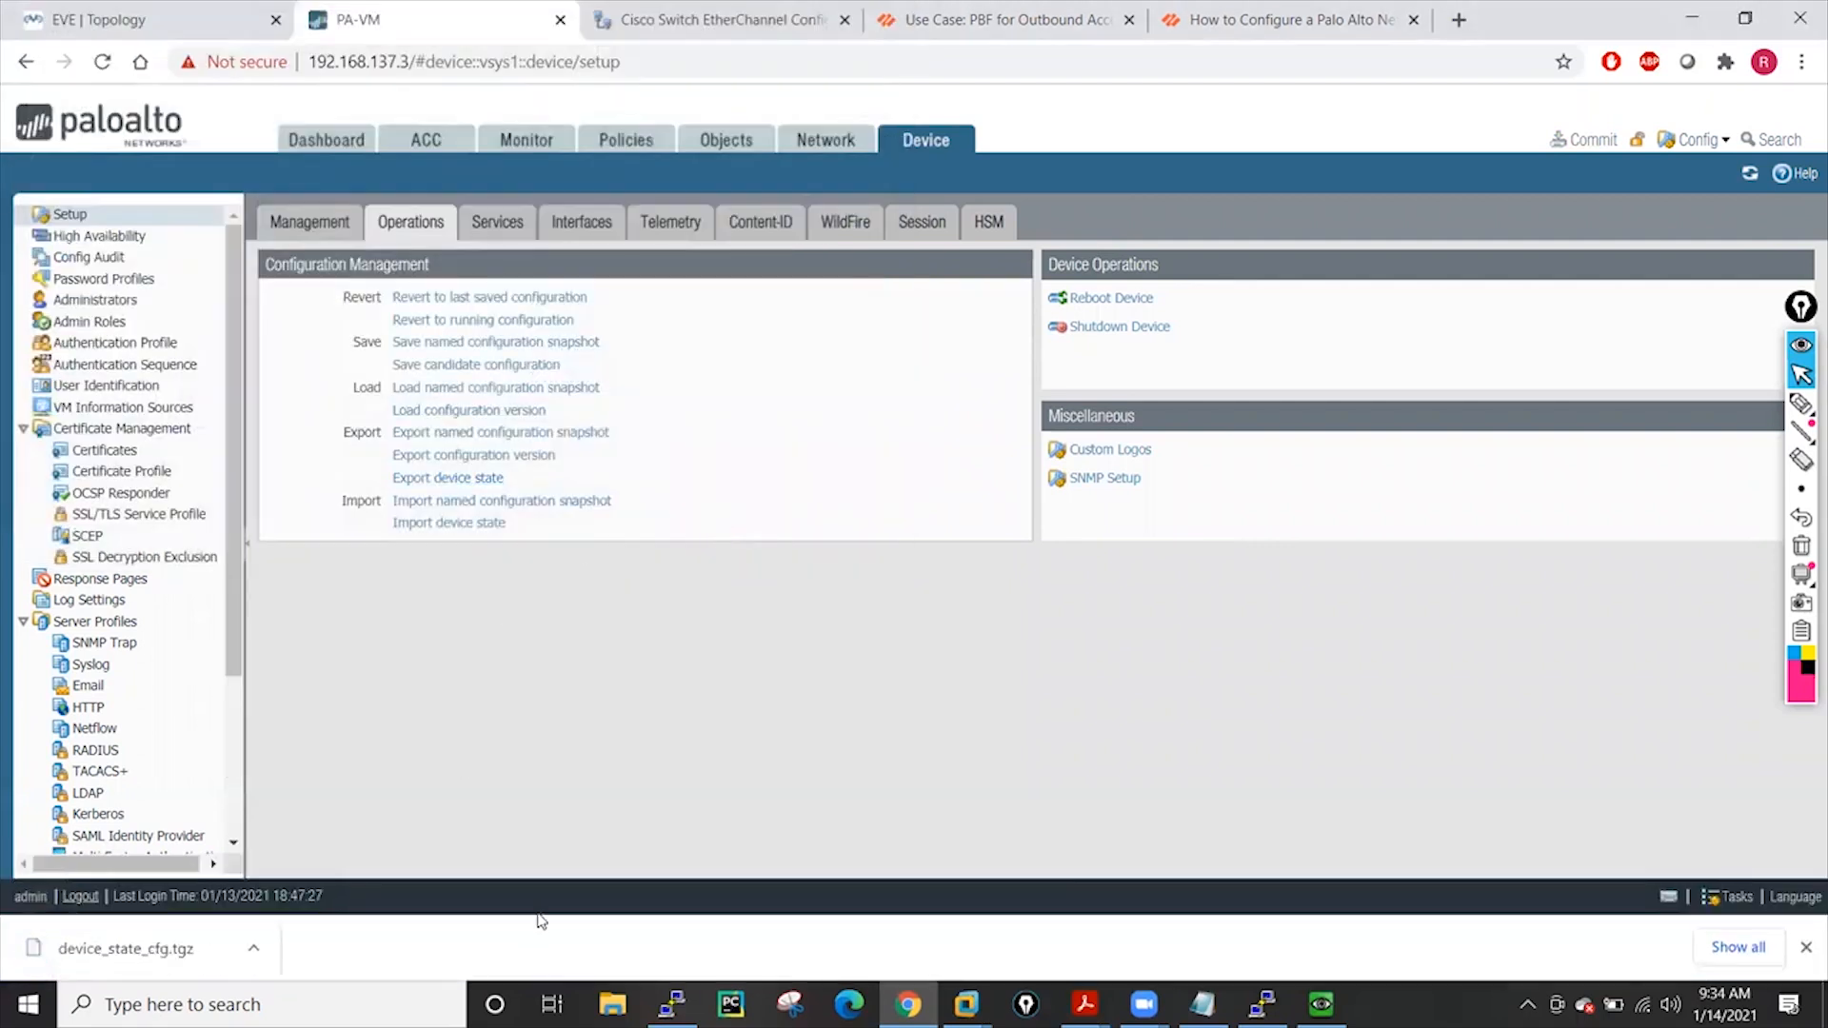
pyautogui.click(1806, 947)
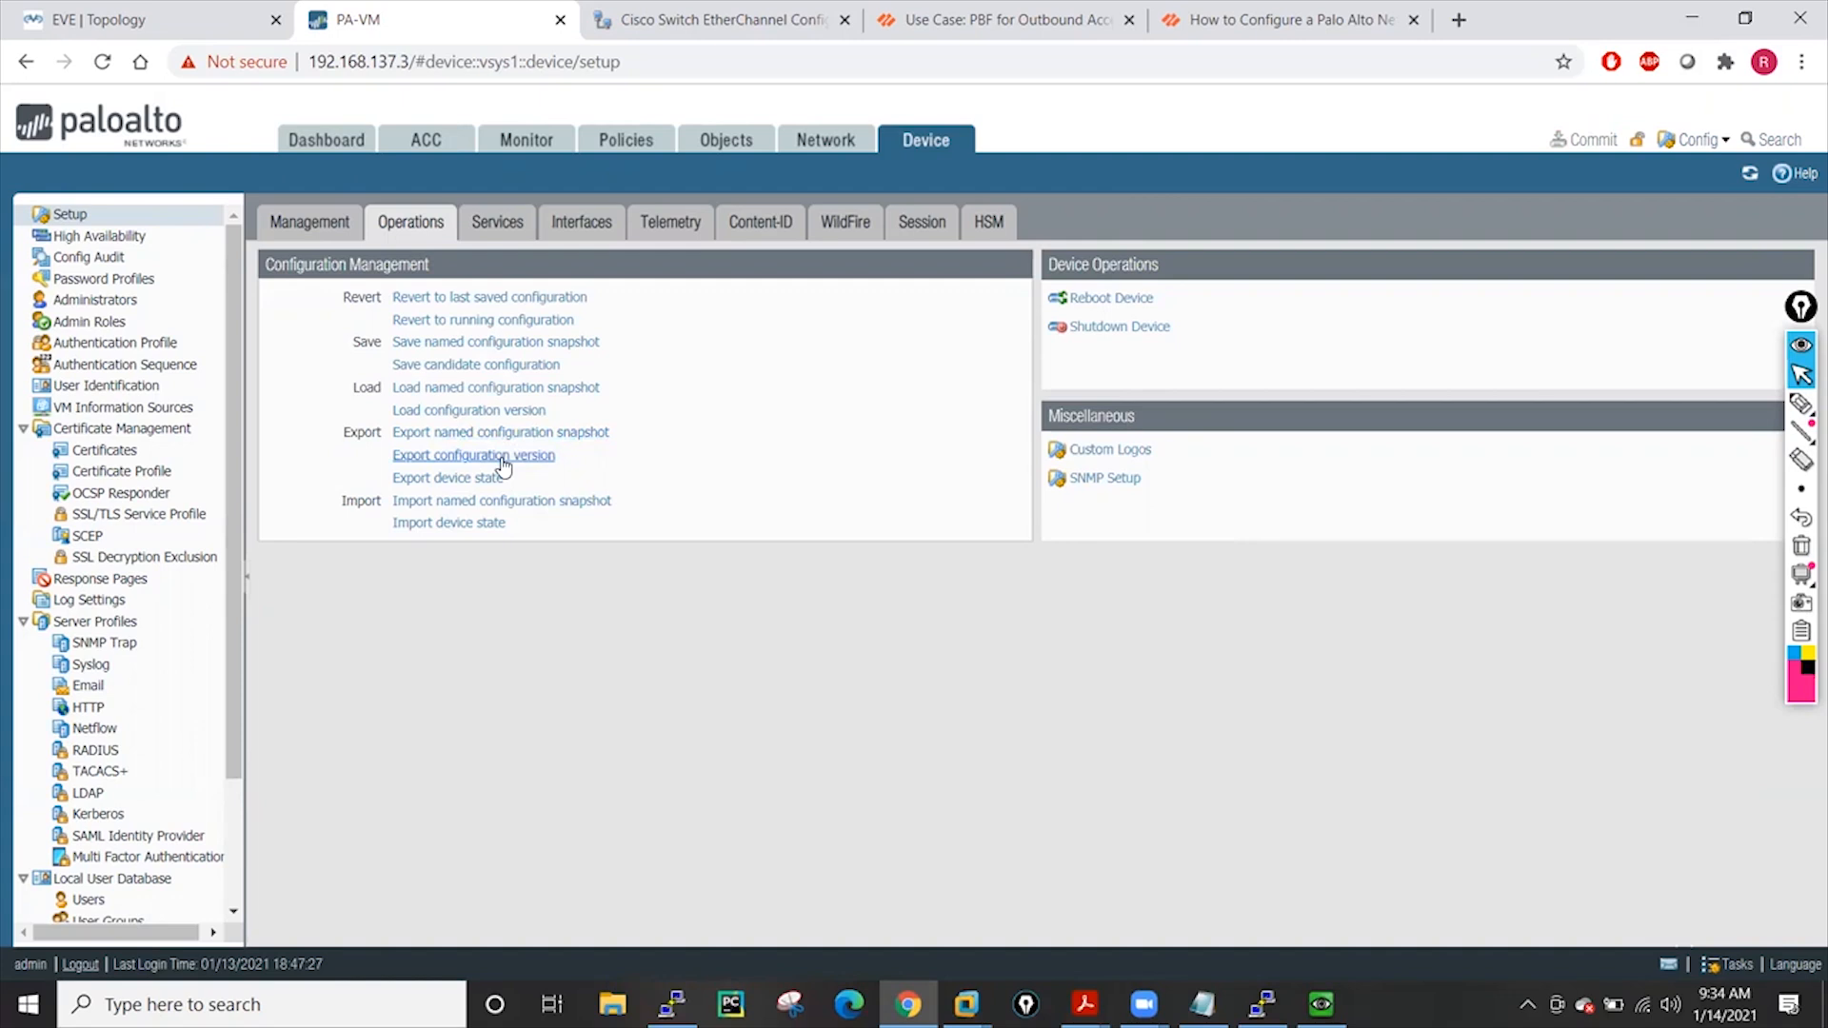
# Export saved configuration version 22 and save the download to the Desktop as 22.xml
pyautogui.click(502, 460)
pyautogui.click(1114, 522)
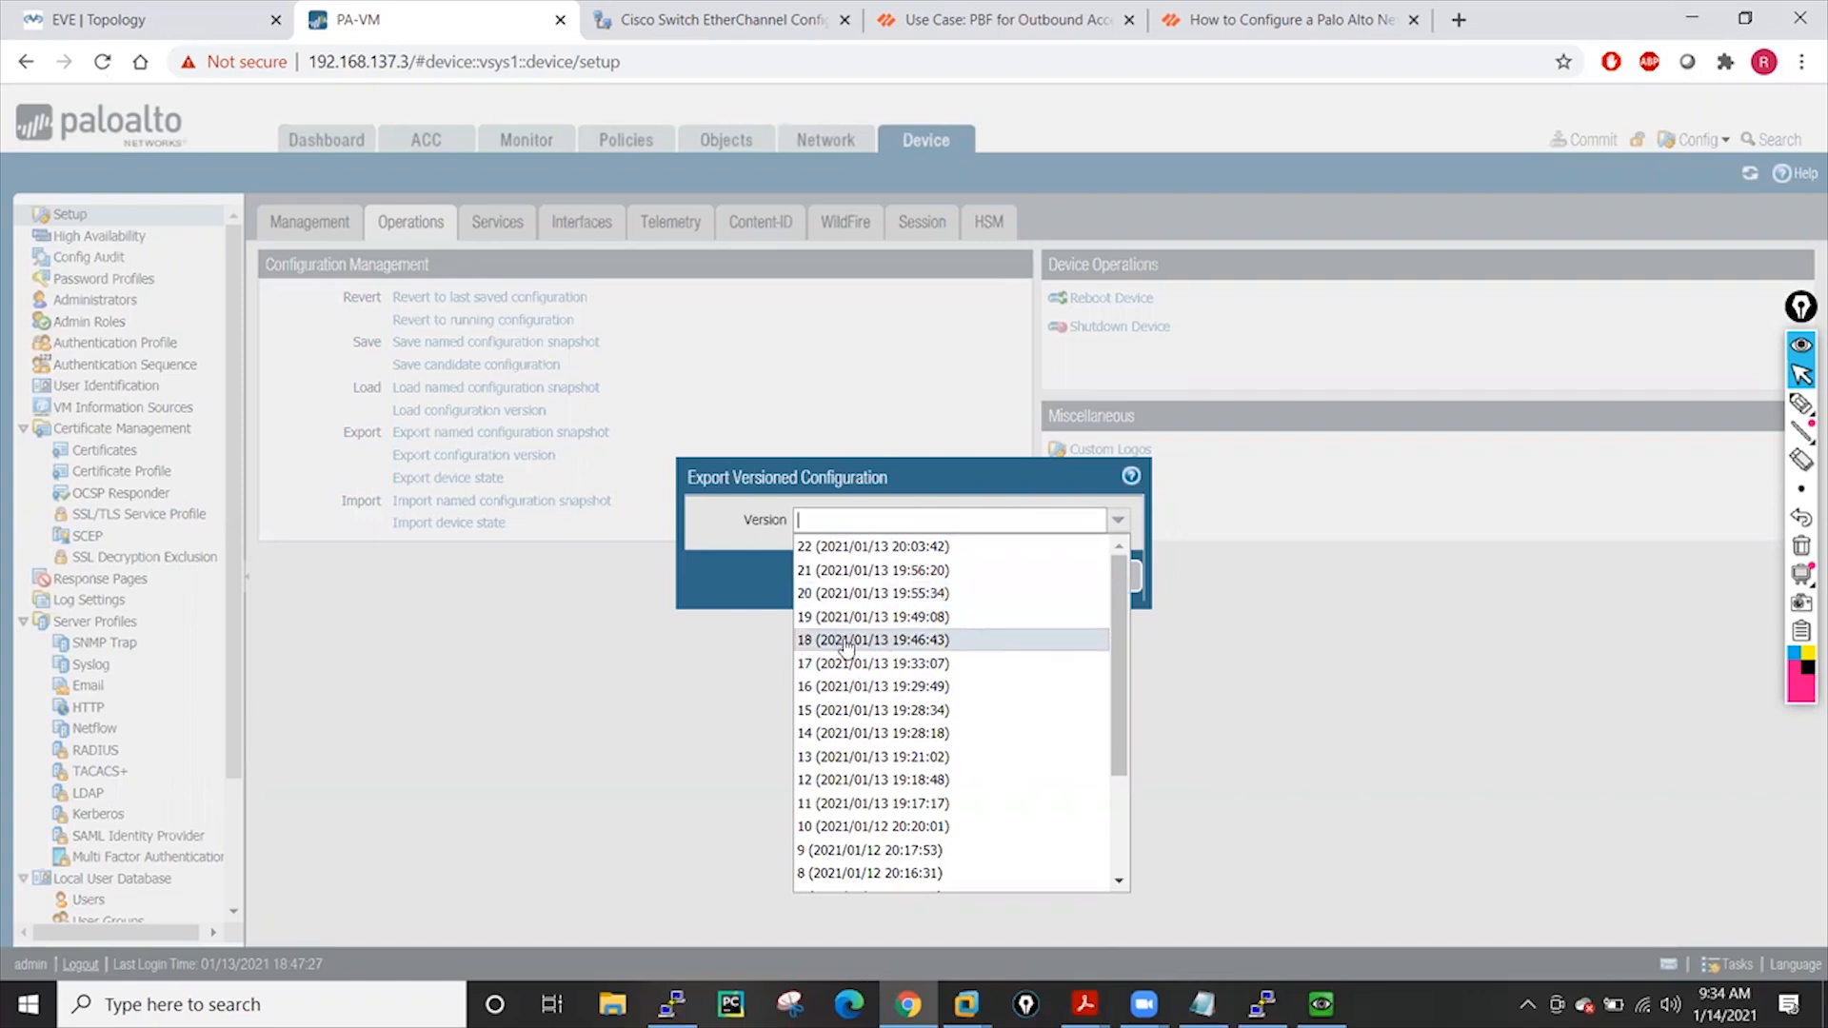
pyautogui.scroll(-2, 948, 714)
pyautogui.scroll(2, 937, 691)
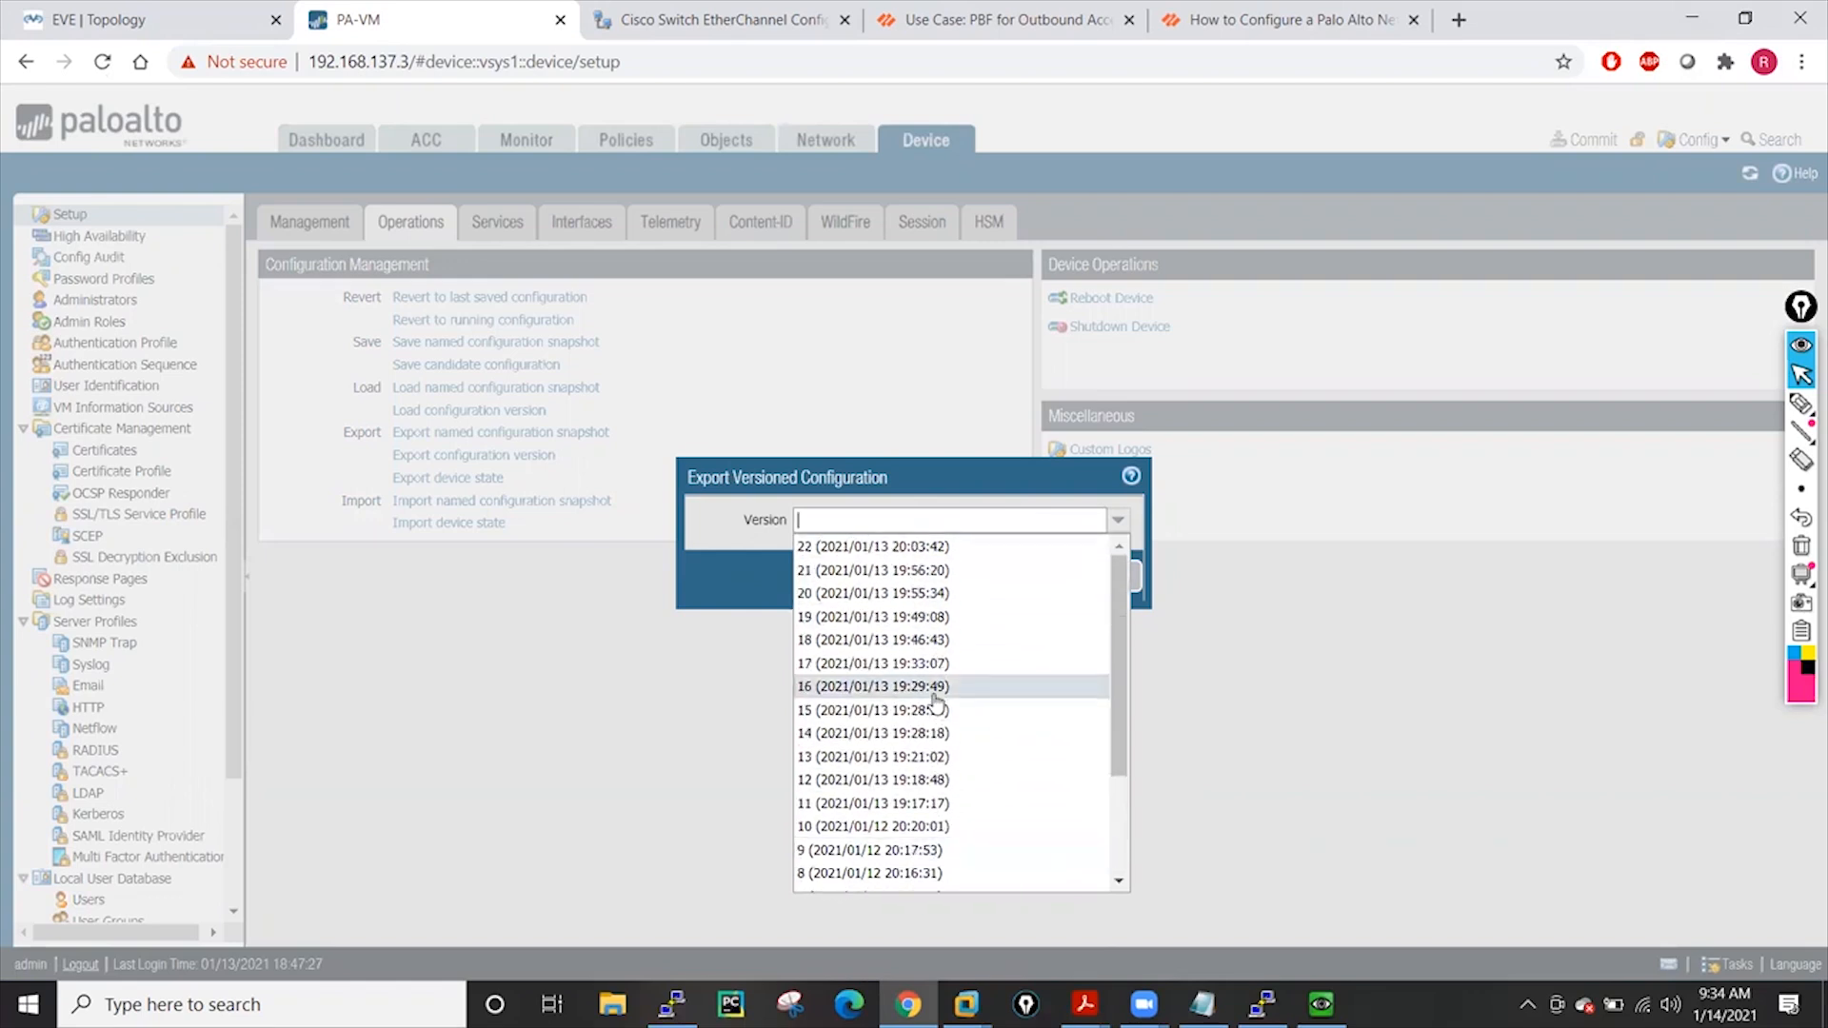
pyautogui.click(870, 546)
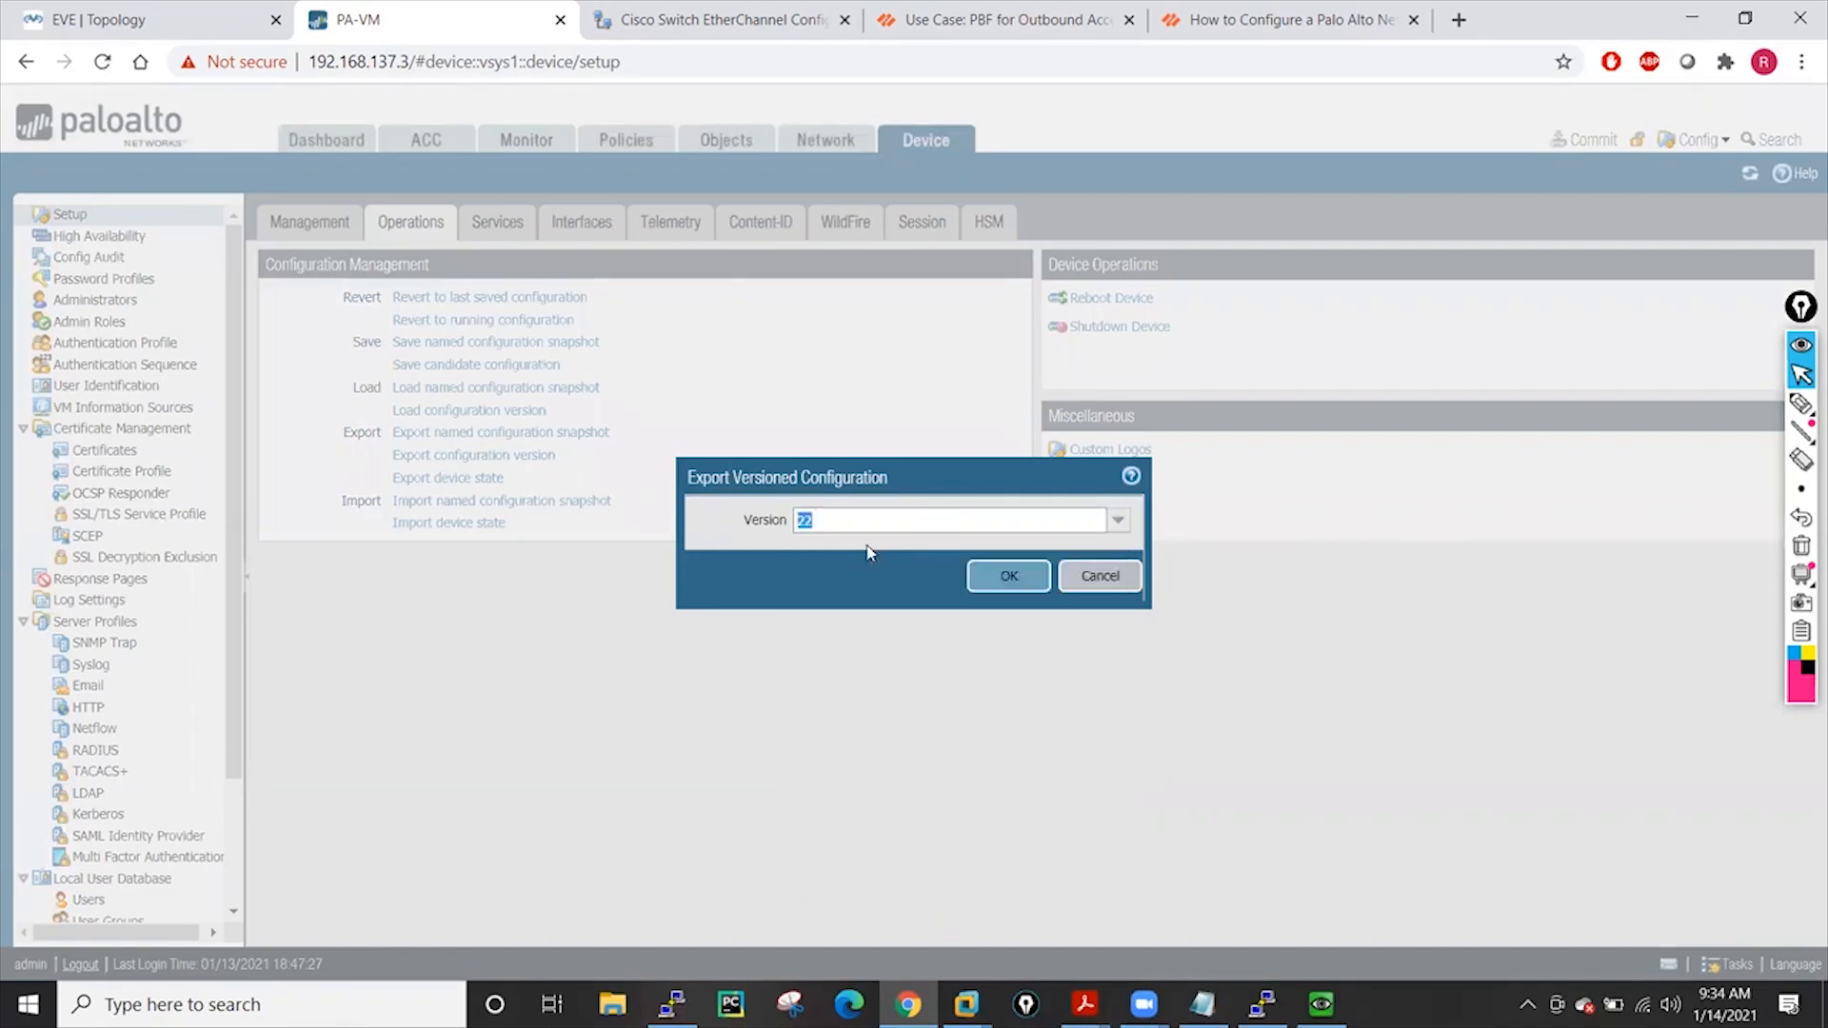
pyautogui.click(1015, 578)
pyautogui.click(704, 532)
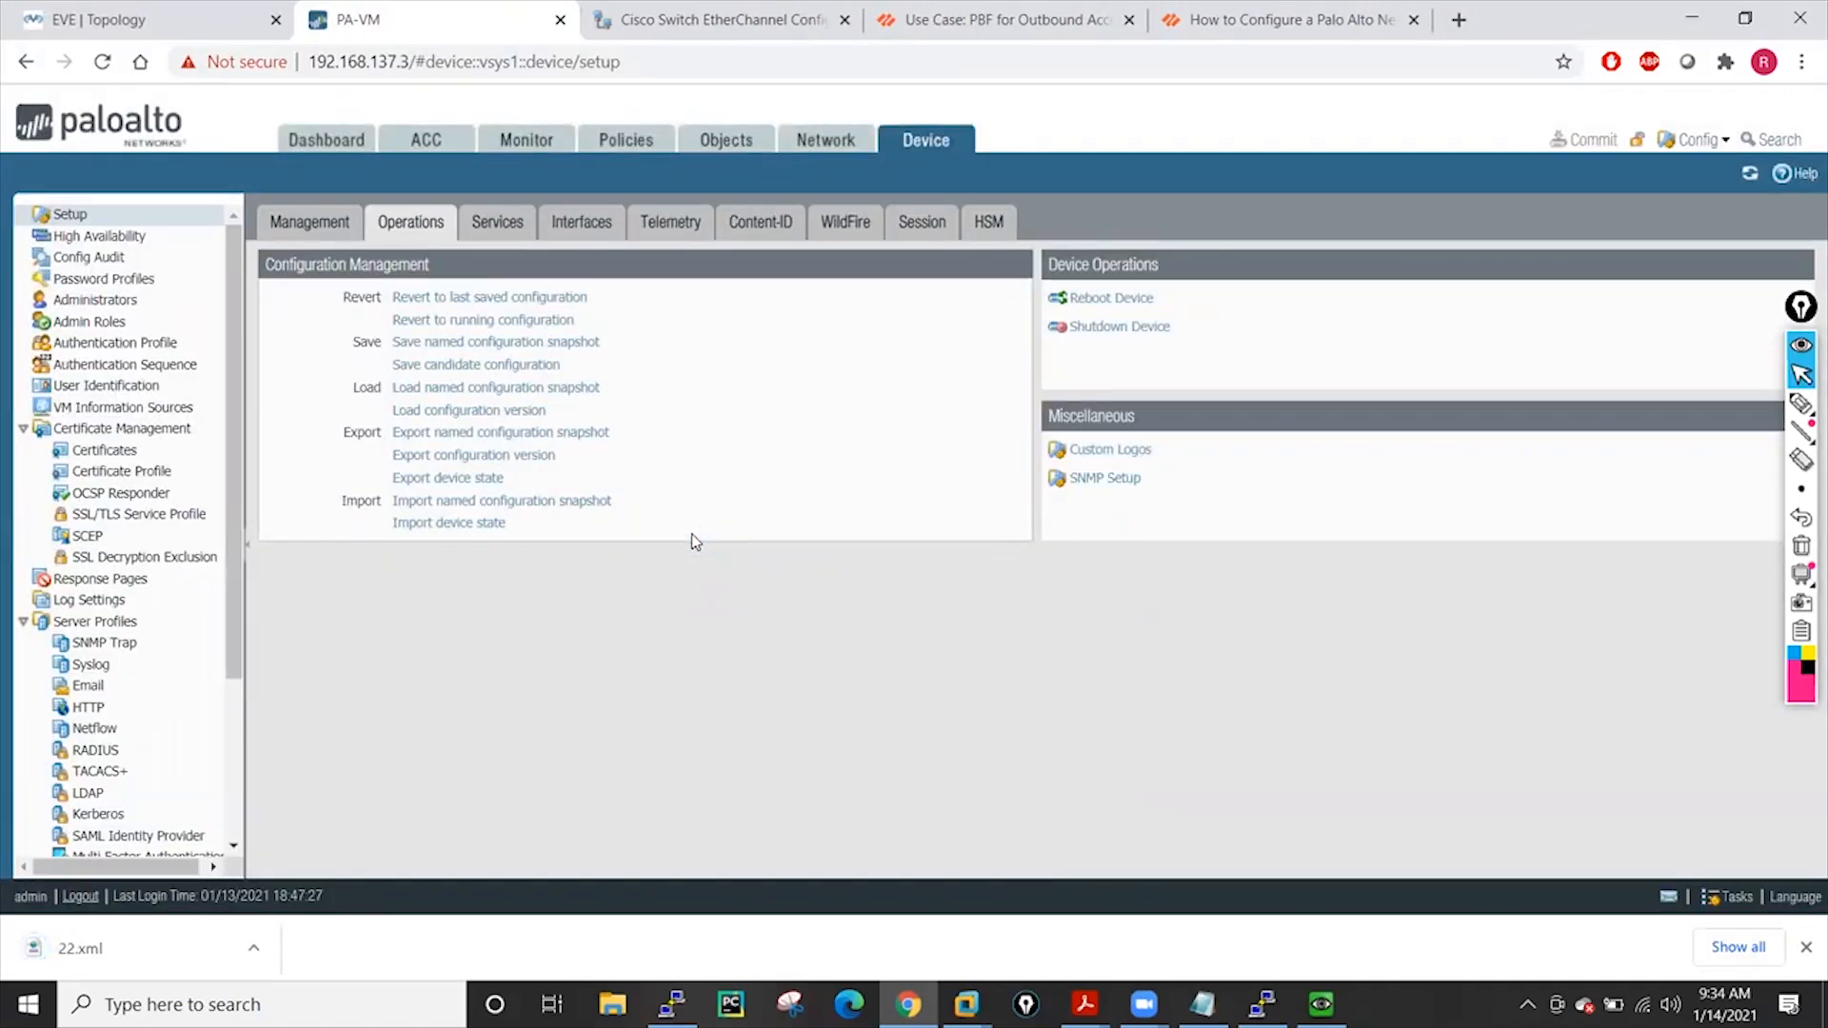
# Delete the temp address object from the Addresses list
pyautogui.click(738, 139)
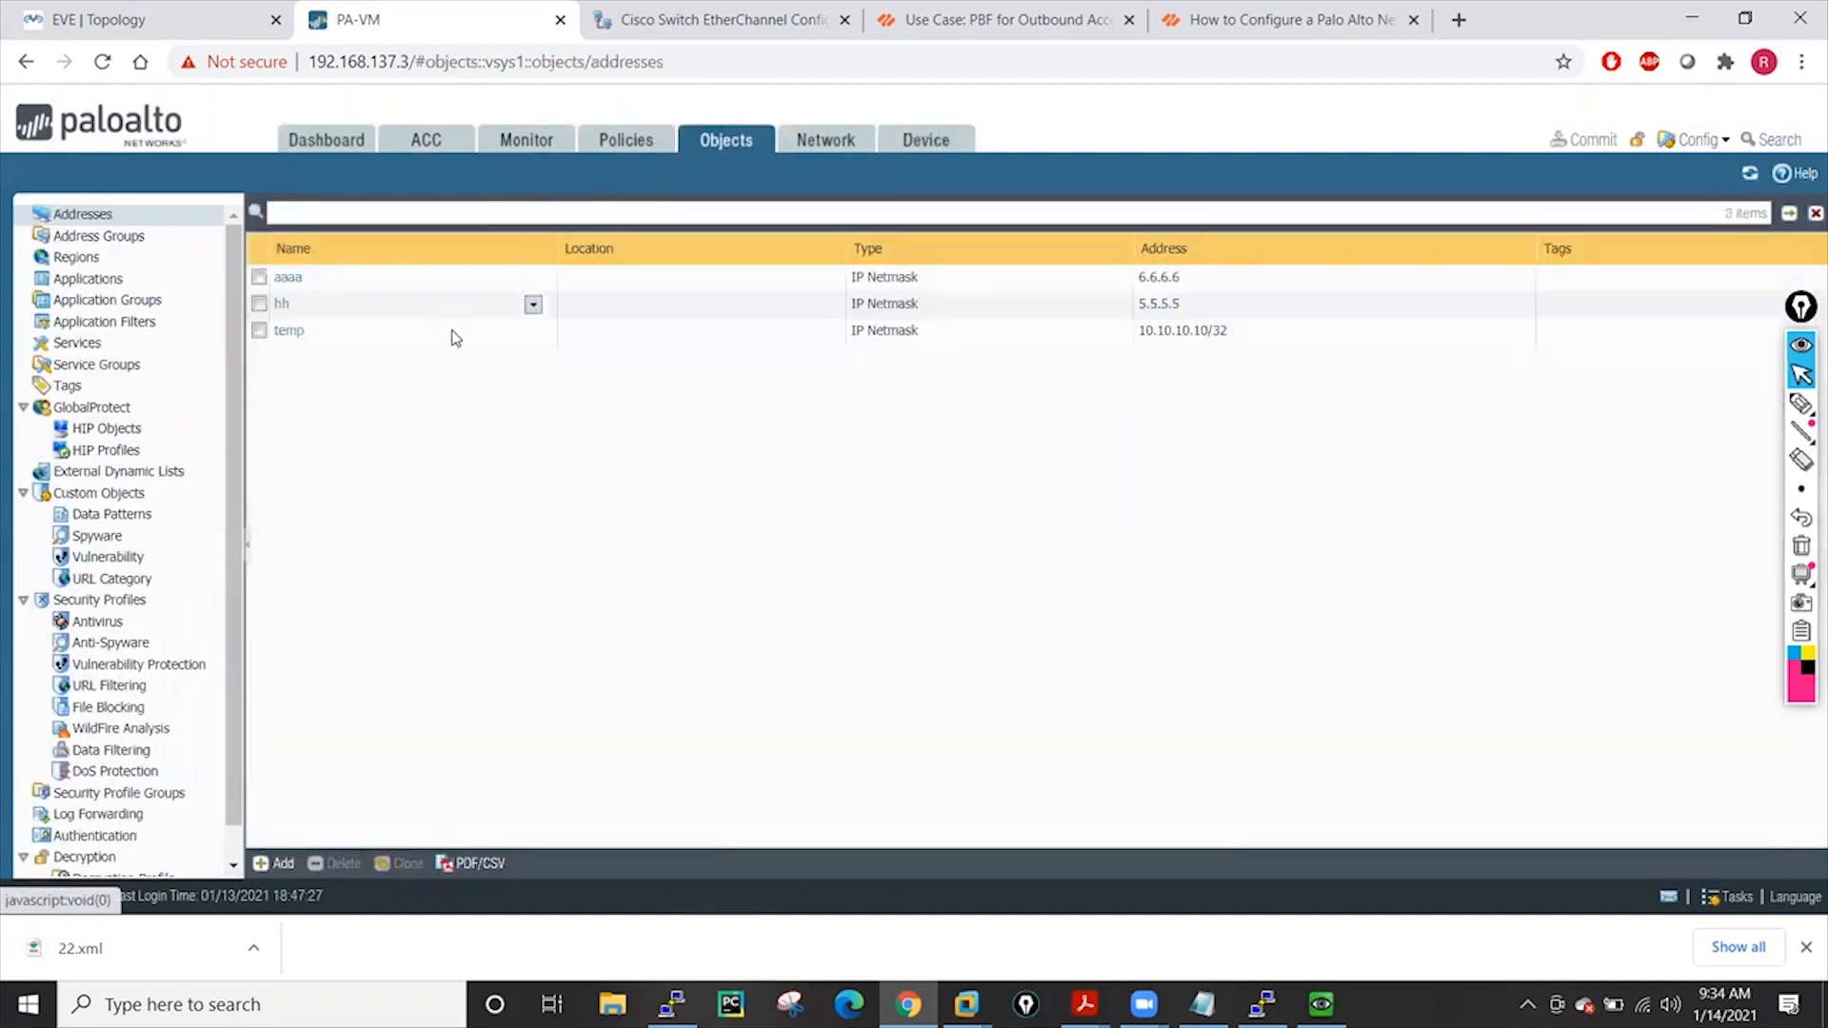
pyautogui.click(928, 143)
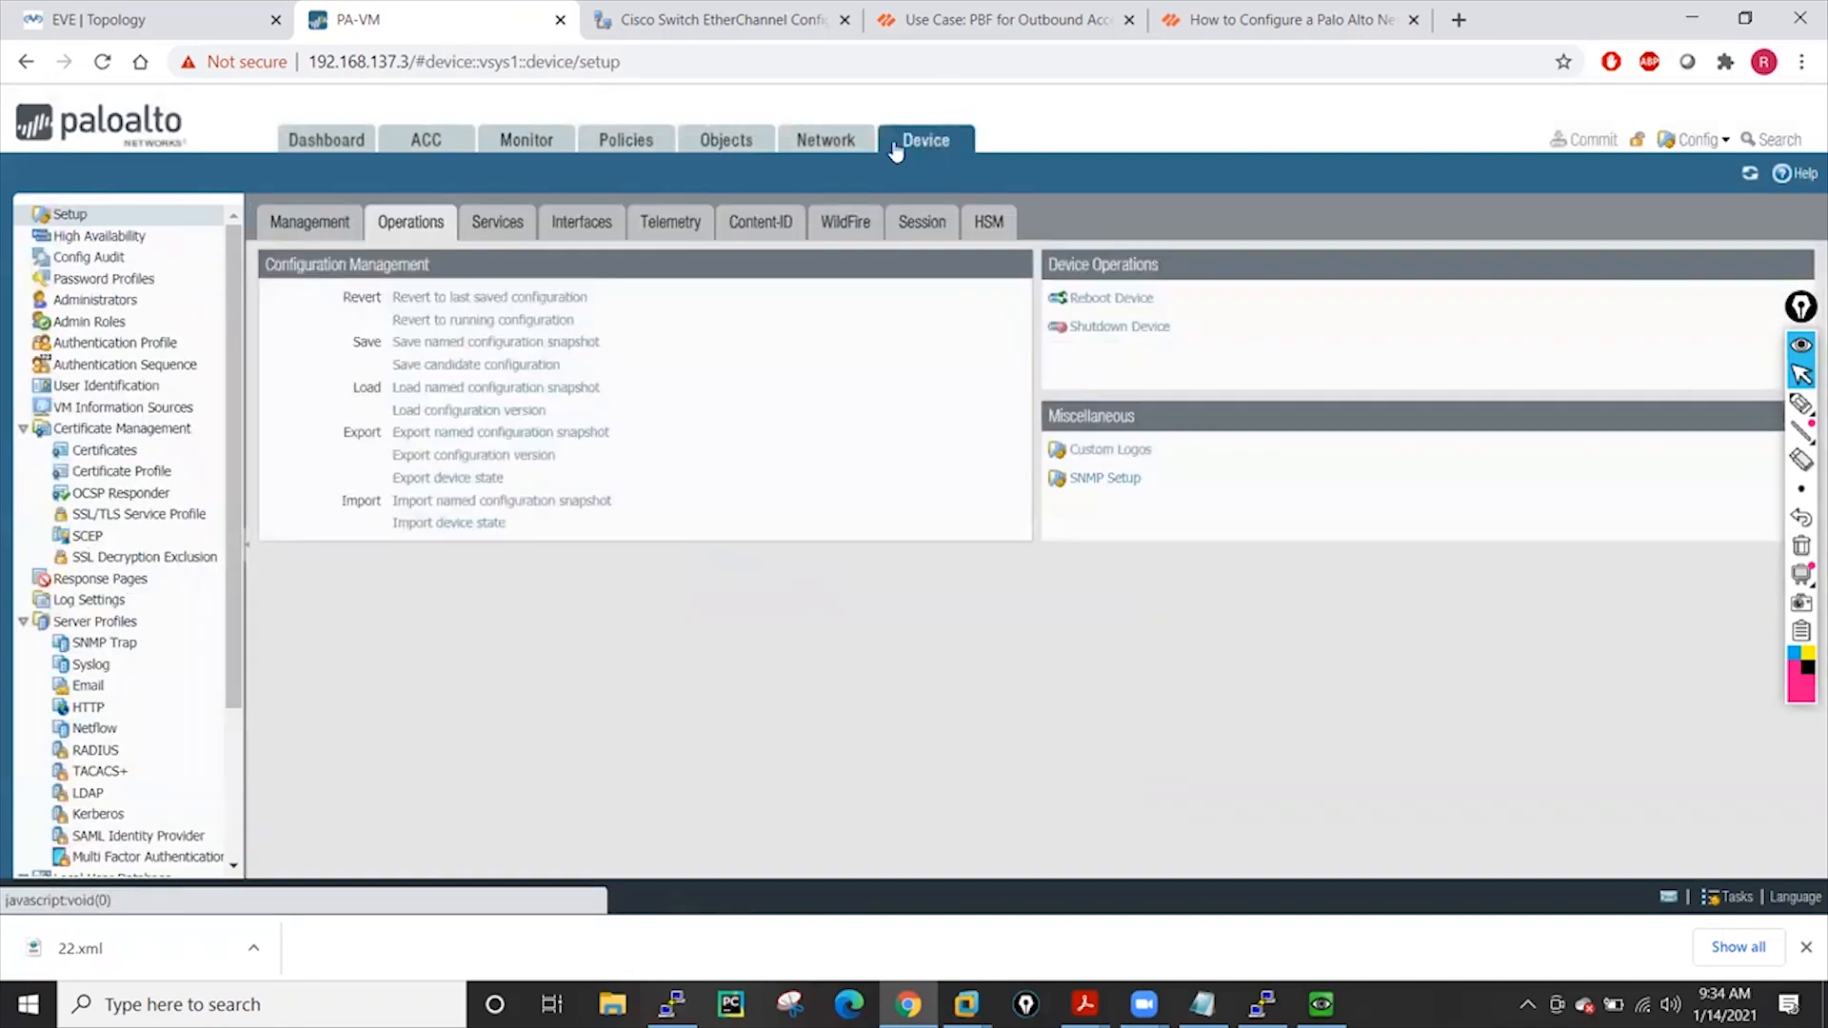
pyautogui.click(732, 143)
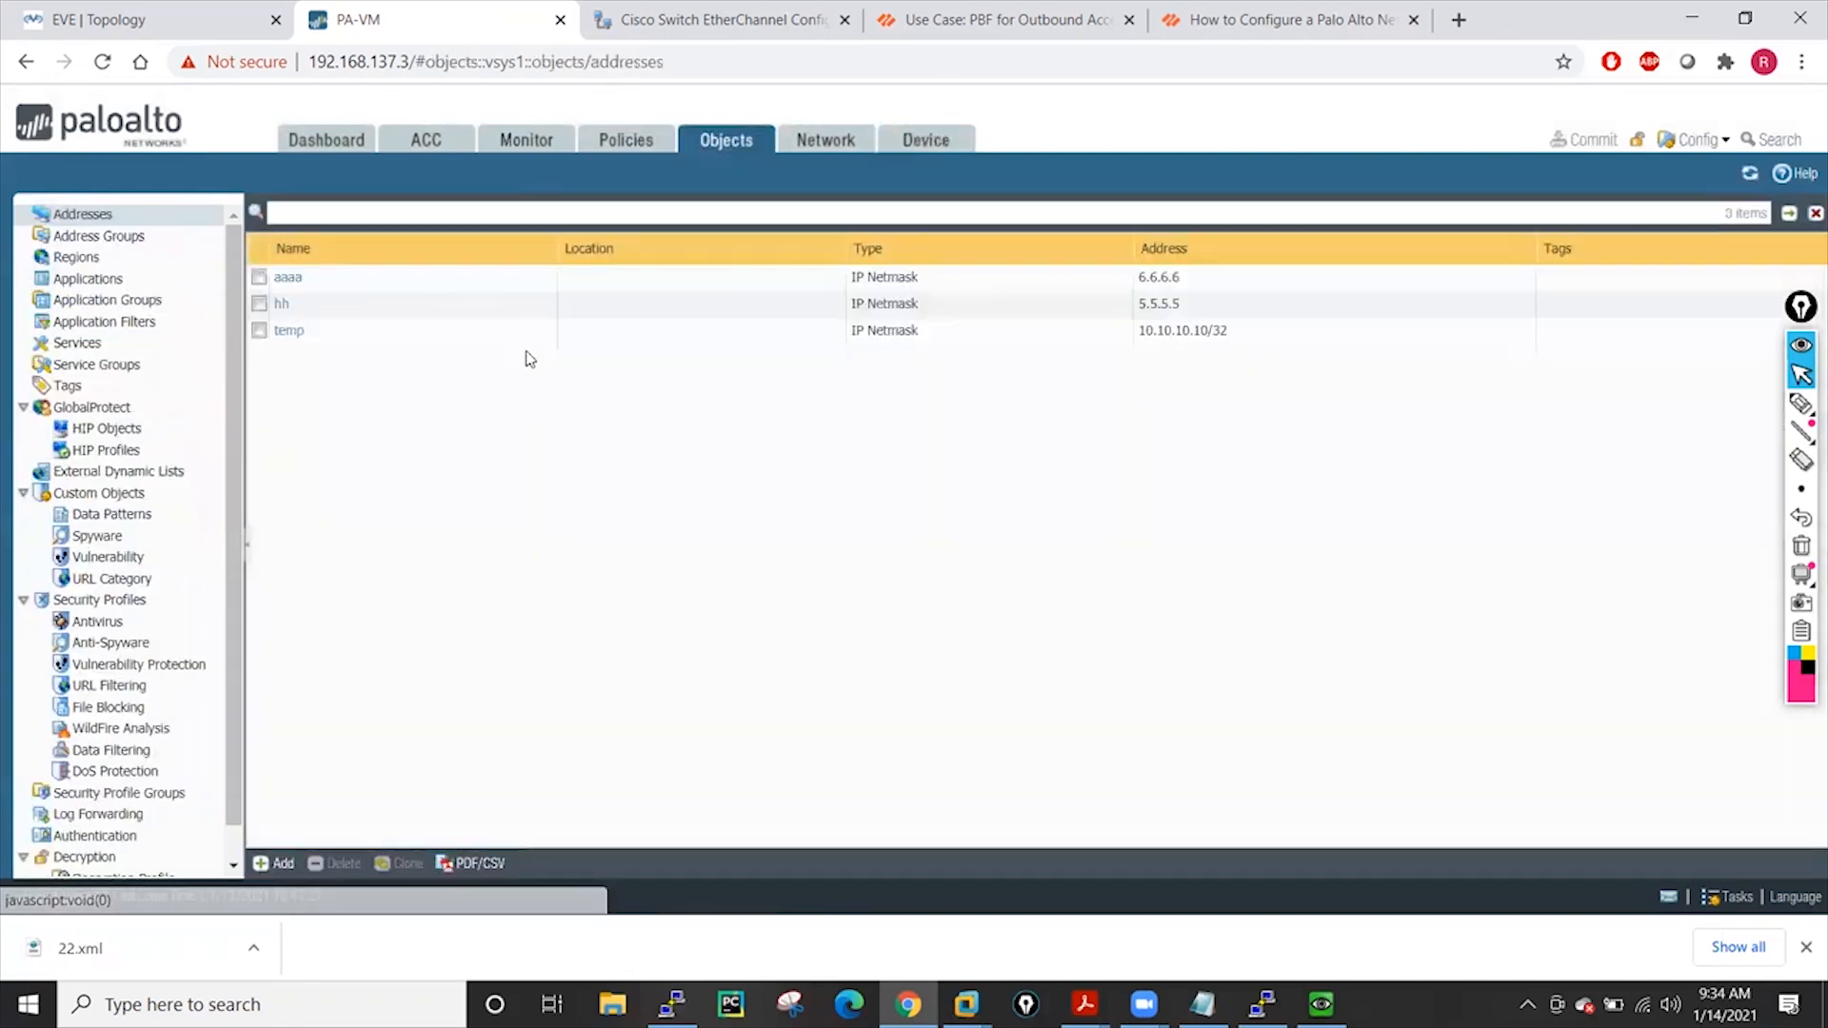
pyautogui.click(259, 330)
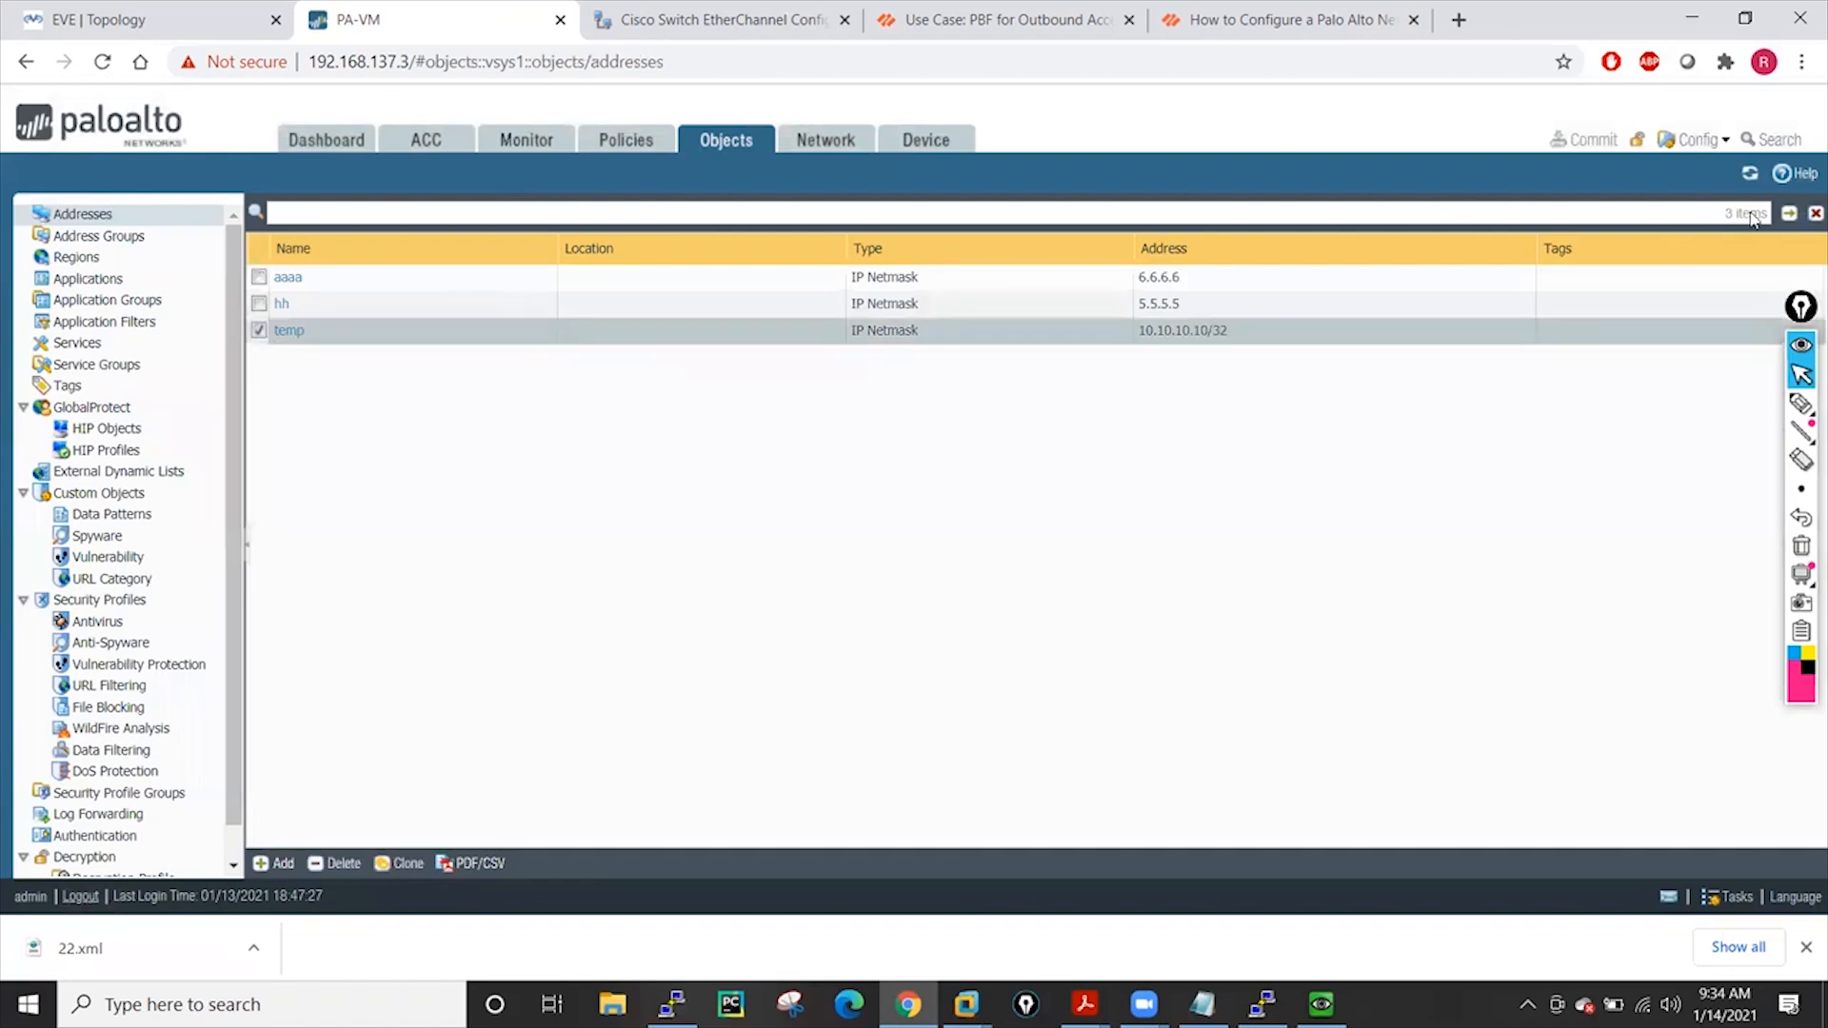
pyautogui.click(318, 864)
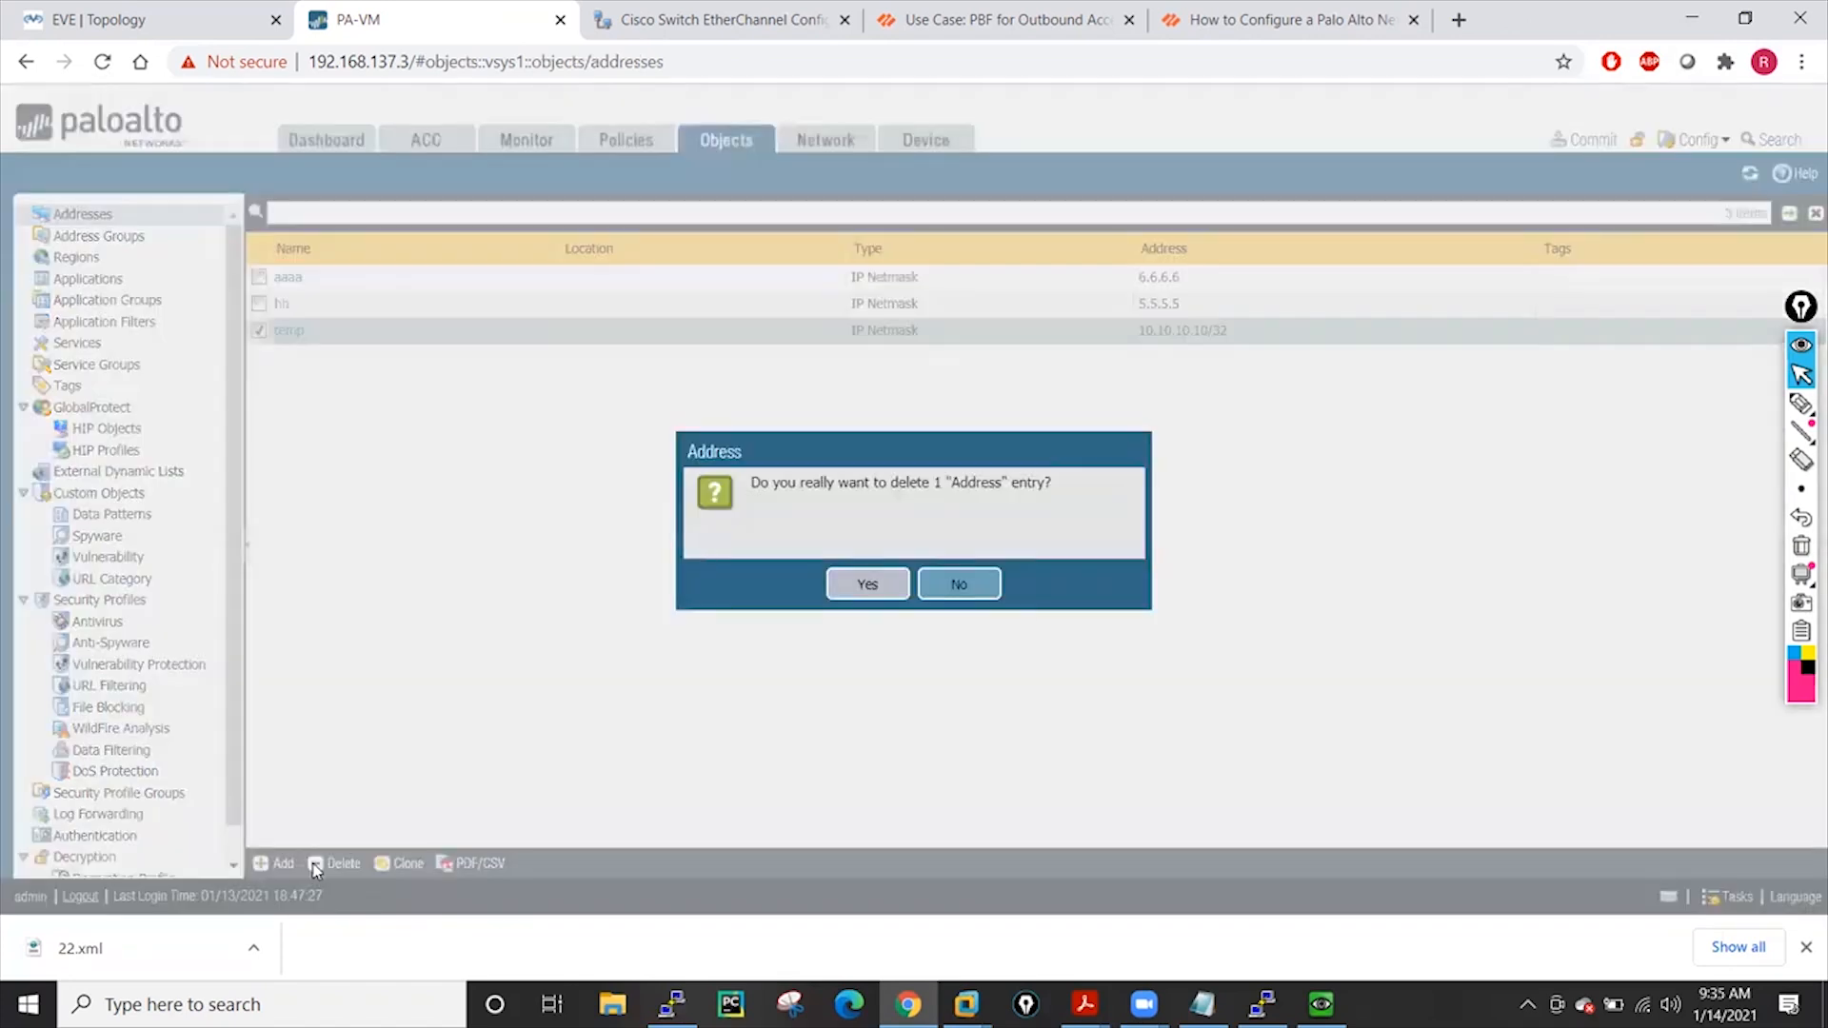
pyautogui.click(865, 584)
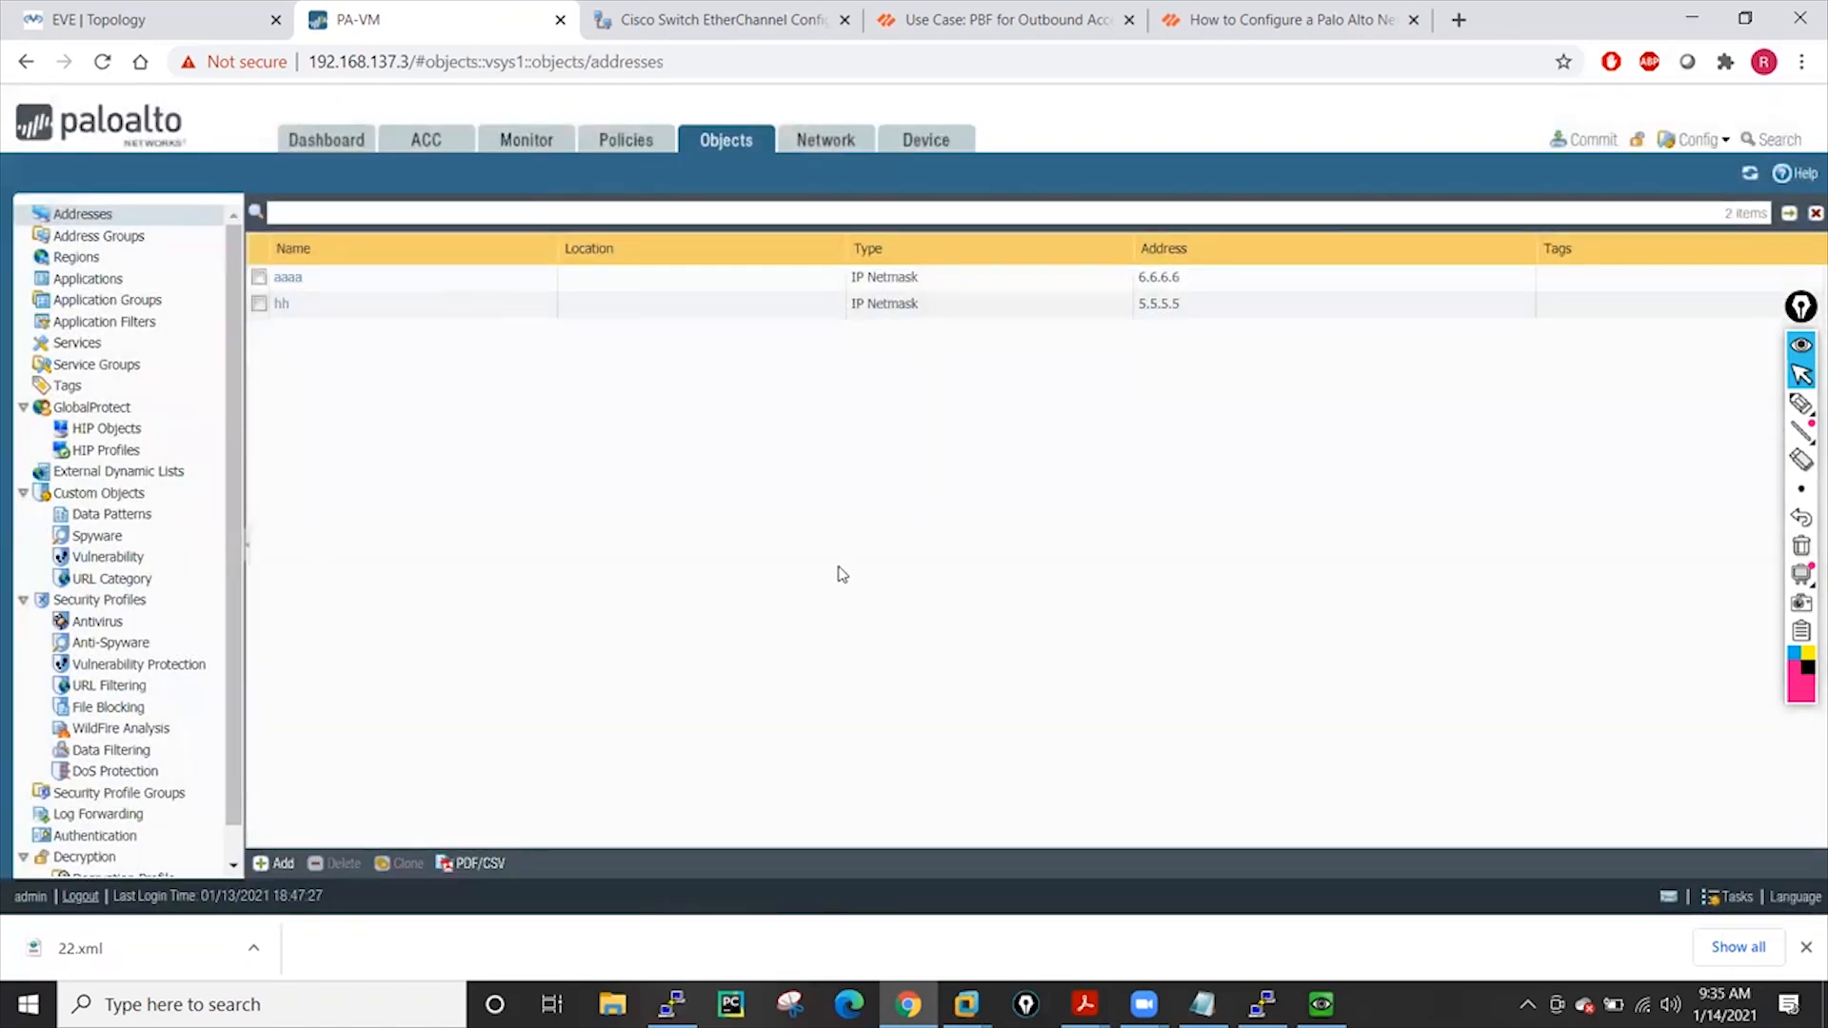
# Commit the deletion and confirm only aaaa and hh remain in Addresses
pyautogui.click(1586, 140)
pyautogui.click(1131, 769)
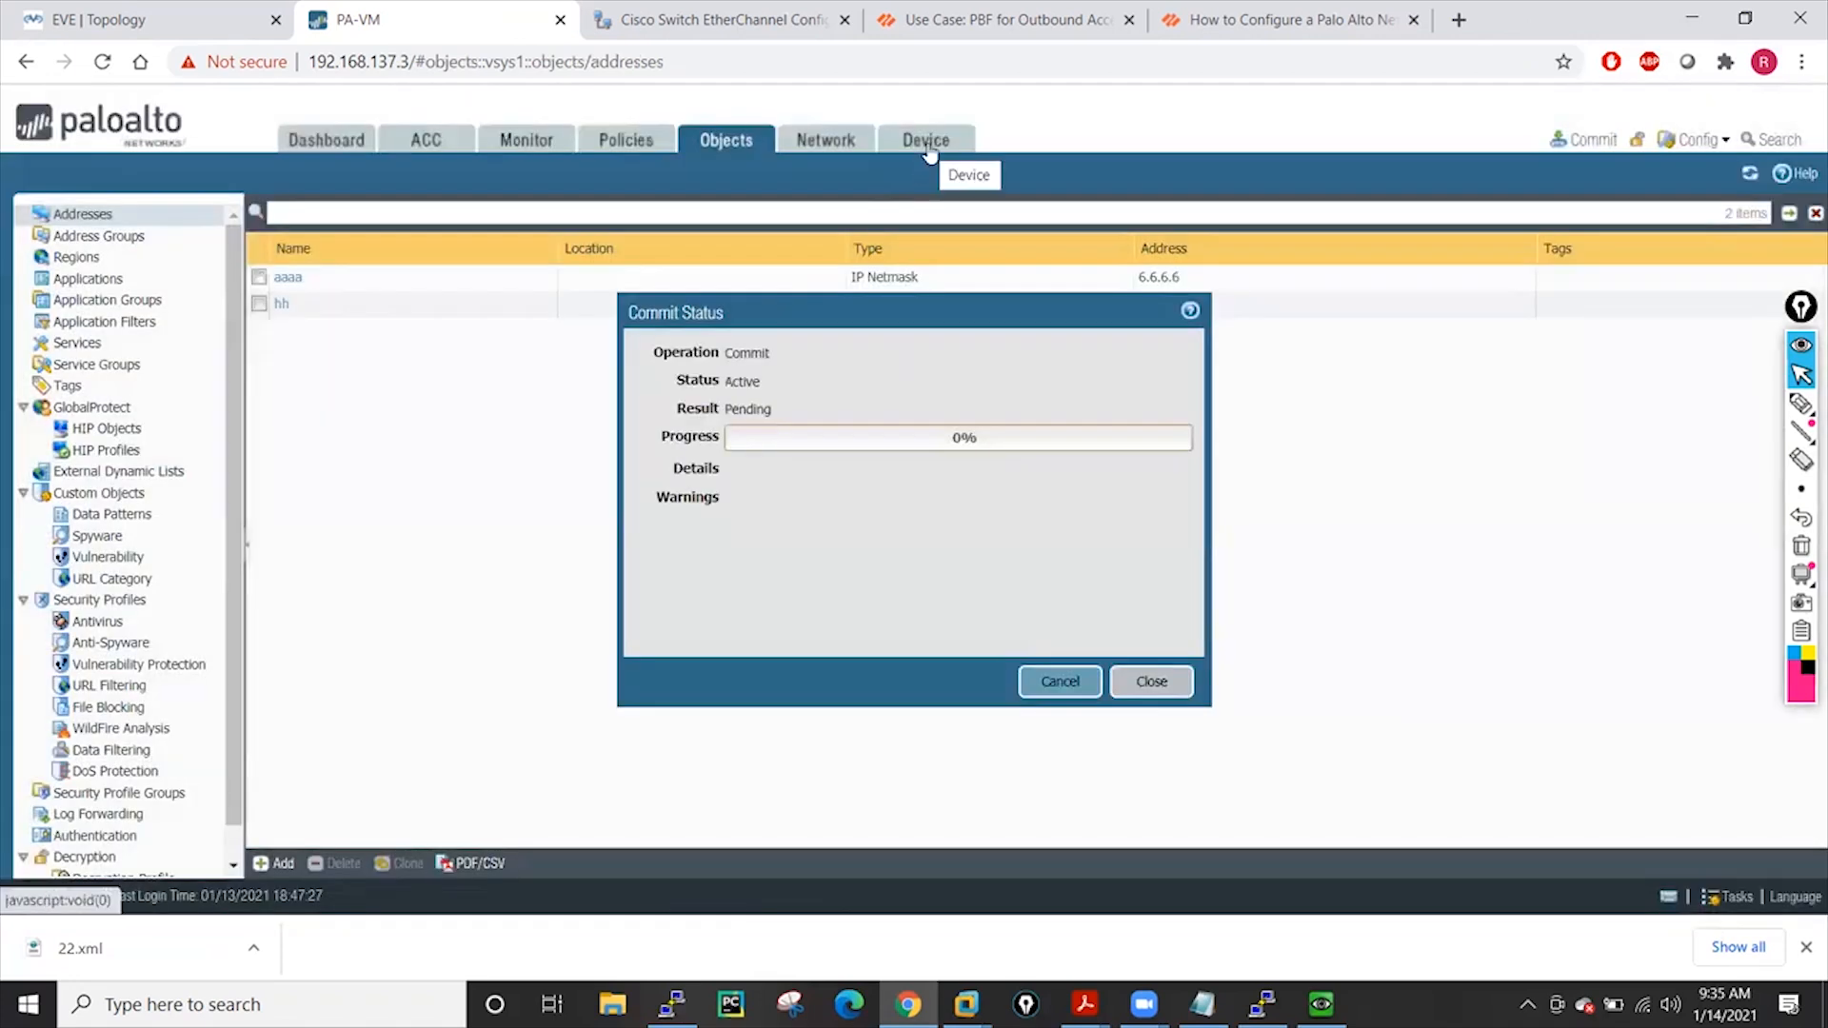
pyautogui.click(928, 143)
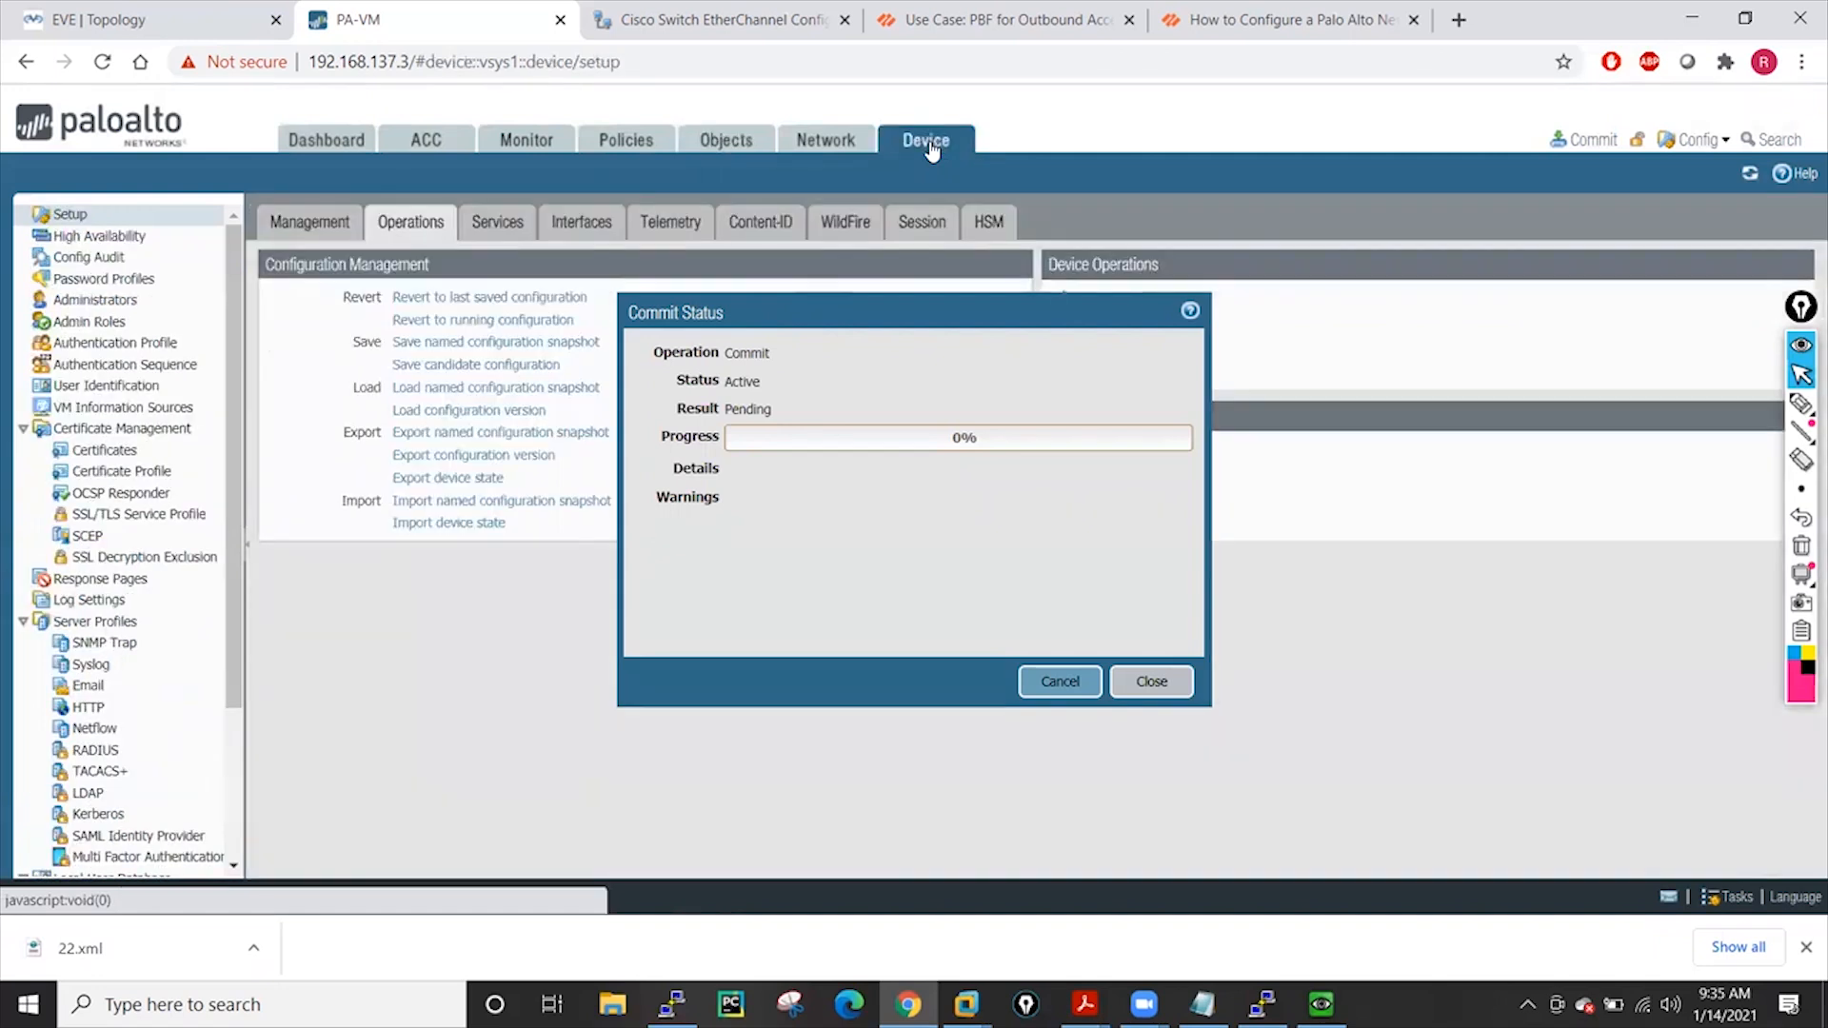
pyautogui.moveTo(875, 311); pyautogui.dragTo(1163, 349)
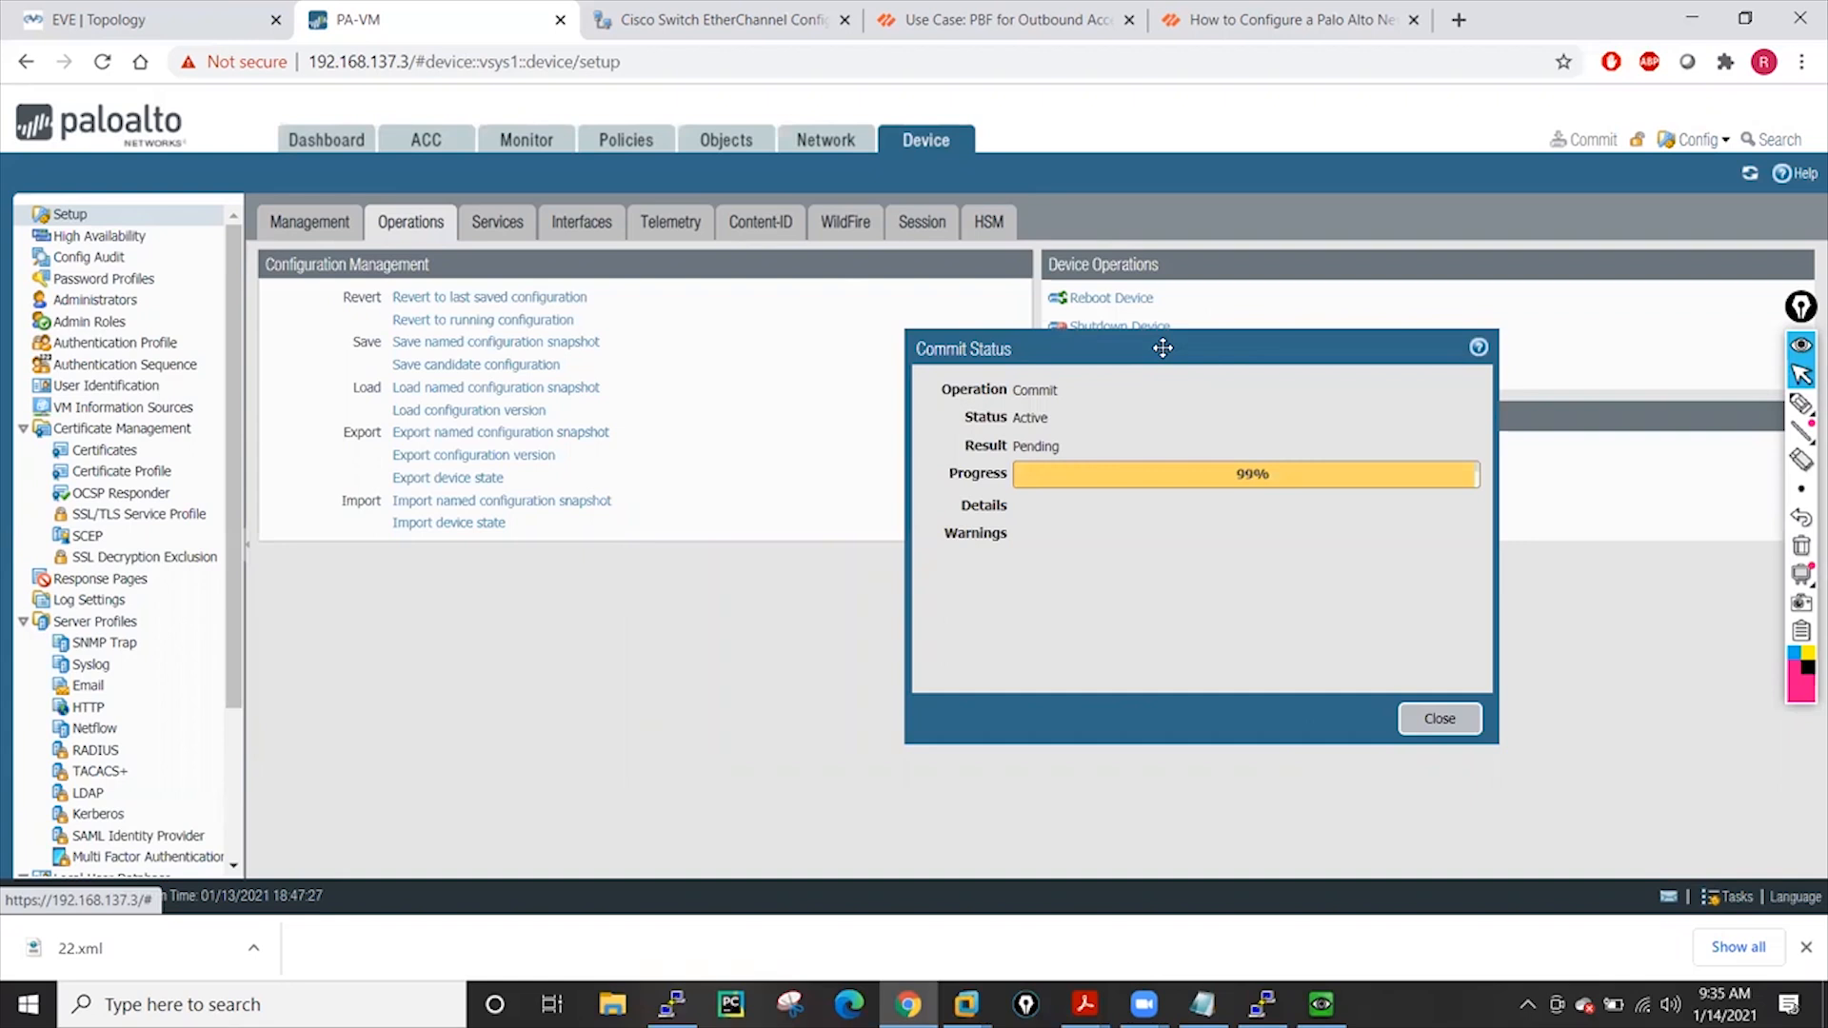
pyautogui.click(1442, 720)
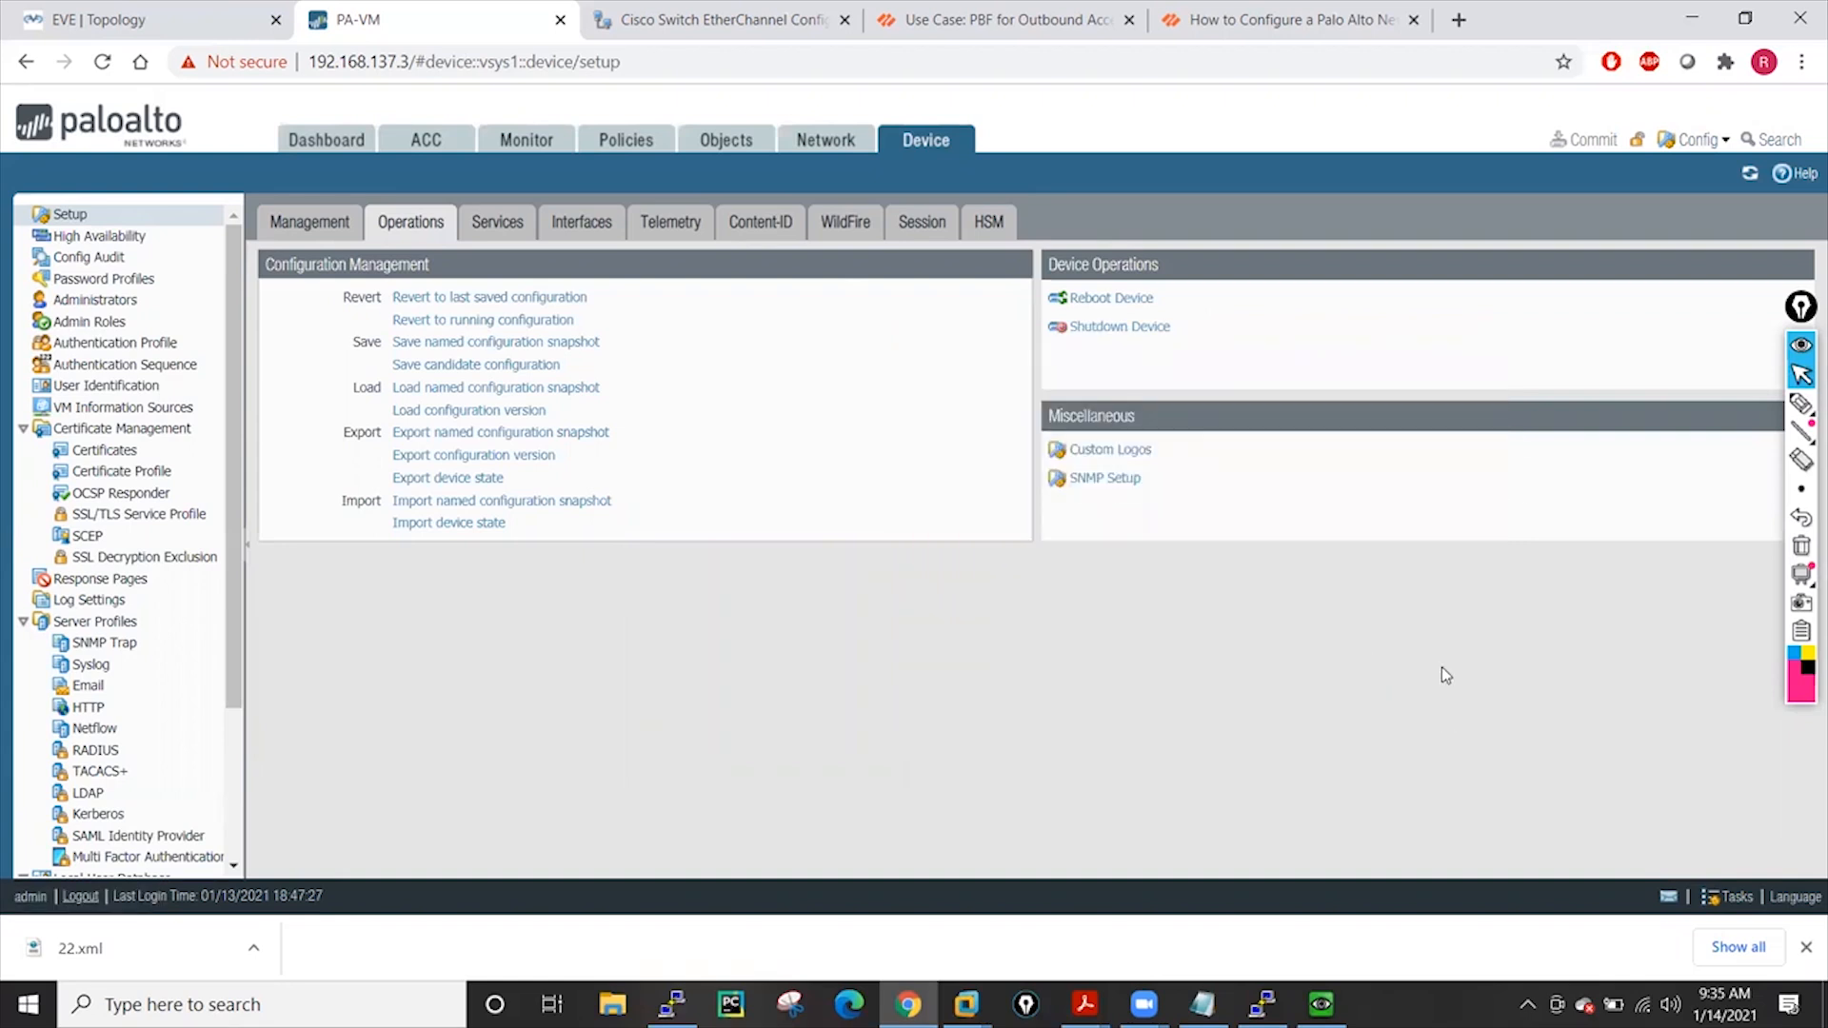
pyautogui.click(733, 150)
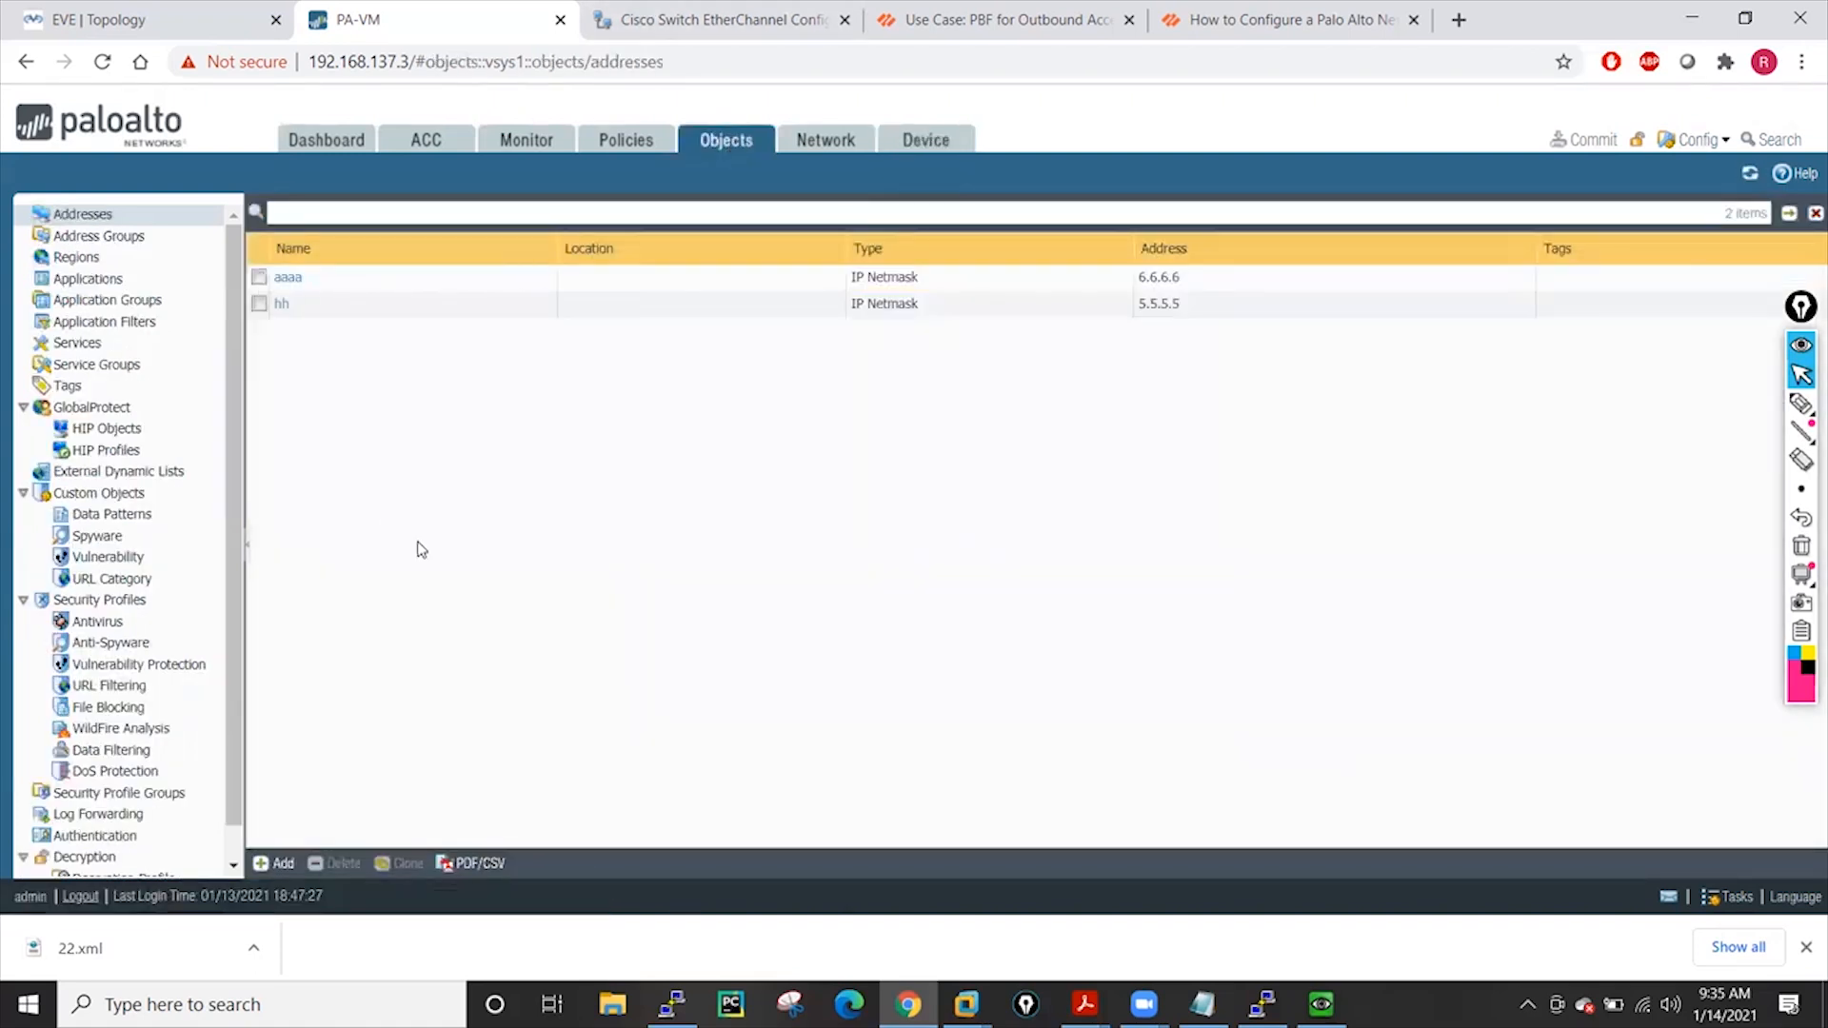
# Load configuration version 22 and confirm temp (10.10.10.10/32) is back in Addresses
pyautogui.click(929, 141)
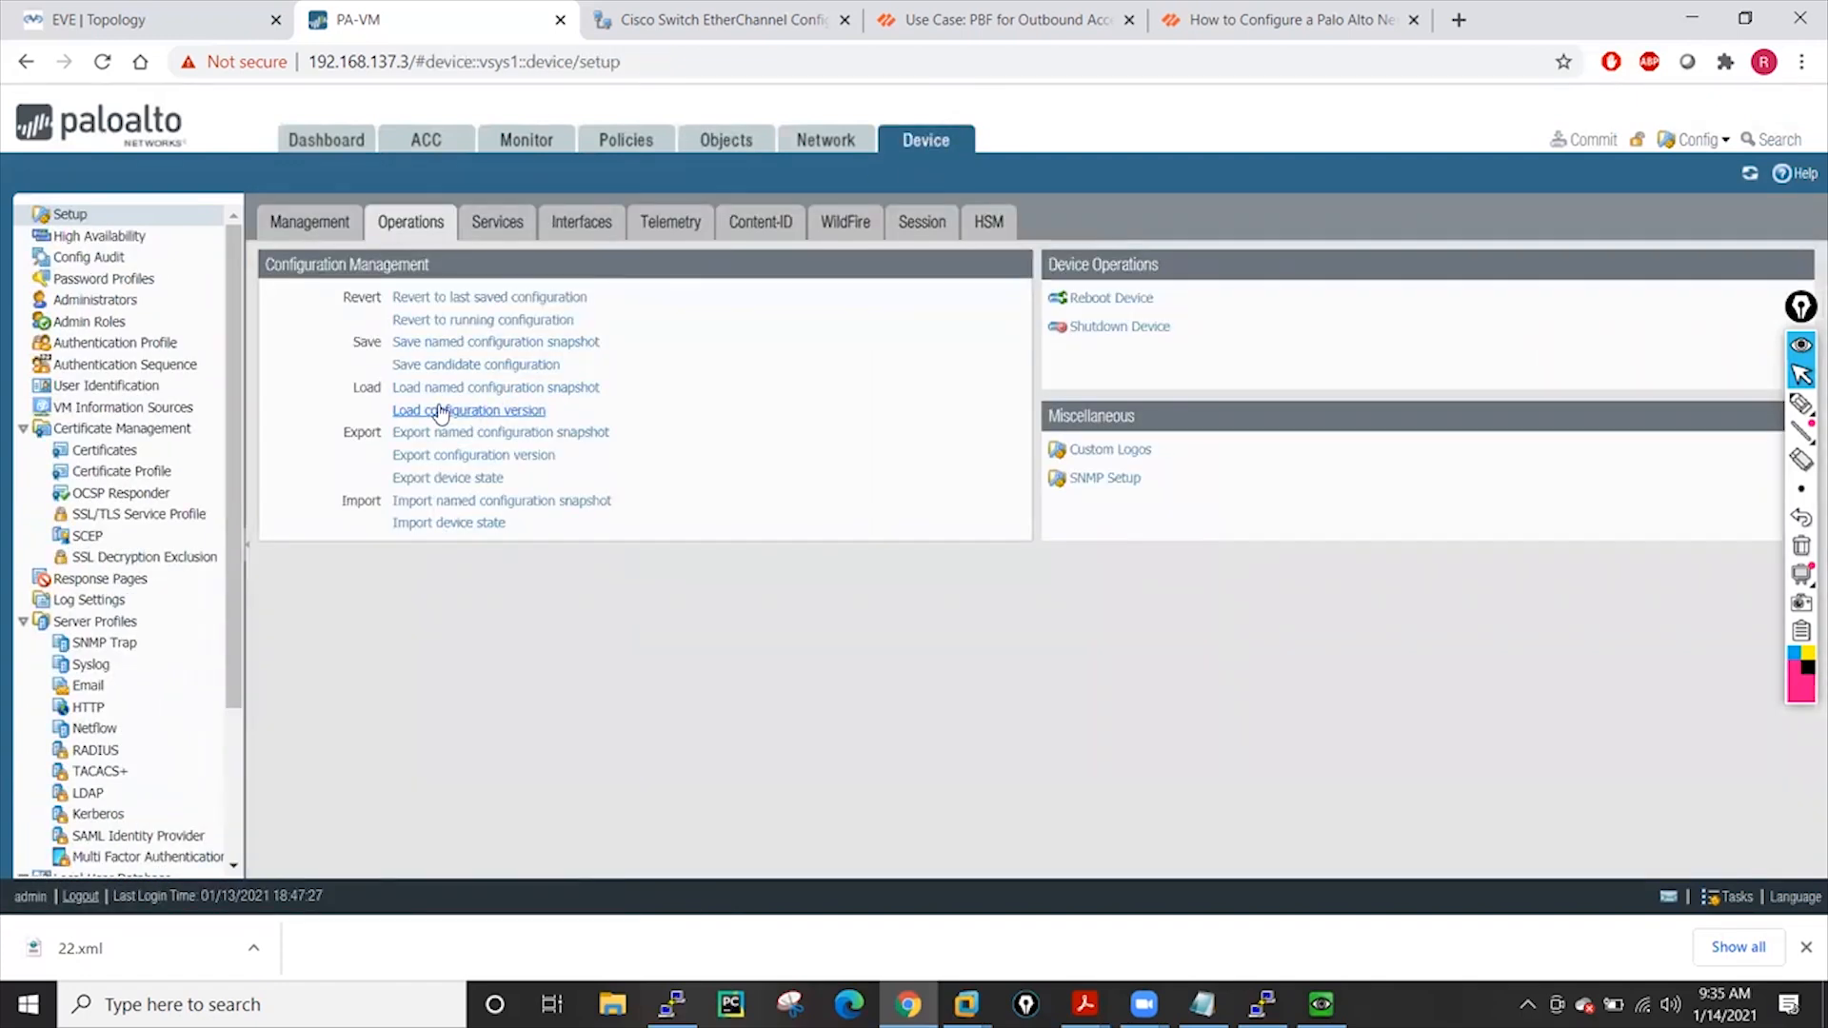
pyautogui.click(472, 417)
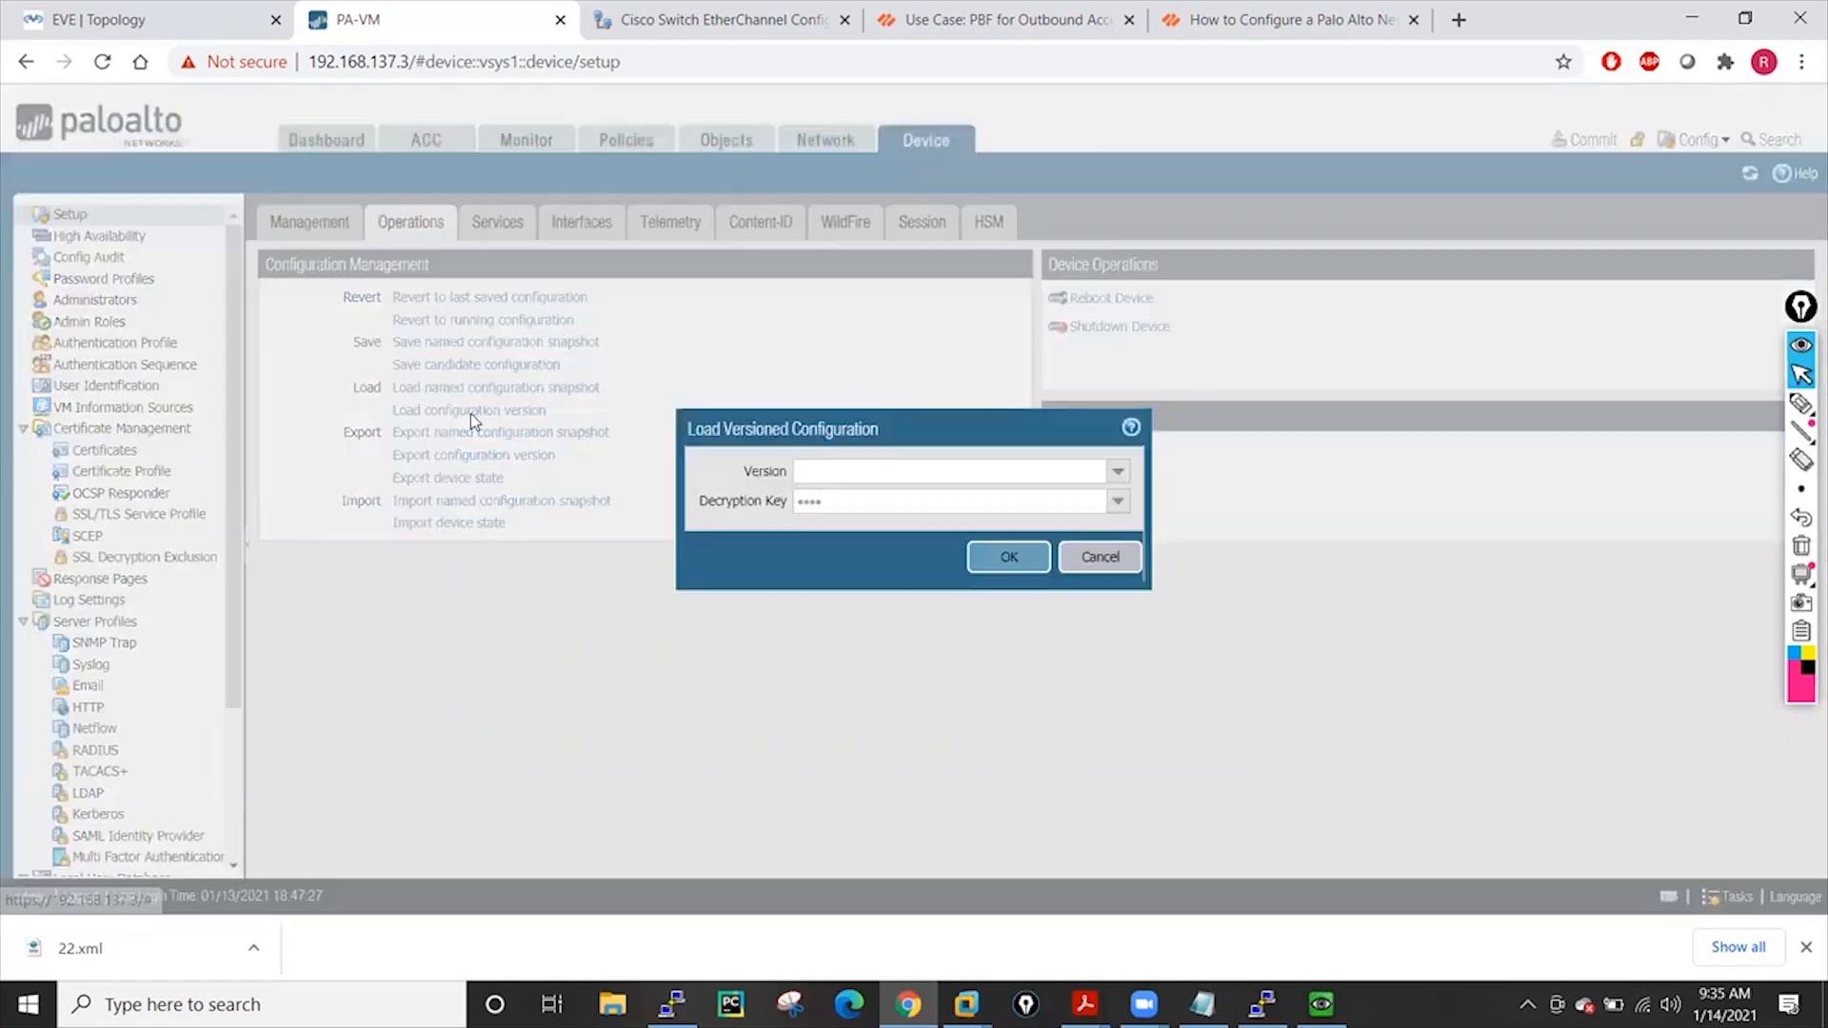
pyautogui.click(1119, 476)
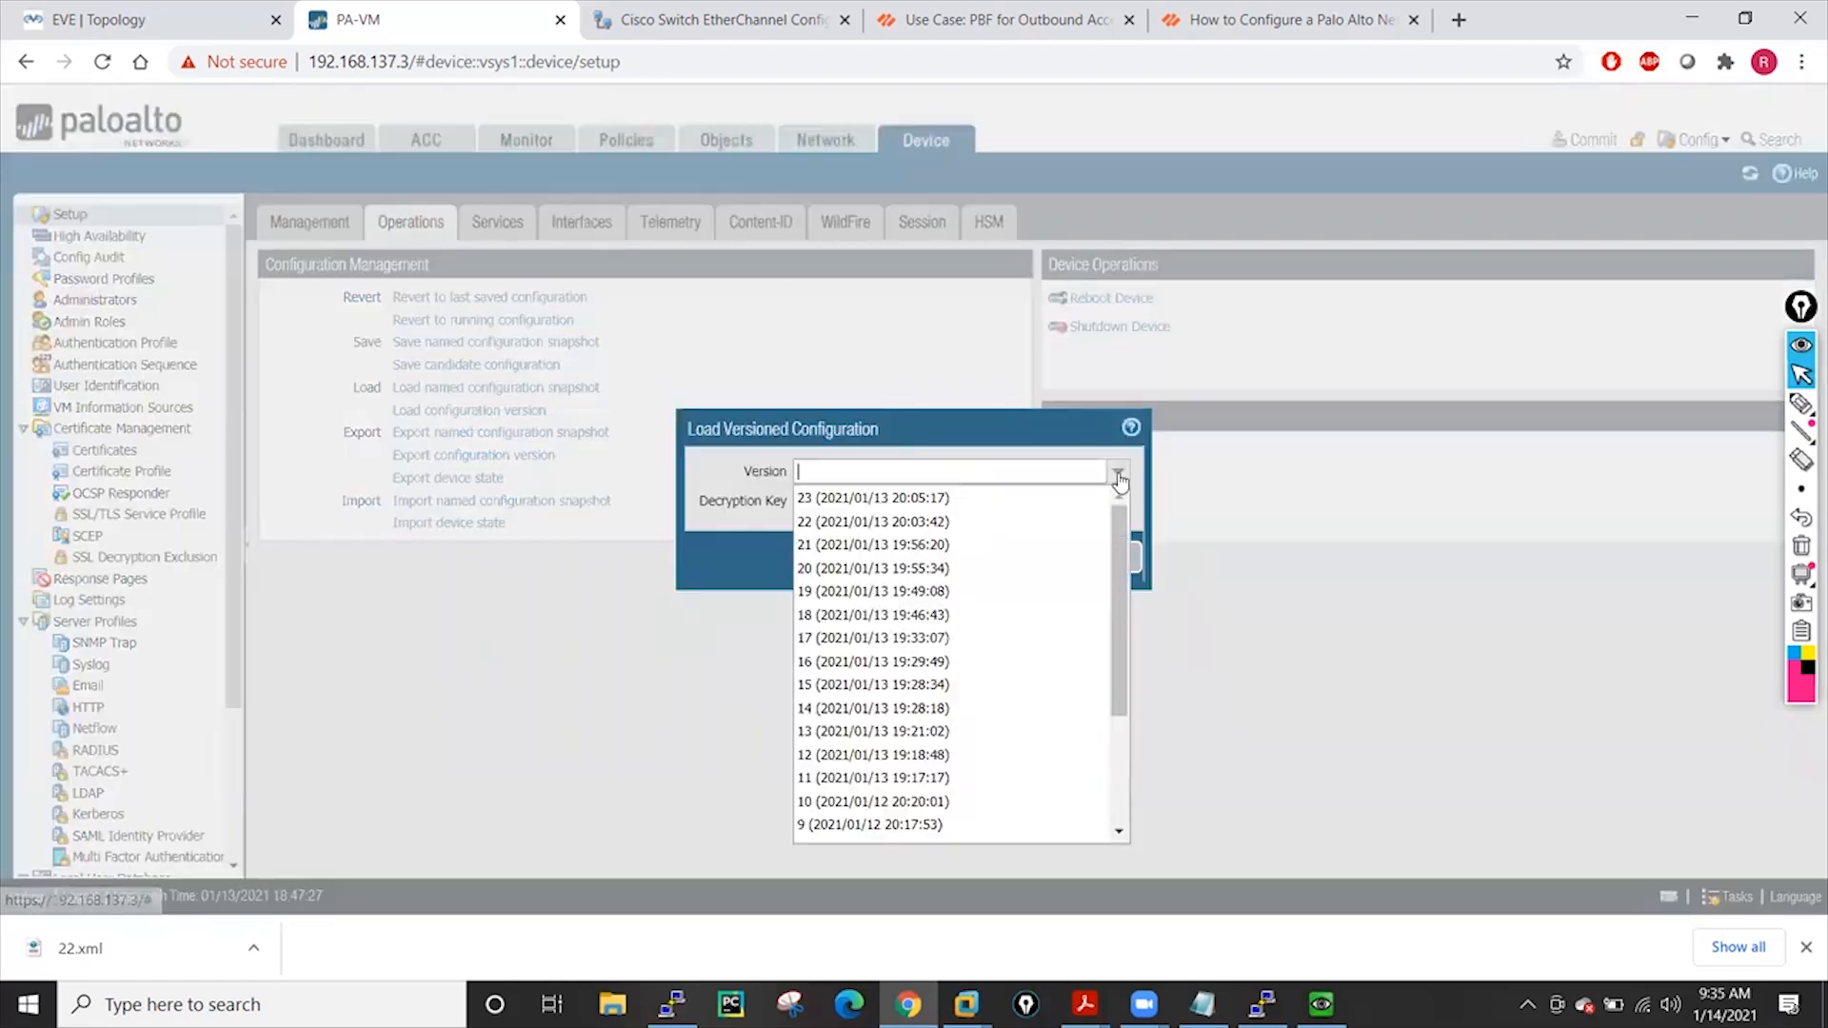
pyautogui.click(847, 522)
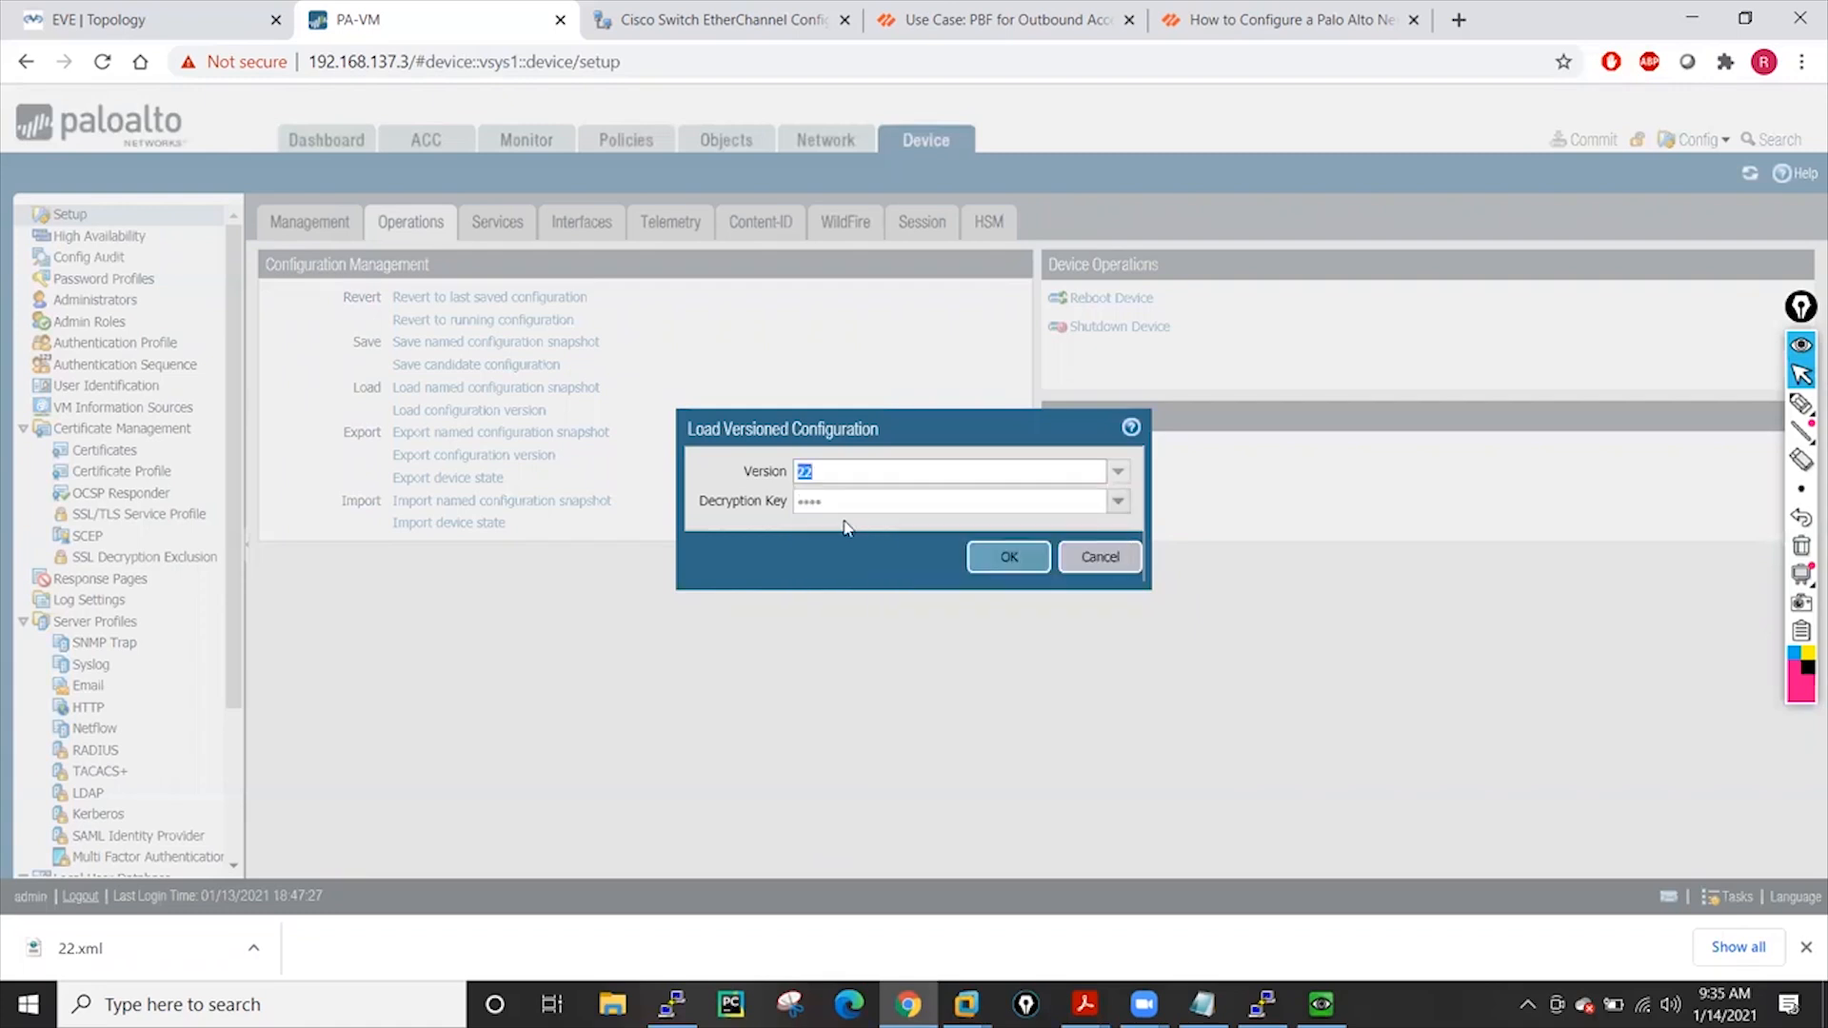
pyautogui.click(1114, 479)
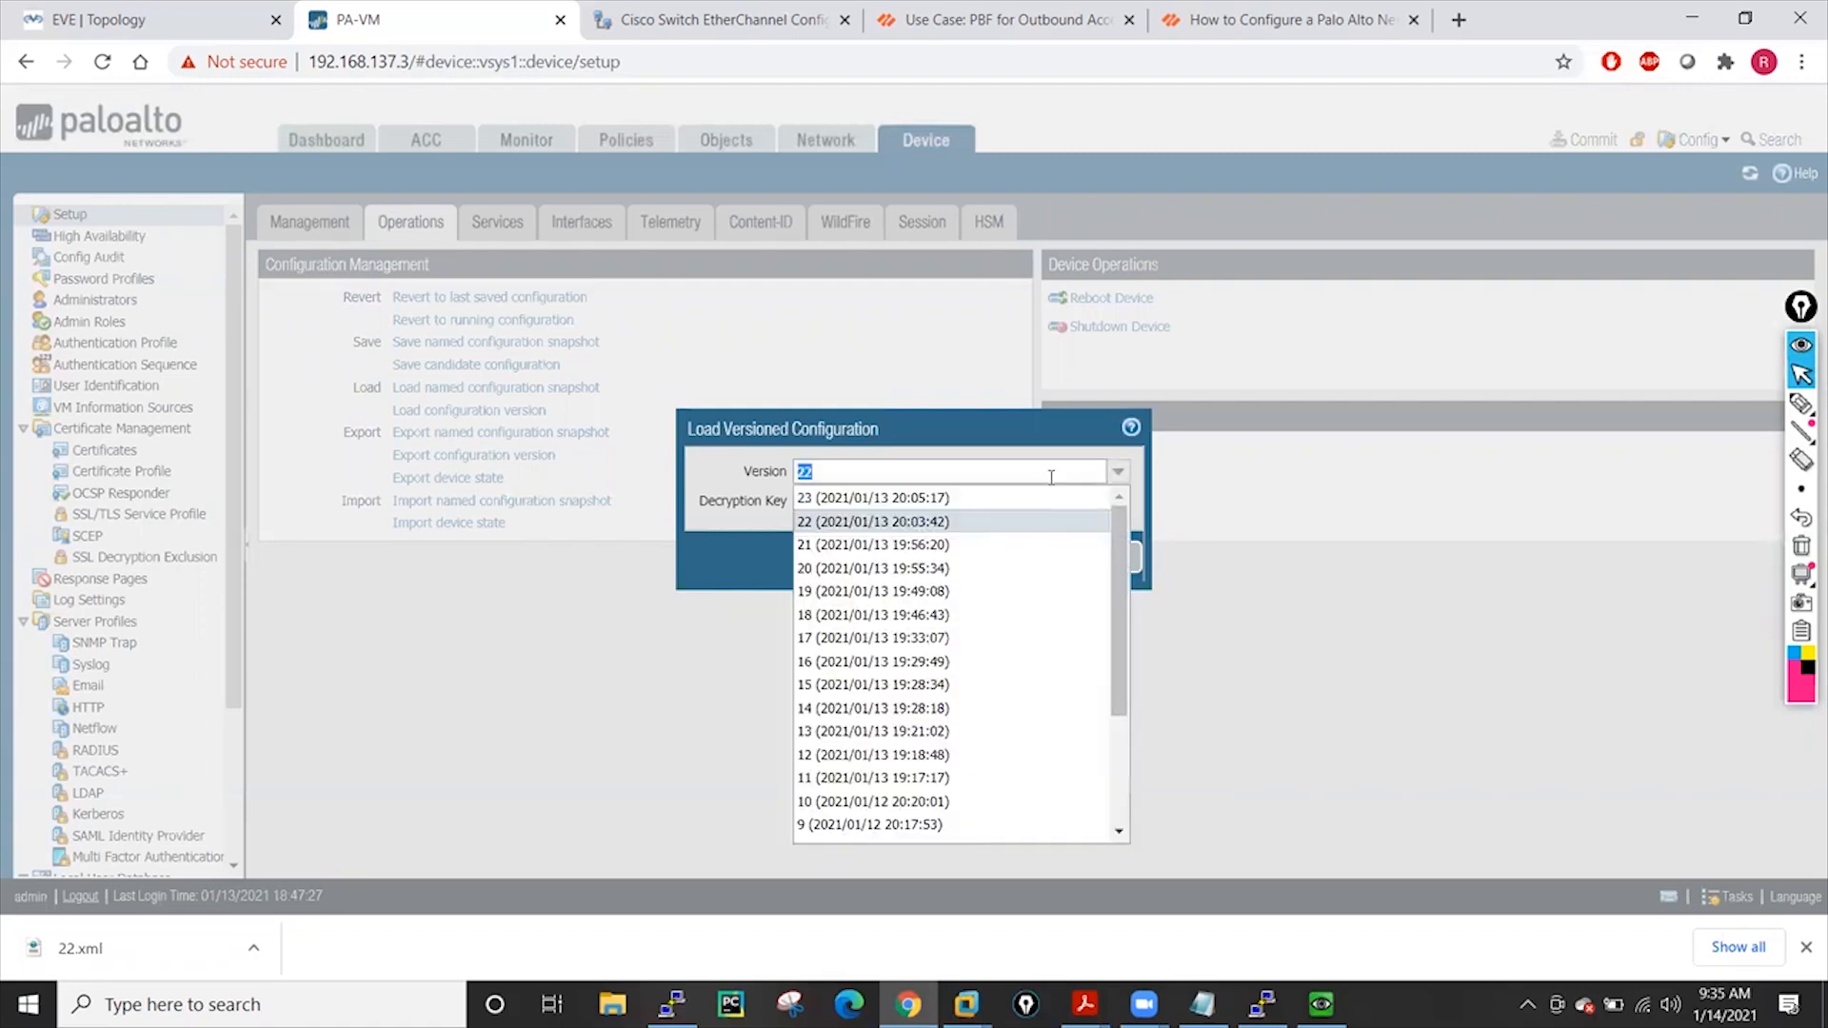
pyautogui.click(846, 526)
pyautogui.click(991, 557)
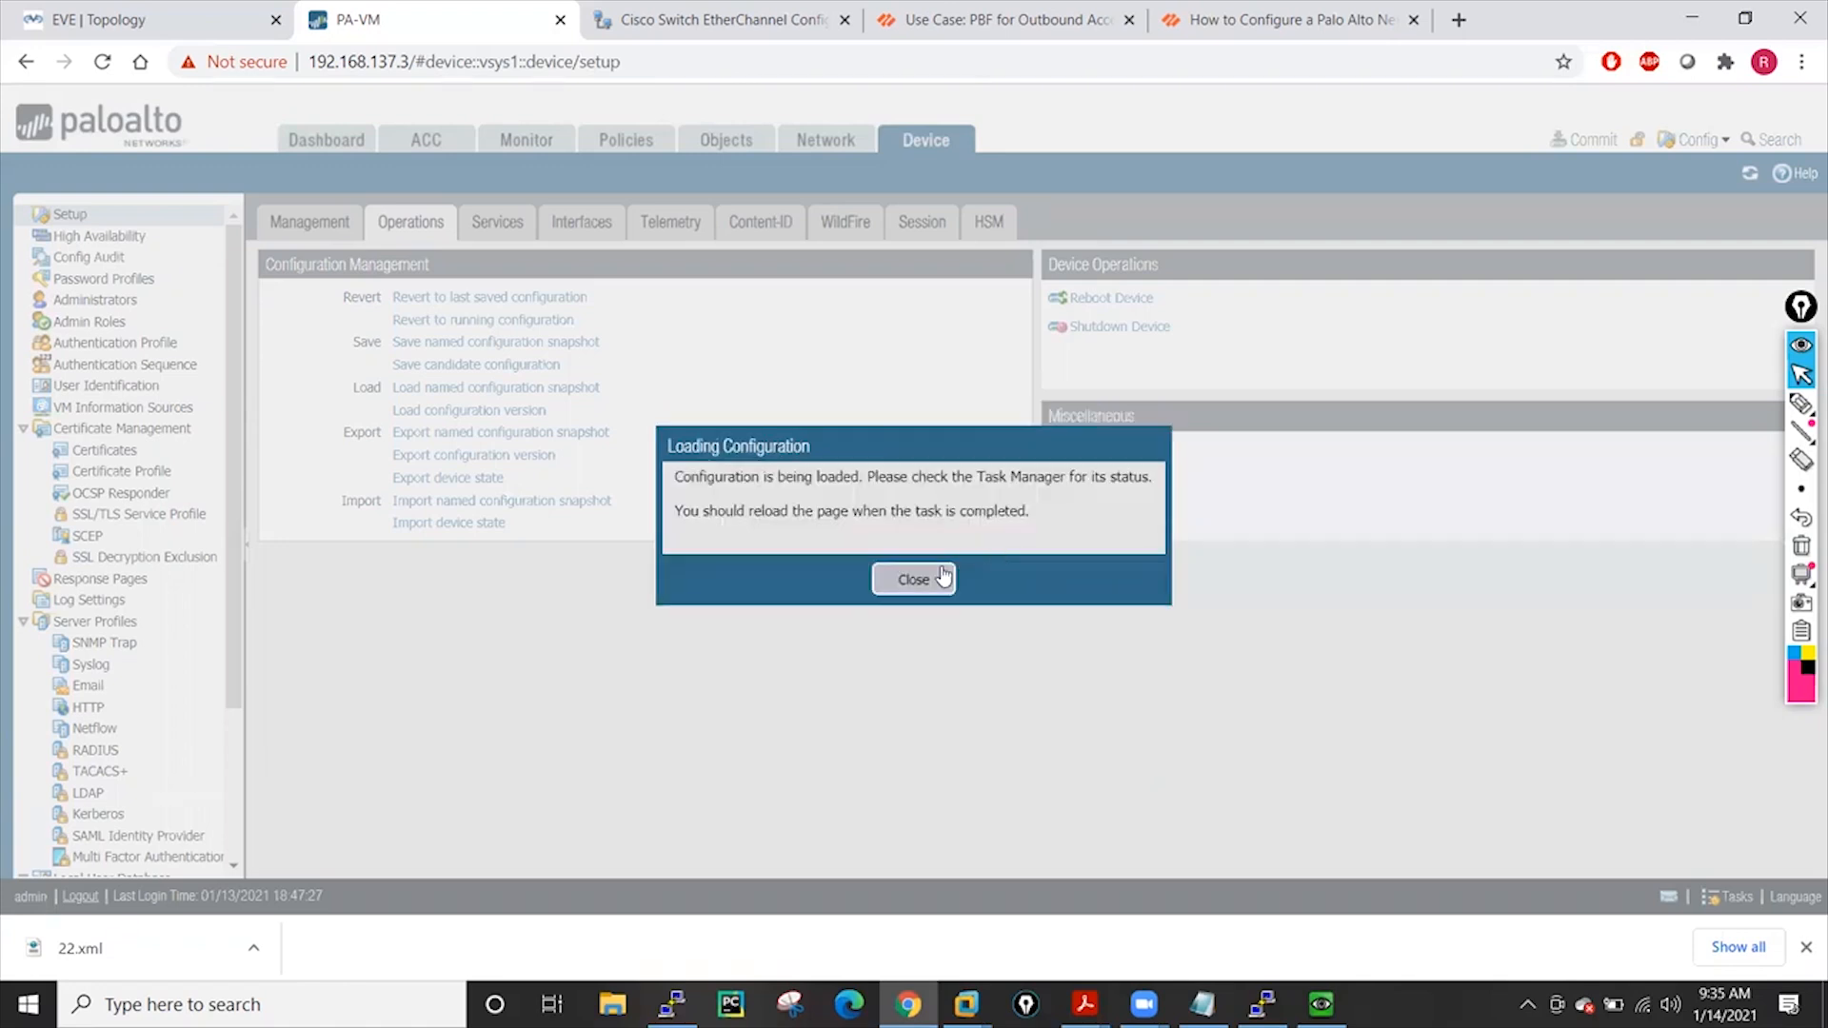
pyautogui.click(918, 577)
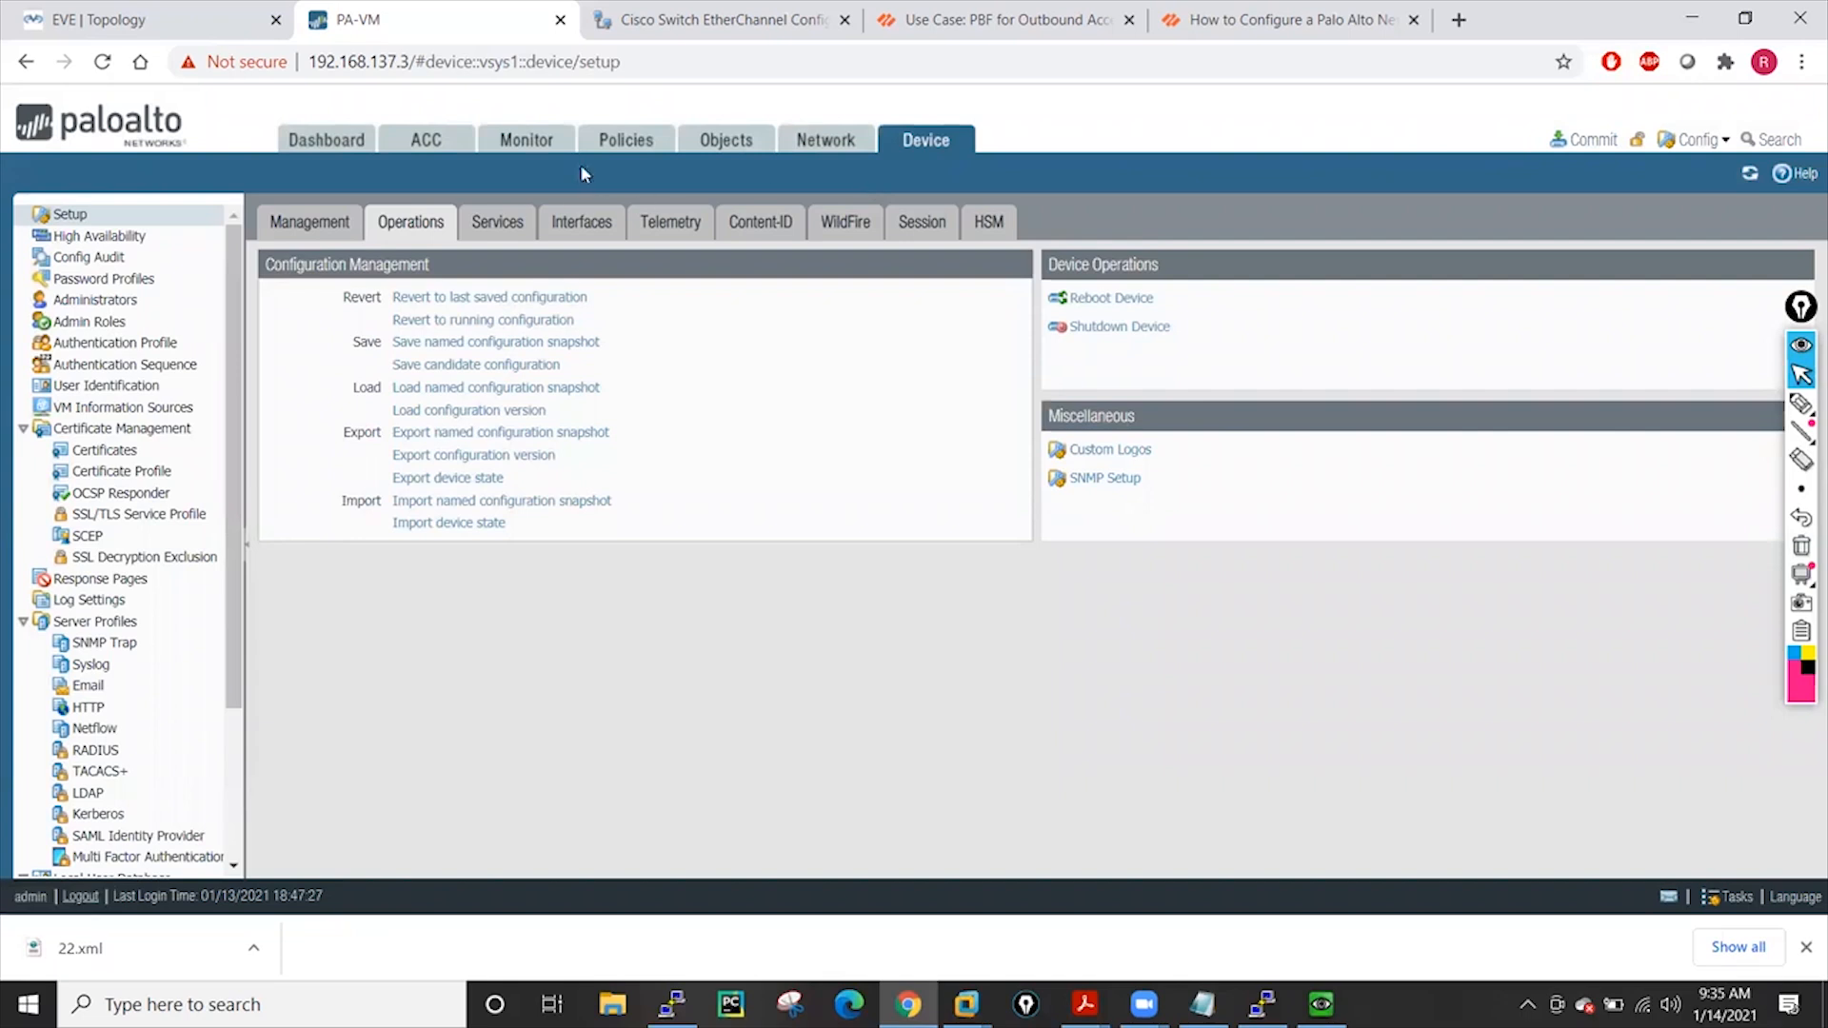
pyautogui.click(715, 153)
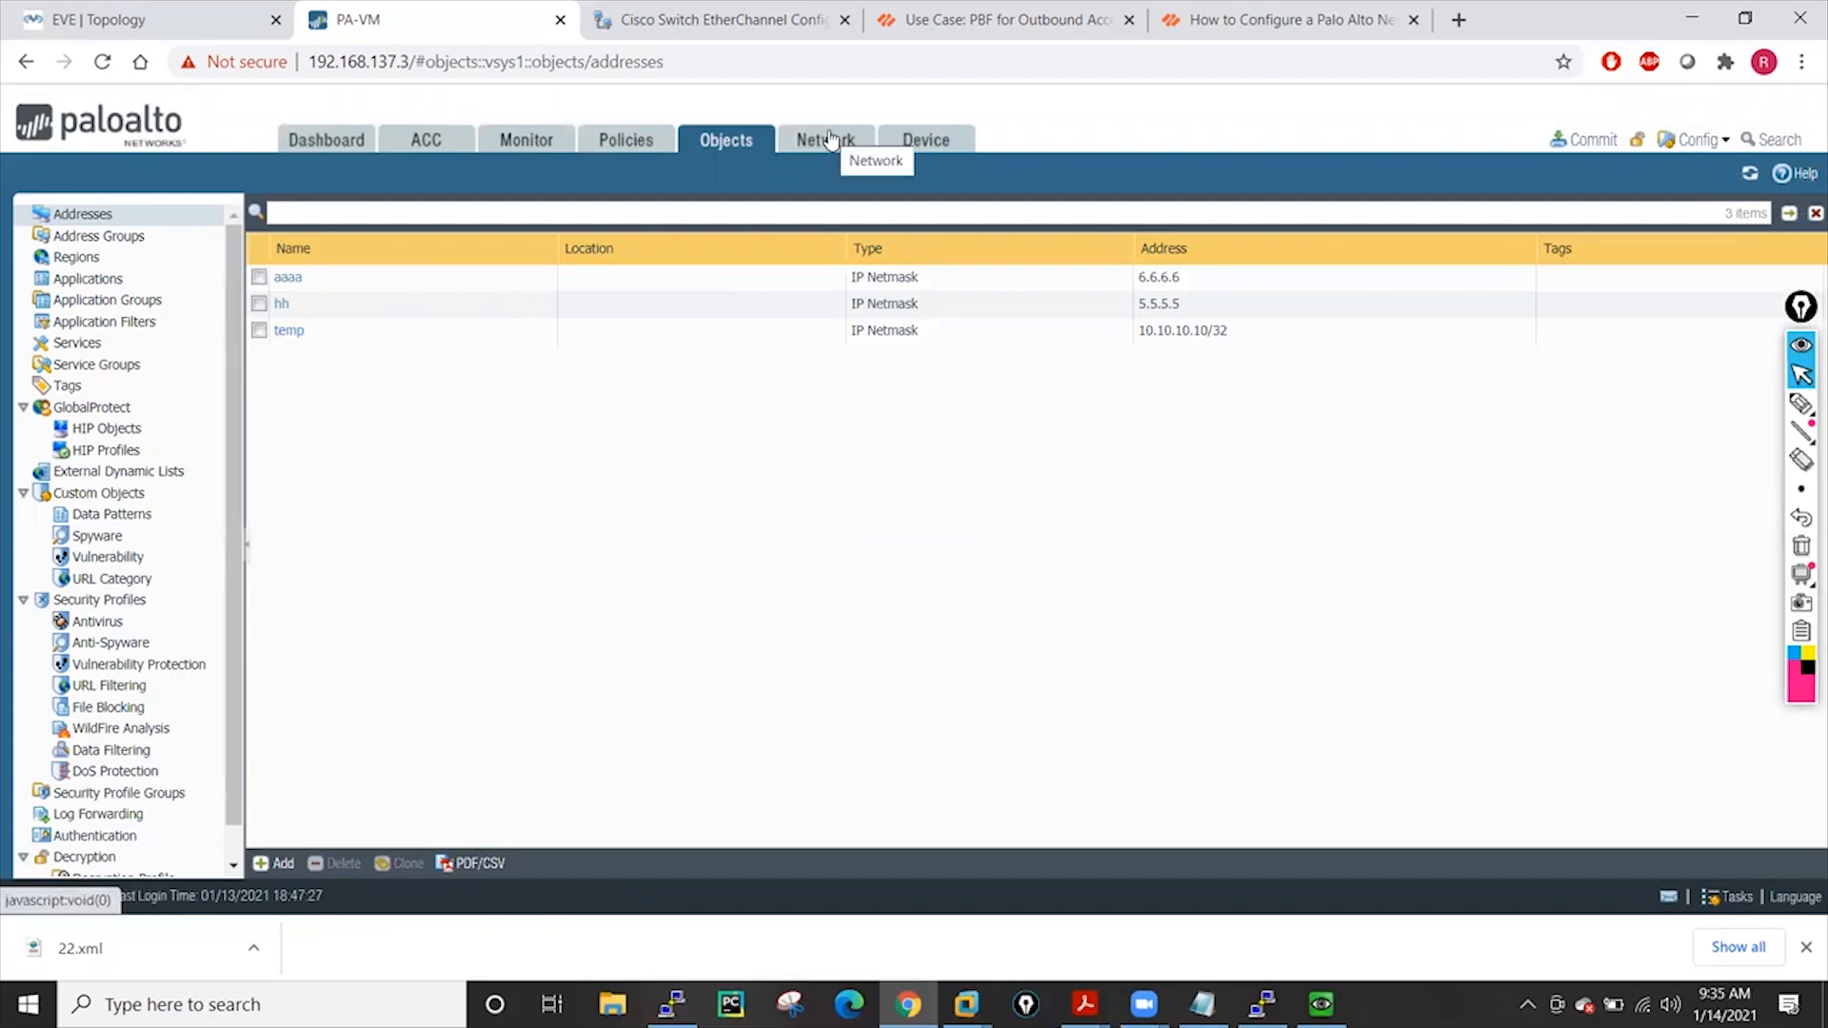
# Import 22.xml from the Desktop as a named configuration snapshot
pyautogui.click(938, 143)
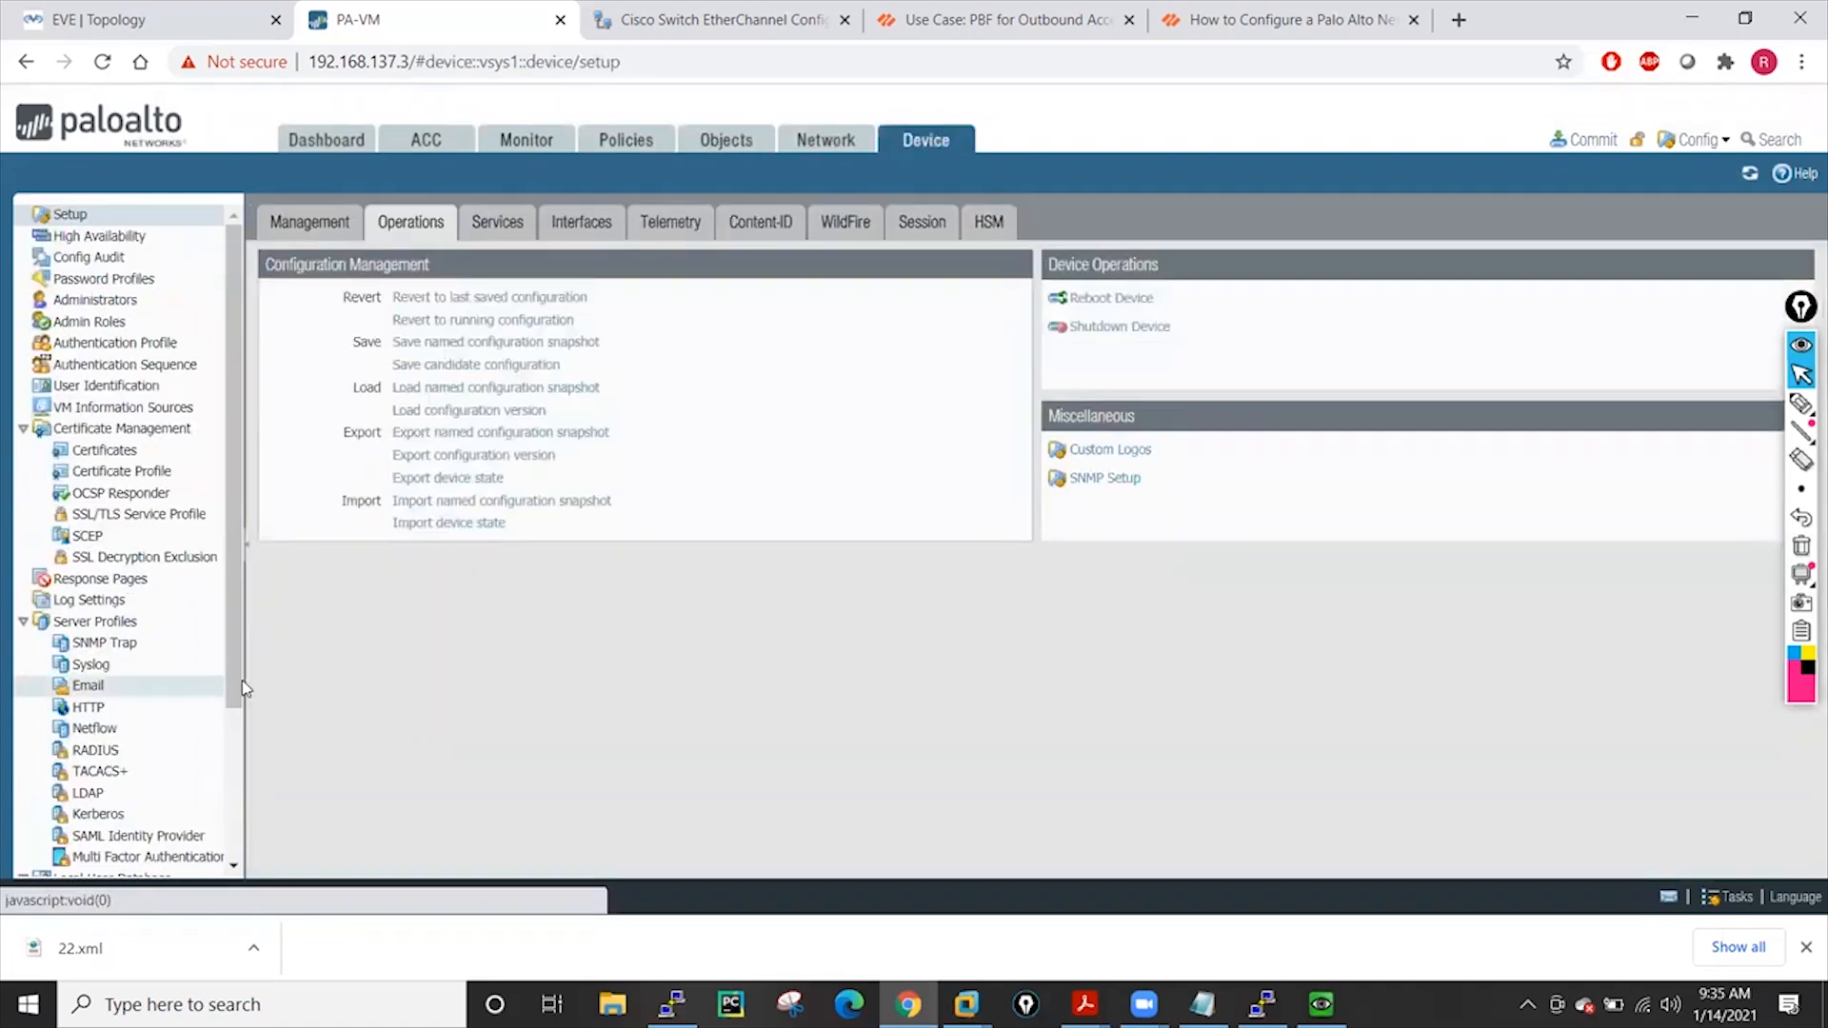
pyautogui.click(510, 505)
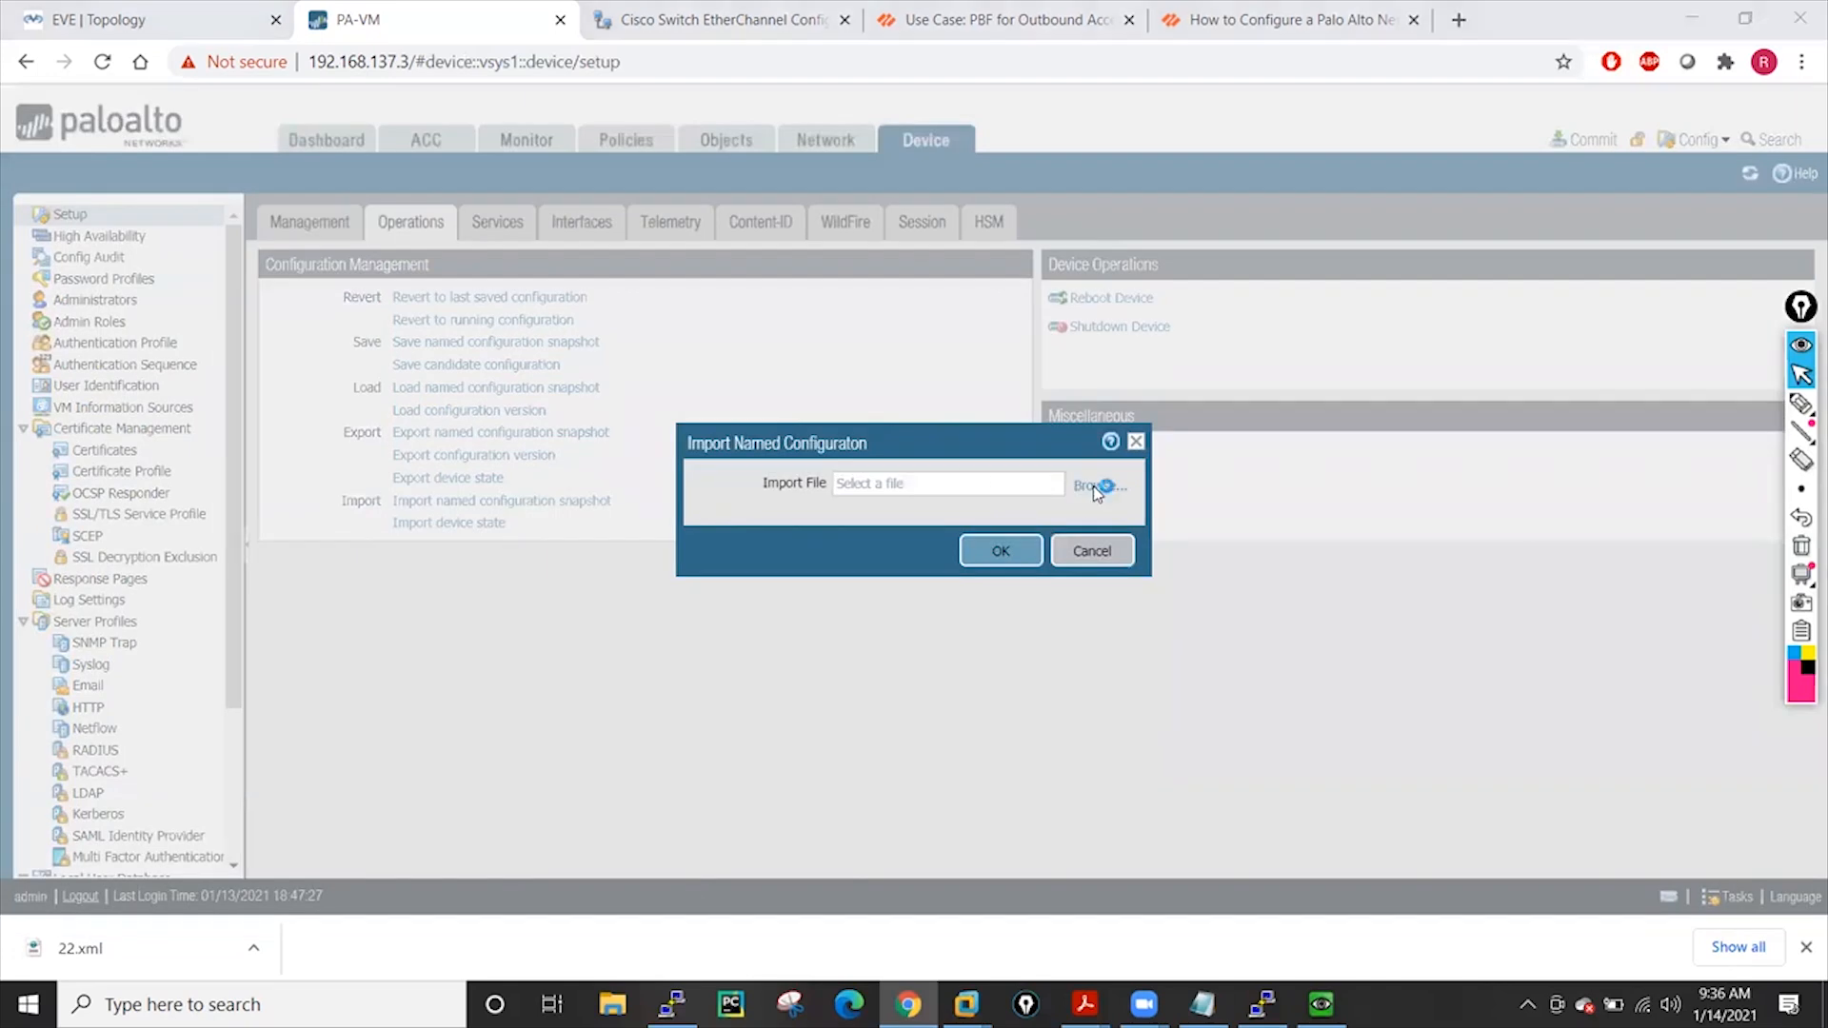
pyautogui.click(1096, 486)
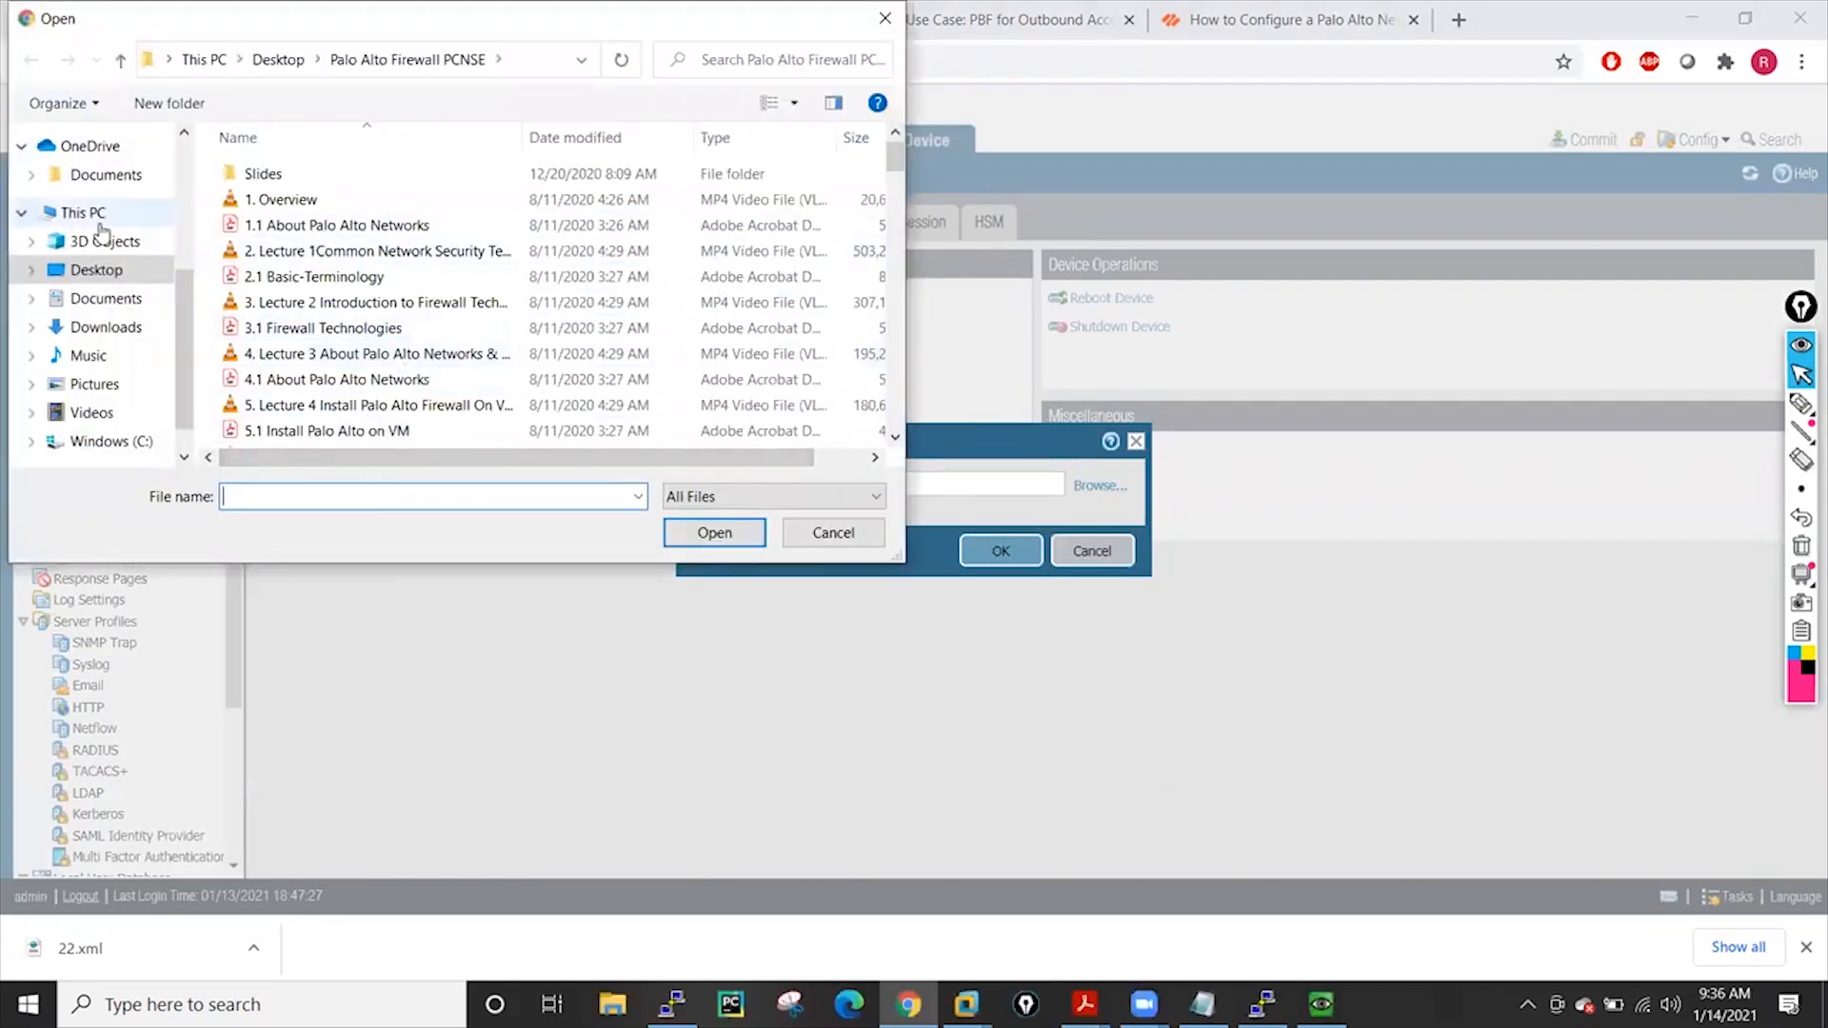
pyautogui.click(111, 274)
pyautogui.scroll(-5, 386, 286)
pyautogui.click(354, 304)
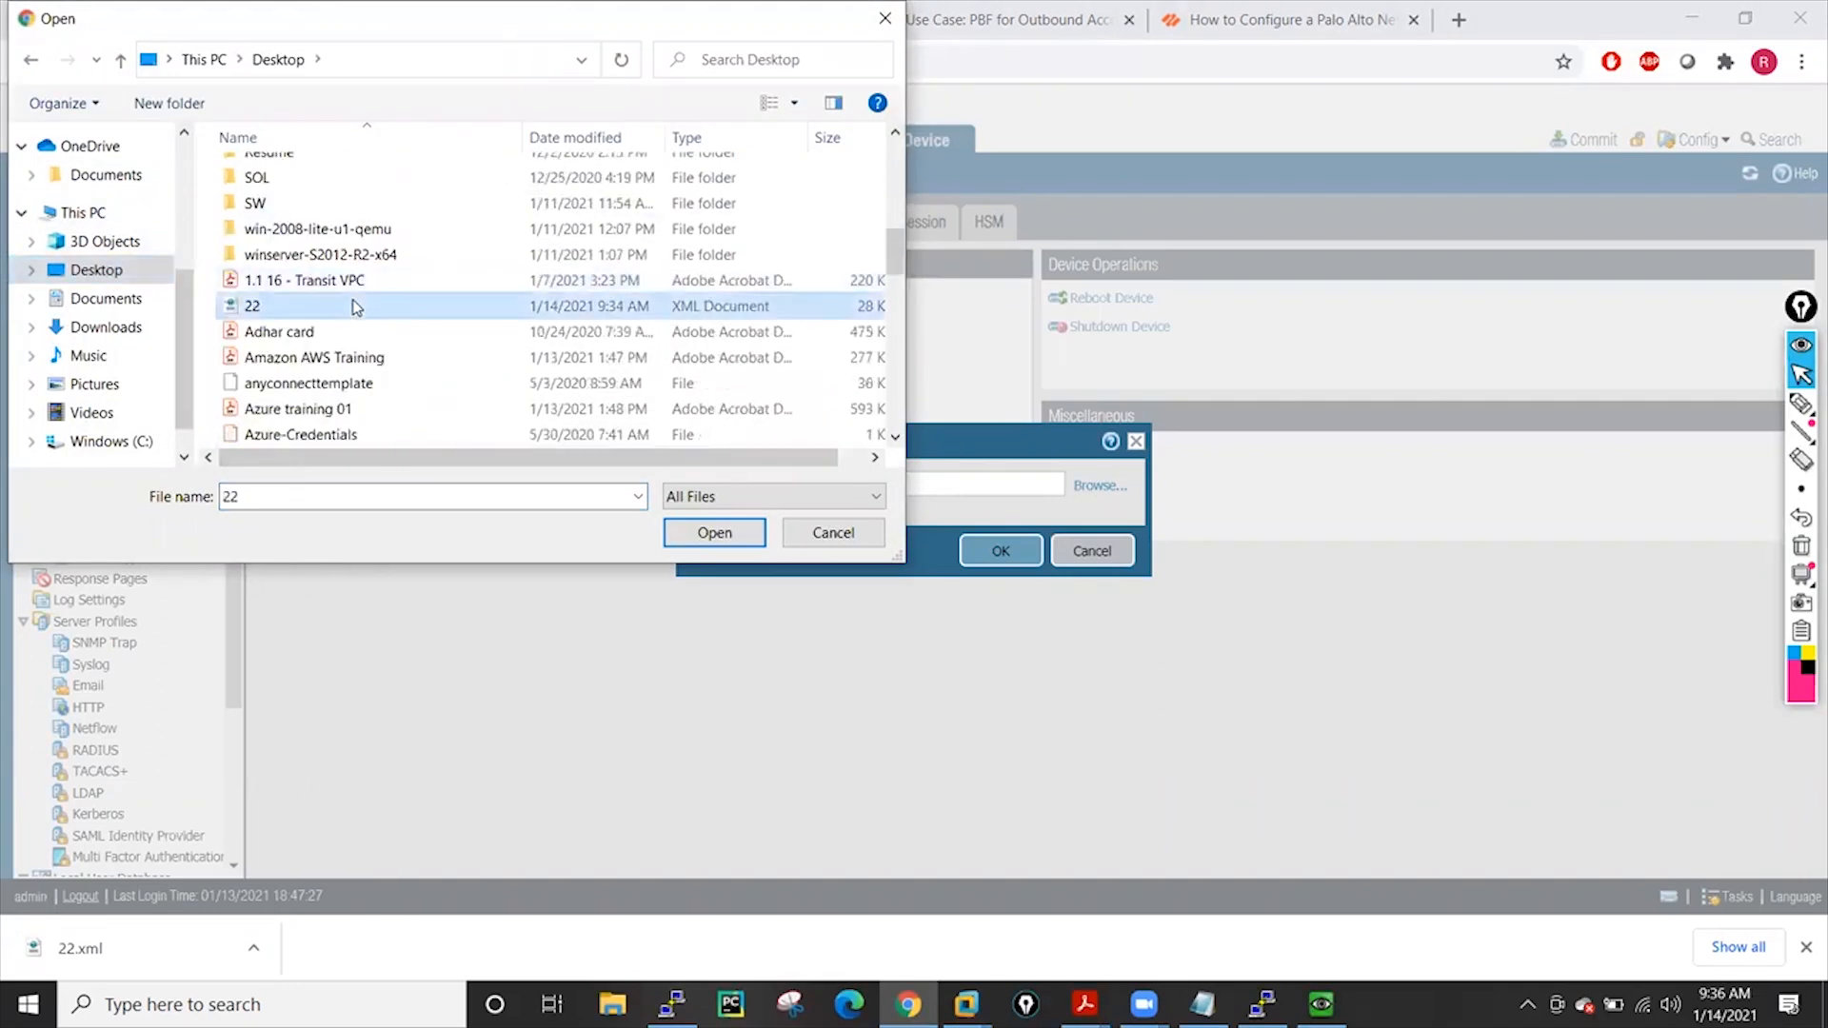
pyautogui.click(700, 539)
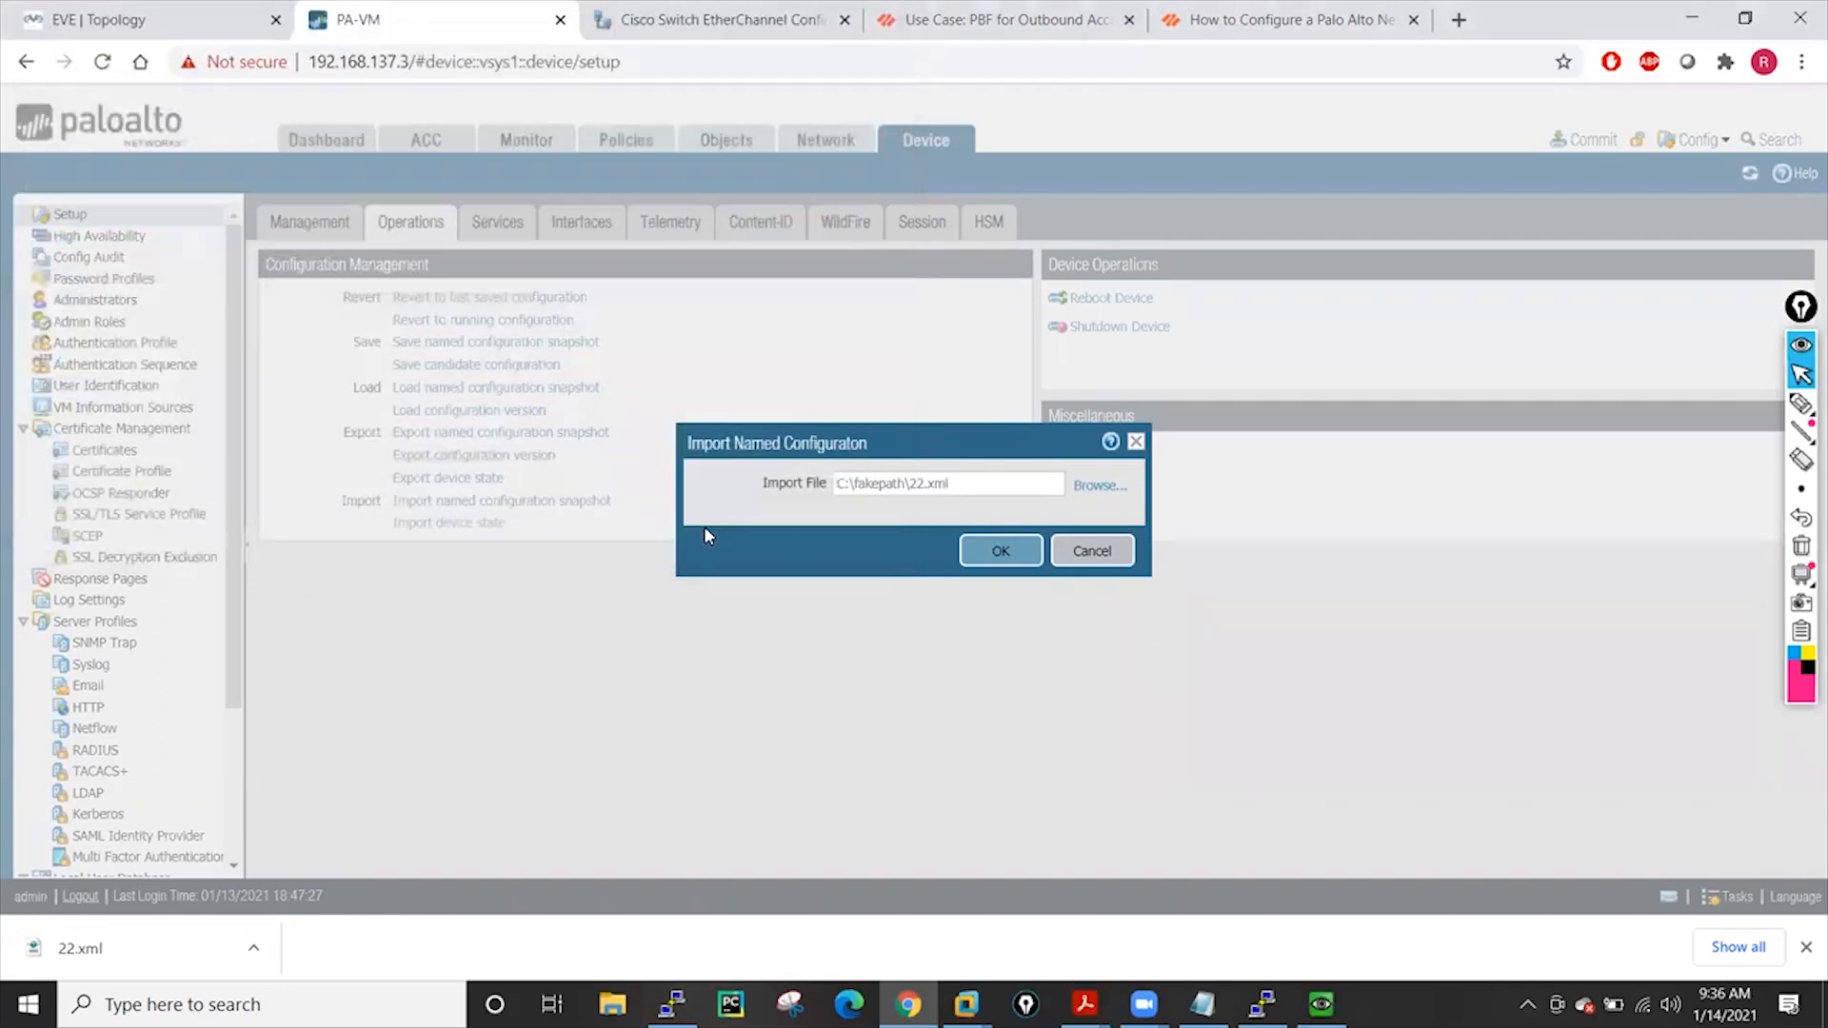
pyautogui.click(1001, 553)
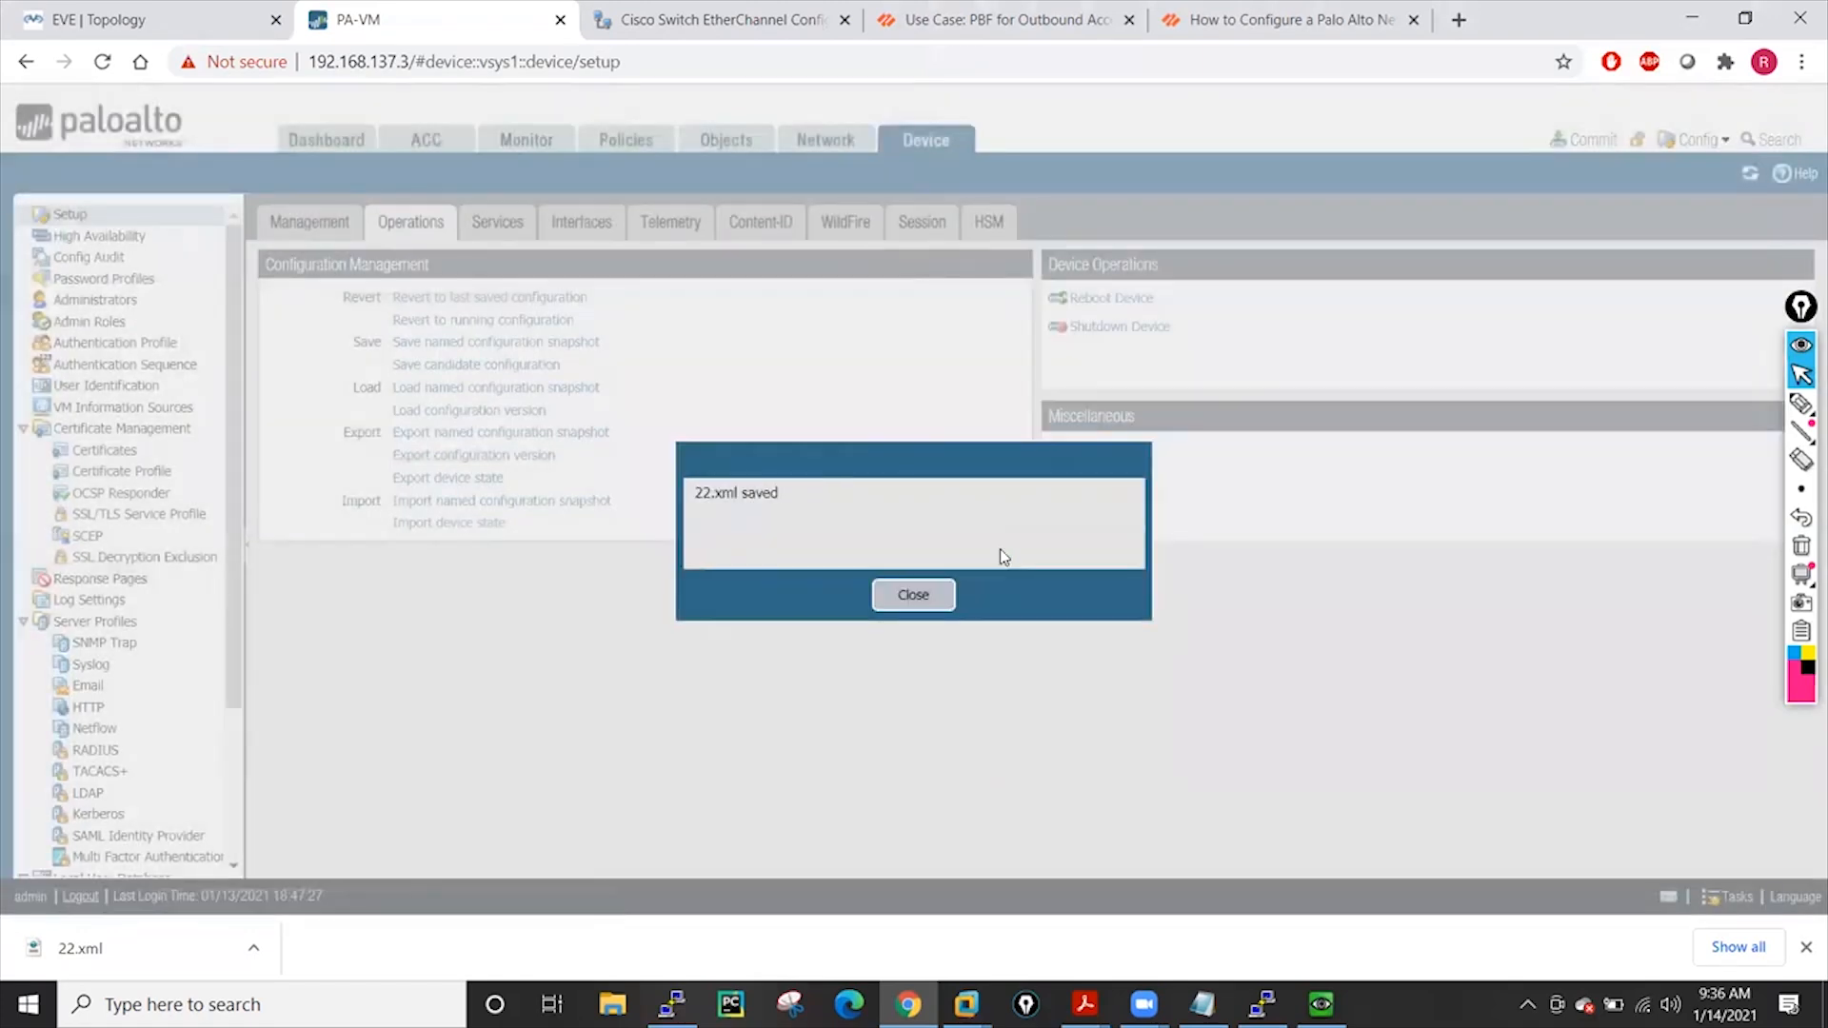
pyautogui.click(925, 597)
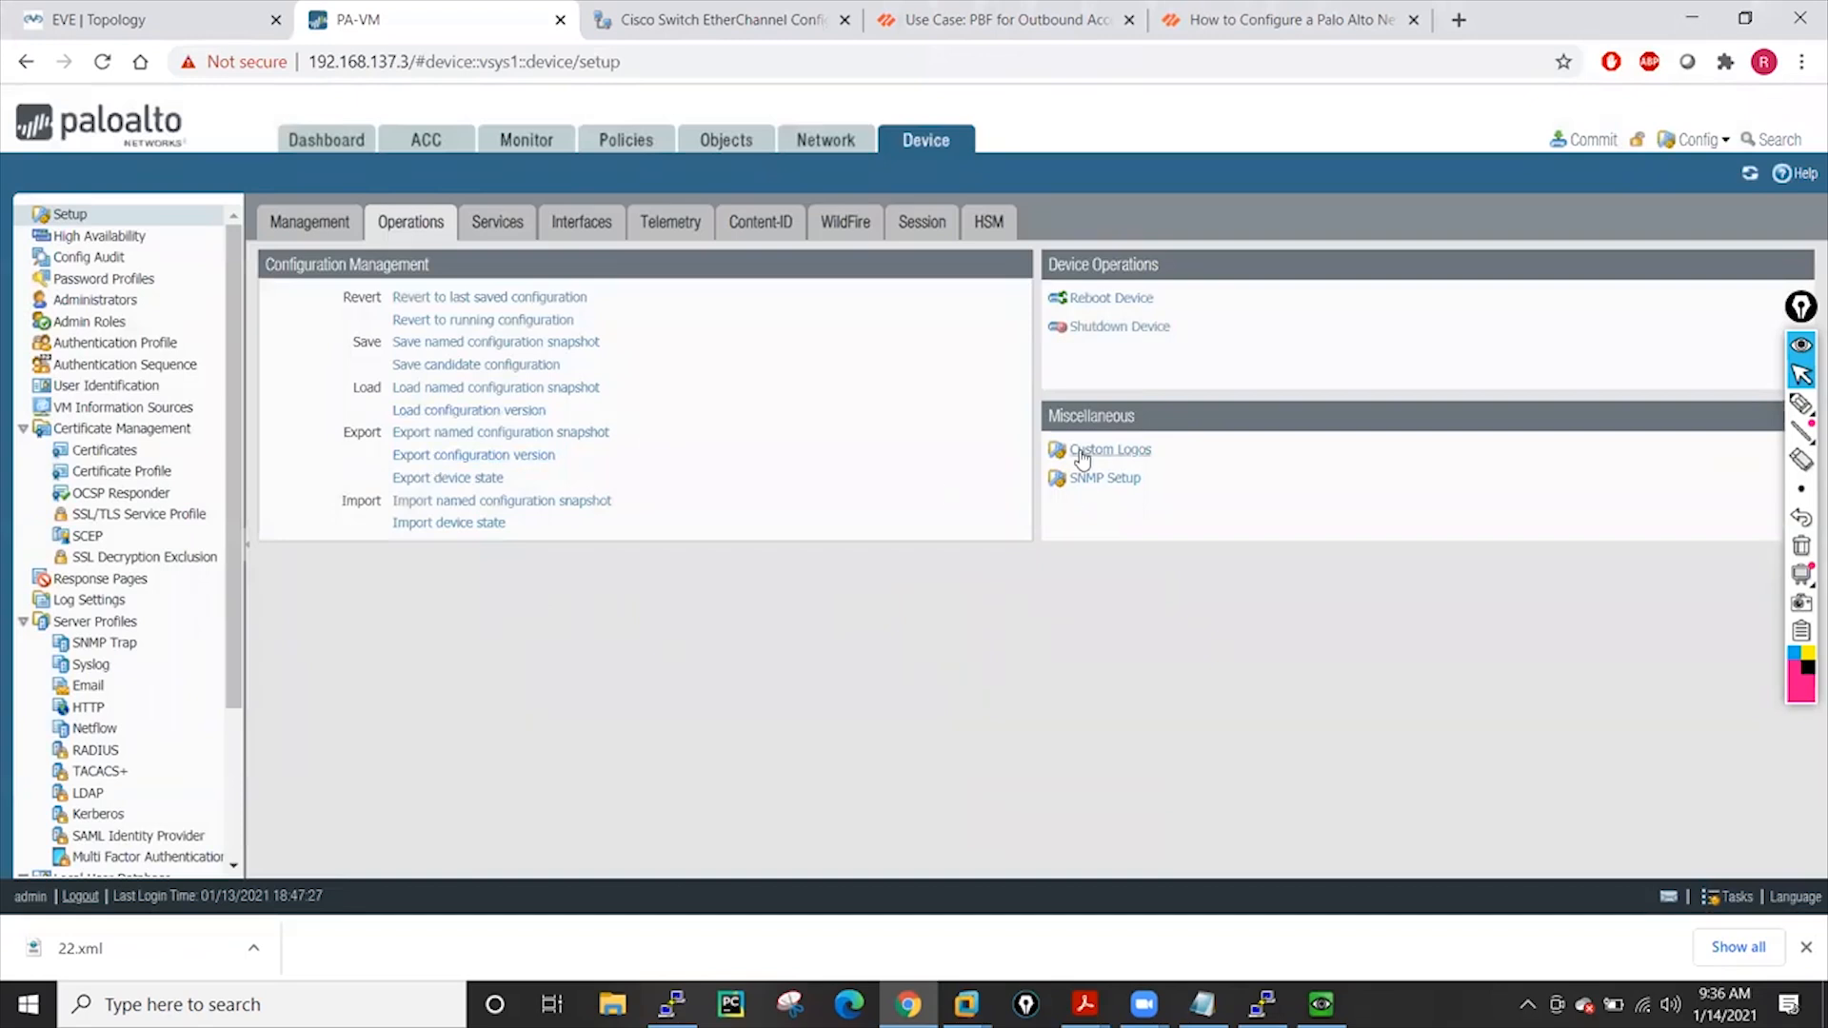
pyautogui.click(1801, 403)
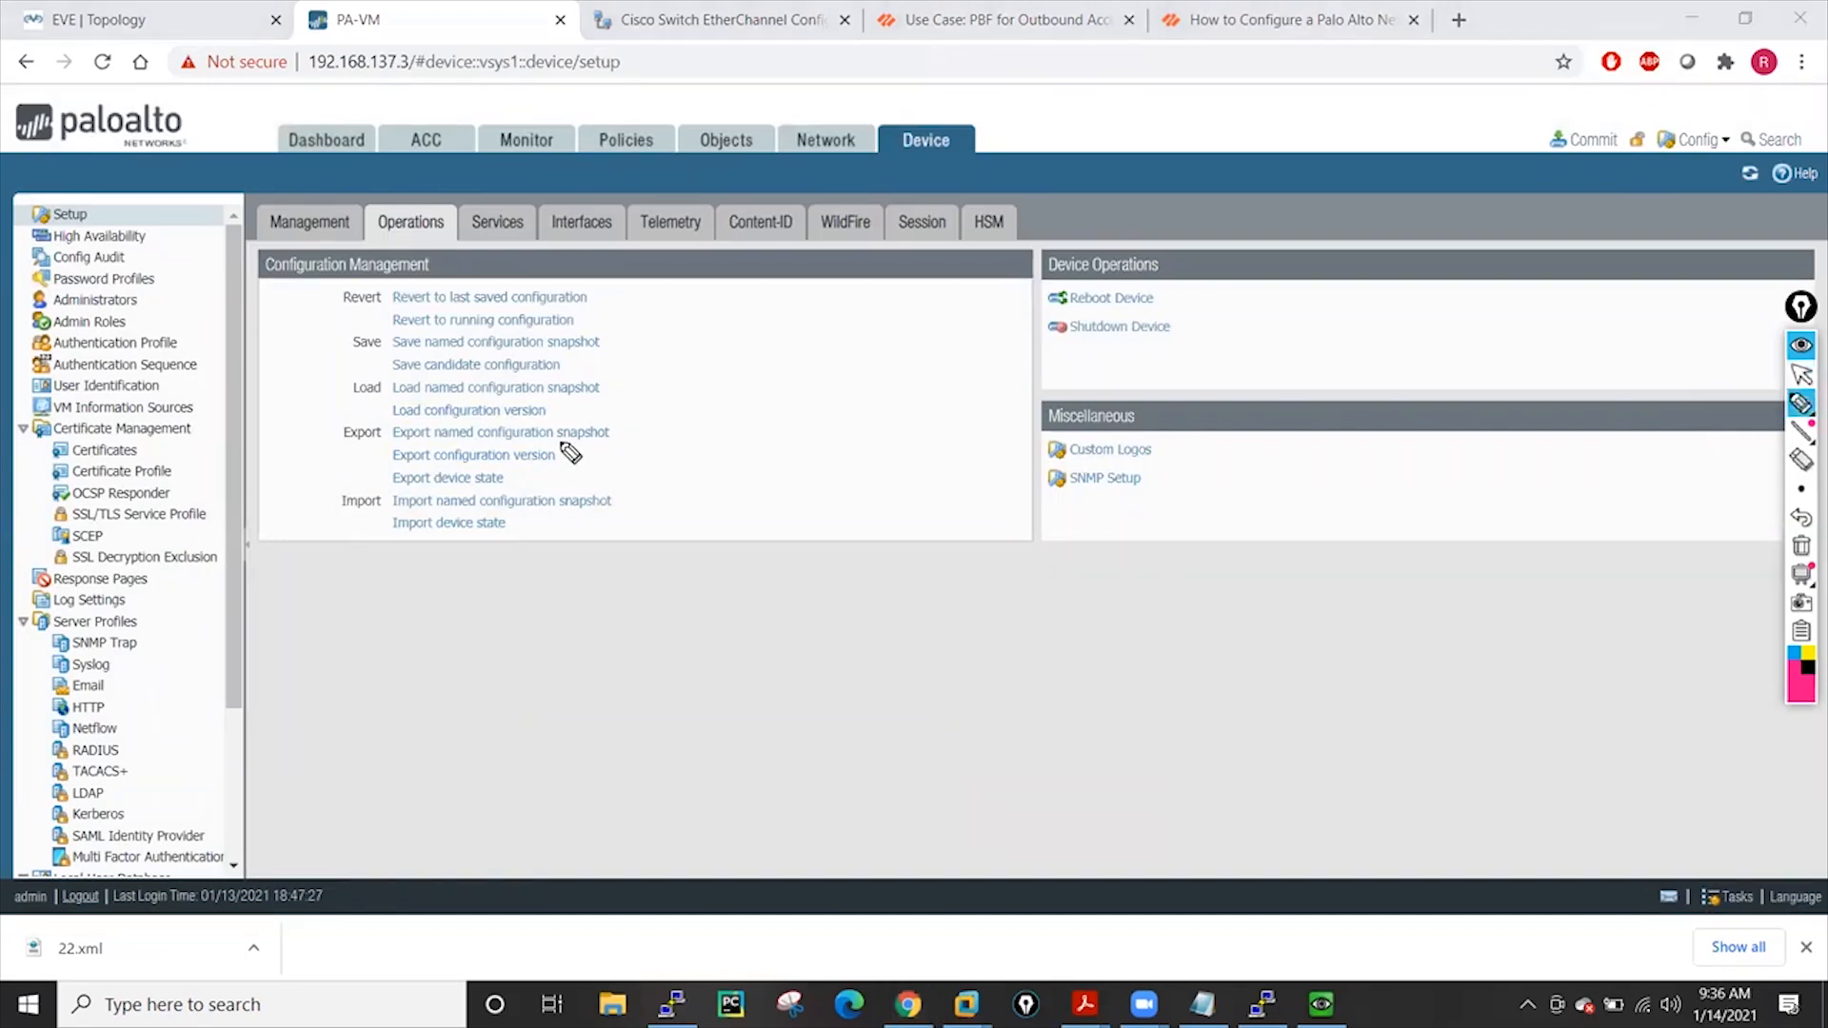
pyautogui.moveTo(551, 434); pyautogui.dragTo(764, 667)
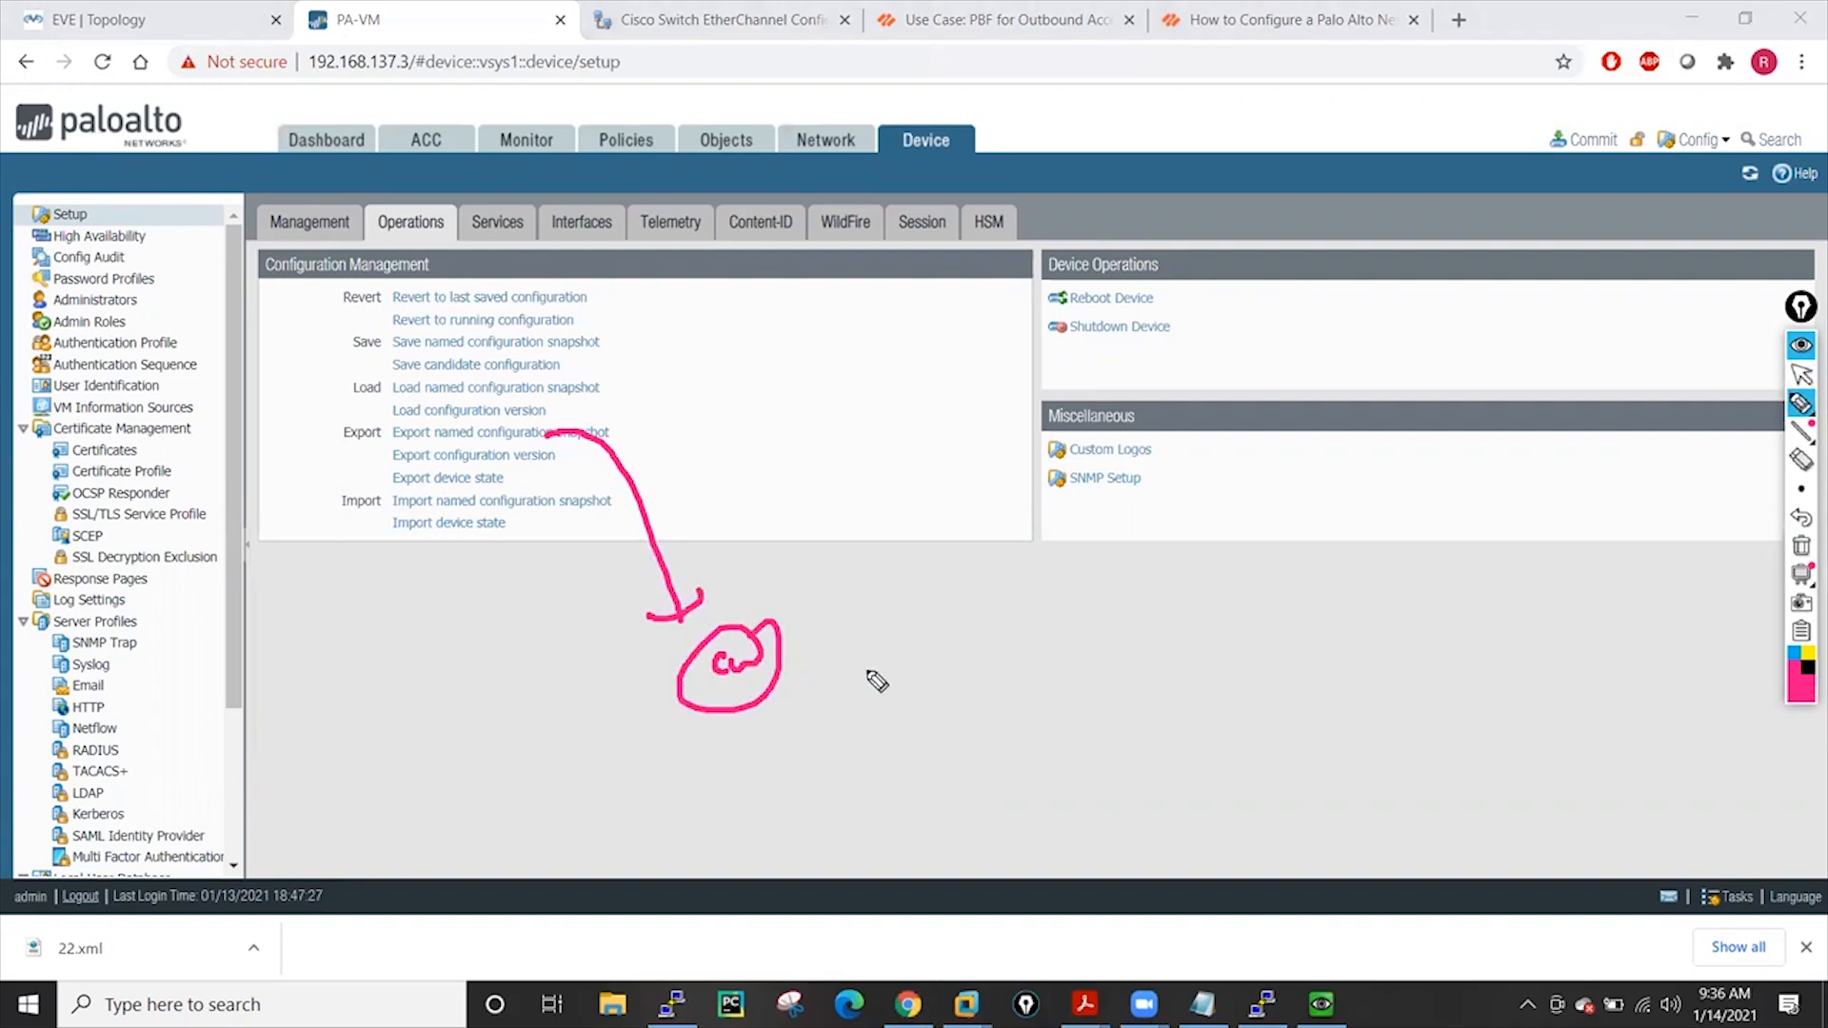
pyautogui.moveTo(714, 519)
pyautogui.mouseDown()
pyautogui.moveTo(860, 490)
pyautogui.moveTo(848, 505)
pyautogui.mouseUp()
pyautogui.moveTo(751, 562)
pyautogui.mouseDown()
pyautogui.moveTo(889, 558)
pyautogui.moveTo(862, 562)
pyautogui.mouseUp()
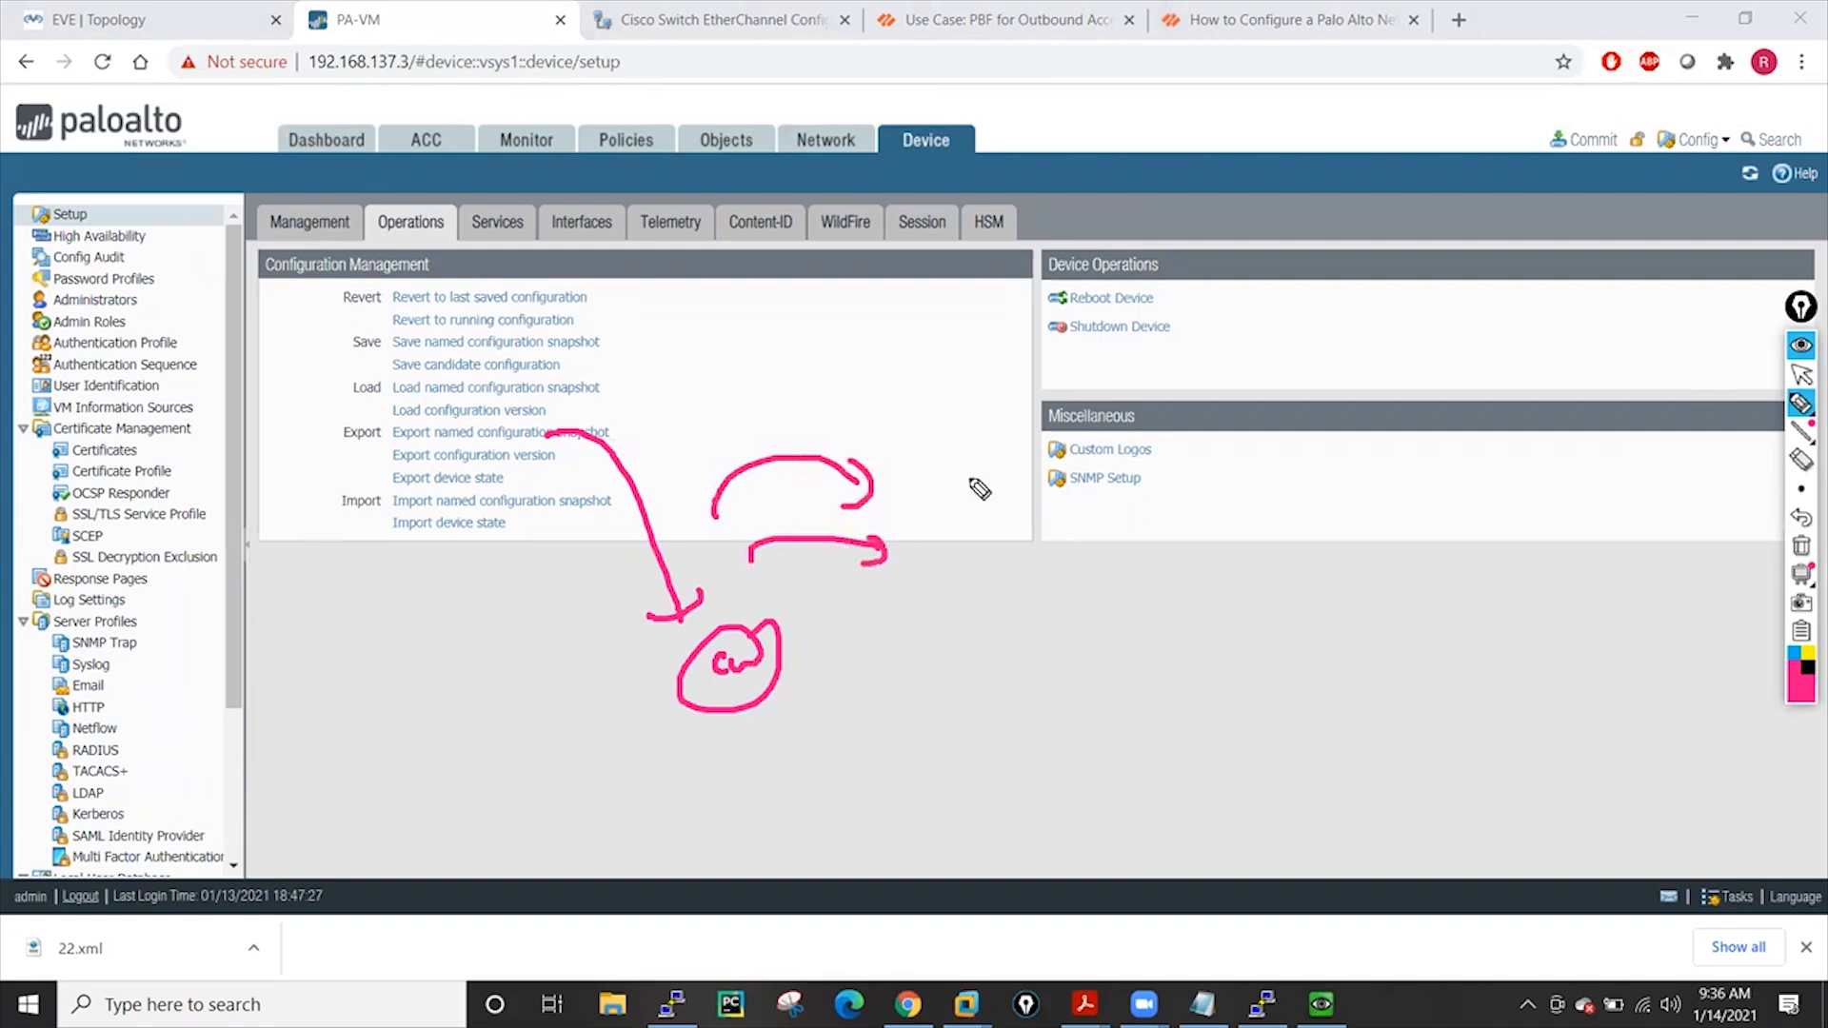
pyautogui.click(1181, 448)
pyautogui.moveTo(1213, 456)
pyautogui.mouseDown()
pyautogui.moveTo(1257, 457)
pyautogui.moveTo(1277, 559)
pyautogui.moveTo(1212, 531)
pyautogui.mouseUp()
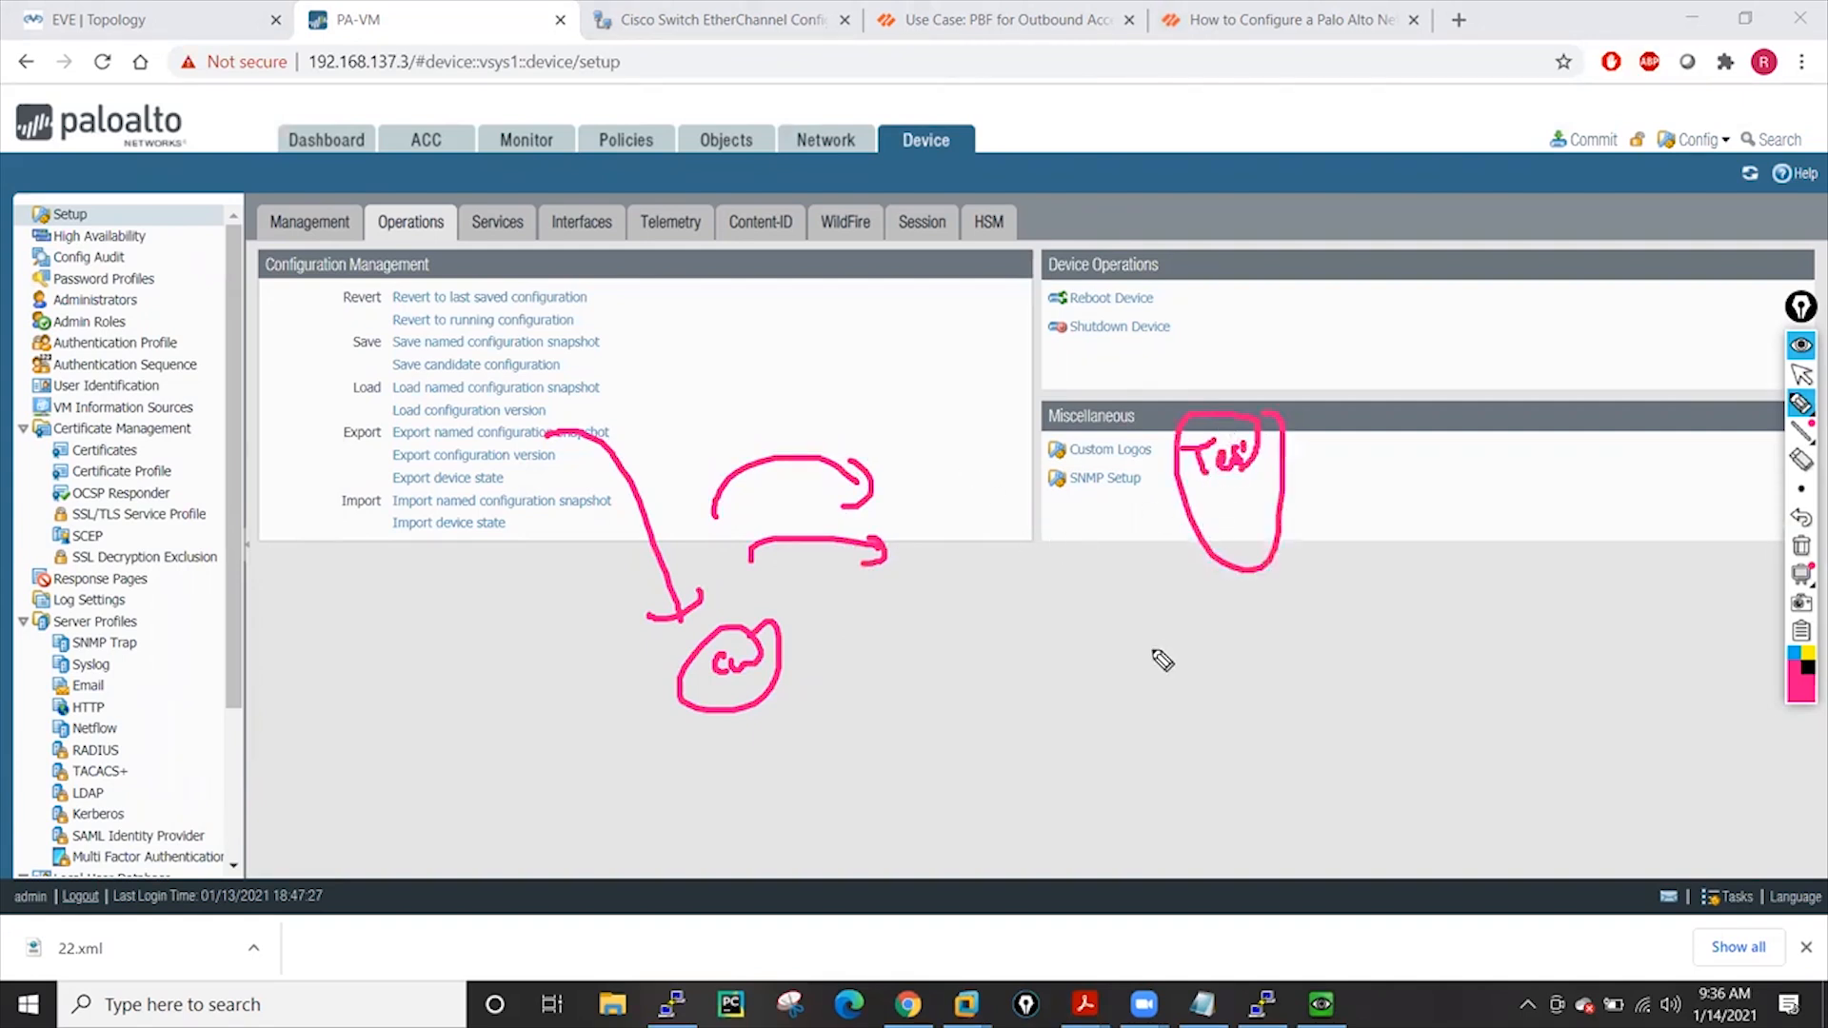
pyautogui.moveTo(1094, 602)
pyautogui.mouseDown()
pyautogui.moveTo(1238, 519)
pyautogui.moveTo(1238, 537)
pyautogui.mouseUp()
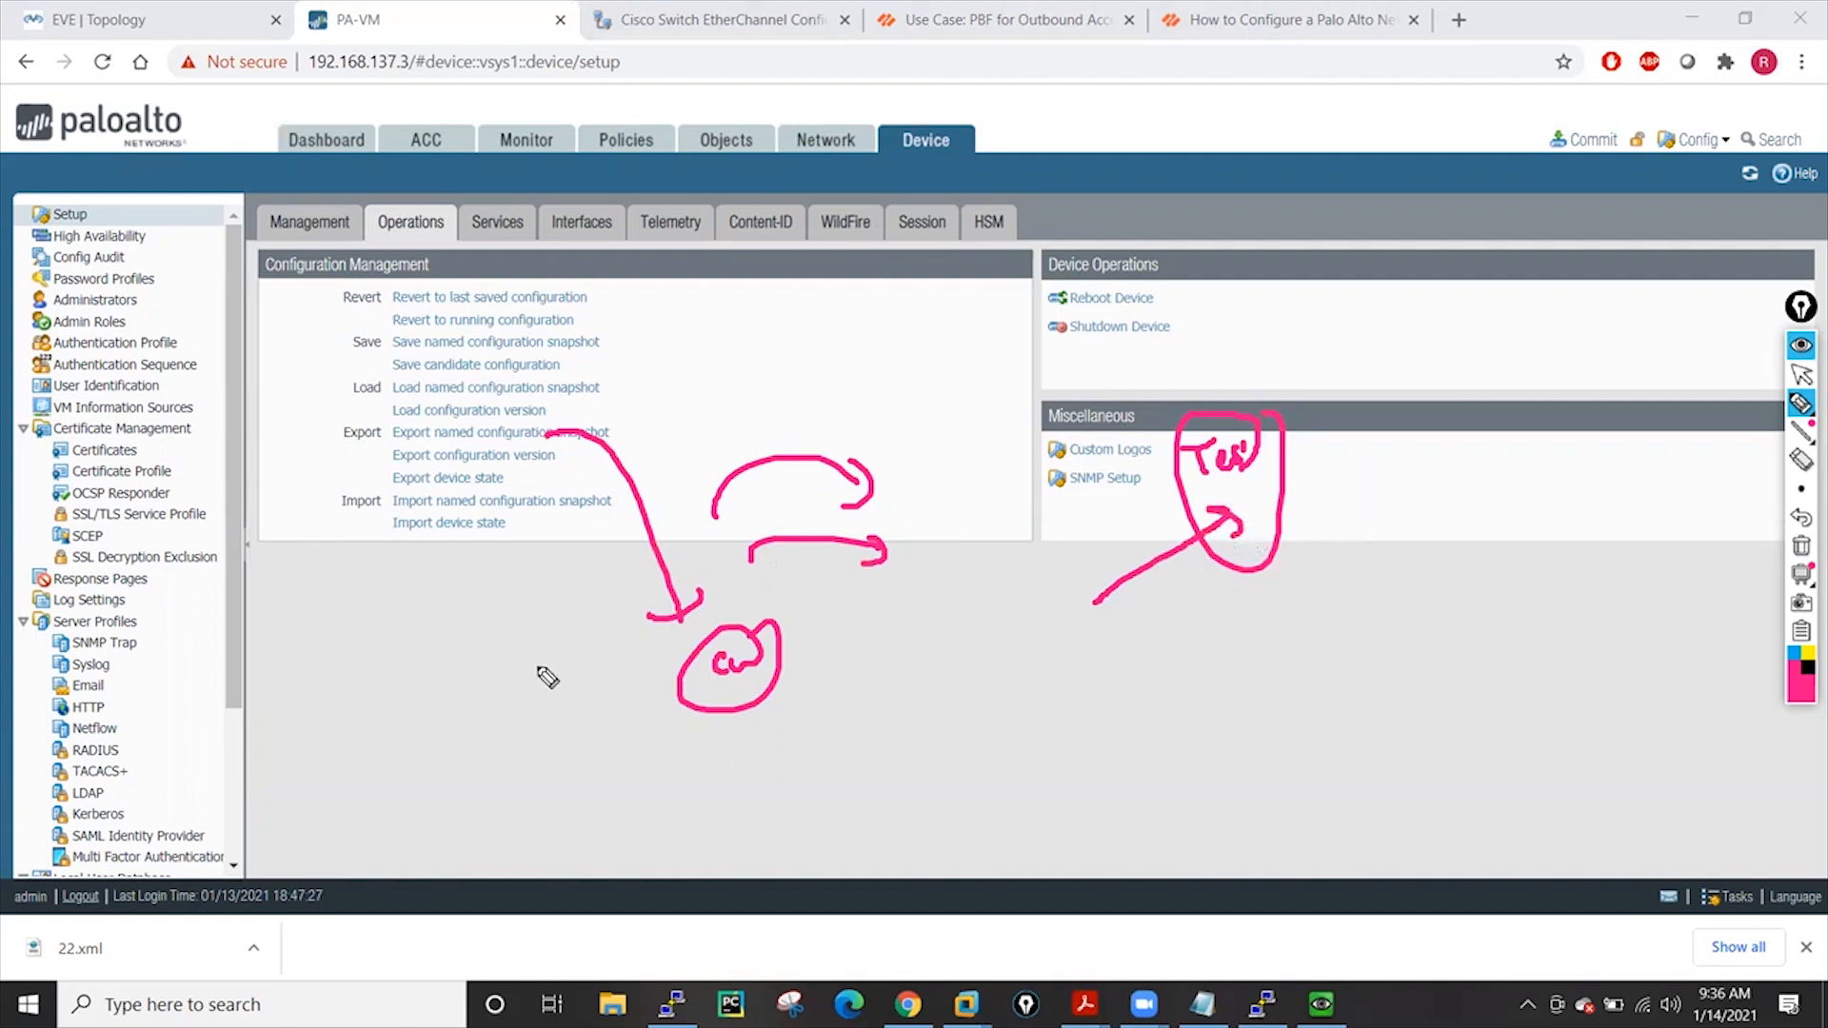
pyautogui.moveTo(581, 700)
pyautogui.mouseDown()
pyautogui.moveTo(509, 717)
pyautogui.moveTo(380, 475)
pyautogui.moveTo(394, 448)
pyautogui.moveTo(319, 453)
pyautogui.mouseUp()
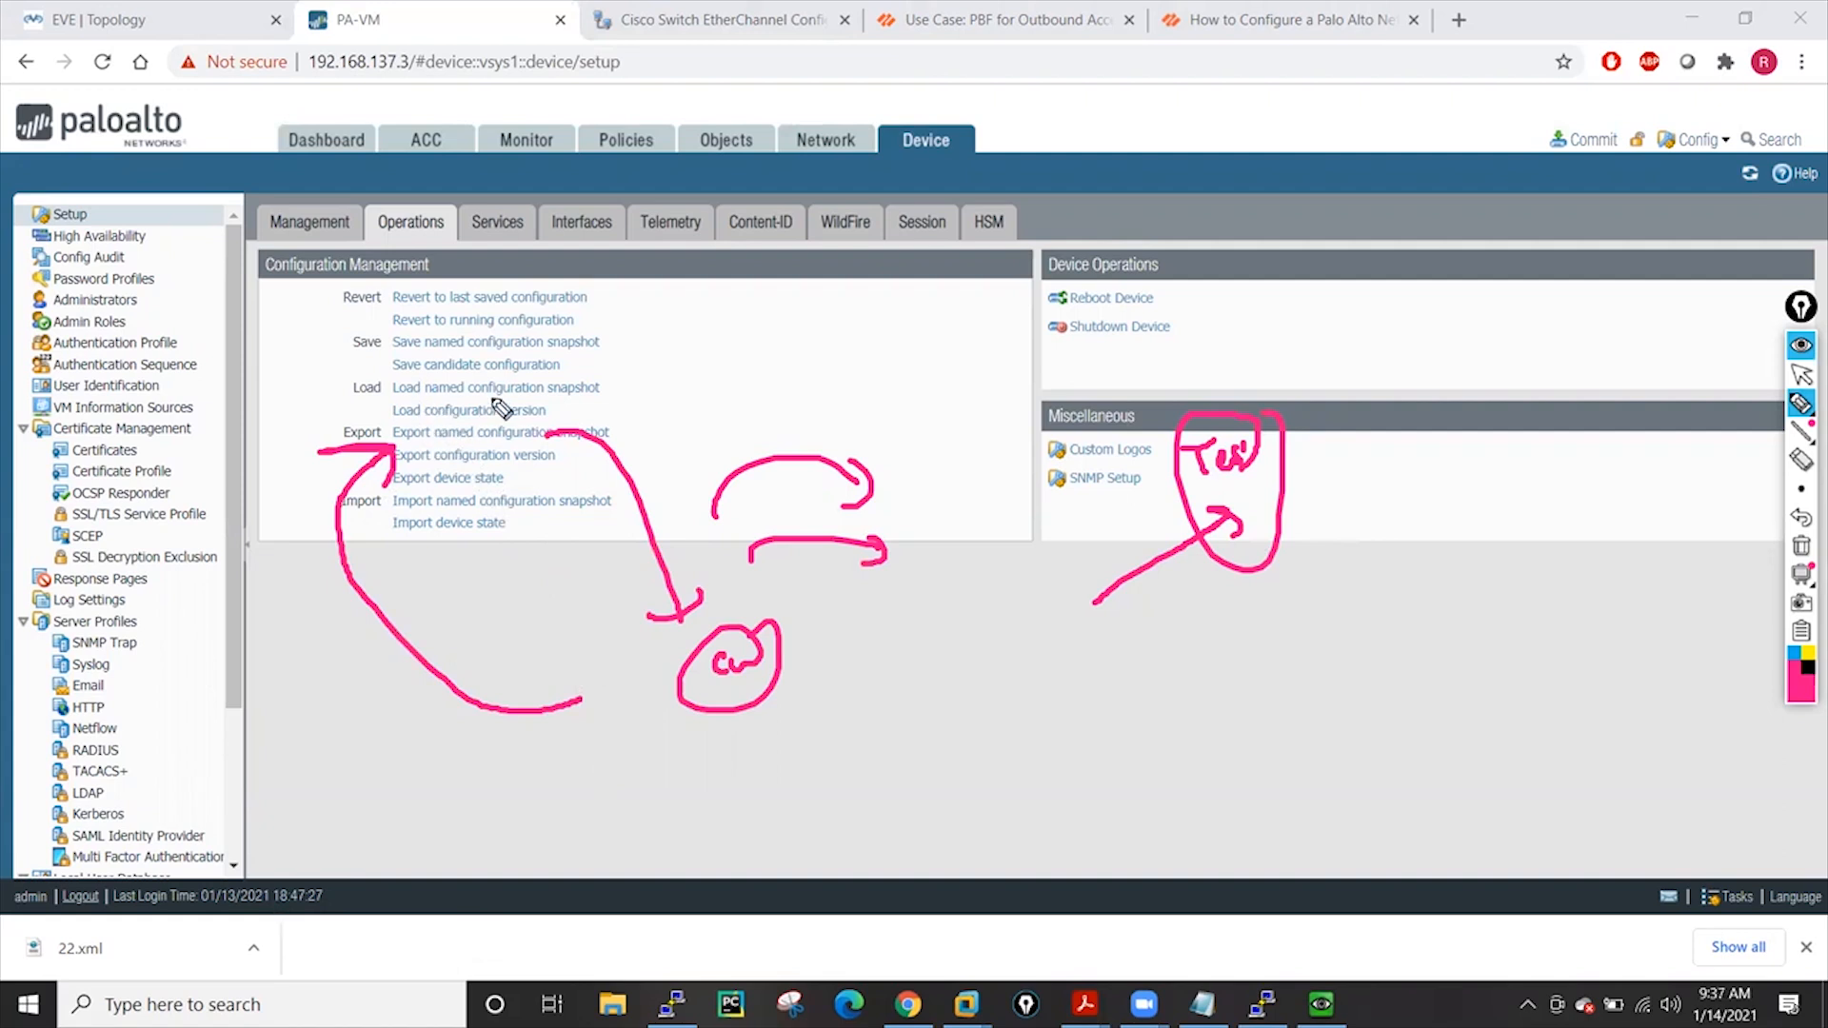
pyautogui.moveTo(610, 356); pyautogui.dragTo(608, 413)
pyautogui.moveTo(410, 510); pyautogui.dragTo(421, 520)
pyautogui.click(1800, 545)
pyautogui.click(1801, 375)
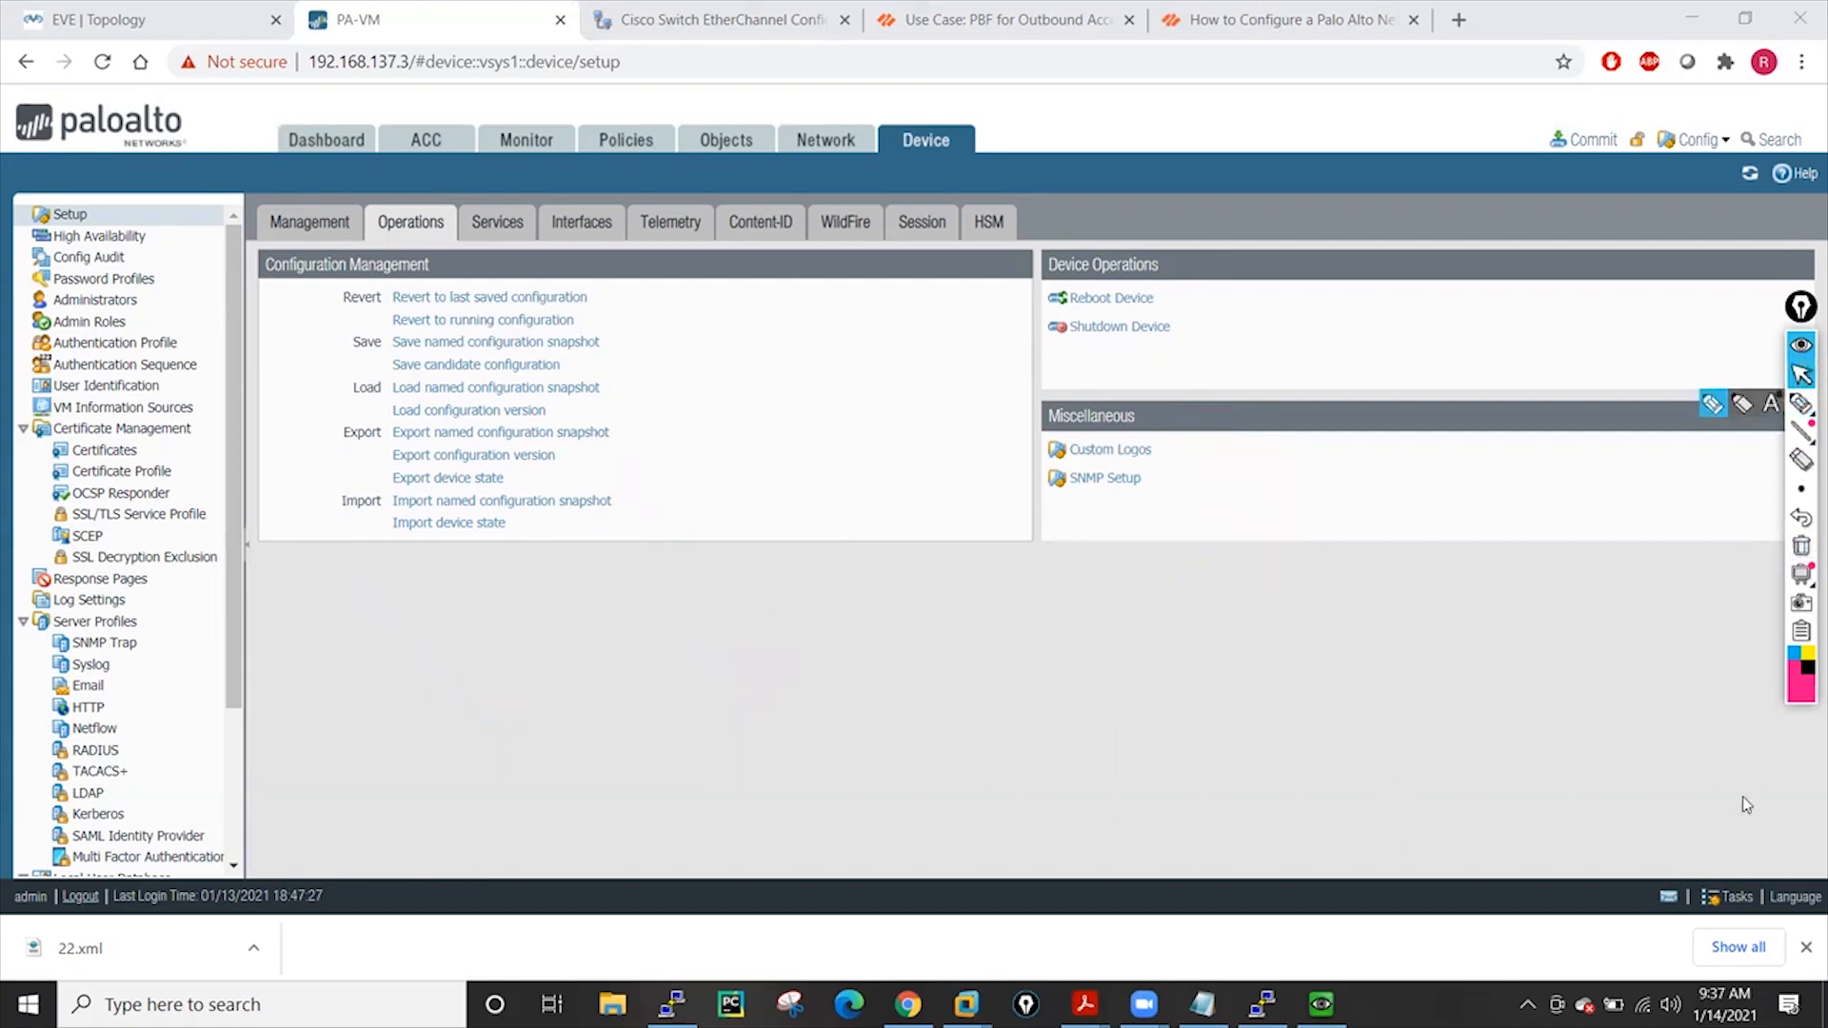
# Commit the configuration, then view the Addresses list showing aaaa, hh and temp
pyautogui.click(1806, 946)
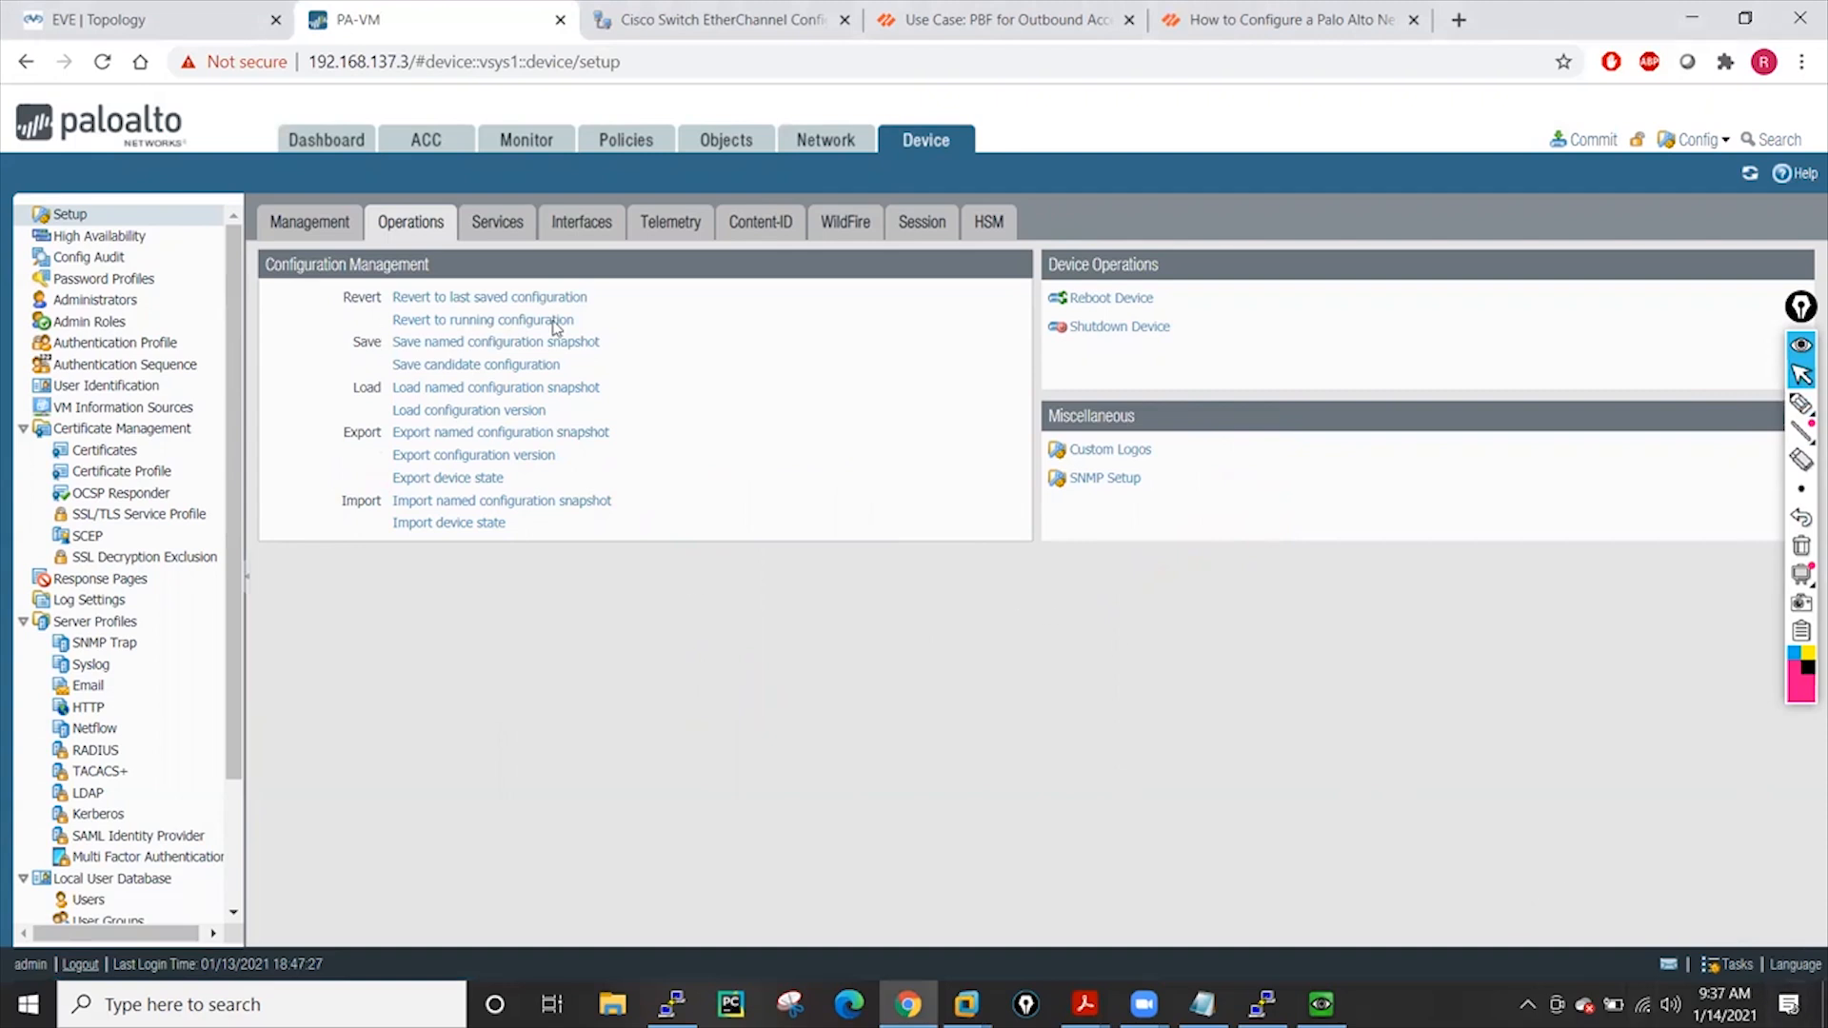
pyautogui.click(1590, 139)
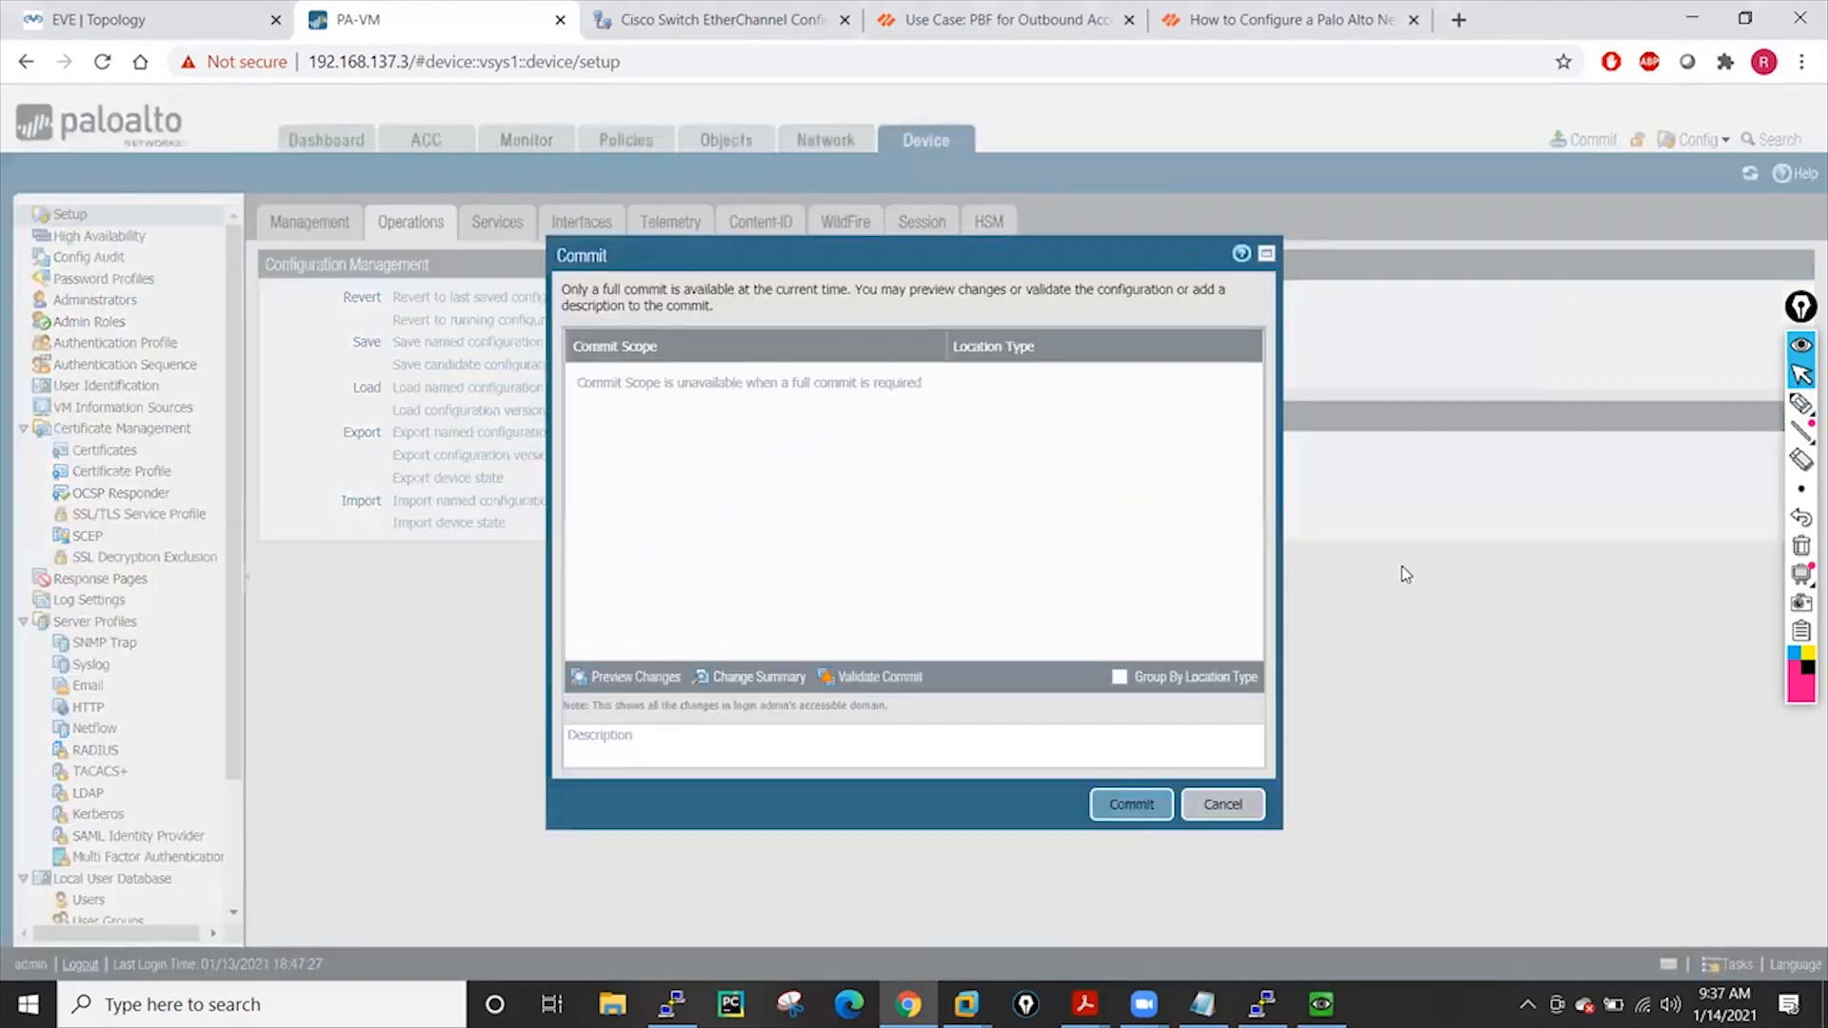
pyautogui.click(1125, 812)
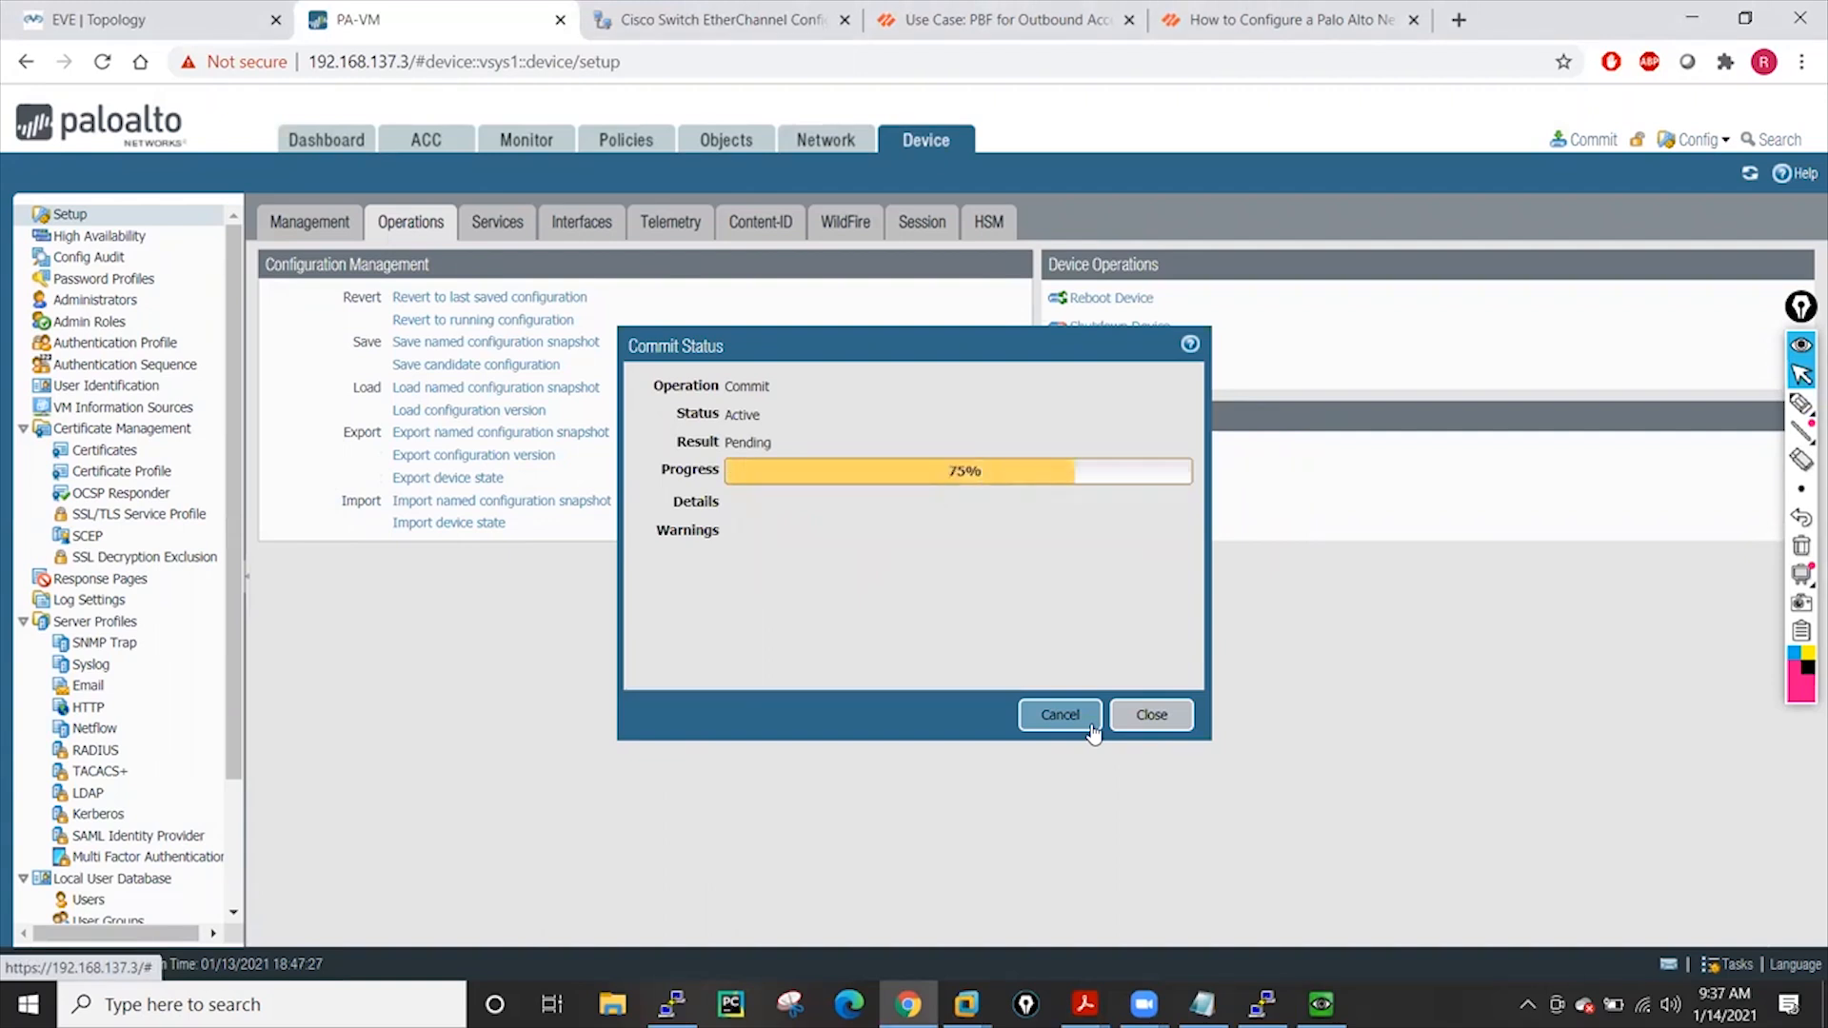
pyautogui.click(1142, 717)
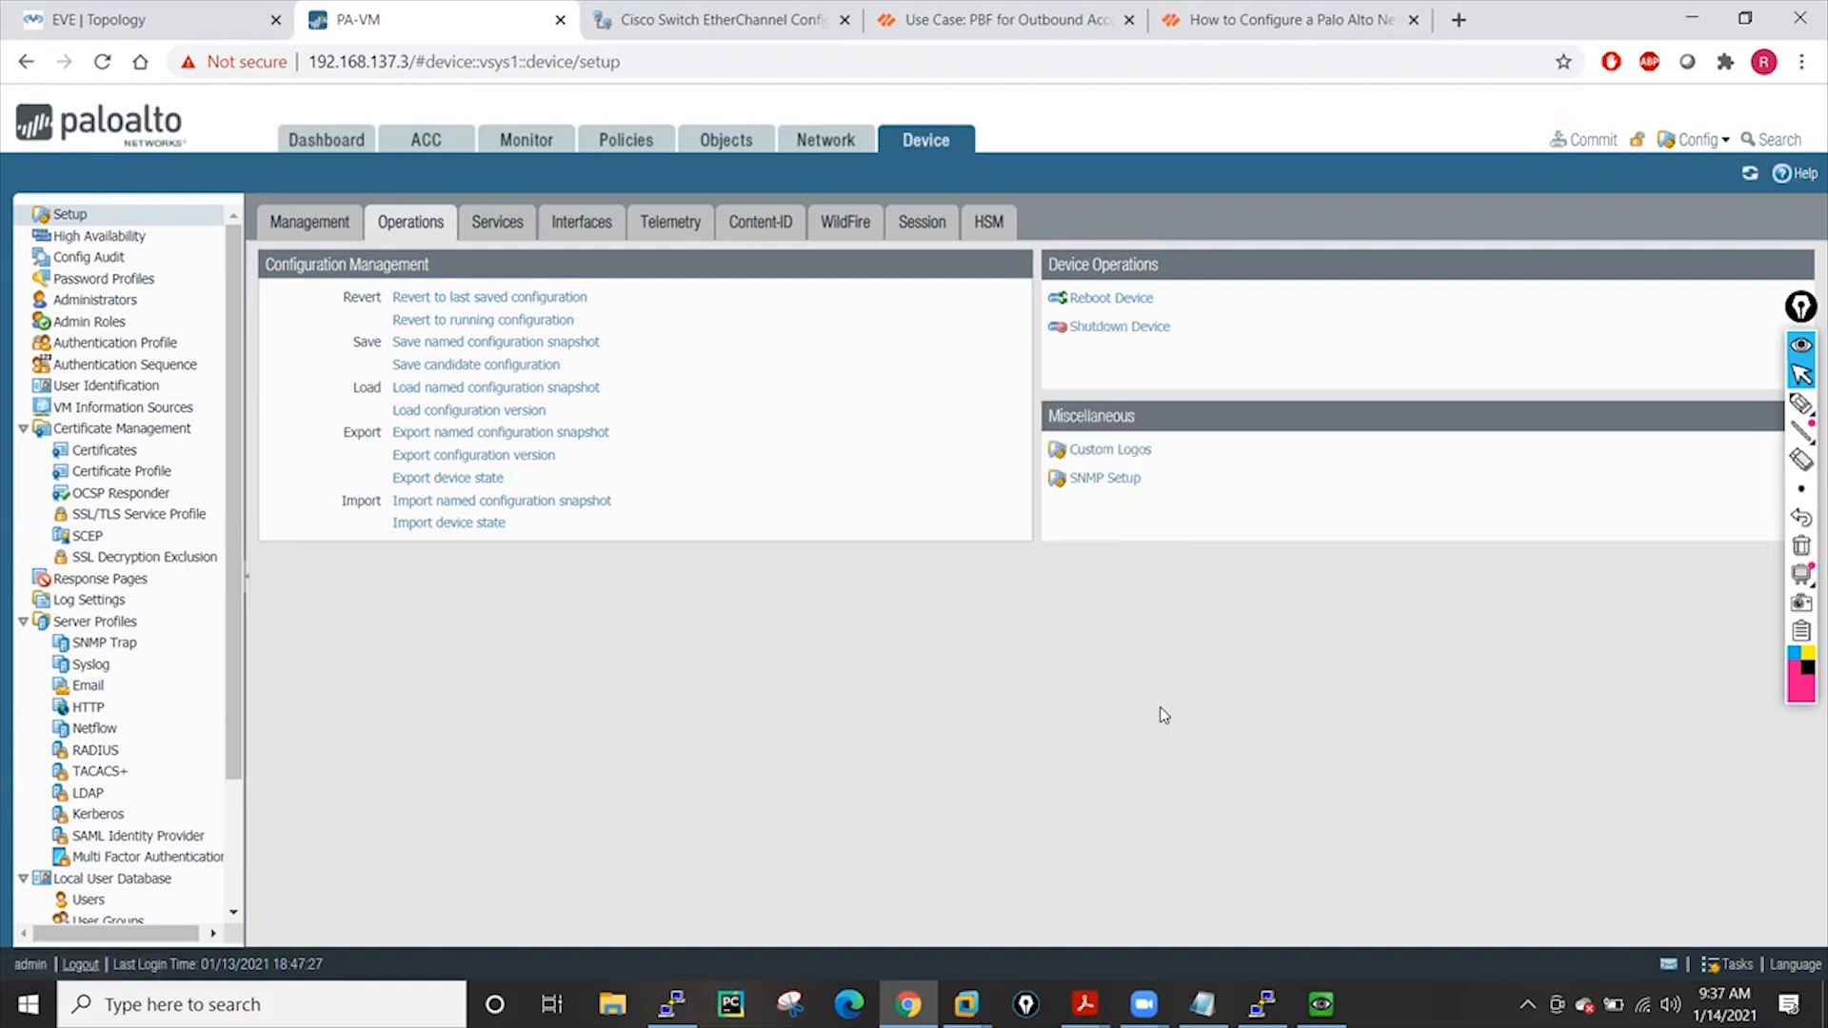
pyautogui.click(741, 143)
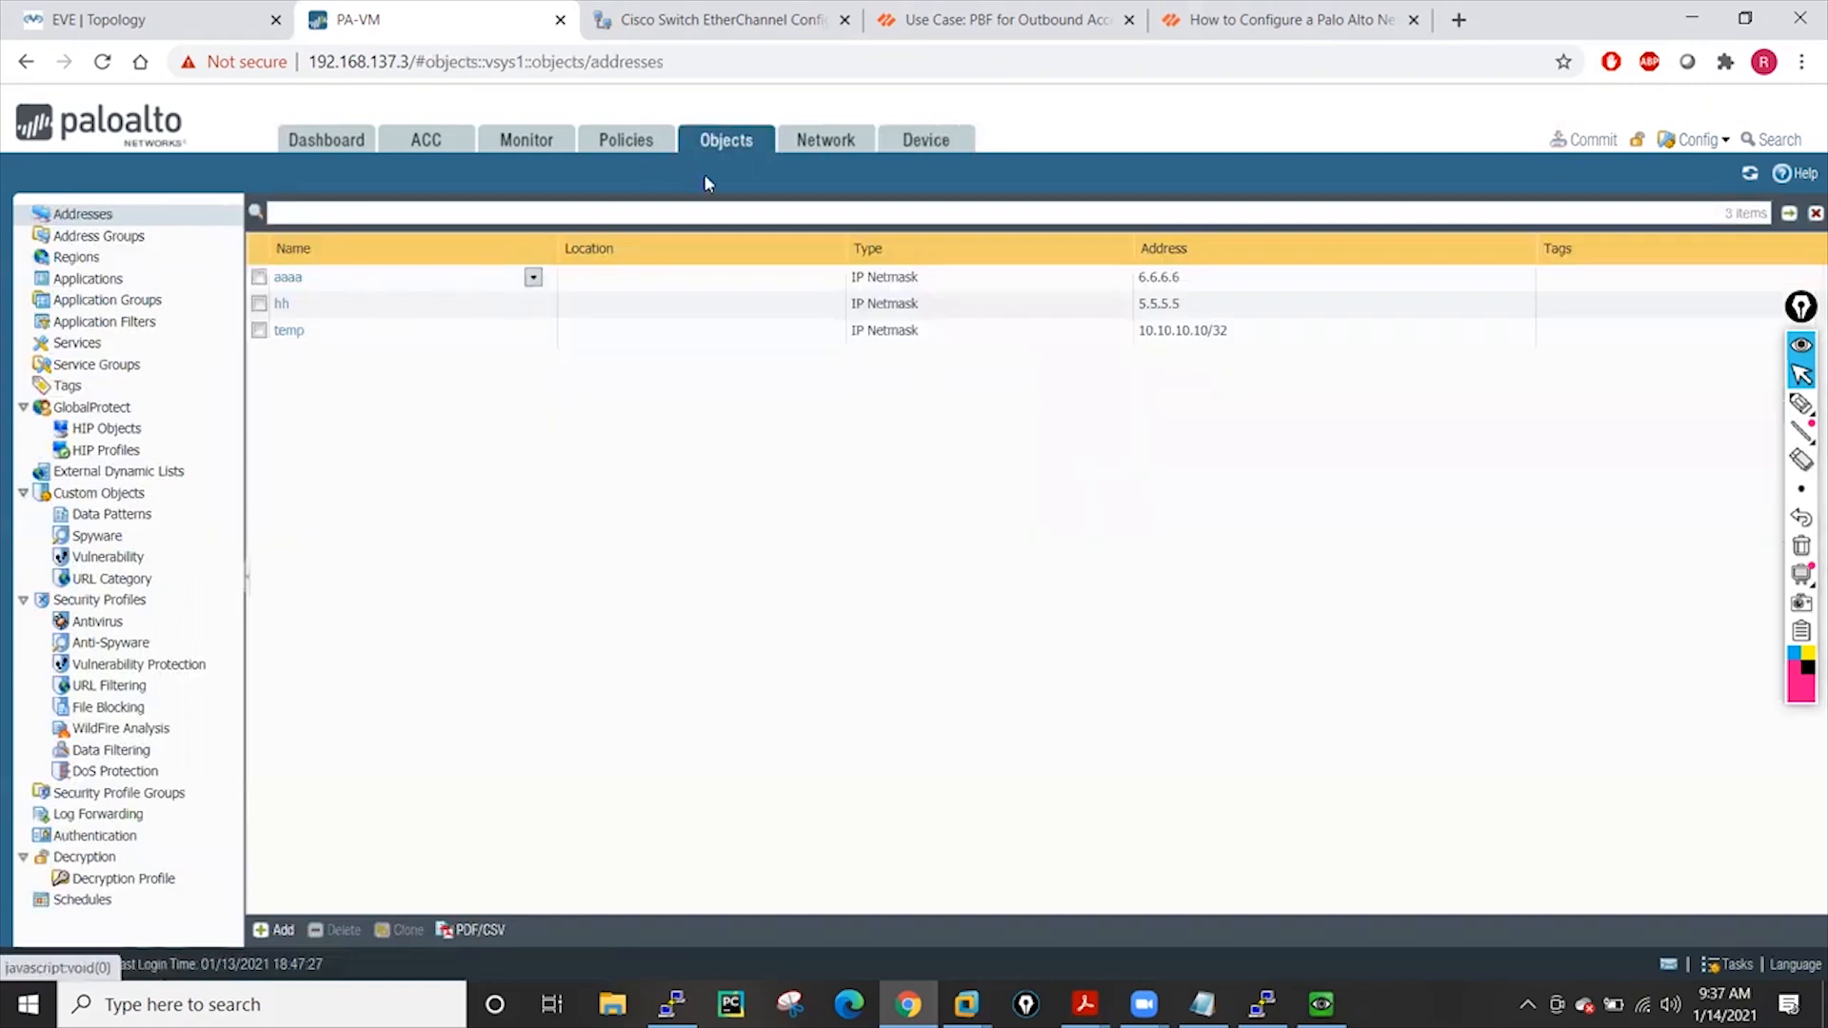
# Save a named configuration snapshot called 3-object-1-rule, then return to Addresses
pyautogui.click(631, 148)
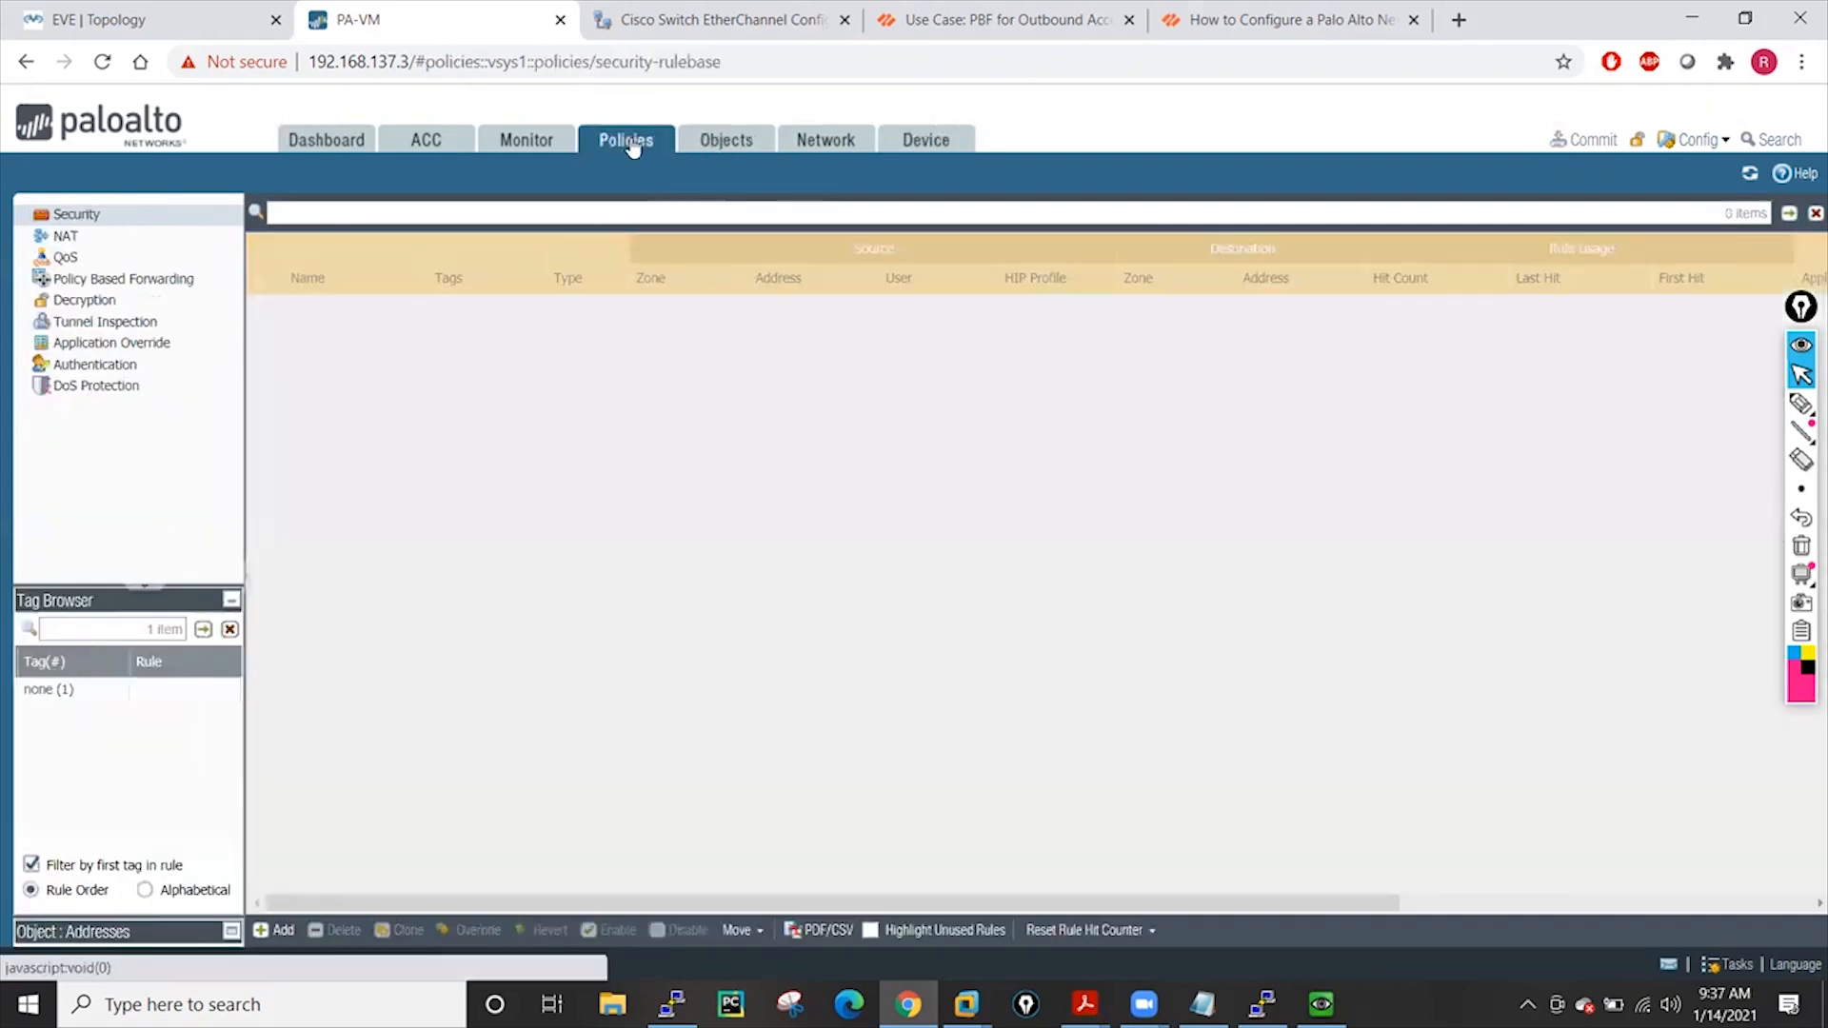
pyautogui.click(924, 142)
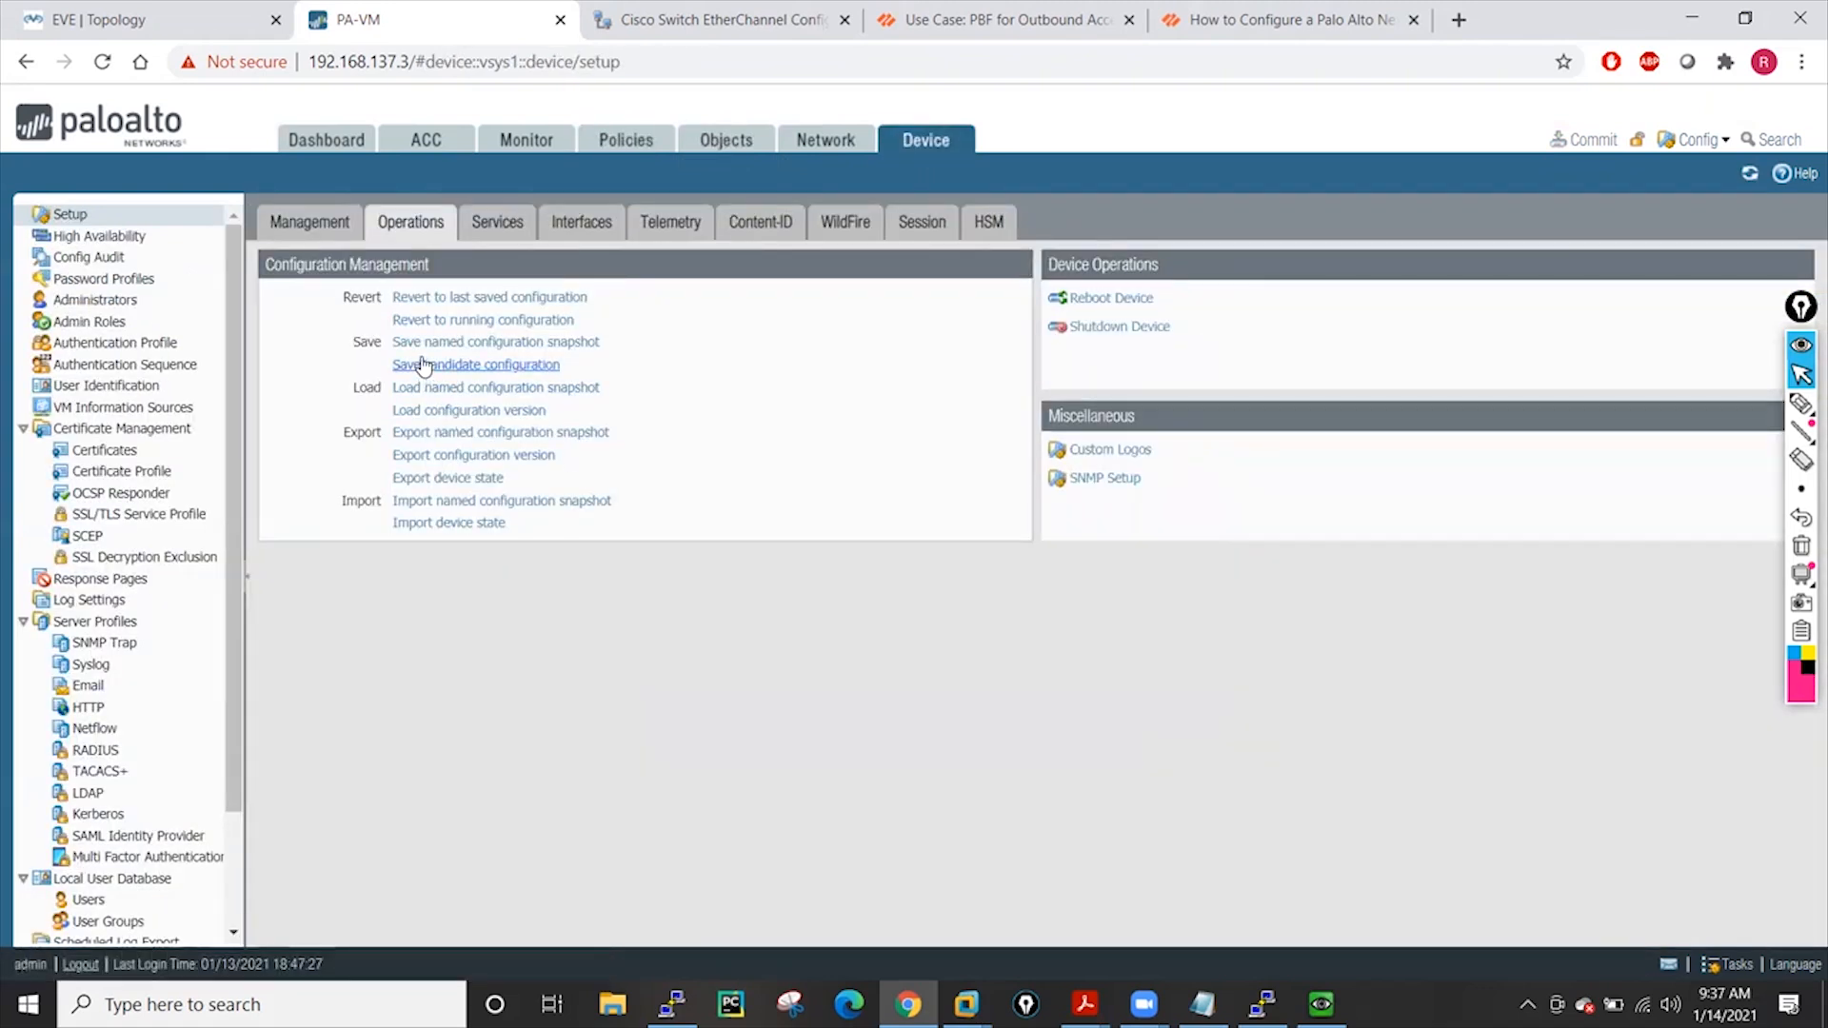
pyautogui.click(496, 347)
pyautogui.click(882, 522)
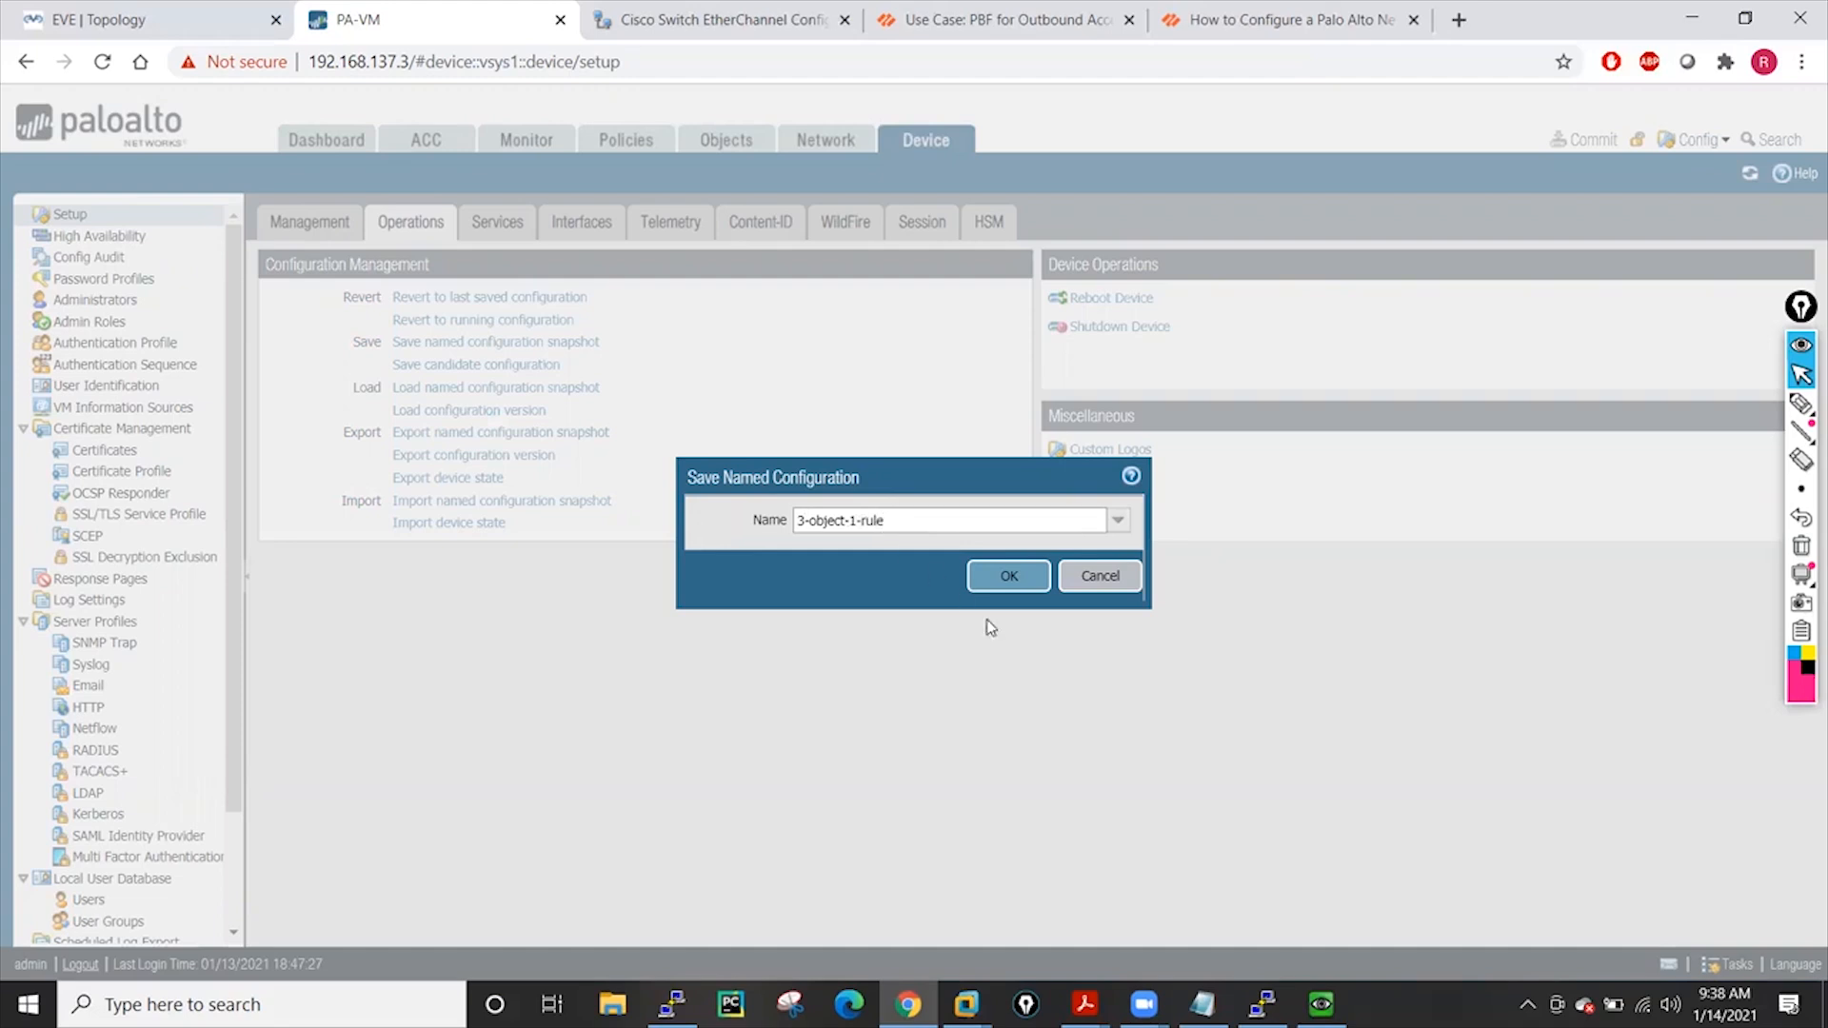
pyautogui.click(1007, 585)
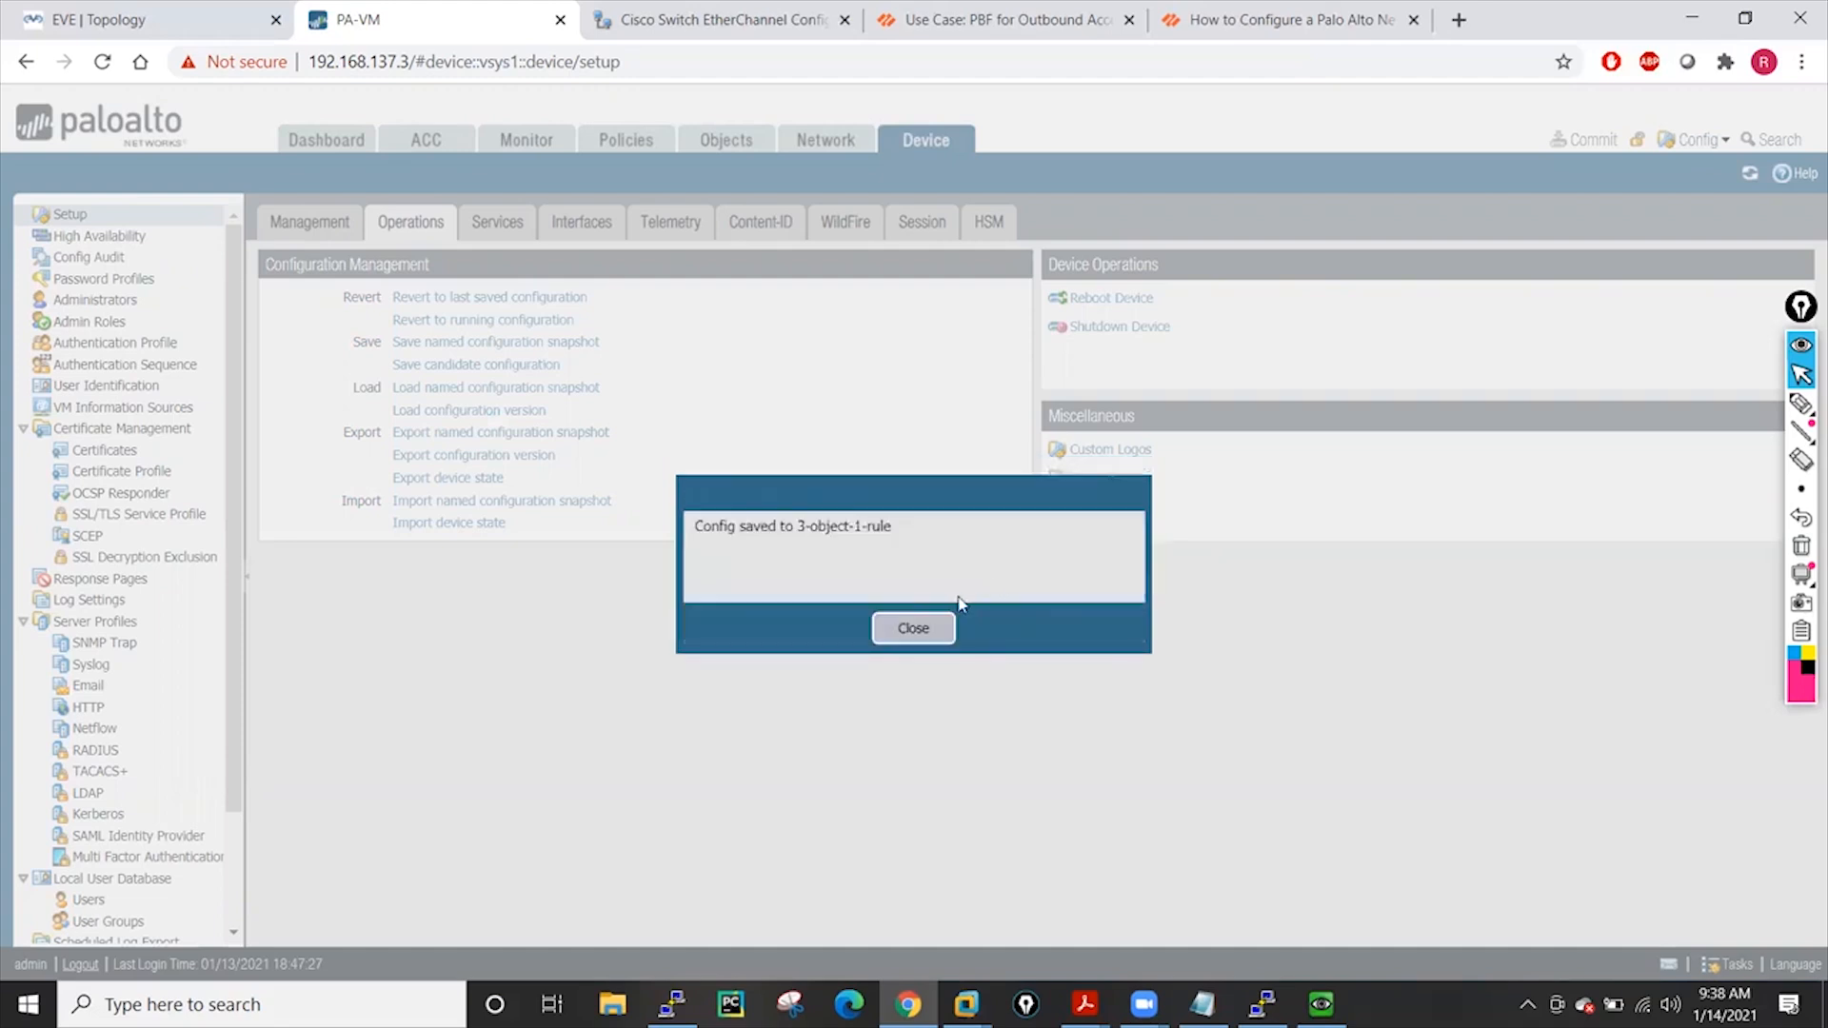
pyautogui.click(912, 629)
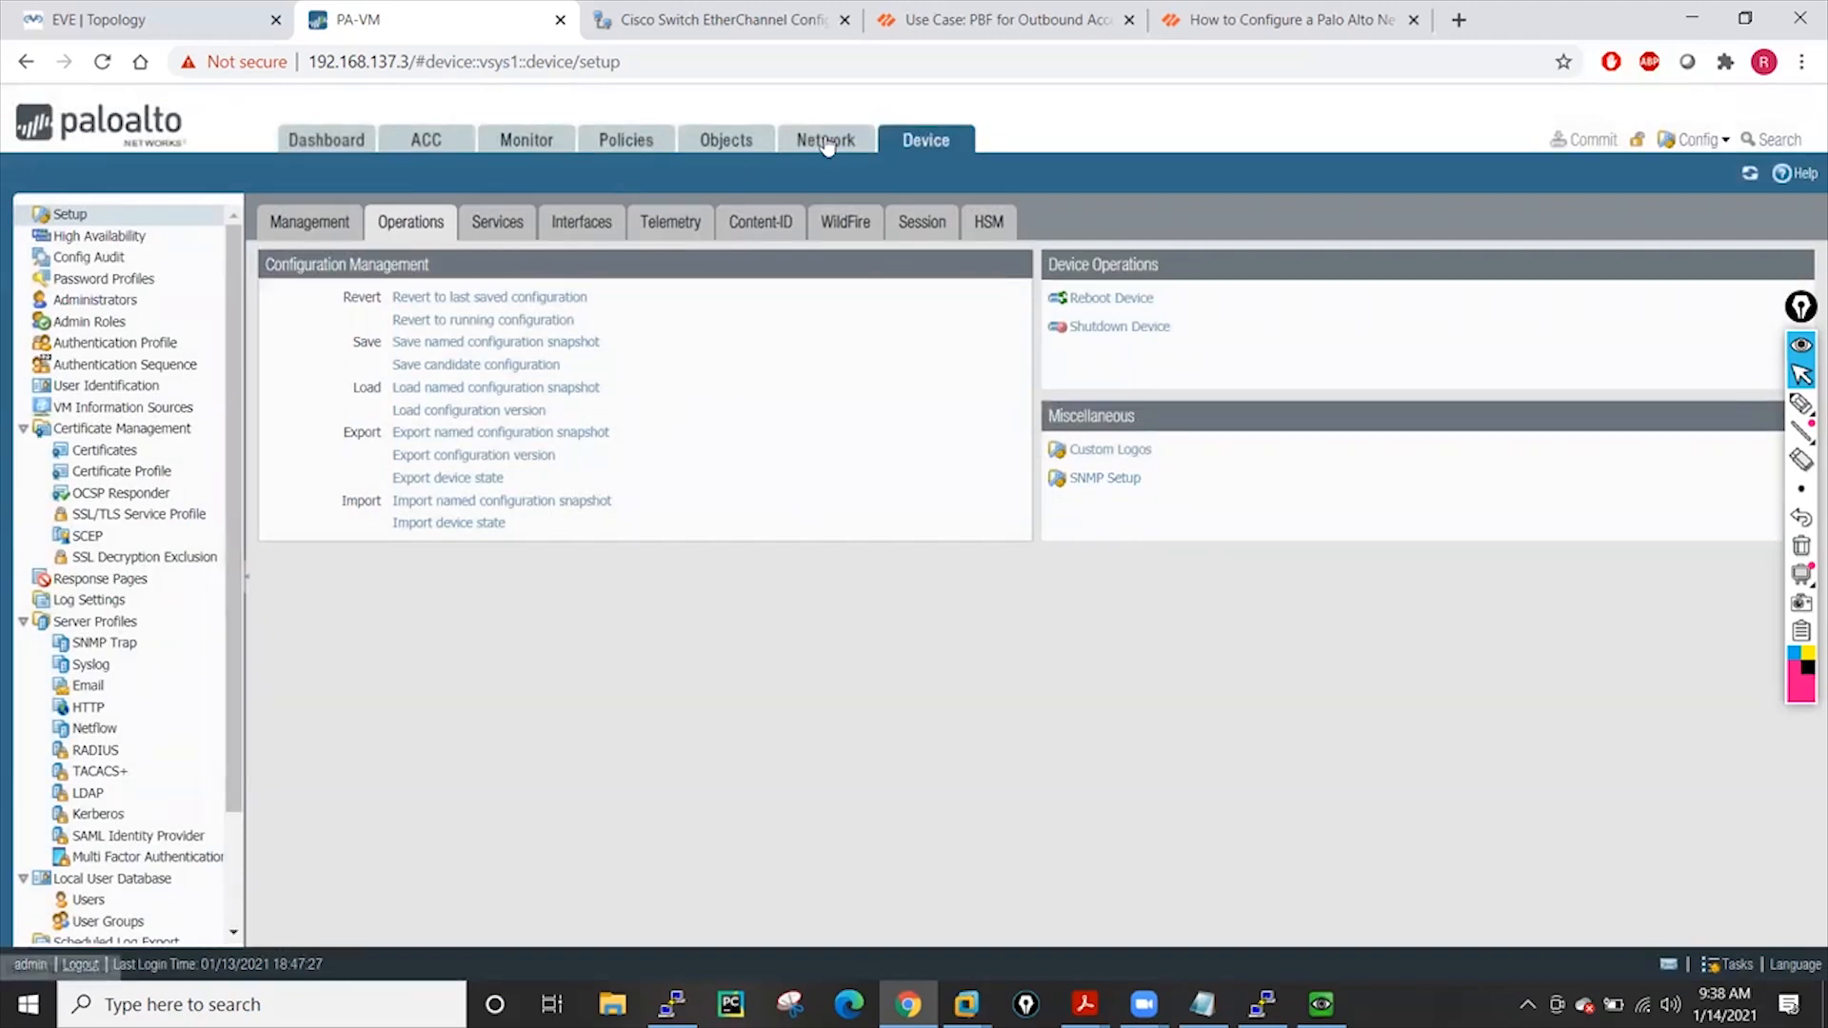
pyautogui.click(751, 143)
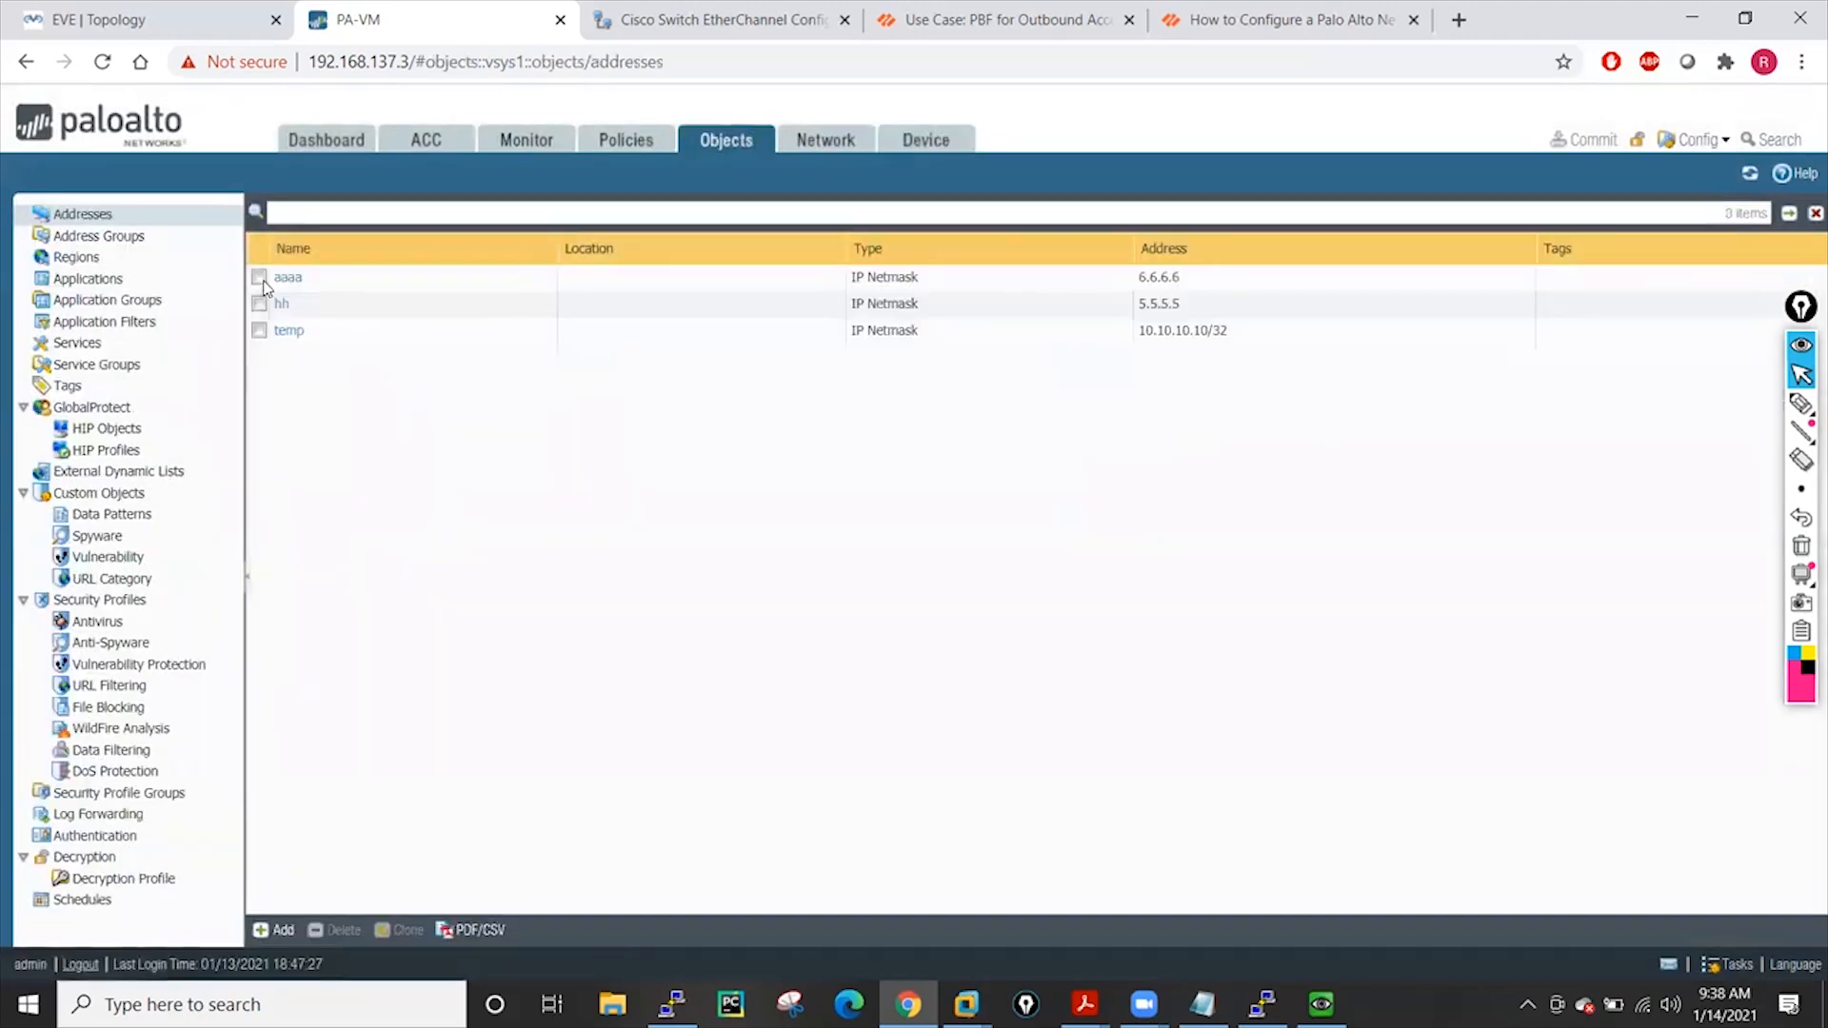
# Clone addresses aaaa, hh and temp three times, creating the -1 to -3 copies
pyautogui.click(259, 278)
pyautogui.click(259, 304)
pyautogui.click(259, 331)
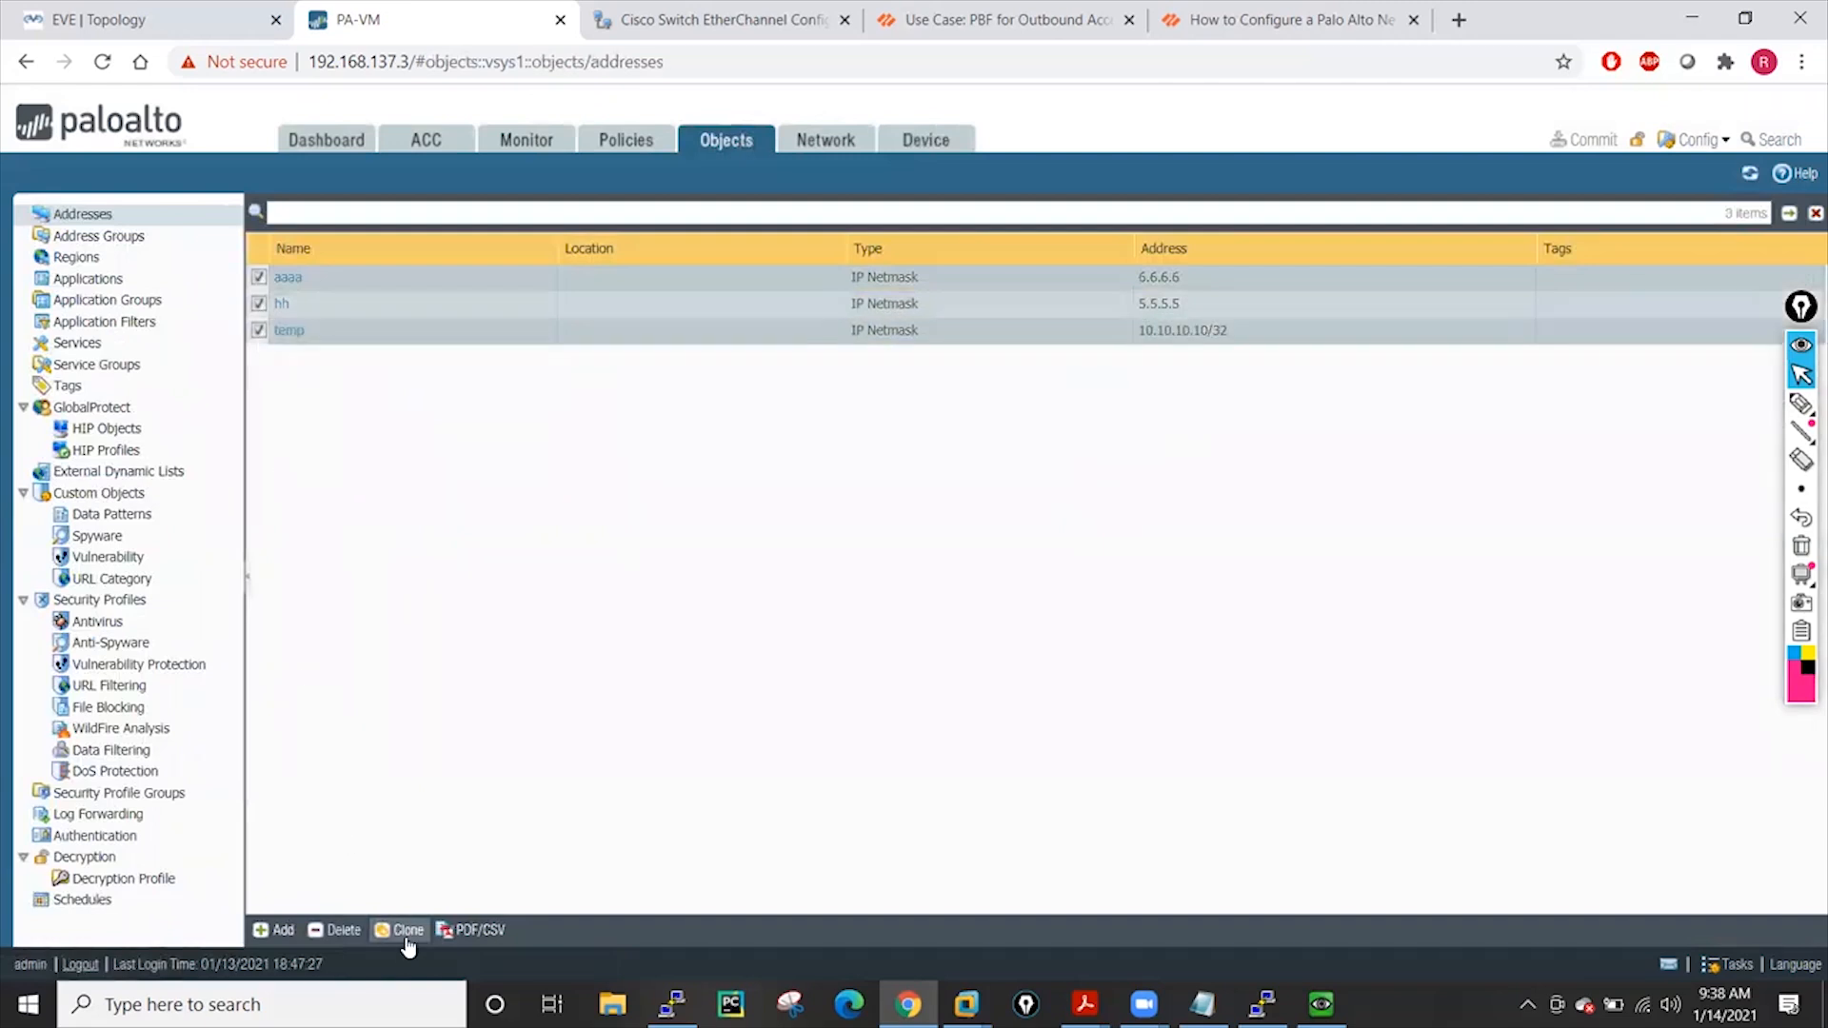
pyautogui.click(405, 931)
pyautogui.click(1032, 670)
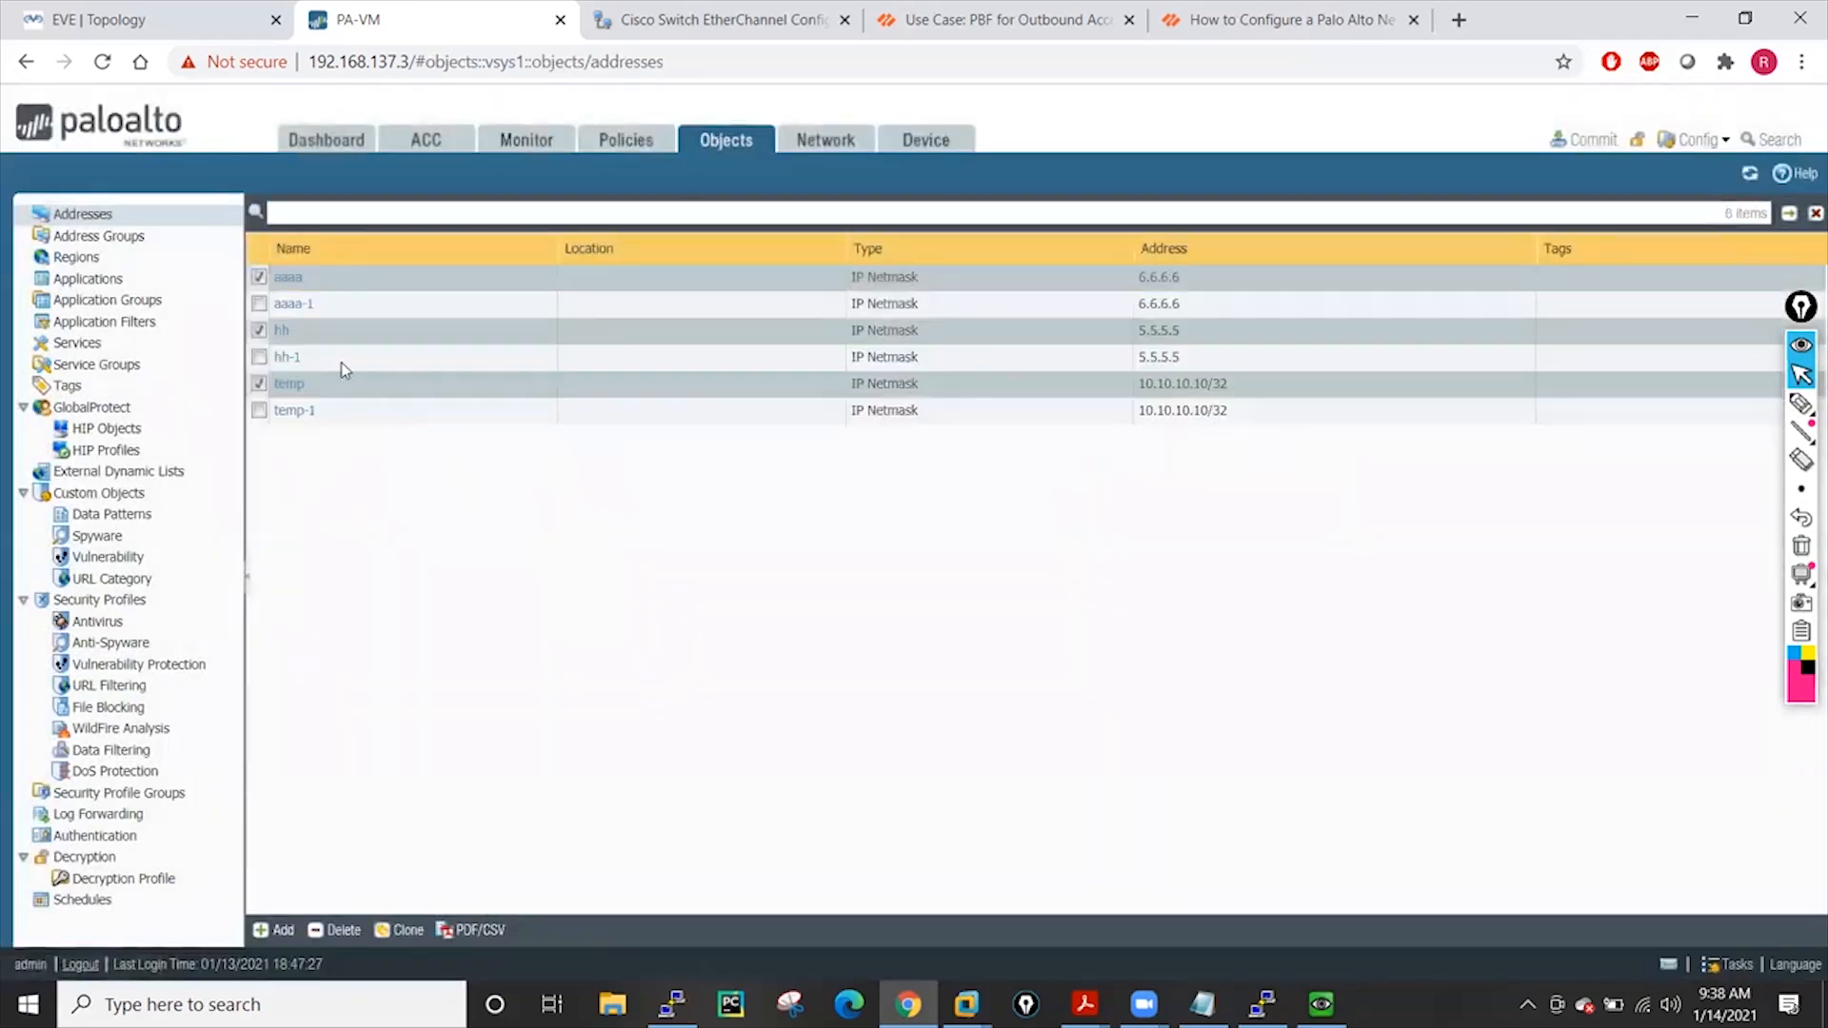
pyautogui.click(415, 931)
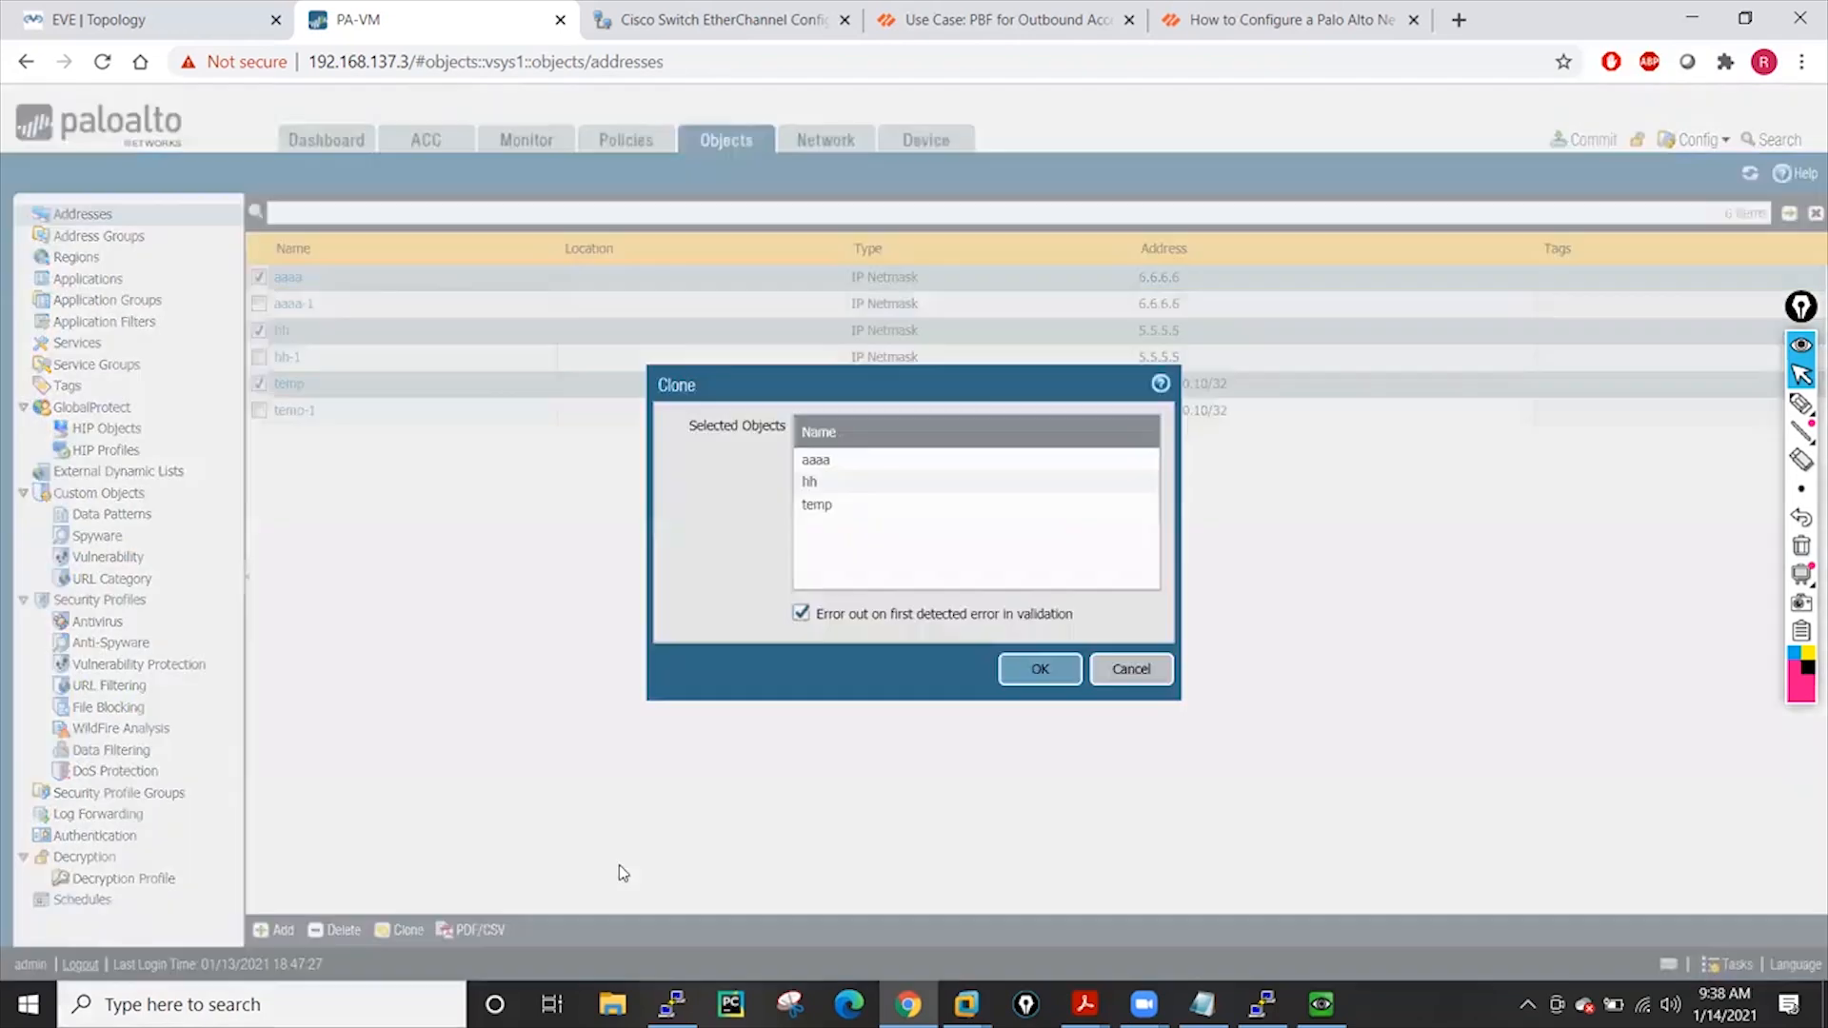
pyautogui.click(1047, 668)
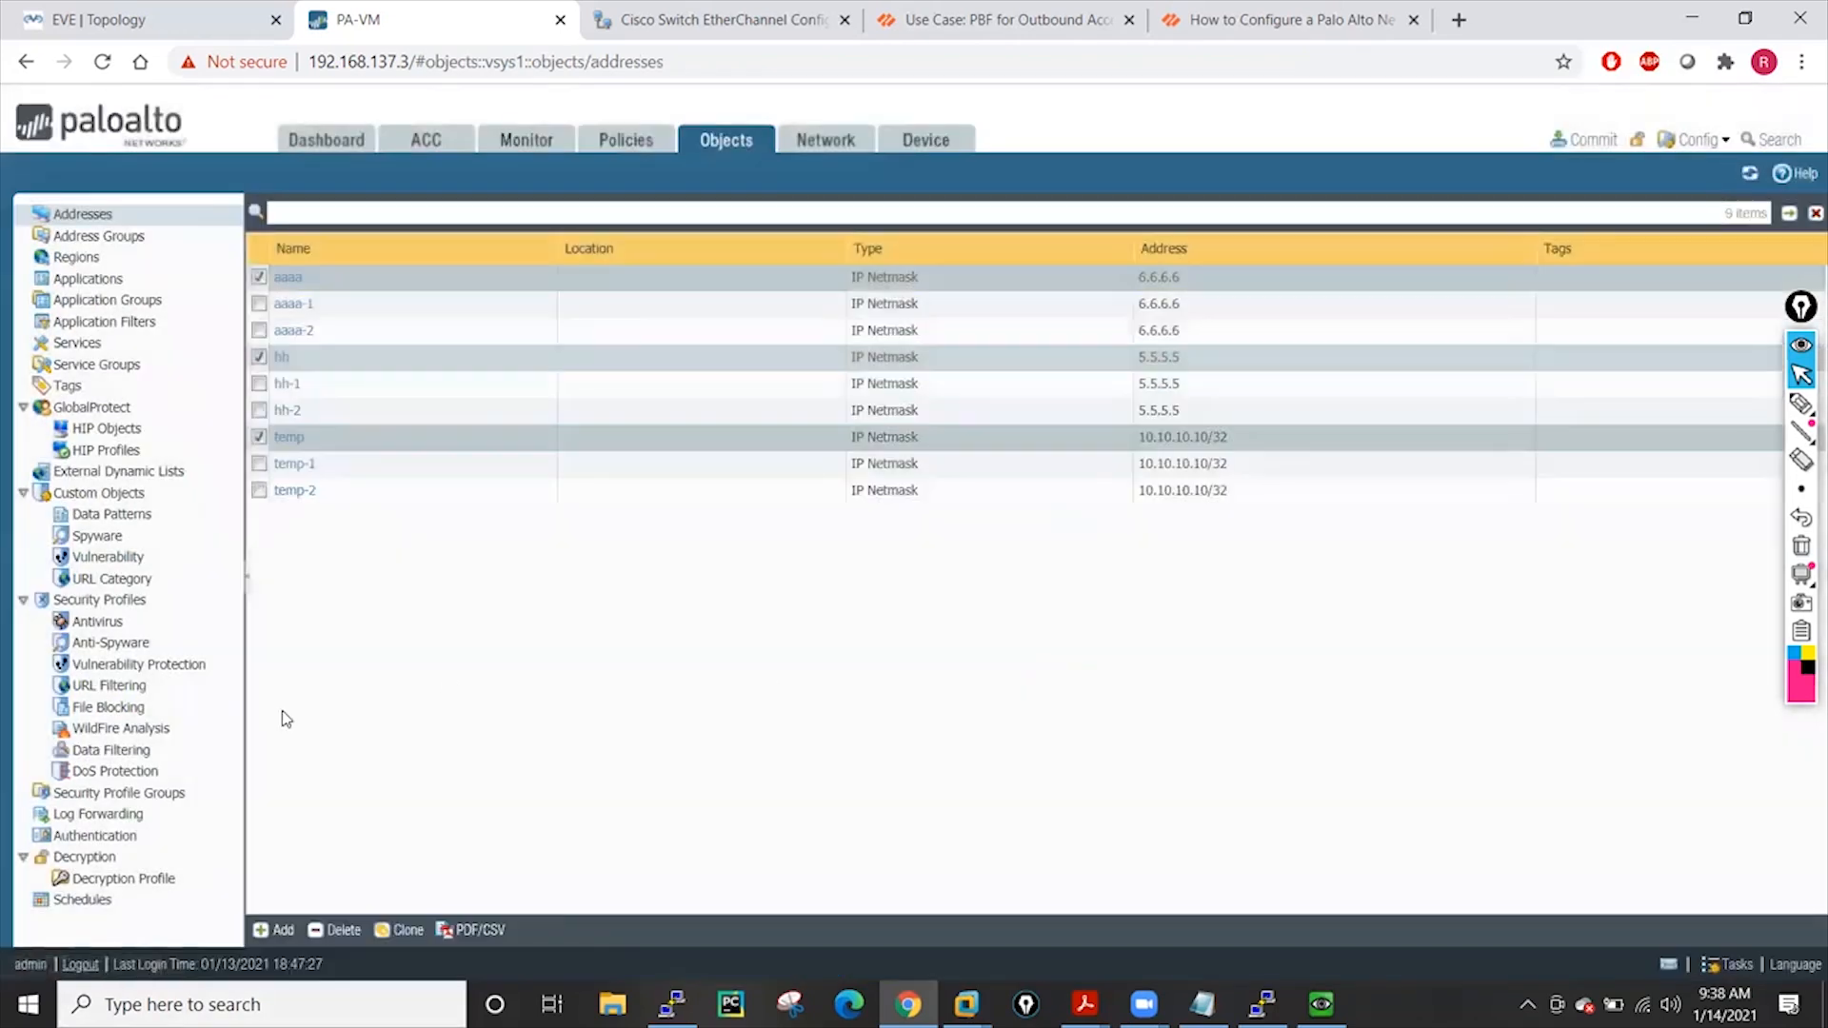
pyautogui.click(406, 931)
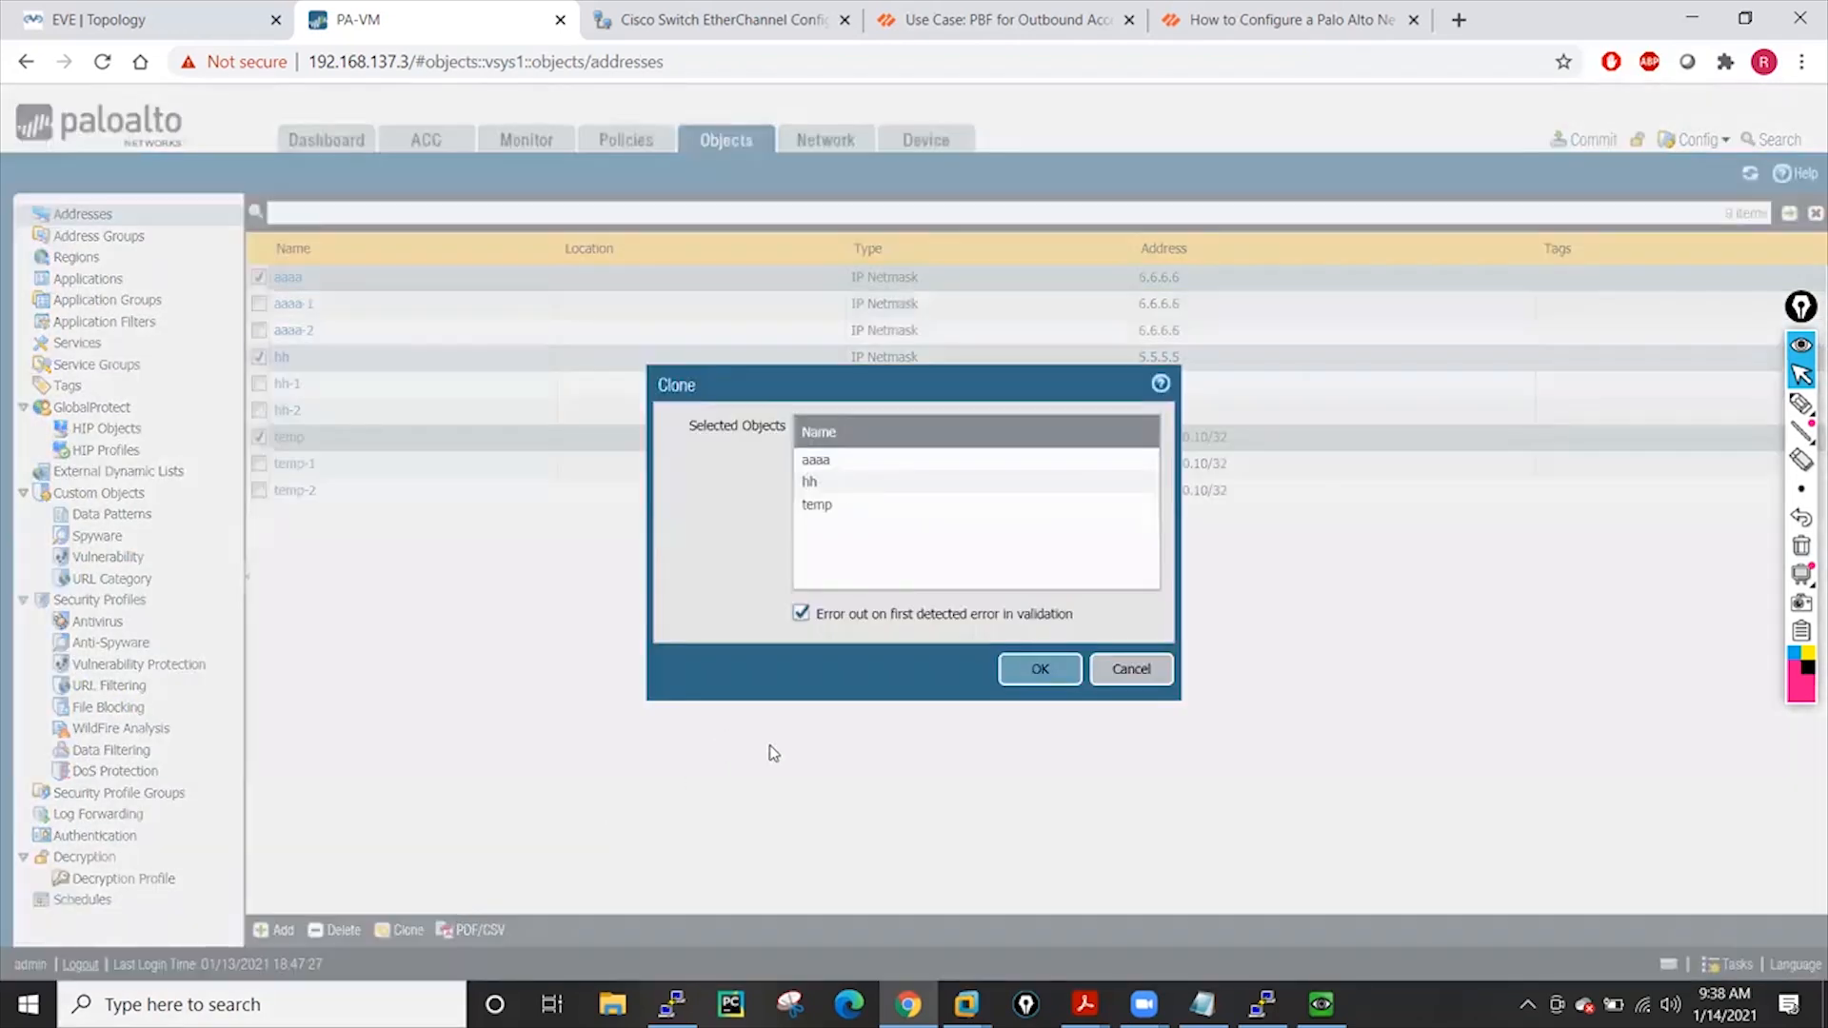
pyautogui.click(1038, 669)
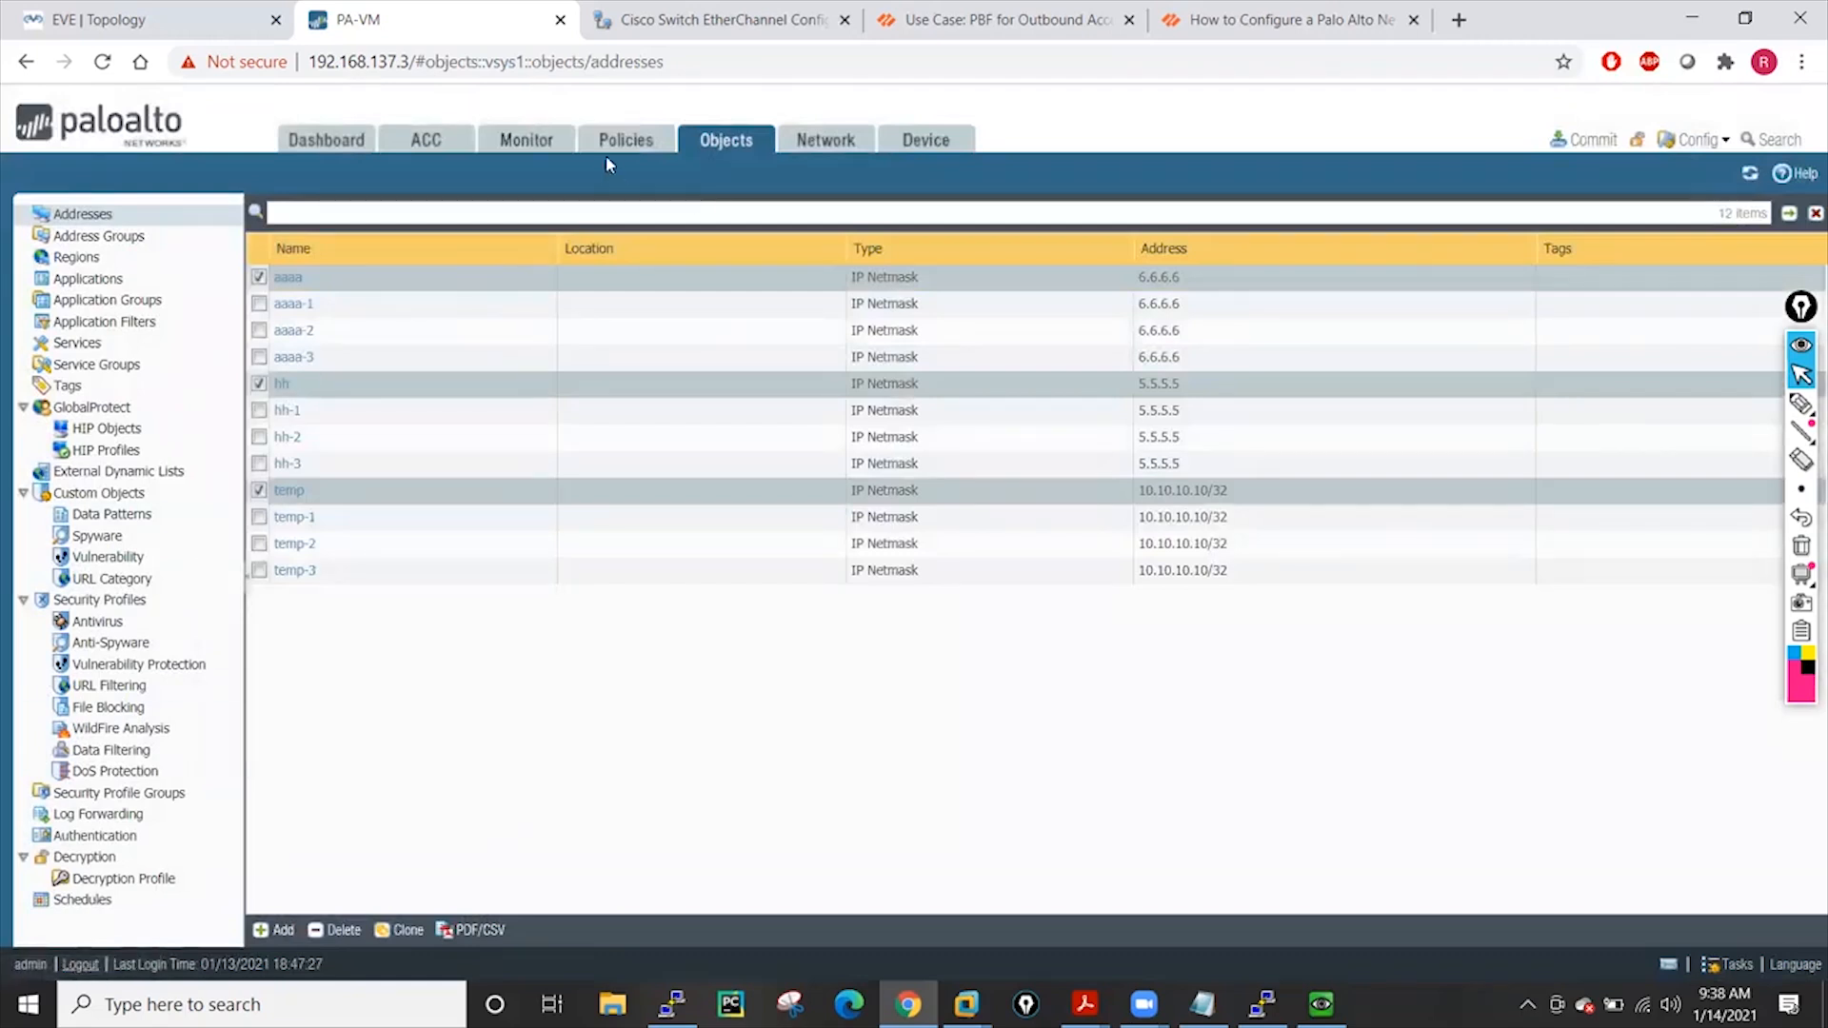
# Clone the Allow-All security rule as Allow-All-1
pyautogui.click(632, 144)
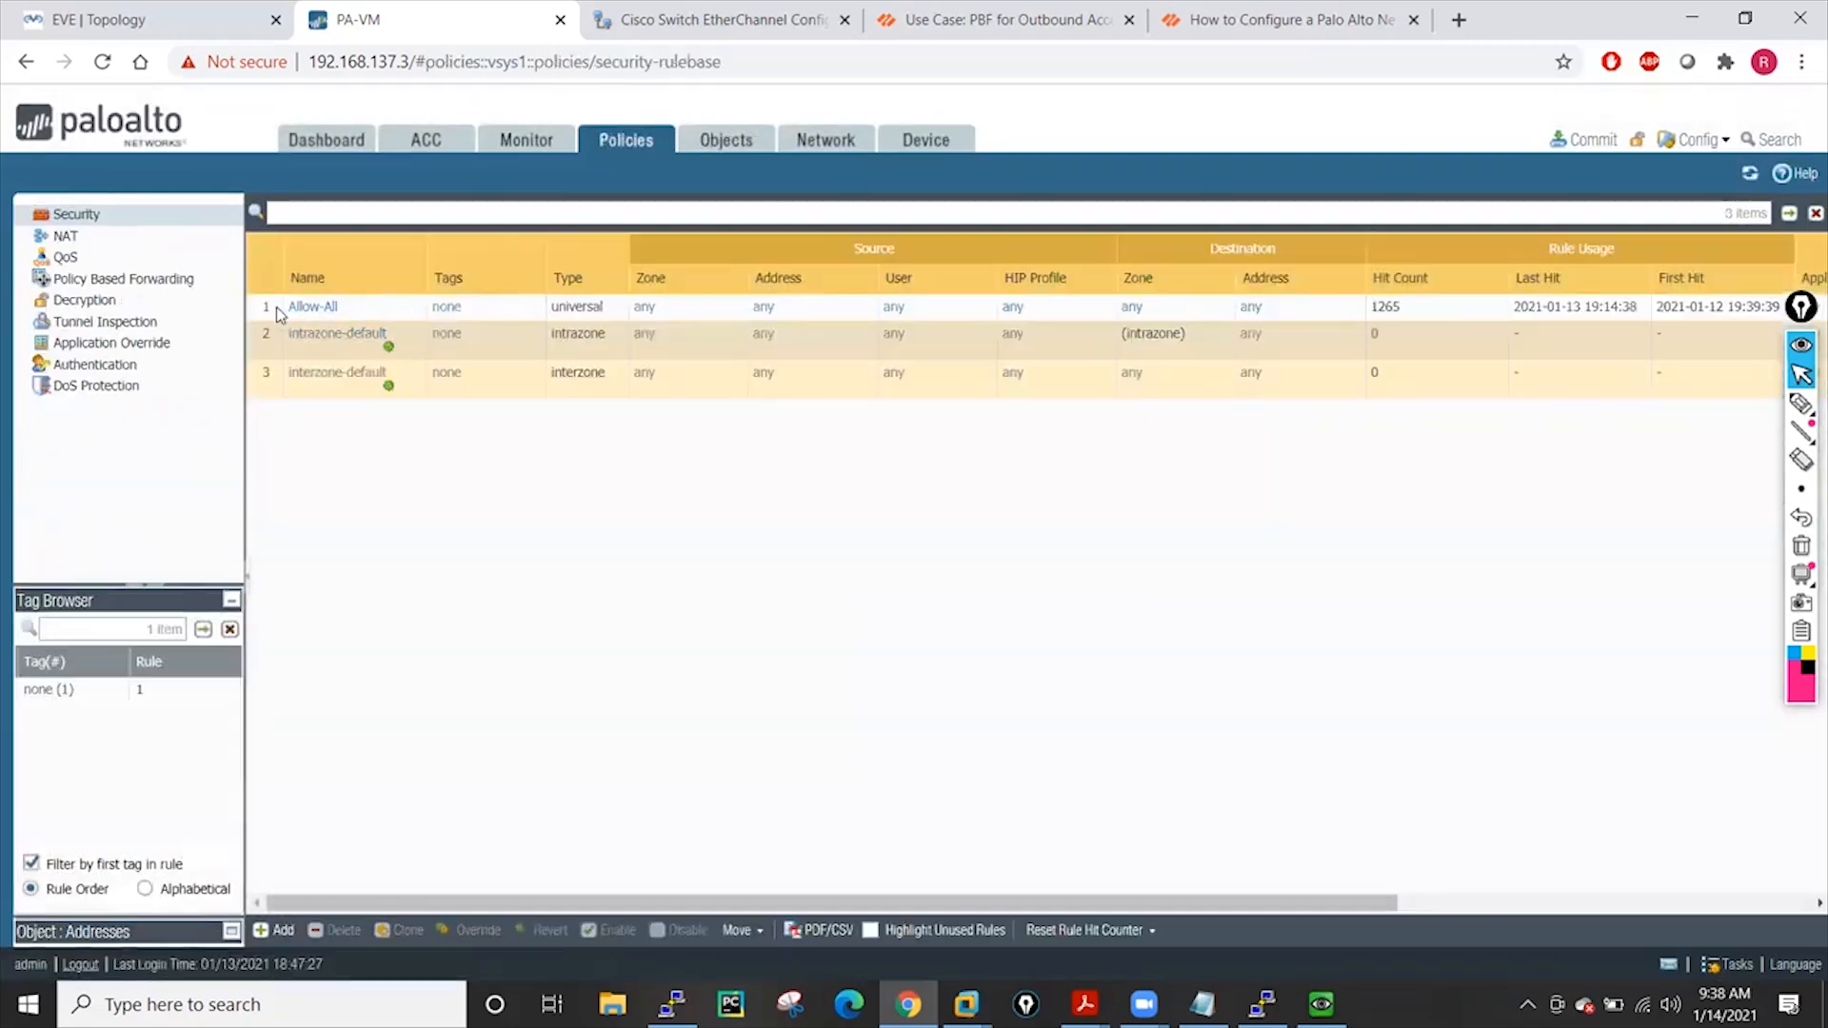
pyautogui.click(376, 307)
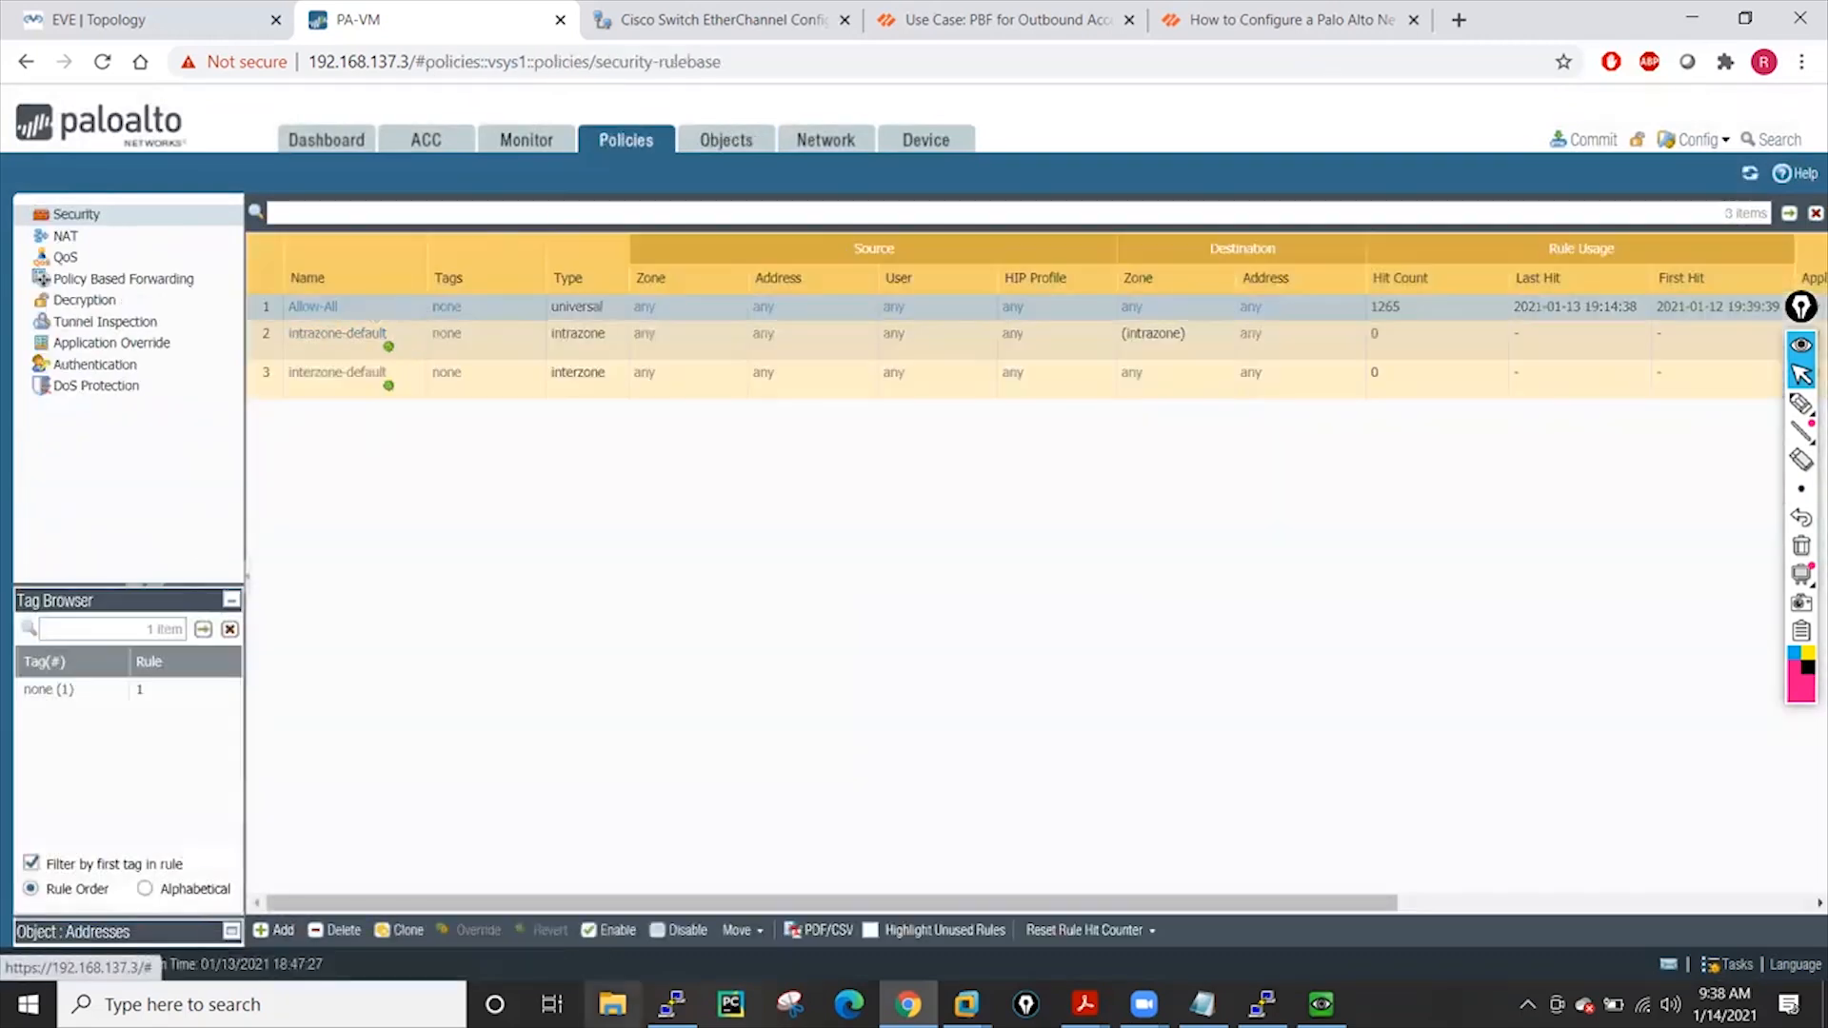
pyautogui.click(408, 930)
pyautogui.click(1043, 687)
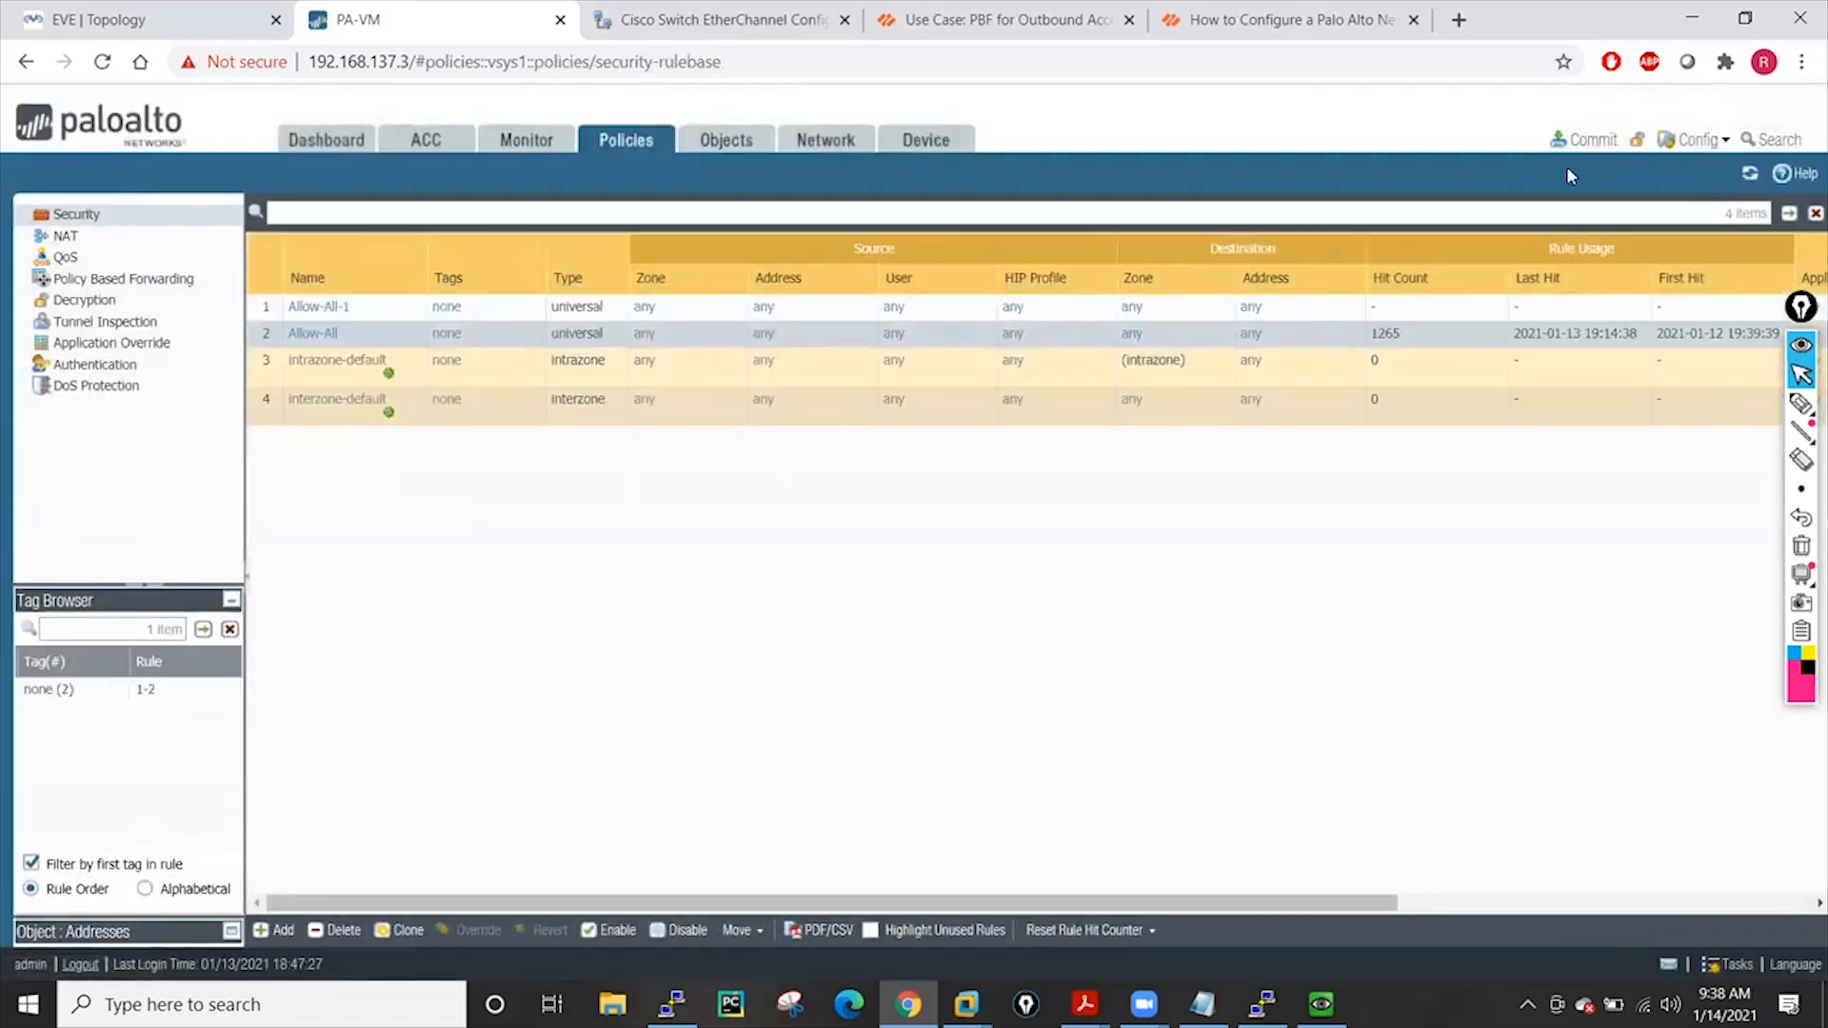
# Commit the changes and show the address objects list
pyautogui.click(1586, 143)
pyautogui.click(1105, 803)
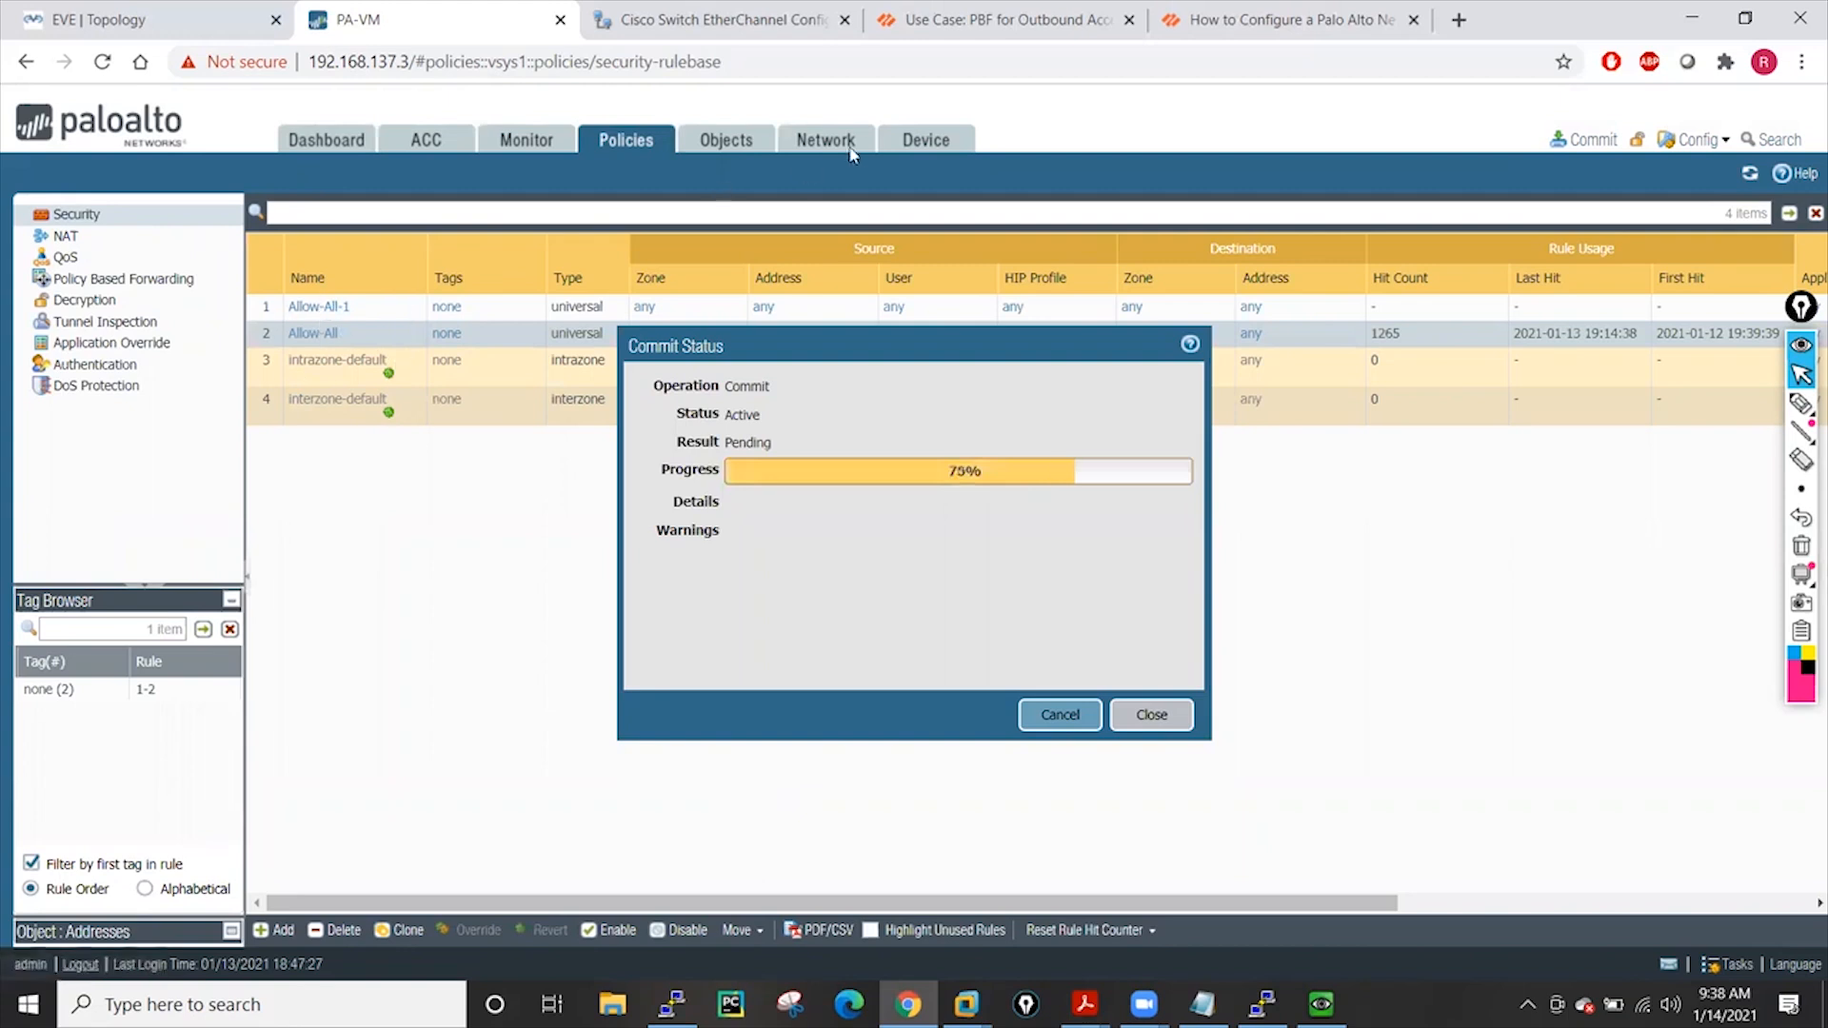
pyautogui.click(725, 142)
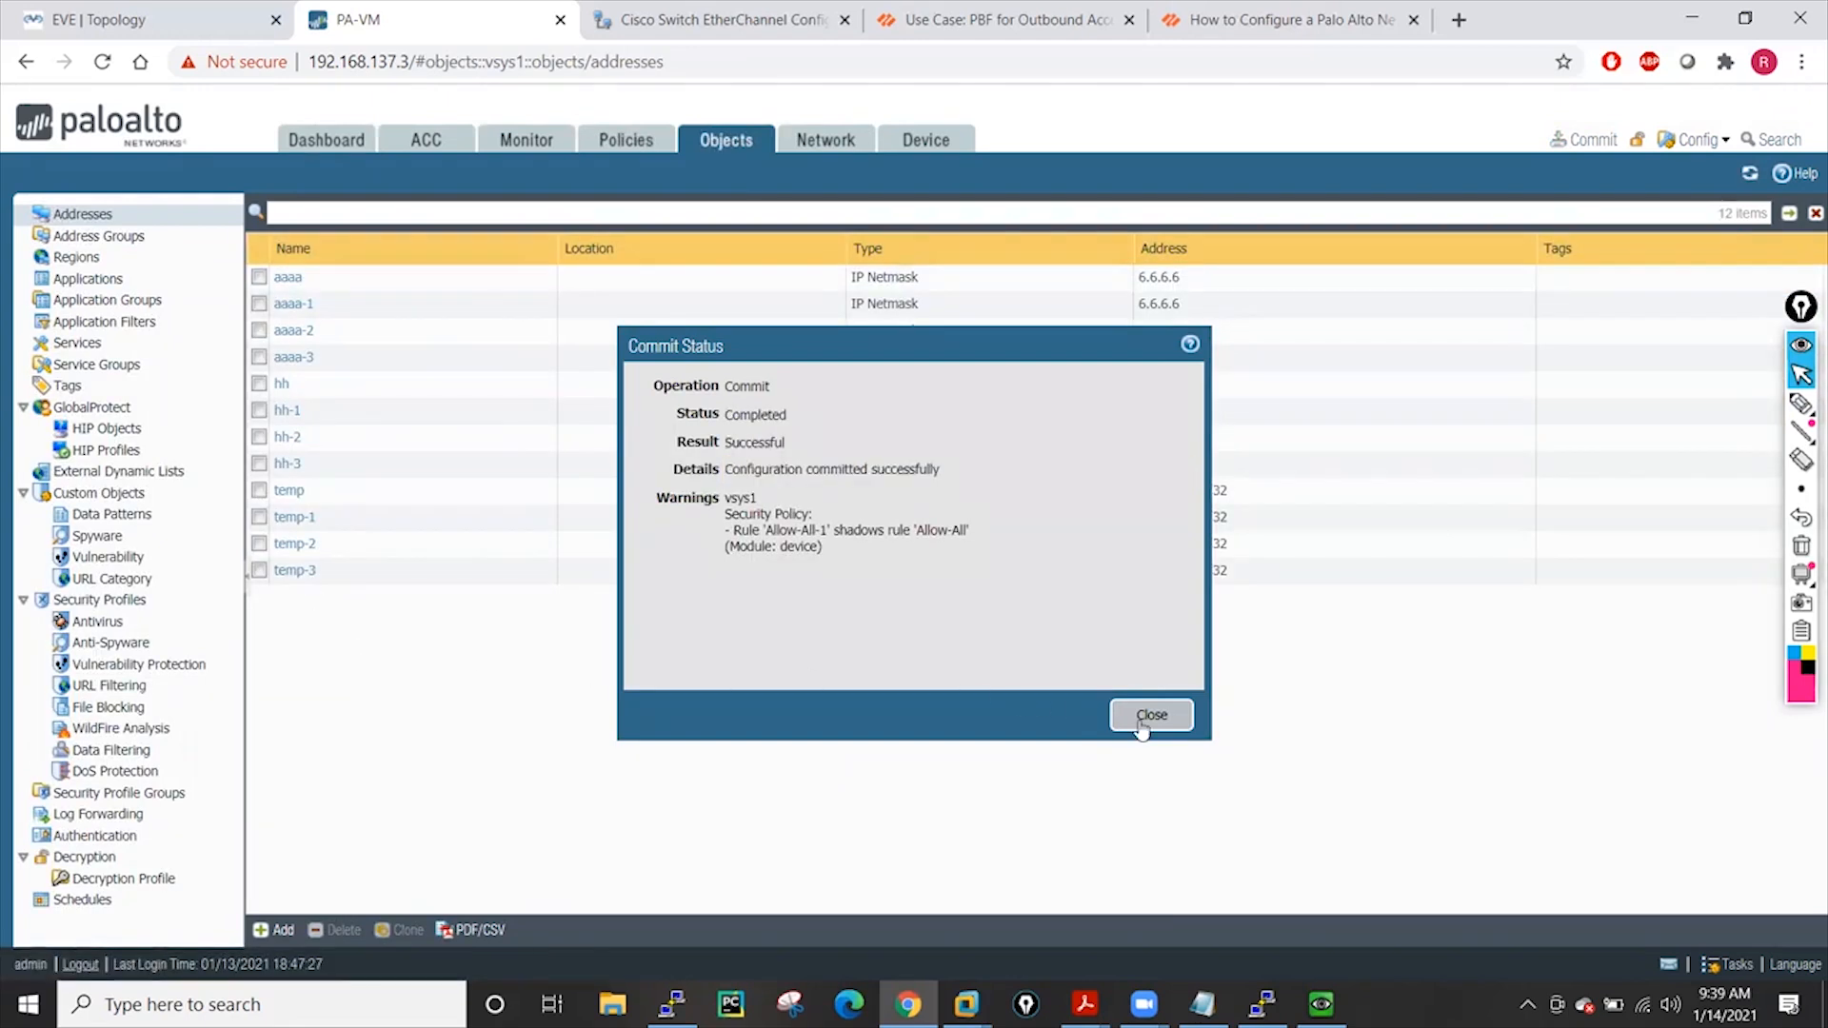
pyautogui.click(1147, 716)
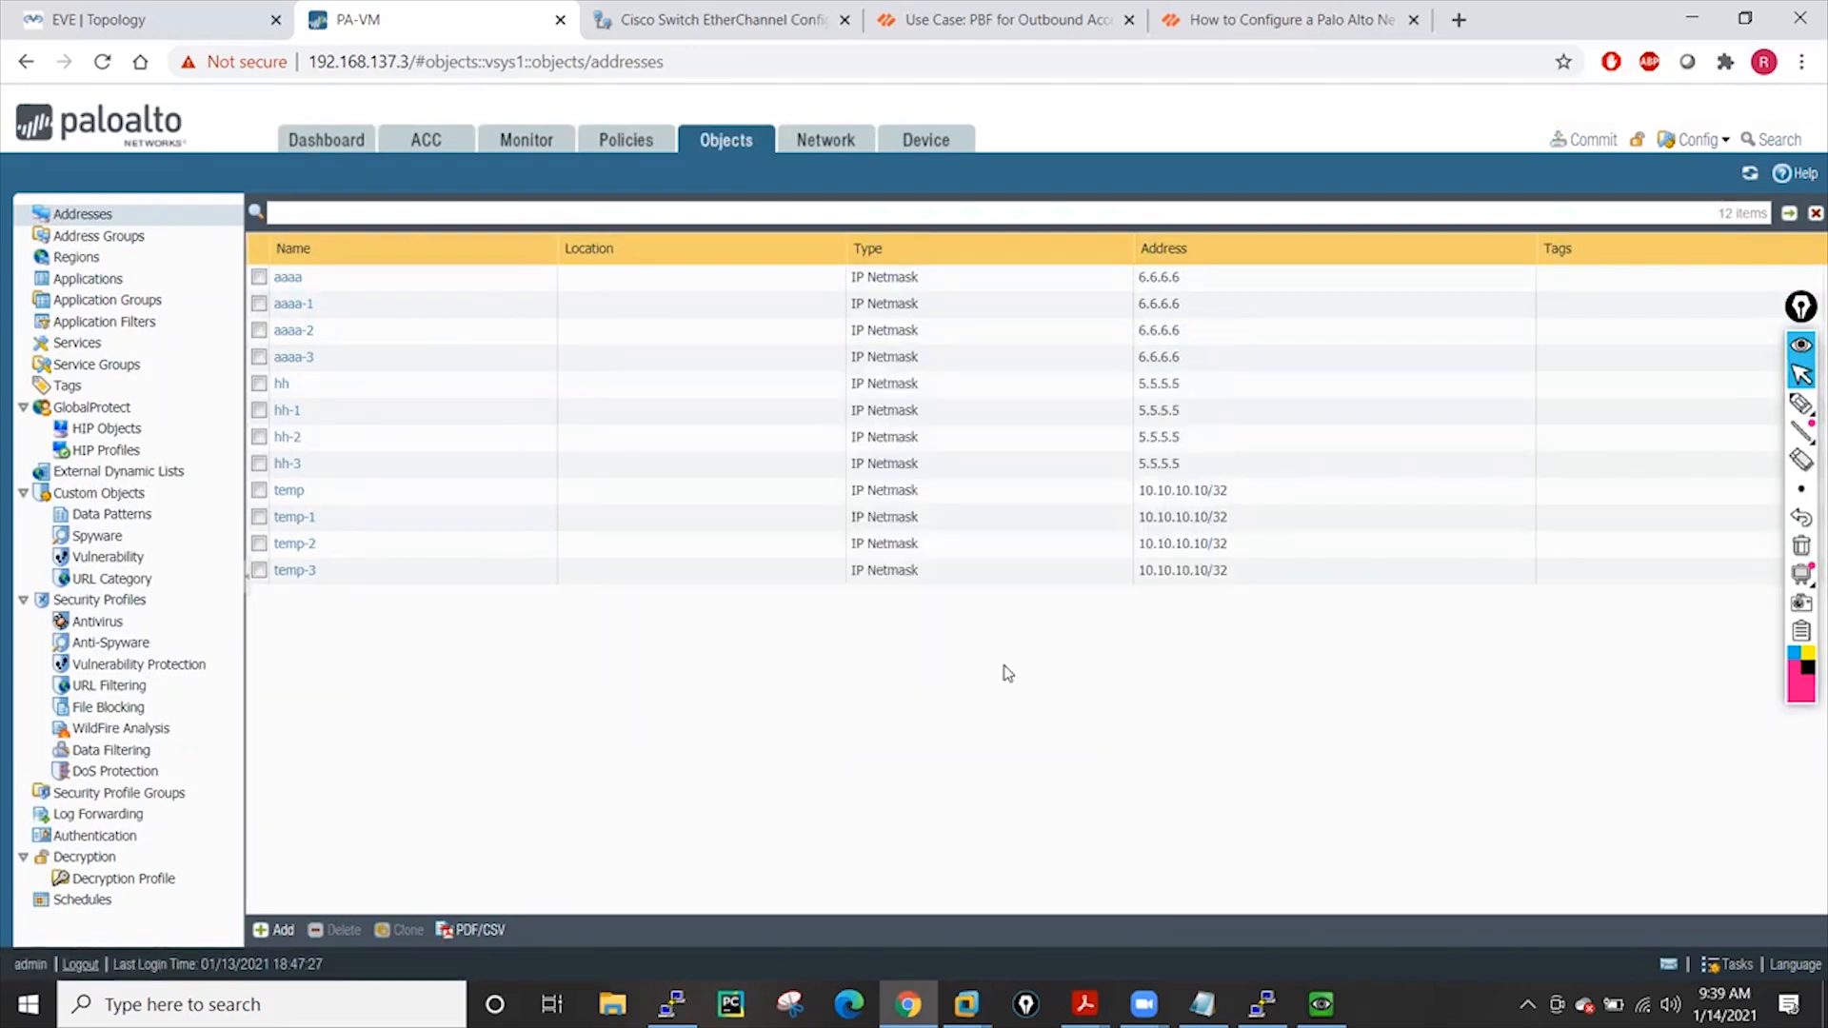
# Save a named configuration snapshot called 2-rules-12-objects from Device Setup Operations
pyautogui.click(946, 148)
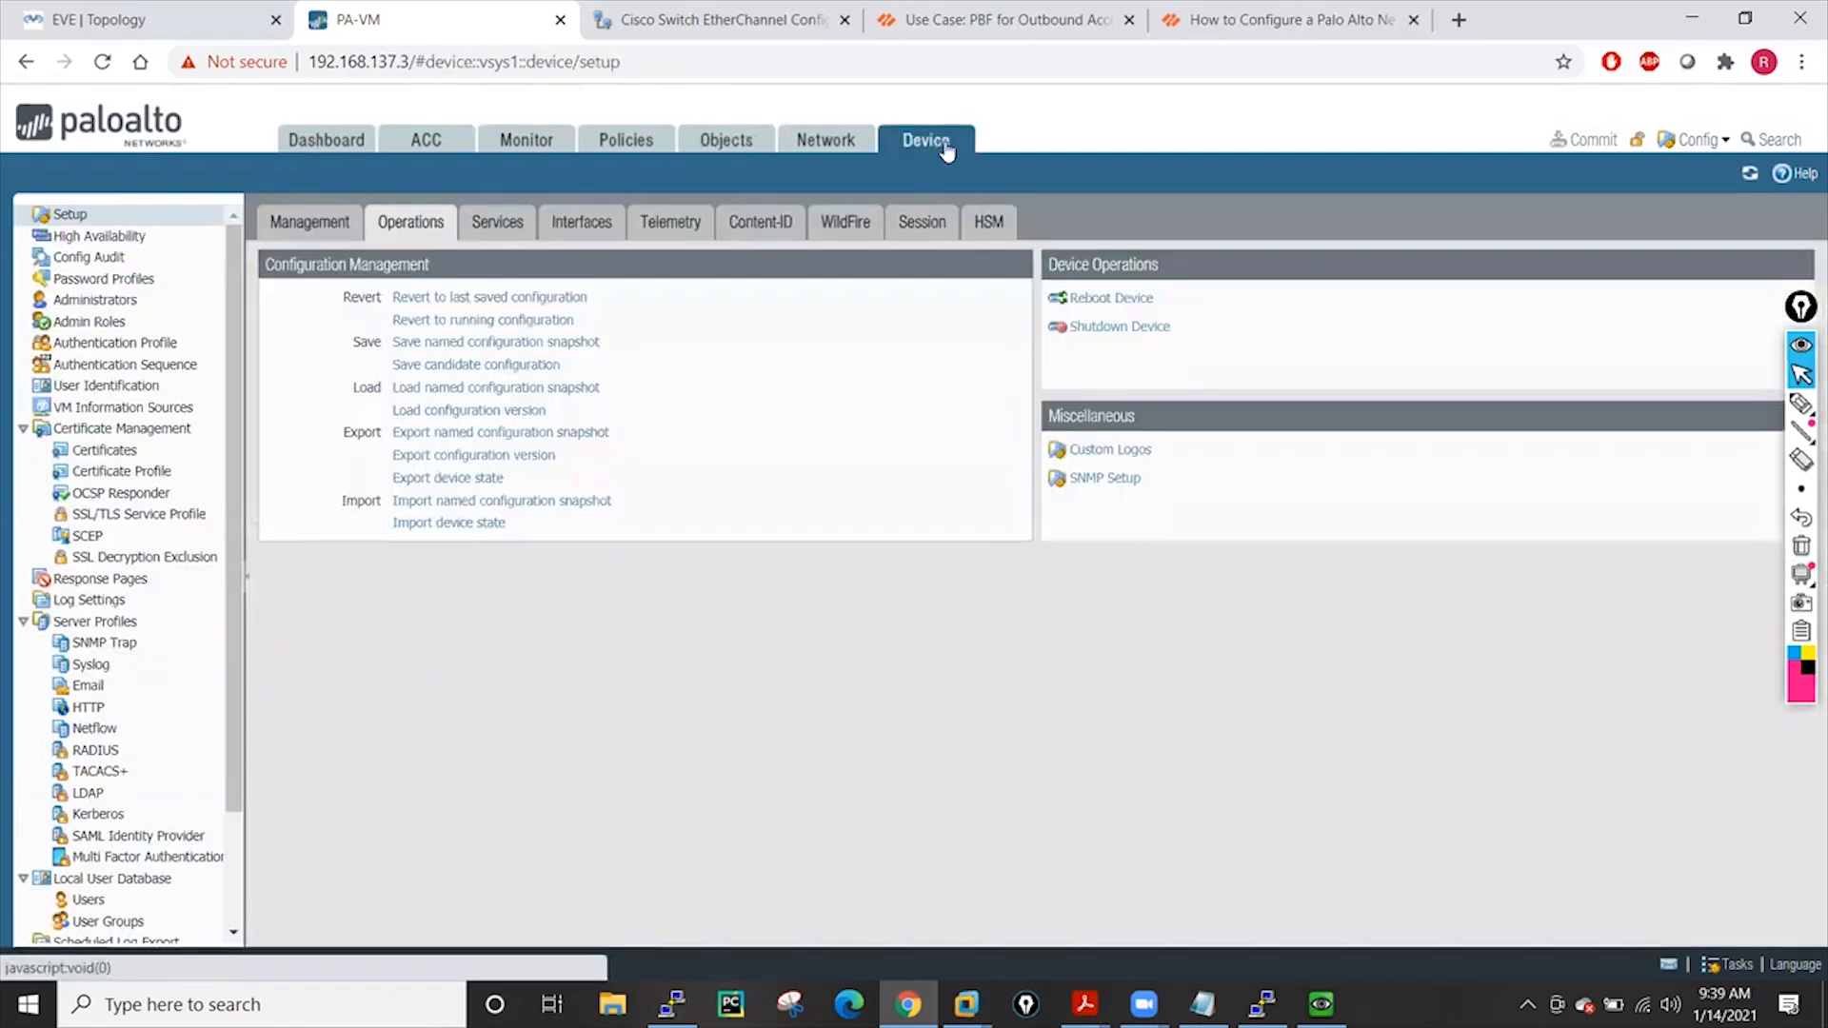
pyautogui.click(528, 342)
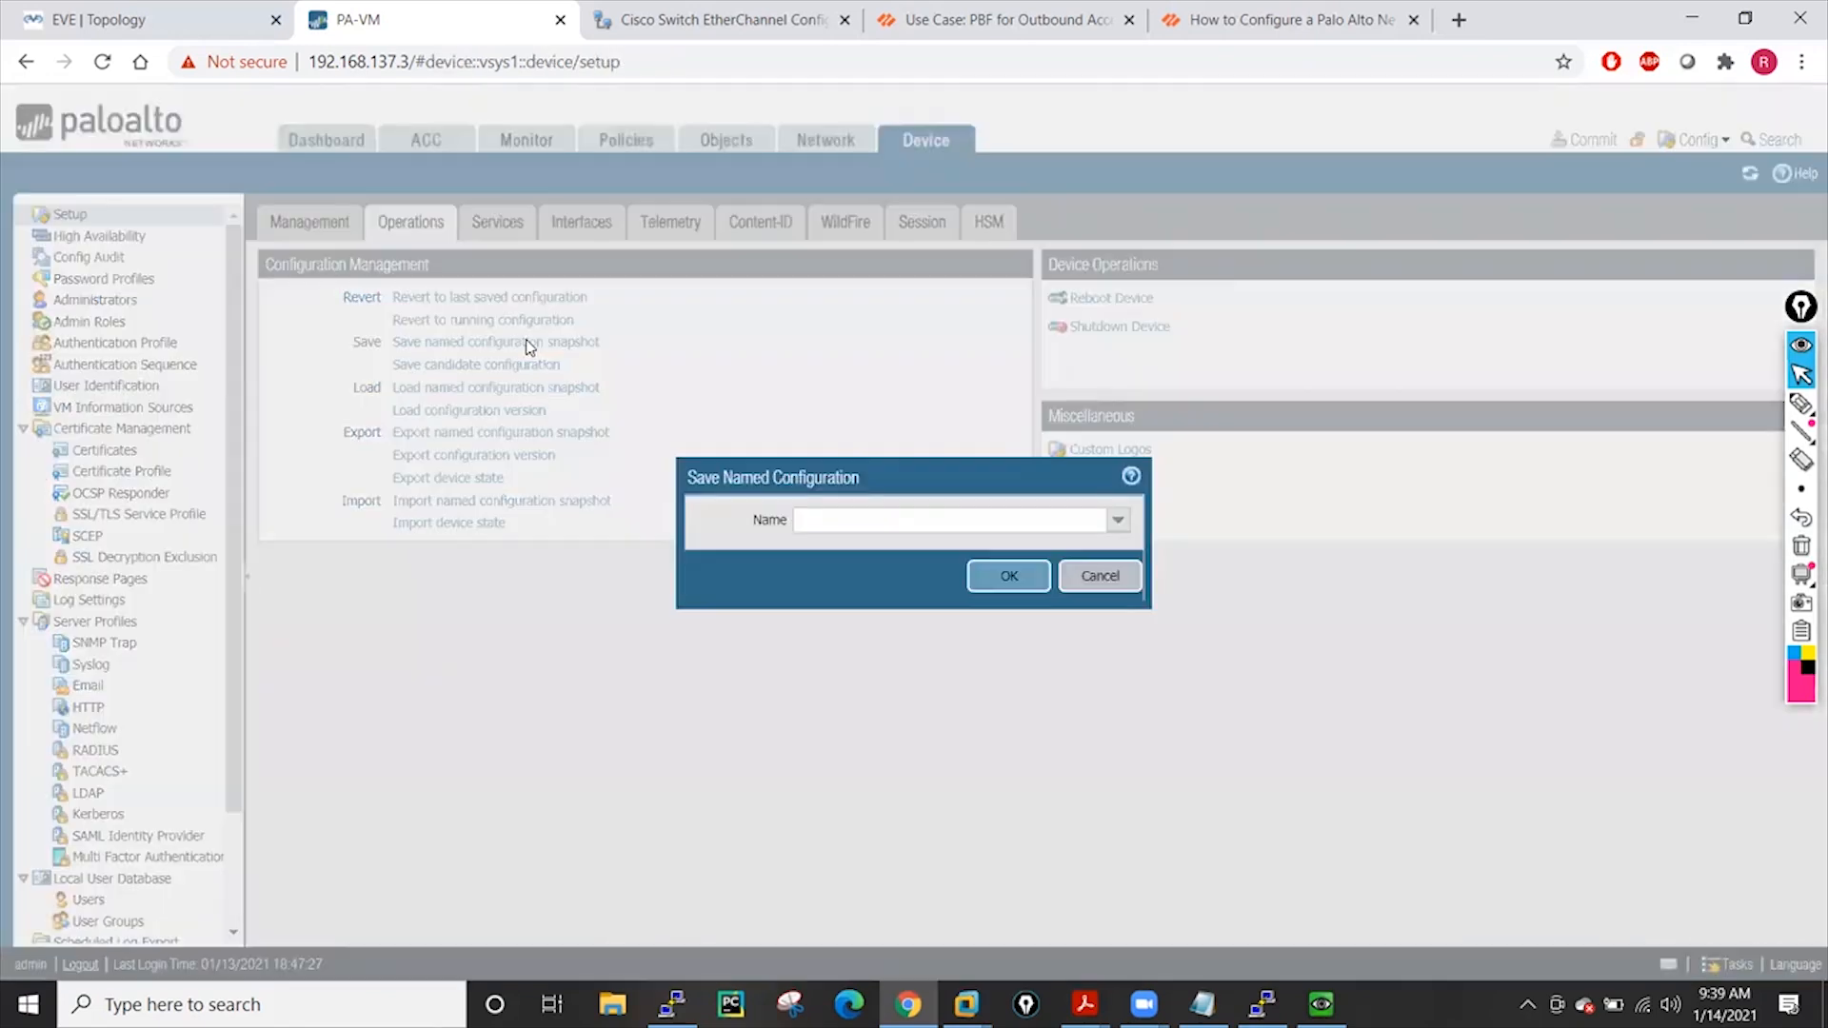
pyautogui.click(838, 525)
pyautogui.write('2-rules12-objects')
pyautogui.click(999, 583)
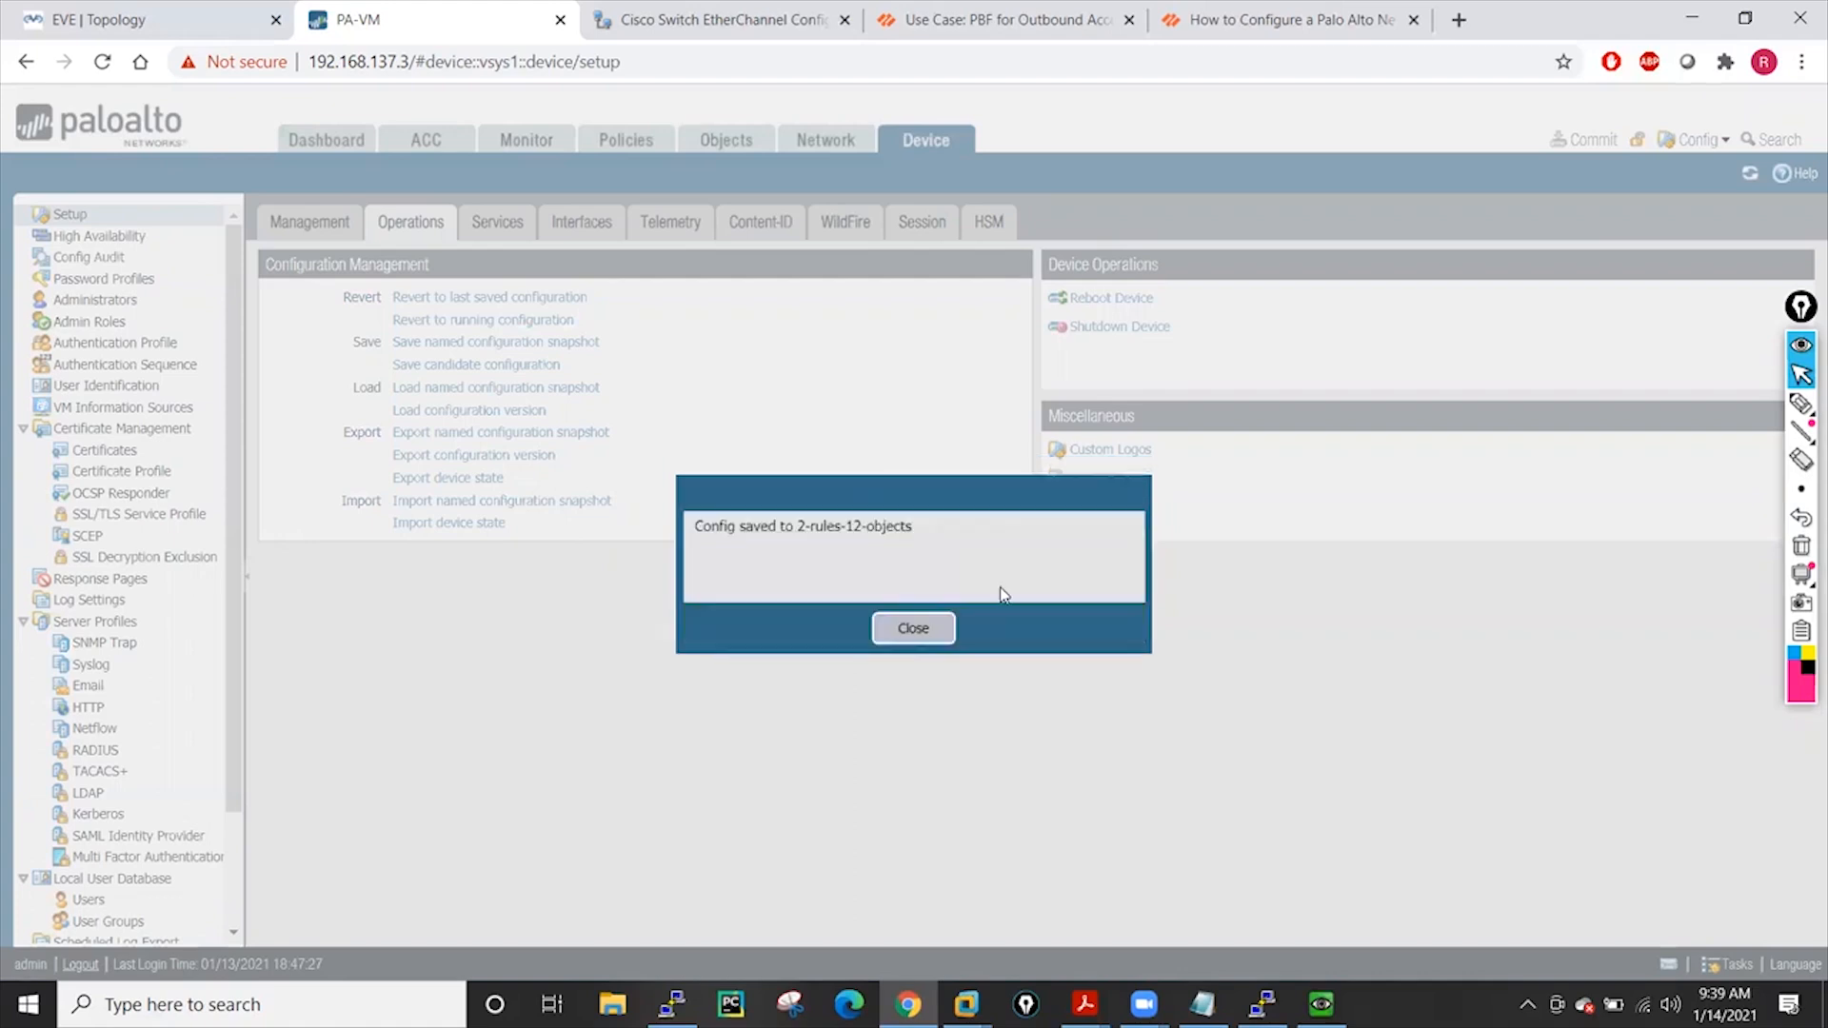
pyautogui.click(911, 629)
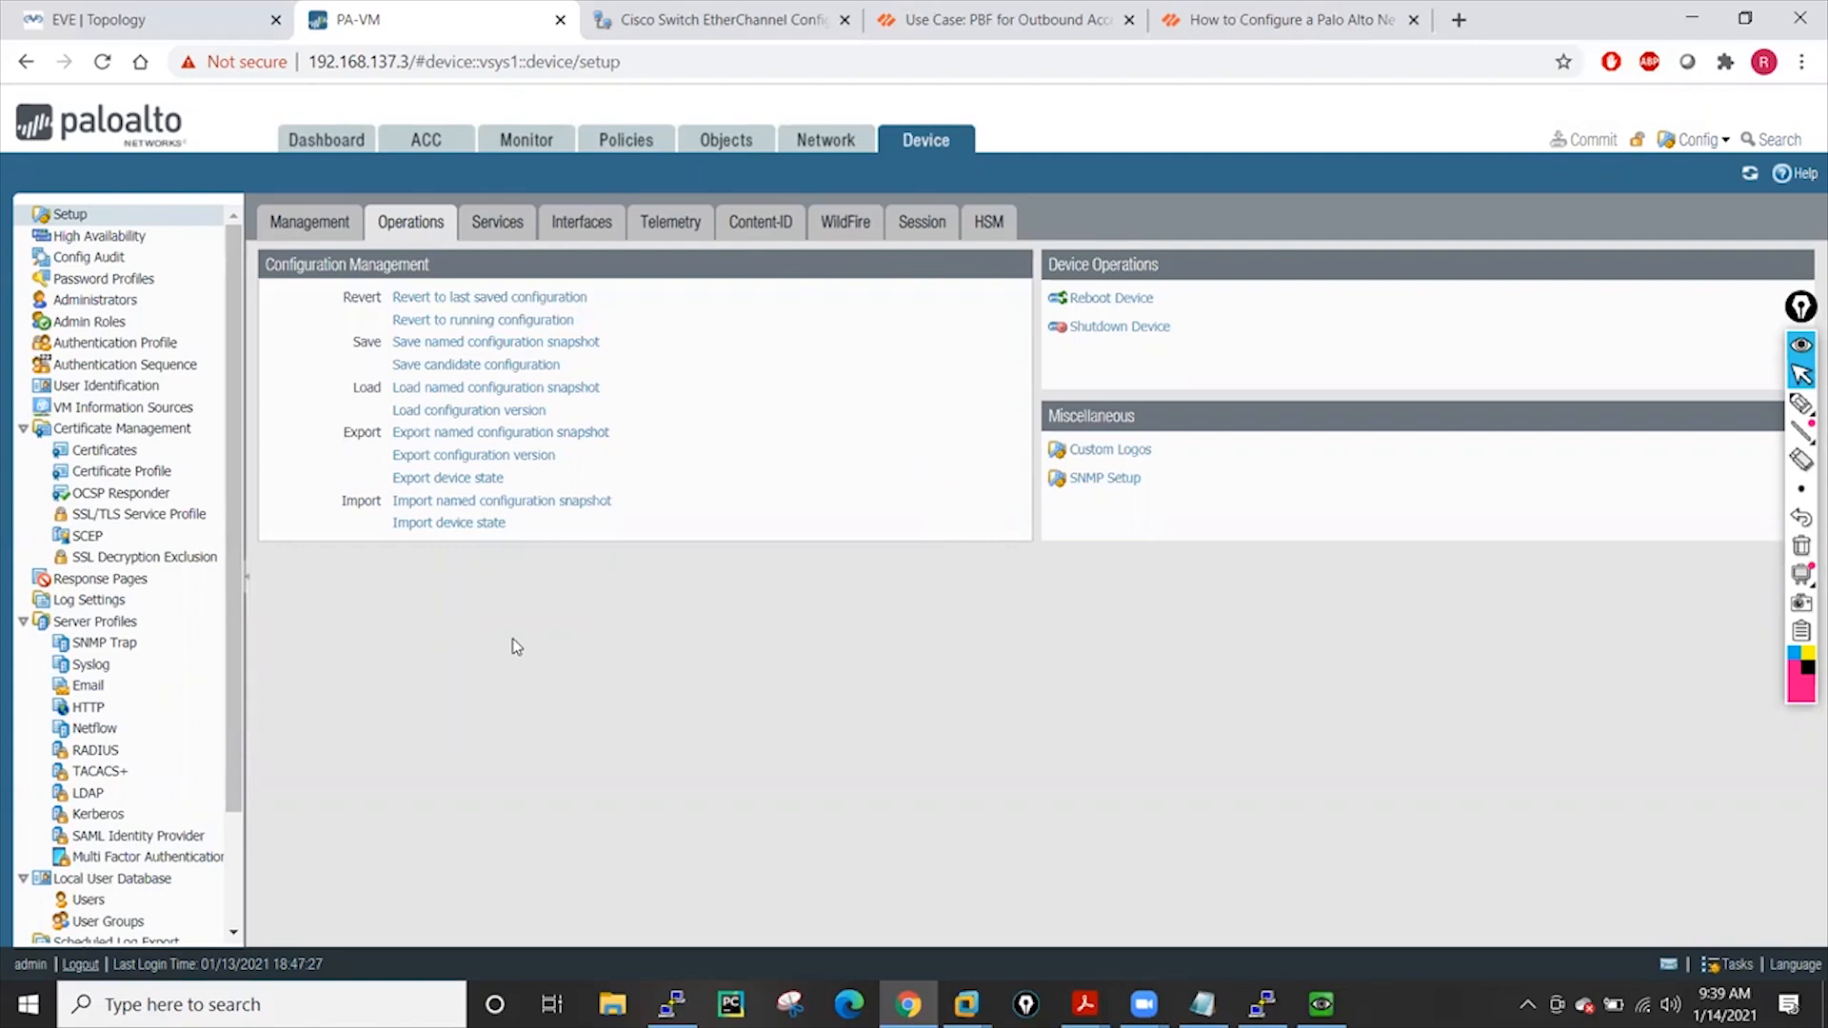
# Load the 3-object-1-rule snapshot and check its address objects and security rules
pyautogui.click(495, 391)
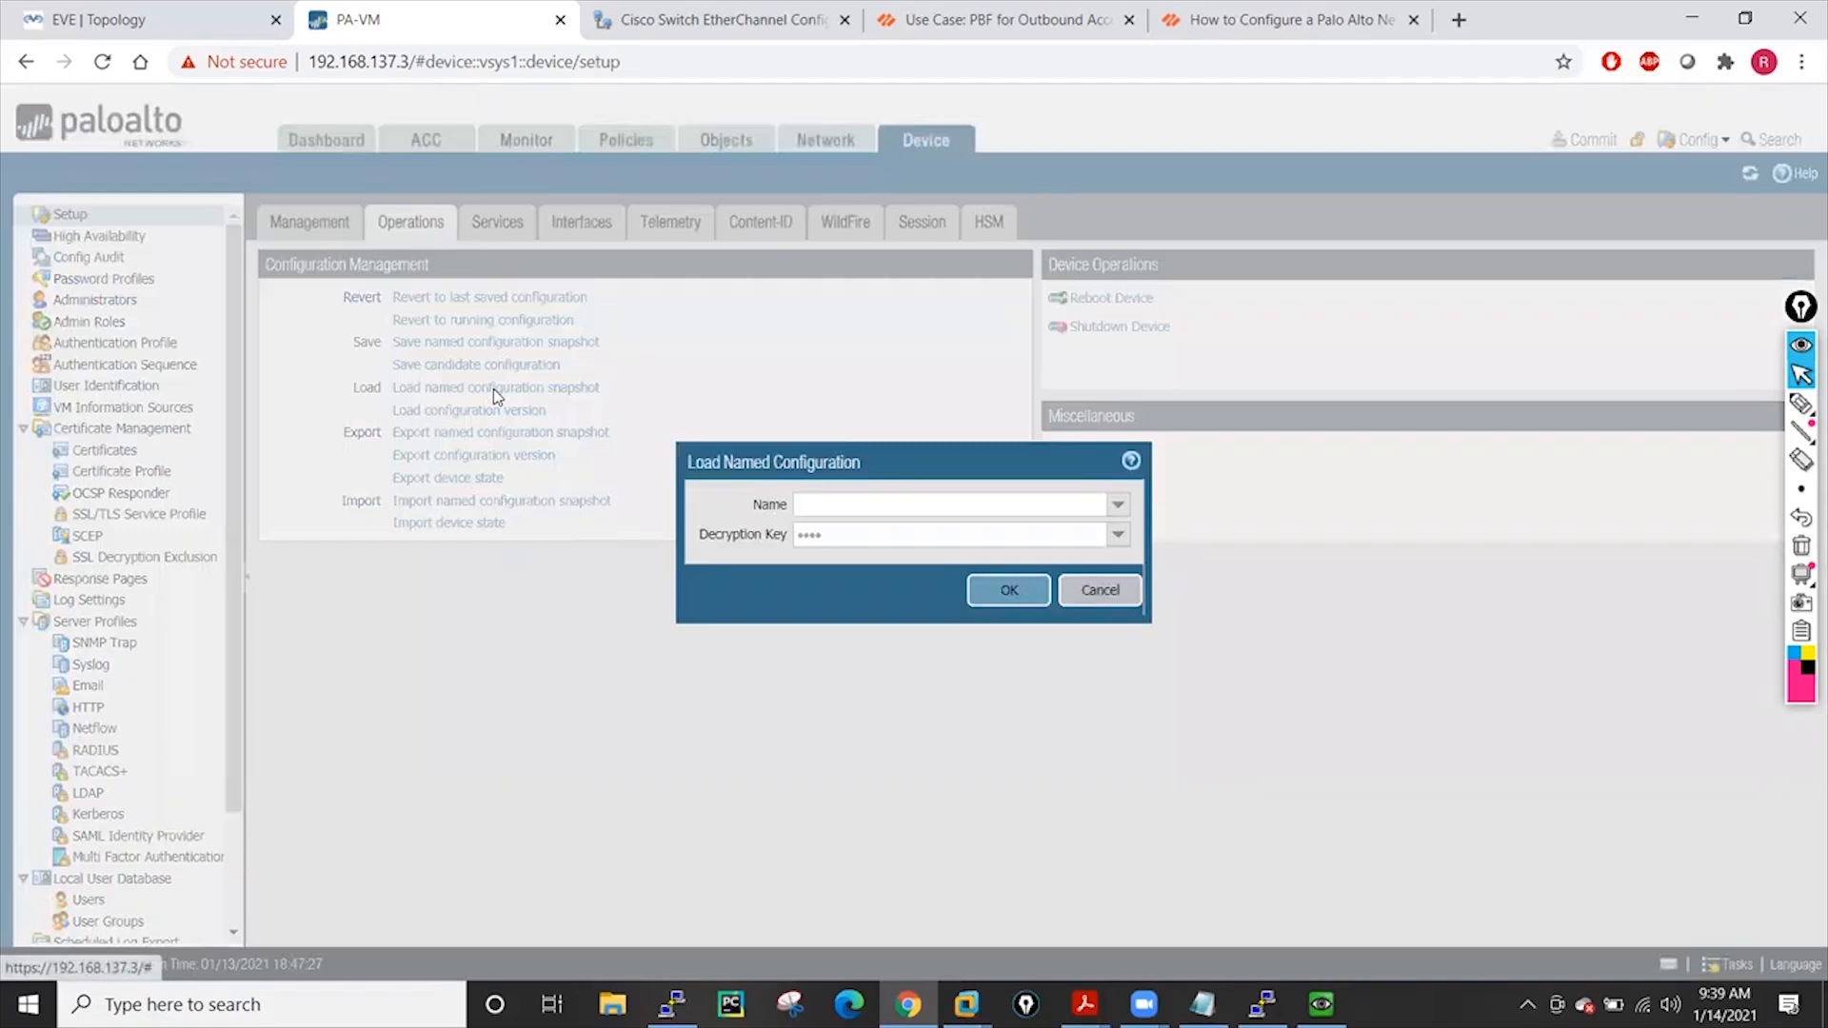
pyautogui.click(1120, 506)
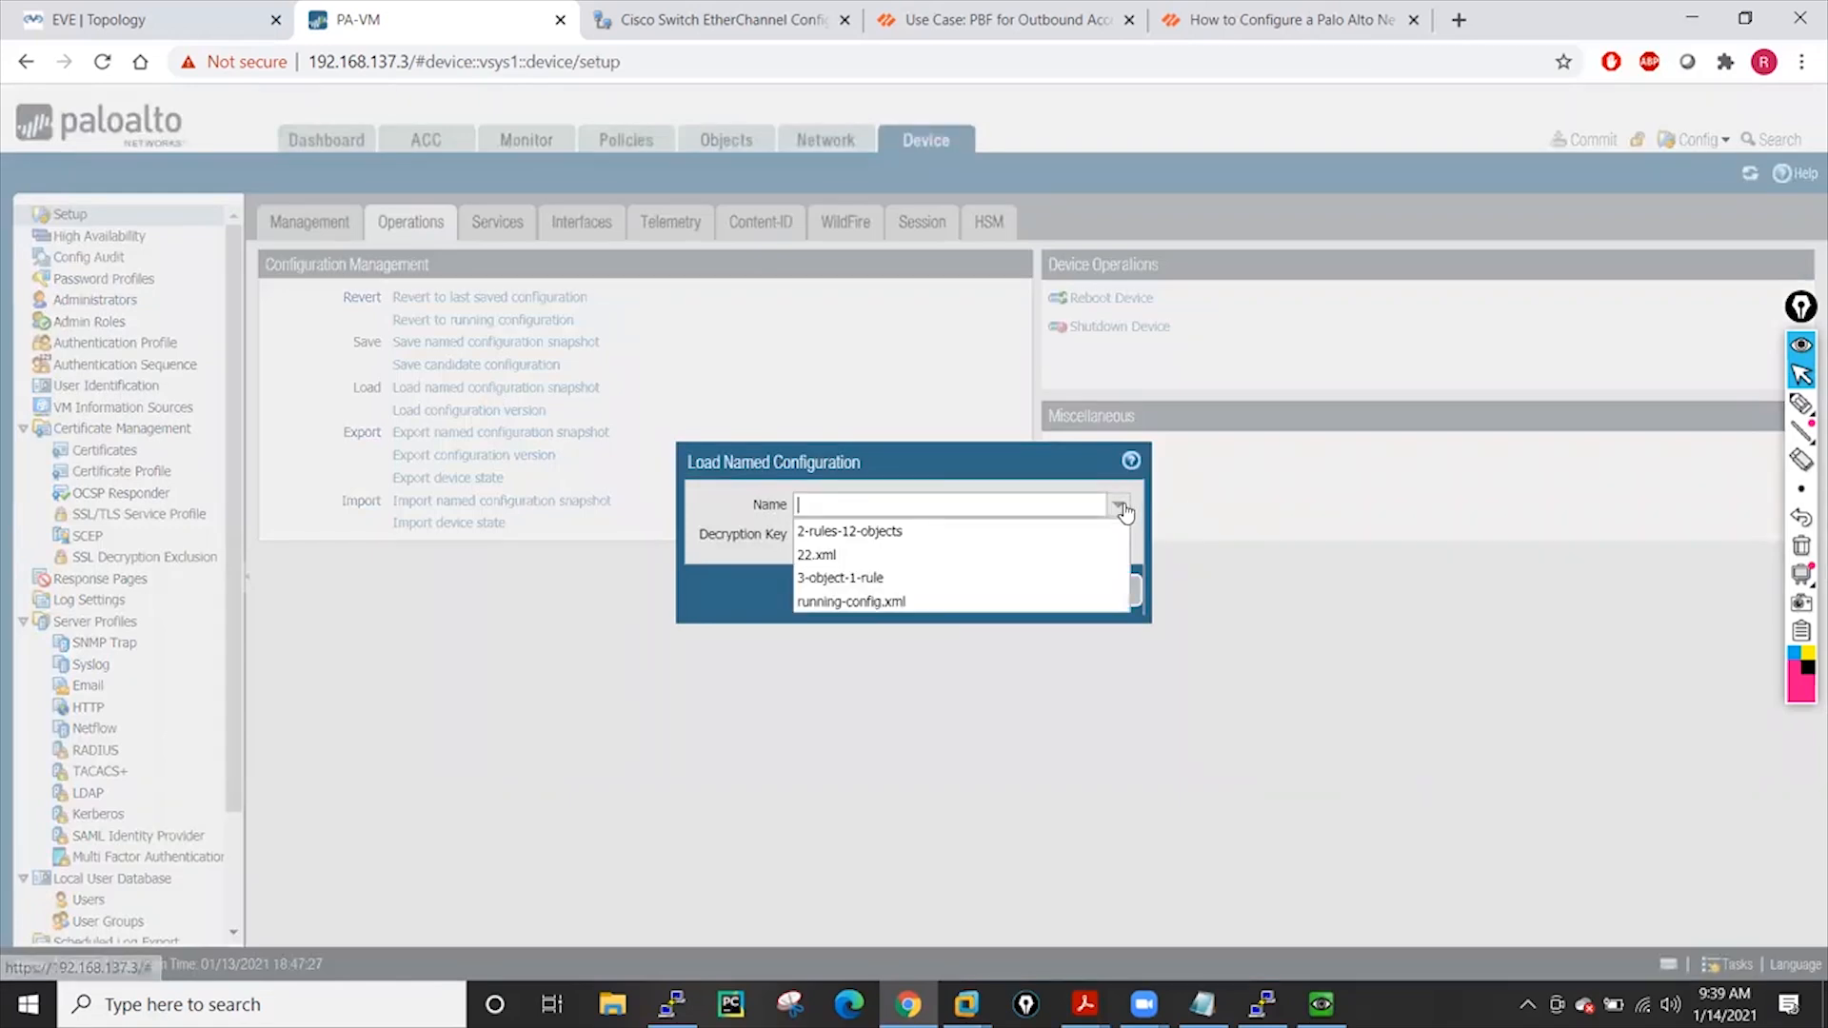
pyautogui.click(836, 578)
pyautogui.click(1002, 591)
pyautogui.click(914, 613)
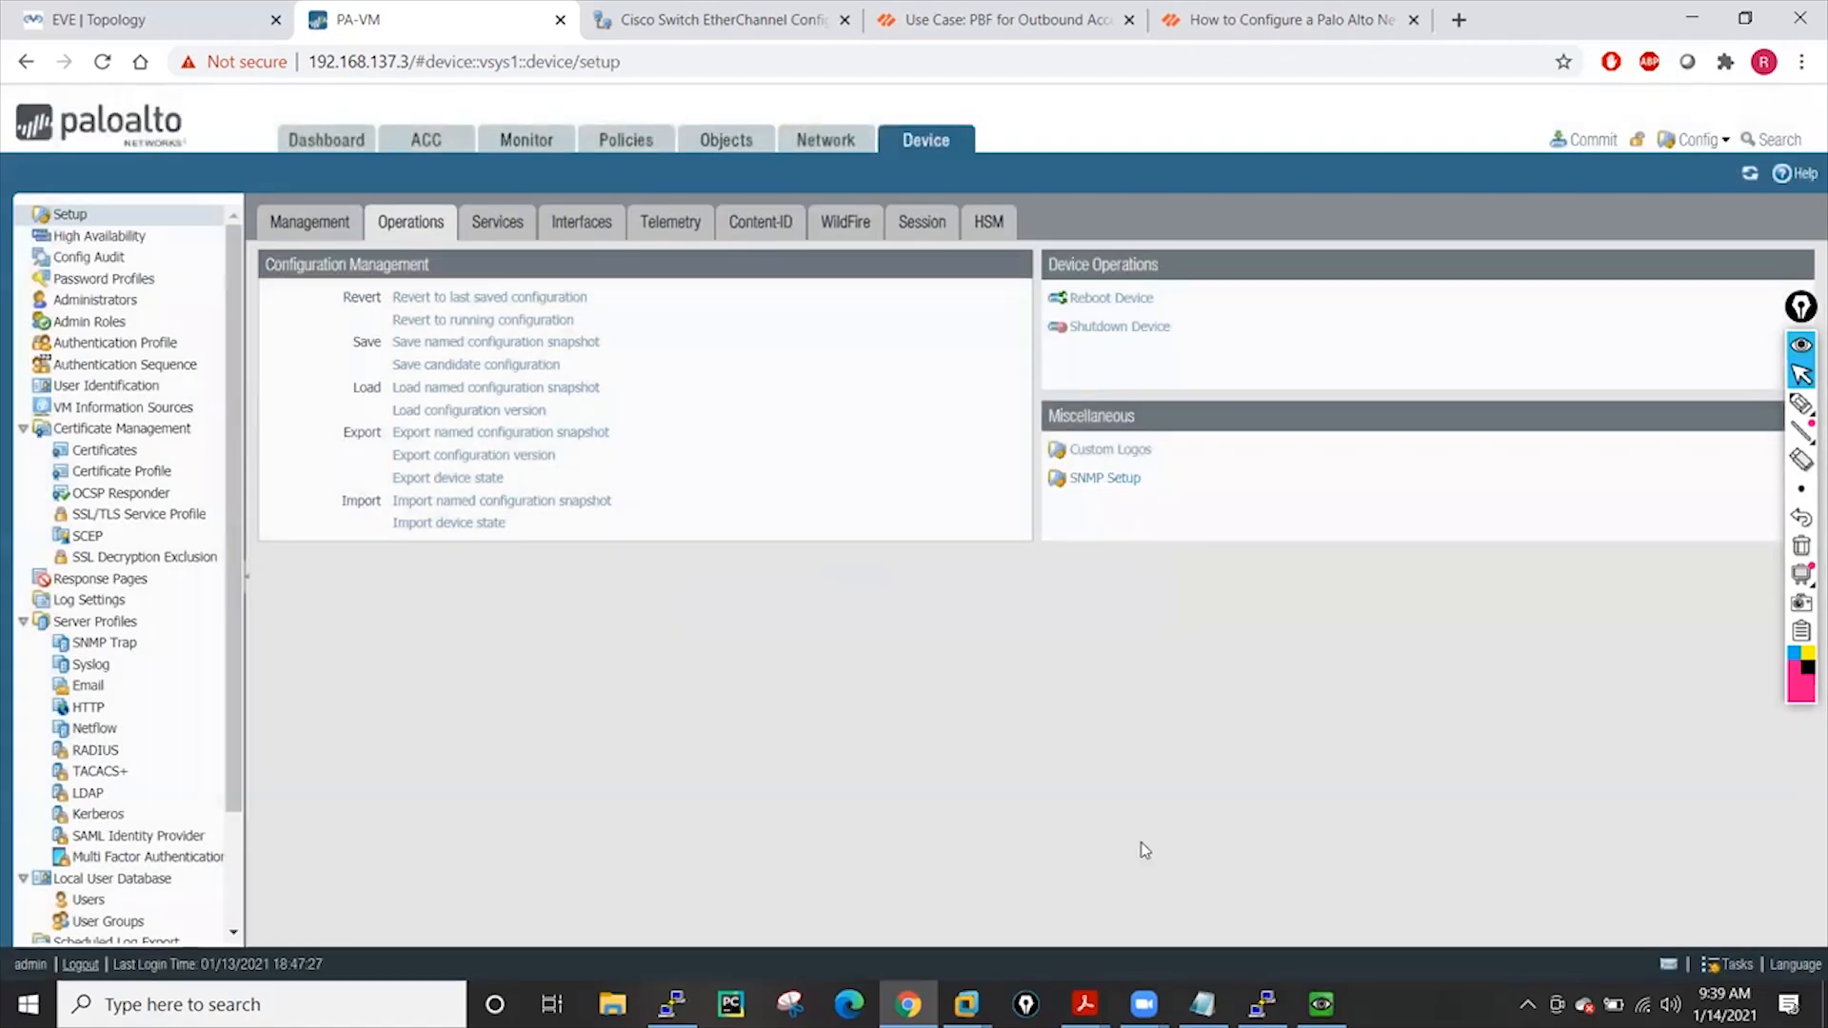
pyautogui.click(710, 147)
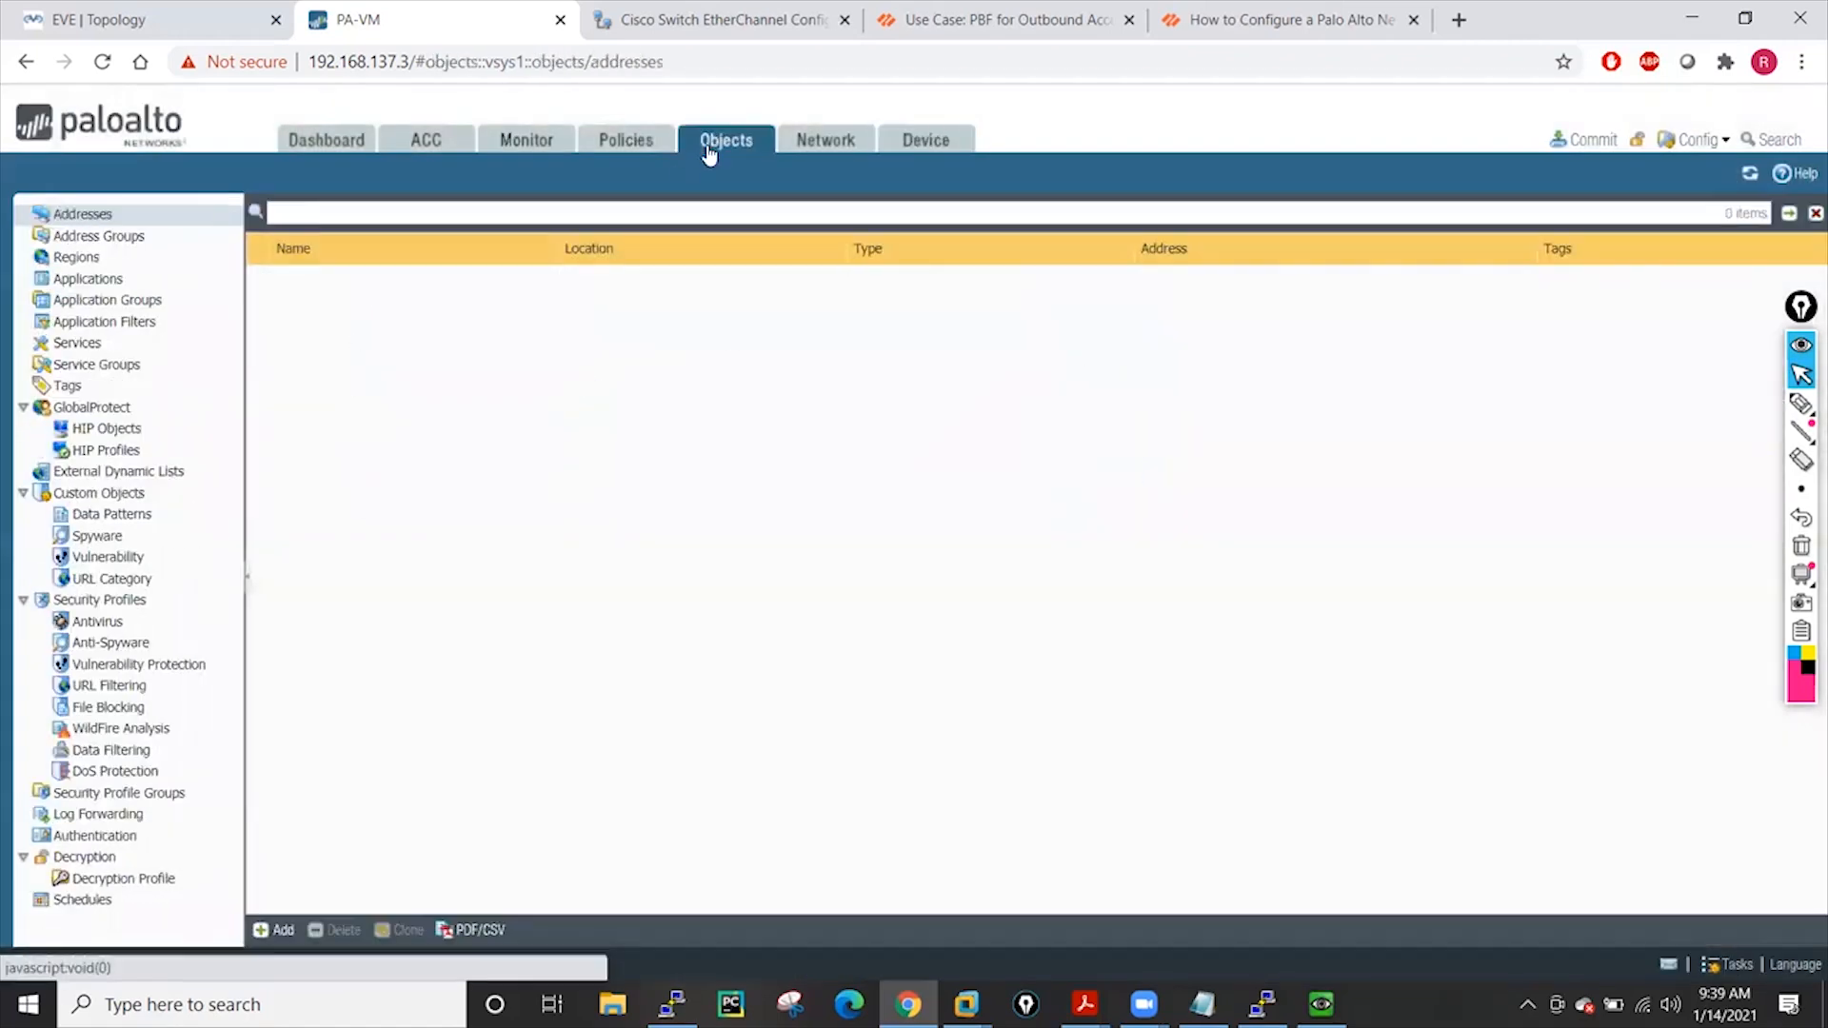
pyautogui.click(626, 138)
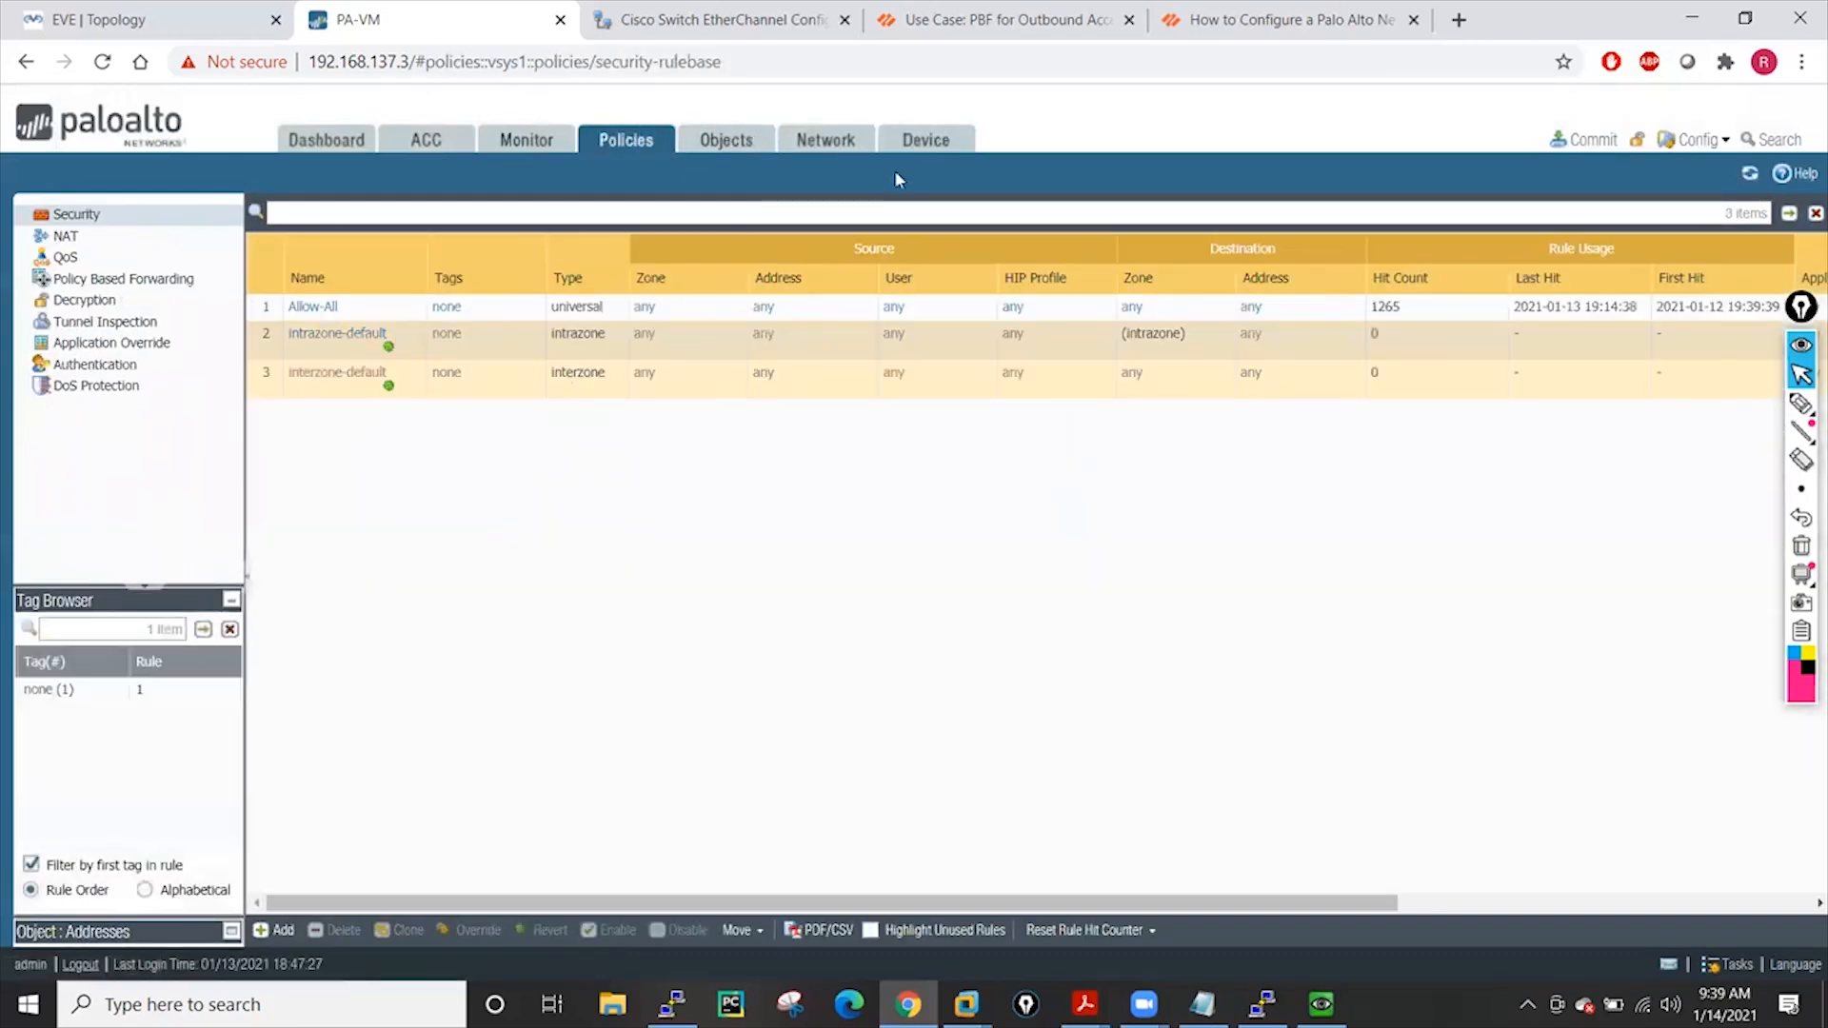
pyautogui.click(918, 149)
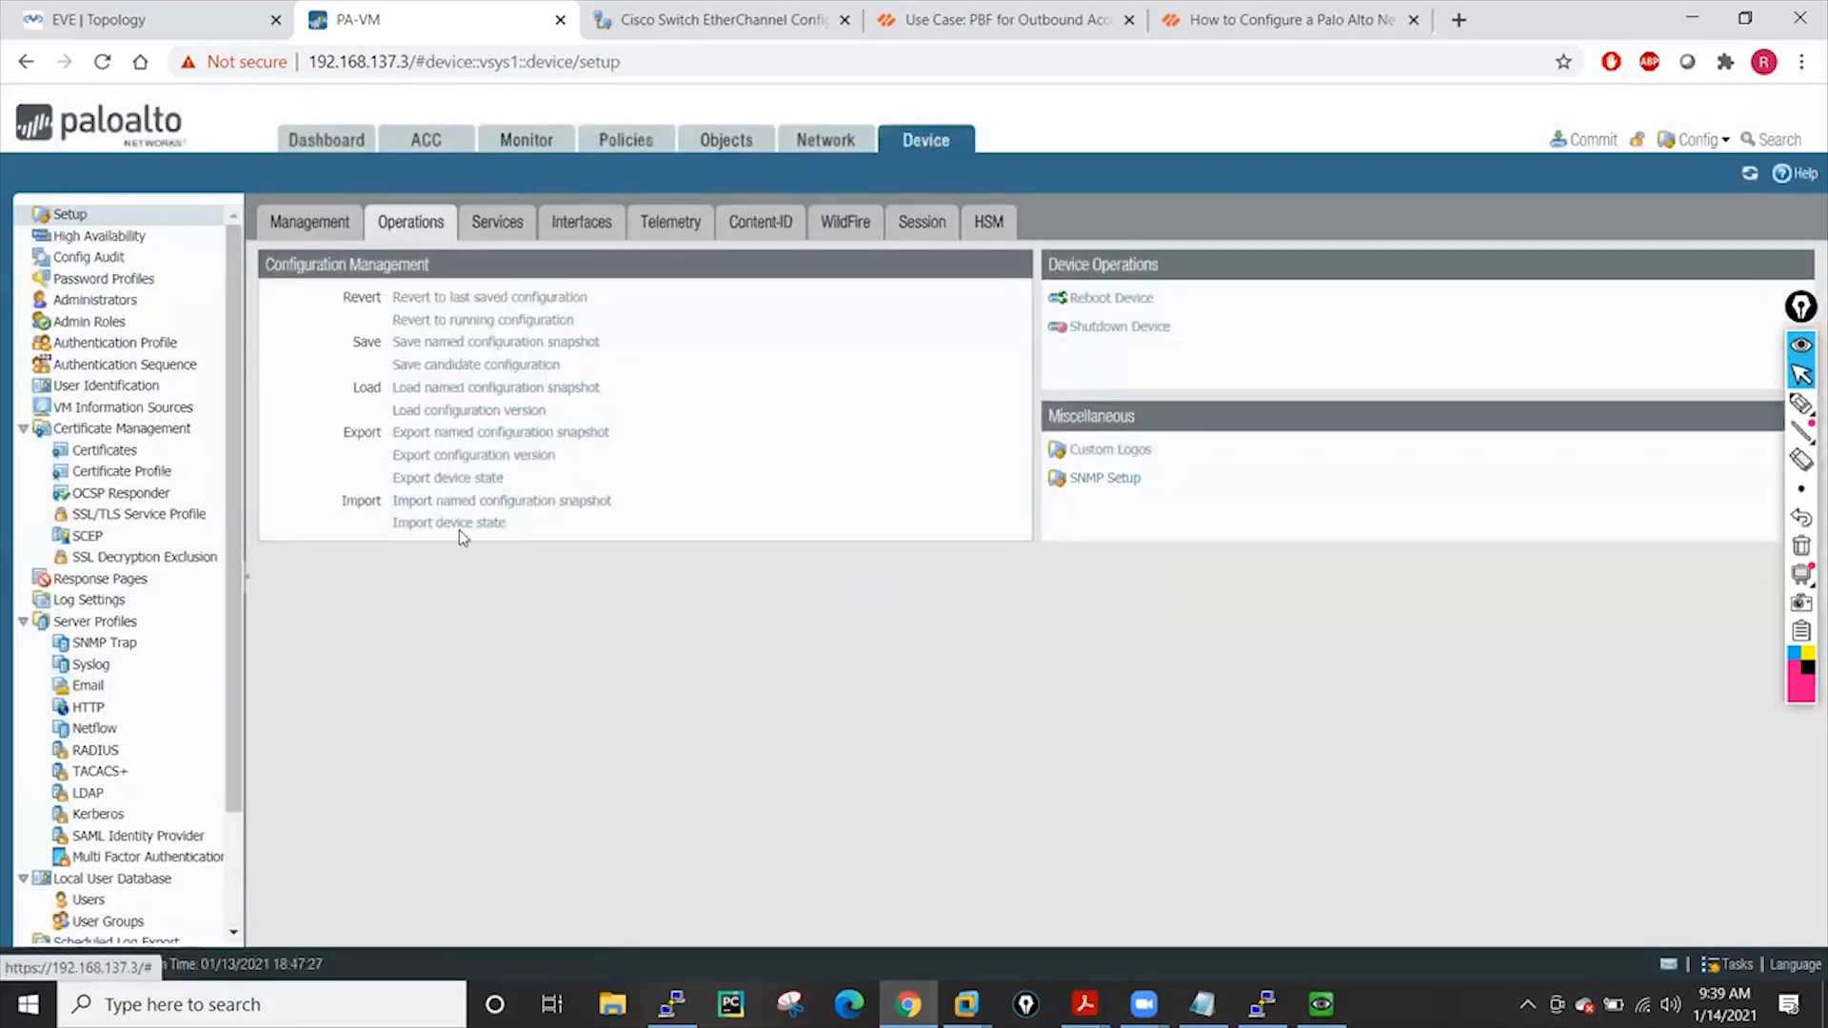
# Load the 2-rules-12-objects snapshot and verify the twelve addresses and rules are back
pyautogui.click(474, 390)
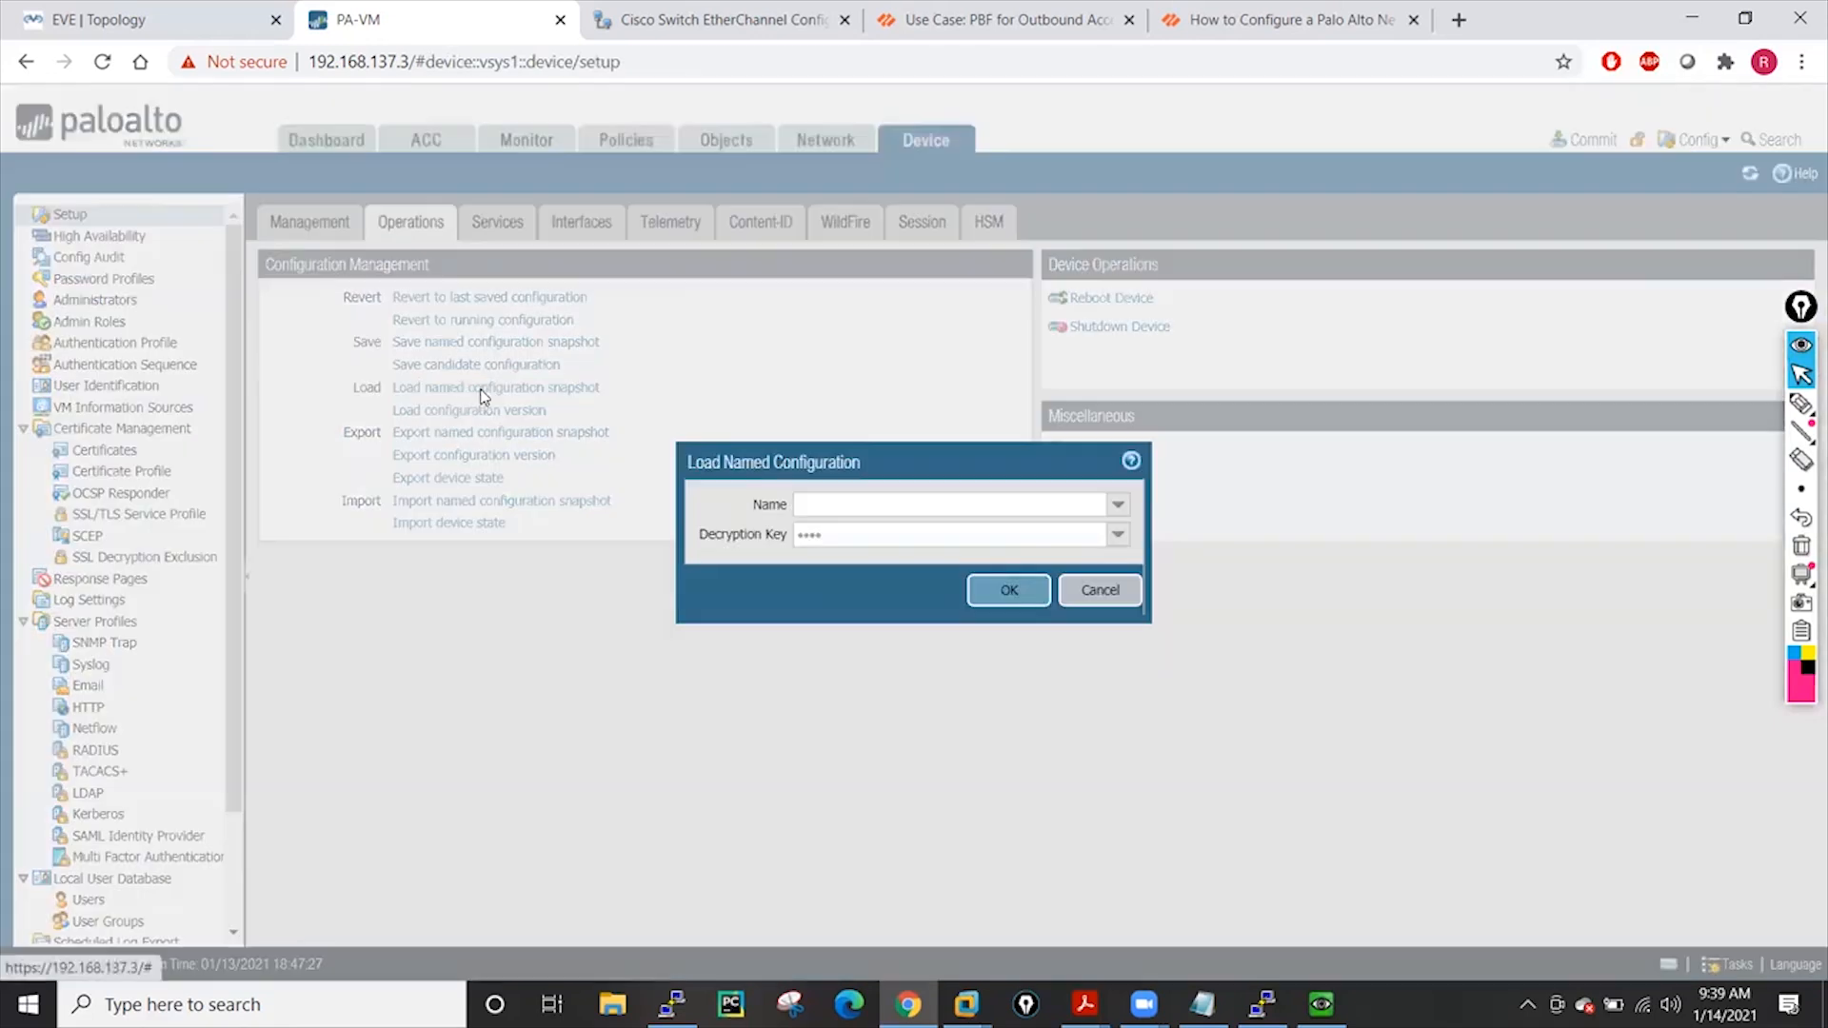
pyautogui.click(1118, 505)
pyautogui.click(906, 531)
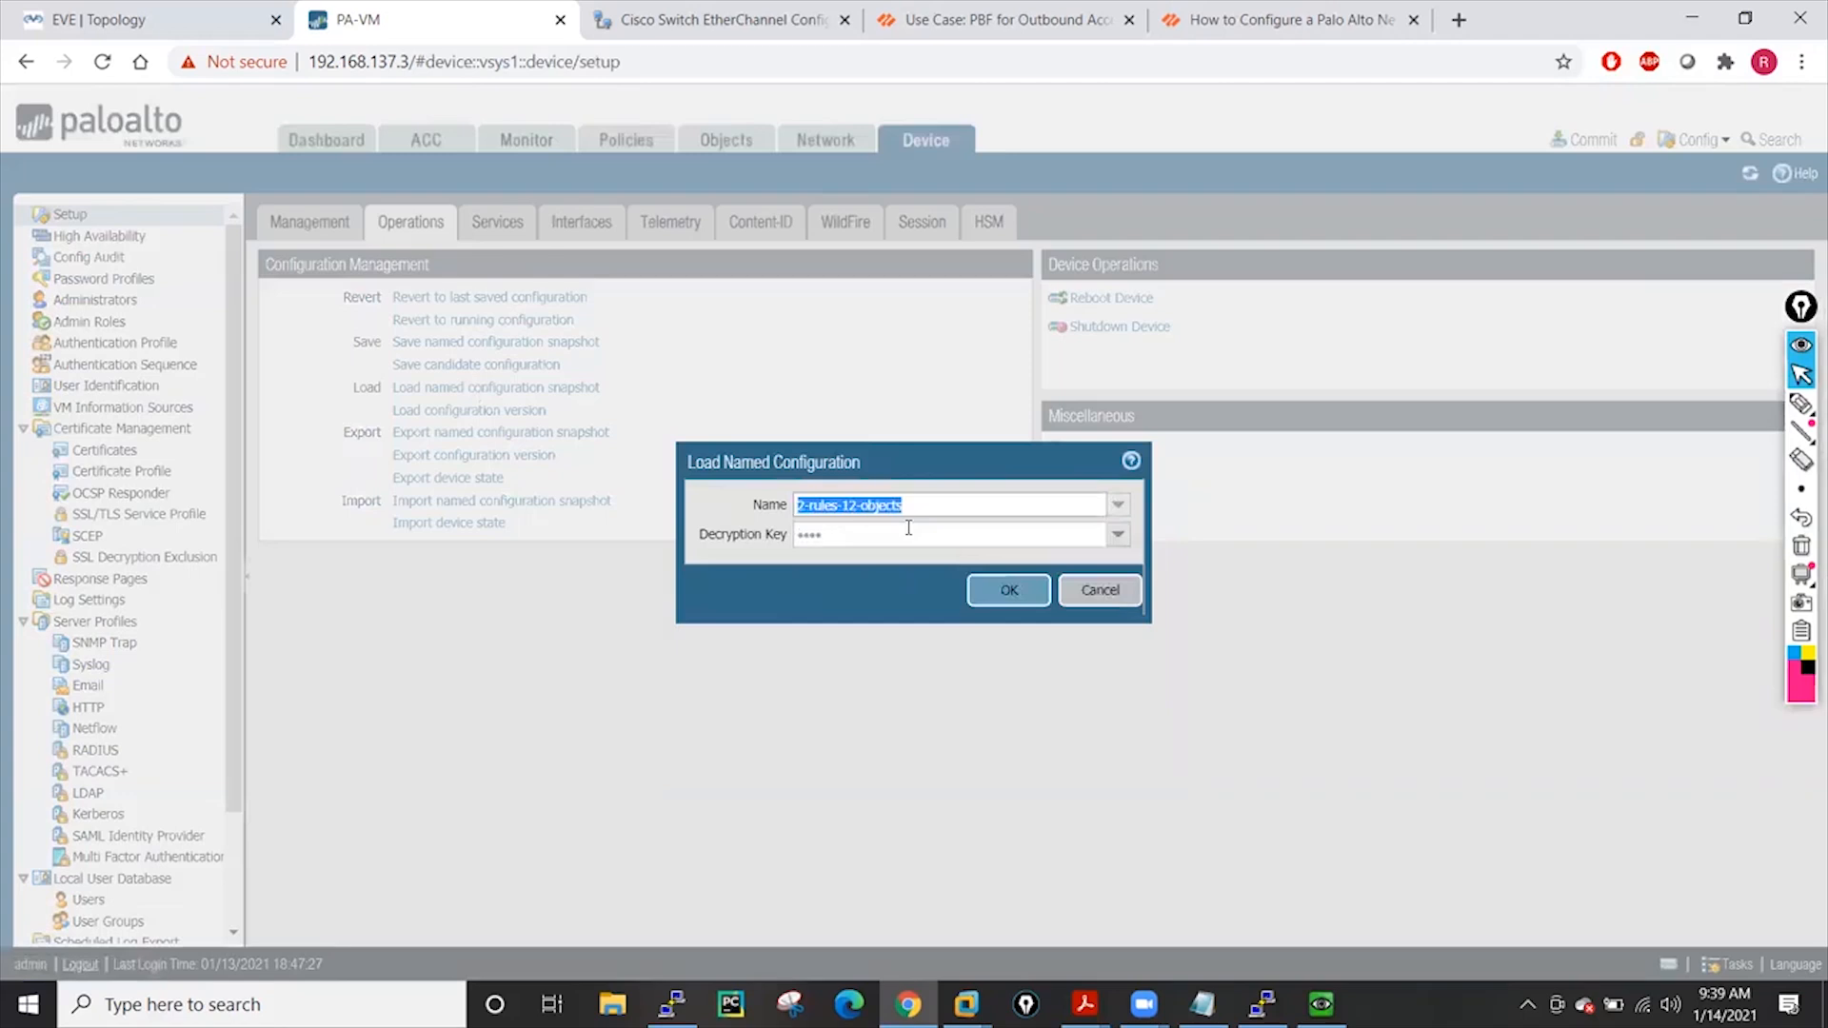
pyautogui.click(1011, 603)
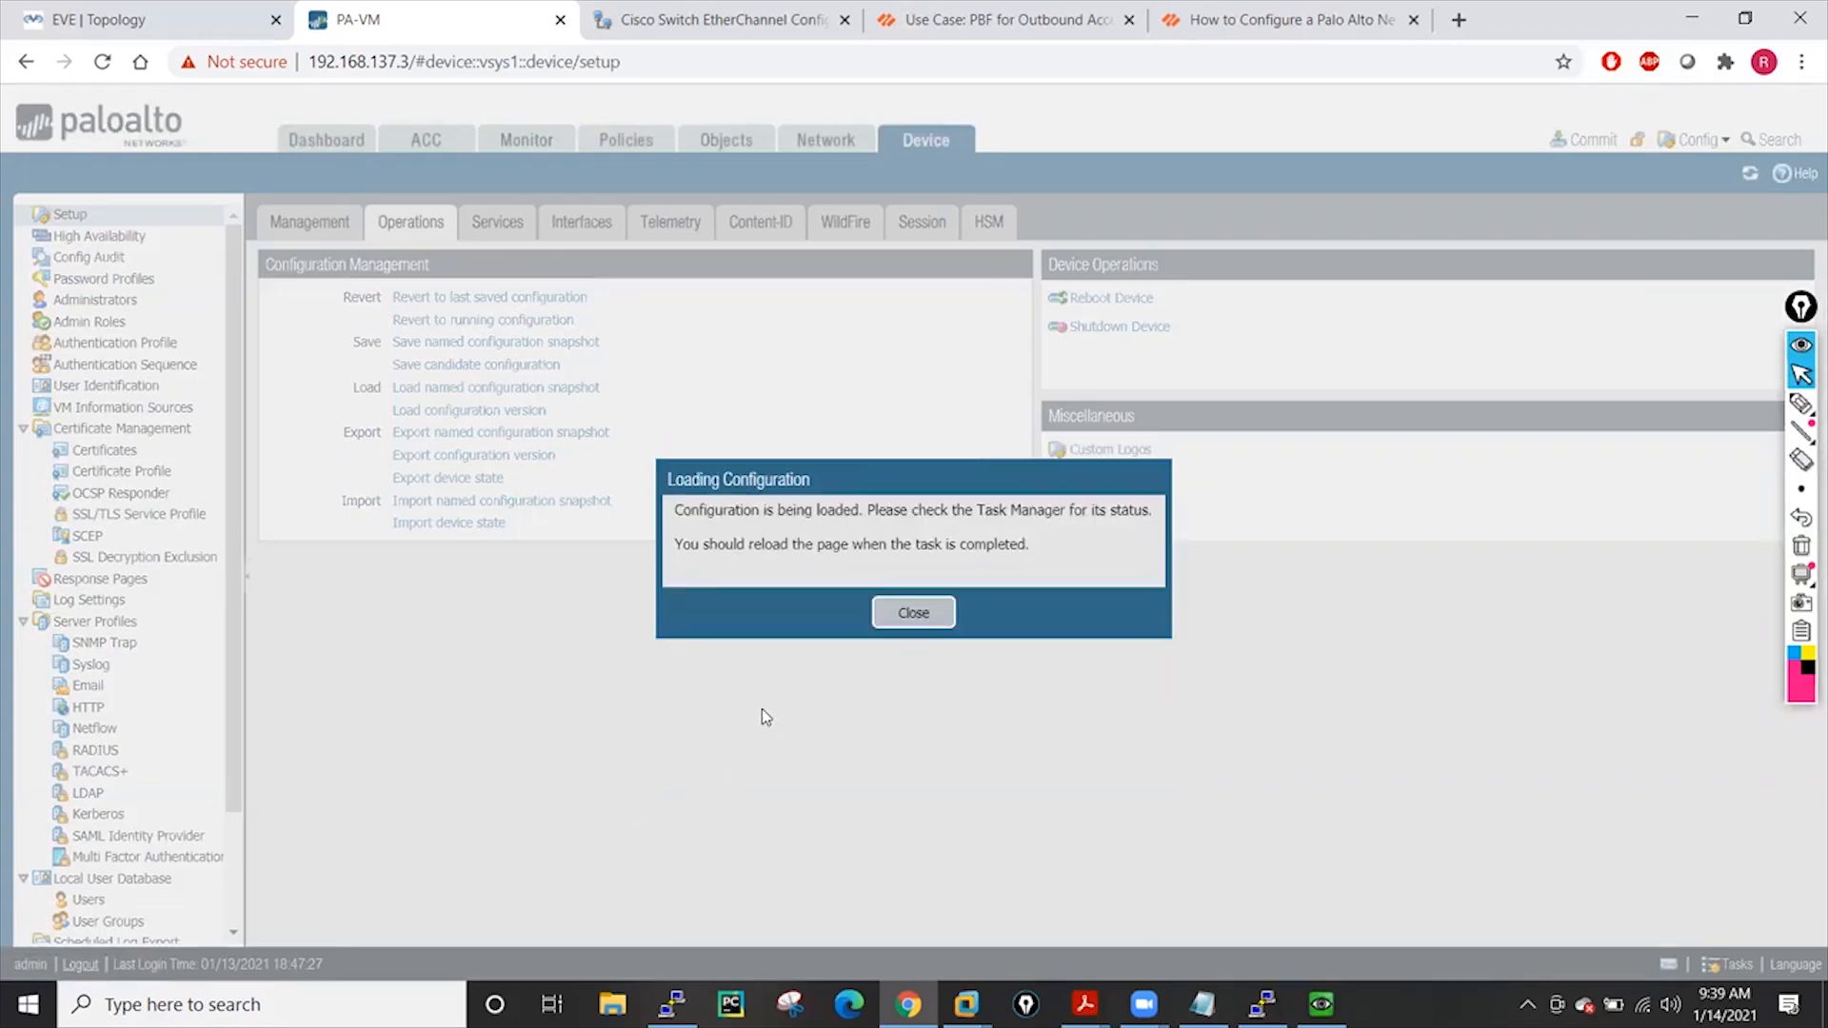
pyautogui.click(916, 616)
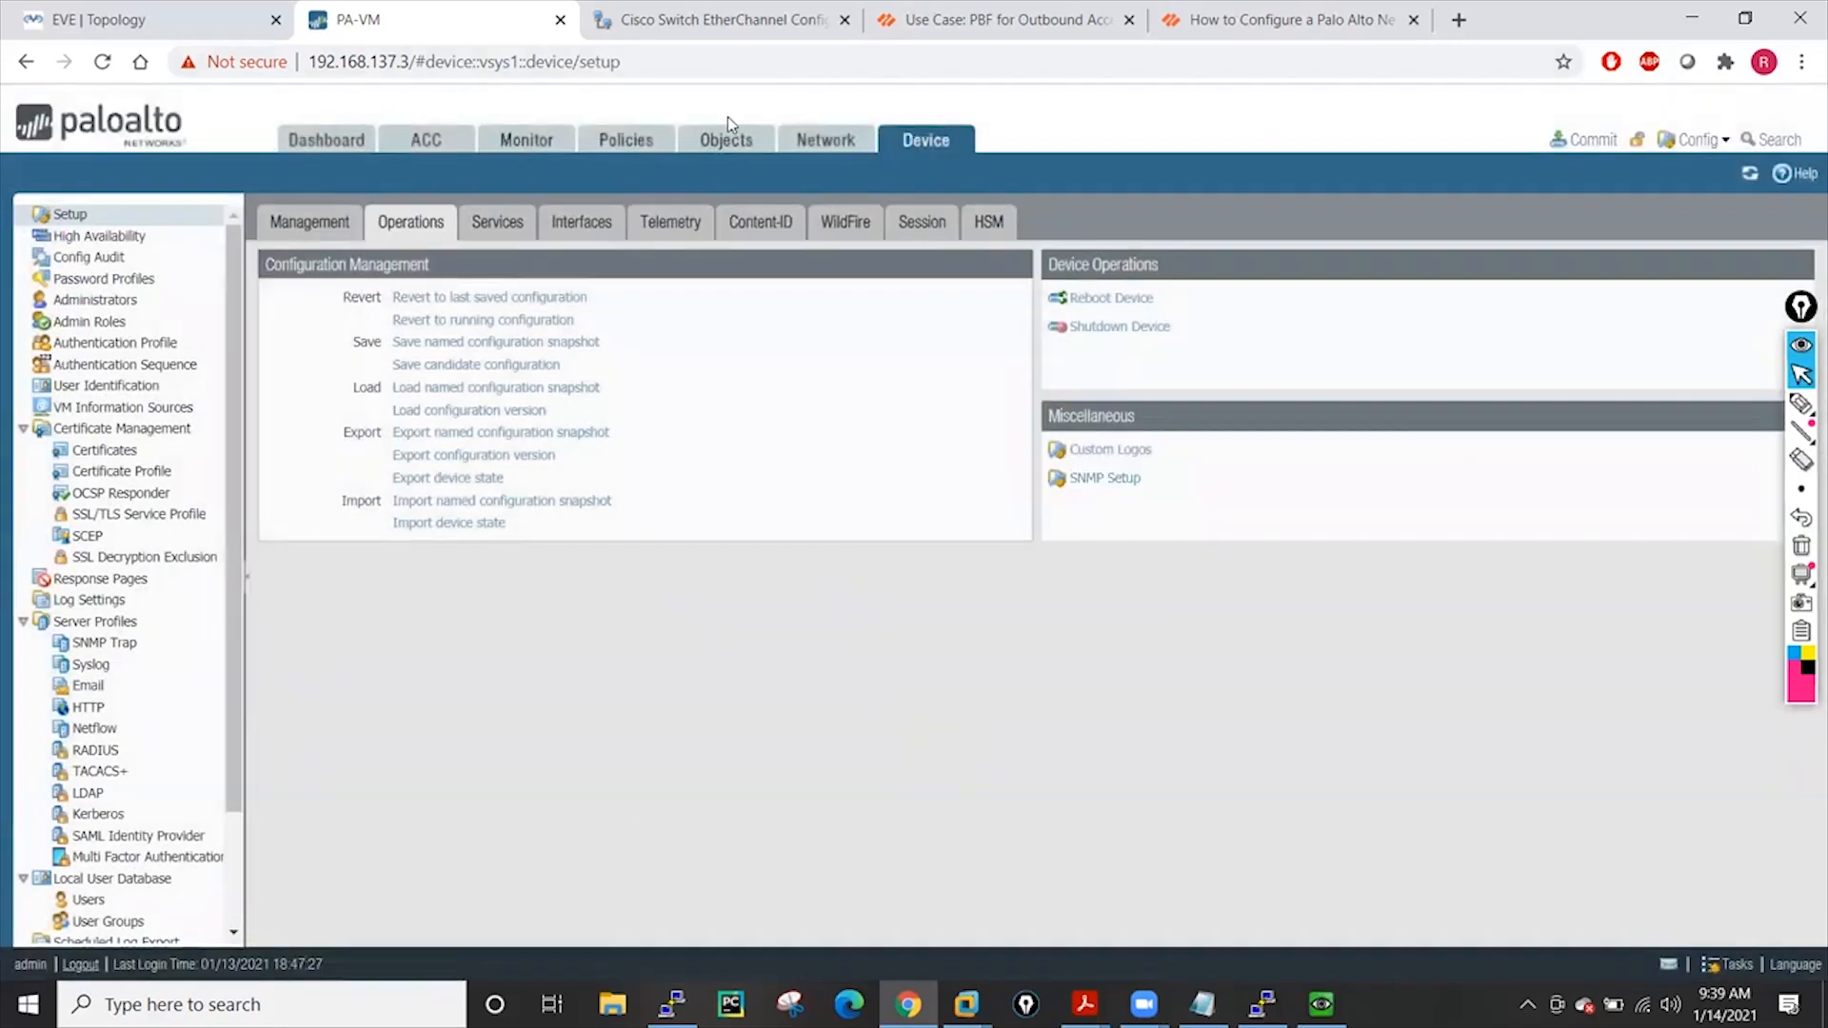
pyautogui.click(730, 147)
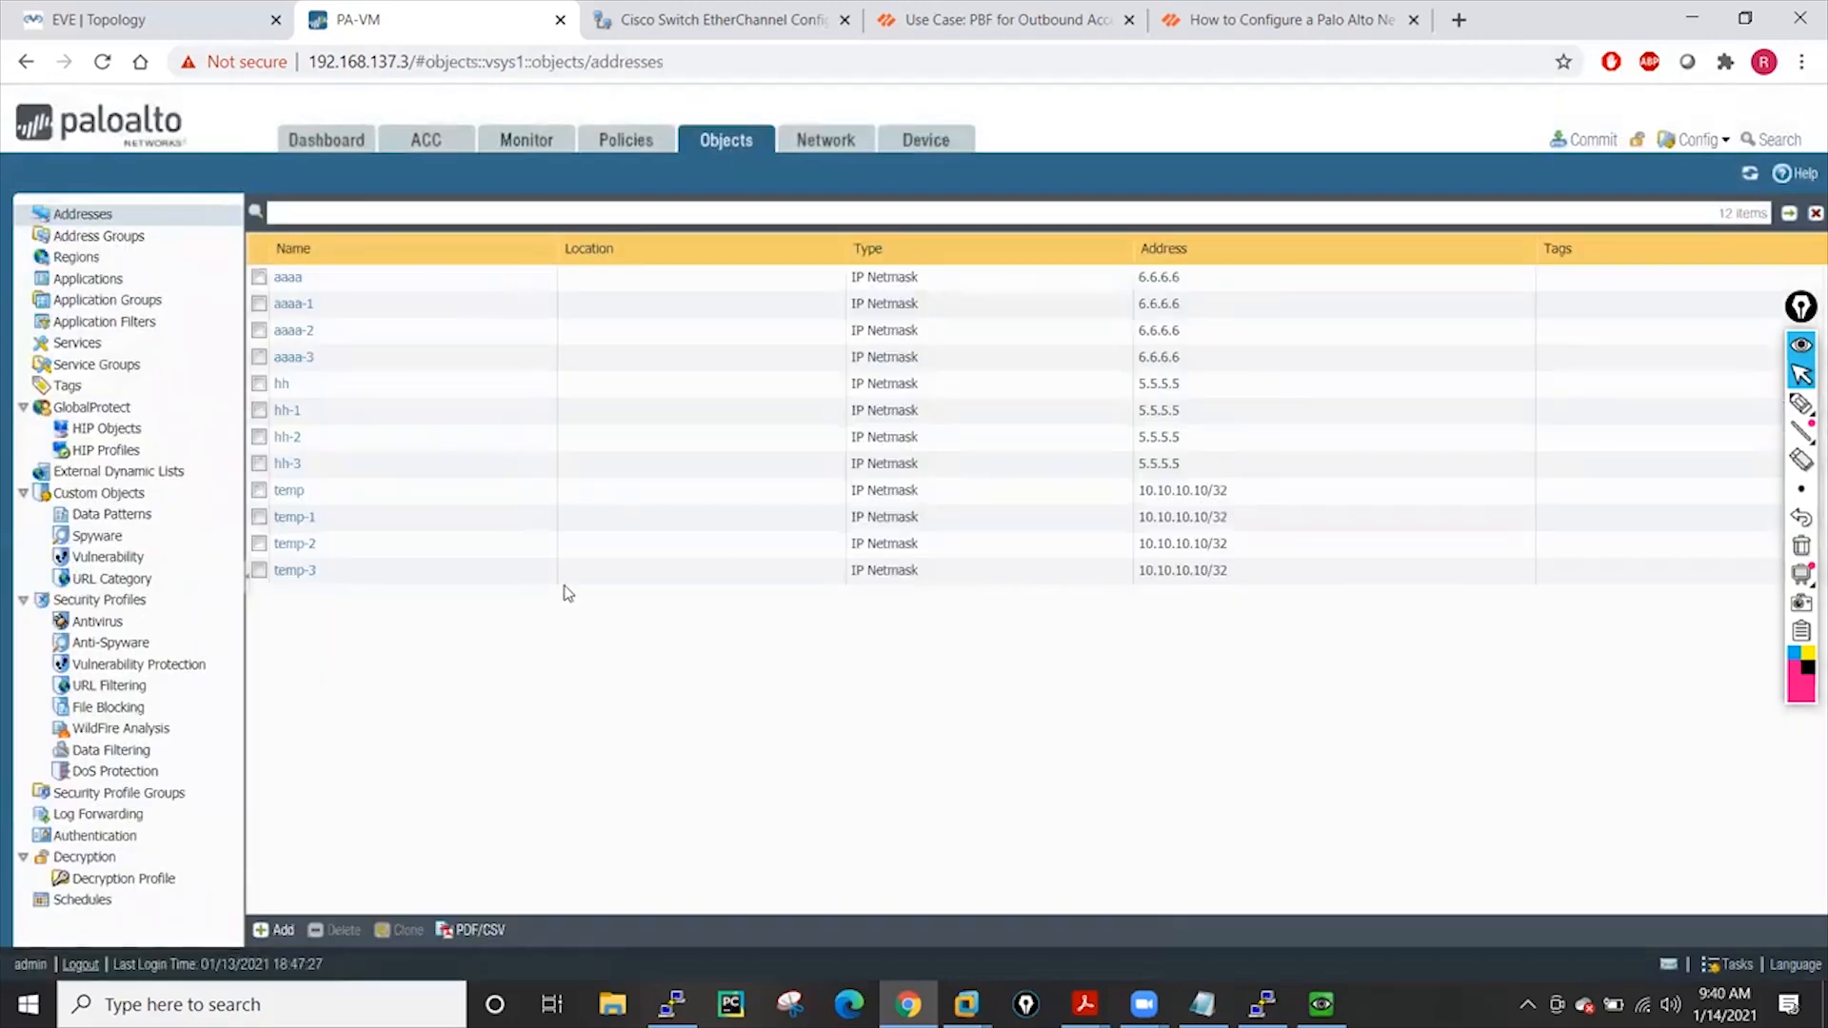
pyautogui.click(629, 144)
pyautogui.click(912, 145)
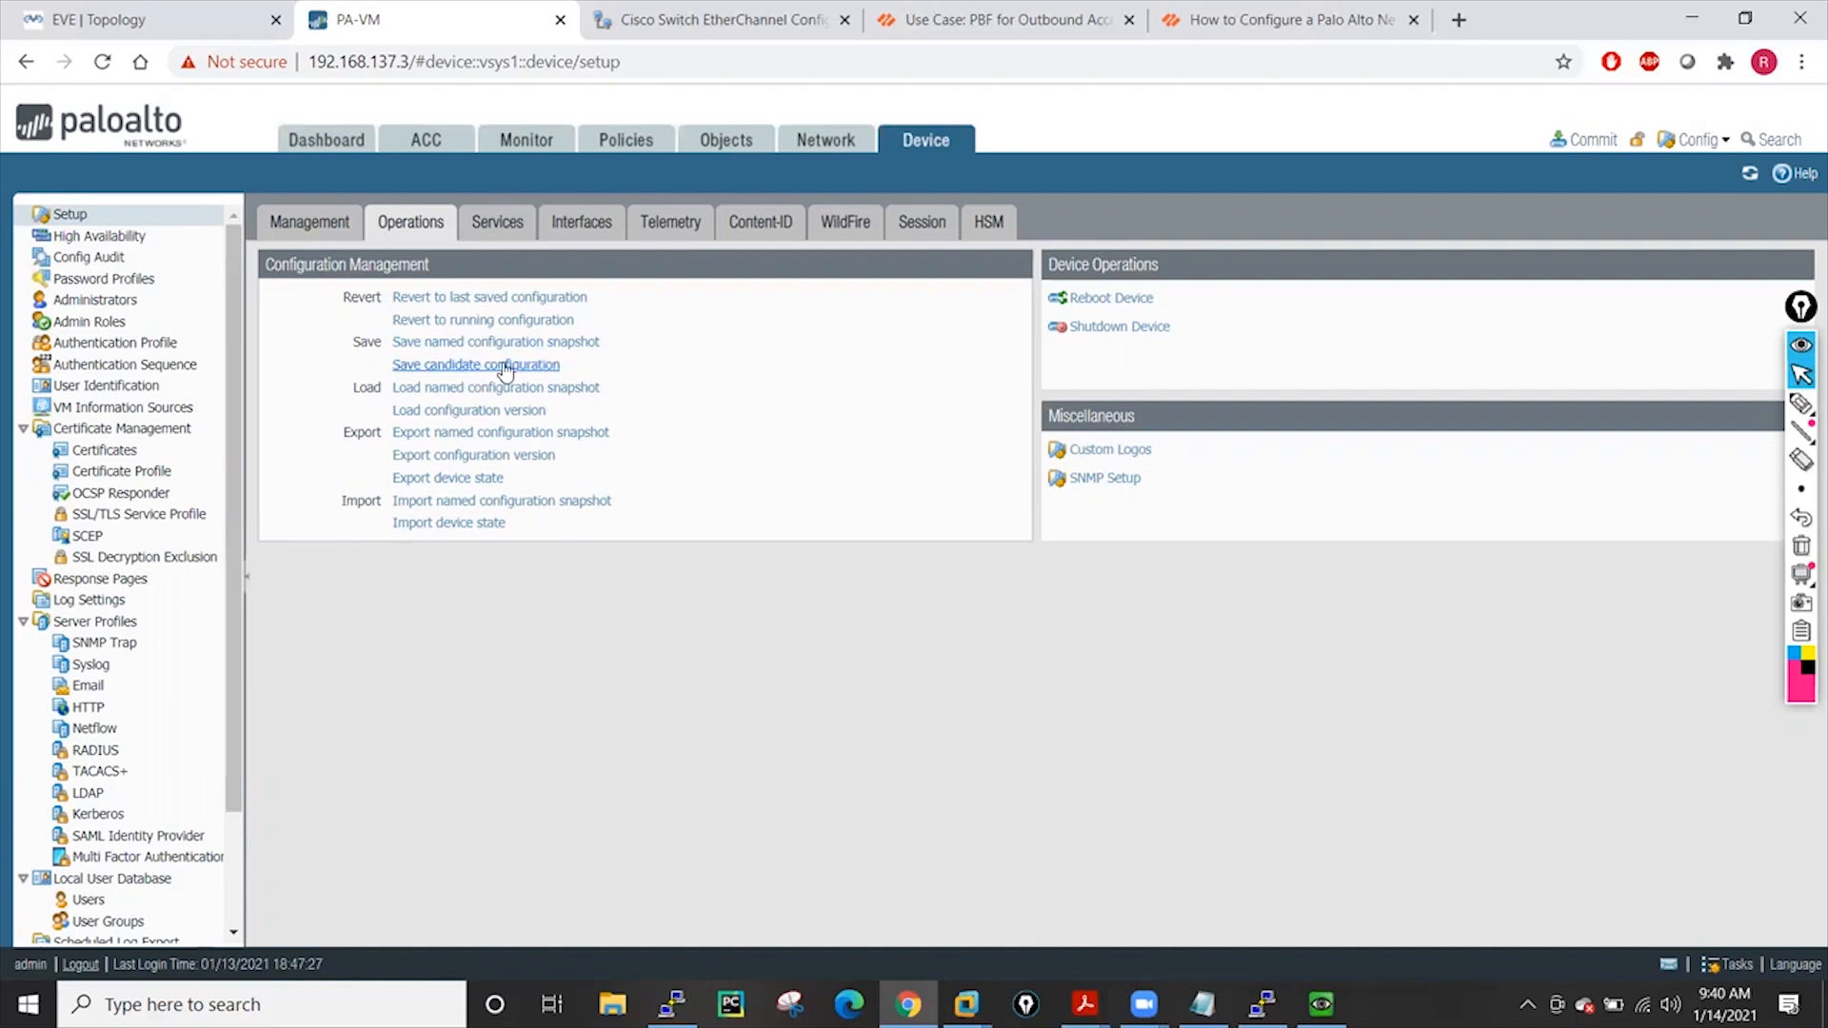
# Export the 2-rules-12-objects snapshot and save the file to the Desktop
pyautogui.click(443, 434)
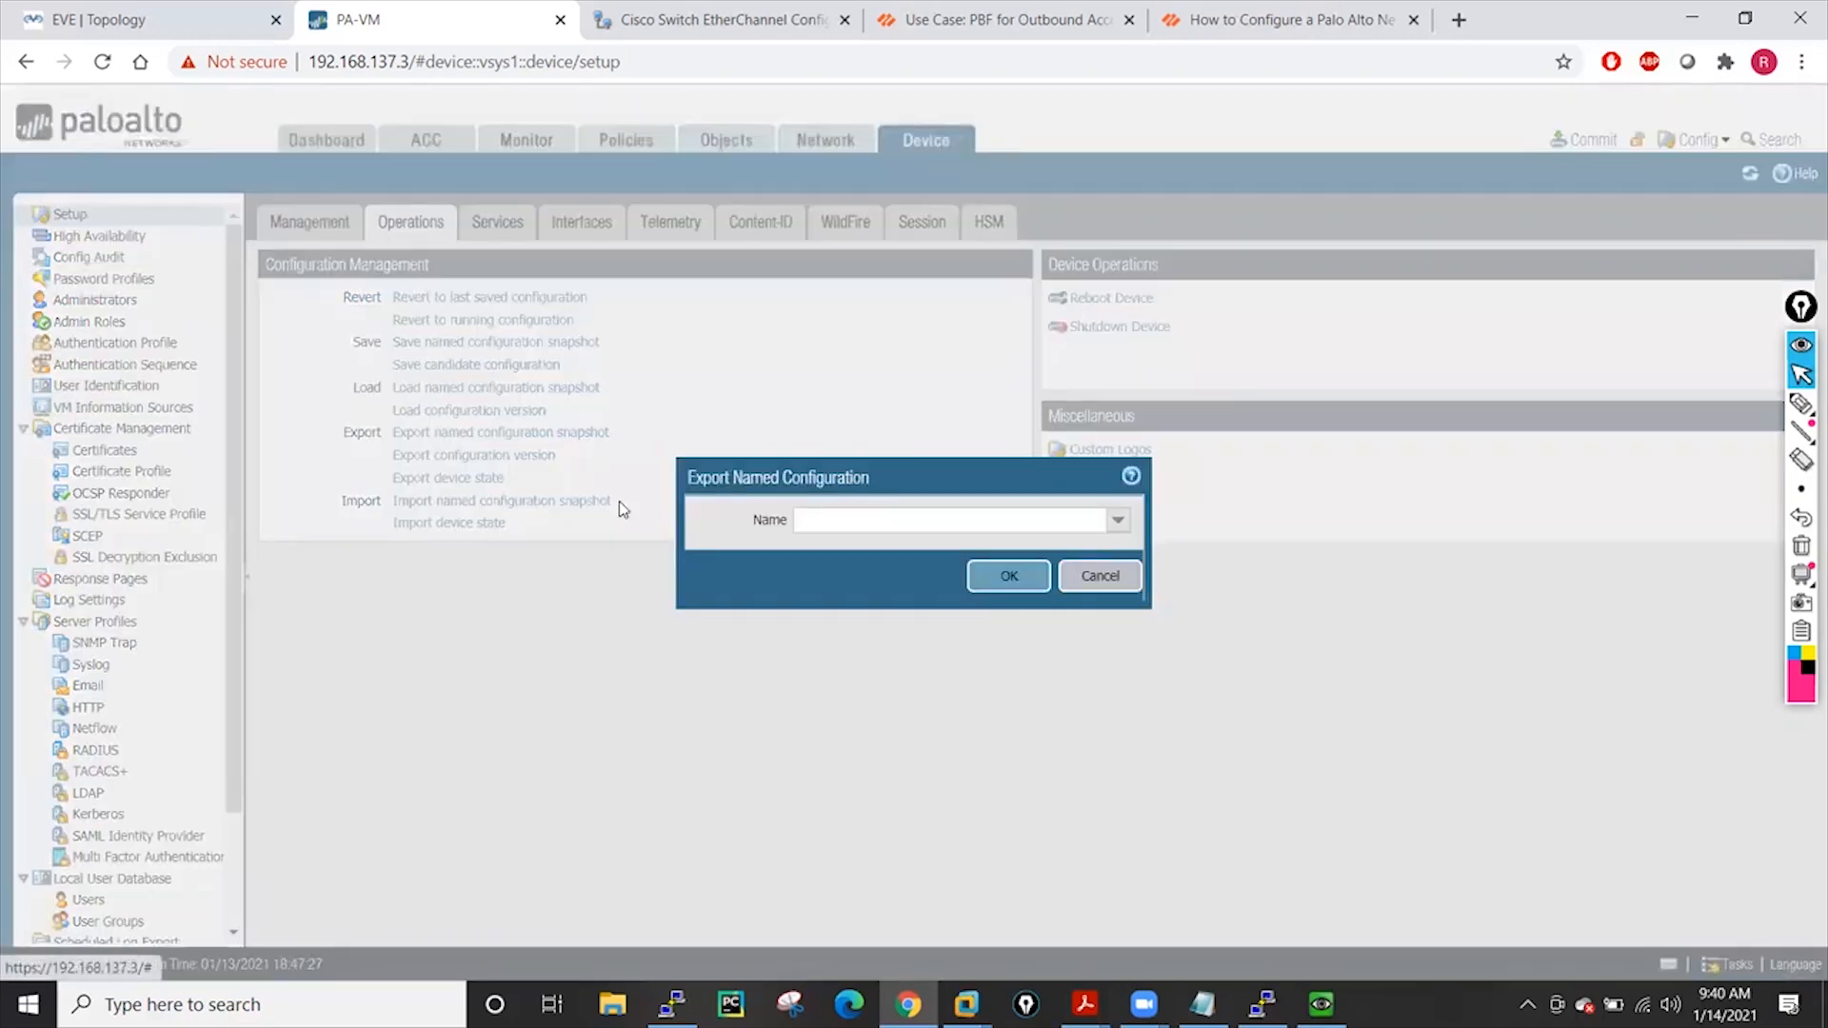
pyautogui.click(1121, 523)
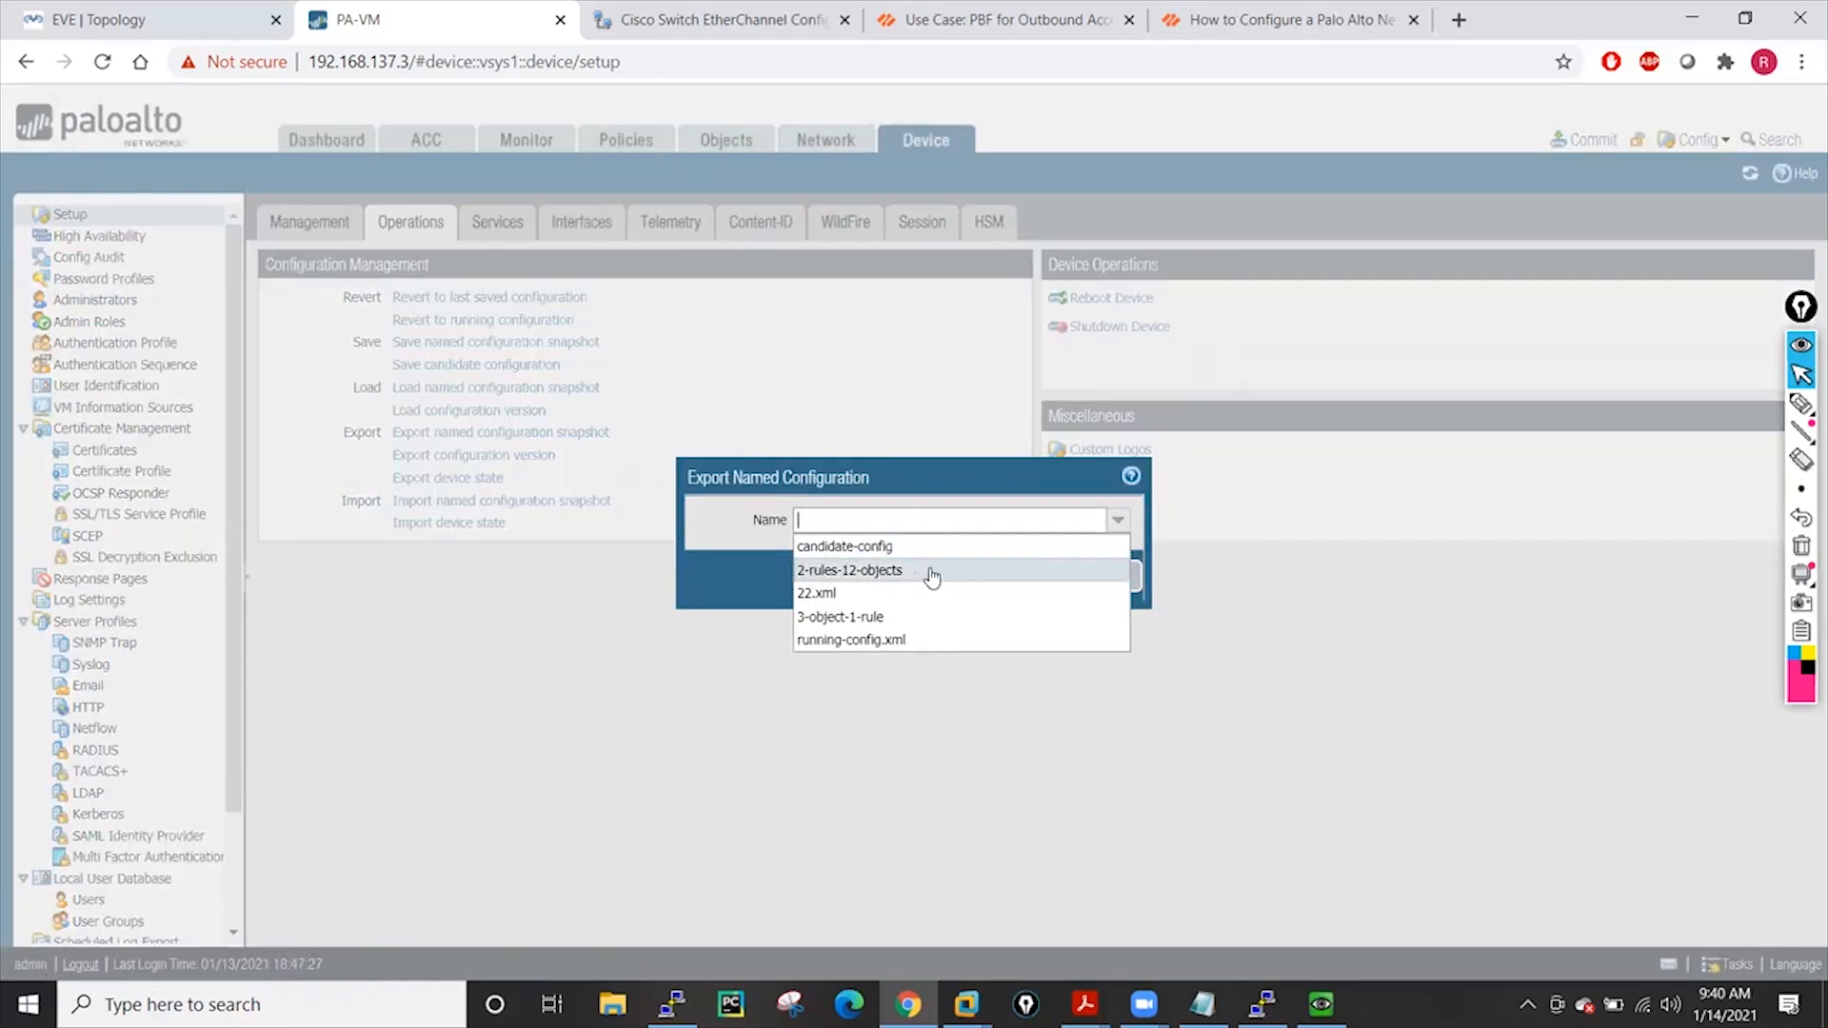
pyautogui.click(860, 571)
pyautogui.click(1028, 577)
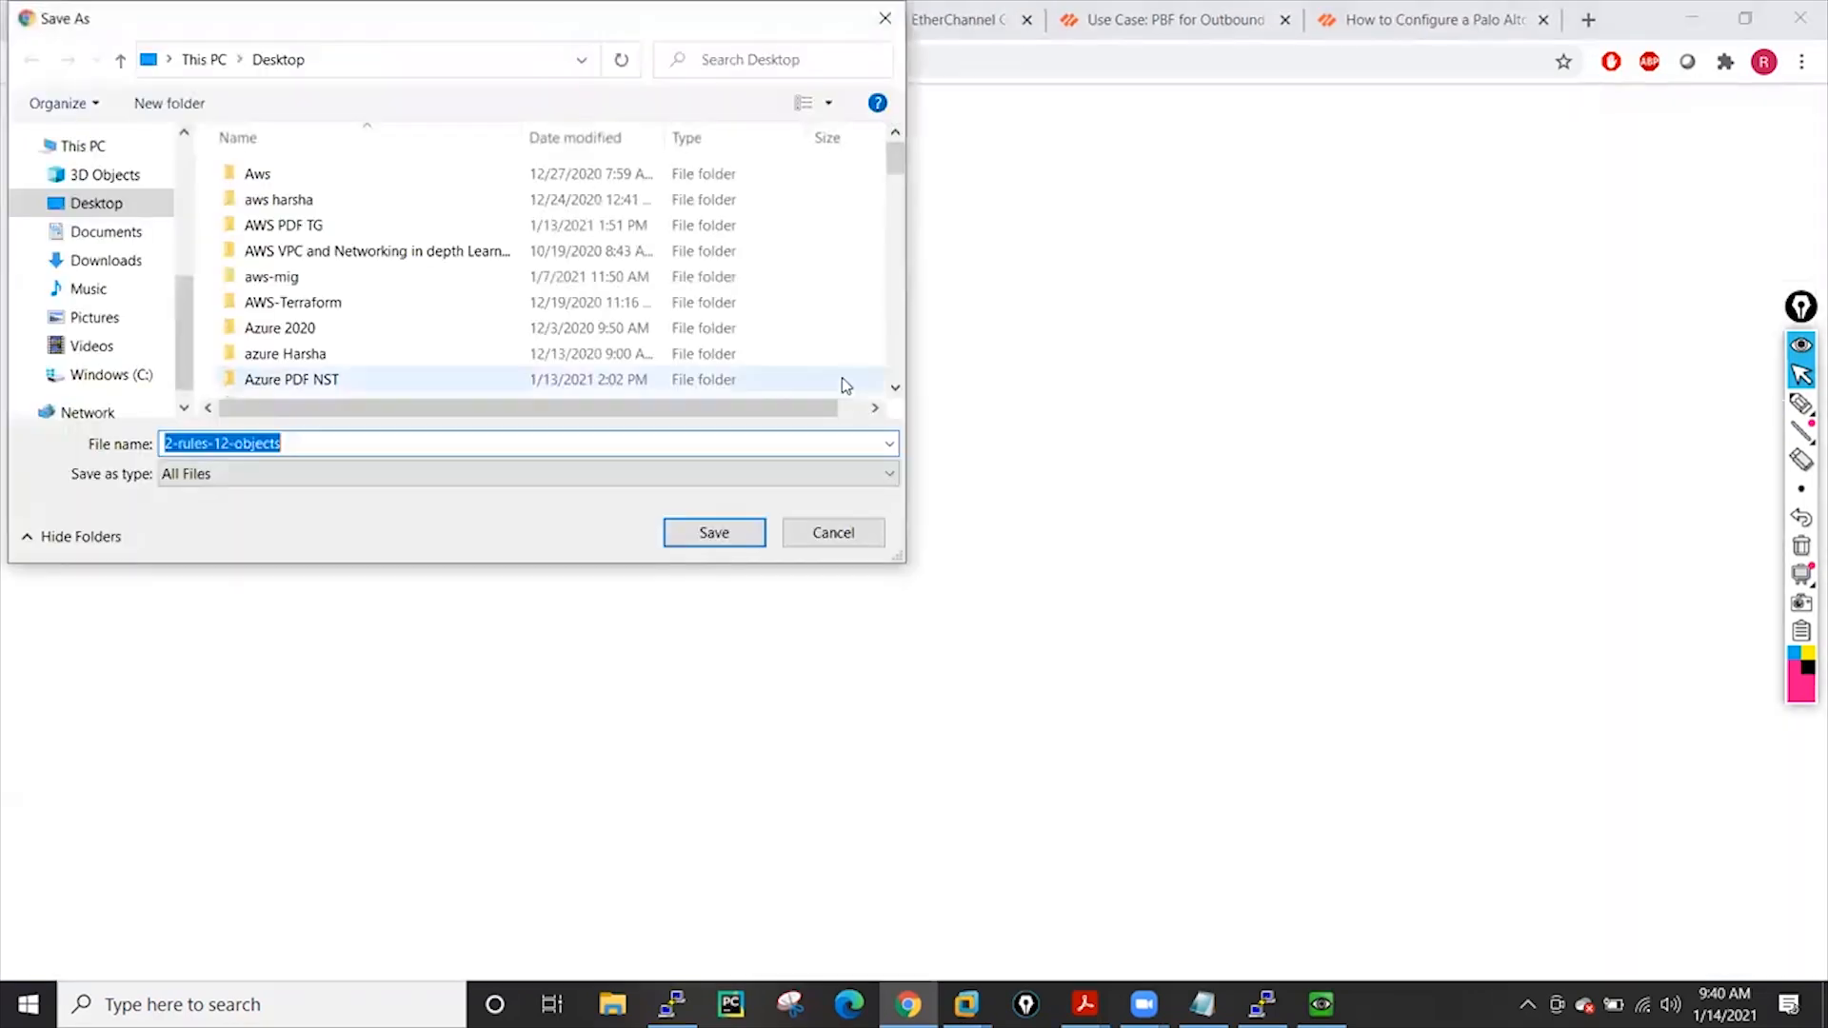
pyautogui.click(750, 540)
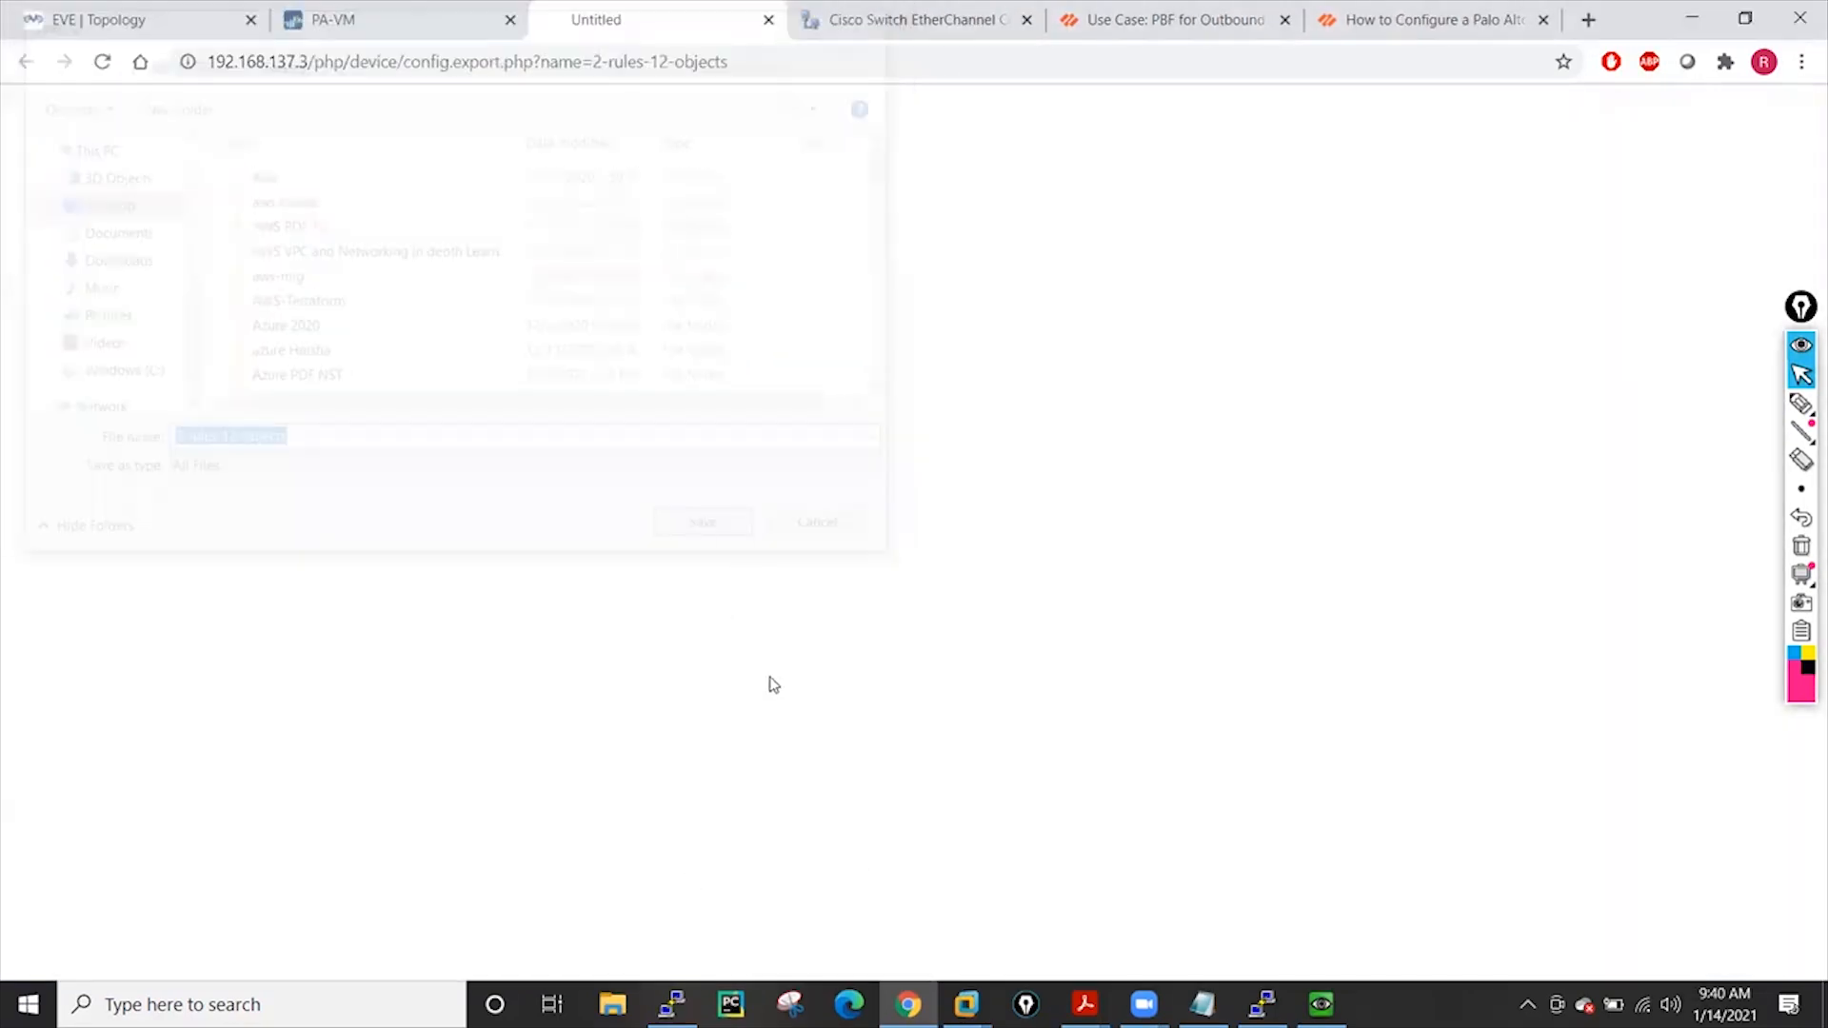
pyautogui.click(1806, 948)
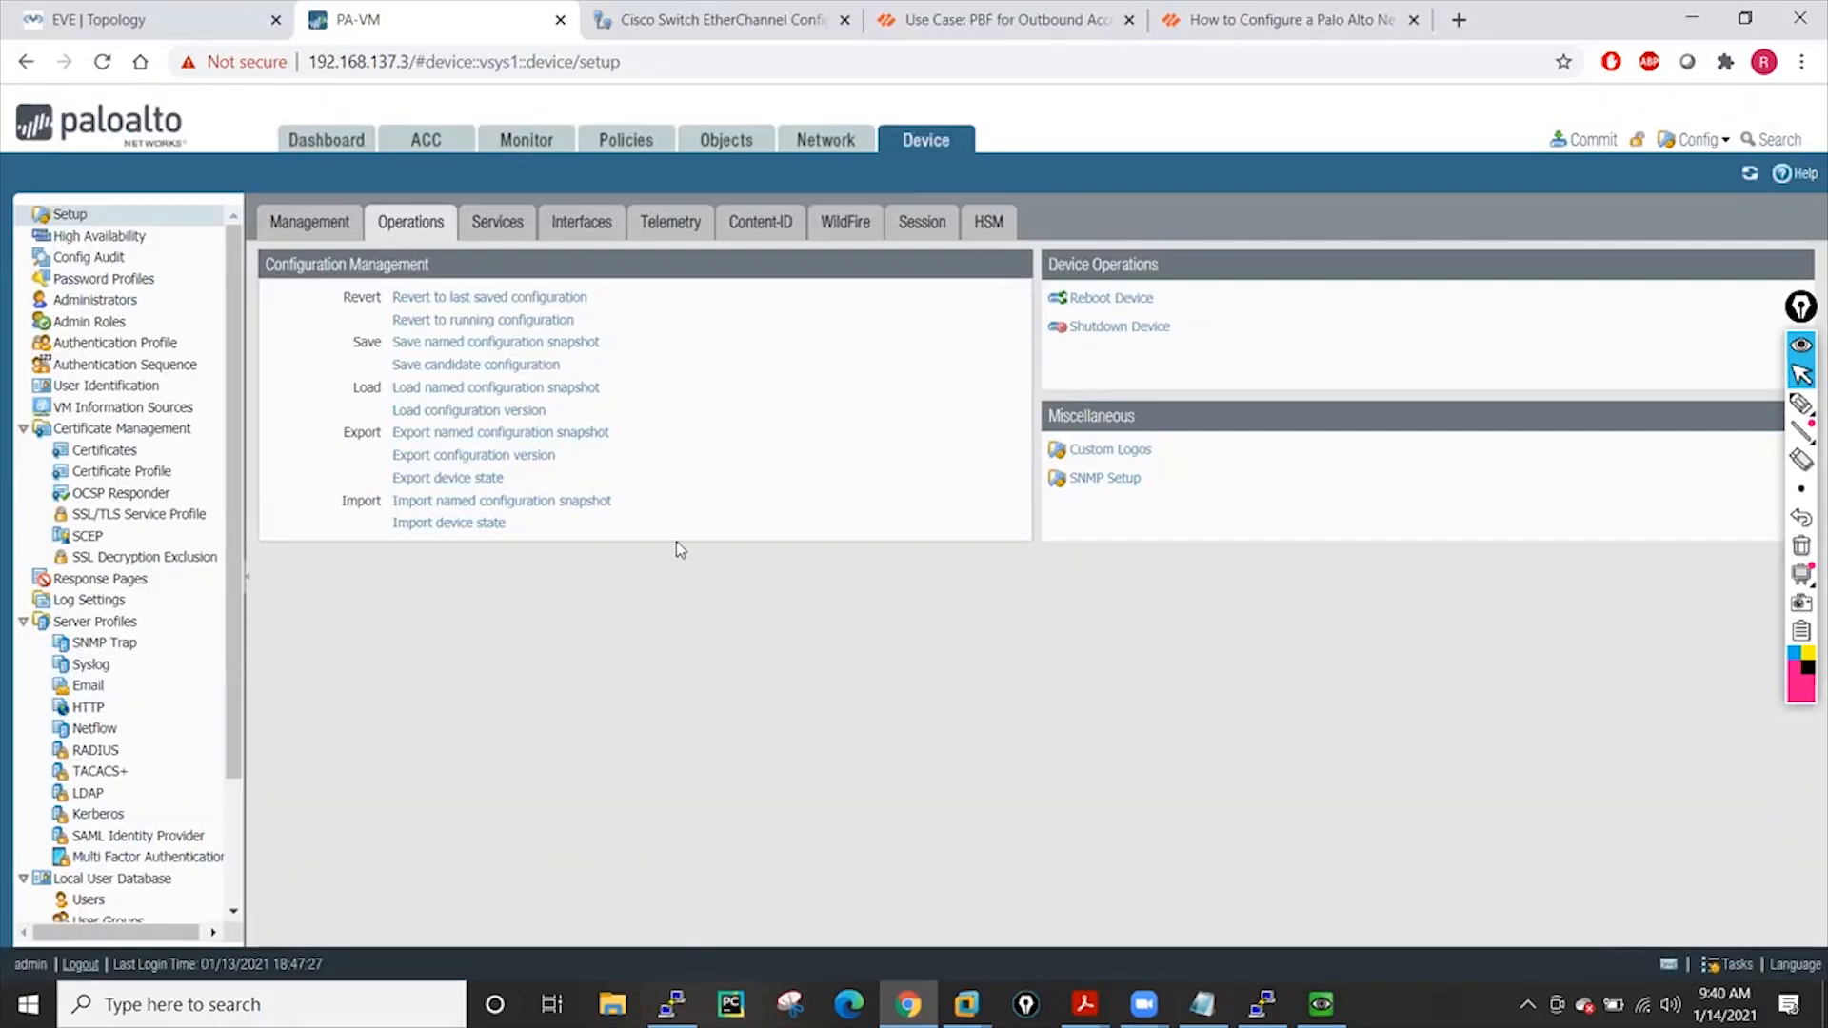
# Revert the candidate configuration to the last saved configuration, backing out of a revert-to-running first
pyautogui.click(504, 323)
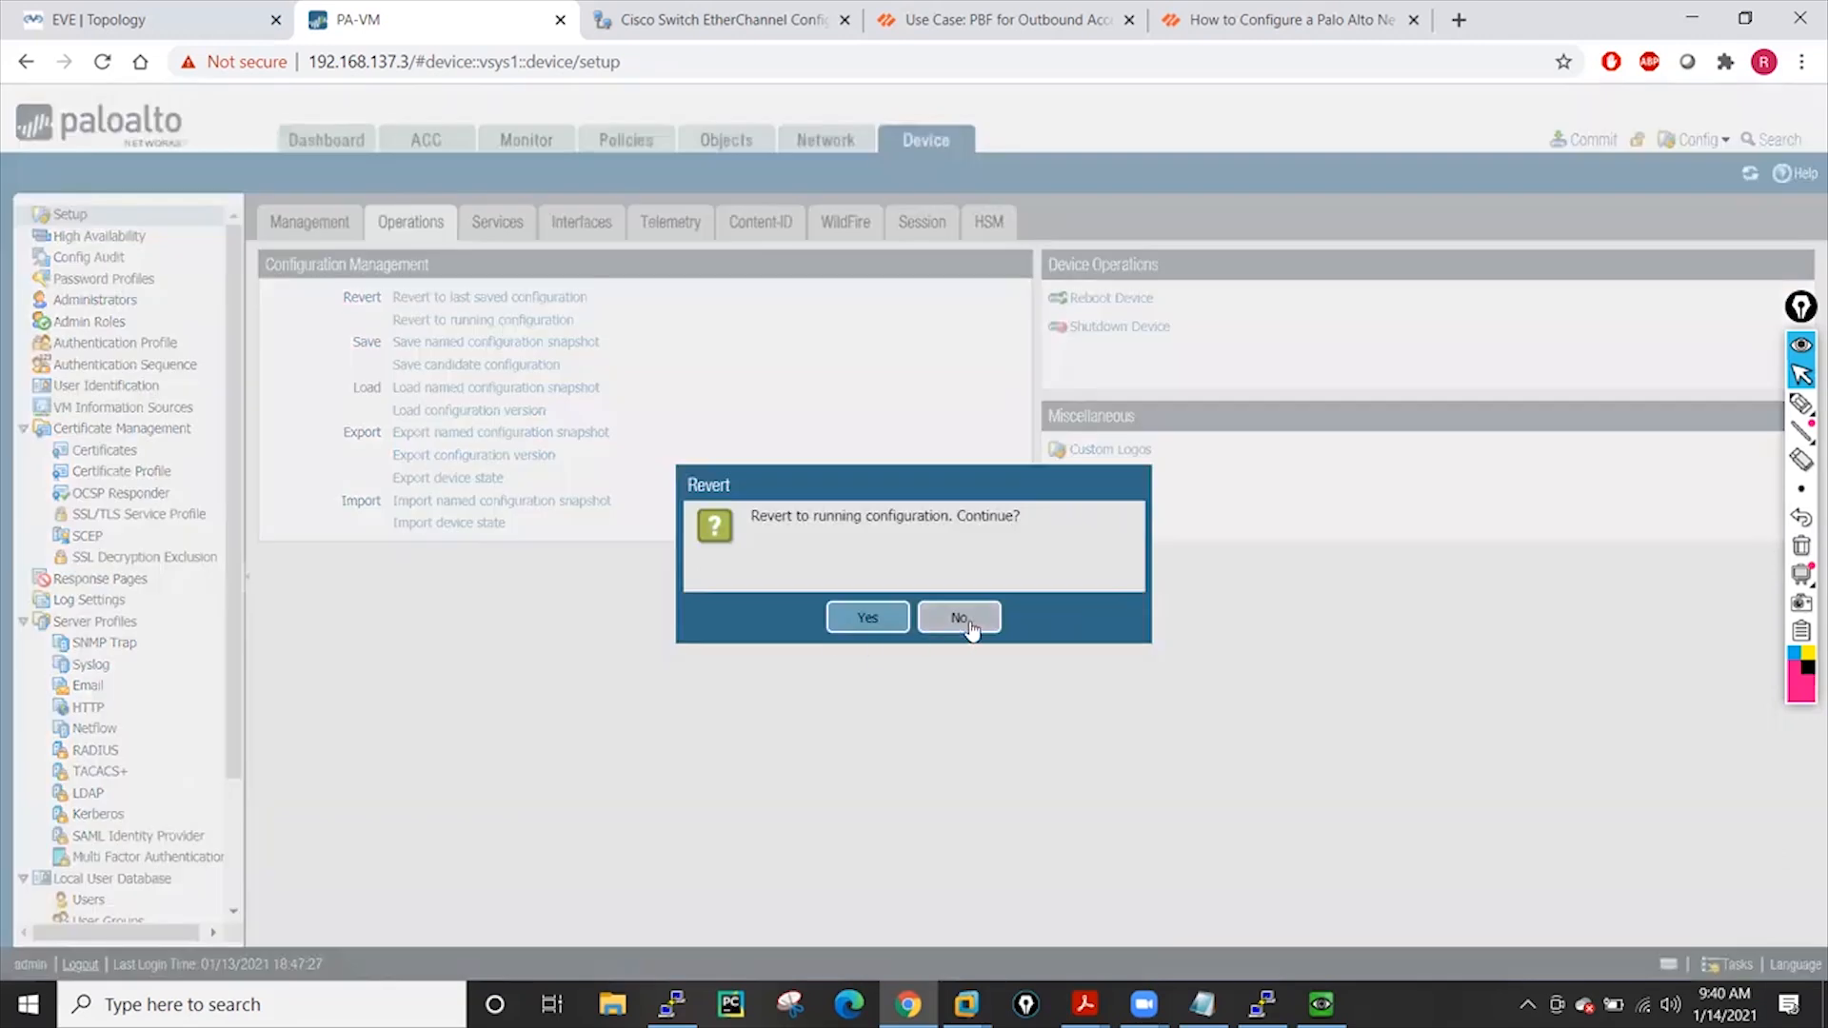
pyautogui.click(952, 619)
pyautogui.click(490, 296)
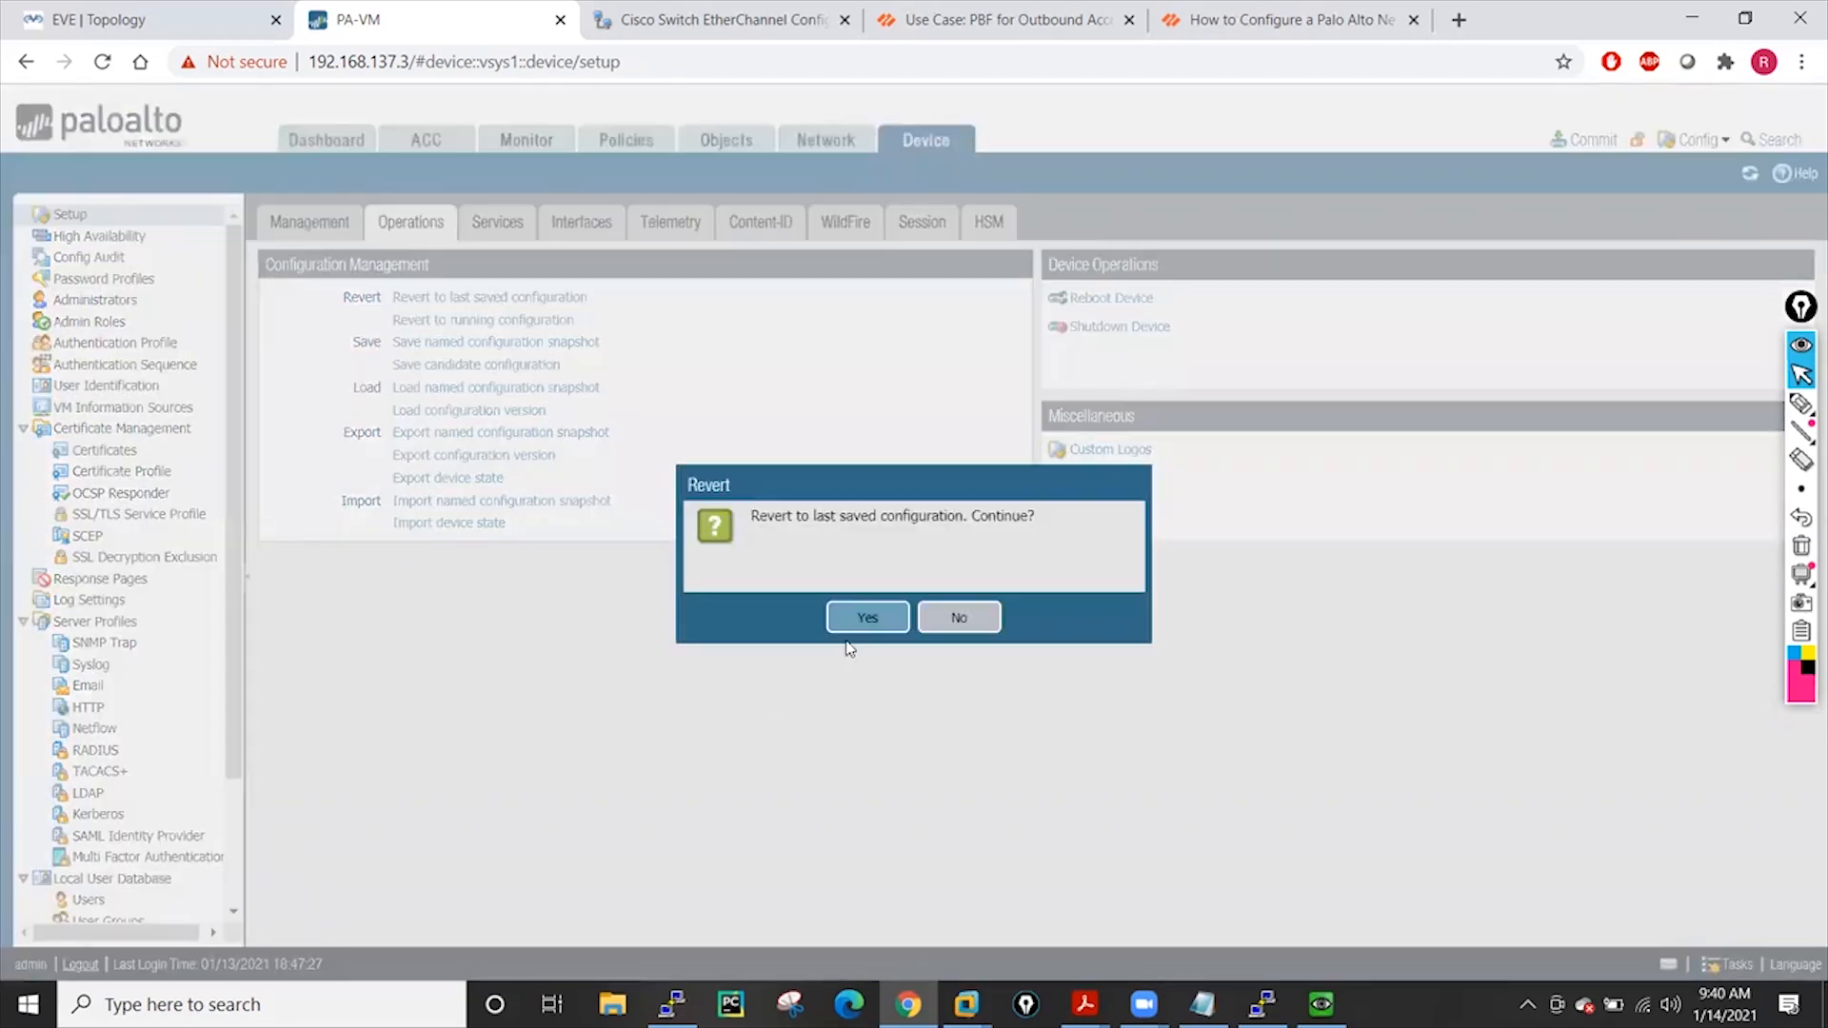
pyautogui.click(858, 625)
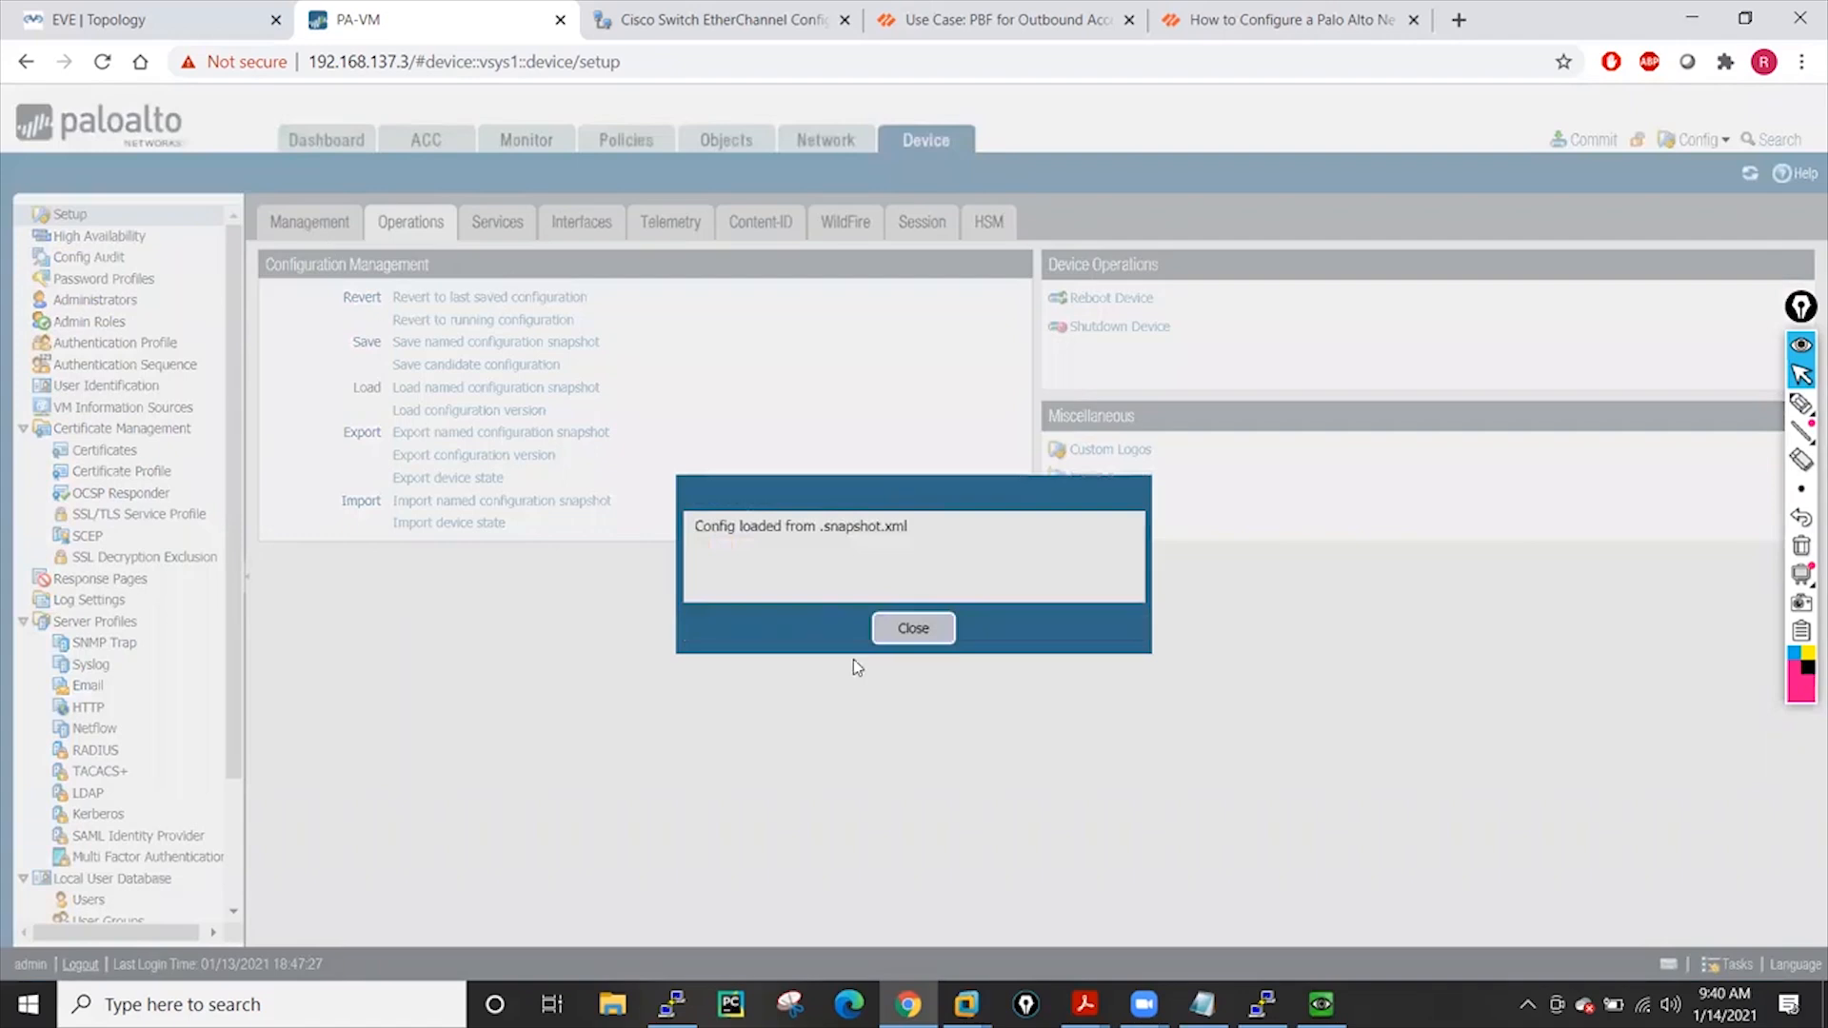
pyautogui.click(912, 629)
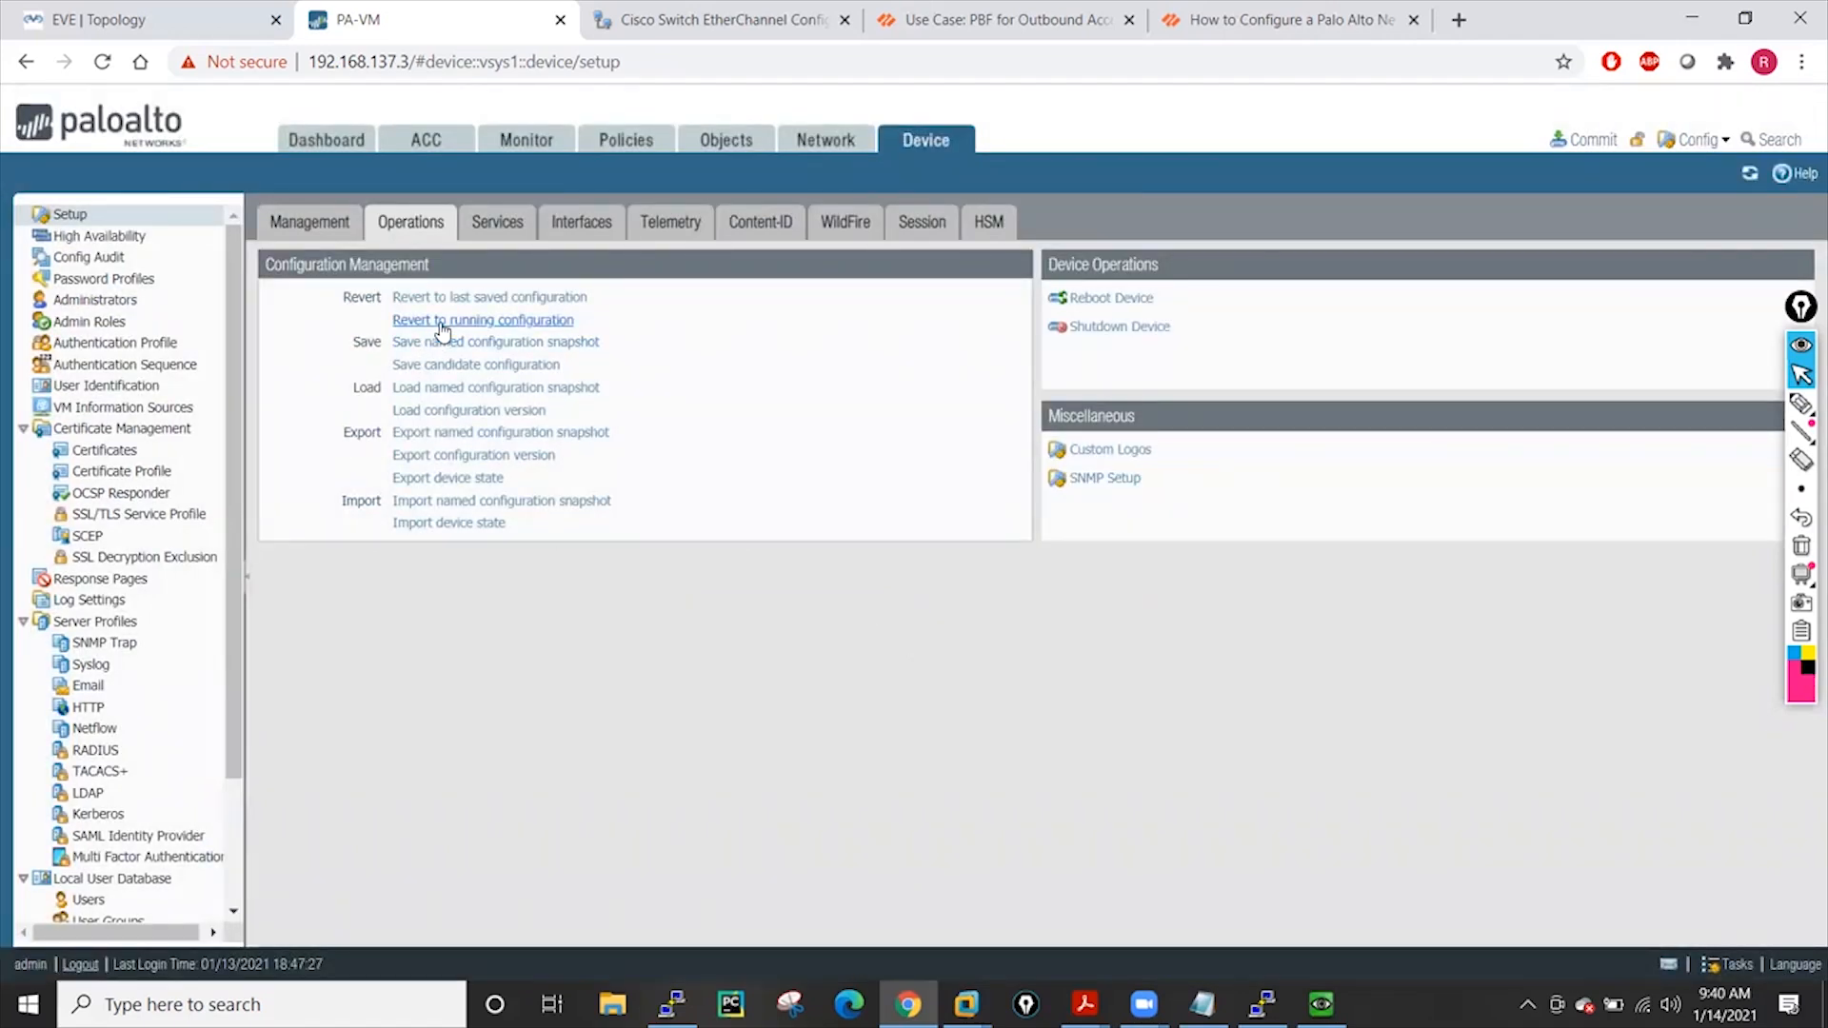
# Revert to the running configuration, check Policies and Objects, return to Device, then open File Explorer
pyautogui.click(483, 320)
pyautogui.click(866, 618)
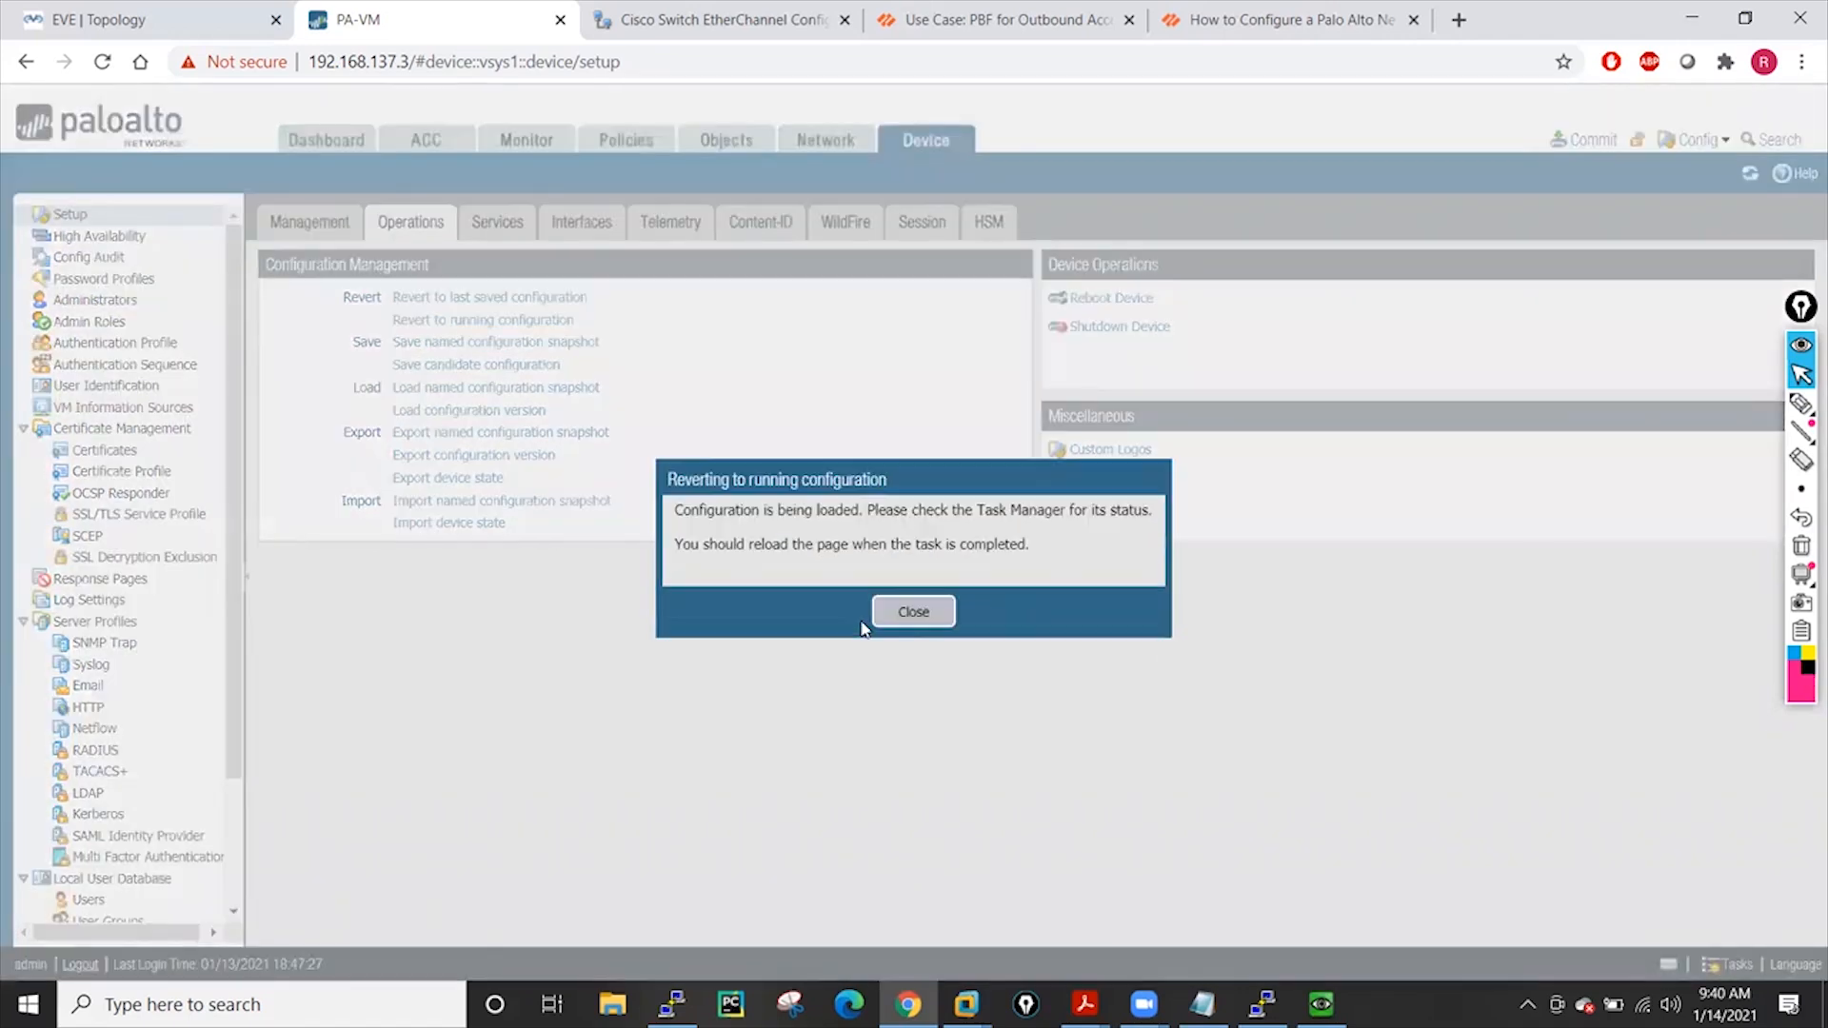
pyautogui.click(912, 612)
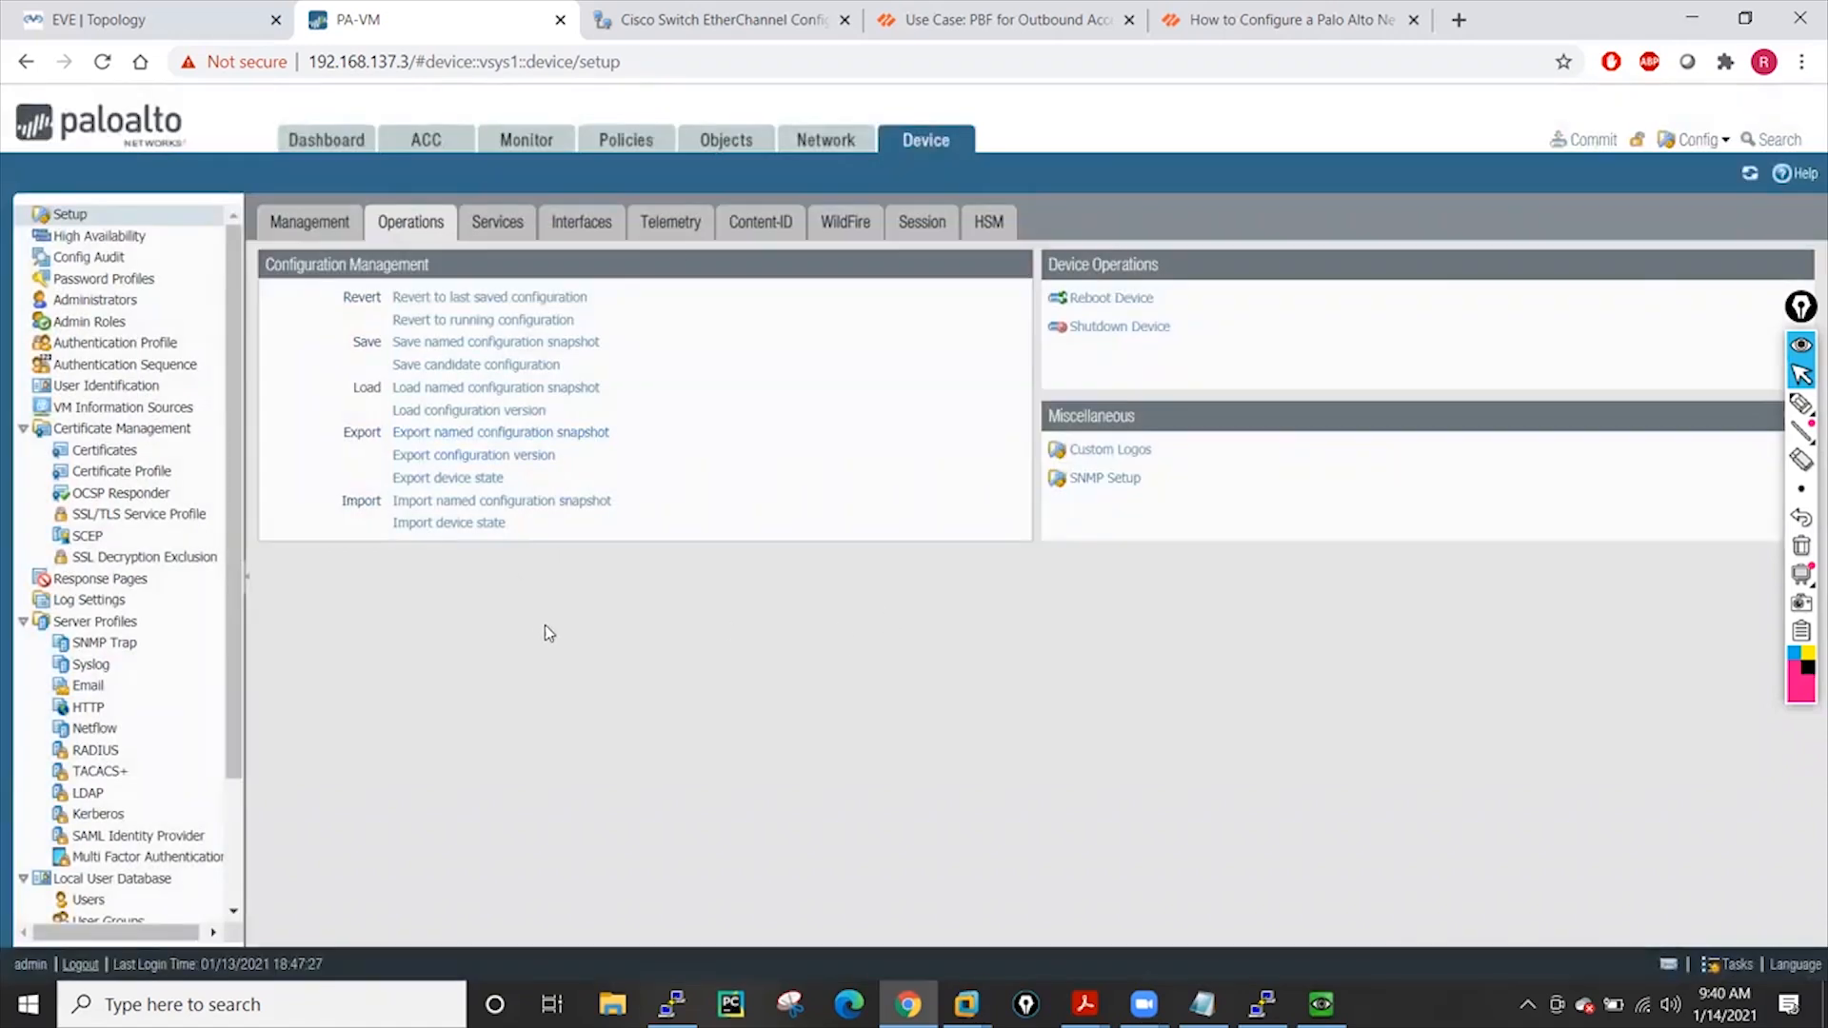
pyautogui.click(619, 140)
pyautogui.click(731, 141)
pyautogui.click(898, 145)
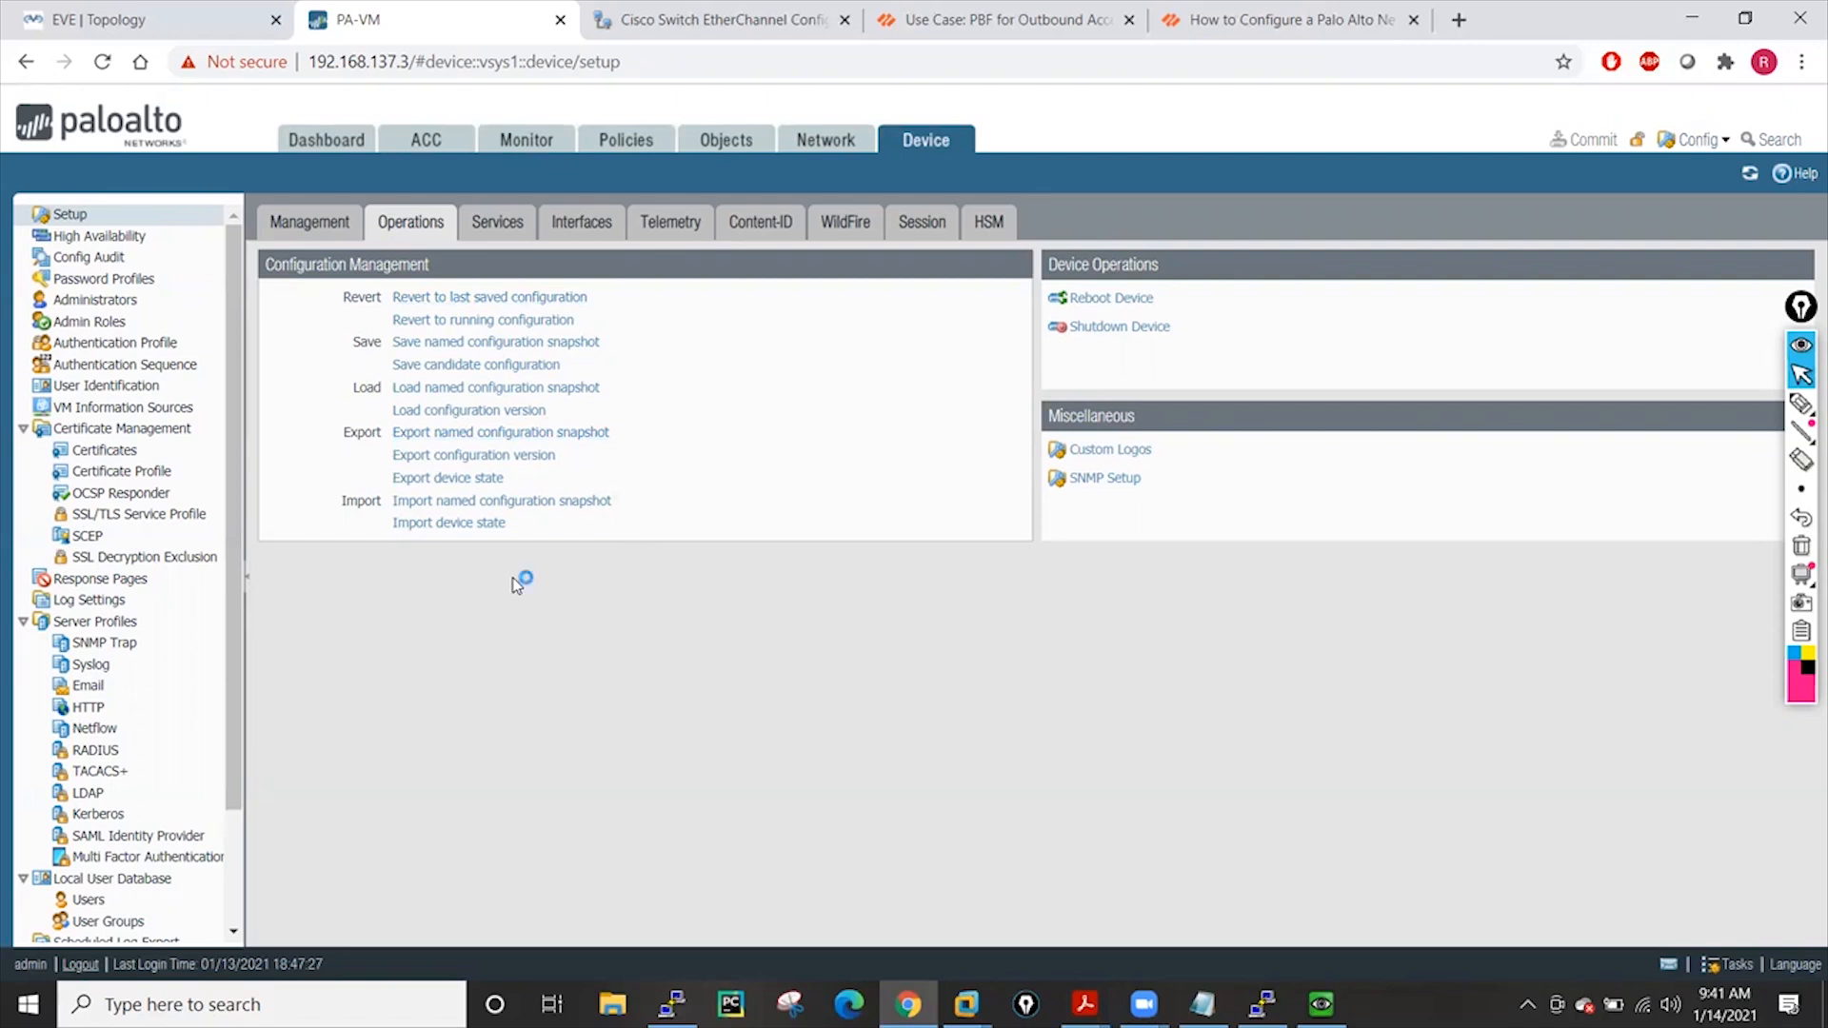
pyautogui.click(614, 1002)
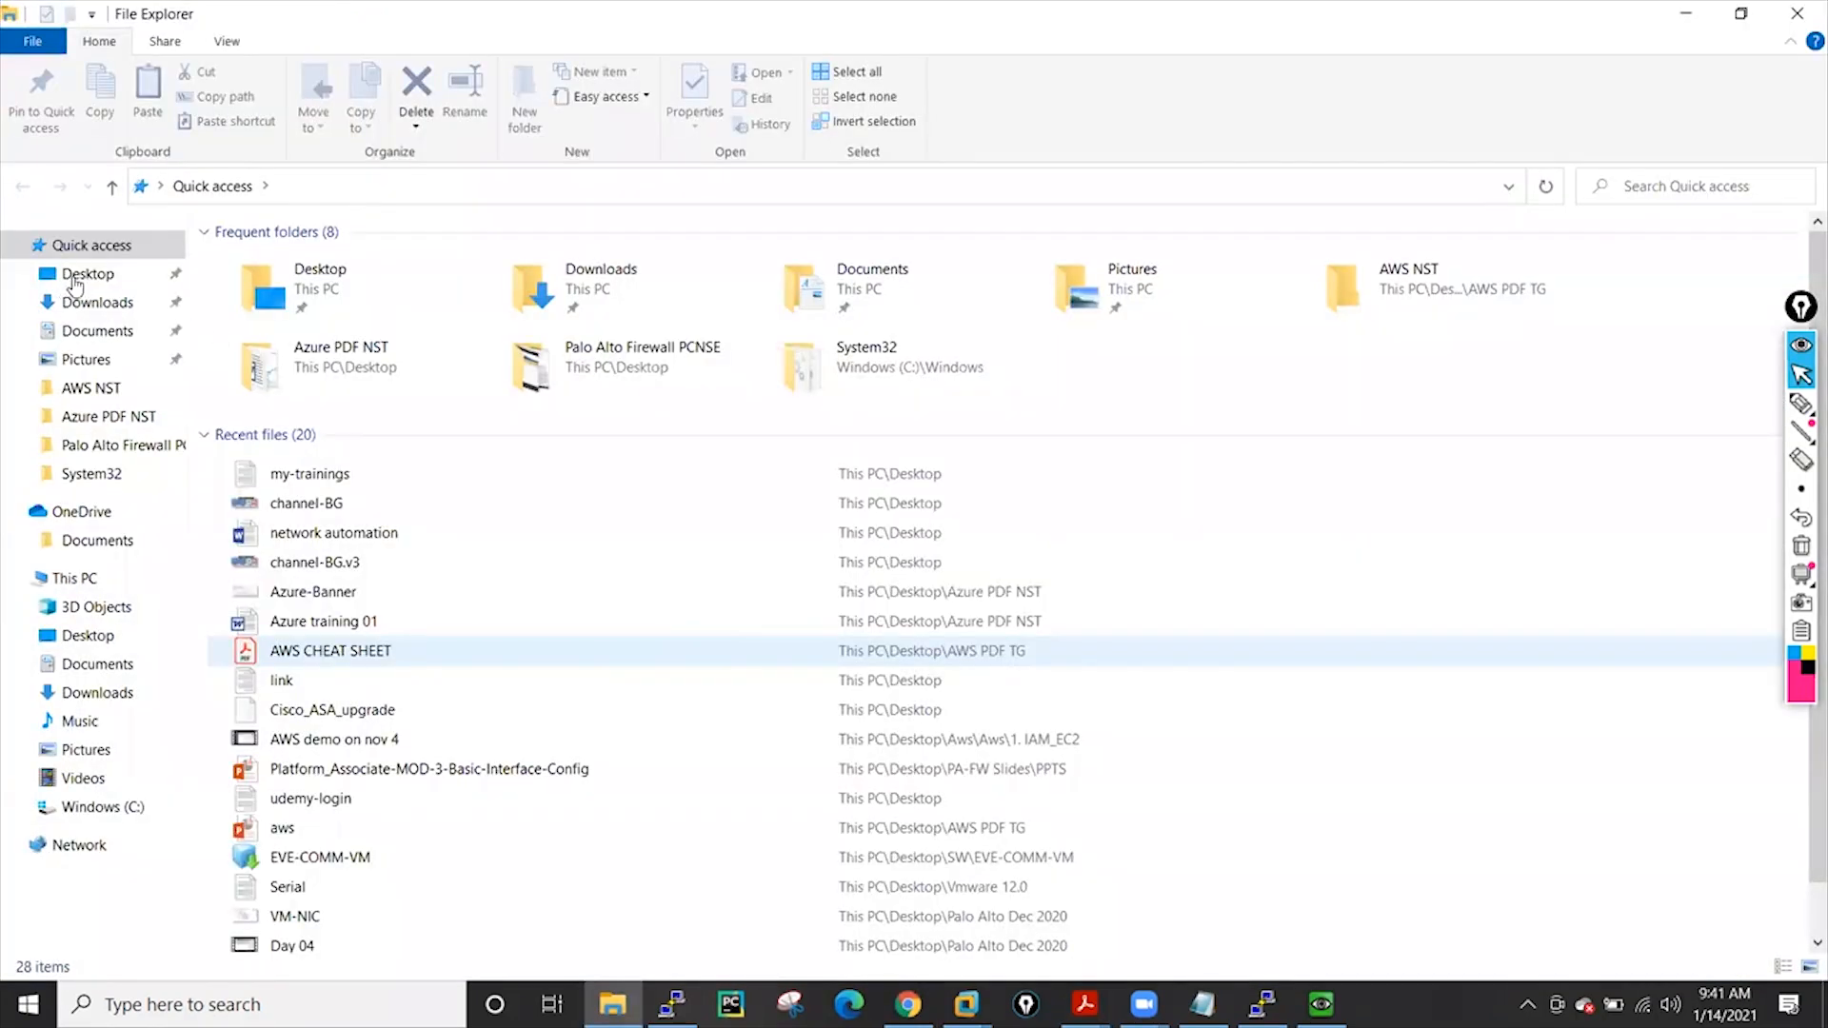
# Run the WinRadius application as administrator from Desktop > Palo Alto Dec 2020 > WinRadius
pyautogui.click(74, 278)
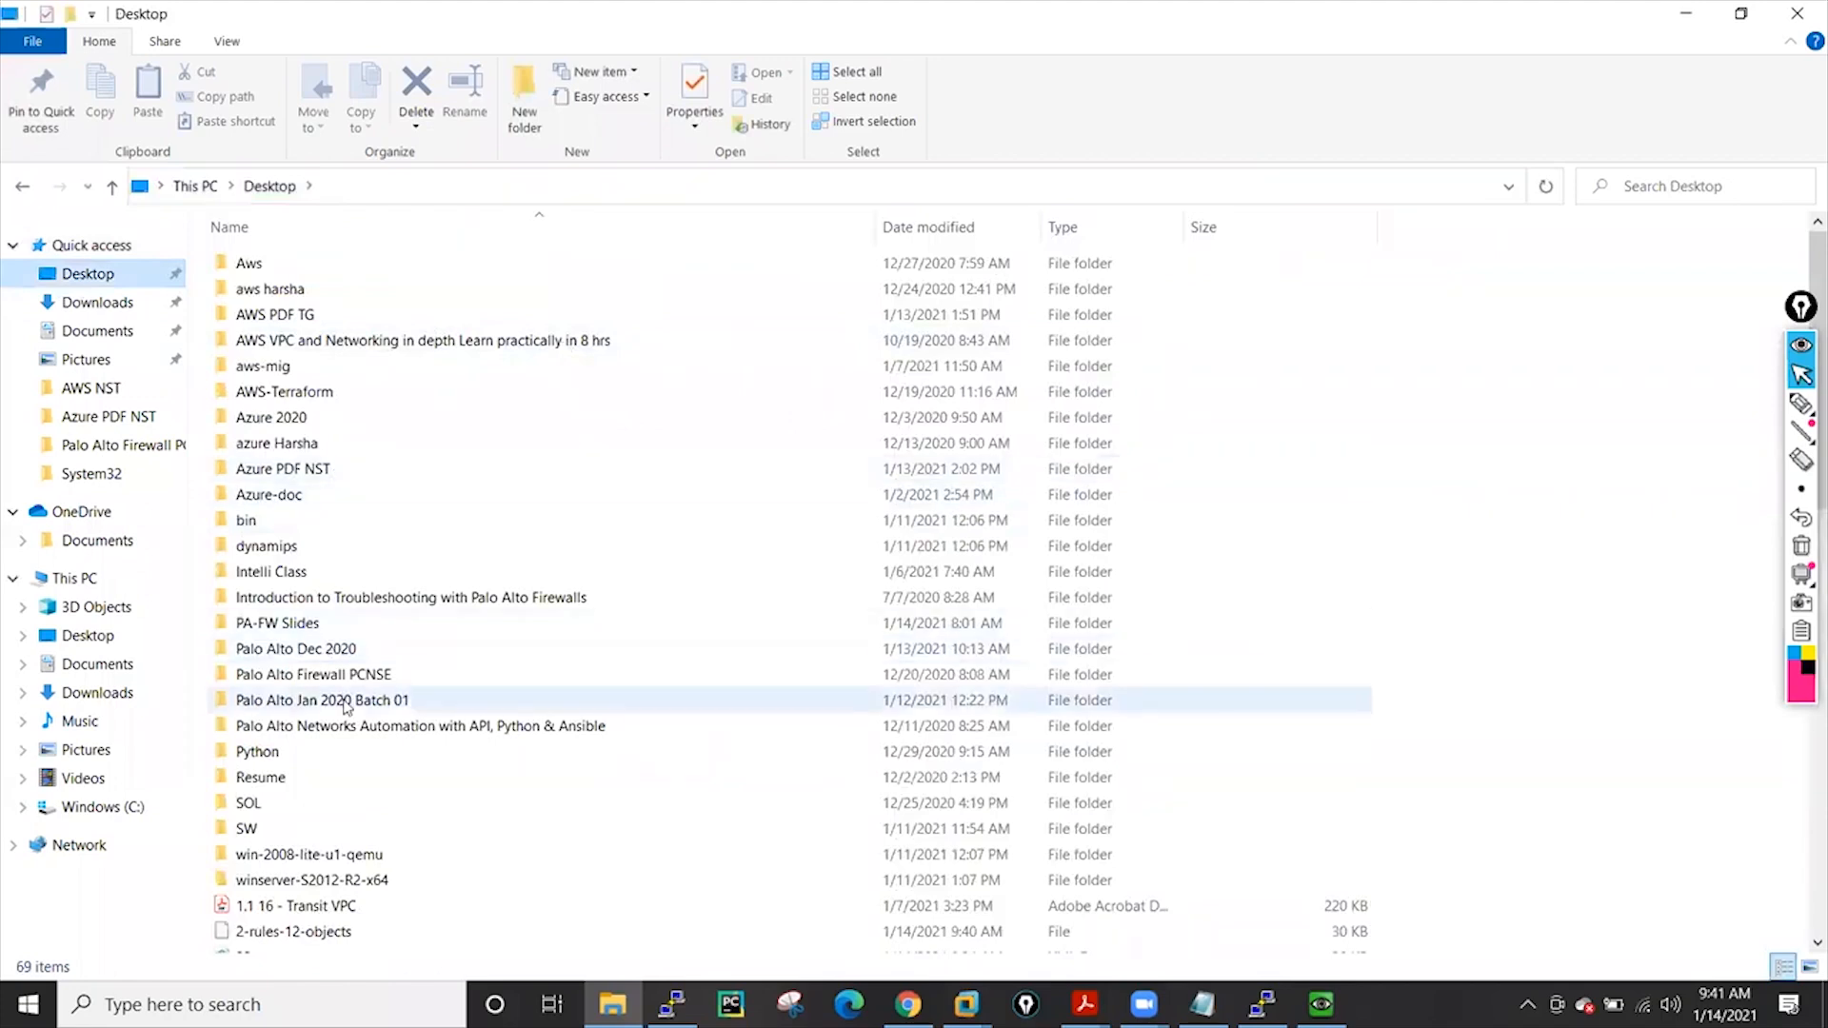
pyautogui.doubleClick(325, 656)
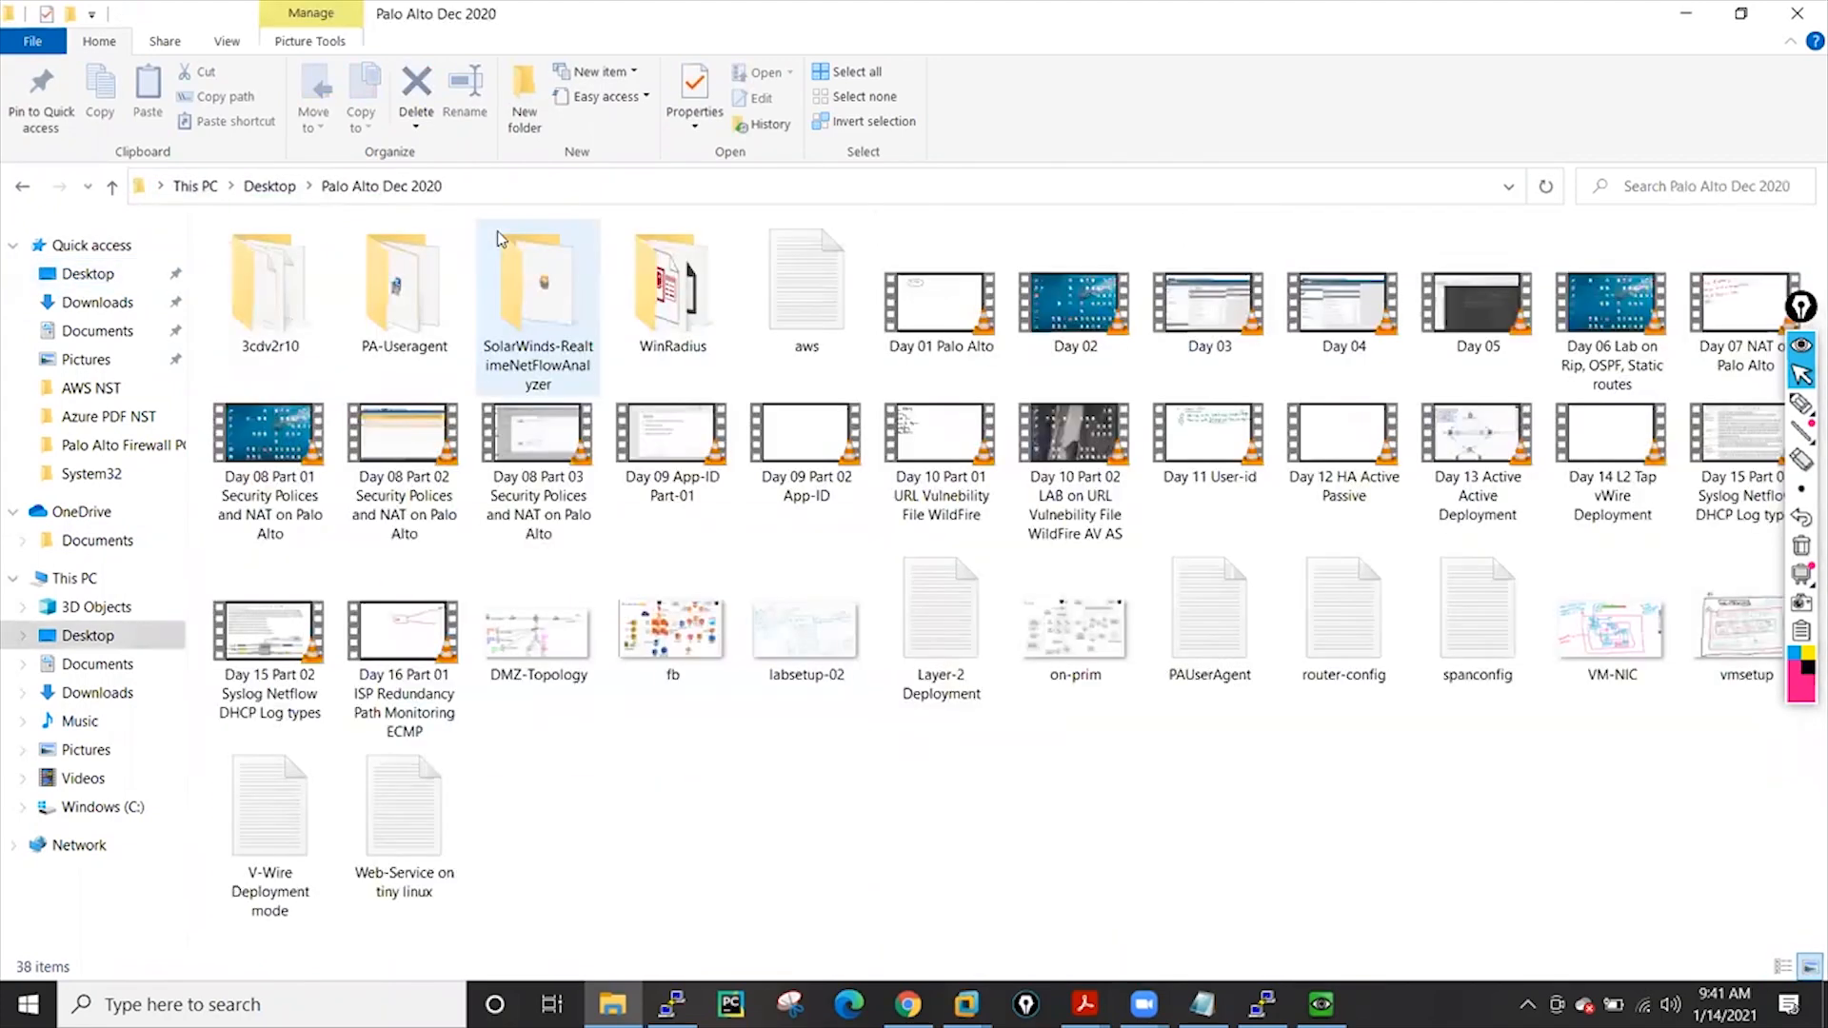
pyautogui.doubleClick(682, 307)
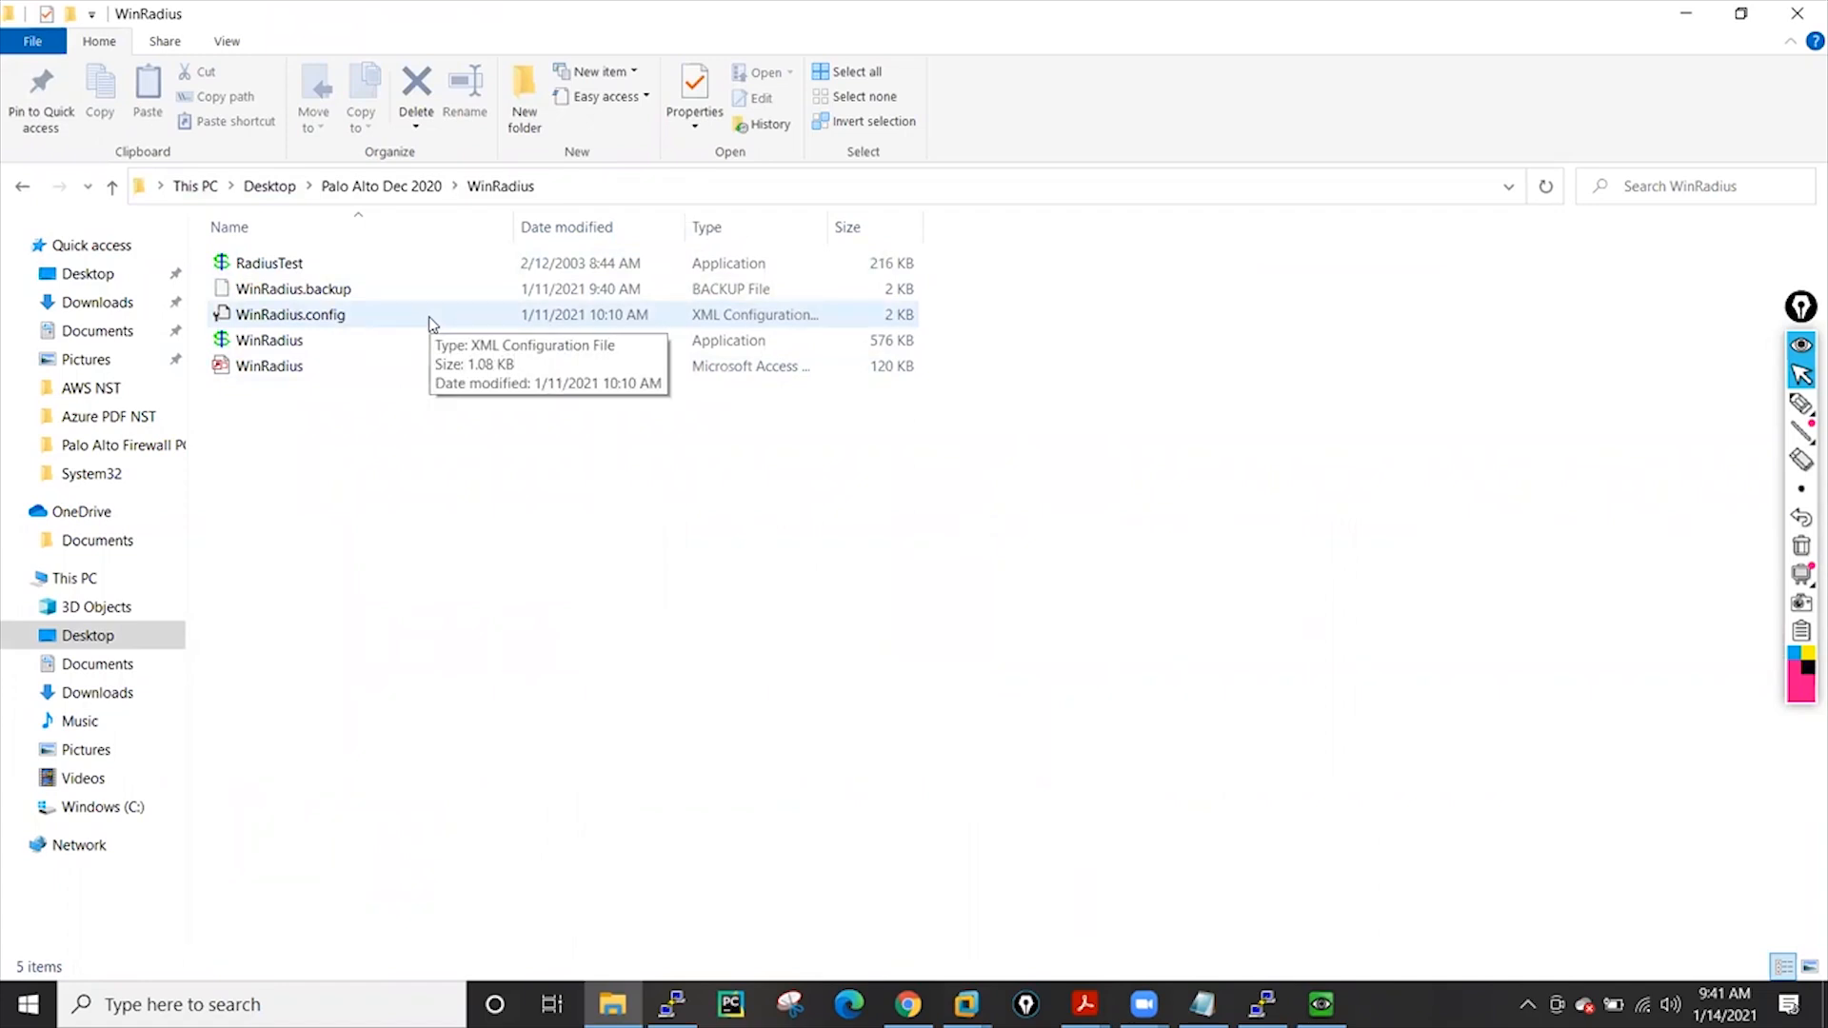
pyautogui.click(264, 344)
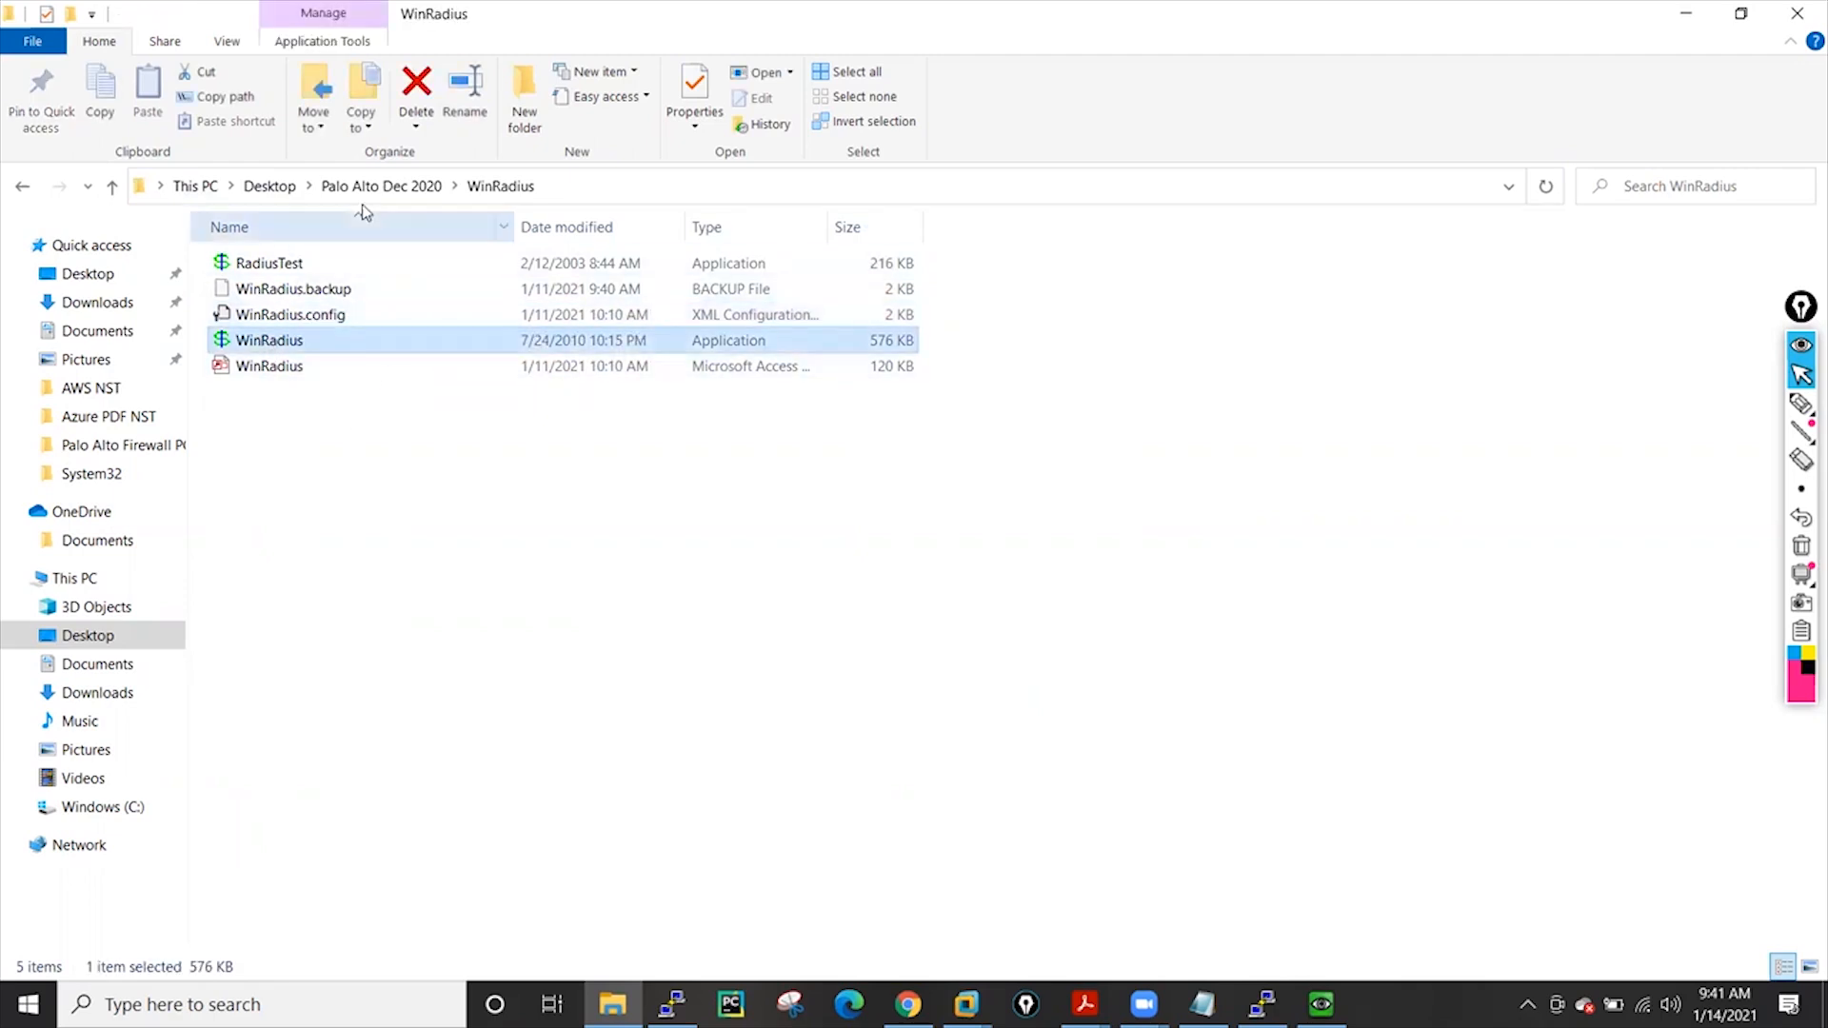
pyautogui.rightClick(271, 335)
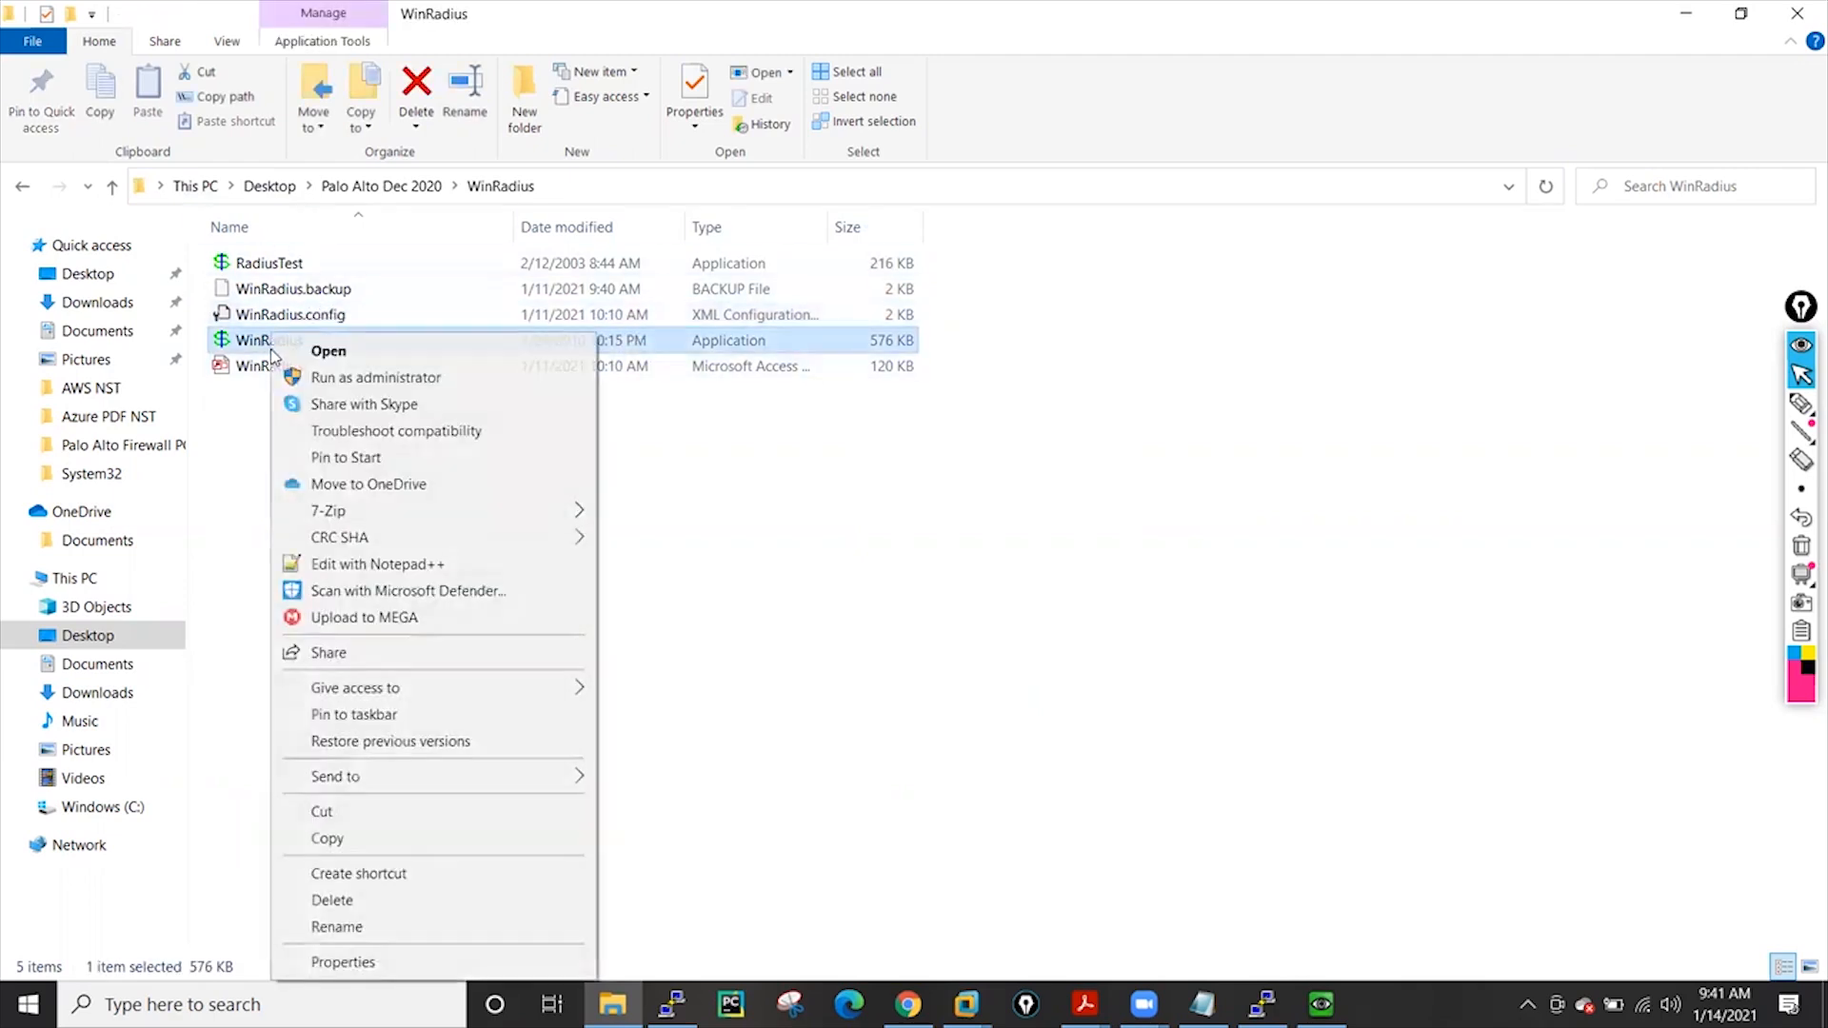
pyautogui.click(331, 378)
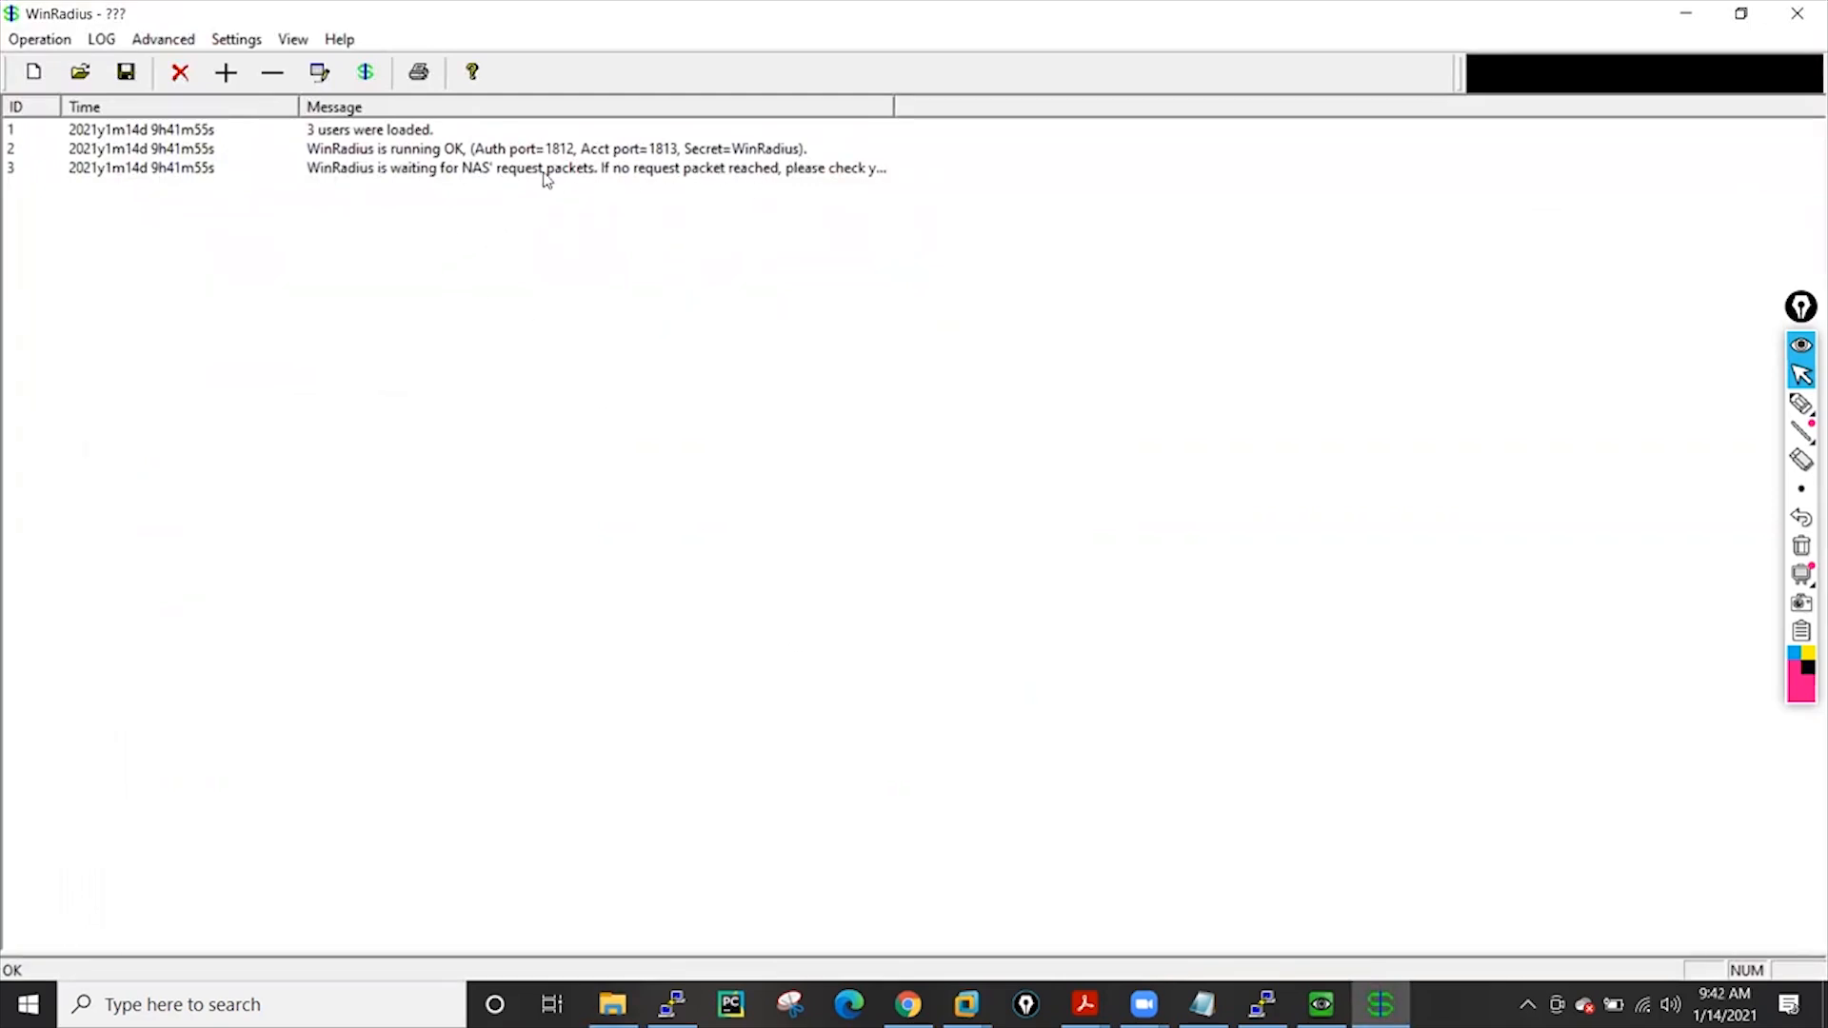
# Configure the WinRadius database connection with automatic ODBC setup
pyautogui.click(253, 42)
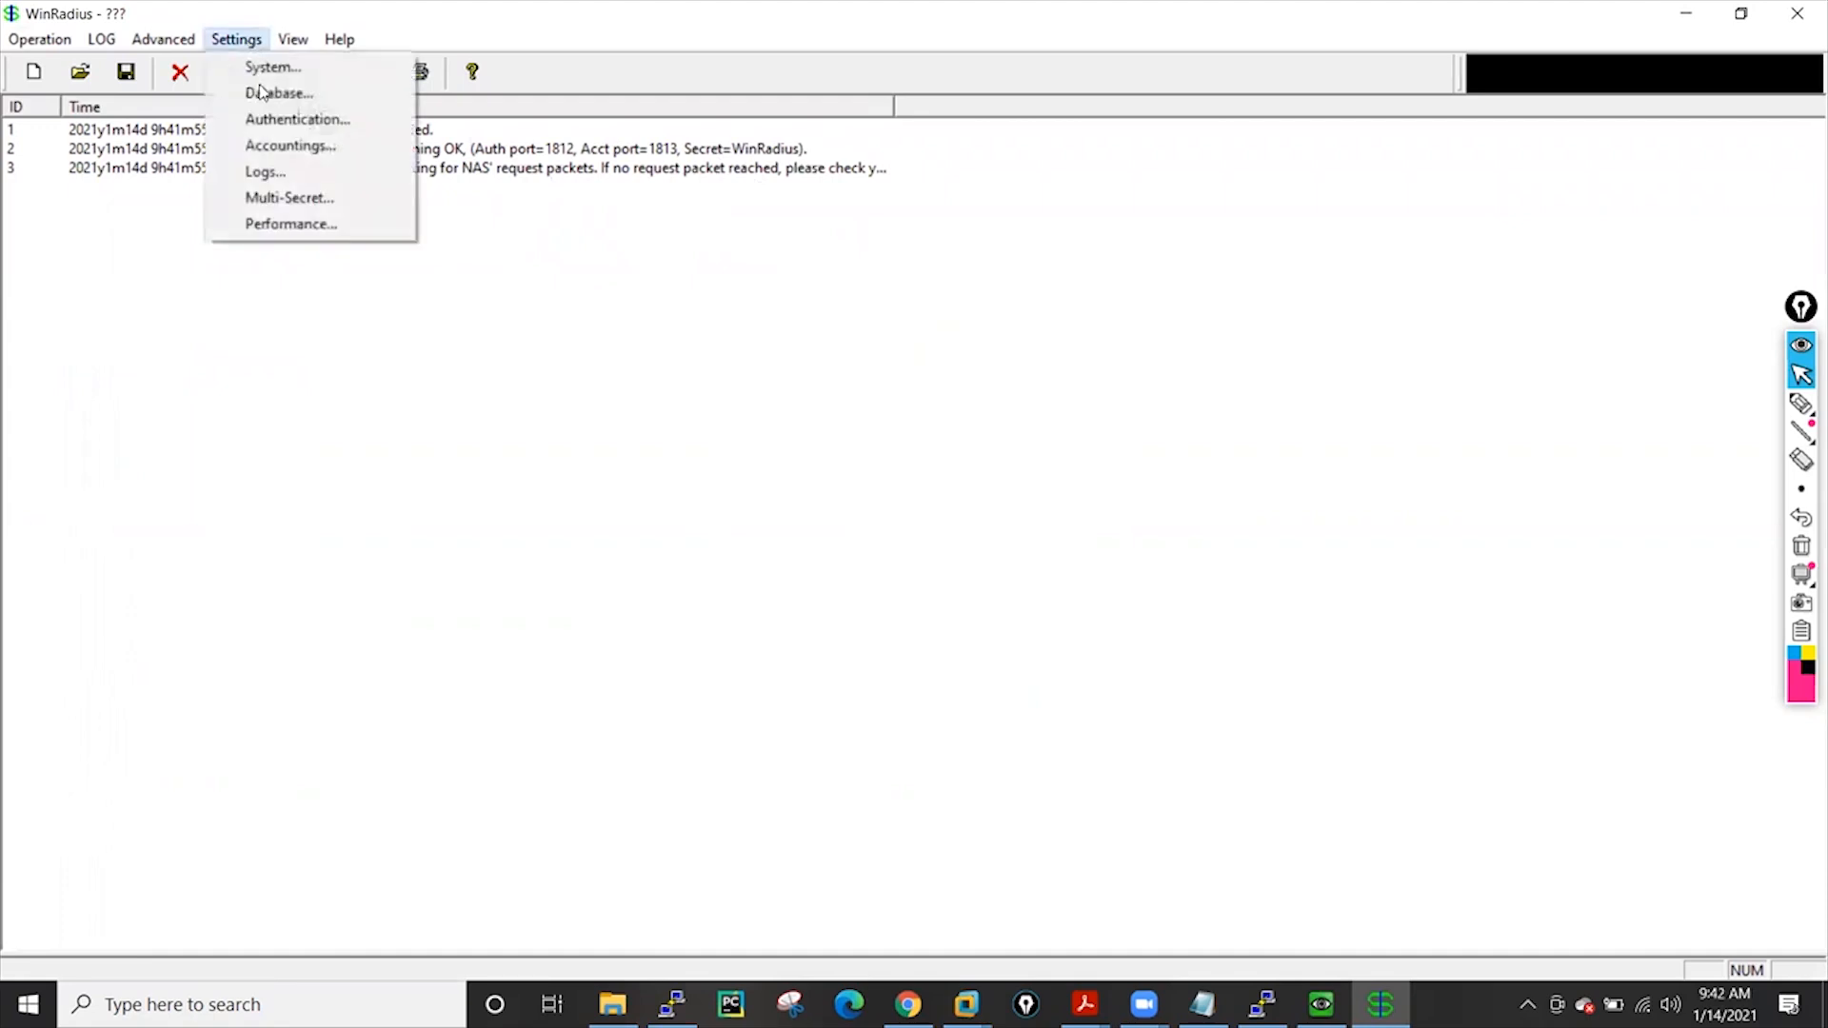
pyautogui.click(266, 99)
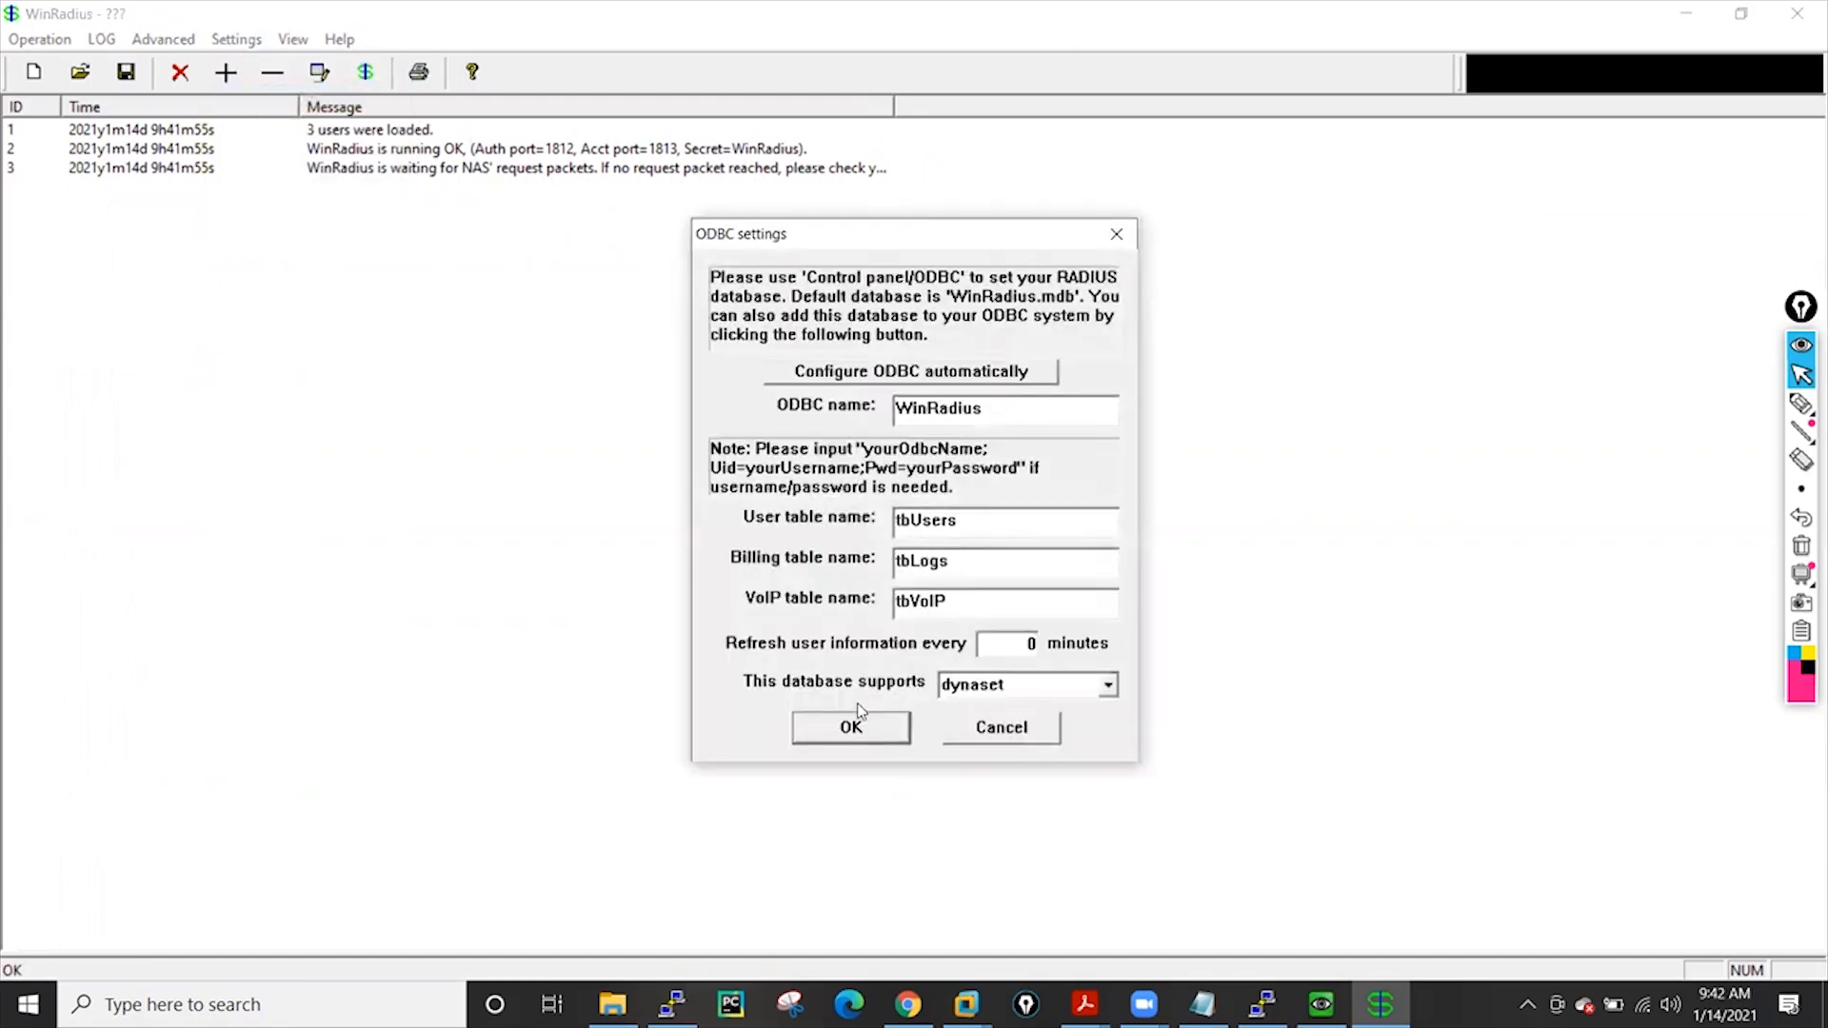
pyautogui.click(861, 381)
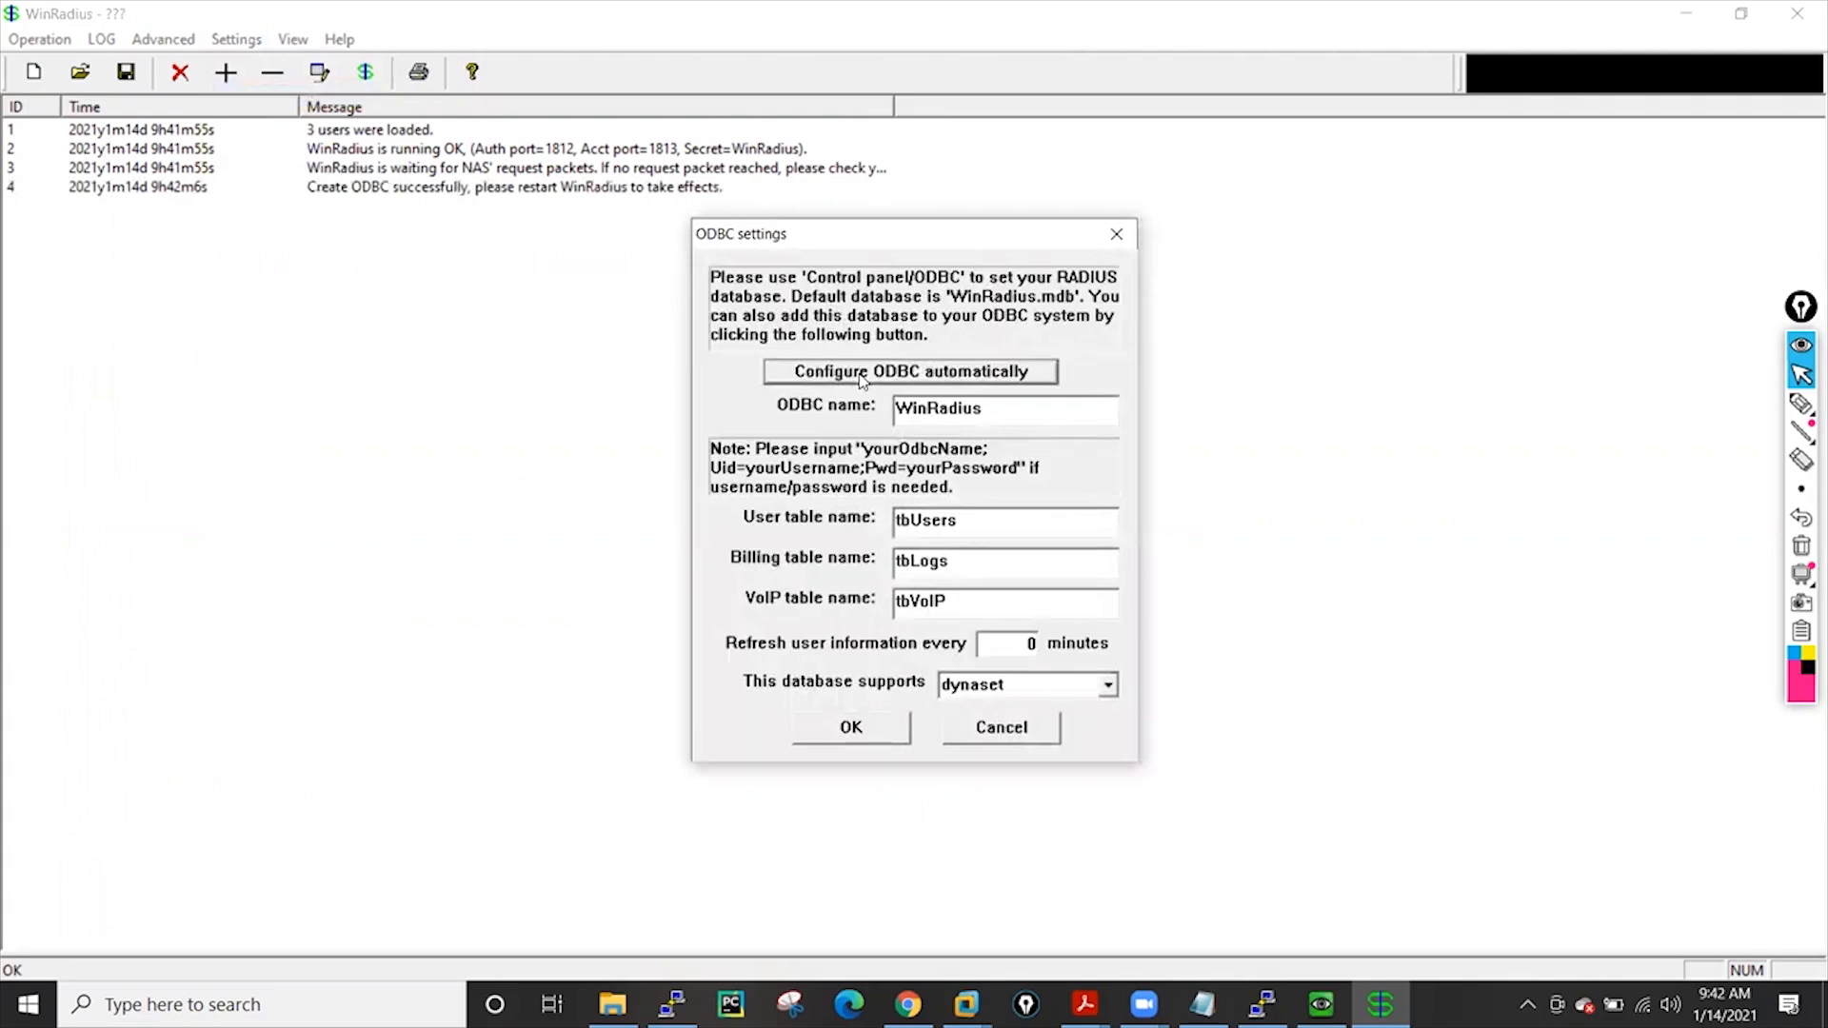
pyautogui.click(852, 728)
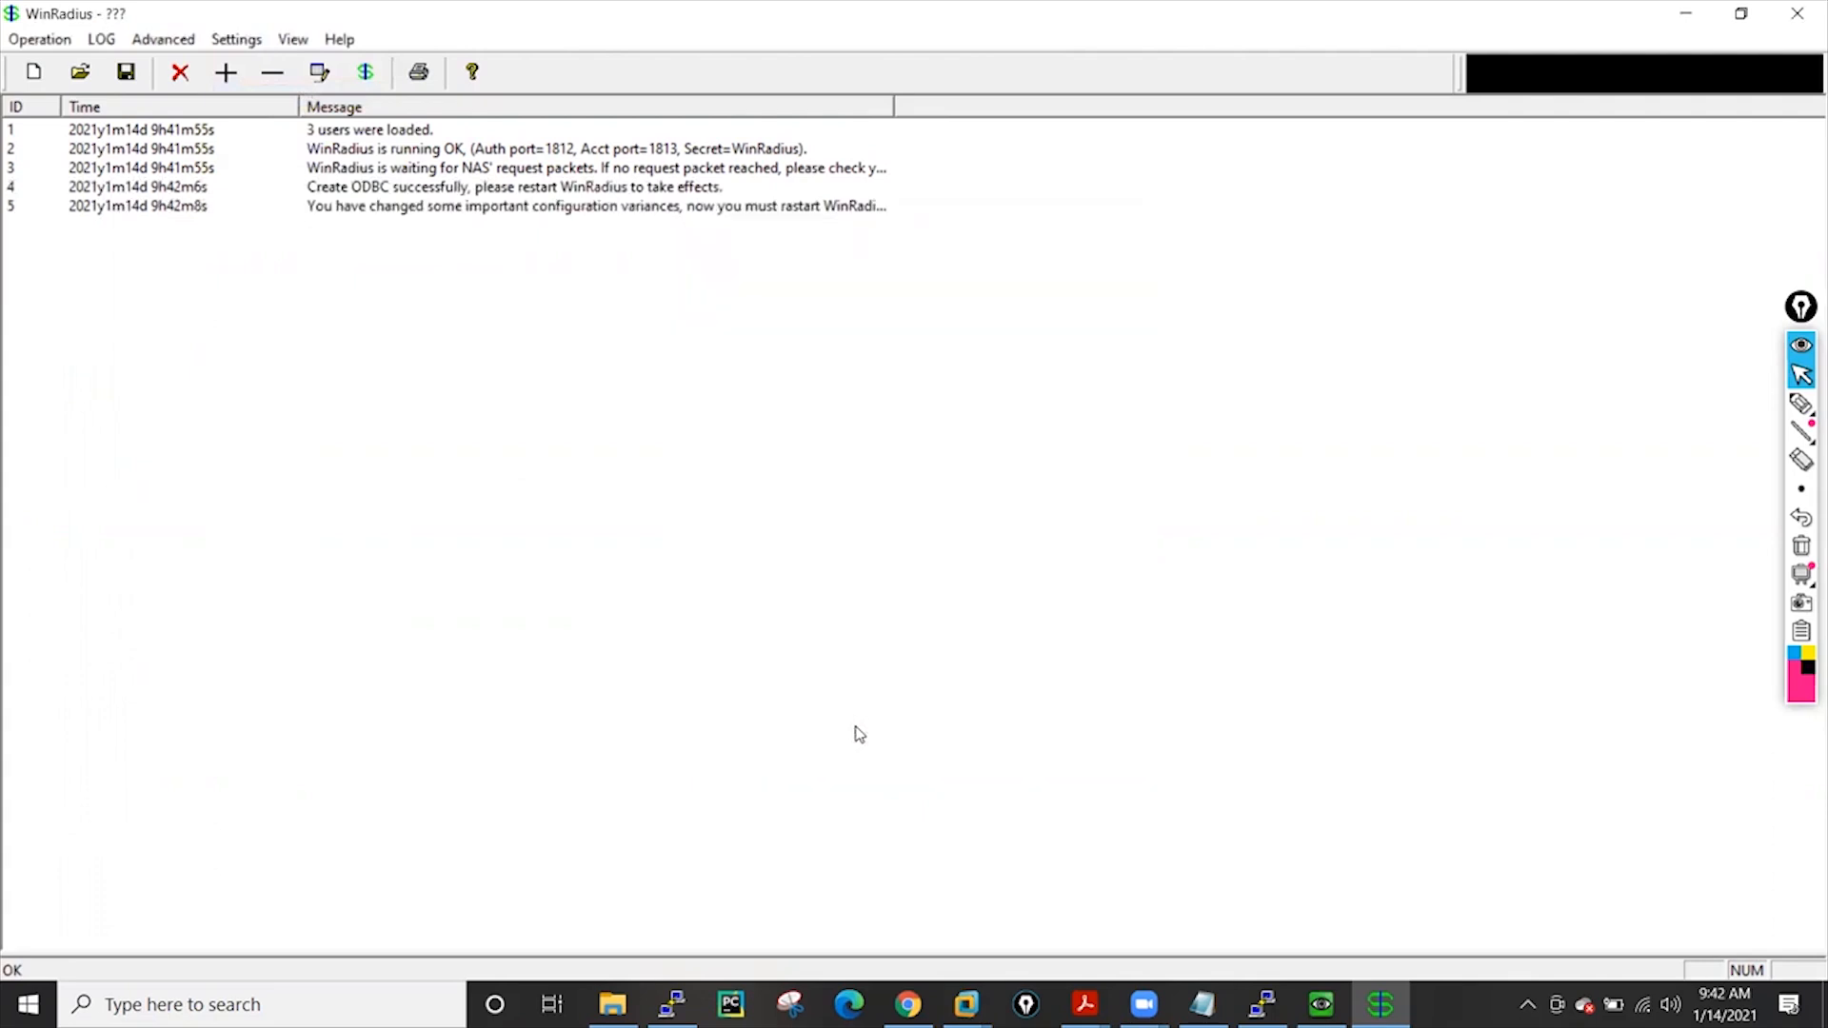
# Query user information to list the three existing RADIUS users
pyautogui.click(46, 45)
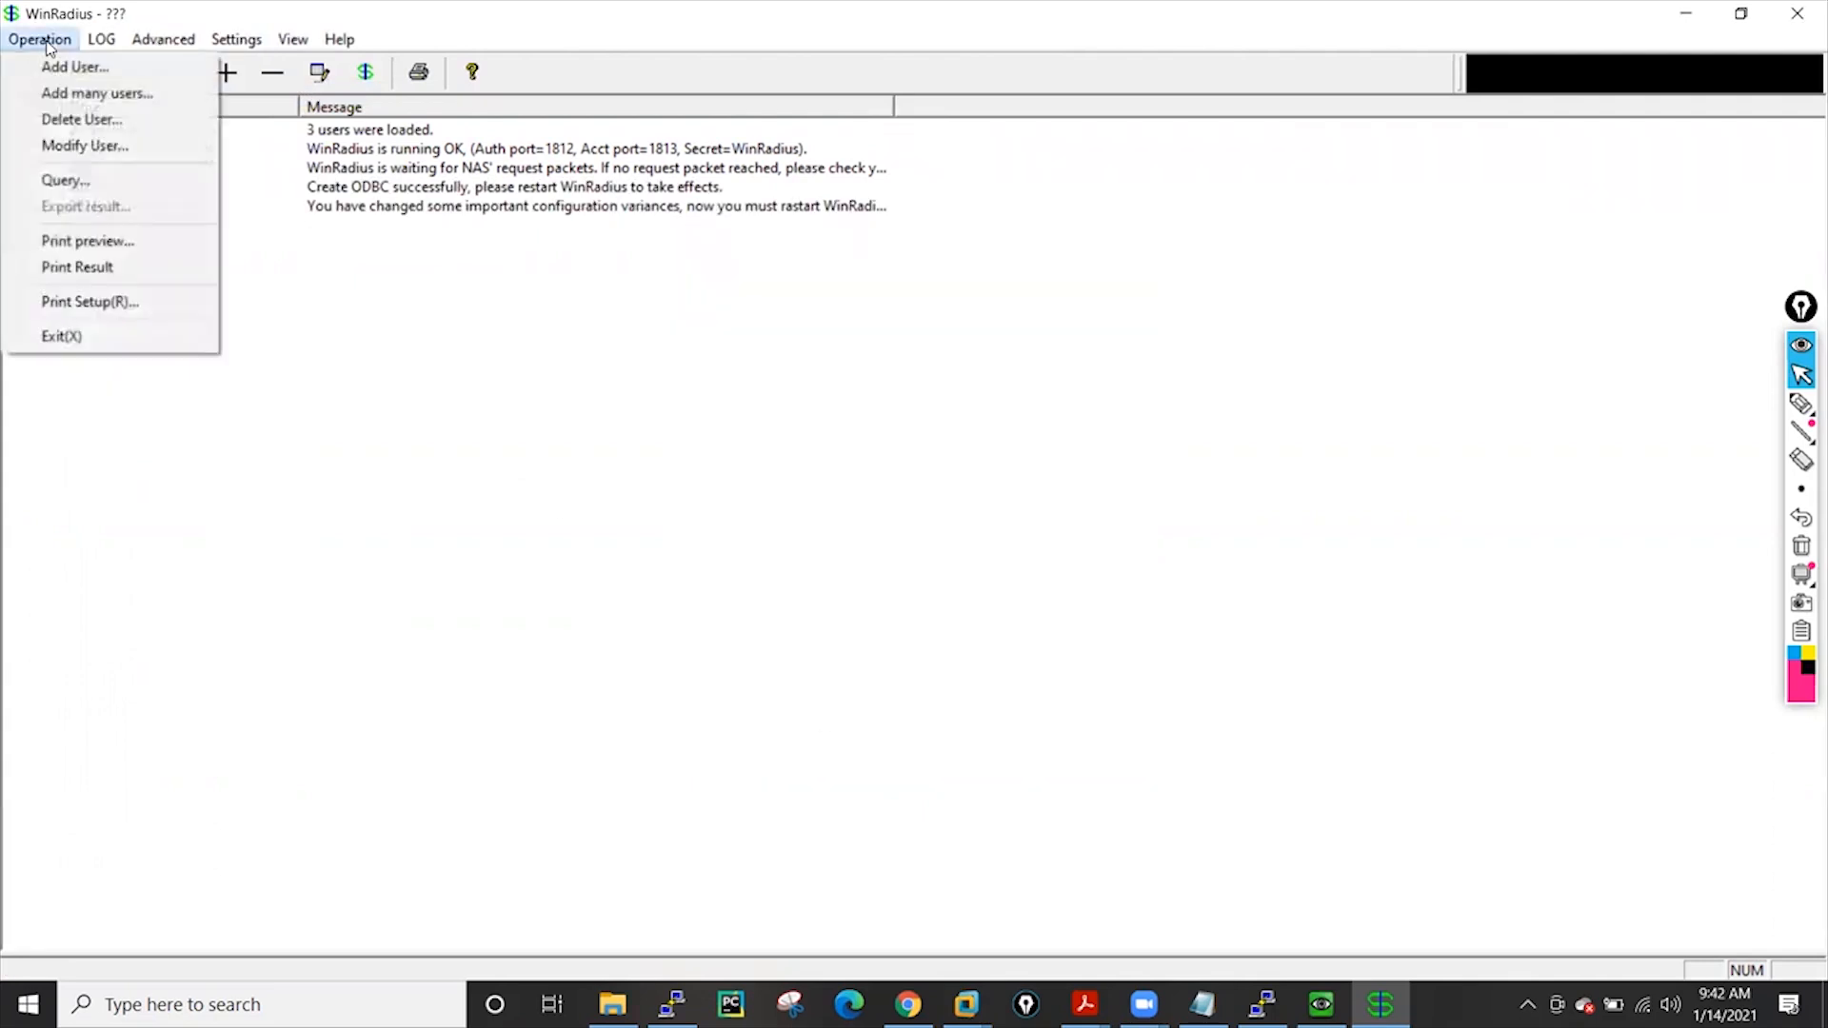
pyautogui.click(69, 180)
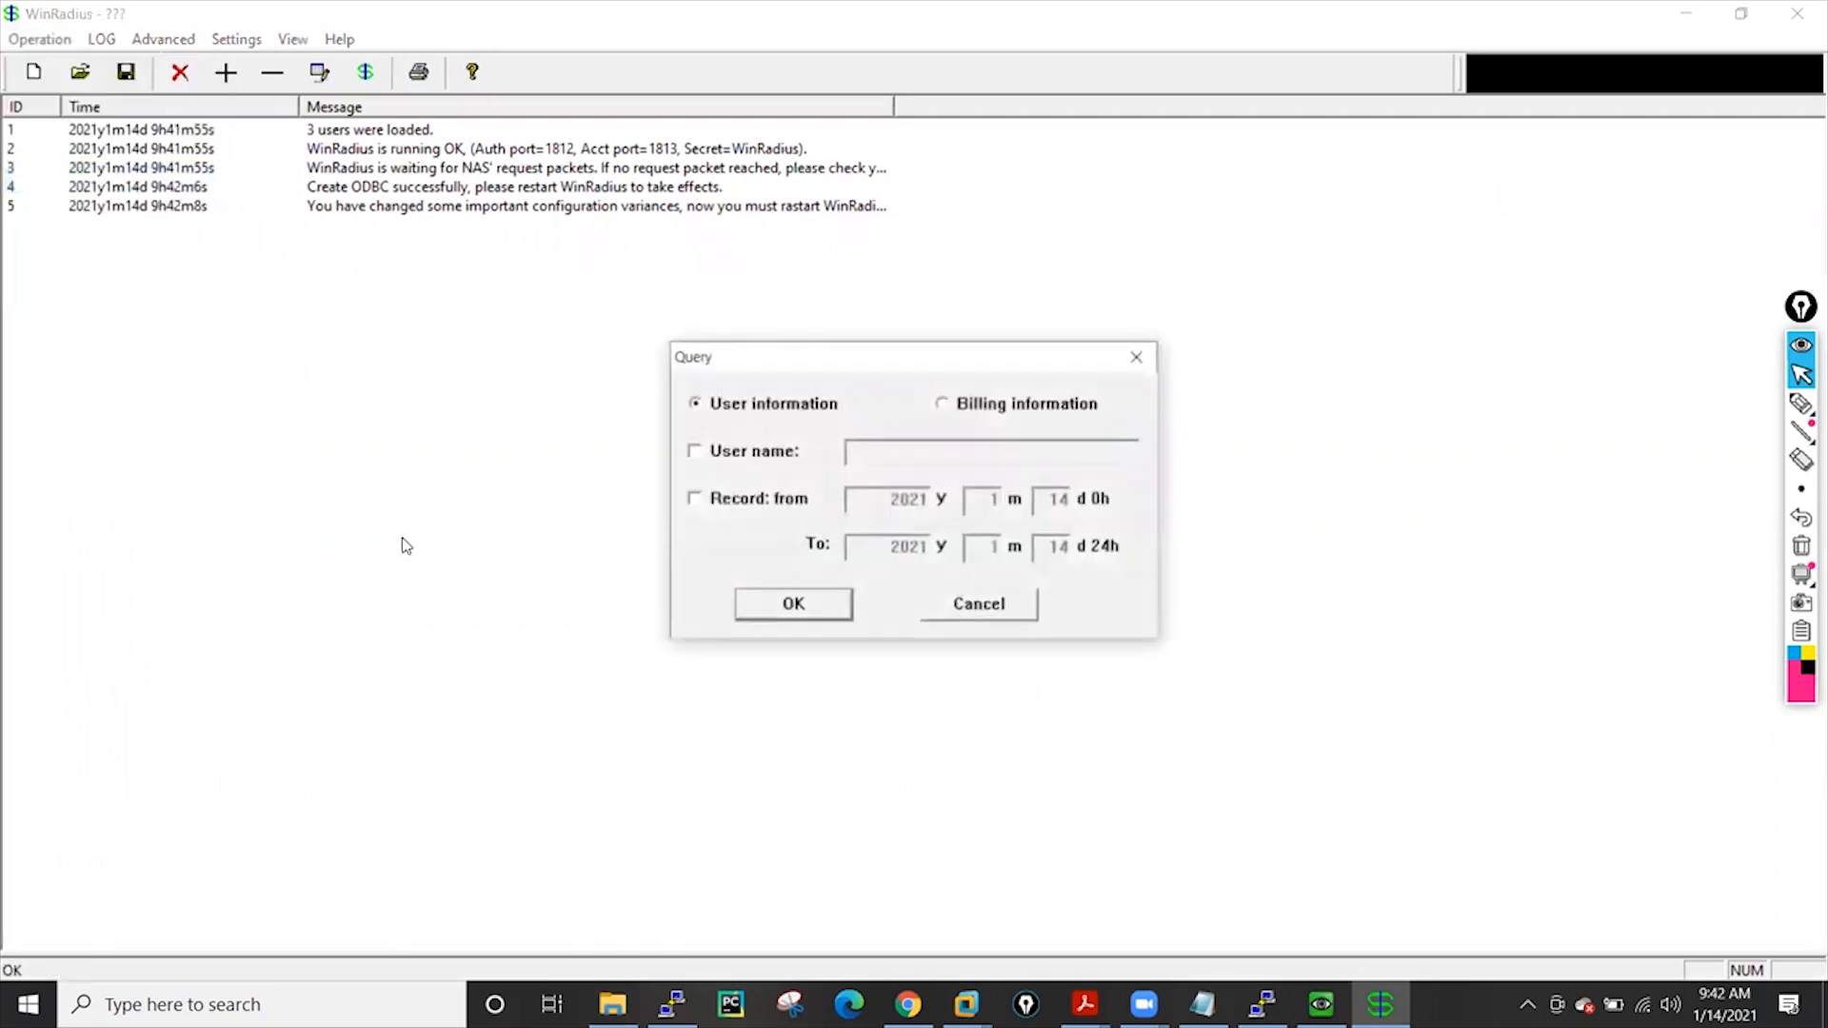
pyautogui.click(794, 606)
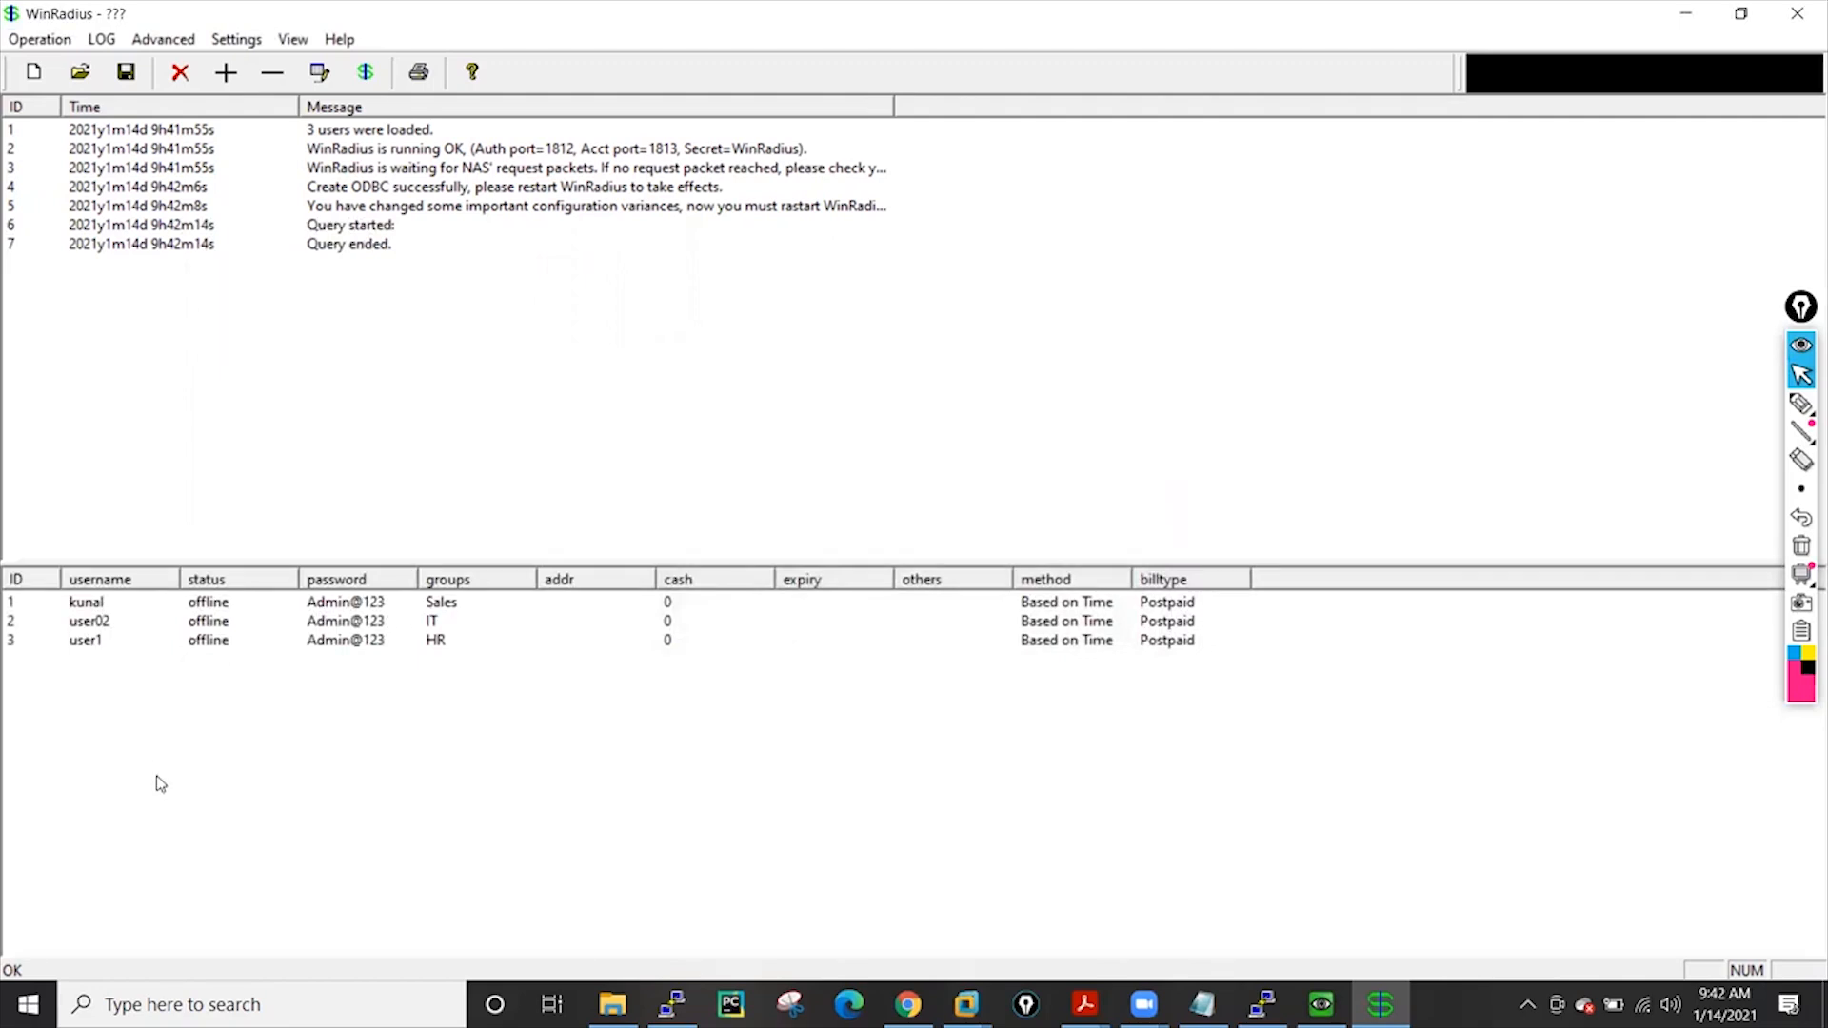
pyautogui.click(121, 695)
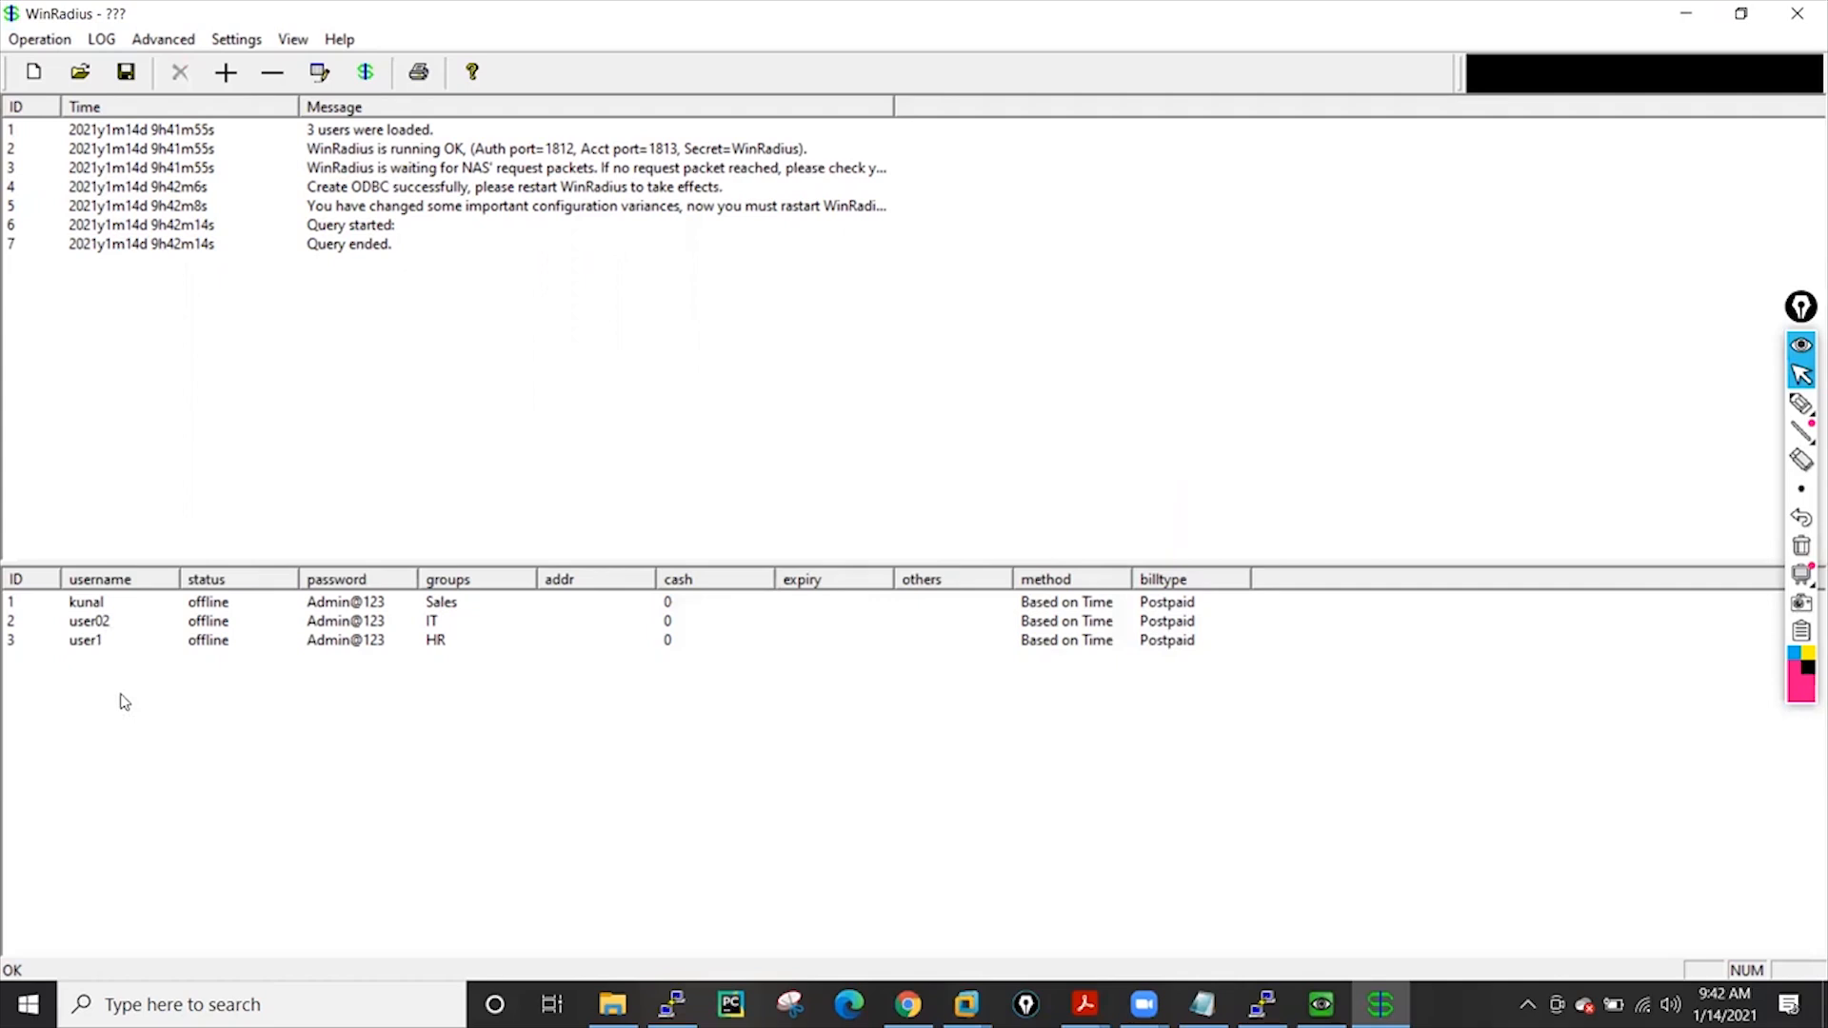
# Delete the user02 entry, entering the required password to confirm
pyautogui.click(106, 627)
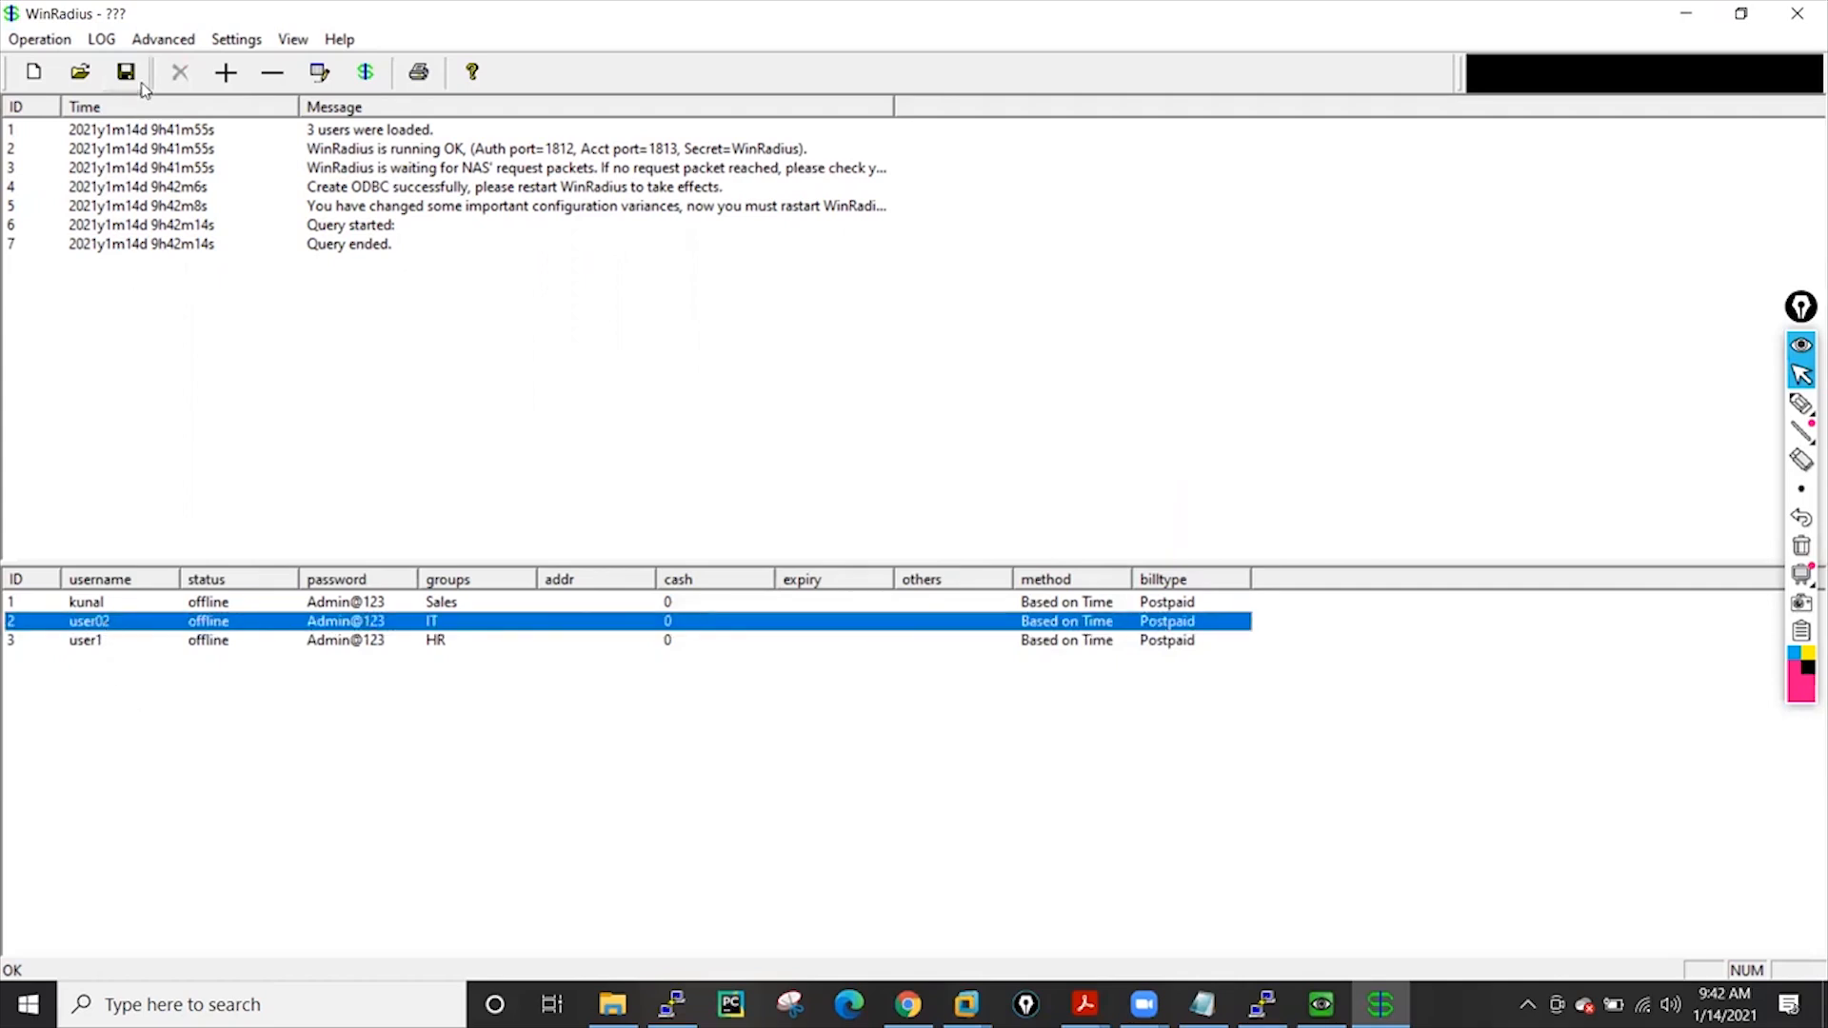
pyautogui.click(272, 73)
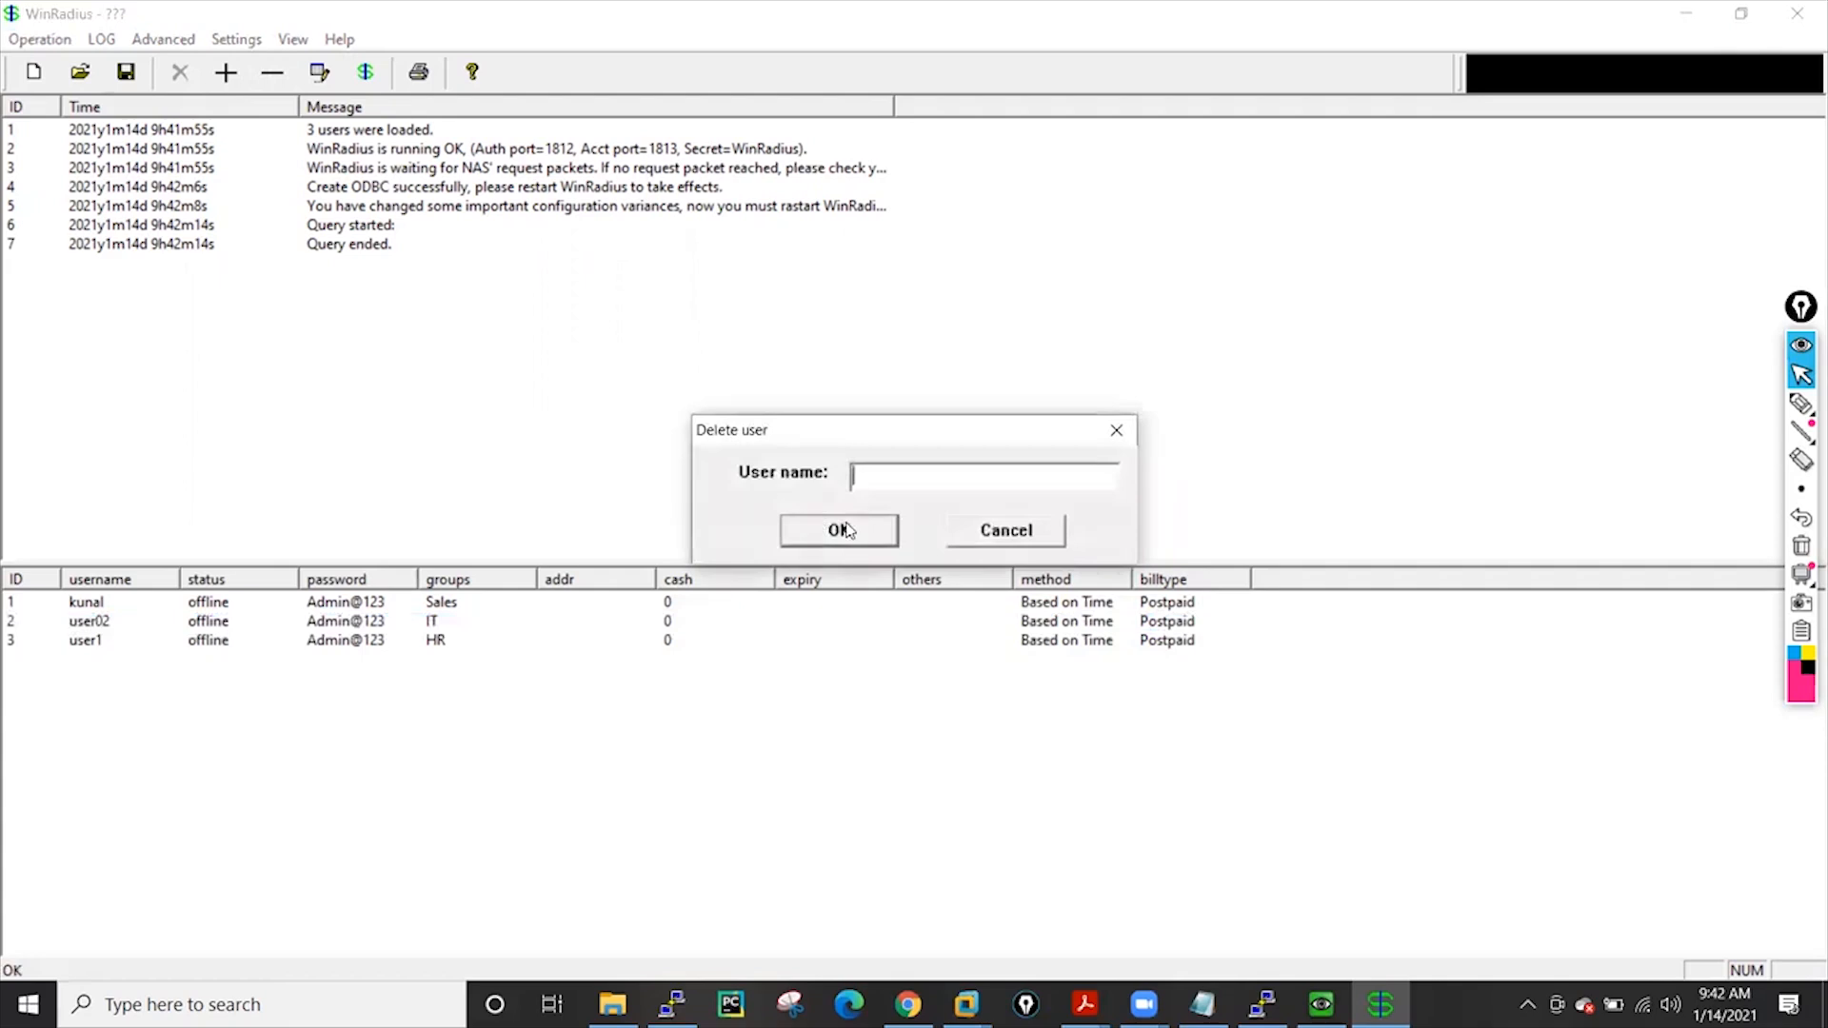
pyautogui.write('Admin@123')
pyautogui.click(830, 533)
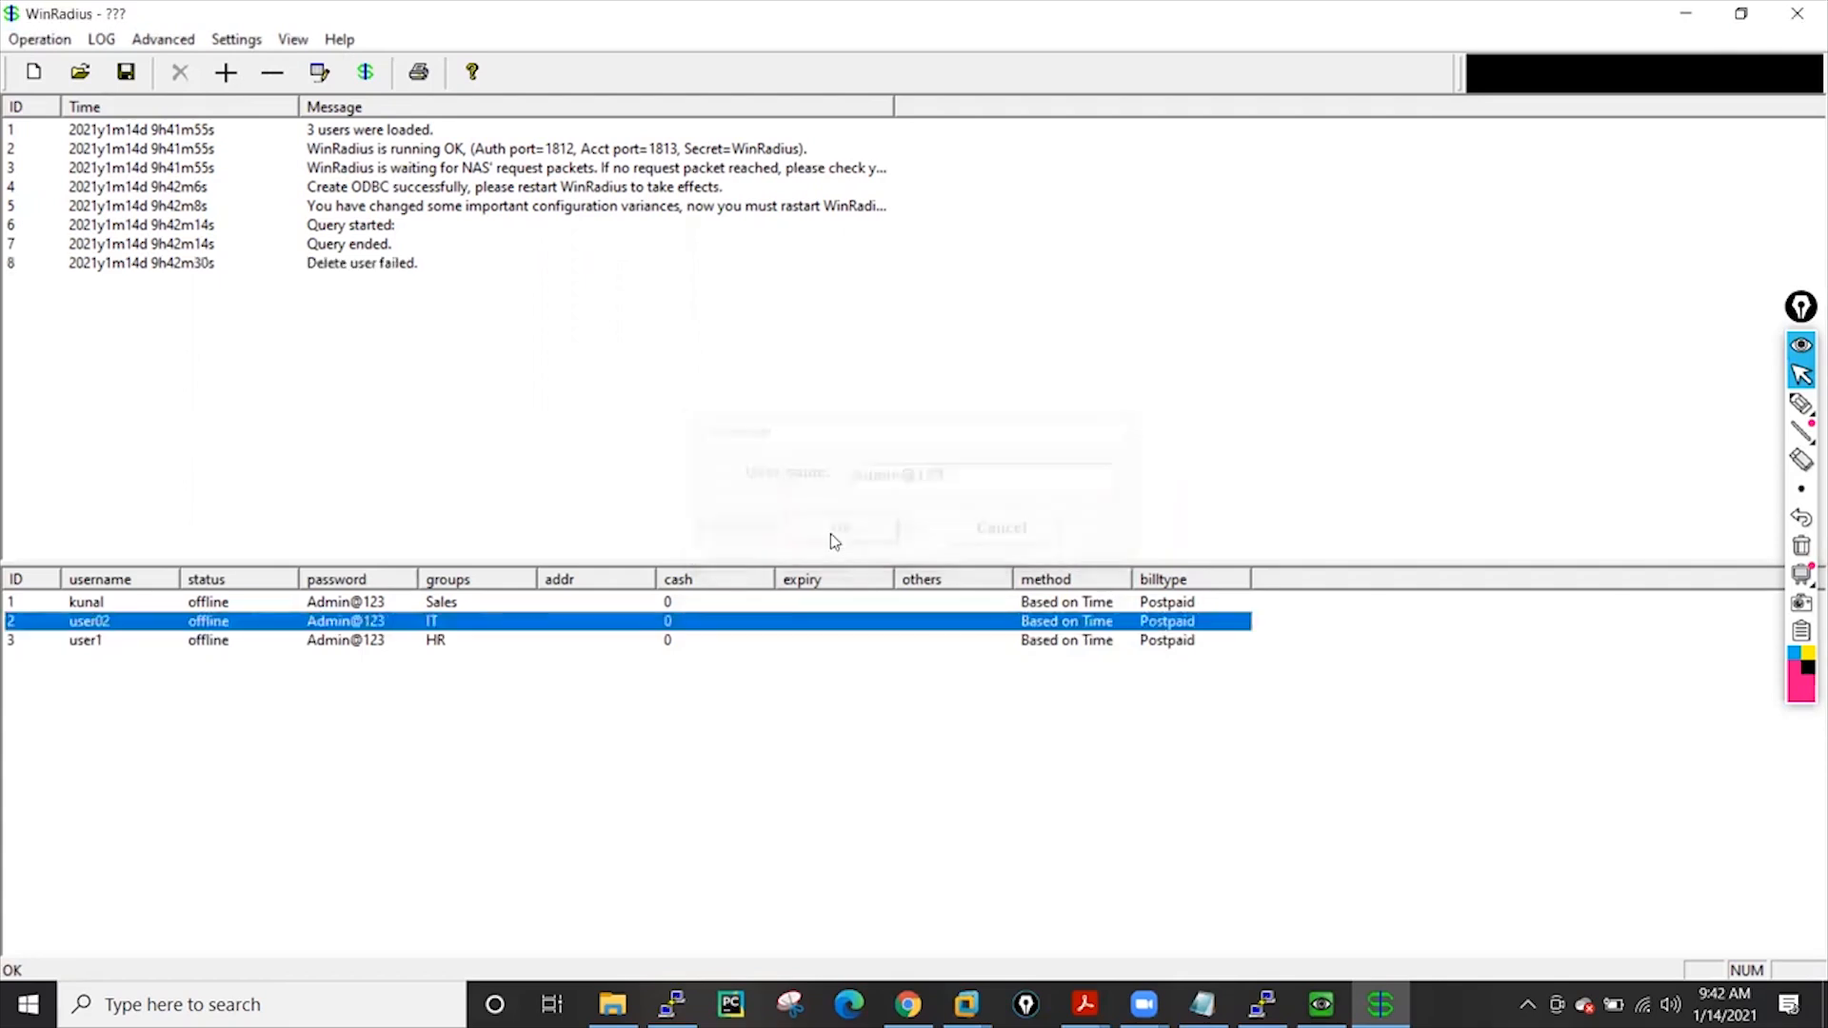
# Add a new user with a user name and password in the NetworkAdmin group
pyautogui.click(76, 646)
pyautogui.click(96, 622)
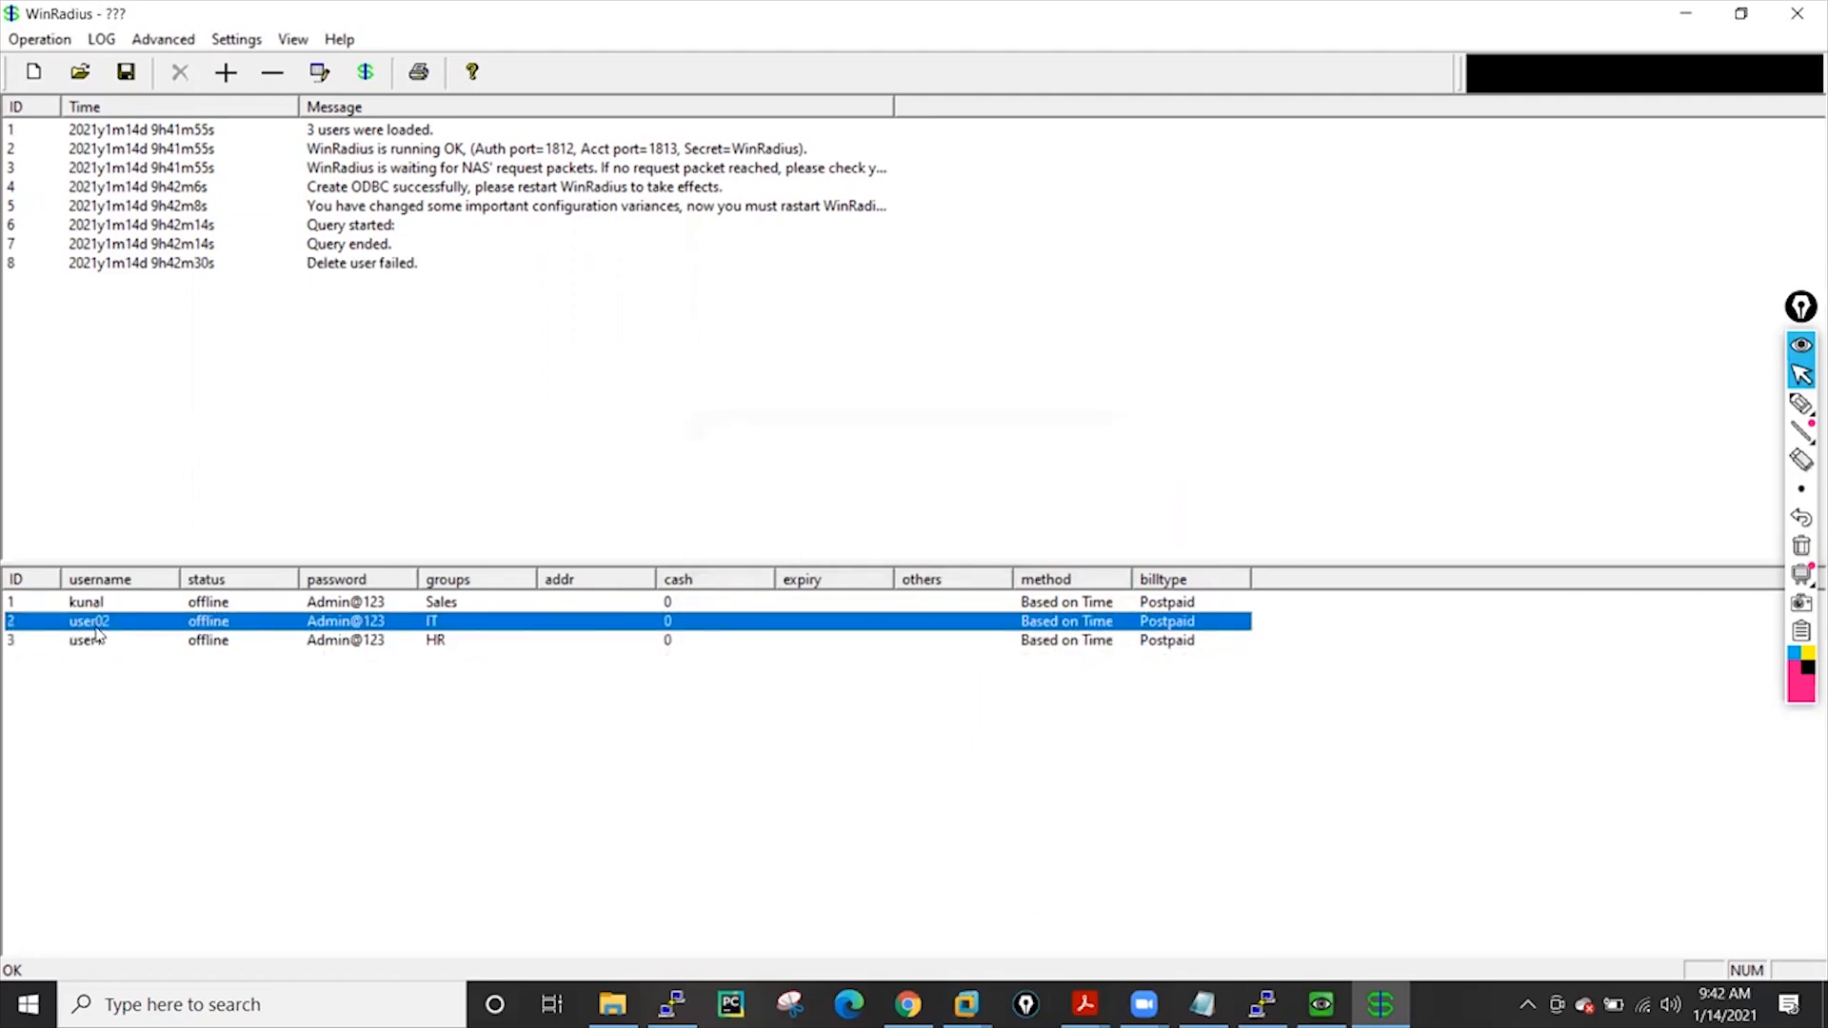
pyautogui.click(226, 73)
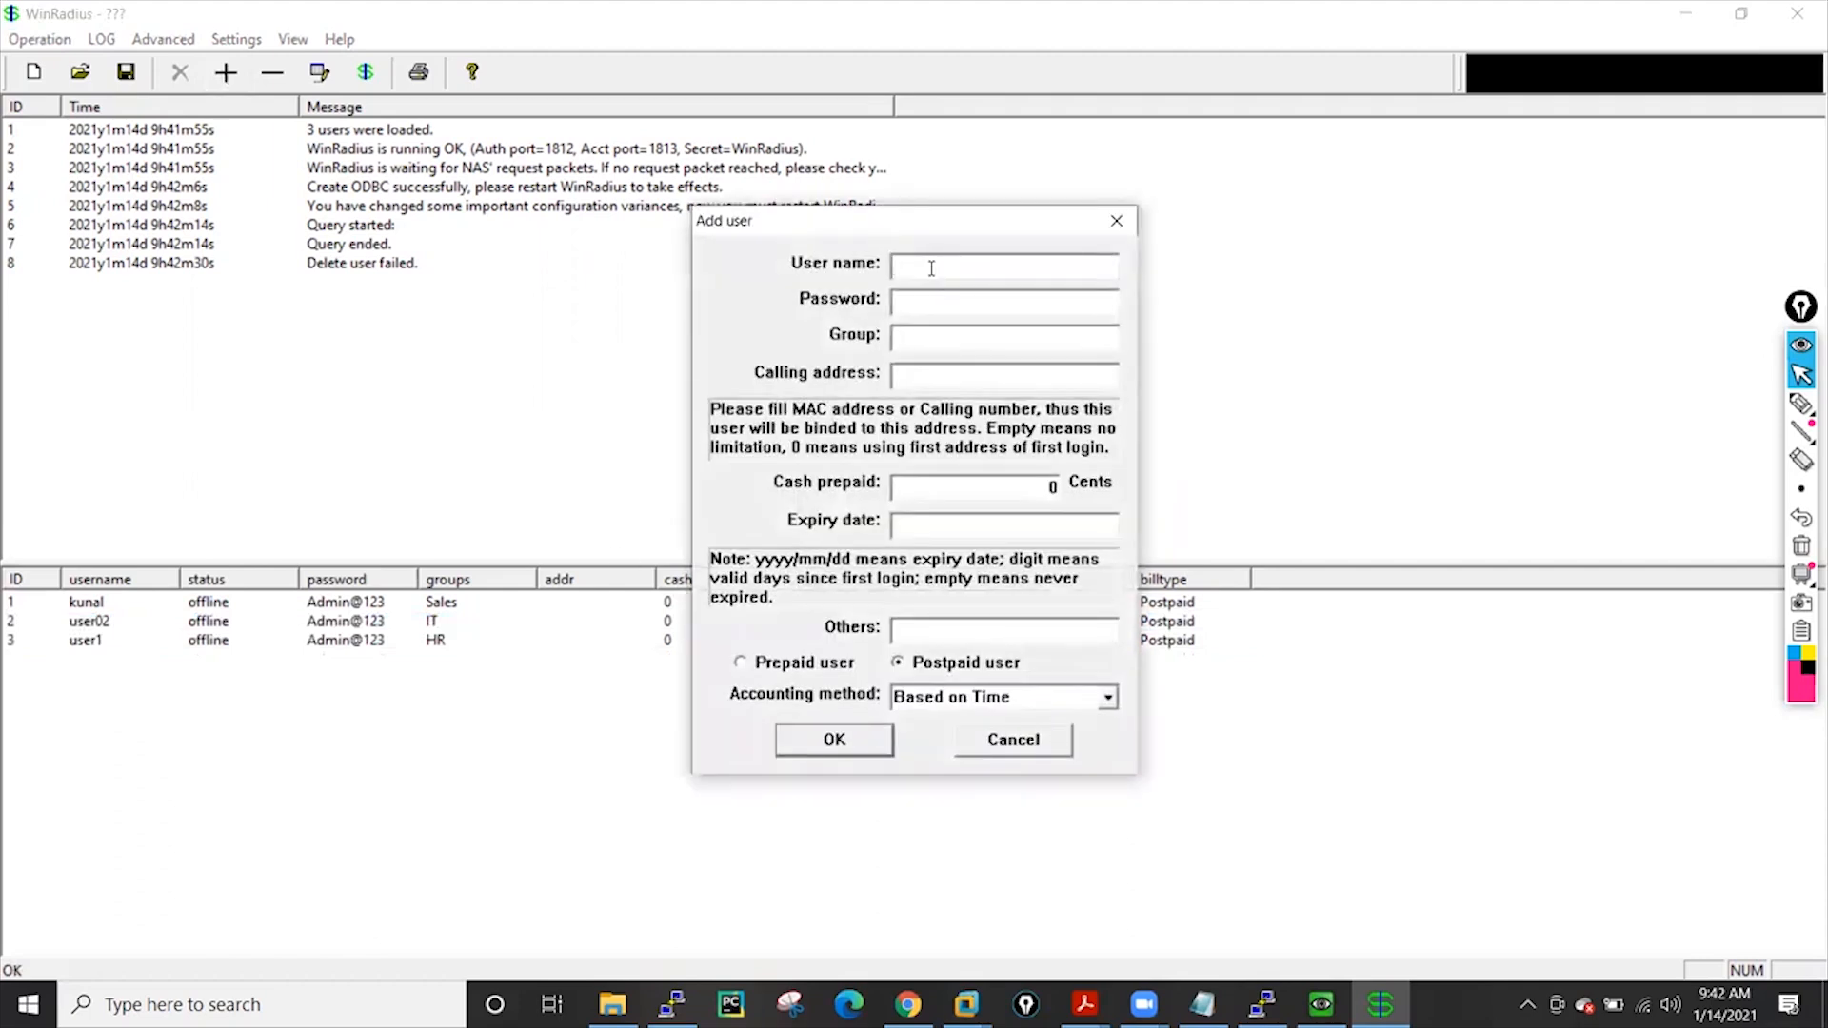
pyautogui.write('san')
pyautogui.write('Admin@')
pyautogui.write('123')
pyautogui.click(931, 335)
pyautogui.write('NetworkAdmin')
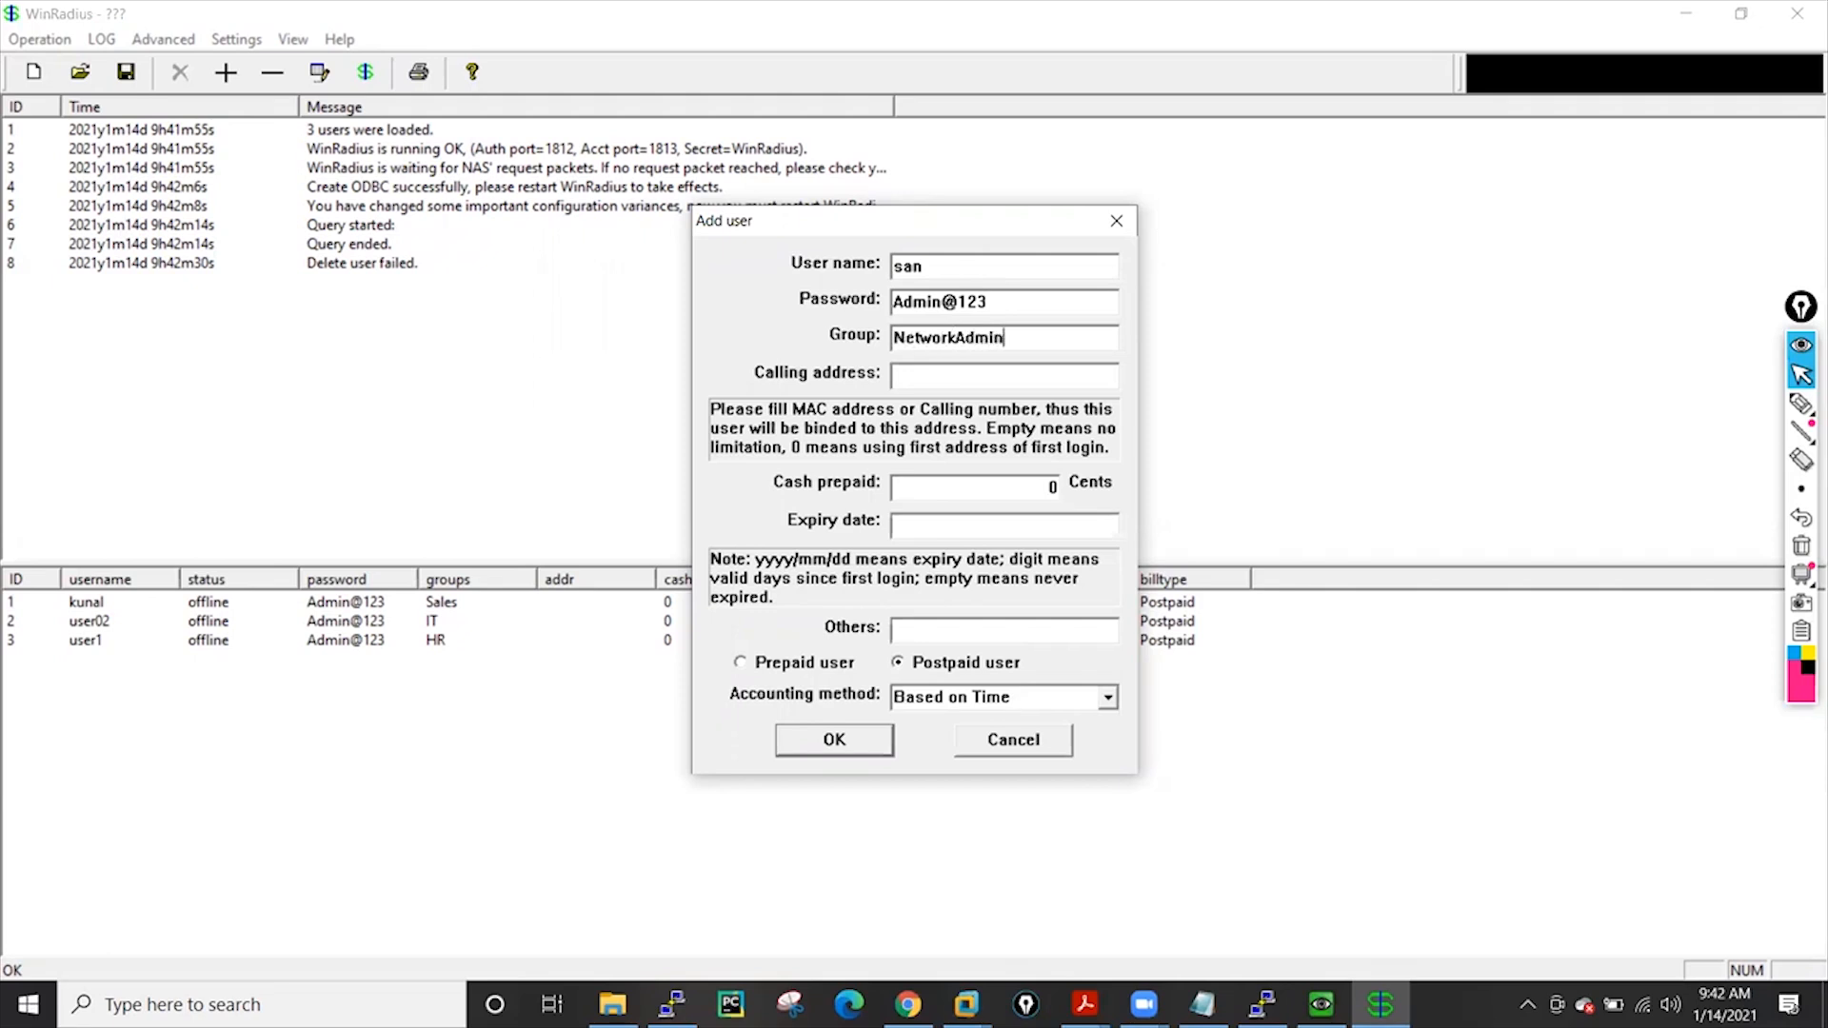
pyautogui.click(838, 739)
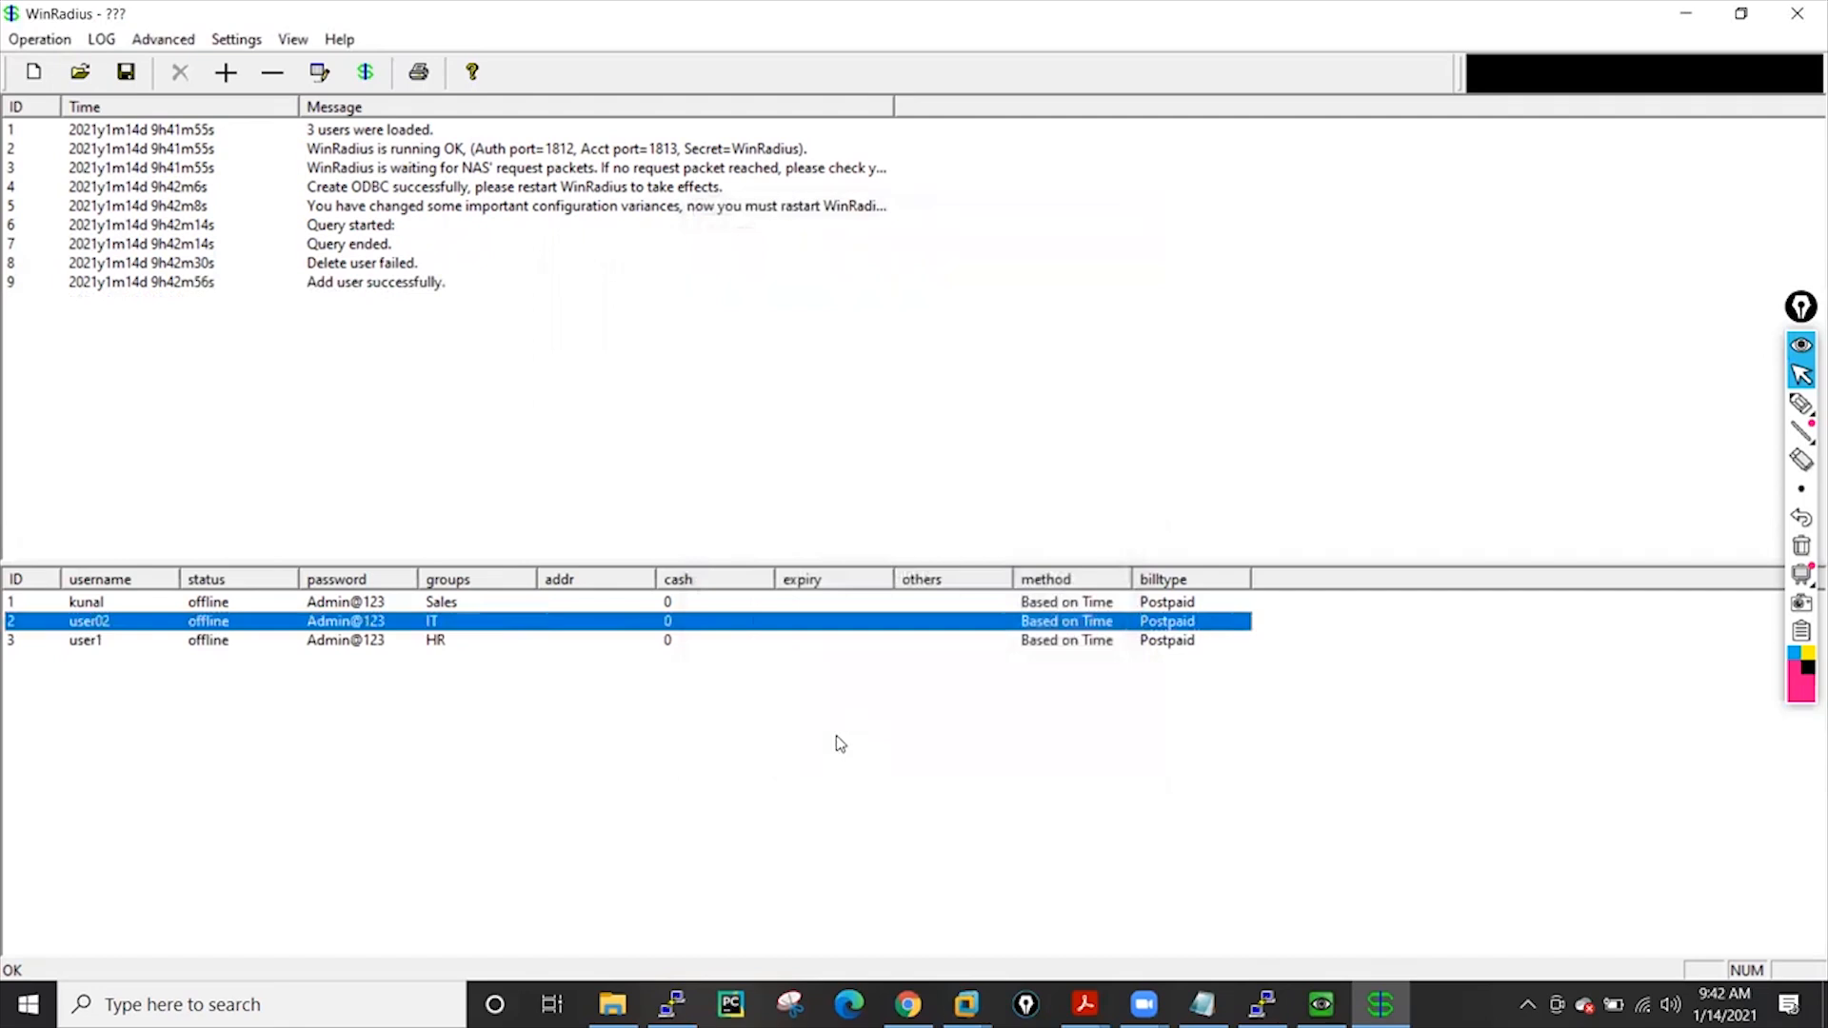
# Rerun the user query to show four users, then return to the firewall web page
pyautogui.click(39, 43)
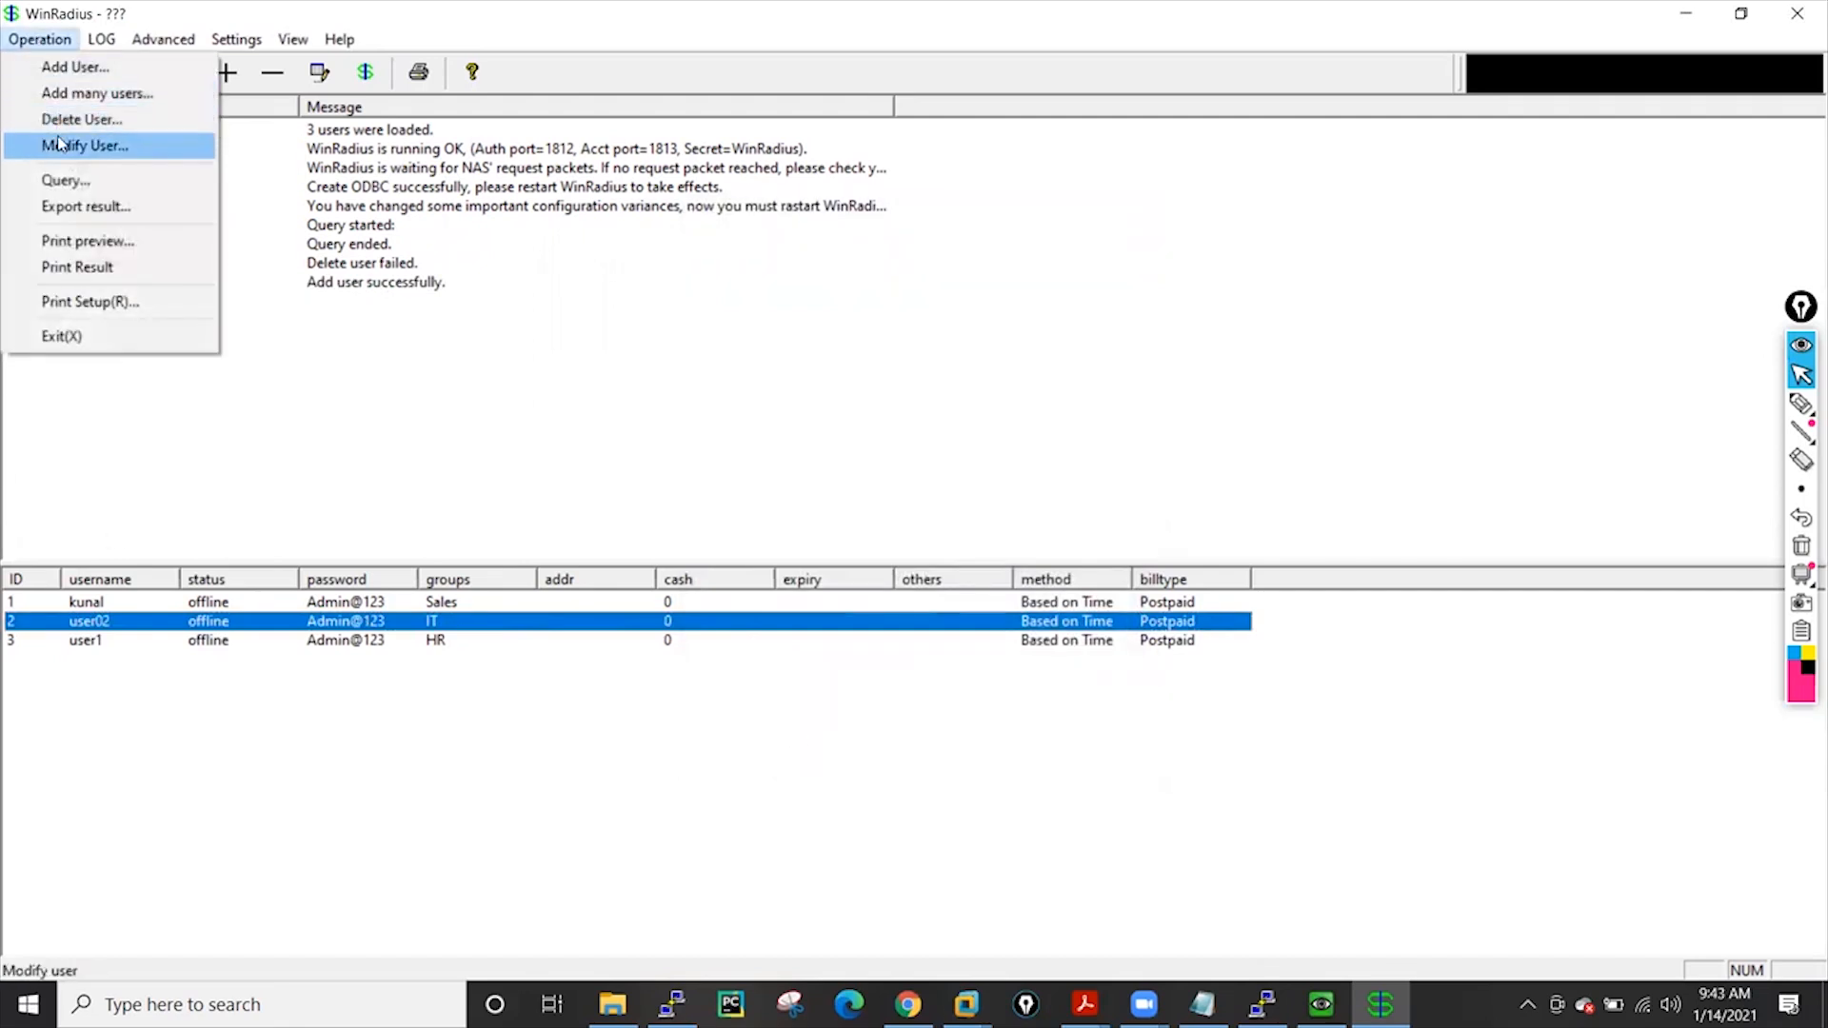
pyautogui.click(65, 181)
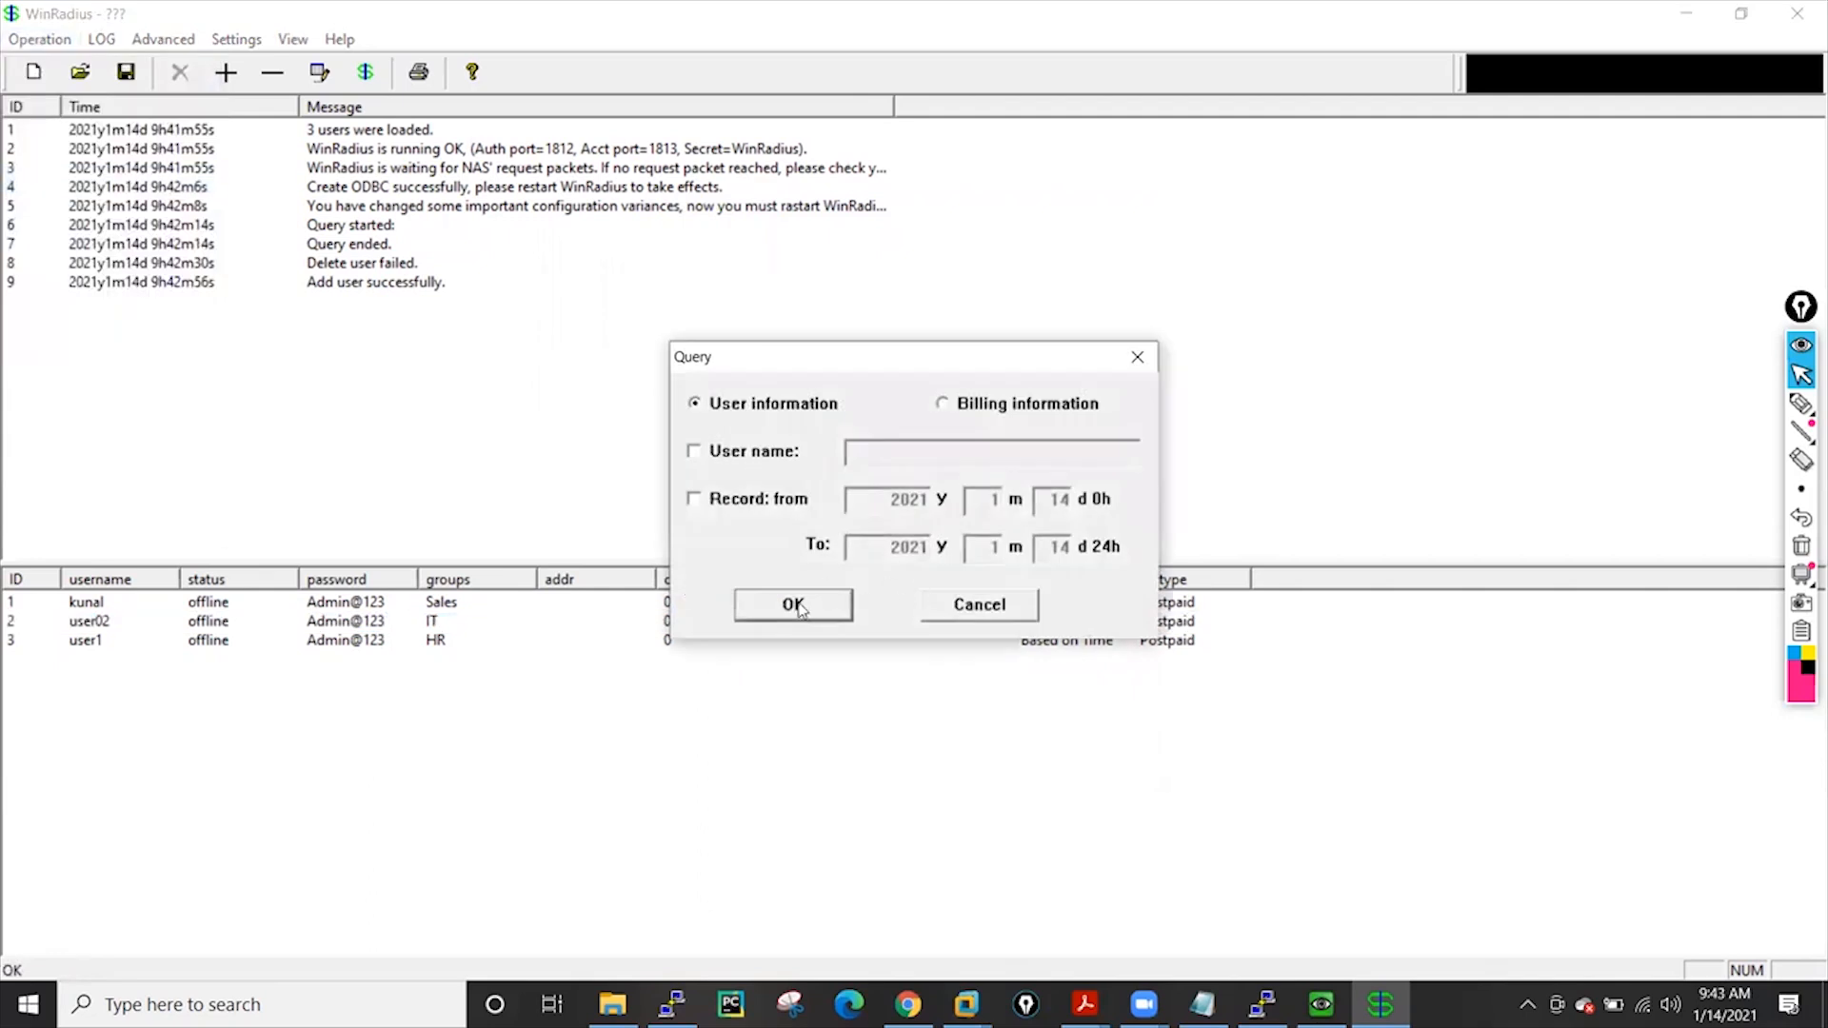
pyautogui.click(804, 611)
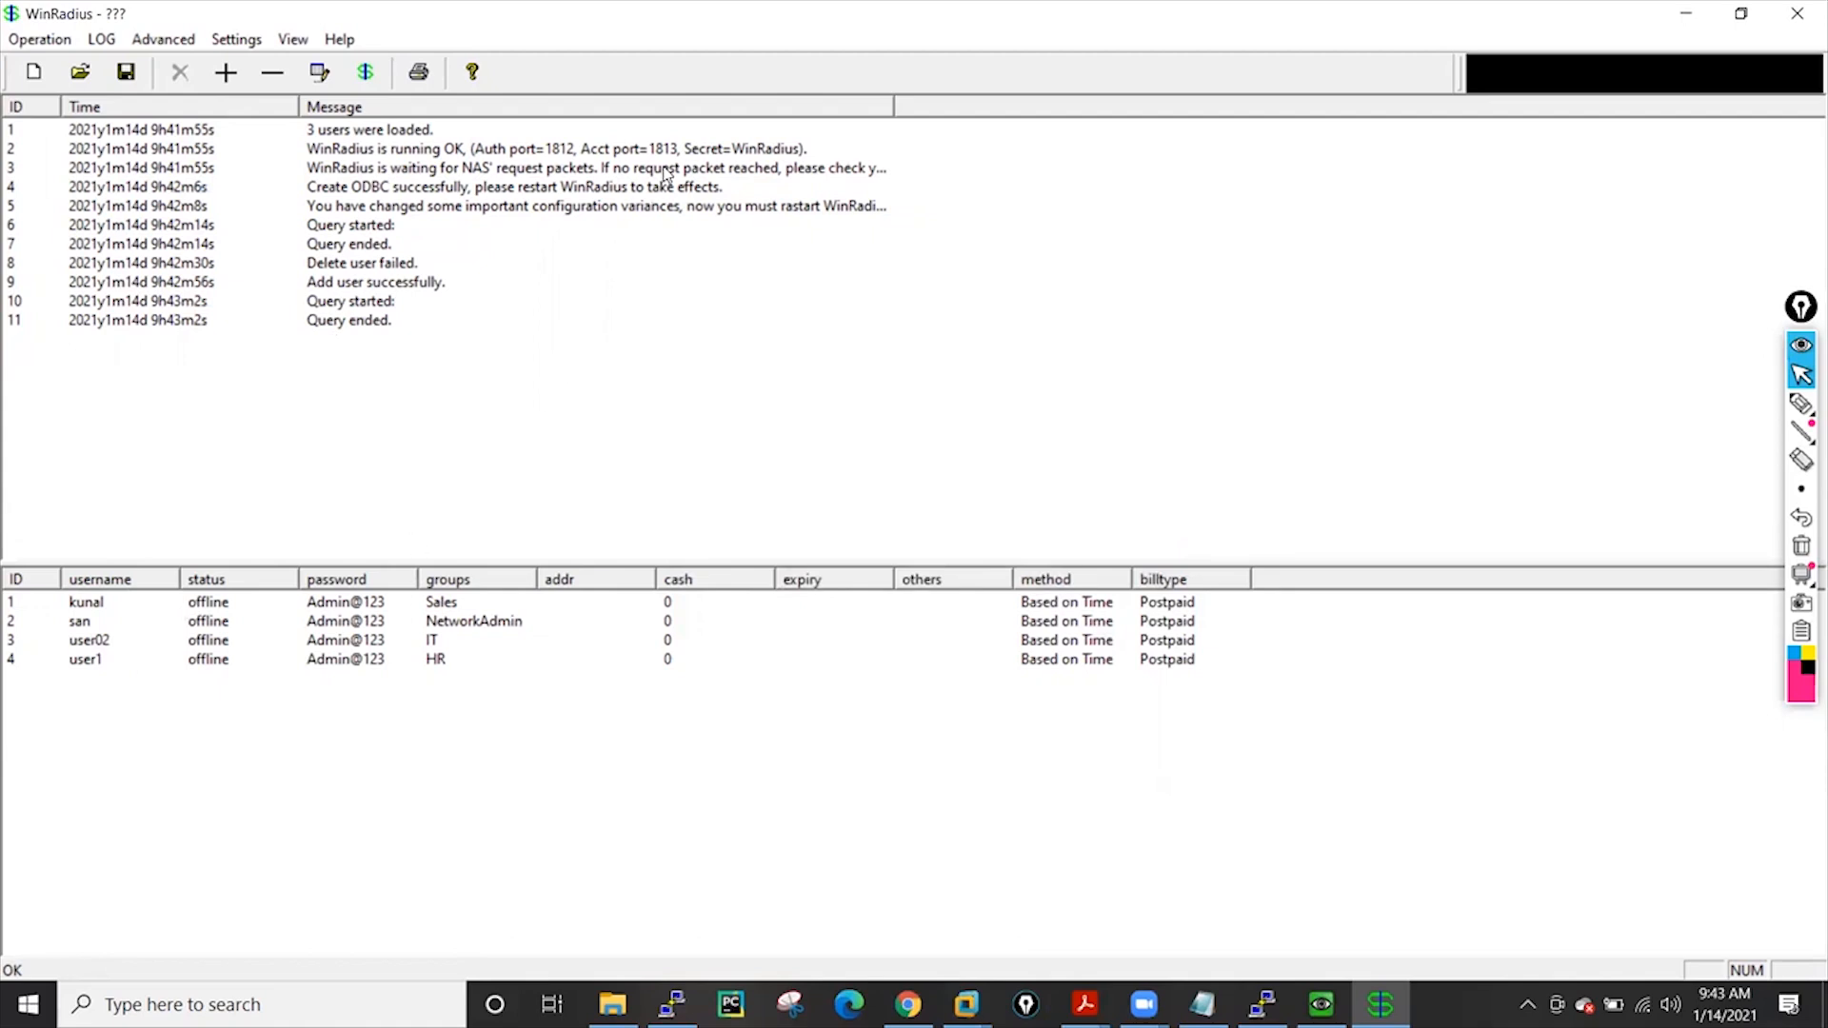
pyautogui.click(907, 1004)
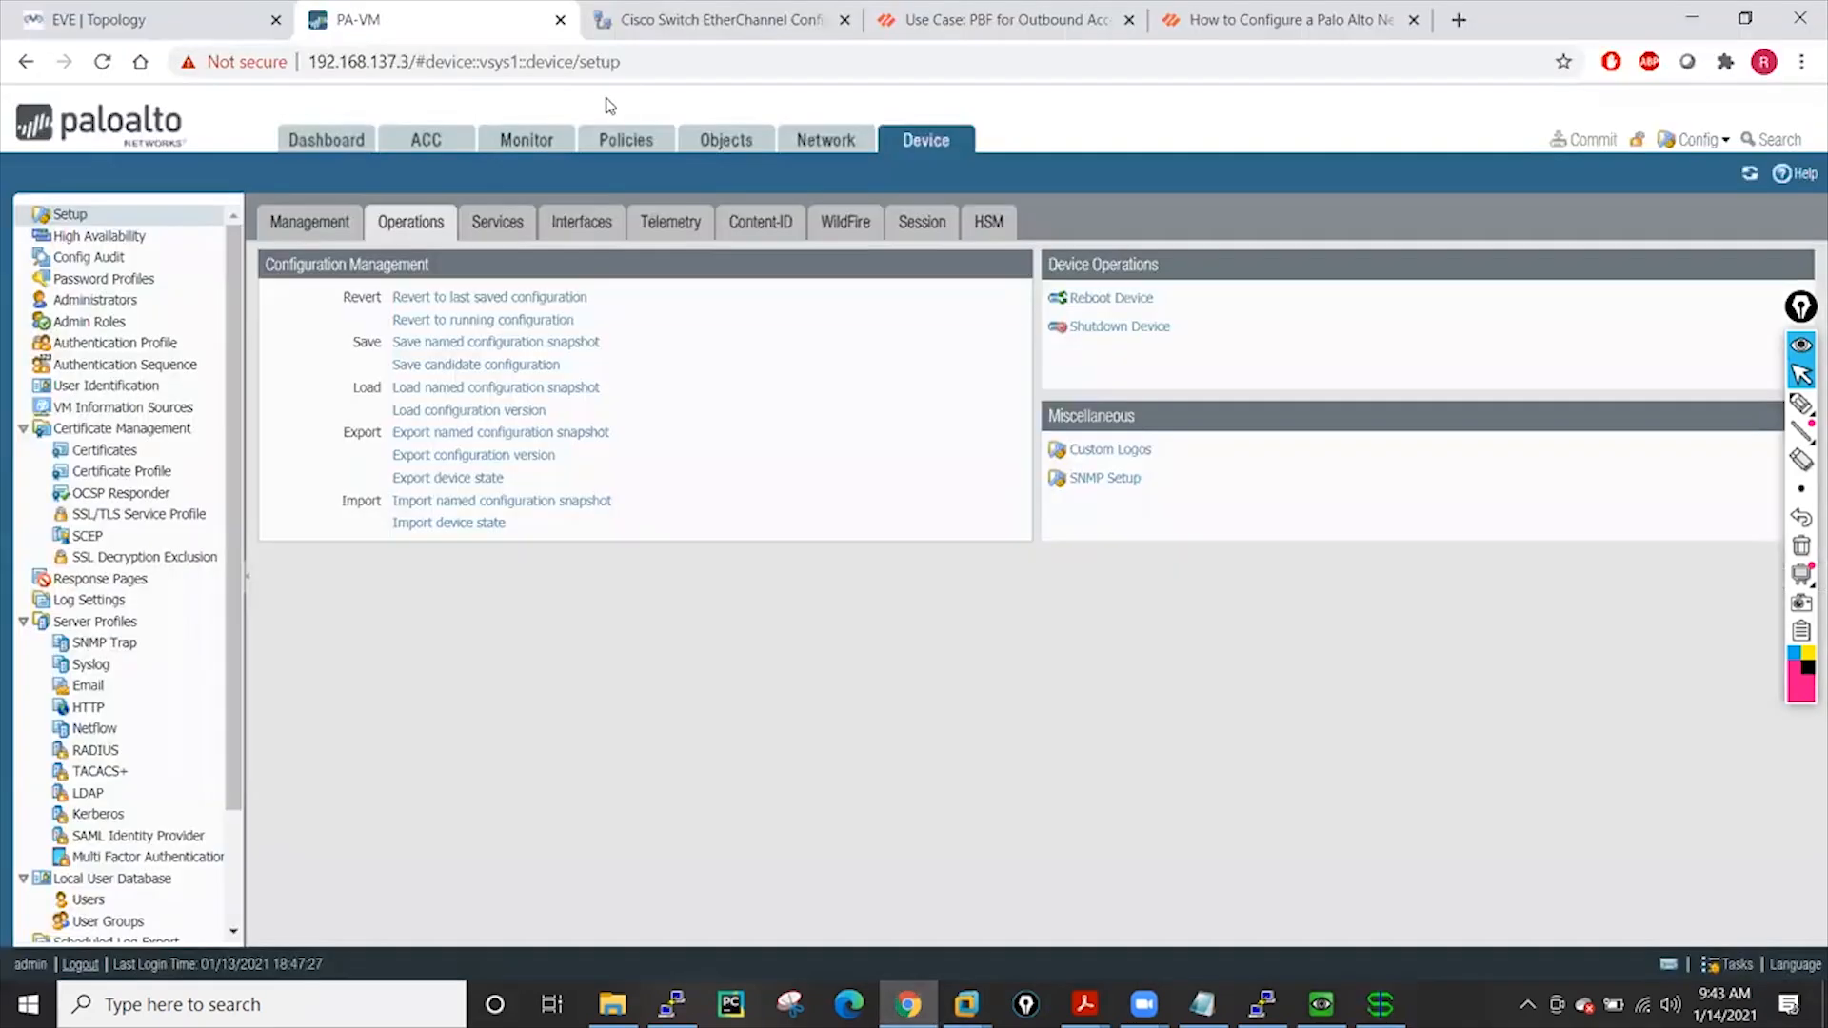
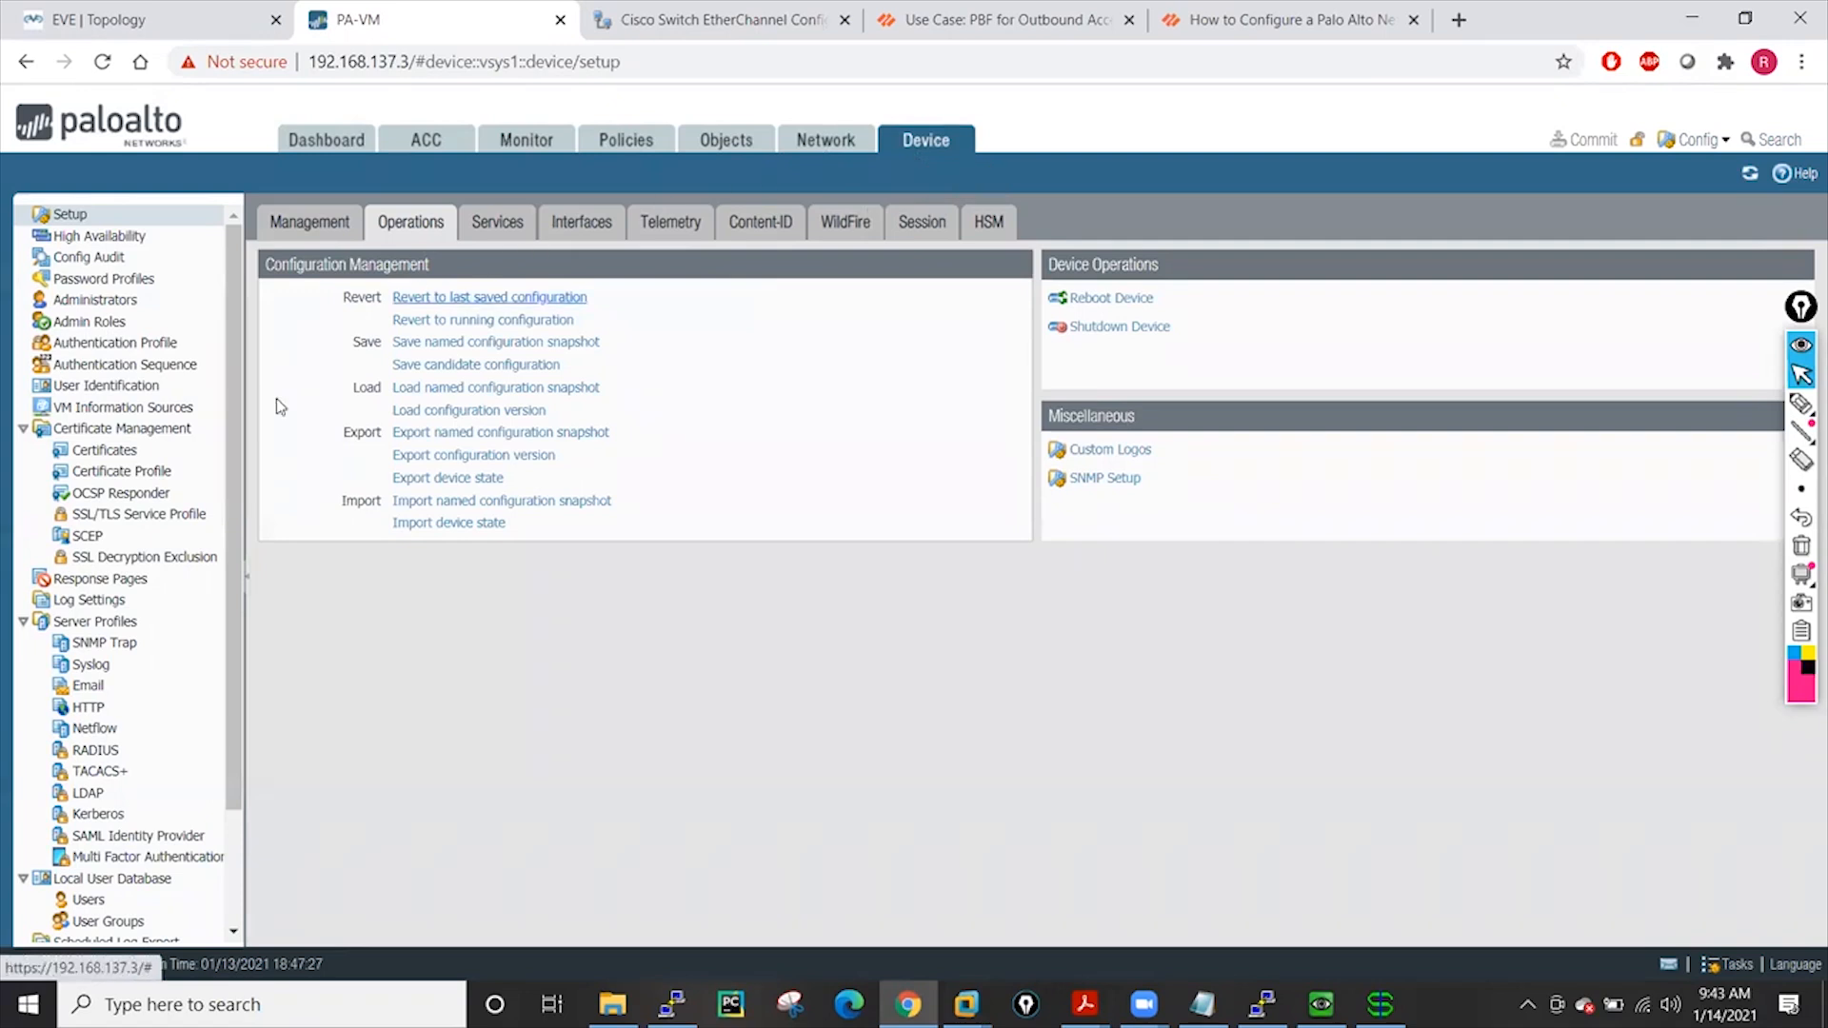
# Create a RADIUS server profile named 'Radius-Server' that keeps PEAP-MSCHAPv2 authentication
pyautogui.click(97, 750)
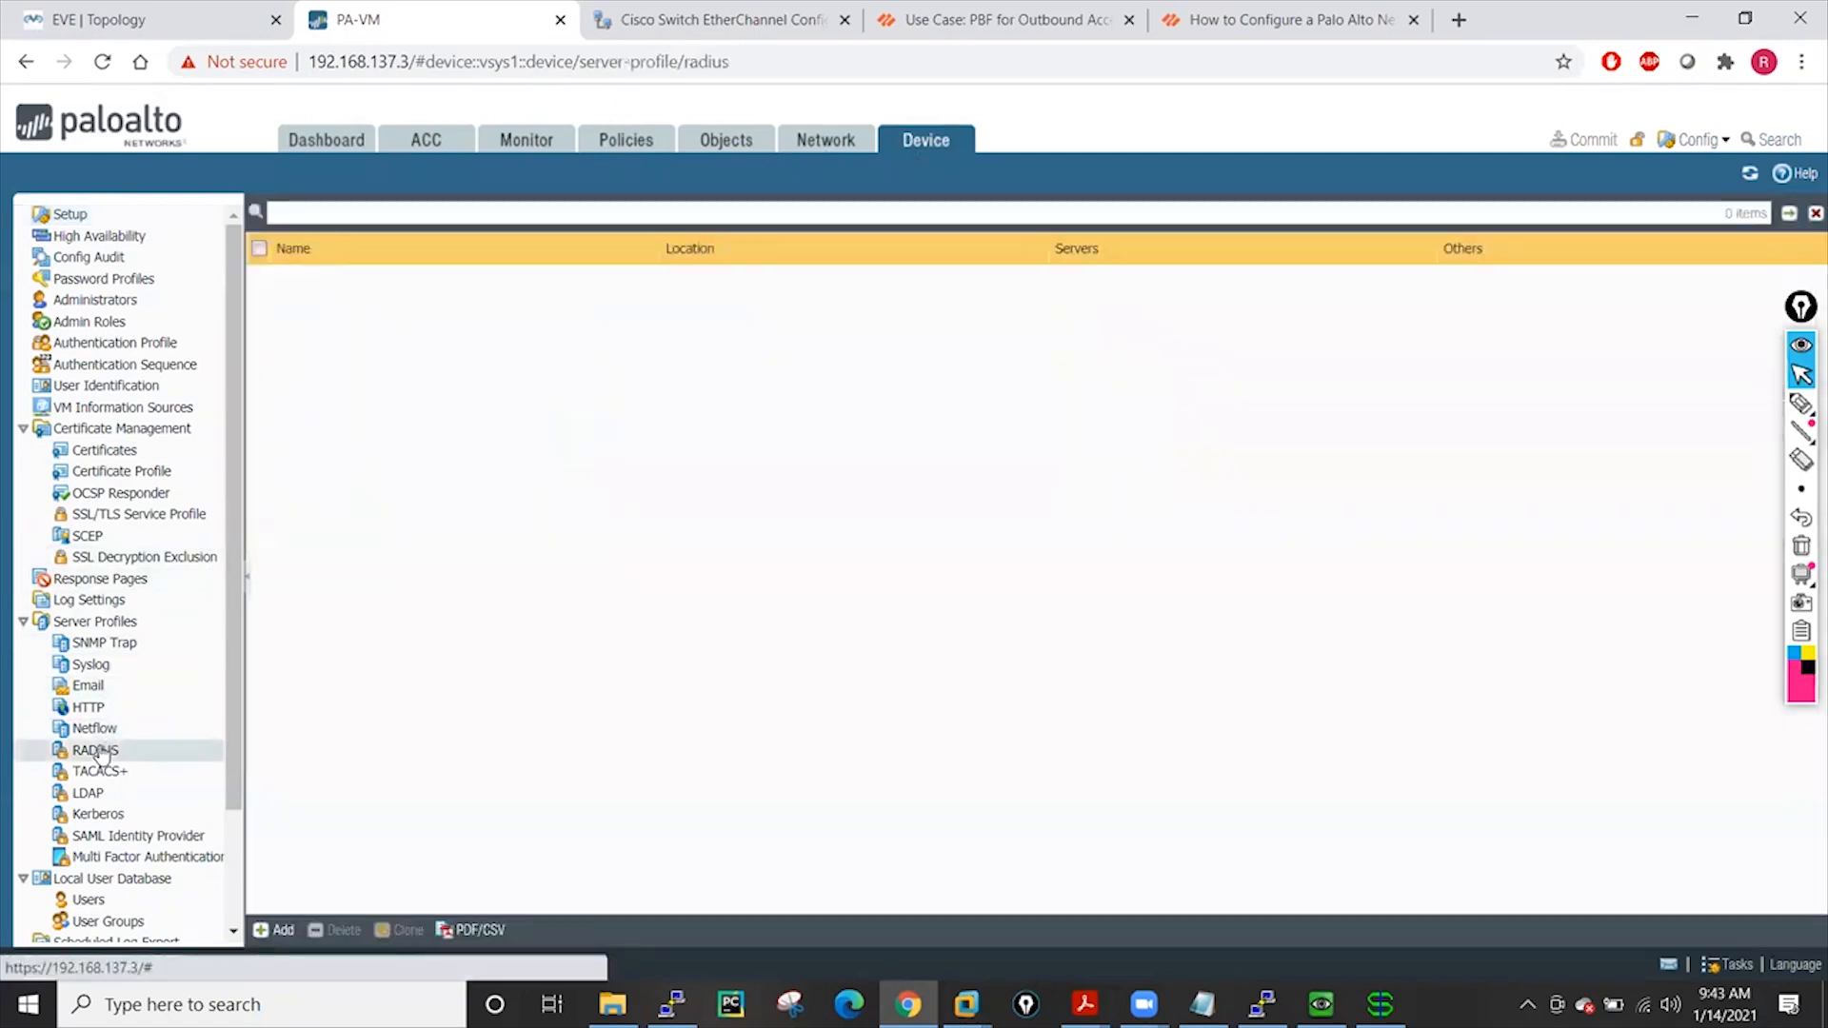
pyautogui.click(282, 931)
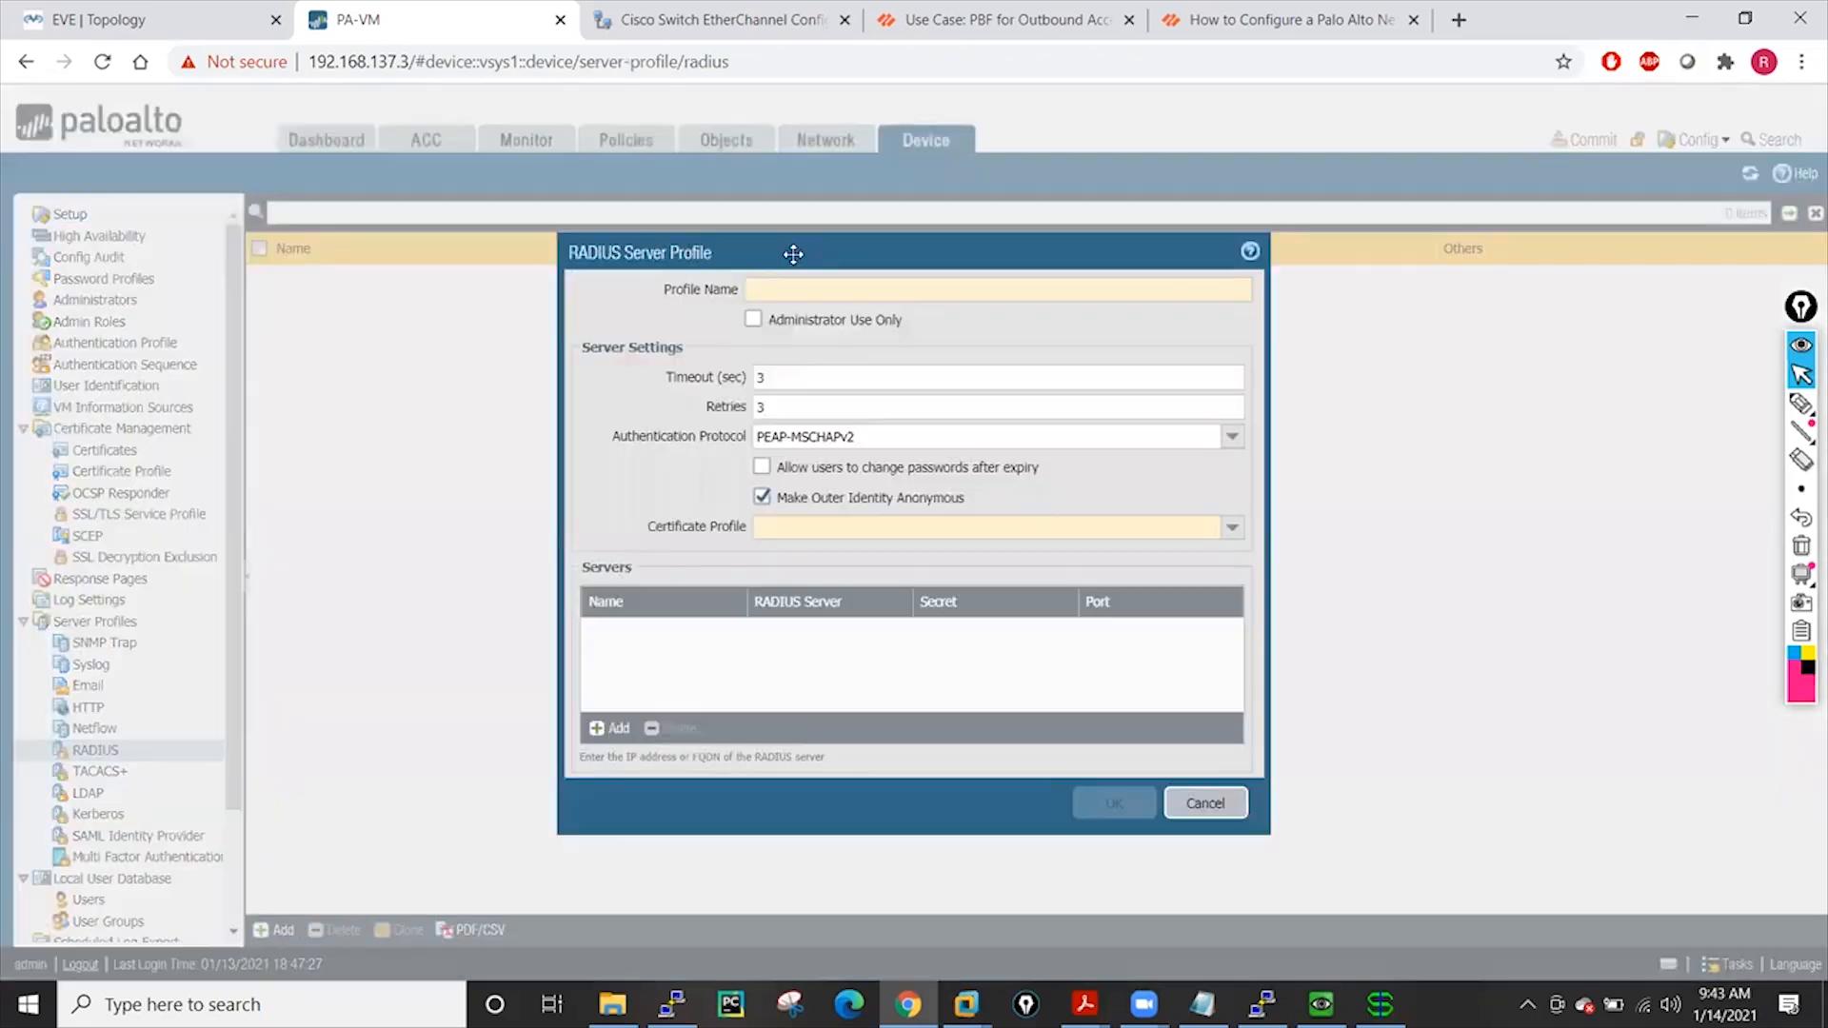
pyautogui.click(786, 285)
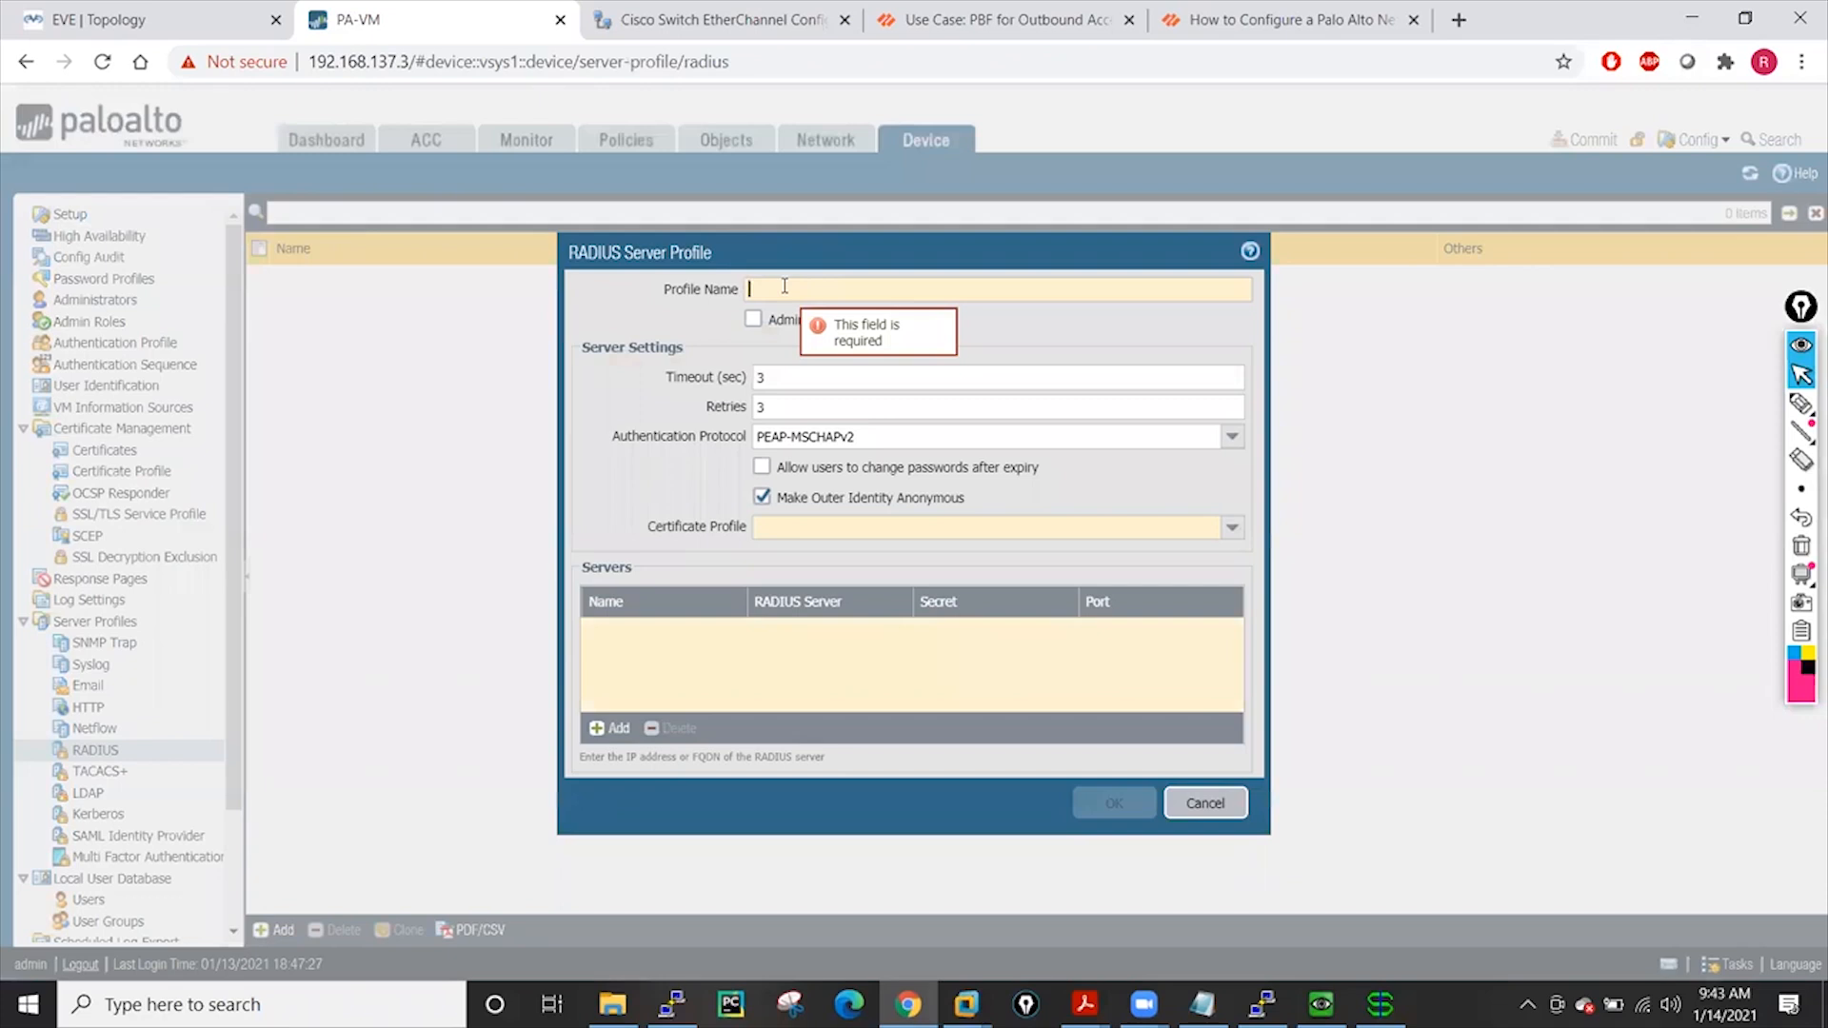
pyautogui.write('Radius-Server')
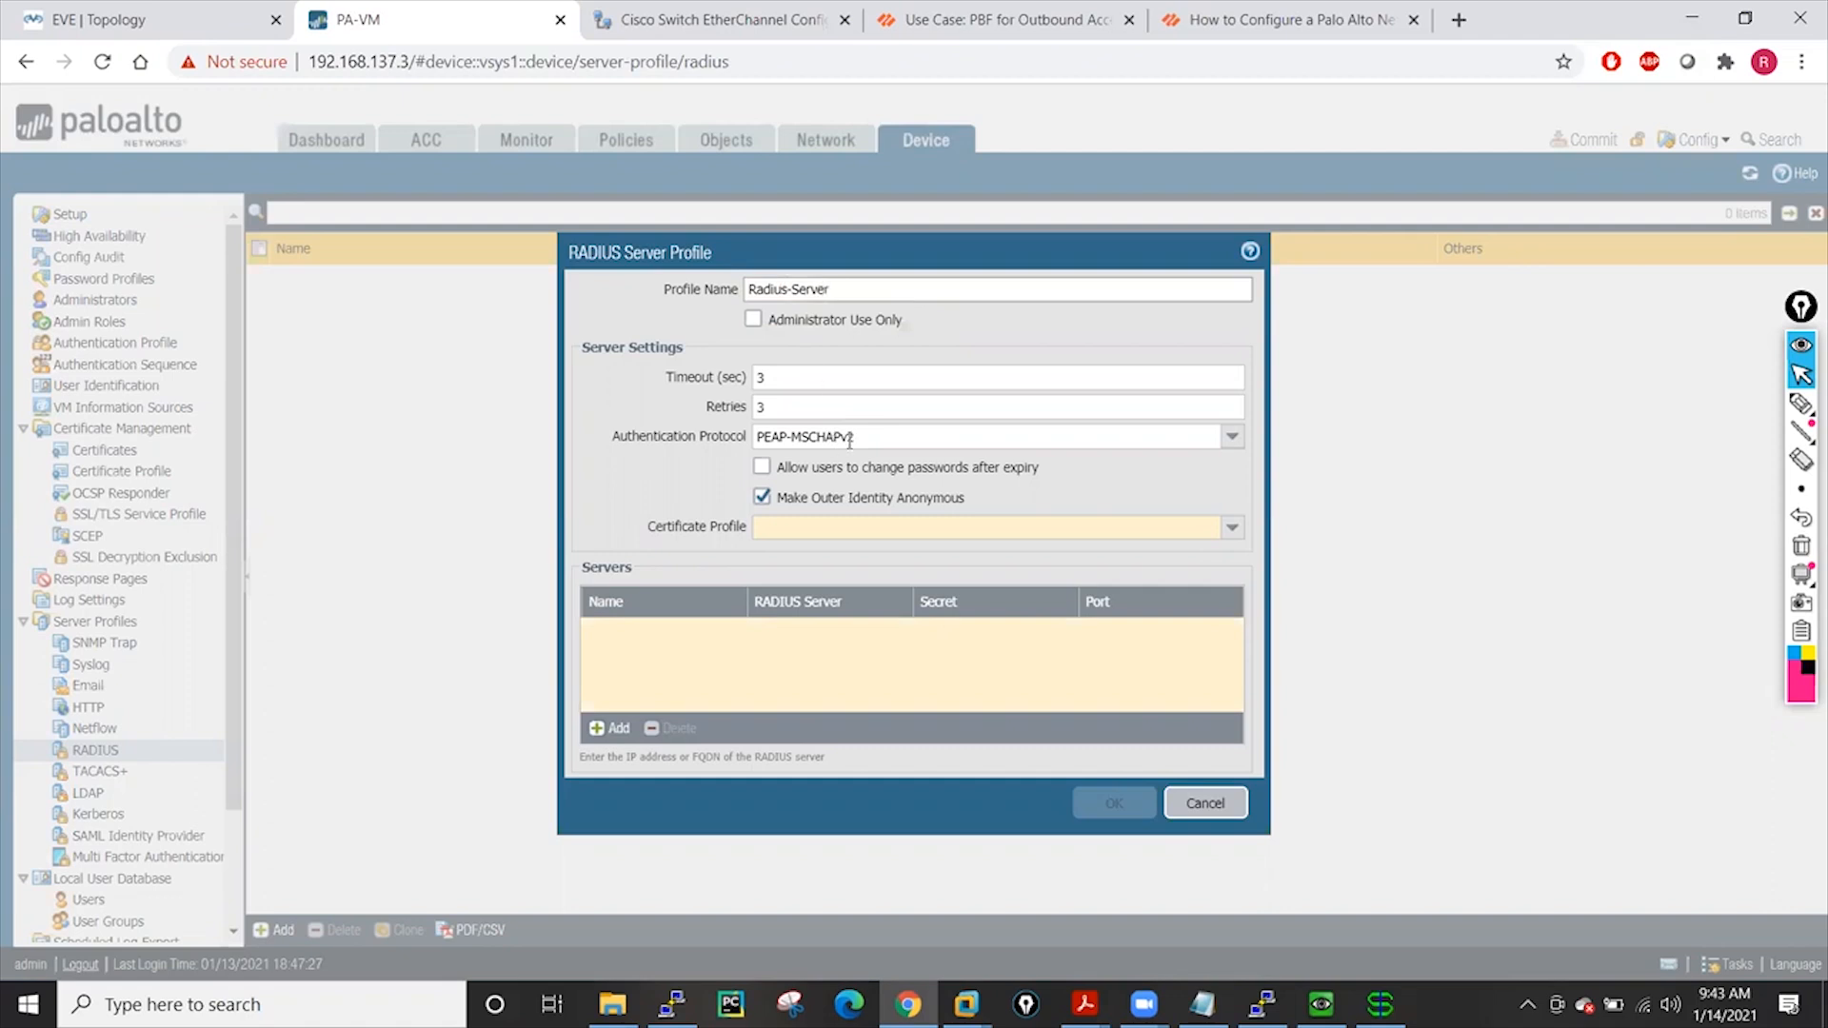
pyautogui.click(1232, 437)
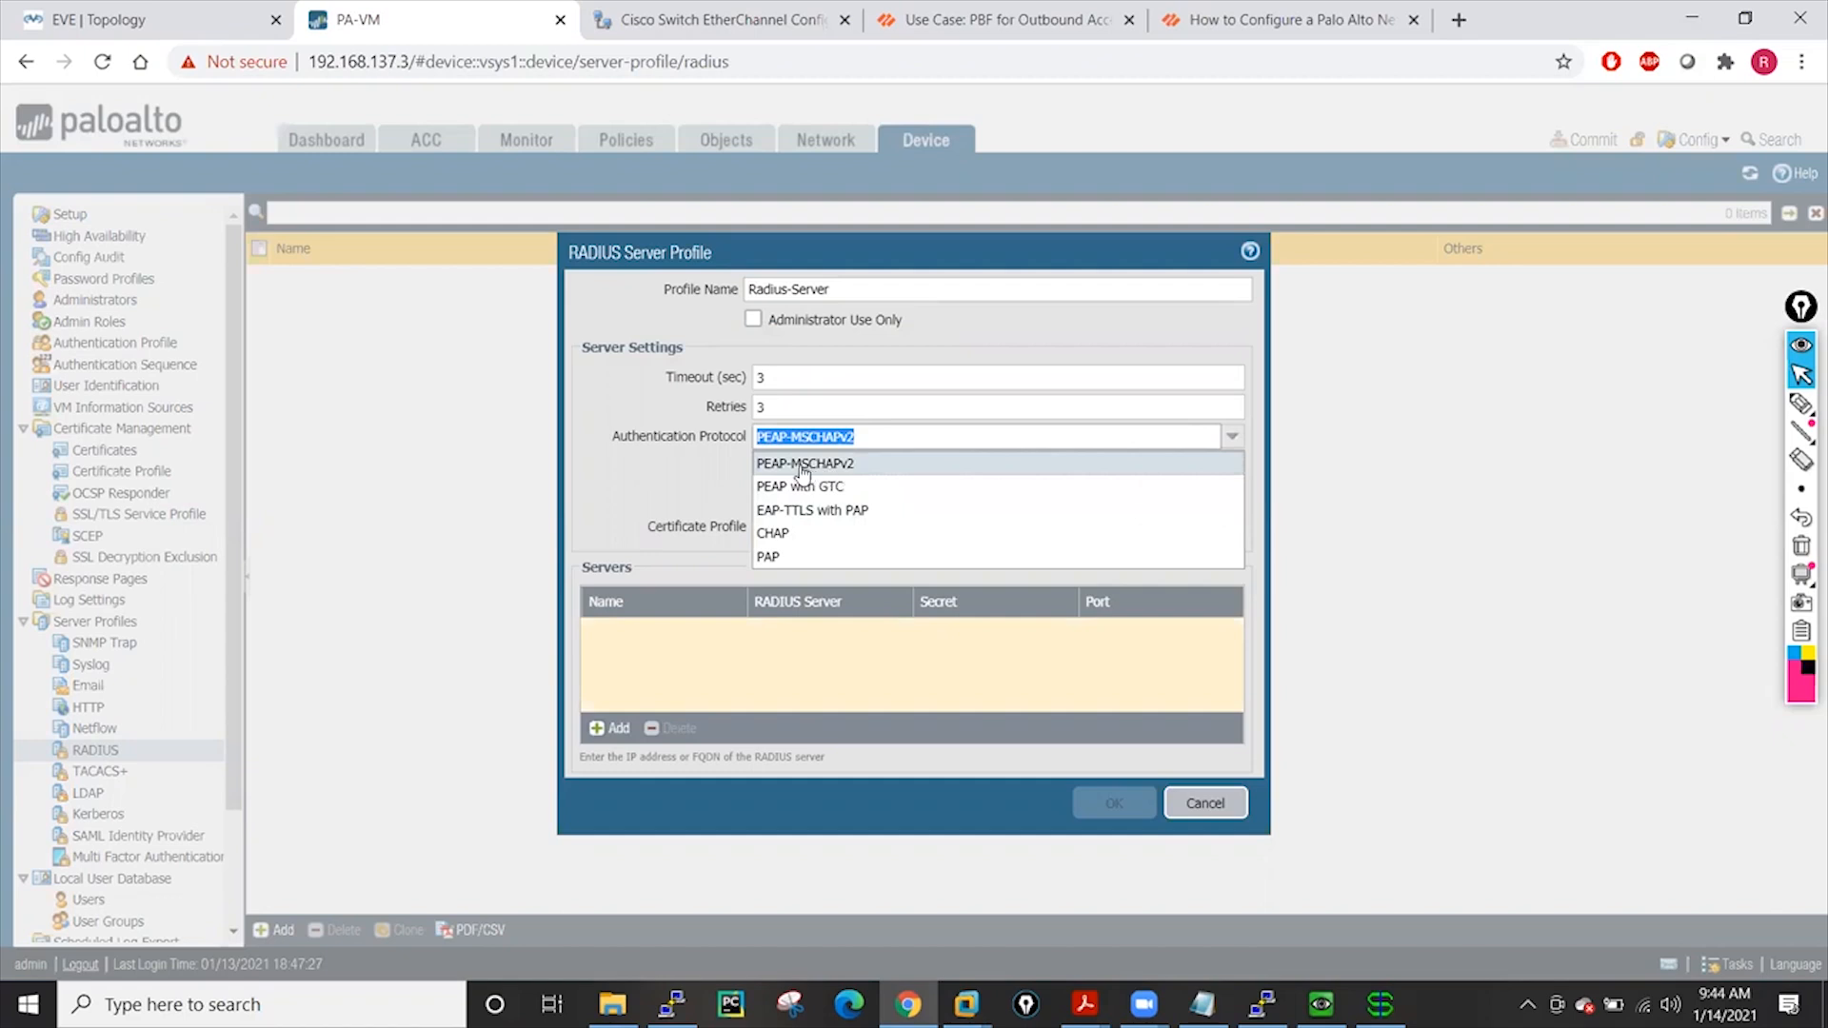
pyautogui.click(848, 466)
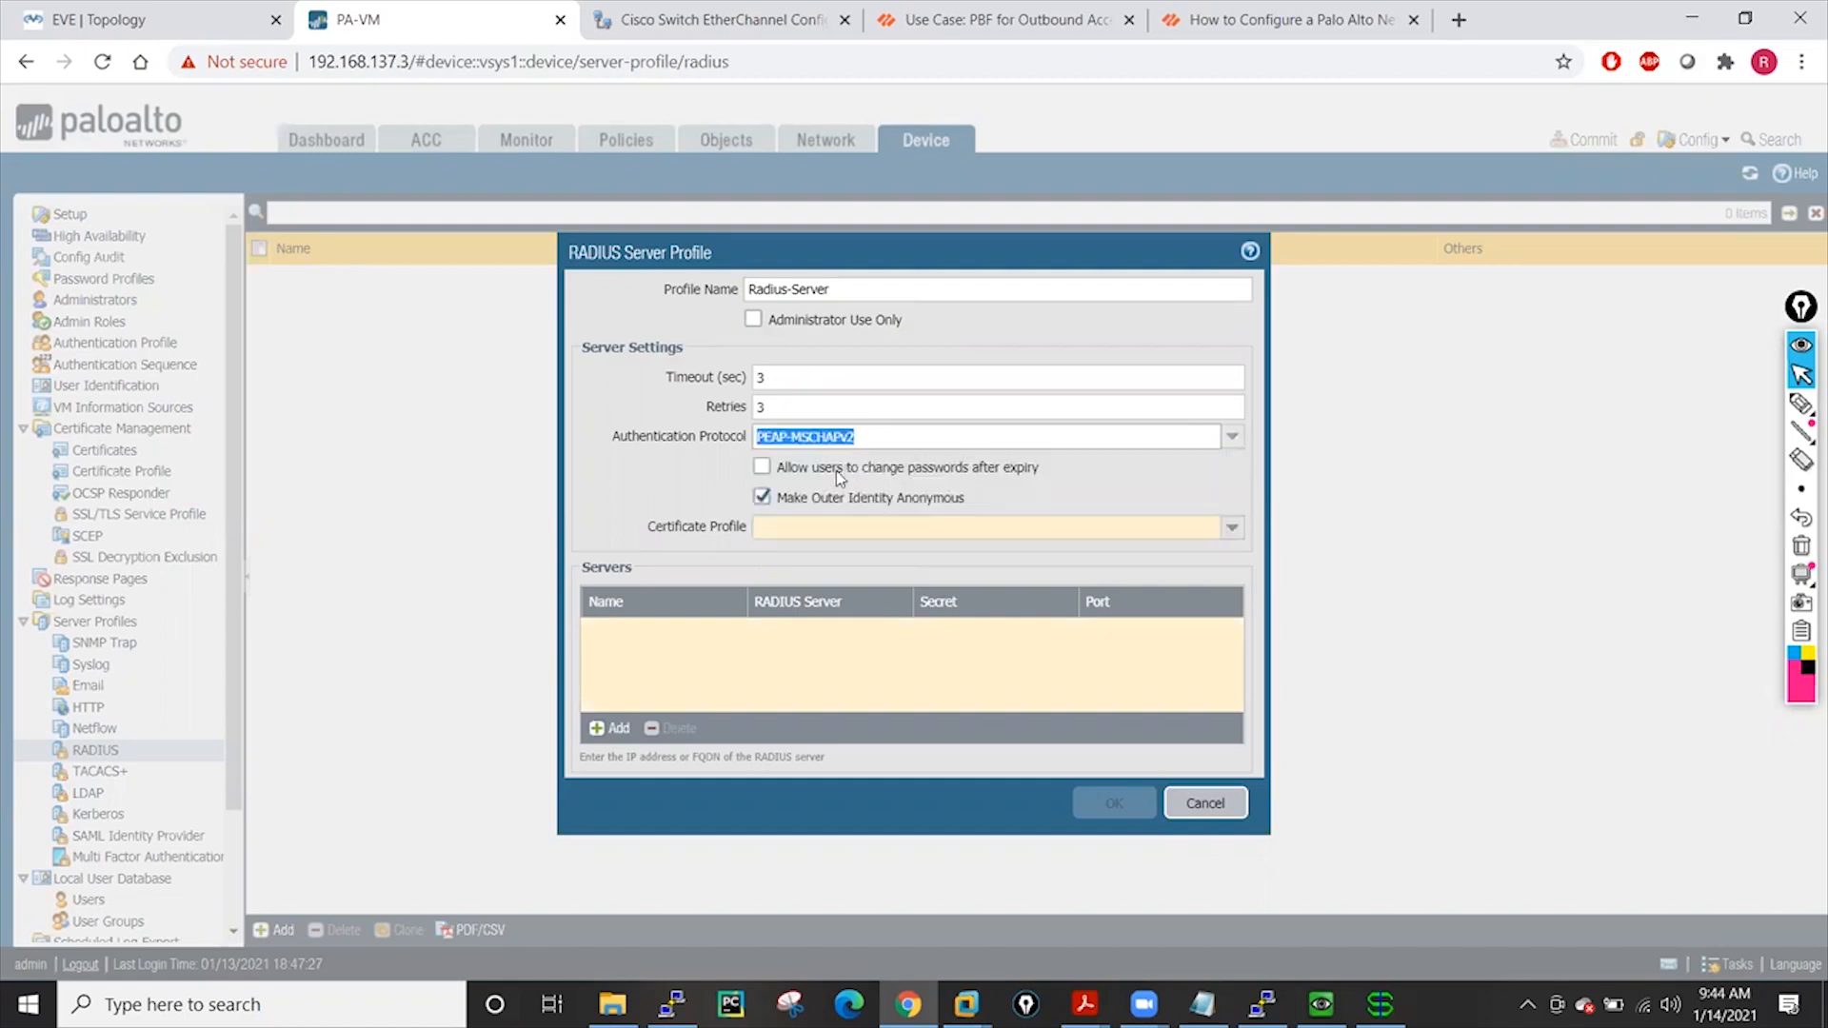
pyautogui.click(1231, 528)
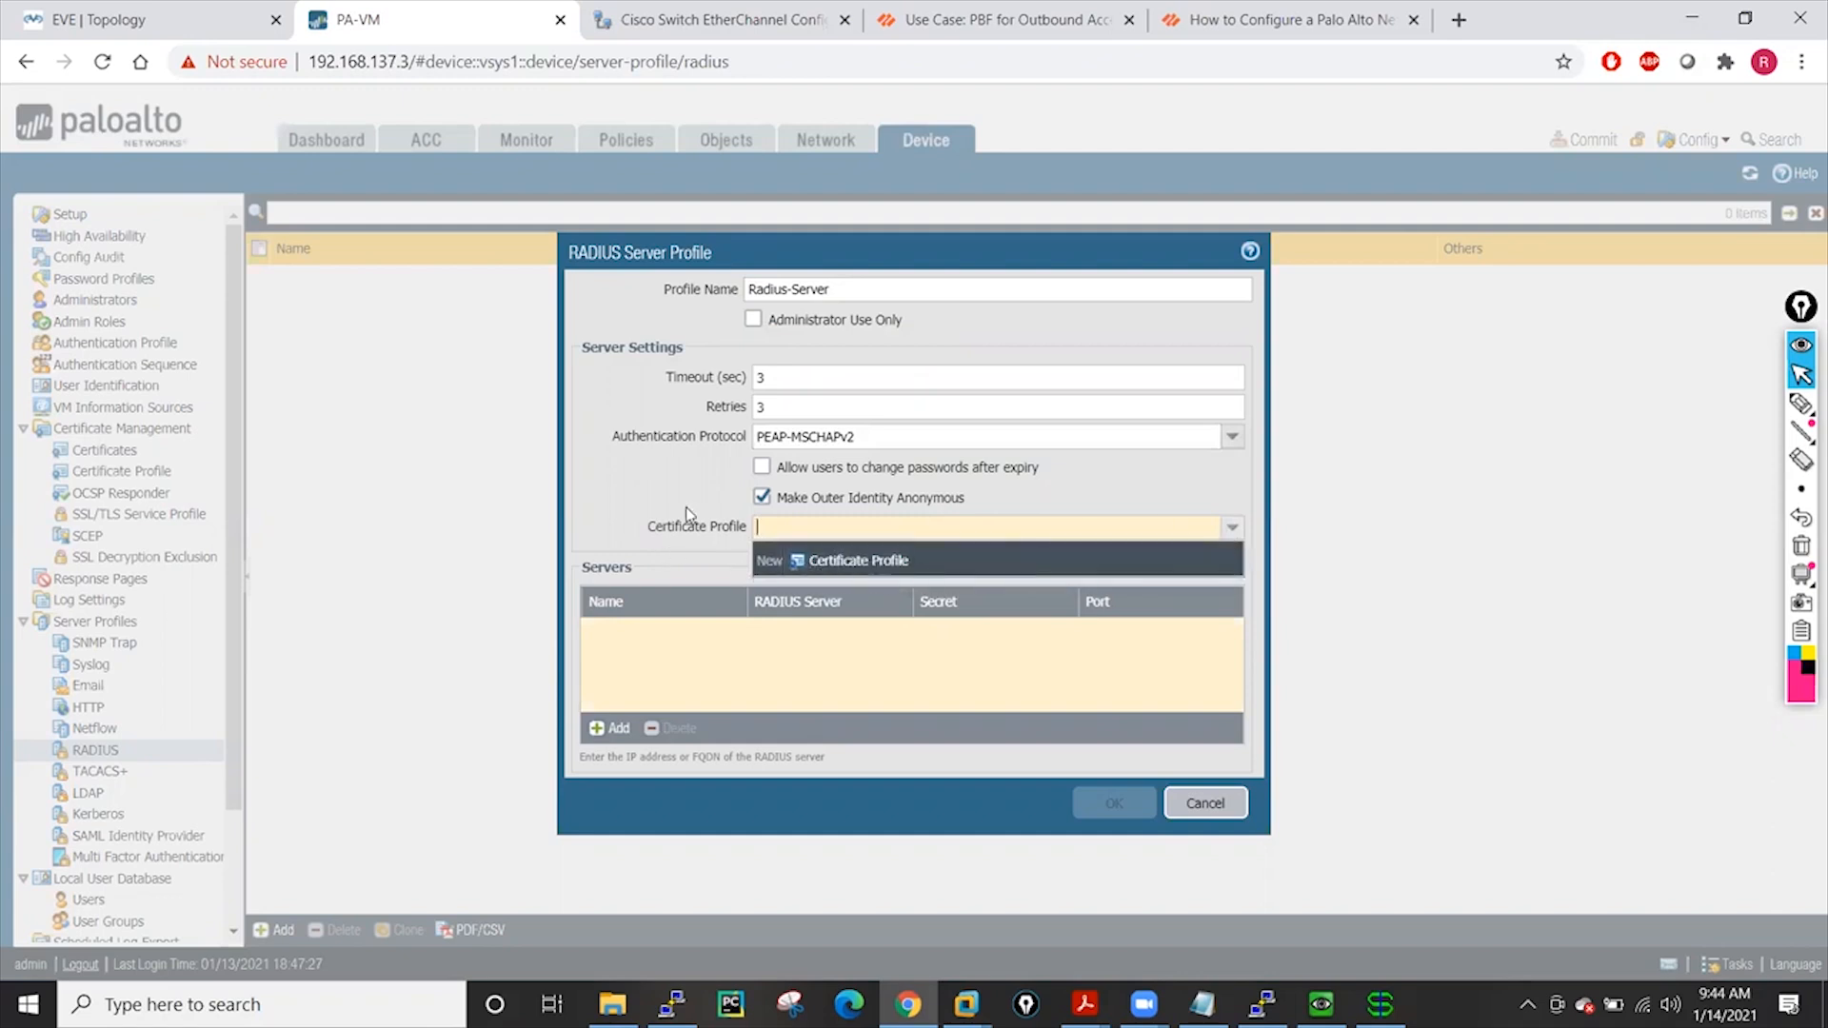
pyautogui.click(612, 472)
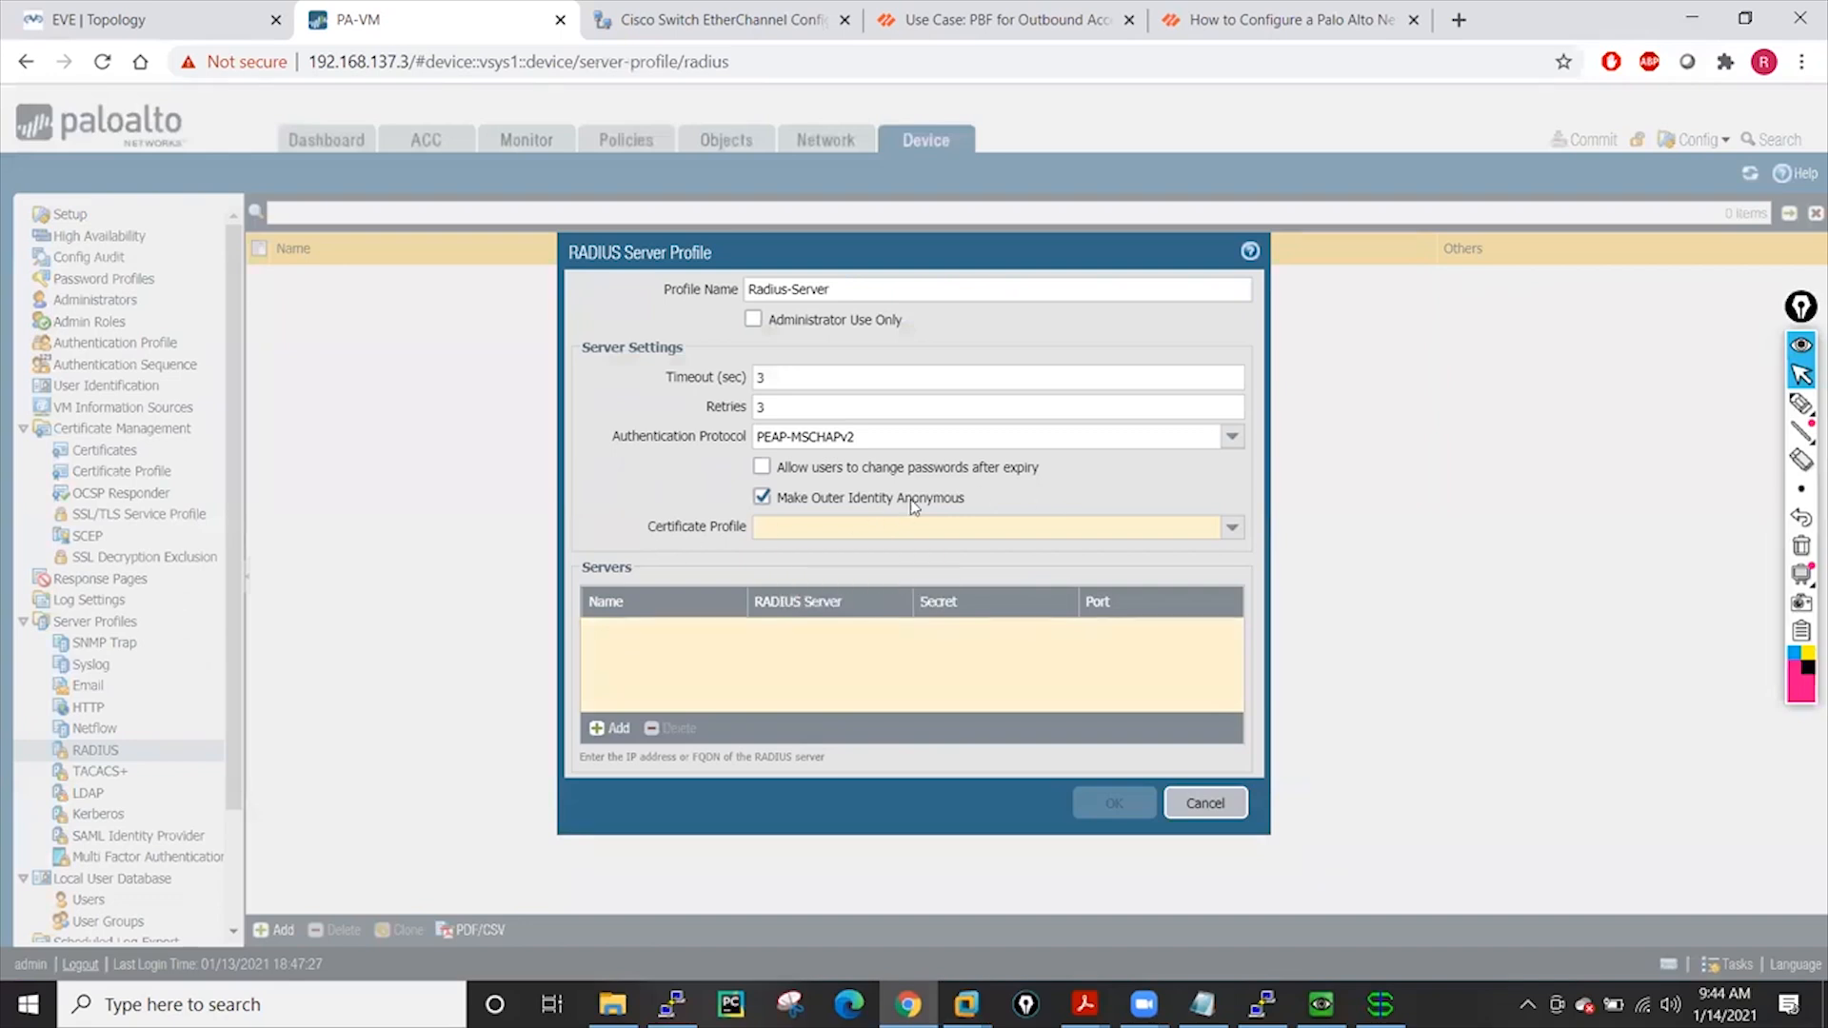
# Add server Server01 at 192.168.137.1 on port 1812, open its Secret cell, and switch to WinRadius
pyautogui.click(610, 729)
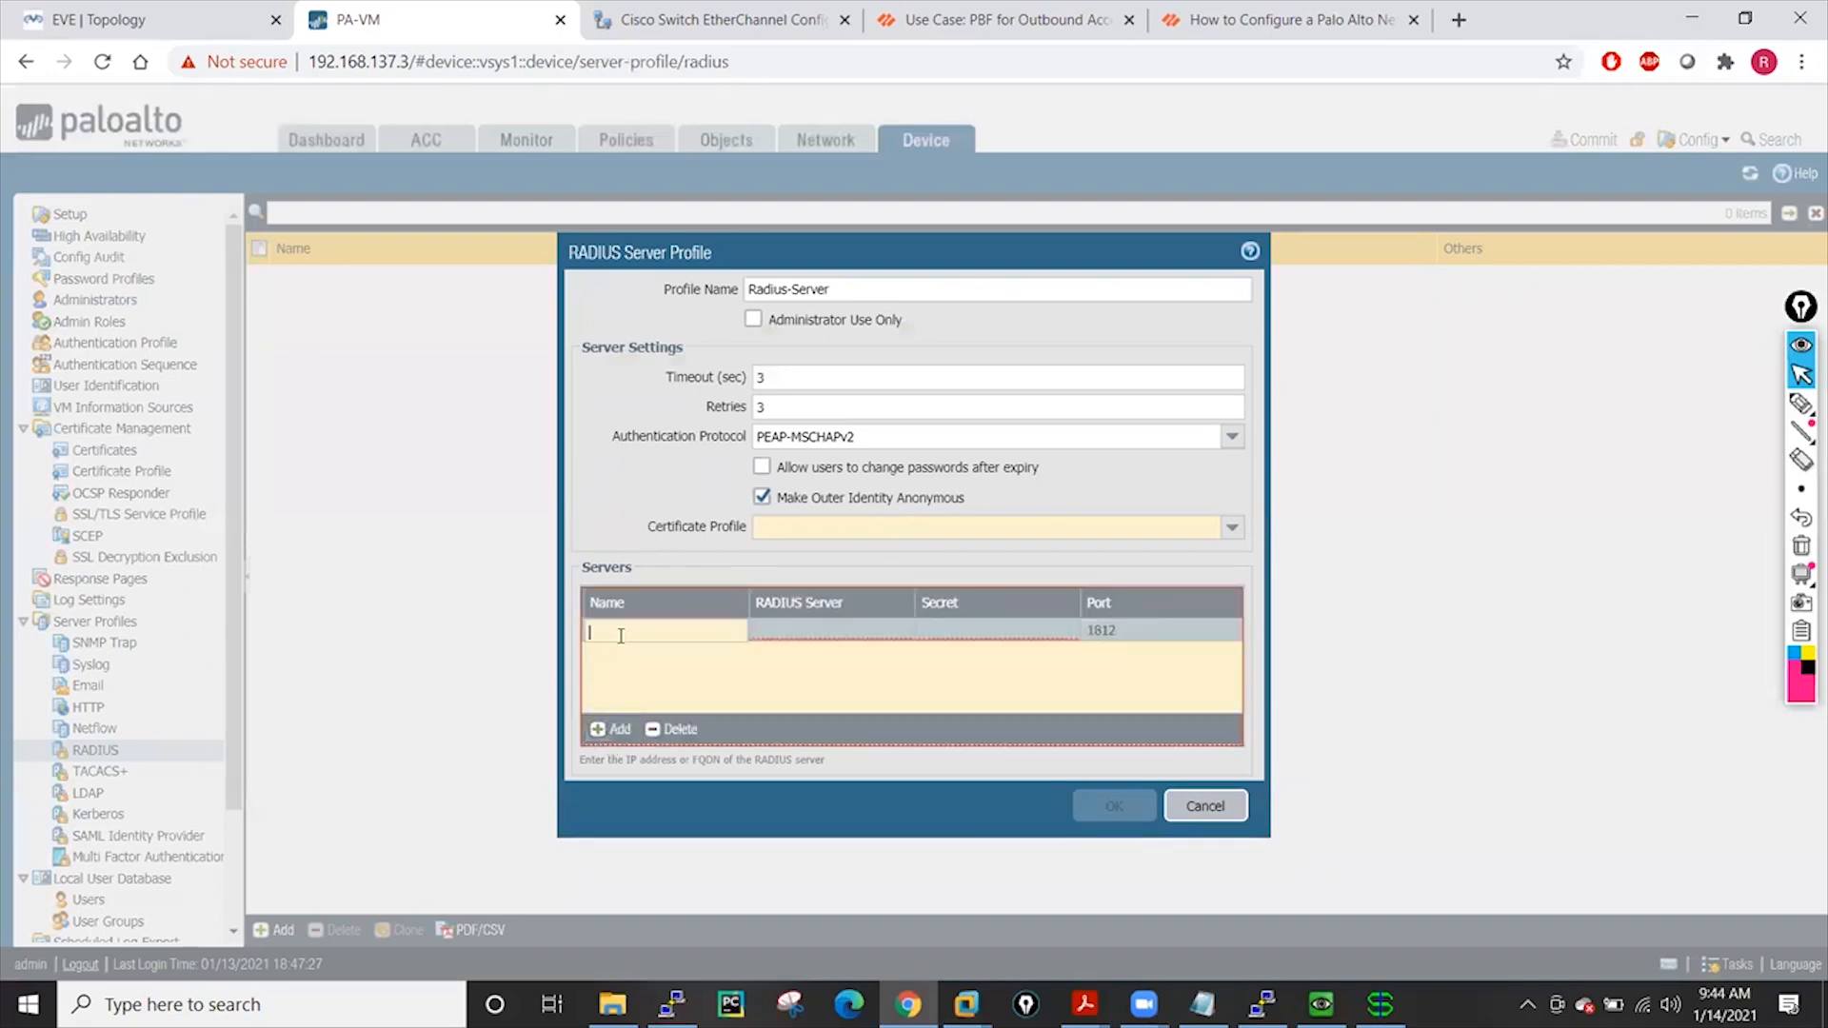
pyautogui.write('Sec')
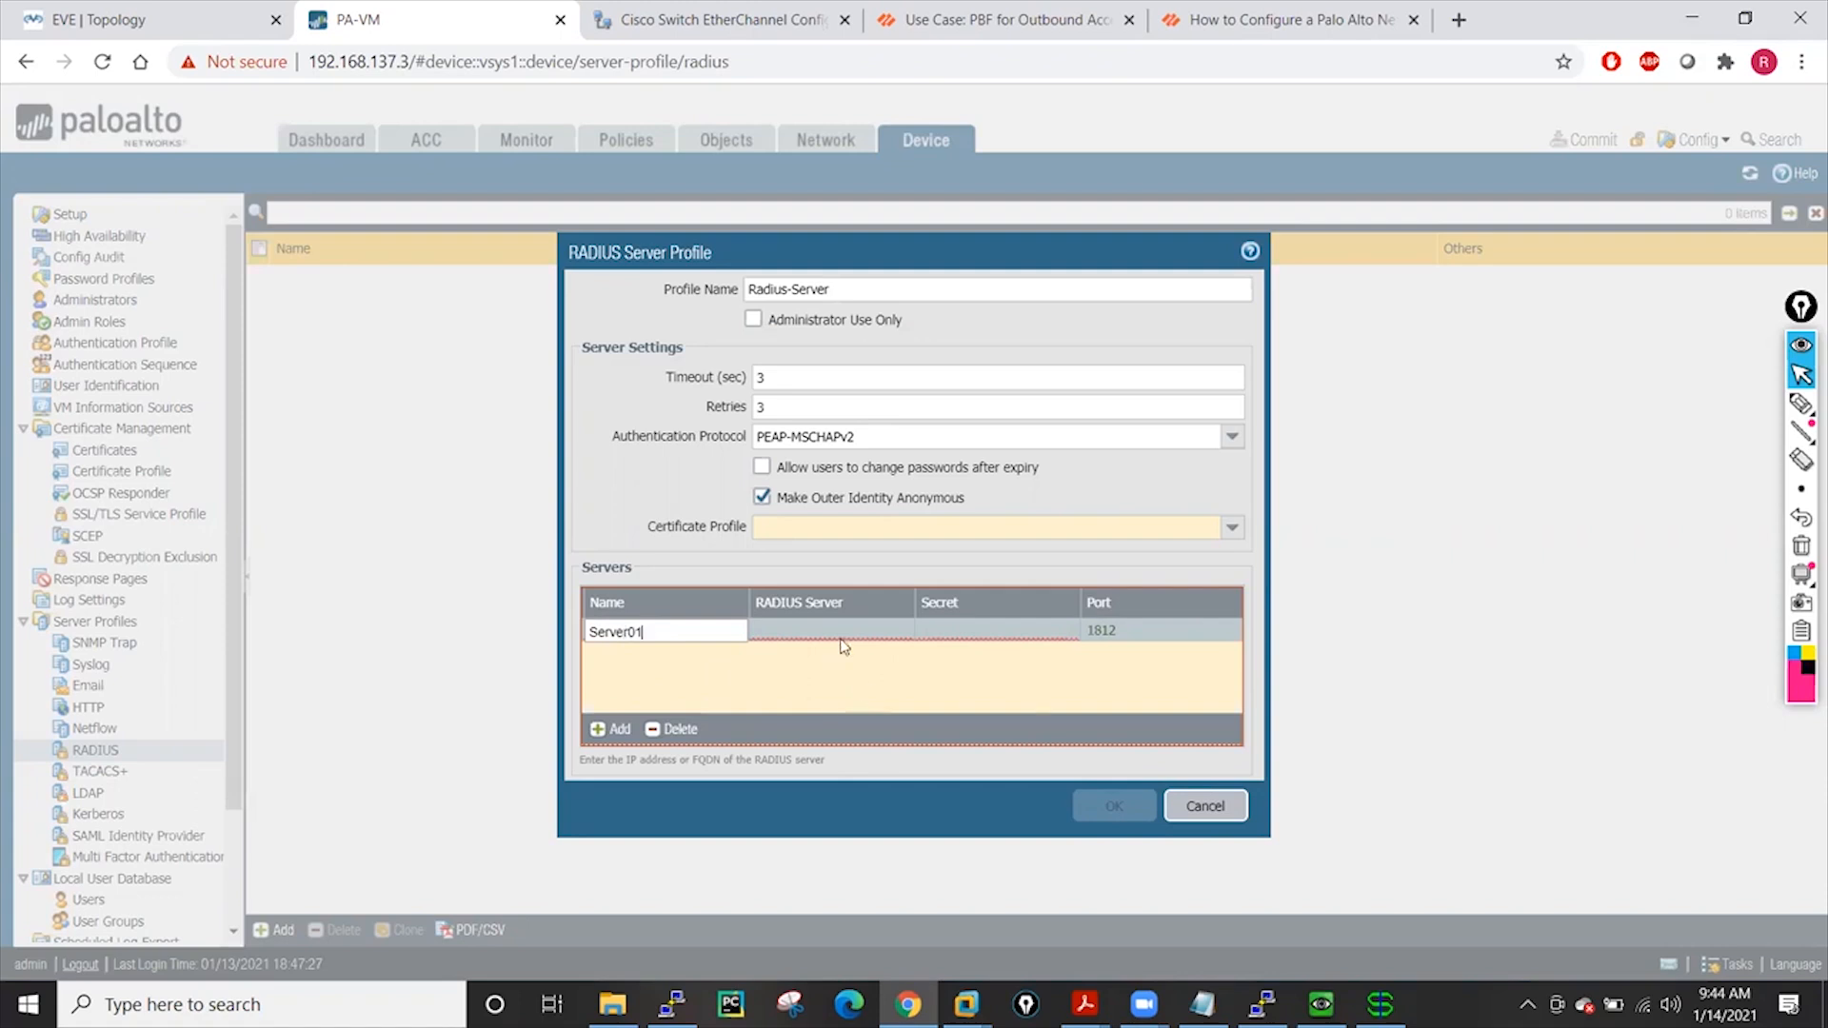
pyautogui.click(819, 630)
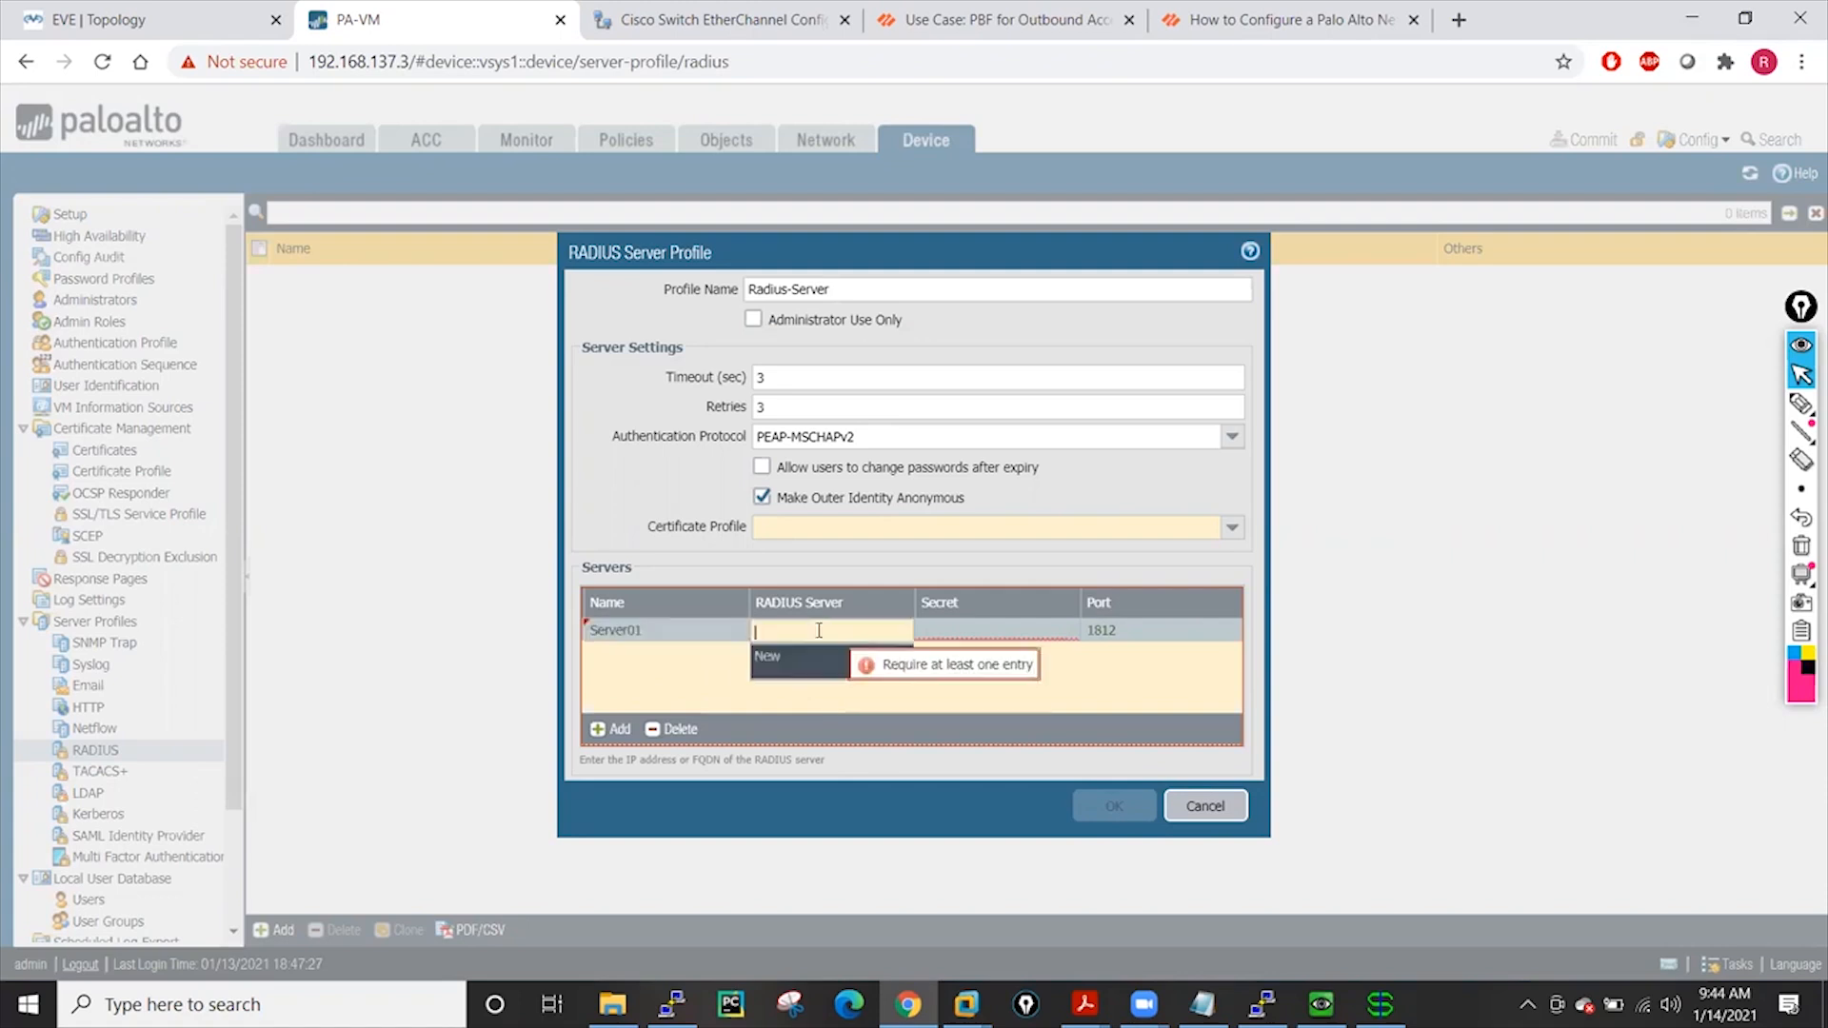
pyautogui.write('192.168.137.1')
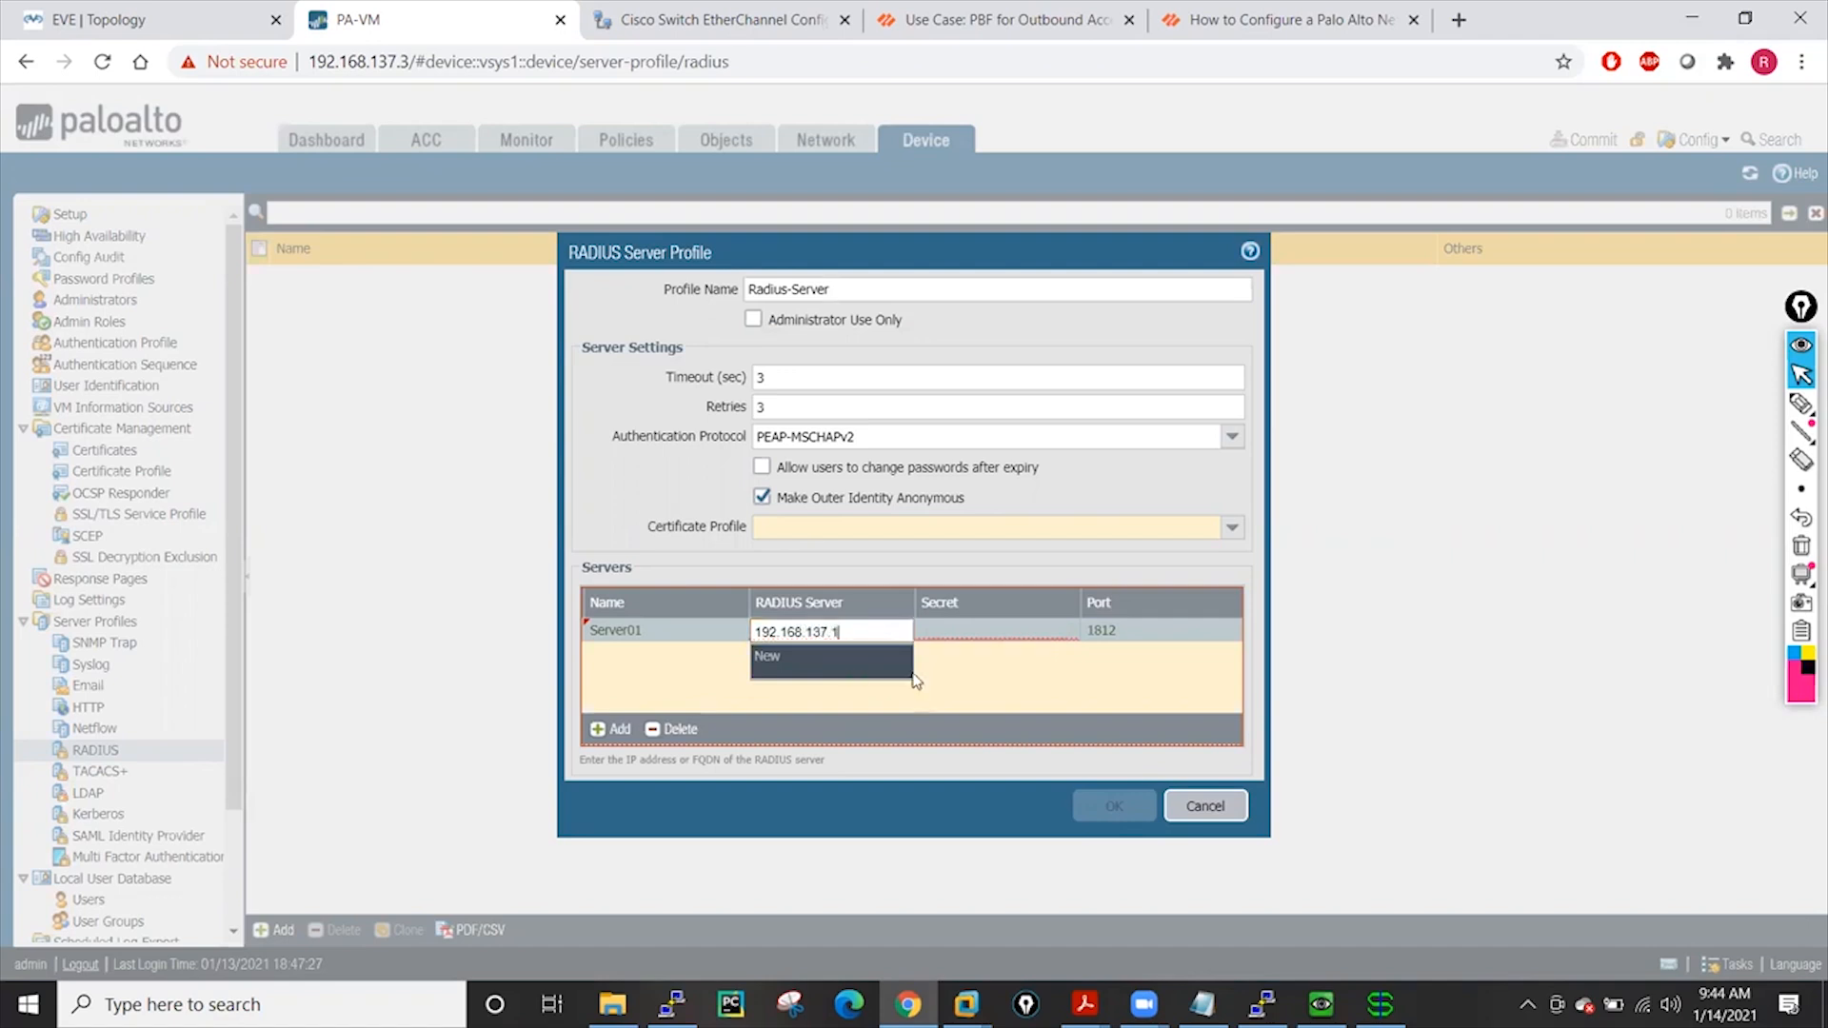
pyautogui.click(966, 704)
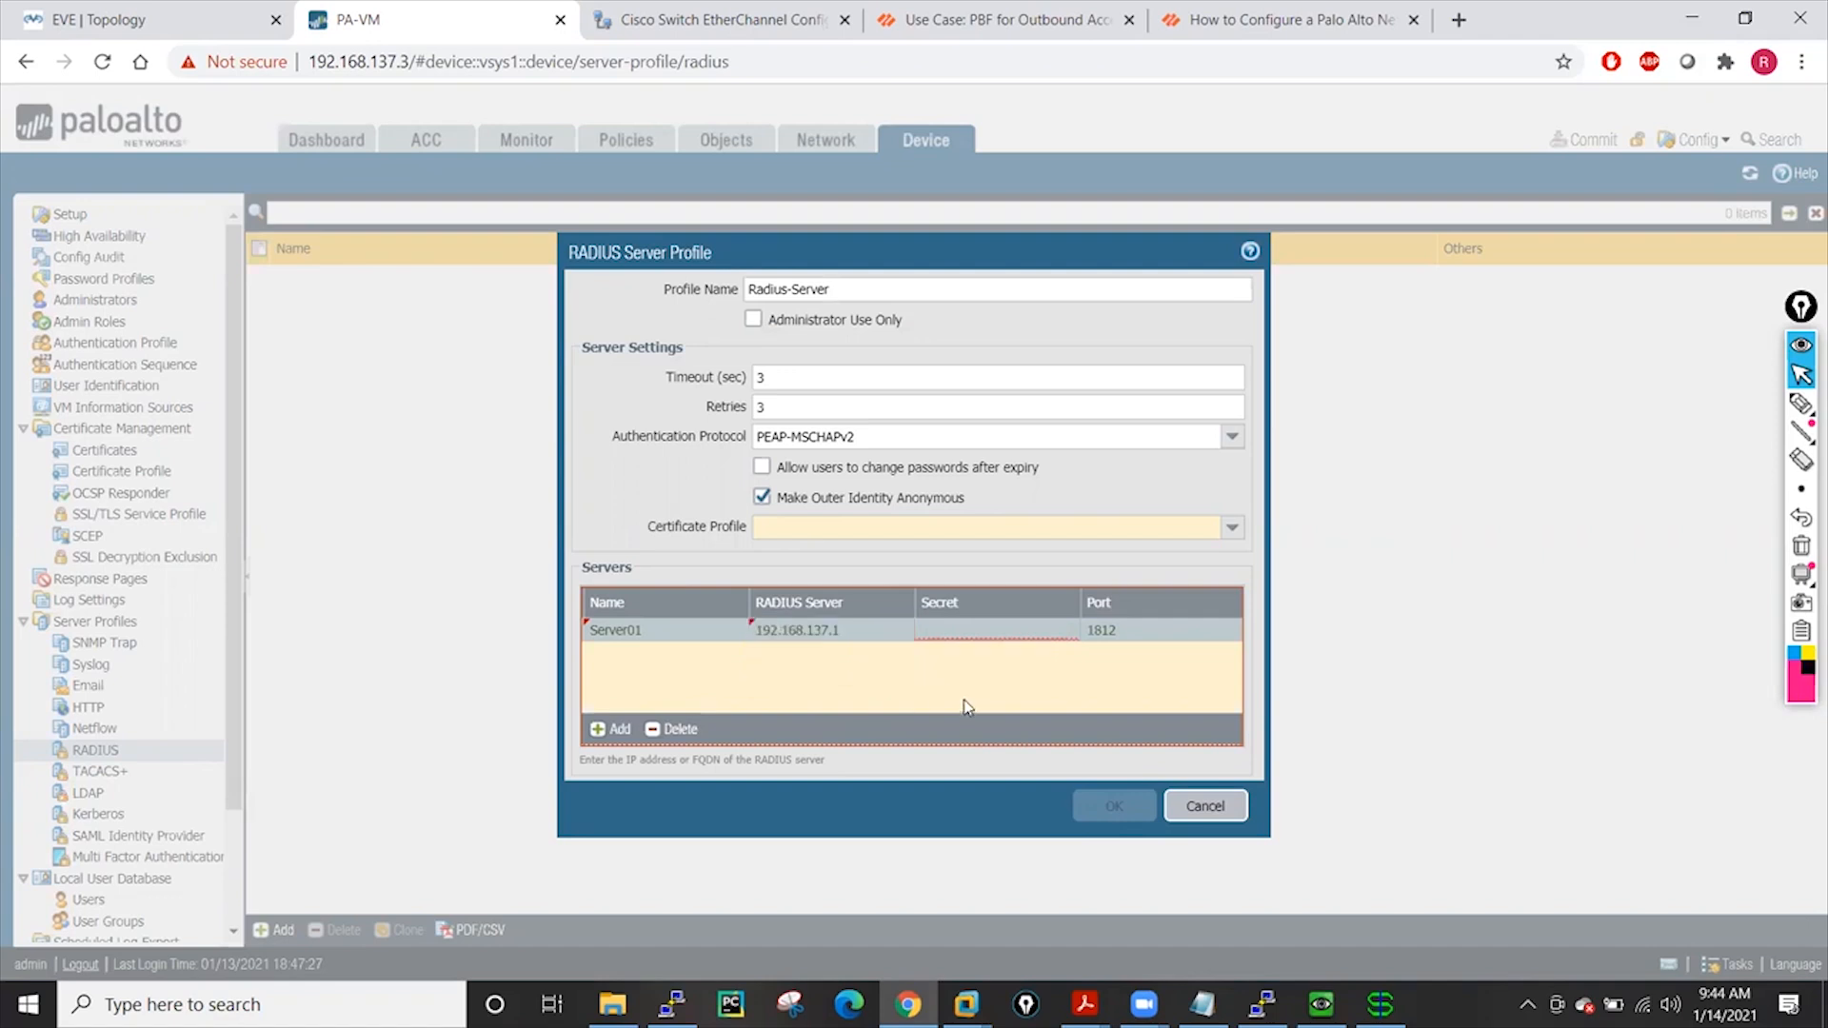
pyautogui.click(960, 634)
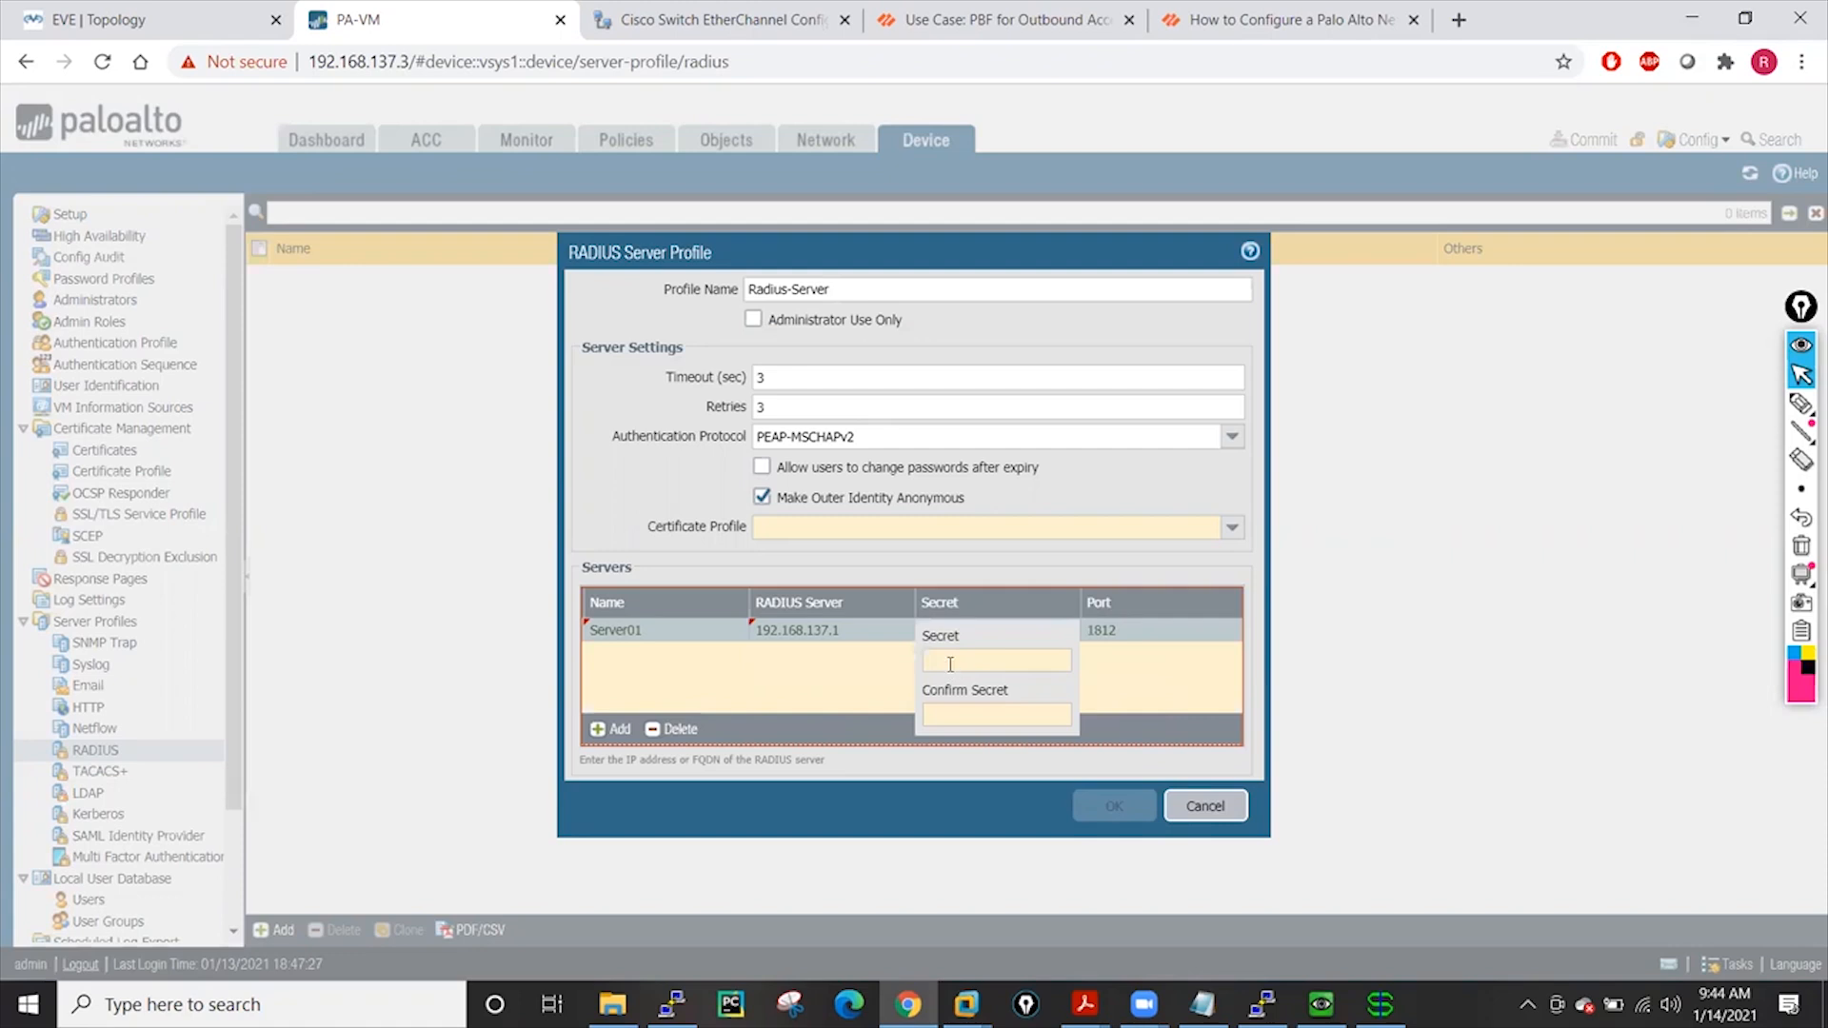
pyautogui.click(951, 661)
pyautogui.hotkey('alt', 'Tab')
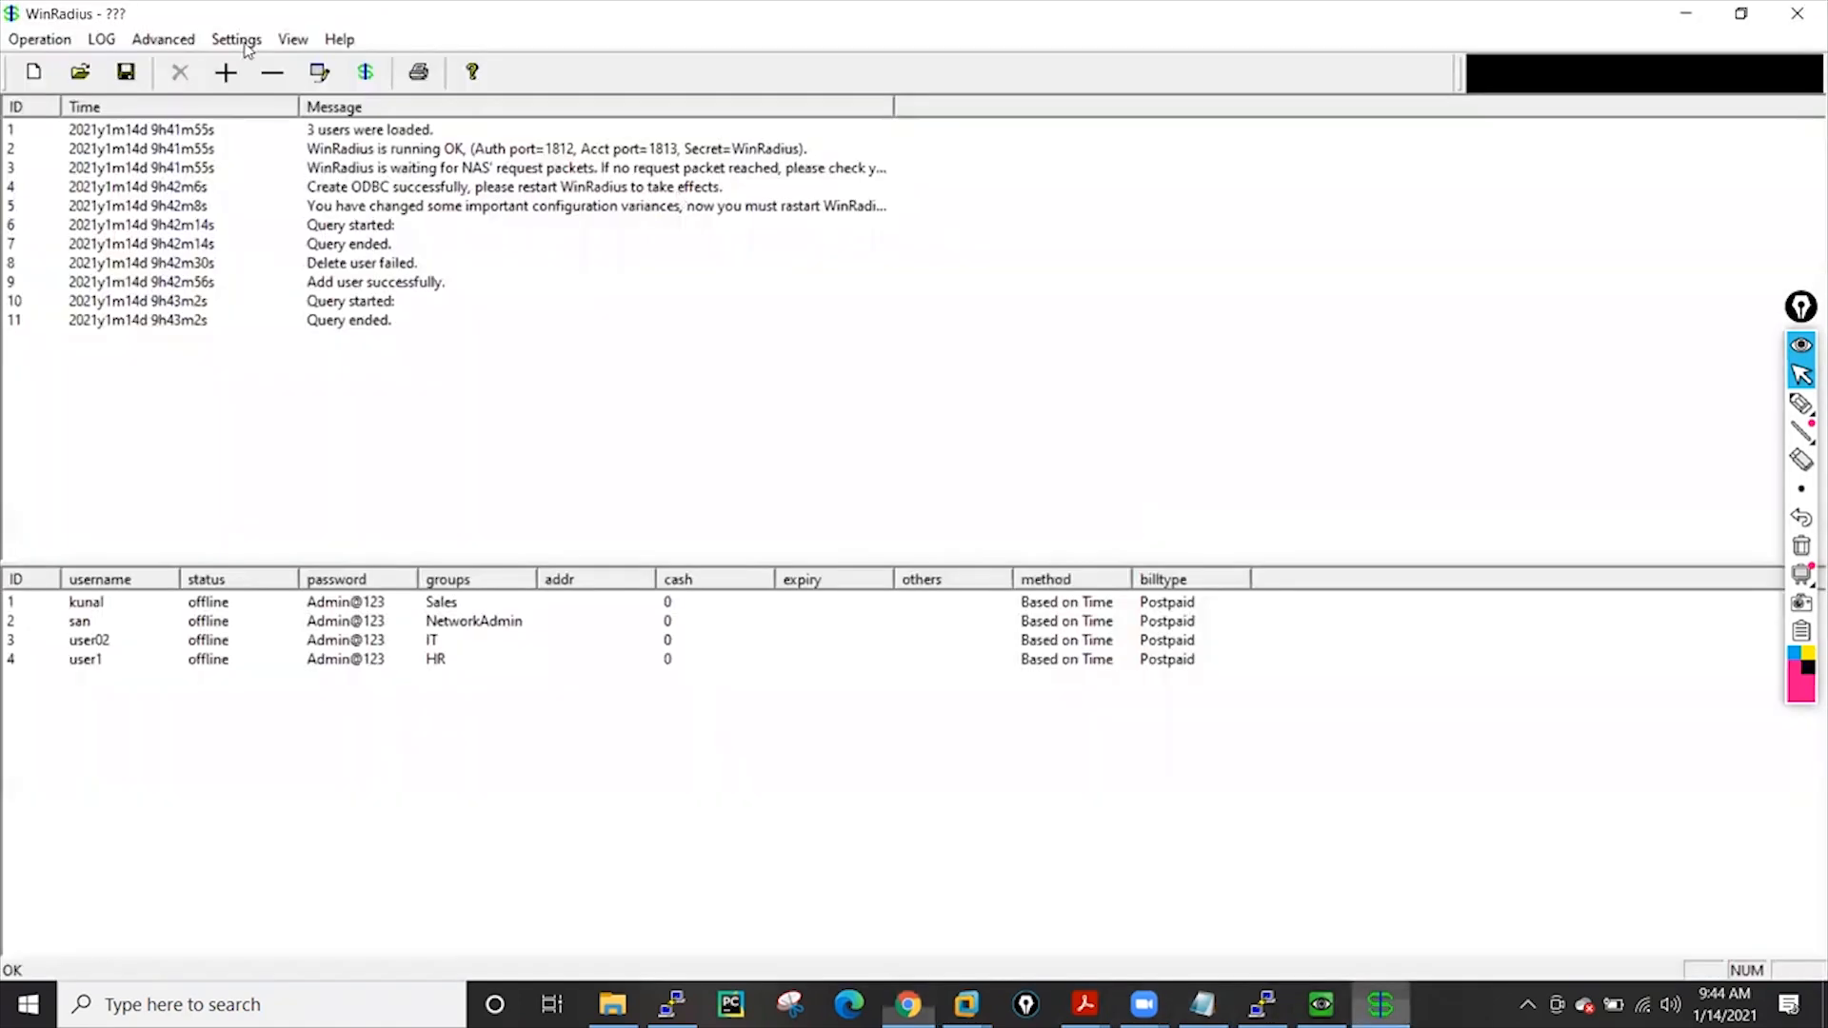
# Copy the NAS secret from WinRadius System settings, cancel, and return to the browser
pyautogui.click(246, 48)
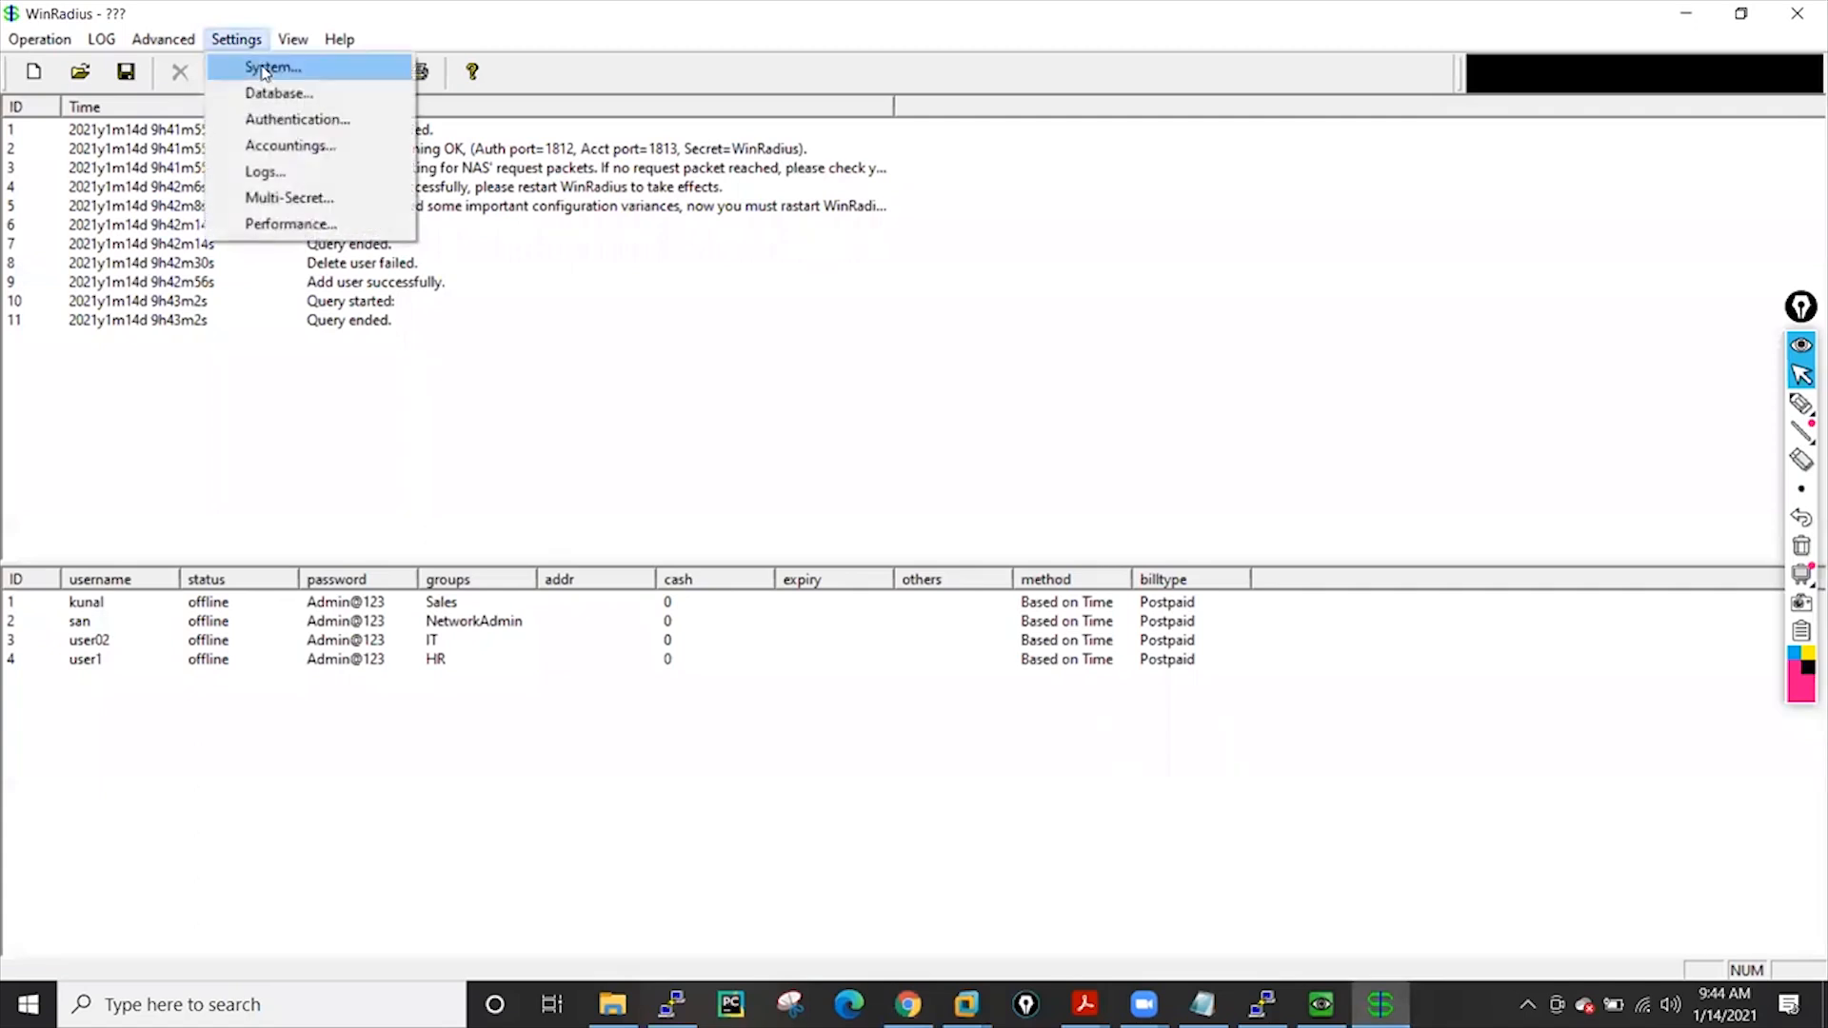
pyautogui.click(264, 70)
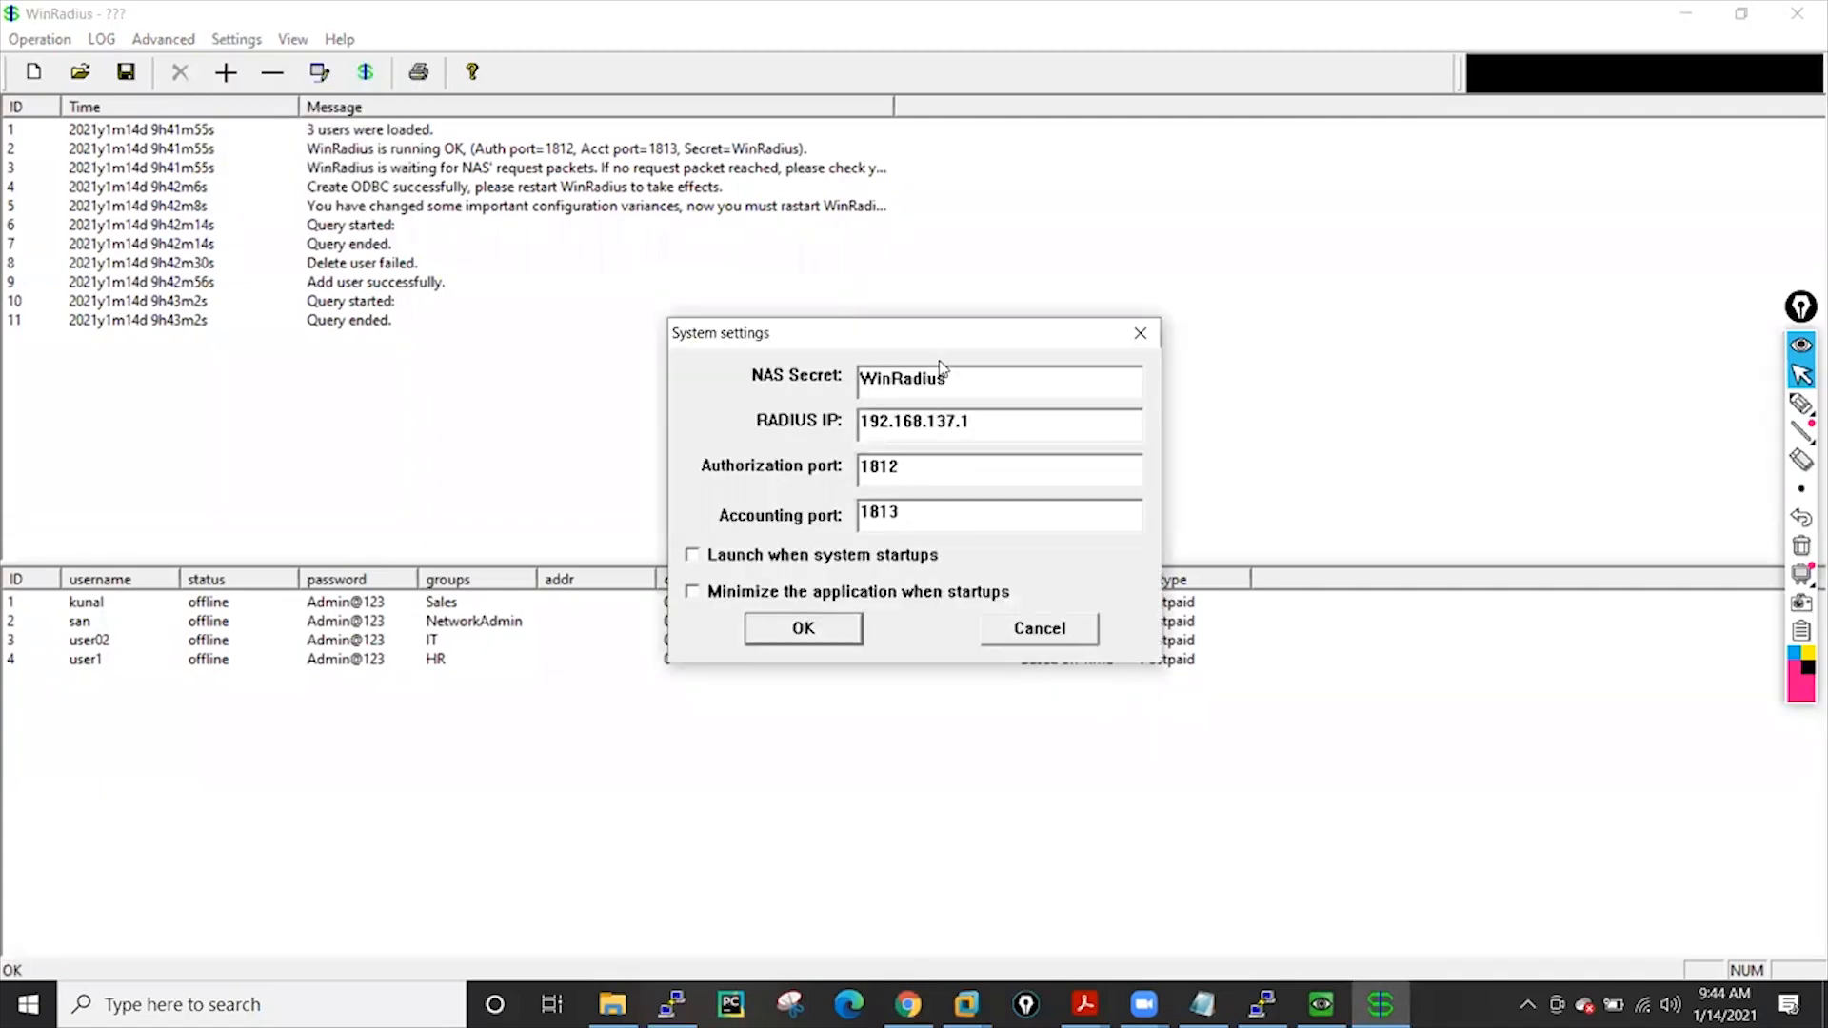
pyautogui.moveTo(1081, 379); pyautogui.dragTo(860, 381)
pyautogui.click(1032, 630)
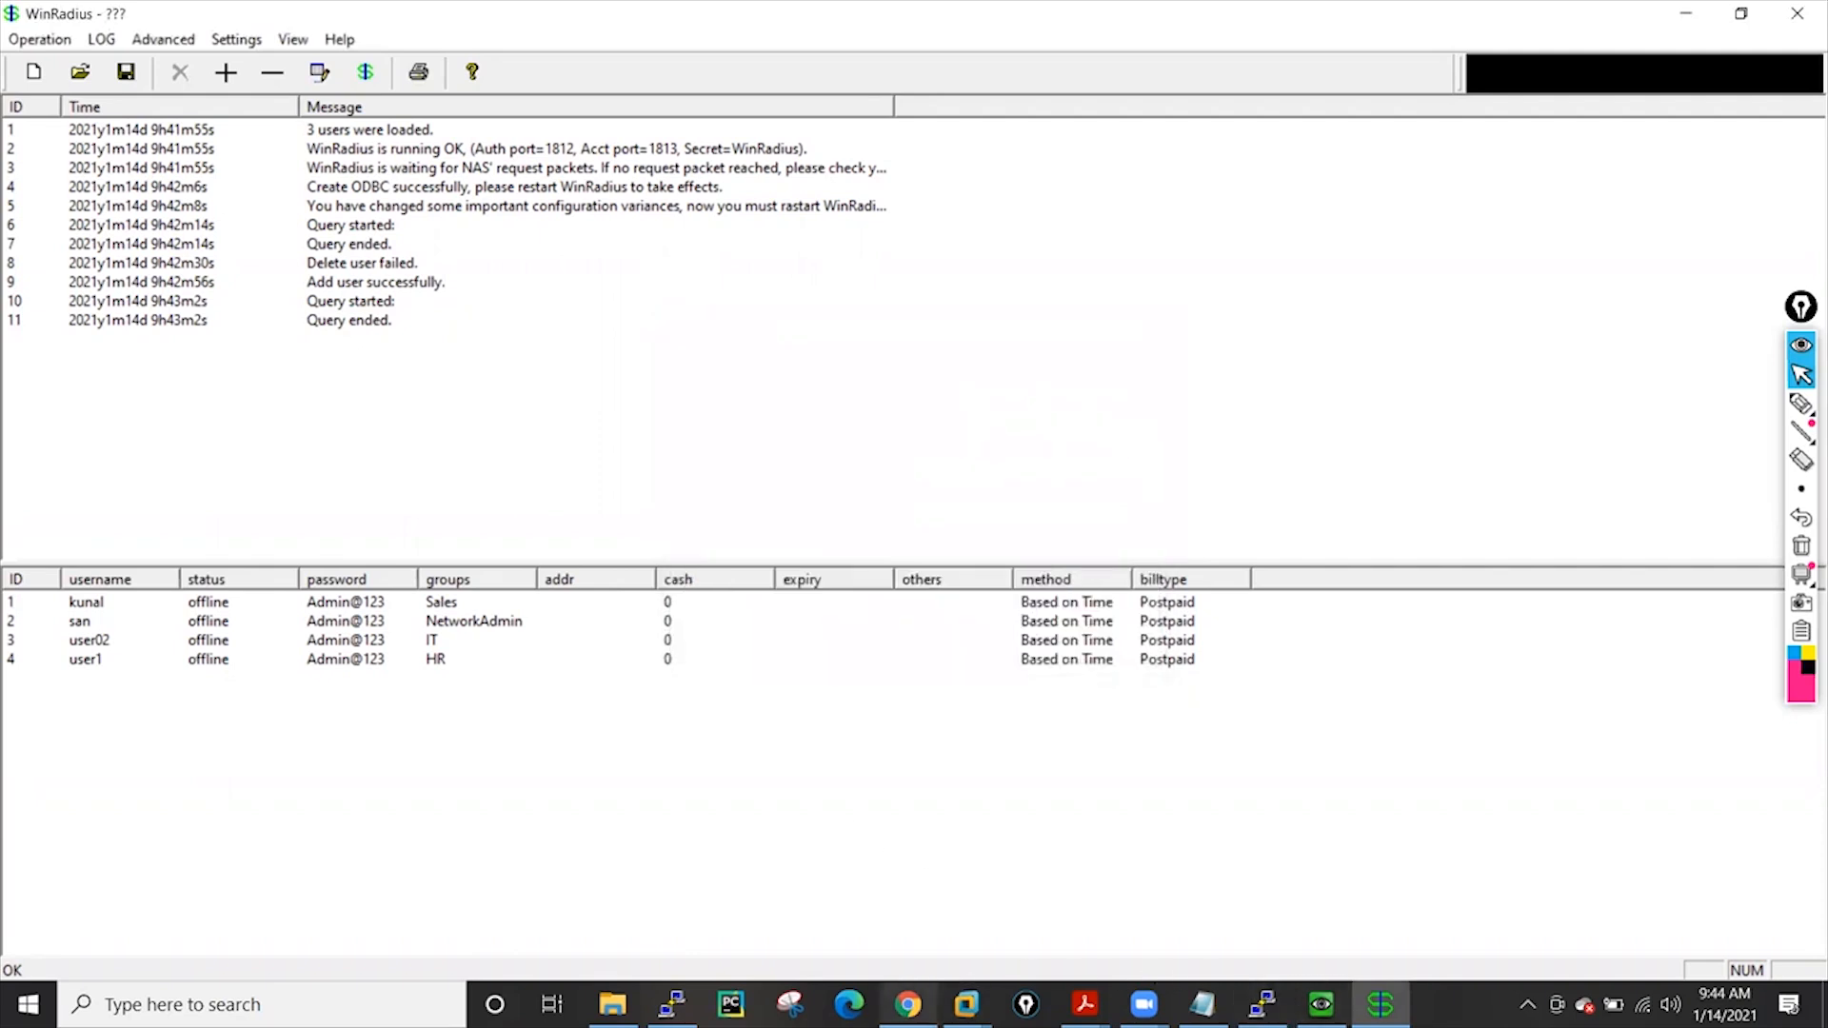
pyautogui.click(908, 1005)
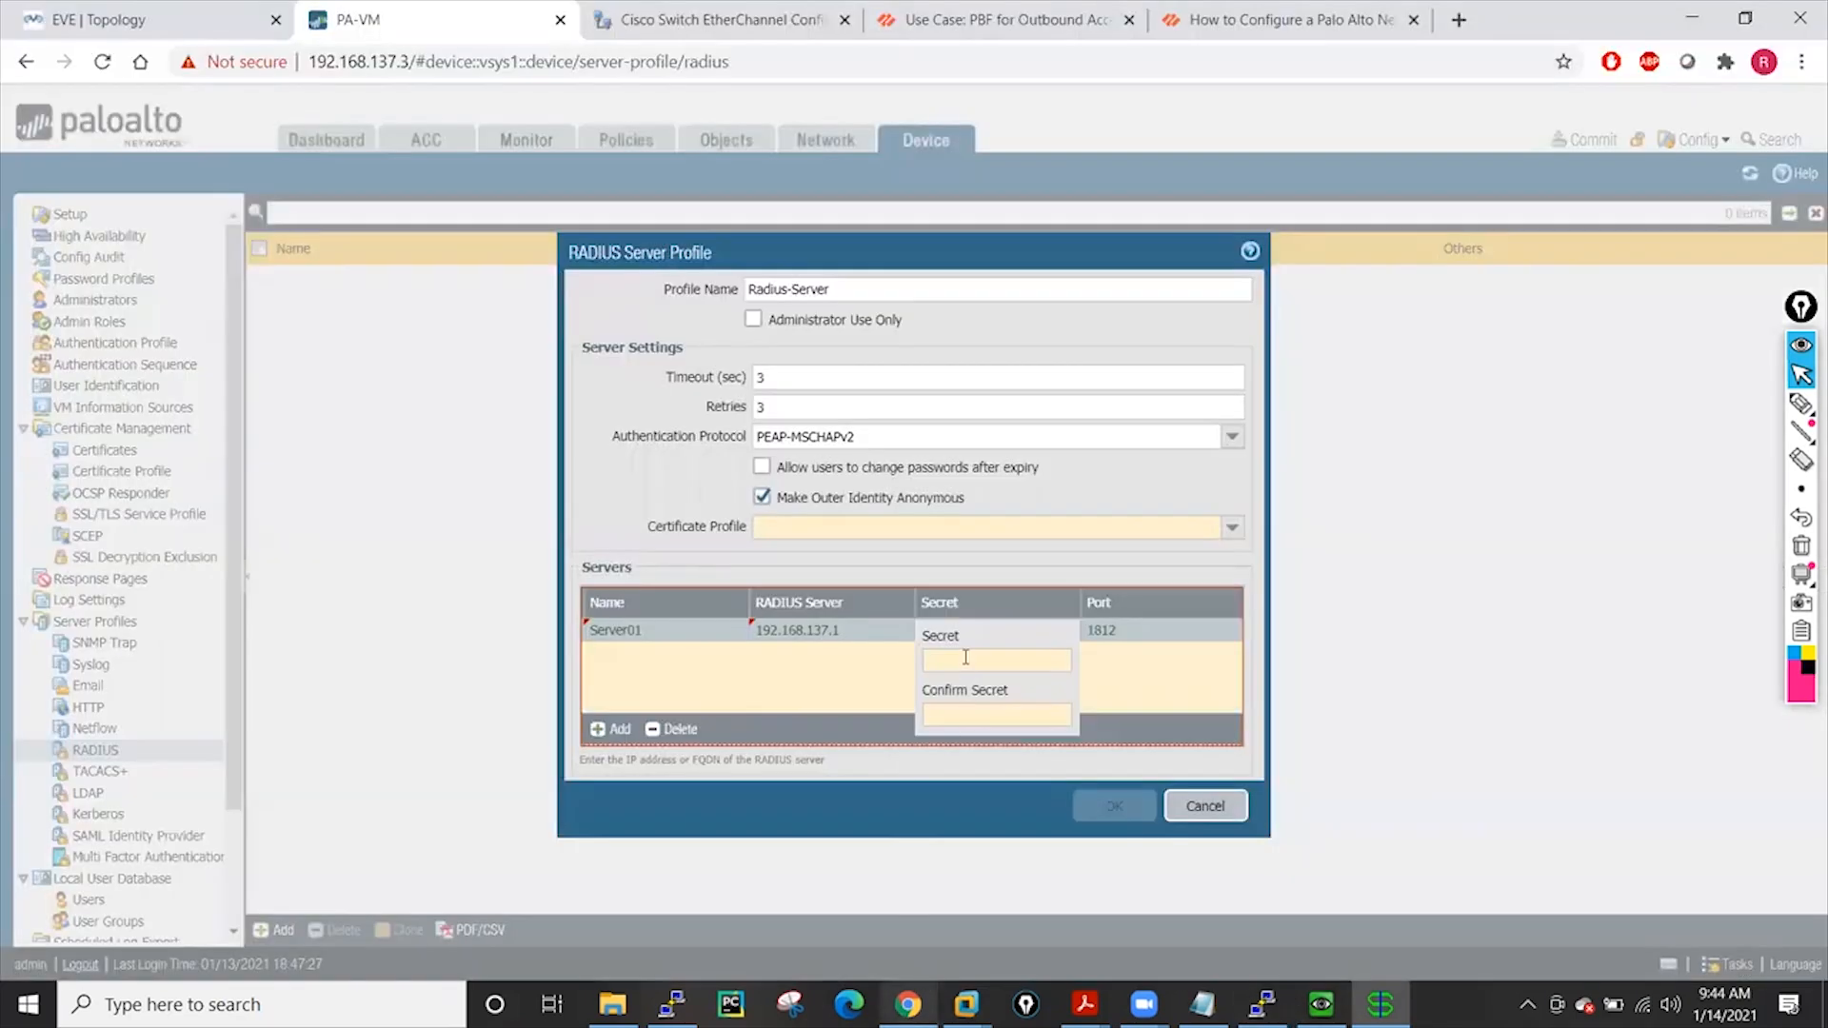
# Paste the shared secret into Server01's Secret and Confirm Secret fields
pyautogui.hotkey('ctrl', 'v')
pyautogui.click(946, 714)
pyautogui.hotkey('ctrl', 'v')
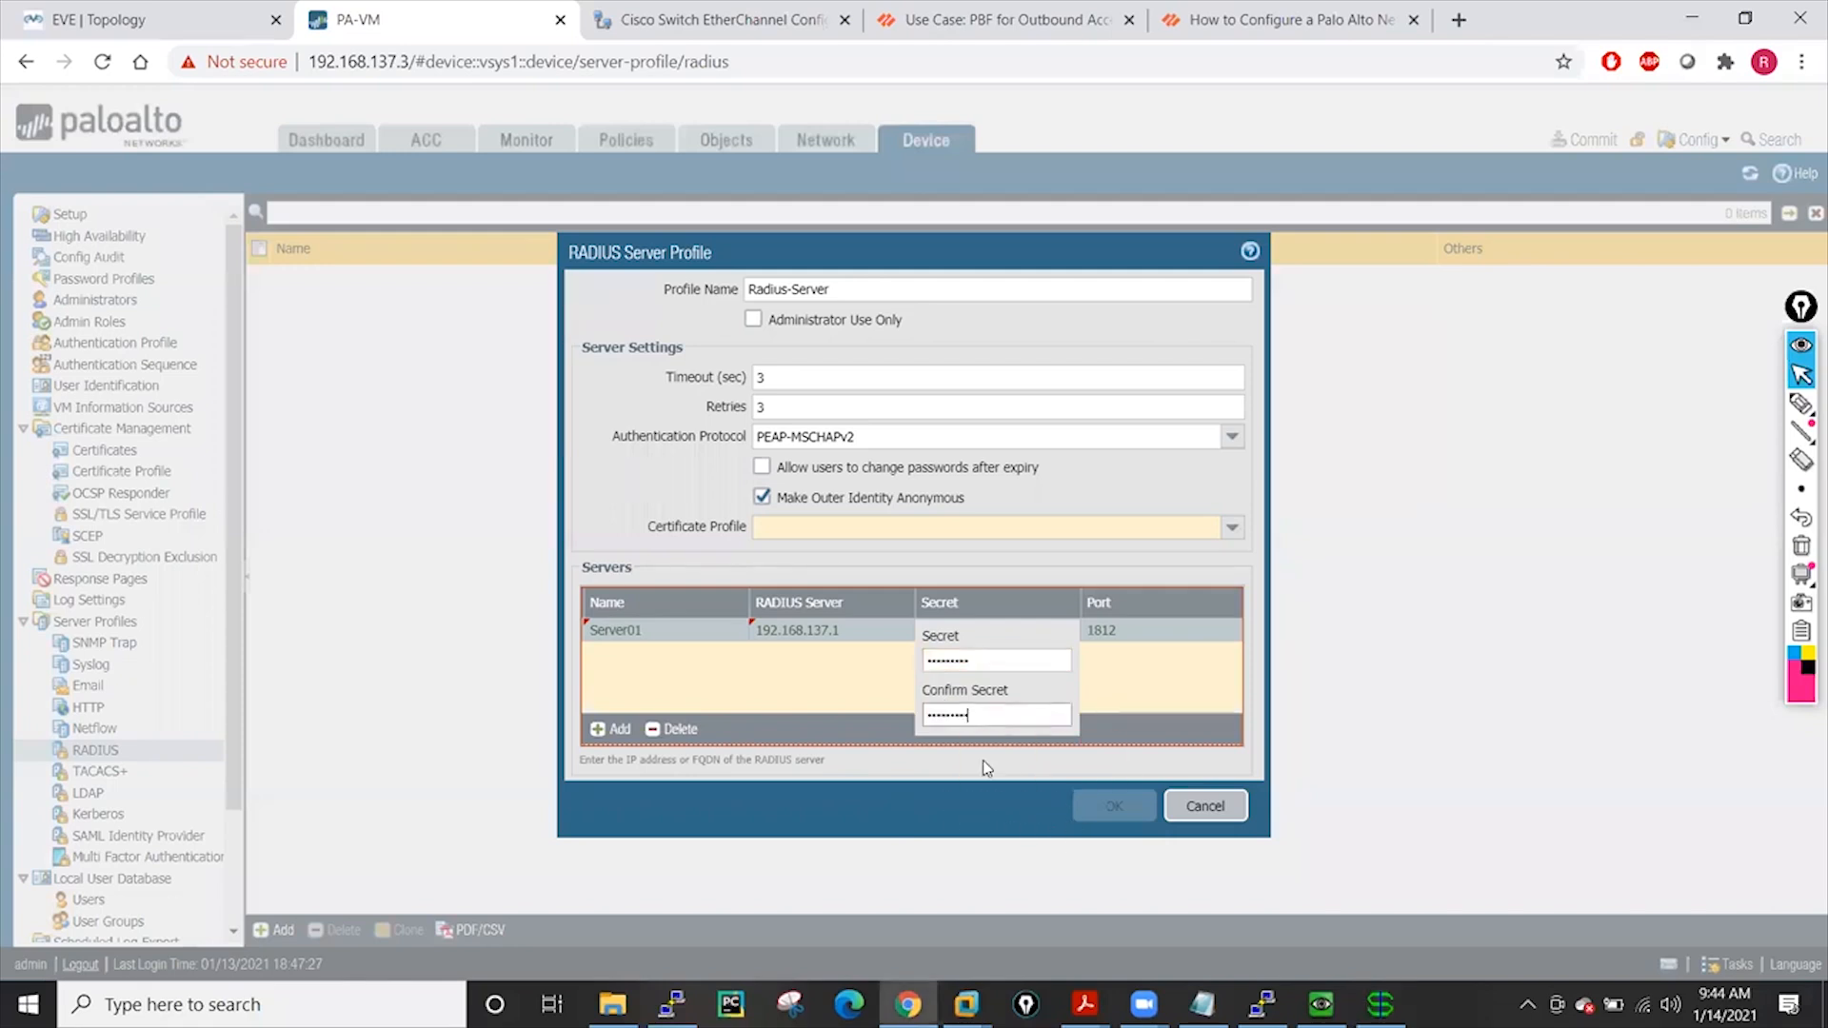
pyautogui.click(1131, 667)
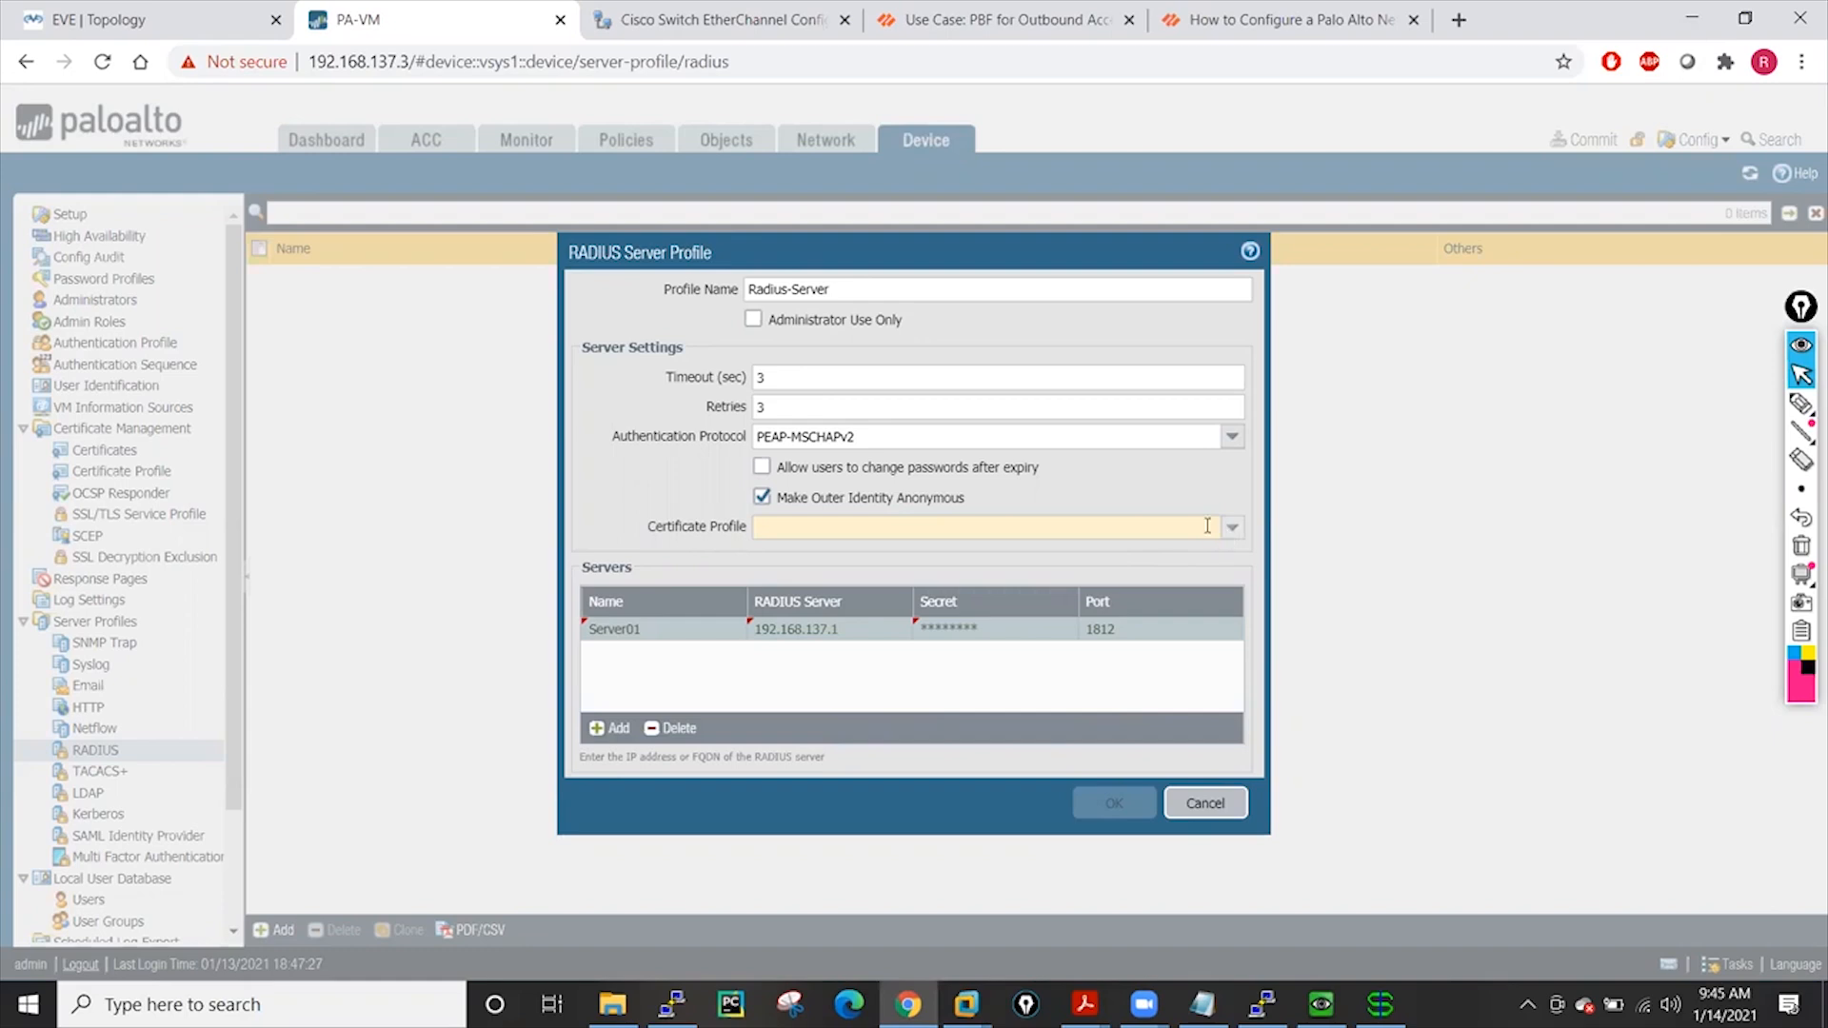
# Toggle the password-expiry and anonymous outer identity checkboxes, leaving both as they were
pyautogui.click(762, 466)
pyautogui.click(763, 496)
pyautogui.click(762, 496)
pyautogui.click(762, 467)
pyautogui.click(1232, 527)
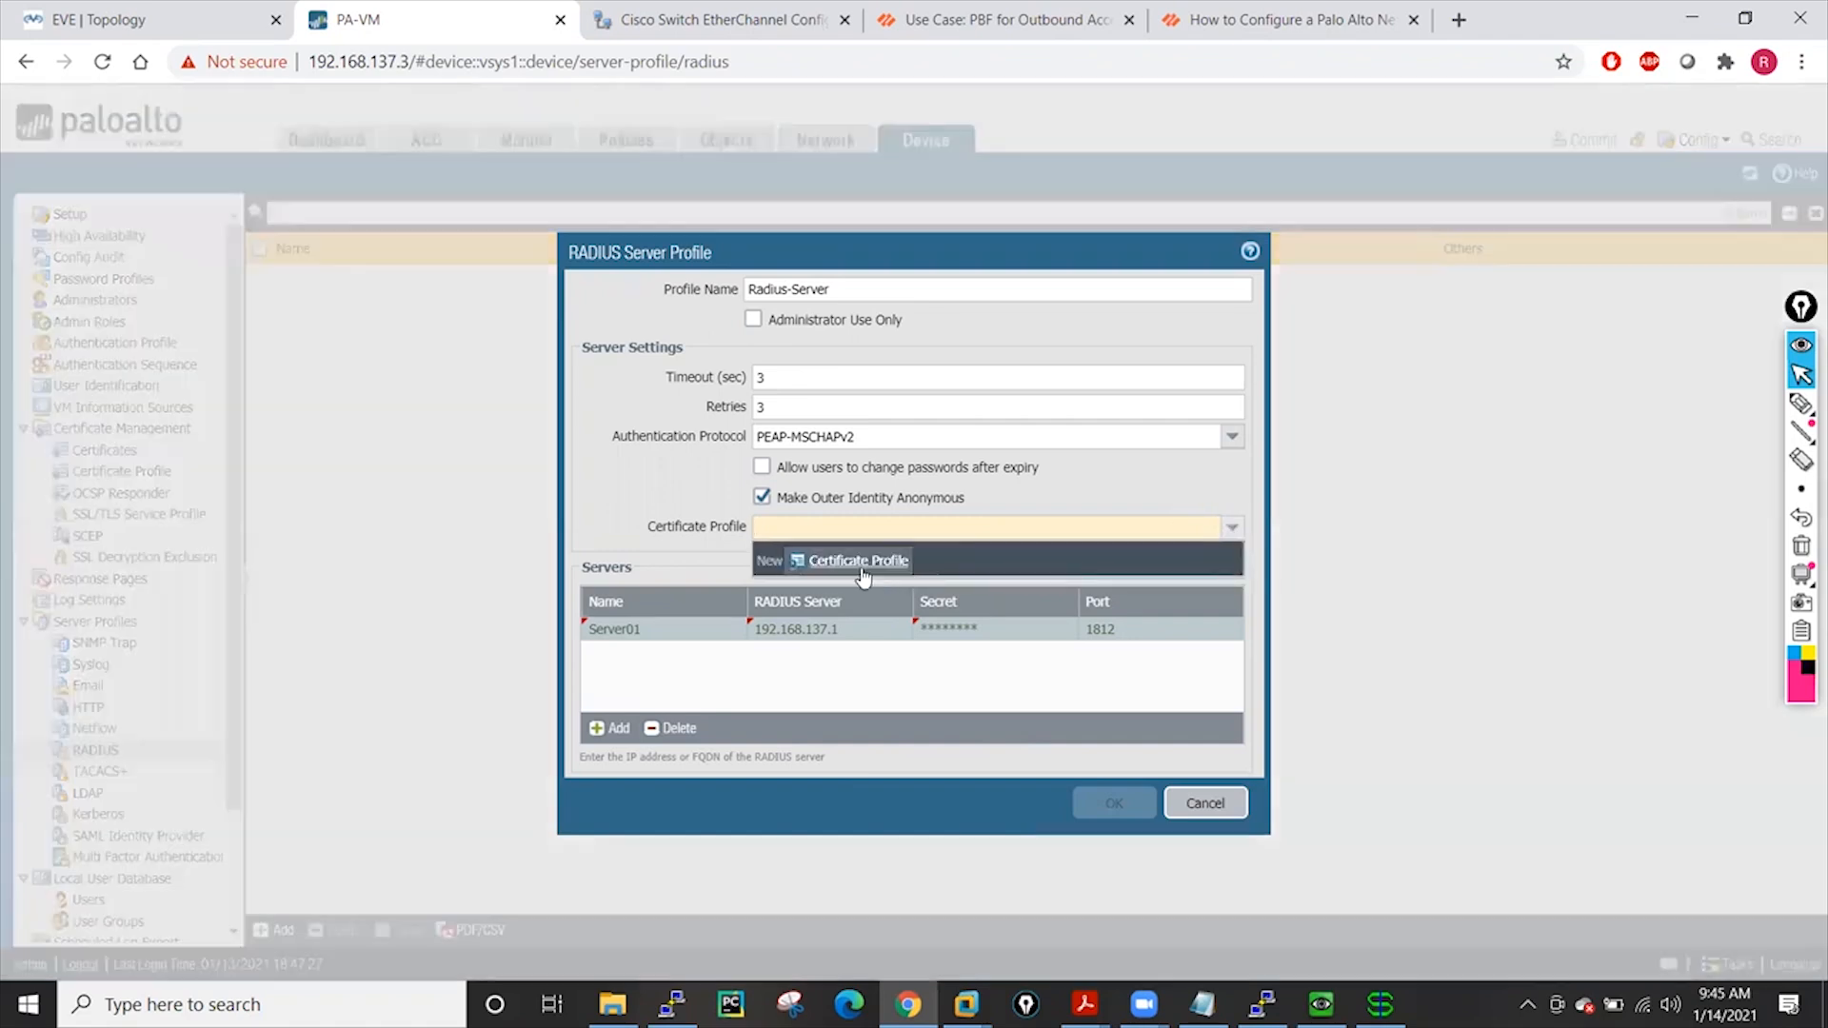
pyautogui.click(861, 566)
pyautogui.click(623, 302)
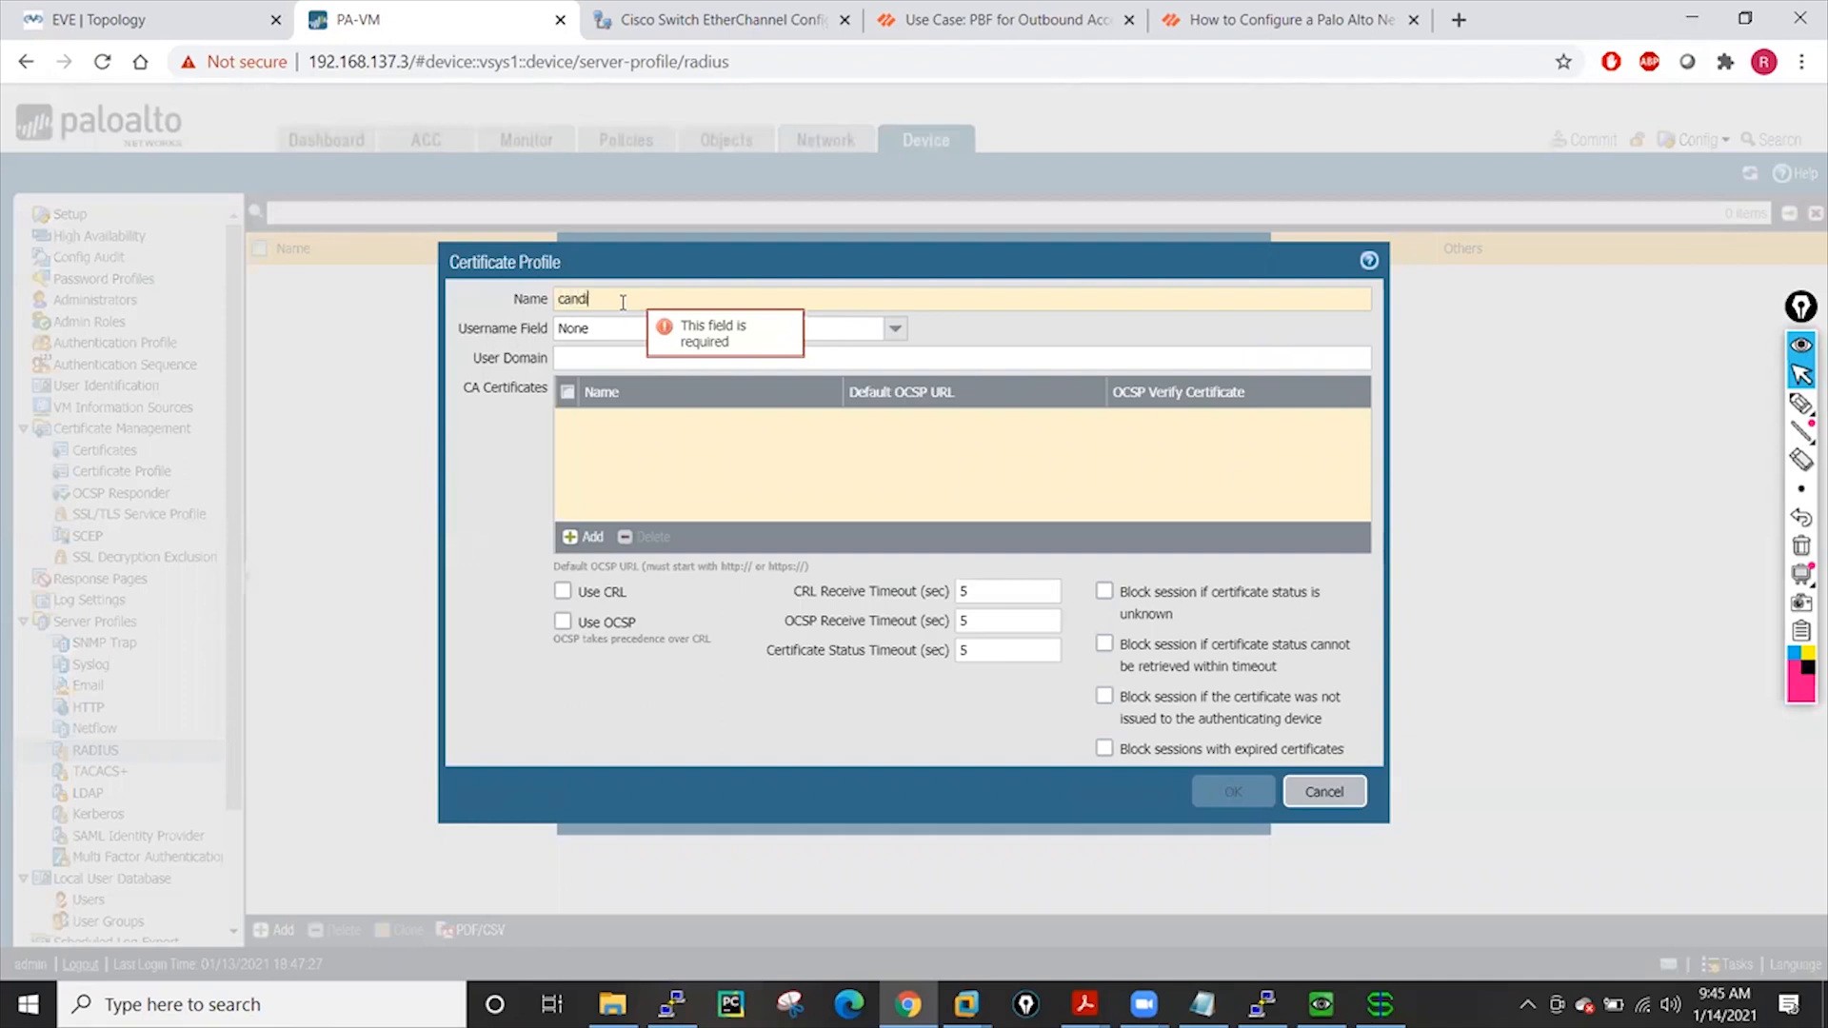
pyautogui.write('e-Profile')
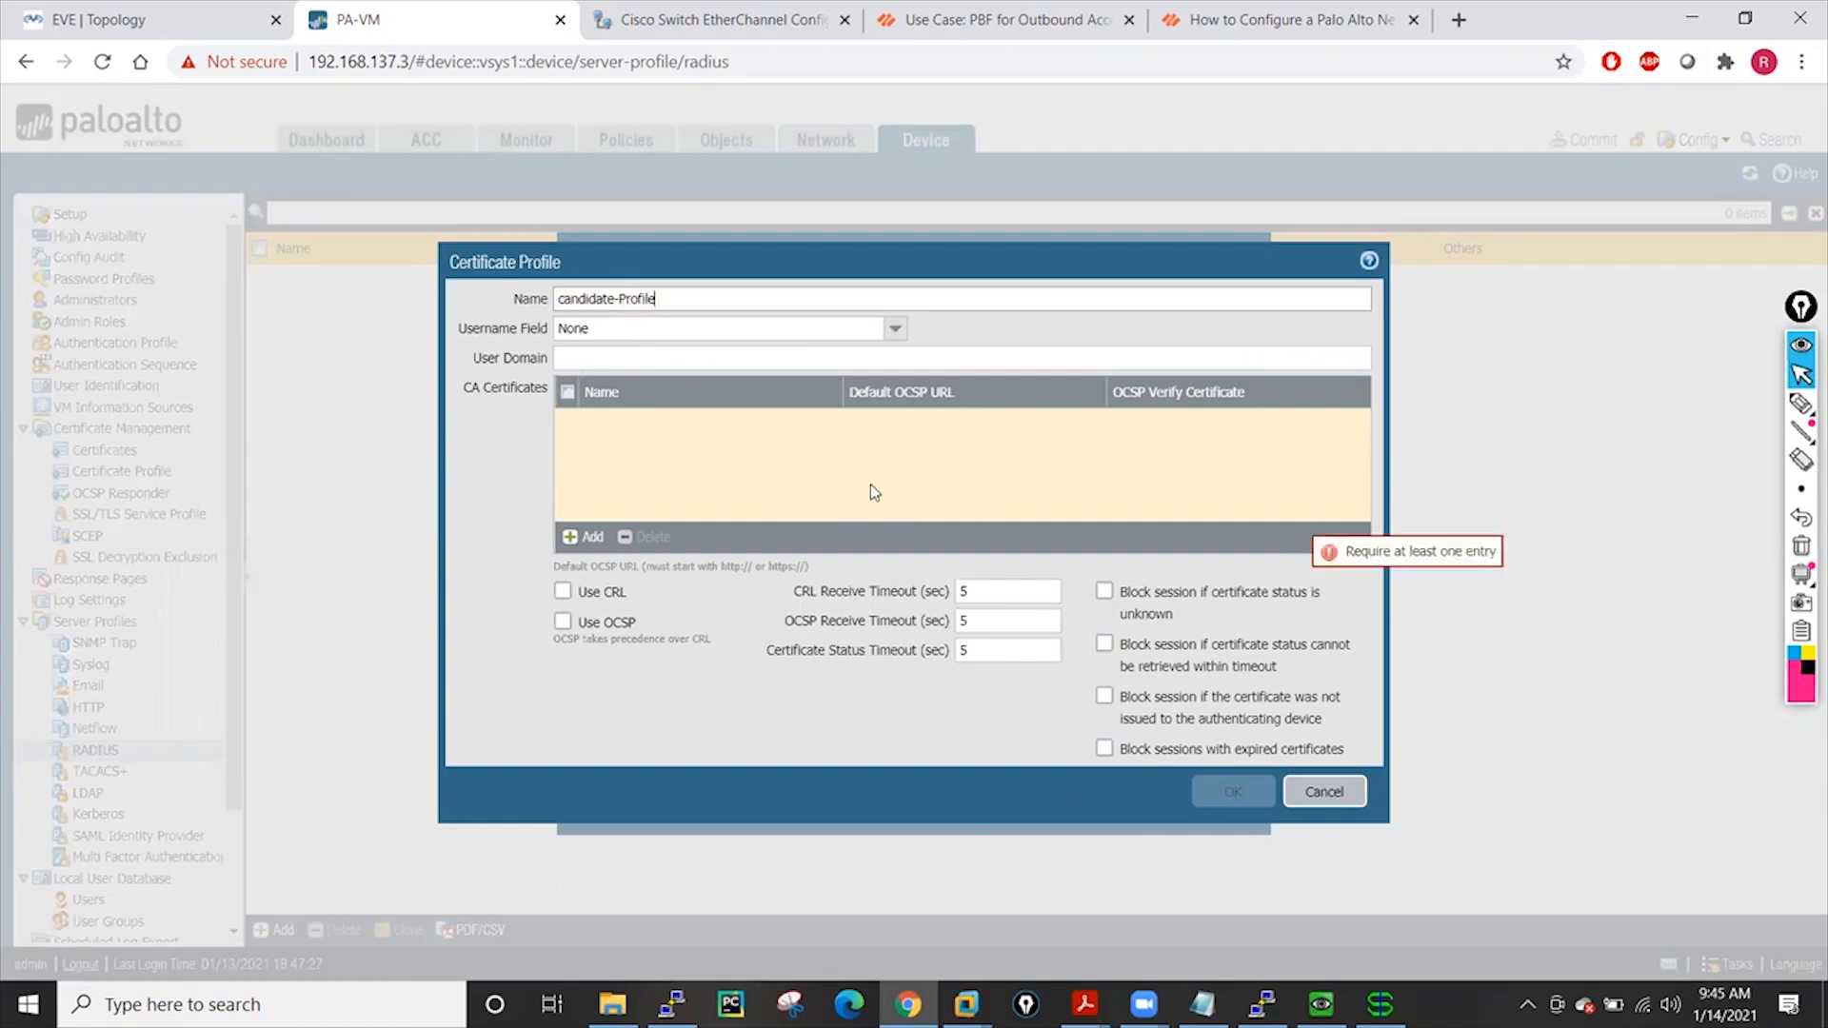
pyautogui.click(591, 537)
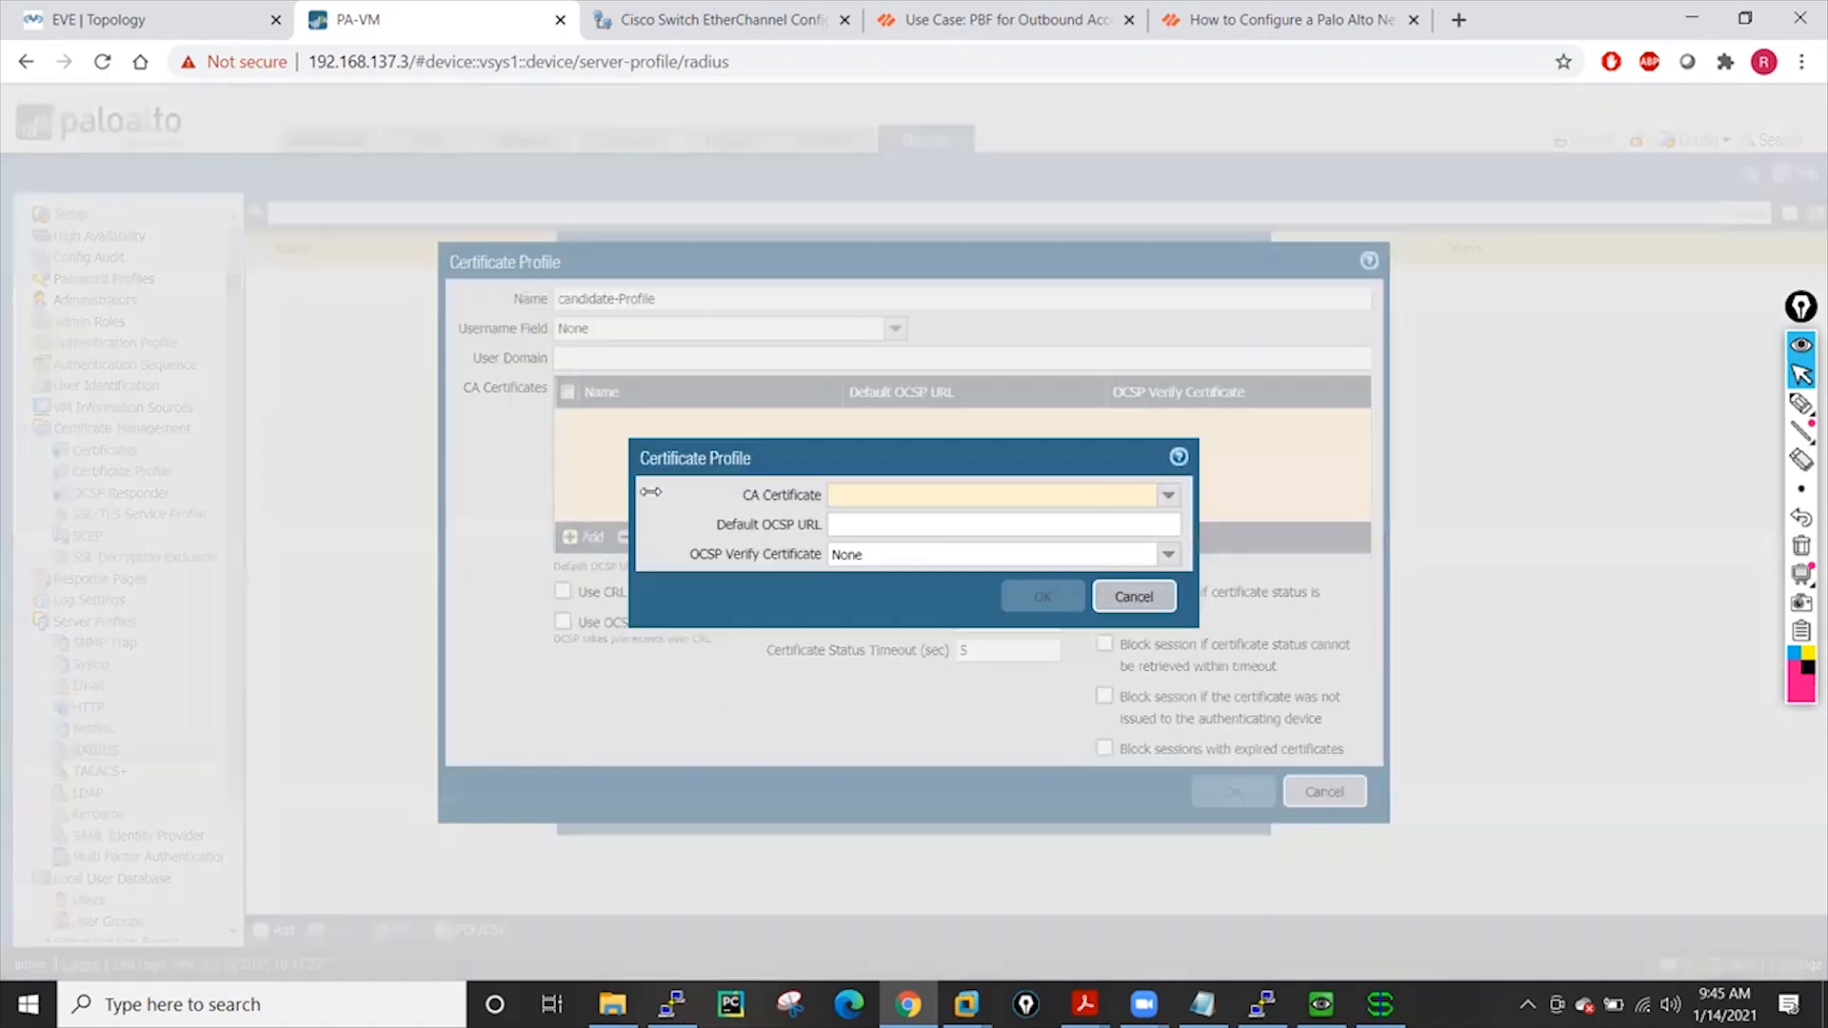
pyautogui.click(1168, 495)
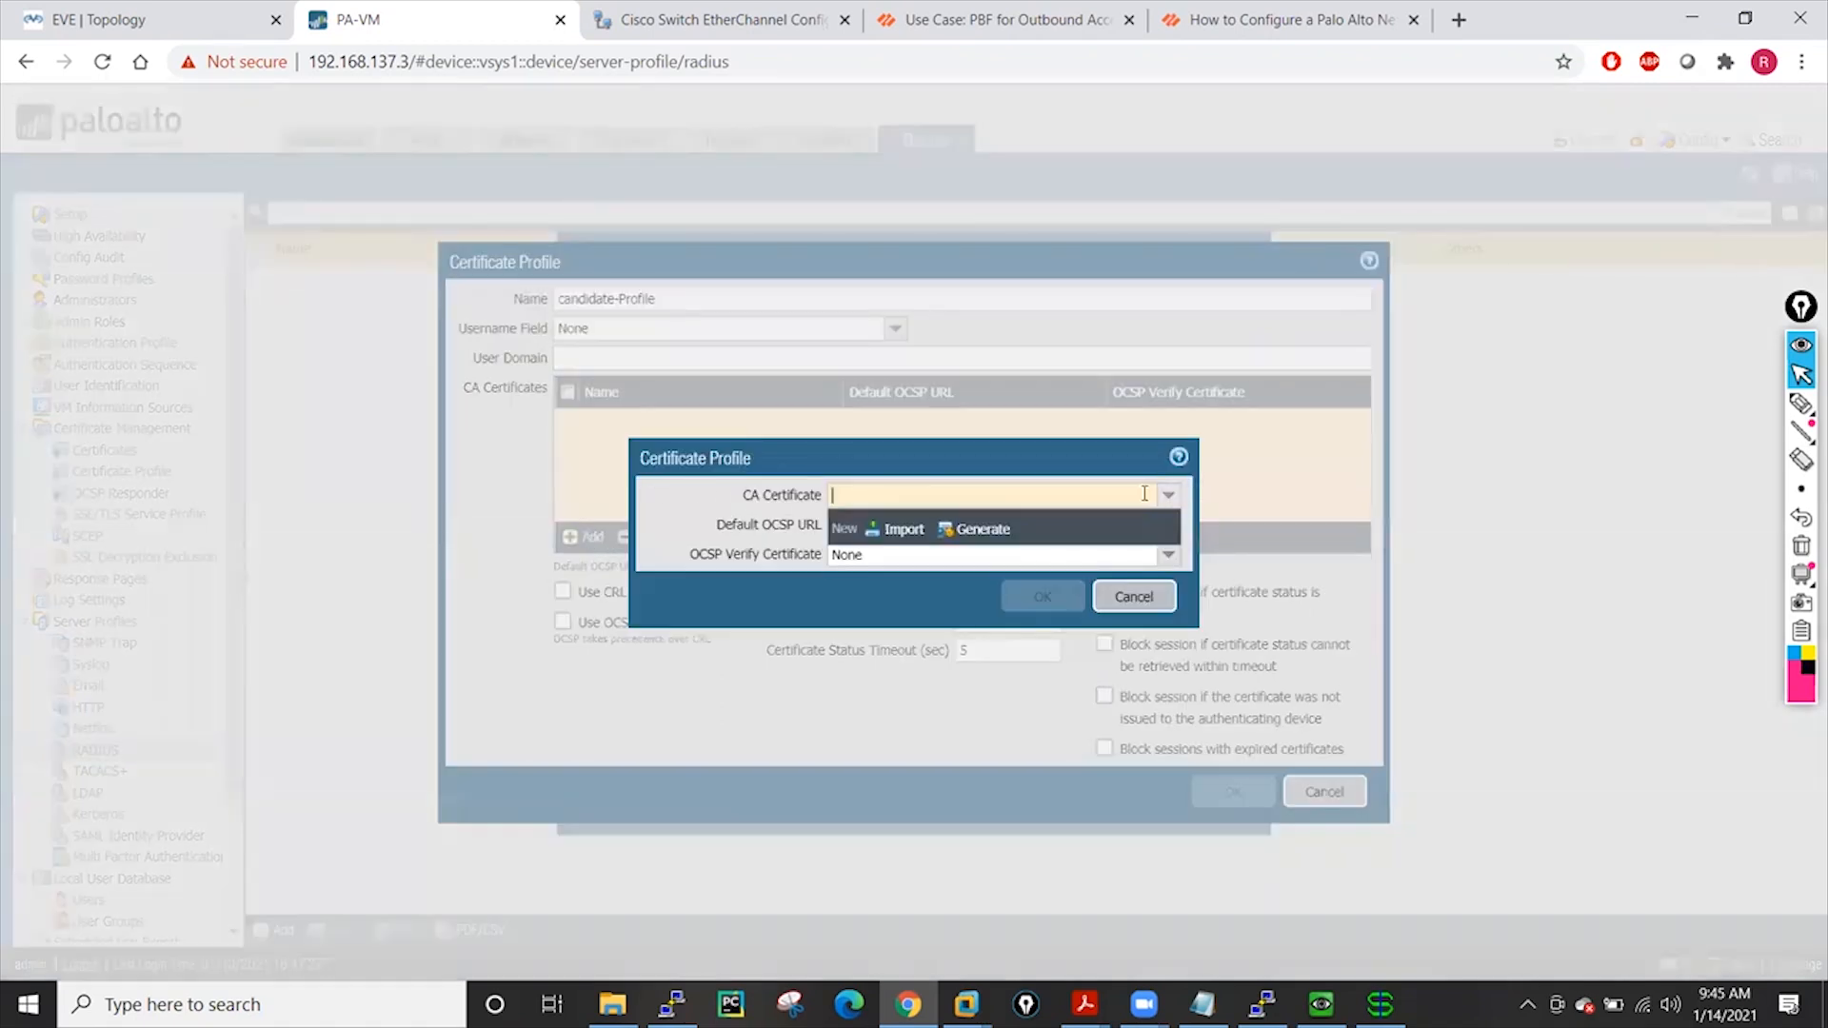
pyautogui.click(958, 539)
pyautogui.click(1101, 837)
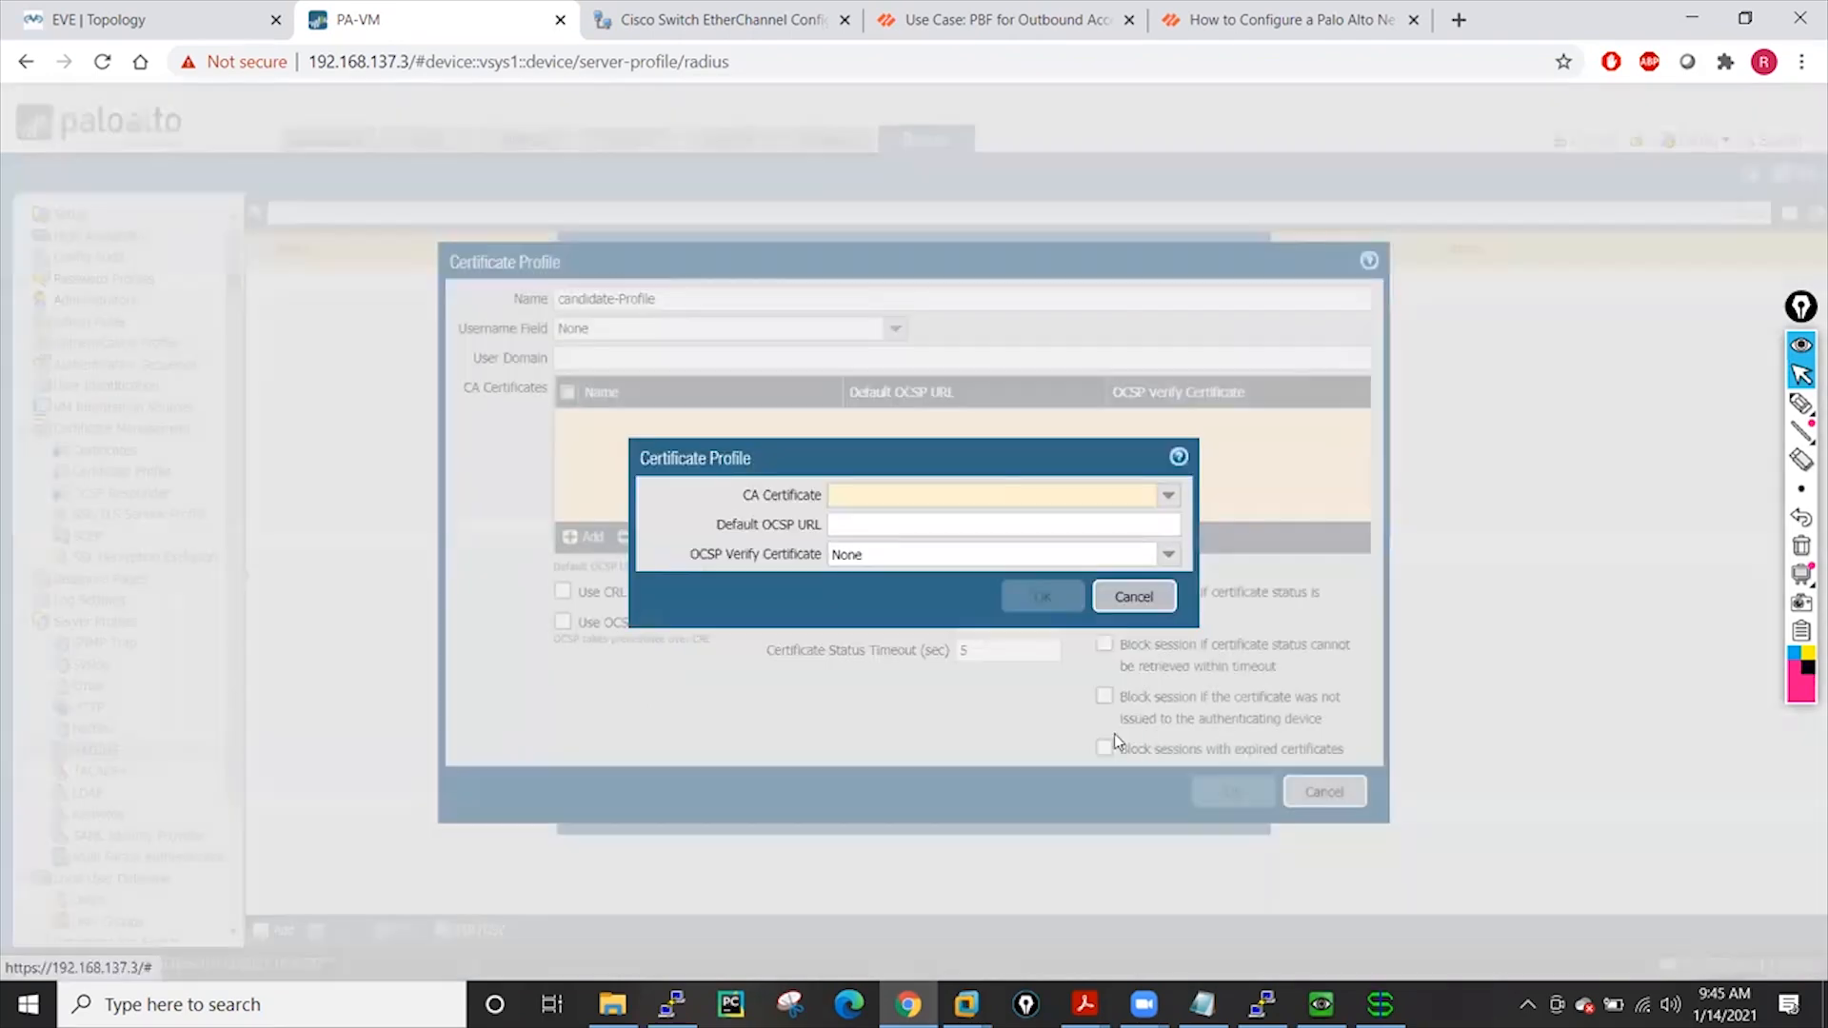
pyautogui.click(1159, 598)
pyautogui.click(1324, 804)
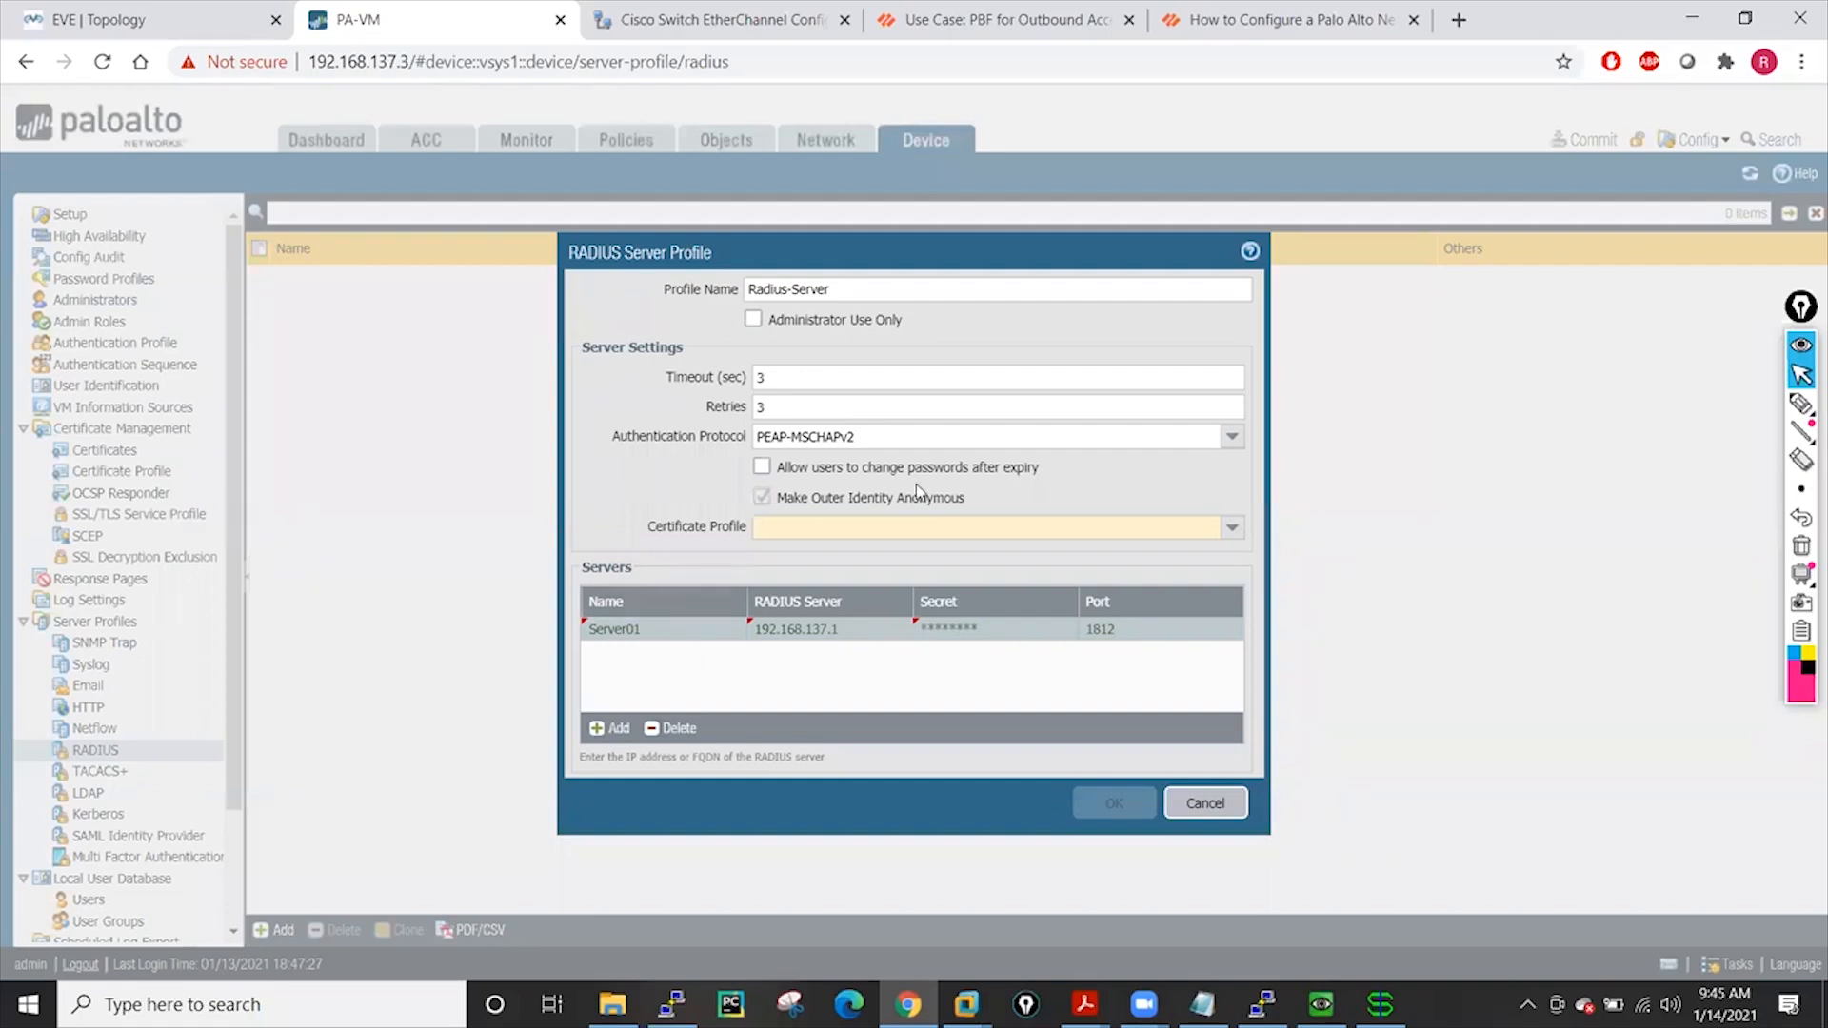
# Switch Radius-Server's authentication protocol to CHAP and save the profile
pyautogui.click(1231, 438)
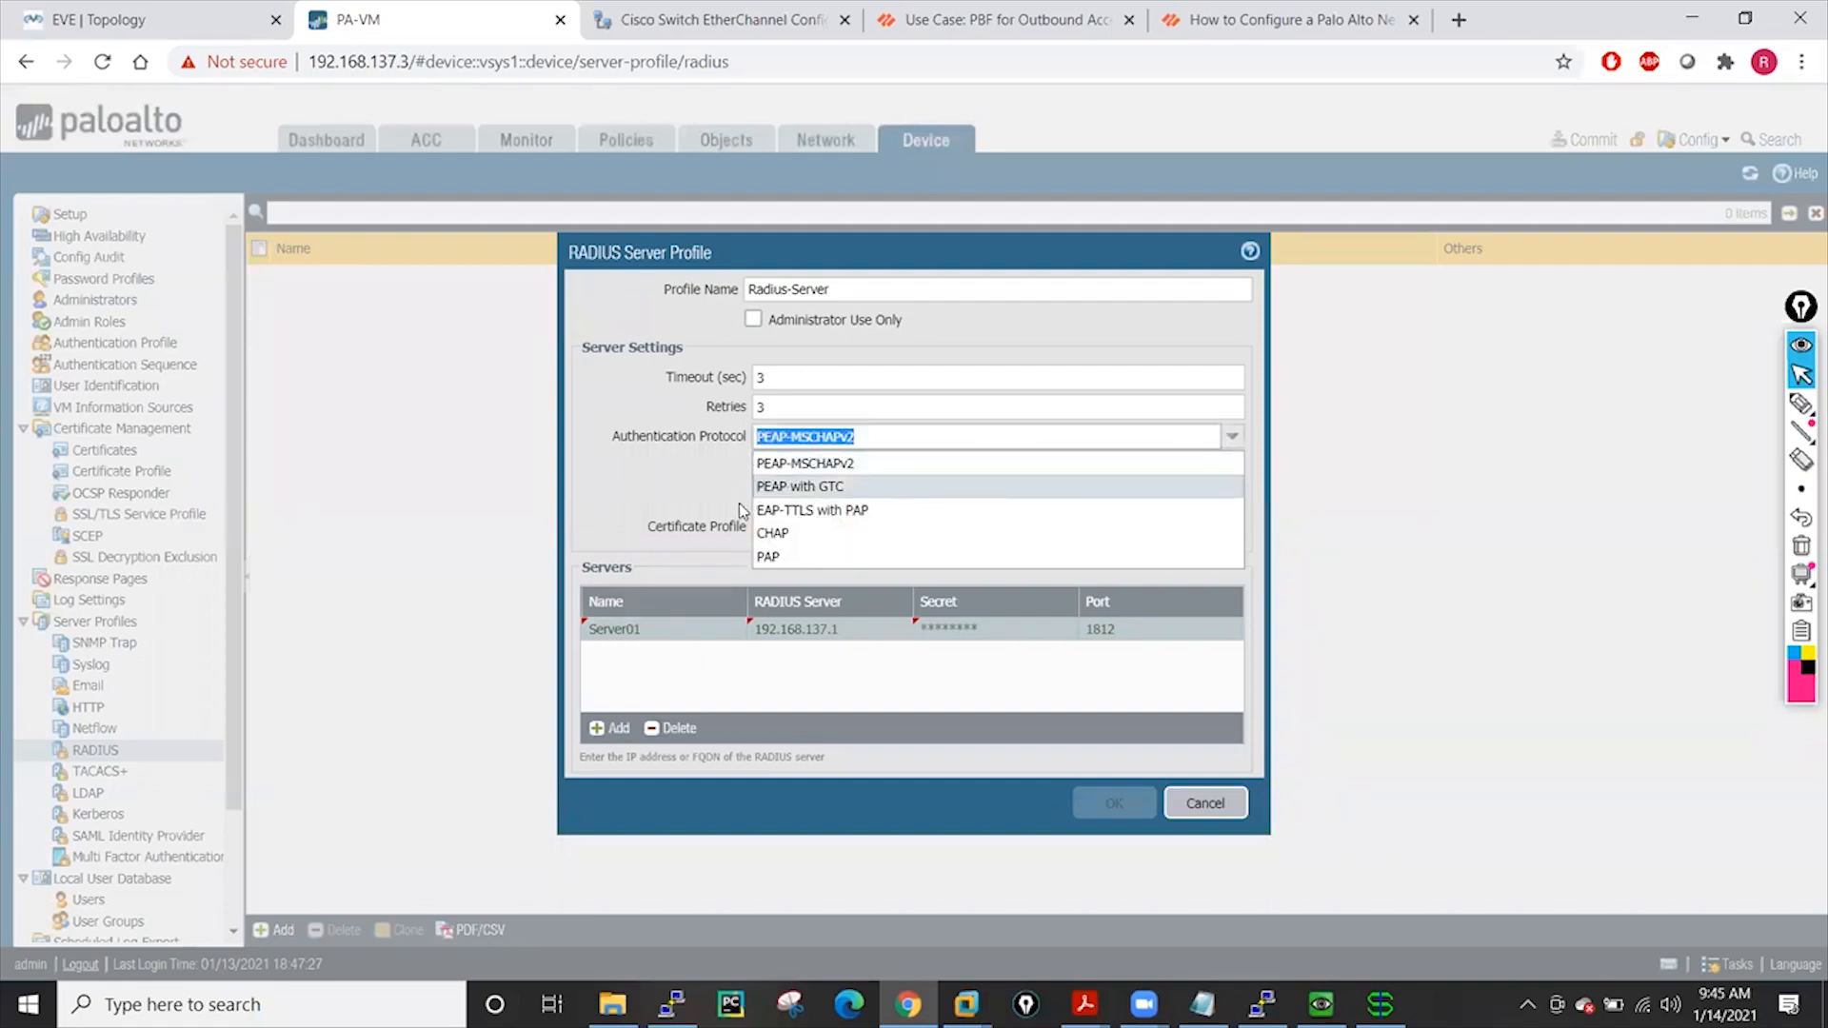
pyautogui.click(795, 534)
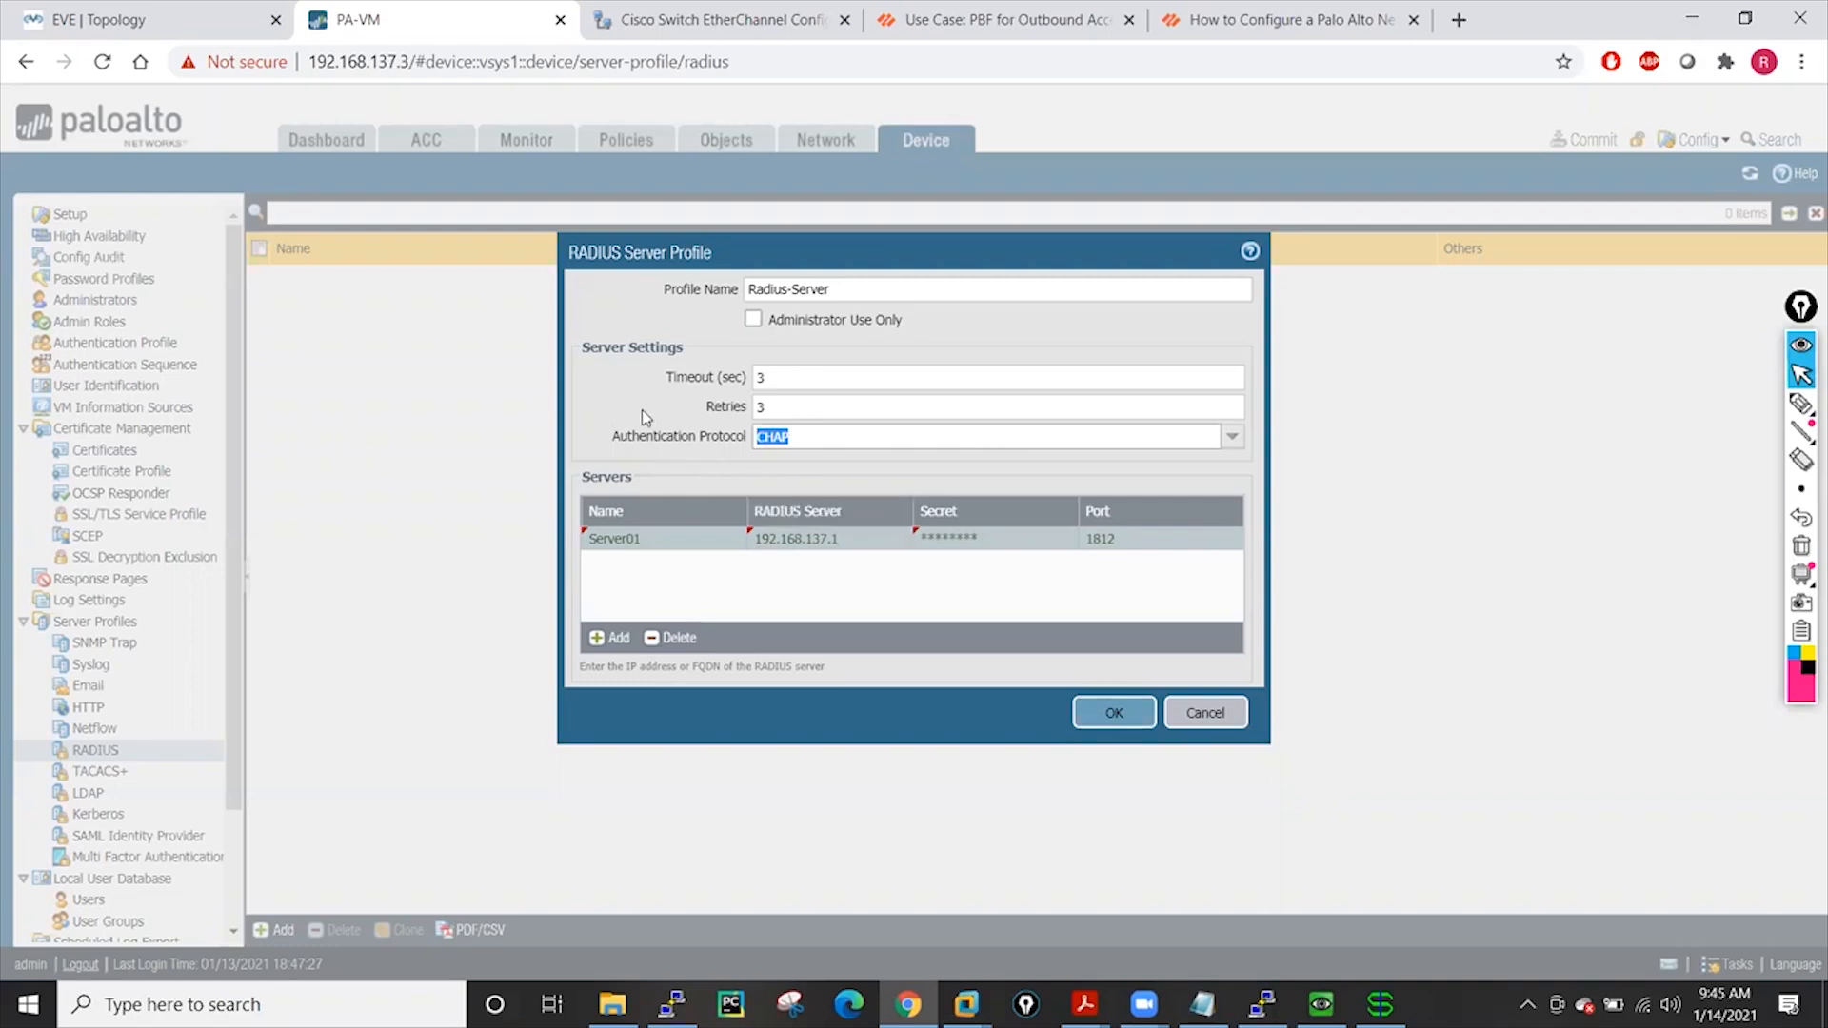
pyautogui.click(1231, 437)
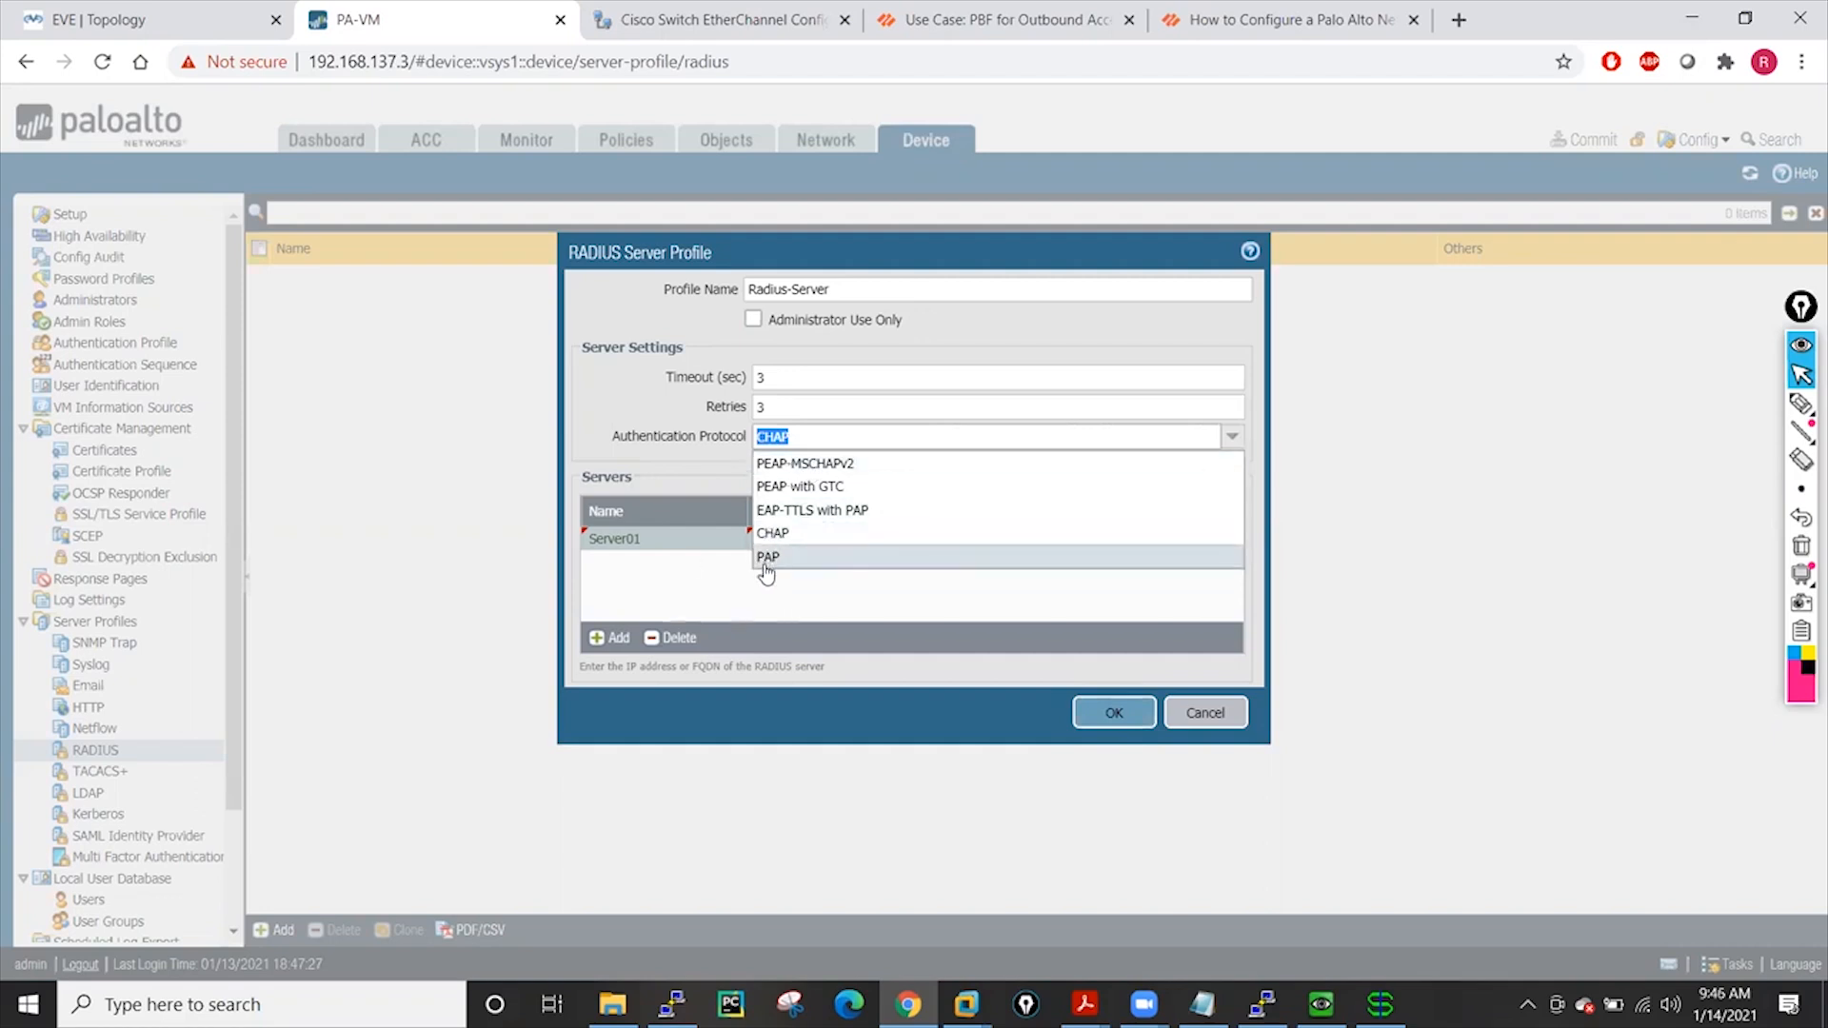
pyautogui.click(771, 535)
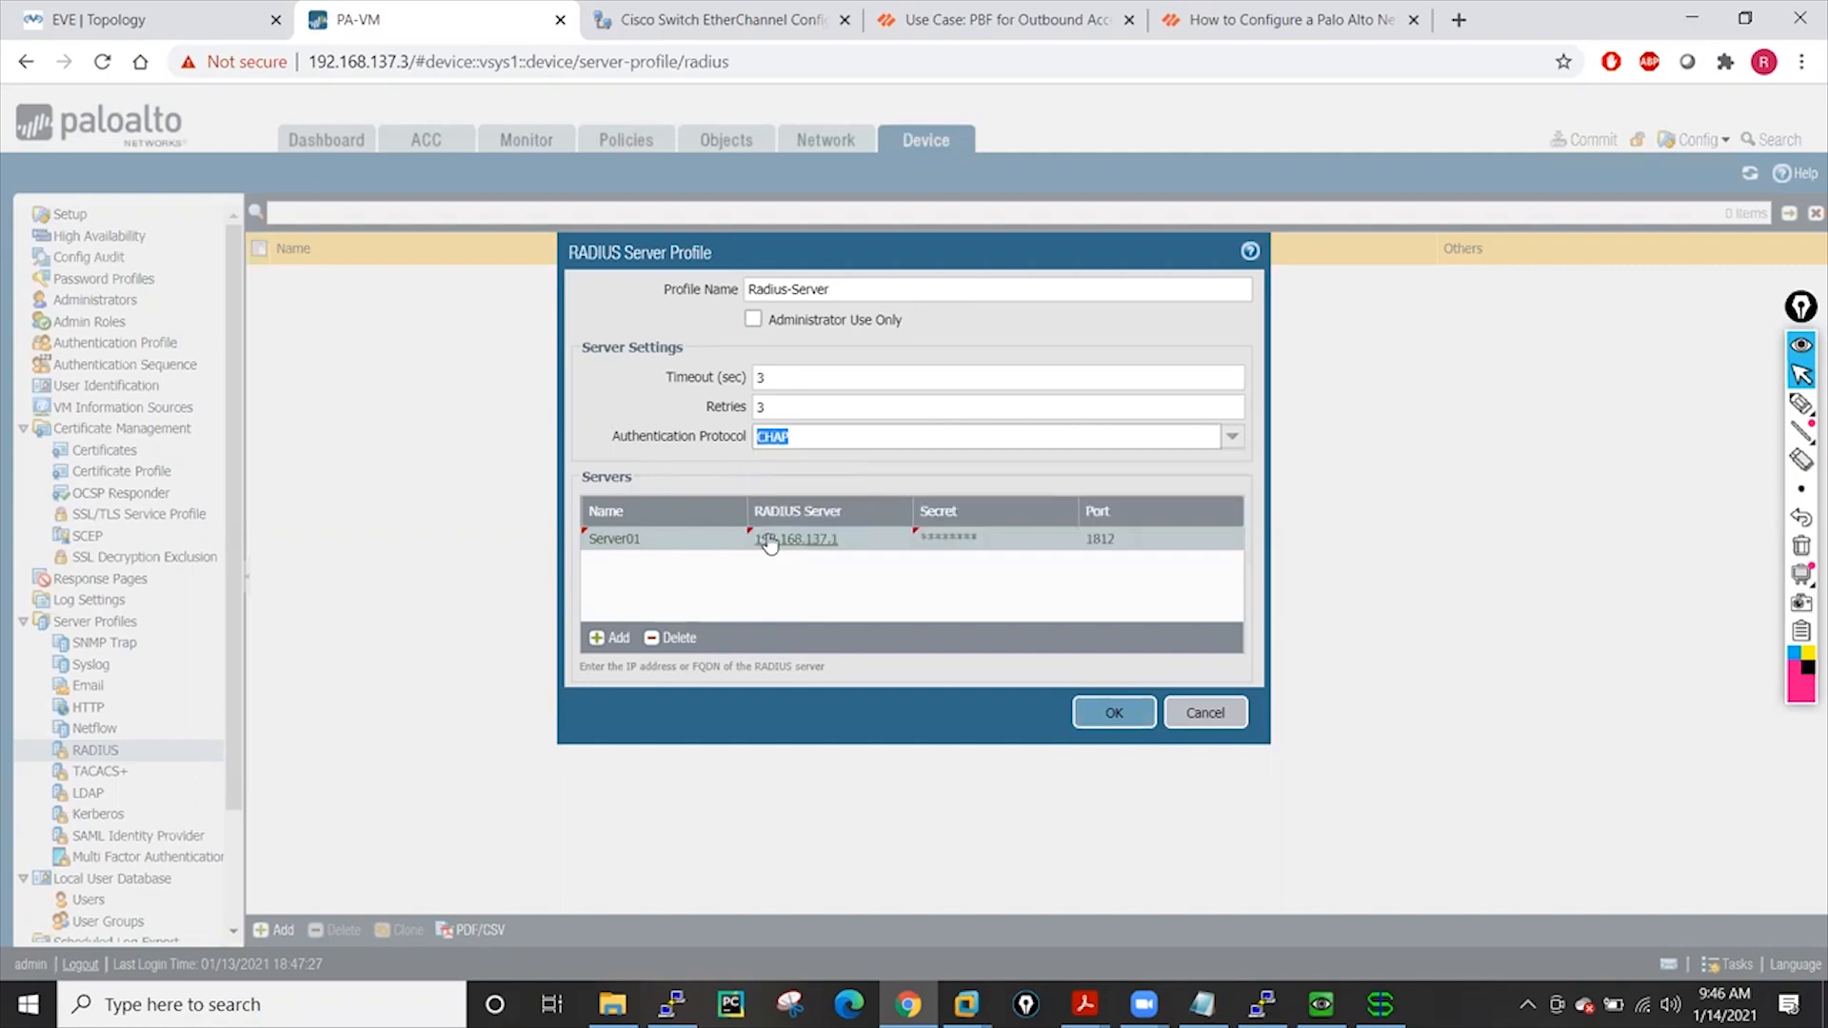
pyautogui.click(599, 411)
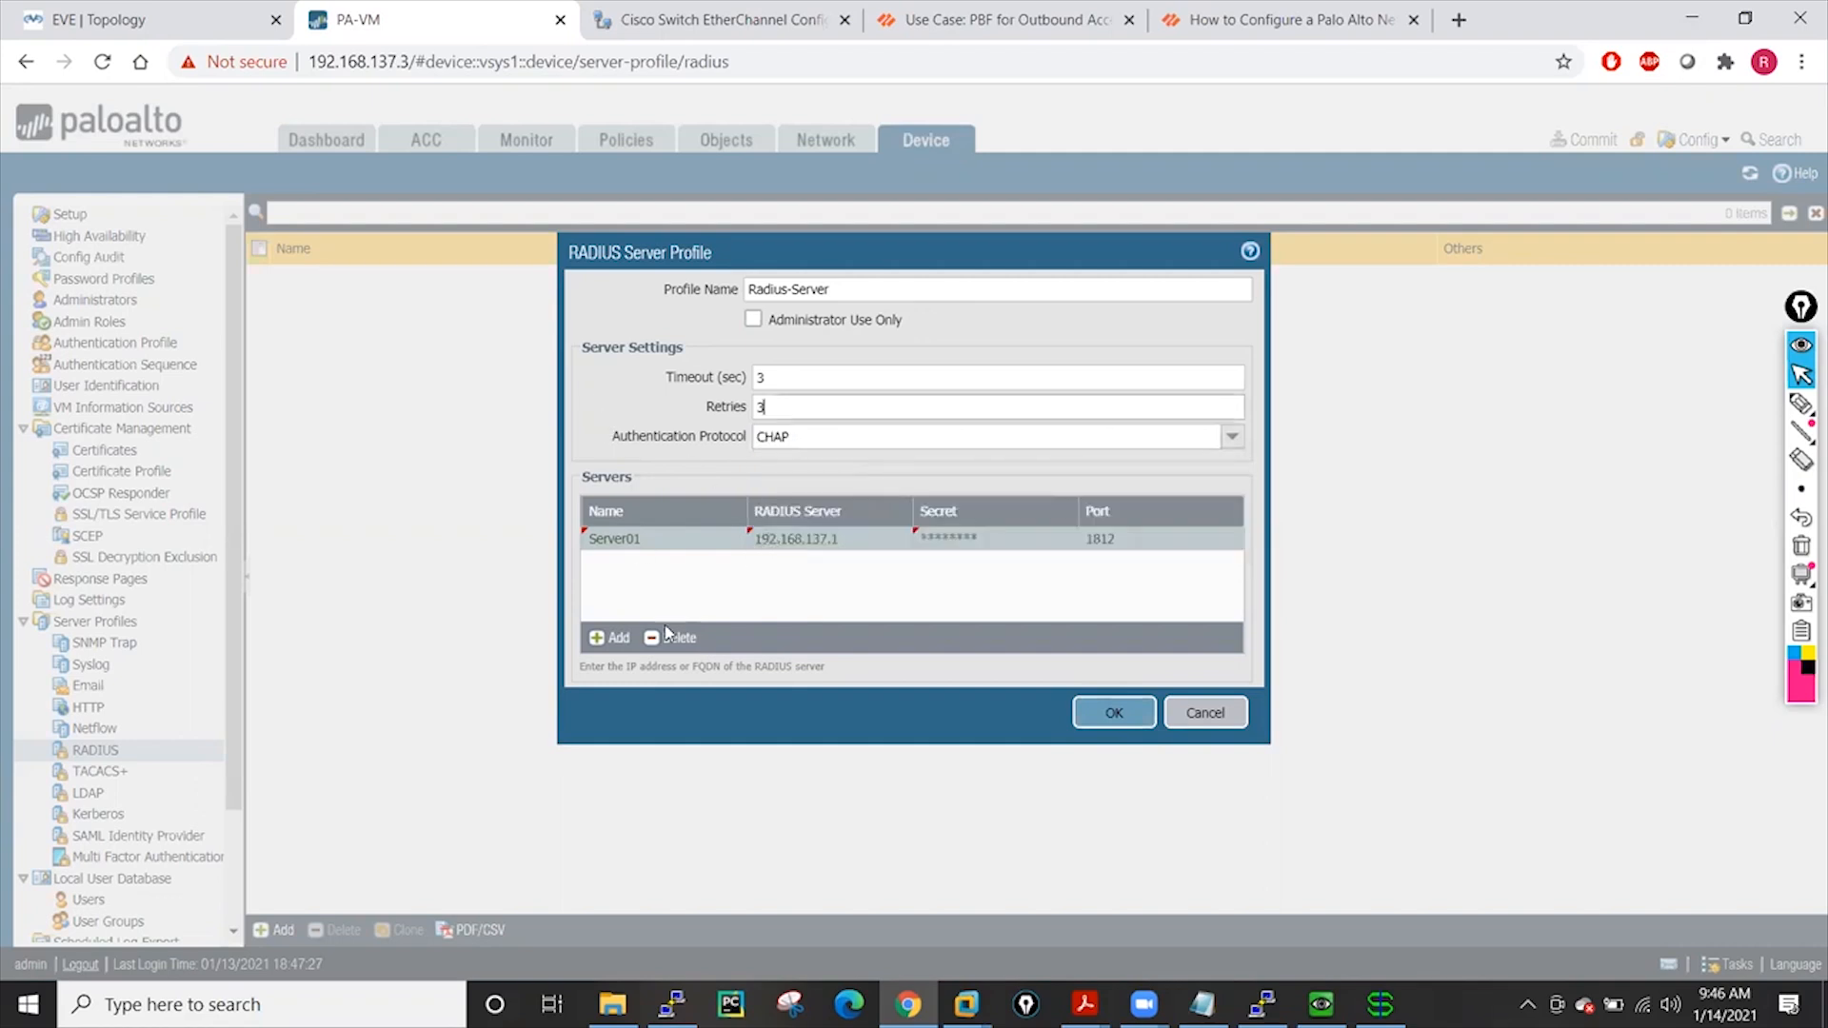
pyautogui.click(1112, 716)
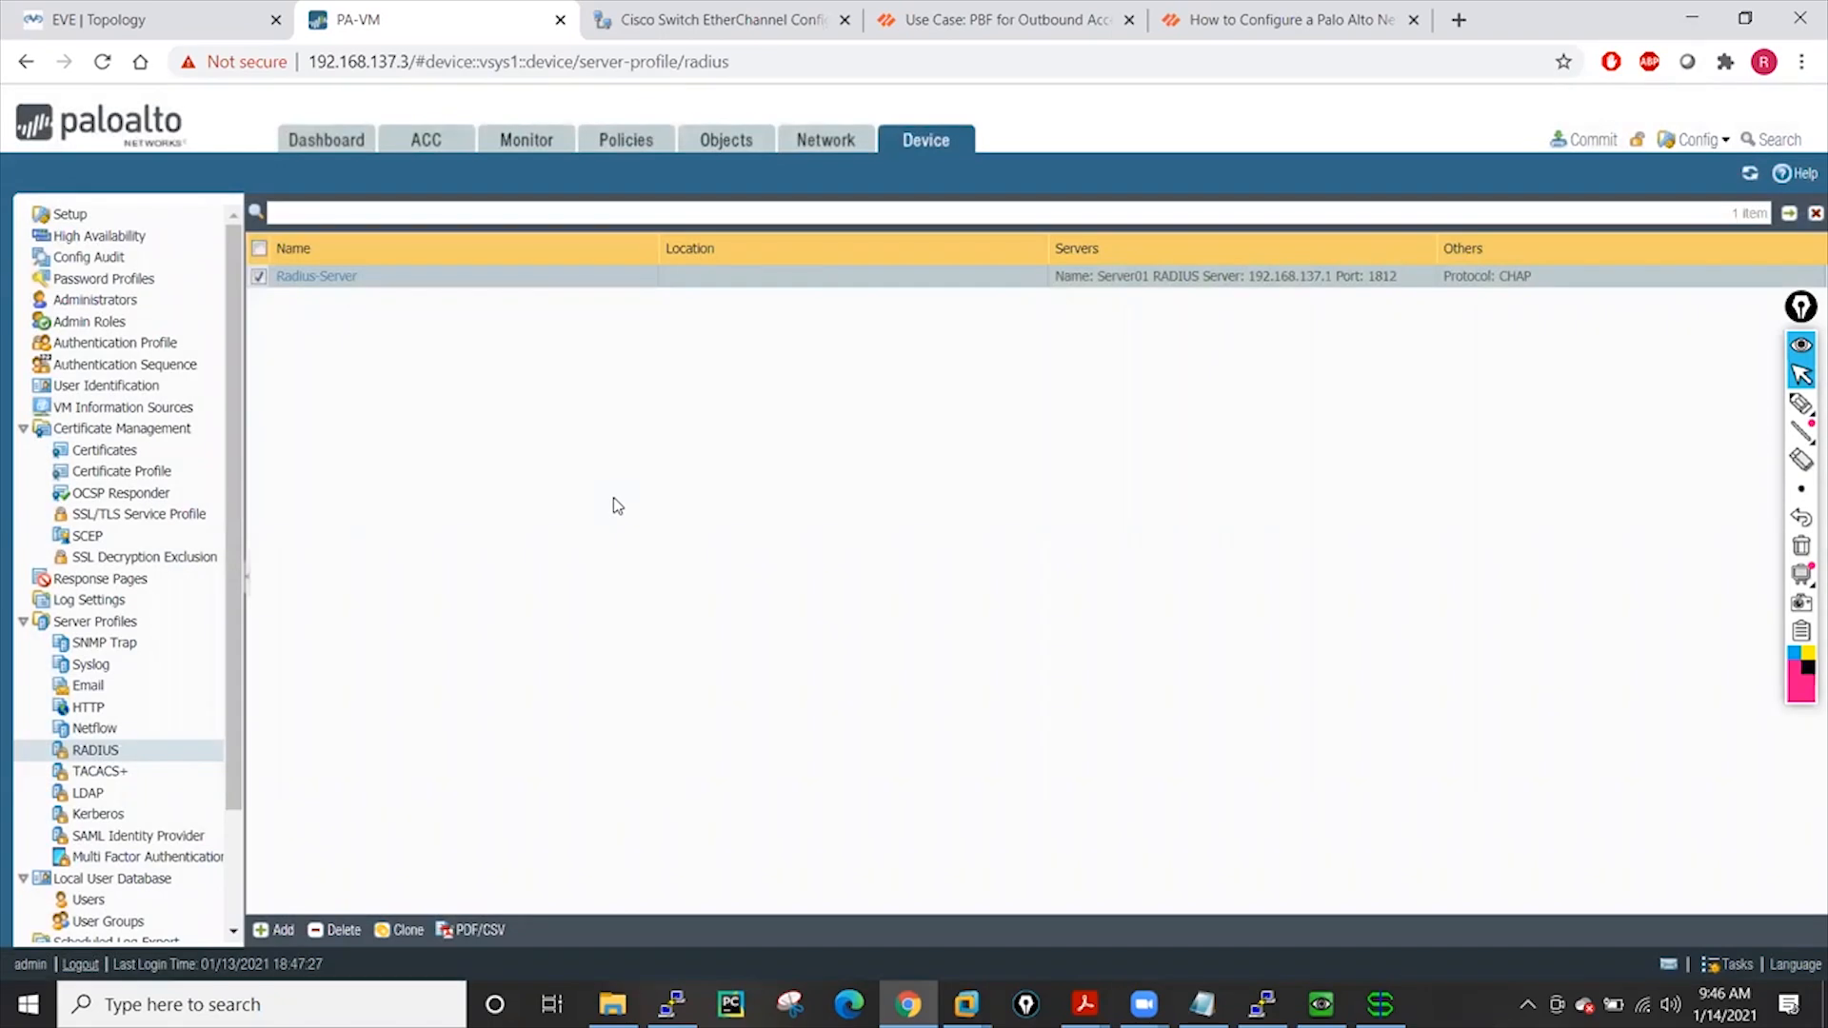
# Commit the configuration, checking WinRadius while it runs, then close the successful commit status
pyautogui.click(1588, 140)
pyautogui.click(1156, 805)
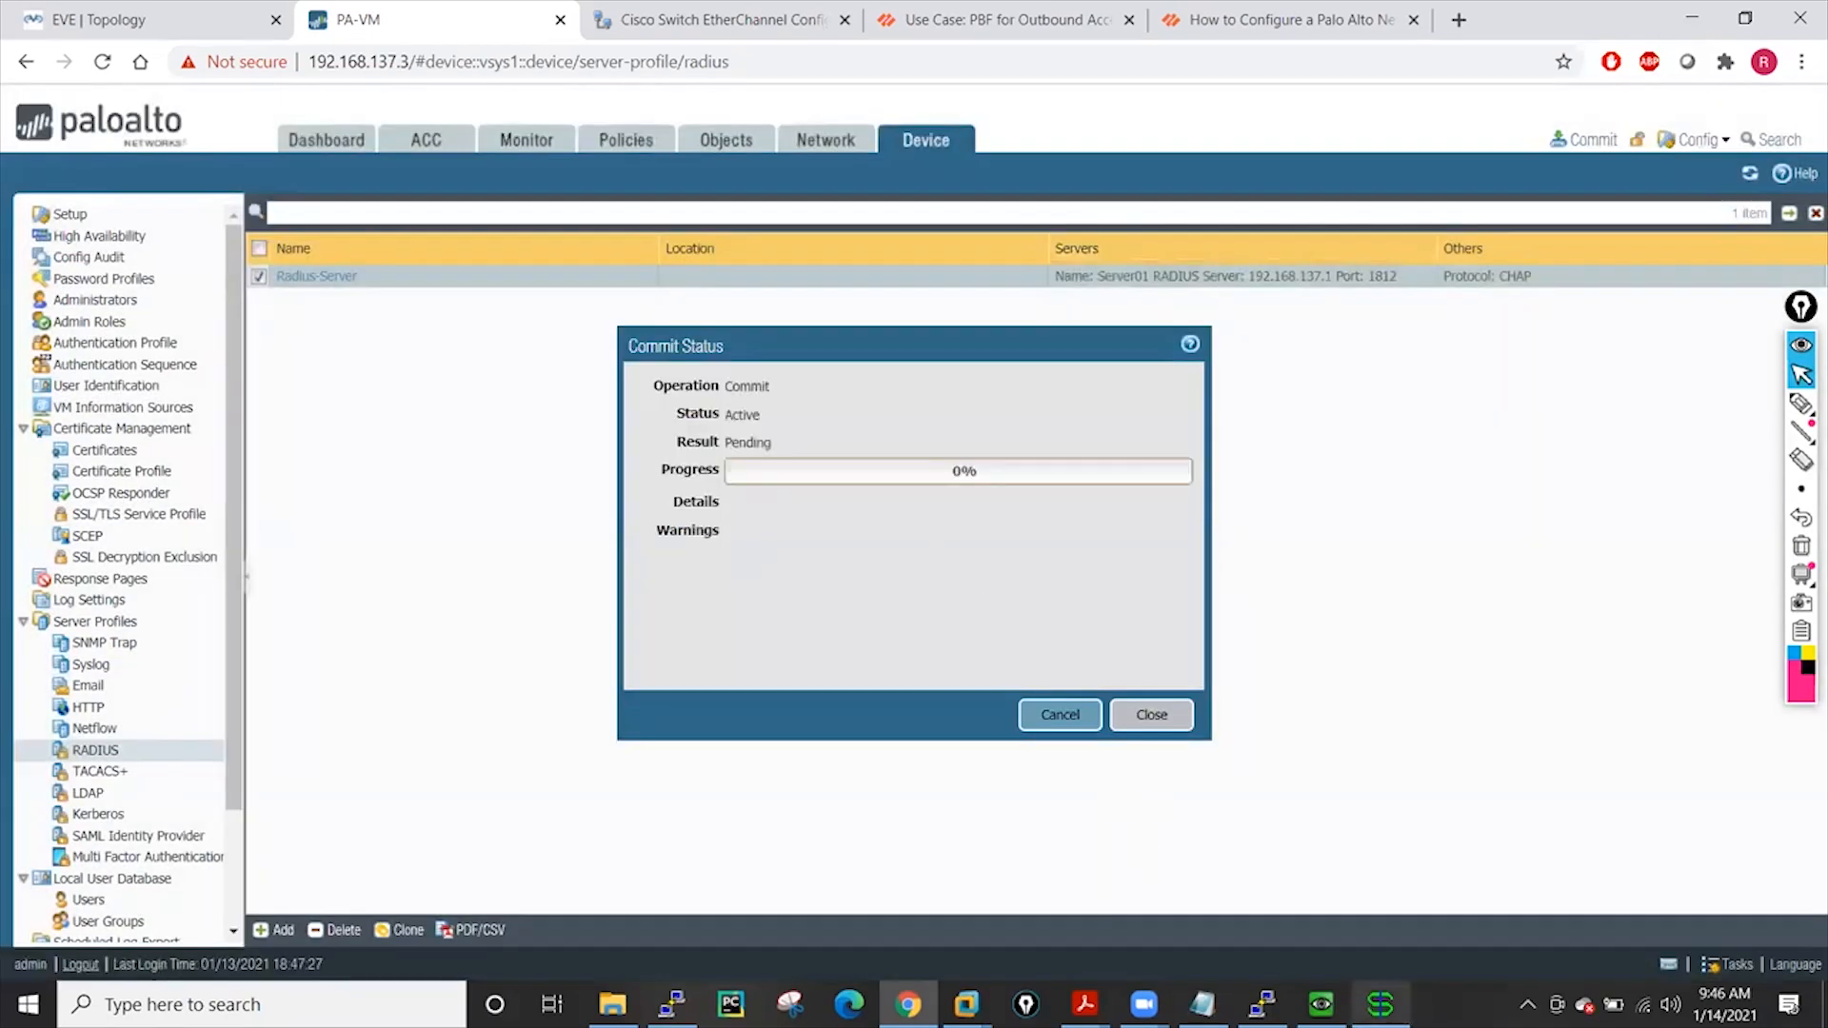
pyautogui.click(1381, 1004)
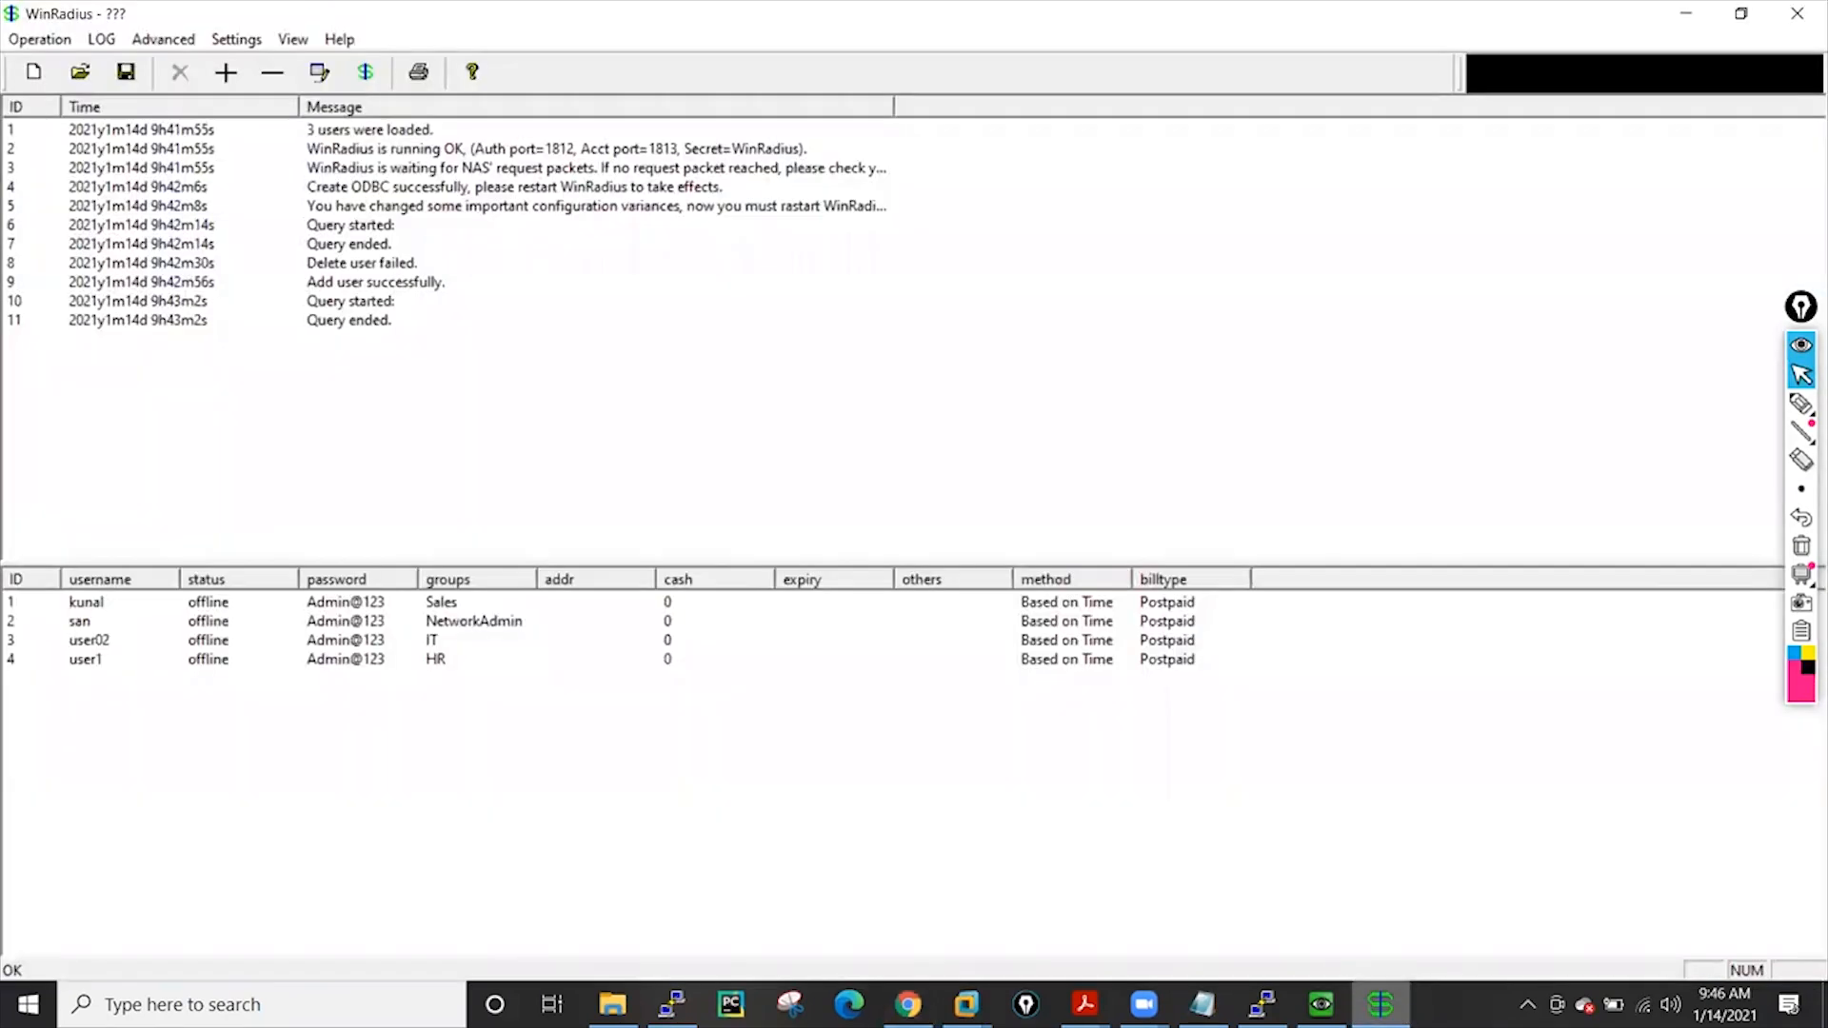
pyautogui.click(907, 1005)
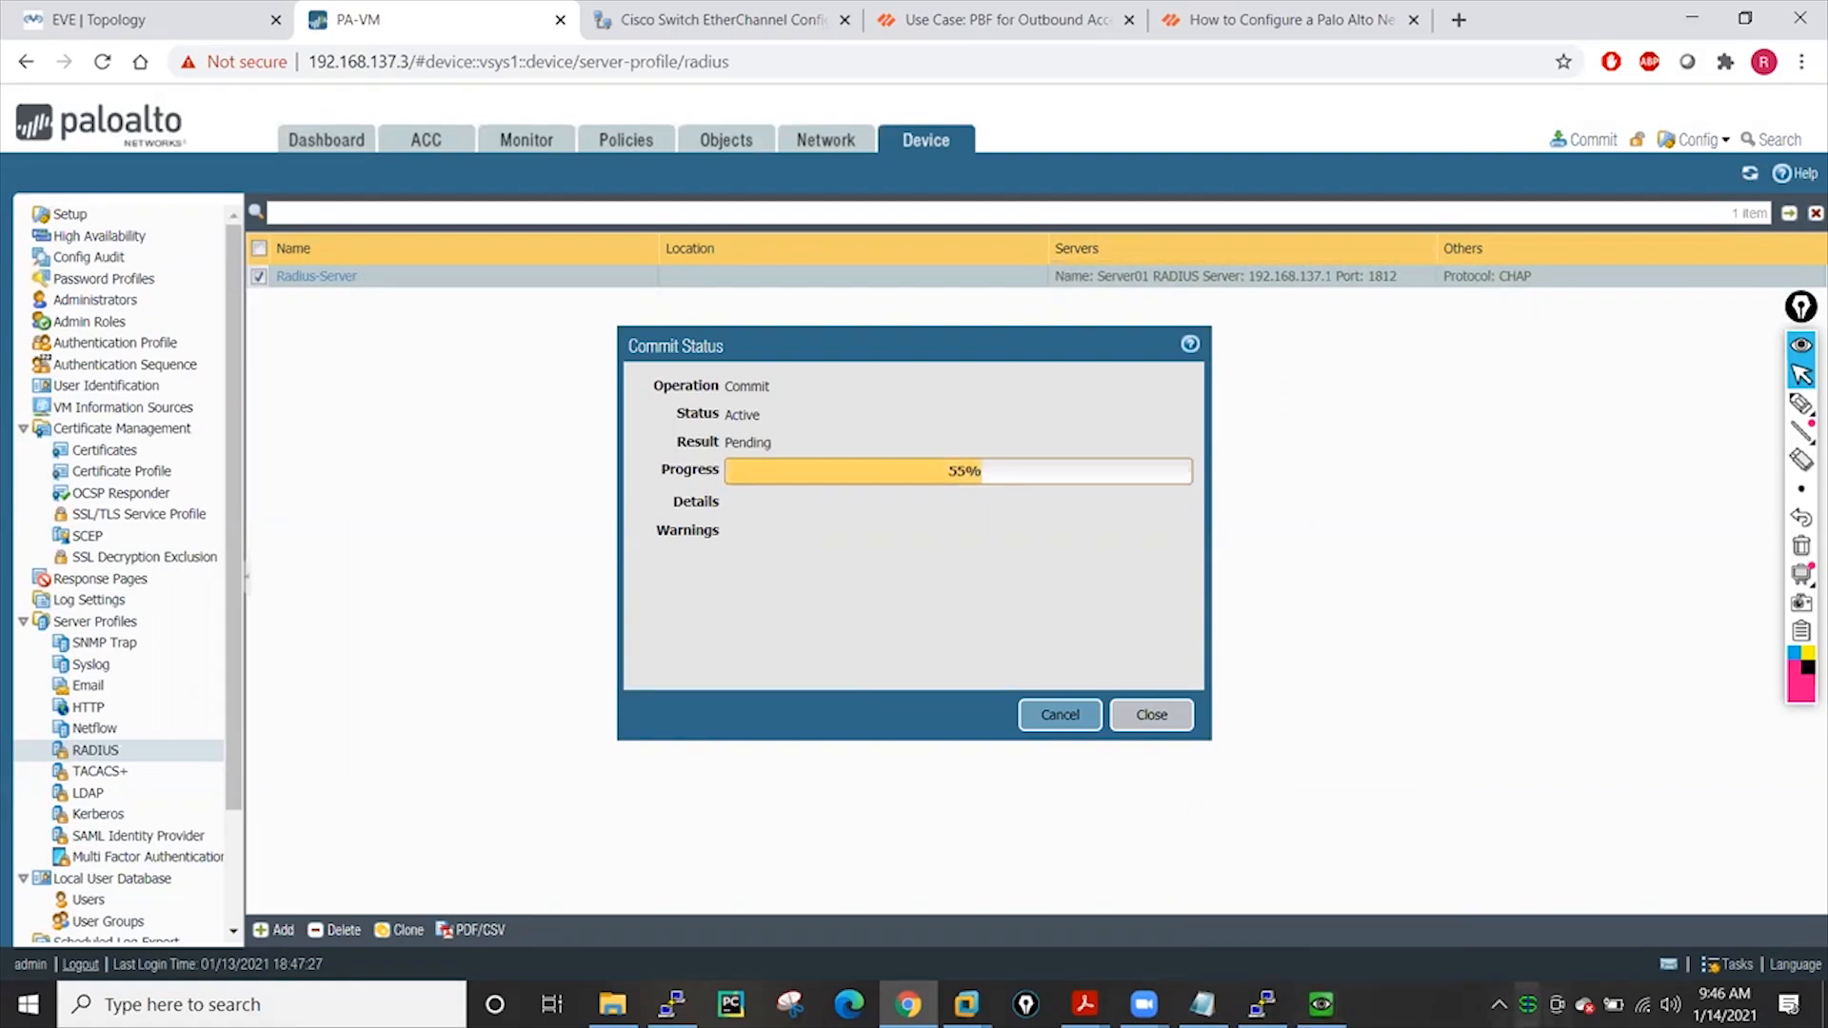
pyautogui.click(1529, 1004)
pyautogui.click(1528, 1004)
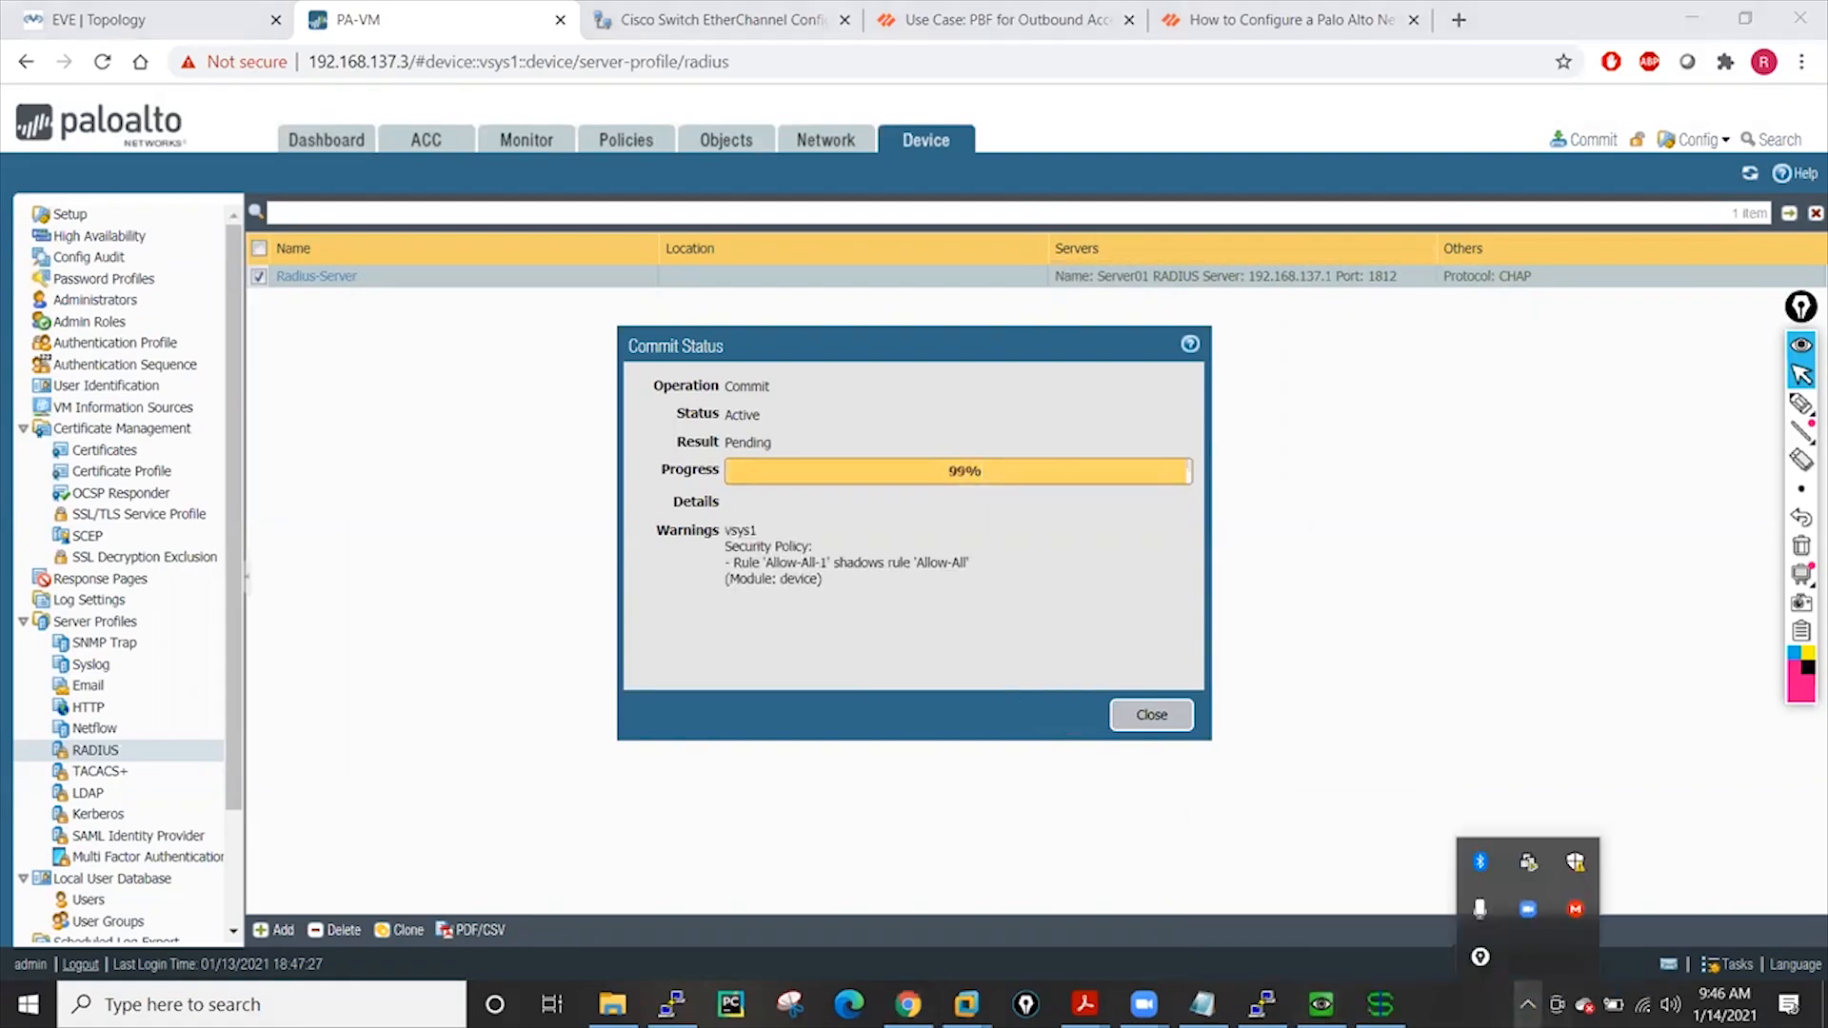
pyautogui.click(1381, 1005)
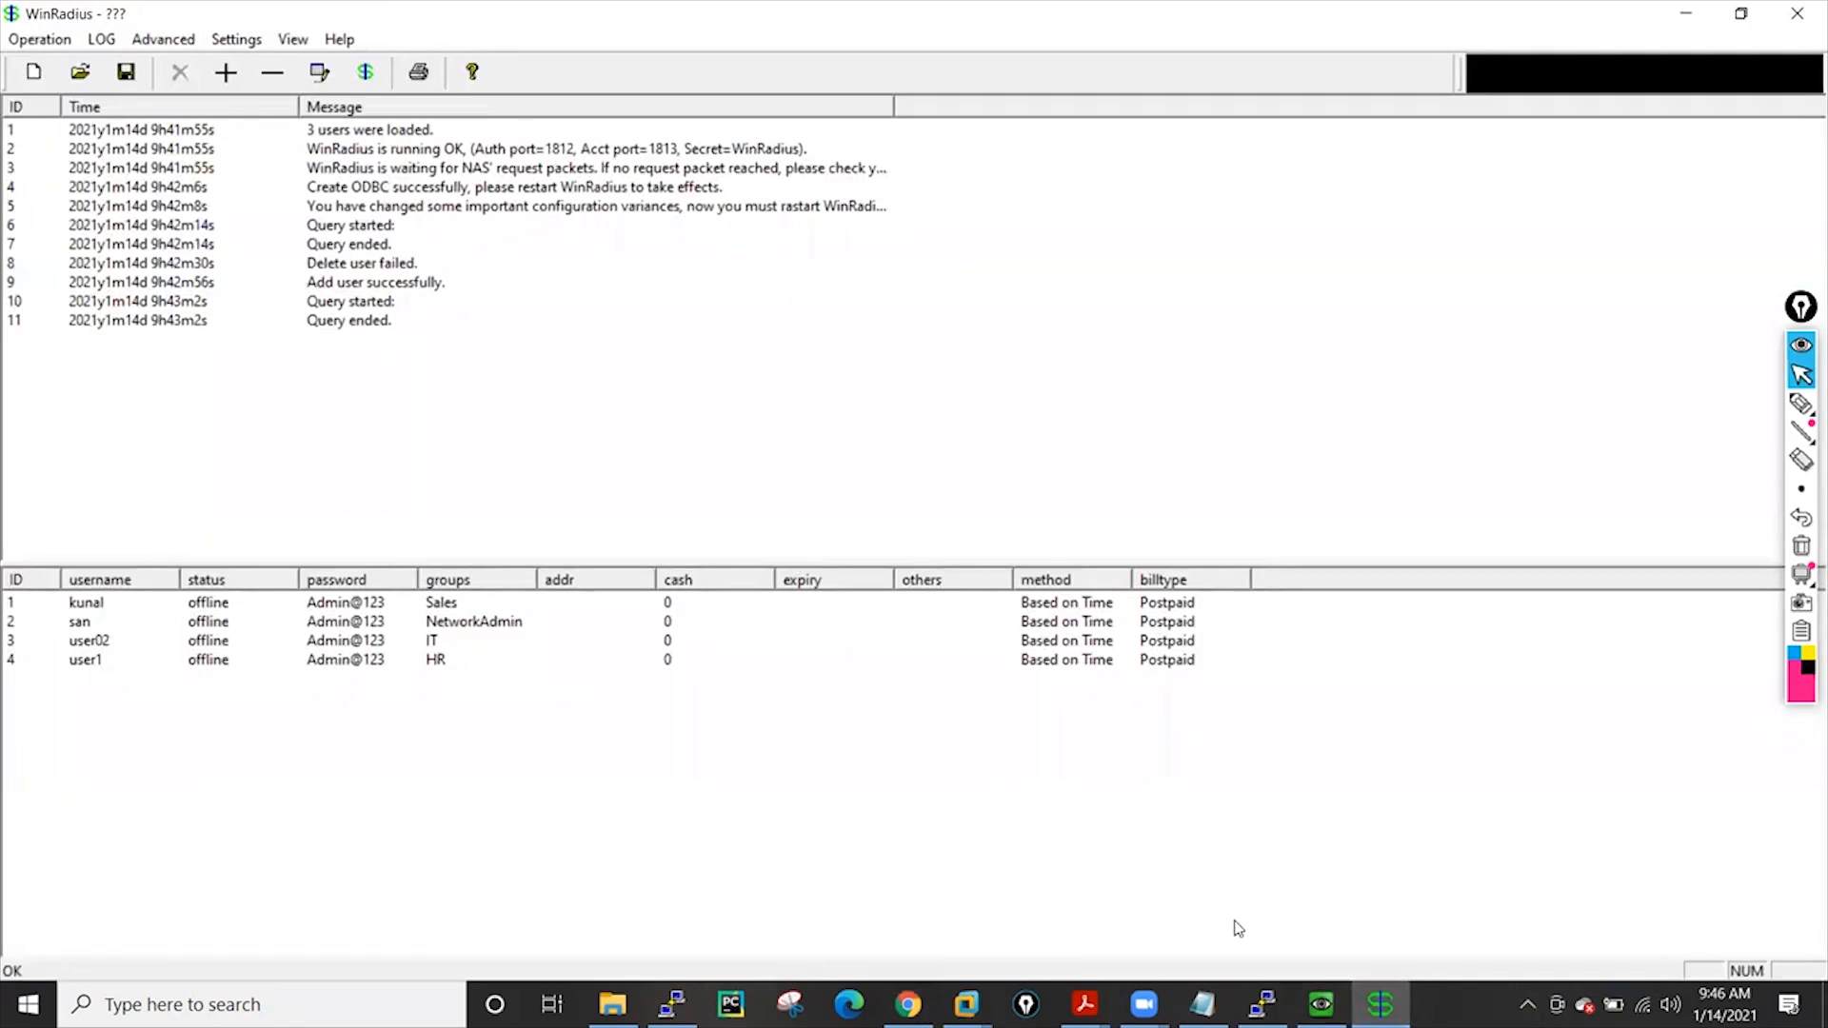
pyautogui.click(1381, 1005)
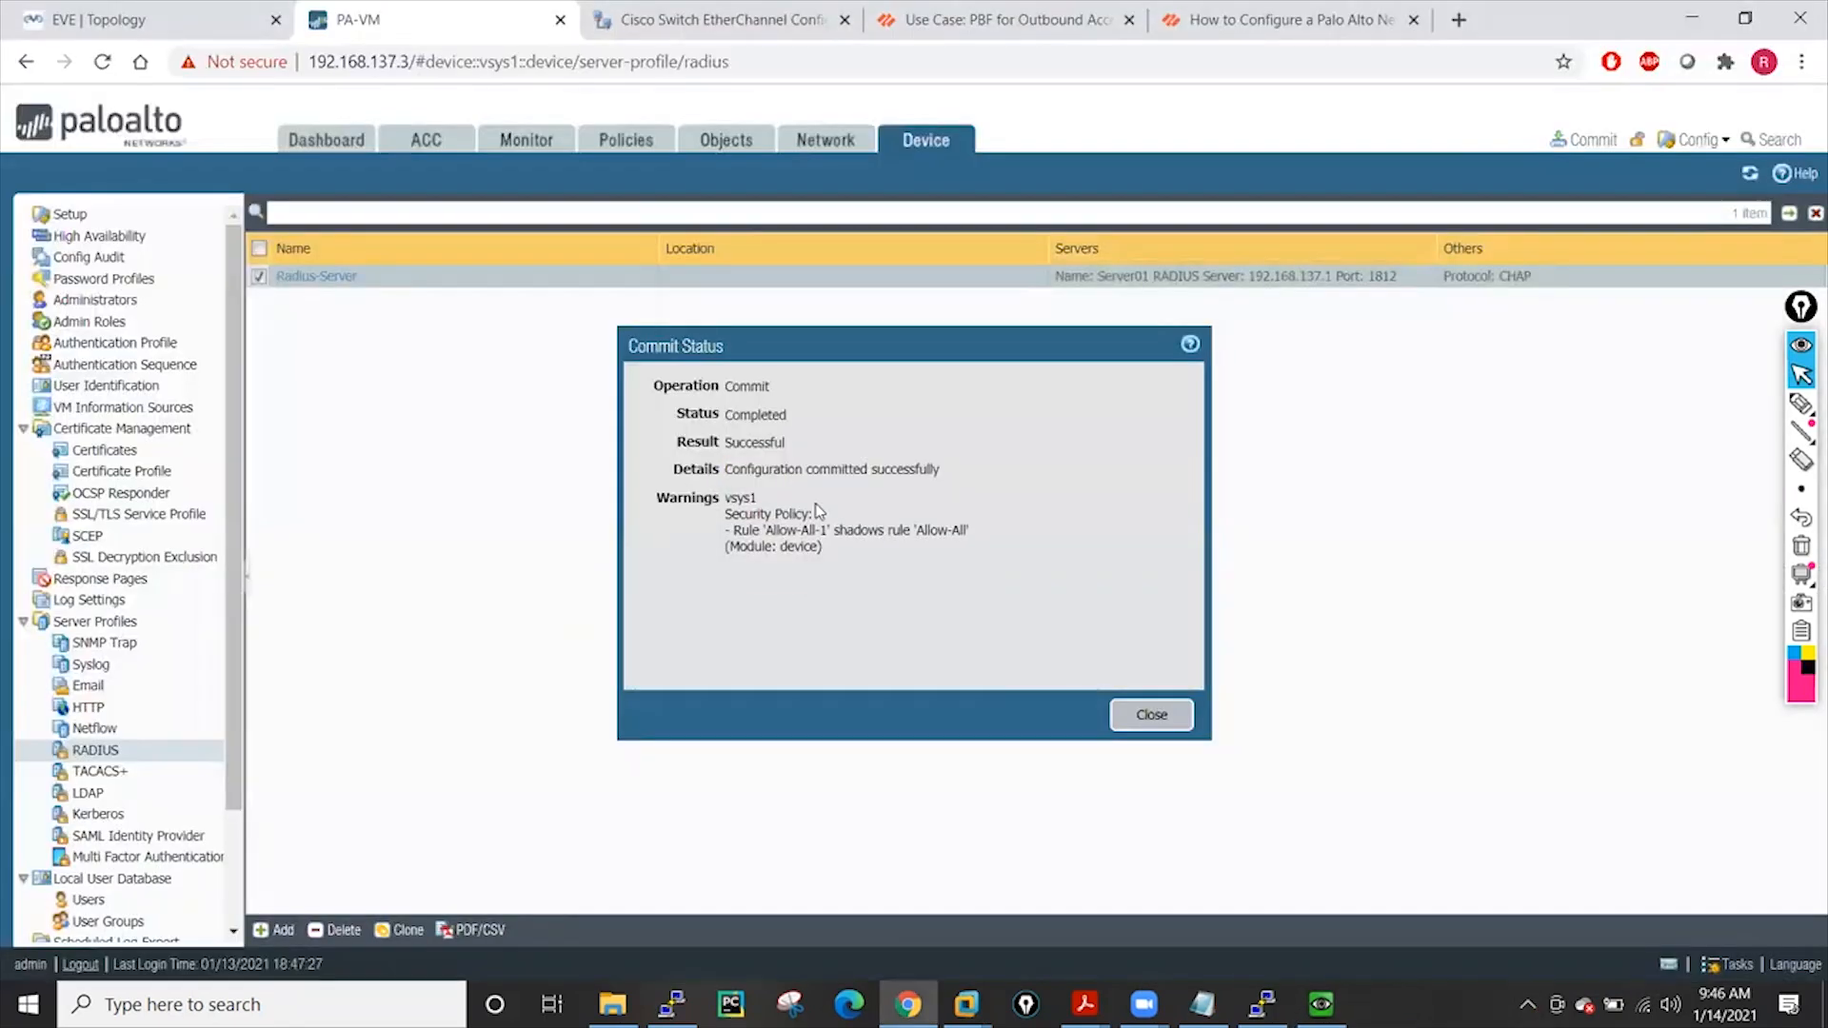
pyautogui.click(1151, 715)
# Go to Device > Authentication Profile to show the empty profile list
pyautogui.click(636, 138)
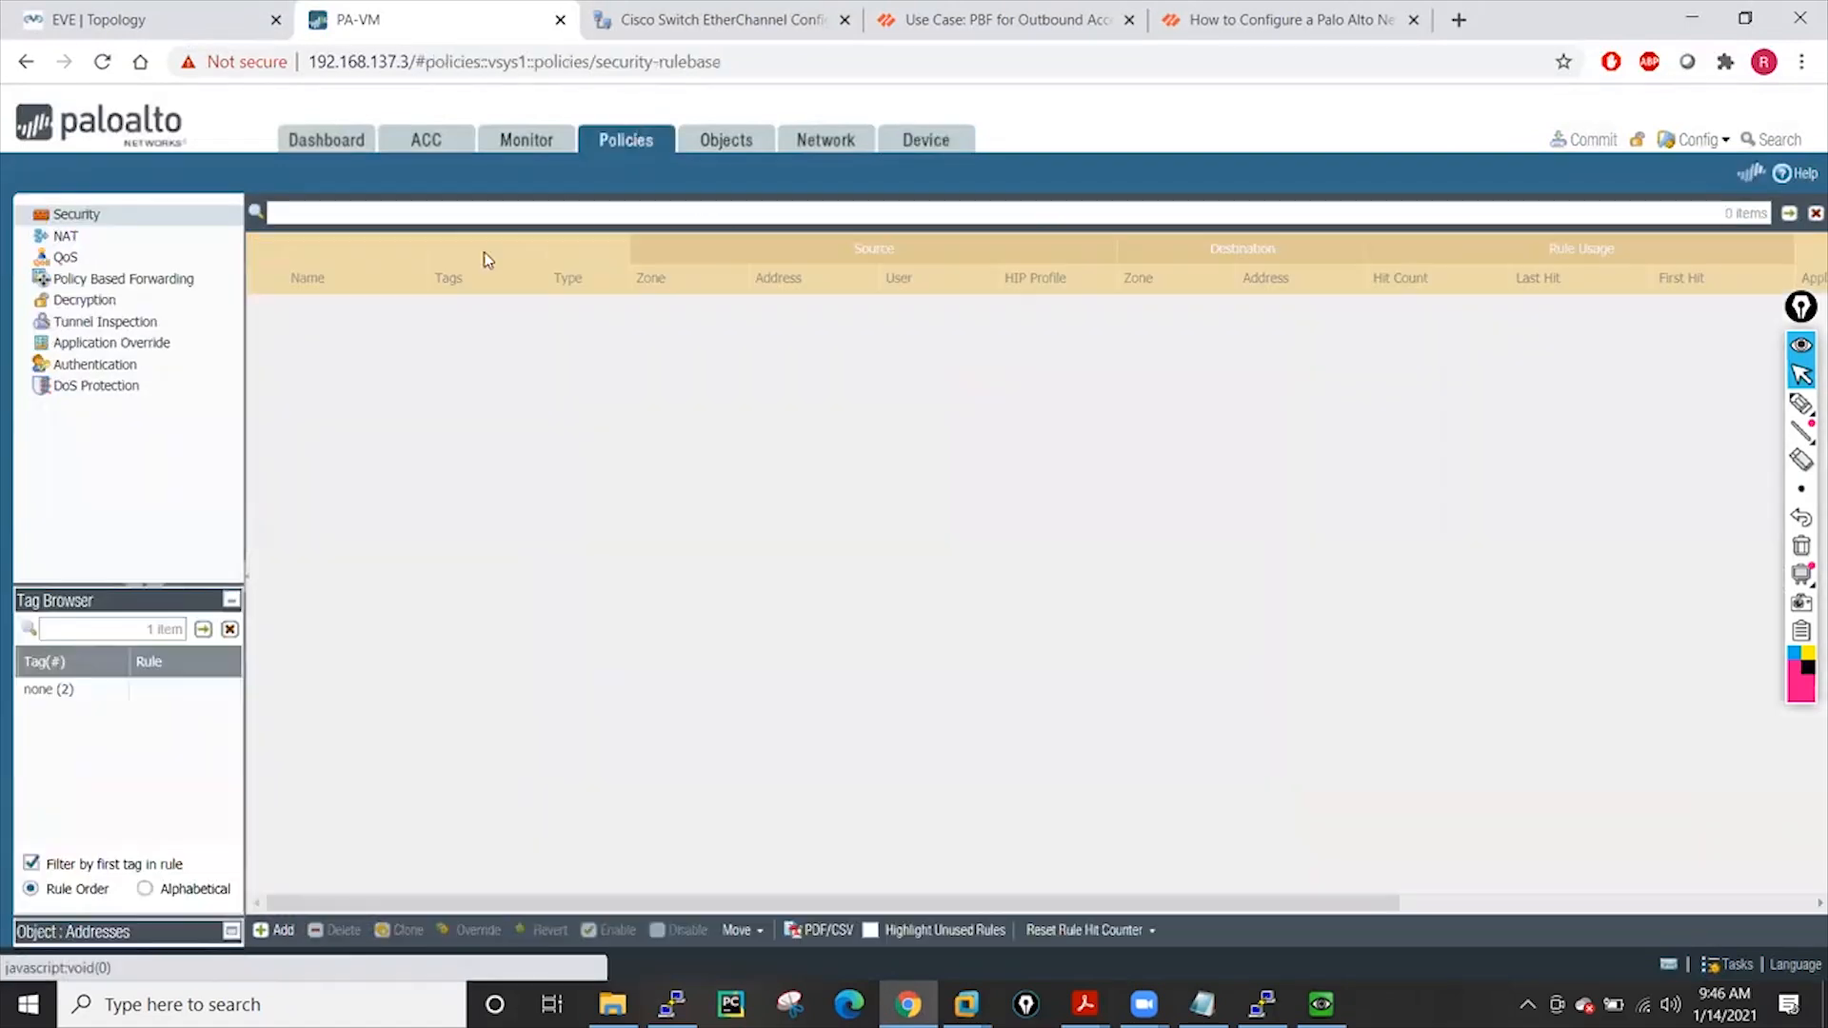
pyautogui.click(925, 143)
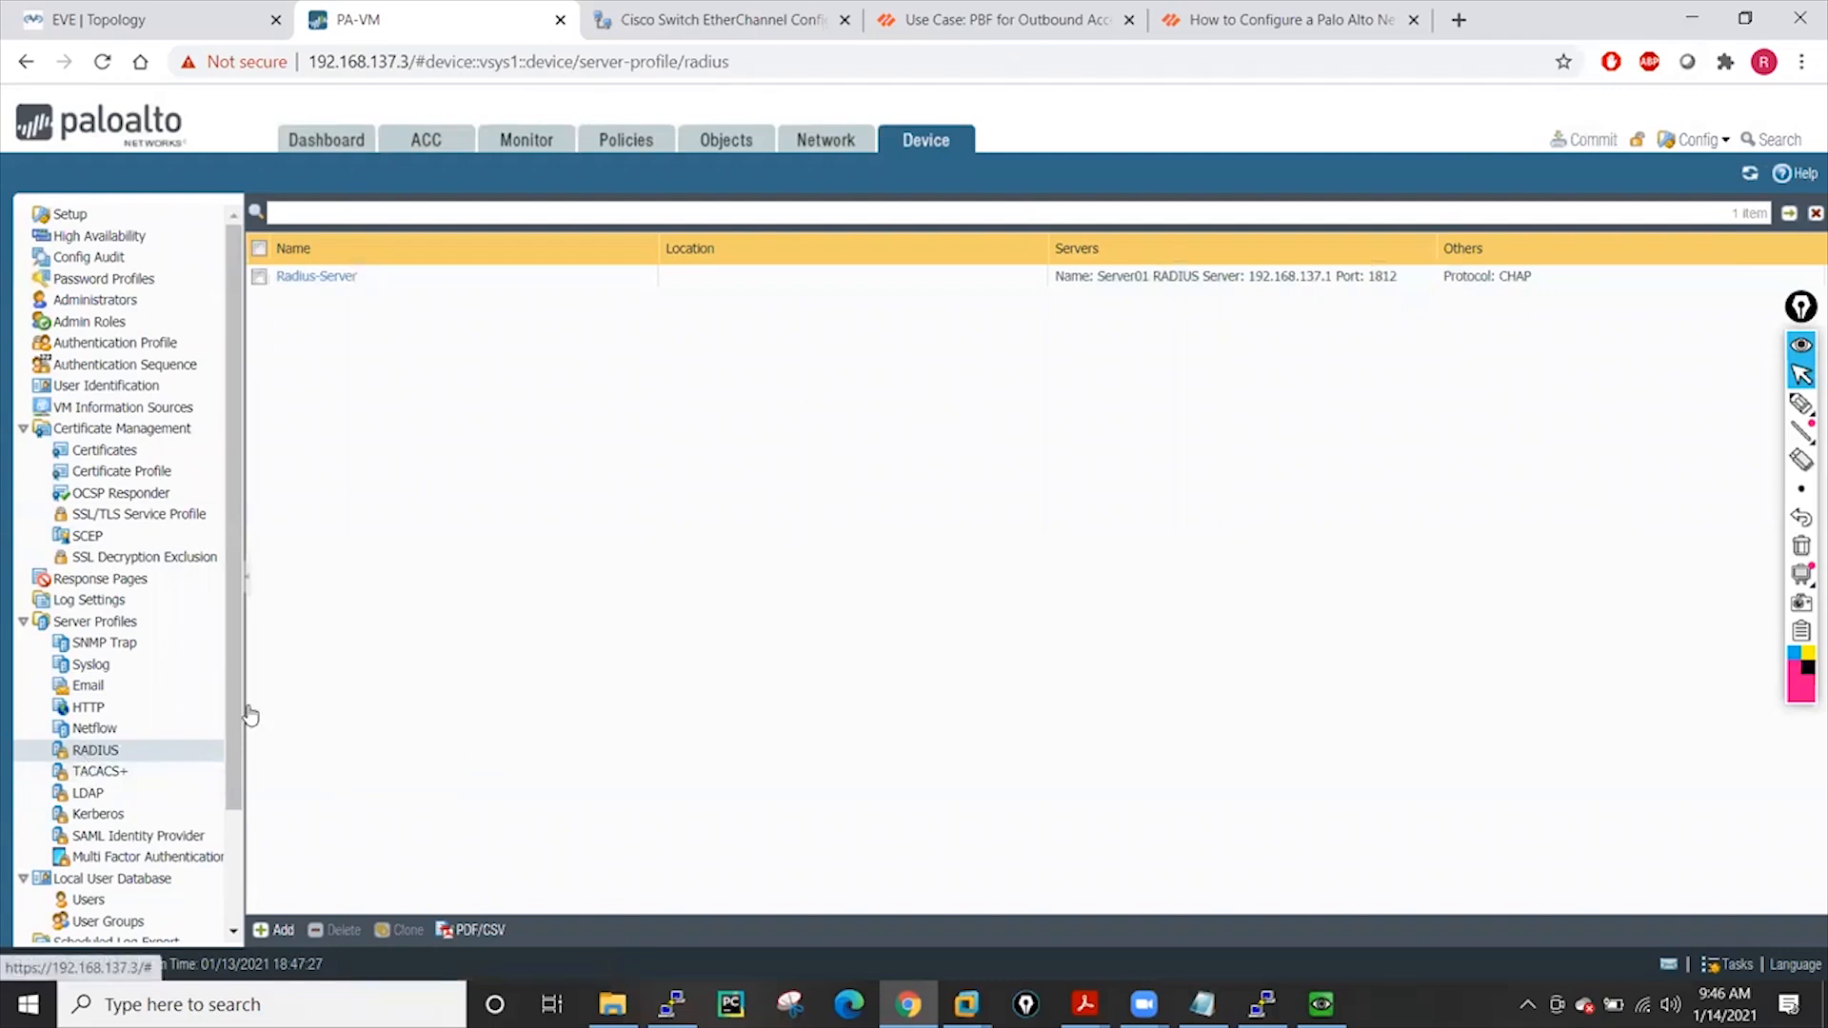
pyautogui.click(144, 349)
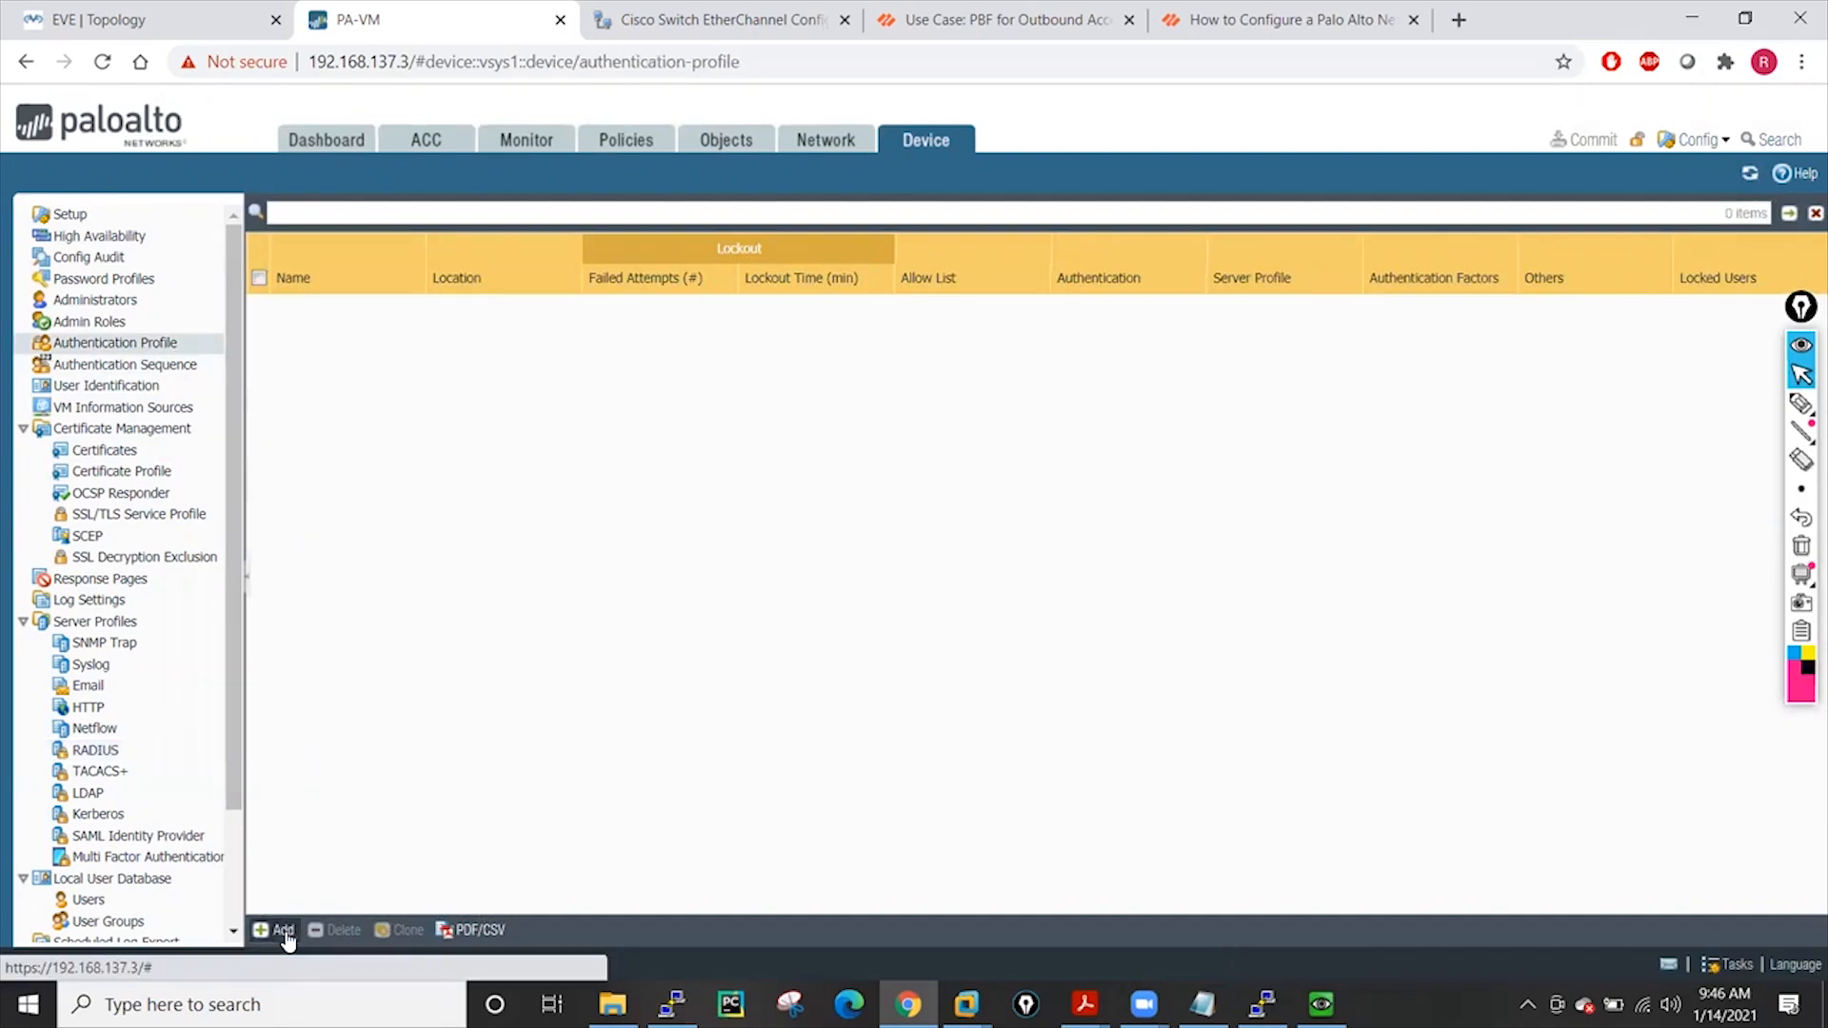
# Create authentication profile 'Radius-Profile' of type RADIUS using Radius-Server, with allow list 'all'
pyautogui.click(284, 932)
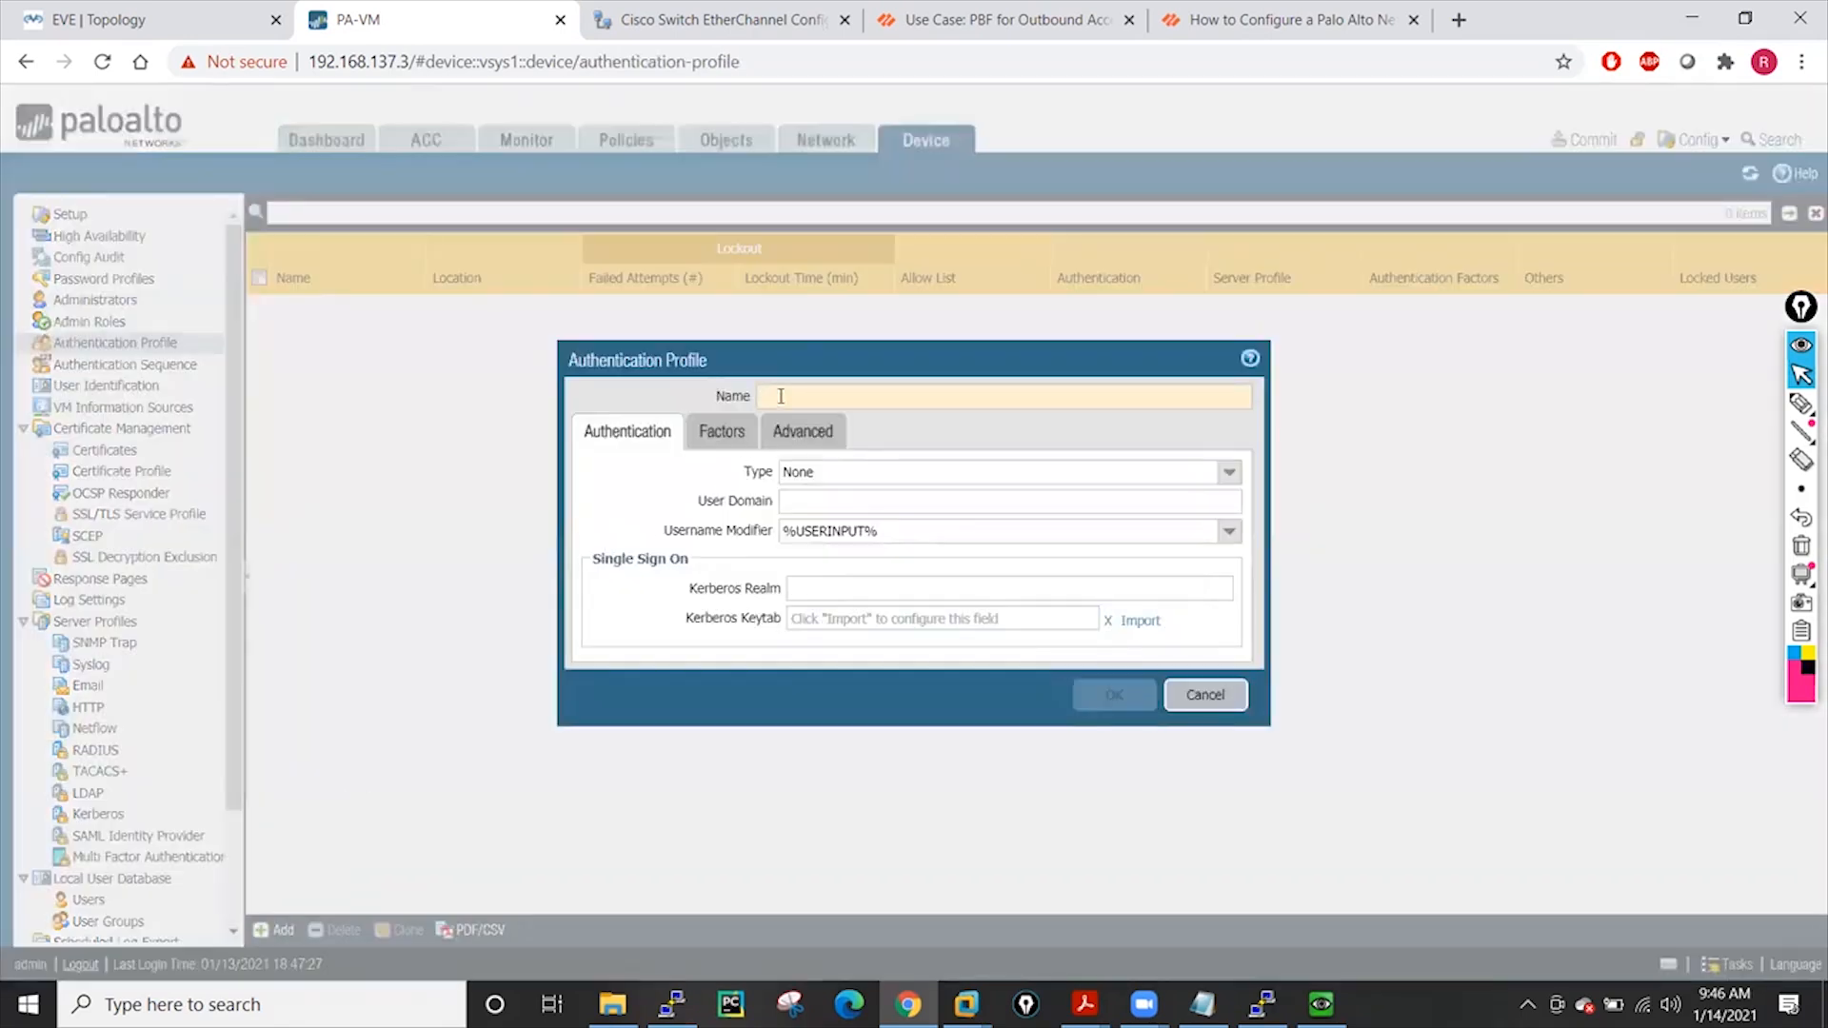
pyautogui.click(781, 396)
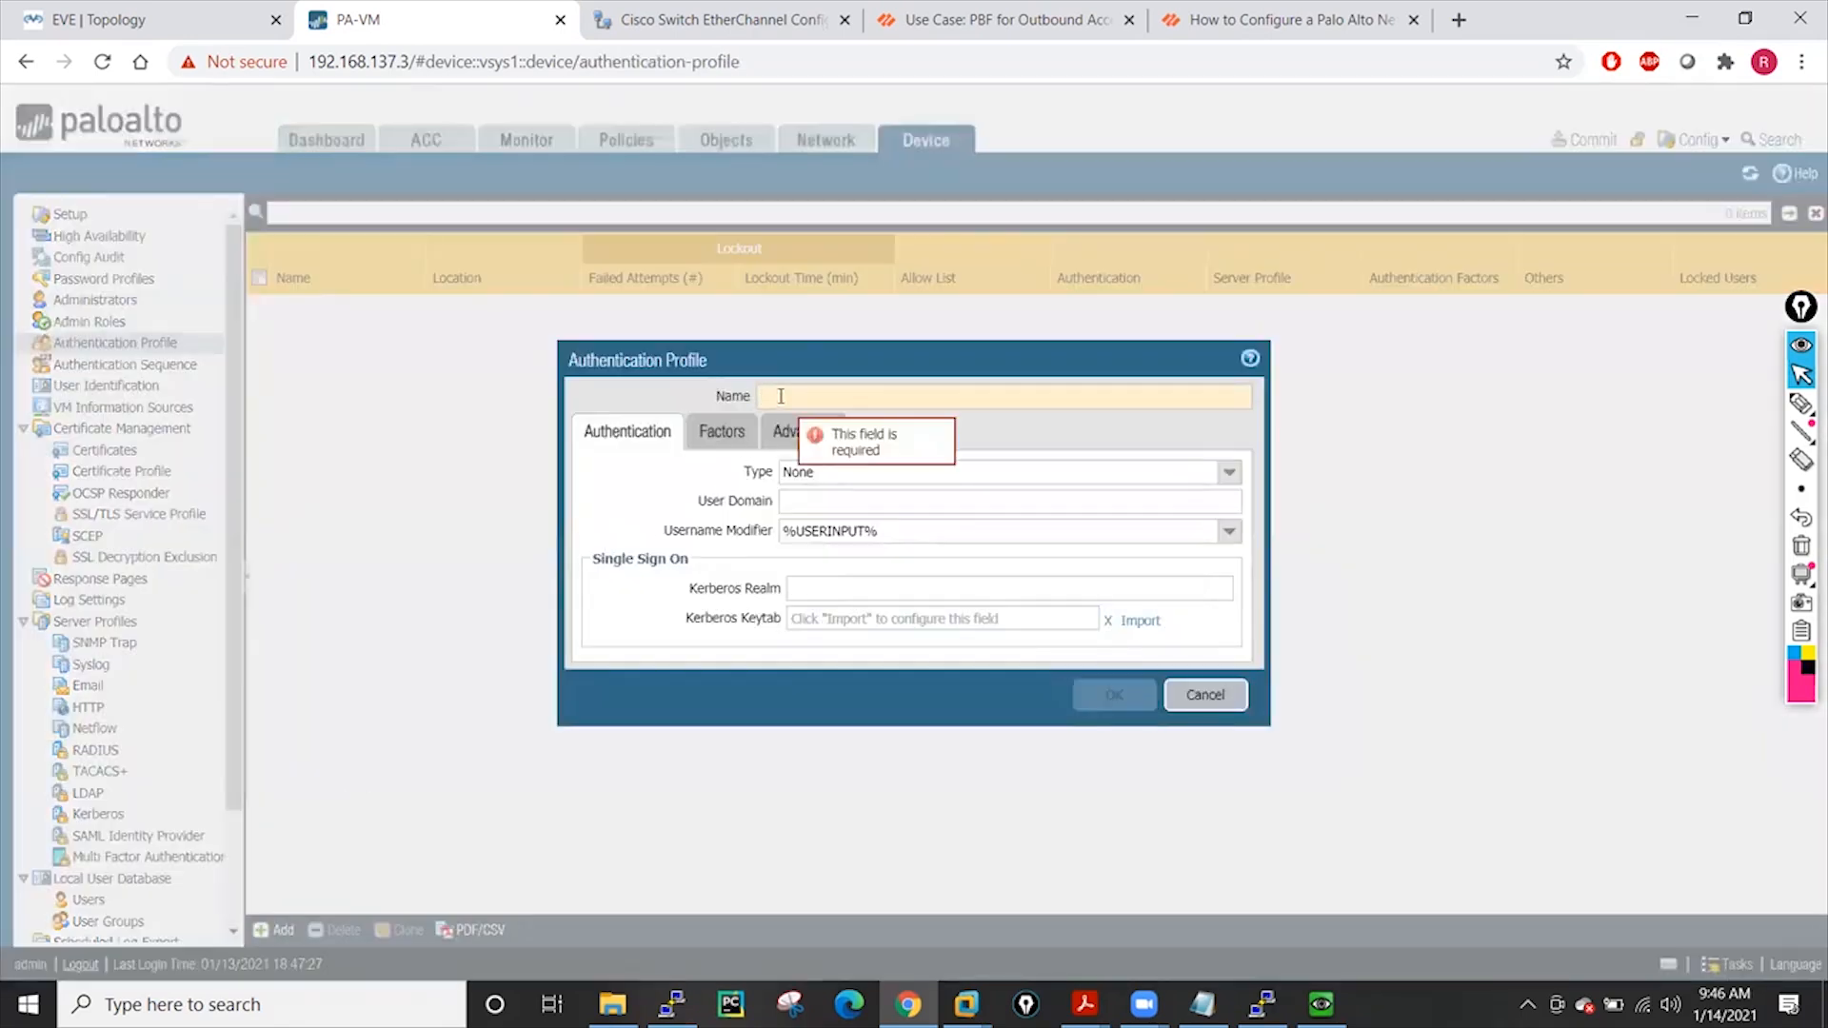
pyautogui.write('Radius')
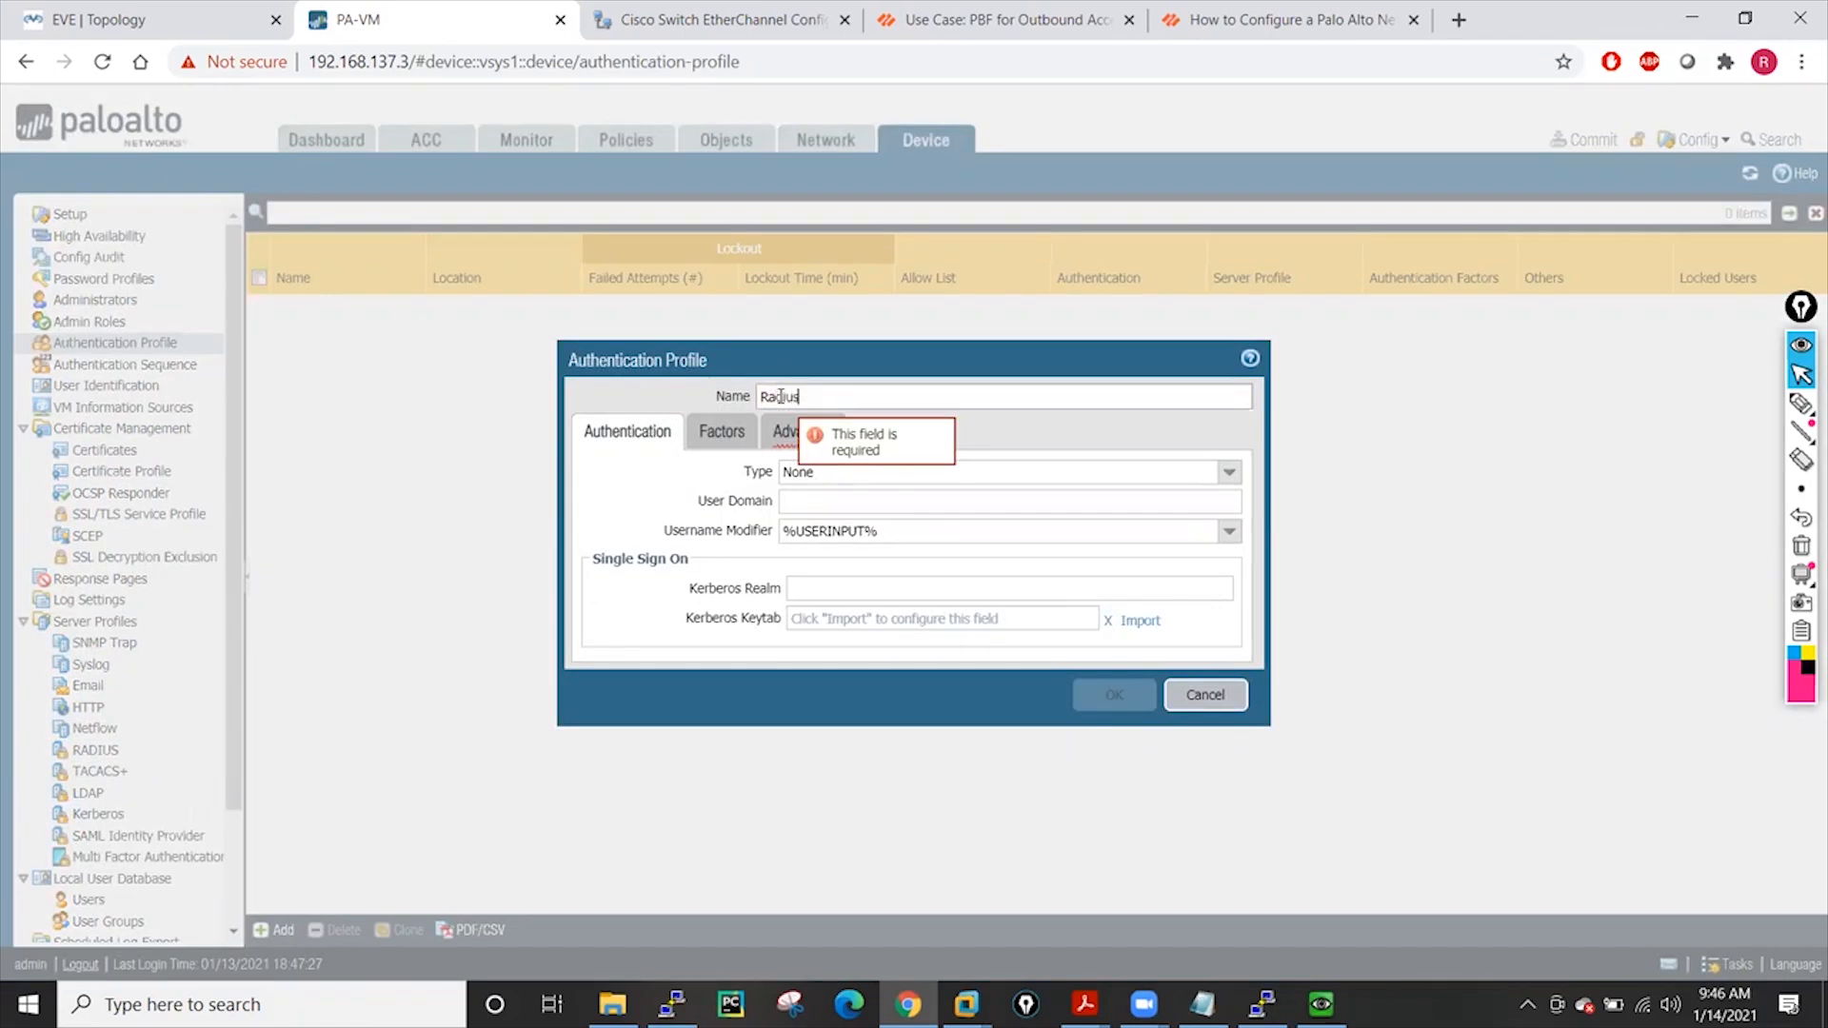
pyautogui.write('-Profile')
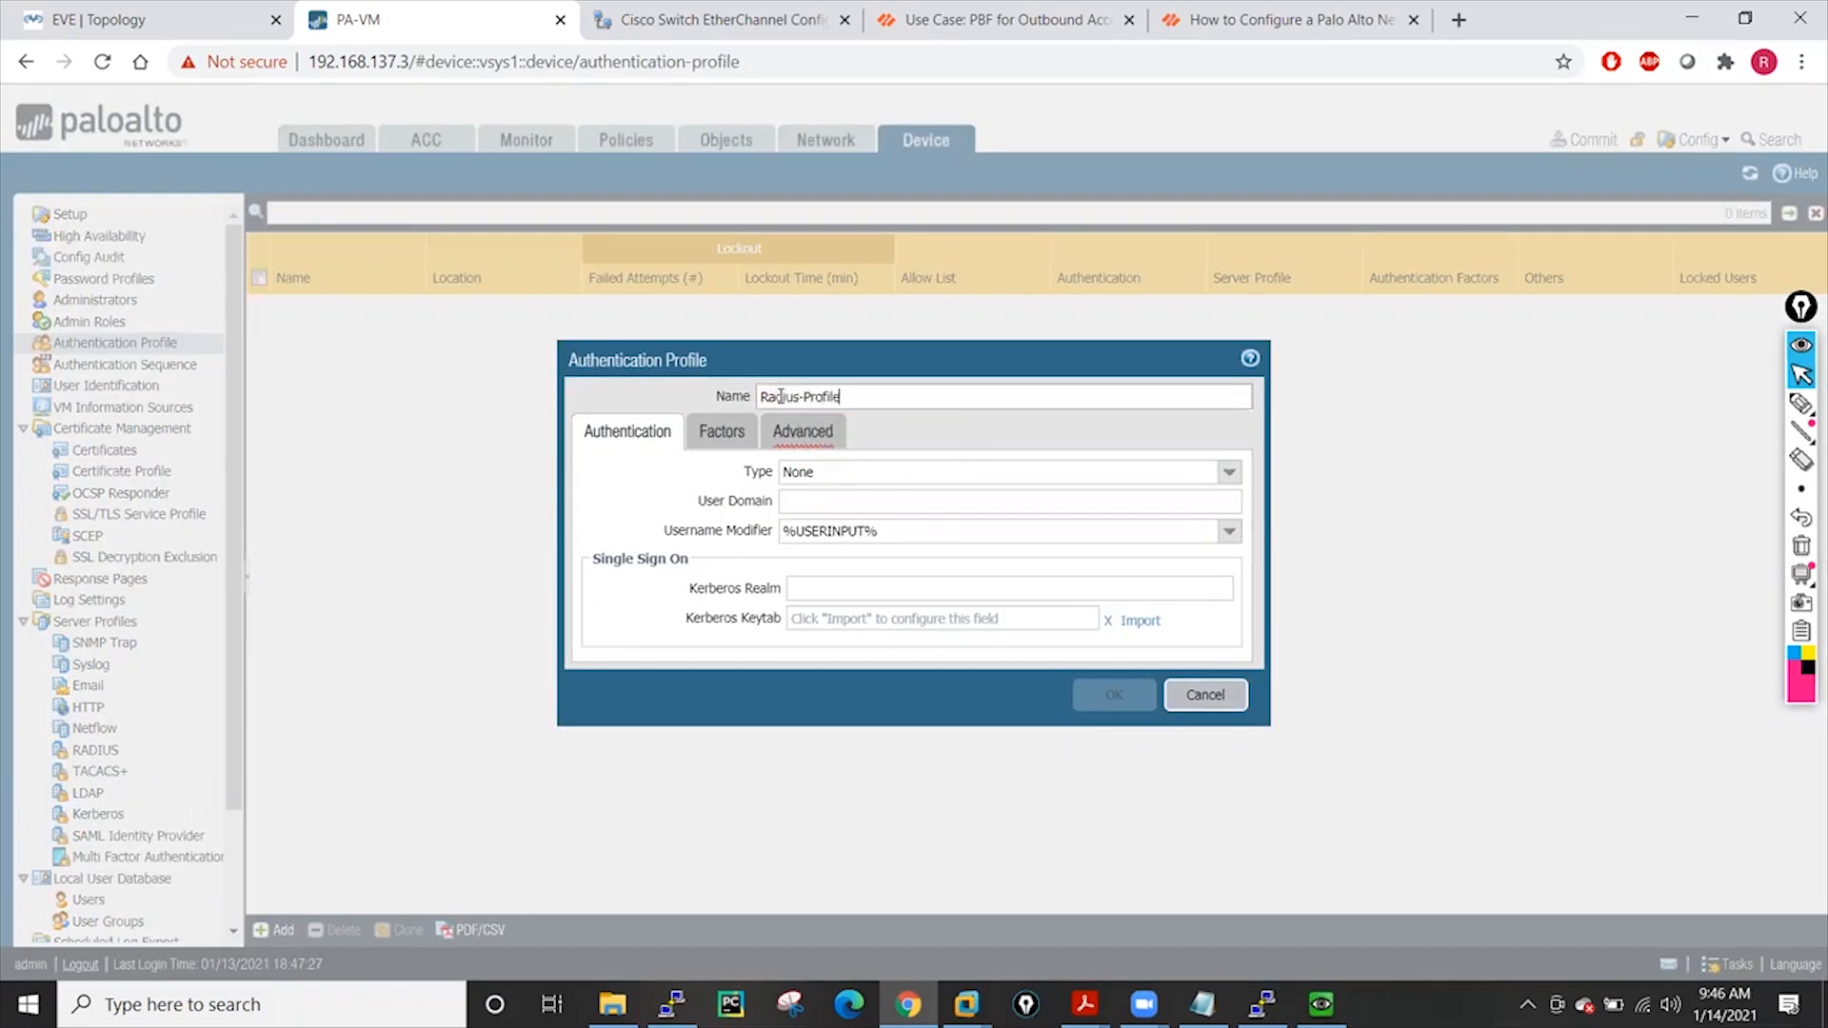
pyautogui.click(1228, 473)
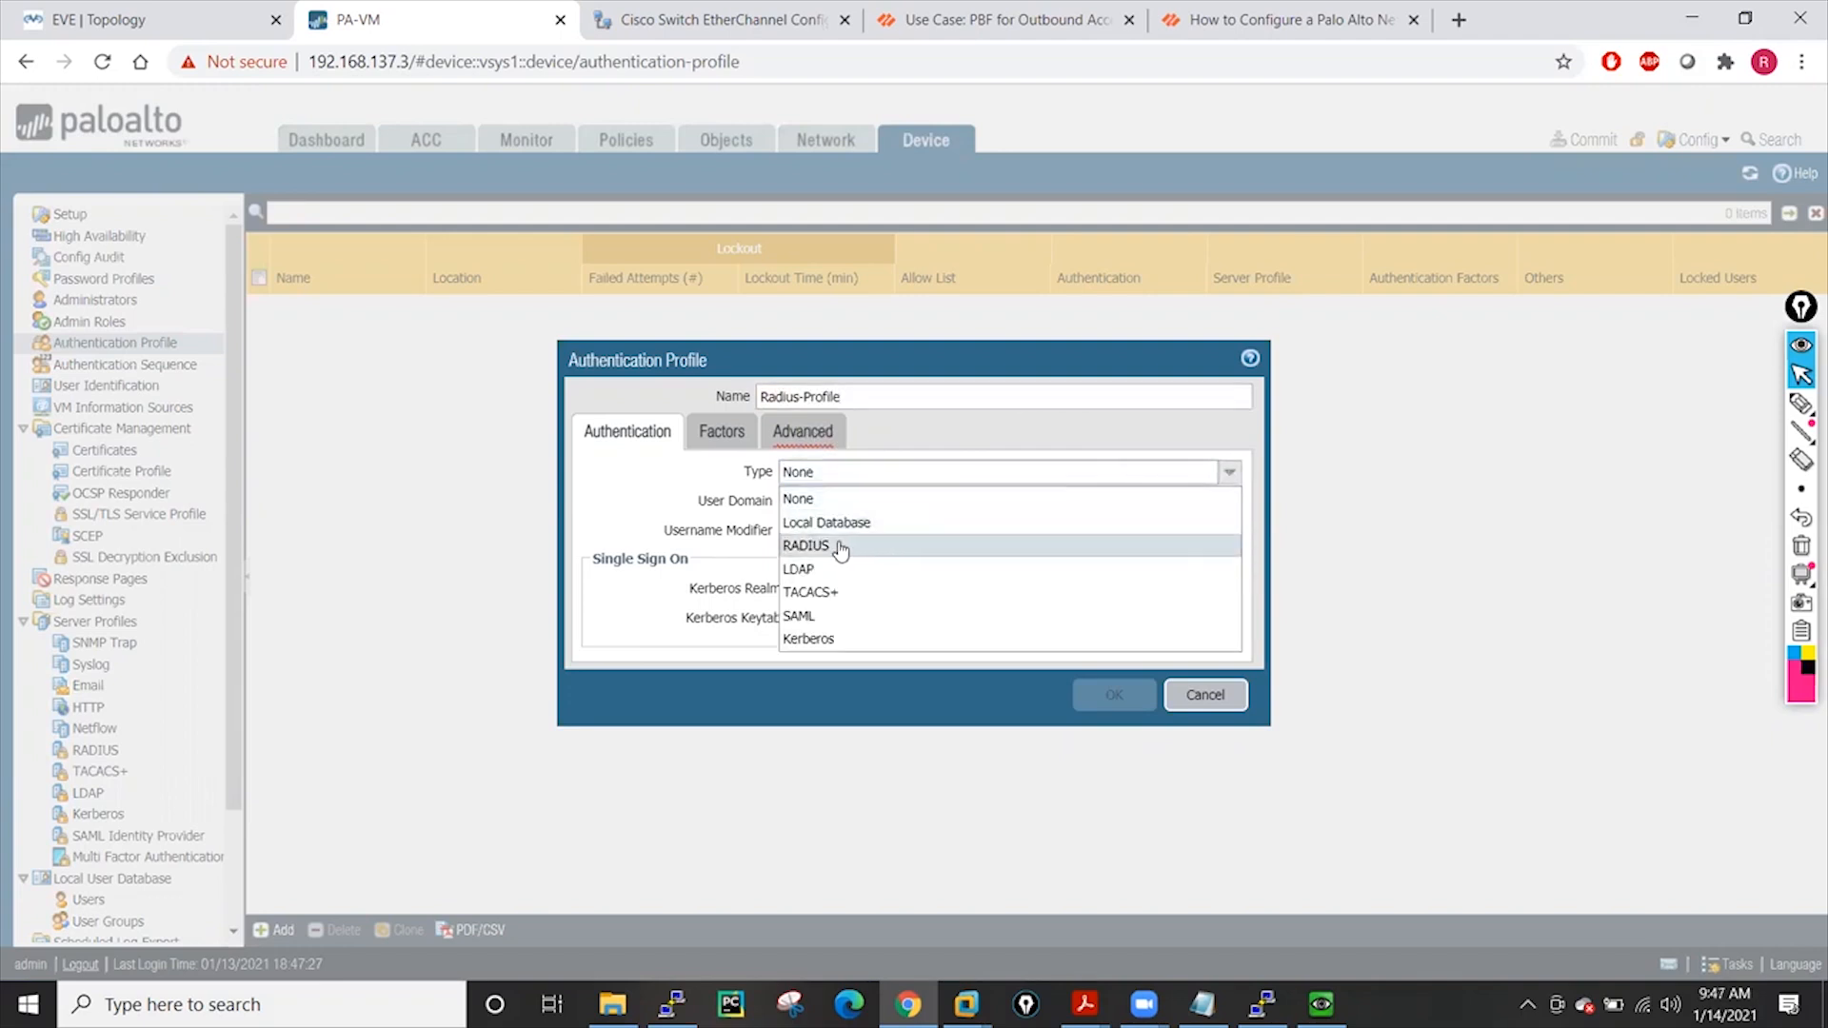
pyautogui.click(843, 548)
pyautogui.click(1229, 501)
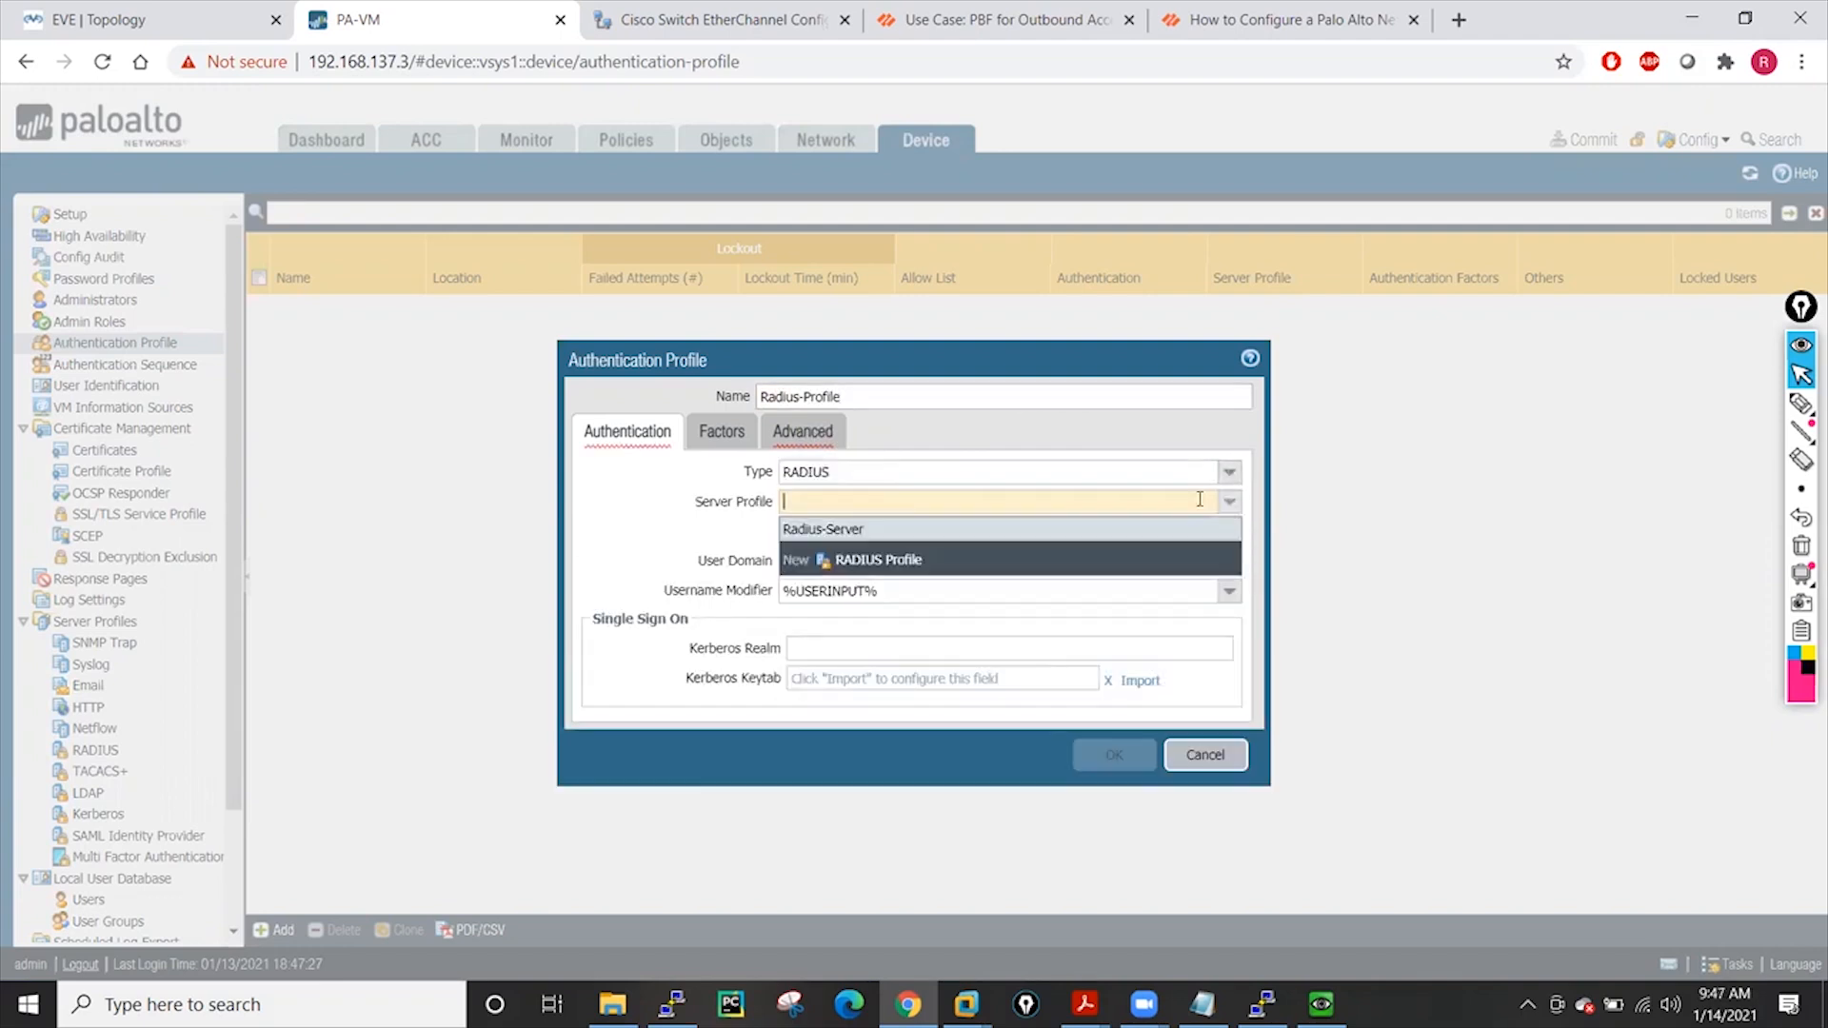
pyautogui.click(822, 531)
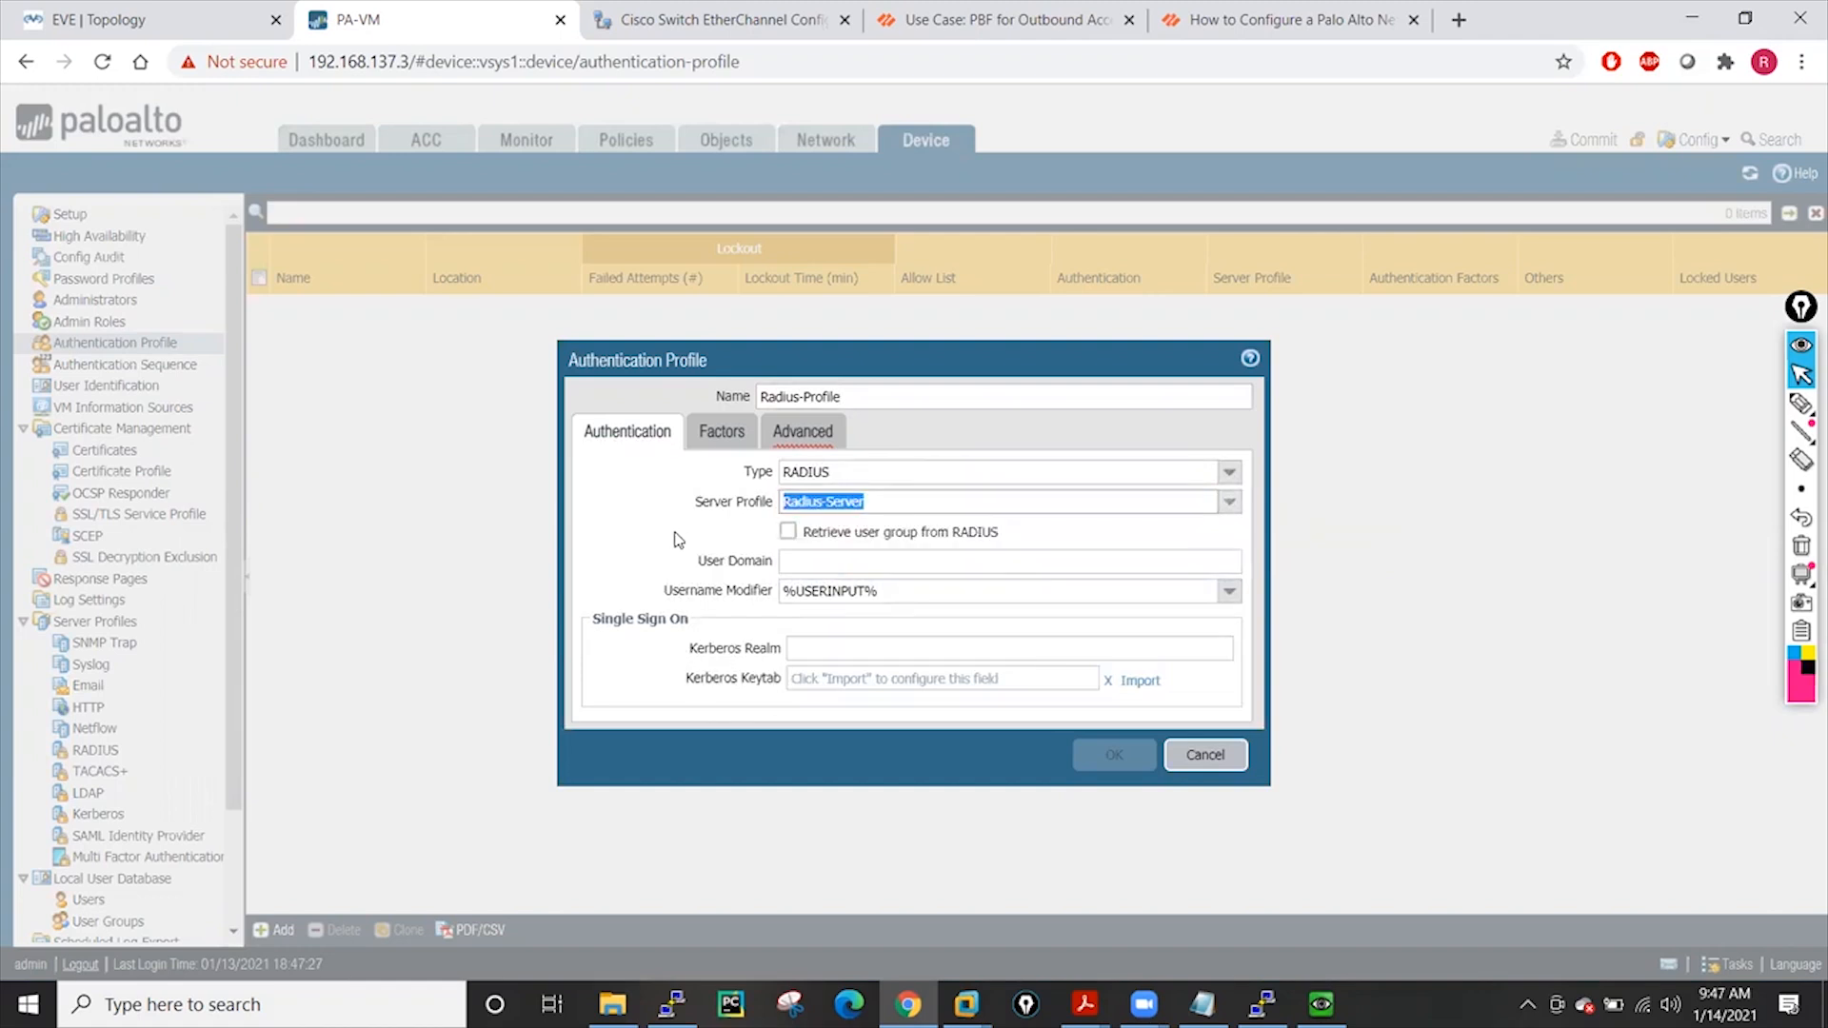
pyautogui.click(798, 430)
pyautogui.click(627, 712)
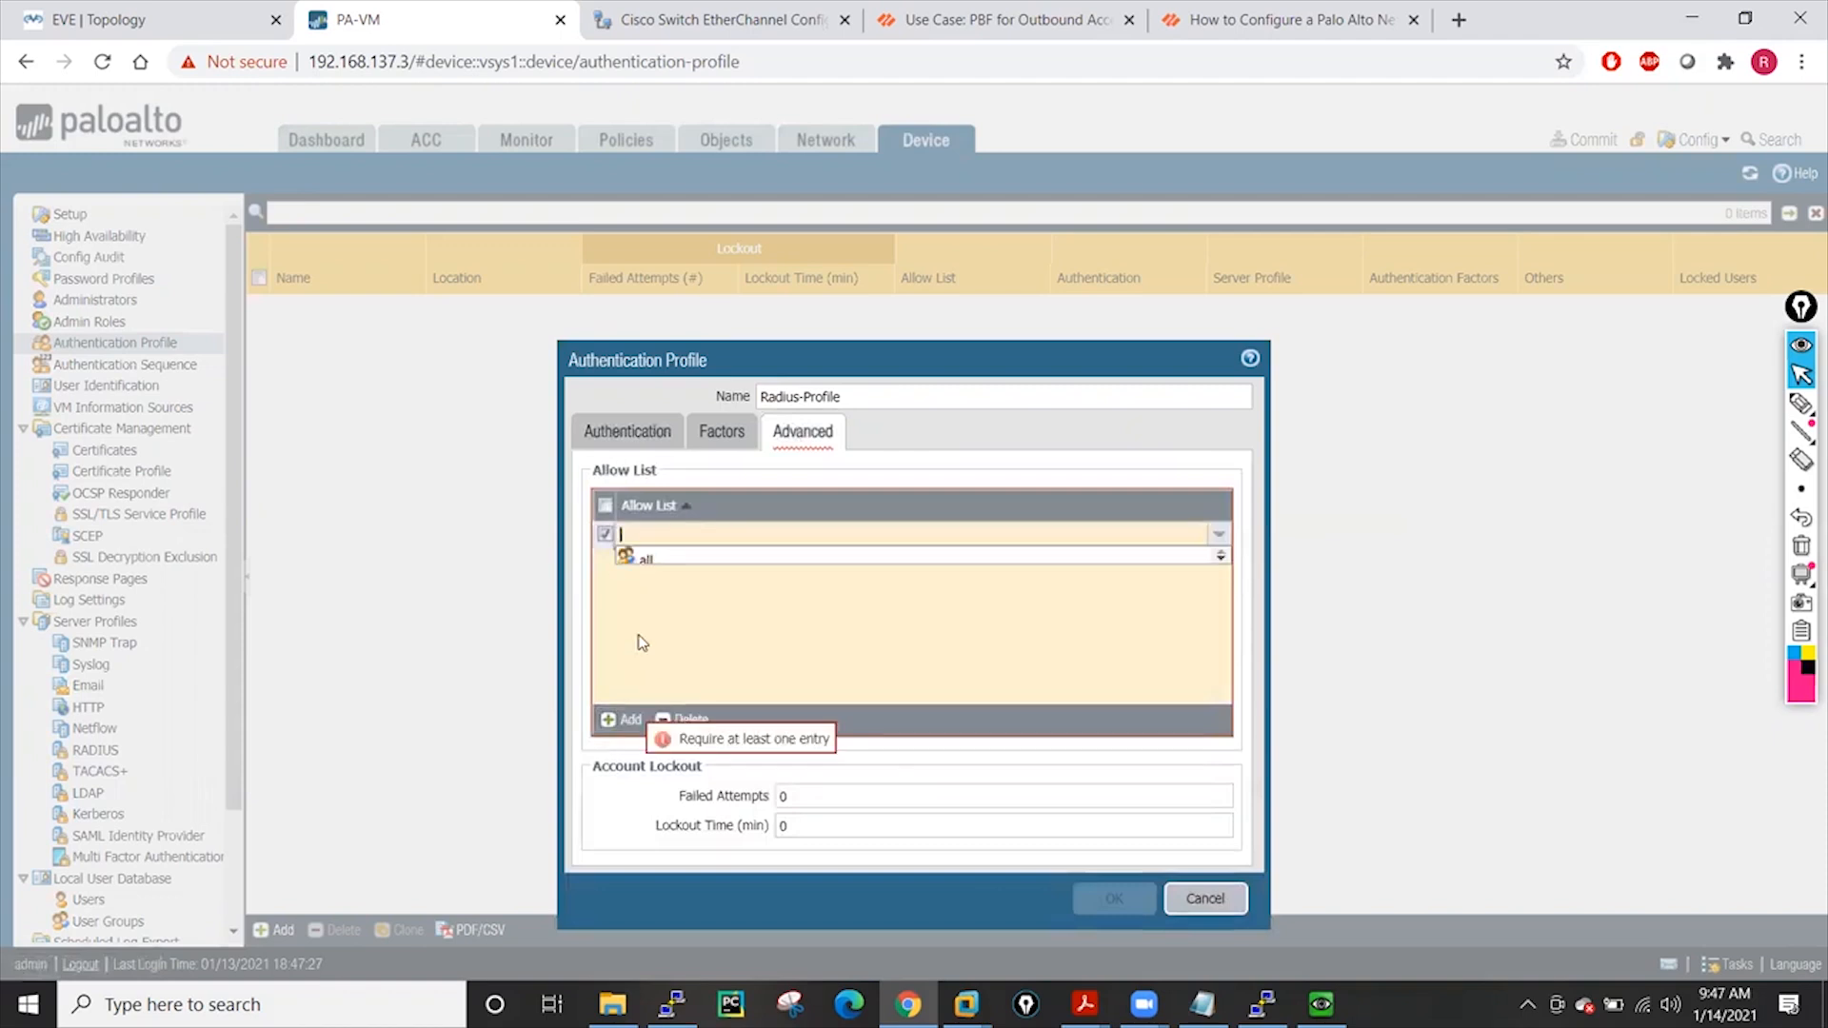
pyautogui.click(647, 561)
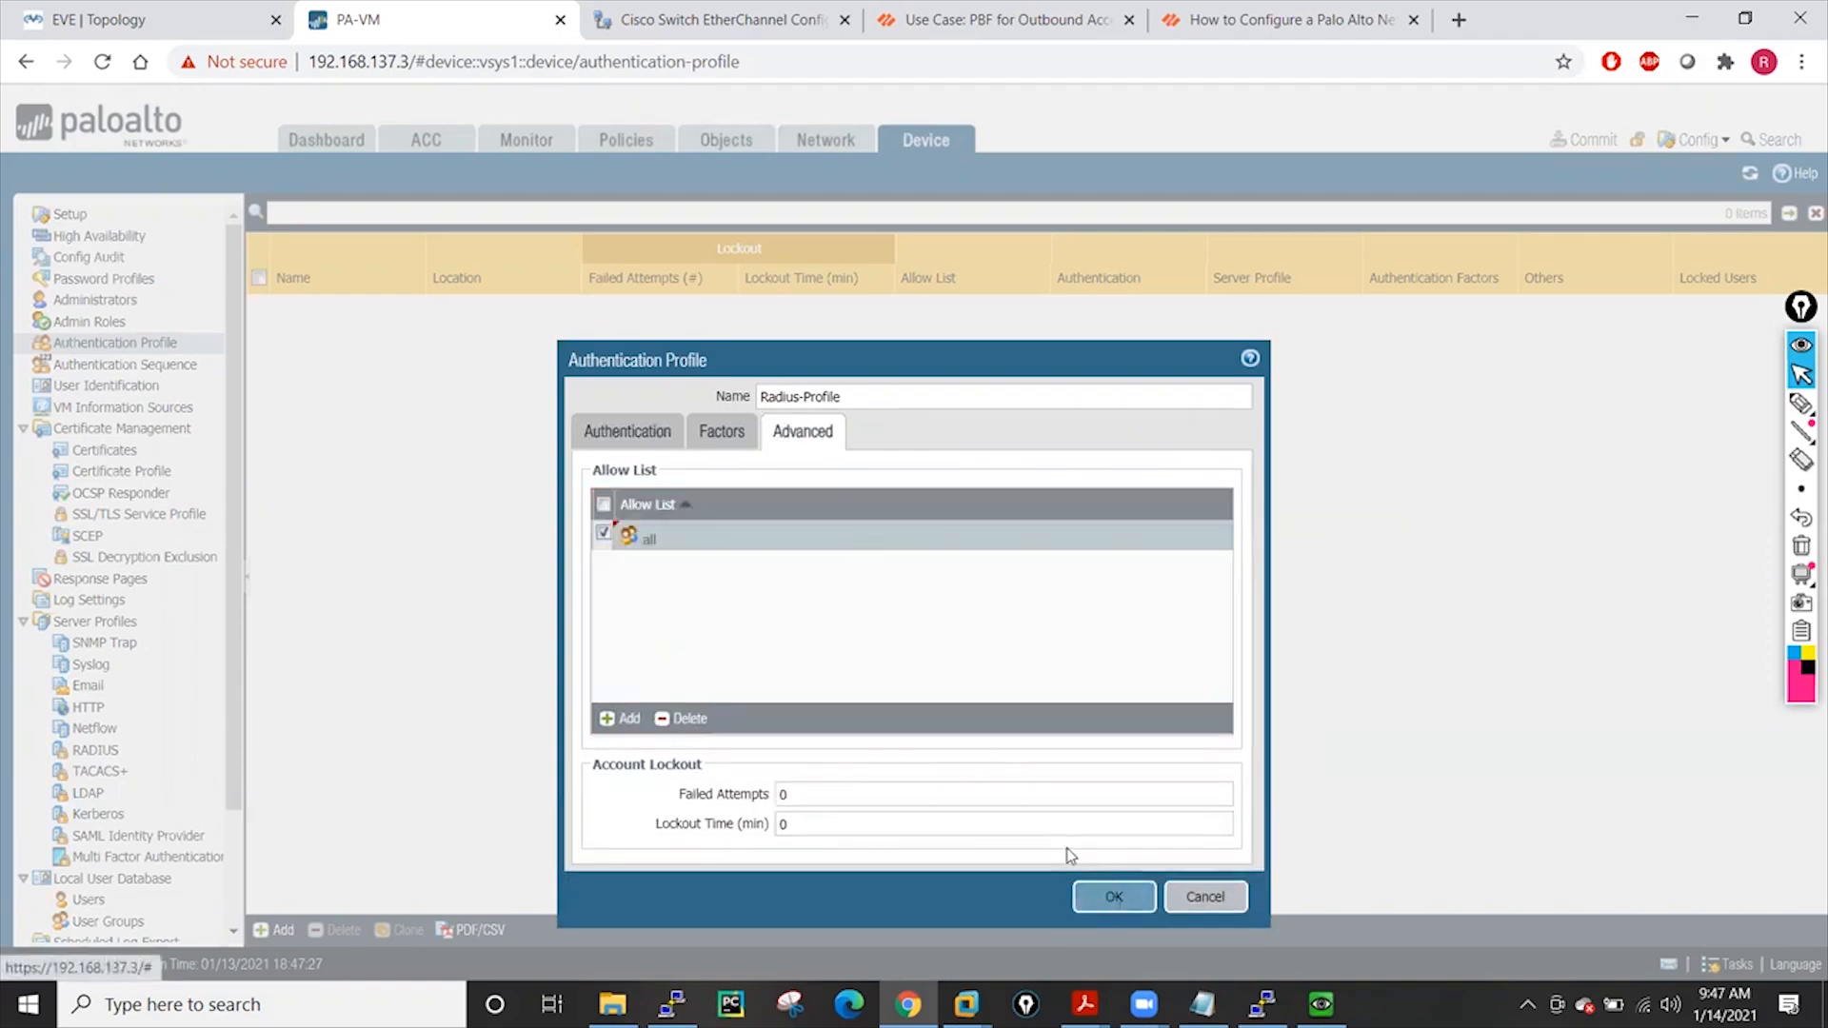
pyautogui.click(1133, 905)
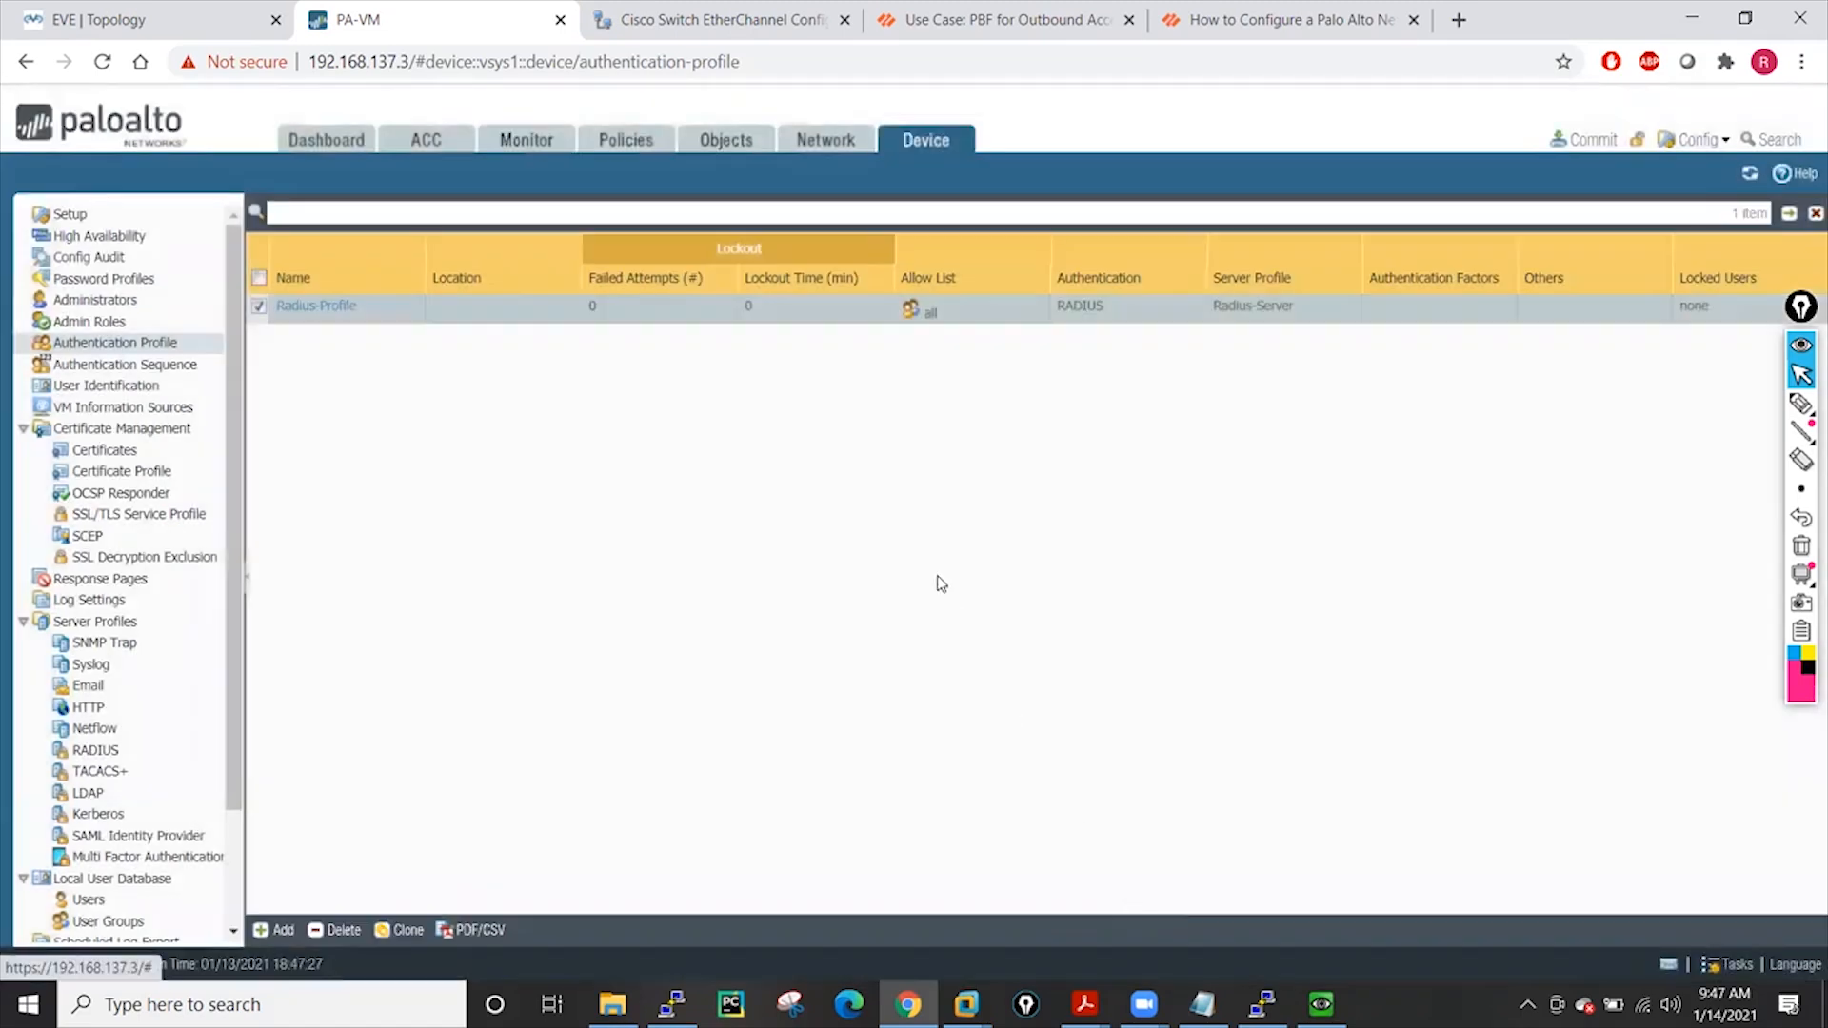
# Commit the configuration with Radius-Profile and close the successful commit status
pyautogui.click(1585, 140)
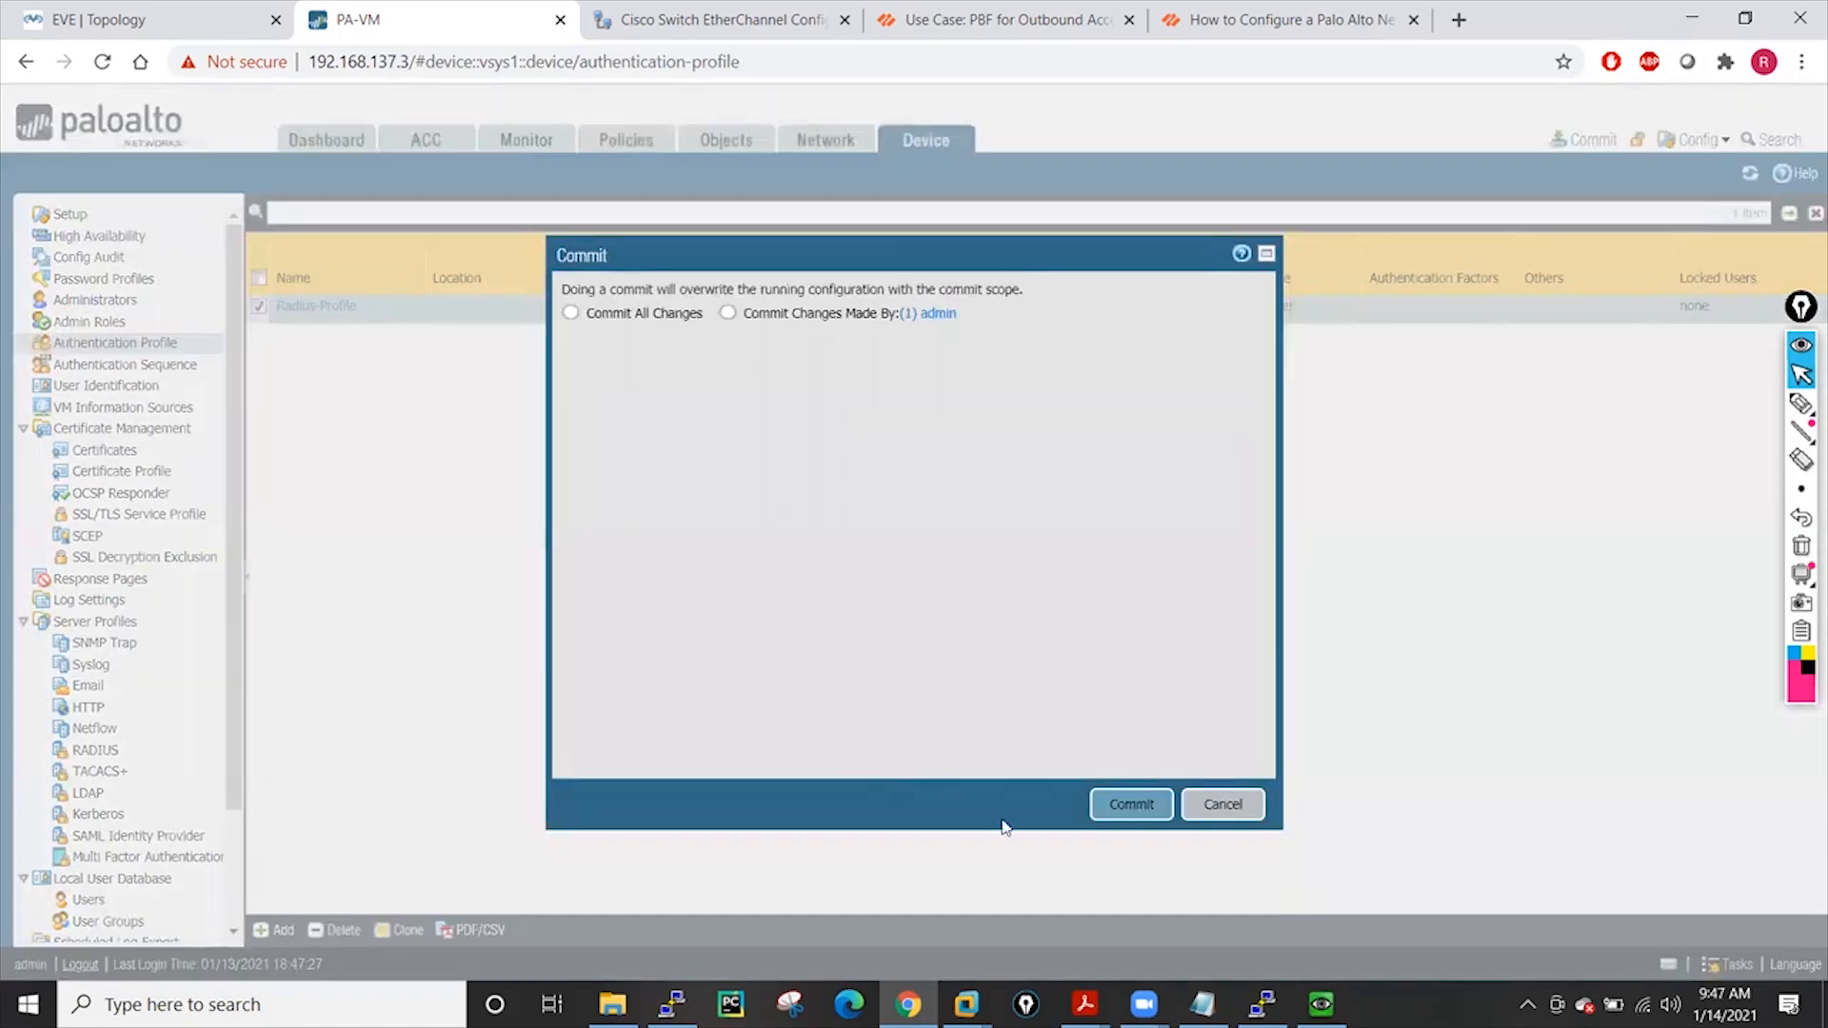
pyautogui.click(1124, 804)
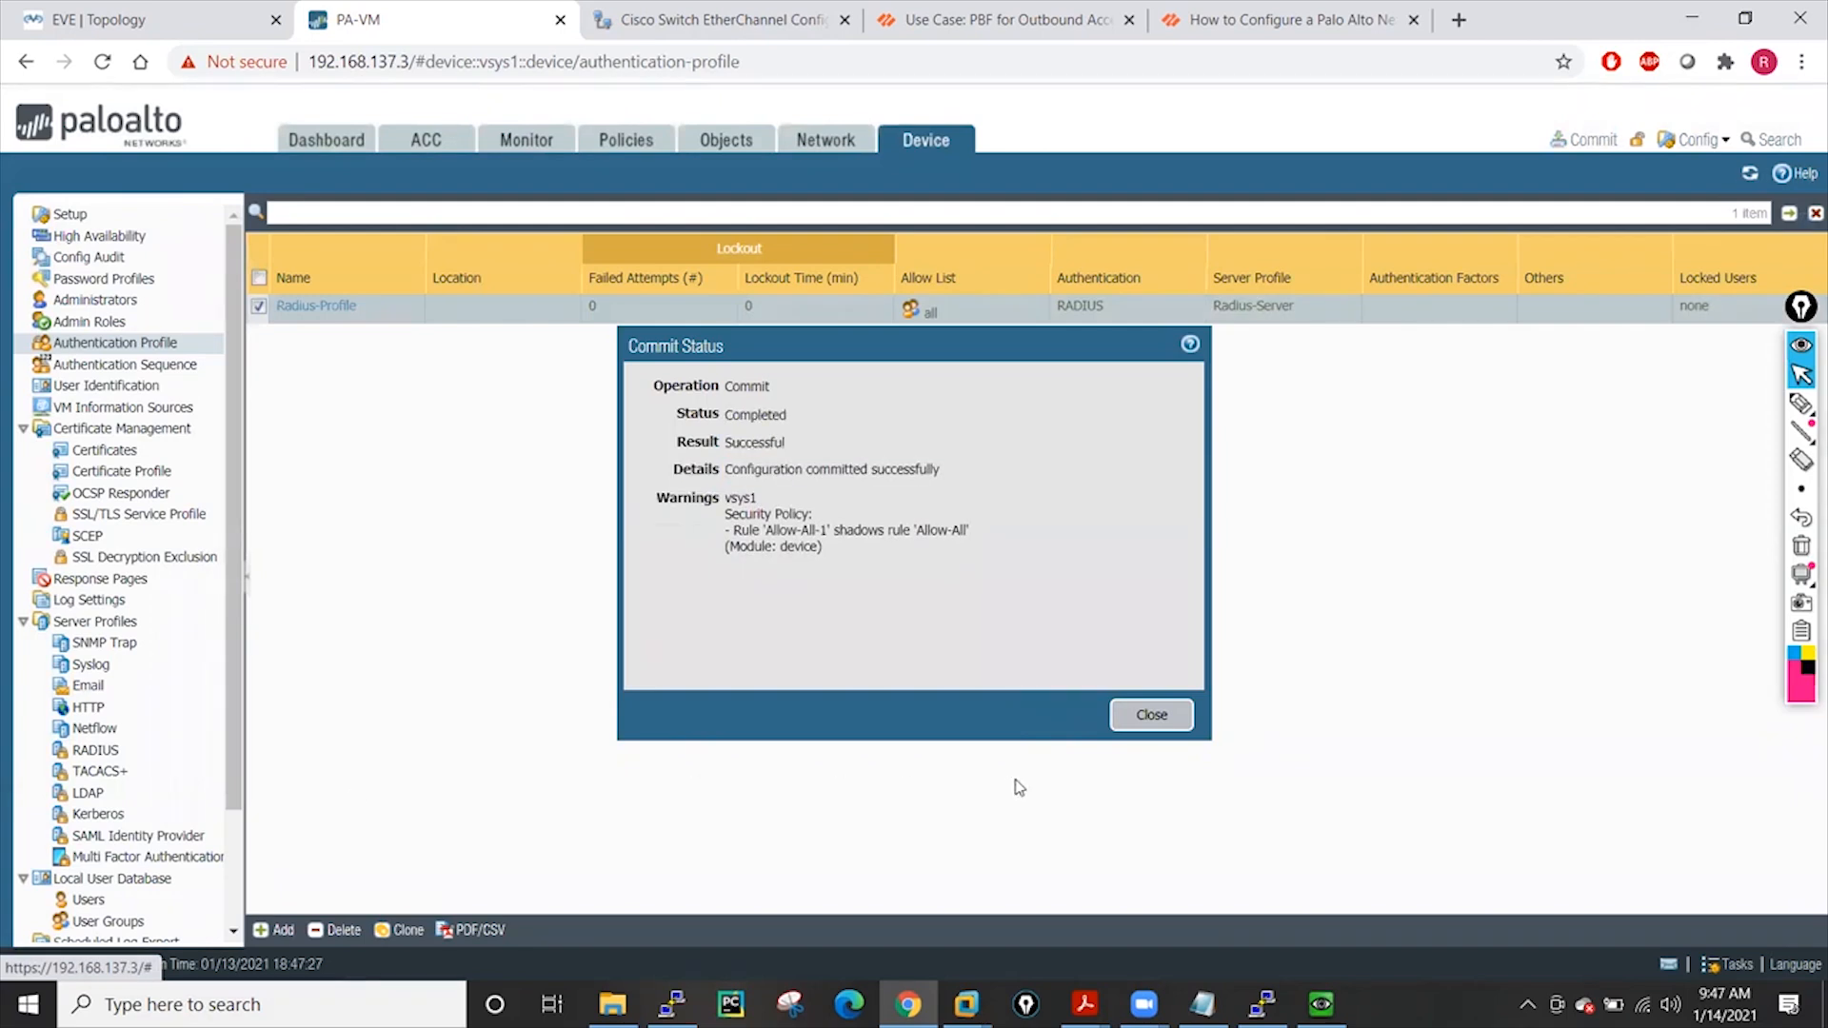
pyautogui.click(1152, 716)
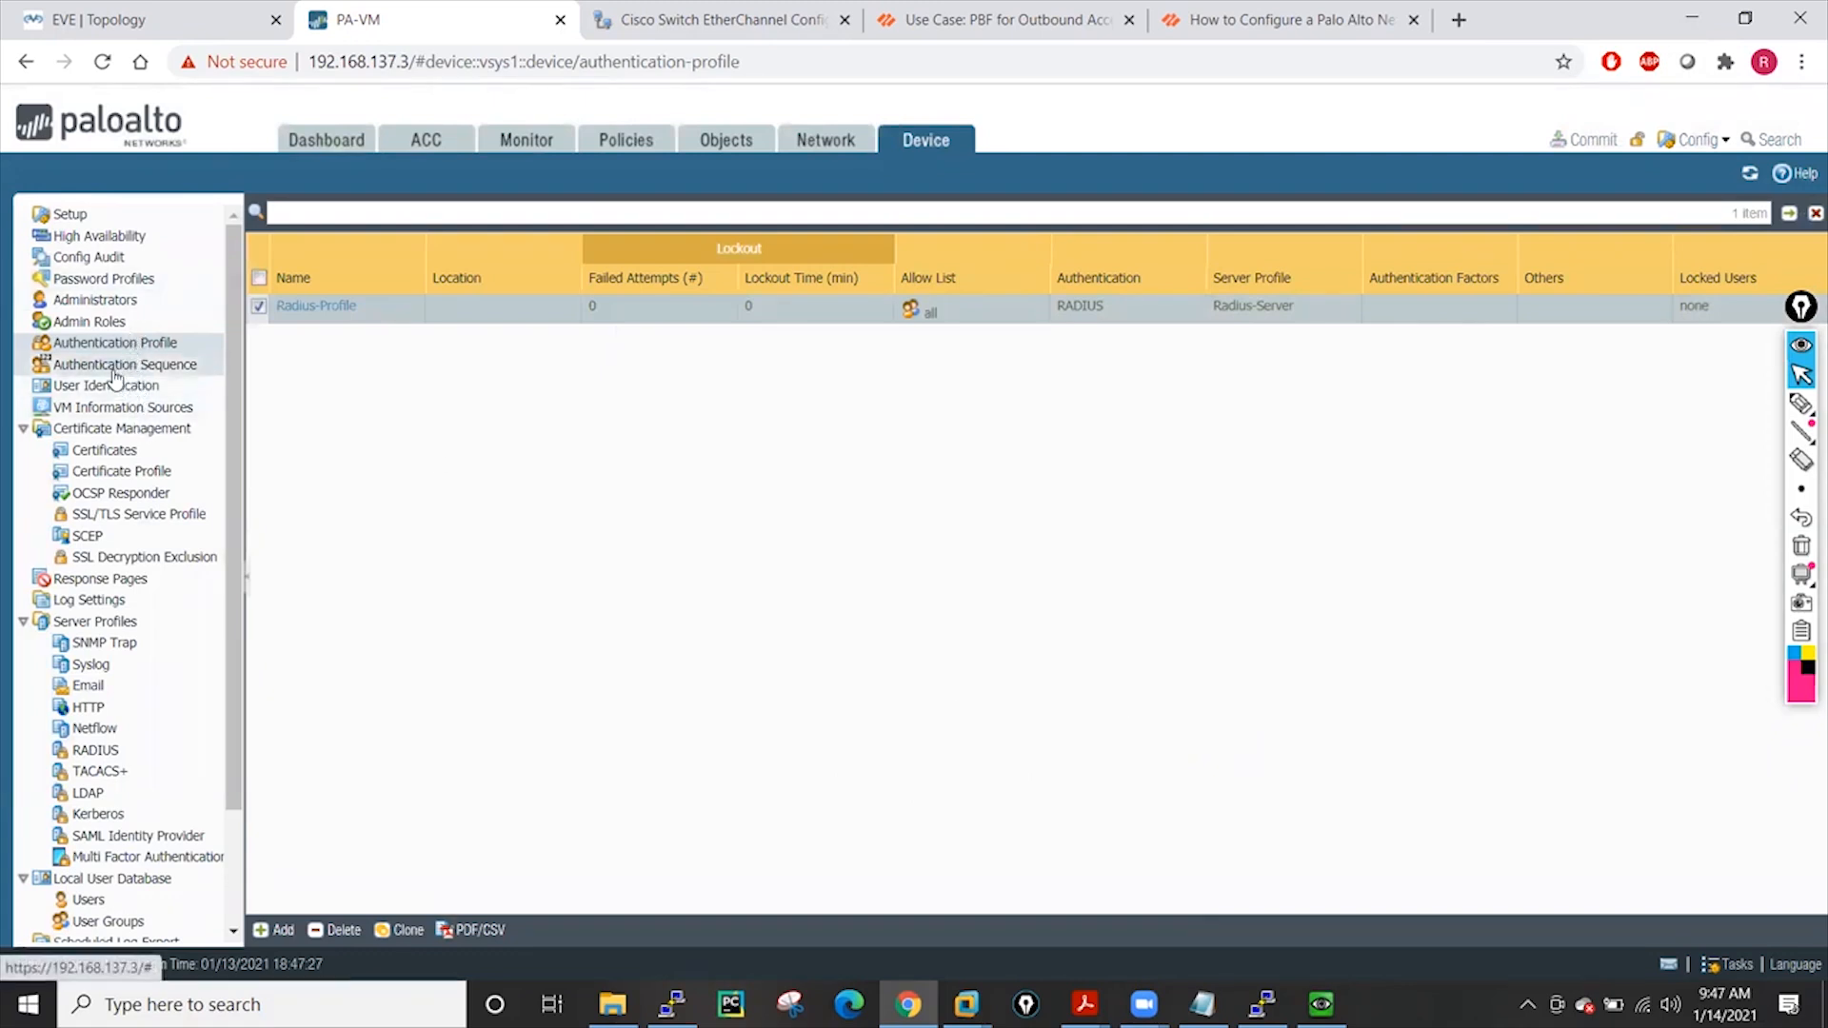
# Add Superuser administrator 'Users-from-radius' authenticating with the Radius-Profile authentication profile
pyautogui.click(94, 303)
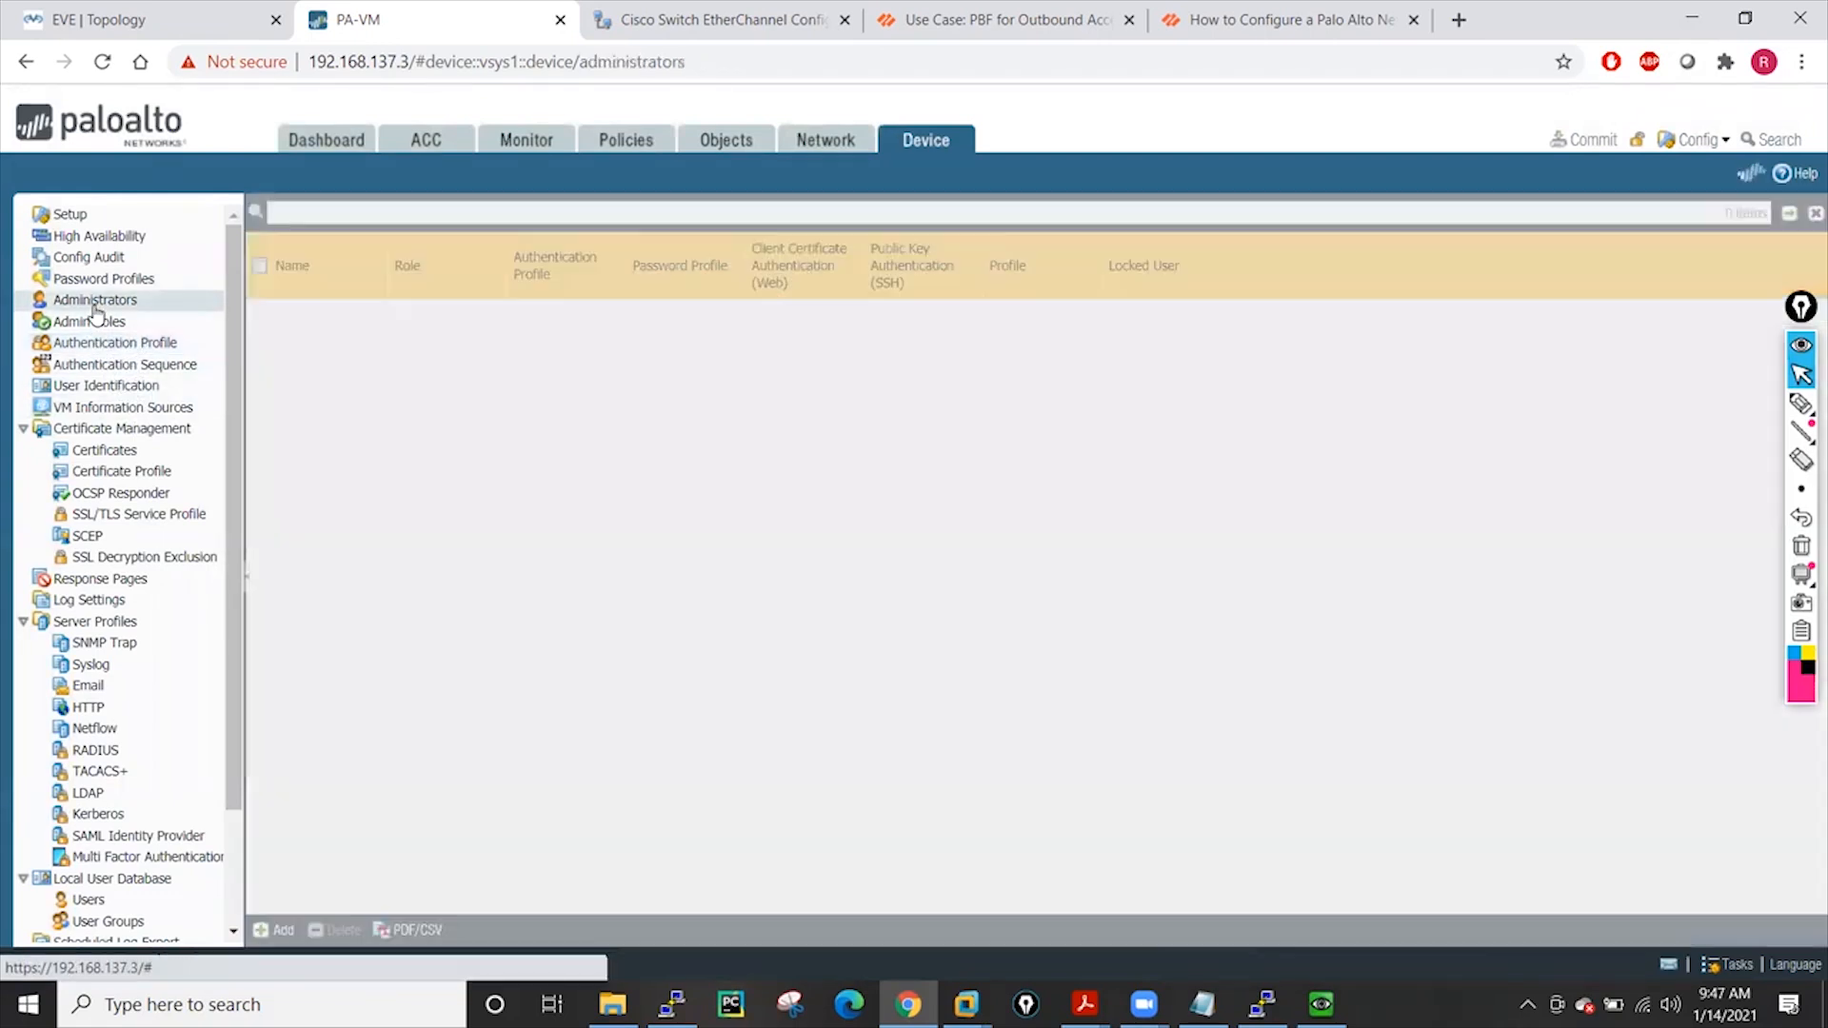
pyautogui.click(281, 933)
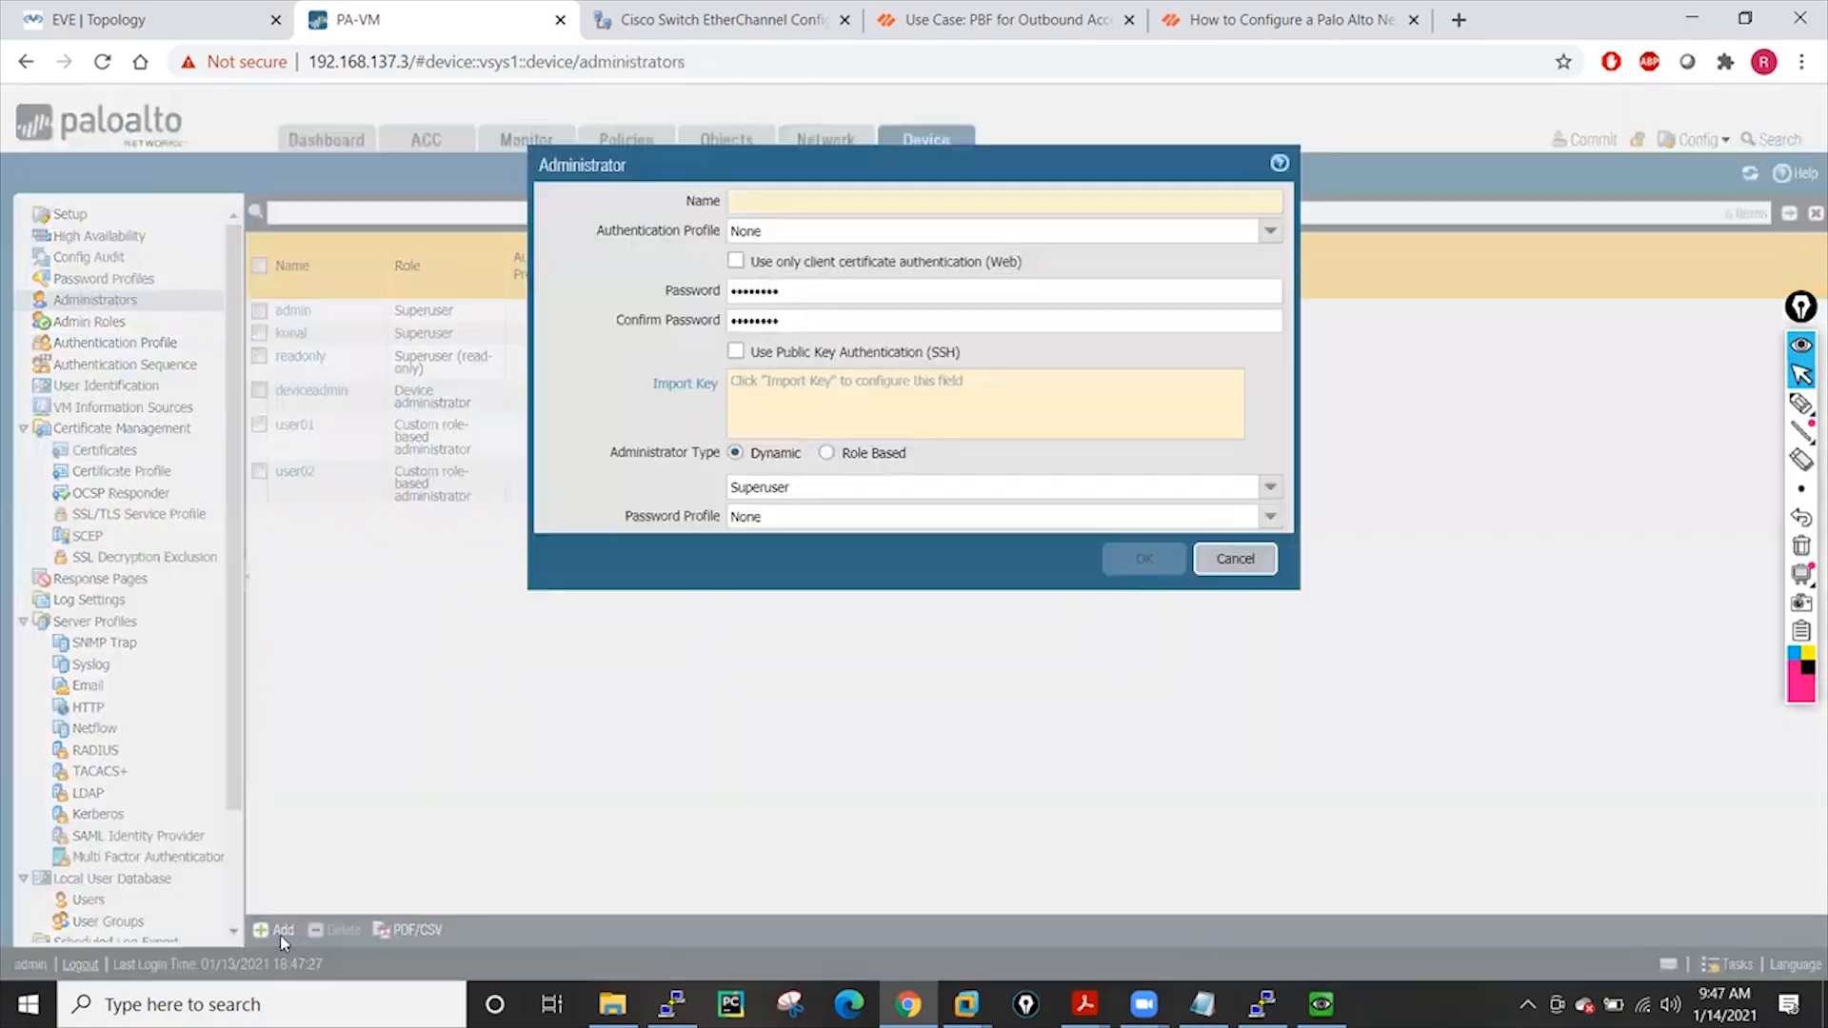
pyautogui.click(1270, 230)
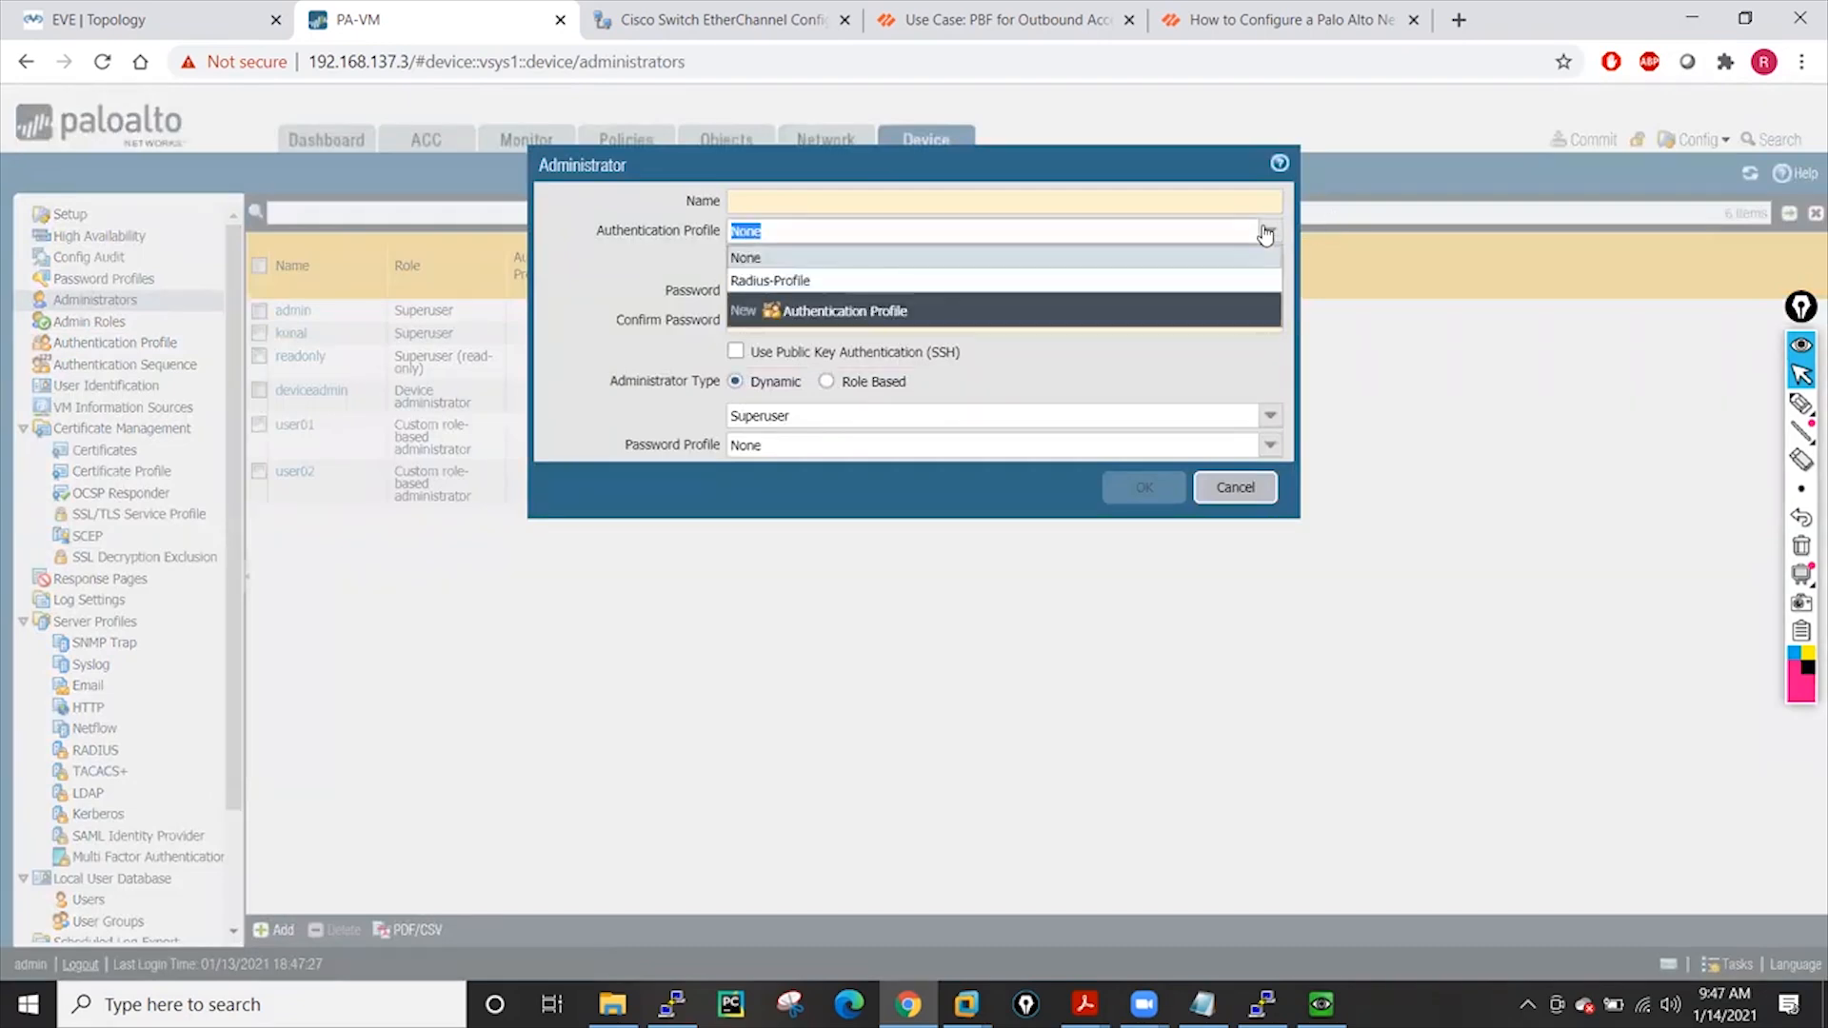
pyautogui.click(770, 280)
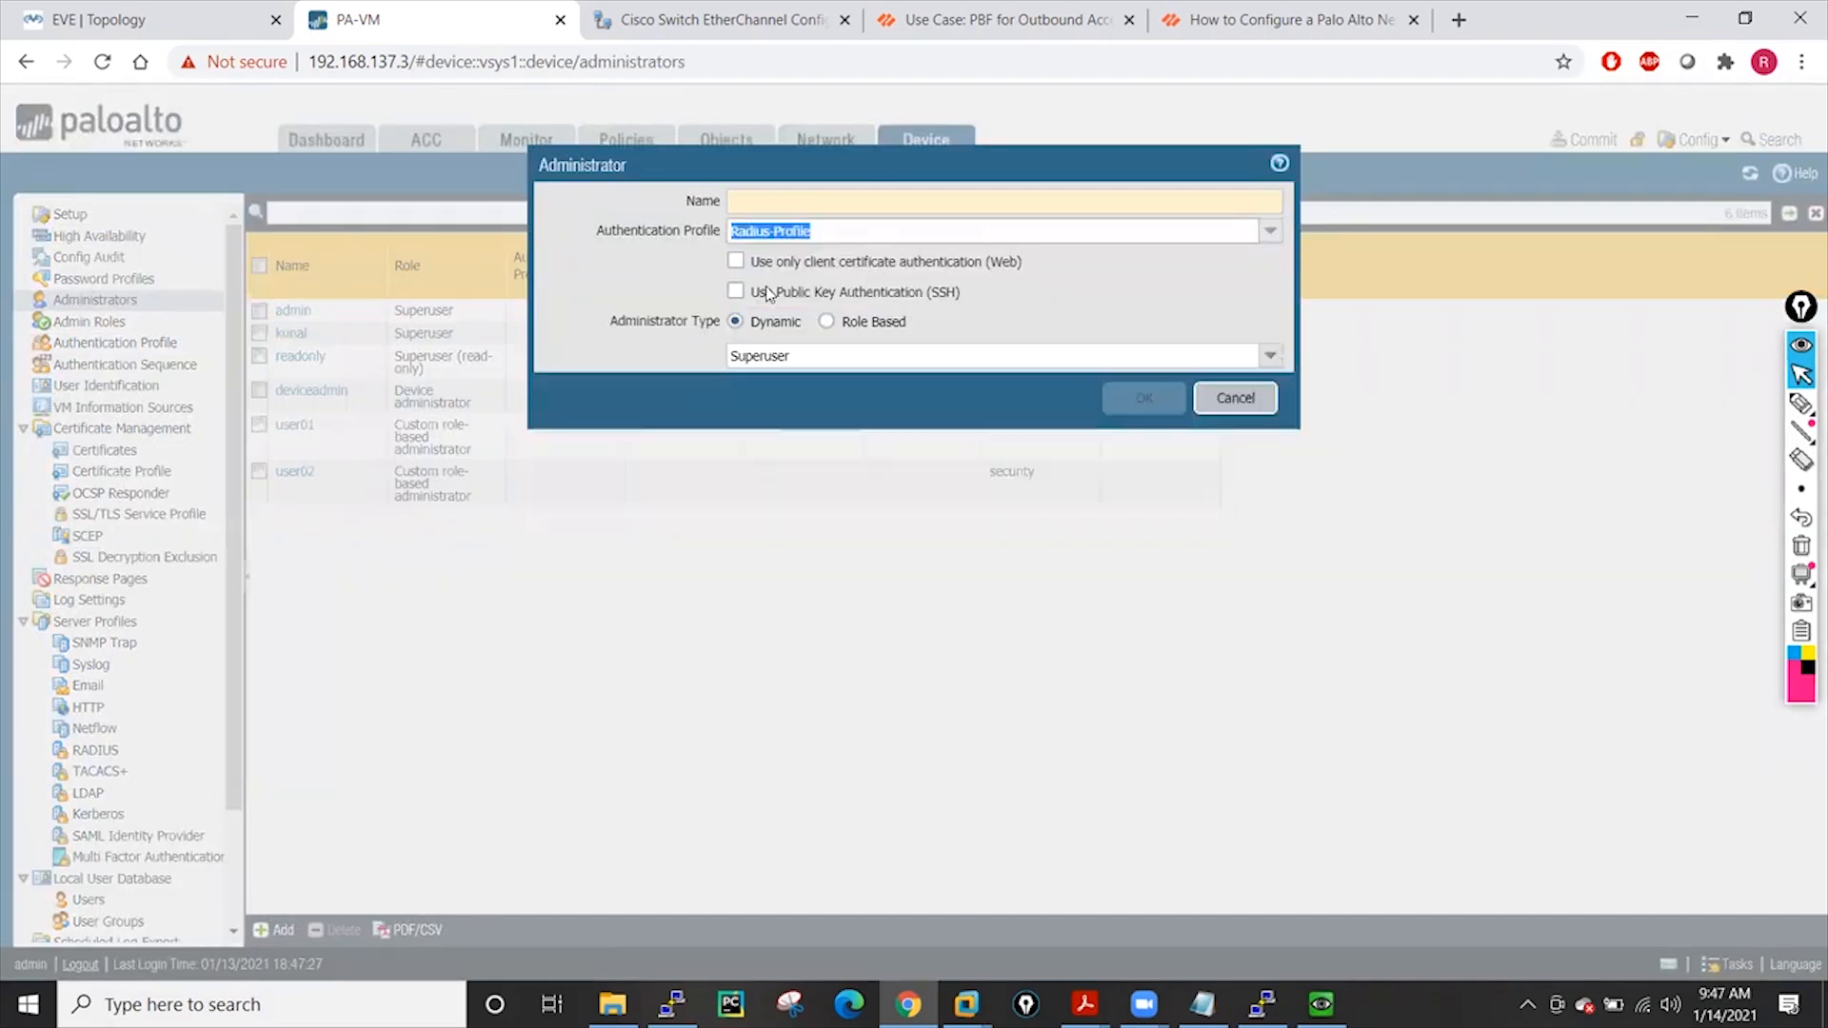
pyautogui.click(767, 205)
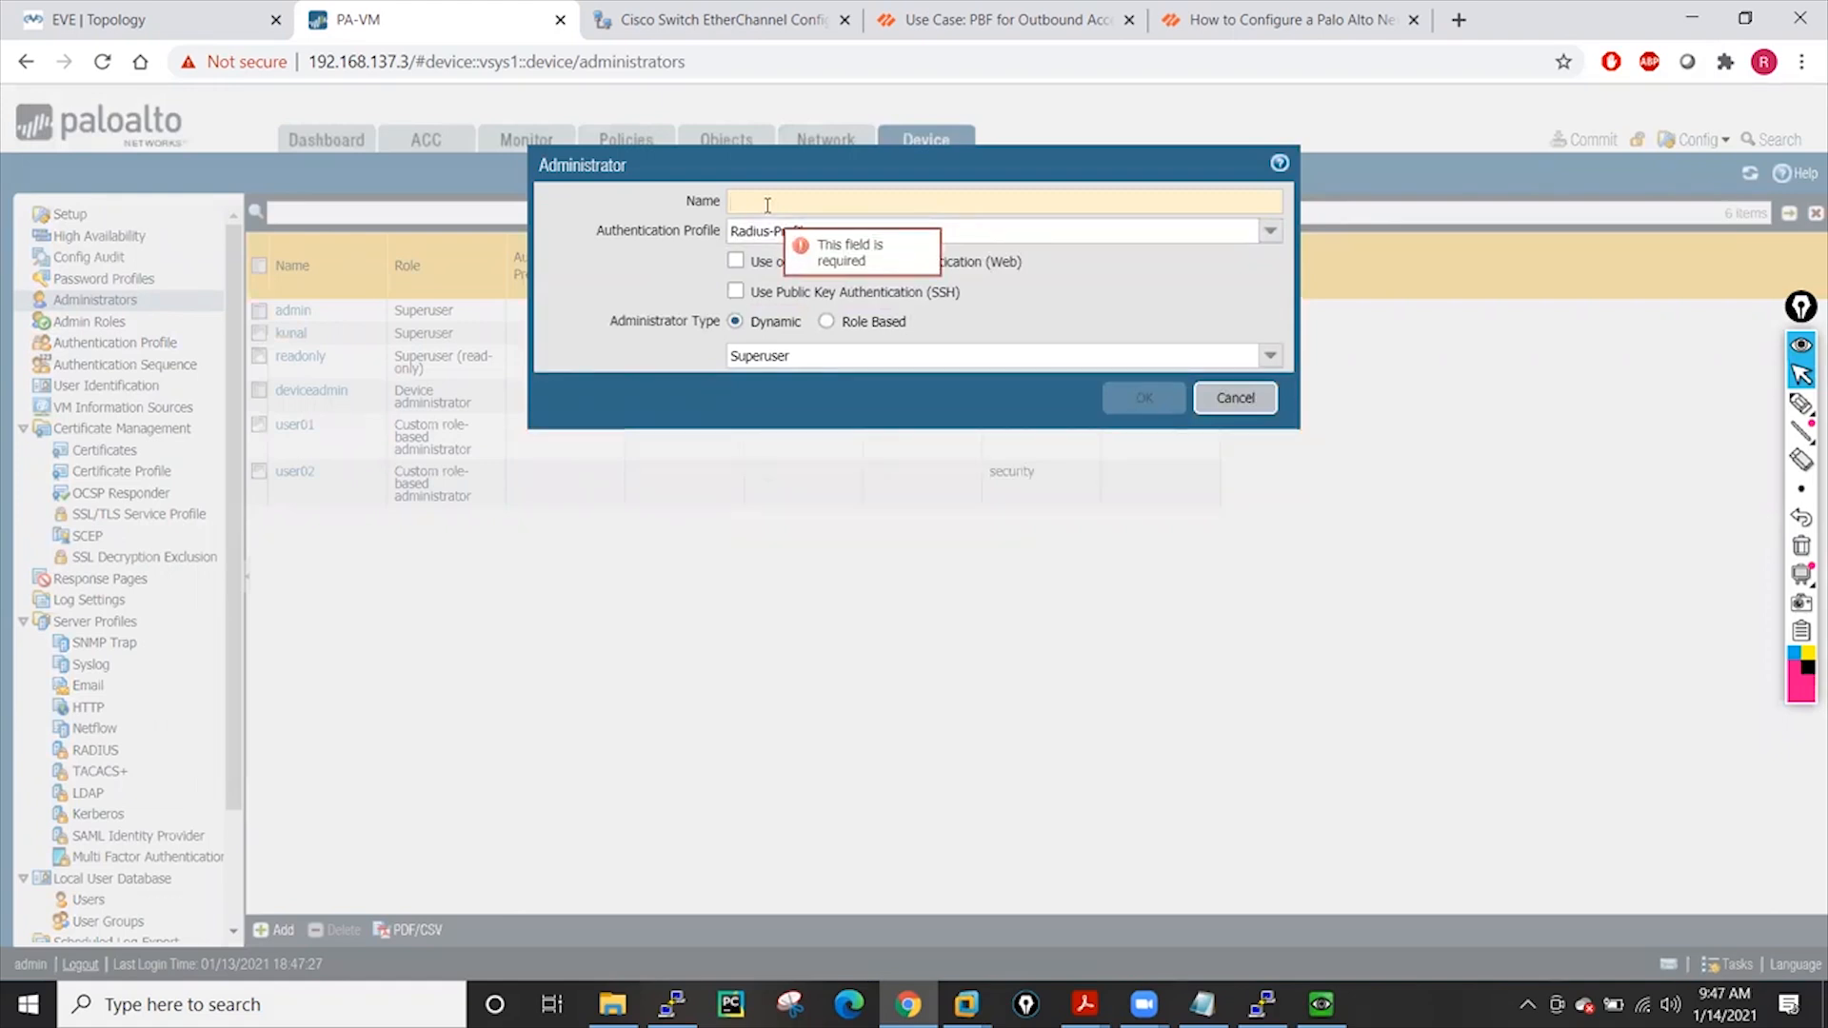
pyautogui.write('Users')
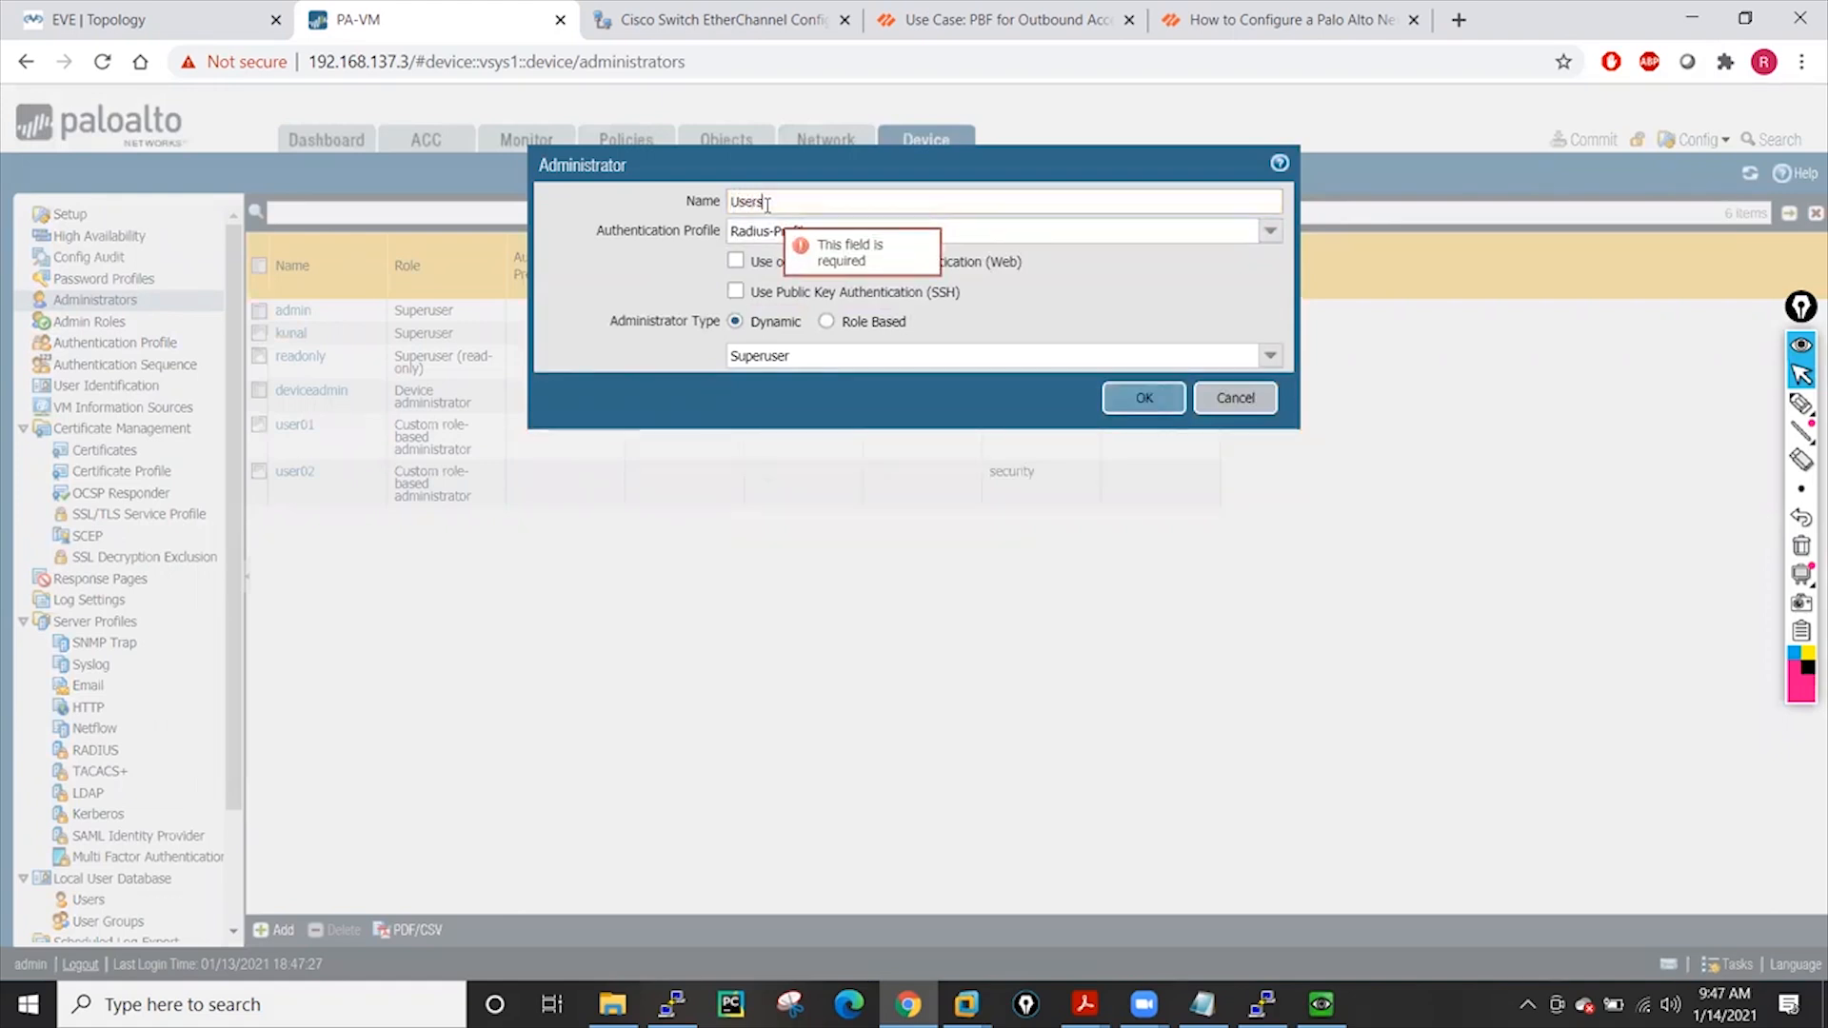
pyautogui.write('1')
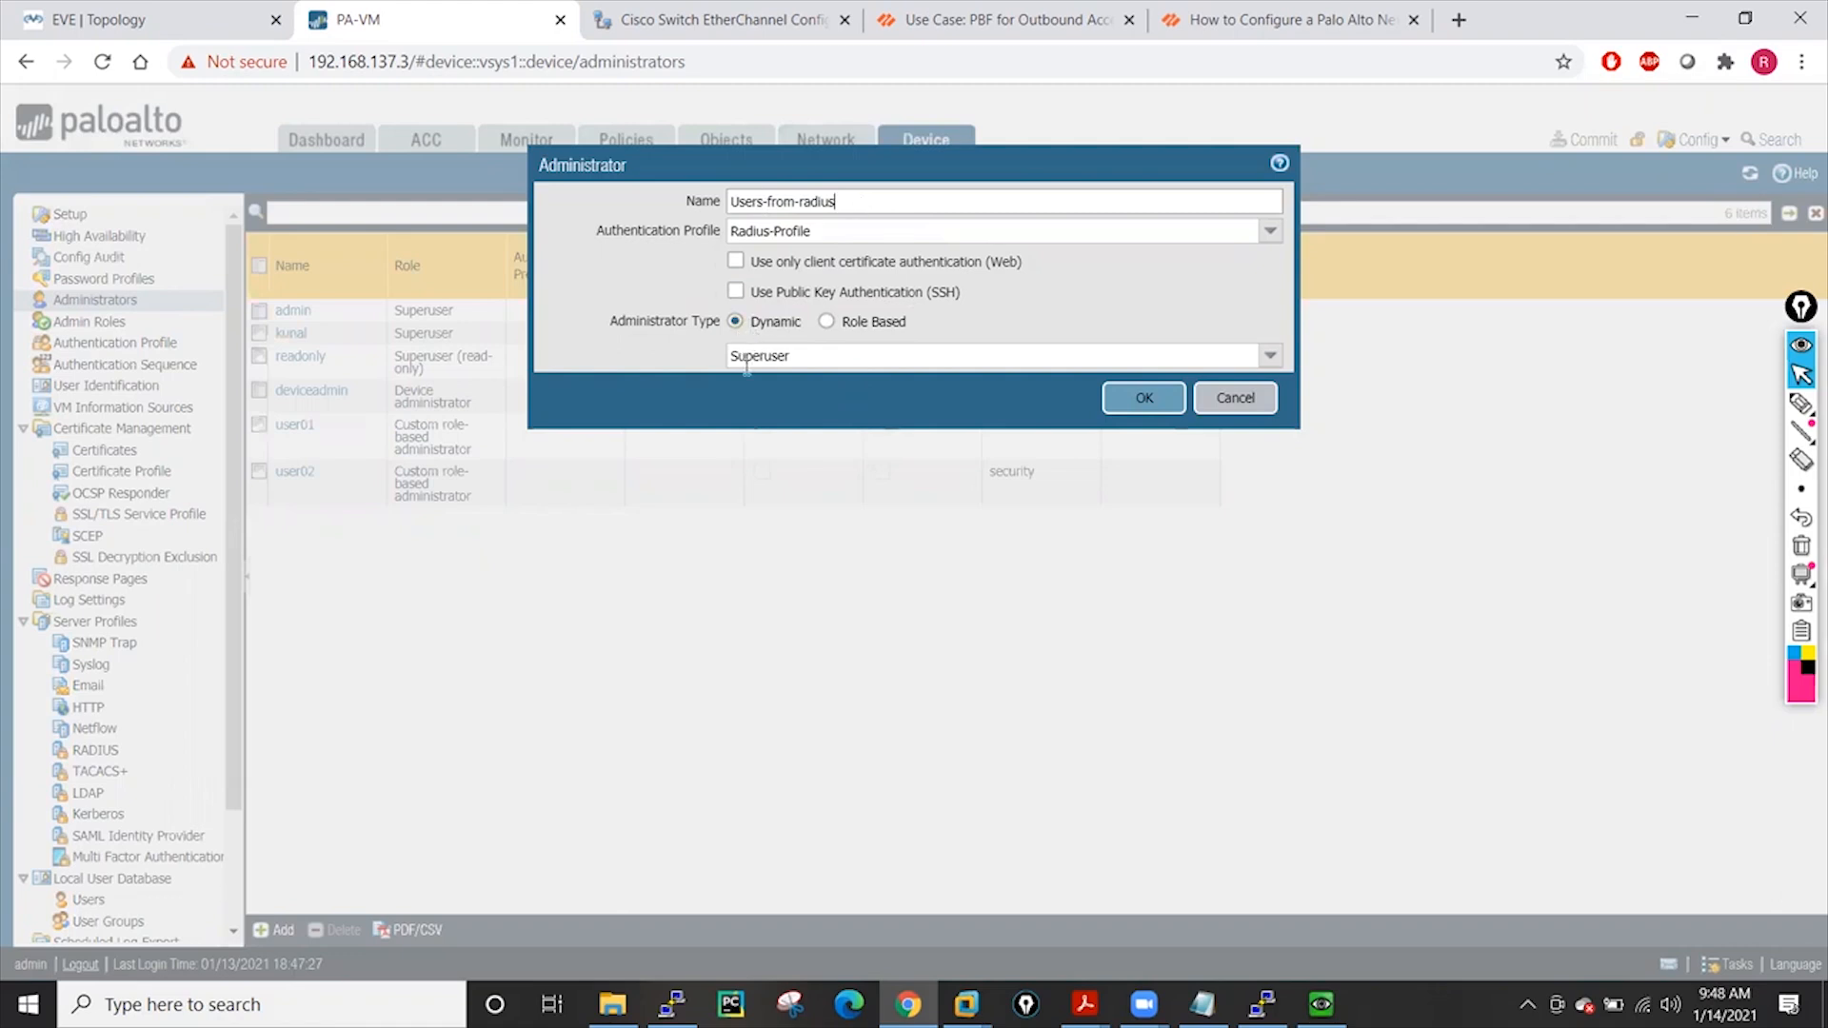
pyautogui.click(1144, 399)
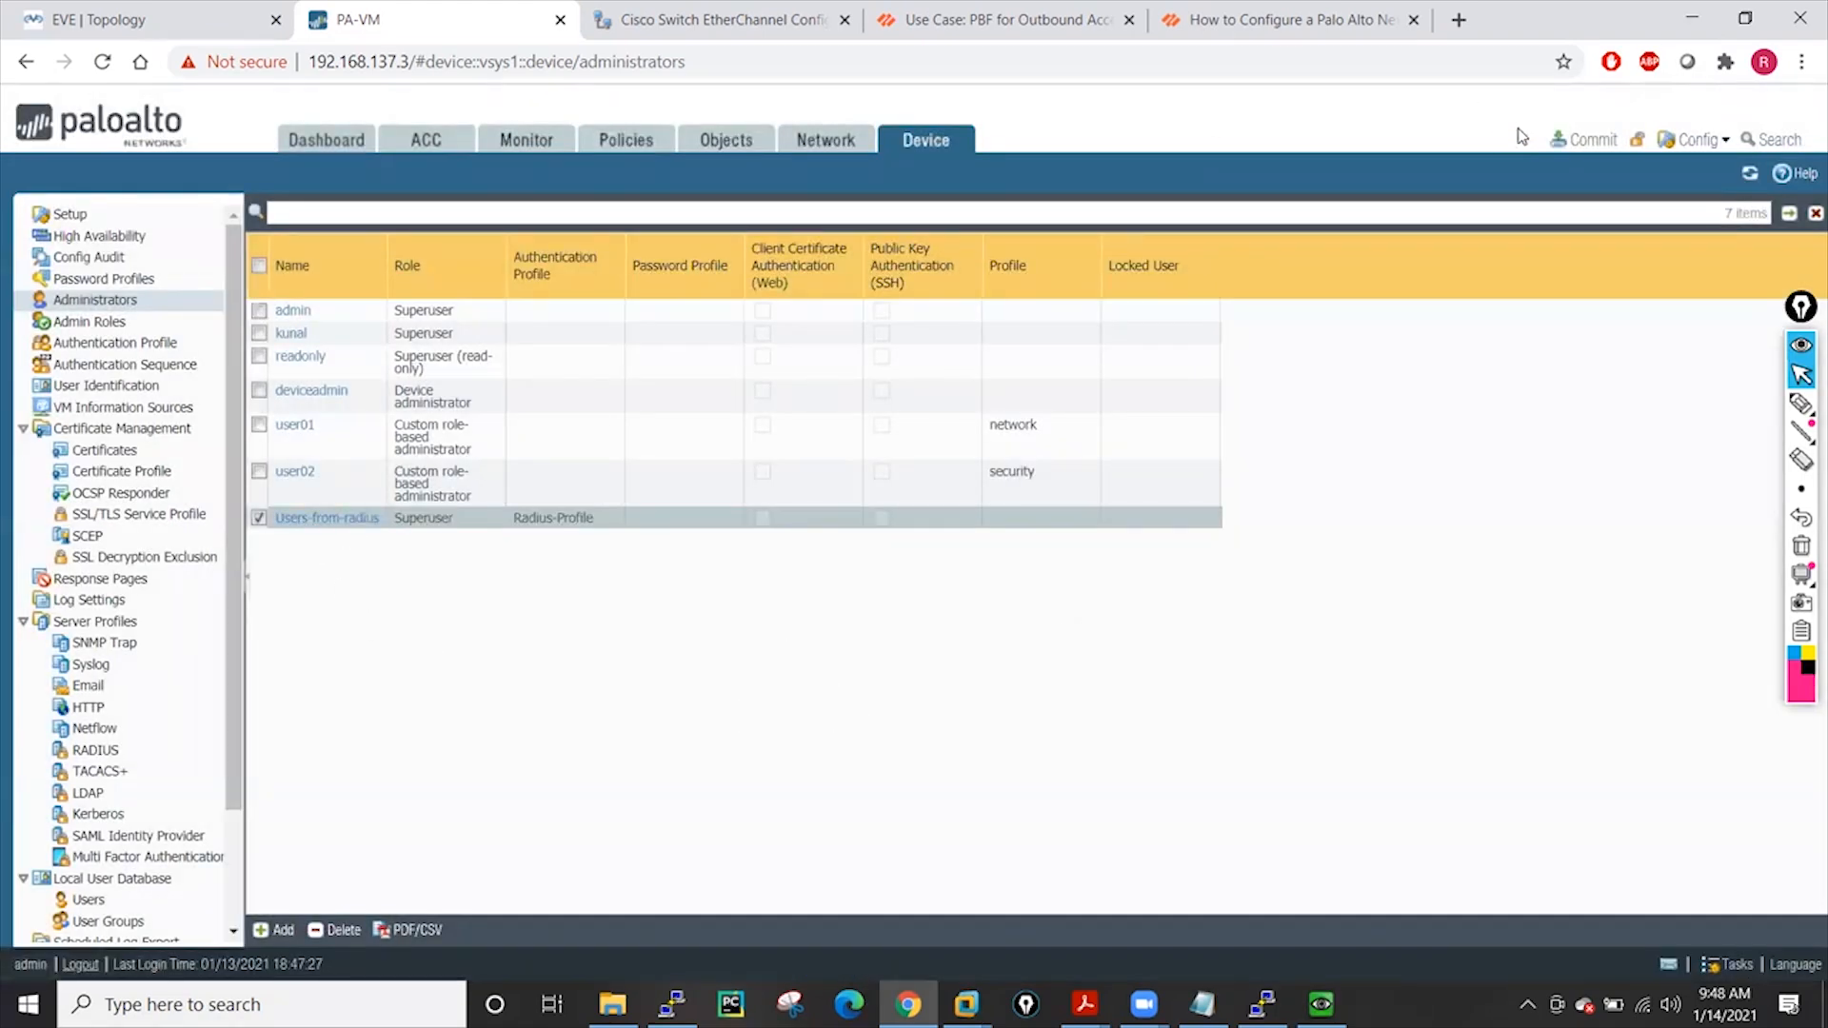
# Start the commit and, meanwhile, review Radius-Profile's tabs without changing its allow list
pyautogui.click(1595, 143)
pyautogui.click(1126, 803)
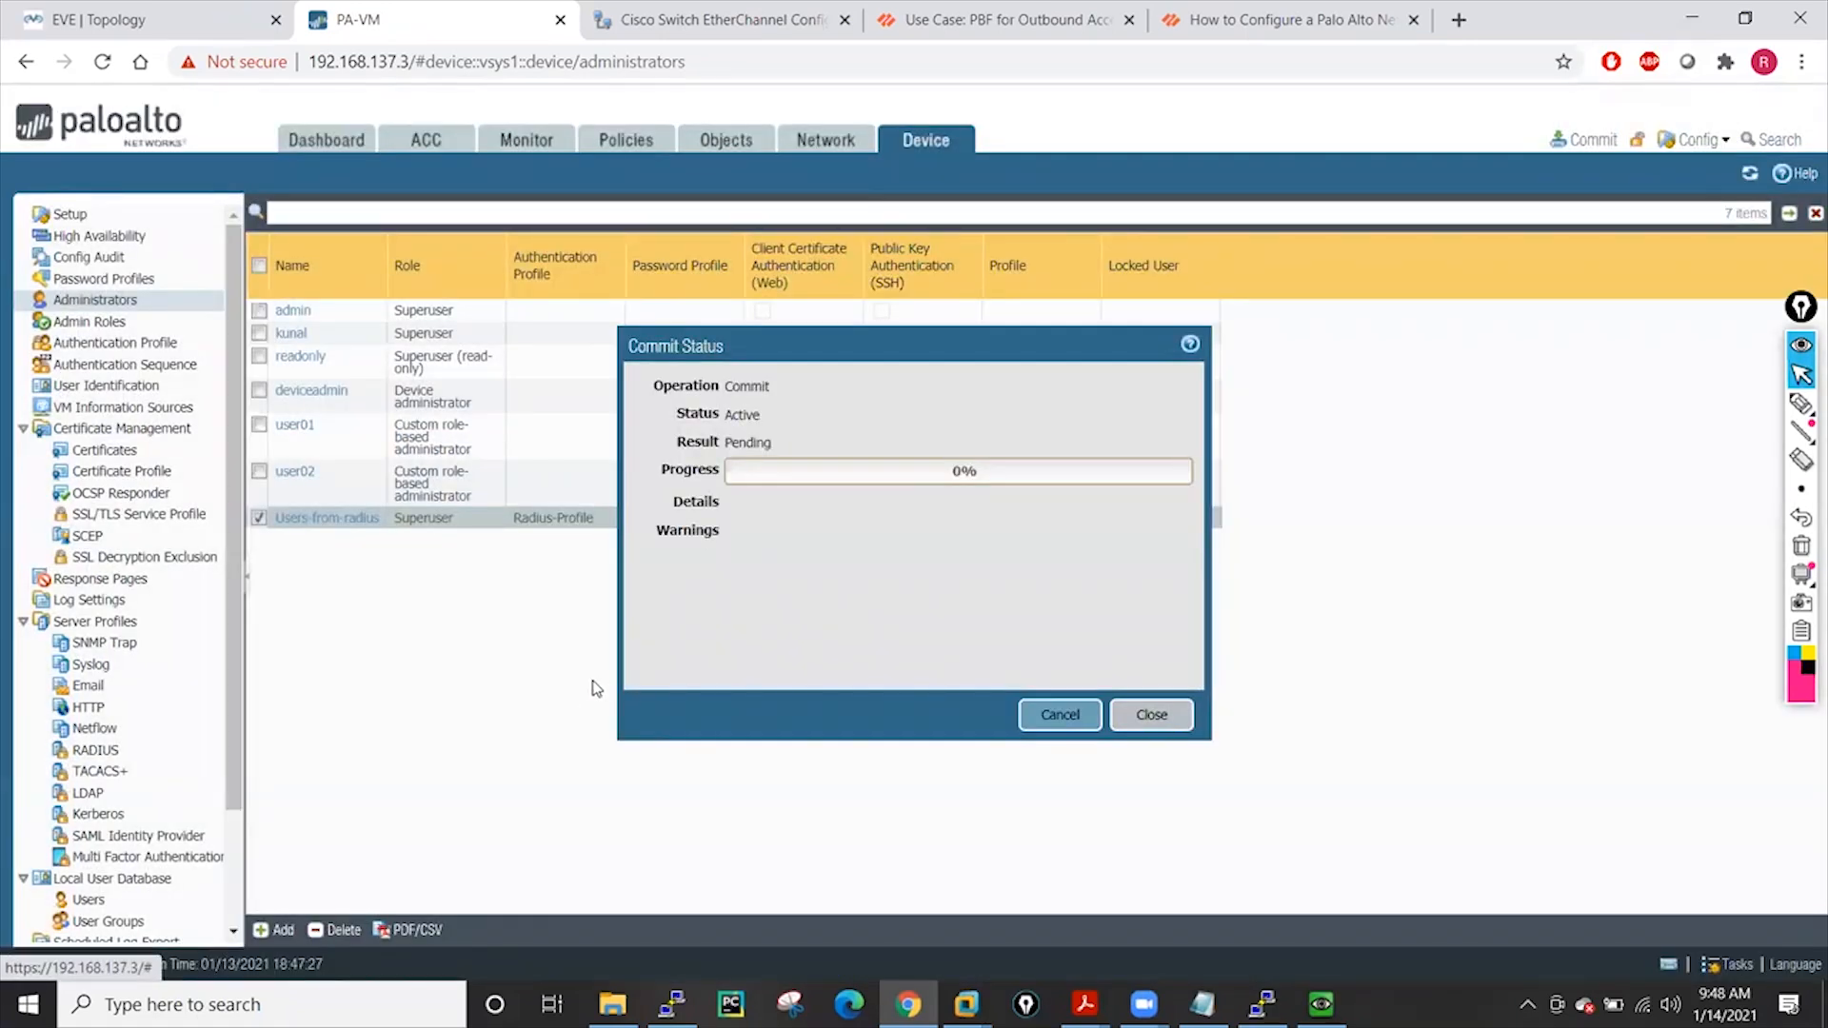
pyautogui.click(105, 345)
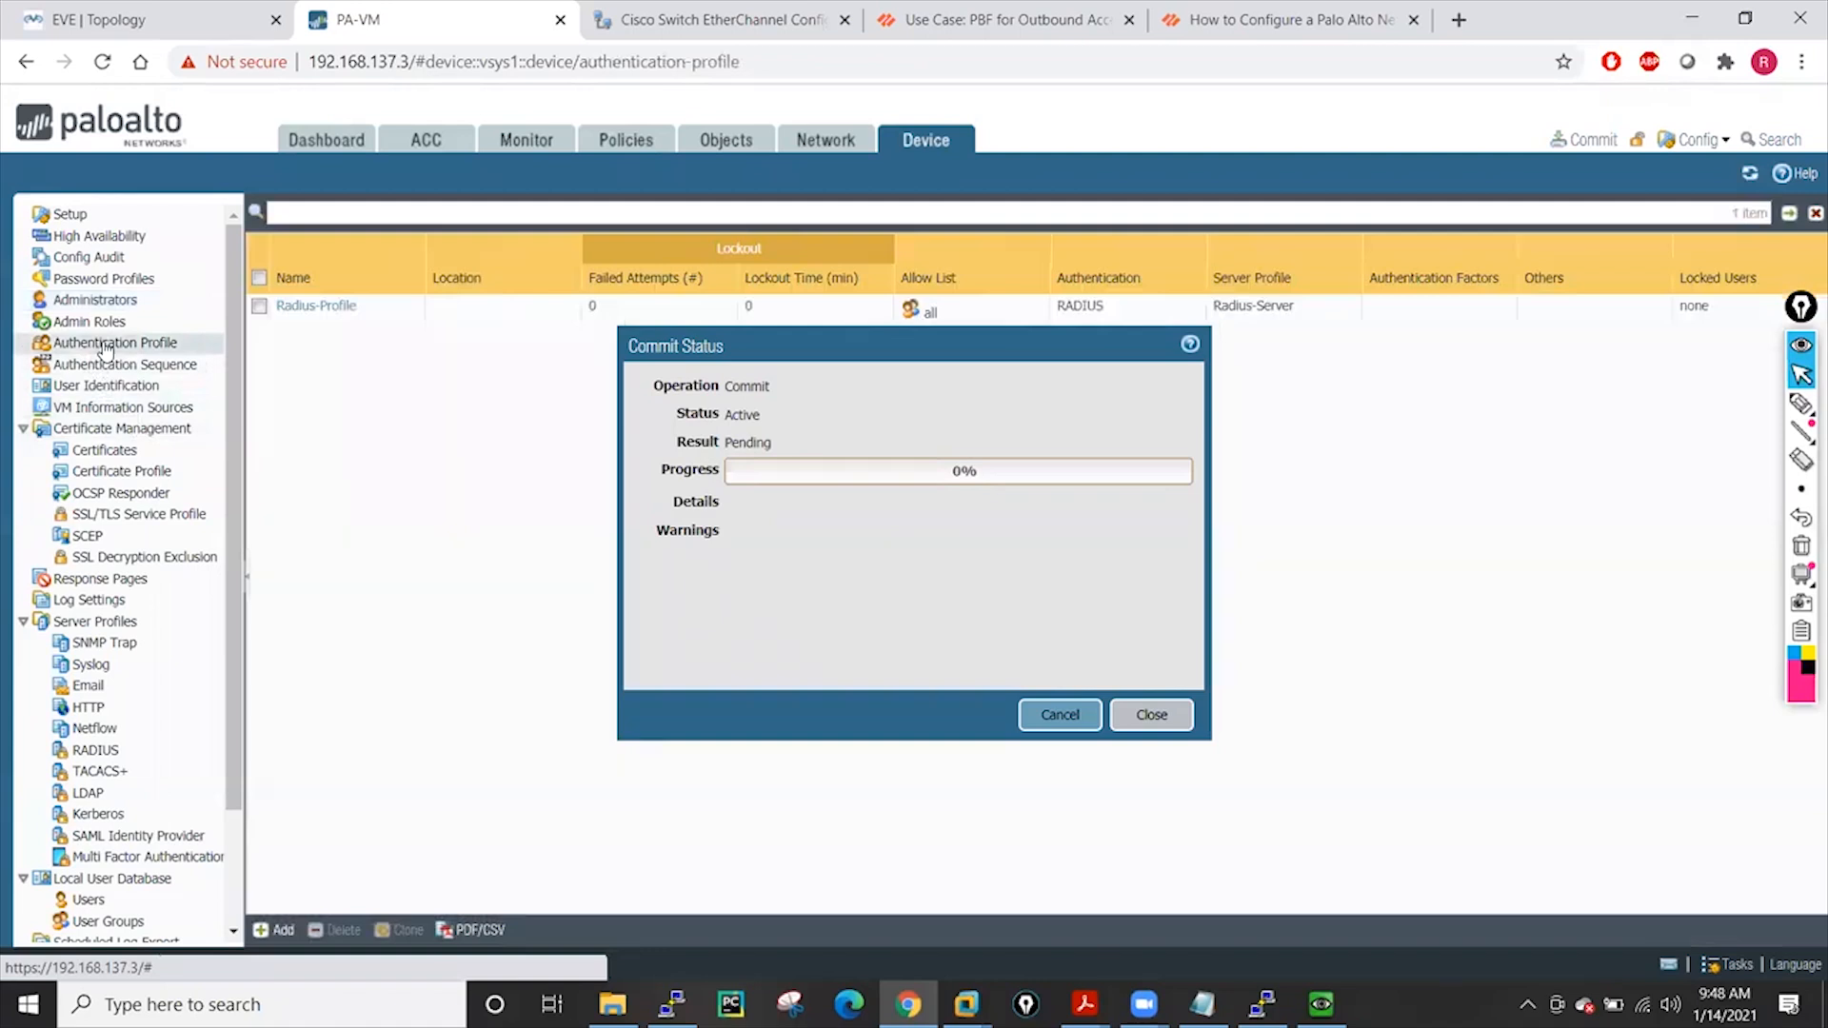
pyautogui.click(315, 309)
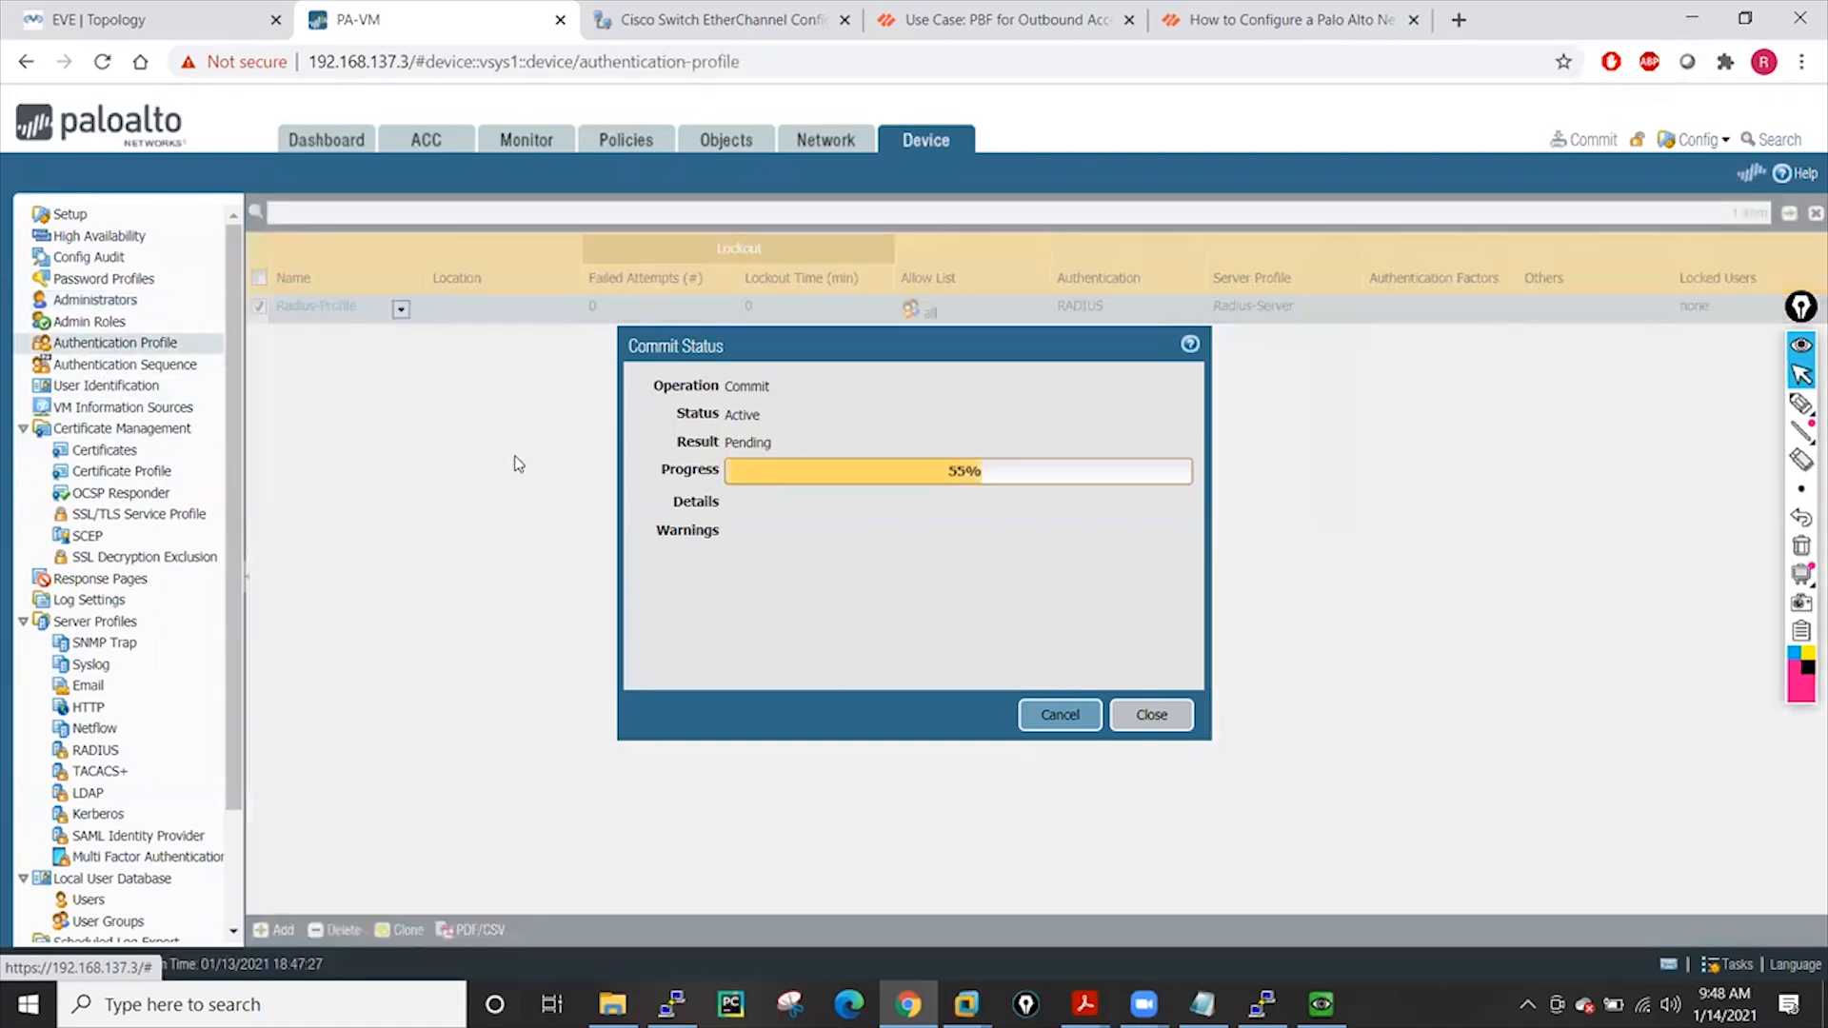
pyautogui.click(822, 433)
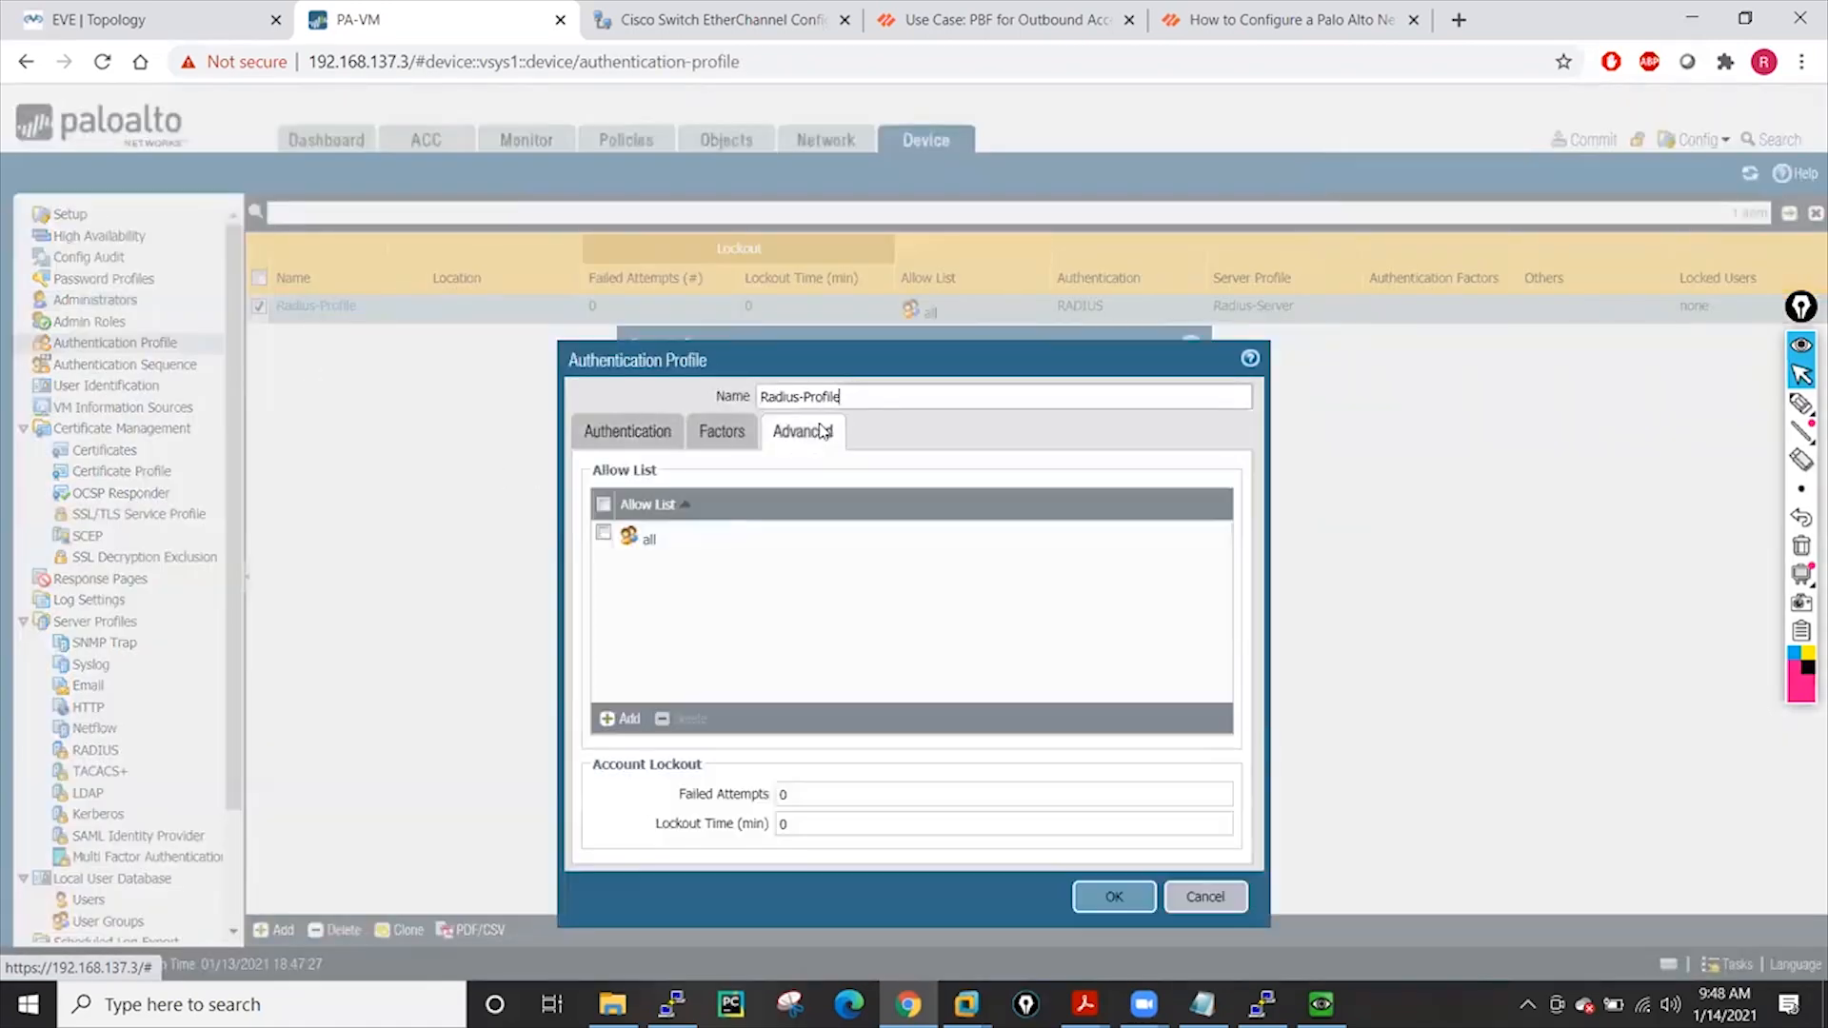
pyautogui.click(627, 719)
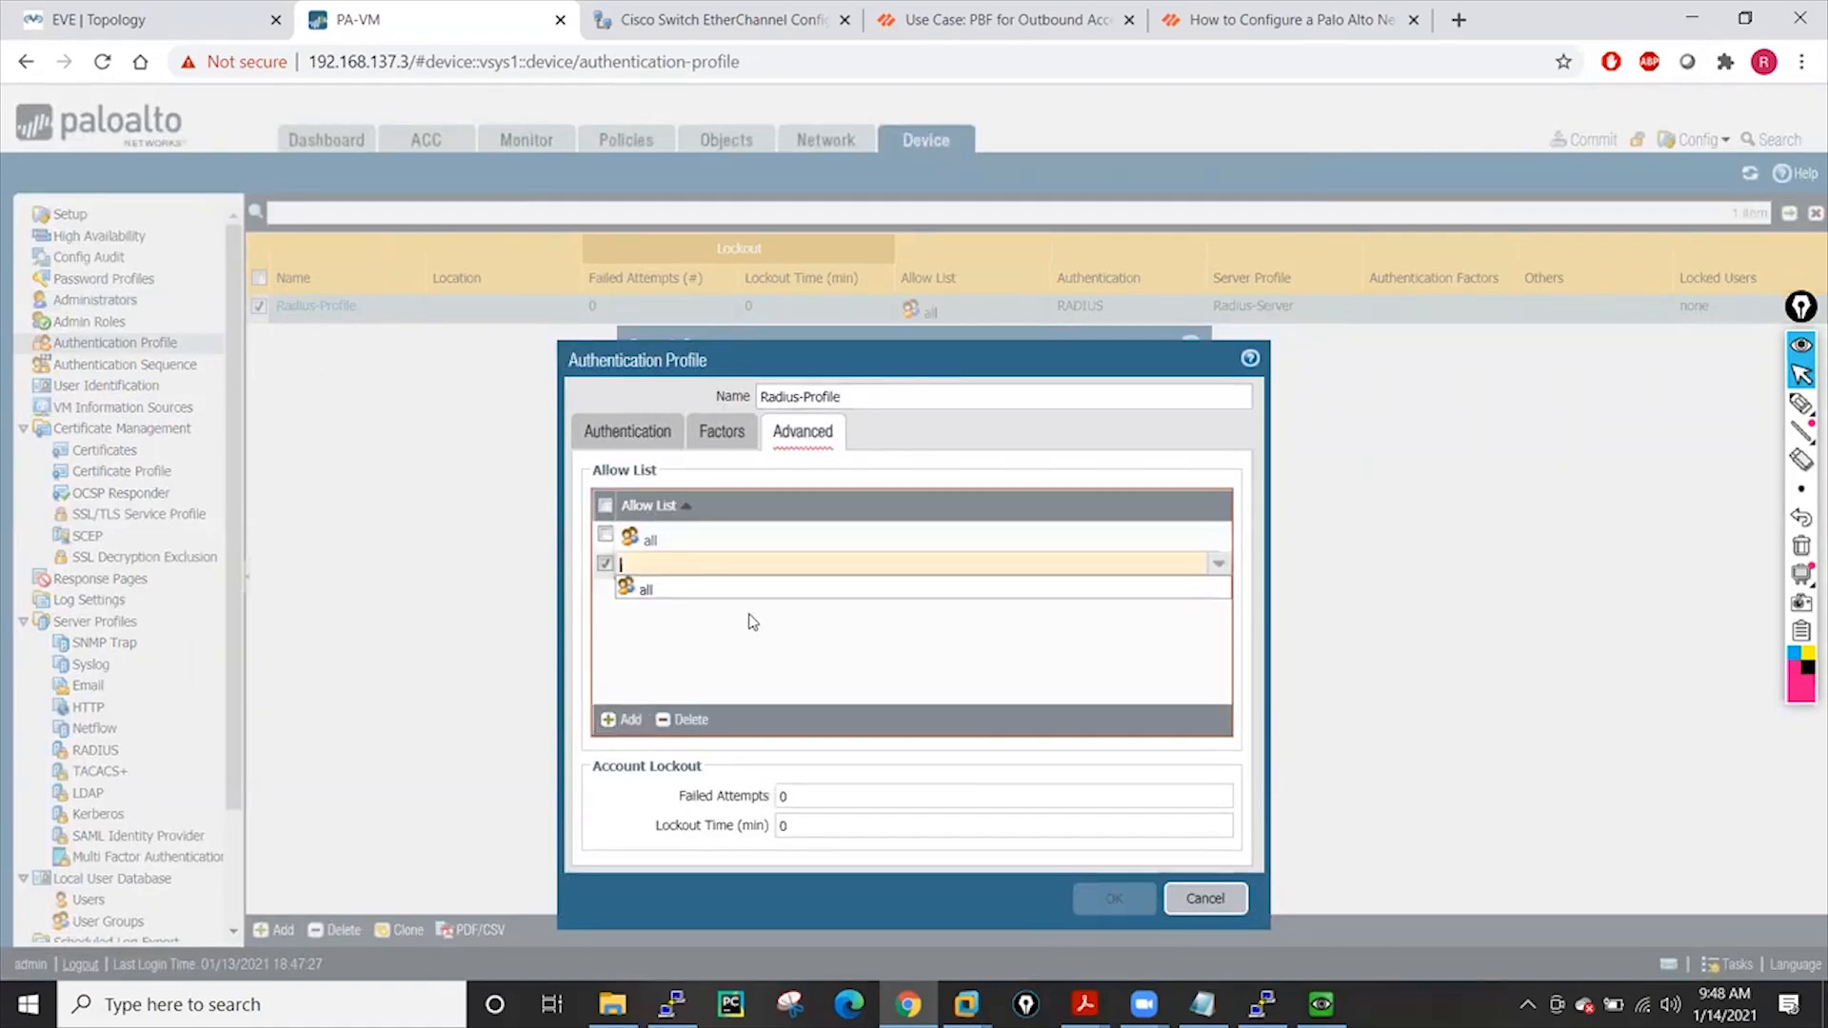
pyautogui.click(674, 653)
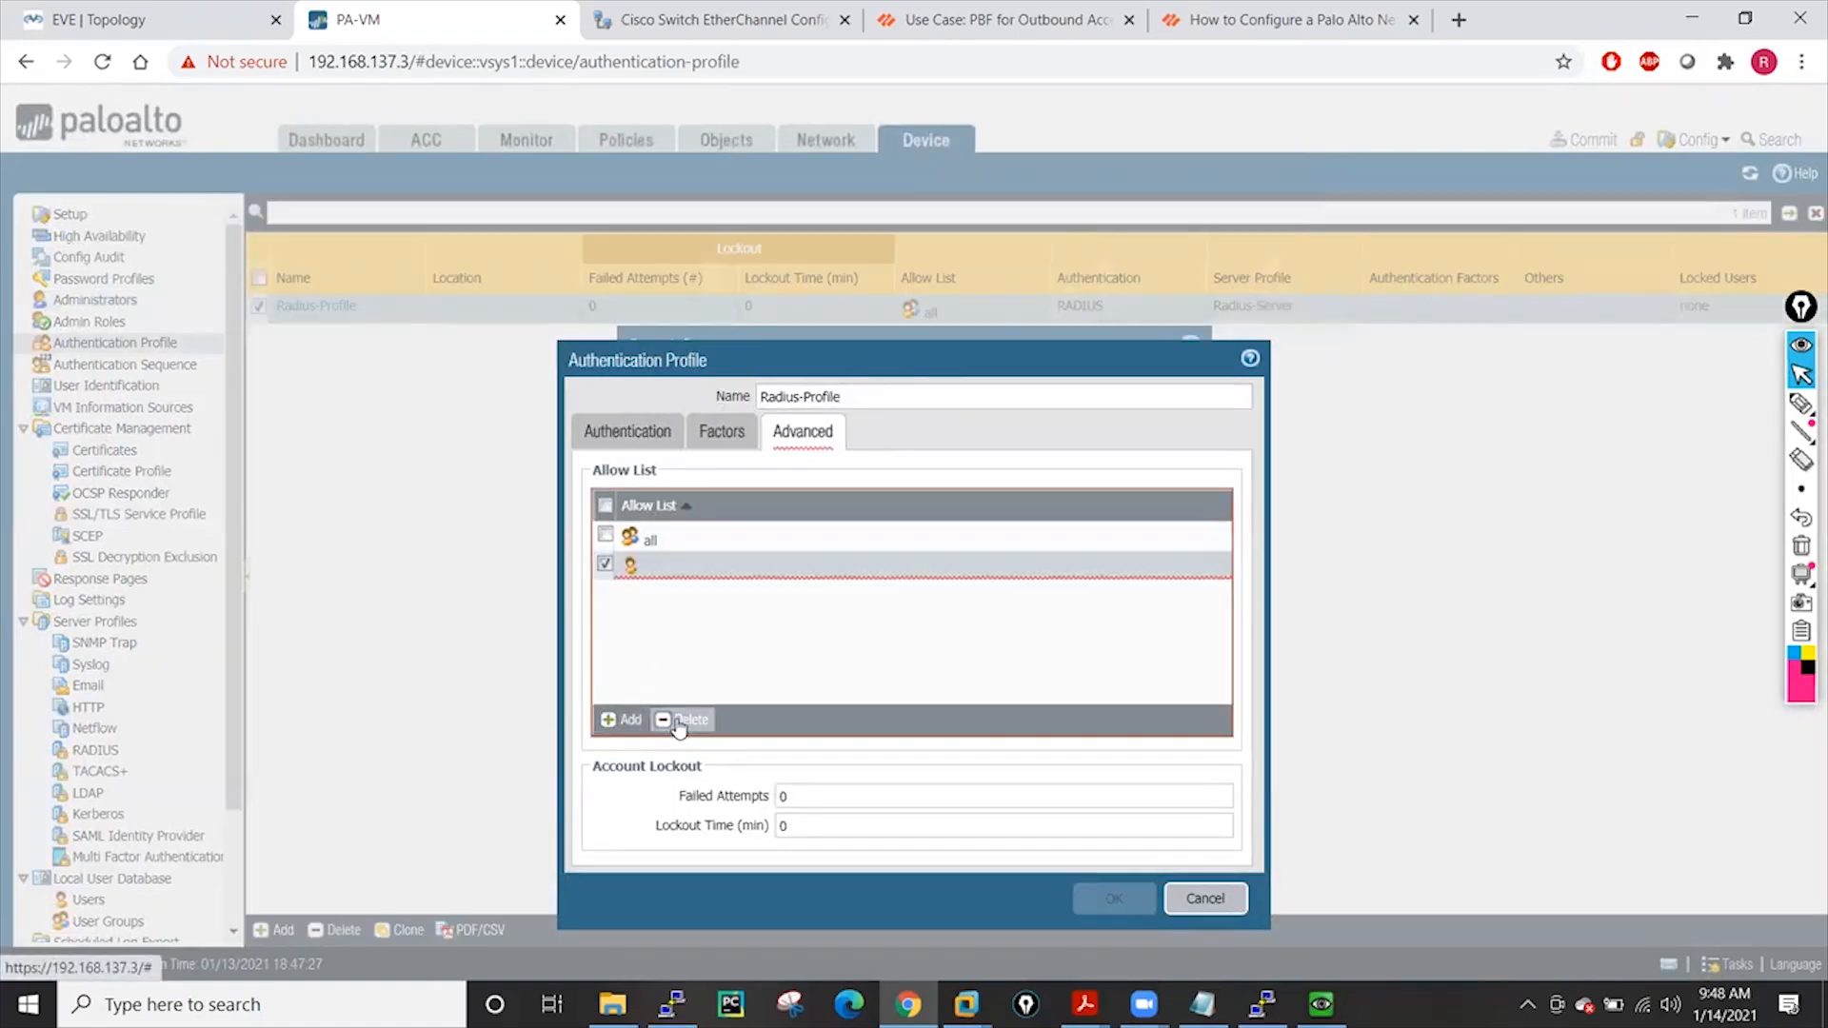
pyautogui.click(685, 719)
pyautogui.click(730, 431)
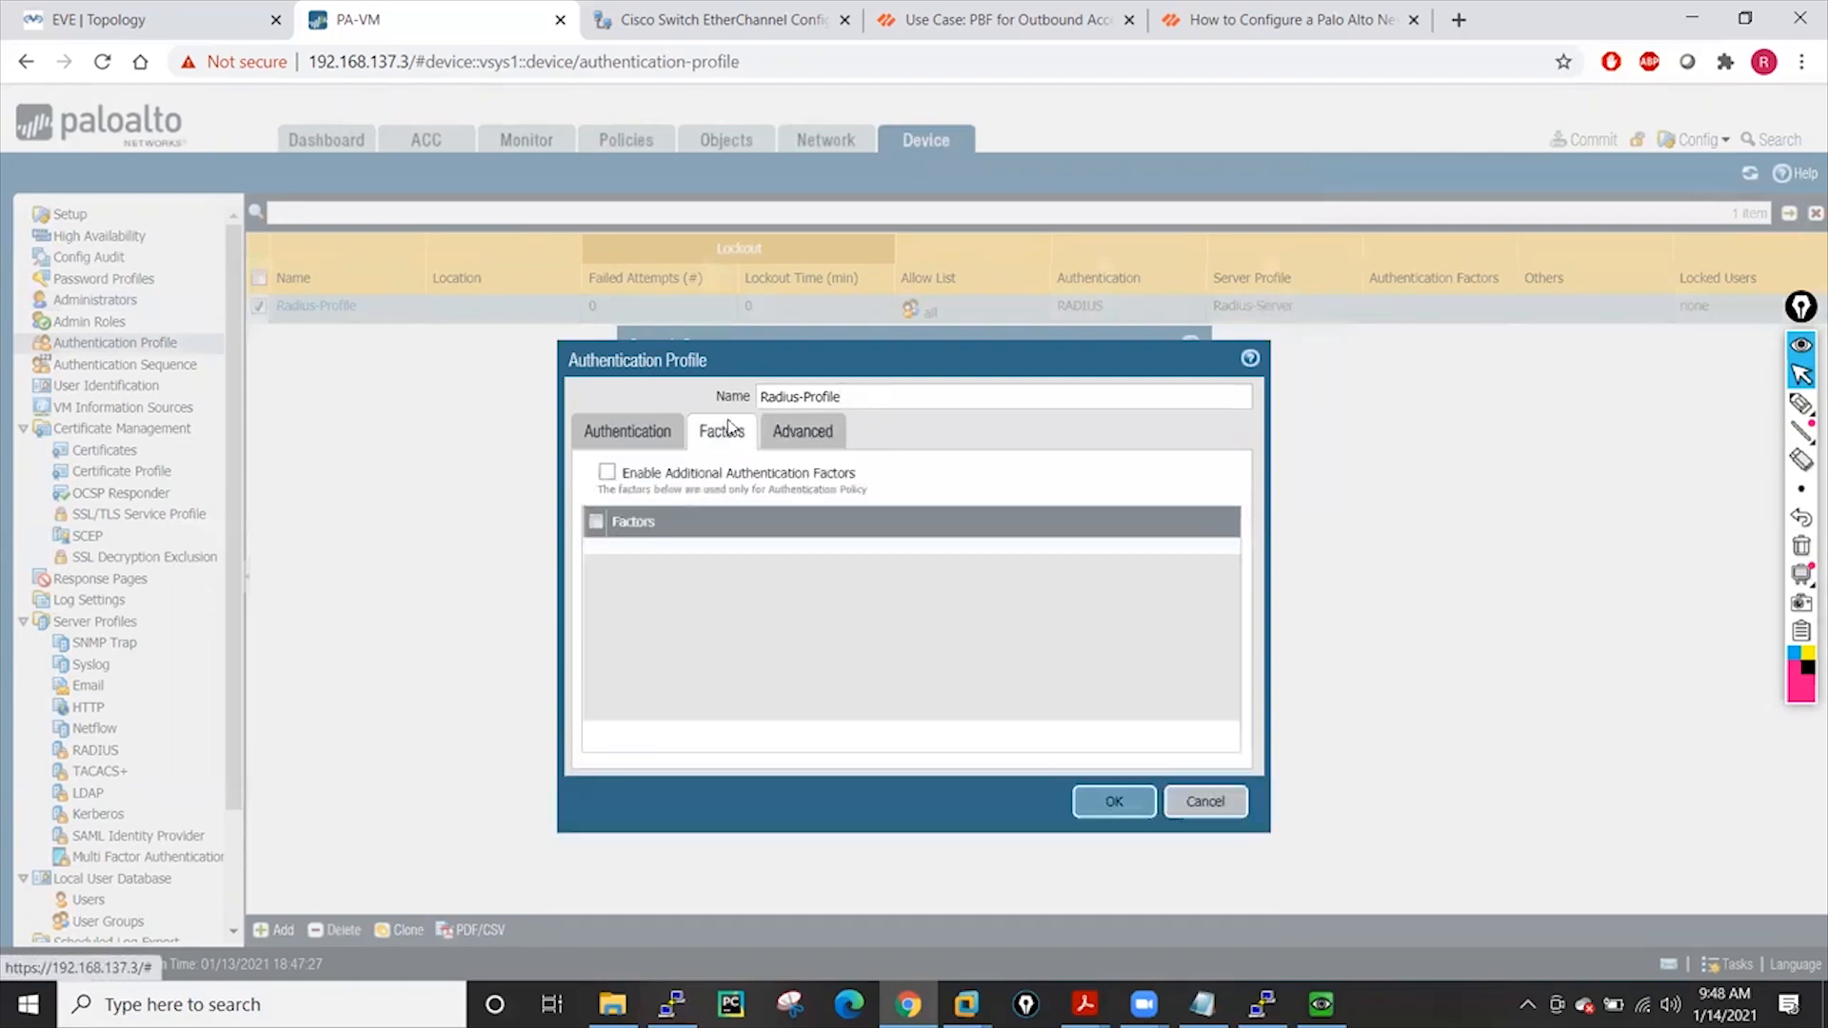
pyautogui.click(625, 436)
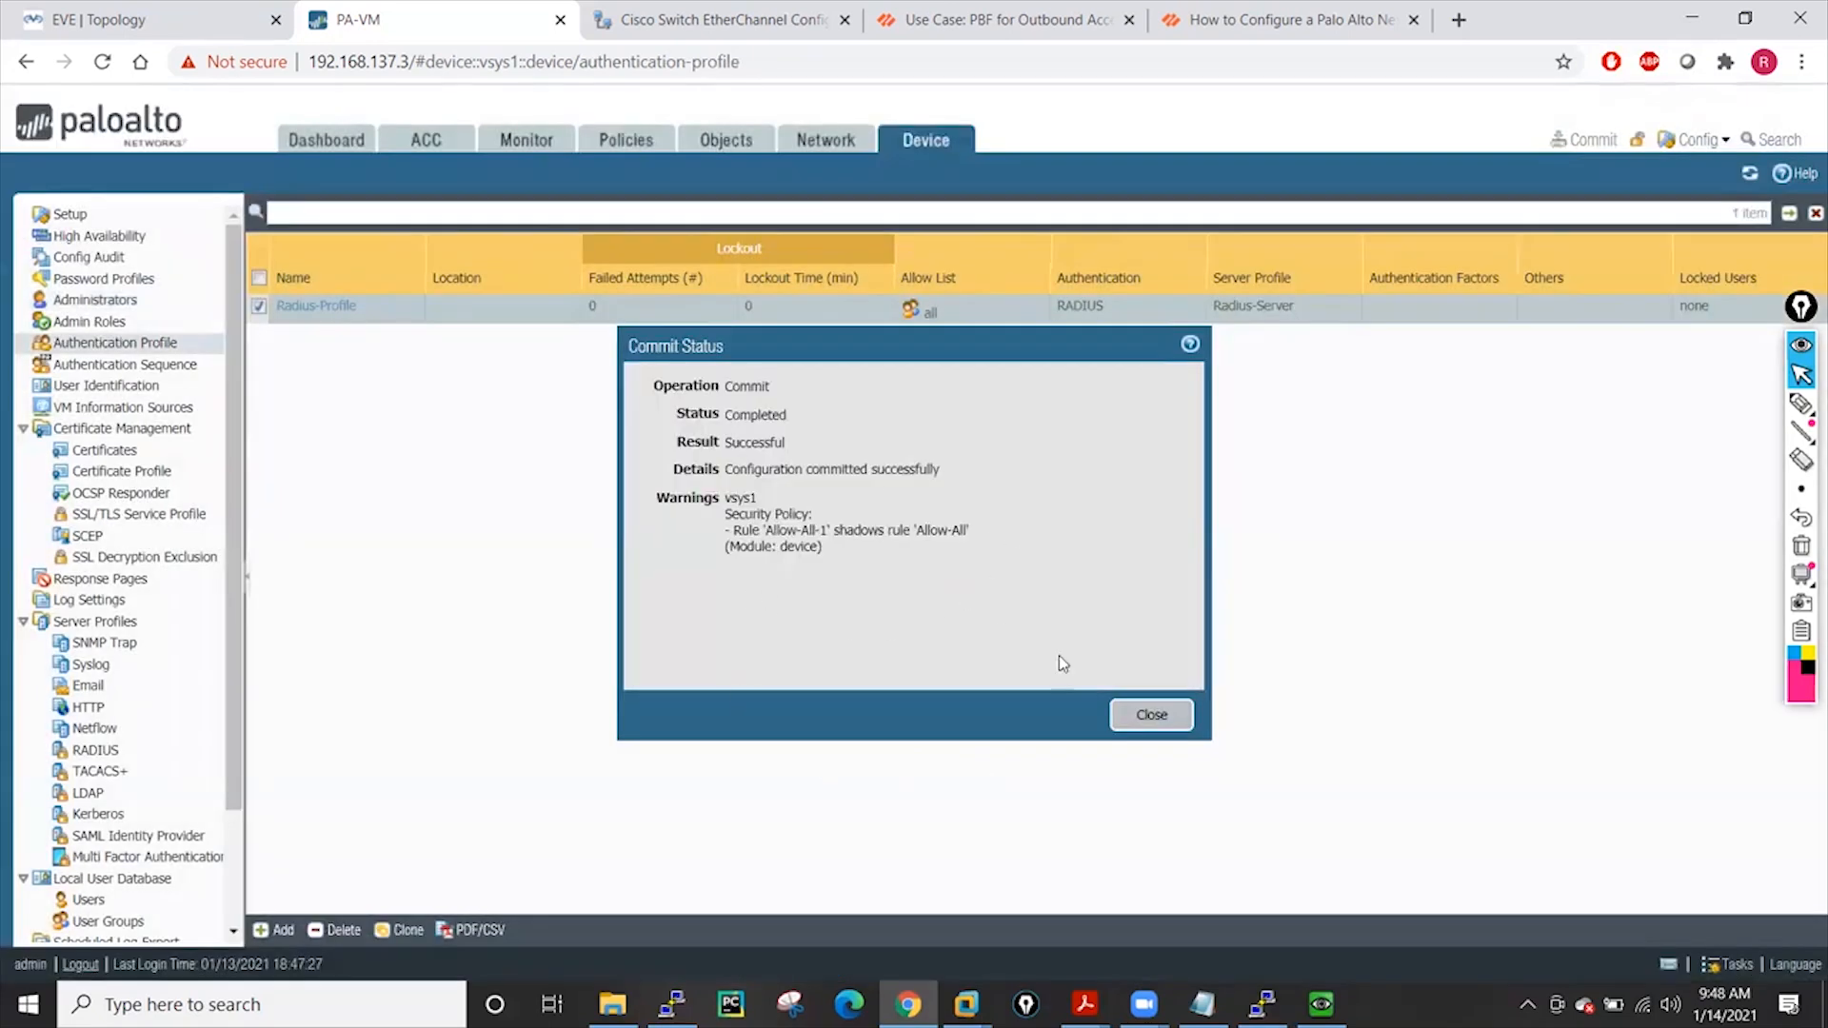
# Close the successful commit status and return to the 7-entry Administrators list
pyautogui.click(1153, 716)
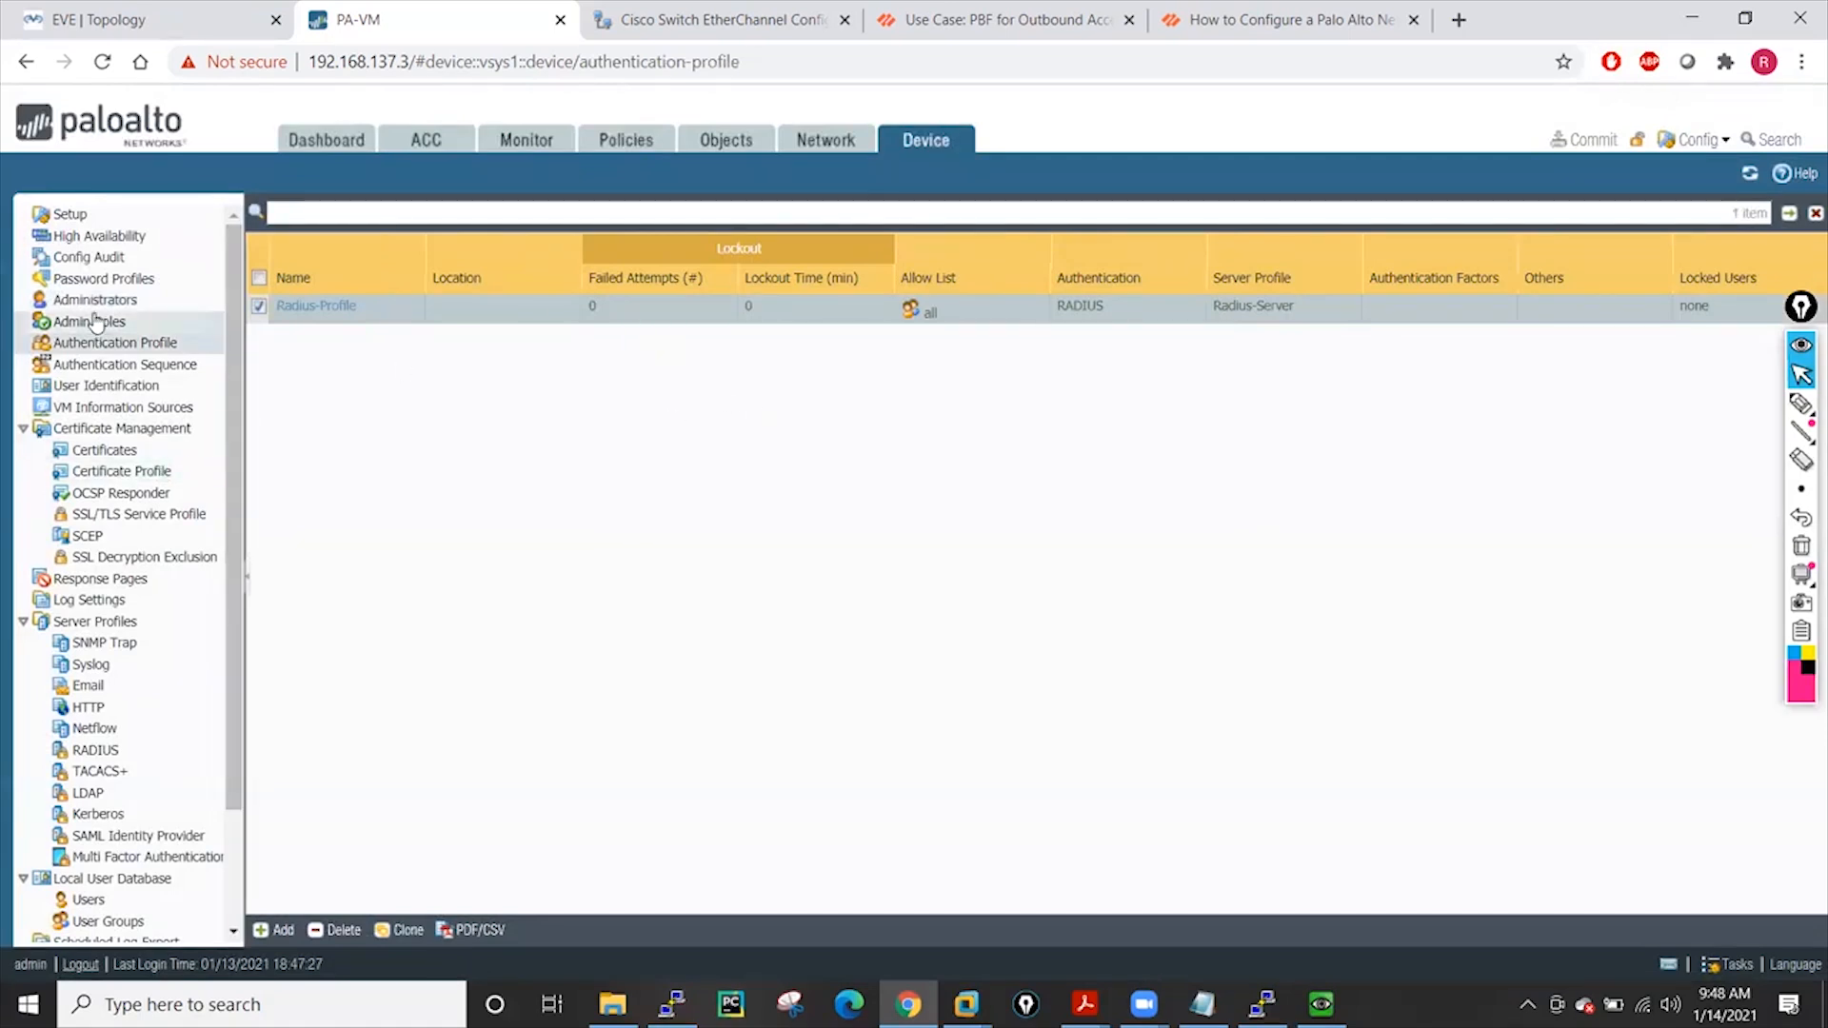
pyautogui.click(95, 299)
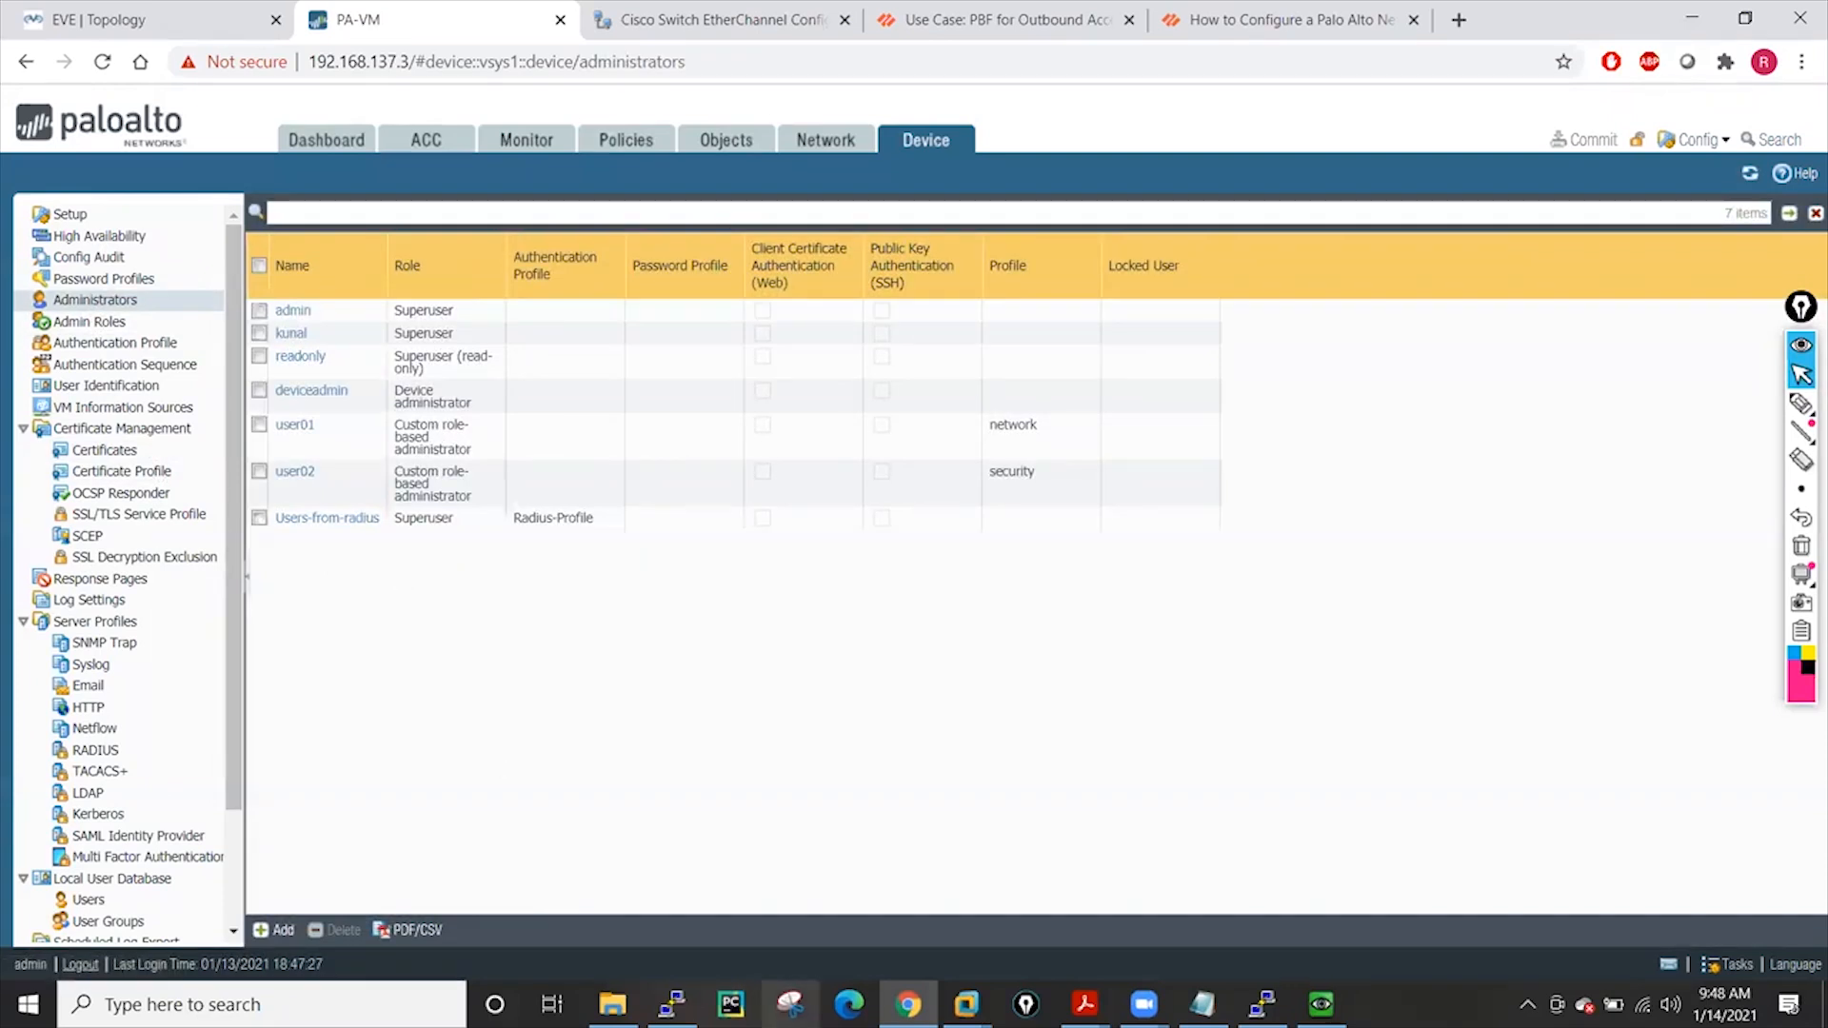
pyautogui.click(908, 1005)
pyautogui.rightClick(908, 1005)
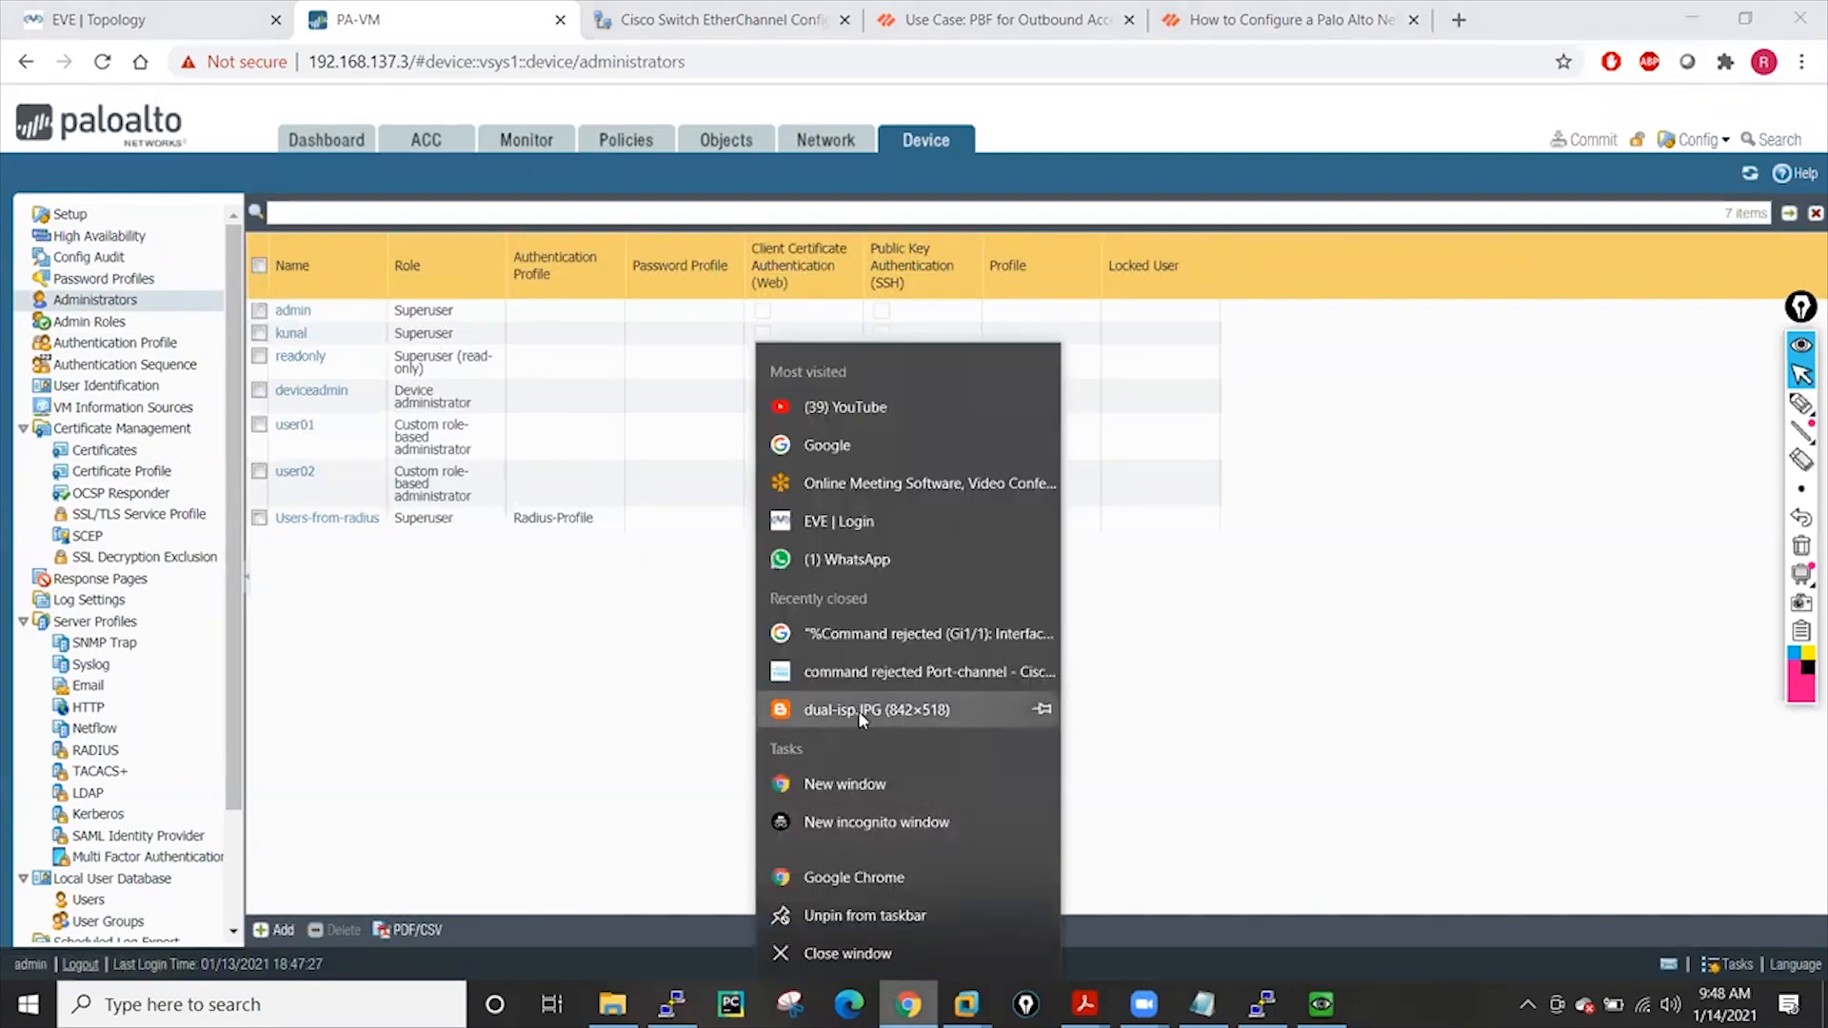
pyautogui.click(842, 827)
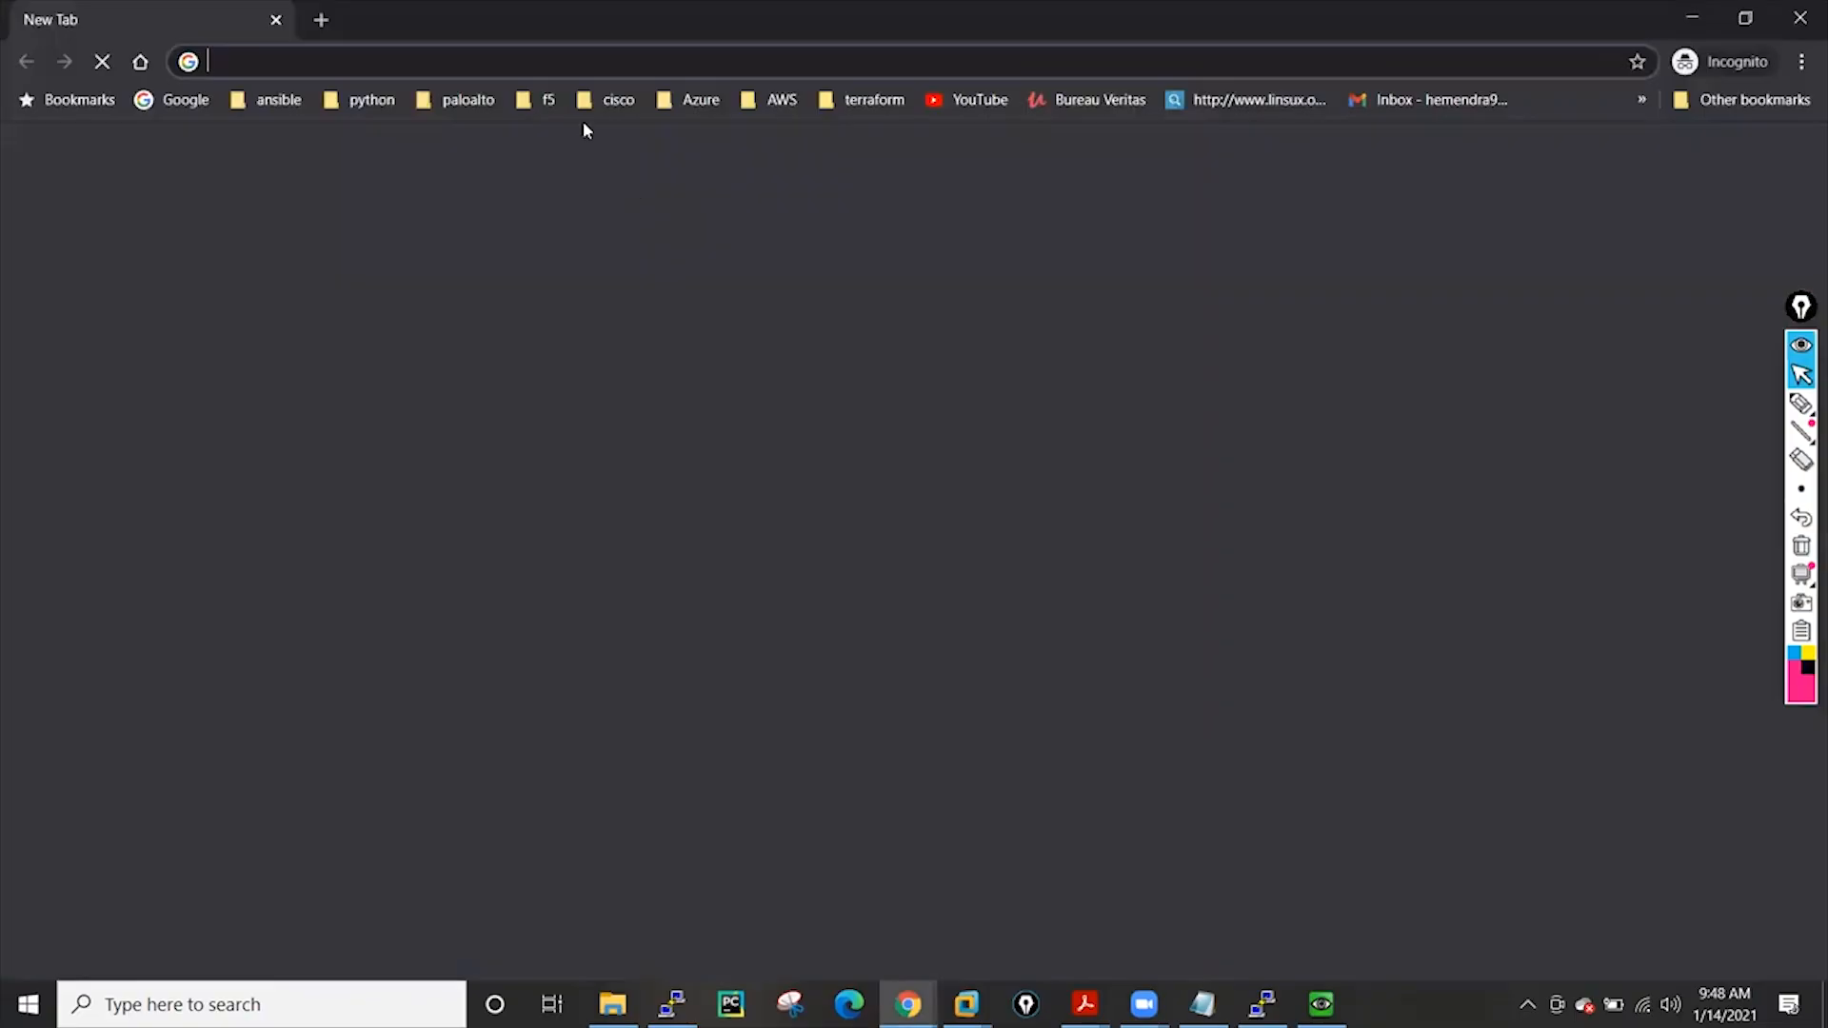
pyautogui.write('https')
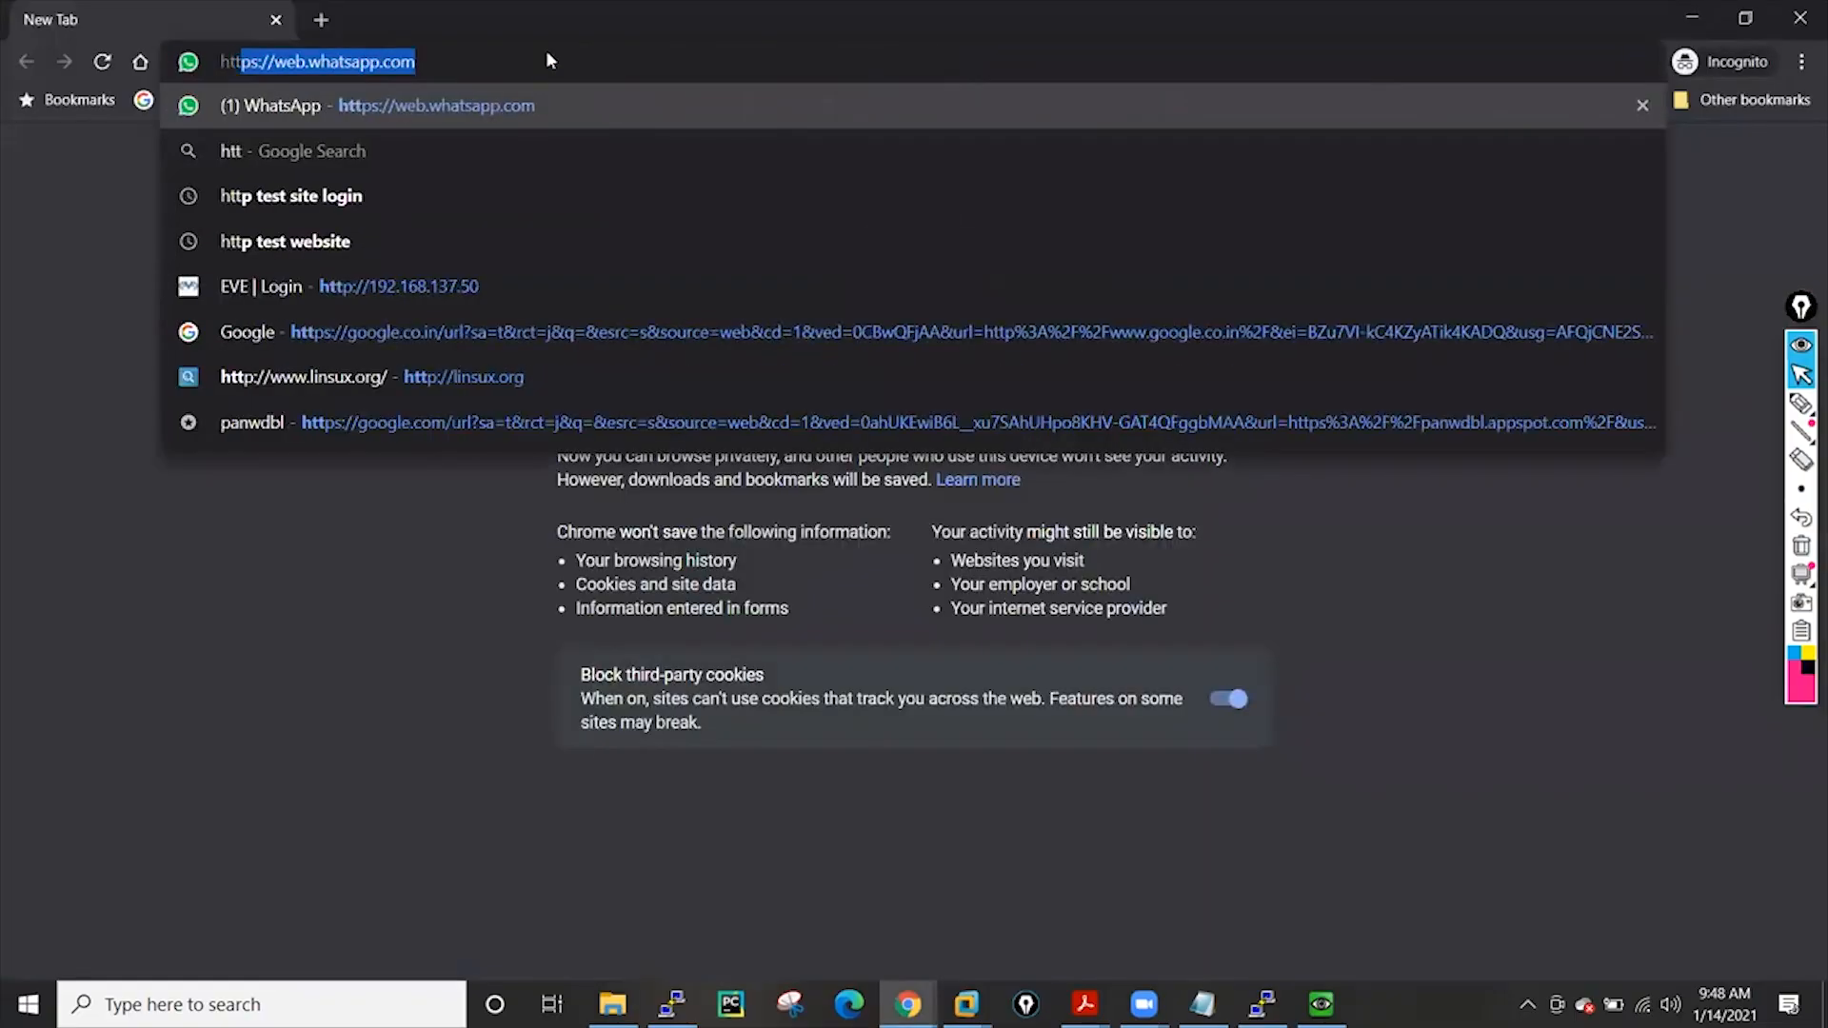
pyautogui.write('://')
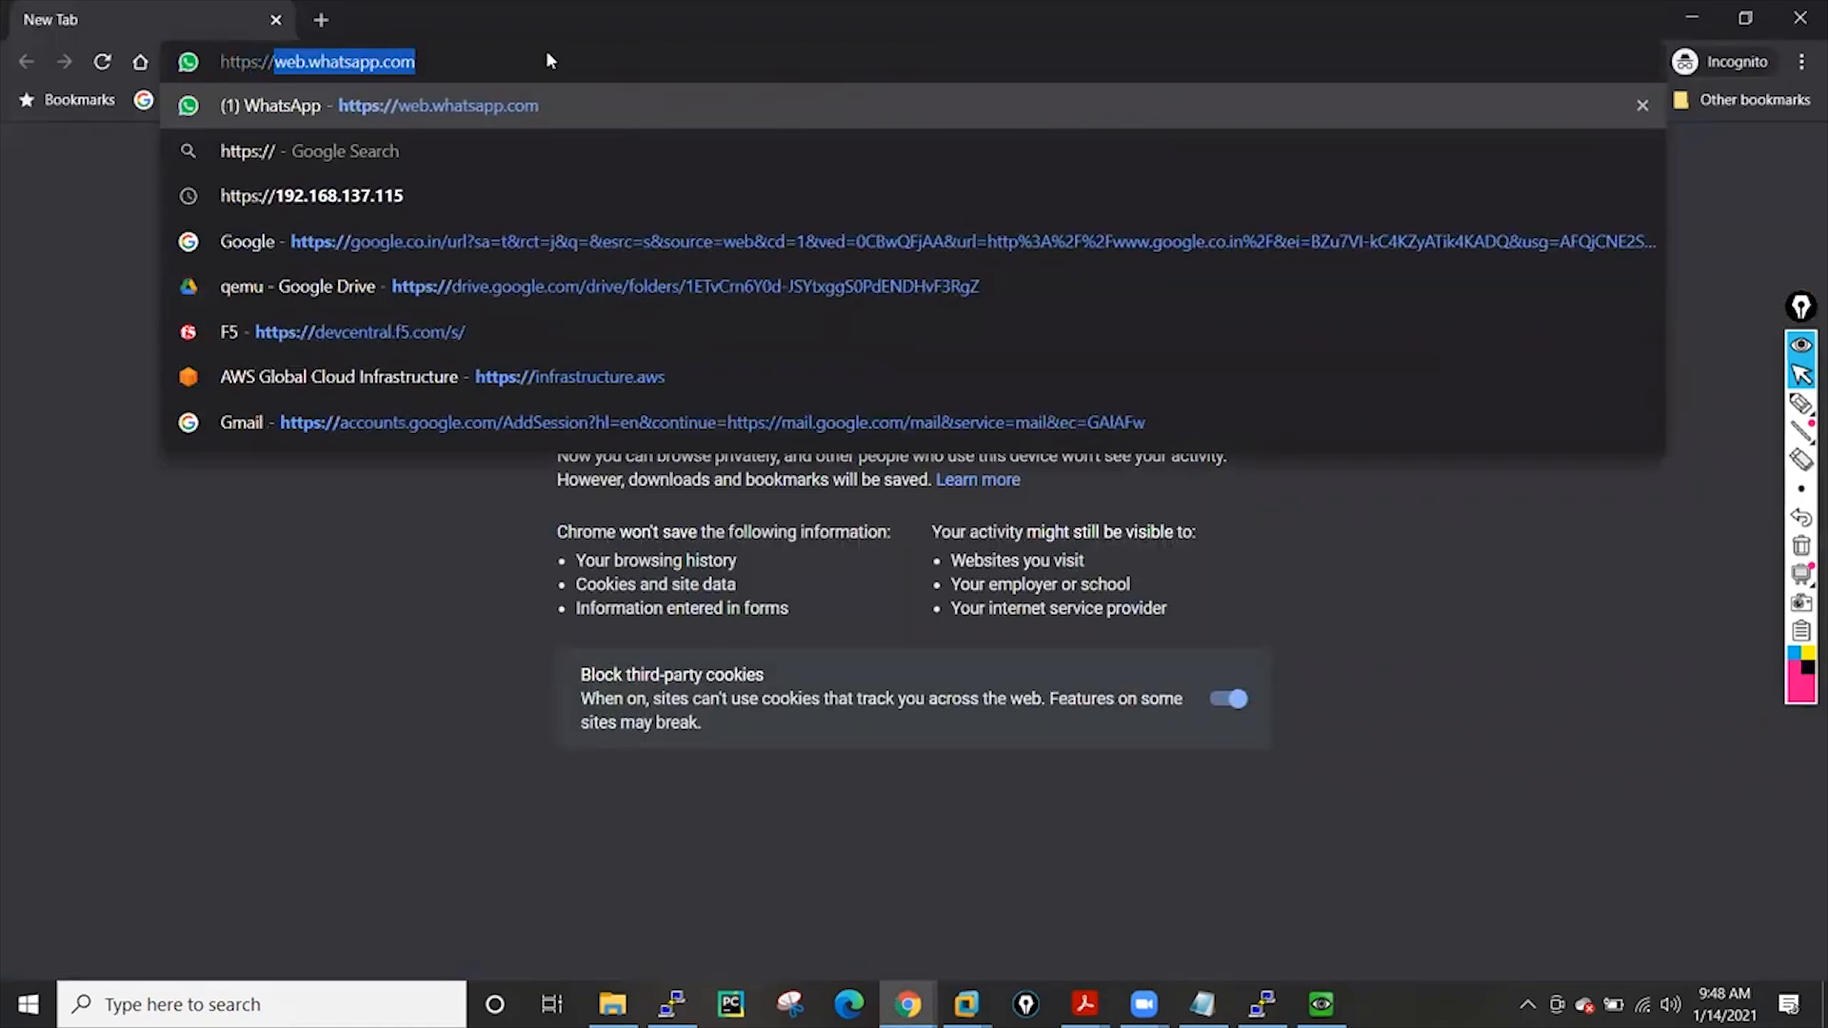
pyautogui.write('192.168.137')
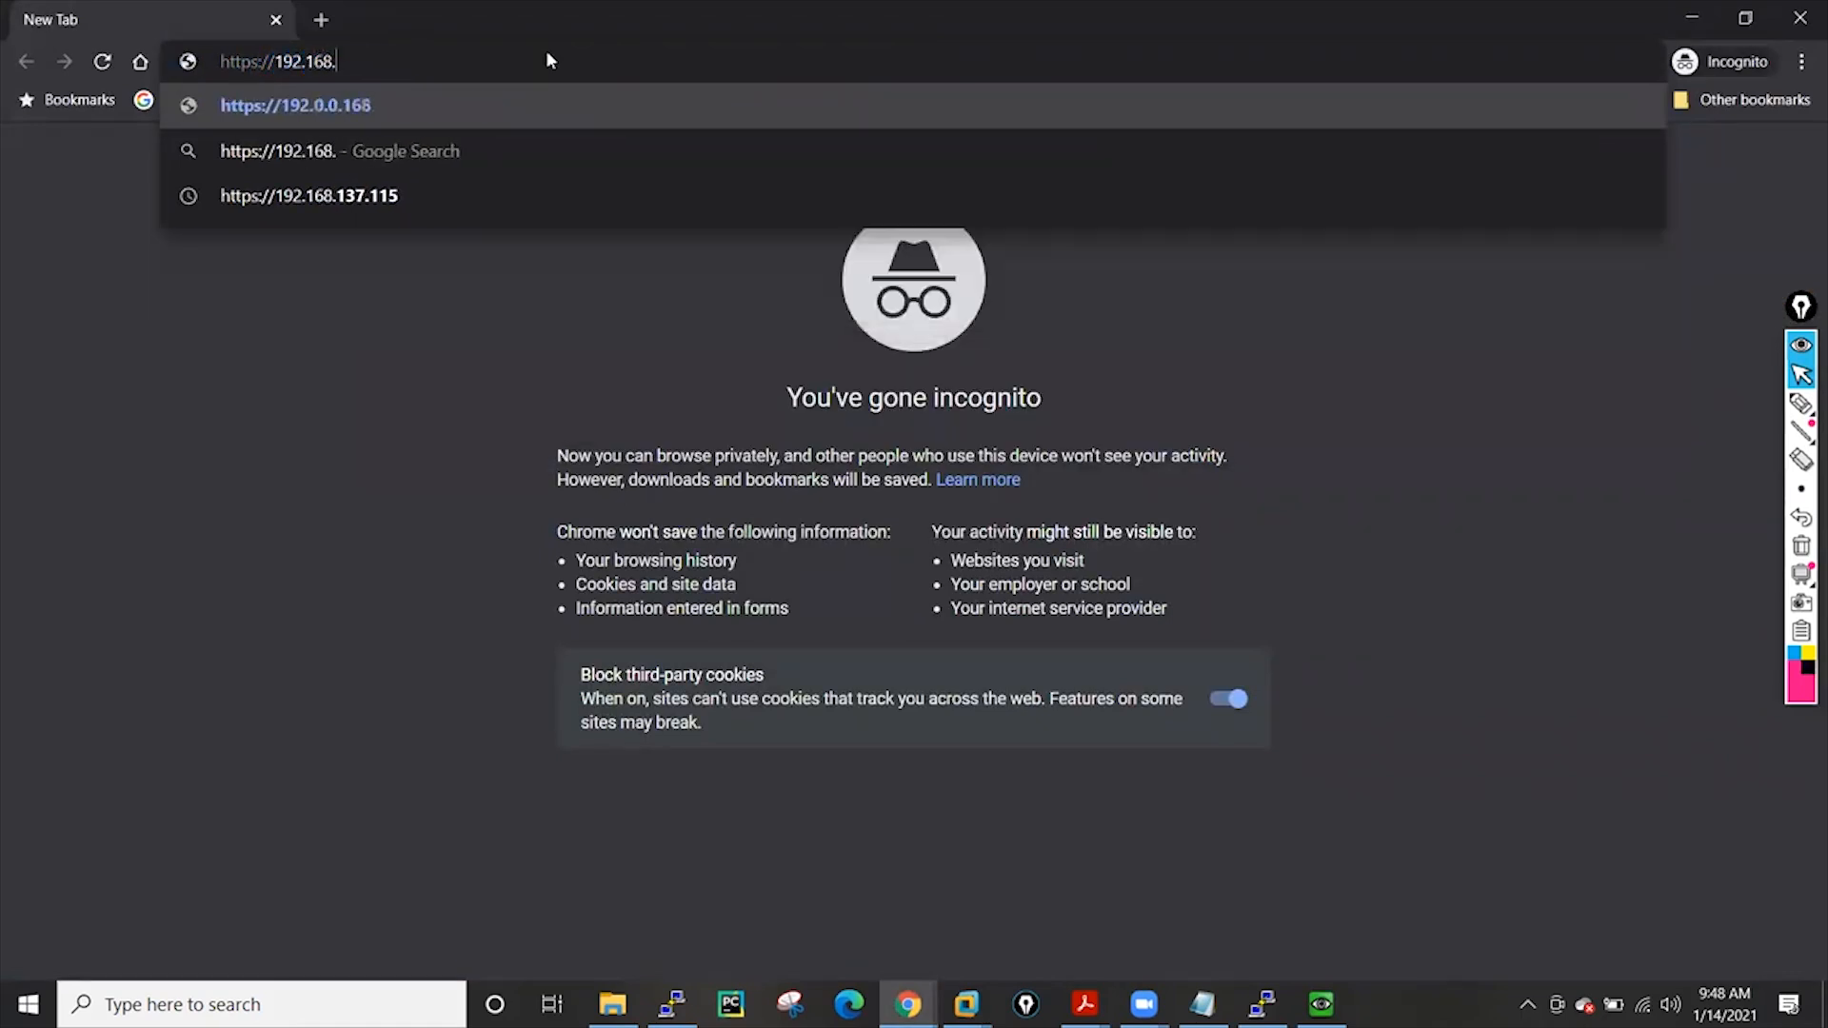
pyautogui.write('.3')
pyautogui.press('Return')
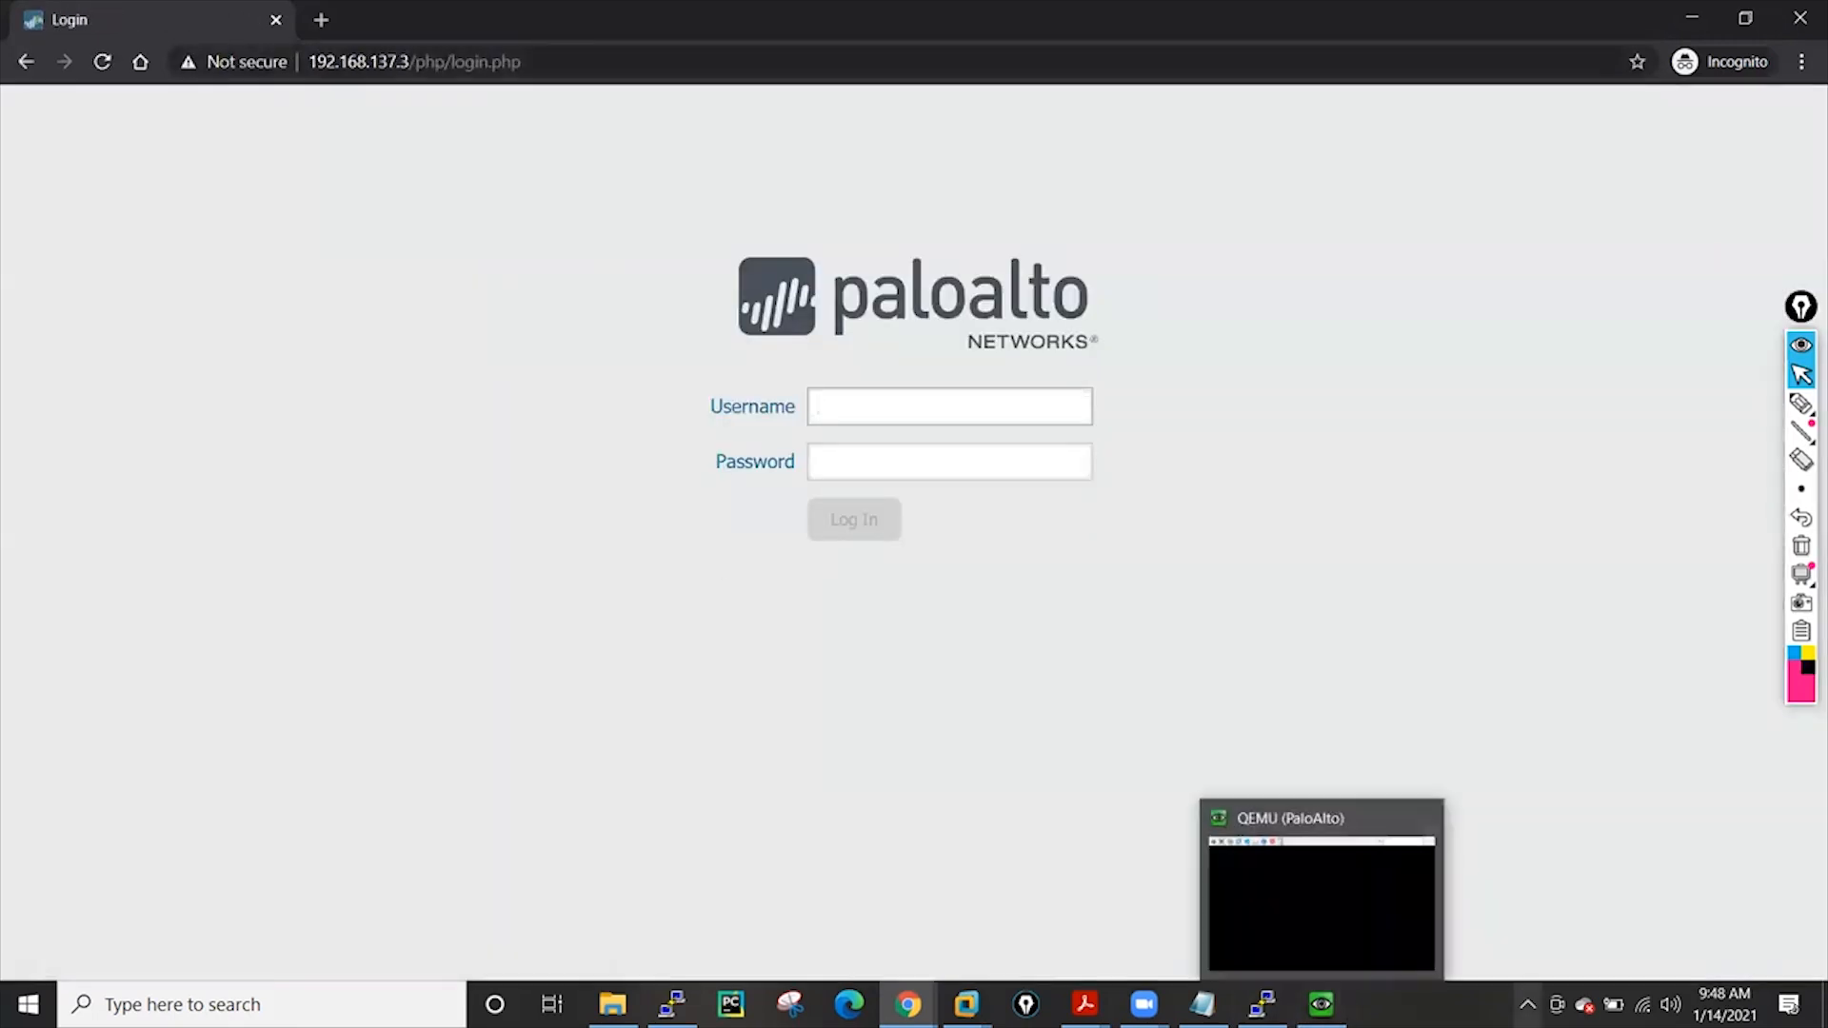
# Check the WinRadius server window from the system tray, then hide it again
pyautogui.click(1527, 1006)
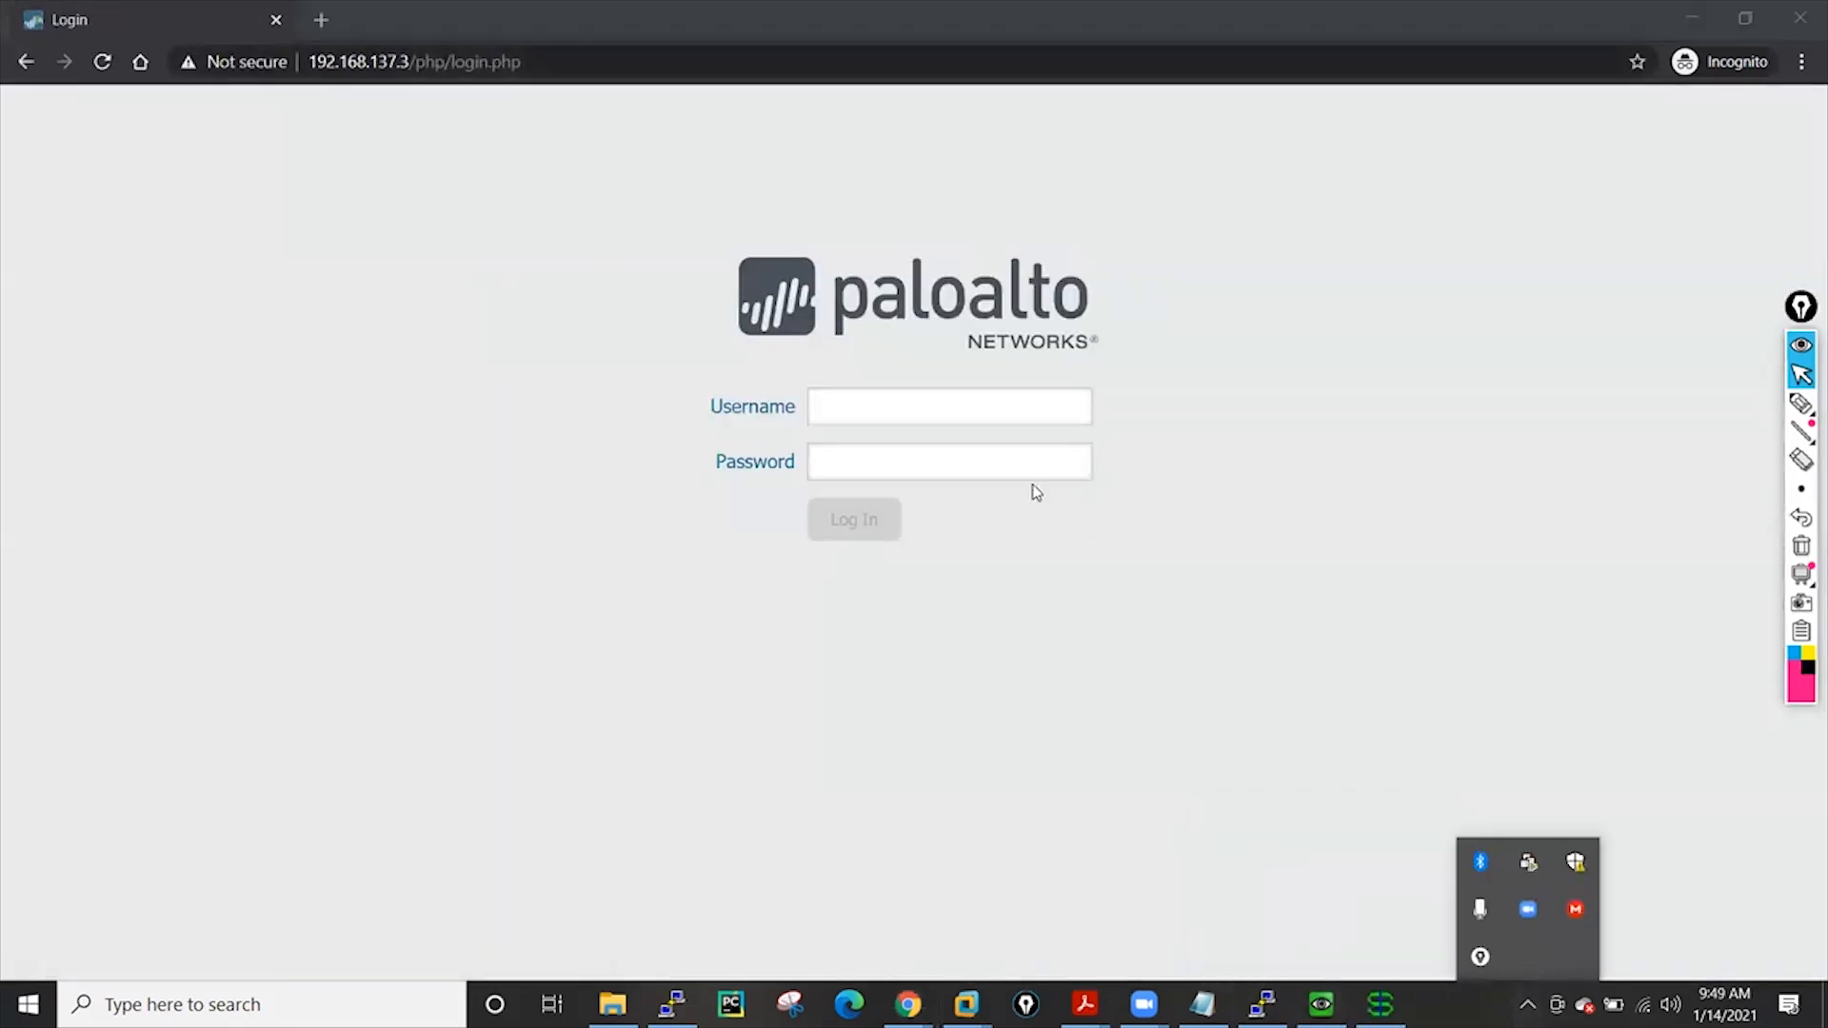
pyautogui.click(1371, 997)
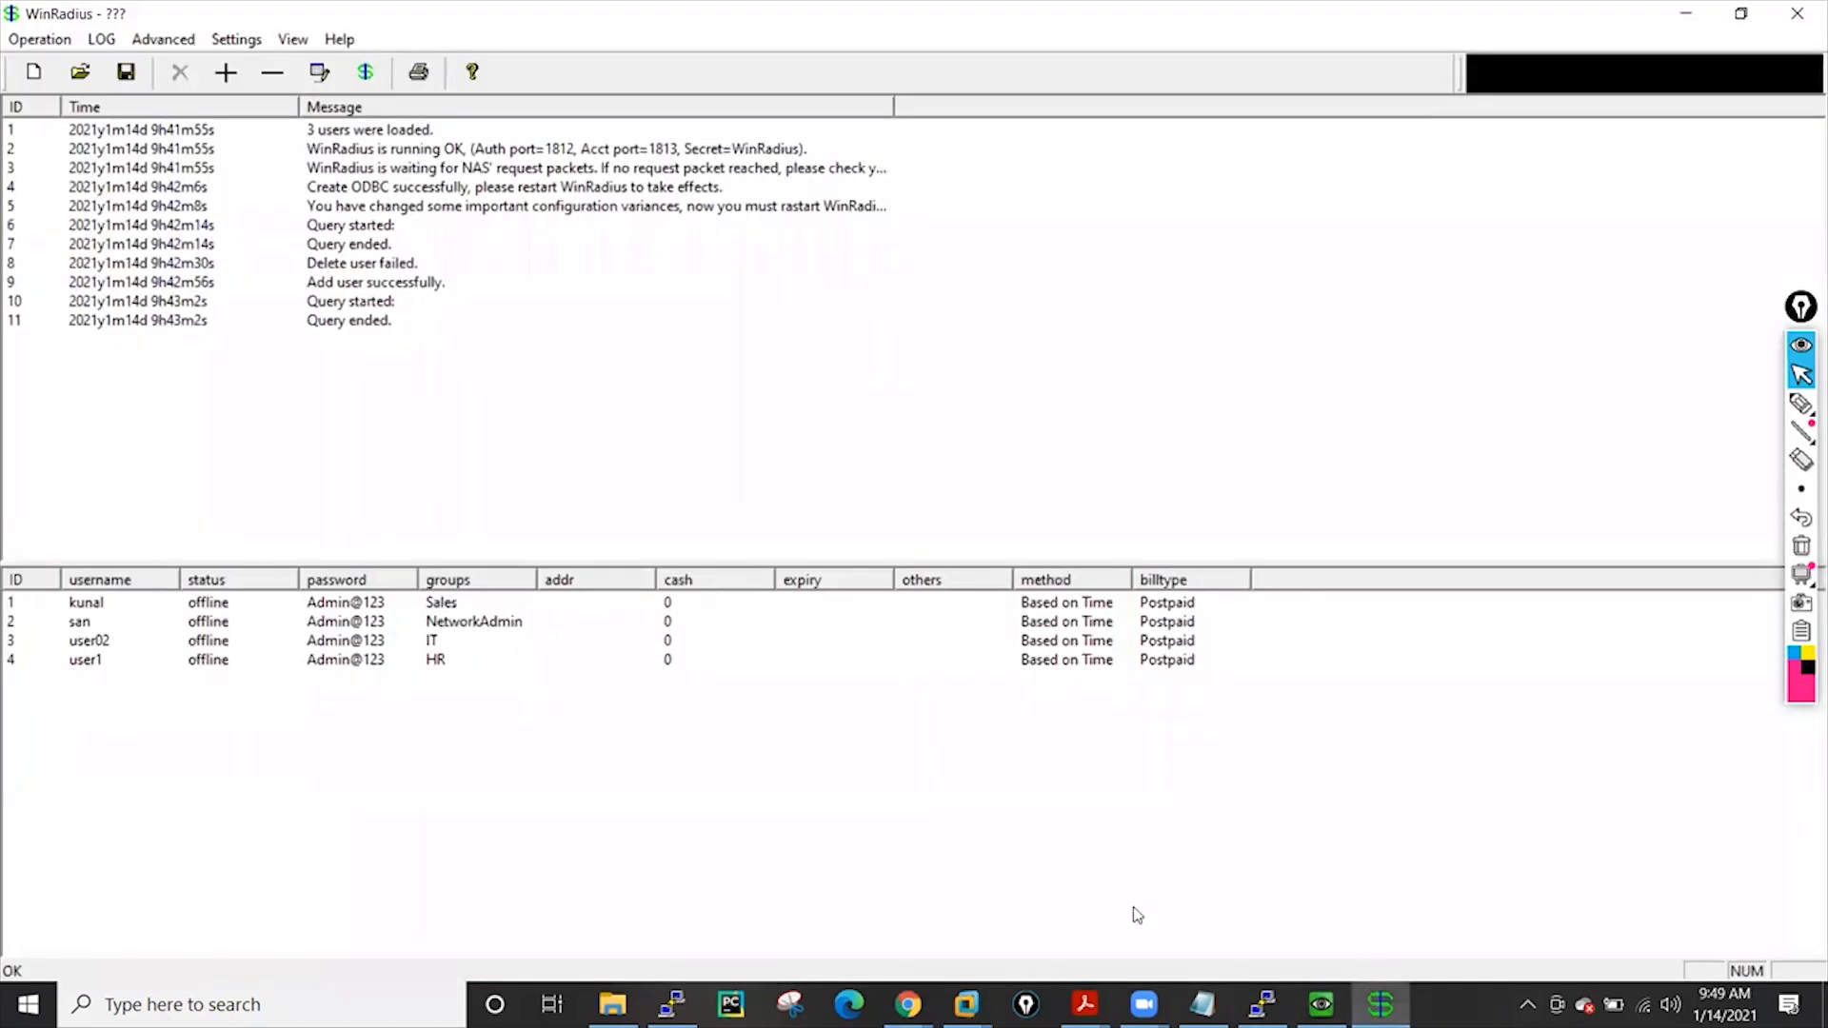
pyautogui.click(1380, 1001)
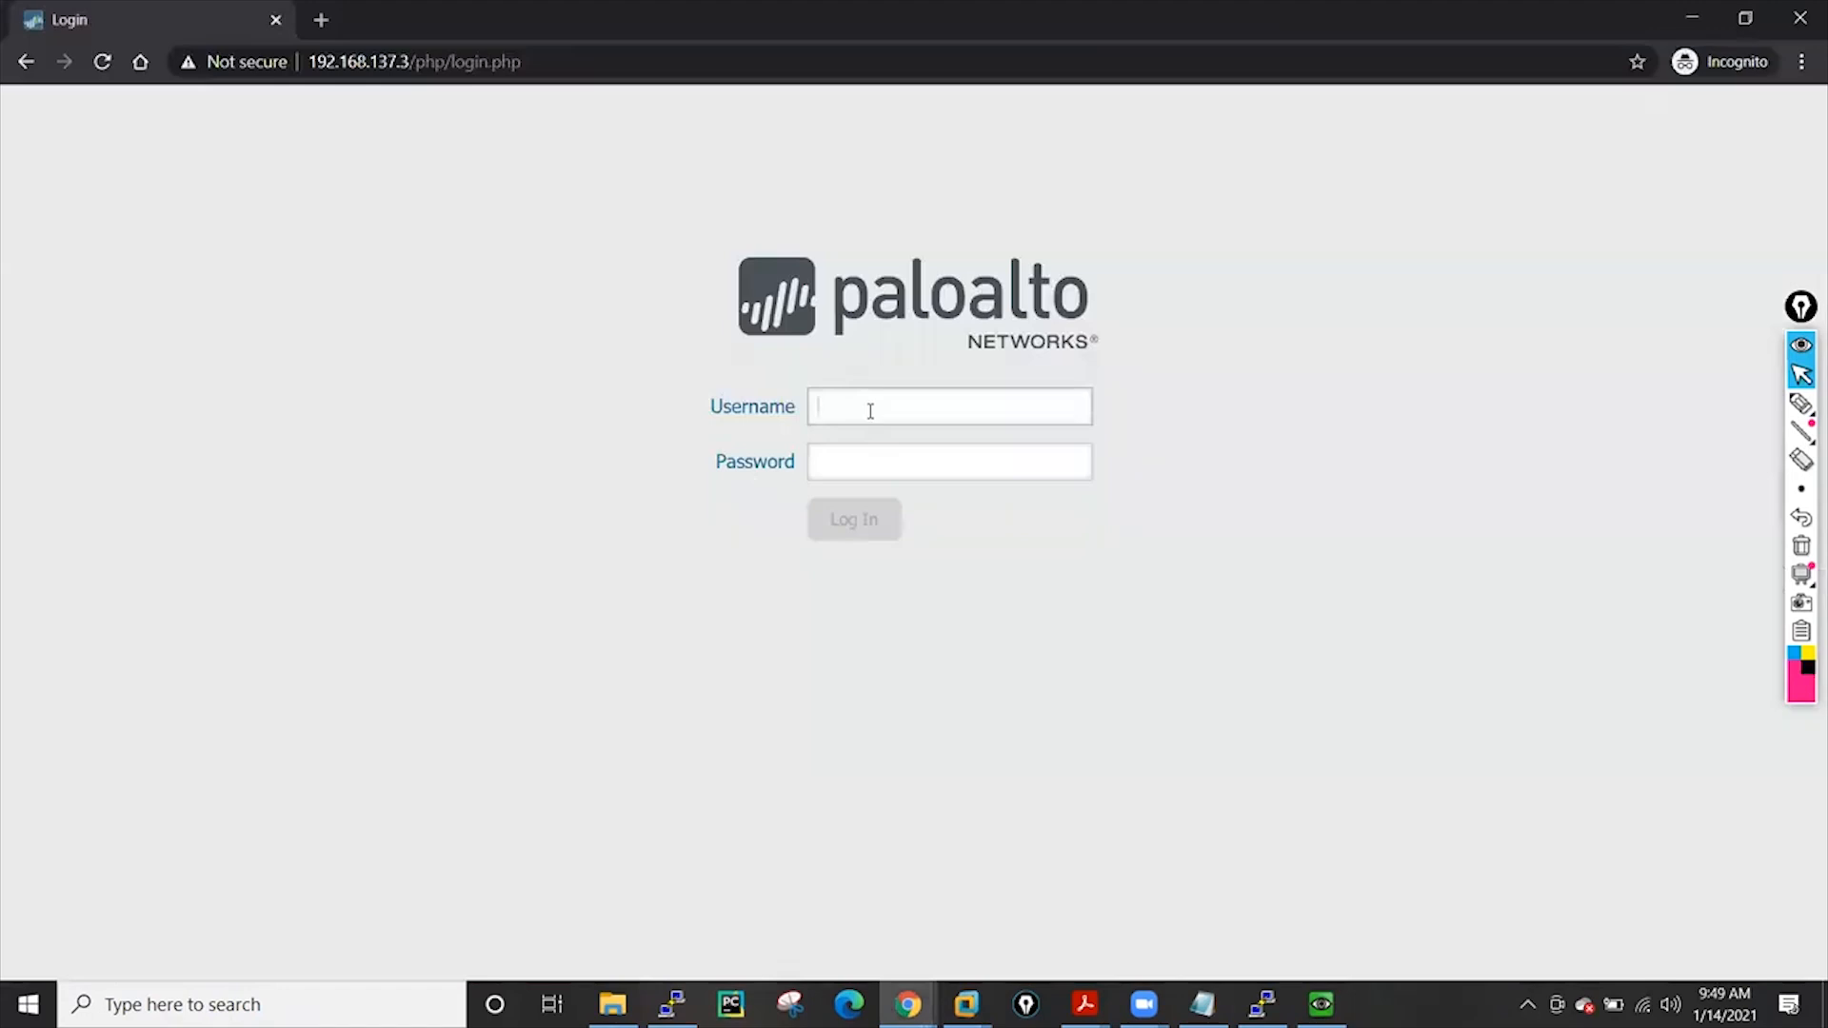
# Try signing in with the RADIUS user's credentials; after the rejection, minimize the private window
pyautogui.click(870, 455)
pyautogui.write('pa')
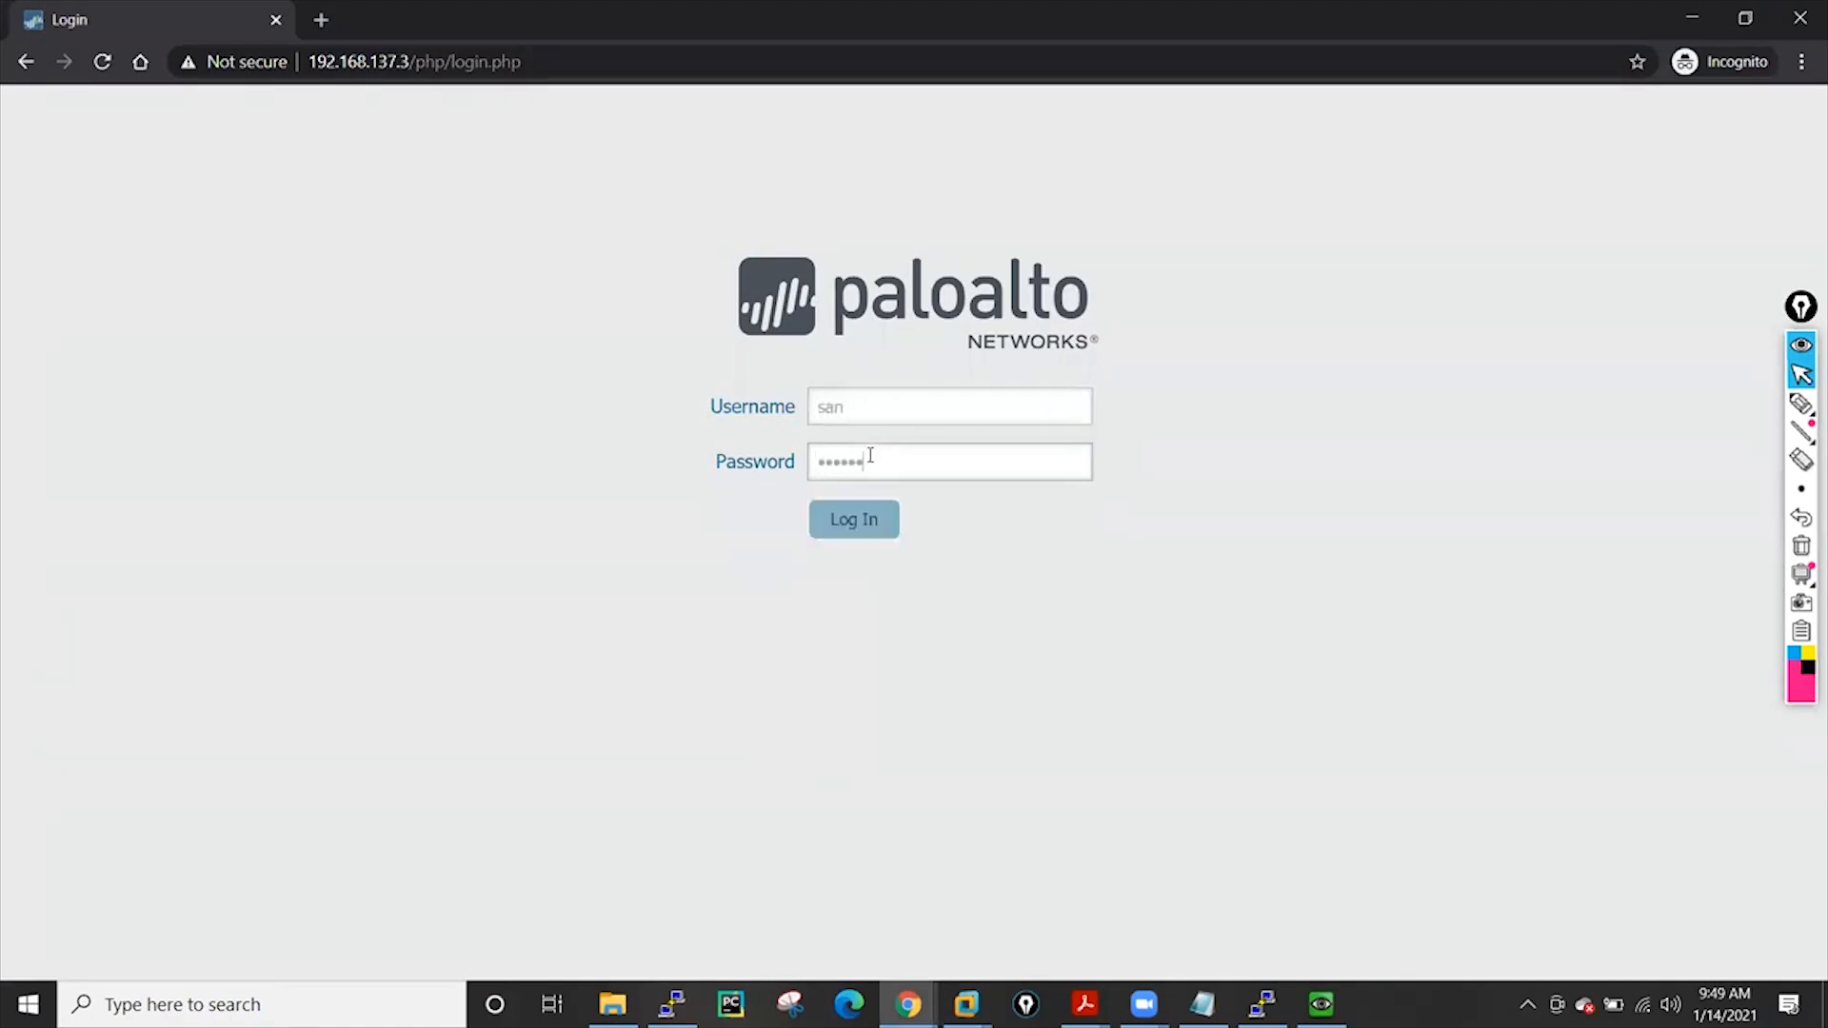
pyautogui.write('1')
pyautogui.click(826, 530)
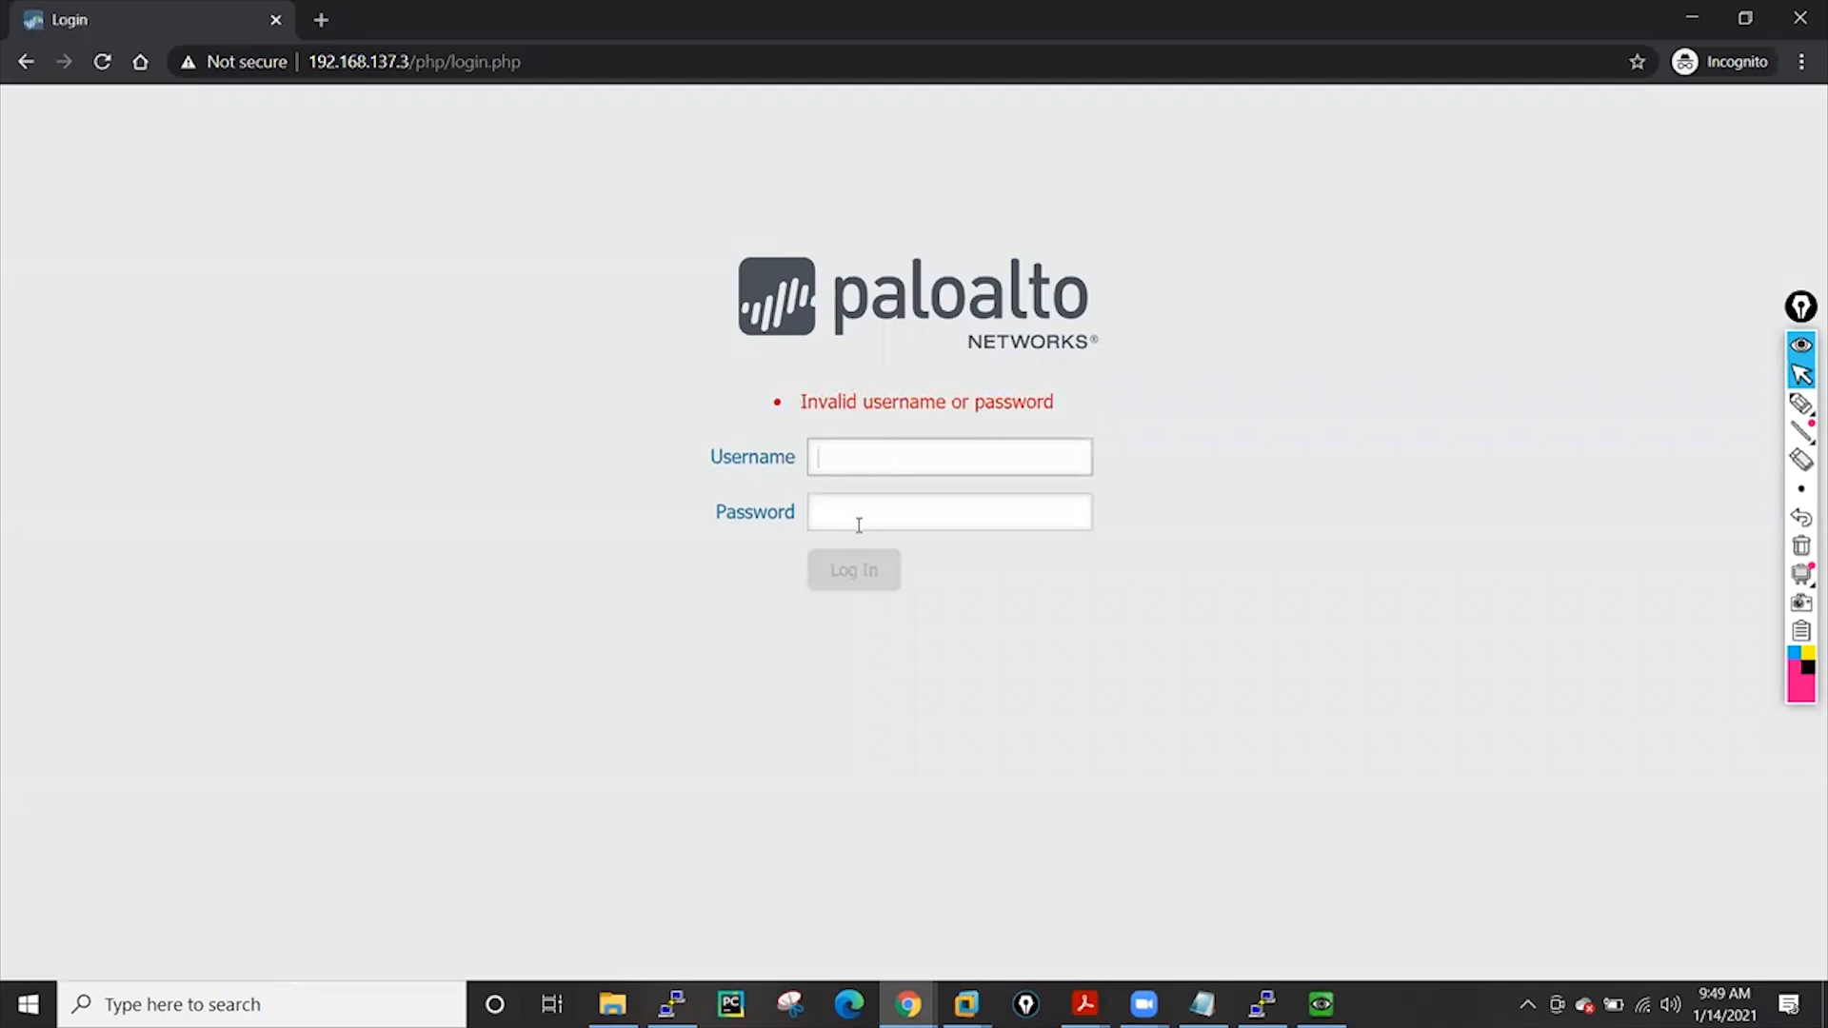
pyautogui.click(1692, 18)
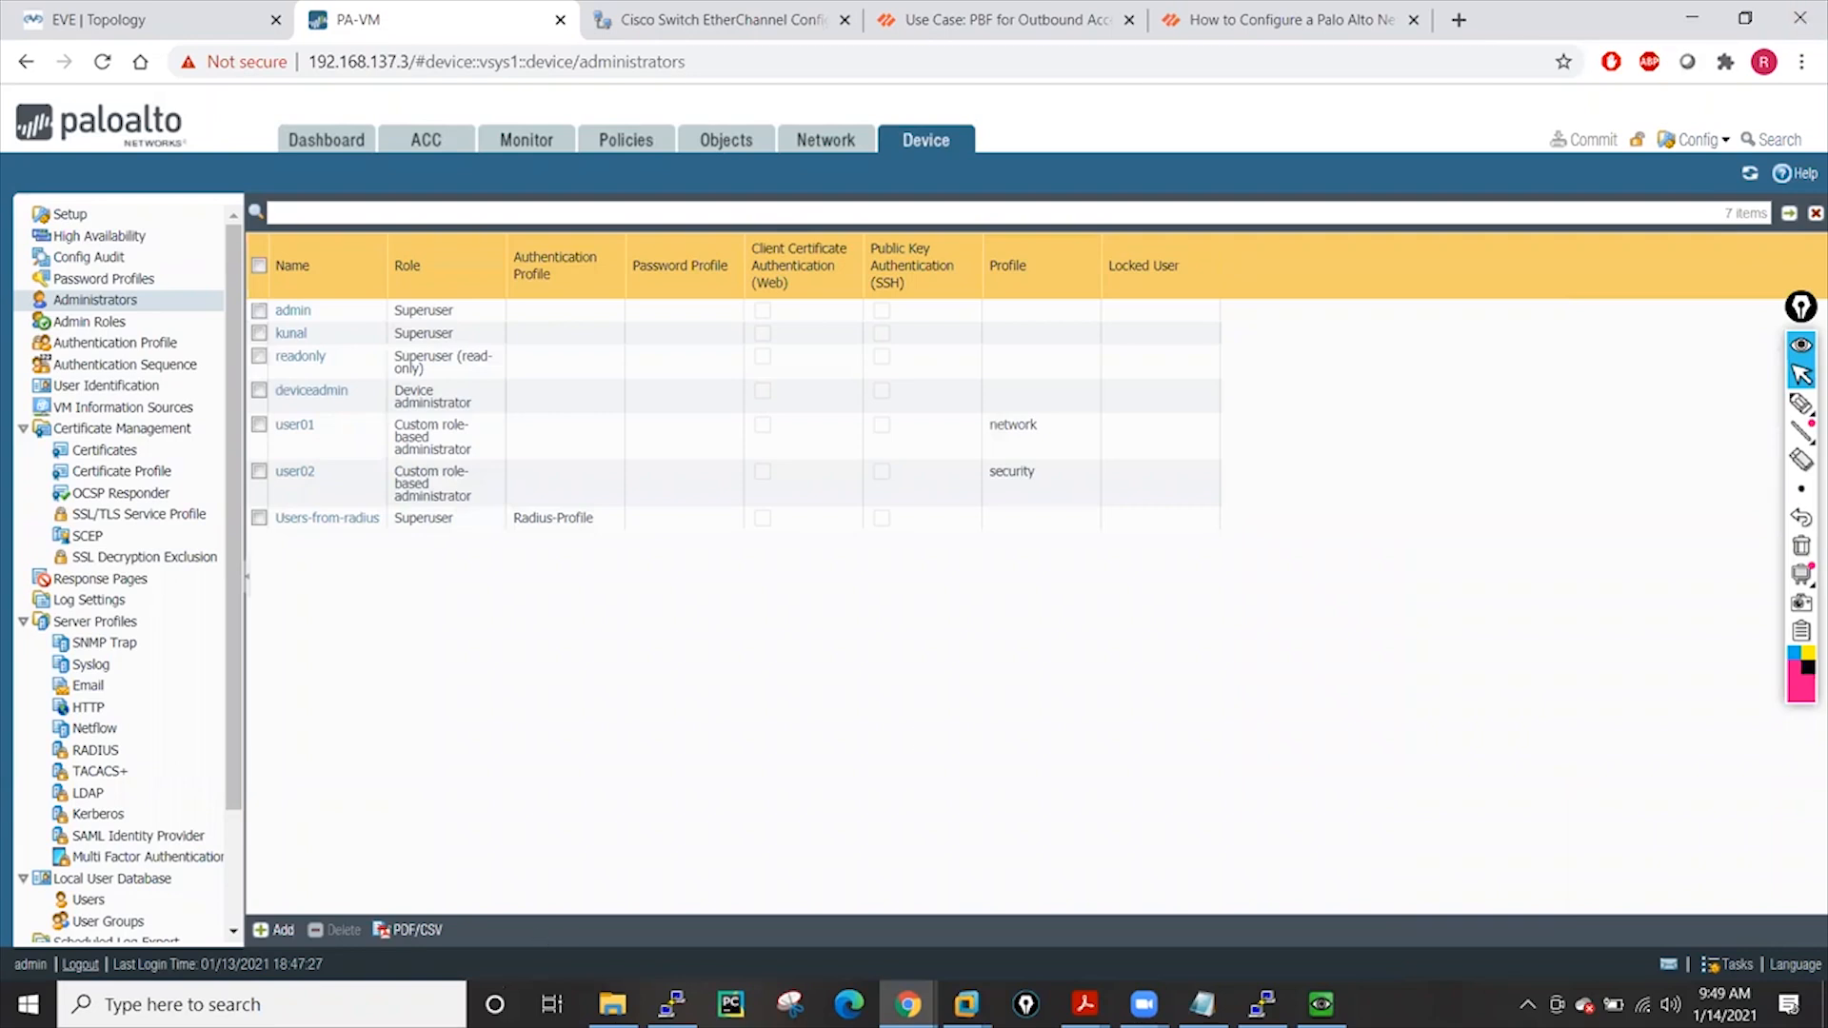
# Launch RadiusTest from the WinRadius folder, targeting server 192.168.137.1 with user san
pyautogui.click(612, 1004)
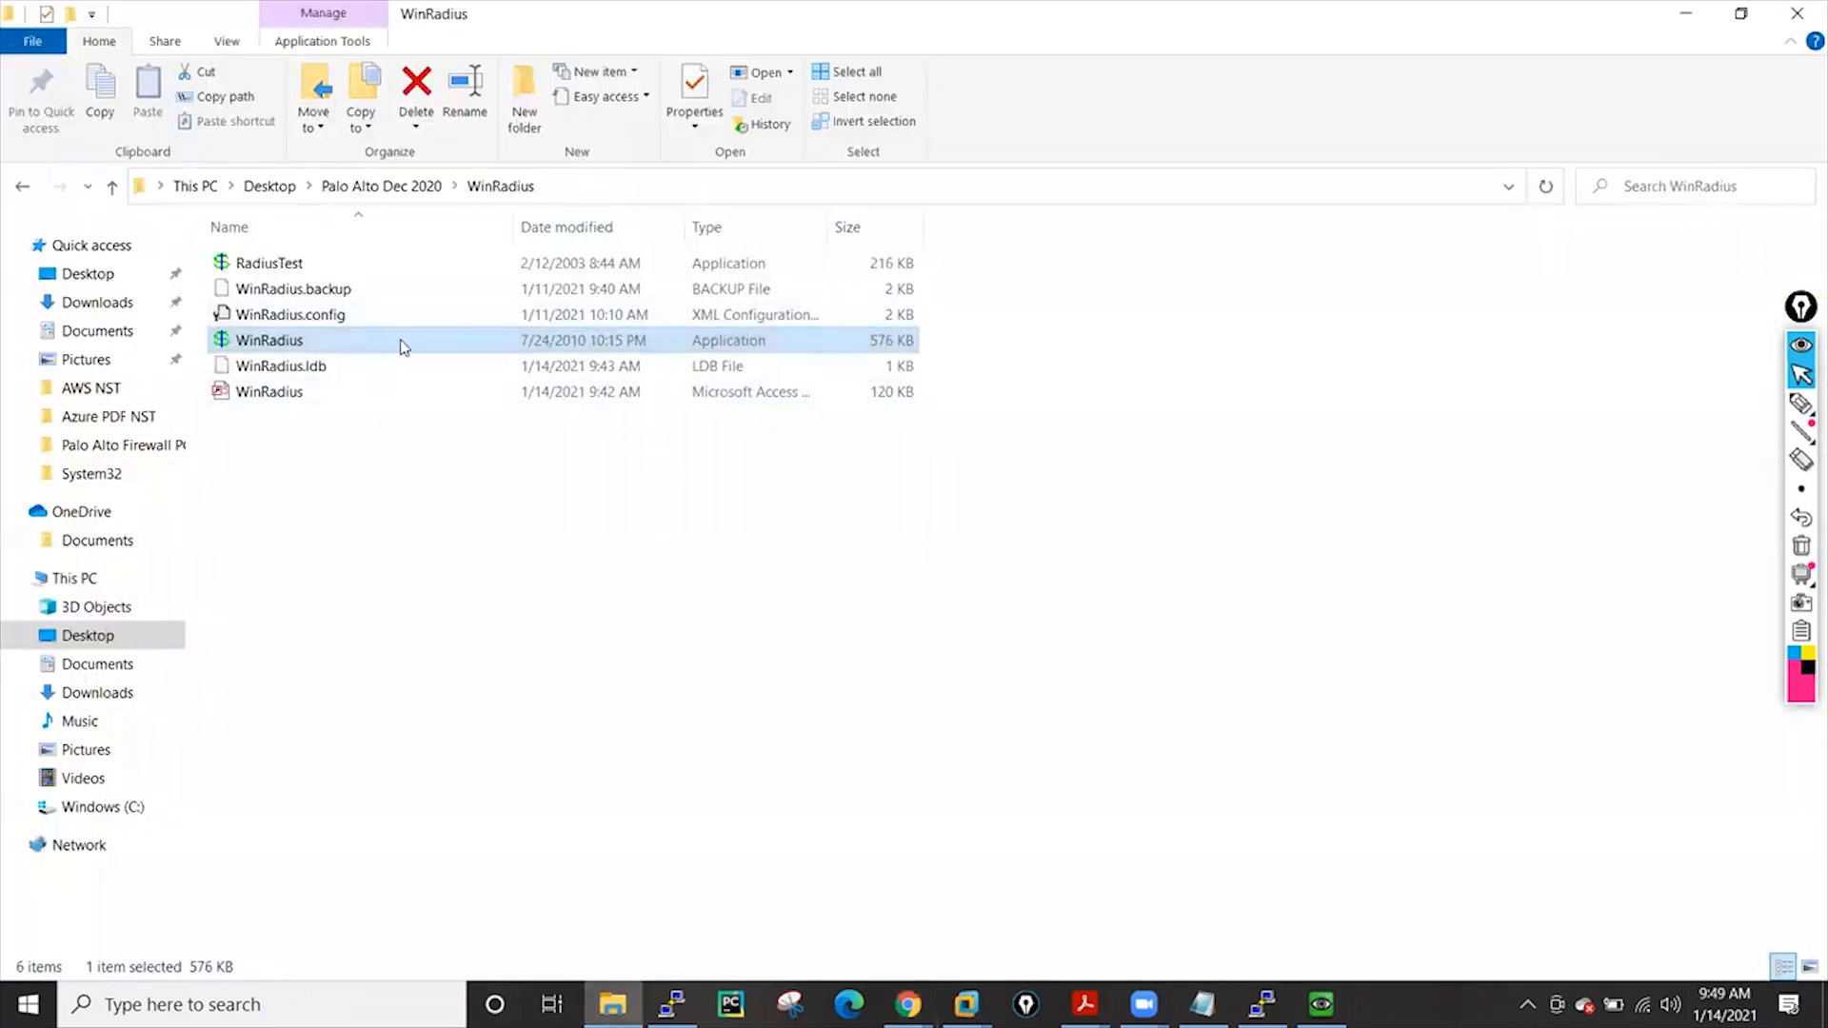
pyautogui.doubleClick(286, 270)
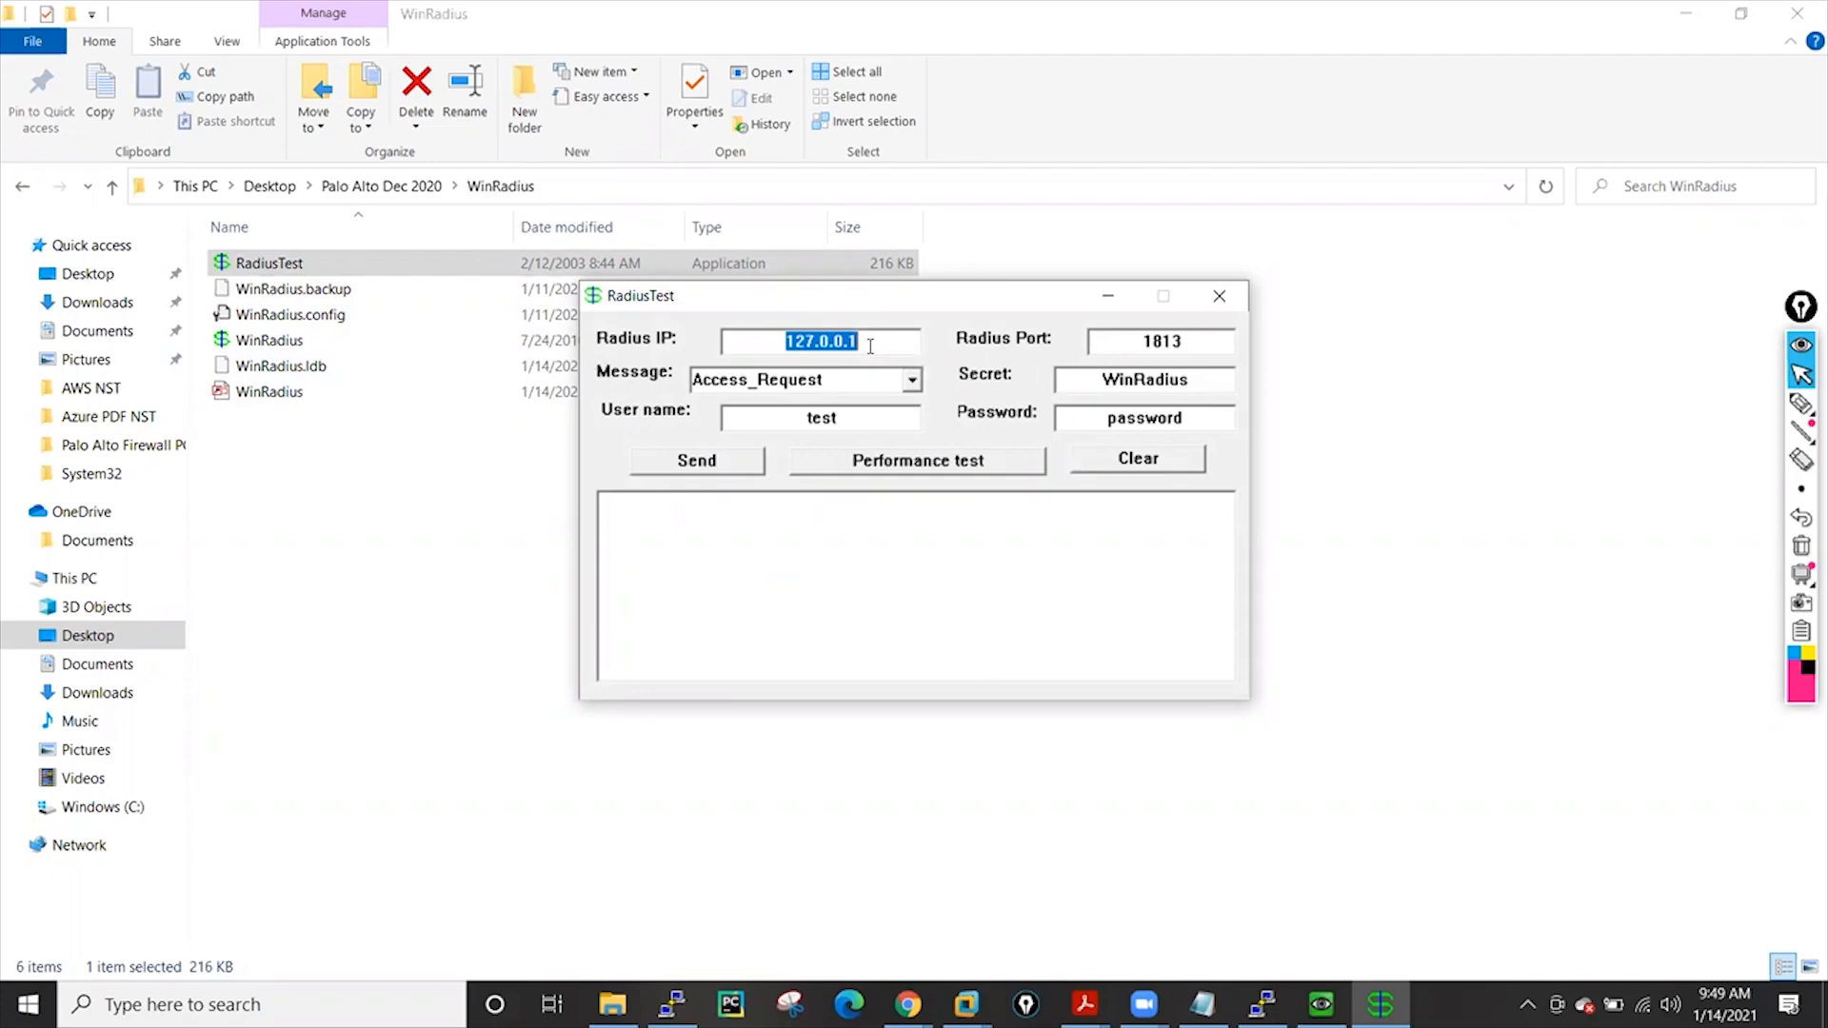
pyautogui.write('192.168.137.1')
pyautogui.doubleClick(807, 431)
pyautogui.press('BackSpace')
pyautogui.write('san')
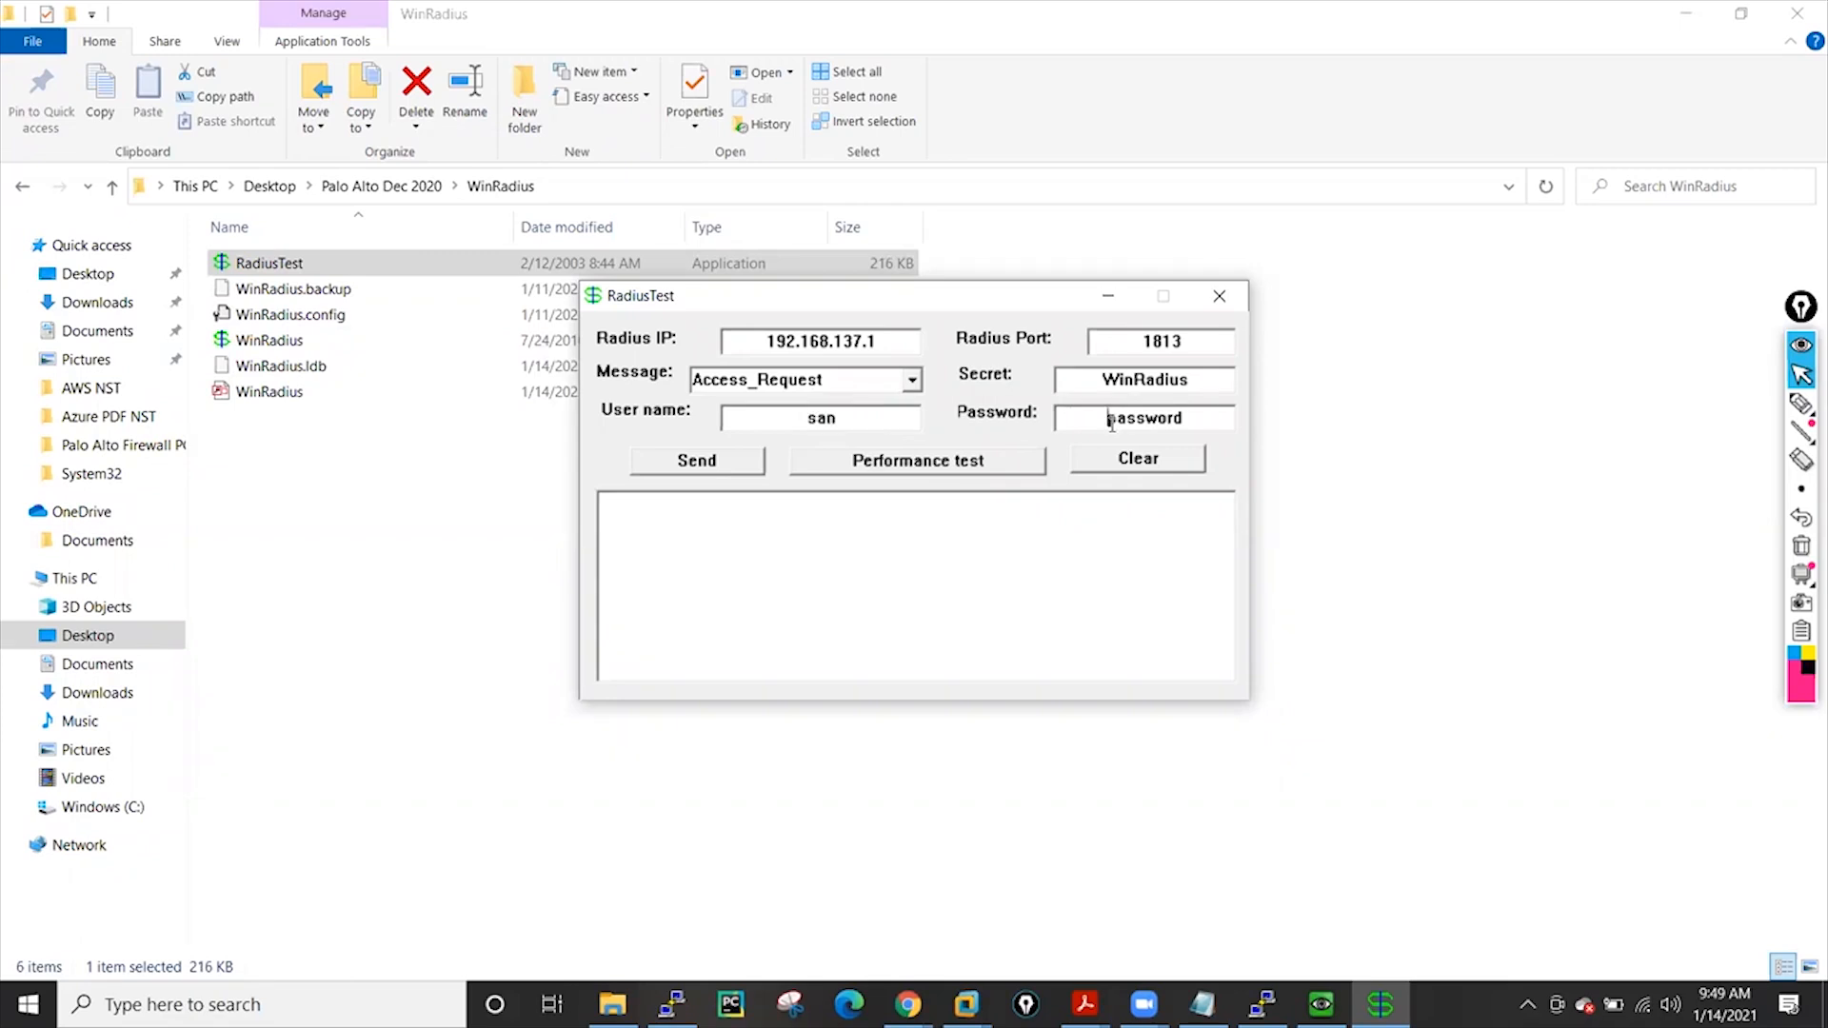
# Enter the user's password, send the access request, and select the WinRadius application
pyautogui.press('BackSpace')
pyautogui.press('BackSpace')
pyautogui.press('BackSpace')
pyautogui.press('BackSpace')
pyautogui.press('BackSpace')
pyautogui.press('BackSpace')
pyautogui.press('BackSpace')
pyautogui.write('Admin@123')
pyautogui.click(666, 469)
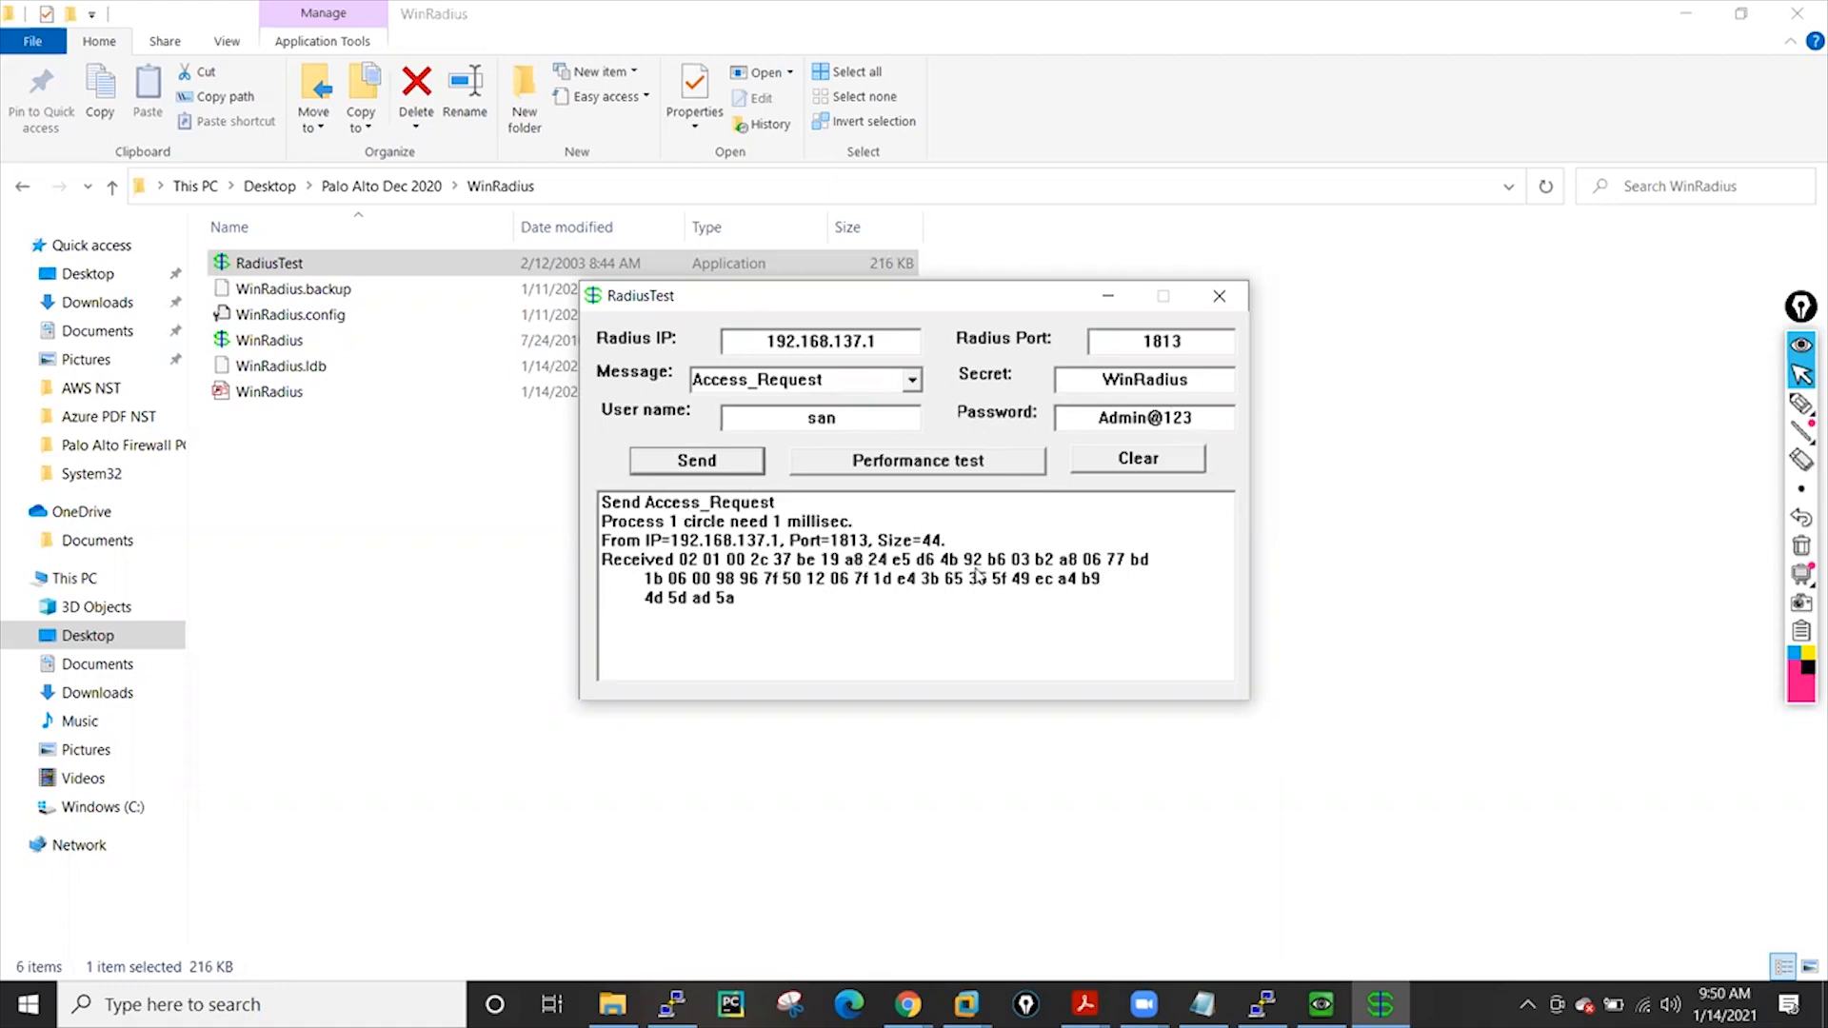
pyautogui.click(269, 343)
# Relaunch WinRadius as administrator and query the user list to show all four users
pyautogui.rightClick(268, 343)
pyautogui.click(362, 374)
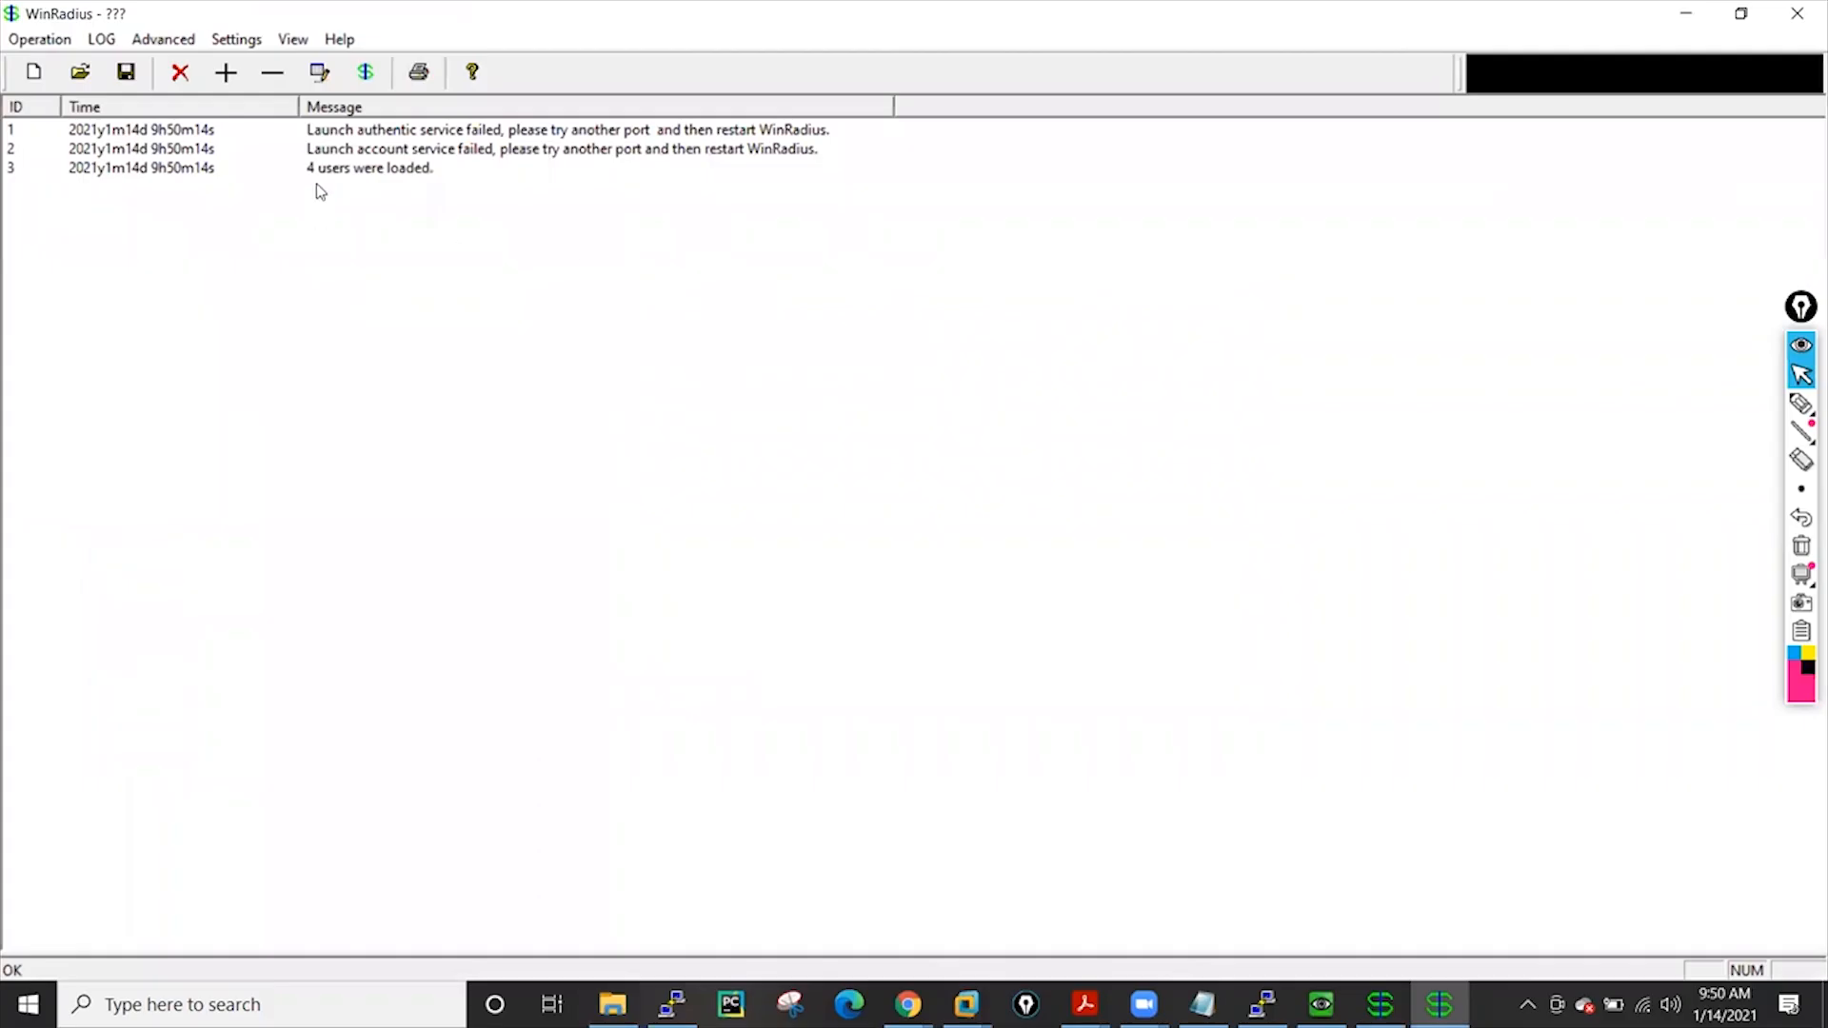
pyautogui.click(37, 40)
pyautogui.click(65, 182)
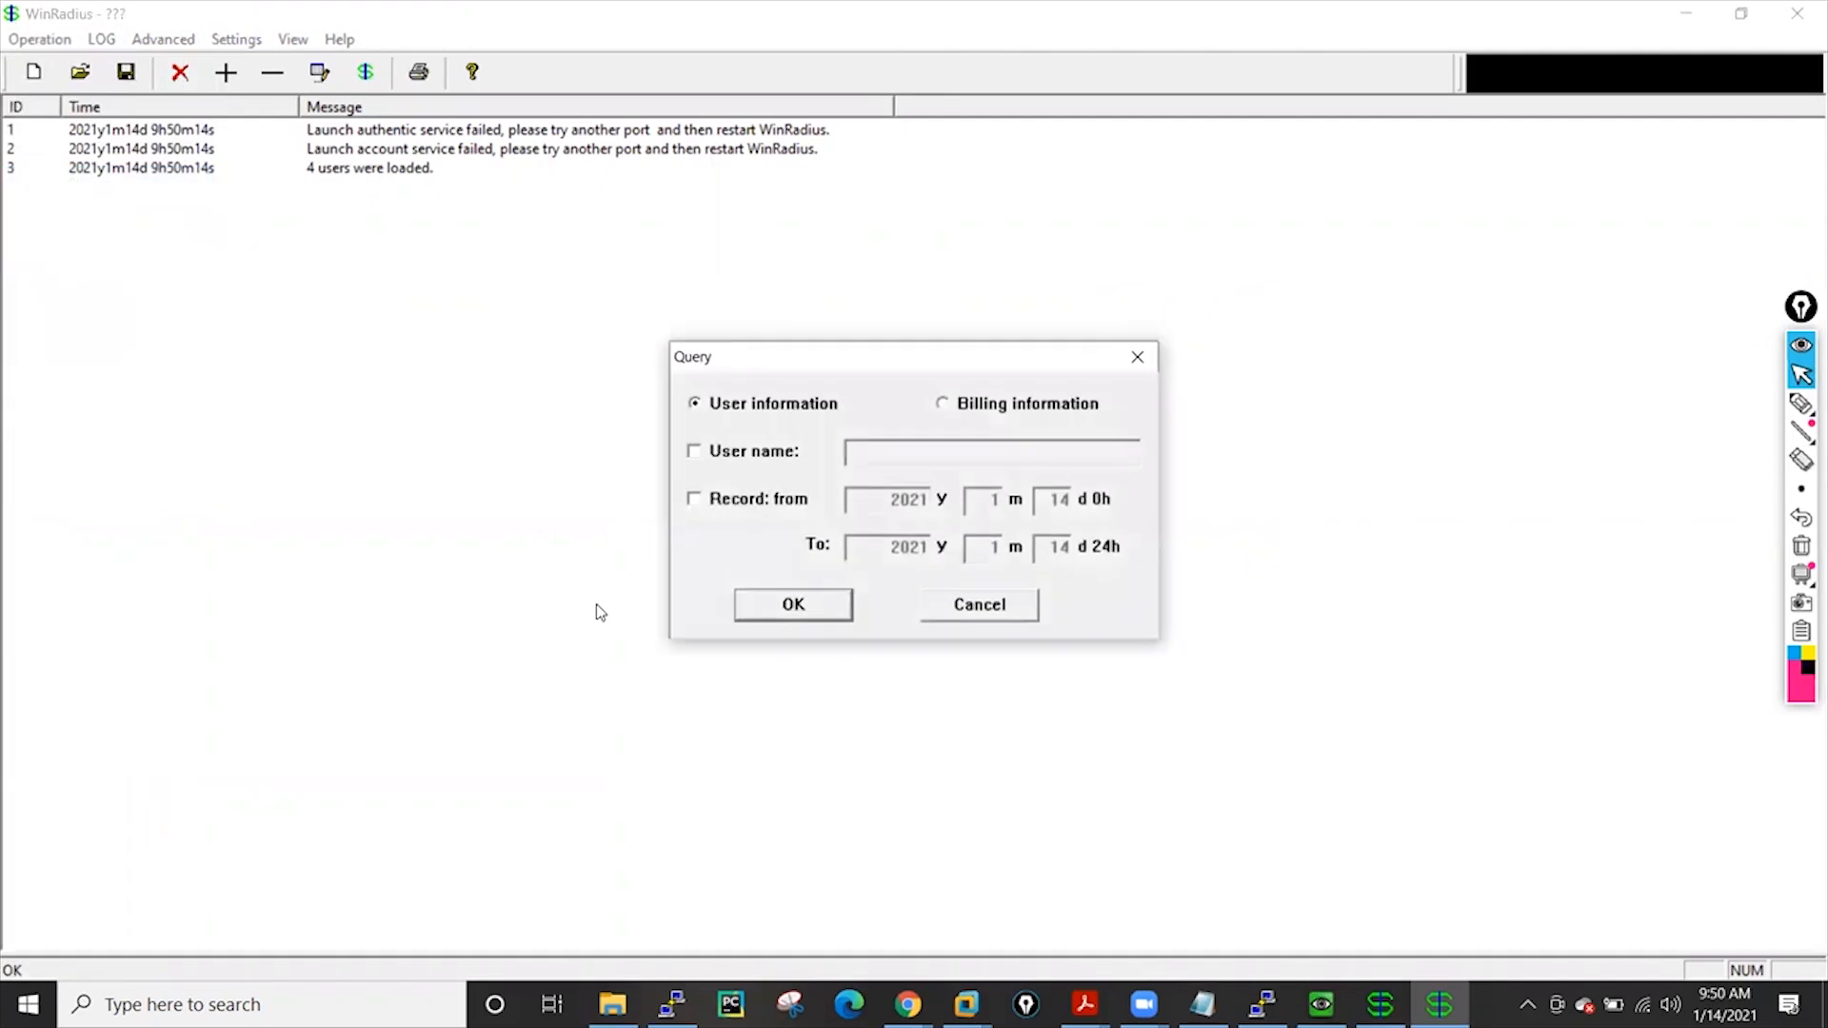
pyautogui.click(800, 609)
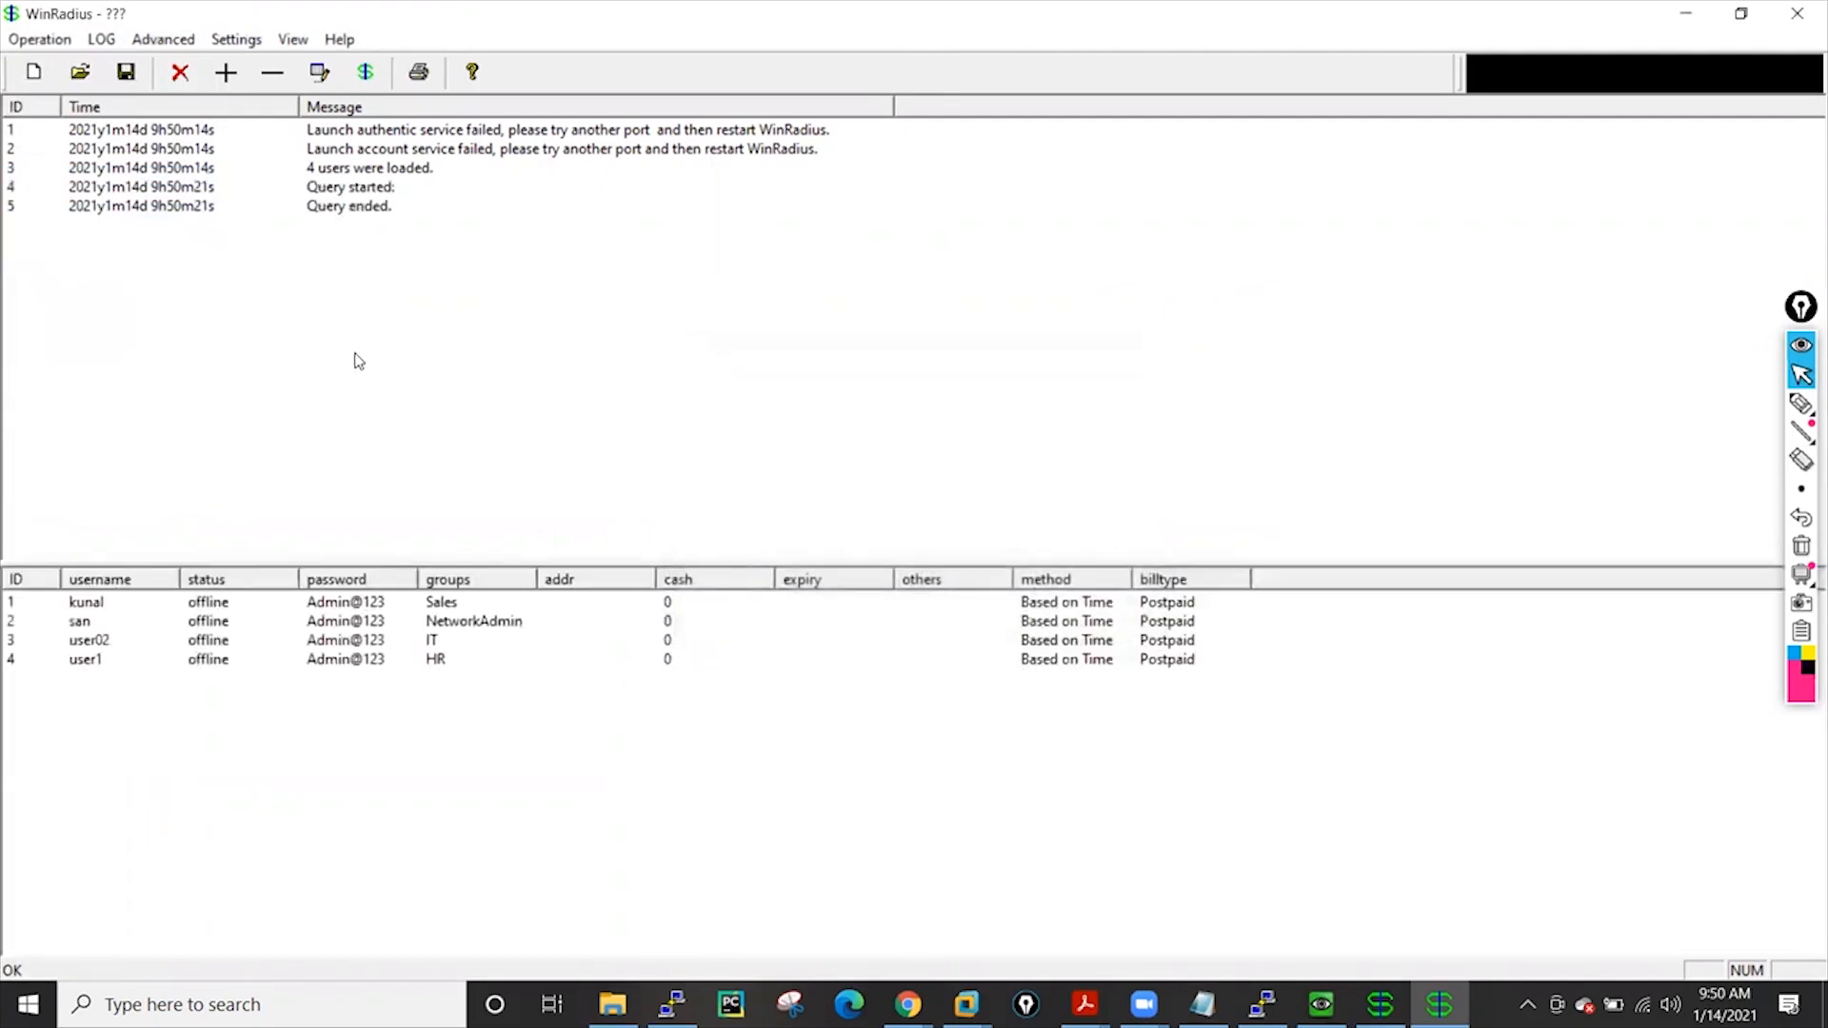
# Review Authentication, Accounting and System settings without changes, then minimize WinRadius
pyautogui.click(236, 39)
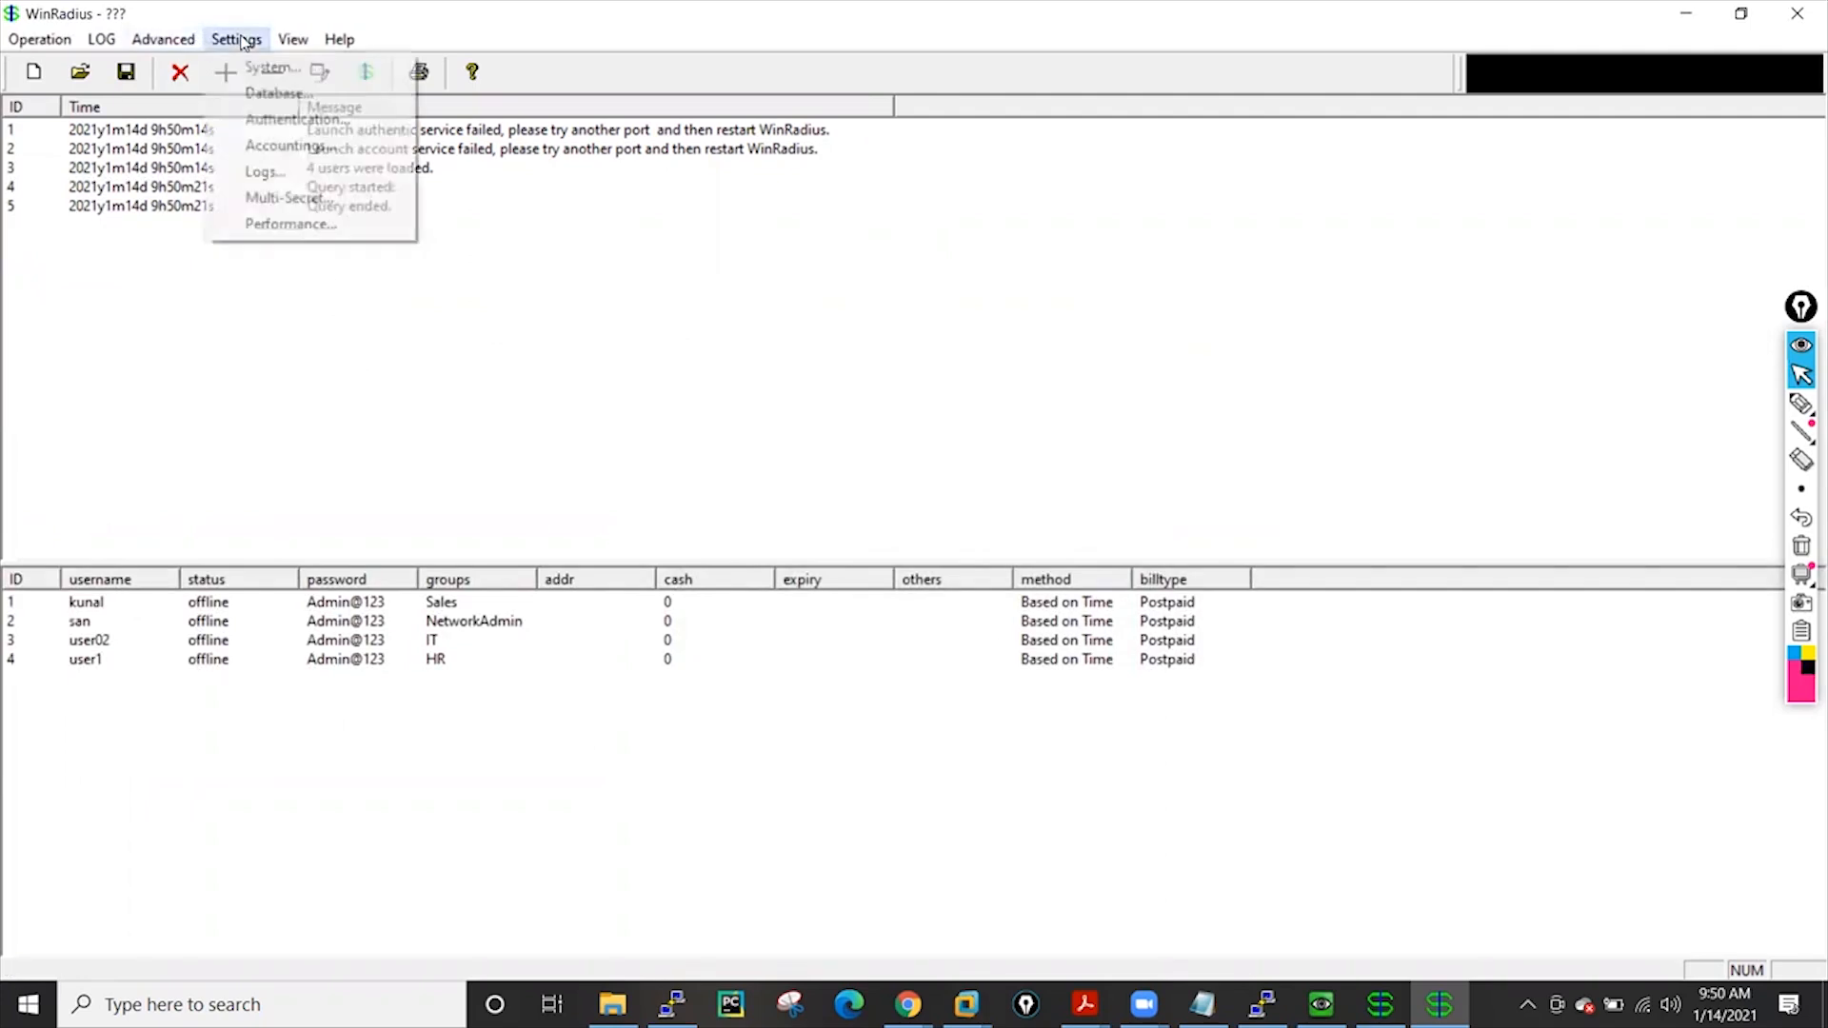
pyautogui.click(295, 119)
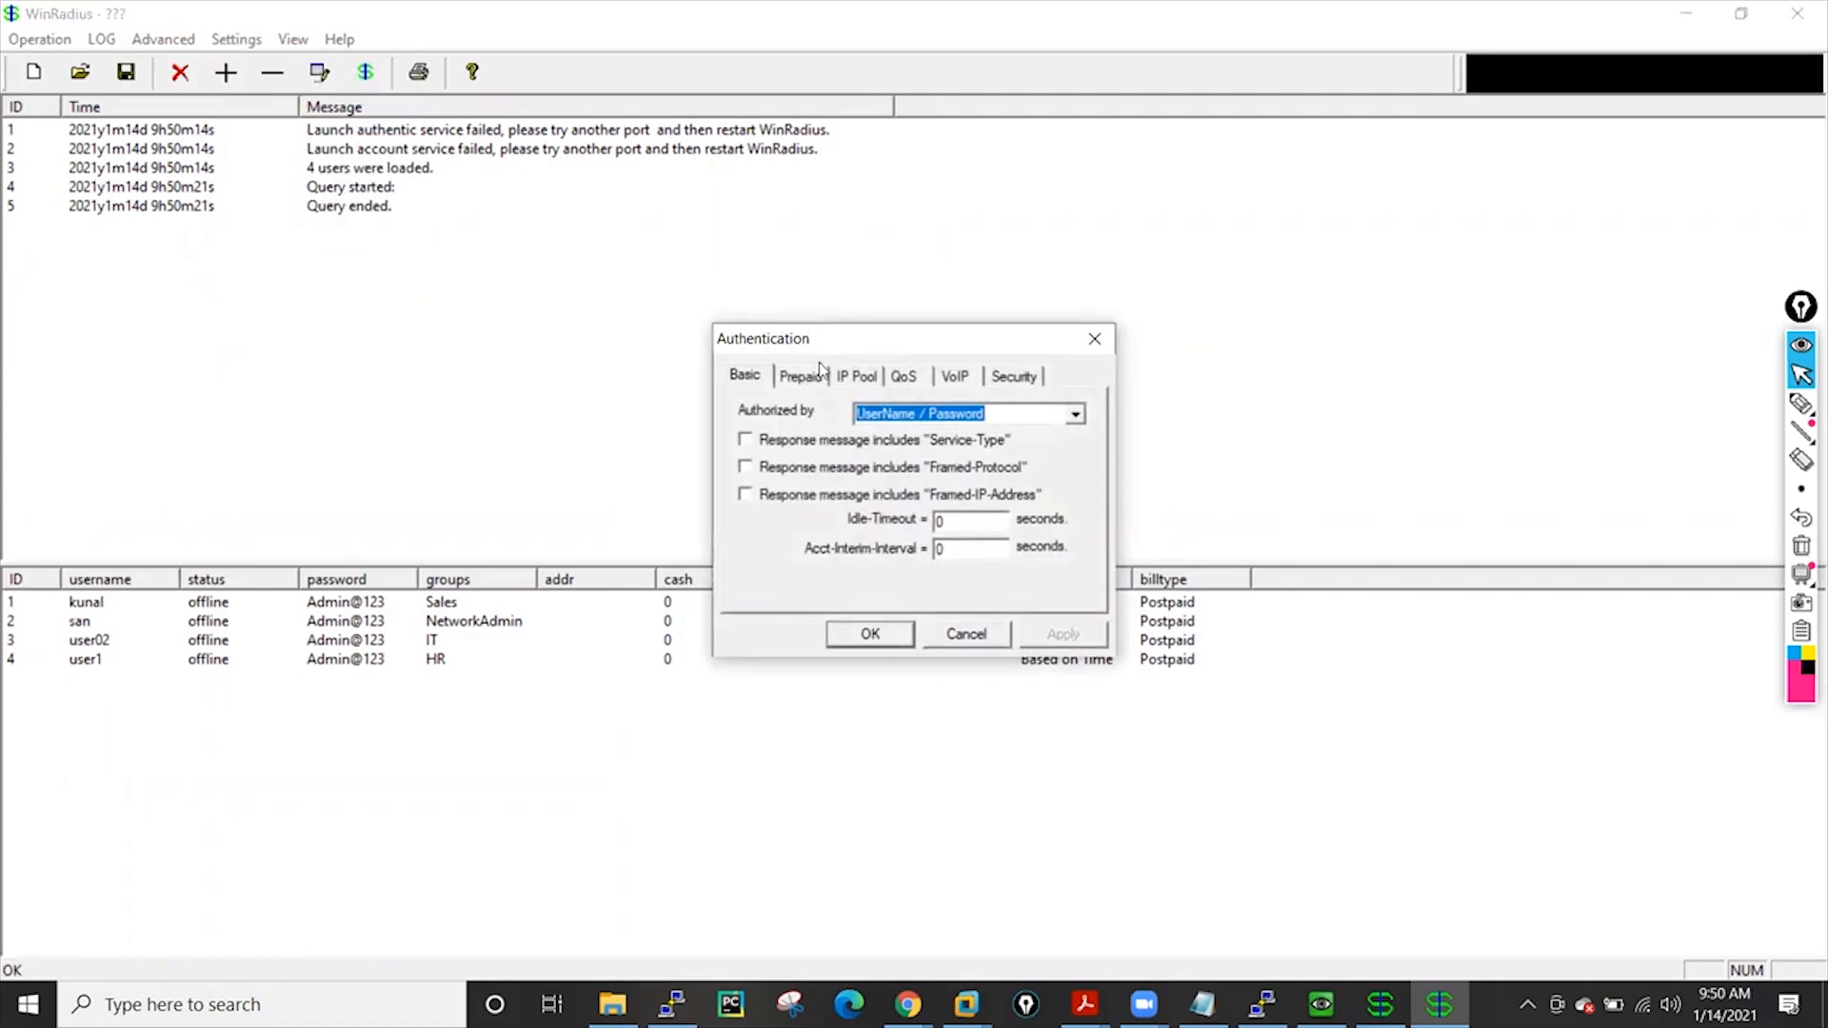
pyautogui.click(965, 636)
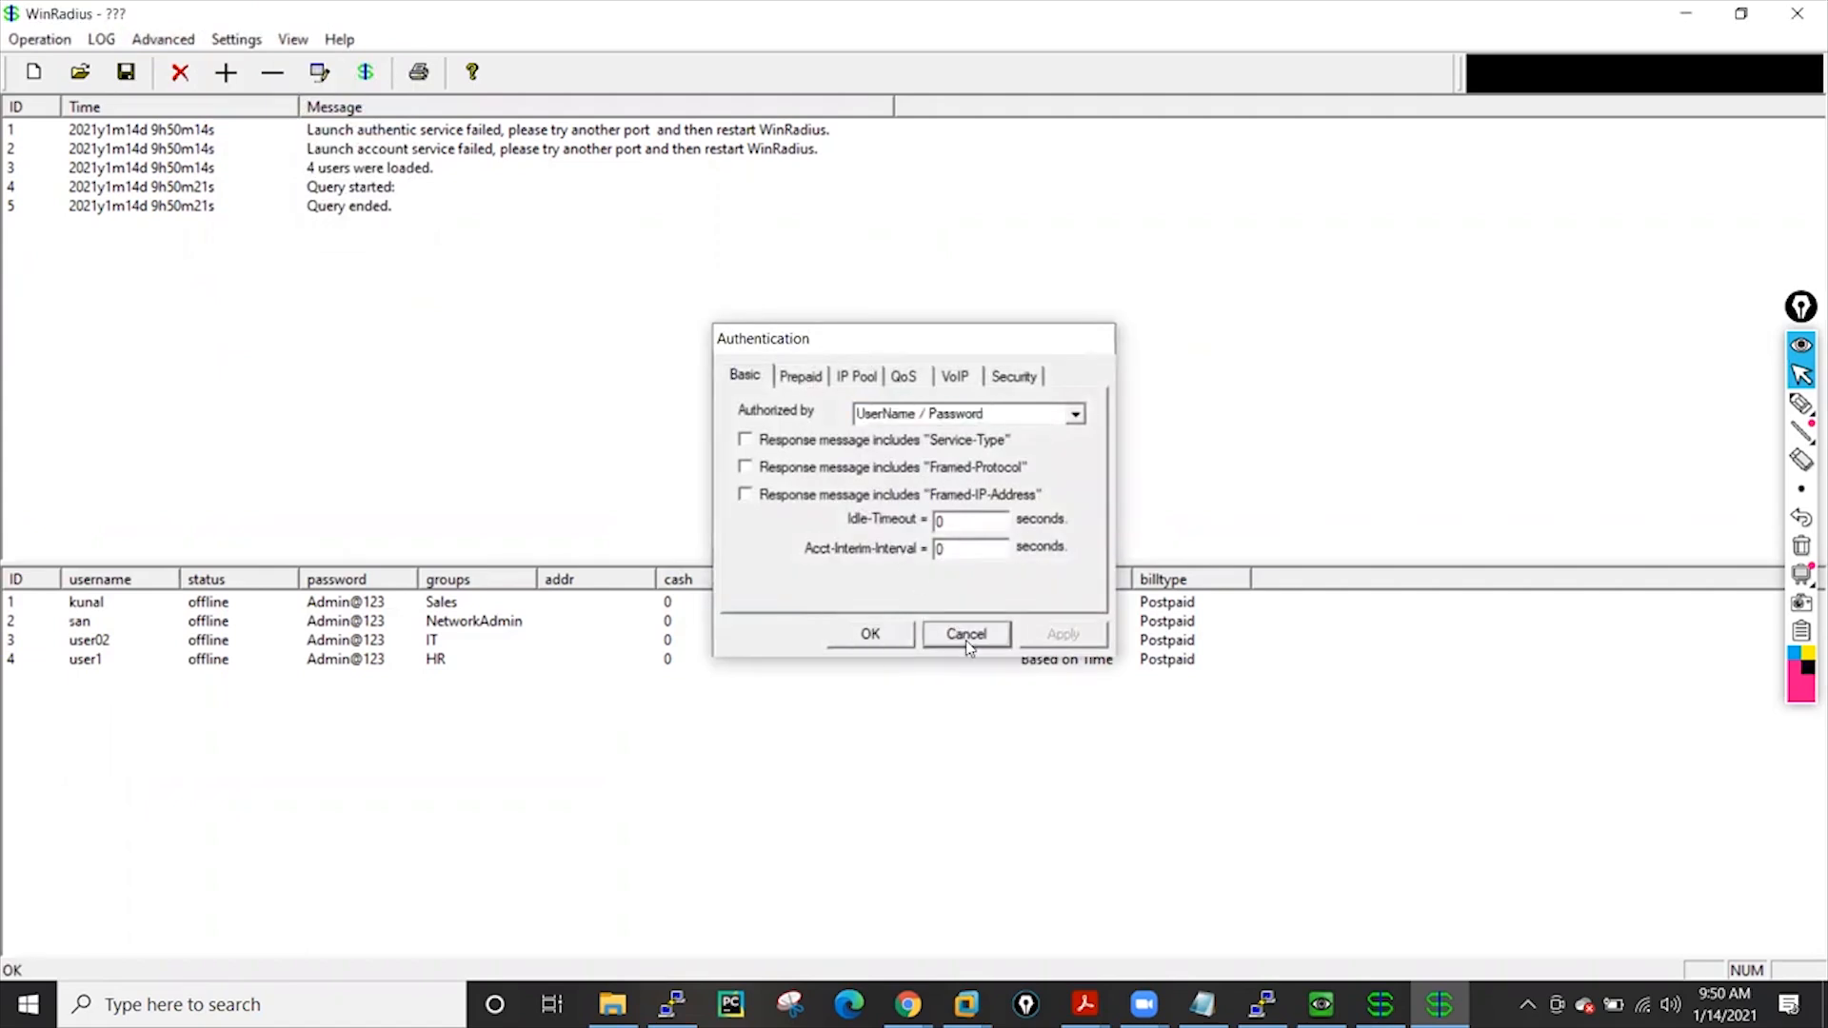
pyautogui.click(244, 42)
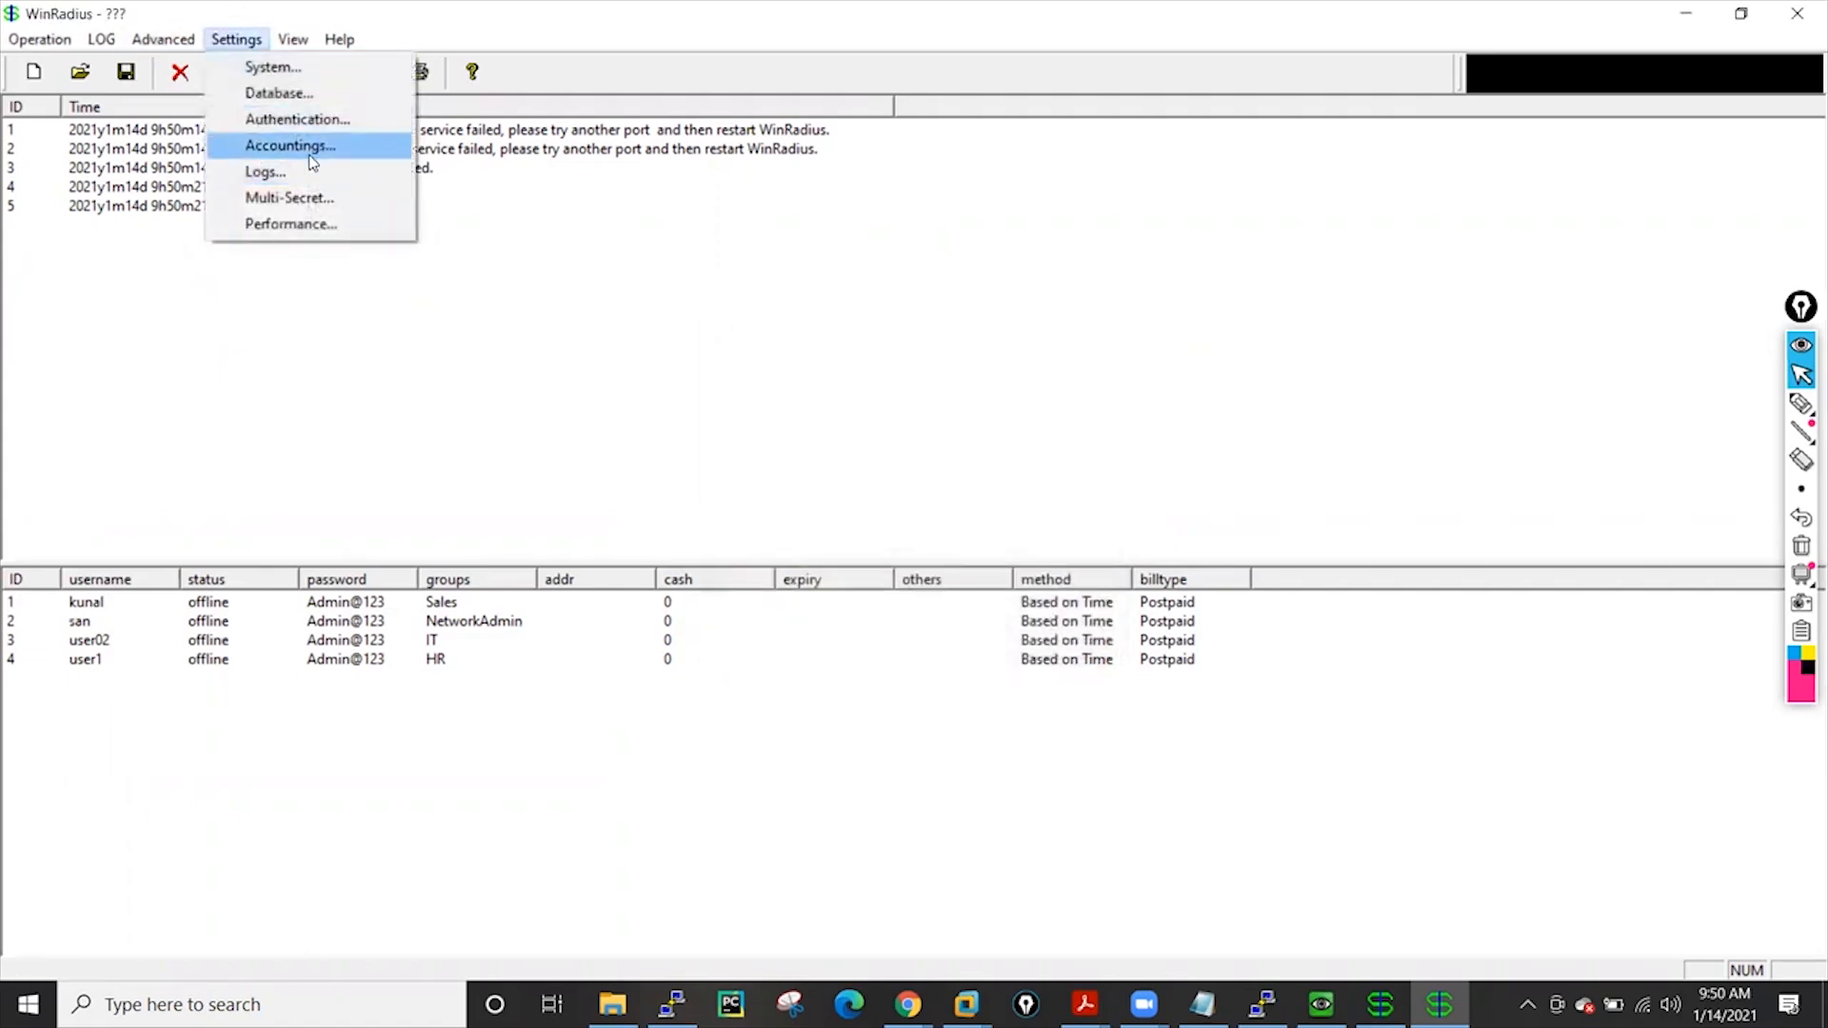
pyautogui.click(295, 146)
pyautogui.click(965, 644)
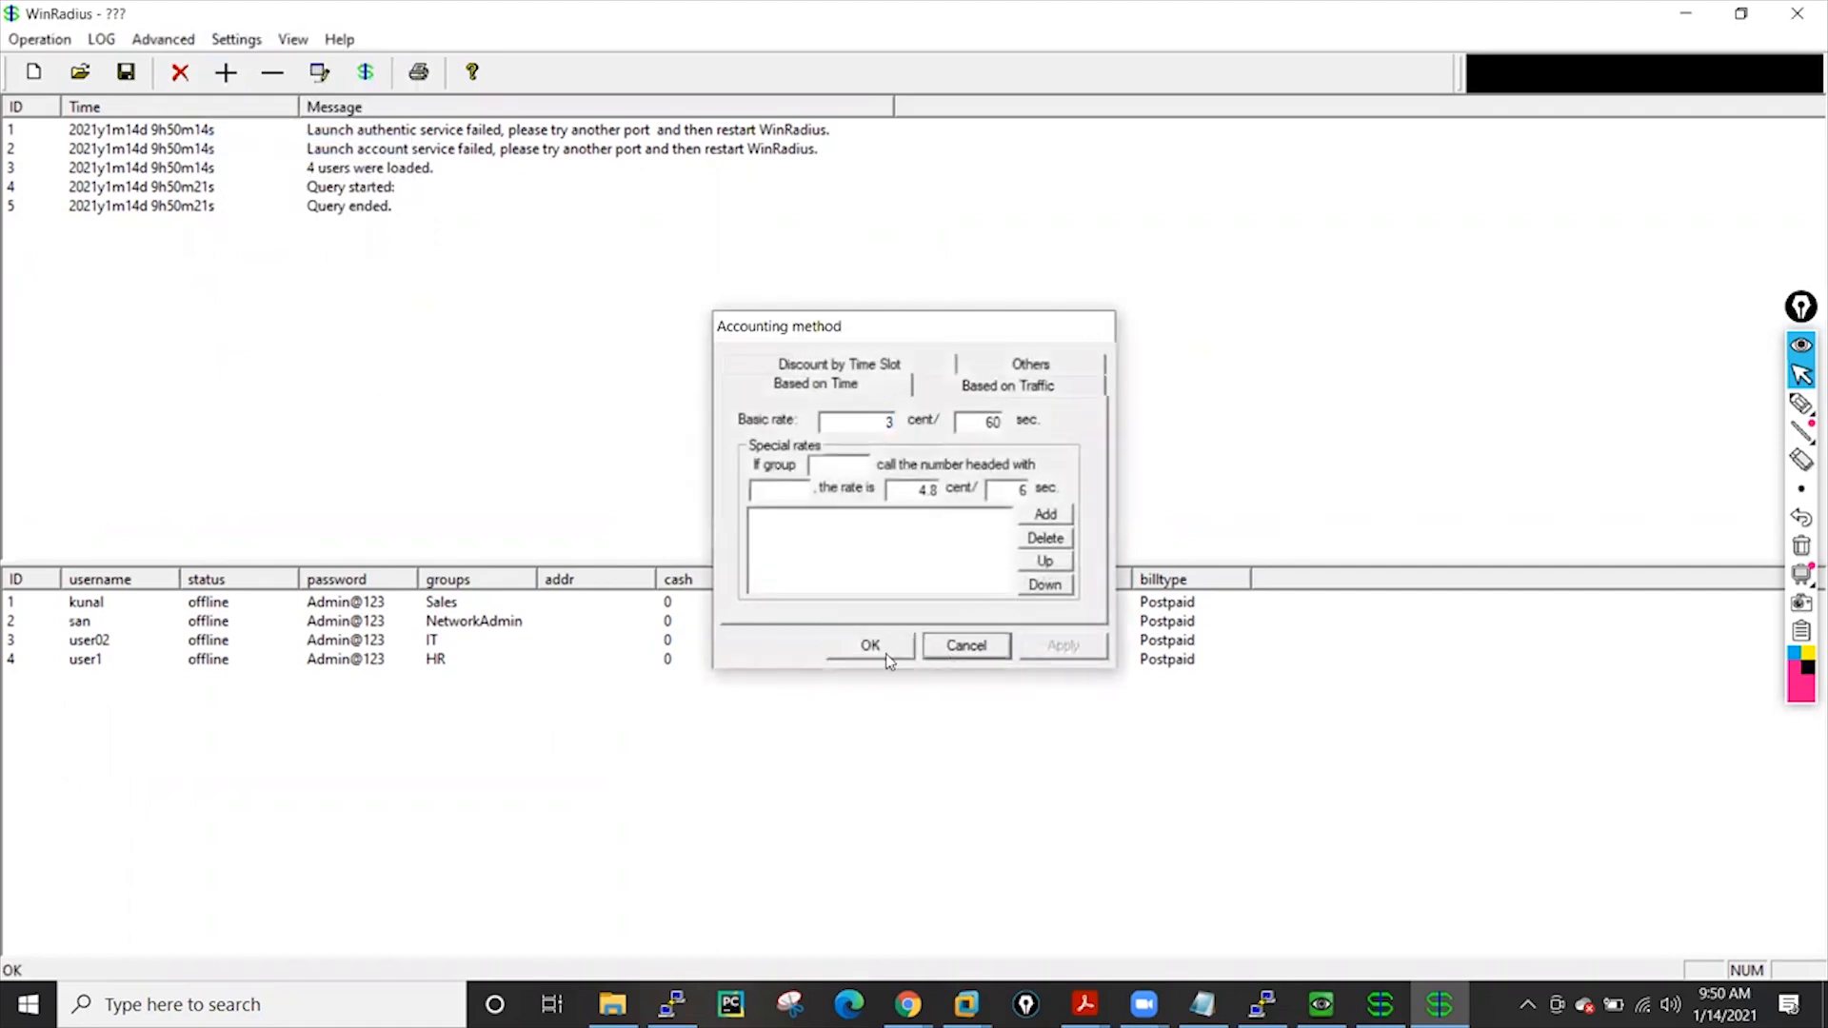
pyautogui.click(236, 39)
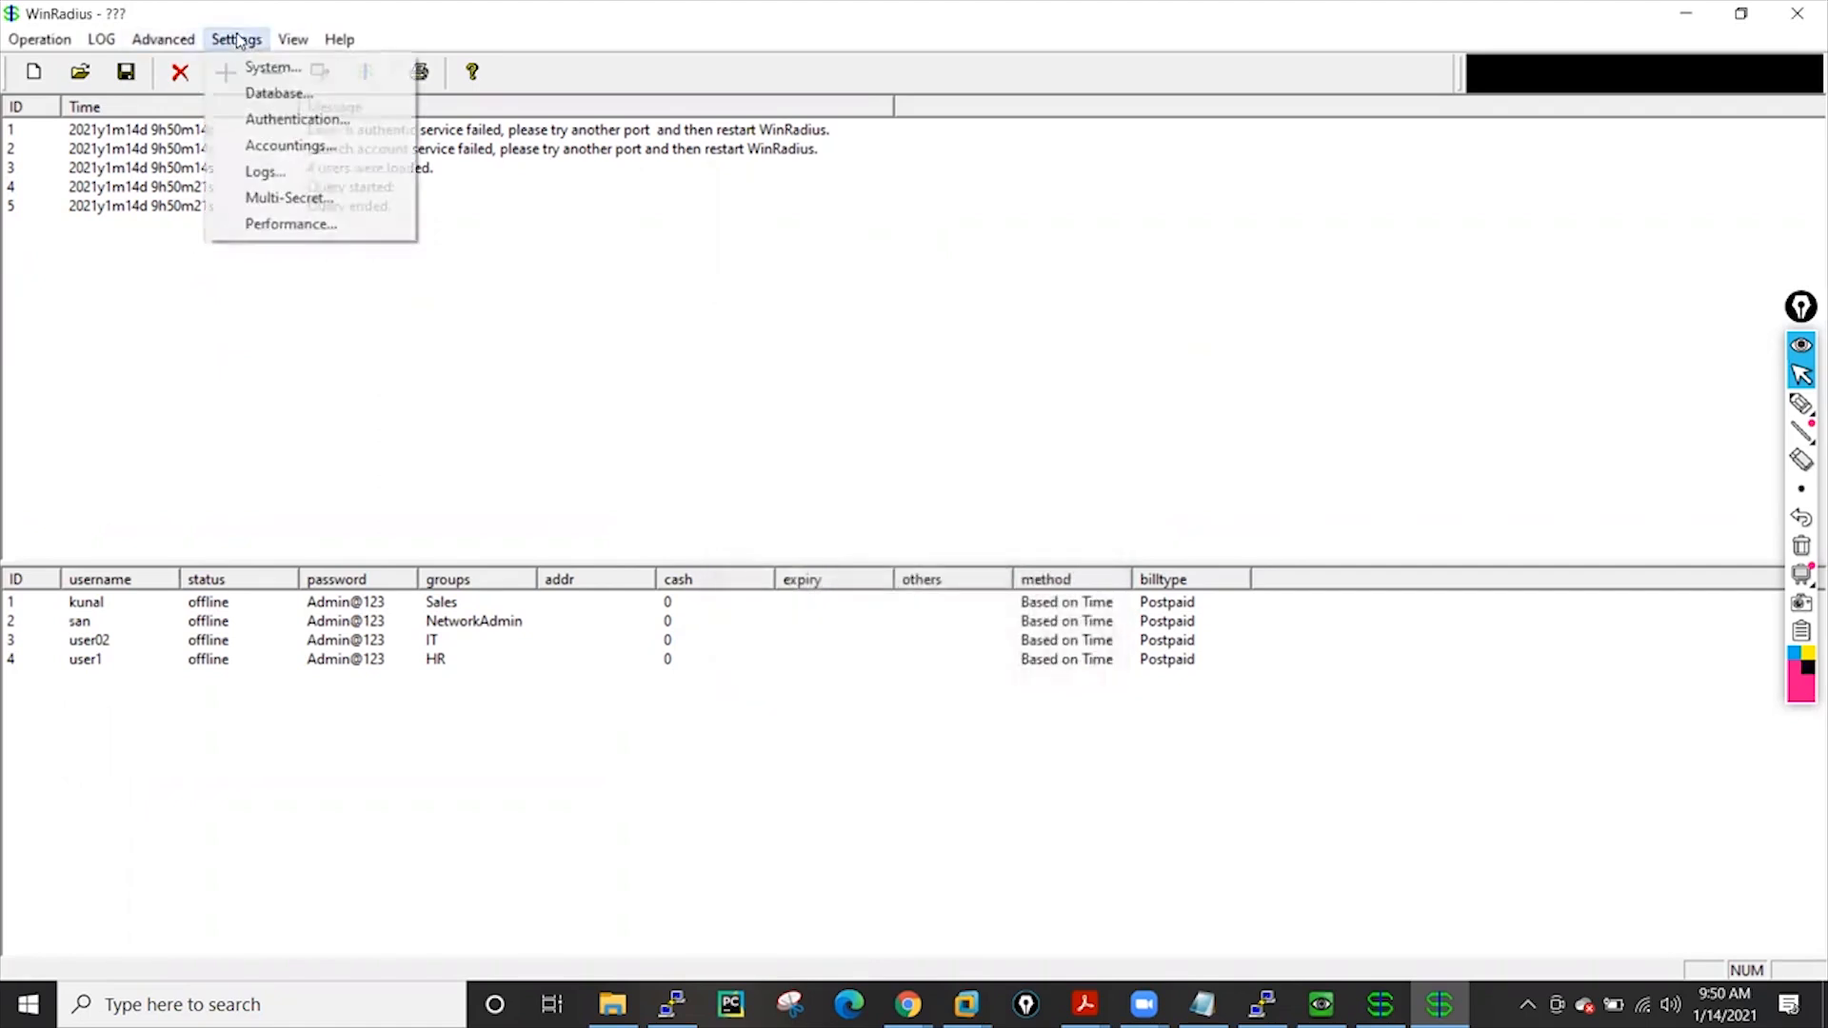
pyautogui.click(304, 75)
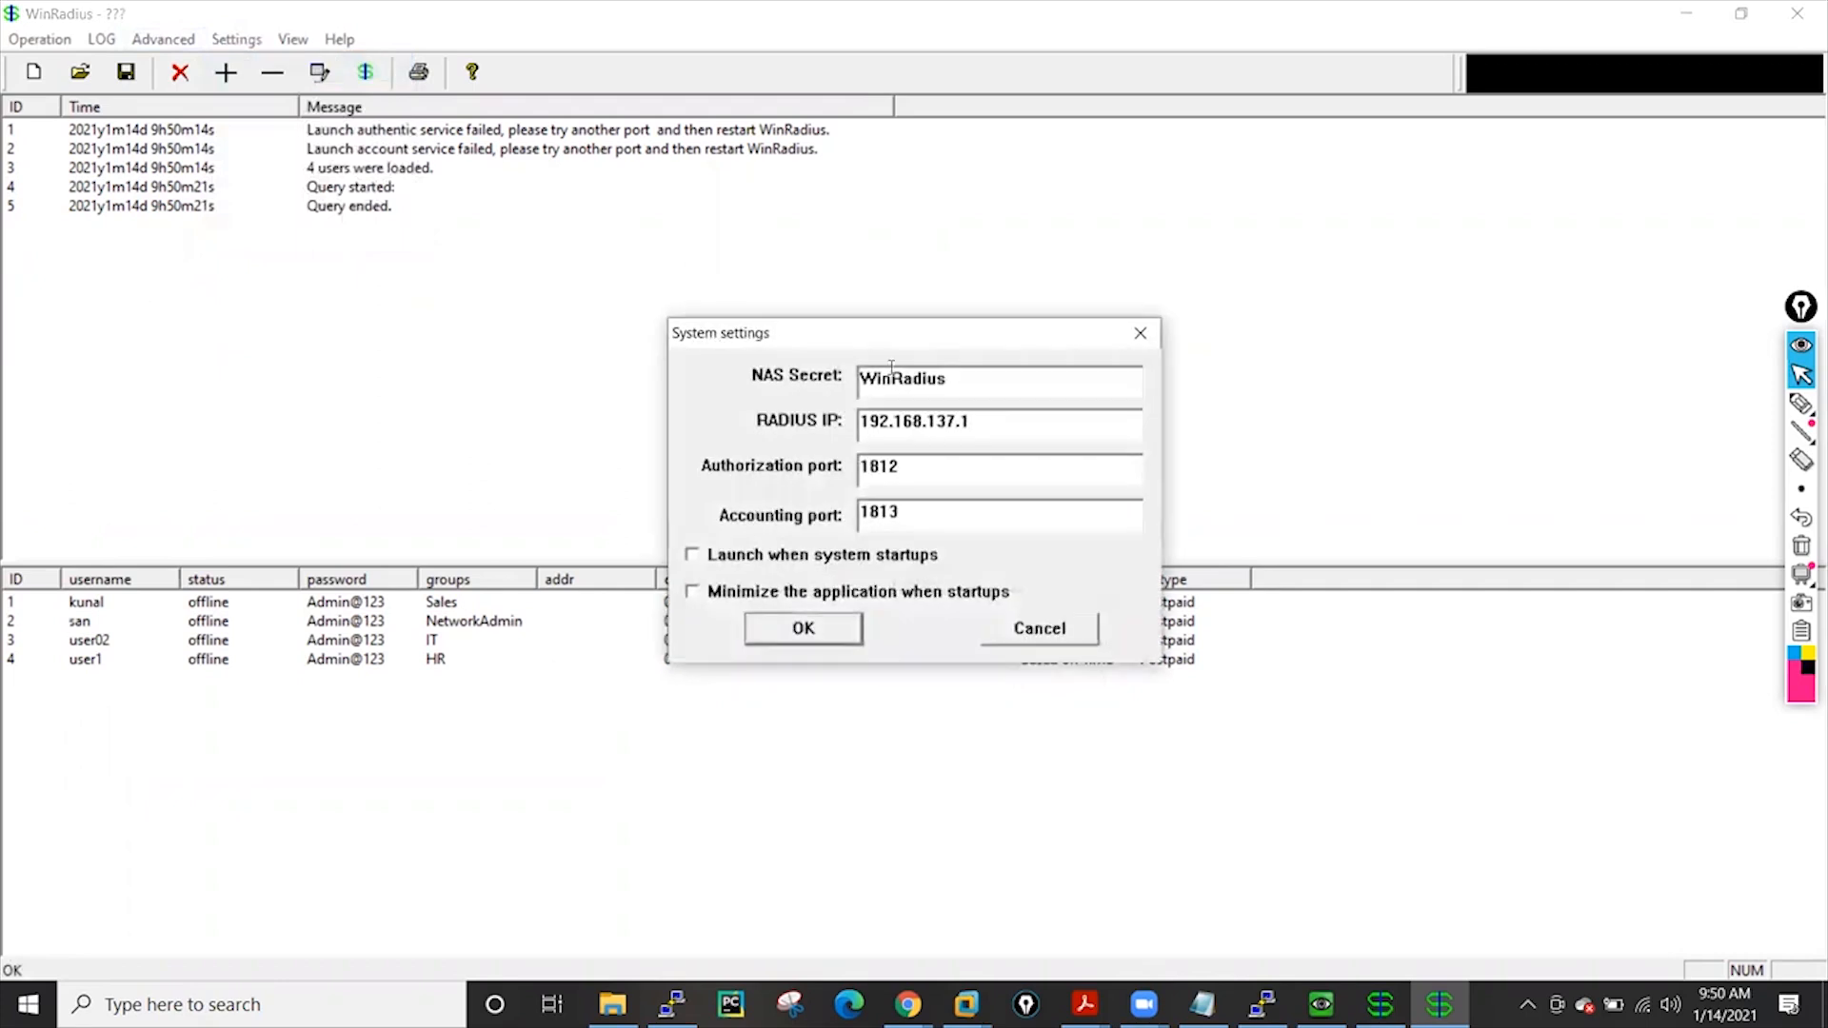
pyautogui.click(1041, 630)
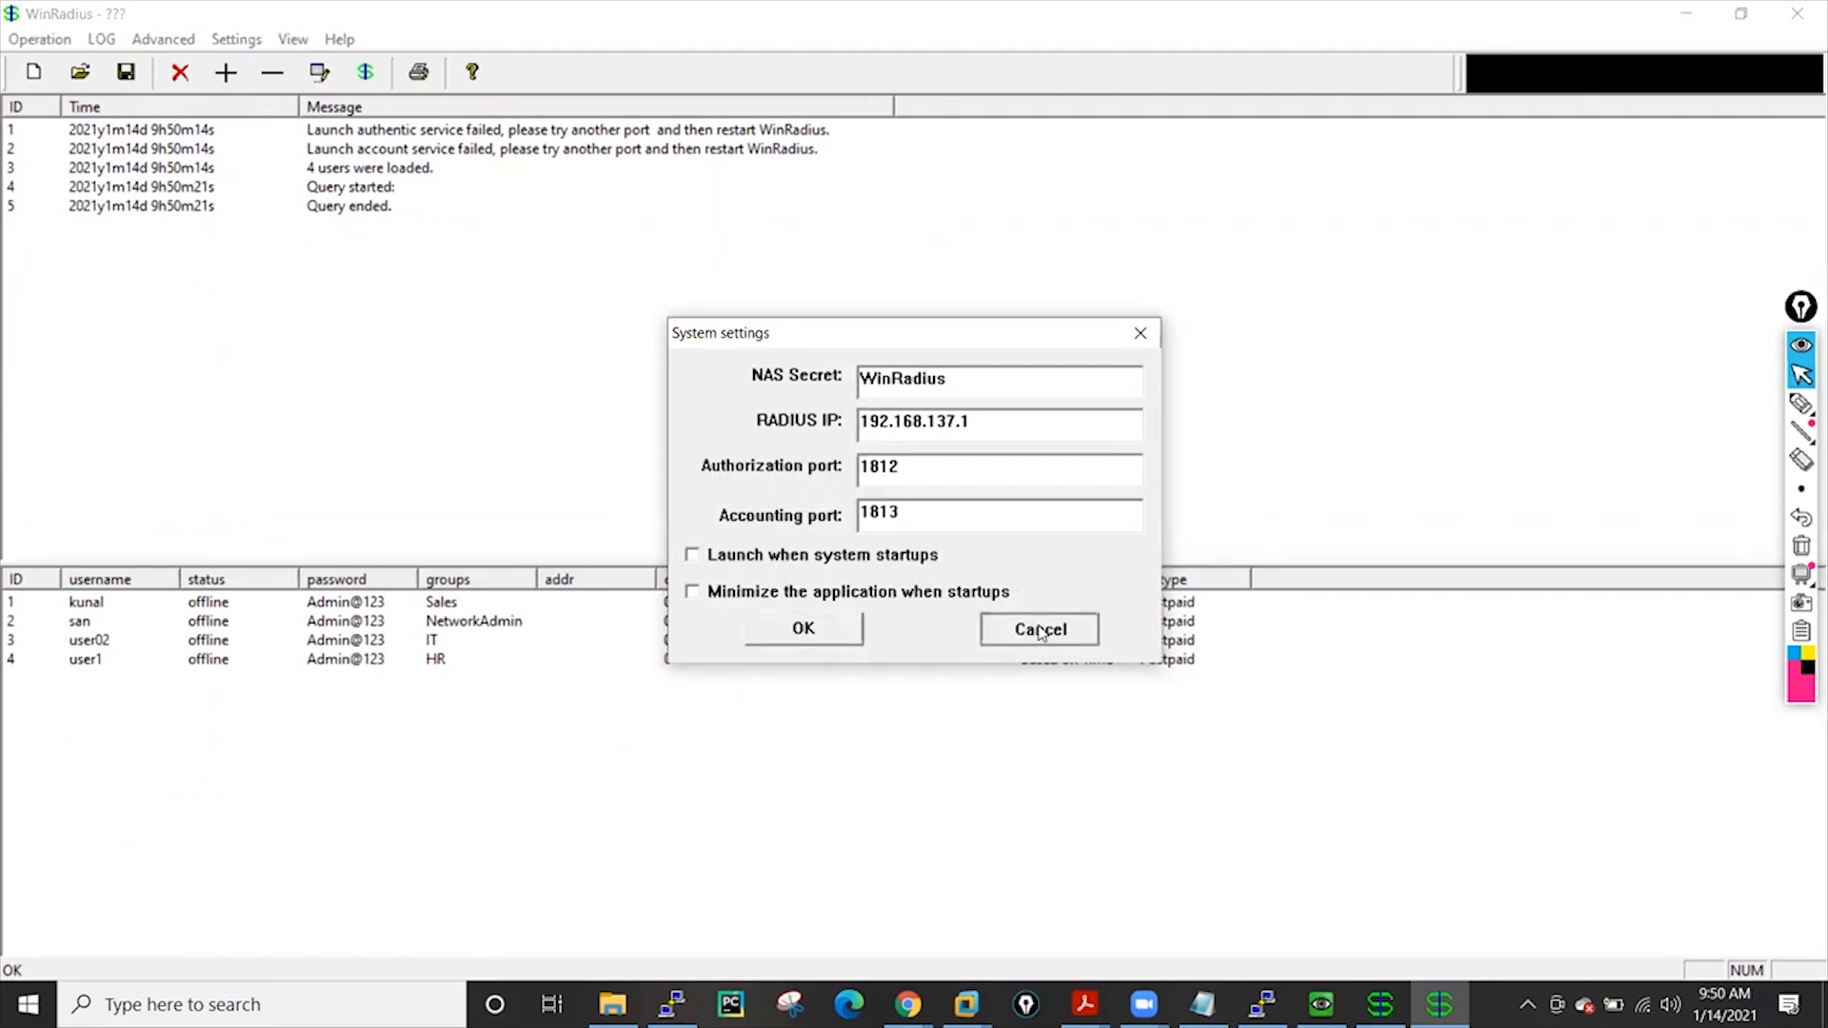
pyautogui.click(1690, 12)
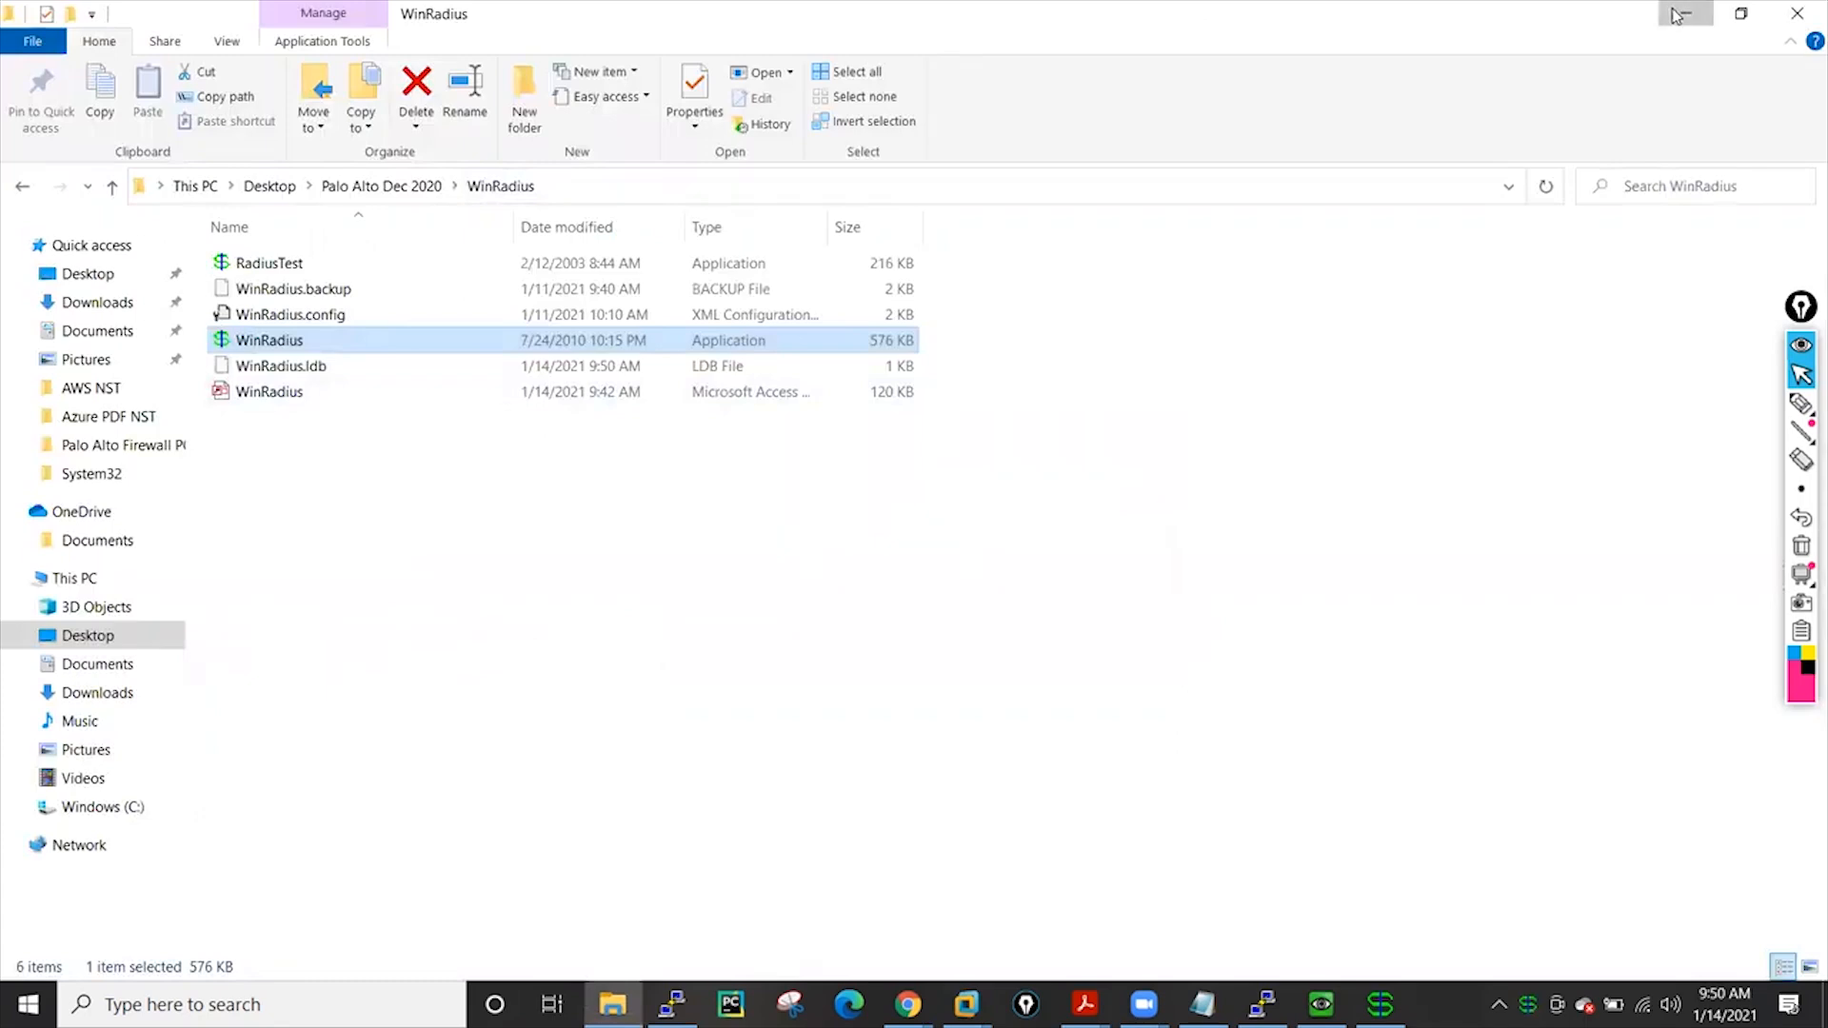
# Send an access request for san, clear the old output, and send a fresh request
pyautogui.click(1677, 15)
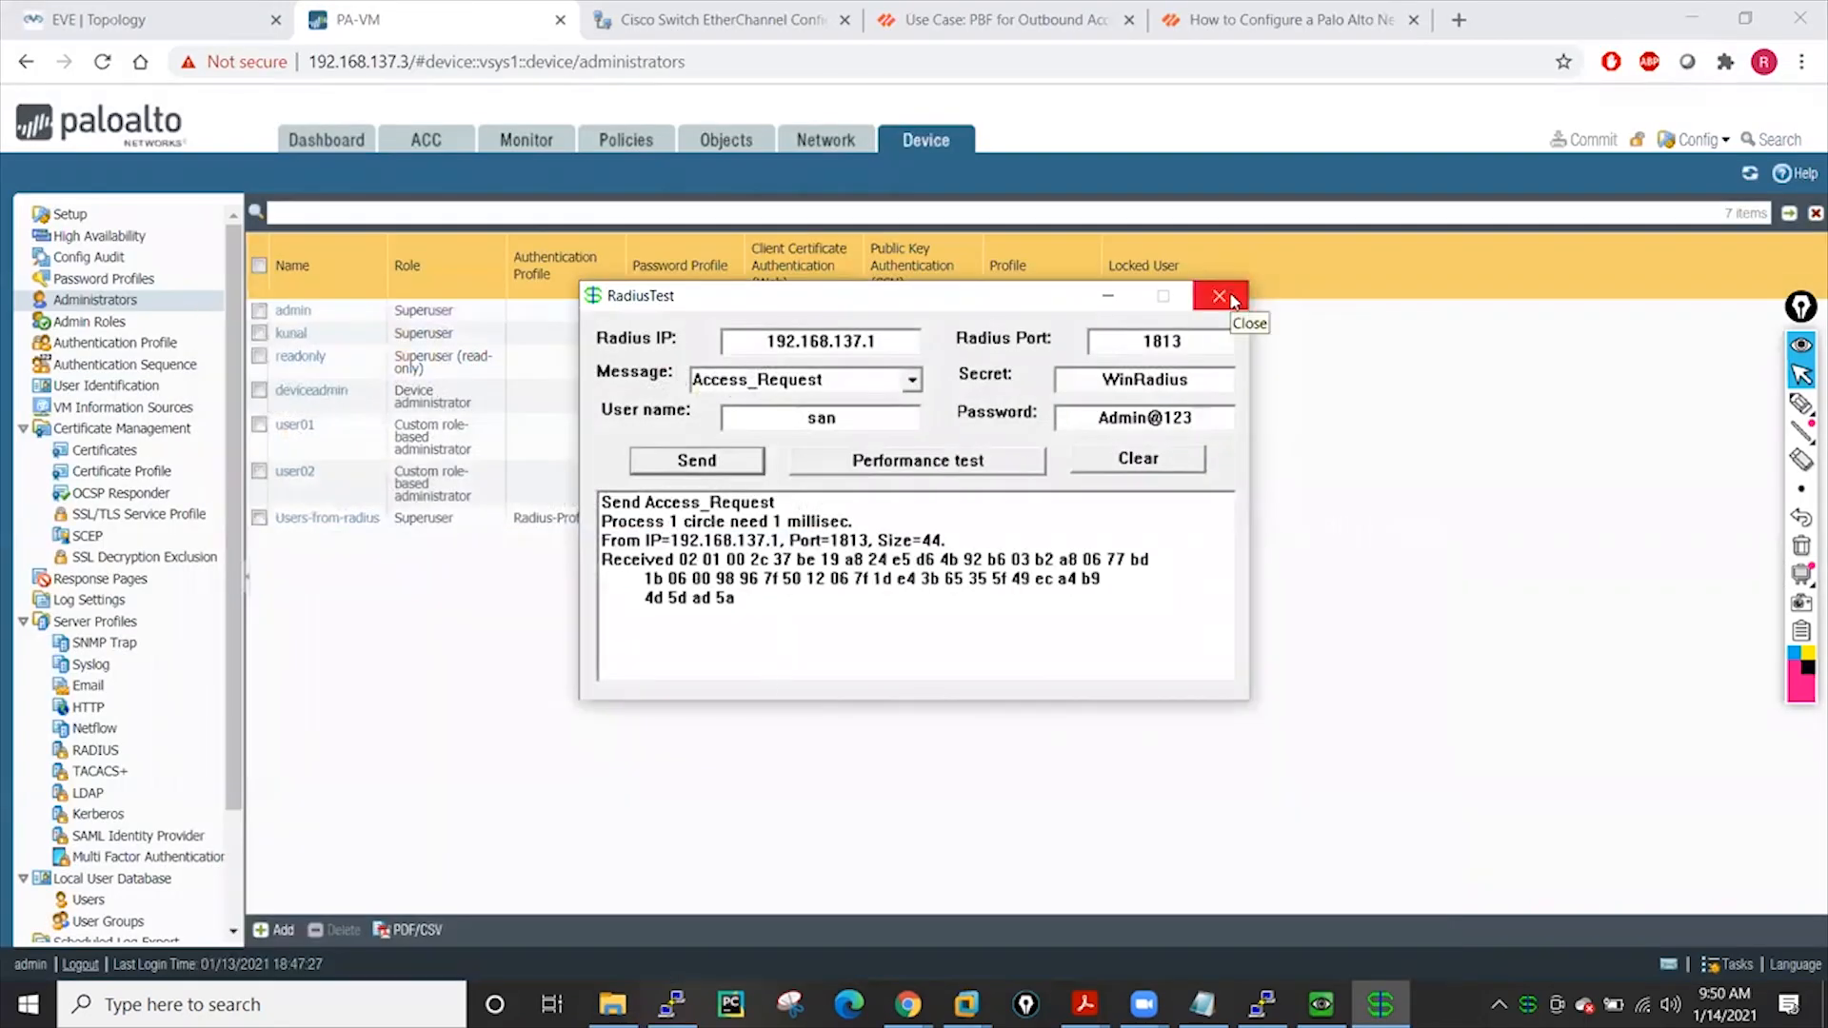
pyautogui.click(696, 460)
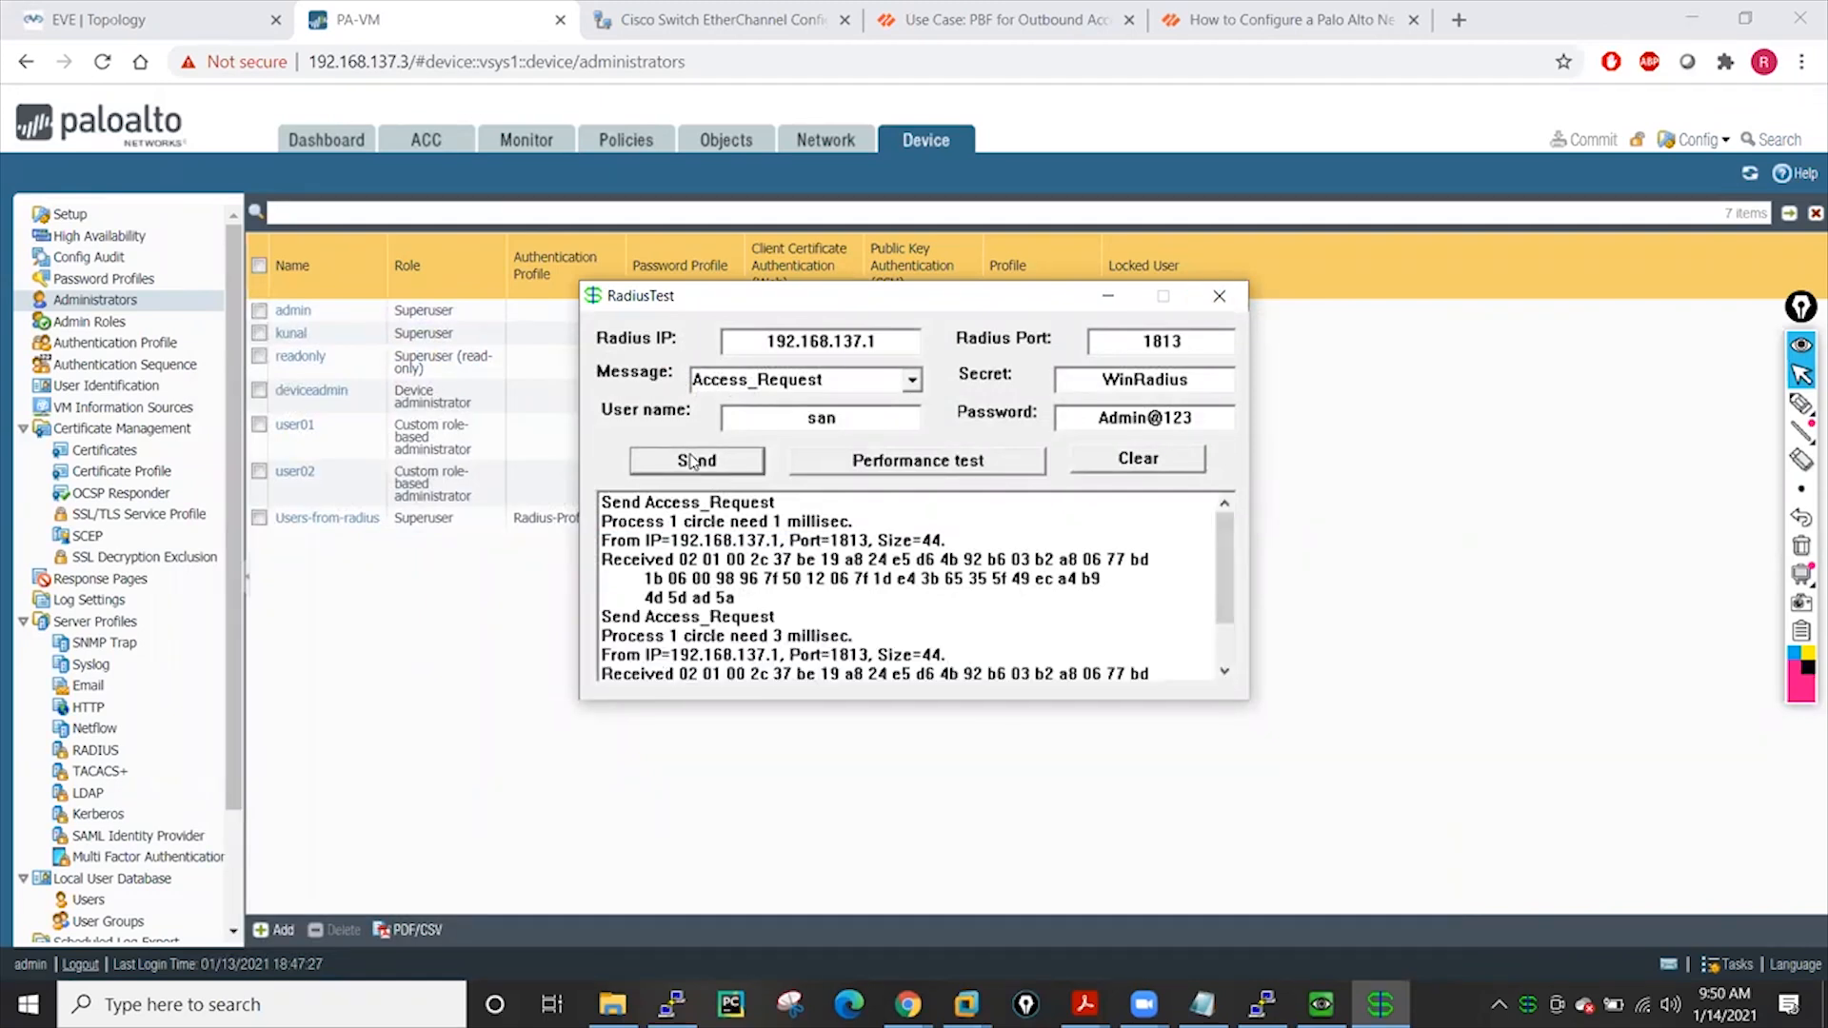
pyautogui.scroll(-1, 861, 648)
pyautogui.scroll(-1, 861, 647)
pyautogui.scroll(2, 881, 512)
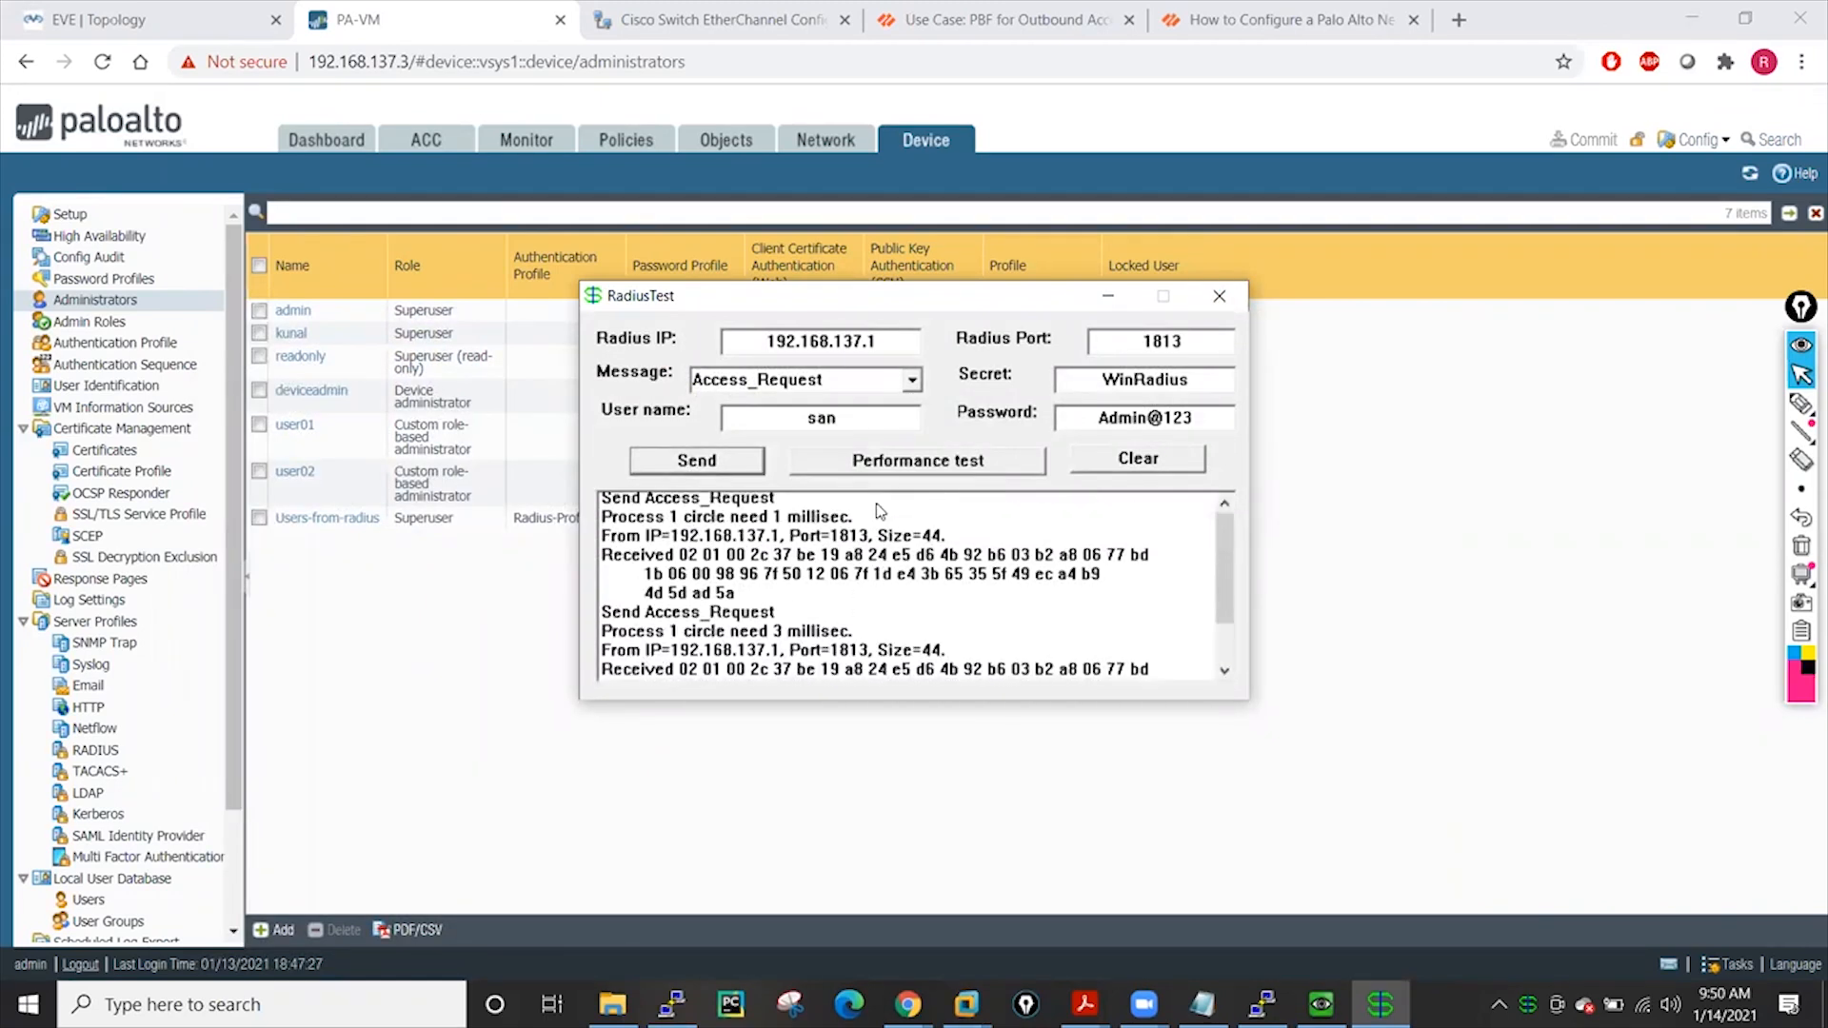
pyautogui.click(1126, 464)
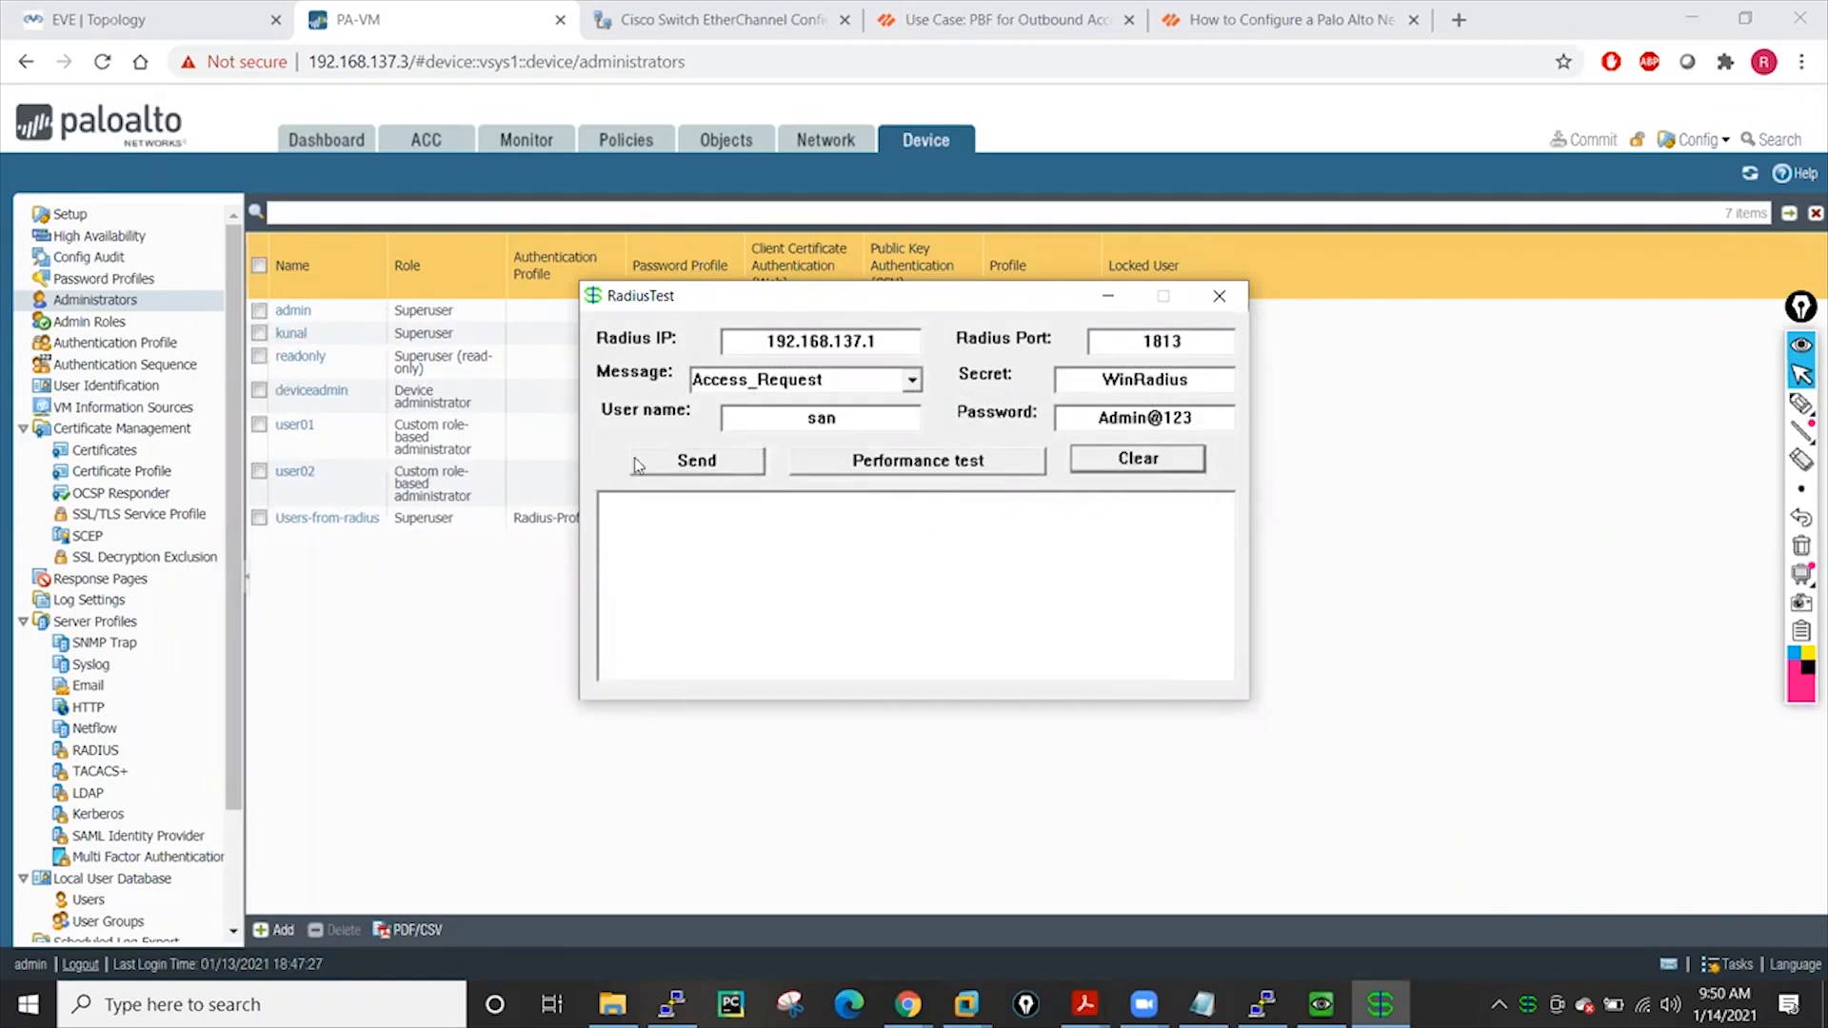
pyautogui.click(692, 461)
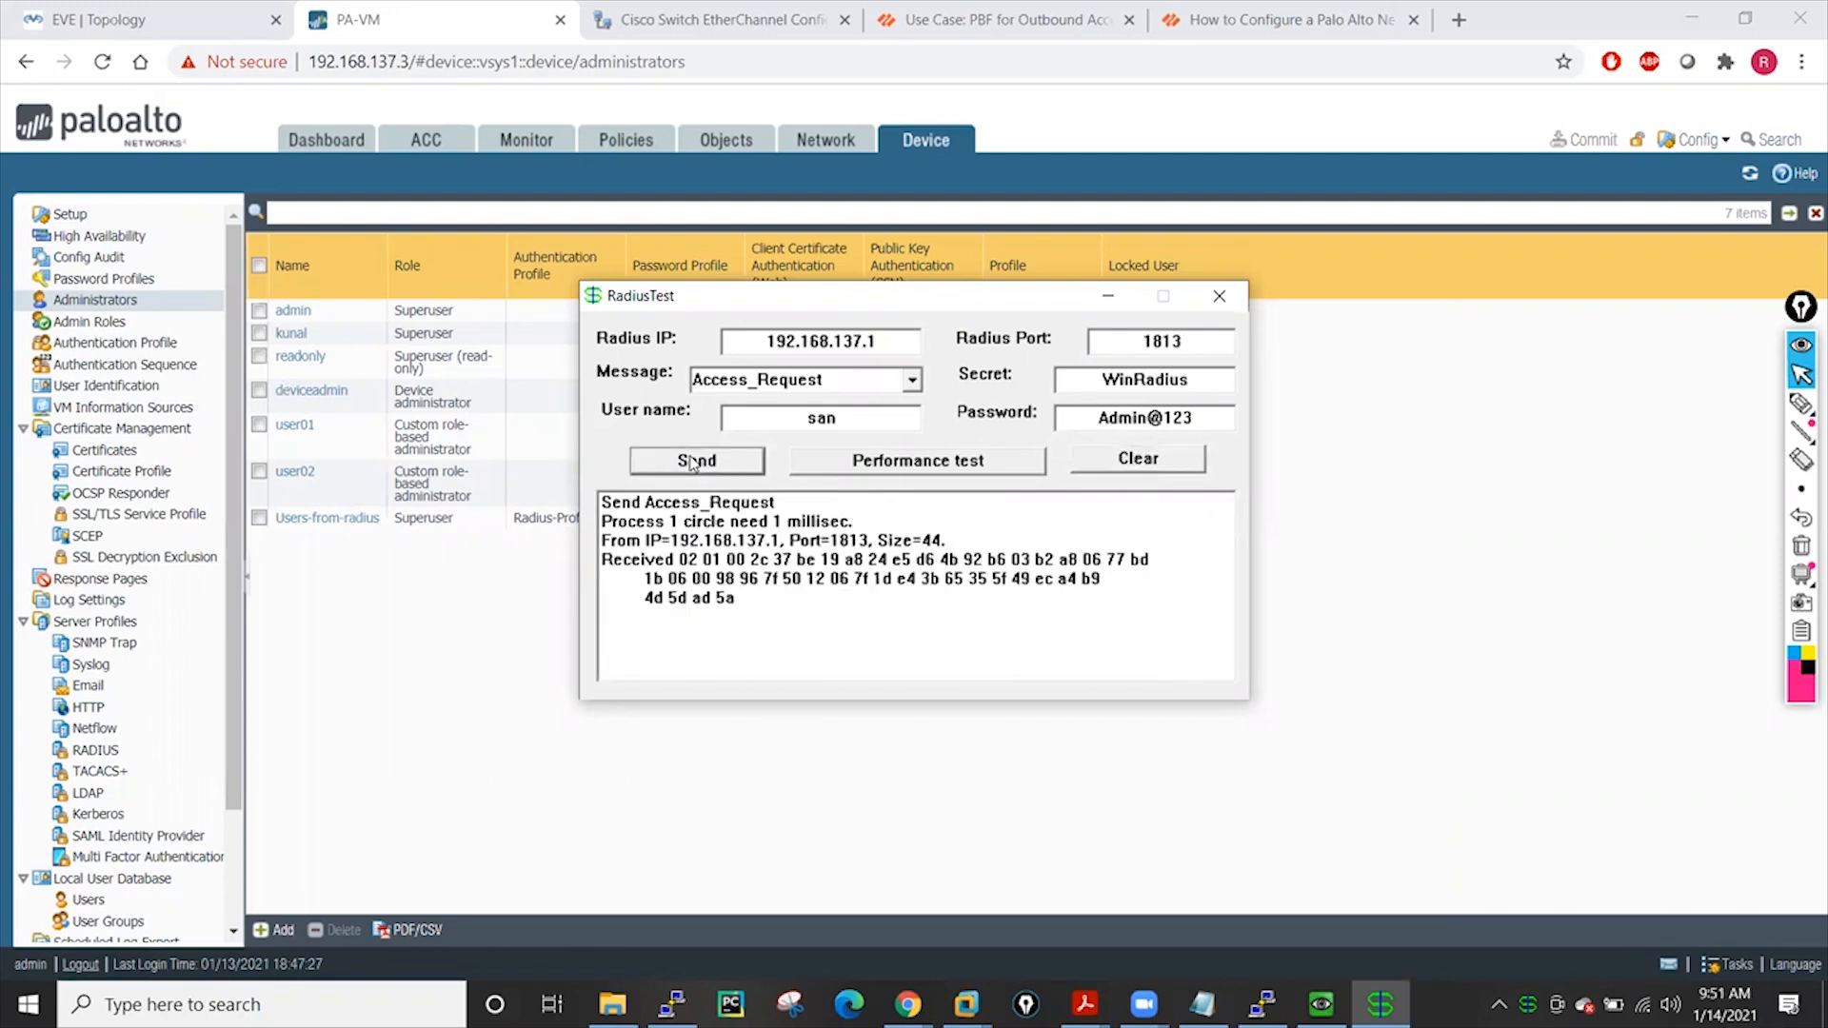
# Confirm the message type stays Access_Request, then minimize RadiusTest
pyautogui.click(914, 380)
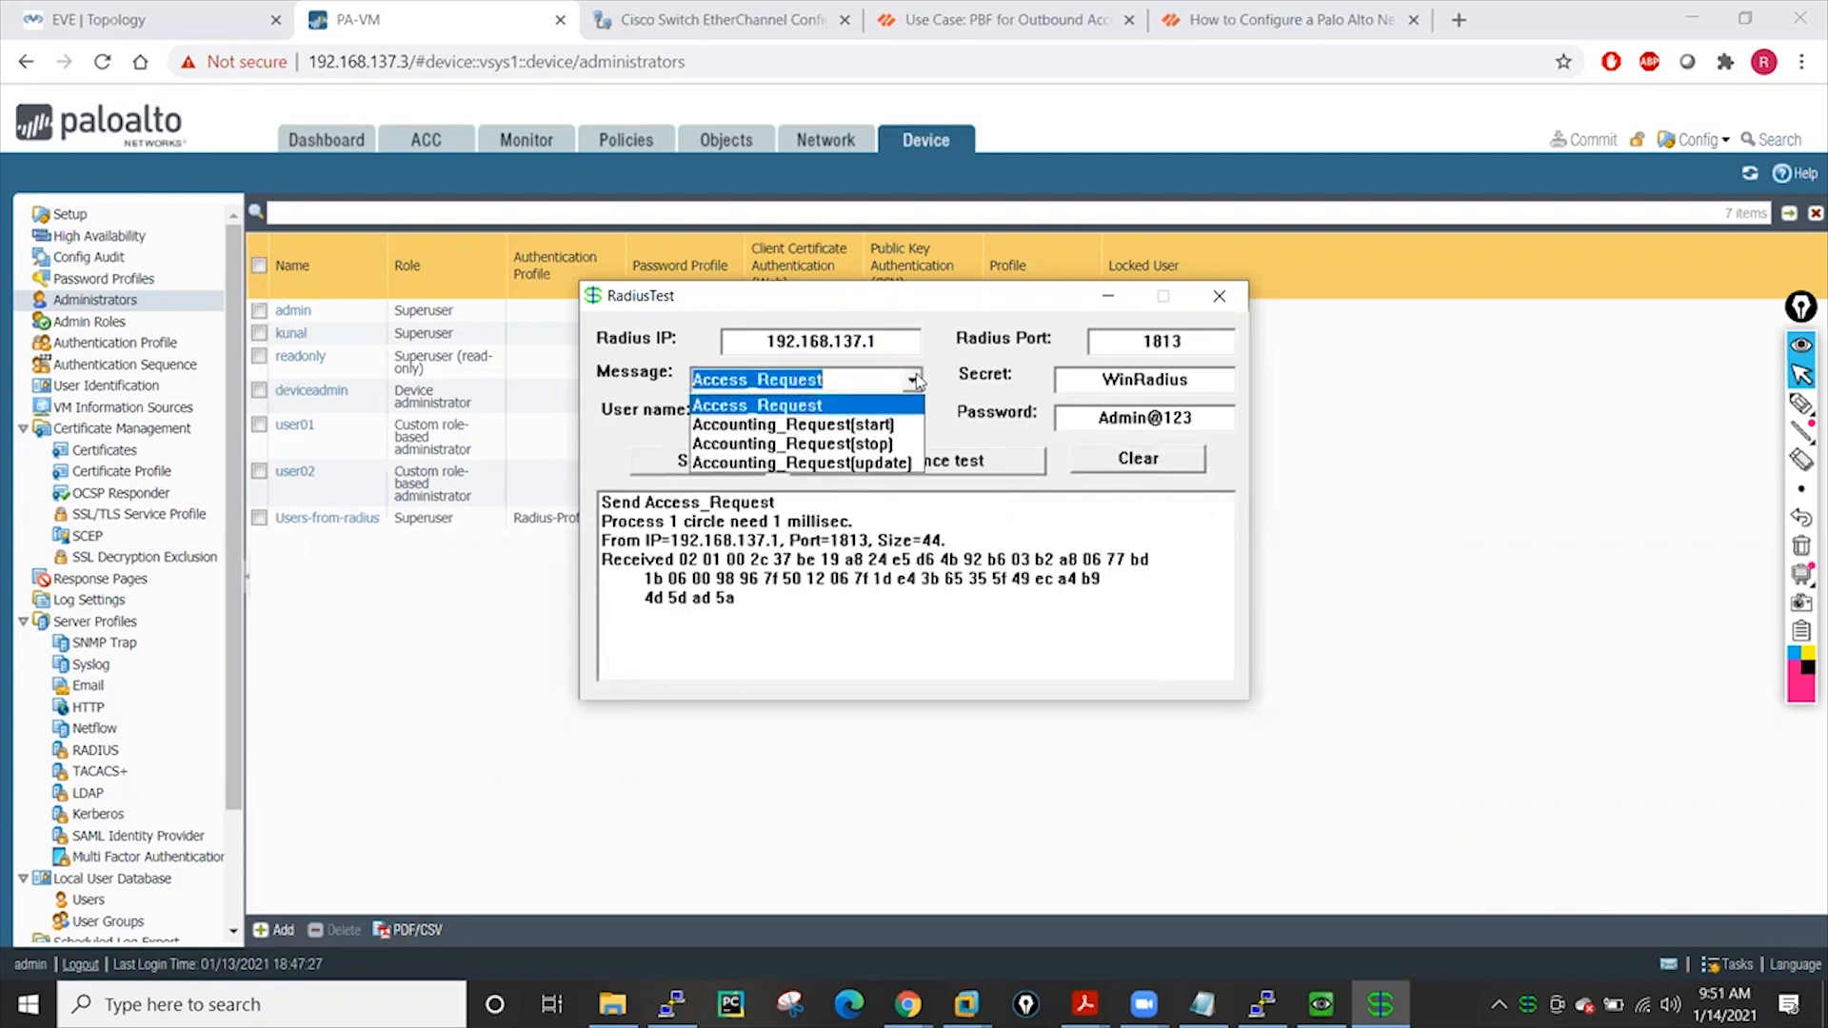
pyautogui.click(914, 380)
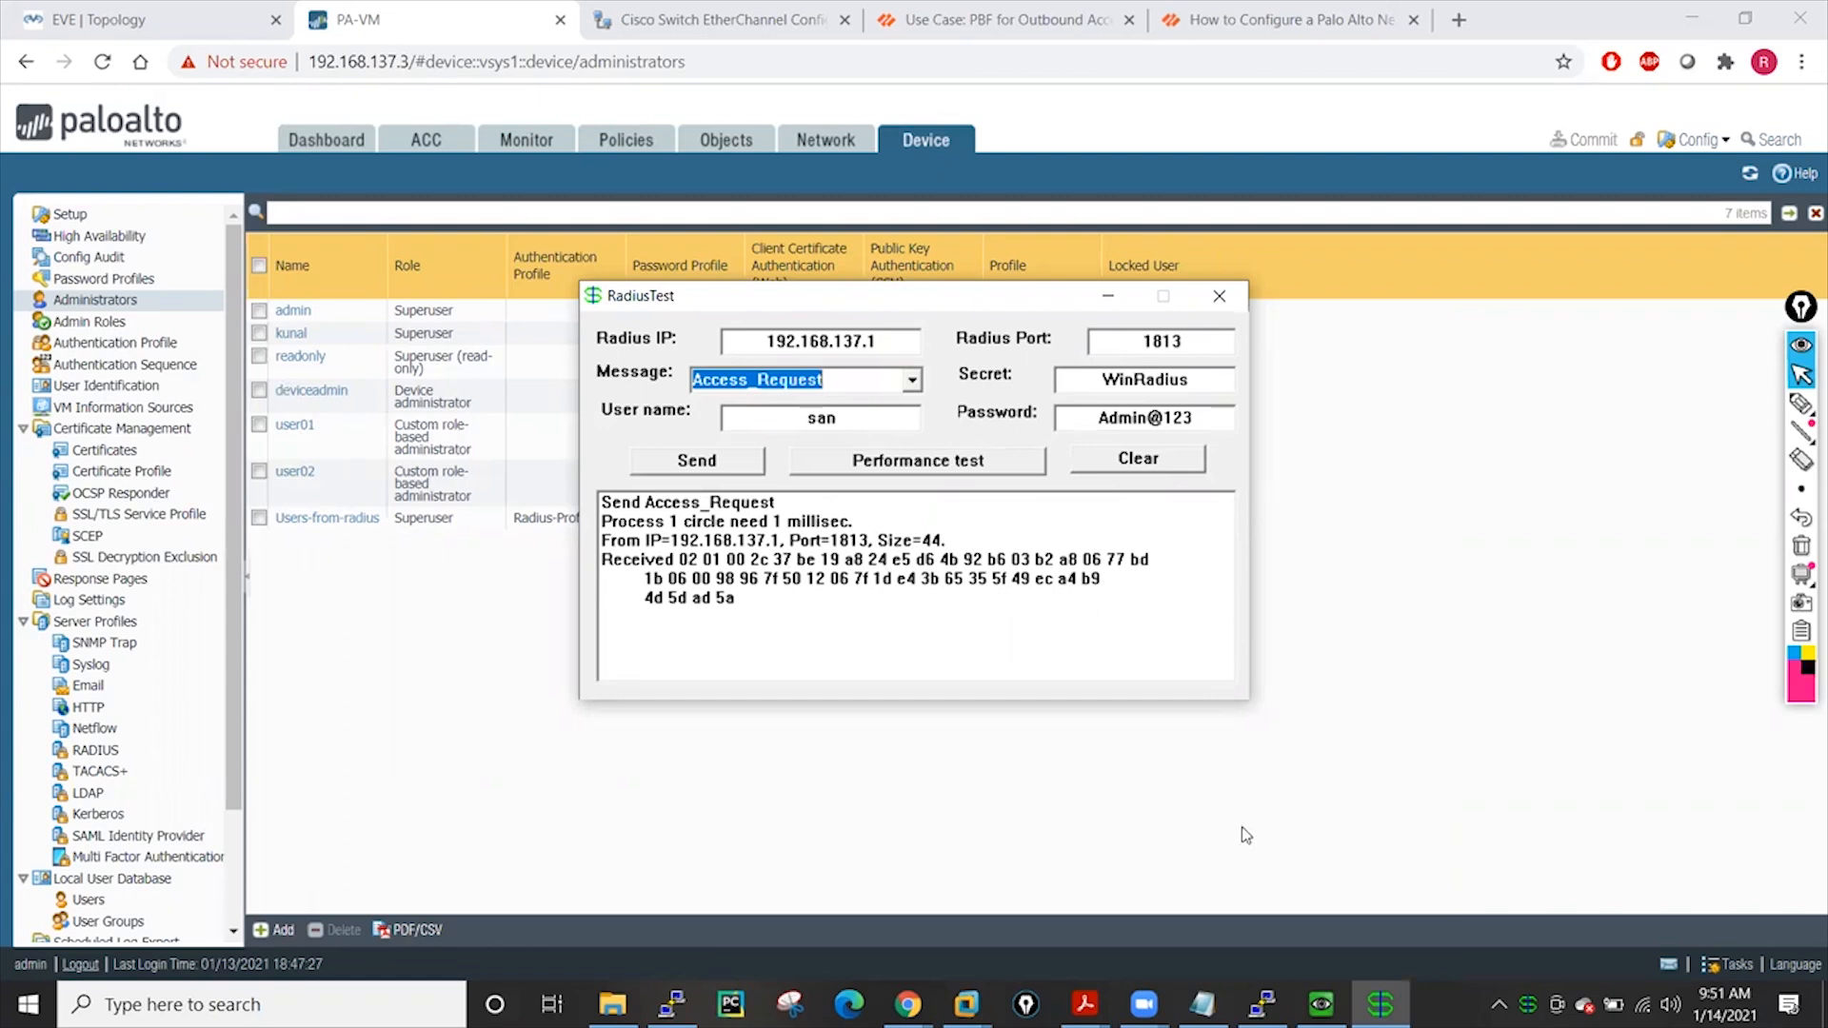
pyautogui.click(1381, 1004)
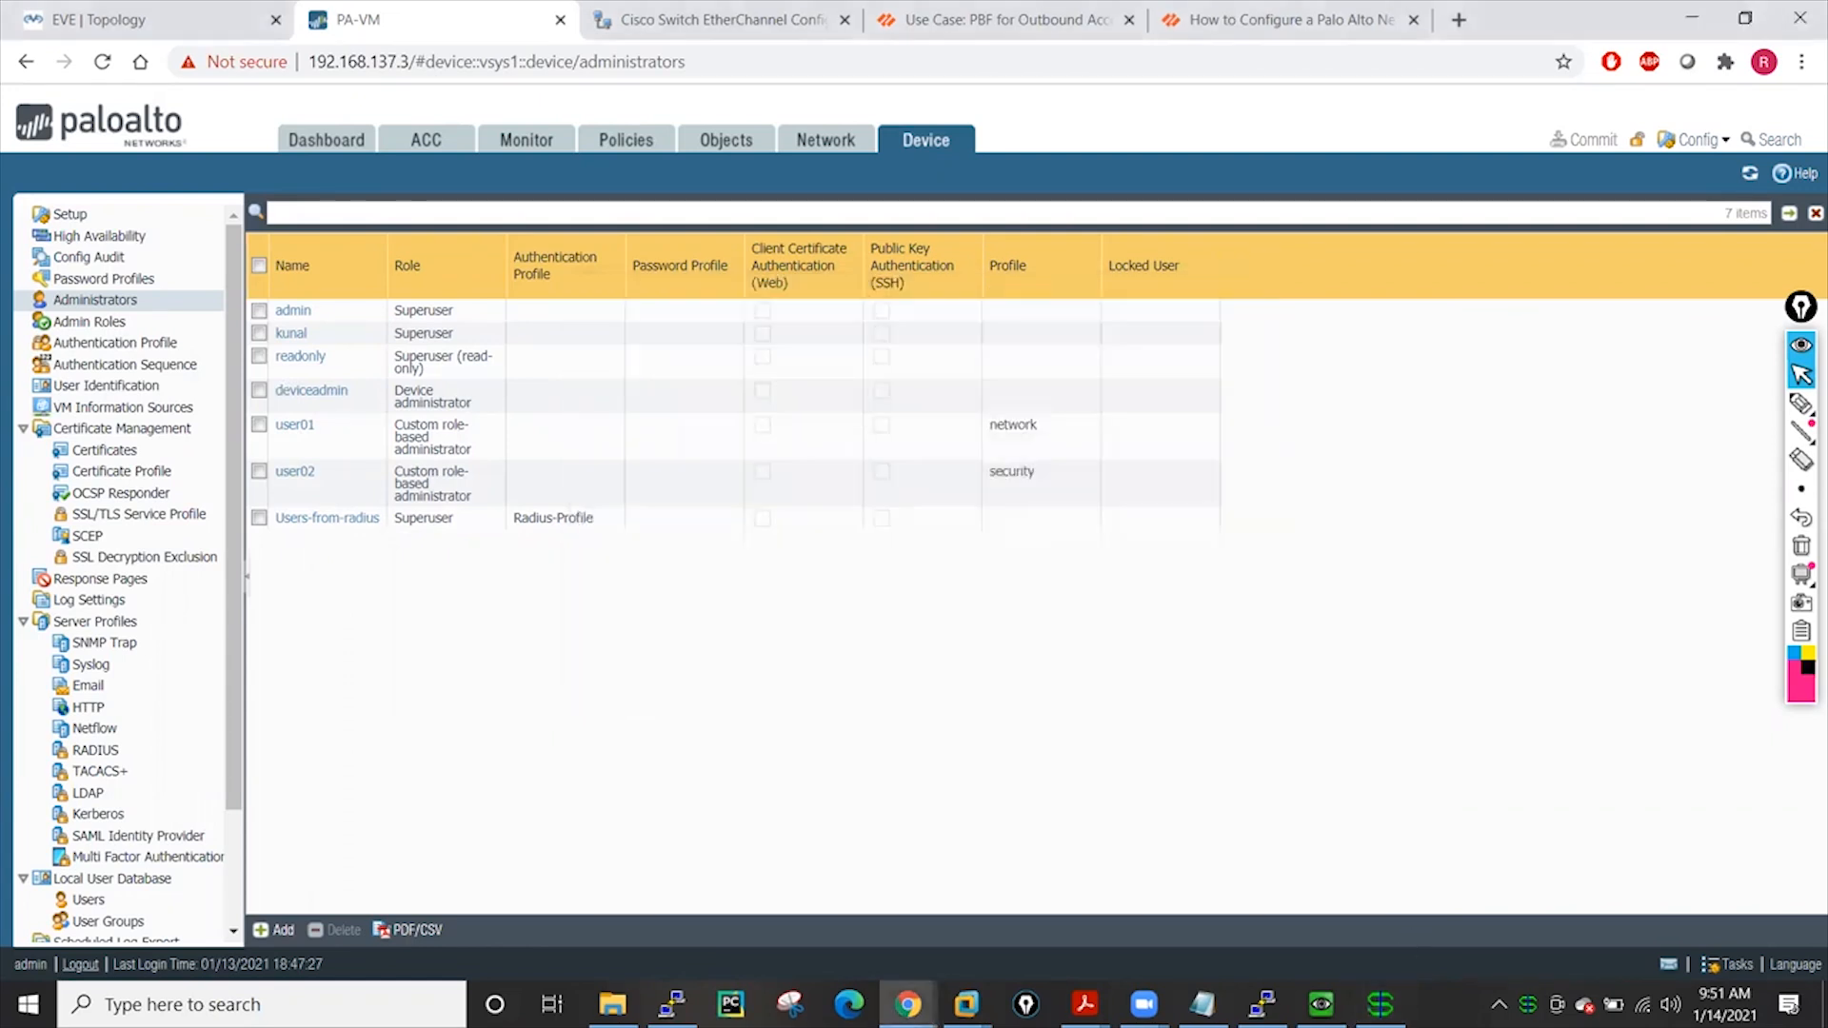
# Bring the WinRadius server window to the front from the system tray
pyautogui.click(1498, 1004)
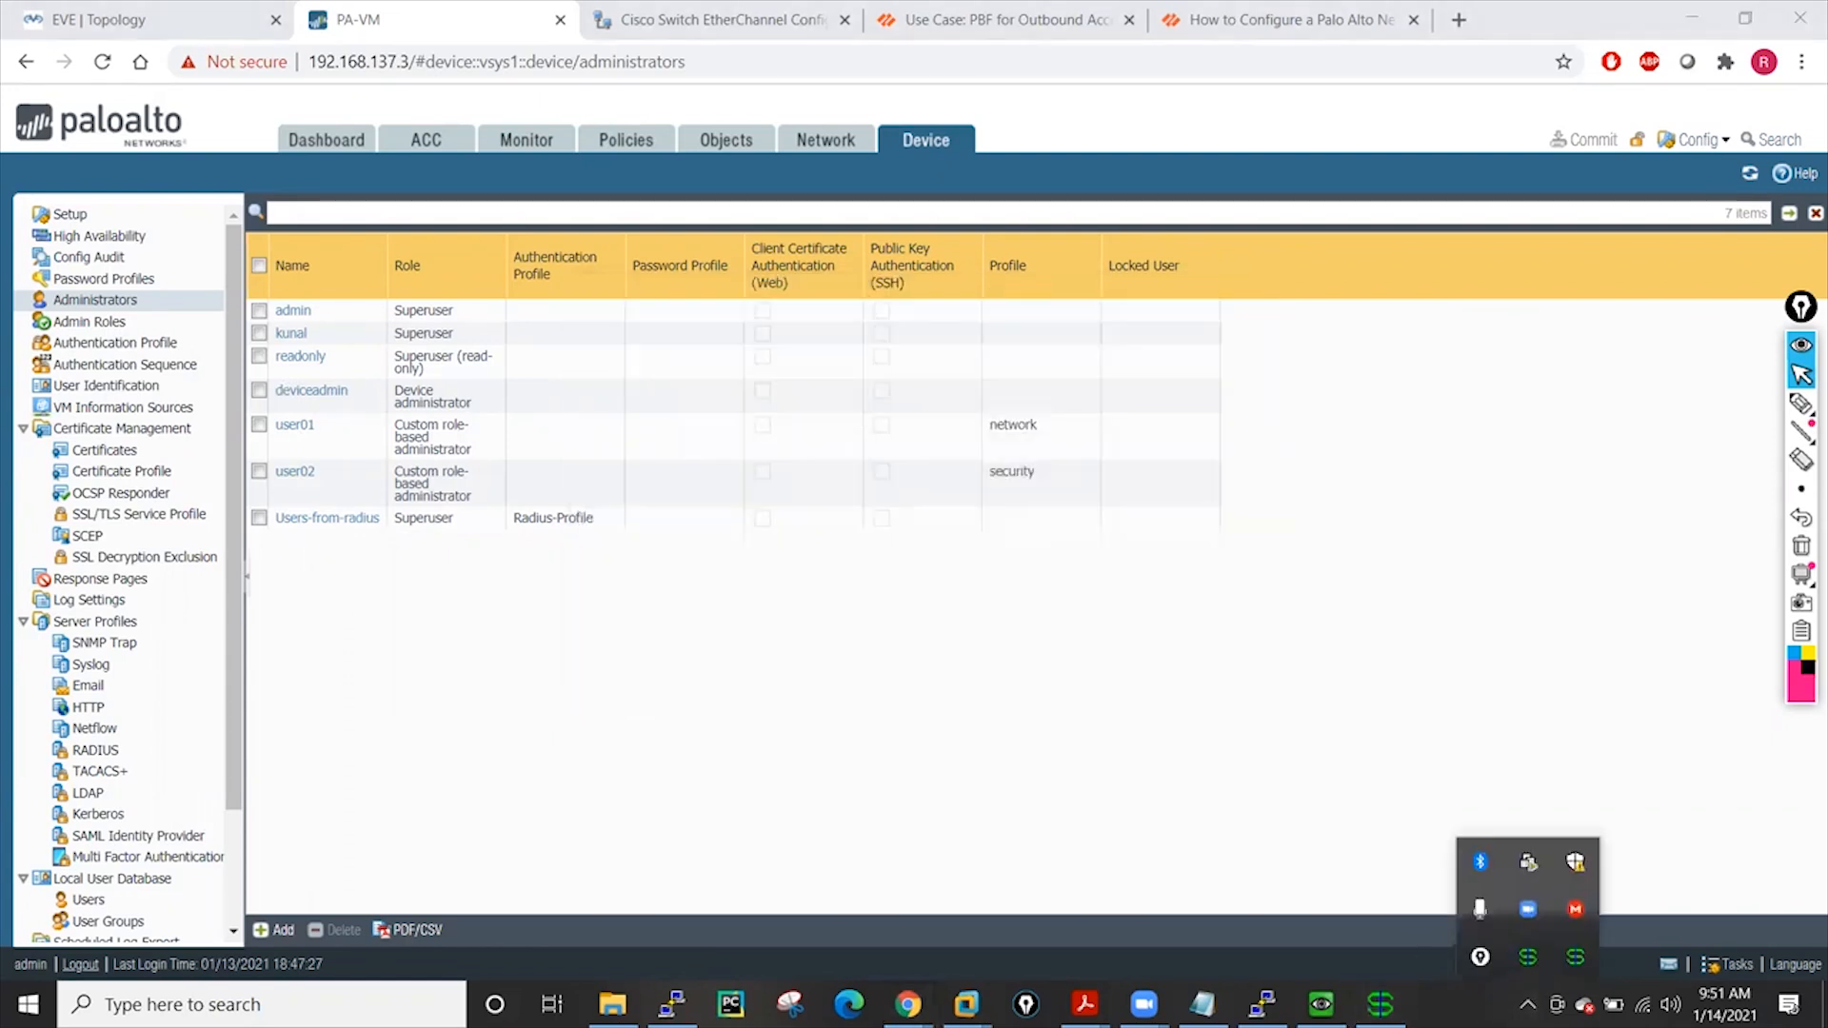
pyautogui.click(1528, 961)
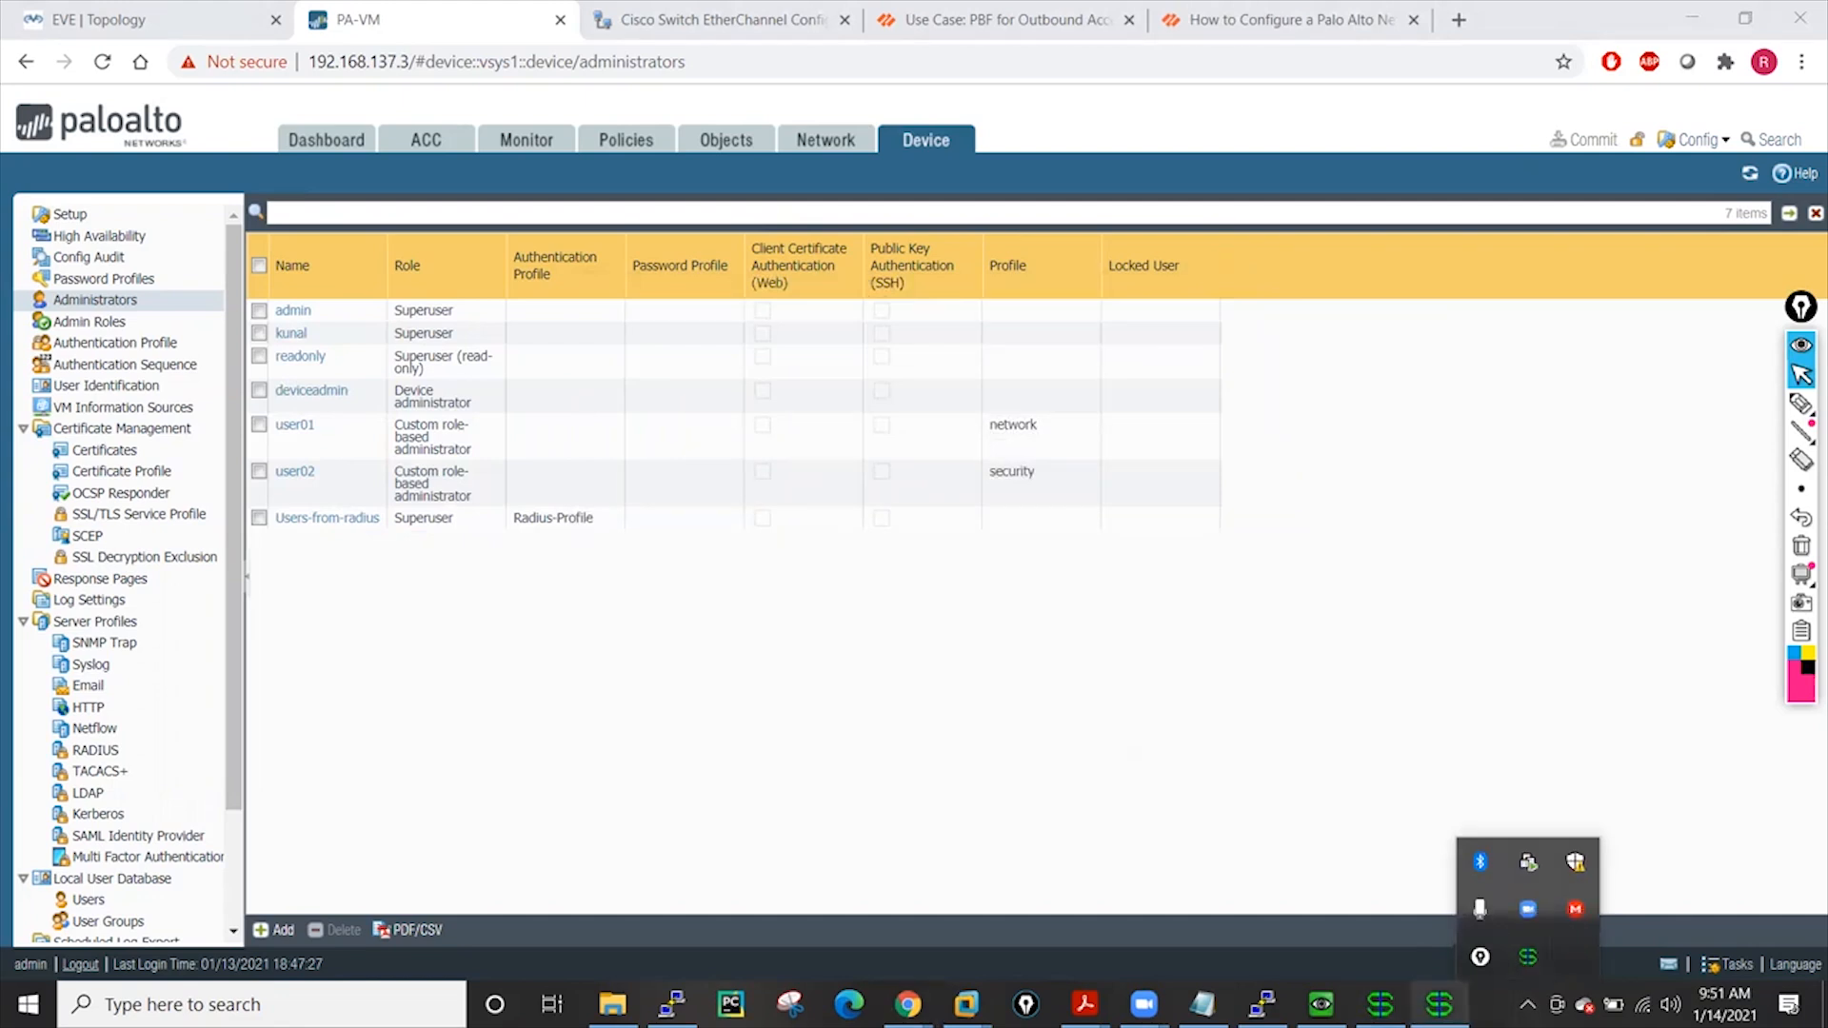
pyautogui.click(1381, 1005)
pyautogui.click(1438, 1004)
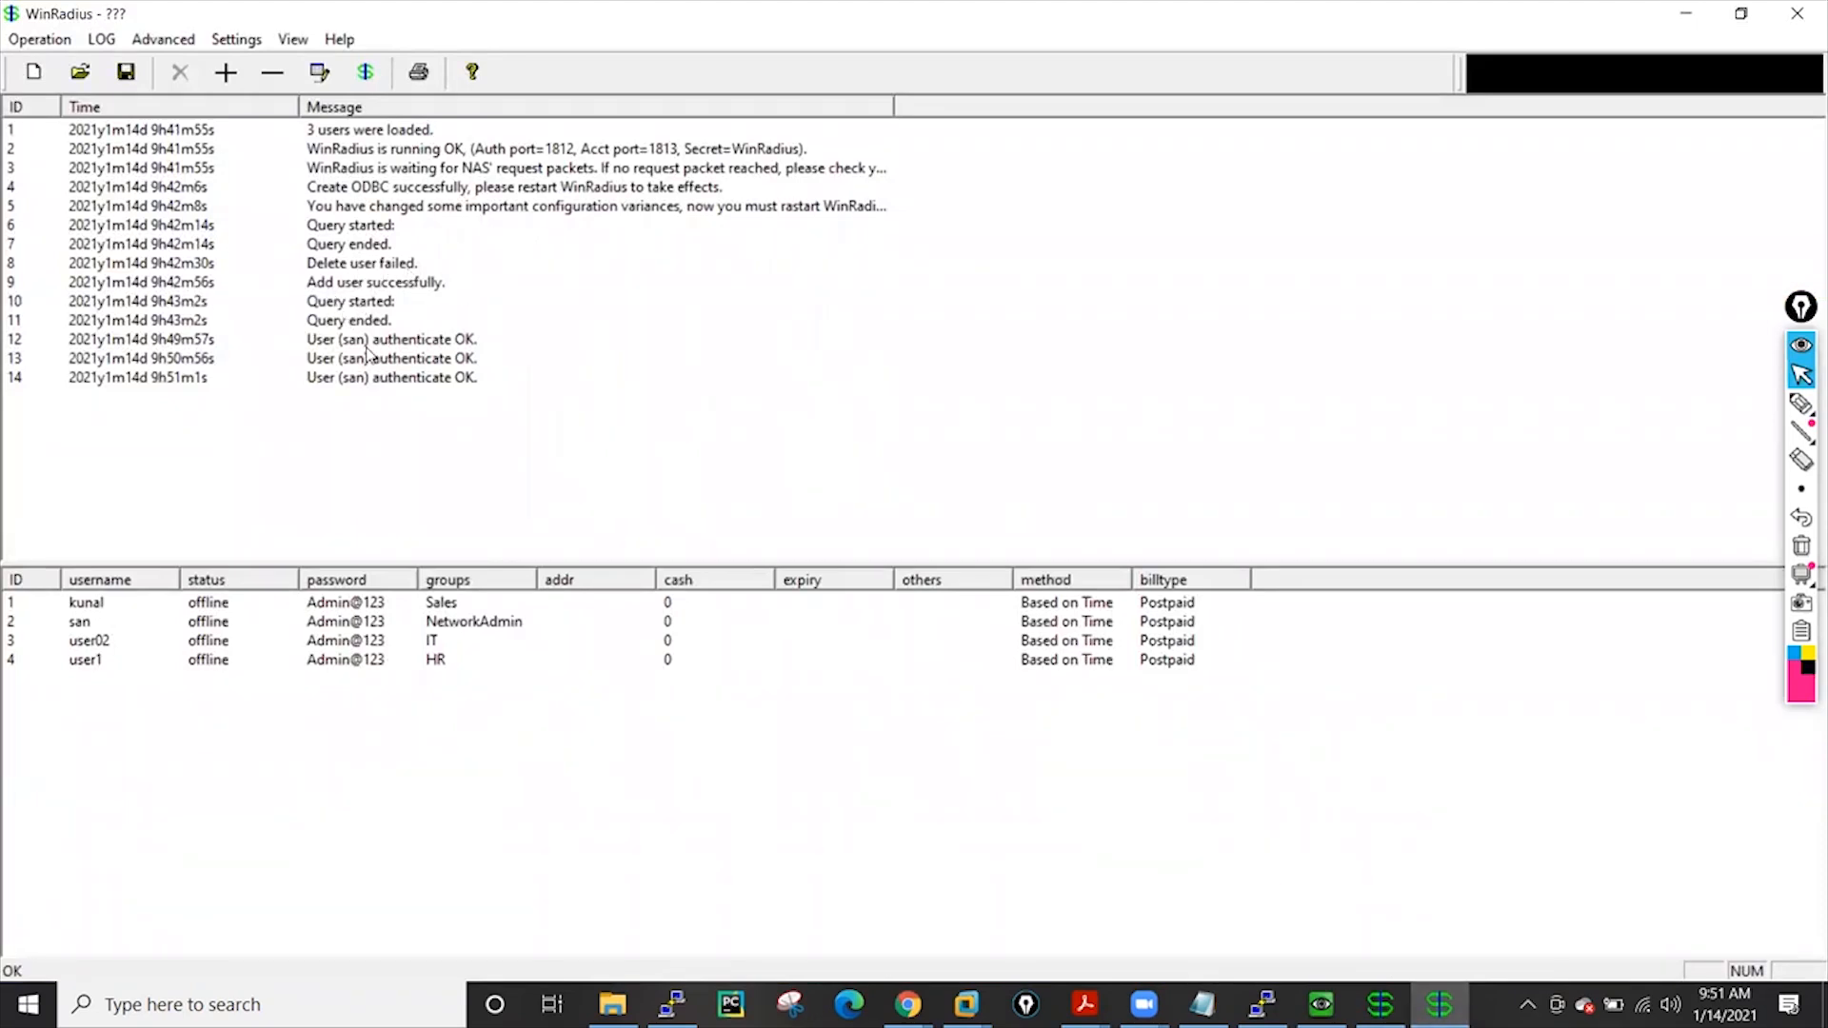
# Check the three san authentication-OK log rows, then return to the Chrome firewall login page
pyautogui.click(454, 341)
pyautogui.click(435, 358)
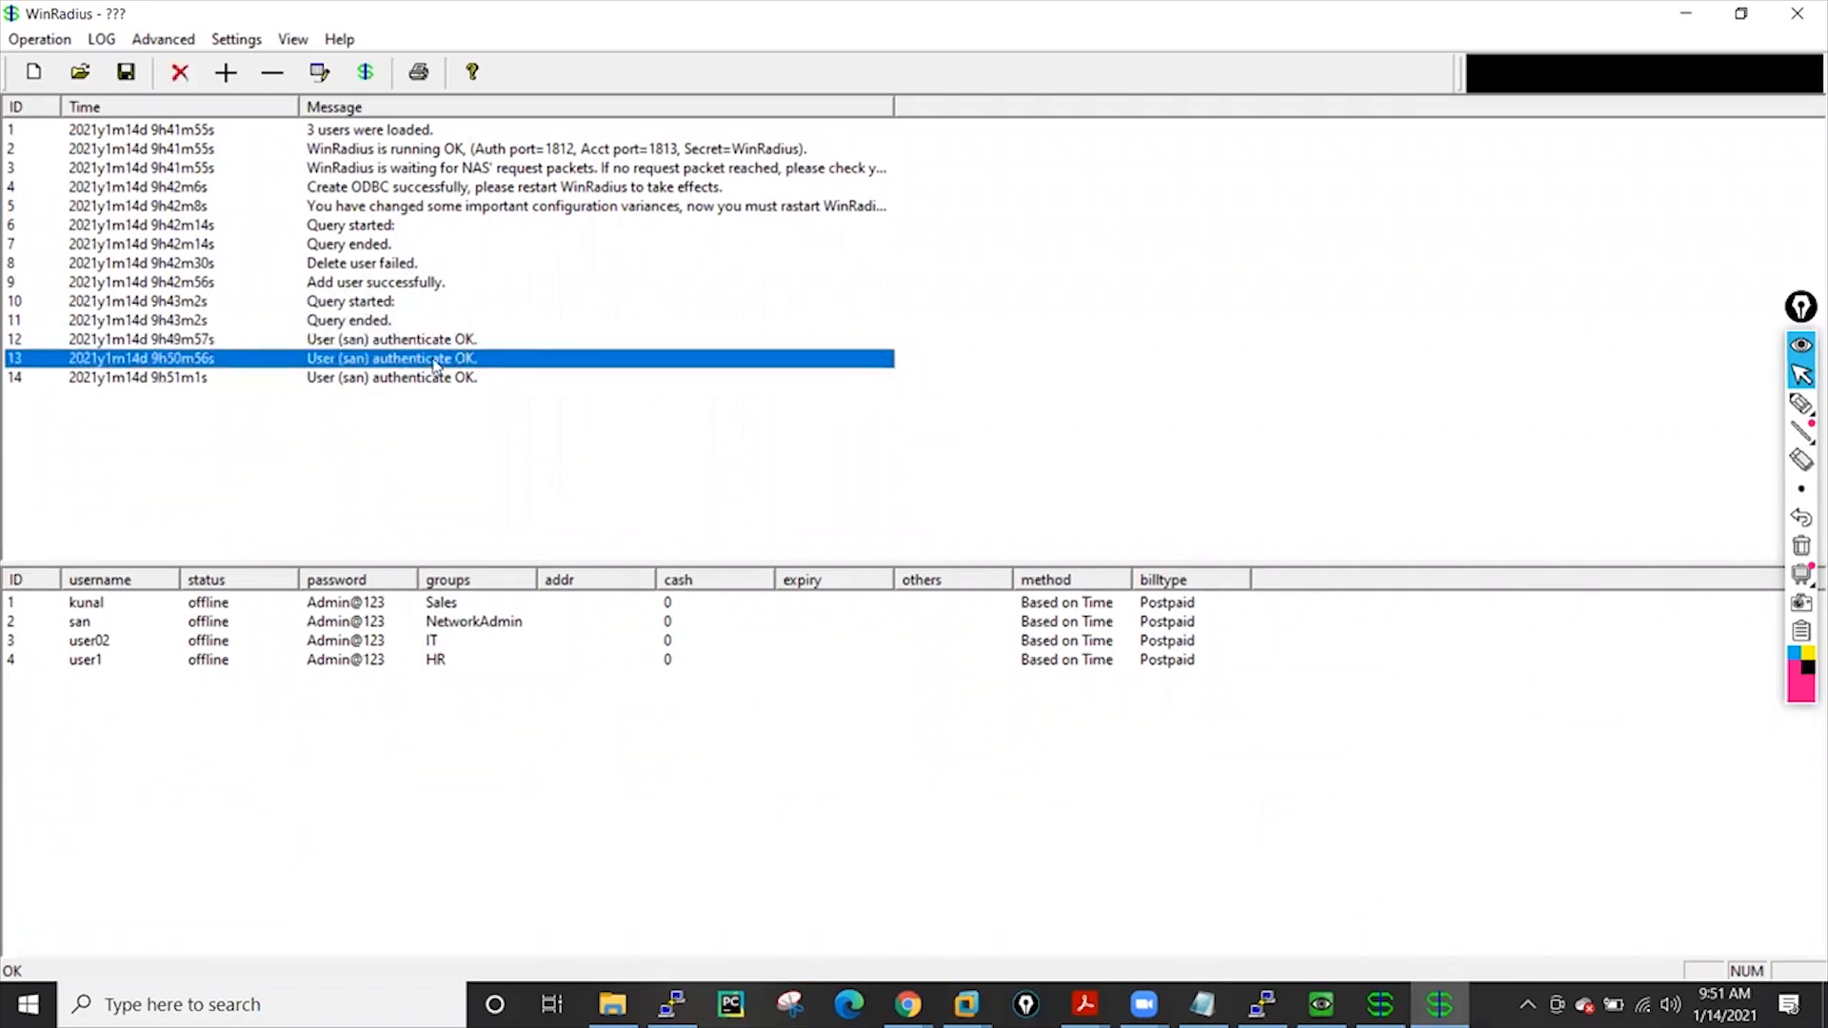
pyautogui.click(435, 378)
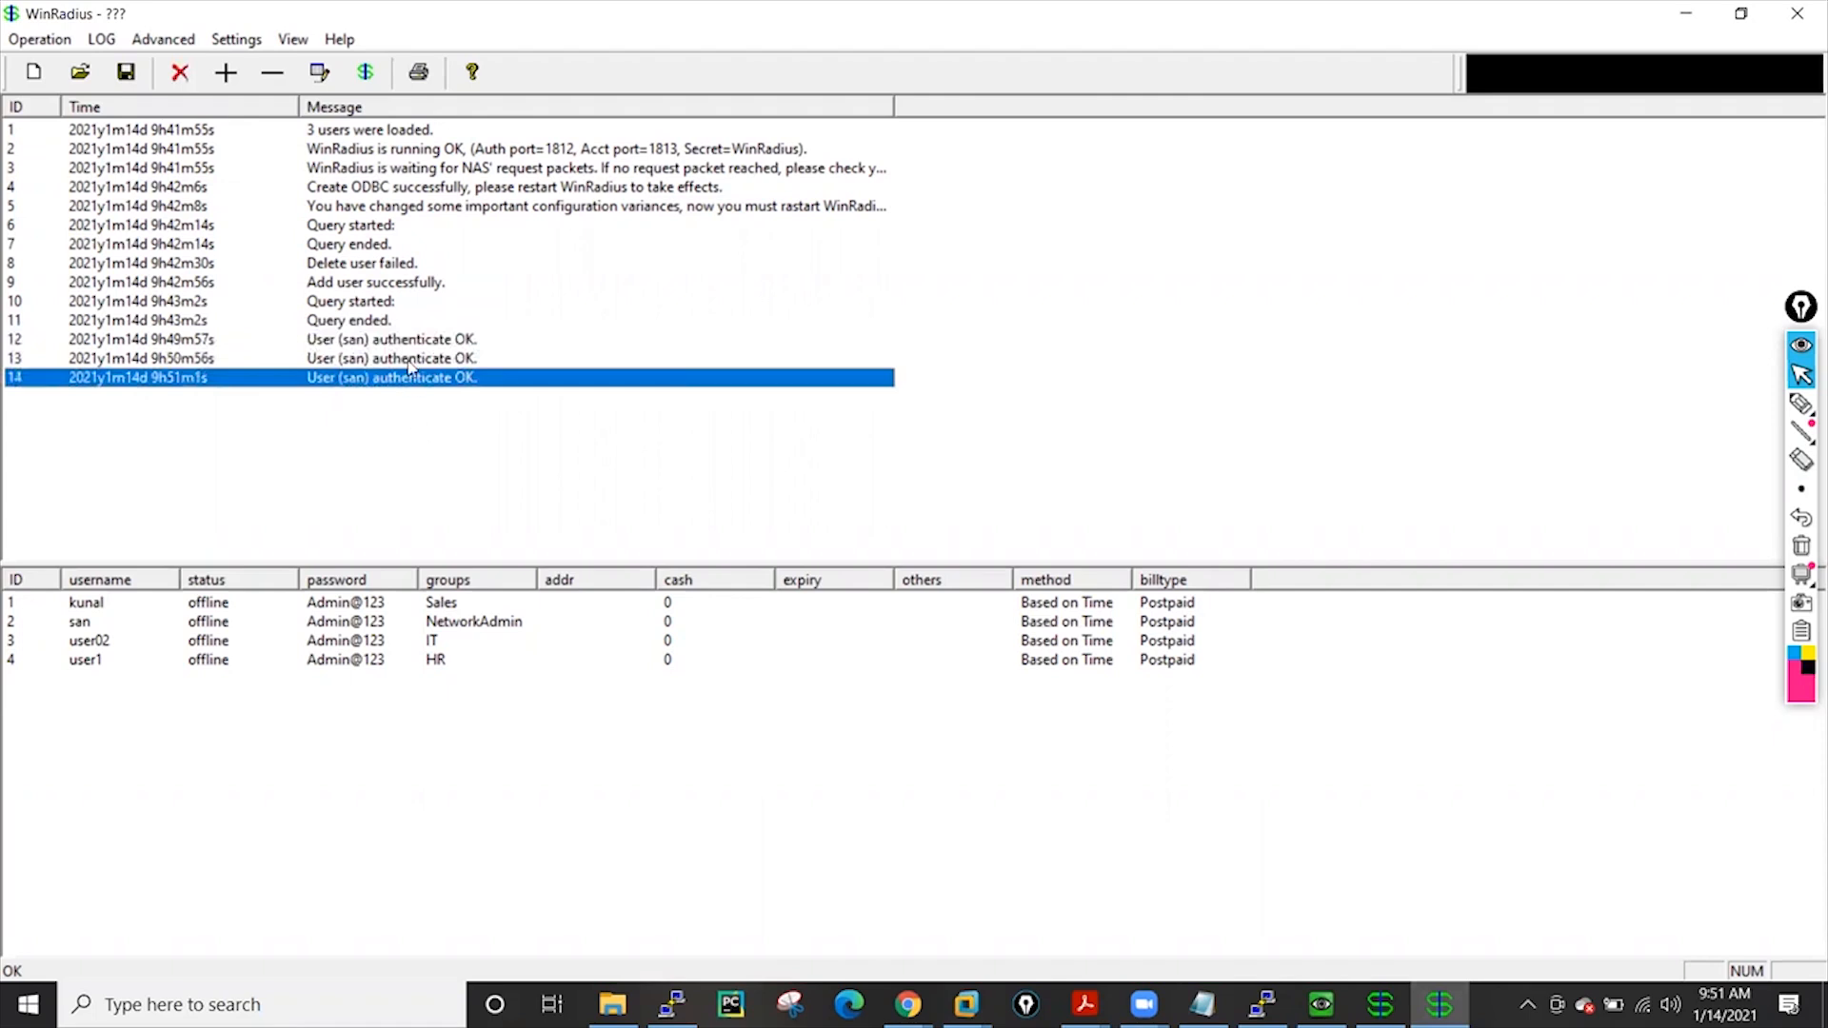
pyautogui.click(407, 341)
pyautogui.click(408, 359)
pyautogui.click(413, 378)
pyautogui.click(909, 1005)
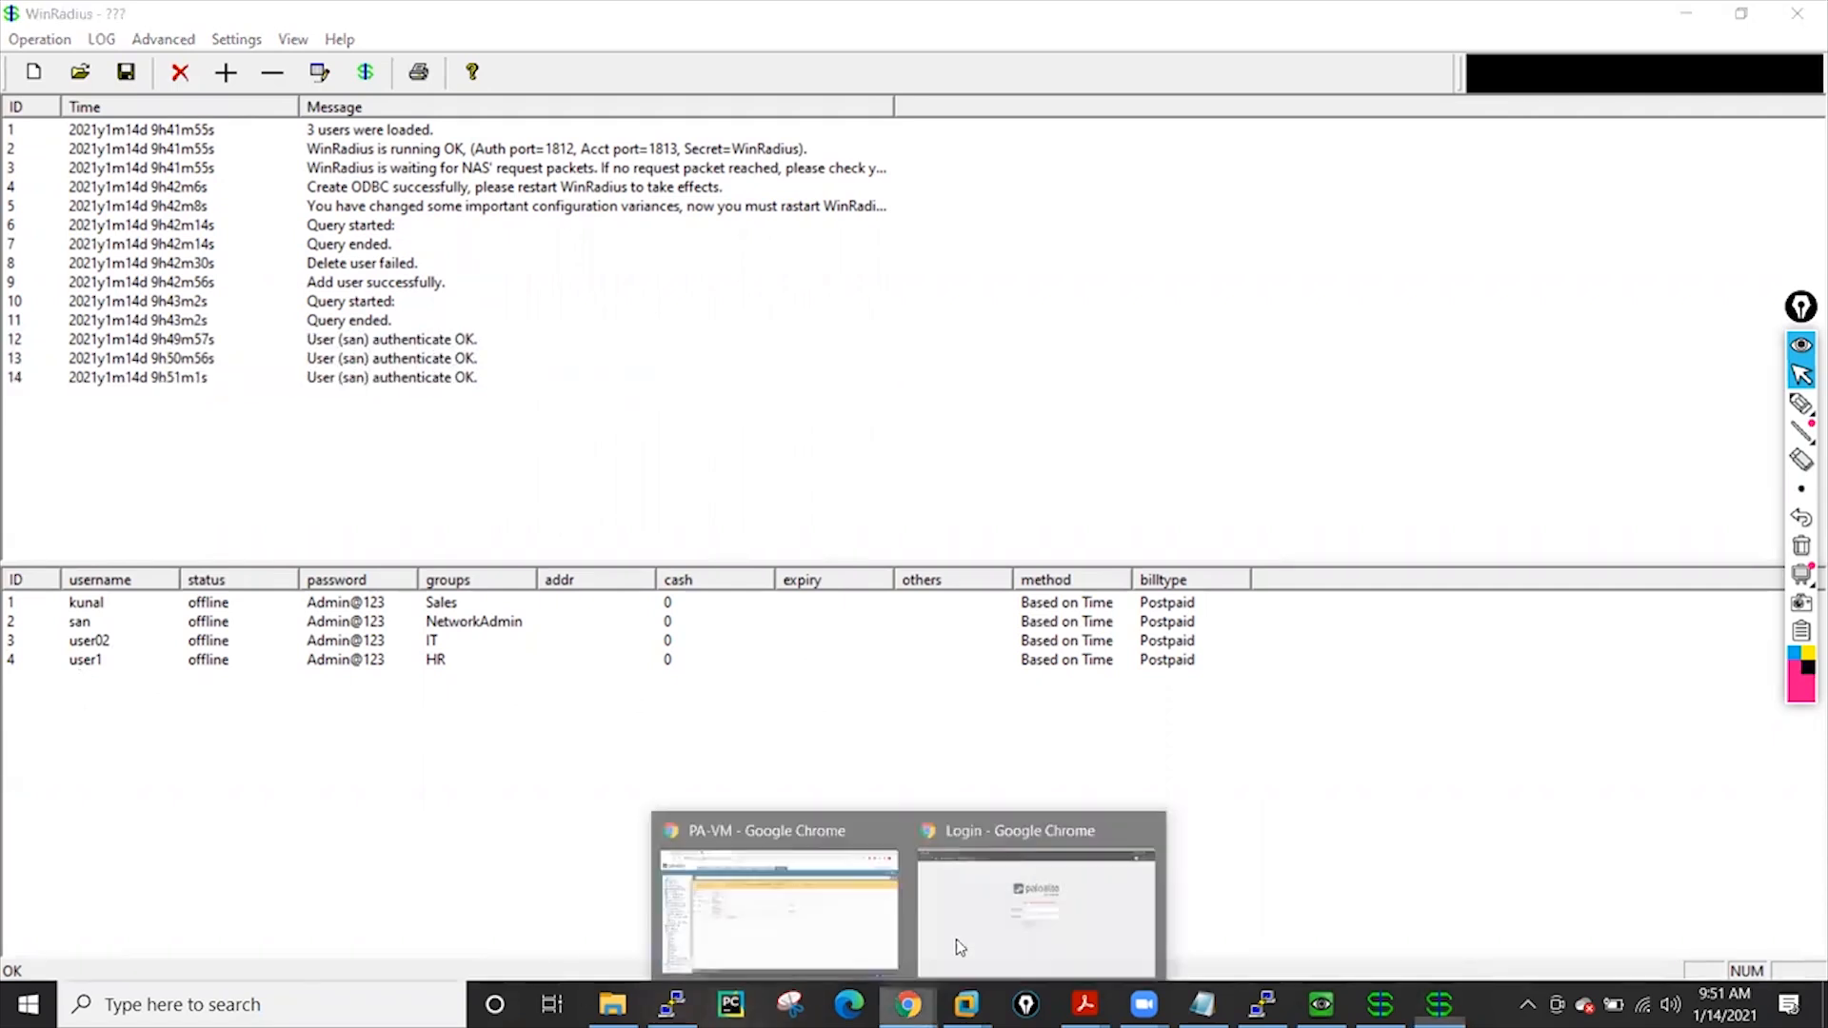
pyautogui.click(1036, 878)
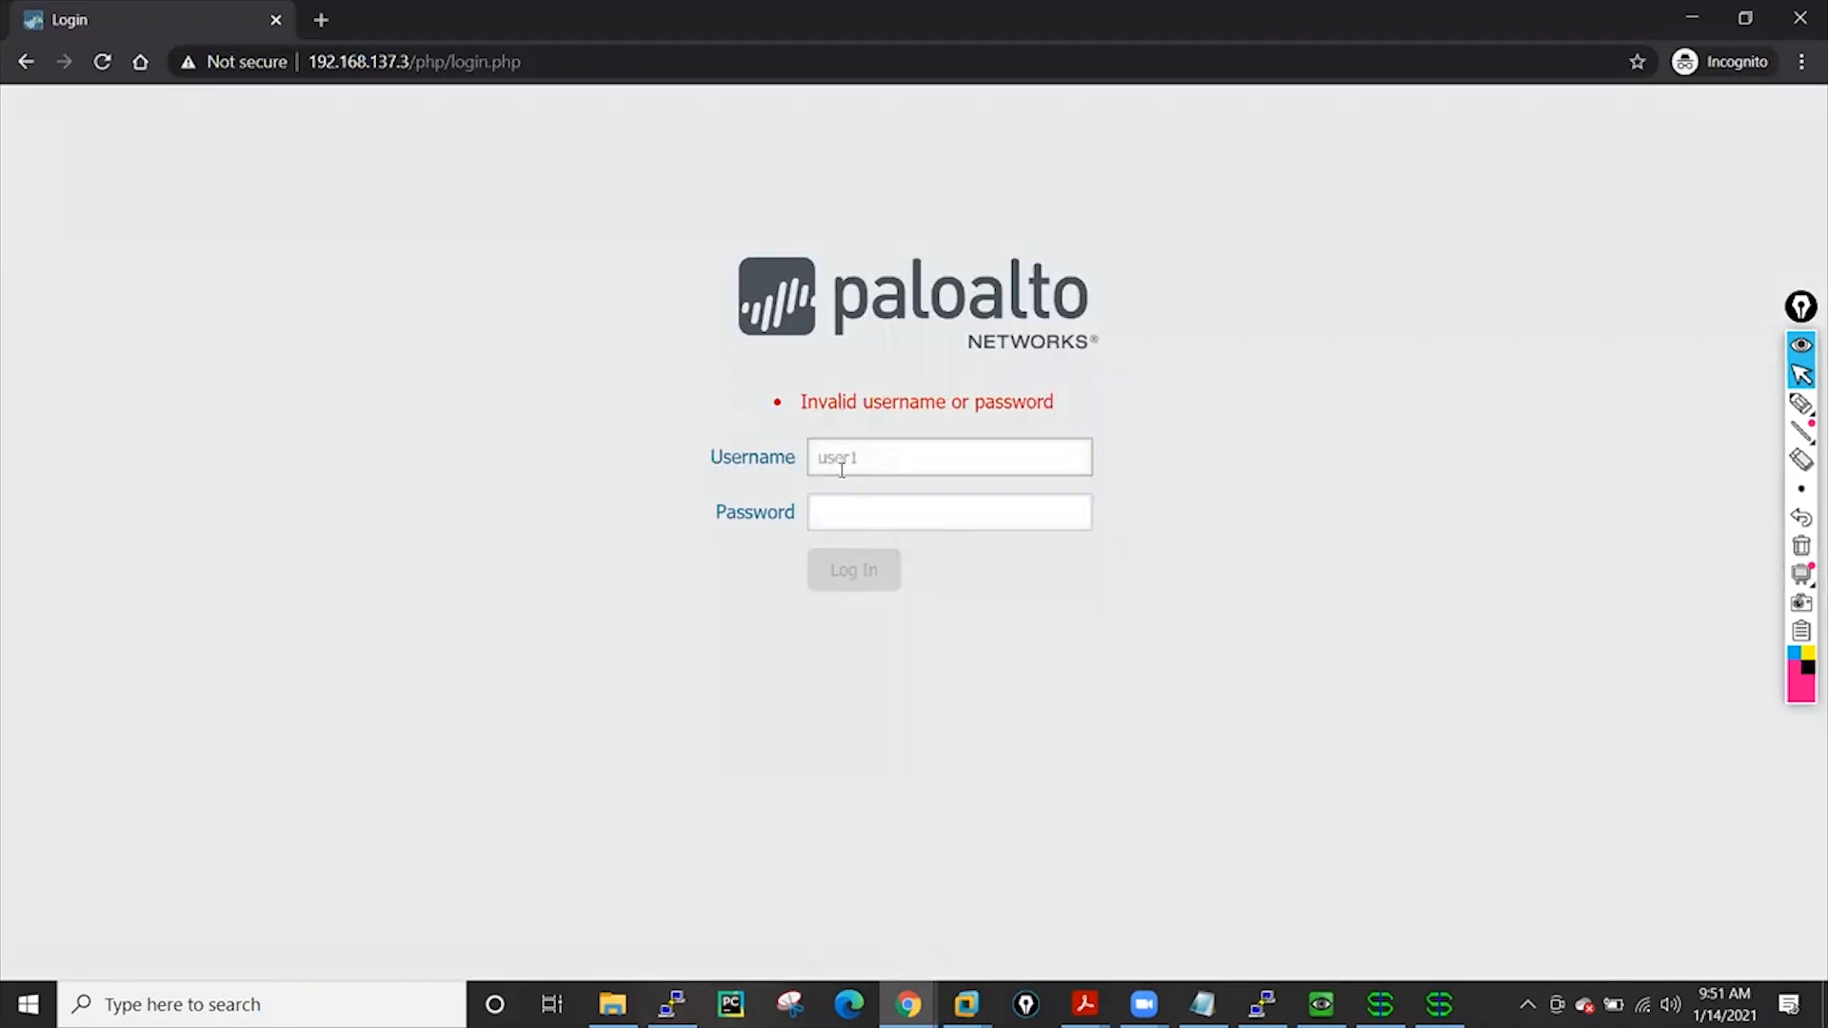
# Start entering user1's password in the firewall login page's Password field
pyautogui.click(847, 509)
pyautogui.write('p')
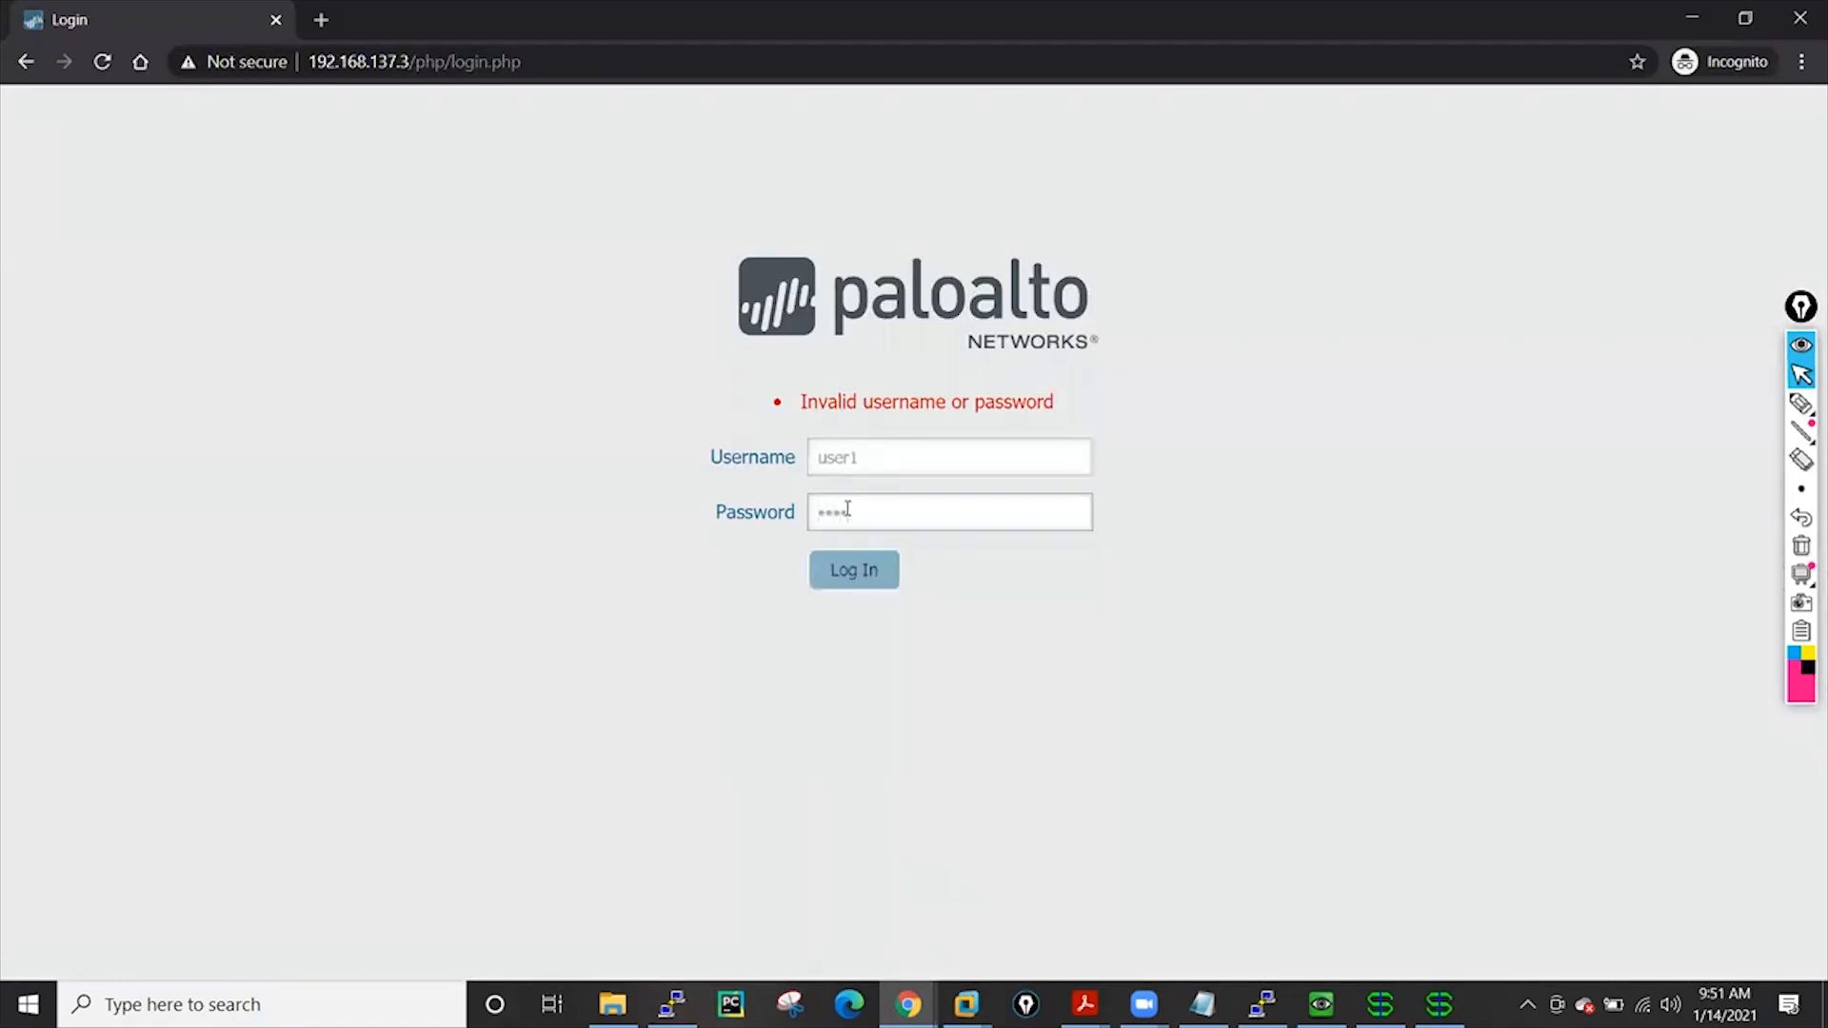
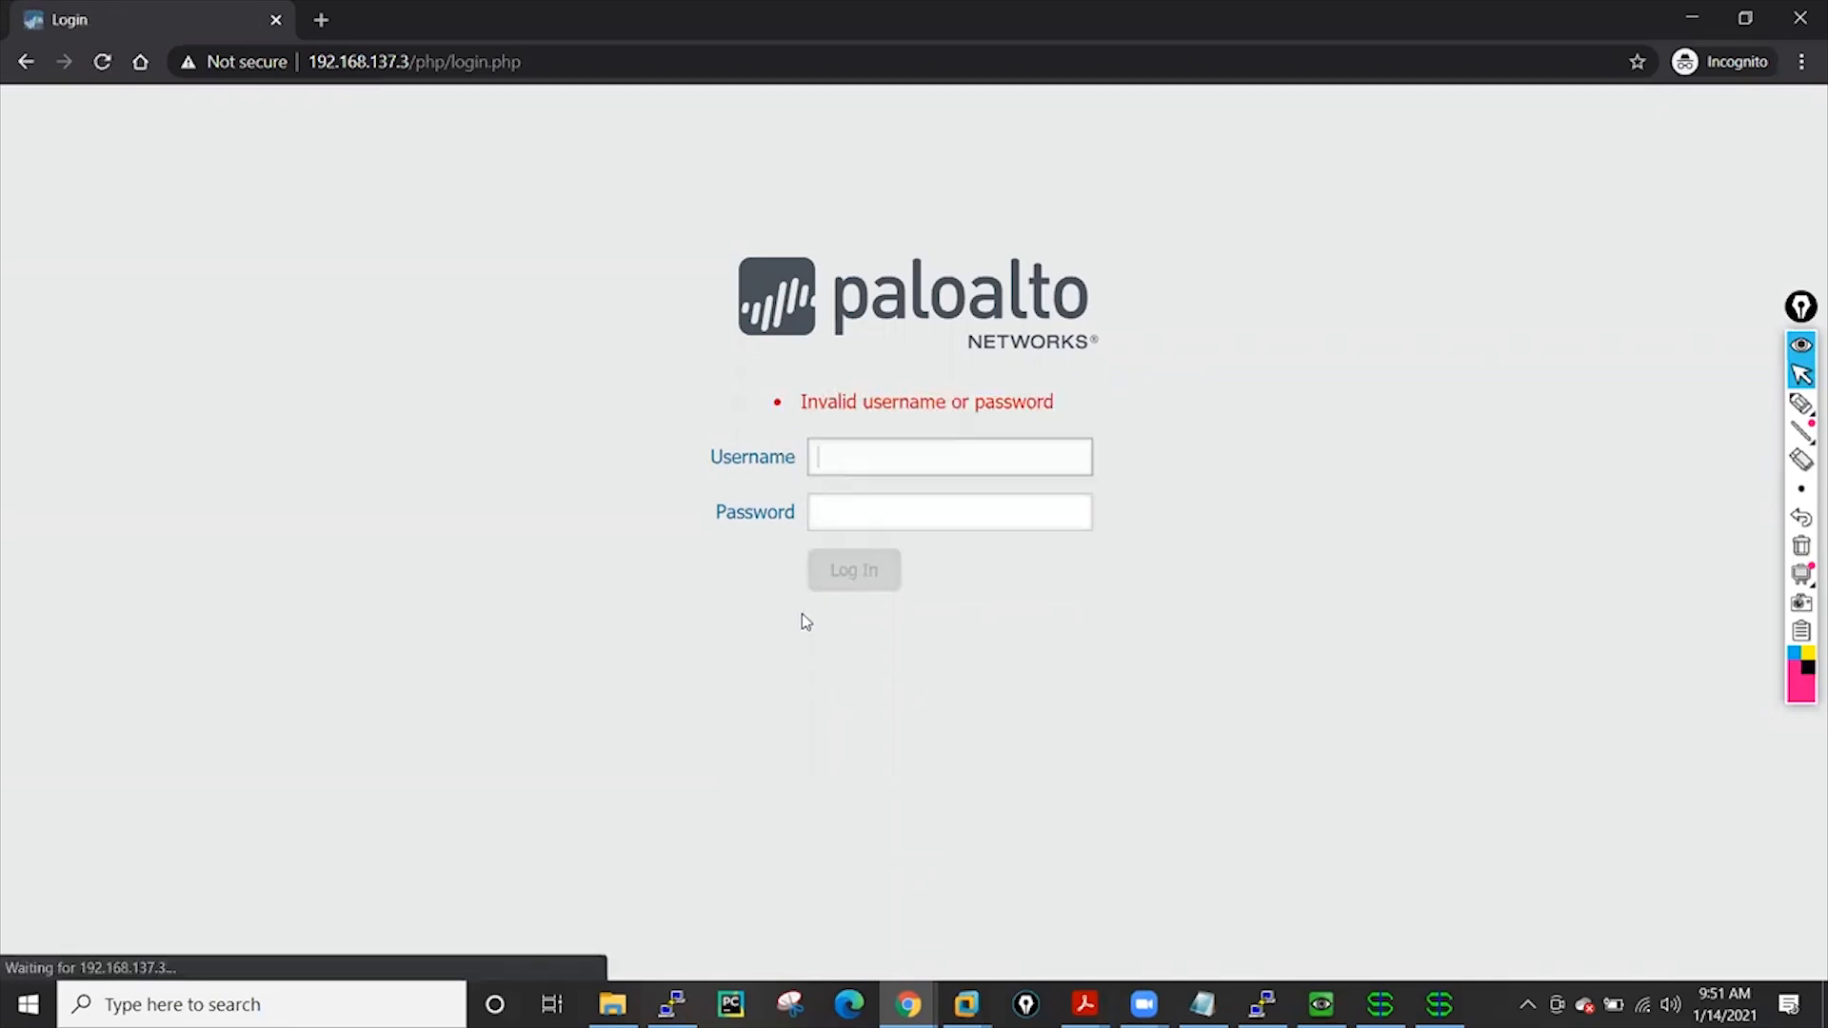
# Minimize Chrome and select WinRadius log row 14 showing the user authenticated OK
pyautogui.click(1672, 17)
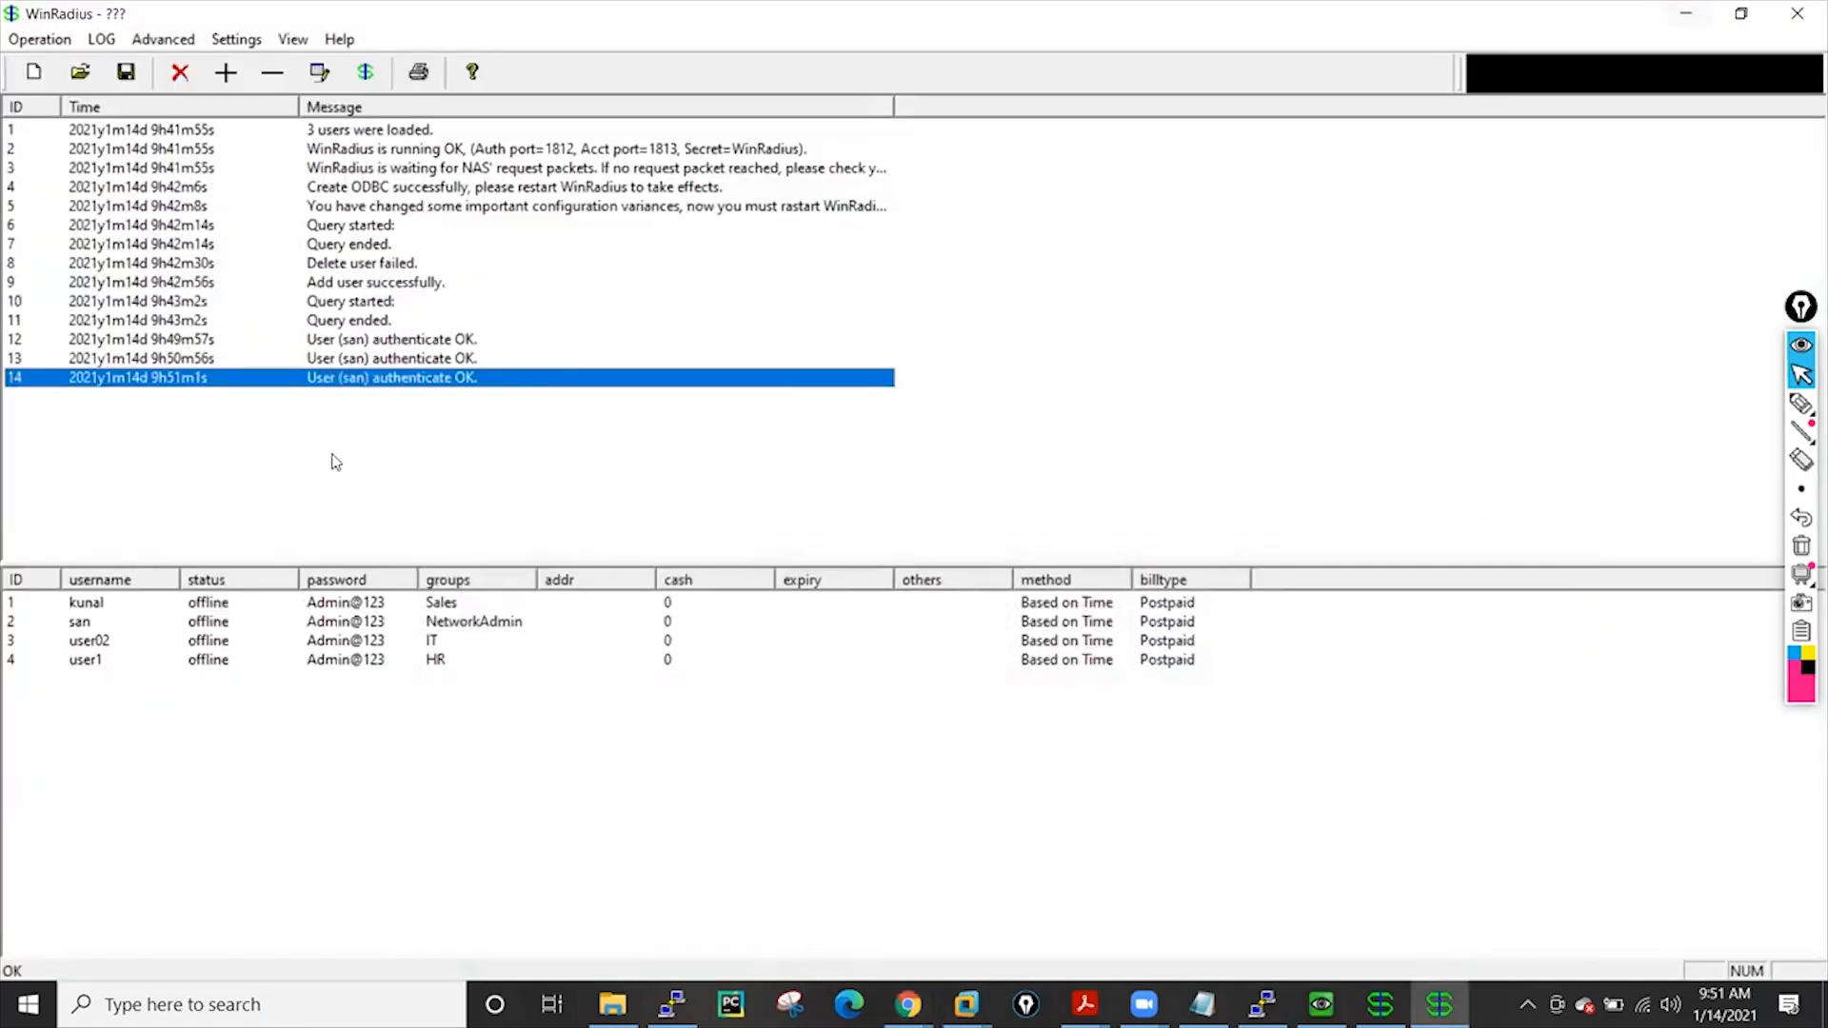
pyautogui.click(319, 446)
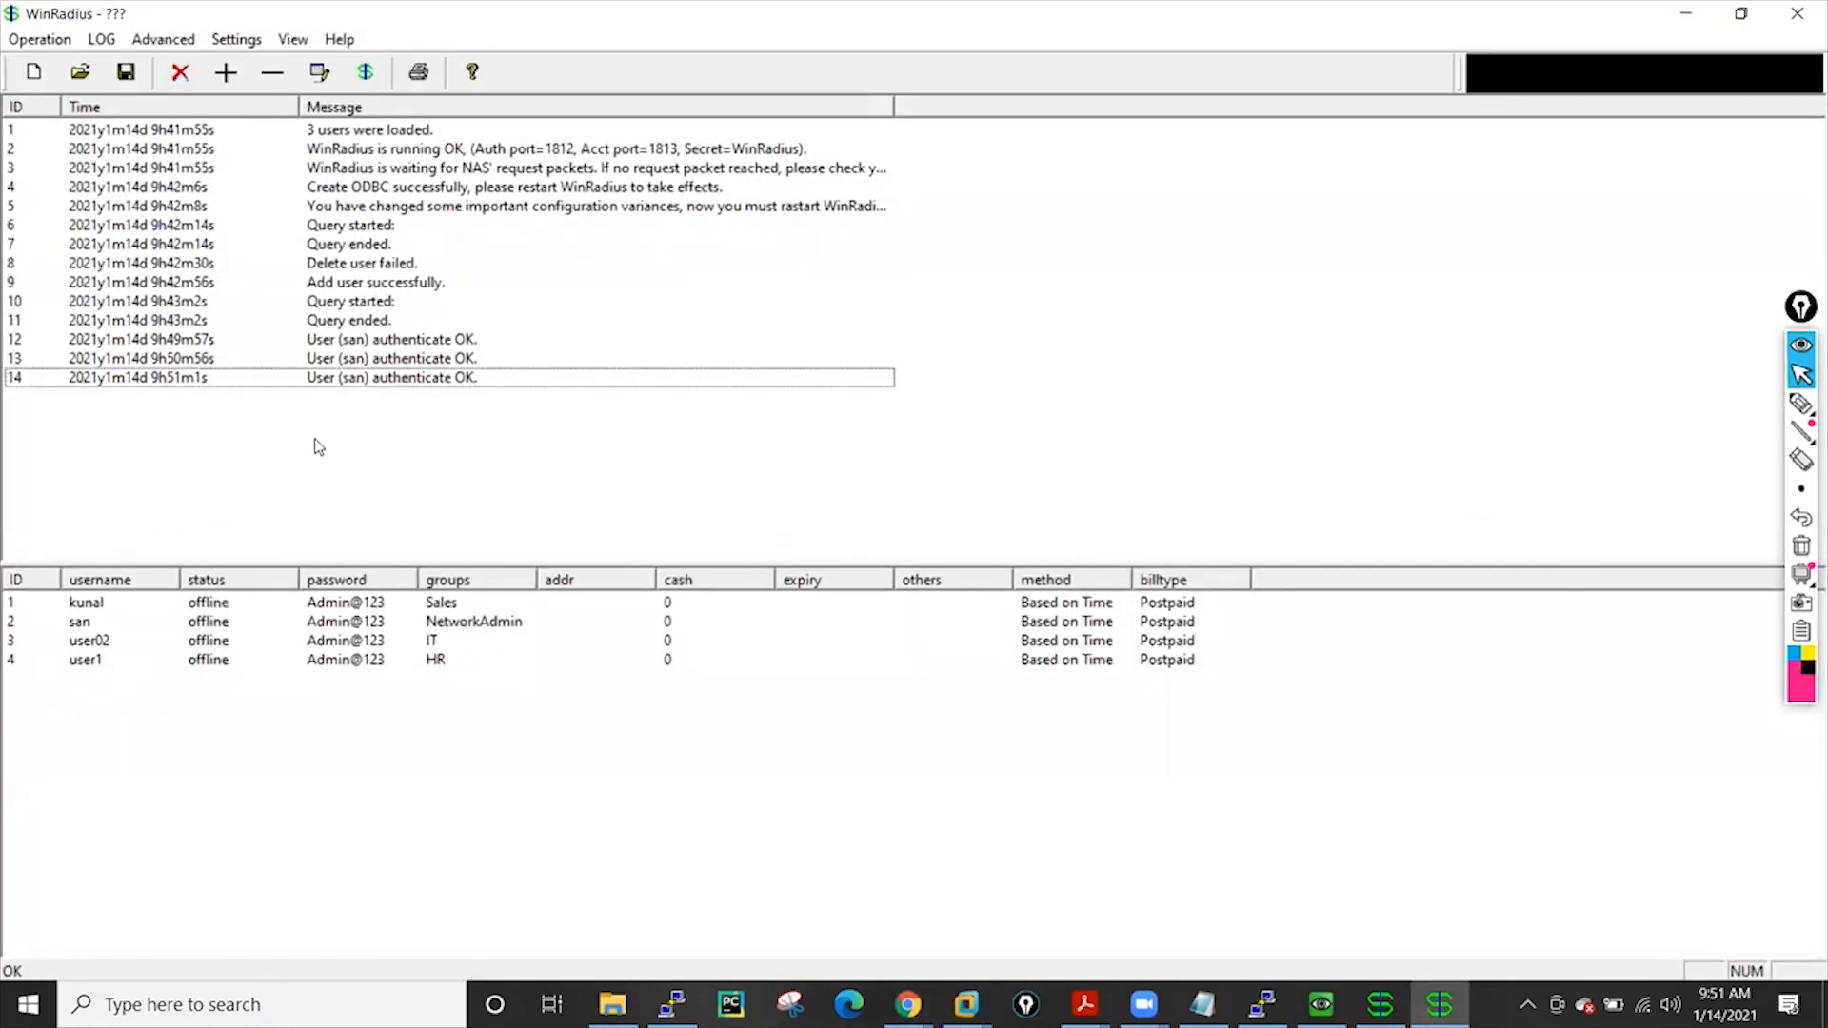
pyautogui.click(331, 381)
pyautogui.click(403, 491)
# Minimize WinRadius, close RadiusTest, and show Device > Authentication Profile with Radius-Profile
pyautogui.click(1685, 13)
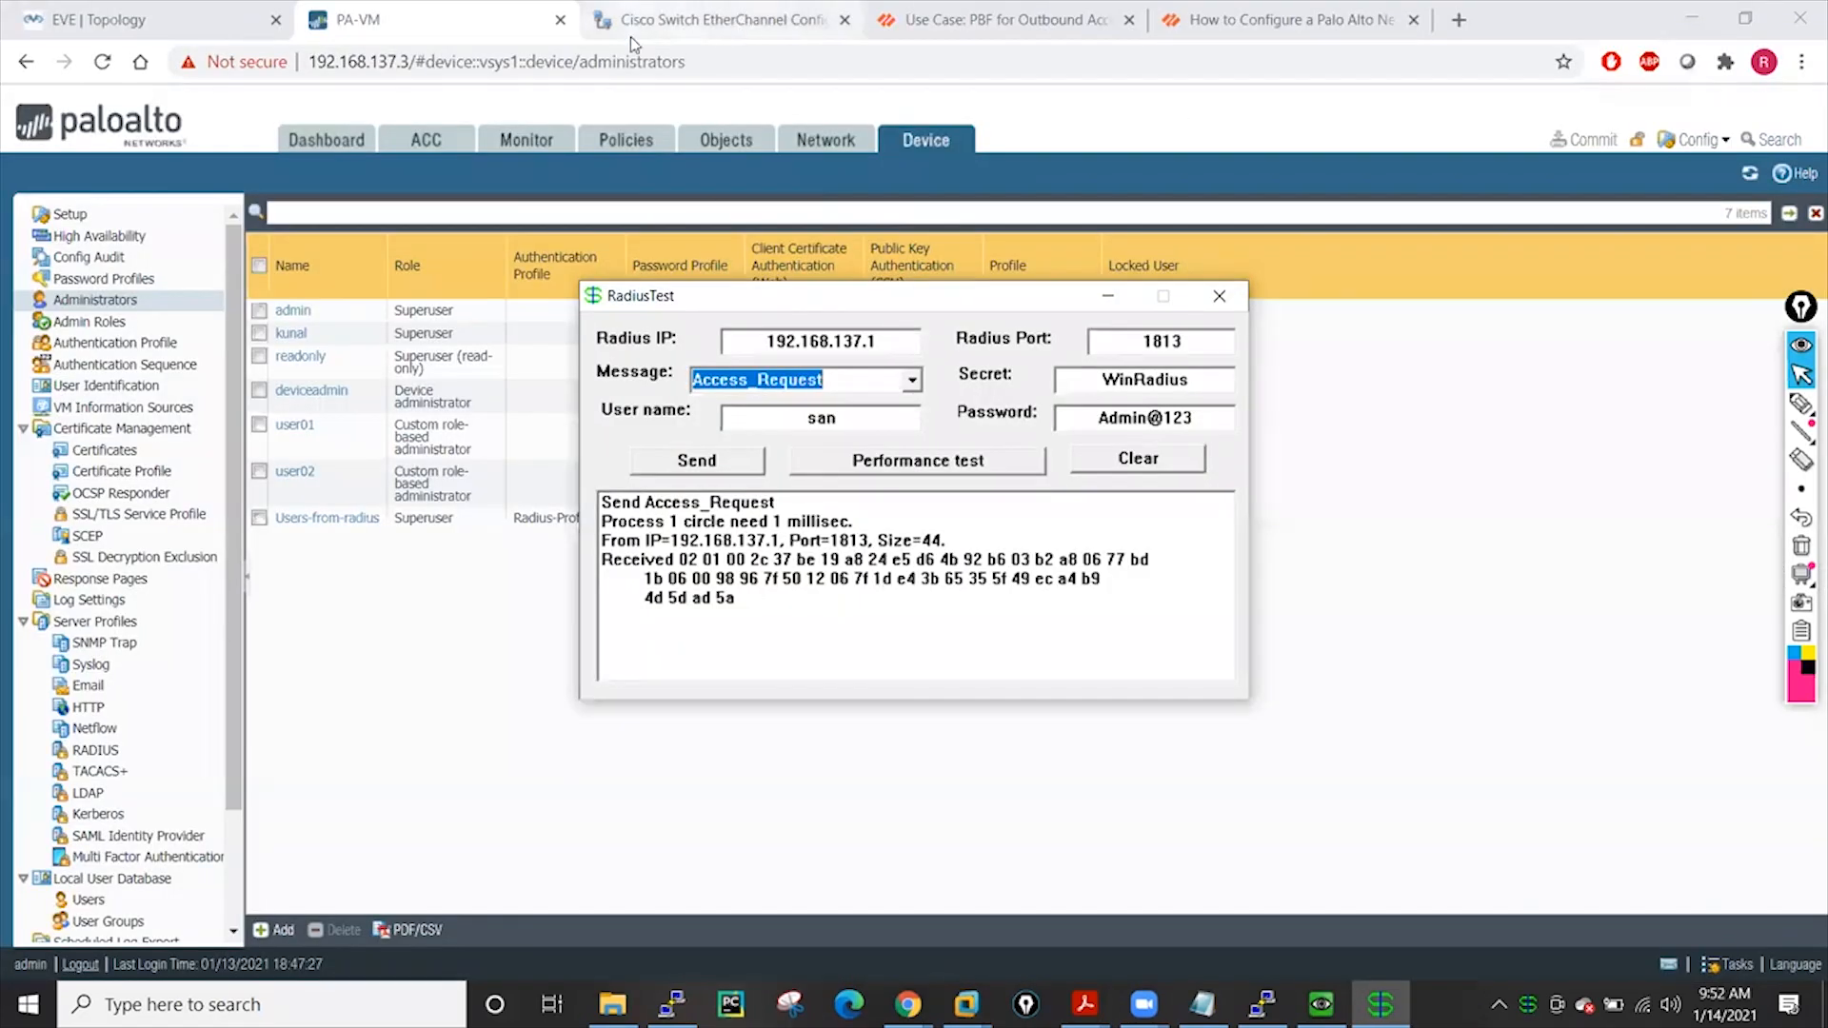
pyautogui.click(1218, 297)
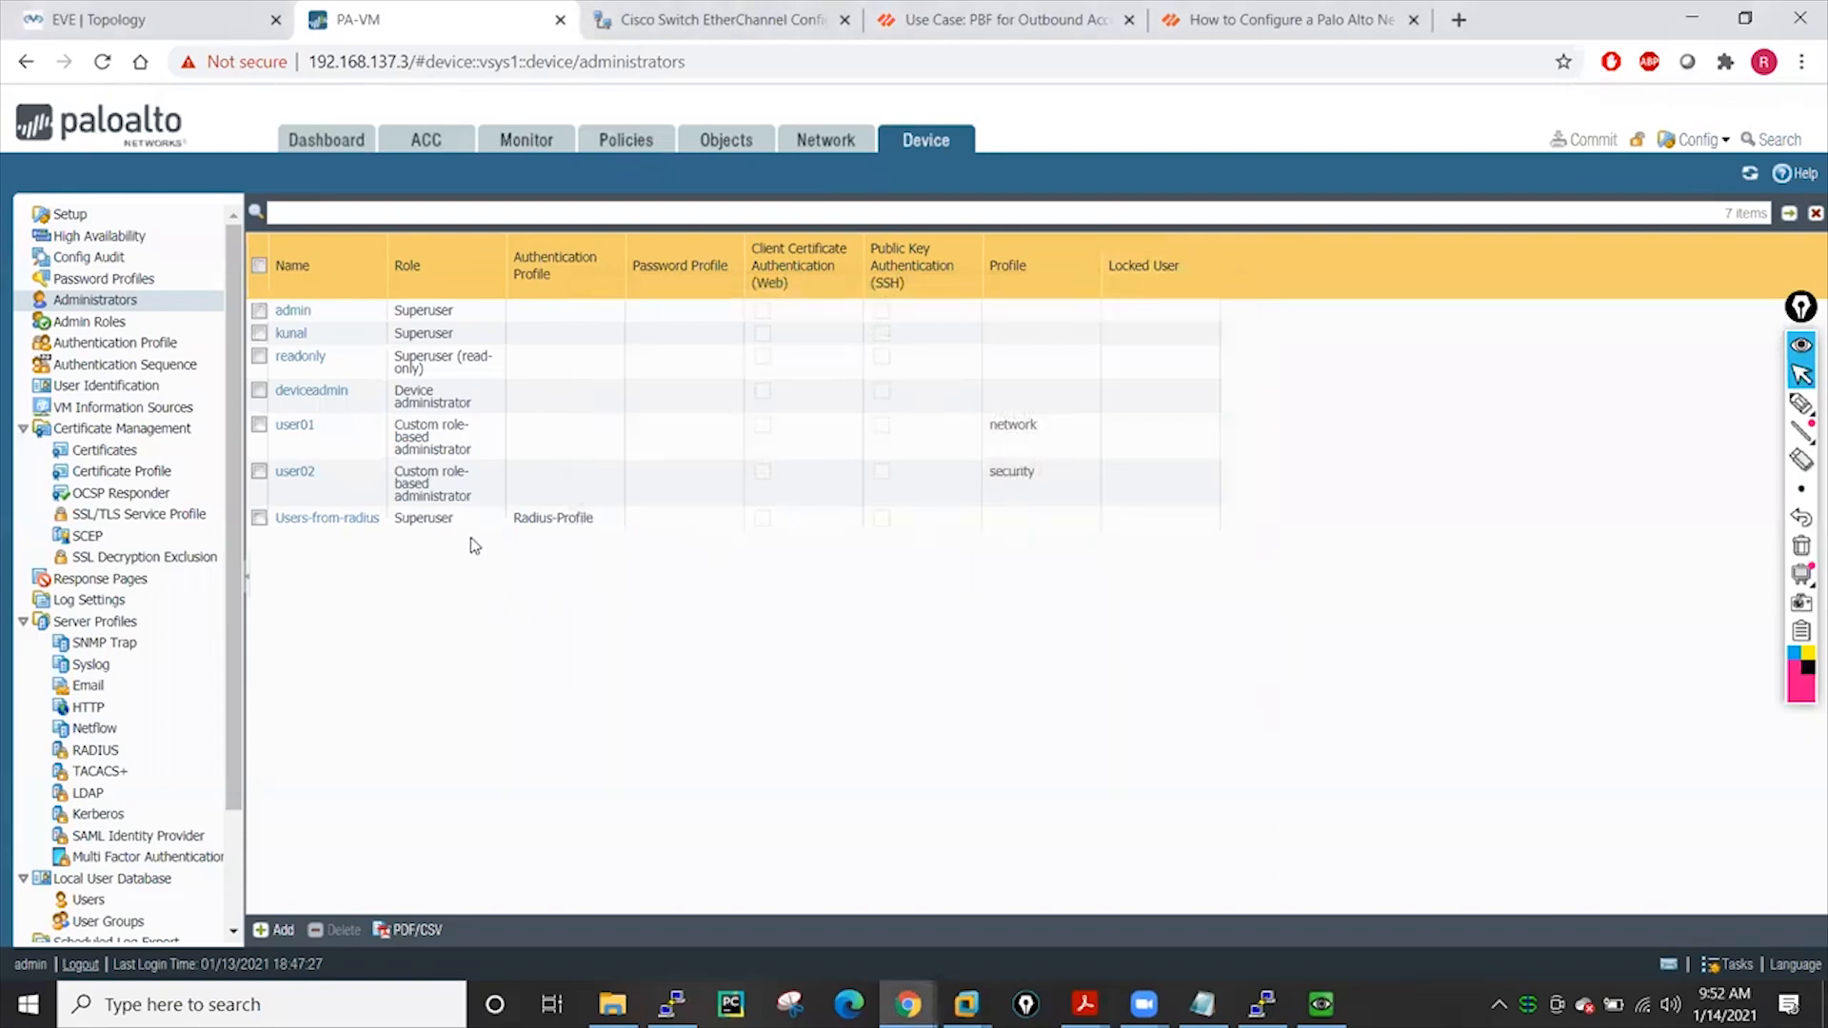
pyautogui.click(105, 345)
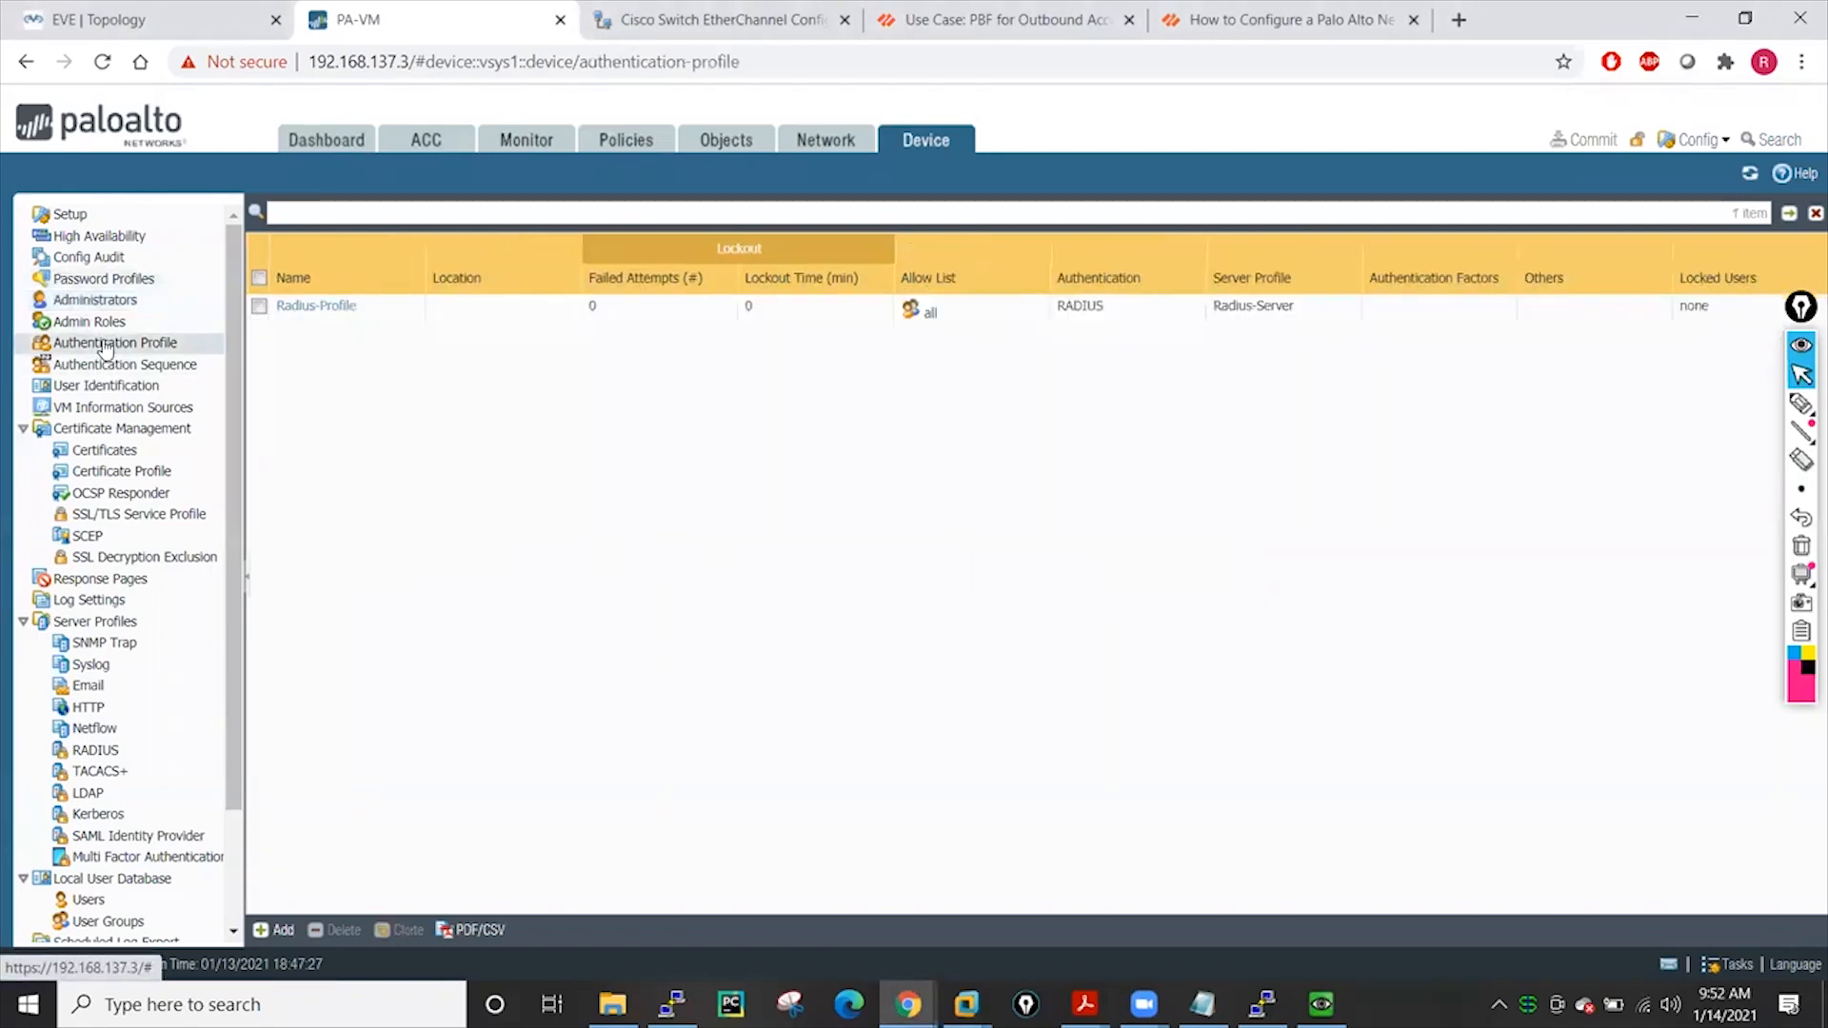
# In Radius-Profile, tick Retrieve user group from RADIUS and review the Factors and Advanced tabs
pyautogui.click(317, 306)
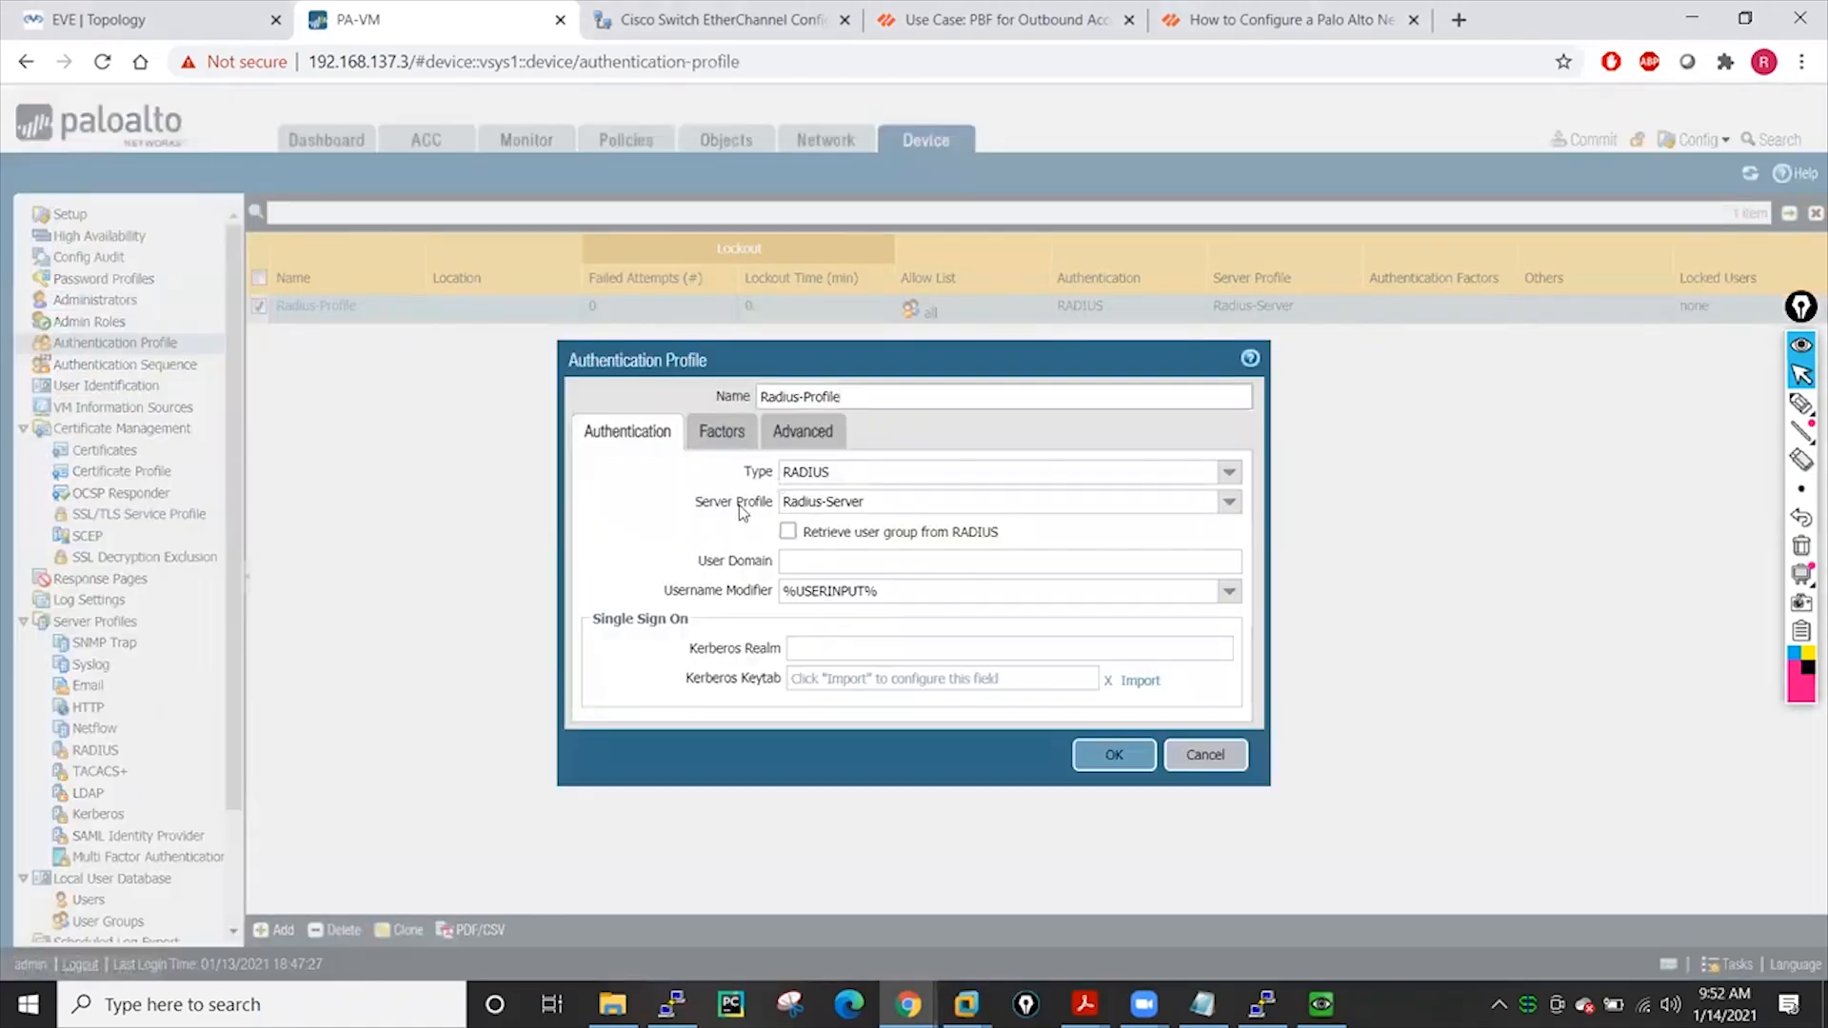
pyautogui.click(796, 532)
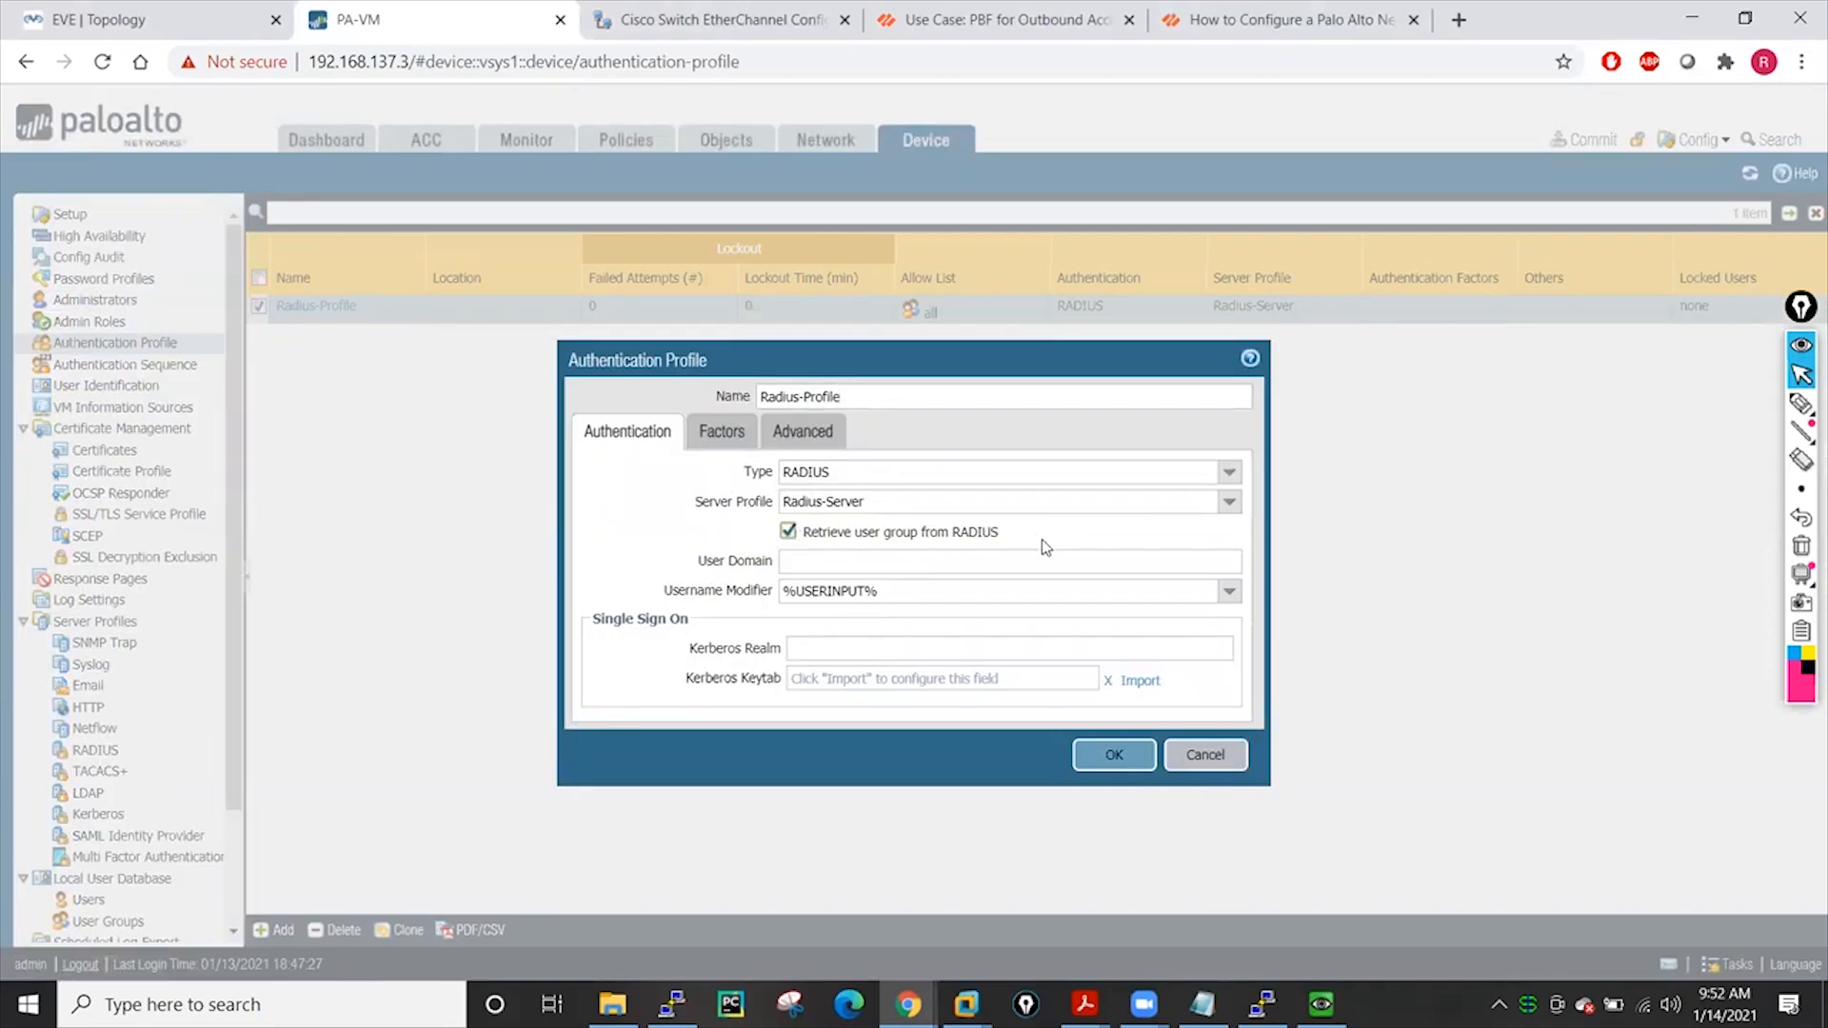
pyautogui.click(735, 440)
pyautogui.click(792, 440)
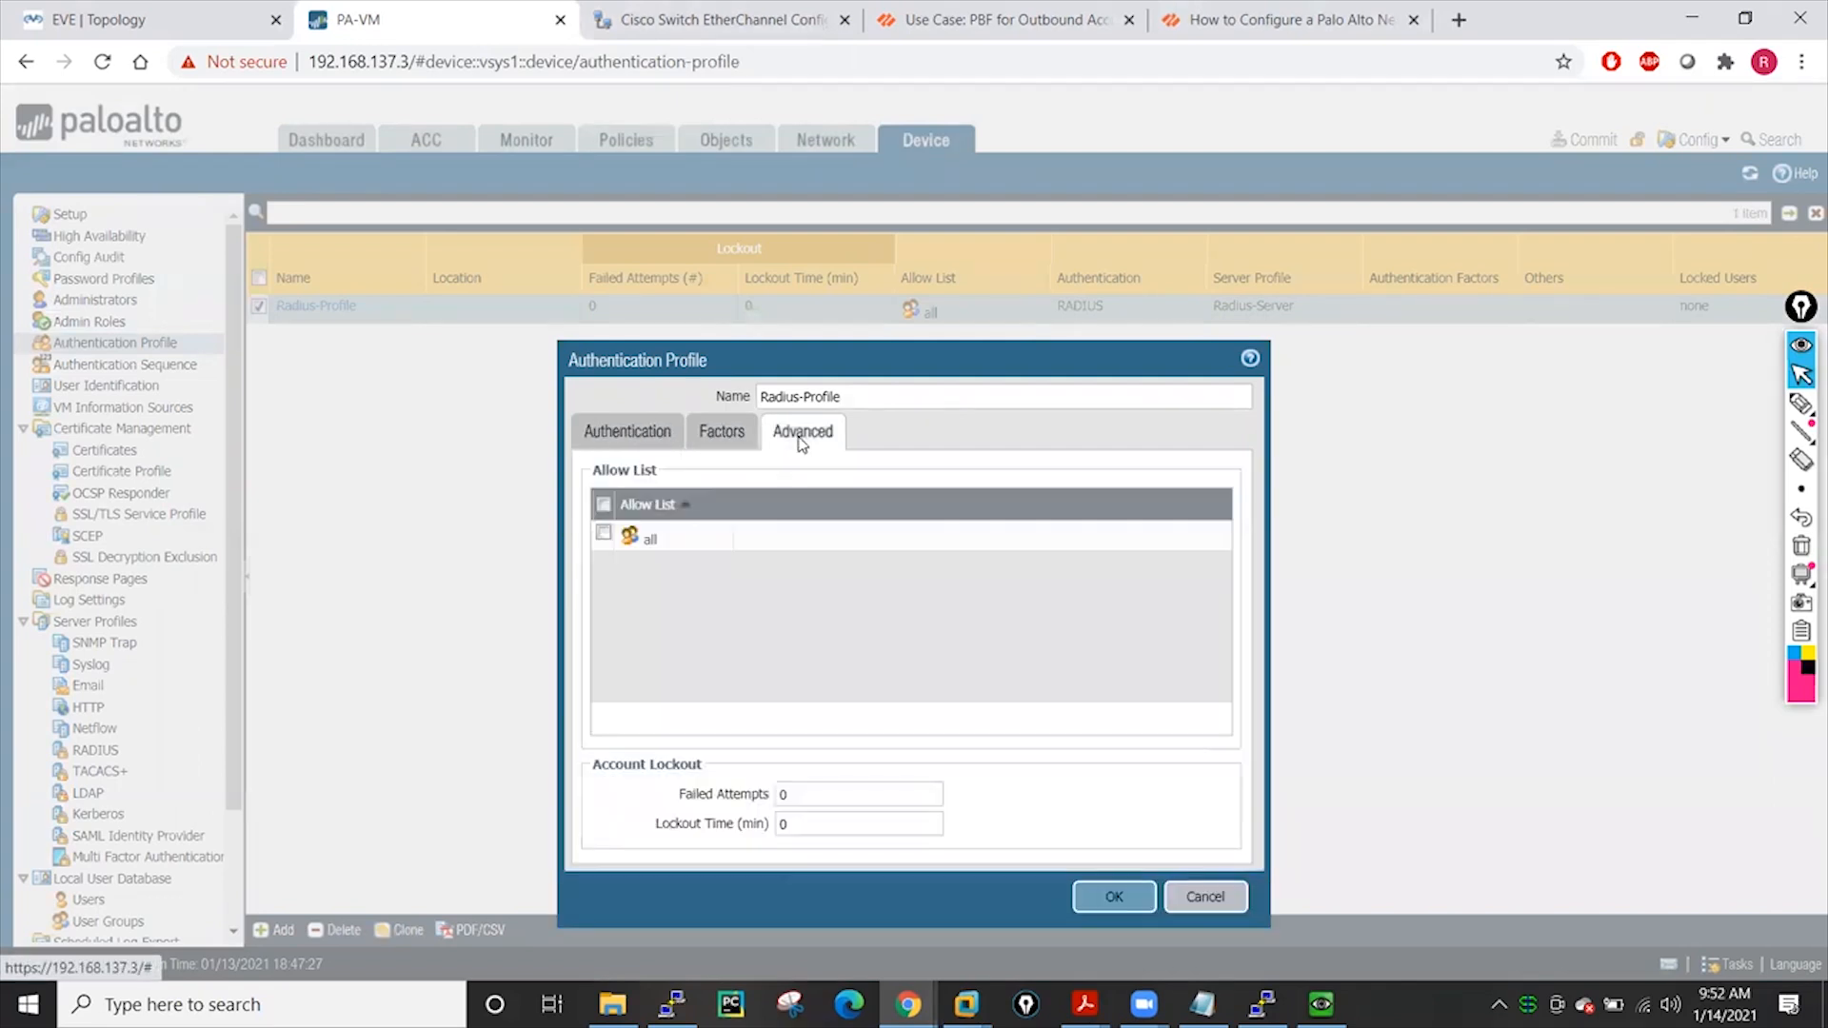
# Add then remove an empty Allow List row, keeping it as all, and save the profile
pyautogui.click(624, 719)
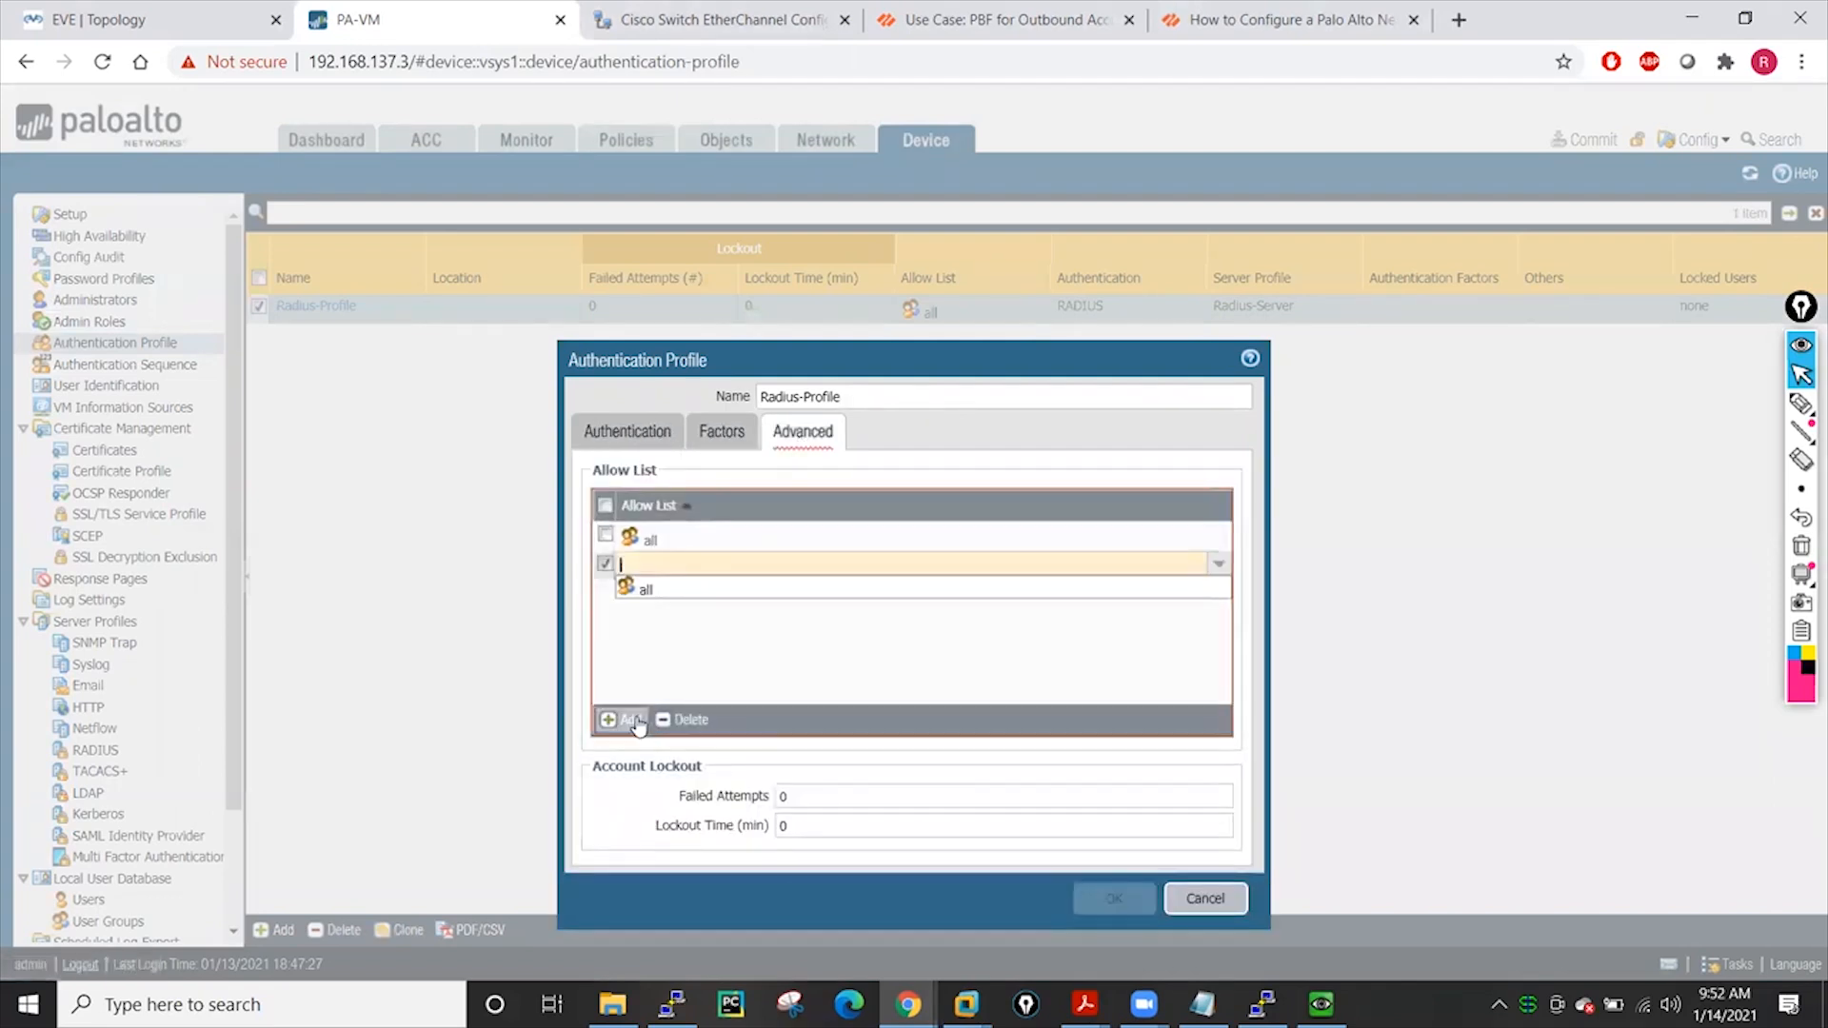
pyautogui.click(642, 628)
pyautogui.click(692, 721)
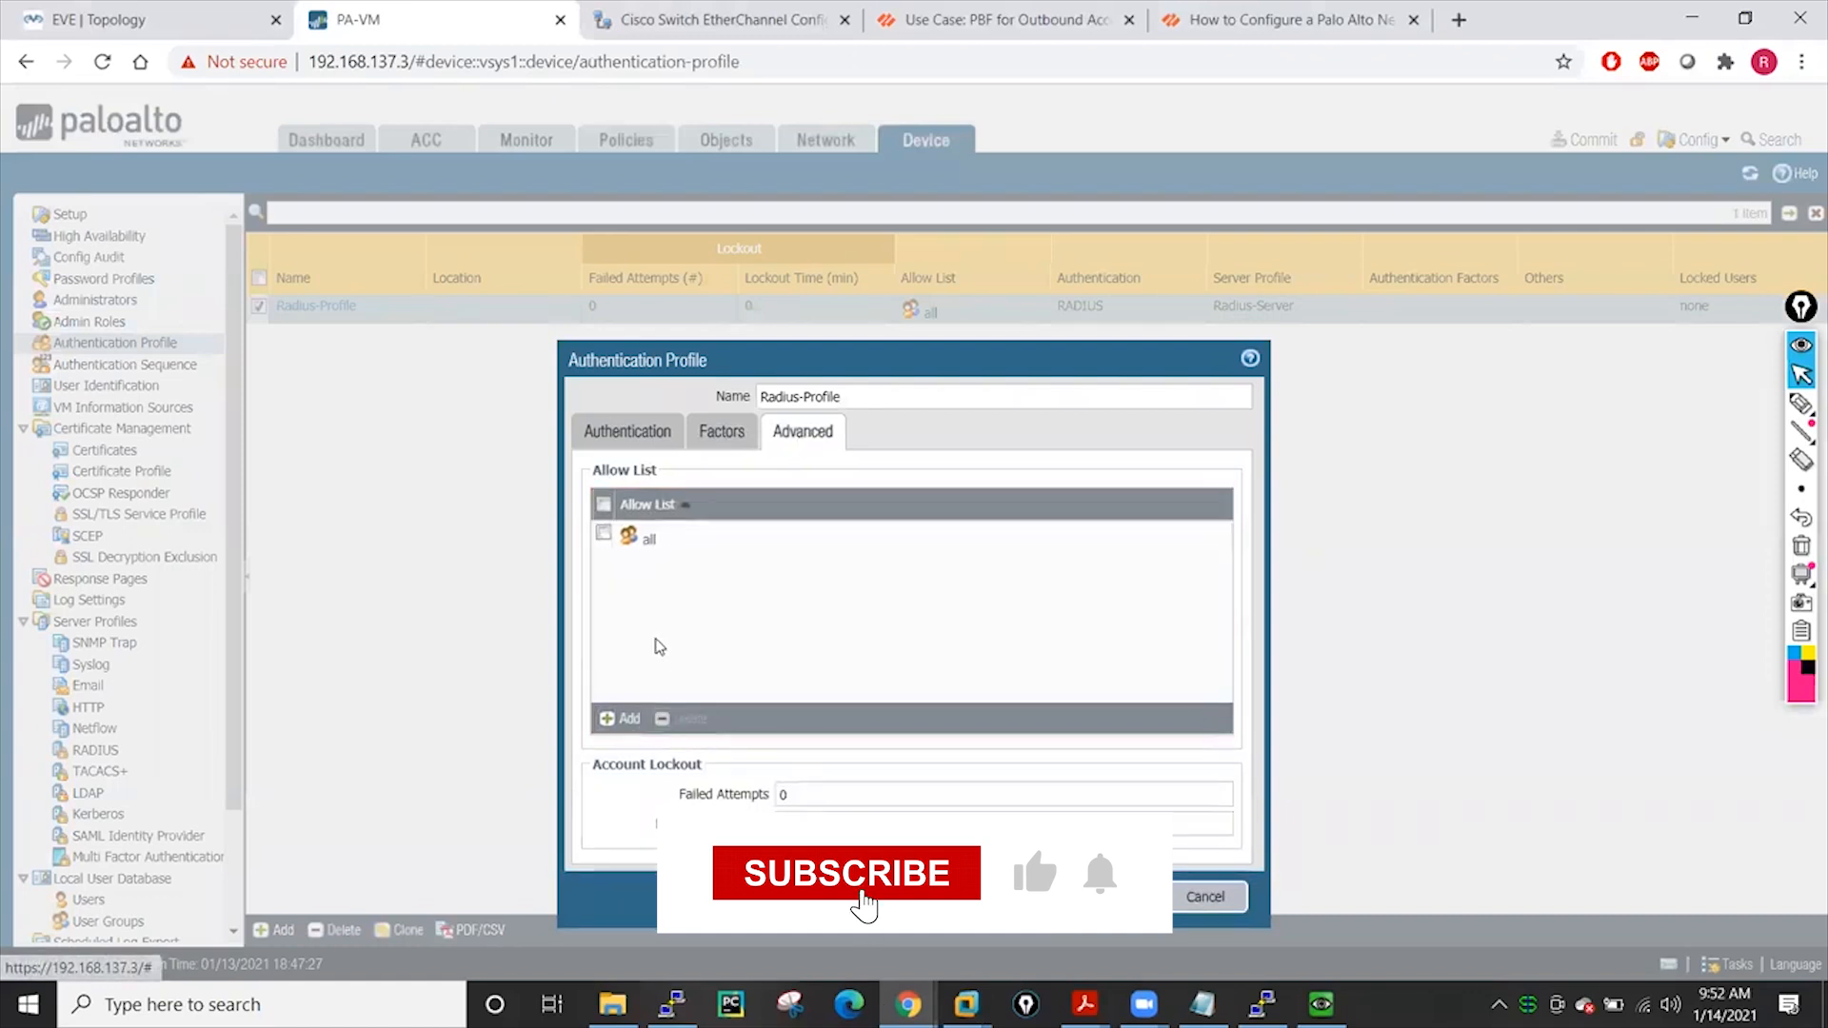
pyautogui.click(1117, 896)
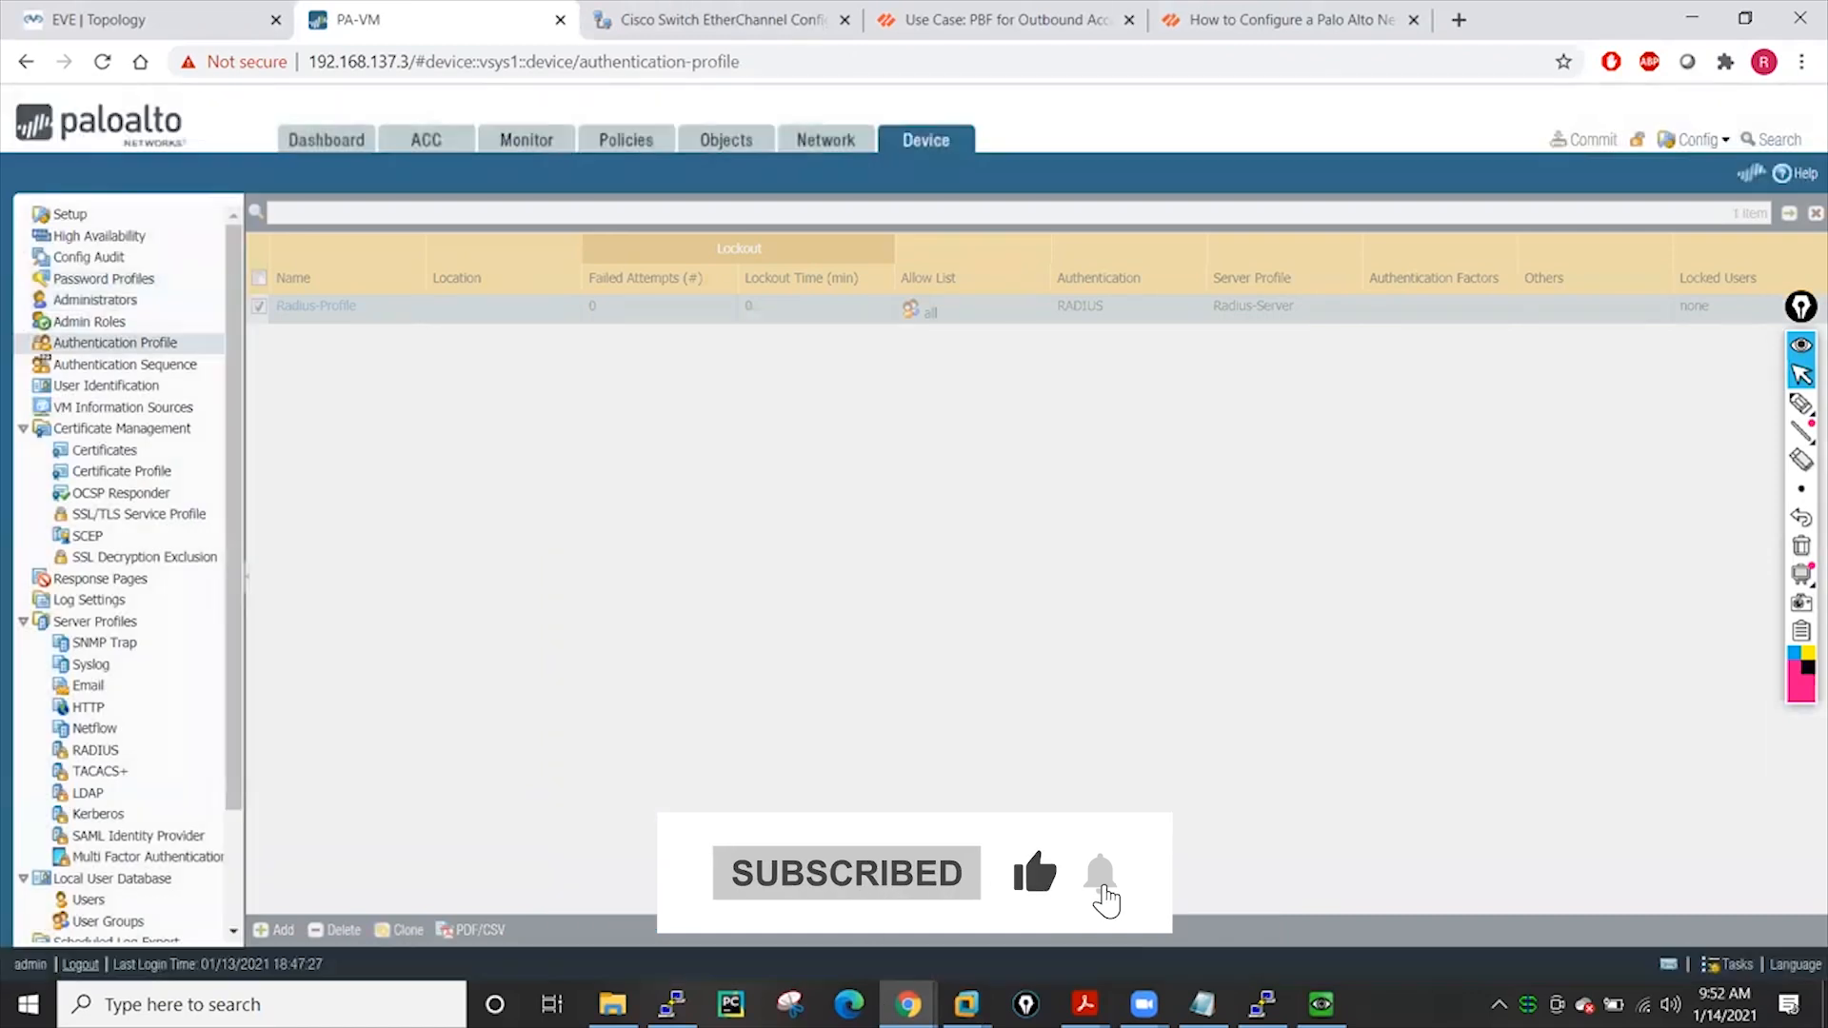